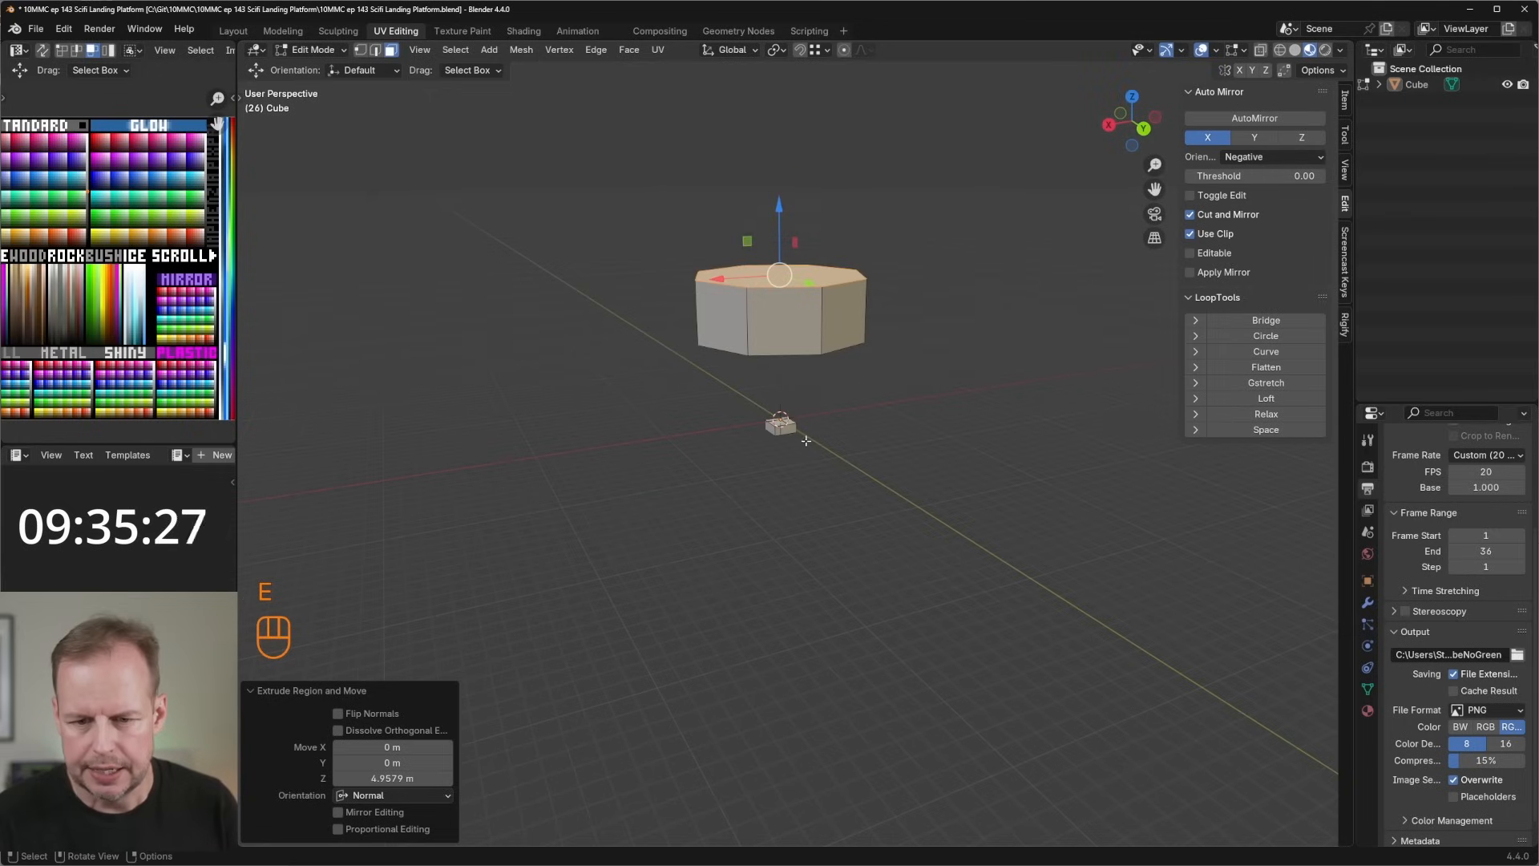
Leave mesh editing and add a Plain Axes empty at the world origin.
{"action": "key", "text": "Tab"}
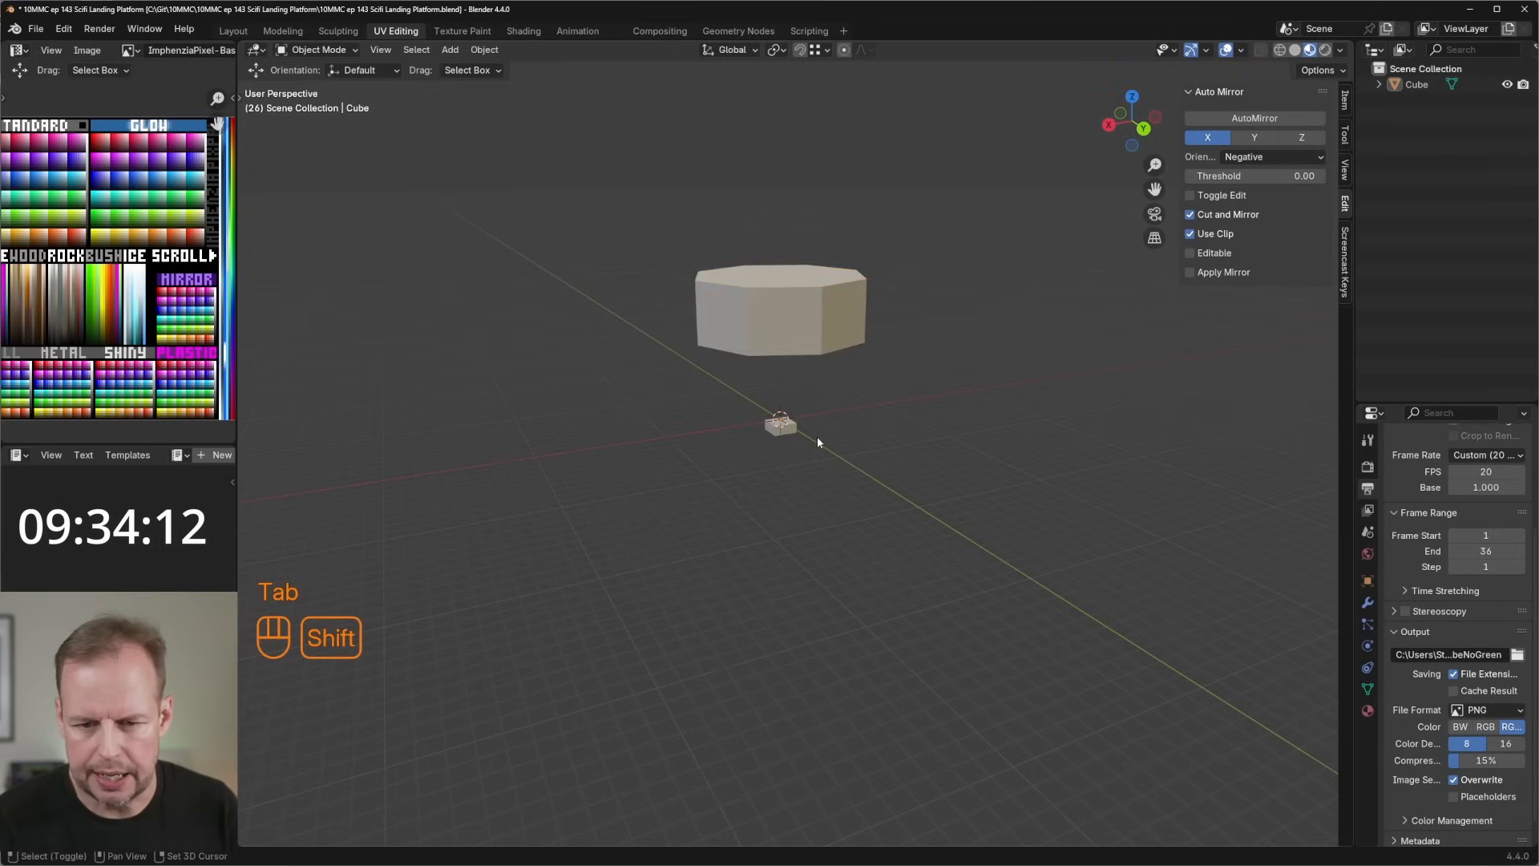
{"action": "key", "text": "shift+a"}
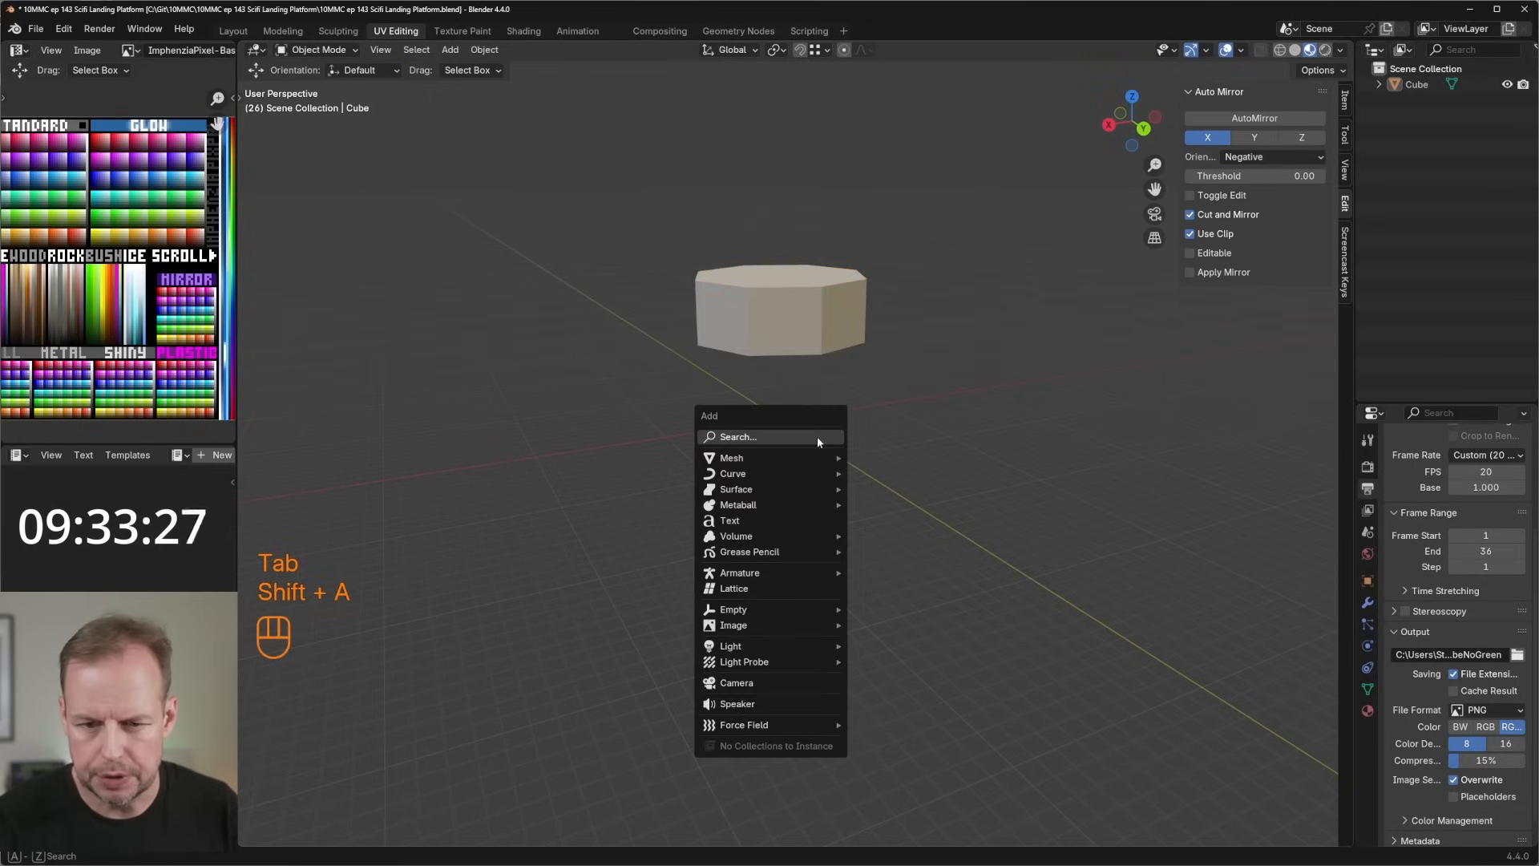
{"action": "mouse_move", "coordinate": [778, 609]}
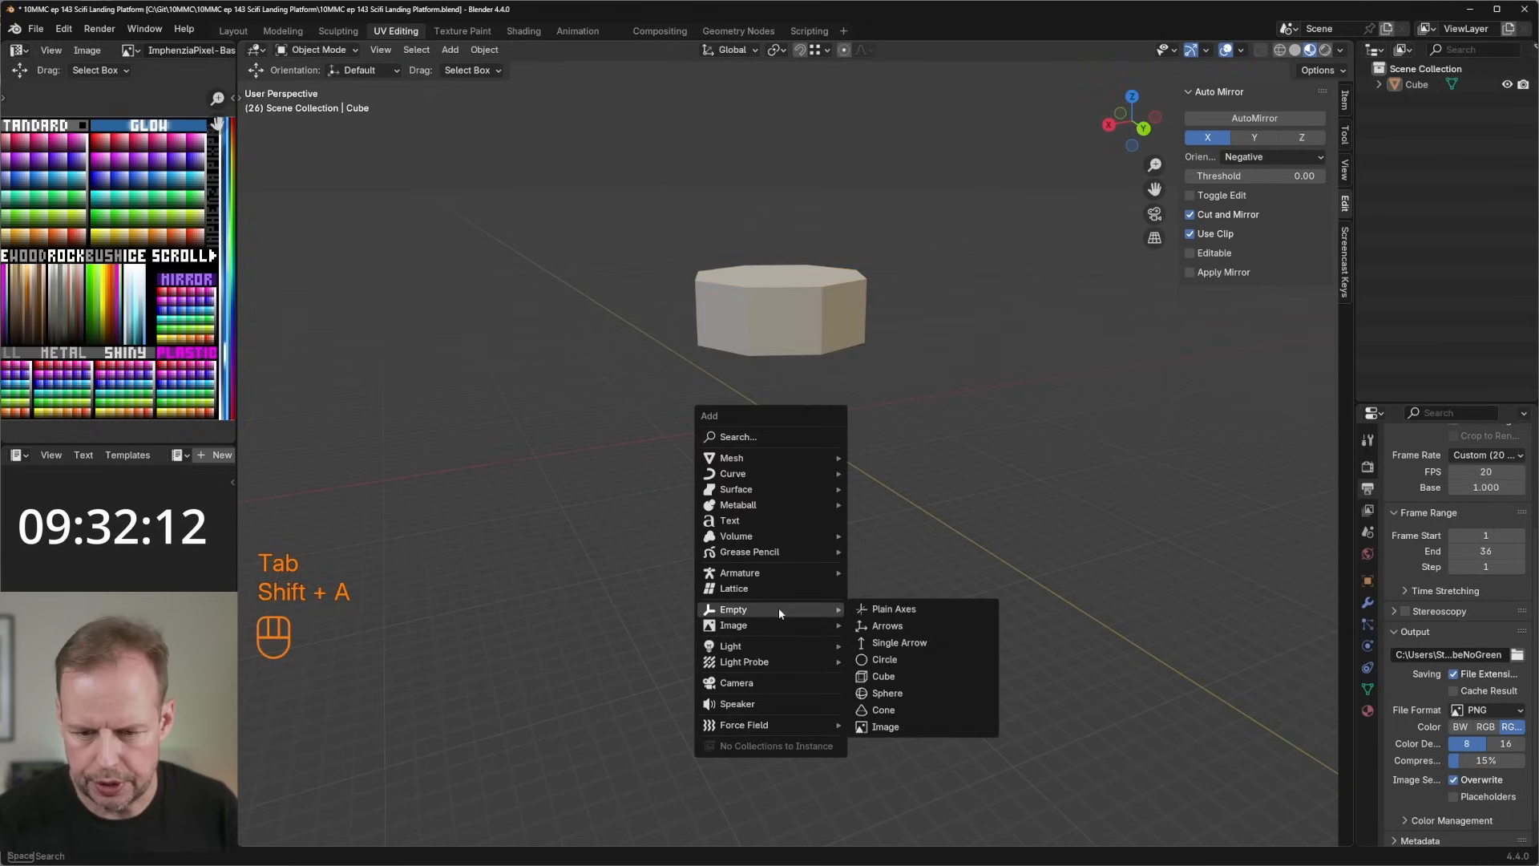
{"action": "left_click", "coordinate": [922, 608]}
{"action": "scroll", "coordinate": [841, 425], "scroll_direction": "up", "scroll_amount": 3}
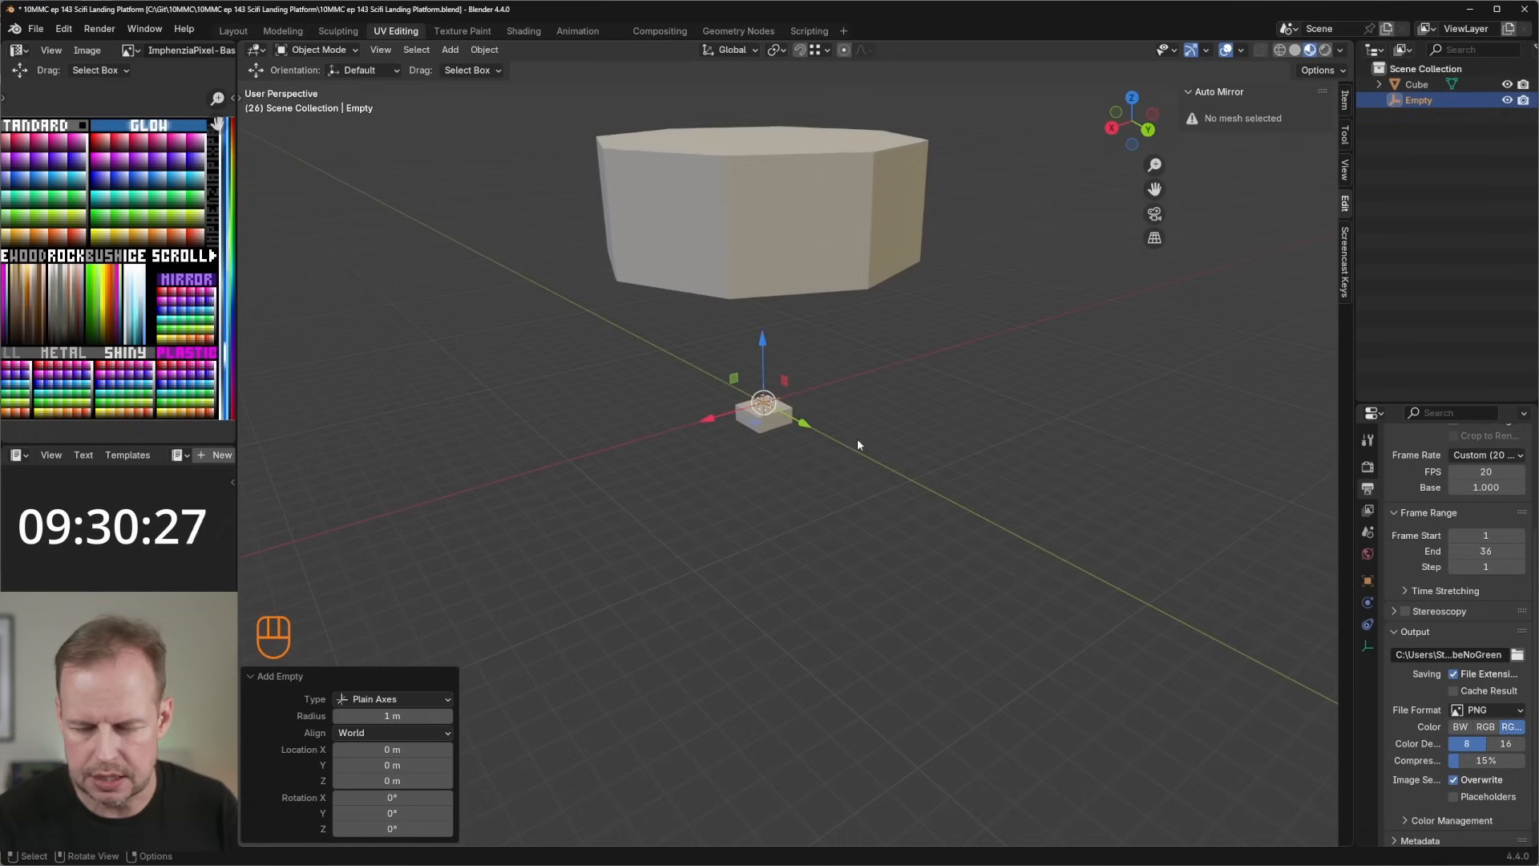
Duplicate the small central box's side face facing along Y and place the copy about 10 m out along the Y axis.
{"action": "left_click", "coordinate": [783, 416]}
{"action": "key", "text": "Tab"}
{"action": "left_click", "coordinate": [768, 411]}
{"action": "key", "text": "shift+d"}
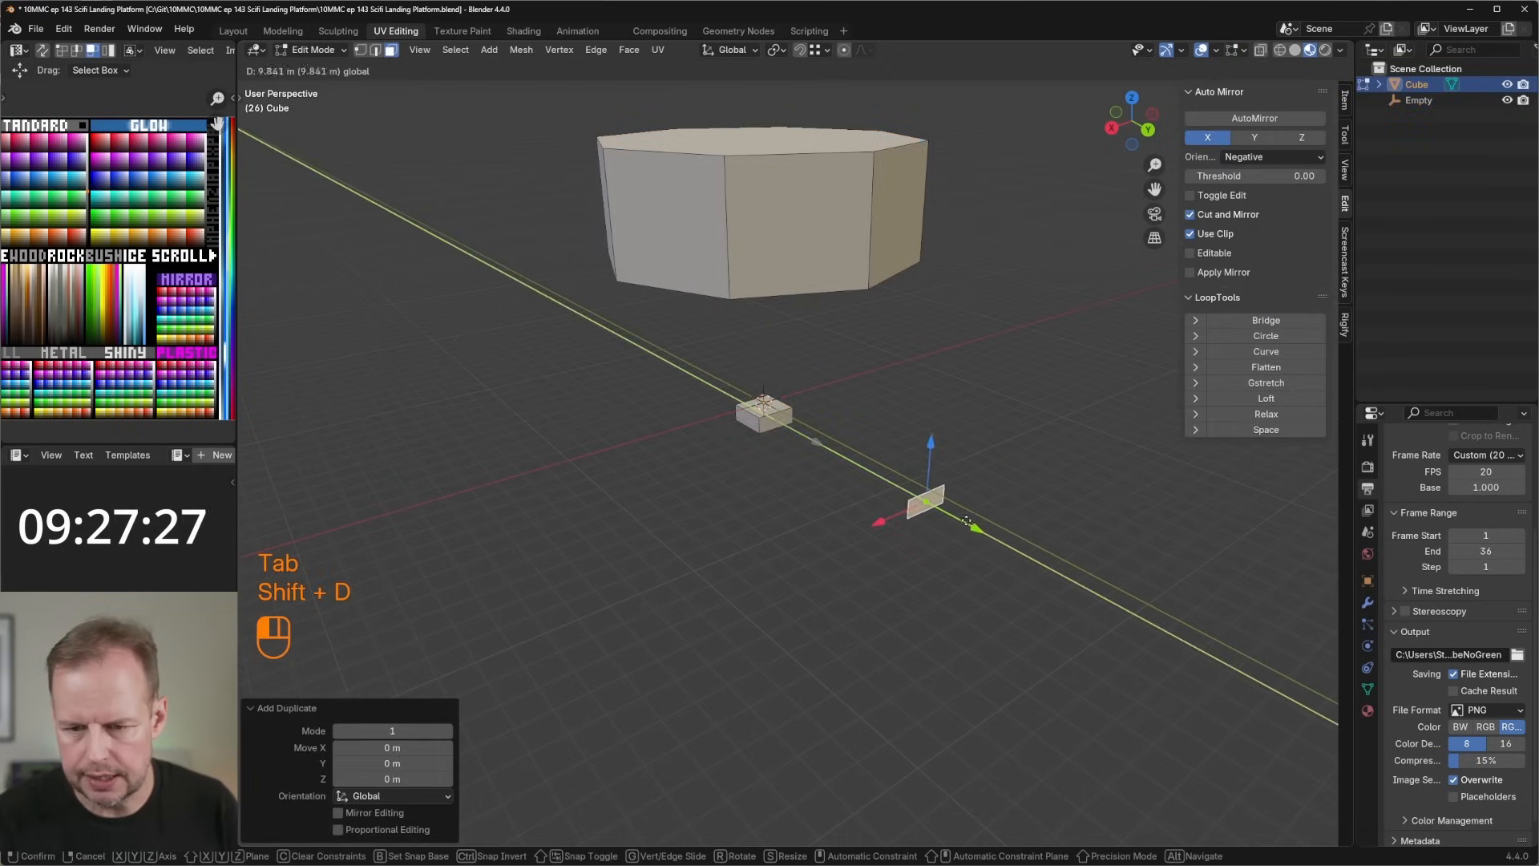
{"action": "left_click", "coordinate": [970, 523]}
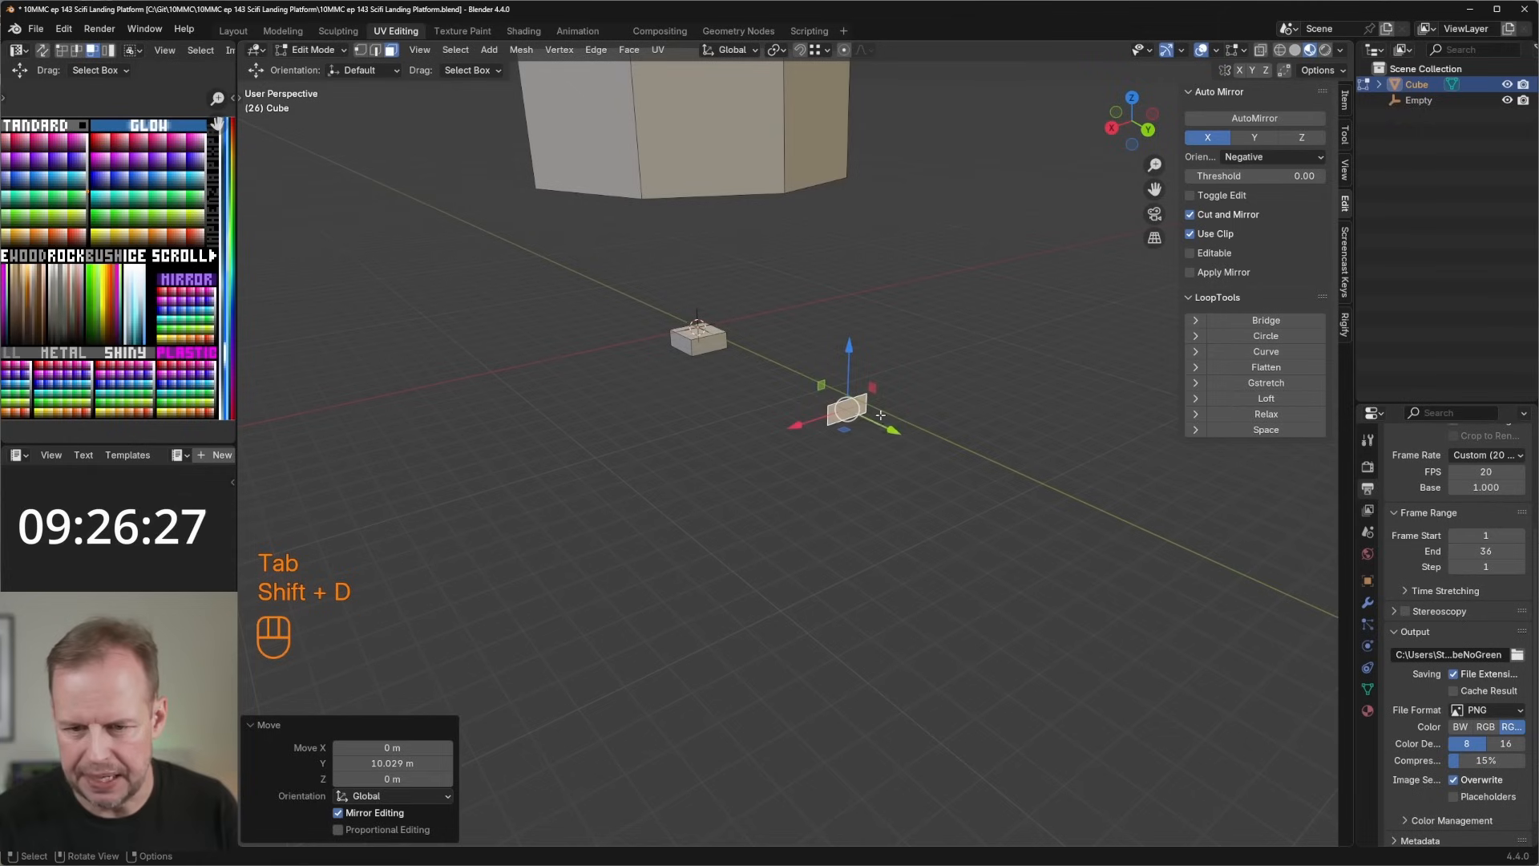
{"action": "key", "text": "shift+d"}
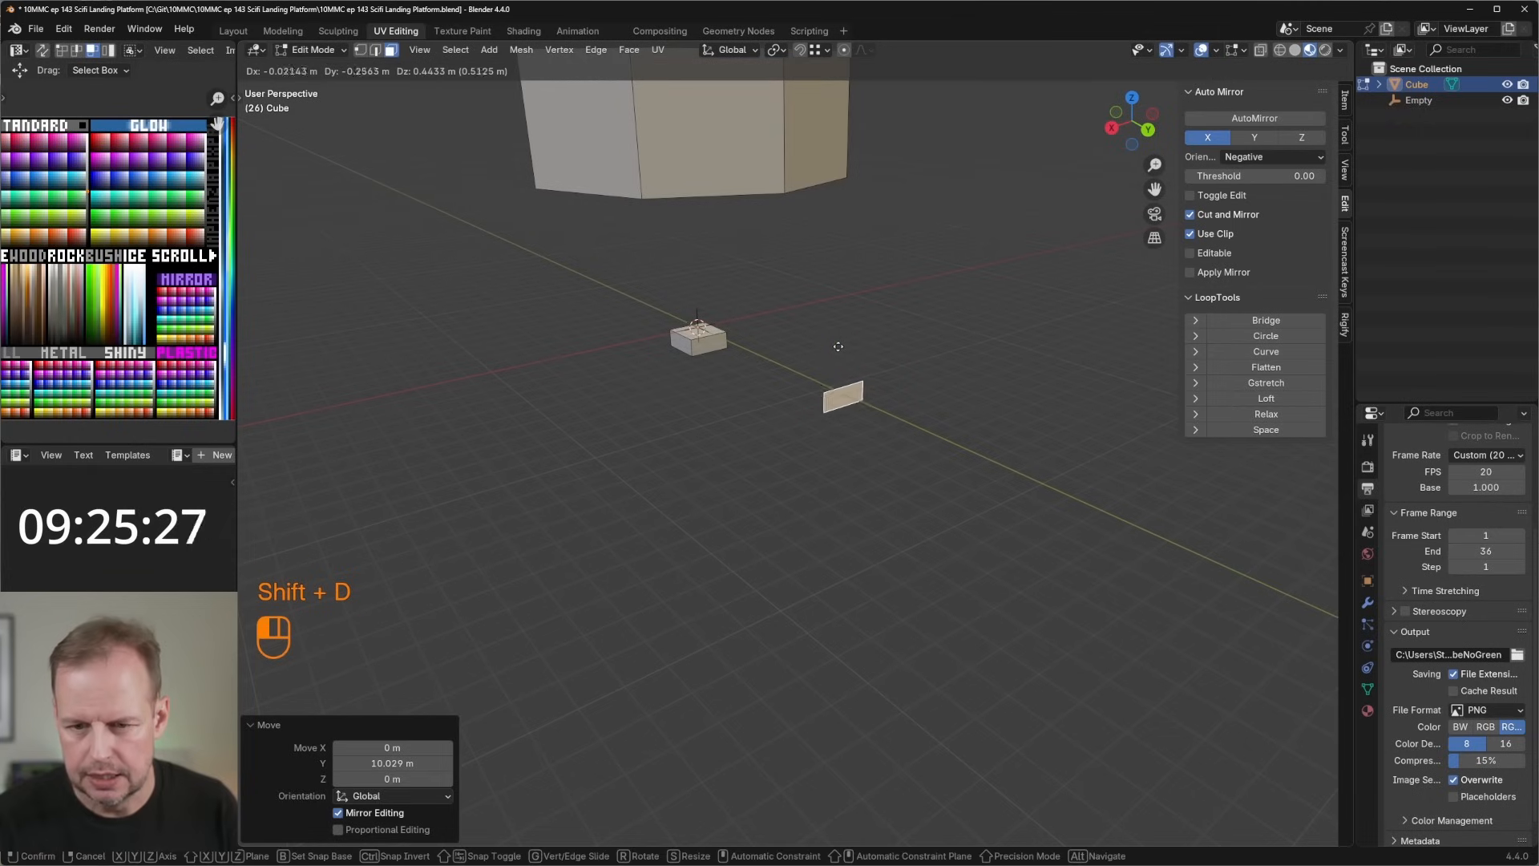
{"action": "key", "text": "ctrl+z"}
Move the duplicated face further out along Y and scale it up by about 3.475.
{"action": "left_click_drag", "start_coordinate": [838, 346], "coordinate": [849, 330]}
{"action": "left_click_drag", "start_coordinate": [888, 412], "coordinate": [934, 454]}
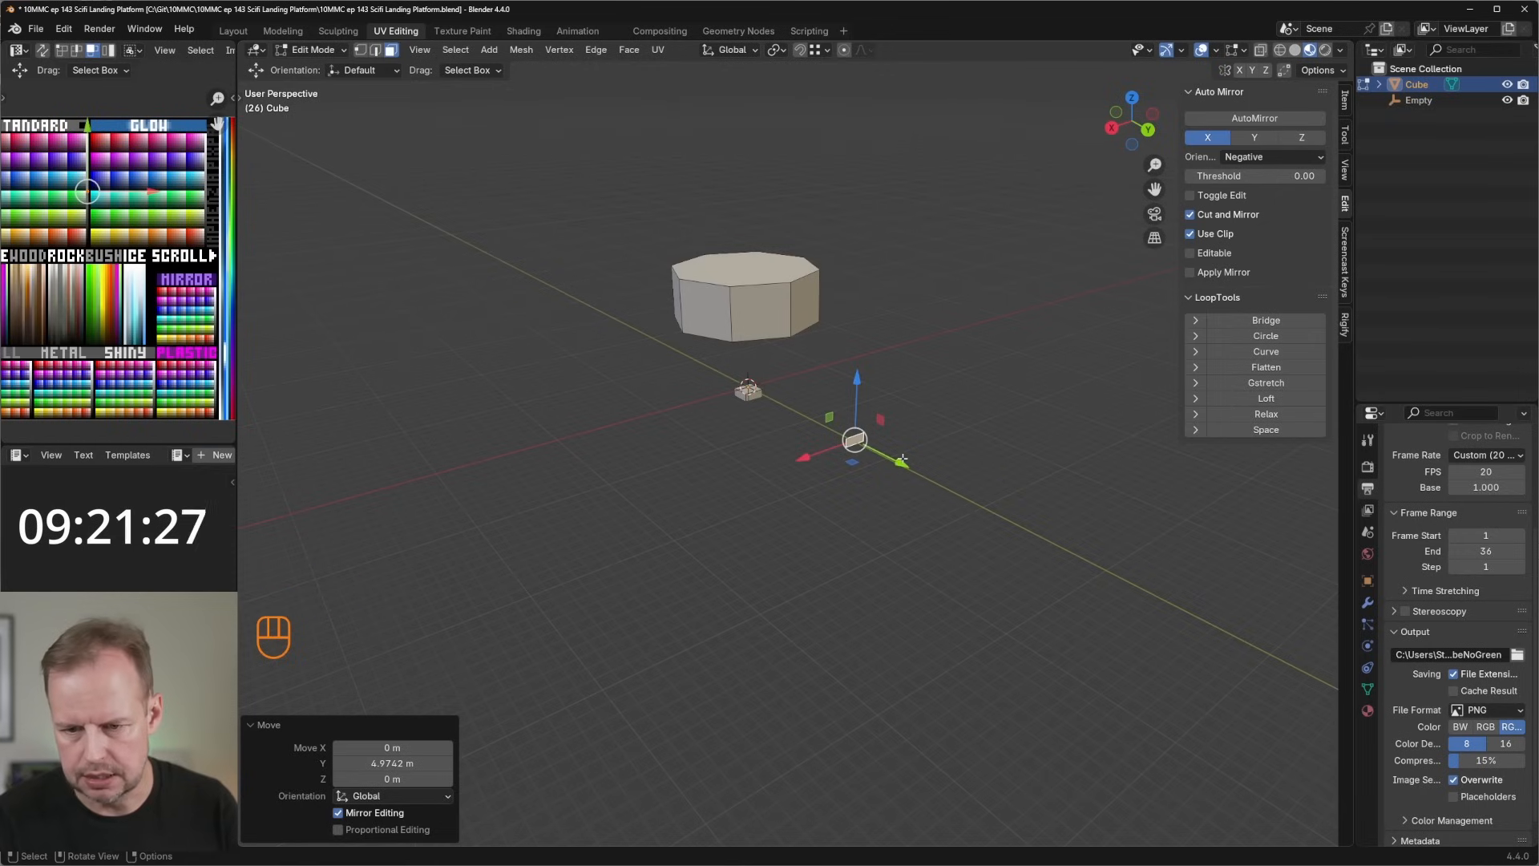
{"action": "left_click_drag", "start_coordinate": [902, 461], "coordinate": [968, 493]}
{"action": "key", "text": "s"}
{"action": "left_click", "coordinate": [948, 475]}
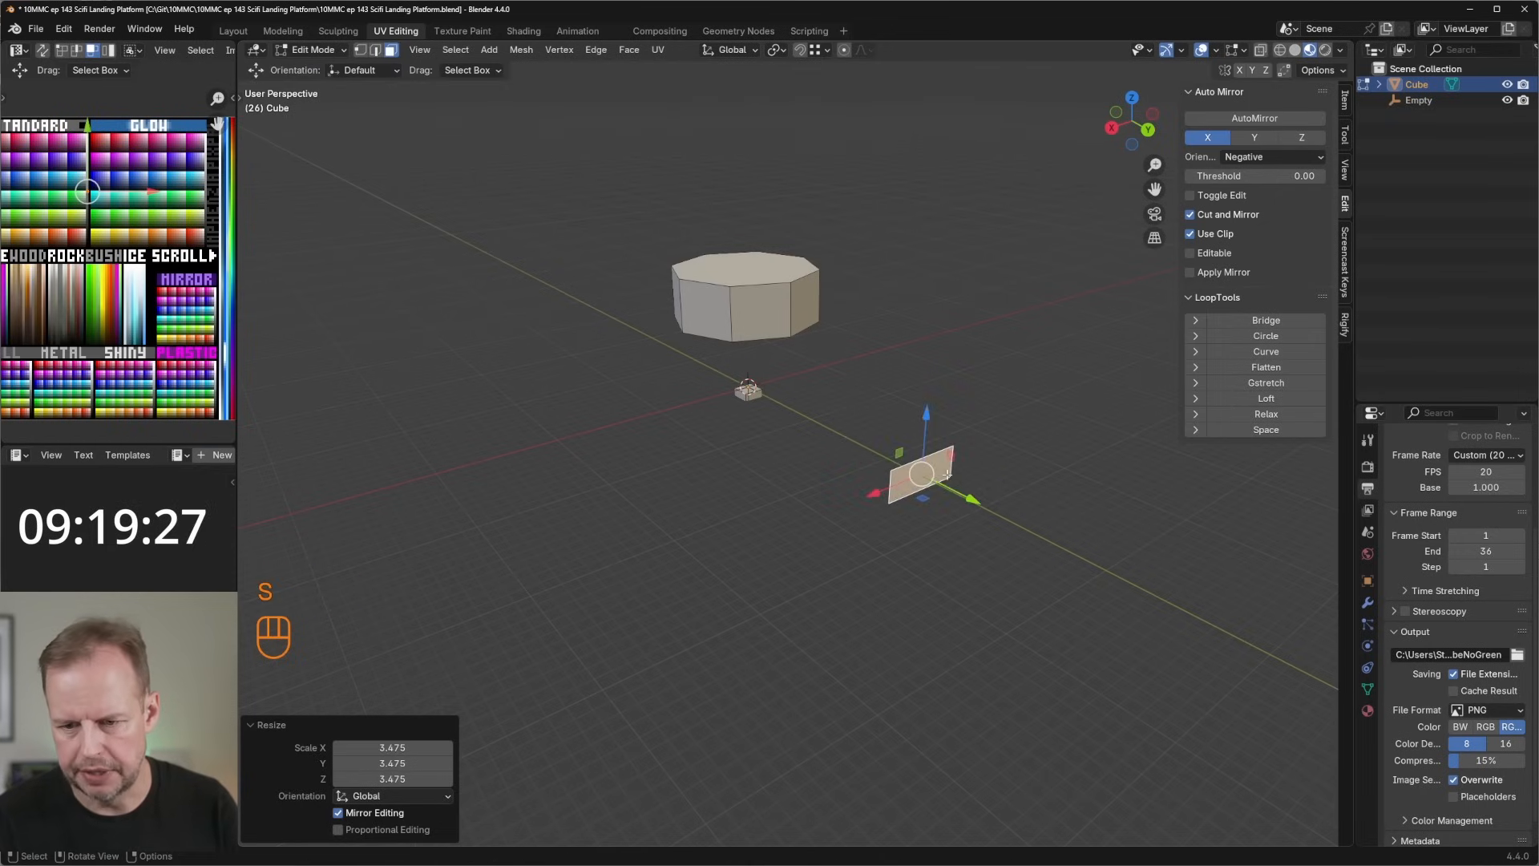
Extrude the enlarged face outward into a block and separate that block into its own object.
{"action": "key", "text": "e"}
{"action": "left_click", "coordinate": [1018, 519]}
{"action": "left_click", "coordinate": [964, 487]}
{"action": "key", "text": "l"}
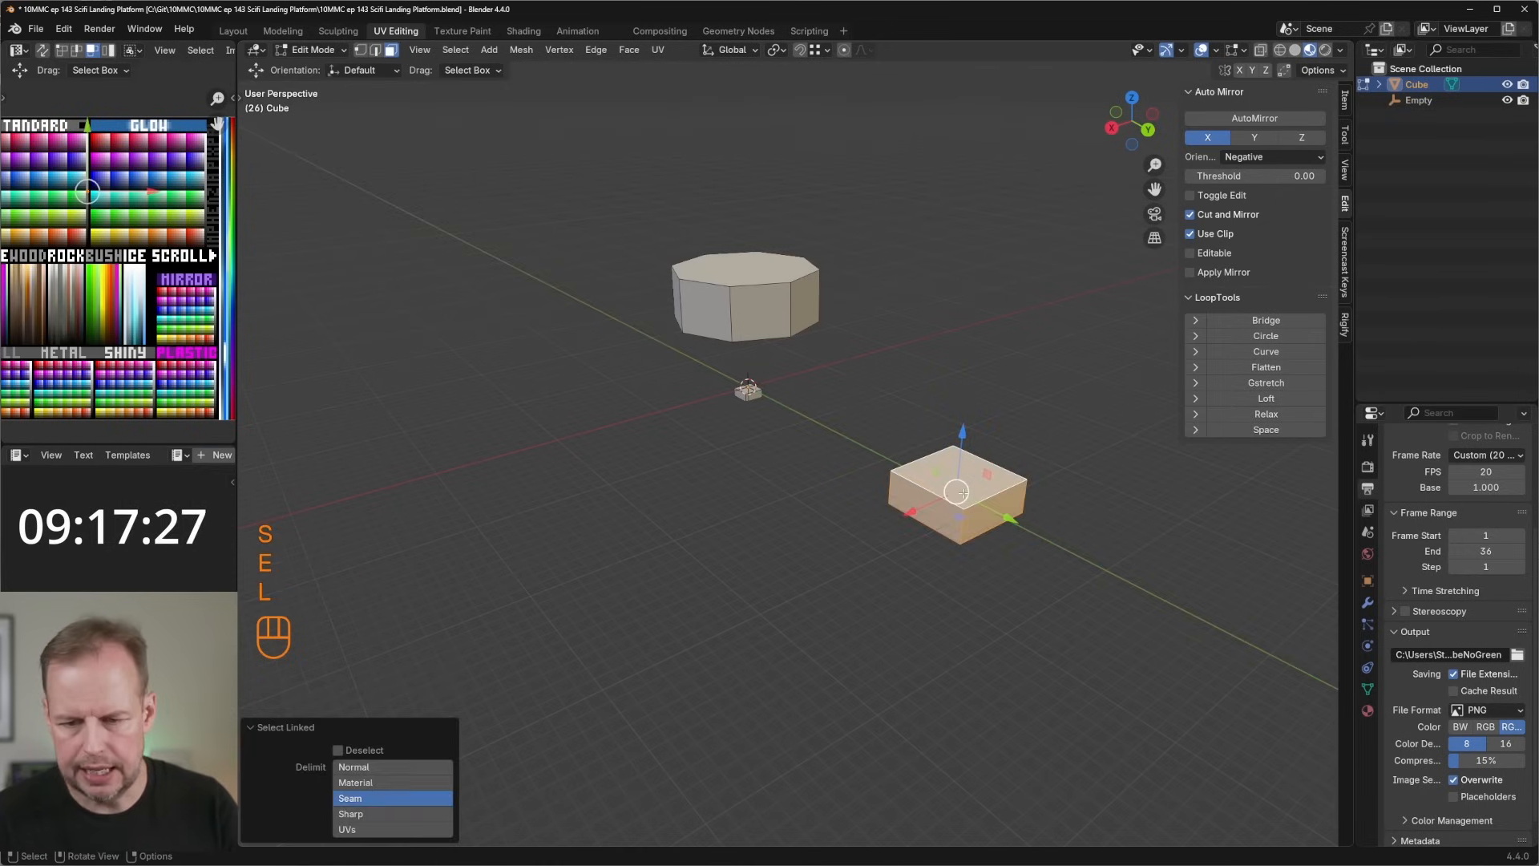
{"action": "key", "text": "p"}
{"action": "left_click", "coordinate": [959, 492]}
{"action": "key", "text": "Tab"}
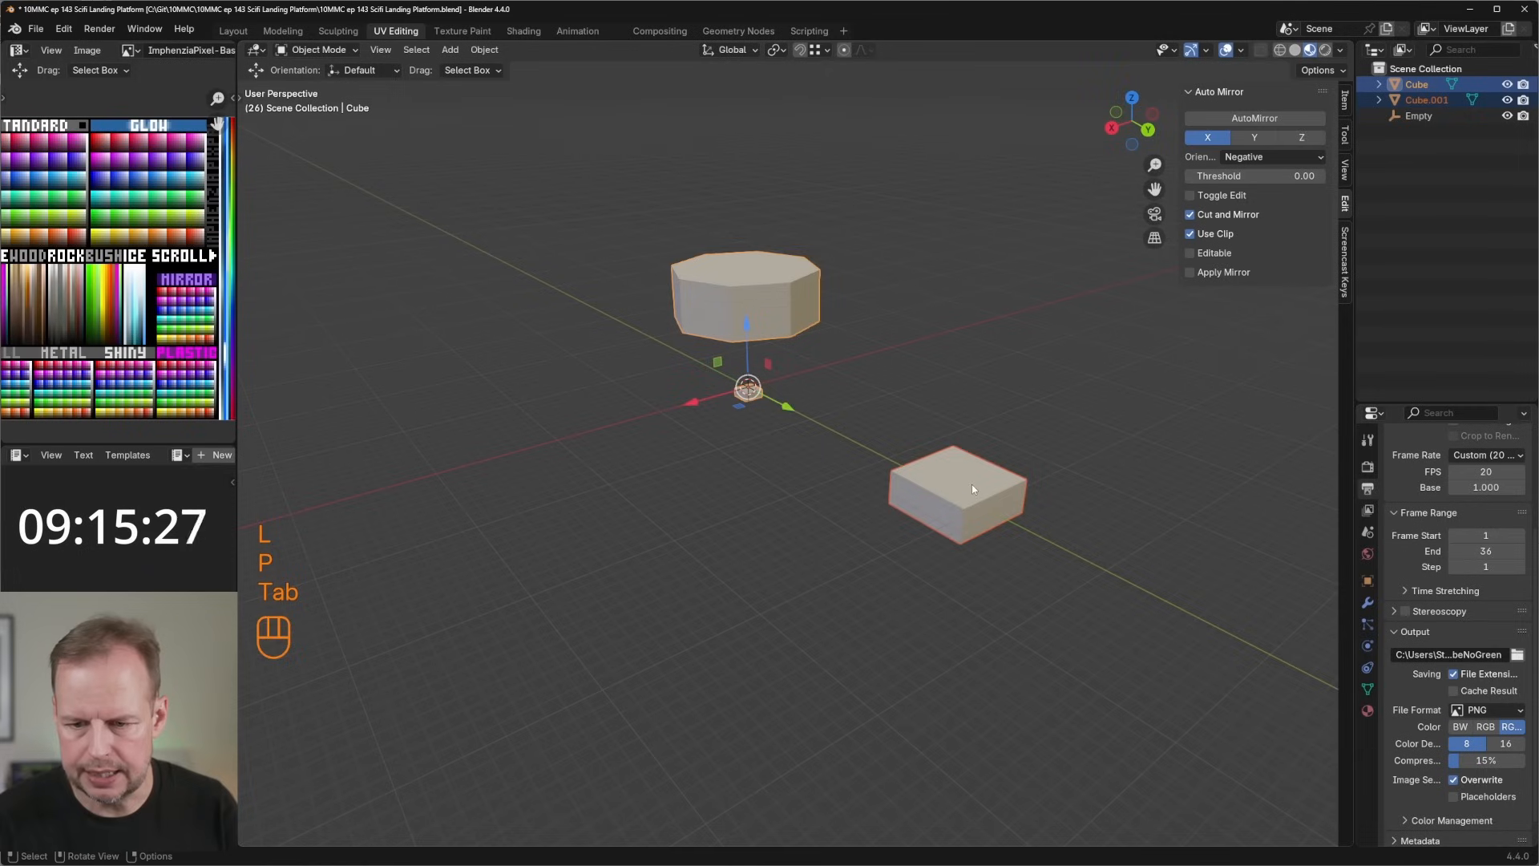
Add an Array modifier to the separated block, with Relative Offset disabled and Object Offset enabled using the Empty.
{"action": "left_click", "coordinate": [1367, 602]}
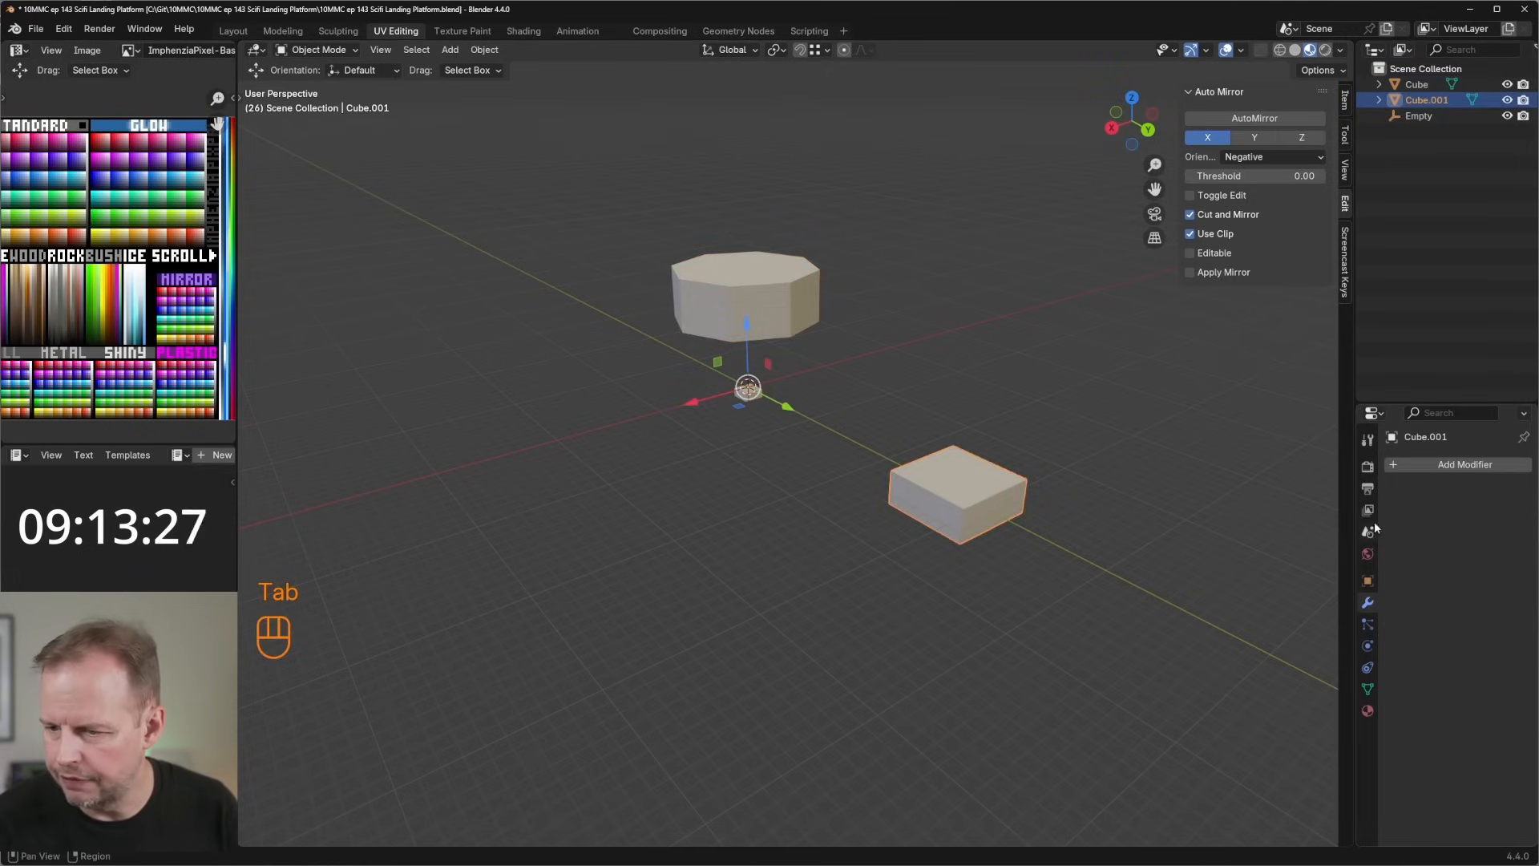
{"action": "left_click", "coordinate": [1441, 465]}
{"action": "mouse_move", "coordinate": [1402, 465]}
{"action": "left_click", "coordinate": [1227, 465]}
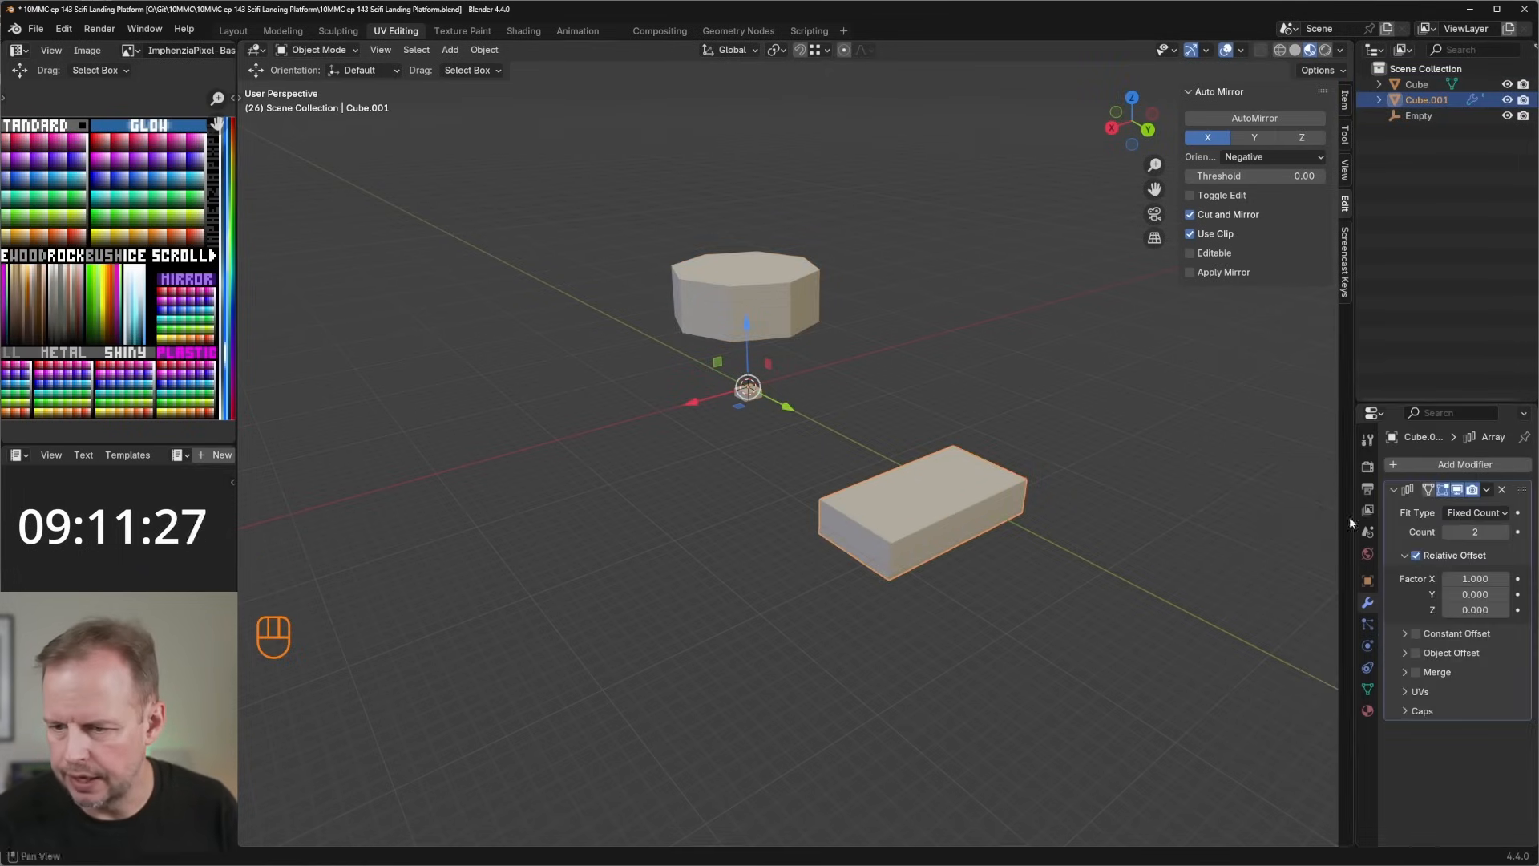
{"action": "left_click", "coordinate": [1415, 555]}
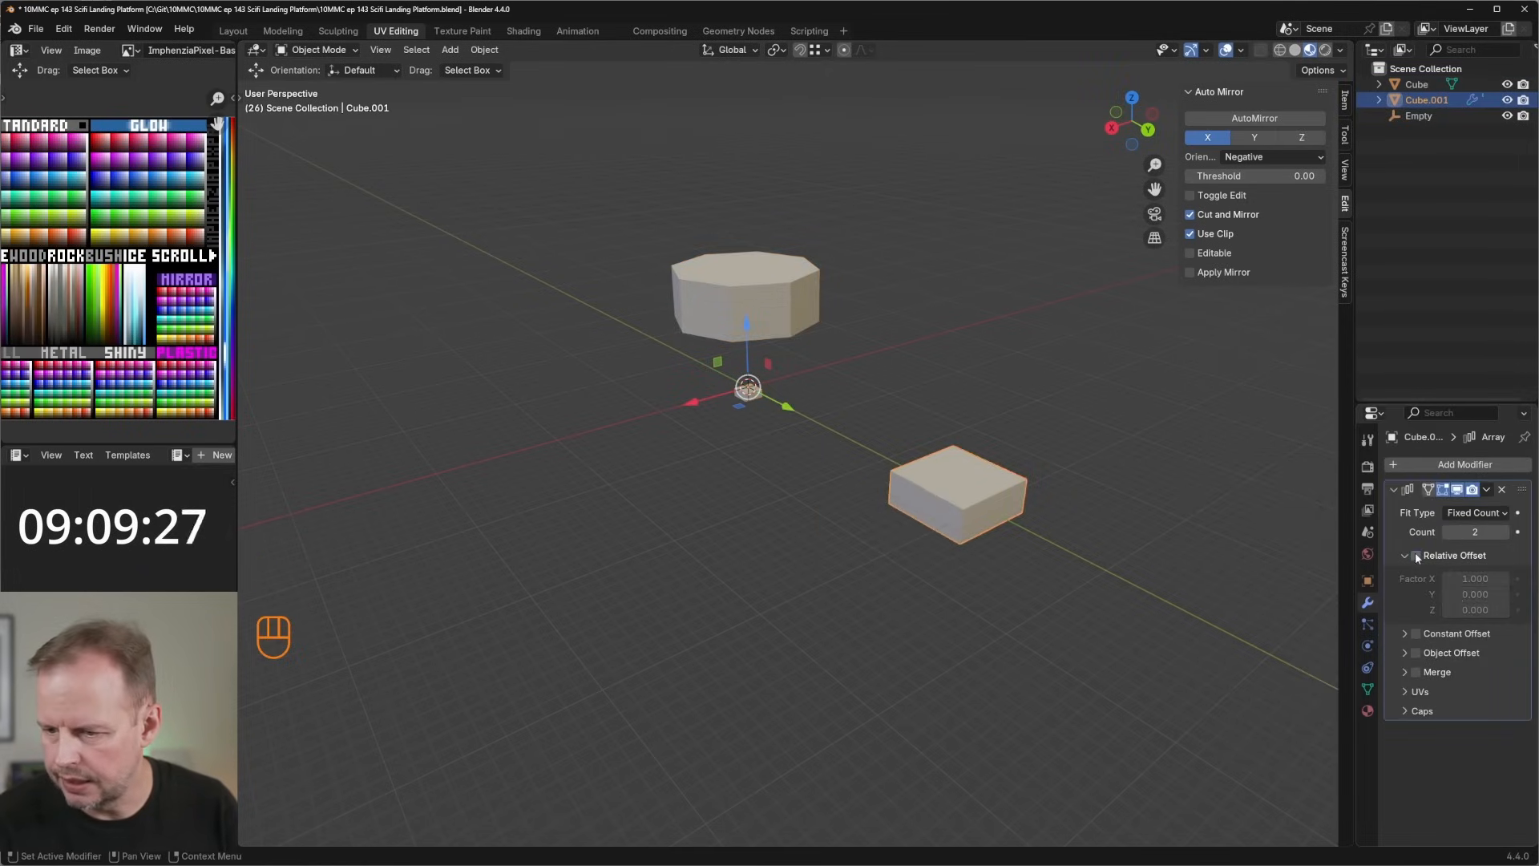
{"action": "left_click", "coordinate": [1417, 652]}
{"action": "left_click", "coordinate": [1405, 652]}
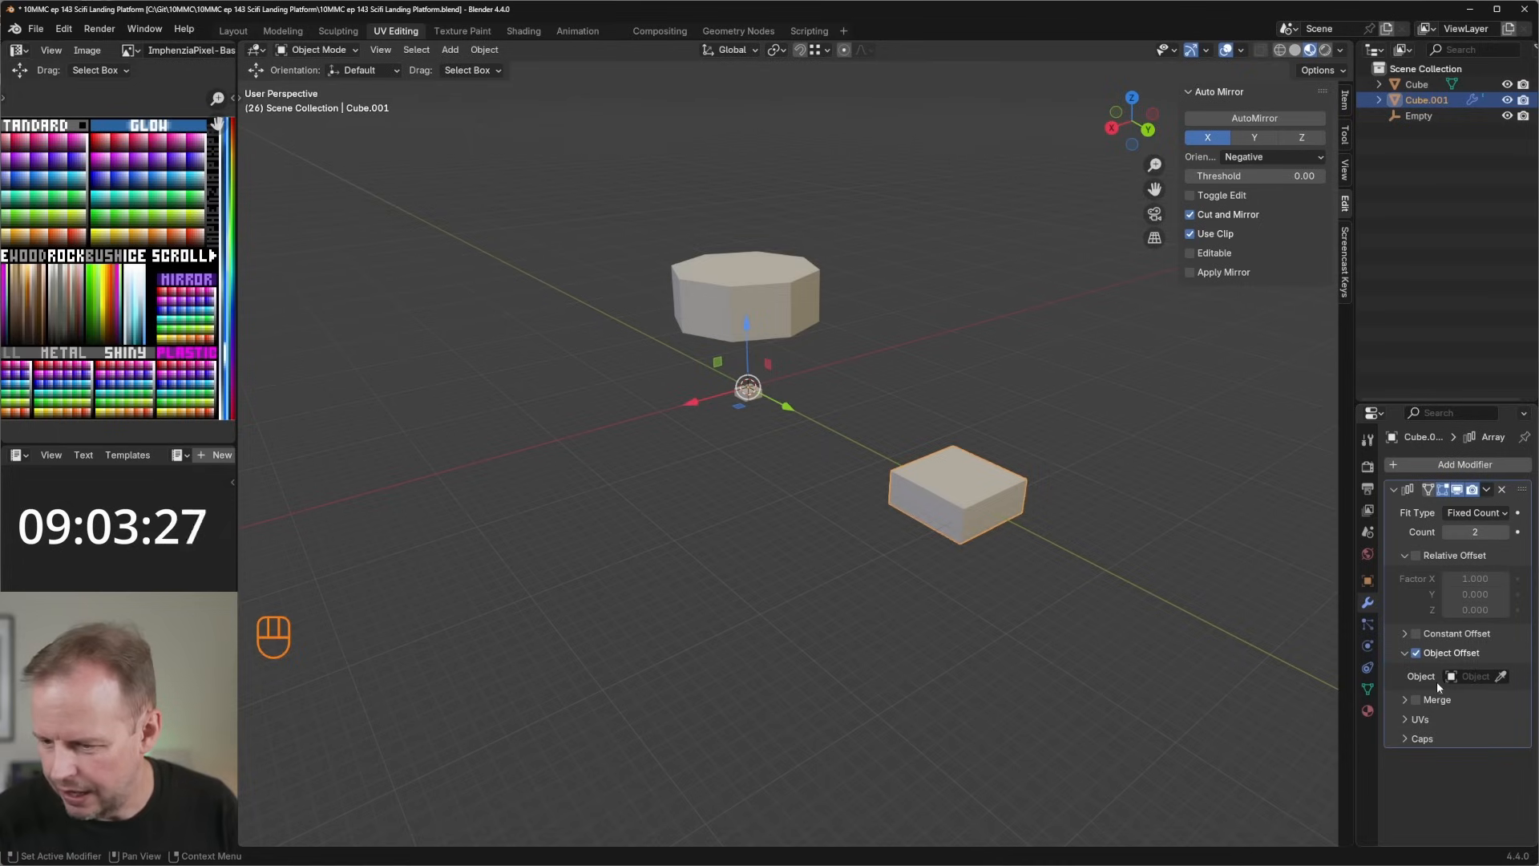
{"action": "left_click", "coordinate": [1480, 676]}
{"action": "left_click", "coordinate": [1302, 715]}
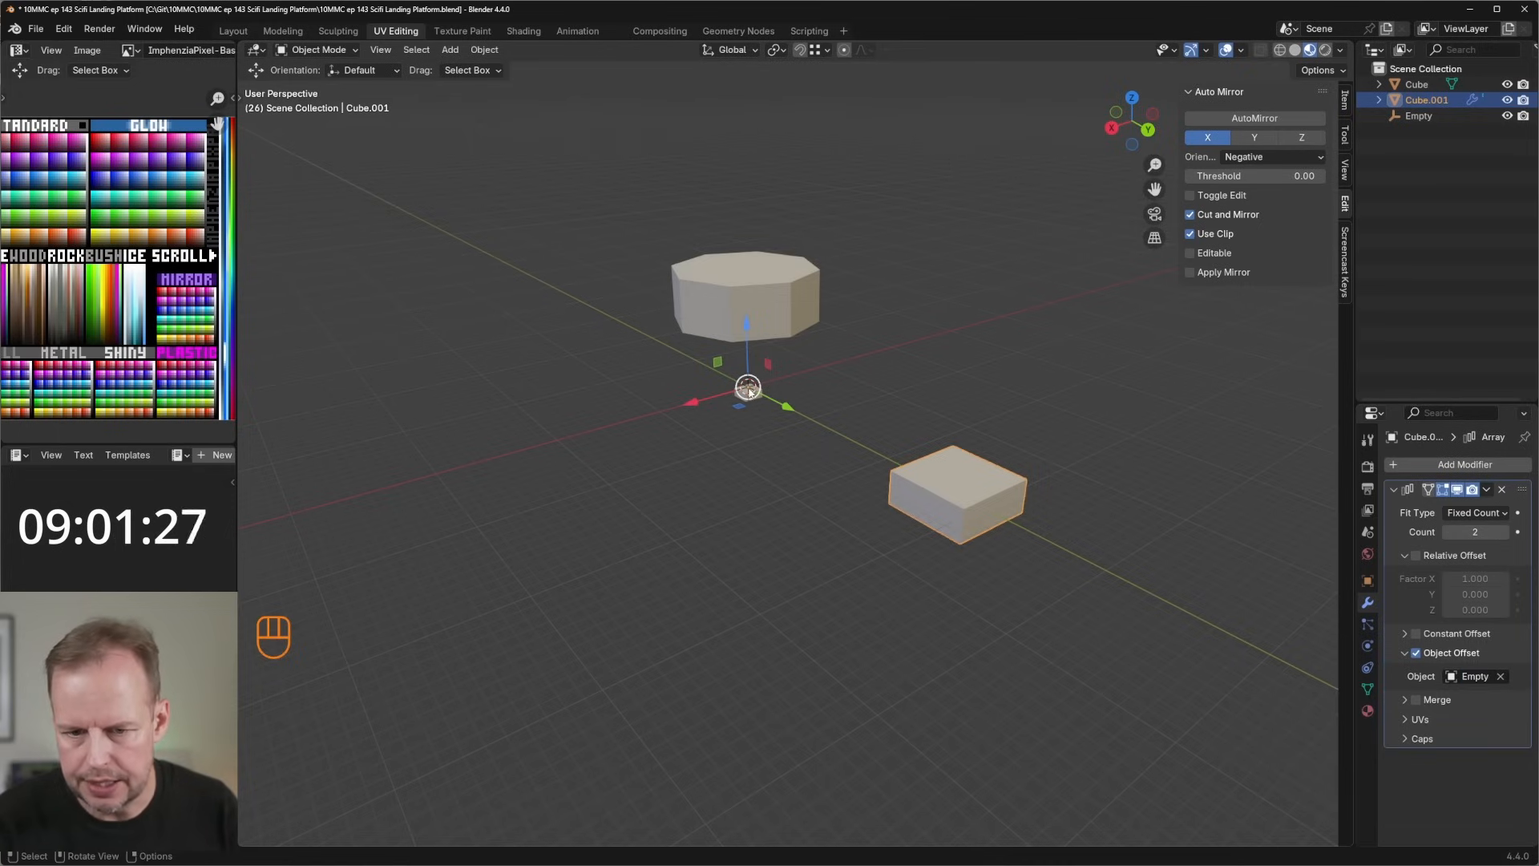
Rotate the Empty 60° about the Z axis.
{"action": "left_click", "coordinate": [1418, 115]}
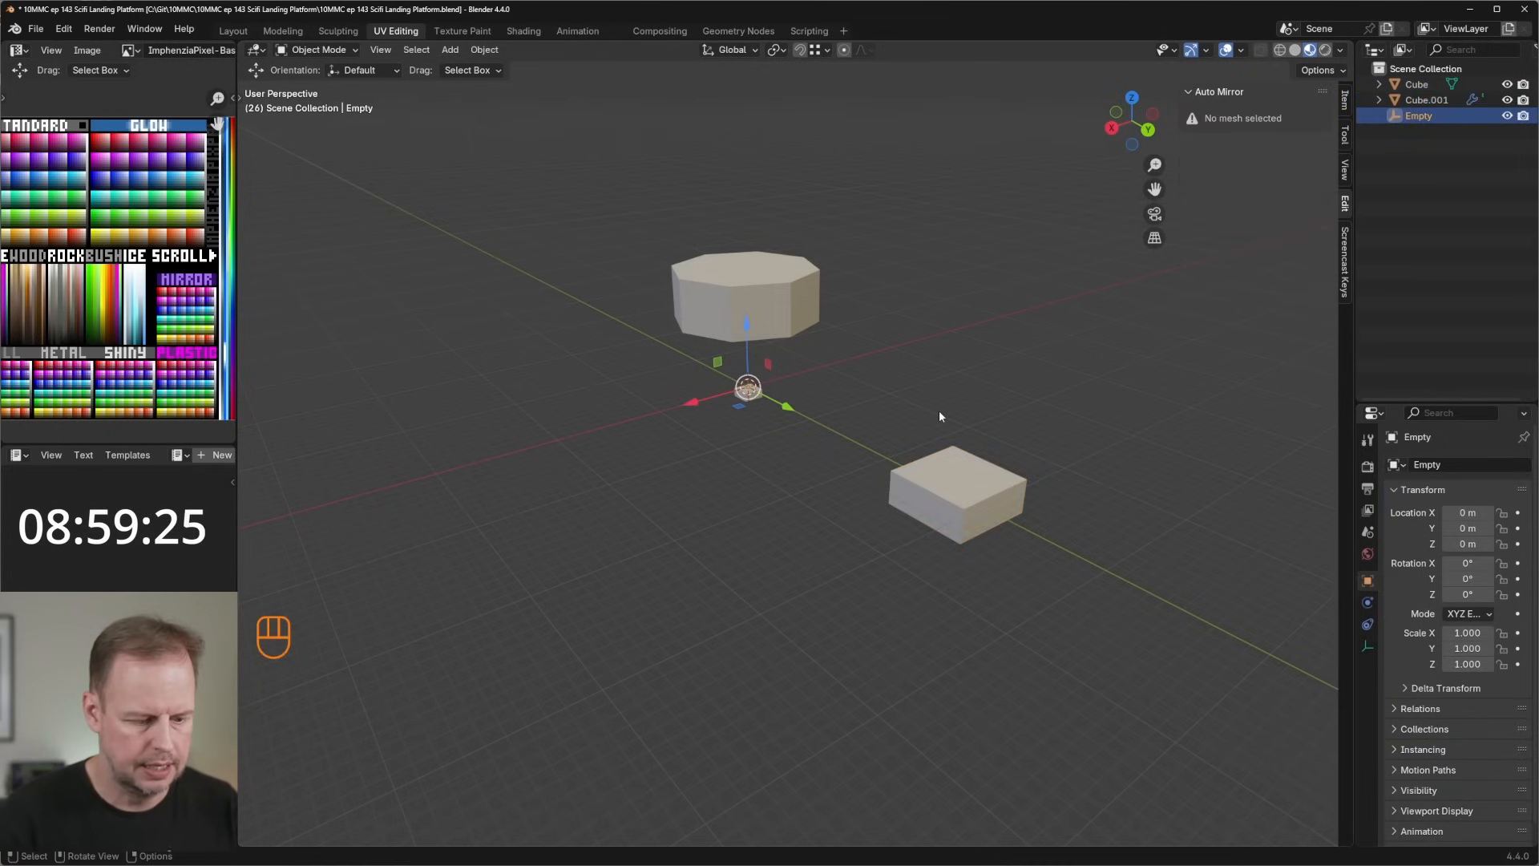
{"action": "key", "text": "r"}
{"action": "key", "text": "z"}
{"action": "key", "text": "6"}
{"action": "key", "text": "0"}
{"action": "key", "text": "Return"}
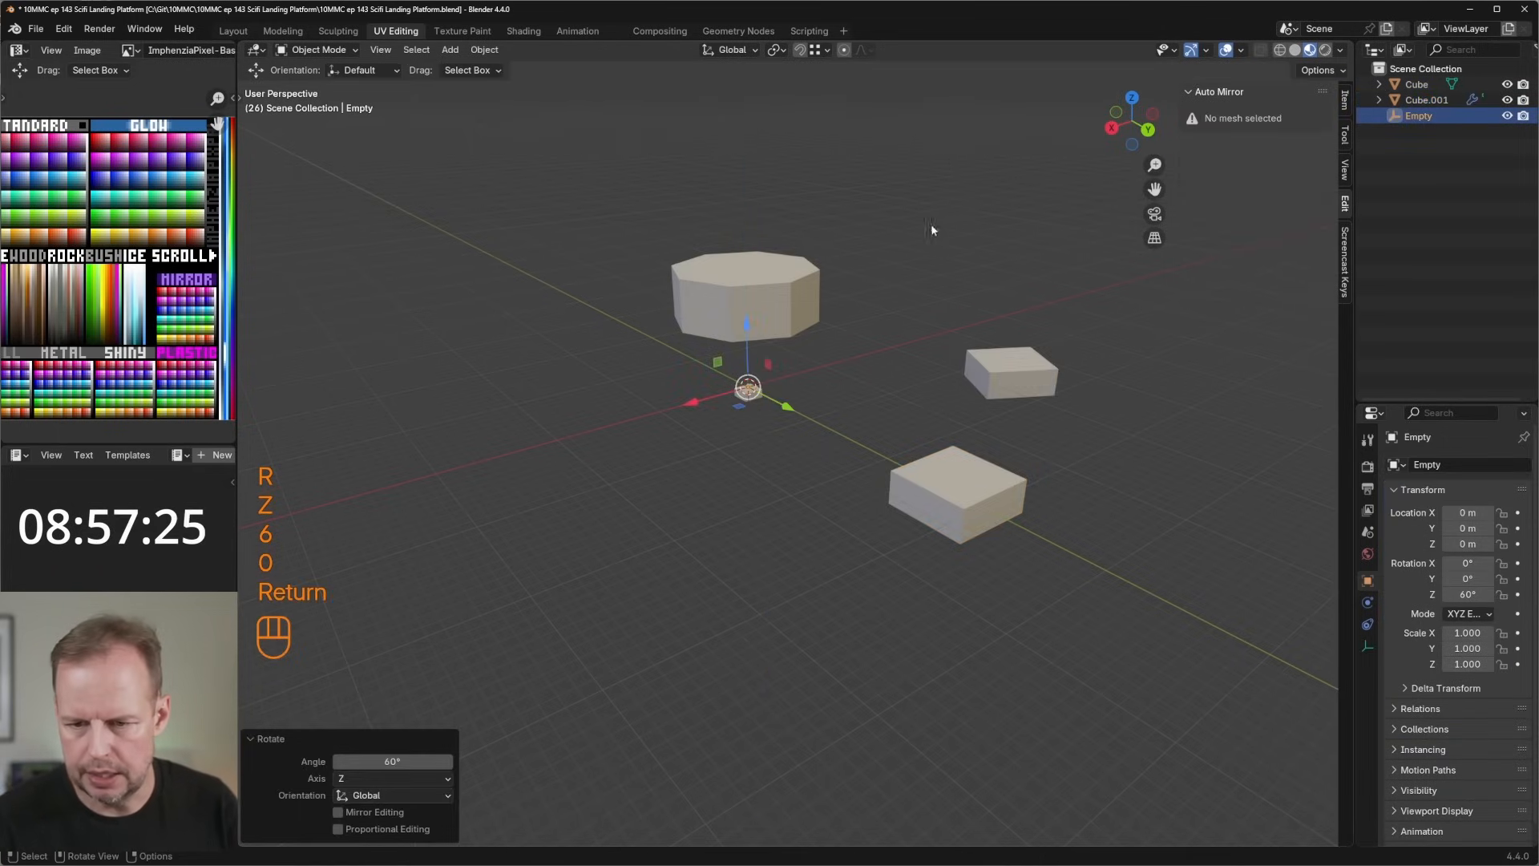
Set the block's Array count to 6 so the copies form a full ring.
{"action": "middle_click_drag", "start_coordinate": [931, 230], "coordinate": [866, 345]}
{"action": "left_click", "coordinate": [834, 571]}
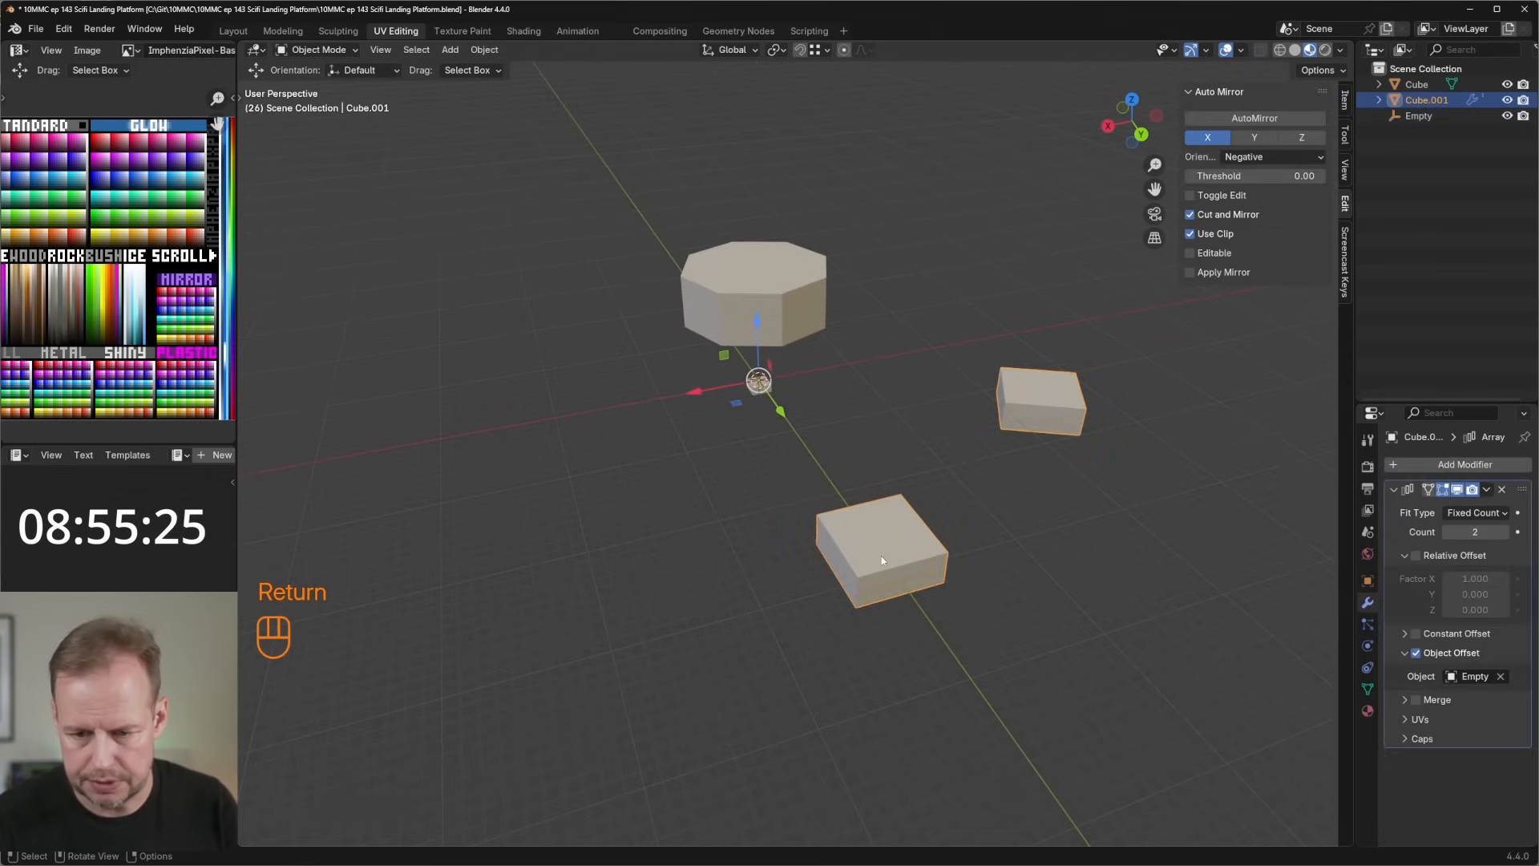
{"action": "scroll", "coordinate": [906, 561], "scroll_direction": "up", "scroll_amount": 3}
{"action": "scroll", "coordinate": [914, 567], "scroll_direction": "down", "scroll_amount": 4}
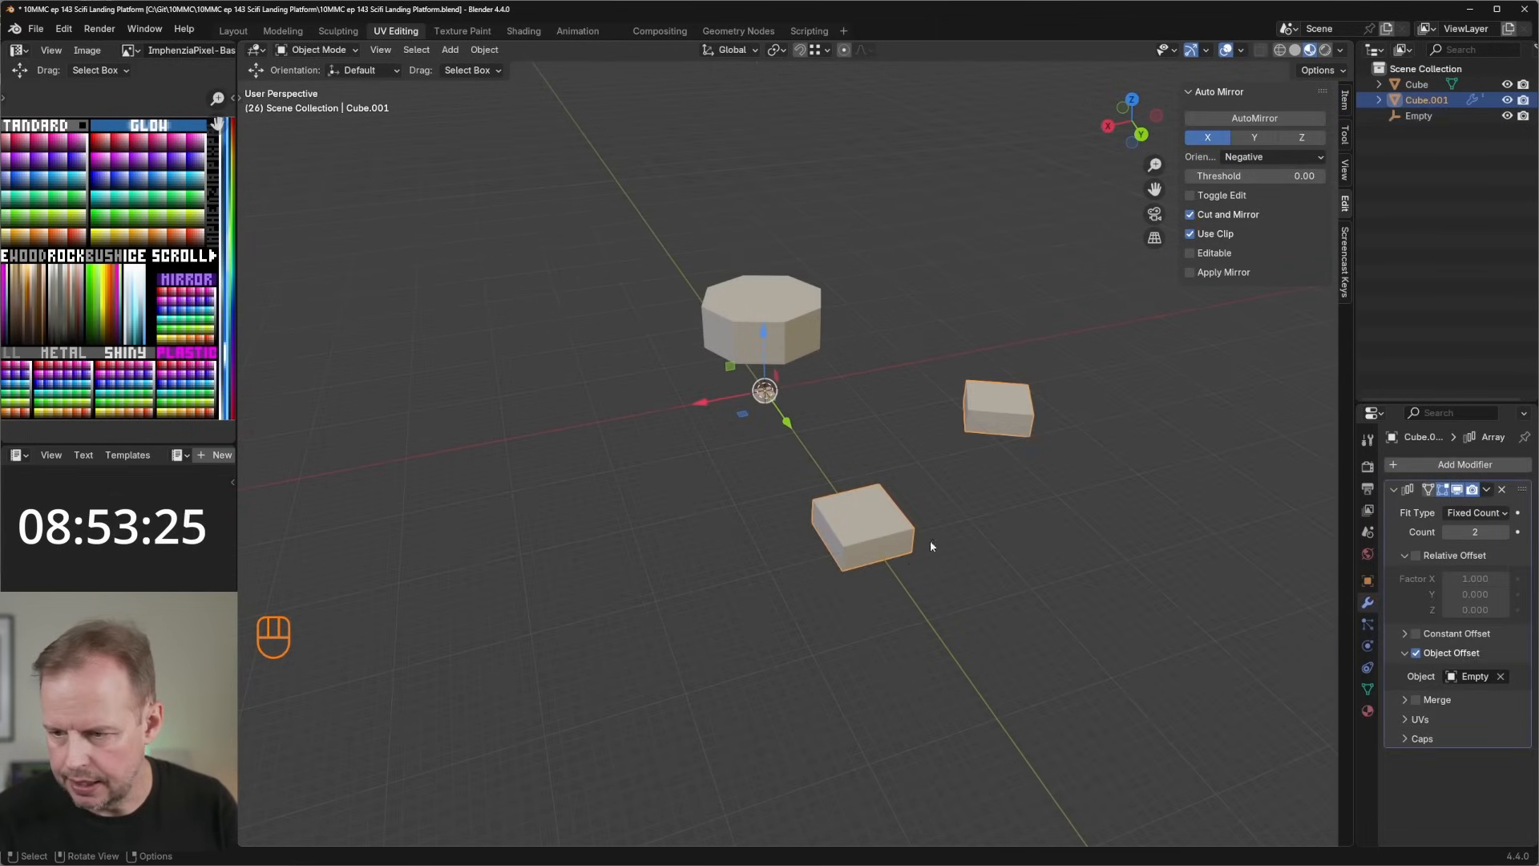
{"action": "type", "text": "6"}
{"action": "key", "text": "Return"}
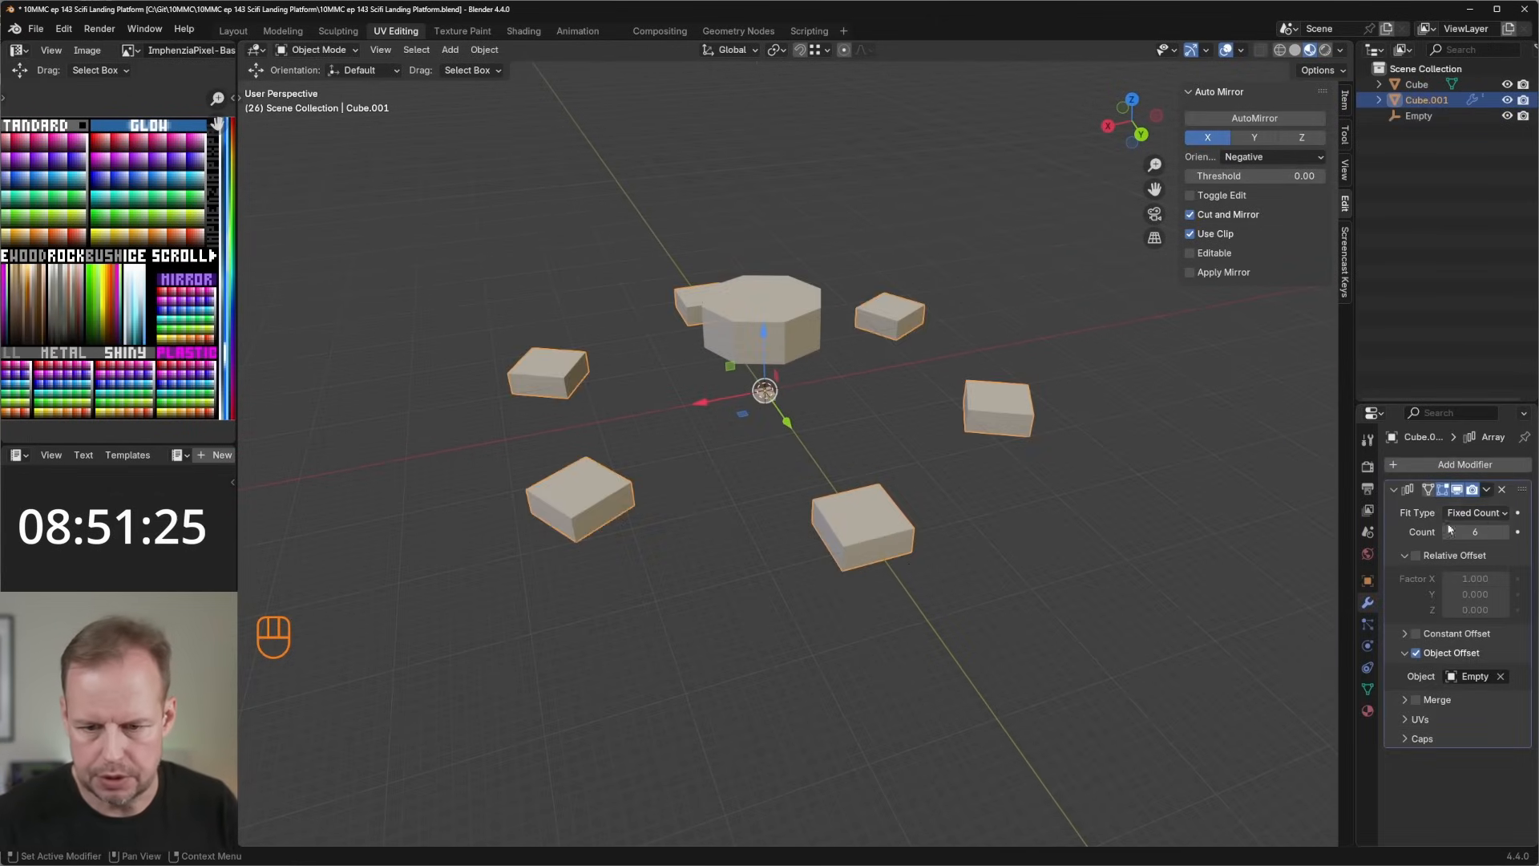
Move the whole source block mesh outward about 16 m along Y and scale it by about 1.379.
{"action": "scroll", "coordinate": [882, 505], "scroll_direction": "down", "scroll_amount": 4}
{"action": "scroll", "coordinate": [856, 442], "scroll_direction": "up", "scroll_amount": 1}
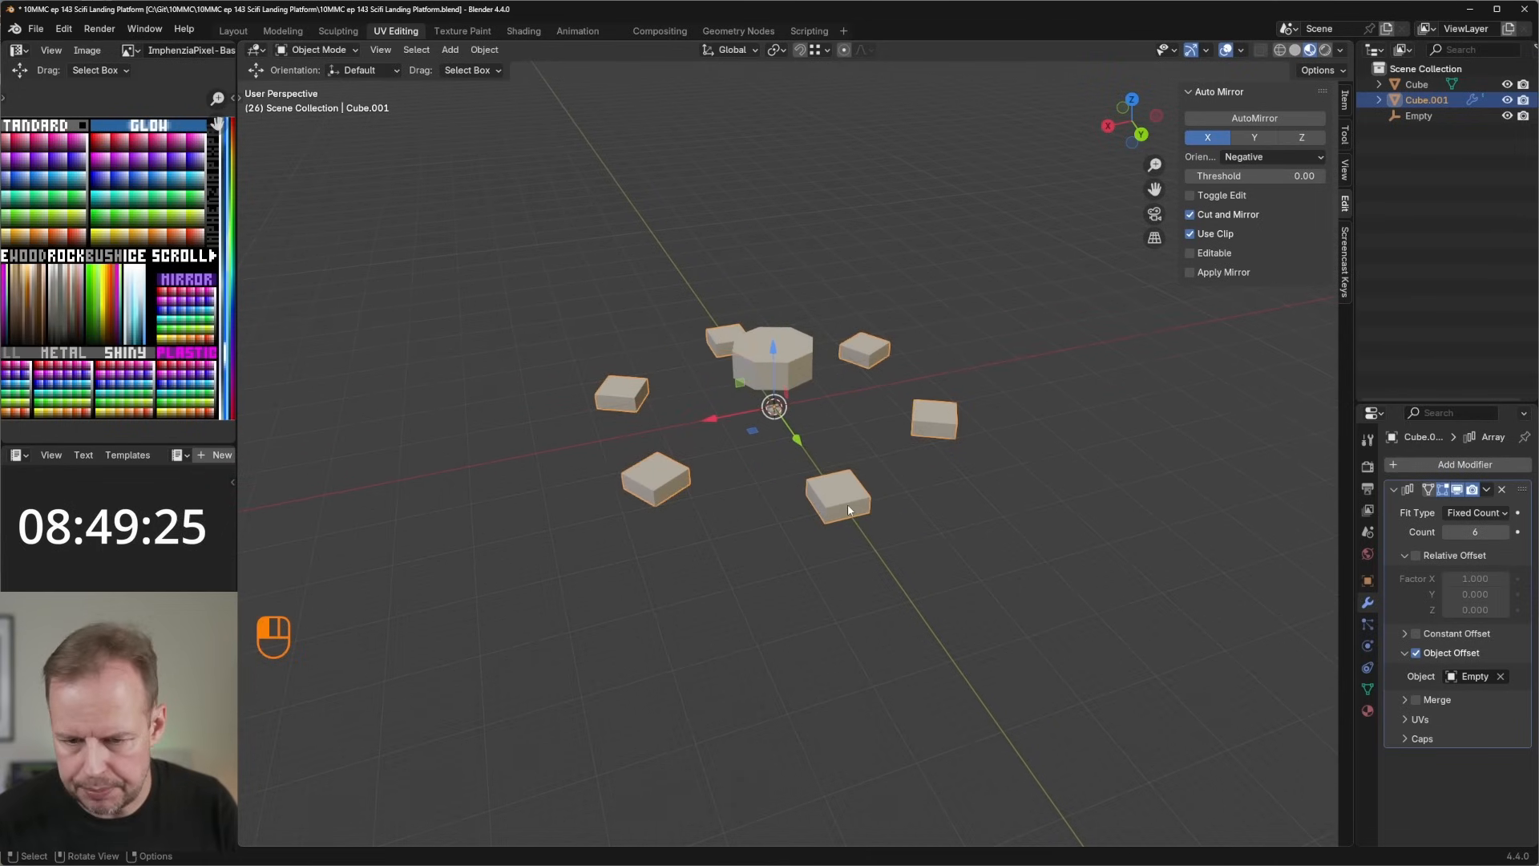
{"action": "key", "text": "Tab"}
{"action": "key", "text": "l"}
{"action": "left_click_drag", "start_coordinate": [869, 541], "coordinate": [922, 593]}
{"action": "key", "text": "s"}
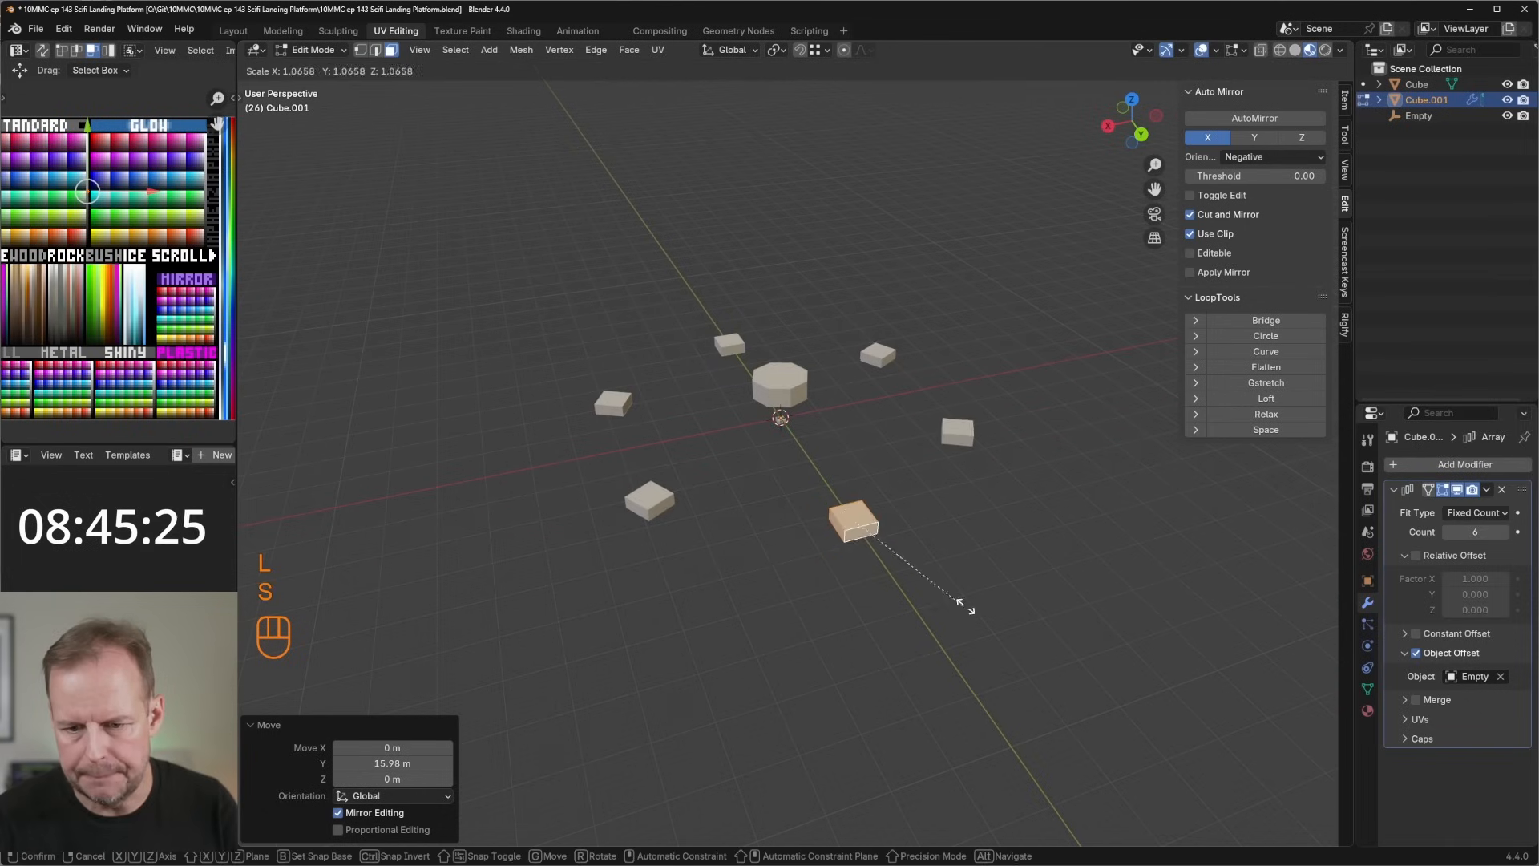
{"action": "left_click", "coordinate": [942, 587]}
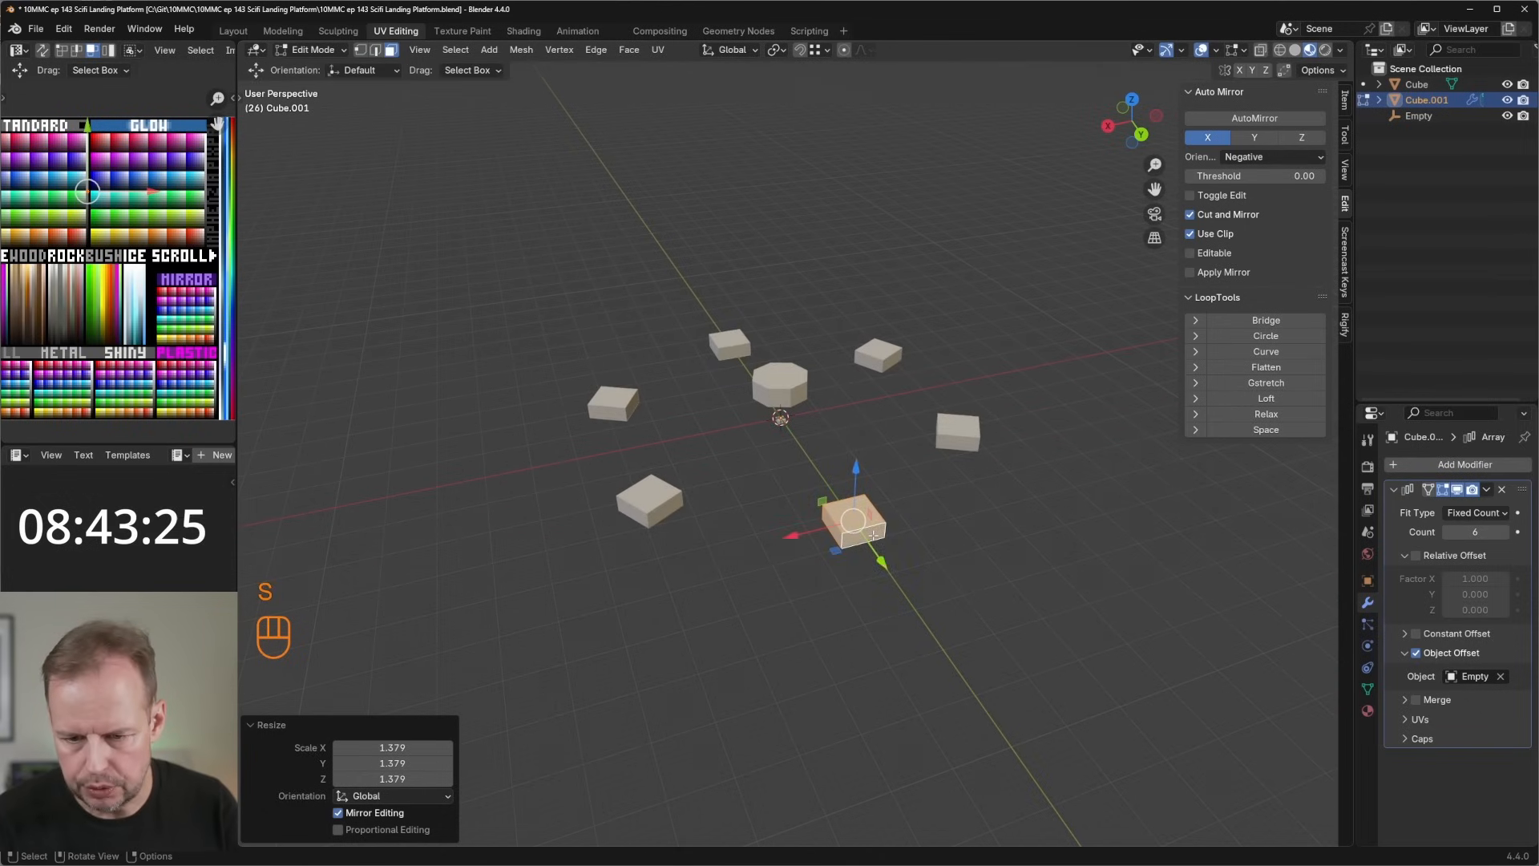
Add two centred, evenly spaced loop cuts that divide the source block's width into three sections.
{"action": "key", "text": "ctrl+e"}
{"action": "key", "text": "Escape"}
{"action": "key", "text": "ctrl+r"}
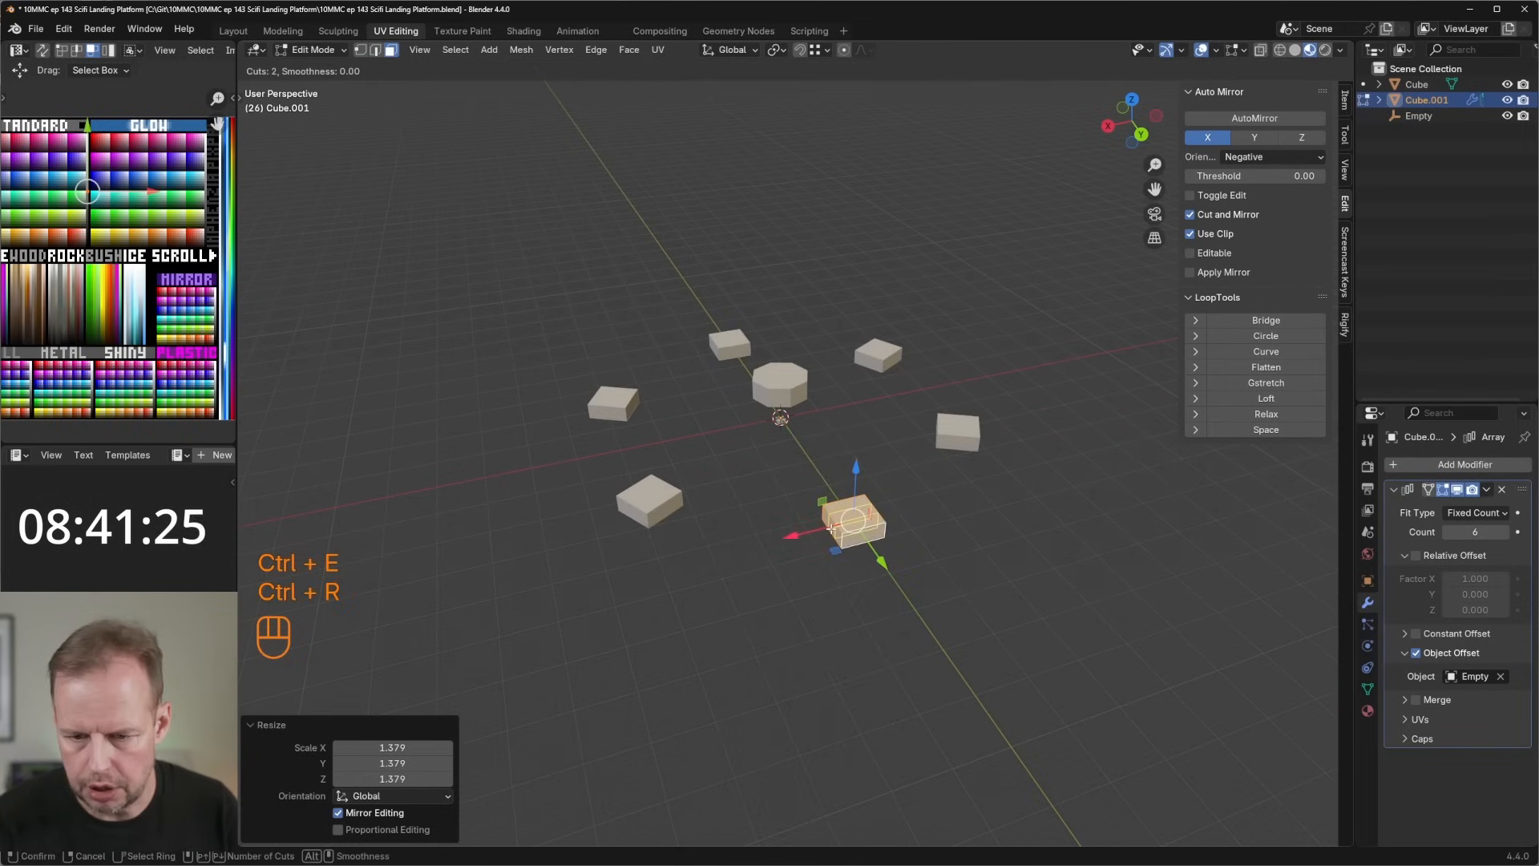
{"action": "left_click", "coordinate": [866, 535]}
{"action": "right_click", "coordinate": [866, 536]}
Widen the entire source block along the X axis.
{"action": "scroll", "coordinate": [874, 545], "scroll_direction": "up", "scroll_amount": 3}
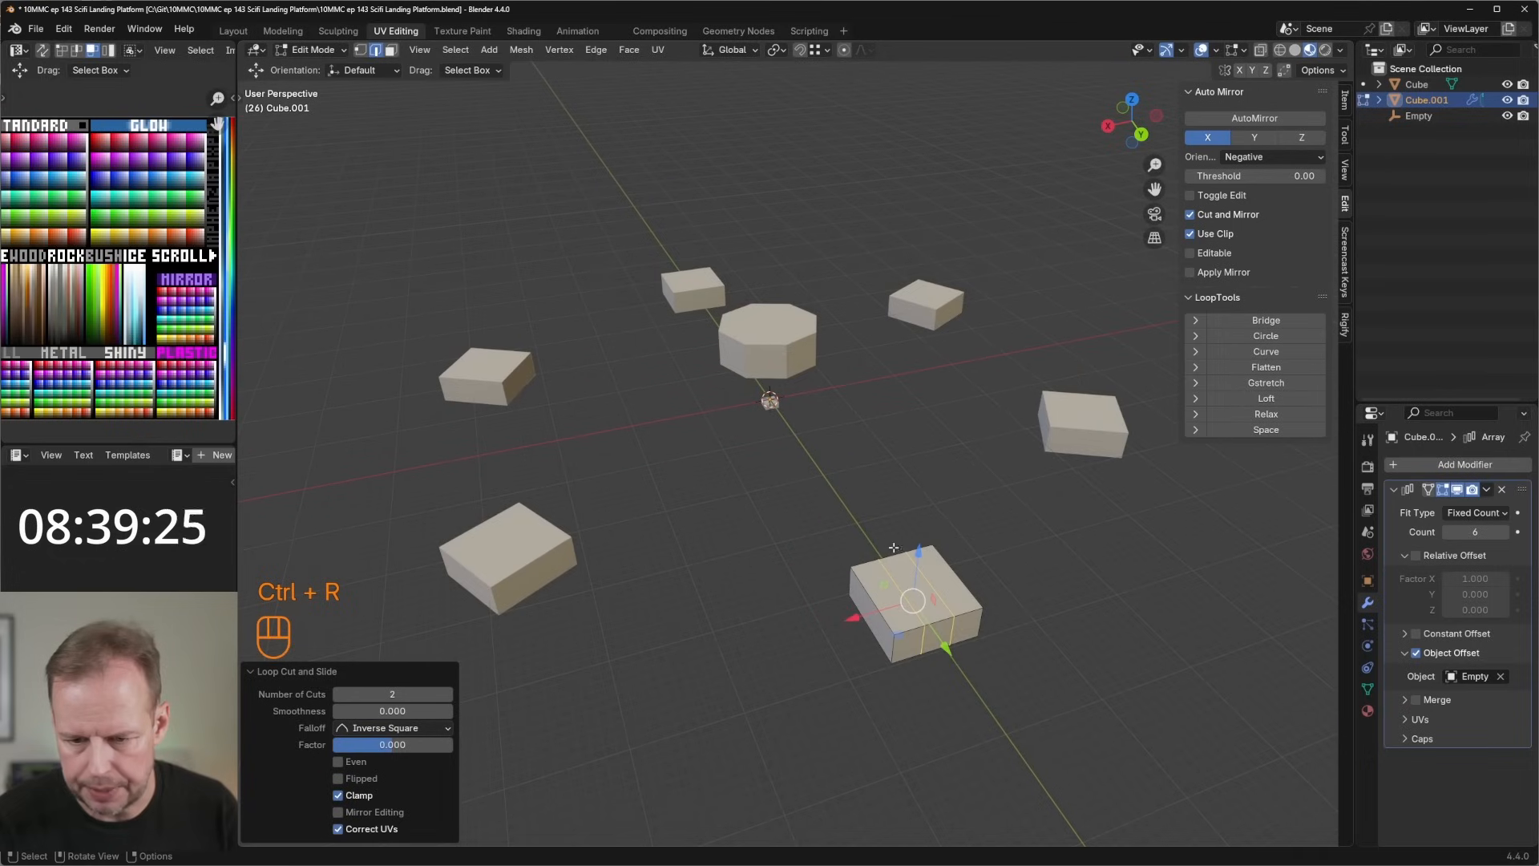
{"action": "left_click", "coordinate": [912, 598]}
{"action": "key", "text": "l"}
{"action": "key", "text": "s"}
{"action": "key", "text": "x"}
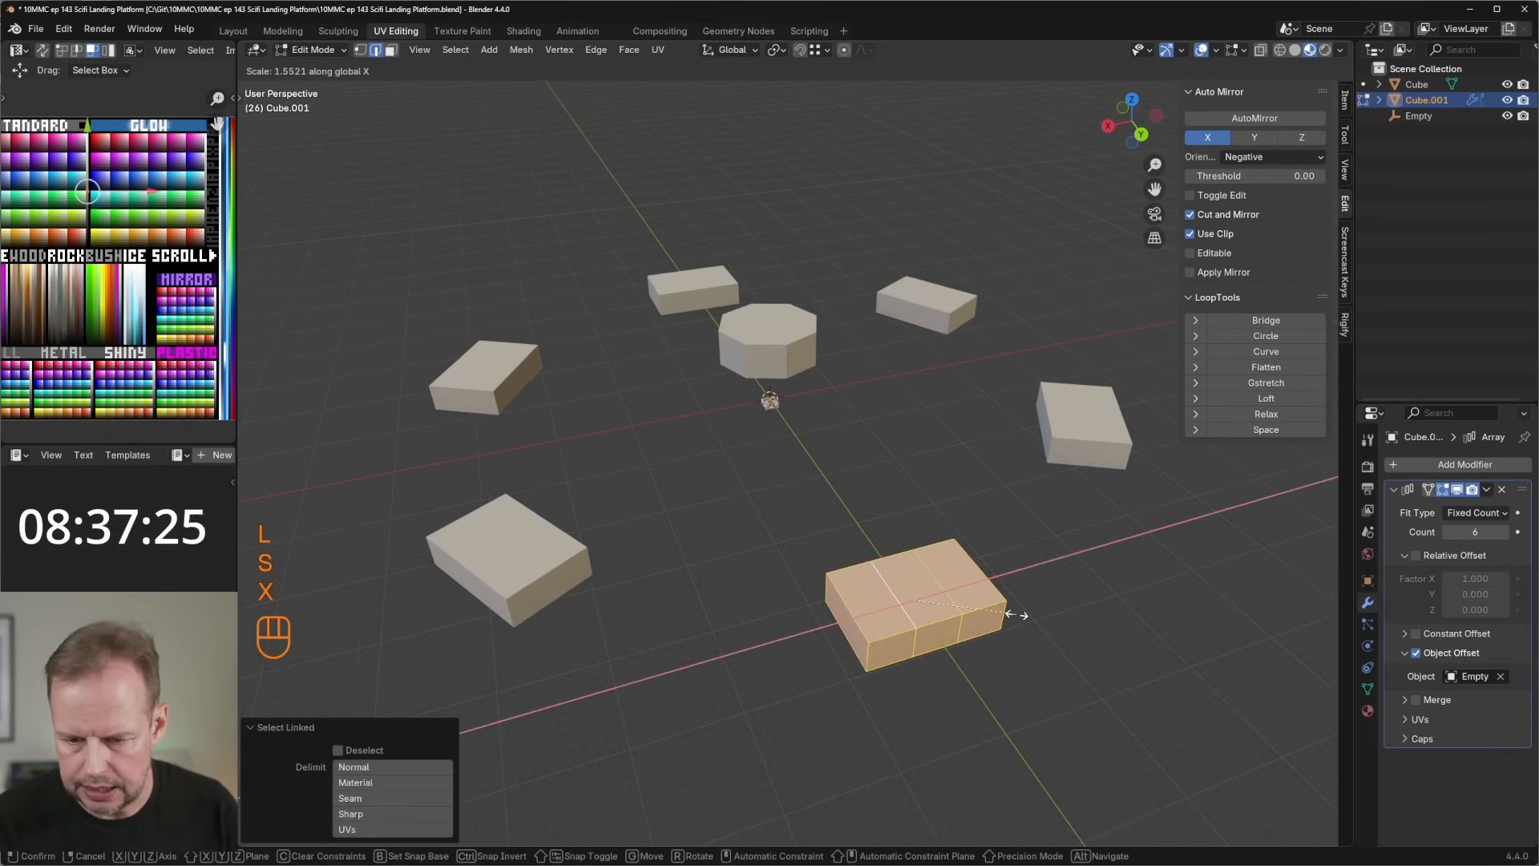
{"action": "left_click", "coordinate": [940, 635]}
Select the middle face on the source block's outer end and widen it along X.
{"action": "key", "text": "a"}
{"action": "key", "text": "a"}
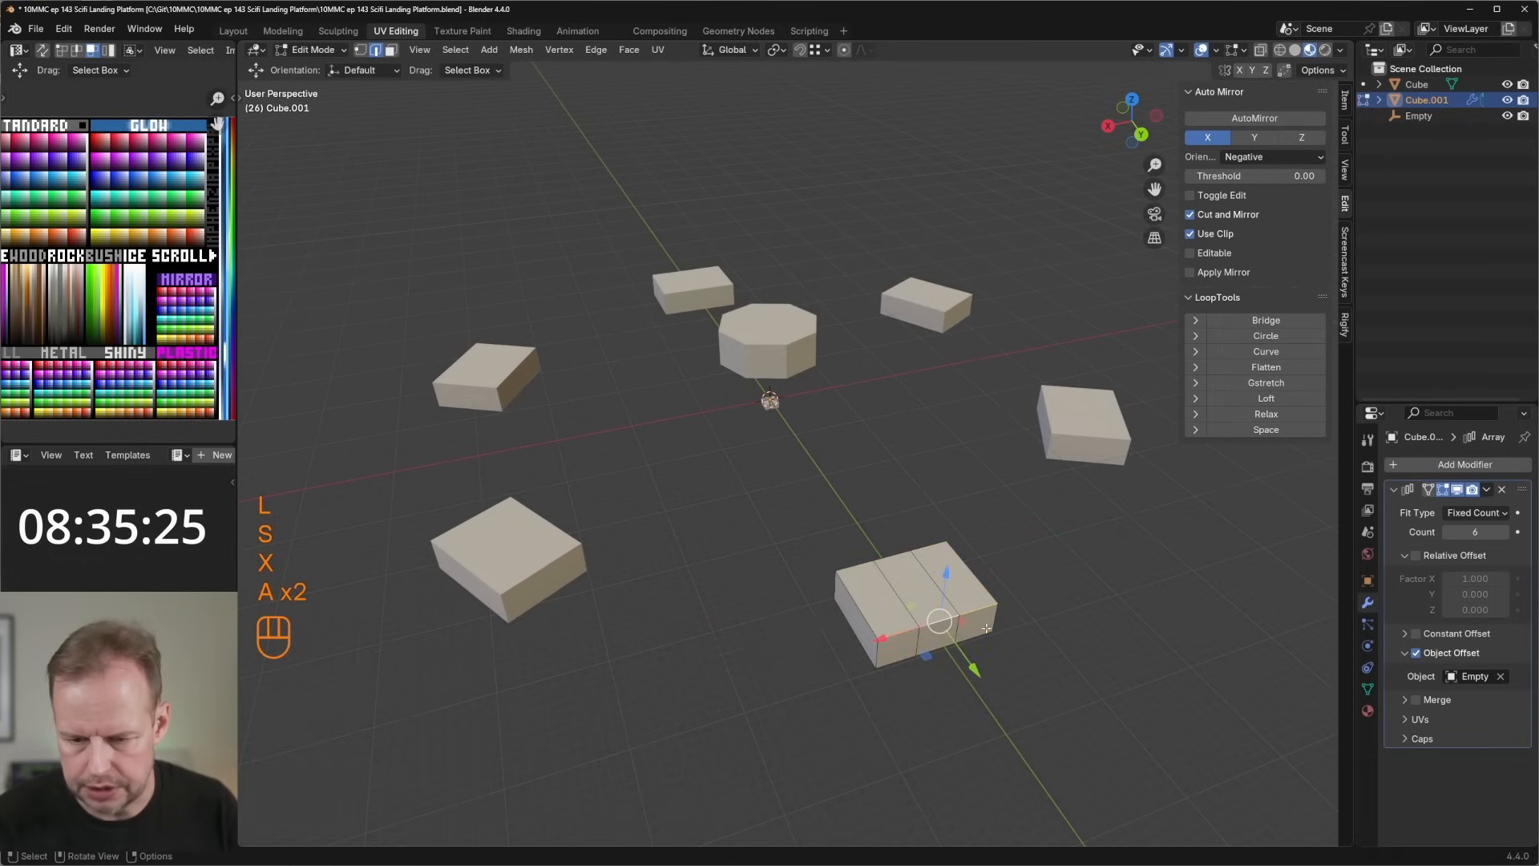
{"action": "key", "text": "s"}
{"action": "key", "text": "3"}
{"action": "left_click", "coordinate": [944, 626], "text": "alt"}
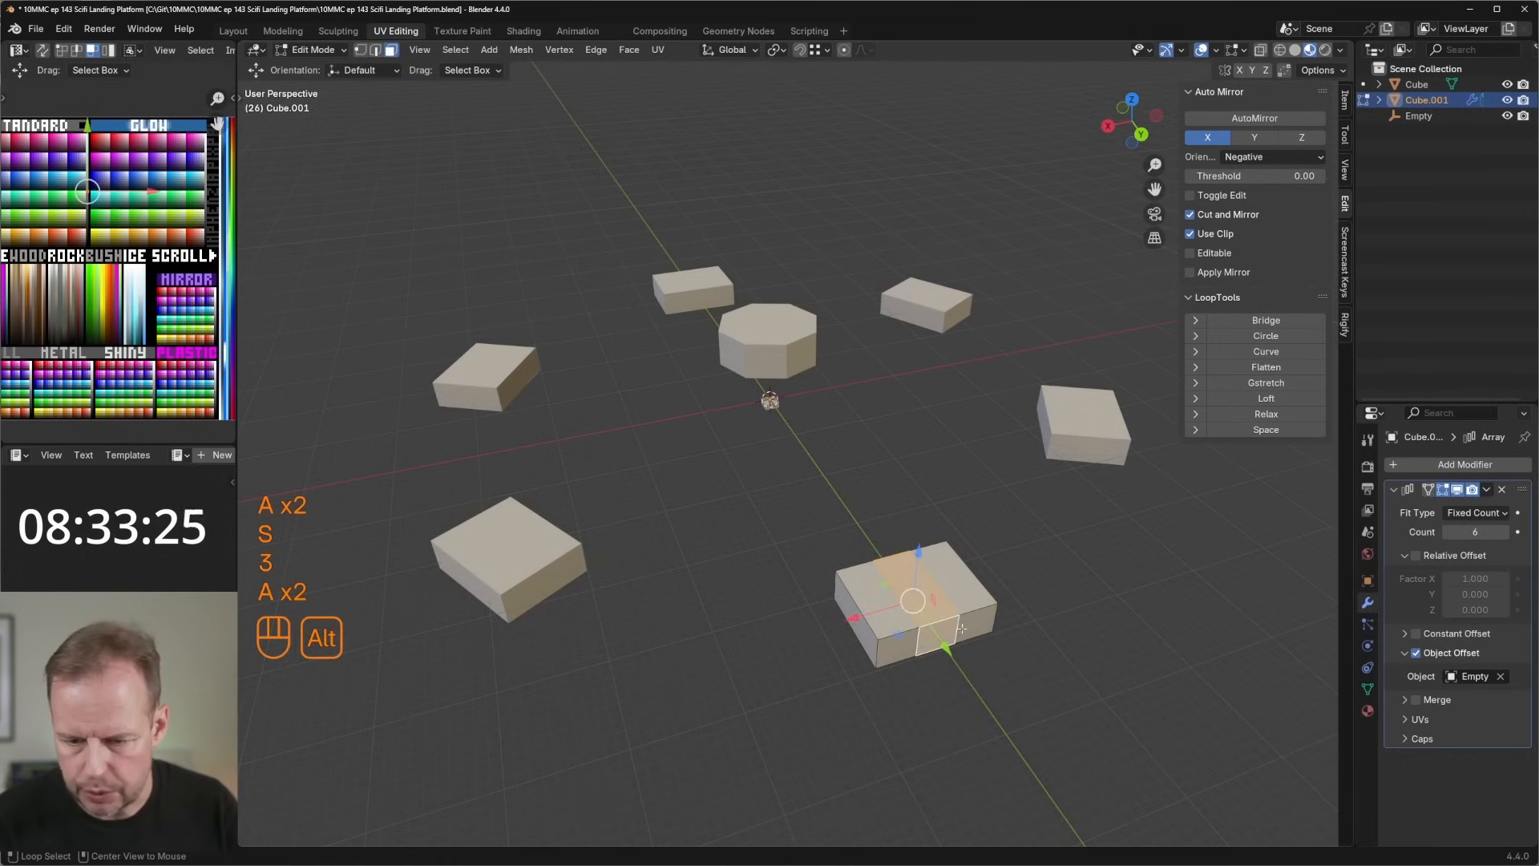
{"action": "key", "text": "s"}
{"action": "key", "text": "x"}
{"action": "left_click", "coordinate": [999, 631]}
Move the middle outer-end face outward about 5.74 m along Y to give the block a tapered end.
{"action": "key", "text": "g"}
{"action": "key", "text": "y"}
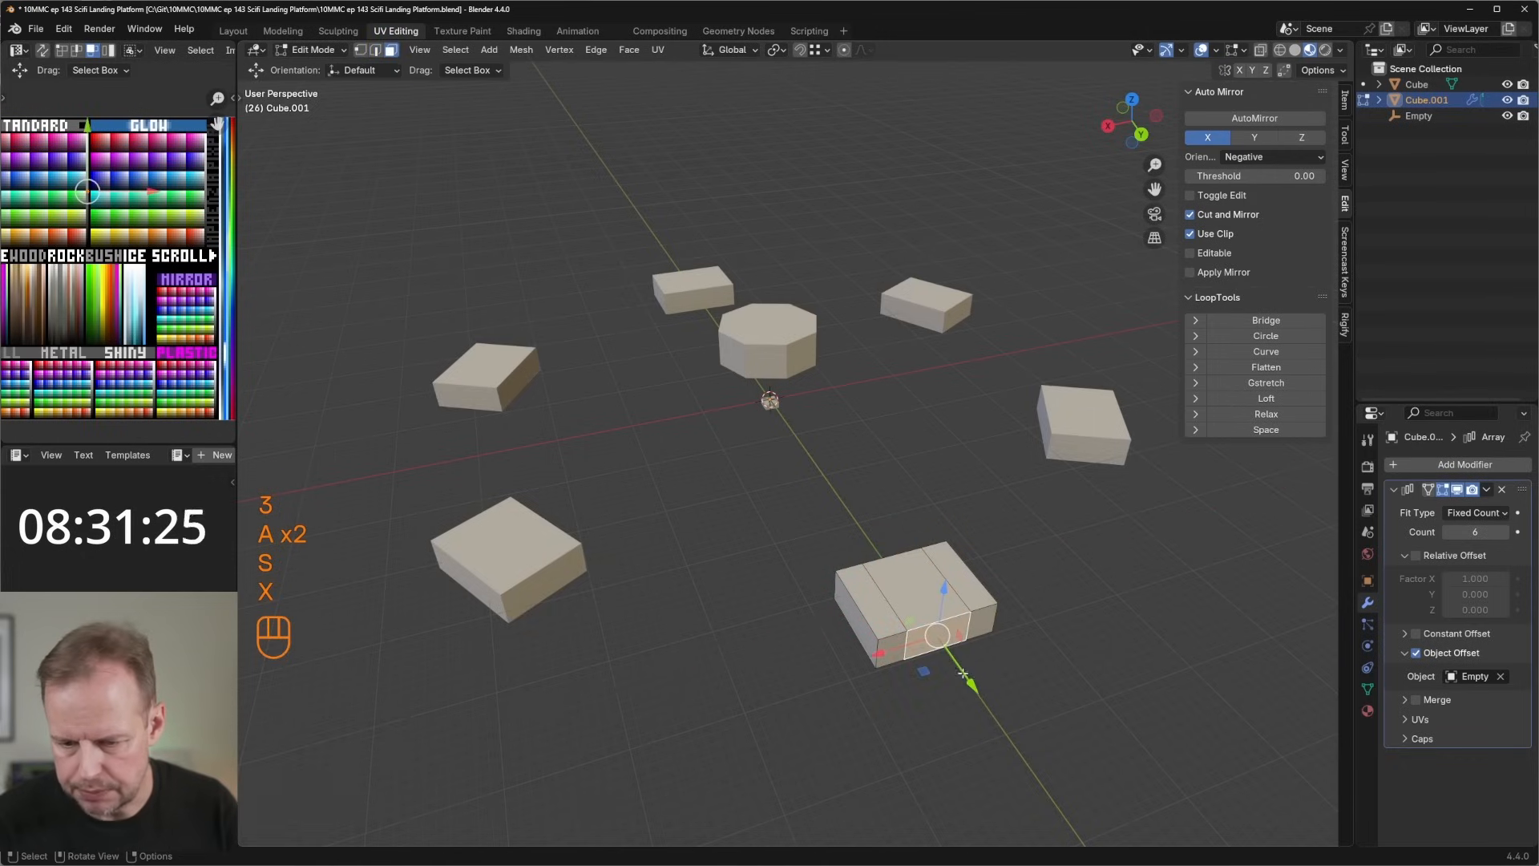
{"action": "left_click", "coordinate": [1007, 714]}
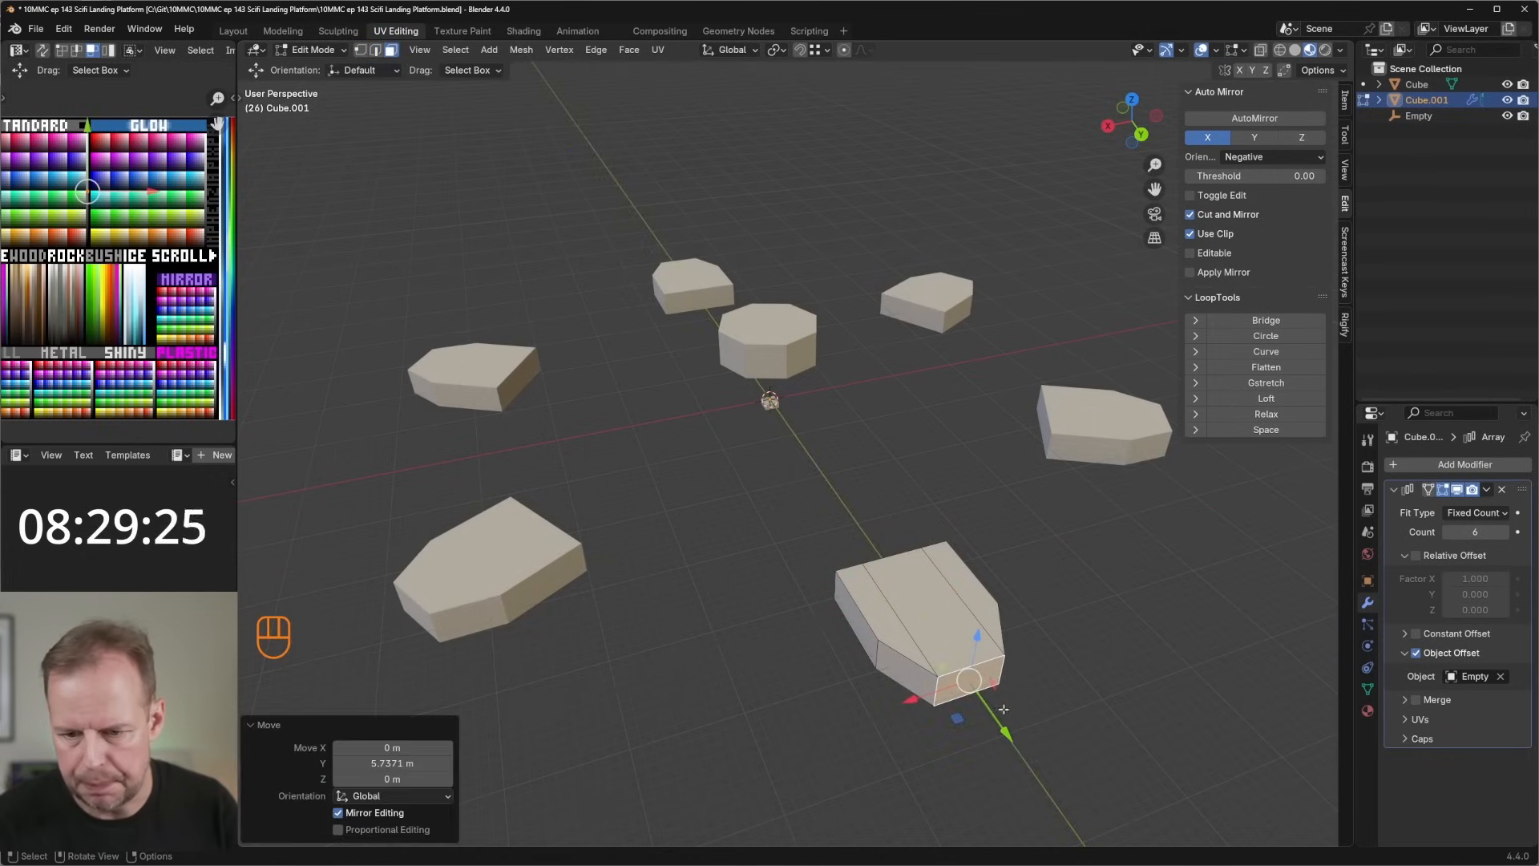
Extrude the source block's inner end faces toward the centre and scale them by about 0.871 to chamfer that end.
{"action": "middle_click_drag", "start_coordinate": [1008, 714], "coordinate": [904, 579]}
{"action": "left_click", "coordinate": [895, 559], "text": "shift"}
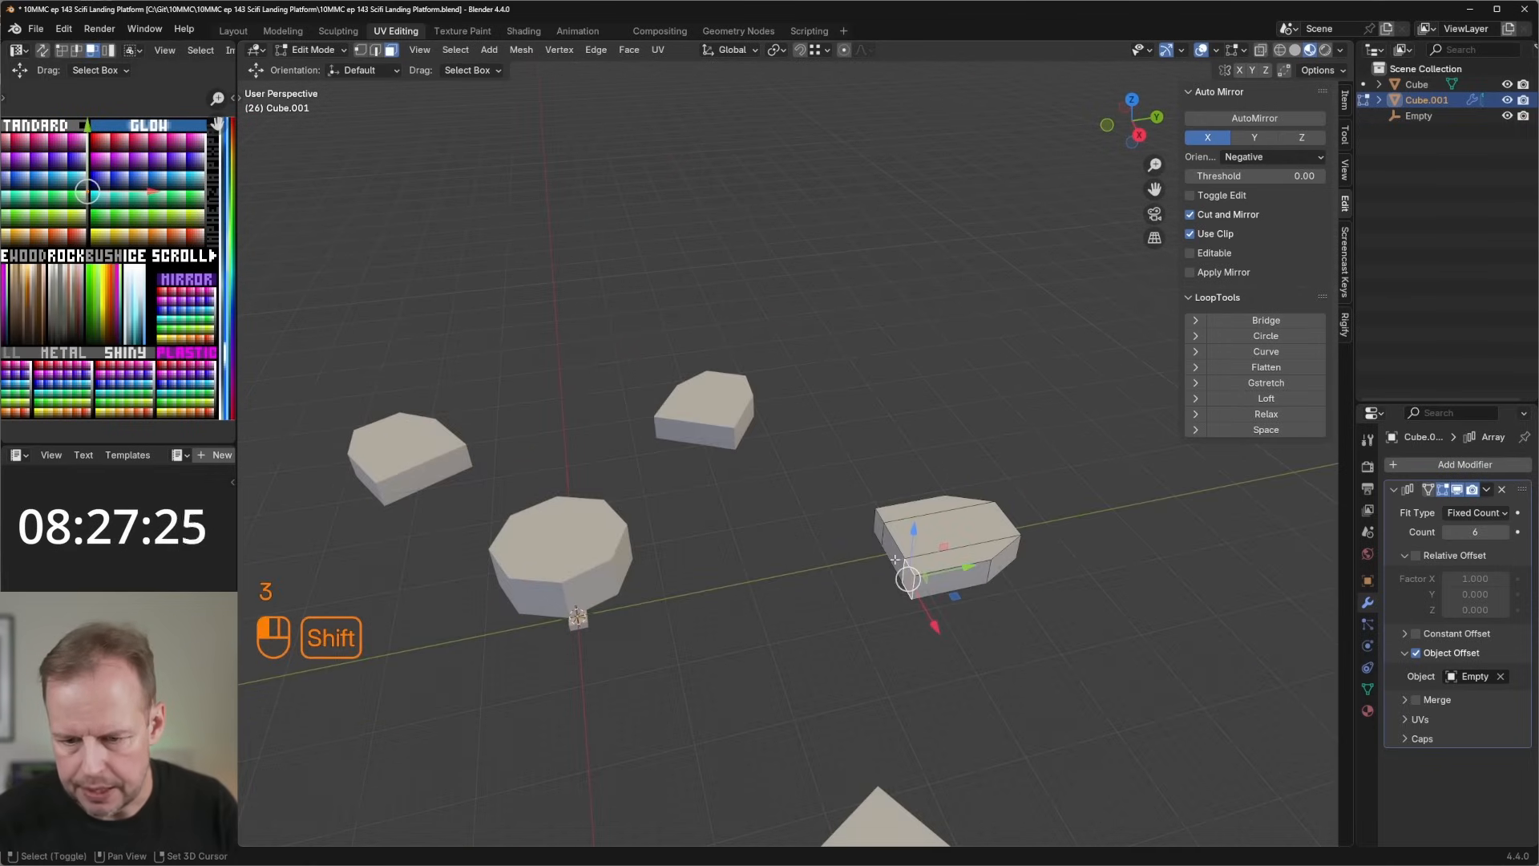
{"action": "key", "text": "e"}
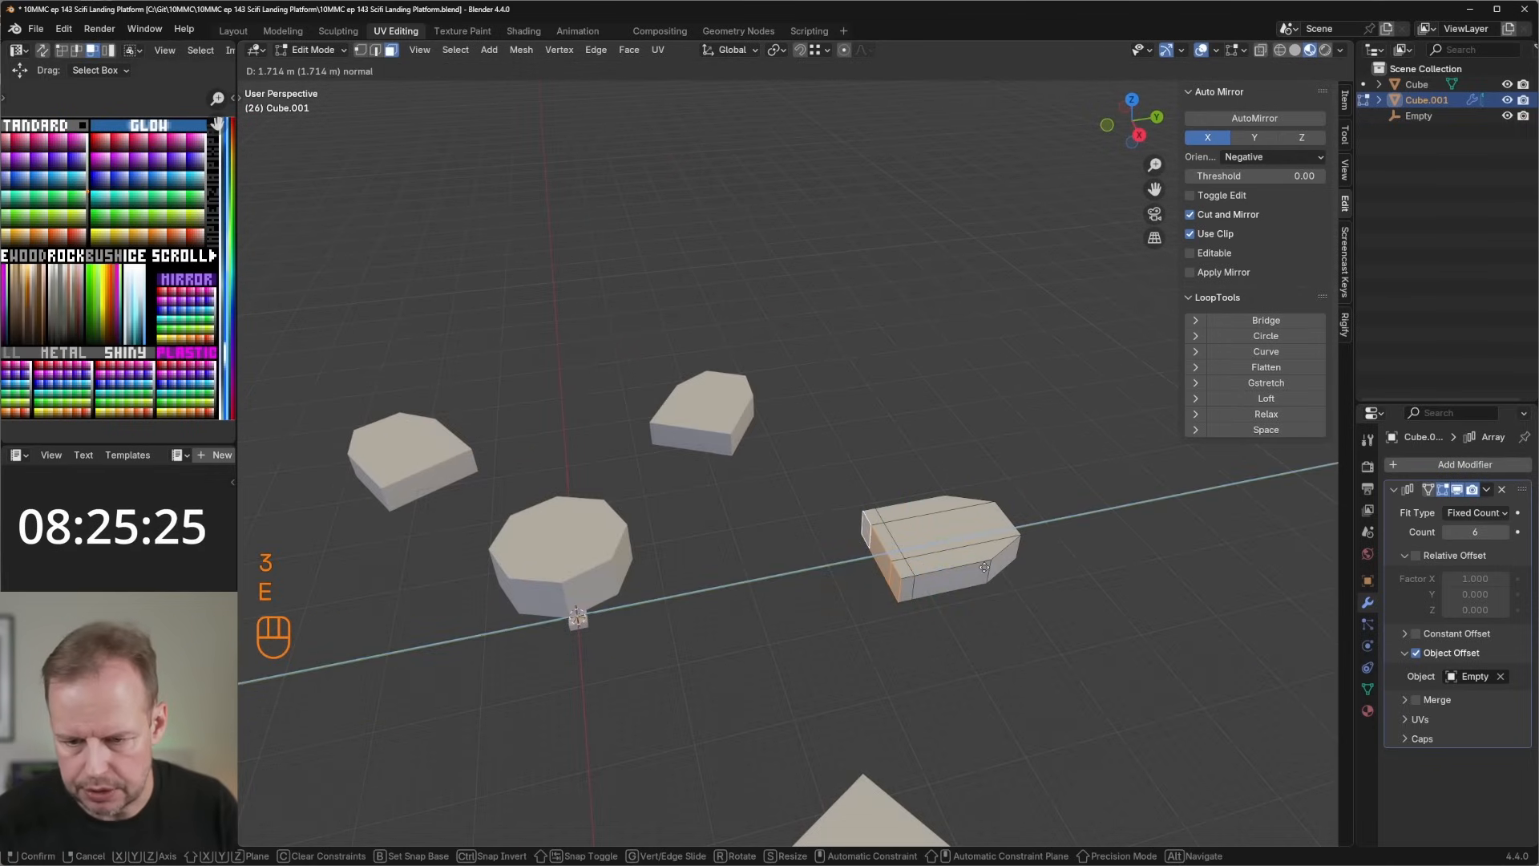
{"action": "left_click", "coordinate": [993, 565]}
{"action": "key", "text": "s"}
{"action": "left_click", "coordinate": [992, 567]}
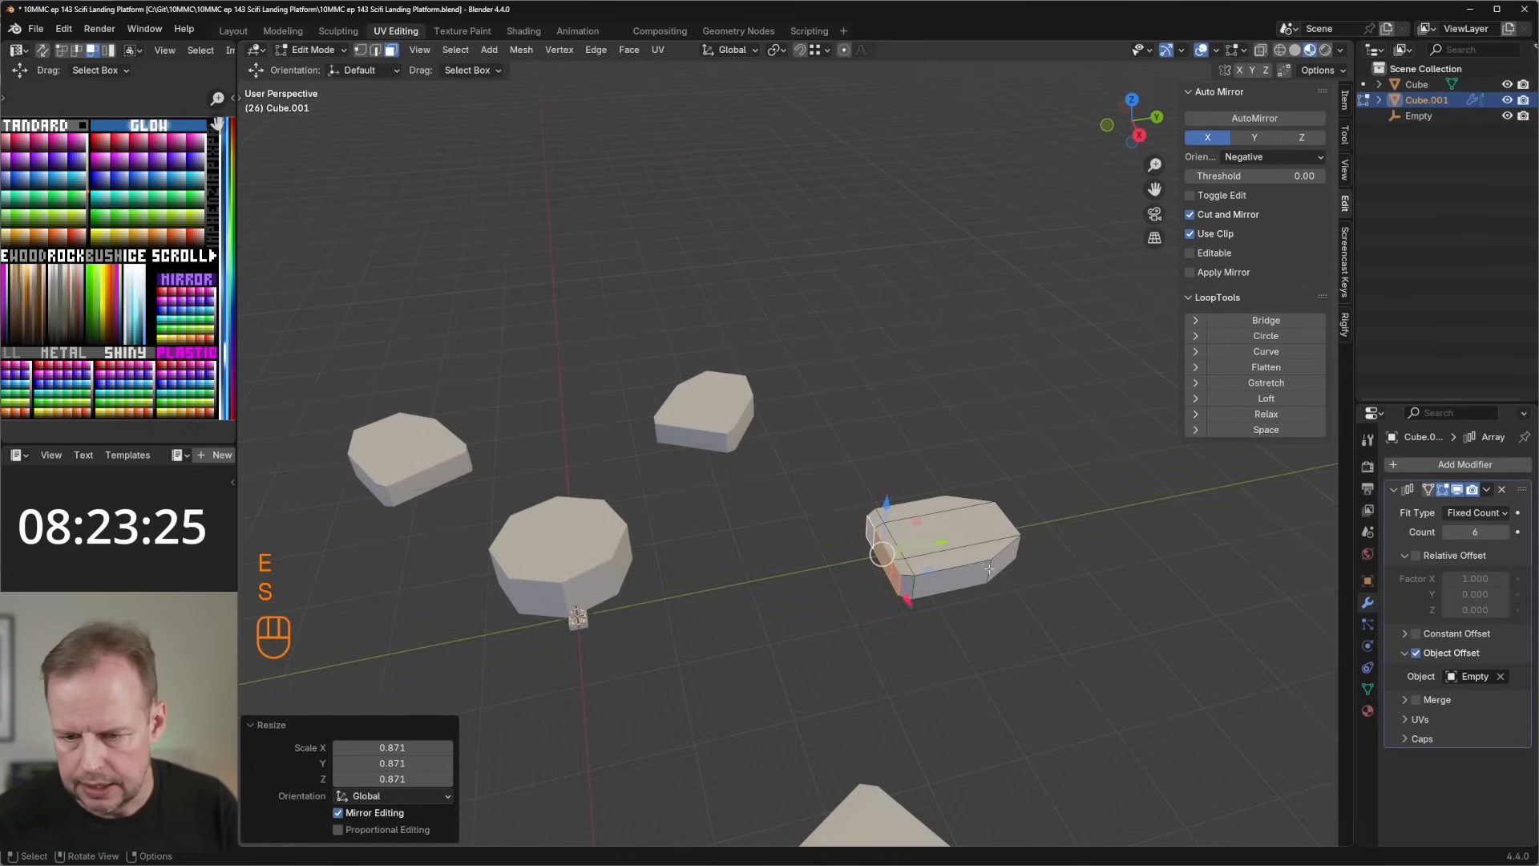
Add one loop cut across the source block's length, dividing its top middle strip.
{"action": "middle_click_drag", "start_coordinate": [992, 567], "coordinate": [873, 579]}
{"action": "key", "text": "ctrl+r"}
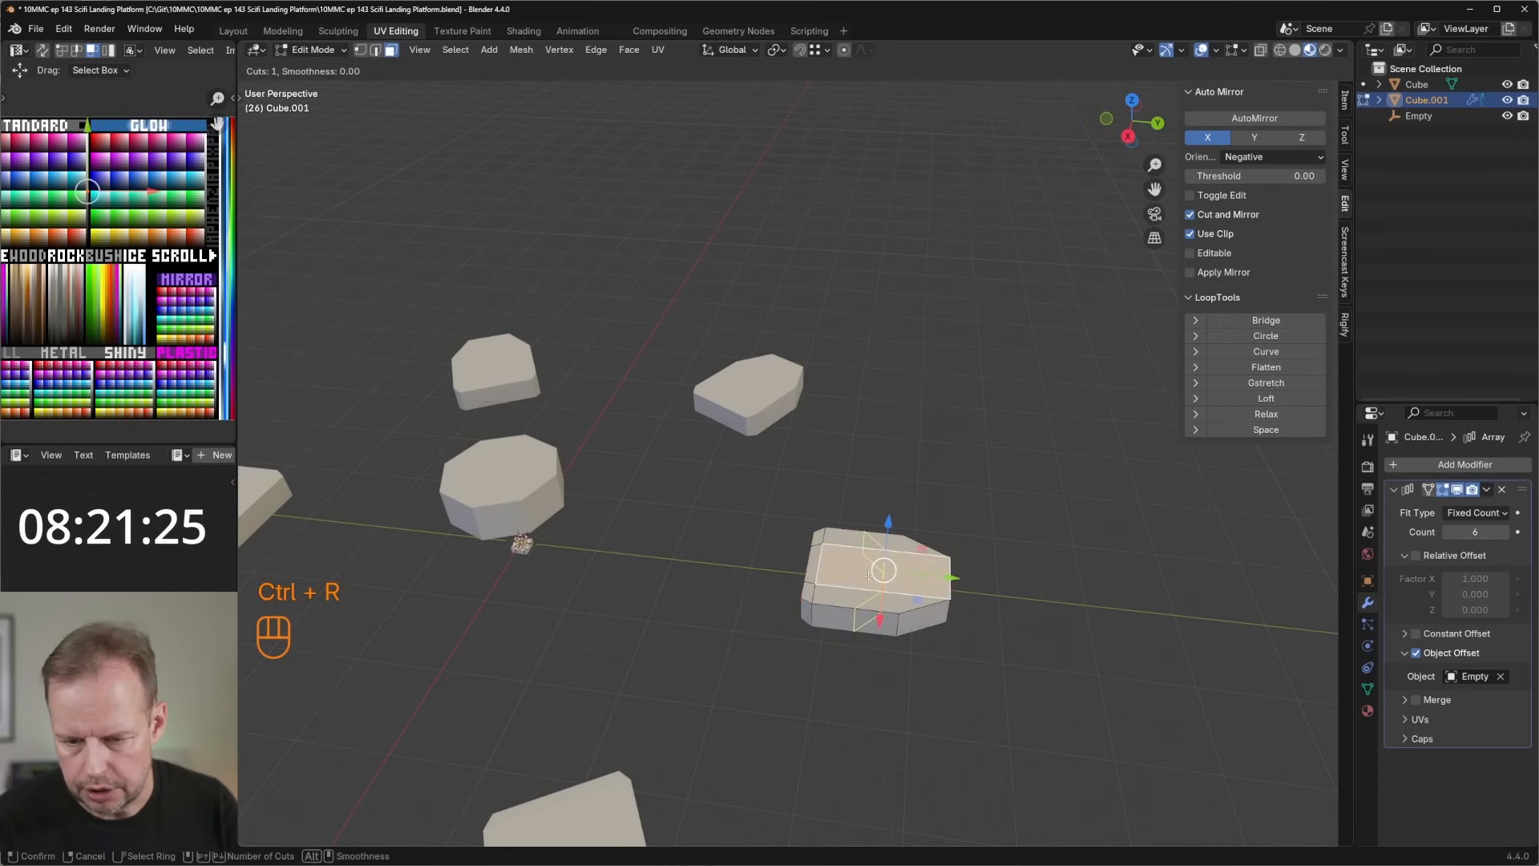
{"action": "left_click", "coordinate": [868, 575]}
{"action": "left_click", "coordinate": [887, 577]}
Duplicate the inner top middle face in place and move the copy about 1.75 m along Y.
{"action": "key", "text": "3"}
{"action": "left_click", "coordinate": [870, 571]}
{"action": "key", "text": "shift+d"}
{"action": "right_click", "coordinate": [986, 561]}
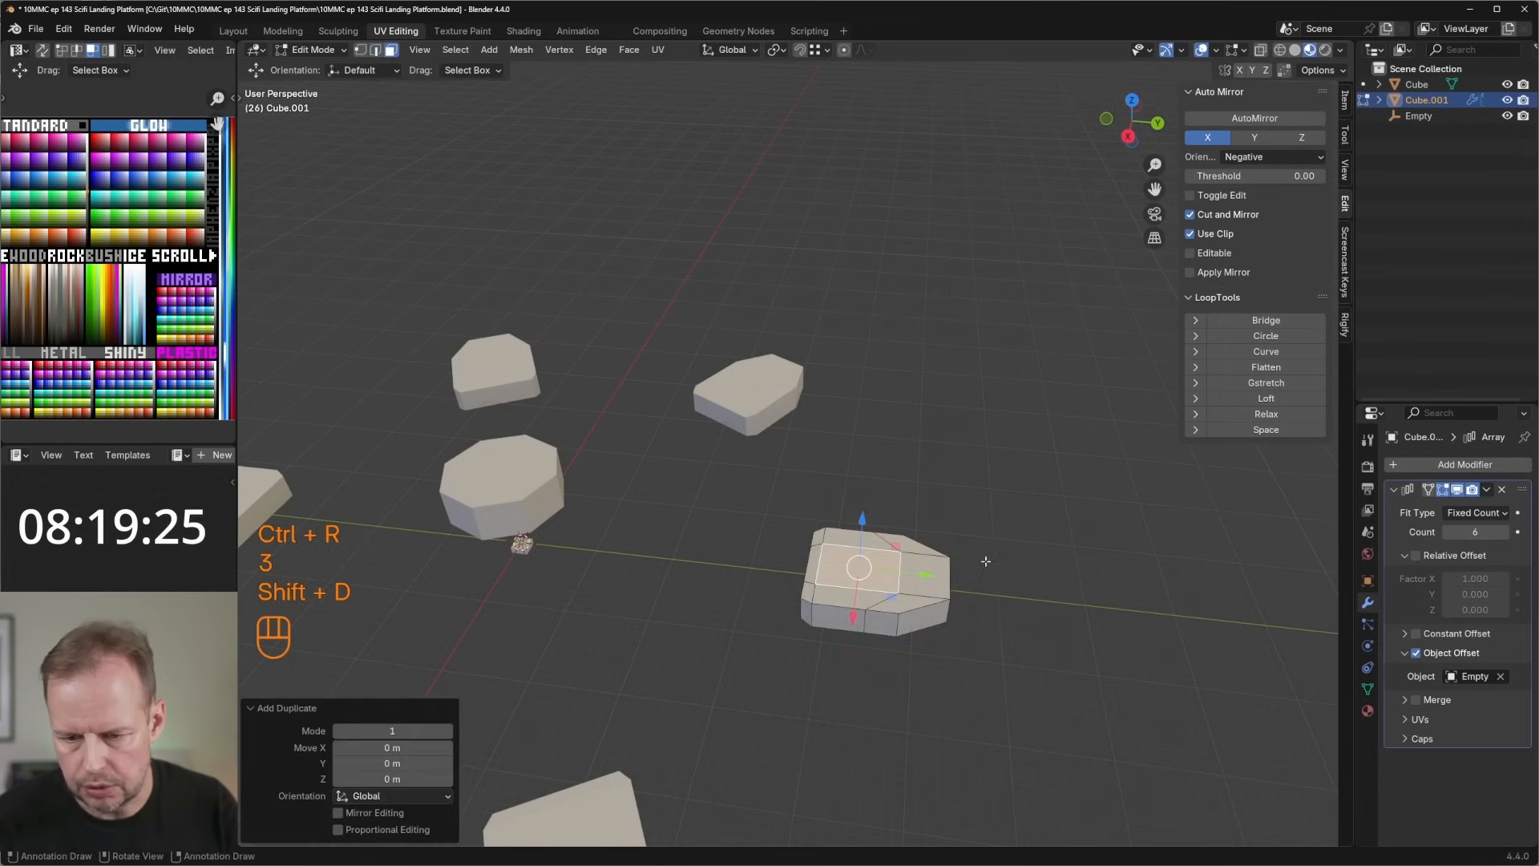
{"action": "middle_click_drag", "start_coordinate": [986, 561], "coordinate": [958, 563]}
{"action": "left_click_drag", "start_coordinate": [880, 592], "coordinate": [896, 597]}
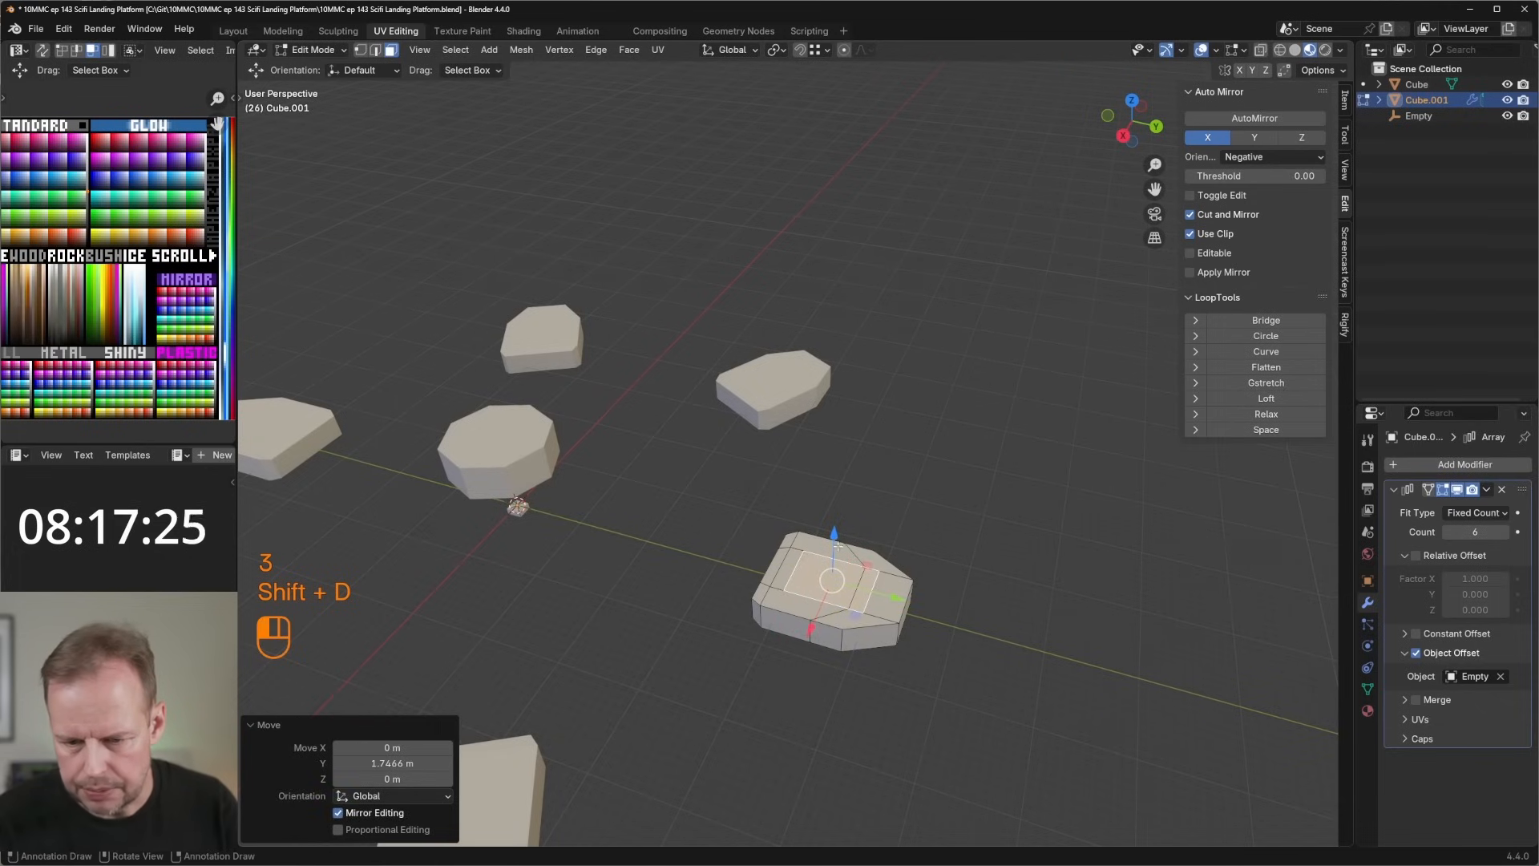
Extrude the duplicated top face upward into a box on the source block and add one loop cut around it.
{"action": "key", "text": "e"}
{"action": "left_click", "coordinate": [928, 533]}
{"action": "middle_click_drag", "start_coordinate": [928, 533], "coordinate": [935, 466]}
{"action": "key", "text": "ctrl+r"}
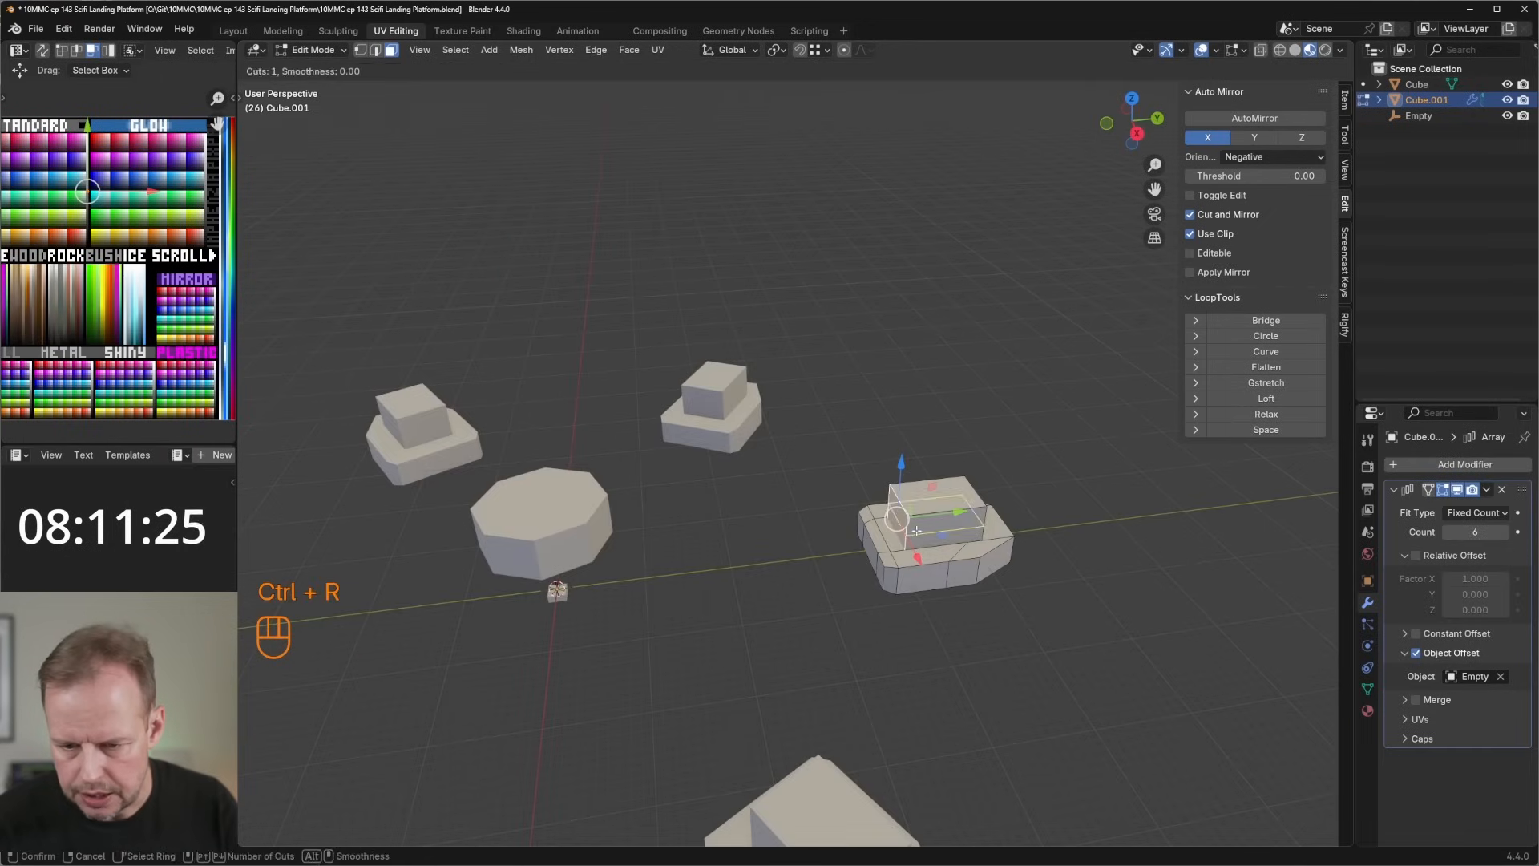
{"action": "left_click", "coordinate": [908, 528]}
{"action": "left_click", "coordinate": [910, 535]}
Extrude the upper box's inner end face about 2.75 m toward the platform centre.
{"action": "key", "text": "3"}
{"action": "left_click", "coordinate": [898, 516]}
{"action": "key", "text": "e"}
{"action": "left_click", "coordinate": [962, 534]}
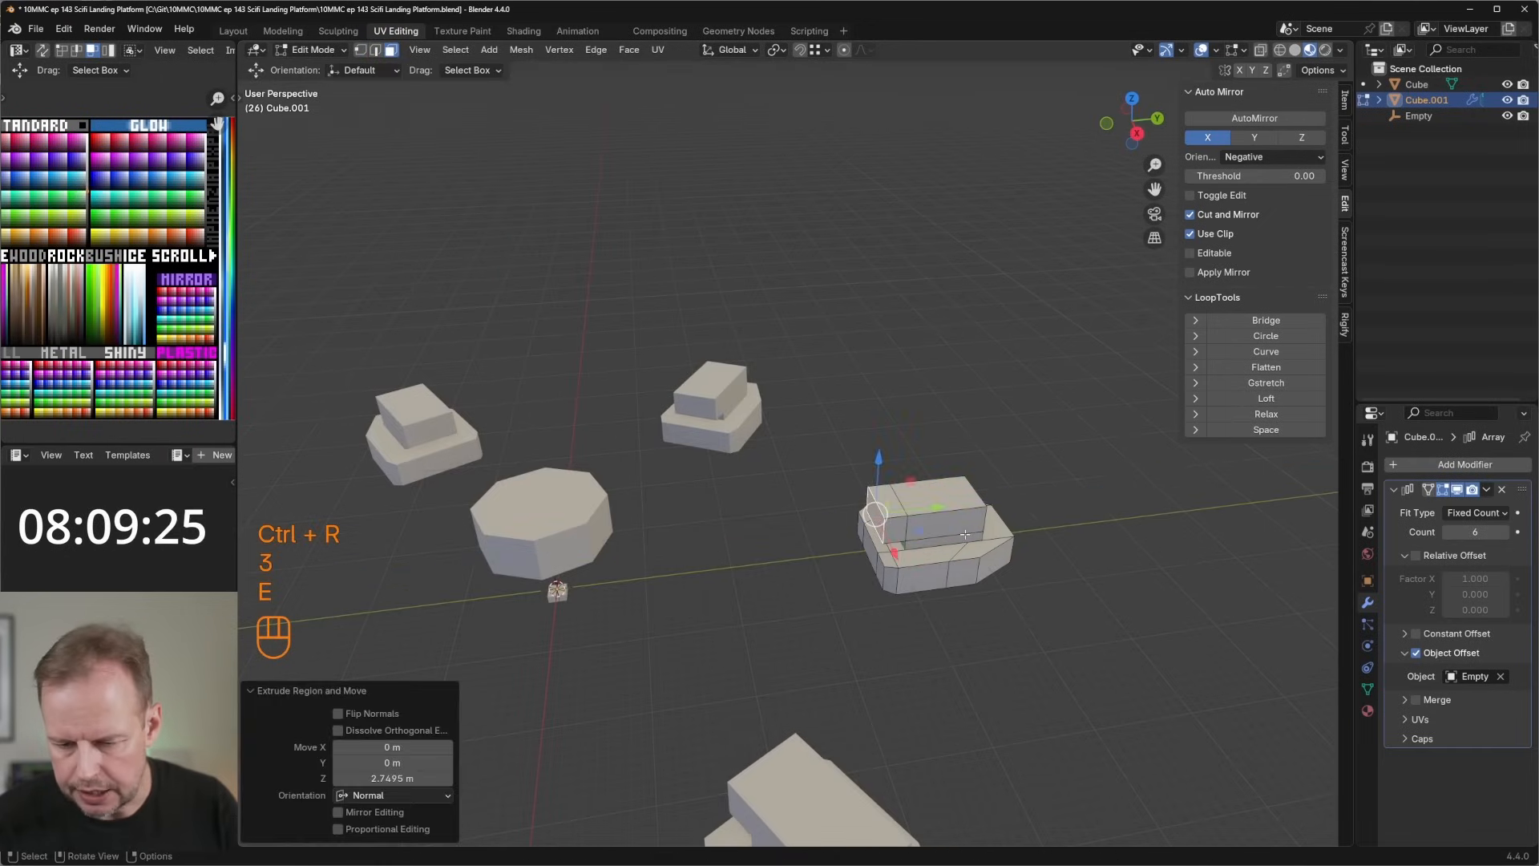
{"action": "middle_click_drag", "start_coordinate": [850, 533], "coordinate": [807, 533]}
Extrude the upper box's top faces upward about 8.07 m to form a column.
{"action": "key", "text": "3"}
{"action": "left_click", "coordinate": [847, 517]}
{"action": "left_click", "coordinate": [903, 517], "text": "shift"}
{"action": "key", "text": "e"}
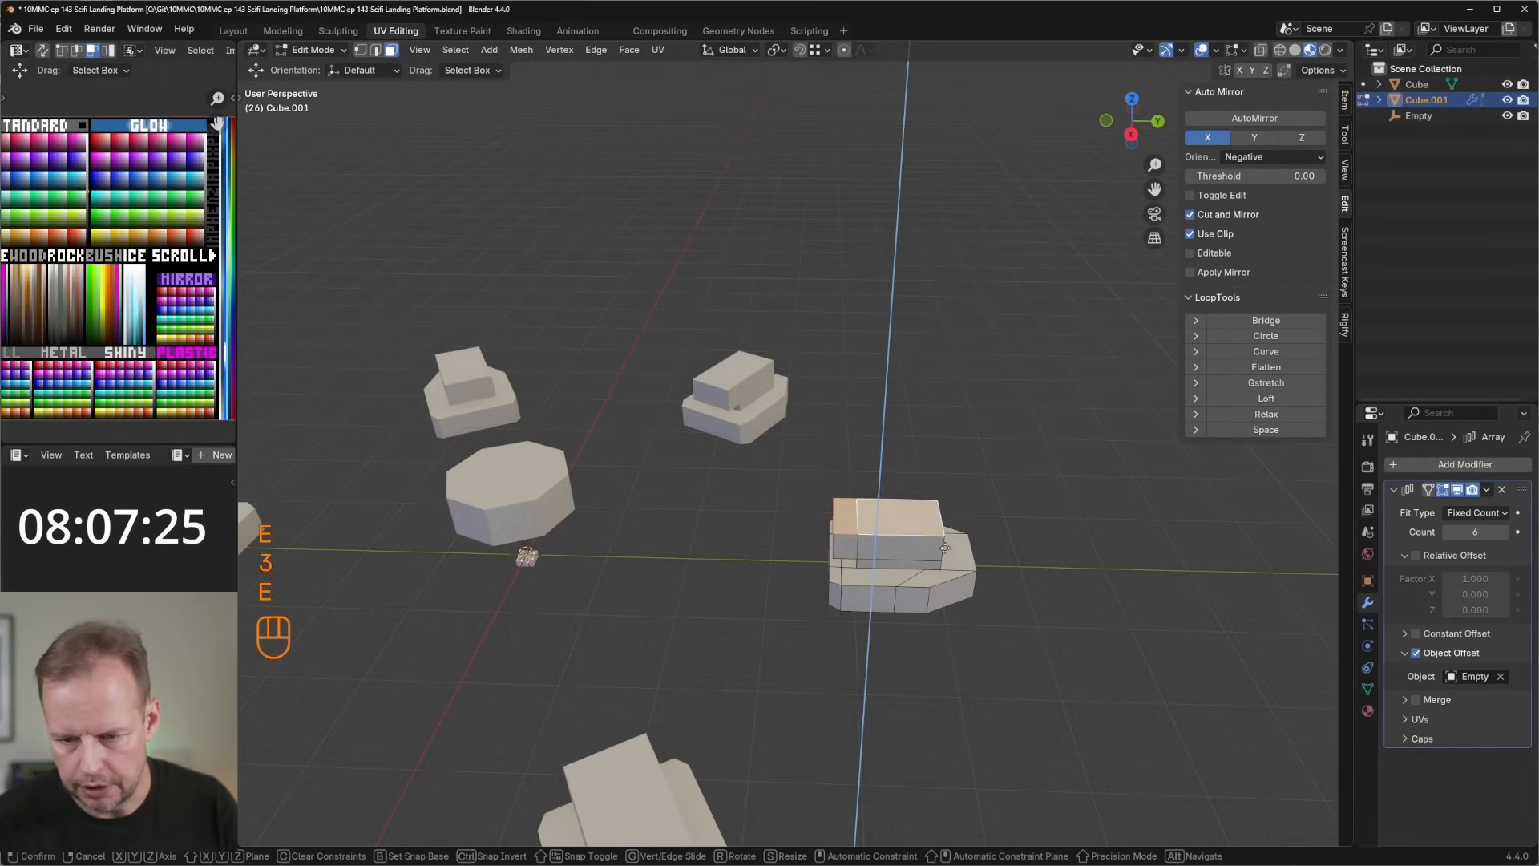
{"action": "left_click", "coordinate": [993, 493]}
{"action": "middle_click_drag", "start_coordinate": [993, 495], "coordinate": [971, 450]}
Scale the column's top faces down slightly and shift them about 1.85 m toward the centre along Y.
{"action": "key", "text": "s"}
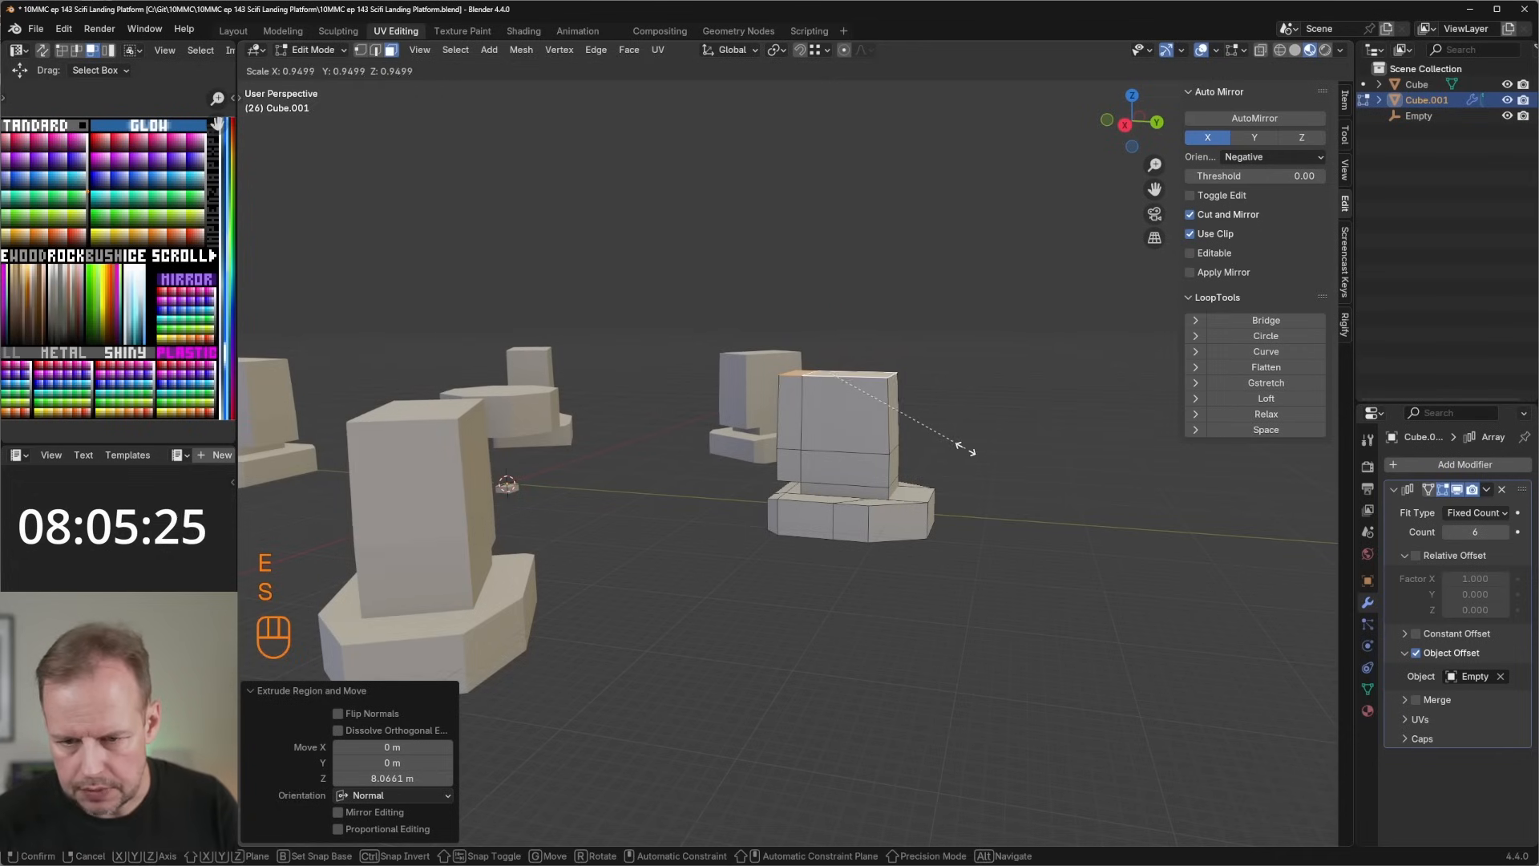
{"action": "left_click", "coordinate": [948, 440]}
{"action": "left_click_drag", "start_coordinate": [890, 379], "coordinate": [880, 375]}
Extrude the column's top faces about 9.74 m to add an upper section.
{"action": "key", "text": "e"}
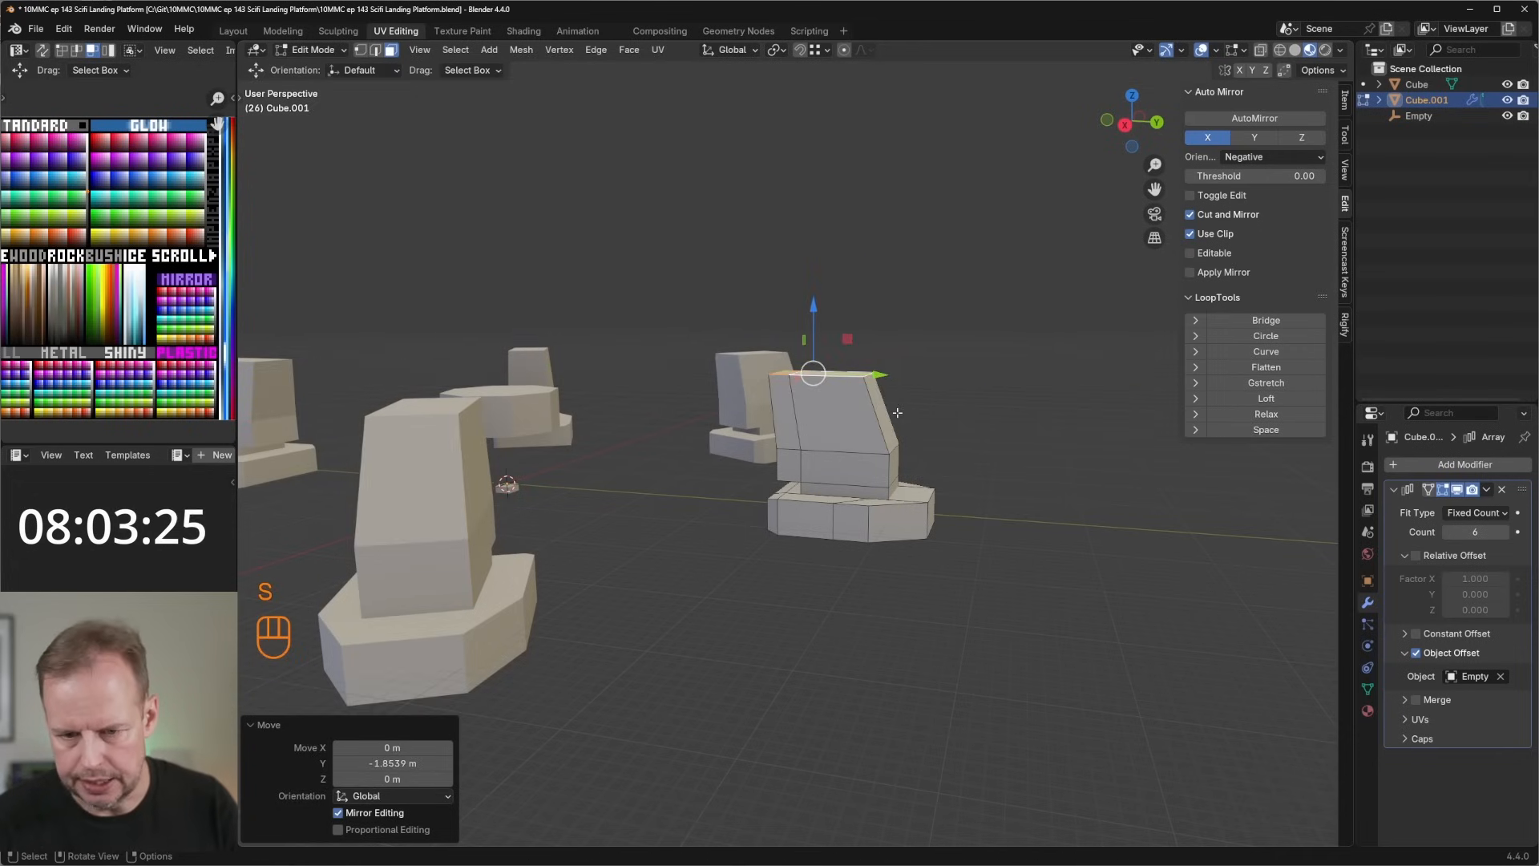
{"action": "left_click", "coordinate": [895, 310]}
{"action": "middle_click_drag", "start_coordinate": [950, 316], "coordinate": [897, 366]}
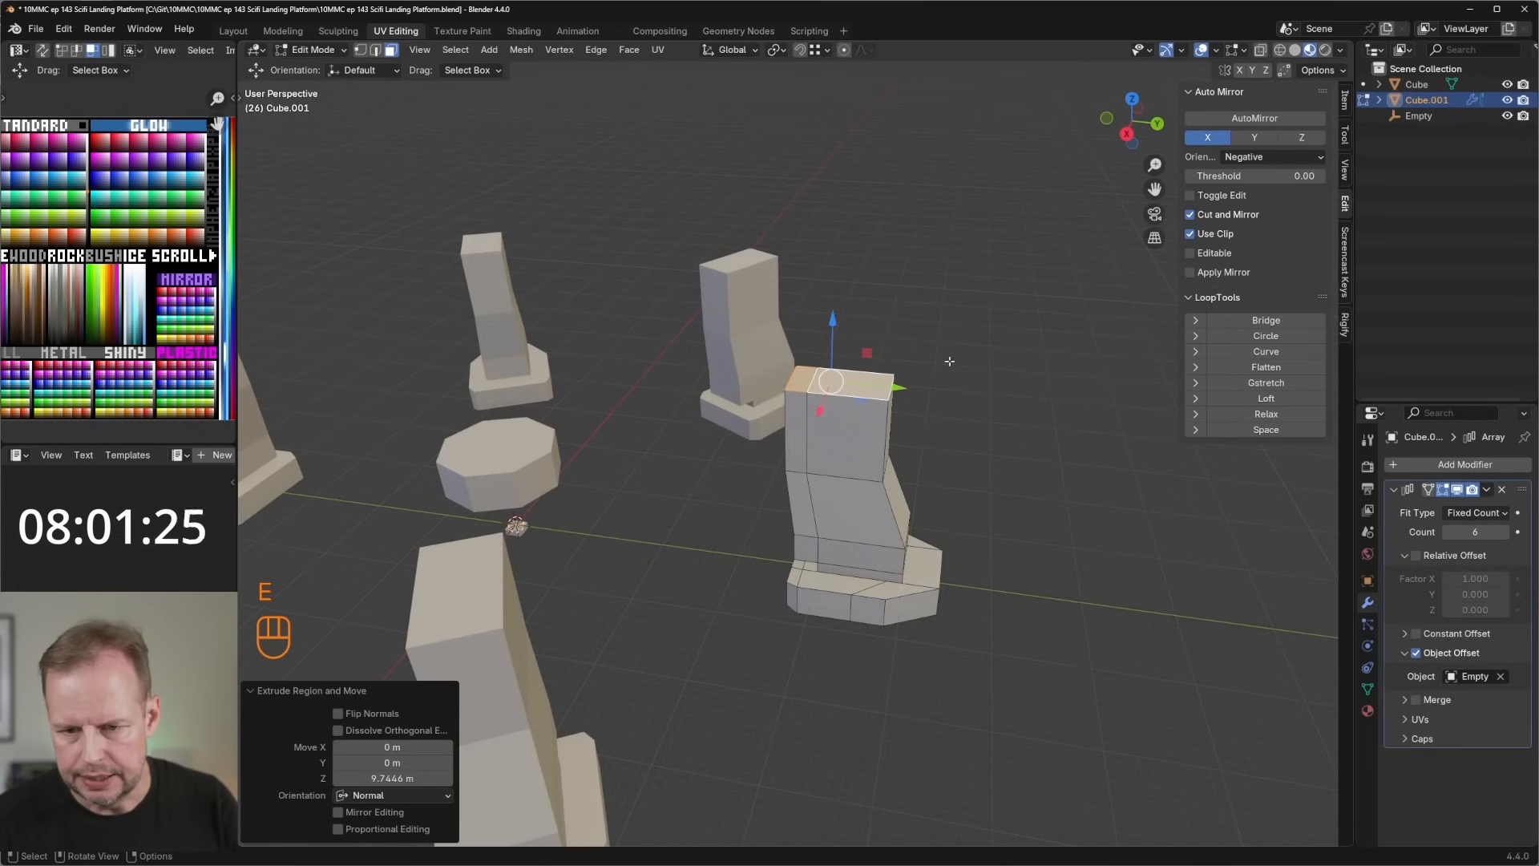
{"action": "key", "text": "e"}
Bevel the outer top edge of the column into a sloped chamfer.
{"action": "key", "text": "2"}
{"action": "left_click", "coordinate": [898, 366]}
{"action": "left_click_drag", "start_coordinate": [920, 375], "coordinate": [899, 373]}
{"action": "middle_click_drag", "start_coordinate": [899, 372], "coordinate": [880, 620]}
Try duplicating the base's outer-end face in place, scaling it to about 0.75 and lowering it about 0.52 m.
{"action": "key", "text": "3"}
{"action": "left_click", "coordinate": [811, 603]}
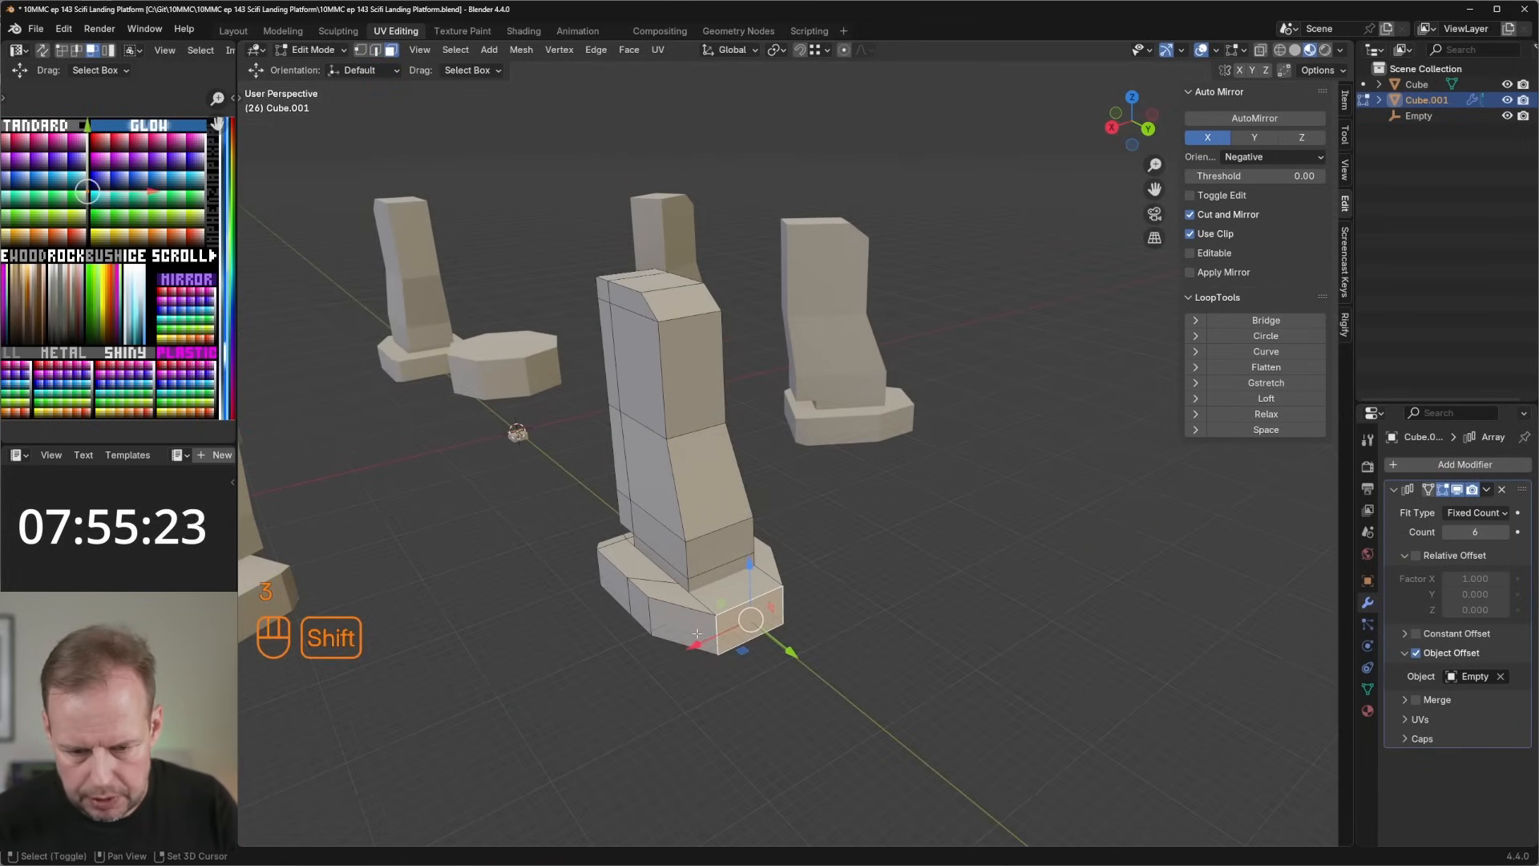
{"action": "middle_click_drag", "start_coordinate": [697, 634], "coordinate": [749, 640], "text": "shift"}
{"action": "key", "text": "shift+d"}
{"action": "key", "text": "s"}
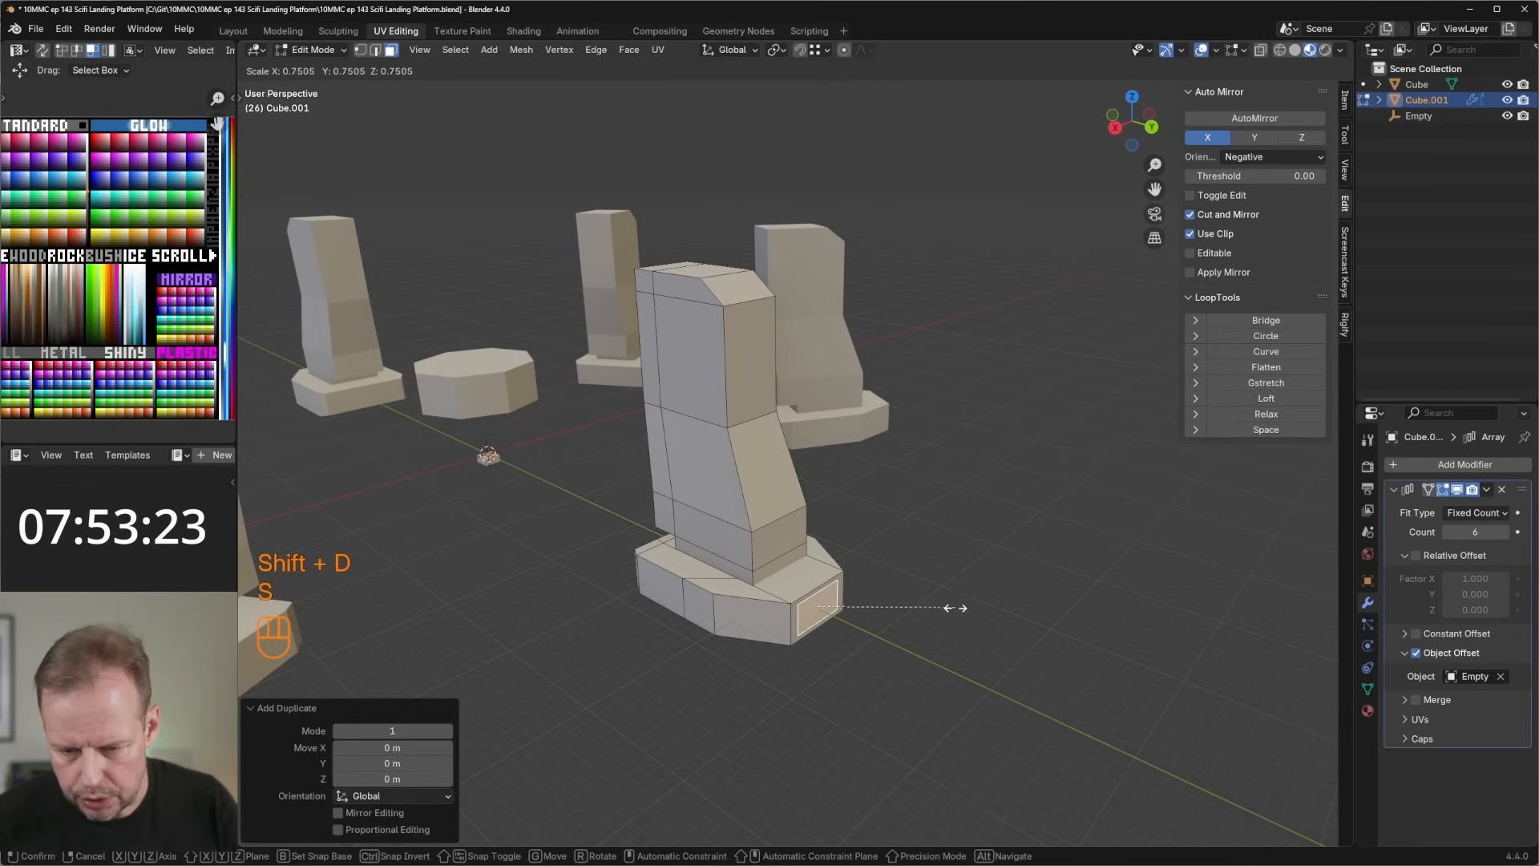
{"action": "left_click", "coordinate": [951, 608]}
{"action": "left_click_drag", "start_coordinate": [819, 539], "coordinate": [822, 568]}
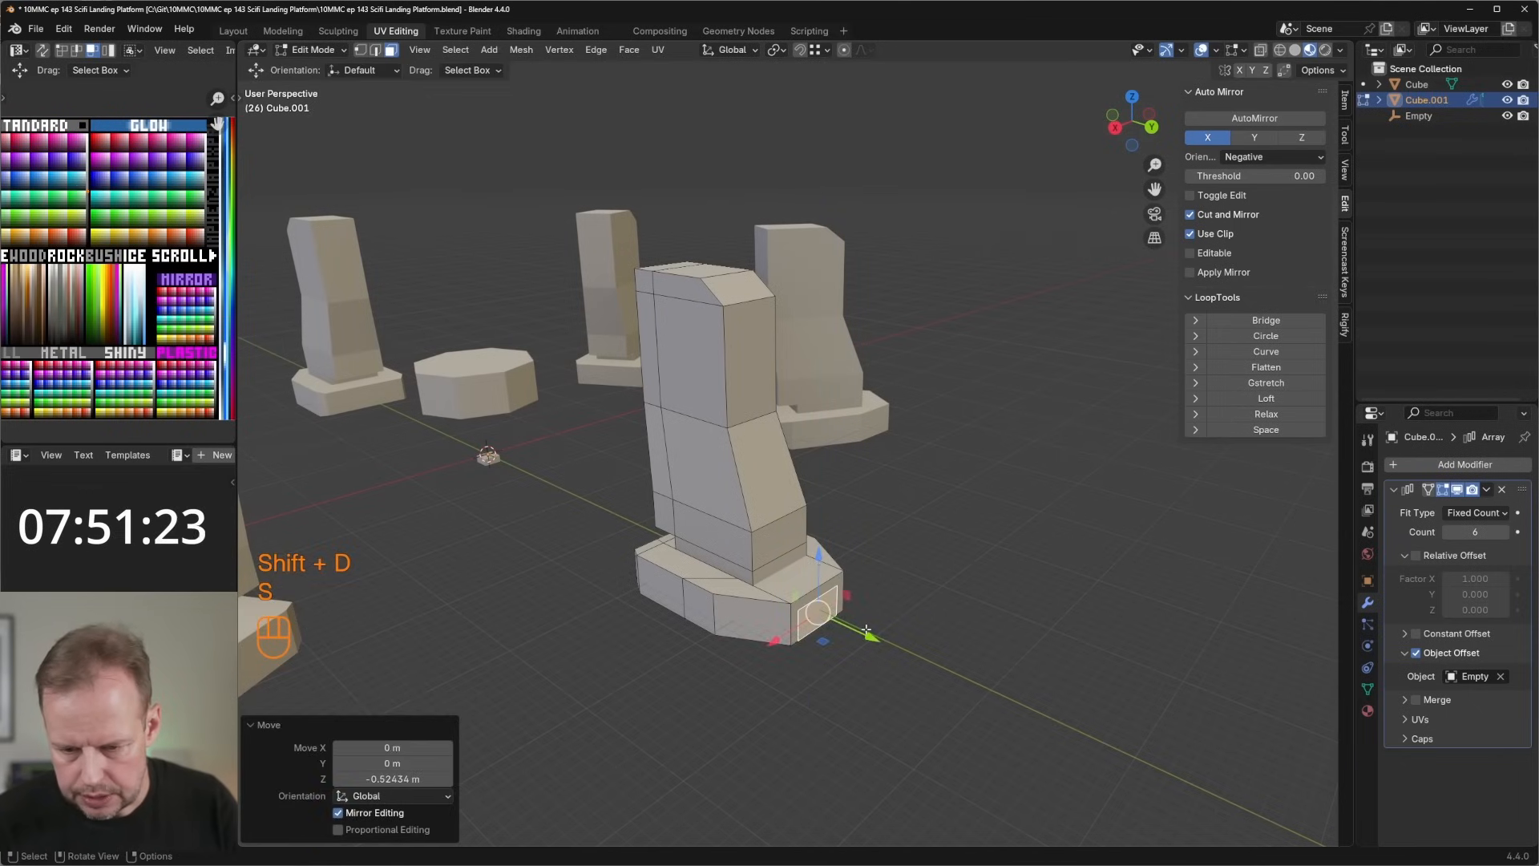
{"action": "key", "text": "ctrl+z"}
Try insetting the base's outer-end and angled side faces individually by about 0.73 m.
{"action": "left_click", "coordinate": [751, 615]}
{"action": "left_click", "coordinate": [816, 607], "text": "shift"}
{"action": "middle_click_drag", "start_coordinate": [922, 606], "coordinate": [794, 598]}
{"action": "left_click", "coordinate": [603, 530], "text": "shift"}
{"action": "middle_click_drag", "start_coordinate": [713, 532], "coordinate": [818, 539]}
{"action": "key", "text": "i"}
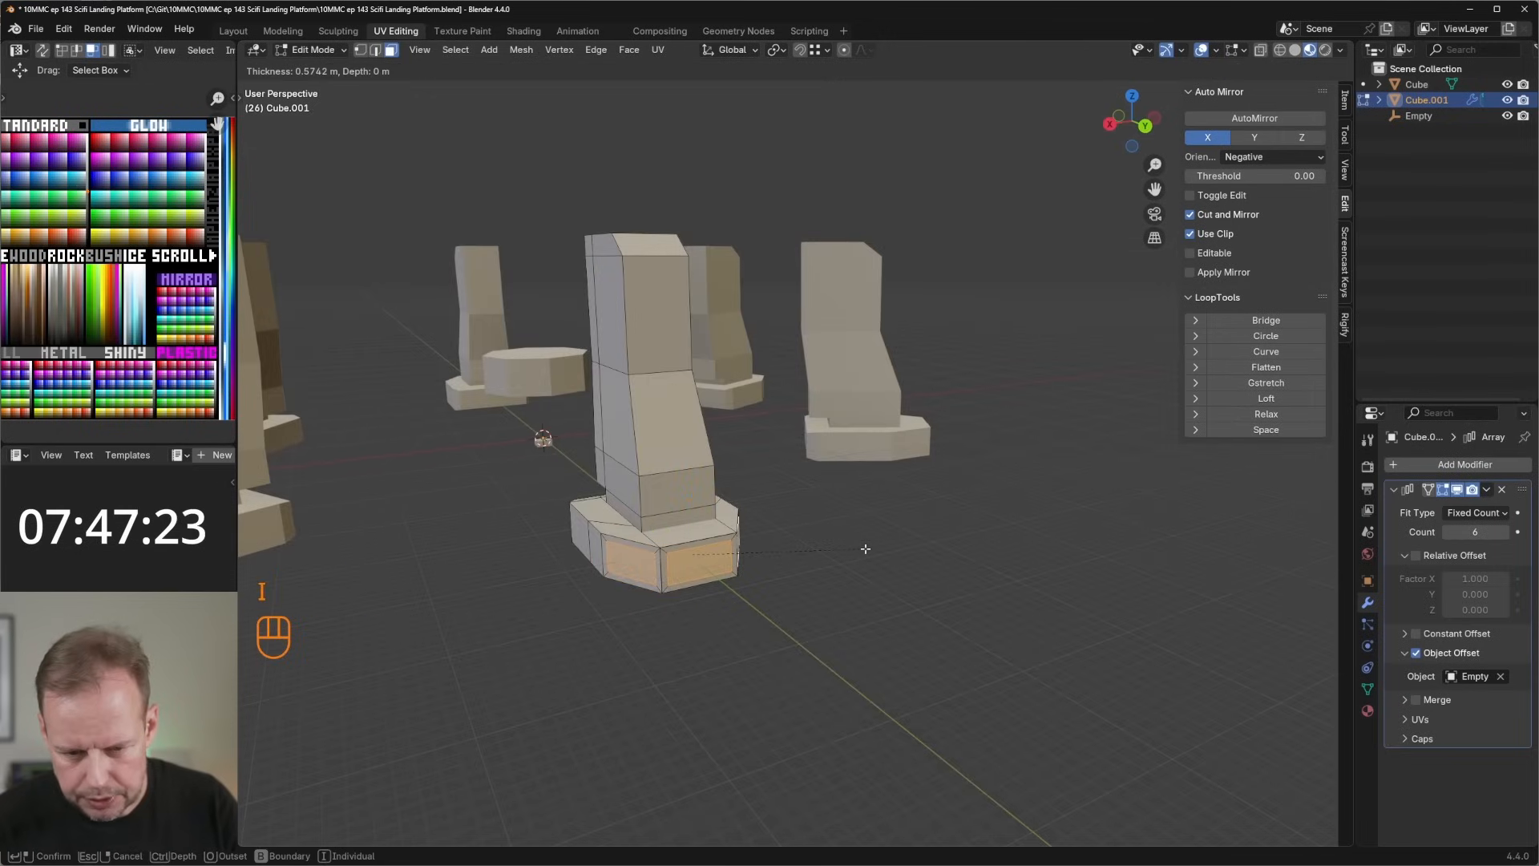
{"action": "left_click", "coordinate": [863, 552]}
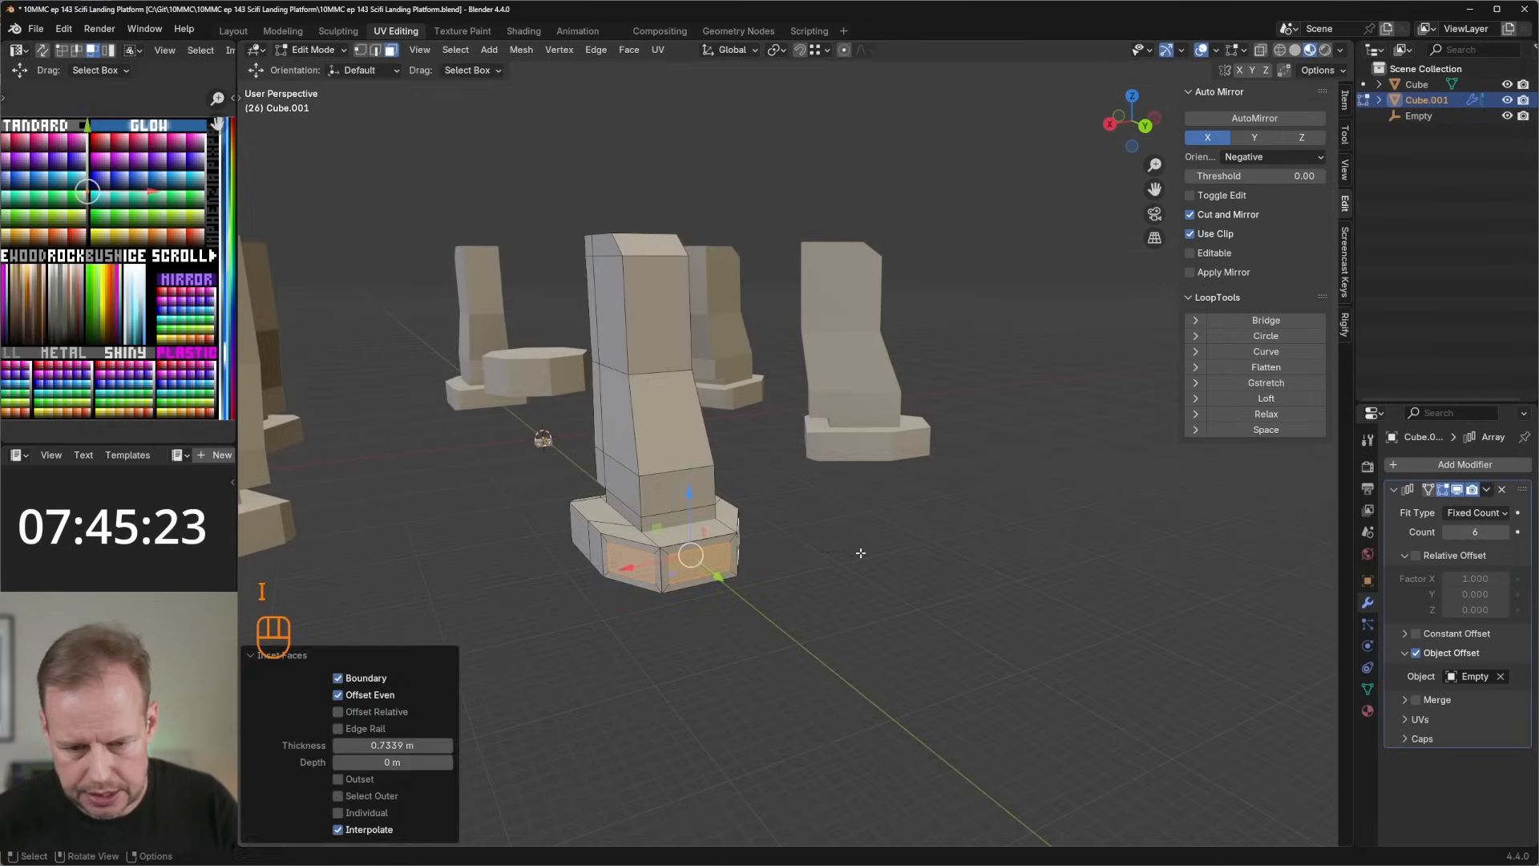
Try extruding the inset faces about 1.5 m along their normals, and undo the extrusion and inset.
{"action": "key", "text": "alt+e"}
{"action": "left_click", "coordinate": [862, 563]}
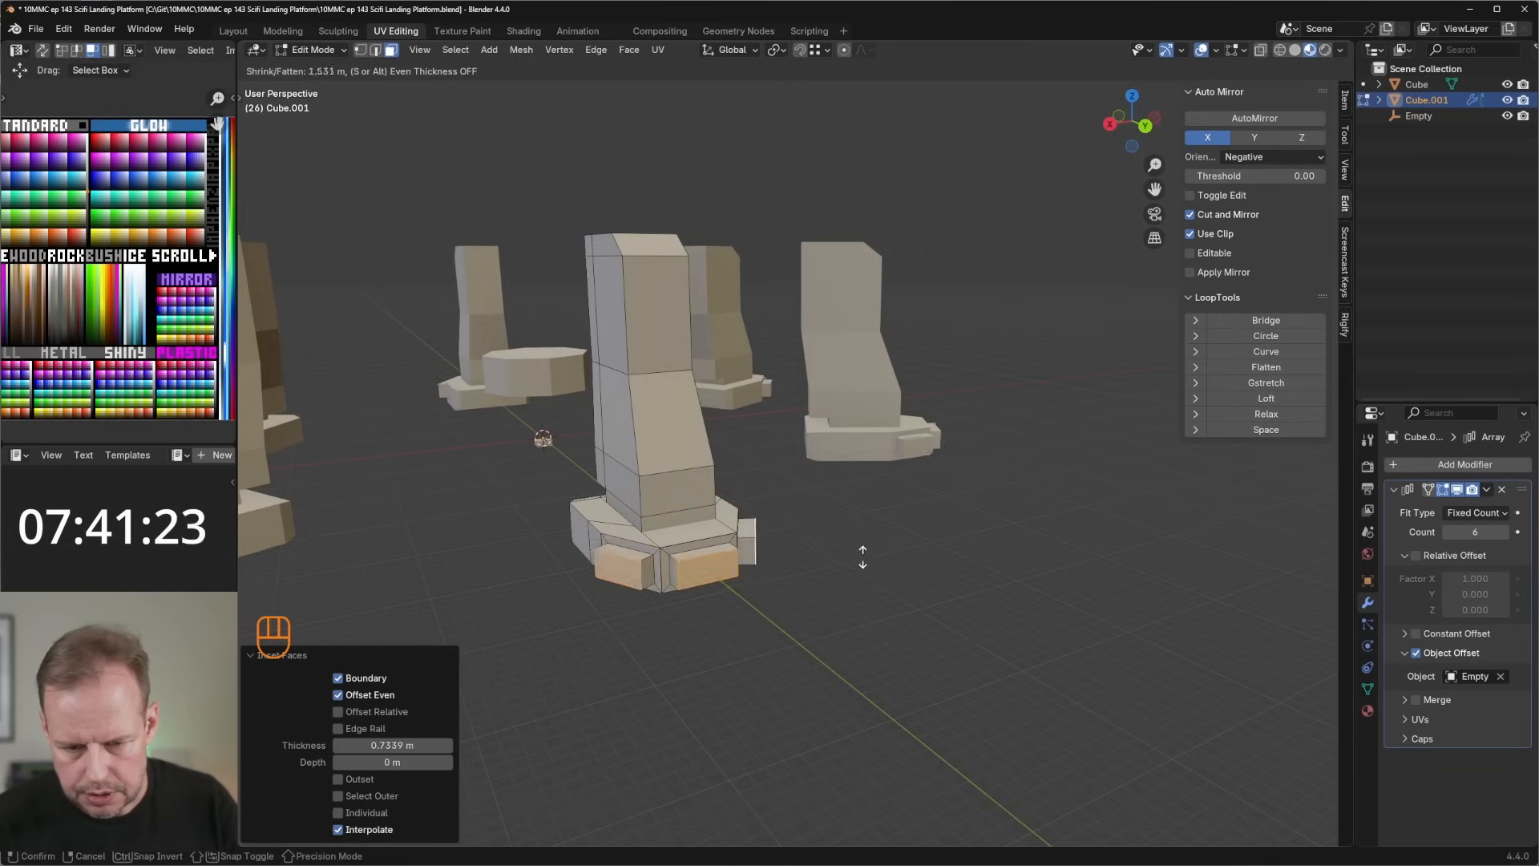
{"action": "left_click", "coordinate": [860, 561]}
{"action": "middle_click_drag", "start_coordinate": [858, 560], "coordinate": [873, 553]}
{"action": "key", "text": "ctrl+z"}
{"action": "key", "text": "ctrl+z"}
{"action": "key", "text": "ctrl+z"}
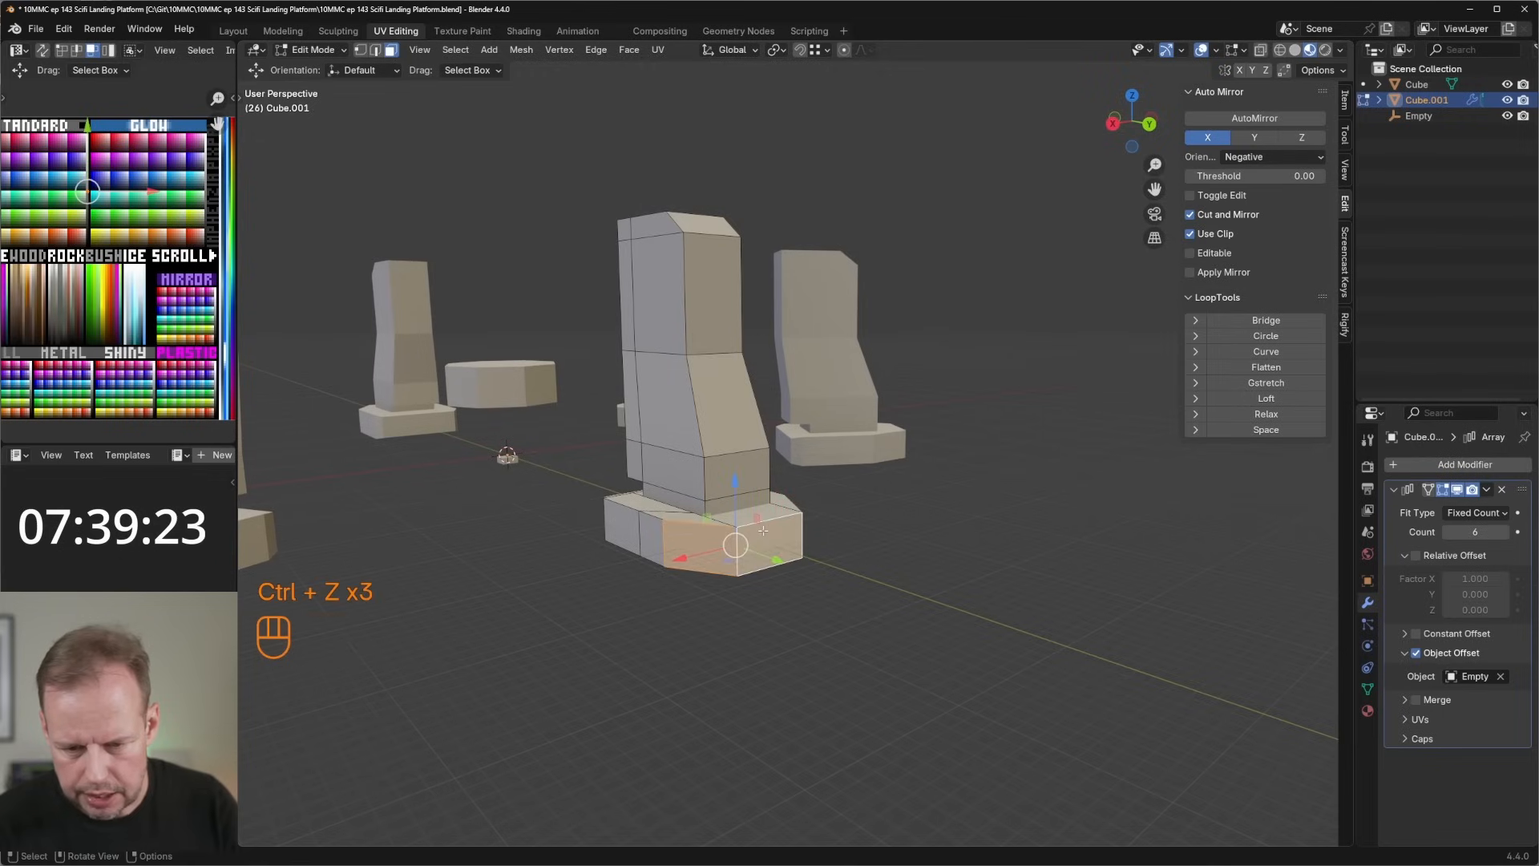
Pull the leftover duplicate face away from the base's outer end and delete it.
{"action": "left_click", "coordinate": [763, 531]}
{"action": "key", "text": "g"}
{"action": "left_click", "coordinate": [836, 577]}
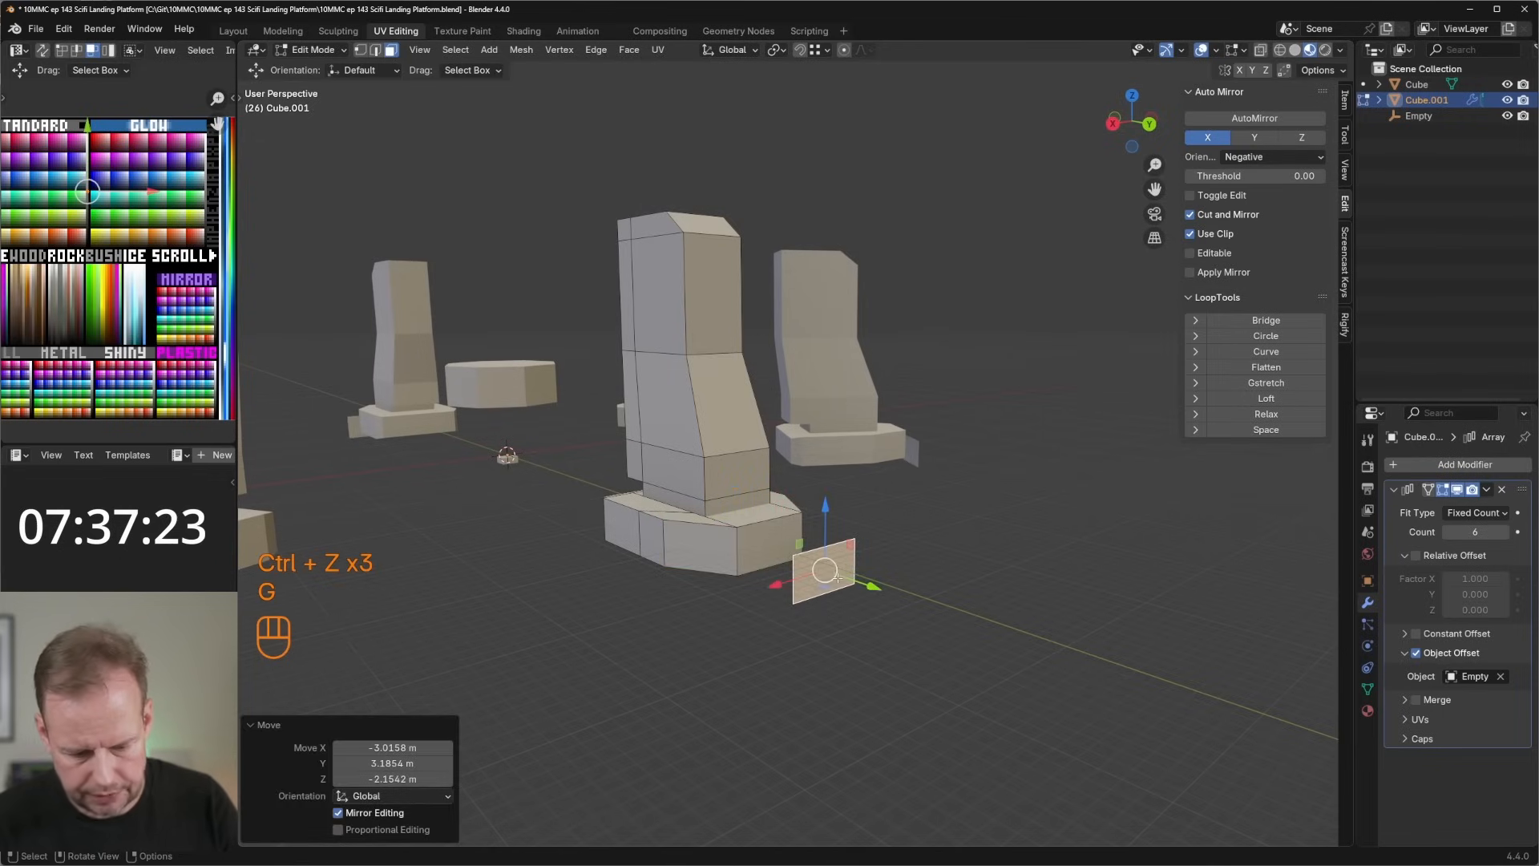
{"action": "key", "text": "Delete"}
{"action": "left_click", "coordinate": [805, 427]}
Try a fresh individual inset of about 0.71 m on the base's outer-end faces.
{"action": "left_click", "coordinate": [683, 546], "text": "shift"}
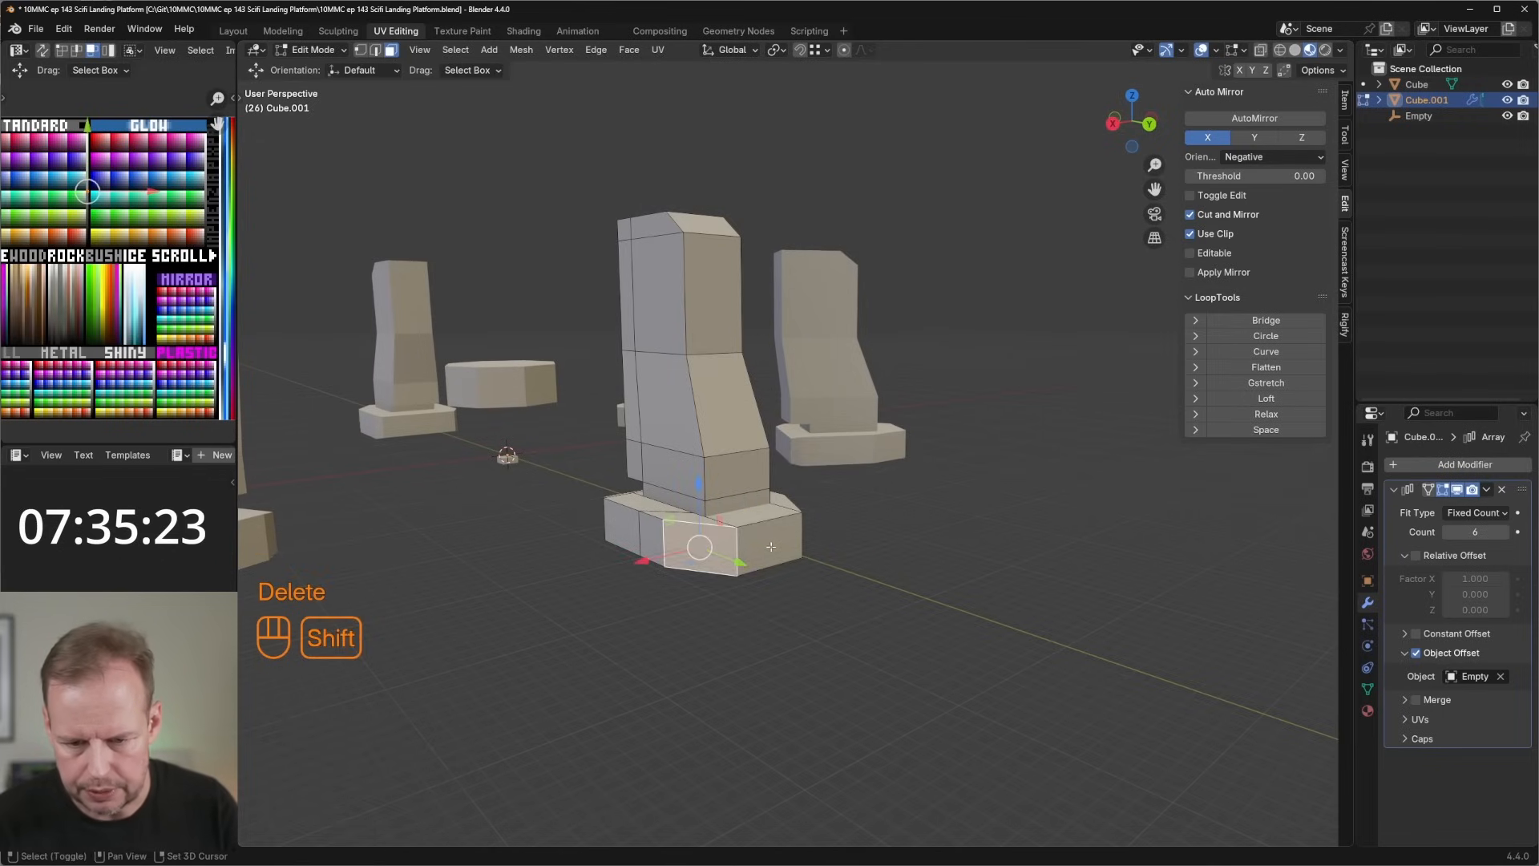
{"action": "middle_click_drag", "start_coordinate": [680, 552], "coordinate": [989, 563]}
{"action": "key", "text": "i"}
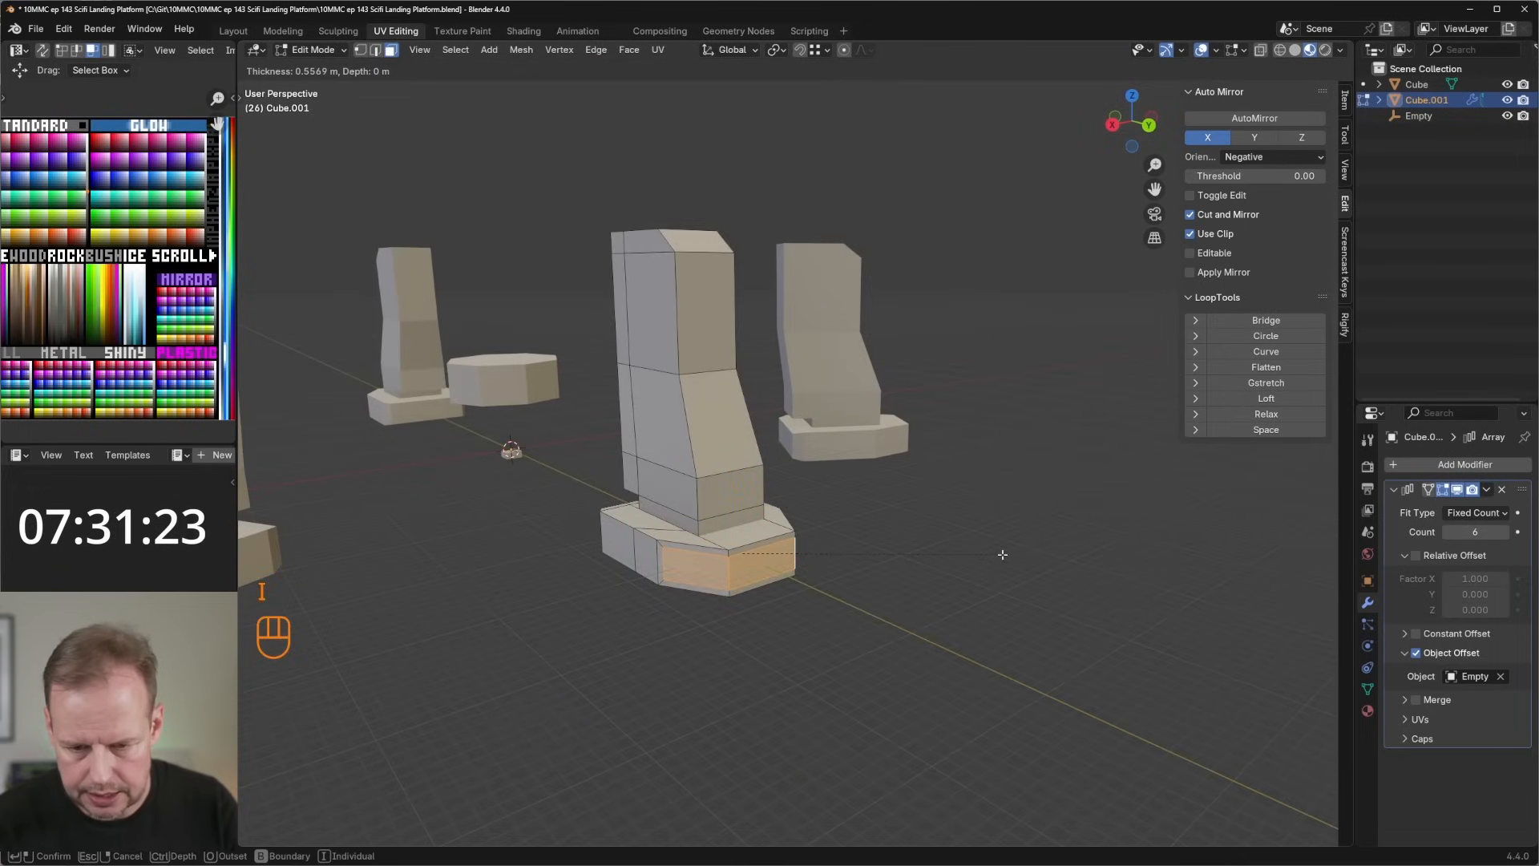
{"action": "left_click", "coordinate": [1000, 553]}
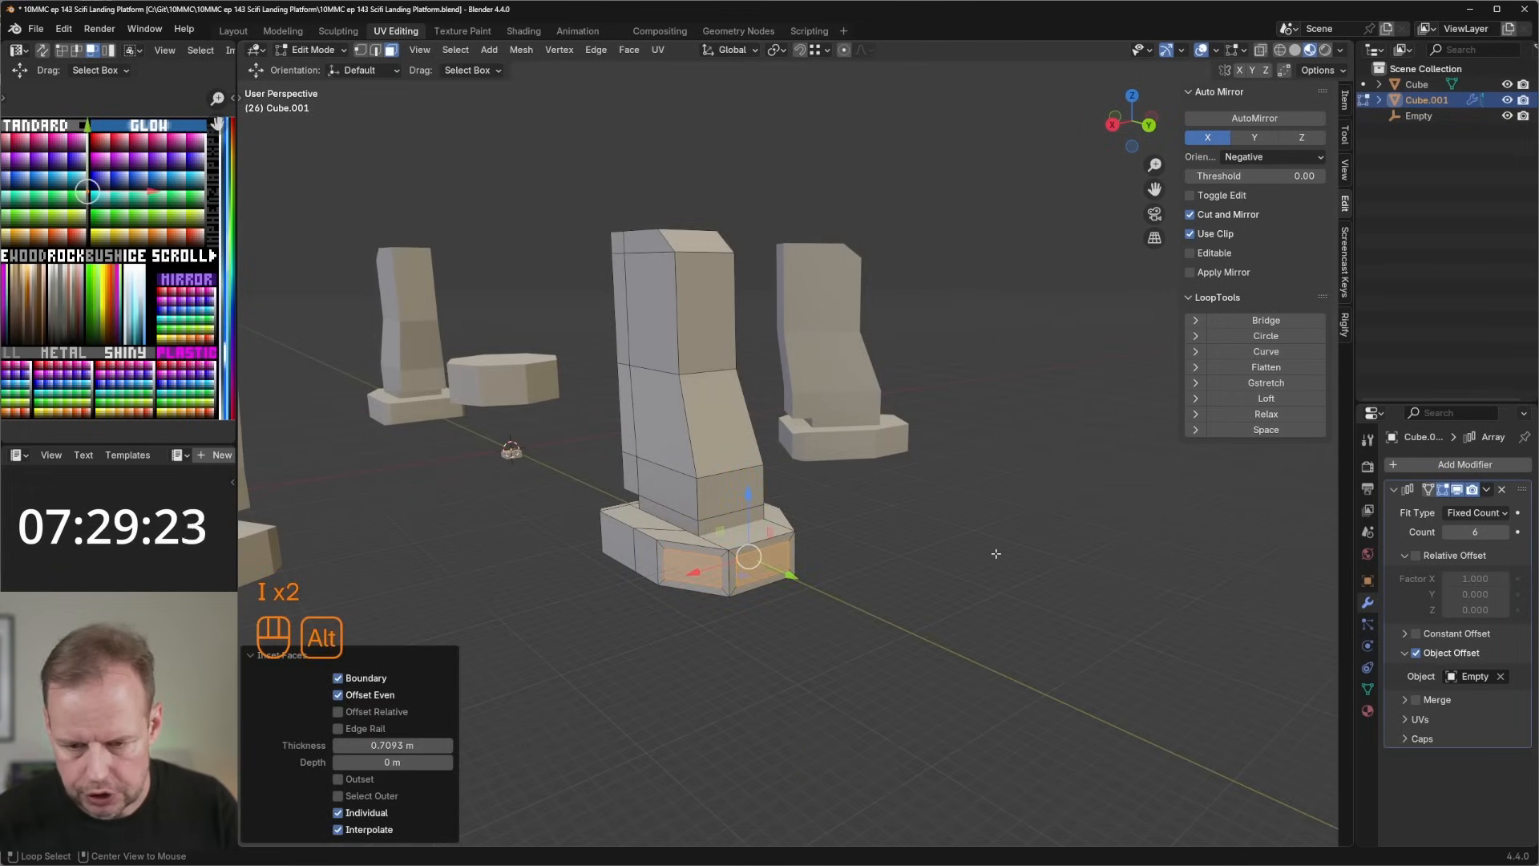
Try recessing the inset outer-end faces 1.6 m along their normals, and undo the recess and inset.
{"action": "key", "text": "alt+e"}
{"action": "left_click", "coordinate": [999, 553]}
{"action": "left_click", "coordinate": [1001, 562]}
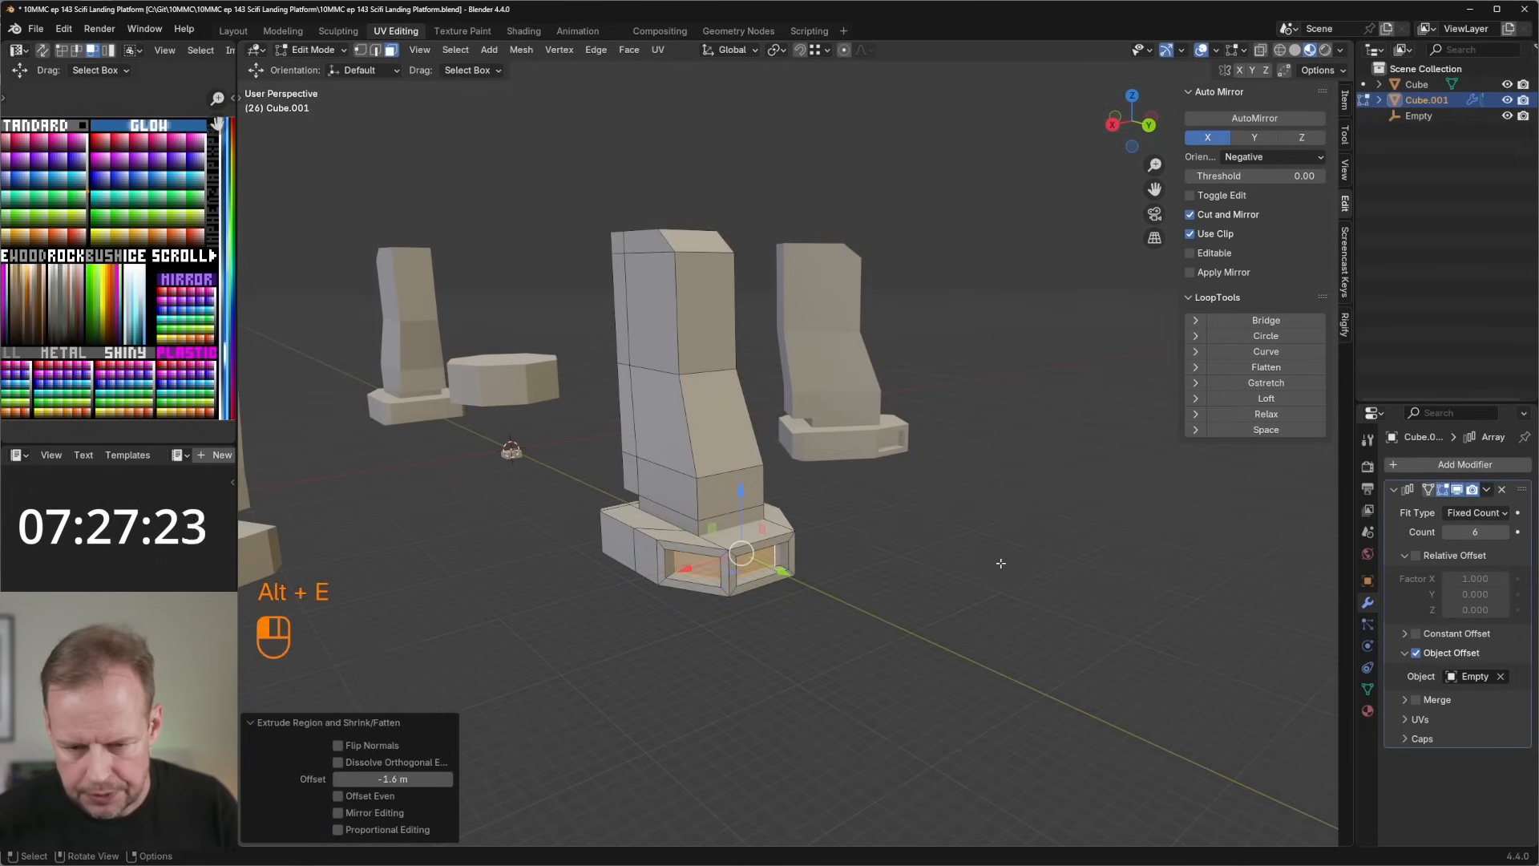
{"action": "mouse_move", "coordinate": [999, 561]}
{"action": "middle_mouse_down"}
{"action": "mouse_move", "coordinate": [941, 553]}
{"action": "mouse_move", "coordinate": [986, 552]}
{"action": "middle_mouse_up"}
{"action": "key", "text": "ctrl+z"}
{"action": "key", "text": "ctrl+z"}
Duplicate the base's outer-end face in place, scale the copy to about 0.8 and lower it about 0.42 m.
{"action": "middle_click_drag", "start_coordinate": [880, 533], "coordinate": [866, 574]}
{"action": "key", "text": "3"}
{"action": "key", "text": "shift+d"}
{"action": "right_click", "coordinate": [866, 574]}
{"action": "key", "text": "s"}
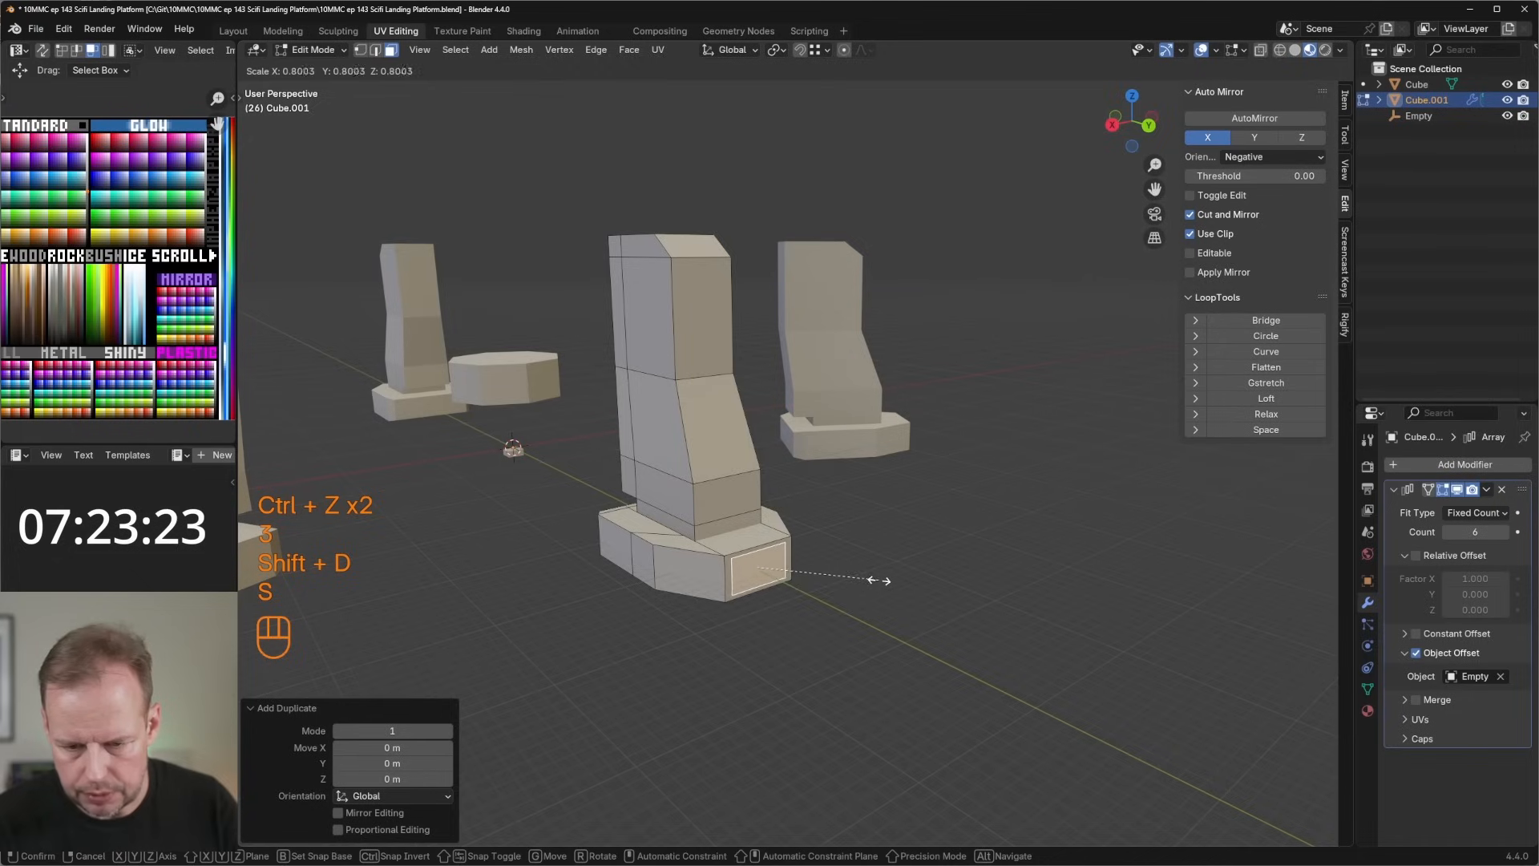
{"action": "left_click", "coordinate": [804, 598]}
Extrude the copied end face about 5.13 m outward as a foot and bevel its top outer edge 1.3 m.
{"action": "key", "text": "e"}
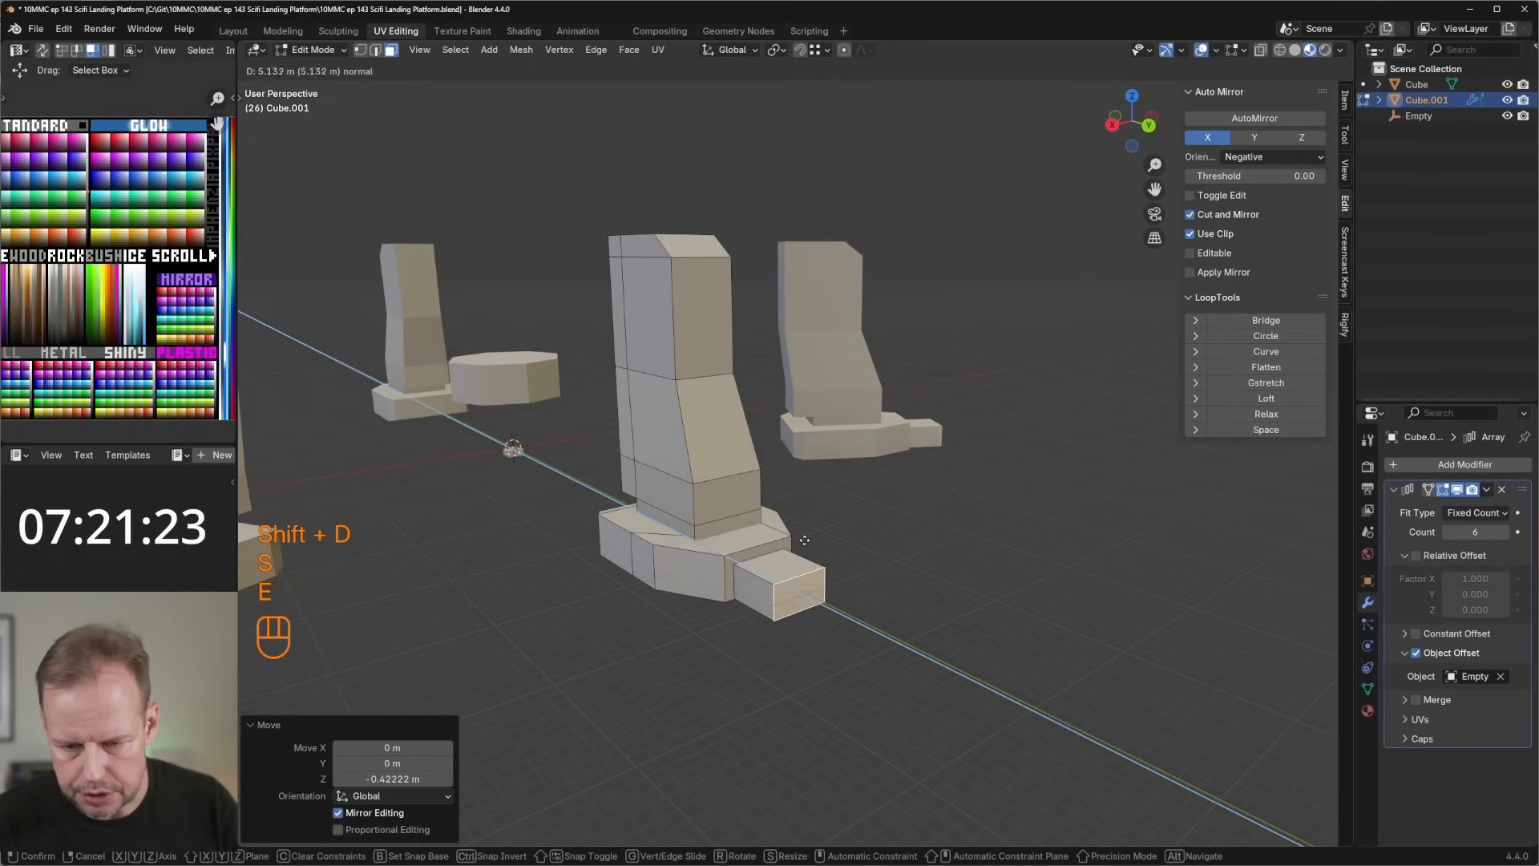
{"action": "left_click", "coordinate": [804, 541]}
{"action": "key", "text": "2"}
{"action": "key", "text": "ctrl+b"}
{"action": "left_click", "coordinate": [781, 582]}
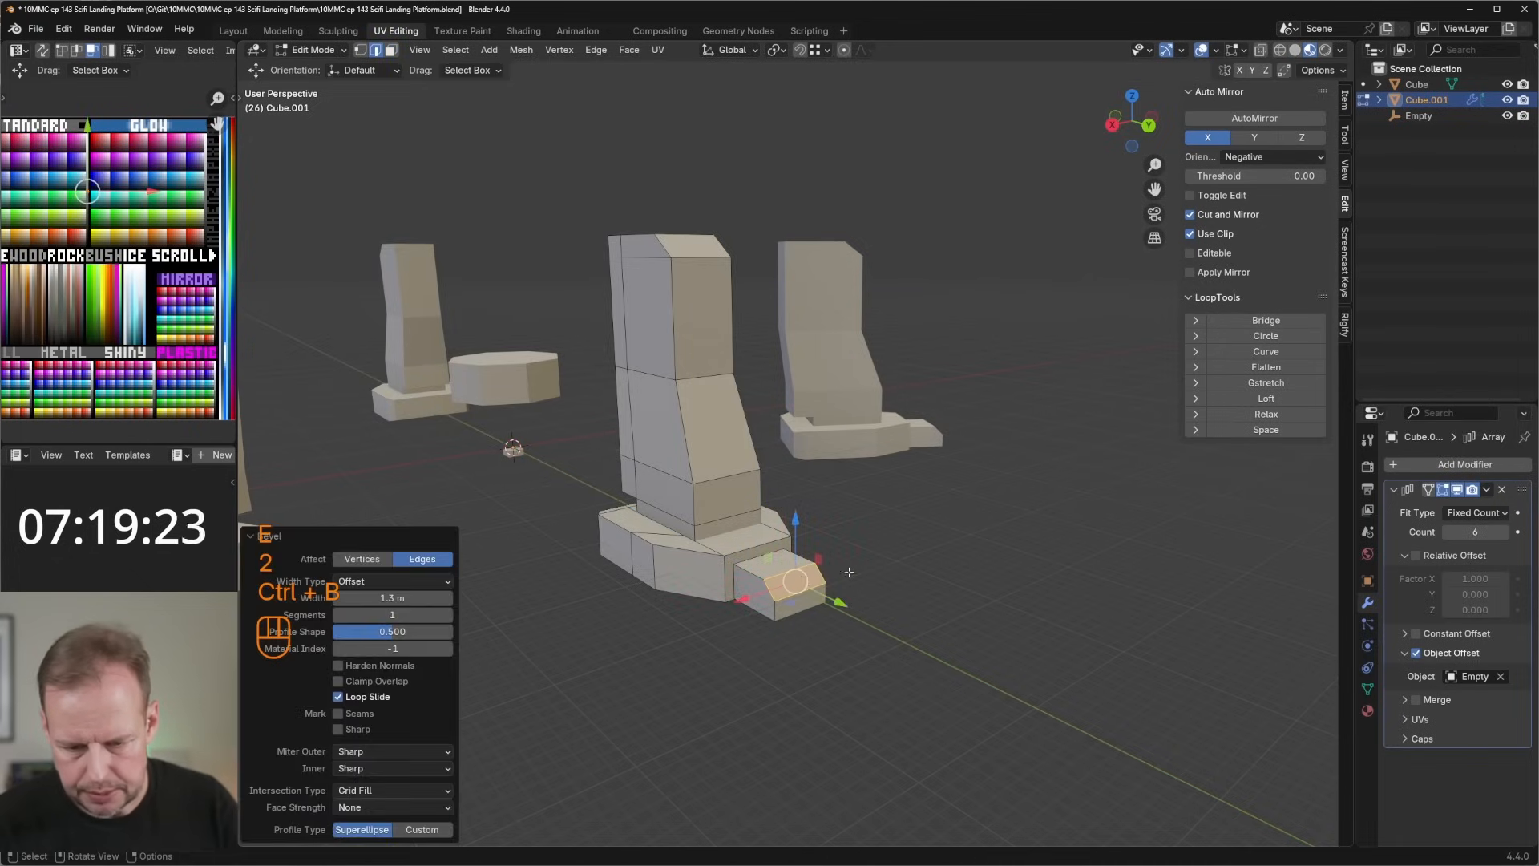
Duplicate the angled face beside the foot in place, scale the copy to 0.743 and lower it slightly.
{"action": "left_click", "coordinate": [728, 579]}
{"action": "middle_click_drag", "start_coordinate": [731, 578], "coordinate": [843, 552]}
{"action": "key", "text": "3"}
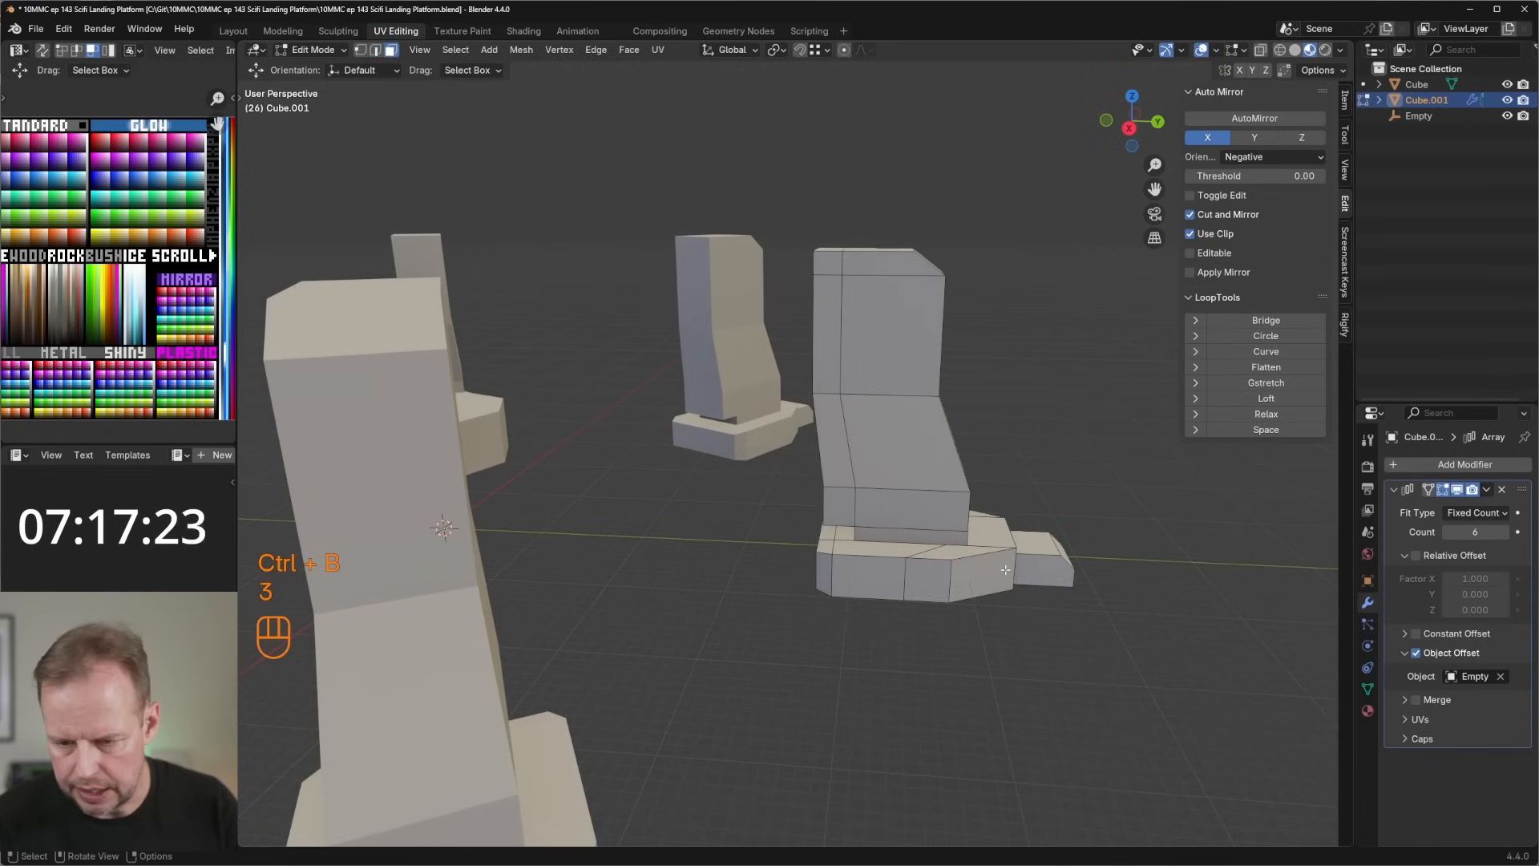
{"action": "left_click", "coordinate": [974, 565]}
{"action": "middle_click_drag", "start_coordinate": [1098, 561], "coordinate": [1058, 591]}
{"action": "key", "text": "shift+d"}
{"action": "right_click", "coordinate": [1057, 595]}
{"action": "key", "text": "s"}
{"action": "left_click", "coordinate": [1014, 607]}
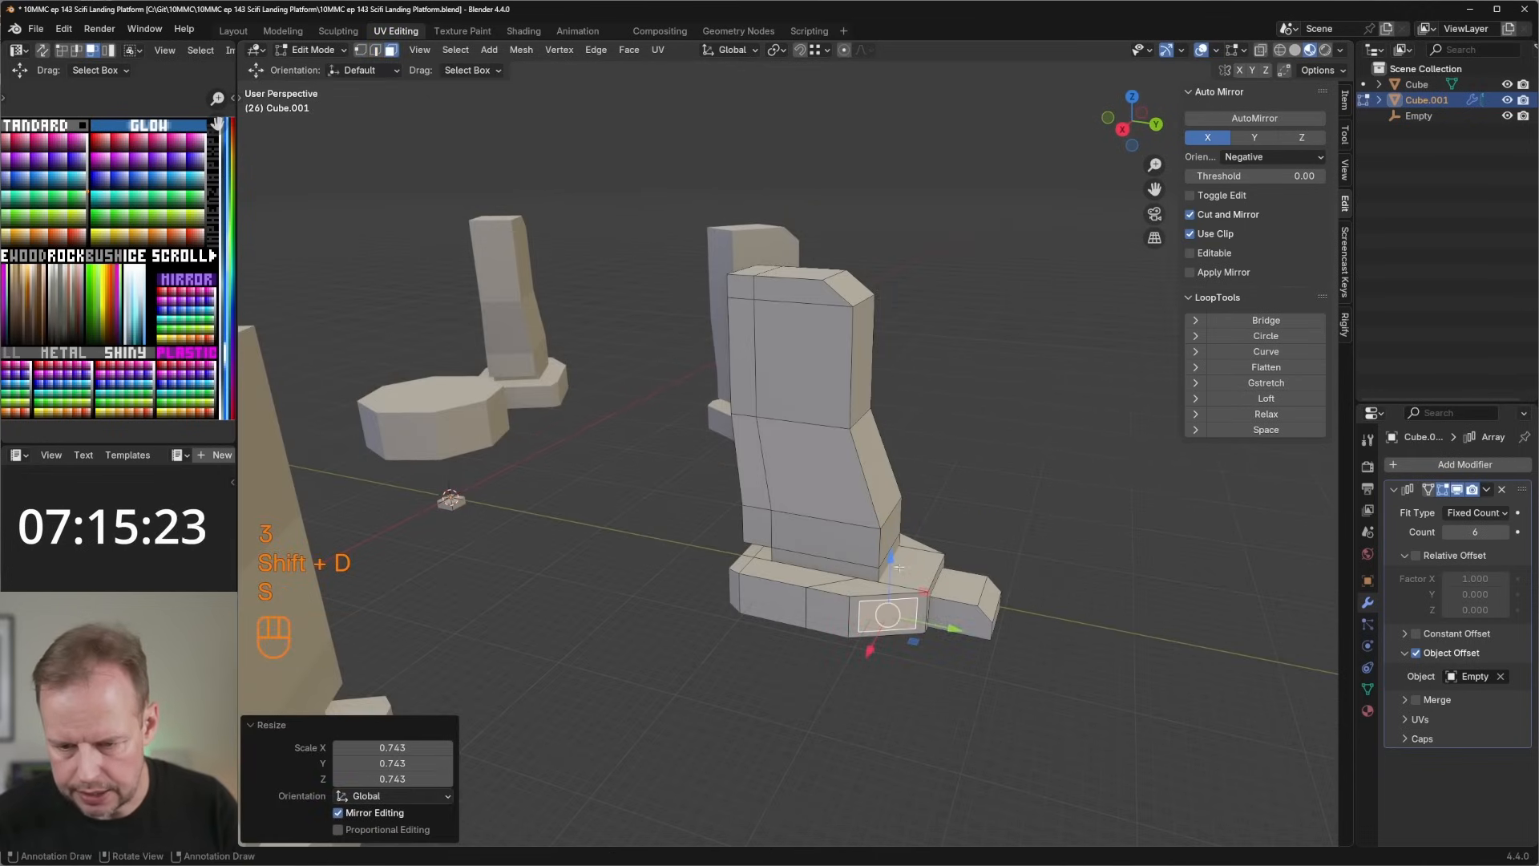
{"action": "left_click_drag", "start_coordinate": [890, 559], "coordinate": [891, 568]}
Extrude the angled face copy outward as a second foot and bevel its top outer edge.
{"action": "key", "text": "e"}
{"action": "left_click", "coordinate": [934, 597]}
{"action": "key", "text": "2"}
{"action": "left_click", "coordinate": [899, 618]}
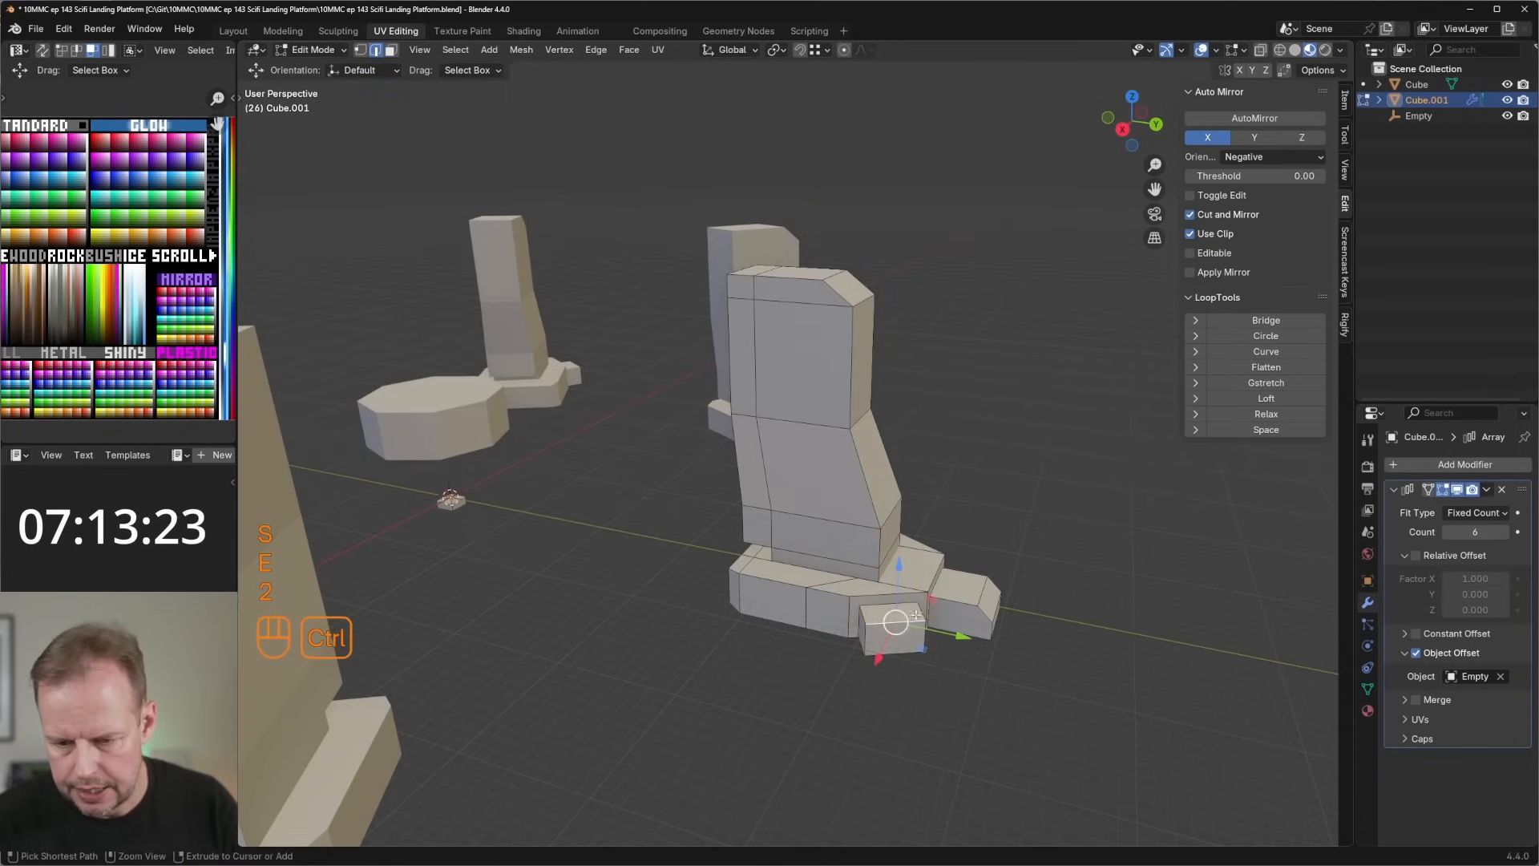
{"action": "key", "text": "ctrl+b"}
{"action": "left_click", "coordinate": [971, 602]}
{"action": "middle_click_drag", "start_coordinate": [972, 603], "coordinate": [829, 625]}
Duplicate the opposite angled base face in place, scale the copy to 0.78 and lower it about 0.44 m.
{"action": "key", "text": "3"}
{"action": "left_click", "coordinate": [624, 566]}
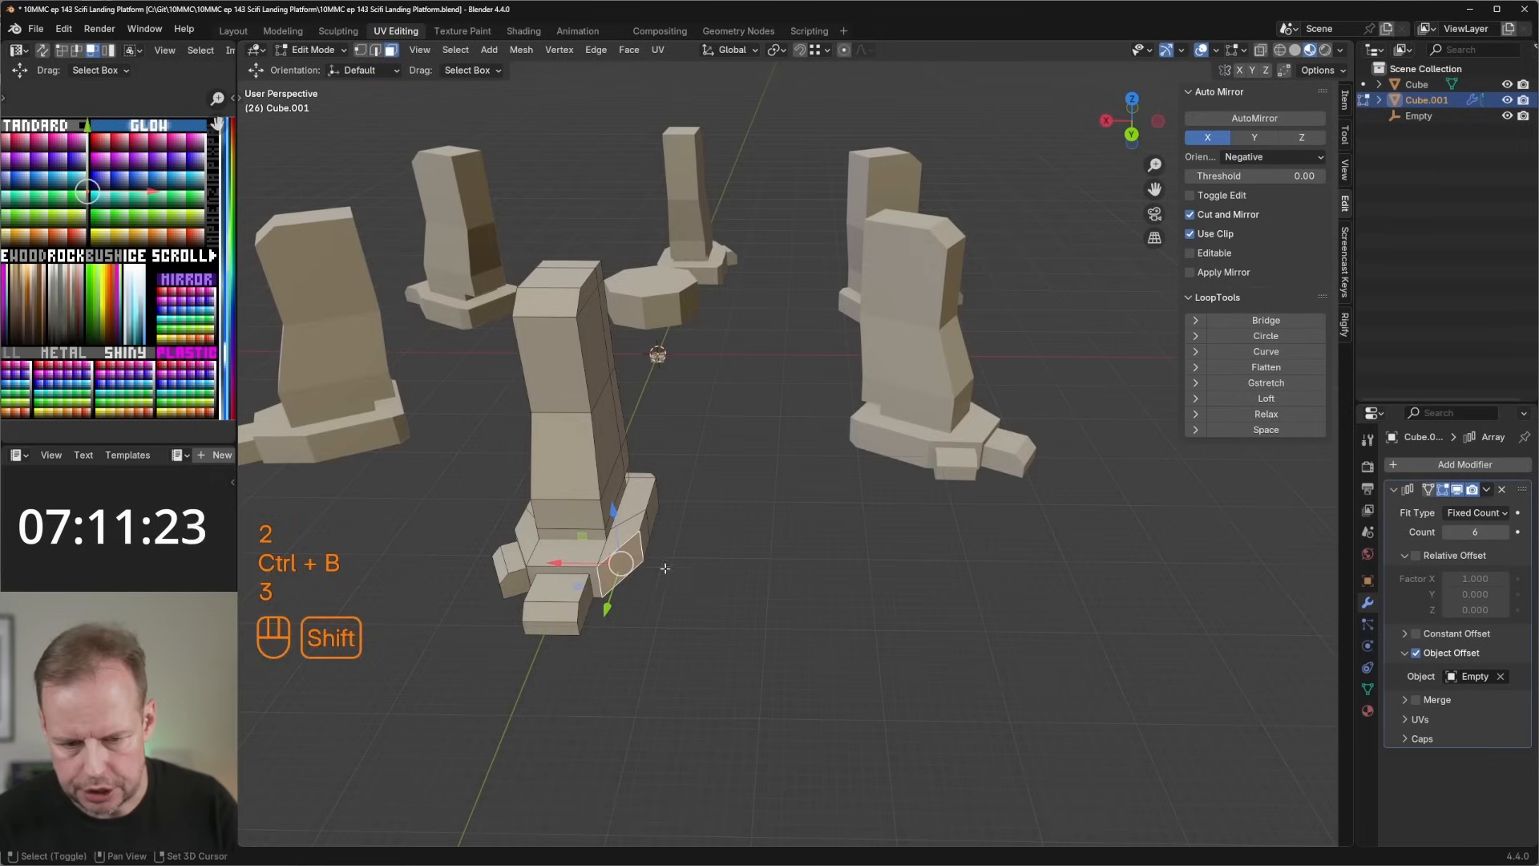
{"action": "key", "text": "shift+d"}
{"action": "right_click", "coordinate": [707, 560]}
{"action": "key", "text": "s"}
{"action": "left_click", "coordinate": [682, 565]}
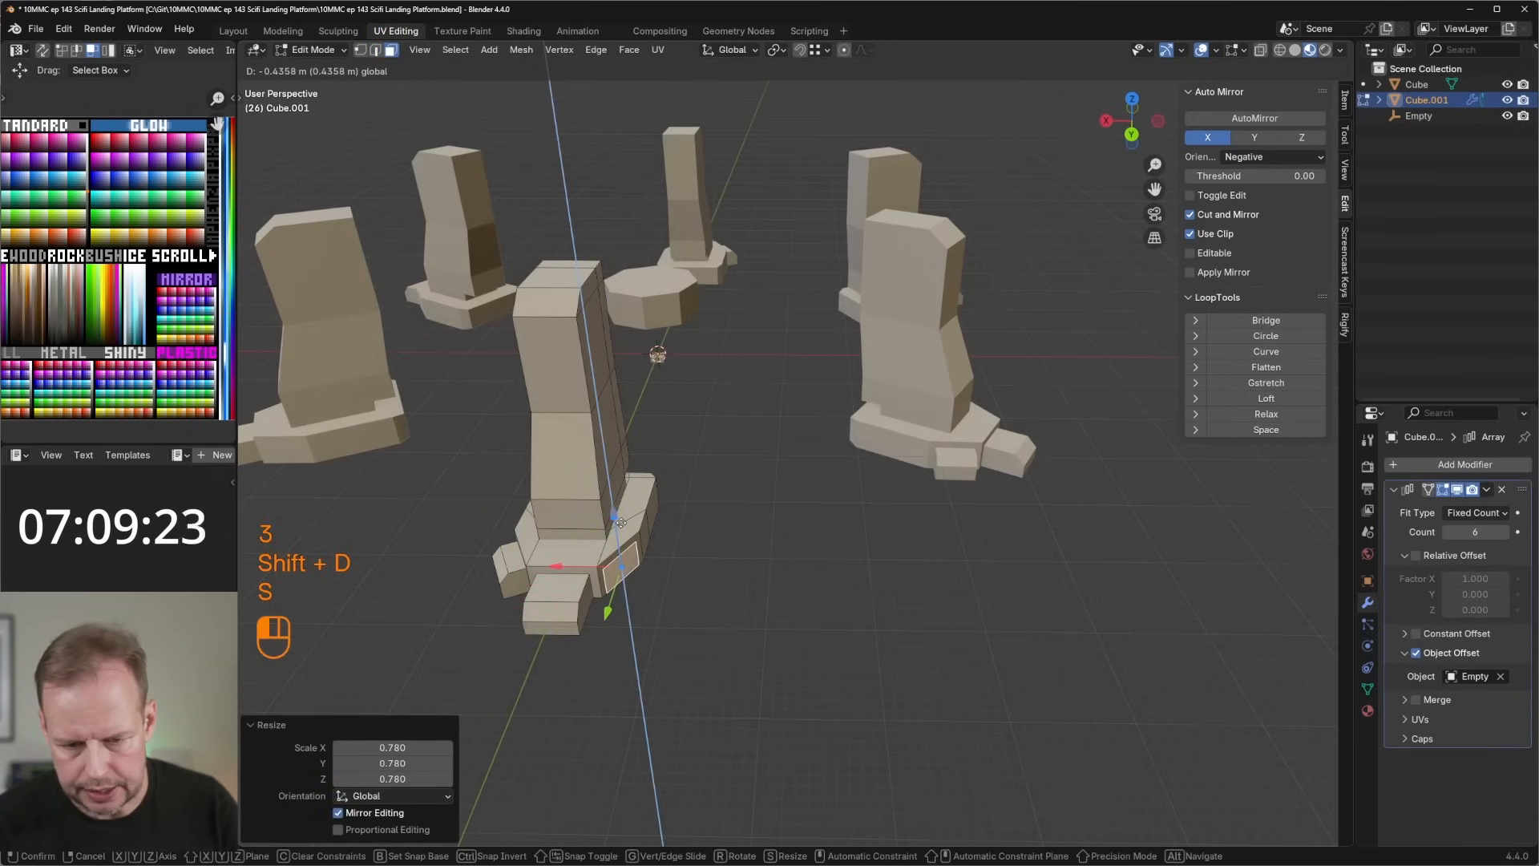
Extrude this copy about 3.02 m outward and pull its end back about 1.26 m in Normal transform orientation.
{"action": "key", "text": "e"}
{"action": "left_click", "coordinate": [651, 558]}
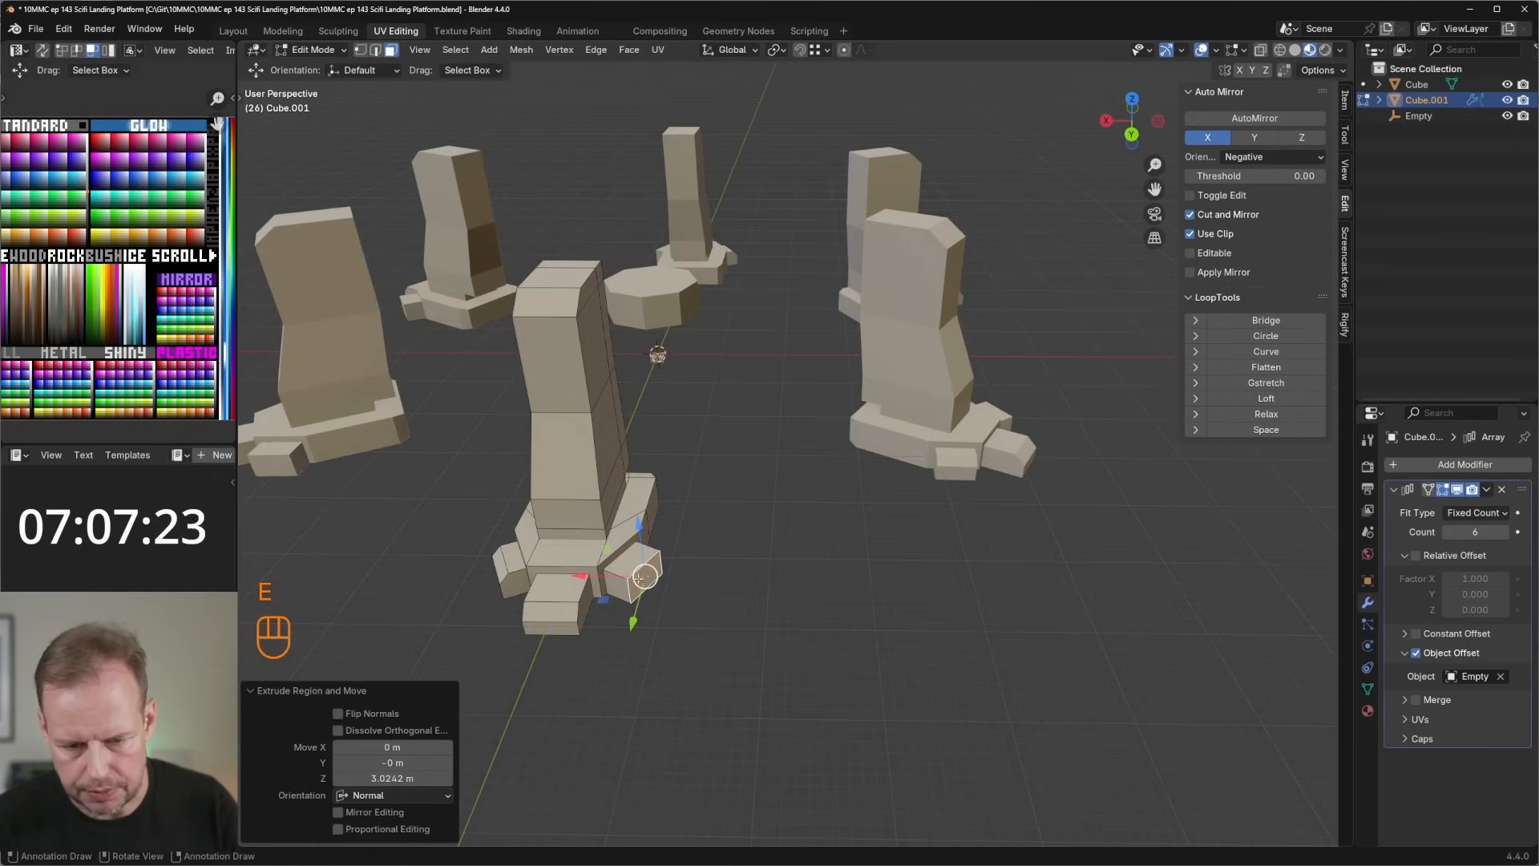
{"action": "key", "text": "comma"}
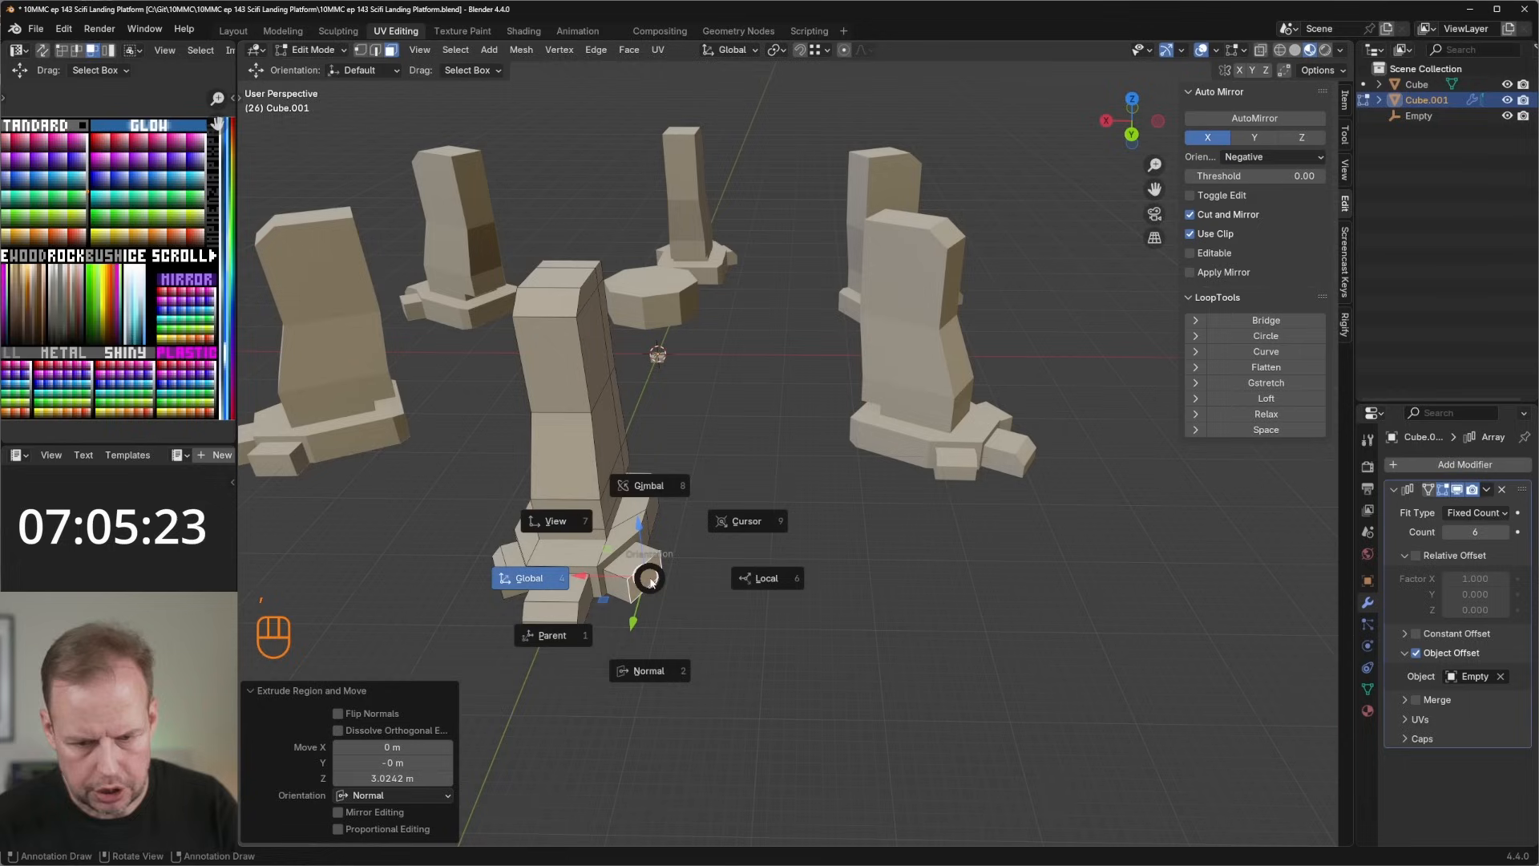
{"action": "left_click", "coordinate": [659, 678]}
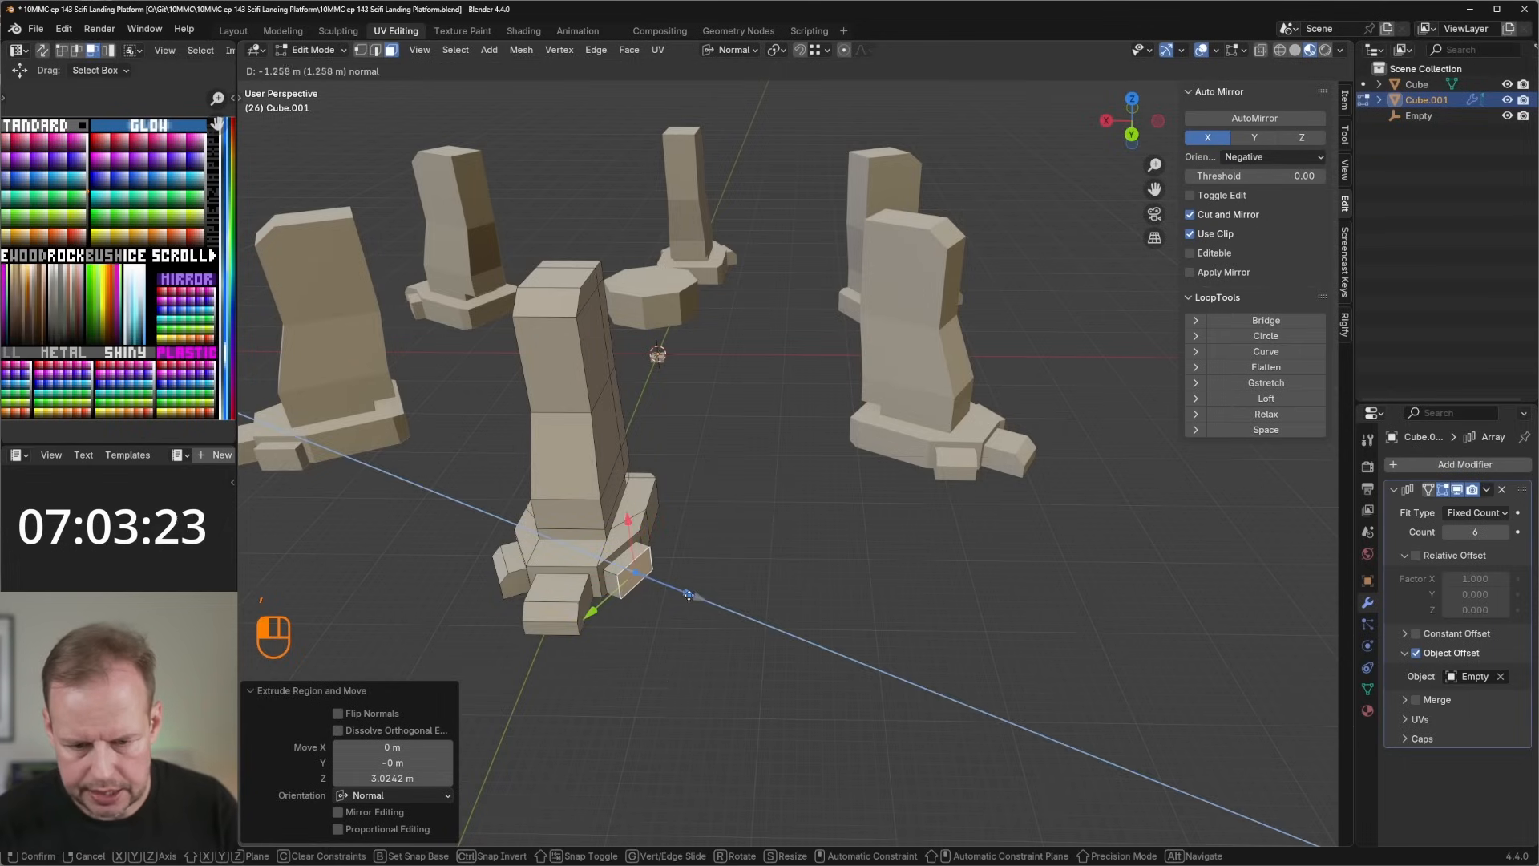
Bevel the third foot's top outer edge by about 0.93 m.
{"action": "key", "text": "2"}
{"action": "key", "text": "ctrl+b"}
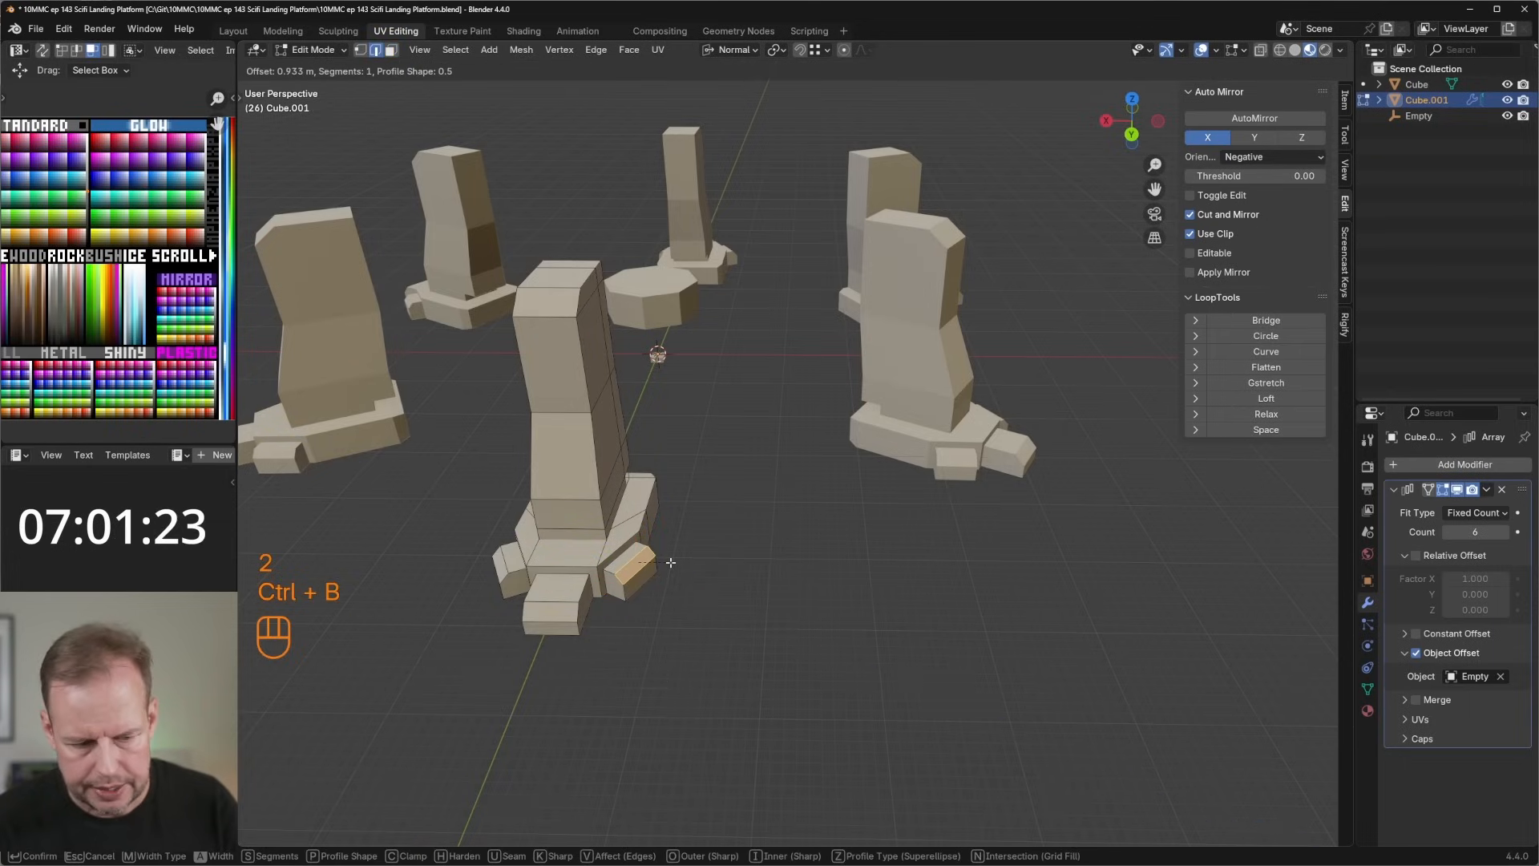
{"action": "left_click", "coordinate": [671, 562]}
{"action": "middle_click_drag", "start_coordinate": [671, 562], "coordinate": [916, 482]}
Duplicate the column's flat top faces in place and raise the copy about 0.82 m along the normal.
{"action": "key", "text": "3"}
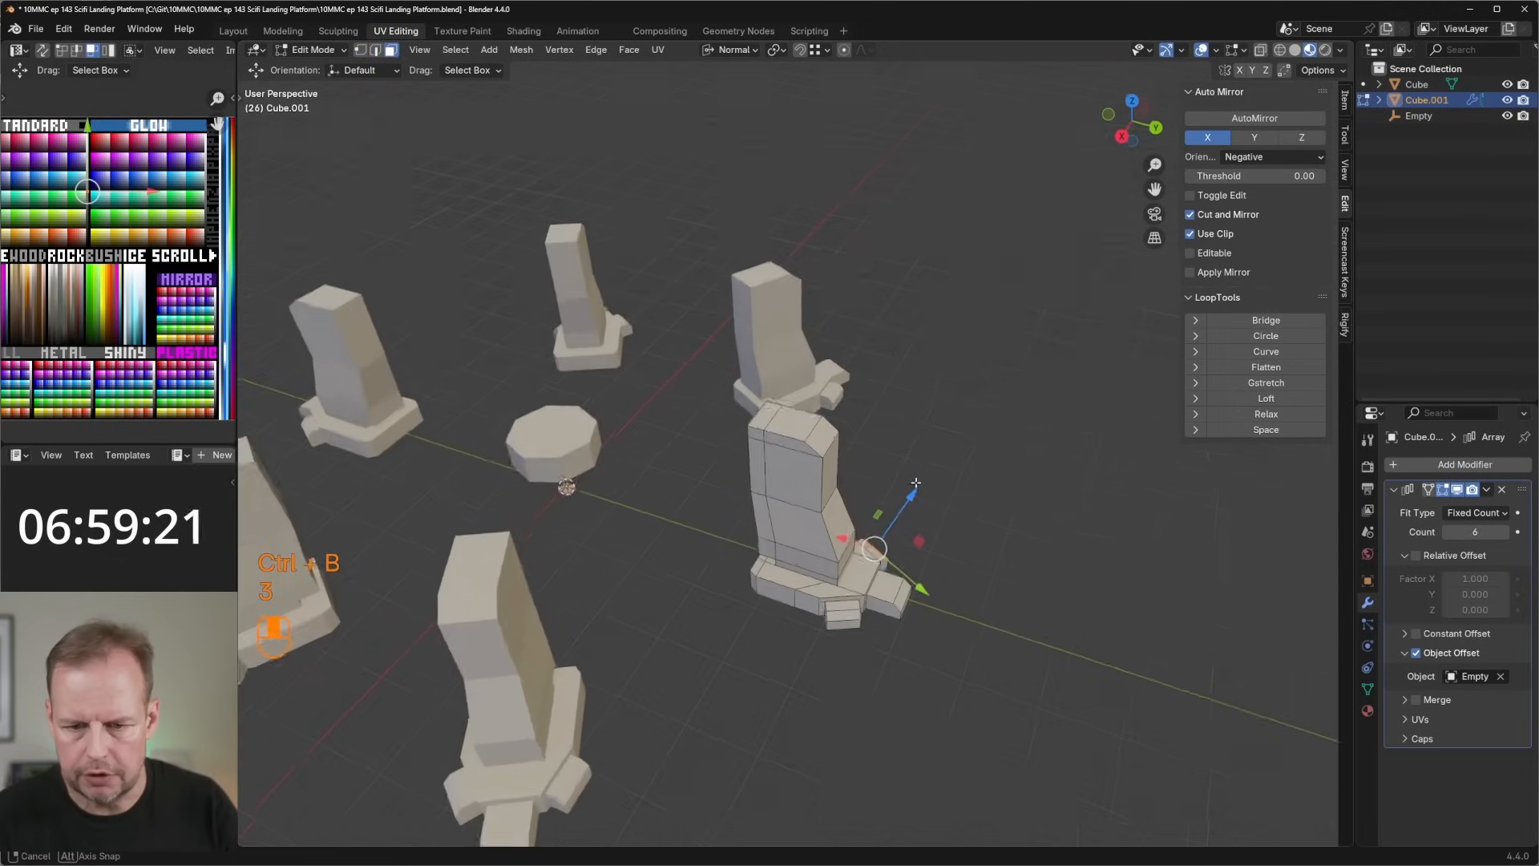
{"action": "scroll", "coordinate": [833, 472], "scroll_direction": "up", "scroll_amount": 2}
{"action": "left_click", "coordinate": [772, 449]}
{"action": "mouse_move", "coordinate": [781, 483]}
{"action": "middle_mouse_down"}
{"action": "mouse_move", "coordinate": [840, 491]}
{"action": "mouse_move", "coordinate": [802, 478]}
{"action": "middle_mouse_up"}
{"action": "key", "text": "shift+d"}
{"action": "right_click", "coordinate": [891, 478]}
{"action": "mouse_move", "coordinate": [1050, 465]}
{"action": "middle_mouse_down"}
{"action": "mouse_move", "coordinate": [1006, 478]}
{"action": "mouse_move", "coordinate": [1034, 478]}
{"action": "middle_mouse_up"}
{"action": "middle_click_drag", "start_coordinate": [841, 462], "coordinate": [881, 461]}
{"action": "left_click_drag", "start_coordinate": [667, 411], "coordinate": [681, 369]}
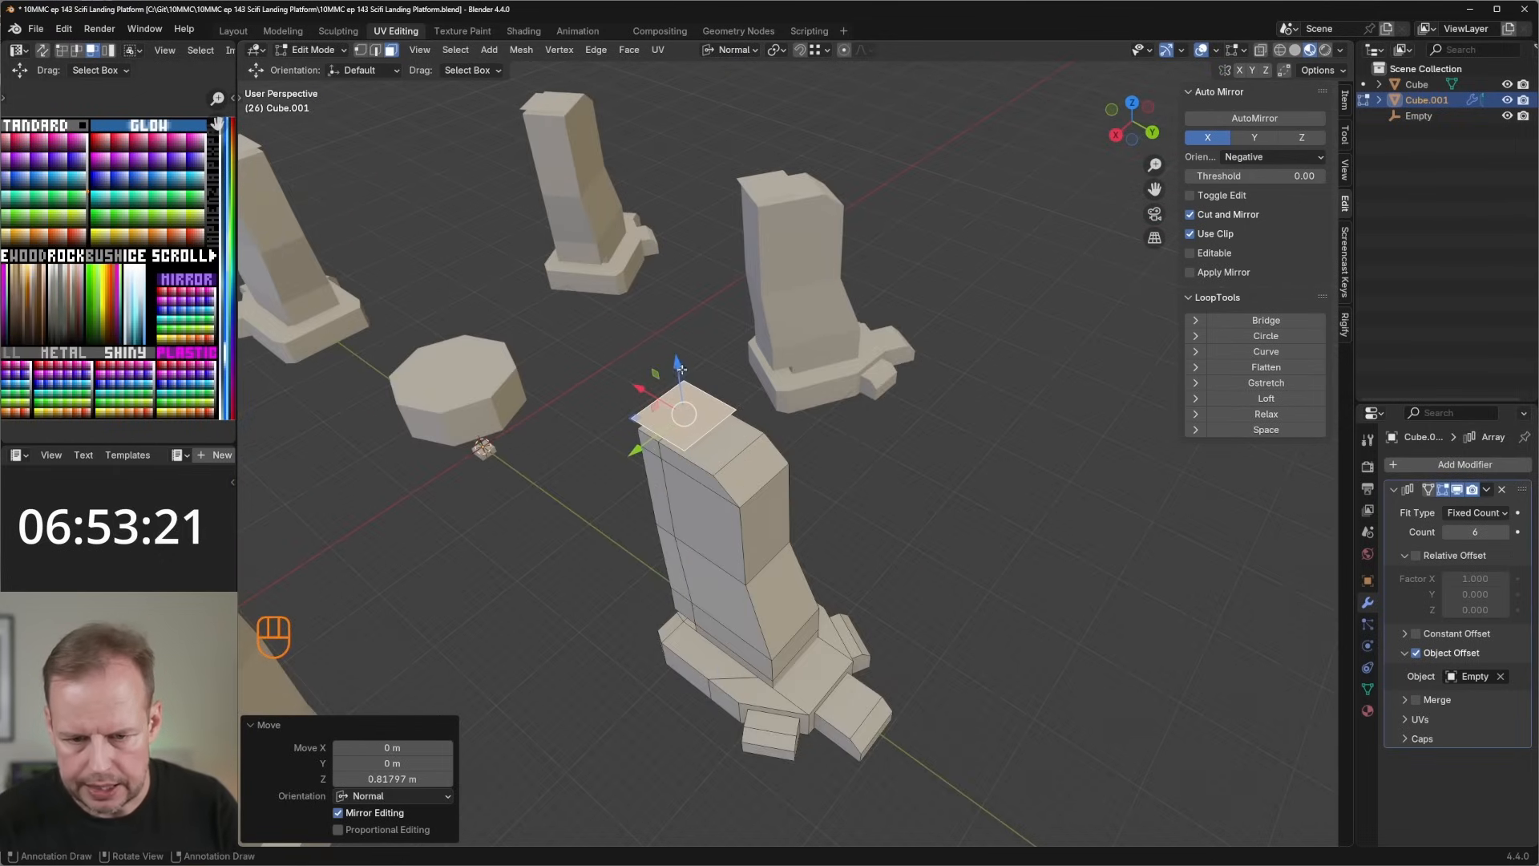
Scale the raised top copy uniformly, and adjust its width along the X axis.
{"action": "key", "text": "s"}
{"action": "left_click", "coordinate": [831, 423]}
{"action": "middle_click_drag", "start_coordinate": [800, 428], "coordinate": [892, 446]}
{"action": "key", "text": "s"}
{"action": "key", "text": "x"}
{"action": "left_click", "coordinate": [901, 448]}
{"action": "left_click_drag", "start_coordinate": [854, 456], "coordinate": [840, 452]}
Extrude the column's cap with hanging side arms, tapering the arms' 1.58 m lower ends to about 0.71 along X.
{"action": "key", "text": "e"}
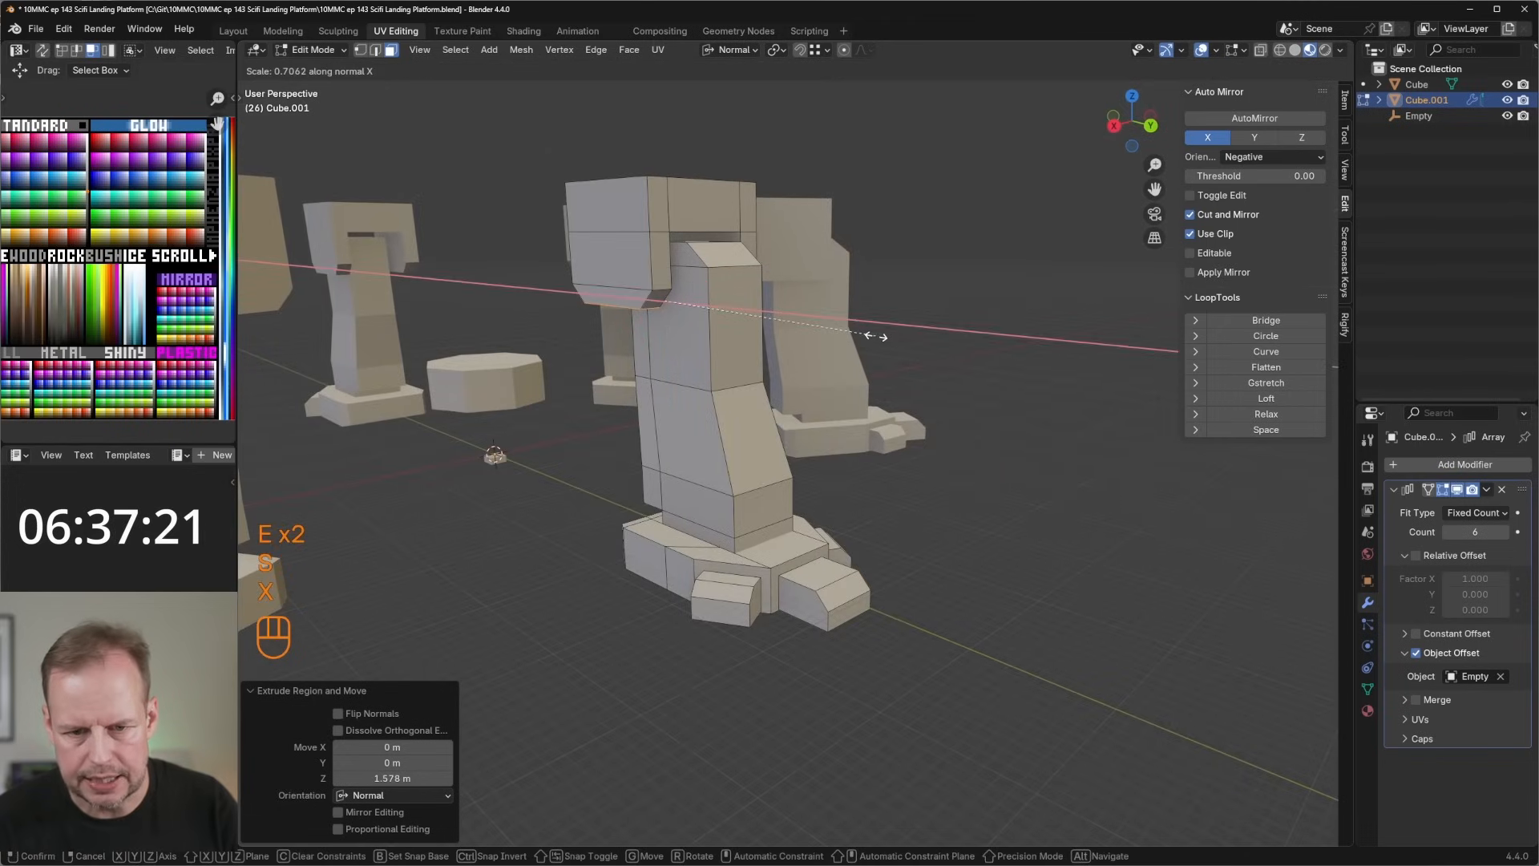
{"action": "left_click", "coordinate": [872, 335]}
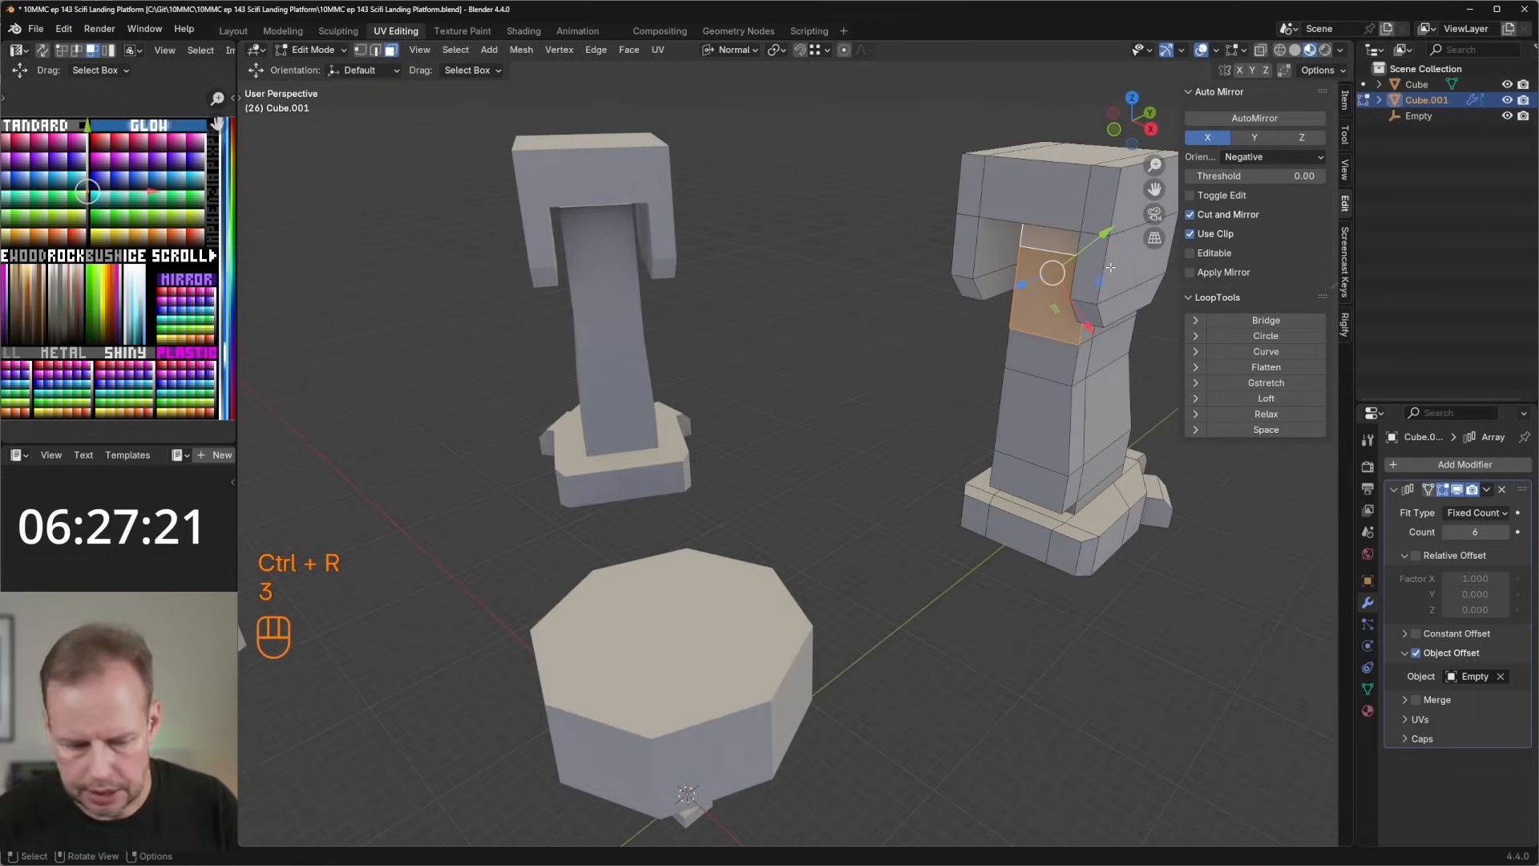
{"action": "key", "text": "ctrl+z"}
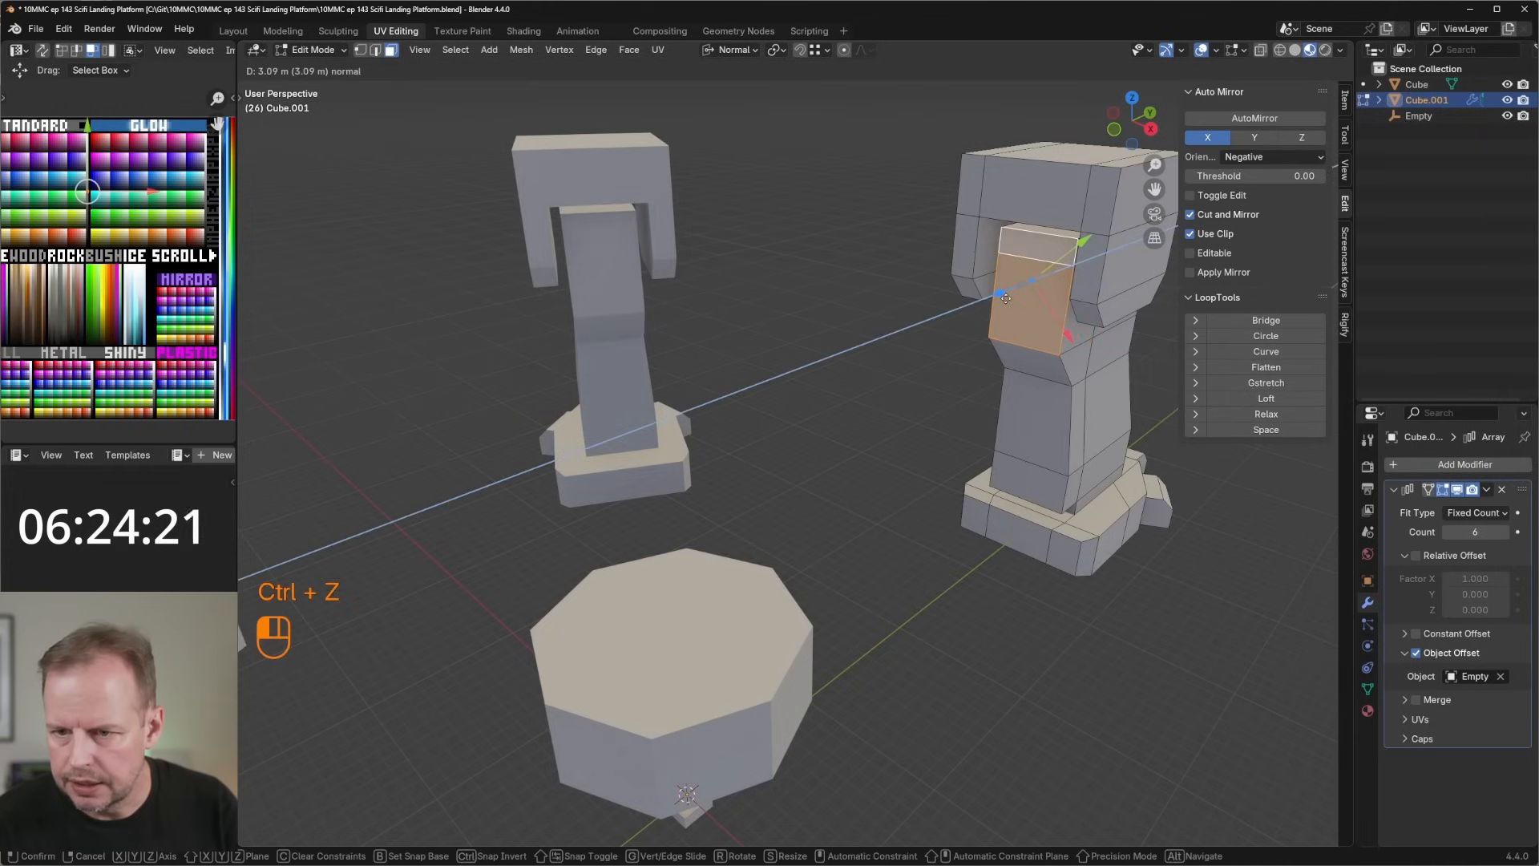
Duplicate the column's upper side face beneath the cap arm and scale the copy to 0.69.
{"action": "left_click_drag", "start_coordinate": [1005, 299], "coordinate": [1005, 298]}
{"action": "middle_click_drag", "start_coordinate": [1100, 335], "coordinate": [996, 288]}
{"action": "key", "text": "3"}
{"action": "left_click", "coordinate": [947, 285]}
{"action": "key", "text": "shift+d"}
{"action": "key", "text": "s"}
{"action": "left_click", "coordinate": [1003, 285]}
Subdivide the face copy, round it into a resized LoopTools circle, and merge its faces with Limited Dissolve.
{"action": "right_click", "coordinate": [953, 255]}
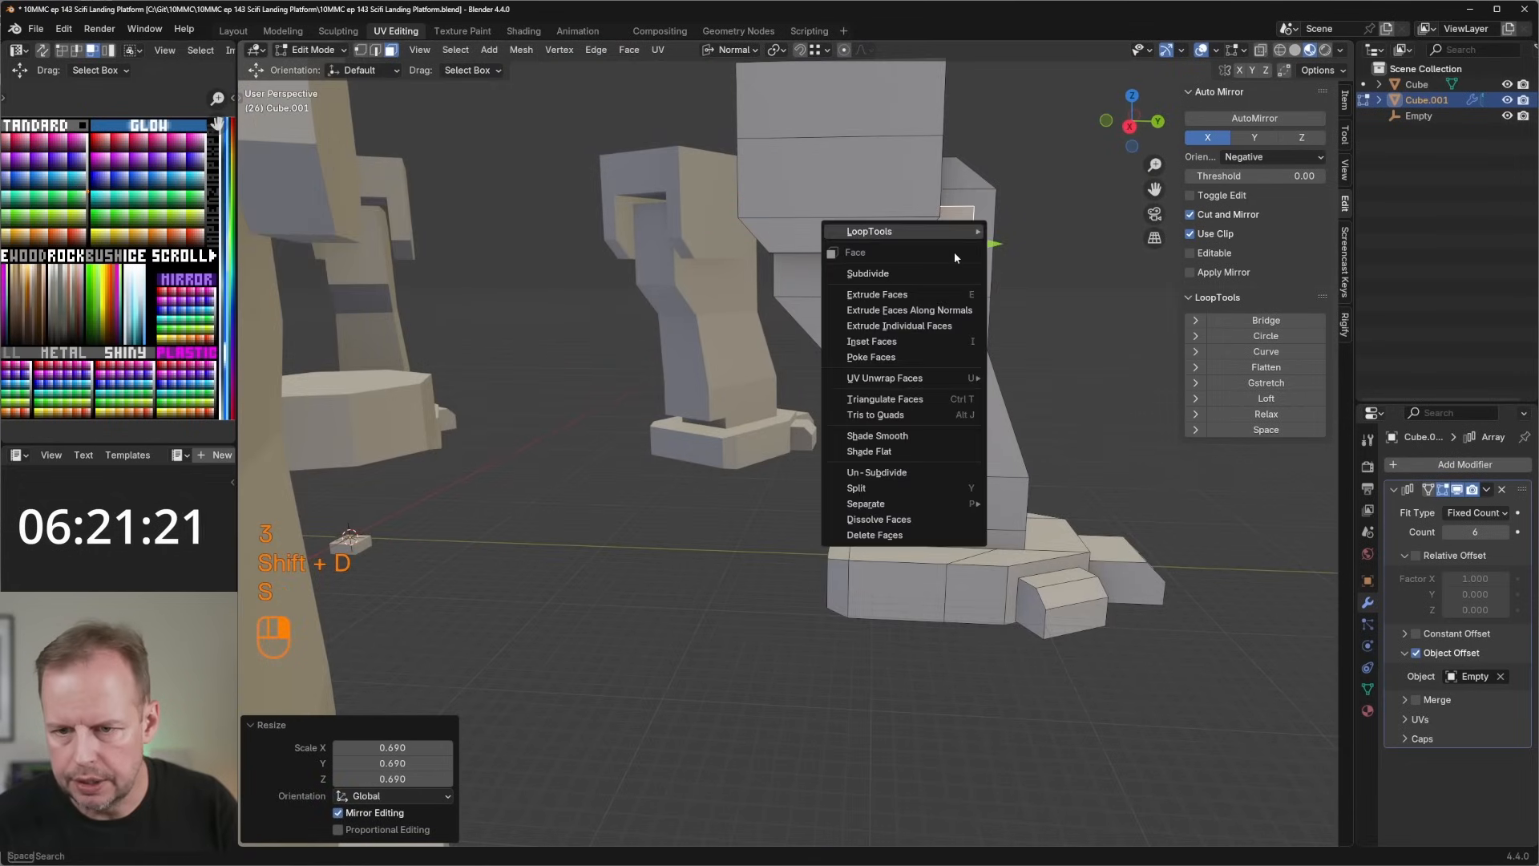
{"action": "left_click", "coordinate": [931, 275]}
{"action": "key", "text": "s"}
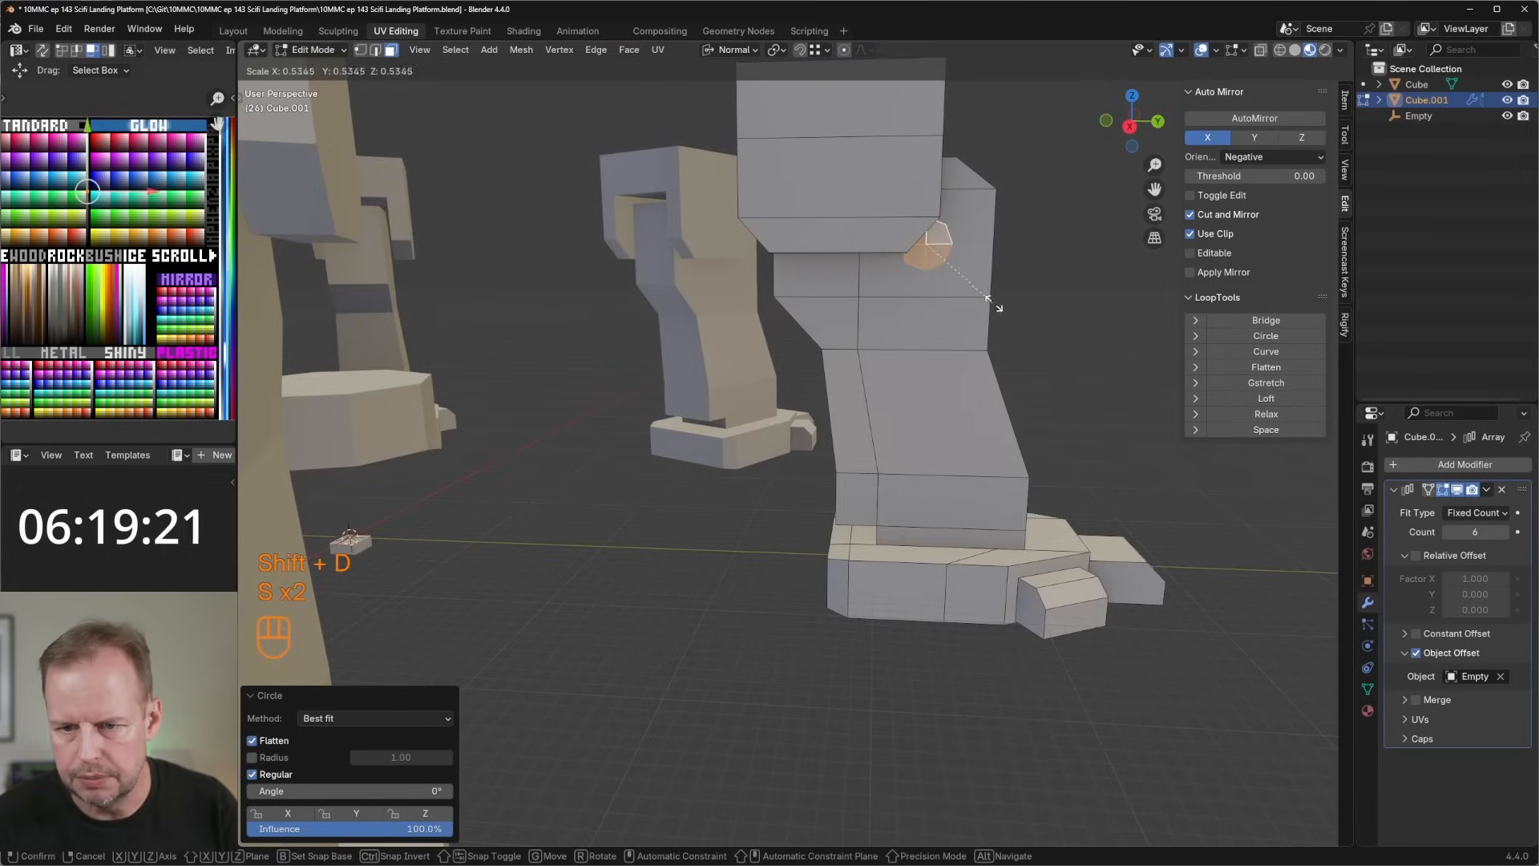
{"action": "left_click", "coordinate": [1022, 306]}
{"action": "key", "text": "x"}
{"action": "left_click", "coordinate": [1002, 442]}
{"action": "middle_click_drag", "start_coordinate": [1002, 442], "coordinate": [933, 369]}
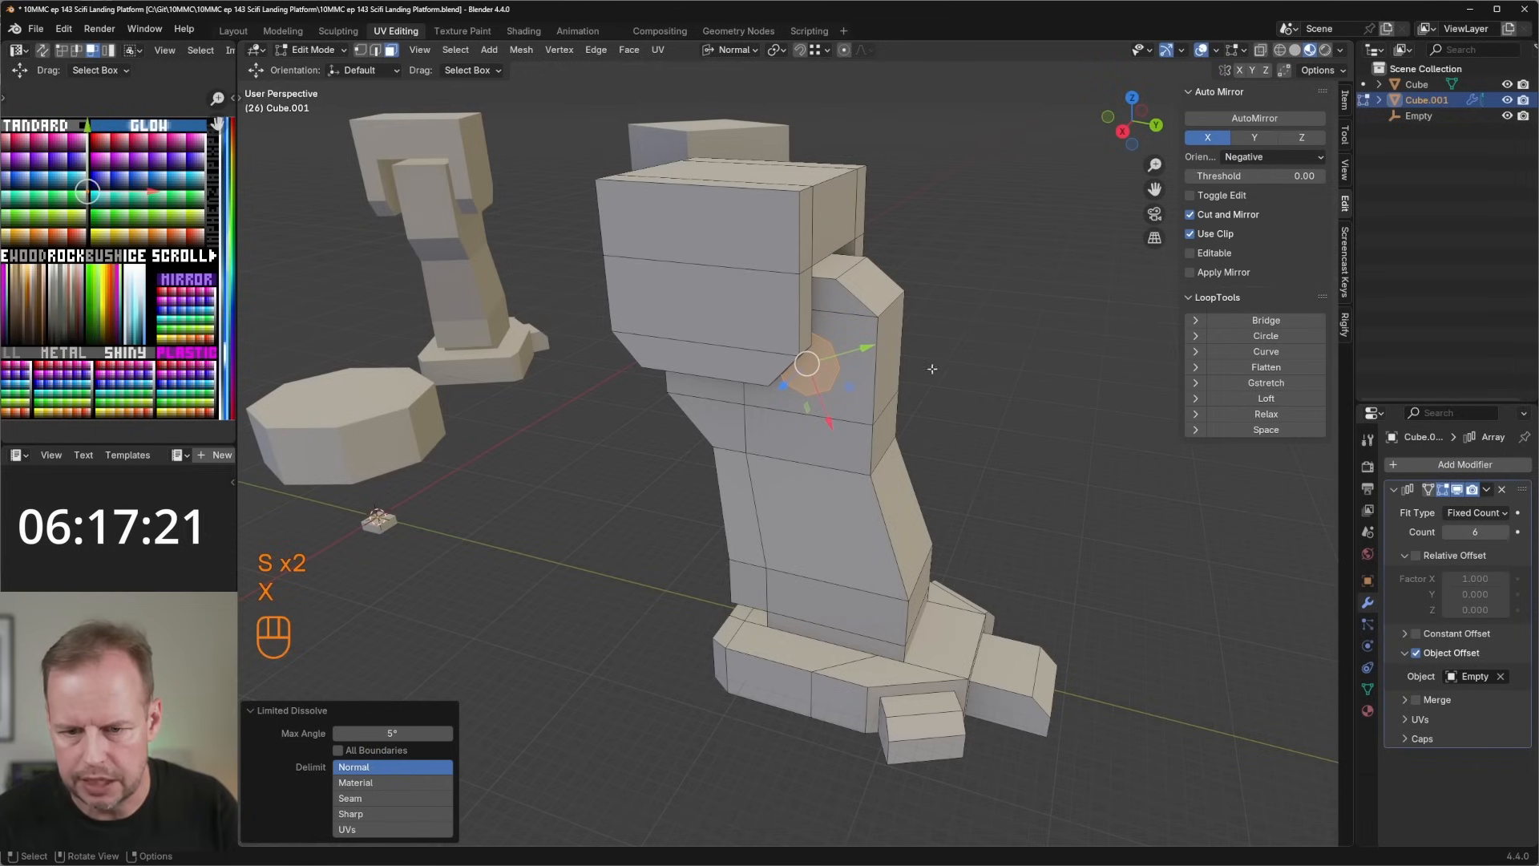
Move the circular face about 9.07 m inward along its normal and extrude it about 13.04 m into a cylinder.
{"action": "key", "text": "e"}
{"action": "left_click_drag", "start_coordinate": [850, 338], "coordinate": [845, 341]}
{"action": "middle_click_drag", "start_coordinate": [845, 342], "coordinate": [773, 374]}
{"action": "key", "text": "e"}
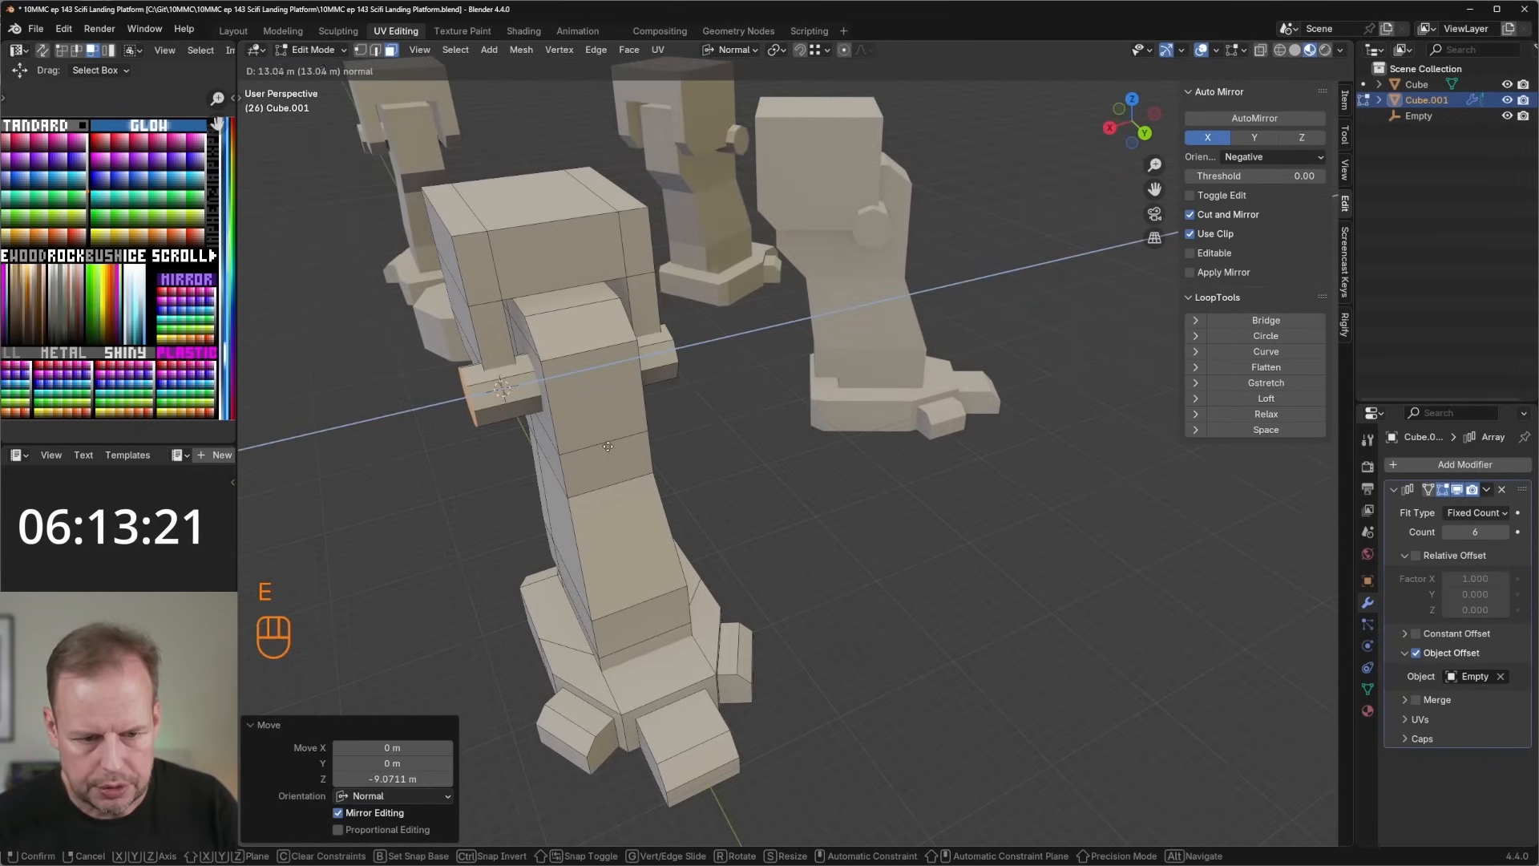
{"action": "left_click", "coordinate": [607, 446]}
Move the whole linked cylinder about 2.39 m along its normal Y axis and -5.27 m along normal Z.
{"action": "left_click", "coordinate": [559, 405]}
{"action": "key", "text": "l"}
{"action": "middle_click_drag", "start_coordinate": [561, 403], "coordinate": [754, 366]}
{"action": "left_click", "coordinate": [609, 391]}
{"action": "key", "text": "l"}
{"action": "left_click_drag", "start_coordinate": [875, 248], "coordinate": [877, 206]}
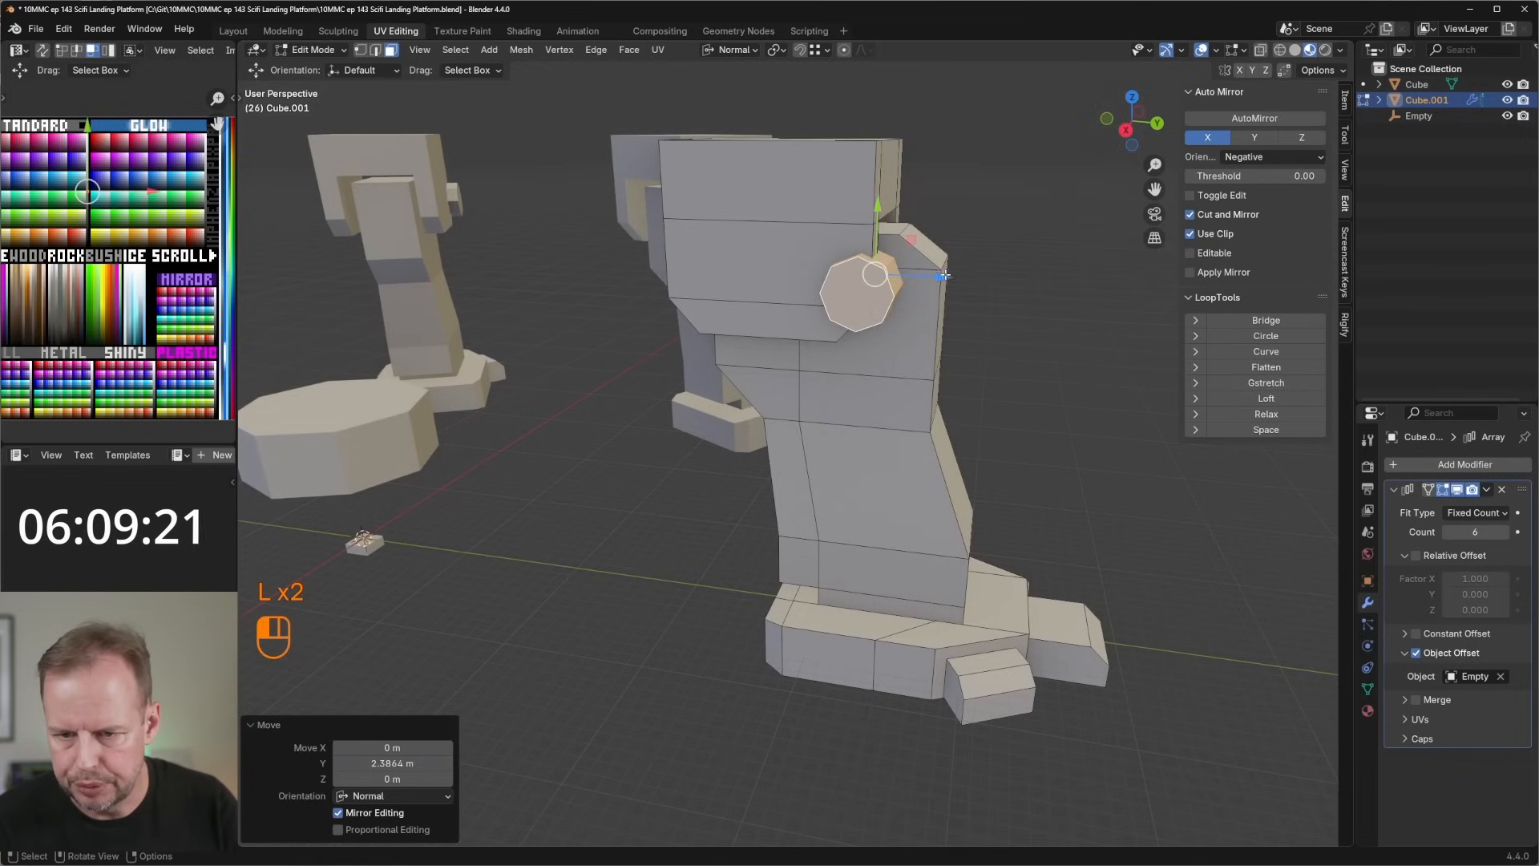
{"action": "left_click_drag", "start_coordinate": [945, 280], "coordinate": [860, 280]}
Enlarge the cylinder uniformly and shift it about 0.27 m along normal X and 1.34 m along normal Z.
{"action": "key", "text": "s"}
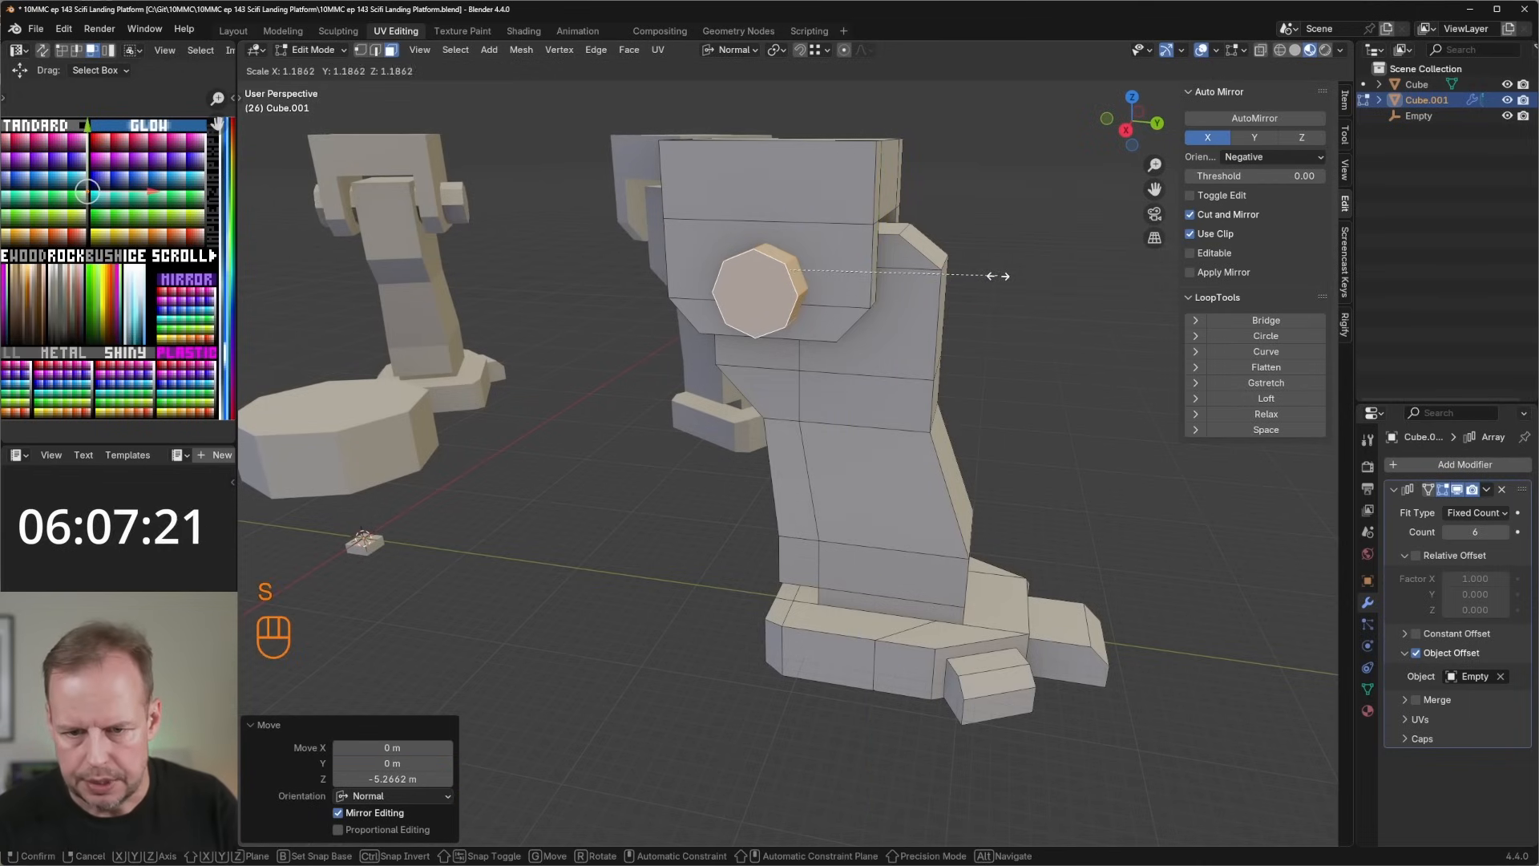
{"action": "left_click", "coordinate": [951, 279]}
{"action": "left_click_drag", "start_coordinate": [787, 215], "coordinate": [786, 210]}
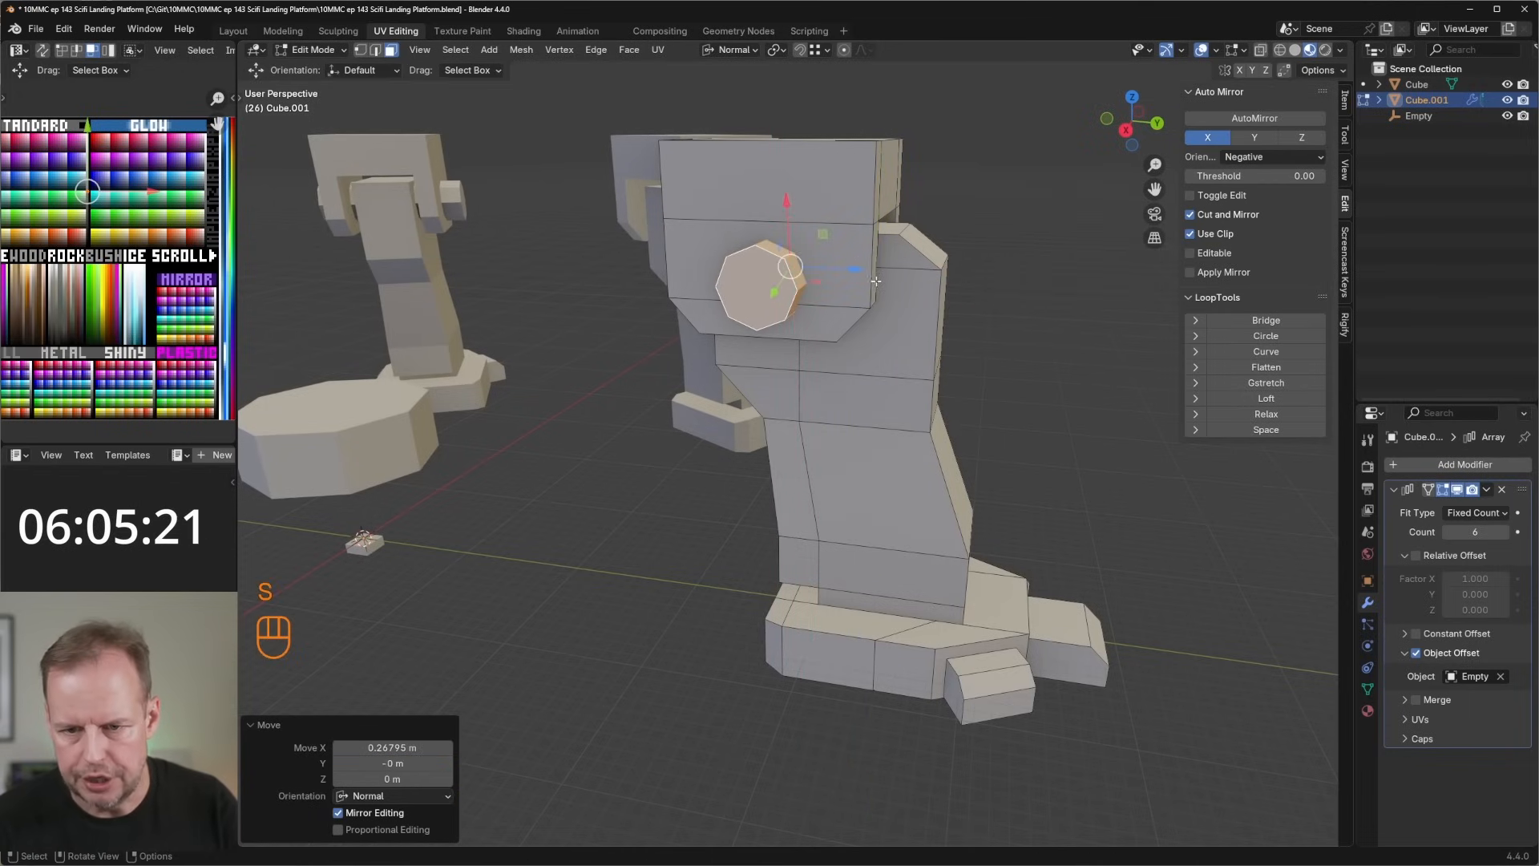
{"action": "left_click_drag", "start_coordinate": [860, 269], "coordinate": [884, 272]}
{"action": "scroll", "coordinate": [979, 311], "scroll_direction": "down", "scroll_amount": 2}
{"action": "middle_click_drag", "start_coordinate": [979, 311], "coordinate": [879, 347]}
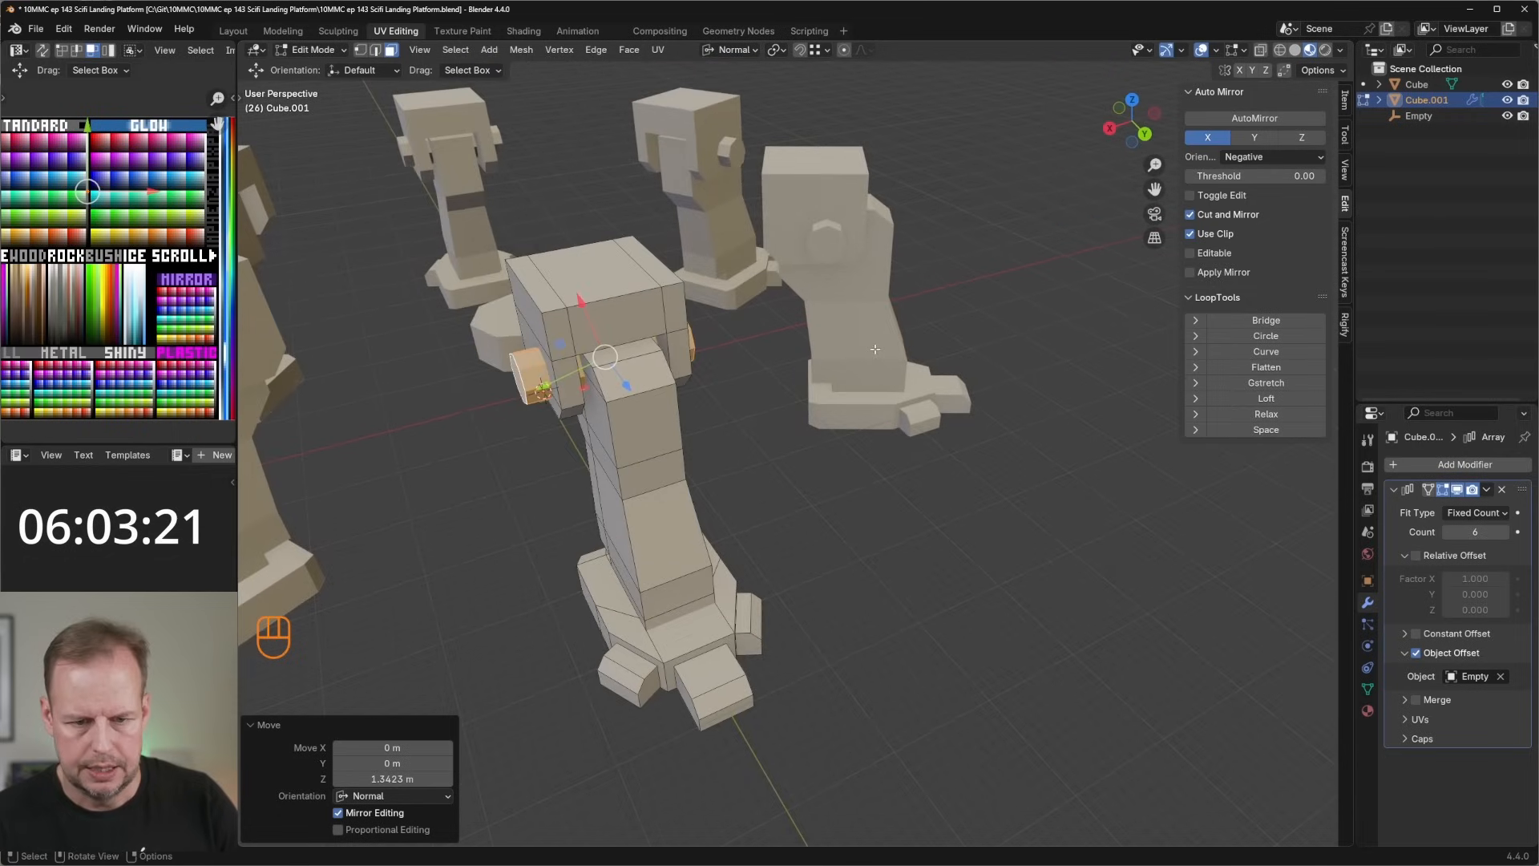
Use Global orientation to scale the cylinders along X and move them about -0.25 m along X.
{"action": "key", "text": "s"}
{"action": "key", "text": "Escape"}
{"action": "key", "text": "comma"}
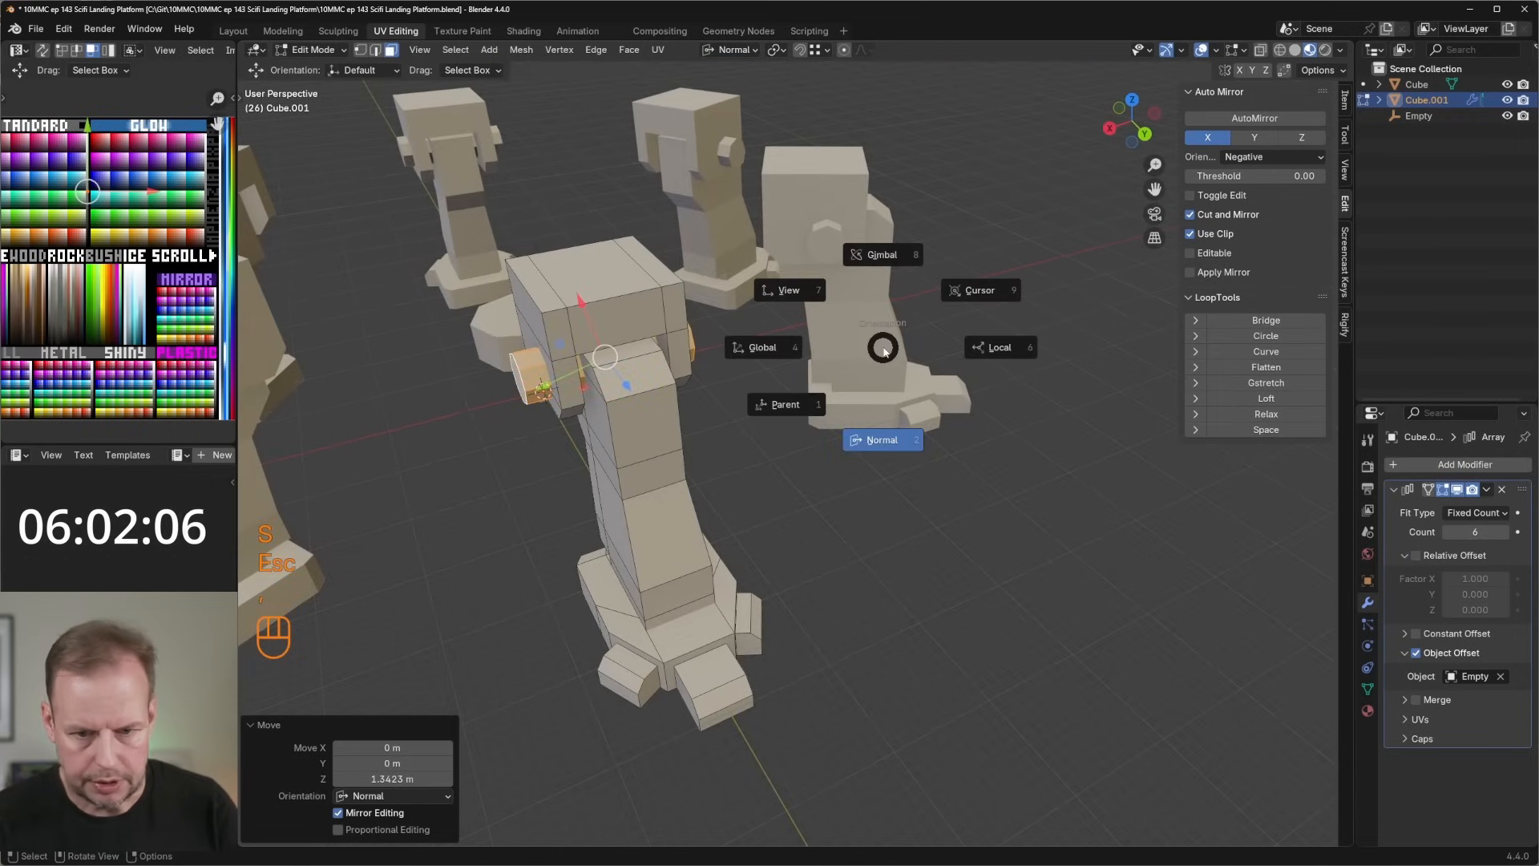
{"action": "left_click", "coordinate": [784, 351]}
{"action": "key", "text": "s"}
{"action": "key", "text": "x"}
{"action": "left_click", "coordinate": [928, 360]}
{"action": "middle_click_drag", "start_coordinate": [928, 360], "coordinate": [529, 377]}
{"action": "left_click_drag", "start_coordinate": [513, 352], "coordinate": [521, 351]}
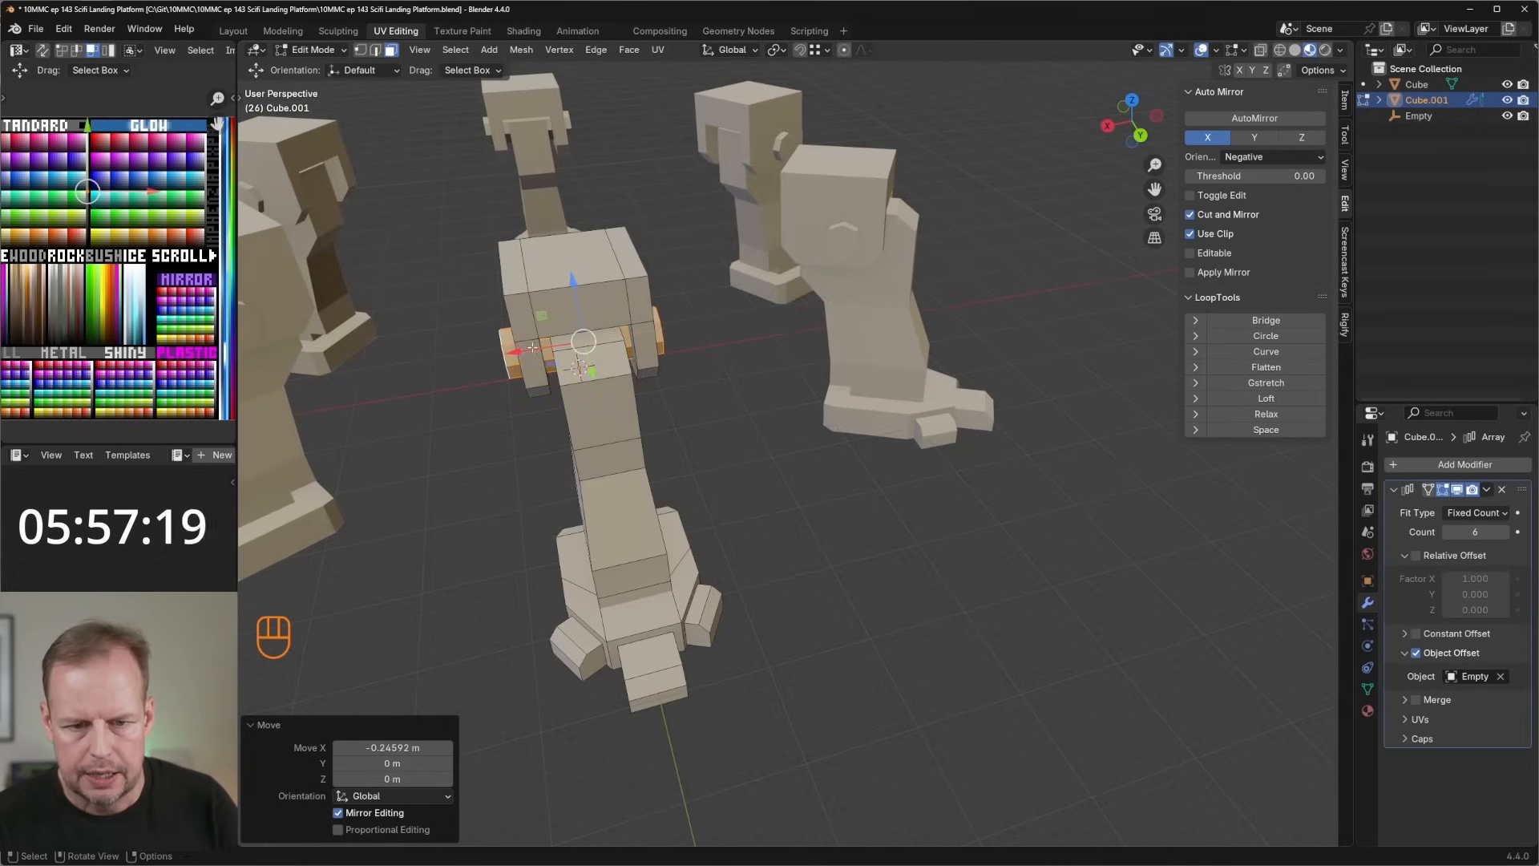
Duplicate the cap's top faces in place, enlarge the copy uniformly, and widen it along X by 1.591.
{"action": "middle_click_drag", "start_coordinate": [523, 351], "coordinate": [728, 322]}
{"action": "left_click", "coordinate": [788, 277]}
{"action": "middle_click_drag", "start_coordinate": [791, 275], "coordinate": [839, 344]}
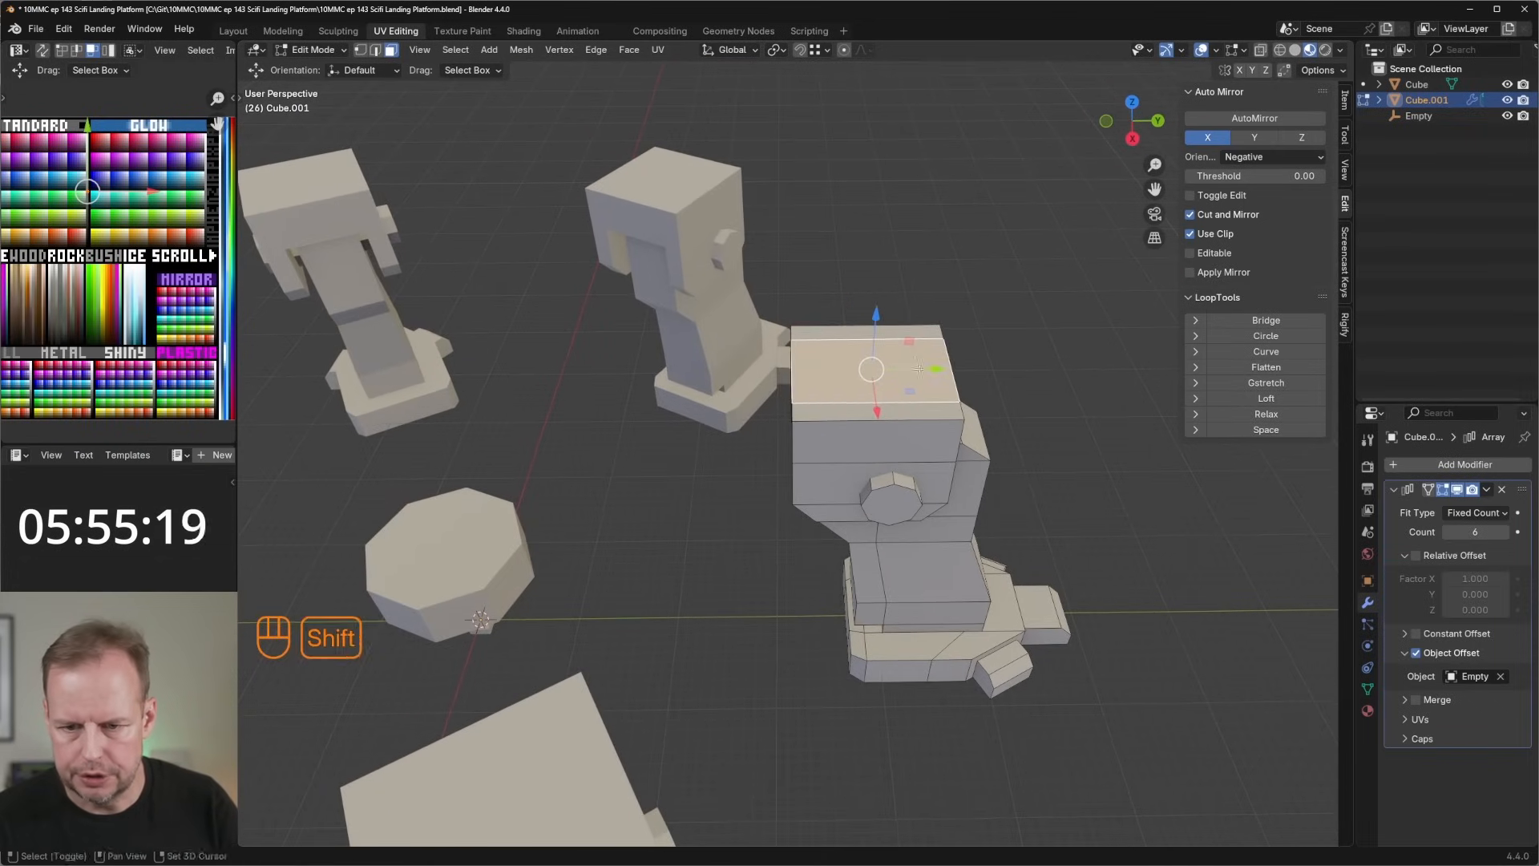
{"action": "key", "text": "shift+d"}
{"action": "right_click", "coordinate": [1032, 359]}
{"action": "middle_click_drag", "start_coordinate": [1033, 359], "coordinate": [922, 424]}
{"action": "key", "text": "s"}
{"action": "left_click", "coordinate": [1006, 388]}
{"action": "key", "text": "s"}
{"action": "key", "text": "x"}
{"action": "left_click", "coordinate": [903, 433]}
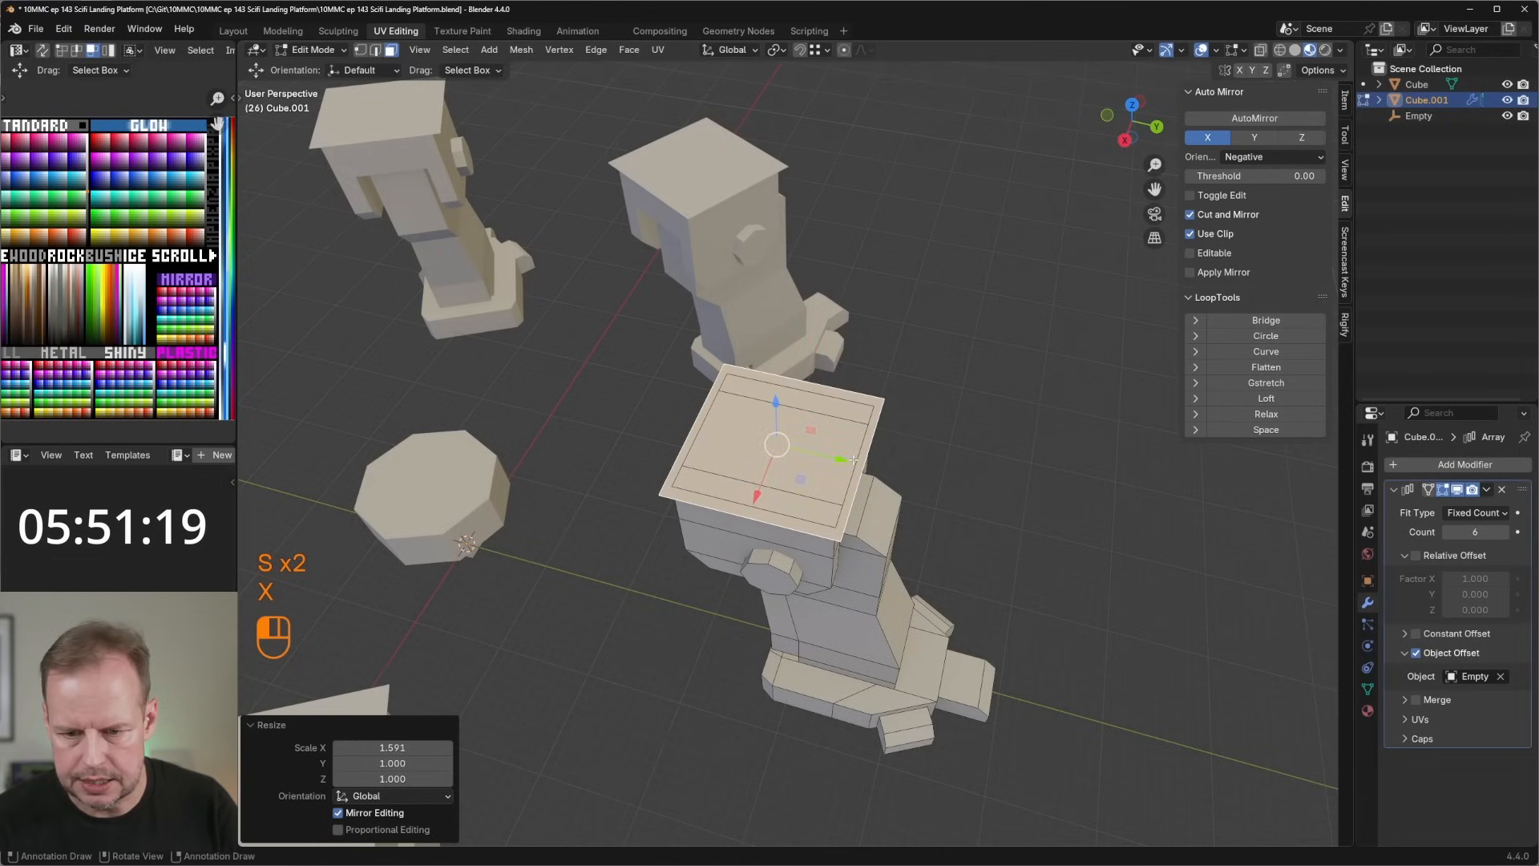
Extrude the enlarged plate about 4.1 m upward, extrude its top again, and shift it about -1.29 m along Y.
{"action": "key", "text": "e"}
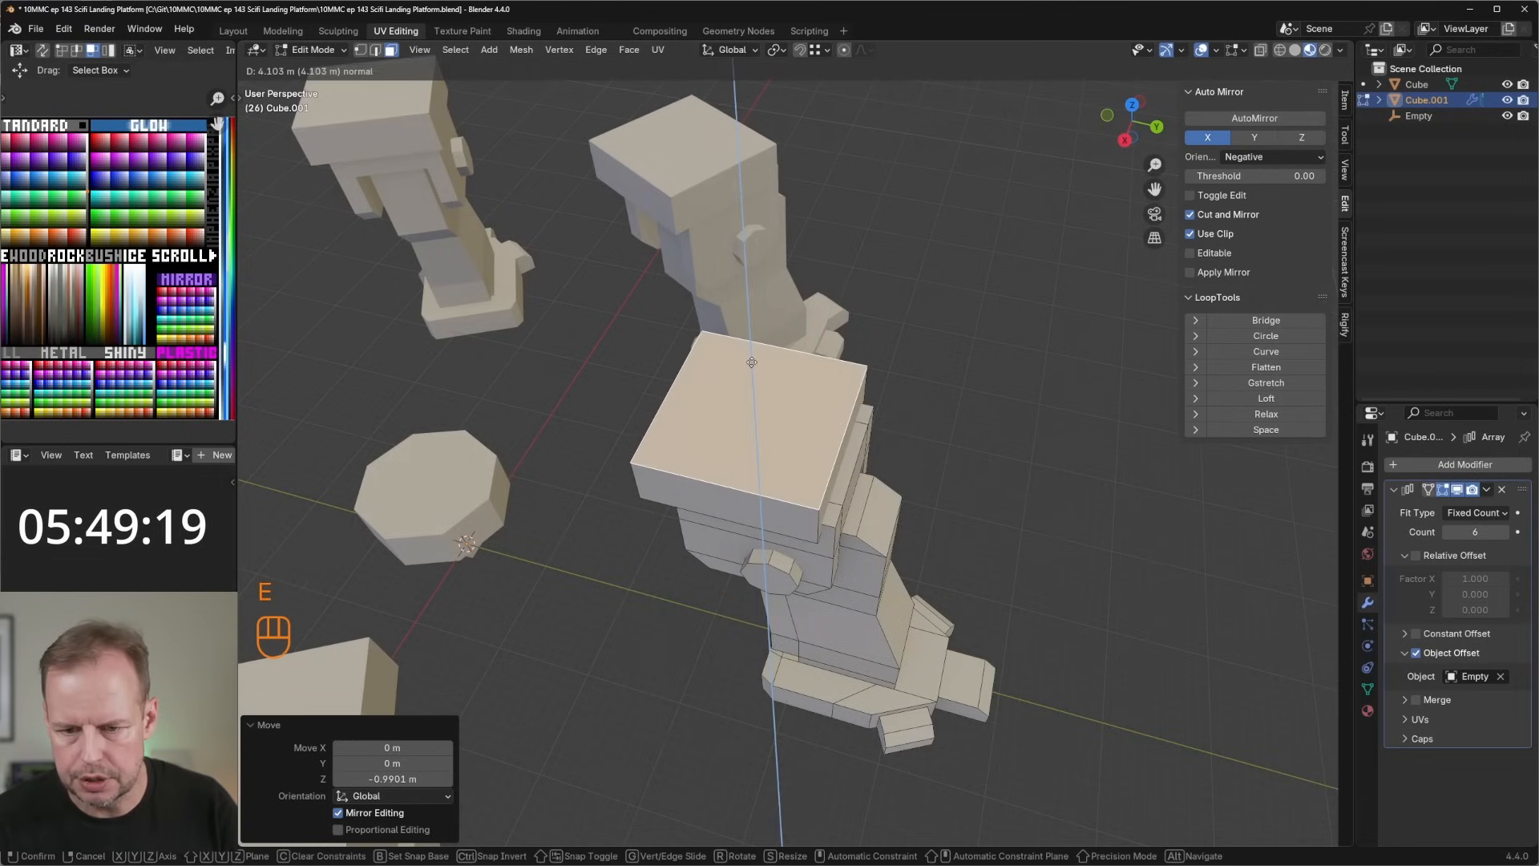
{"action": "left_click", "coordinate": [751, 362]}
{"action": "key", "text": "e"}
{"action": "left_click", "coordinate": [791, 353]}
{"action": "left_click_drag", "start_coordinate": [816, 406], "coordinate": [796, 397]}
{"action": "scroll", "coordinate": [797, 397], "scroll_direction": "down", "scroll_amount": 3}
Narrow the pillar's top face along X and extrude it about 16.43 m upward into a block.
{"action": "key", "text": "s"}
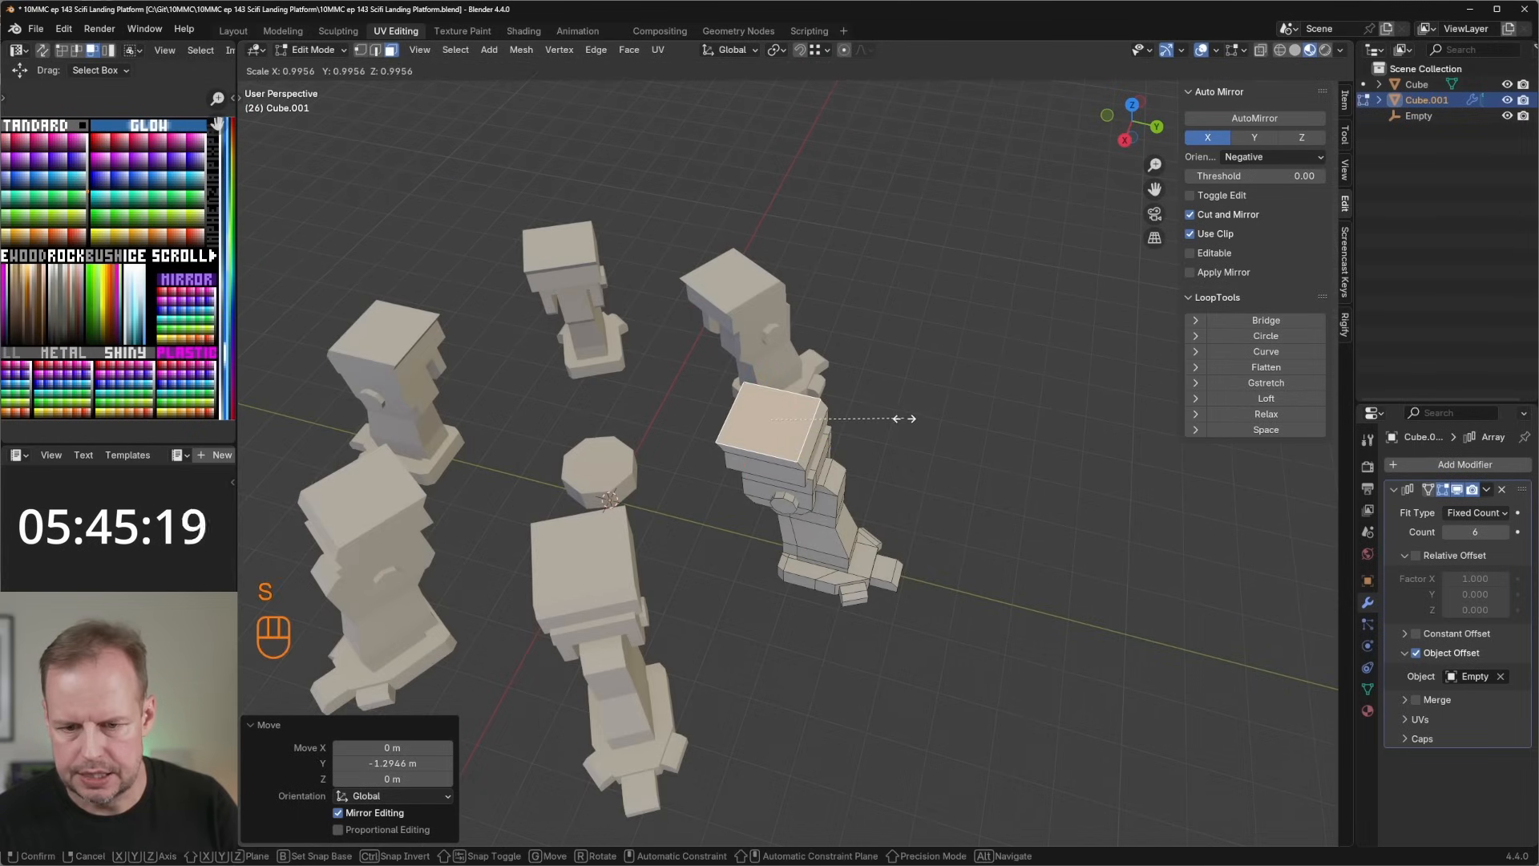
{"action": "key", "text": "x"}
{"action": "left_click", "coordinate": [872, 429]}
{"action": "key", "text": "e"}
{"action": "left_click", "coordinate": [853, 350]}
{"action": "scroll", "coordinate": [872, 381], "scroll_direction": "down", "scroll_amount": 1}
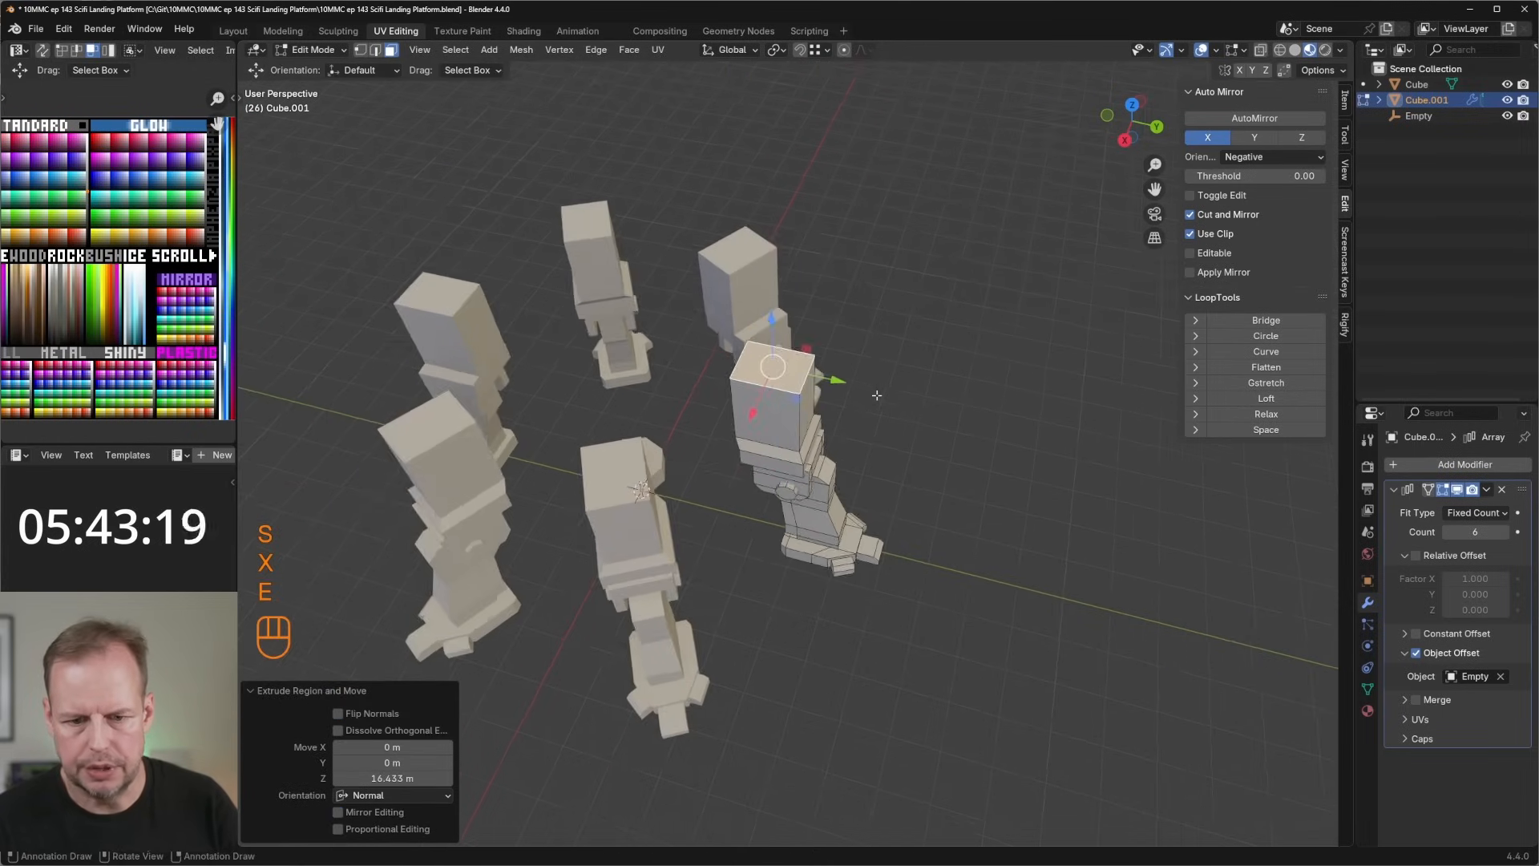
{"action": "middle_click_drag", "start_coordinate": [876, 395], "coordinate": [873, 409]}
Switch mesh editing from the pillar to the central octagonal body and select its top face.
{"action": "key", "text": "Tab"}
{"action": "middle_click_drag", "start_coordinate": [644, 479], "coordinate": [842, 491]}
{"action": "key", "text": "Tab"}
{"action": "left_click", "coordinate": [811, 402]}
{"action": "key", "text": "Tab"}
{"action": "left_click", "coordinate": [655, 496]}
{"action": "key", "text": "Tab"}
{"action": "key", "text": "3"}
{"action": "left_click", "coordinate": [655, 495]}
{"action": "key", "text": "shift+d"}
{"action": "right_click", "coordinate": [752, 478]}
{"action": "key", "text": "ctrl+z"}
Rotate the entire linked octagonal body about the global Z axis.
{"action": "key", "text": "l"}
{"action": "key", "text": "r"}
{"action": "key", "text": "z"}
{"action": "key", "text": "2"}
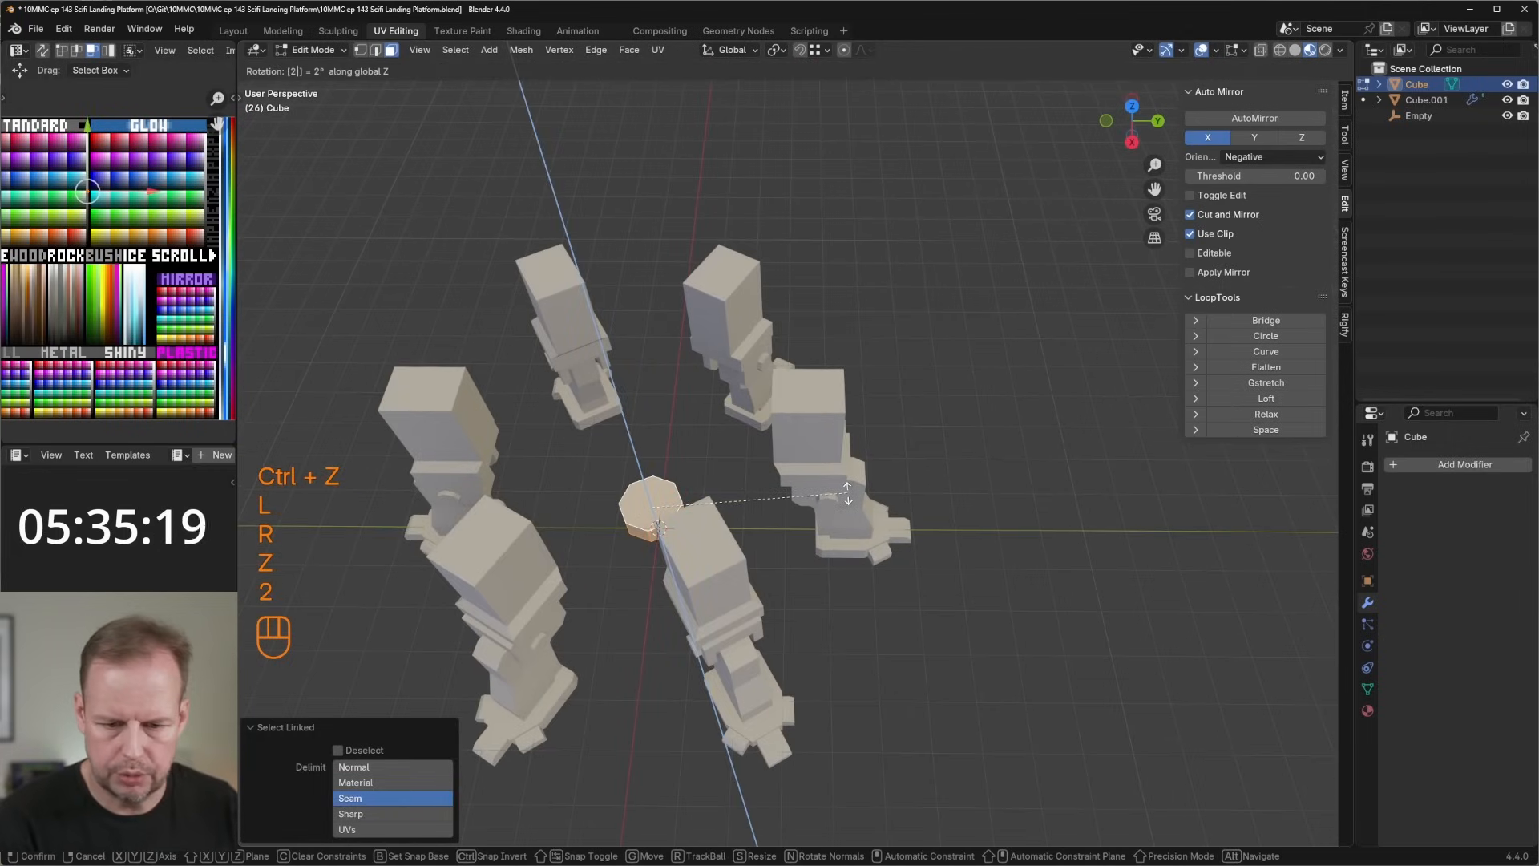
{"action": "key", "text": "Return"}
Scale the whole octagonal body uniformly by 2.563 and raise it along Z to the pillars' upper blocks.
{"action": "middle_click_drag", "start_coordinate": [718, 514], "coordinate": [718, 329]}
{"action": "left_click", "coordinate": [724, 333]}
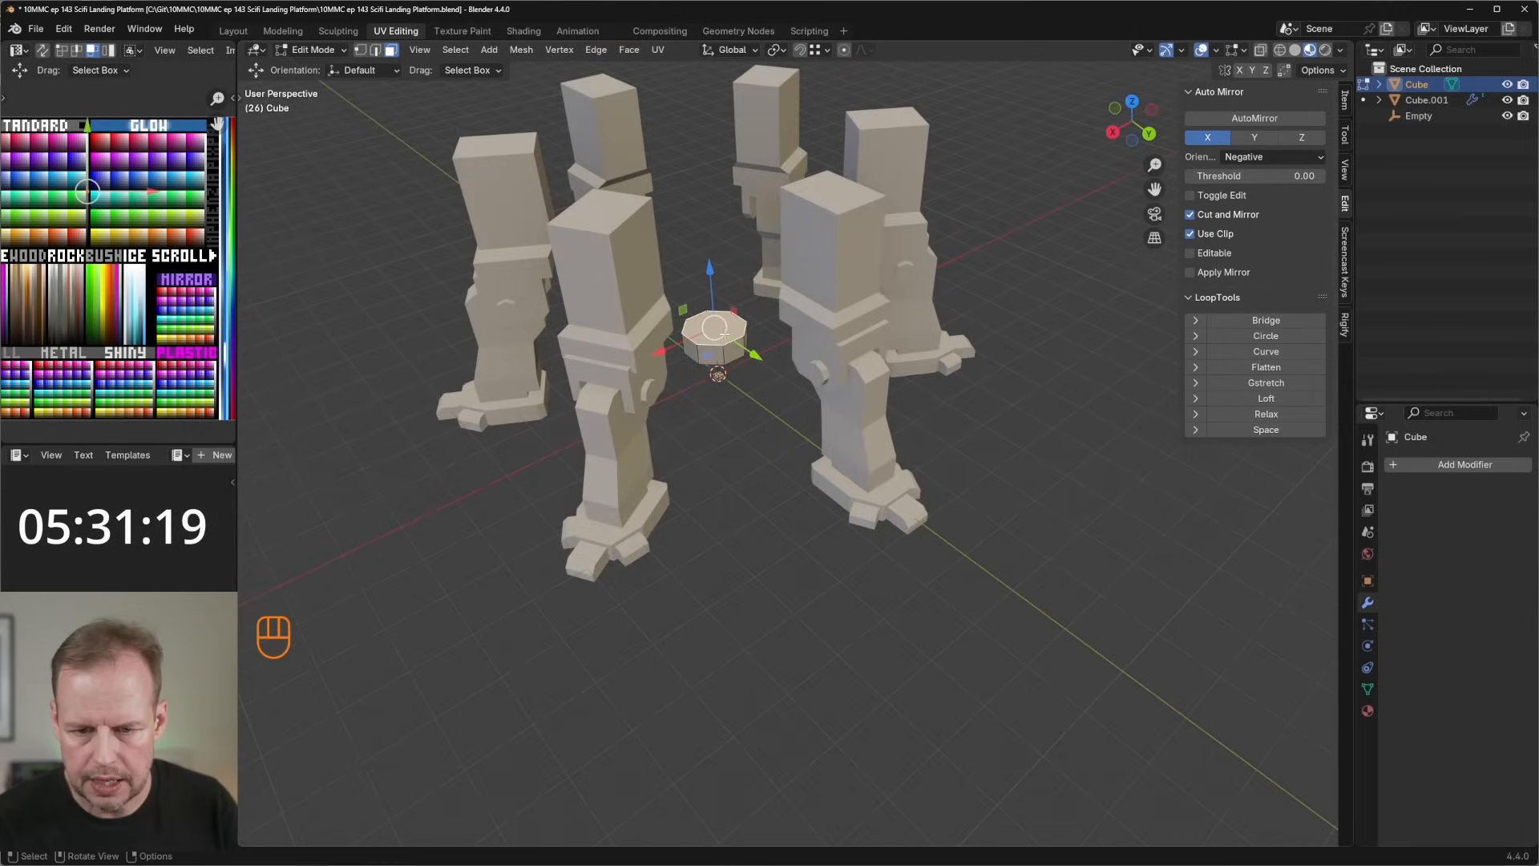
{"action": "key", "text": "l"}
{"action": "key", "text": "s"}
{"action": "left_click", "coordinate": [749, 349]}
{"action": "scroll", "coordinate": [749, 349], "scroll_direction": "down", "scroll_amount": 3}
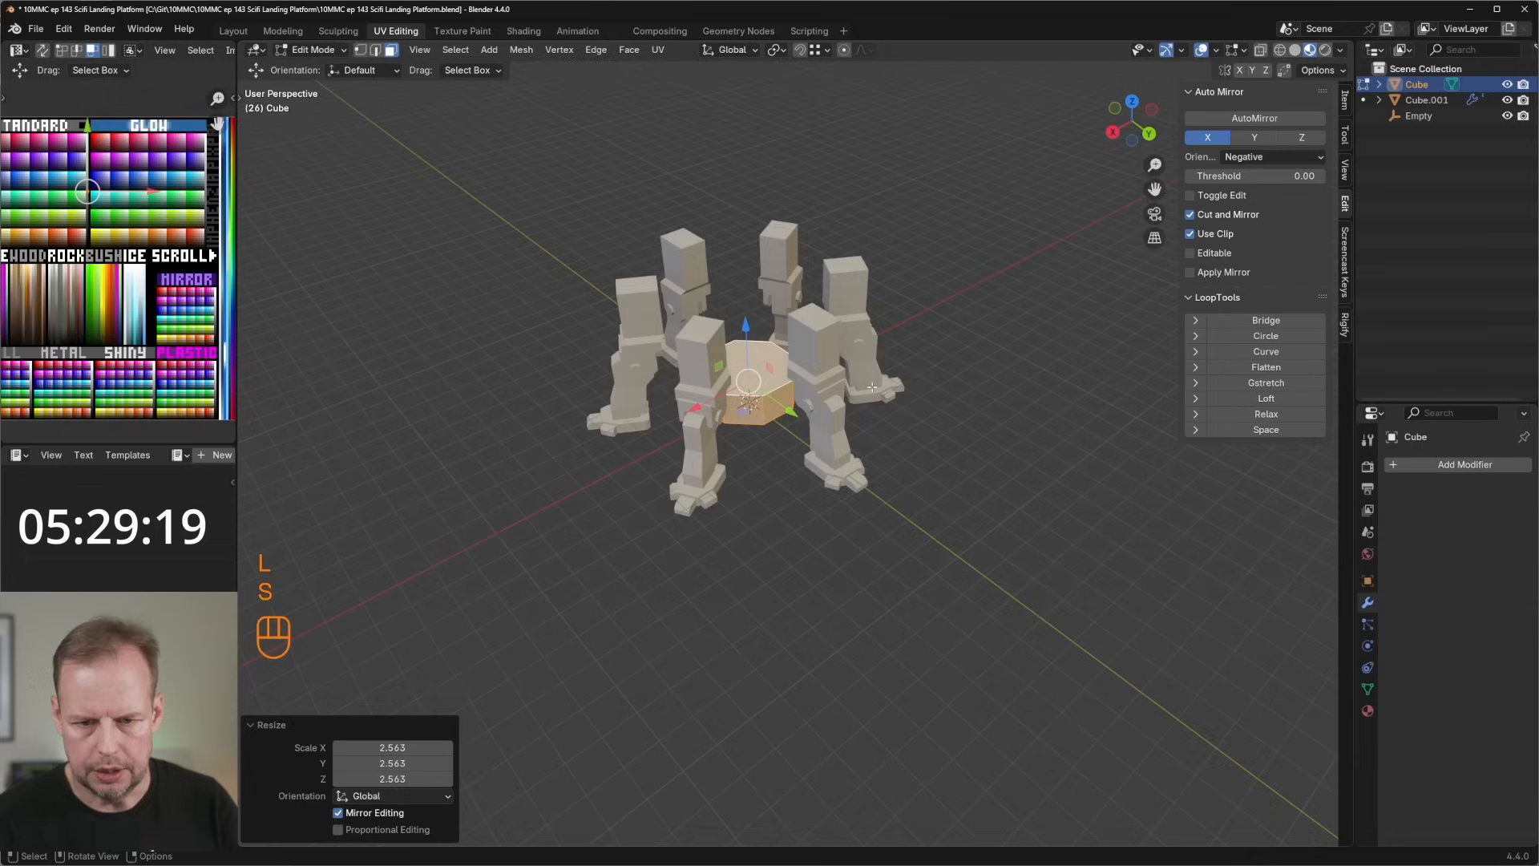
{"action": "left_click_drag", "start_coordinate": [748, 348], "coordinate": [745, 258]}
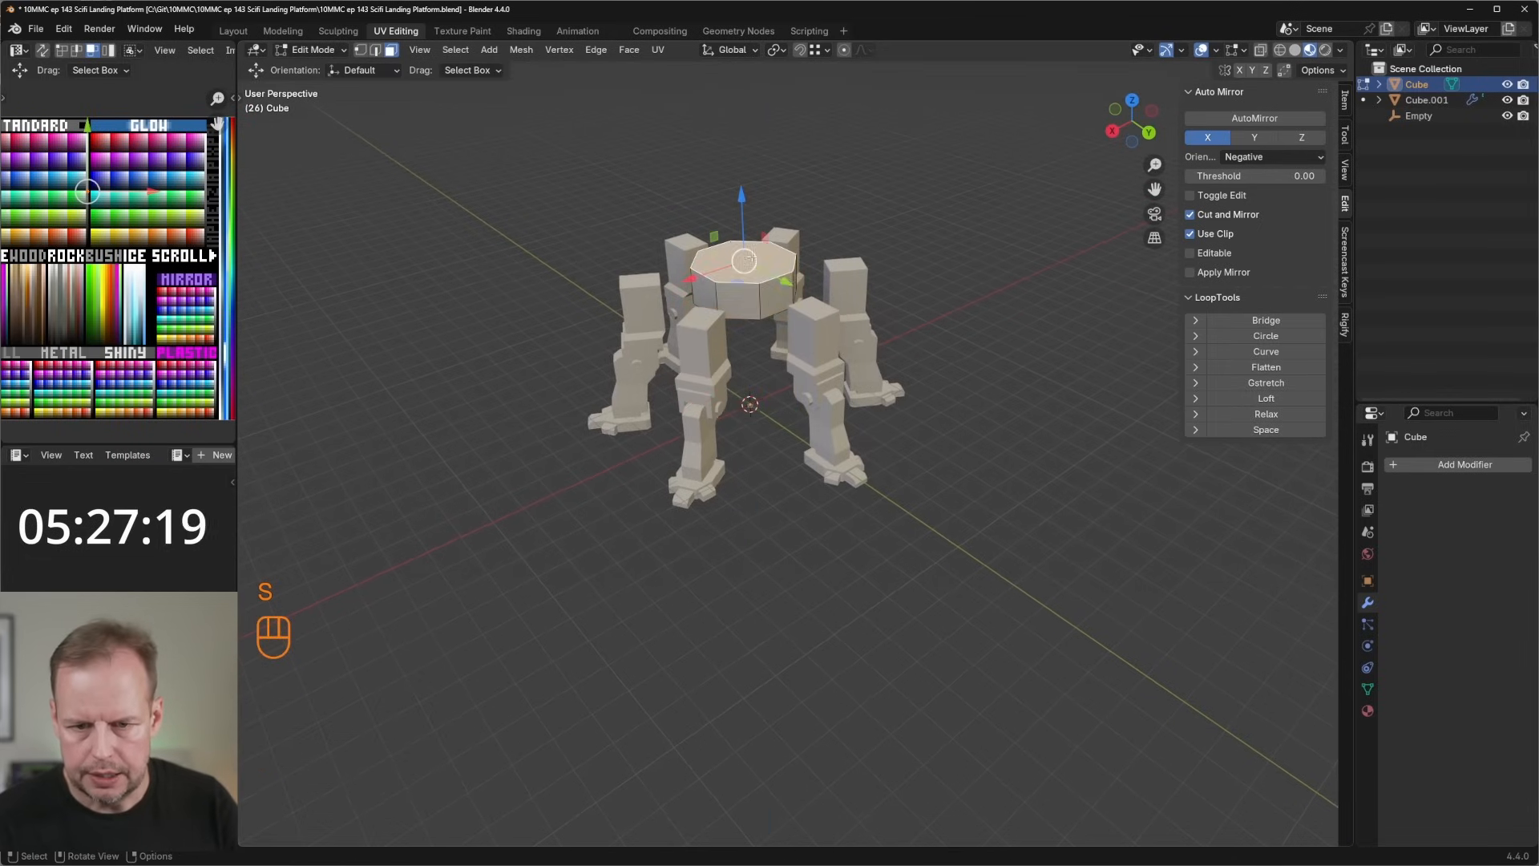
Extrude the octagonal body's top face about 2.54 m and scale it inward.
{"action": "key", "text": "e"}
{"action": "left_click", "coordinate": [821, 304]}
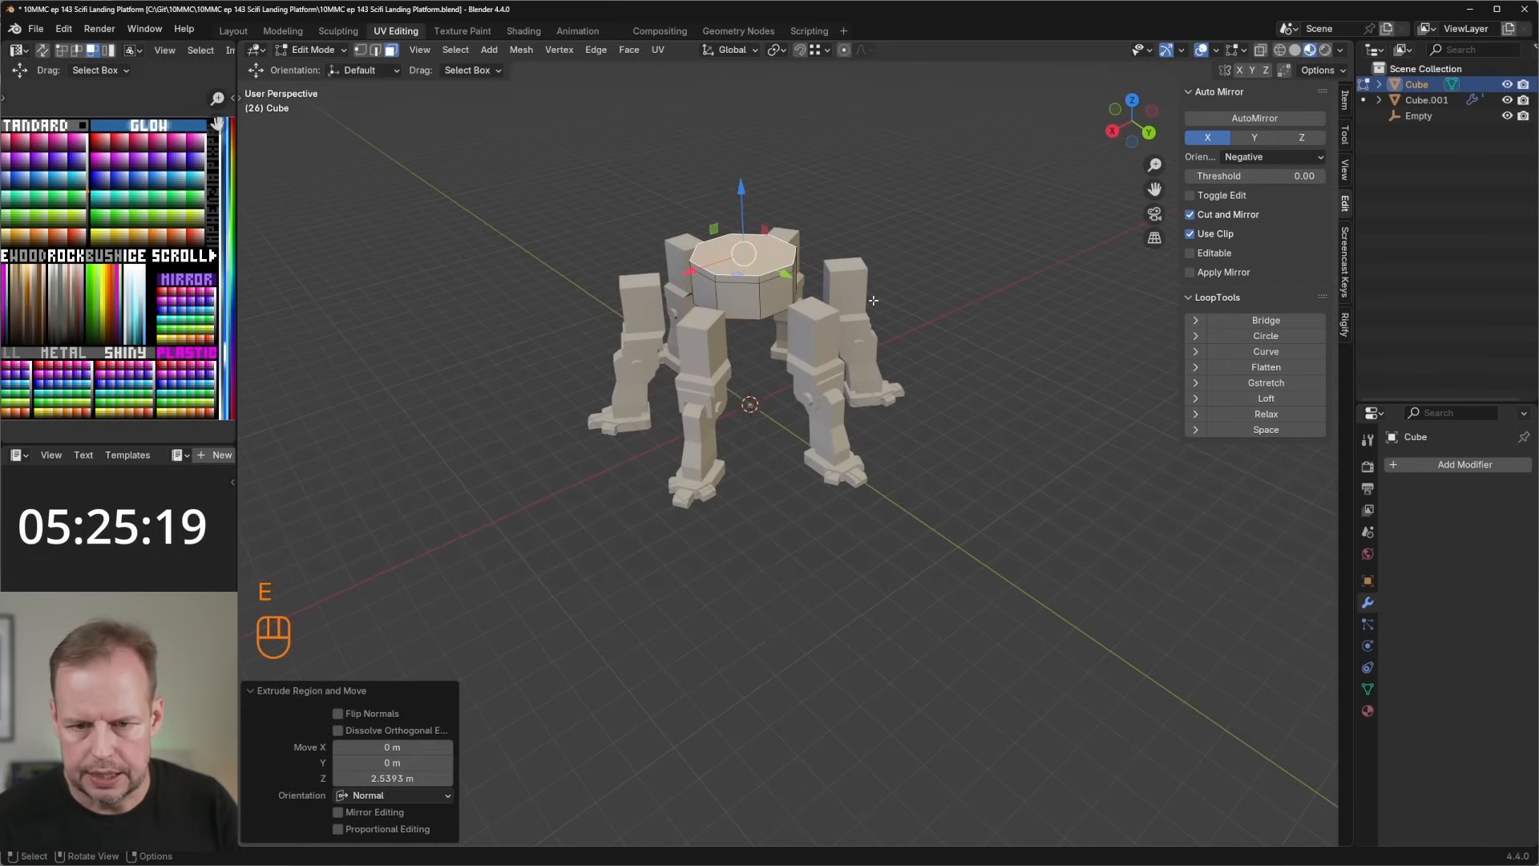
{"action": "key", "text": "s"}
{"action": "left_click", "coordinate": [858, 300]}
Extrude the body's top face two more times, the last by about 1.42 m, and scale it to 0.857.
{"action": "key", "text": "e"}
{"action": "key", "text": "e"}
{"action": "key", "text": "s"}
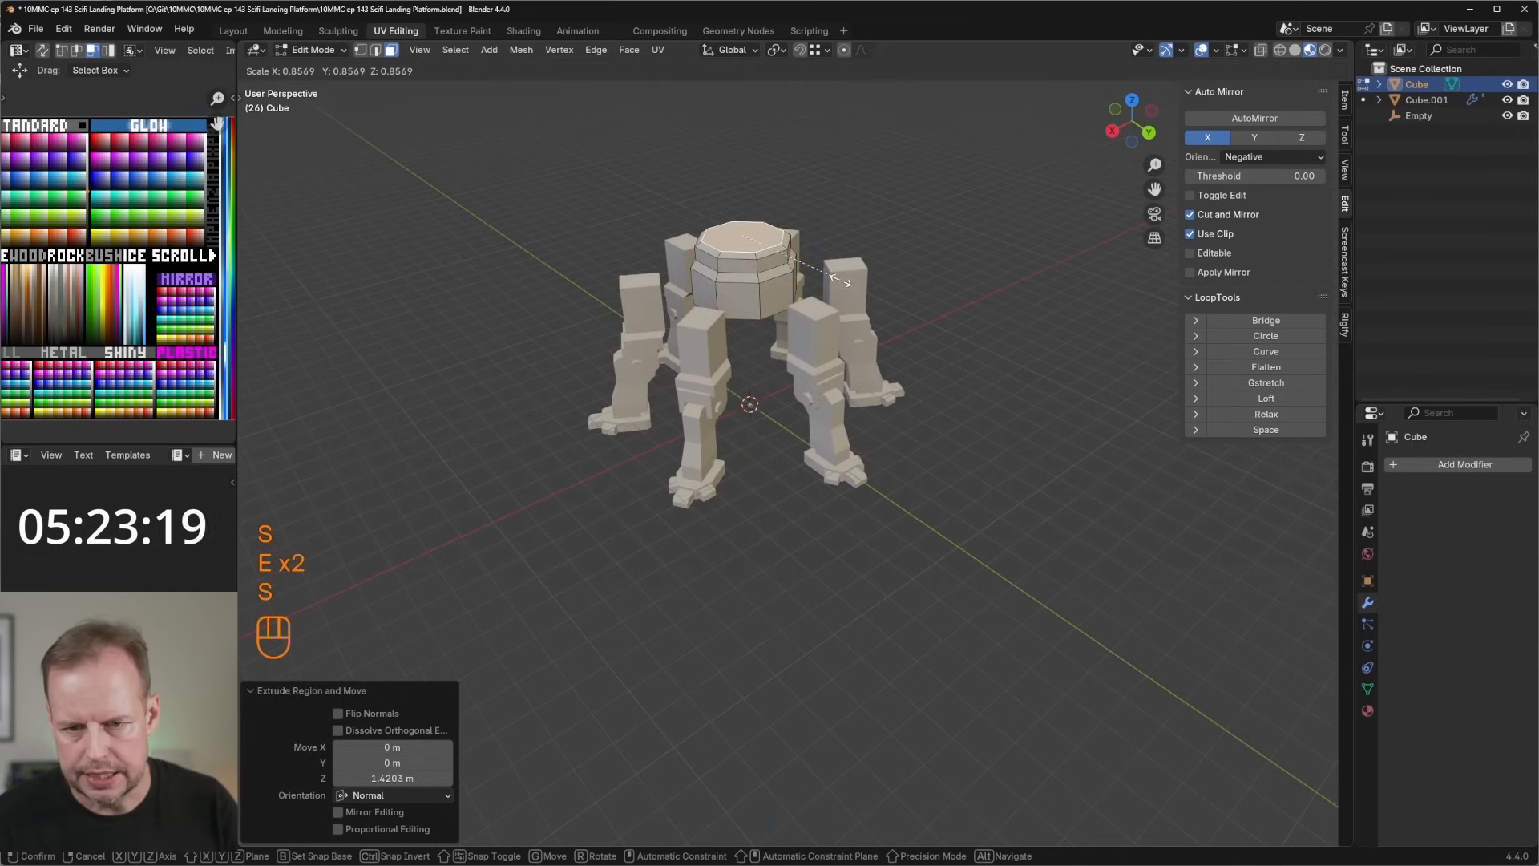
{"action": "left_click", "coordinate": [854, 287]}
Extrude the body's top face about 86.28 m upward into a shaft and lower its top about 11.65 m.
{"action": "scroll", "coordinate": [854, 284], "scroll_direction": "down", "scroll_amount": 2}
{"action": "middle_click_drag", "start_coordinate": [853, 284], "coordinate": [831, 391], "text": "shift"}
{"action": "scroll", "coordinate": [831, 392], "scroll_direction": "up", "scroll_amount": 3}
{"action": "key", "text": "e"}
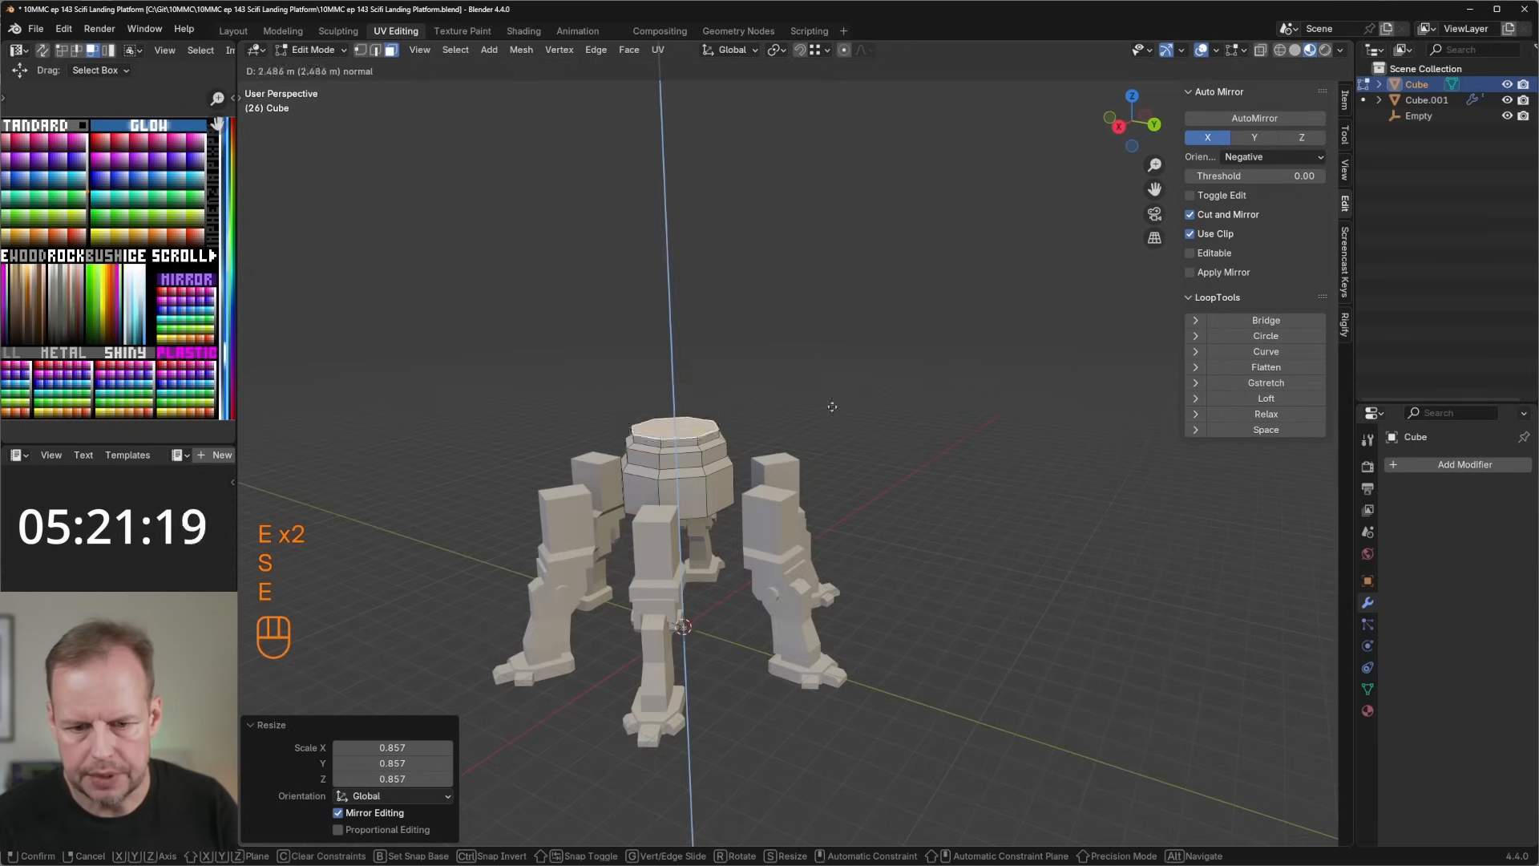
{"action": "left_click", "coordinate": [843, 117]}
{"action": "scroll", "coordinate": [847, 152], "scroll_direction": "down", "scroll_amount": 3}
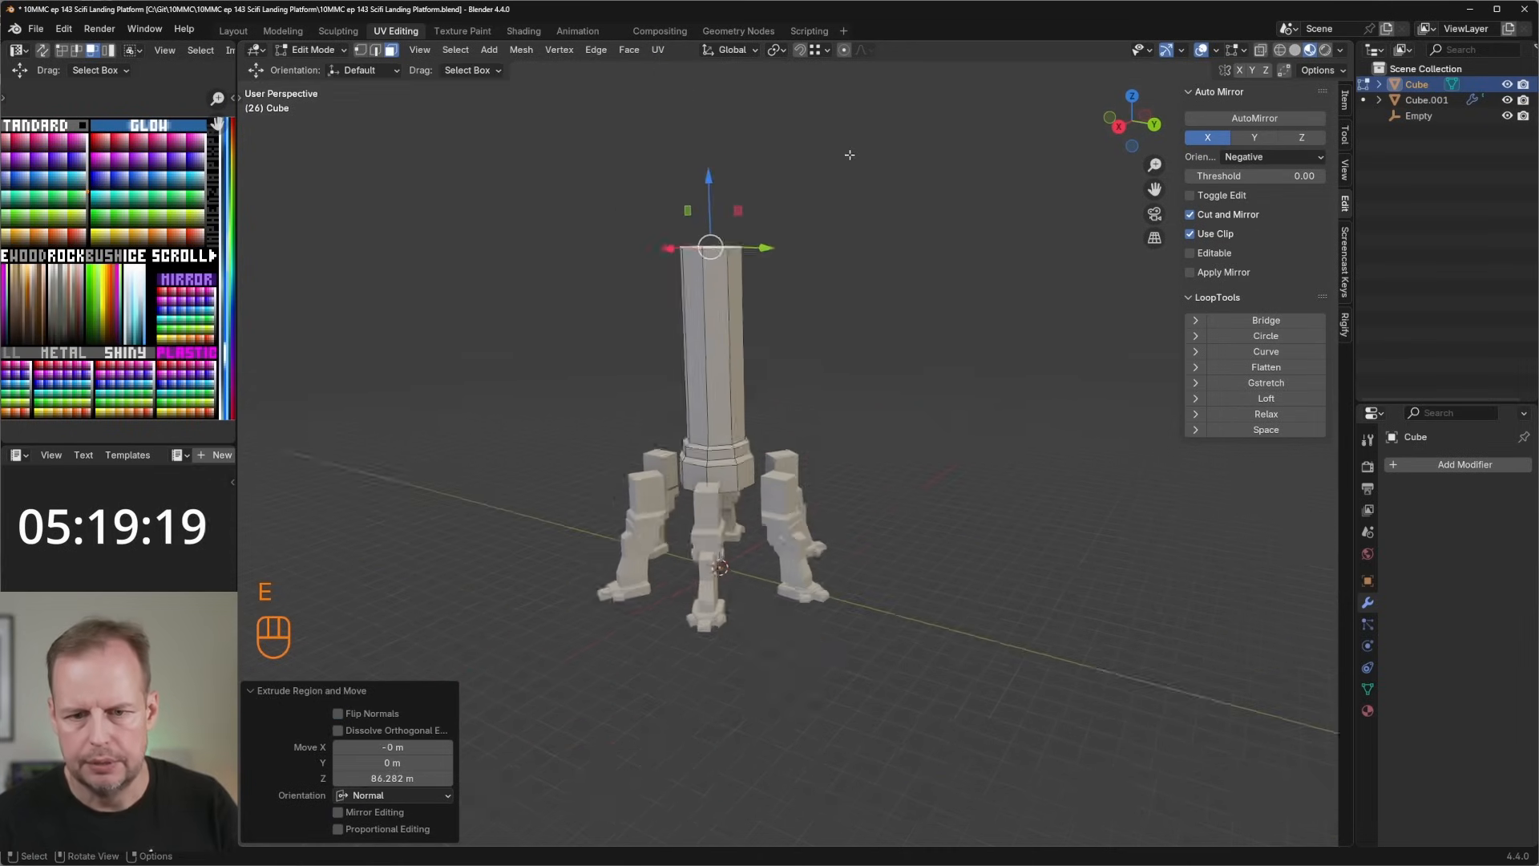
{"action": "scroll", "coordinate": [783, 401], "scroll_direction": "up", "scroll_amount": 5}
{"action": "key", "text": "g"}
{"action": "key", "text": "z"}
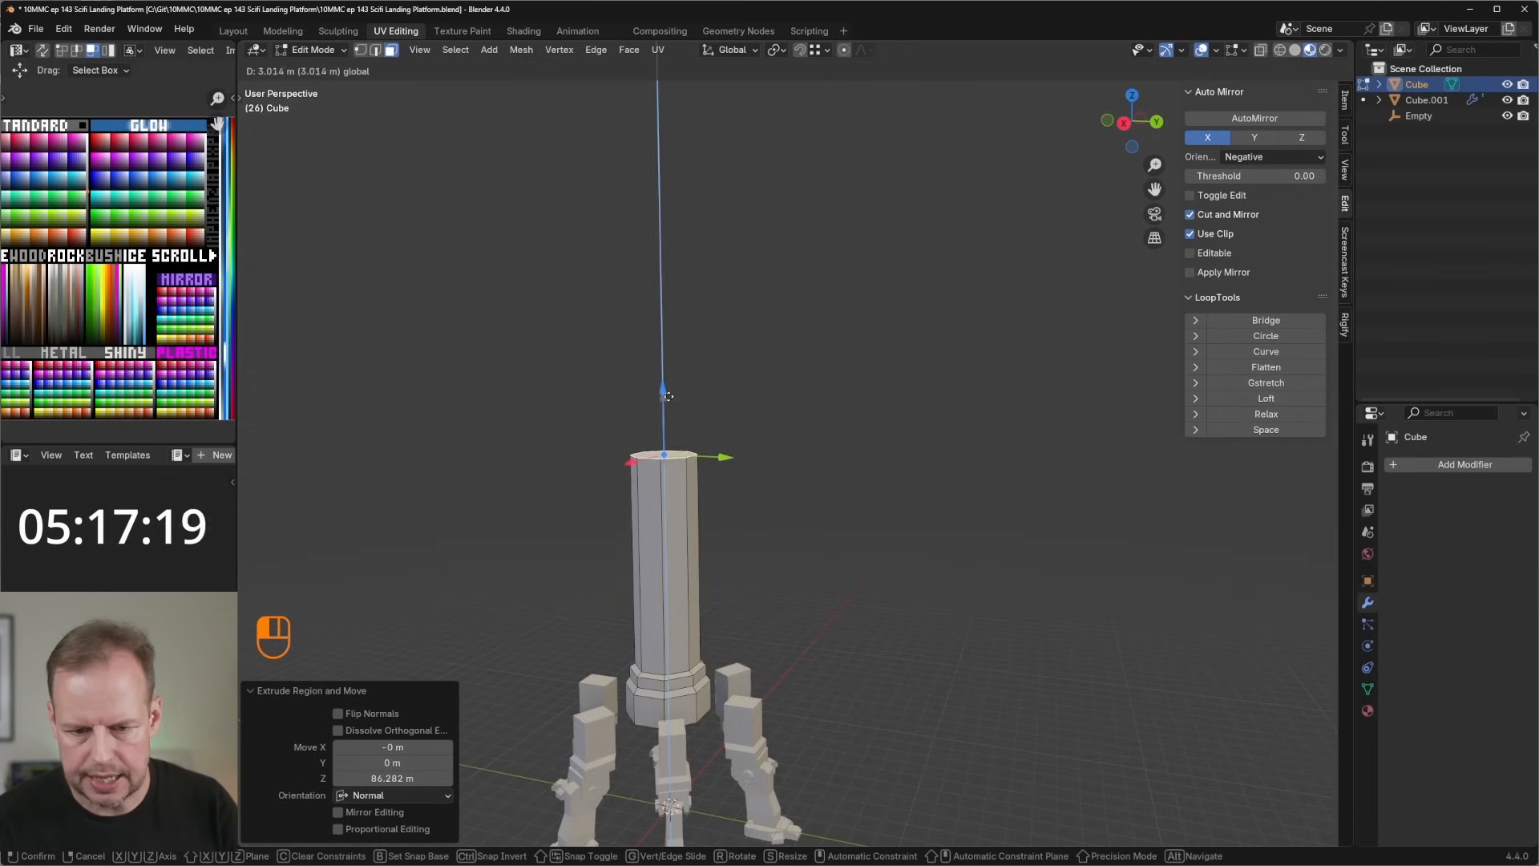
{"action": "left_click", "coordinate": [666, 445]}
Extrude the shaft's top face, flare it by a scale of 1.399, and extrude a straight rim above it.
{"action": "scroll", "coordinate": [735, 463], "scroll_direction": "up", "scroll_amount": 2}
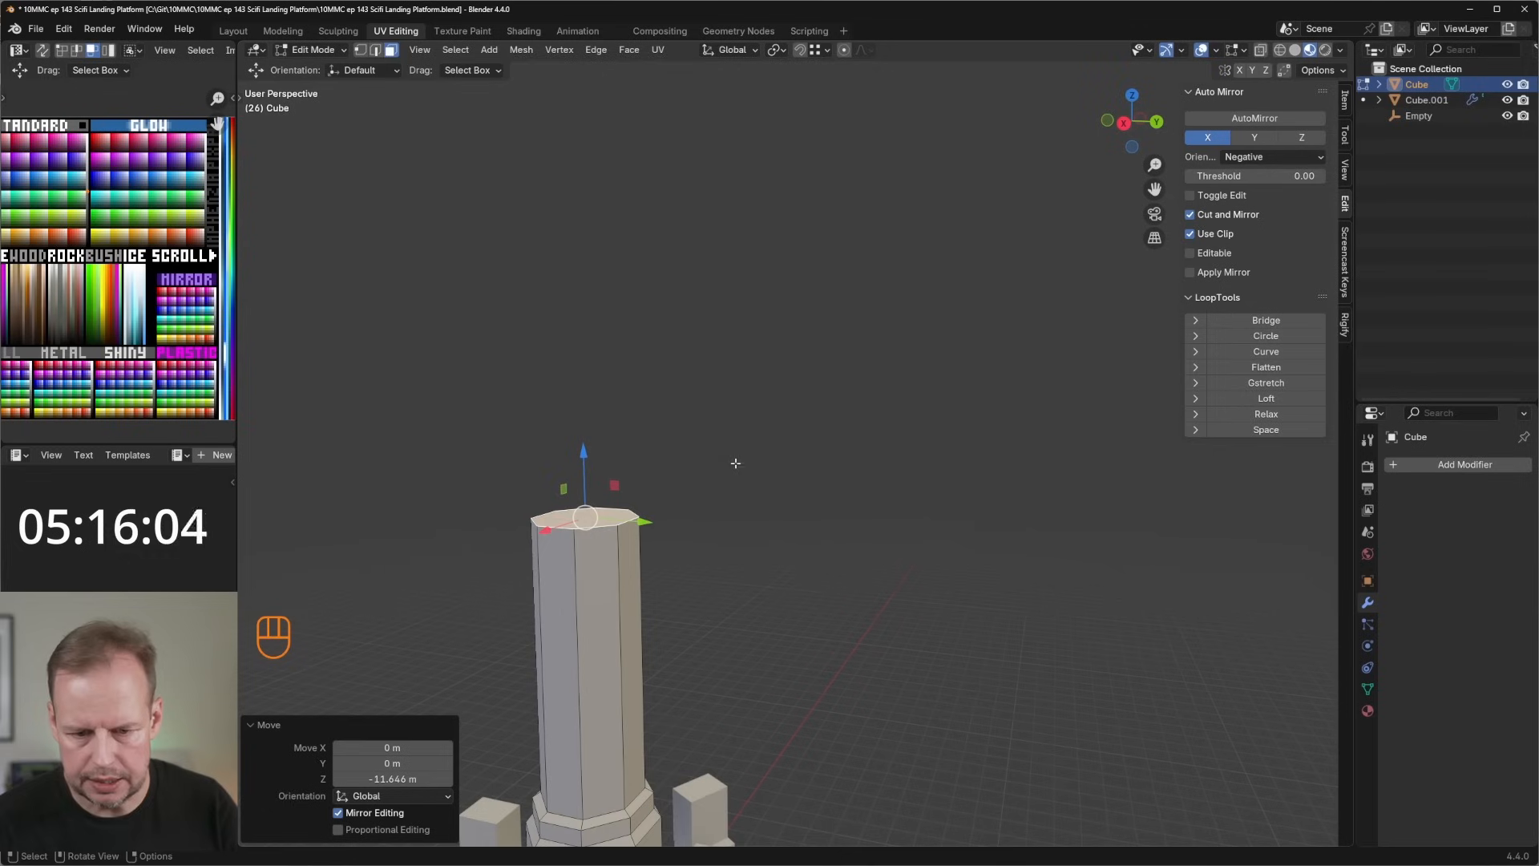
{"action": "key", "text": "e"}
{"action": "left_click", "coordinate": [742, 507]}
{"action": "key", "text": "s"}
{"action": "left_click", "coordinate": [832, 490]}
{"action": "key", "text": "e"}
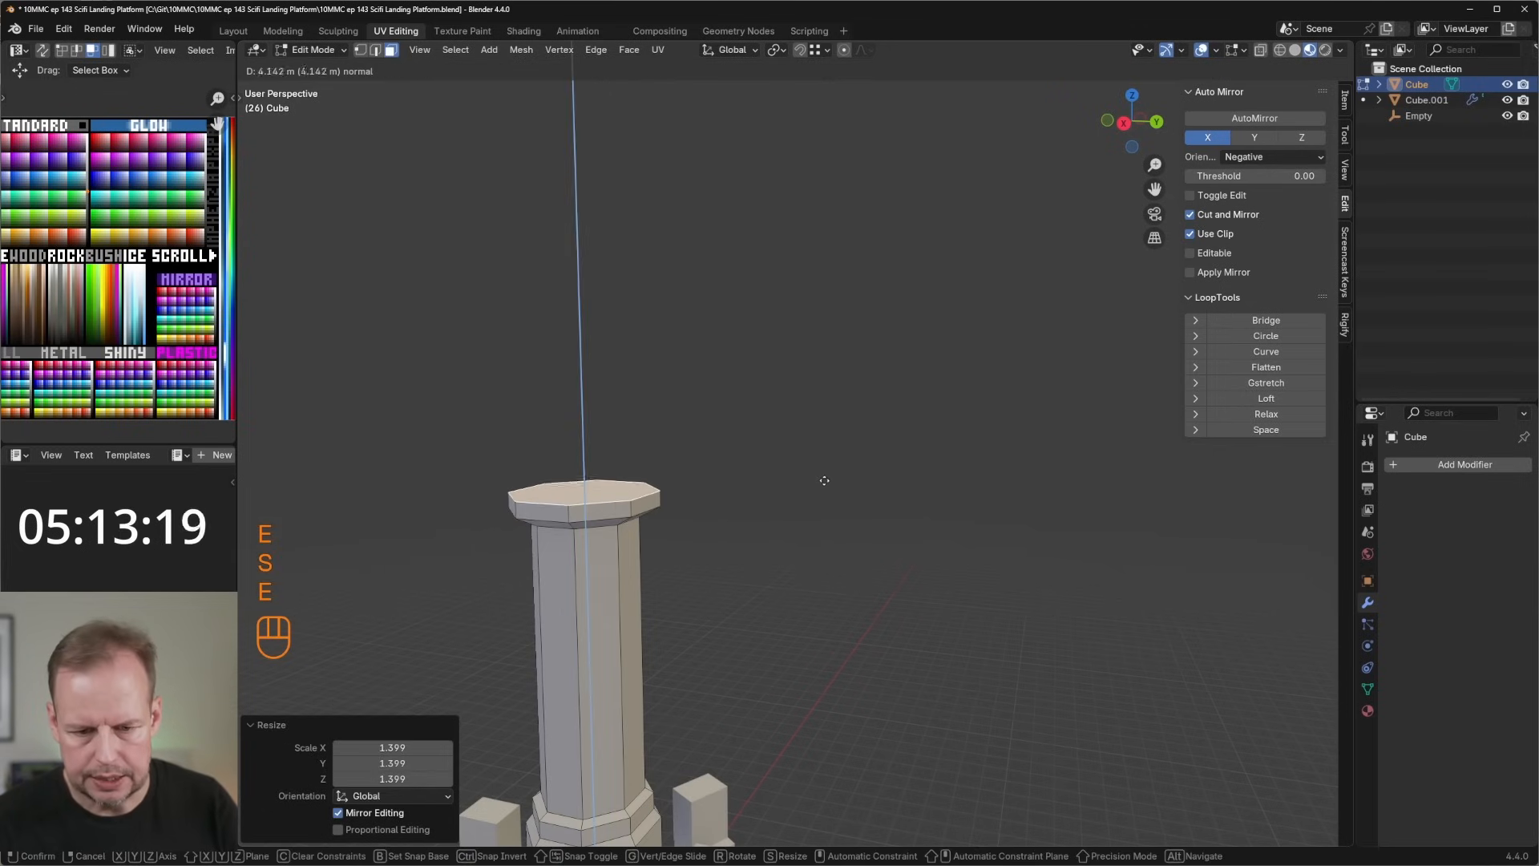
{"action": "left_click", "coordinate": [824, 485]}
Extrude the rim's top about 1.27 m with a 1.602 flare, and extrude about 7.84 m above it.
{"action": "key", "text": "e"}
{"action": "key", "text": "s"}
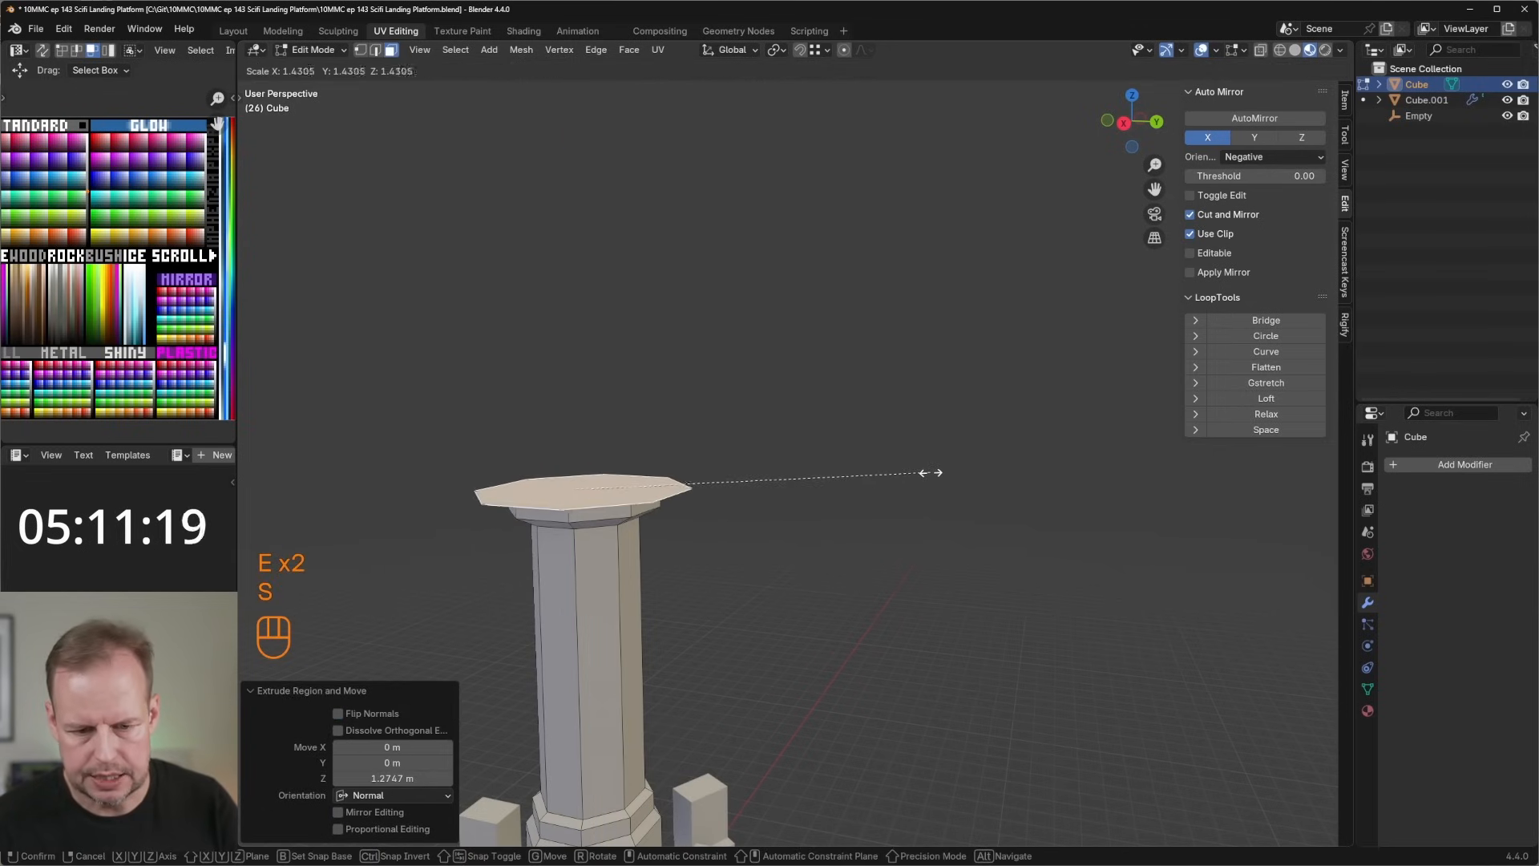
{"action": "left_click", "coordinate": [971, 470]}
{"action": "scroll", "coordinate": [897, 505], "scroll_direction": "down", "scroll_amount": 3}
{"action": "key", "text": "e"}
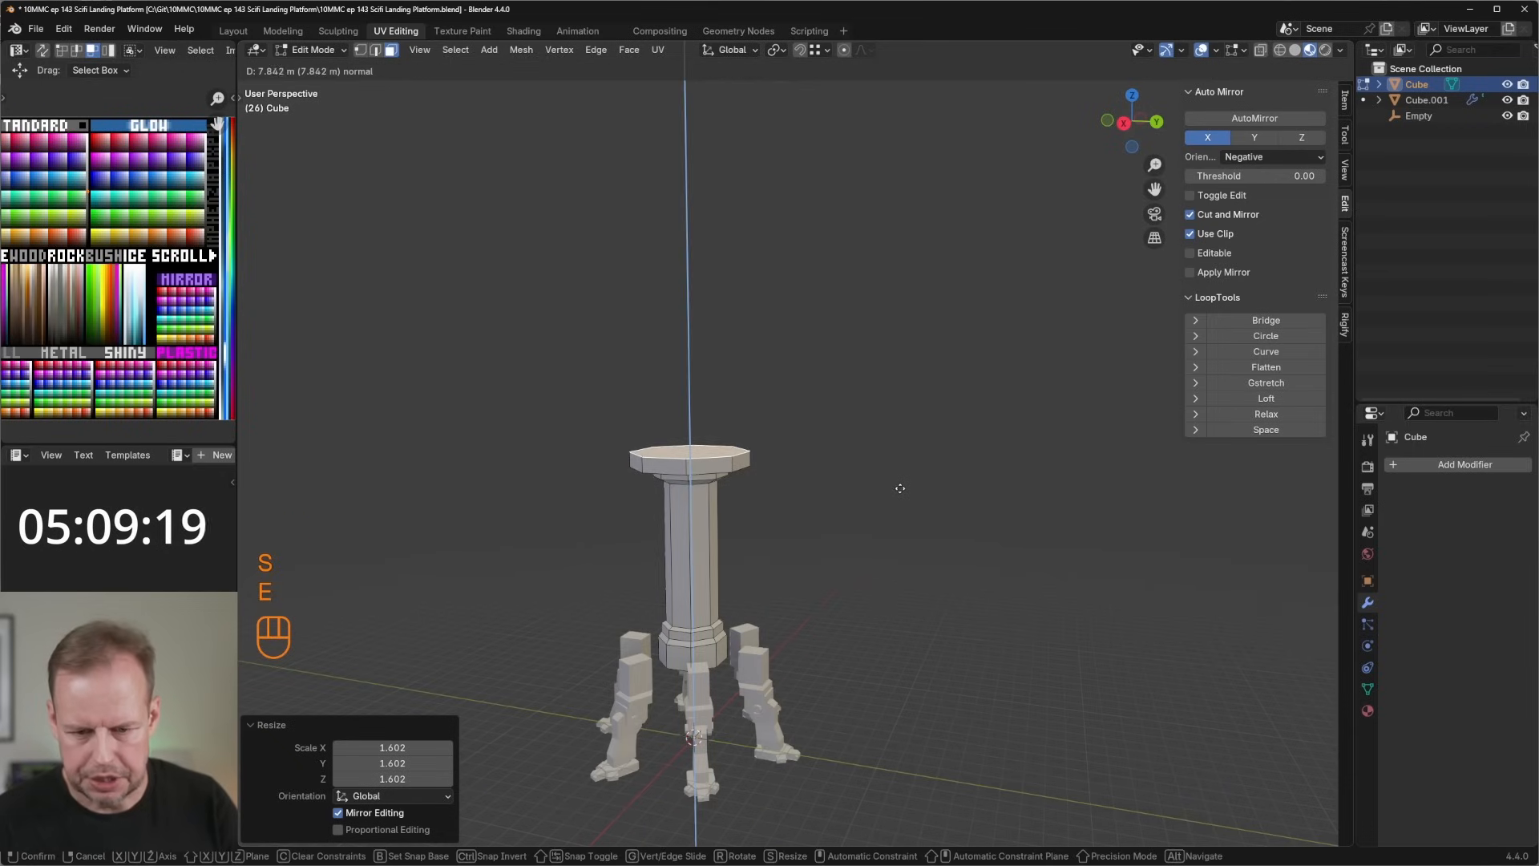
{"action": "left_click", "coordinate": [901, 487]}
Extrude the flared tier's top again, scale it by 1.057, and extrude another tier about 6.58 m high.
{"action": "key", "text": "e"}
{"action": "key", "text": "s"}
{"action": "left_click", "coordinate": [882, 473]}
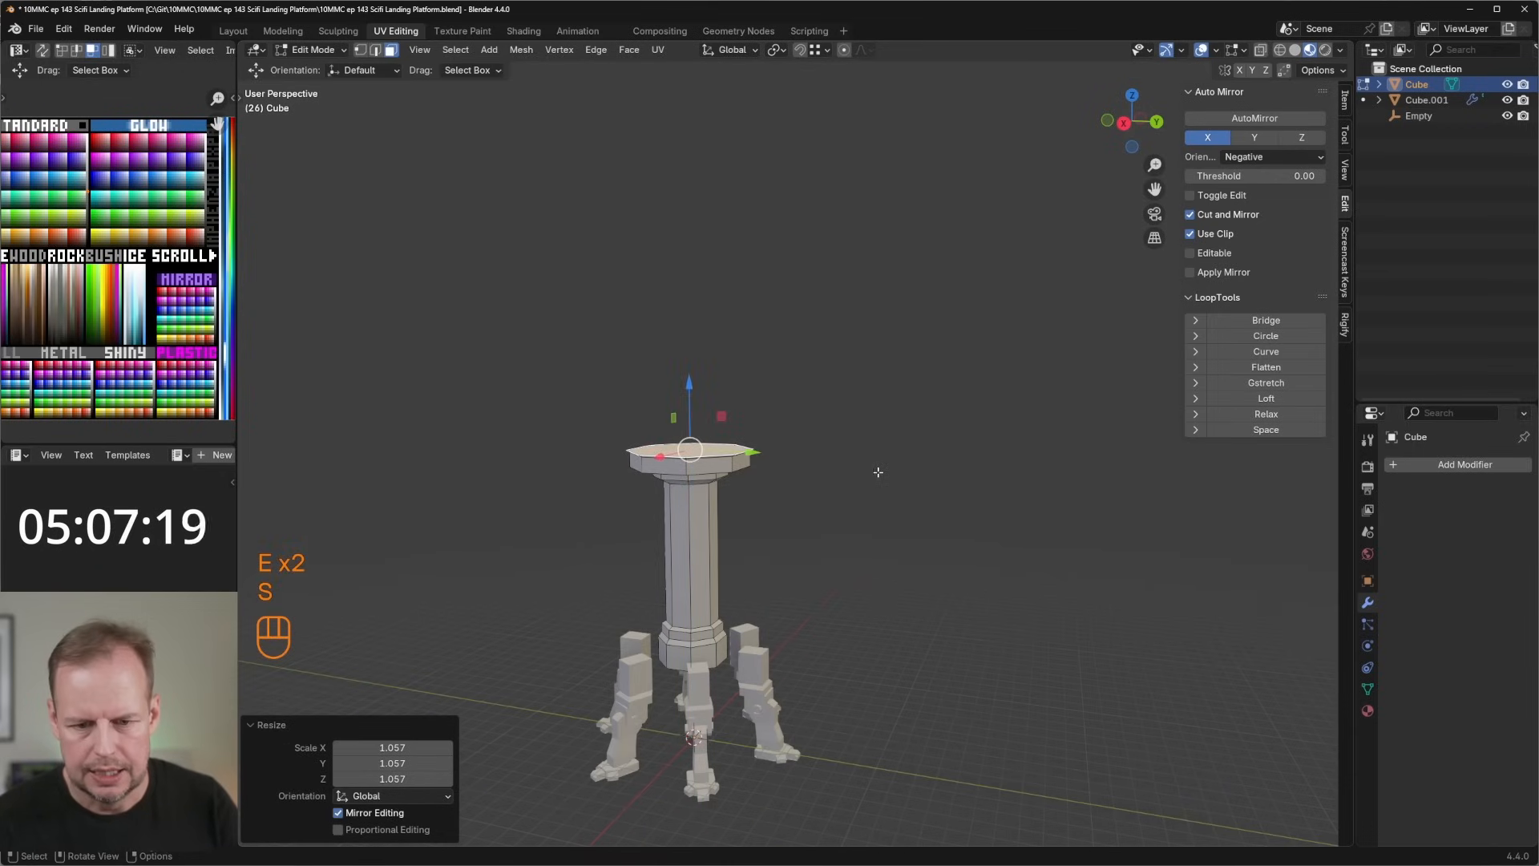
{"action": "key", "text": "e"}
{"action": "left_click", "coordinate": [900, 439]}
{"action": "middle_click_drag", "start_coordinate": [818, 432], "coordinate": [803, 446]}
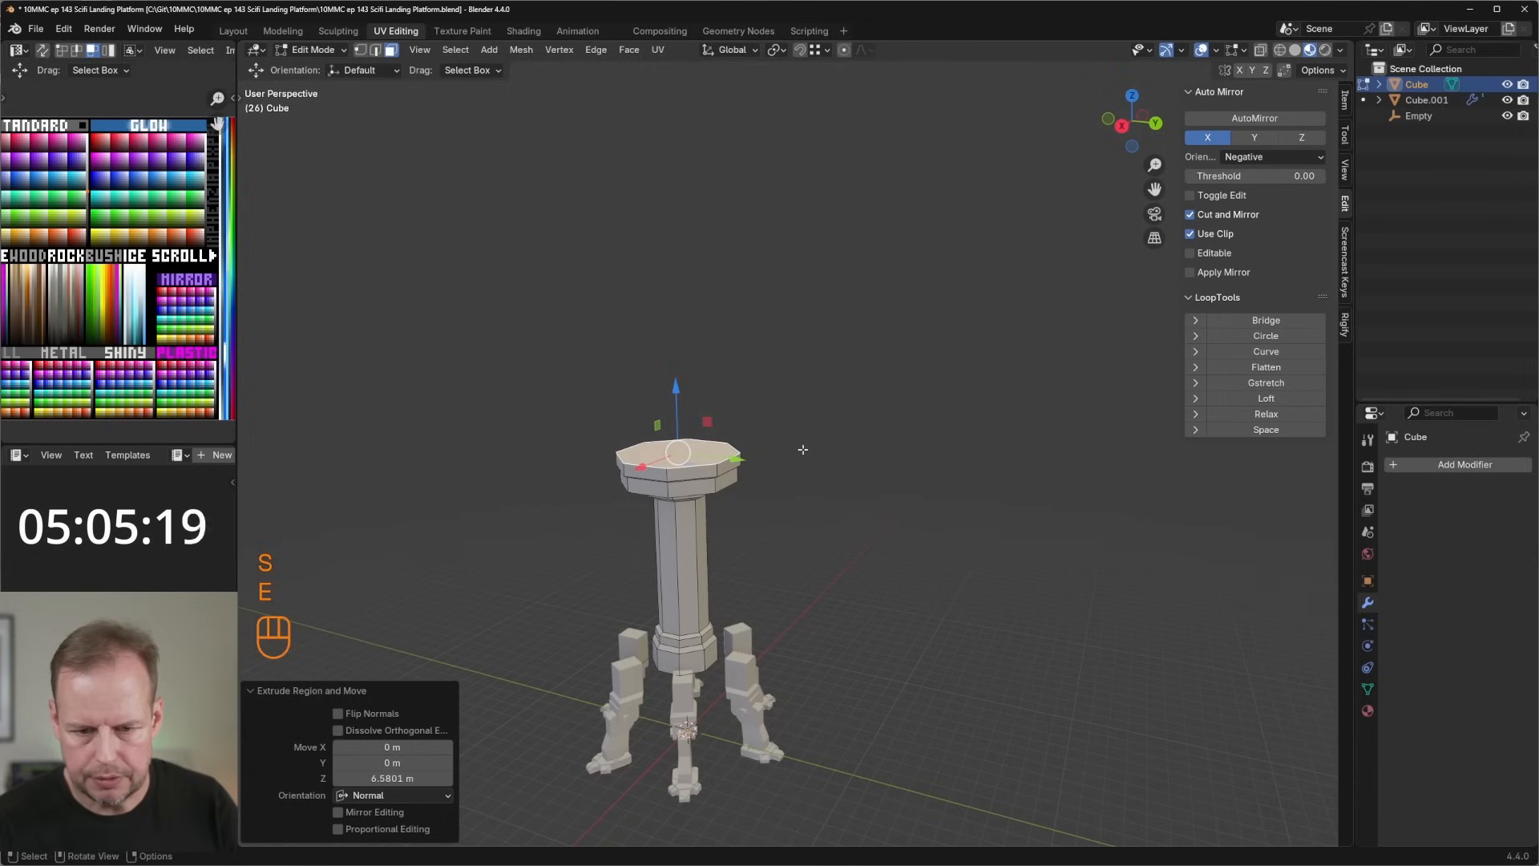
Duplicate the top octagonal face in place, scale the copy by 1.513, and extrude it about 17.96 m into a slab.
{"action": "key", "text": "shift+d"}
{"action": "right_click", "coordinate": [813, 473]}
{"action": "key", "text": "s"}
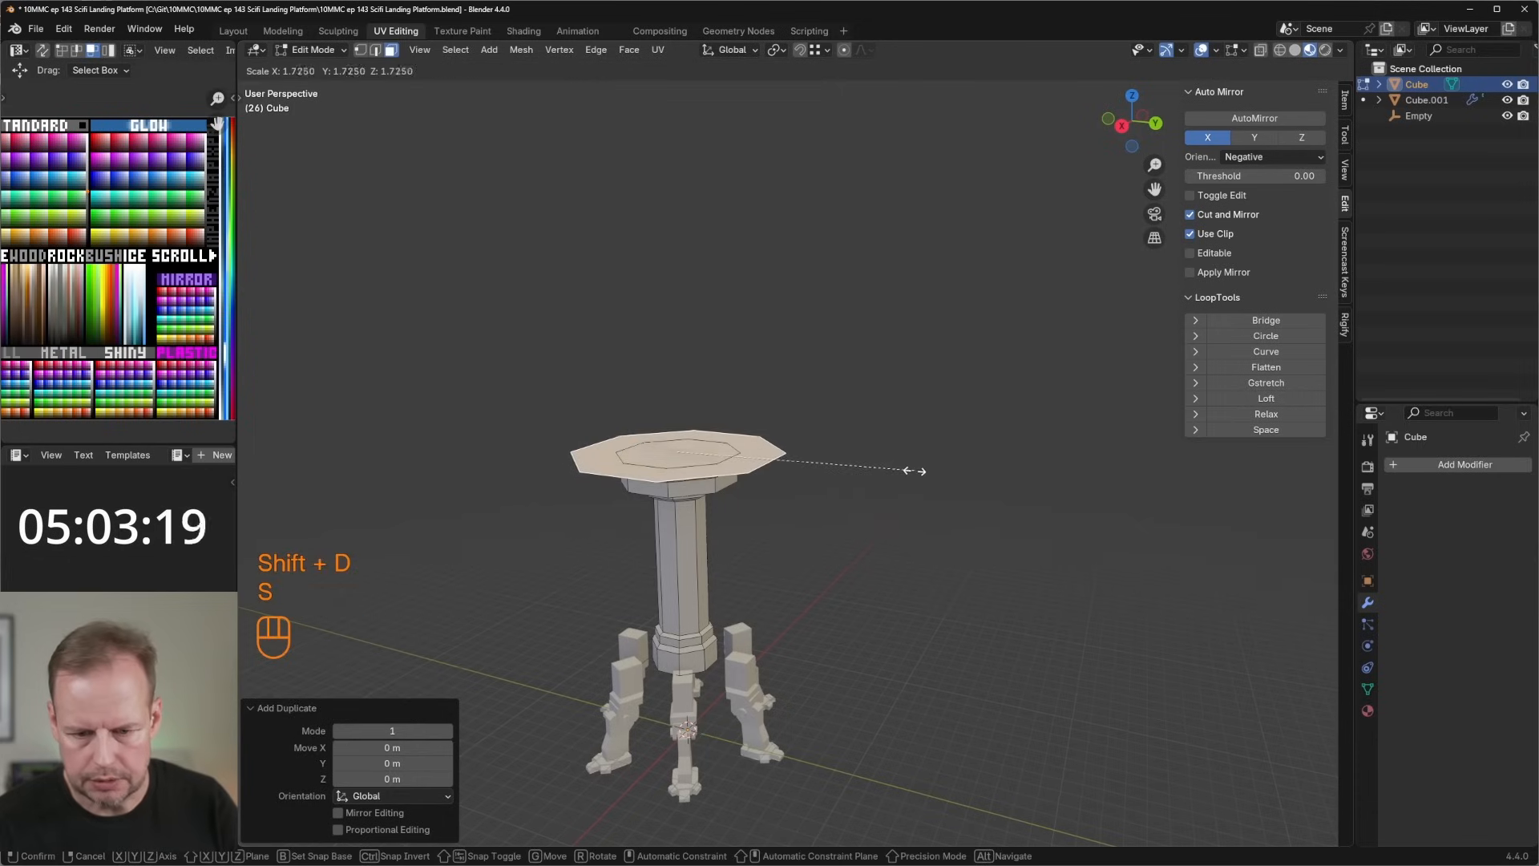
{"action": "left_click", "coordinate": [888, 471]}
{"action": "key", "text": "e"}
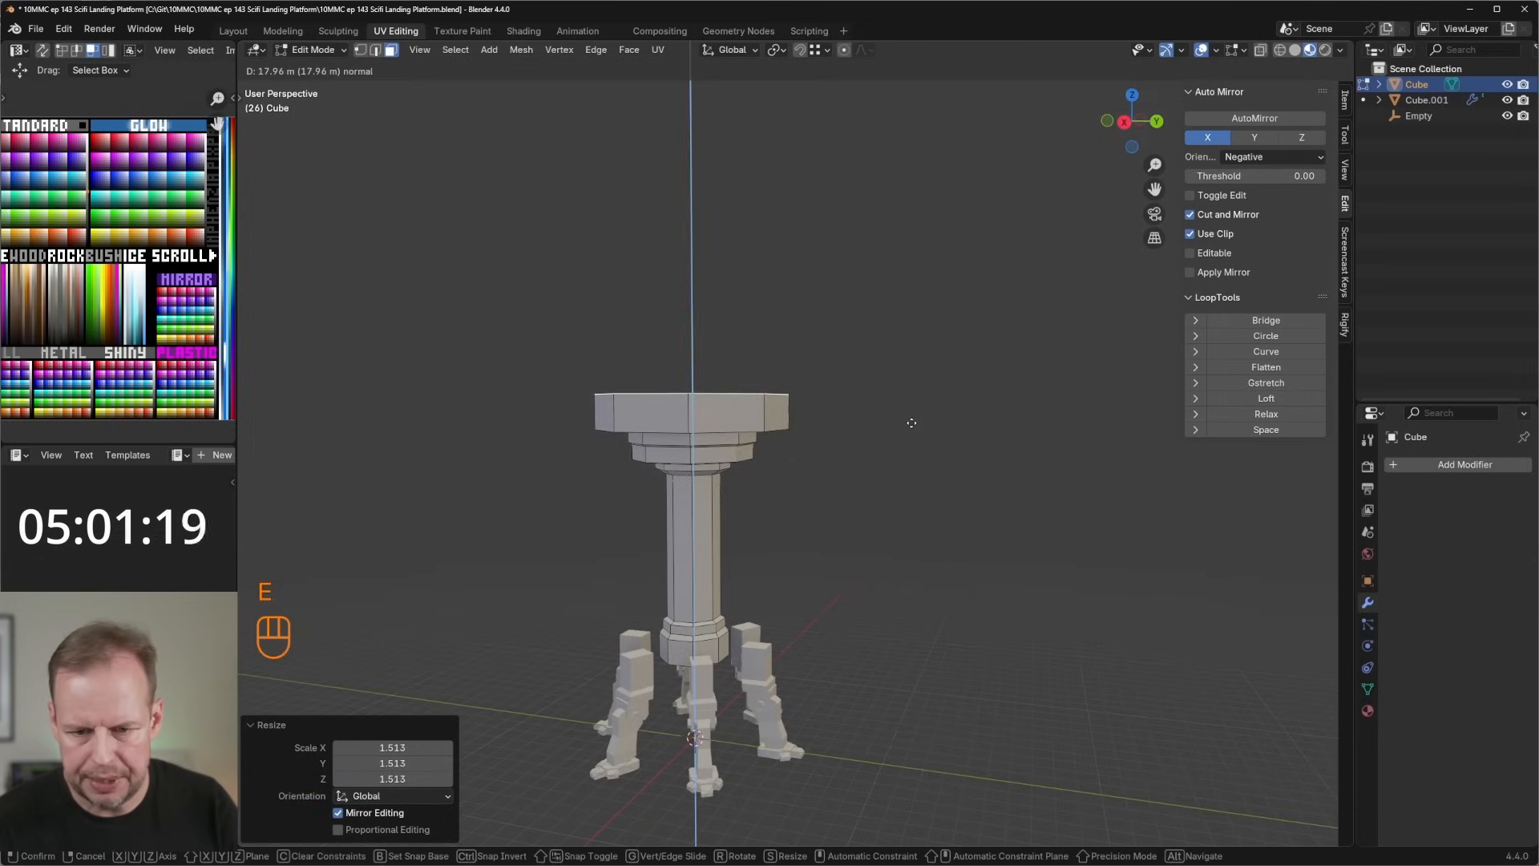
{"action": "left_click", "coordinate": [912, 423]}
Select the edge loop around the slab's underside and bevel it with a 2.09 m width and one segment.
{"action": "scroll", "coordinate": [911, 423], "scroll_direction": "up", "scroll_amount": 4}
{"action": "key", "text": "2"}
{"action": "key", "text": "a"}
{"action": "key", "text": "a"}
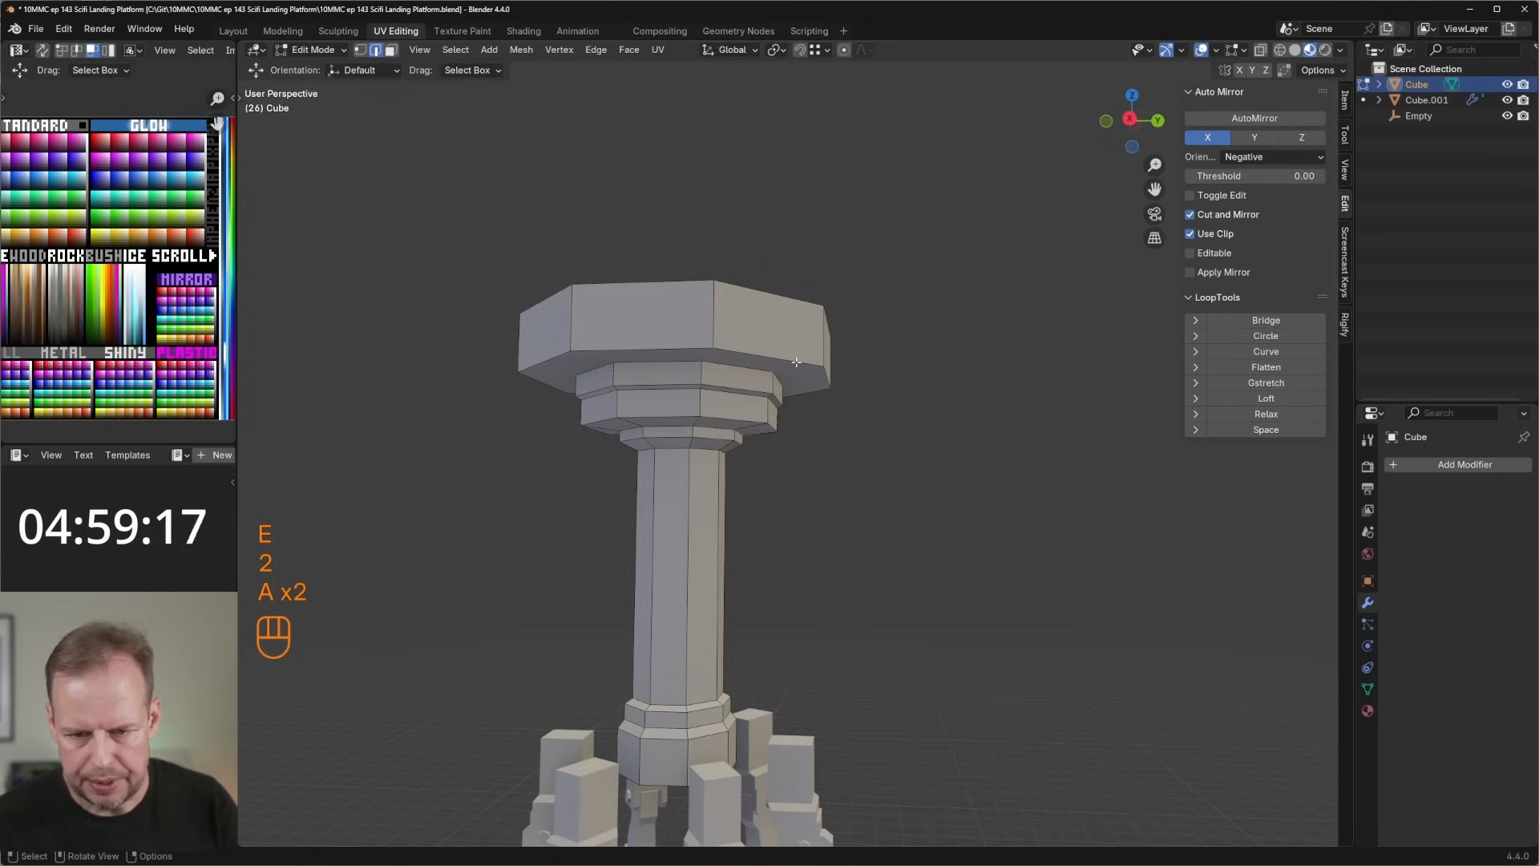
{"action": "key", "text": "a"}
{"action": "key", "text": "a"}
{"action": "left_click", "coordinate": [817, 368], "text": "alt+shift"}
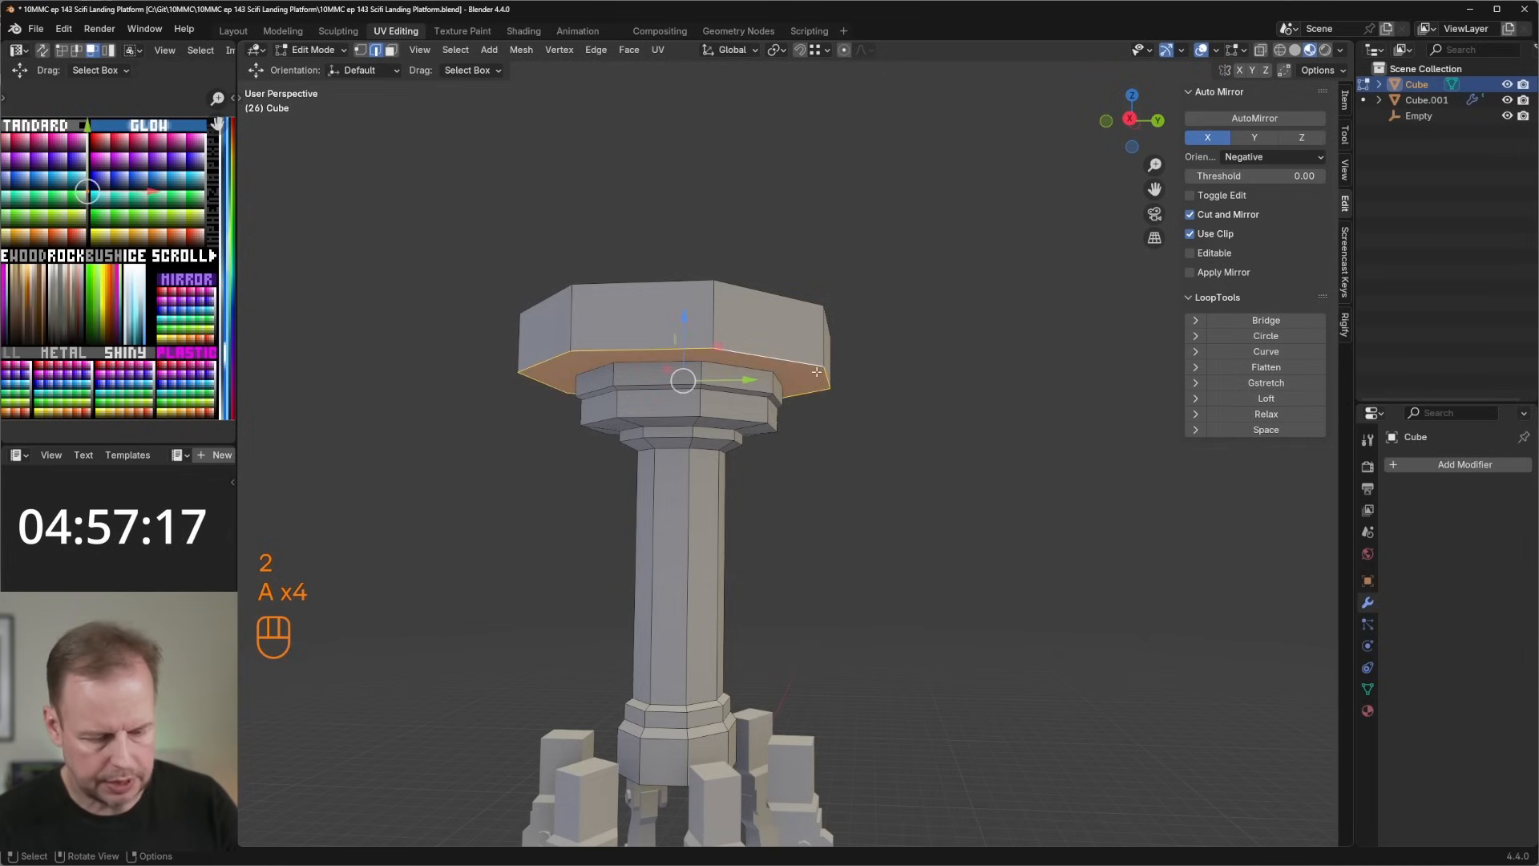
{"action": "key", "text": "2"}
{"action": "key", "text": "a"}
{"action": "key", "text": "a"}
{"action": "left_click", "coordinate": [836, 370], "text": "alt+shift"}
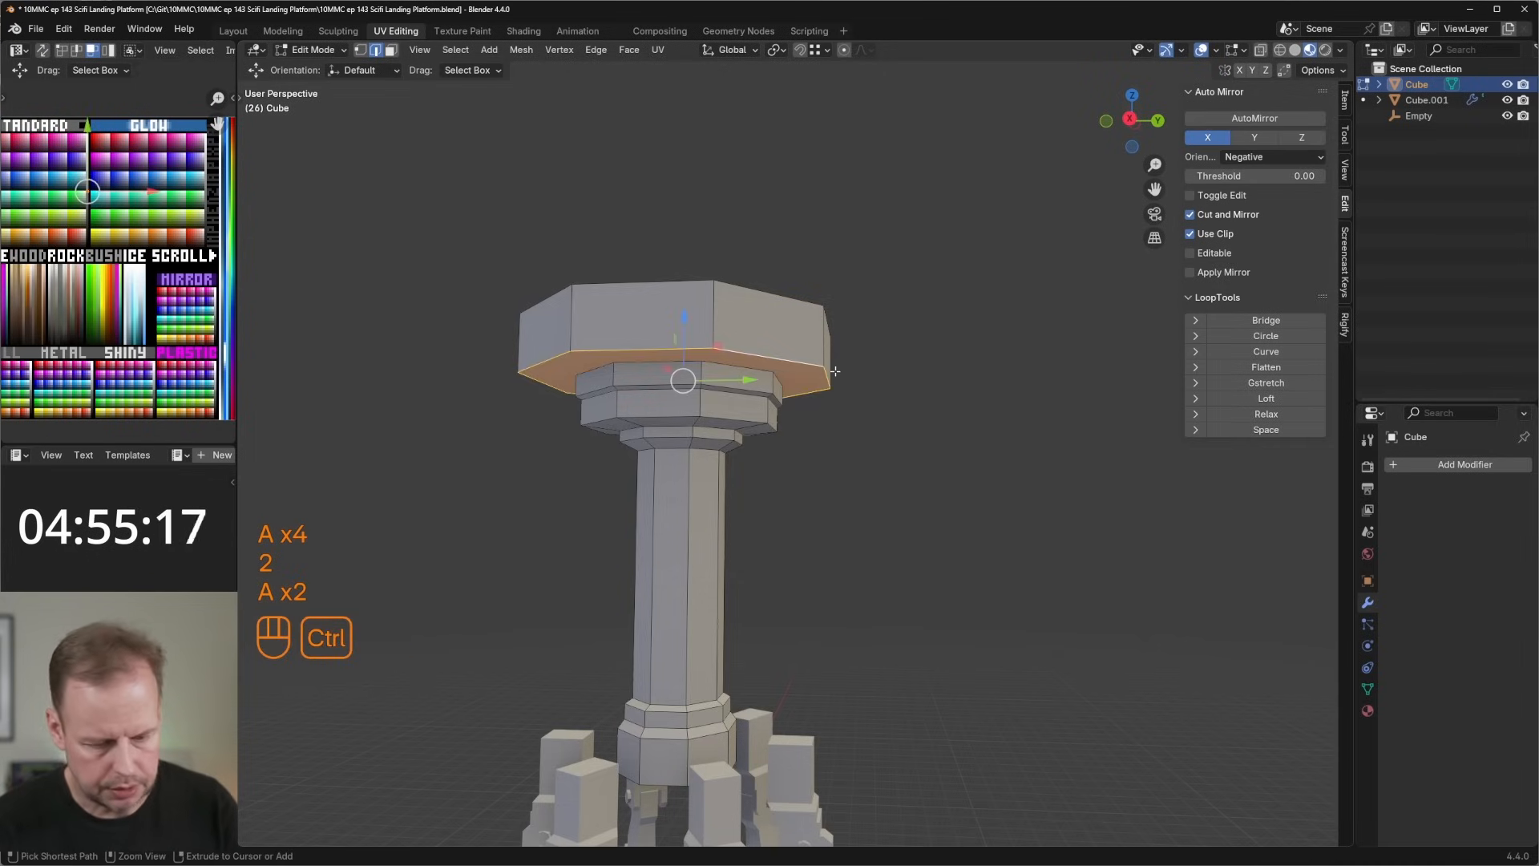
{"action": "key", "text": "a"}
{"action": "key", "text": "a"}
{"action": "left_click", "coordinate": [802, 363], "text": "alt+shift"}
{"action": "key", "text": "ctrl+b"}
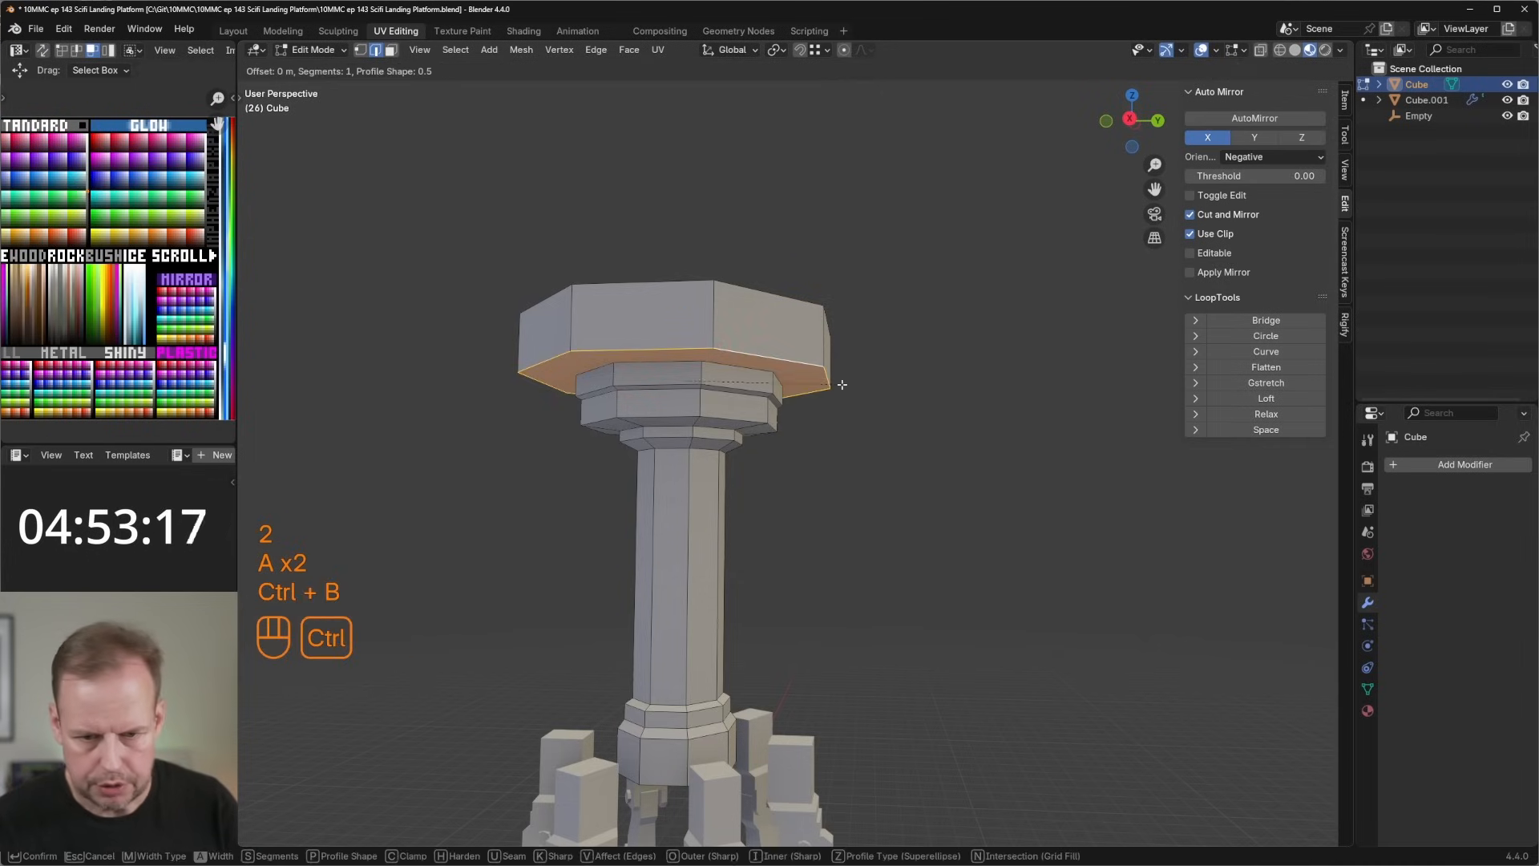
{"action": "left_click", "coordinate": [846, 378]}
{"action": "middle_click_drag", "start_coordinate": [845, 378], "coordinate": [848, 337]}
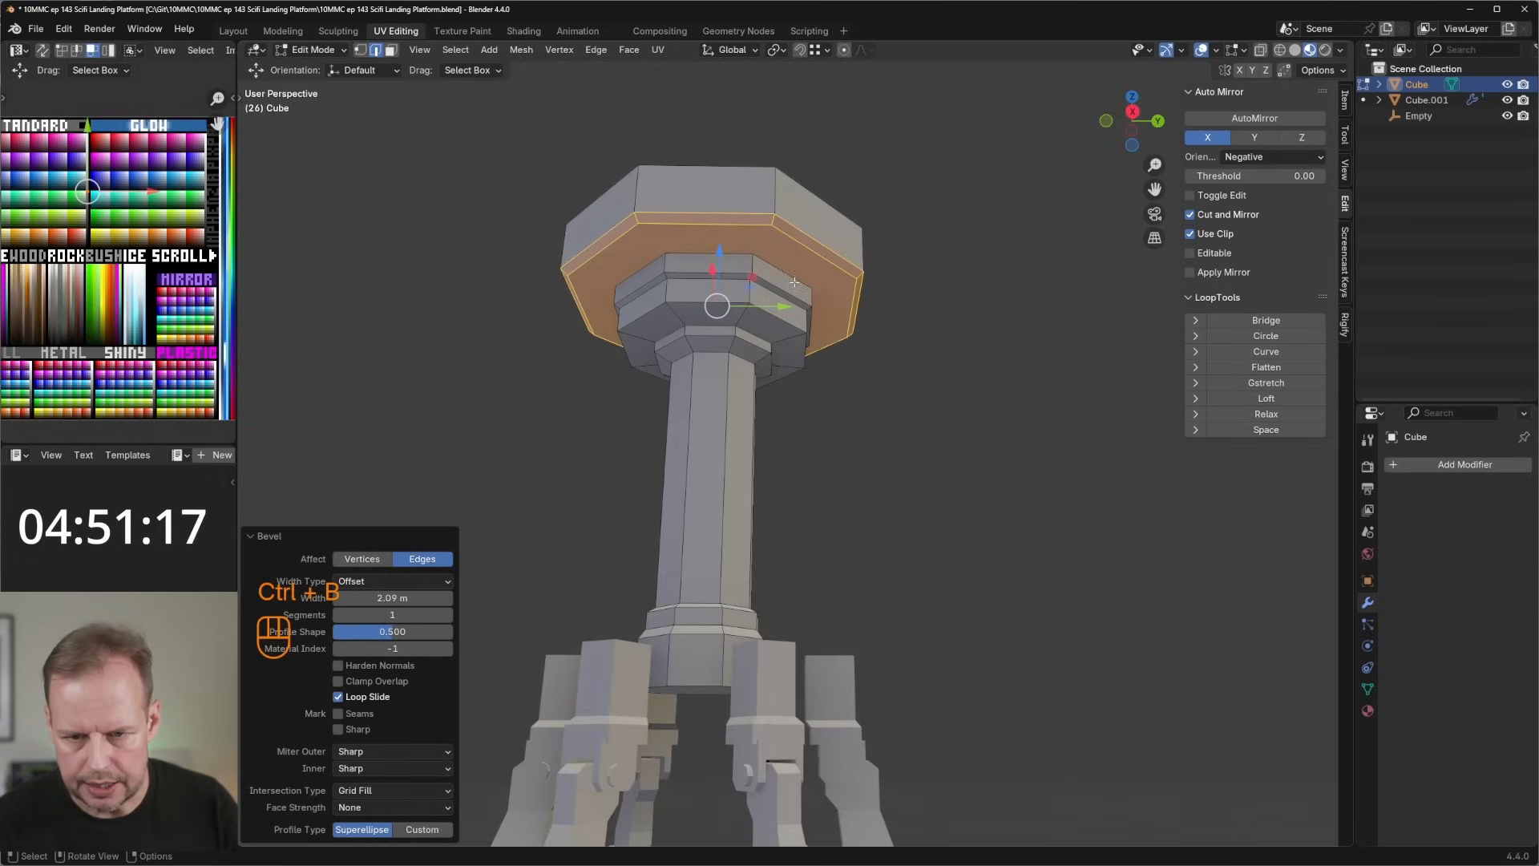
Inset the slab's underside face by 2.854 m, and inset the resulting face again by about 3.94 m.
{"action": "left_click", "coordinate": [805, 268]}
{"action": "key", "text": "3"}
{"action": "left_click", "coordinate": [804, 268], "text": "alt"}
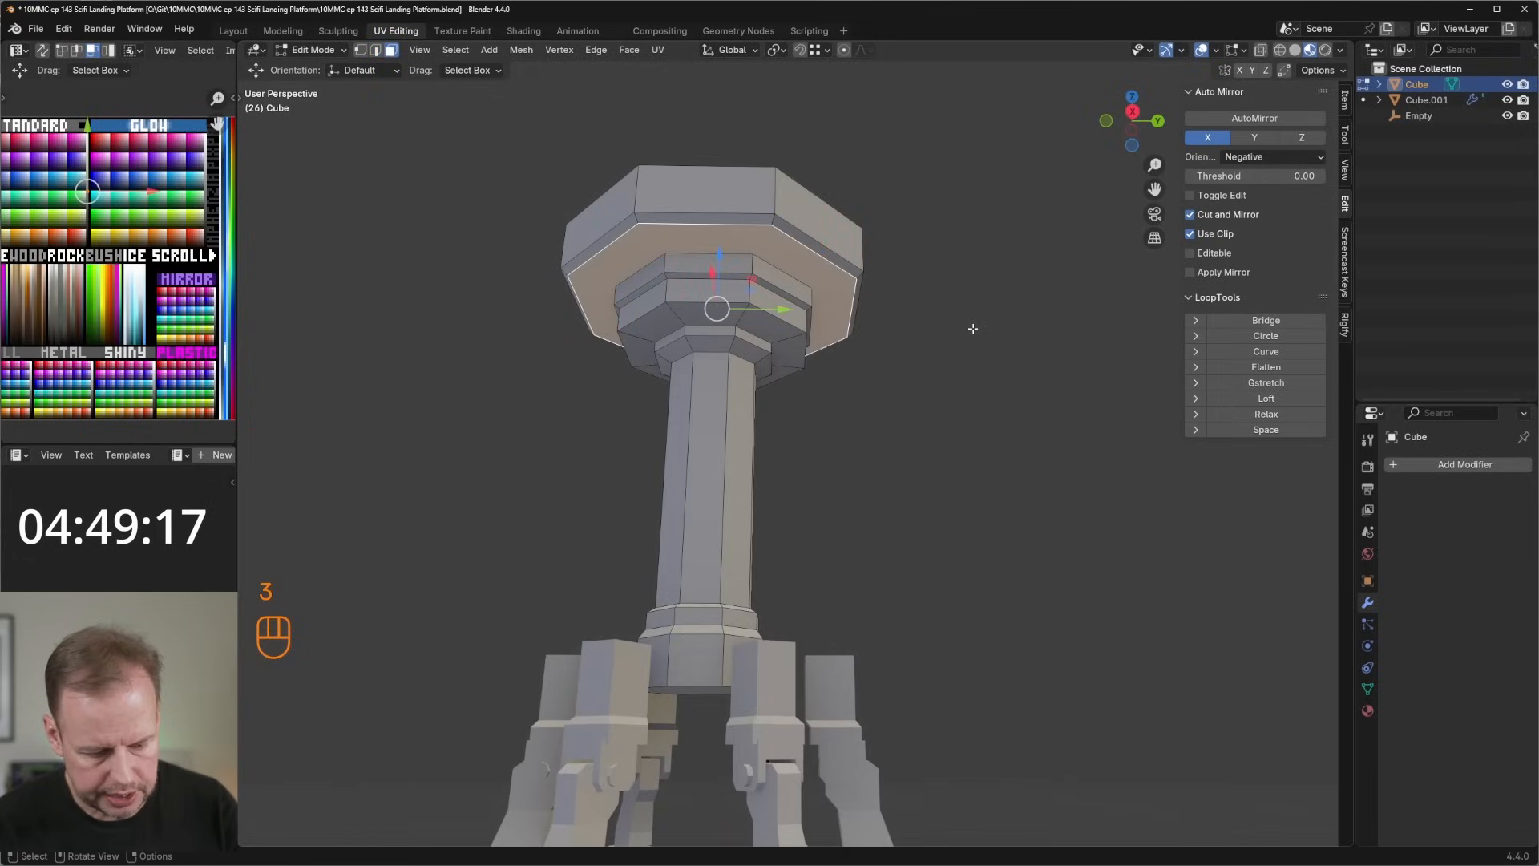
{"action": "key", "text": "i"}
{"action": "left_click", "coordinate": [962, 332]}
{"action": "key", "text": "i"}
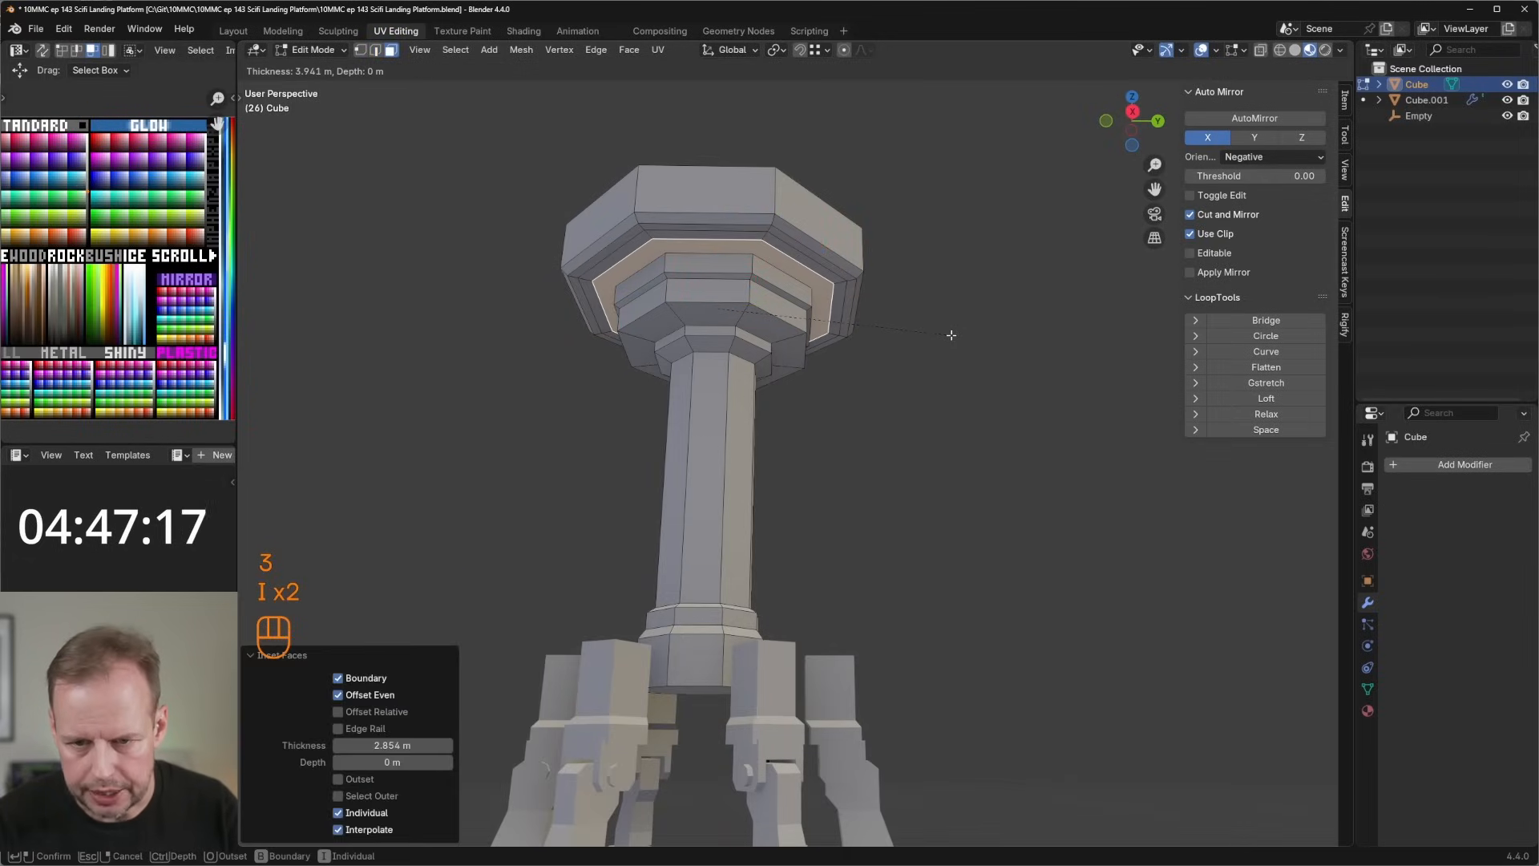
{"action": "left_click", "coordinate": [949, 336]}
{"action": "key", "text": "a"}
{"action": "key", "text": "a"}
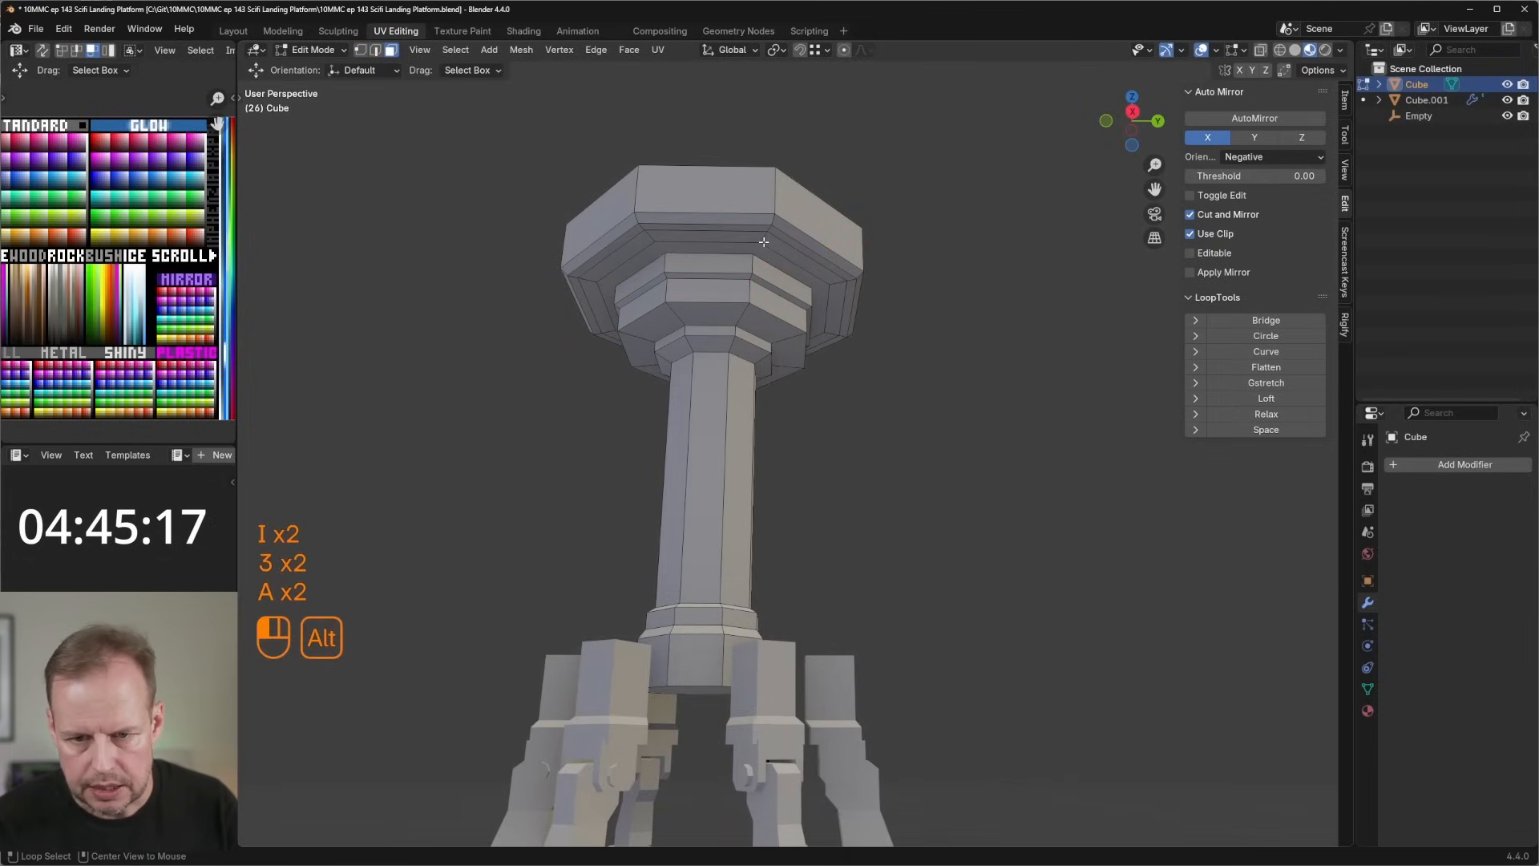
Select the face ring between the two underside insets and extrude it about 0.66 m inward along its normals.
{"action": "left_click", "coordinate": [764, 241], "text": "alt"}
{"action": "key", "text": "a"}
{"action": "key", "text": "a"}
{"action": "left_click", "coordinate": [764, 239], "text": "alt"}
{"action": "scroll", "coordinate": [833, 261], "scroll_direction": "up", "scroll_amount": 3}
{"action": "middle_click_drag", "start_coordinate": [833, 262], "coordinate": [914, 260]}
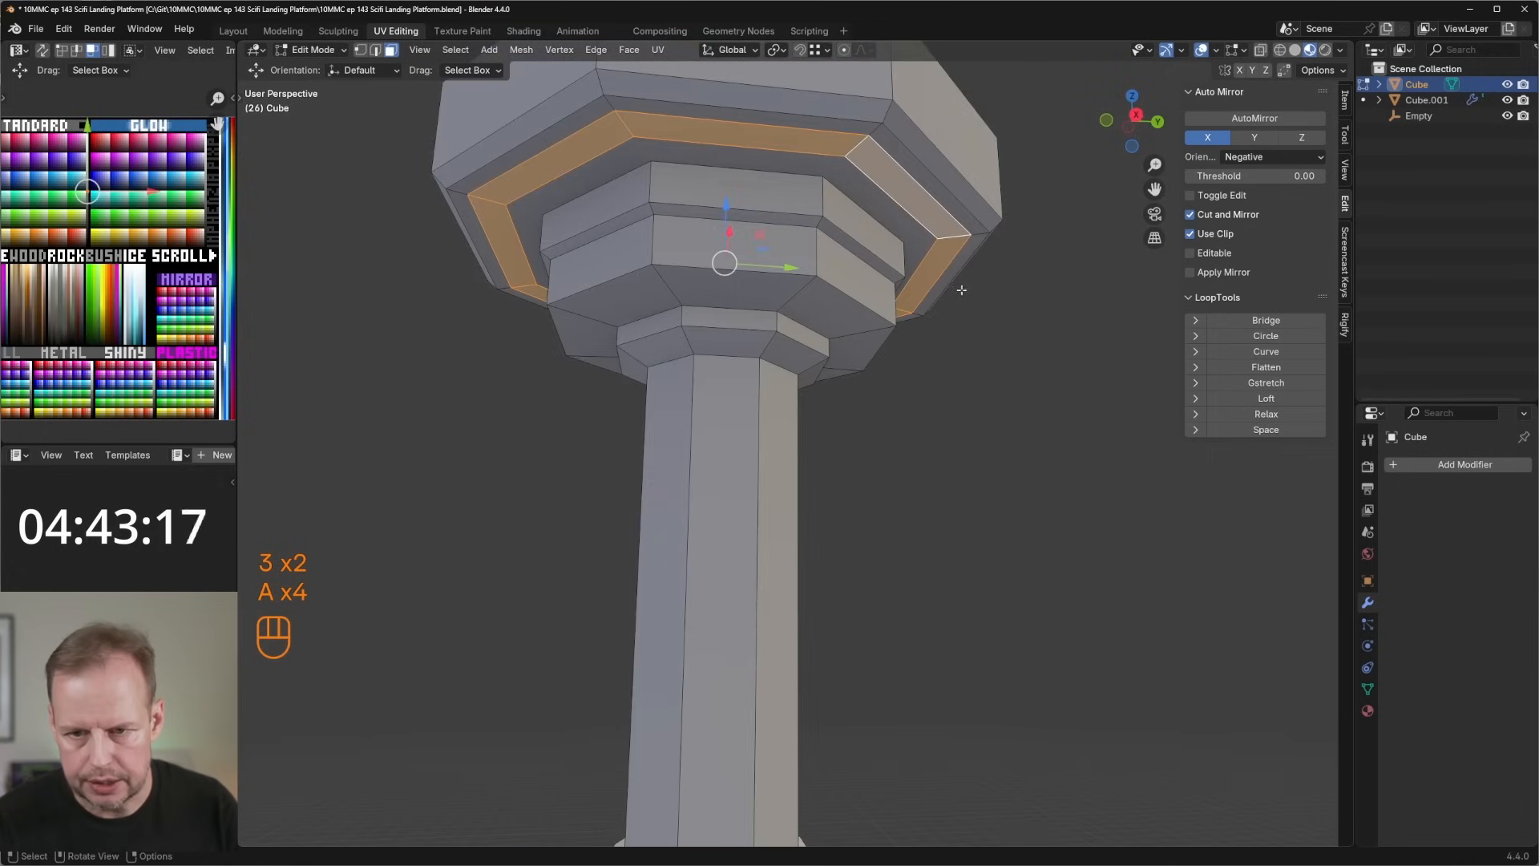
{"action": "key", "text": "alt+e"}
{"action": "left_click", "coordinate": [948, 298]}
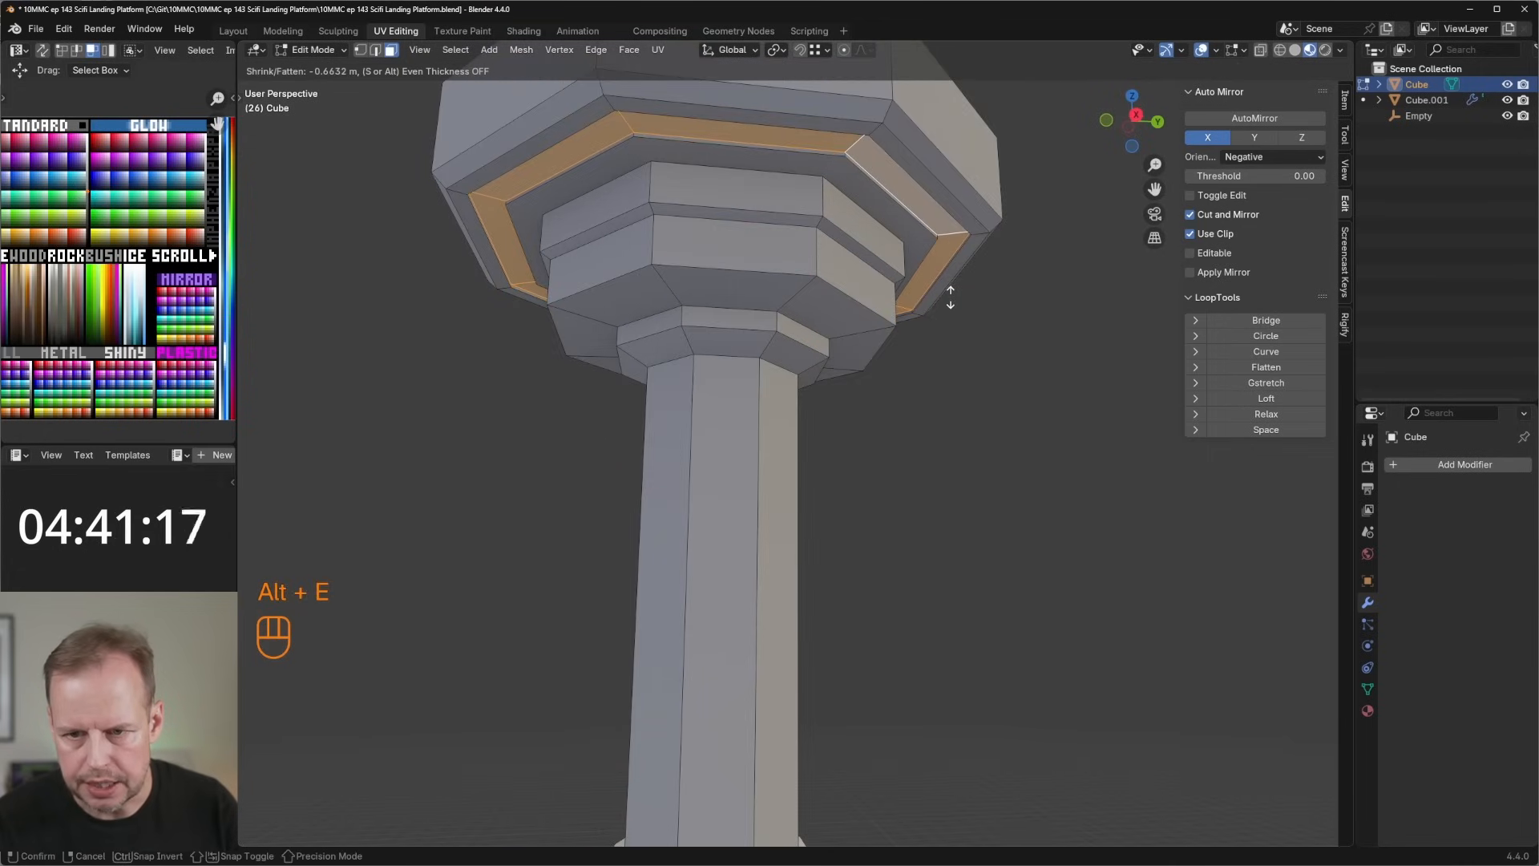
{"action": "left_click", "coordinate": [951, 295]}
Move the recessed ring's UVs across the palette texture to give the ring a bright glowing color.
{"action": "key", "text": "a"}
{"action": "key", "text": "g"}
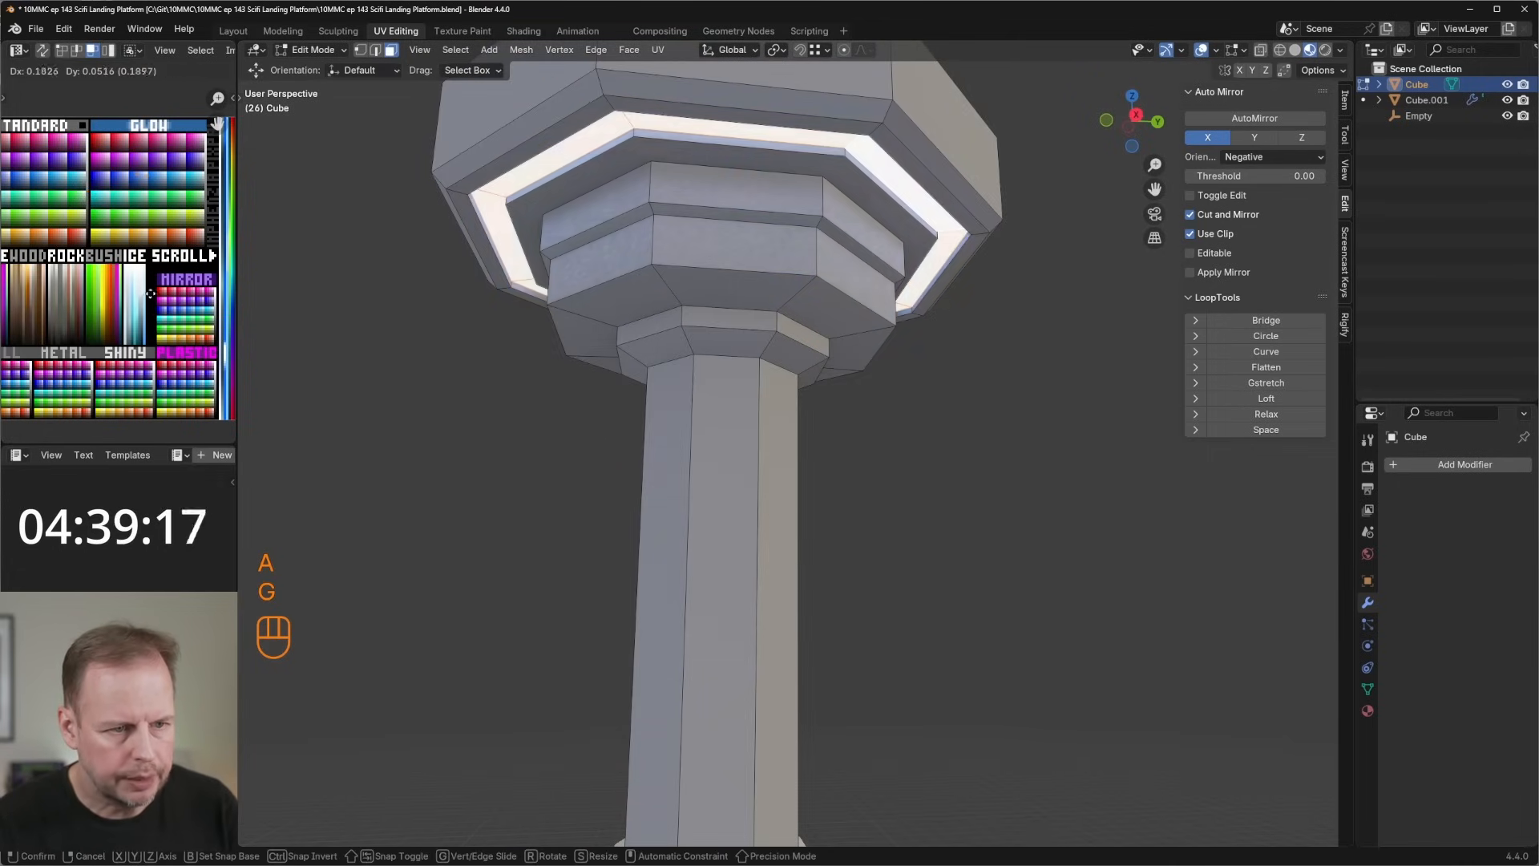
{"action": "left_click", "coordinate": [161, 293]}
Duplicate one side face of the slab and raise the copy 12.342 m along Z.
{"action": "scroll", "coordinate": [670, 333], "scroll_direction": "down", "scroll_amount": 5}
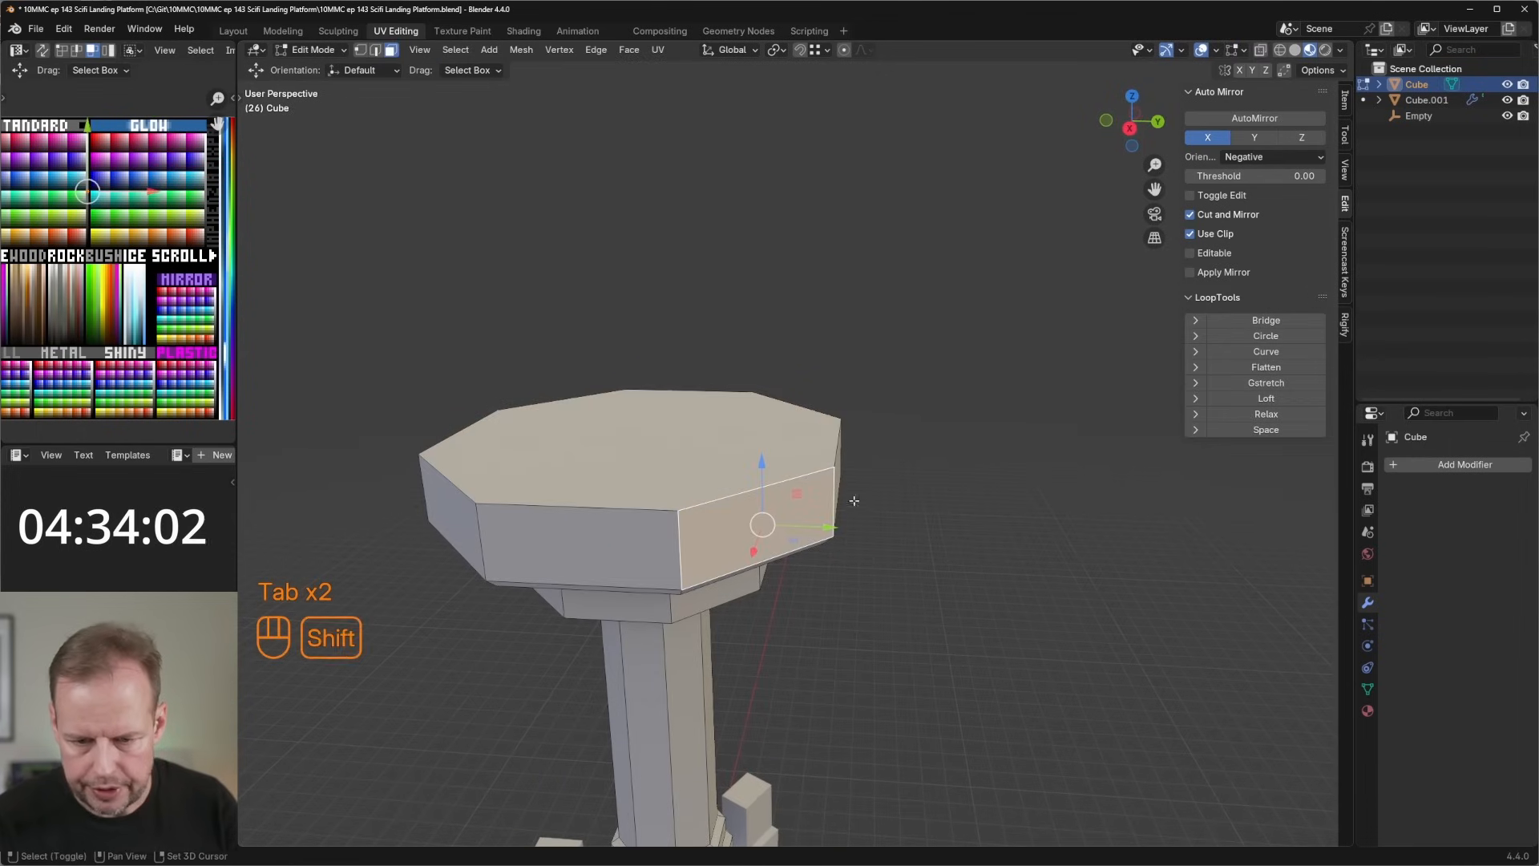
{"action": "middle_click_drag", "start_coordinate": [855, 501], "coordinate": [723, 368]}
{"action": "scroll", "coordinate": [804, 353], "scroll_direction": "down", "scroll_amount": 3}
{"action": "left_click", "coordinate": [719, 358]}
{"action": "left_click", "coordinate": [714, 390]}
{"action": "key", "text": "shift+d"}
{"action": "right_click", "coordinate": [751, 437]}
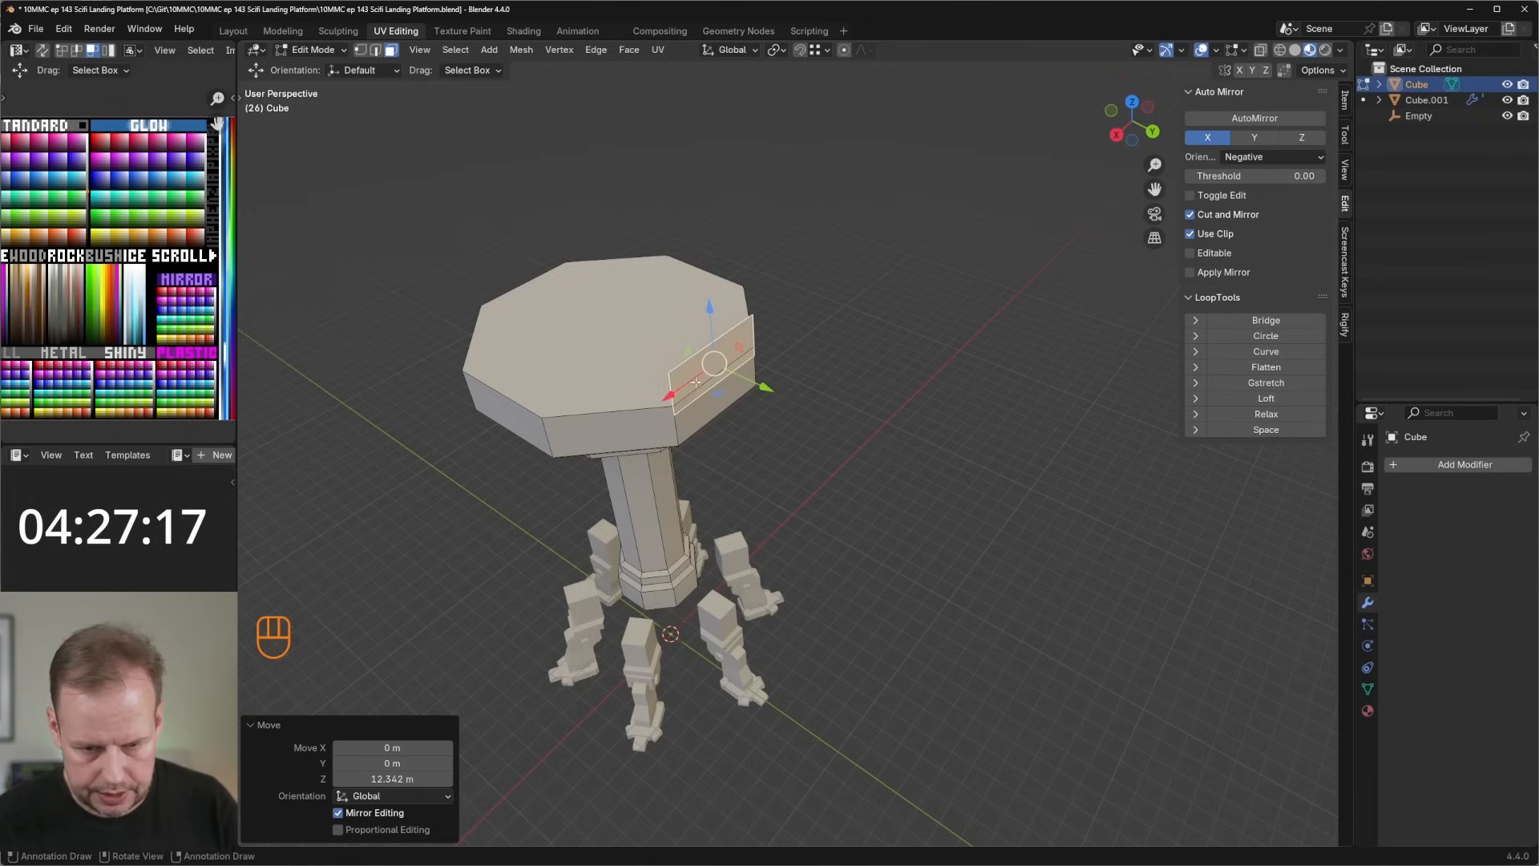
Select the raised panel's linked geometry and separate it into its own object.
{"action": "key", "text": "l"}
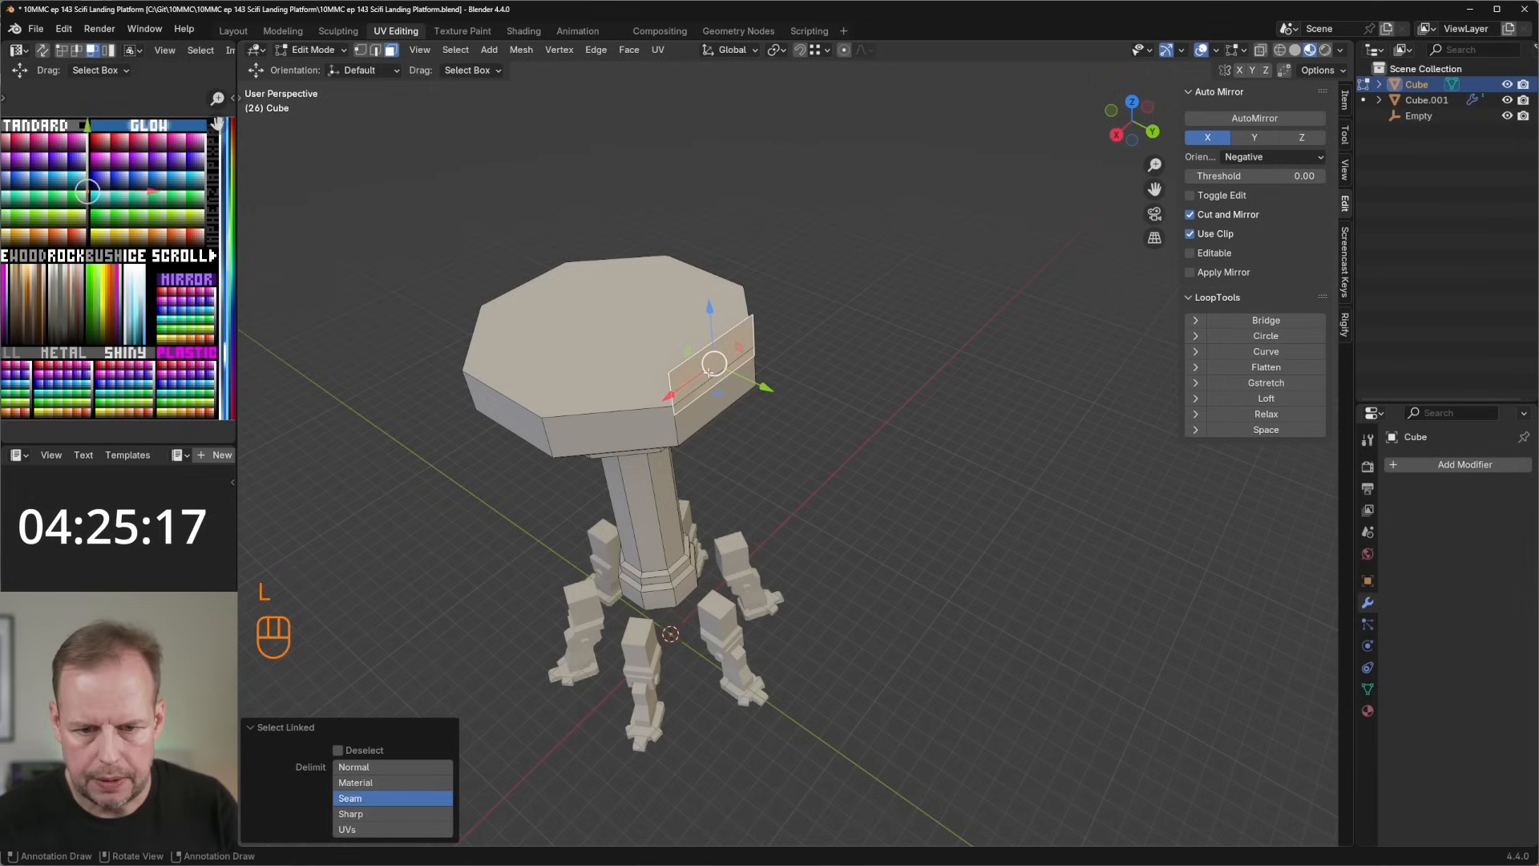
{"action": "key", "text": "p"}
{"action": "left_click", "coordinate": [705, 363]}
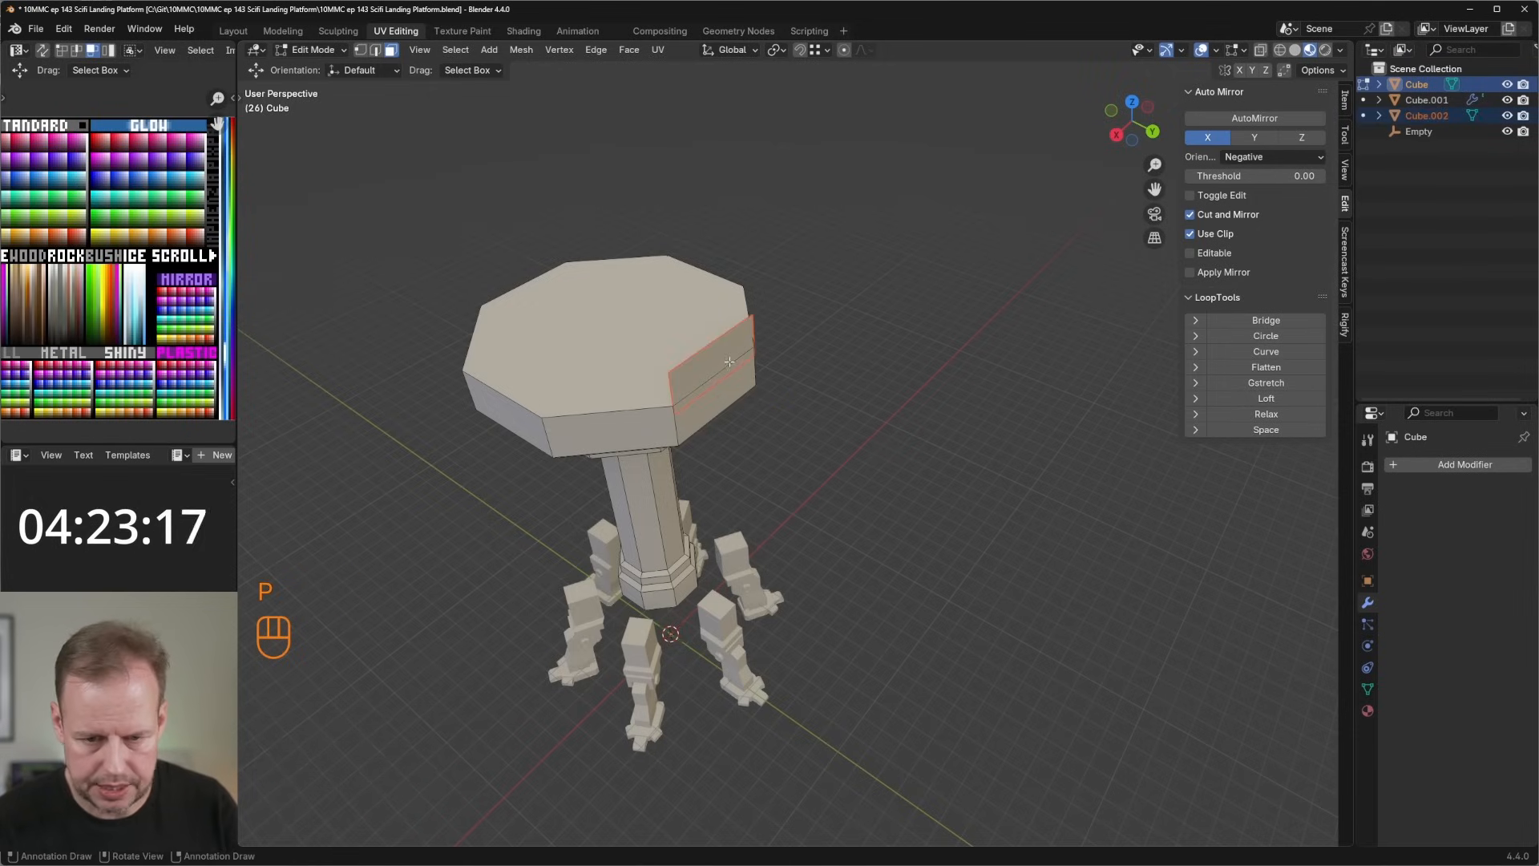
Return to Object Mode and add a Plain Axes empty at the world origin.
{"action": "key", "text": "Tab"}
{"action": "key", "text": "Tab"}
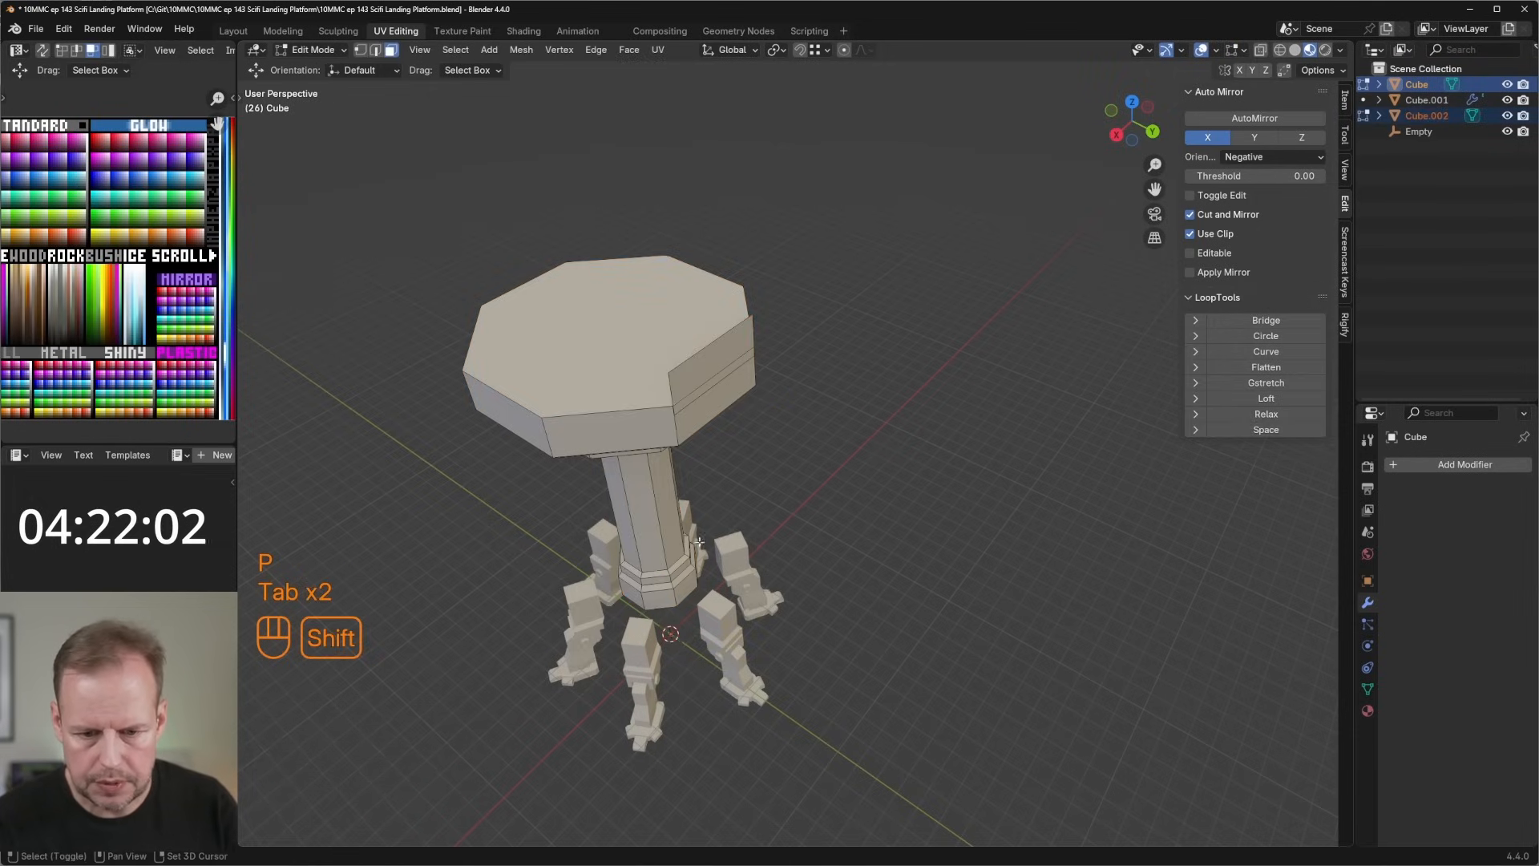
{"action": "key", "text": "shift+a"}
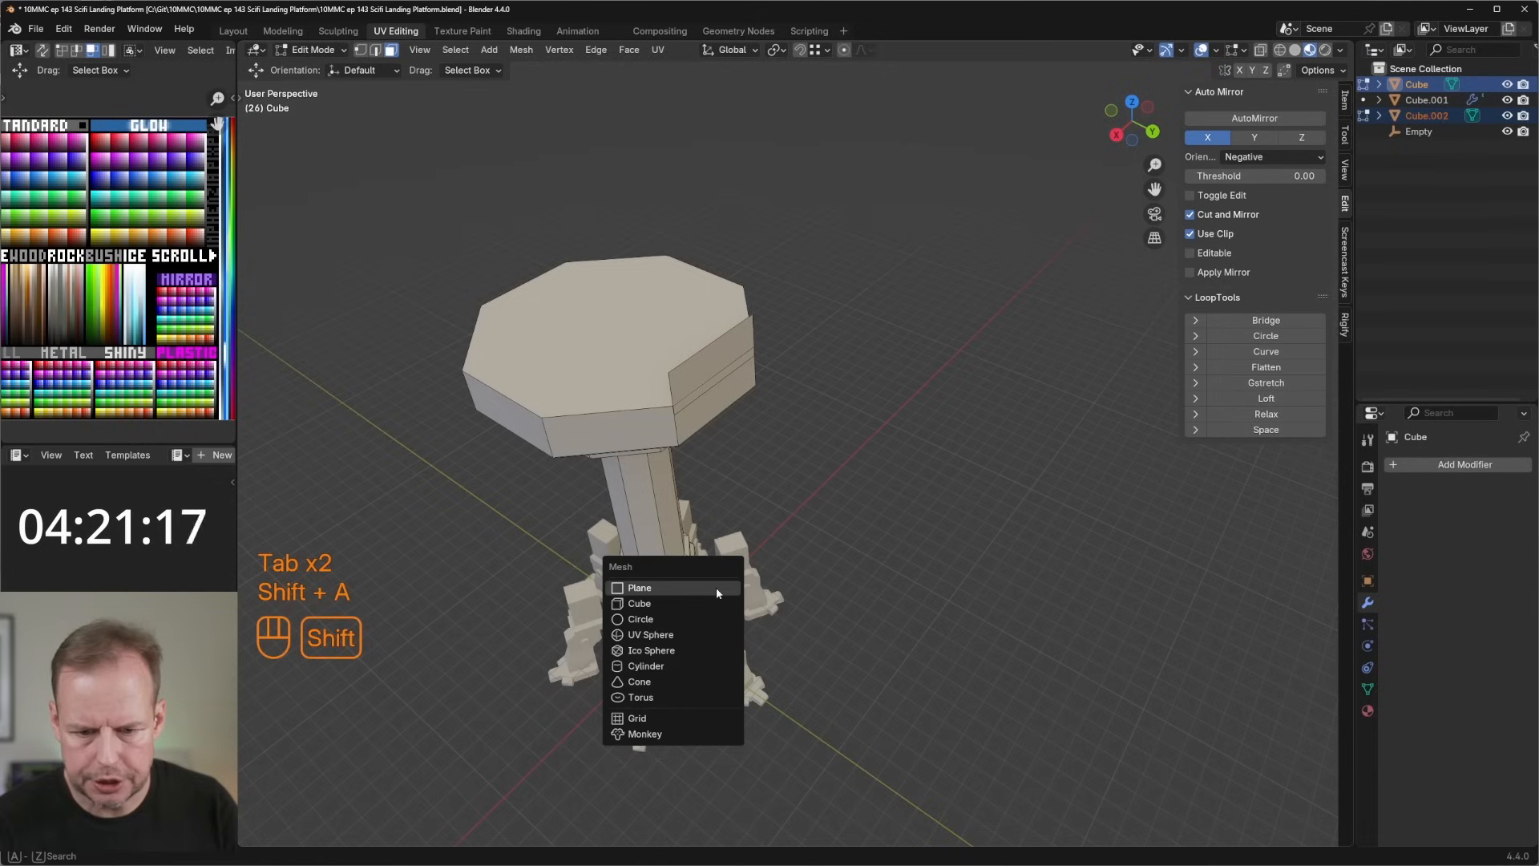
{"action": "key", "text": "Escape"}
{"action": "key", "text": "Tab"}
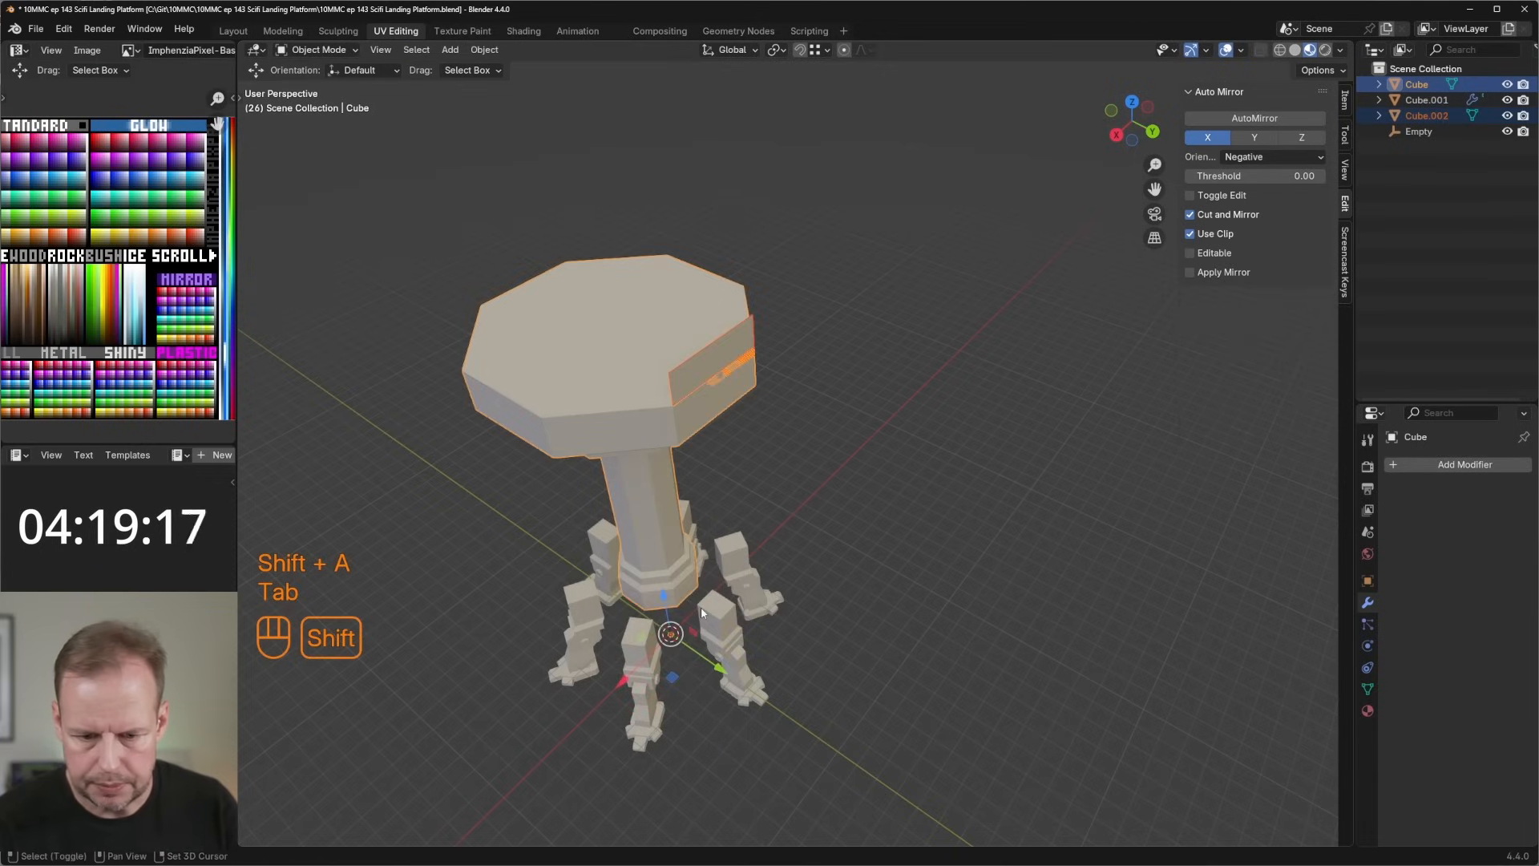
{"action": "key", "text": "shift+a"}
{"action": "mouse_move", "coordinate": [669, 609]}
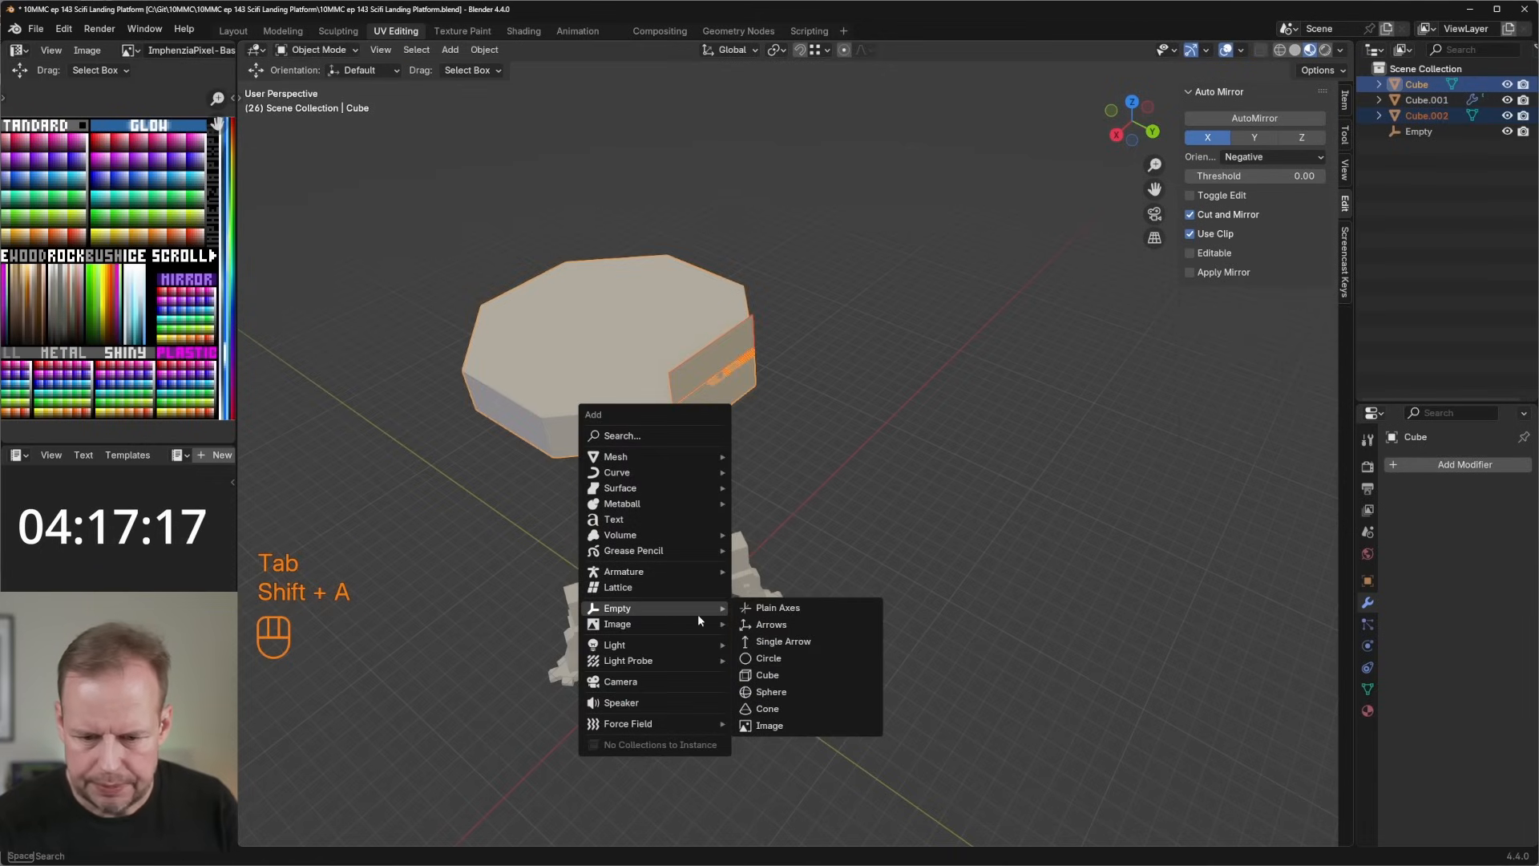
{"action": "left_click", "coordinate": [777, 608]}
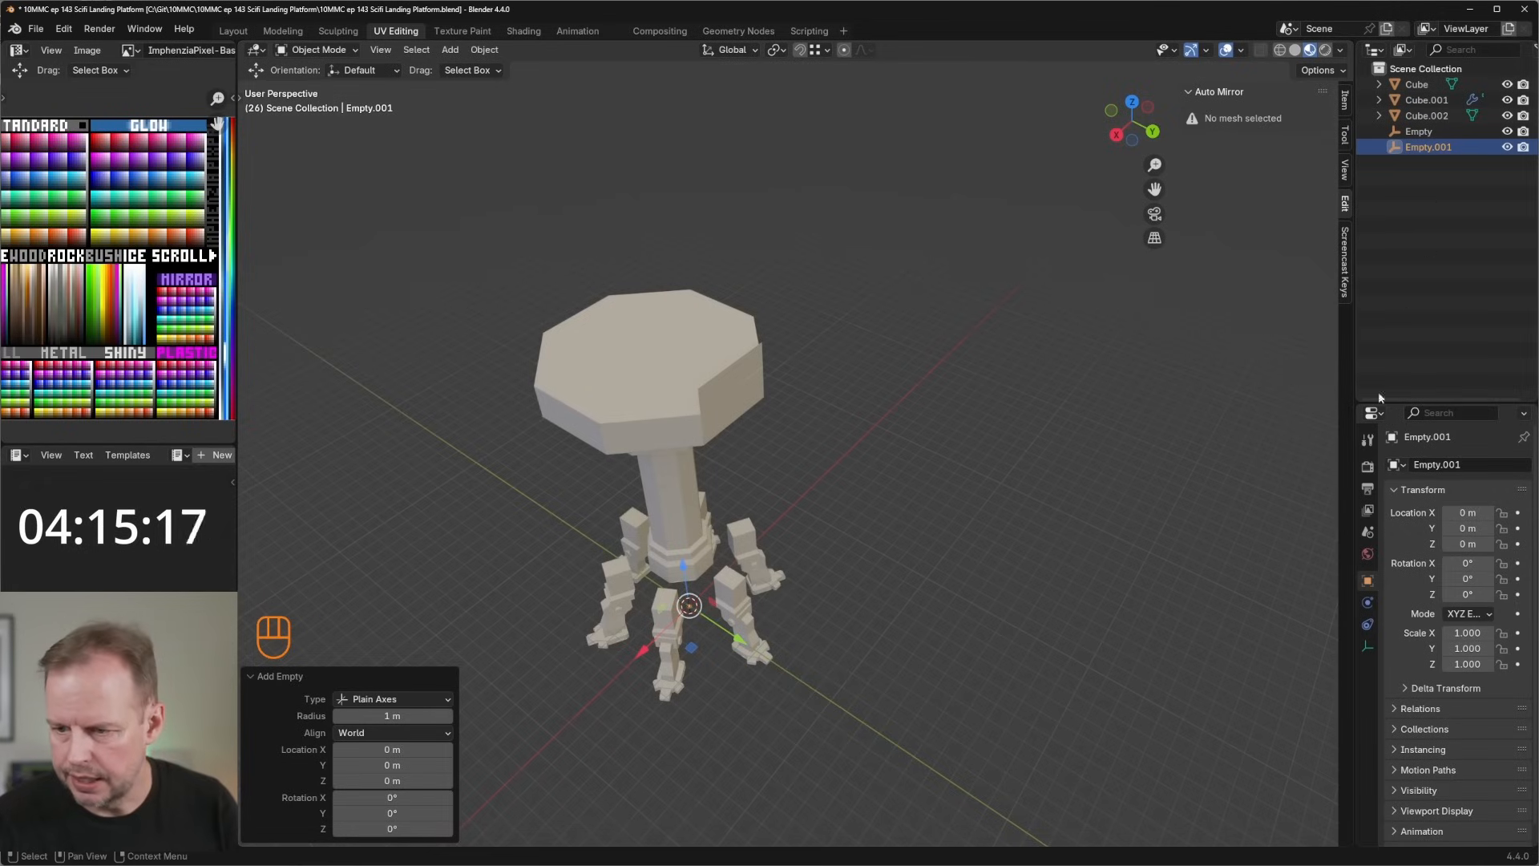
Select the separated side panel and add an Array modifier to it.
{"action": "left_click", "coordinate": [762, 393]}
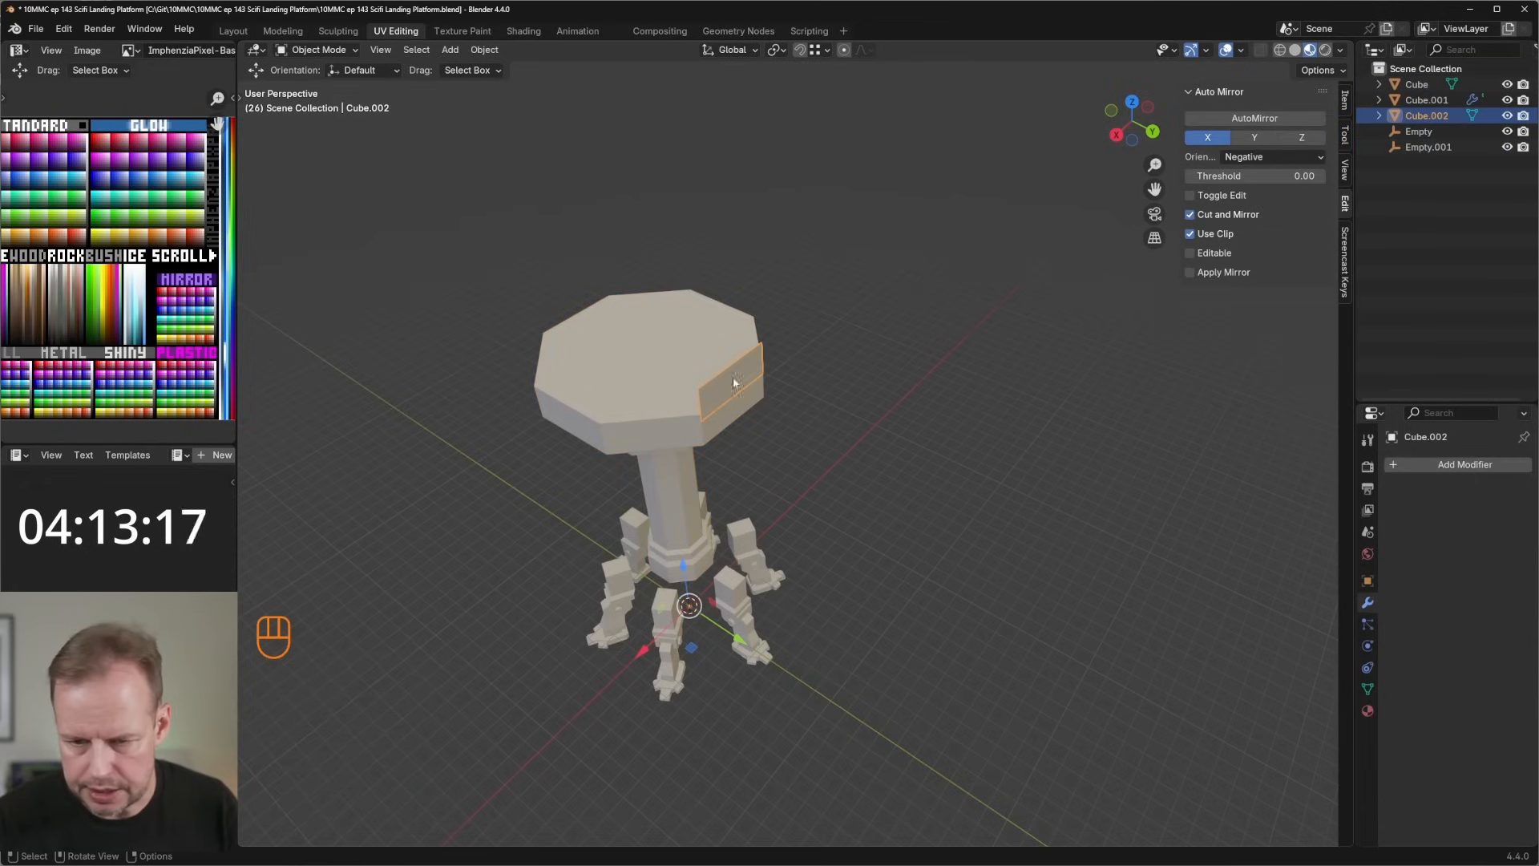
{"action": "left_click", "coordinate": [1391, 465]}
{"action": "mouse_move", "coordinate": [1391, 464]}
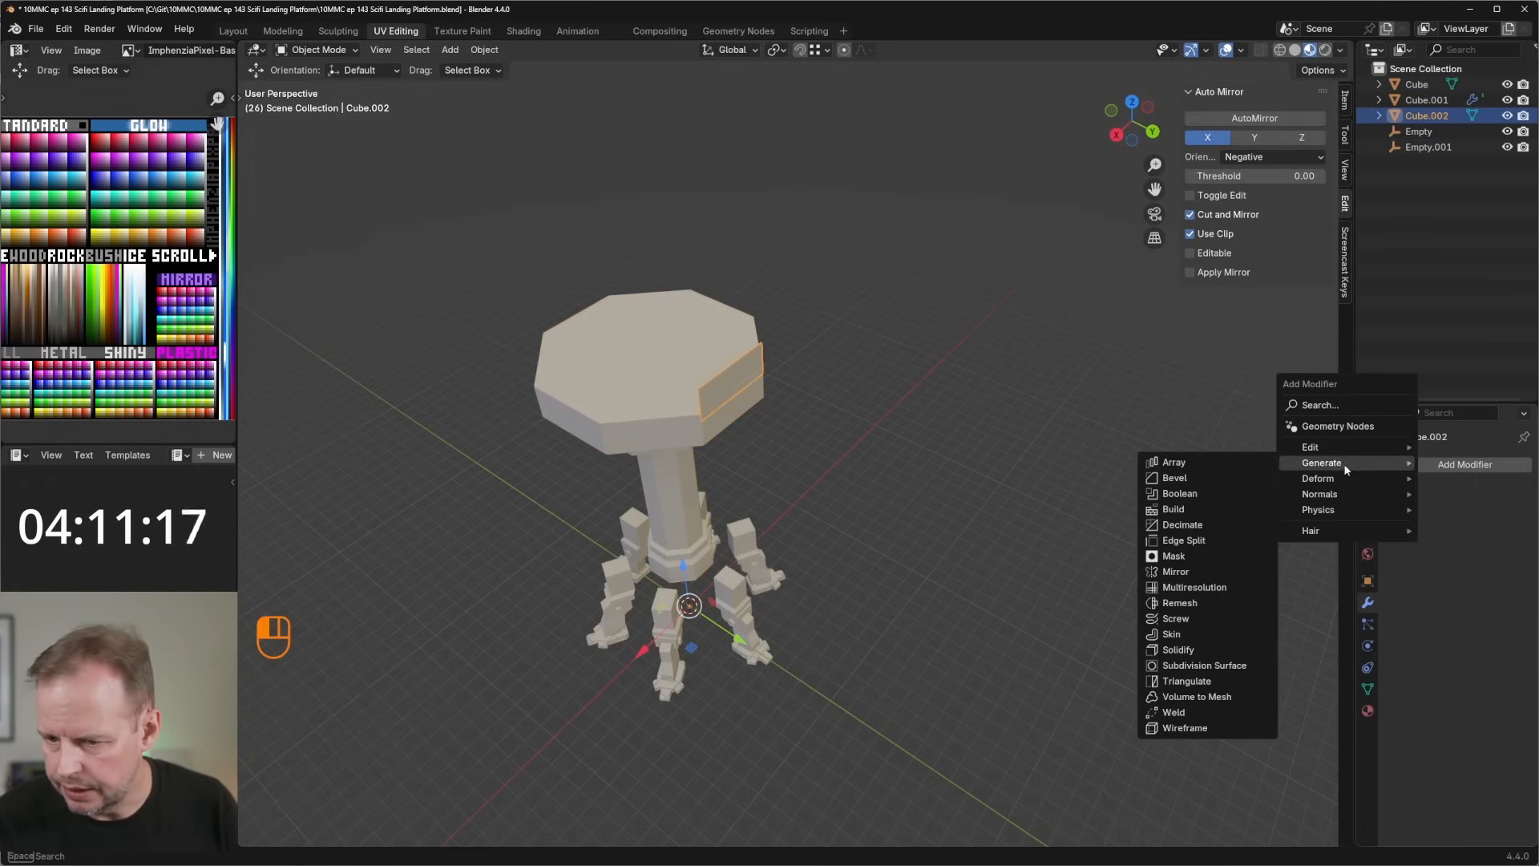
{"action": "key", "text": "Escape"}
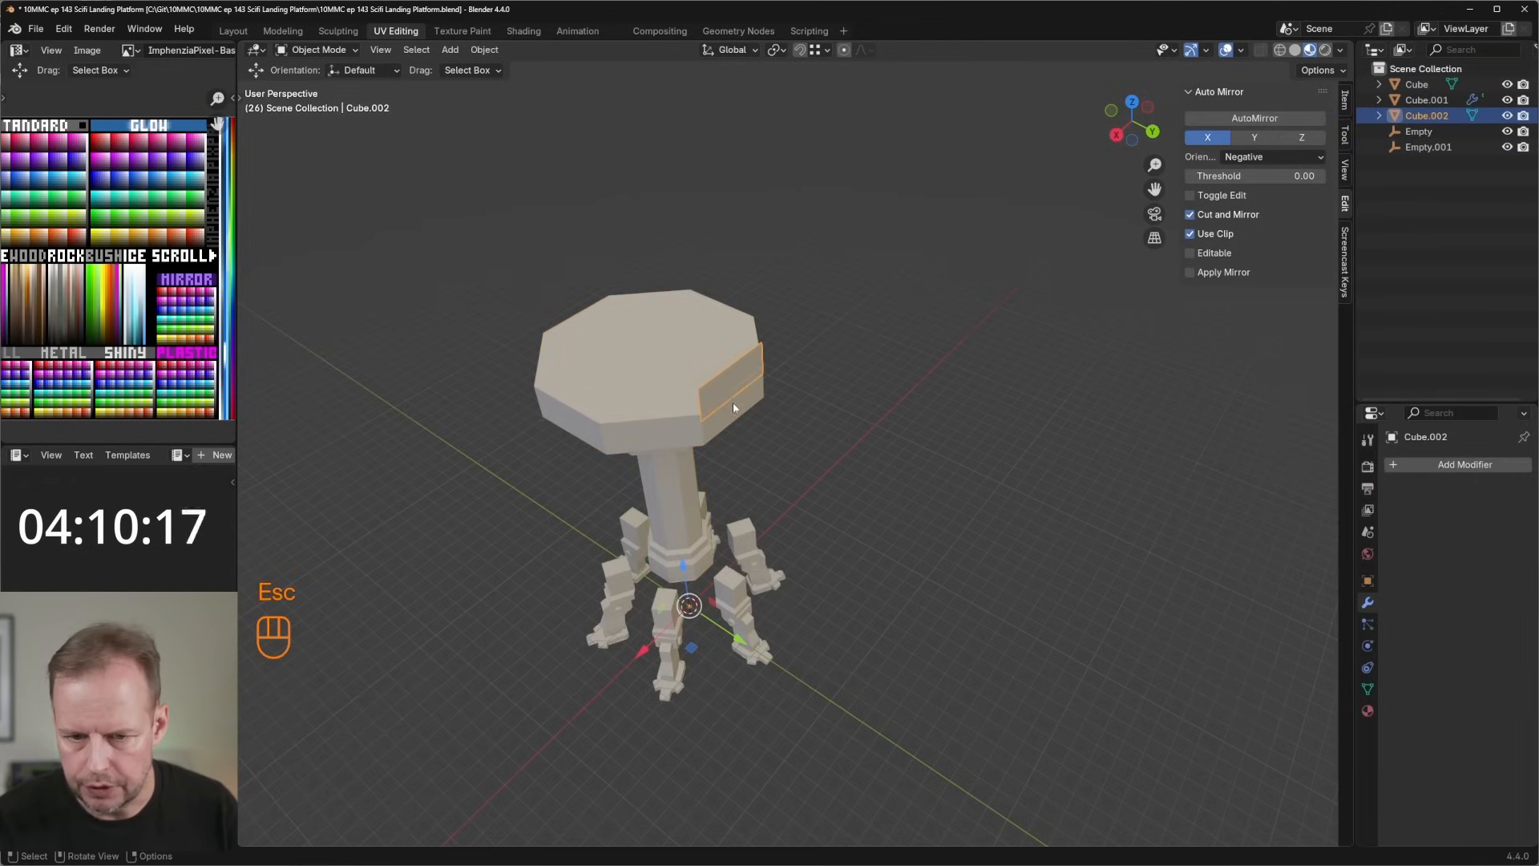
{"action": "left_click", "coordinate": [1454, 470]}
{"action": "mouse_move", "coordinate": [1425, 468]}
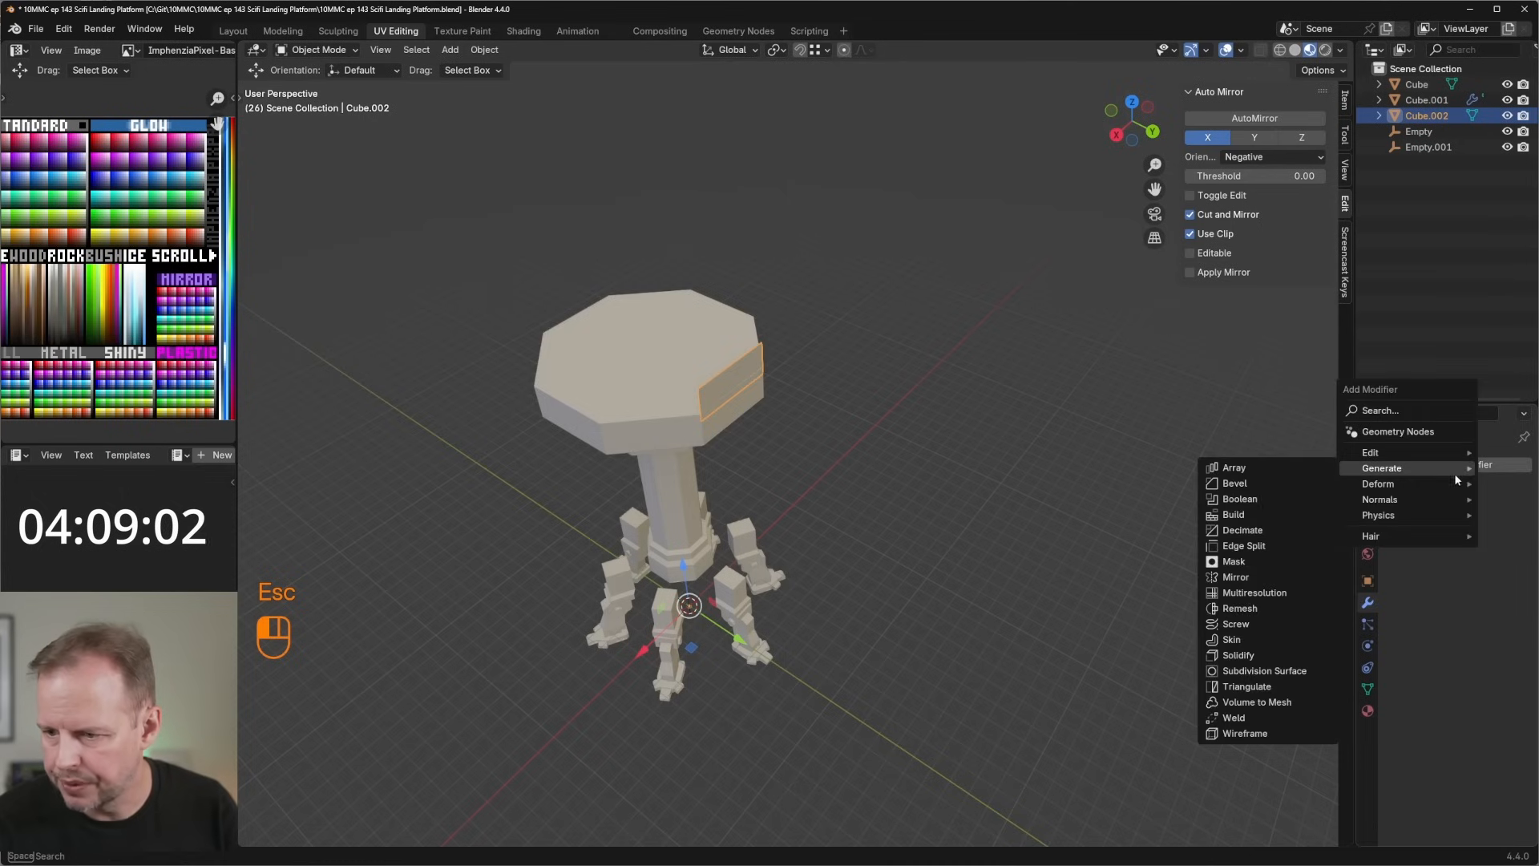
{"action": "left_click", "coordinate": [1255, 472]}
{"action": "middle_click_drag", "start_coordinate": [795, 431], "coordinate": [965, 459]}
{"action": "scroll", "coordinate": [841, 450], "scroll_direction": "up", "scroll_amount": 3}
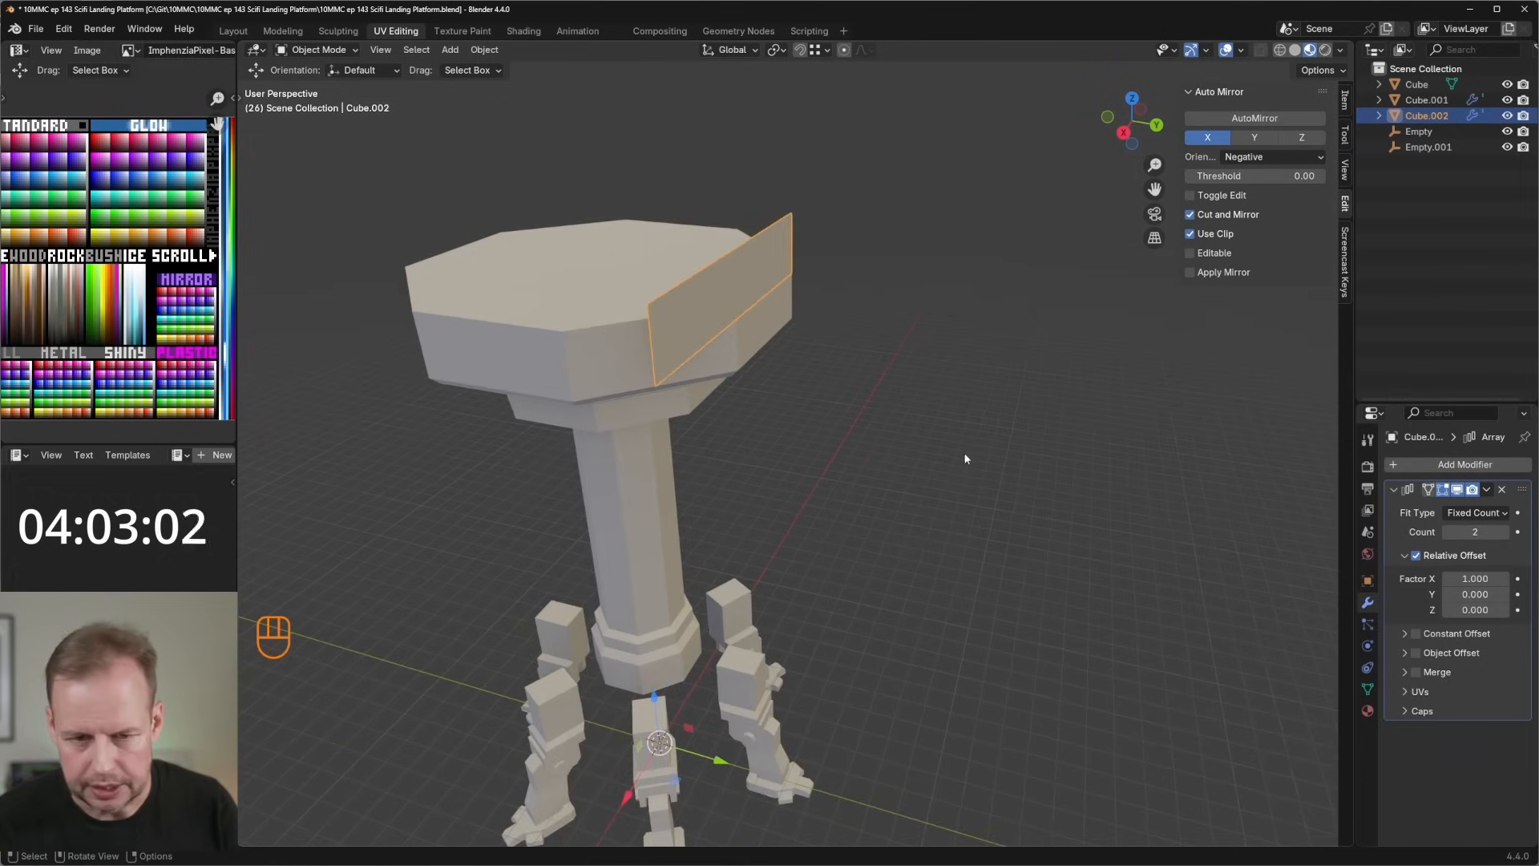
Switch the panel's array from Relative Offset to Object Offset, with Empty.001 as the offset object.
{"action": "left_click", "coordinate": [1416, 556]}
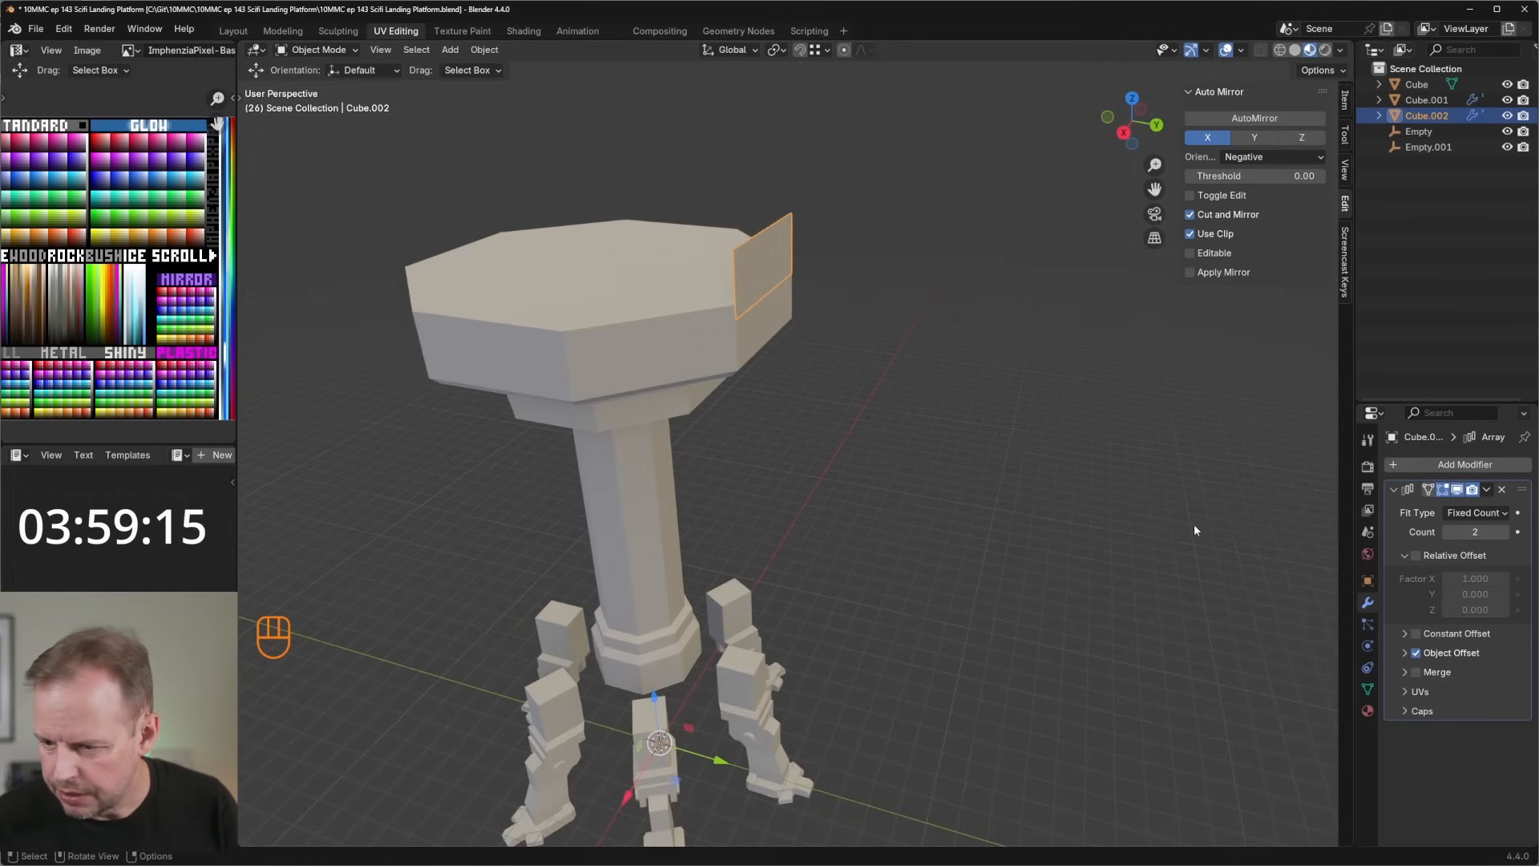
{"action": "middle_click_drag", "start_coordinate": [1194, 530], "coordinate": [1355, 595]}
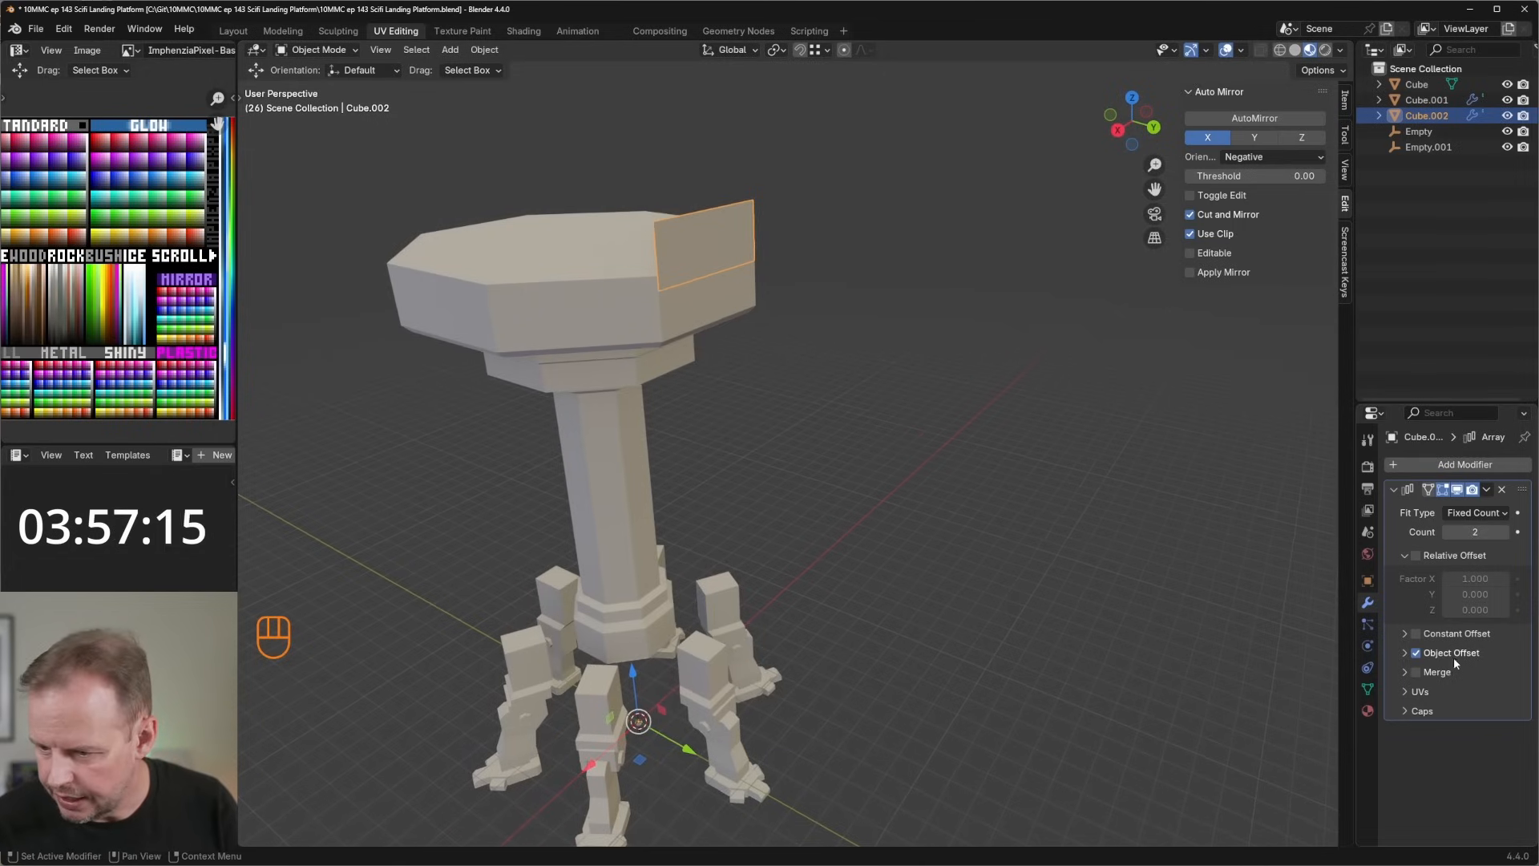
{"action": "left_click", "coordinate": [1405, 653]}
{"action": "left_click", "coordinate": [1453, 681]}
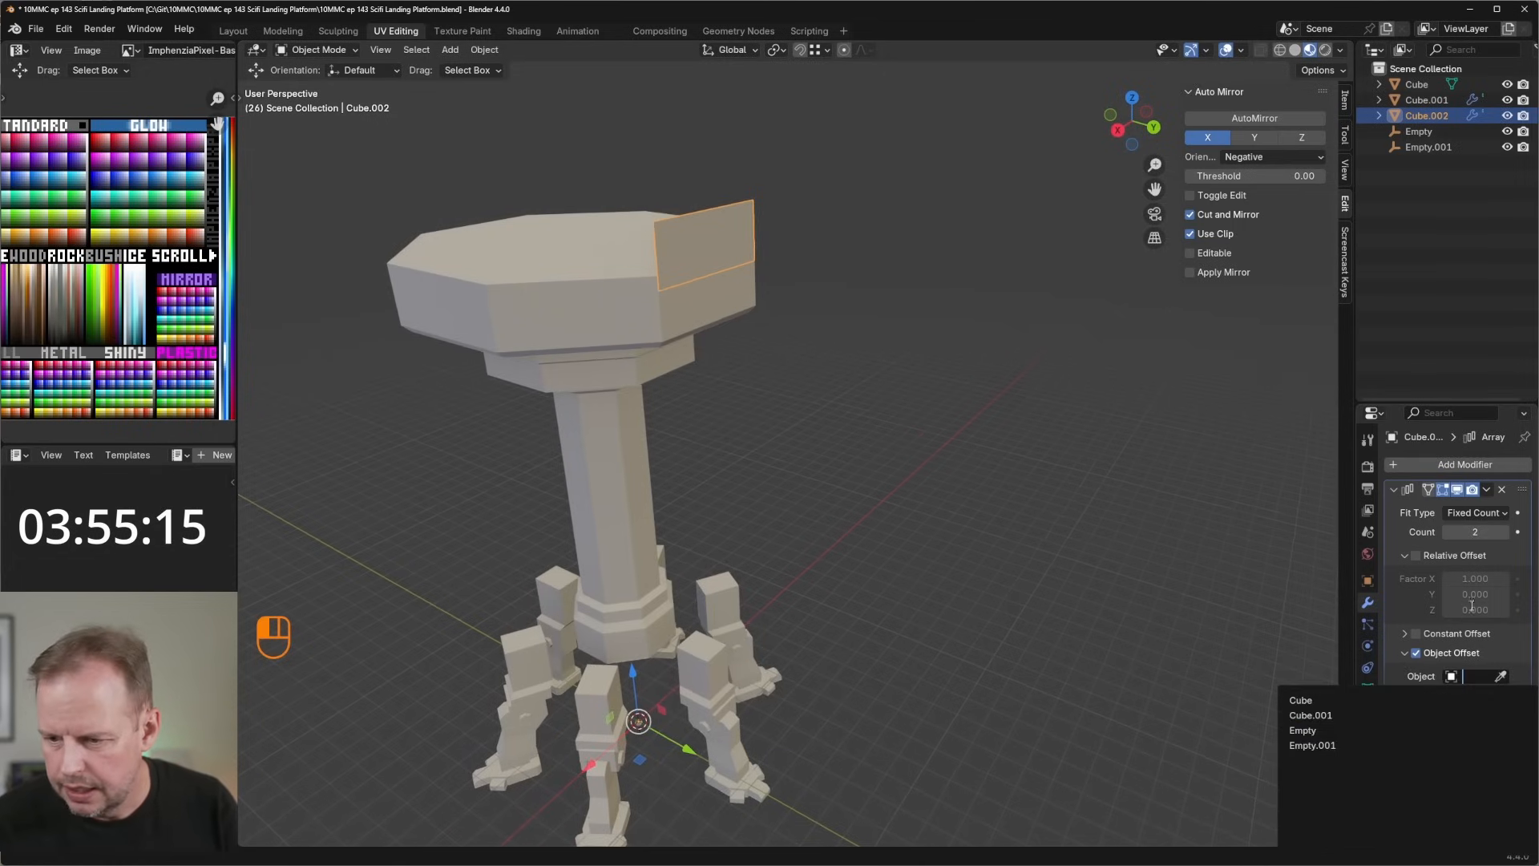
{"action": "left_click", "coordinate": [1314, 738]}
{"action": "middle_click_drag", "start_coordinate": [880, 382], "coordinate": [760, 384]}
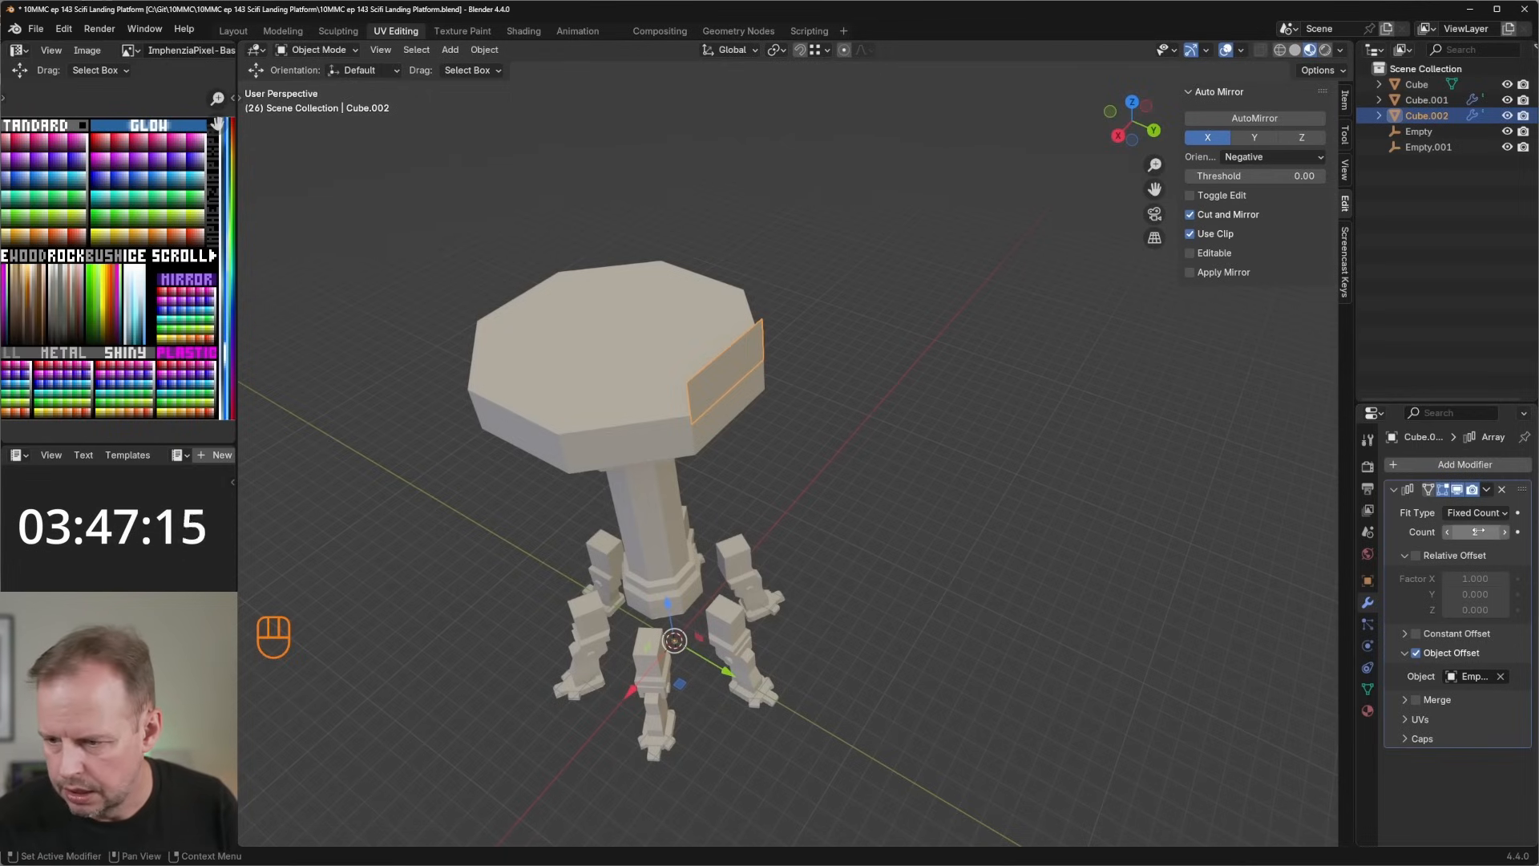
Select Empty.001 and rotate it 45° about the global Z axis.
{"action": "left_click", "coordinate": [675, 643]}
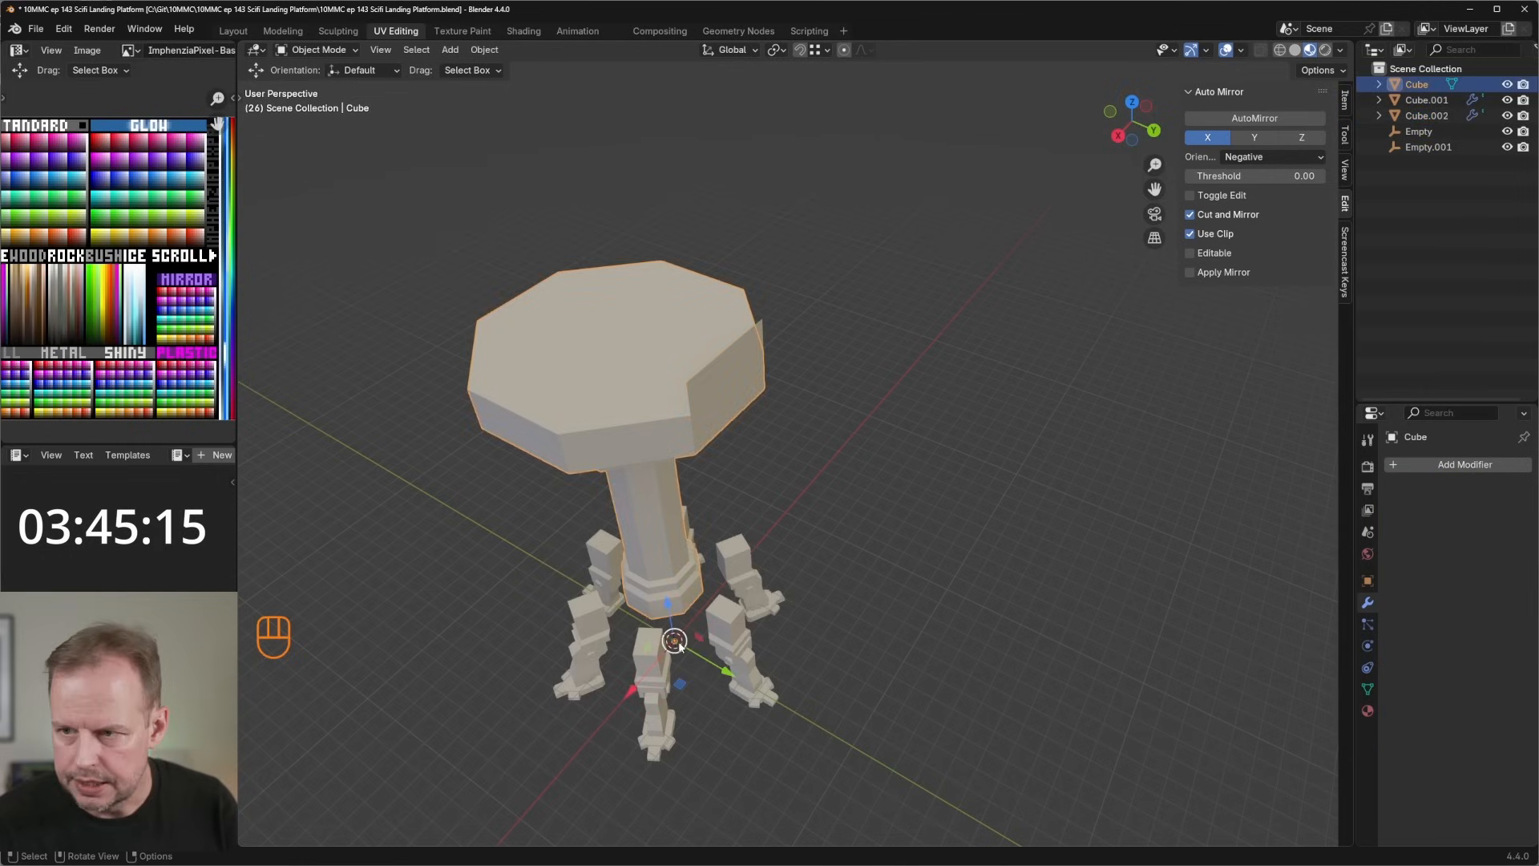
{"action": "left_click", "coordinate": [1428, 147]}
{"action": "key", "text": "r"}
{"action": "key", "text": "z"}
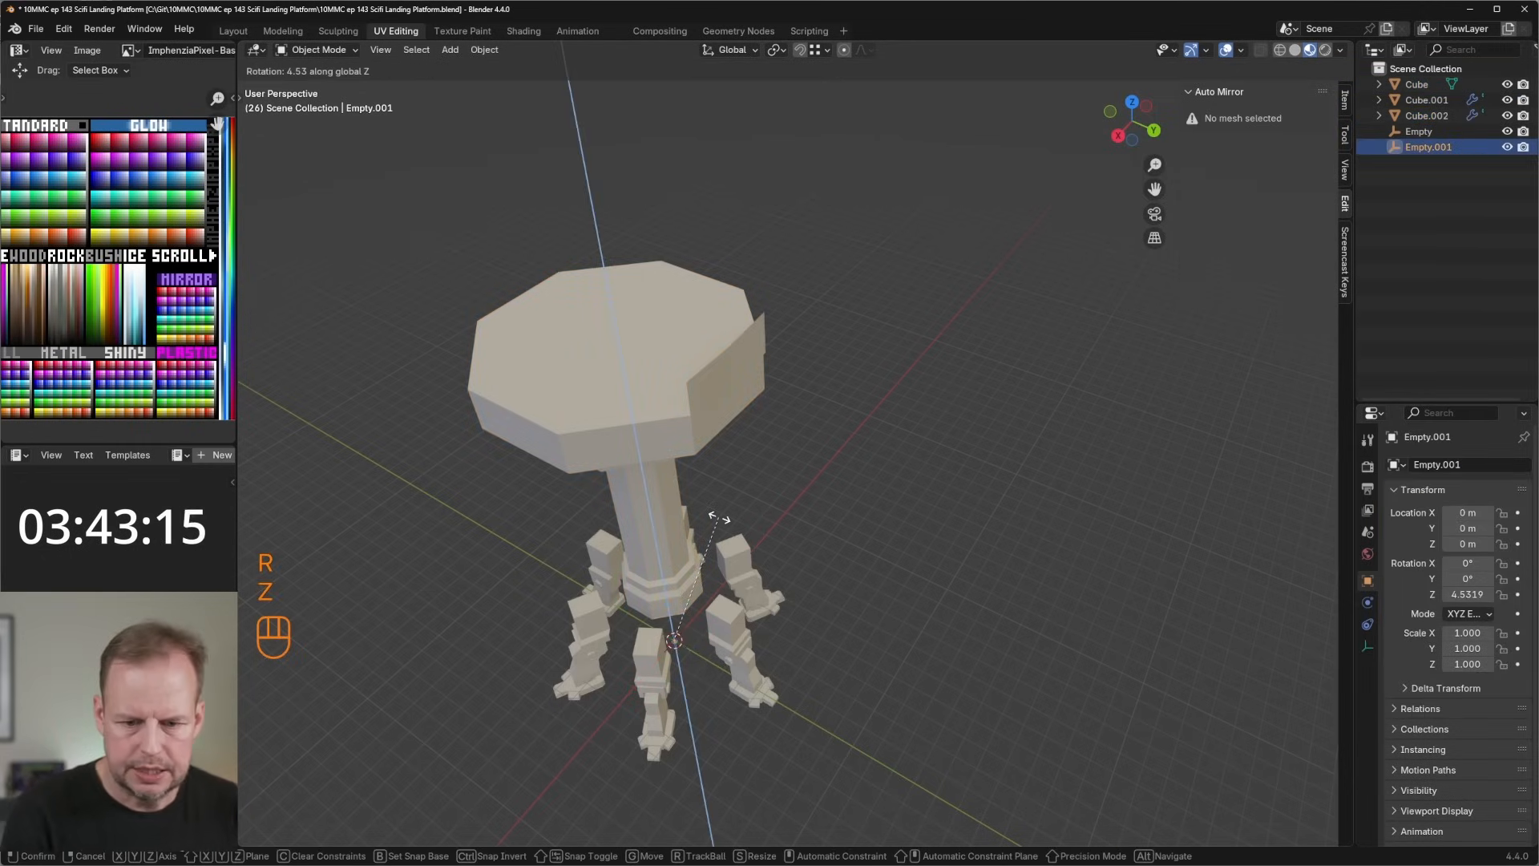
{"action": "type", "text": "45"}
{"action": "key", "text": "Return"}
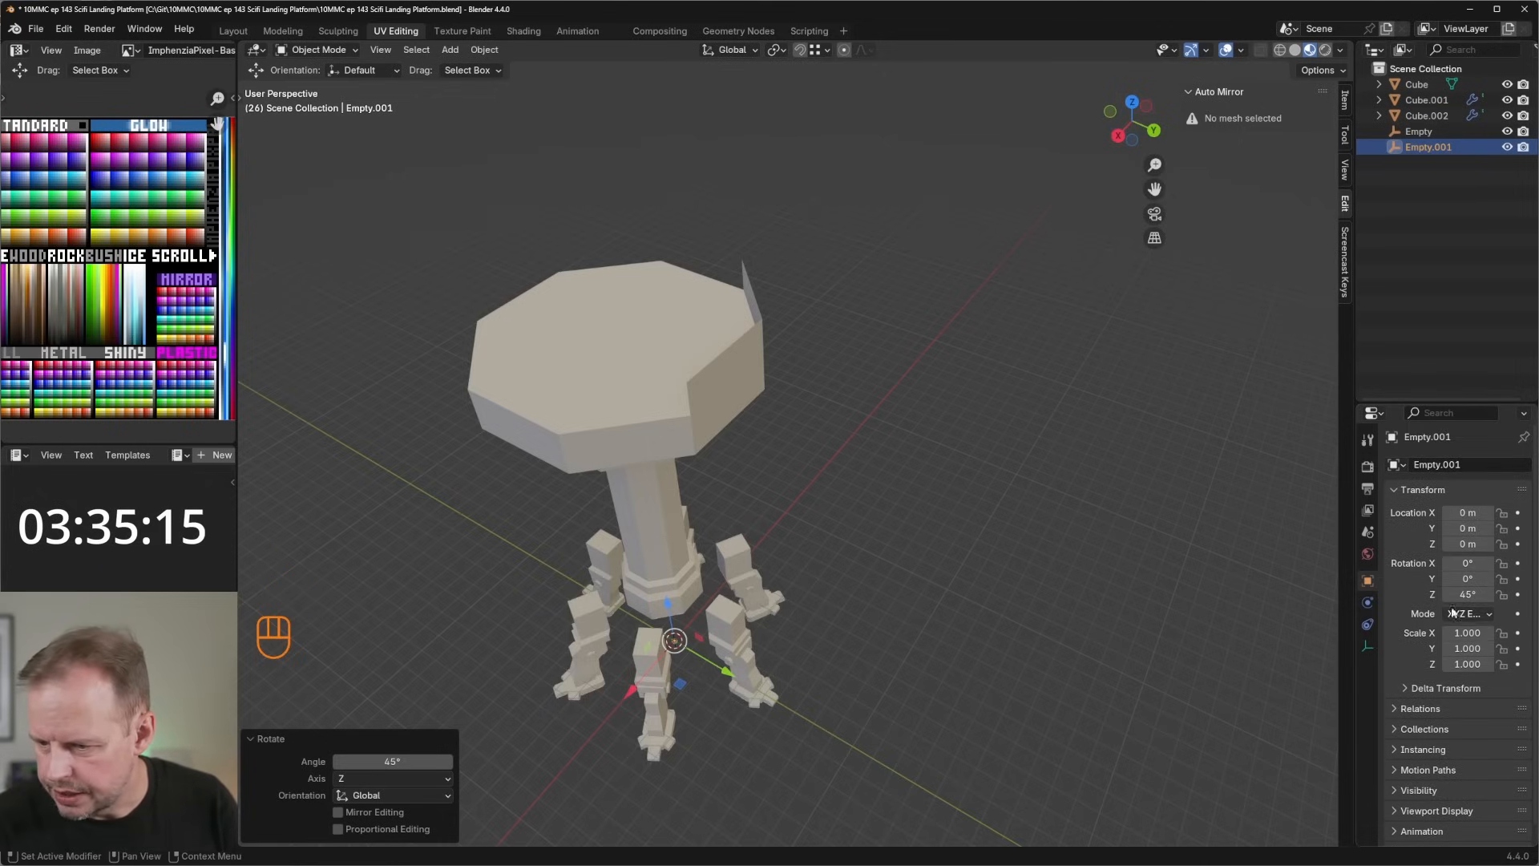
Set the side panel's array count to 8 so the copies circle the slab.
{"action": "left_click", "coordinate": [702, 380]}
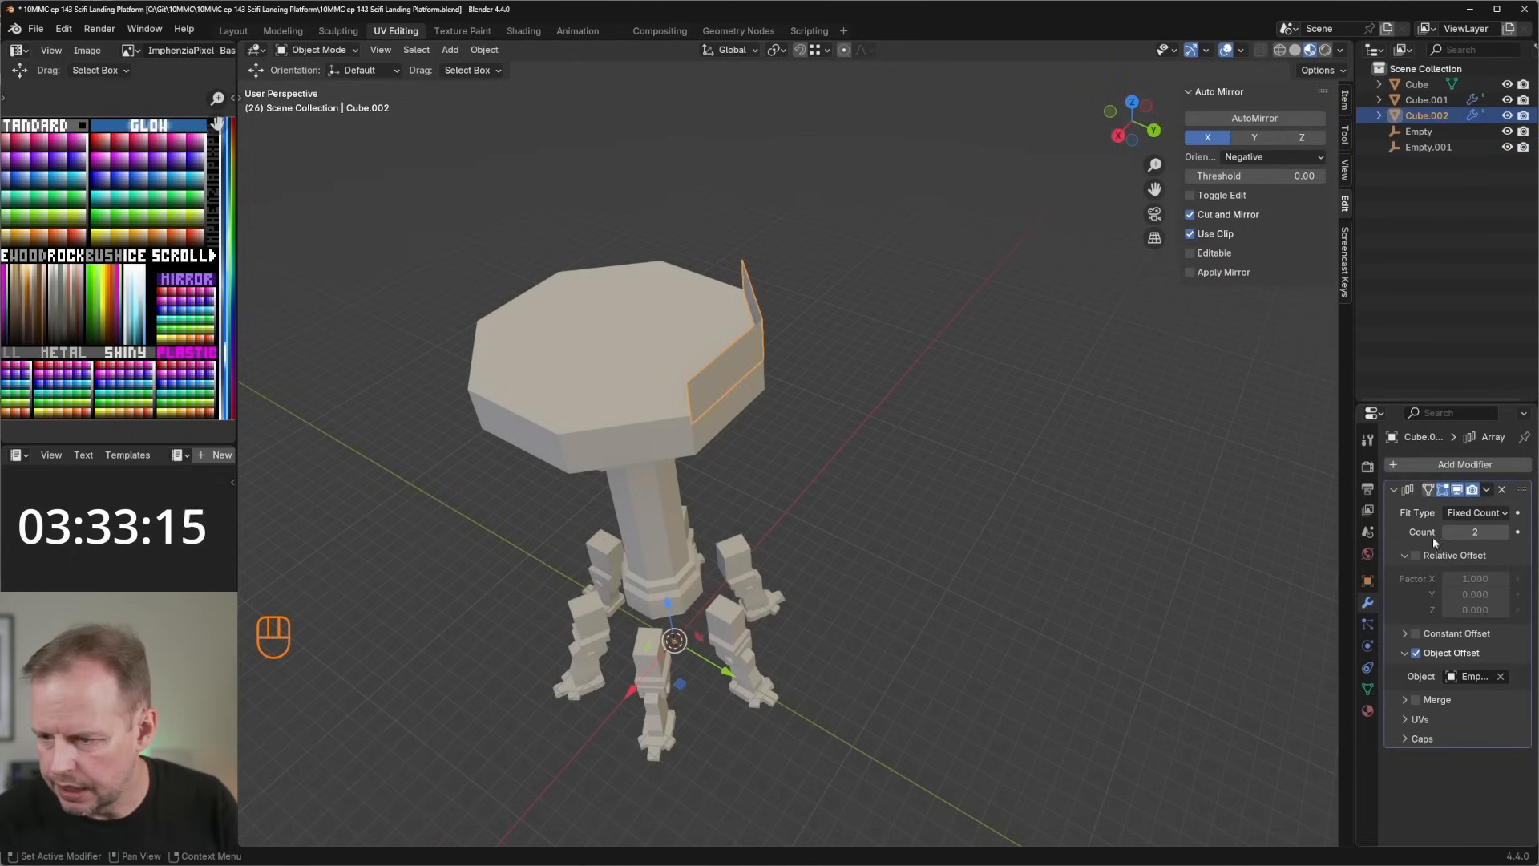
{"action": "type", "text": "8"}
{"action": "key", "text": "Return"}
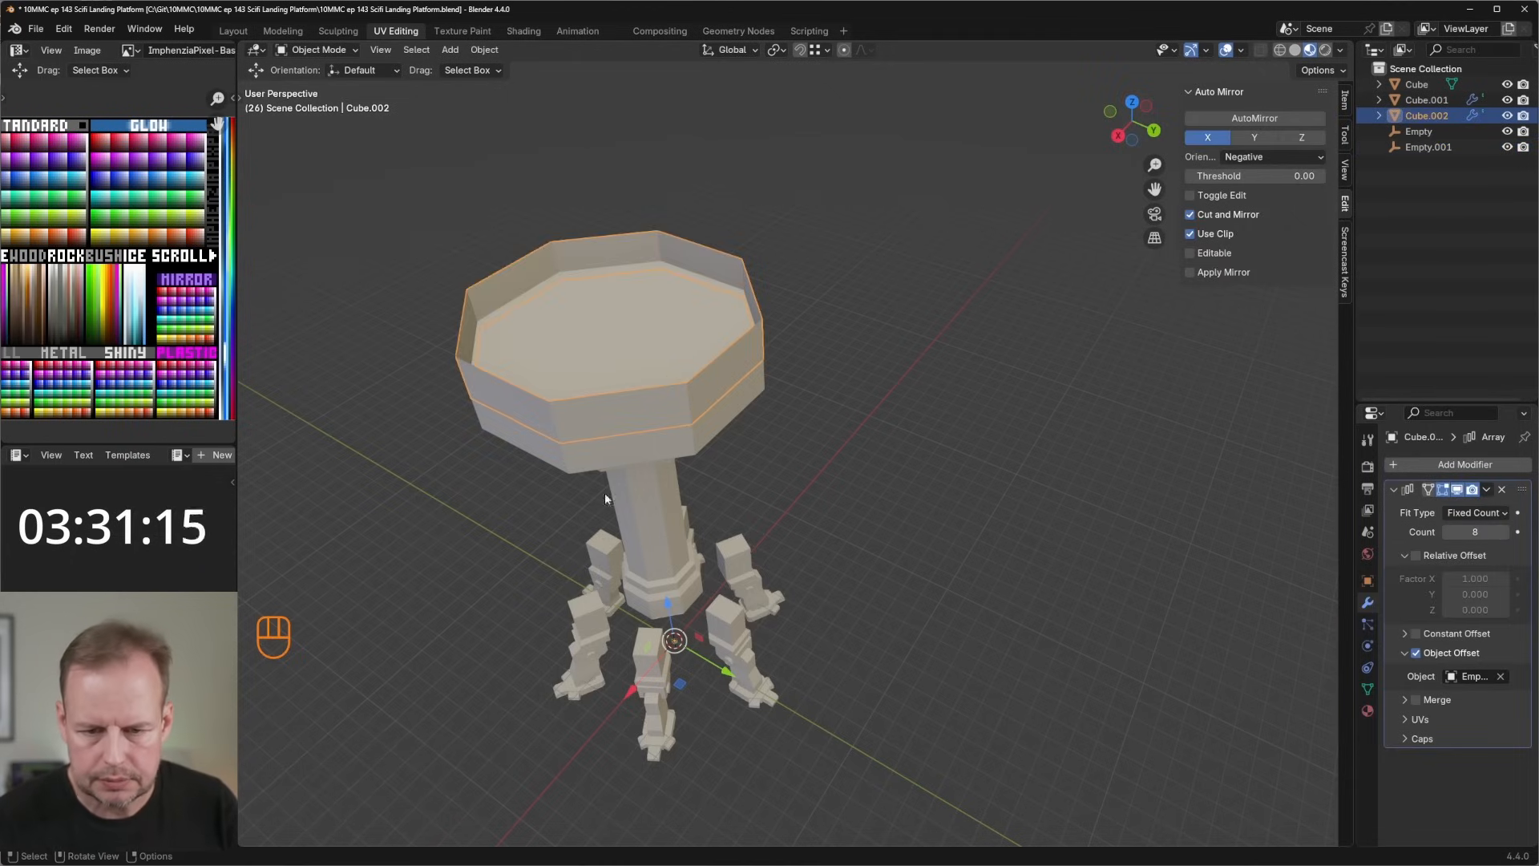
Lower the arrayed side panel about 9 m along global Z.
{"action": "key", "text": "Tab"}
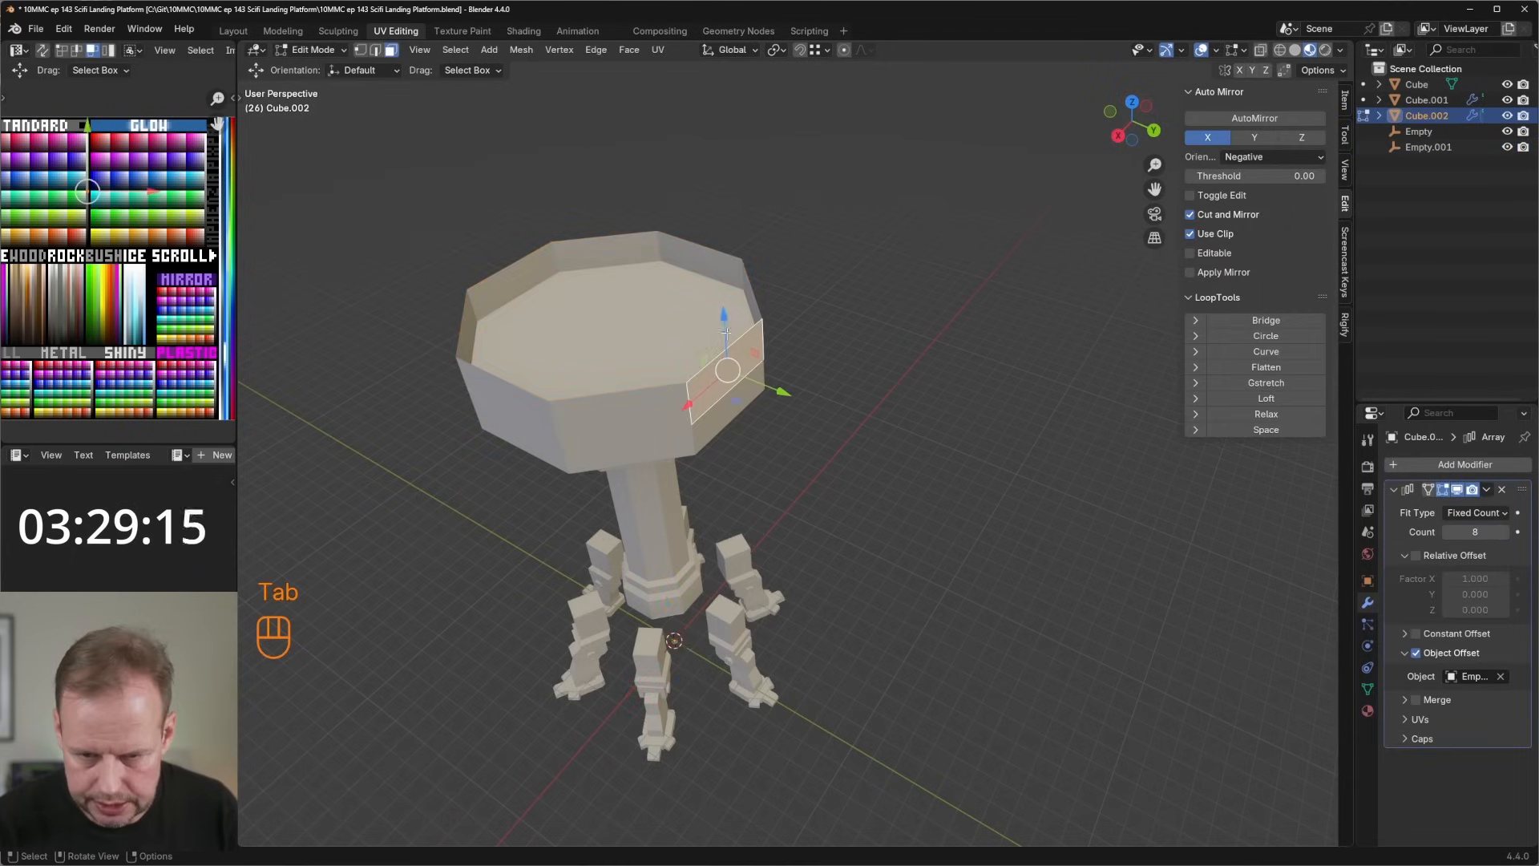
{"action": "left_click_drag", "start_coordinate": [725, 331], "coordinate": [727, 377]}
{"action": "key", "text": "s"}
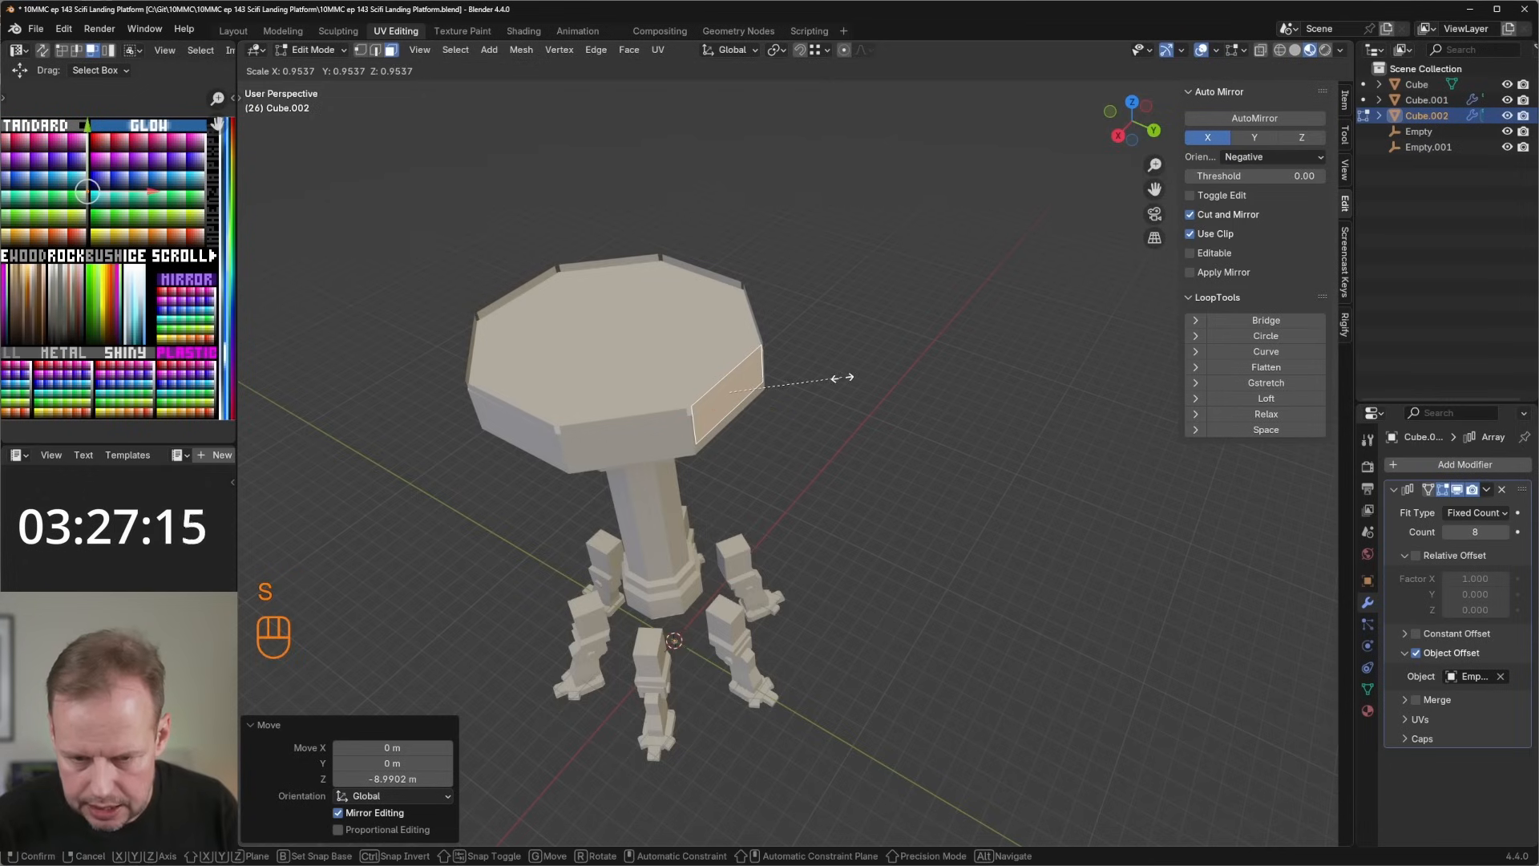
{"action": "left_click", "coordinate": [846, 377]}
{"action": "left_click", "coordinate": [894, 445]}
{"action": "key", "text": "s"}
{"action": "key", "text": "z"}
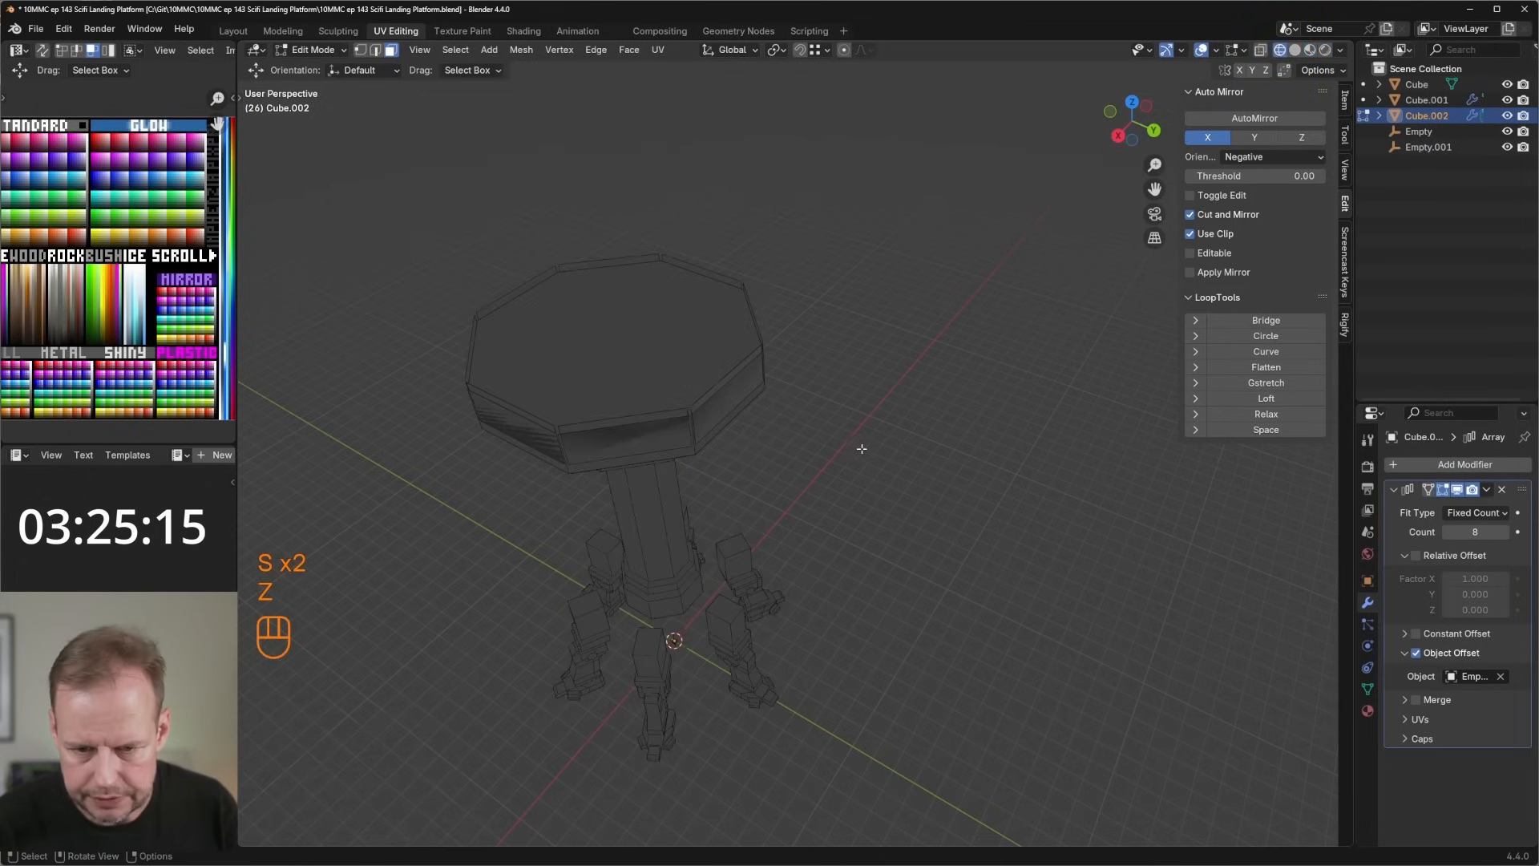
{"action": "key", "text": "ctrl+z"}
{"action": "key", "text": "ctrl+z"}
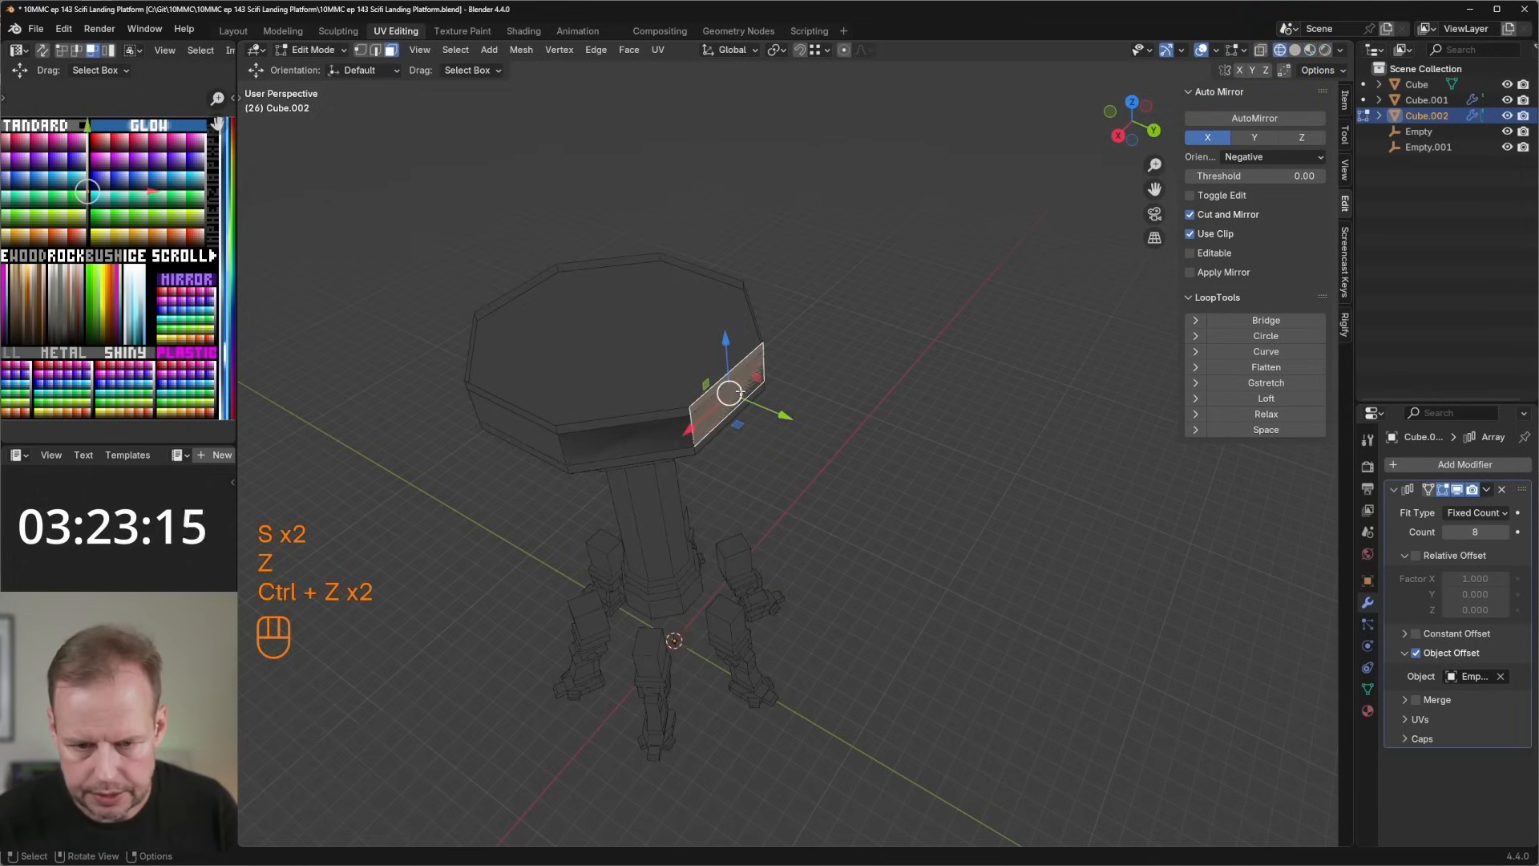
{"action": "key", "text": "z"}
{"action": "left_click", "coordinate": [744, 492]}
Scale the side panel to about 0.66 along global Z and shift it about -0.36 m along Y.
{"action": "scroll", "coordinate": [795, 442], "scroll_direction": "up", "scroll_amount": 4}
{"action": "scroll", "coordinate": [632, 323], "scroll_direction": "down", "scroll_amount": 2}
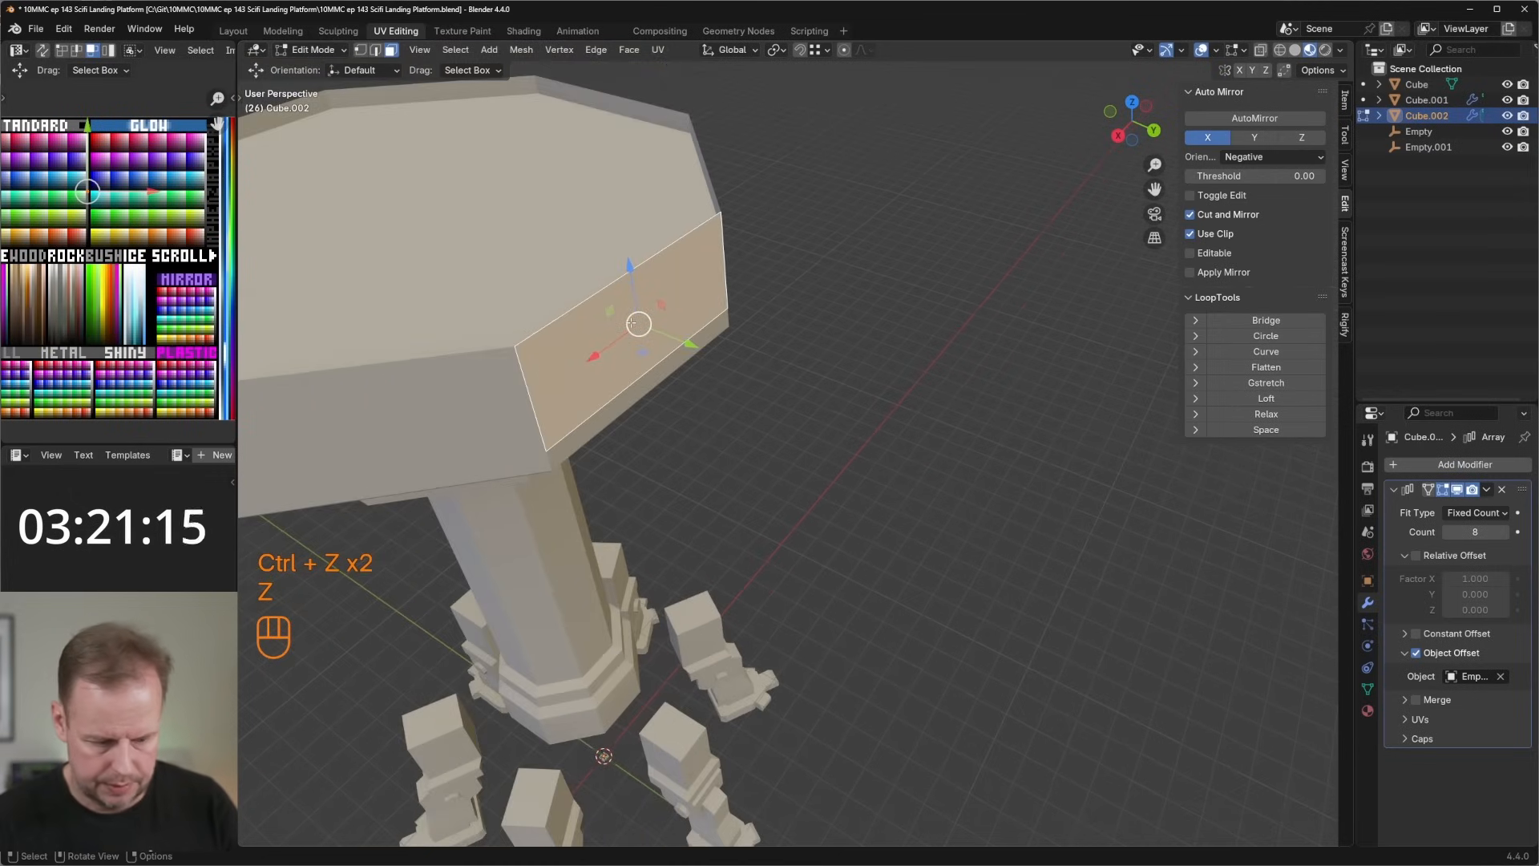
{"action": "key", "text": "s"}
{"action": "key", "text": "z"}
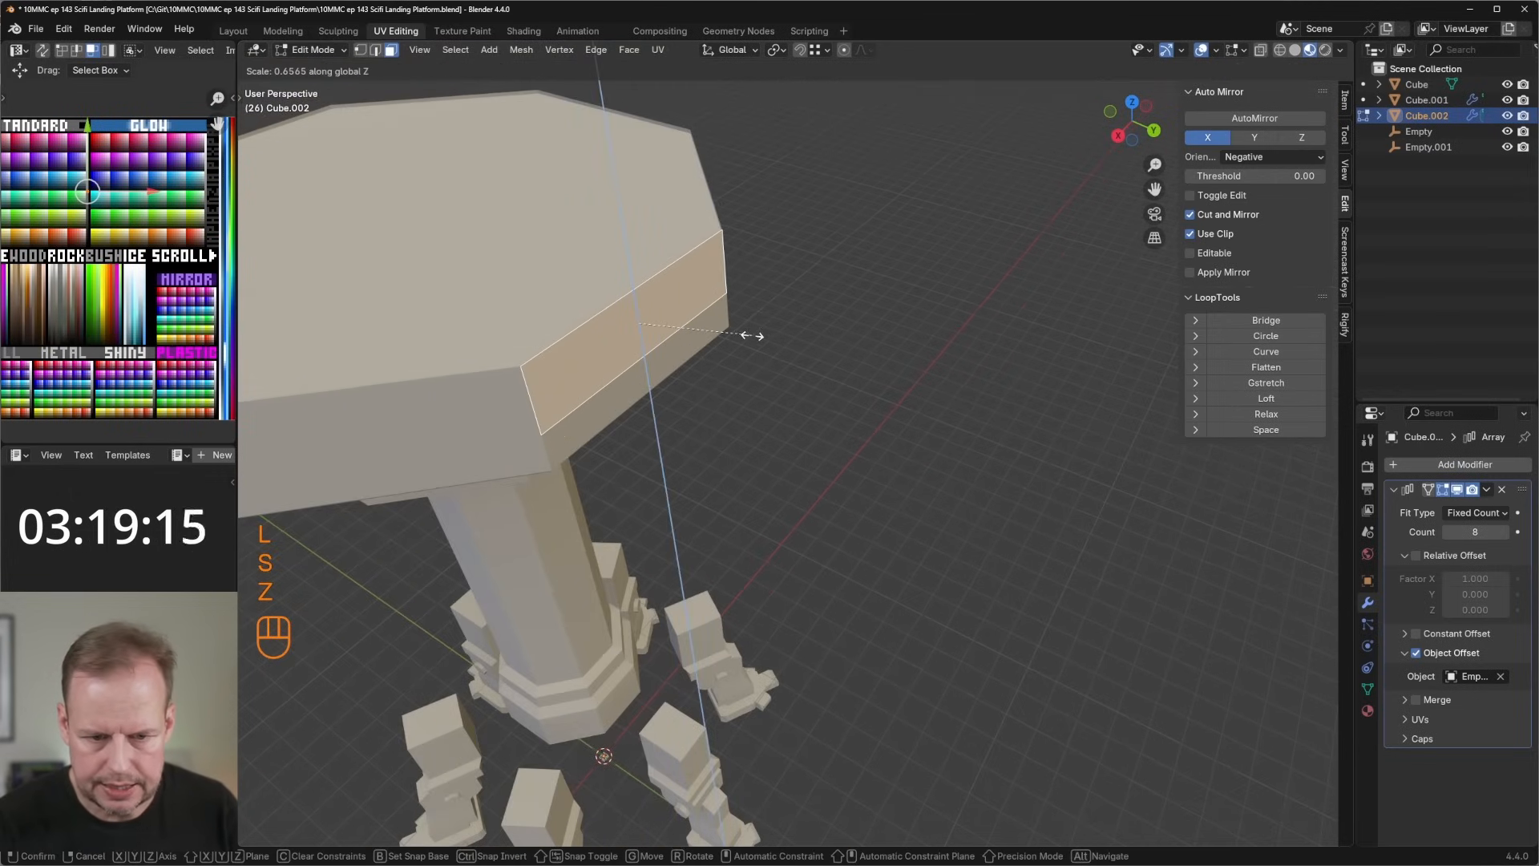
{"action": "left_click", "coordinate": [749, 333]}
{"action": "left_click_drag", "start_coordinate": [688, 343], "coordinate": [675, 341]}
Extrude the side panel slightly outward and narrow the whole panel a little along X so gaps separate the copies.
{"action": "key", "text": "e"}
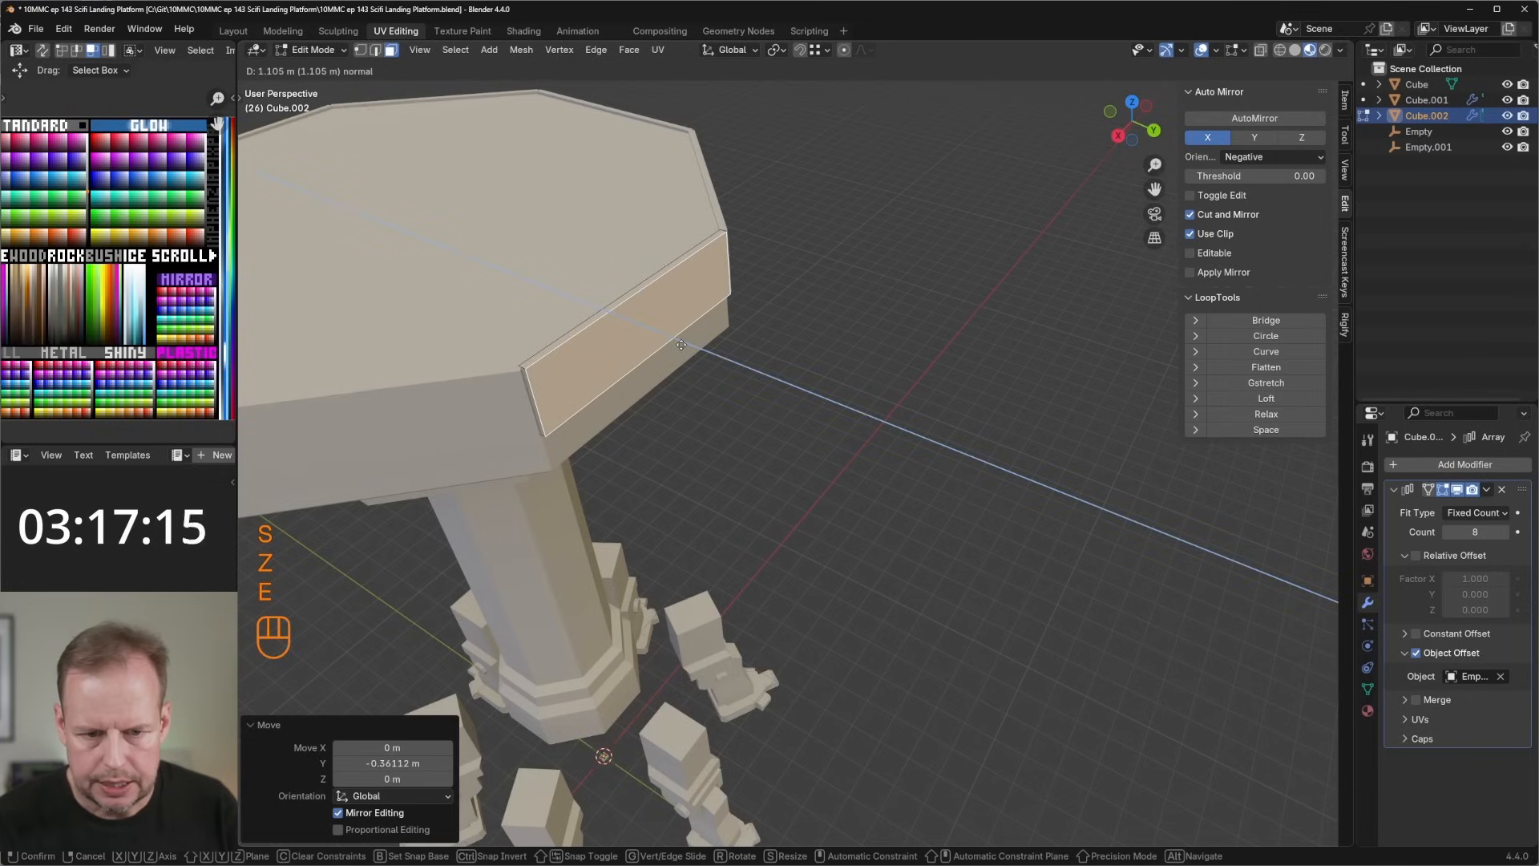
{"action": "left_click", "coordinate": [686, 345]}
{"action": "key", "text": "l"}
{"action": "key", "text": "s"}
{"action": "key", "text": "x"}
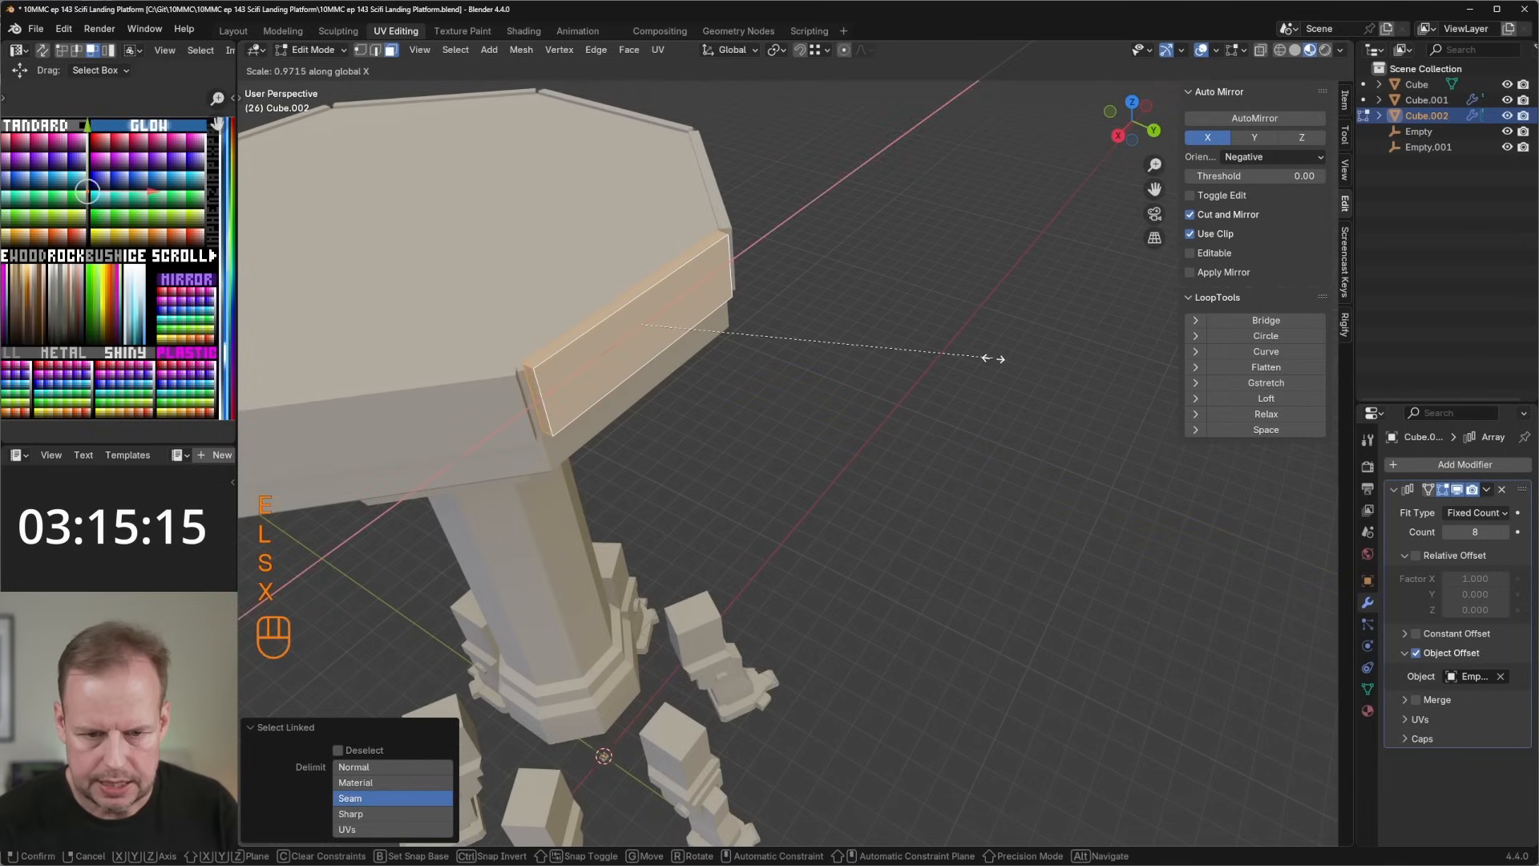
{"action": "left_click", "coordinate": [981, 353]}
Raise the top of the side panel above the slab's surface.
{"action": "left_click", "coordinate": [668, 341]}
{"action": "middle_click_drag", "start_coordinate": [673, 347], "coordinate": [869, 397]}
{"action": "scroll", "coordinate": [955, 400], "scroll_direction": "down", "scroll_amount": 3}
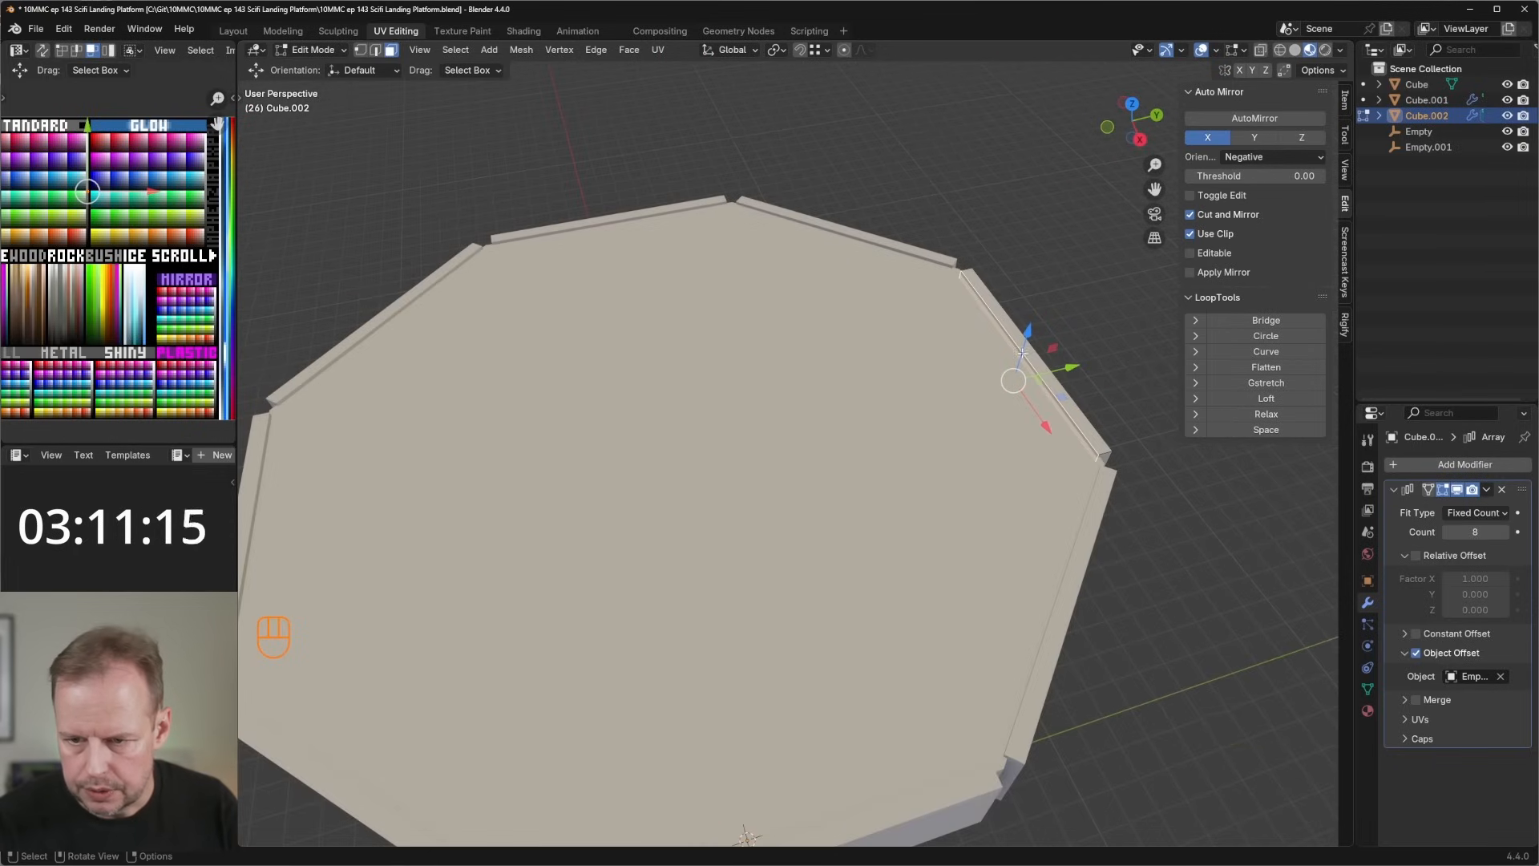
{"action": "left_click_drag", "start_coordinate": [1032, 351], "coordinate": [1054, 269]}
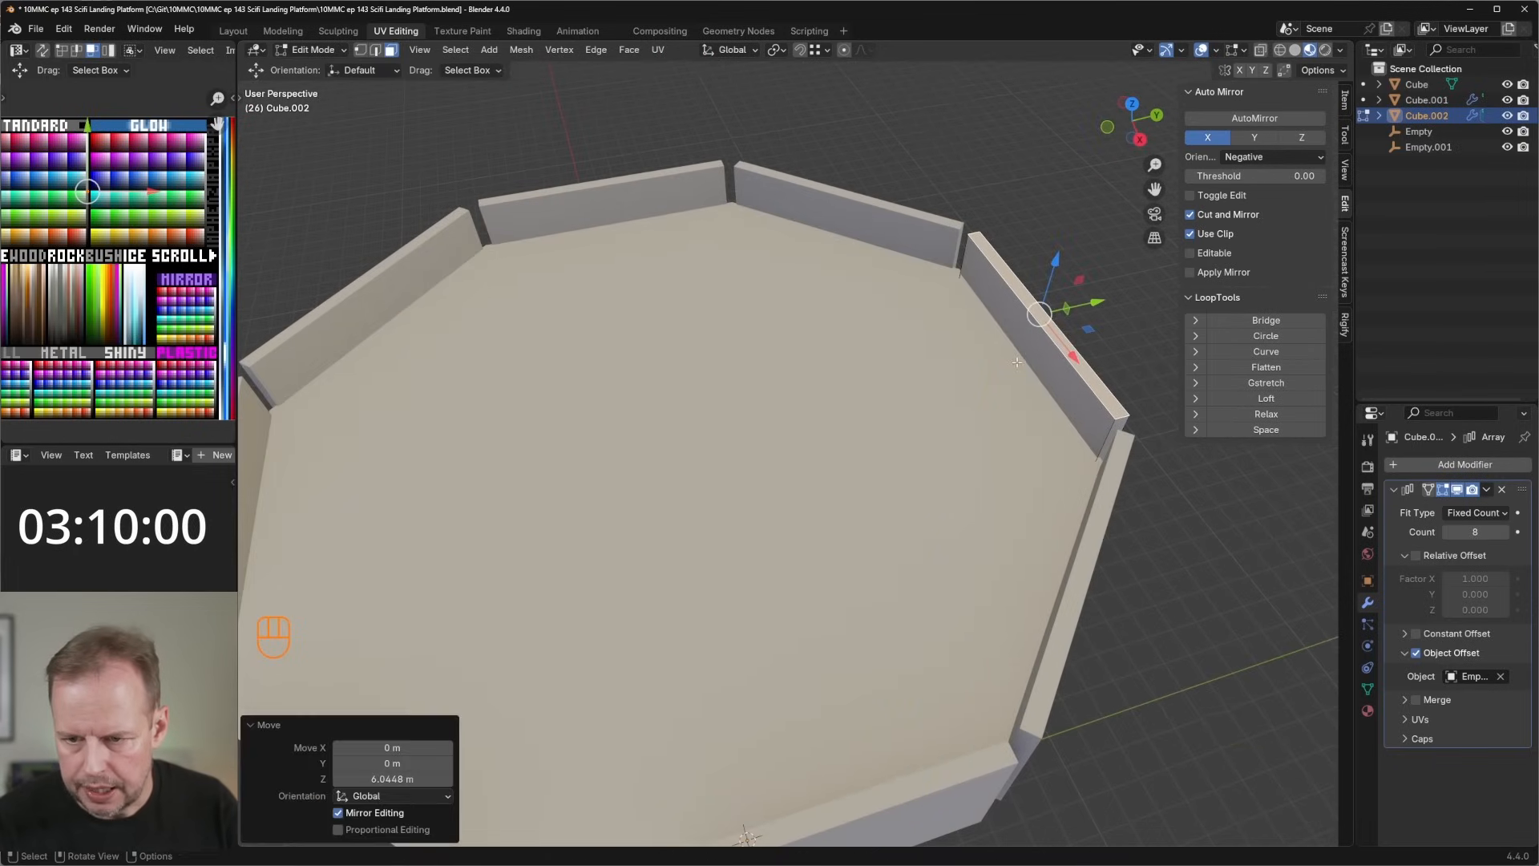
Duplicate the side panel's inner face, scale the copy to 0.856, and extrude it inward into a block.
{"action": "key", "text": "shift+d"}
{"action": "key", "text": "s"}
{"action": "left_click", "coordinate": [1080, 389]}
{"action": "key", "text": "e"}
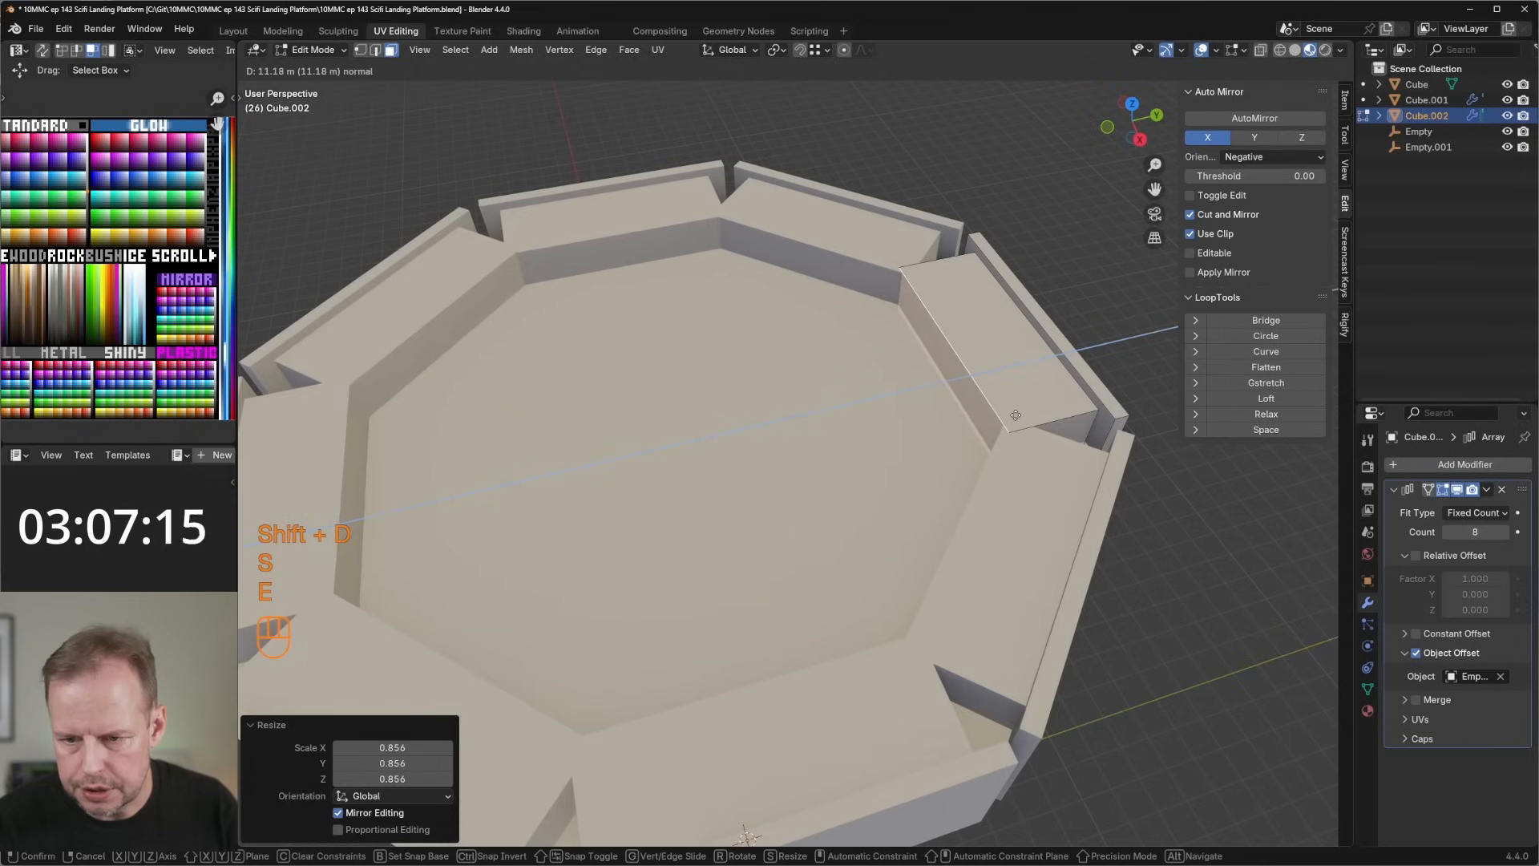
{"action": "left_click", "coordinate": [1053, 406]}
{"action": "key", "text": "e"}
{"action": "key", "text": "ctrl+z"}
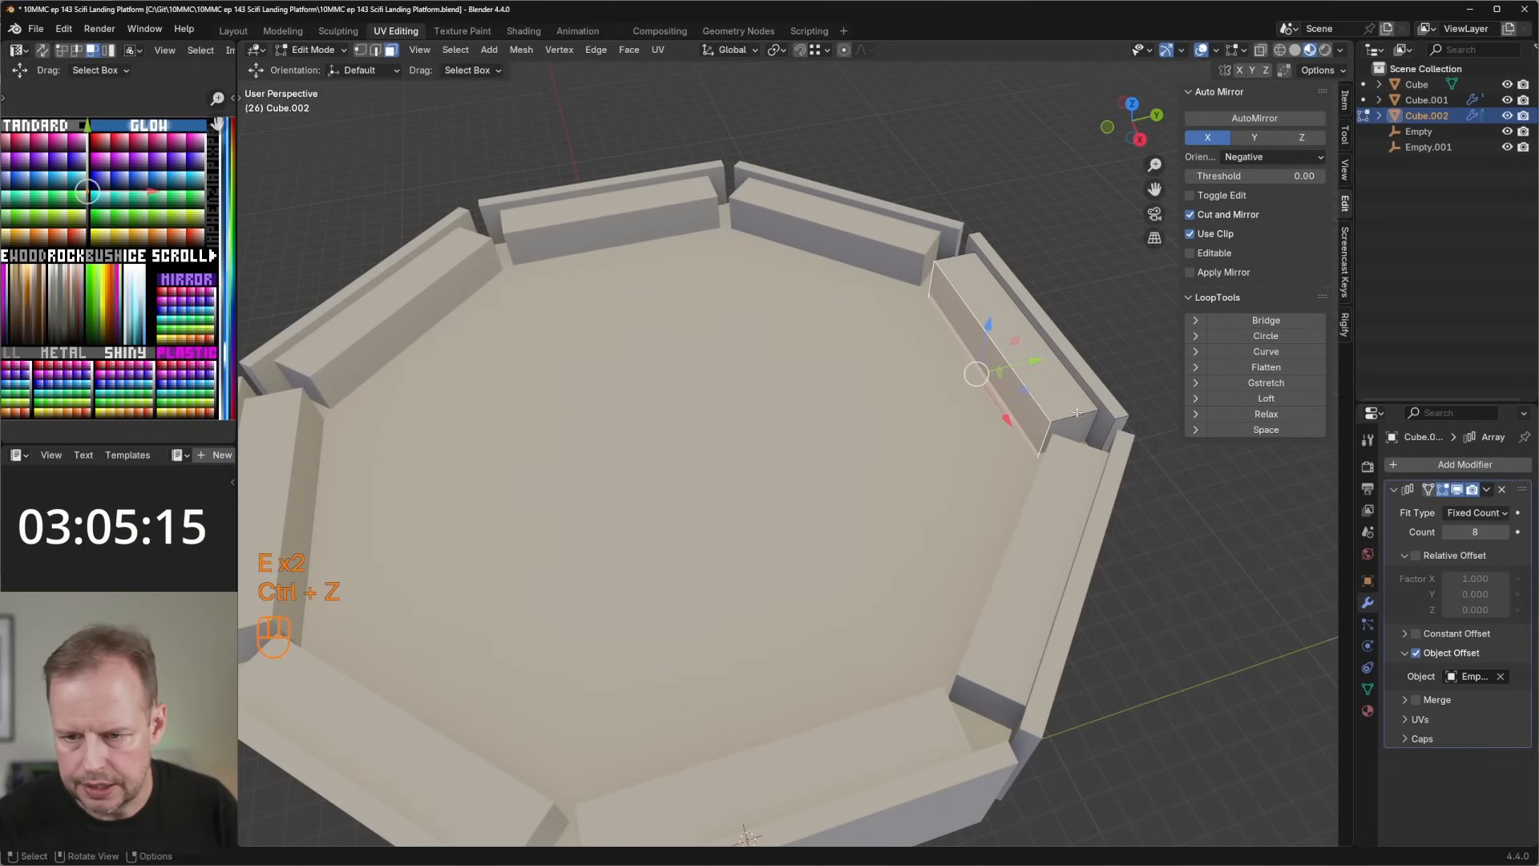
Duplicate the block's inner face, scale the copy to 0.807, and extrude it about 5.5 m inward.
{"action": "key", "text": "shift+d"}
{"action": "key", "text": "s"}
{"action": "left_click", "coordinate": [1080, 401]}
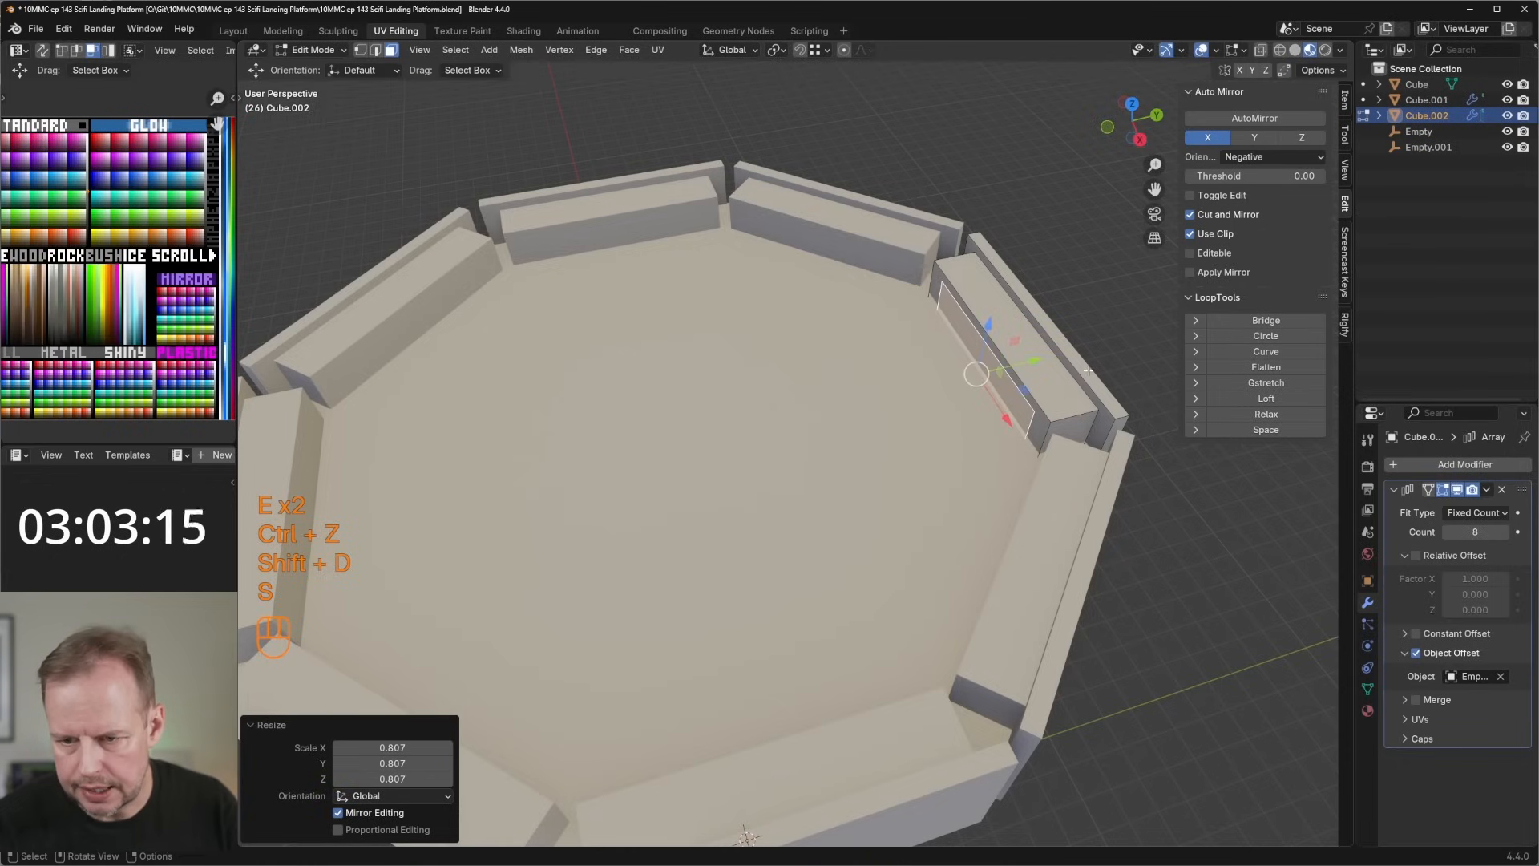
{"action": "key", "text": "e"}
{"action": "left_click", "coordinate": [1017, 378]}
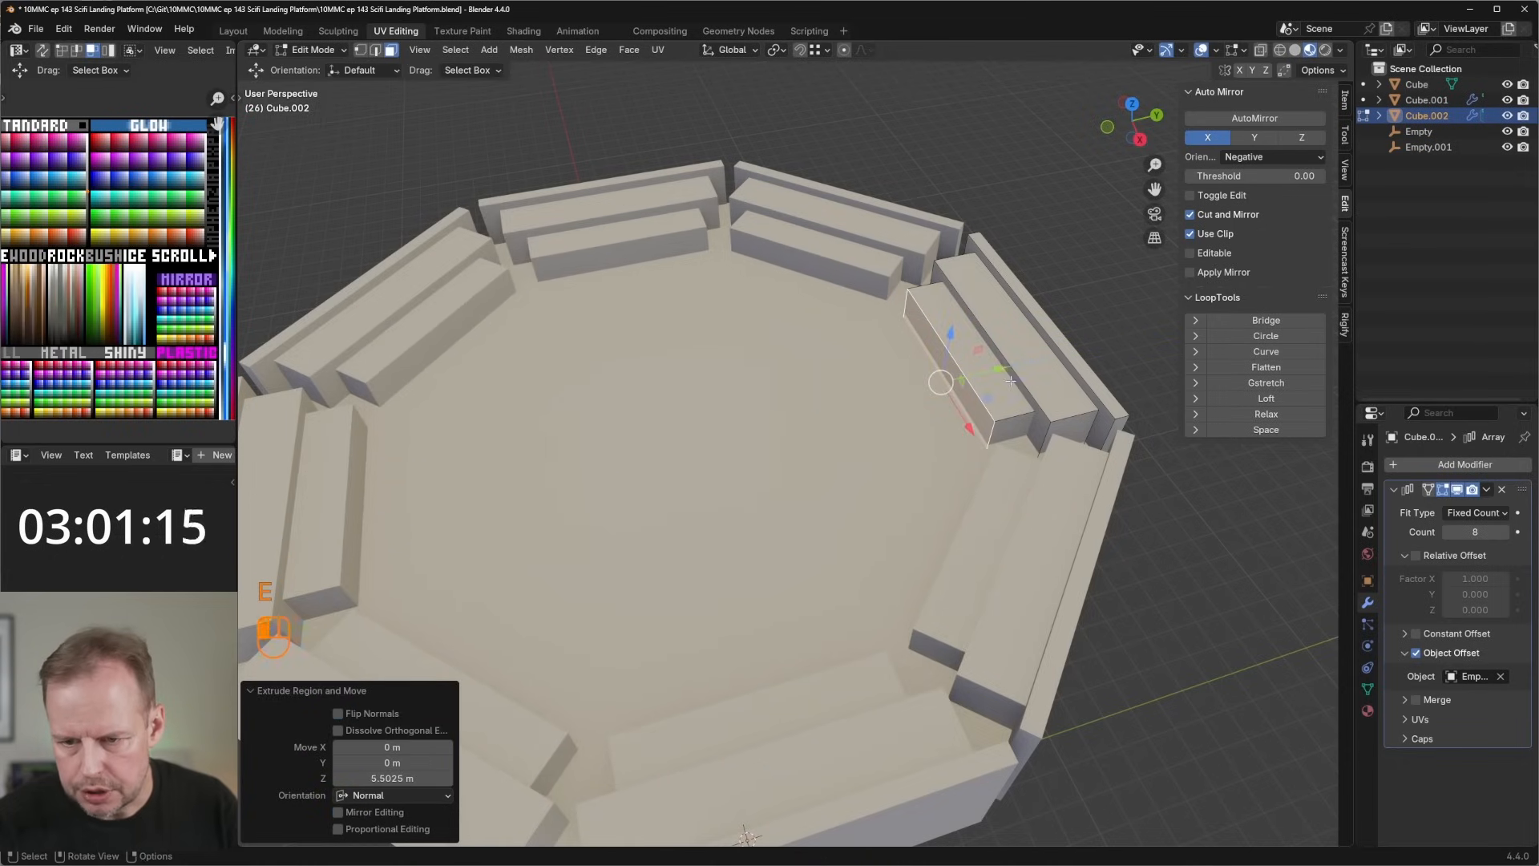
Extrude the inner face about 19.4 m toward the platform centre and taper it to 0.415 along X.
{"action": "key", "text": "e"}
{"action": "left_click", "coordinate": [1026, 420]}
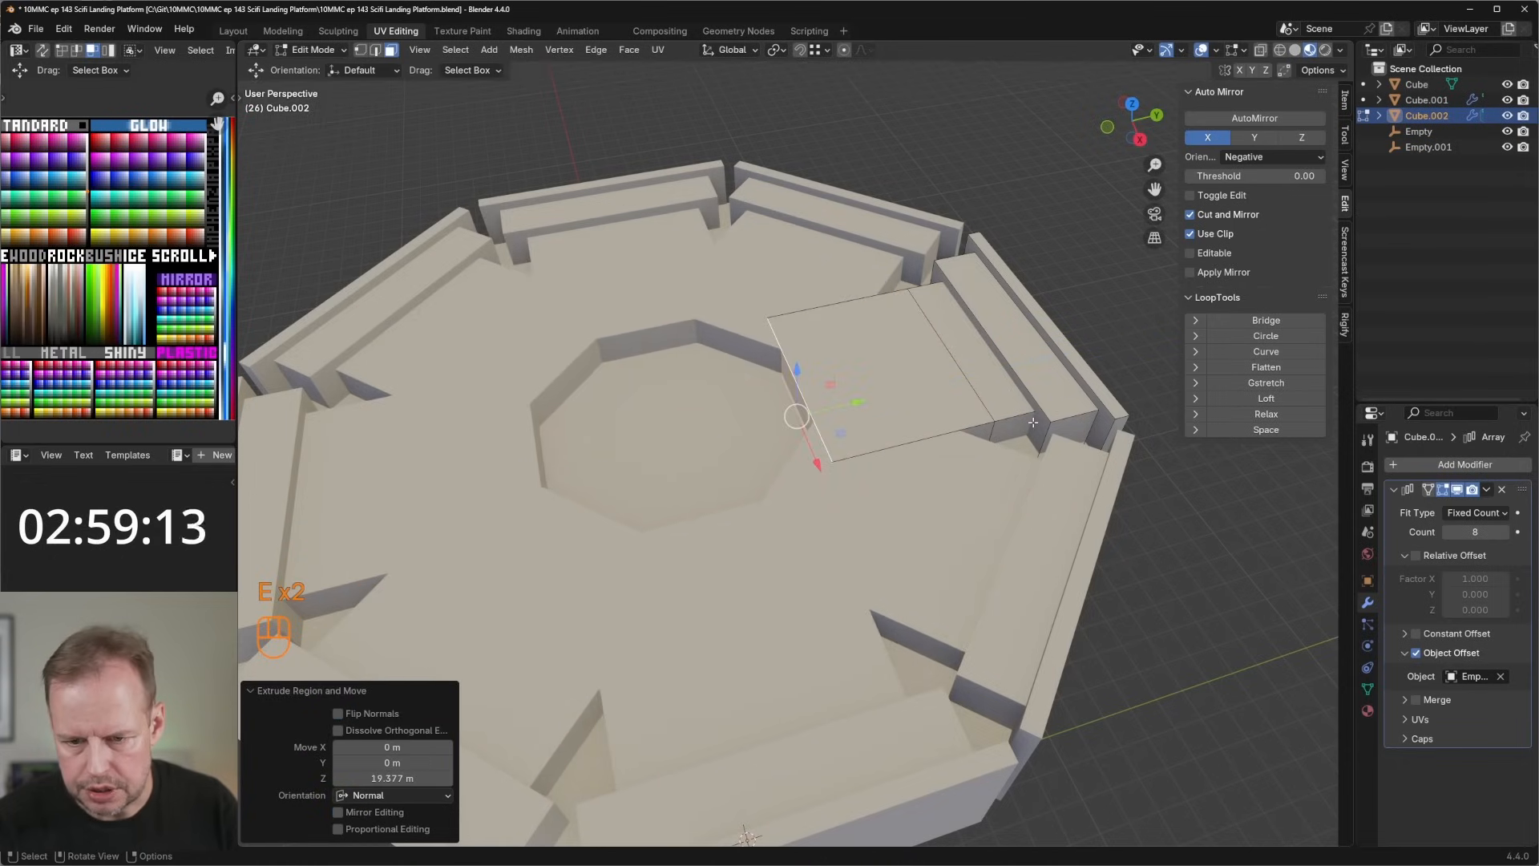
{"action": "key", "text": "s"}
{"action": "key", "text": "x"}
{"action": "left_click", "coordinate": [894, 399]}
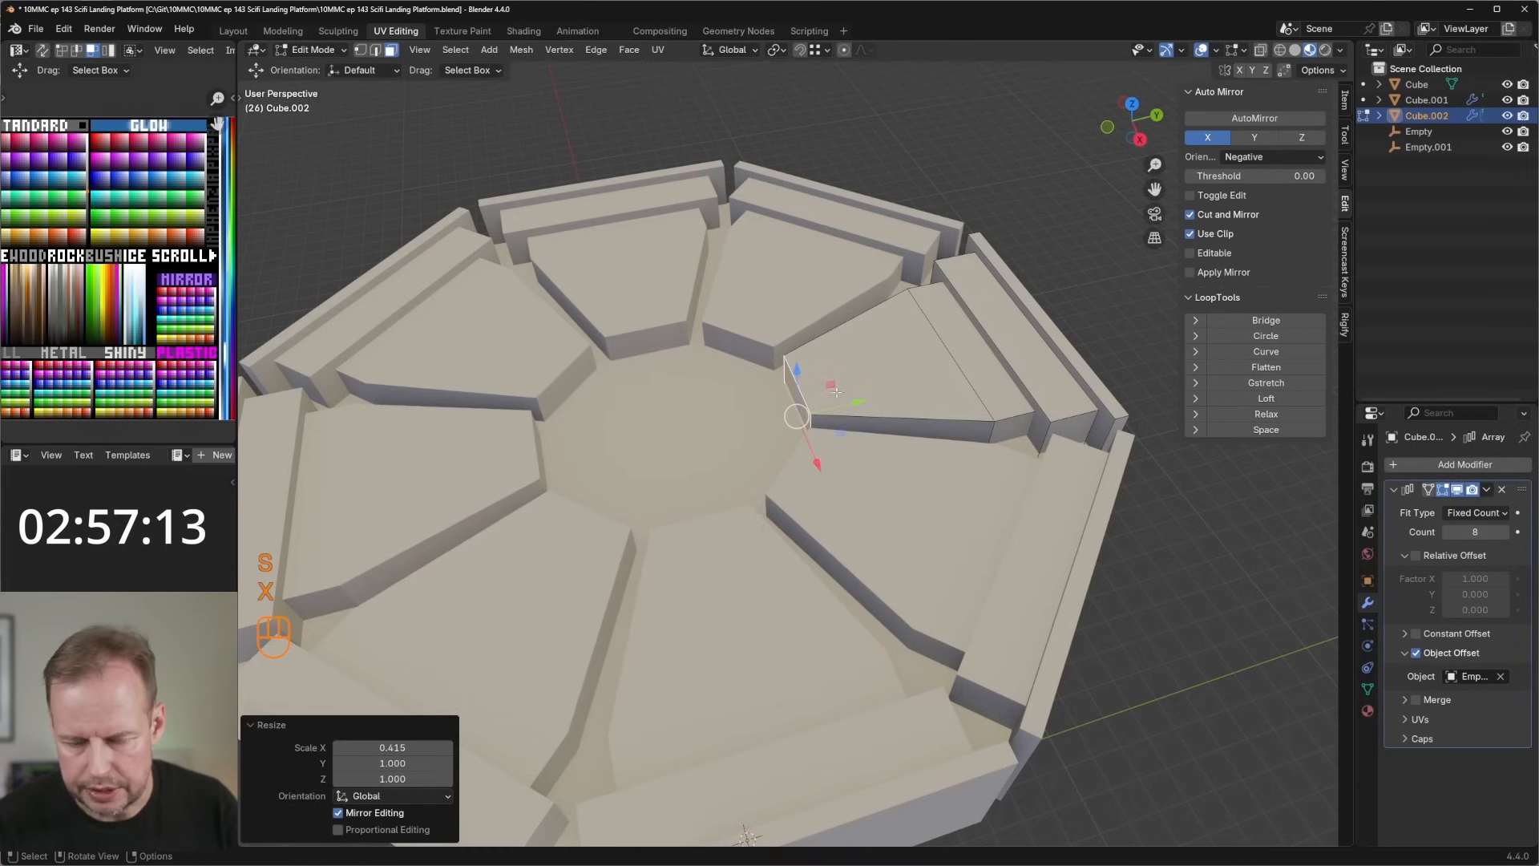
Extrude the wedge's inner tip a little further inward and scale it to 0.737 along X.
{"action": "left_click", "coordinate": [797, 397]}
{"action": "key", "text": "e"}
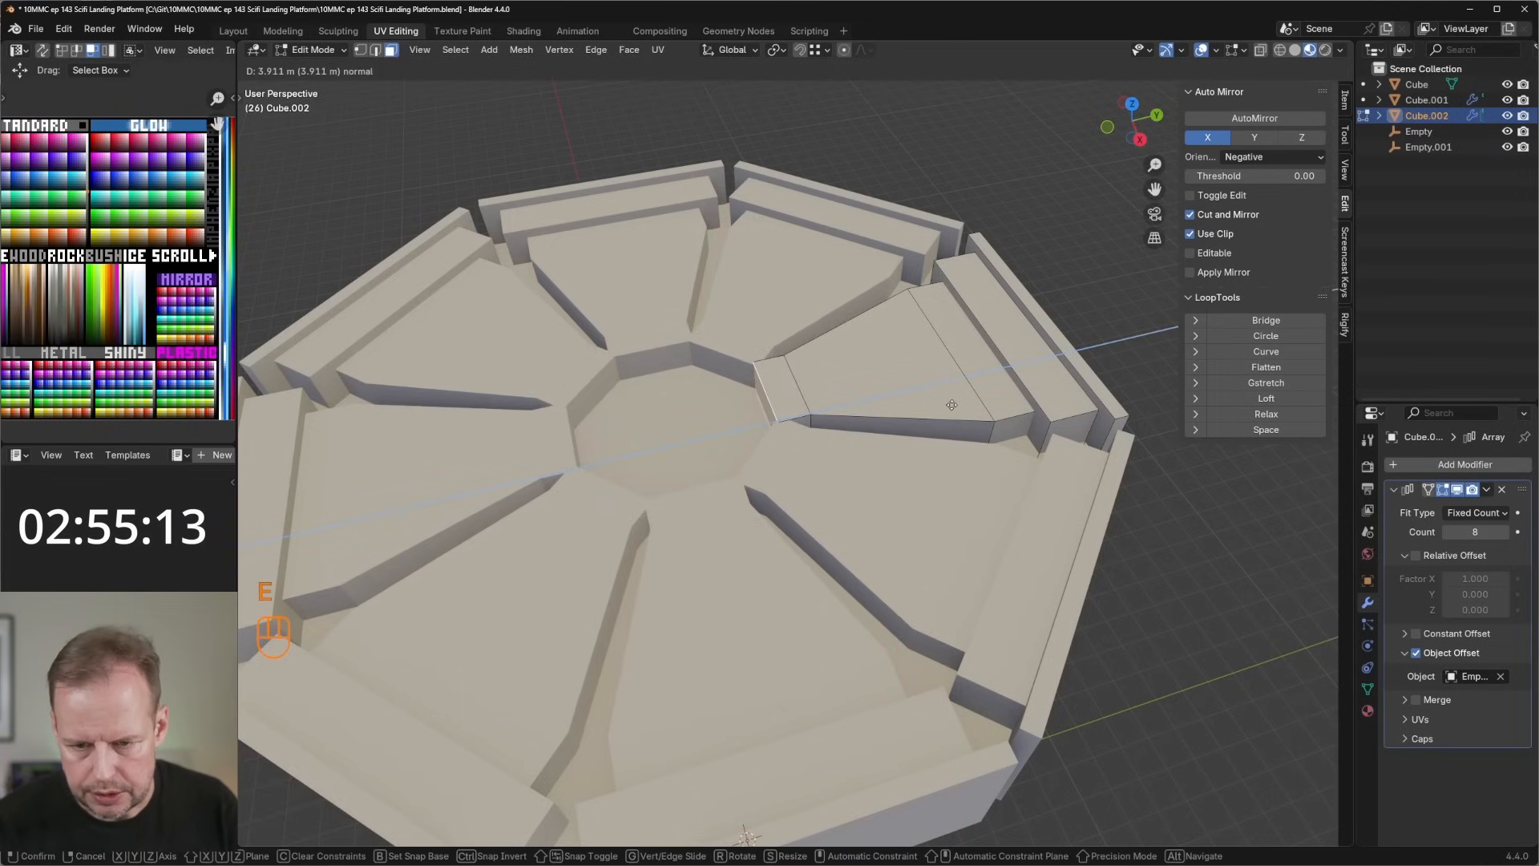
{"action": "left_click", "coordinate": [946, 403]}
{"action": "key", "text": "s"}
{"action": "key", "text": "x"}
{"action": "left_click", "coordinate": [789, 397]}
Lower the top edge of the wedge's tip about 2.7 m along Z to form a sloped end.
{"action": "key", "text": "3"}
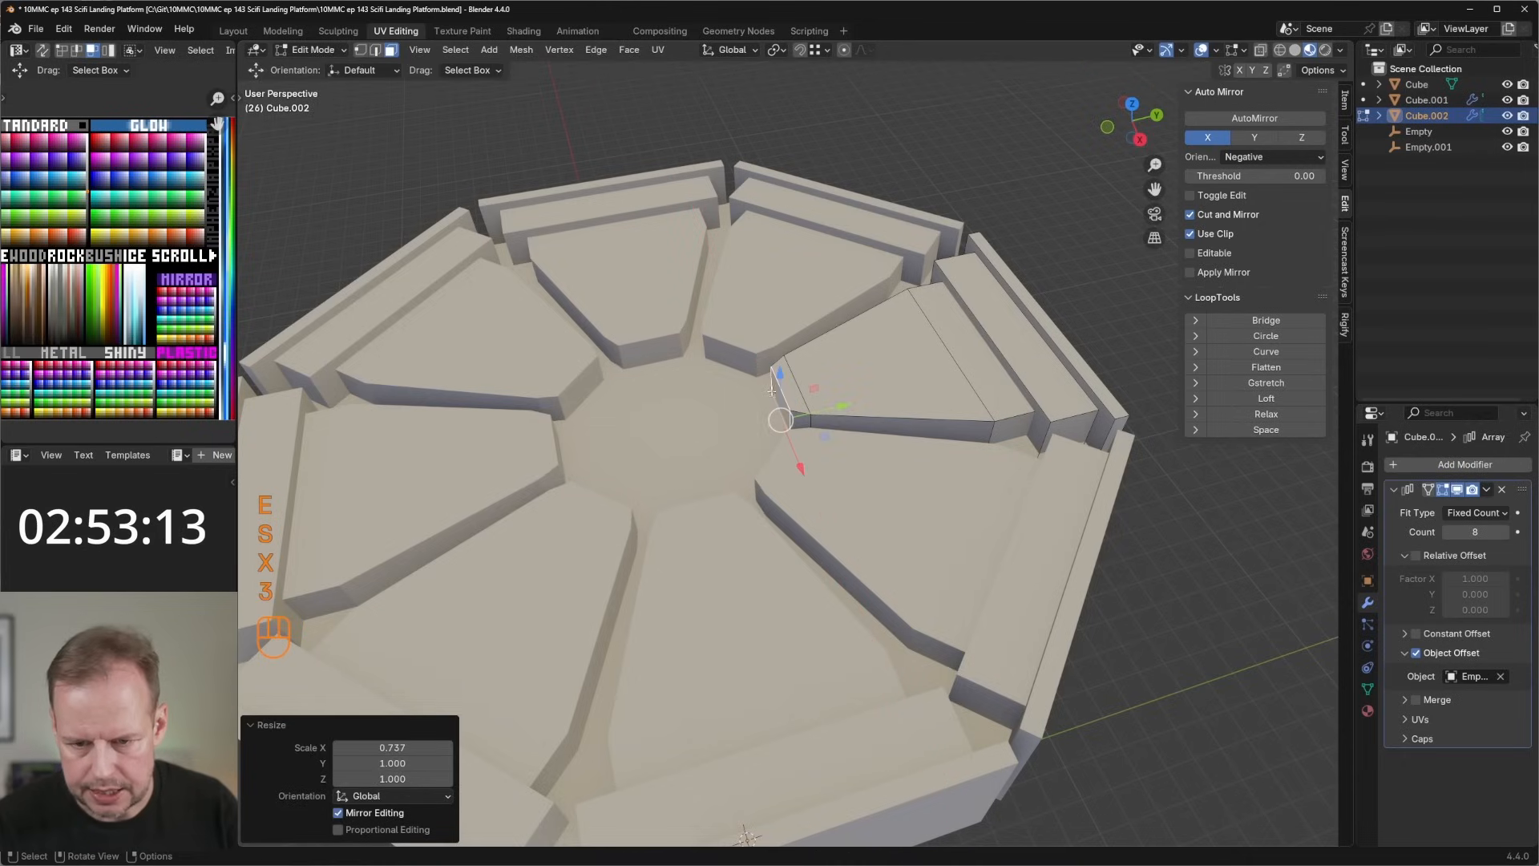
{"action": "key", "text": "2"}
{"action": "key", "text": "3"}
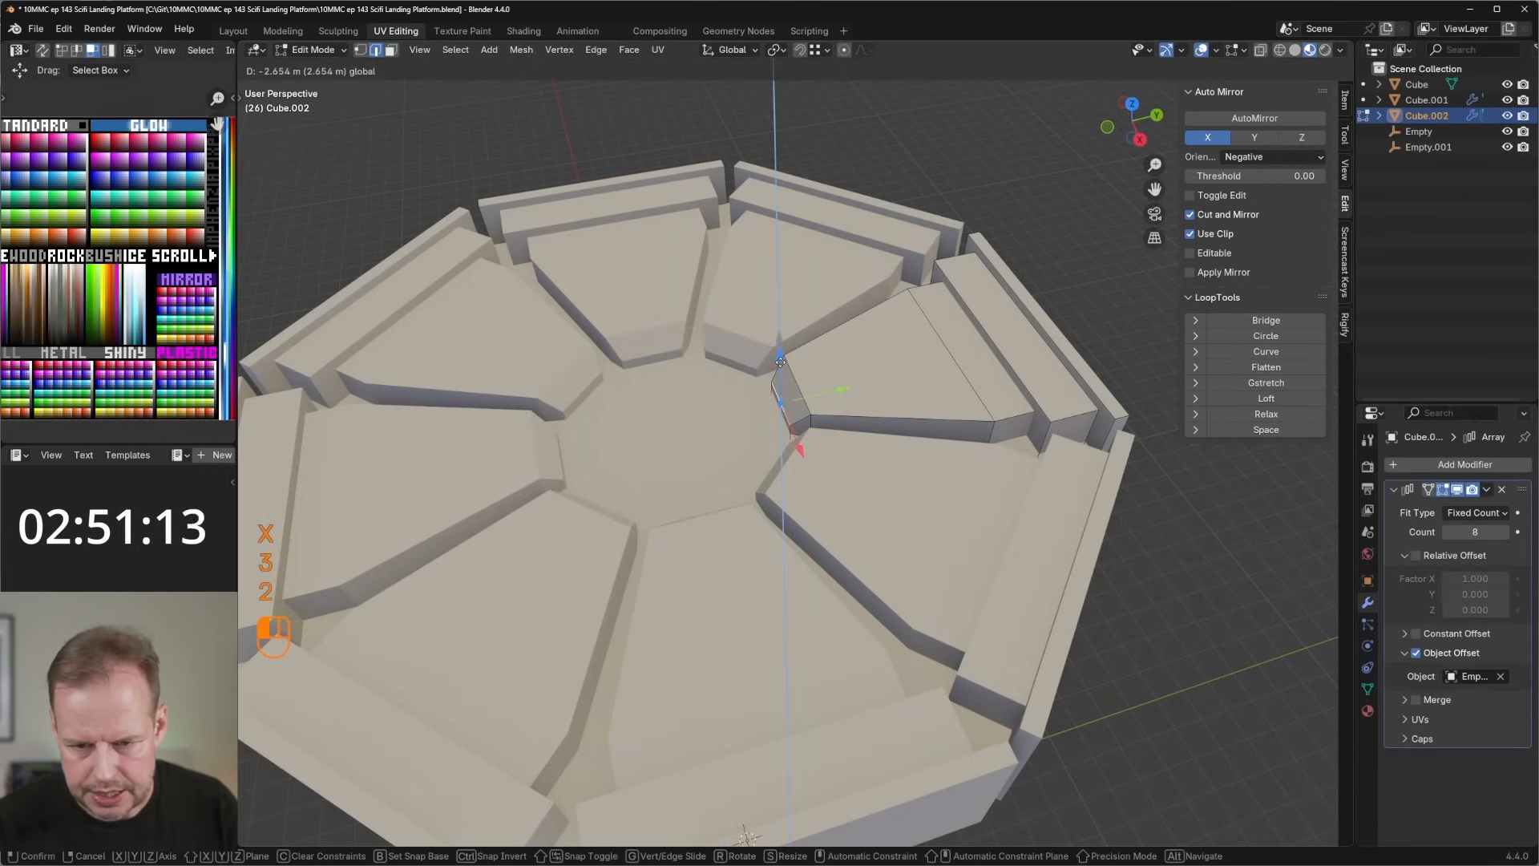
{"action": "key", "text": "3"}
{"action": "key", "text": "Tab"}
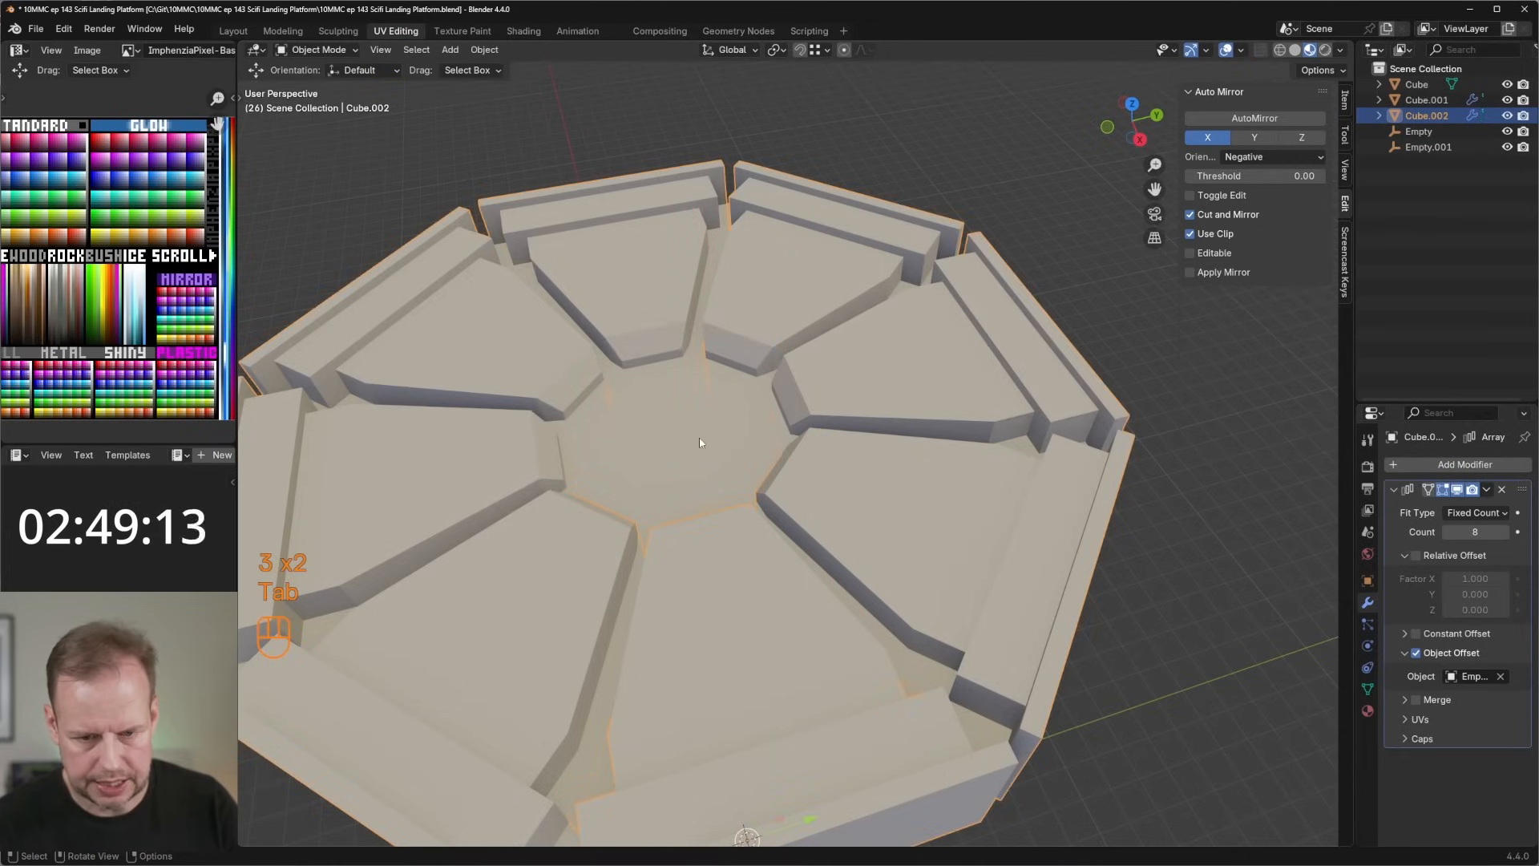
Inset the platform slab's top face by 34.14 m to leave a small central octagon.
{"action": "left_click", "coordinate": [709, 442]}
{"action": "key", "text": "Tab"}
{"action": "left_click", "coordinate": [719, 440]}
{"action": "key", "text": "i"}
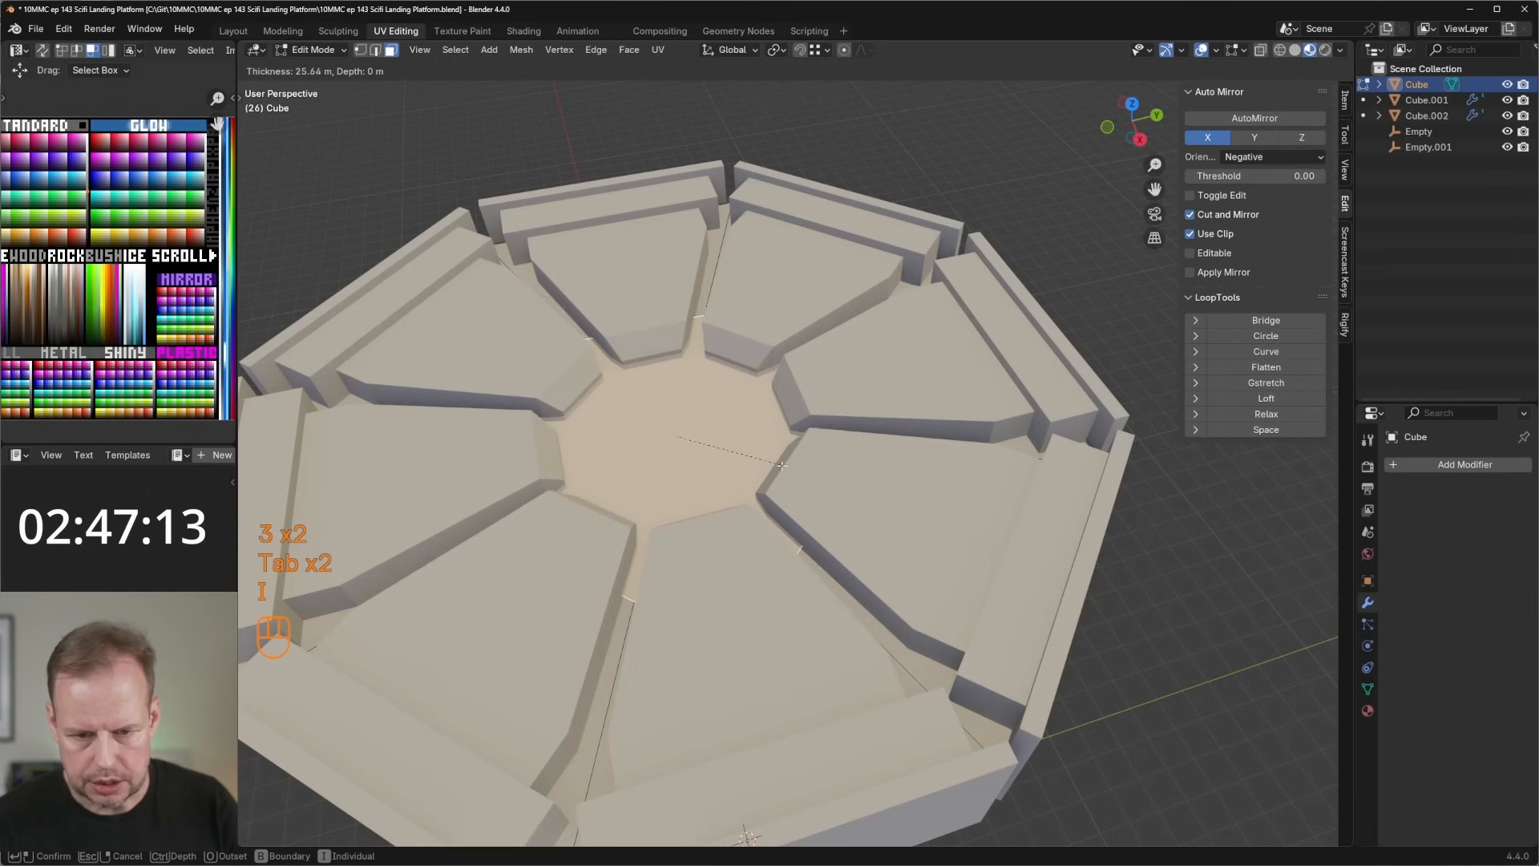
{"action": "left_click", "coordinate": [710, 458]}
Extrude the central octagon upward in two levels, the second about 1.6 m high, scaling the face down after each.
{"action": "key", "text": "e"}
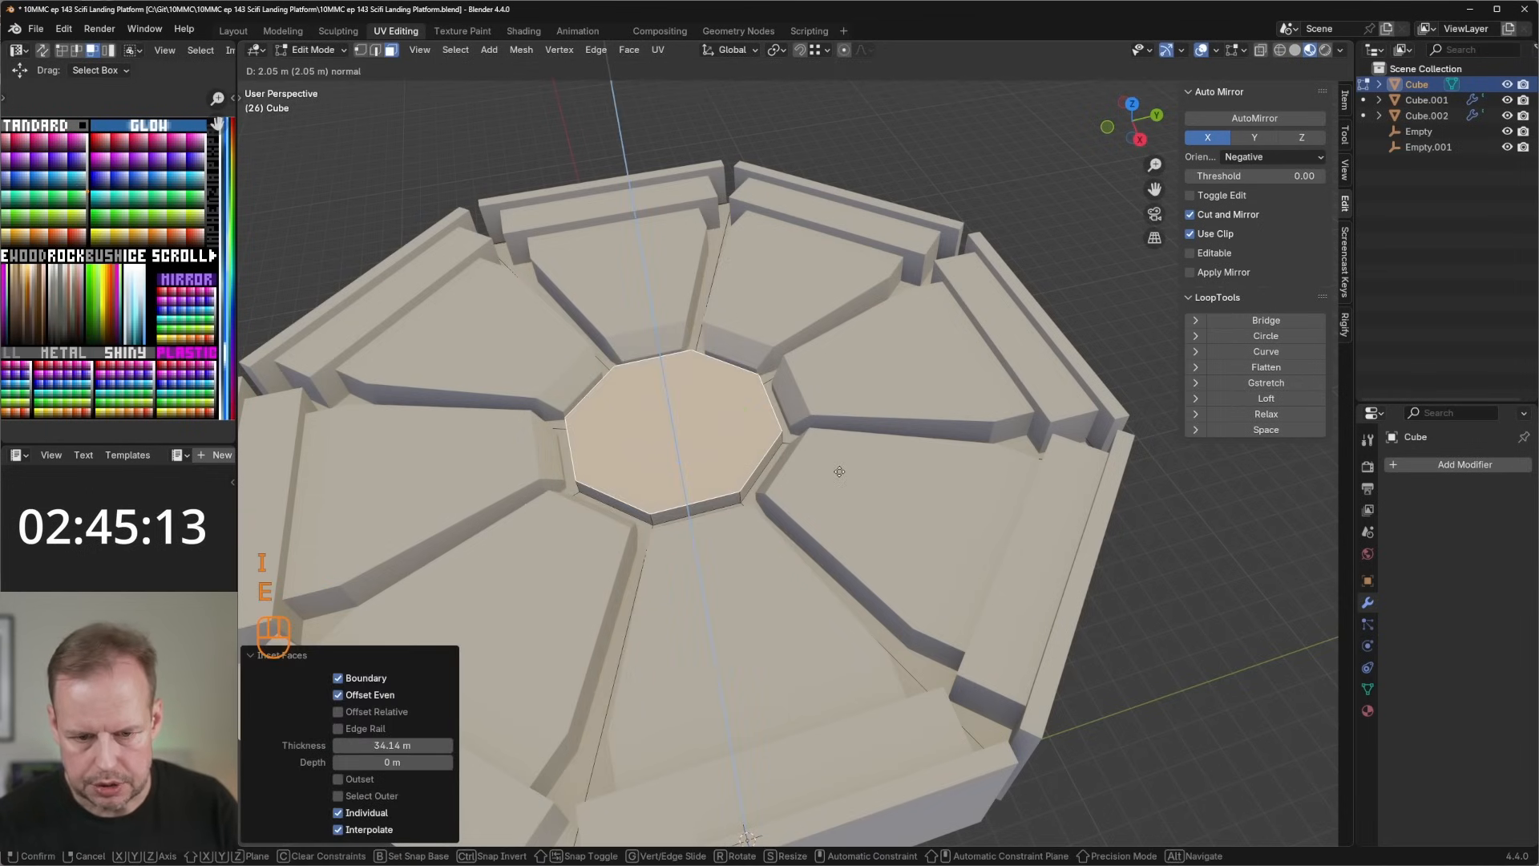
{"action": "left_click", "coordinate": [813, 457]}
{"action": "key", "text": "s"}
{"action": "left_click", "coordinate": [826, 457]}
{"action": "key", "text": "e"}
{"action": "left_click", "coordinate": [860, 456]}
{"action": "key", "text": "s"}
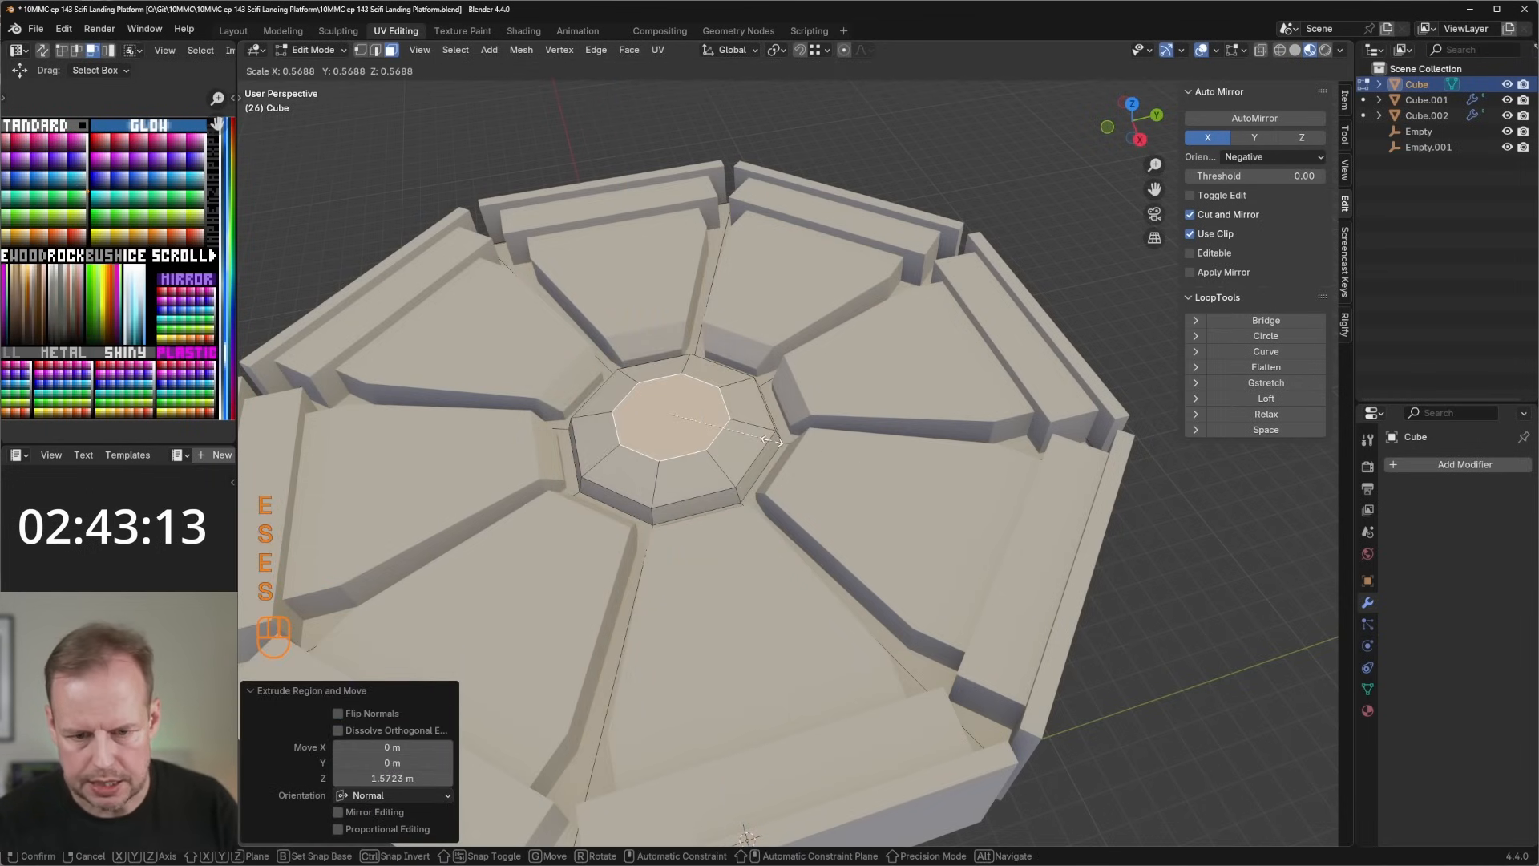
{"action": "left_click", "coordinate": [781, 442]}
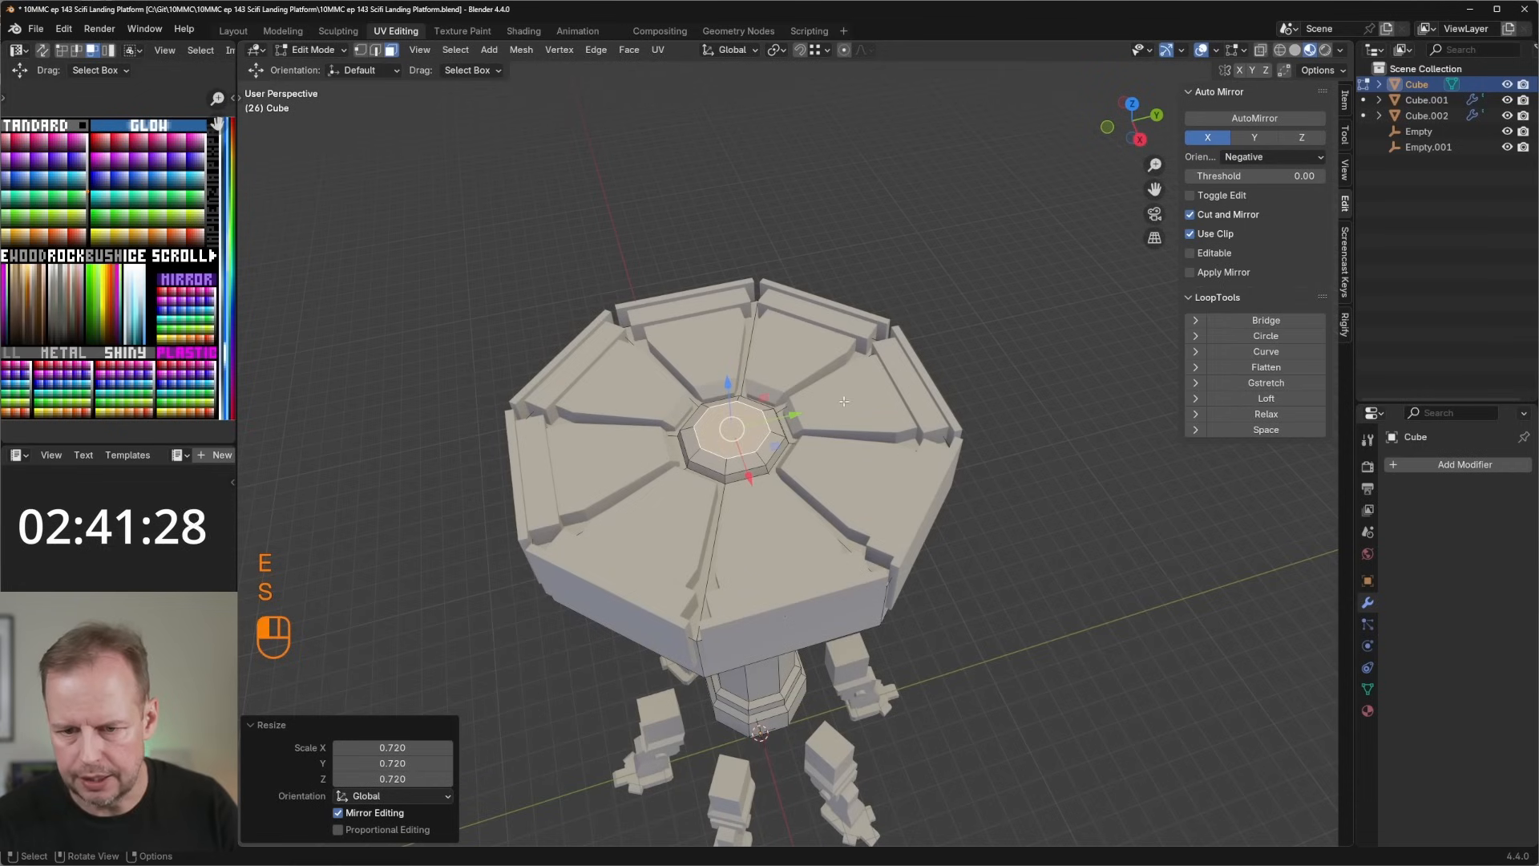
{"action": "key", "text": "Tab"}
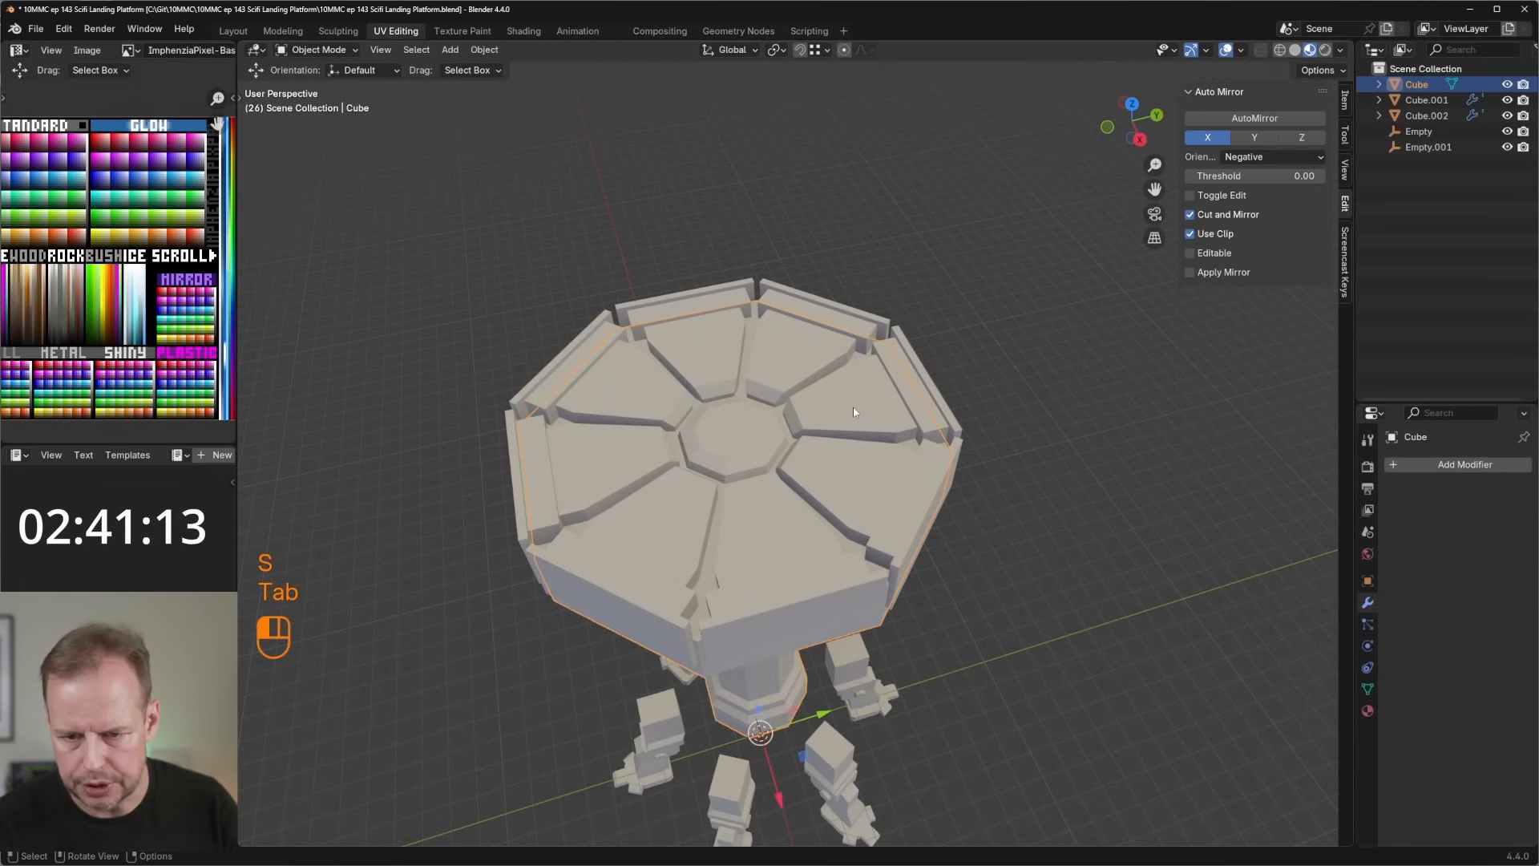
Inset the wedge's top faces by 2.661 m and scale the inset faces to 0.816 along X.
{"action": "key", "text": "Tab"}
{"action": "key", "text": "Tab"}
{"action": "key", "text": "3"}
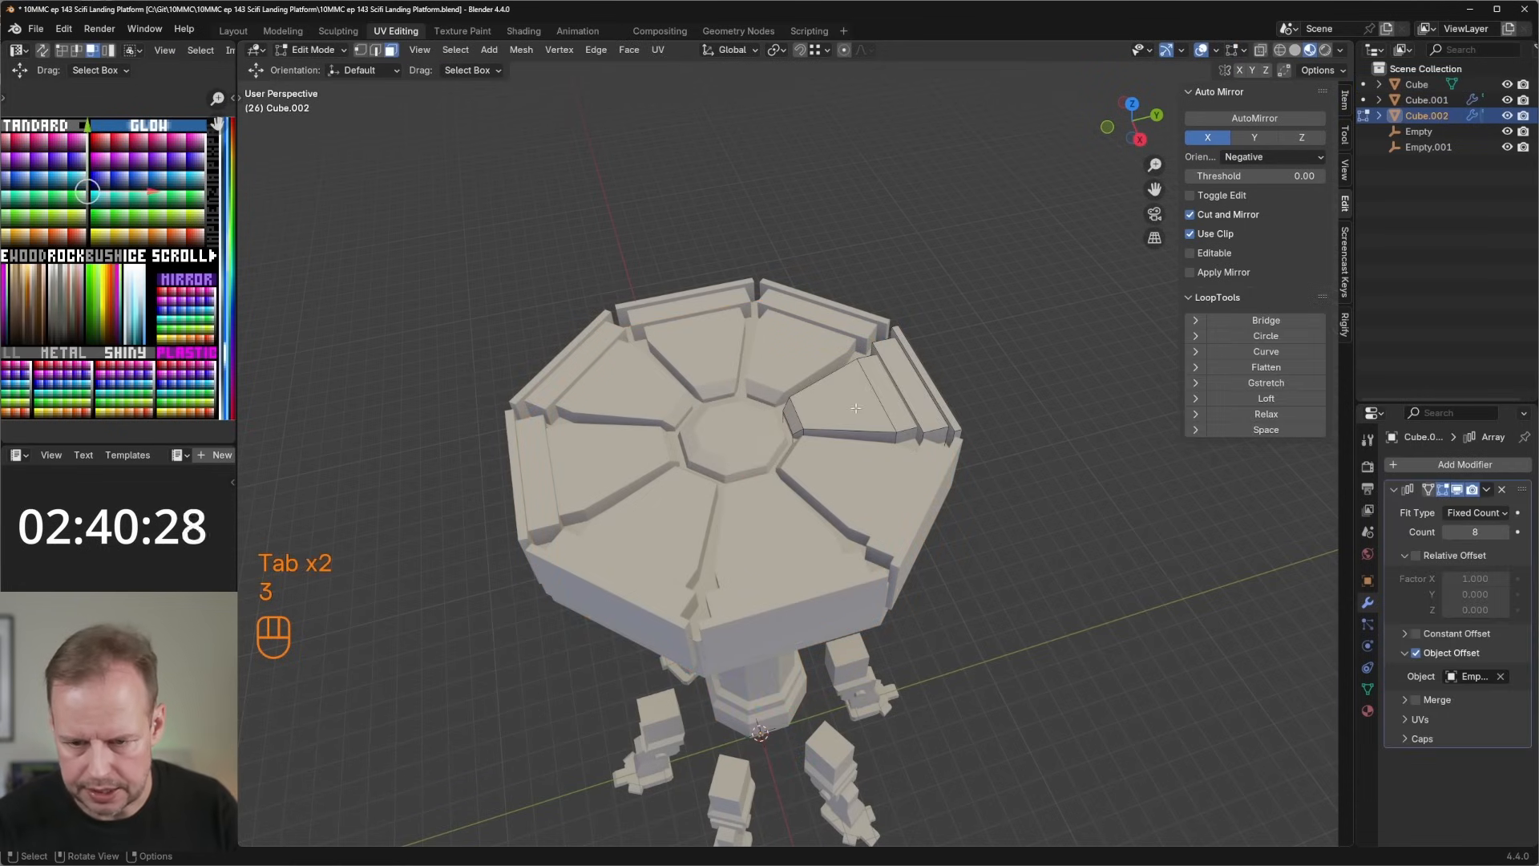
{"action": "left_click", "coordinate": [856, 408], "text": "shift"}
{"action": "key", "text": "i"}
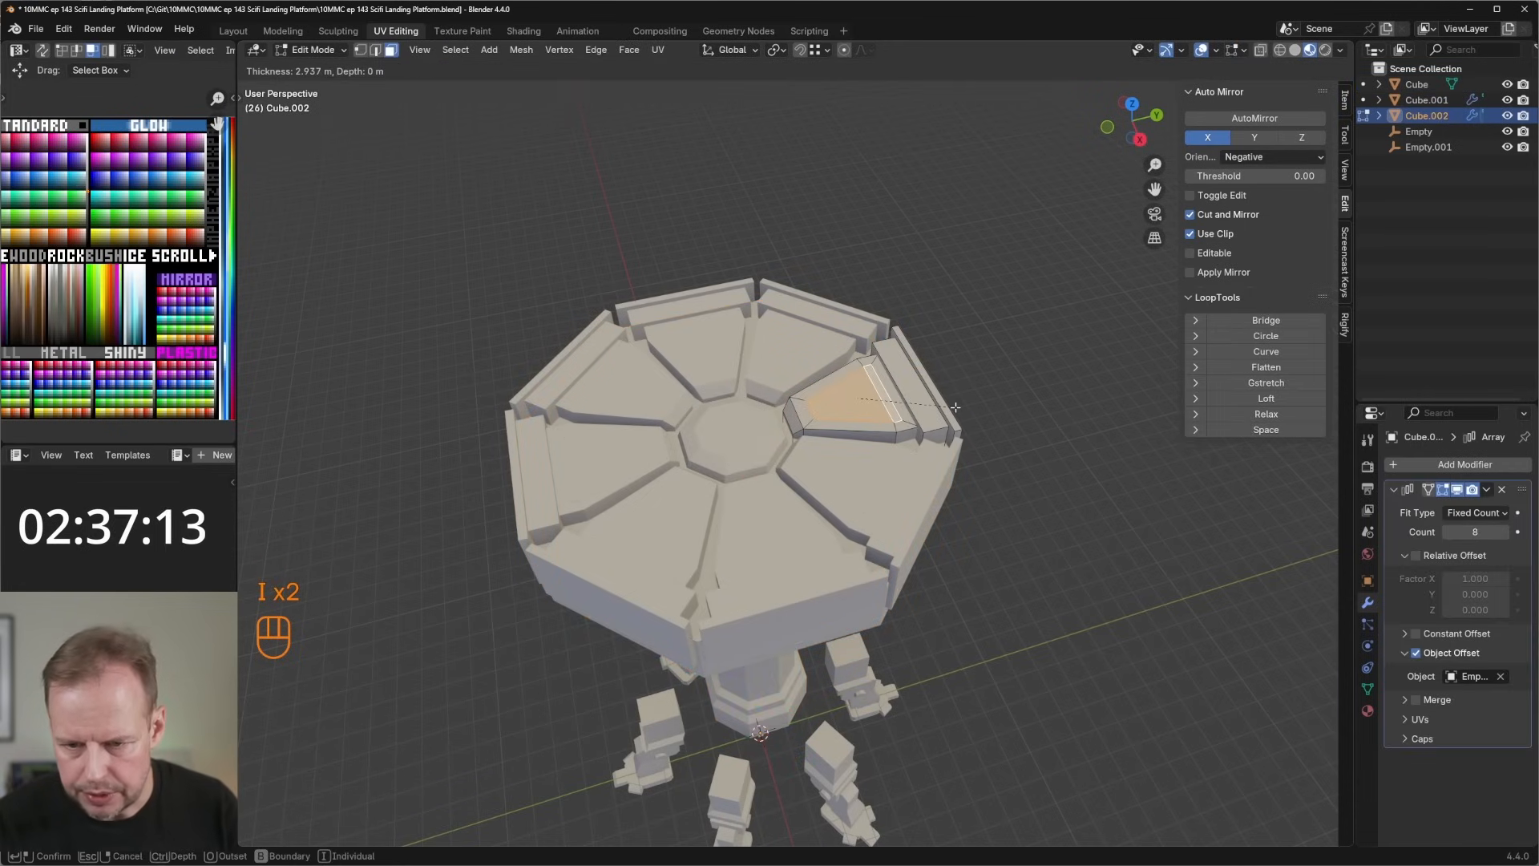
{"action": "left_click", "coordinate": [967, 408]}
{"action": "middle_click_drag", "start_coordinate": [968, 409], "coordinate": [965, 426]}
{"action": "key", "text": "s"}
{"action": "key", "text": "x"}
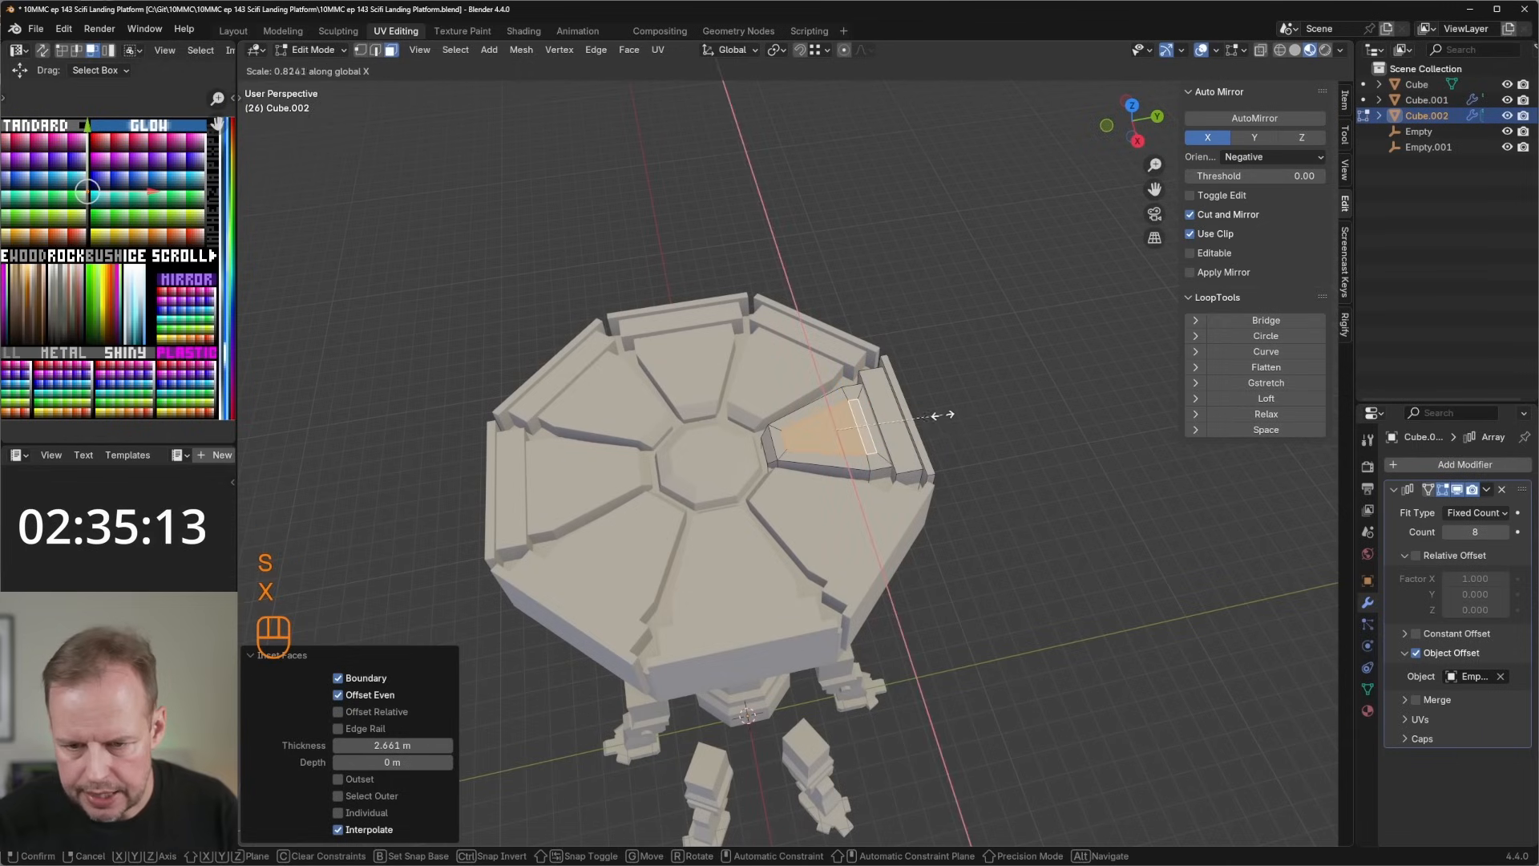
{"action": "left_click", "coordinate": [944, 414]}
Inset the wedge's inner top faces slightly again and sink them to form a recessed window.
{"action": "key", "text": "i"}
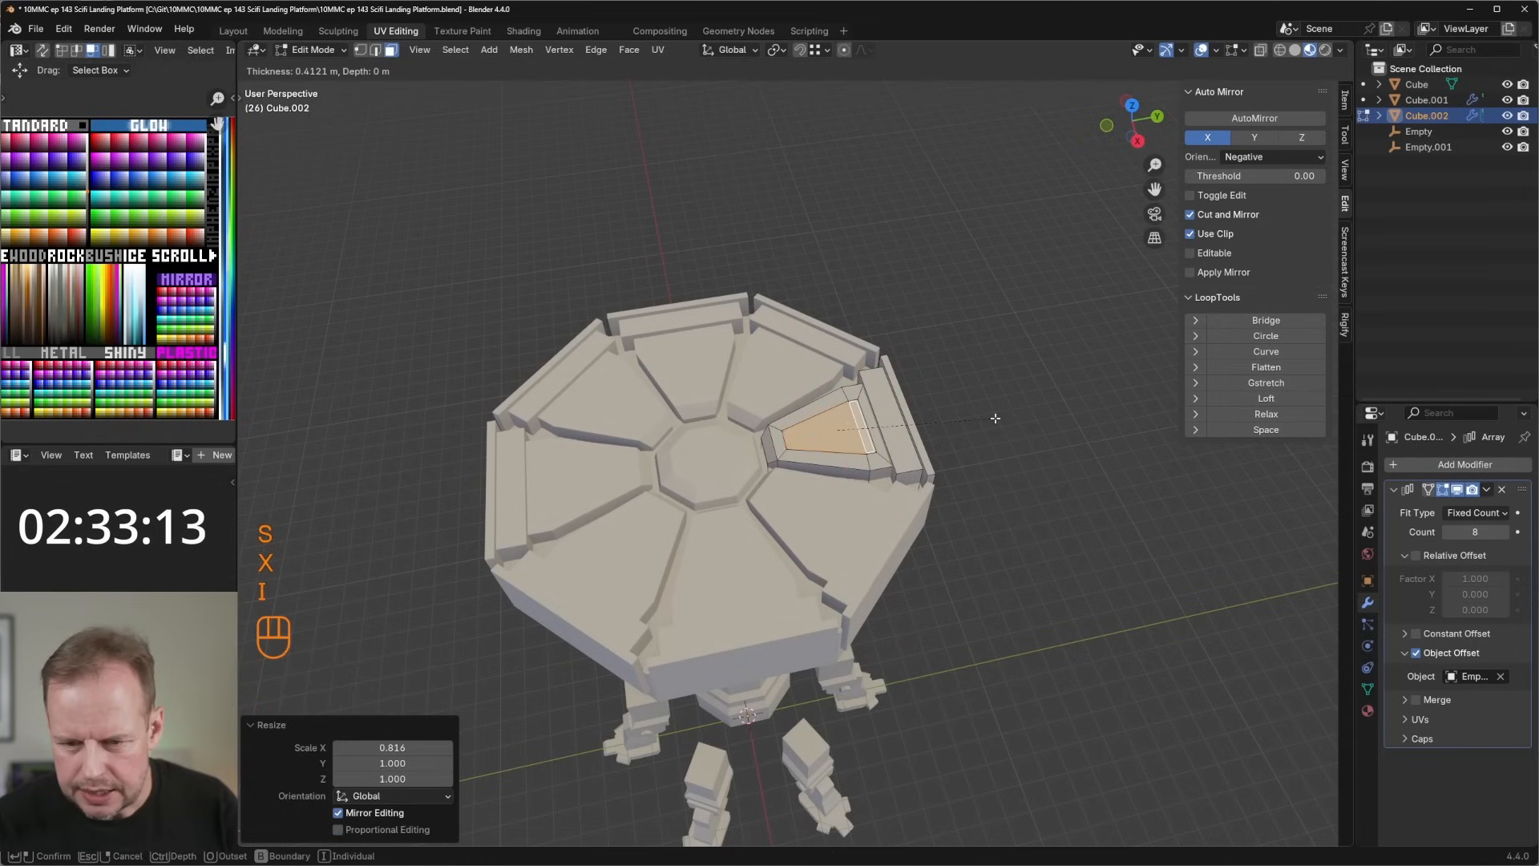
{"action": "left_click", "coordinate": [994, 337]}
{"action": "scroll", "coordinate": [842, 296], "scroll_direction": "up", "scroll_amount": 4}
{"action": "left_click_drag", "start_coordinate": [826, 303], "coordinate": [827, 313]}
Move the recessed window faces' UVs onto the white glow area of the palette texture.
{"action": "key", "text": "a"}
{"action": "key", "text": "g"}
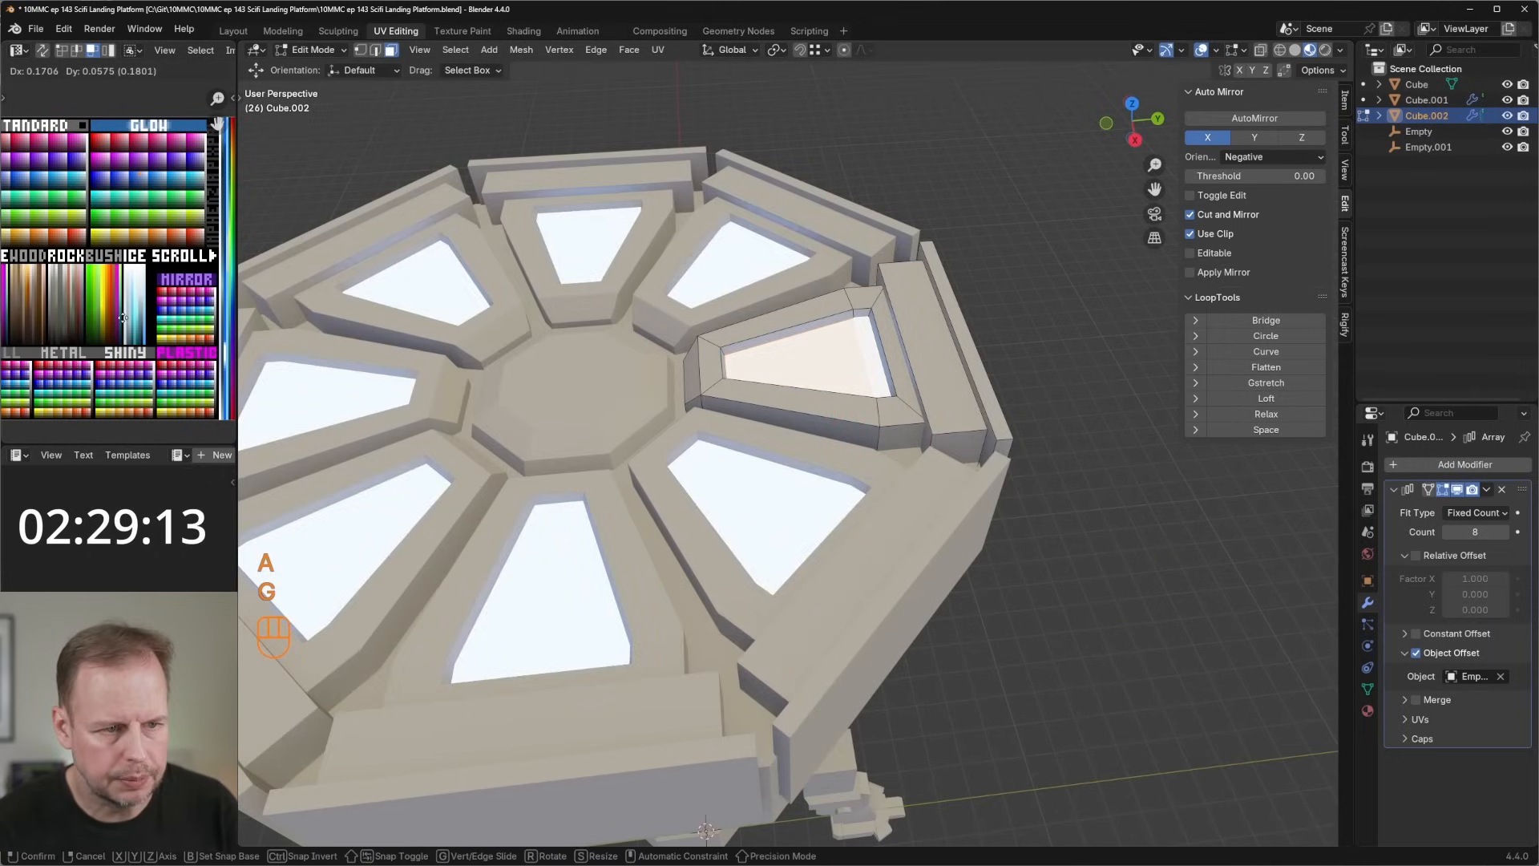
{"action": "left_click", "coordinate": [122, 323]}
{"action": "scroll", "coordinate": [115, 270], "scroll_direction": "up", "scroll_amount": 2}
{"action": "key", "text": "g"}
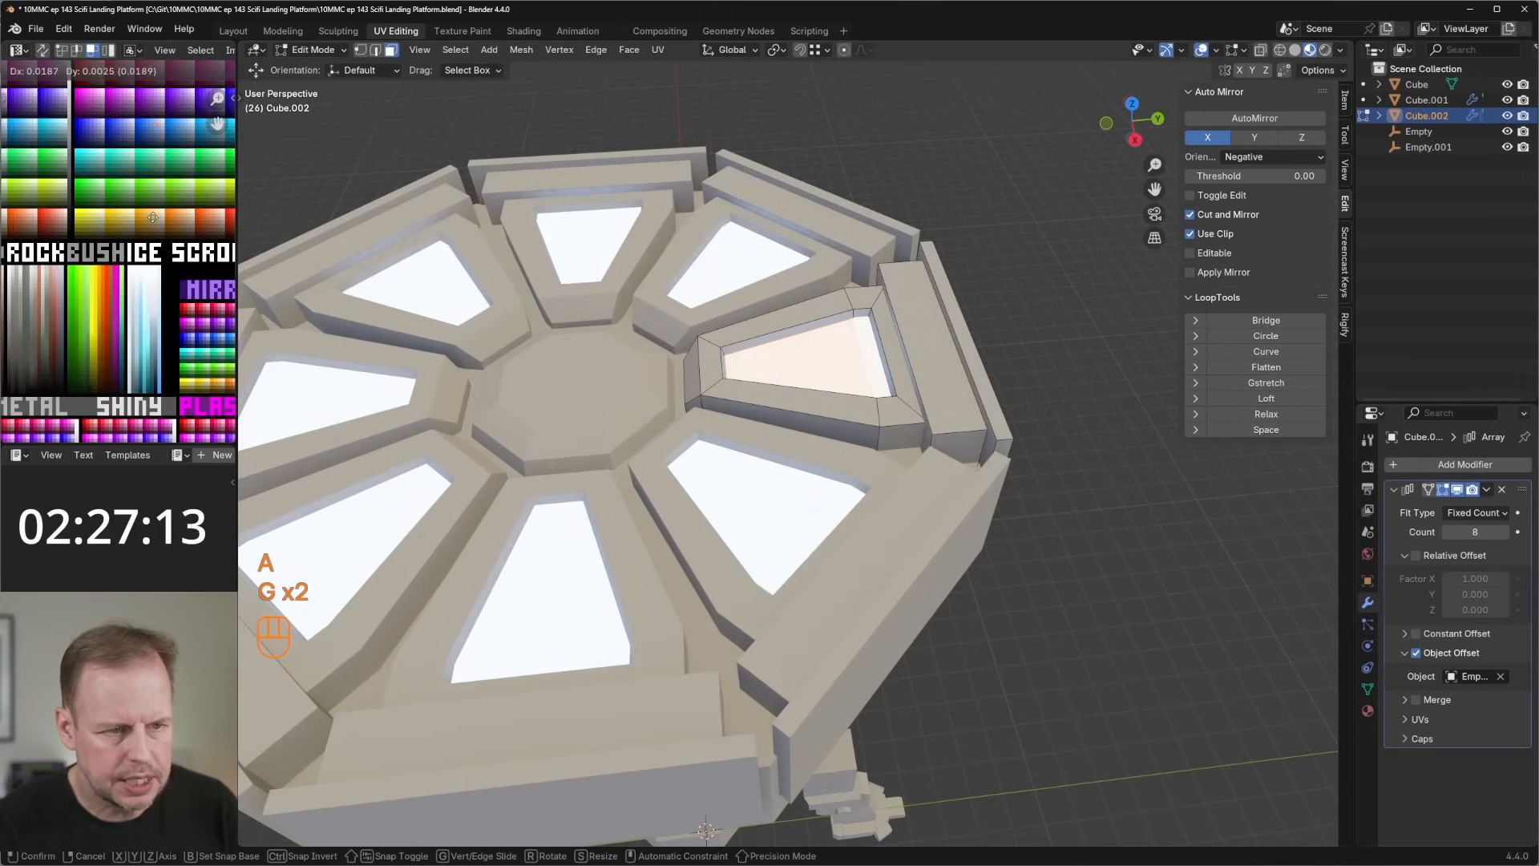
{"action": "left_click", "coordinate": [151, 218]}
{"action": "key", "text": "g"}
{"action": "left_click", "coordinate": [153, 223]}
Examine the platform's outer panels and underside, then the shaft down to the pillars.
{"action": "scroll", "coordinate": [1030, 481], "scroll_direction": "down", "scroll_amount": 6}
{"action": "key", "text": "Tab"}
{"action": "middle_click_drag", "start_coordinate": [1050, 513], "coordinate": [1005, 454]}
{"action": "scroll", "coordinate": [718, 322], "scroll_direction": "up", "scroll_amount": 3}
{"action": "key", "text": "Tab"}
{"action": "middle_click_drag", "start_coordinate": [717, 321], "coordinate": [771, 282]}
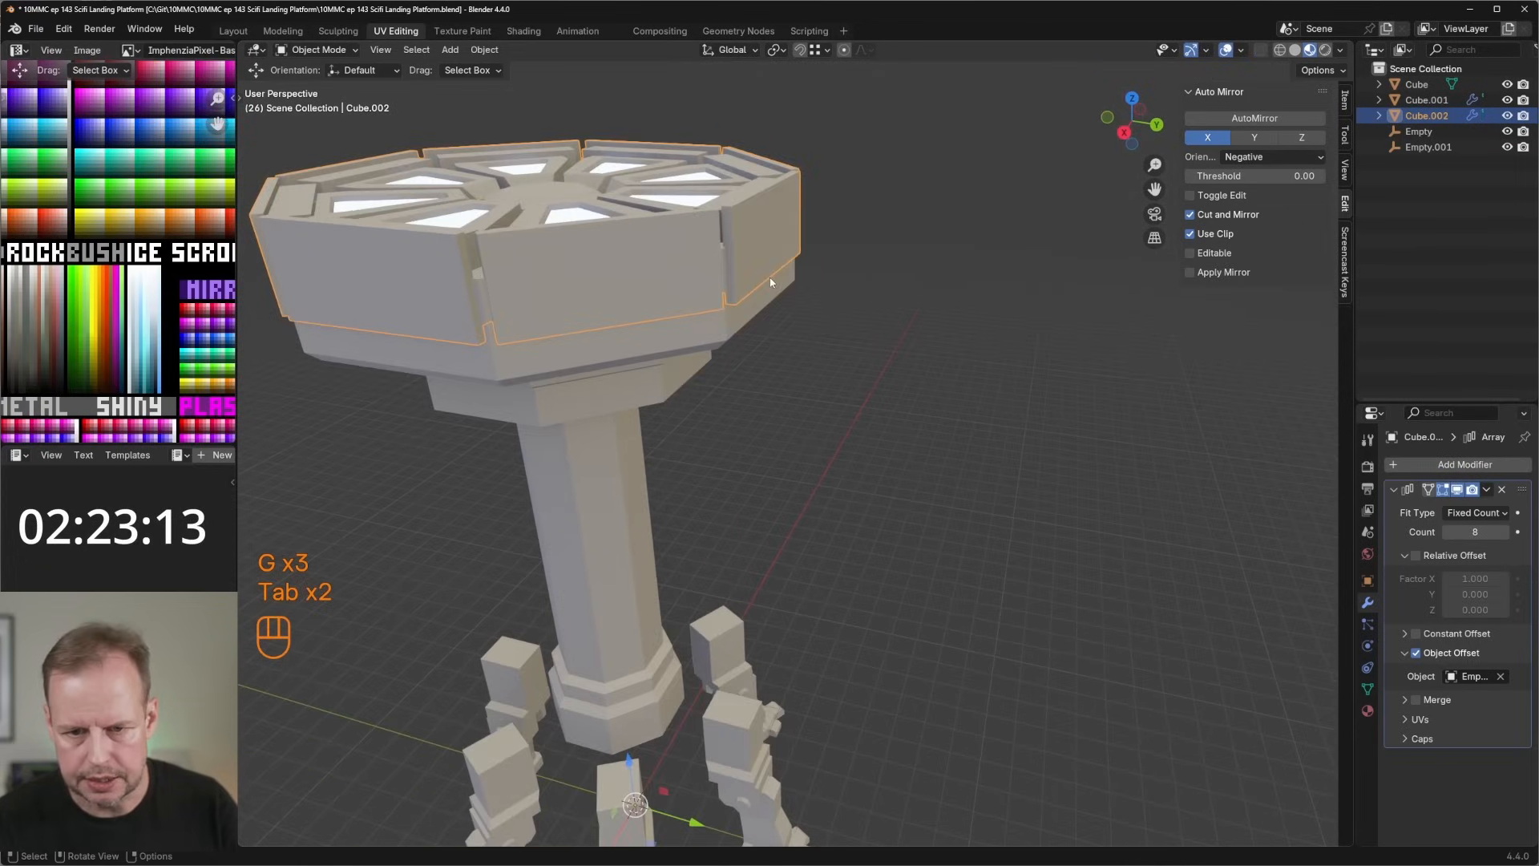
{"action": "key", "text": "Tab"}
{"action": "middle_click_drag", "start_coordinate": [820, 216], "coordinate": [787, 236]}
{"action": "middle_click_drag", "start_coordinate": [788, 237], "coordinate": [696, 499]}
{"action": "middle_click_drag", "start_coordinate": [697, 498], "coordinate": [685, 557], "text": "shift"}
{"action": "left_click_drag", "start_coordinate": [685, 557], "coordinate": [685, 557]}
{"action": "middle_click_drag", "start_coordinate": [686, 557], "coordinate": [683, 489], "text": "shift"}
{"action": "scroll", "coordinate": [683, 489], "scroll_direction": "up", "scroll_amount": 2}
{"action": "key", "text": "Tab"}
Duplicate the top face of the arrayed pillar in place and scale the copy down slightly.
{"action": "left_click", "coordinate": [704, 662]}
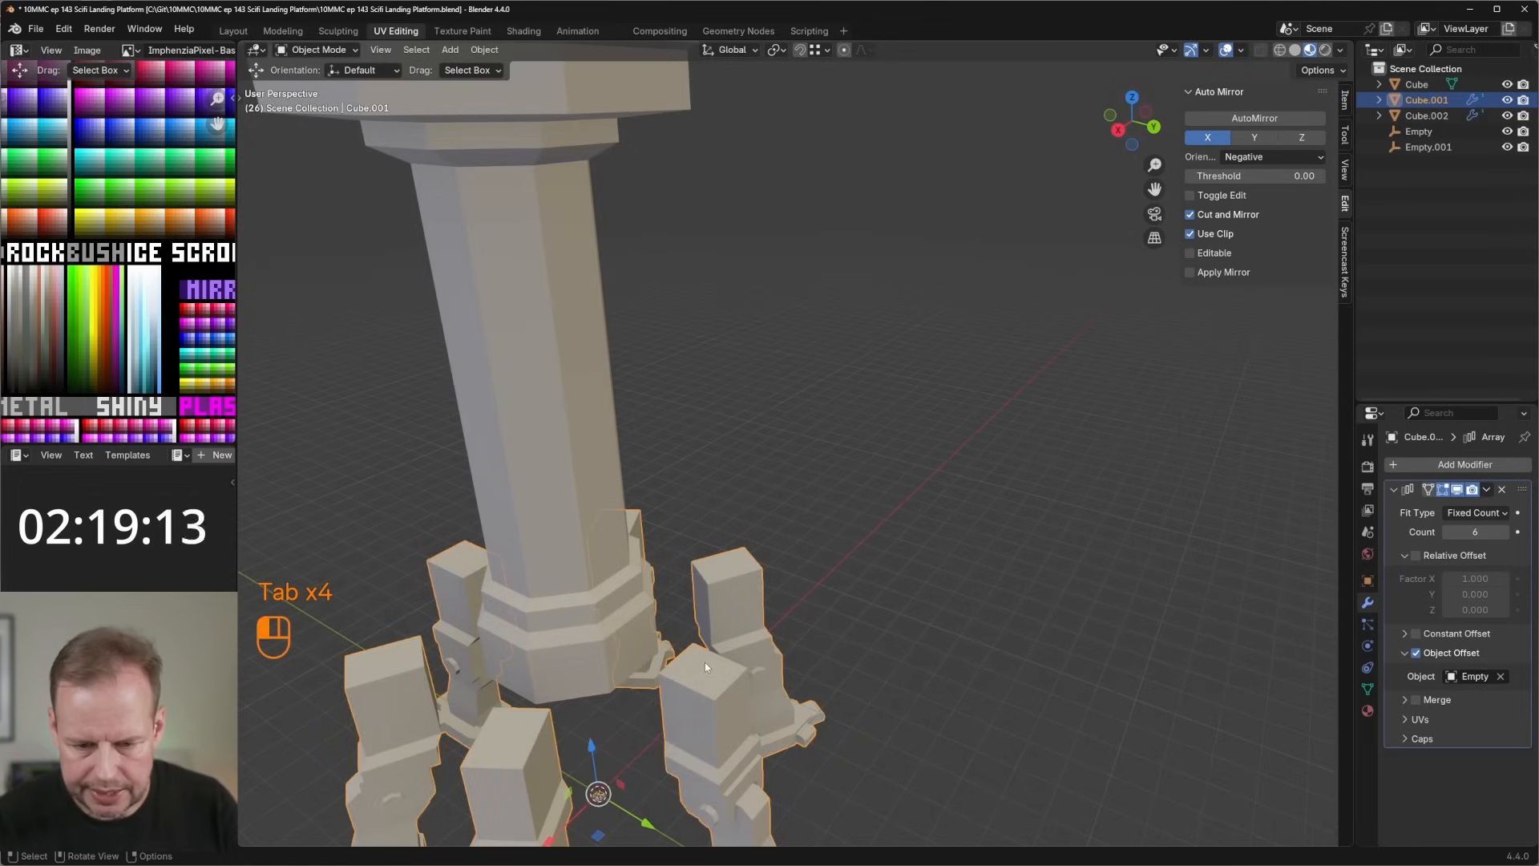
{"action": "key", "text": "Tab"}
{"action": "key", "text": "3"}
{"action": "left_click", "coordinate": [705, 662]}
{"action": "mouse_move", "coordinate": [704, 662]}
{"action": "middle_mouse_down"}
{"action": "mouse_move", "coordinate": [758, 655]}
{"action": "mouse_move", "coordinate": [731, 668]}
{"action": "middle_mouse_up"}
{"action": "key", "text": "shift+d"}
{"action": "right_click", "coordinate": [858, 651]}
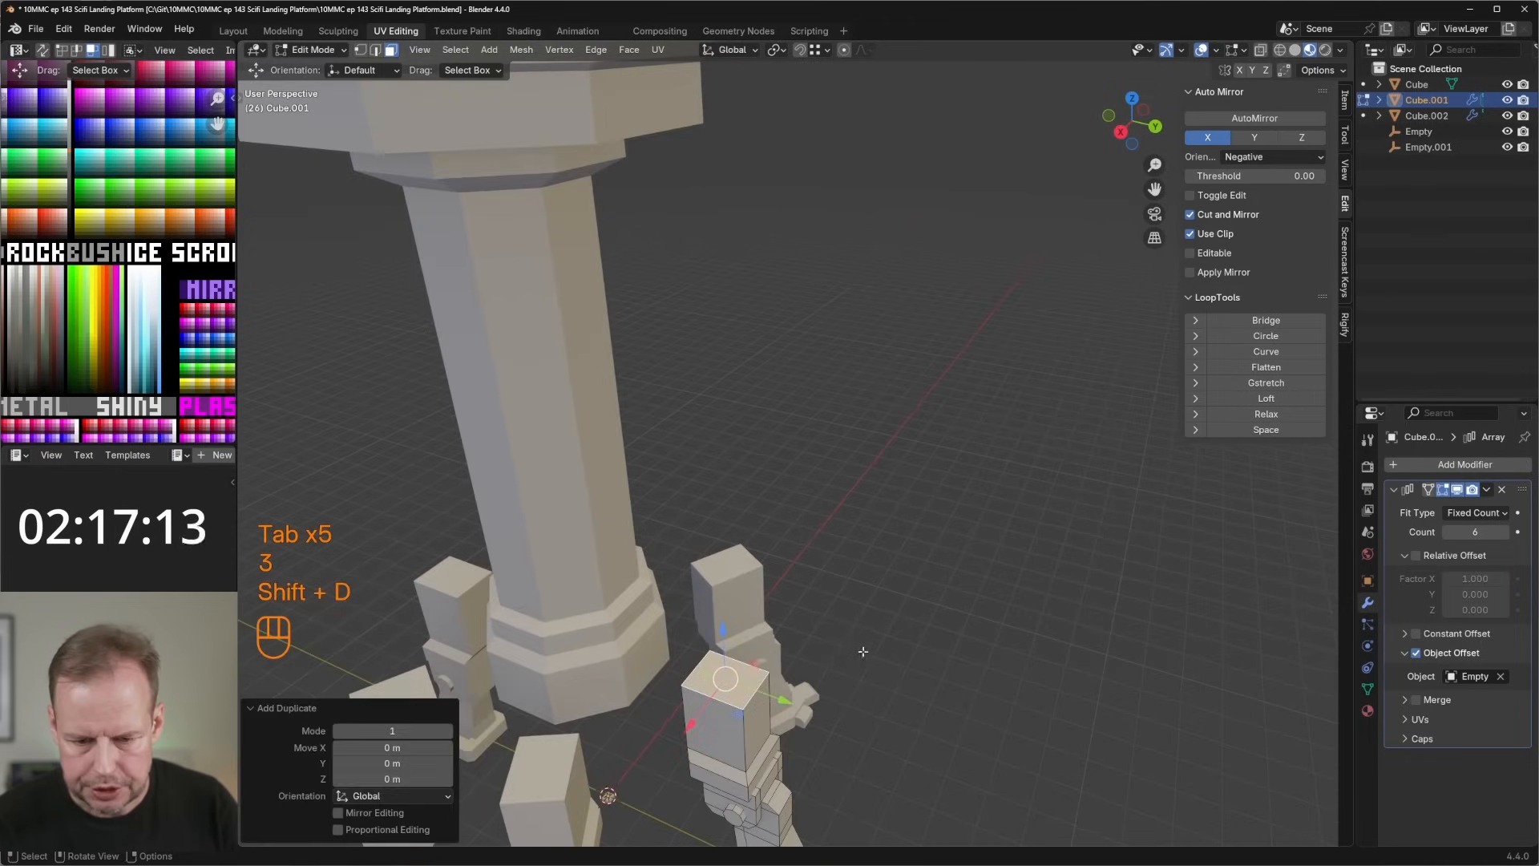
{"action": "key", "text": "s"}
{"action": "left_click", "coordinate": [839, 675]}
Shift the duplicated pillar face about -4.4 m along Y and stretch it to 1.728 along Y.
{"action": "left_click_drag", "start_coordinate": [783, 698], "coordinate": [766, 691]}
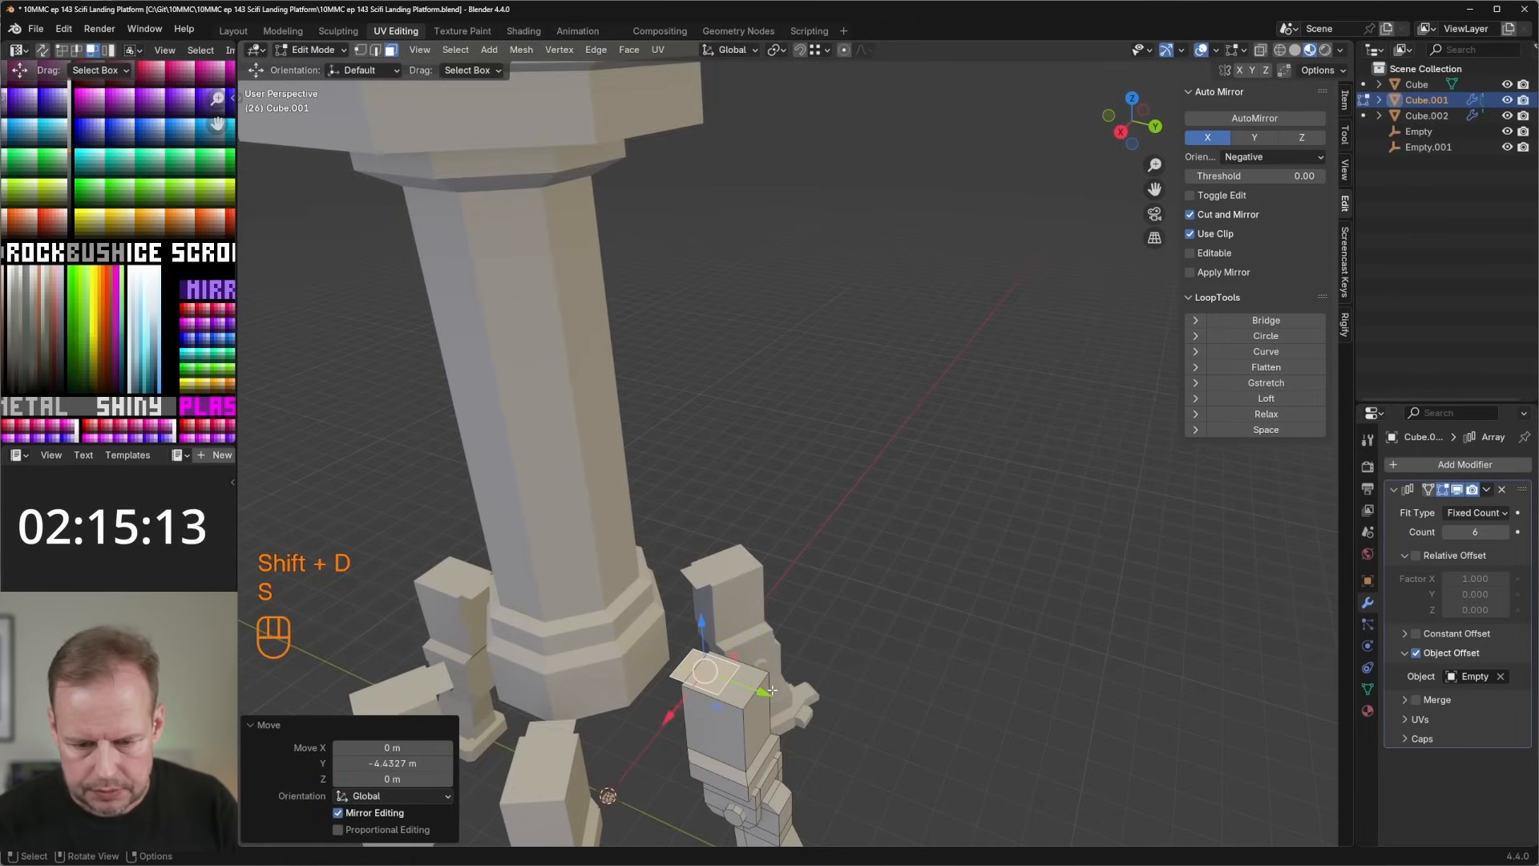
{"action": "key", "text": "s"}
{"action": "key", "text": "y"}
{"action": "left_click", "coordinate": [788, 687]}
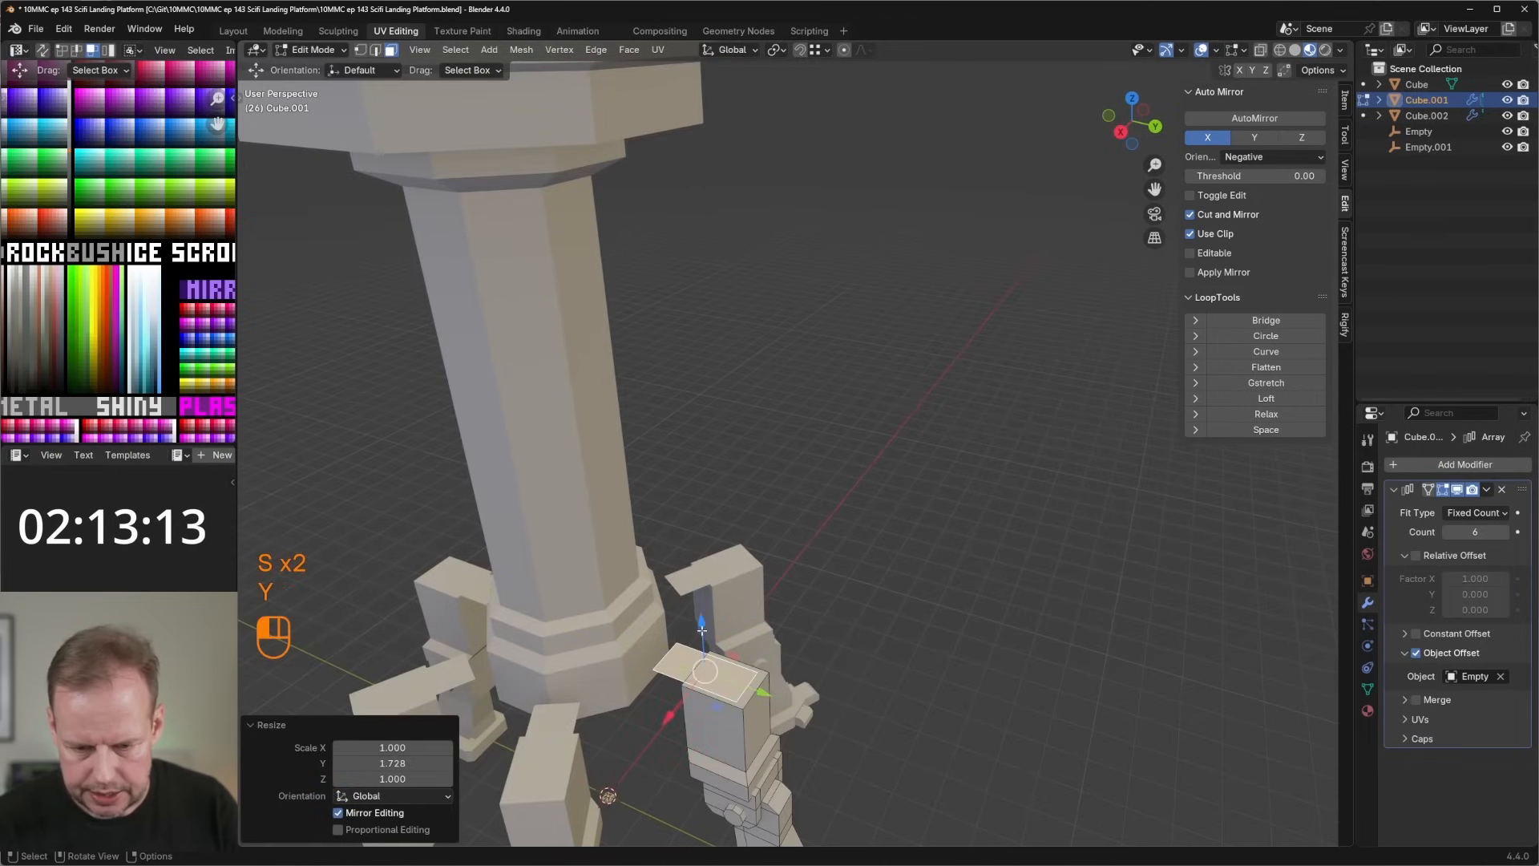
Lower the widened pillar face about 8.8 m and extrude it straight up about 44 m.
{"action": "key", "text": "e"}
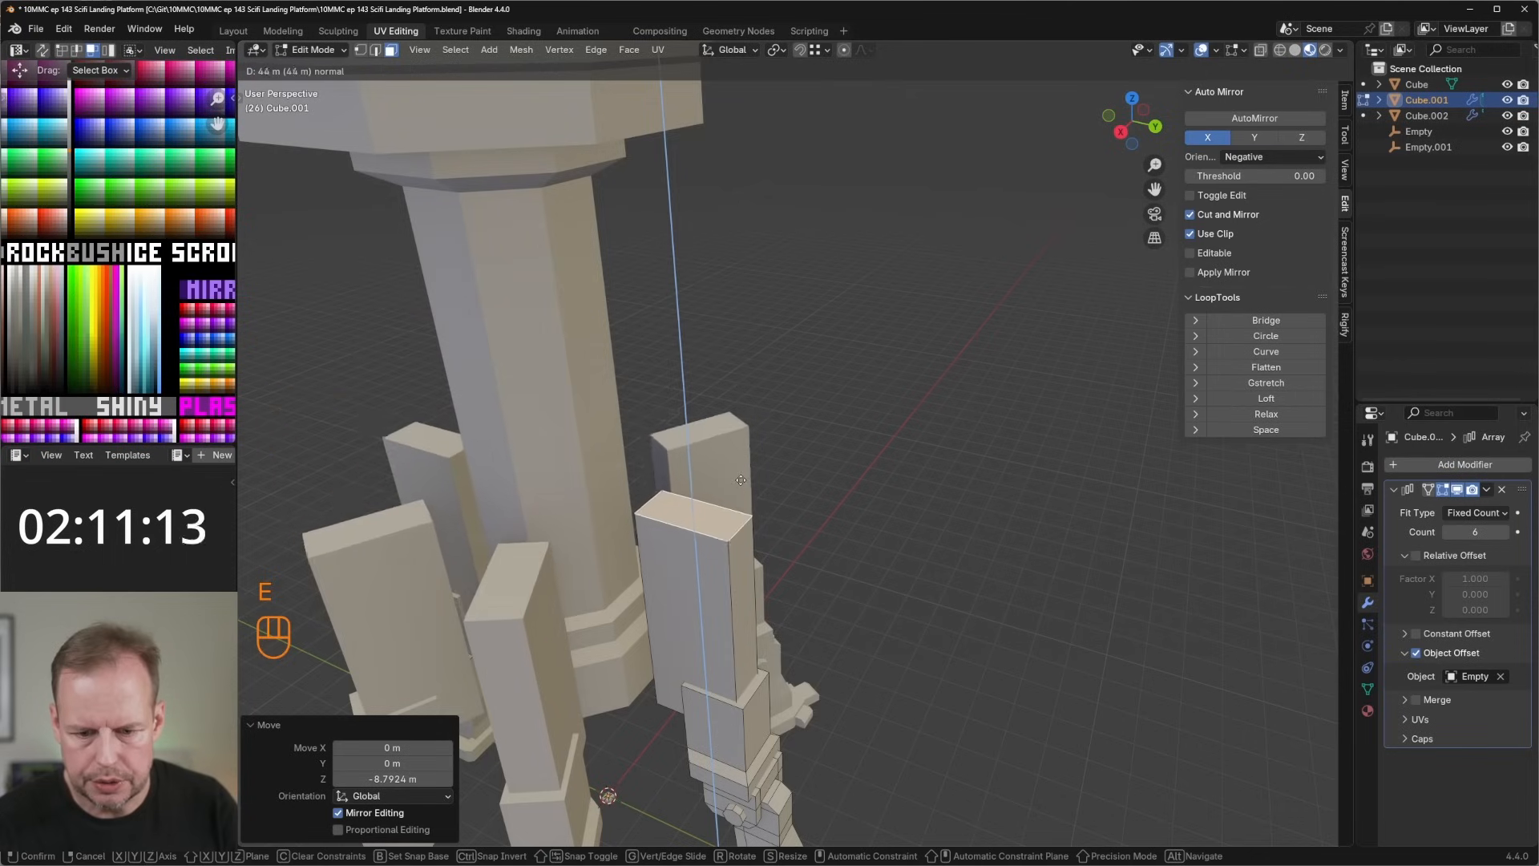
{"action": "left_click", "coordinate": [740, 479]}
Build a thinner column on the pillar from a shrunken copy of its top face, lowered about 6.8 m and extruded up about 65.9 m.
{"action": "key", "text": "shift+d"}
{"action": "key", "text": "s"}
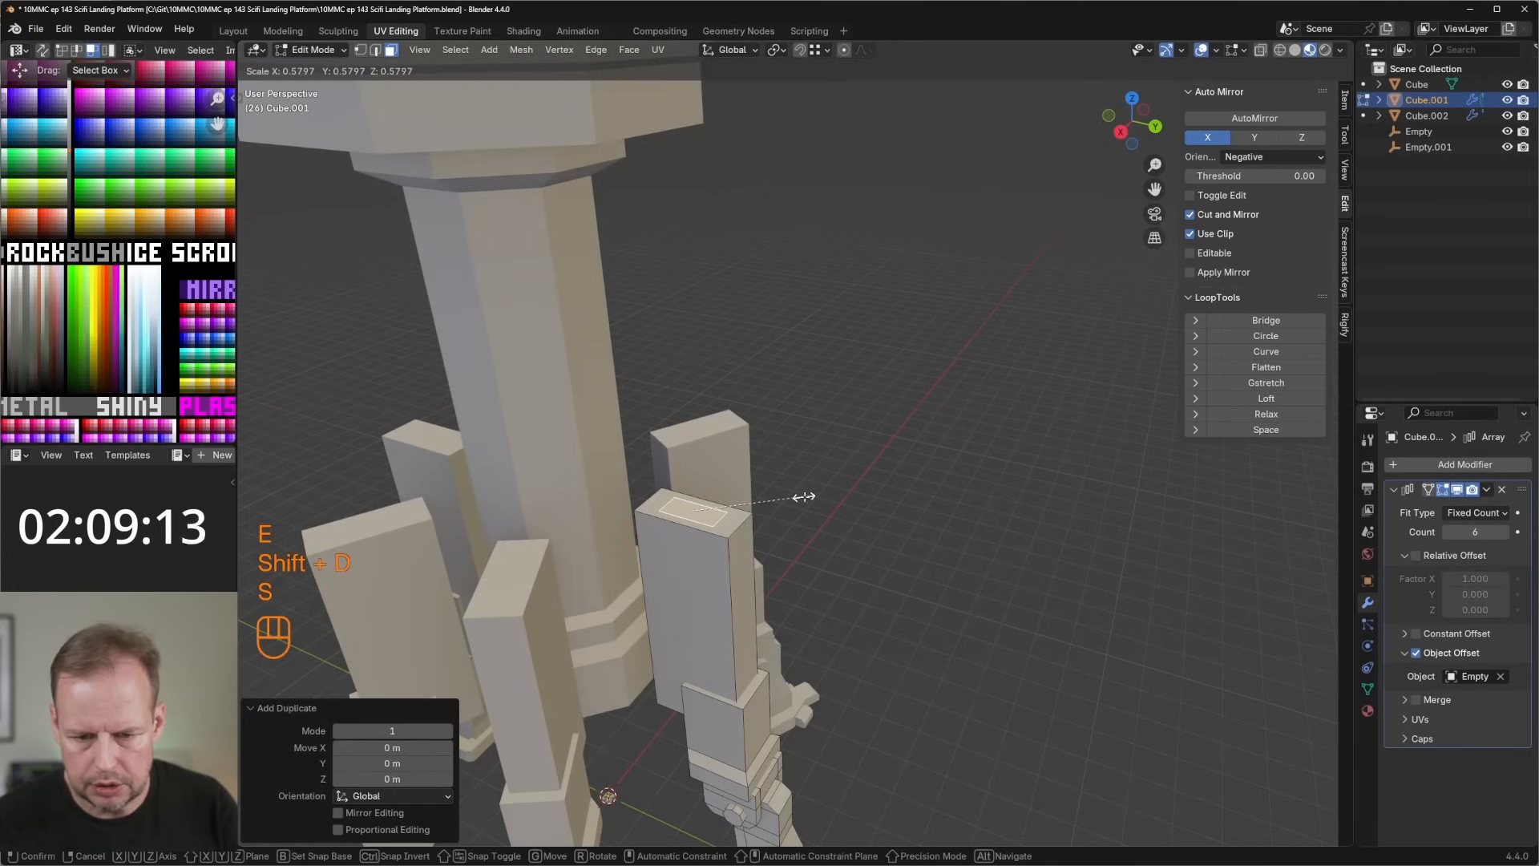
{"action": "left_click", "coordinate": [802, 493]}
{"action": "left_click_drag", "start_coordinate": [749, 528], "coordinate": [731, 530]}
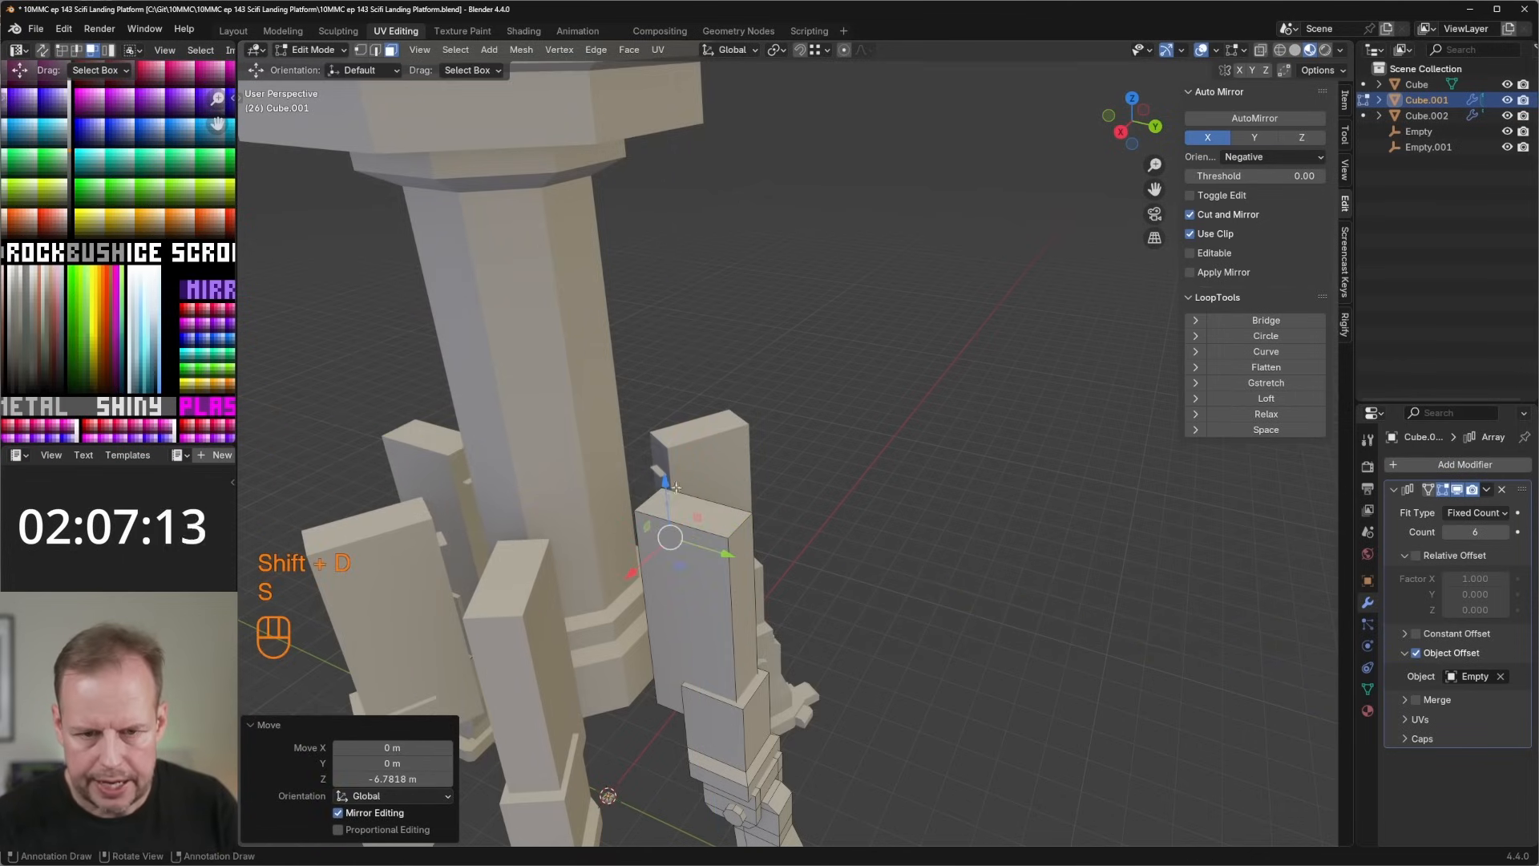
{"action": "key", "text": "e"}
{"action": "left_click", "coordinate": [690, 119]}
Switch editing to the arrayed platform panel (Cube.002) and duplicate its outer side face in place, scaling the copy to 0.798.
{"action": "scroll", "coordinate": [692, 122], "scroll_direction": "down", "scroll_amount": 2}
{"action": "middle_click_drag", "start_coordinate": [696, 137], "coordinate": [670, 493]}
{"action": "scroll", "coordinate": [733, 237], "scroll_direction": "down", "scroll_amount": 2}
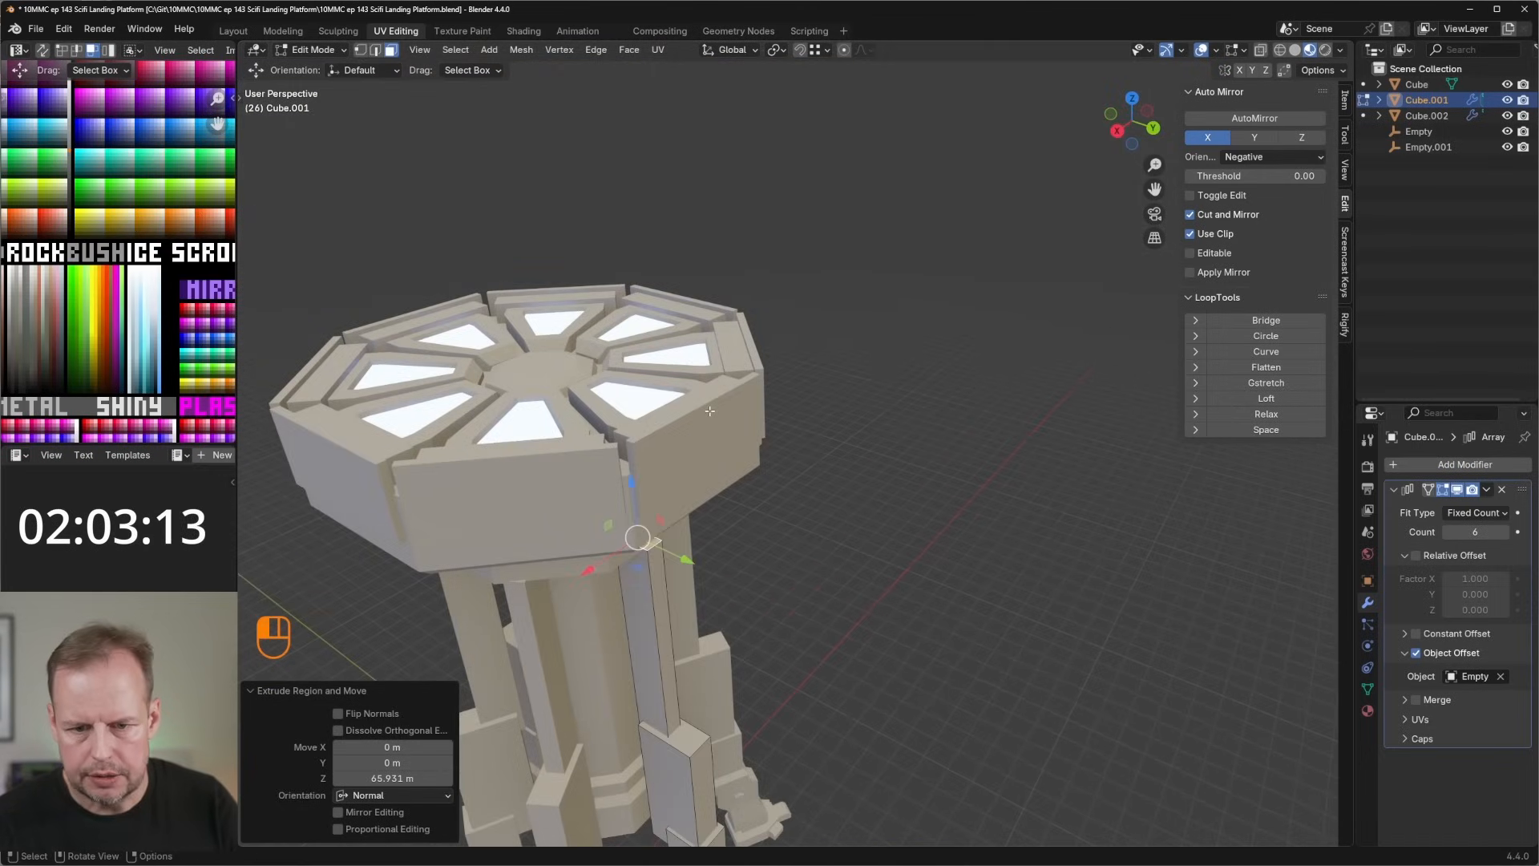
{"action": "left_click", "coordinate": [715, 441]}
{"action": "key", "text": "Tab"}
{"action": "left_click", "coordinate": [713, 439]}
{"action": "key", "text": "Tab"}
{"action": "left_click", "coordinate": [755, 456]}
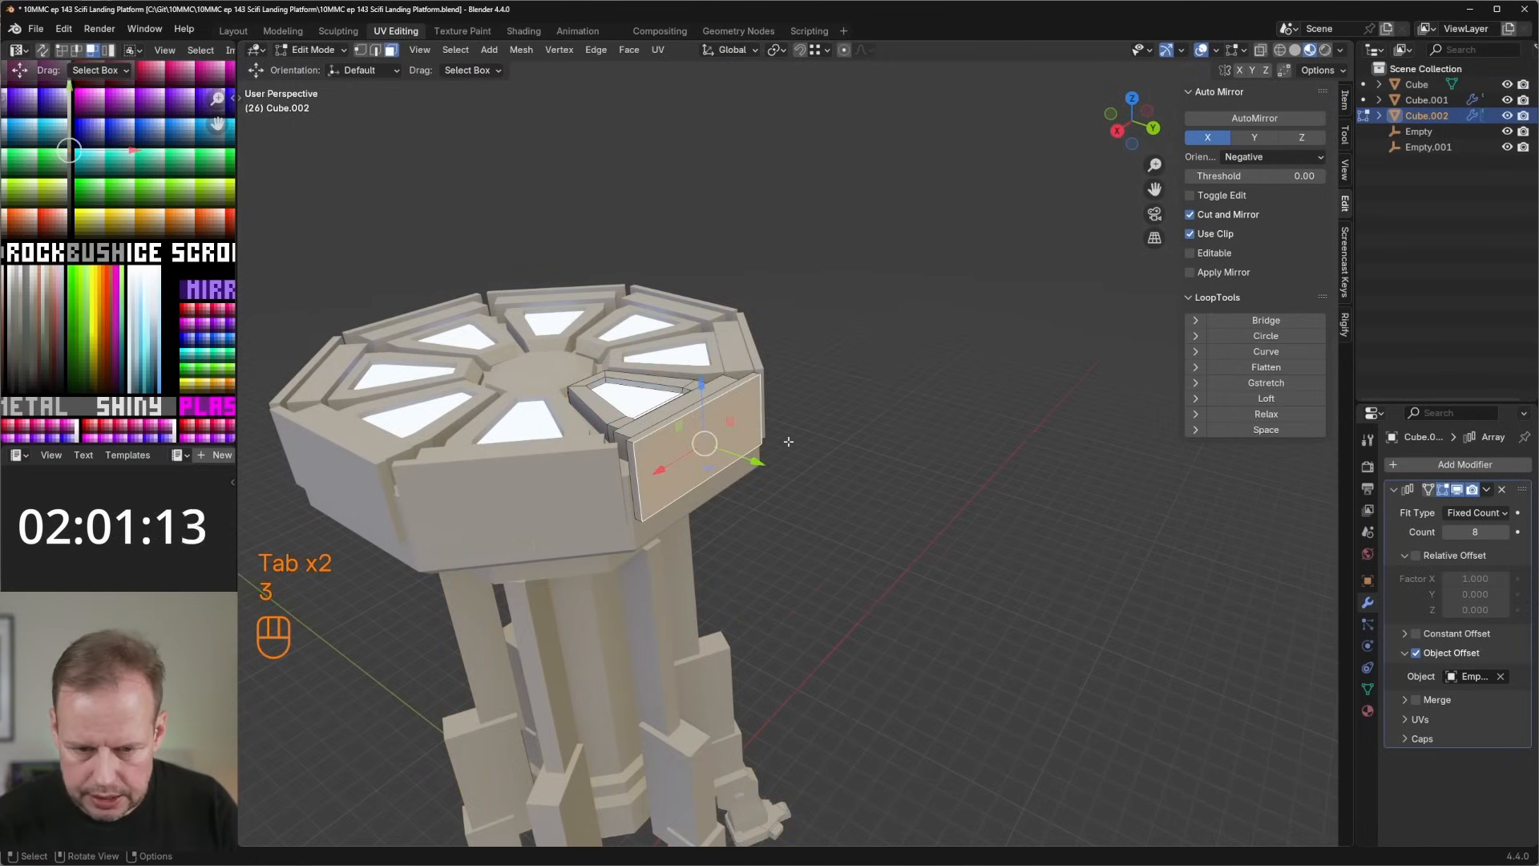
{"action": "middle_click_drag", "start_coordinate": [755, 457], "coordinate": [773, 436]}
{"action": "key", "text": "shift+d"}
{"action": "key", "text": "s"}
{"action": "left_click", "coordinate": [897, 430]}
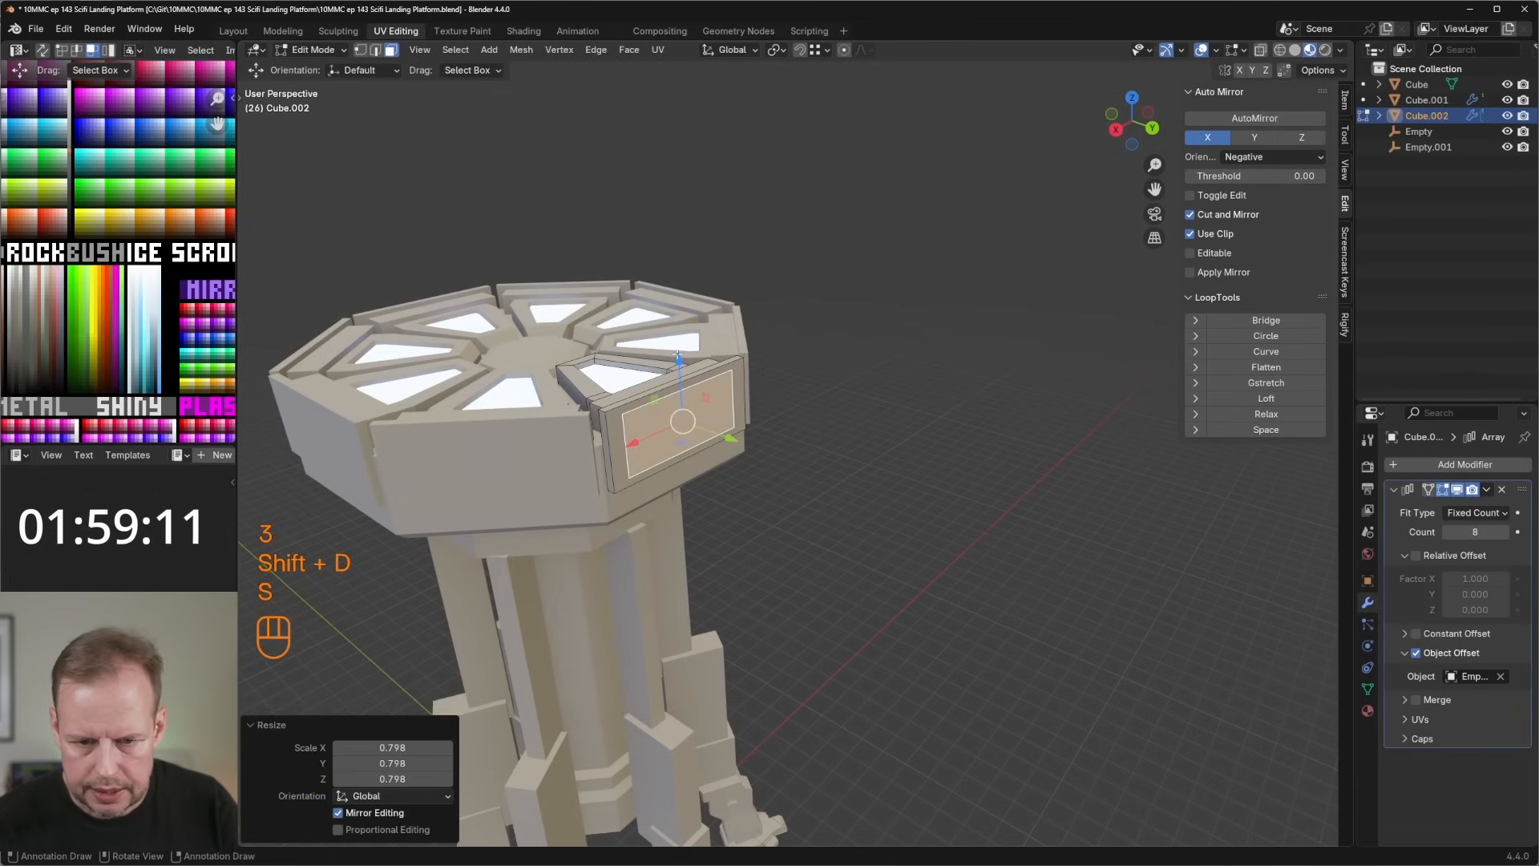
Move the copied side face about -6.2 m along Y and extrude it outward about 6.4 m into a block.
{"action": "key", "text": "e"}
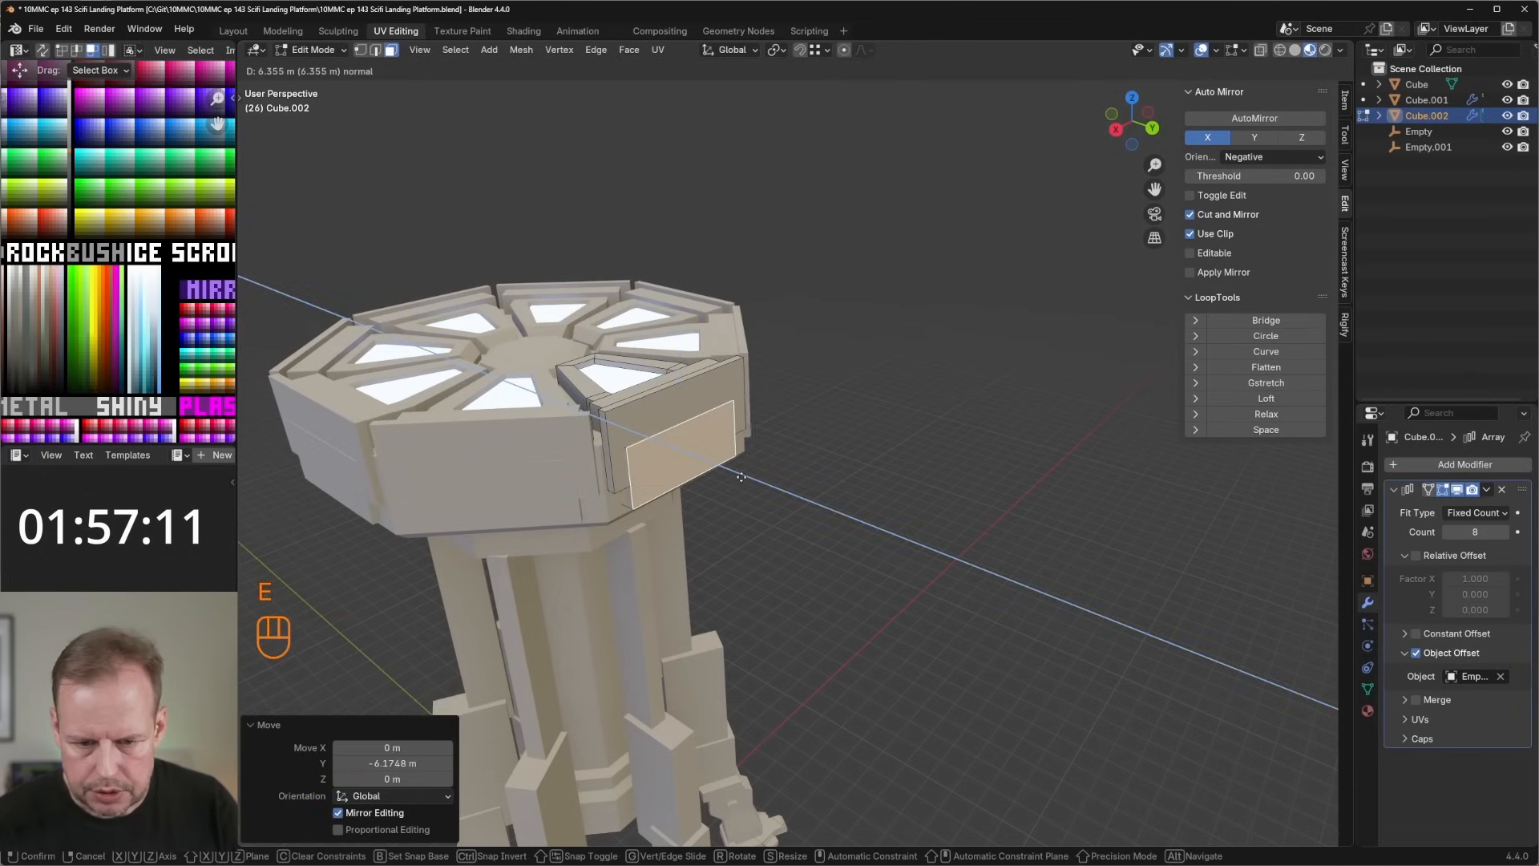
{"action": "left_click", "coordinate": [747, 478]}
{"action": "key", "text": "2"}
{"action": "left_click", "coordinate": [701, 423]}
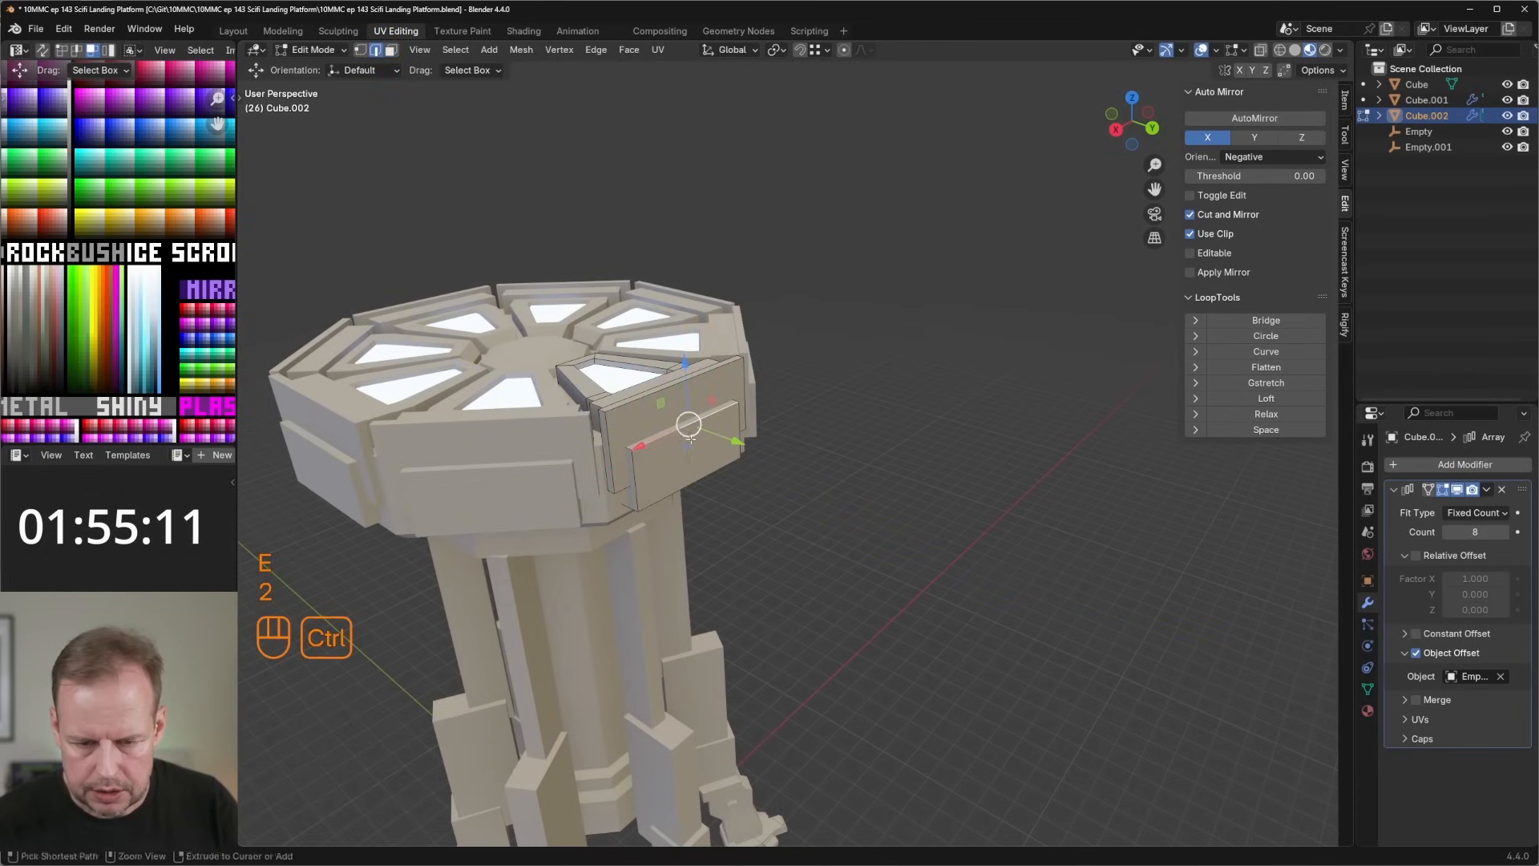
Divide the new side block into three sections with two vertical loop cuts.
{"action": "key", "text": "ctrl+r"}
{"action": "scroll", "coordinate": [691, 438], "scroll_direction": "up", "scroll_amount": 1}
{"action": "left_click", "coordinate": [689, 440]}
{"action": "right_click", "coordinate": [690, 440]}
Extrude the side block's two end sections outward about 1.6 m and scale their faces down slightly along Z.
{"action": "key", "text": "3"}
{"action": "left_click", "coordinate": [734, 434], "text": "shift"}
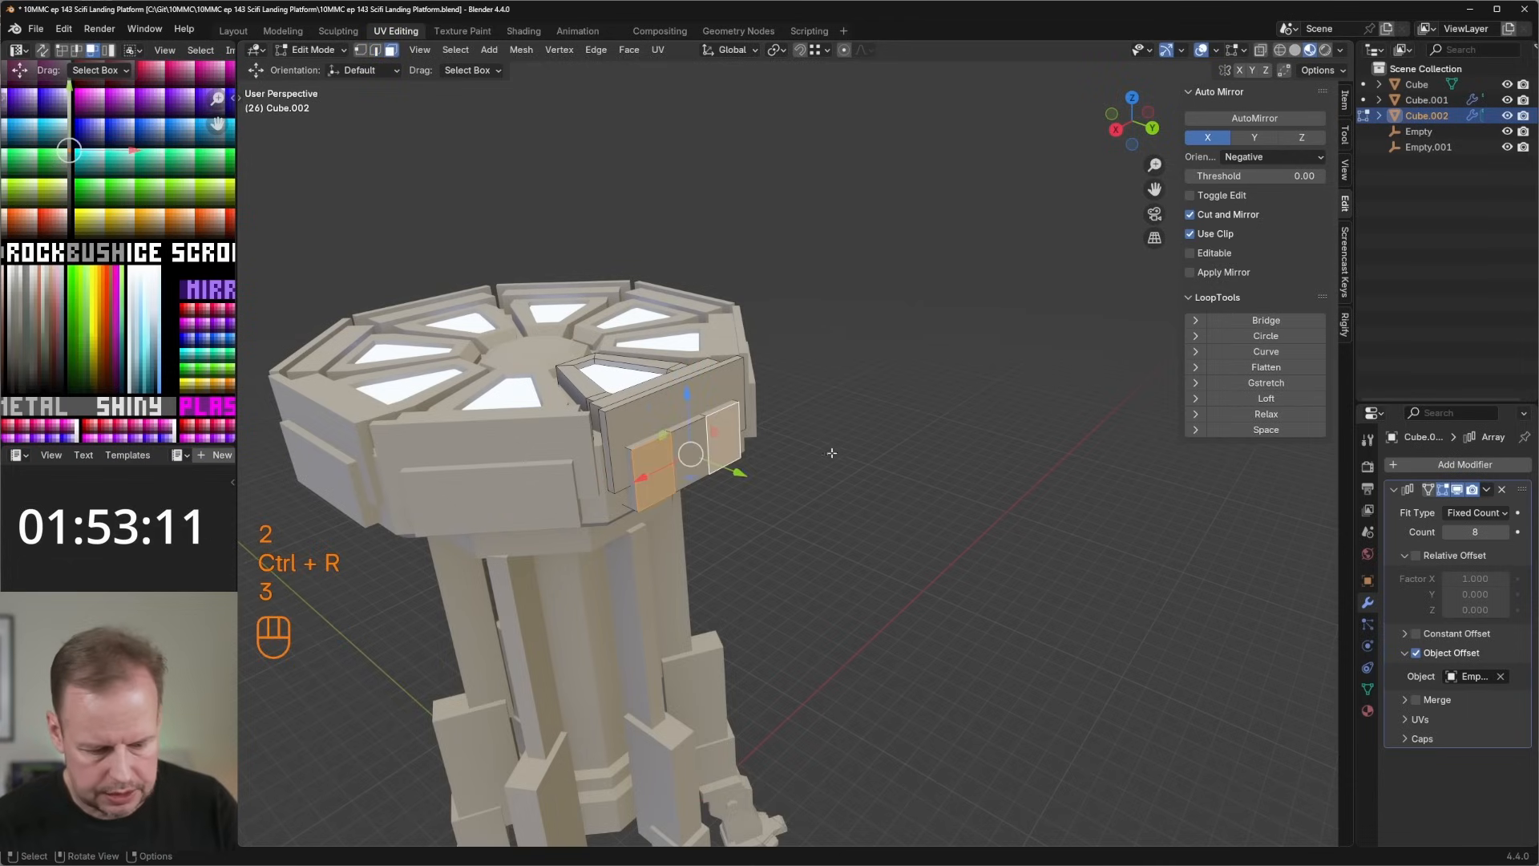
{"action": "key", "text": "e"}
{"action": "left_click", "coordinate": [856, 443]}
{"action": "key", "text": "s"}
{"action": "key", "text": "z"}
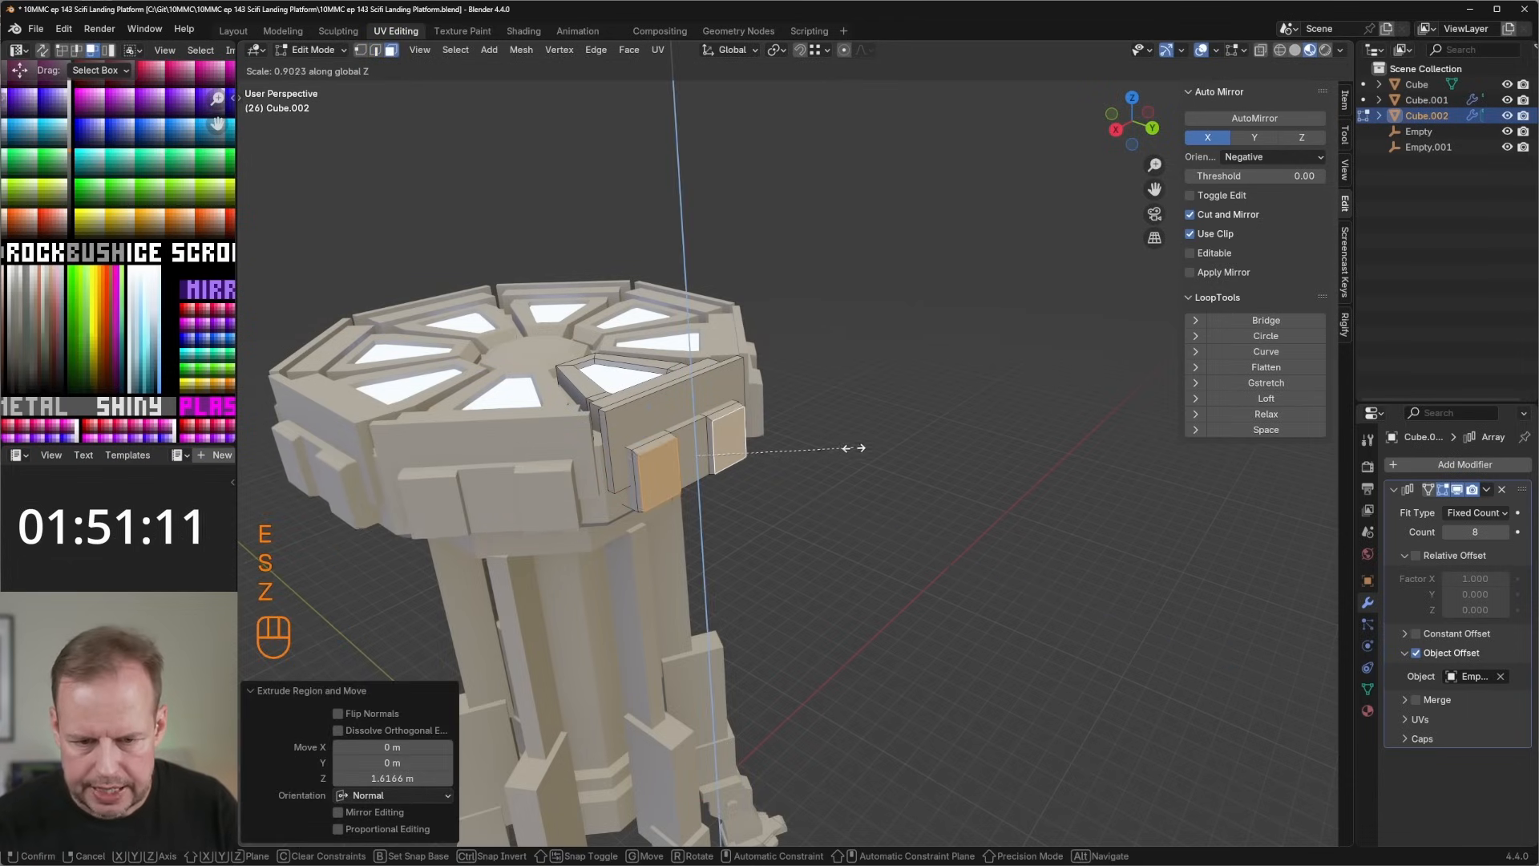
{"action": "left_click", "coordinate": [830, 452]}
{"action": "key", "text": "3"}
{"action": "key", "text": "shift+d"}
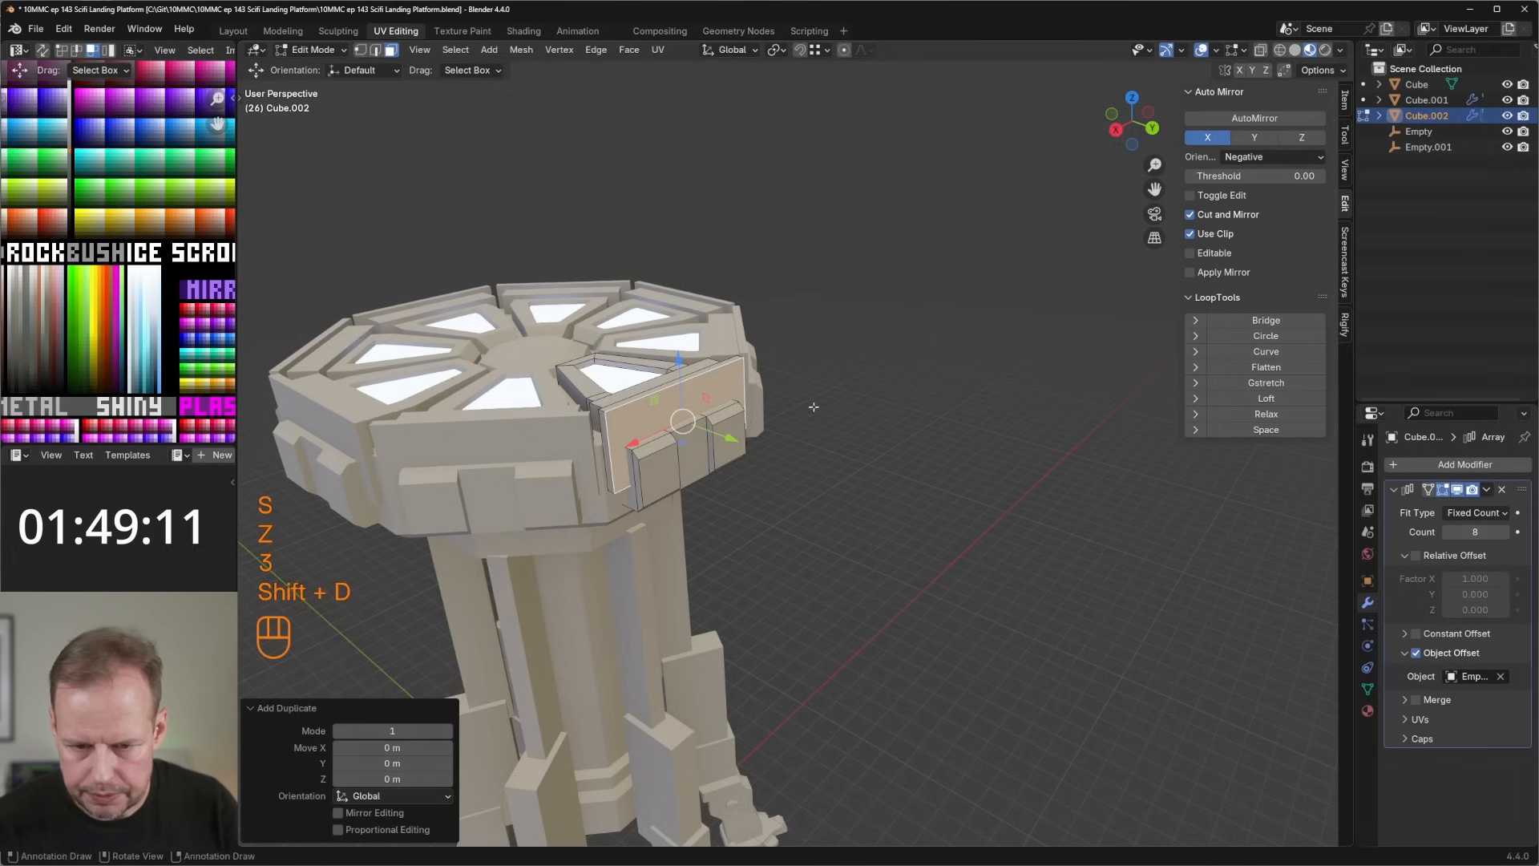
{"action": "key", "text": "s"}
{"action": "key", "text": "ctrl+z"}
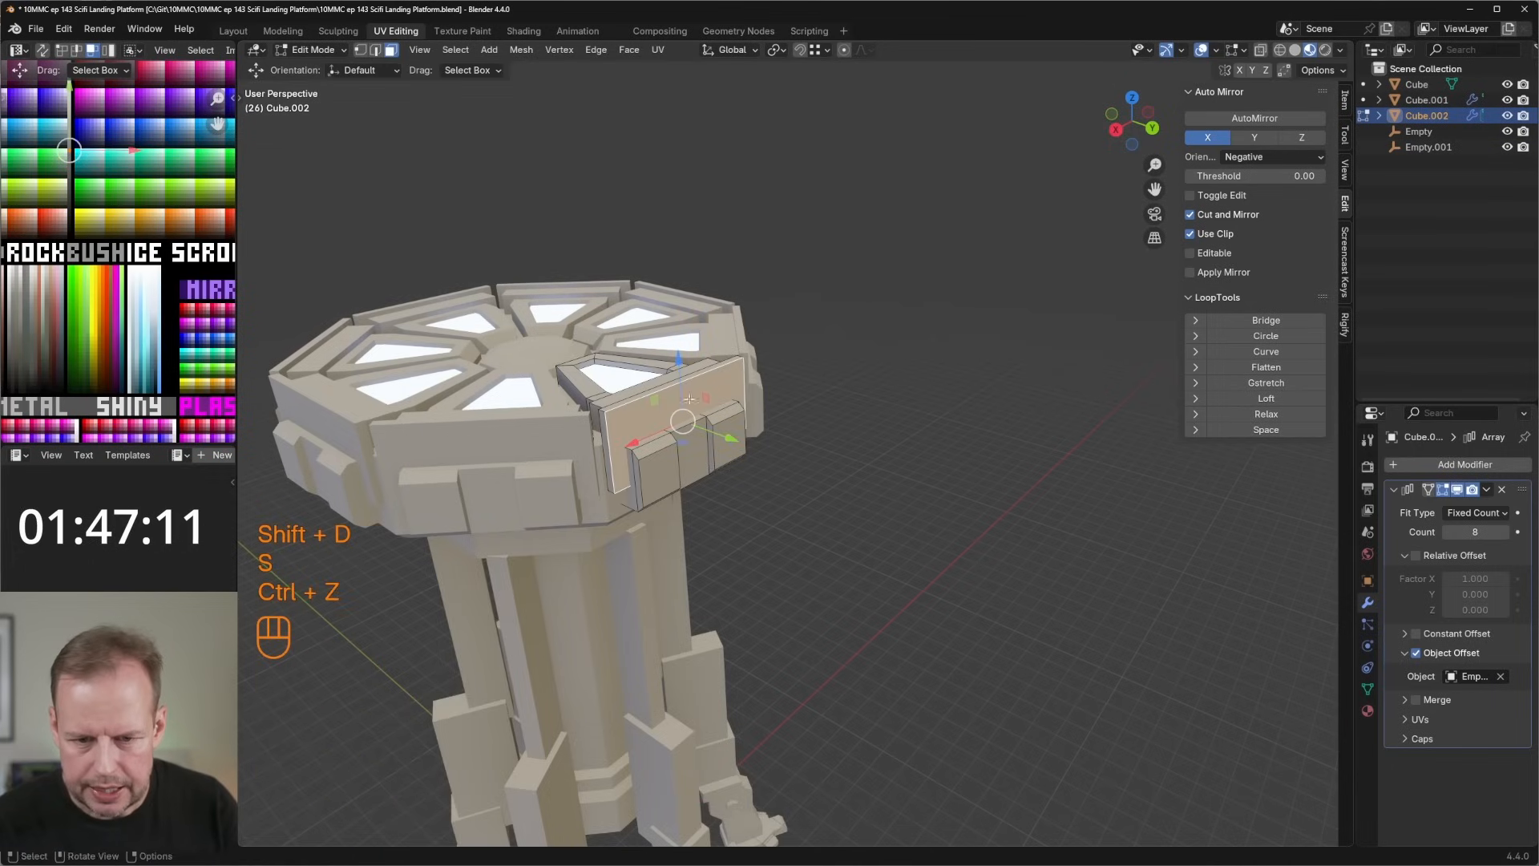
Split the large outer side panel behind the block into five vertical strips with loop cuts.
{"action": "key", "text": "ctrl+r"}
{"action": "left_click", "coordinate": [680, 394]}
{"action": "right_click", "coordinate": [680, 394]}
Extrude the second and fourth strips outward about 1.9 m and lower their front top edges to slope the tops.
{"action": "key", "text": "3"}
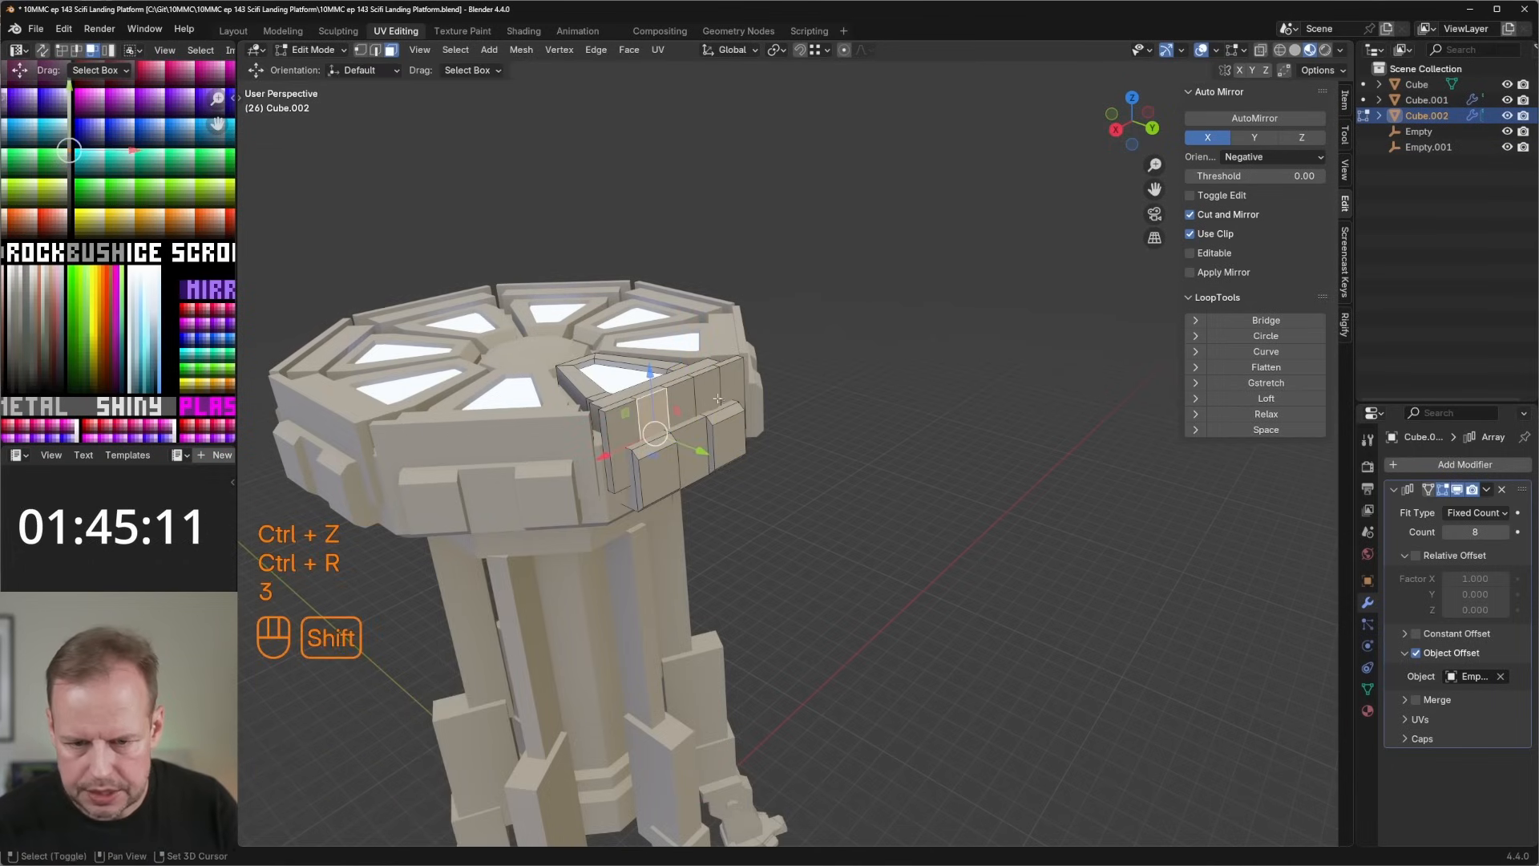
{"action": "key", "text": "e"}
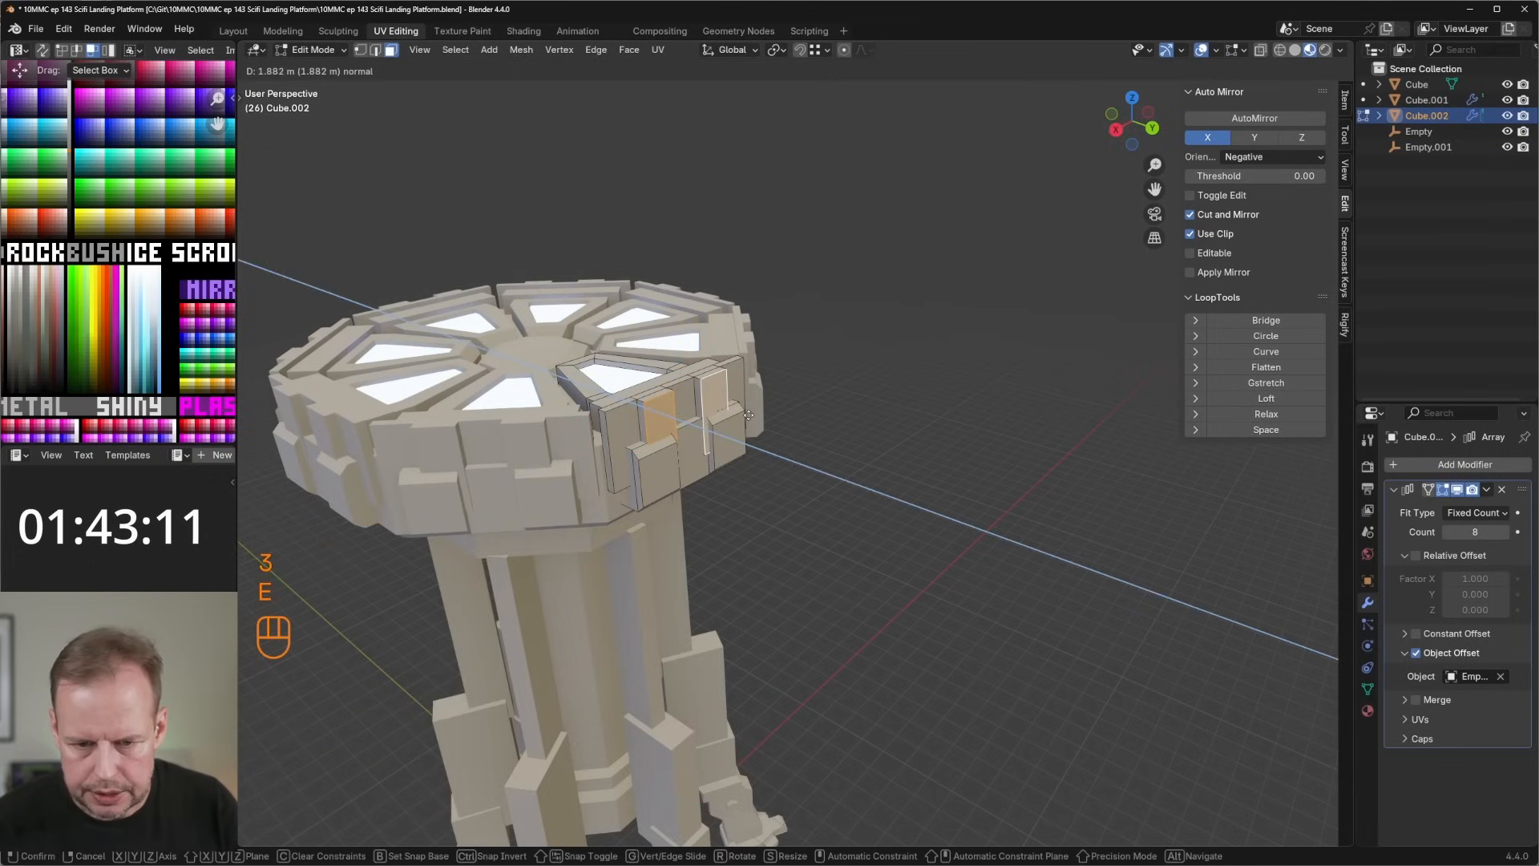
{"action": "right_click", "coordinate": [747, 414]}
{"action": "key", "text": "2"}
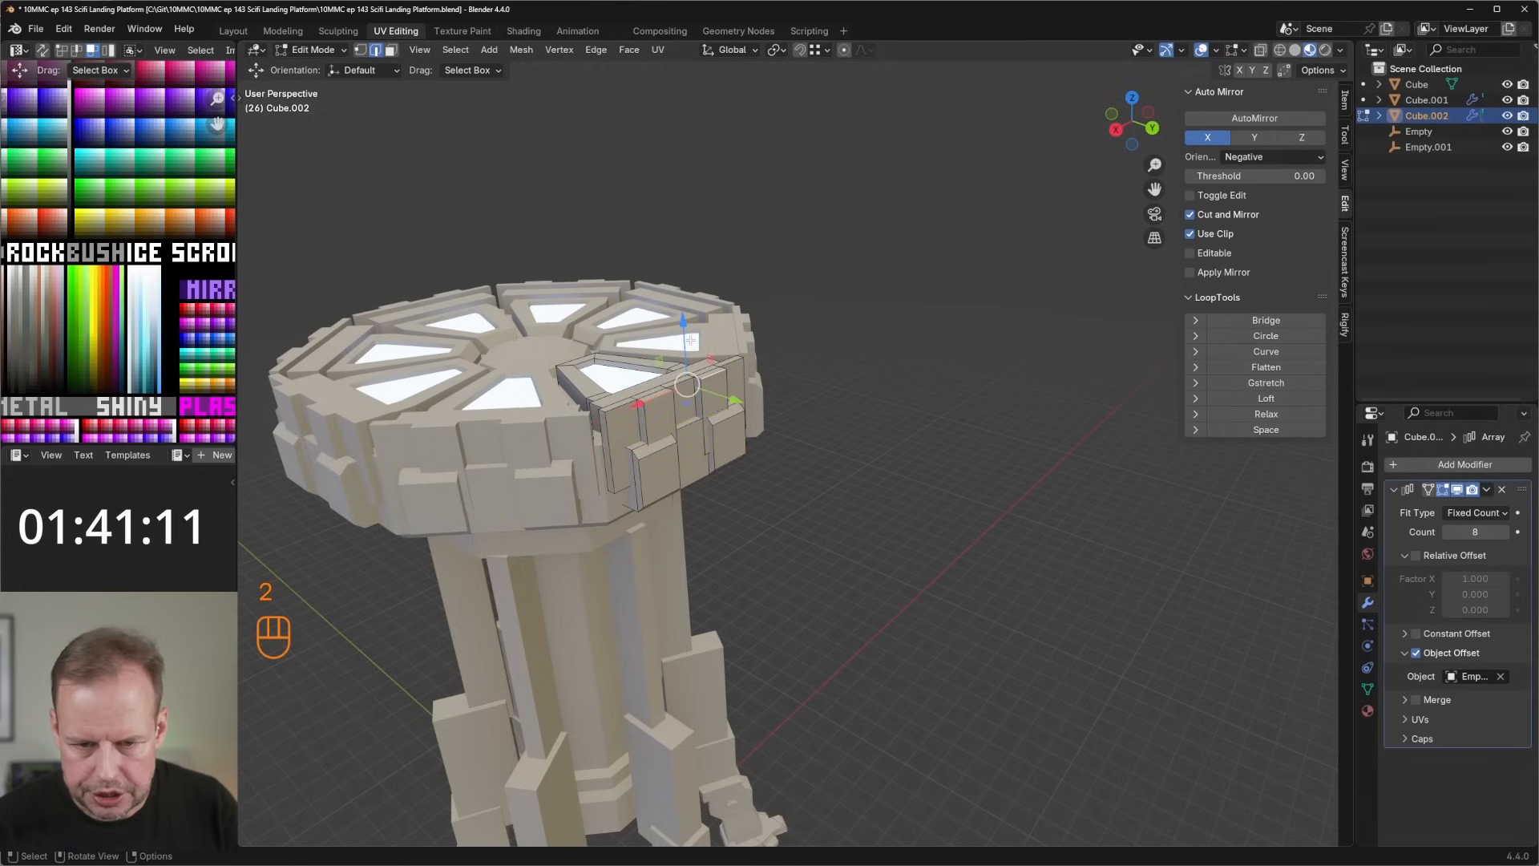
{"action": "left_click_drag", "start_coordinate": [684, 335], "coordinate": [687, 368]}
Duplicate the bottom face of the side block's middle section in place and scale the copy to 1.585.
{"action": "middle_click_drag", "start_coordinate": [691, 367], "coordinate": [793, 279]}
{"action": "scroll", "coordinate": [733, 267], "scroll_direction": "up", "scroll_amount": 3}
{"action": "left_click", "coordinate": [736, 228]}
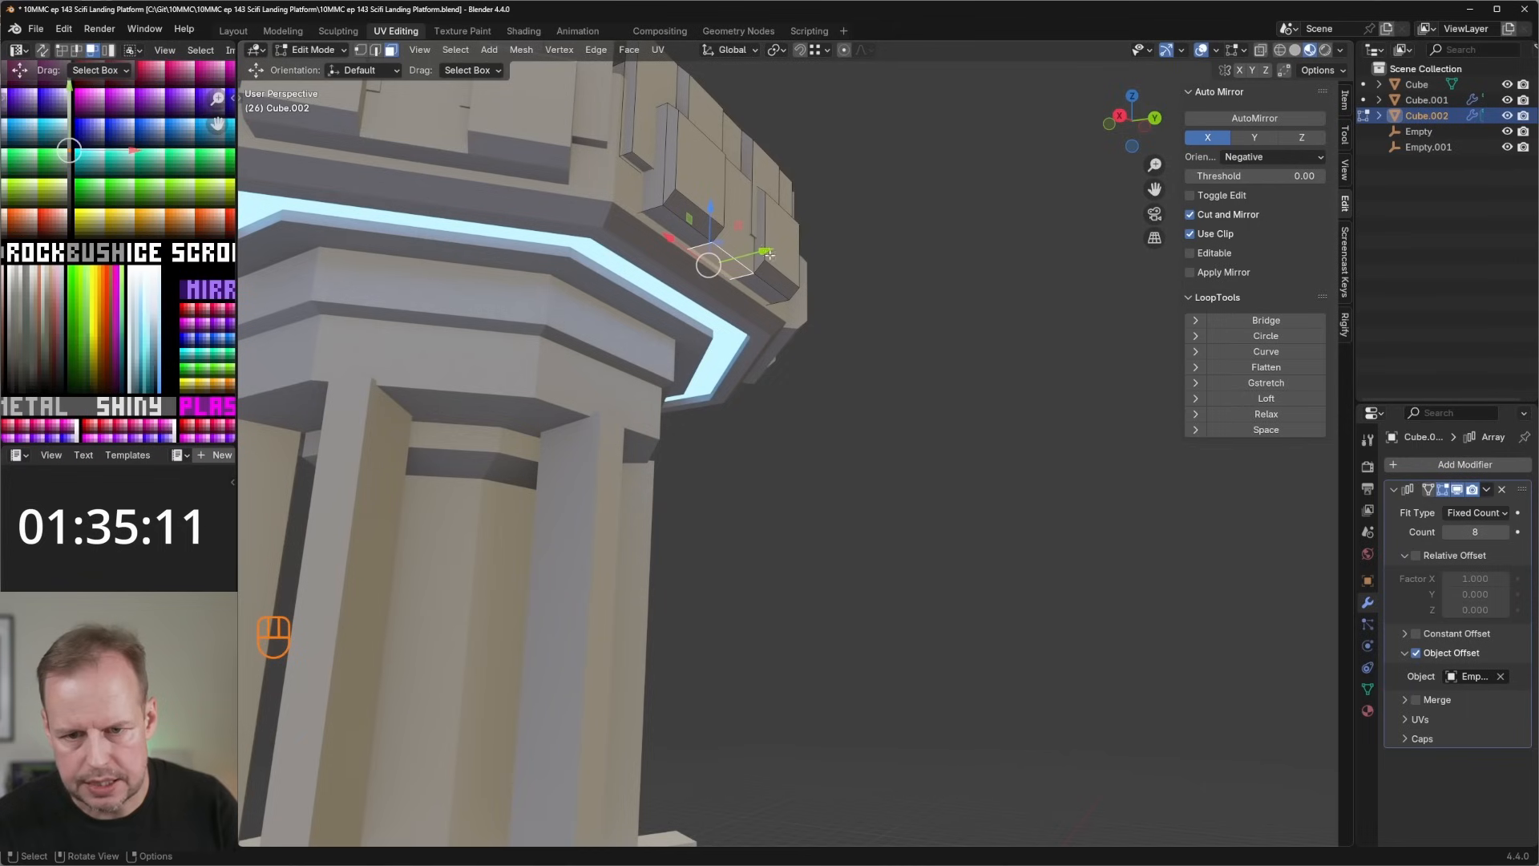
{"action": "key", "text": "shift+d"}
{"action": "right_click", "coordinate": [798, 284]}
{"action": "key", "text": "s"}
{"action": "left_click", "coordinate": [775, 289]}
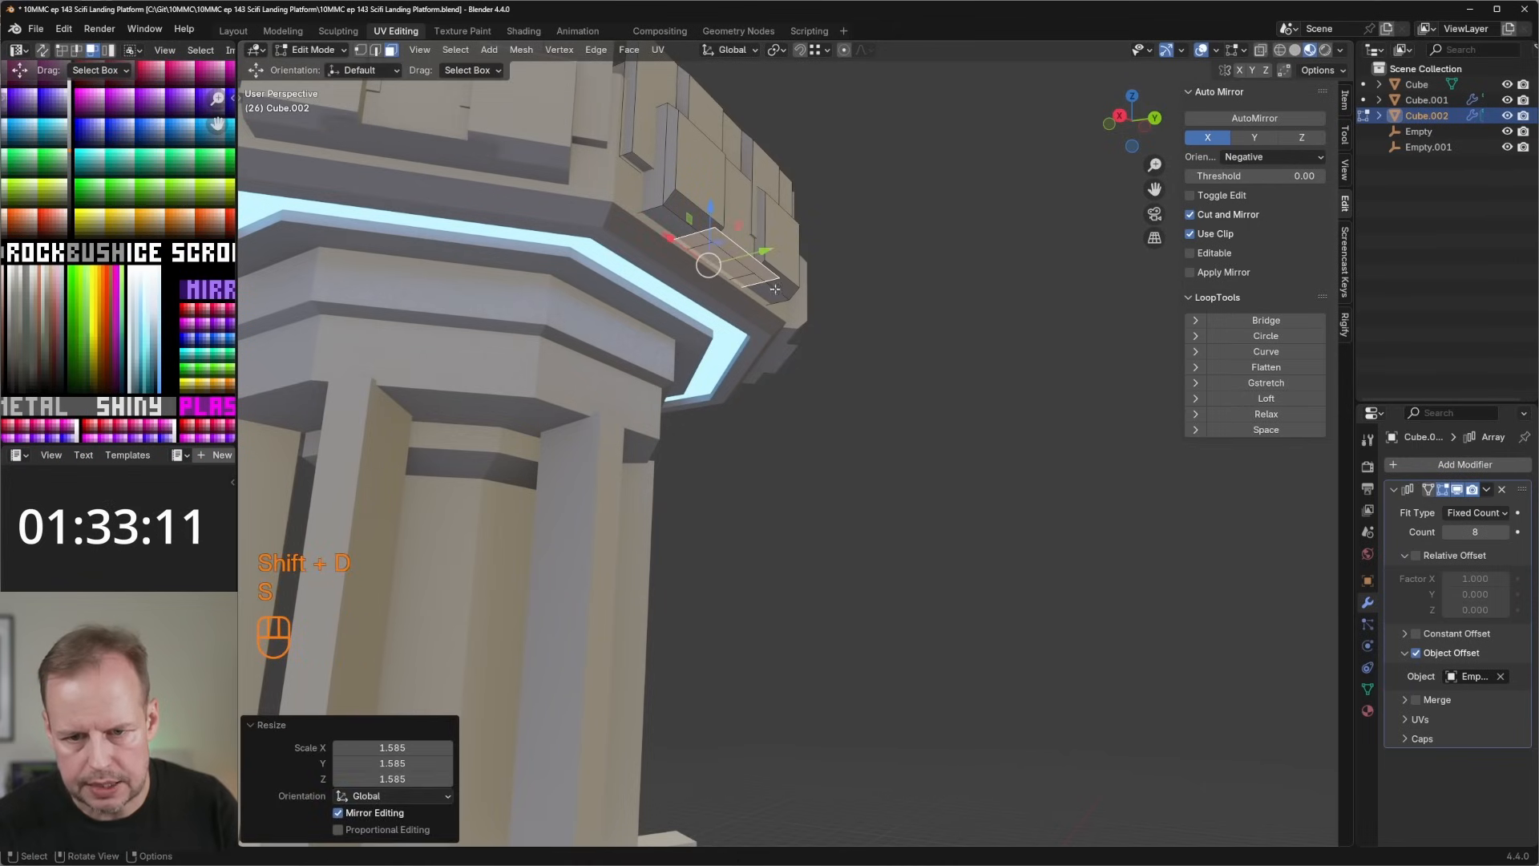
Shift the copied bottom face about -3.5 m along Y and 0.93 m up, and extrude it down about 4.6 m.
{"action": "left_click_drag", "start_coordinate": [768, 250], "coordinate": [747, 260]}
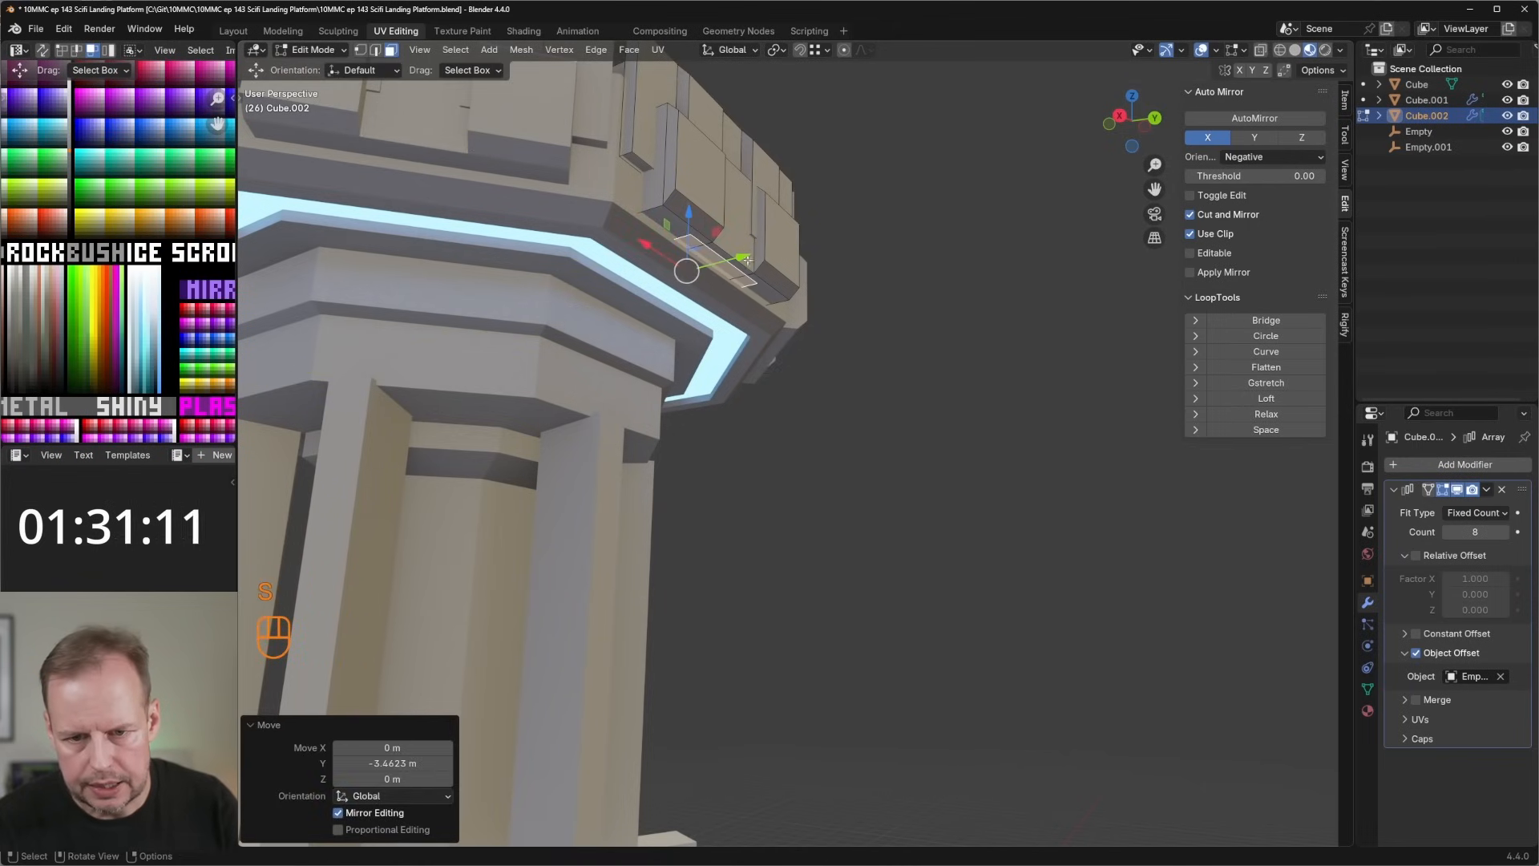
{"action": "left_click_drag", "start_coordinate": [689, 215], "coordinate": [690, 206]}
{"action": "key", "text": "e"}
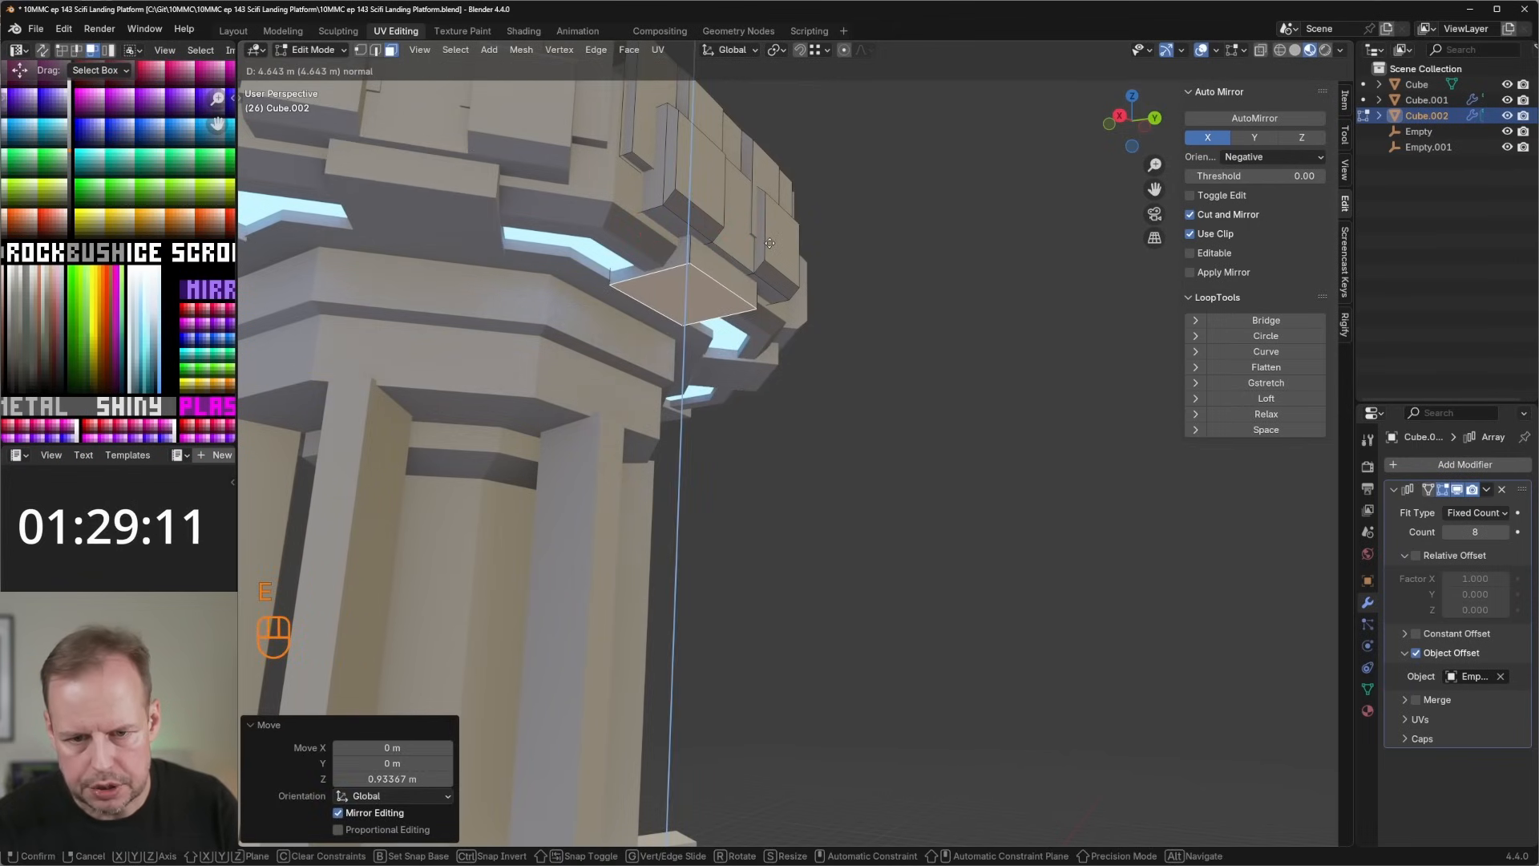
{"action": "right_click", "coordinate": [730, 285]}
Scale the whole linked underside block to 0.588 along Y and move it outward along Y beneath the side panels.
{"action": "key", "text": "l"}
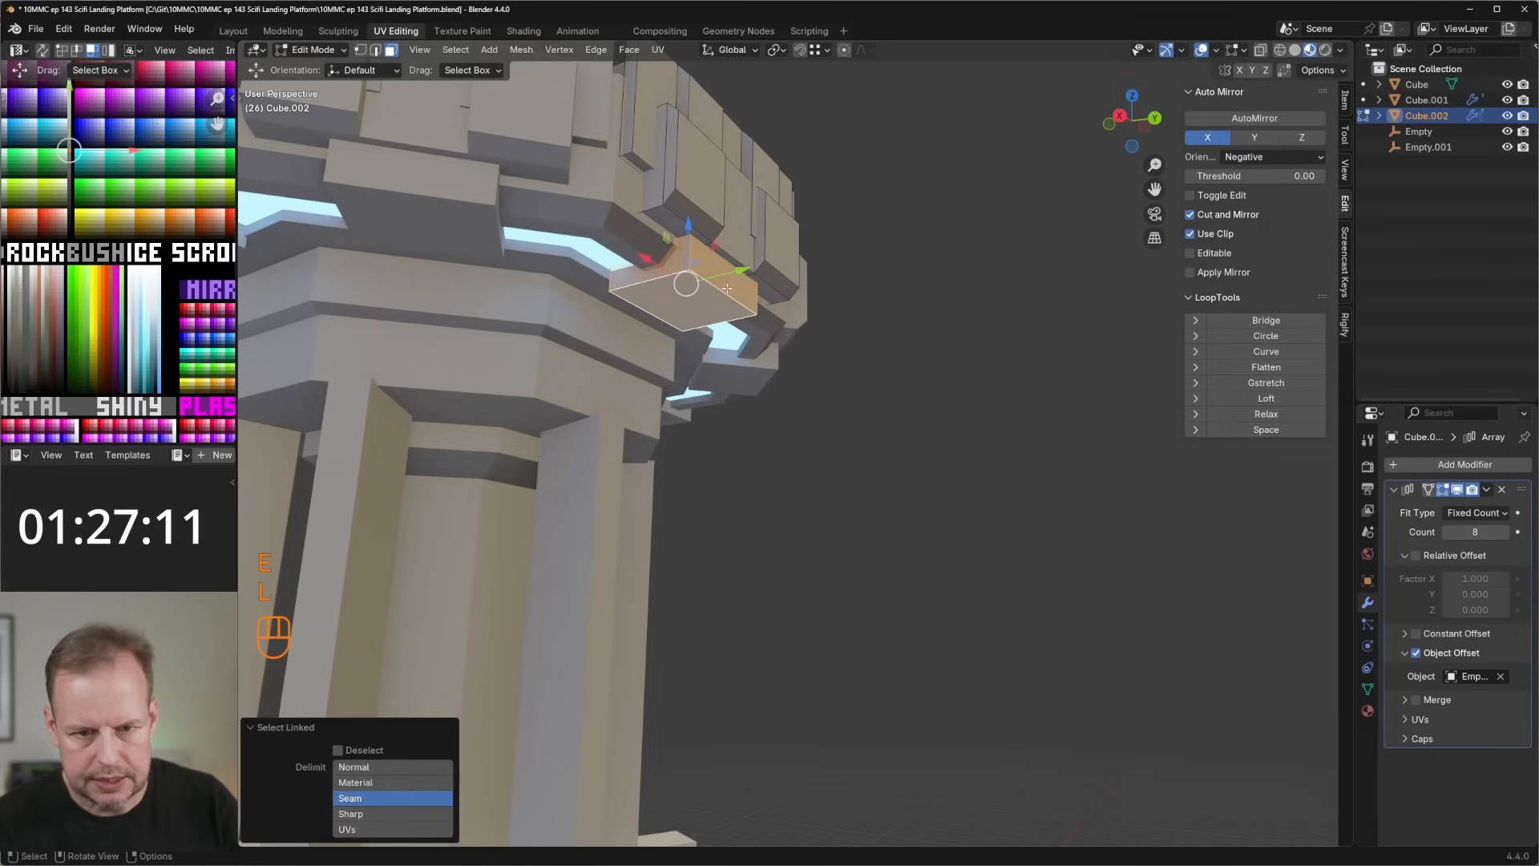
{"action": "key", "text": "s"}
{"action": "key", "text": "y"}
{"action": "left_click", "coordinate": [673, 252]}
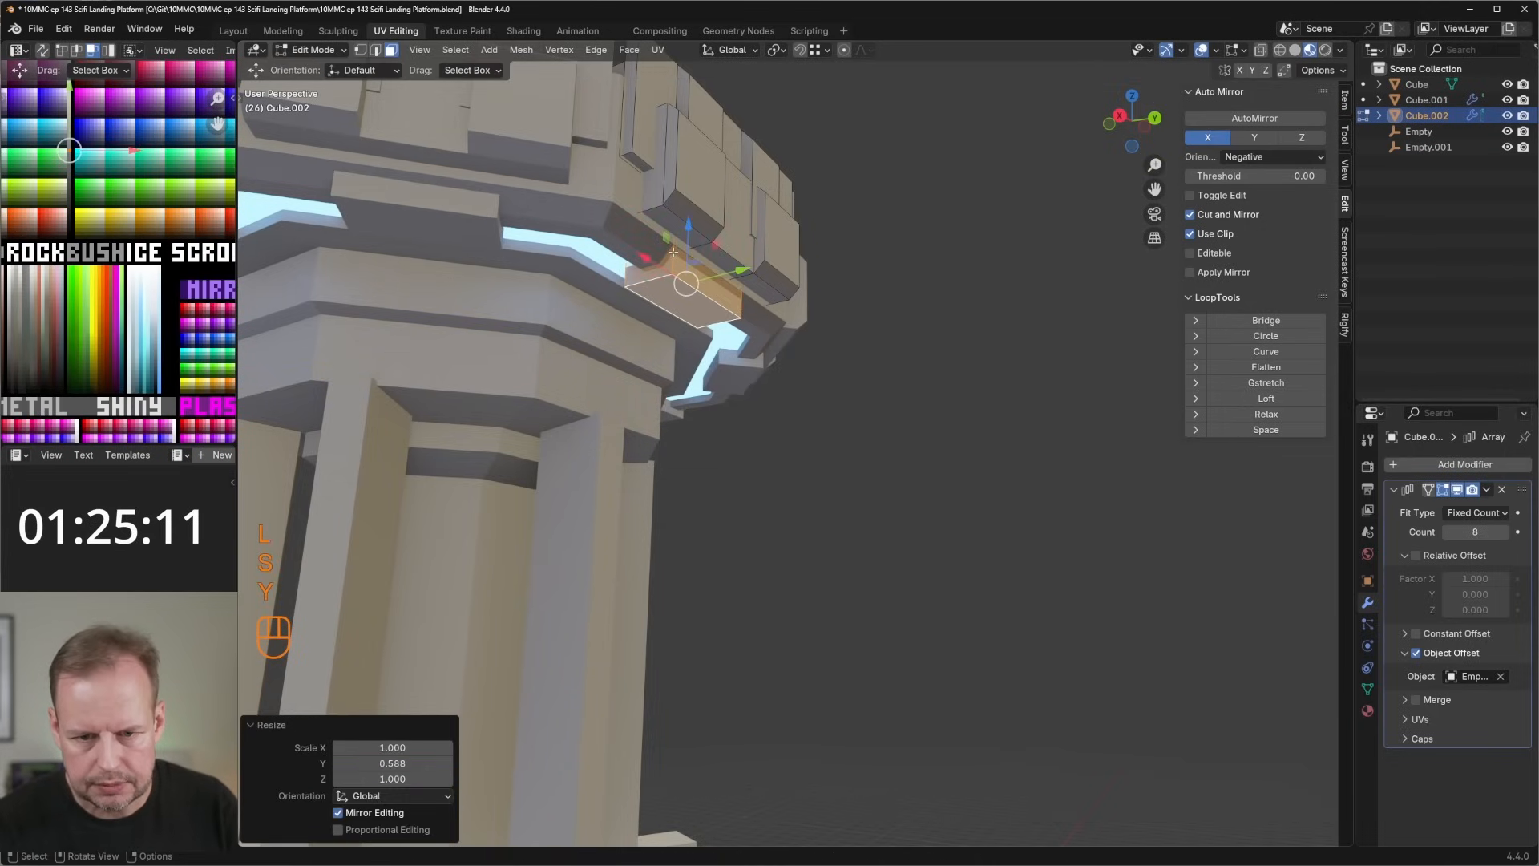
{"action": "left_click_drag", "start_coordinate": [744, 268], "coordinate": [774, 251]}
{"action": "left_click", "coordinate": [732, 272]}
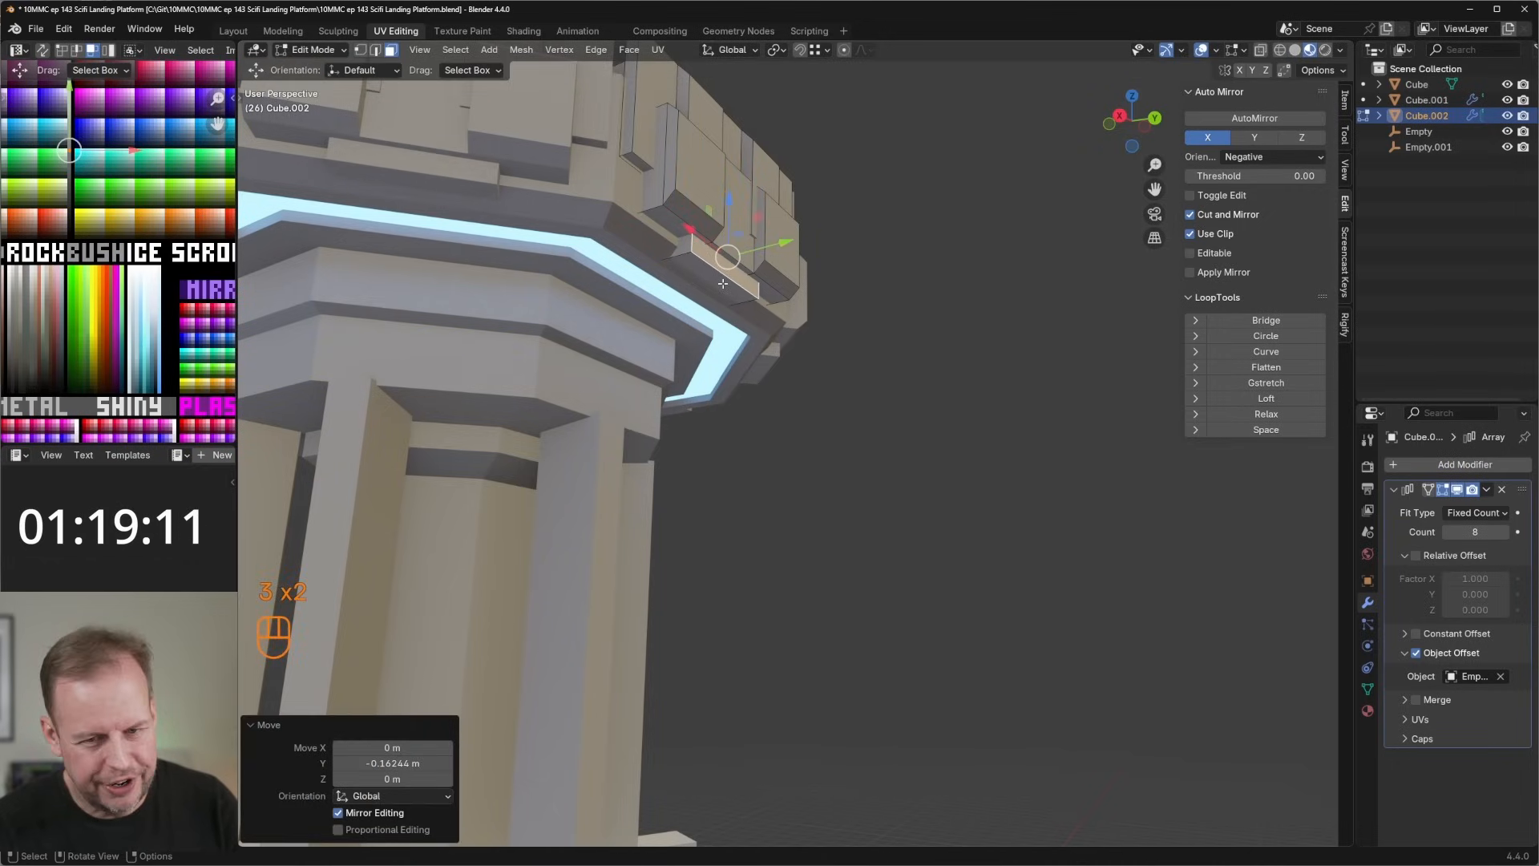
{"action": "left_click", "coordinate": [725, 278]}
{"action": "key", "text": "e"}
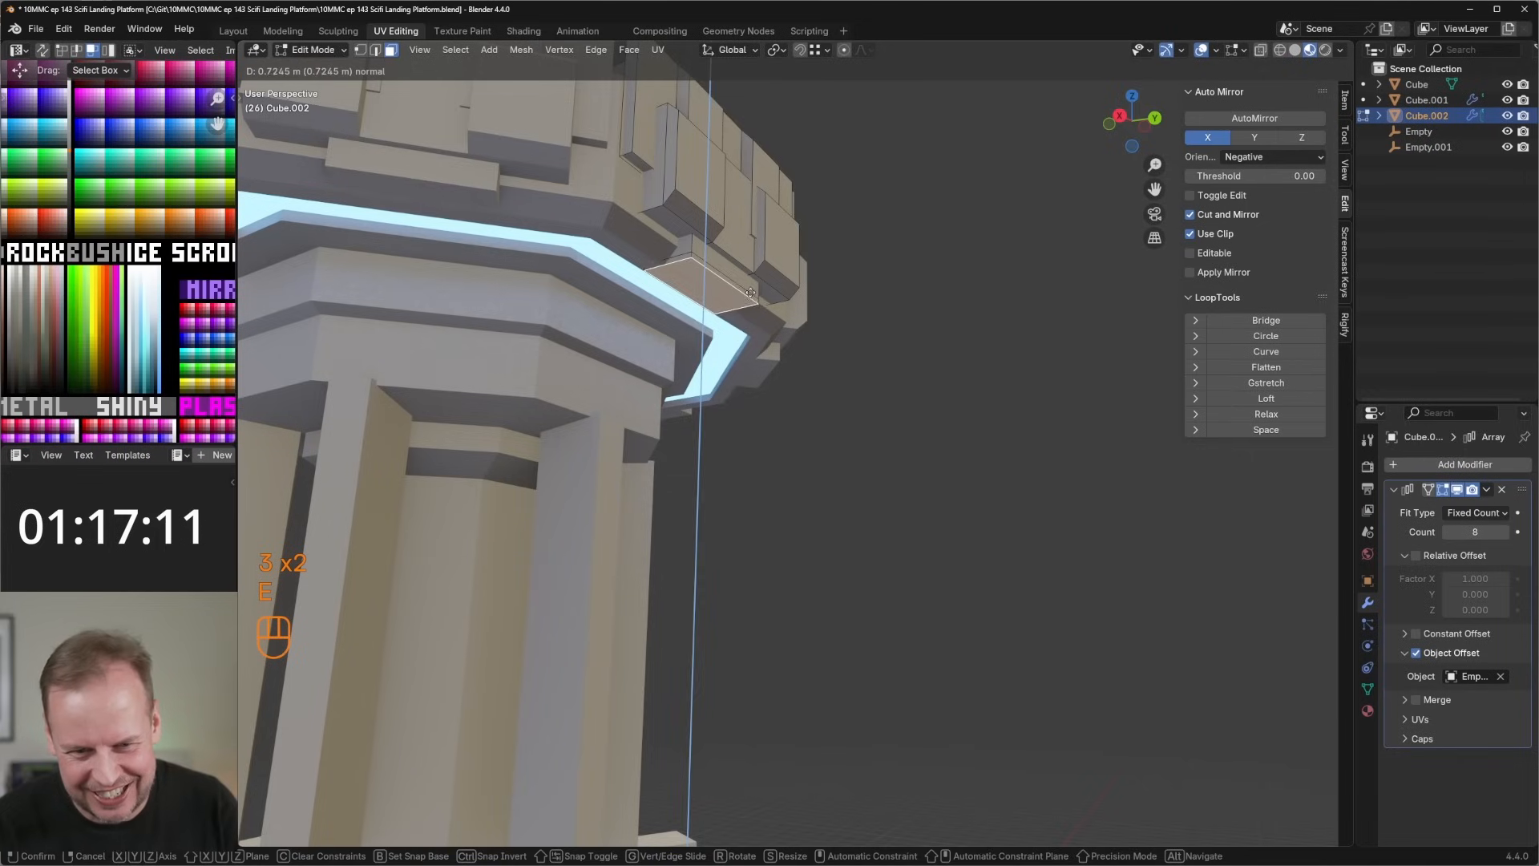
{"action": "key", "text": "ctrl+z"}
Bevel the underside block's lower outer edge by 1.25 m and divide the block with two crosswise loop cuts.
{"action": "key", "text": "ctrl+b"}
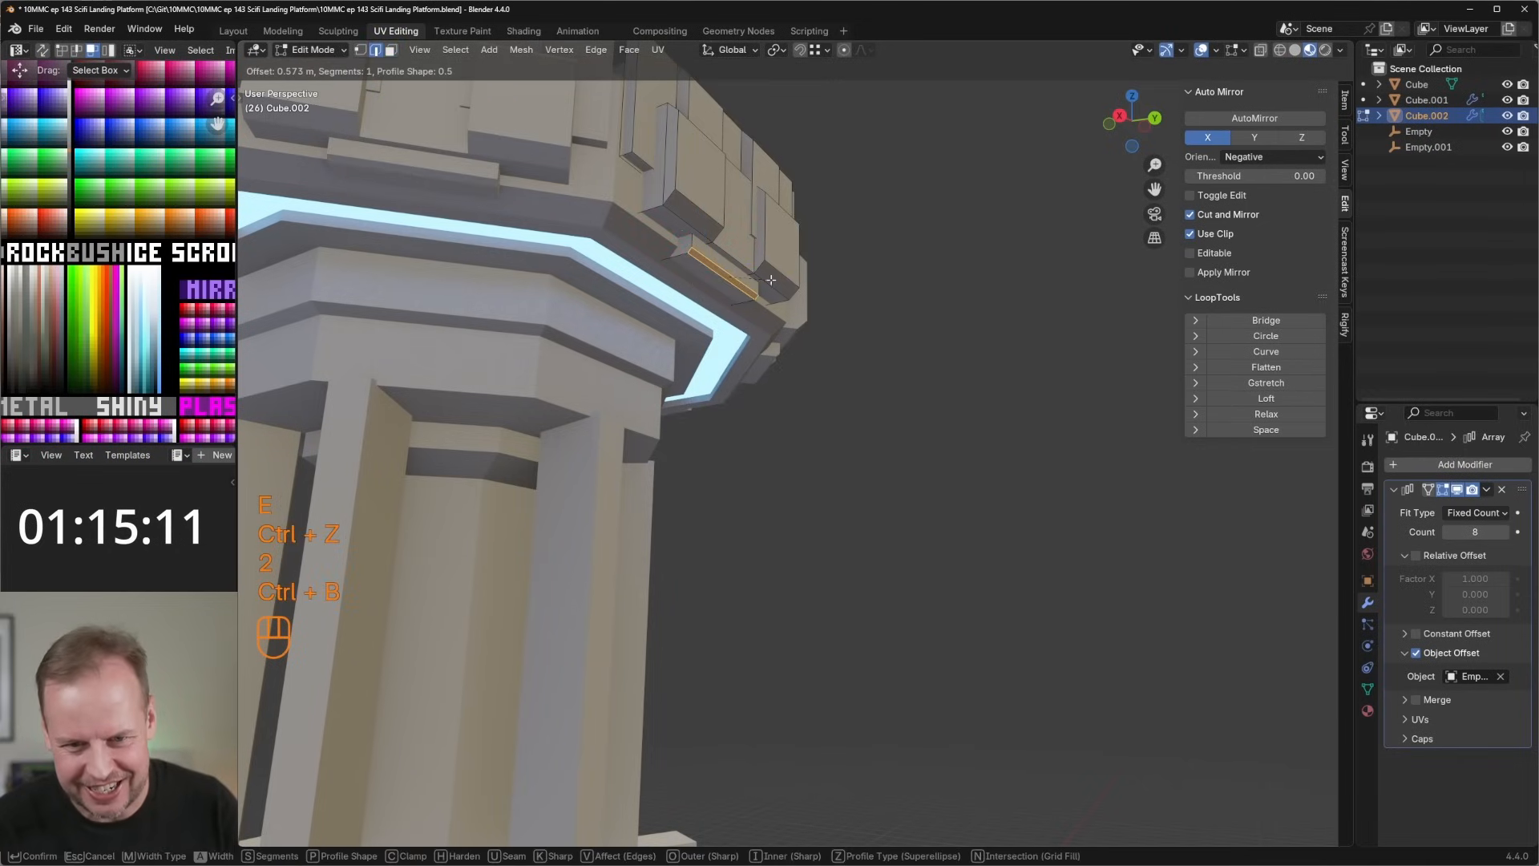
{"action": "left_click", "coordinate": [776, 280]}
{"action": "key", "text": "ctrl+r"}
{"action": "key", "text": "3"}
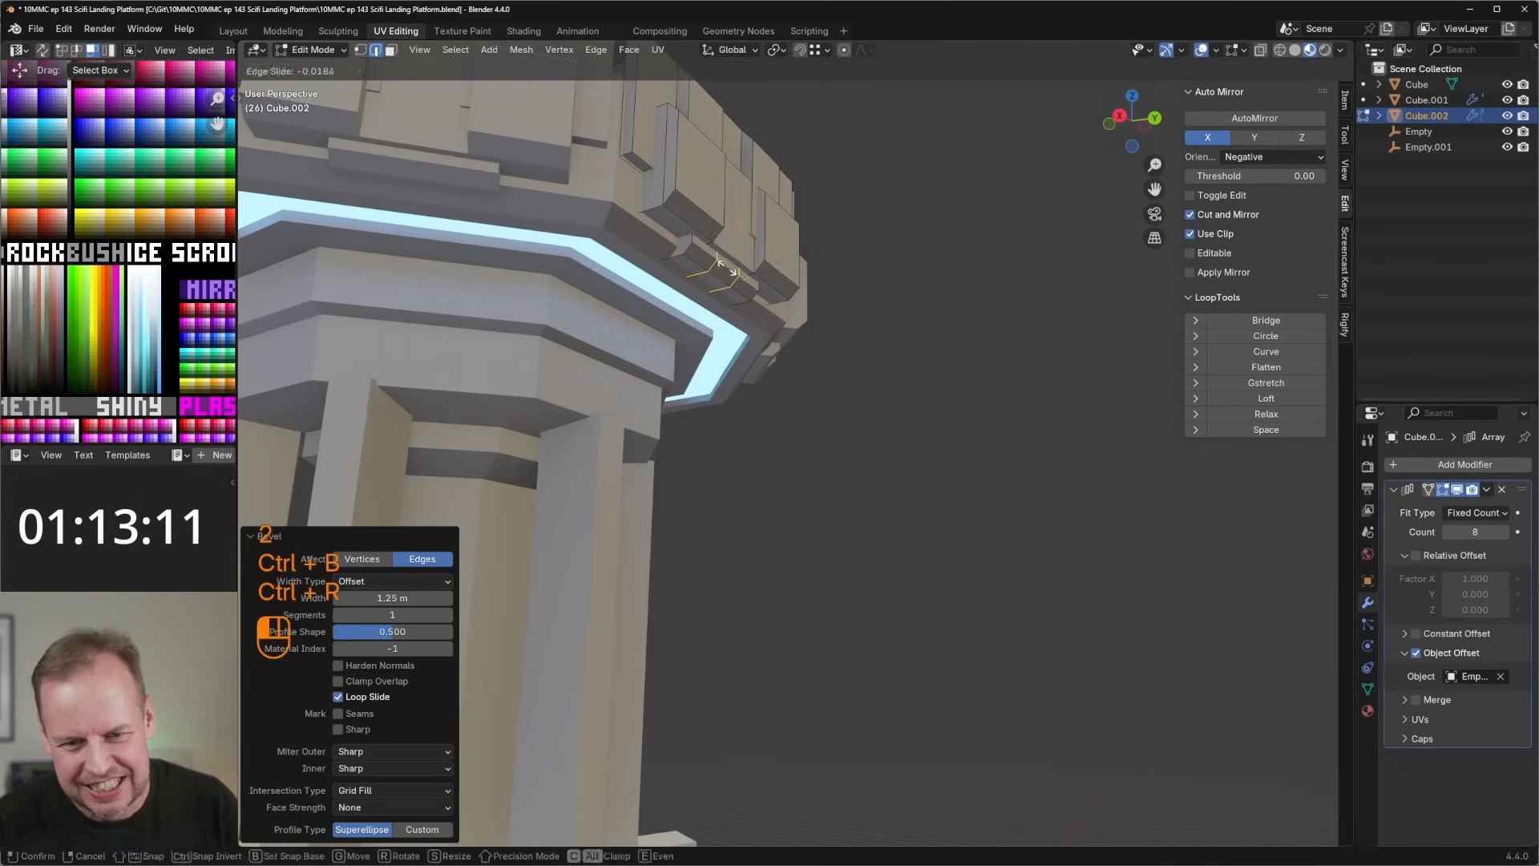
{"action": "left_click", "coordinate": [727, 275]}
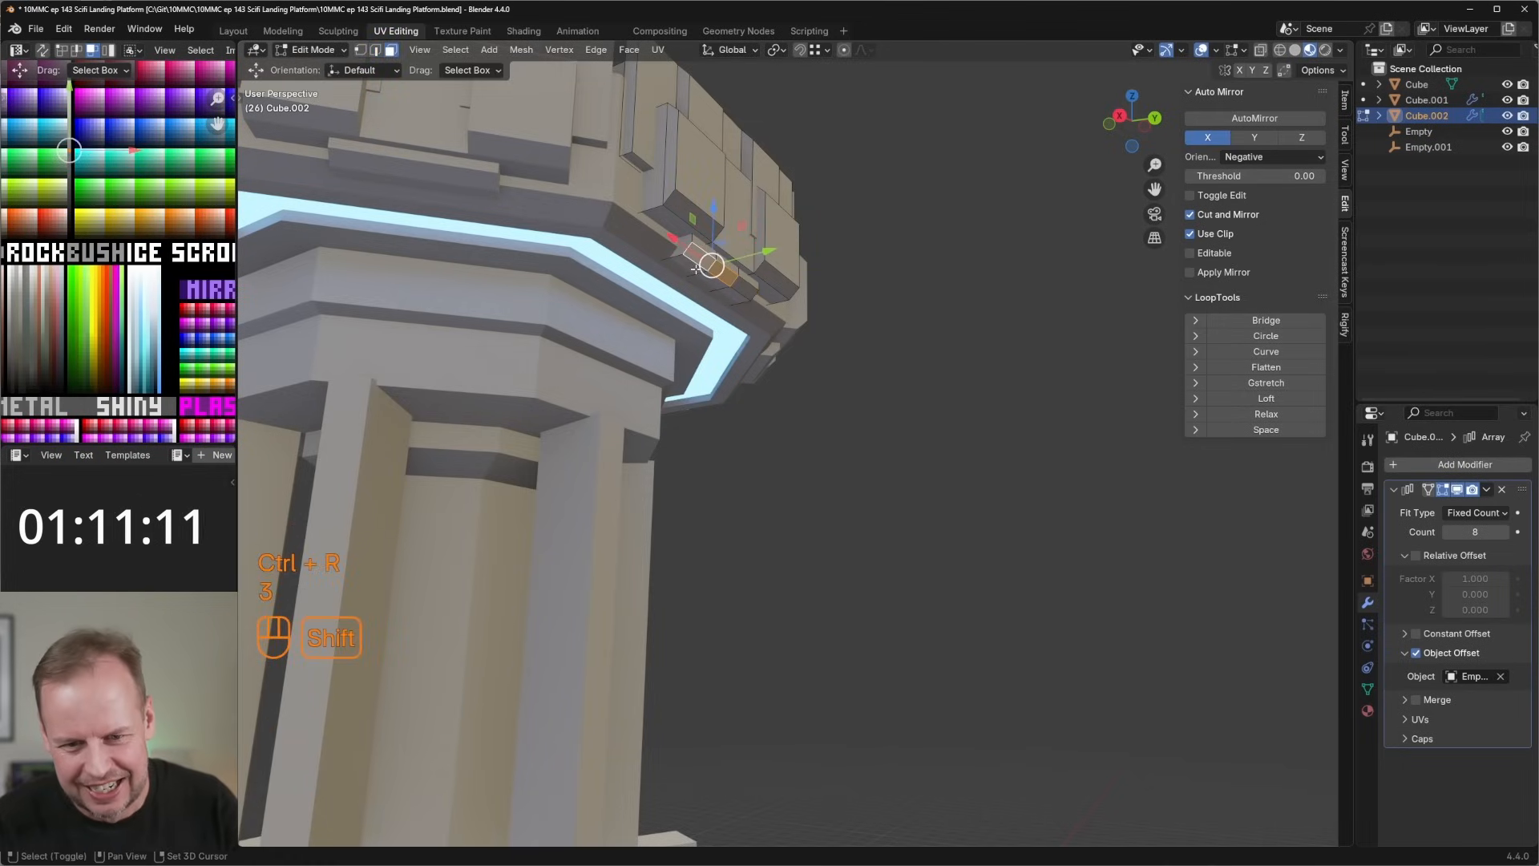
Inset the underside block's middle section by 0.764 m and extrude it inward along its normals about 0.46 m.
{"action": "left_click", "coordinate": [696, 263], "text": "shift"}
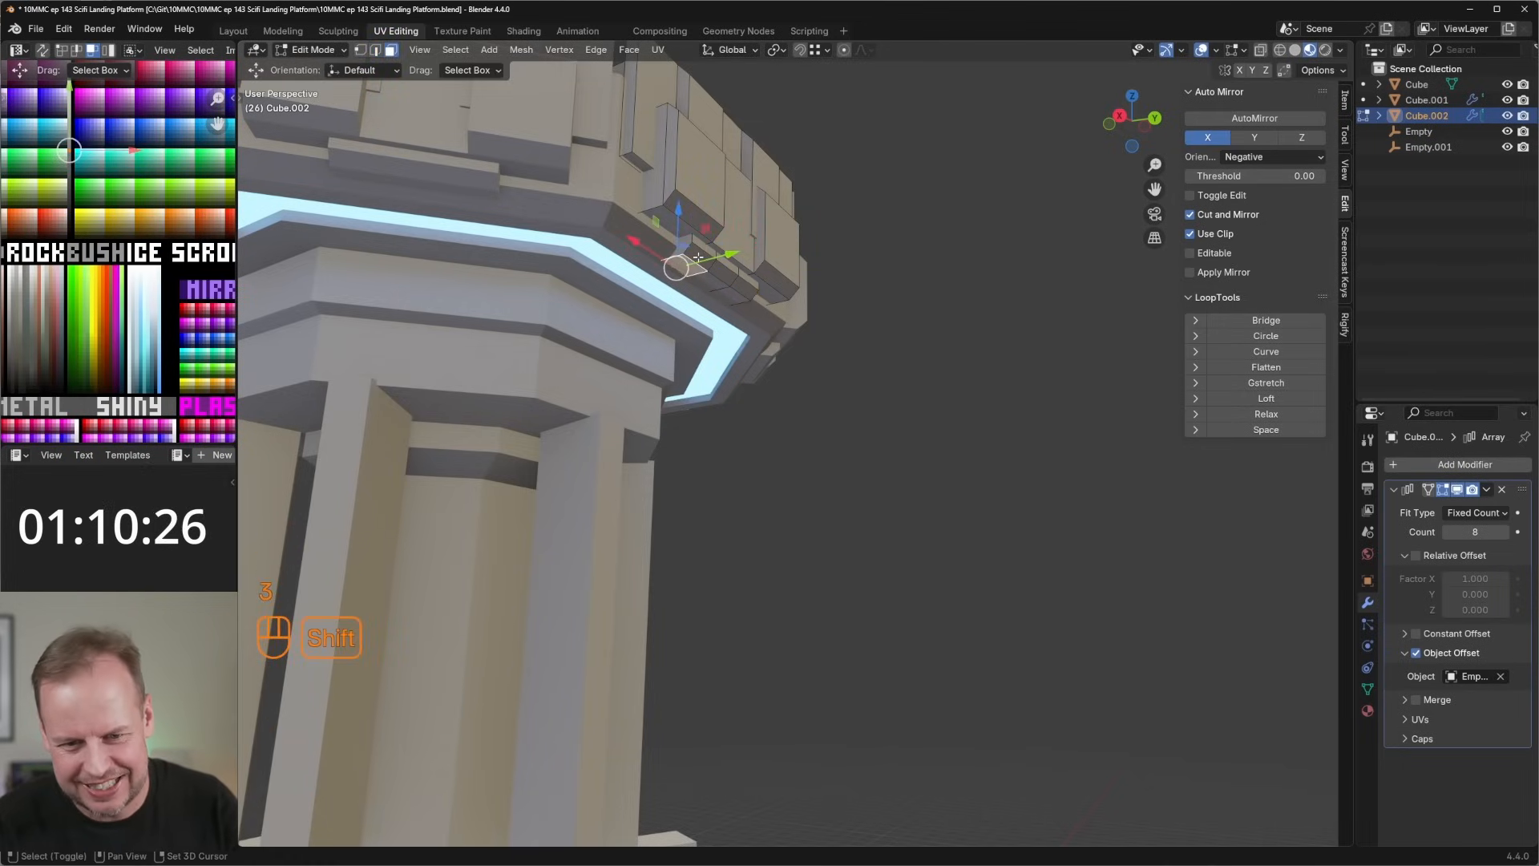
{"action": "key", "text": "i"}
{"action": "left_click", "coordinate": [811, 308]}
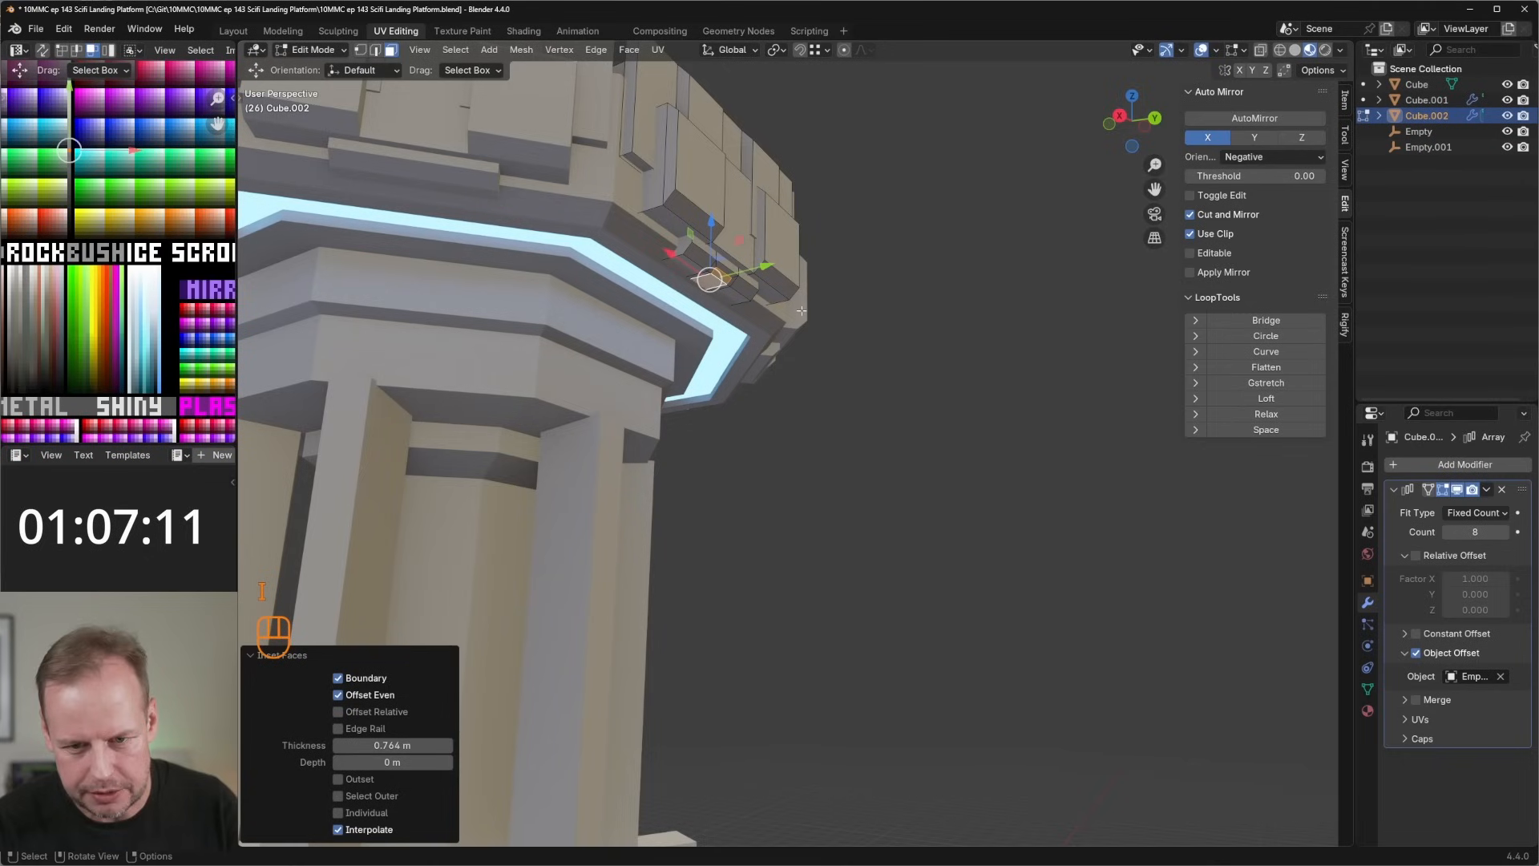
{"action": "key", "text": "alt+e"}
{"action": "left_click", "coordinate": [793, 314]}
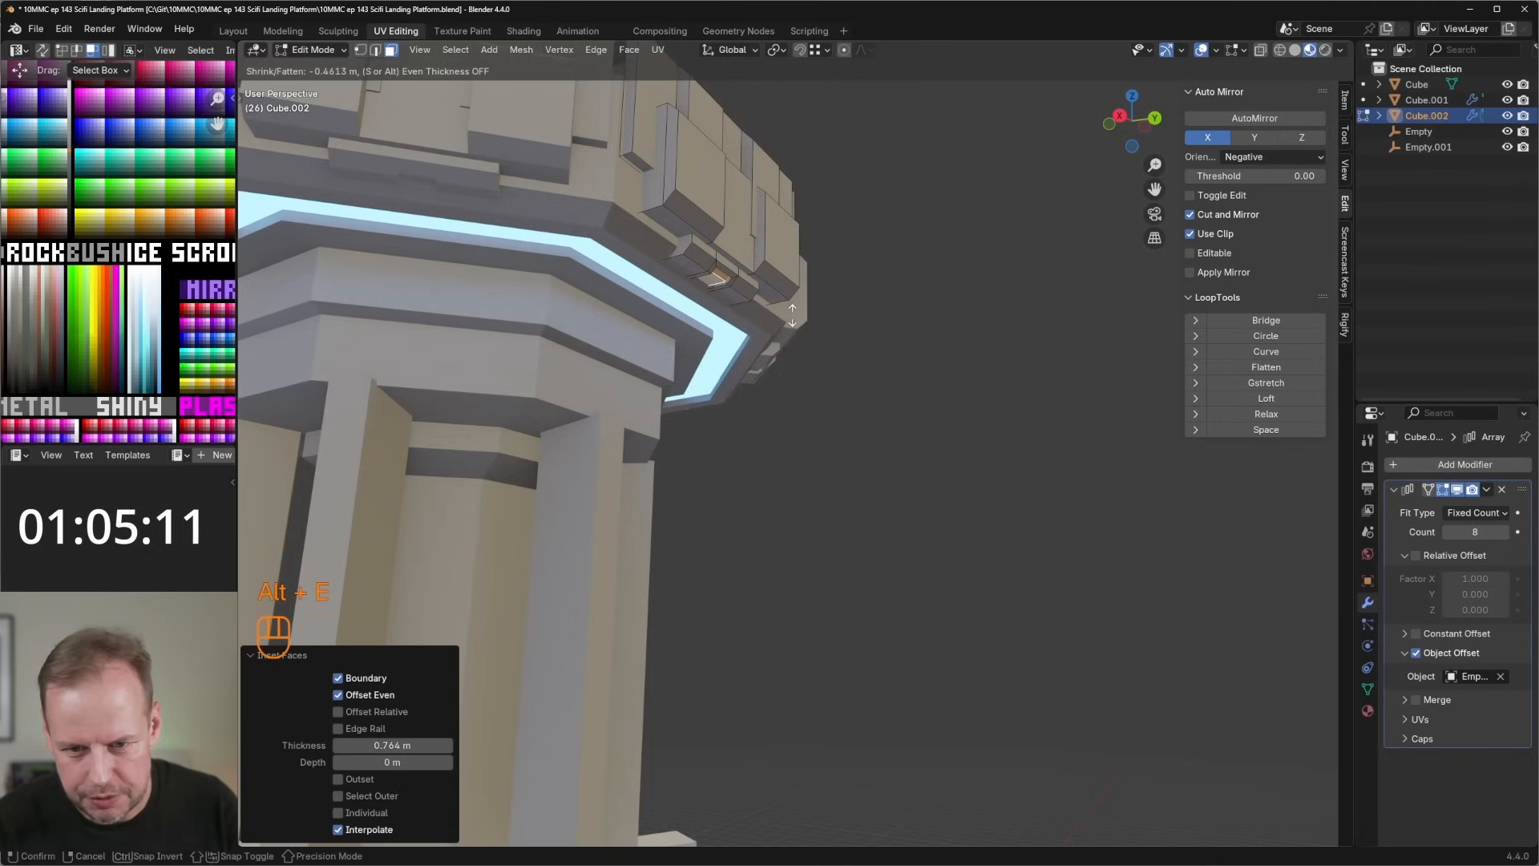
{"action": "left_click", "coordinate": [792, 315]}
Move the underside block's recessed face UVs onto the white glow area of the palette texture.
{"action": "key", "text": "a"}
{"action": "key", "text": "g"}
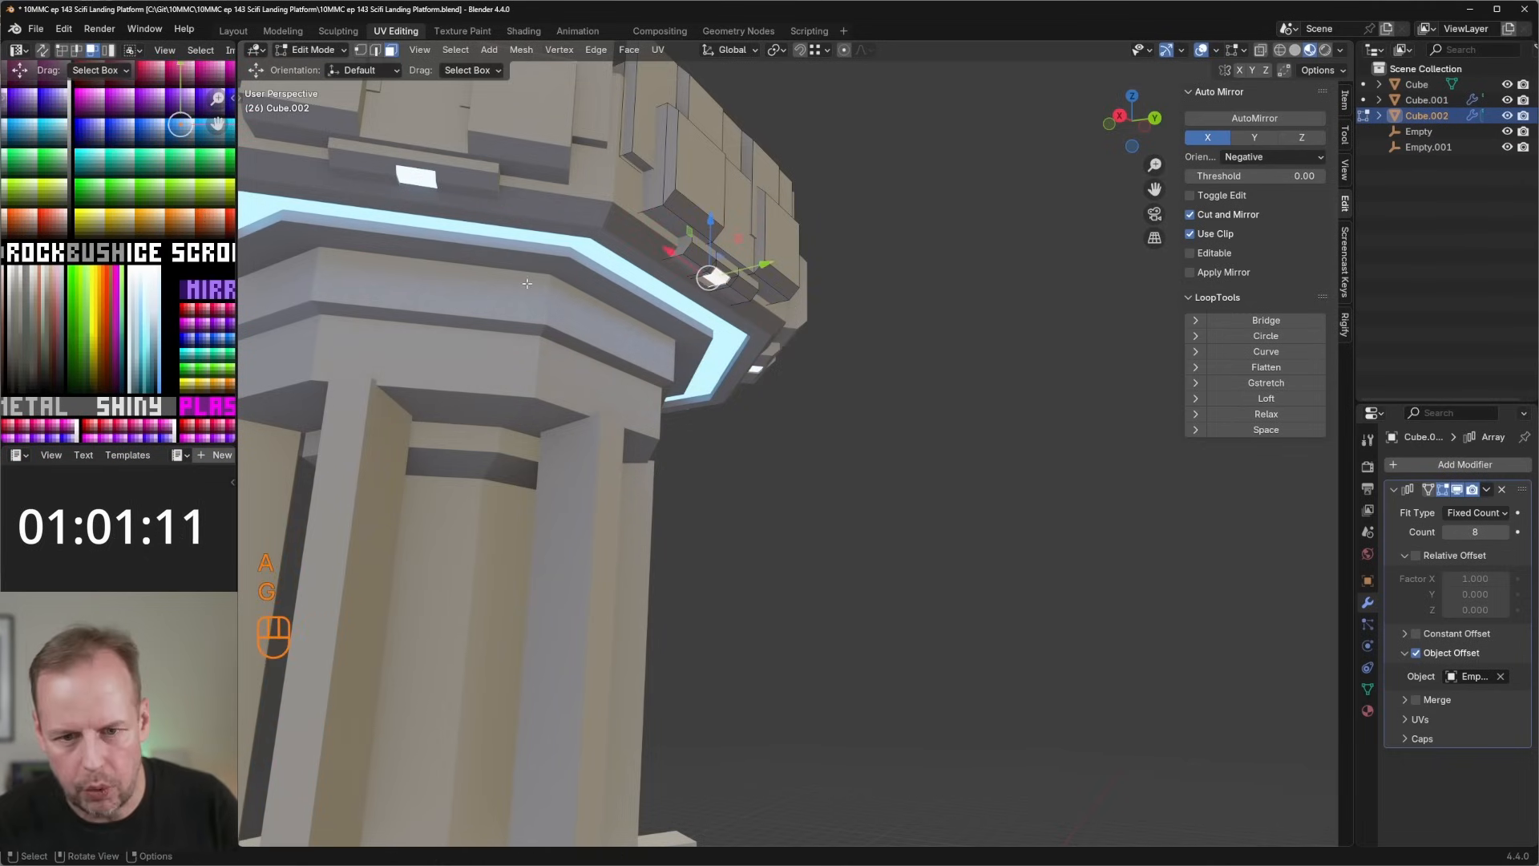
Duplicate the recessed middle face of the lower side block in place, scale the copy down and extrude it outward about 2.7 m.
{"action": "scroll", "coordinate": [526, 283], "scroll_direction": "down", "scroll_amount": 3}
{"action": "middle_click_drag", "start_coordinate": [527, 283], "coordinate": [517, 313]}
{"action": "middle_click_drag", "start_coordinate": [653, 317], "coordinate": [658, 409]}
{"action": "scroll", "coordinate": [659, 410], "scroll_direction": "up", "scroll_amount": 2}
{"action": "left_click", "coordinate": [557, 439]}
{"action": "key", "text": "shift+d"}
{"action": "right_click", "coordinate": [673, 473]}
{"action": "key", "text": "s"}
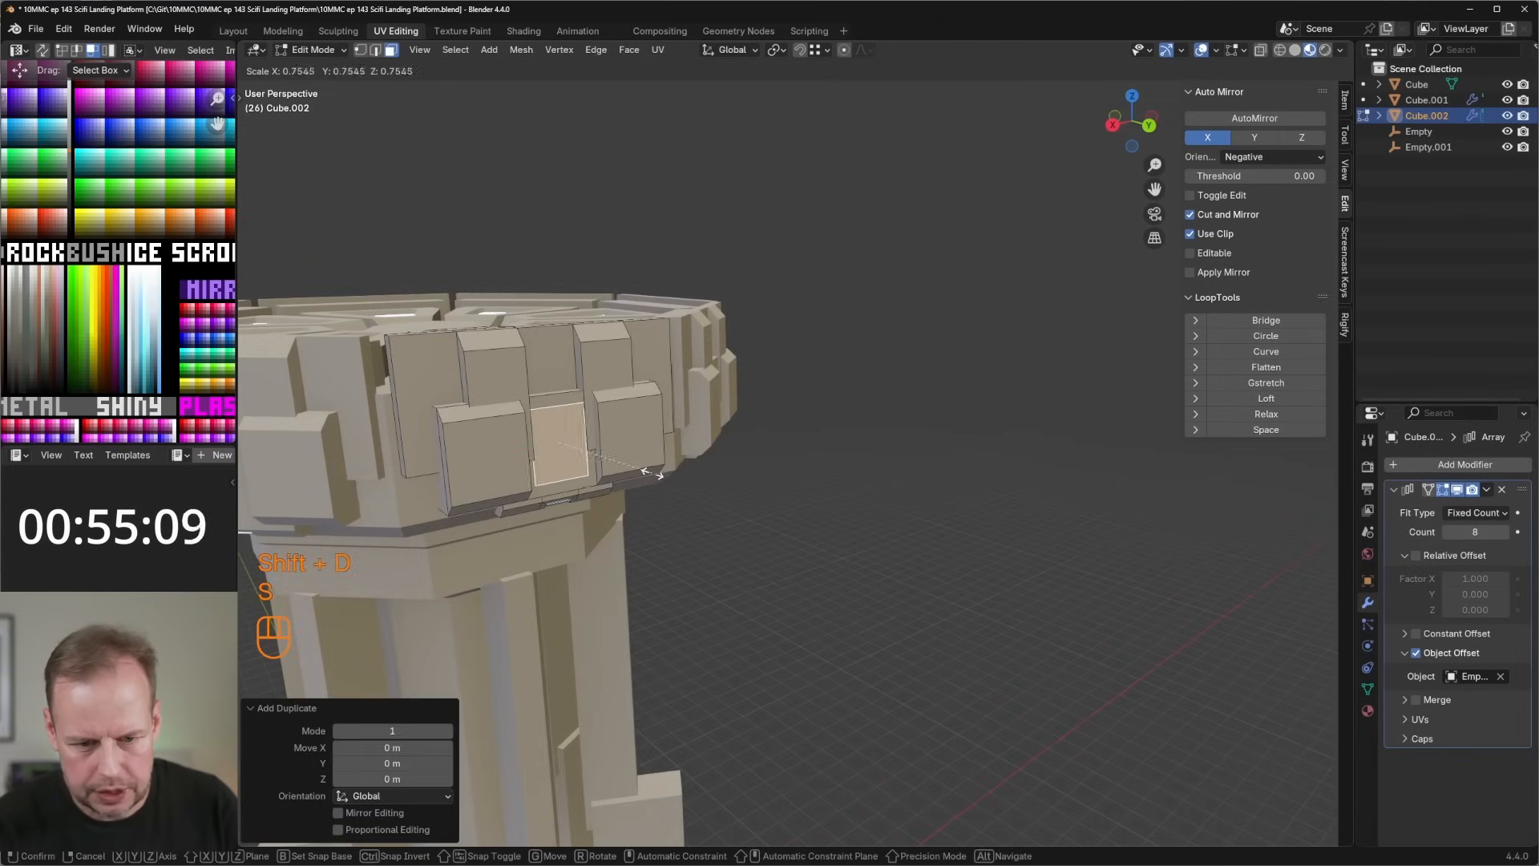
{"action": "left_click", "coordinate": [604, 475]}
{"action": "key", "text": "e"}
{"action": "left_click", "coordinate": [578, 424]}
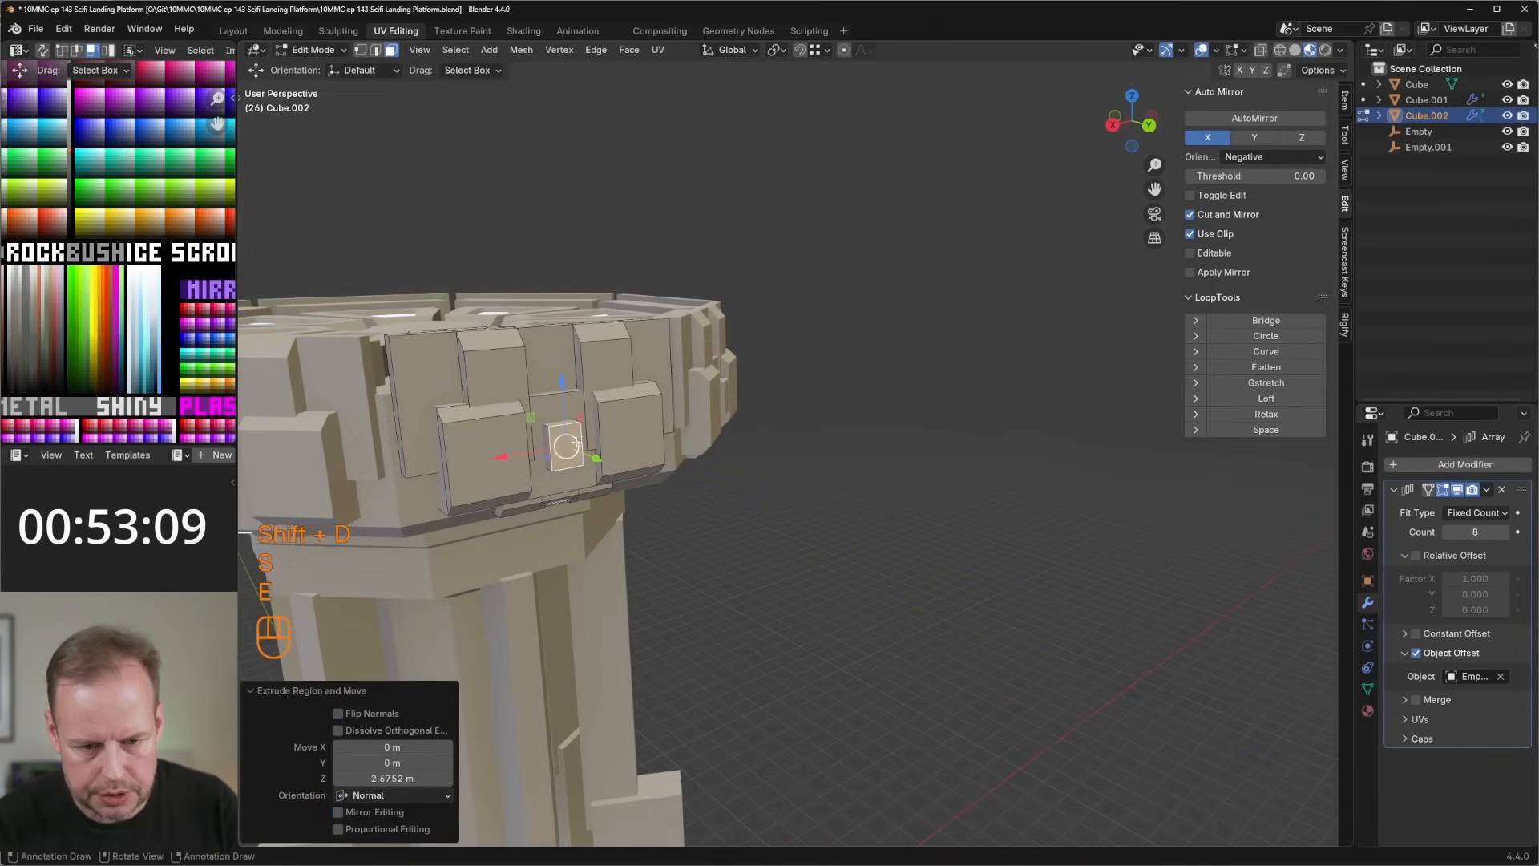
Bevel the top front edge of the small extruded box by 0.643 m.
{"action": "key", "text": "2"}
{"action": "key", "text": "ctrl+b"}
{"action": "left_click", "coordinate": [567, 433]}
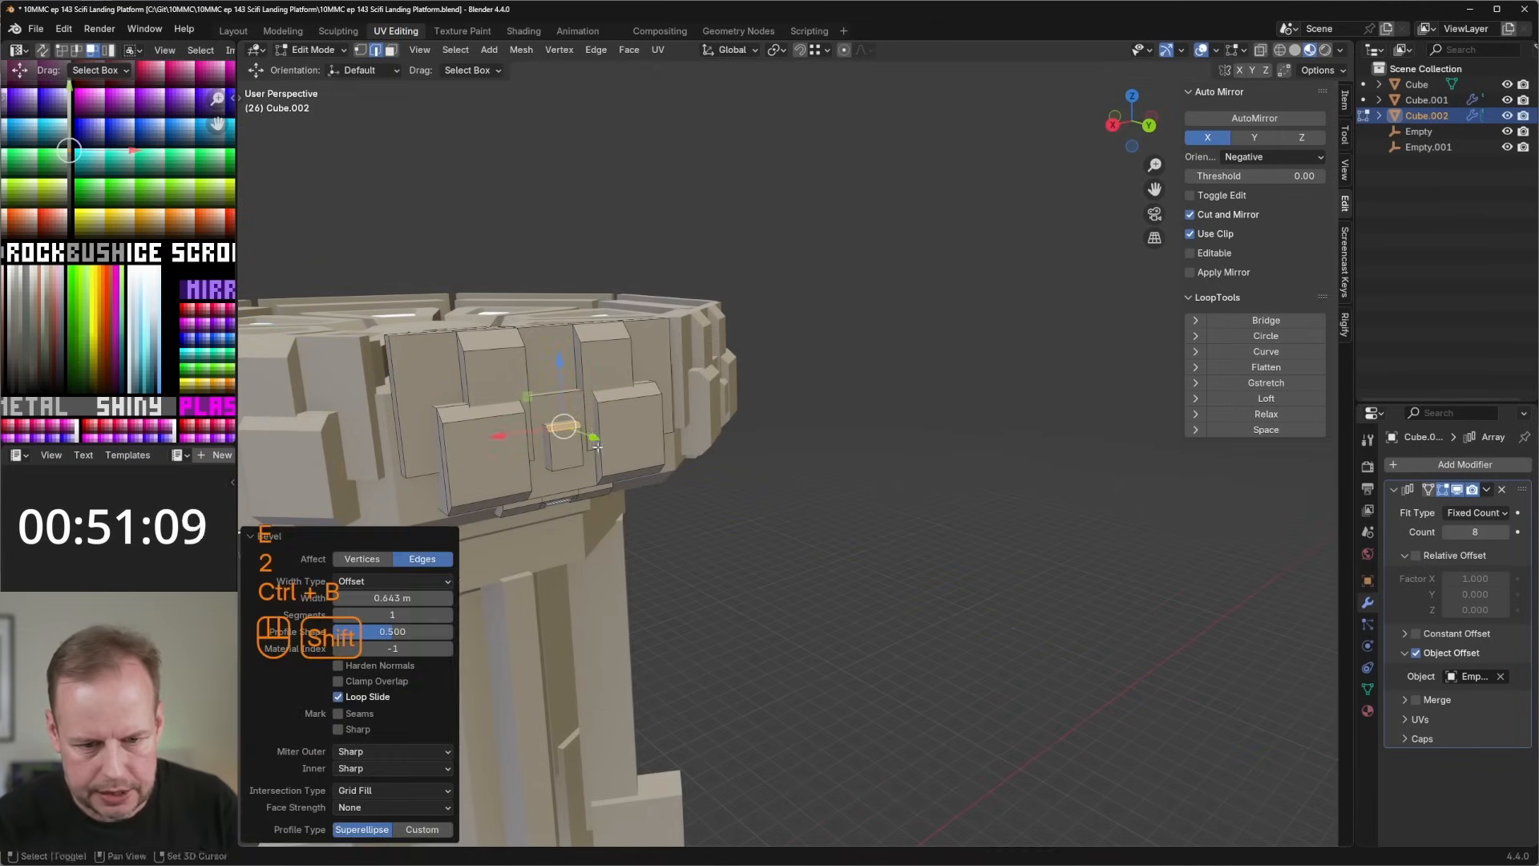
Bevel the top outer edge of the pillar's upper leg block by 6.92 m.
{"action": "middle_click_drag", "start_coordinate": [566, 433], "coordinate": [762, 387]}
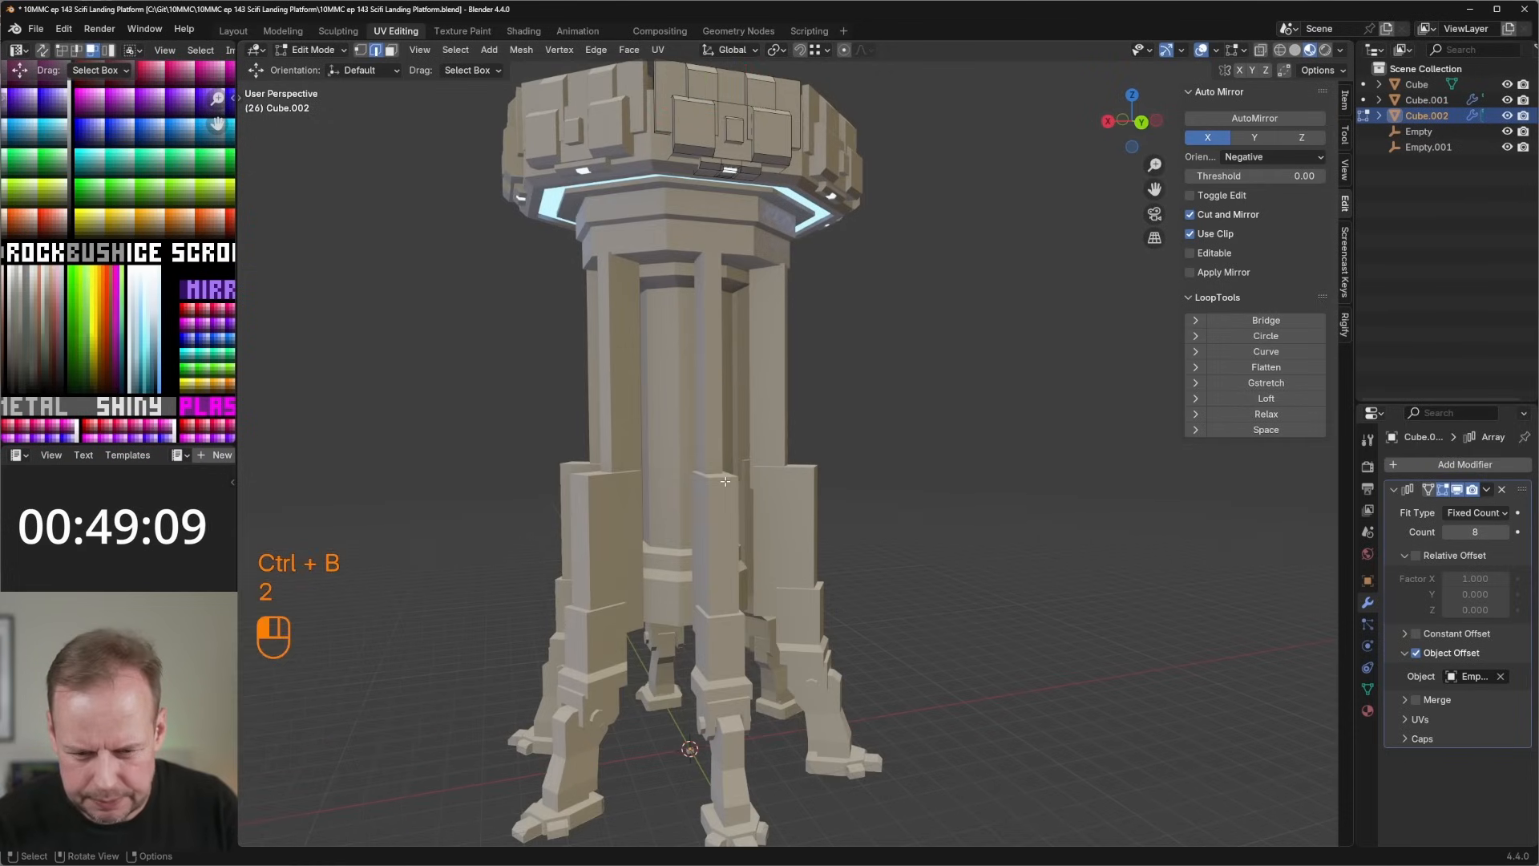
{"action": "key", "text": "Tab"}
{"action": "key", "text": "2"}
{"action": "key", "text": "Tab"}
{"action": "key", "text": "2"}
{"action": "key", "text": "Tab"}
{"action": "left_click", "coordinate": [717, 493]}
{"action": "key", "text": "Tab"}
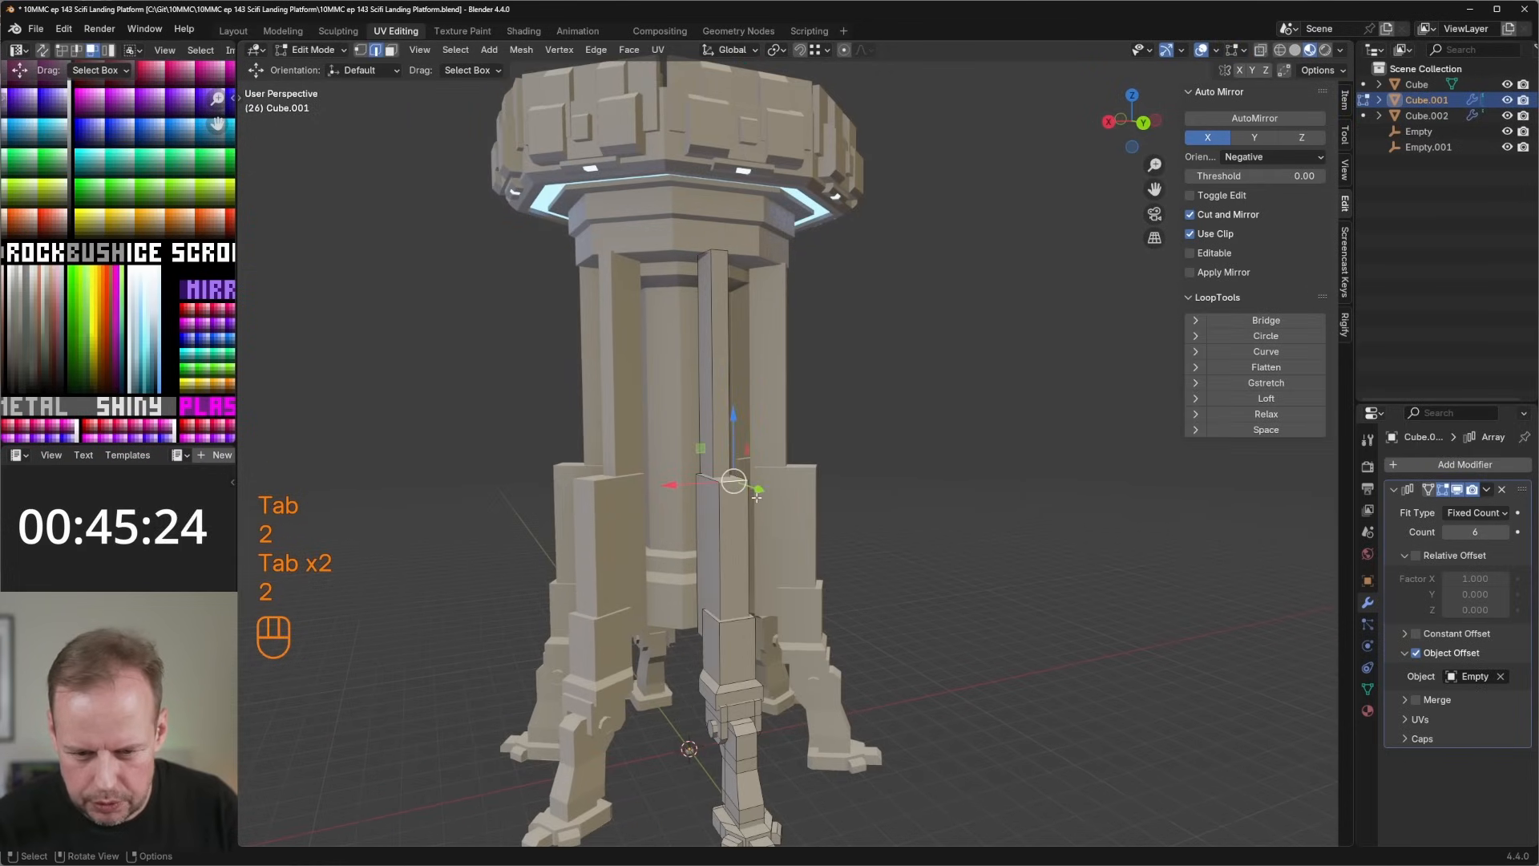
{"action": "key", "text": "ctrl+b"}
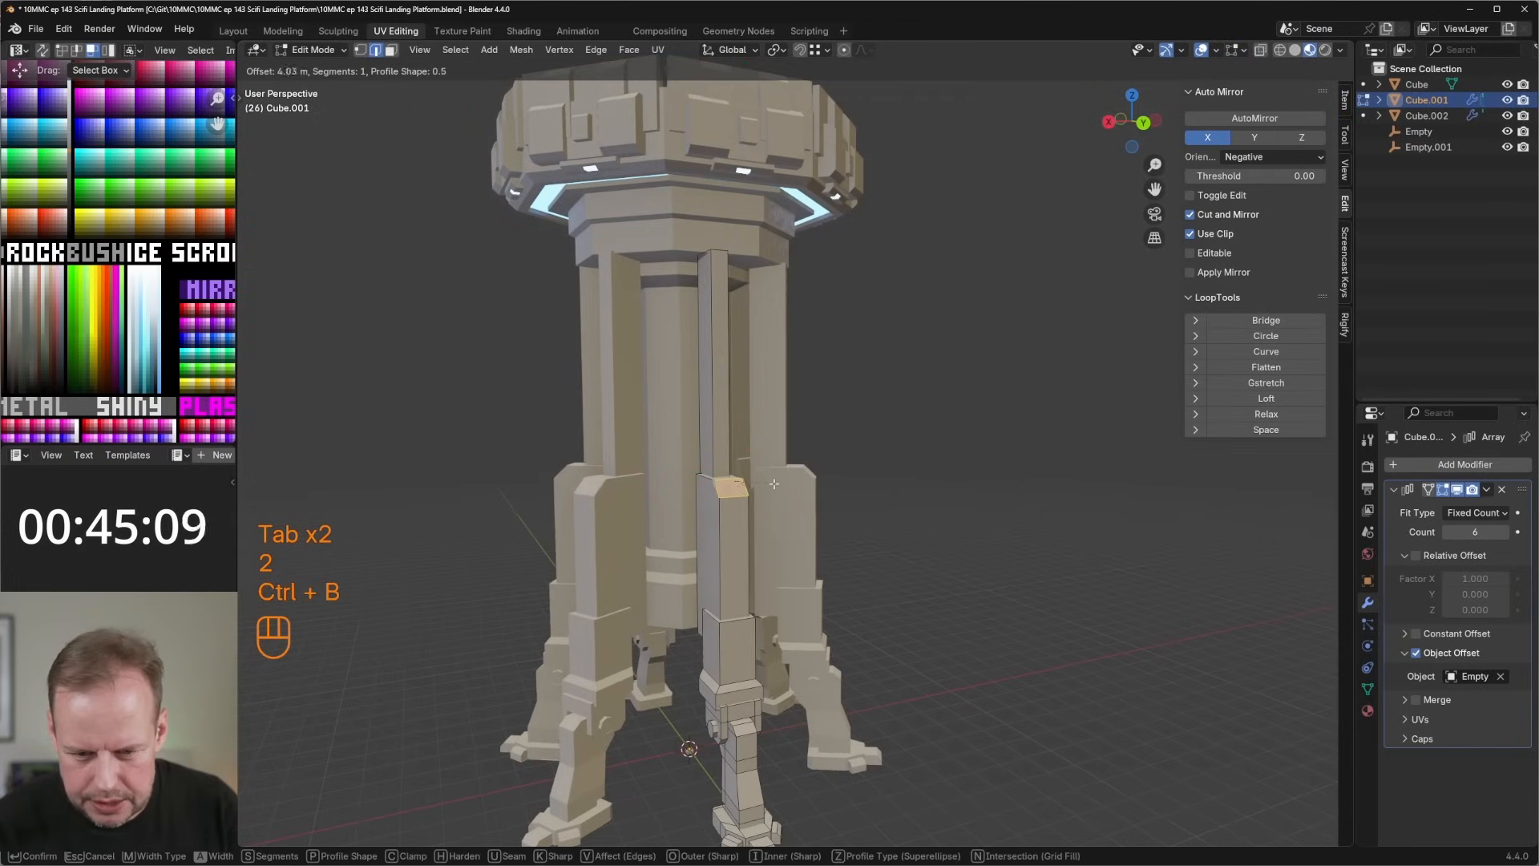
{"action": "left_click", "coordinate": [781, 481]}
{"action": "middle_click_drag", "start_coordinate": [781, 481], "coordinate": [804, 458]}
{"action": "middle_click_drag", "start_coordinate": [804, 459], "coordinate": [783, 240], "text": "shift"}
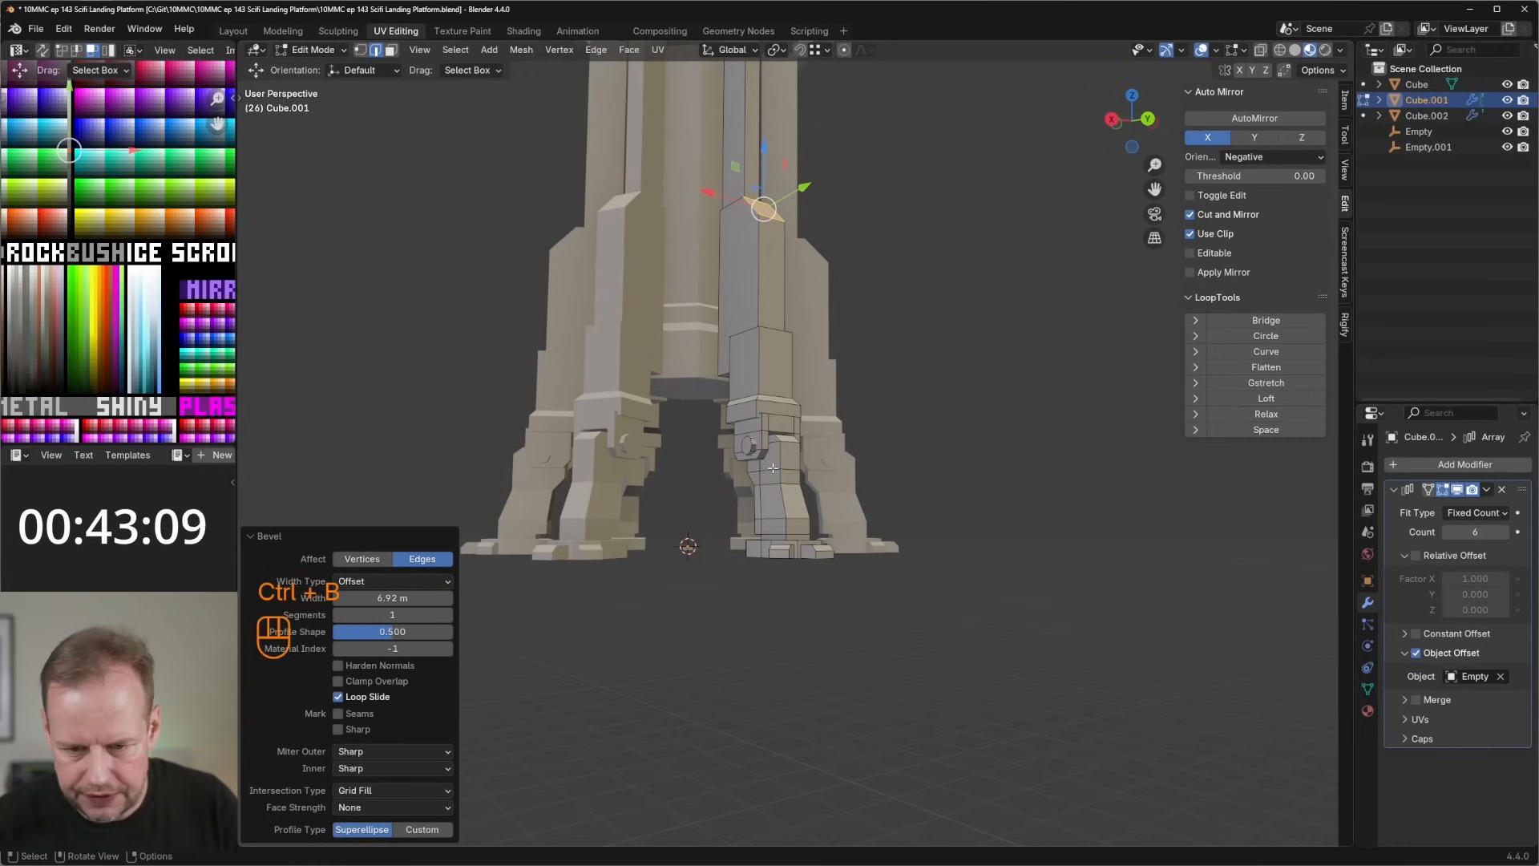
Scale up the pillar's linked lower leg and foot parts together and move them about 5.58 m along Y.
{"action": "left_click", "coordinate": [782, 480]}
{"action": "key", "text": "l"}
{"action": "middle_click_drag", "start_coordinate": [783, 482], "coordinate": [785, 595]}
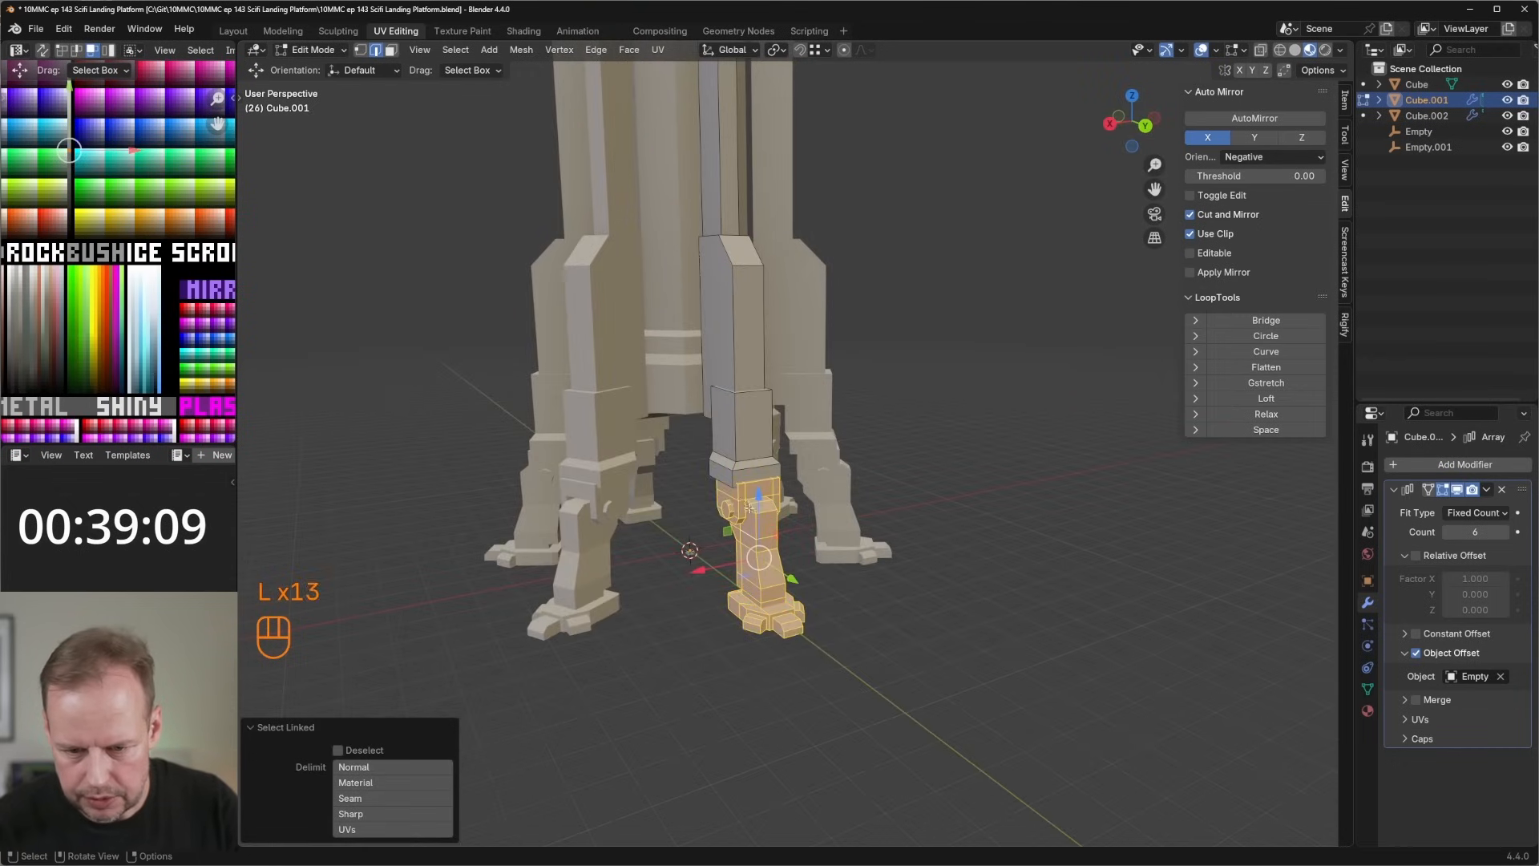
{"action": "key", "text": "l"}
{"action": "key", "text": "l"}
{"action": "key", "text": "l"}
{"action": "key", "text": "l"}
{"action": "middle_click_drag", "start_coordinate": [749, 507], "coordinate": [922, 503]}
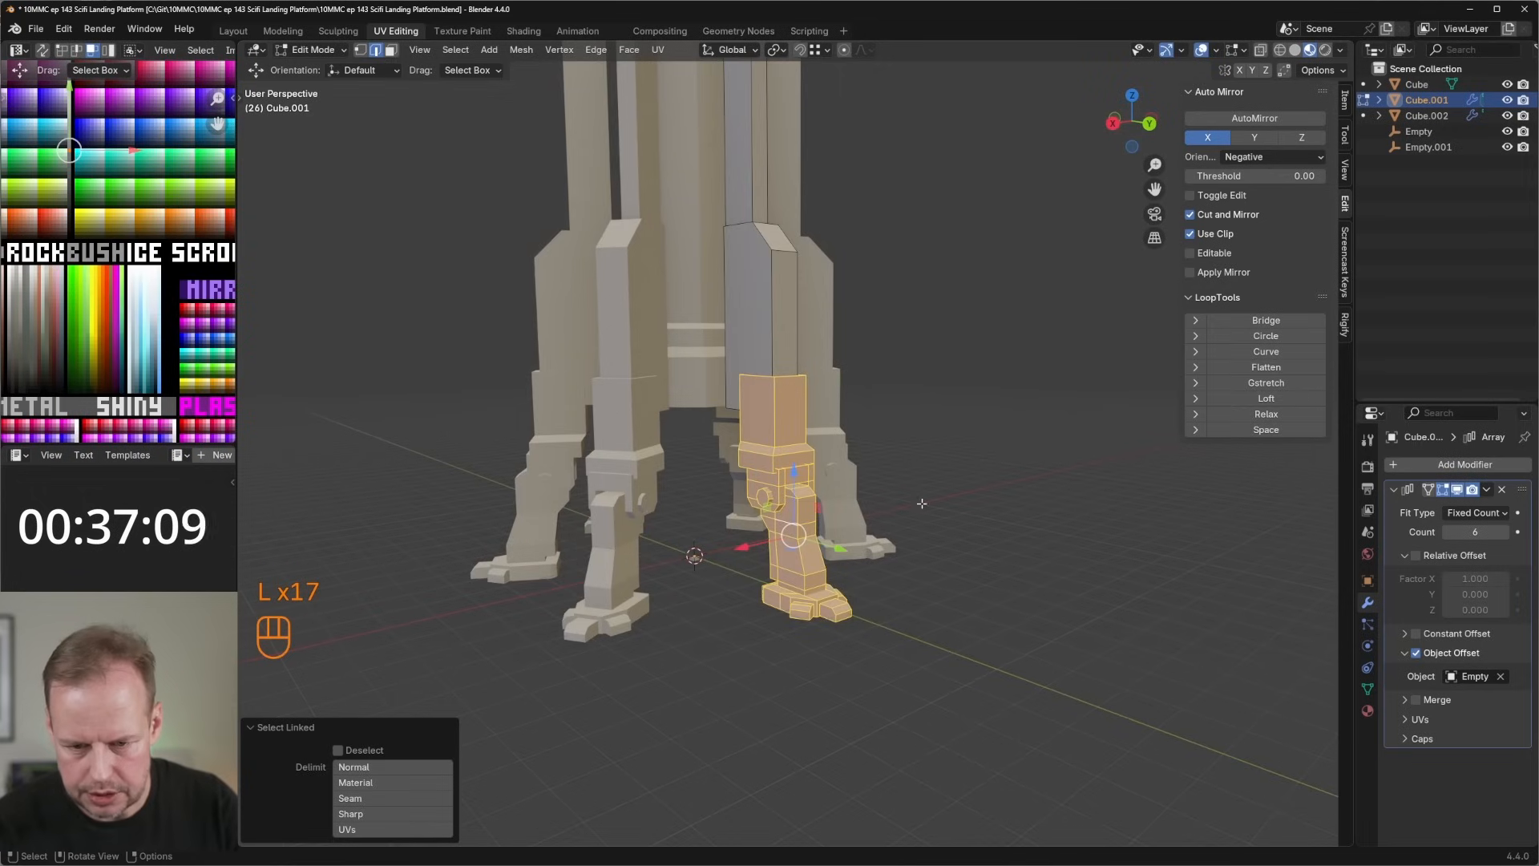
{"action": "key", "text": "s"}
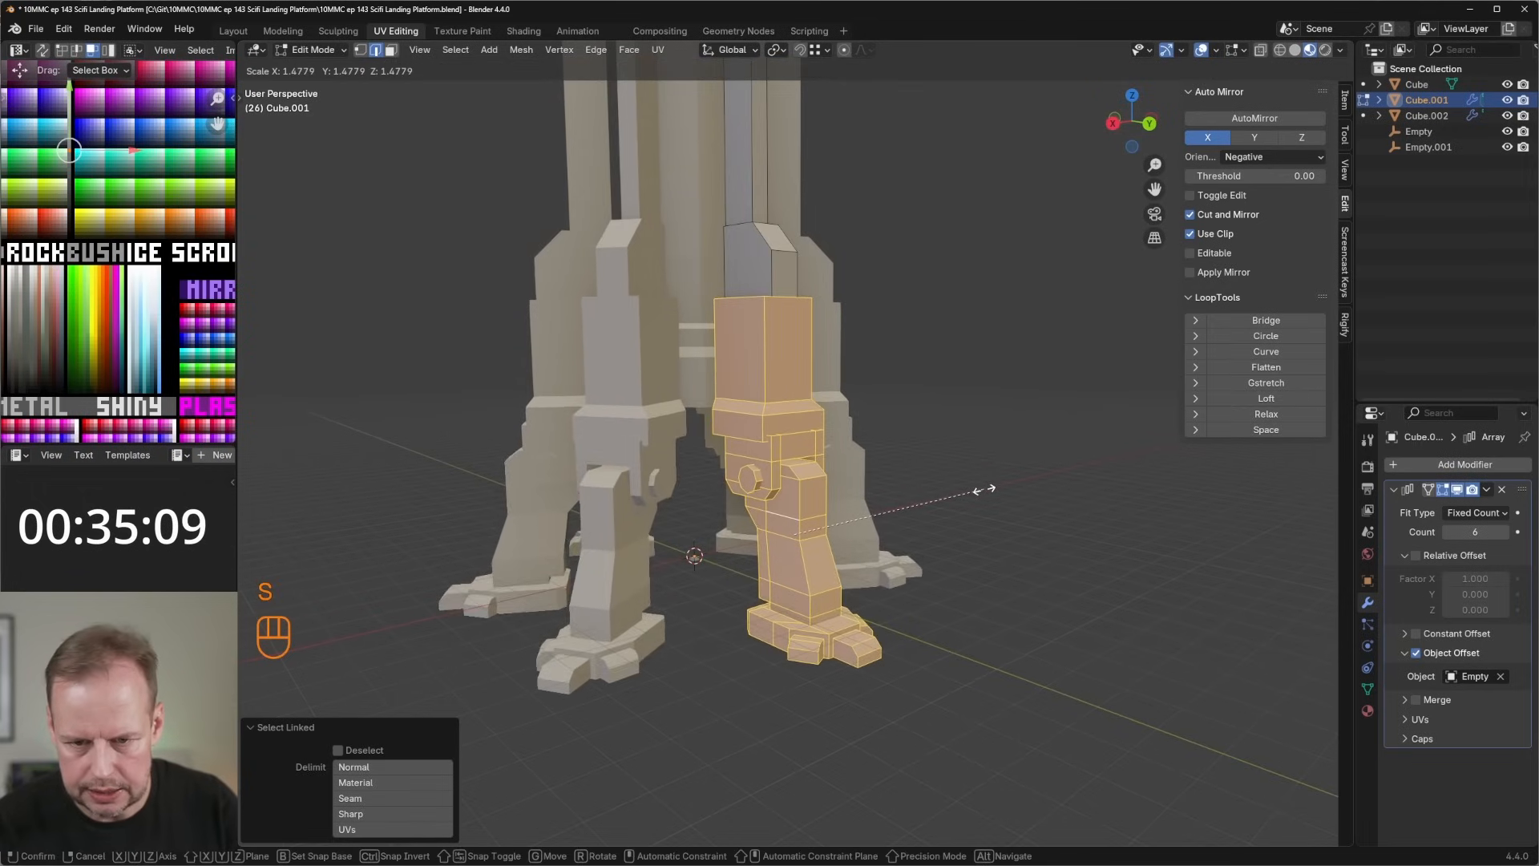
{"action": "left_click", "coordinate": [970, 491]}
{"action": "middle_click_drag", "start_coordinate": [970, 490], "coordinate": [1009, 521]}
{"action": "left_click_drag", "start_coordinate": [896, 591], "coordinate": [926, 601]}
Bevel the top outer edge of the enlarged lower leg block by 13.5 m.
{"action": "key", "text": "2"}
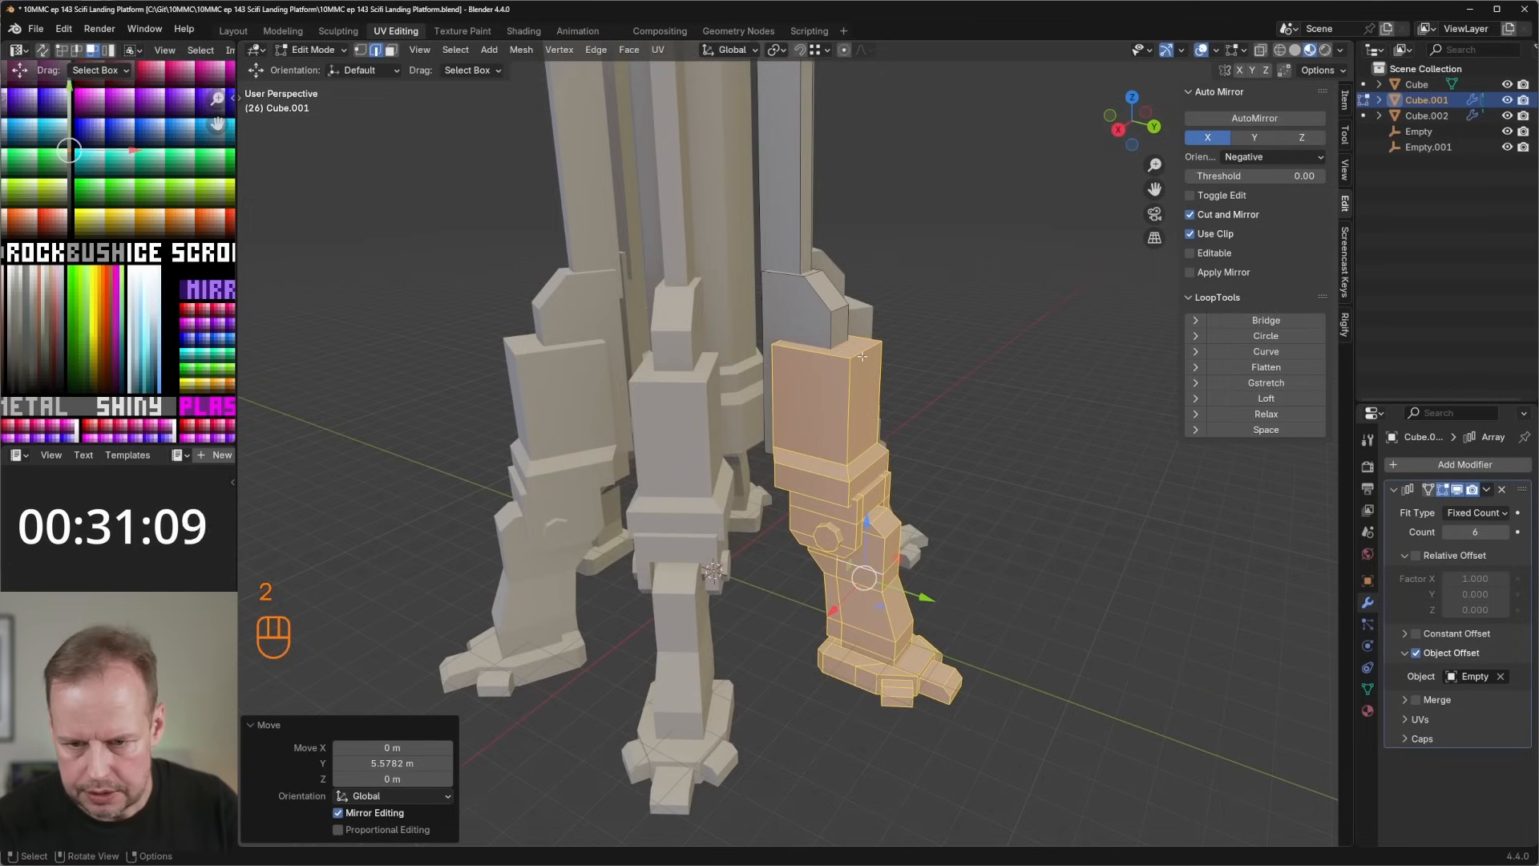
{"action": "left_click", "coordinate": [863, 356]}
{"action": "key", "text": "ctrl+b"}
{"action": "left_click", "coordinate": [952, 352]}
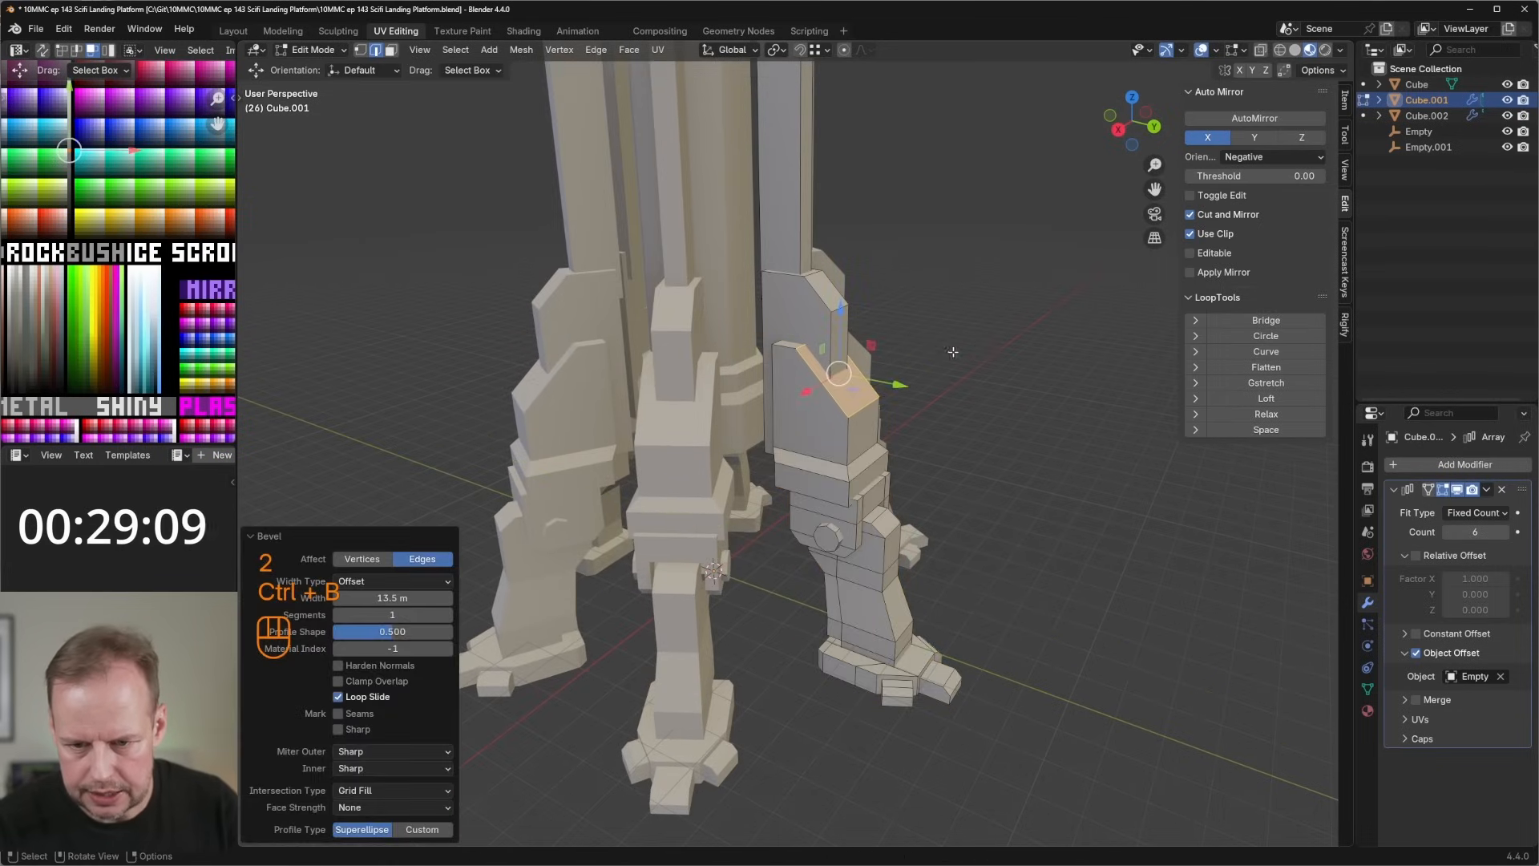
{"action": "mouse_move", "coordinate": [953, 352]}
{"action": "middle_mouse_down"}
{"action": "mouse_move", "coordinate": [986, 357]}
{"action": "mouse_move", "coordinate": [938, 345]}
{"action": "mouse_move", "coordinate": [974, 352]}
{"action": "mouse_move", "coordinate": [946, 360]}
{"action": "middle_mouse_up"}
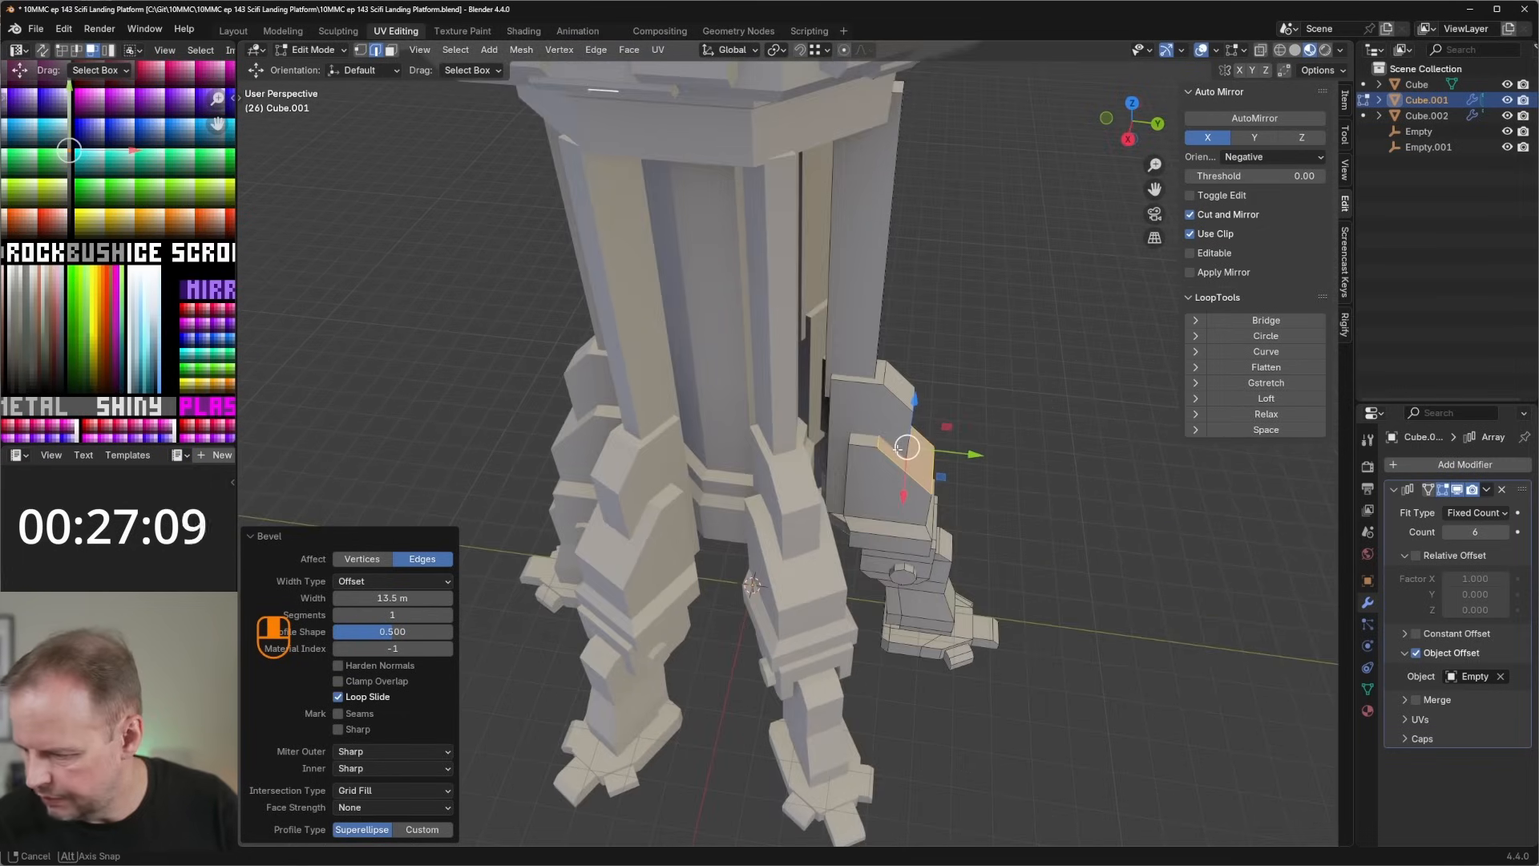
Inset the front faces of the platform panel's two lower side blocks by 1.627 m.
{"action": "middle_click_drag", "start_coordinate": [897, 449], "coordinate": [796, 385]}
{"action": "left_click", "coordinate": [738, 413]}
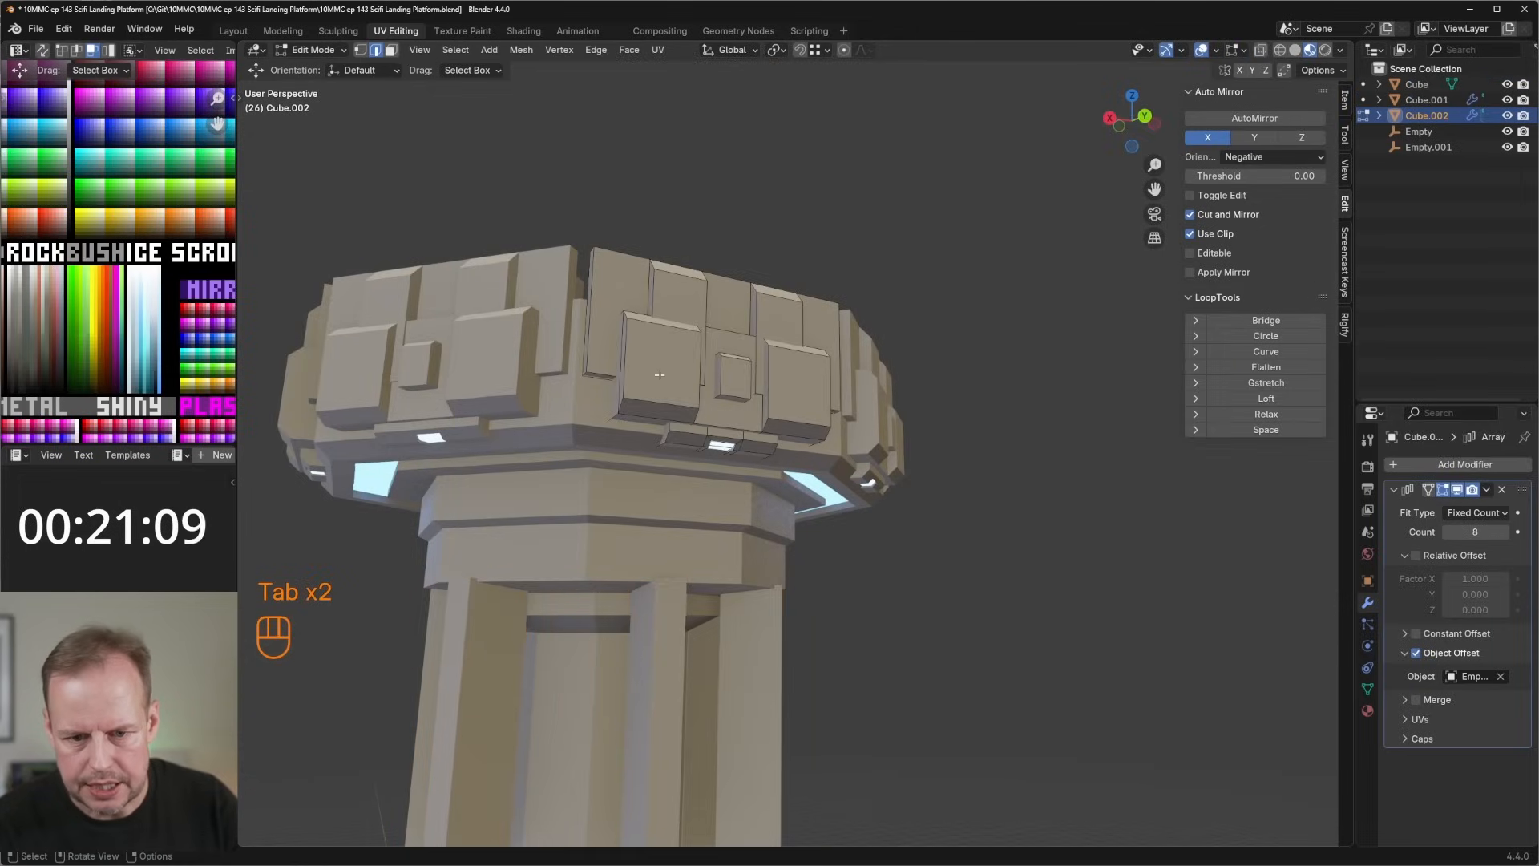
{"action": "left_click", "coordinate": [688, 367]}
{"action": "left_click", "coordinate": [794, 397], "text": "shift"}
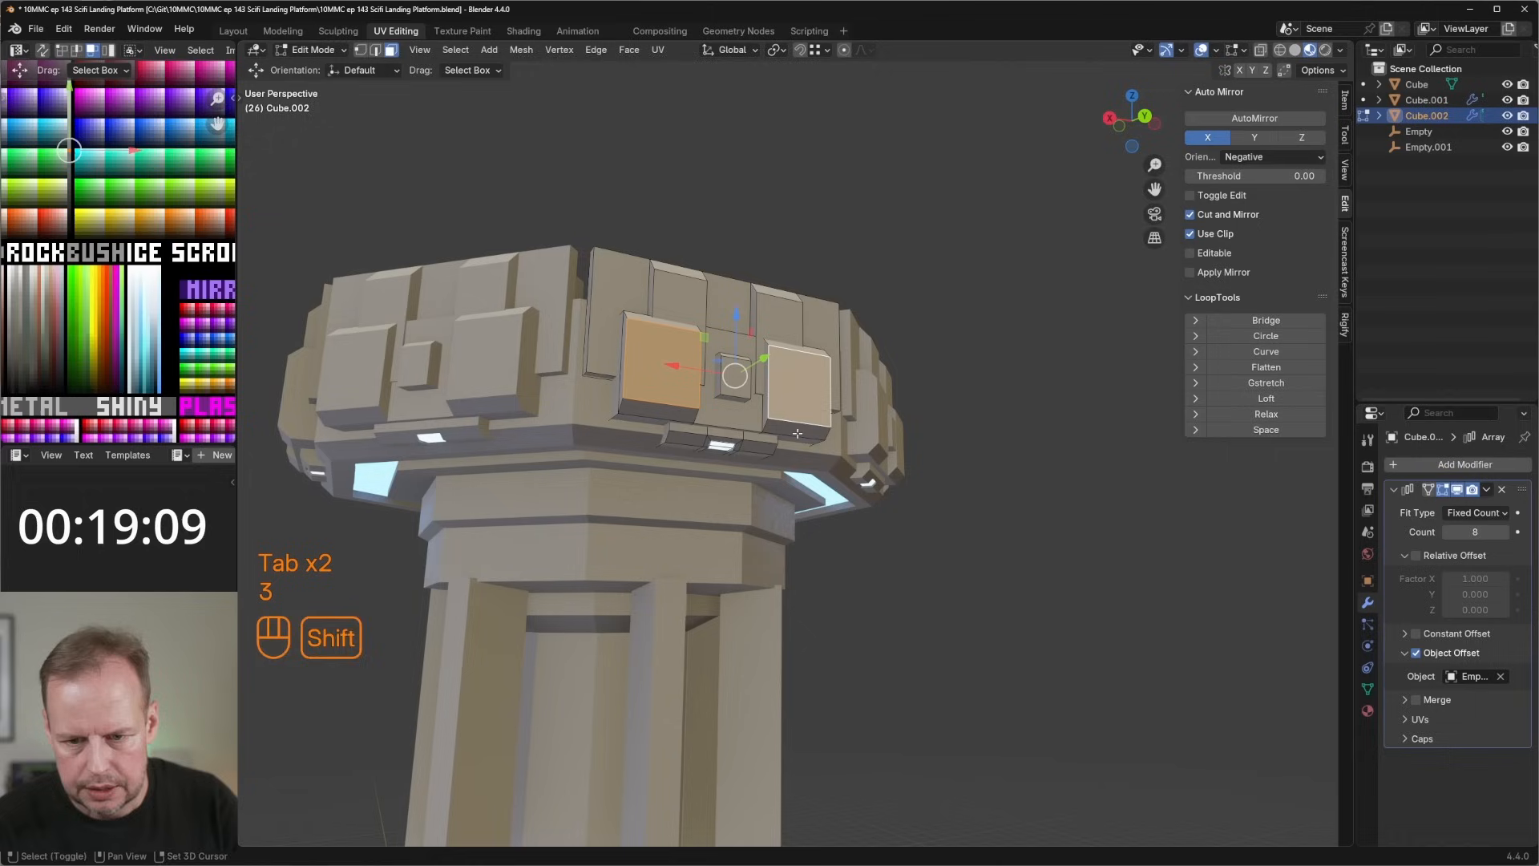
{"action": "key", "text": "i"}
{"action": "left_click", "coordinate": [942, 412]}
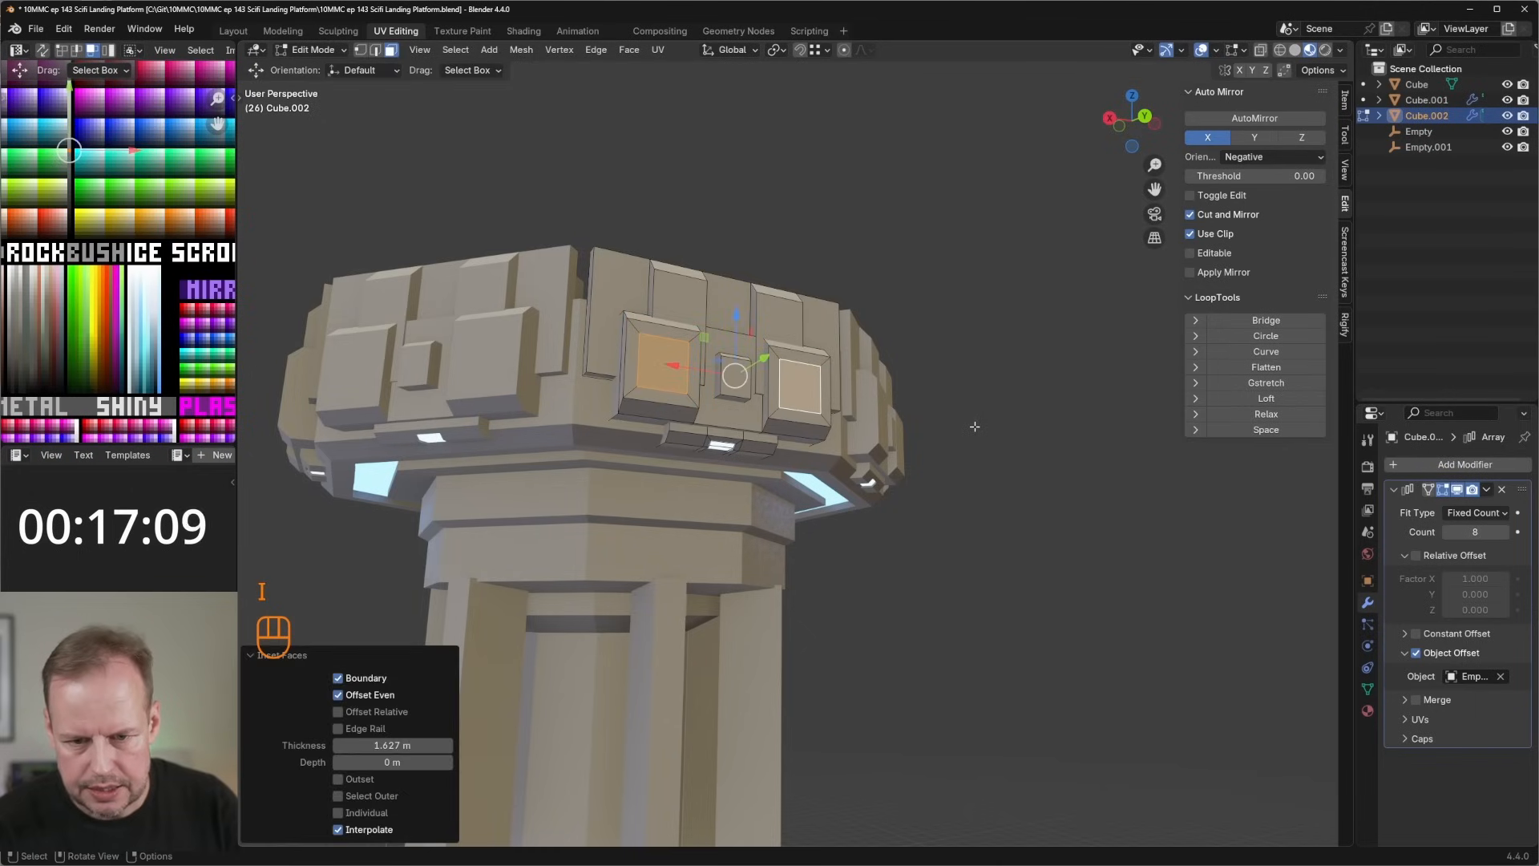
Set the pivot point to Individual Origins and scale the two inset faces to 0.607 along X.
{"action": "key", "text": "s"}
{"action": "key", "text": "x"}
{"action": "right_click", "coordinate": [955, 427]}
{"action": "key", "text": "period"}
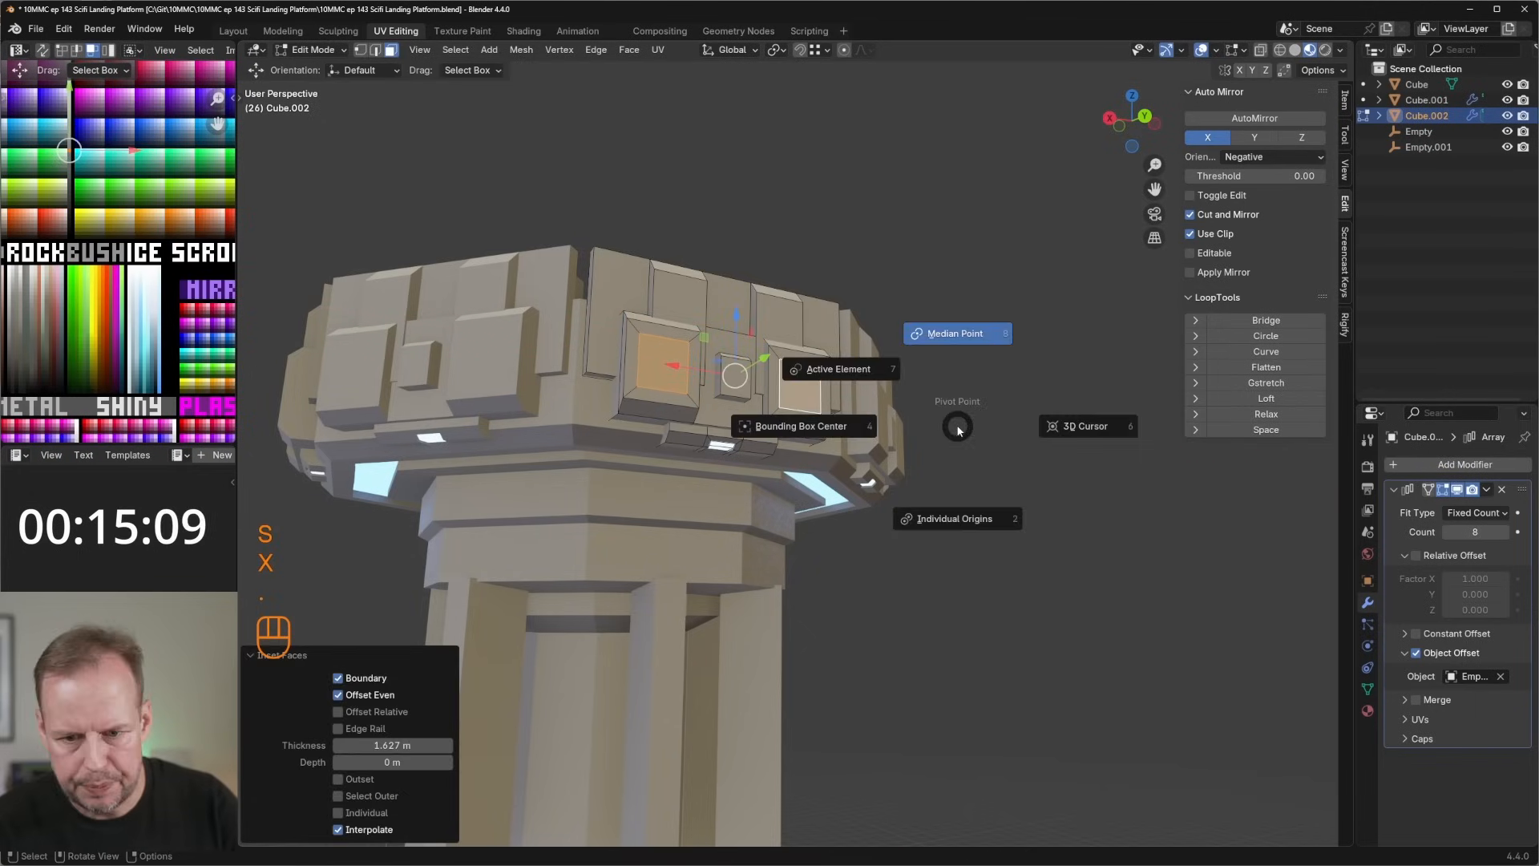
{"action": "left_click", "coordinate": [952, 523]}
{"action": "key", "text": "s"}
{"action": "key", "text": "x"}
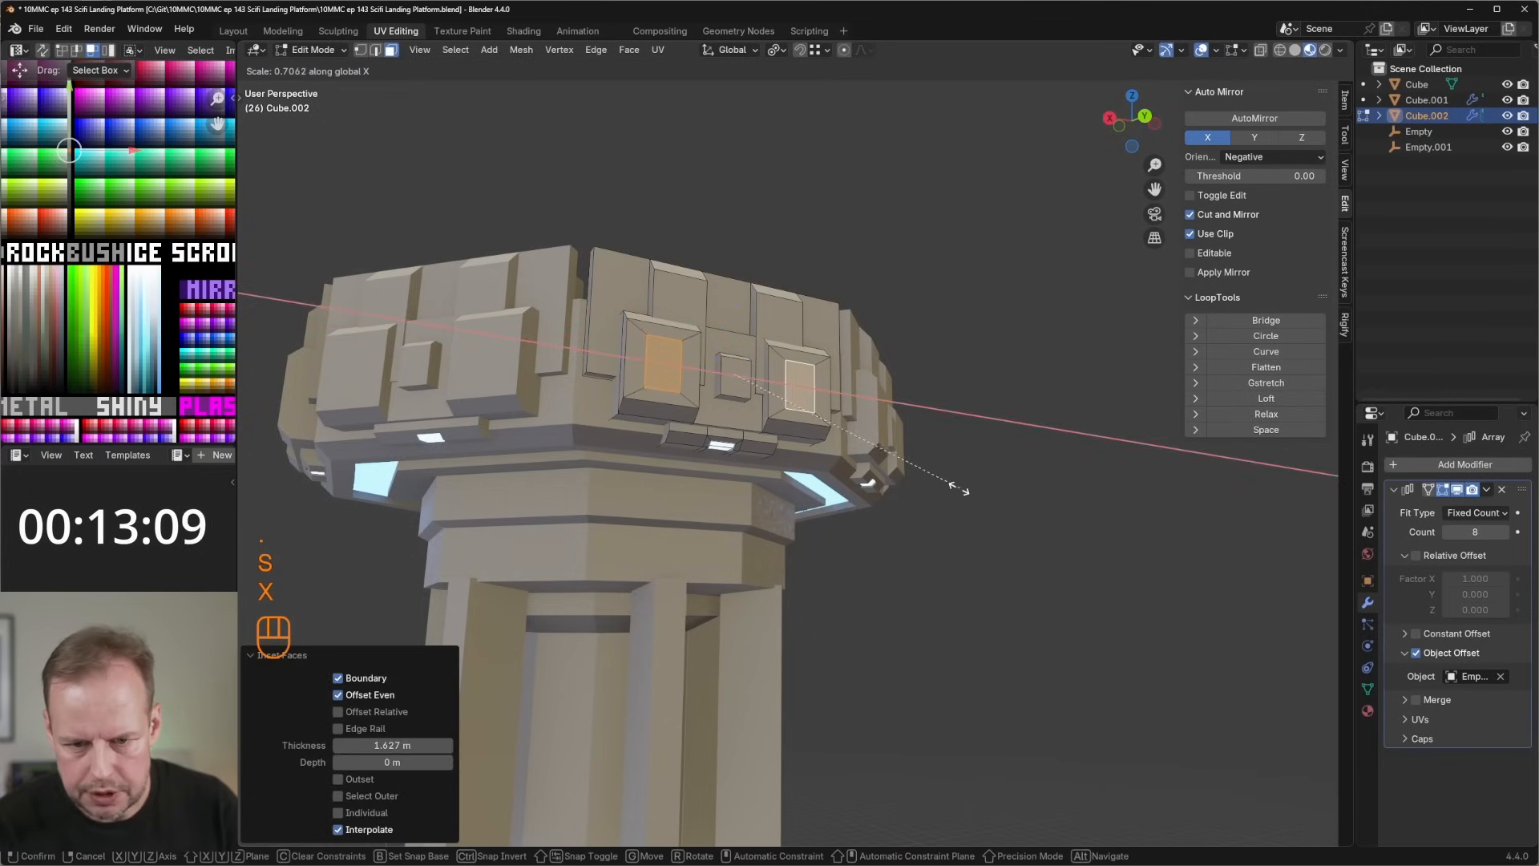
{"action": "left_click", "coordinate": [922, 485]}
{"action": "middle_click_drag", "start_coordinate": [922, 485], "coordinate": [1031, 501]}
Extrude the two narrowed faces inward along their normals.
{"action": "key", "text": "alt+e"}
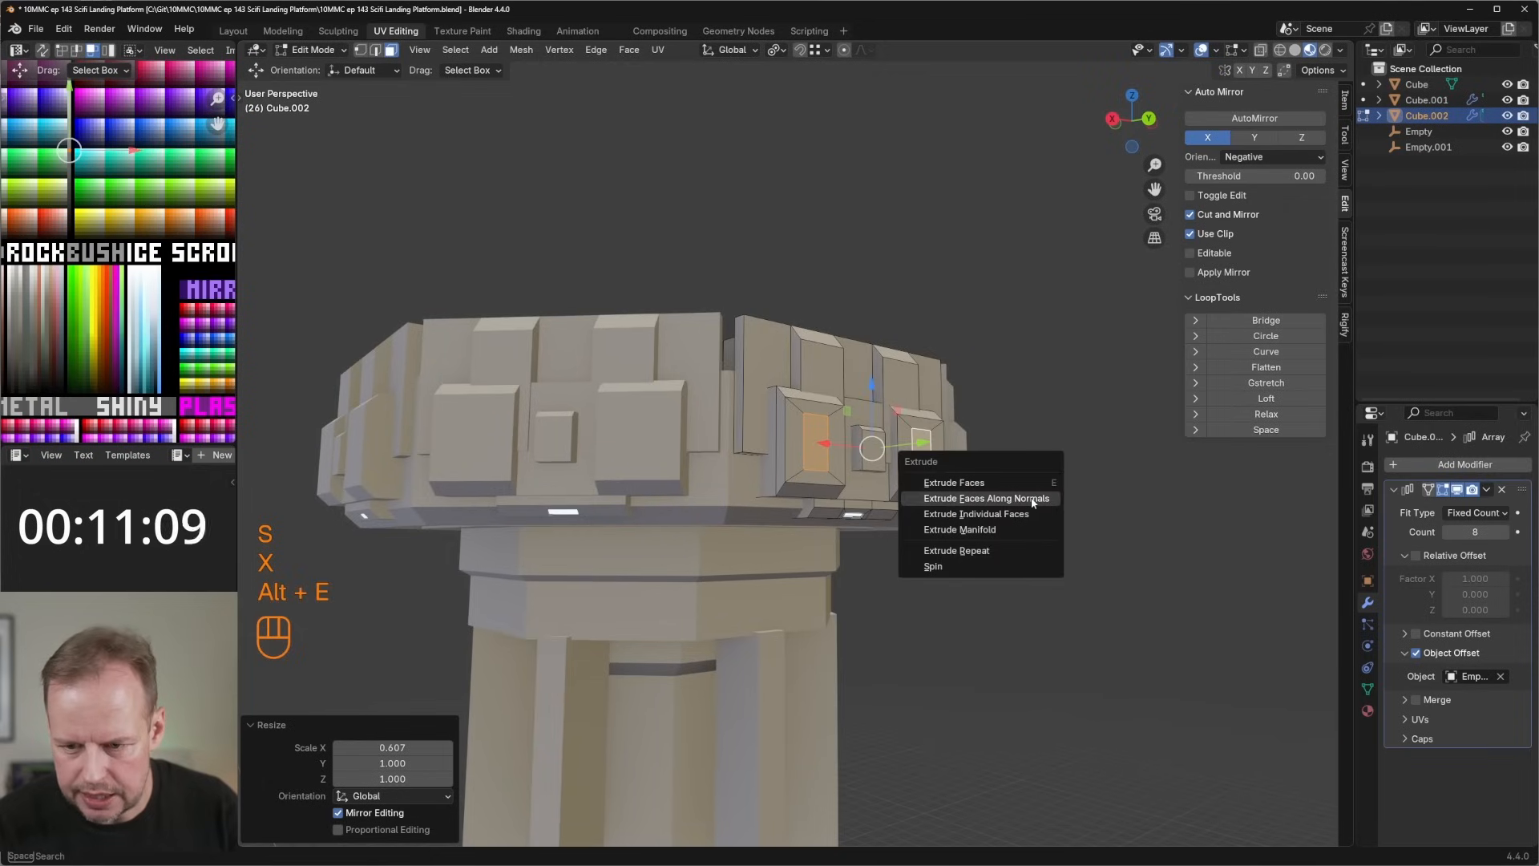
{"action": "left_click", "coordinate": [1031, 498]}
{"action": "left_click", "coordinate": [1030, 498]}
Move the UVs of the two recessed faces onto the white glow area of the palette texture.
{"action": "key", "text": "a"}
{"action": "key", "text": "g"}
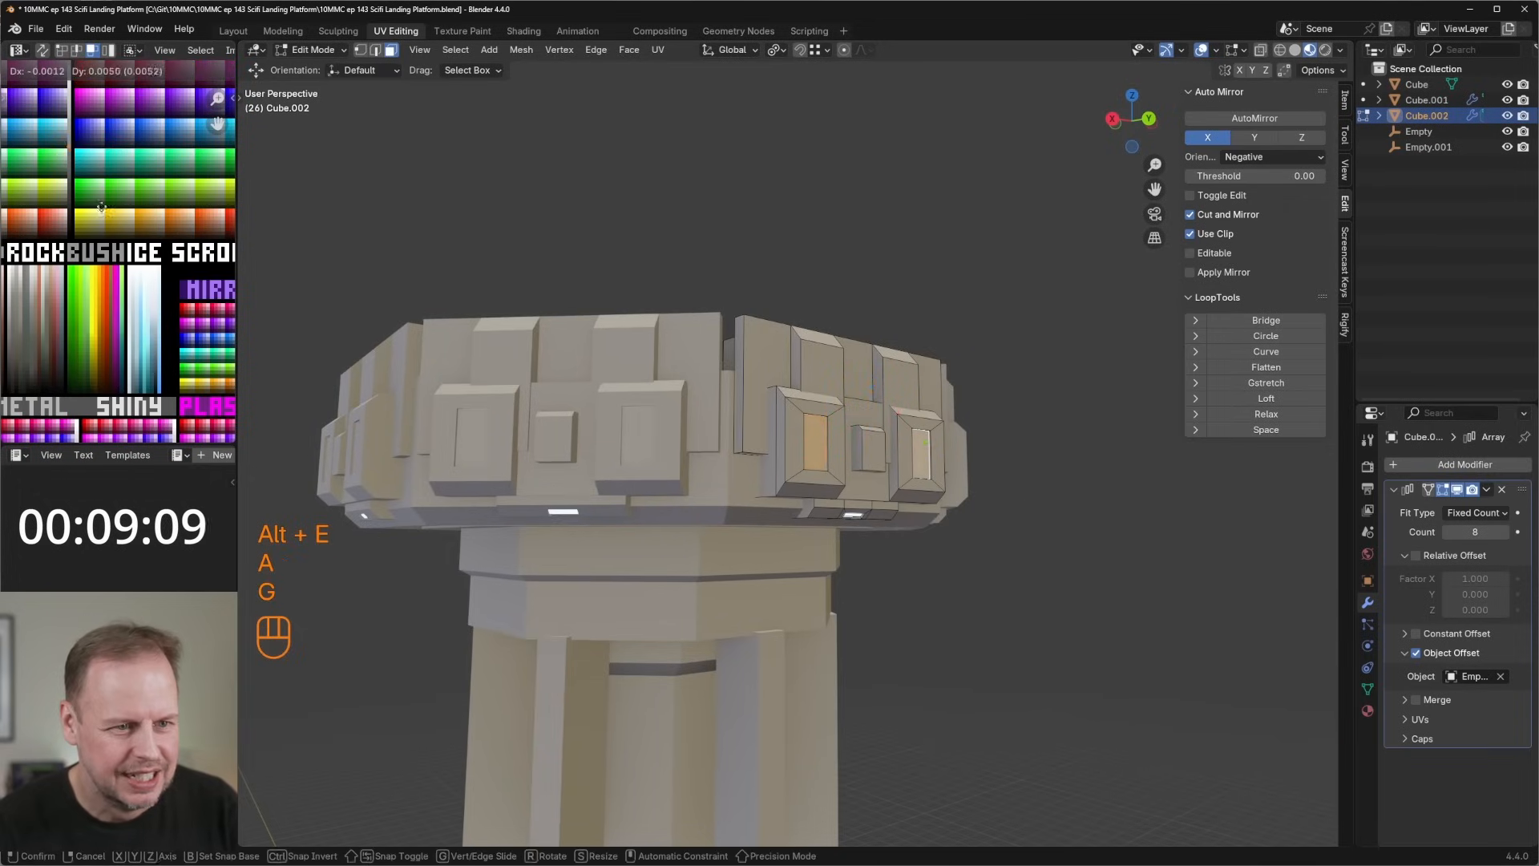
{"action": "key", "text": "g"}
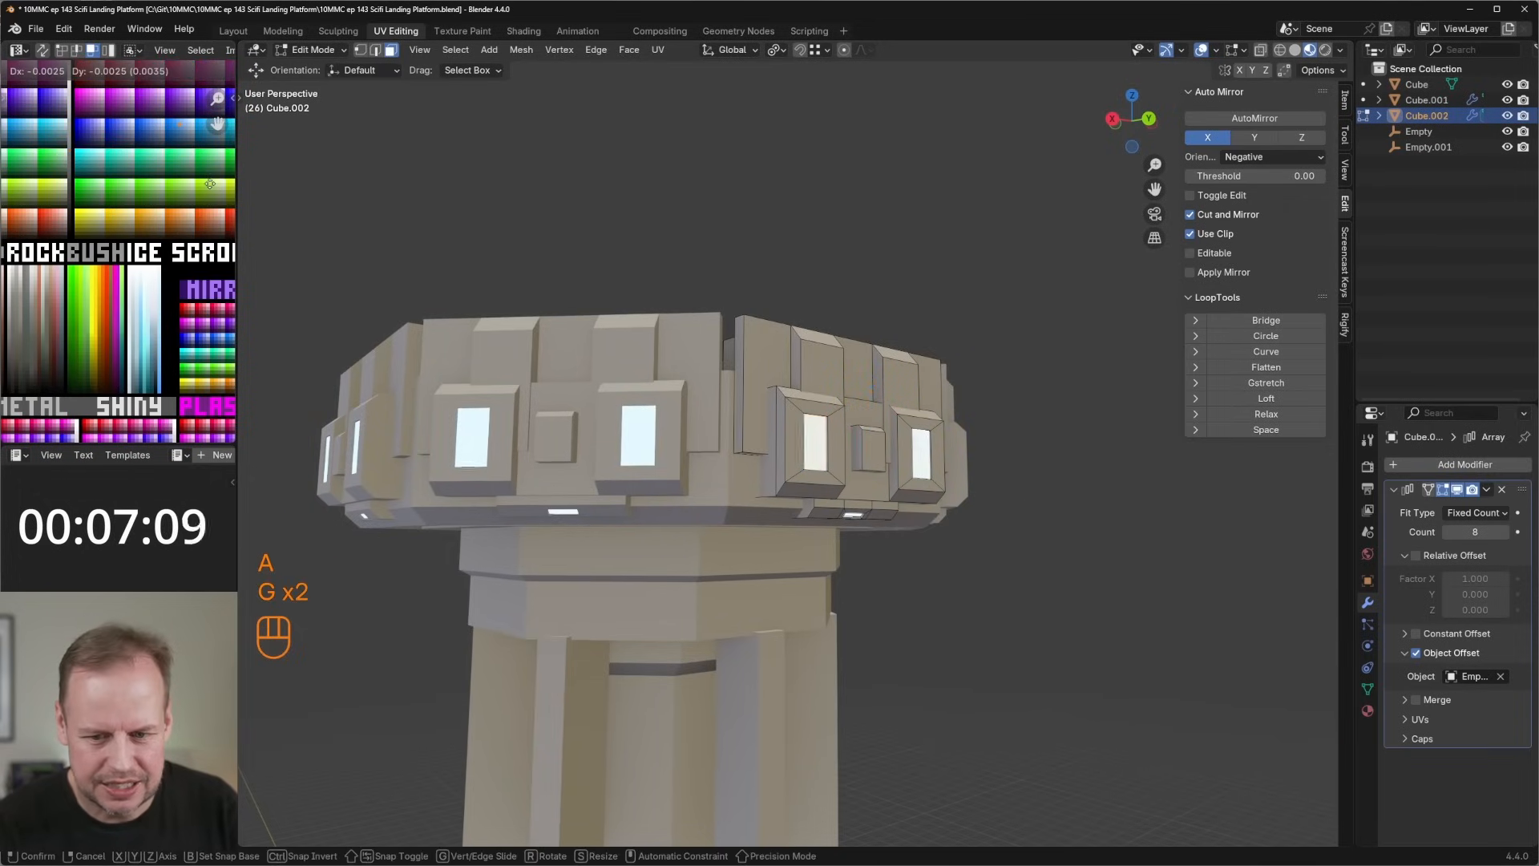
{"action": "left_click", "coordinate": [208, 181]}
{"action": "middle_click_drag", "start_coordinate": [1032, 416], "coordinate": [1010, 497]}
Bevel the upper corner edges of the platform's side panel by 4.4 m and return to Object Mode.
{"action": "left_click", "coordinate": [718, 525]}
{"action": "middle_click_drag", "start_coordinate": [696, 447], "coordinate": [724, 486]}
{"action": "key", "text": "2"}
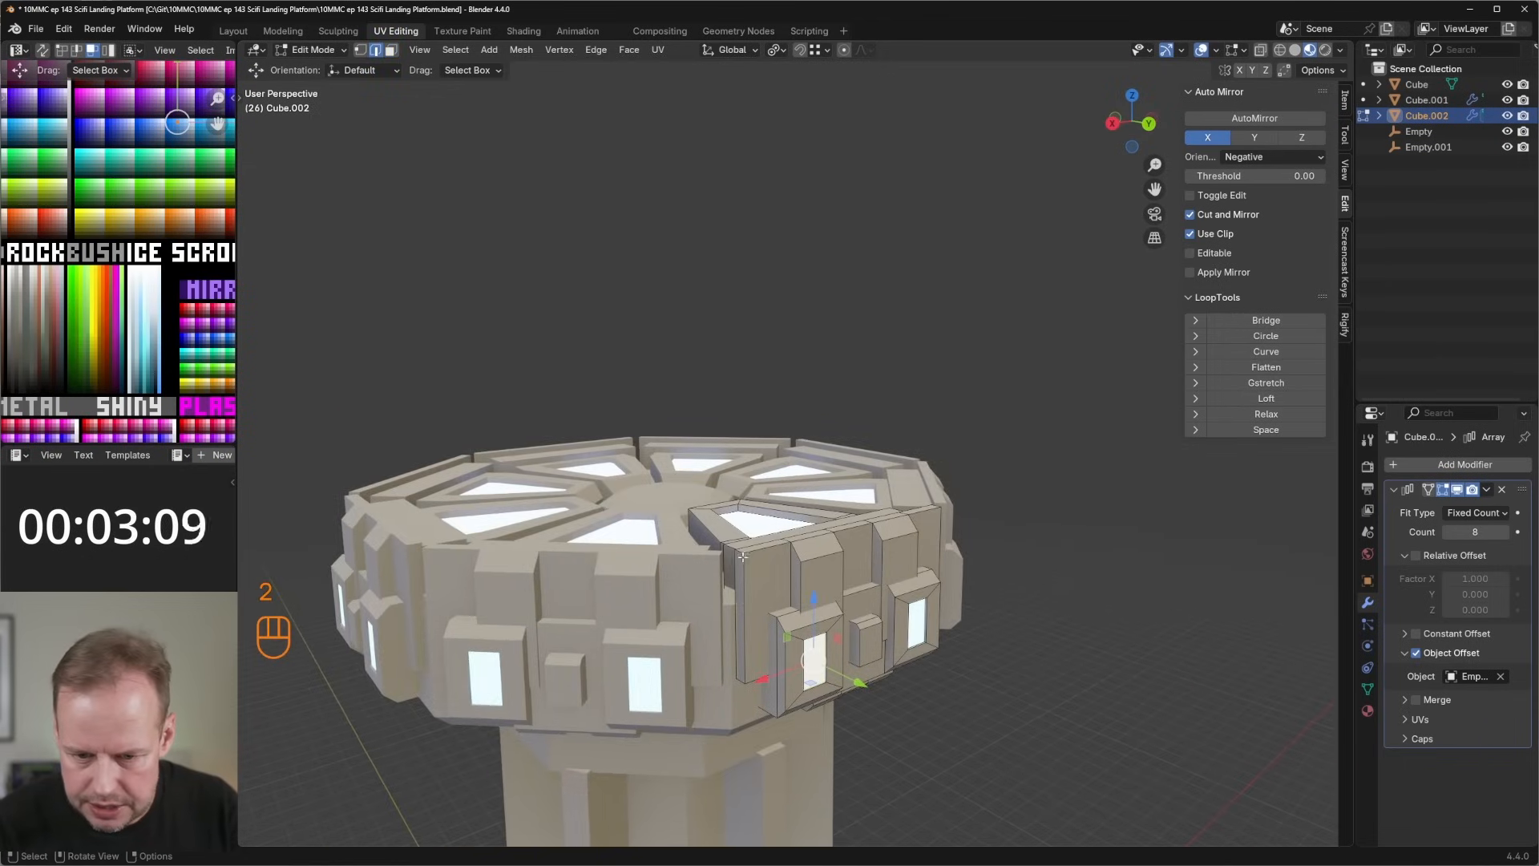
{"action": "left_click", "coordinate": [733, 556]}
{"action": "middle_click_drag", "start_coordinate": [733, 556], "coordinate": [667, 572]}
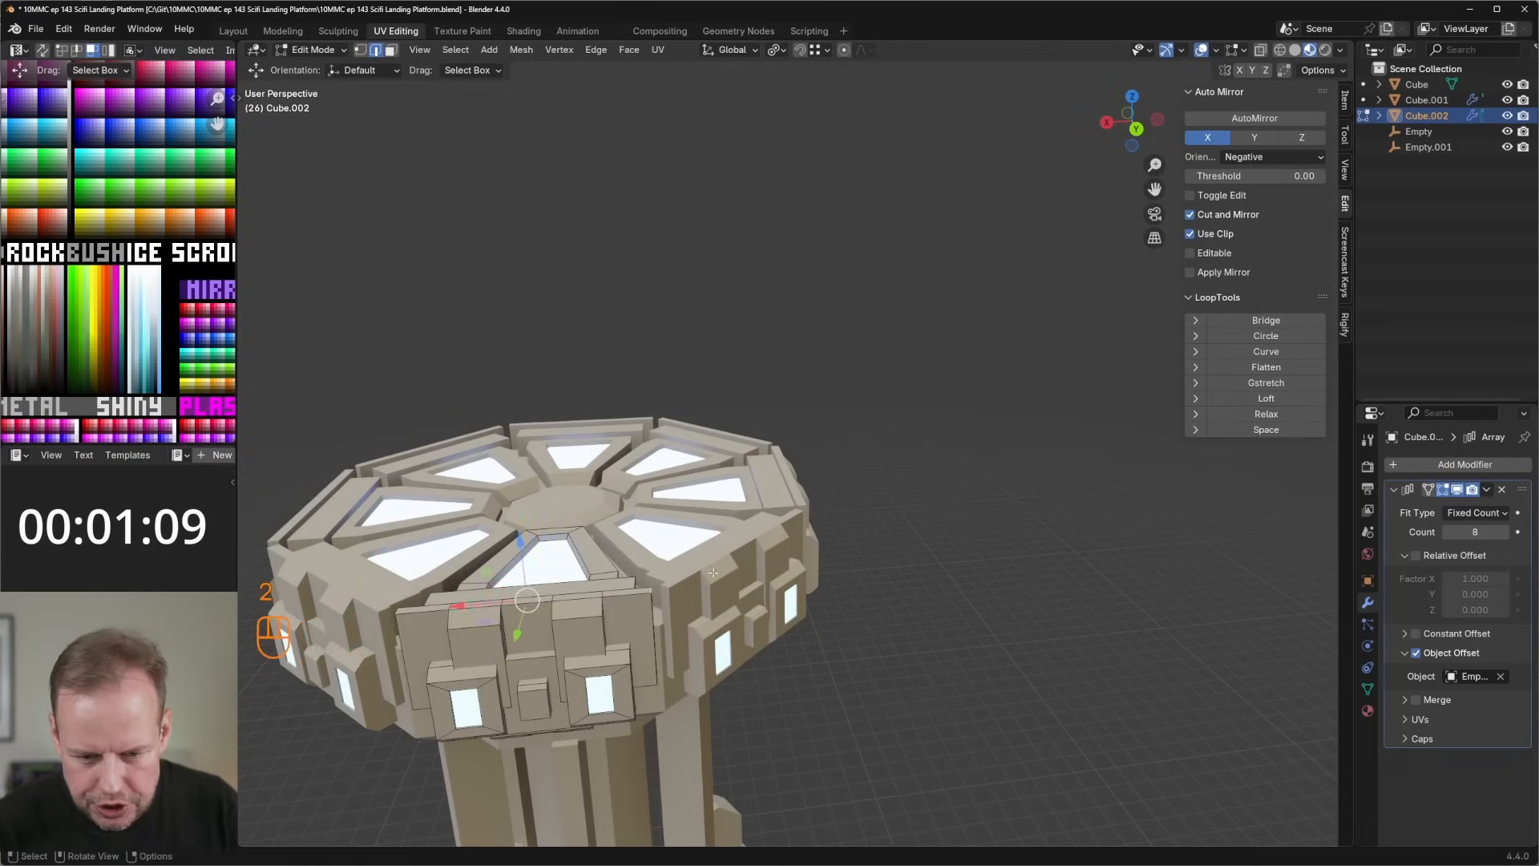
{"action": "key", "text": "ctrl+b"}
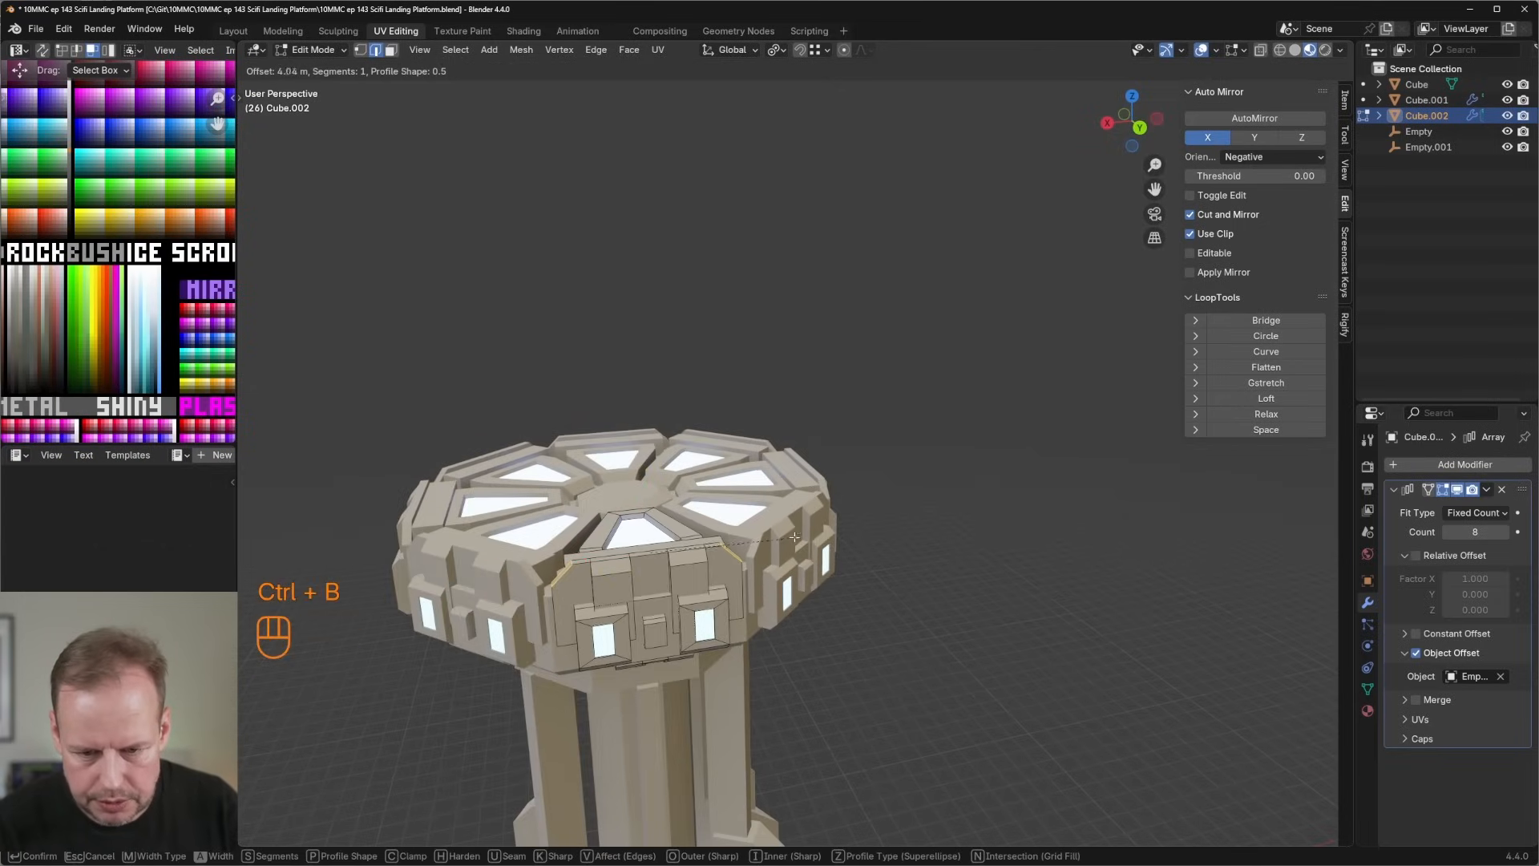
{"action": "left_click", "coordinate": [794, 536]}
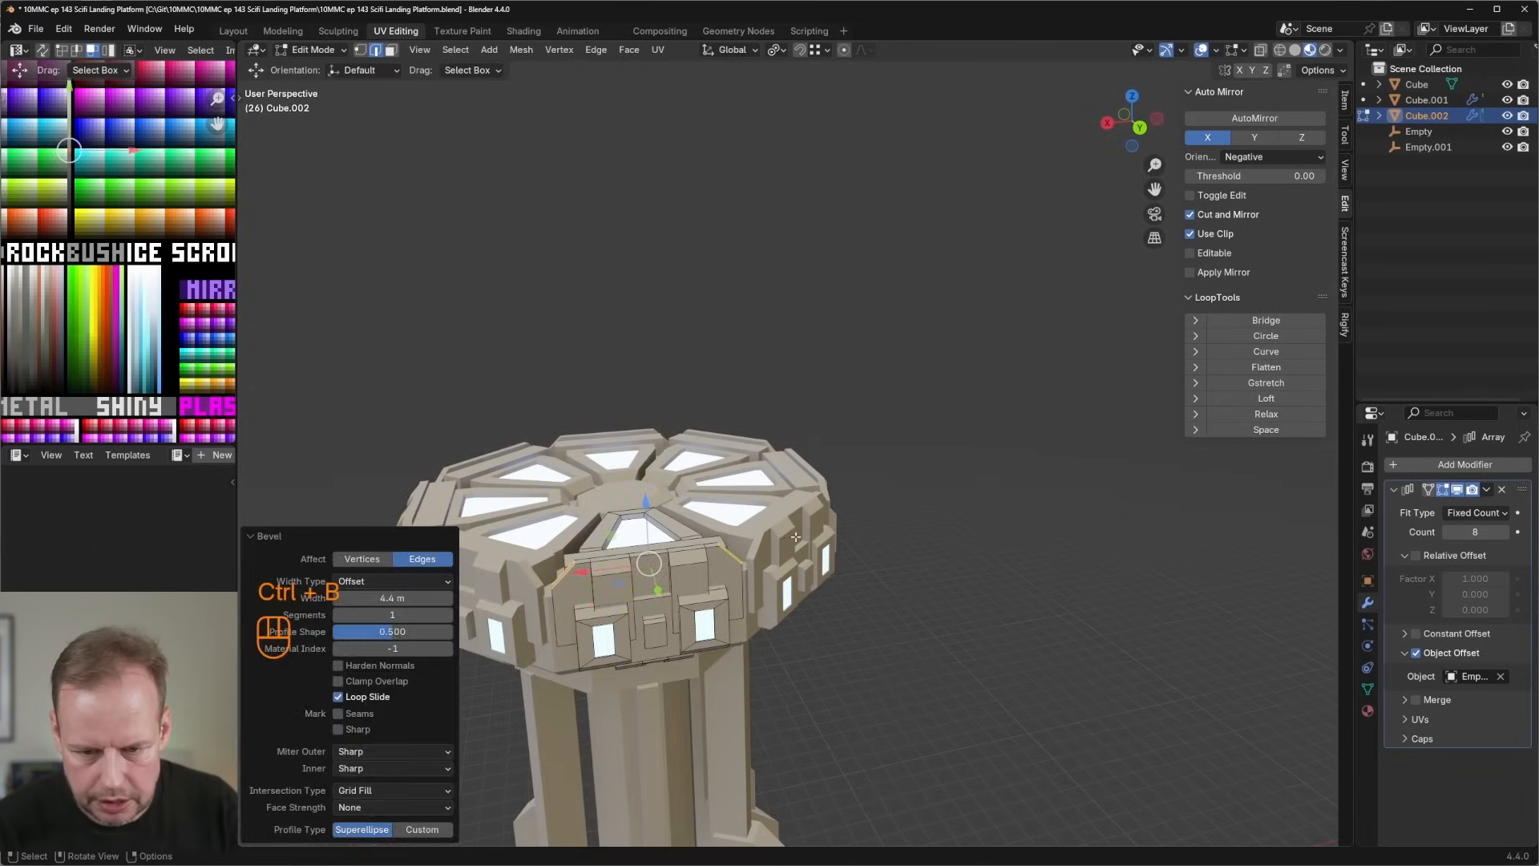
{"action": "key", "text": "Tab"}
Examine the whole landing platform from above, below and several sides.
{"action": "middle_click_drag", "start_coordinate": [793, 536], "coordinate": [952, 537]}
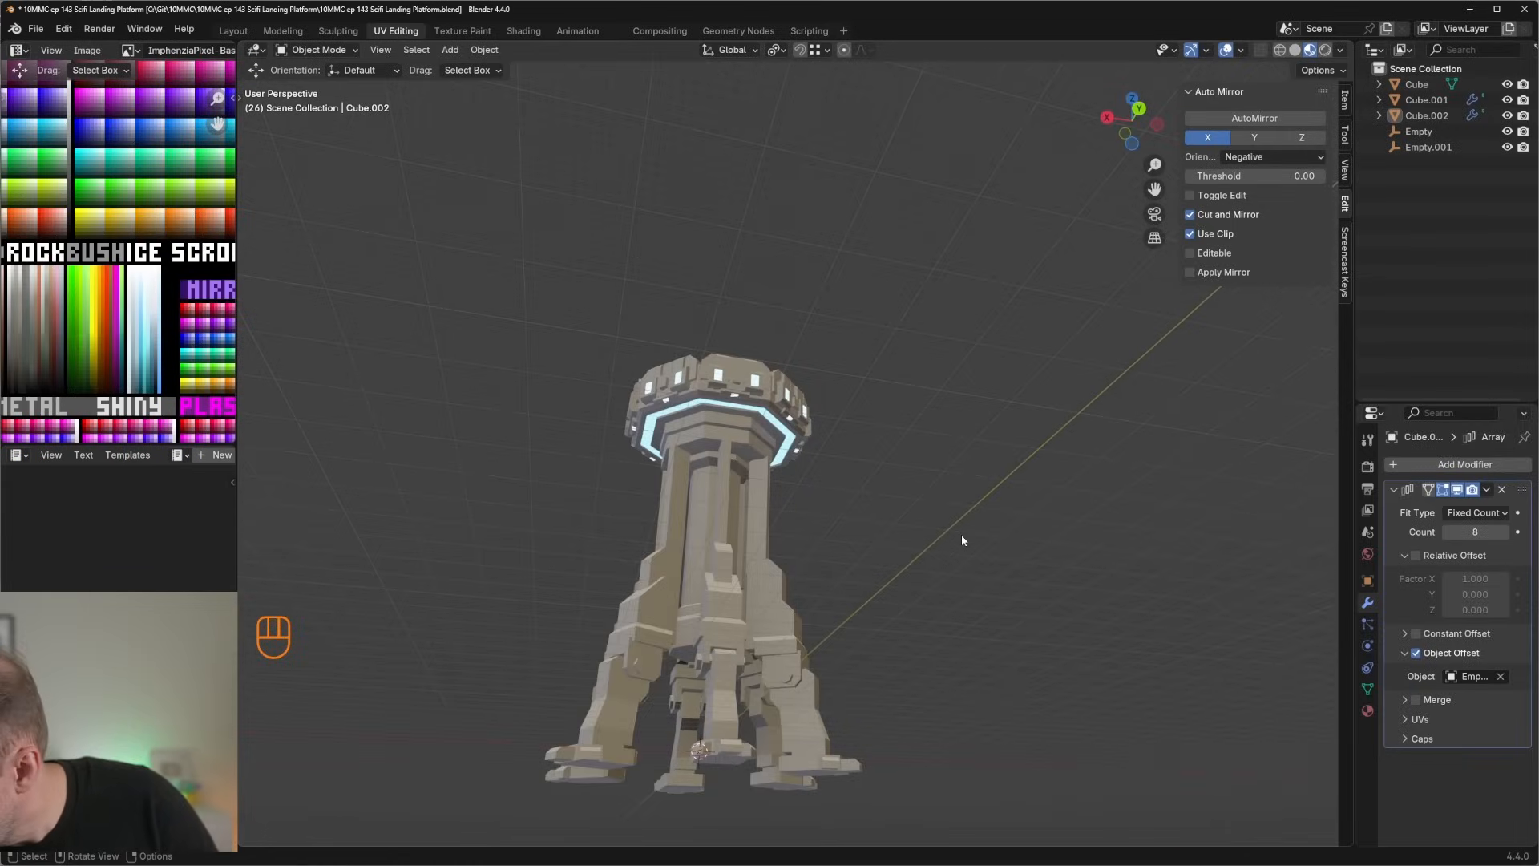
{"action": "middle_click_drag", "start_coordinate": [960, 534], "coordinate": [858, 343]}
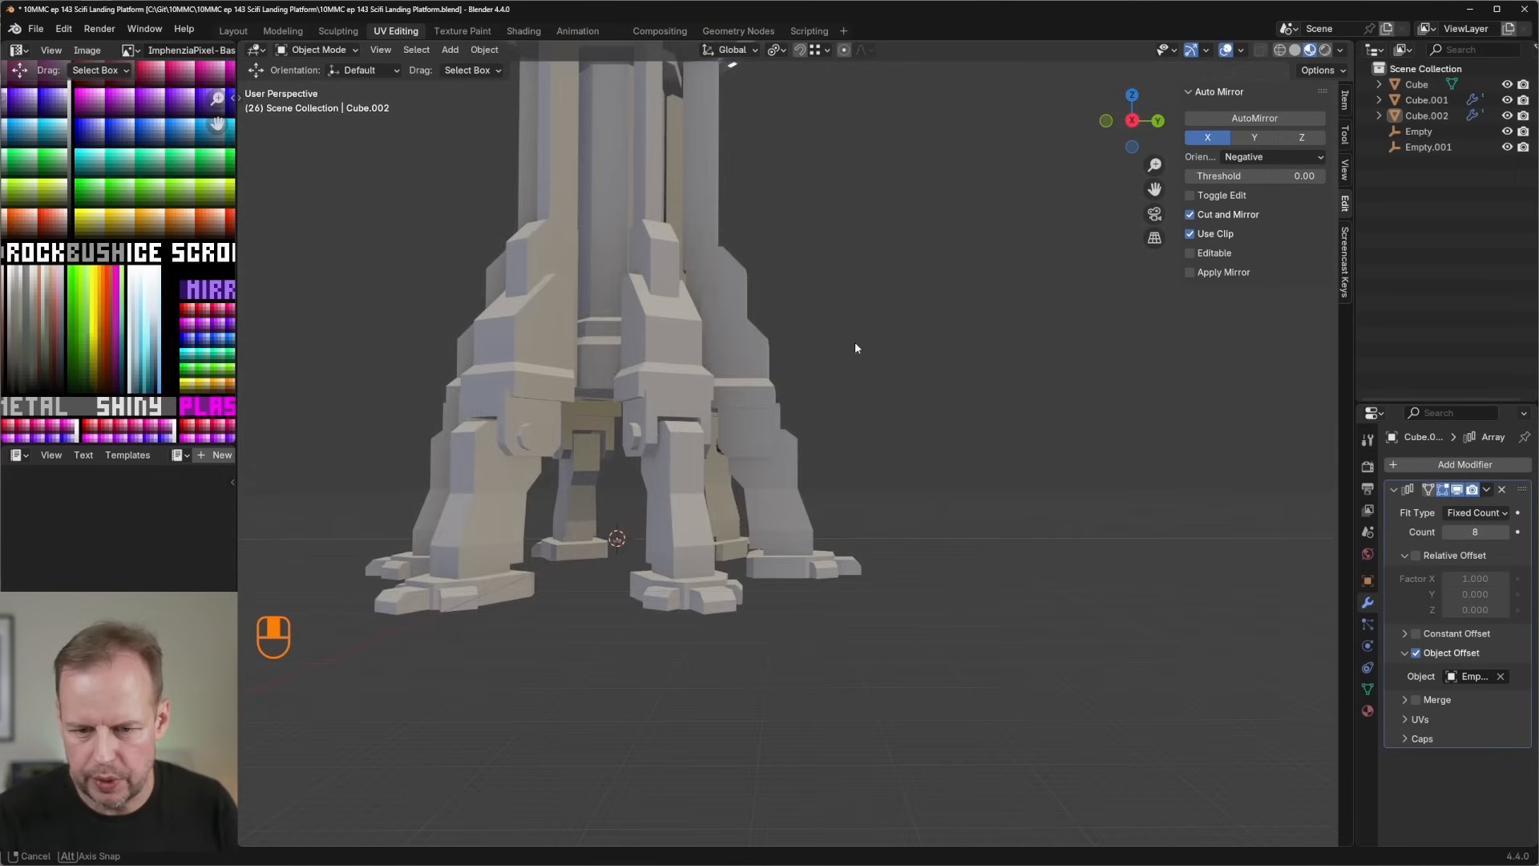
{"action": "scroll", "coordinate": [859, 344], "scroll_direction": "down", "scroll_amount": 5}
{"action": "middle_click_drag", "start_coordinate": [983, 388], "coordinate": [858, 436]}
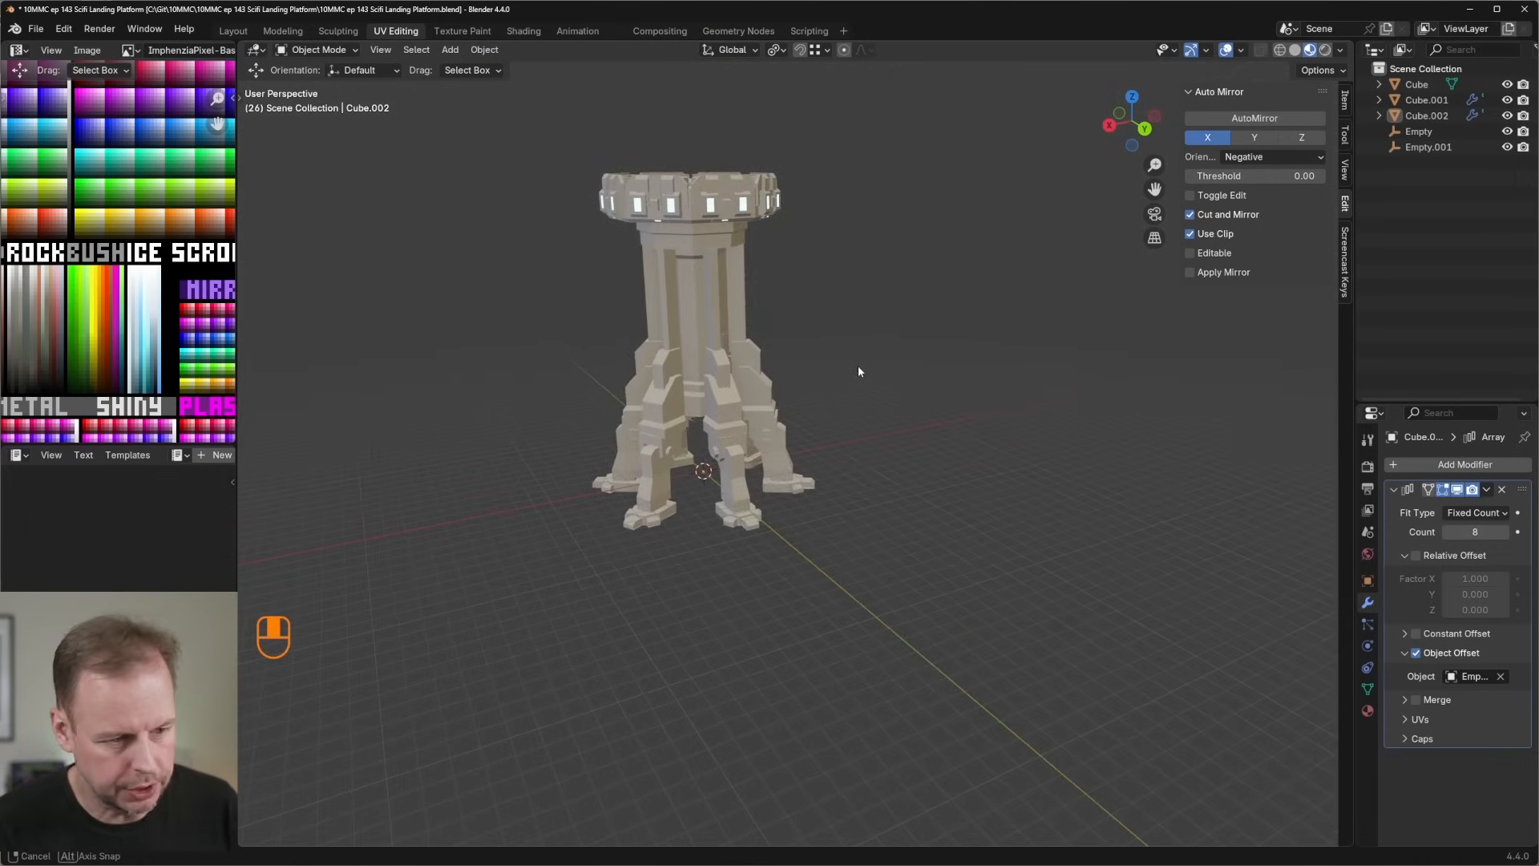
{"action": "middle_click_drag", "start_coordinate": [841, 382], "coordinate": [784, 534]}
{"action": "scroll", "coordinate": [887, 383], "scroll_direction": "up", "scroll_amount": 5}
{"action": "middle_click_drag", "start_coordinate": [784, 534], "coordinate": [762, 410]}
{"action": "middle_click_drag", "start_coordinate": [649, 375], "coordinate": [908, 561]}
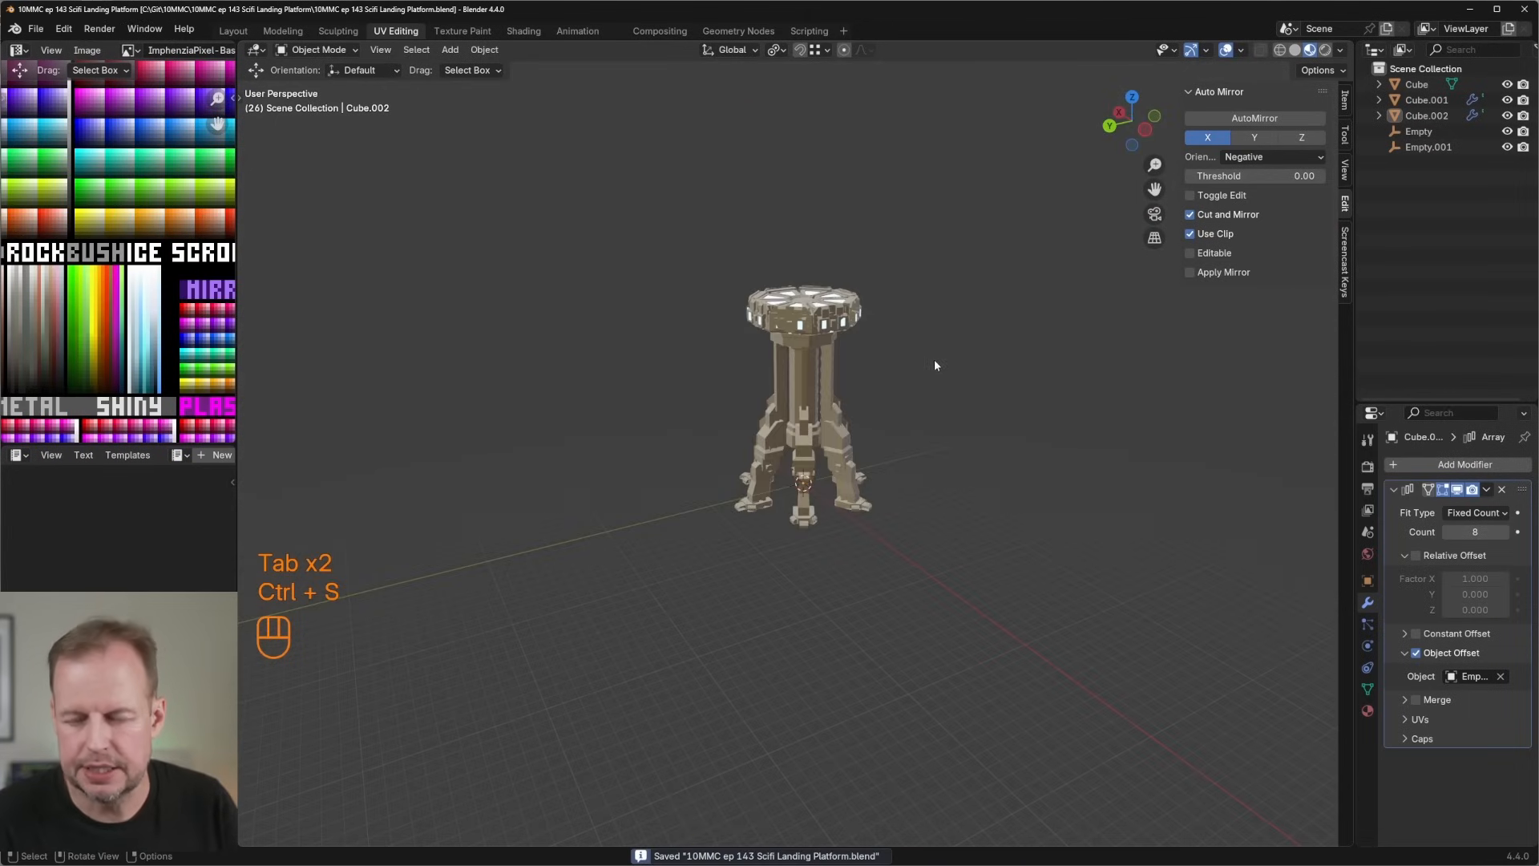
{"action": "scroll", "coordinate": [930, 358], "scroll_direction": "up", "scroll_amount": 5}
{"action": "scroll", "coordinate": [979, 366], "scroll_direction": "down", "scroll_amount": 2}
{"action": "middle_click_drag", "start_coordinate": [979, 367], "coordinate": [1011, 327]}
Duplicate all of the platform's objects in place and hide the originals.
{"action": "left_click", "coordinate": [886, 330]}
{"action": "left_click_drag", "start_coordinate": [645, 109], "coordinate": [965, 565]}
{"action": "middle_click_drag", "start_coordinate": [984, 445], "coordinate": [999, 440]}
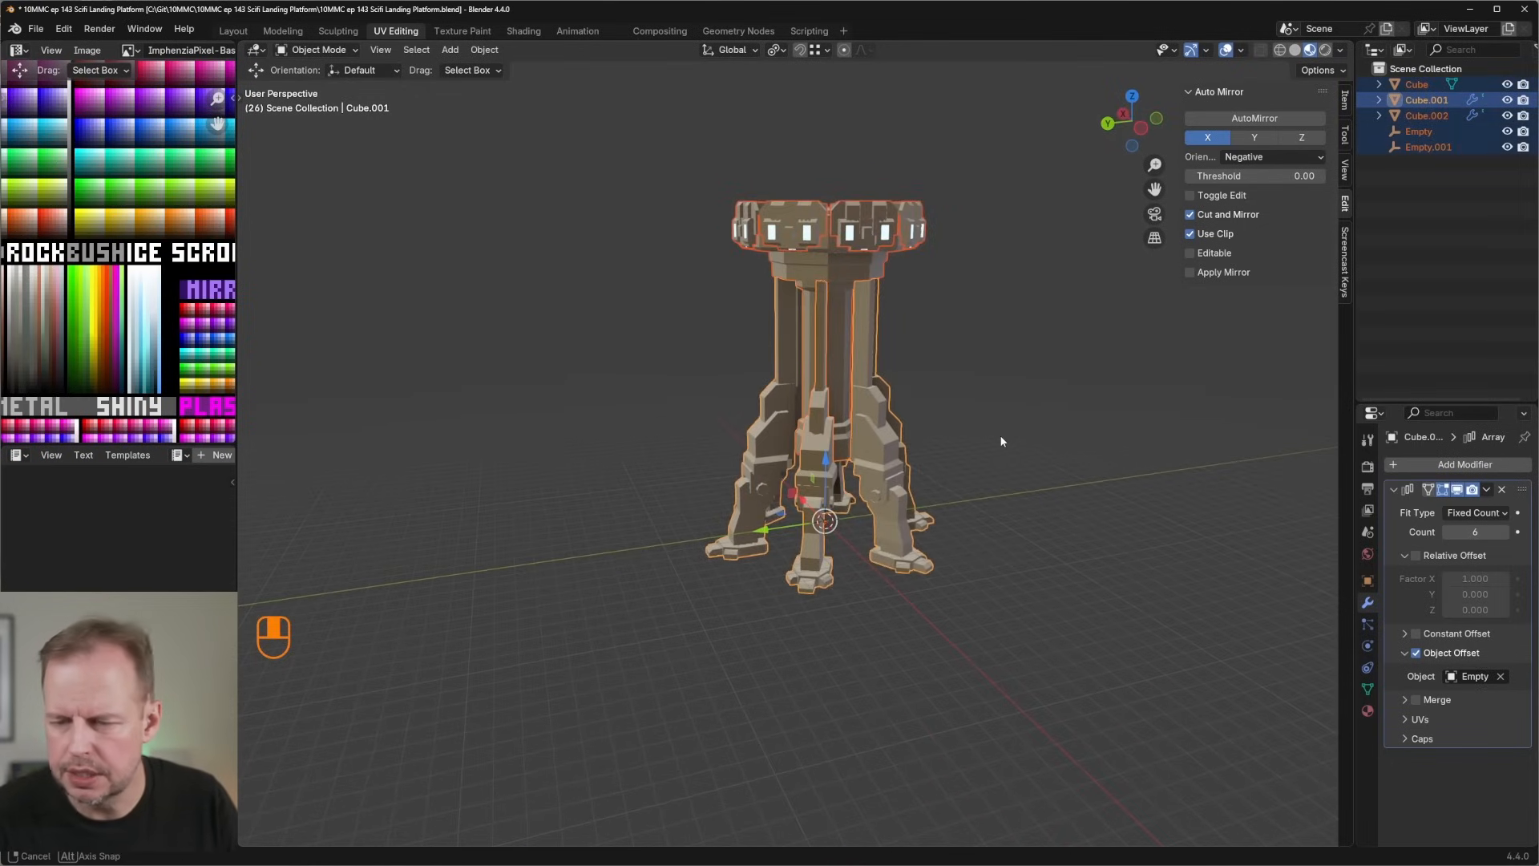
{"action": "left_click", "coordinate": [1096, 445]}
{"action": "scroll", "coordinate": [1098, 446], "scroll_direction": "down", "scroll_amount": 1}
{"action": "middle_click_drag", "start_coordinate": [1098, 445], "coordinate": [1082, 436]}
{"action": "key", "text": "a"}
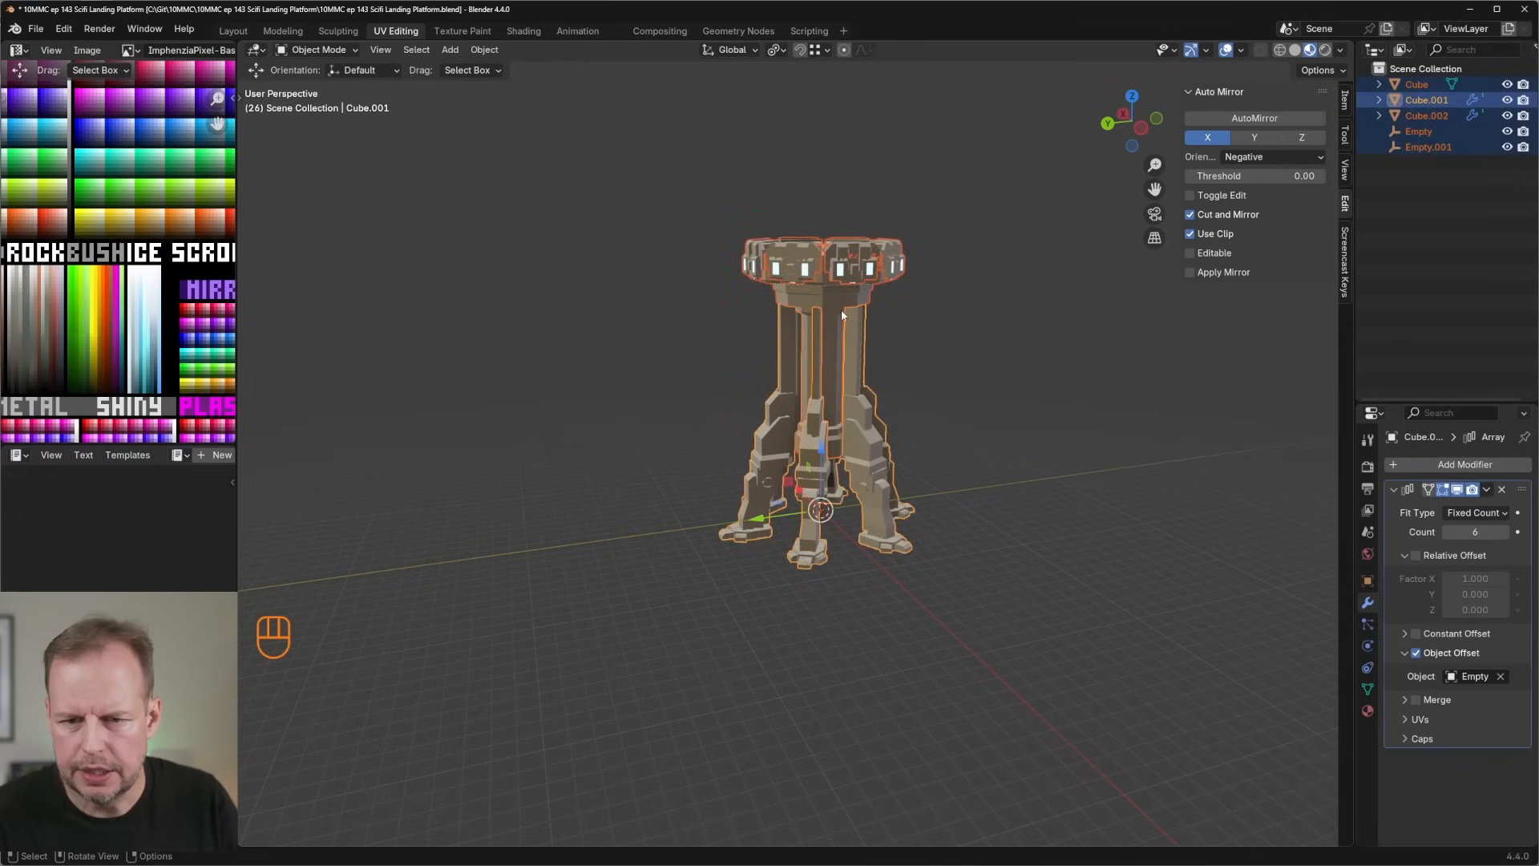
{"action": "key", "text": "shift+d"}
{"action": "right_click", "coordinate": [1034, 310]}
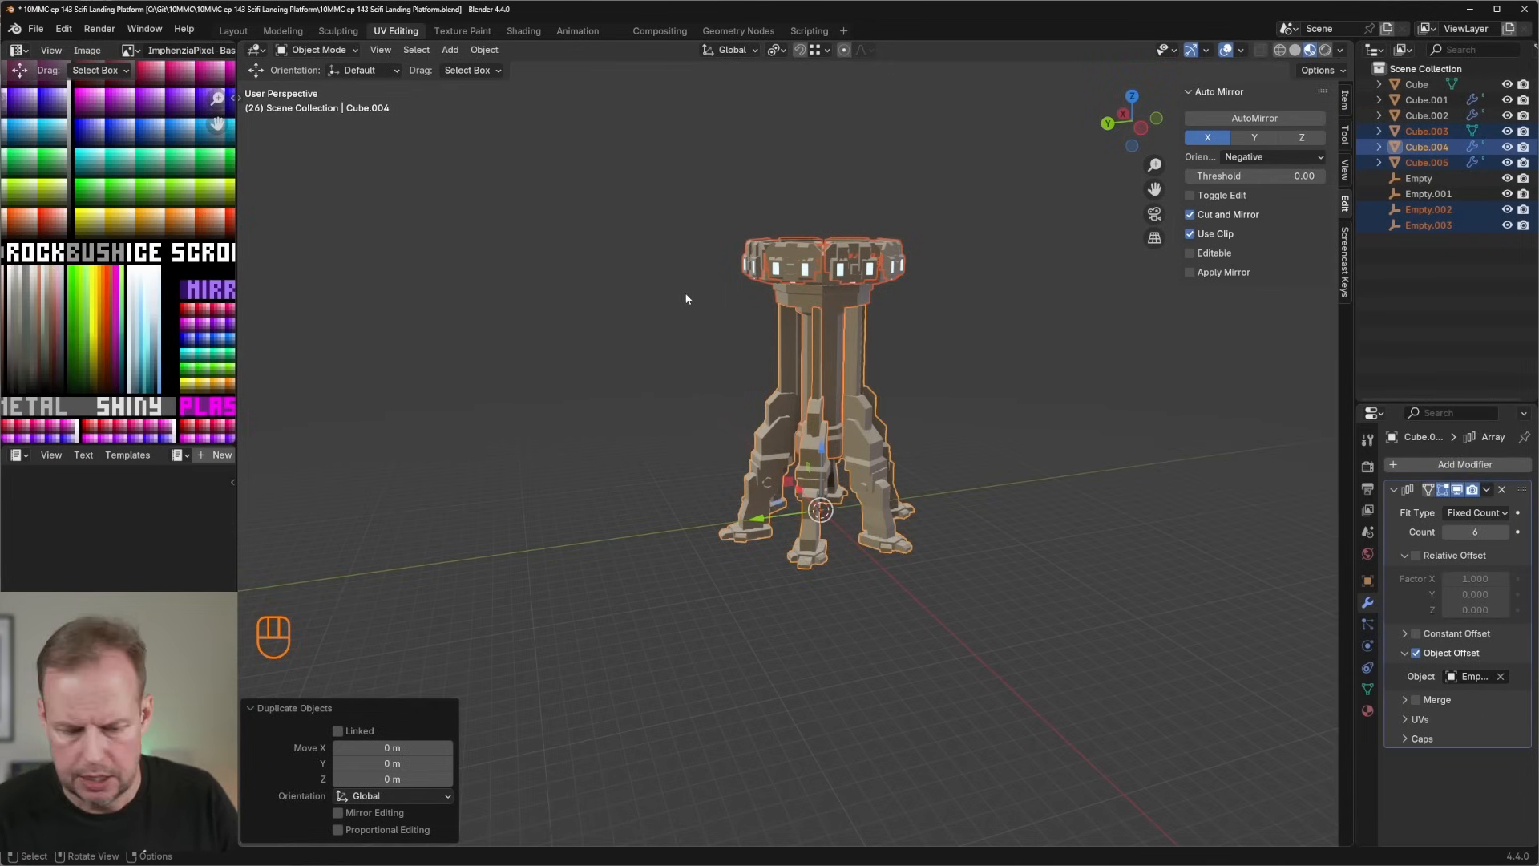
{"action": "key", "text": "ctrl+i"}
{"action": "key", "text": "h"}
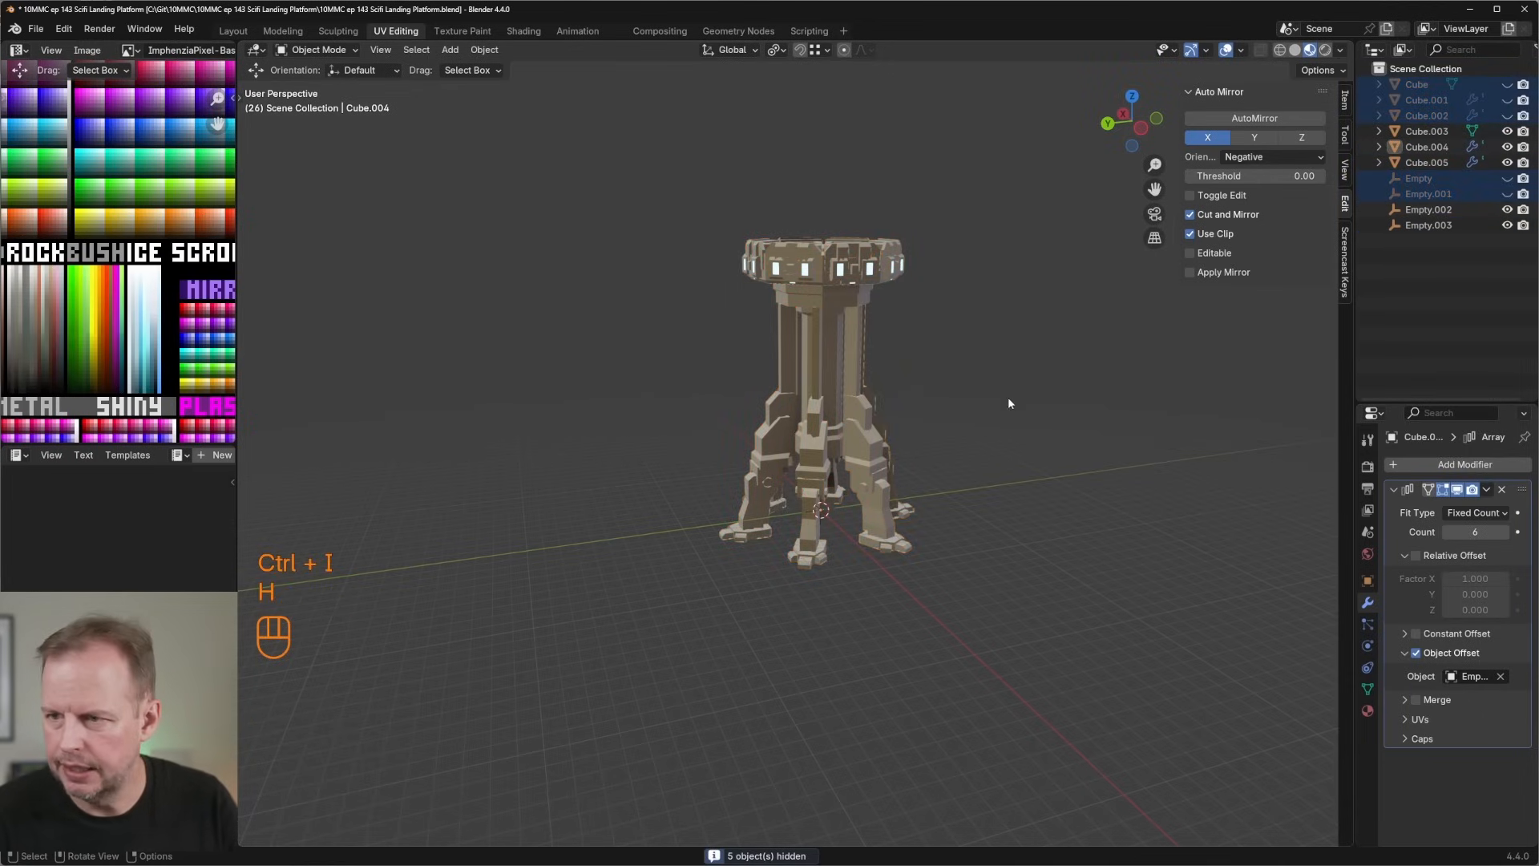
{"action": "left_click", "coordinate": [1444, 134]}
{"action": "left_click", "coordinate": [1441, 161], "text": "shift"}
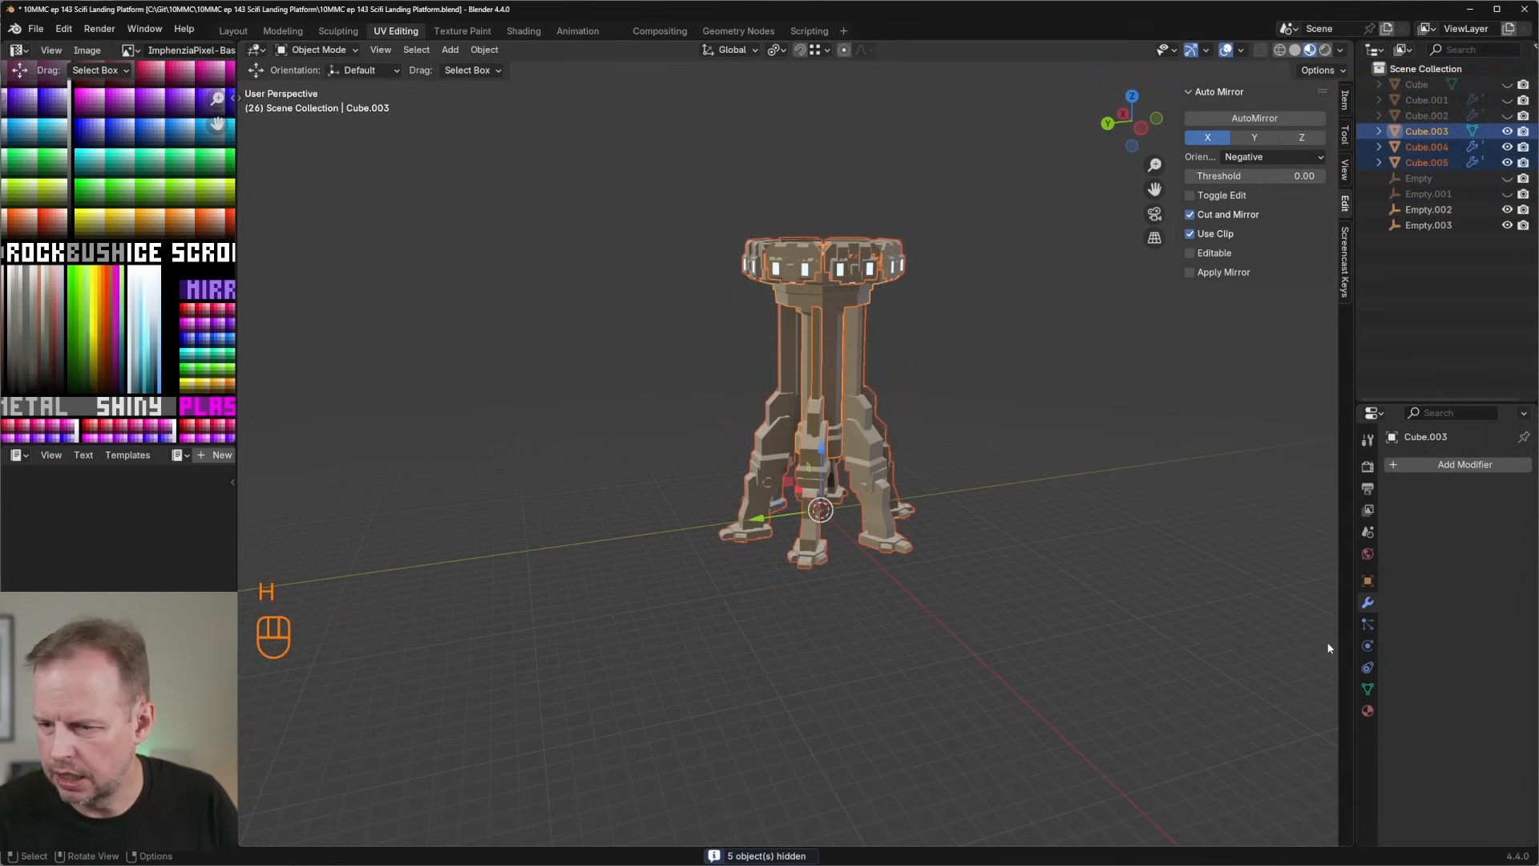
{"action": "scroll", "coordinate": [1036, 370], "scroll_direction": "up", "scroll_amount": 4}
{"action": "middle_click_drag", "start_coordinate": [1003, 374], "coordinate": [1026, 529]}
{"action": "left_click", "coordinate": [1437, 468]}
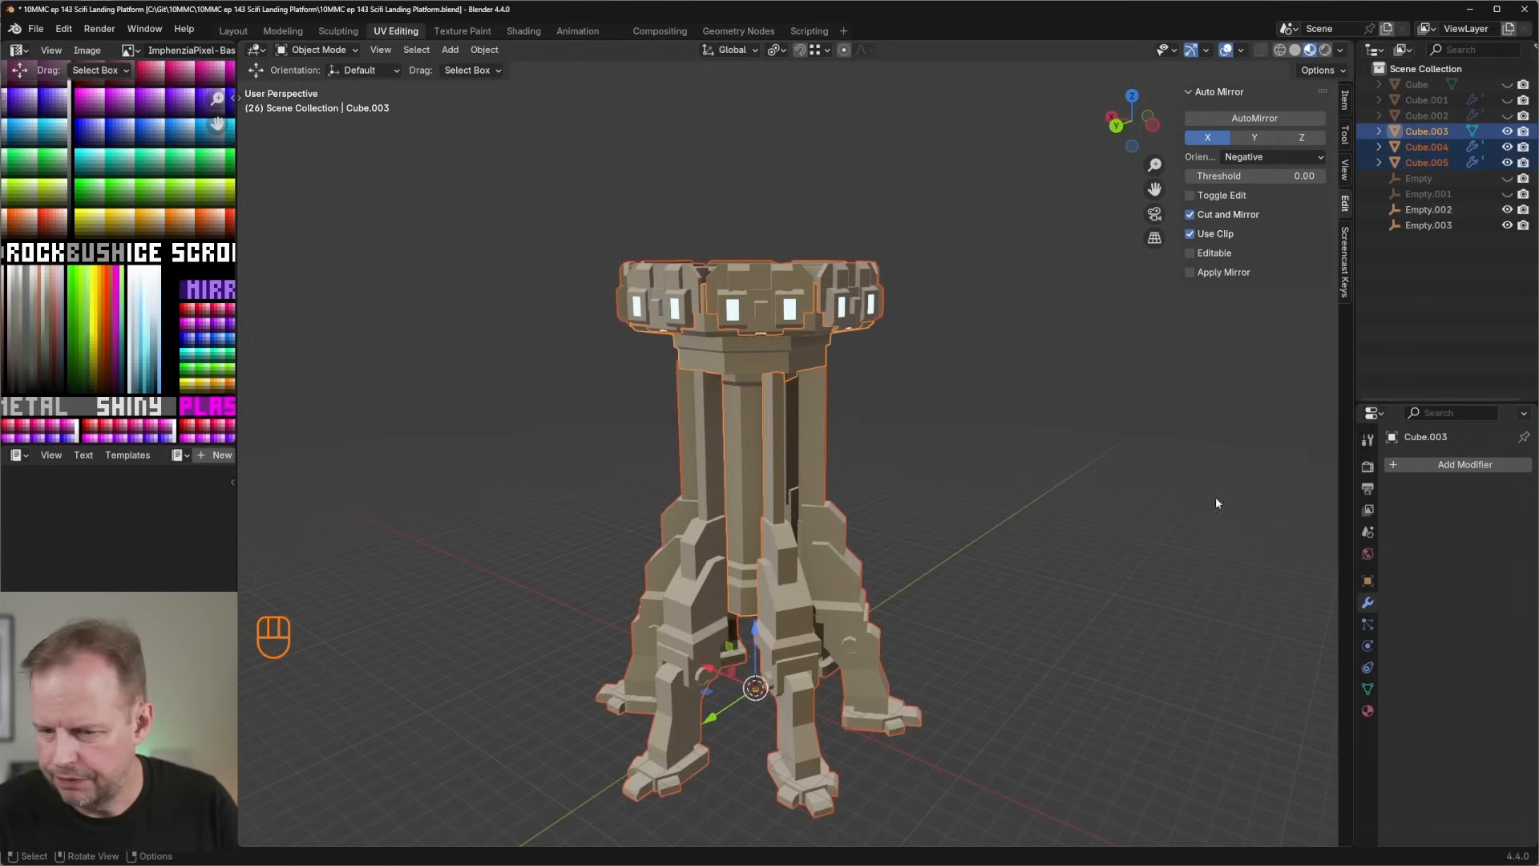
Apply the Array modifiers on the duplicated pillars and the duplicated platform panels.
{"action": "left_click", "coordinate": [768, 483]}
{"action": "key", "text": "ctrl+a"}
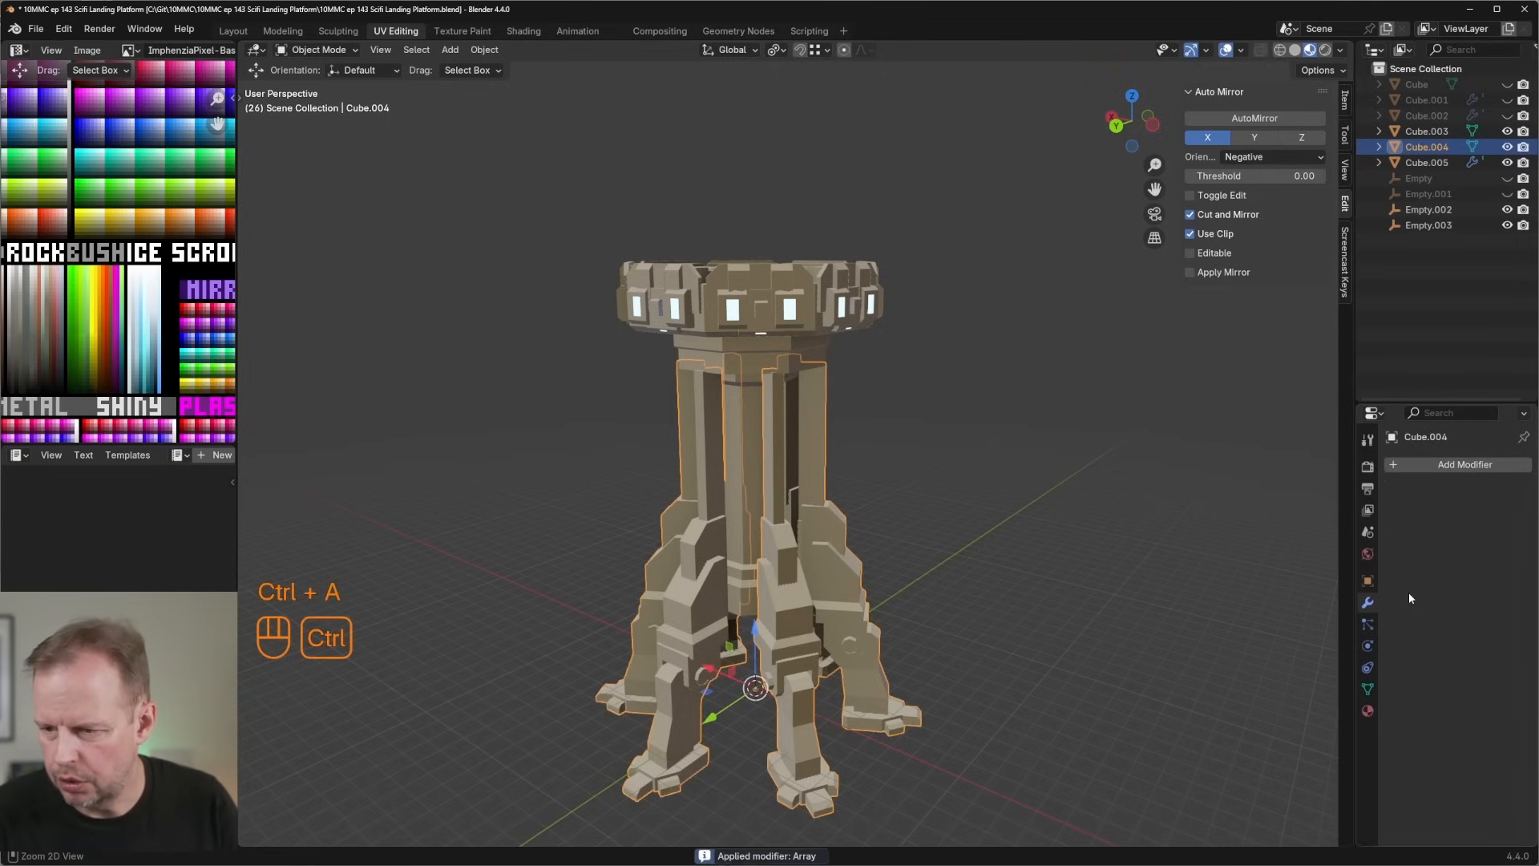
{"action": "left_click", "coordinate": [776, 328]}
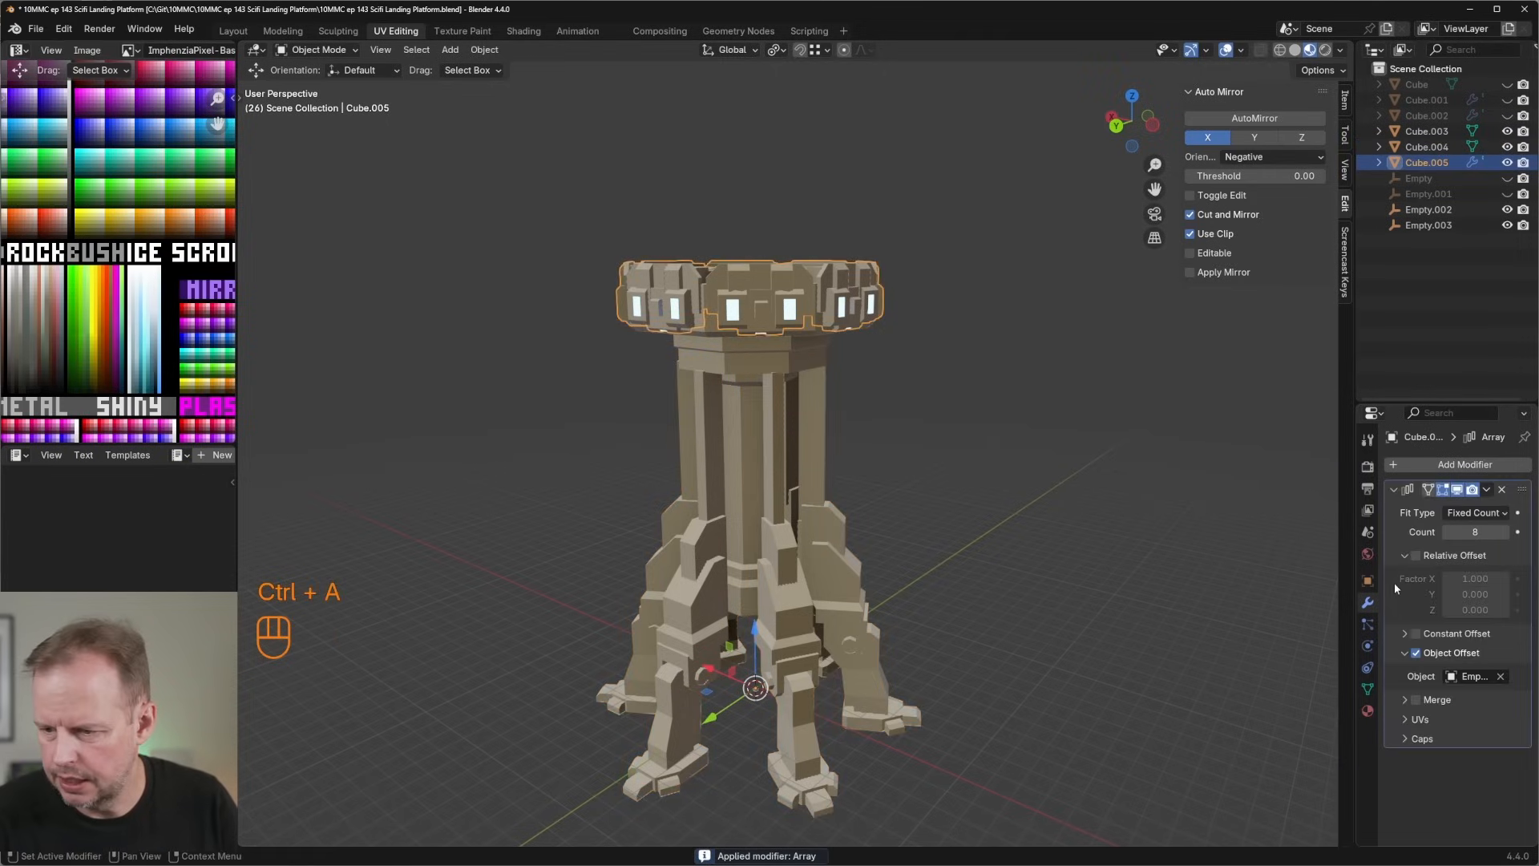
{"action": "key", "text": "ctrl+a"}
Join the three duplicated platform meshes into a single object and rename it ScifiPlatform.
{"action": "left_click_drag", "start_coordinate": [453, 206], "coordinate": [1149, 675]}
{"action": "scroll", "coordinate": [1148, 620], "scroll_direction": "down", "scroll_amount": 3}
{"action": "middle_click_drag", "start_coordinate": [1138, 621], "coordinate": [1001, 615]}
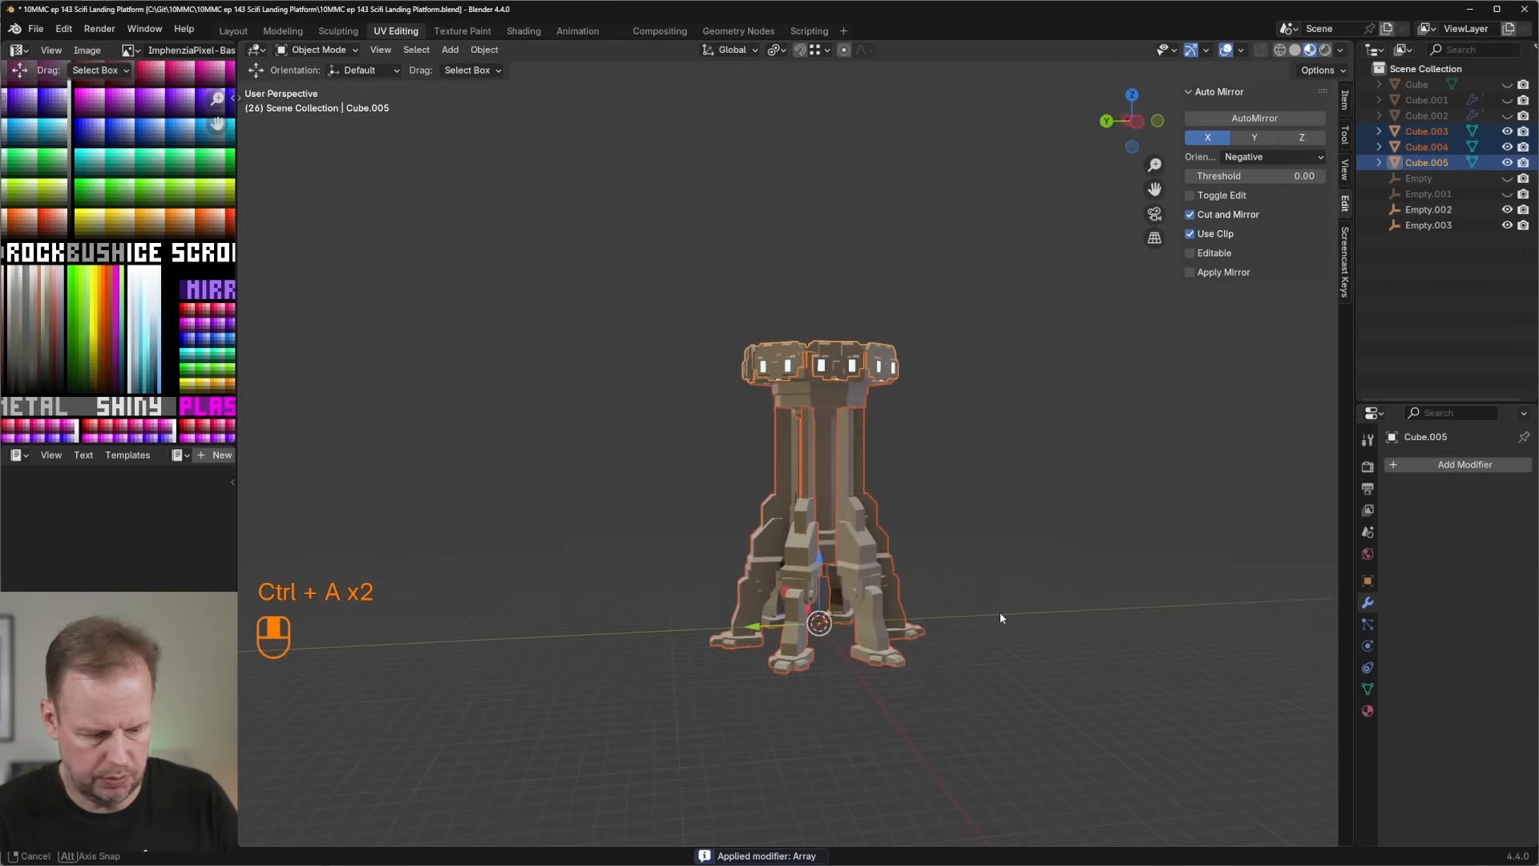
{"action": "scroll", "coordinate": [987, 585], "scroll_direction": "up", "scroll_amount": 1}
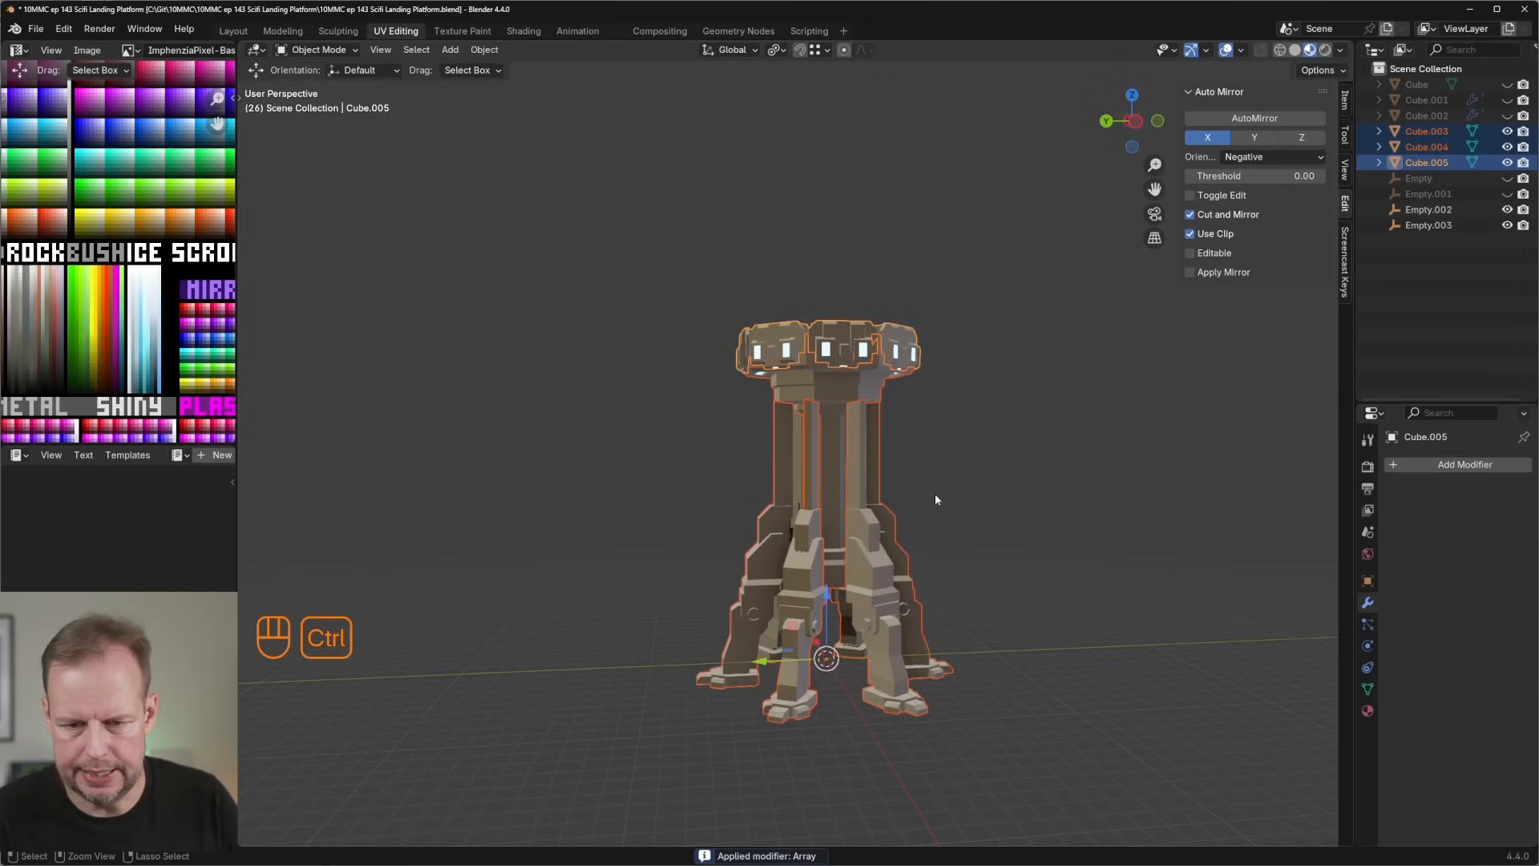
{"action": "key", "text": "ctrl+j"}
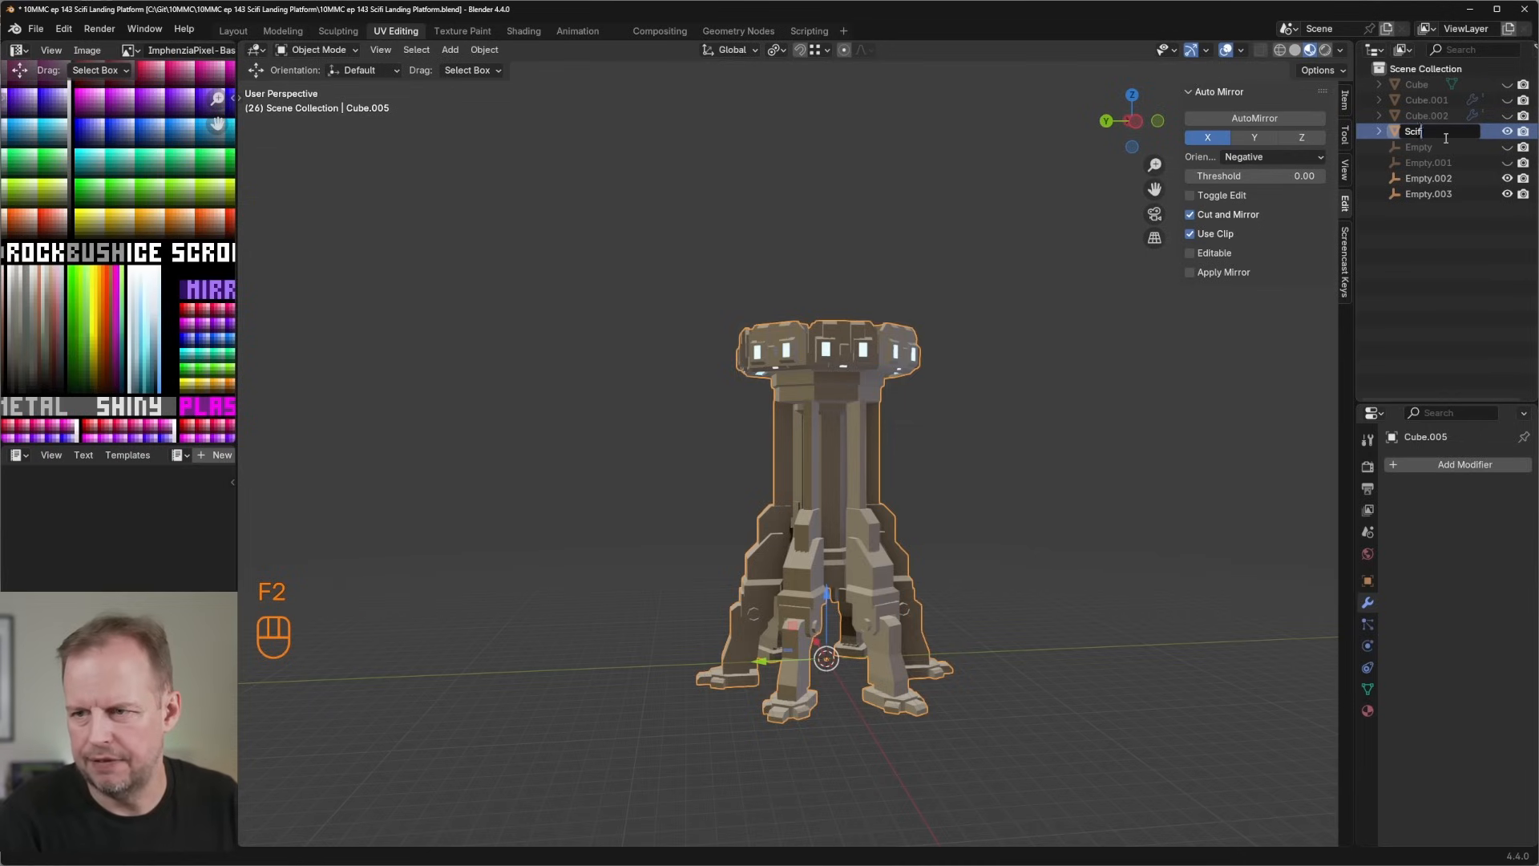
{"action": "key", "text": "Return"}
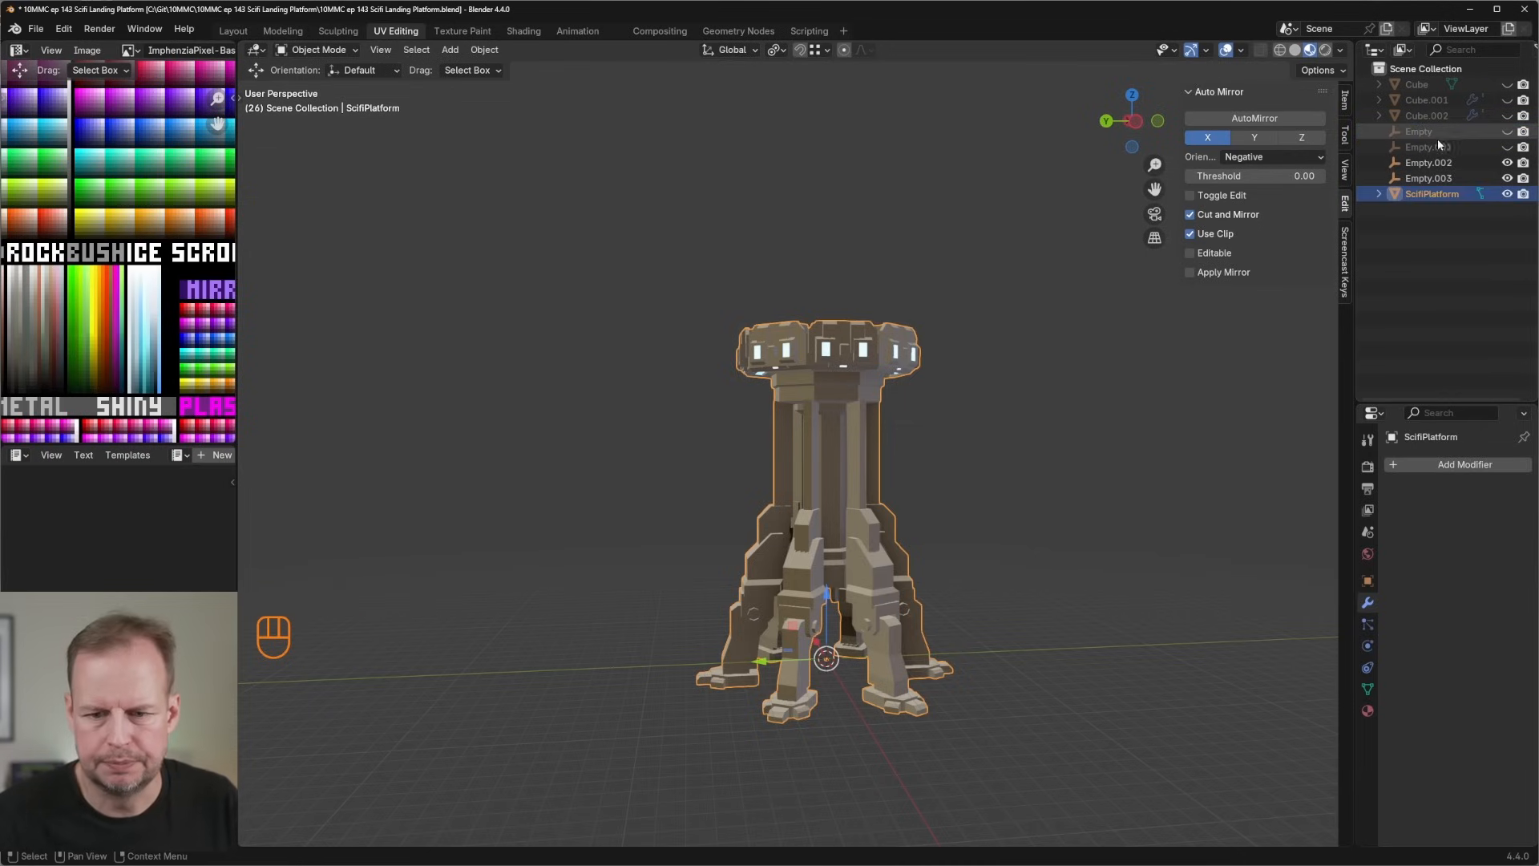
Set up an FBX export limited to selected objects, with Face smoothing and the Desktop folder as destination.
{"action": "left_click", "coordinate": [41, 30]}
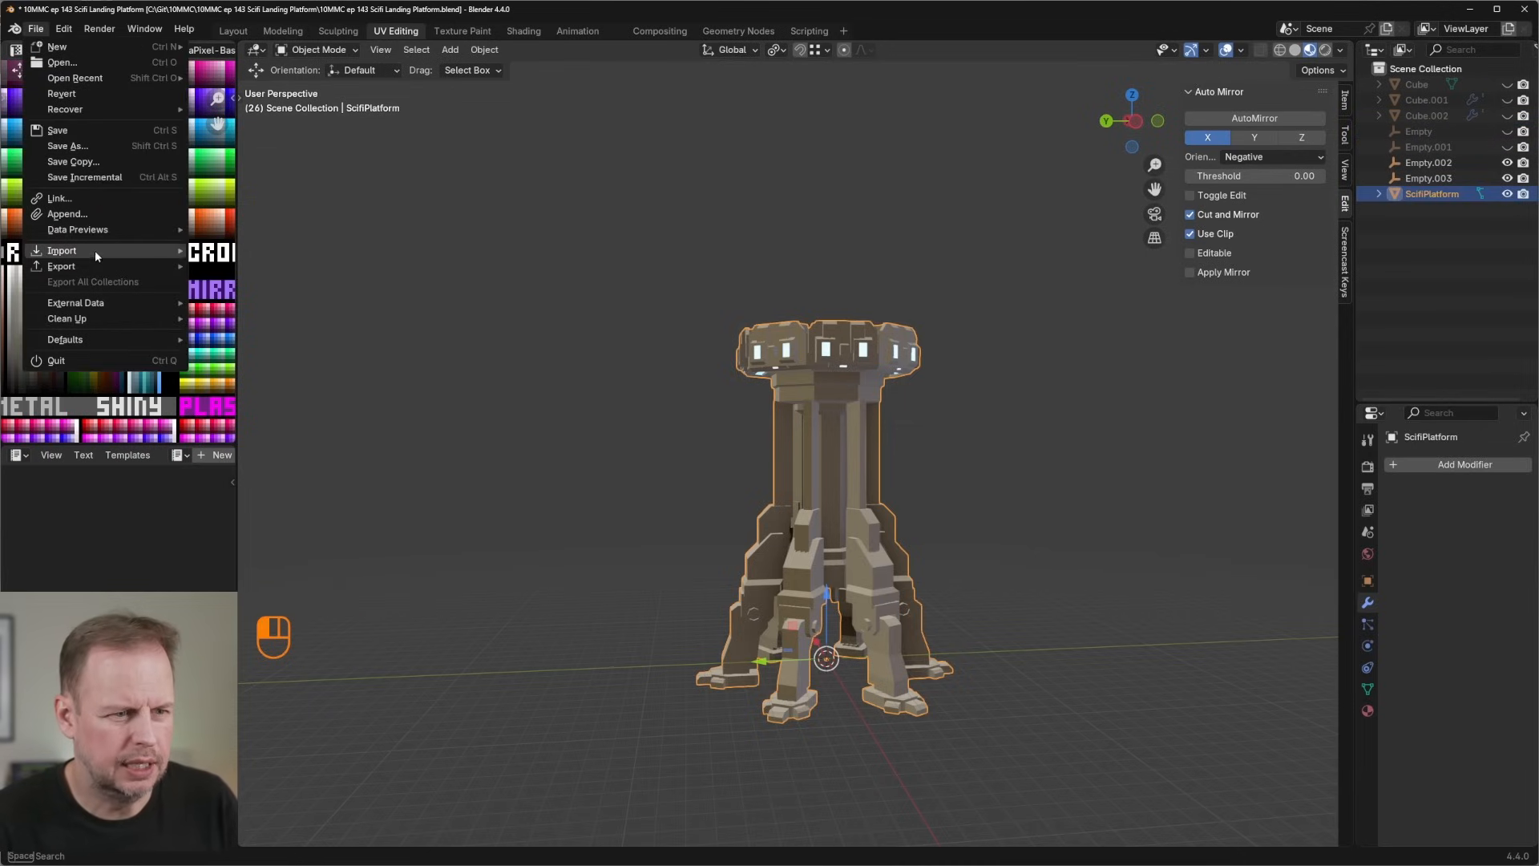
{"action": "mouse_move", "coordinate": [98, 265]}
{"action": "left_click", "coordinate": [267, 406]}
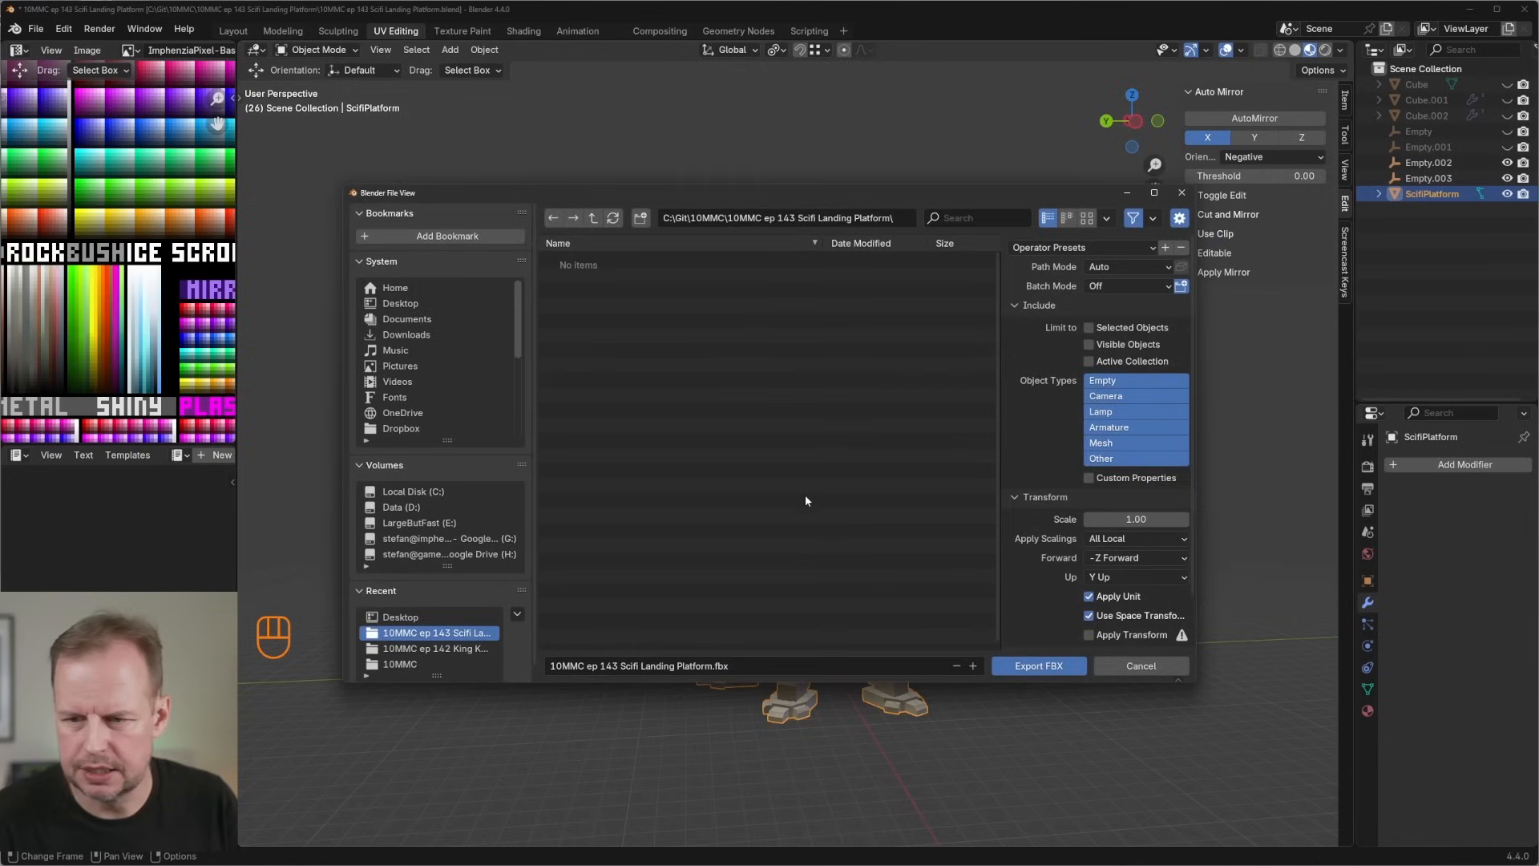
{"action": "scroll", "coordinate": [1121, 575], "scroll_direction": "down", "scroll_amount": 3}
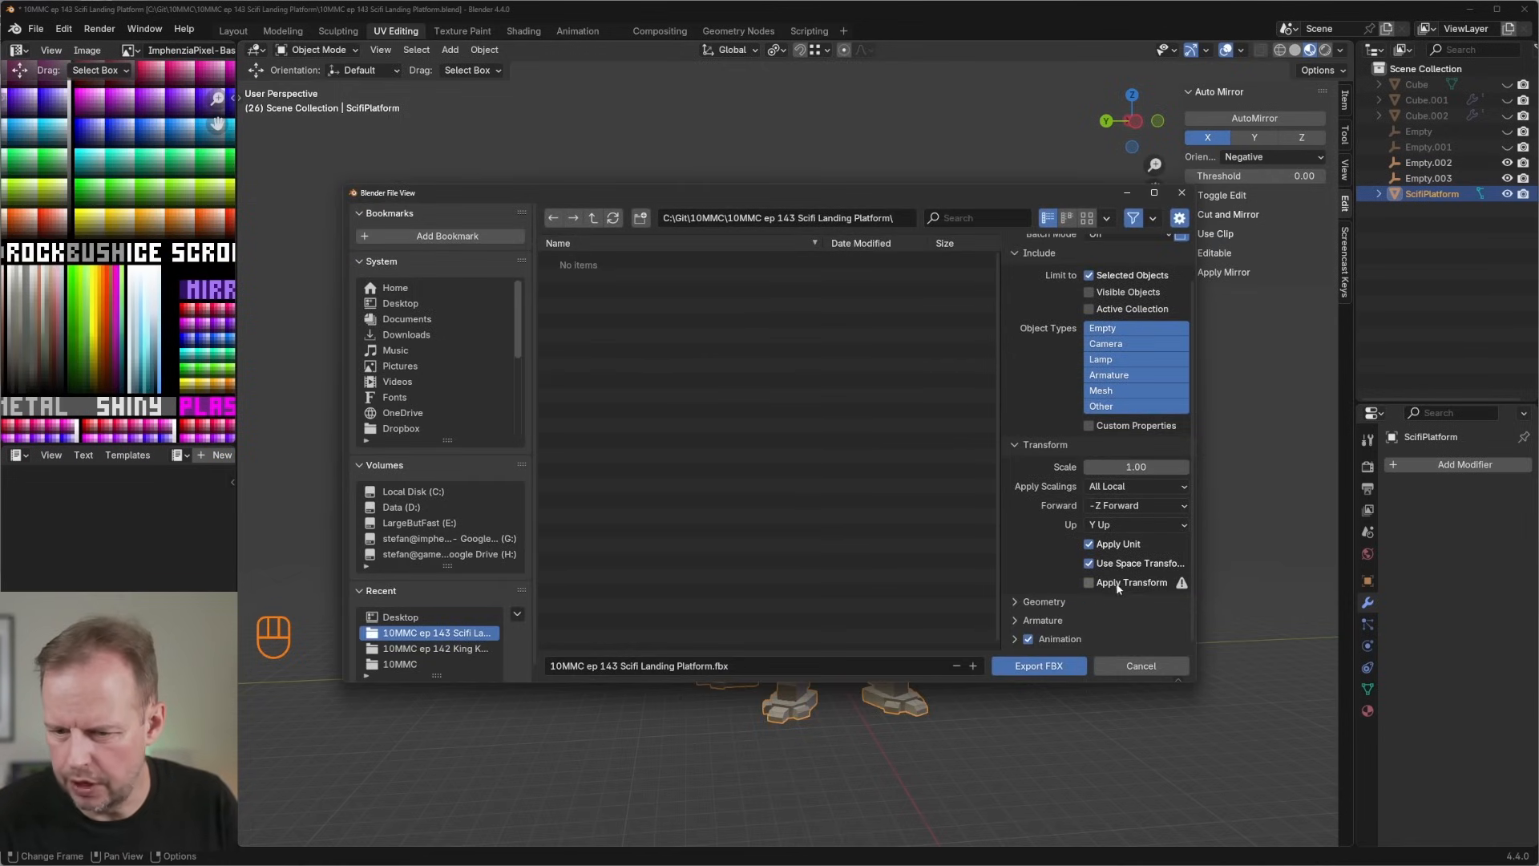
{"action": "scroll", "coordinate": [1099, 615], "scroll_direction": "down", "scroll_amount": 5}
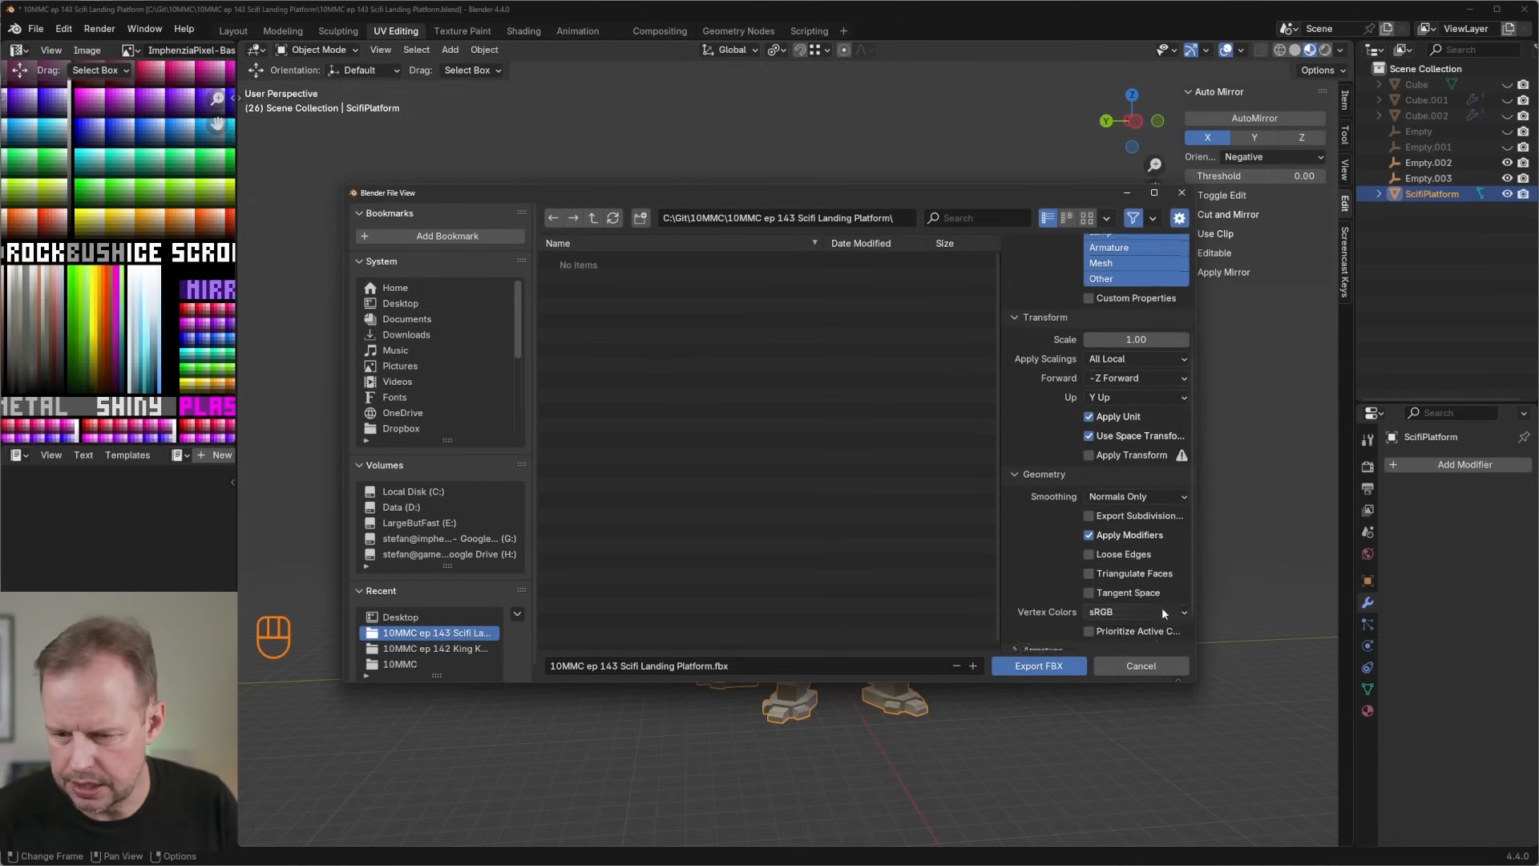
{"action": "left_click", "coordinate": [1122, 467]}
{"action": "left_click", "coordinate": [1120, 502]}
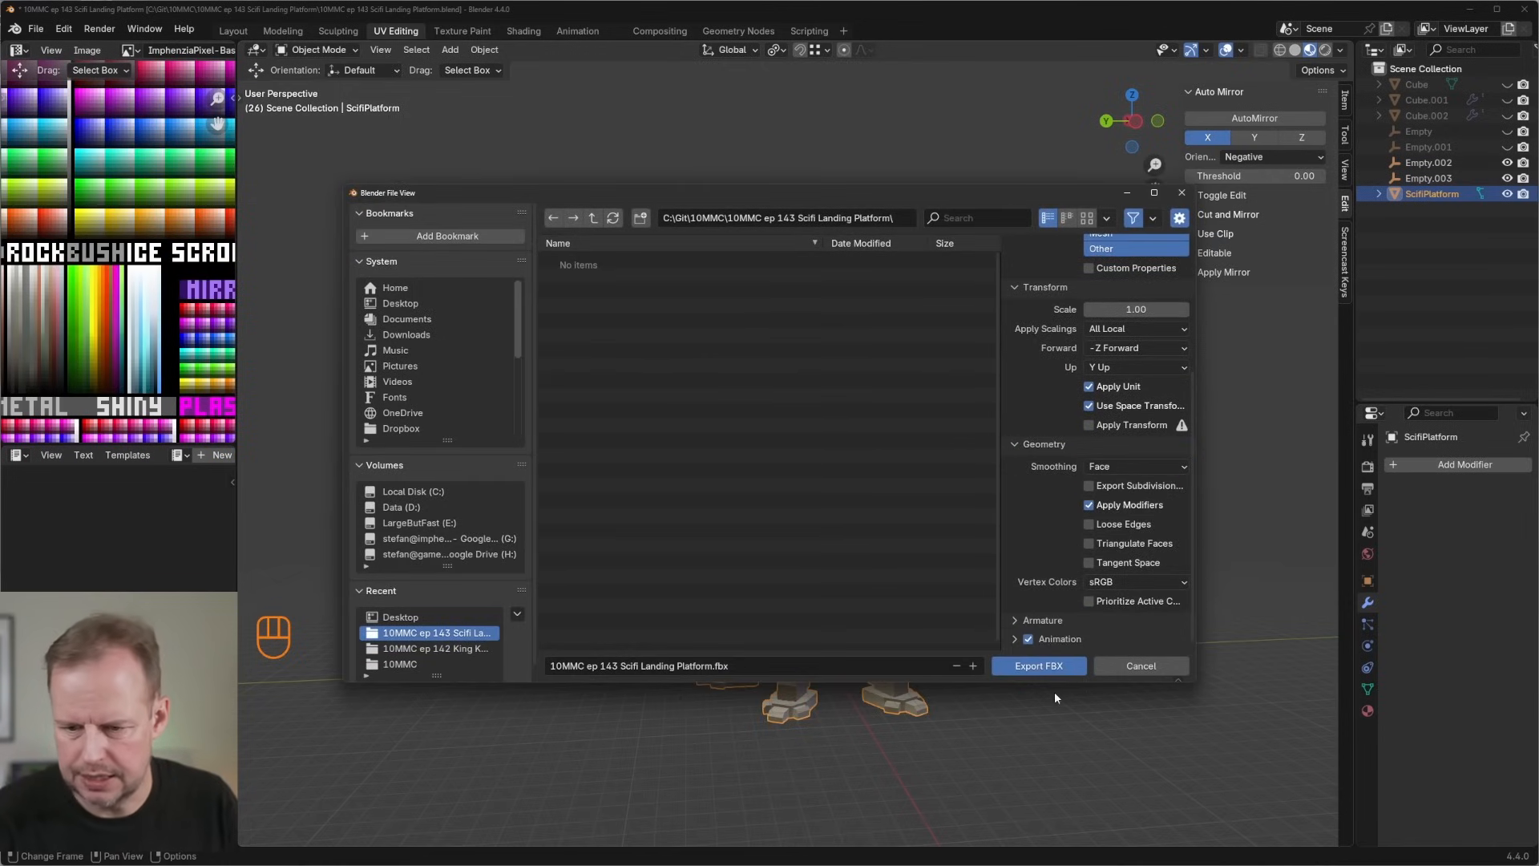
{"action": "left_click", "coordinate": [401, 304]}
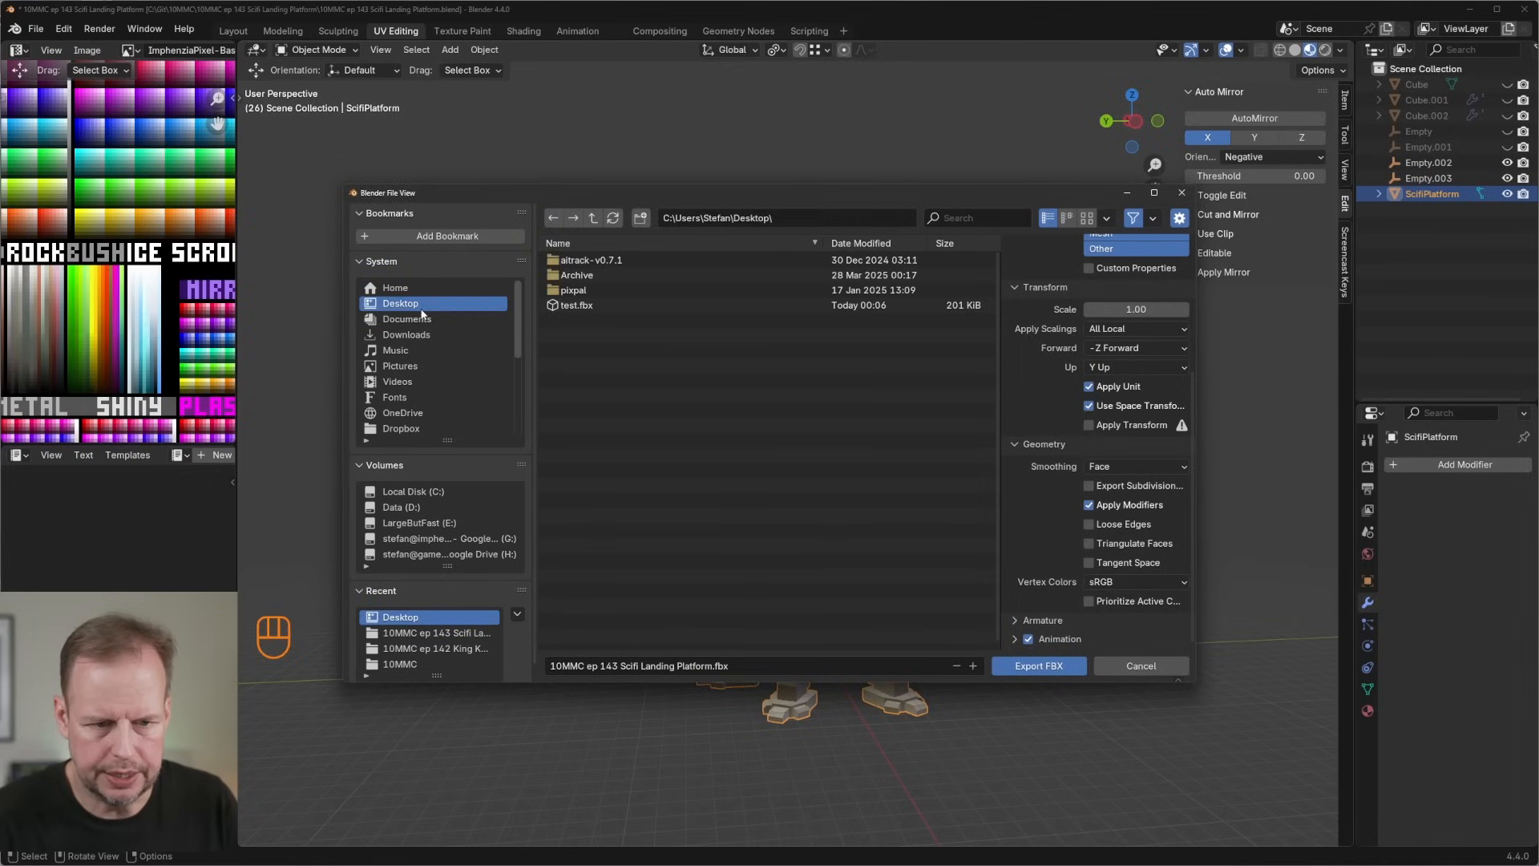
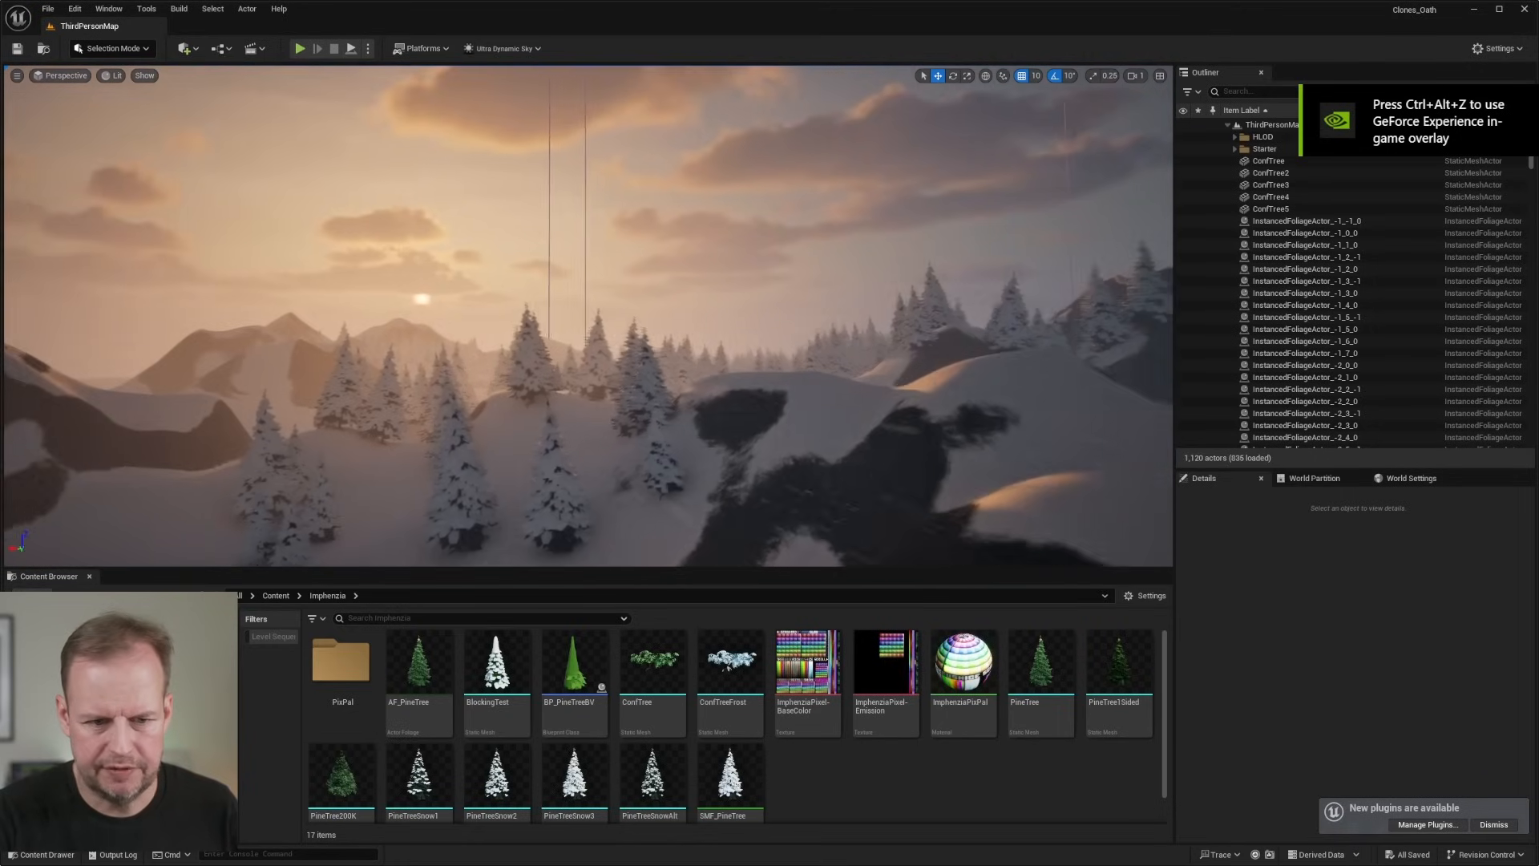
Switch to Unreal Engine and import ScifiPlatform.fbx into the Imphenzia folder with default settings, without overriding the existing textures.
{"action": "right_click_drag", "start_coordinate": [588, 316], "coordinate": [513, 321]}
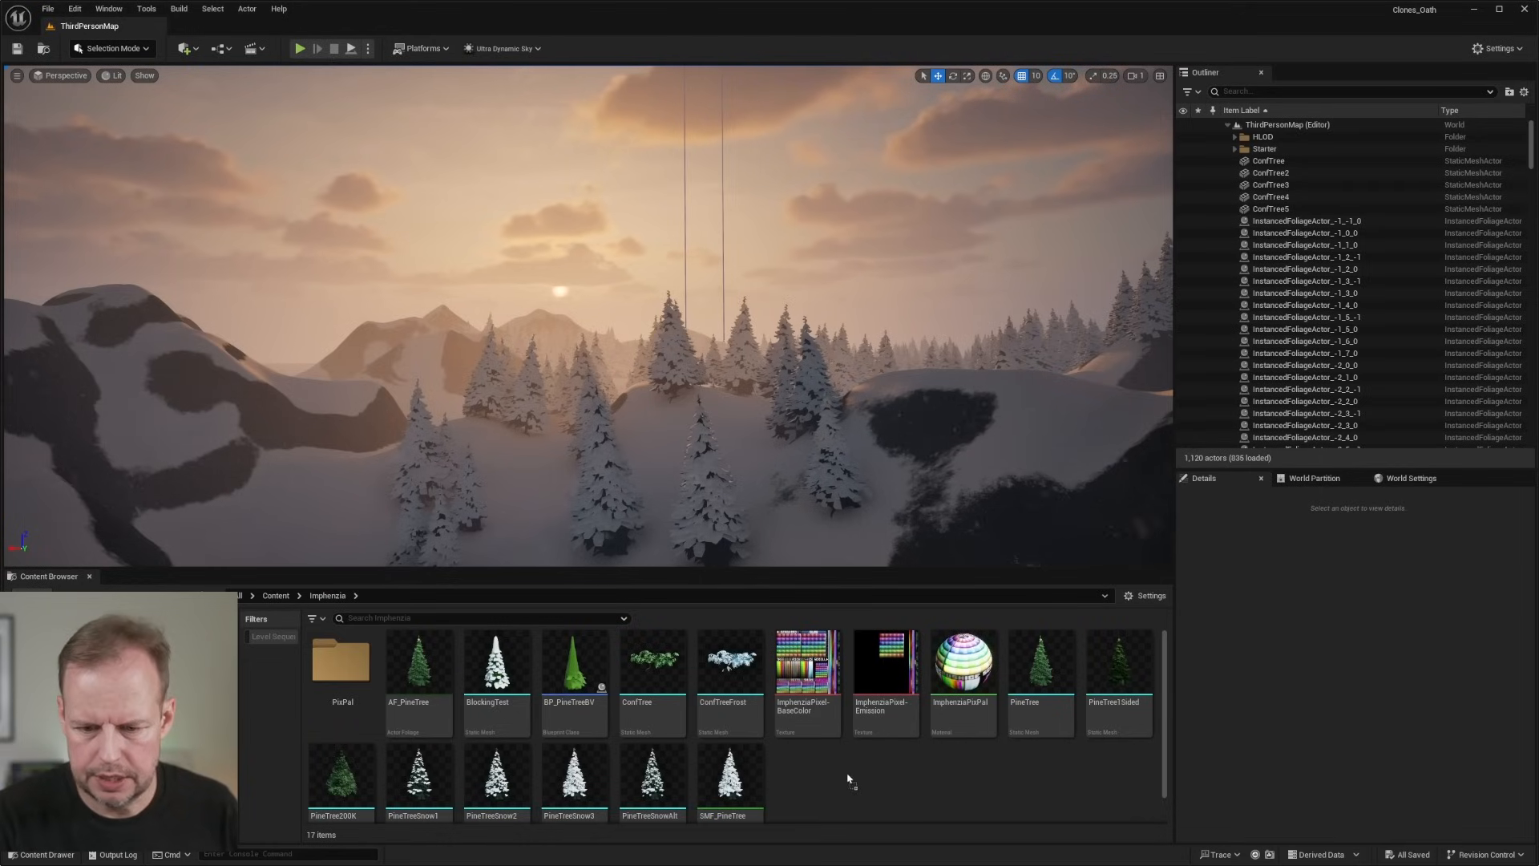
{"action": "left_click_drag", "start_coordinate": [850, 782], "coordinate": [848, 782]}
{"action": "left_click", "coordinate": [487, 369]}
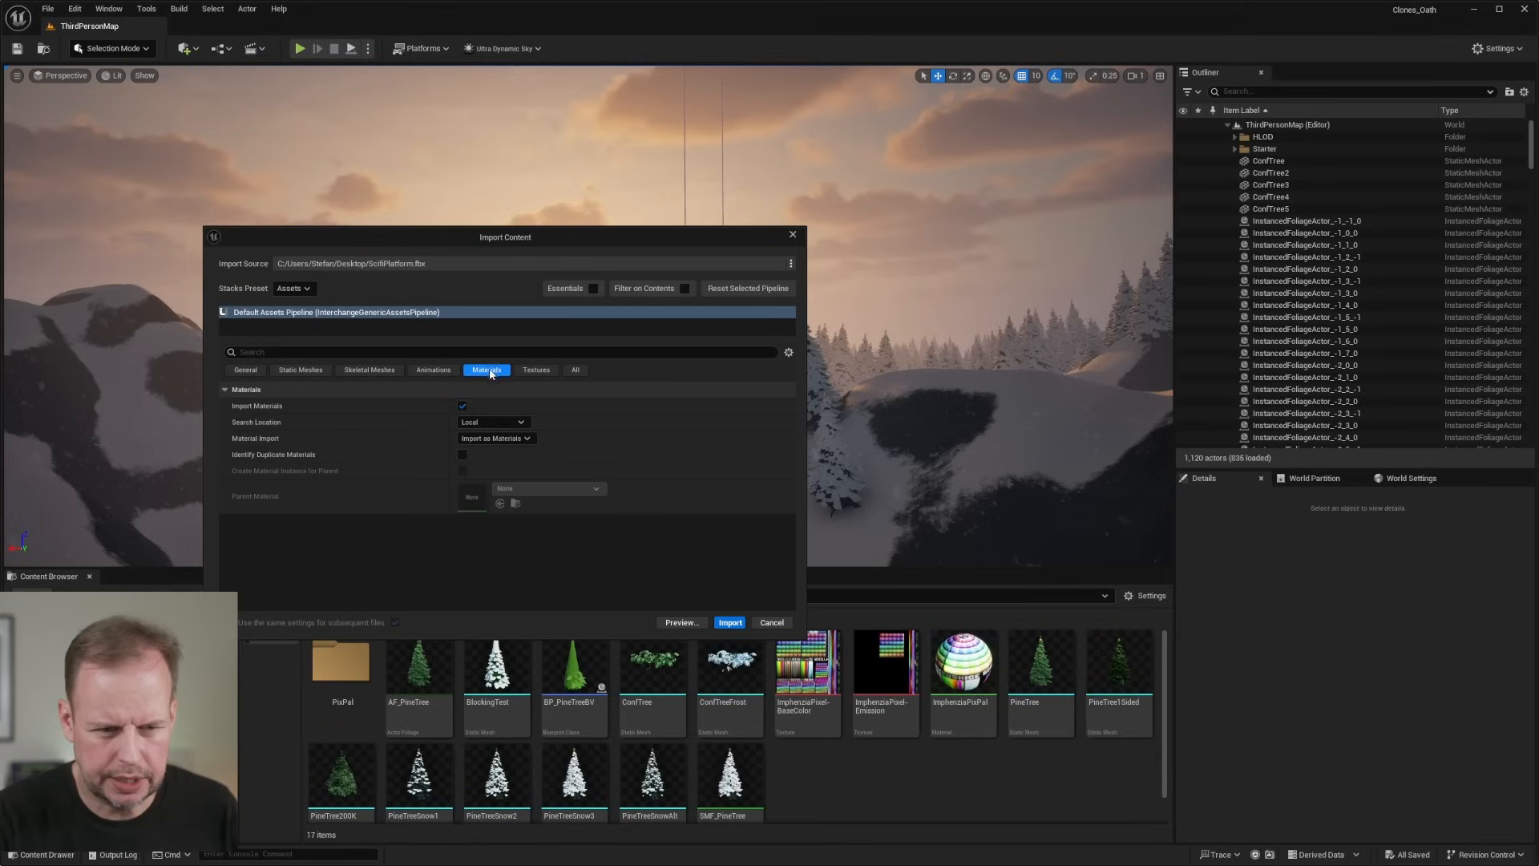
{"action": "left_click", "coordinate": [576, 369]}
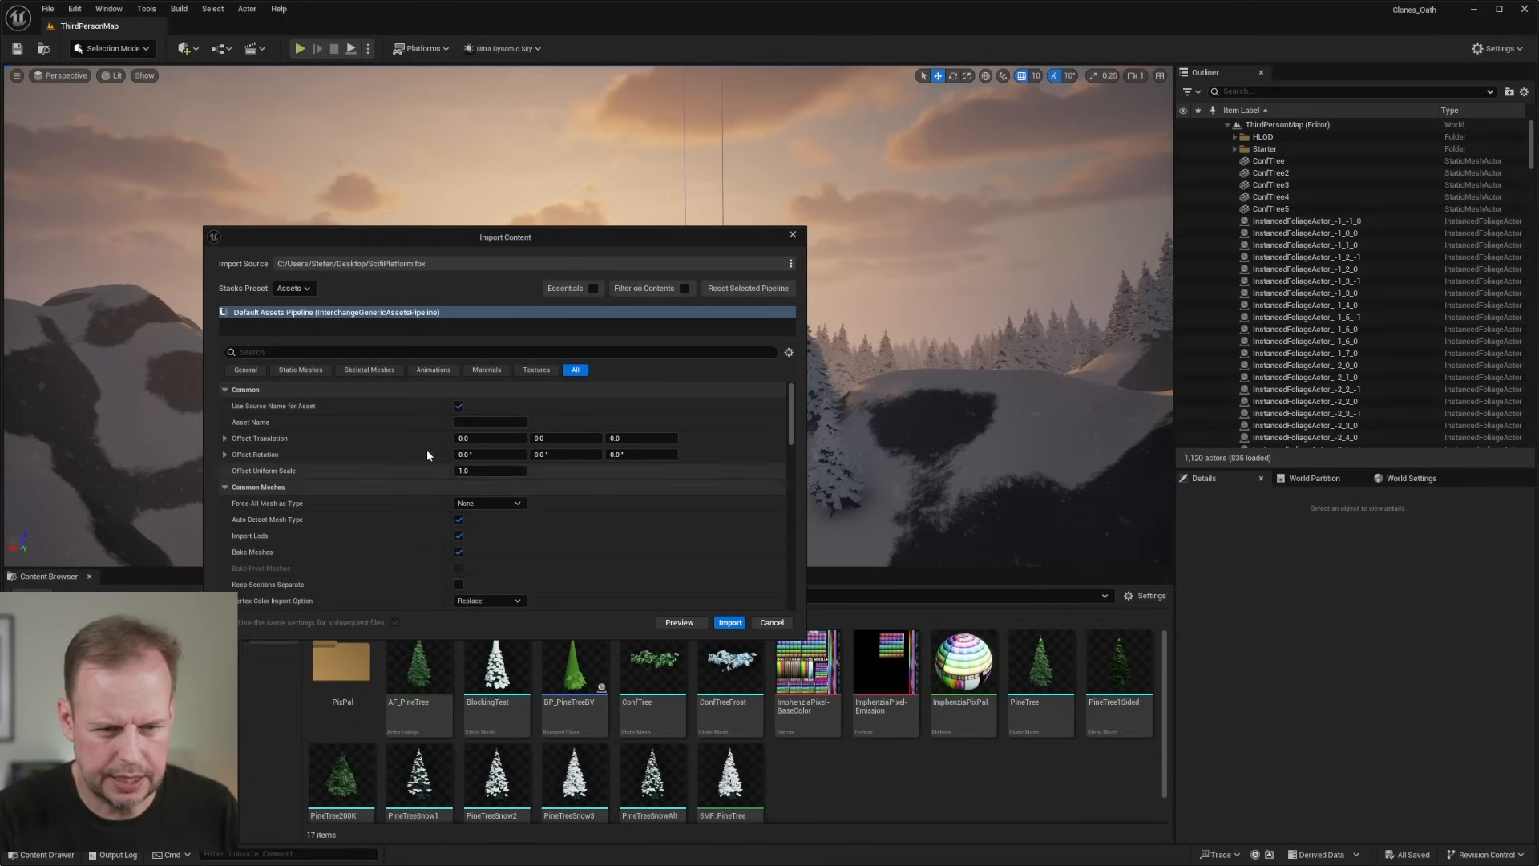
{"action": "left_click", "coordinate": [300, 369]}
{"action": "left_click", "coordinate": [245, 369]}
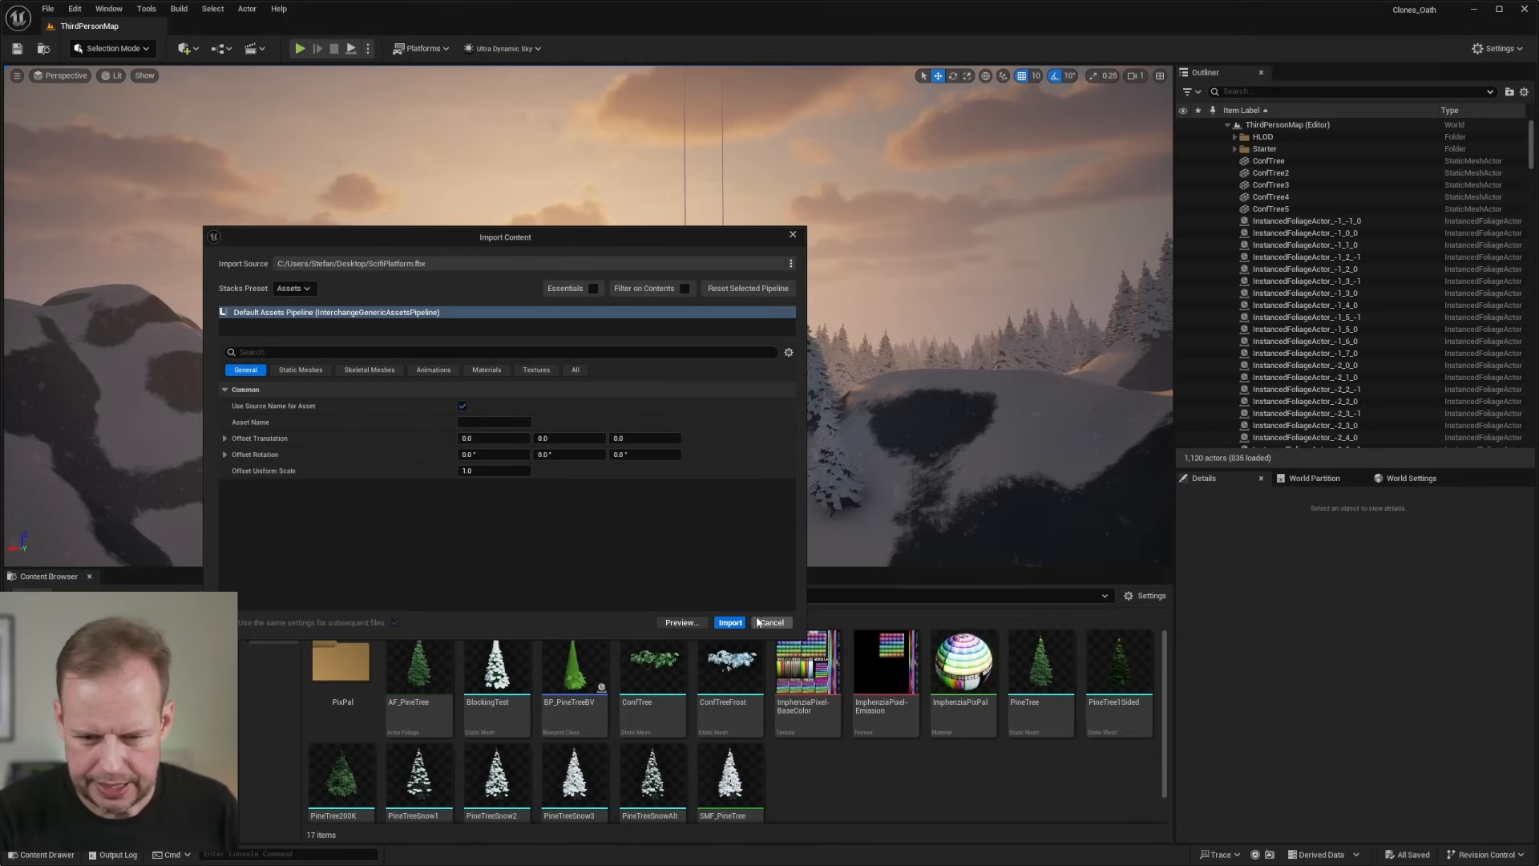
{"action": "left_click", "coordinate": [730, 622]}
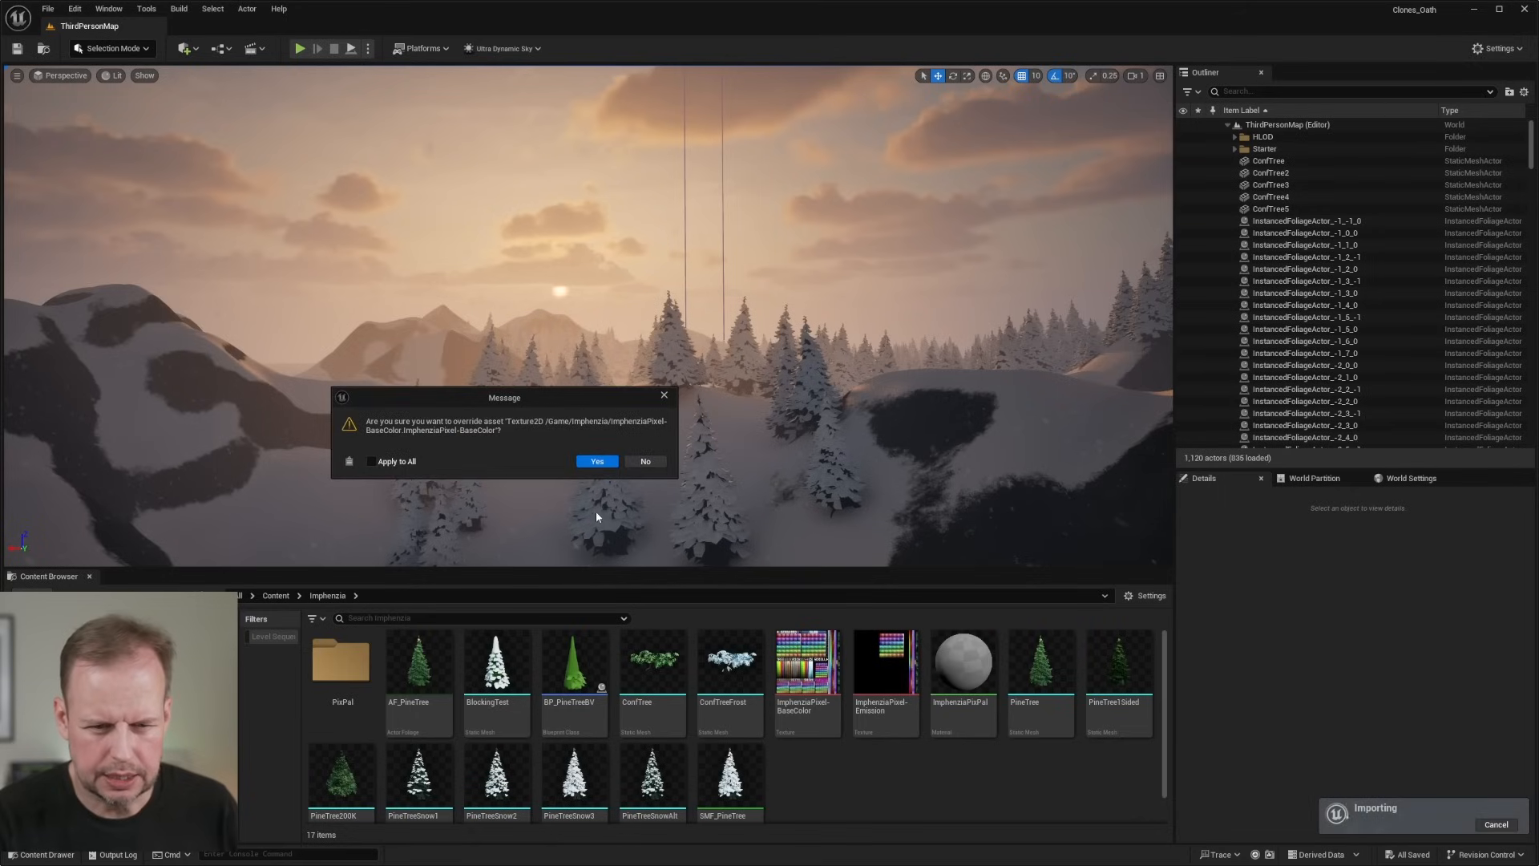
{"action": "left_click", "coordinate": [652, 462]}
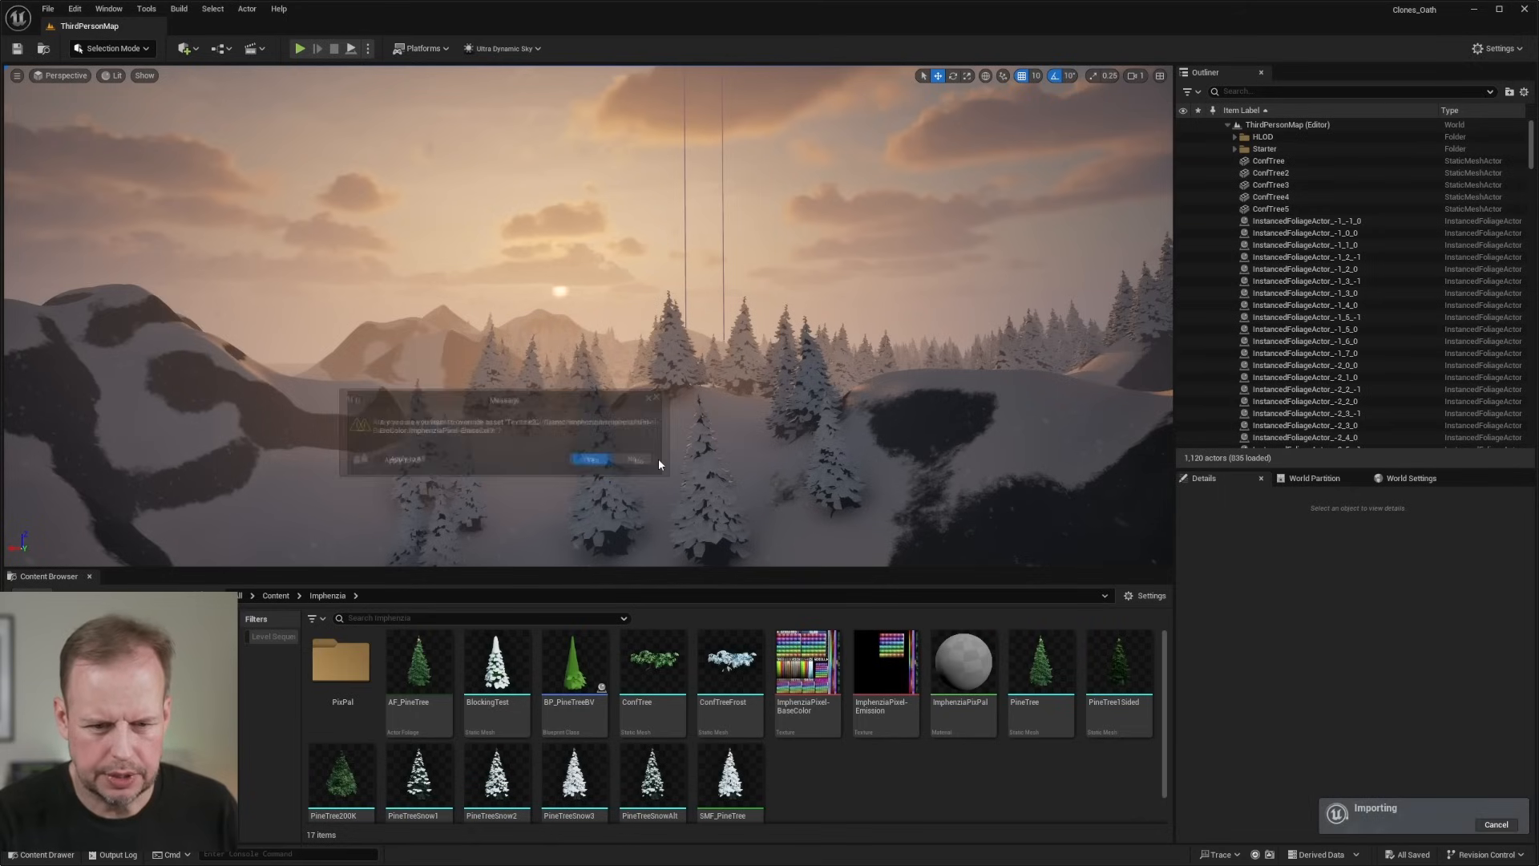
{"action": "left_click", "coordinate": [656, 465]}
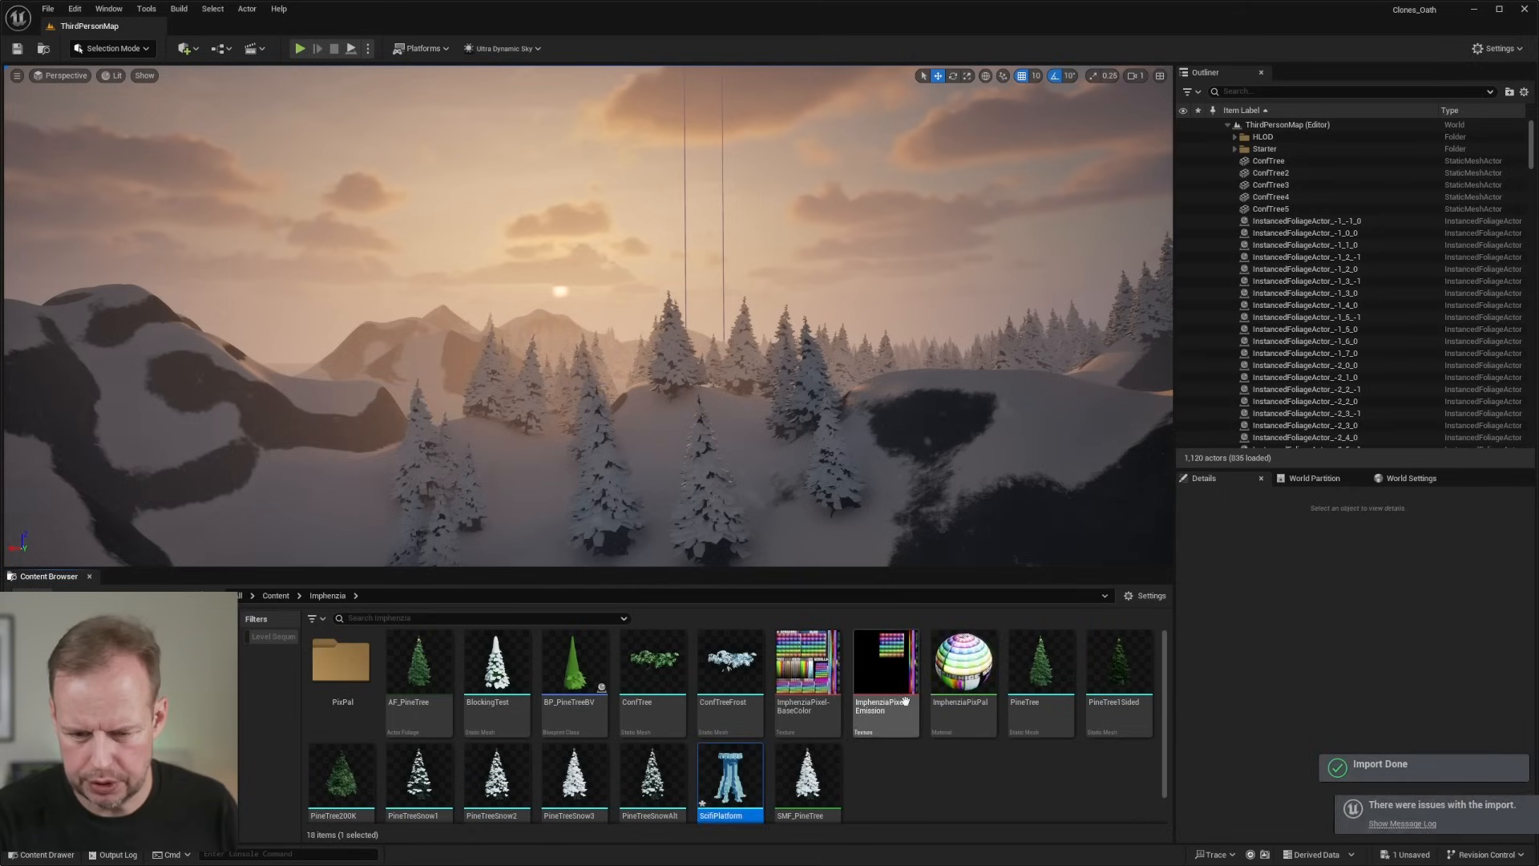
{"action": "left_click", "coordinate": [897, 795]}
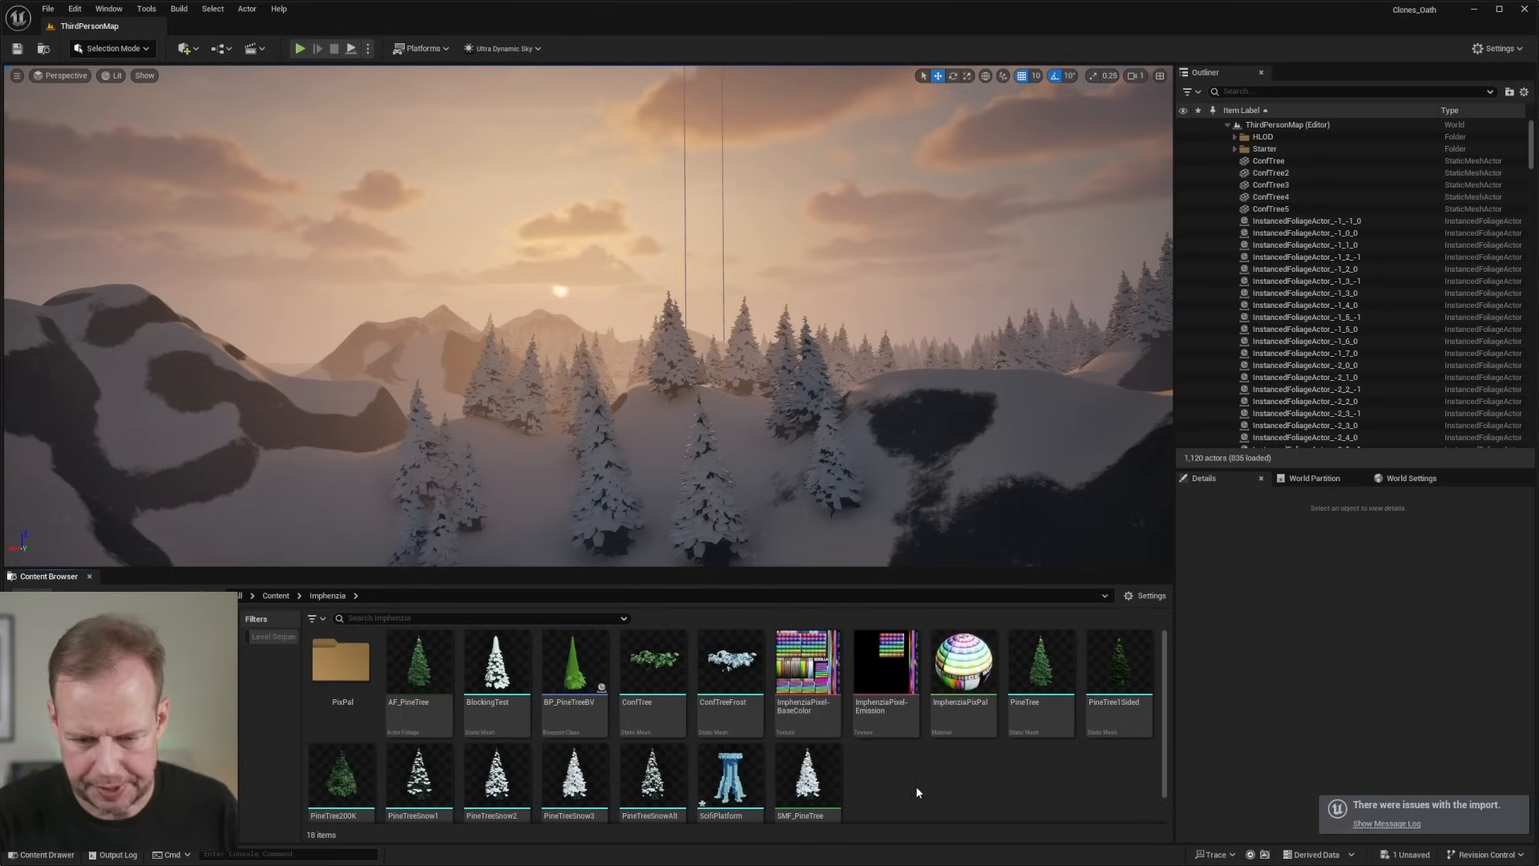
{"action": "left_click", "coordinate": [730, 779]}
{"action": "left_click_drag", "start_coordinate": [577, 530], "coordinate": [601, 404]}
{"action": "key", "text": "ctrl+z"}
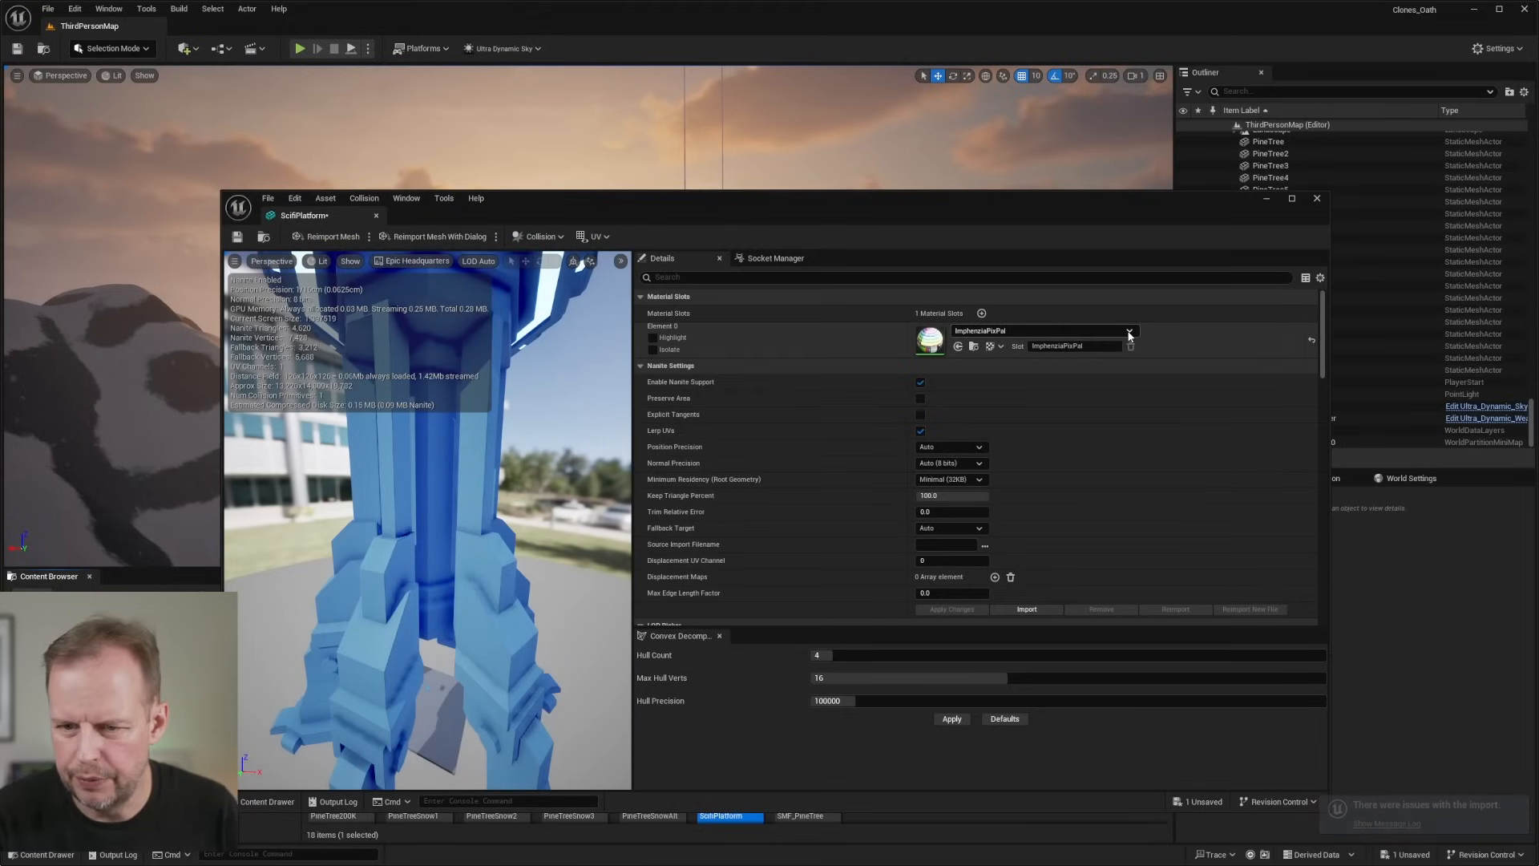
Assign the ImphenziaPixPal material to the ScifiPlatform mesh's material slot and close the mesh editor.
{"action": "left_click", "coordinate": [1128, 335]}
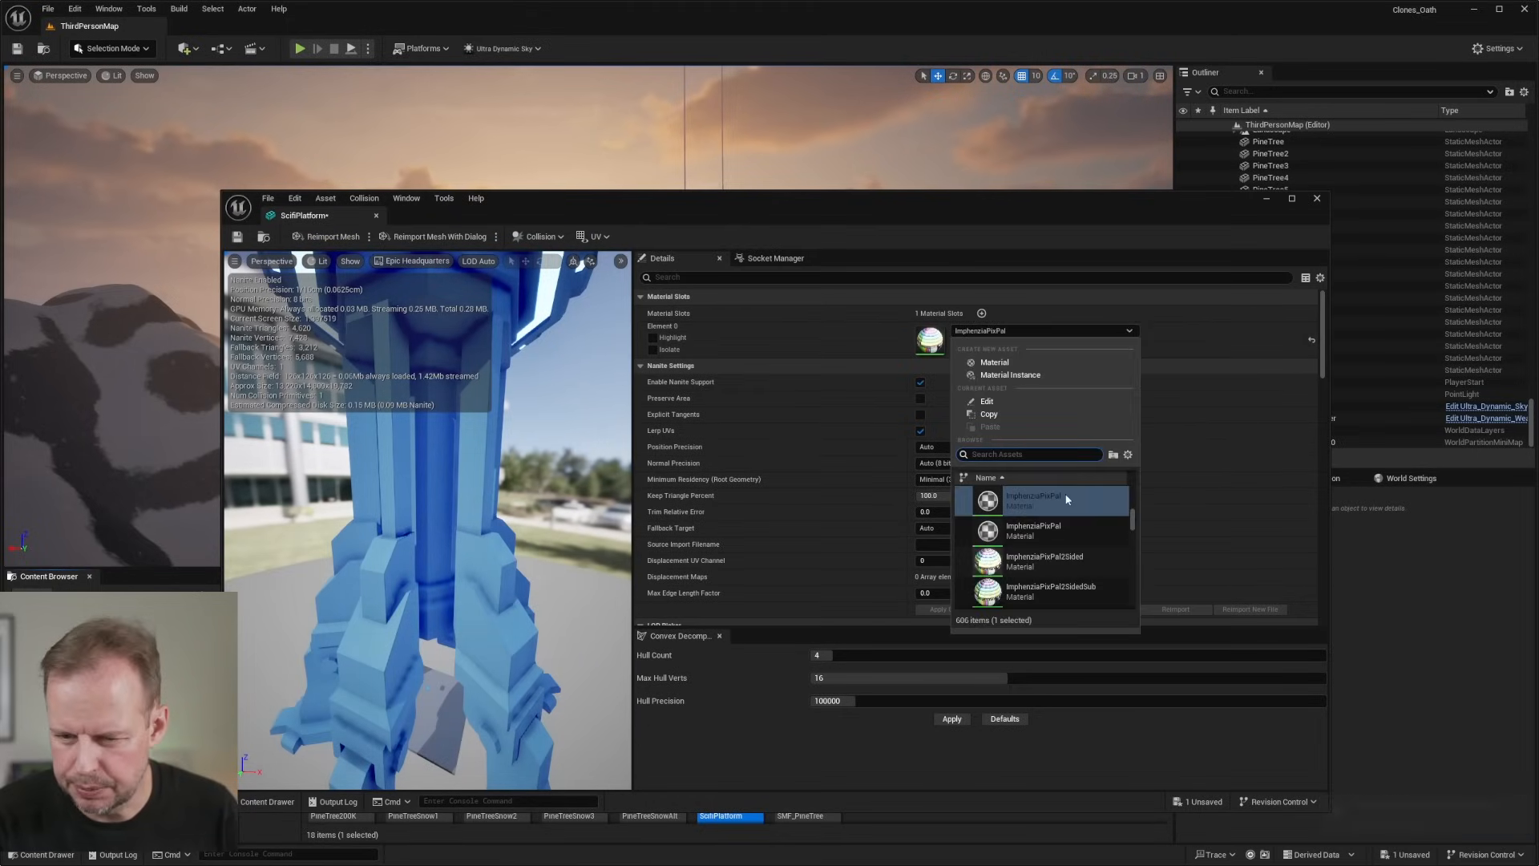
{"action": "left_click", "coordinate": [1042, 517]}
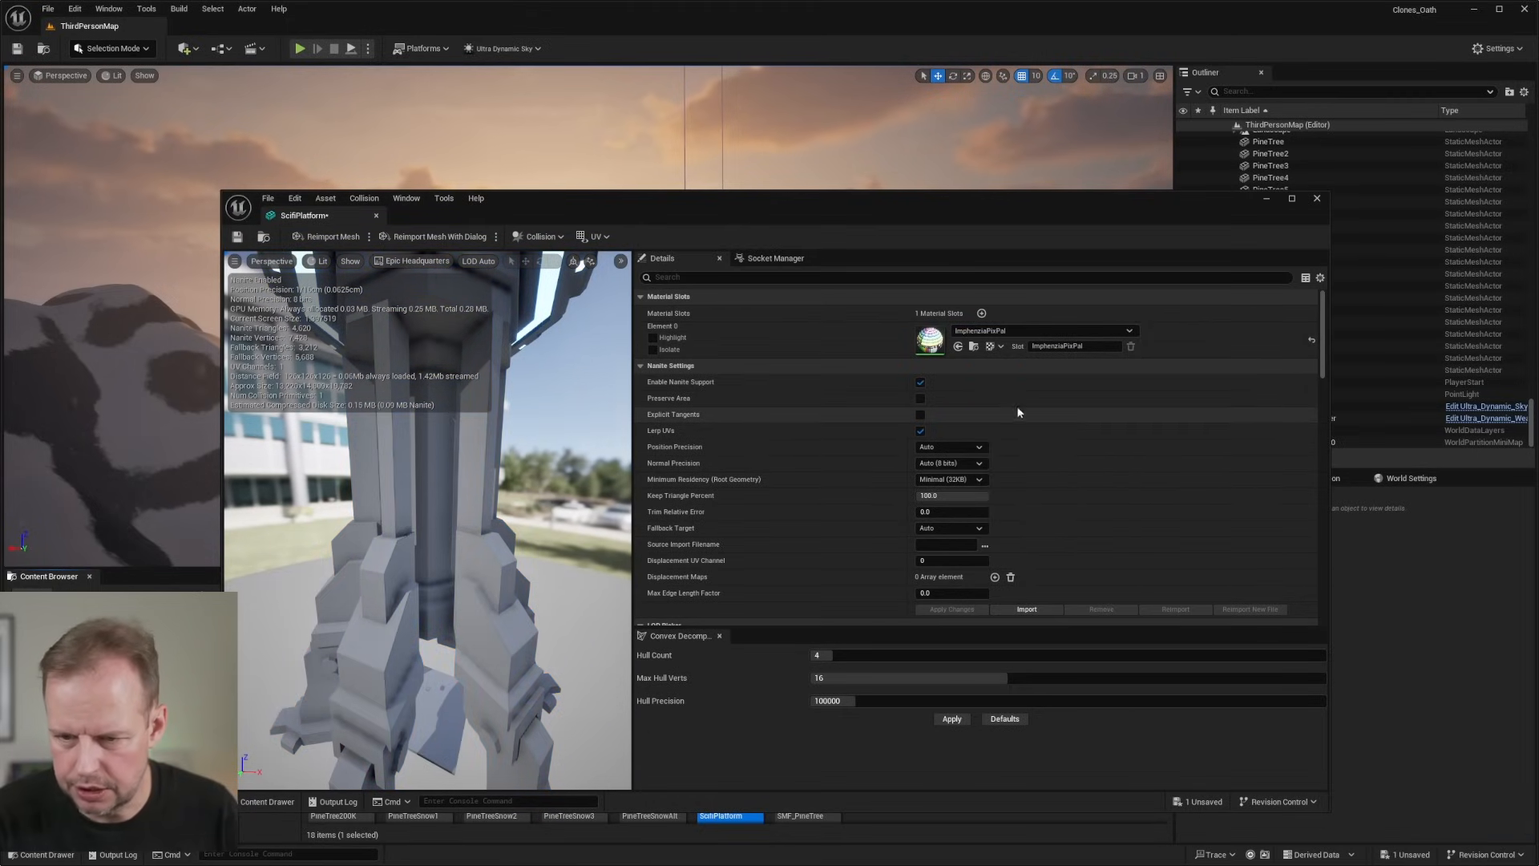
{"action": "left_click", "coordinate": [1315, 198]}
Place the ScifiPlatform mesh in the snowy forest clearing at about X 20640, Y 112460, Z -910.
{"action": "left_click_drag", "start_coordinate": [726, 791], "coordinate": [615, 381]}
{"action": "key", "text": "ctrl+z"}
{"action": "right_click_drag", "start_coordinate": [615, 382], "coordinate": [1114, 489]}
{"action": "scroll", "coordinate": [628, 341], "scroll_direction": "up", "scroll_amount": 3}
{"action": "key", "text": "w"}
{"action": "key", "text": "s"}
{"action": "mouse_move", "coordinate": [718, 405]}
{"action": "right_mouse_down"}
{"action": "mouse_move", "coordinate": [705, 320]}
{"action": "mouse_move", "coordinate": [719, 405]}
{"action": "right_mouse_up"}
{"action": "left_click_drag", "start_coordinate": [751, 779], "coordinate": [659, 381]}
{"action": "key", "text": "f"}
{"action": "key", "text": "a"}
{"action": "right_click_drag", "start_coordinate": [678, 353], "coordinate": [729, 417]}
{"action": "key", "text": "w"}
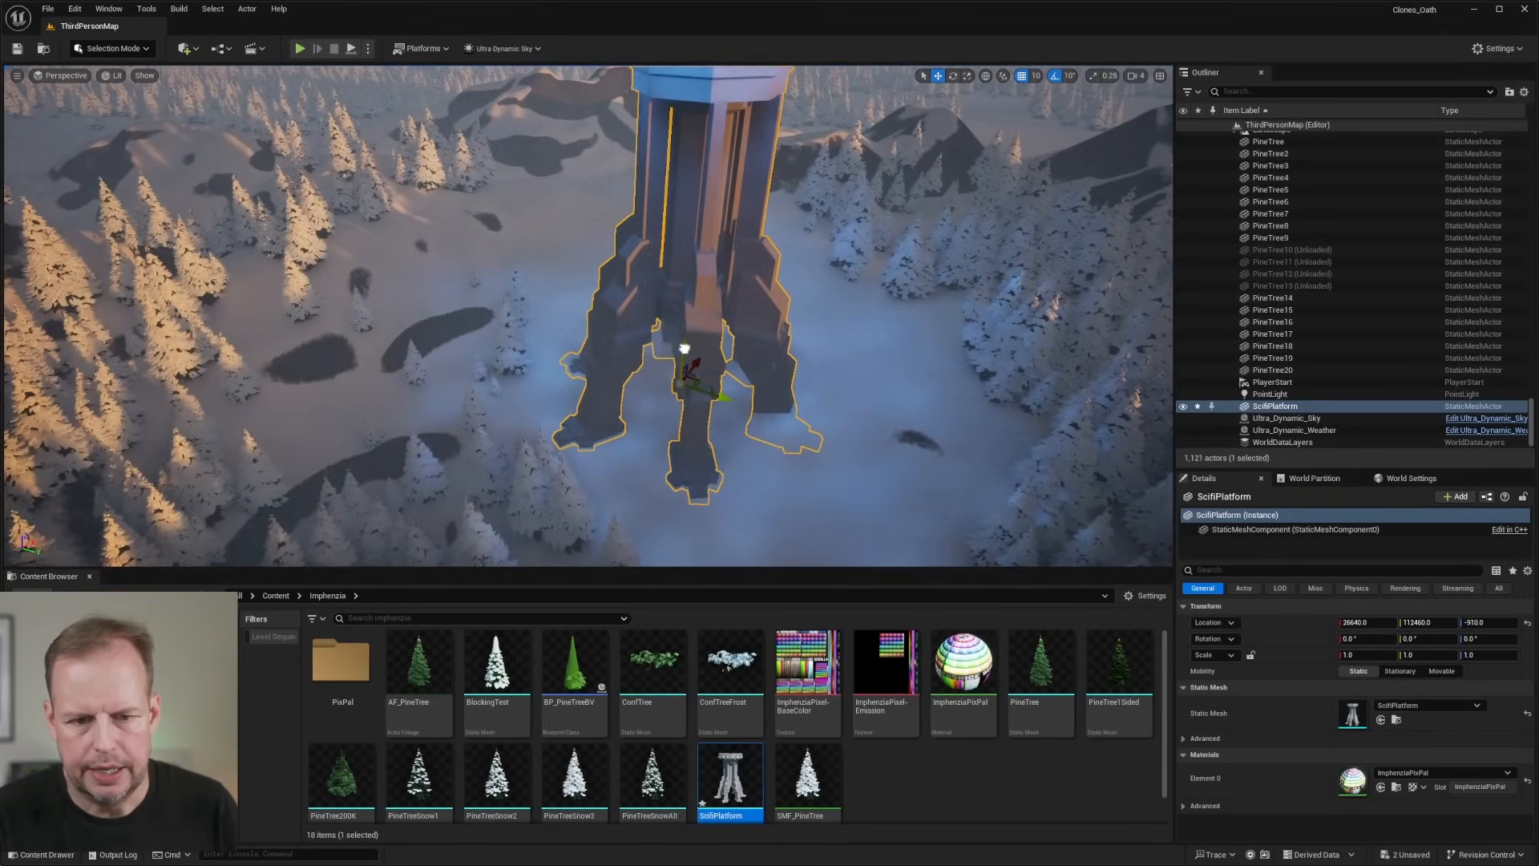
Examine the placed platform from a distance among the snow-covered pine trees.
{"action": "right_click_drag", "start_coordinate": [691, 351], "coordinate": [966, 351]}
{"action": "key", "text": "s"}
{"action": "left_click", "coordinate": [693, 280]}
{"action": "key", "text": "a"}
{"action": "key", "text": "w"}
{"action": "right_click_drag", "start_coordinate": [809, 265], "coordinate": [449, 213]}
{"action": "key", "text": "d"}
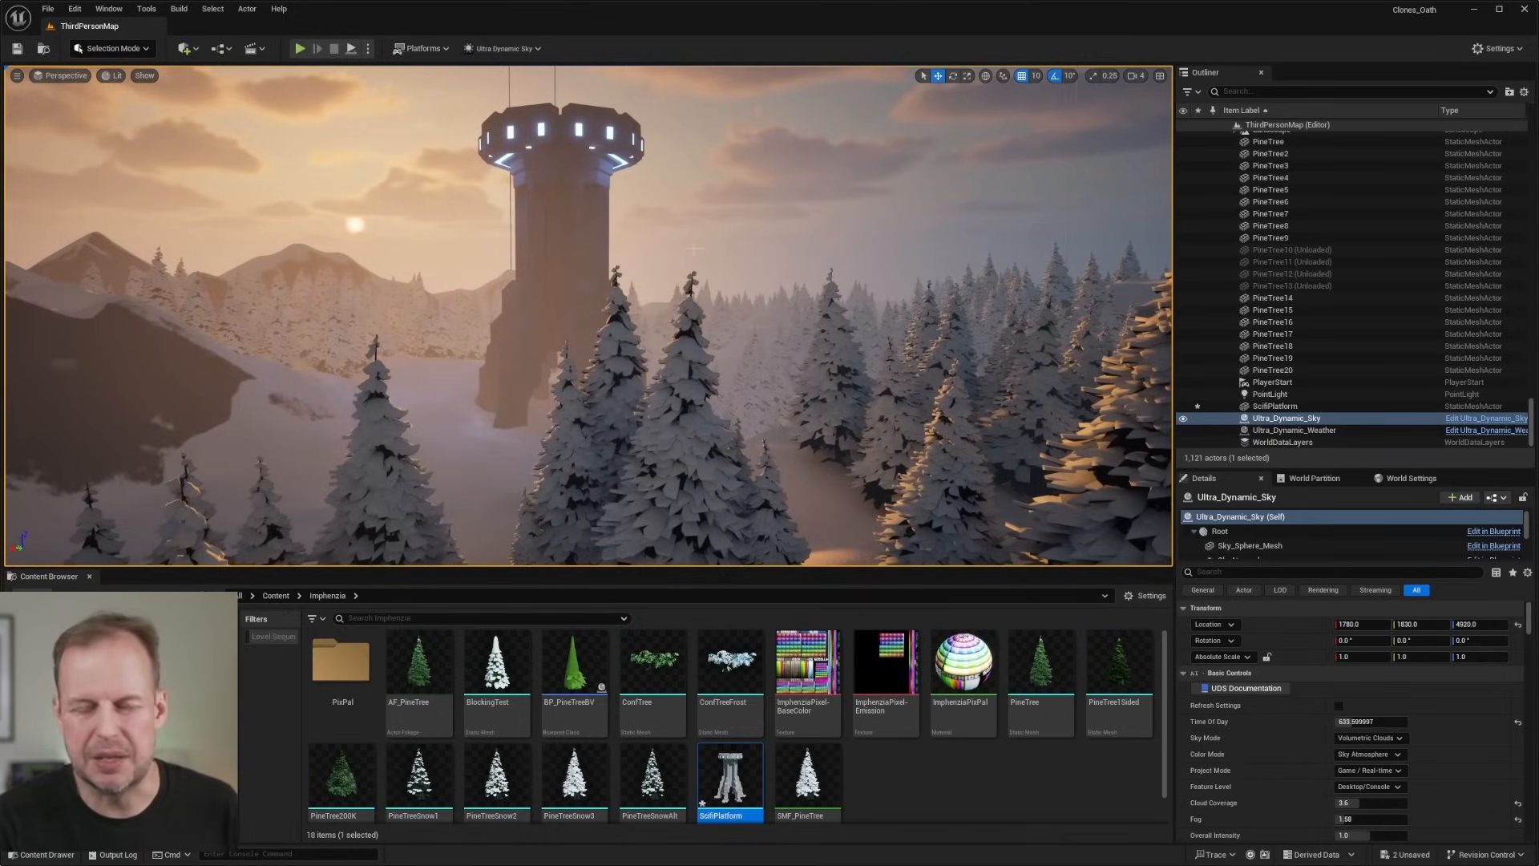
{"action": "right_click_drag", "start_coordinate": [694, 250], "coordinate": [730, 233]}
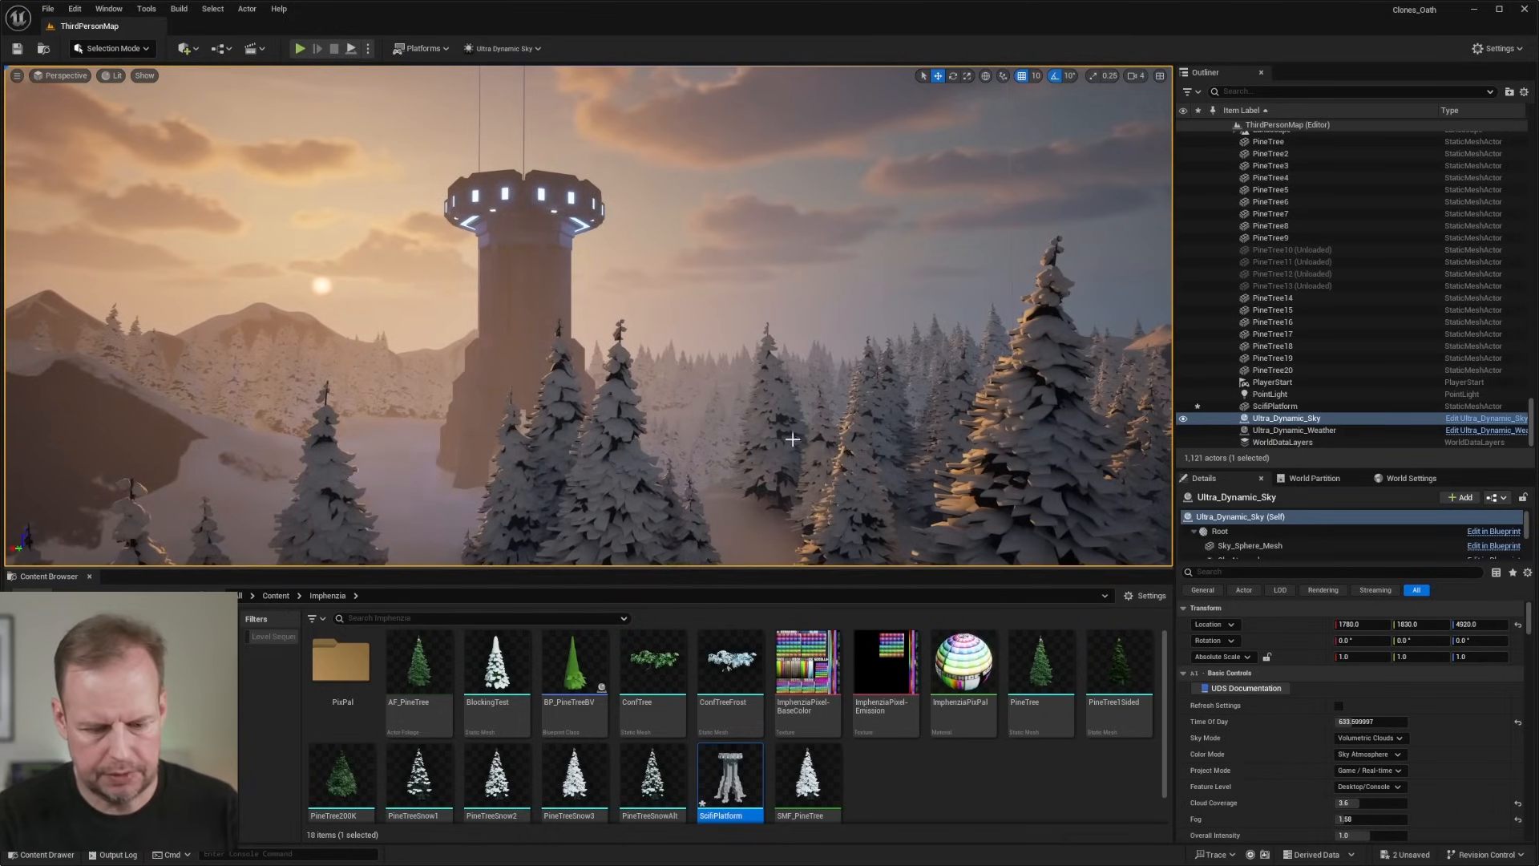
Inspect the platform in a full-screen viewport from near and far, and restore the normal editor layout.
{"action": "key", "text": "F11"}
{"action": "right_click_drag", "start_coordinate": [792, 440], "coordinate": [813, 387]}
{"action": "key", "text": "g"}
{"action": "key", "text": "w"}
{"action": "key", "text": "s"}
{"action": "scroll", "coordinate": [759, 425], "scroll_direction": "down", "scroll_amount": 1}
{"action": "key", "text": "a"}
{"action": "key", "text": "w"}
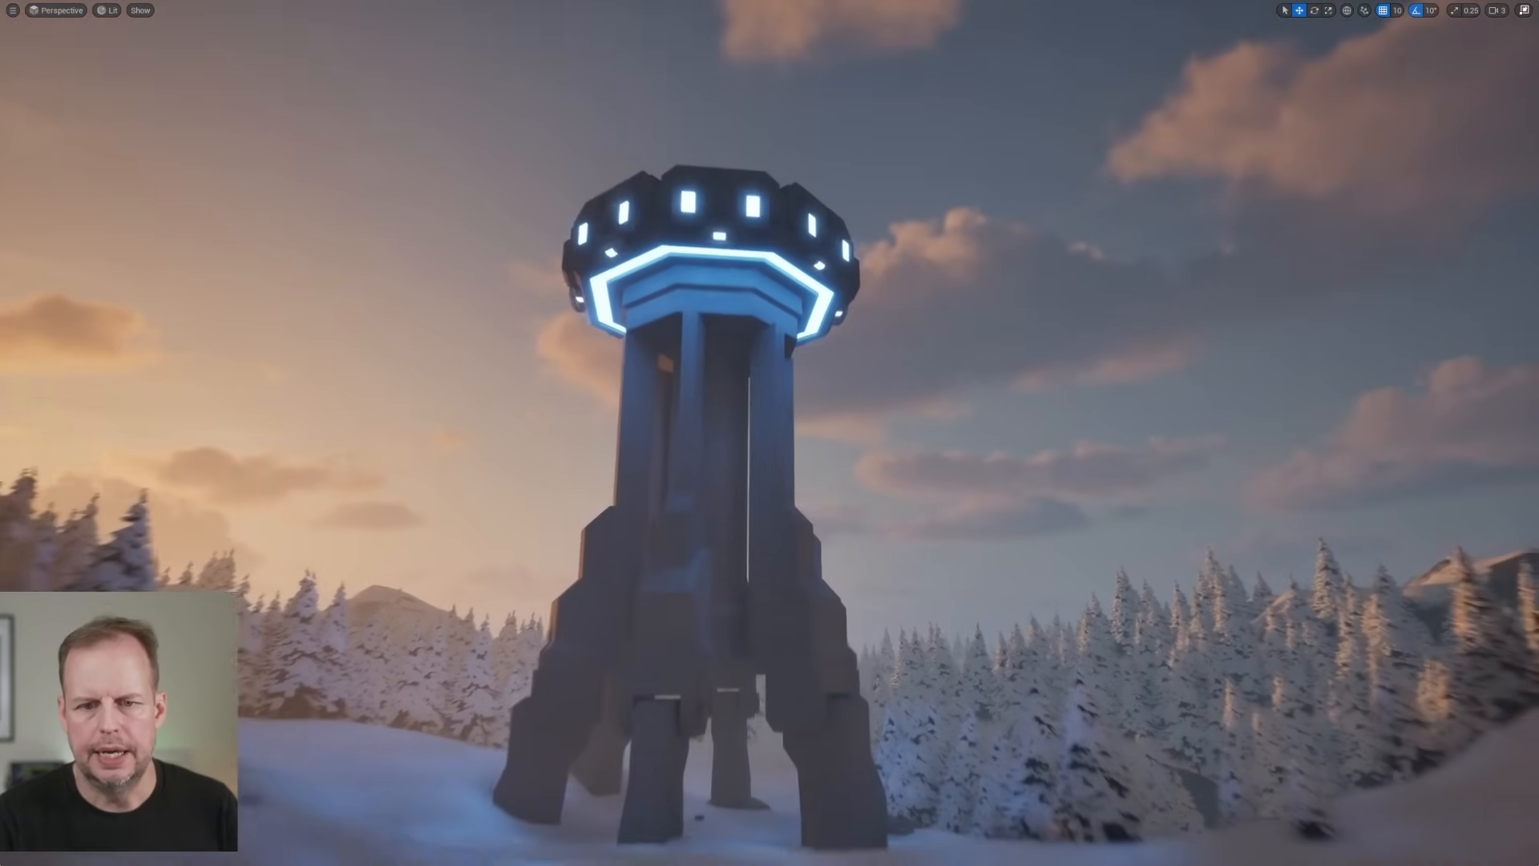
{"action": "key", "text": "s"}
{"action": "right_click_drag", "start_coordinate": [659, 383], "coordinate": [734, 378]}
{"action": "key", "text": "w"}
{"action": "right_click_drag", "start_coordinate": [600, 599], "coordinate": [600, 599]}
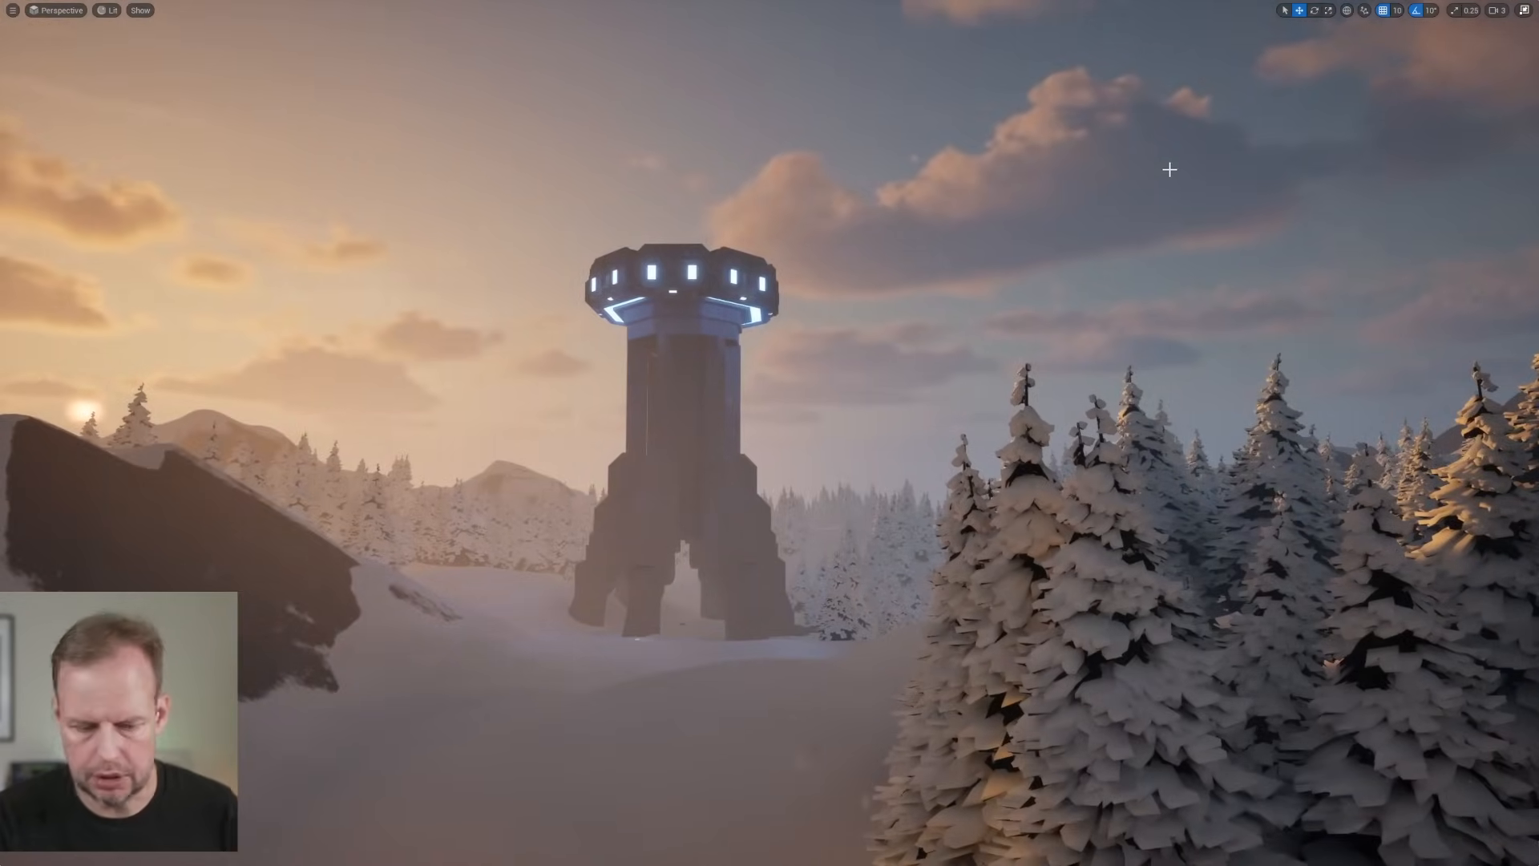
{"action": "key", "text": "F11"}
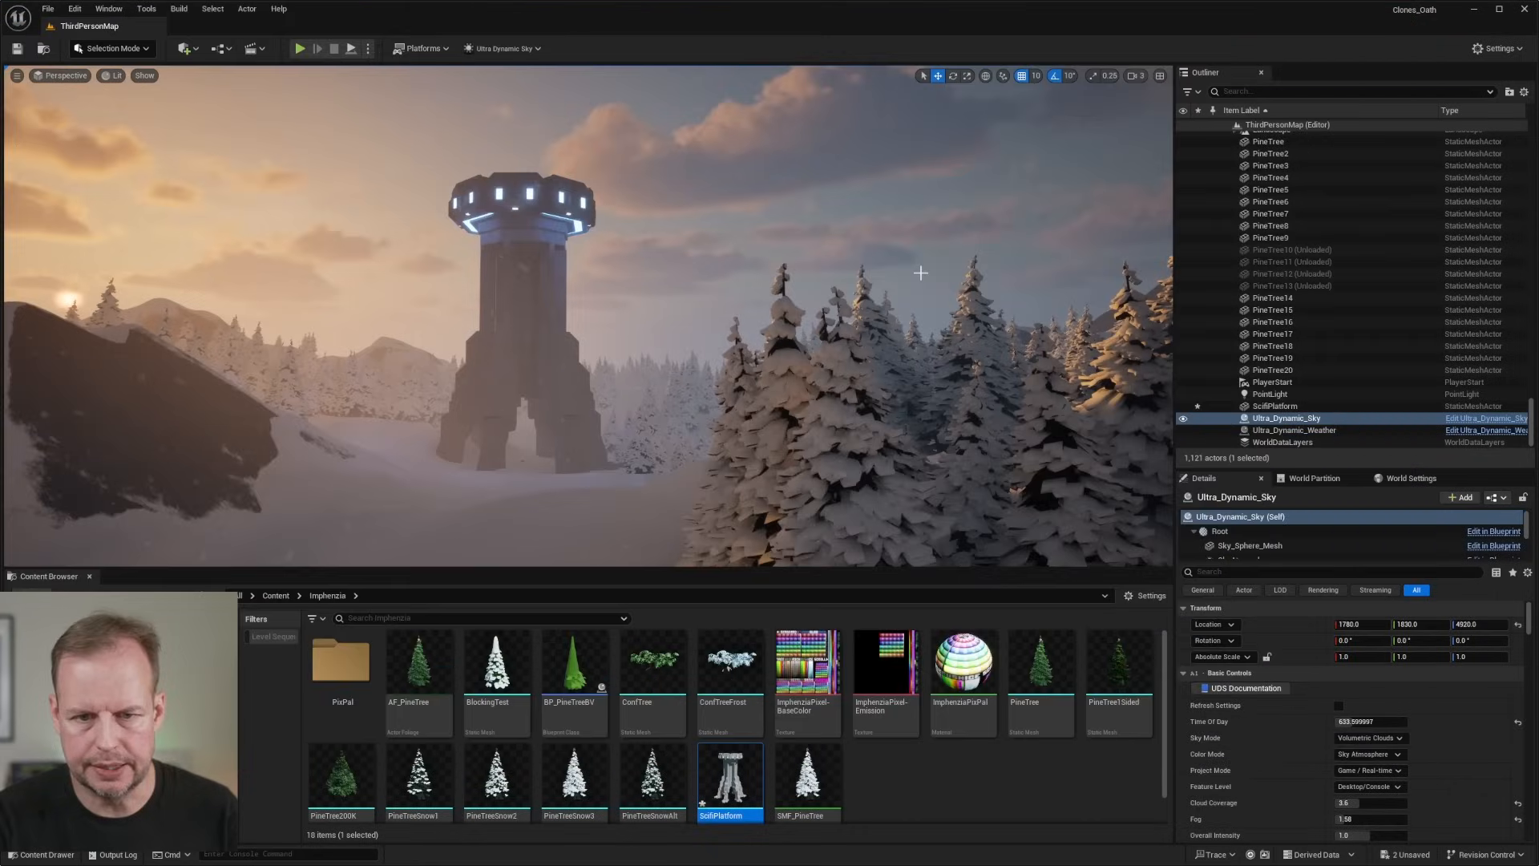
Switch to Blender, rename the joined platform object ScifiPlatformFirst and hide it.
{"action": "left_click", "coordinate": [1472, 13]}
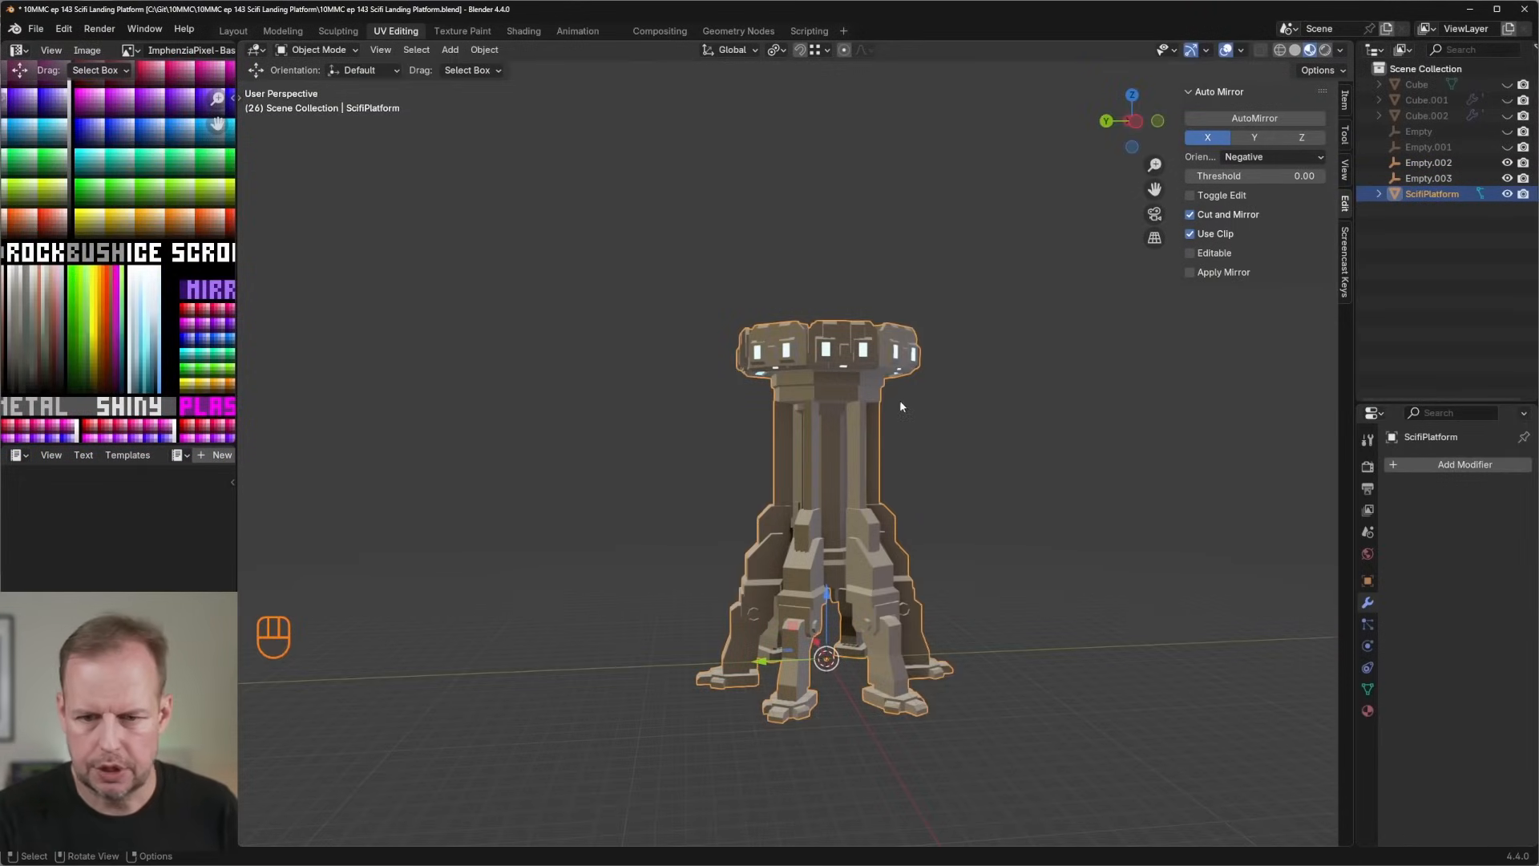
{"action": "middle_click_drag", "start_coordinate": [906, 402], "coordinate": [1168, 393]}
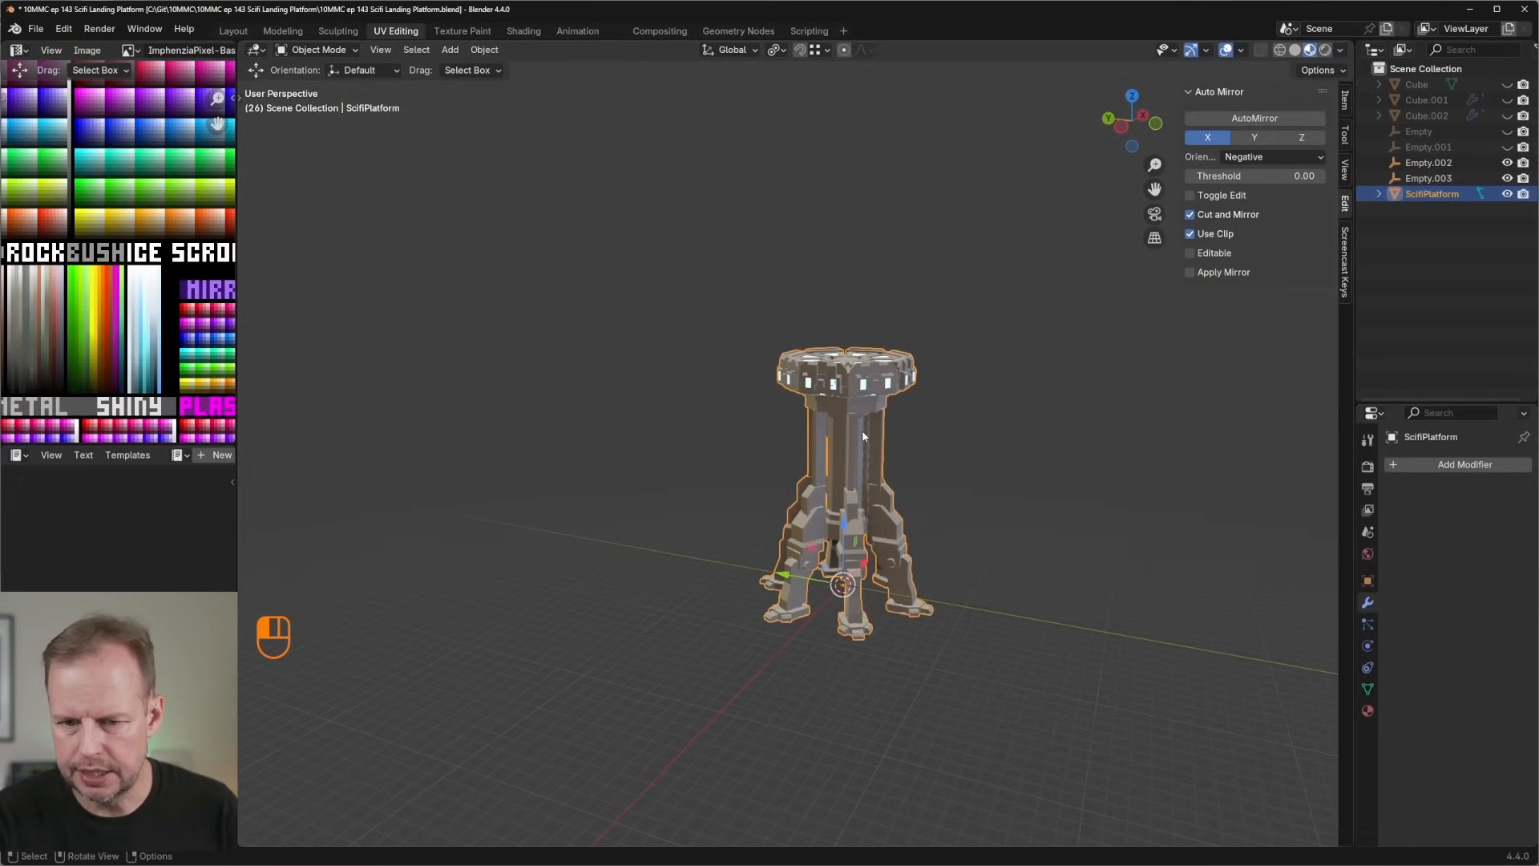
{"action": "key", "text": "F2"}
{"action": "type", "text": "First"}
{"action": "key", "text": "Return"}
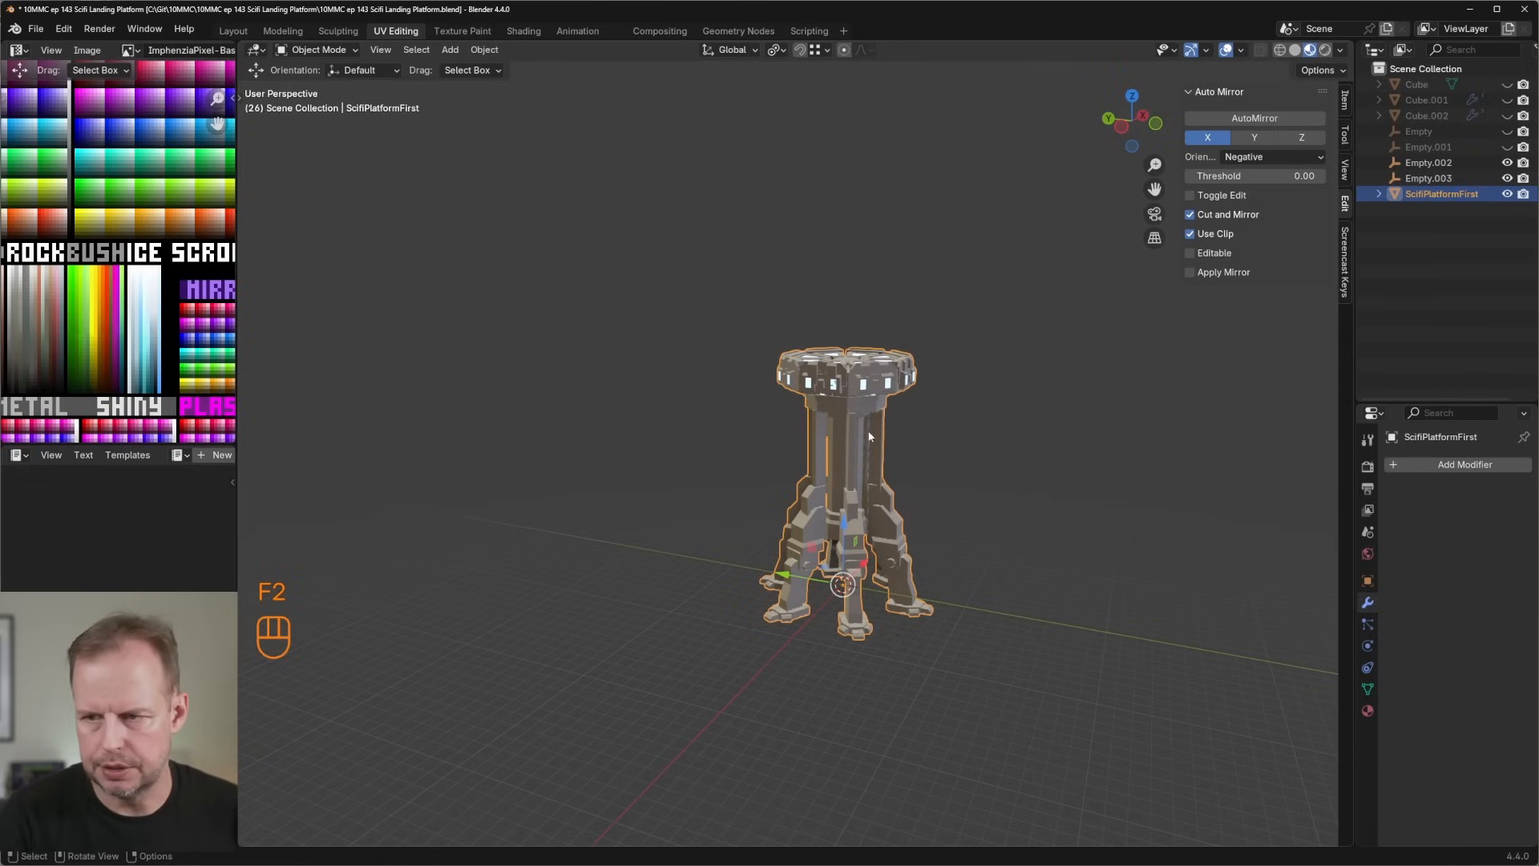
{"action": "left_click", "coordinate": [1507, 193]}
Unhide the original platform objects Cube, Cube.001 and Cube.002 together with Empty and Empty.001.
{"action": "left_click", "coordinate": [1506, 147]}
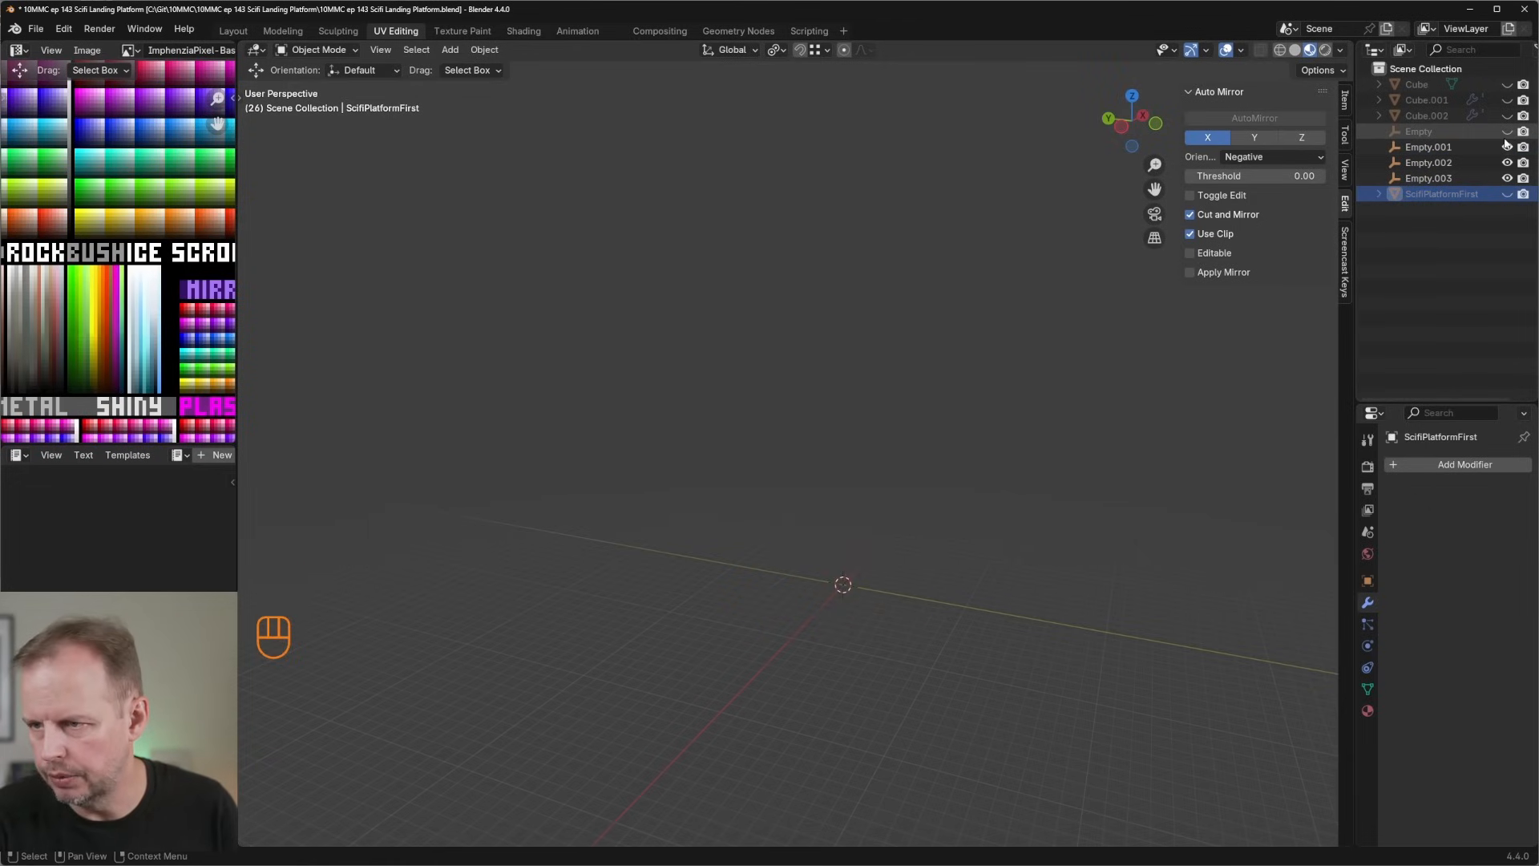
{"action": "left_click", "coordinate": [1507, 132]}
{"action": "left_click", "coordinate": [1507, 117]}
{"action": "left_click", "coordinate": [1507, 99]}
{"action": "left_click", "coordinate": [1507, 84]}
Extrude the bottom face of the platform's central column and scale the extrusion.
{"action": "scroll", "coordinate": [881, 401], "scroll_direction": "up", "scroll_amount": 6}
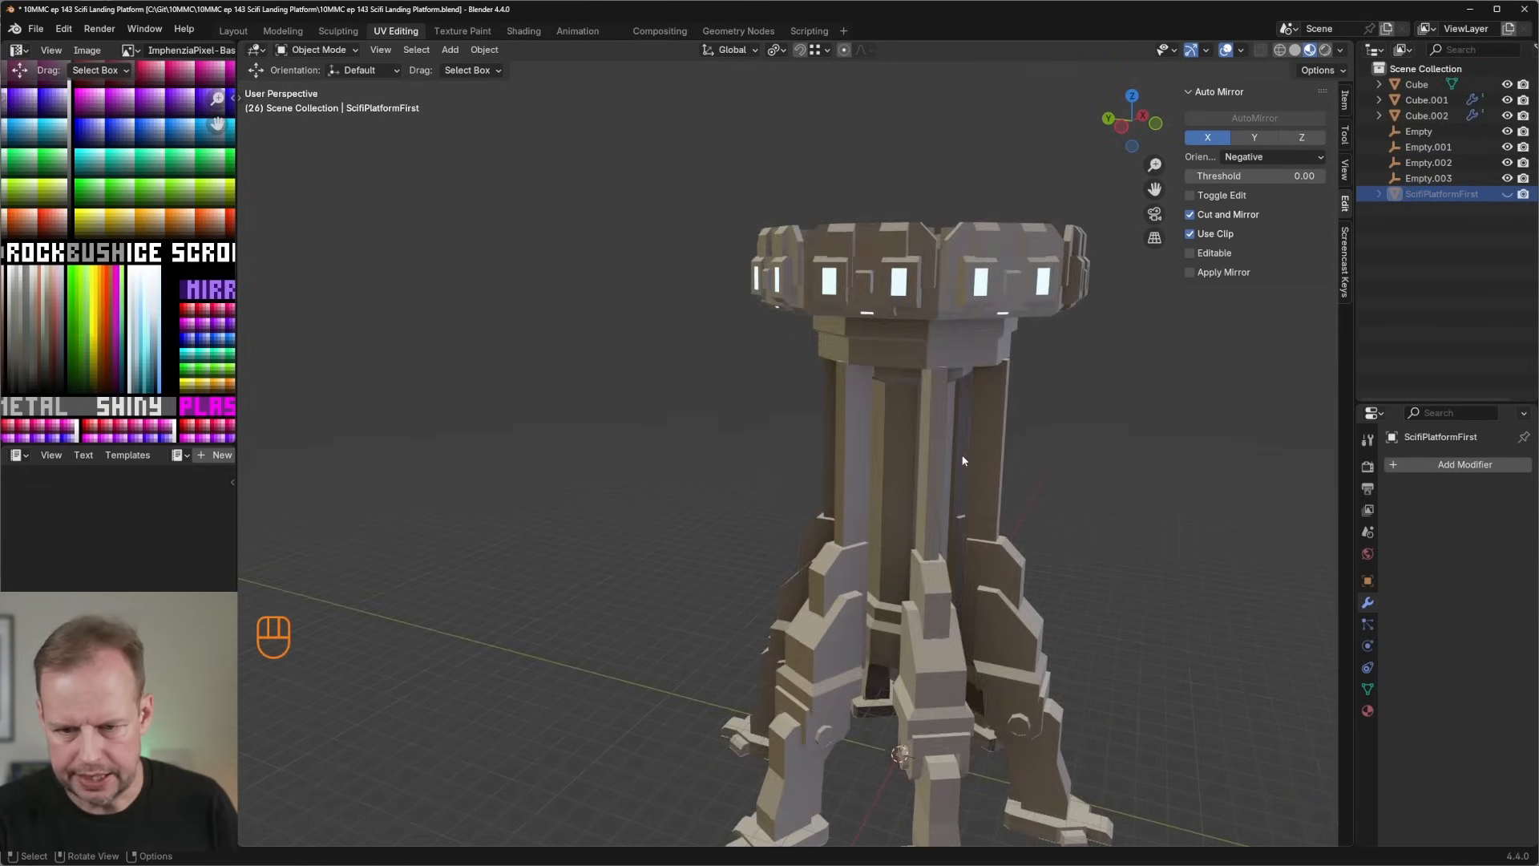
{"action": "middle_click_drag", "start_coordinate": [922, 433], "coordinate": [1022, 474], "text": "shift"}
{"action": "scroll", "coordinate": [930, 345], "scroll_direction": "down", "scroll_amount": 3}
{"action": "scroll", "coordinate": [909, 474], "scroll_direction": "up", "scroll_amount": 5}
{"action": "left_click", "coordinate": [963, 542]}
{"action": "key", "text": "Tab"}
{"action": "left_click", "coordinate": [978, 532]}
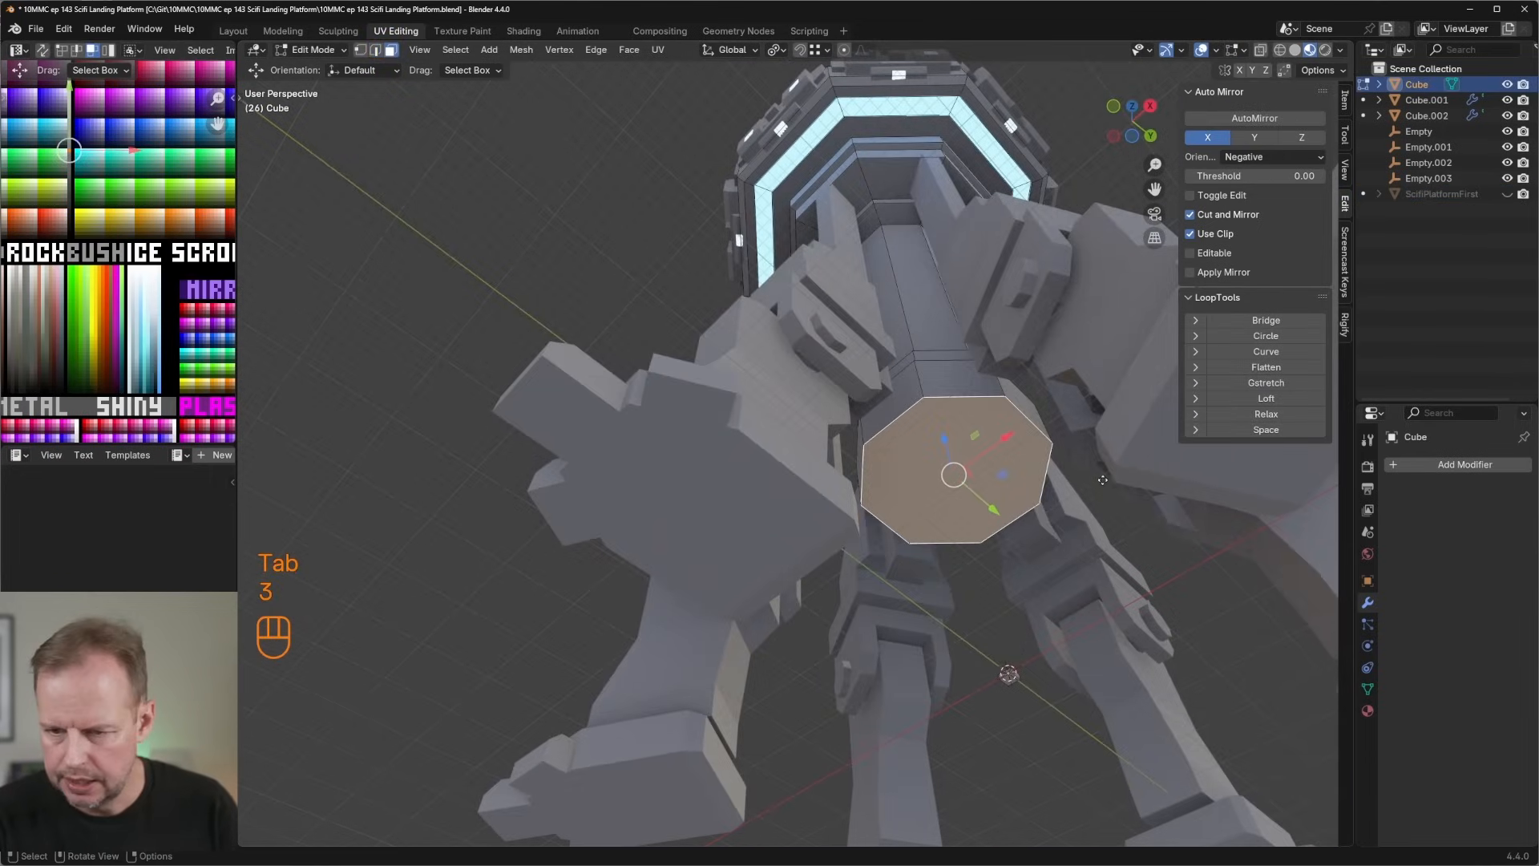
{"action": "key", "text": "e"}
{"action": "key", "text": "s"}
{"action": "left_click", "coordinate": [1074, 481]}
{"action": "middle_click_drag", "start_coordinate": [1074, 481], "coordinate": [1066, 622]}
{"action": "left_click", "coordinate": [947, 651]}
{"action": "middle_click_drag", "start_coordinate": [948, 651], "coordinate": [988, 670]}
{"action": "middle_click_drag", "start_coordinate": [988, 670], "coordinate": [864, 582], "text": "shift"}
Leave the central column mesh and open the arrayed landing-ring panel Cube.002 for editing.
{"action": "left_click", "coordinate": [930, 209]}
{"action": "scroll", "coordinate": [930, 209], "scroll_direction": "down", "scroll_amount": 1}
{"action": "middle_click_drag", "start_coordinate": [954, 256], "coordinate": [850, 293]}
{"action": "key", "text": "Tab"}
{"action": "left_click", "coordinate": [919, 239]}
{"action": "key", "text": "Tab"}
{"action": "key", "text": "Tab"}
{"action": "key", "text": "Tab"}
{"action": "scroll", "coordinate": [835, 180], "scroll_direction": "down", "scroll_amount": 3}
Duplicate a face of the landing-ring panel and lower the copy about 76.7 m alongside the central column.
{"action": "key", "text": "a"}
{"action": "scroll", "coordinate": [850, 293], "scroll_direction": "up", "scroll_amount": 2}
{"action": "key", "text": "3"}
{"action": "left_click", "coordinate": [909, 190]}
{"action": "middle_click_drag", "start_coordinate": [919, 239], "coordinate": [894, 394]}
{"action": "key", "text": "shift+d"}
{"action": "right_click", "coordinate": [894, 395]}
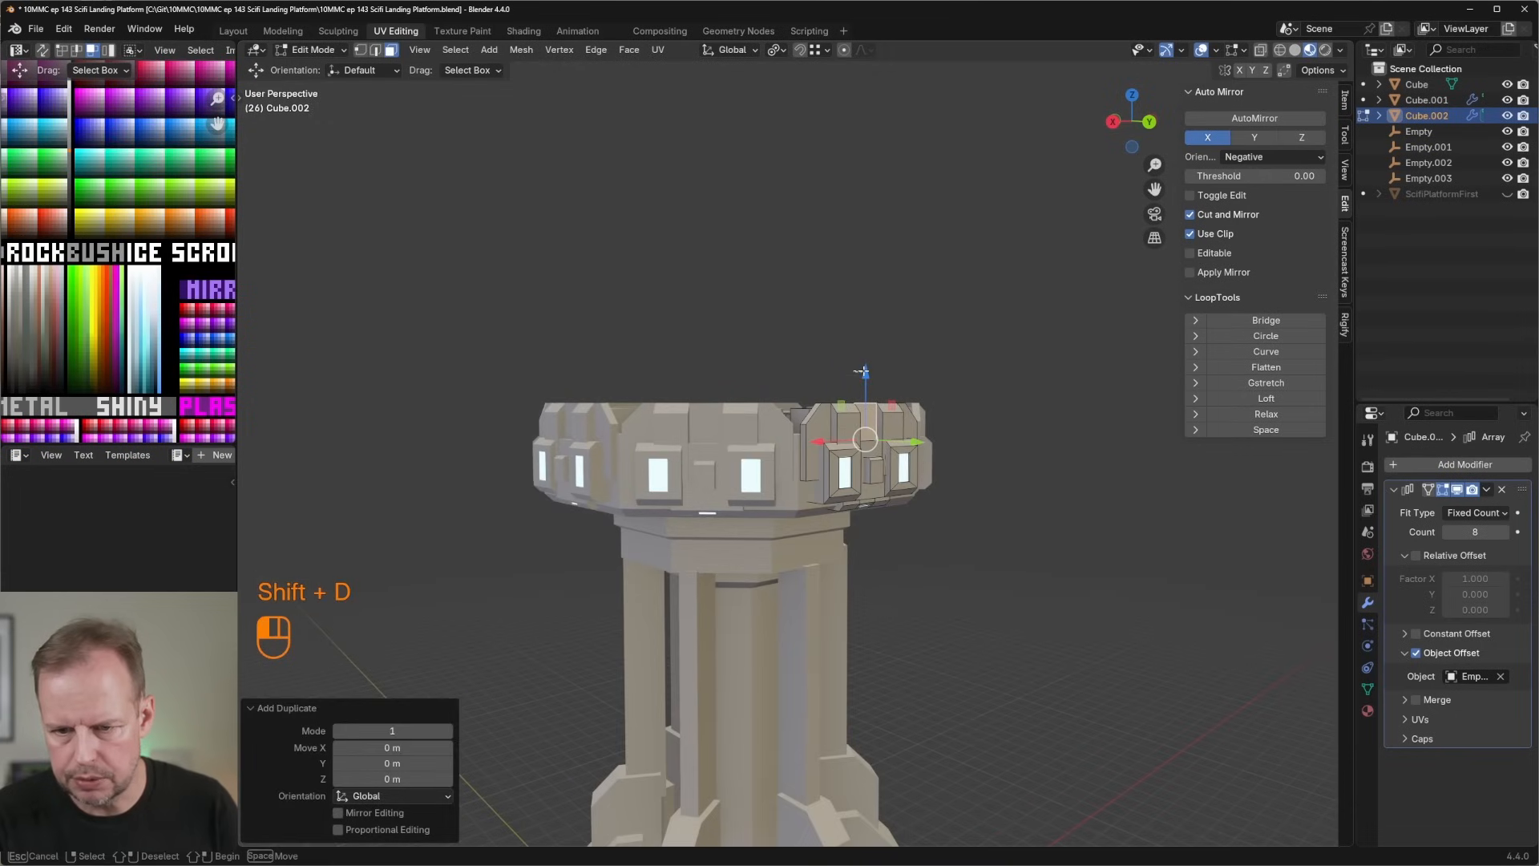
{"action": "left_click_drag", "start_coordinate": [864, 371], "coordinate": [868, 643]}
{"action": "key", "text": "ctrl+z"}
{"action": "middle_click_drag", "start_coordinate": [914, 601], "coordinate": [1018, 403]}
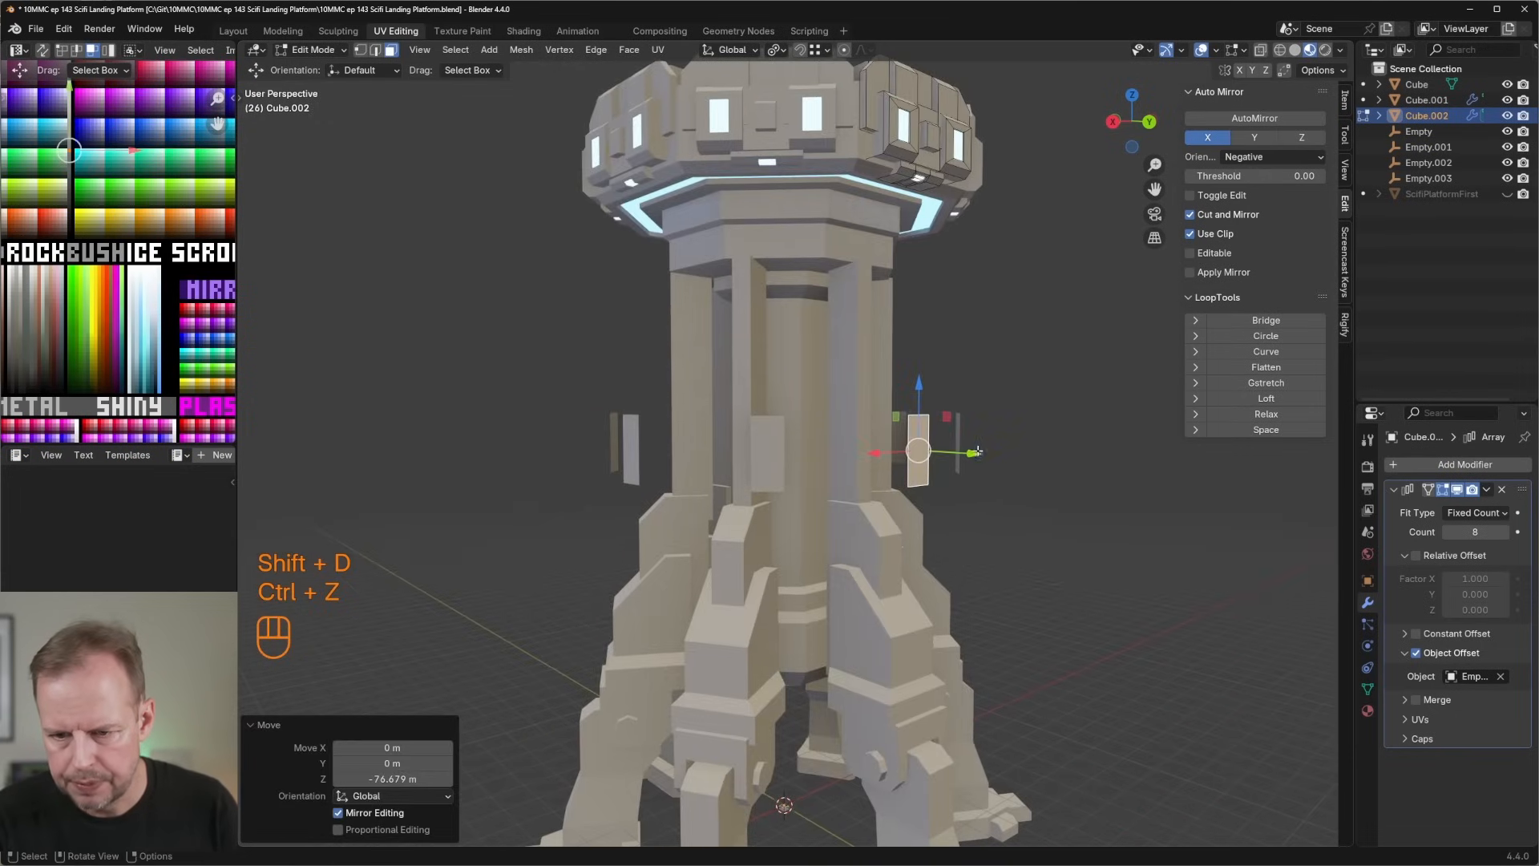
Move the duplicated face about 36 m inward along Y until it sits against the central column.
{"action": "left_click_drag", "start_coordinate": [978, 452], "coordinate": [861, 444]}
{"action": "scroll", "coordinate": [864, 444], "scroll_direction": "up", "scroll_amount": 3}
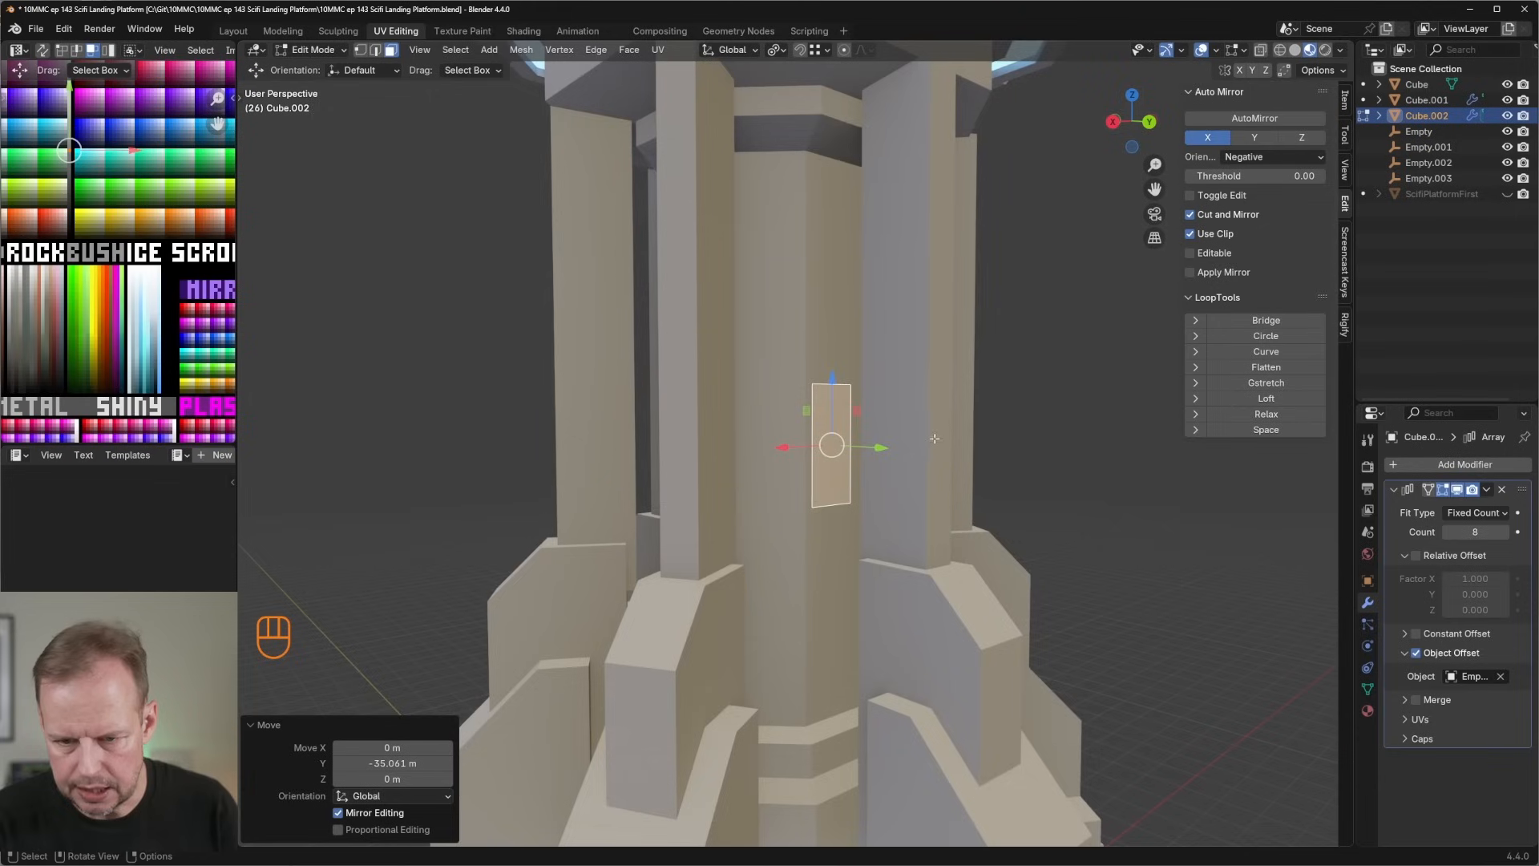
{"action": "middle_click_drag", "start_coordinate": [904, 457], "coordinate": [917, 460]}
{"action": "left_click_drag", "start_coordinate": [875, 449], "coordinate": [863, 450]}
Extrude the copied face outward into a block and scale the whole block to about 0.416 in Z.
{"action": "key", "text": "e"}
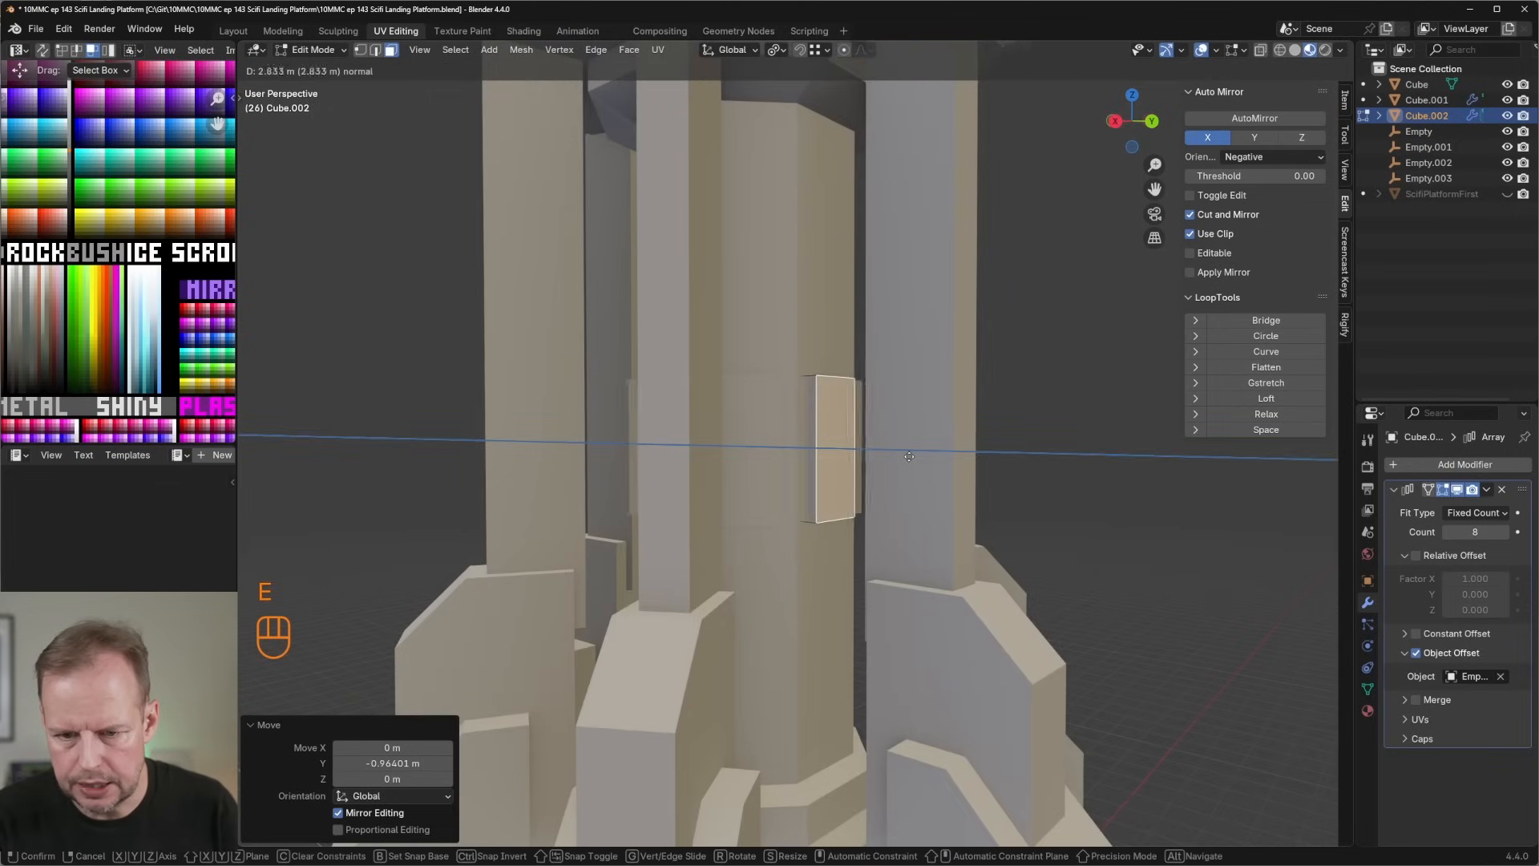
{"action": "left_click", "coordinate": [920, 459]}
{"action": "key", "text": "l"}
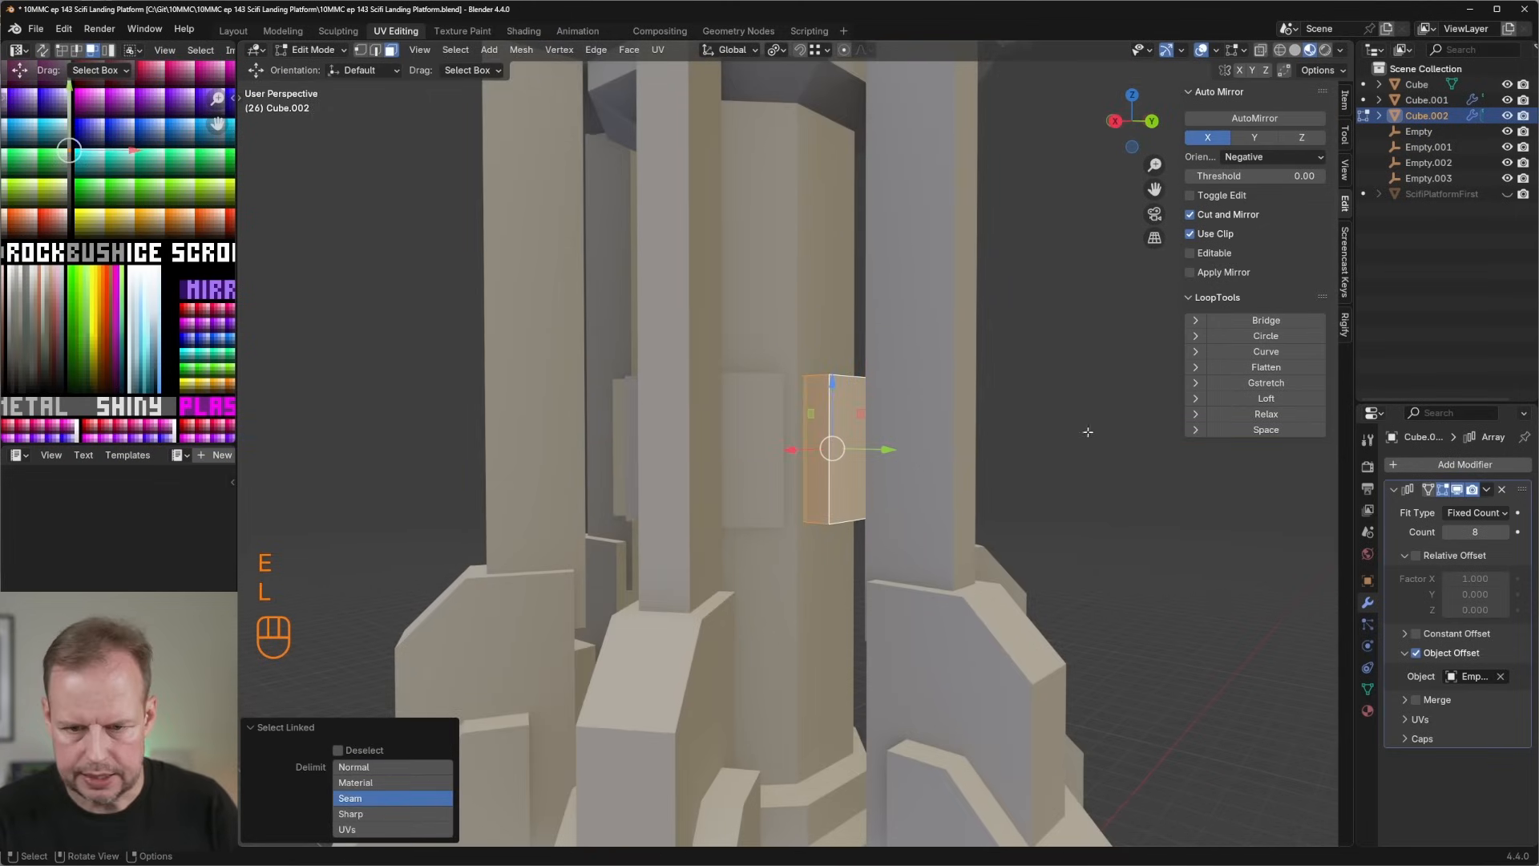
{"action": "key", "text": "s"}
{"action": "key", "text": "z"}
{"action": "left_click", "coordinate": [945, 457]}
Adjust the block's depth on the column by shifting its geometry along Y.
{"action": "middle_click_drag", "start_coordinate": [945, 457], "coordinate": [859, 408]}
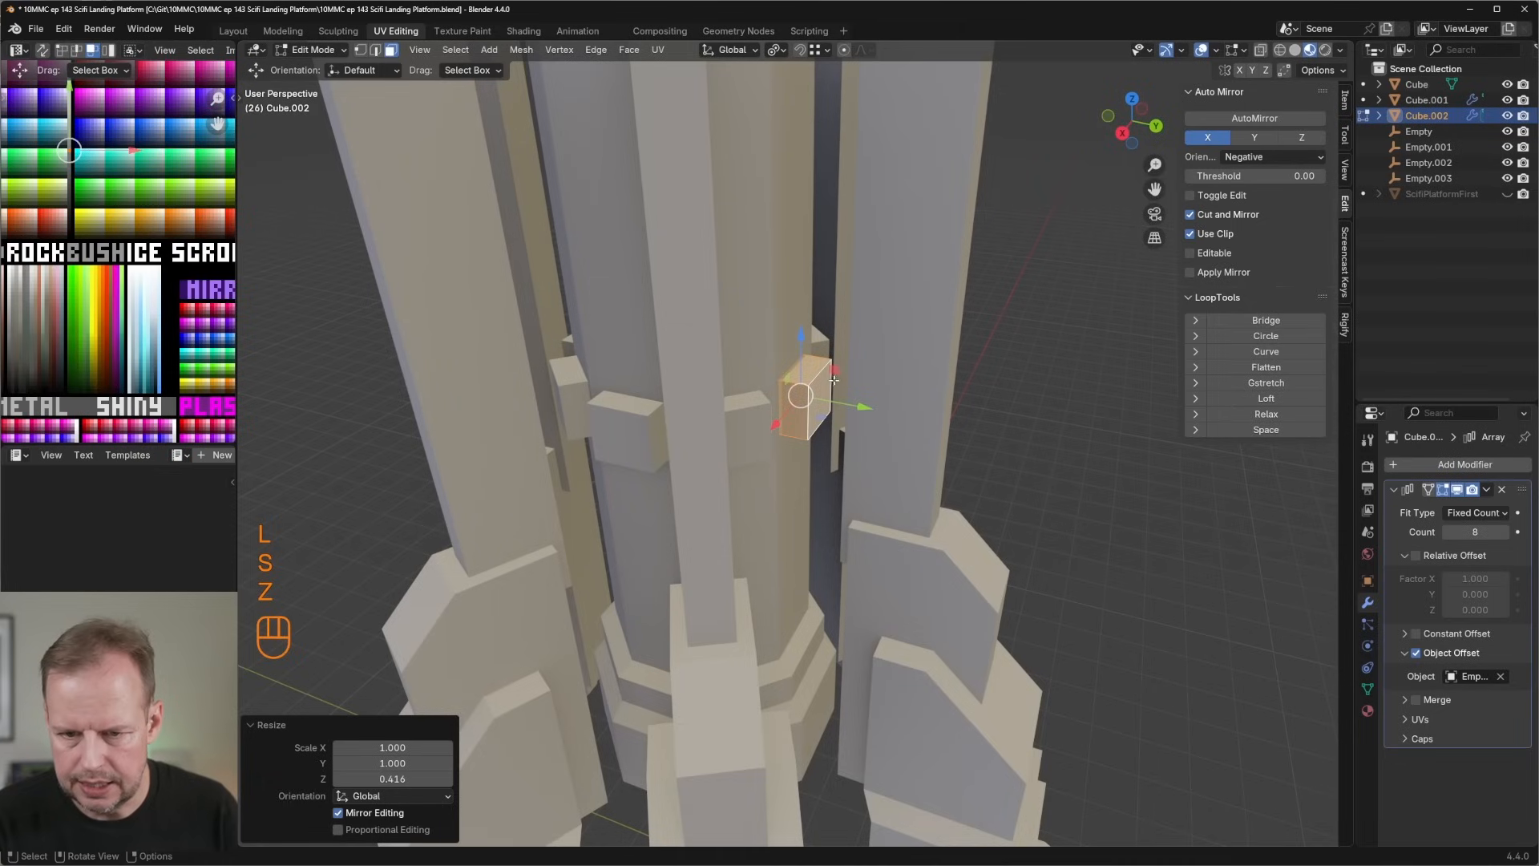
{"action": "left_click", "coordinate": [864, 411]}
{"action": "mouse_move", "coordinate": [908, 429]}
{"action": "left_mouse_down"}
{"action": "mouse_move", "coordinate": [936, 435]}
{"action": "mouse_move", "coordinate": [880, 417]}
{"action": "left_mouse_up"}
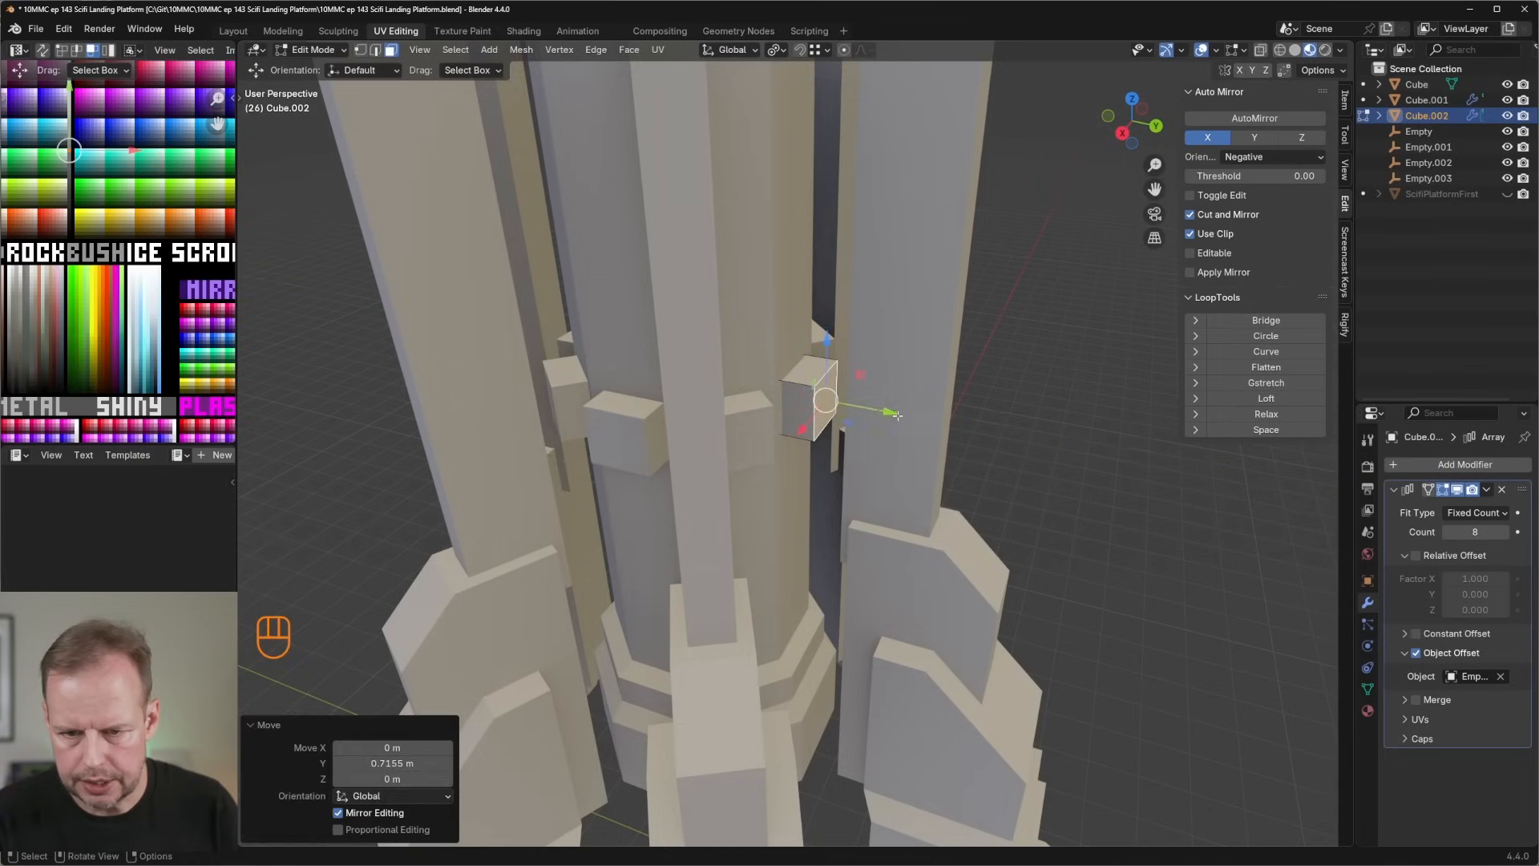
Extrude the block's top face upward and move its outer edge inward to form a sloped top.
{"action": "scroll", "coordinate": [879, 353], "scroll_direction": "up", "scroll_amount": 2}
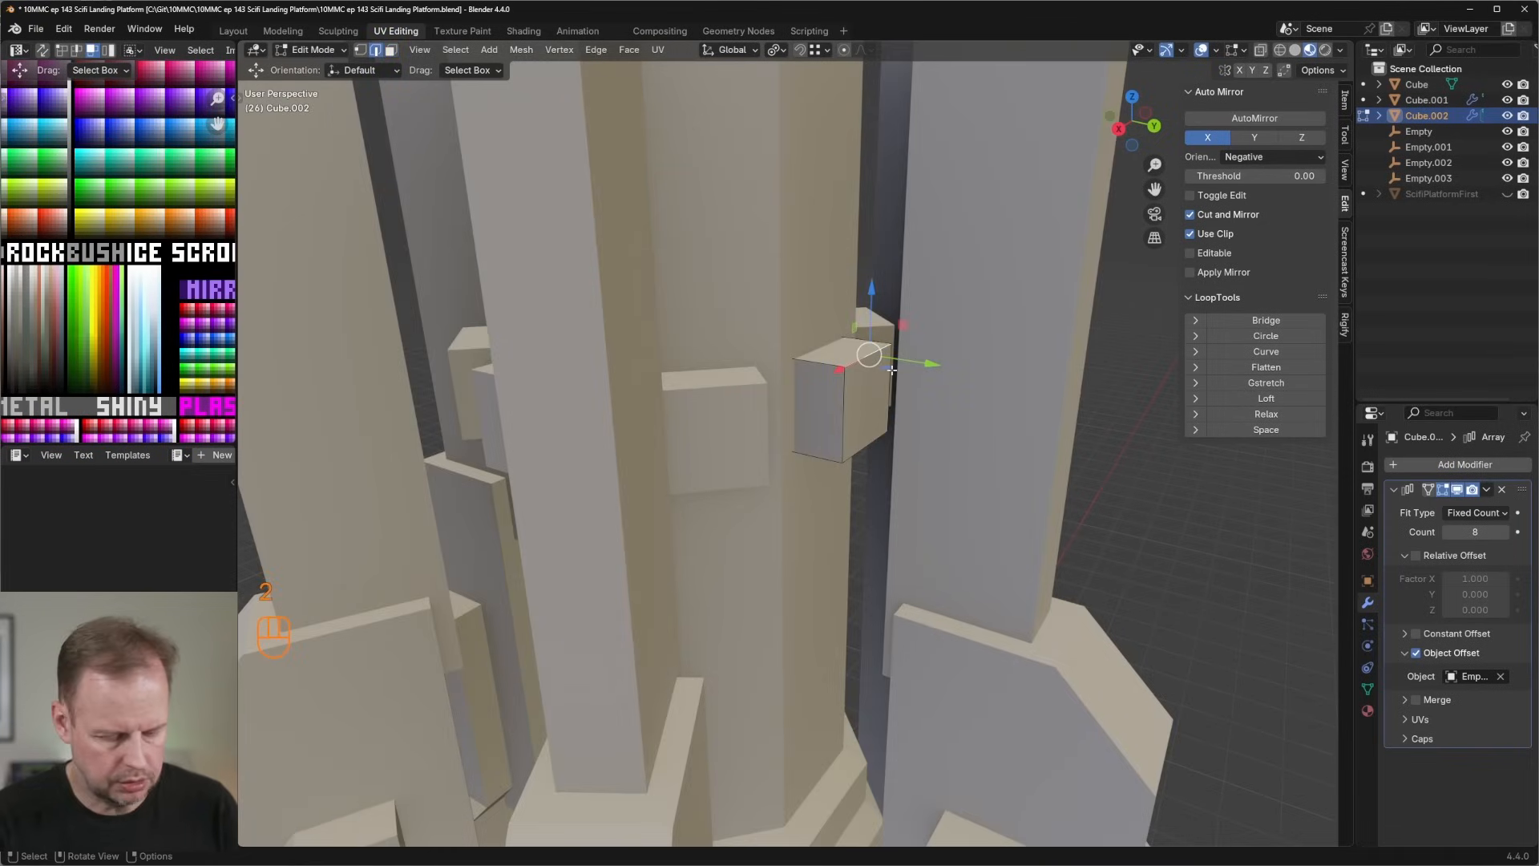
{"action": "key", "text": "e"}
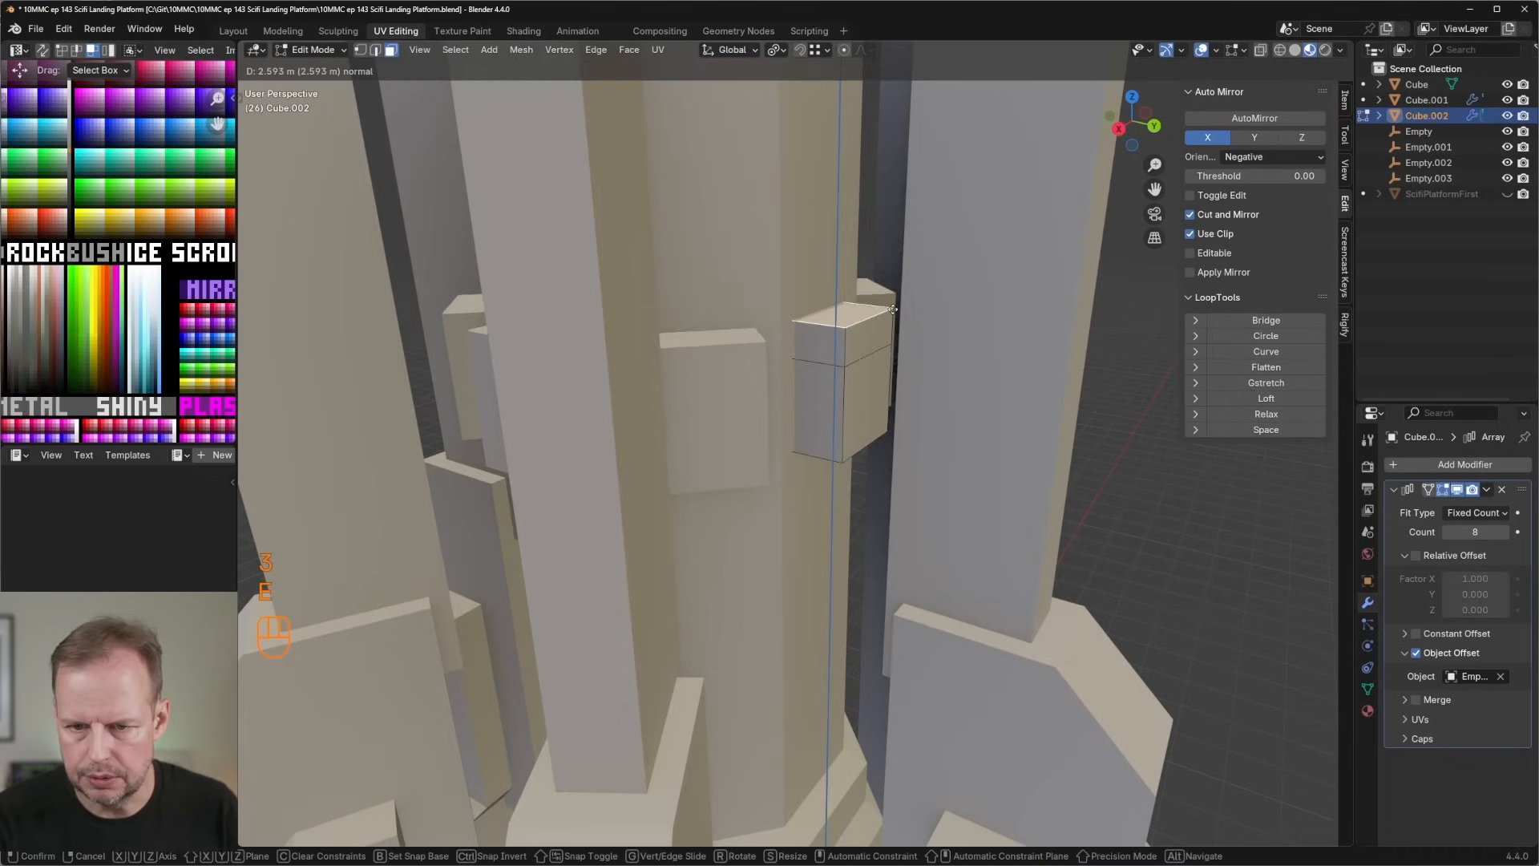
{"action": "left_click", "coordinate": [887, 303]}
{"action": "left_click_drag", "start_coordinate": [893, 312], "coordinate": [863, 310]}
Extrude the block's bottom face downward and taper it to a scale of about 0.836.
{"action": "middle_click_drag", "start_coordinate": [866, 689], "coordinate": [852, 595]}
{"action": "left_click", "coordinate": [873, 573]}
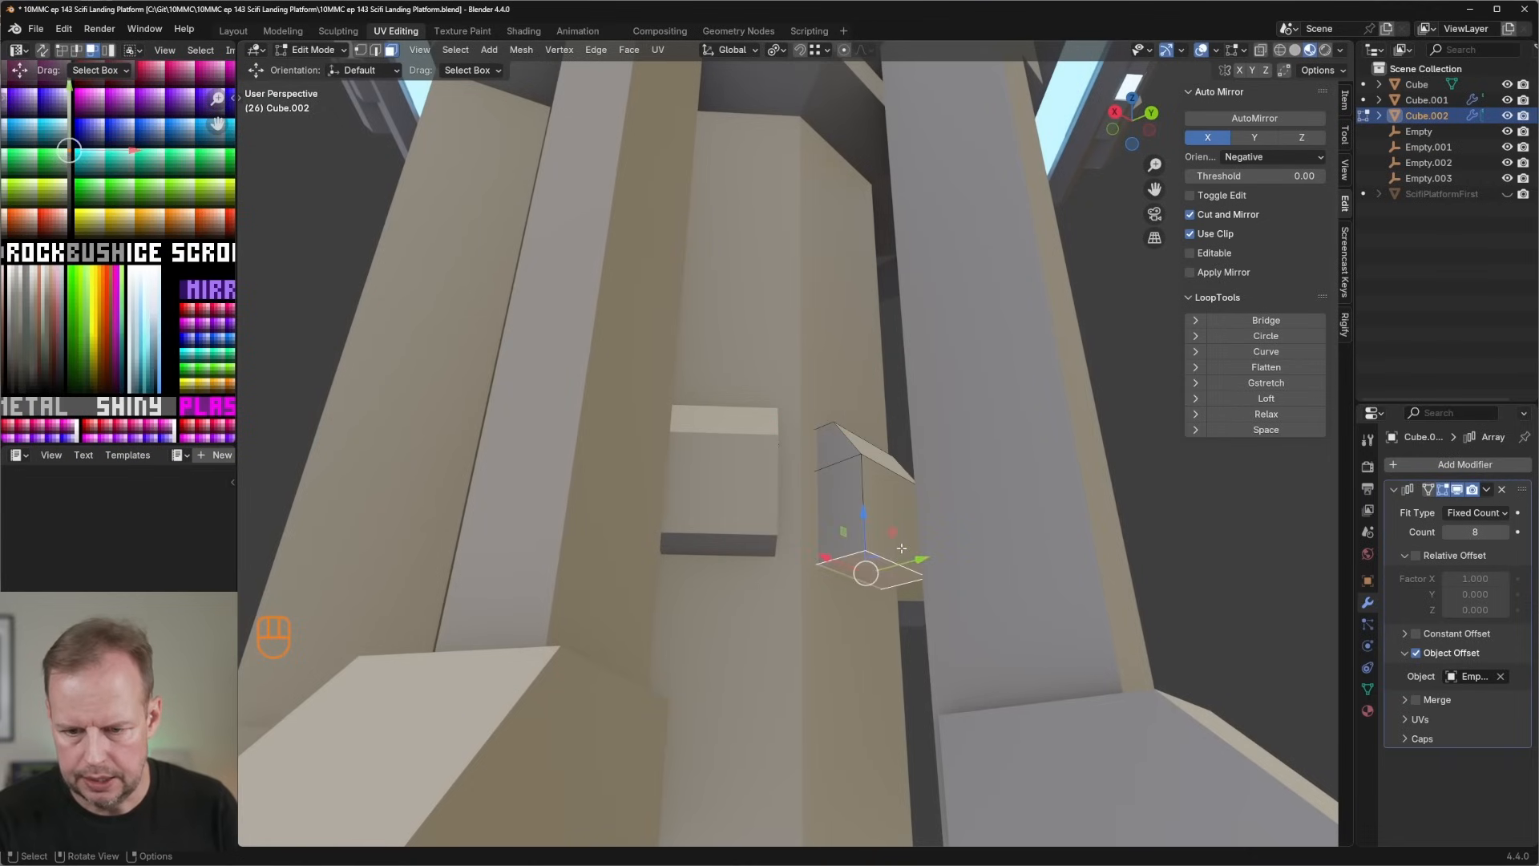
{"action": "key", "text": "e"}
{"action": "left_click", "coordinate": [906, 565]}
{"action": "key", "text": "s"}
{"action": "left_click", "coordinate": [940, 603]}
Form a narrow strut below the block by duplicating its bottom face, scaling it to about 0.535 in X and extruding it downward.
{"action": "key", "text": "shift+d"}
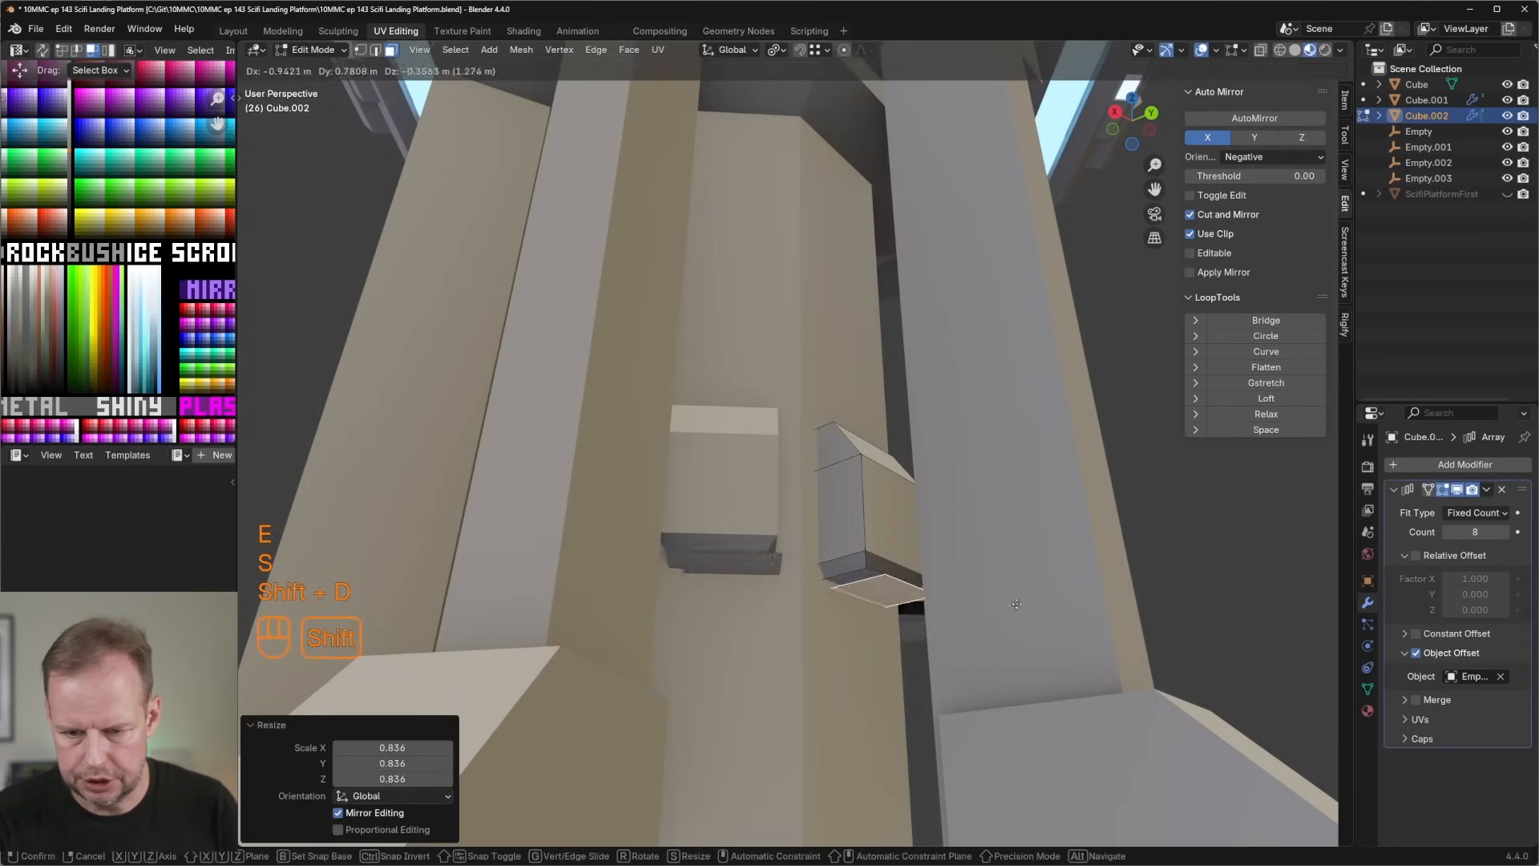
{"action": "right_click", "coordinate": [1016, 604]}
{"action": "key", "text": "s"}
{"action": "key", "text": "x"}
{"action": "left_click", "coordinate": [870, 555]}
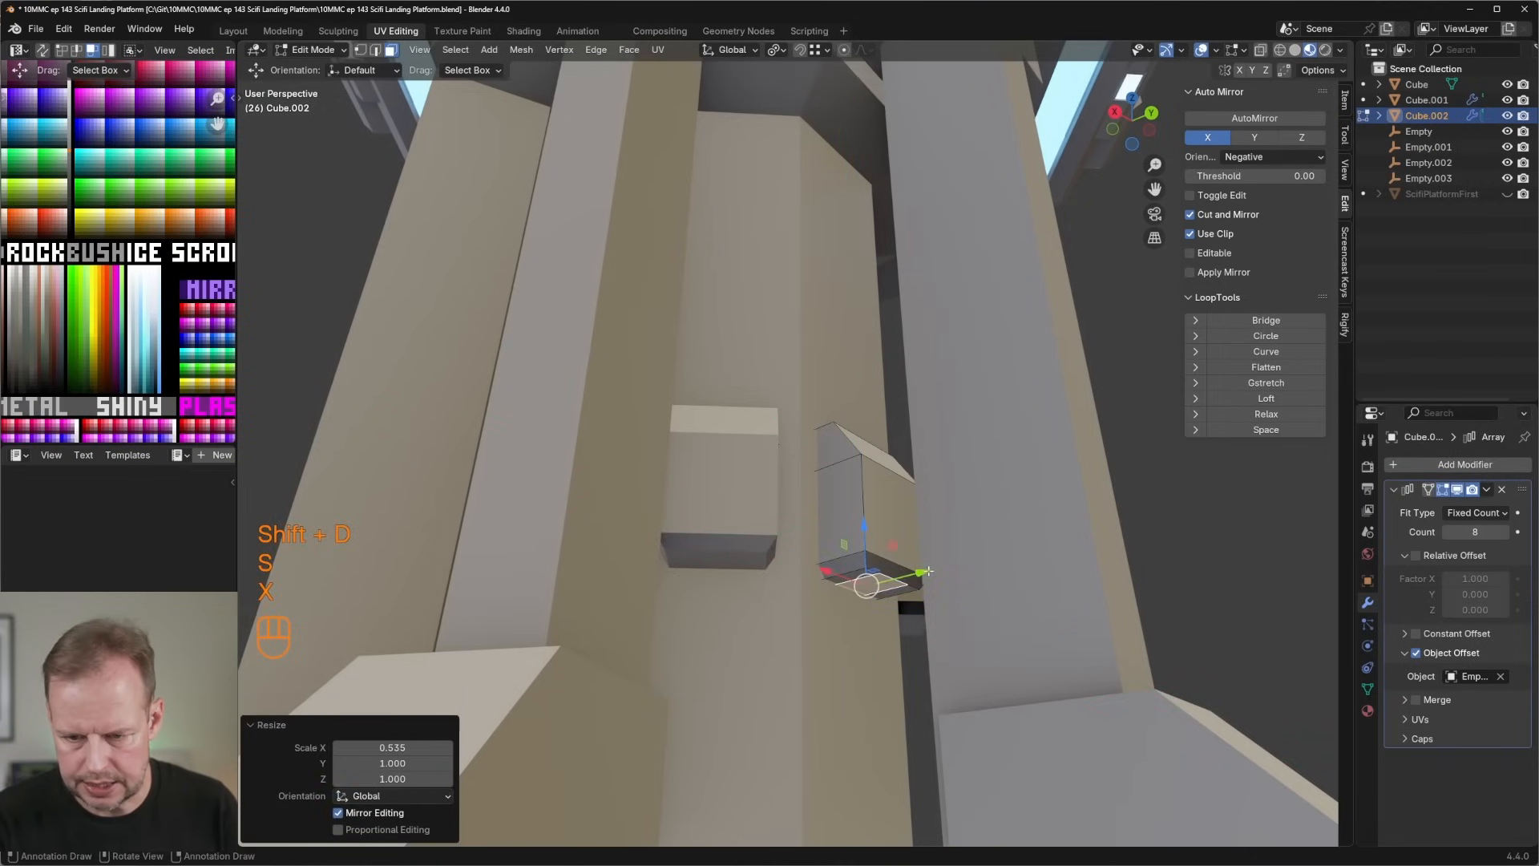
{"action": "left_click_drag", "start_coordinate": [928, 571], "coordinate": [909, 575]}
{"action": "key", "text": "e"}
{"action": "left_click", "coordinate": [902, 755]}
Bevel edges on the narrow strut below the block and return to Object Mode.
{"action": "scroll", "coordinate": [970, 693], "scroll_direction": "down", "scroll_amount": 4}
{"action": "middle_click_drag", "start_coordinate": [986, 677], "coordinate": [860, 510]}
{"action": "key", "text": "2"}
{"action": "key", "text": "ctrl+b"}
{"action": "left_click", "coordinate": [872, 589]}
{"action": "key", "text": "Tab"}
Bring all the platform's objects and empties into Edit Mode together and select all their geometry.
{"action": "key", "text": "Tab"}
{"action": "key", "text": "Tab"}
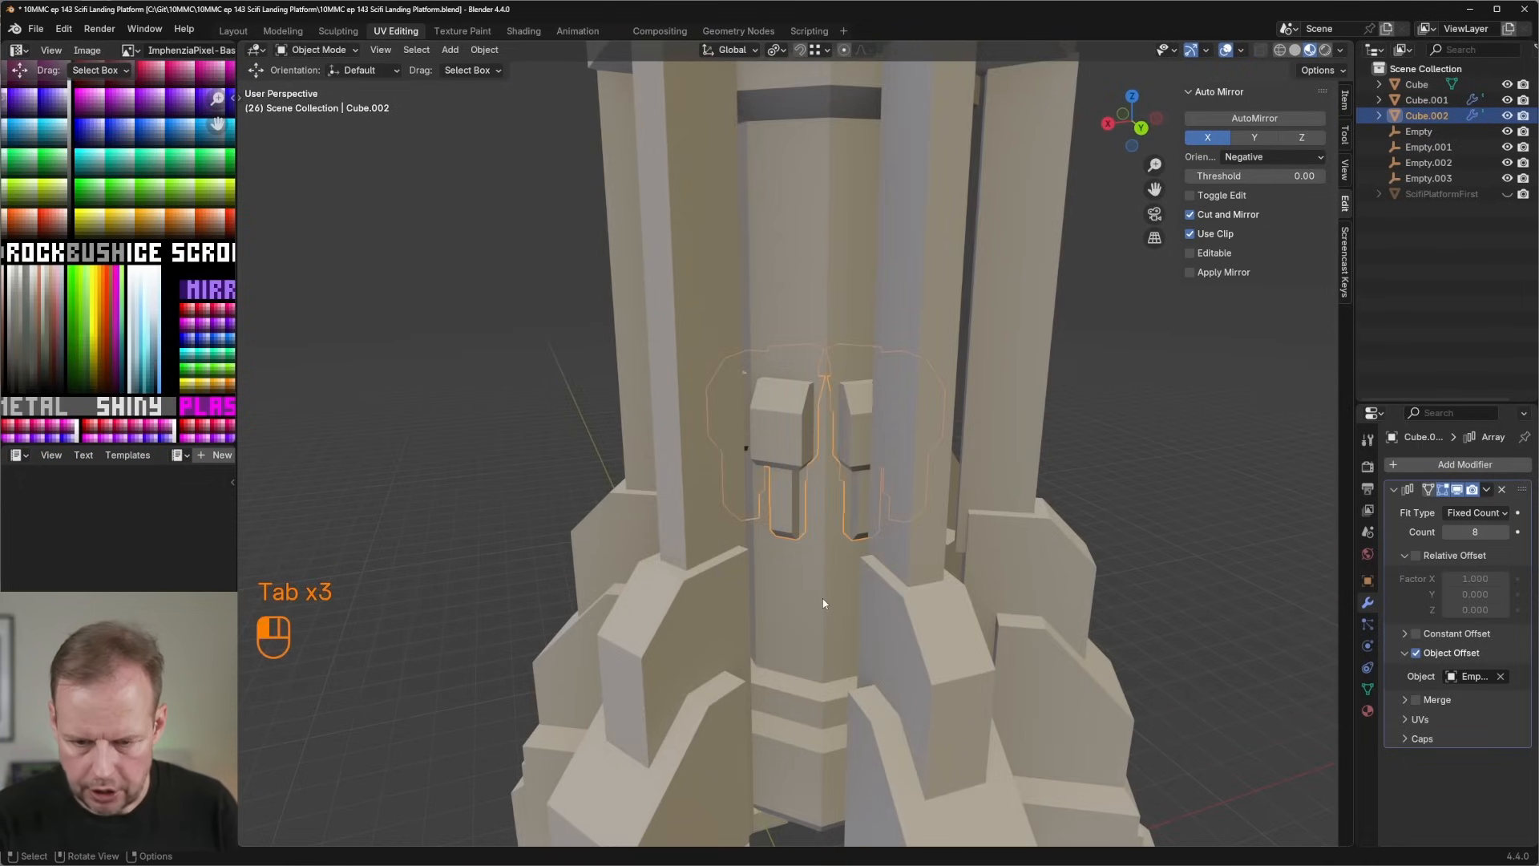
{"action": "left_click", "coordinate": [823, 598]}
{"action": "scroll", "coordinate": [823, 597], "scroll_direction": "down", "scroll_amount": 4}
{"action": "key", "text": "Tab"}
{"action": "key", "text": "Tab"}
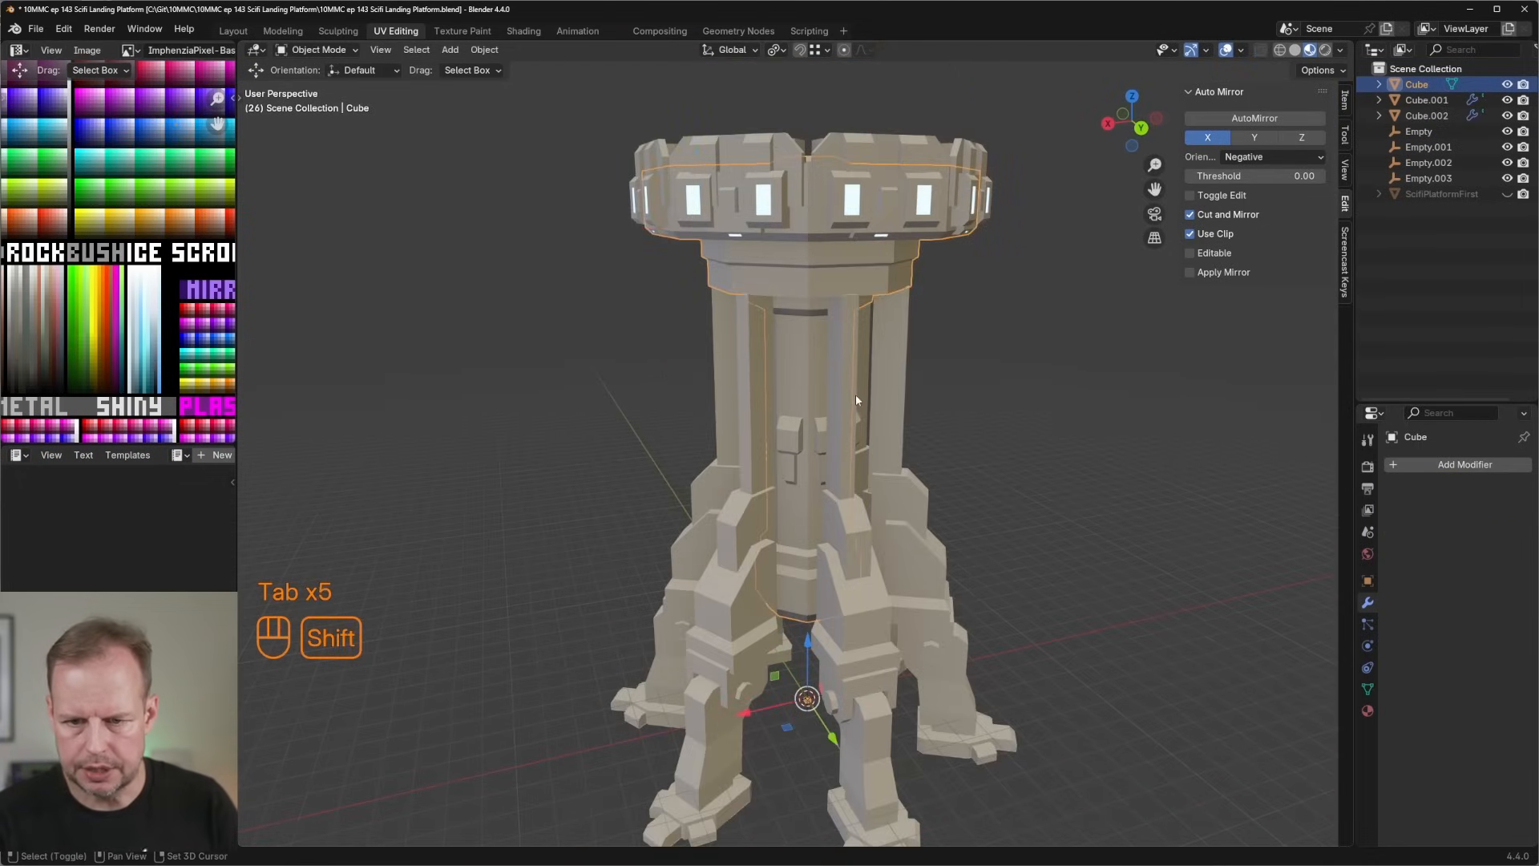
{"action": "scroll", "coordinate": [721, 237], "scroll_direction": "down", "scroll_amount": 5}
{"action": "left_click_drag", "start_coordinate": [638, 241], "coordinate": [993, 566]}
{"action": "key", "text": "Tab"}
{"action": "key", "text": "a"}
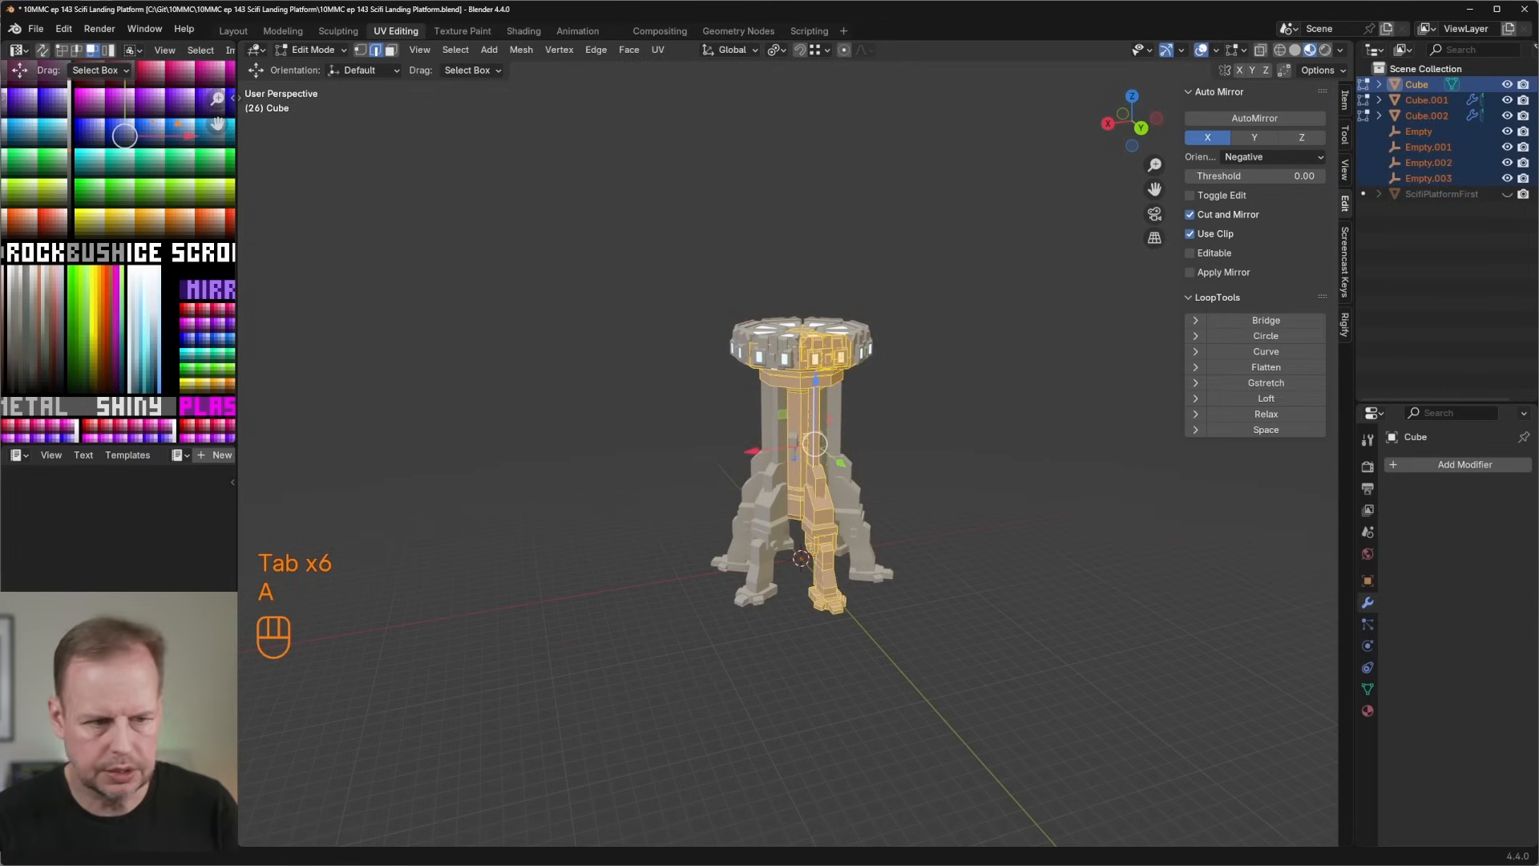
Select all the UVs on the palette's standard colours and move them down to the METAL area.
{"action": "scroll", "coordinate": [183, 299], "scroll_direction": "down", "scroll_amount": 4}
{"action": "scroll", "coordinate": [183, 299], "scroll_direction": "up", "scroll_amount": 2}
{"action": "key", "text": "a"}
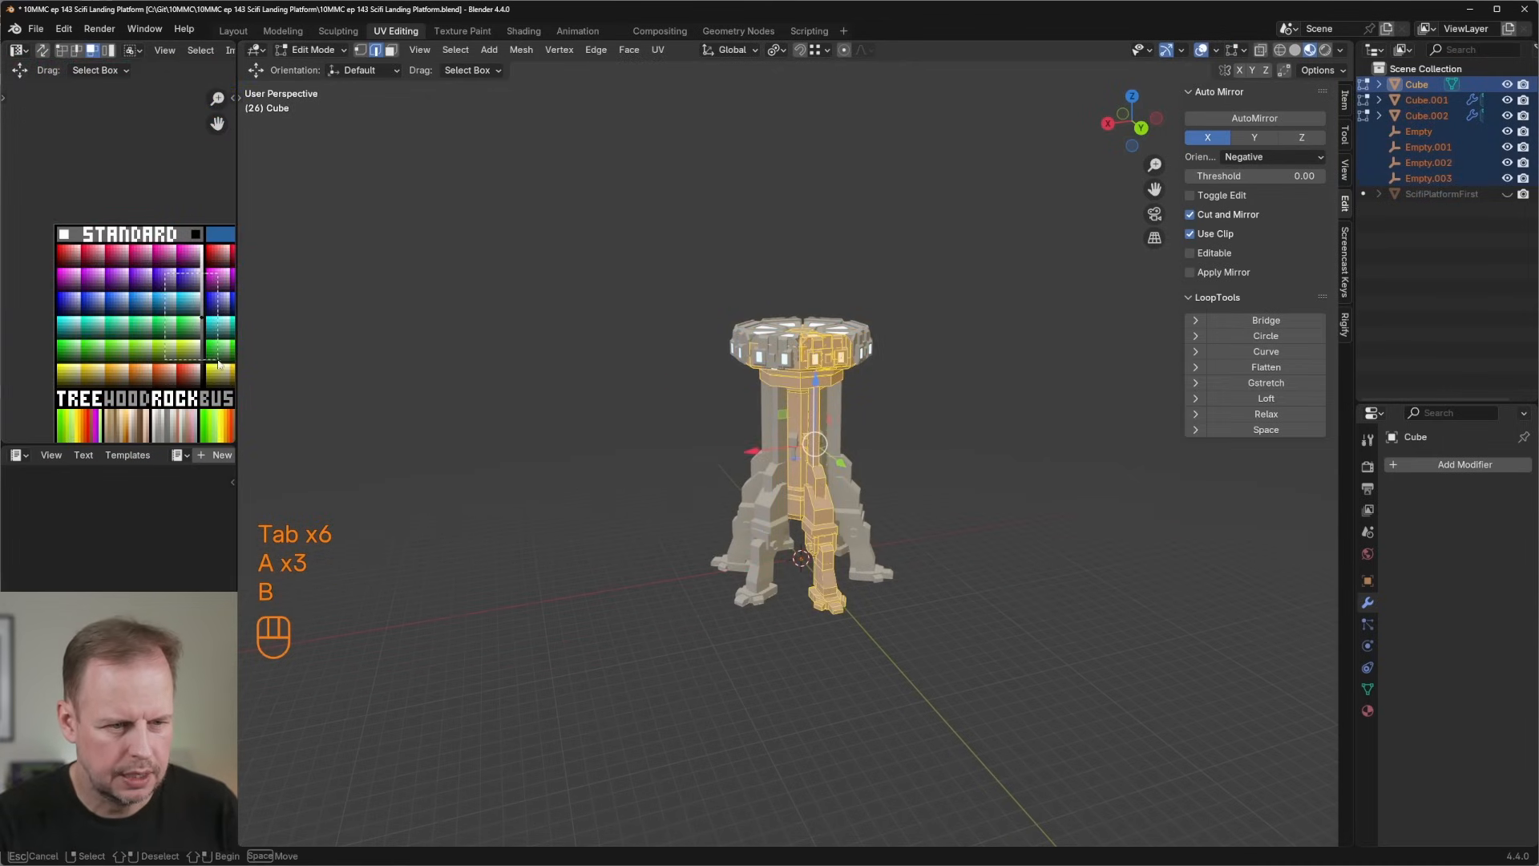
{"action": "left_click_drag", "start_coordinate": [218, 363], "coordinate": [217, 367]}
{"action": "middle_click_drag", "start_coordinate": [215, 371], "coordinate": [95, 225], "text": "shift"}
{"action": "key", "text": "g"}
{"action": "left_click", "coordinate": [99, 70]}
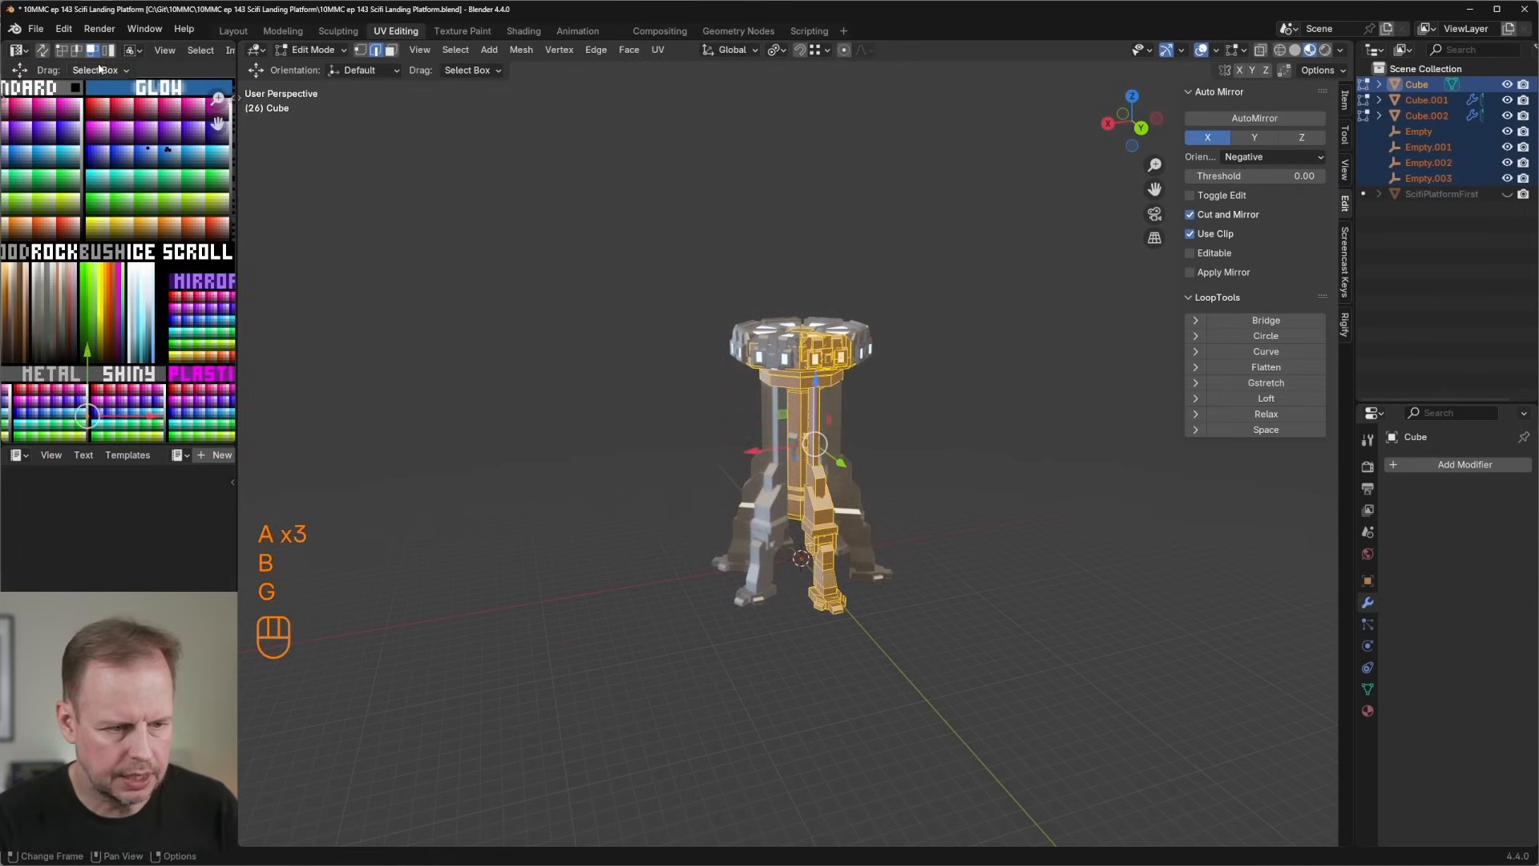
Fine-position the UVs on the grey strip beside the METAL swatches and return to Object Mode.
{"action": "middle_click_drag", "start_coordinate": [138, 401], "coordinate": [154, 281], "text": "shift"}
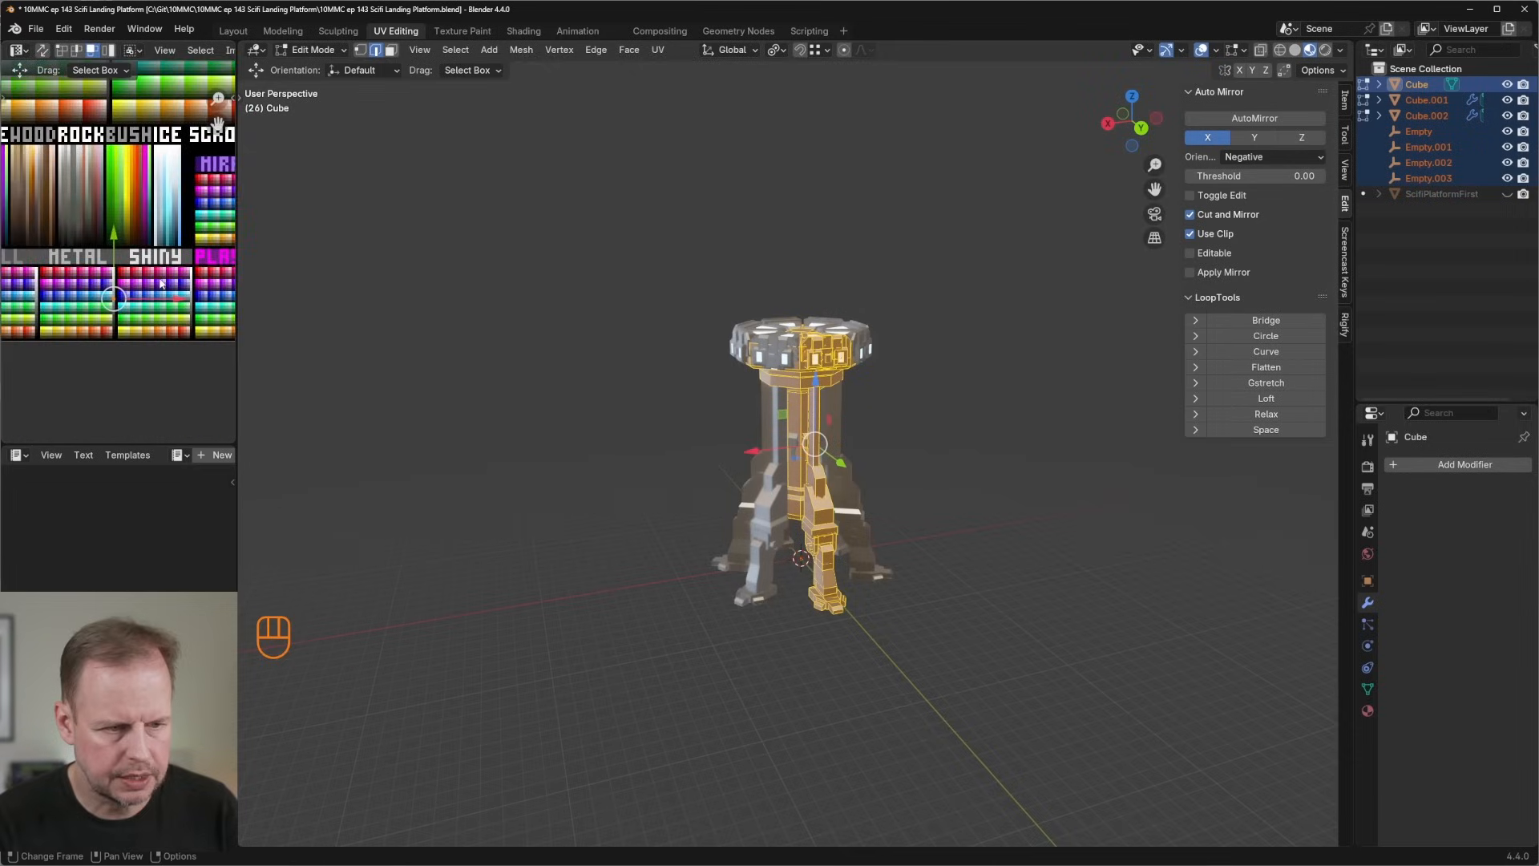
{"action": "scroll", "coordinate": [152, 279], "scroll_direction": "up", "scroll_amount": 5}
{"action": "middle_click_drag", "start_coordinate": [155, 352], "coordinate": [156, 265], "text": "shift"}
{"action": "key", "text": "g"}
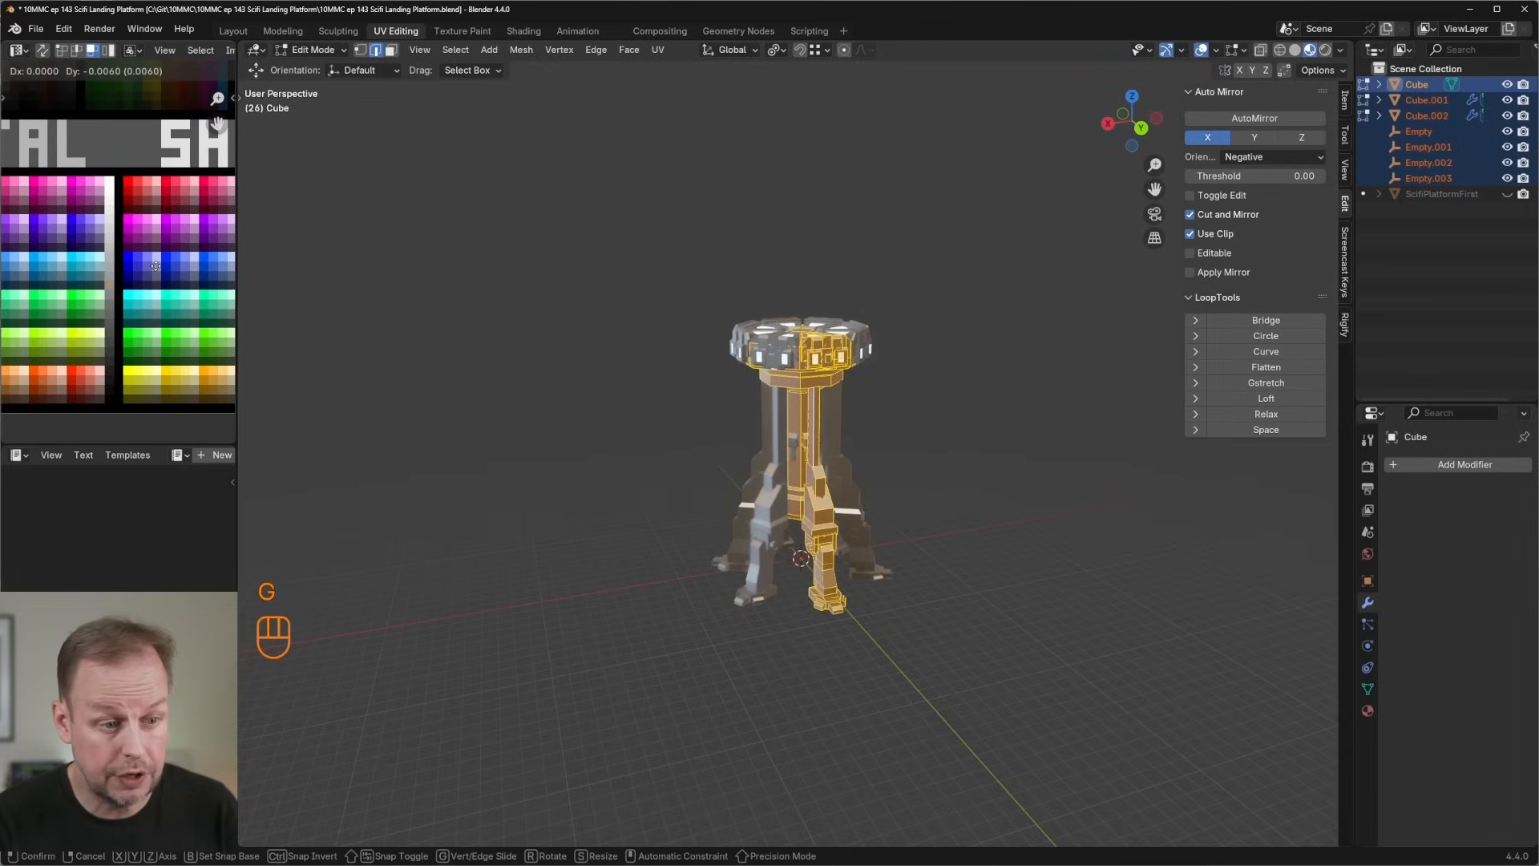
{"action": "left_click", "coordinate": [158, 269]}
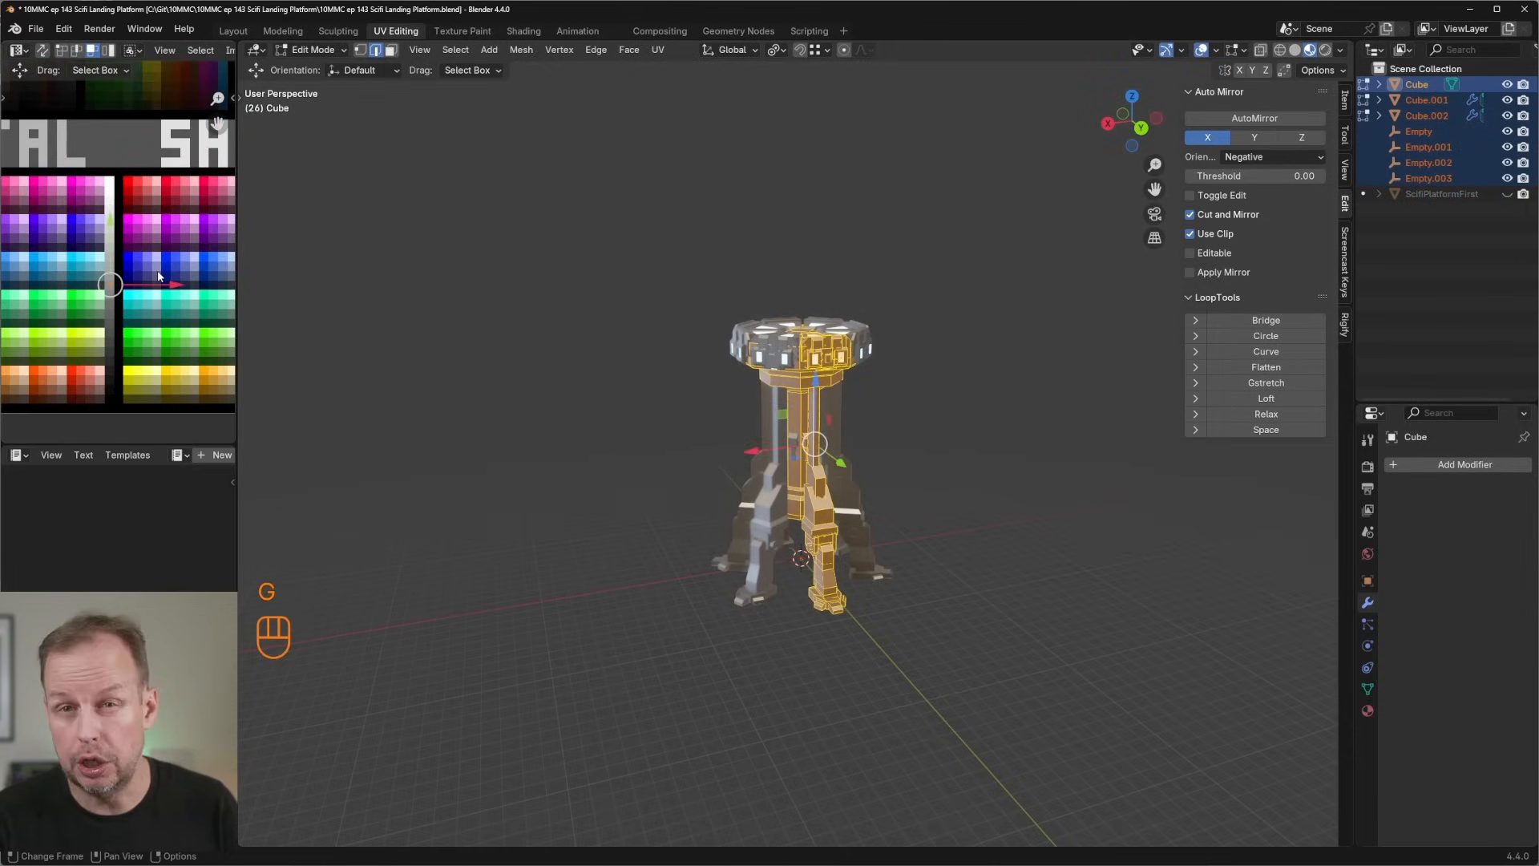
{"action": "key", "text": "g"}
{"action": "left_click", "coordinate": [156, 274]}
{"action": "key", "text": "Tab"}
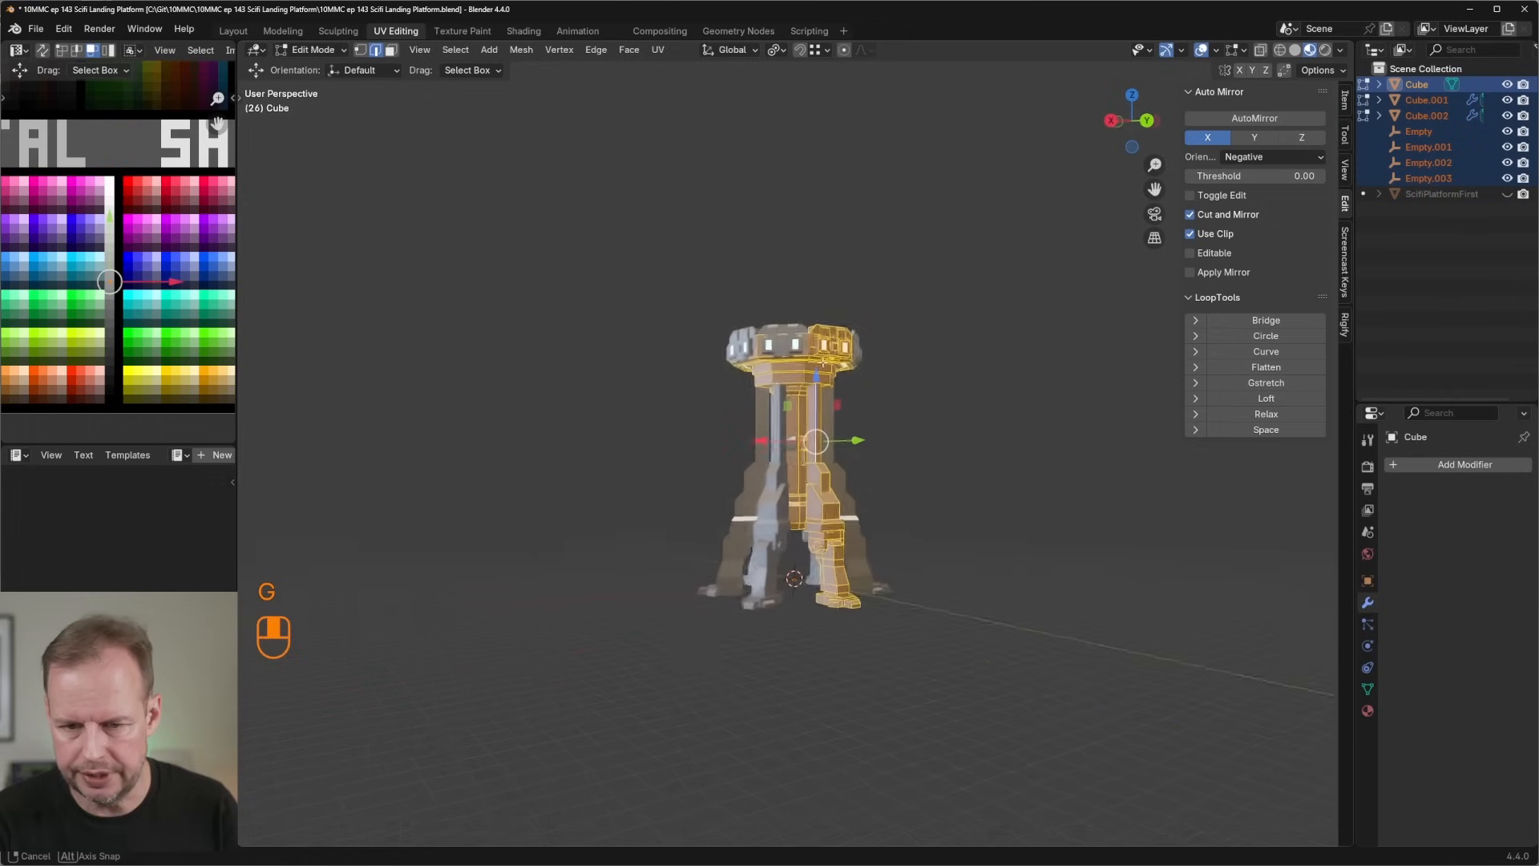
{"action": "scroll", "coordinate": [858, 439], "scroll_direction": "up", "scroll_amount": 5}
{"action": "left_click", "coordinate": [858, 439]}
{"action": "key", "text": "Tab"}
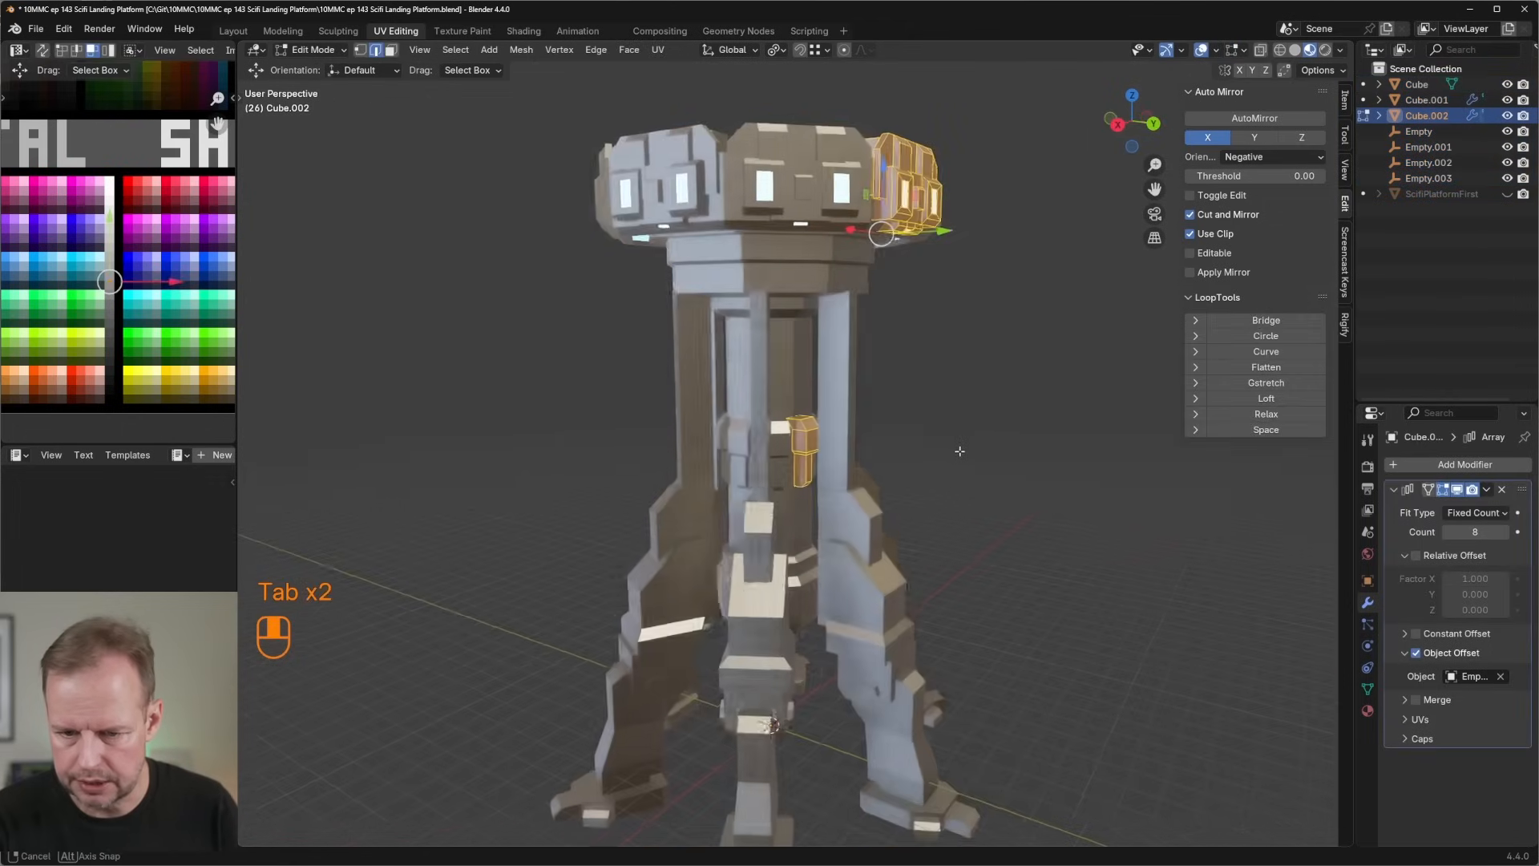
{"action": "scroll", "coordinate": [914, 619], "scroll_direction": "up", "scroll_amount": 4}
{"action": "key", "text": "Tab"}
{"action": "scroll", "coordinate": [922, 605], "scroll_direction": "down", "scroll_amount": 5}
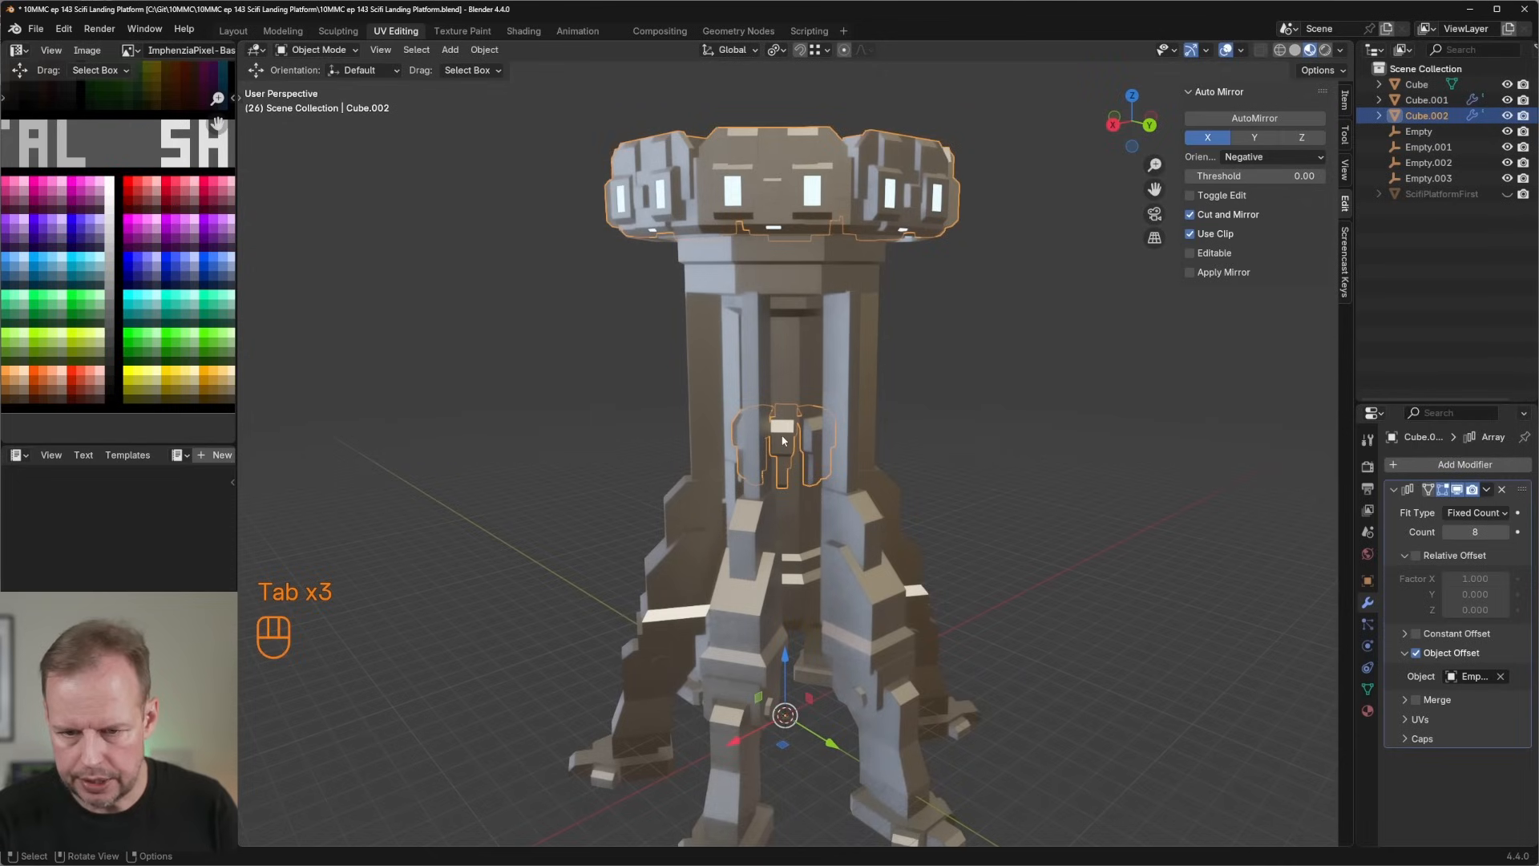
Recolour the linked central column by moving its UVs down to a darker grey on the METAL strip.
{"action": "left_click", "coordinate": [796, 384]}
{"action": "key", "text": "Tab"}
{"action": "key", "text": "l"}
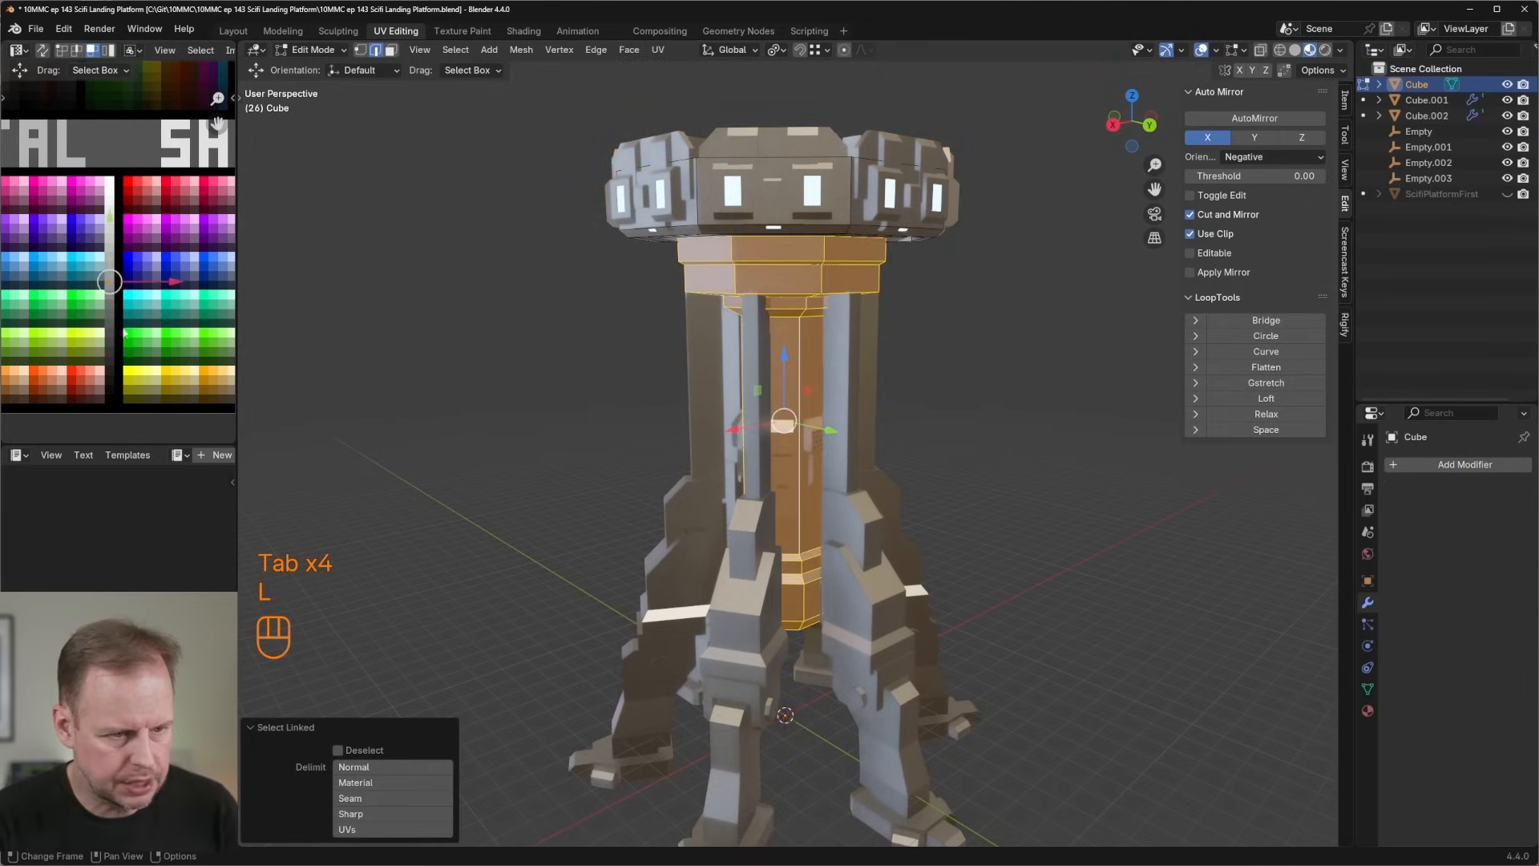
{"action": "key", "text": "g"}
{"action": "left_click", "coordinate": [157, 360]}
{"action": "key", "text": "Tab"}
{"action": "scroll", "coordinate": [1014, 425], "scroll_direction": "down", "scroll_amount": 4}
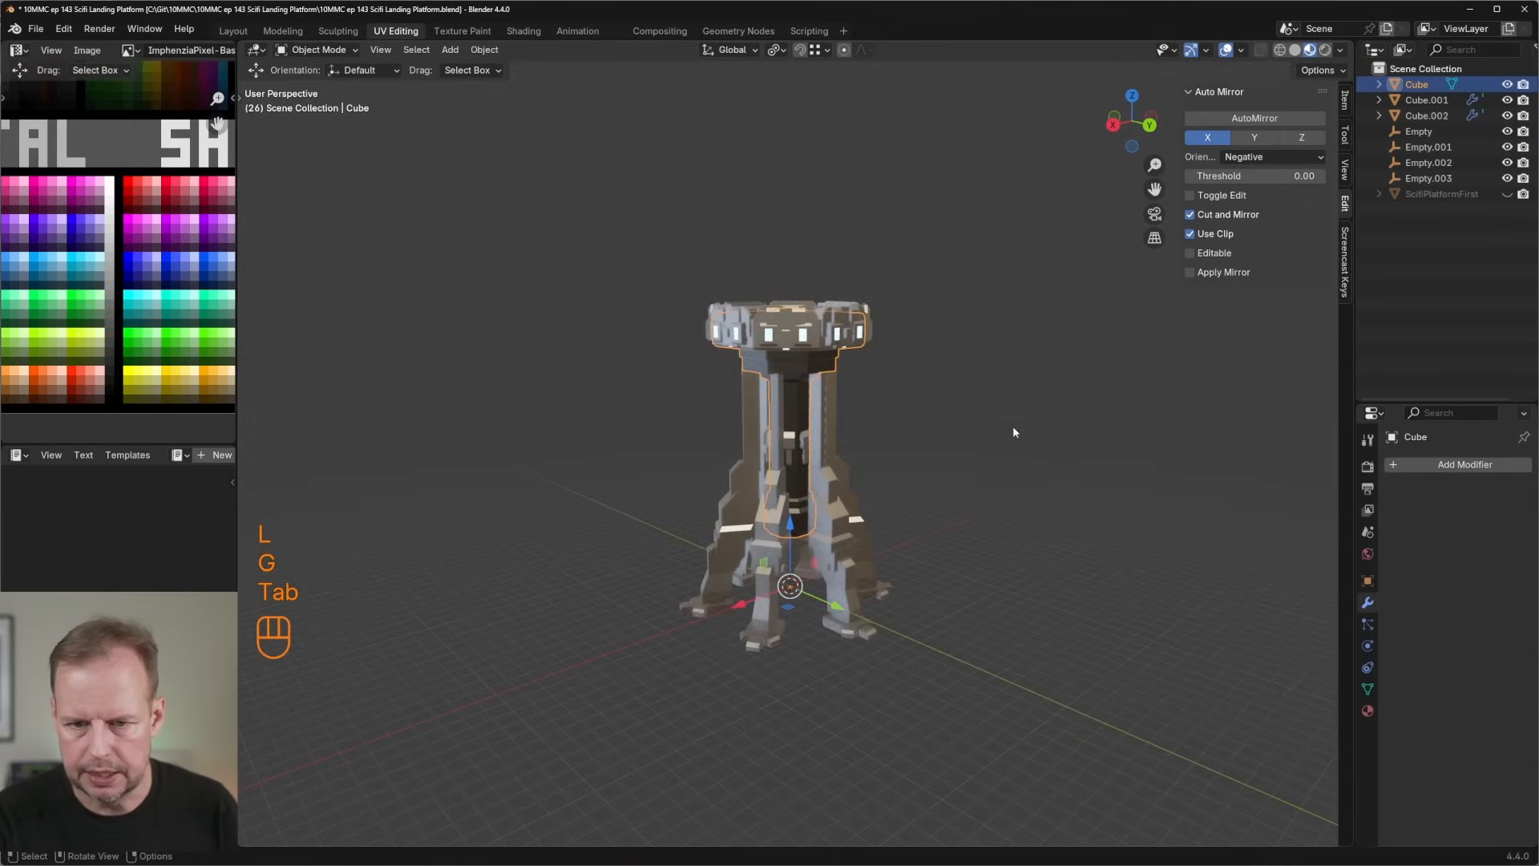
{"action": "middle_click_drag", "start_coordinate": [1013, 426], "coordinate": [953, 401]}
{"action": "scroll", "coordinate": [956, 286], "scroll_direction": "up", "scroll_amount": 5}
{"action": "middle_click_drag", "start_coordinate": [955, 287], "coordinate": [879, 358]}
{"action": "key", "text": "Tab"}
{"action": "left_click", "coordinate": [787, 346]}
{"action": "key", "text": "Tab"}
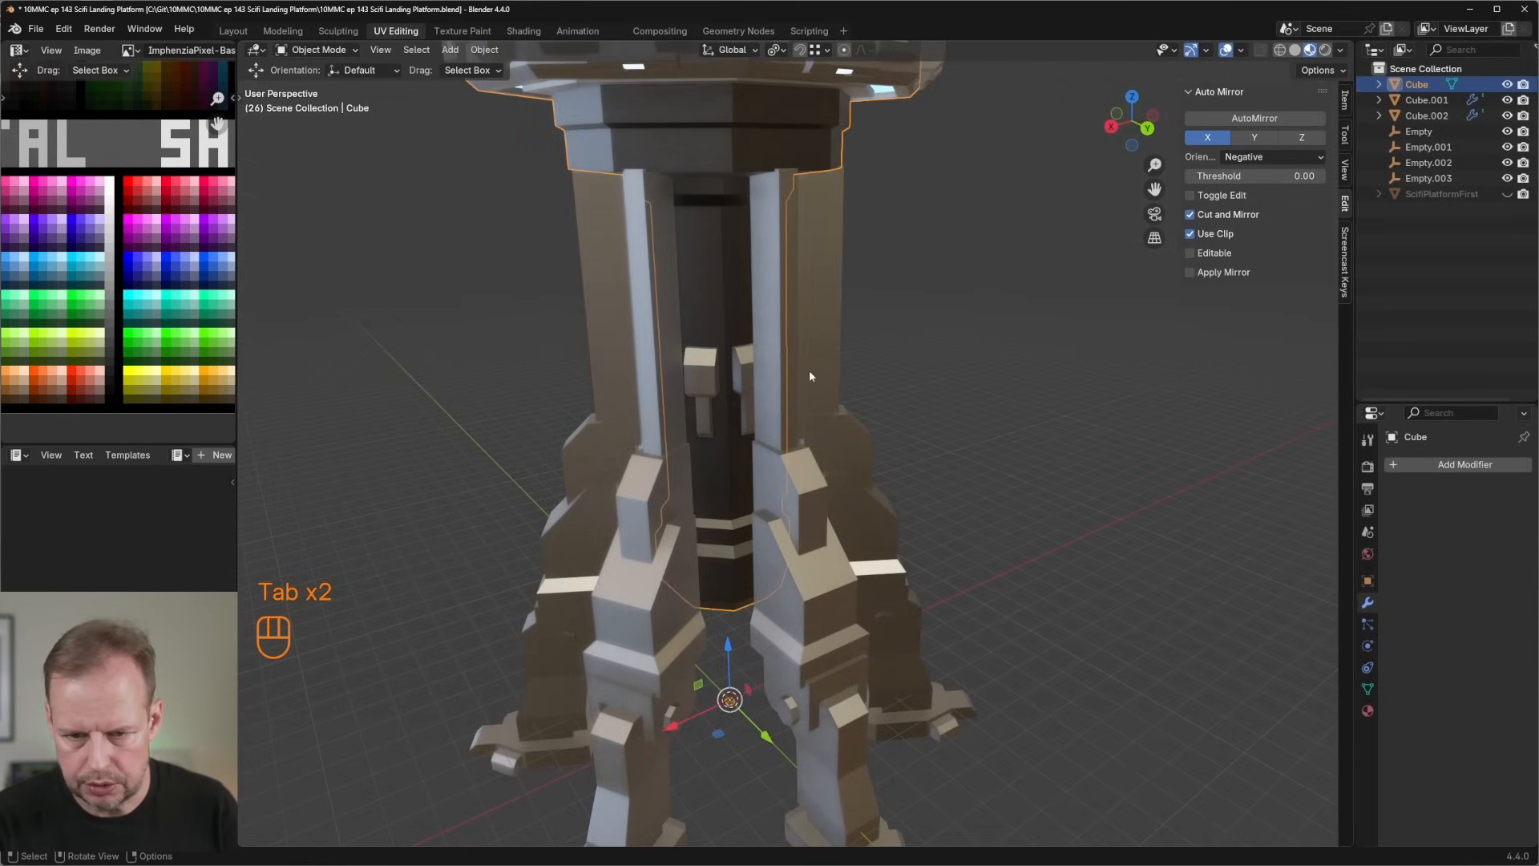
{"action": "key", "text": "ctrl+z"}
{"action": "key", "text": "ctrl+z"}
Select the linked upright column above the leg in Cube.001 and widen it along the global X axis.
{"action": "key", "text": "Tab"}
{"action": "left_click", "coordinate": [790, 363]}
{"action": "key", "text": "Tab"}
{"action": "key", "text": "3"}
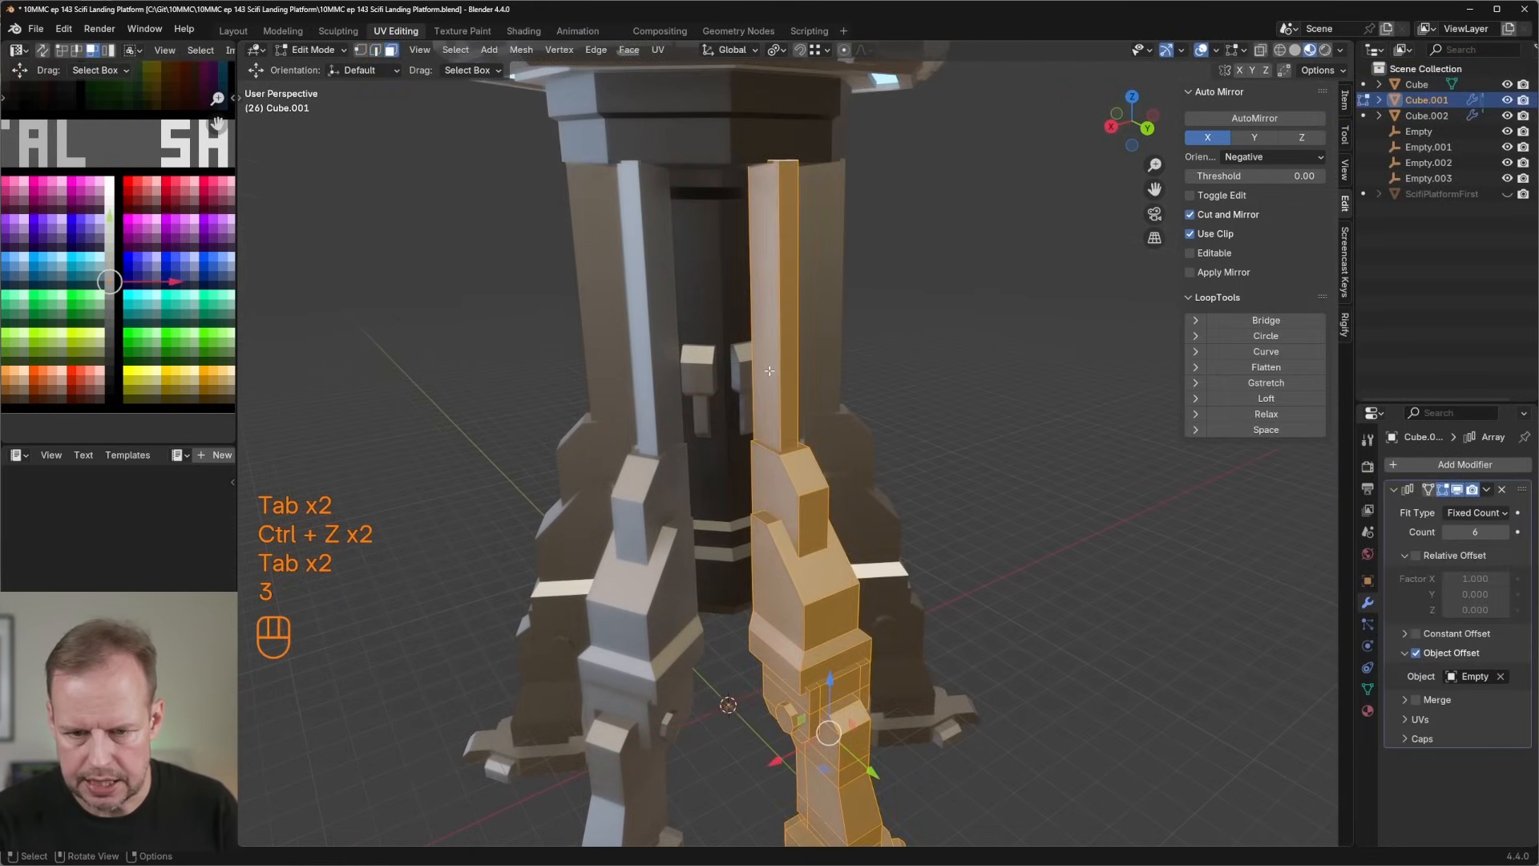
{"action": "left_click", "coordinate": [769, 358]}
{"action": "mouse_move", "coordinate": [790, 359]}
{"action": "middle_mouse_down"}
{"action": "mouse_move", "coordinate": [825, 361]}
{"action": "mouse_move", "coordinate": [793, 356]}
{"action": "middle_mouse_up"}
{"action": "key", "text": "l"}
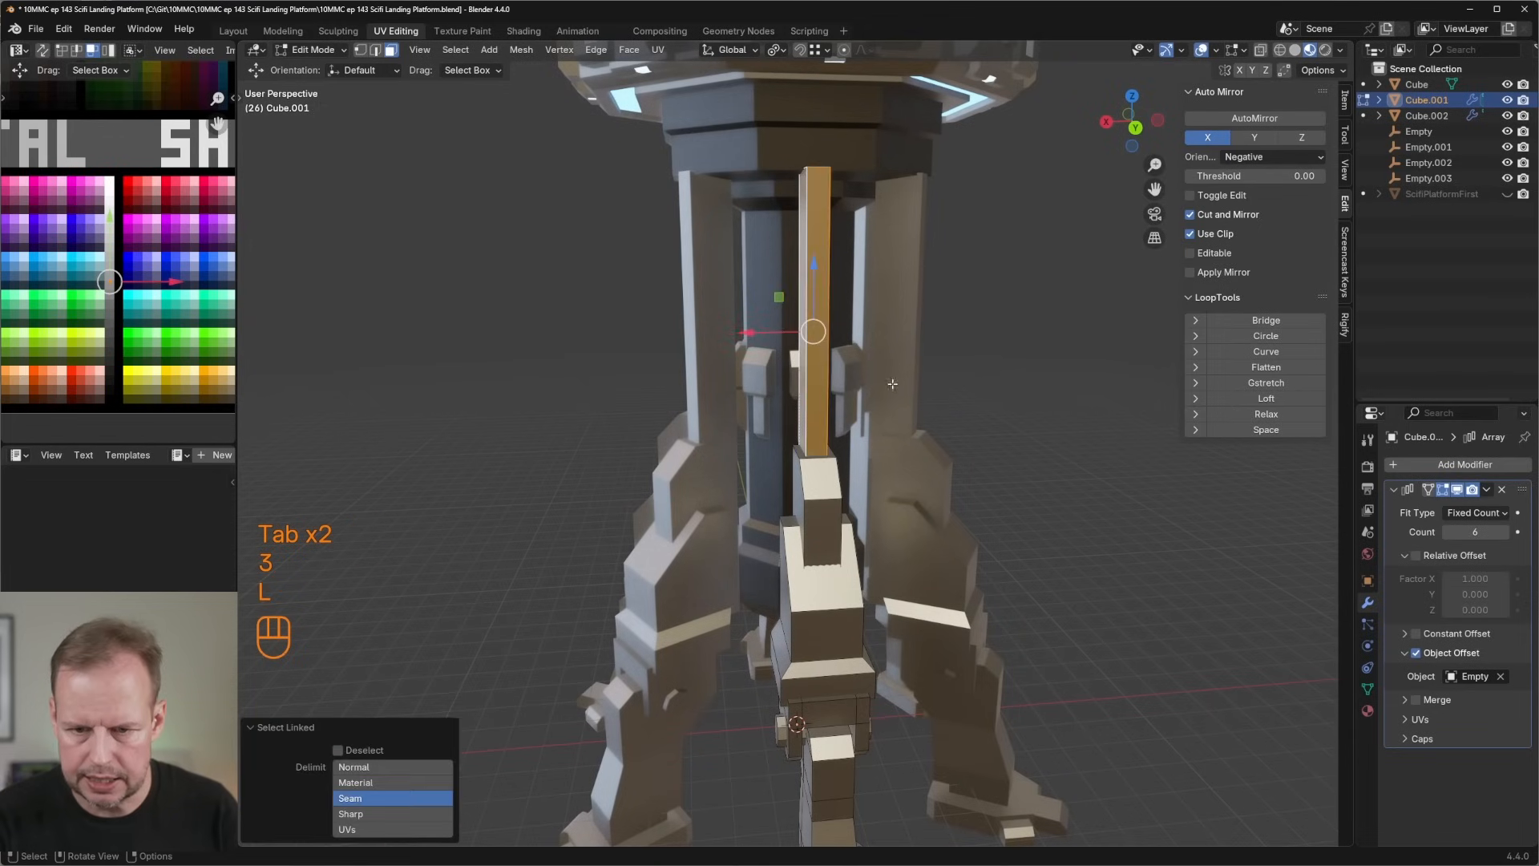
{"action": "scroll", "coordinate": [805, 362], "scroll_direction": "down", "scroll_amount": 2}
{"action": "key", "text": "s"}
{"action": "key", "text": "x"}
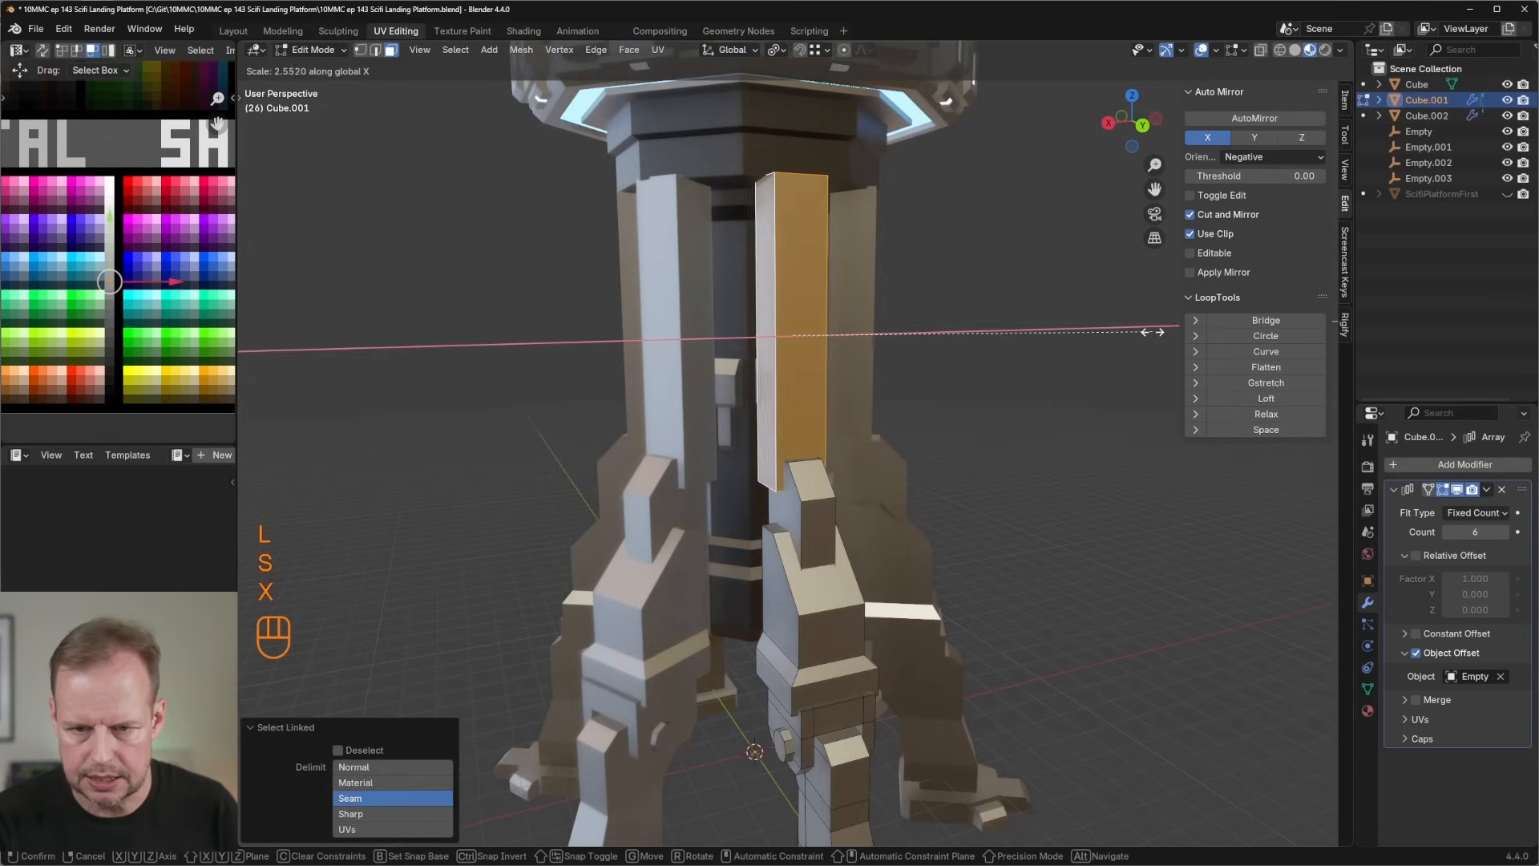
{"action": "left_click", "coordinate": [1120, 334]}
Bevel the upright column's top outer edge by about 5.72 m.
{"action": "middle_click_drag", "start_coordinate": [870, 303], "coordinate": [918, 377]}
{"action": "key", "text": "2"}
{"action": "left_click", "coordinate": [771, 174]}
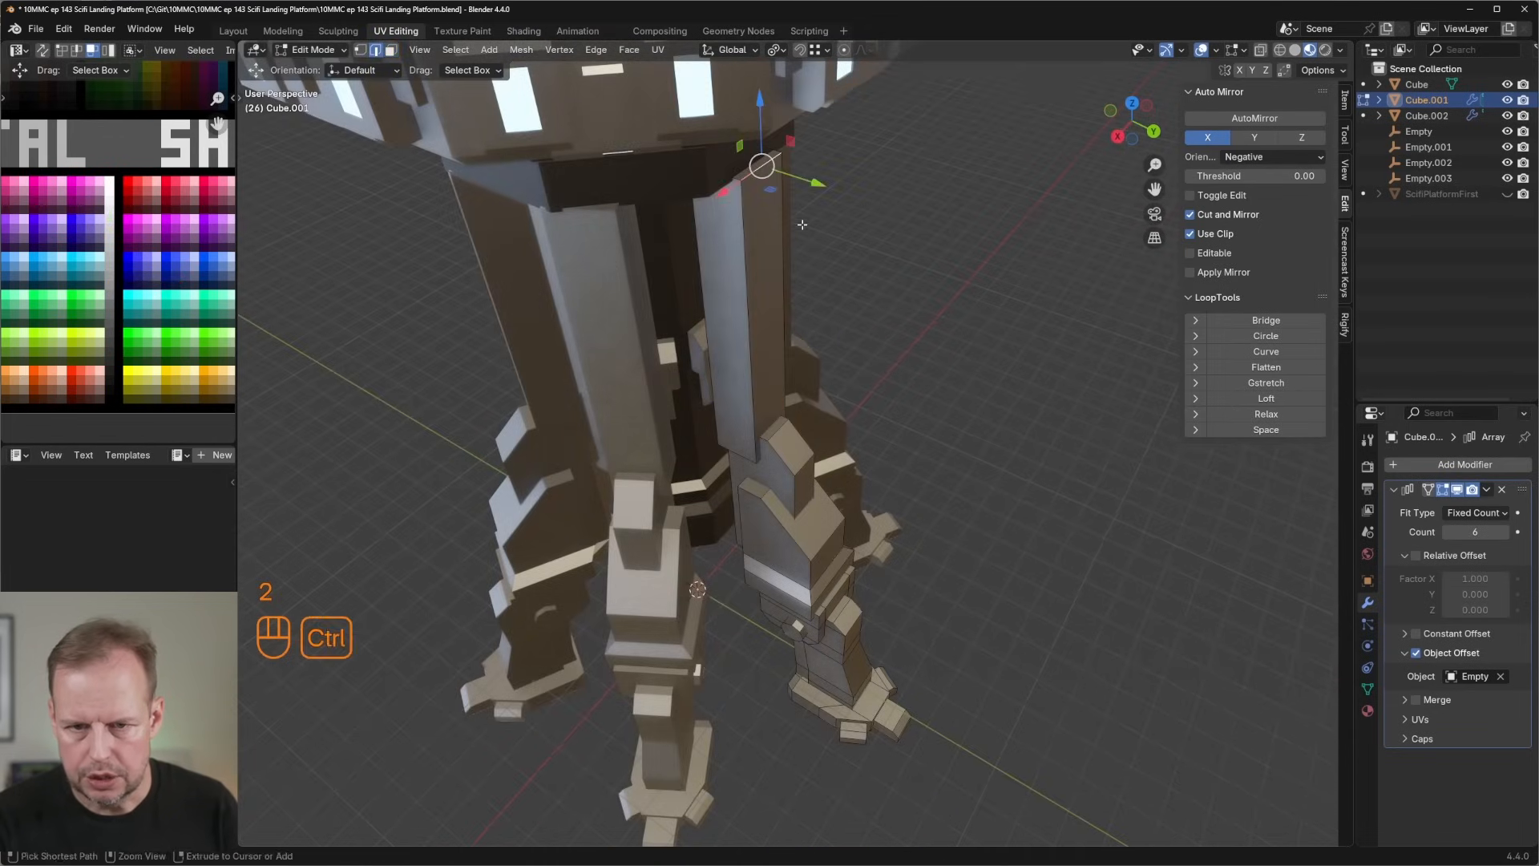
{"action": "key", "text": "ctrl+b"}
{"action": "left_click", "coordinate": [865, 203]}
{"action": "middle_click_drag", "start_coordinate": [864, 205], "coordinate": [836, 135]}
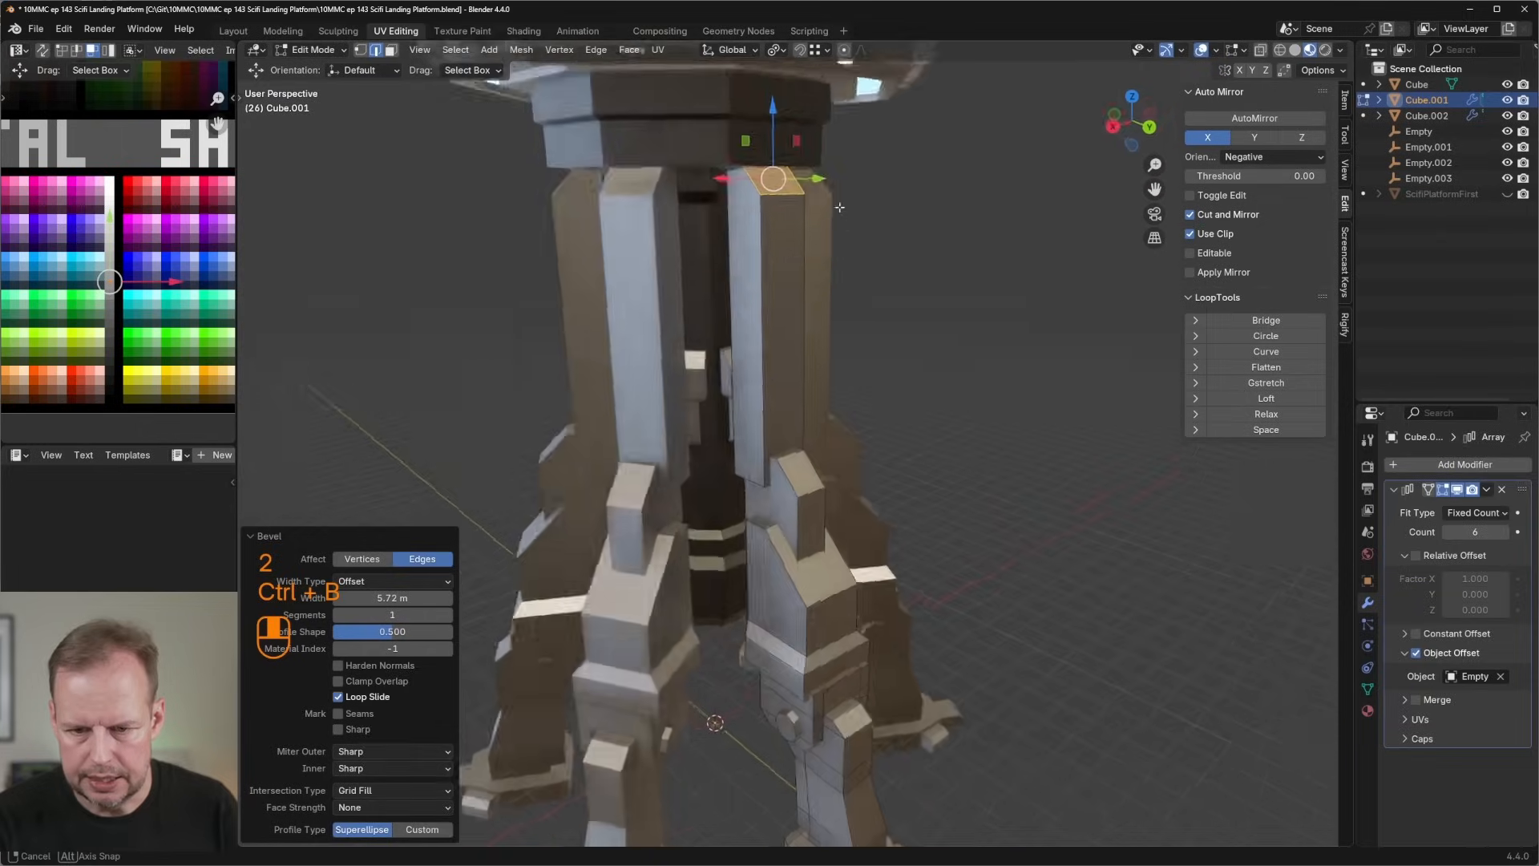
Extrude the upright column's bottom face about 2.75 m and taper it to a scale of about 0.70.
{"action": "scroll", "coordinate": [849, 321], "scroll_direction": "up", "scroll_amount": 4}
{"action": "middle_click_drag", "start_coordinate": [863, 460], "coordinate": [854, 341]}
{"action": "left_click", "coordinate": [729, 586]}
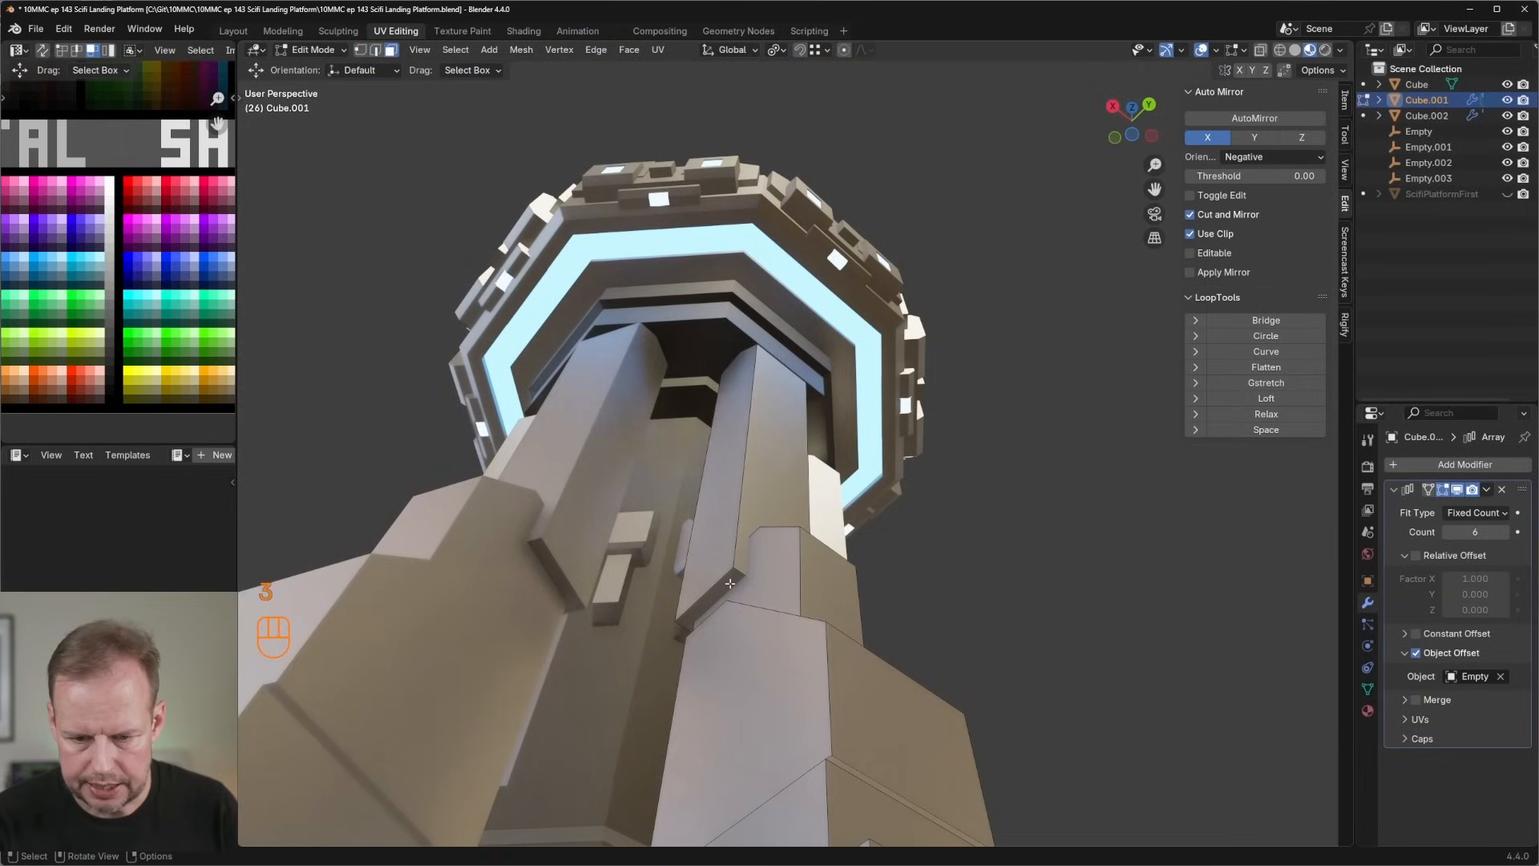
{"action": "key", "text": "e"}
{"action": "key", "text": "s"}
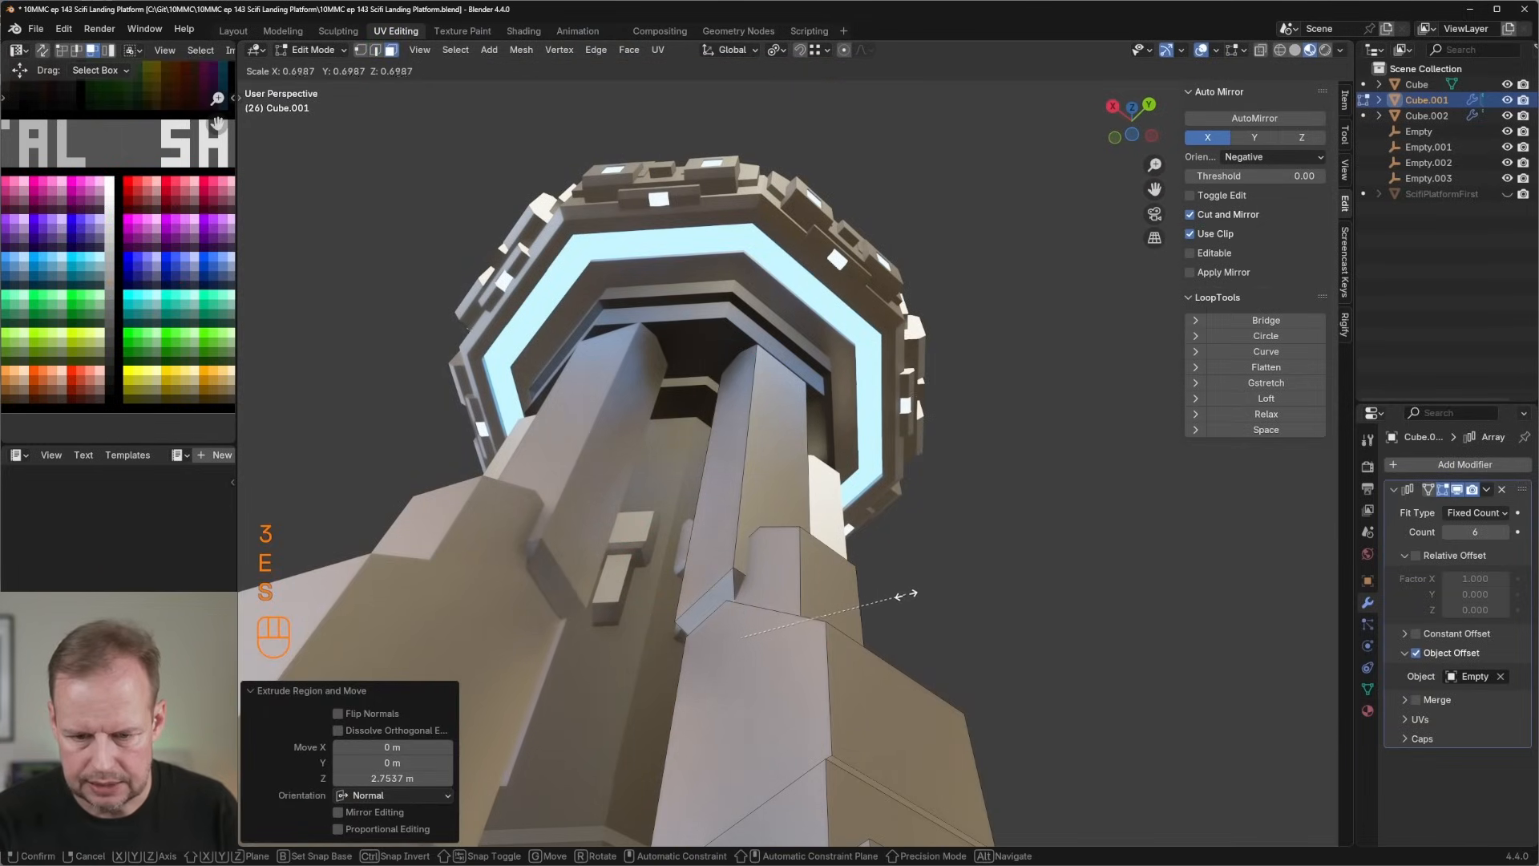
{"action": "left_click", "coordinate": [906, 595]}
{"action": "middle_click_drag", "start_coordinate": [906, 595], "coordinate": [825, 522]}
{"action": "left_click", "coordinate": [778, 493]}
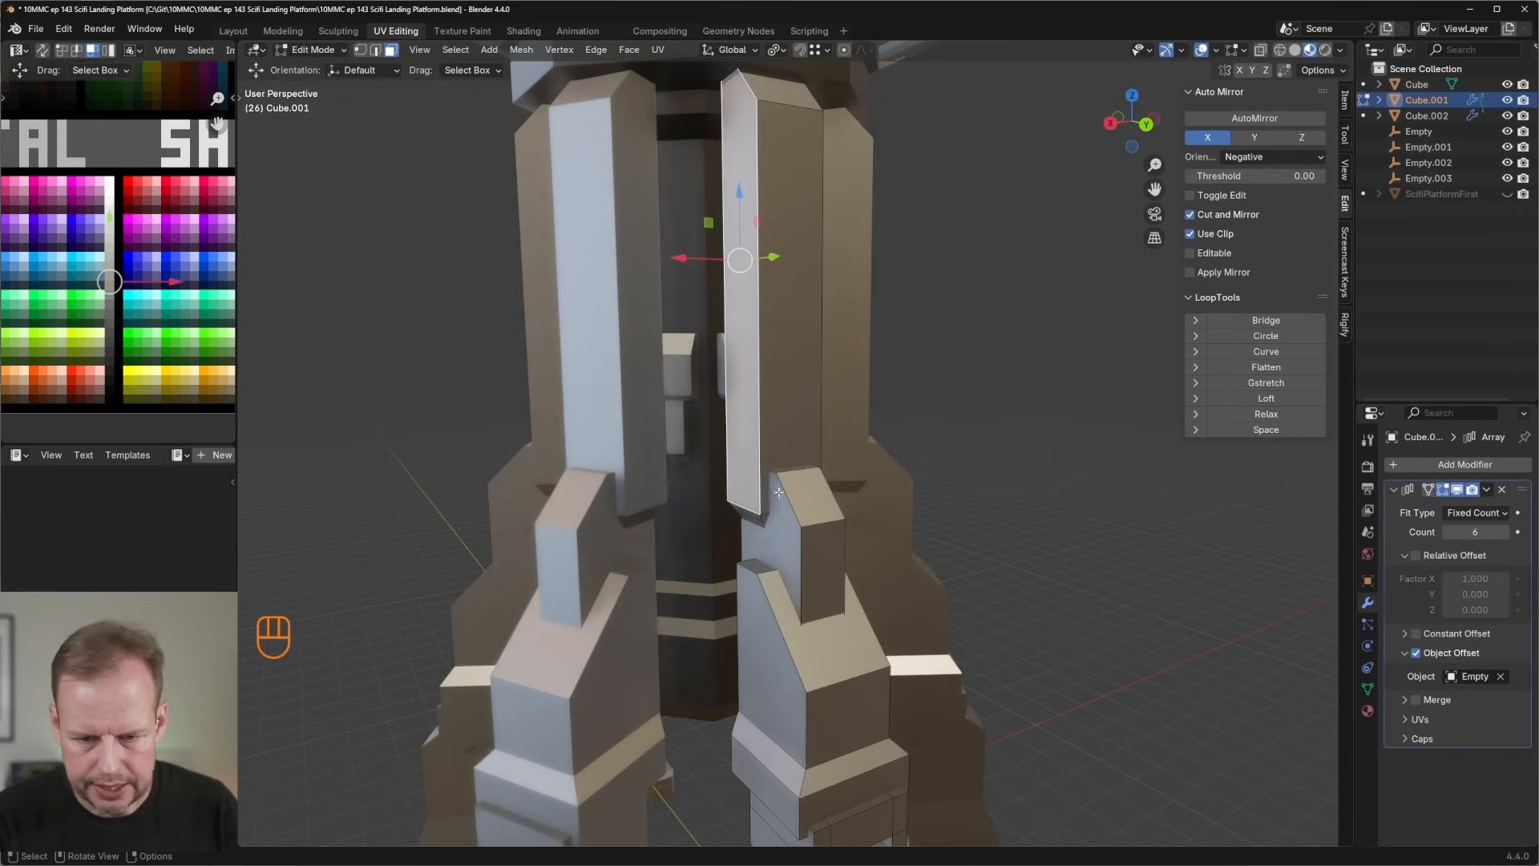
{"action": "key", "text": "shift+d"}
{"action": "key", "text": "s"}
{"action": "left_click", "coordinate": [824, 446]}
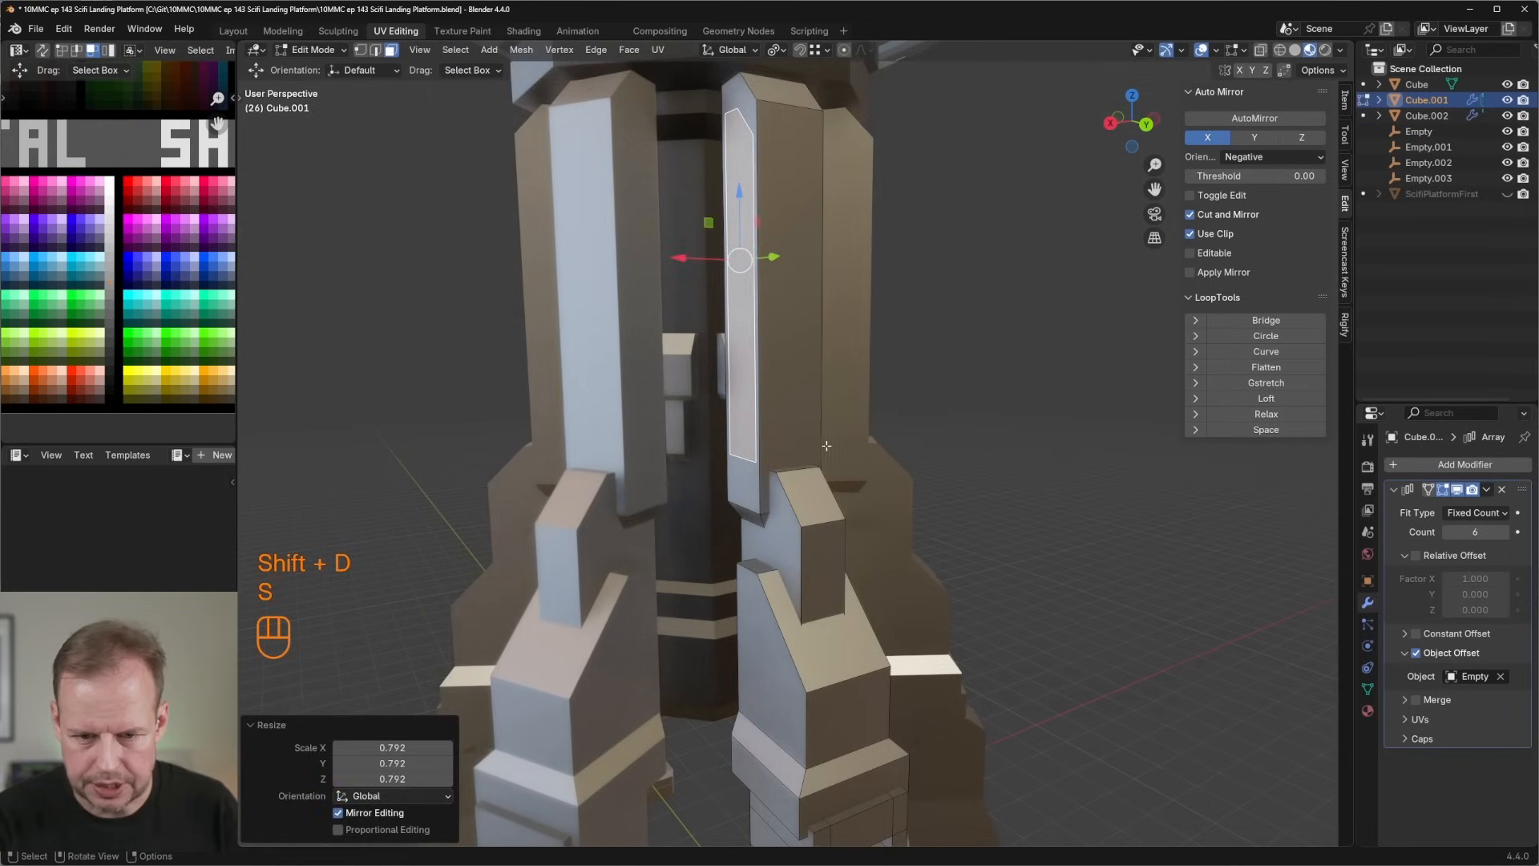
{"action": "key", "text": "ctrl+z"}
{"action": "middle_click_drag", "start_coordinate": [774, 584], "coordinate": [734, 240]}
{"action": "key", "text": "ctrl+r"}
{"action": "key", "text": "Escape"}
{"action": "middle_click_drag", "start_coordinate": [734, 241], "coordinate": [721, 497], "text": "shift"}
Form a collar around the upright's lower end by duplicating the leg's top face, scaling it to about 1.631 and extruding it about 9 m upward.
{"action": "scroll", "coordinate": [690, 457], "scroll_direction": "up", "scroll_amount": 1}
{"action": "middle_click_drag", "start_coordinate": [722, 497], "coordinate": [822, 596]}
{"action": "left_click", "coordinate": [677, 418]}
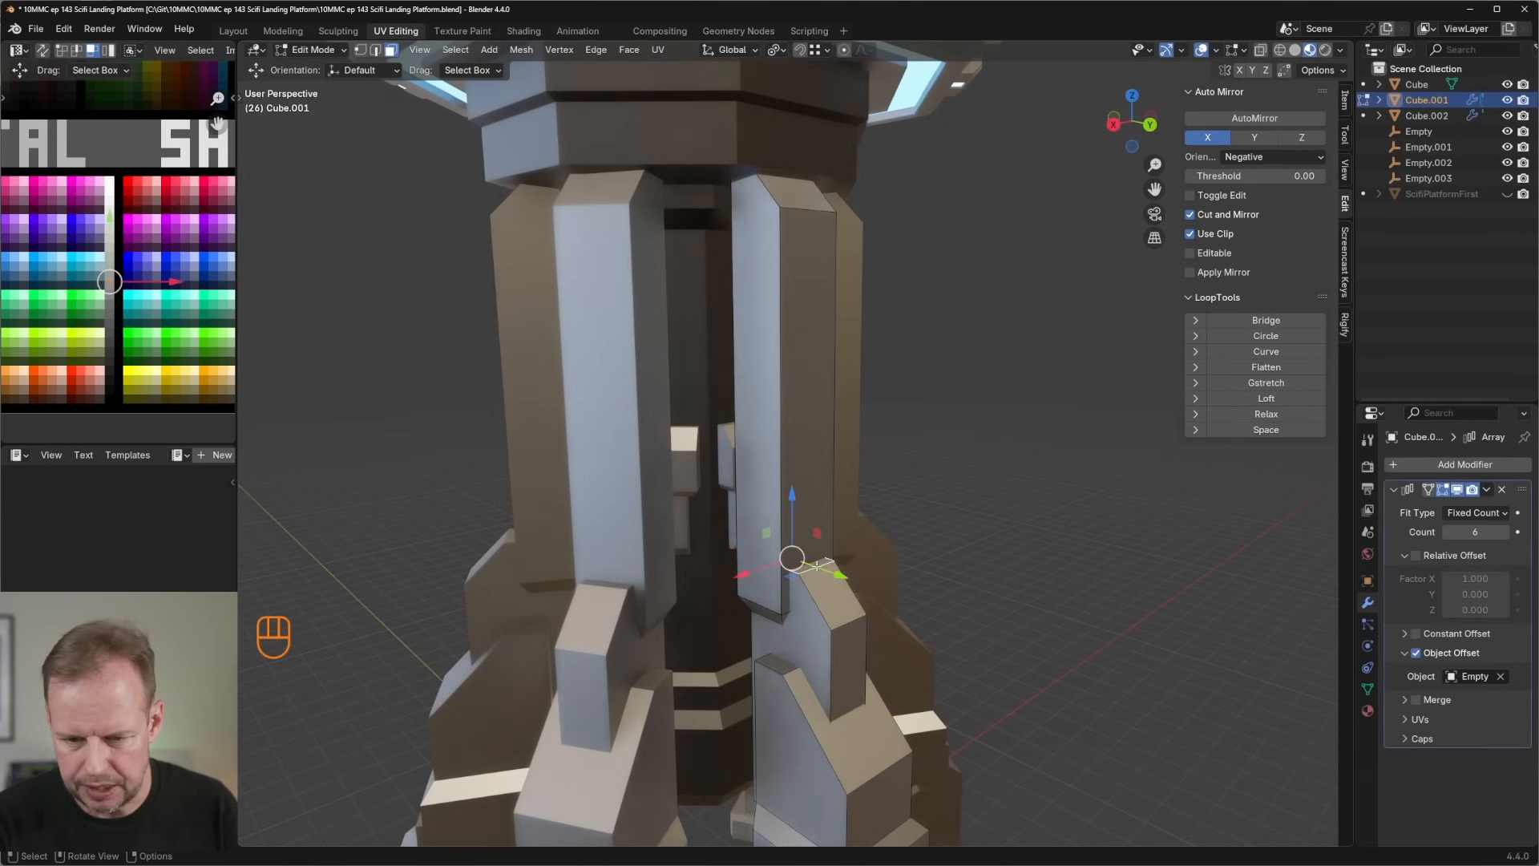
{"action": "key", "text": "shift+d"}
{"action": "key", "text": "s"}
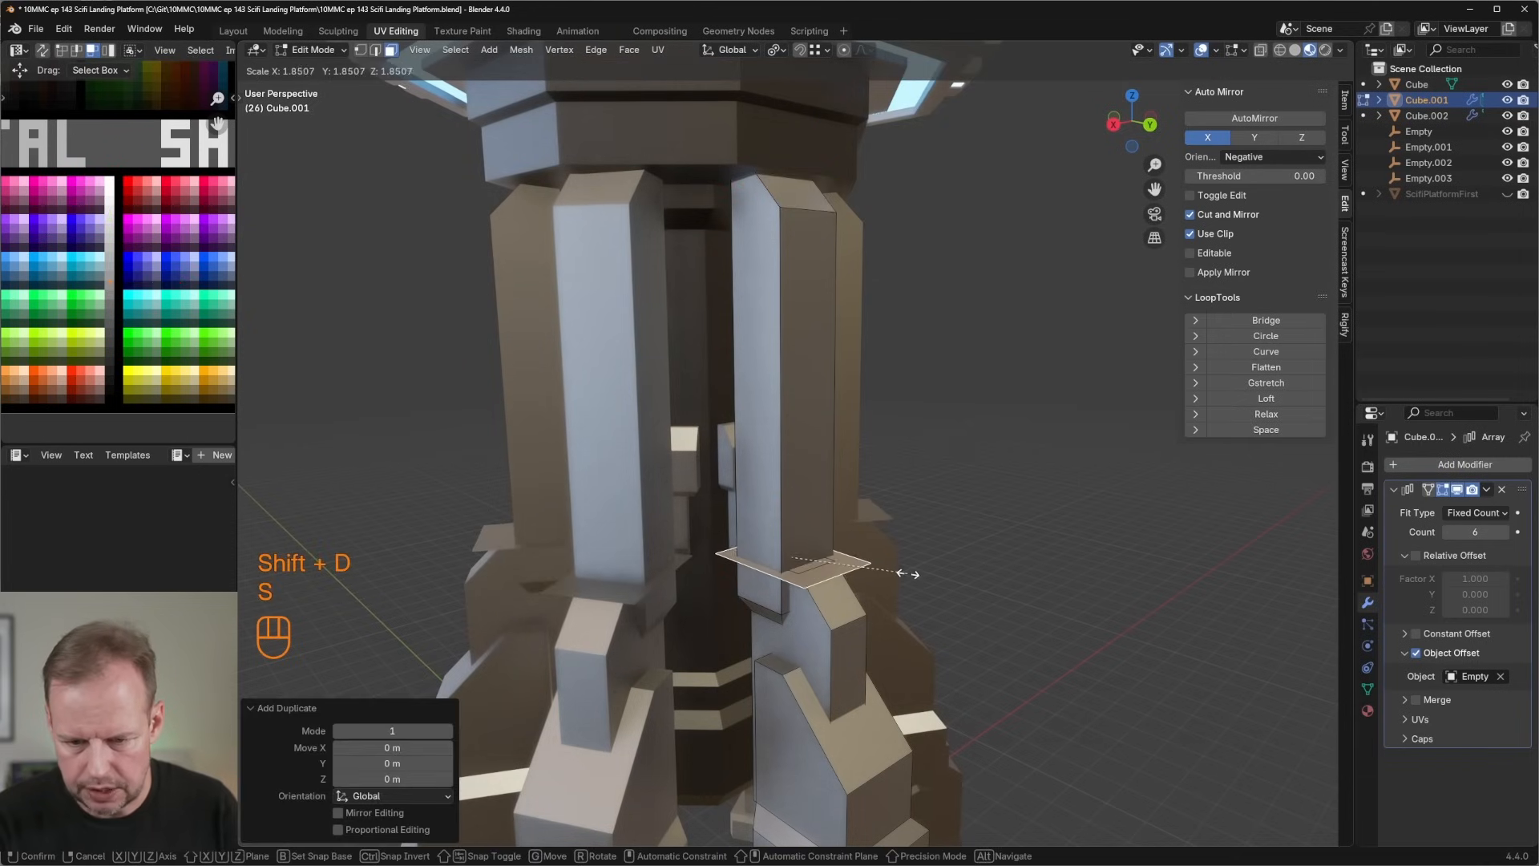
{"action": "left_click", "coordinate": [897, 573]}
{"action": "key", "text": "e"}
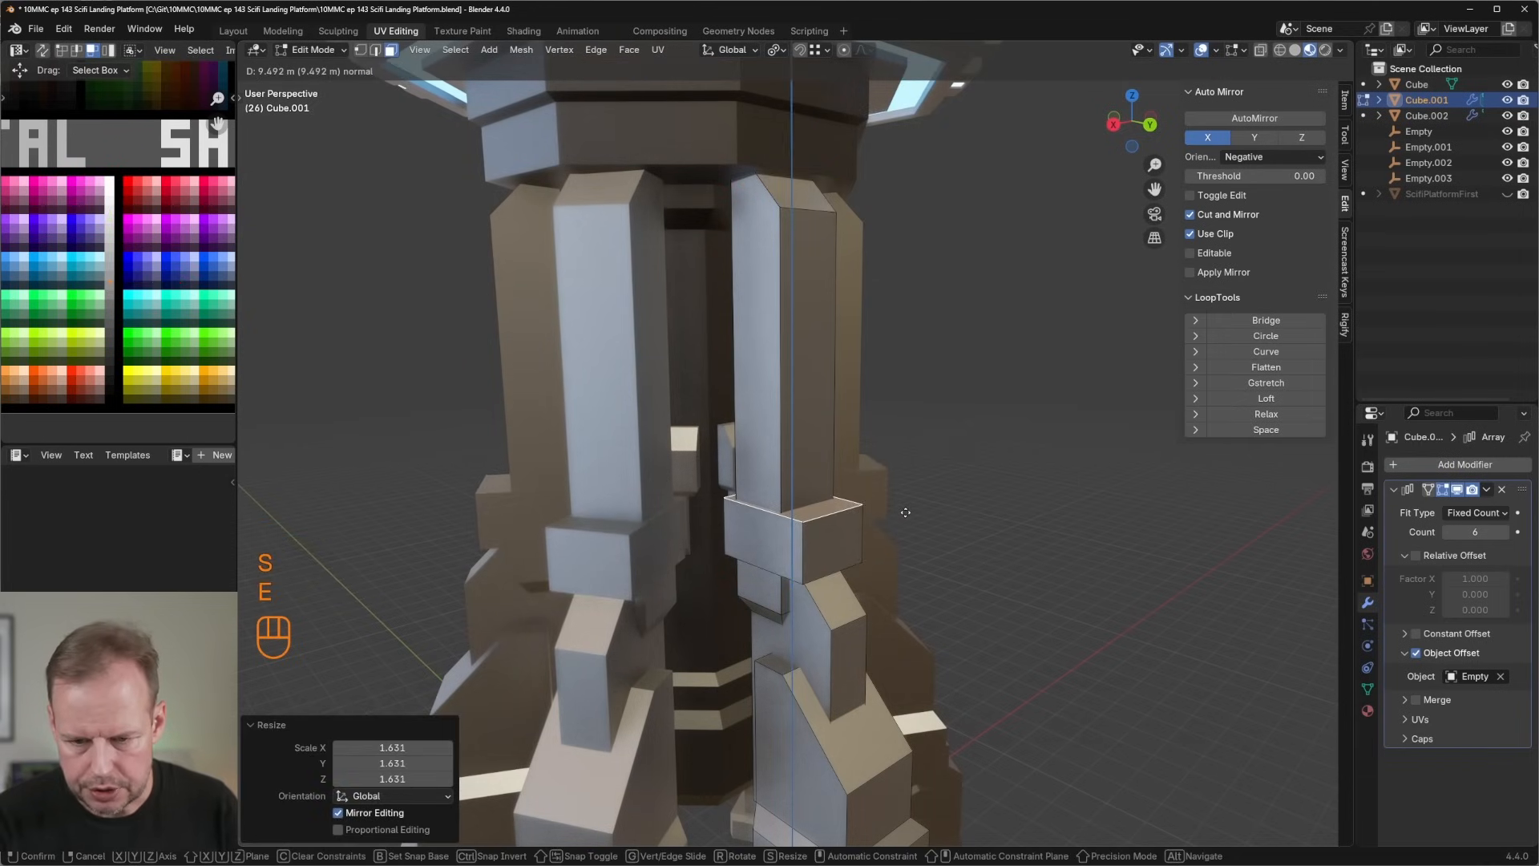
{"action": "left_click", "coordinate": [903, 519]}
Build a narrow block on the collar by duplicating its top face, scaling the copy down and extruding it upward.
{"action": "key", "text": "2"}
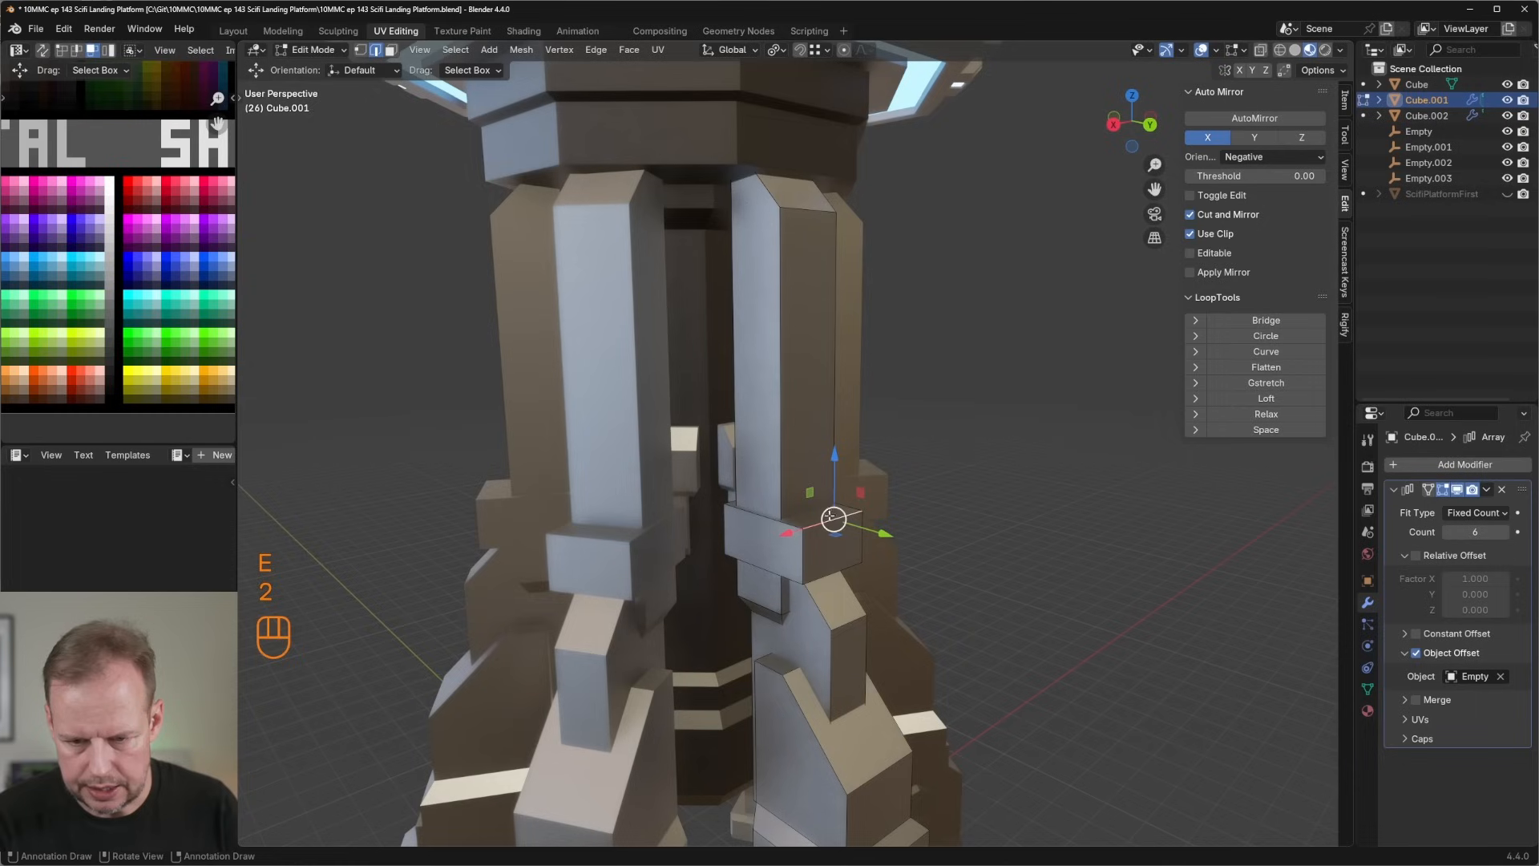
{"action": "key", "text": "shift+d"}
{"action": "key", "text": "s"}
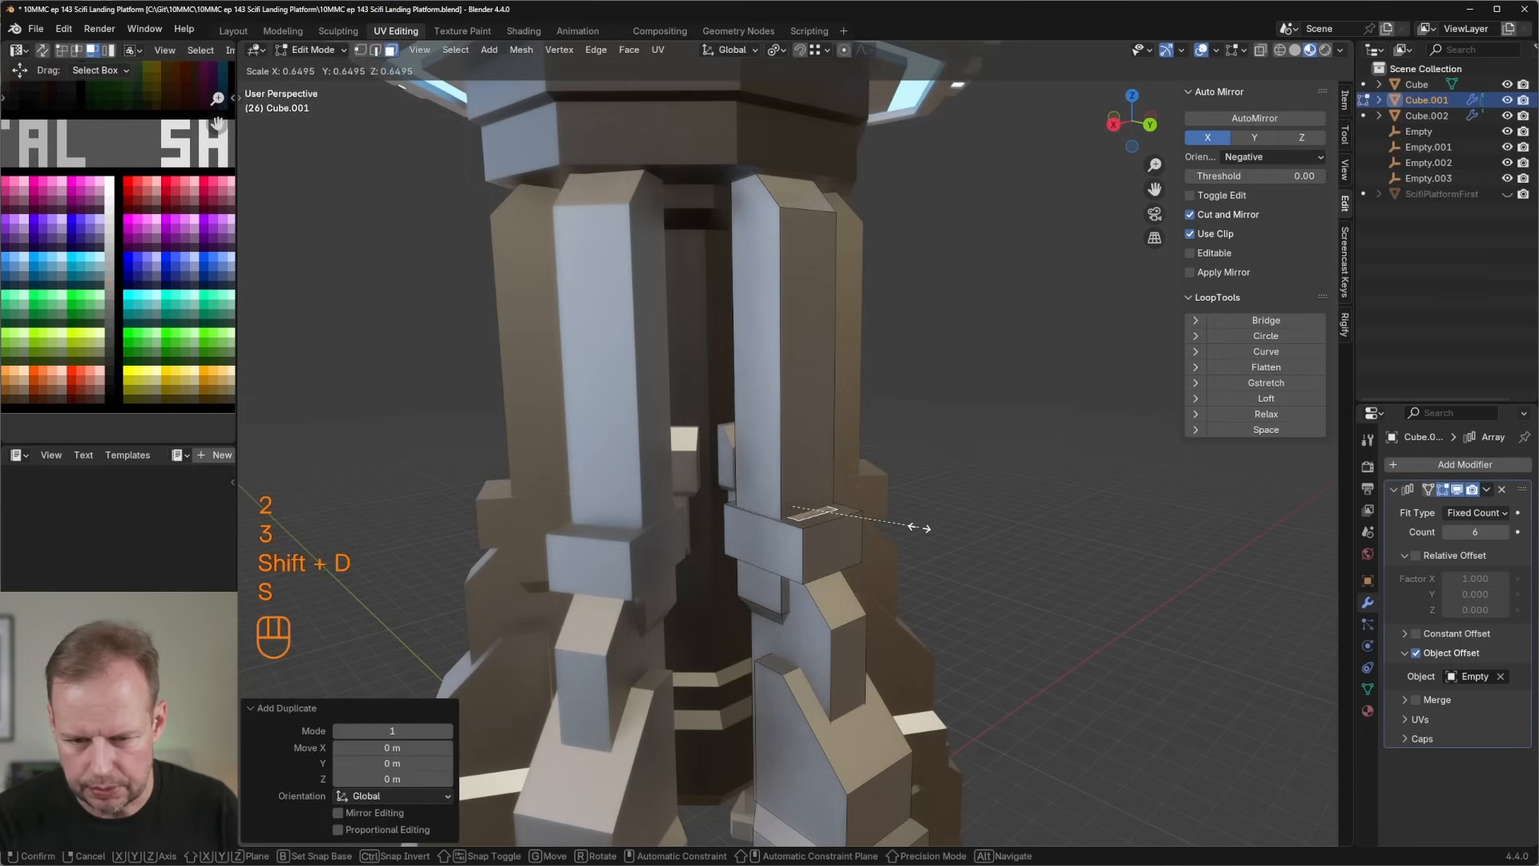
{"action": "left_click", "coordinate": [871, 517]}
{"action": "key", "text": "e"}
{"action": "left_click", "coordinate": [912, 459]}
Bevel the narrow block's top outer edge by about 1.79 m.
{"action": "key", "text": "2"}
{"action": "key", "text": "ctrl+b"}
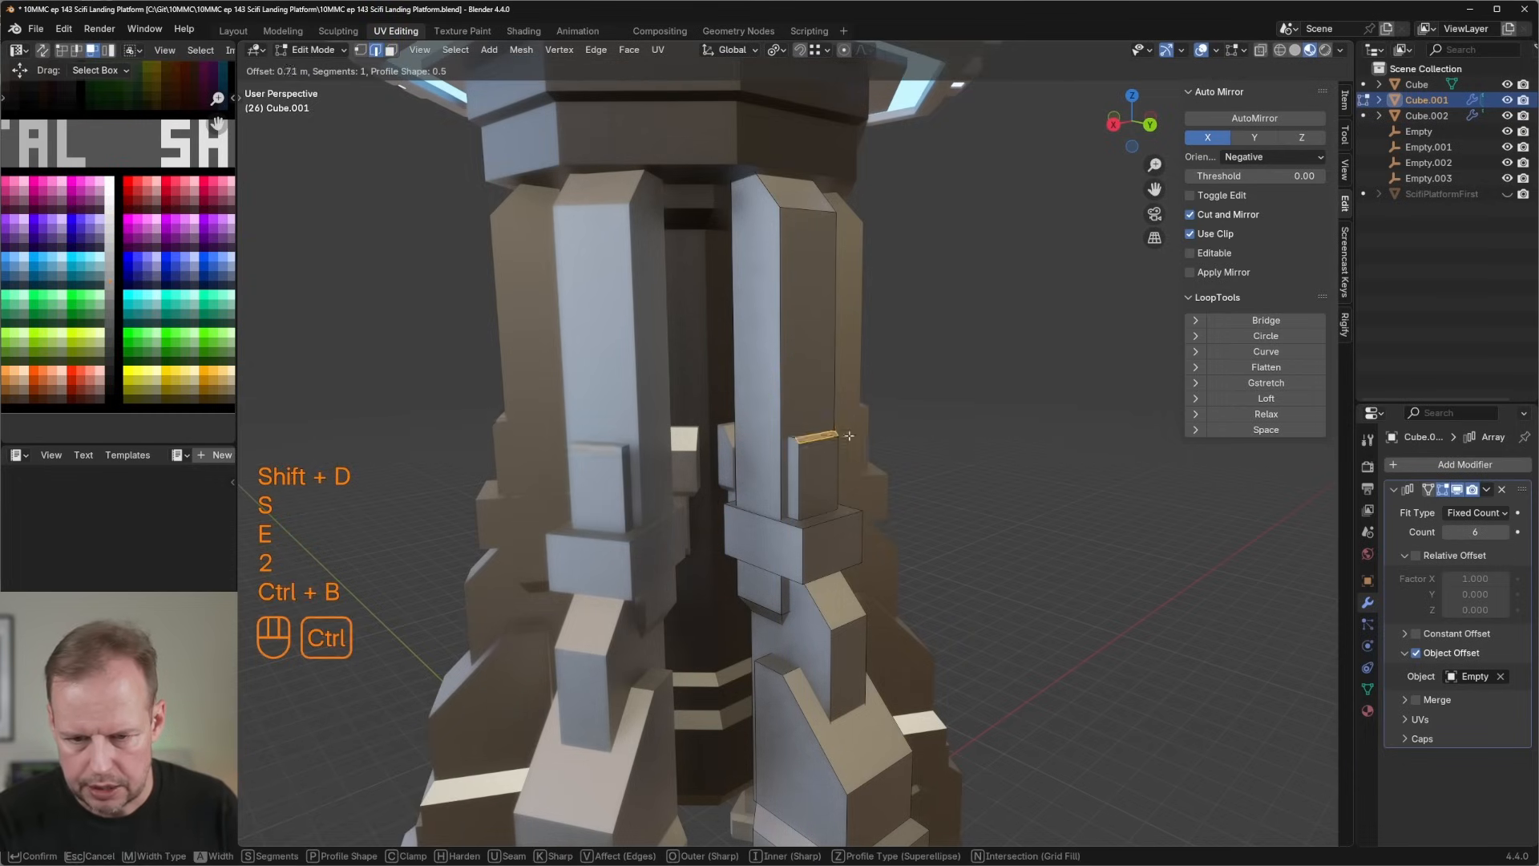
{"action": "left_click", "coordinate": [855, 431]}
{"action": "middle_click_drag", "start_coordinate": [855, 431], "coordinate": [850, 372]}
Add a thin tier on the collar by duplicating its top face, scaling it to about 0.81 and extruding it slightly upward.
{"action": "key", "text": "2"}
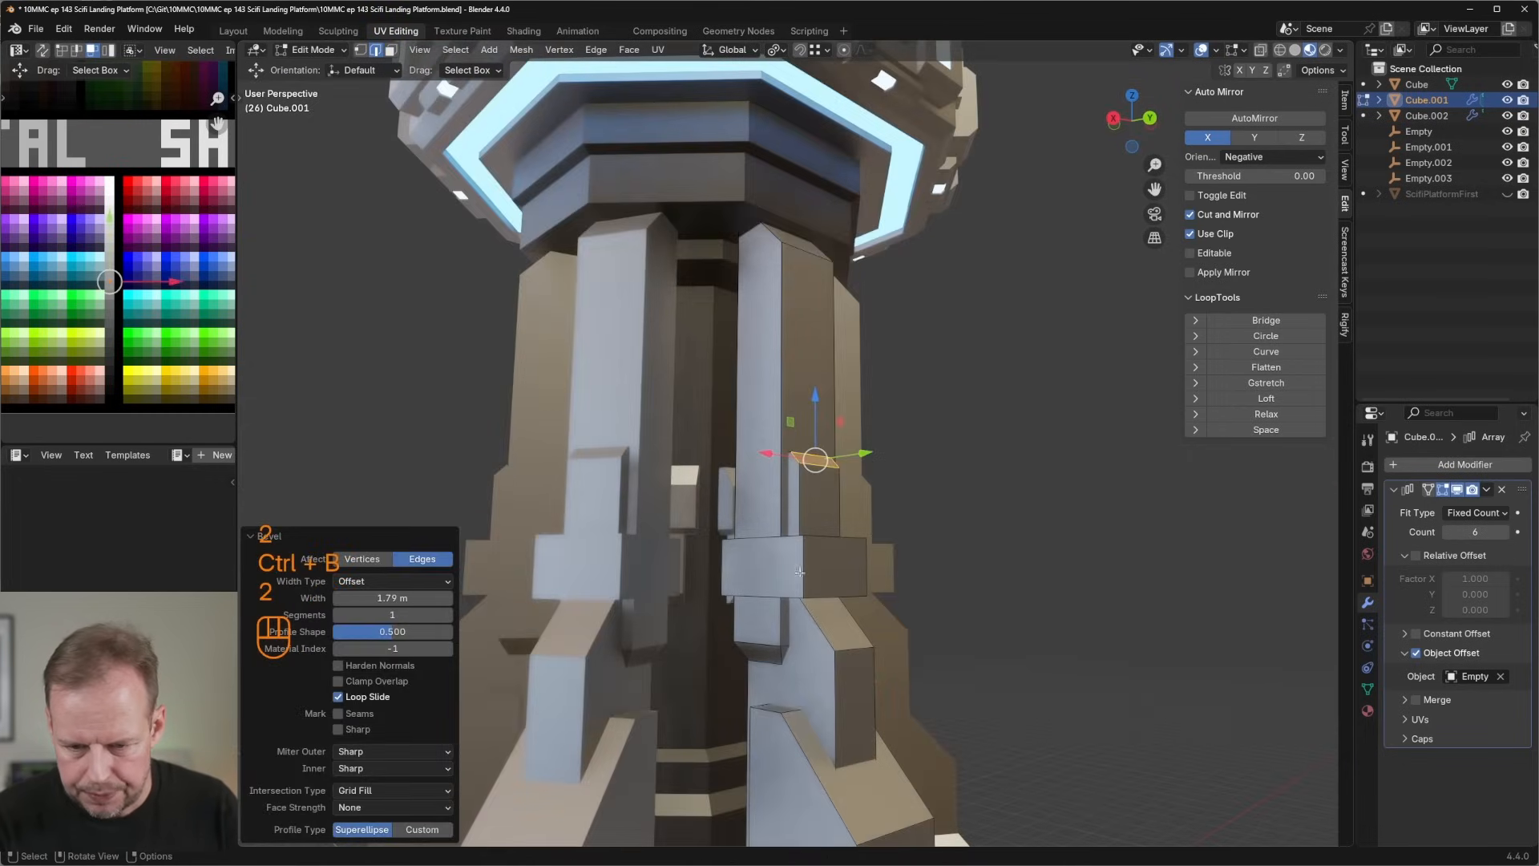
{"action": "left_click", "coordinate": [804, 565]}
{"action": "middle_click_drag", "start_coordinate": [804, 565], "coordinate": [841, 630]}
{"action": "middle_click_drag", "start_coordinate": [892, 529], "coordinate": [883, 535]}
{"action": "scroll", "coordinate": [880, 535], "scroll_direction": "up", "scroll_amount": 2}
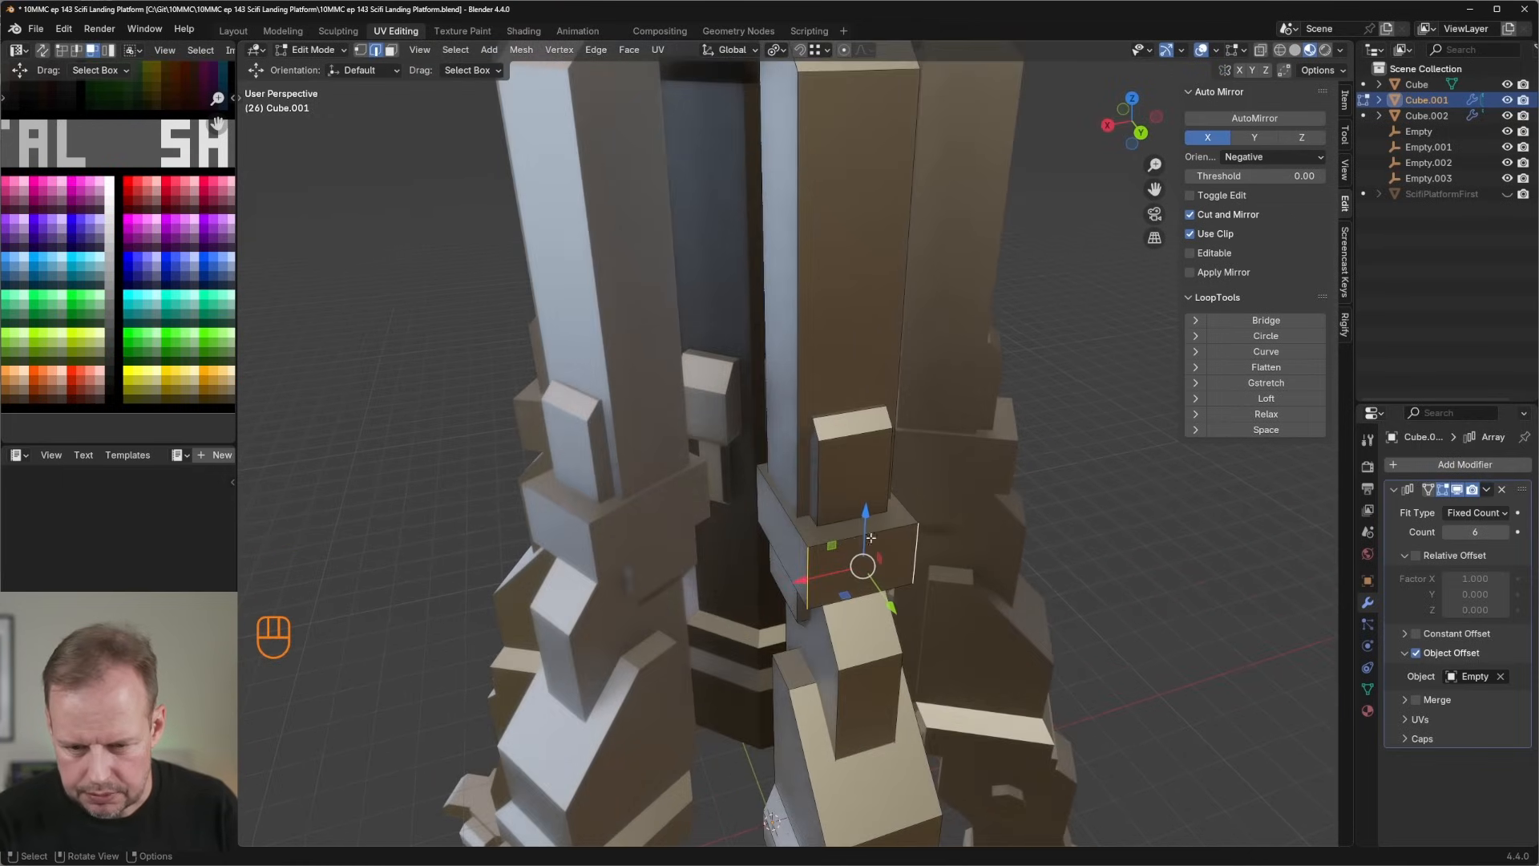
{"action": "key", "text": "shift+d"}
{"action": "key", "text": "s"}
{"action": "left_click", "coordinate": [930, 525]}
{"action": "key", "text": "e"}
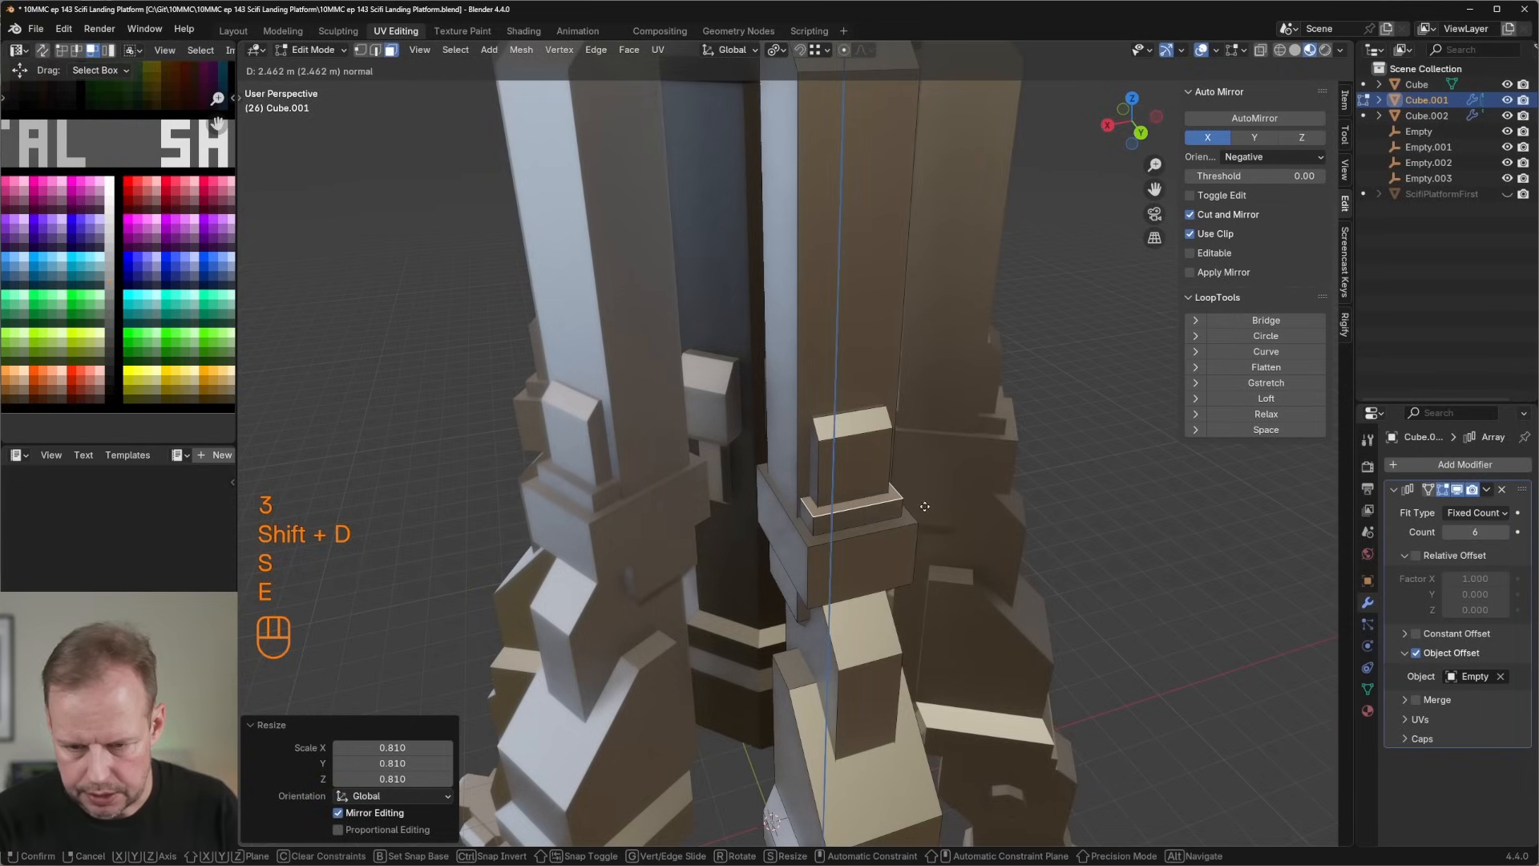
{"action": "left_click", "coordinate": [882, 513]}
Bevel the collar's outer vertical edges by about 1.67 m.
{"action": "key", "text": "2"}
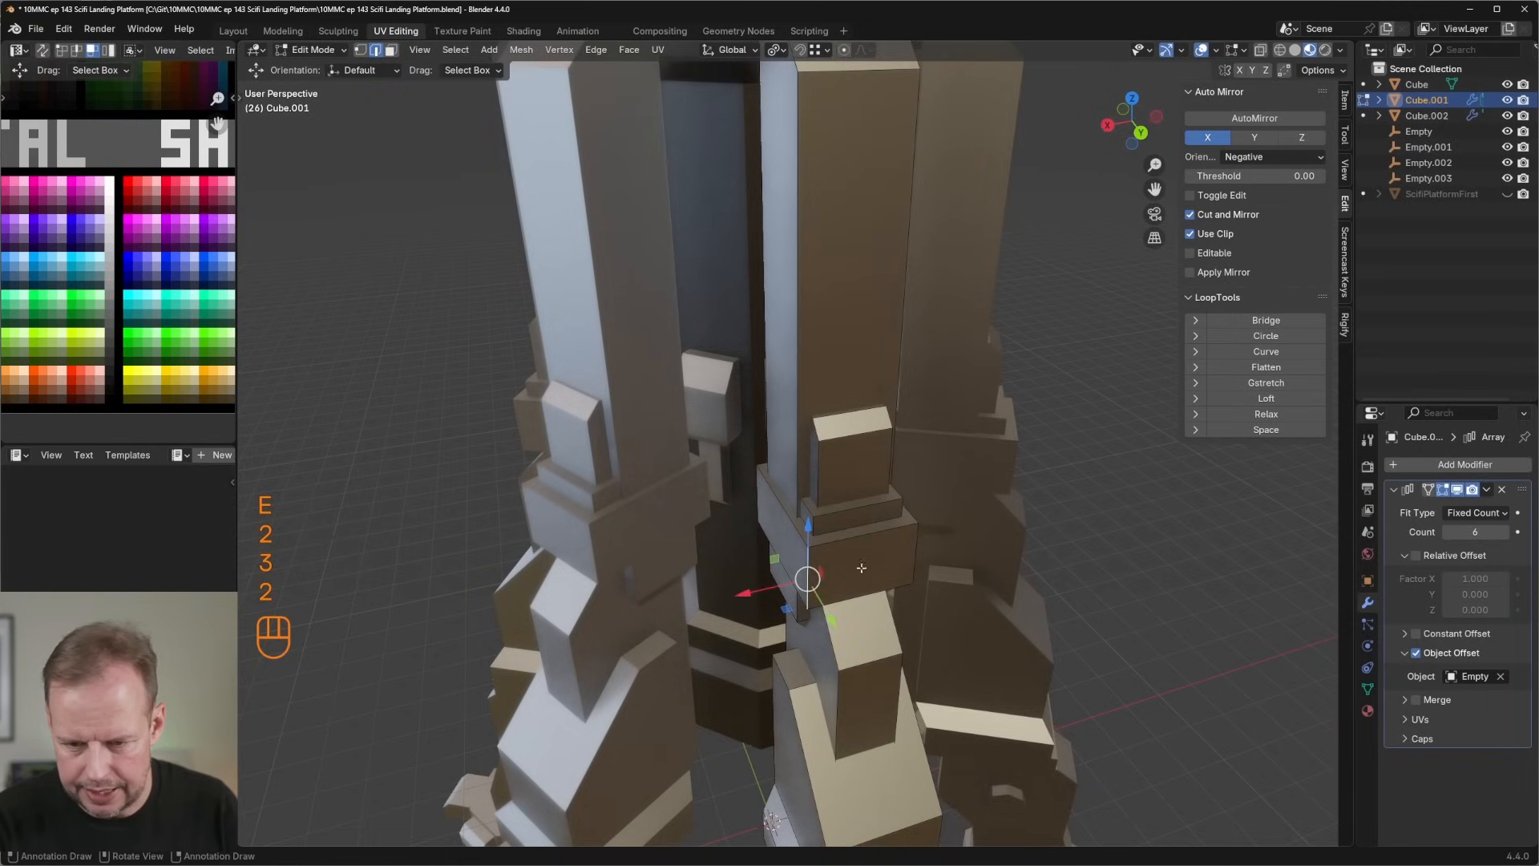
{"action": "key", "text": "ctrl+b"}
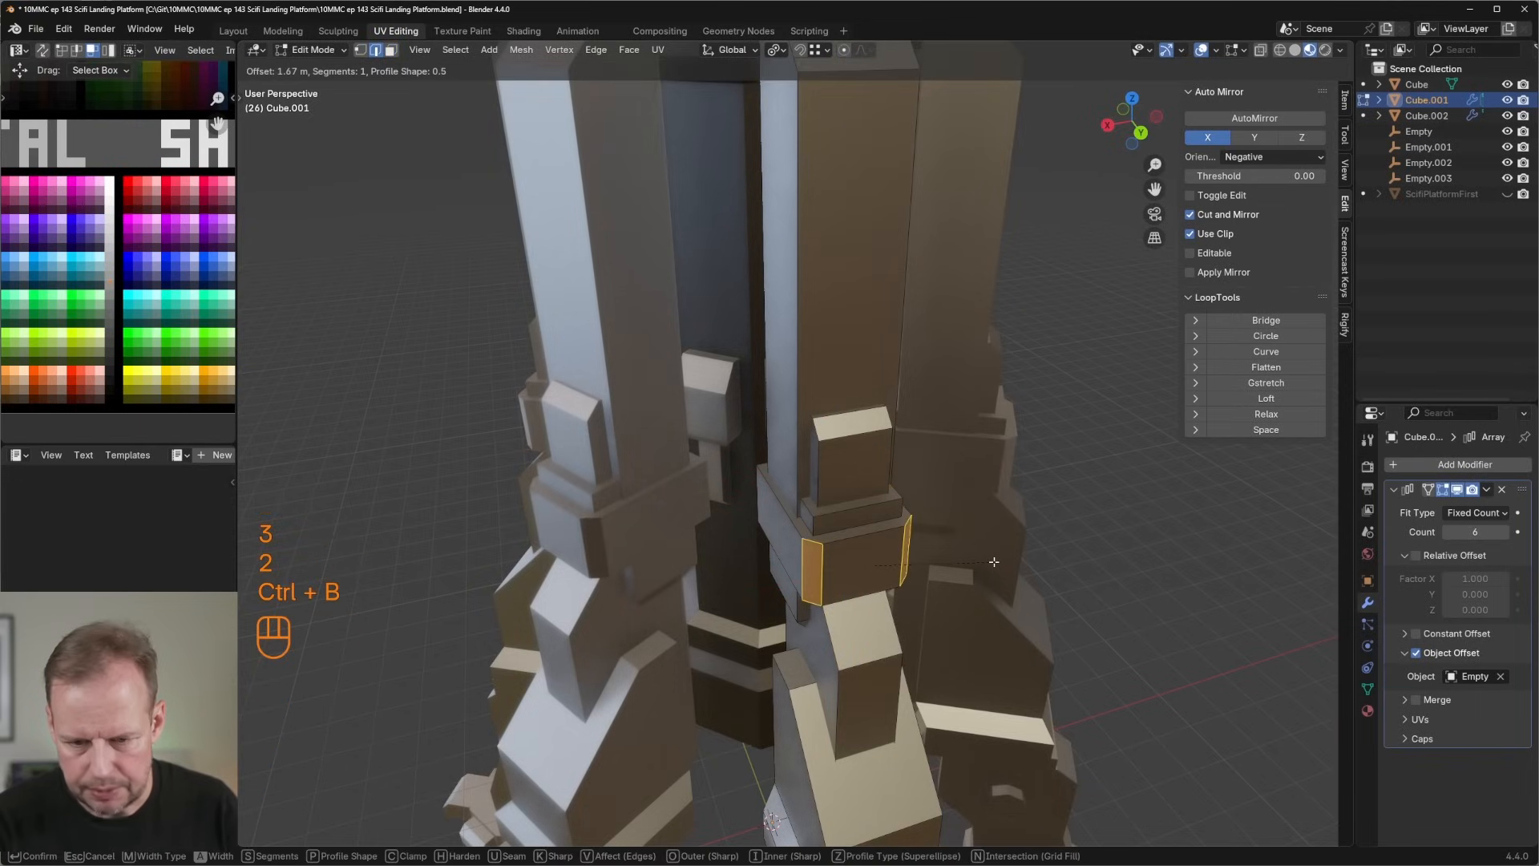
{"action": "left_click", "coordinate": [994, 561]}
Examine the new collars and upright columns from below and from farther away.
{"action": "middle_click_drag", "start_coordinate": [858, 577], "coordinate": [778, 366]}
{"action": "key", "text": "Tab"}
{"action": "key", "text": "Tab"}
{"action": "scroll", "coordinate": [862, 332], "scroll_direction": "down", "scroll_amount": 2}
{"action": "scroll", "coordinate": [776, 441], "scroll_direction": "down", "scroll_amount": 2}
{"action": "scroll", "coordinate": [776, 358], "scroll_direction": "up", "scroll_amount": 4}
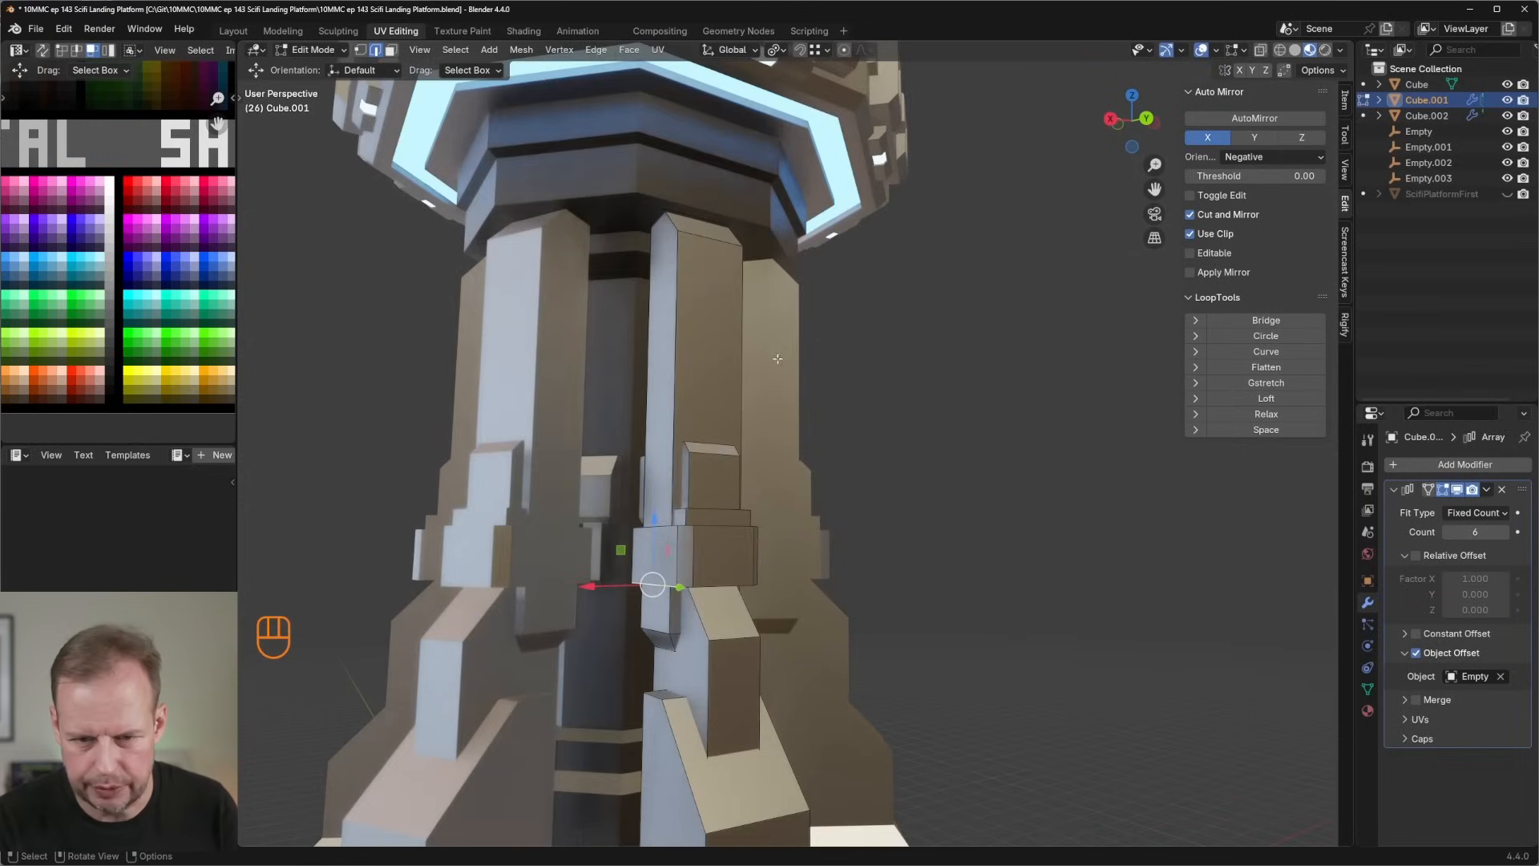
{"action": "key", "text": "Tab"}
{"action": "key", "text": "Tab"}
Duplicate the small block's front face, raise the copy about 23.46 m up the column and scale it to about 1.46.
{"action": "key", "text": "3"}
{"action": "left_click", "coordinate": [695, 484]}
{"action": "middle_click_drag", "start_coordinate": [695, 484], "coordinate": [840, 486]}
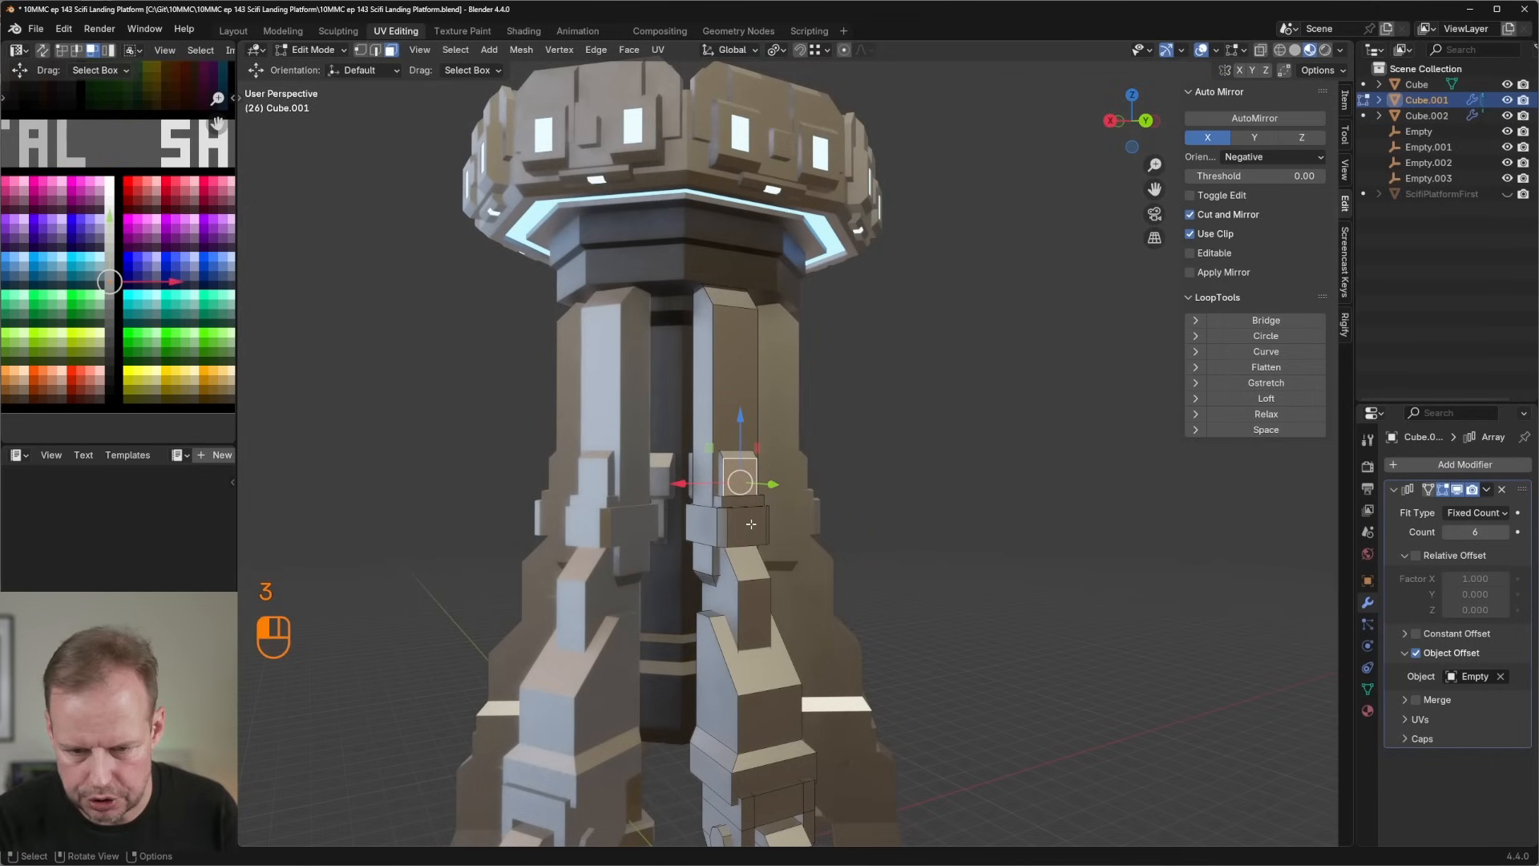
{"action": "middle_click_drag", "start_coordinate": [751, 523], "coordinate": [766, 529]}
{"action": "key", "text": "shift+d"}
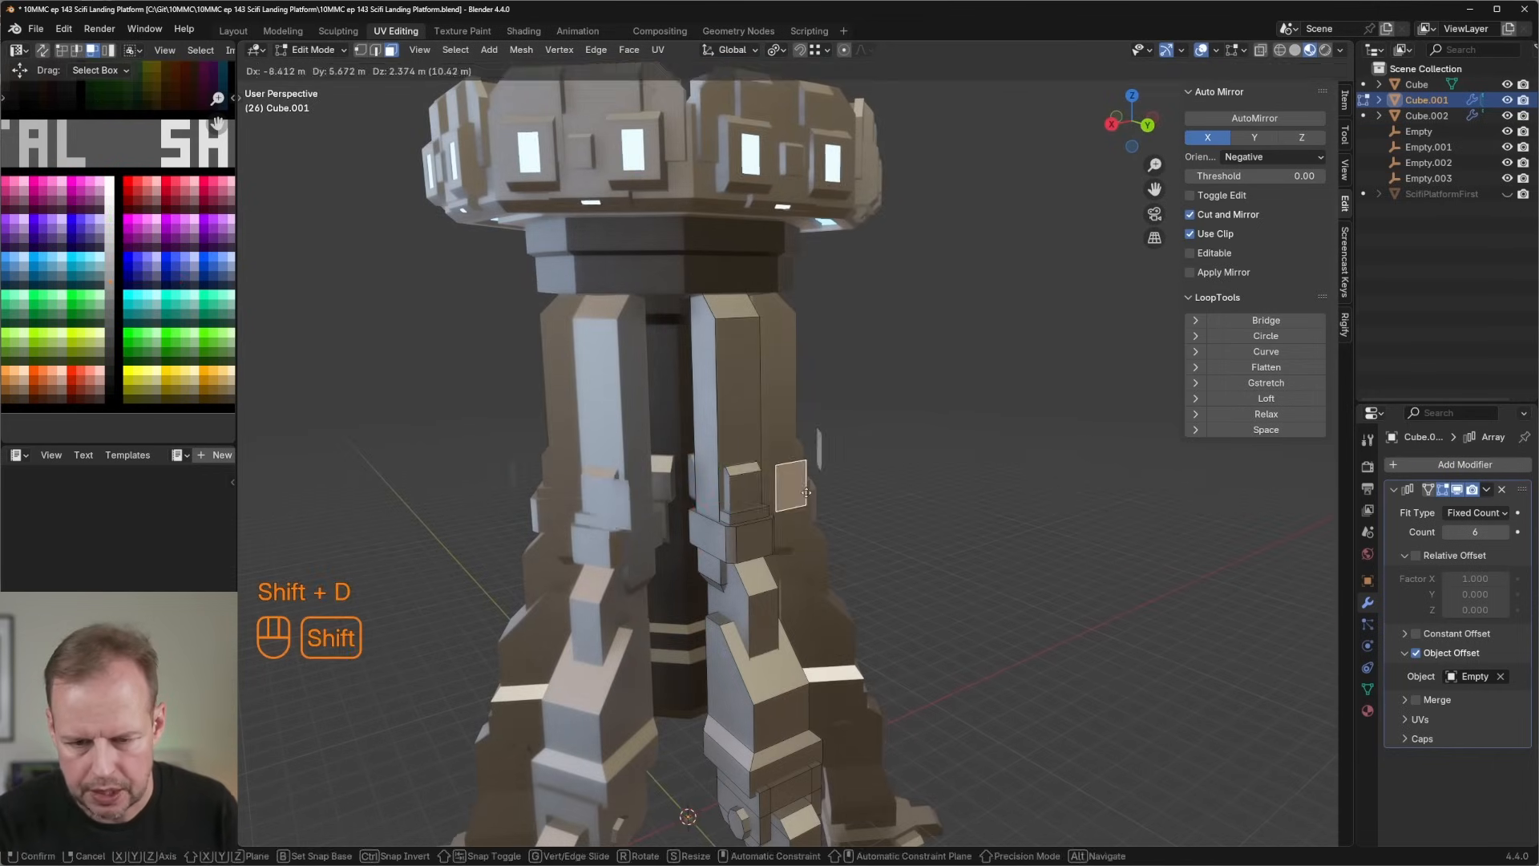
{"action": "right_click", "coordinate": [807, 493]}
{"action": "left_click_drag", "start_coordinate": [743, 443], "coordinate": [744, 349]}
{"action": "key", "text": "s"}
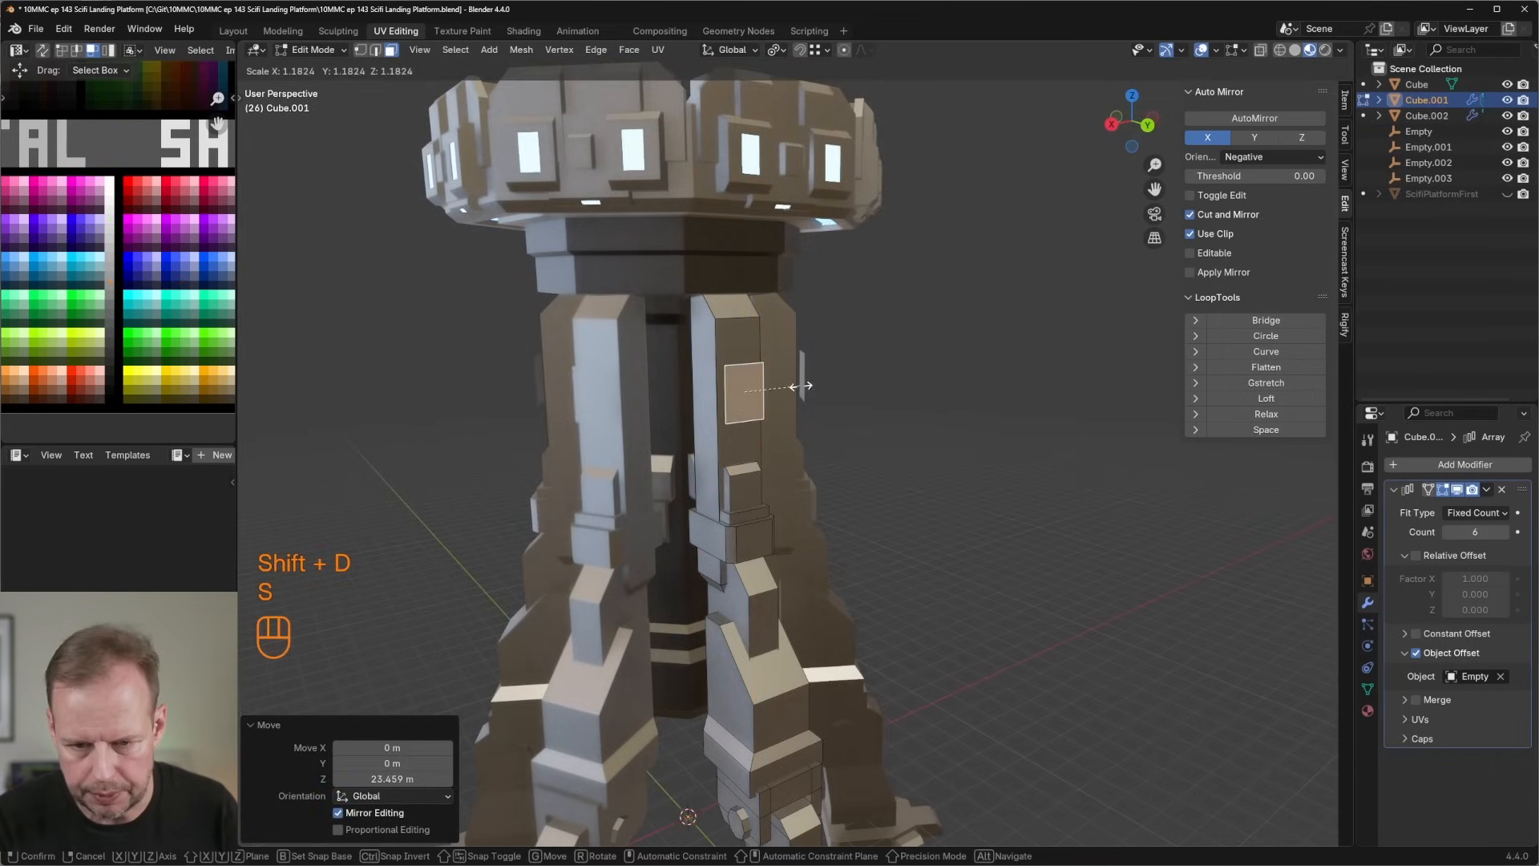
{"action": "left_click", "coordinate": [811, 385]}
Narrow the duplicated face along X and move it about 4.22 m along negative Y.
{"action": "scroll", "coordinate": [811, 384], "scroll_direction": "up", "scroll_amount": 4}
{"action": "key", "text": "s"}
{"action": "key", "text": "x"}
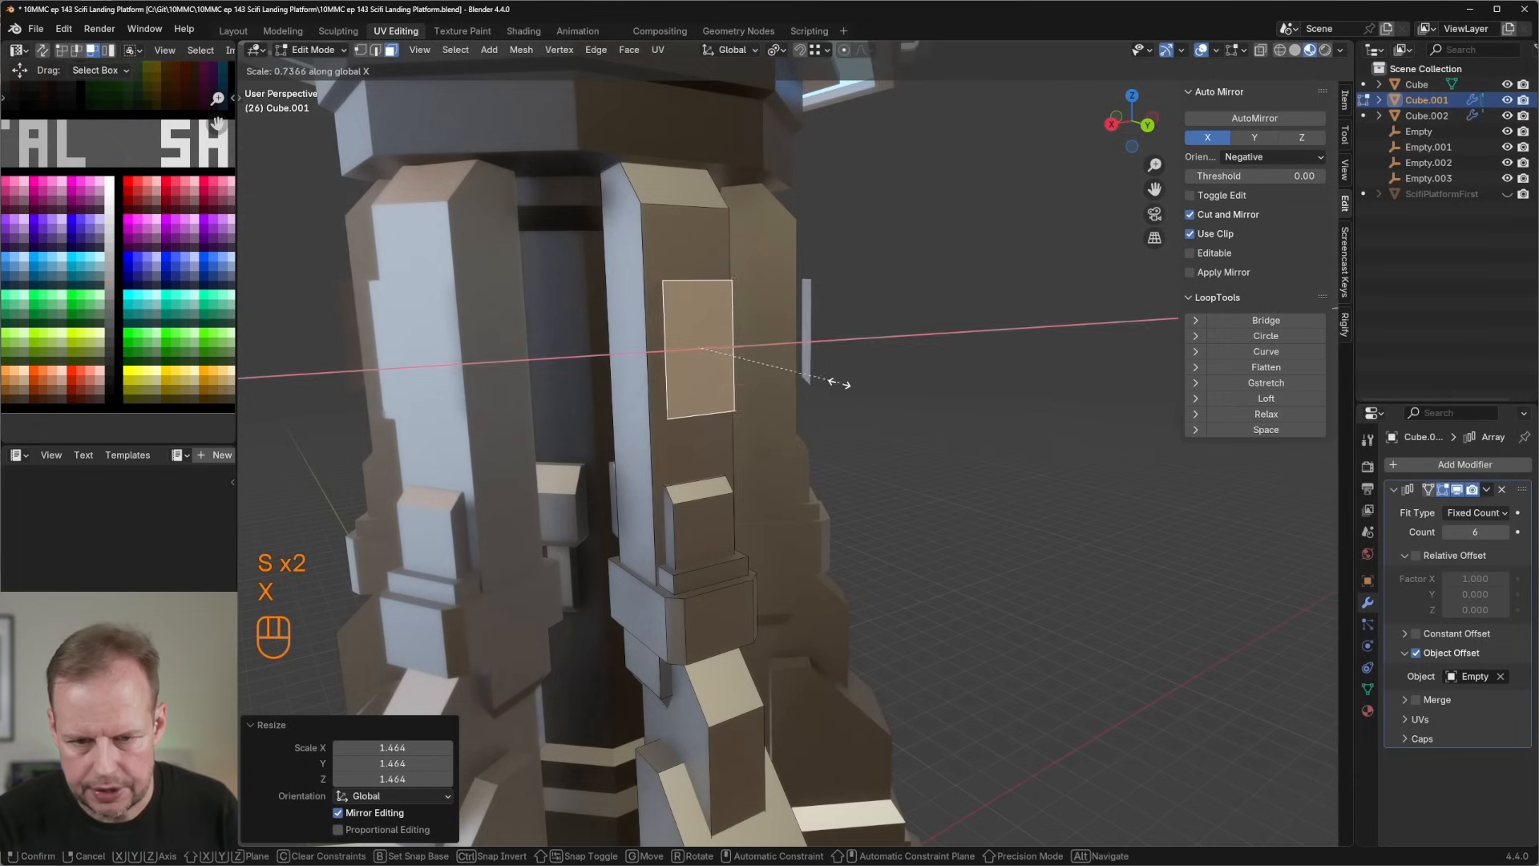
{"action": "left_click", "coordinate": [862, 405]}
{"action": "middle_click_drag", "start_coordinate": [863, 405], "coordinate": [868, 418]}
{"action": "left_click_drag", "start_coordinate": [776, 411], "coordinate": [764, 409]}
{"action": "left_click", "coordinate": [764, 409]}
Extrude the face about 6.2 m into a box and split it with a horizontal loop cut across the middle.
{"action": "key", "text": "e"}
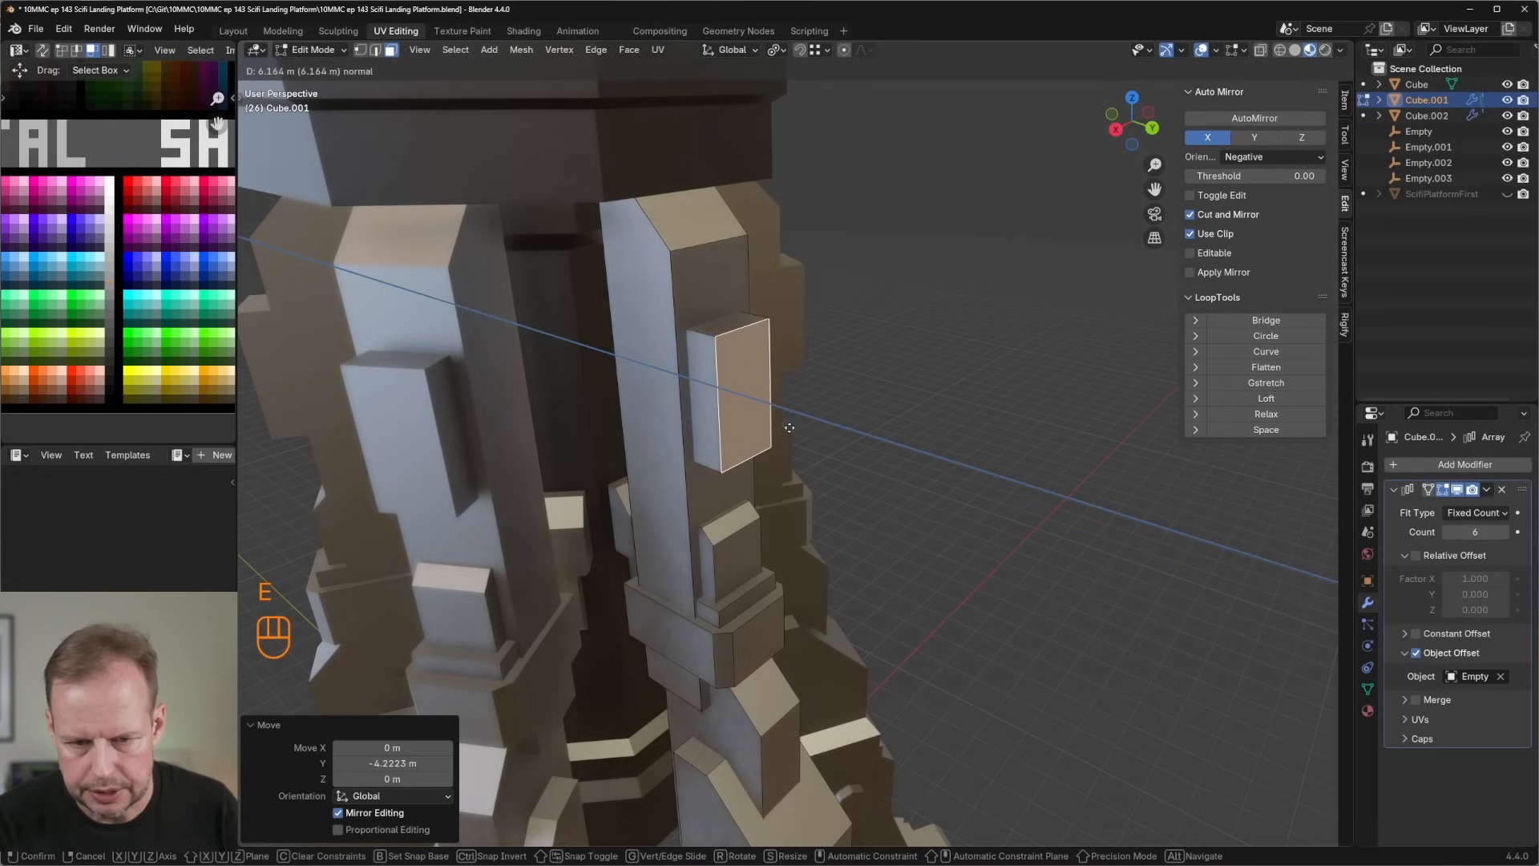
{"action": "left_click", "coordinate": [725, 399]}
{"action": "key", "text": "ctrl+r"}
{"action": "left_click", "coordinate": [726, 399]}
{"action": "left_click", "coordinate": [723, 401]}
Inset the box's upper and lower front faces individually by about 0.52 m.
{"action": "key", "text": "3"}
{"action": "left_click", "coordinate": [744, 437]}
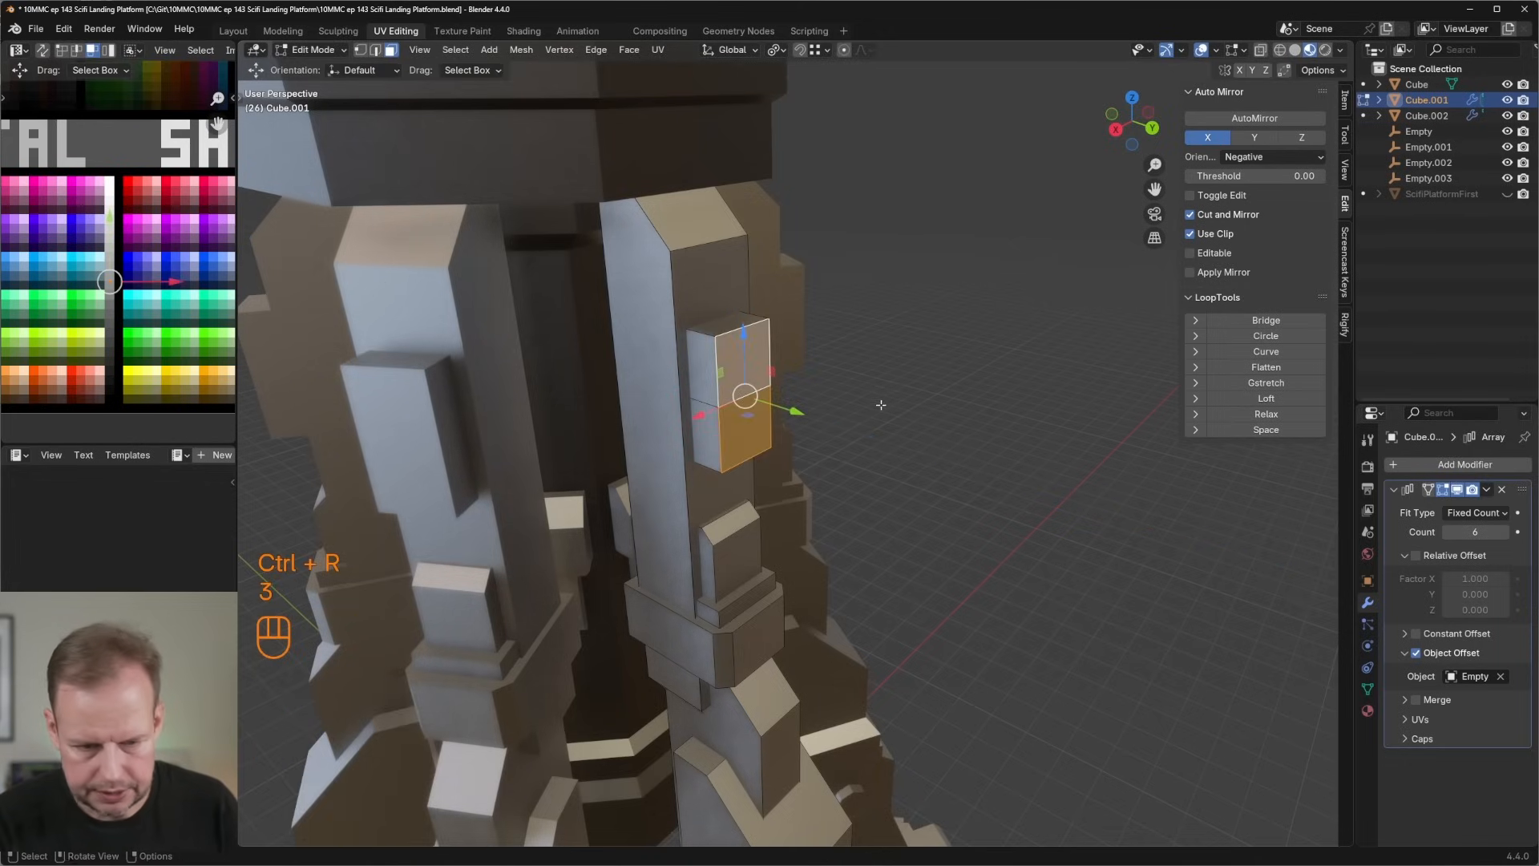
{"action": "key", "text": "i"}
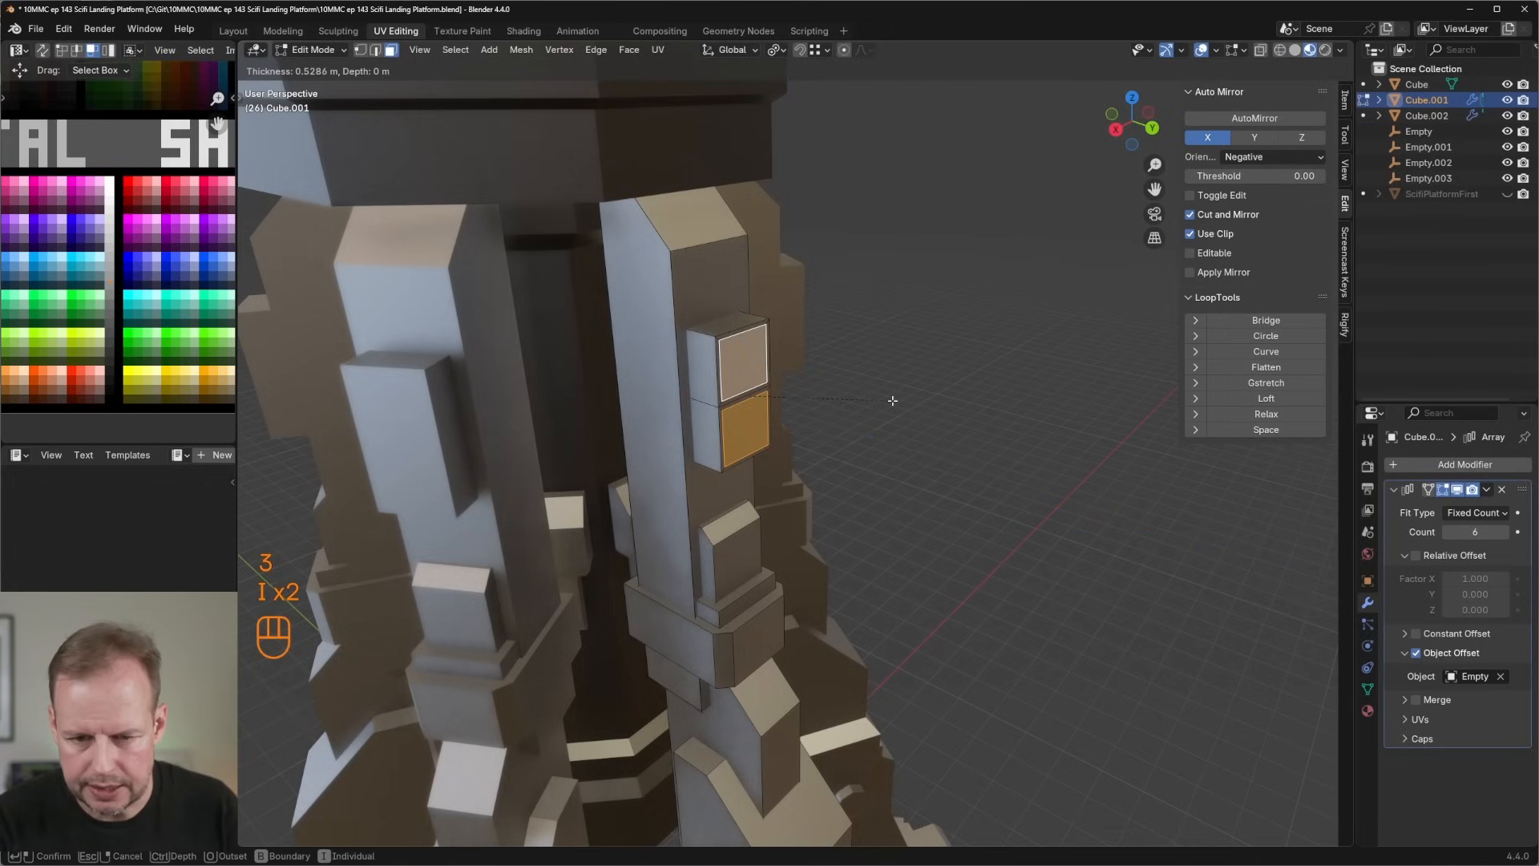
{"action": "left_click", "coordinate": [891, 399]}
{"action": "scroll", "coordinate": [896, 376], "scroll_direction": "up", "scroll_amount": 3}
{"action": "key", "text": "i"}
{"action": "left_click", "coordinate": [906, 370]}
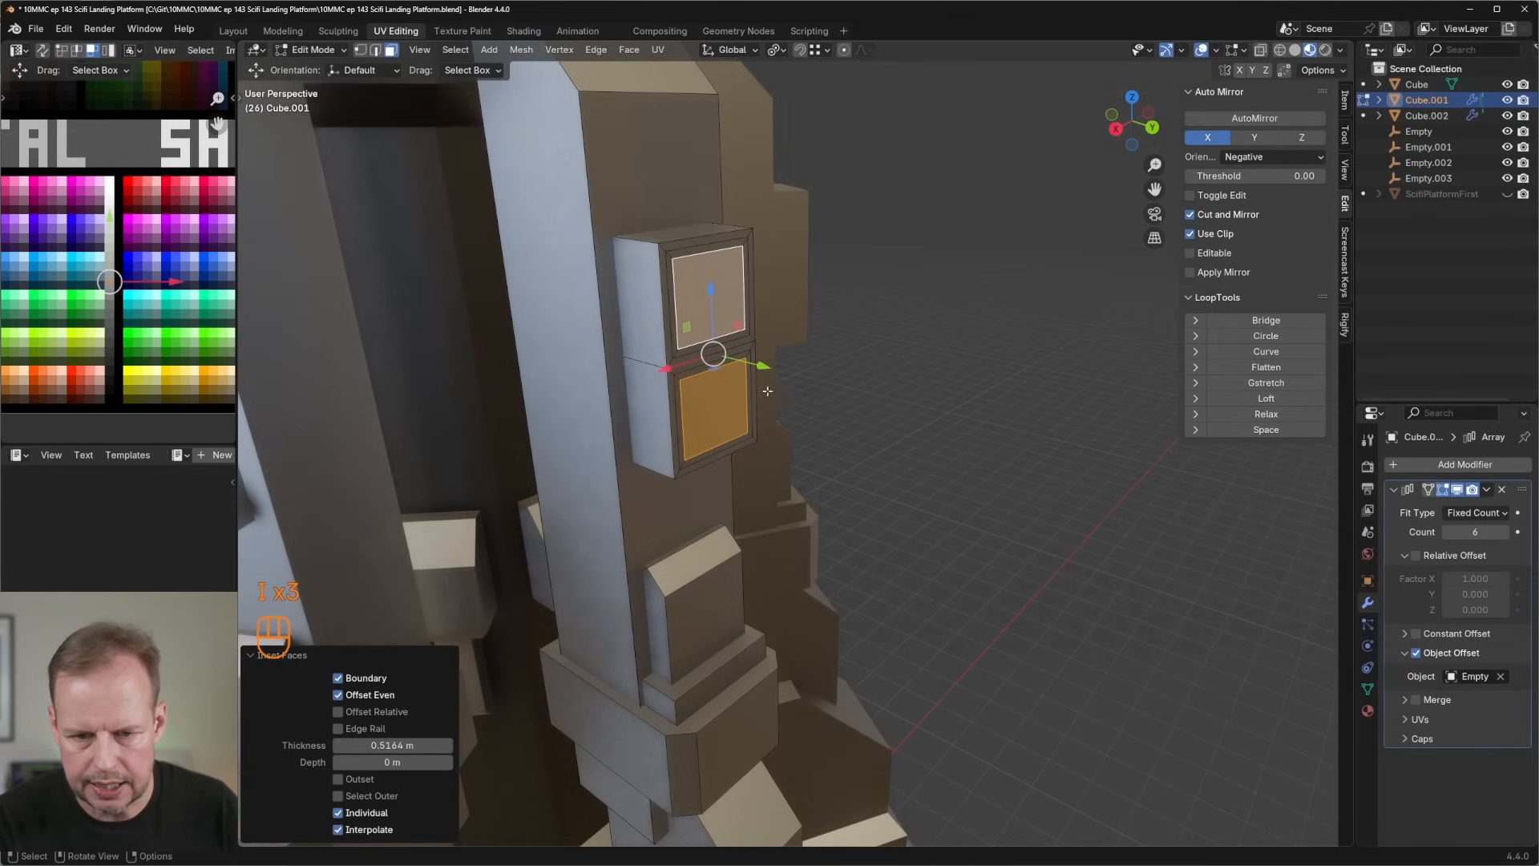
Subdivide both inset faces with one cut and reshape each into a circle with LoopTools.
{"action": "right_click", "coordinate": [767, 390]}
{"action": "left_click", "coordinate": [711, 424]}
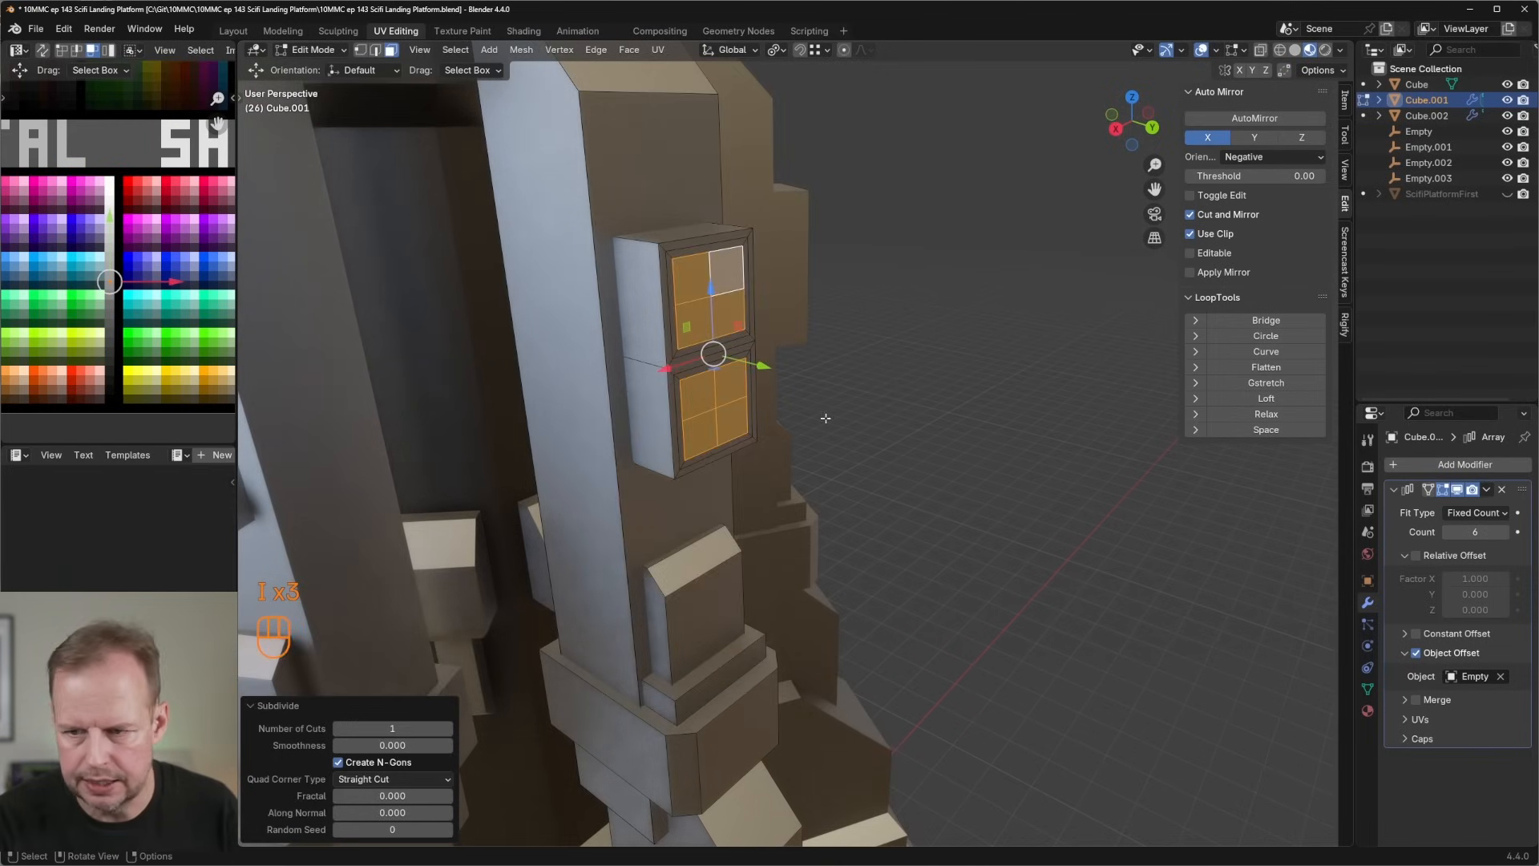
{"action": "left_click", "coordinate": [1290, 337]}
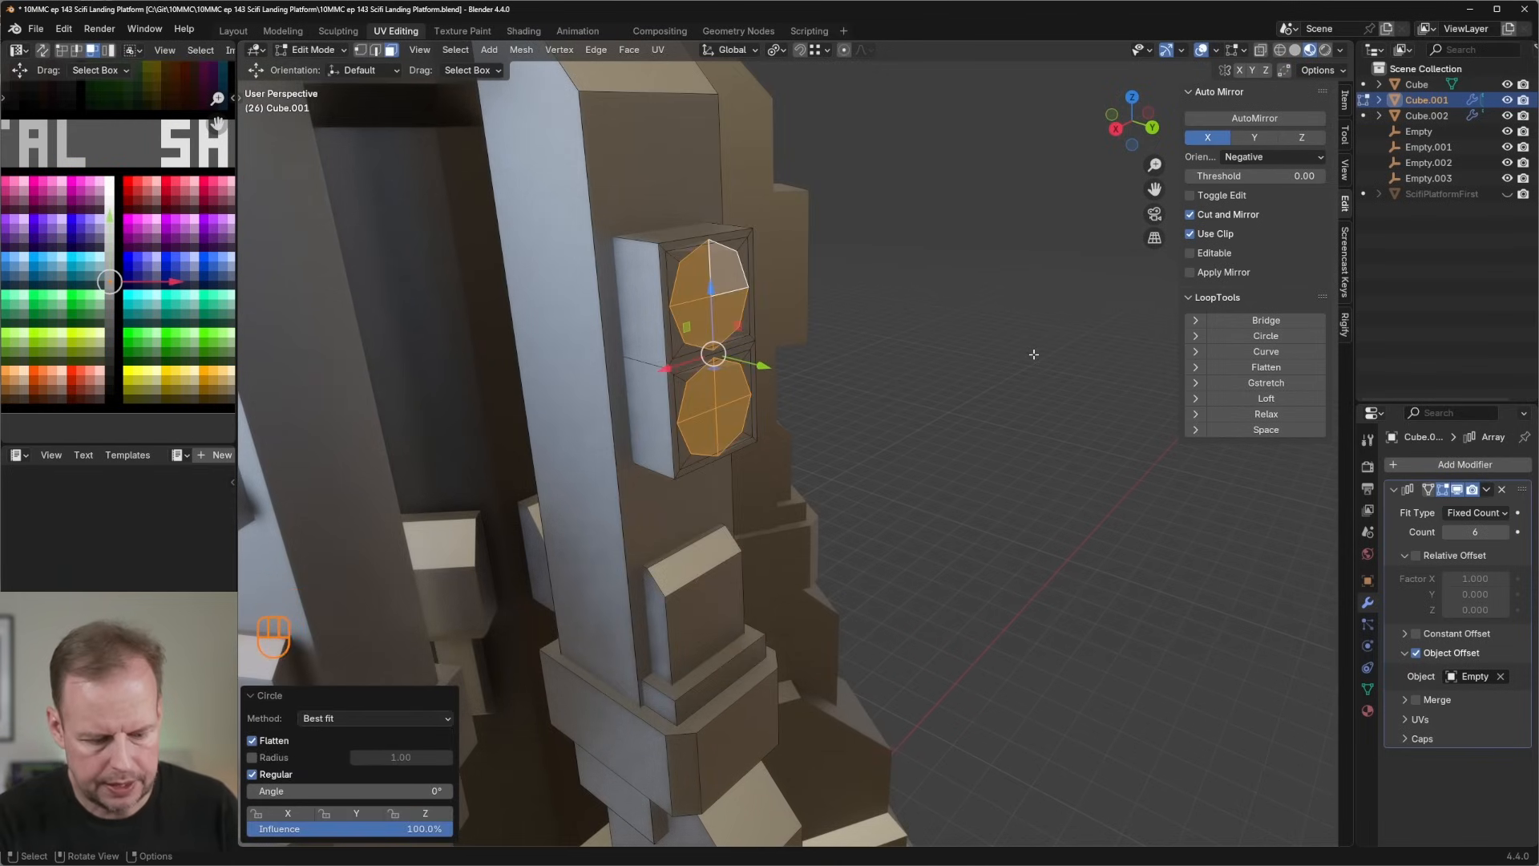
Scale both circular face groups to about 0.82, each around its own centre.
{"action": "key", "text": "period"}
{"action": "left_click", "coordinate": [1045, 446]}
{"action": "key", "text": "s"}
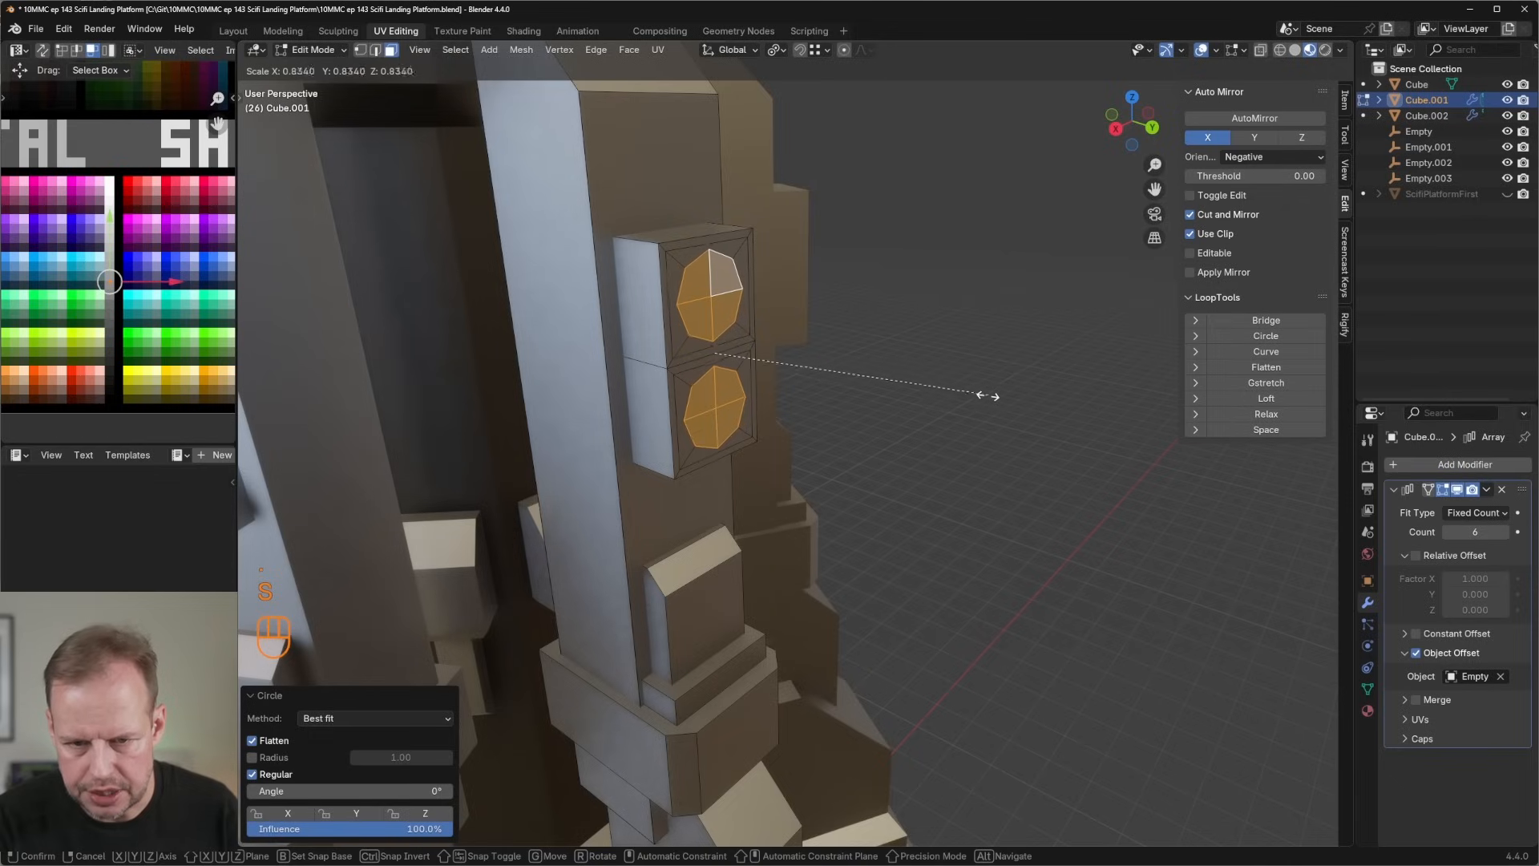
{"action": "left_click", "coordinate": [983, 396]}
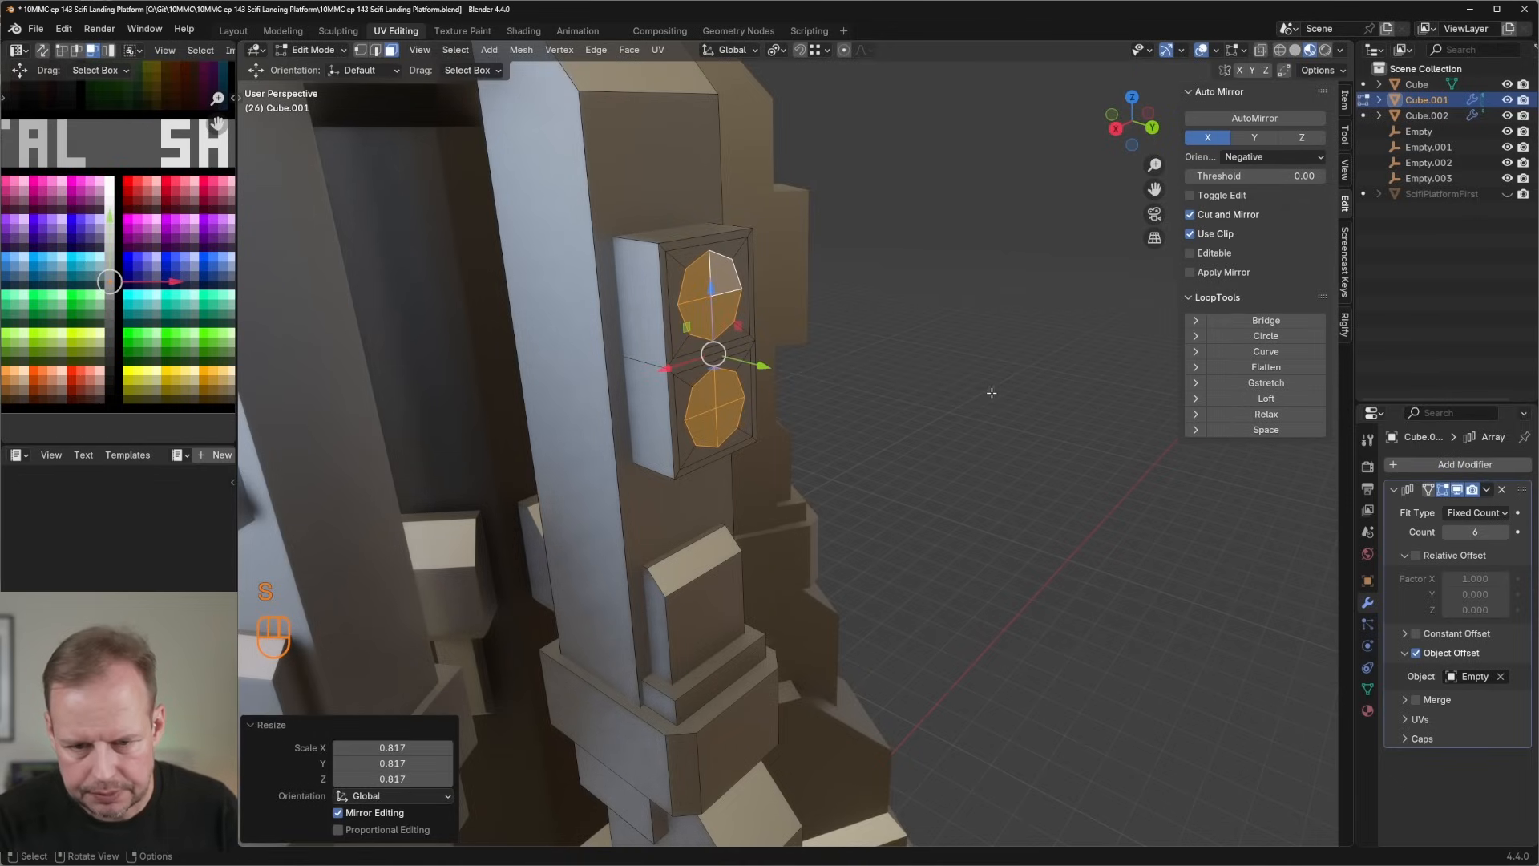
Grow the selection to the two whole square panels and extrude them outward by about 0.7 m.
{"action": "scroll", "coordinate": [989, 392], "scroll_direction": "up", "scroll_amount": 3}
{"action": "middle_click_drag", "start_coordinate": [989, 392], "coordinate": [896, 455], "text": "shift"}
{"action": "middle_click_drag", "start_coordinate": [896, 455], "coordinate": [906, 463]}
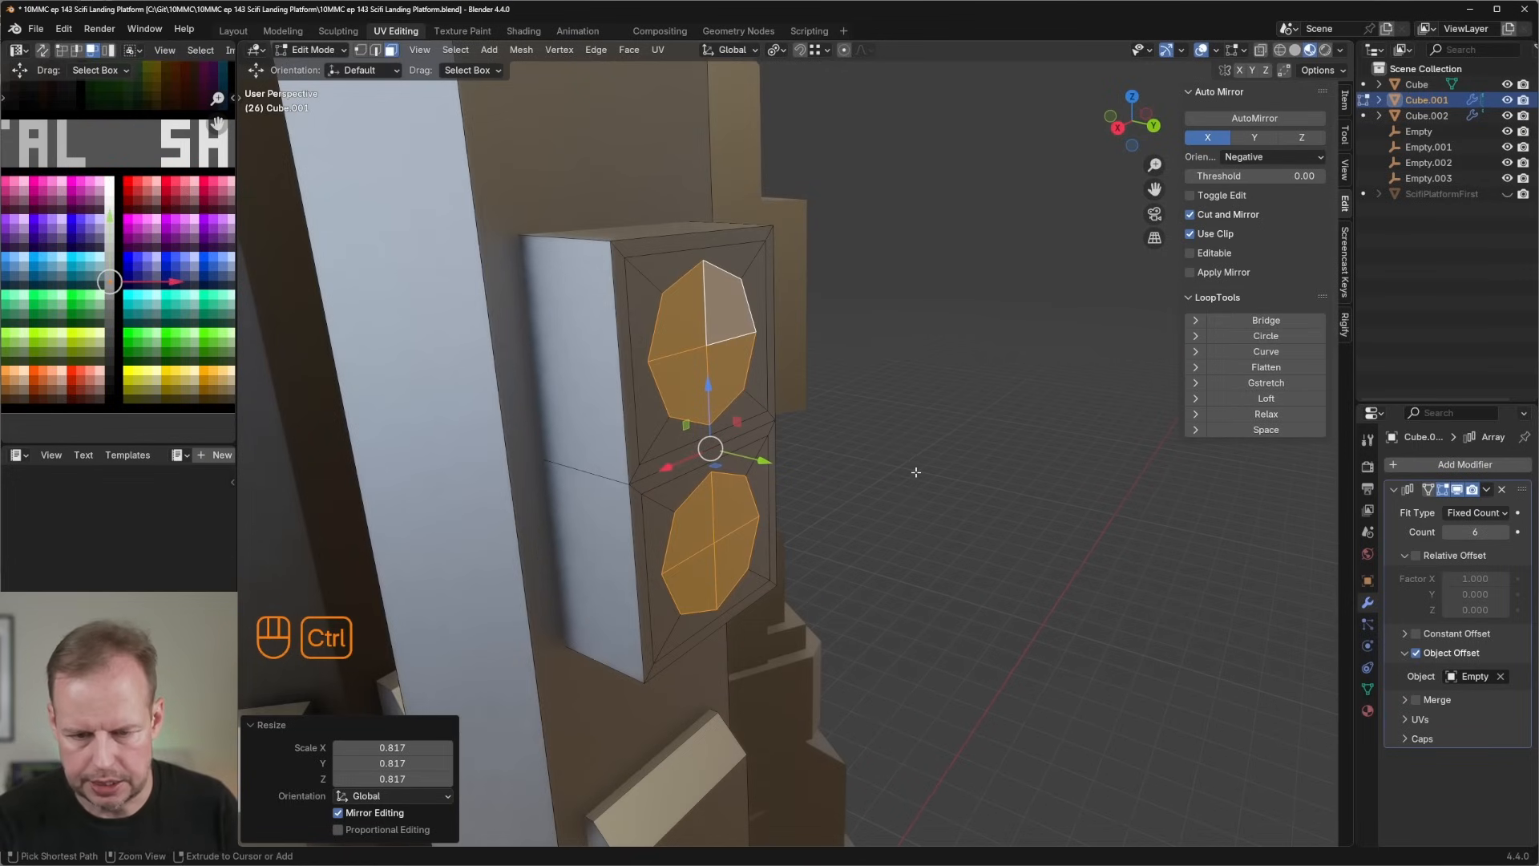
{"action": "key", "text": "ctrl+KP_Add"}
{"action": "key", "text": "e"}
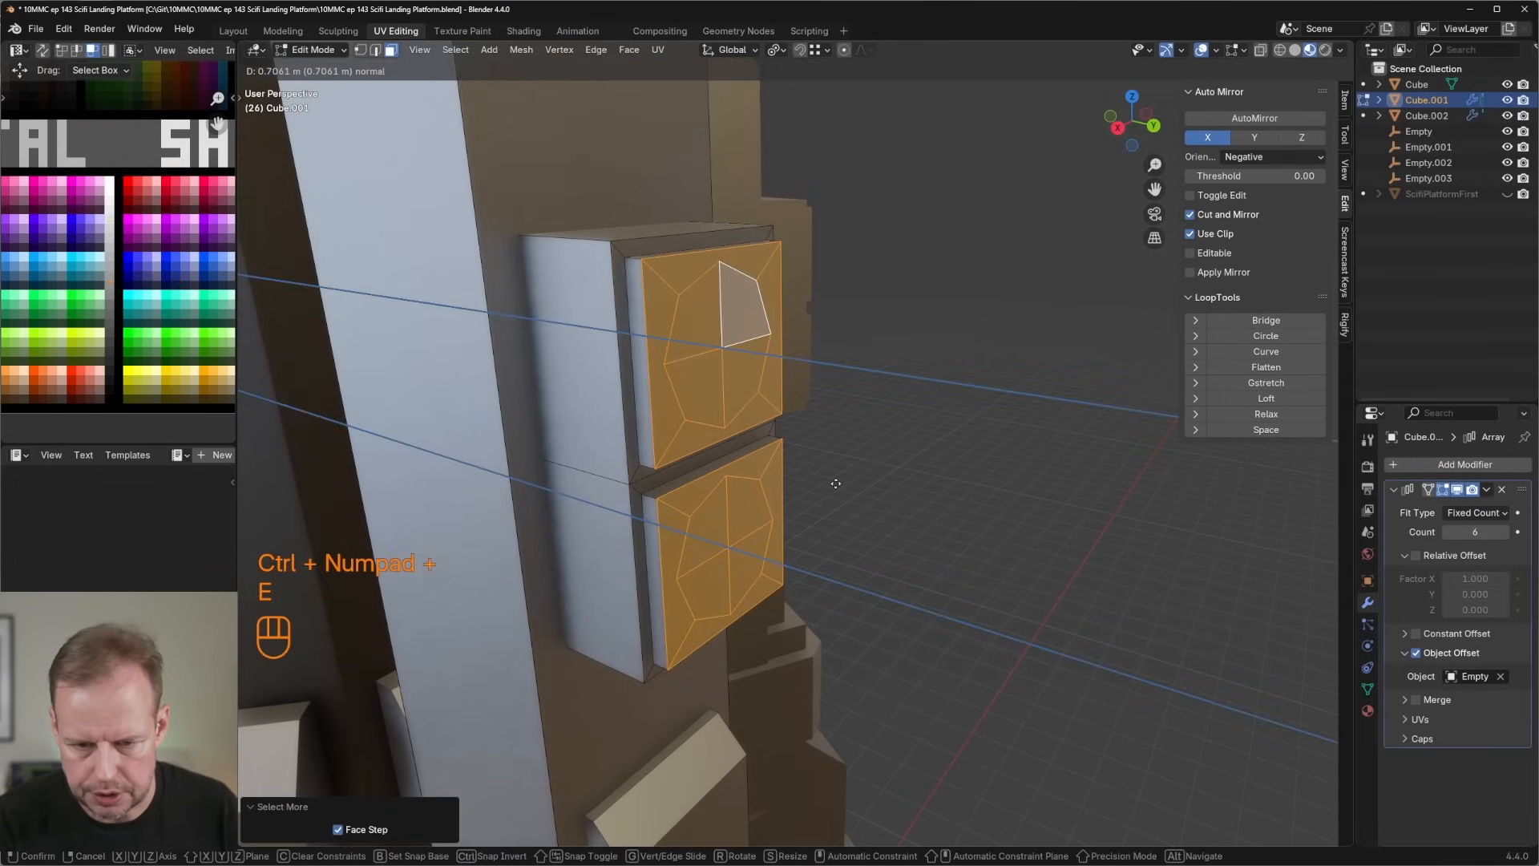
{"action": "left_click", "coordinate": [866, 471]}
Form a raised rim on both octagons by insetting them, pulling them slightly outward and insetting again by about 0.24 m.
{"action": "key", "text": "ctrl+KP_Subtract"}
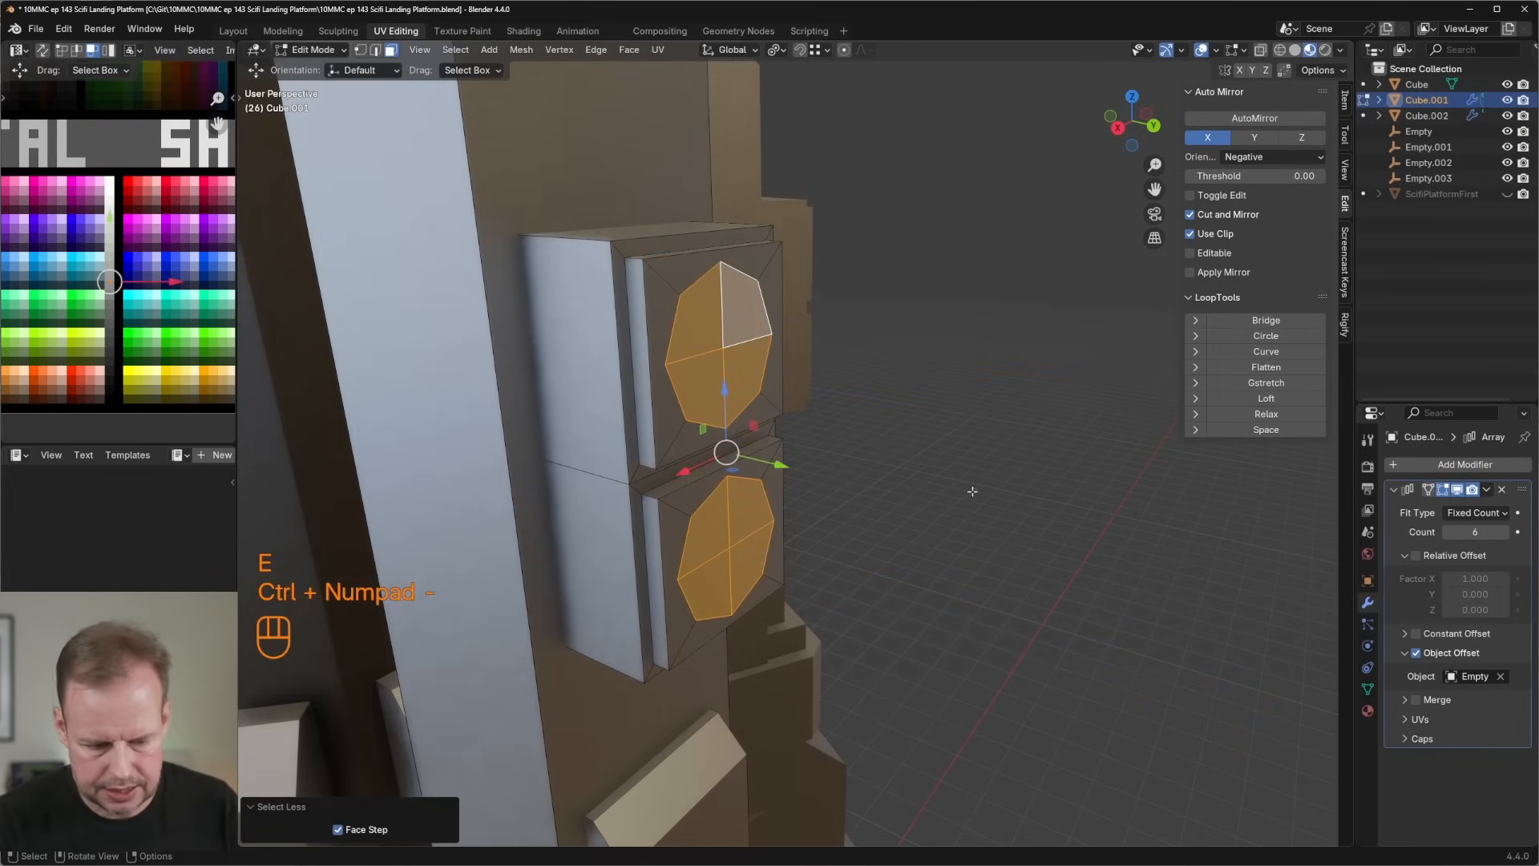
{"action": "key", "text": "i"}
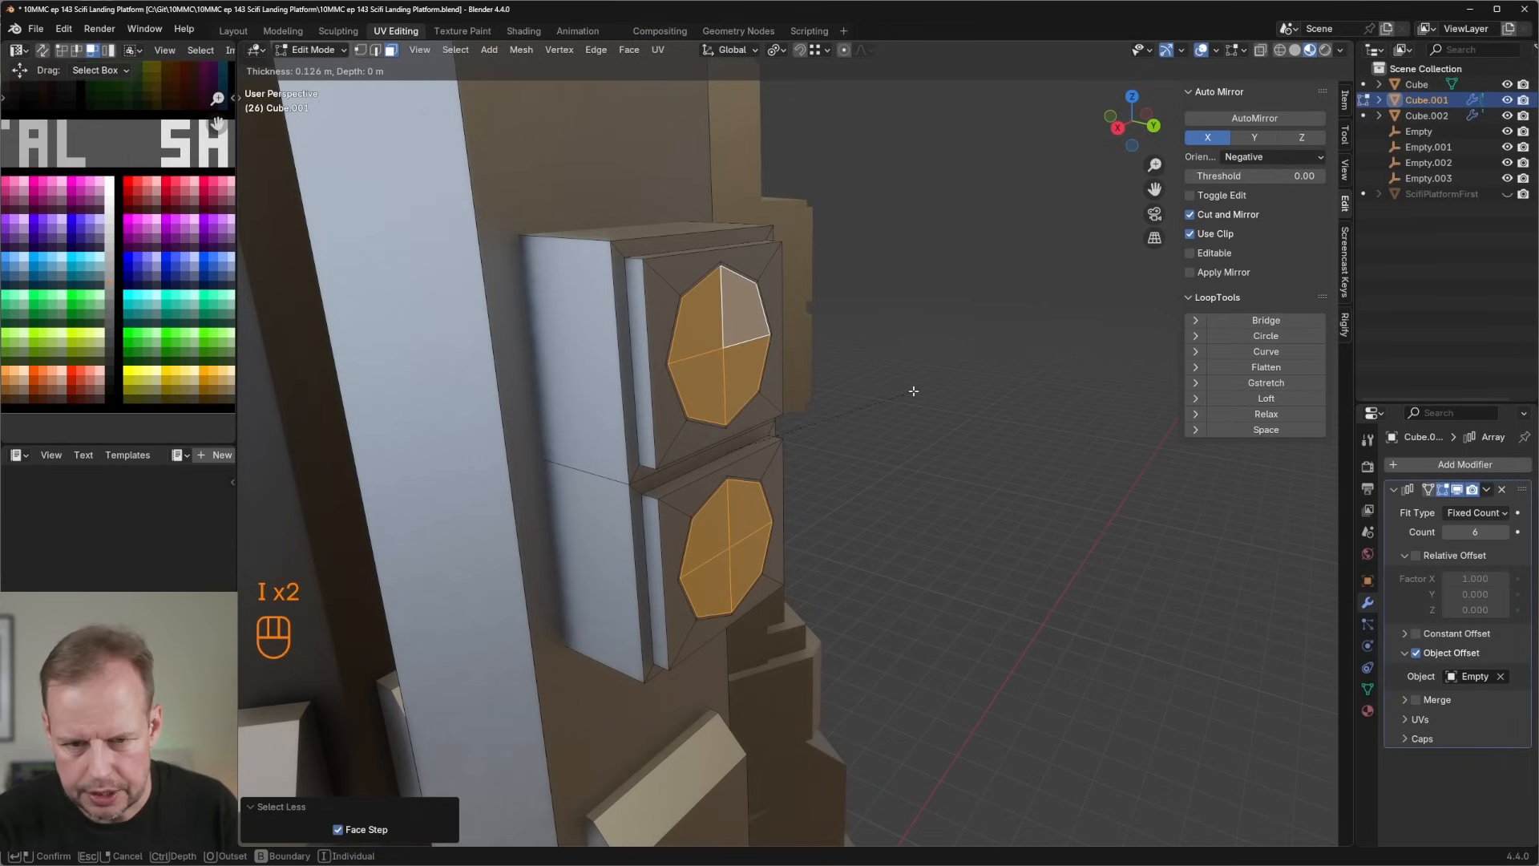
{"action": "left_click", "coordinate": [911, 392]}
{"action": "left_click_drag", "start_coordinate": [783, 467], "coordinate": [789, 469]}
{"action": "key", "text": "i"}
{"action": "left_click", "coordinate": [952, 459]}
Recess the octagon centres about 1.17 m into the panels and inset them by about 1.3 m to leave small hub faces.
{"action": "key", "text": "i"}
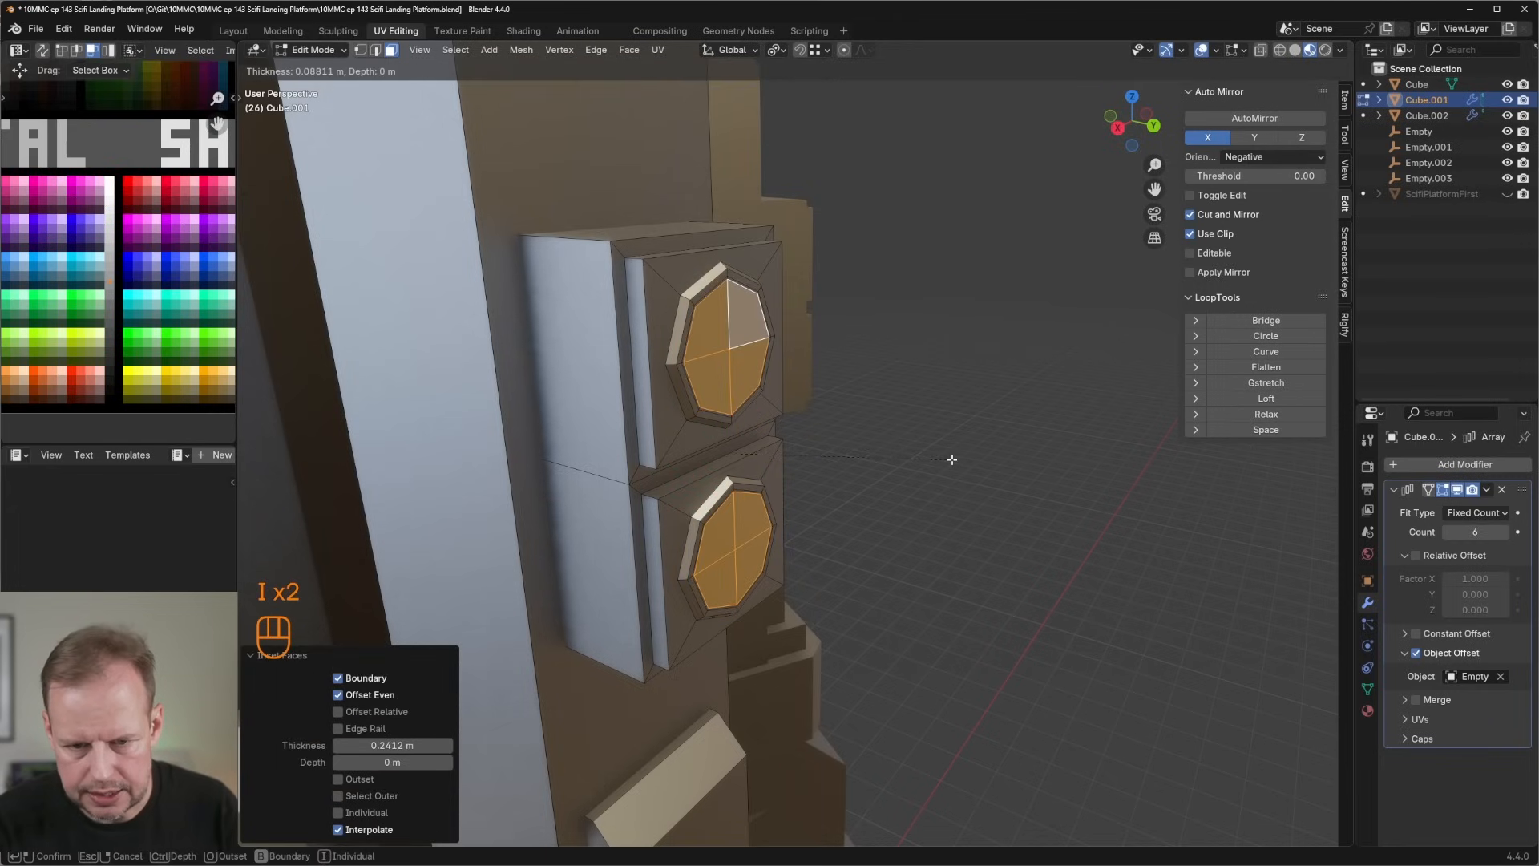
{"action": "left_click", "coordinate": [915, 456]}
{"action": "left_click_drag", "start_coordinate": [790, 465], "coordinate": [758, 459]}
{"action": "key", "text": "i"}
{"action": "left_click", "coordinate": [843, 469]}
{"action": "key", "text": "i"}
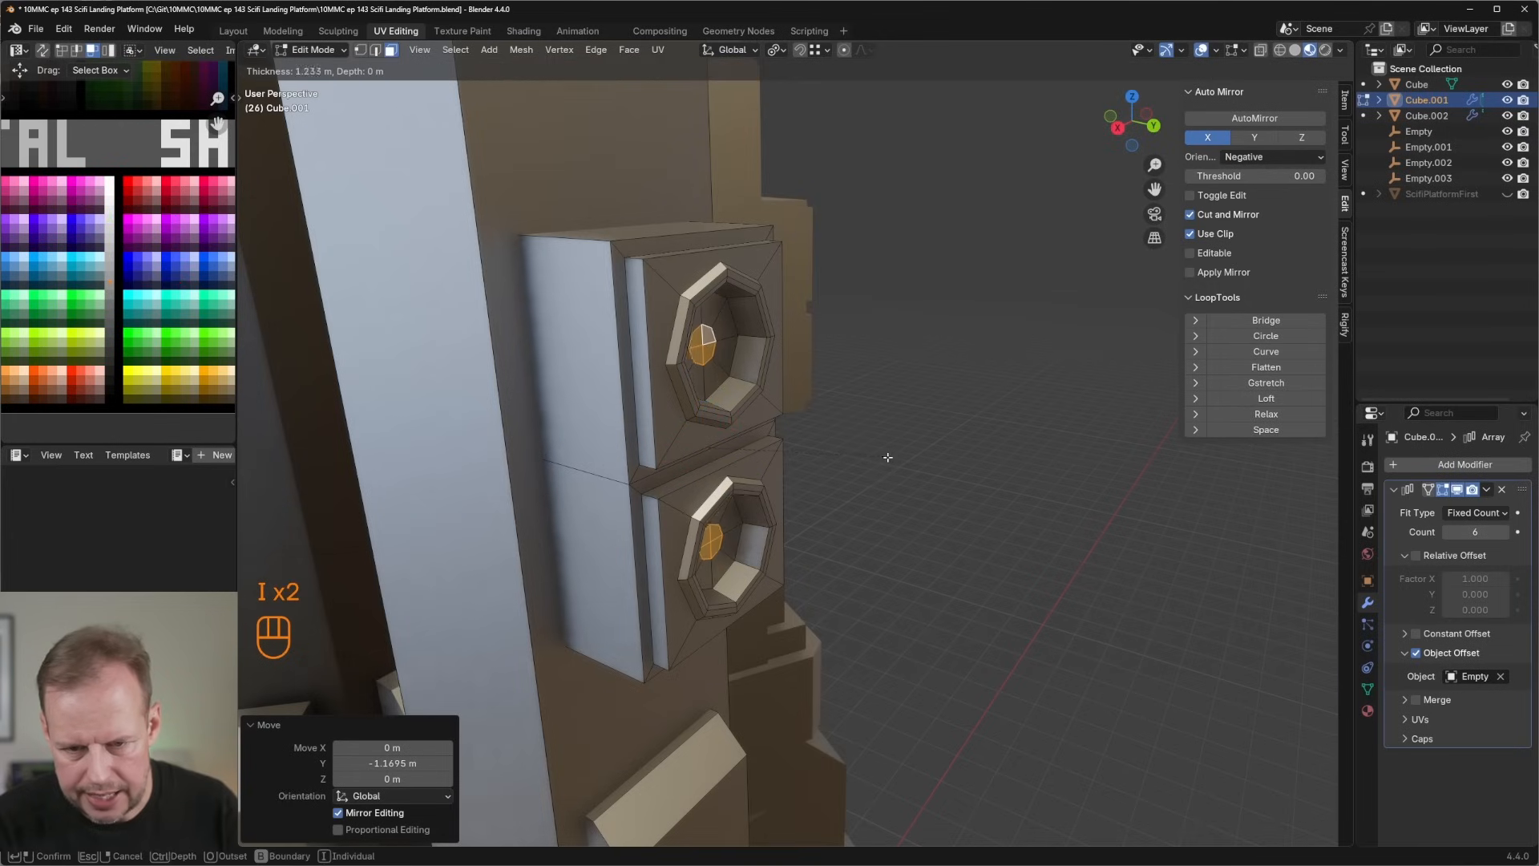
{"action": "left_click", "coordinate": [888, 453]}
Extrude both hub faces along their normals by 0.315 m and again by 0.134 m, scaling the tips to about 0.74.
{"action": "key", "text": "alt+e"}
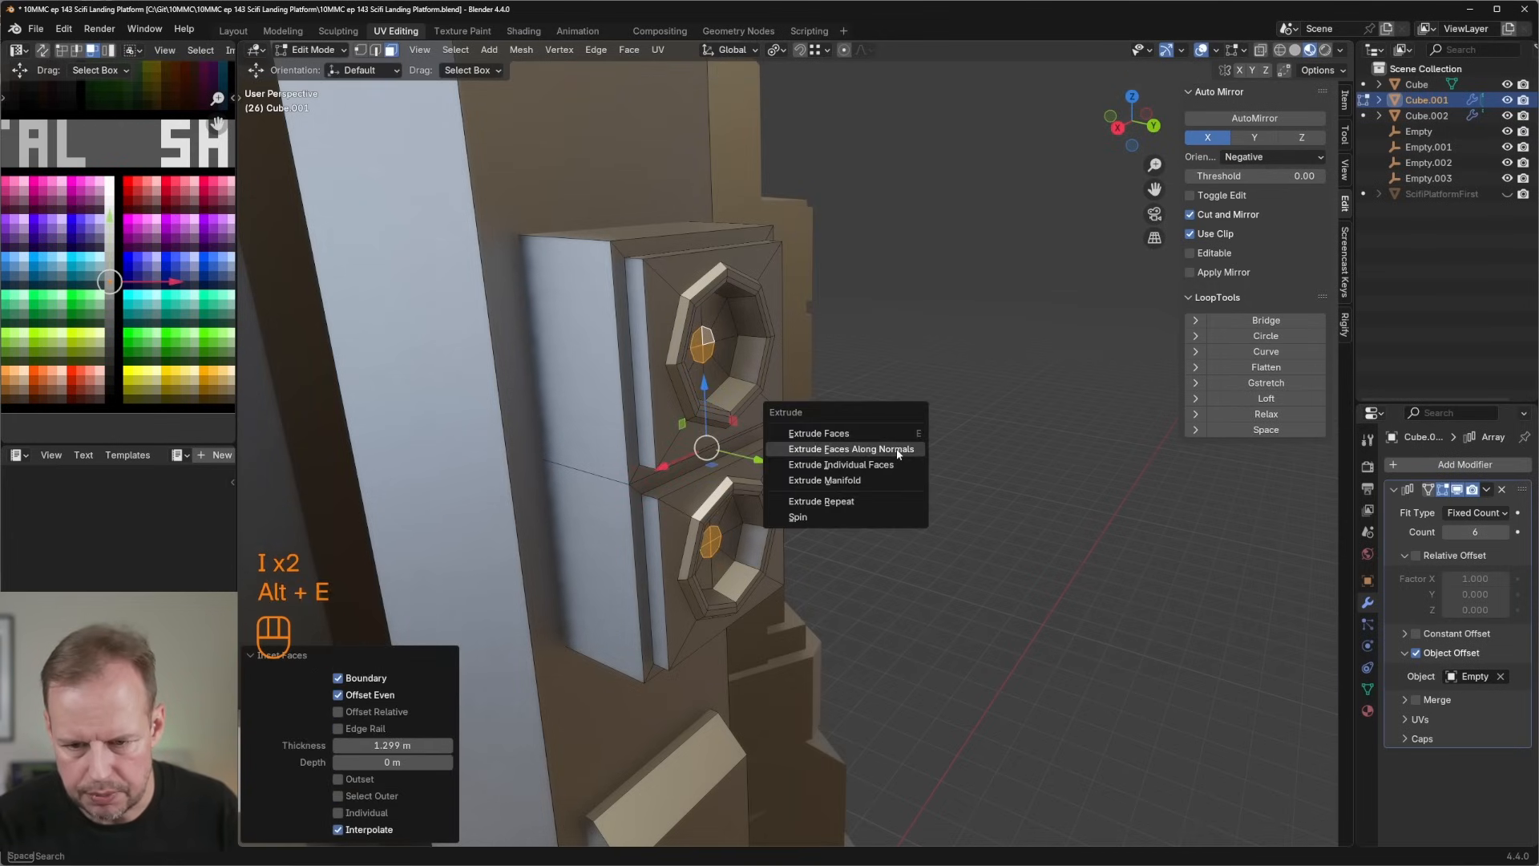
{"action": "left_click", "coordinate": [893, 443]}
{"action": "left_click", "coordinate": [896, 445]}
{"action": "key", "text": "alt+e"}
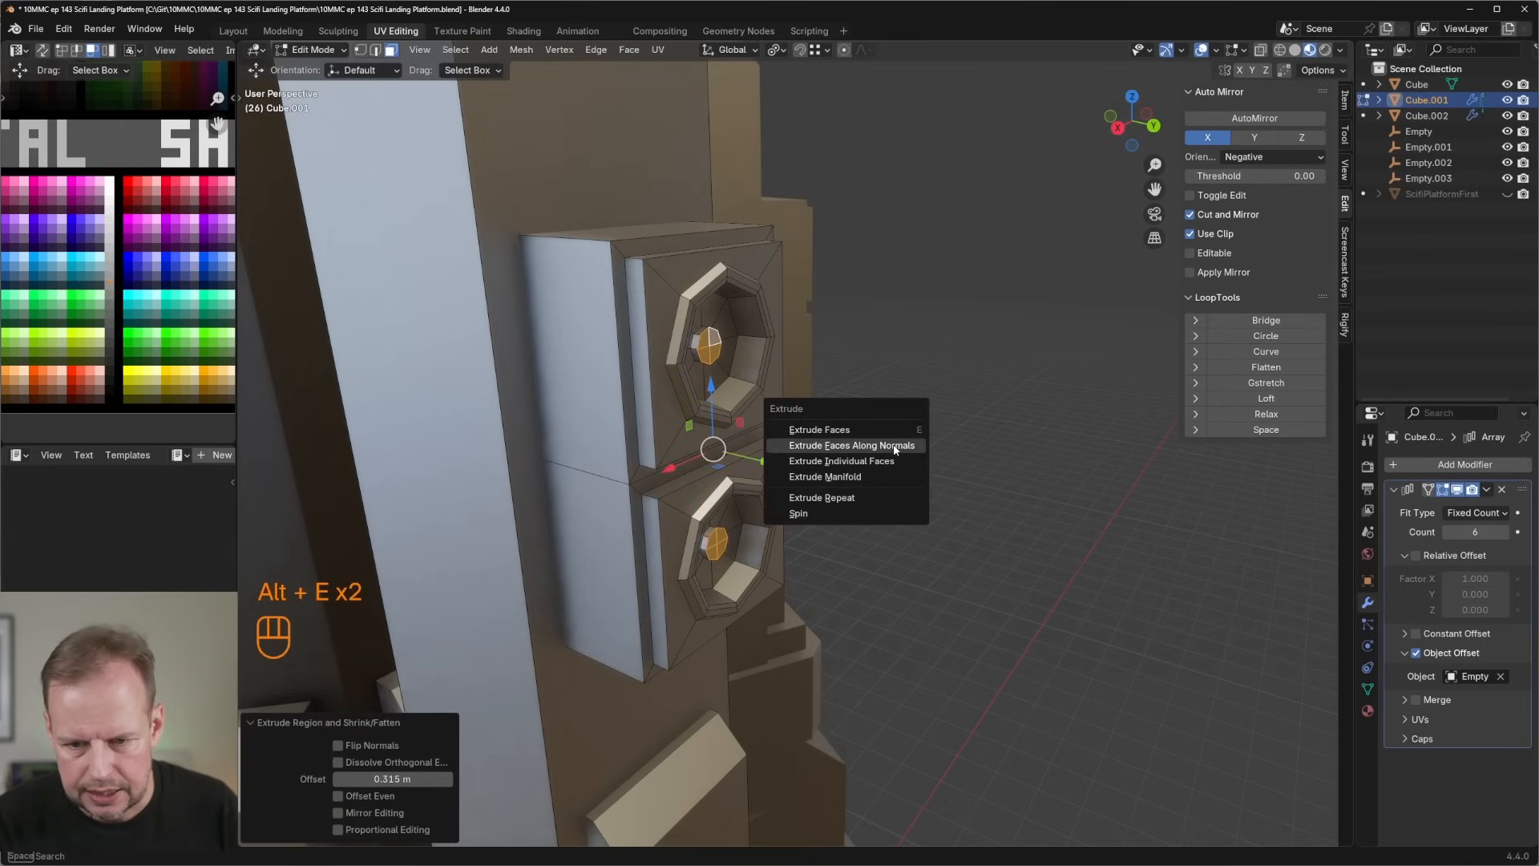
{"action": "left_click", "coordinate": [896, 445]}
{"action": "left_click", "coordinate": [894, 440]}
{"action": "key", "text": "s"}
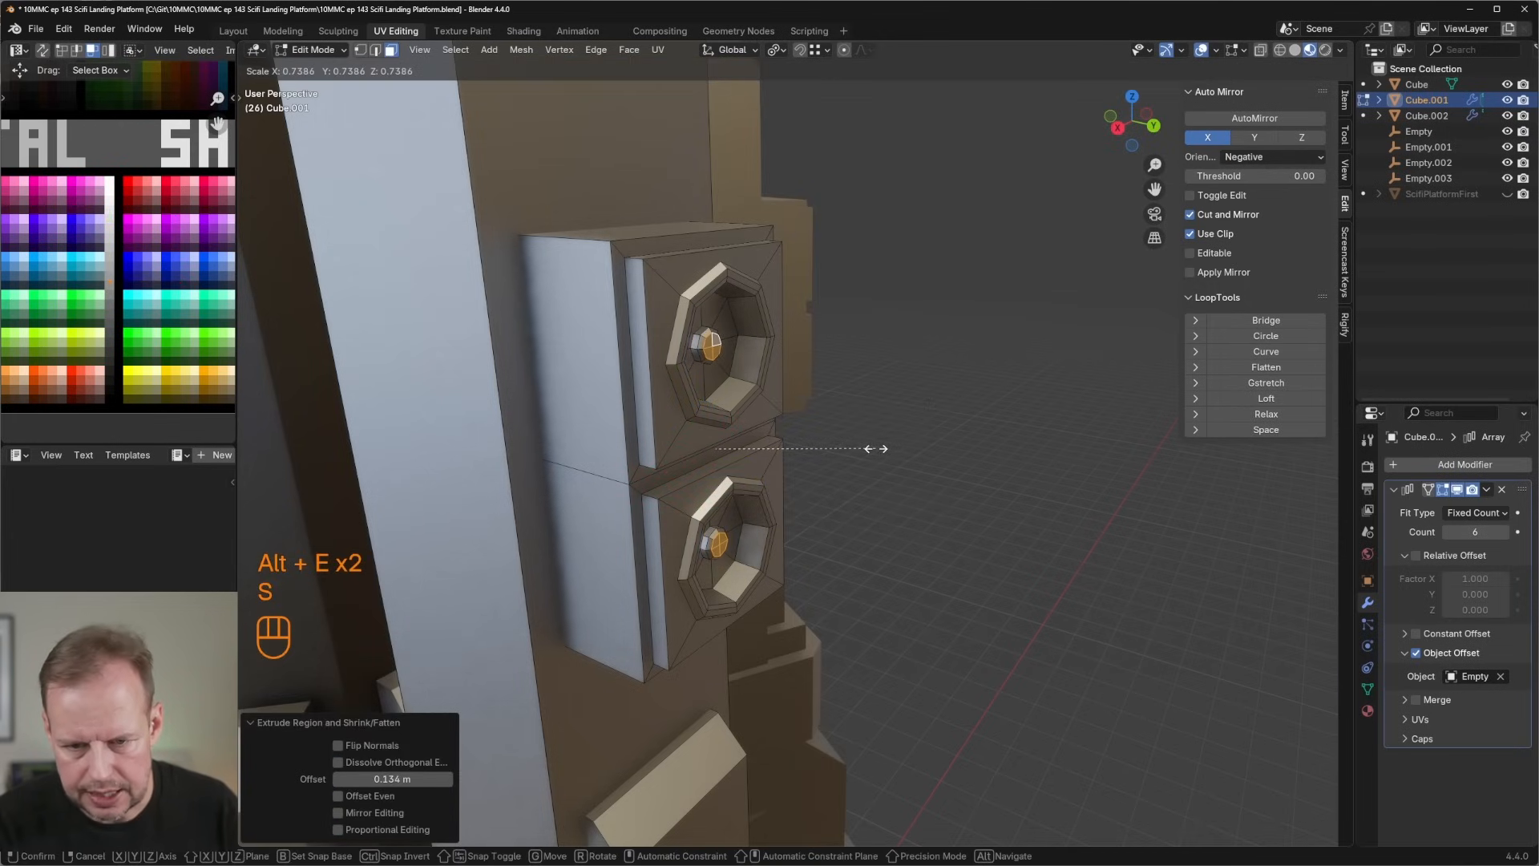
{"action": "left_click", "coordinate": [876, 449]}
Extrude alternating faces around both hubs inward by about 0.6 m to form fan openings.
{"action": "middle_click_drag", "start_coordinate": [876, 449], "coordinate": [459, 336]}
{"action": "left_click", "coordinate": [592, 338], "text": "shift"}
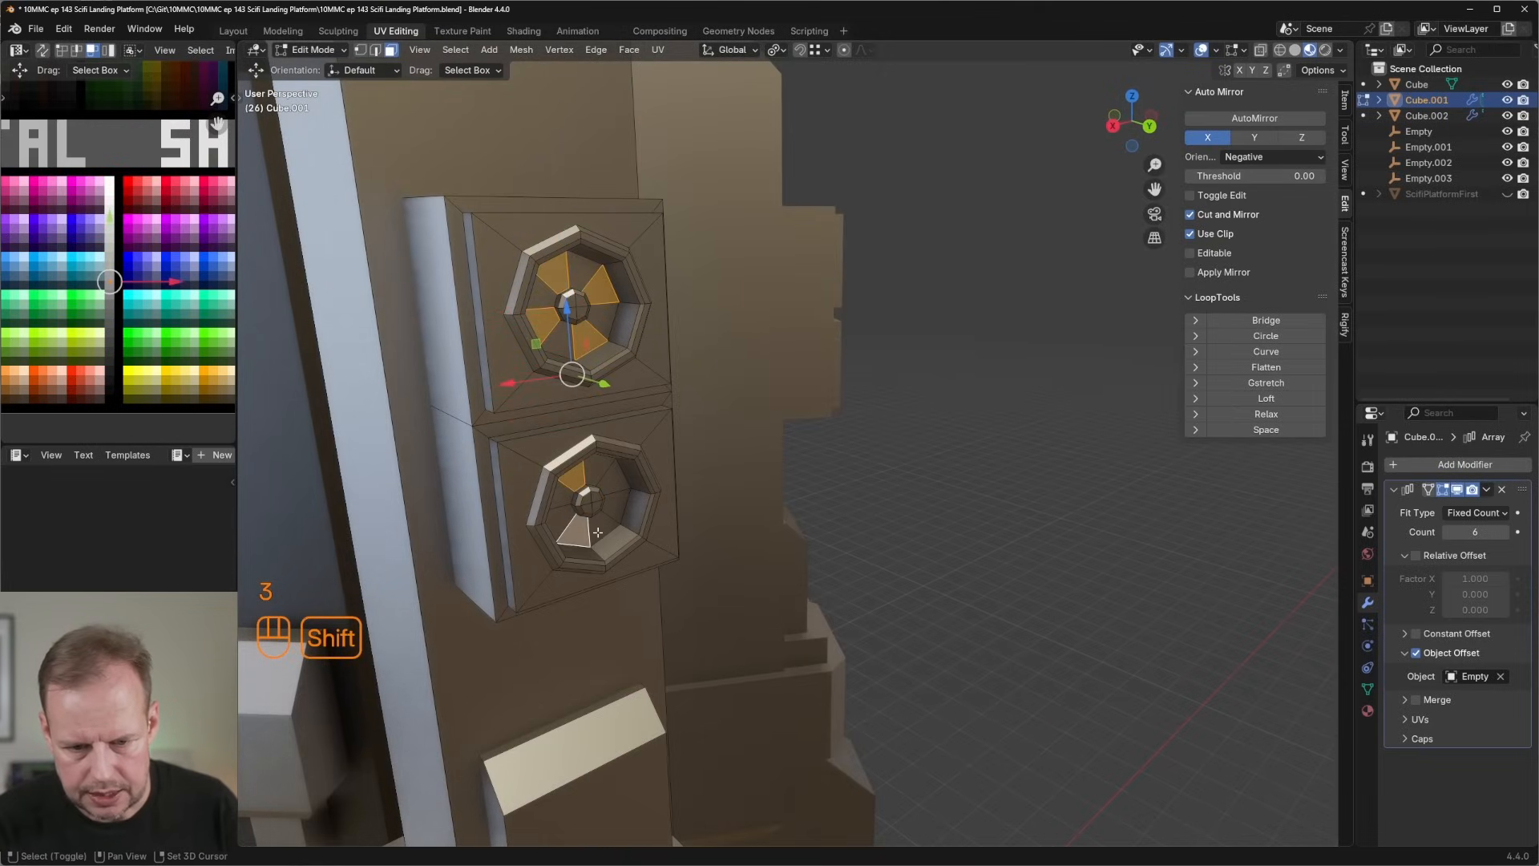
{"action": "key", "text": "e"}
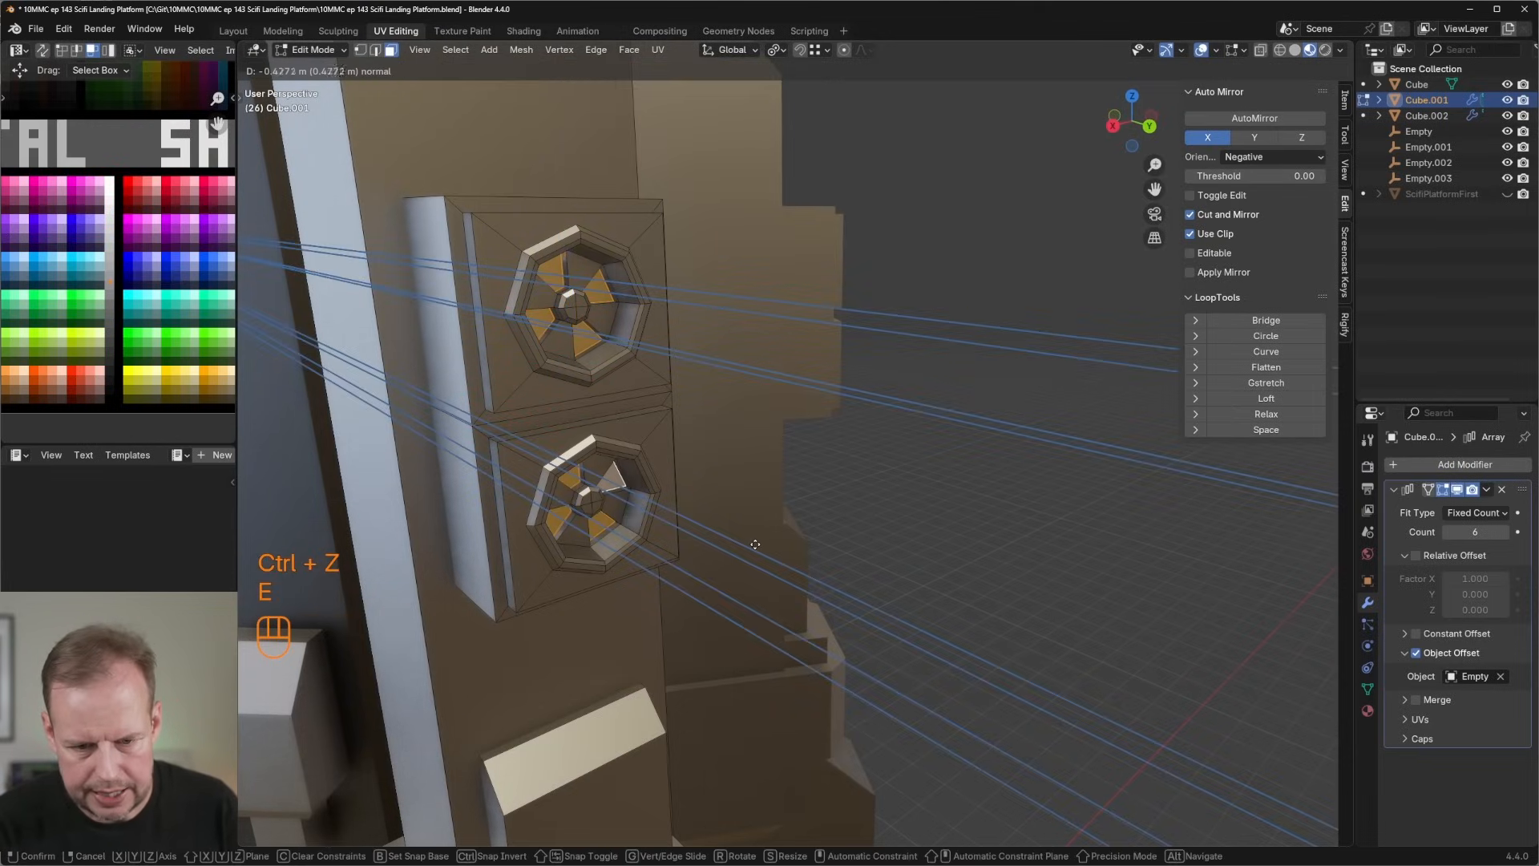
{"action": "left_click", "coordinate": [752, 545]}
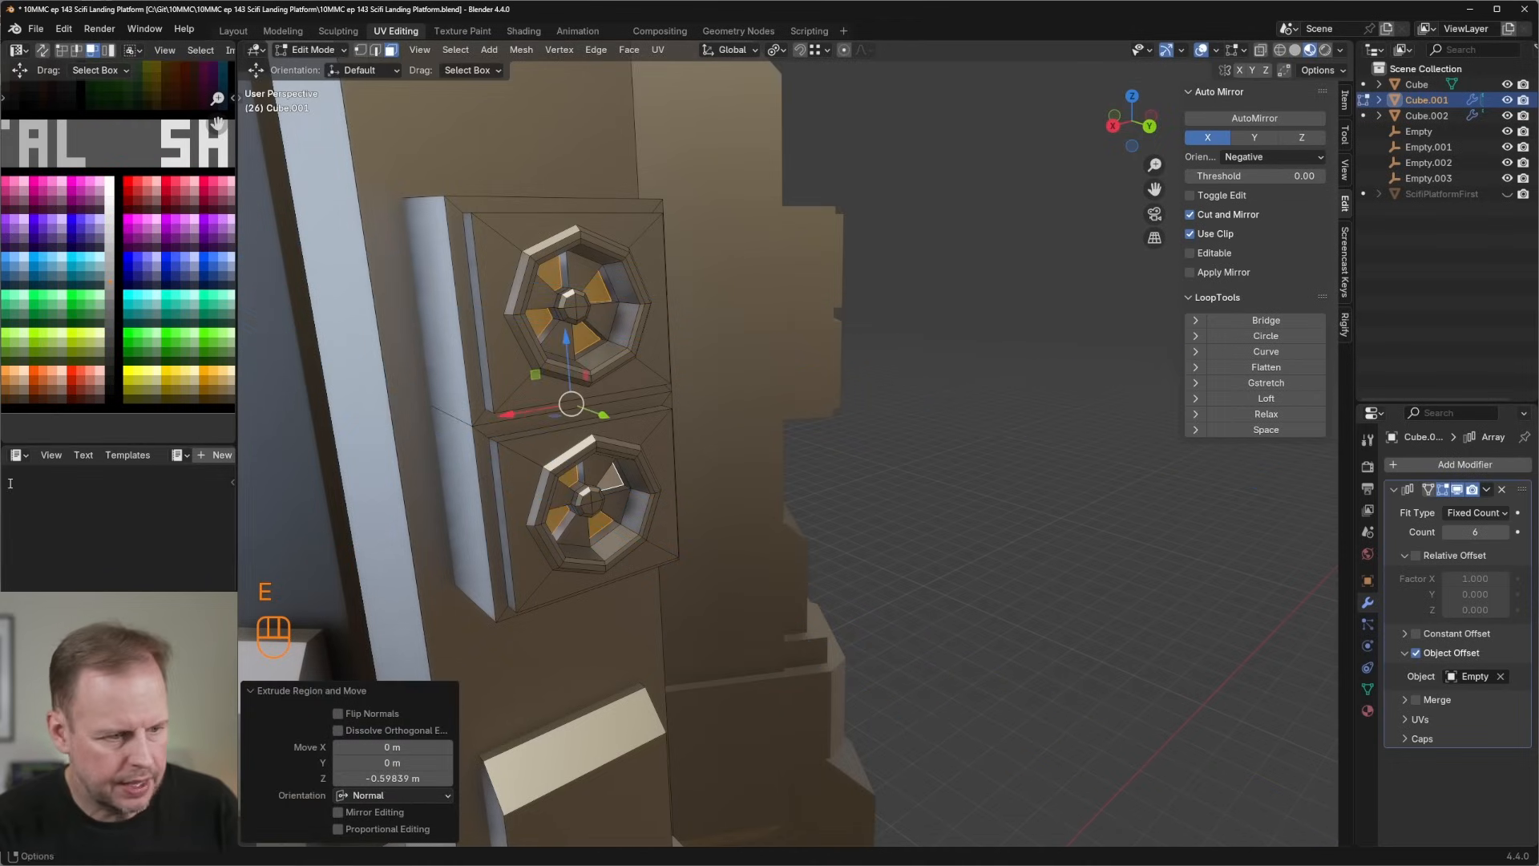
Recolour the recessed fan faces by moving their UVs onto the GLOW section of the palette.
{"action": "key", "text": "g"}
{"action": "left_click", "coordinate": [196, 255]}
{"action": "scroll", "coordinate": [197, 255], "scroll_direction": "down", "scroll_amount": 3}
{"action": "middle_click_drag", "start_coordinate": [198, 256], "coordinate": [123, 441], "text": "shift"}
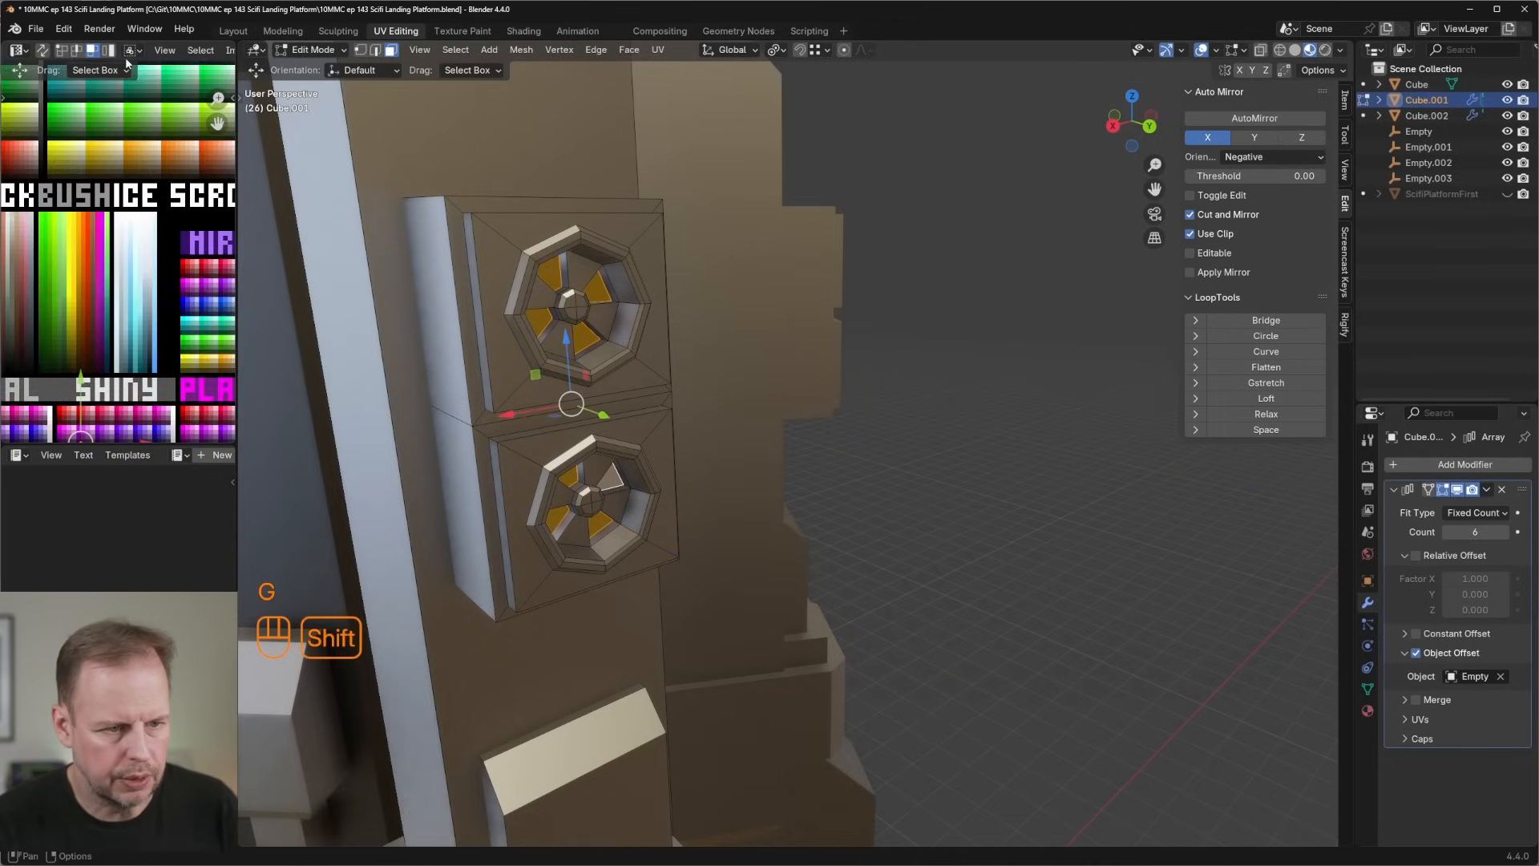
{"action": "scroll", "coordinate": [123, 54], "scroll_direction": "down", "scroll_amount": 1}
{"action": "scroll", "coordinate": [161, 229], "scroll_direction": "down", "scroll_amount": 3}
{"action": "middle_click_drag", "start_coordinate": [162, 228], "coordinate": [162, 324], "text": "shift"}
{"action": "key", "text": "g"}
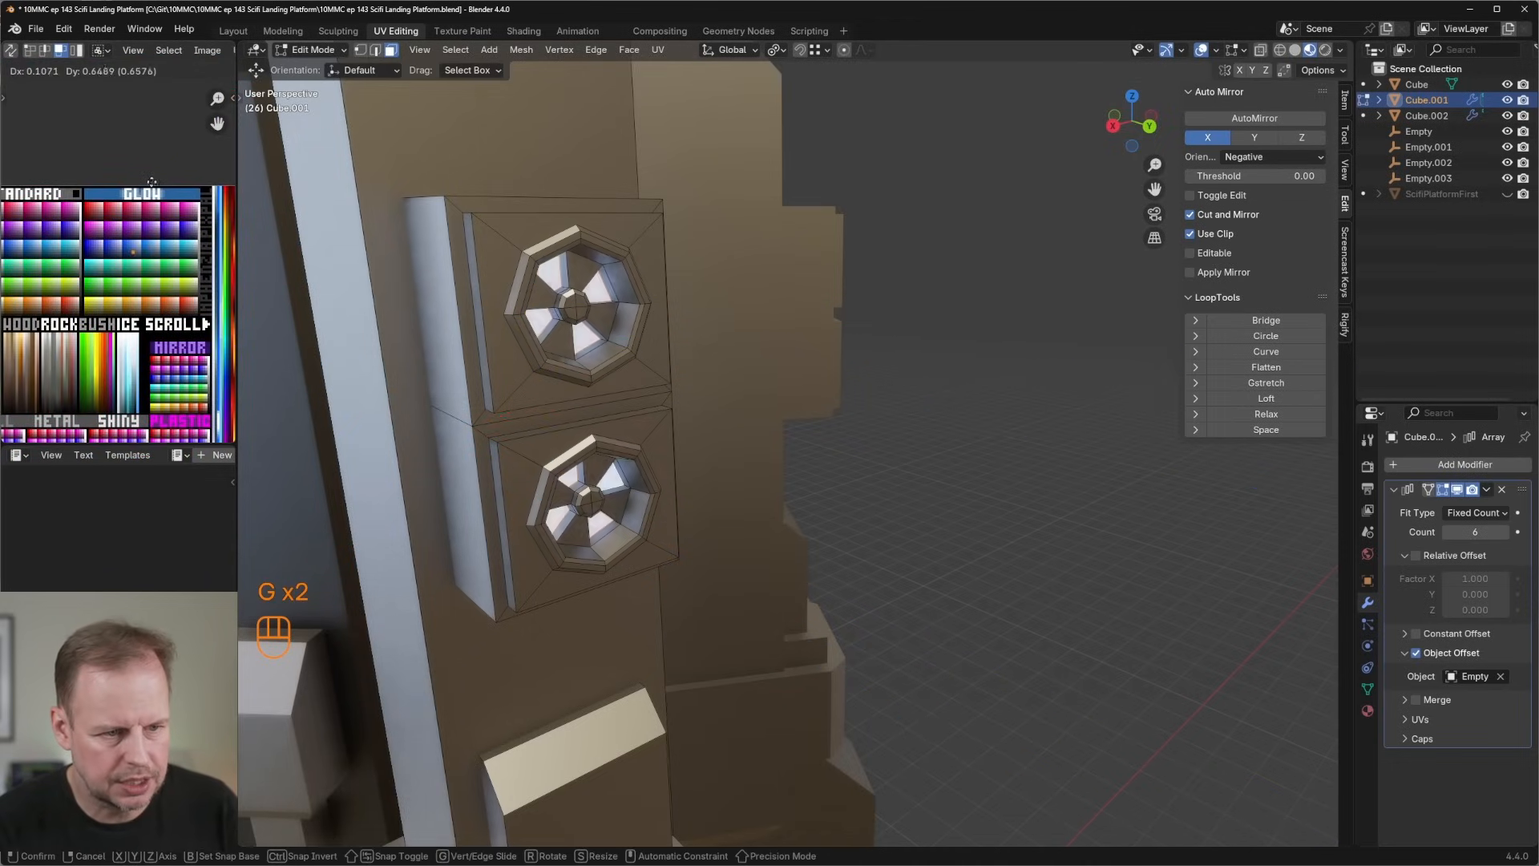
{"action": "left_click", "coordinate": [151, 175]}
{"action": "middle_click_drag", "start_coordinate": [553, 377], "coordinate": [721, 392]}
{"action": "key", "text": "Tab"}
{"action": "key", "text": "Tab"}
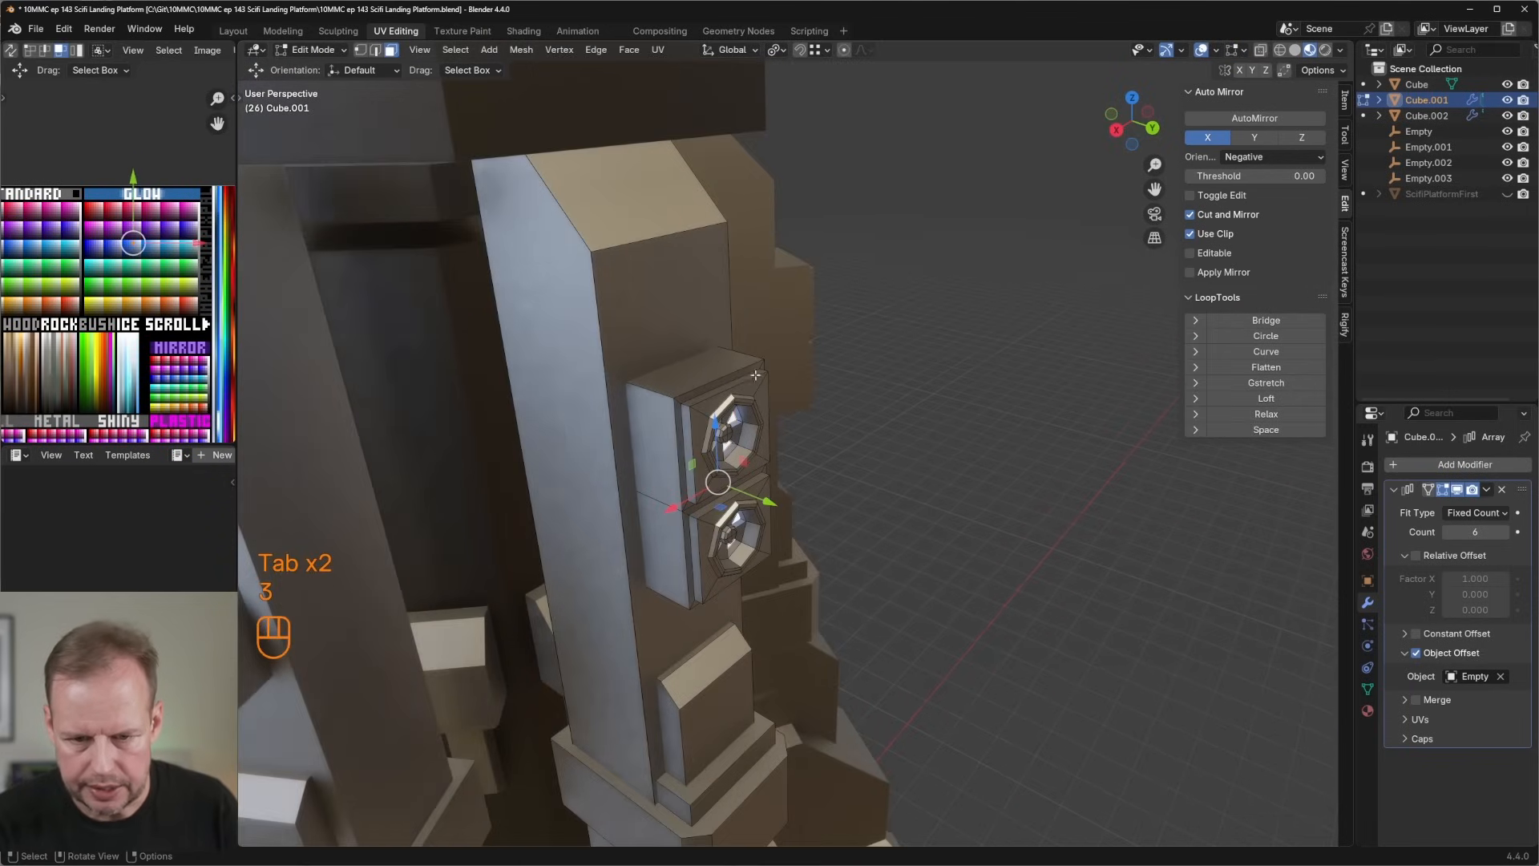
Add a small block on the fan box by duplicating its top face, scaling it to about 0.57 and extruding it upward.
{"action": "key", "text": "shift+d"}
{"action": "right_click", "coordinate": [781, 341]}
{"action": "key", "text": "s"}
{"action": "left_click", "coordinate": [742, 377]}
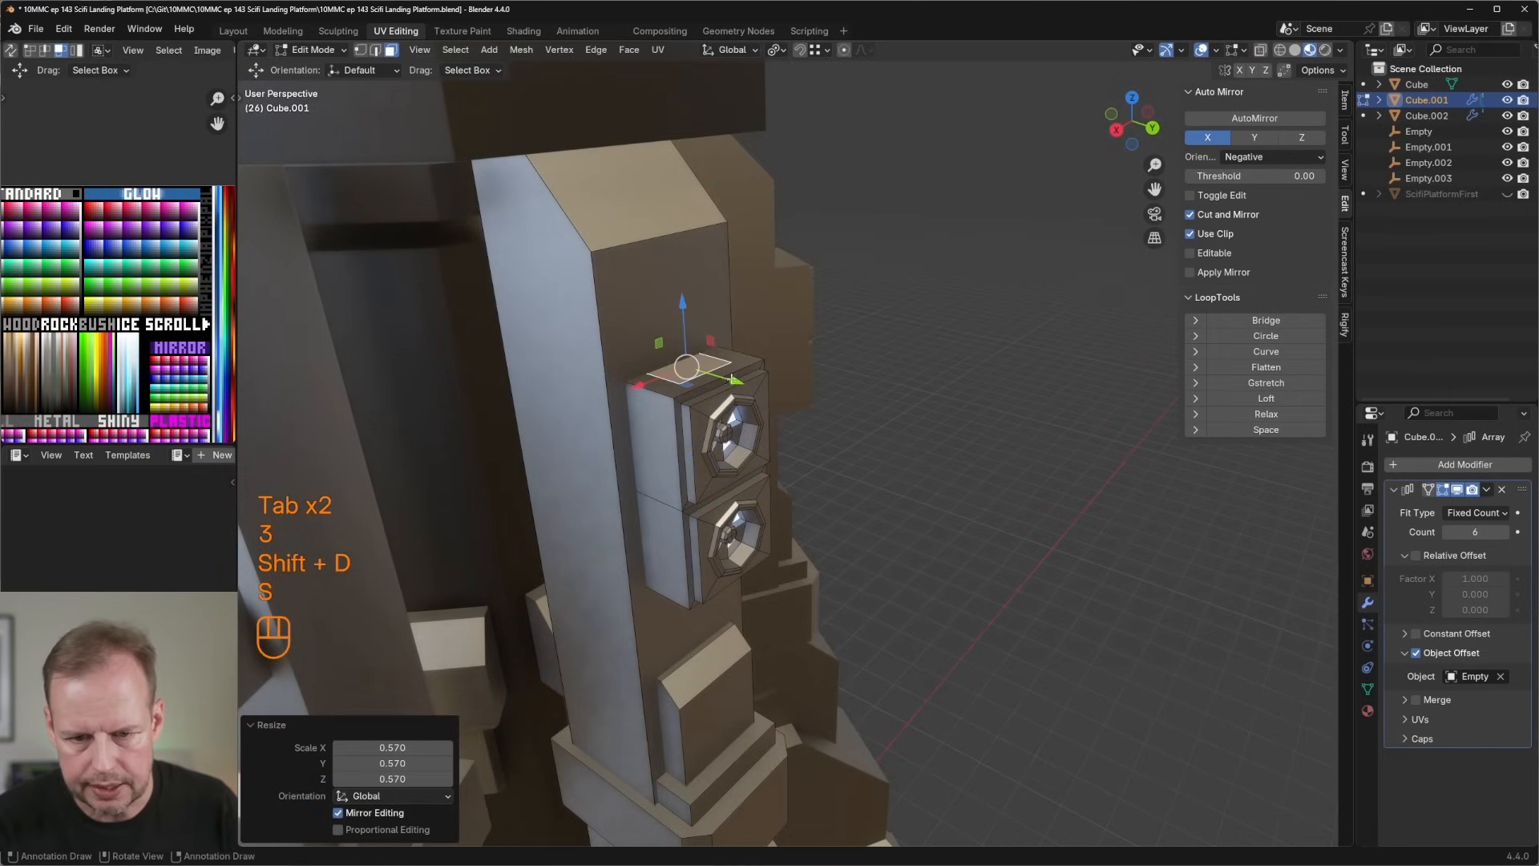
{"action": "left_click_drag", "start_coordinate": [730, 377], "coordinate": [722, 373]}
{"action": "key", "text": "e"}
{"action": "left_click", "coordinate": [727, 349]}
Bevel the small top block's outer upper edge.
{"action": "key", "text": "2"}
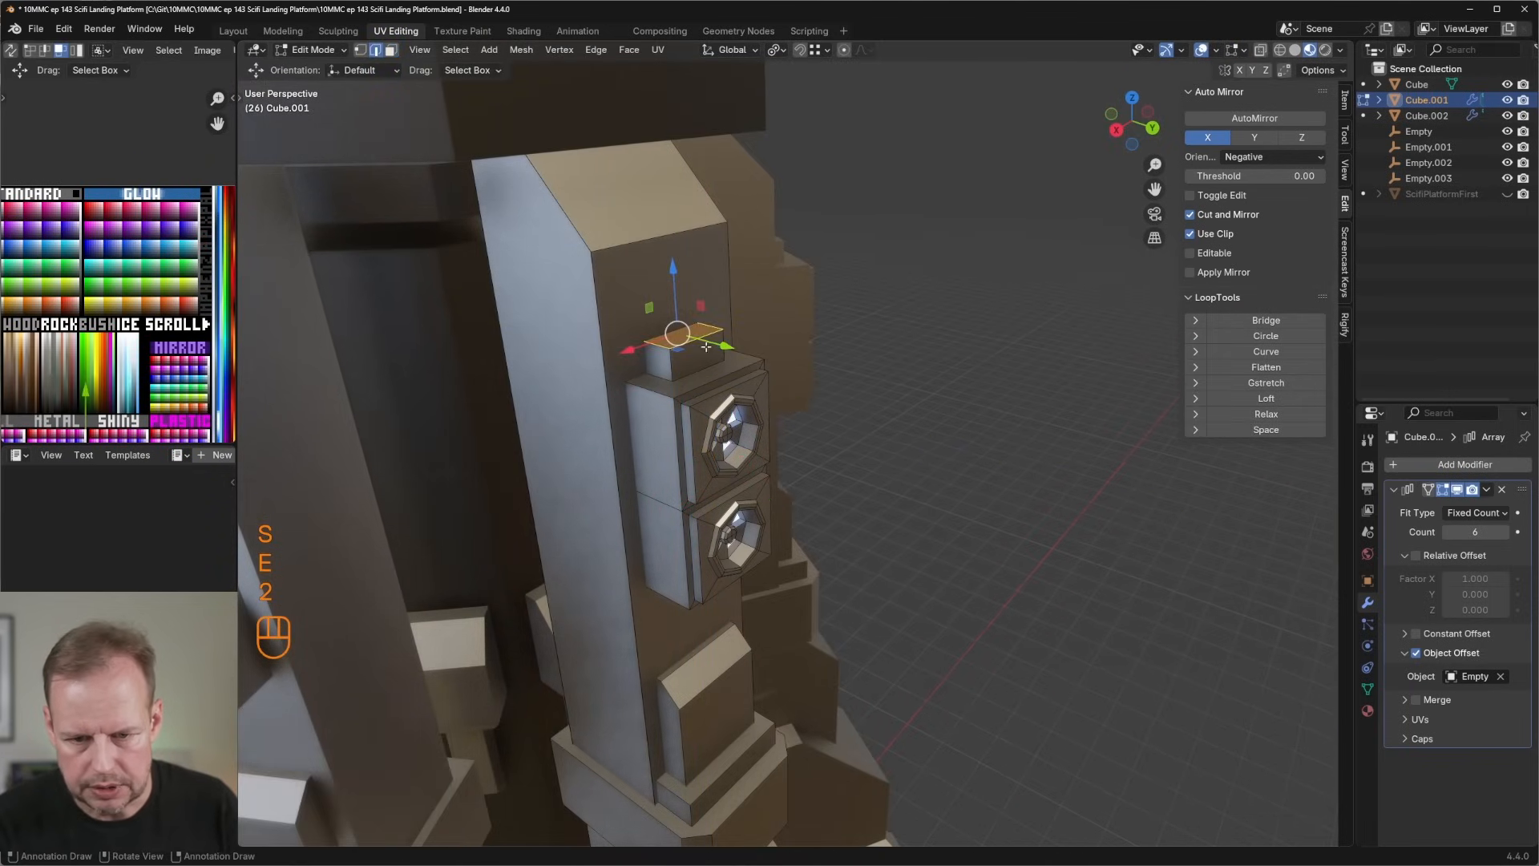
{"action": "key", "text": "ctrl+b"}
{"action": "left_click", "coordinate": [746, 361]}
Add a side block by duplicating the fan box's upper side face, scaling it to about 0.56 and extruding it outward.
{"action": "key", "text": "3"}
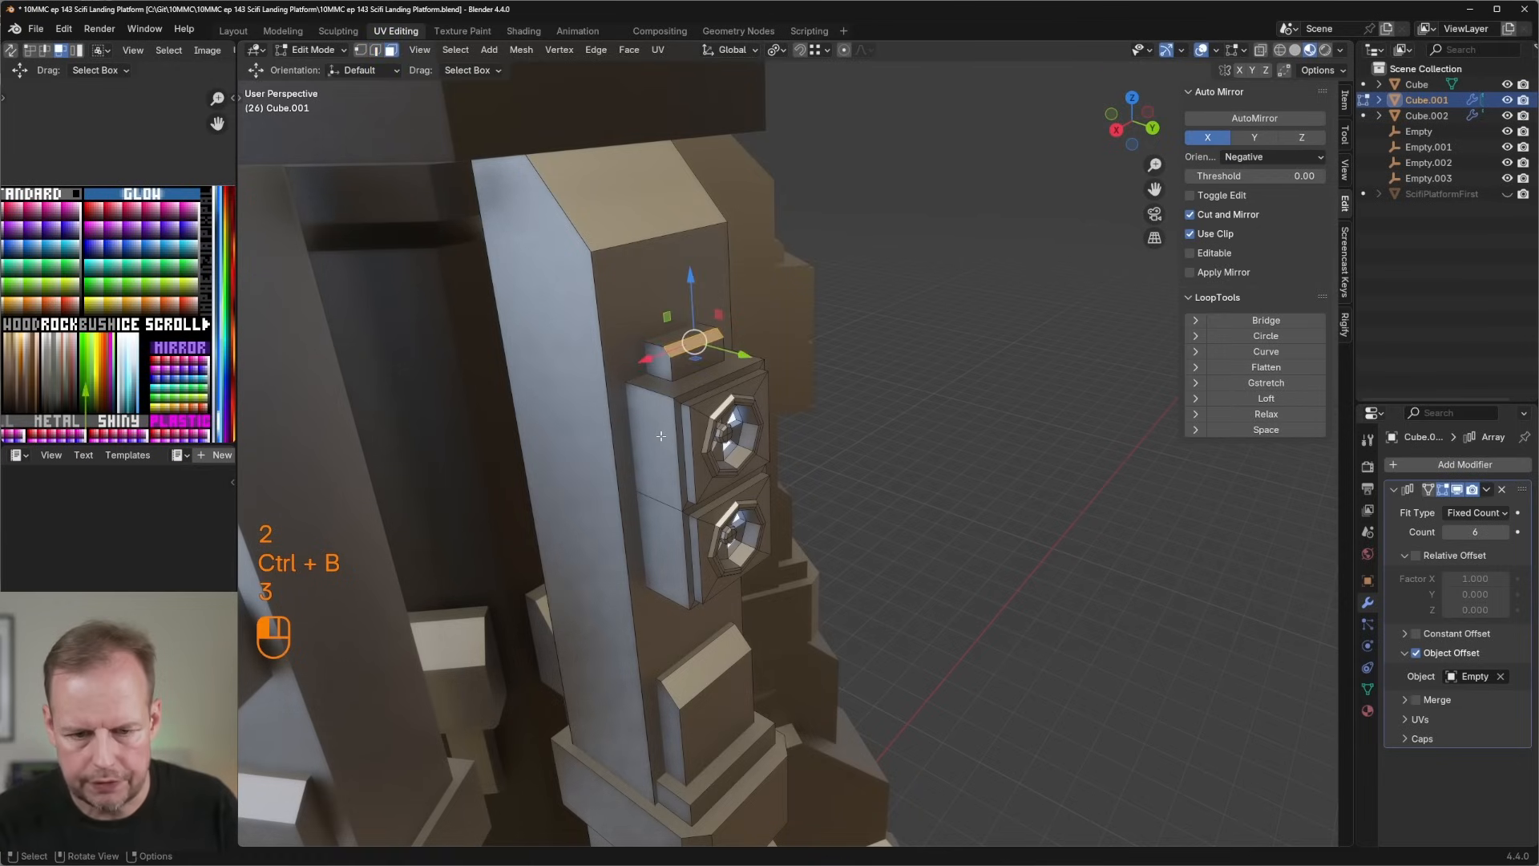
{"action": "key", "text": "shift+d"}
{"action": "left_click", "coordinate": [705, 441]}
{"action": "key", "text": "s"}
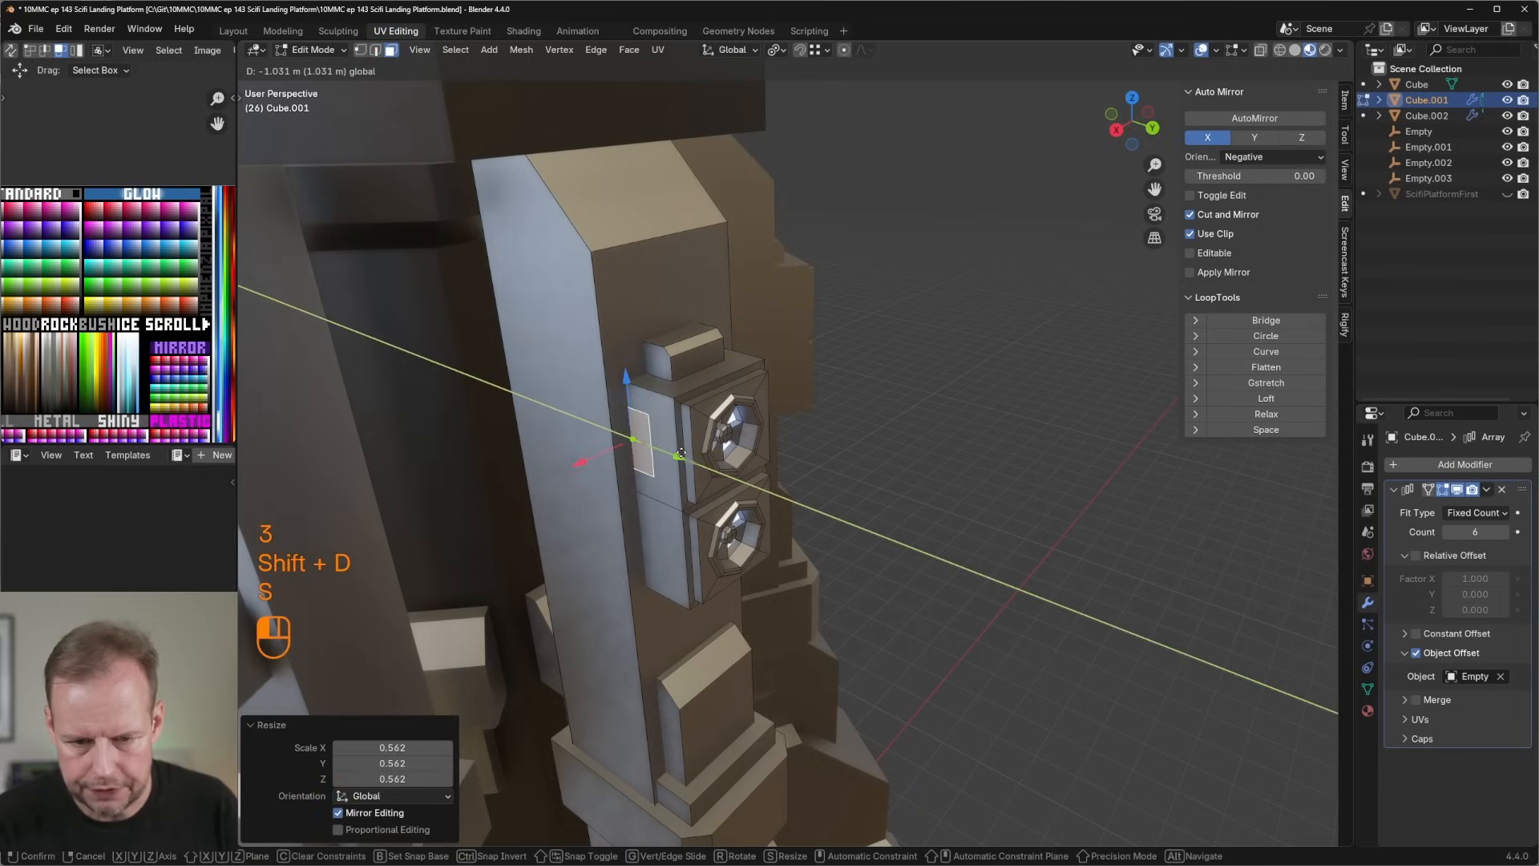
{"action": "key", "text": "e"}
{"action": "left_click", "coordinate": [657, 461]}
Bevel the side block's outer vertical edge.
{"action": "key", "text": "2"}
{"action": "key", "text": "ctrl+b"}
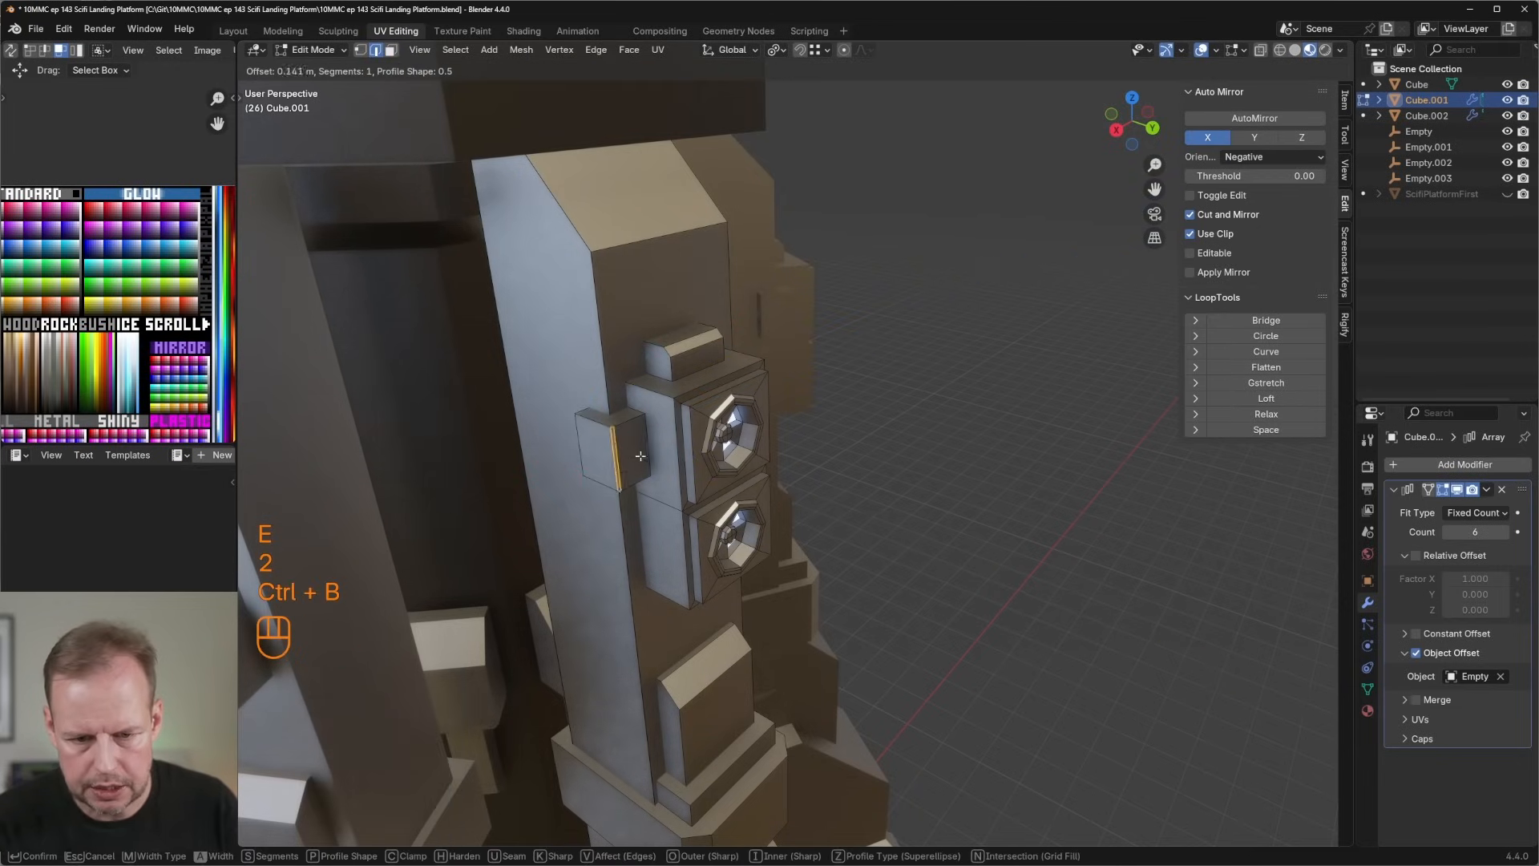
{"action": "left_click", "coordinate": [651, 454]}
Extend the side block by duplicating its underside face, scaling it to about 0.74 and extruding it downward.
{"action": "key", "text": "3"}
{"action": "middle_click_drag", "start_coordinate": [653, 451], "coordinate": [672, 269]}
{"action": "key", "text": "3"}
{"action": "left_click", "coordinate": [659, 219]}
{"action": "key", "text": "shift+d"}
{"action": "right_click", "coordinate": [762, 261]}
{"action": "key", "text": "e"}
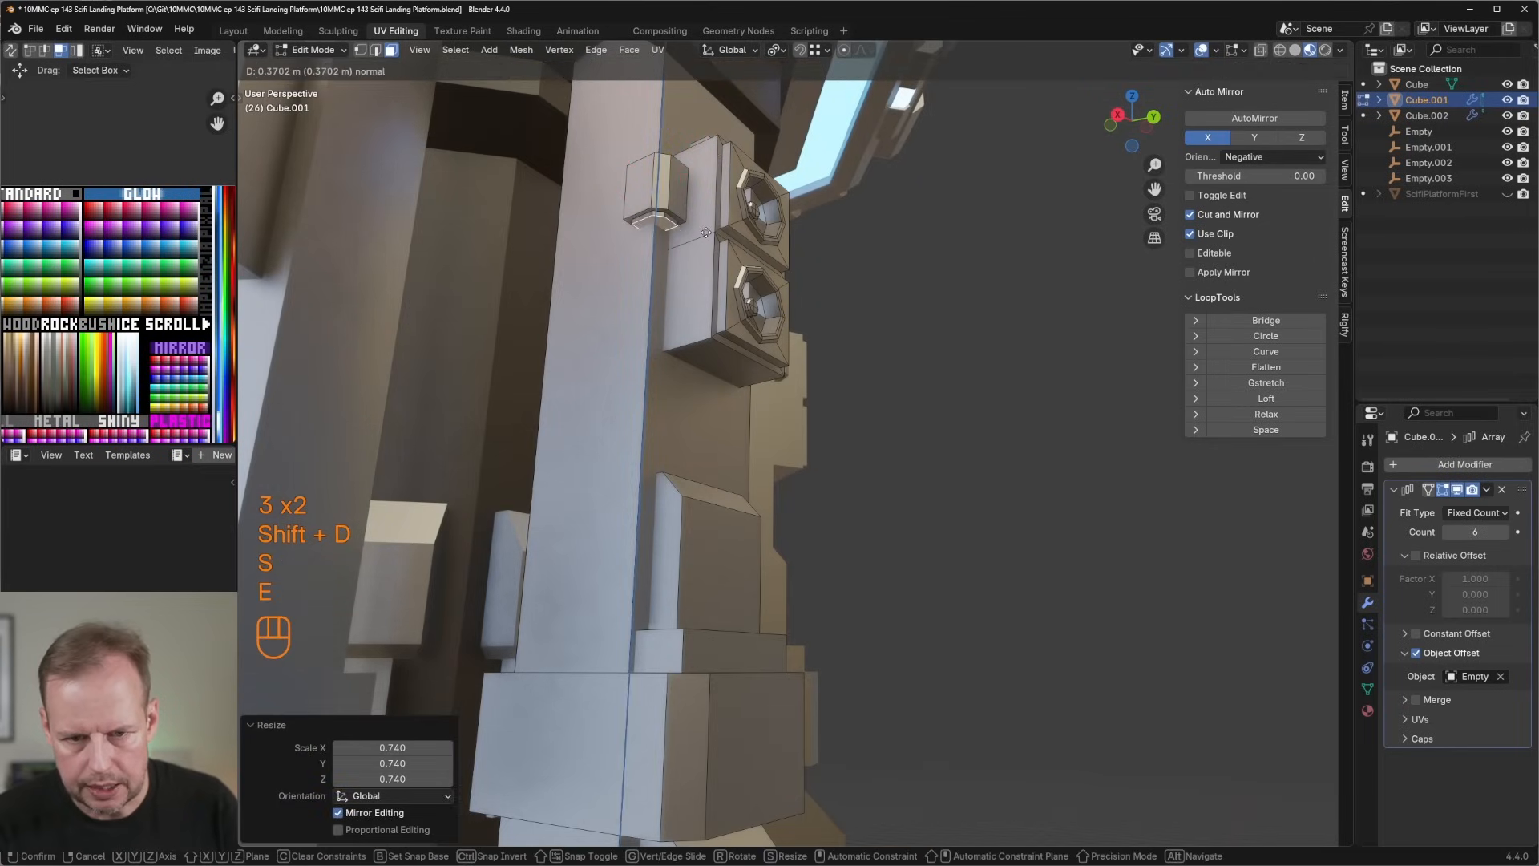
{"action": "left_click", "coordinate": [704, 305]}
Duplicate the lower fan box's side face in place and scale the copy to about 0.555.
{"action": "middle_click_drag", "start_coordinate": [704, 306], "coordinate": [702, 335]}
{"action": "left_click", "coordinate": [687, 349]}
{"action": "key", "text": "shift+d"}
{"action": "right_click", "coordinate": [691, 352]}
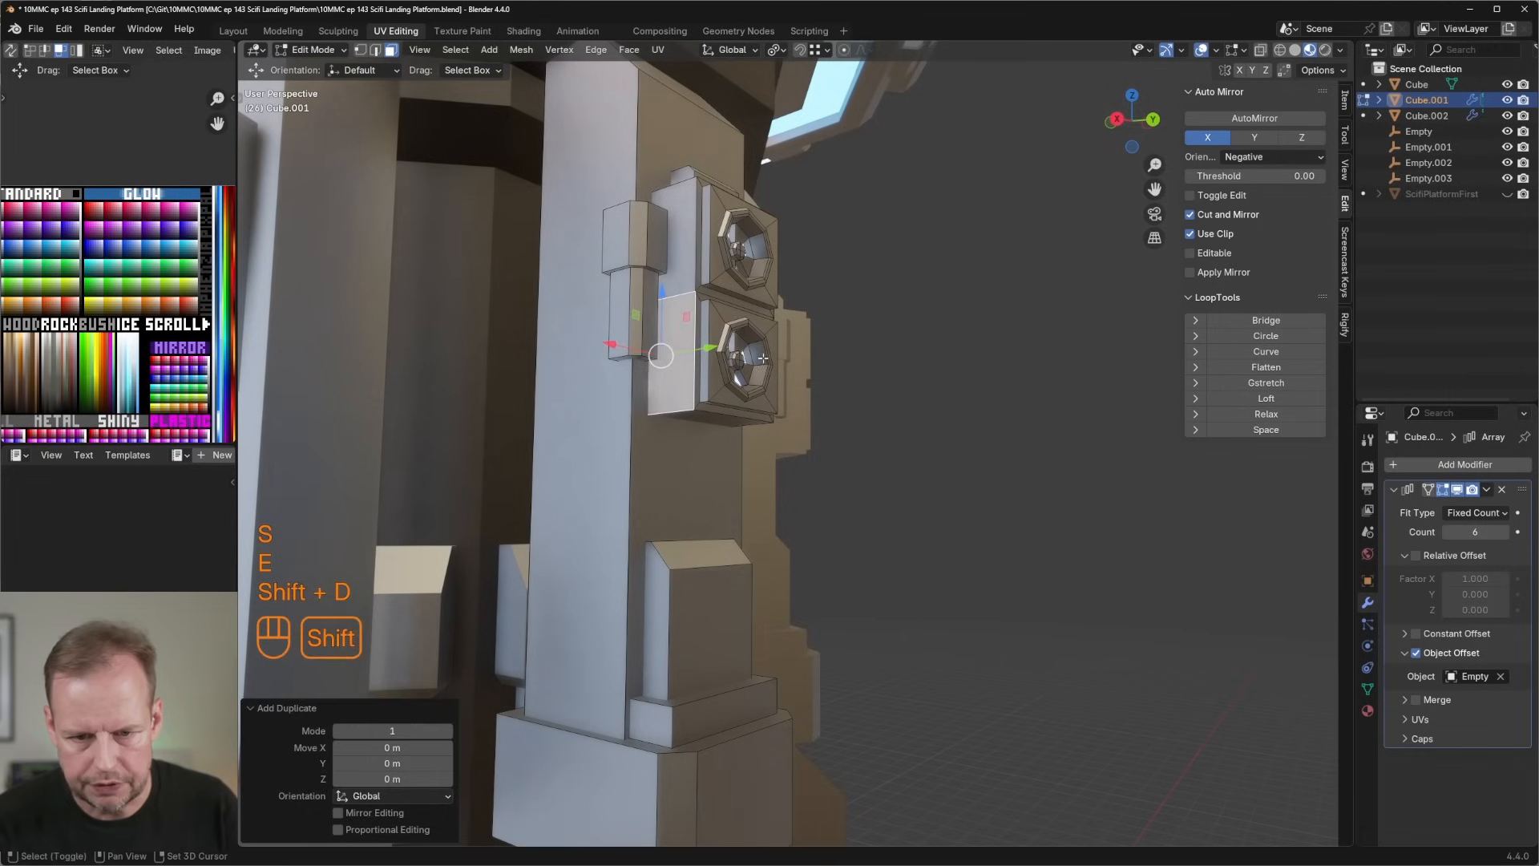
{"action": "key", "text": "s"}
{"action": "left_click", "coordinate": [736, 372]}
{"action": "right_click", "coordinate": [664, 373]}
{"action": "key", "text": "Escape"}
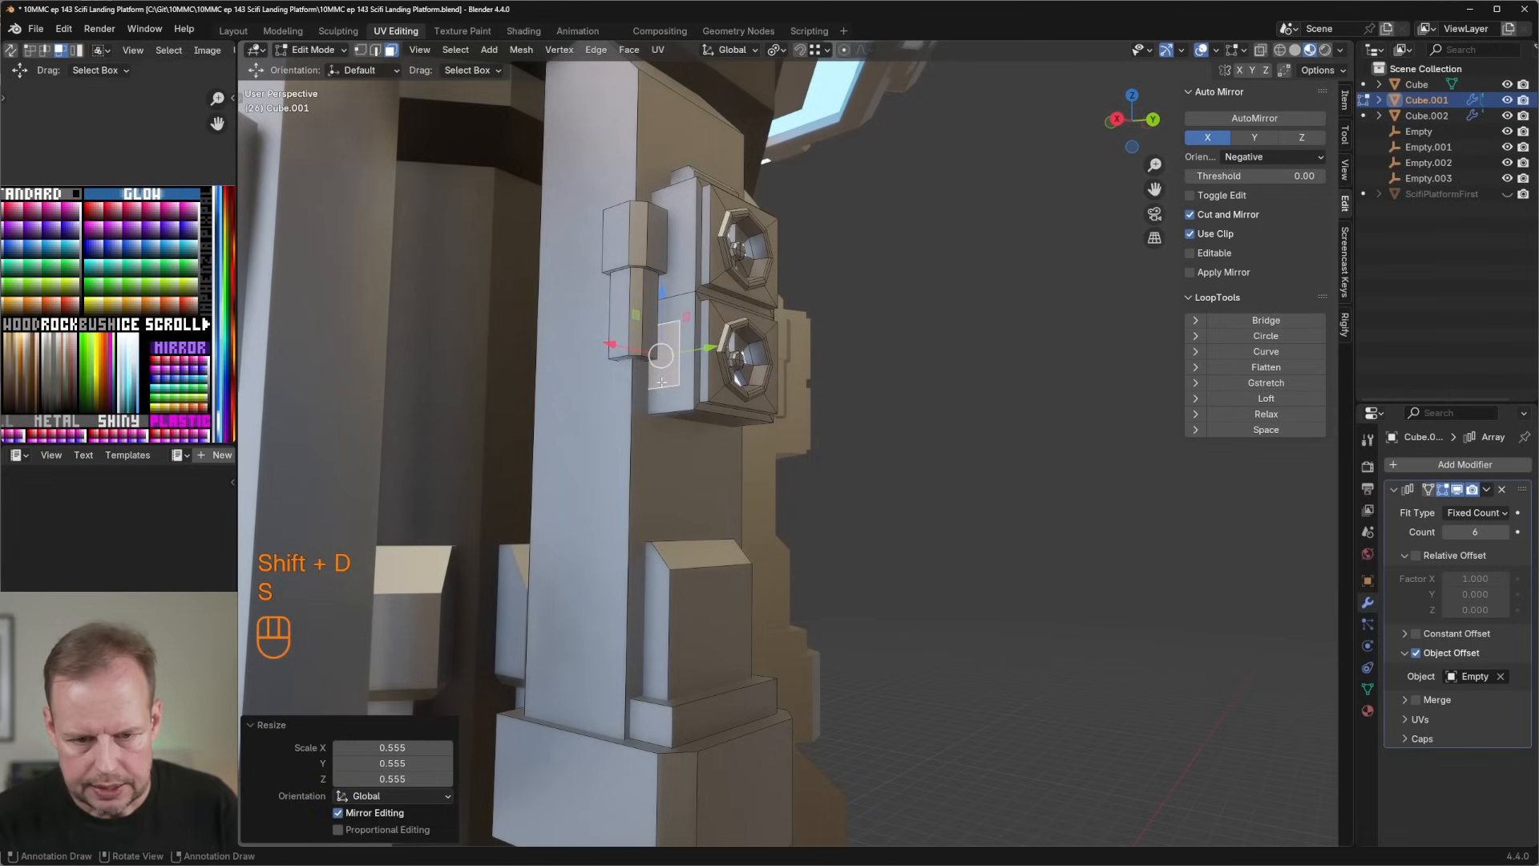
{"action": "key", "text": "s"}
{"action": "key", "text": "x"}
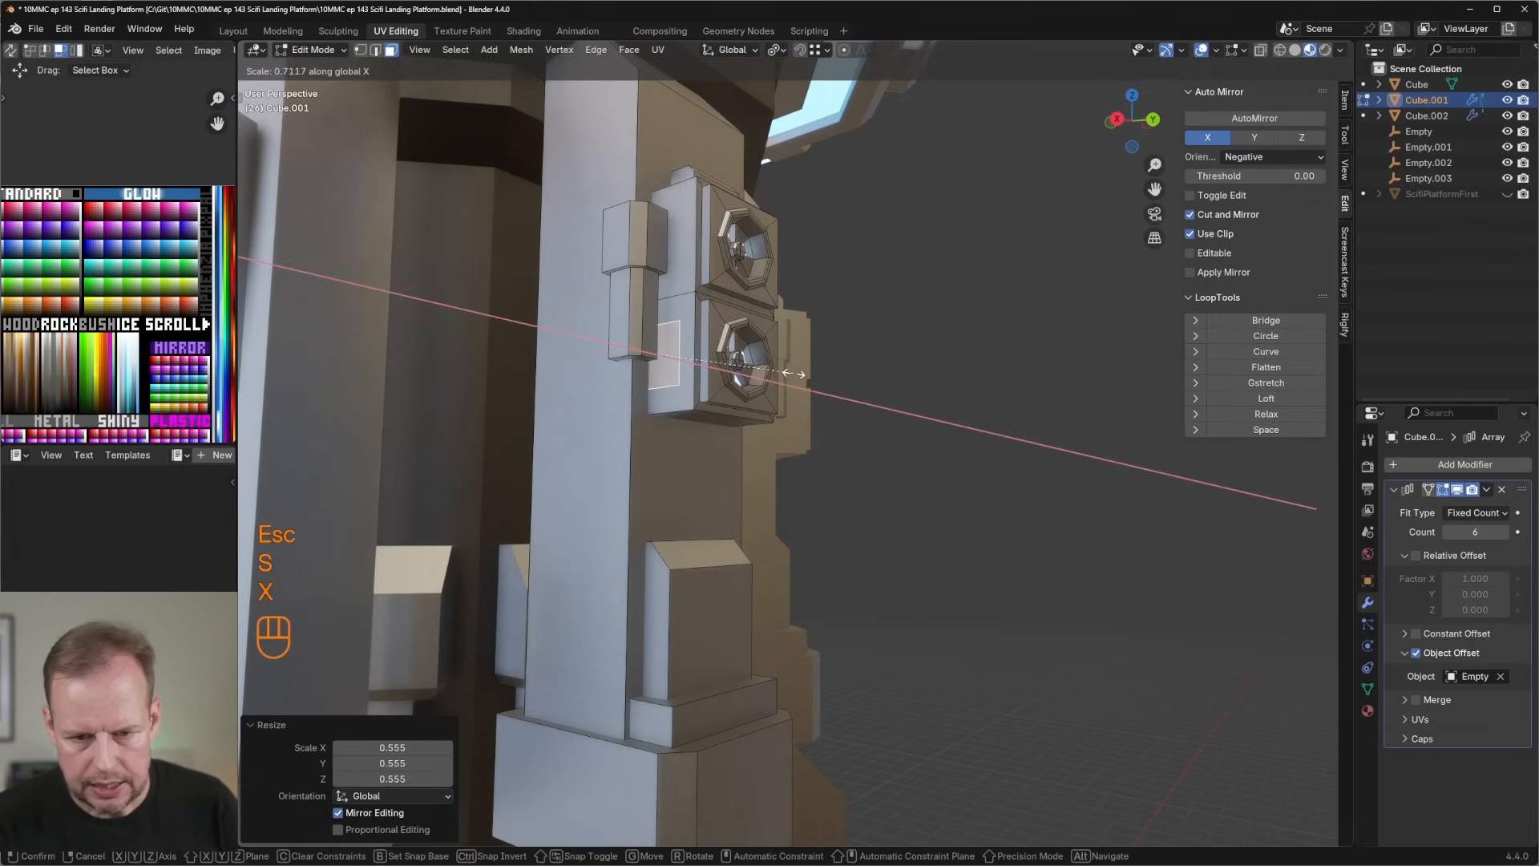
{"action": "right_click", "coordinate": [795, 373]}
Scale the duplicated face to about 0.896, shift it about -1.85 m along Y and extrude it outward about 3.85 m.
{"action": "middle_click_drag", "start_coordinate": [833, 359], "coordinate": [879, 369]}
{"action": "key", "text": "s"}
{"action": "left_click", "coordinate": [887, 372]}
{"action": "left_click_drag", "start_coordinate": [782, 446], "coordinate": [771, 446]}
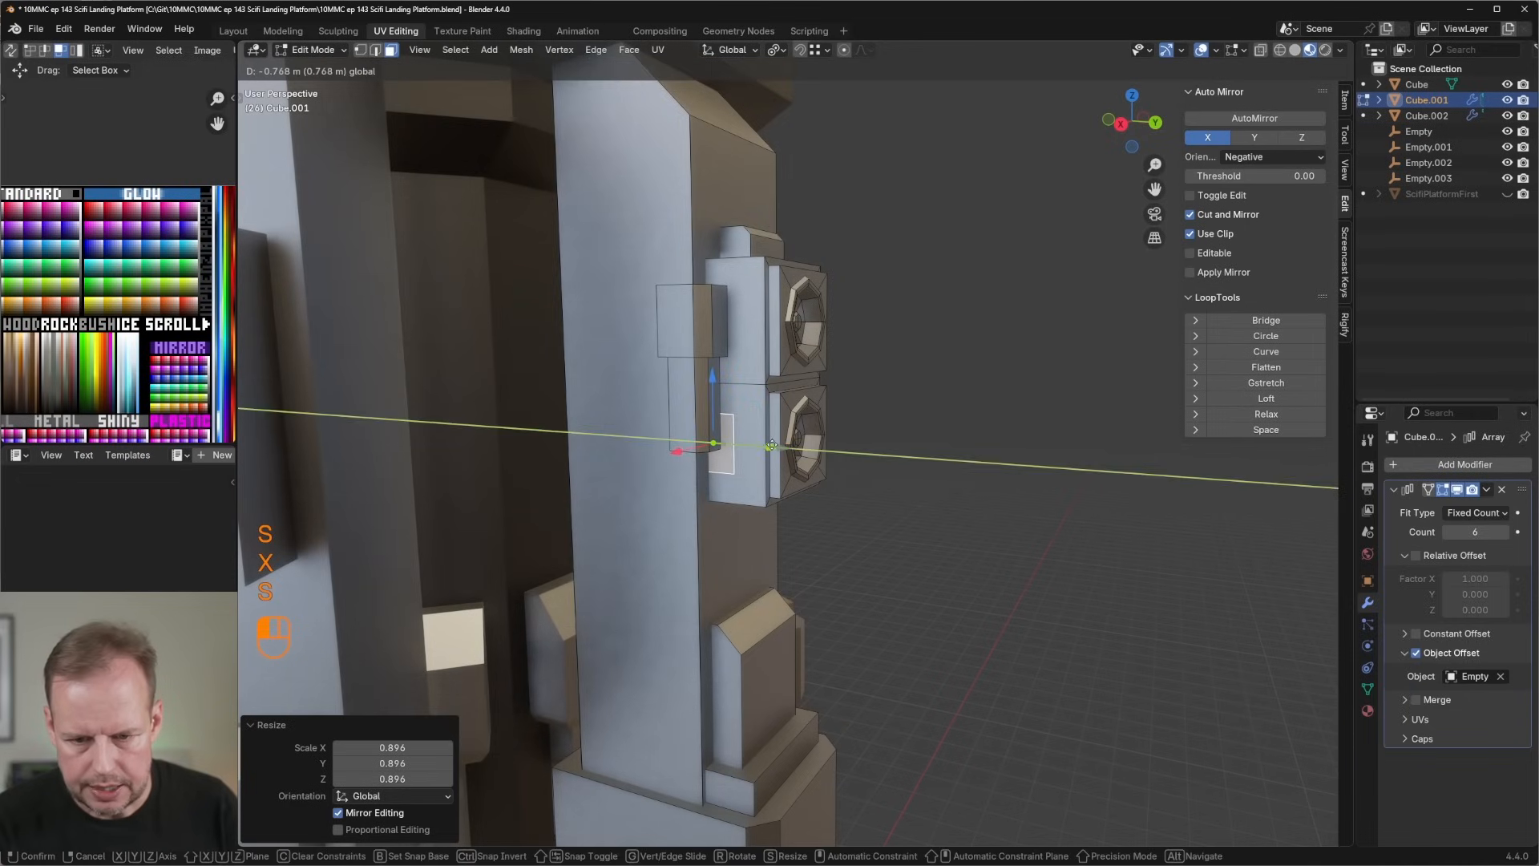
{"action": "left_click", "coordinate": [758, 440]}
{"action": "key", "text": "e"}
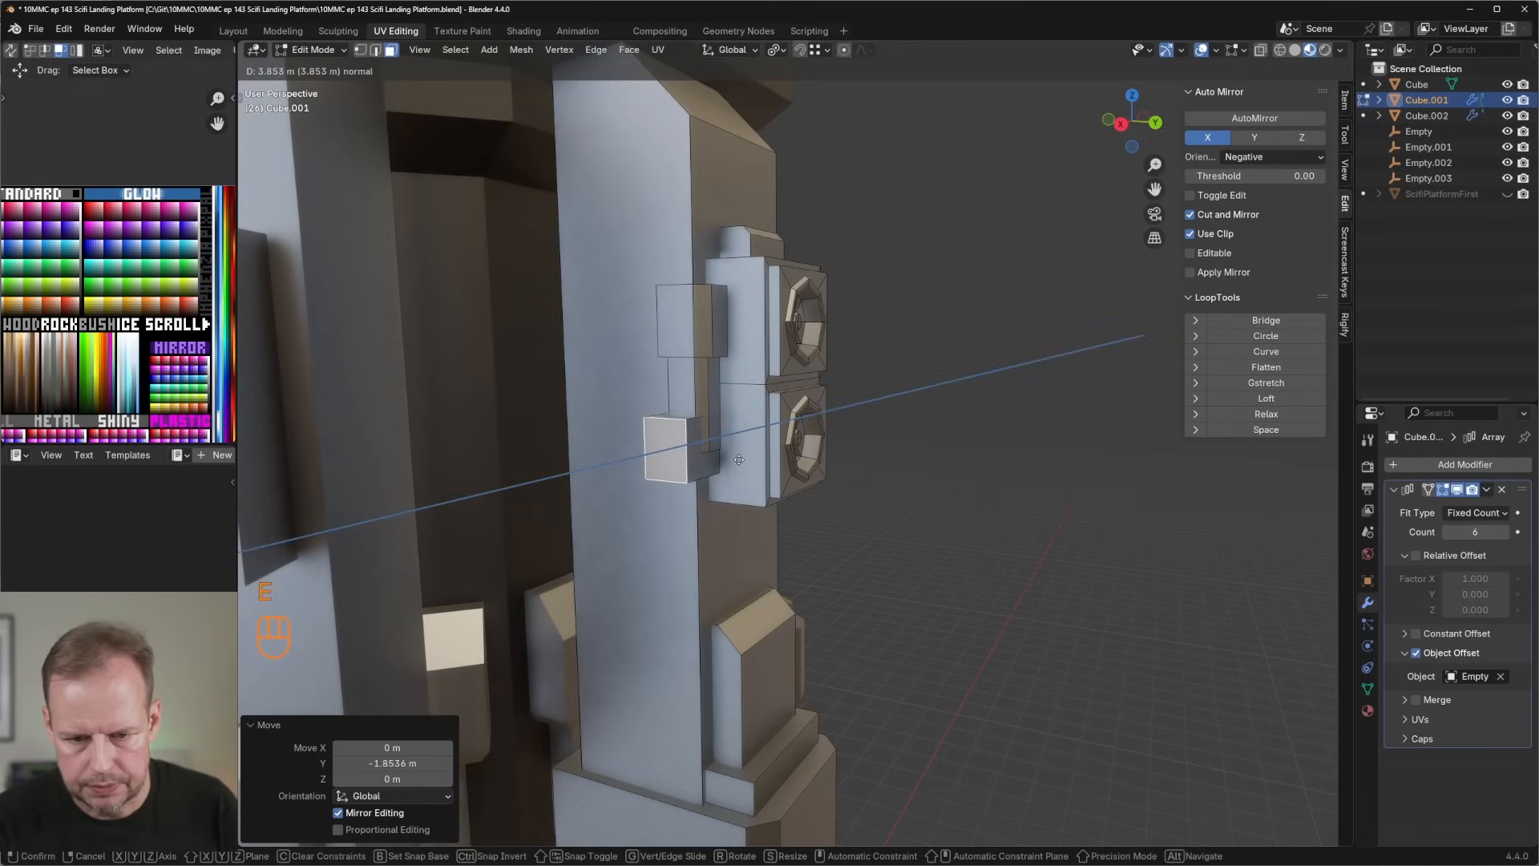
{"action": "left_click", "coordinate": [739, 457]}
Duplicate the lower fan box's opposite side face, shift it about 3.23 m in Z and 0.96 m in X, and extrude it about 4.5 m.
{"action": "middle_click_drag", "start_coordinate": [739, 457], "coordinate": [680, 400]}
{"action": "key", "text": "shift+d"}
{"action": "right_click", "coordinate": [712, 368]}
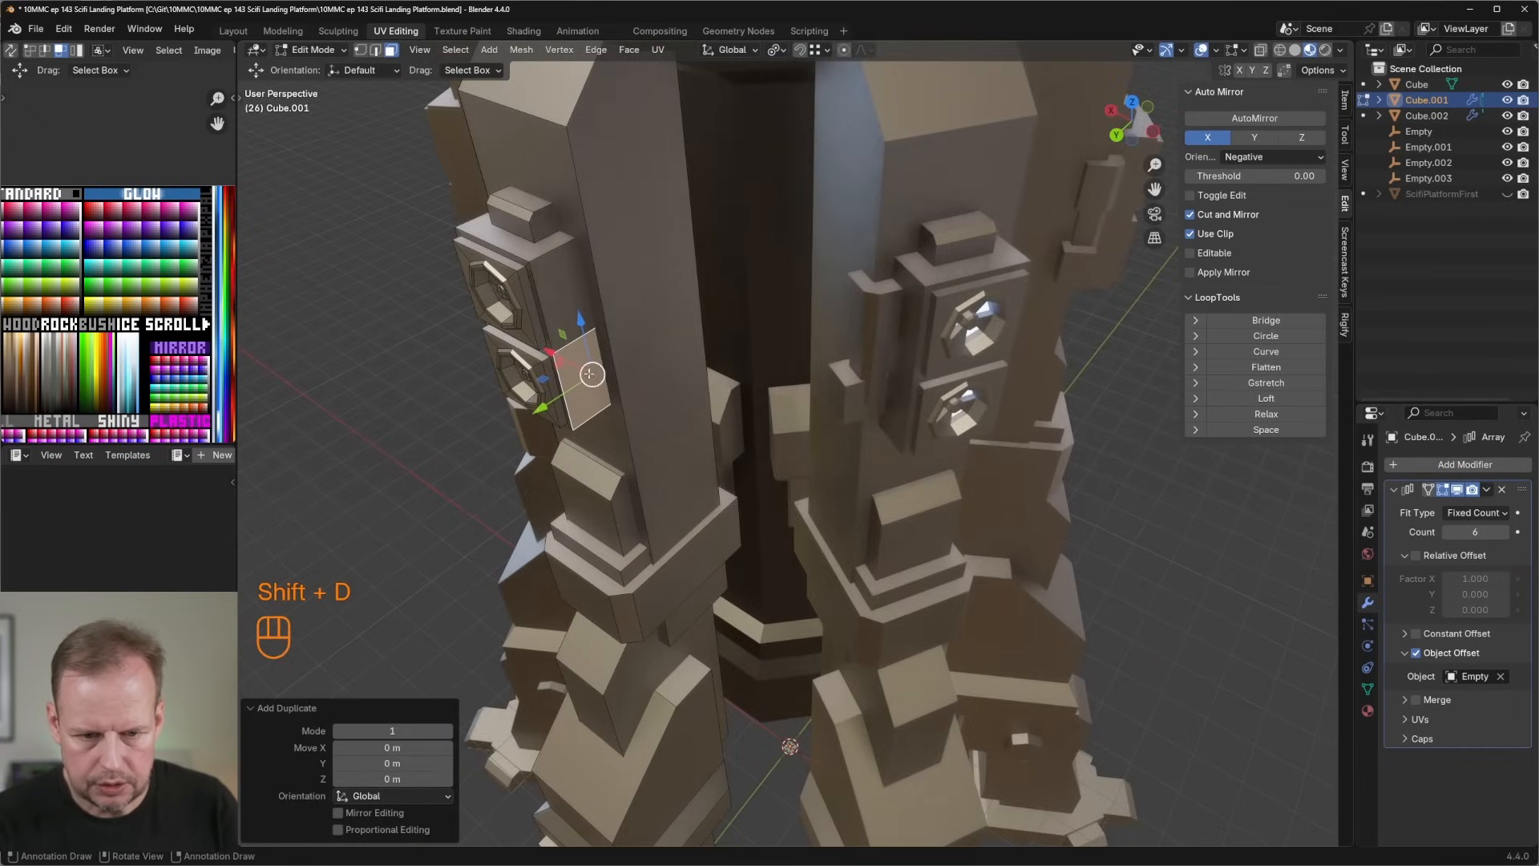
{"action": "left_click_drag", "start_coordinate": [549, 404], "coordinate": [563, 394]}
{"action": "key", "text": "z"}
{"action": "left_click", "coordinate": [600, 333]}
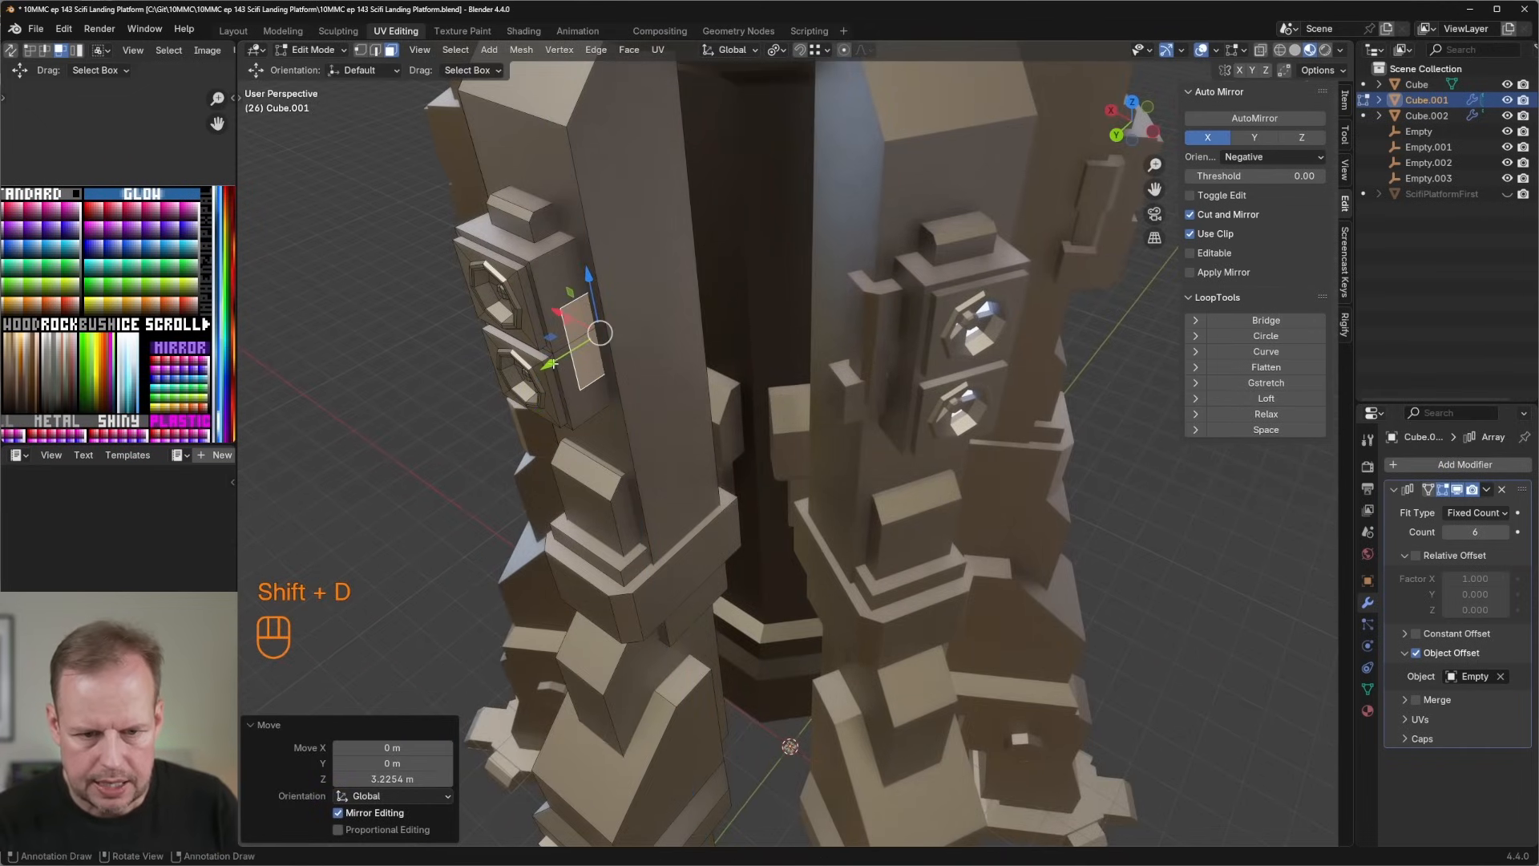
{"action": "key", "text": "e"}
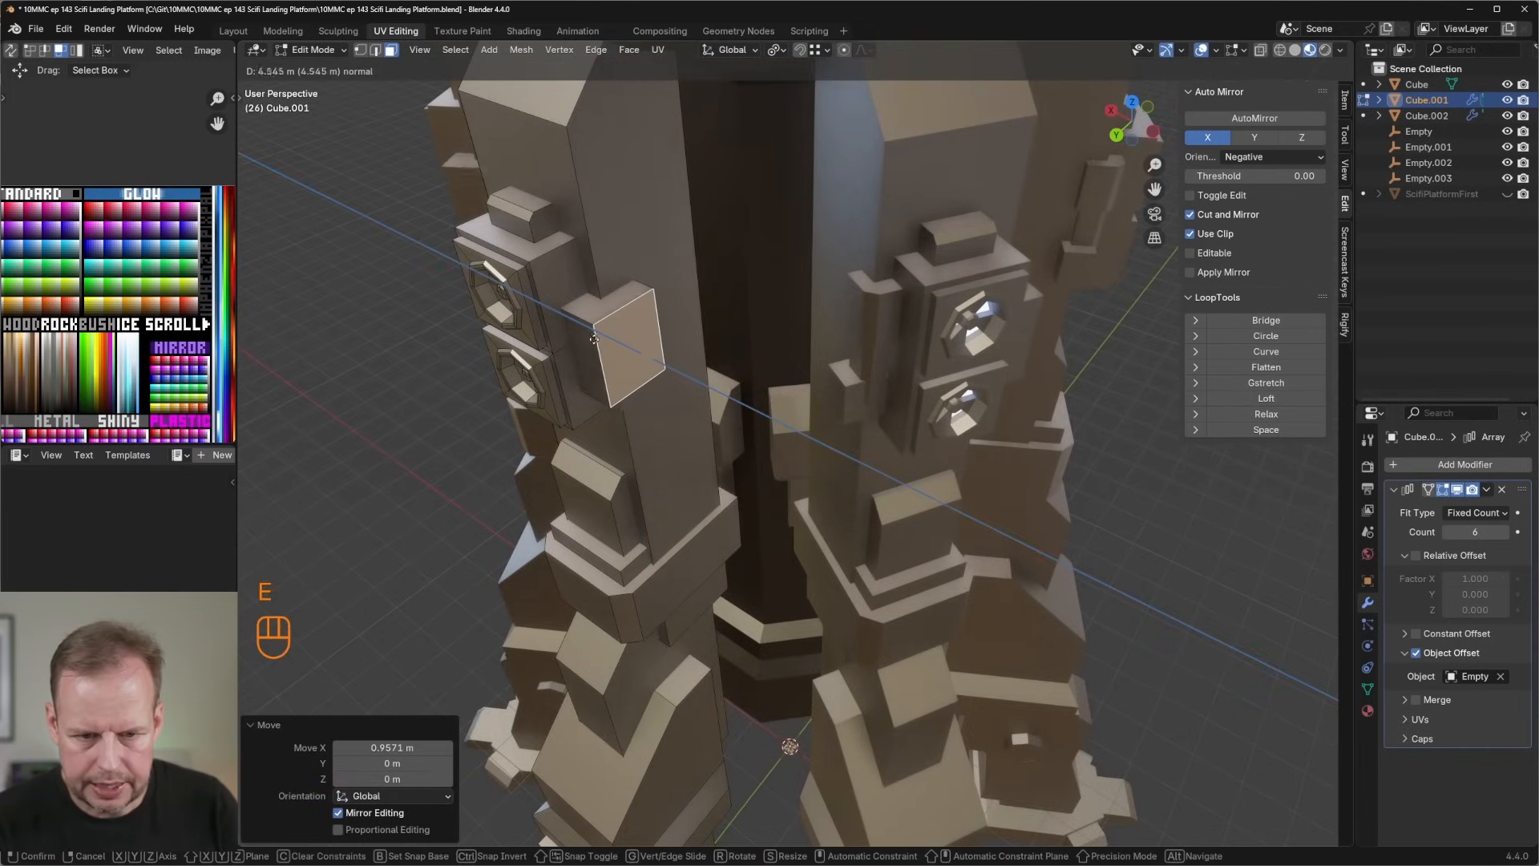
{"action": "left_click", "coordinate": [608, 350]}
Bevel the new side block's outer vertical edge about 3.24 m wide with 5 segments.
{"action": "key", "text": "2"}
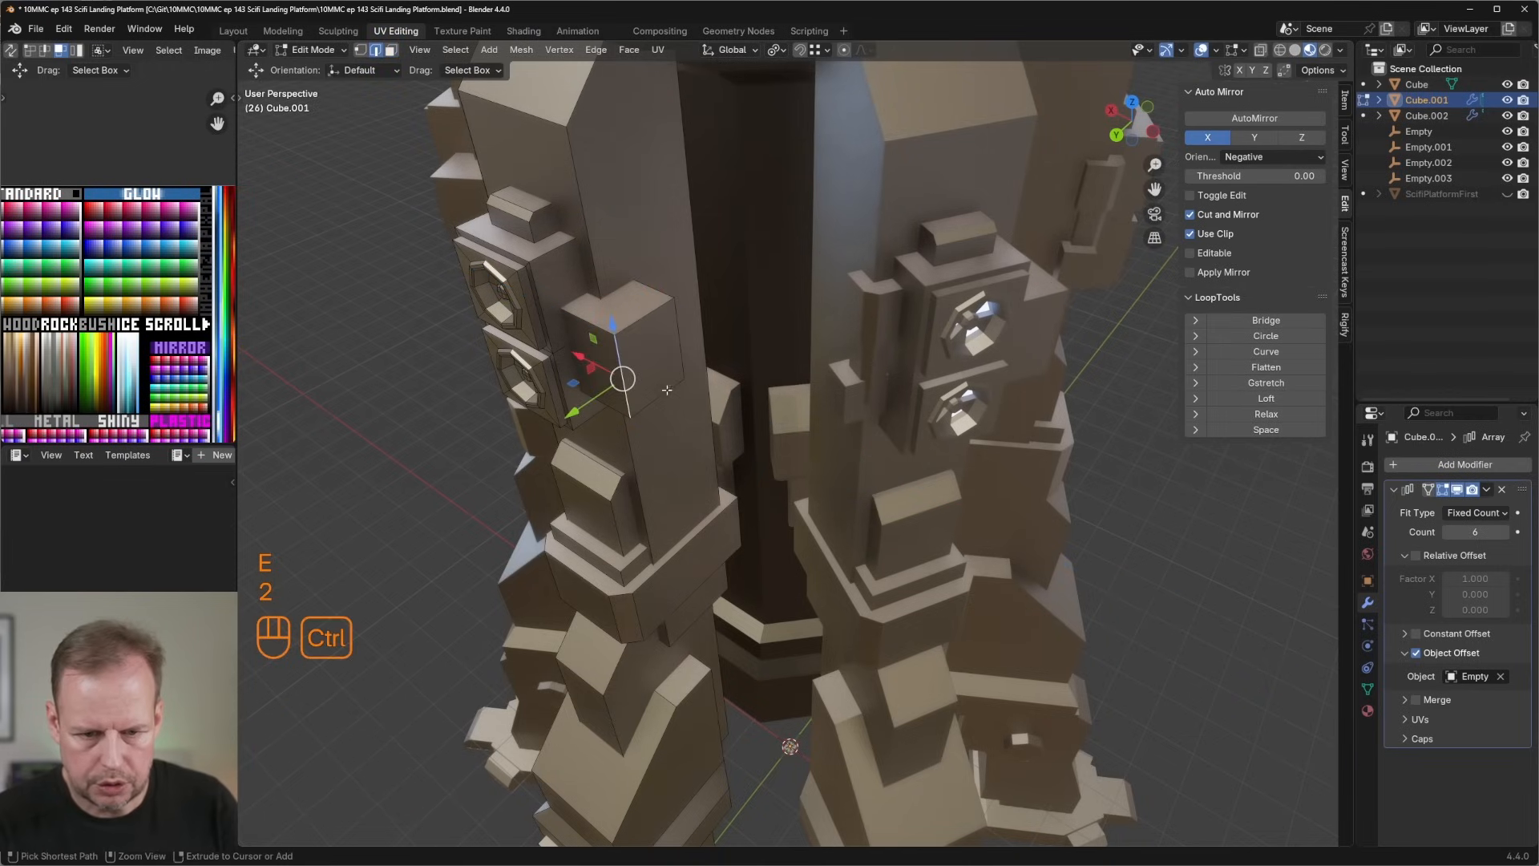
{"action": "key", "text": "ctrl+b"}
{"action": "key", "text": "Escape"}
{"action": "key", "text": "ctrl+b"}
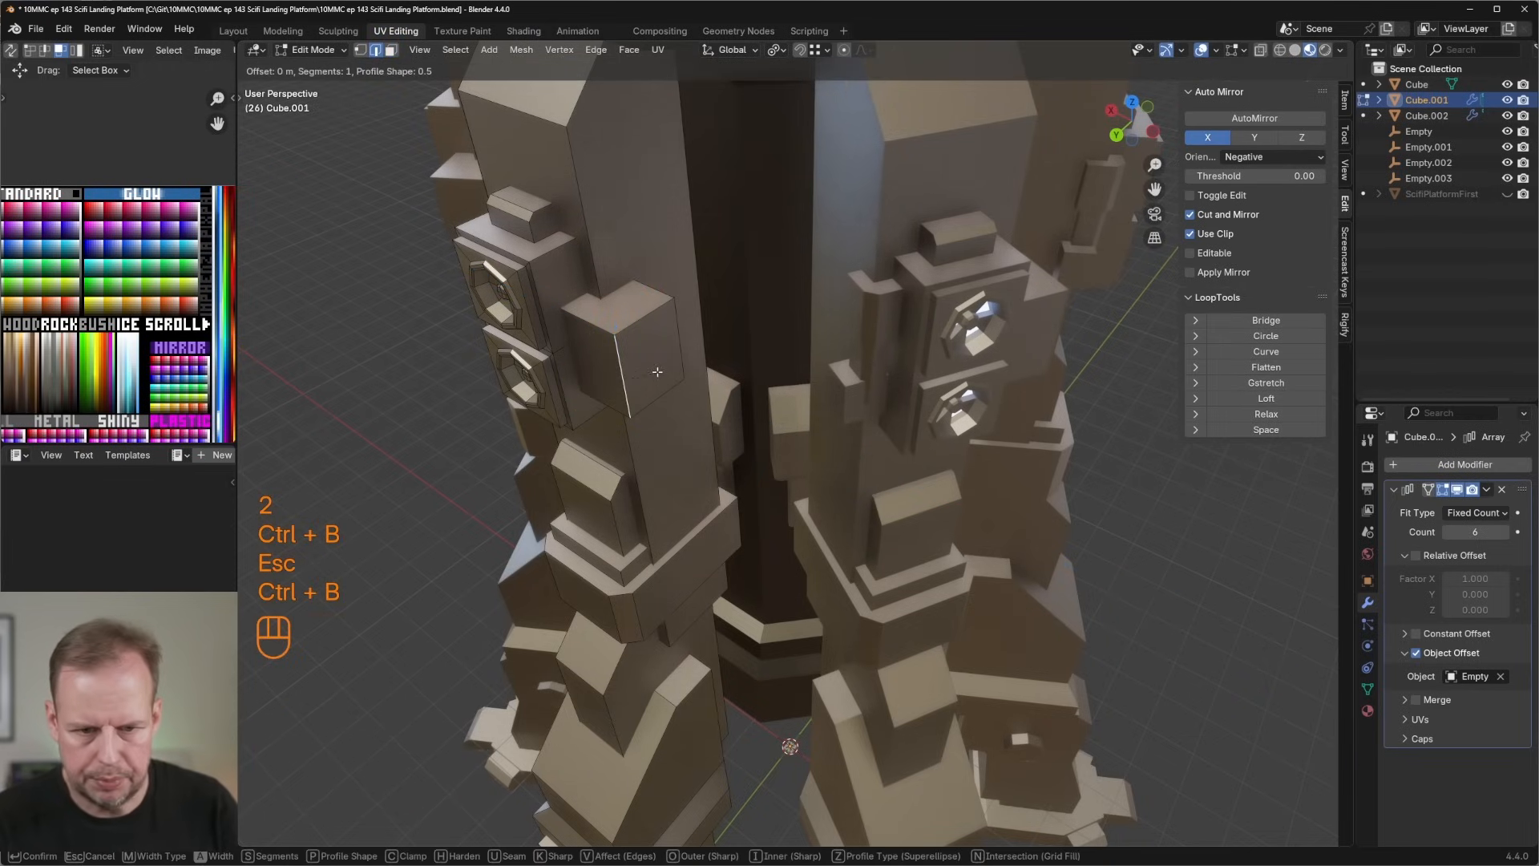
{"action": "left_click", "coordinate": [686, 320]}
Extrude the rounded block's end face further along the column's side.
{"action": "middle_click_drag", "start_coordinate": [685, 321], "coordinate": [805, 311]}
{"action": "key", "text": "3"}
{"action": "key", "text": "e"}
{"action": "left_click", "coordinate": [841, 281]}
Bevel the extended block's far vertical edge about 3.18 m wide with 3 segments.
{"action": "key", "text": "2"}
{"action": "key", "text": "ctrl+b"}
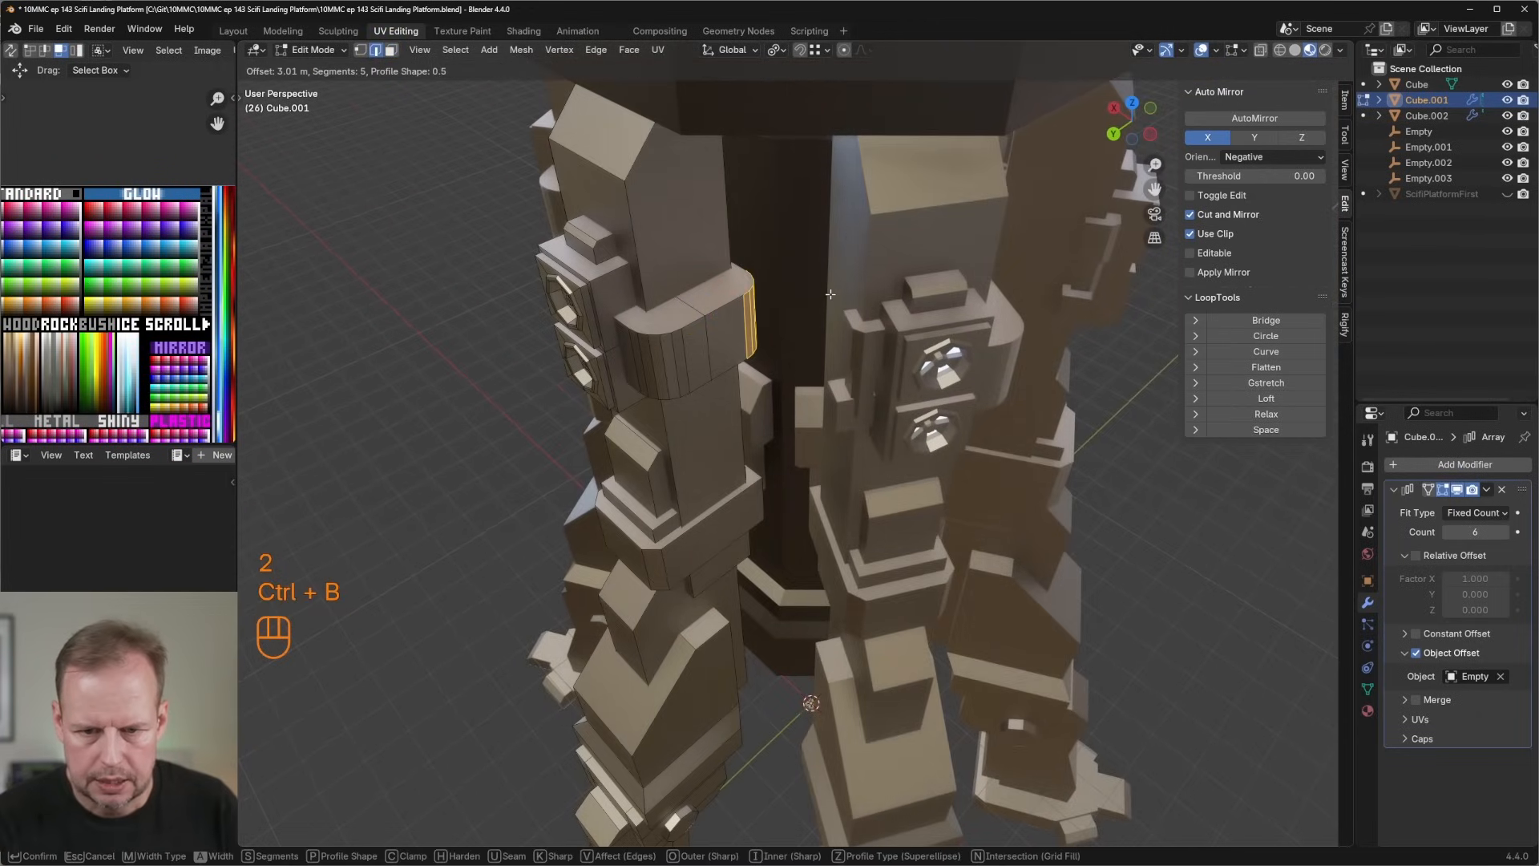
{"action": "scroll", "coordinate": [830, 294], "scroll_direction": "up", "scroll_amount": 1}
{"action": "left_click", "coordinate": [831, 294]}
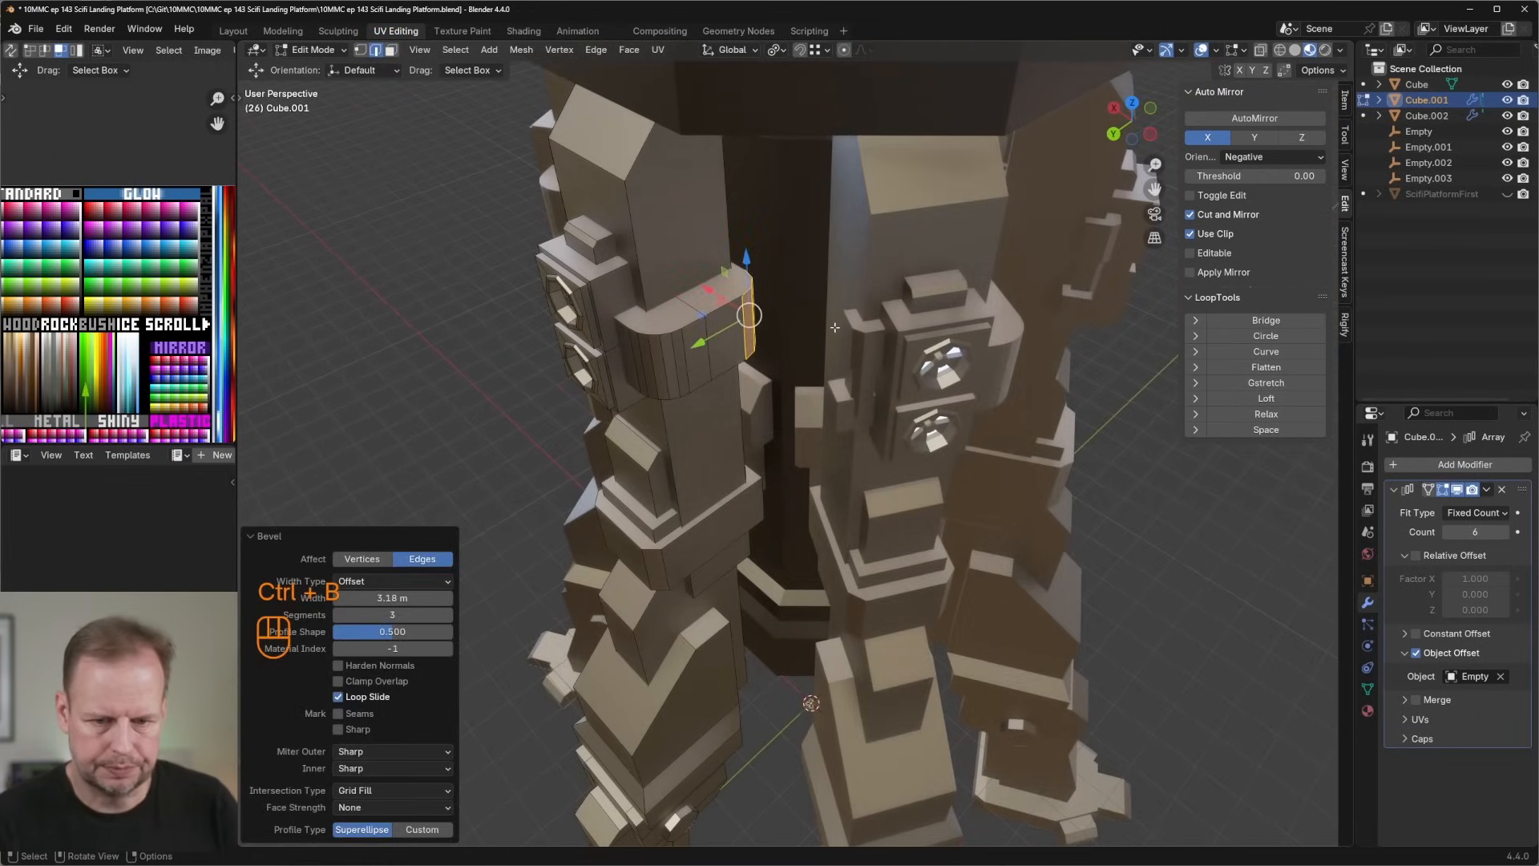
Leave the column object and open the platform's rim object for mesh editing.
{"action": "middle_click_drag", "start_coordinate": [834, 327], "coordinate": [768, 474]}
{"action": "key", "text": "Tab"}
{"action": "key", "text": "Tab"}
{"action": "key", "text": "Tab"}
{"action": "scroll", "coordinate": [713, 452], "scroll_direction": "up", "scroll_amount": 3}
{"action": "left_click", "coordinate": [724, 444]}
{"action": "key", "text": "Tab"}
Select all linked pieces of the rim's outer window panel and move them about 13.9 m outward along Y.
{"action": "key", "text": "l"}
{"action": "key", "text": "l"}
{"action": "key", "text": "l"}
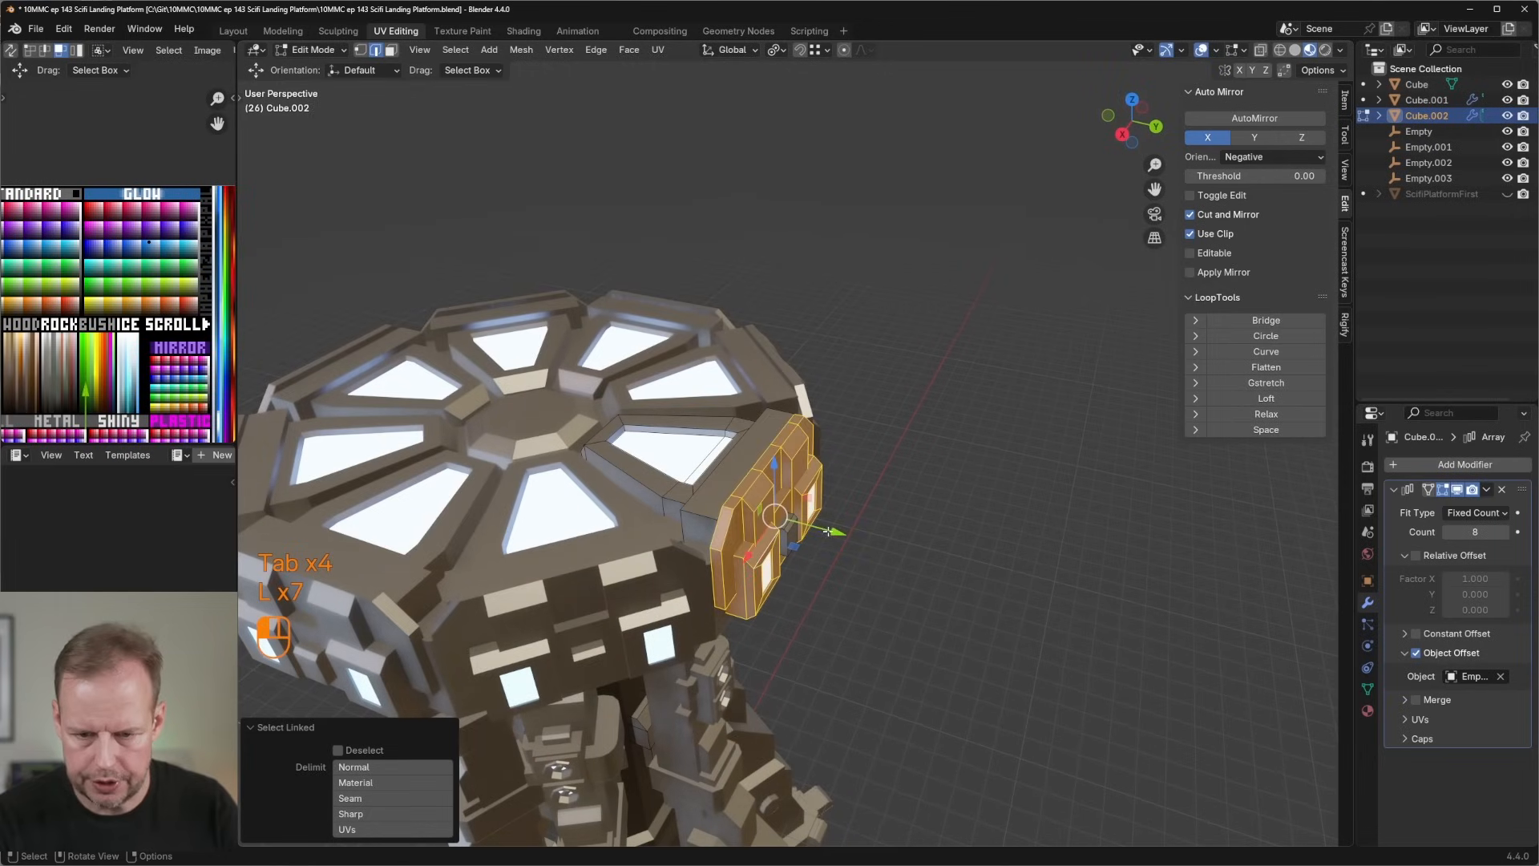
{"action": "left_click_drag", "start_coordinate": [828, 531], "coordinate": [910, 552]}
{"action": "scroll", "coordinate": [910, 551], "scroll_direction": "down", "scroll_amount": 3}
{"action": "middle_click_drag", "start_coordinate": [911, 551], "coordinate": [850, 573]}
{"action": "scroll", "coordinate": [914, 539], "scroll_direction": "up", "scroll_amount": 4}
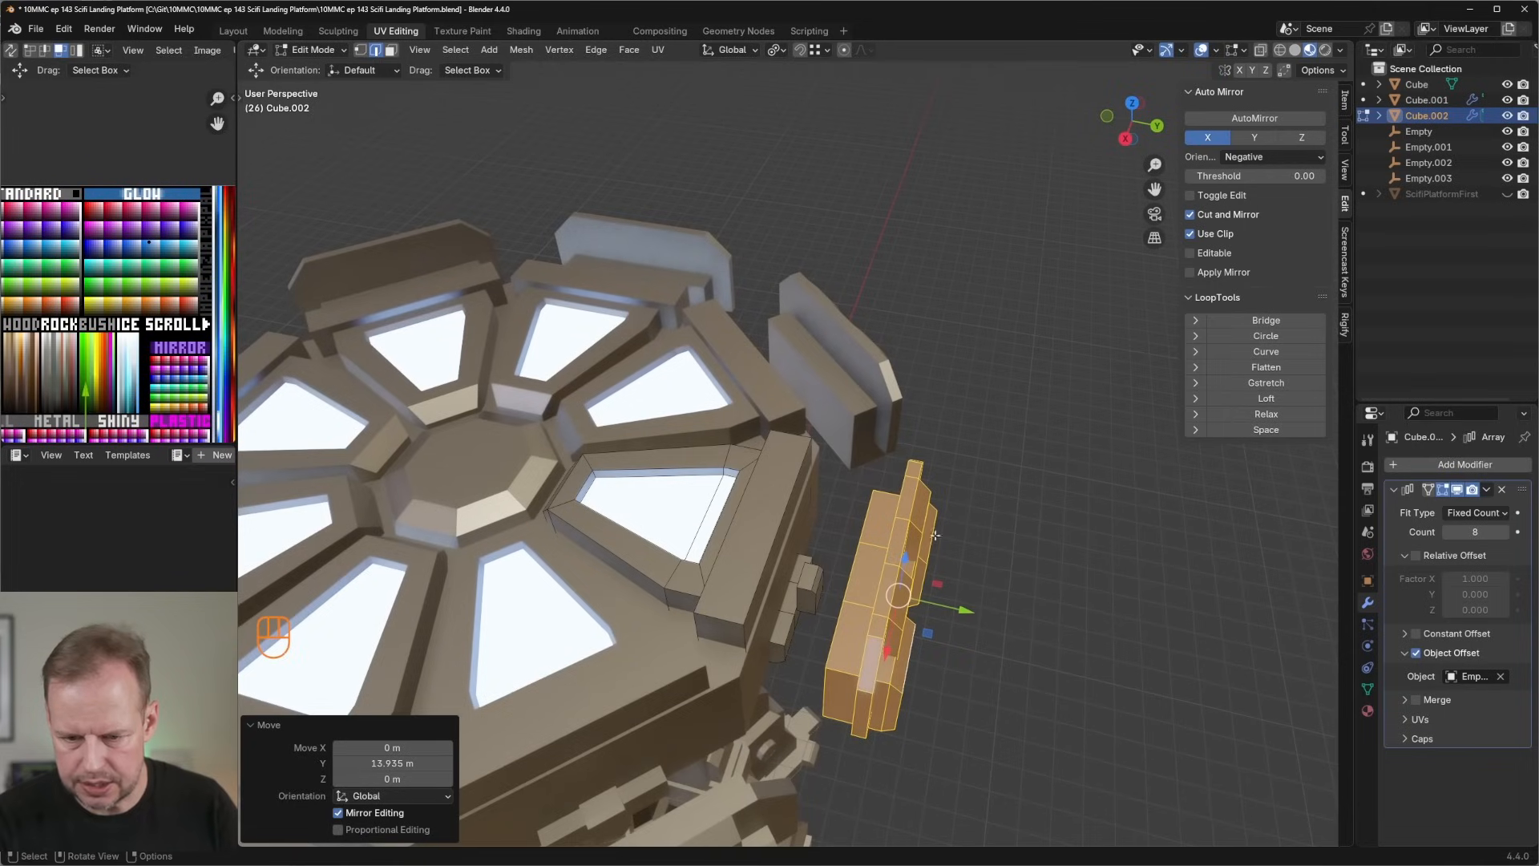
{"action": "left_click", "coordinate": [812, 573]}
{"action": "key", "text": "l"}
{"action": "left_click_drag", "start_coordinate": [814, 579], "coordinate": [961, 626]}
{"action": "key", "text": "ctrl+z"}
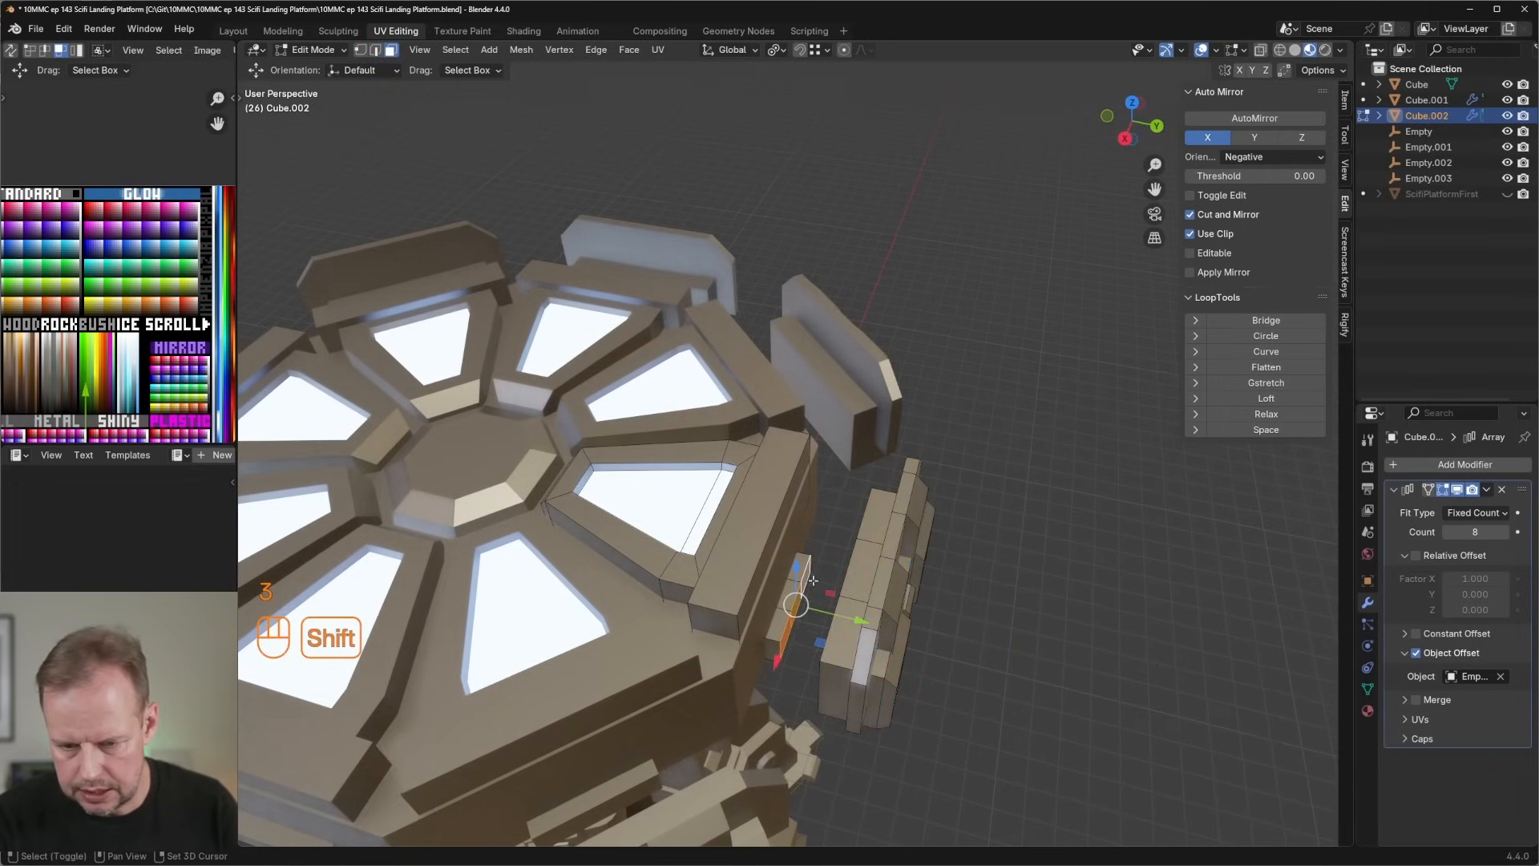
Extrude the small rim block's outer faces about 10.6 m outward to reach the detached window panel.
{"action": "middle_click_drag", "start_coordinate": [813, 580], "coordinate": [869, 573]}
{"action": "key", "text": "e"}
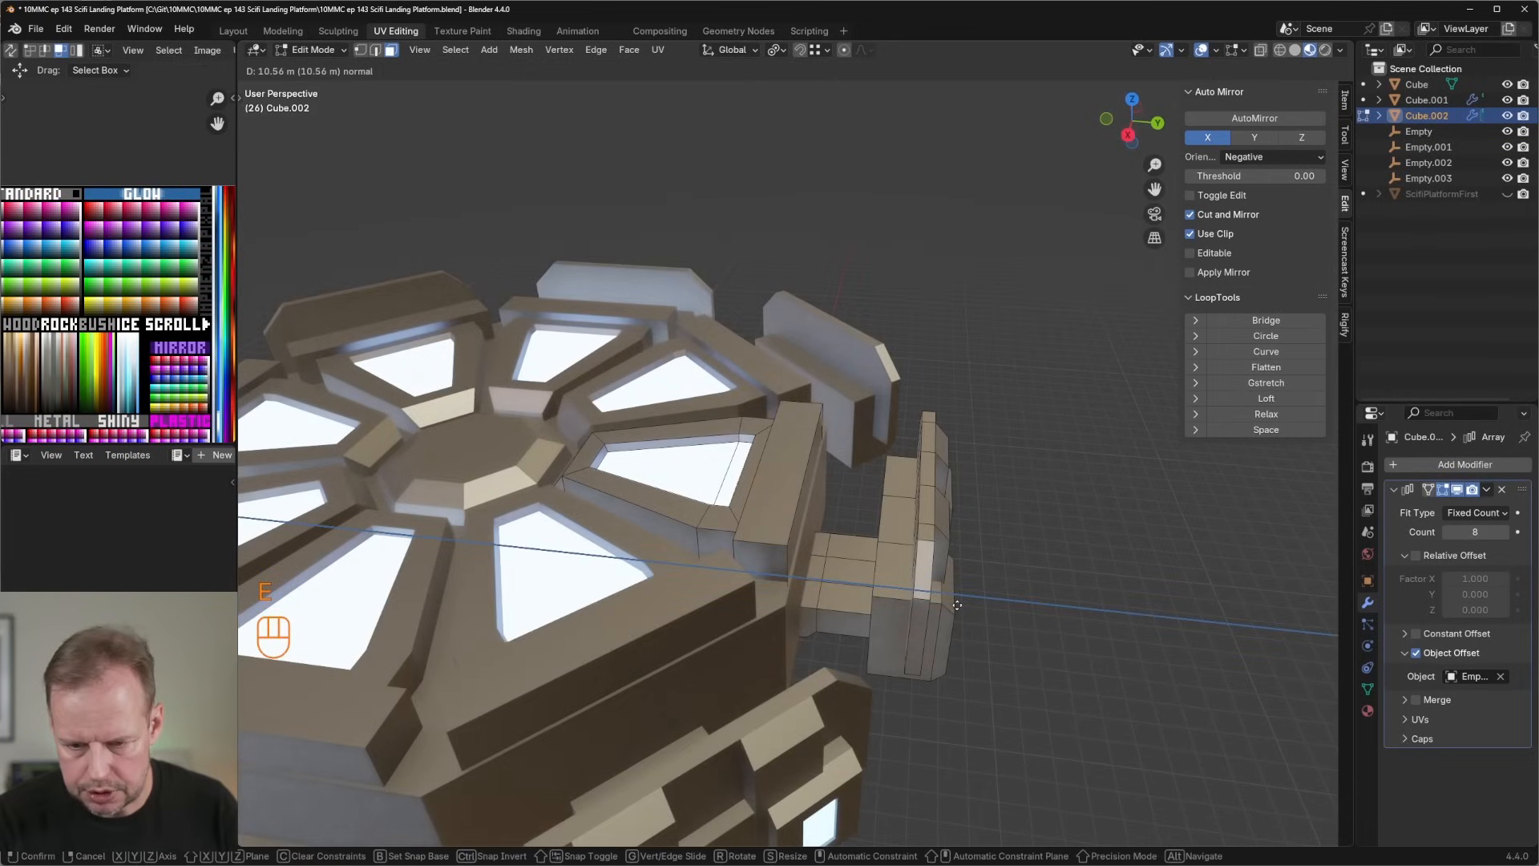
{"action": "left_click", "coordinate": [956, 605]}
Duplicate the window panel's inner face and reposition the copy along Y by about -1.48 m and then 2.79 m.
{"action": "middle_click_drag", "start_coordinate": [956, 605], "coordinate": [952, 664]}
{"action": "key", "text": "3"}
{"action": "left_click", "coordinate": [920, 580]}
{"action": "middle_click_drag", "start_coordinate": [979, 598], "coordinate": [986, 558]}
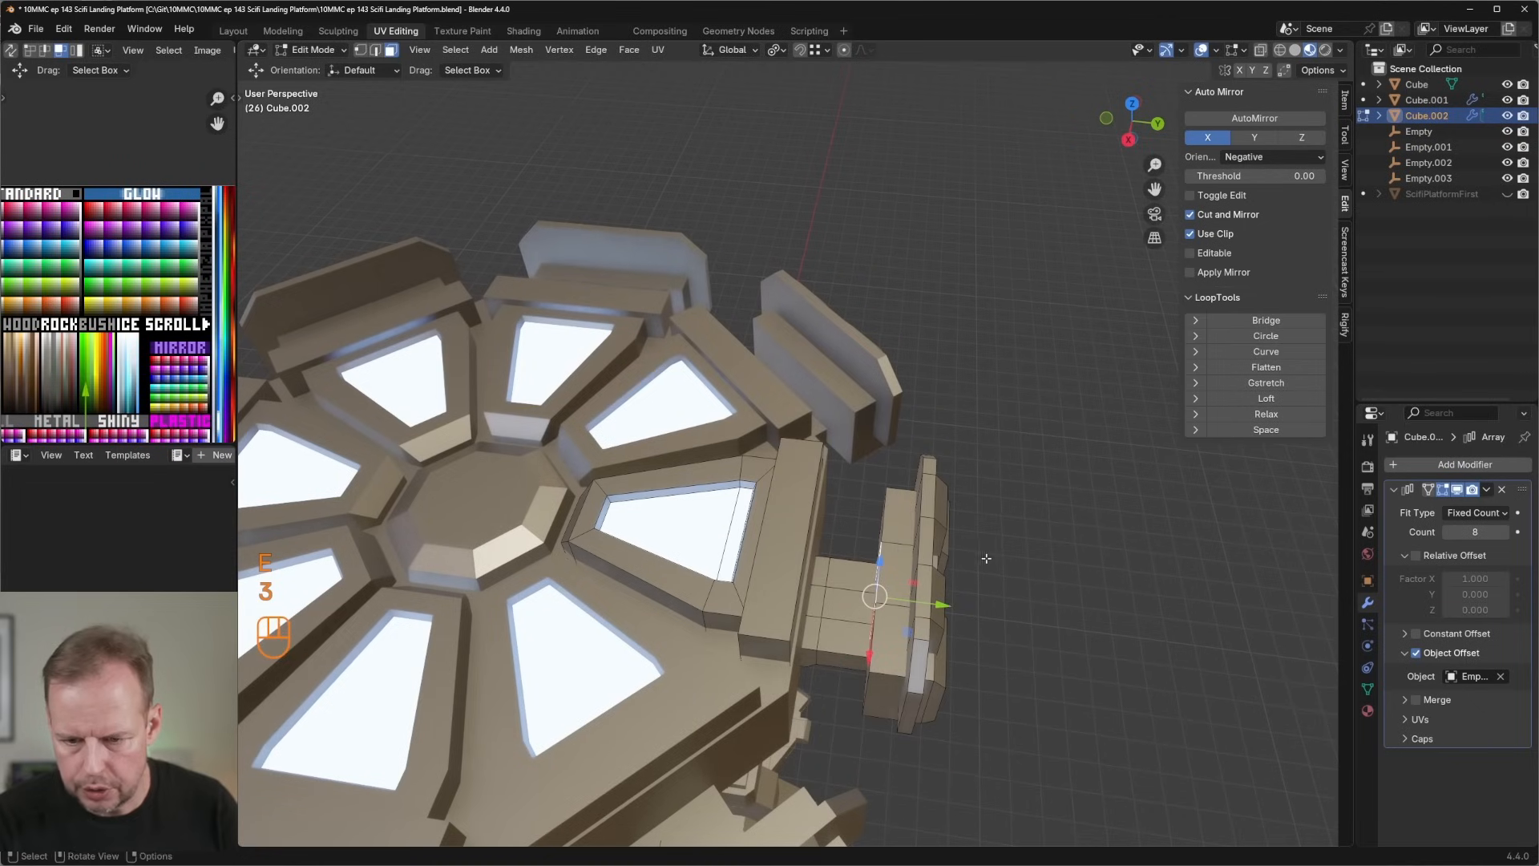
{"action": "key", "text": "shift+d"}
{"action": "key", "text": "y"}
{"action": "left_click", "coordinate": [917, 600]}
{"action": "middle_click_drag", "start_coordinate": [918, 599], "coordinate": [960, 581]}
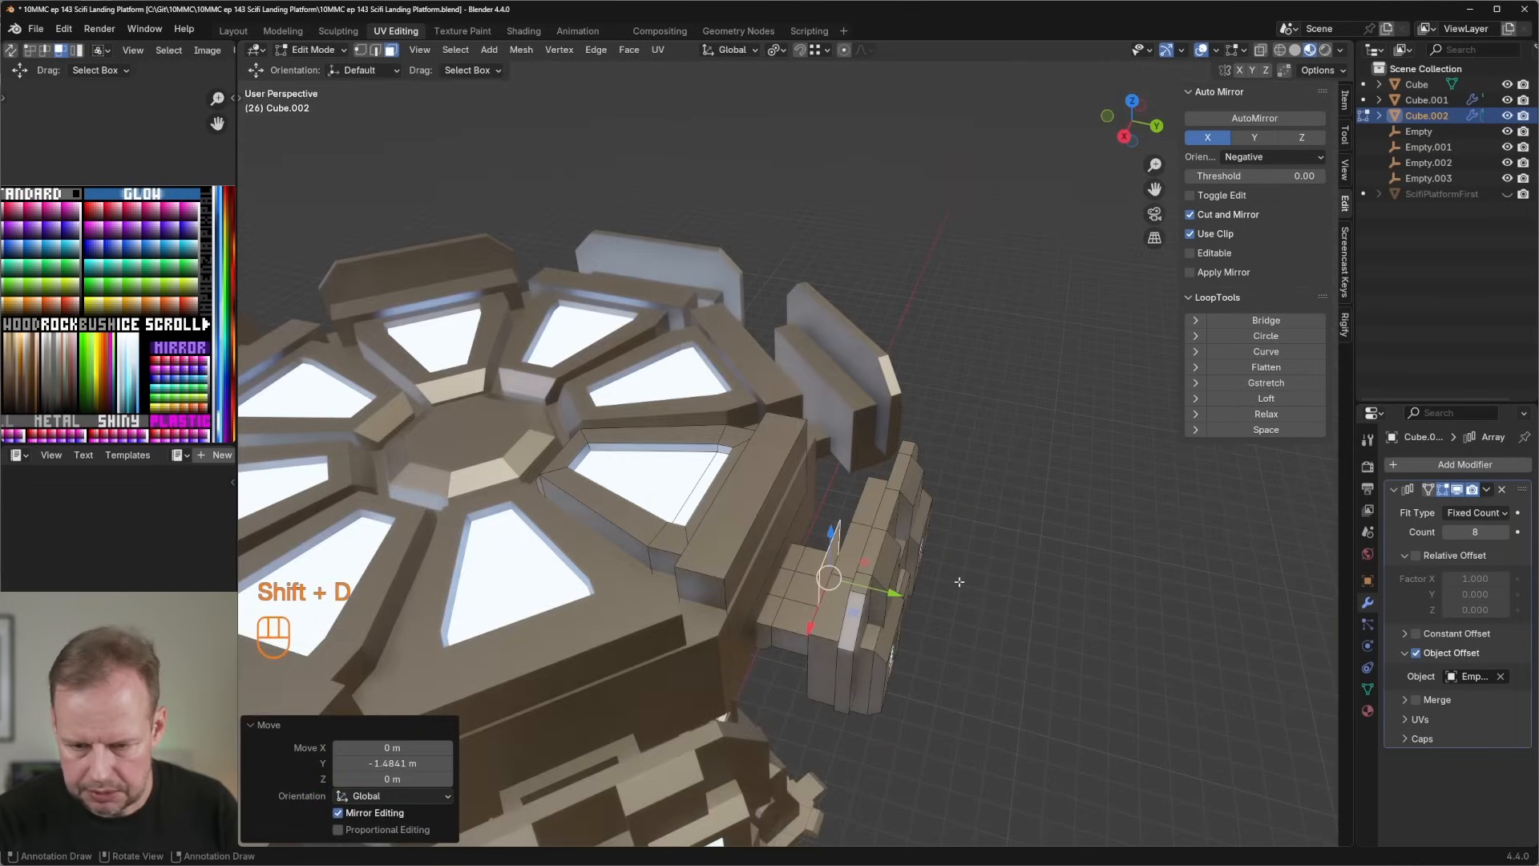
{"action": "key", "text": "shift+d"}
{"action": "left_click_drag", "start_coordinate": [914, 597], "coordinate": [912, 597]}
{"action": "middle_click_drag", "start_coordinate": [915, 597], "coordinate": [962, 579]}
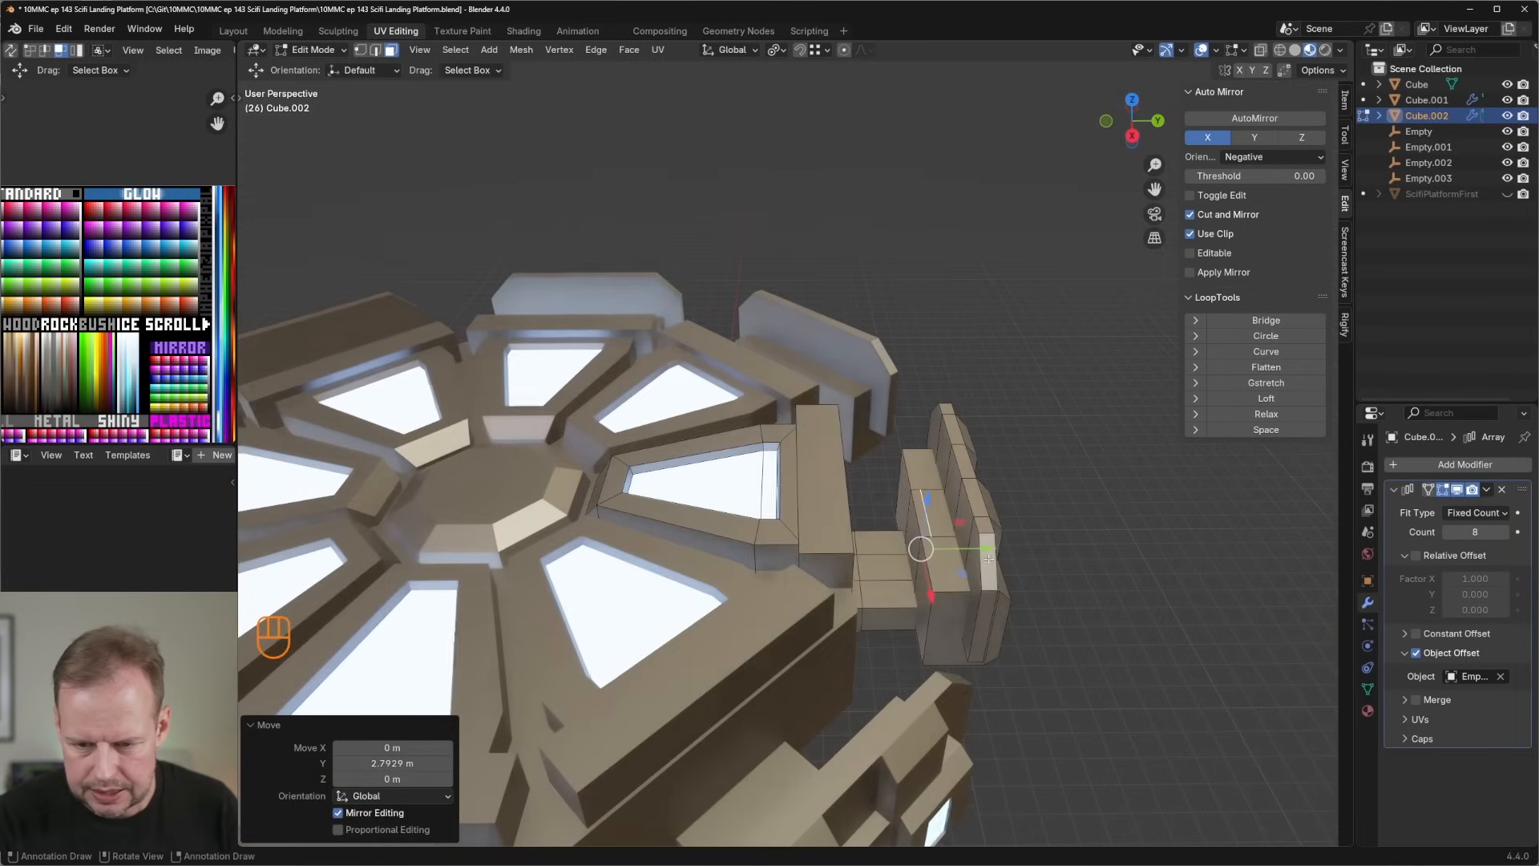
Scale the duplicated face, lower it about 0.43 m and extrude it about 12.7 m between the panel and the platform.
{"action": "key", "text": "s"}
{"action": "left_click", "coordinate": [1029, 549]}
{"action": "left_click_drag", "start_coordinate": [926, 492], "coordinate": [926, 502]}
{"action": "key", "text": "e"}
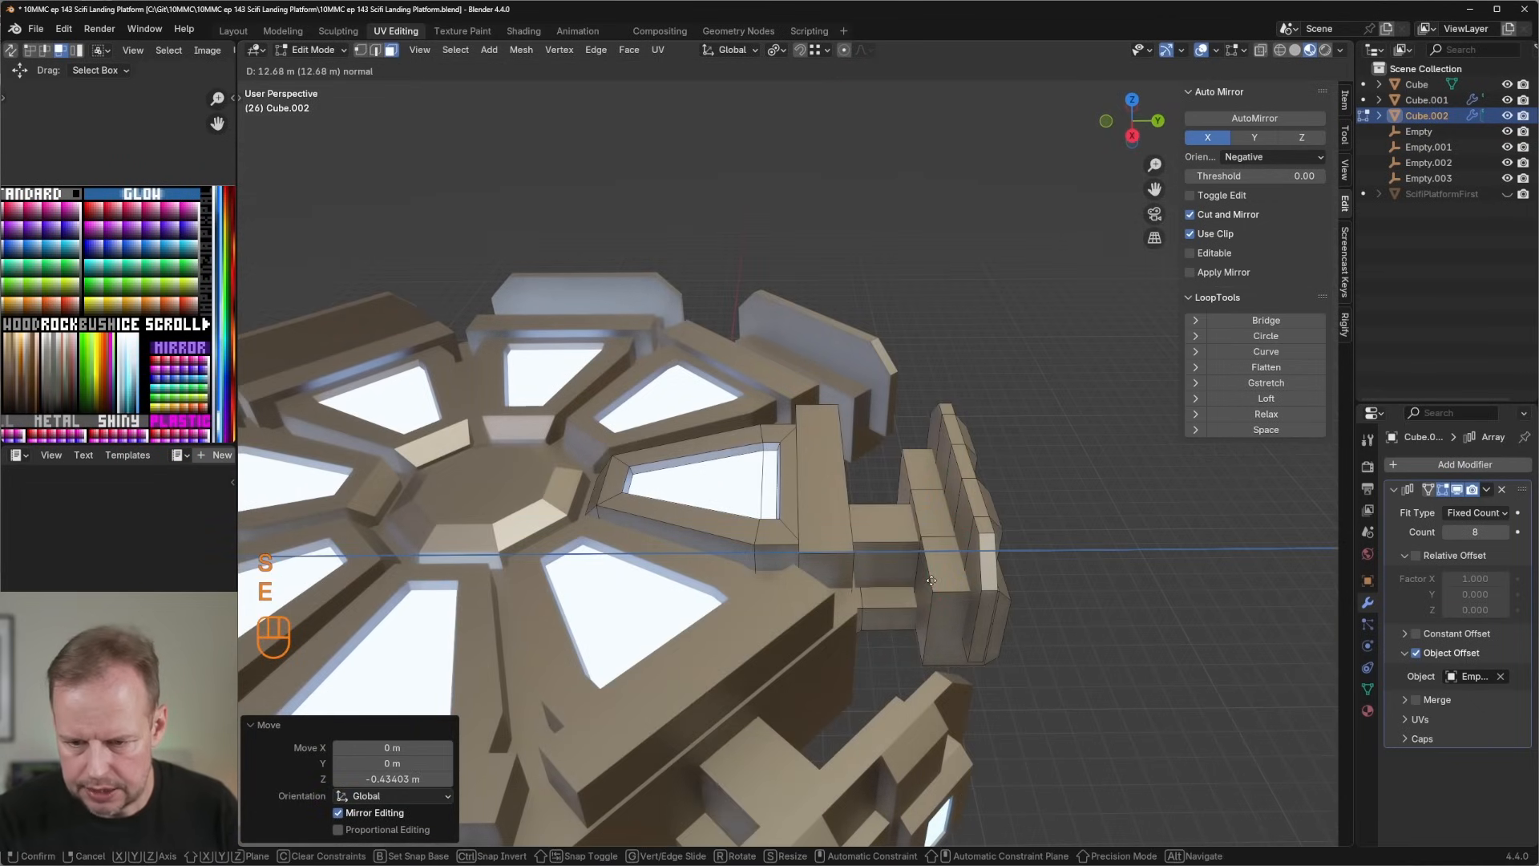
{"action": "left_click", "coordinate": [877, 551]}
{"action": "middle_click_drag", "start_coordinate": [876, 551], "coordinate": [662, 473]}
{"action": "key", "text": "3"}
{"action": "left_click", "coordinate": [714, 472]}
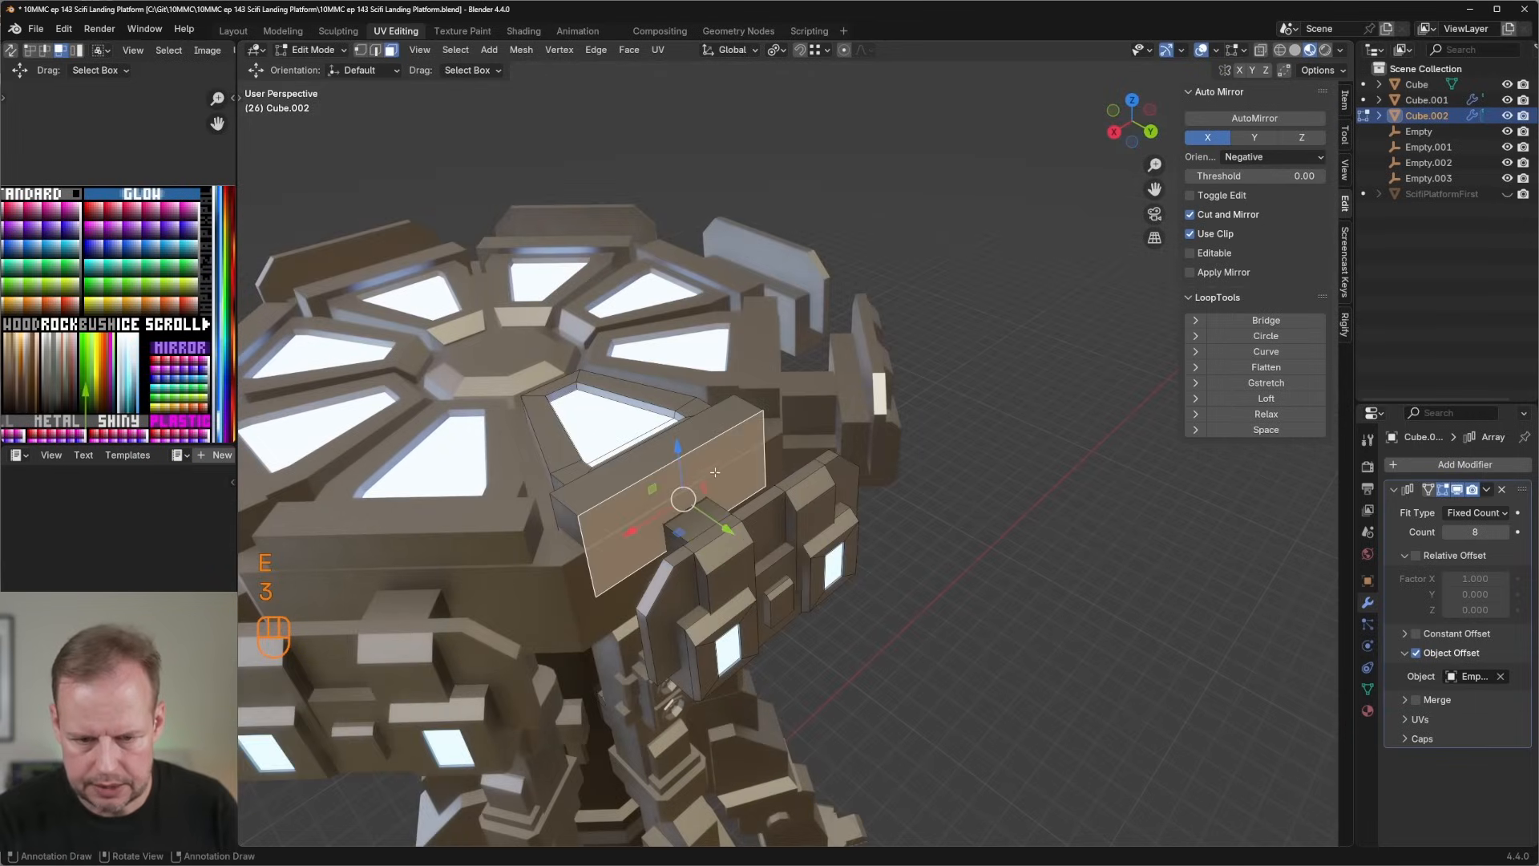
{"action": "key", "text": "shift+d"}
{"action": "right_click", "coordinate": [796, 472]}
{"action": "key", "text": "ctrl+z"}
Add a horizontal loop cut across the rim block's outer face and extrude its upper part about 2.64 m outward.
{"action": "middle_click_drag", "start_coordinate": [916, 460], "coordinate": [994, 446]}
{"action": "key", "text": "ctrl+r"}
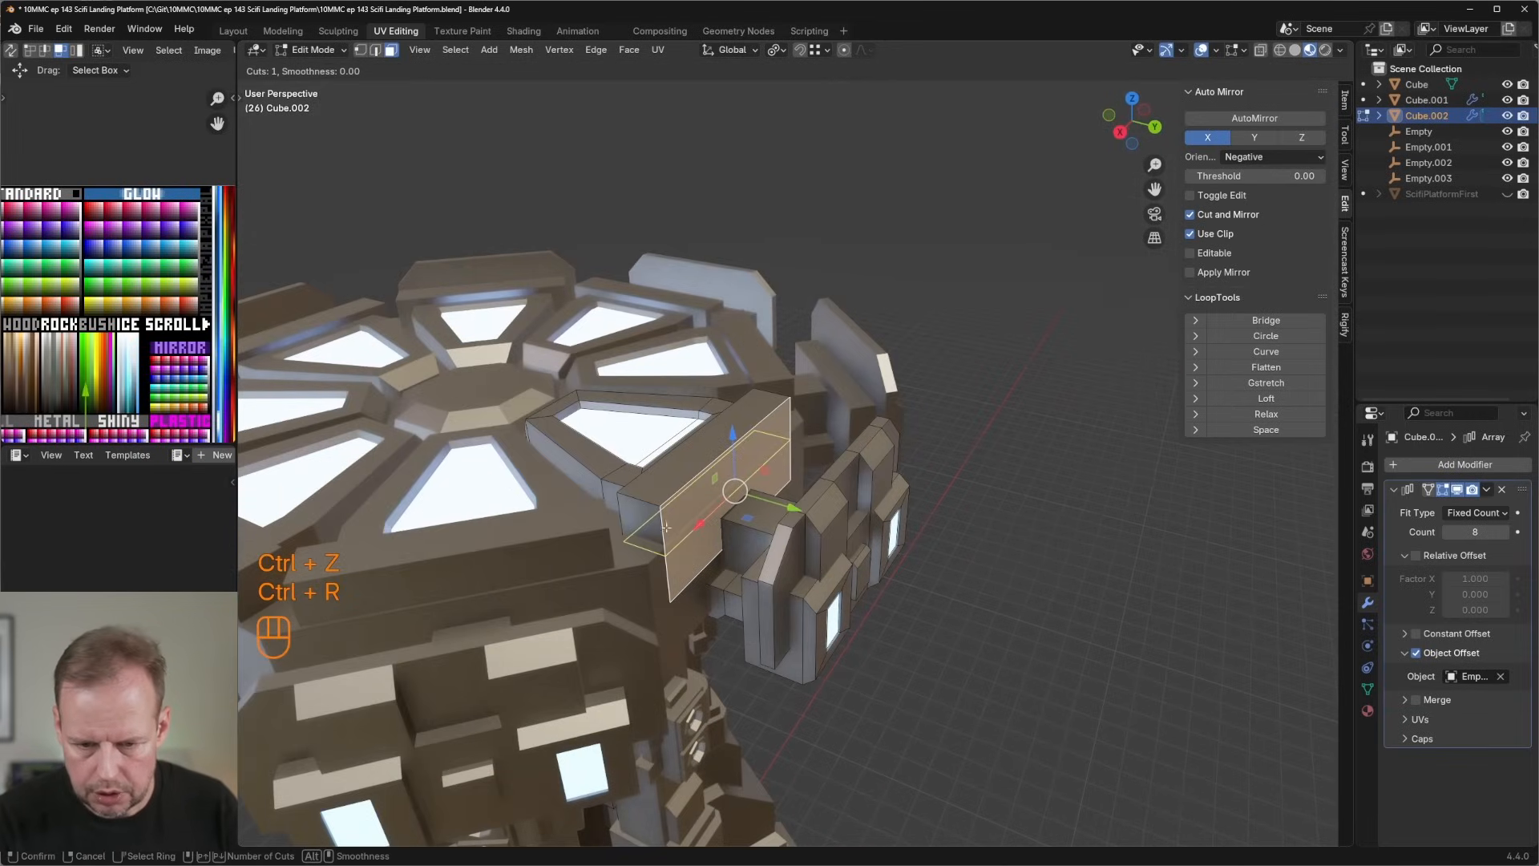
{"action": "left_click", "coordinate": [665, 527]}
{"action": "left_click", "coordinate": [670, 517]}
{"action": "key", "text": "3"}
{"action": "left_click", "coordinate": [715, 488]}
{"action": "key", "text": "e"}
{"action": "left_click", "coordinate": [884, 474]}
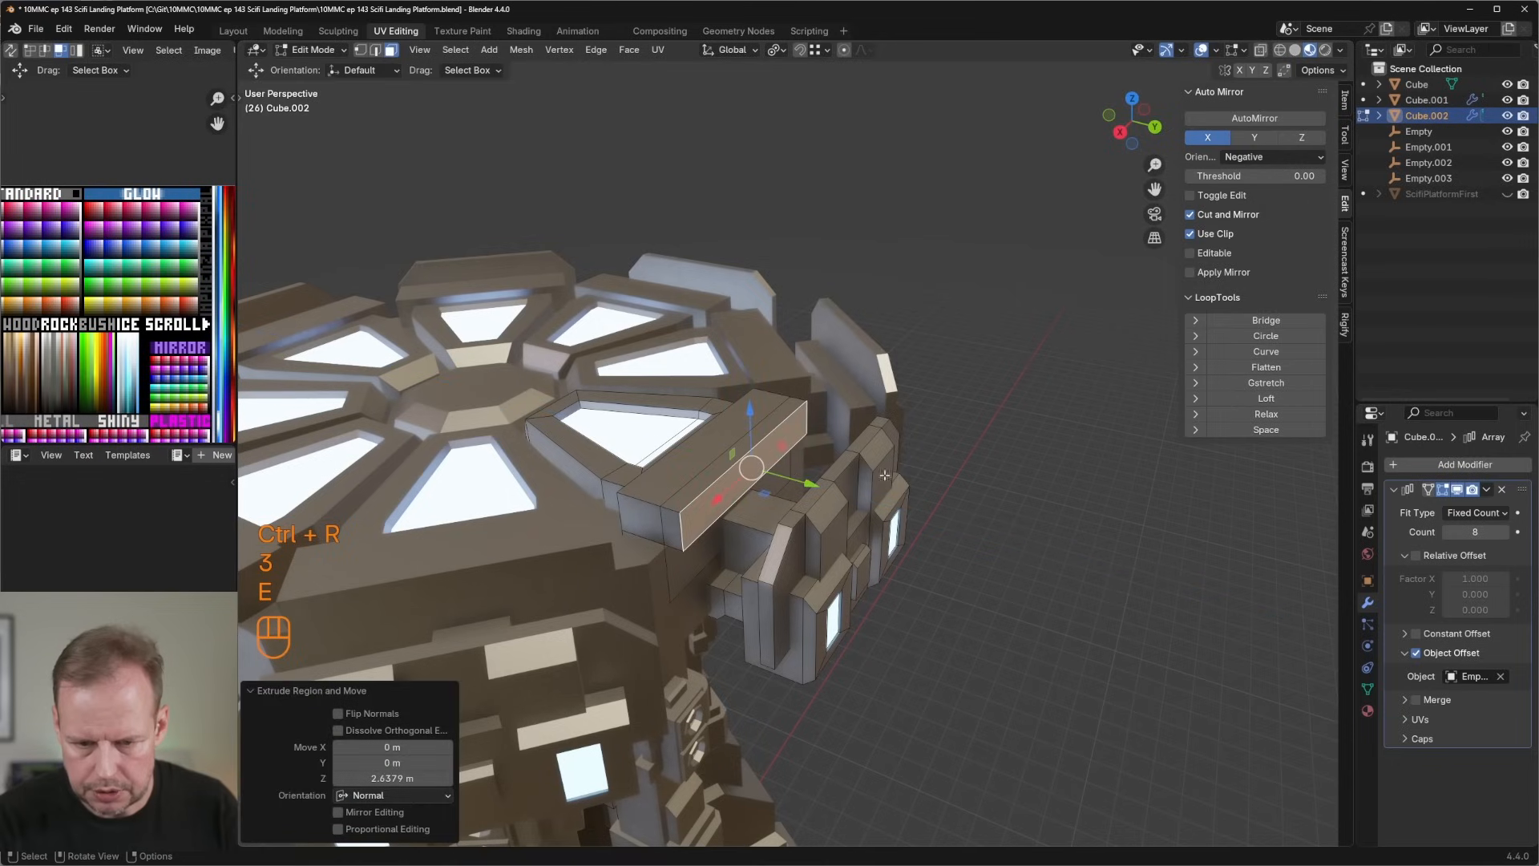
Narrow the extruded face to about 0.823 along X and extrude it about 5.7 m further outward.
{"action": "key", "text": "s"}
{"action": "key", "text": "x"}
{"action": "left_click", "coordinate": [886, 478]}
{"action": "key", "text": "e"}
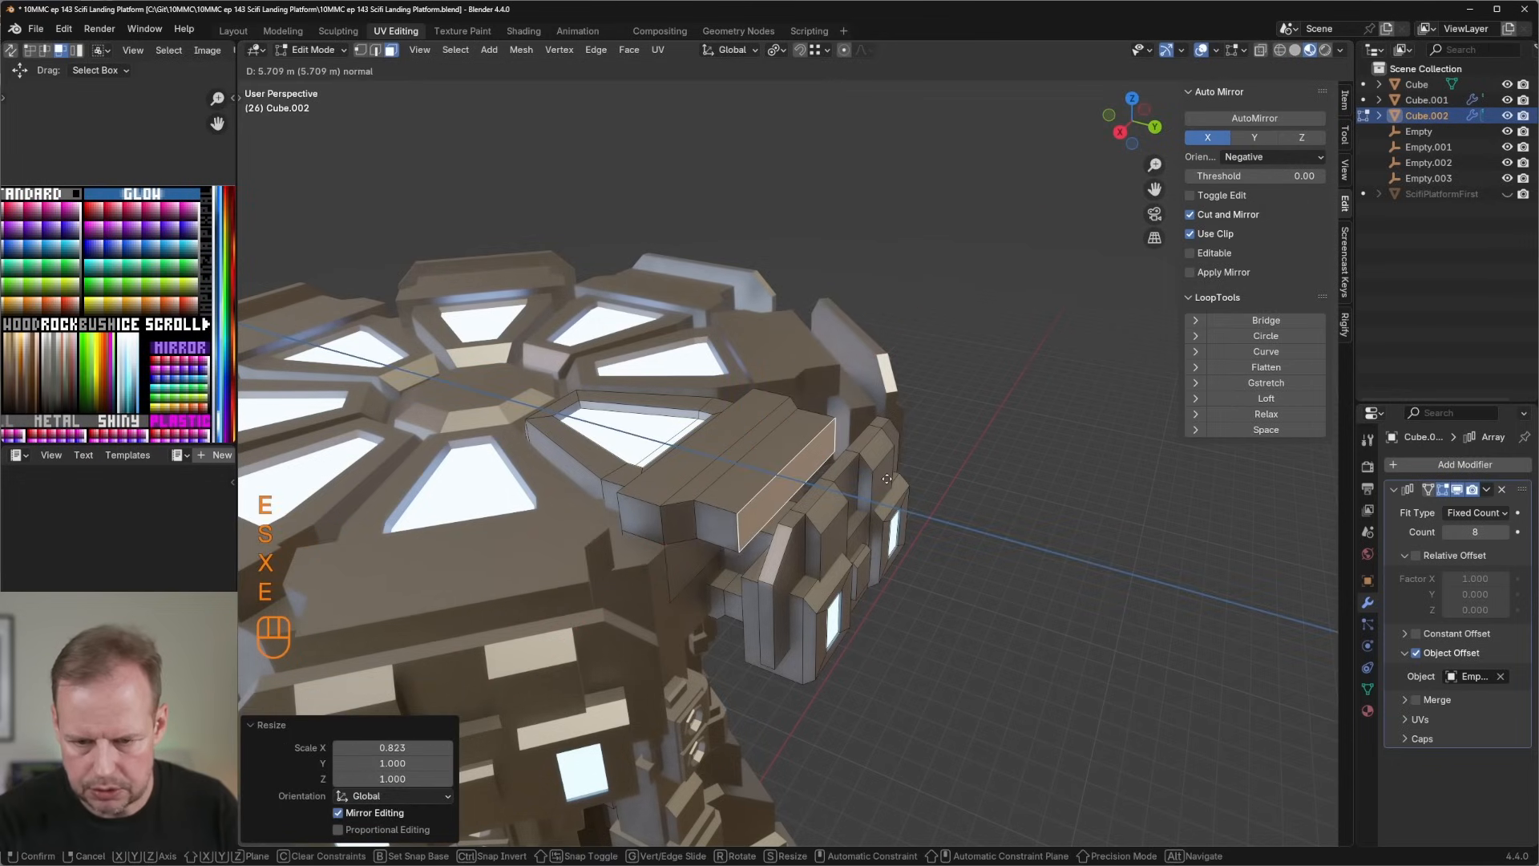
{"action": "left_click", "coordinate": [887, 478]}
Divide the rim extension with two centred loop cuts and extrude its two outer end faces about 6.14 m to the window panel.
{"action": "key", "text": "ctrl+r"}
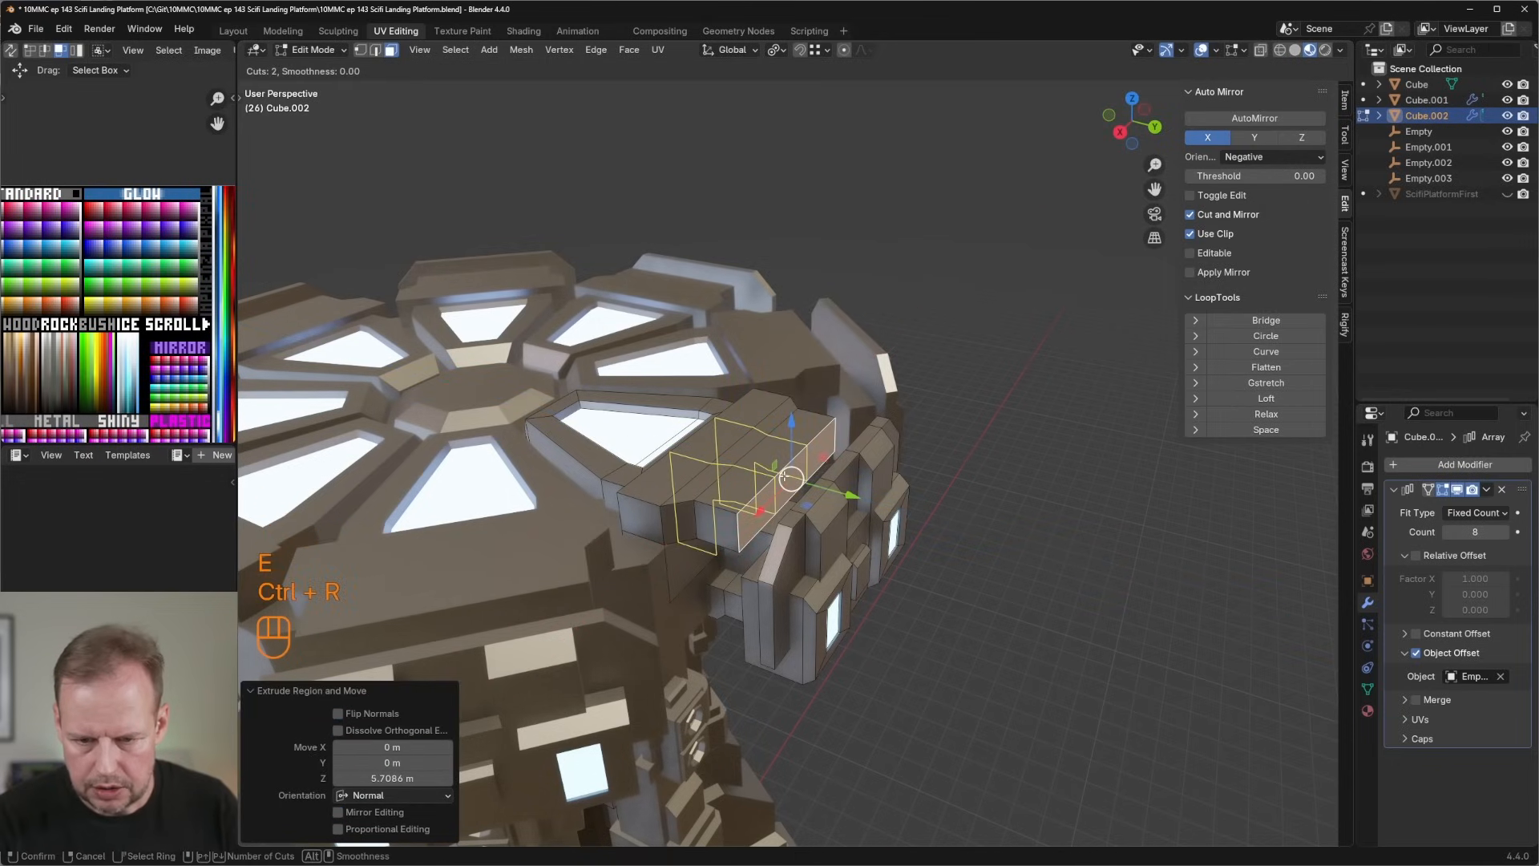
{"action": "left_click", "coordinate": [787, 476]}
{"action": "right_click", "coordinate": [787, 476]}
{"action": "key", "text": "3"}
{"action": "middle_click_drag", "start_coordinate": [759, 521], "coordinate": [730, 588]}
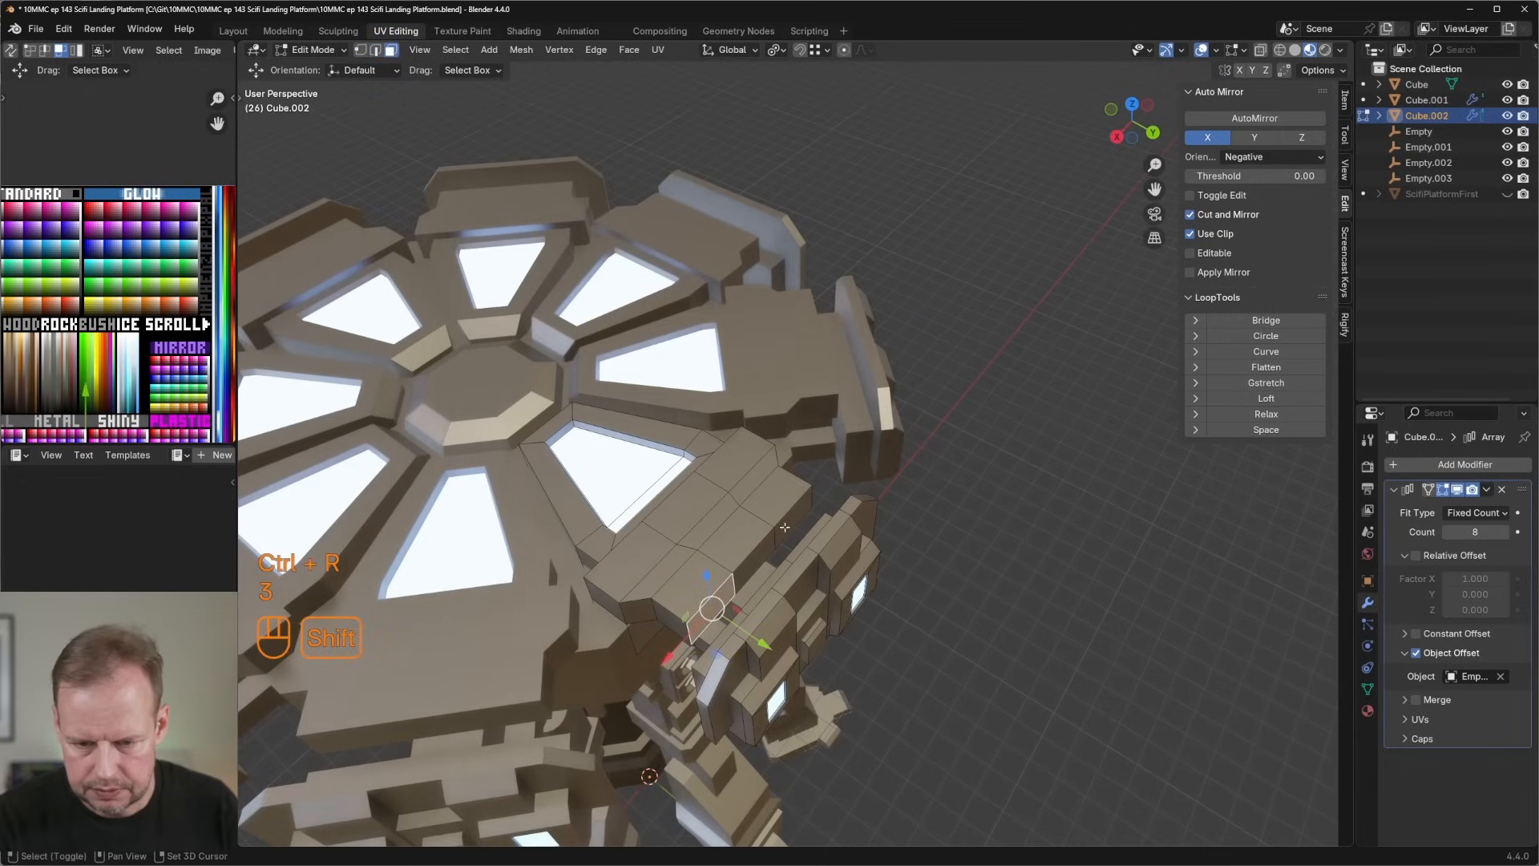
{"action": "key", "text": "e"}
{"action": "left_click", "coordinate": [900, 555]}
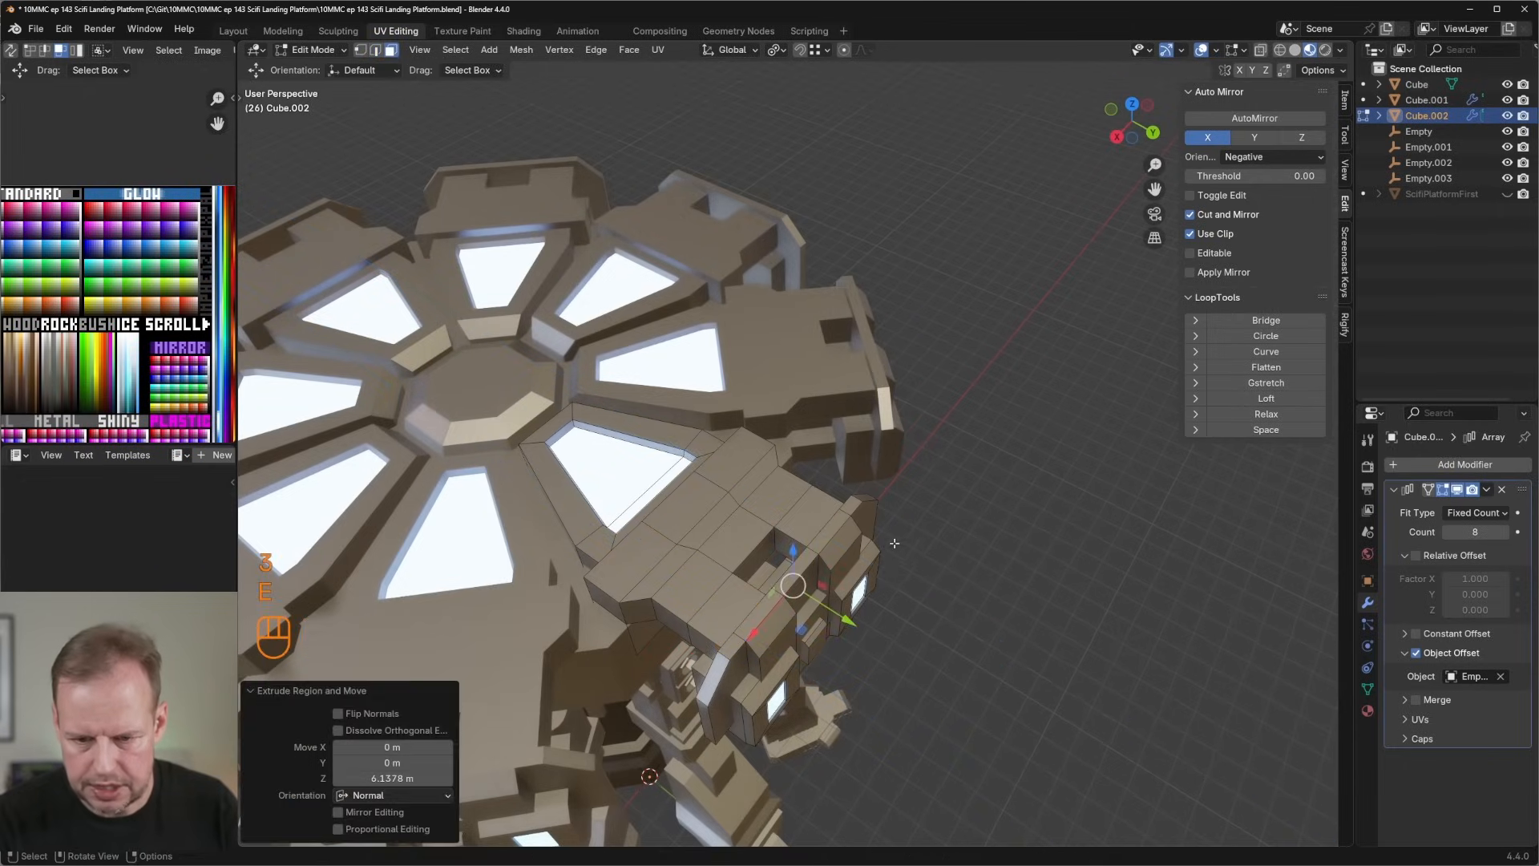
Bevel the rim extension's inner upper edge beside the glowing window about 2.5 m wide.
{"action": "middle_click_drag", "start_coordinate": [900, 554], "coordinate": [874, 526]}
{"action": "key", "text": "2"}
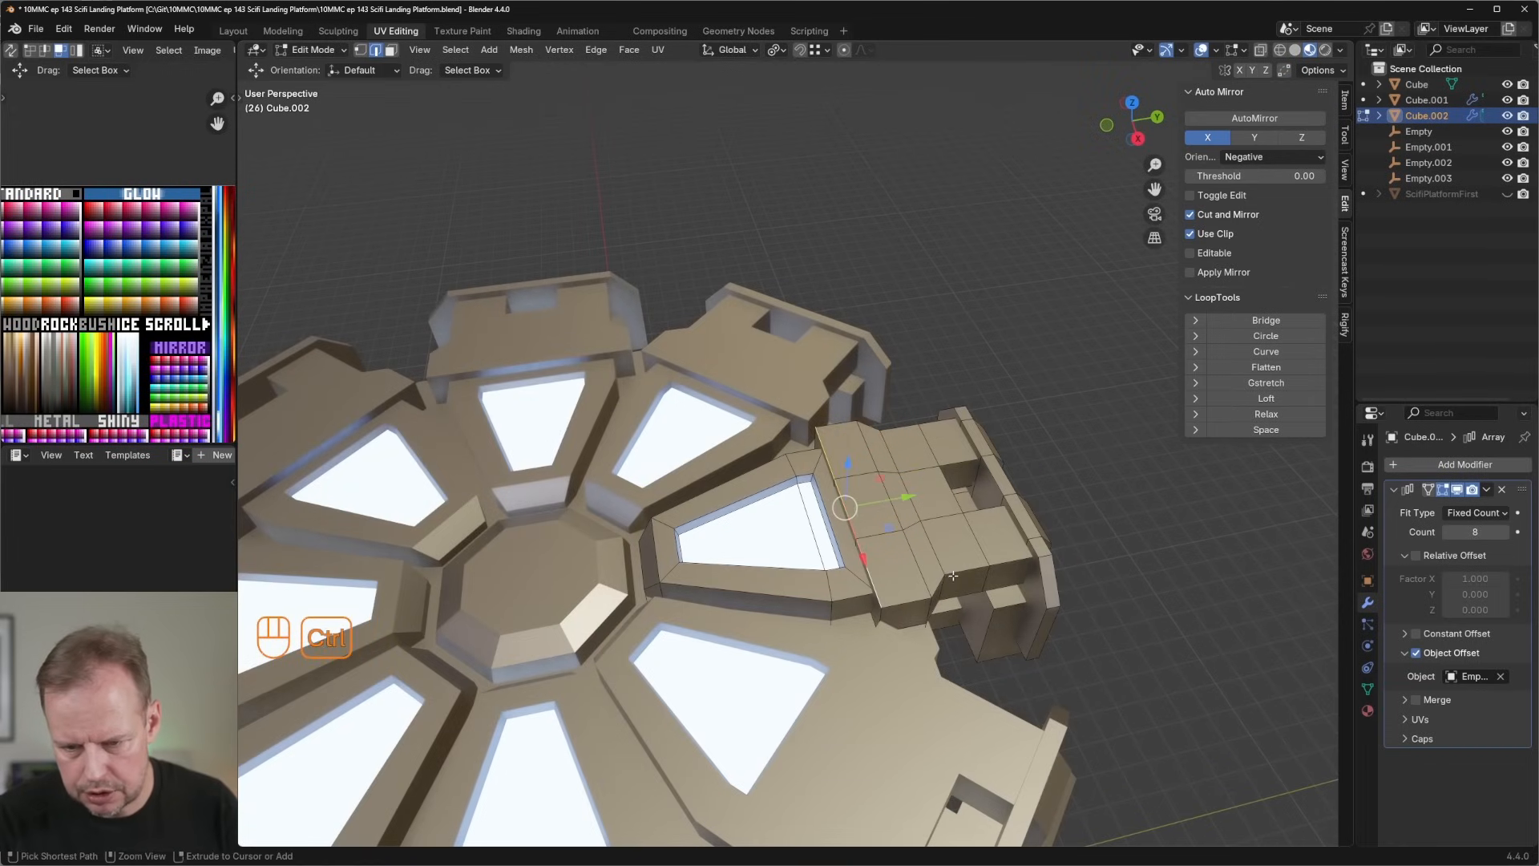
{"action": "key", "text": "ctrl+b"}
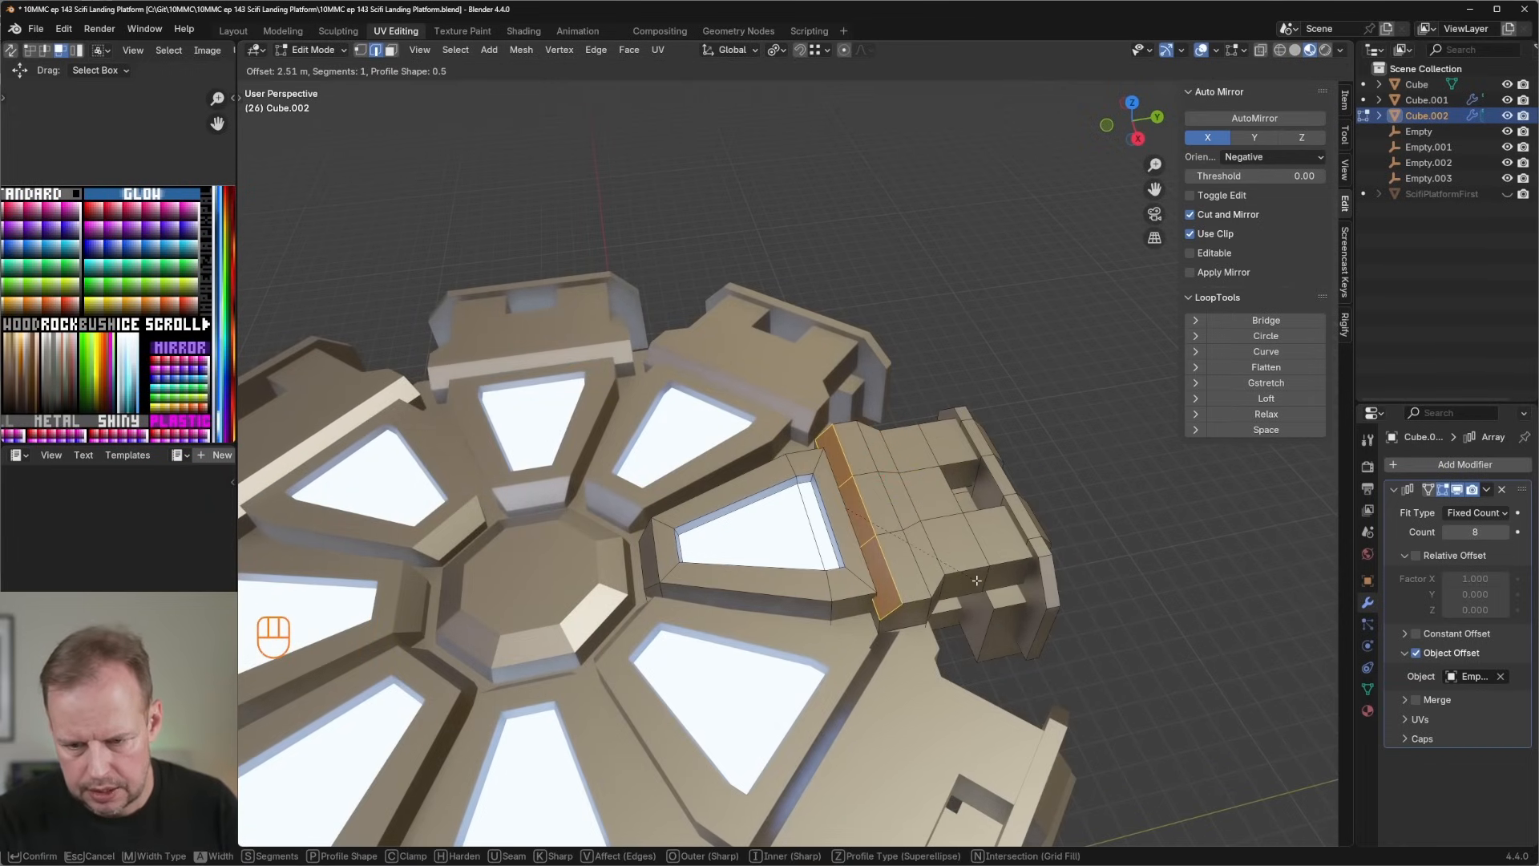
{"action": "left_click", "coordinate": [977, 579]}
{"action": "middle_click_drag", "start_coordinate": [978, 578], "coordinate": [855, 478]}
{"action": "key", "text": "Tab"}
{"action": "key", "text": "Tab"}
{"action": "key", "text": "3"}
{"action": "left_click", "coordinate": [833, 555]}
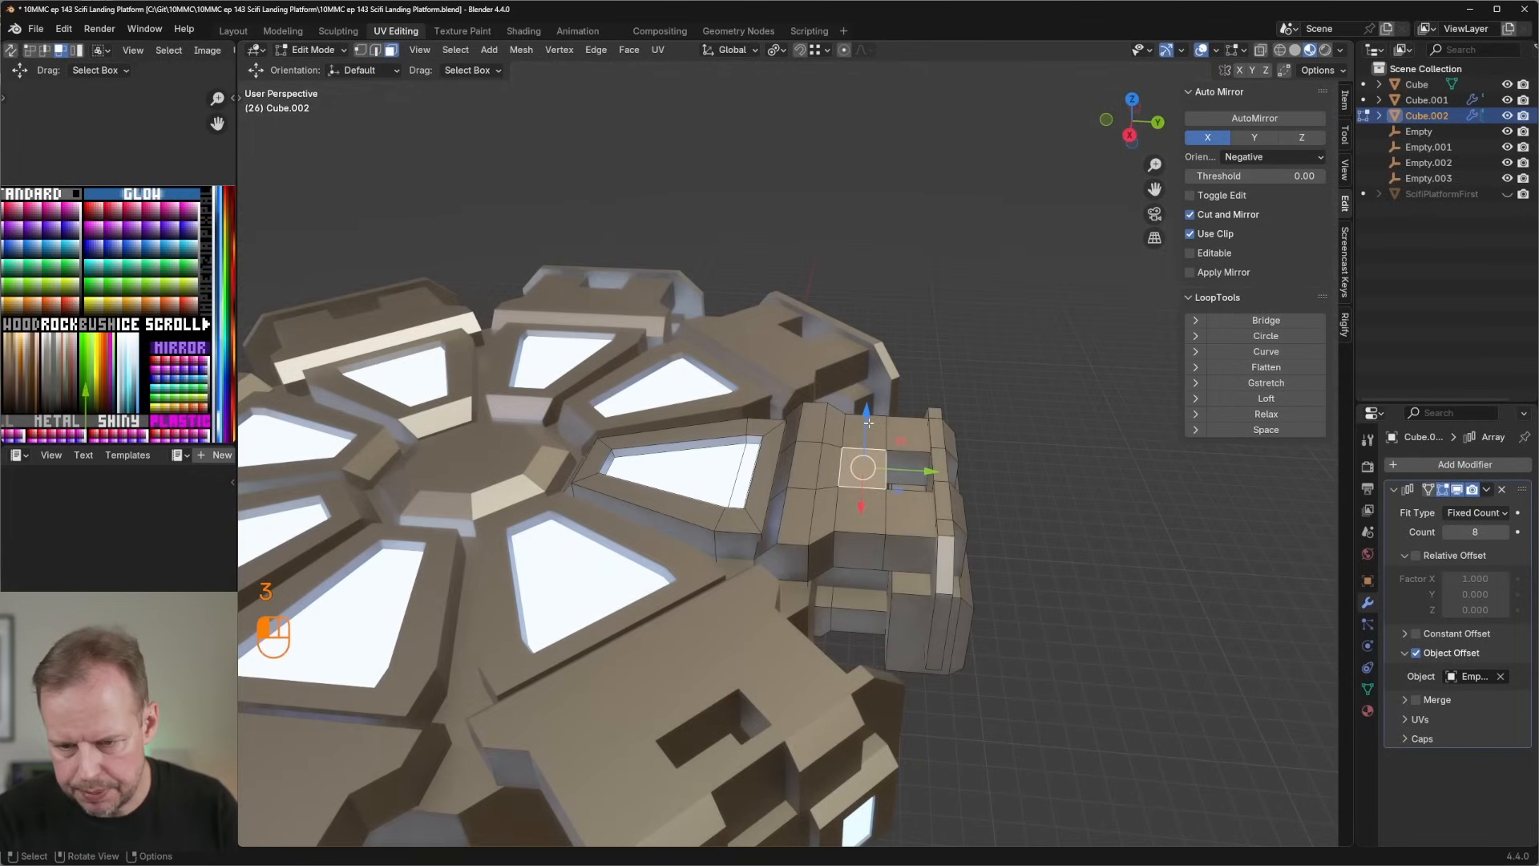
{"action": "key", "text": "i"}
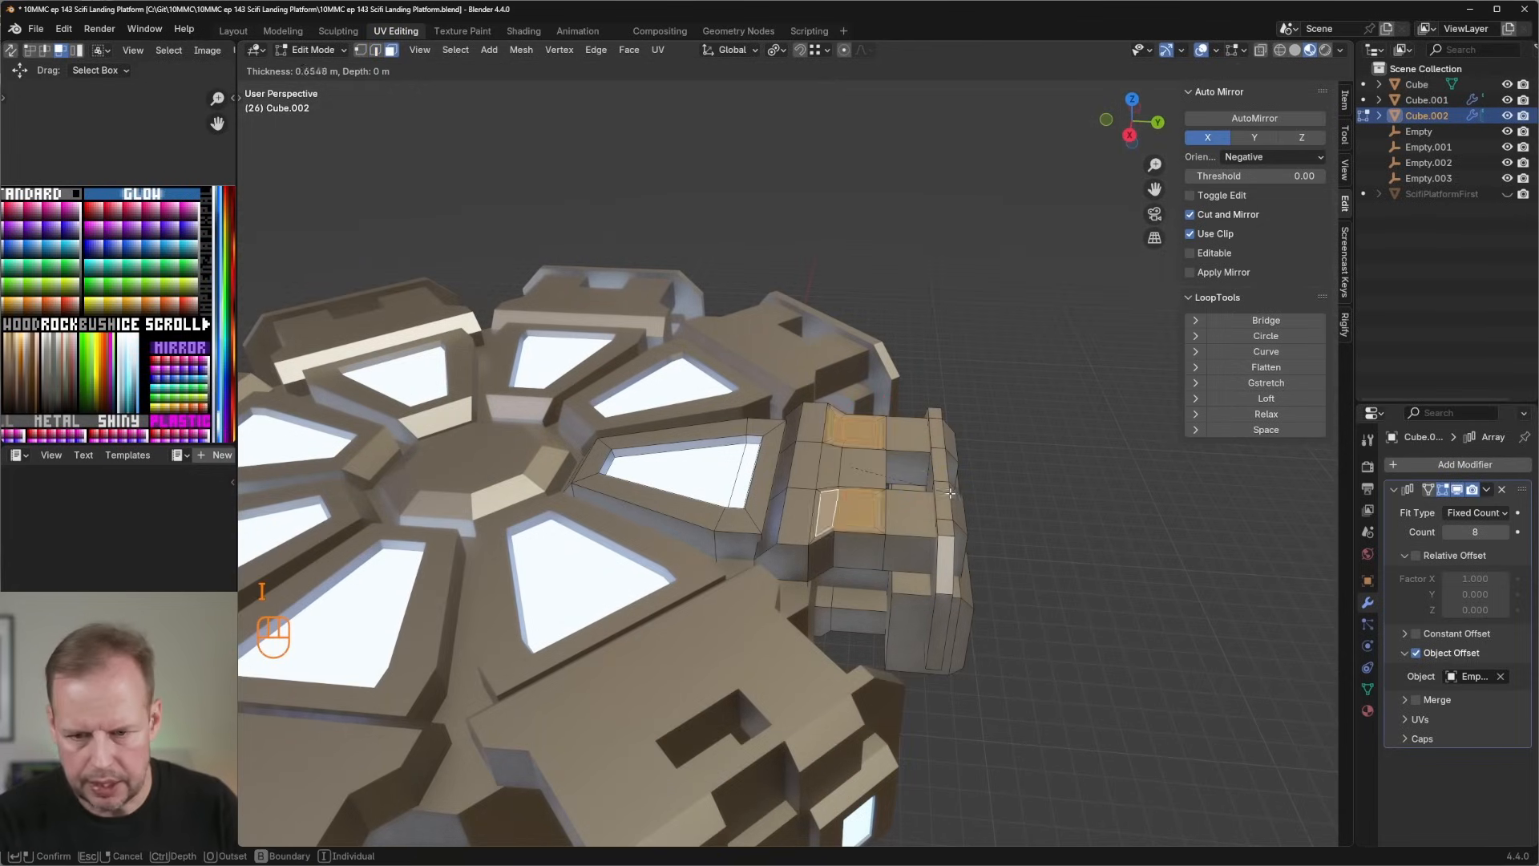
{"action": "left_click", "coordinate": [952, 494]}
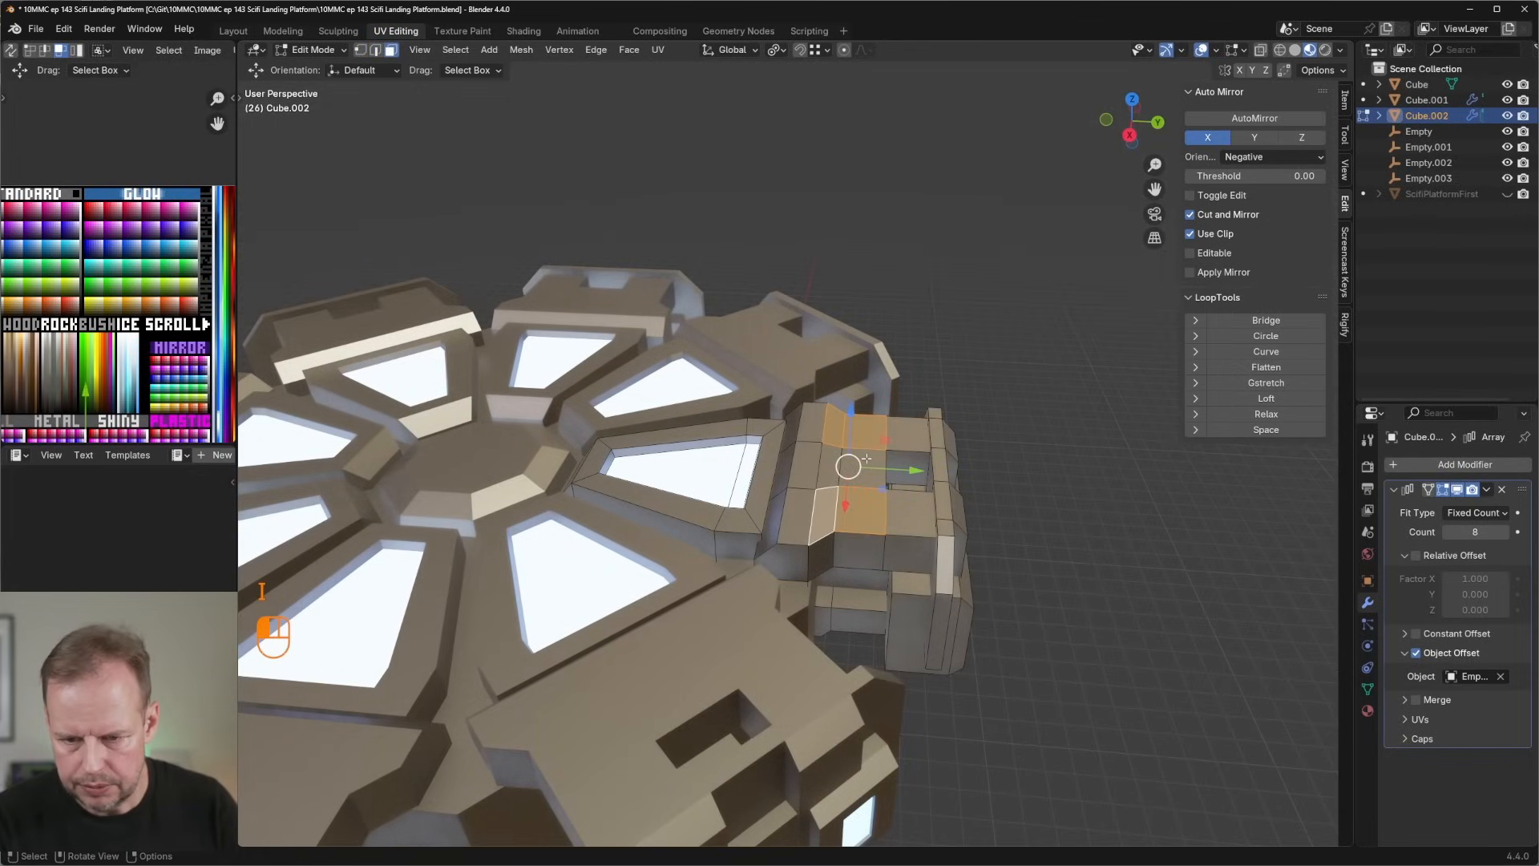
Inset the paired top faces of the rim extension about 2.245 m and extrude them inward about 0.7 m.
{"action": "middle_click_drag", "start_coordinate": [836, 463], "coordinate": [816, 518]}
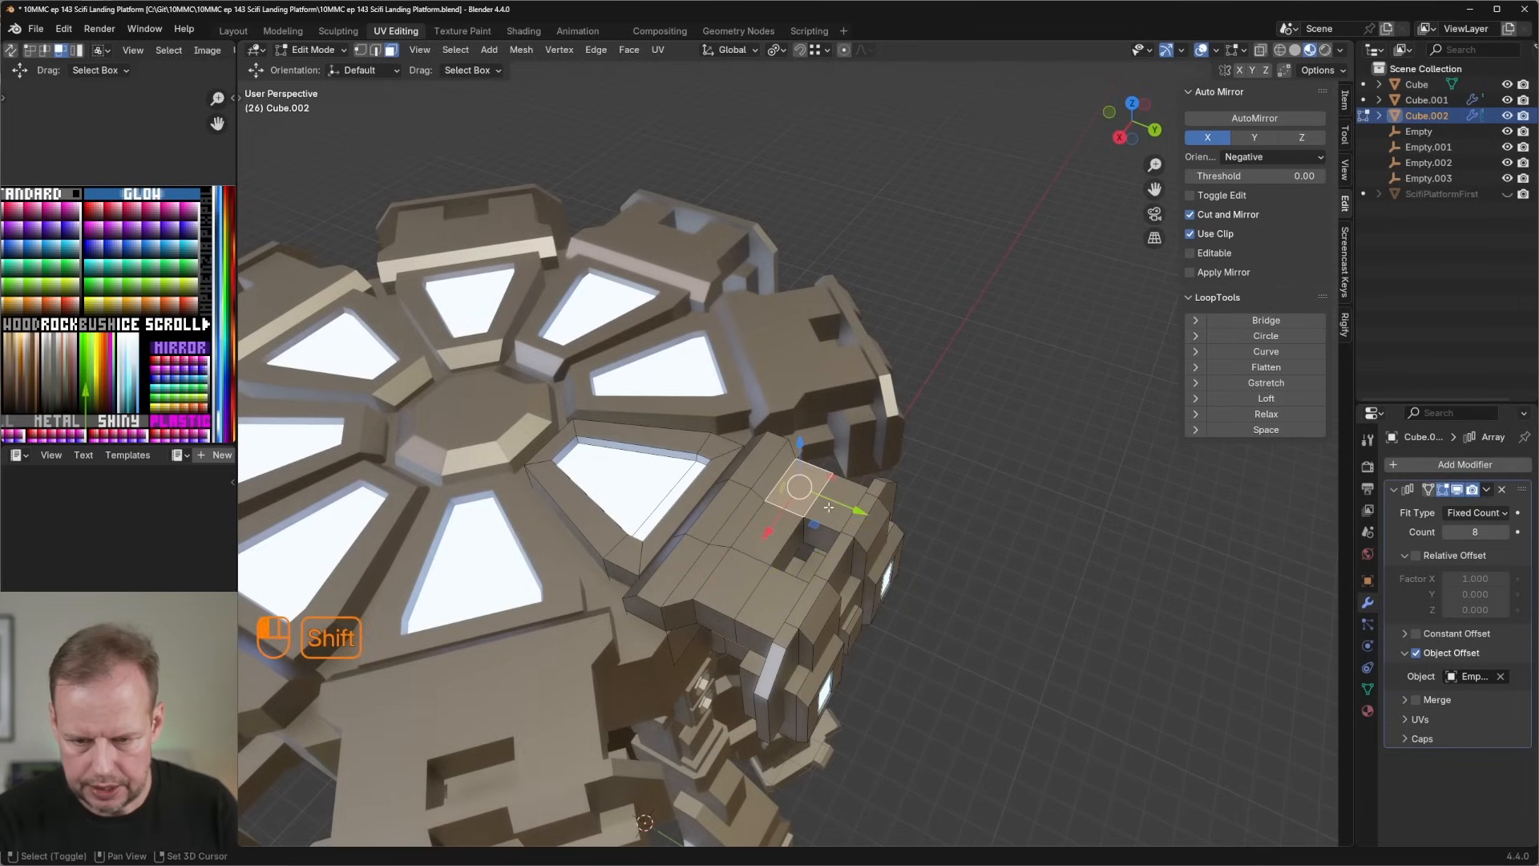
{"action": "key", "text": "i"}
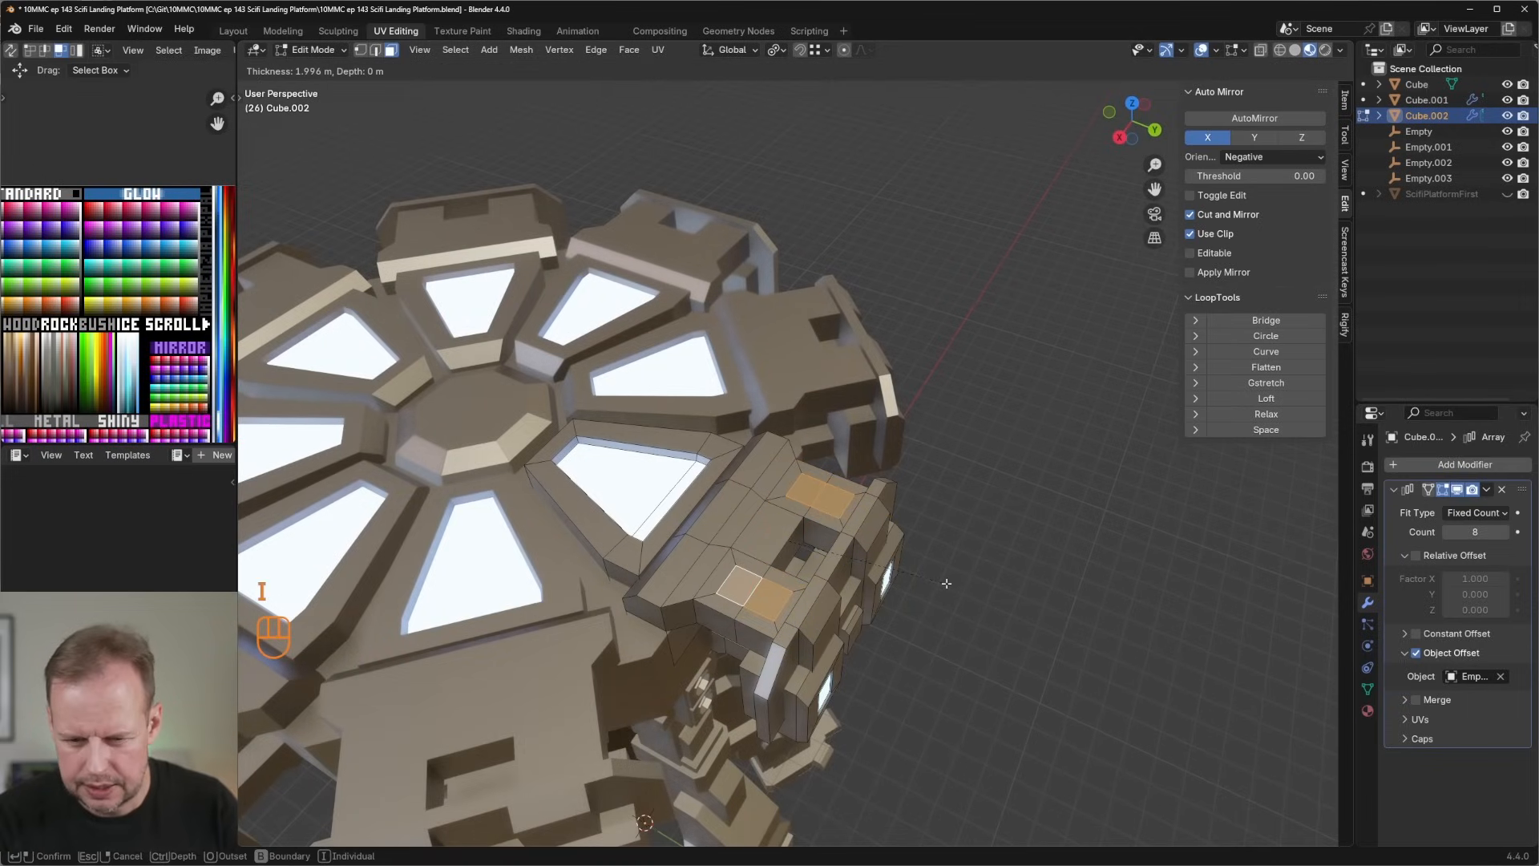
{"action": "left_click", "coordinate": [944, 584]}
{"action": "middle_click_drag", "start_coordinate": [944, 584], "coordinate": [977, 522]}
{"action": "key", "text": "e"}
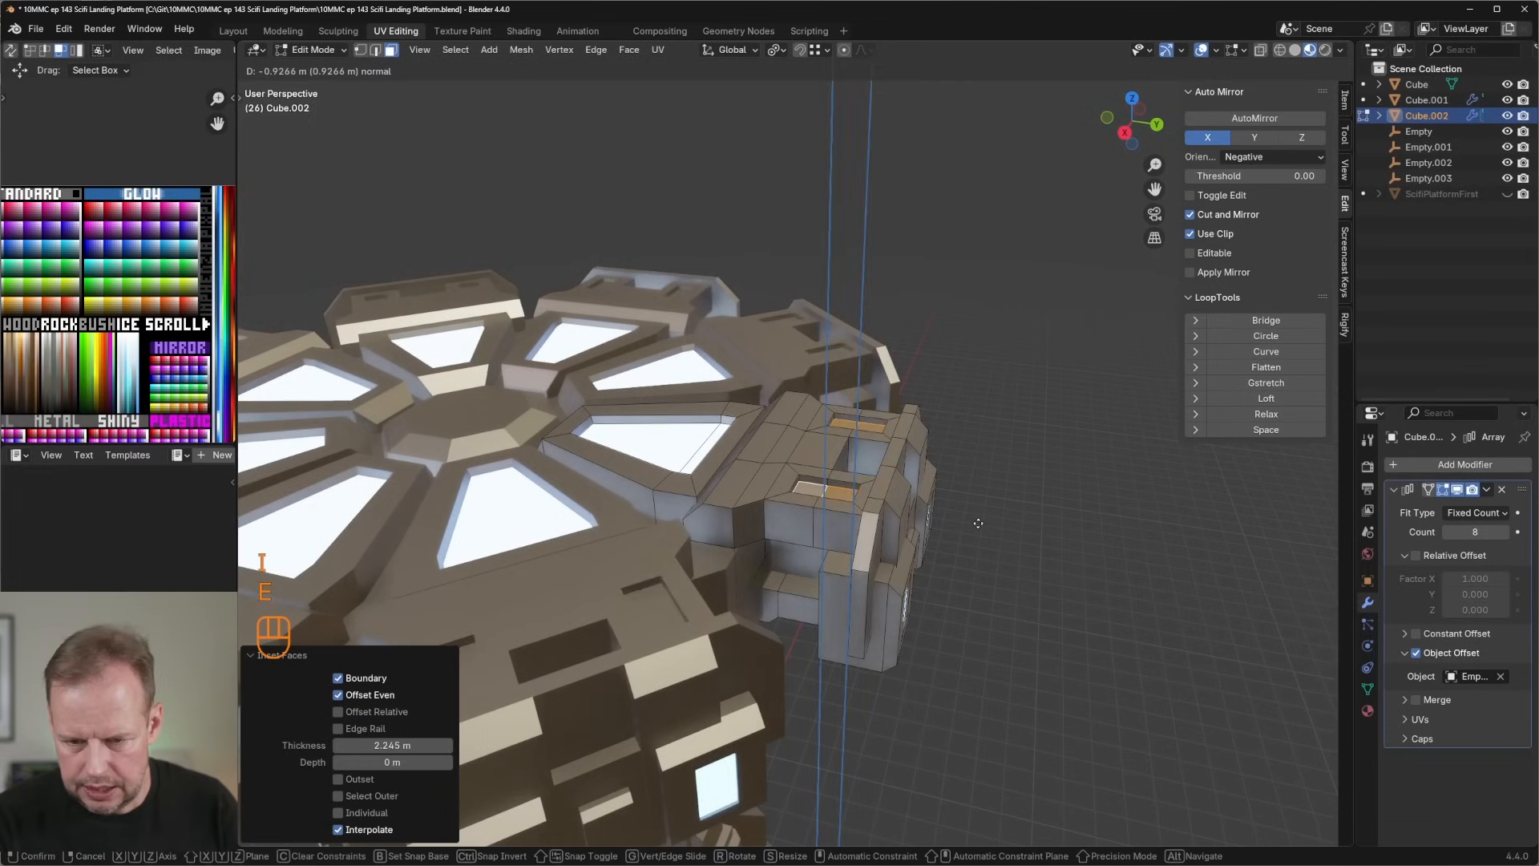
{"action": "left_click", "coordinate": [973, 521]}
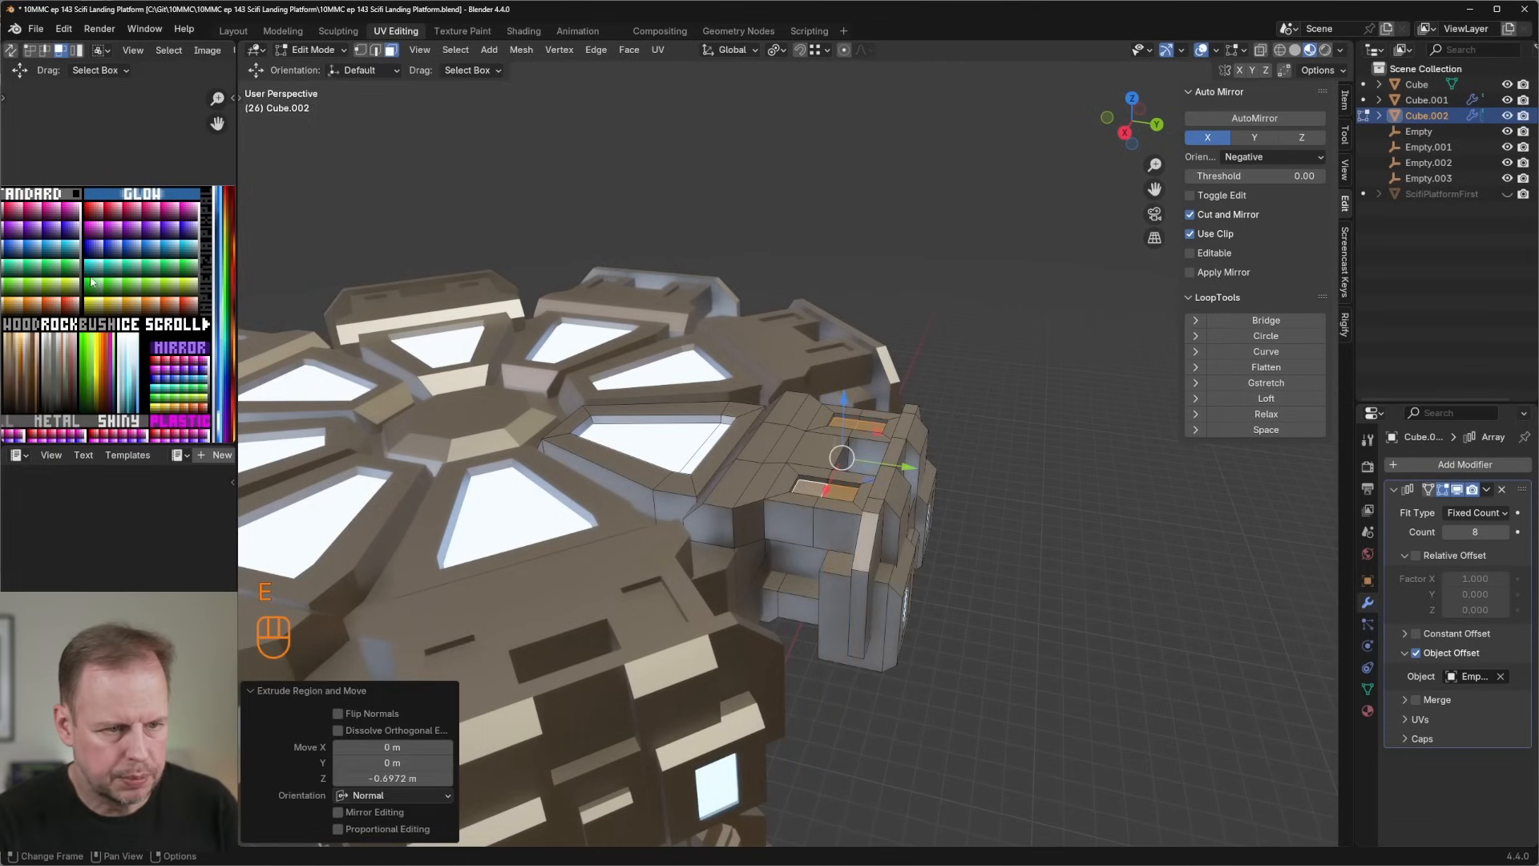
Recolour the two recessed top panels with a pale blue-white shade from the GLOW swatches.
{"action": "key", "text": "a"}
{"action": "key", "text": "g"}
{"action": "key", "text": "g"}
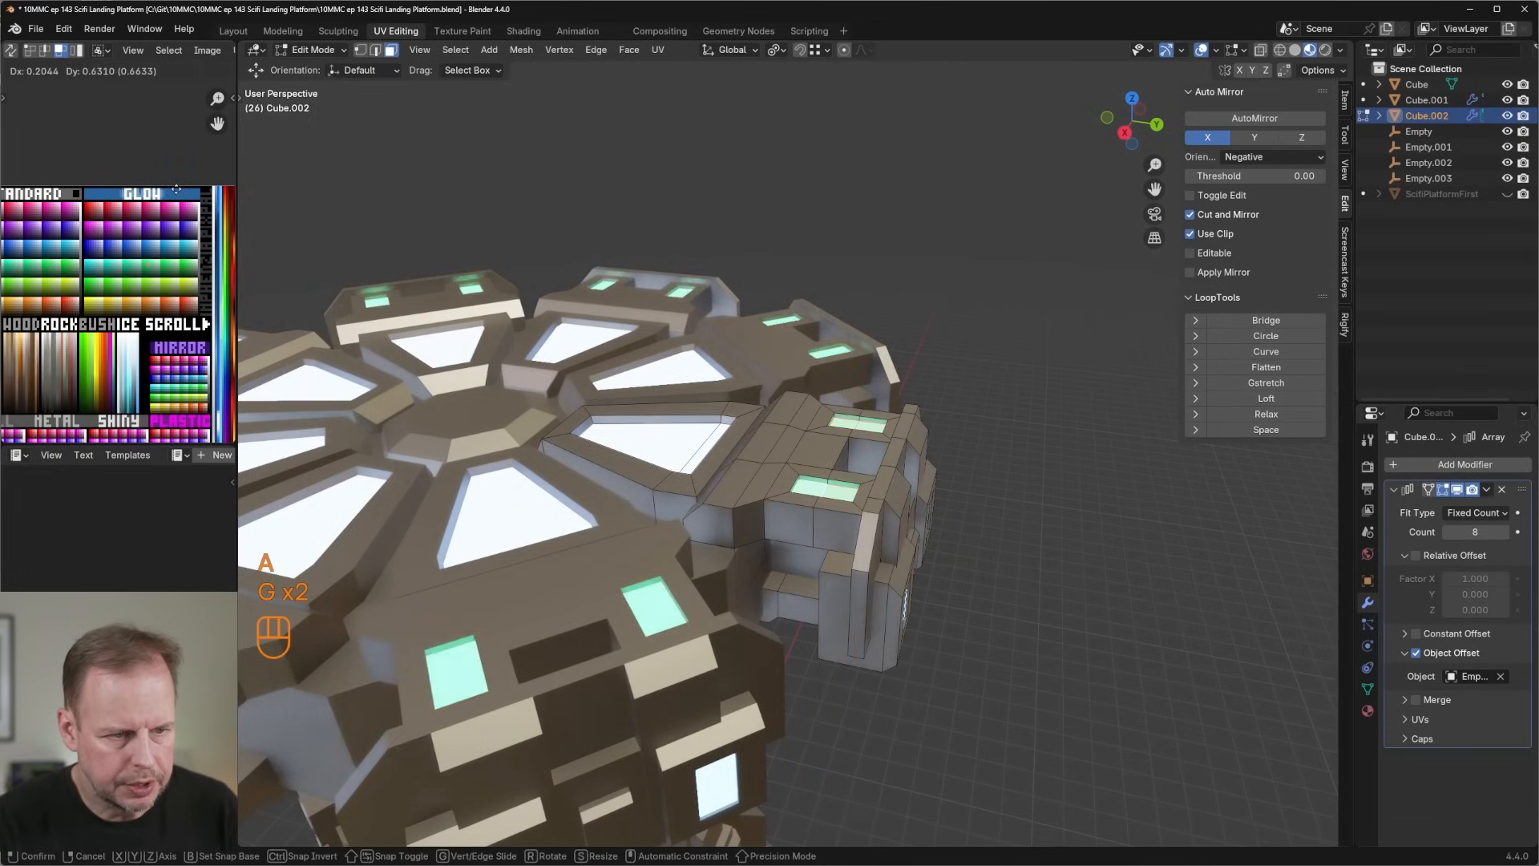
{"action": "scroll", "coordinate": [869, 560], "scroll_direction": "down", "scroll_amount": 5}
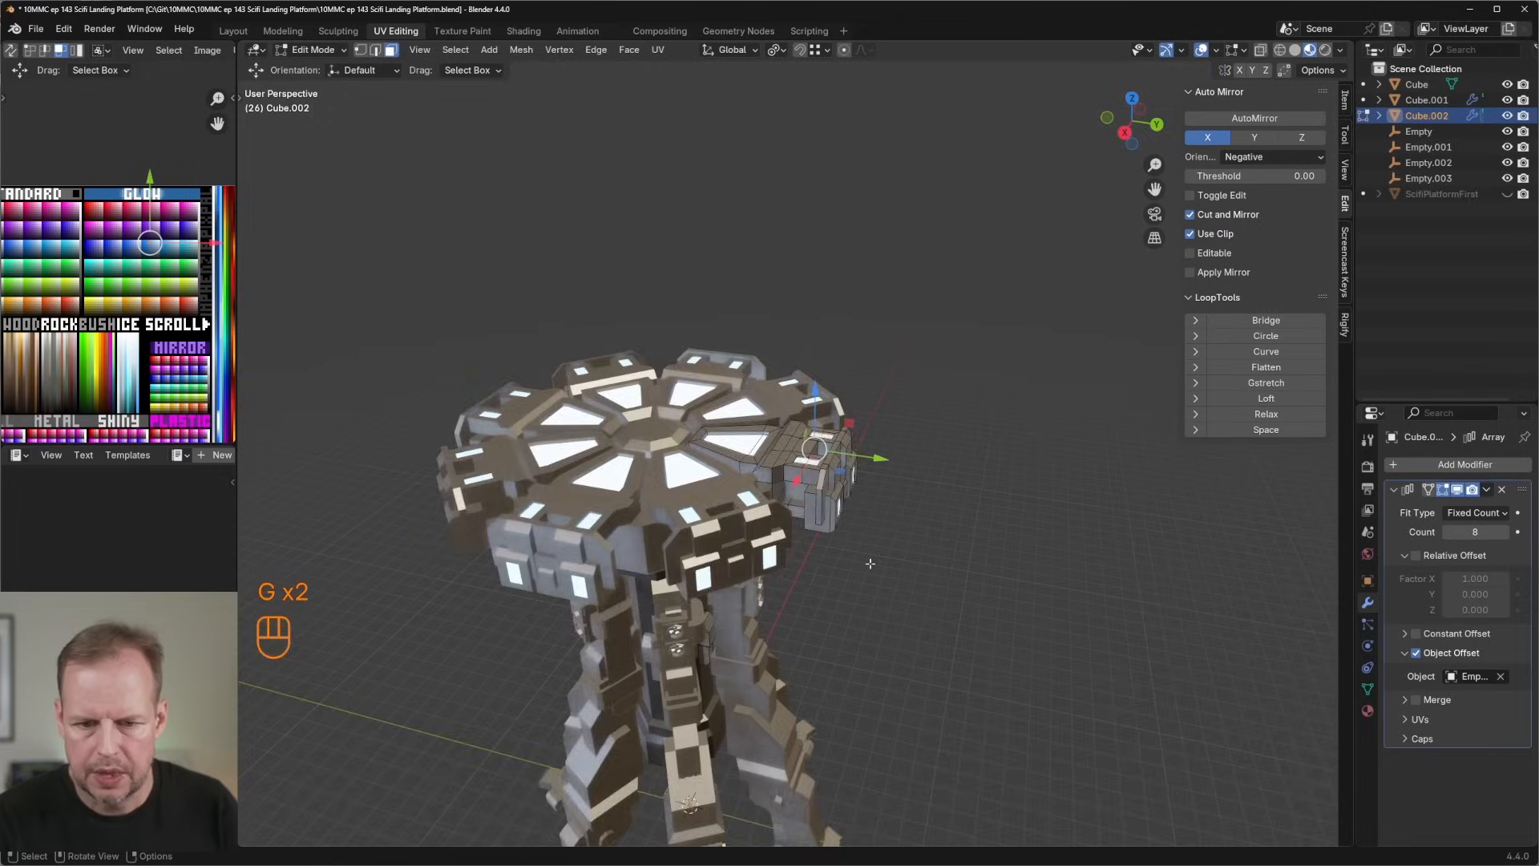
Bevel the lower edge beneath the rim block's outer windows about 0.56 m wide.
{"action": "middle_click_drag", "start_coordinate": [869, 560], "coordinate": [784, 401]}
{"action": "left_click", "coordinate": [717, 391]}
{"action": "scroll", "coordinate": [761, 440], "scroll_direction": "up", "scroll_amount": 2}
{"action": "key", "text": "Tab"}
{"action": "key", "text": "Tab"}
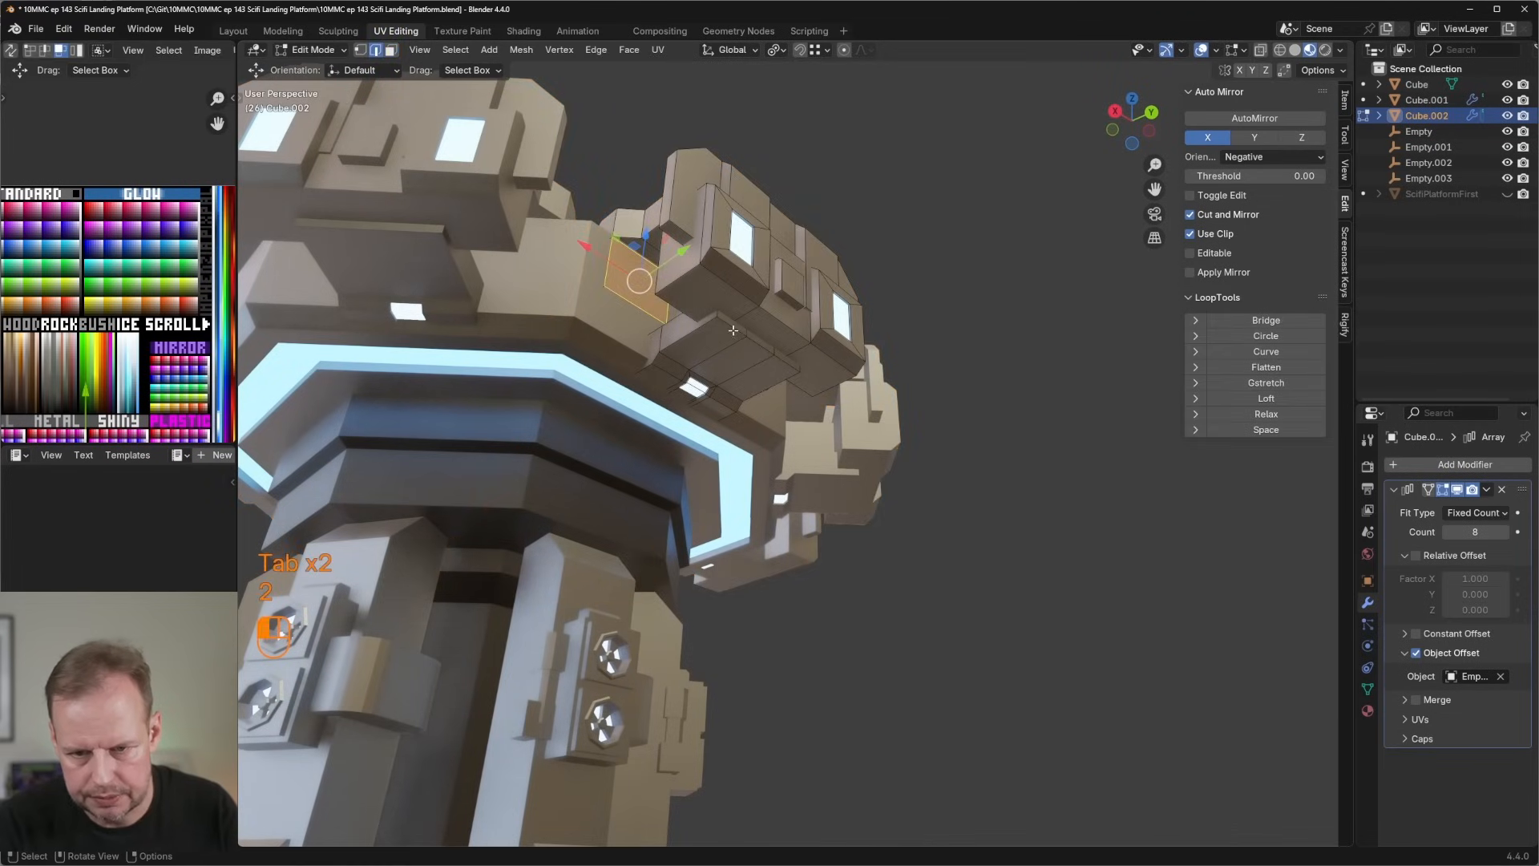
{"action": "key", "text": "ctrl+b"}
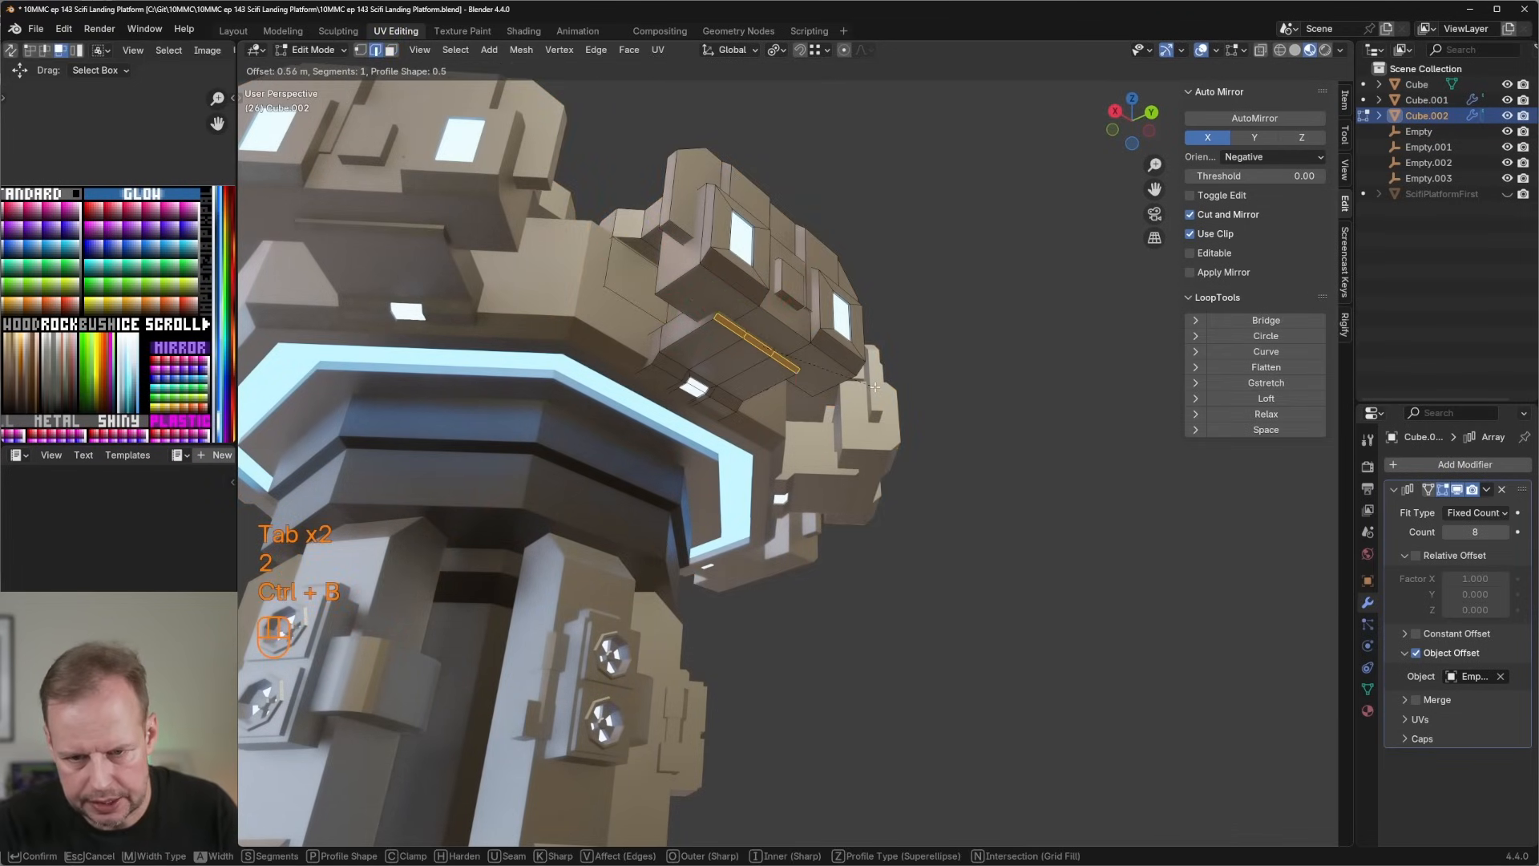
{"action": "left_click", "coordinate": [877, 387]}
Inset the rim block's underside faces about 1.562 m and extrude them inward about 1.24 m to form a recess.
{"action": "mouse_move", "coordinate": [748, 372]}
{"action": "middle_mouse_down"}
{"action": "mouse_move", "coordinate": [799, 401]}
{"action": "mouse_move", "coordinate": [885, 390]}
{"action": "mouse_move", "coordinate": [826, 420]}
{"action": "mouse_move", "coordinate": [749, 402]}
{"action": "middle_mouse_up"}
{"action": "key", "text": "3"}
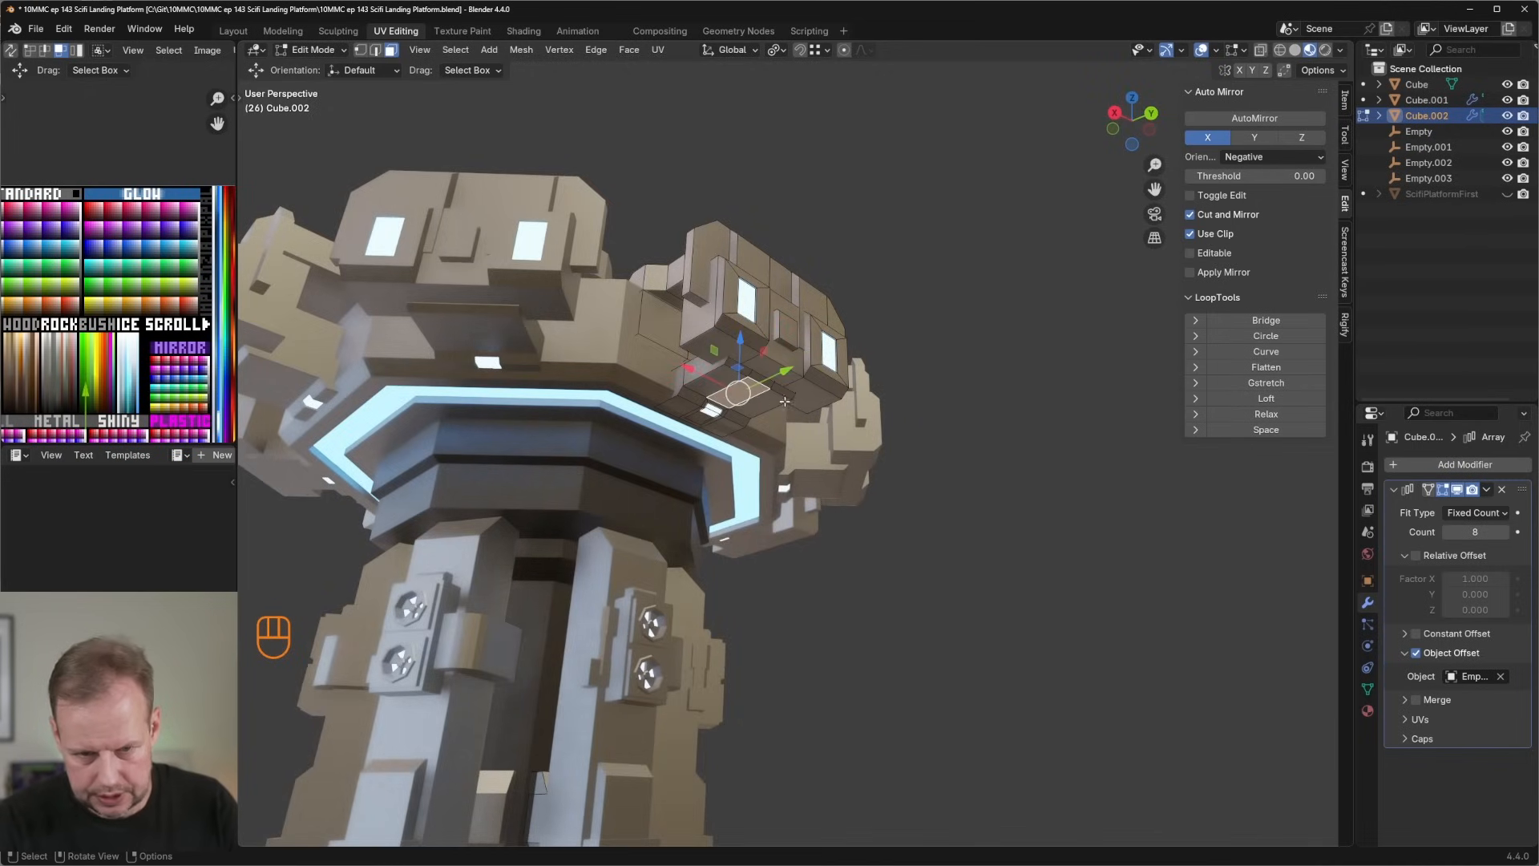
{"action": "key", "text": "i"}
{"action": "left_click", "coordinate": [851, 404]}
{"action": "key", "text": "e"}
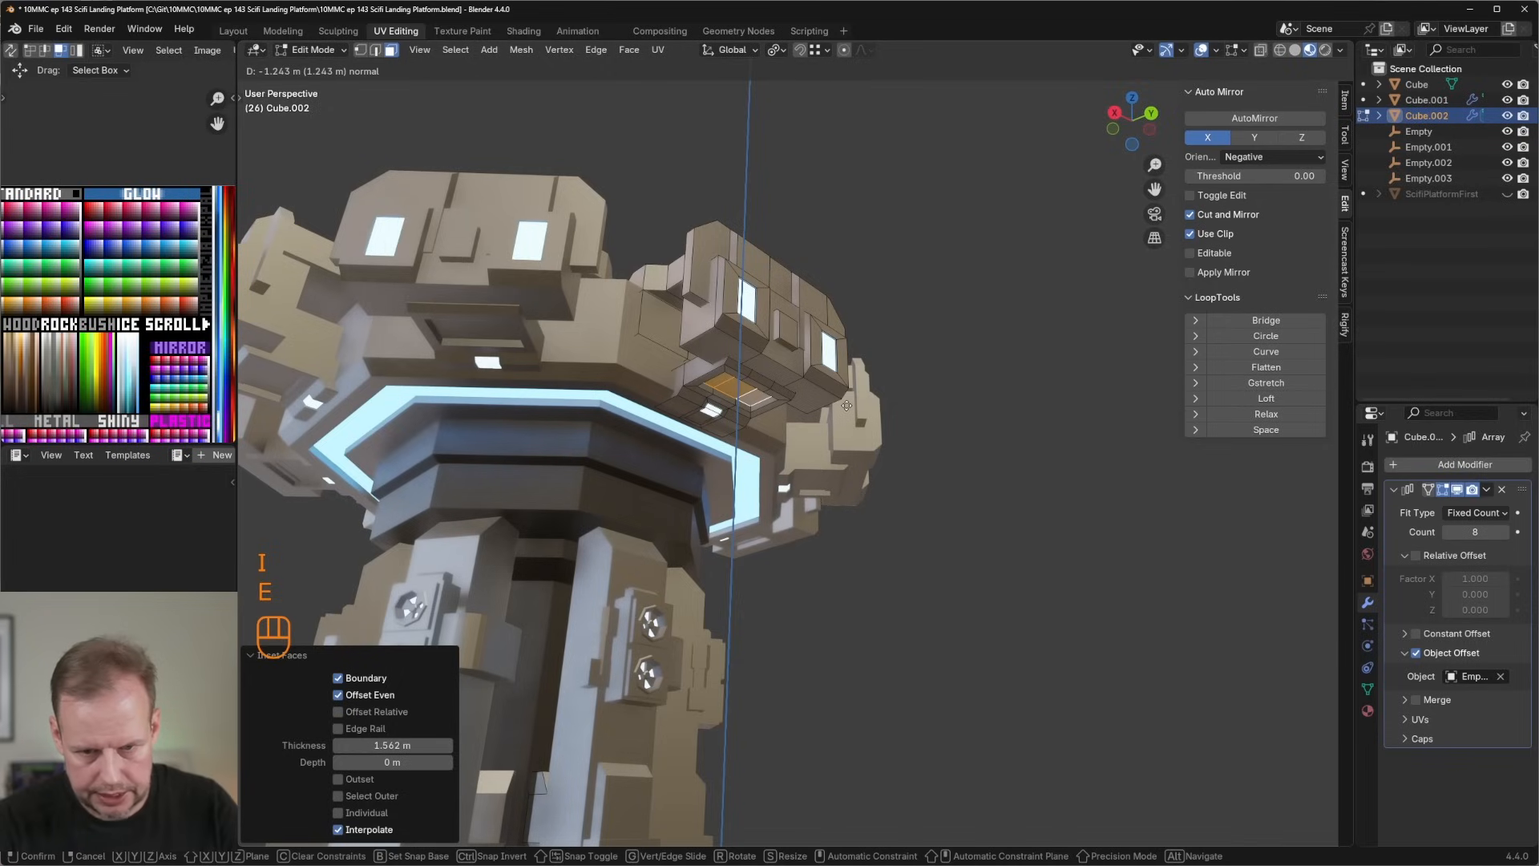
{"action": "left_click", "coordinate": [846, 405]}
Try a black shade from the metal swatches on the floor of the underside recess.
{"action": "key", "text": "a"}
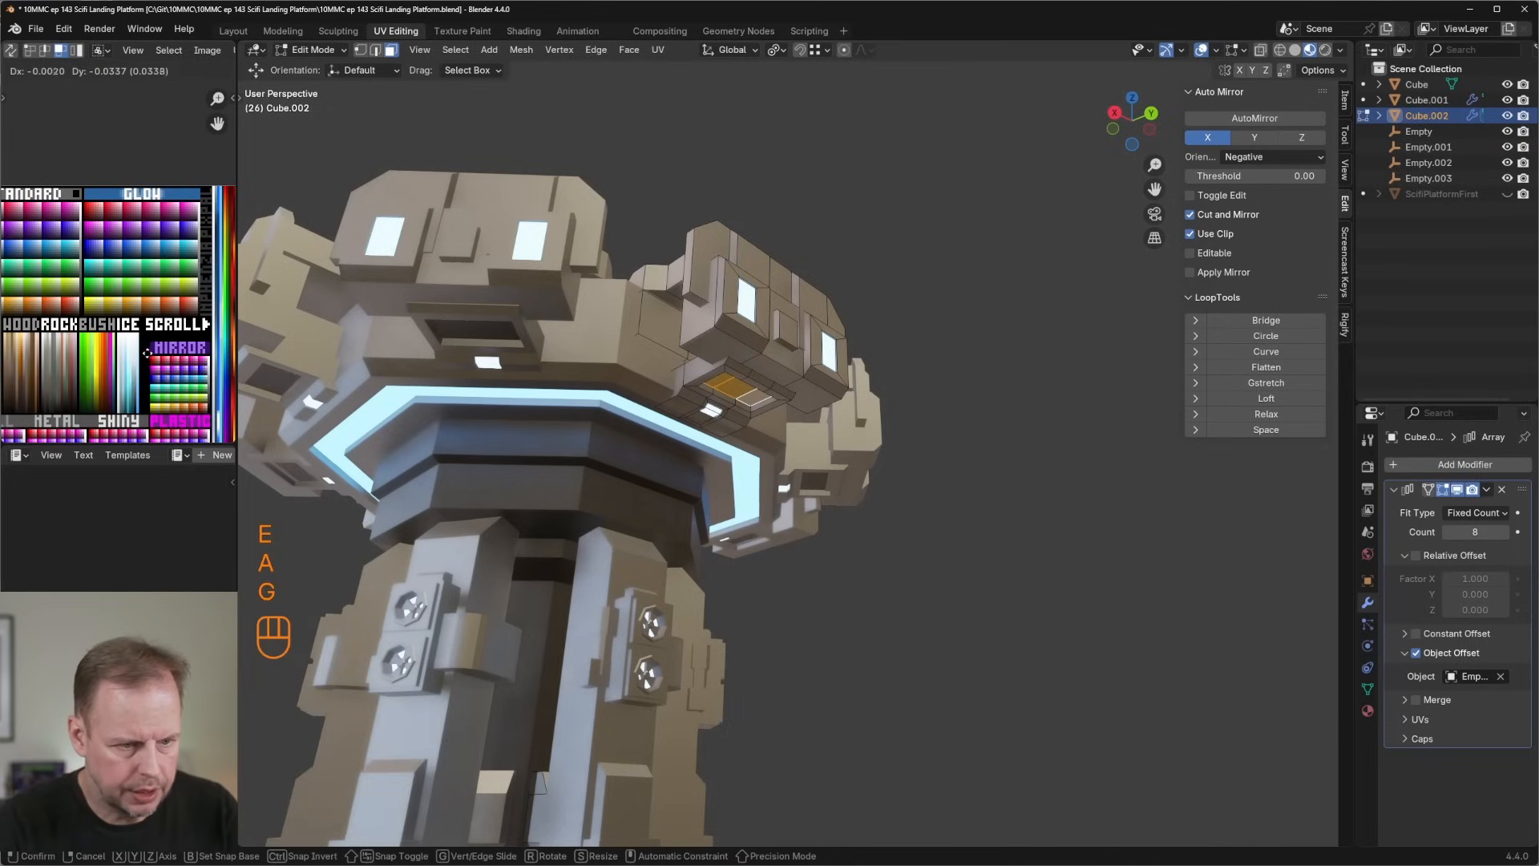
{"action": "left_click", "coordinate": [147, 357]}
{"action": "middle_click_drag", "start_coordinate": [147, 358], "coordinate": [147, 341], "text": "ctrl"}
{"action": "middle_click_drag", "start_coordinate": [147, 340], "coordinate": [148, 240]}
{"action": "middle_click_drag", "start_coordinate": [147, 313], "coordinate": [147, 273], "text": "ctrl"}
{"action": "key", "text": "g"}
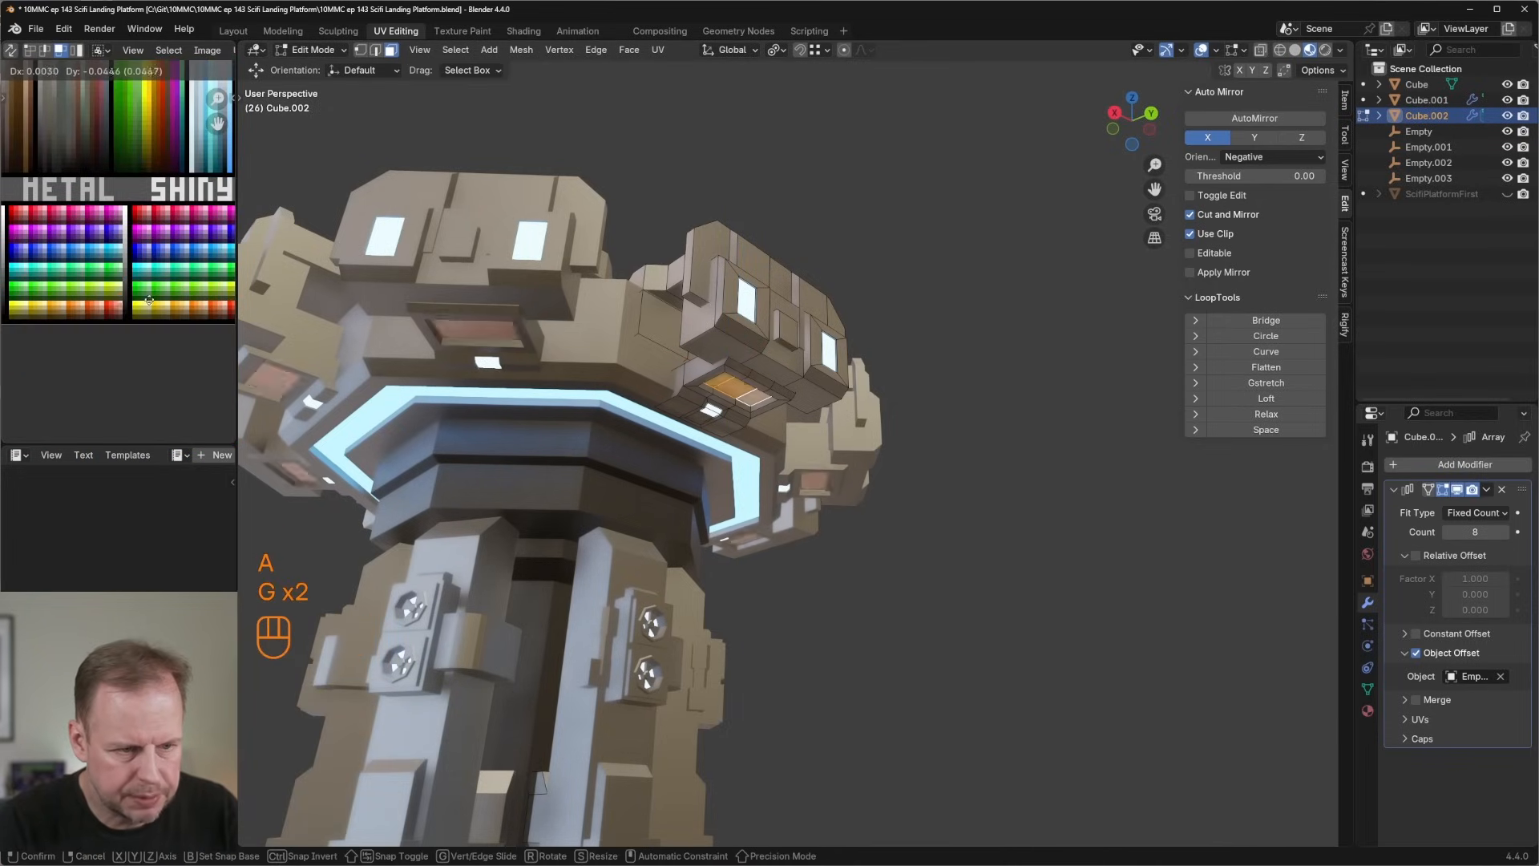
{"action": "left_click", "coordinate": [155, 311]}
{"action": "scroll", "coordinate": [774, 397], "scroll_direction": "down", "scroll_amount": 1}
{"action": "middle_click_drag", "start_coordinate": [773, 397], "coordinate": [793, 388]}
{"action": "scroll", "coordinate": [792, 388], "scroll_direction": "up", "scroll_amount": 2}
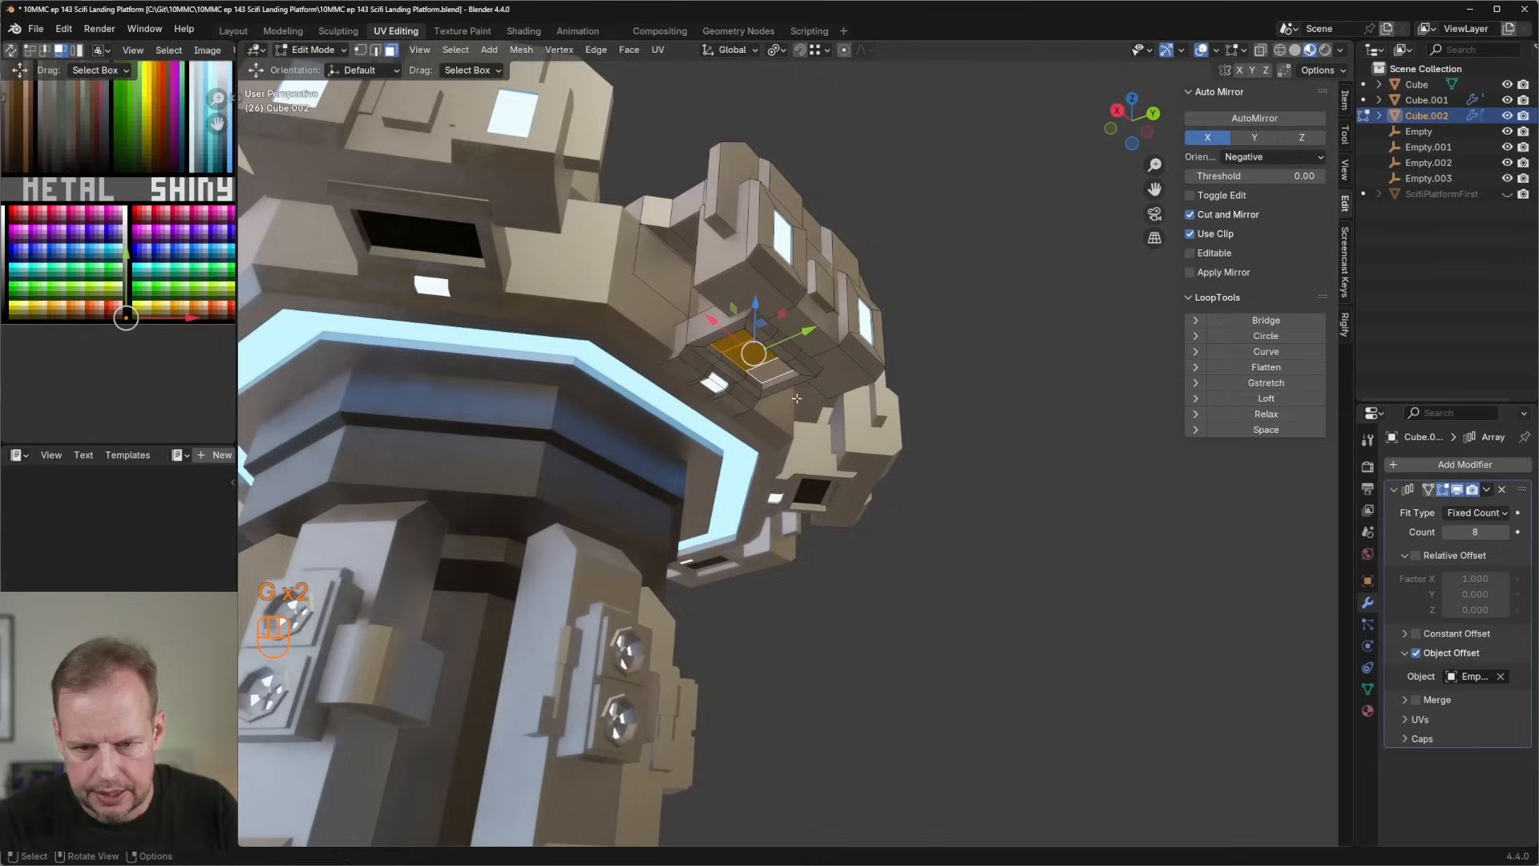
{"action": "scroll", "coordinate": [787, 379], "scroll_direction": "down", "scroll_amount": 1}
Recolour the floor of the underside recess with a pale white-blue GLOW shade.
{"action": "middle_click_drag", "start_coordinate": [122, 318], "coordinate": [159, 319], "text": "ctrl"}
{"action": "middle_click_drag", "start_coordinate": [158, 319], "coordinate": [168, 401]}
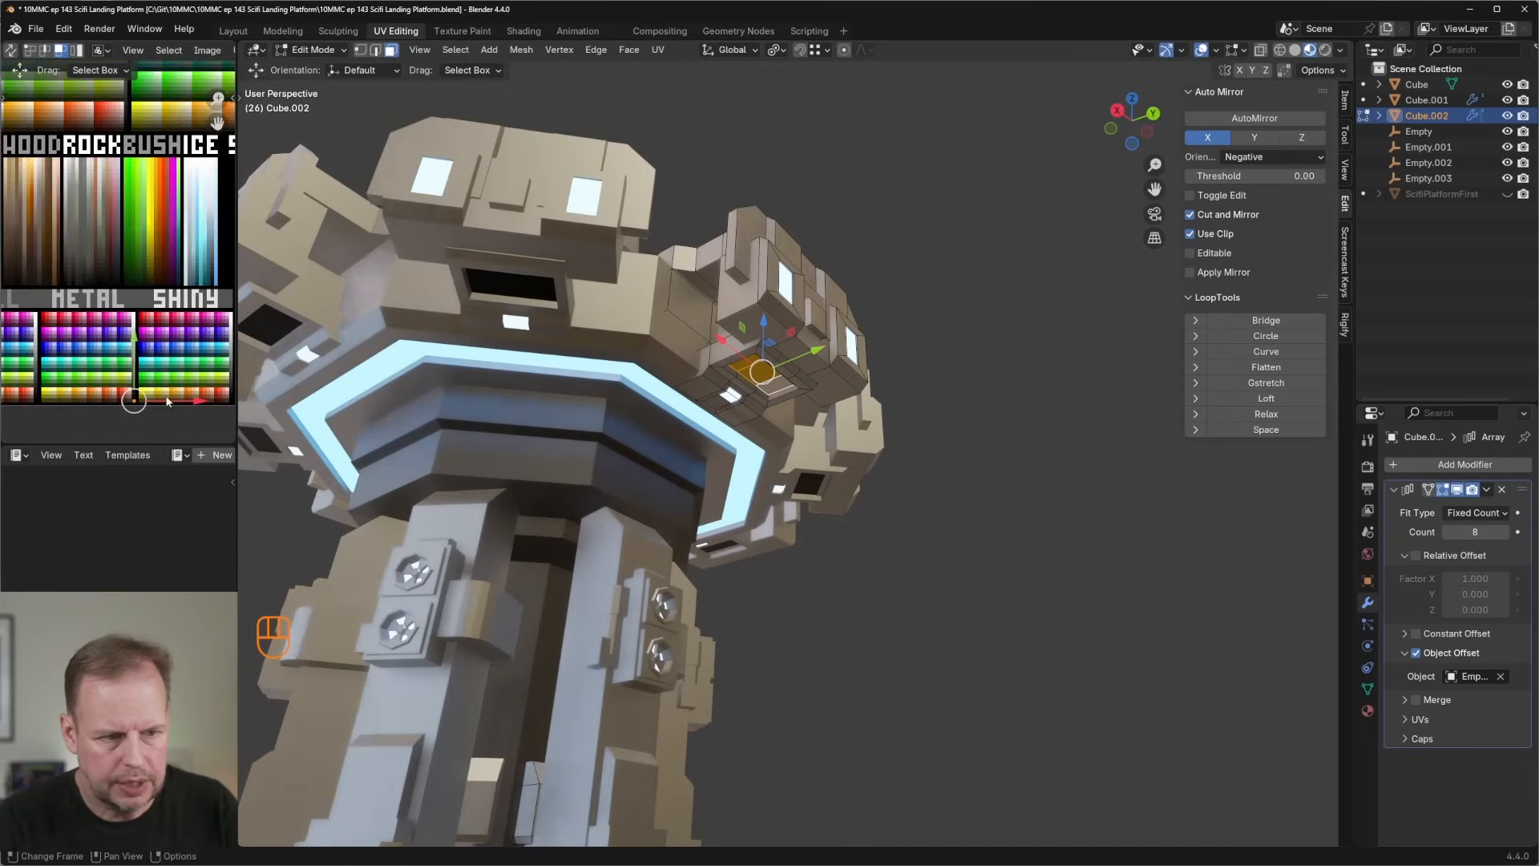
{"action": "key", "text": "g"}
{"action": "left_click", "coordinate": [128, 118]}
{"action": "middle_click_drag", "start_coordinate": [127, 118], "coordinate": [120, 287]}
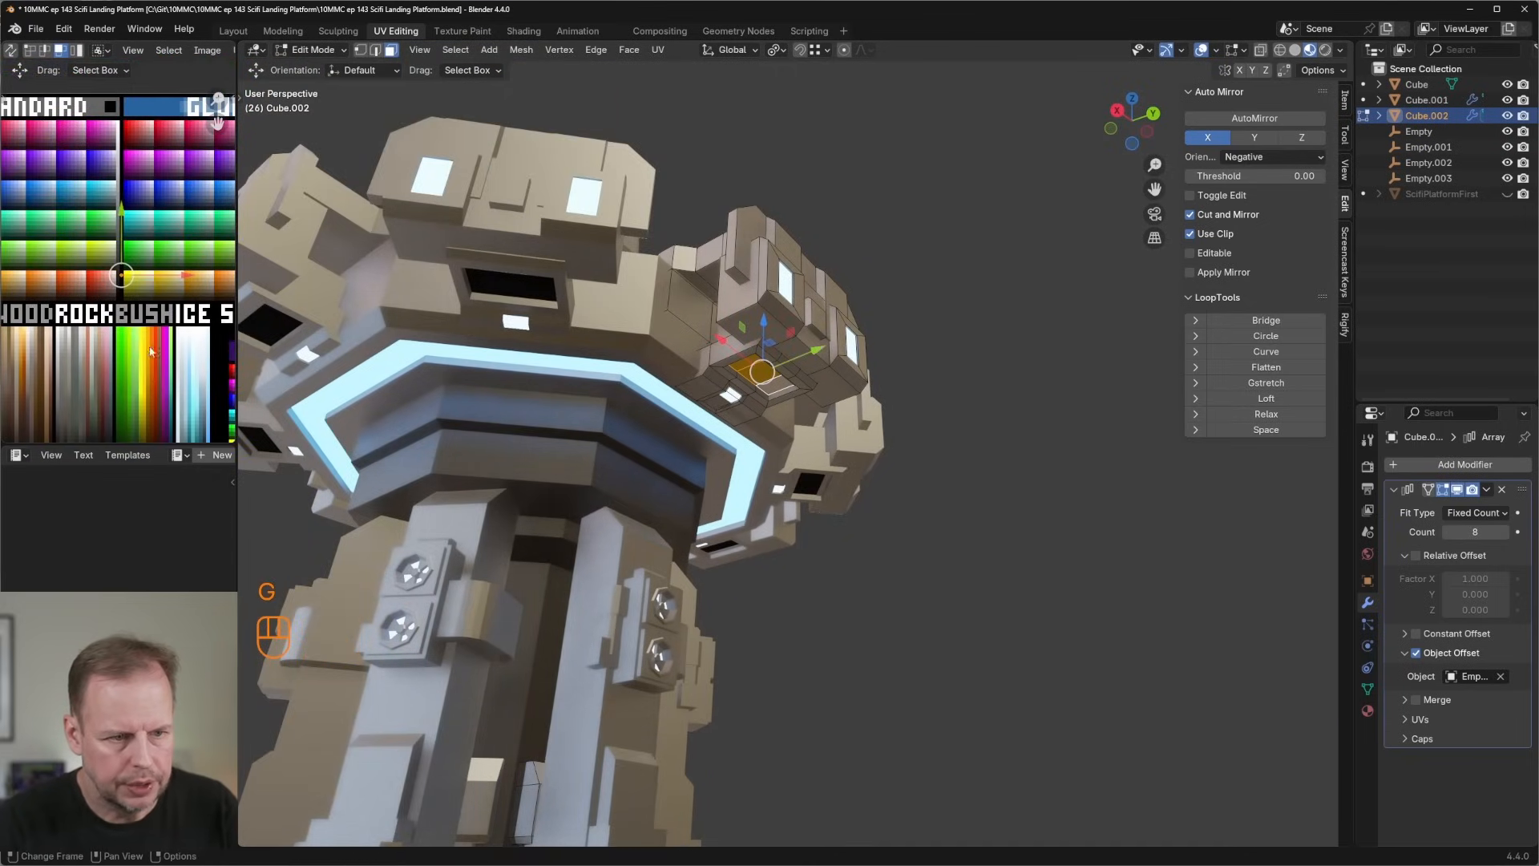
{"action": "key", "text": "g"}
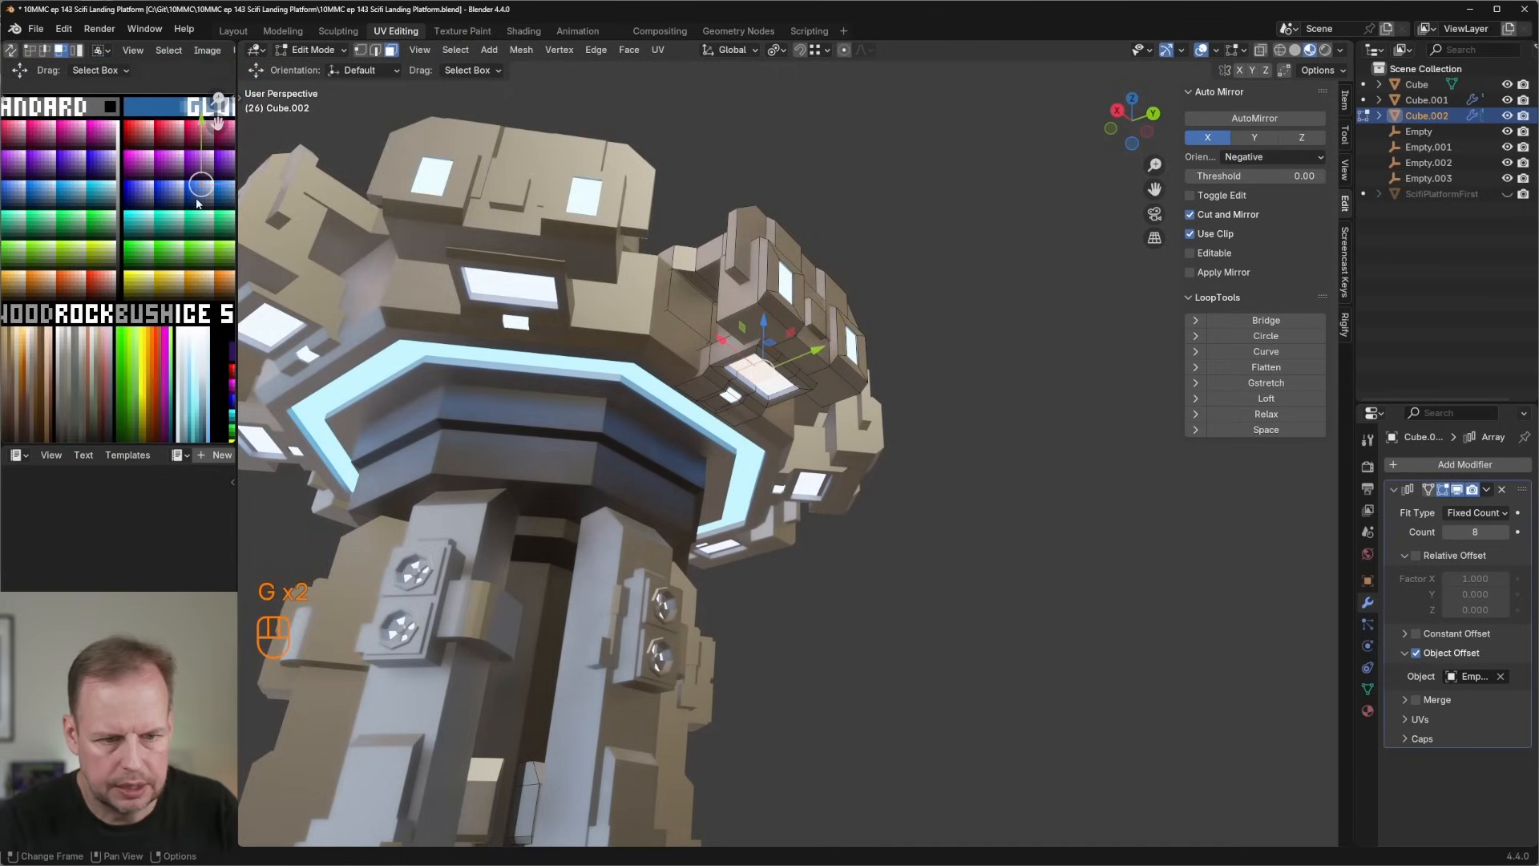
Duplicate the glowing faces in the underside recess in place, scale the copy to about 0.702 and subdivide it with one cut.
{"action": "scroll", "coordinate": [741, 450], "scroll_direction": "up", "scroll_amount": 2}
{"action": "middle_click_drag", "start_coordinate": [740, 450], "coordinate": [793, 365]}
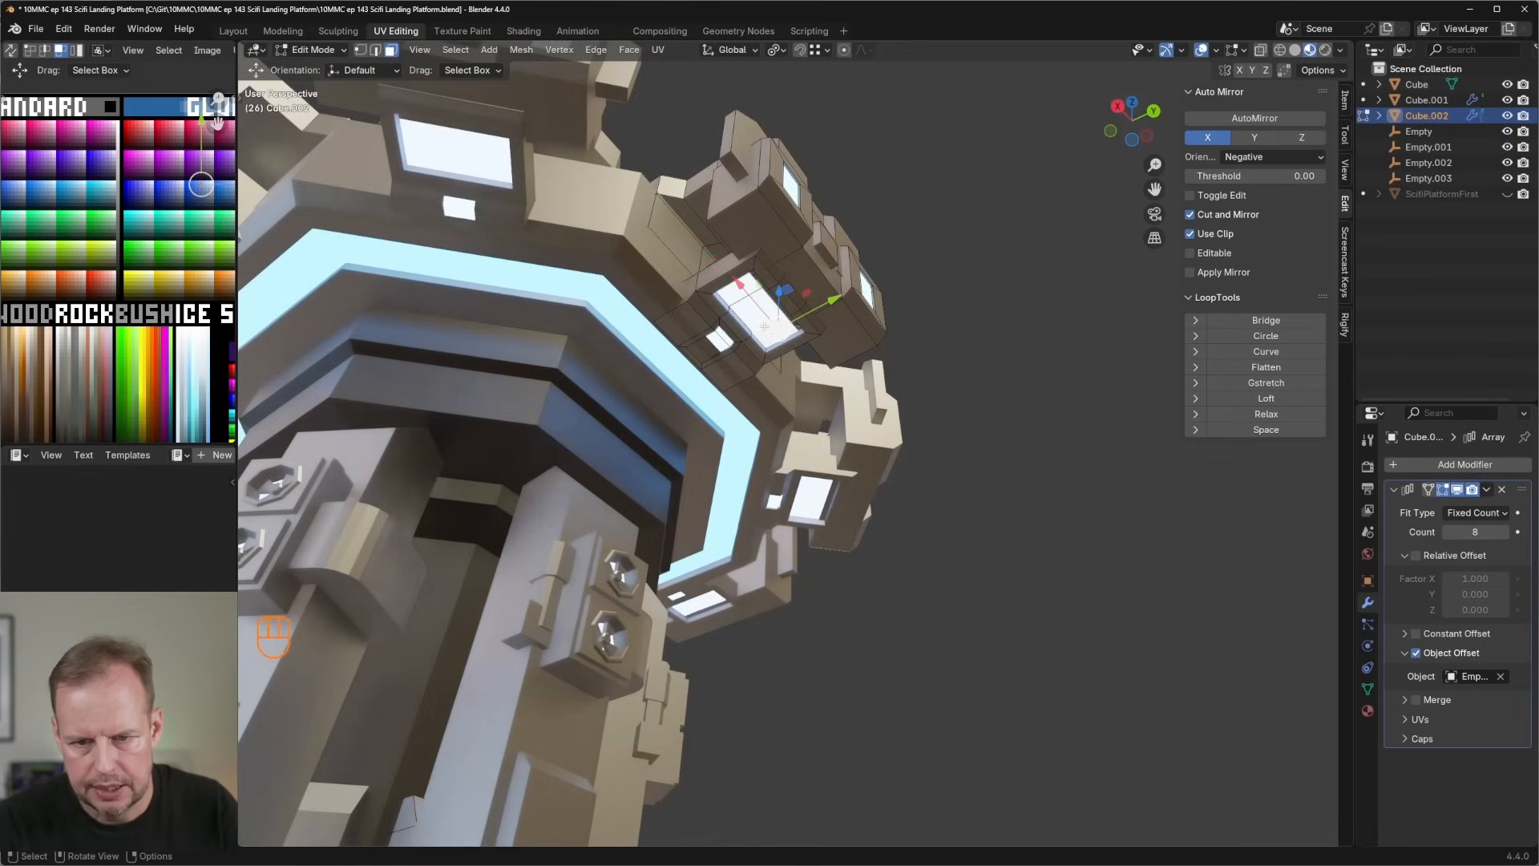
{"action": "key", "text": "shift+d"}
{"action": "right_click", "coordinate": [810, 347]}
{"action": "key", "text": "s"}
{"action": "left_click", "coordinate": [882, 337]}
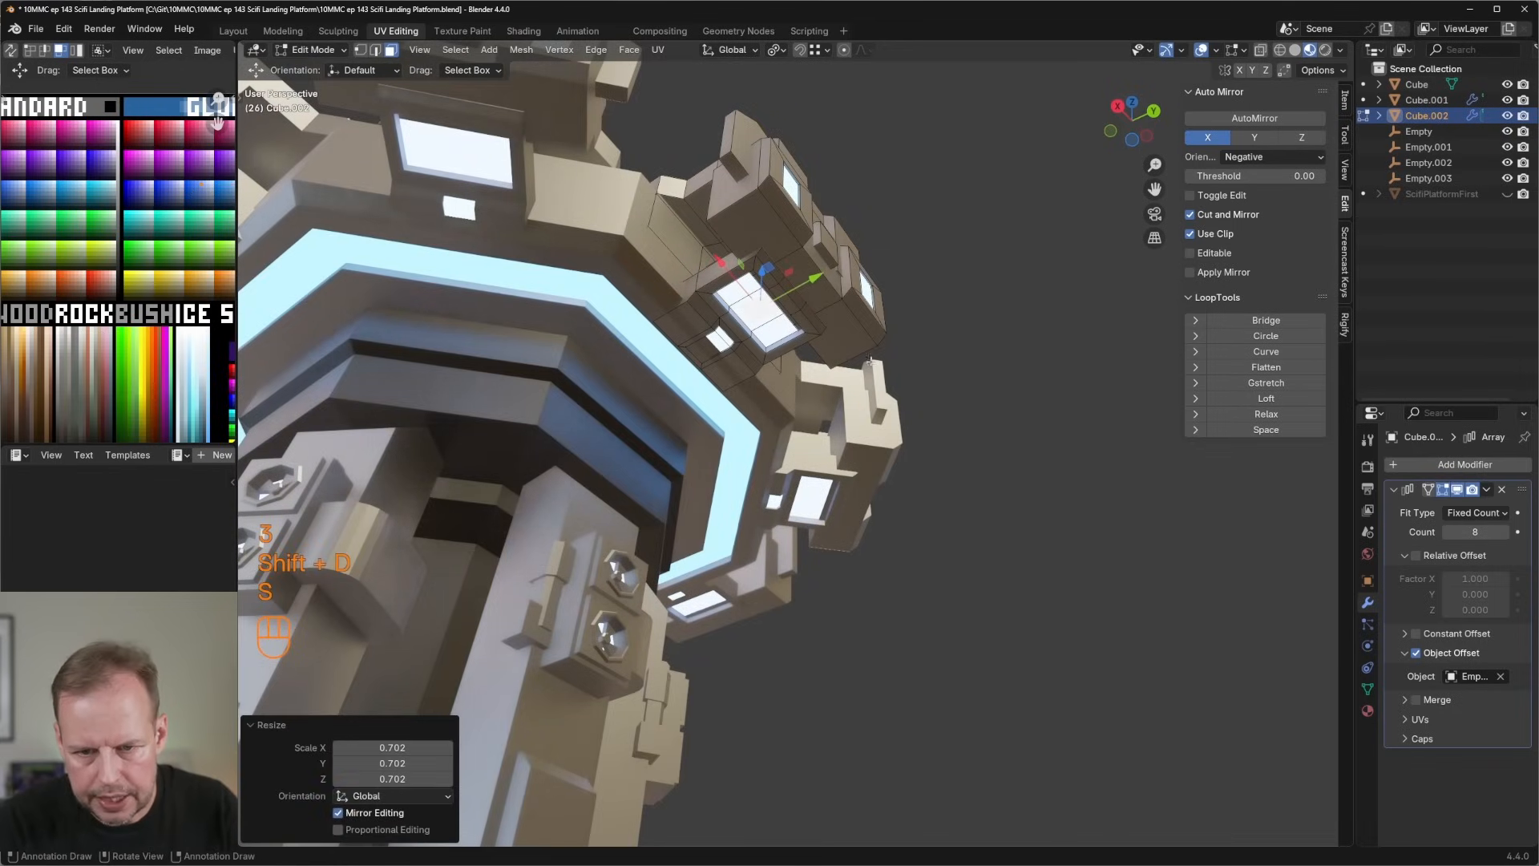
{"action": "right_click", "coordinate": [766, 310]}
{"action": "left_click", "coordinate": [739, 314]}
{"action": "scroll", "coordinate": [872, 338], "scroll_direction": "up", "scroll_amount": 2}
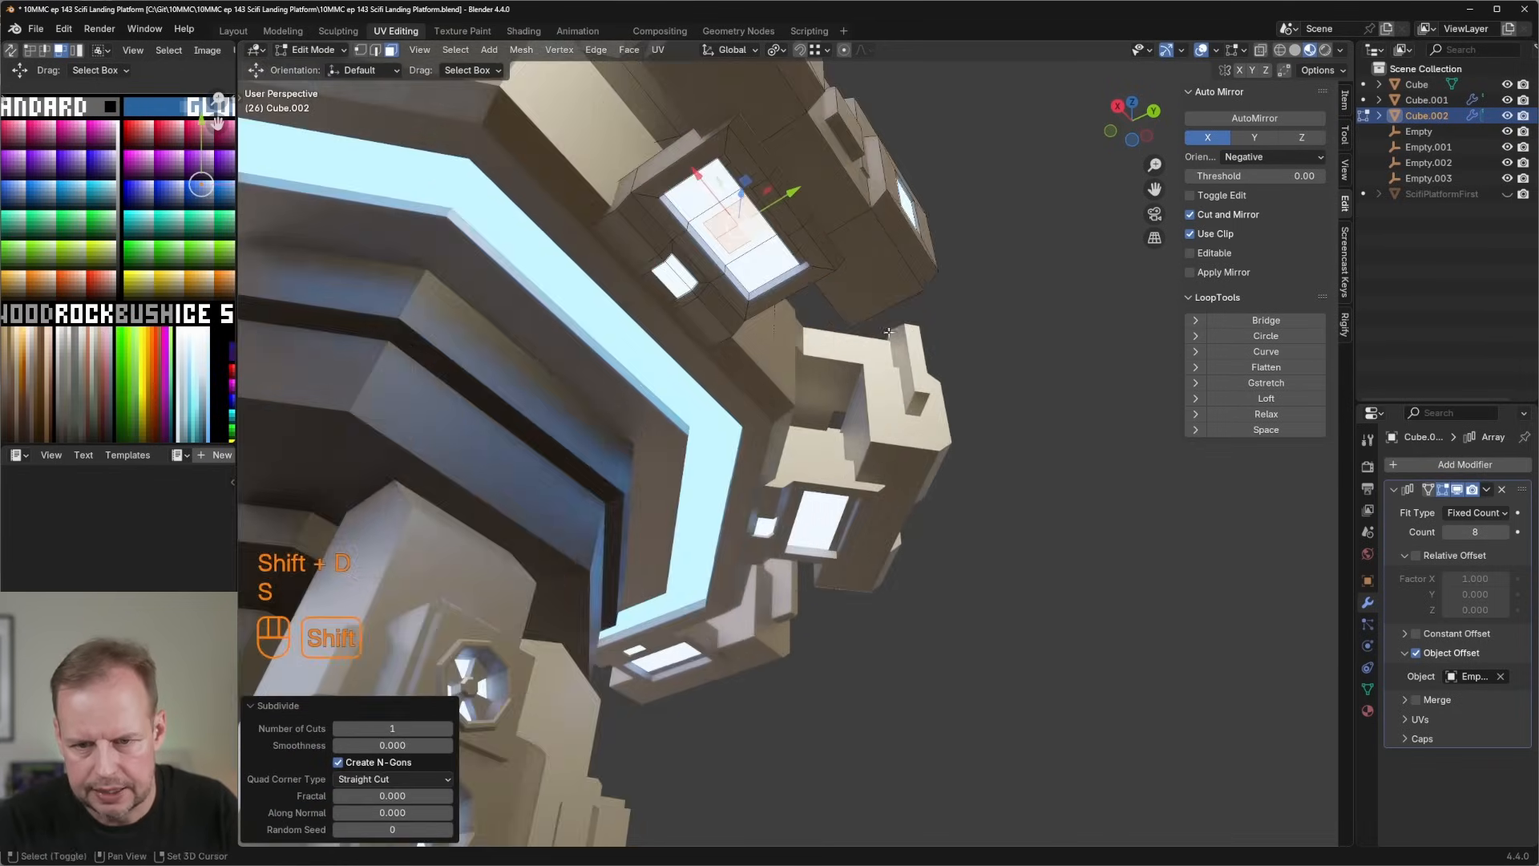
Round the duplicated faces with LoopTools Circle, resize them, raise them about 0.4 m along Z and merge them with Limited Dissolve.
{"action": "middle_click_drag", "start_coordinate": [871, 338], "coordinate": [856, 488], "text": "shift"}
{"action": "left_click", "coordinate": [1285, 336]}
{"action": "key", "text": "s"}
{"action": "left_click", "coordinate": [905, 388]}
{"action": "middle_click_drag", "start_coordinate": [906, 388], "coordinate": [793, 404]}
{"action": "left_click_drag", "start_coordinate": [782, 400], "coordinate": [785, 391]}
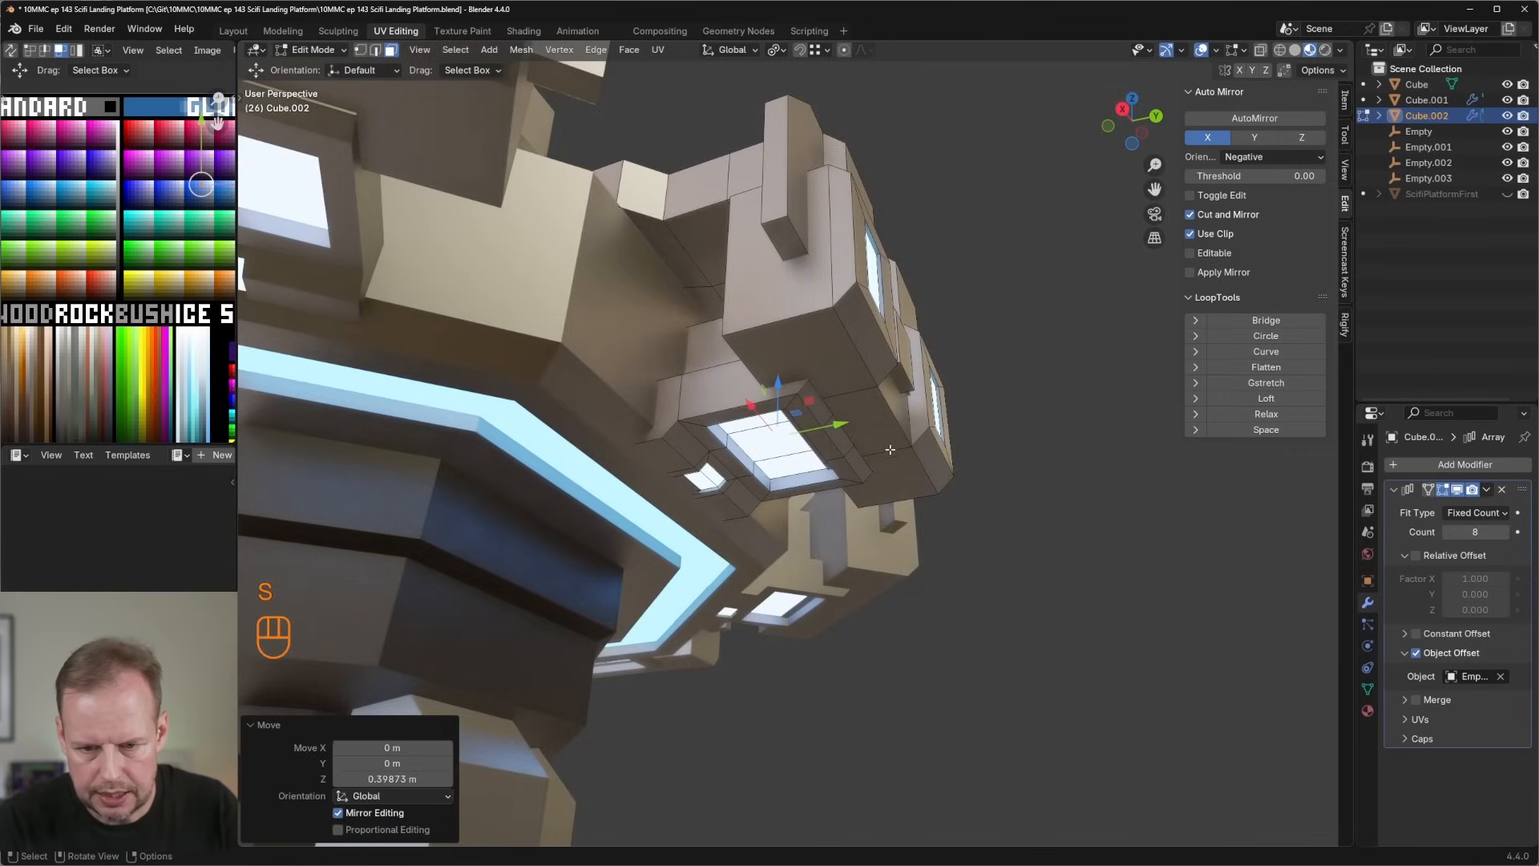
{"action": "key", "text": "x"}
{"action": "left_click", "coordinate": [862, 445]}
Extrude the round face out of the recess in two pipe segments, rotating and shifting the second one's end.
{"action": "key", "text": "e"}
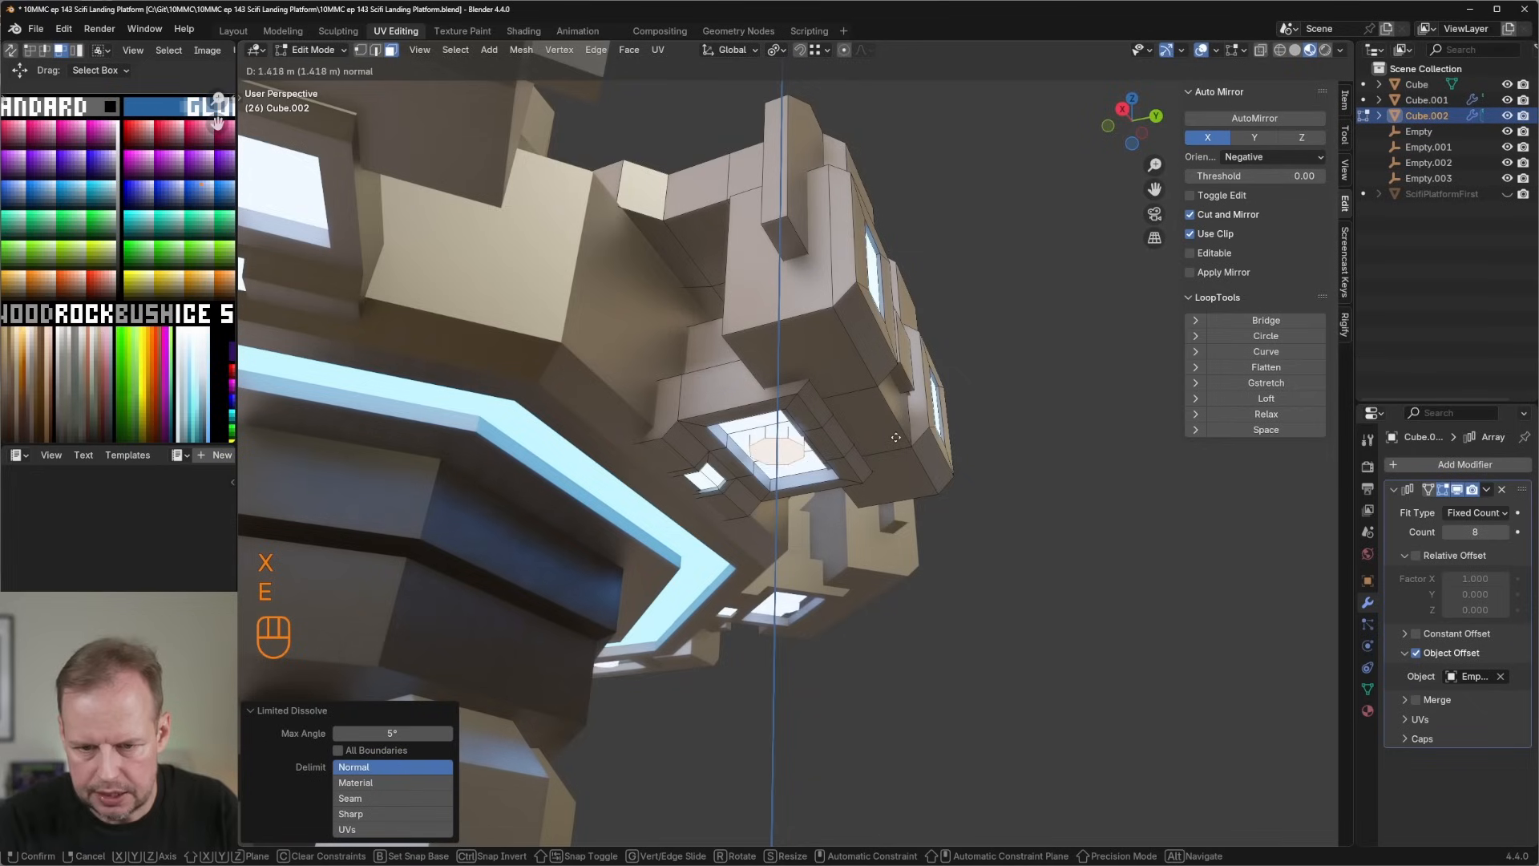
{"action": "left_click", "coordinate": [901, 430]}
{"action": "middle_click_drag", "start_coordinate": [901, 430], "coordinate": [876, 454]}
{"action": "key", "text": "e"}
{"action": "key", "text": "r"}
{"action": "left_click", "coordinate": [891, 529]}
{"action": "key", "text": "g"}
{"action": "left_click", "coordinate": [888, 526]}
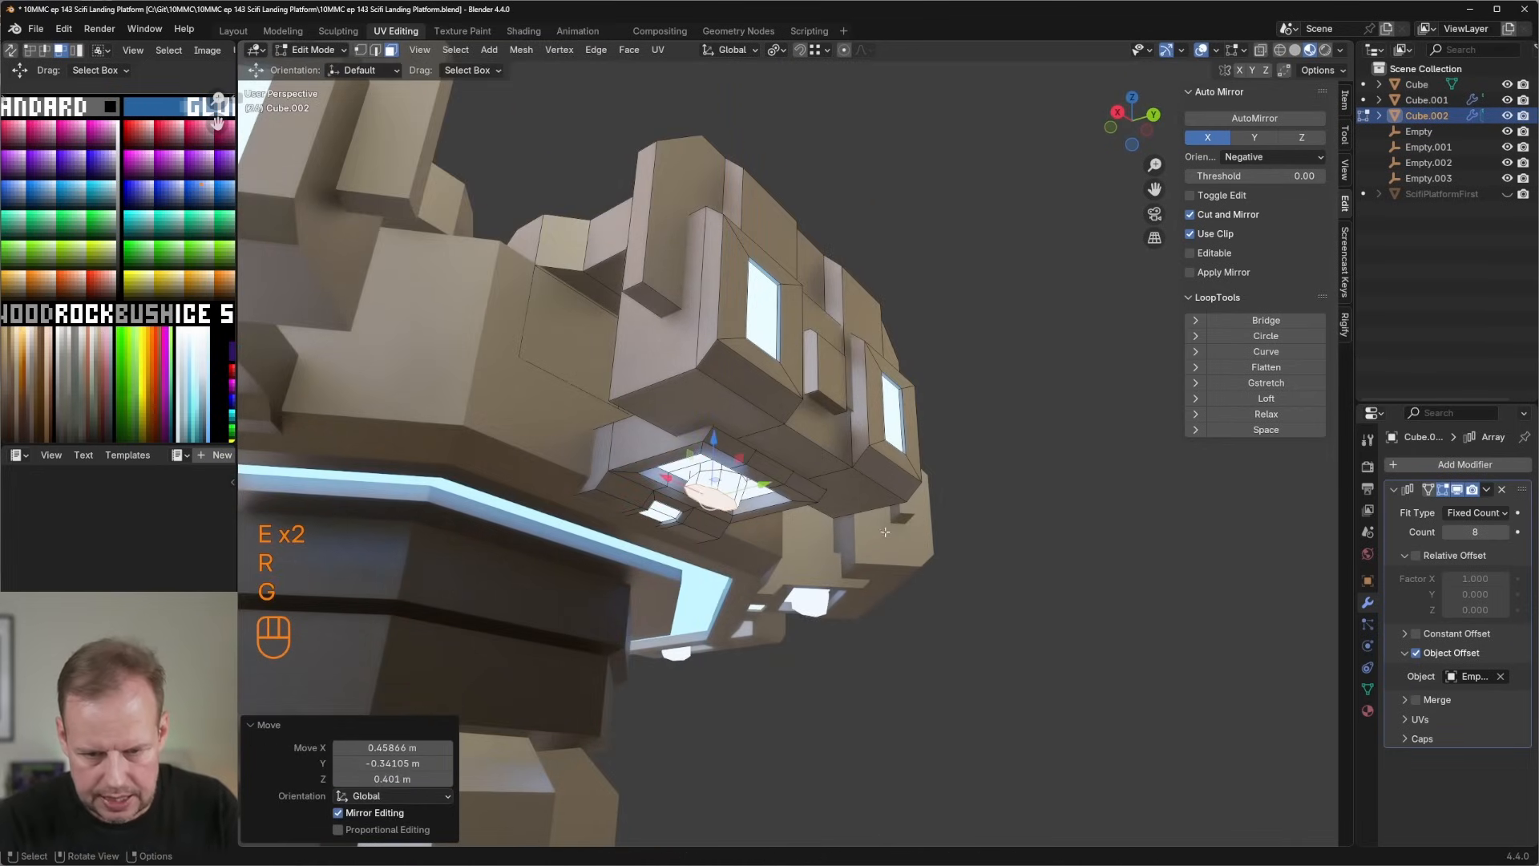
Extrude a further pipe segment from the round end, rotate its end about 22.6° and move it to bend the pipe.
{"action": "scroll", "coordinate": [889, 526], "scroll_direction": "down", "scroll_amount": 3}
{"action": "key", "text": "e"}
{"action": "left_click", "coordinate": [904, 522]}
{"action": "key", "text": "r"}
{"action": "left_click", "coordinate": [903, 523]}
{"action": "key", "text": "g"}
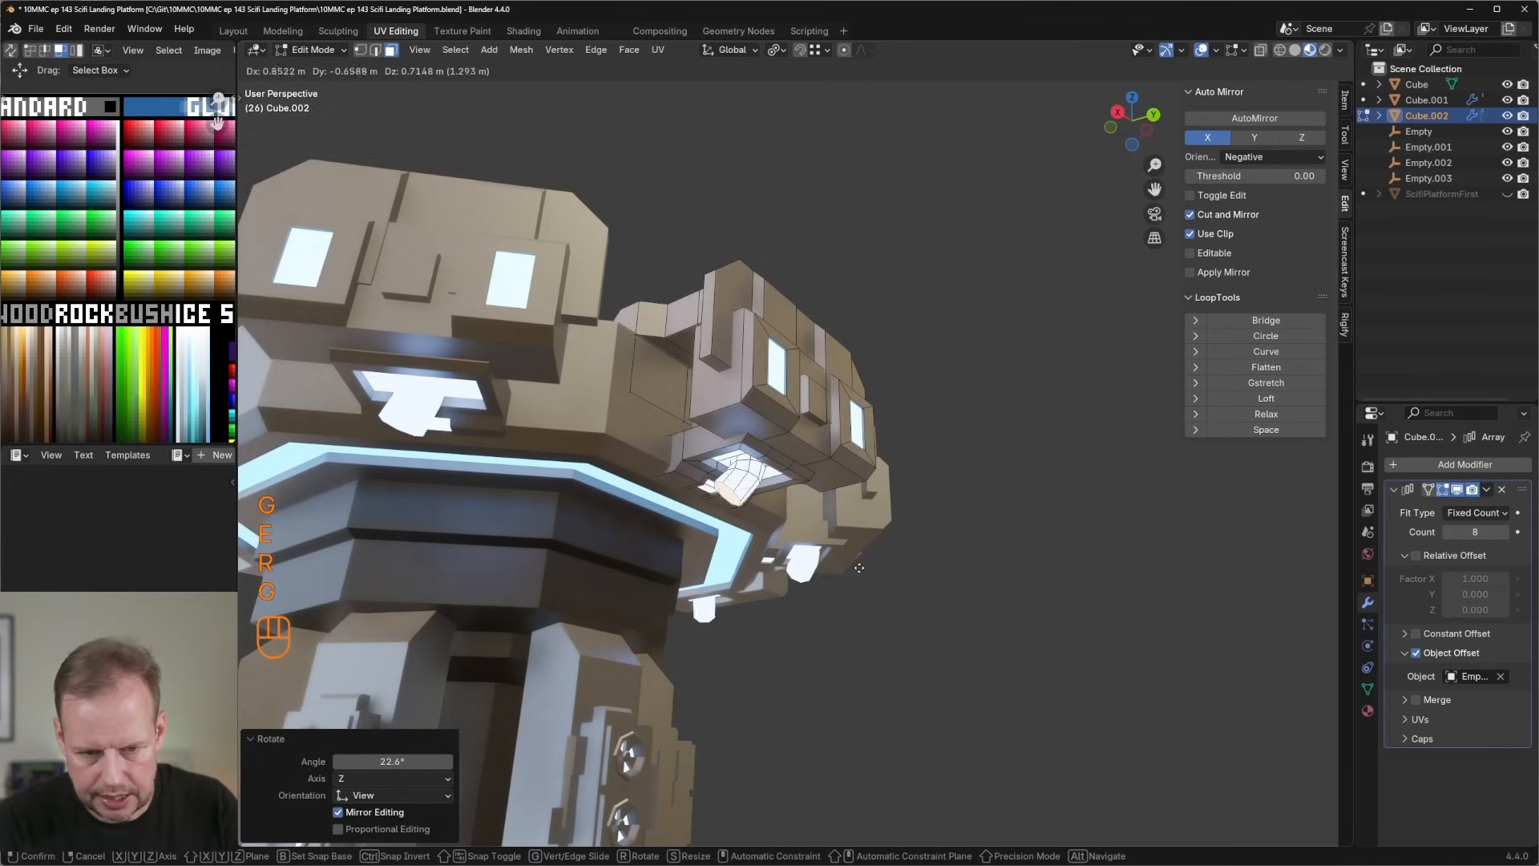
{"action": "left_click", "coordinate": [844, 532]}
Select the whole linked pipe and recolour it with a dark grey shade from the metal swatches.
{"action": "key", "text": "l"}
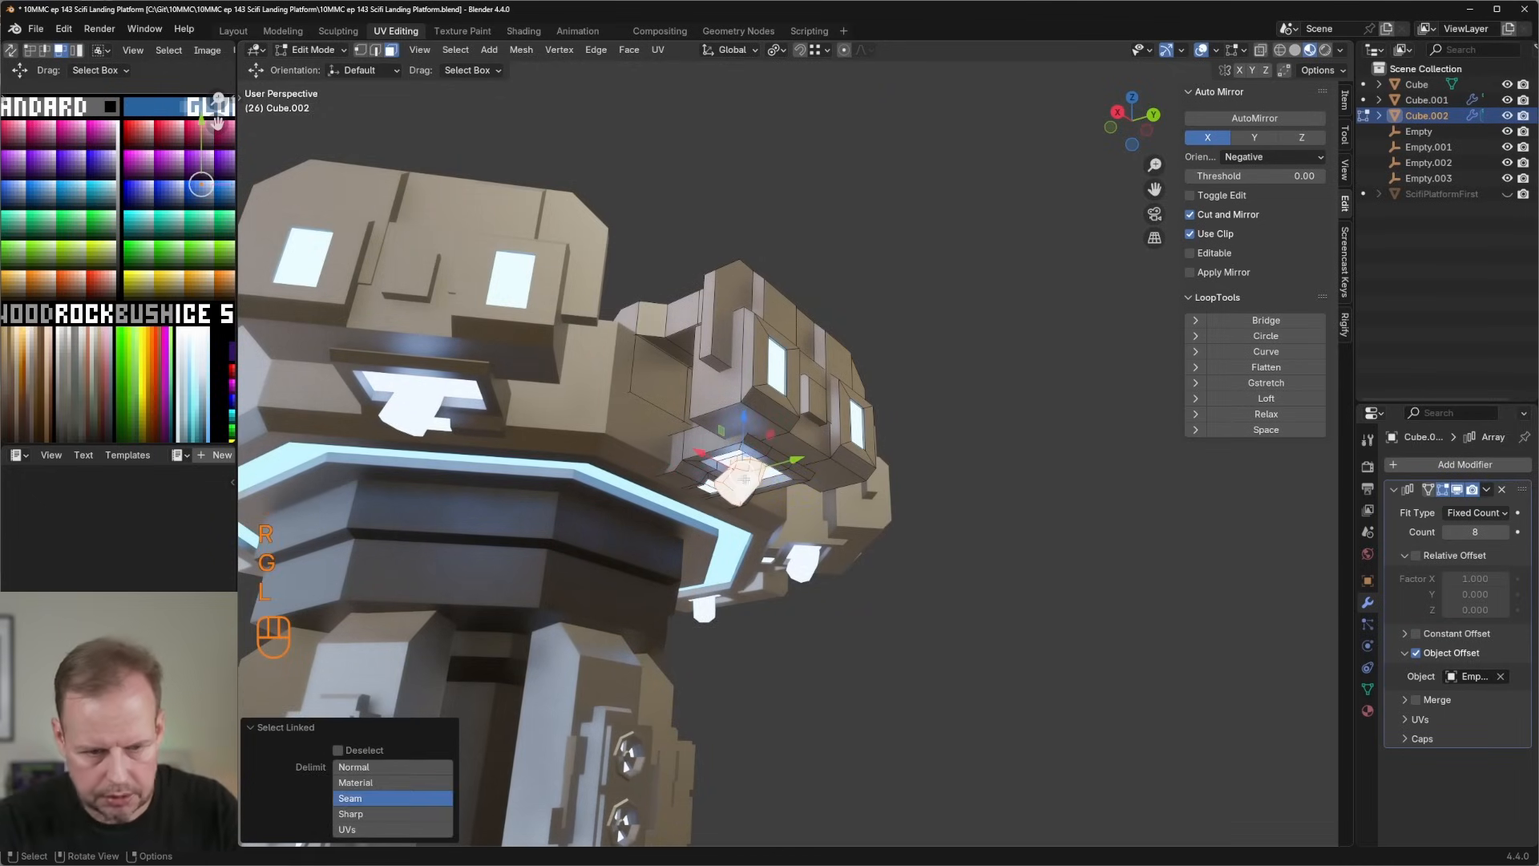
{"action": "key", "text": "a"}
{"action": "key", "text": "g"}
{"action": "key", "text": "g"}
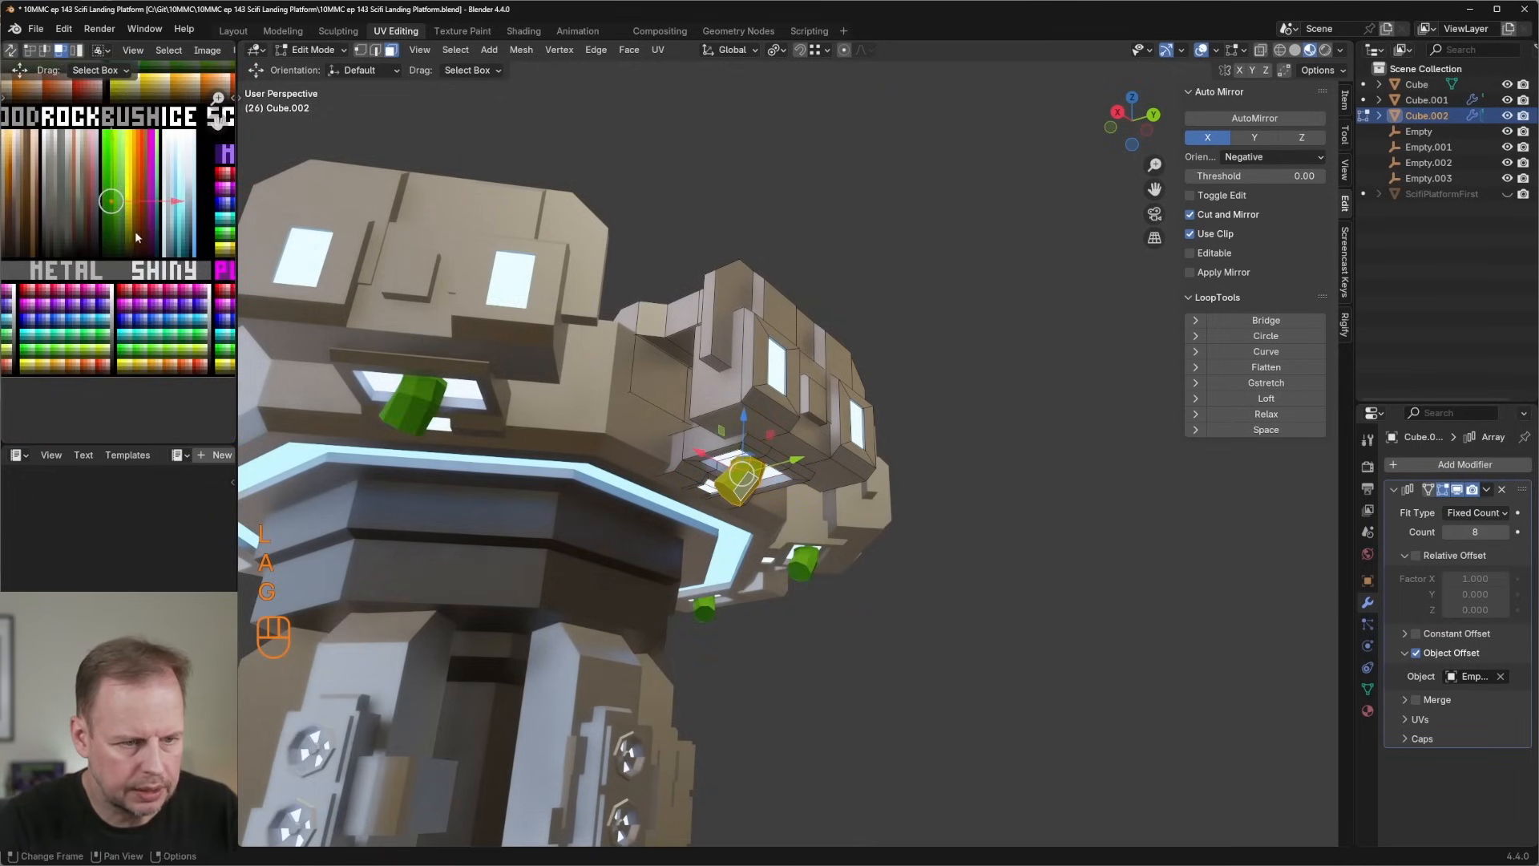
{"action": "key", "text": "g"}
{"action": "left_click", "coordinate": [136, 369]}
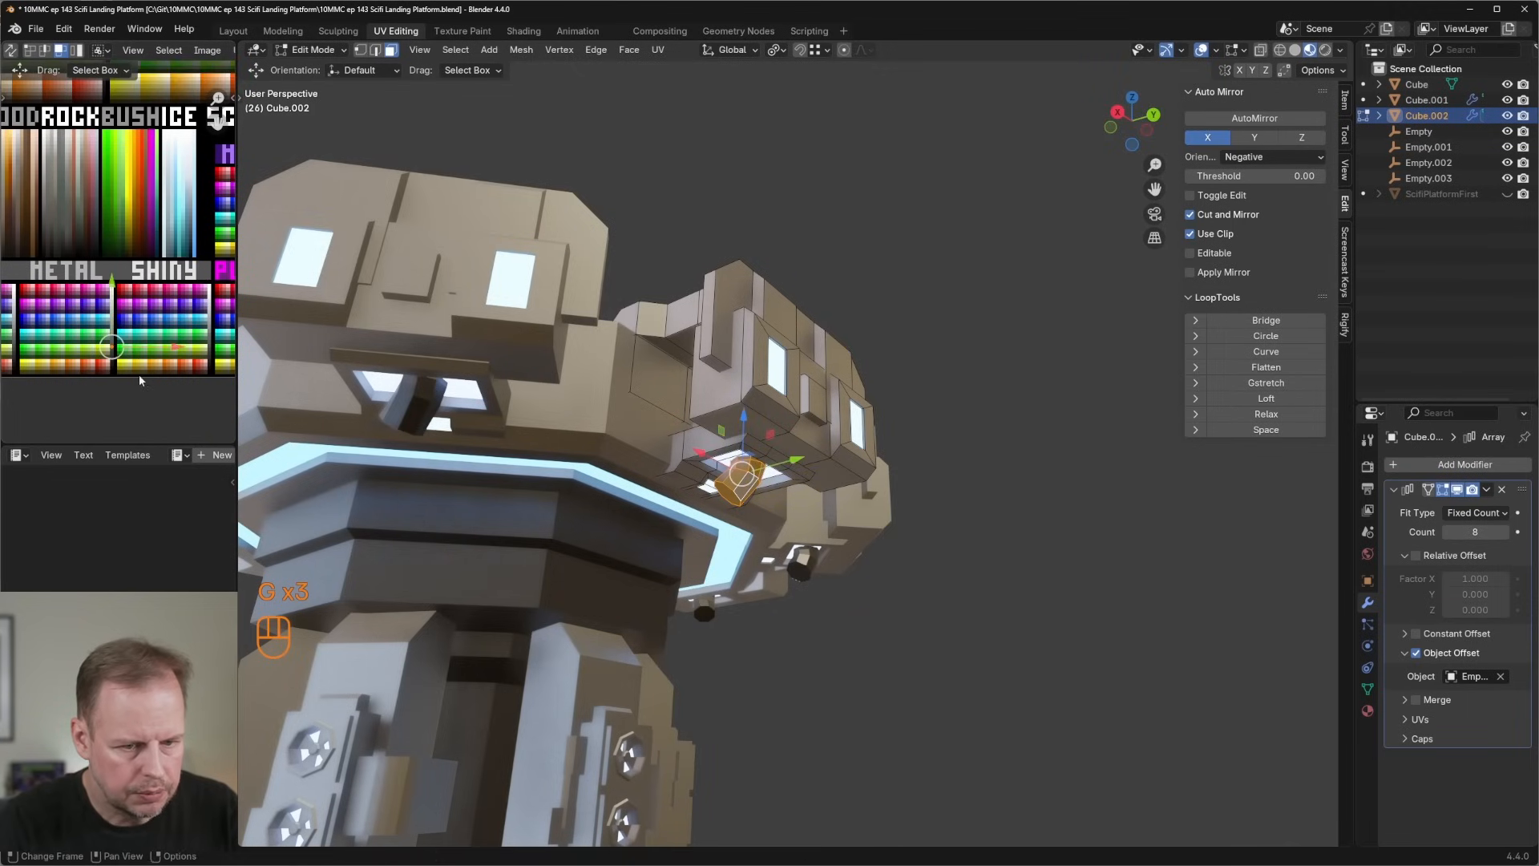
{"action": "middle_click_drag", "start_coordinate": [711, 455], "coordinate": [735, 437]}
{"action": "scroll", "coordinate": [128, 326], "scroll_direction": "up", "scroll_amount": 2}
{"action": "middle_click_drag", "start_coordinate": [129, 391], "coordinate": [125, 329]}
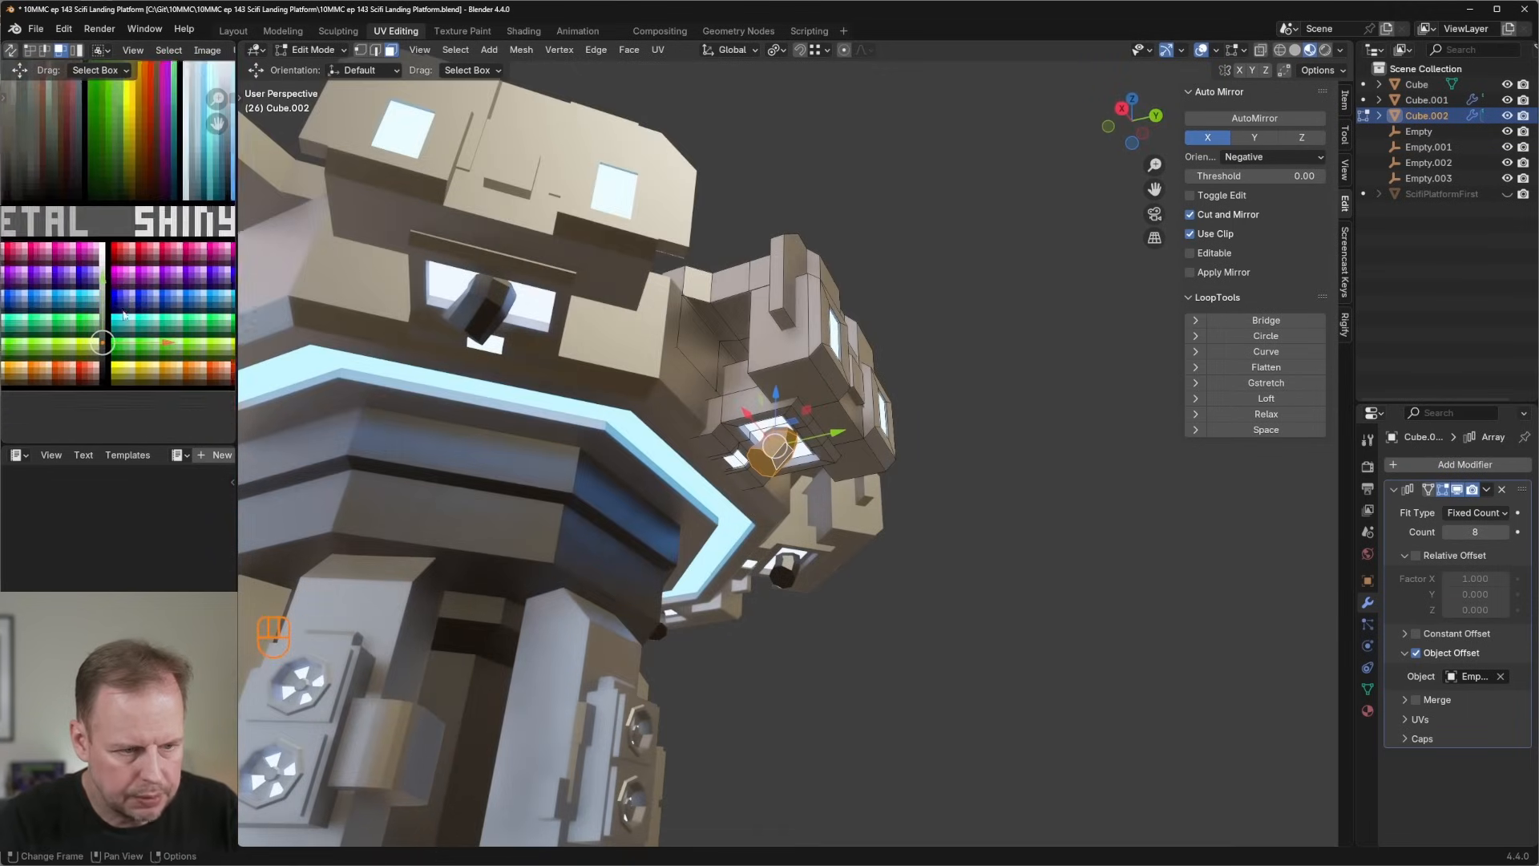
{"action": "scroll", "coordinate": [127, 331], "scroll_direction": "up", "scroll_amount": 1}
{"action": "key", "text": "g"}
{"action": "left_click", "coordinate": [129, 336]}
Reposition the pipe's end face, extrude another segment, and rotate and shift its end to continue the bend towards the platform's centre.
{"action": "middle_click_drag", "start_coordinate": [794, 441], "coordinate": [776, 471]}
{"action": "scroll", "coordinate": [776, 471], "scroll_direction": "up", "scroll_amount": 3}
{"action": "key", "text": "g"}
{"action": "left_click", "coordinate": [880, 449]}
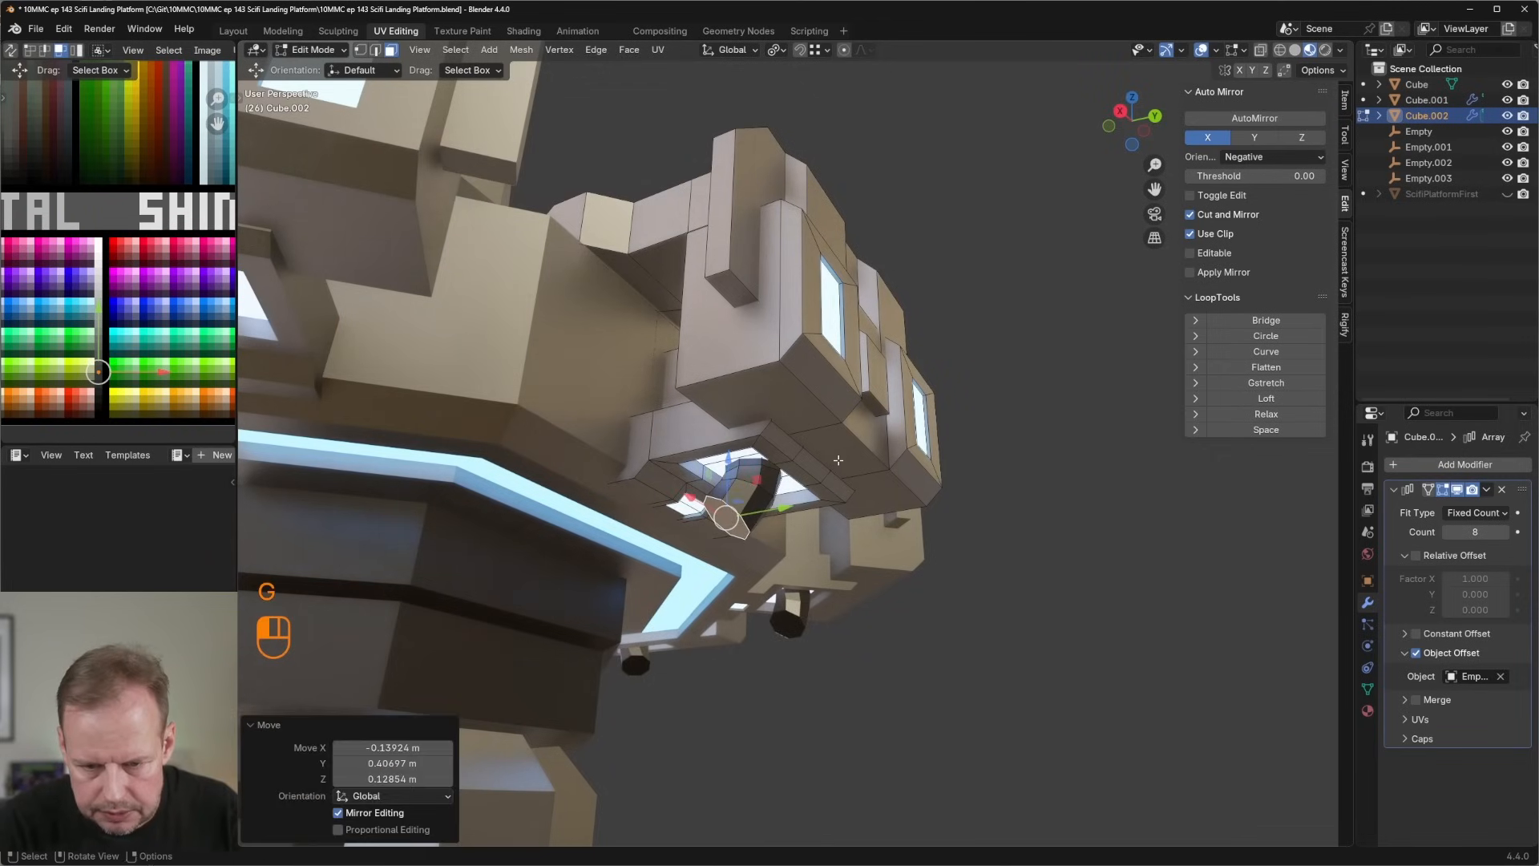
{"action": "key", "text": "e"}
{"action": "left_click", "coordinate": [871, 465]}
{"action": "key", "text": "r"}
{"action": "left_click", "coordinate": [958, 486]}
{"action": "key", "text": "g"}
{"action": "left_click", "coordinate": [954, 474]}
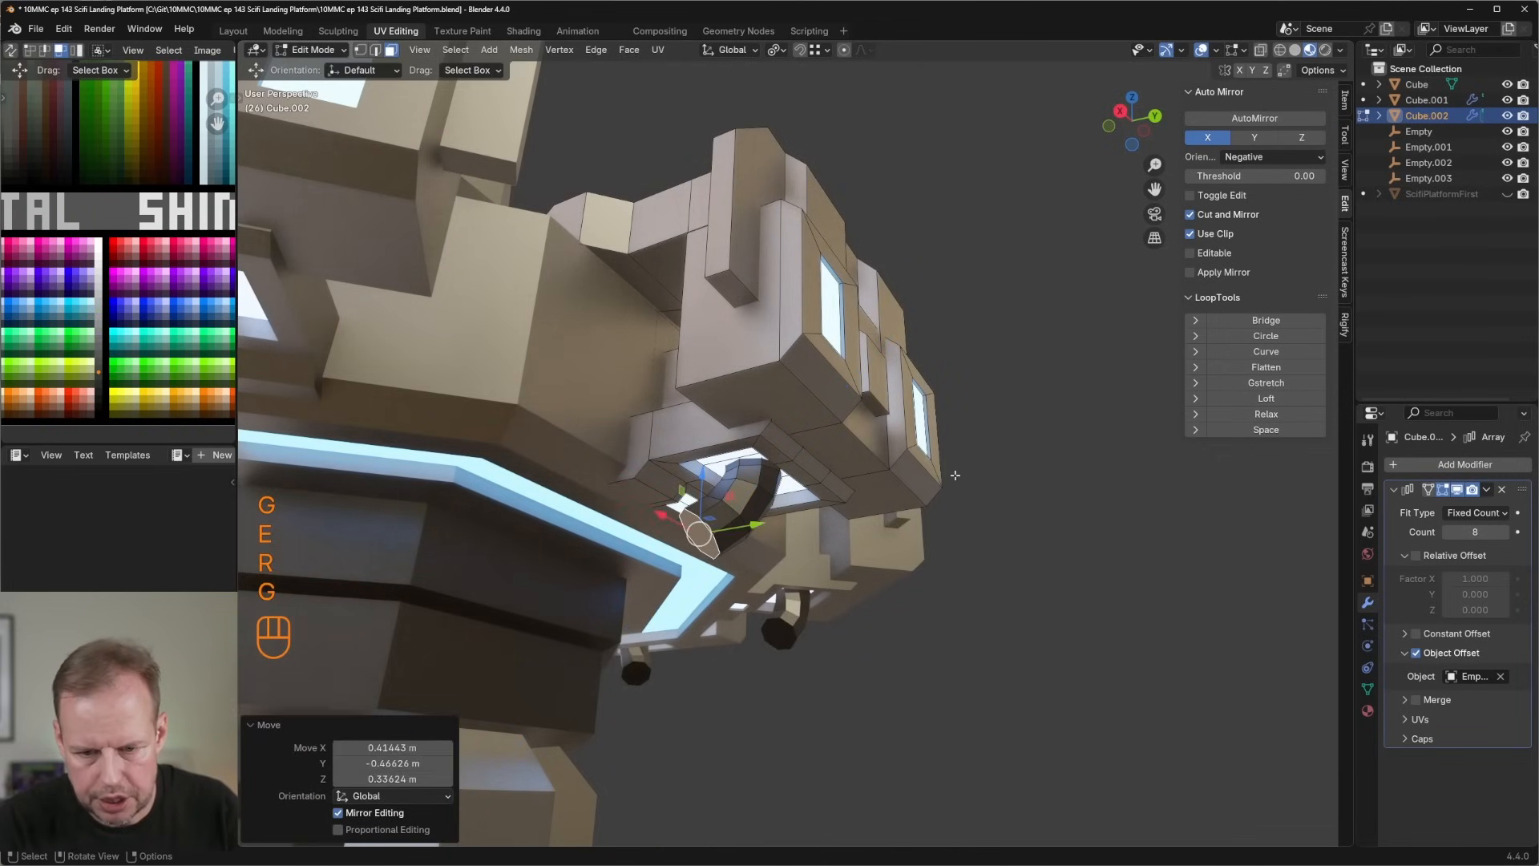
Extrude the pipe's end again, rotate it and move it about 0.44 m in X, 0.32 m in Y and 1.14 m in Z.
{"action": "key", "text": "e"}
{"action": "left_click", "coordinate": [916, 514]}
{"action": "key", "text": "r"}
{"action": "left_click", "coordinate": [954, 531]}
{"action": "key", "text": "g"}
{"action": "left_click", "coordinate": [953, 493]}
Add another pipe segment, turn its end face and raise it about 1.09 m with a 0.62 m shift in X.
{"action": "key", "text": "e"}
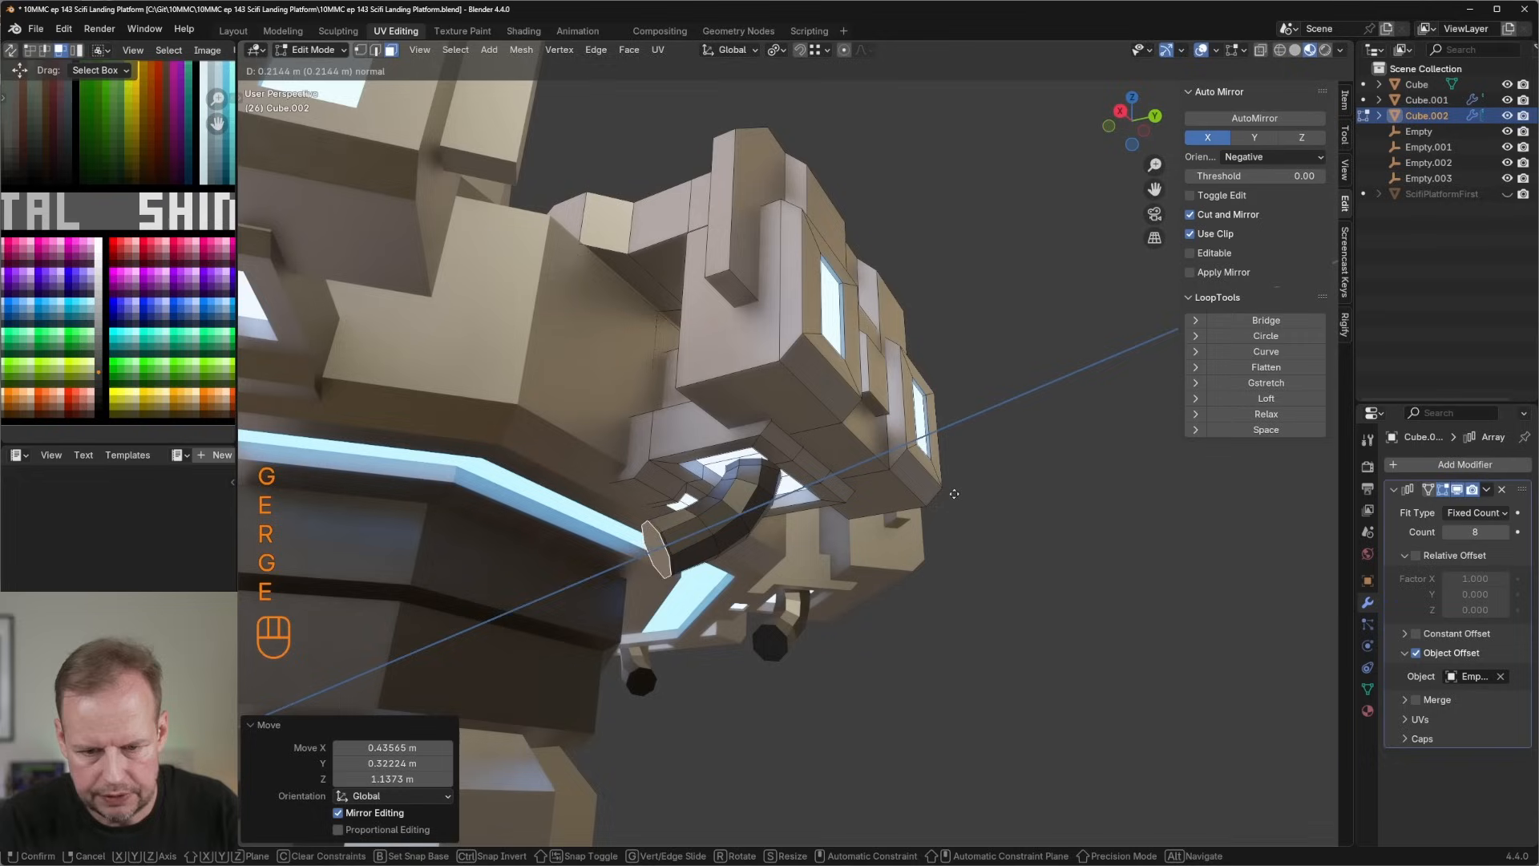
{"action": "left_click", "coordinate": [912, 516]}
{"action": "key", "text": "r"}
{"action": "left_click", "coordinate": [912, 515]}
{"action": "key", "text": "g"}
{"action": "left_click", "coordinate": [921, 503]}
Extrude the pipe further under the platform, rotate and move its end face, and turn it about -9.17° around Z.
{"action": "key", "text": "e"}
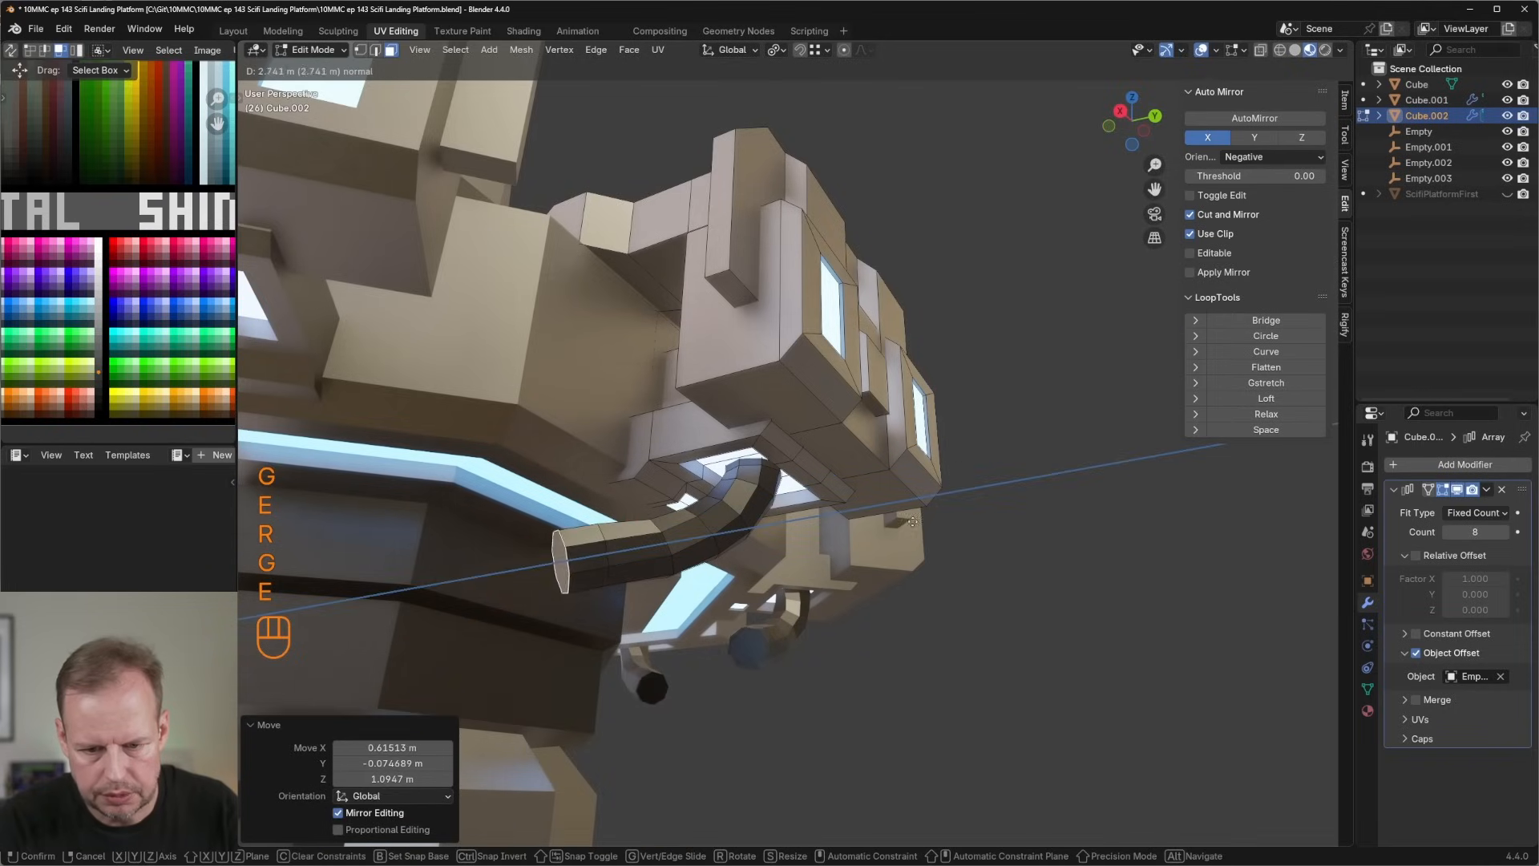
{"action": "left_click", "coordinate": [949, 470]}
{"action": "key", "text": "r"}
{"action": "left_click", "coordinate": [954, 472]}
{"action": "key", "text": "g"}
{"action": "left_click", "coordinate": [943, 468]}
{"action": "middle_click_drag", "start_coordinate": [918, 481], "coordinate": [921, 549]}
{"action": "key", "text": "r"}
{"action": "key", "text": "z"}
{"action": "left_click", "coordinate": [901, 585]}
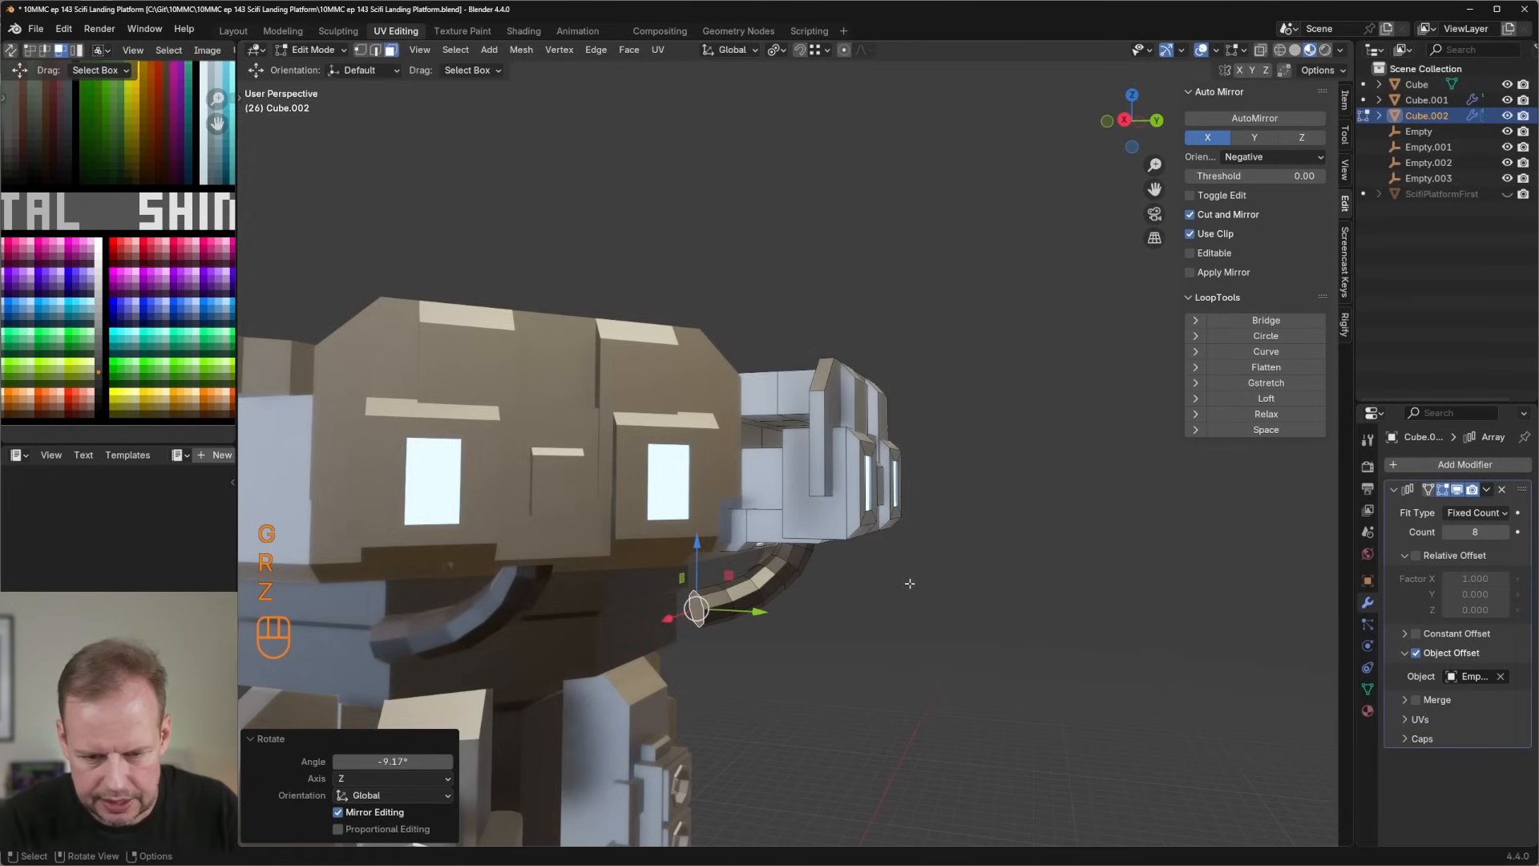
Extrude the pipe's end about 3.23 m, rotate the end face around Z and adjust its position.
{"action": "key", "text": "e"}
{"action": "left_click", "coordinate": [888, 590]}
{"action": "key", "text": "r"}
{"action": "key", "text": "z"}
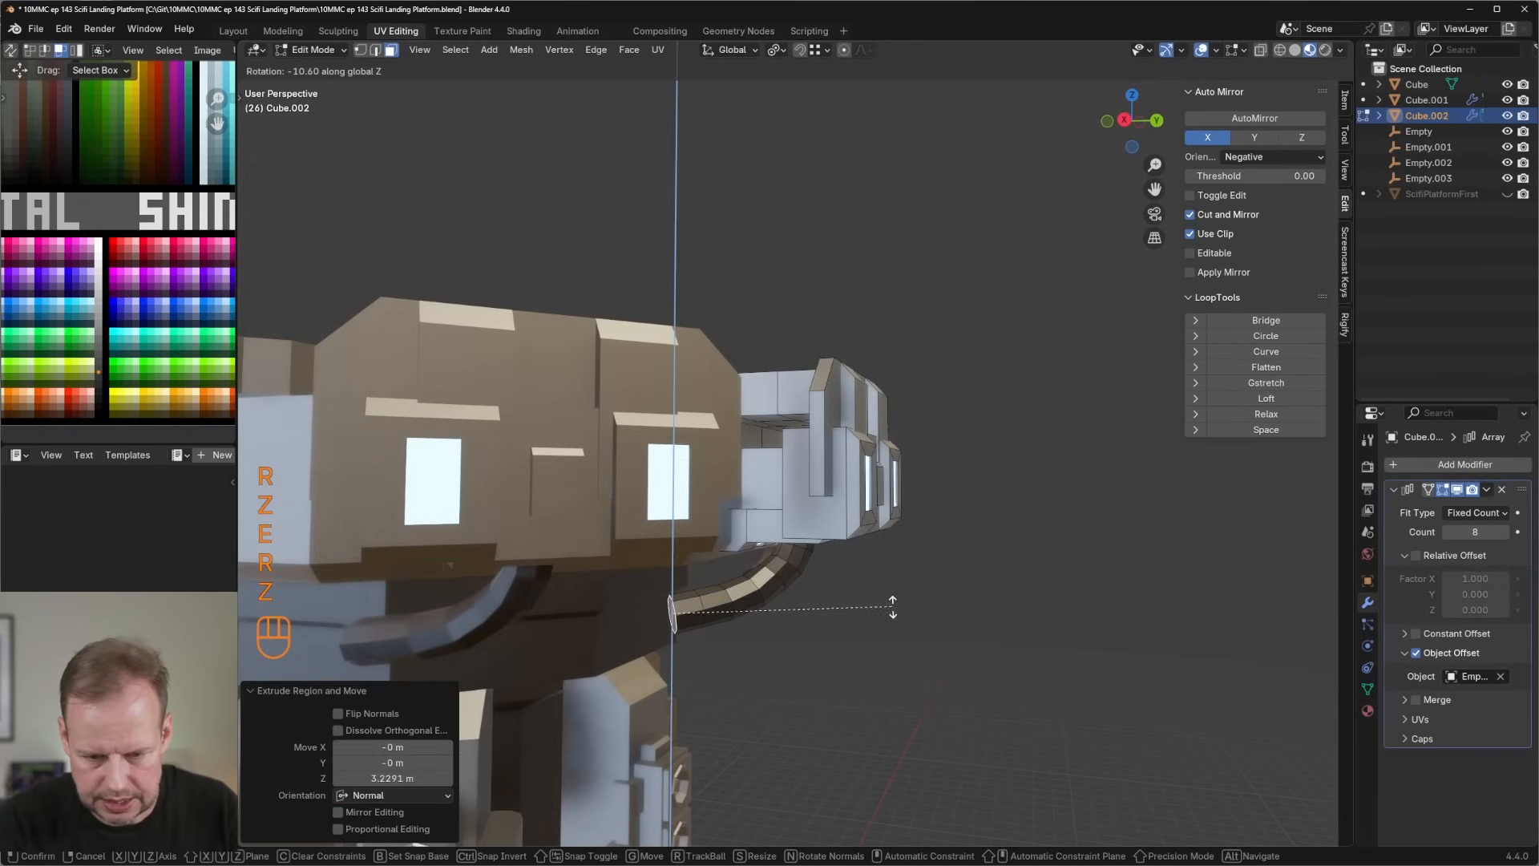
{"action": "left_click", "coordinate": [887, 609]}
{"action": "key", "text": "g"}
{"action": "left_click", "coordinate": [894, 614]}
Extrude one more pipe segment and align its end face by rotating and moving it twice, the second rotation about 18.9°.
{"action": "key", "text": "e"}
{"action": "middle_click_drag", "start_coordinate": [895, 614], "coordinate": [888, 576]}
{"action": "left_click", "coordinate": [914, 581]}
{"action": "key", "text": "r"}
{"action": "left_click", "coordinate": [854, 633]}
{"action": "key", "text": "g"}
{"action": "left_click", "coordinate": [862, 621]}
{"action": "key", "text": "r"}
{"action": "left_click", "coordinate": [859, 635]}
{"action": "key", "text": "g"}
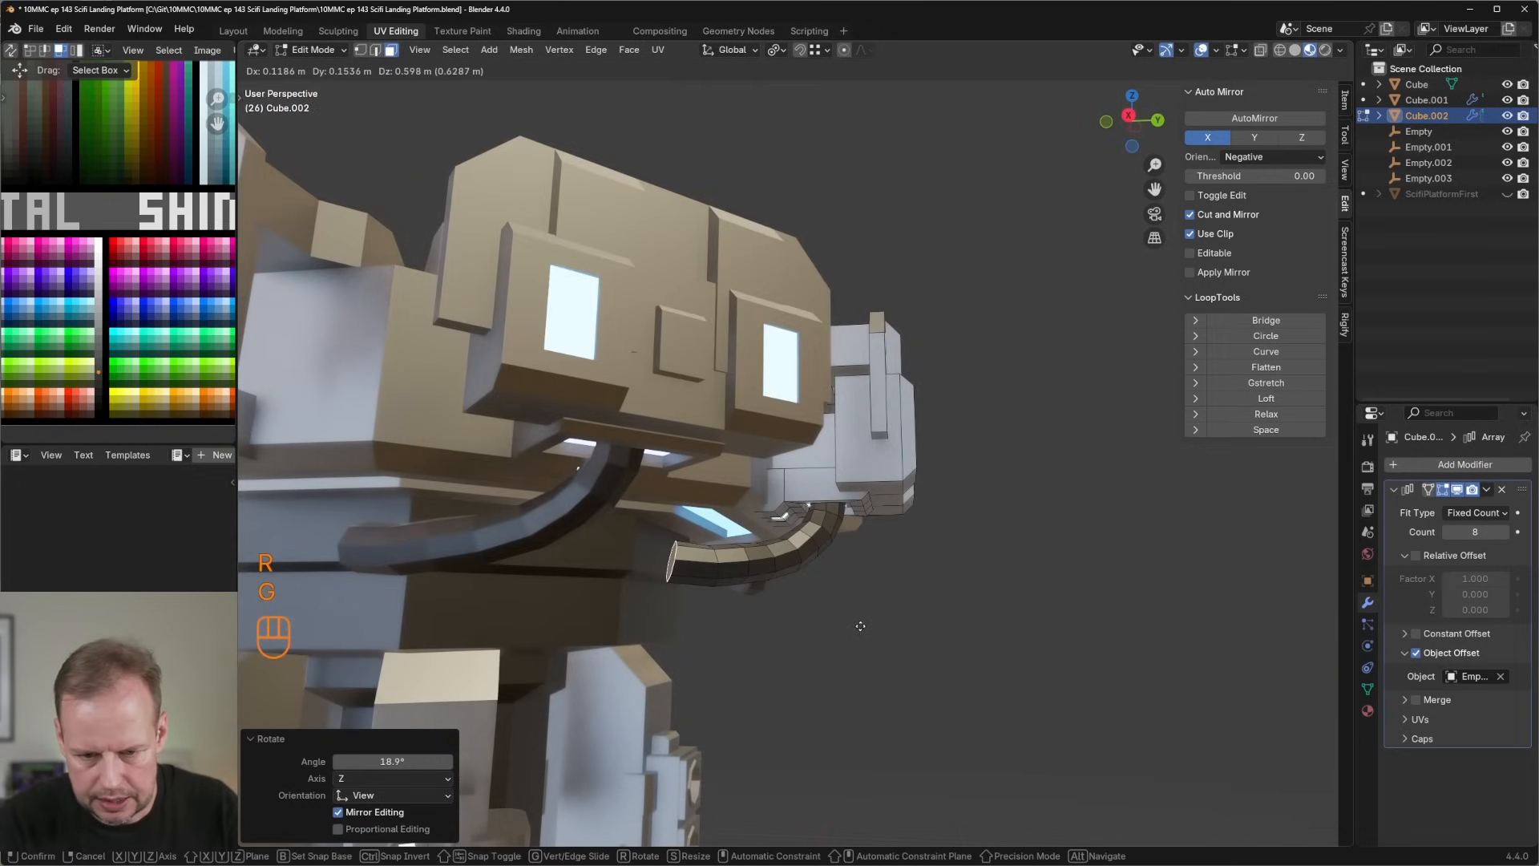
{"action": "left_click", "coordinate": [860, 626]}
Extrude the pipe's end about 5.14 m further along and rotate the new end face around Z.
{"action": "key", "text": "e"}
{"action": "left_click", "coordinate": [922, 597]}
{"action": "key", "text": "r"}
{"action": "key", "text": "z"}
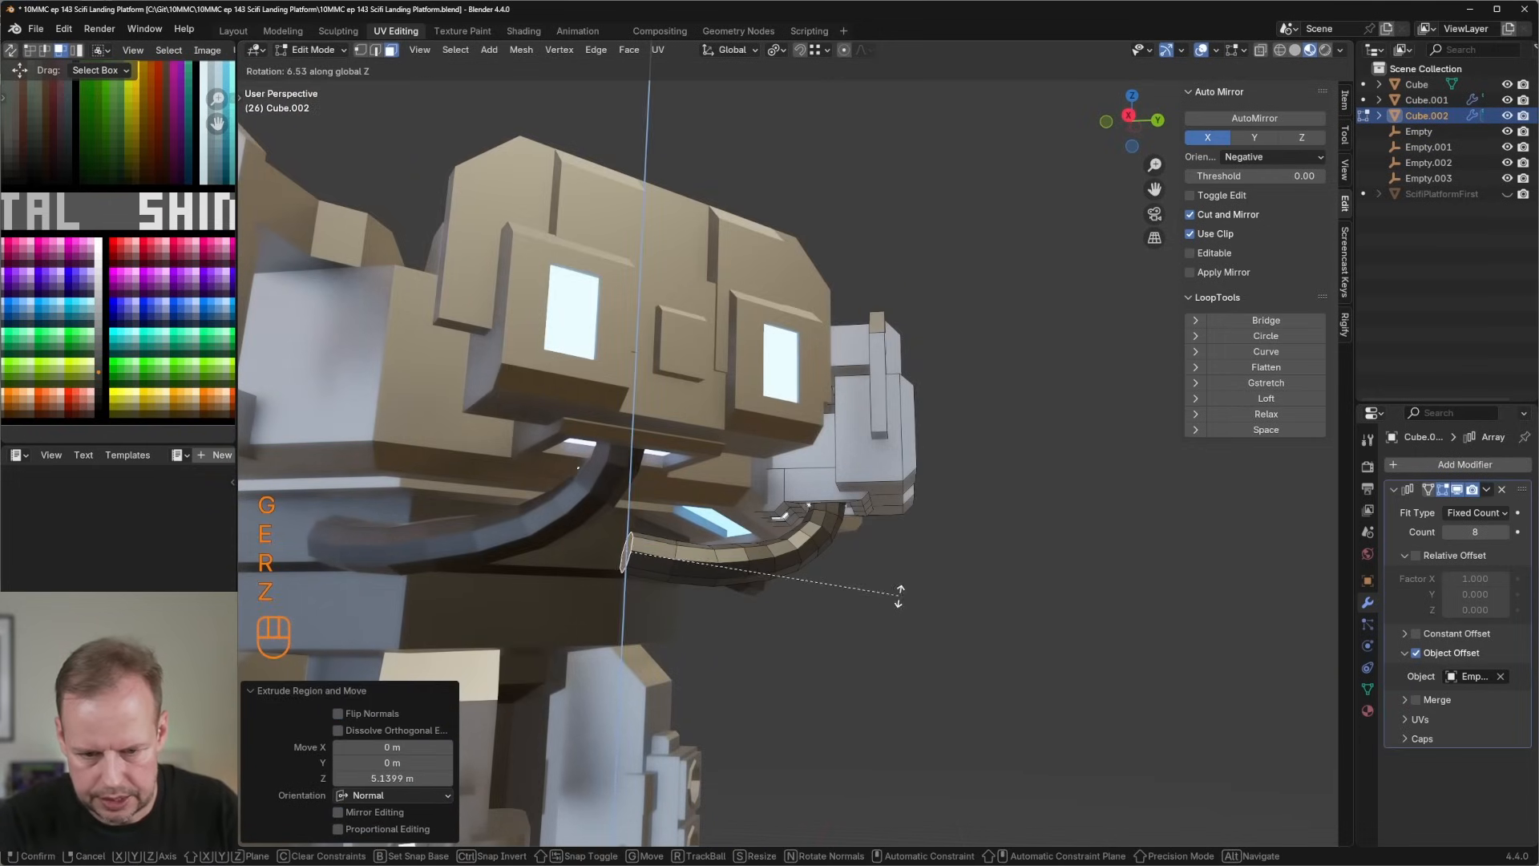
{"action": "right_click", "coordinate": [899, 595]}
{"action": "middle_click_drag", "start_coordinate": [899, 595], "coordinate": [941, 584]}
{"action": "key", "text": "r"}
{"action": "key", "text": "z"}
{"action": "left_click", "coordinate": [890, 611]}
Reposition the pipe's end face with two moves, the second about 1.16 m in Y and 0.11 m in X.
{"action": "key", "text": "g"}
{"action": "left_click", "coordinate": [927, 562]}
{"action": "middle_click_drag", "start_coordinate": [932, 617], "coordinate": [909, 468]}
{"action": "key", "text": "g"}
{"action": "left_click", "coordinate": [868, 409]}
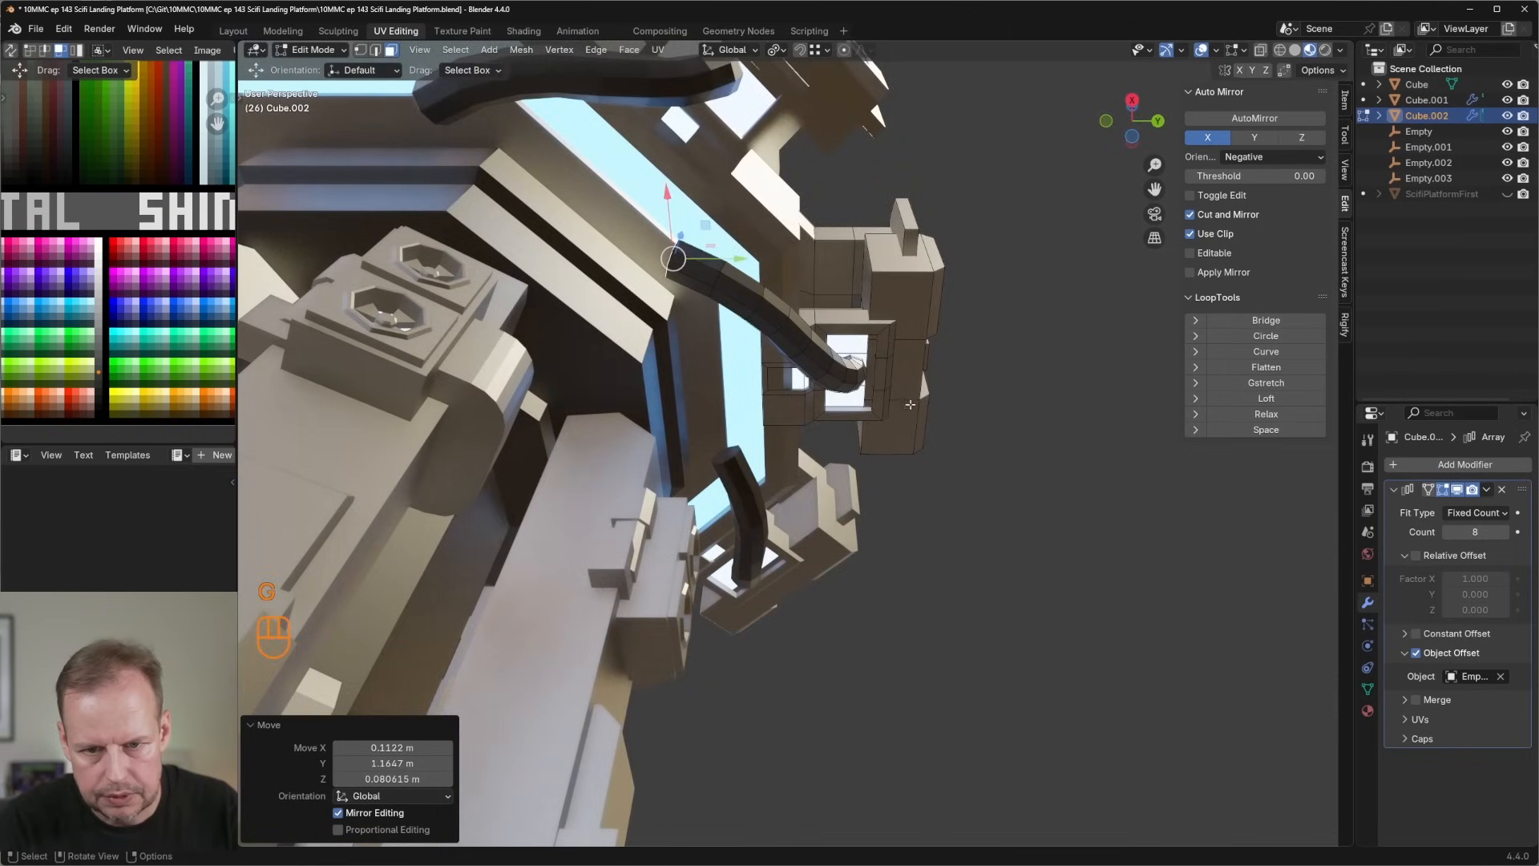
Extrude another pipe segment, rotate its end face and shift it about -0.22 m in X and -0.16 m in Z.
{"action": "key", "text": "e"}
{"action": "left_click", "coordinate": [832, 381]}
{"action": "key", "text": "r"}
{"action": "left_click", "coordinate": [820, 340]}
{"action": "key", "text": "g"}
{"action": "left_click", "coordinate": [813, 317]}
Extrude the pipe further toward the platform body, rotate its end face and move it about -0.95 m in Y.
{"action": "key", "text": "e"}
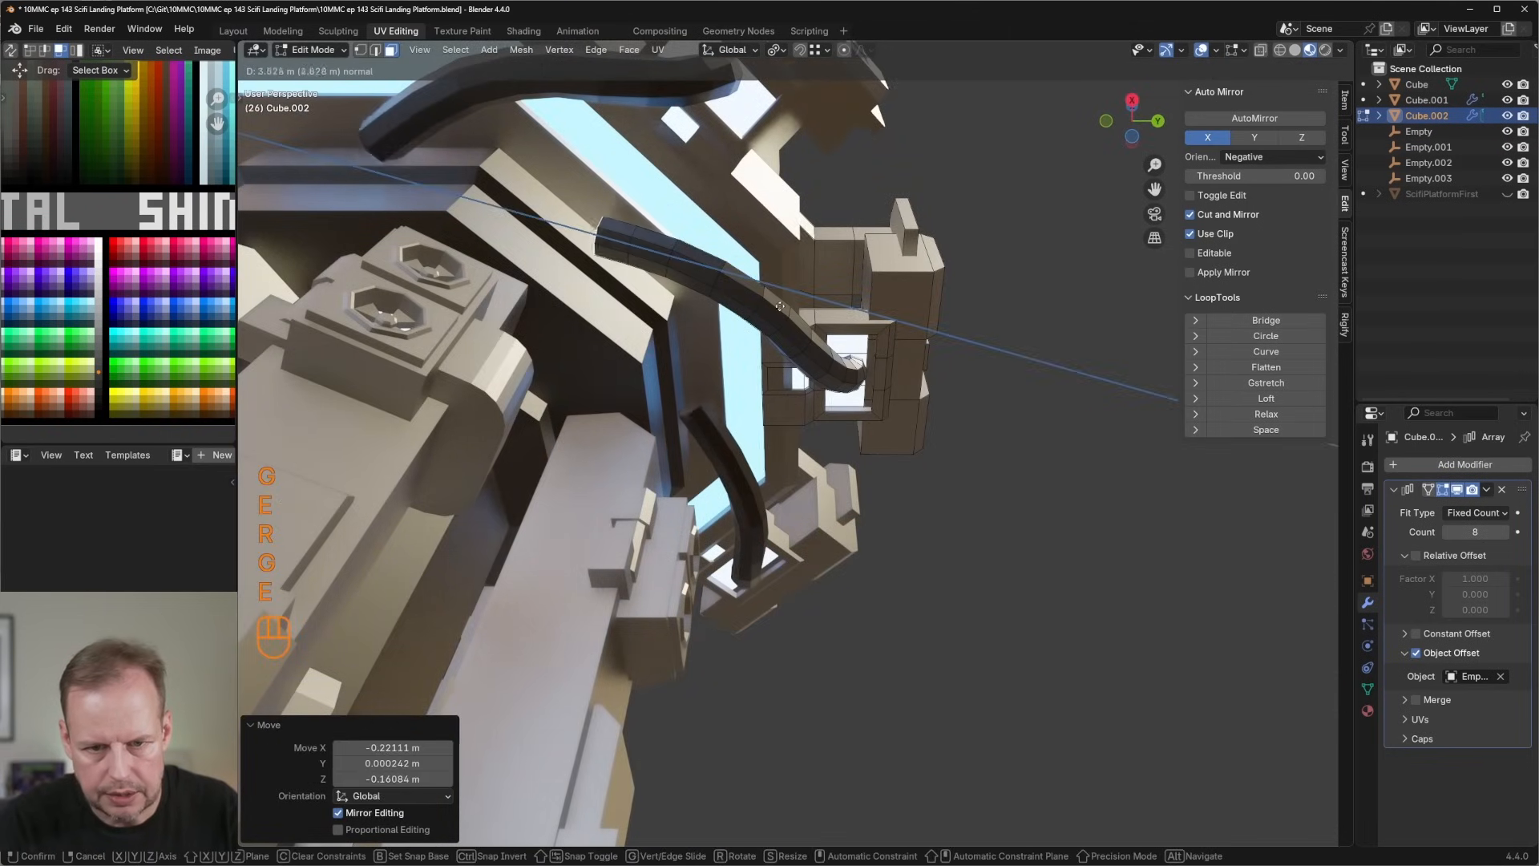
{"action": "left_click", "coordinate": [795, 298]}
{"action": "key", "text": "r"}
{"action": "left_click", "coordinate": [787, 281]}
{"action": "key", "text": "g"}
{"action": "left_click", "coordinate": [753, 253]}
{"action": "middle_click_drag", "start_coordinate": [754, 253], "coordinate": [780, 287]}
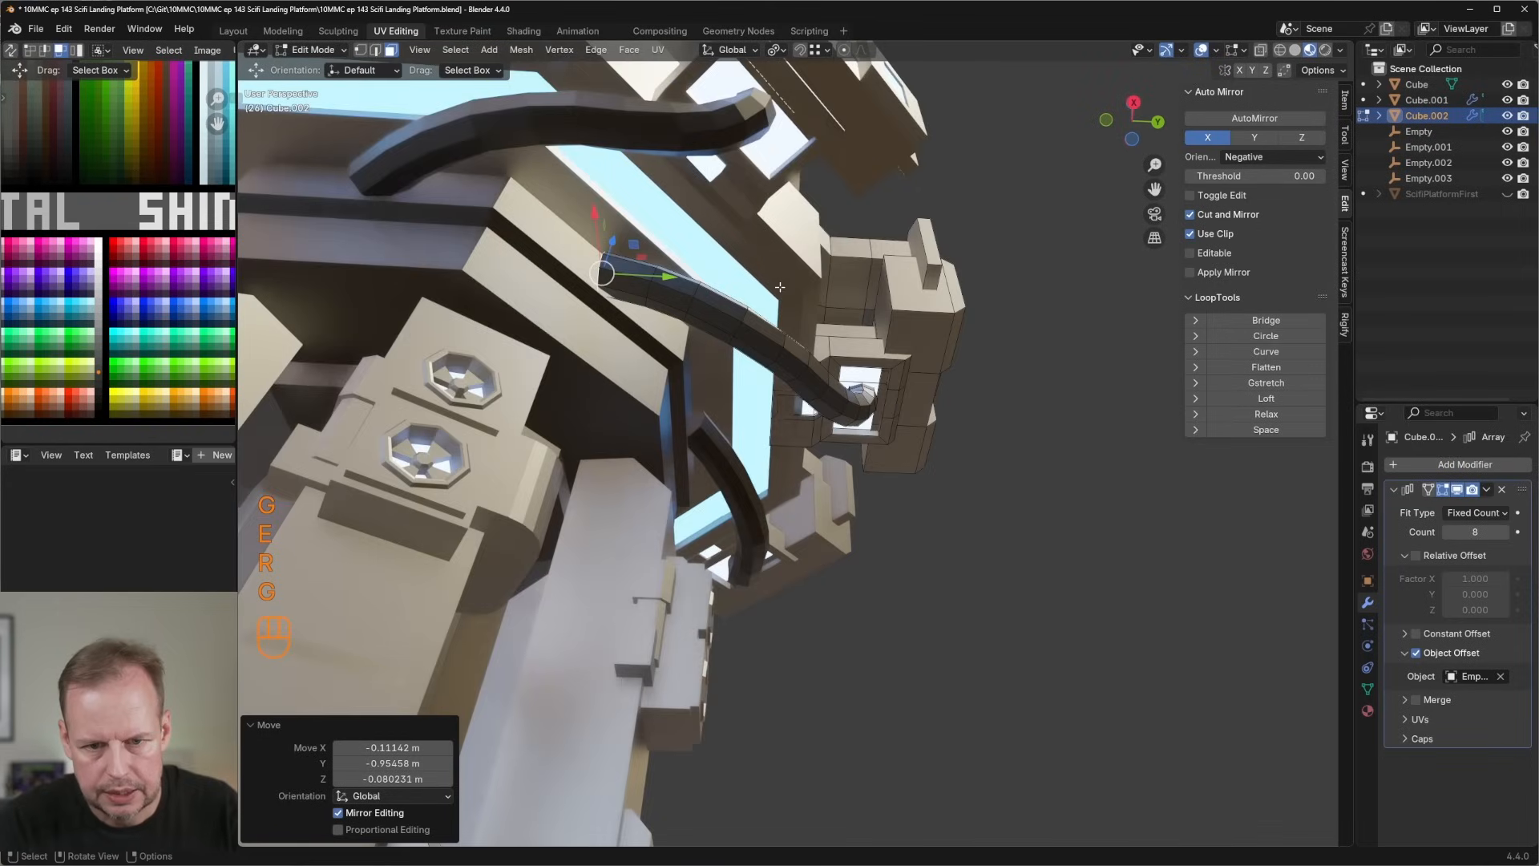
Extrude the pipe's end about 4.65 m and move the end face about -6 m in Y into the platform body.
{"action": "key", "text": "e"}
{"action": "left_click", "coordinate": [733, 257]}
{"action": "key", "text": "g"}
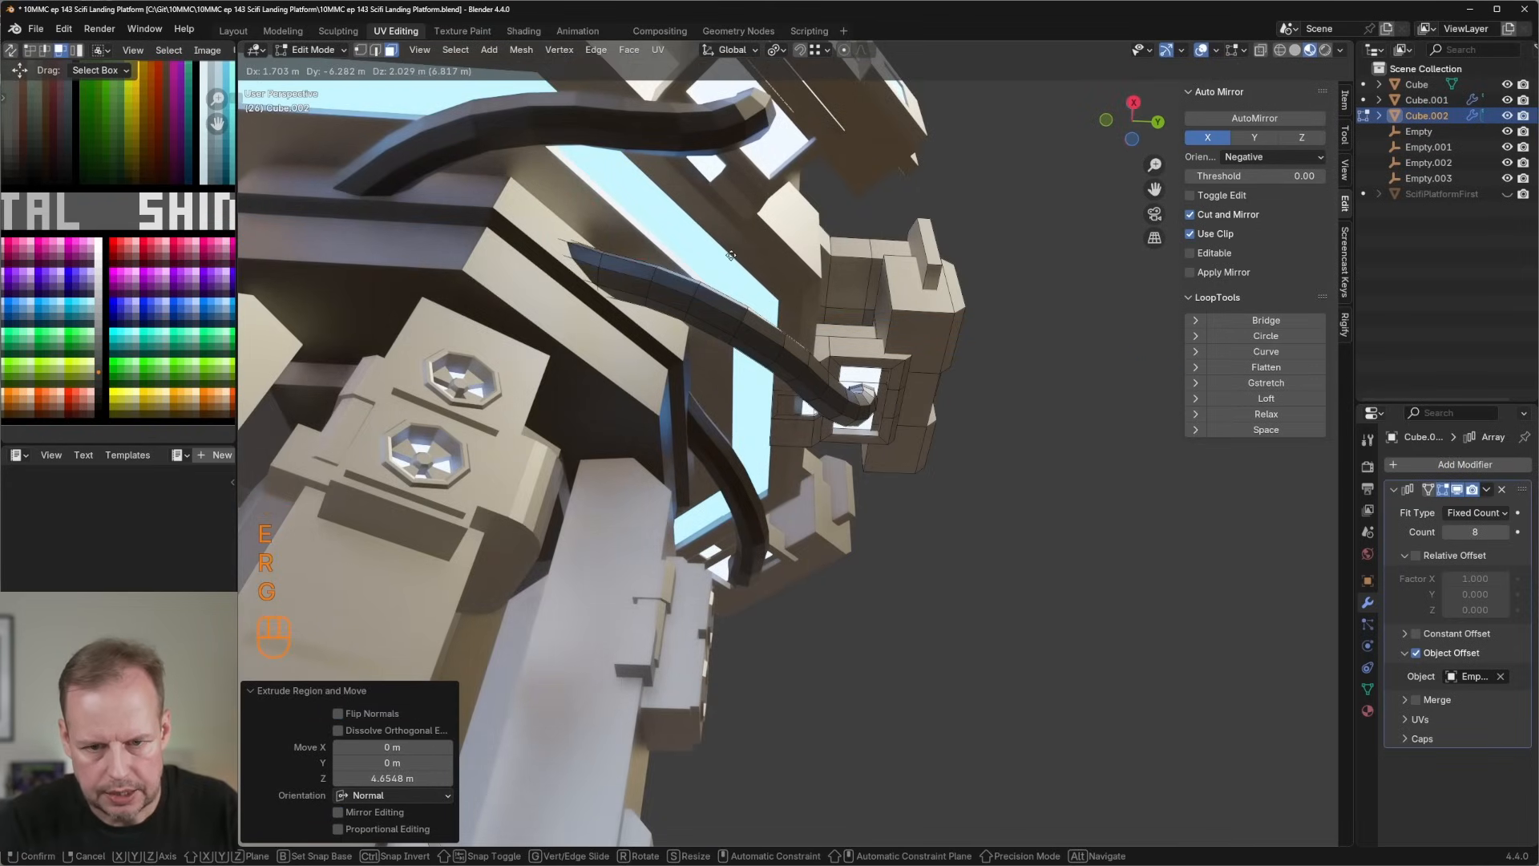
{"action": "left_click", "coordinate": [731, 268]}
{"action": "middle_click_drag", "start_coordinate": [731, 267], "coordinate": [693, 282]}
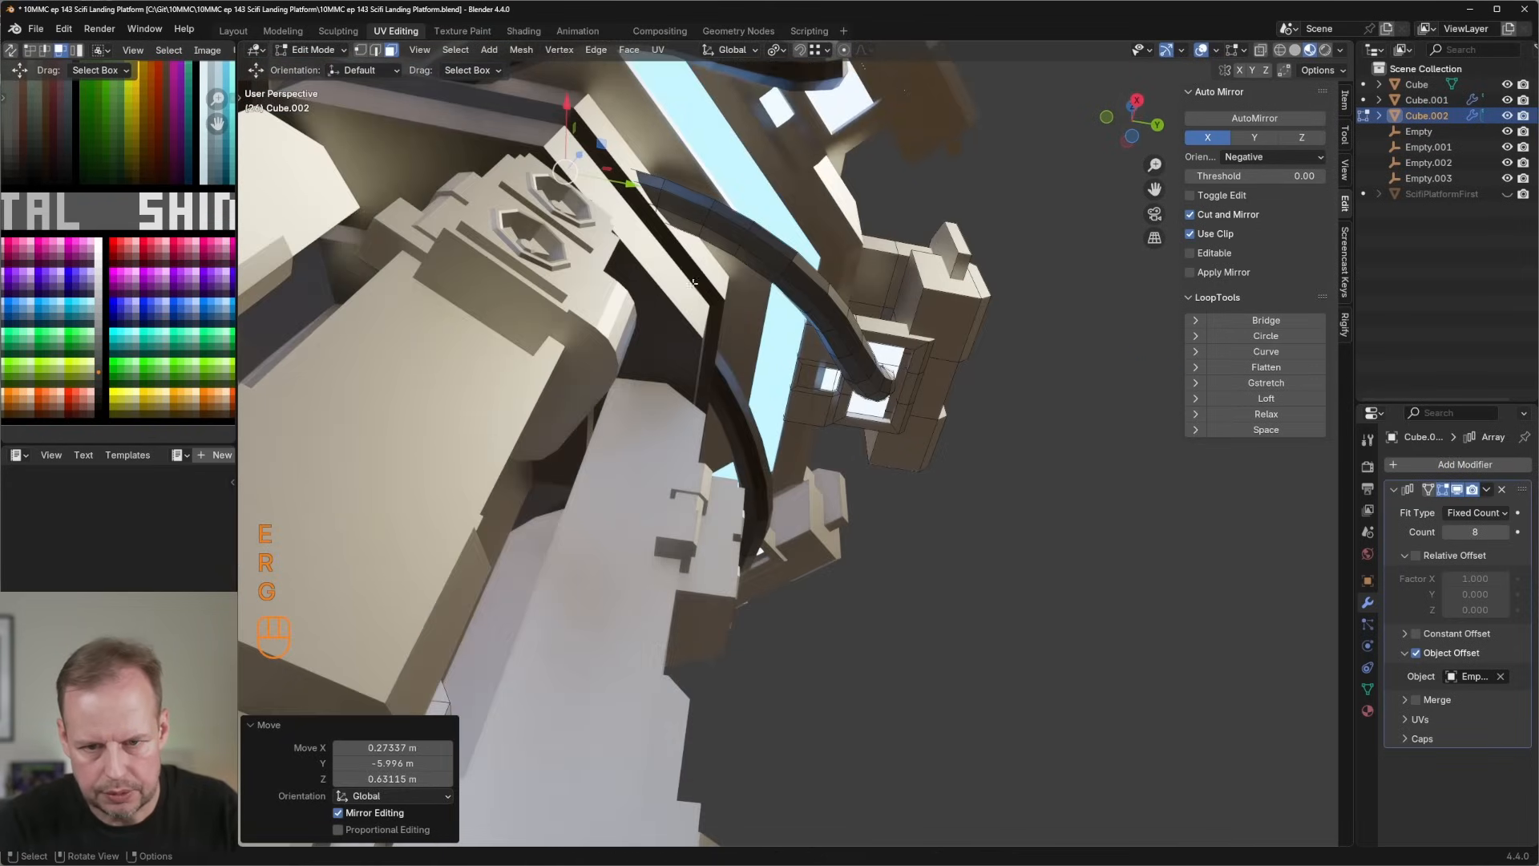
{"action": "key", "text": "2"}
{"action": "key", "text": "2"}
{"action": "key", "text": "a"}
{"action": "key", "text": "a"}
{"action": "key", "text": "3"}
{"action": "left_click", "coordinate": [732, 221], "text": "alt"}
{"action": "key", "text": "g"}
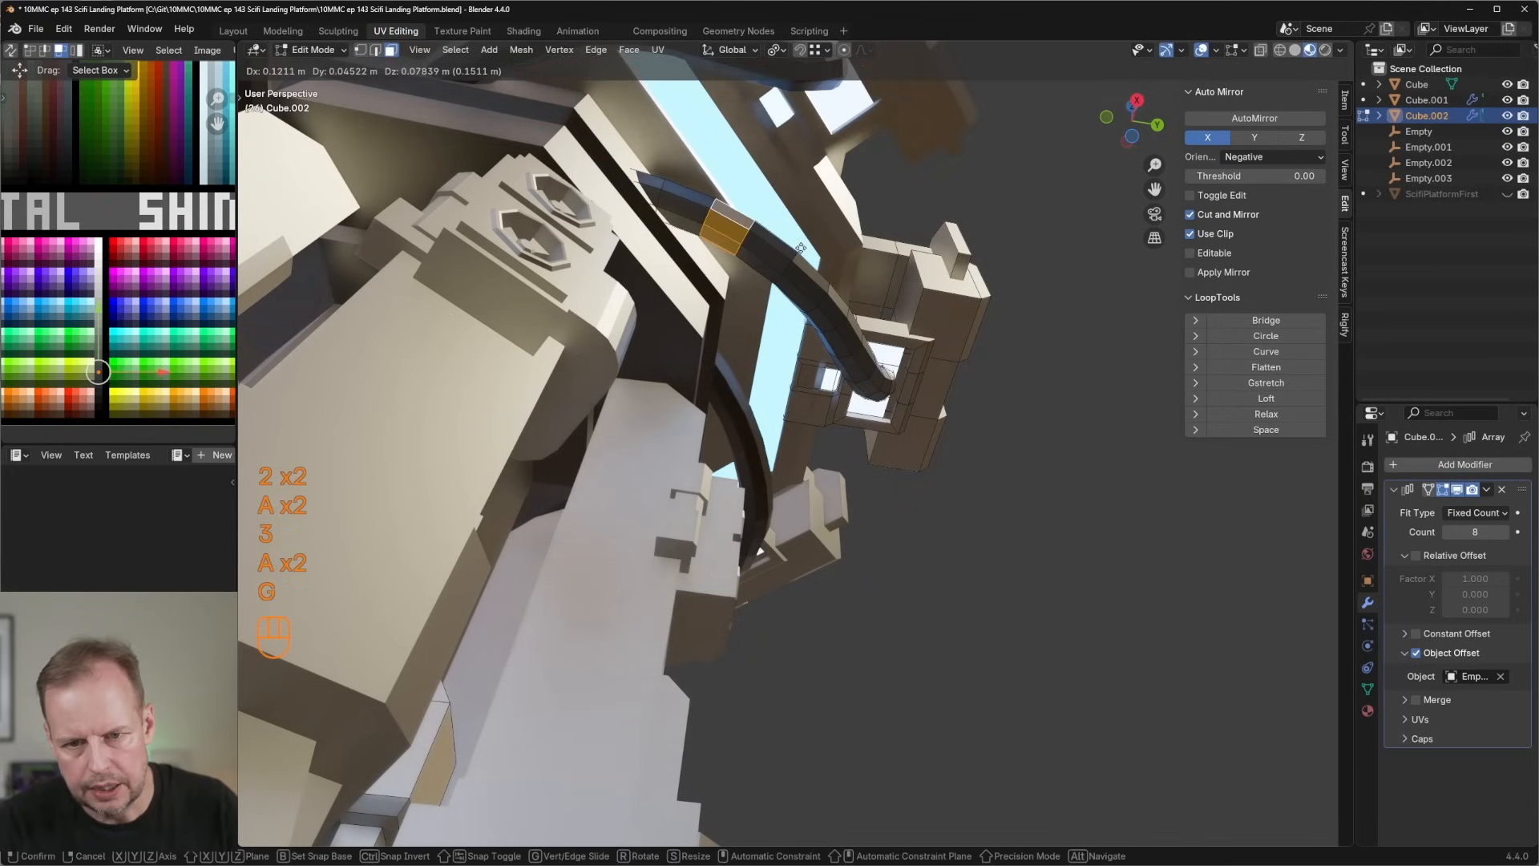
{"action": "key", "text": "Escape"}
Select the edge loop around the middle of the pipe and move it to smooth the bend.
{"action": "key", "text": "2"}
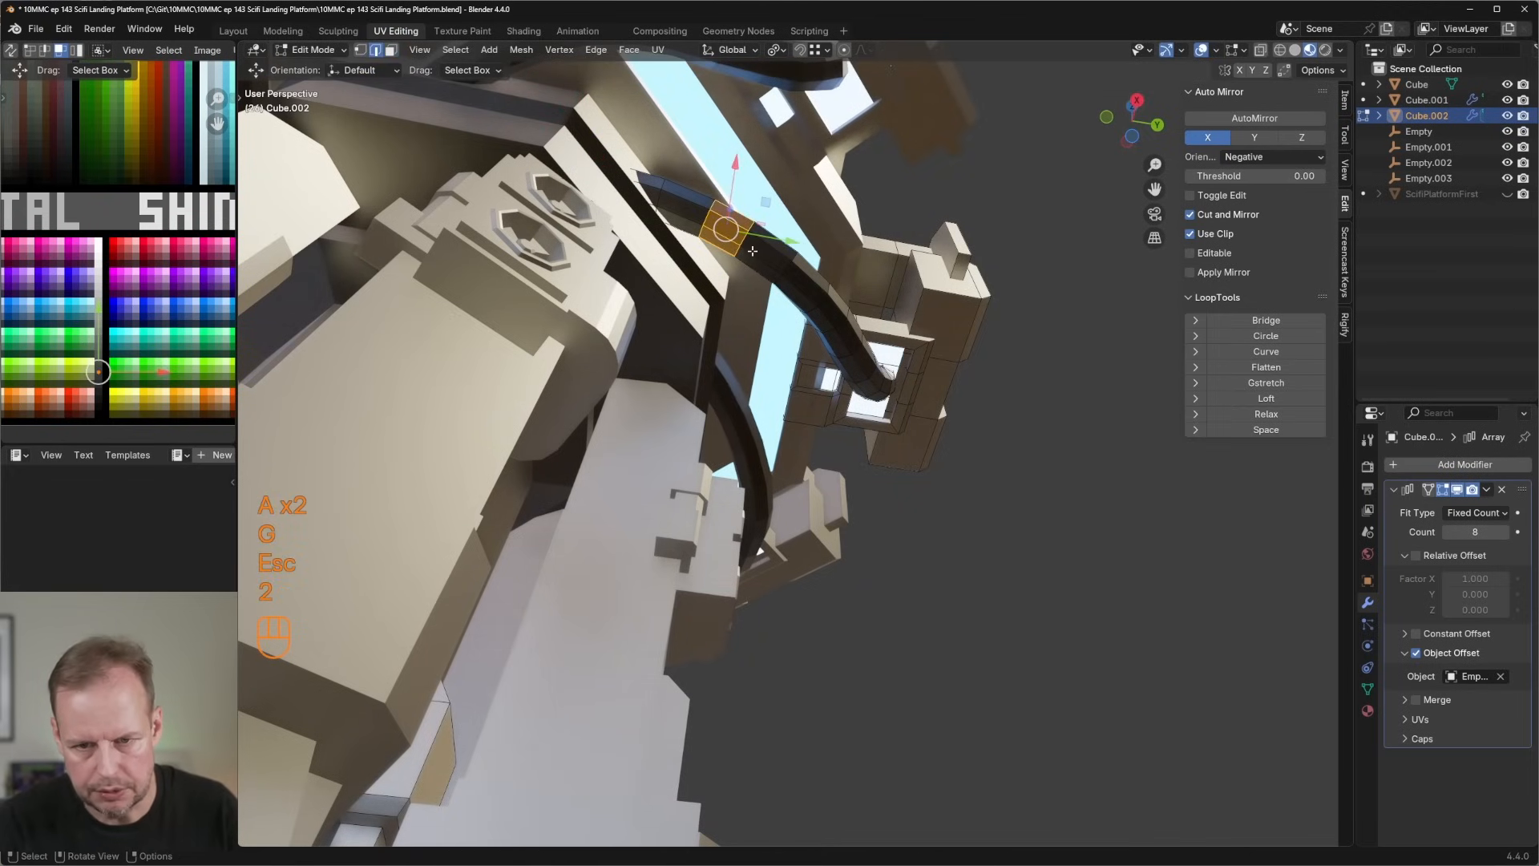
{"action": "key", "text": "a"}
{"action": "key", "text": "a"}
{"action": "left_click", "coordinate": [749, 239], "text": "alt+shift"}
{"action": "key", "text": "g"}
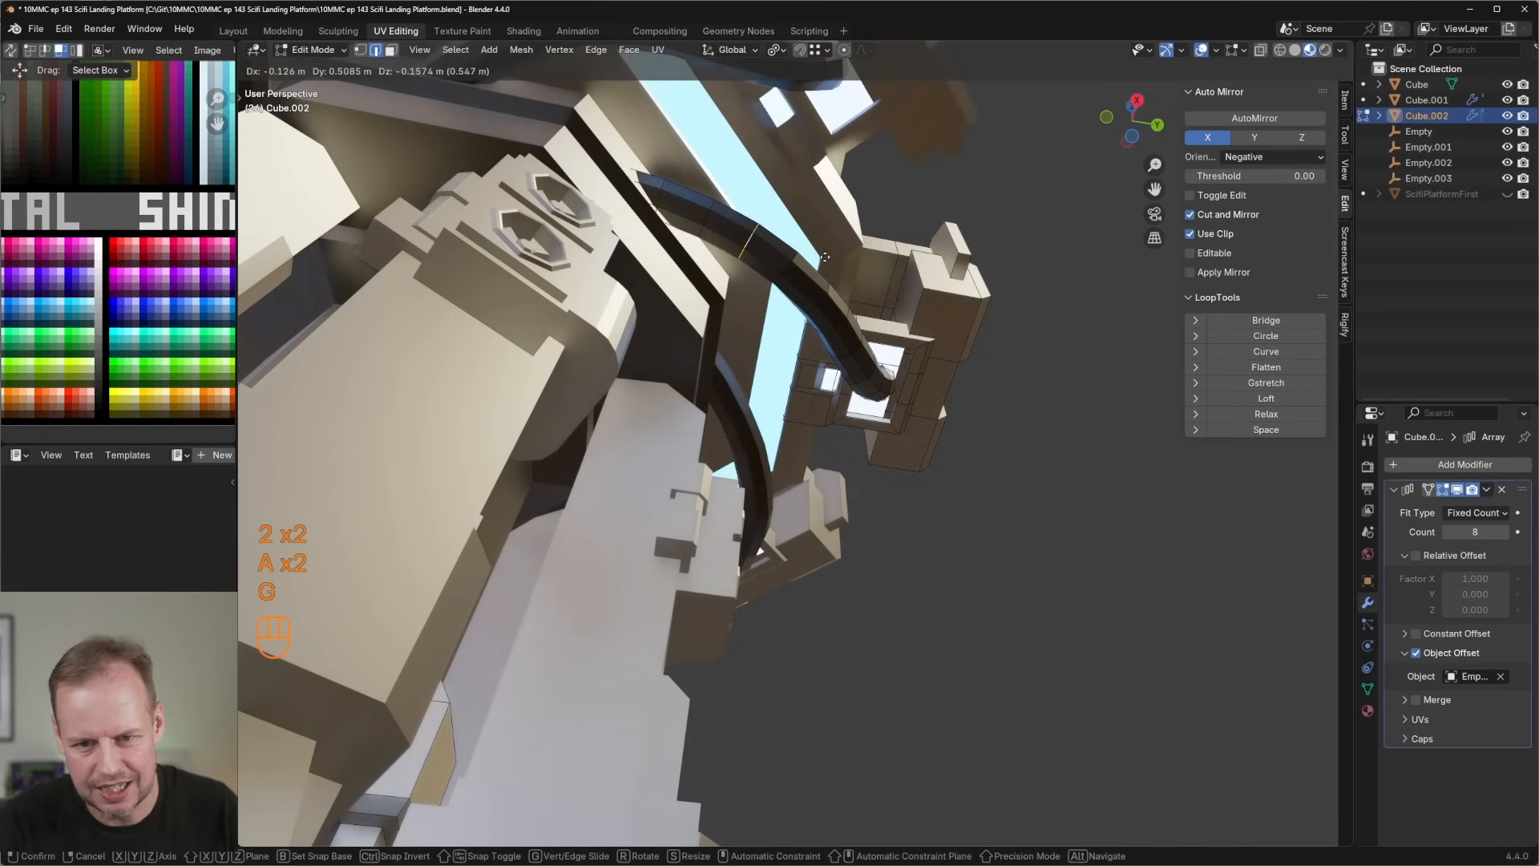
{"action": "left_click", "coordinate": [825, 258]}
{"action": "middle_click_drag", "start_coordinate": [941, 412], "coordinate": [754, 489]}
Switch editing to the platform body Cube and duplicate, in place, the face where the pipe ends.
{"action": "key", "text": "3"}
{"action": "left_click", "coordinate": [500, 353]}
{"action": "middle_click_drag", "start_coordinate": [500, 357], "coordinate": [485, 405]}
{"action": "key", "text": "3"}
{"action": "key", "text": "Tab"}
{"action": "left_click", "coordinate": [497, 402]}
{"action": "key", "text": "Tab"}
{"action": "key", "text": "3"}
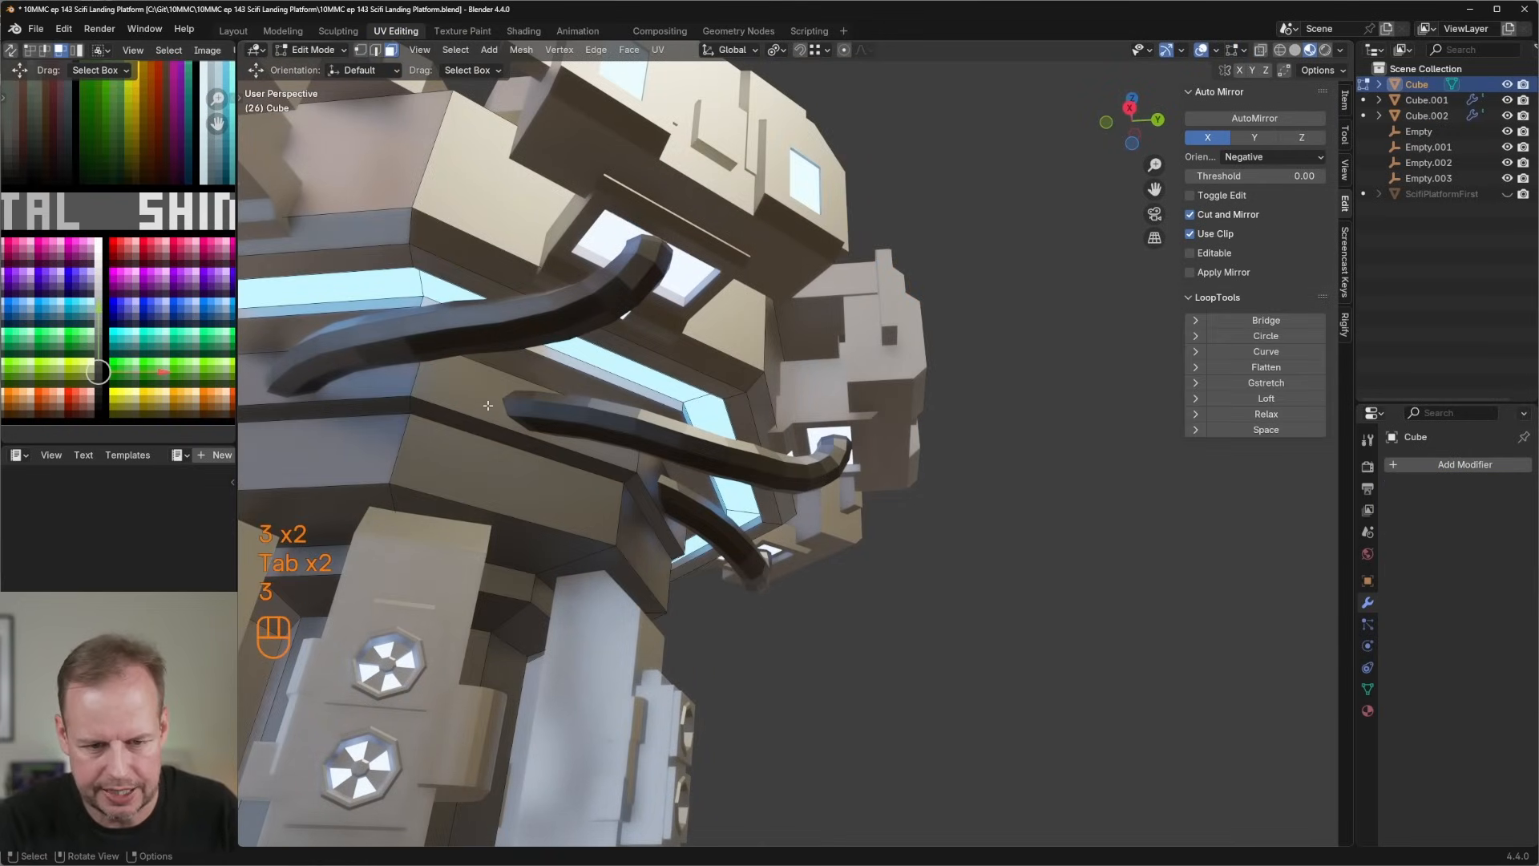
{"action": "key", "text": "3"}
{"action": "left_click", "coordinate": [515, 486]}
{"action": "left_click", "coordinate": [521, 415]}
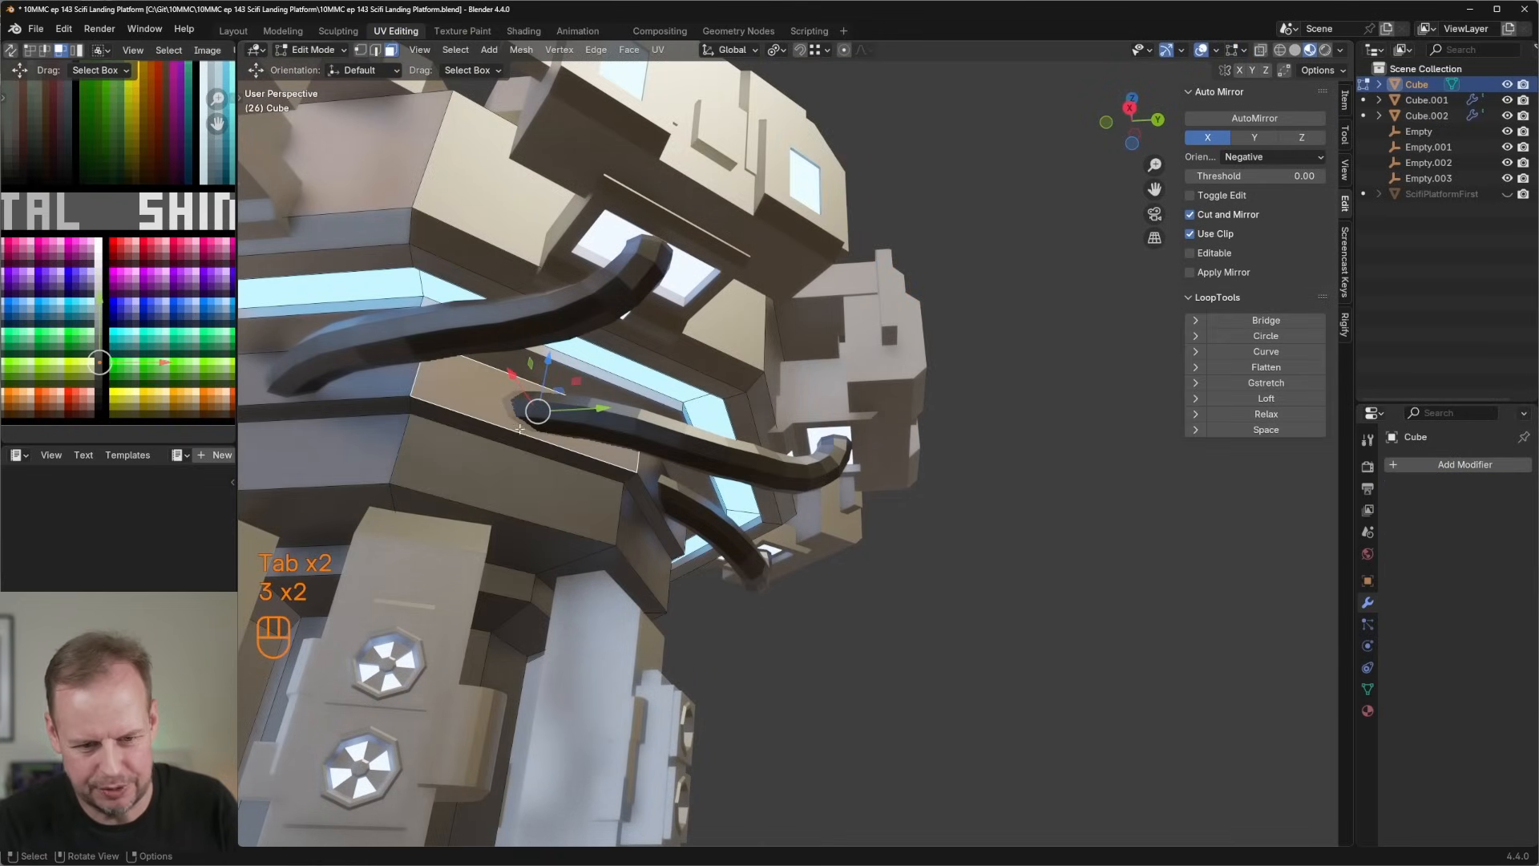
{"action": "middle_click_drag", "start_coordinate": [525, 414], "coordinate": [566, 434]}
{"action": "key", "text": "shift+d"}
{"action": "right_click", "coordinate": [709, 458]}
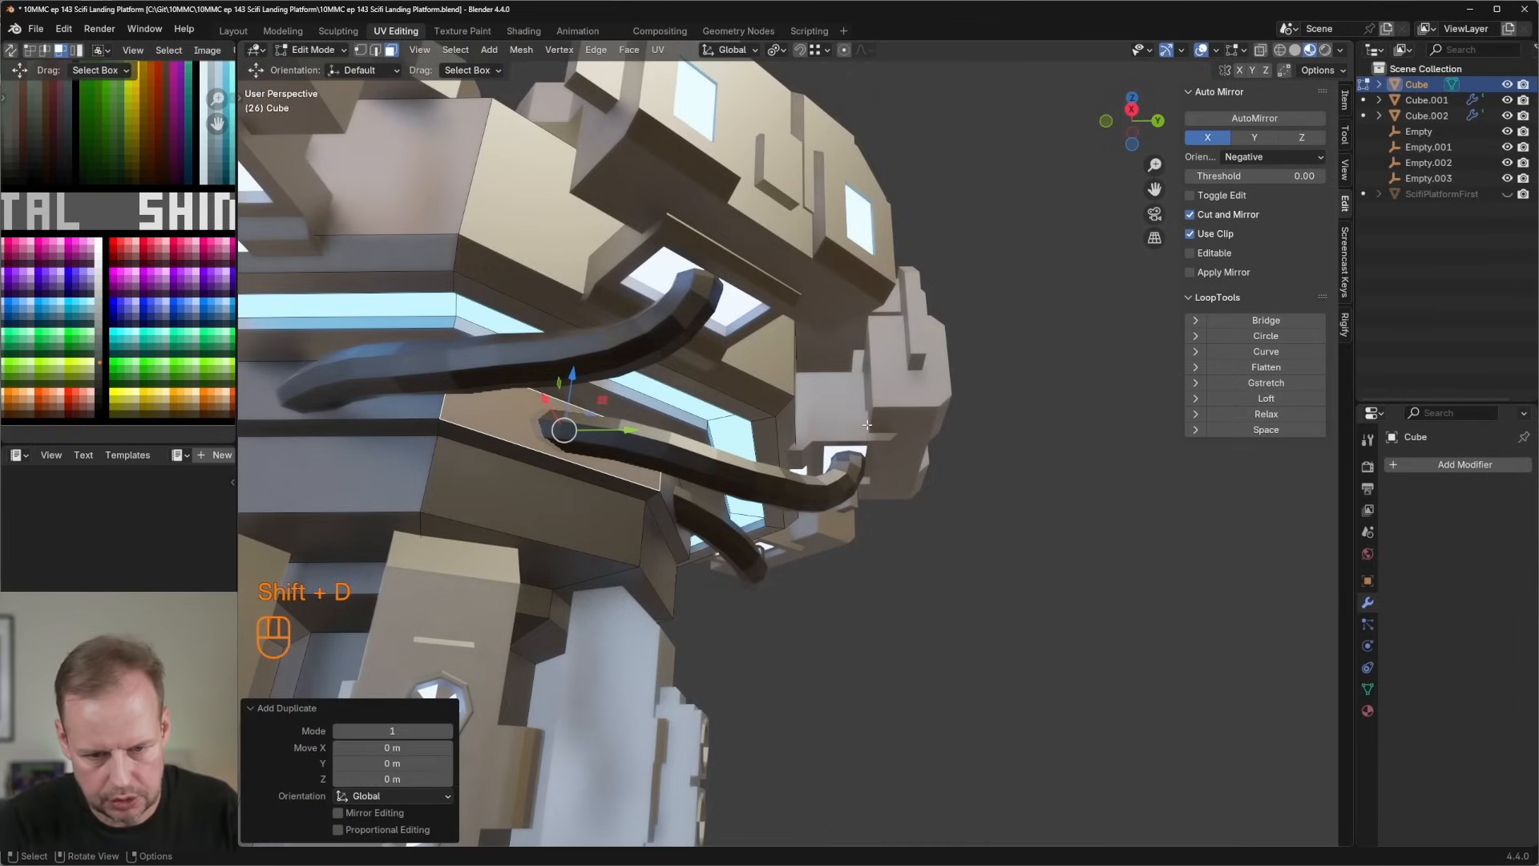
Set the transform orientation to Normal and scale the duplicated face to 0.465 along Y.
{"action": "key", "text": "comma"}
{"action": "left_click", "coordinate": [872, 521]}
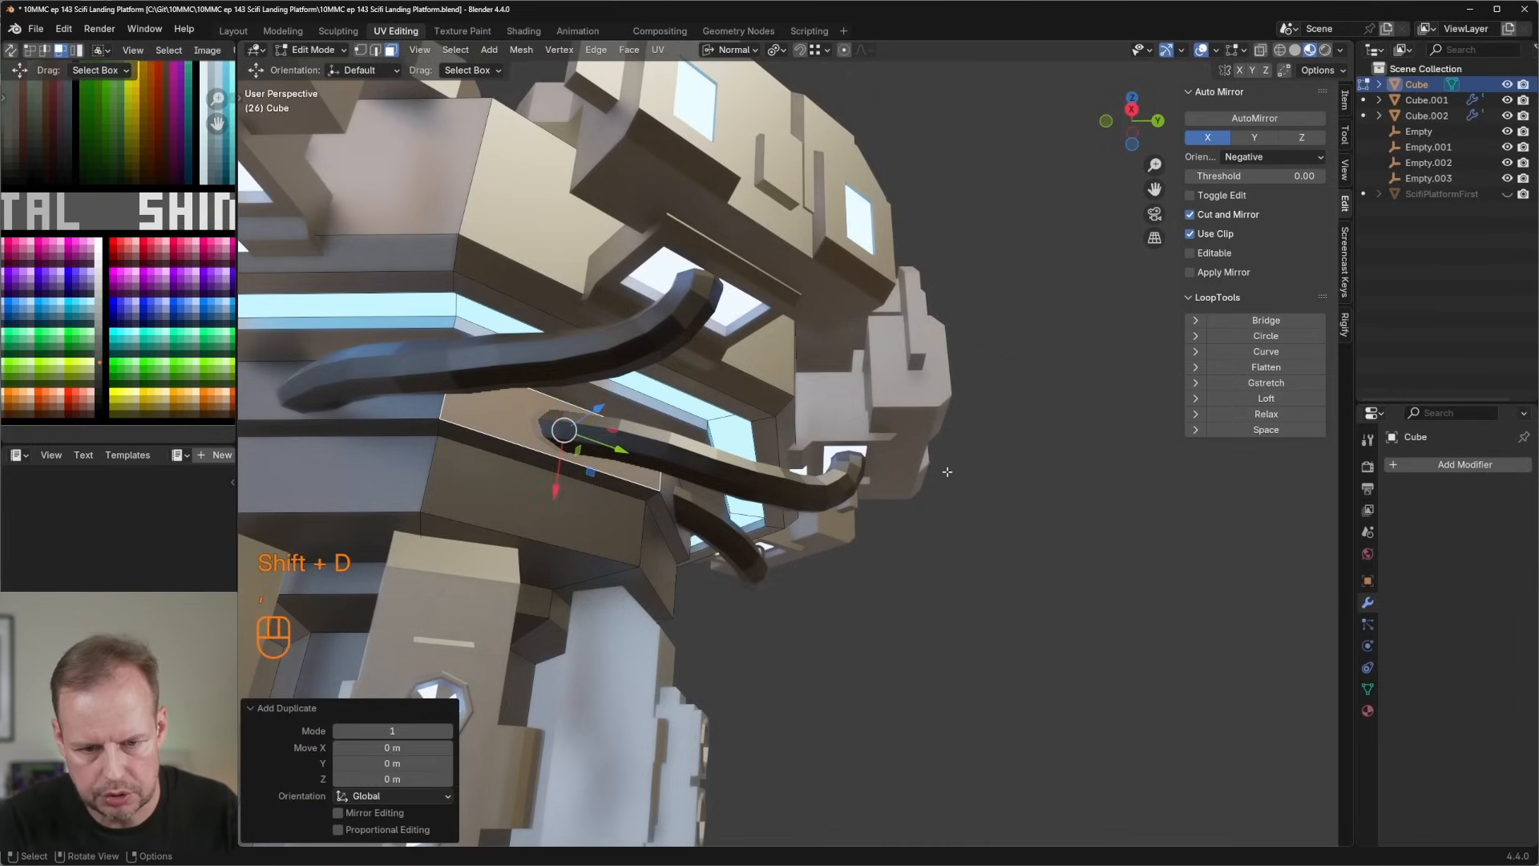
{"action": "key", "text": "s"}
{"action": "key", "text": "y"}
{"action": "left_click", "coordinate": [734, 486]}
{"action": "middle_click_drag", "start_coordinate": [734, 487], "coordinate": [751, 445]}
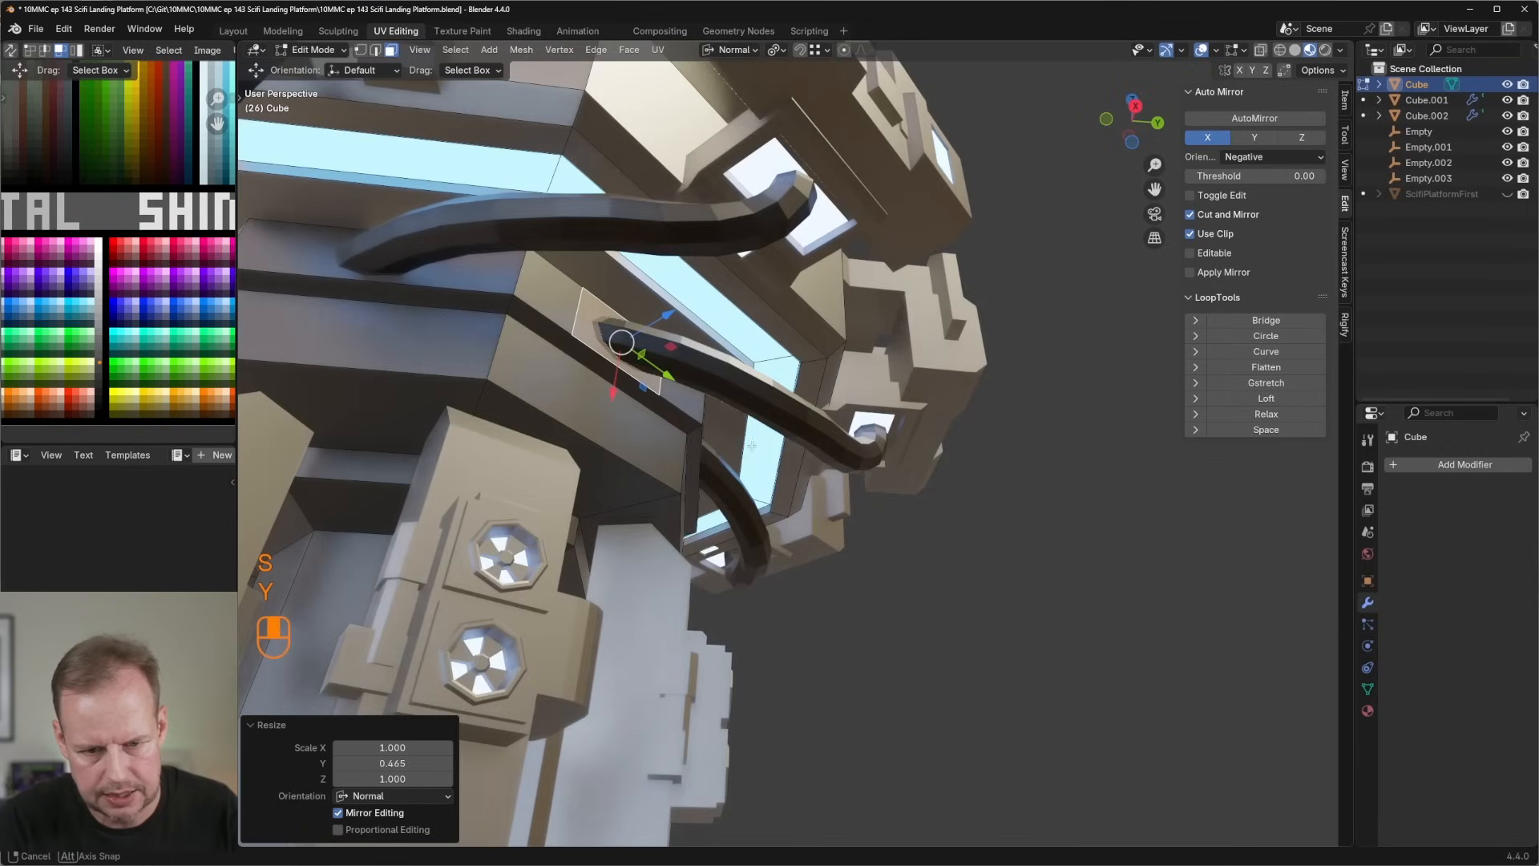
Move the duplicated face -1.98 m along its normal and extrude it about 10.19 m into a connector box.
{"action": "left_click_drag", "start_coordinate": [667, 314], "coordinate": [730, 290]}
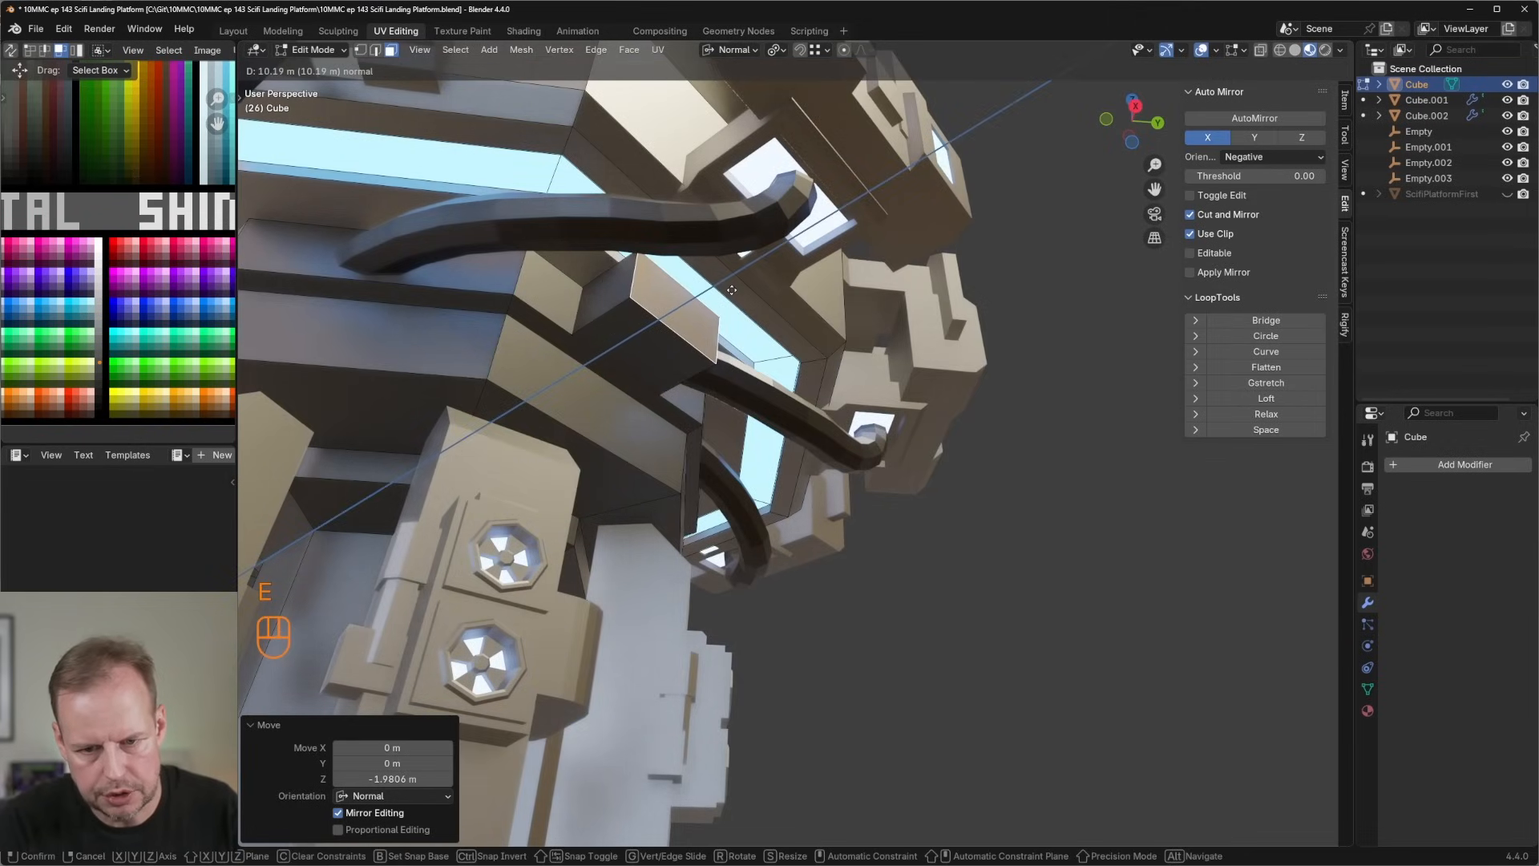
{"action": "left_click", "coordinate": [732, 290]}
{"action": "middle_click_drag", "start_coordinate": [728, 293], "coordinate": [641, 320]}
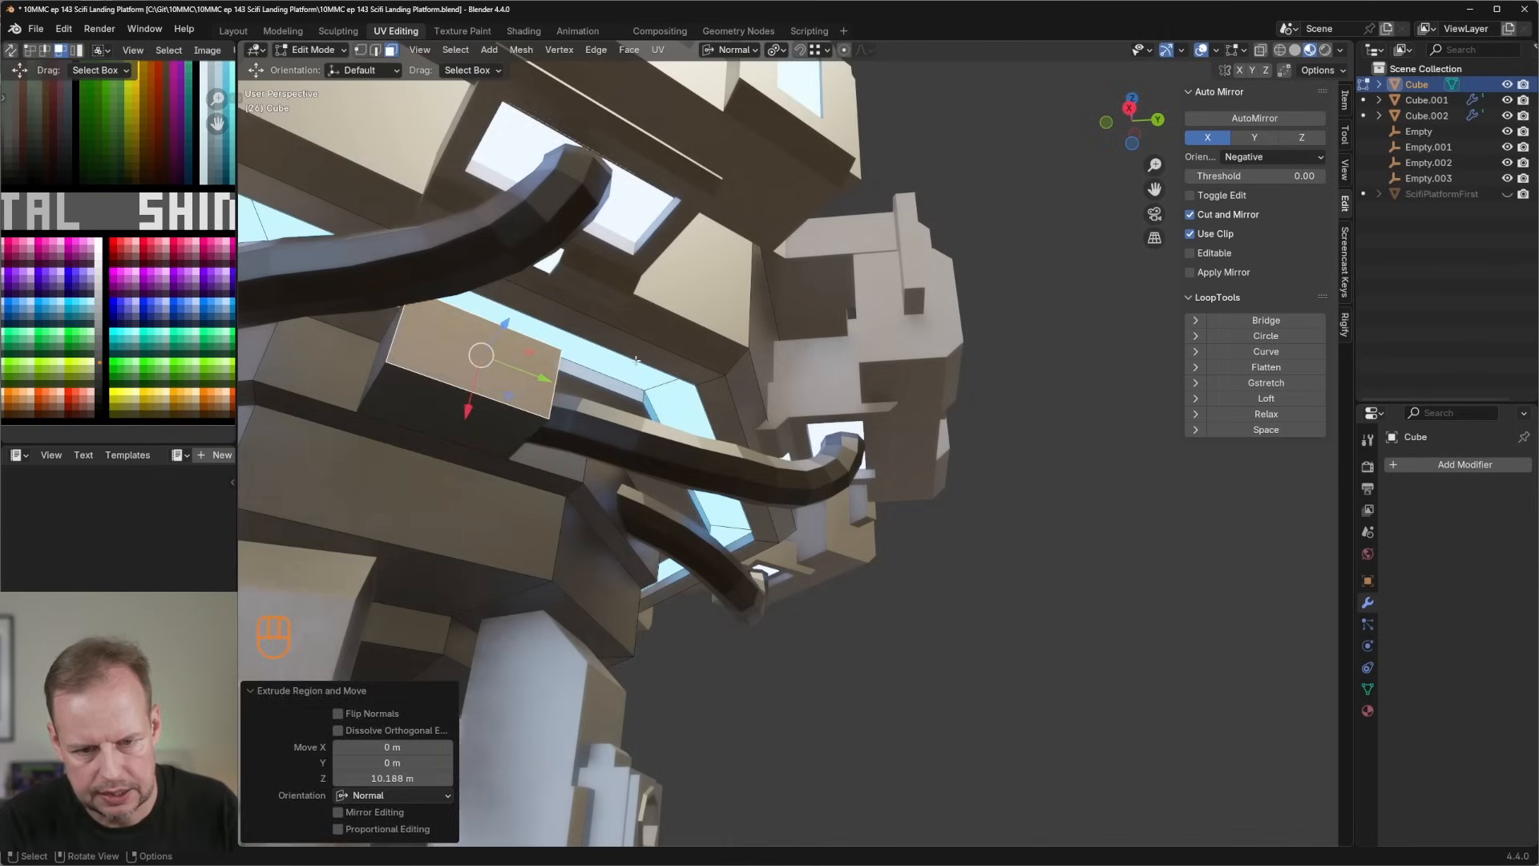
Bevel the connector box's lower front edge about 1.08 m and add two loop cuts across the box.
{"action": "key", "text": "2"}
{"action": "left_click", "coordinate": [515, 353]}
{"action": "key", "text": "ctrl+b"}
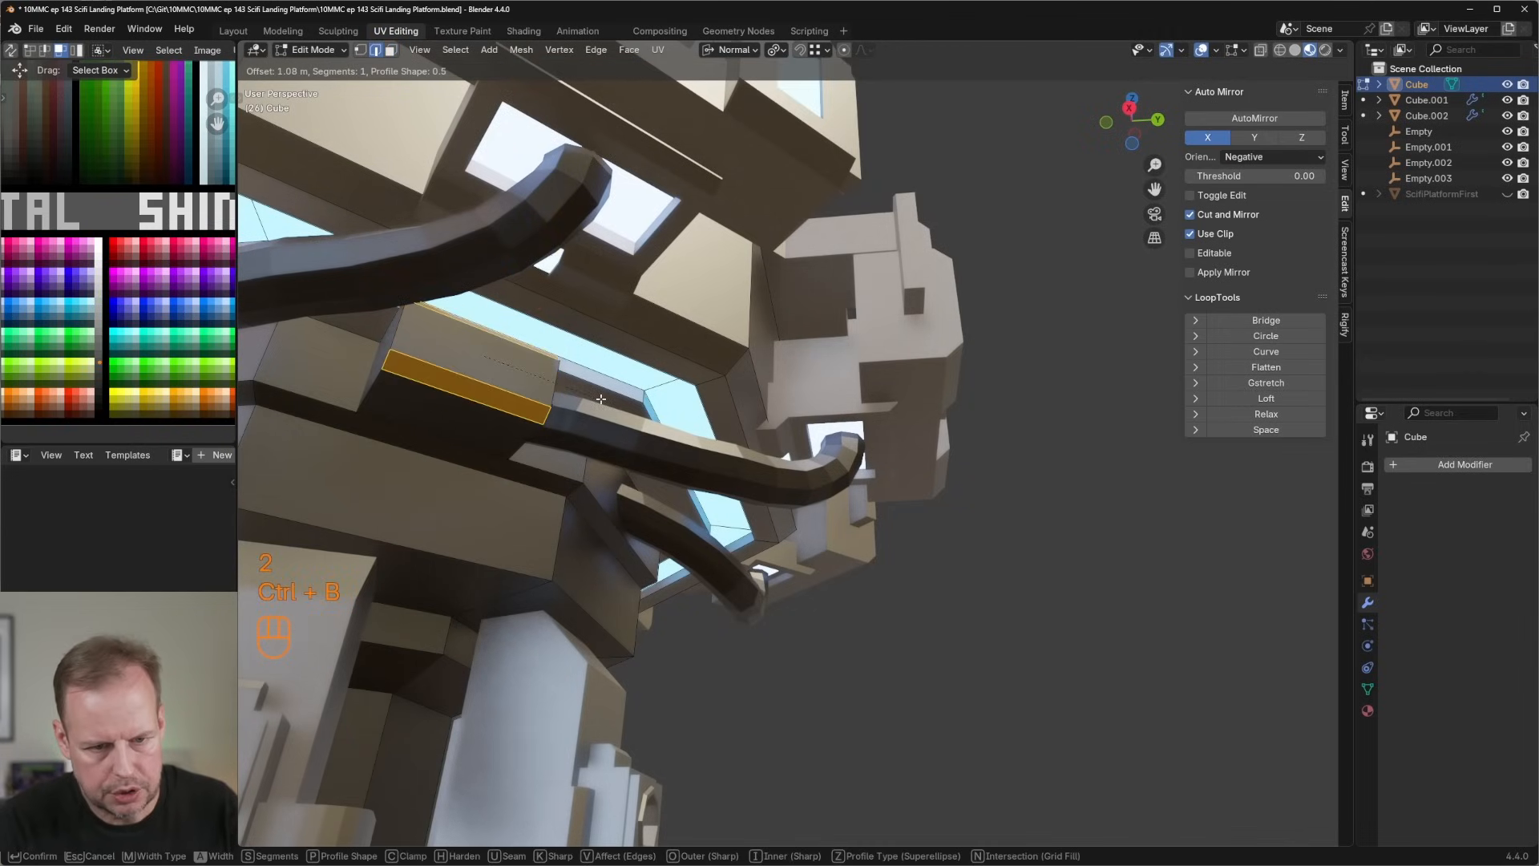
{"action": "left_click", "coordinate": [601, 397]}
{"action": "key", "text": "ctrl+r"}
{"action": "left_click", "coordinate": [513, 384]}
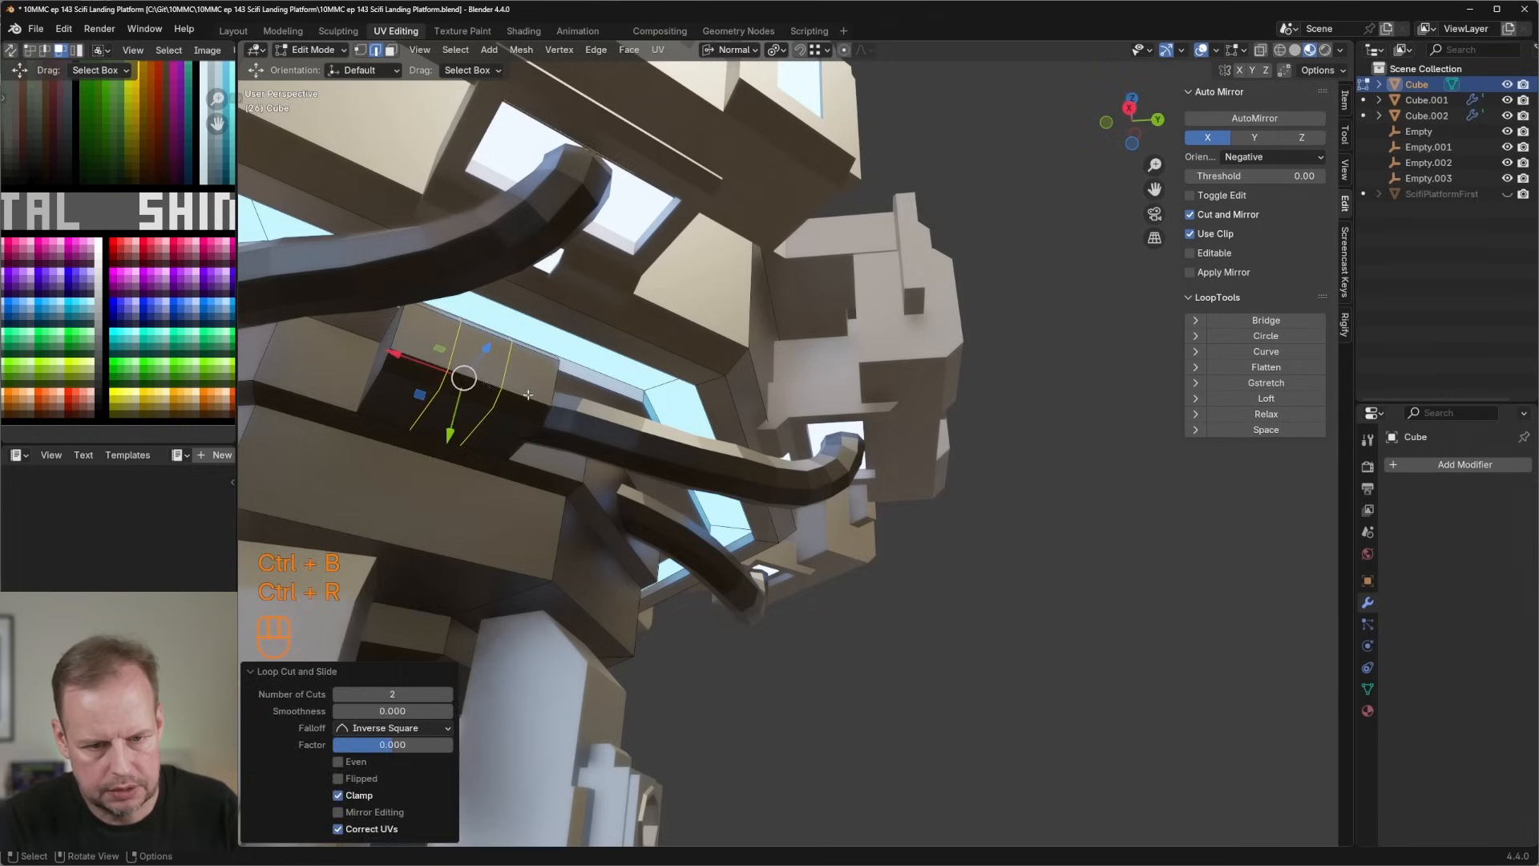
Inset the box's two outer face strips about 0.99 m and extrude them inward with an offset of -0.808 m.
{"action": "key", "text": "3"}
{"action": "left_click", "coordinate": [517, 401], "text": "shift"}
{"action": "left_click", "coordinate": [384, 400], "text": "shift"}
{"action": "left_click", "coordinate": [425, 346], "text": "shift"}
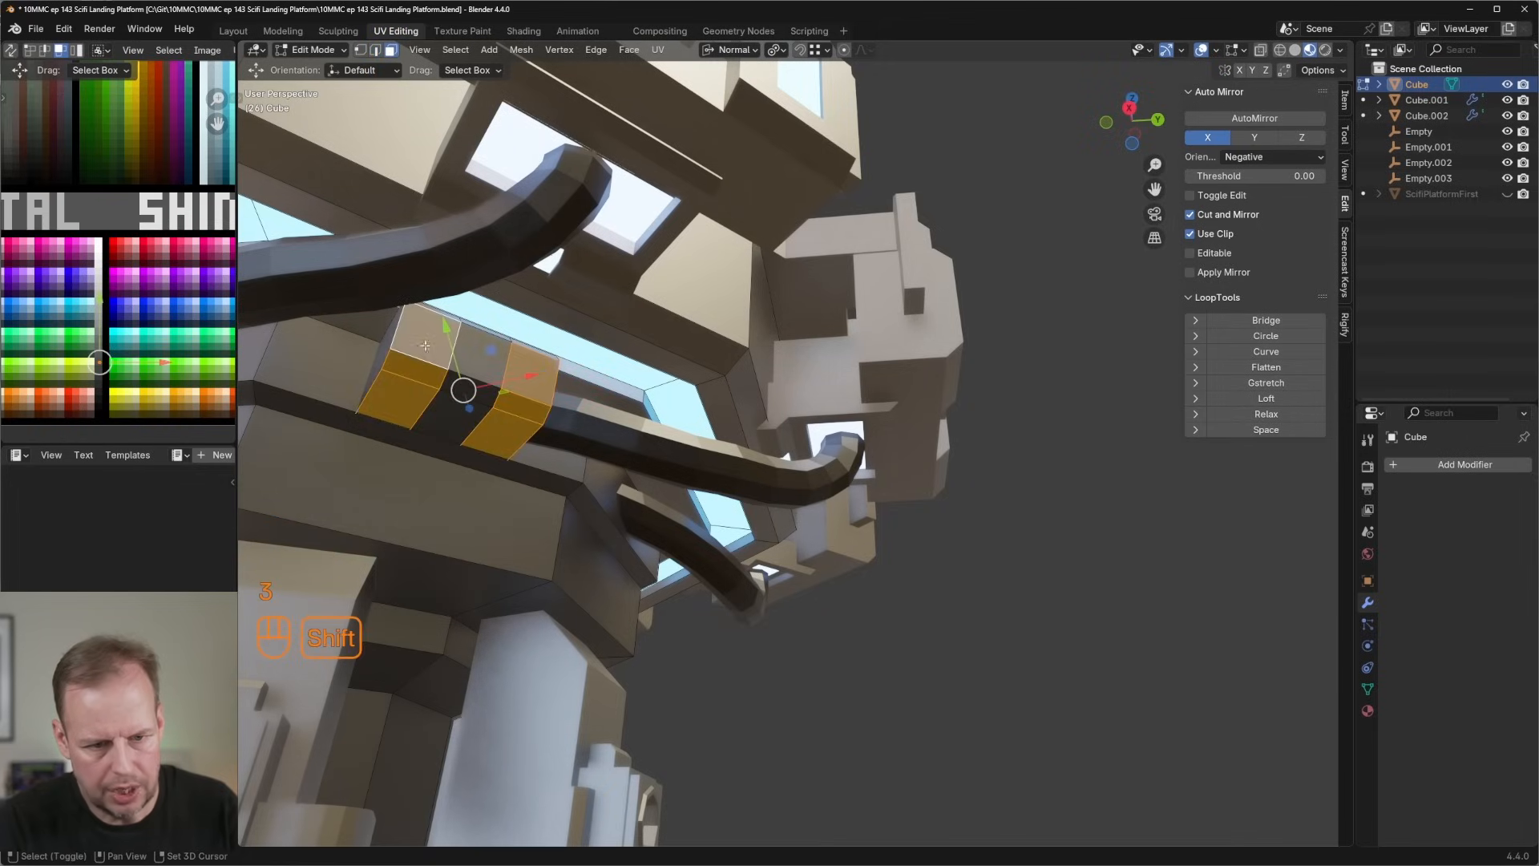
{"action": "key", "text": "i"}
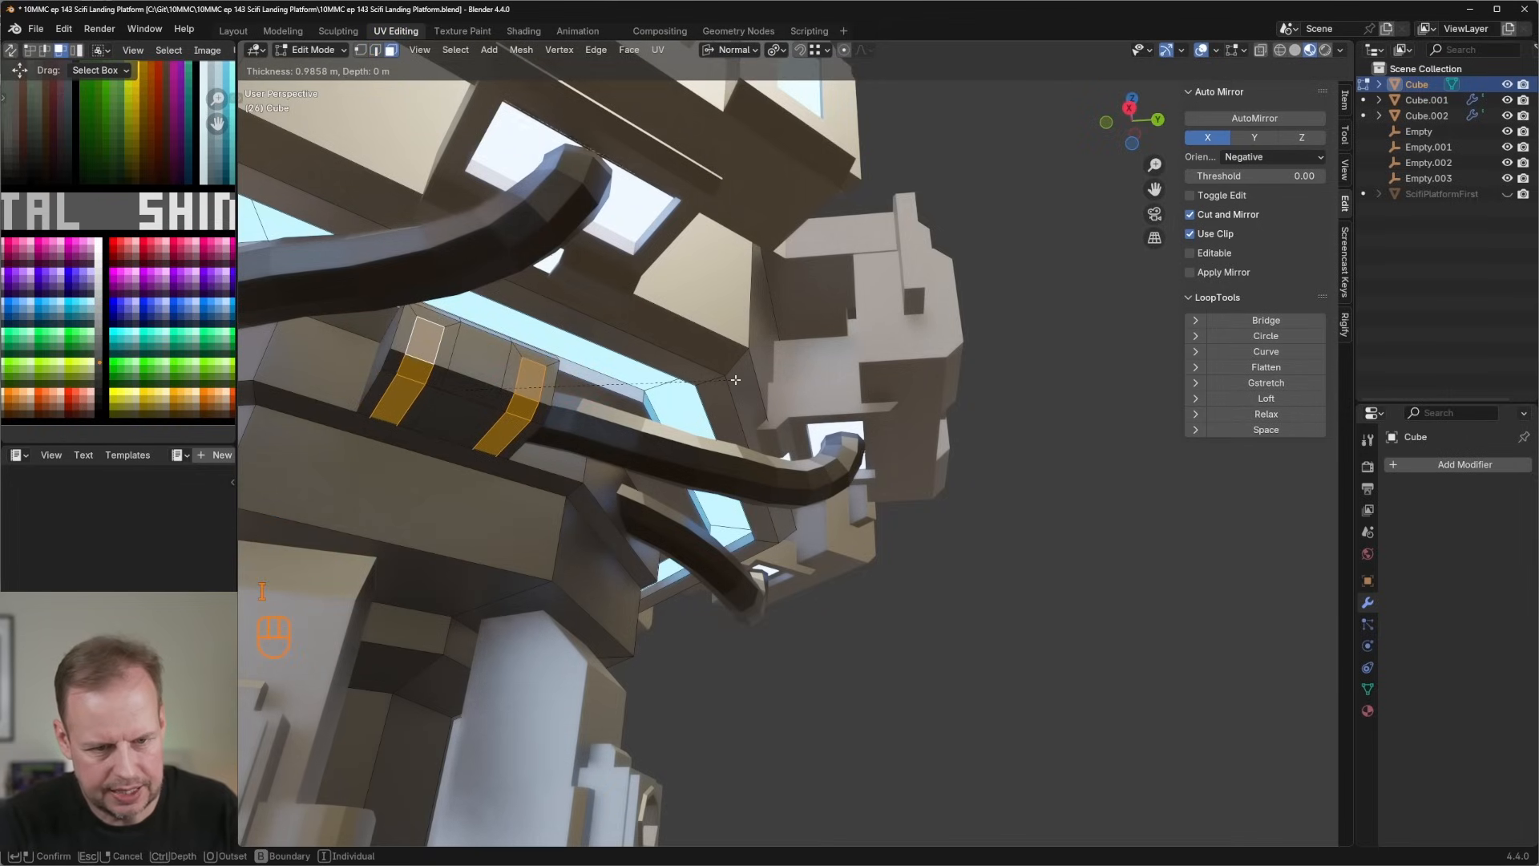
{"action": "left_click", "coordinate": [735, 379]}
{"action": "key", "text": "alt+e"}
{"action": "left_click", "coordinate": [724, 397]}
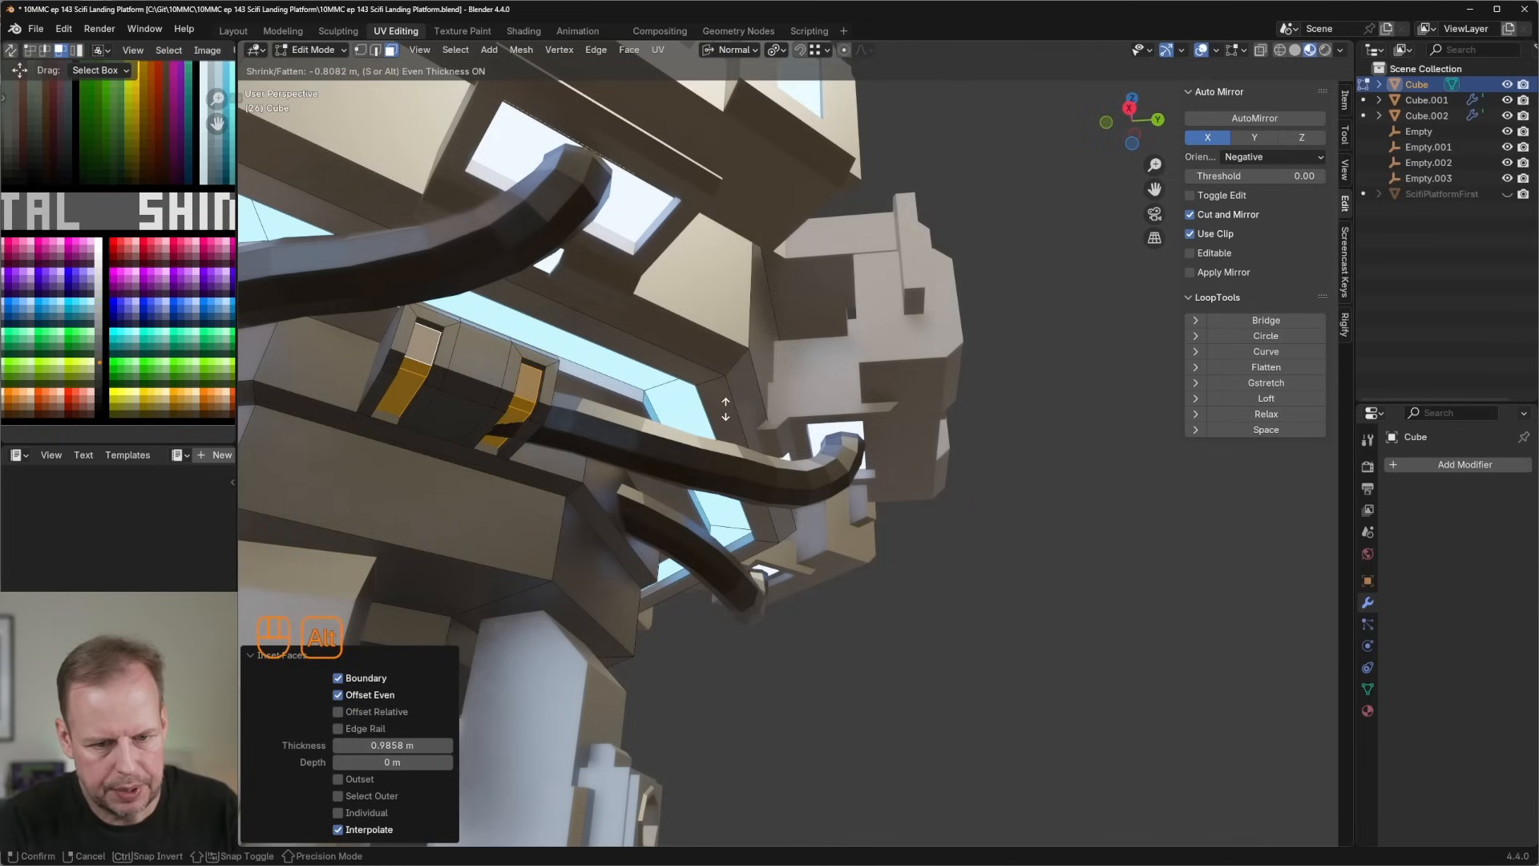
{"action": "left_click", "coordinate": [725, 409]}
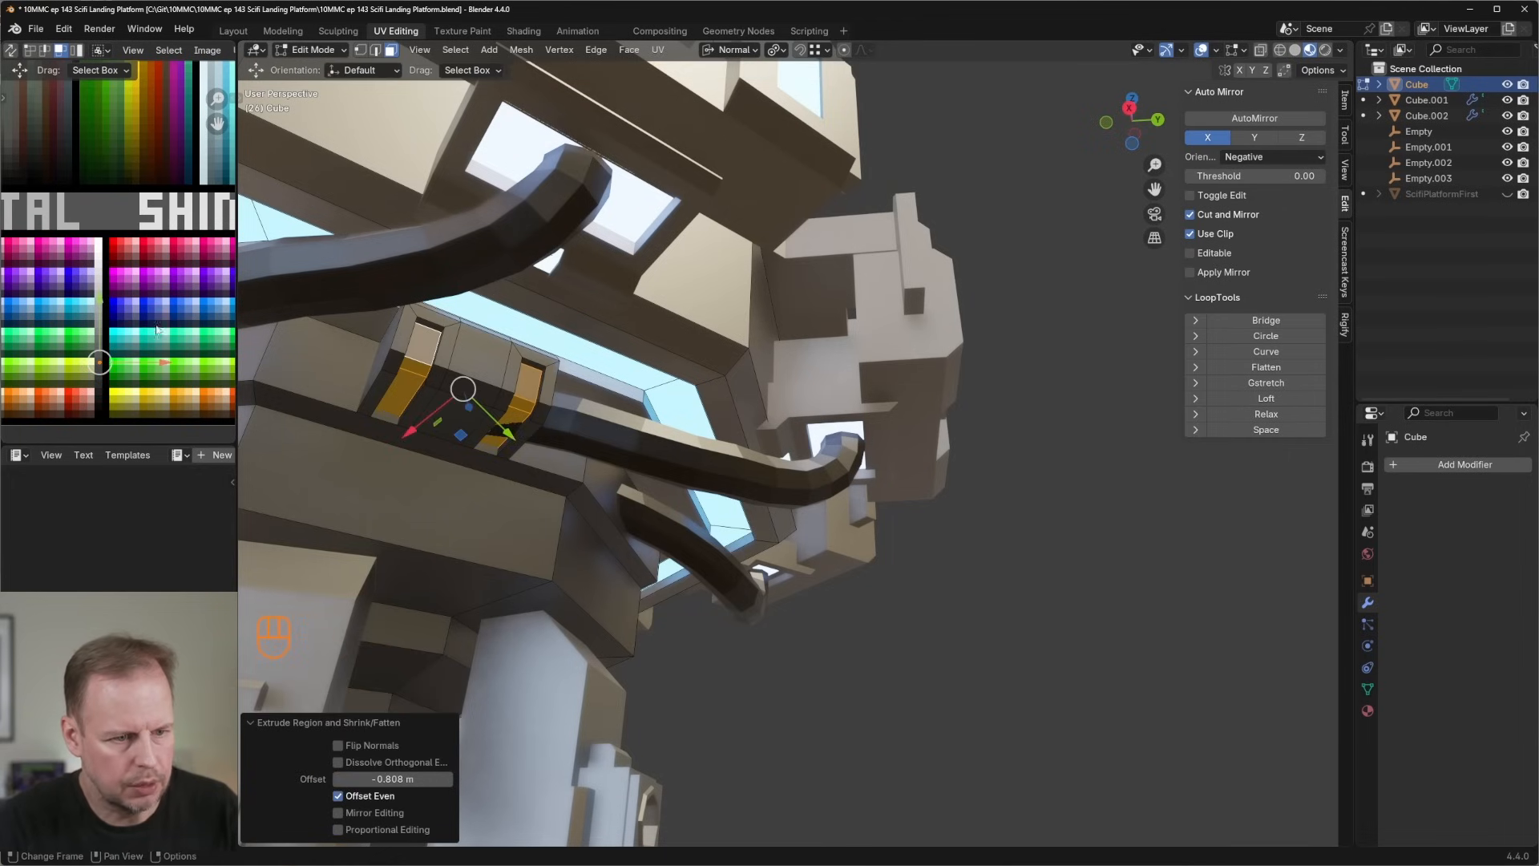
Recolour the recessed strips by moving their UVs onto a pale shade in the palette's GLOW section.
{"action": "scroll", "coordinate": [156, 329], "scroll_direction": "down", "scroll_amount": 3}
{"action": "middle_click_drag", "start_coordinate": [144, 311], "coordinate": [132, 352], "text": "shift"}
{"action": "scroll", "coordinate": [135, 320], "scroll_direction": "down", "scroll_amount": 1}
{"action": "middle_click_drag", "start_coordinate": [150, 299], "coordinate": [138, 386], "text": "shift"}
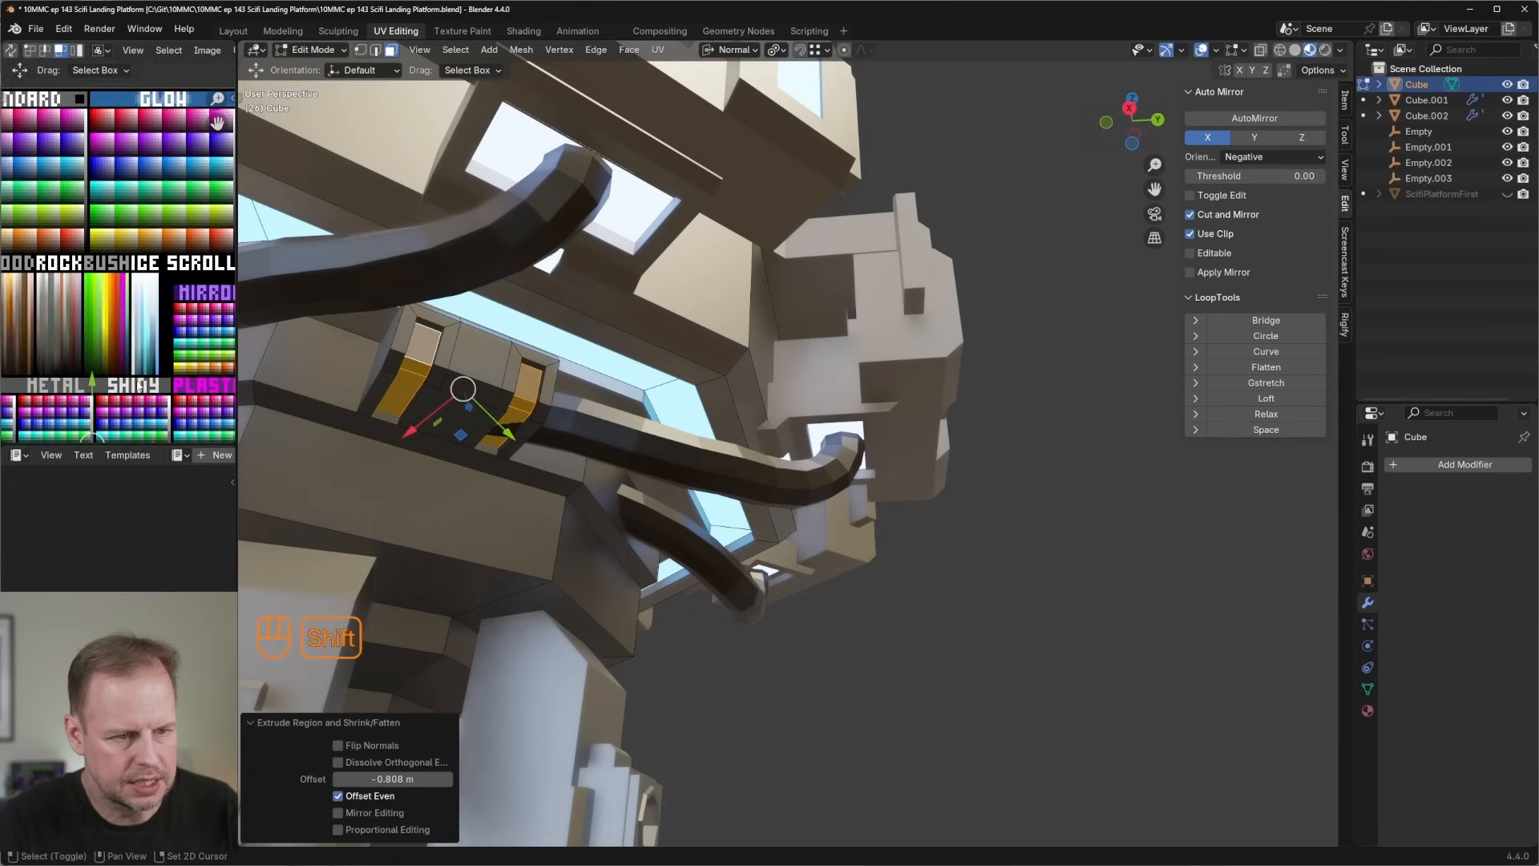
{"action": "key", "text": "g"}
{"action": "left_click", "coordinate": [217, 96]}
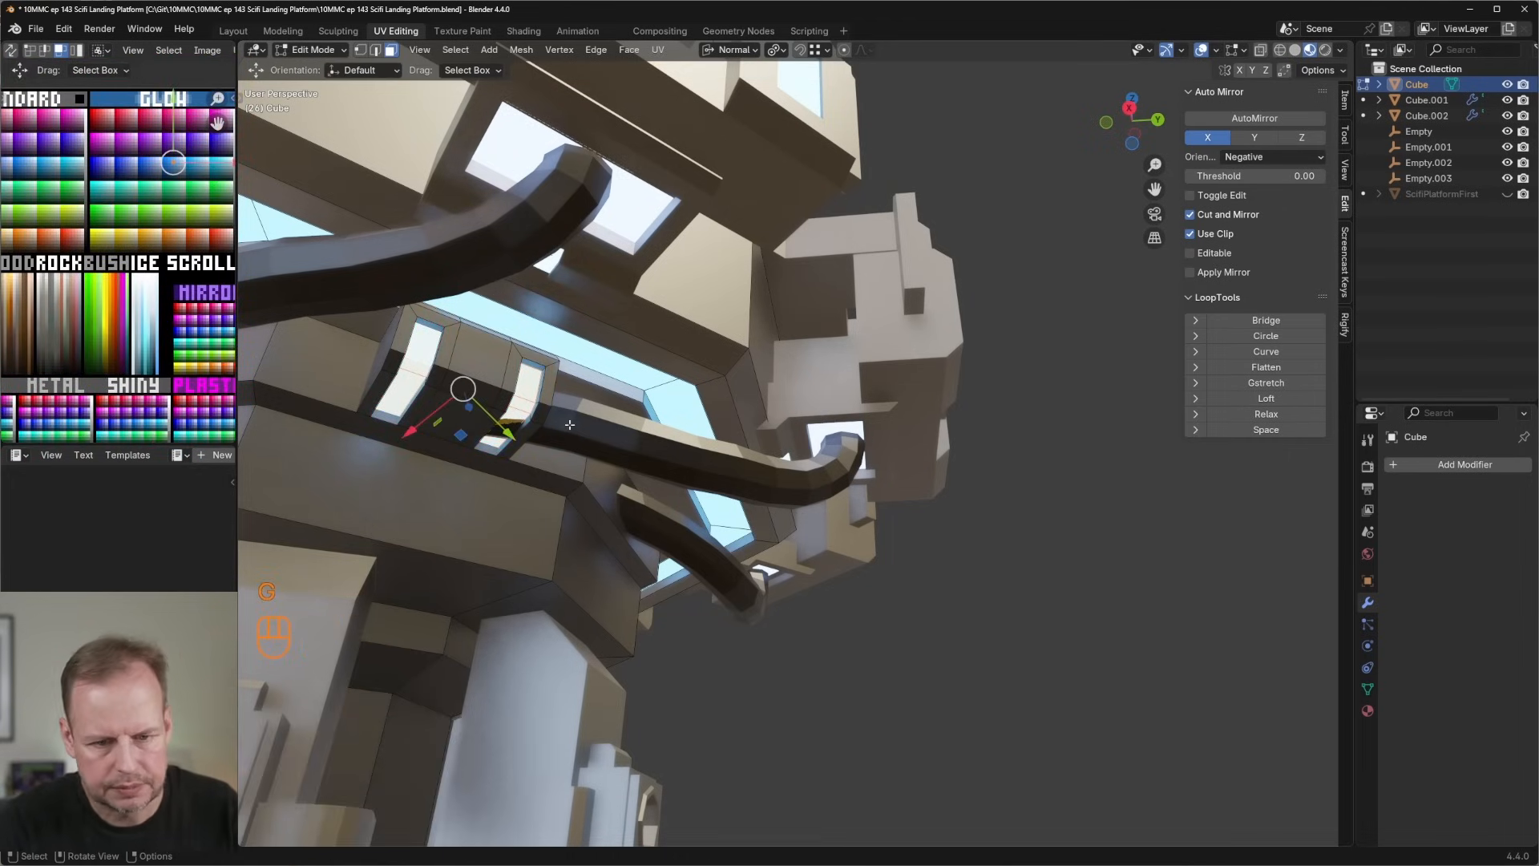
Select the whole connector box and scale it to 1.12.
{"action": "key", "text": "l"}
{"action": "key", "text": "s"}
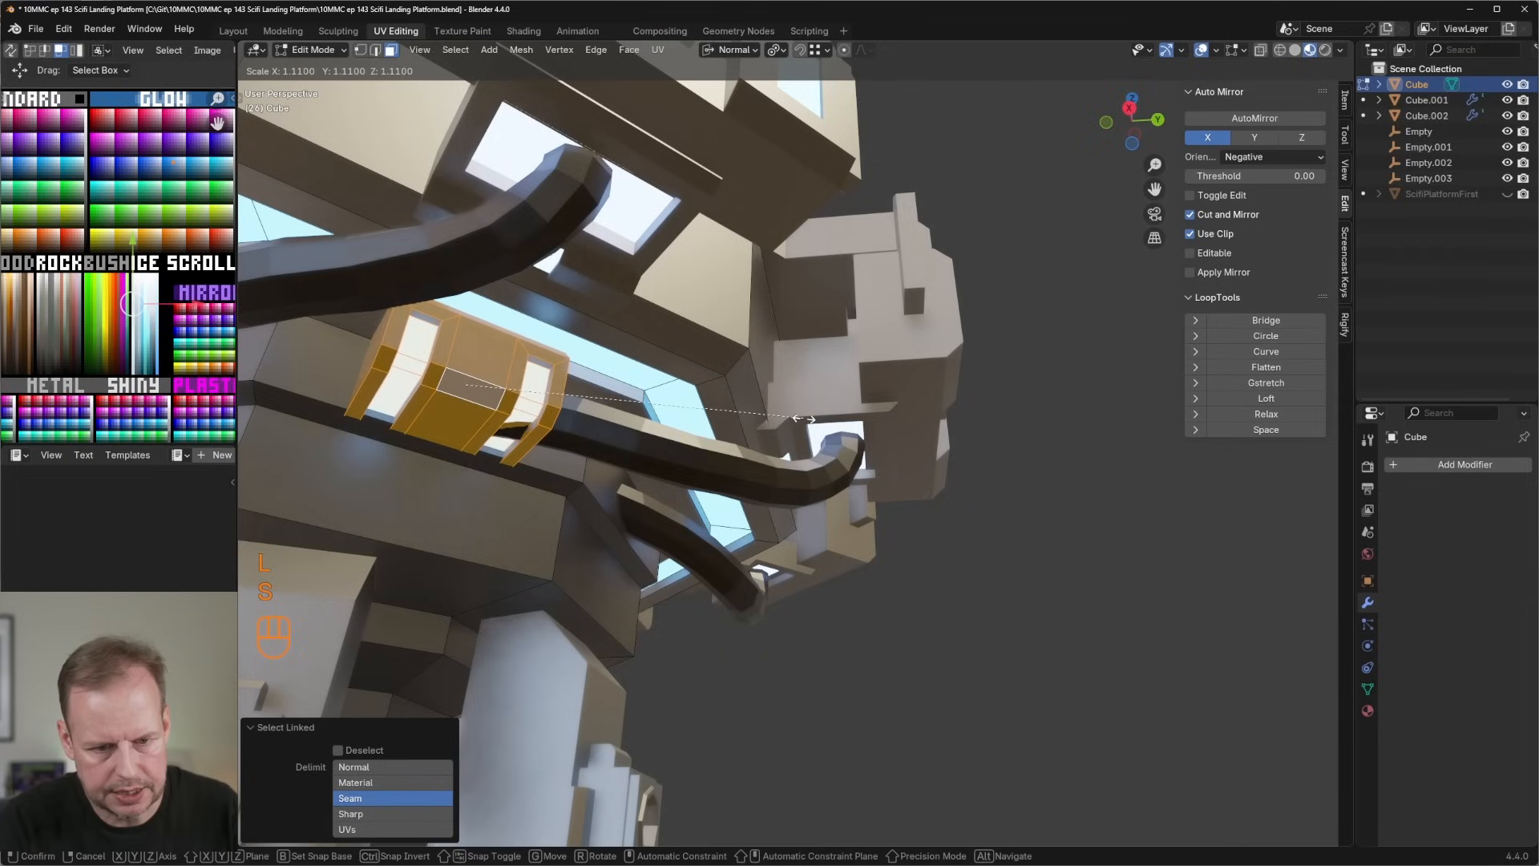
{"action": "left_click", "coordinate": [806, 418]}
Set the transform orientation to Global and move the connector box -1.12 m in Z.
{"action": "middle_click_drag", "start_coordinate": [469, 355], "coordinate": [496, 367]}
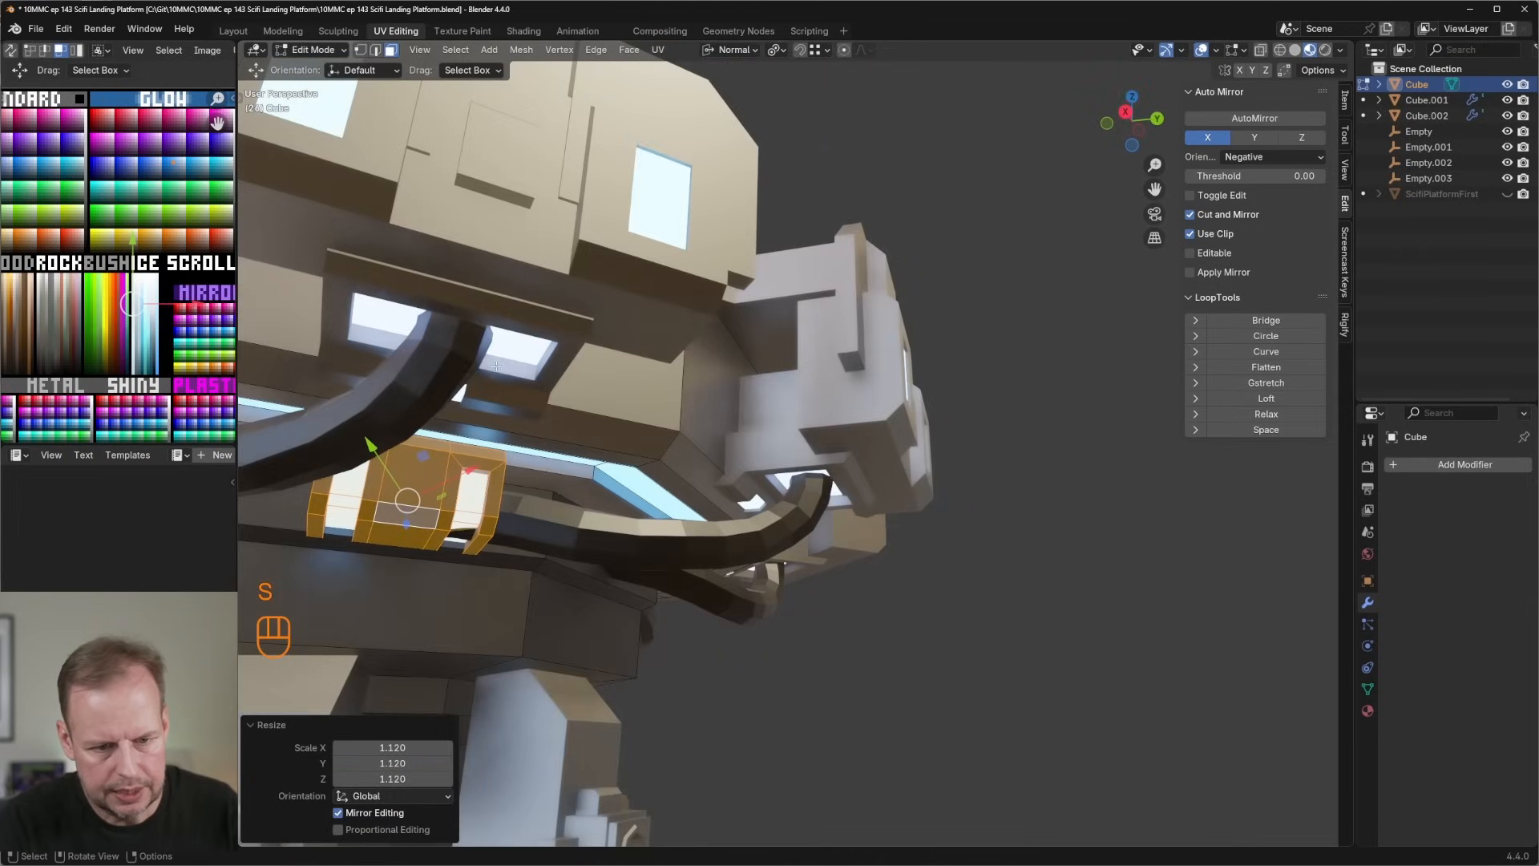
{"action": "key", "text": "comma"}
{"action": "left_click", "coordinate": [399, 381]}
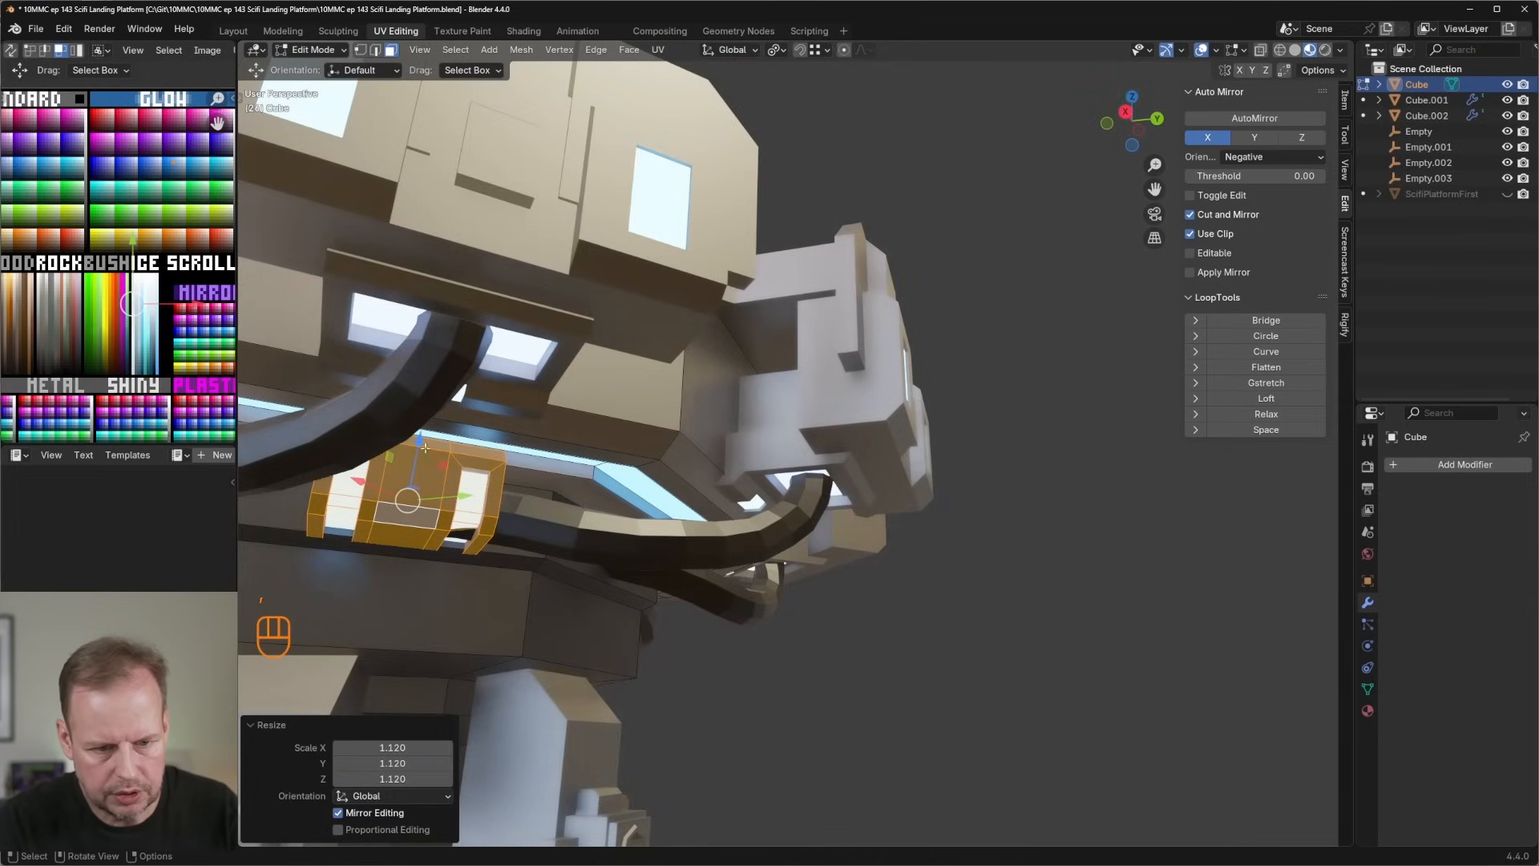
{"action": "left_click_drag", "start_coordinate": [425, 446], "coordinate": [418, 460]}
{"action": "middle_click_drag", "start_coordinate": [417, 460], "coordinate": [495, 424]}
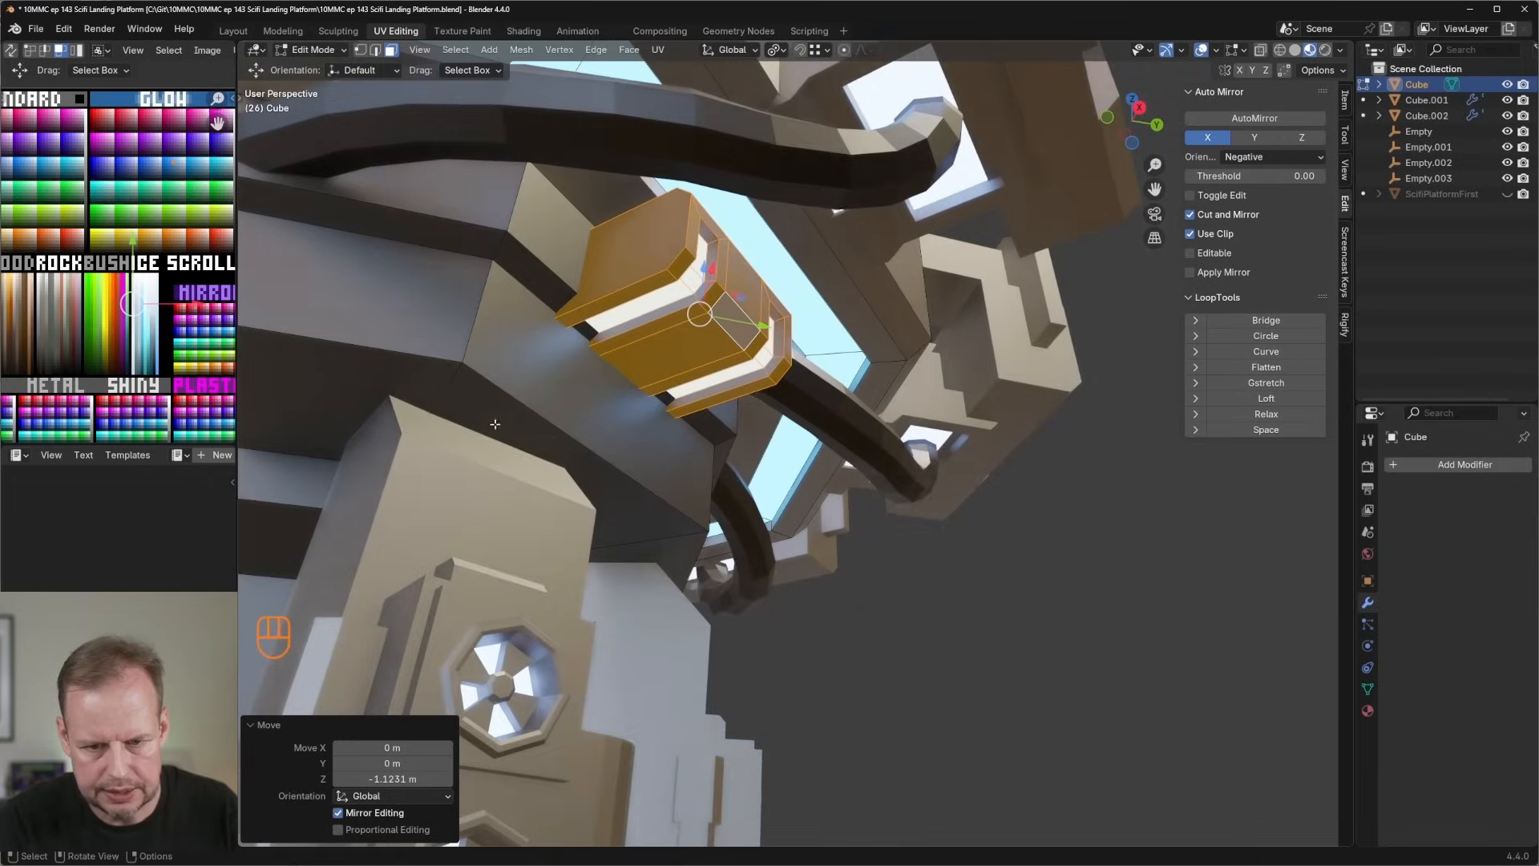
{"action": "left_click", "coordinate": [714, 265]}
Leave mesh editing and examine the whole platform with its pipes and connector boxes.
{"action": "scroll", "coordinate": [724, 279], "scroll_direction": "down", "scroll_amount": 10}
{"action": "key", "text": "Tab"}
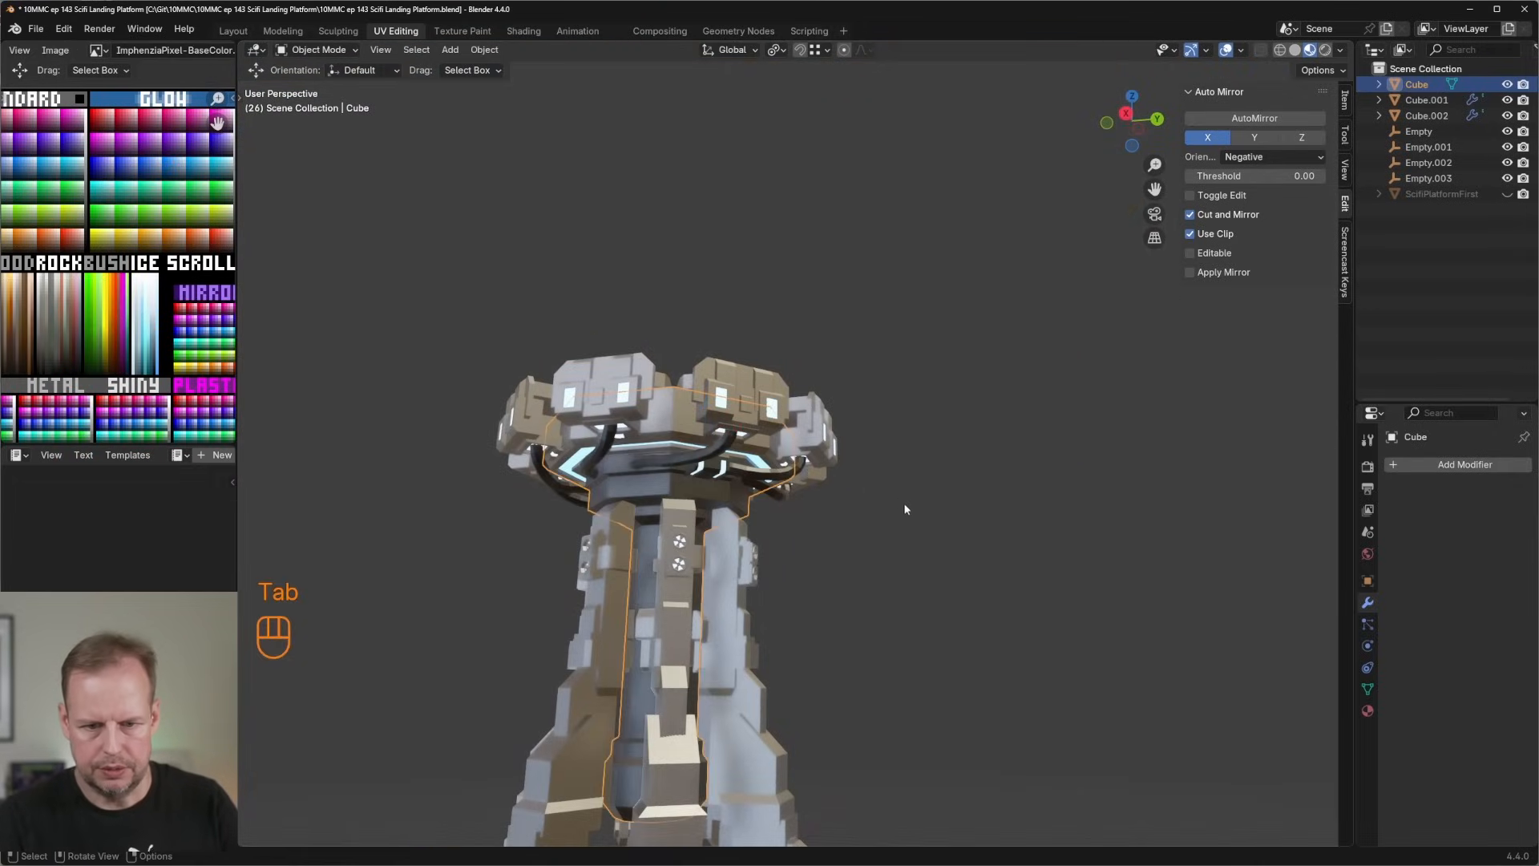
{"action": "left_click", "coordinate": [903, 505]}
{"action": "middle_click_drag", "start_coordinate": [904, 505], "coordinate": [823, 524]}
{"action": "scroll", "coordinate": [889, 500], "scroll_direction": "down", "scroll_amount": 4}
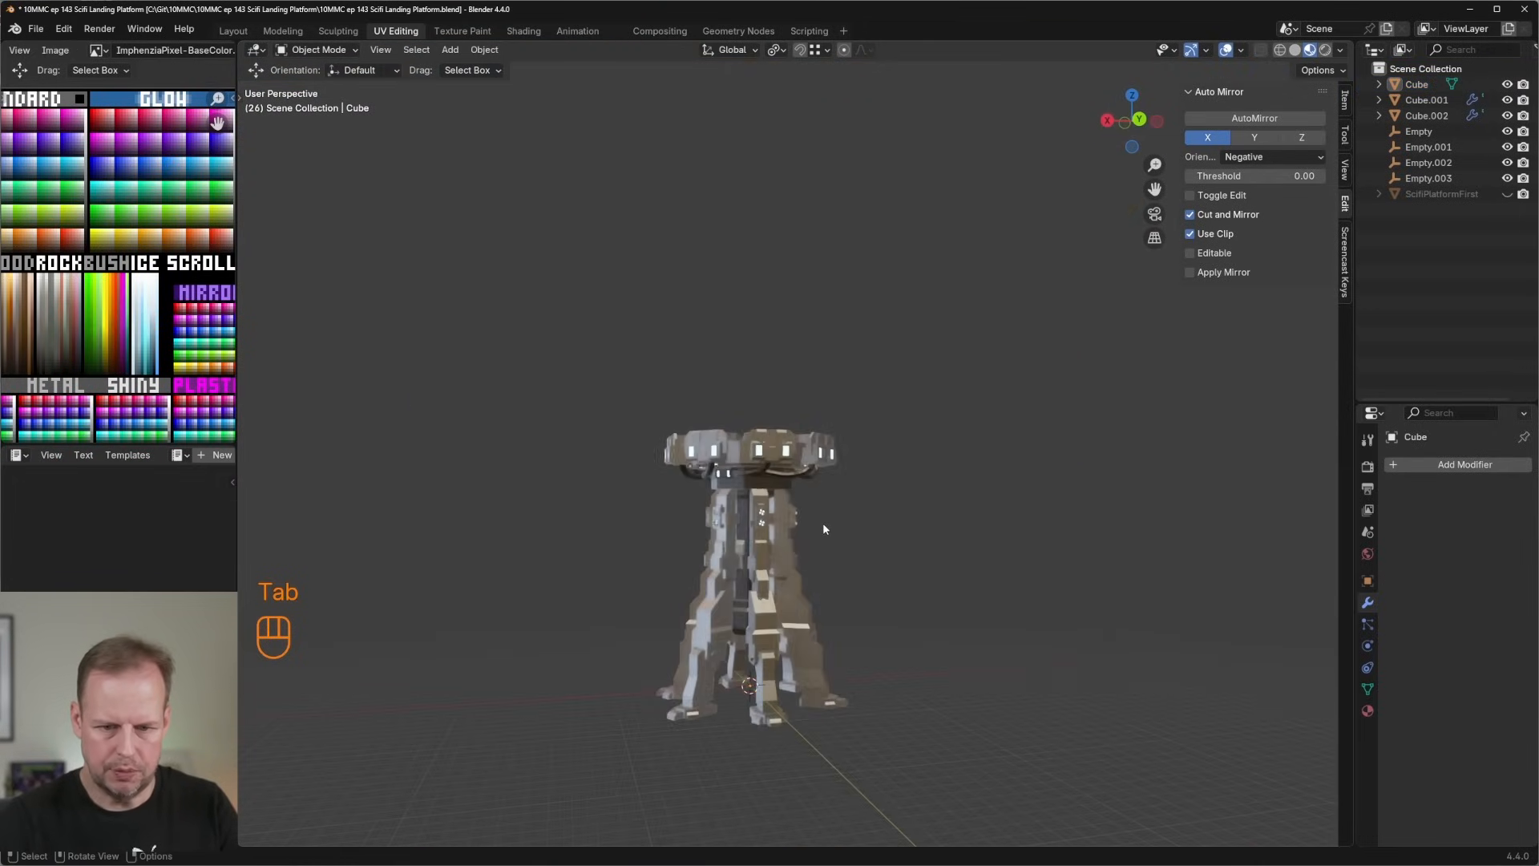
{"action": "scroll", "coordinate": [782, 521], "scroll_direction": "up", "scroll_amount": 6}
{"action": "key", "text": "Tab"}
Select the entire underside pipe in Cube.002 and apply smooth shading to it.
{"action": "key", "text": "Tab"}
{"action": "left_click", "coordinate": [691, 535]}
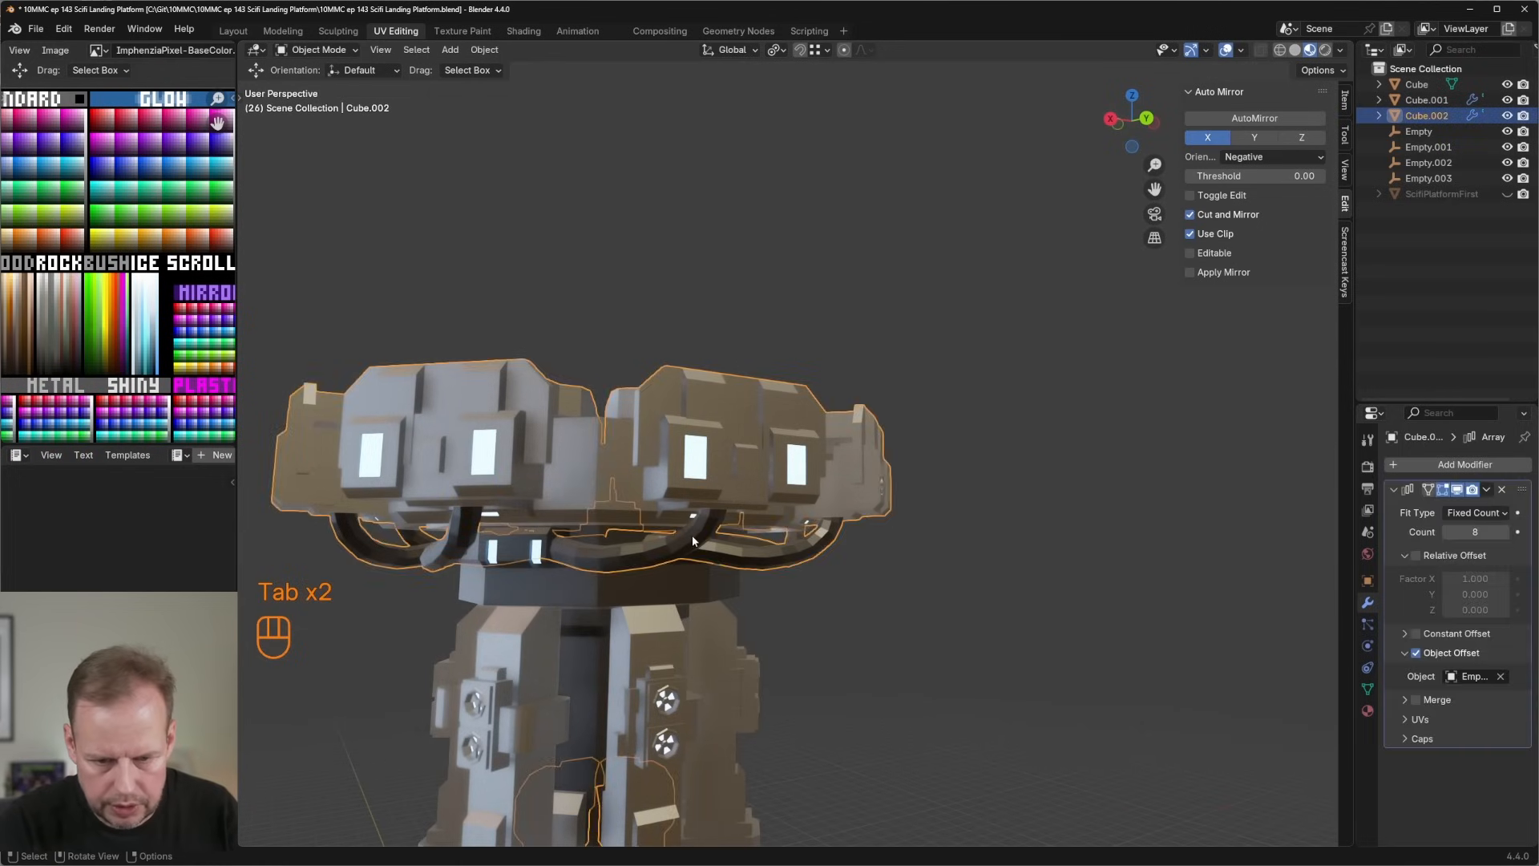
{"action": "key", "text": "Tab"}
{"action": "key", "text": "l"}
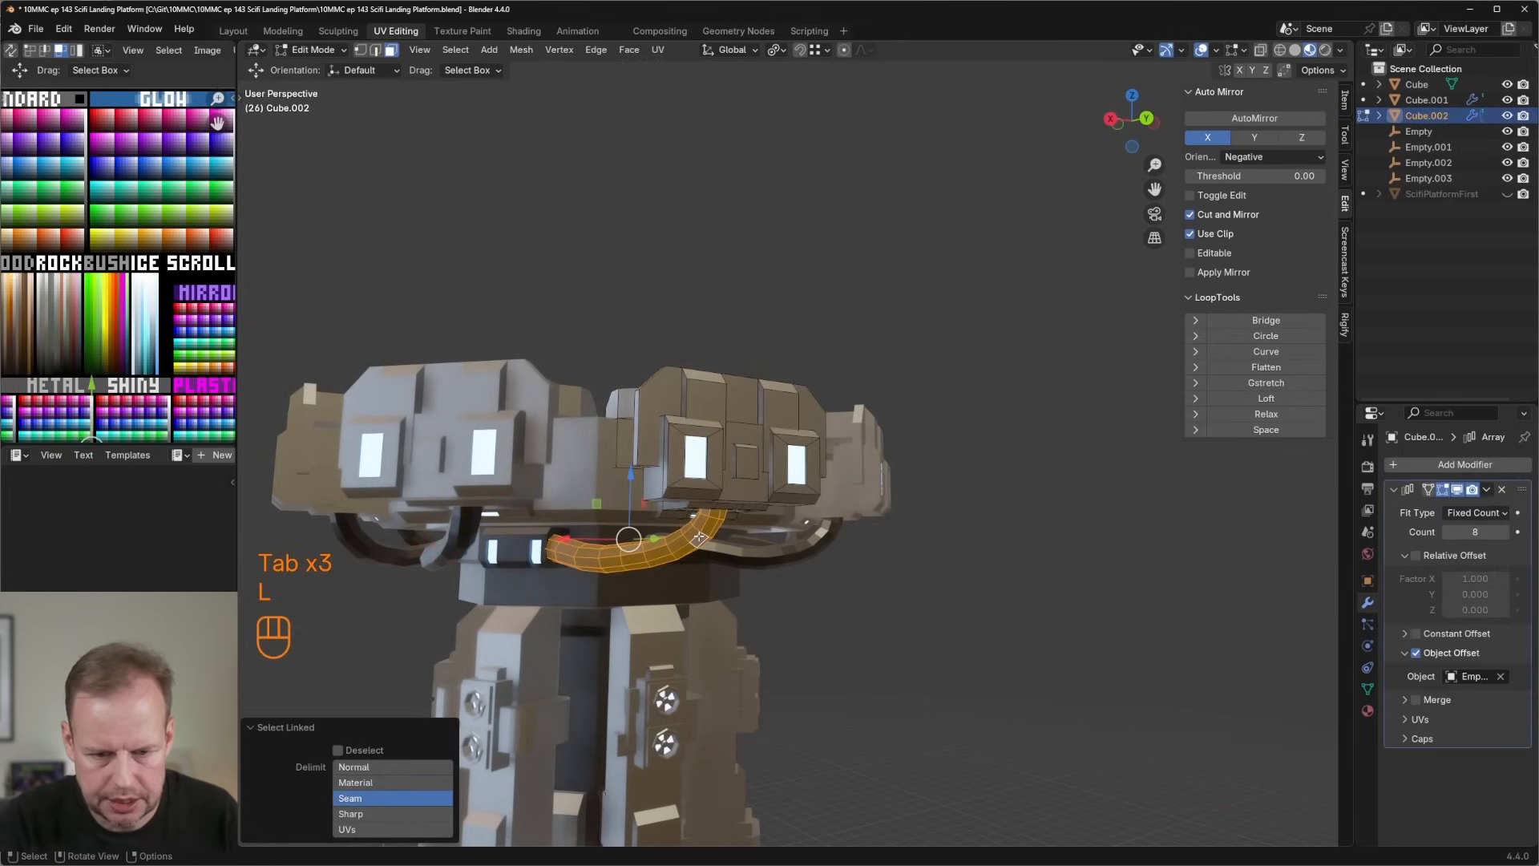
{"action": "right_click", "coordinate": [698, 559]}
{"action": "left_click", "coordinate": [661, 691]}
{"action": "key", "text": "Tab"}
{"action": "middle_click_drag", "start_coordinate": [662, 691], "coordinate": [767, 545]}
{"action": "scroll", "coordinate": [767, 545], "scroll_direction": "up", "scroll_amount": 5}
{"action": "key", "text": "Tab"}
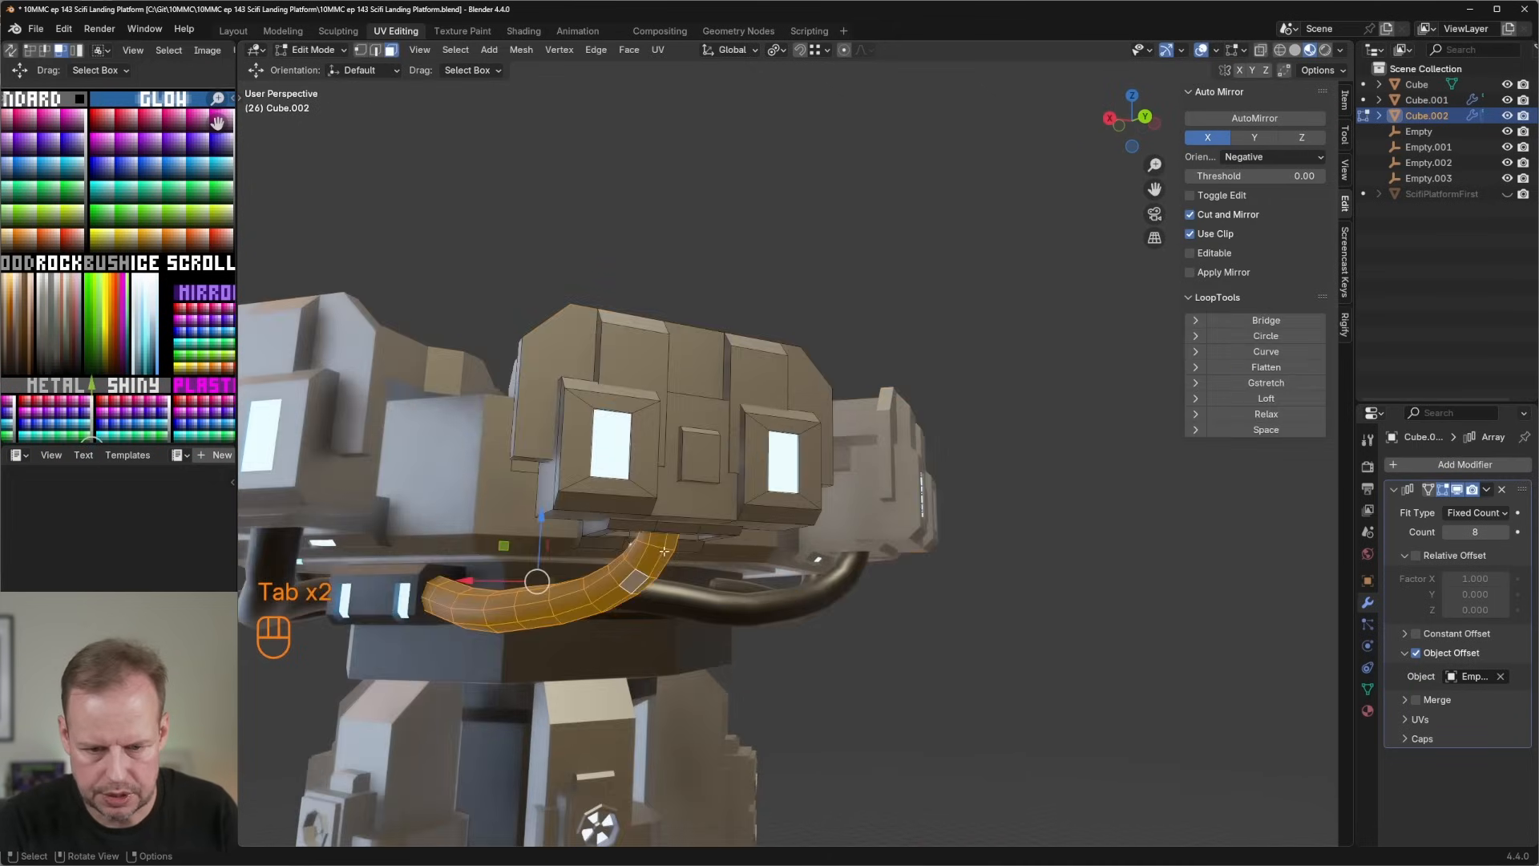
Select an edge loop near the middle of the underside pipe and move it slightly downward.
{"action": "middle_click_drag", "start_coordinate": [658, 560], "coordinate": [700, 548]}
{"action": "left_click", "coordinate": [703, 539]}
{"action": "key", "text": "Tab"}
{"action": "key", "text": "Tab"}
{"action": "middle_click_drag", "start_coordinate": [609, 582], "coordinate": [585, 589]}
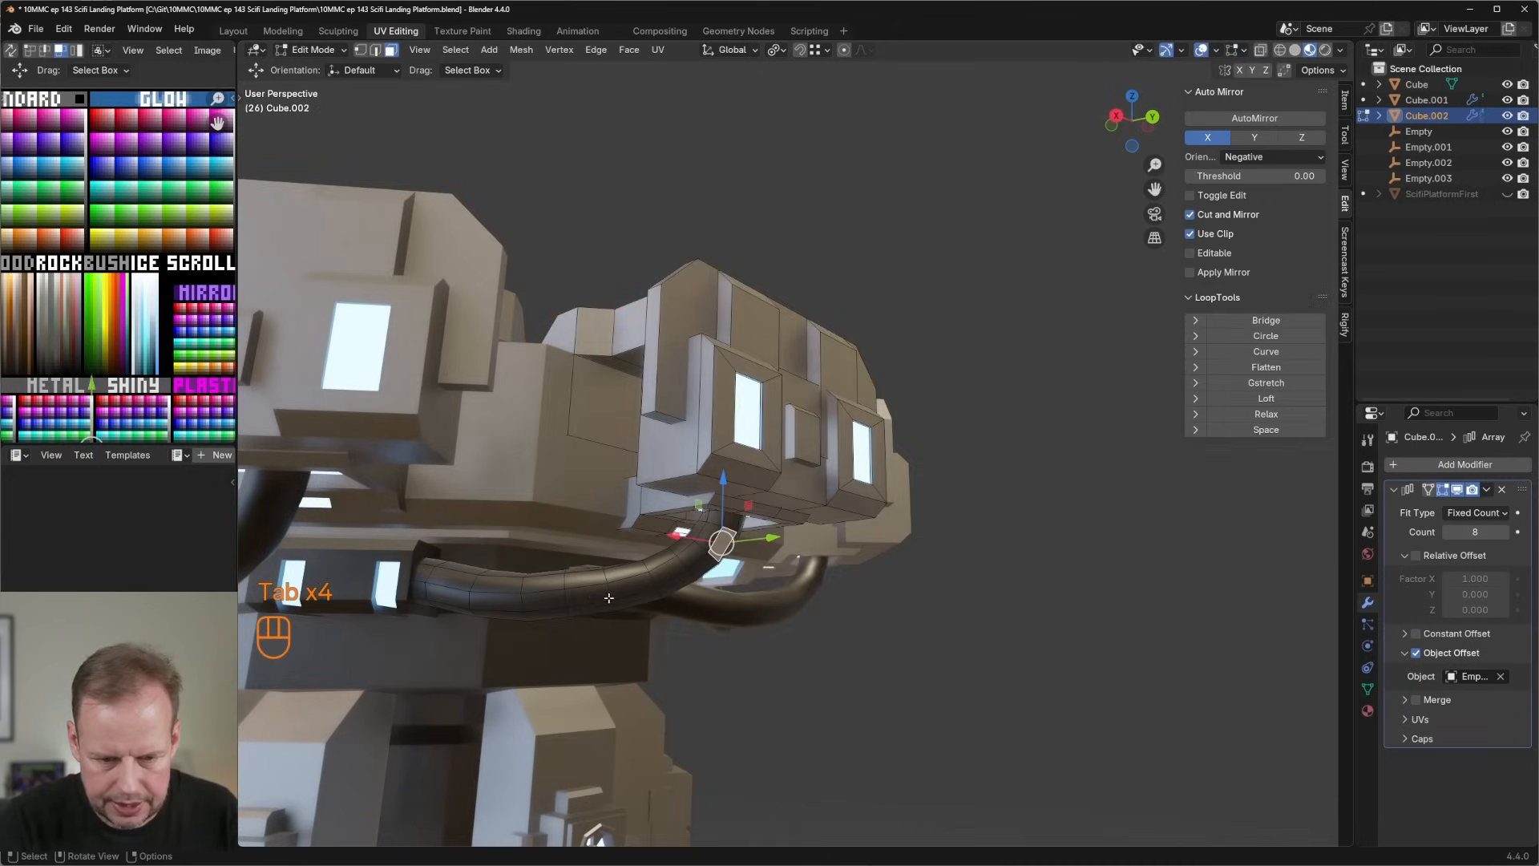
{"action": "key", "text": "2"}
{"action": "key", "text": "a"}
{"action": "key", "text": "a"}
{"action": "left_click", "coordinate": [568, 593], "text": "alt+shift"}
{"action": "key", "text": "g"}
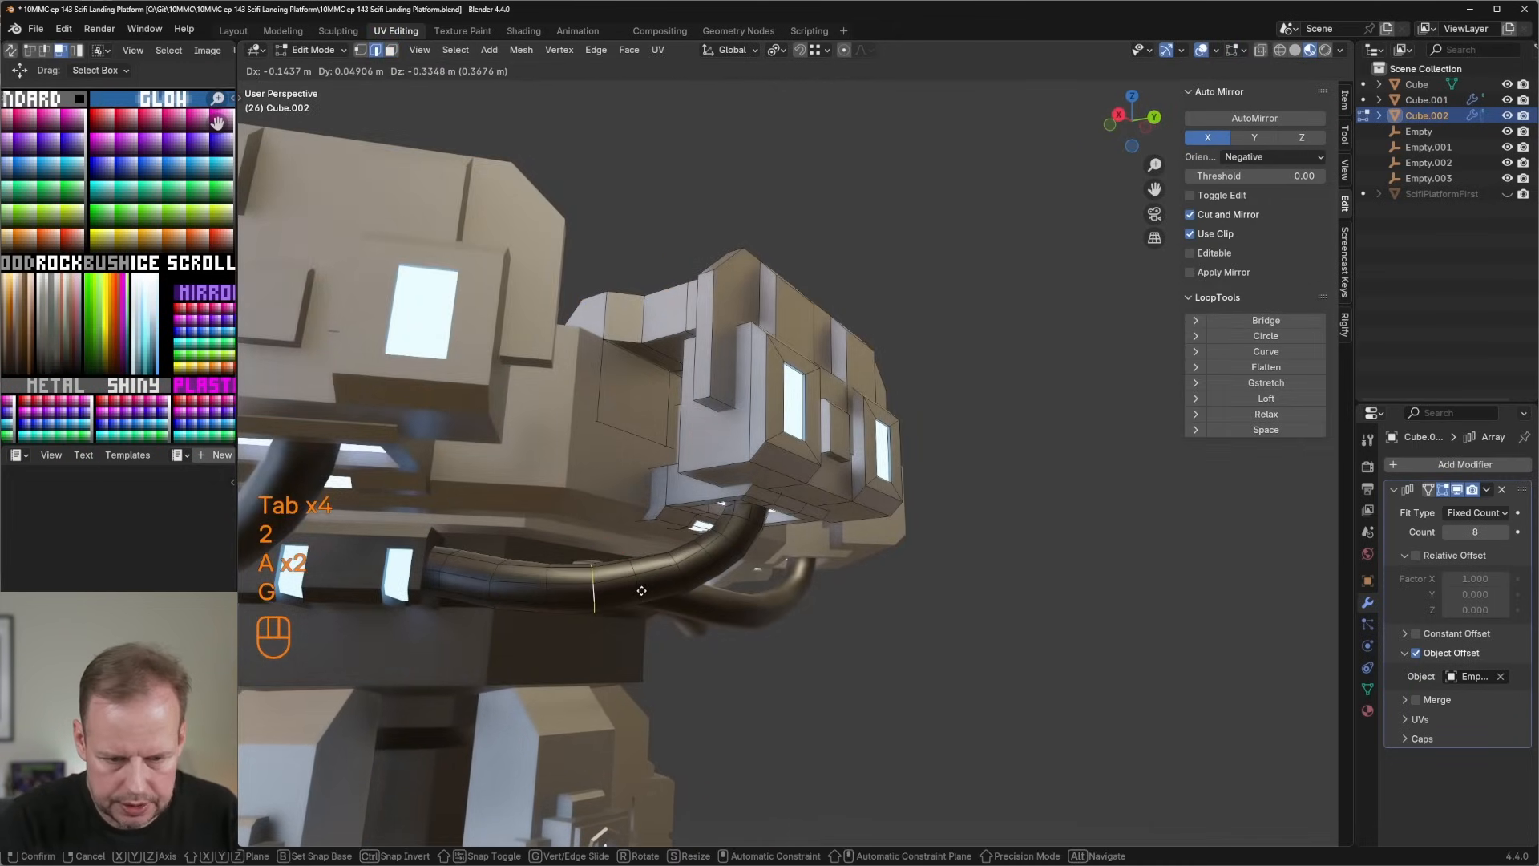
{"action": "left_click", "coordinate": [591, 584]}
{"action": "key", "text": "Tab"}
{"action": "scroll", "coordinate": [707, 544], "scroll_direction": "down", "scroll_amount": 6}
{"action": "middle_click_drag", "start_coordinate": [708, 545], "coordinate": [681, 583]}
{"action": "scroll", "coordinate": [589, 537], "scroll_direction": "up", "scroll_amount": 4}
{"action": "key", "text": "Tab"}
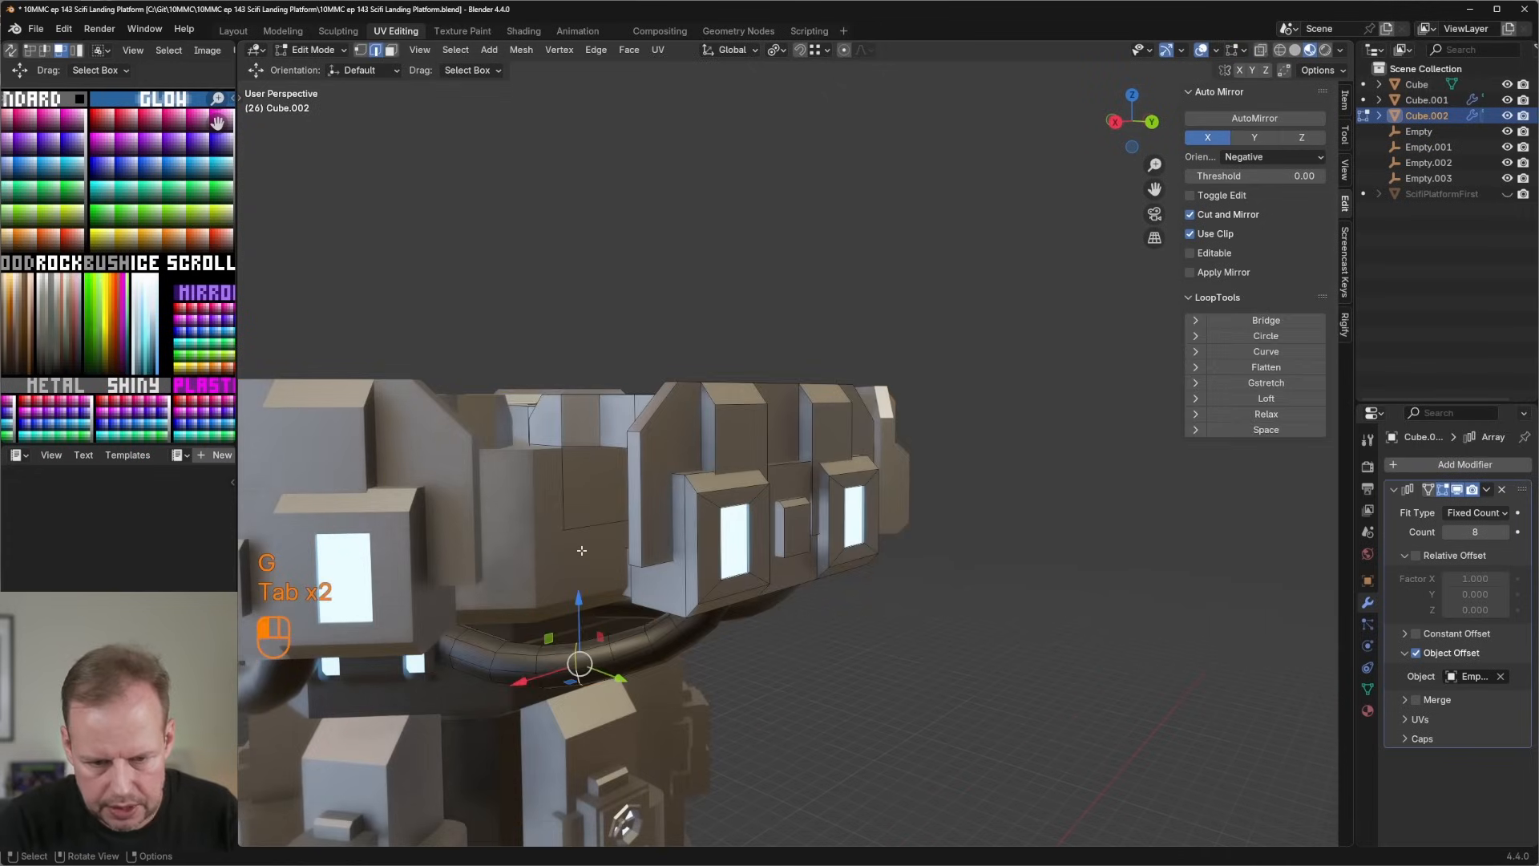
{"action": "left_click", "coordinate": [580, 548]}
{"action": "key", "text": "Tab"}
{"action": "left_click", "coordinate": [583, 479]}
{"action": "key", "text": "Tab"}
{"action": "key", "text": "Tab"}
In Cube.002, extrude the recessed wall face between two rim blocks outward and scale the new face down slightly.
{"action": "key", "text": "Tab"}
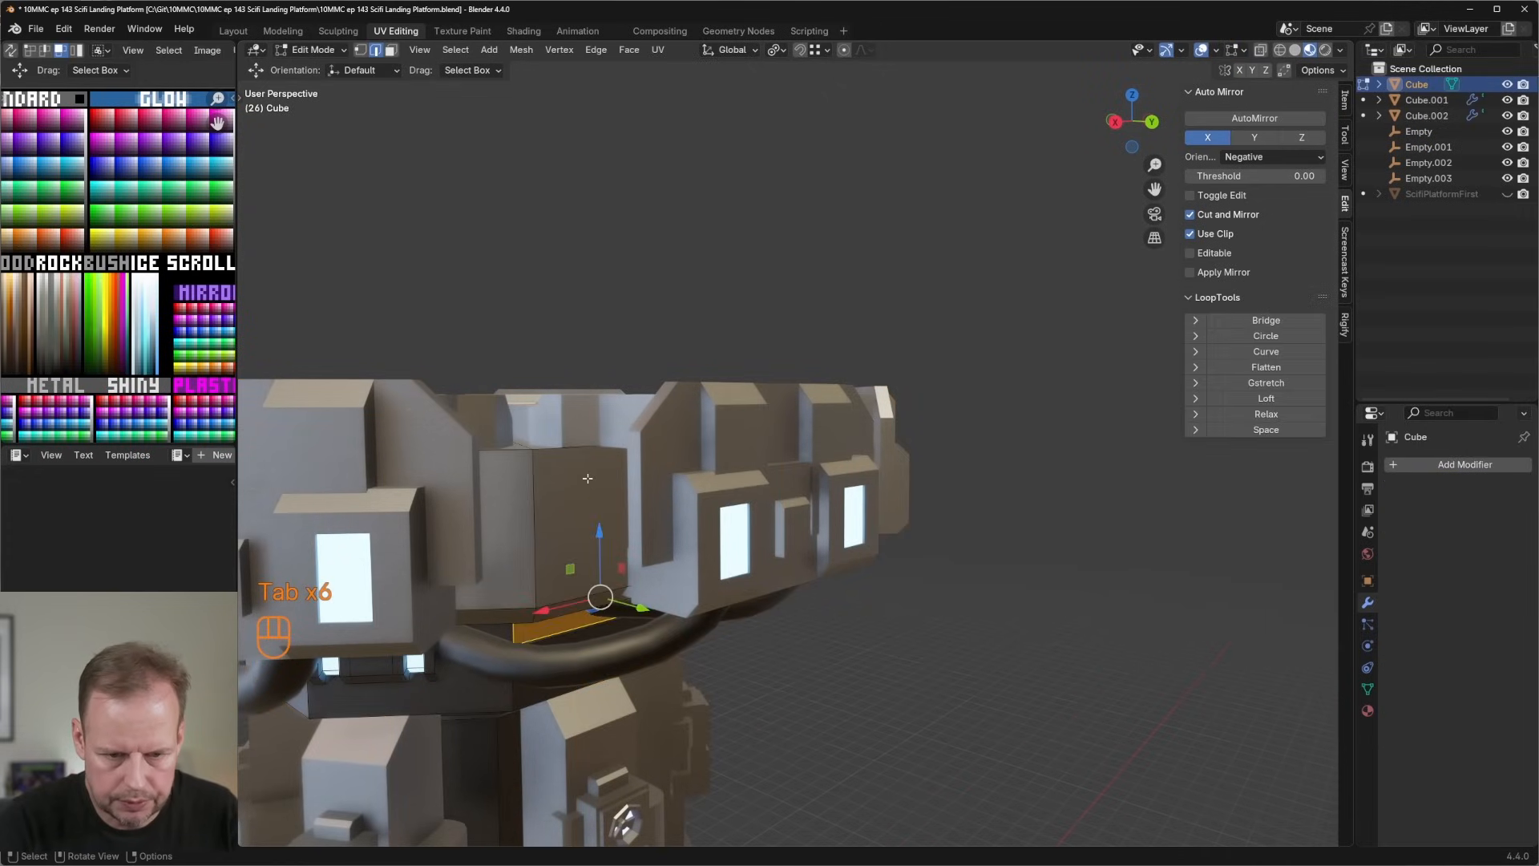
{"action": "key", "text": "Tab"}
{"action": "left_click", "coordinate": [576, 418]}
{"action": "key", "text": "Tab"}
{"action": "key", "text": "3"}
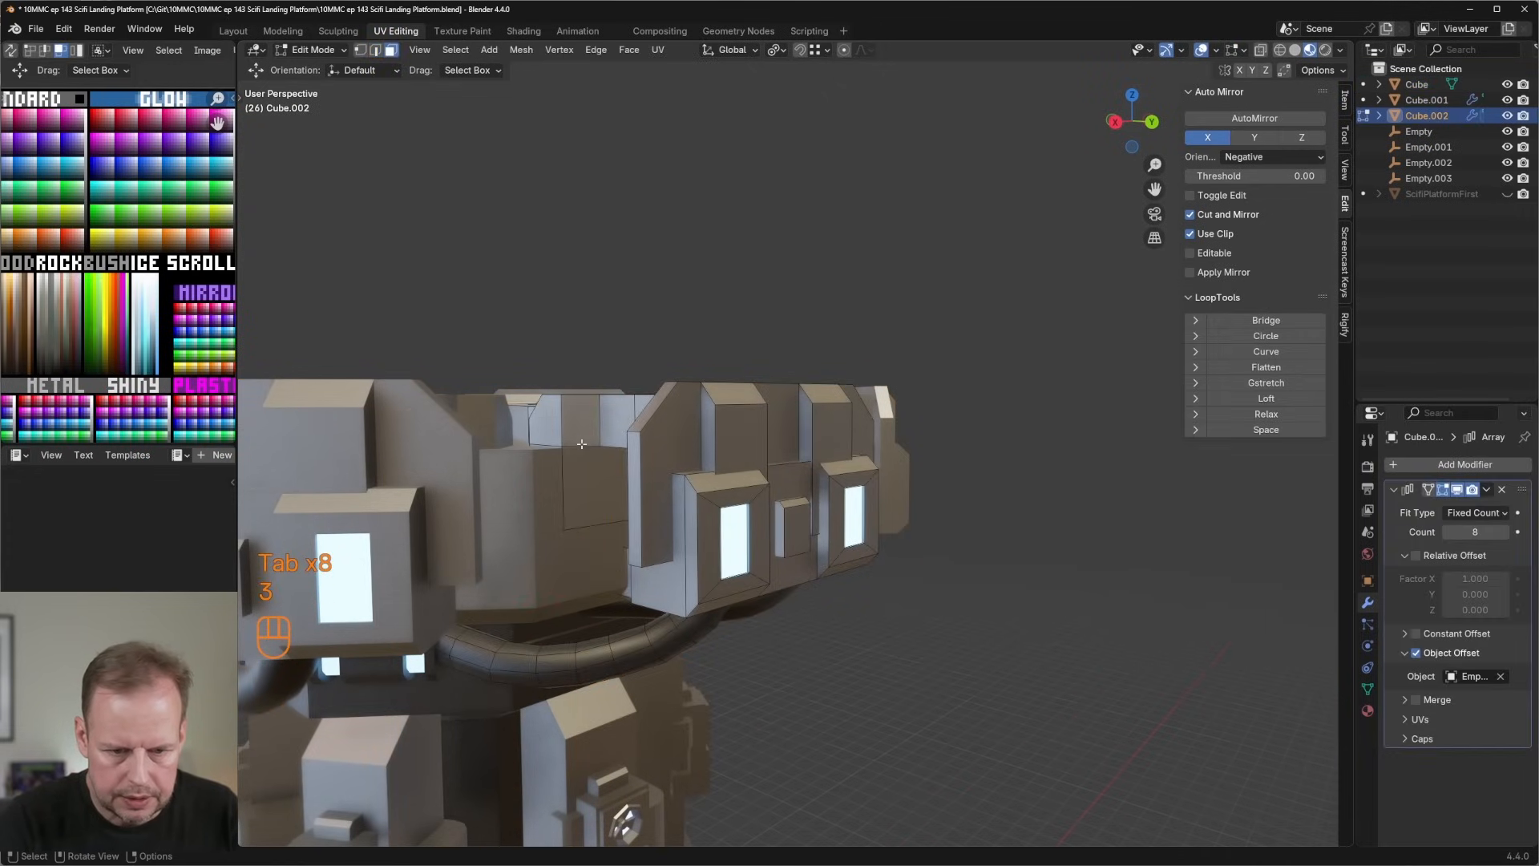
{"action": "left_click", "coordinate": [583, 453]}
{"action": "middle_click_drag", "start_coordinate": [584, 453], "coordinate": [665, 505]}
{"action": "key", "text": "e"}
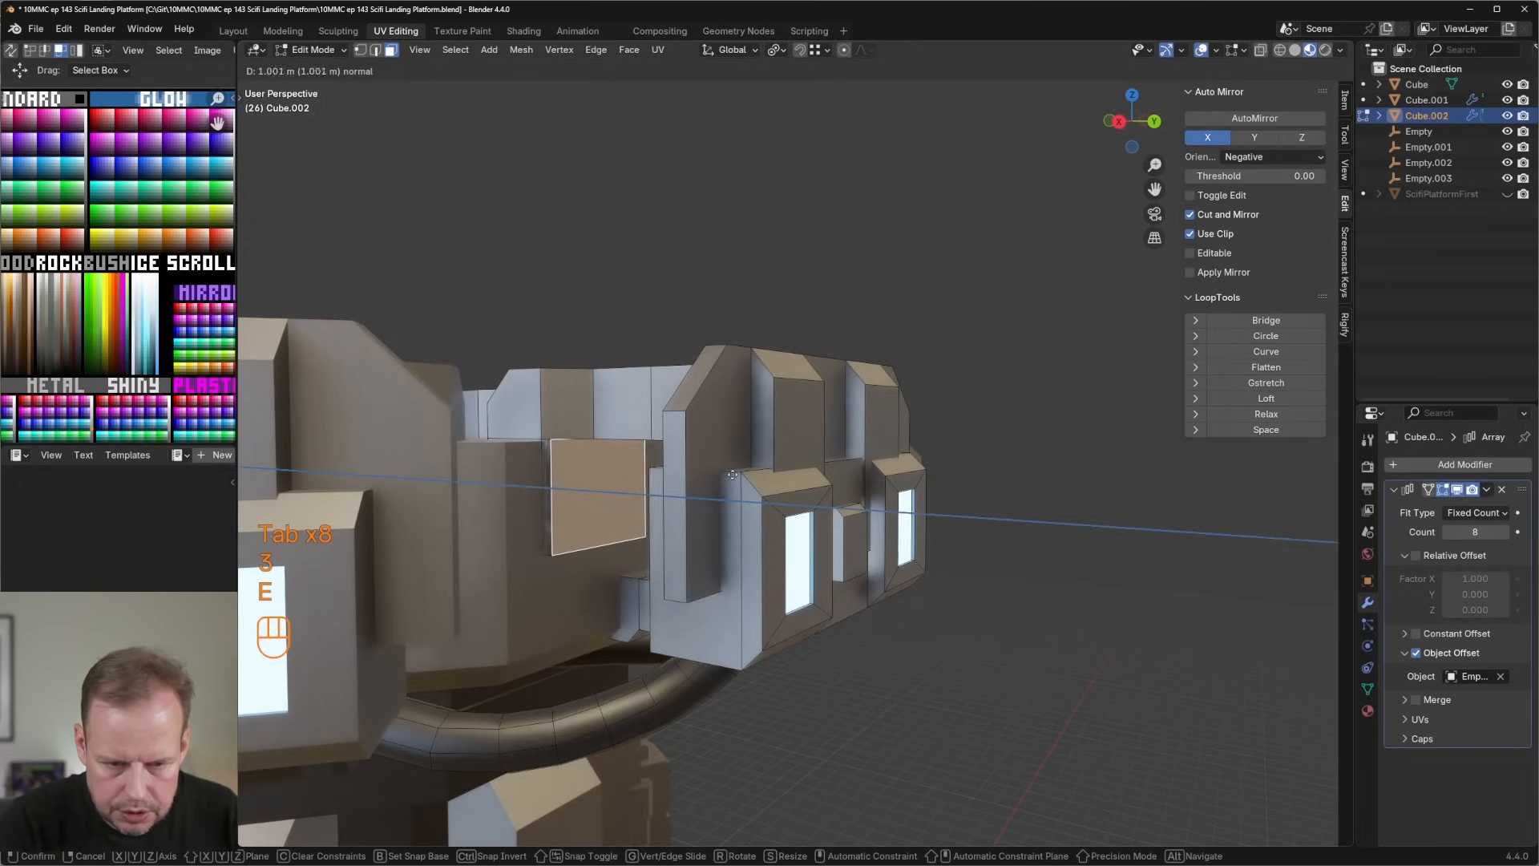
{"action": "left_click", "coordinate": [777, 484]}
{"action": "key", "text": "s"}
{"action": "left_click", "coordinate": [758, 483]}
{"action": "scroll", "coordinate": [750, 489], "scroll_direction": "down", "scroll_amount": 5}
{"action": "key", "text": "Tab"}
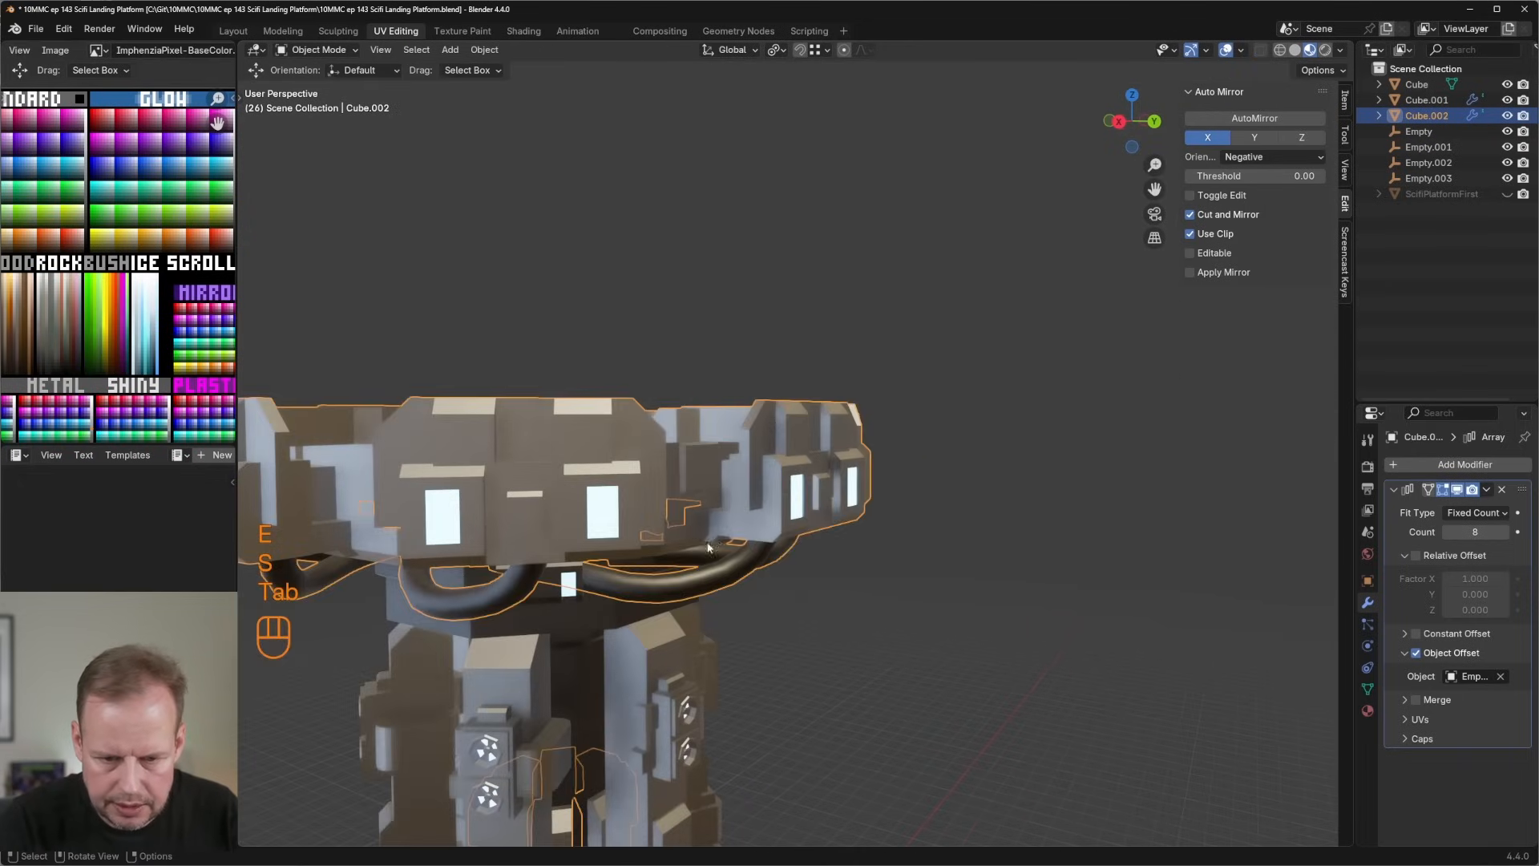
In Cube.001, duplicate a face at the top of the column, scale it to 1.836 and move it -12.927 m in Y.
{"action": "middle_click_drag", "start_coordinate": [757, 521], "coordinate": [830, 519]}
{"action": "scroll", "coordinate": [771, 553], "scroll_direction": "down", "scroll_amount": 4}
{"action": "scroll", "coordinate": [771, 553], "scroll_direction": "up", "scroll_amount": 3}
{"action": "left_click", "coordinate": [681, 540]}
{"action": "key", "text": "Tab"}
{"action": "scroll", "coordinate": [680, 529], "scroll_direction": "up", "scroll_amount": 4}
{"action": "key", "text": "ctrl+r"}
{"action": "key", "text": "3"}
{"action": "left_click", "coordinate": [734, 495]}
{"action": "key", "text": "shift+d"}
{"action": "right_click", "coordinate": [790, 501]}
{"action": "key", "text": "s"}
{"action": "left_click", "coordinate": [864, 492]}
{"action": "left_click_drag", "start_coordinate": [813, 495], "coordinate": [767, 508]}
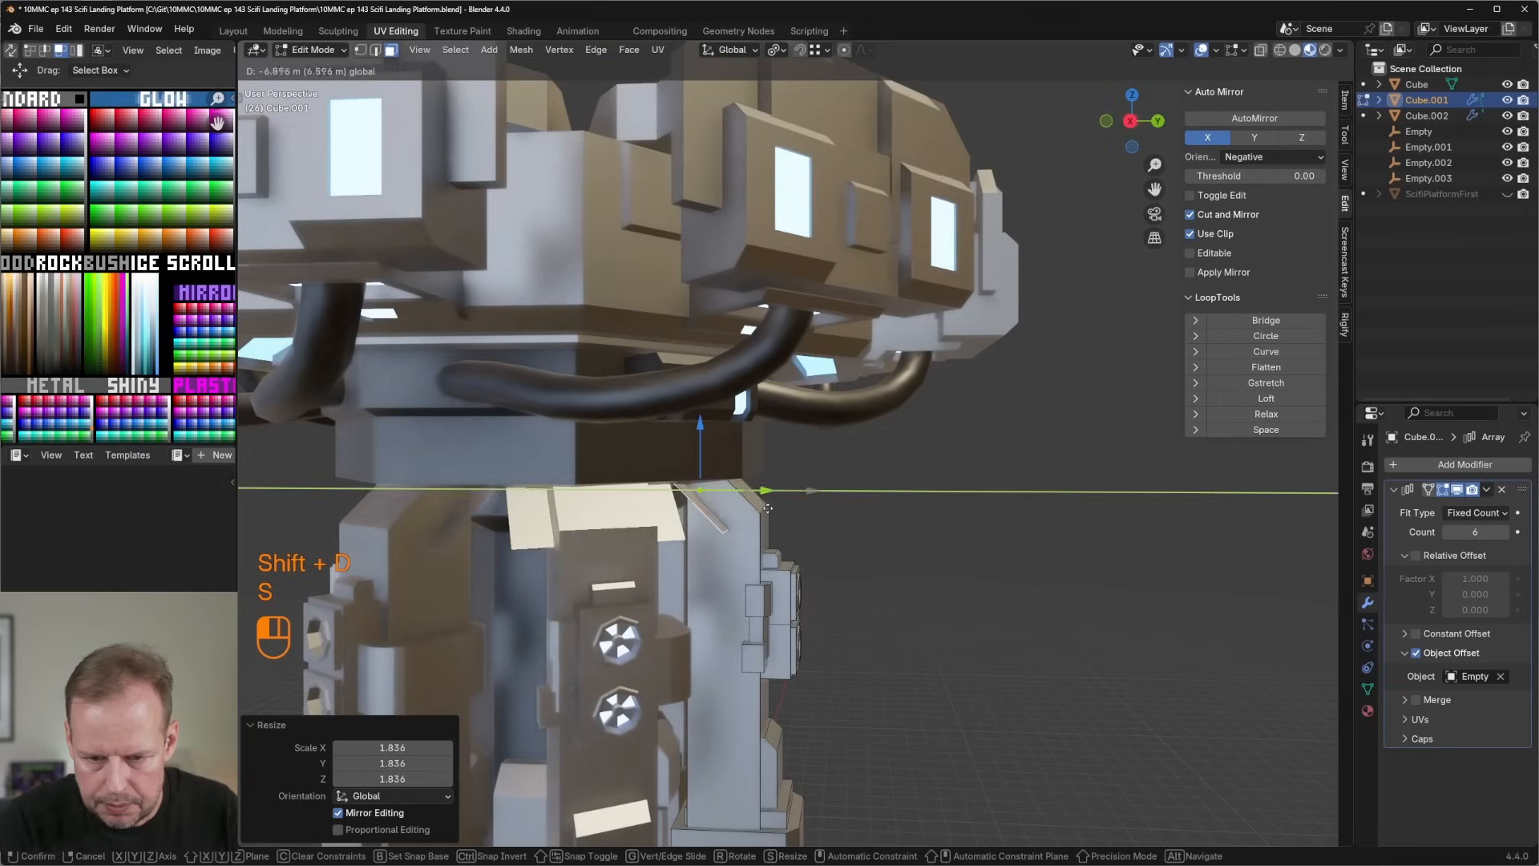
{"action": "left_click", "coordinate": [750, 514]}
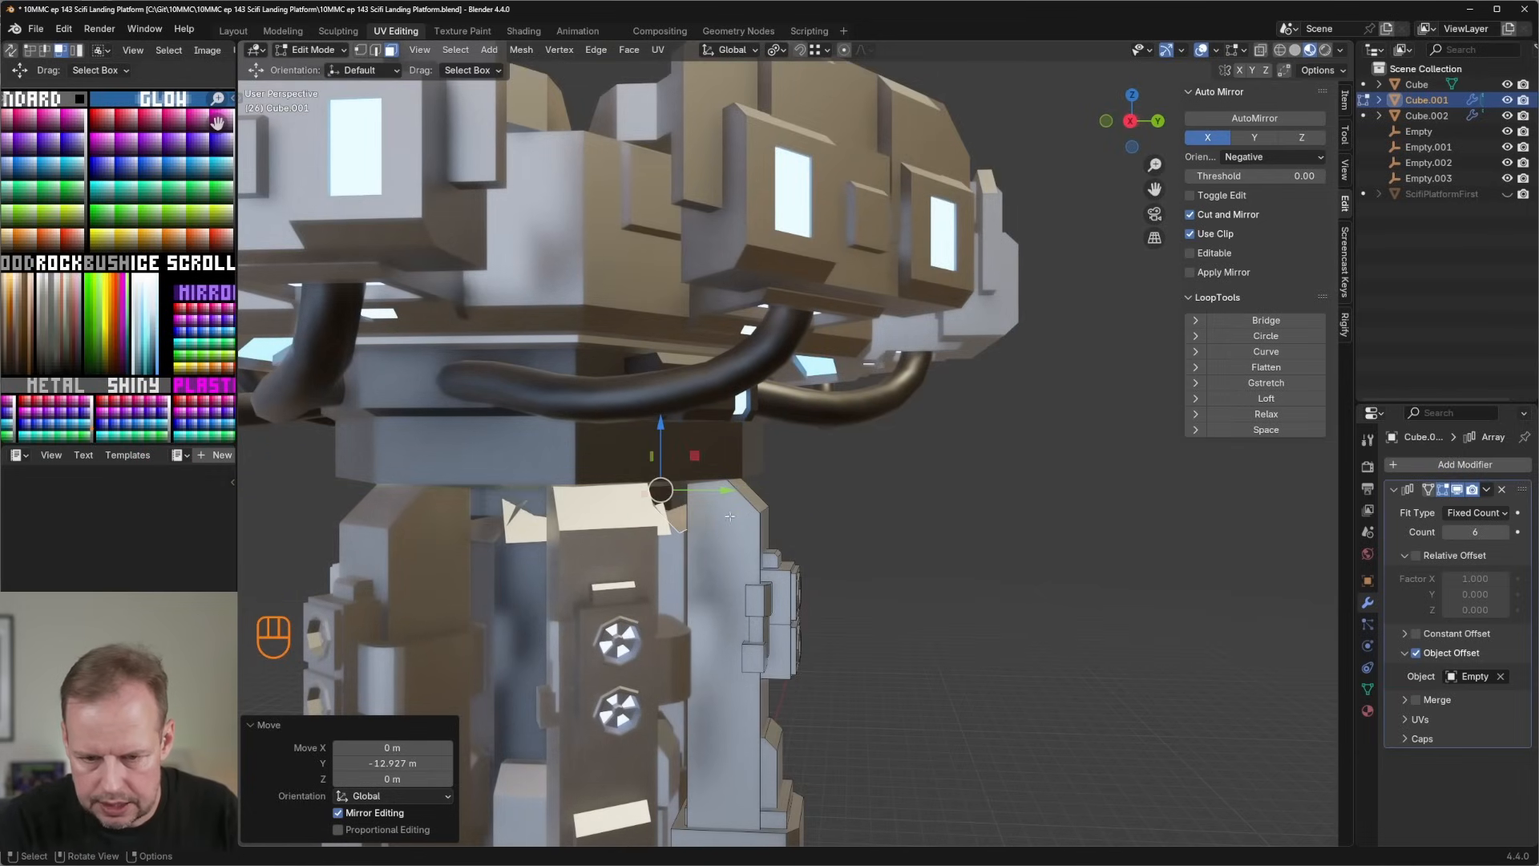
Extrude the duplicated face at the column top by about 6.55 m to form a block.
{"action": "key", "text": "e"}
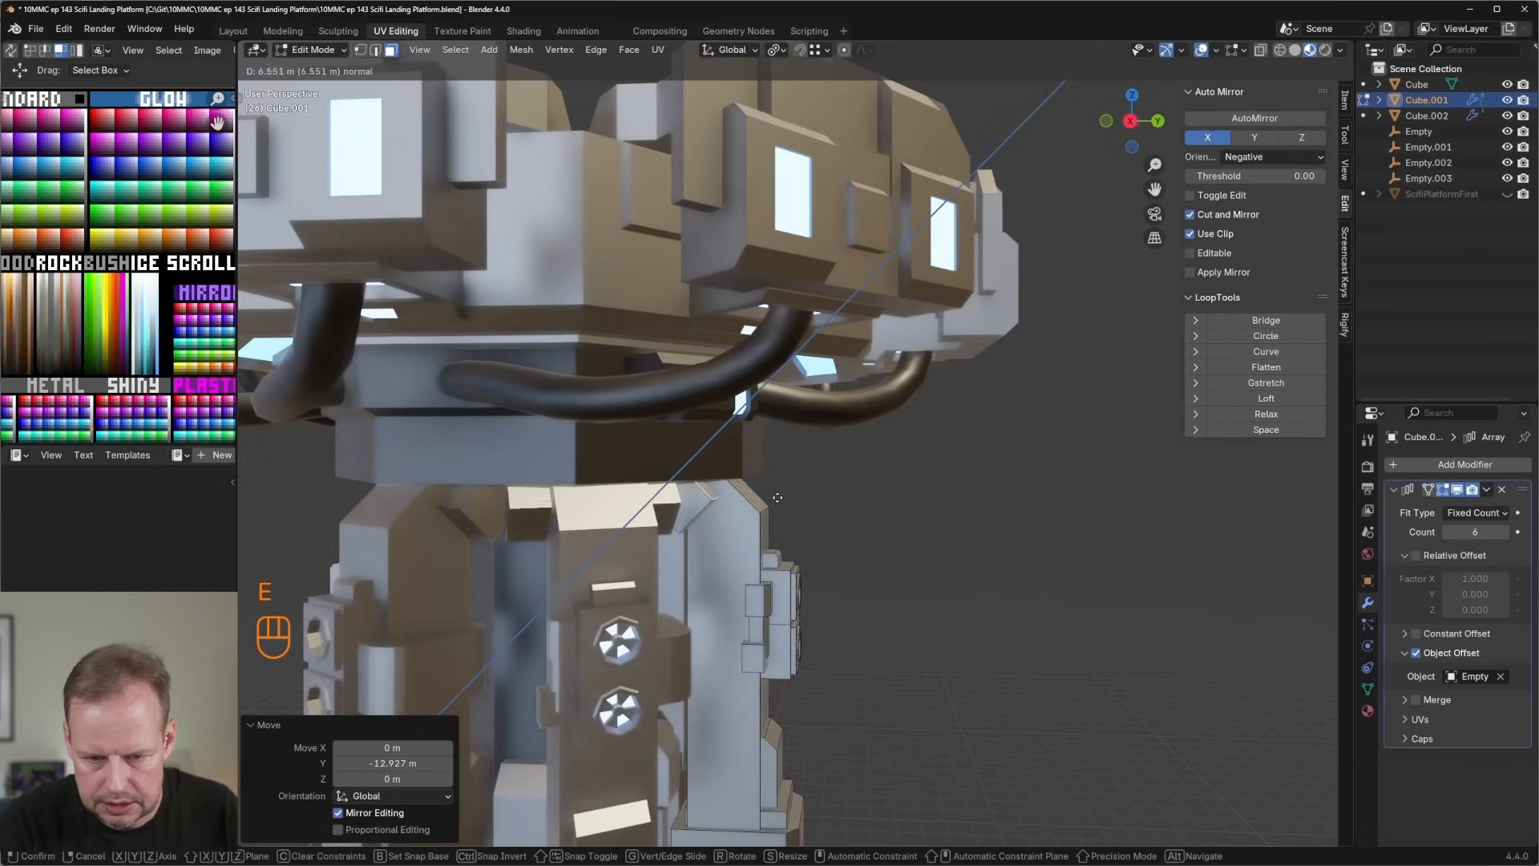
{"action": "left_click", "coordinate": [778, 497]}
{"action": "scroll", "coordinate": [776, 495], "scroll_direction": "down", "scroll_amount": 3}
{"action": "middle_click_drag", "start_coordinate": [770, 493], "coordinate": [681, 490]}
{"action": "scroll", "coordinate": [673, 493], "scroll_direction": "up", "scroll_amount": 3}
Select an edge of the new block beneath the collar and bevel it.
{"action": "key", "text": "2"}
{"action": "left_click", "coordinate": [590, 505]}
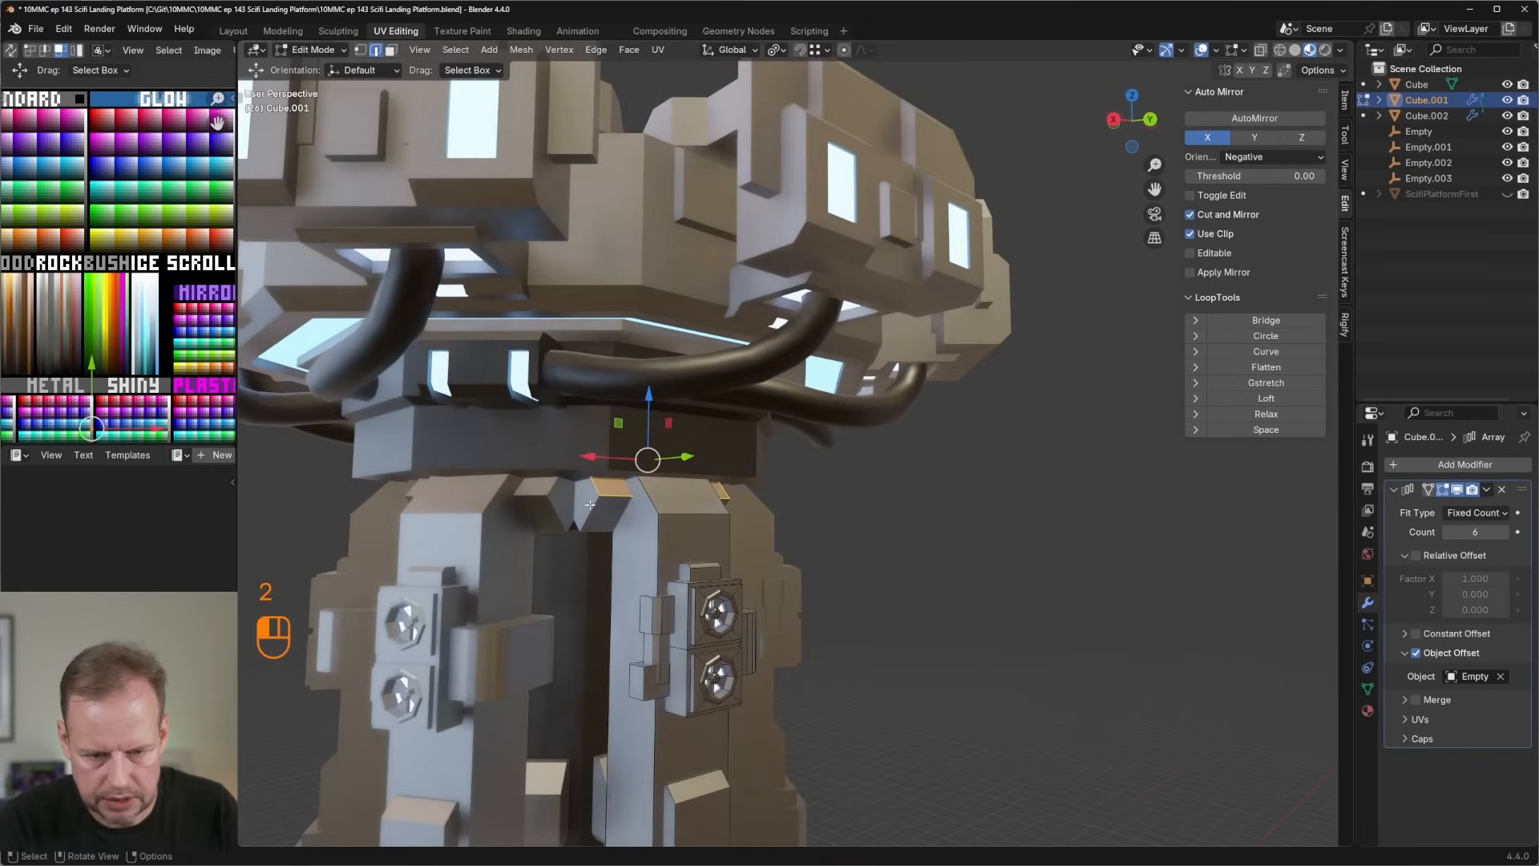
{"action": "middle_click_drag", "start_coordinate": [590, 505], "coordinate": [802, 621]}
{"action": "key", "text": "ctrl+b"}
{"action": "left_click", "coordinate": [835, 508]}
{"action": "left_click", "coordinate": [828, 595]}
{"action": "middle_click_drag", "start_coordinate": [814, 609], "coordinate": [897, 372], "text": "shift"}
Select the whole linked part in Cube.001 and recolour it by moving its UVs to a swatch in the METAL palette section.
{"action": "scroll", "coordinate": [898, 371], "scroll_direction": "down", "scroll_amount": 3}
{"action": "middle_click_drag", "start_coordinate": [886, 689], "coordinate": [862, 625]}
{"action": "middle_click_drag", "start_coordinate": [862, 626], "coordinate": [847, 591], "text": "shift"}
{"action": "scroll", "coordinate": [835, 492], "scroll_direction": "up", "scroll_amount": 3}
{"action": "key", "text": "l"}
{"action": "key", "text": "a"}
{"action": "key", "text": "g"}
{"action": "left_click", "coordinate": [58, 415]}
Select the side faces of the leg's foot and extrude them outward along their normals to form side toes.
{"action": "scroll", "coordinate": [802, 593], "scroll_direction": "down", "scroll_amount": 3}
{"action": "left_click", "coordinate": [840, 607]}
{"action": "middle_click_drag", "start_coordinate": [947, 645], "coordinate": [913, 632]}
{"action": "left_click", "coordinate": [824, 680]}
{"action": "scroll", "coordinate": [901, 657], "scroll_direction": "down", "scroll_amount": 3}
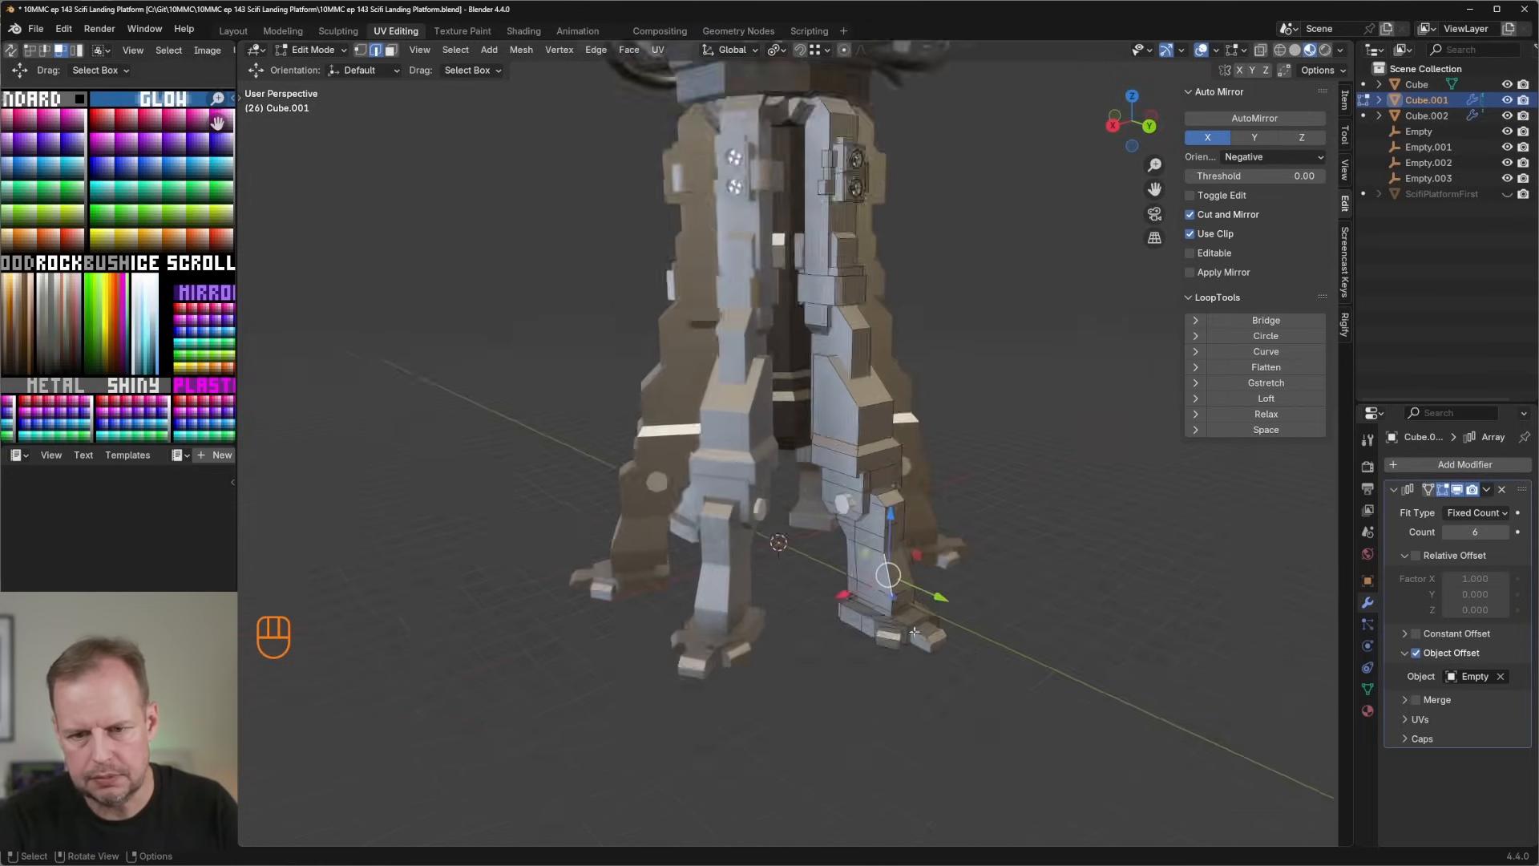
{"action": "scroll", "coordinate": [914, 632], "scroll_direction": "down", "scroll_amount": 8}
{"action": "scroll", "coordinate": [914, 633], "scroll_direction": "up", "scroll_amount": 10}
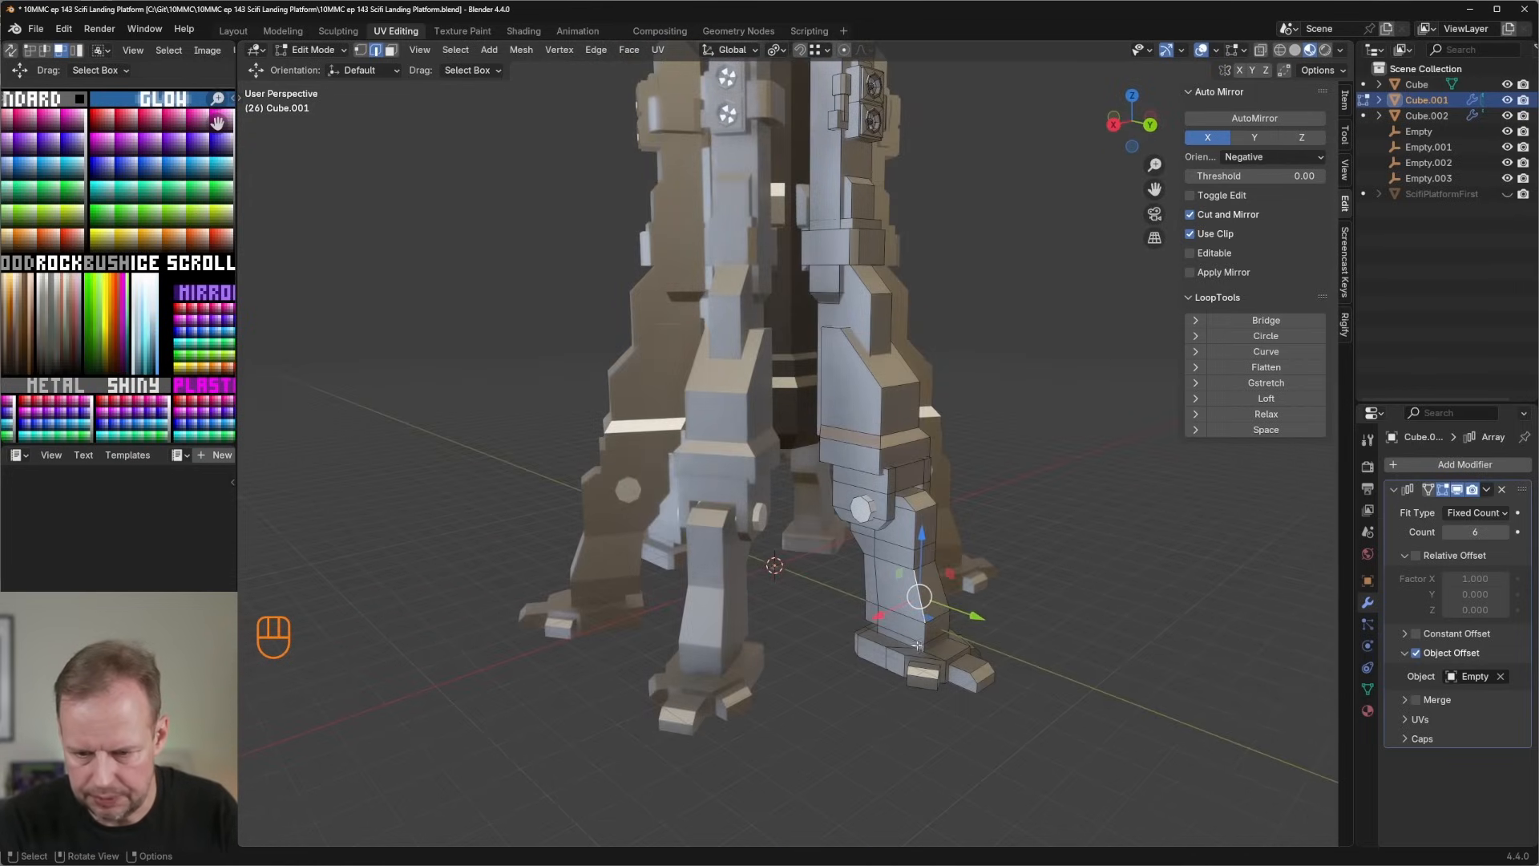
{"action": "scroll", "coordinate": [912, 666], "scroll_direction": "up", "scroll_amount": 3}
{"action": "middle_click_drag", "start_coordinate": [912, 666], "coordinate": [880, 631], "text": "shift"}
{"action": "key", "text": "alt+e"}
{"action": "left_click", "coordinate": [794, 634]}
{"action": "left_click", "coordinate": [806, 617]}
Select the outer upper edges of the foot's side toes and move them -3.5213 m in Z.
{"action": "key", "text": "2"}
{"action": "left_click", "coordinate": [803, 628]}
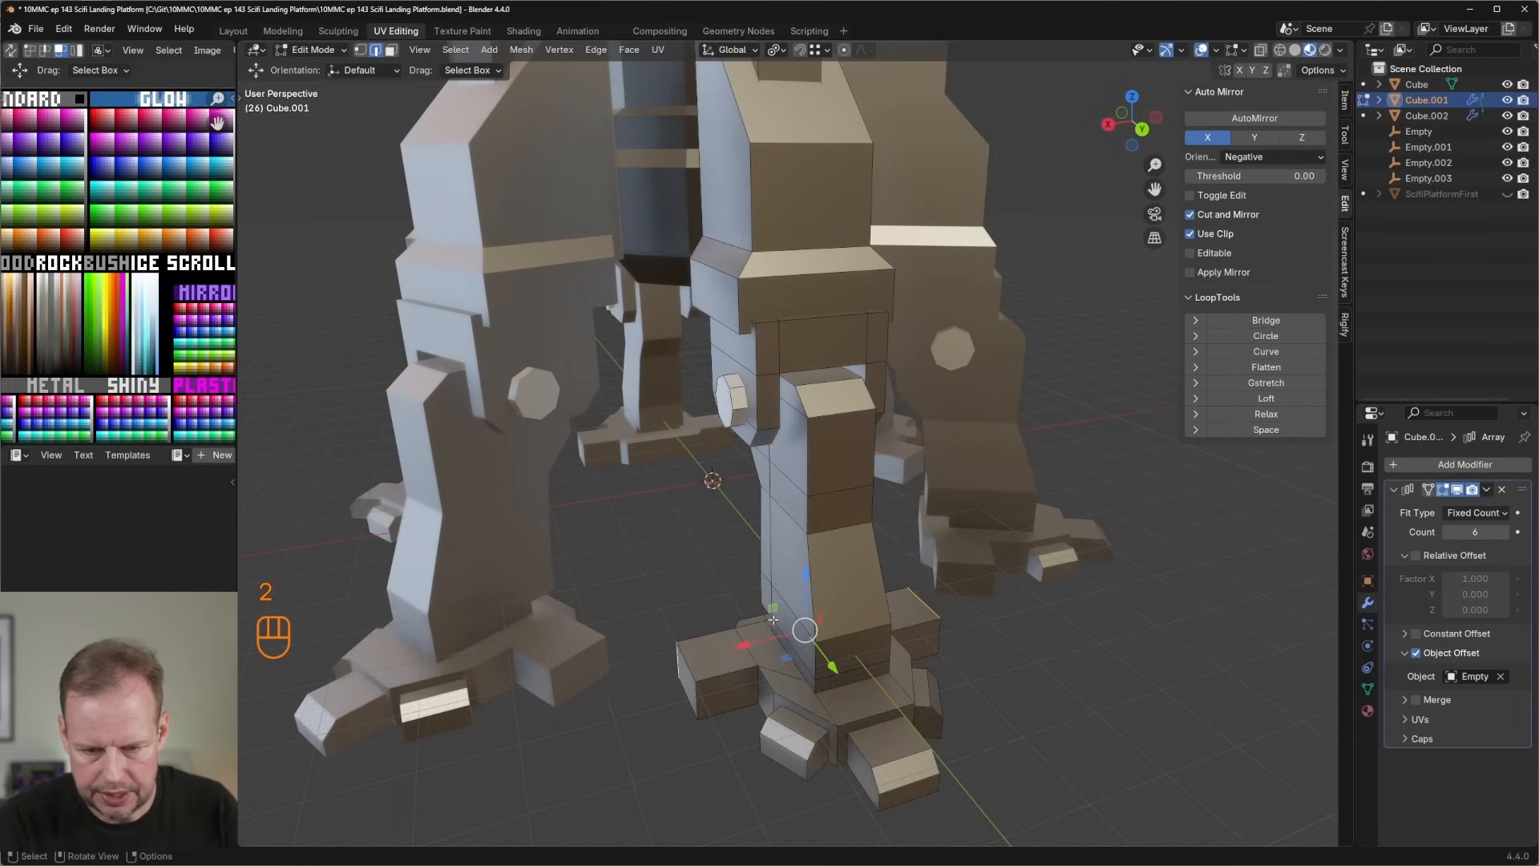
{"action": "key", "text": "g"}
{"action": "key", "text": "z"}
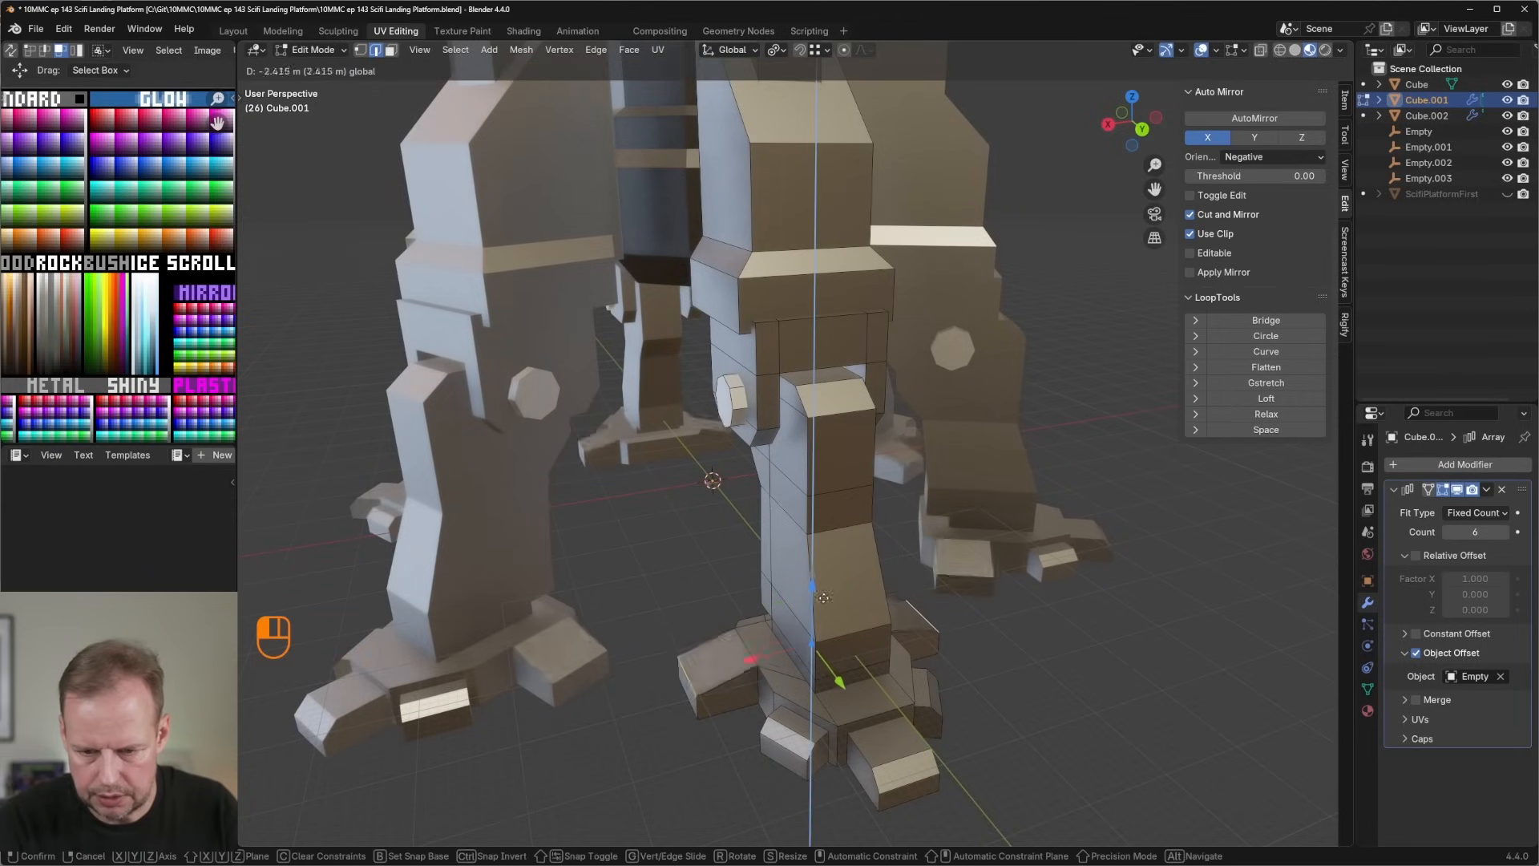
{"action": "left_click_drag", "start_coordinate": [828, 602], "coordinate": [828, 602]}
{"action": "scroll", "coordinate": [828, 602], "scroll_direction": "down", "scroll_amount": 3}
{"action": "middle_click_drag", "start_coordinate": [828, 602], "coordinate": [891, 611]}
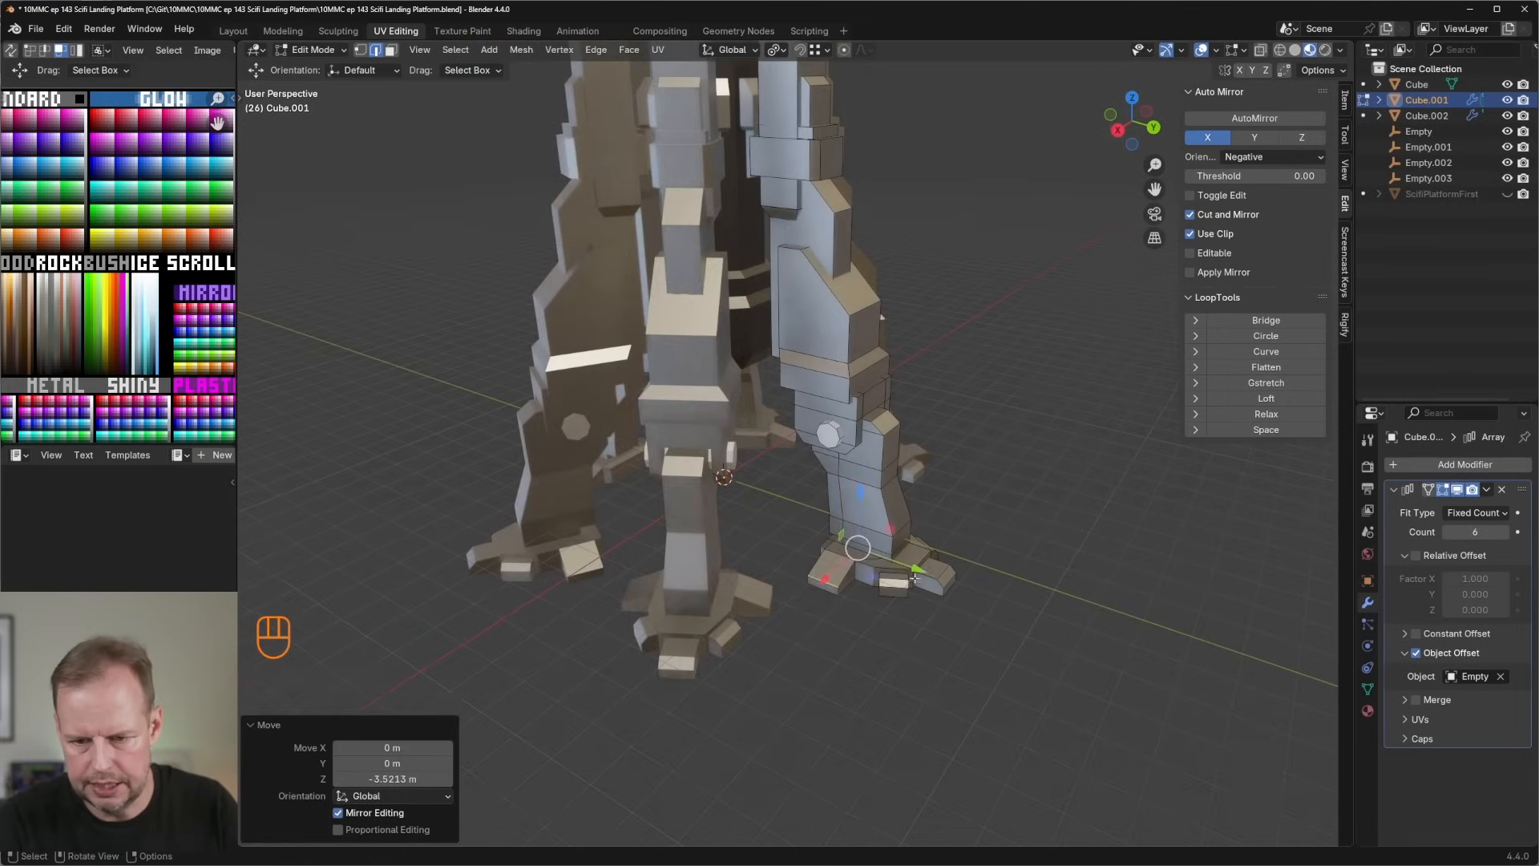
Select the whole linked foot base and recolour it by moving its UVs to the dark swatch column between METAL and SHINY.
{"action": "key", "text": "3"}
{"action": "left_click", "coordinate": [867, 570]}
{"action": "key", "text": "l"}
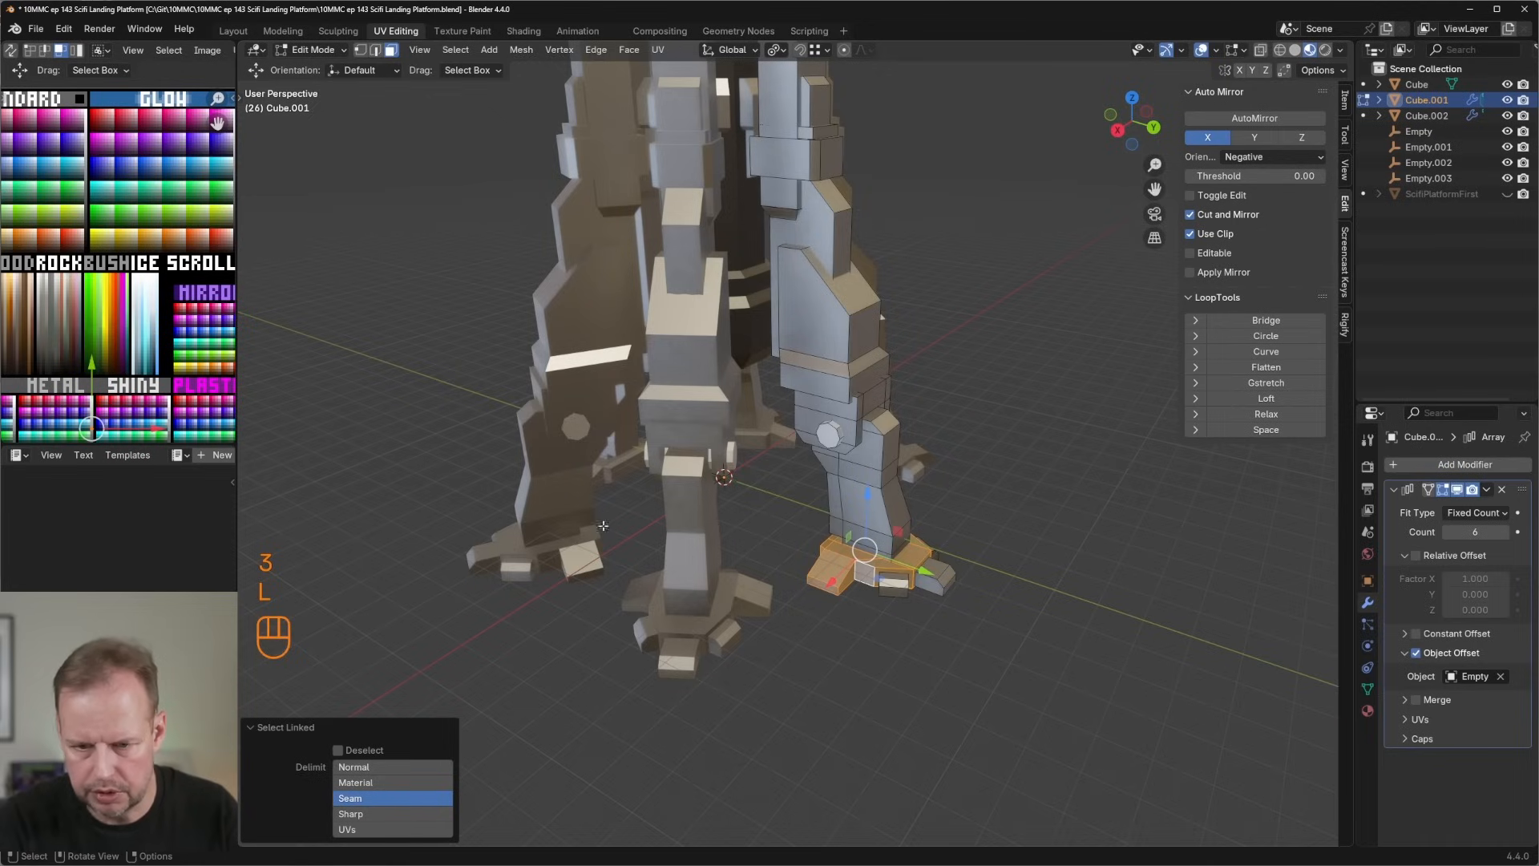
{"action": "key", "text": "a"}
{"action": "key", "text": "g"}
{"action": "left_click", "coordinate": [138, 411]}
{"action": "middle_click_drag", "start_coordinate": [138, 410], "coordinate": [139, 292], "text": "shift"}
{"action": "scroll", "coordinate": [140, 292], "scroll_direction": "up", "scroll_amount": 3}
{"action": "key", "text": "g"}
{"action": "left_click", "coordinate": [114, 337]}
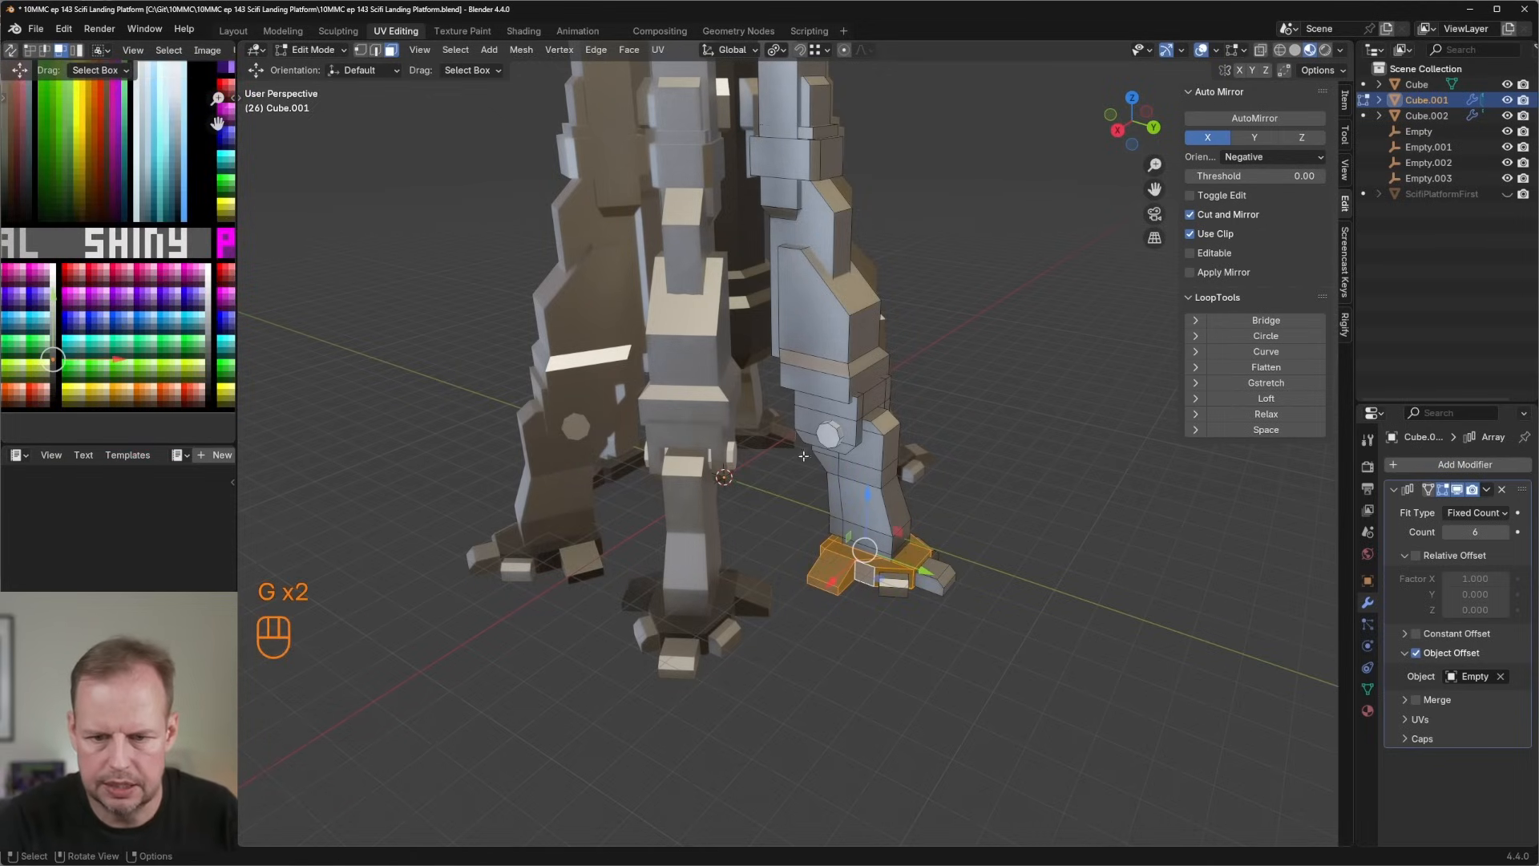
Inset the two lower shin faces on the leg's side by 1.071 m and fatten them outward into a raised panel.
{"action": "middle_click_drag", "start_coordinate": [845, 461], "coordinate": [885, 511]}
{"action": "scroll", "coordinate": [896, 436], "scroll_direction": "up", "scroll_amount": 4}
{"action": "left_click", "coordinate": [926, 519]}
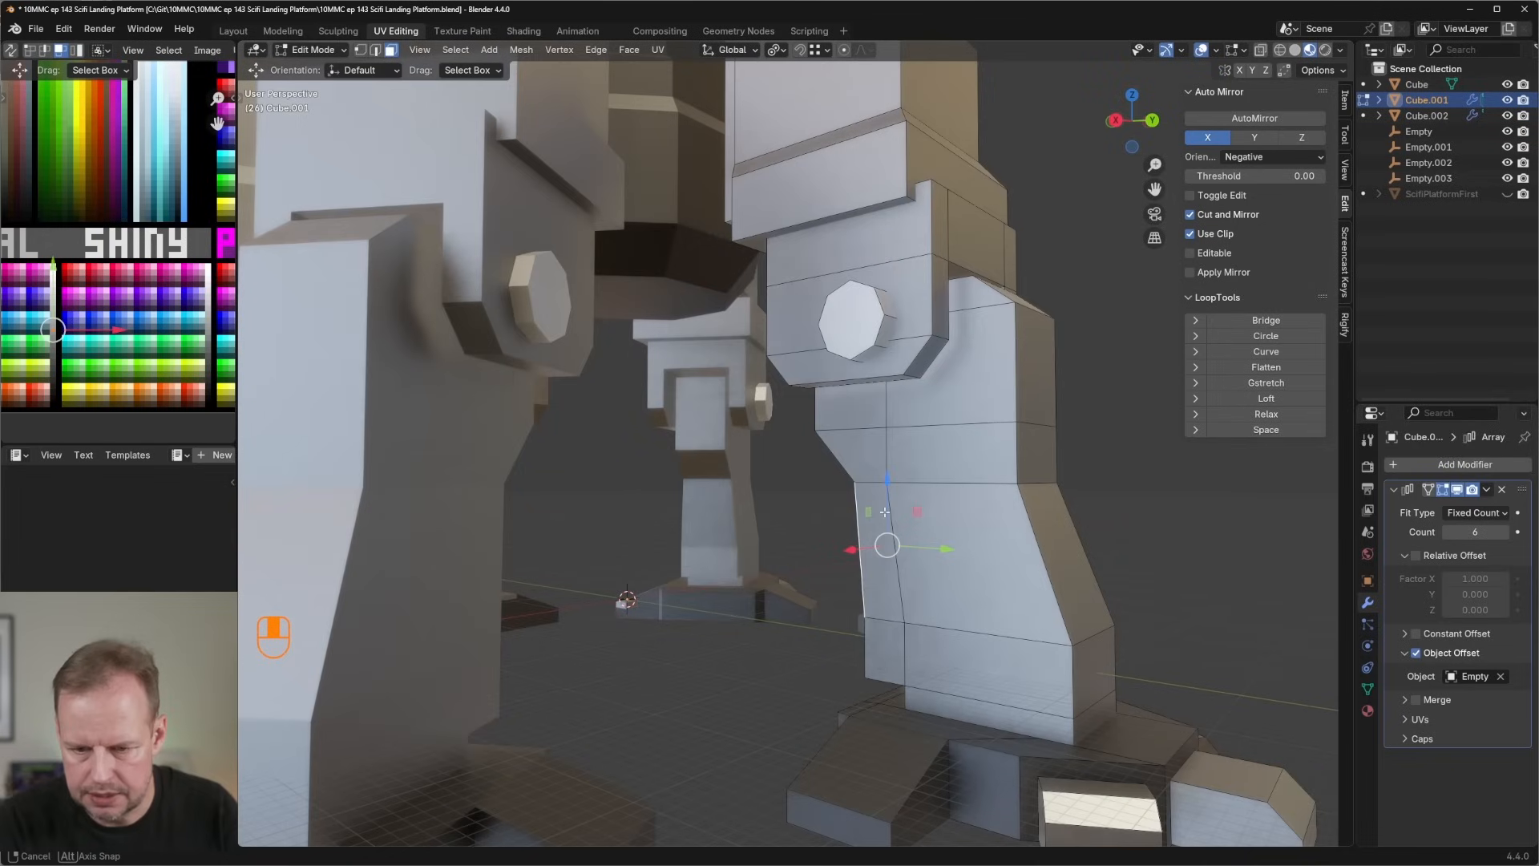
{"action": "scroll", "coordinate": [964, 572], "scroll_direction": "down", "scroll_amount": 2}
{"action": "left_click", "coordinate": [943, 583], "text": "shift"}
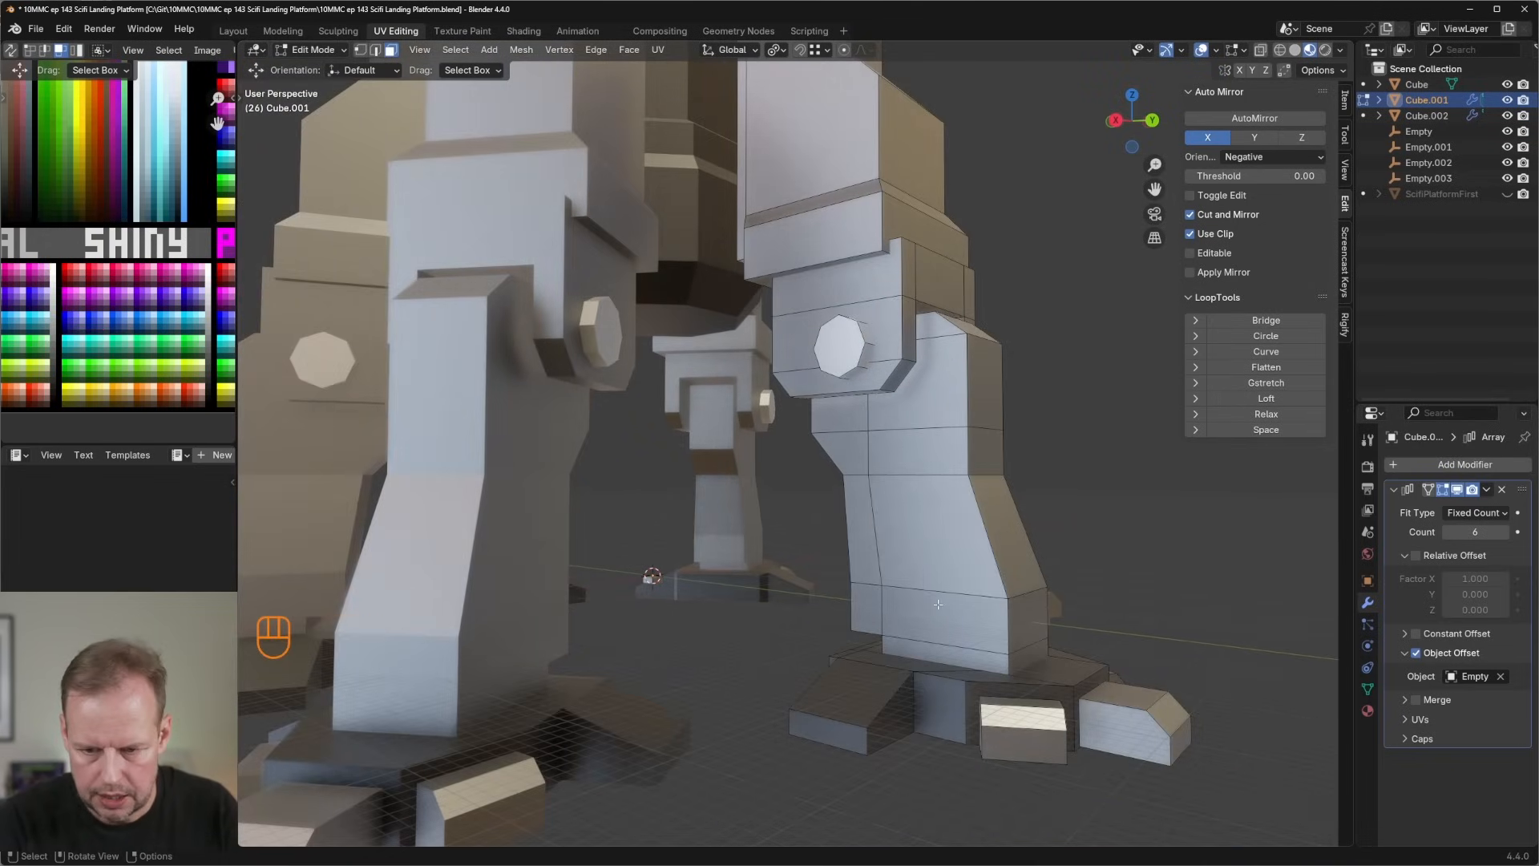
{"action": "left_click", "coordinate": [938, 604], "text": "shift"}
{"action": "left_click", "coordinate": [962, 536], "text": "shift"}
{"action": "key", "text": "i"}
{"action": "left_click", "coordinate": [1011, 513]}
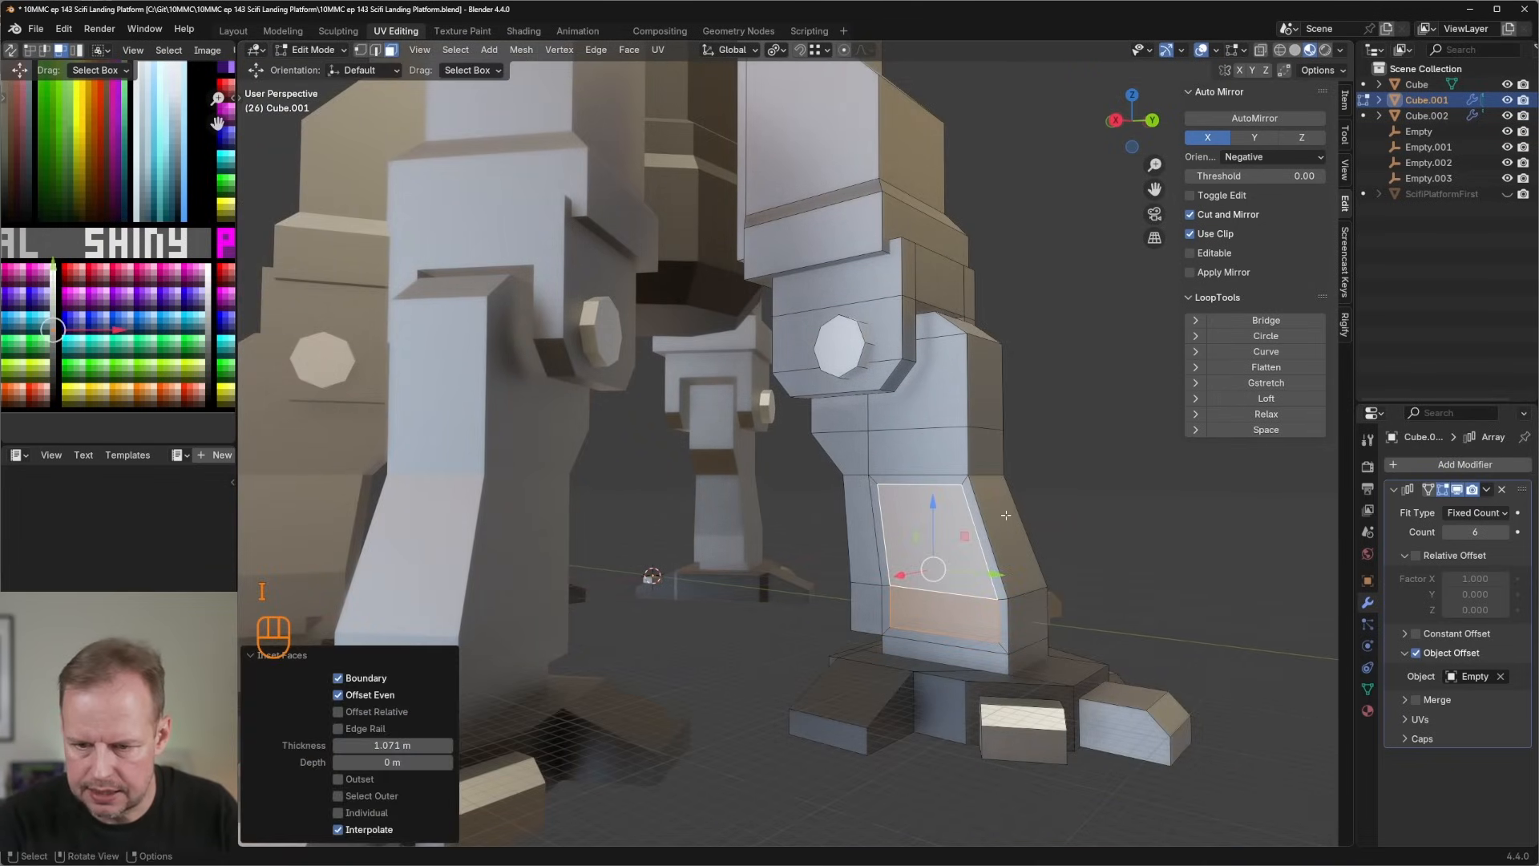
{"action": "key", "text": "alt+s"}
{"action": "left_click", "coordinate": [1014, 510]}
Inset the two side faces just above the shin panel by 0.7938 m and fatten them by 0.548 m.
{"action": "left_click", "coordinate": [856, 453]}
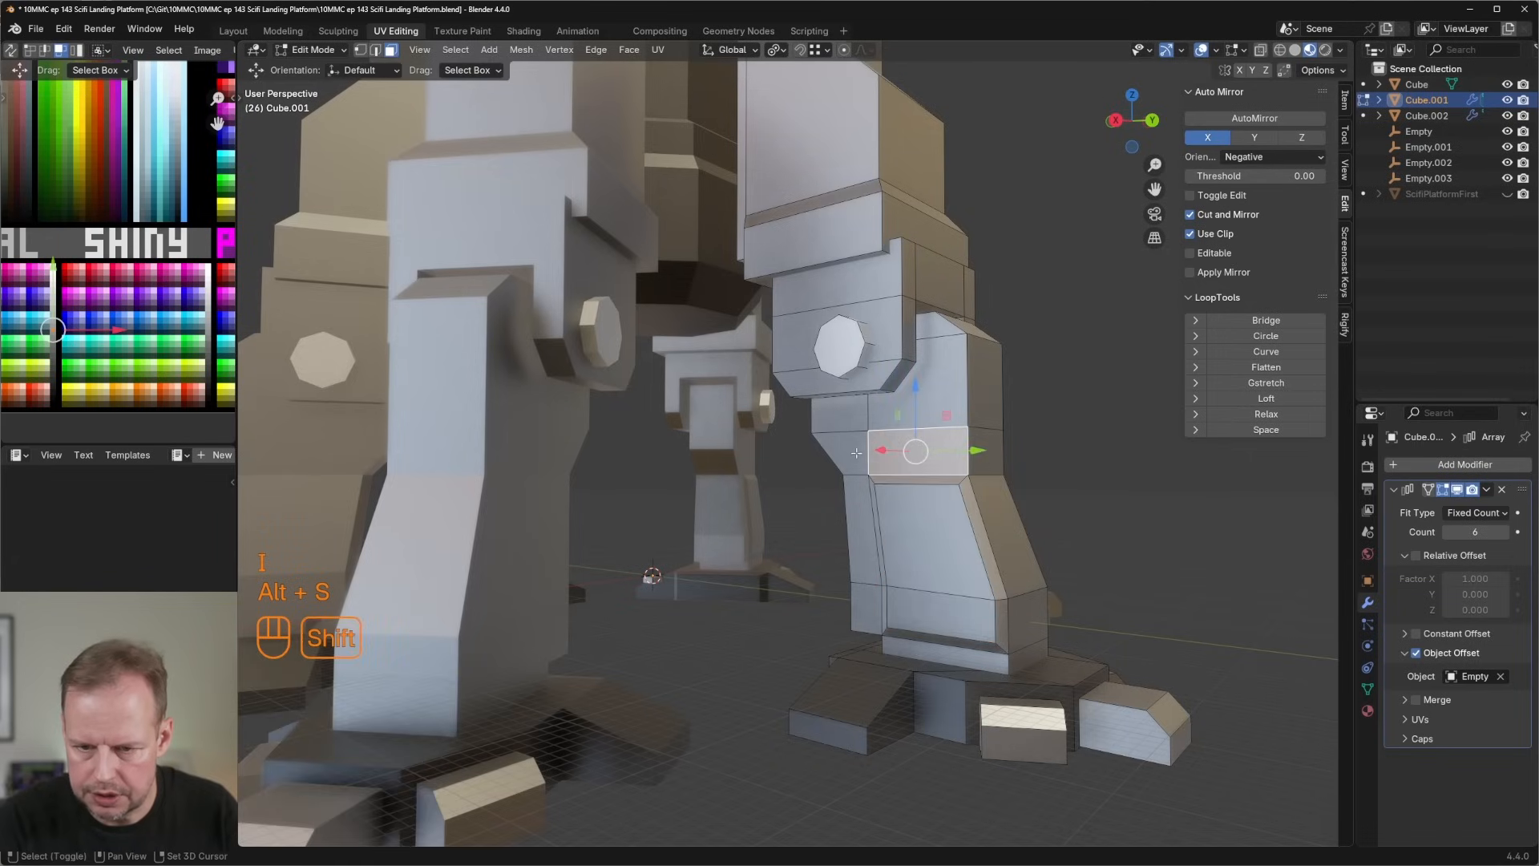
{"action": "key", "text": "i"}
{"action": "left_click", "coordinate": [1065, 466]}
{"action": "key", "text": "alt+s"}
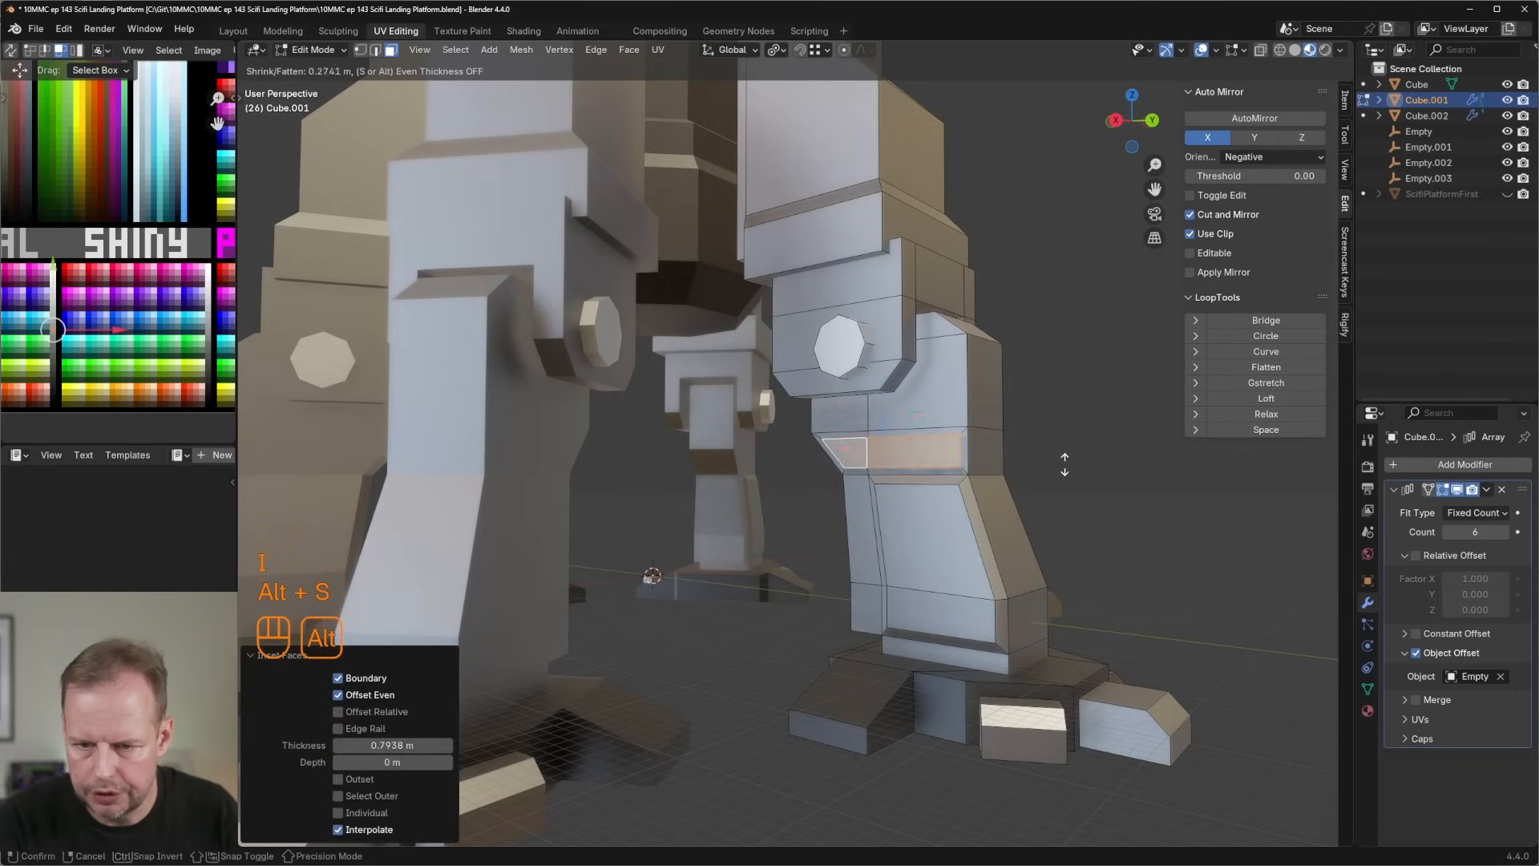
{"action": "left_click", "coordinate": [1070, 463]}
{"action": "middle_click_drag", "start_coordinate": [1070, 464], "coordinate": [973, 468]}
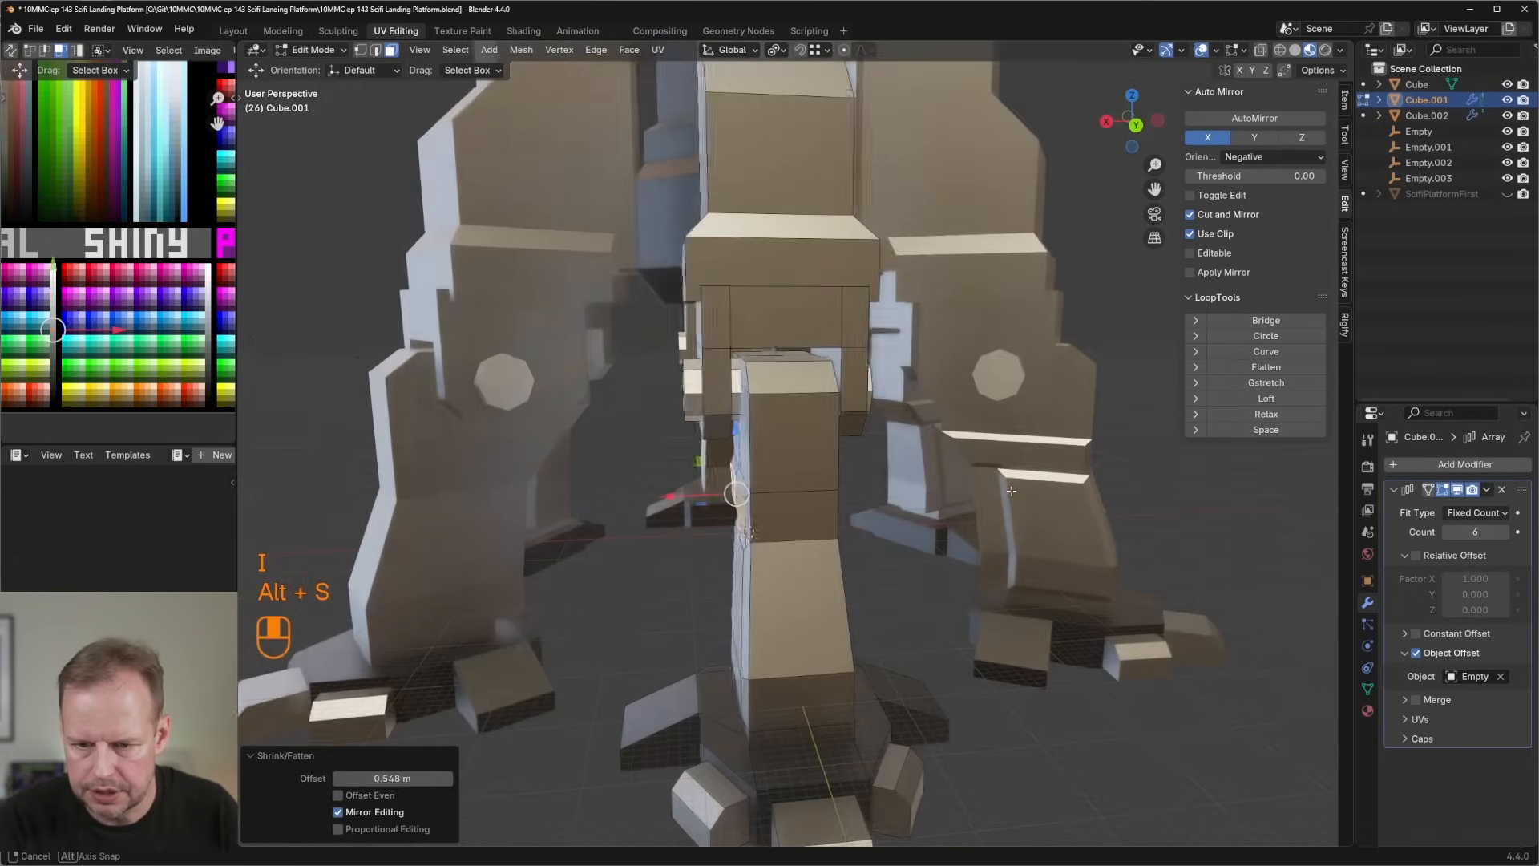
Inset the two lower faces on the front of the shin by about 1 m and fatten them by 1.08 m.
{"action": "left_click", "coordinate": [789, 625]}
{"action": "left_click", "coordinate": [779, 686], "text": "shift"}
{"action": "middle_click_drag", "start_coordinate": [779, 685], "coordinate": [906, 667]}
{"action": "key", "text": "i"}
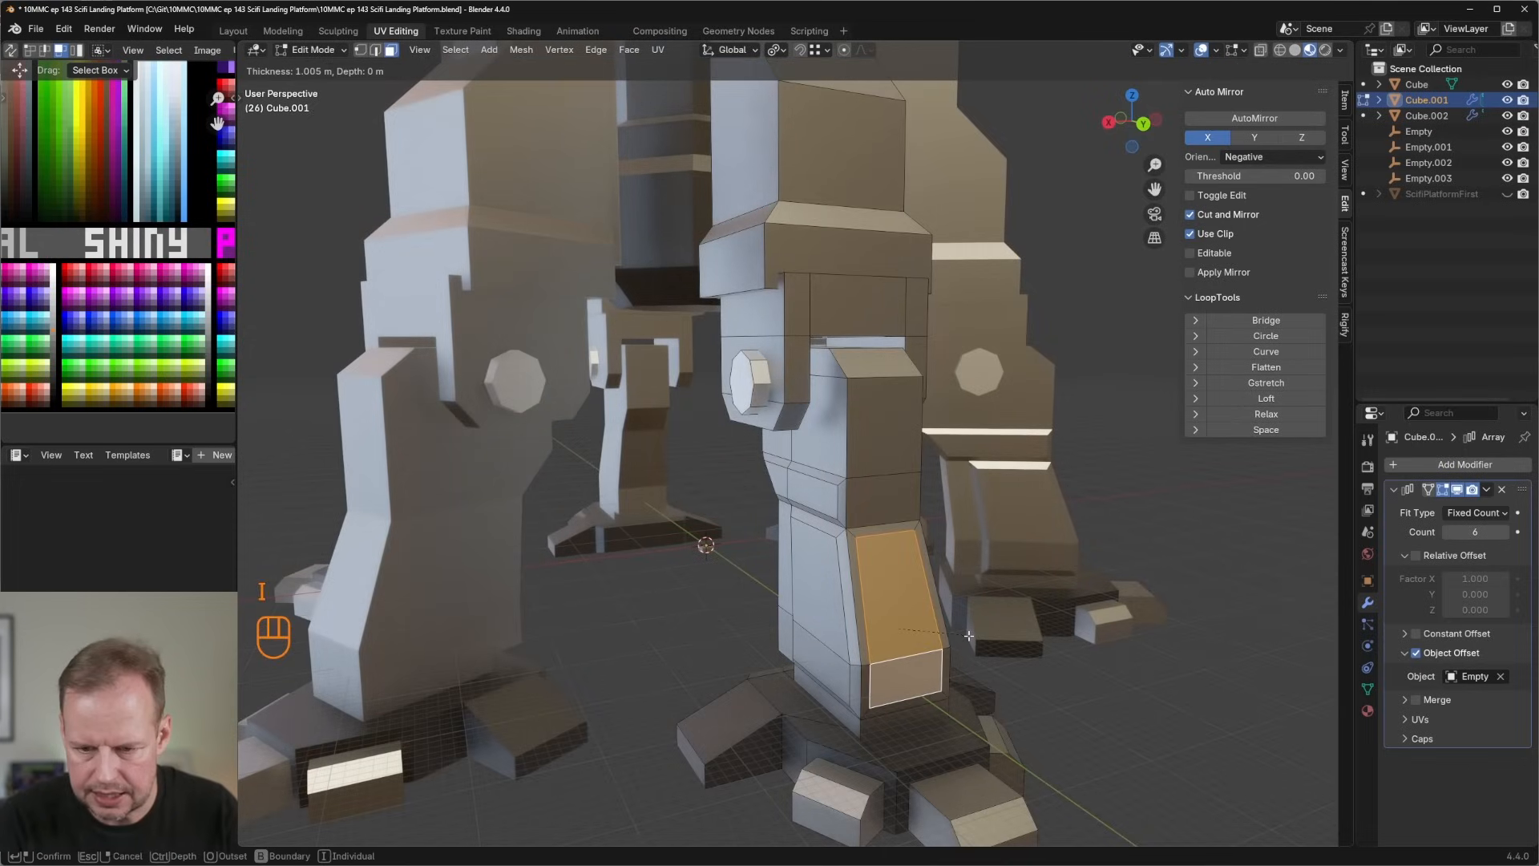
{"action": "left_click", "coordinate": [975, 630]}
{"action": "key", "text": "alt+s"}
{"action": "left_click", "coordinate": [976, 627]}
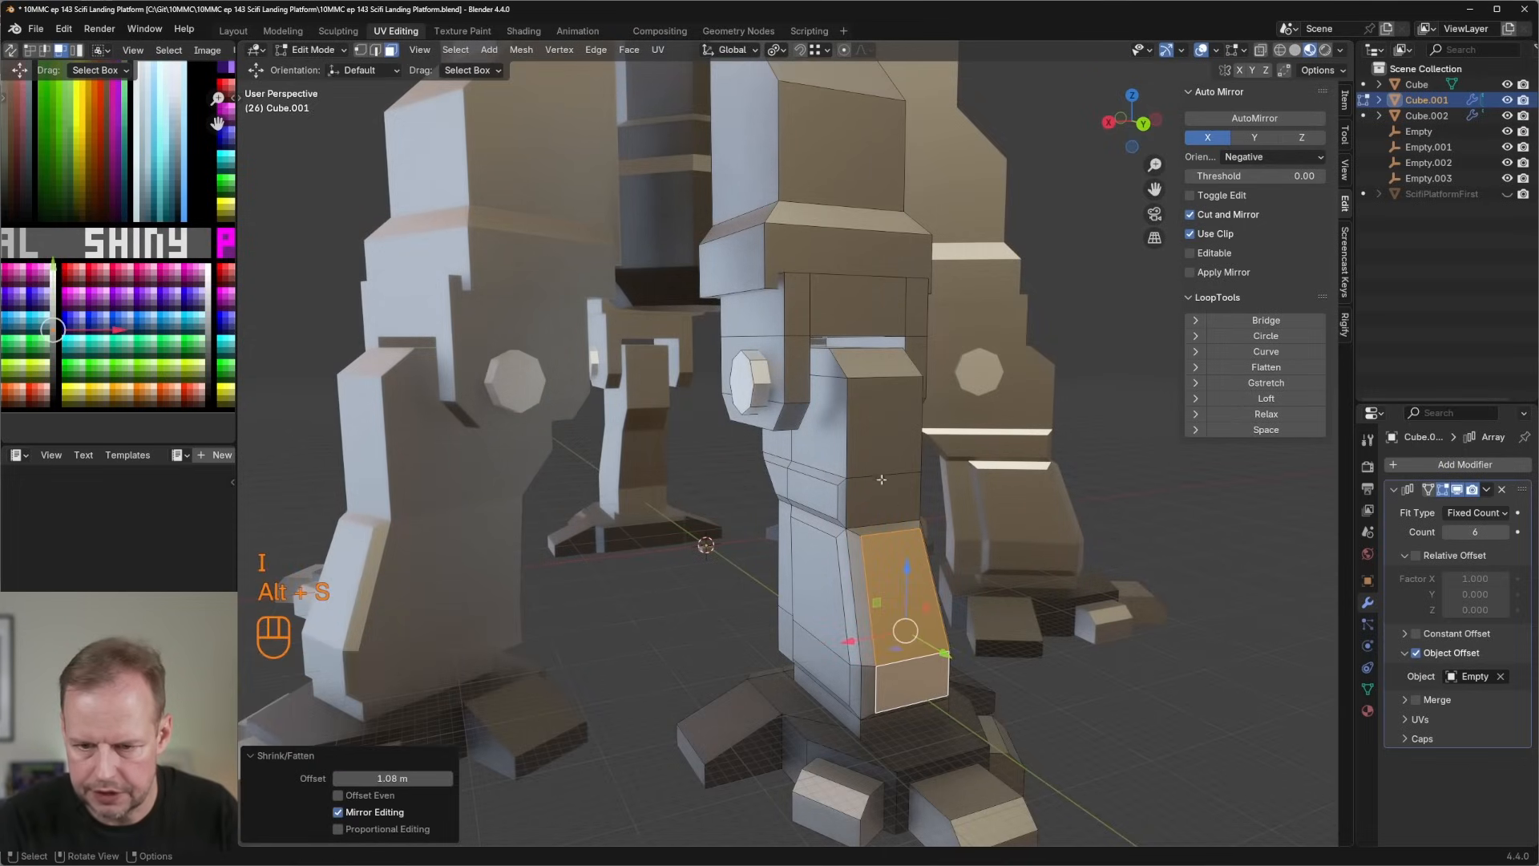
Inset the two upper faces on the front of the lower leg by about 0.98 m and fatten them by 0.973 m.
{"action": "left_click", "coordinate": [879, 481]}
{"action": "key", "text": "i"}
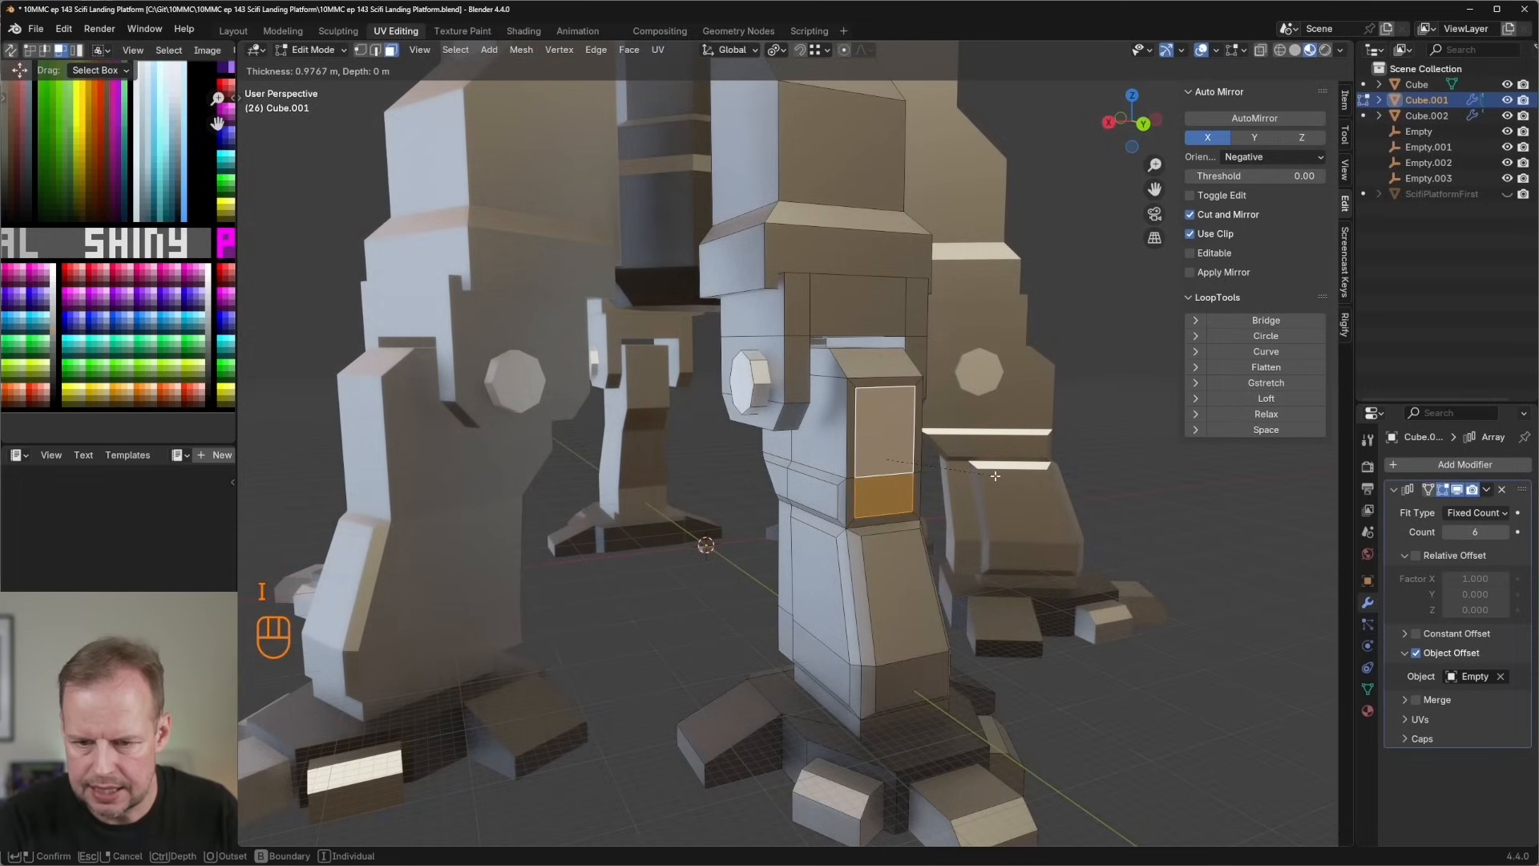
{"action": "left_click", "coordinate": [995, 476]}
{"action": "key", "text": "alt+s"}
{"action": "left_click", "coordinate": [883, 446]}
{"action": "middle_click_drag", "start_coordinate": [883, 446], "coordinate": [653, 557]}
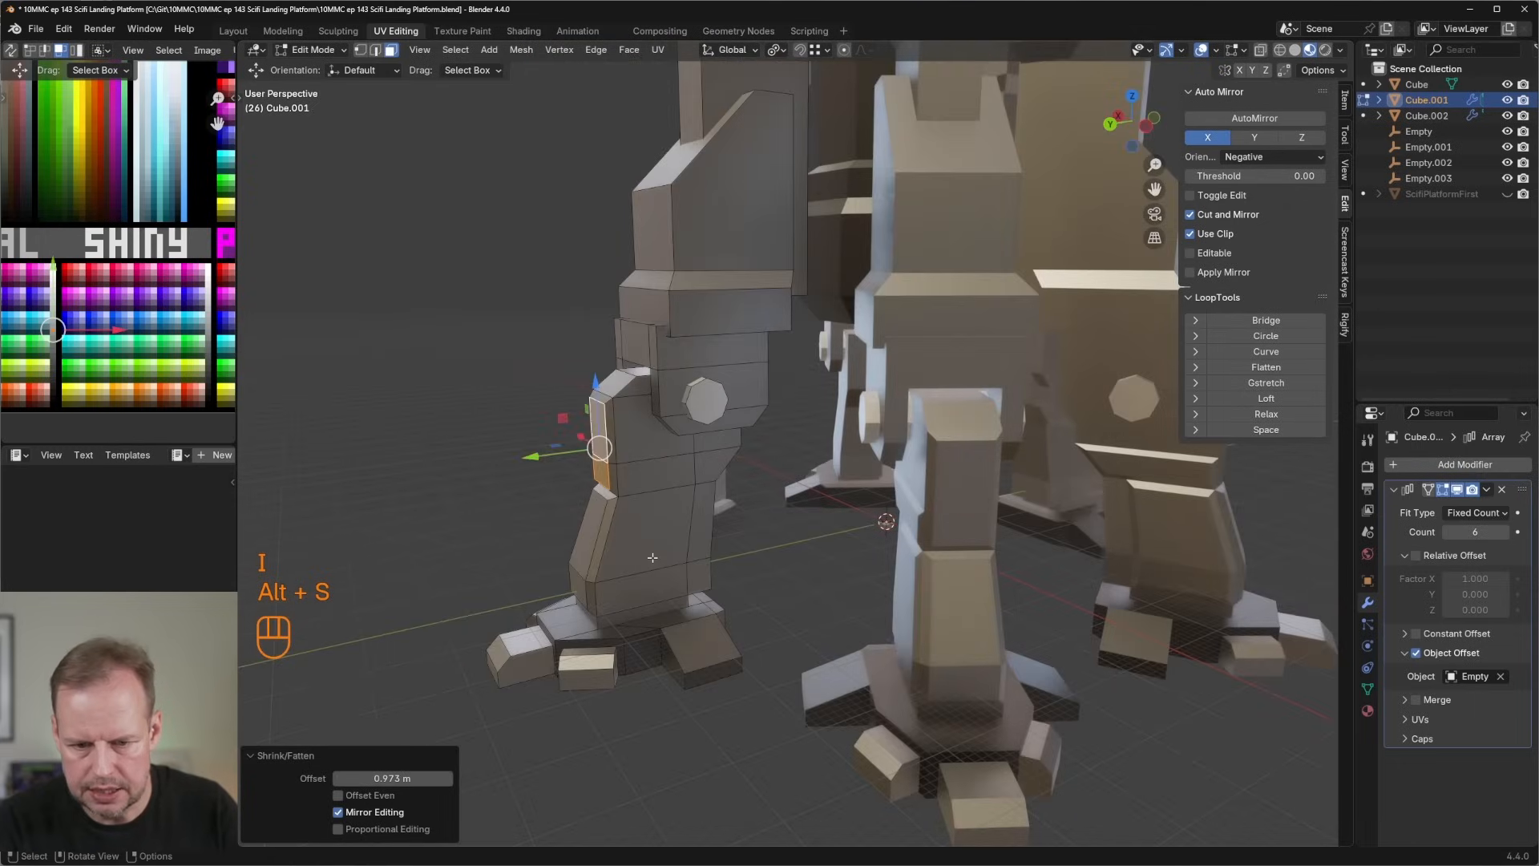
On the opposite side of the lower leg, inset the two slanted shin faces by 1.327 m and fatten them by about 0.94 m.
{"action": "left_click", "coordinate": [653, 557]}
{"action": "left_click", "coordinate": [710, 549], "text": "shift"}
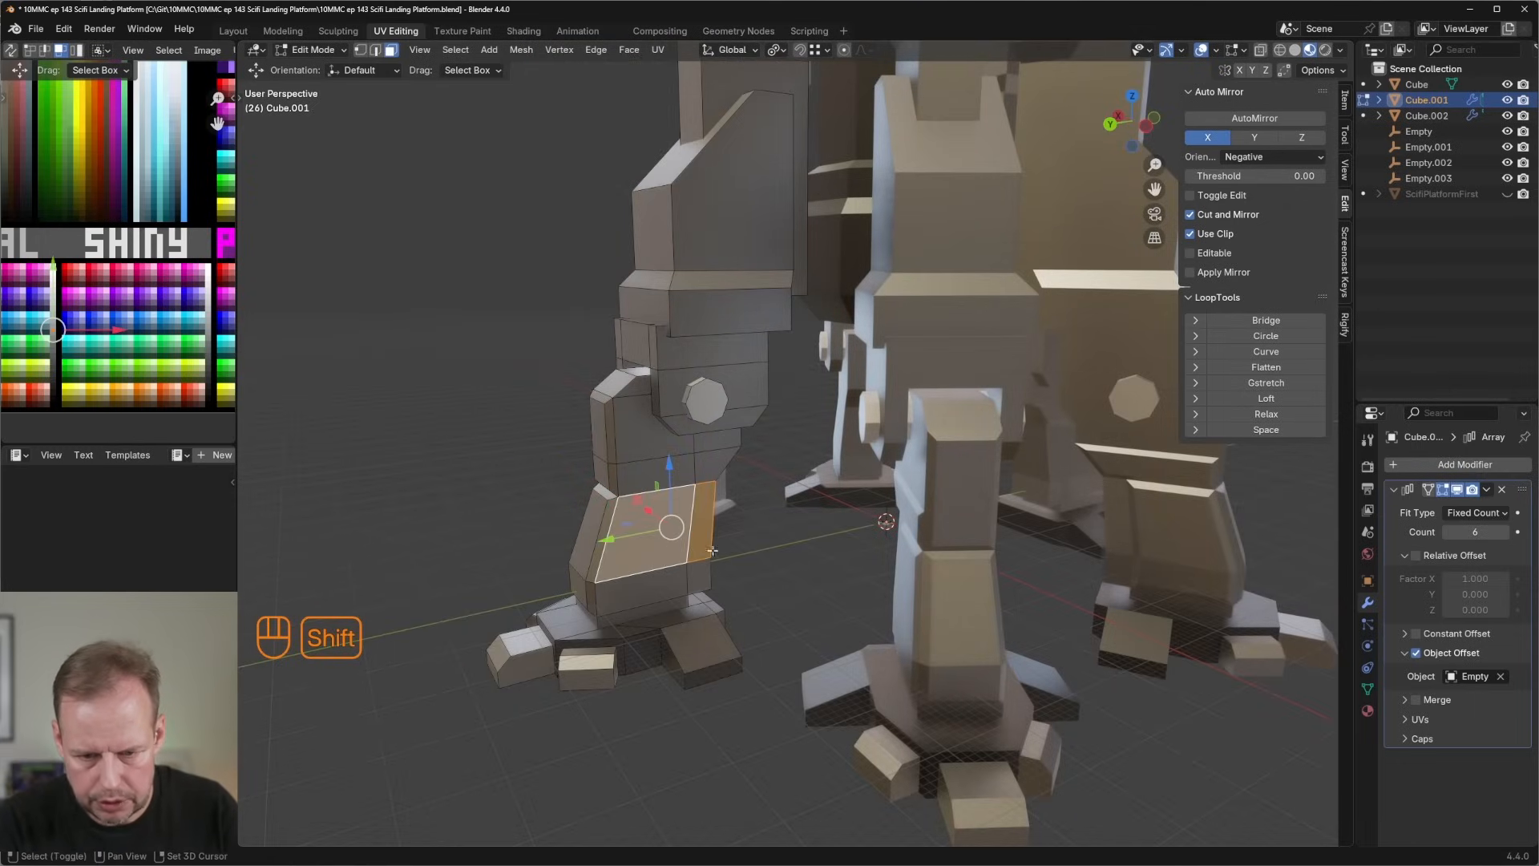
{"action": "key", "text": "i"}
{"action": "left_click", "coordinate": [868, 522]}
{"action": "key", "text": "alt+s"}
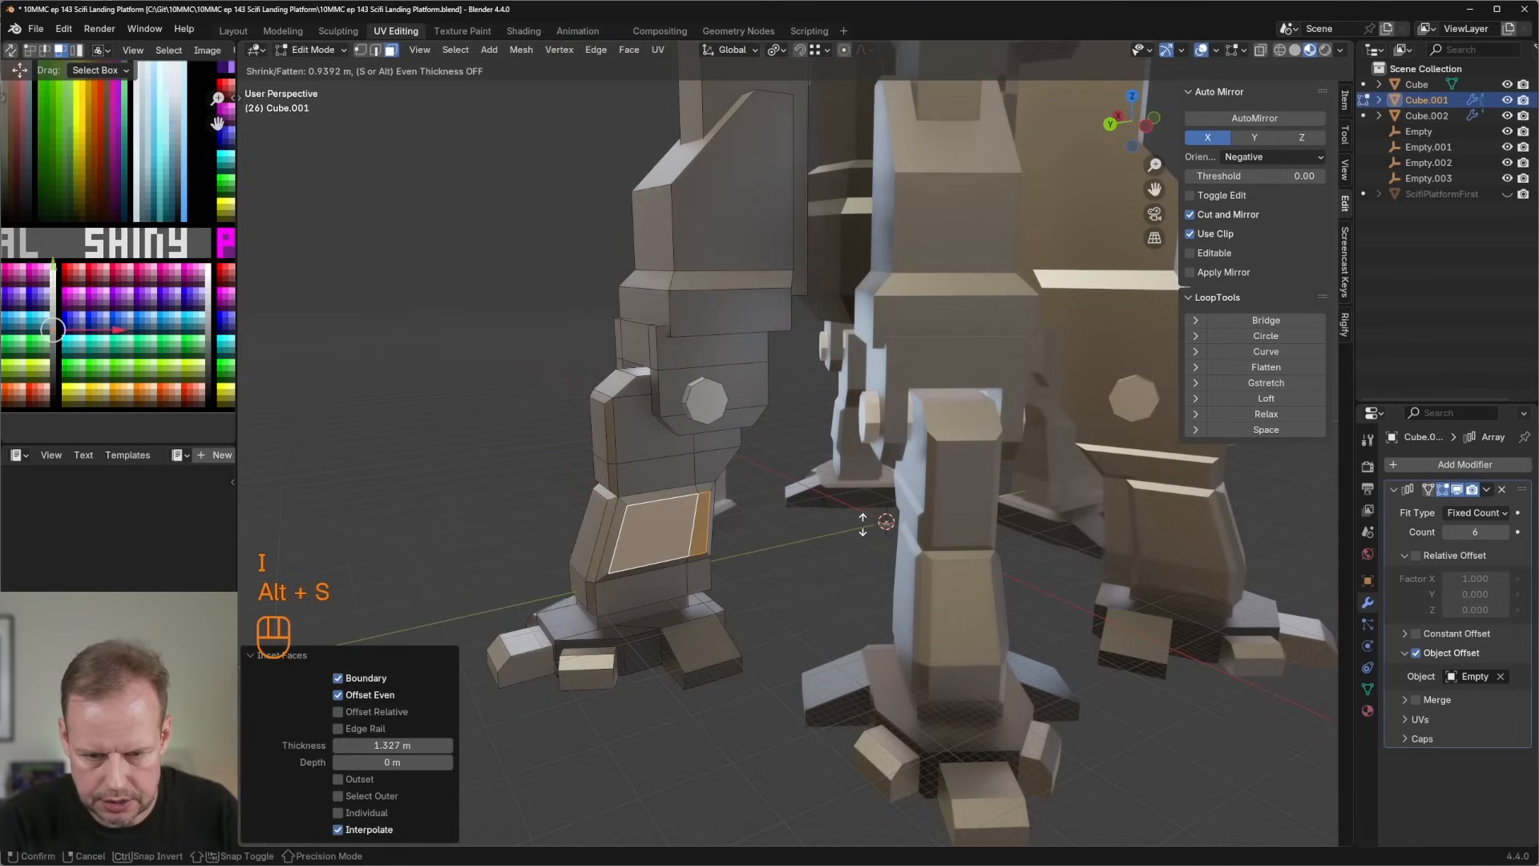
{"action": "left_click", "coordinate": [862, 525]}
Inset the two faces beside the knee bolt, above the slanted shin panel, by 0.9866 m and fatten them by about 0.91 m.
{"action": "left_click", "coordinate": [646, 476]}
{"action": "left_click", "coordinate": [634, 449], "text": "shift"}
{"action": "key", "text": "i"}
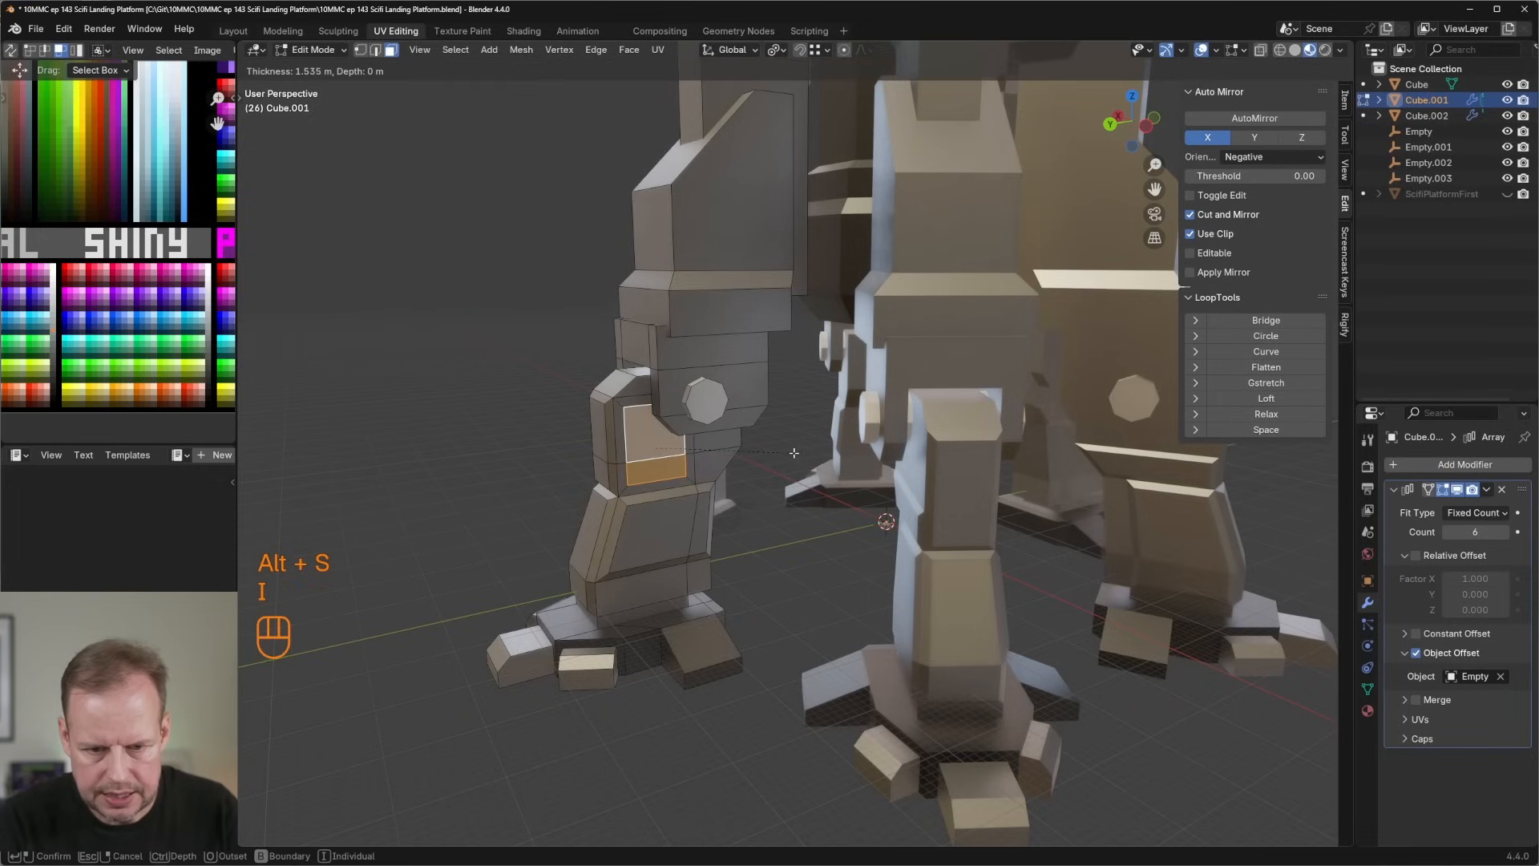
{"action": "left_click", "coordinate": [796, 453]}
{"action": "key", "text": "alt+s"}
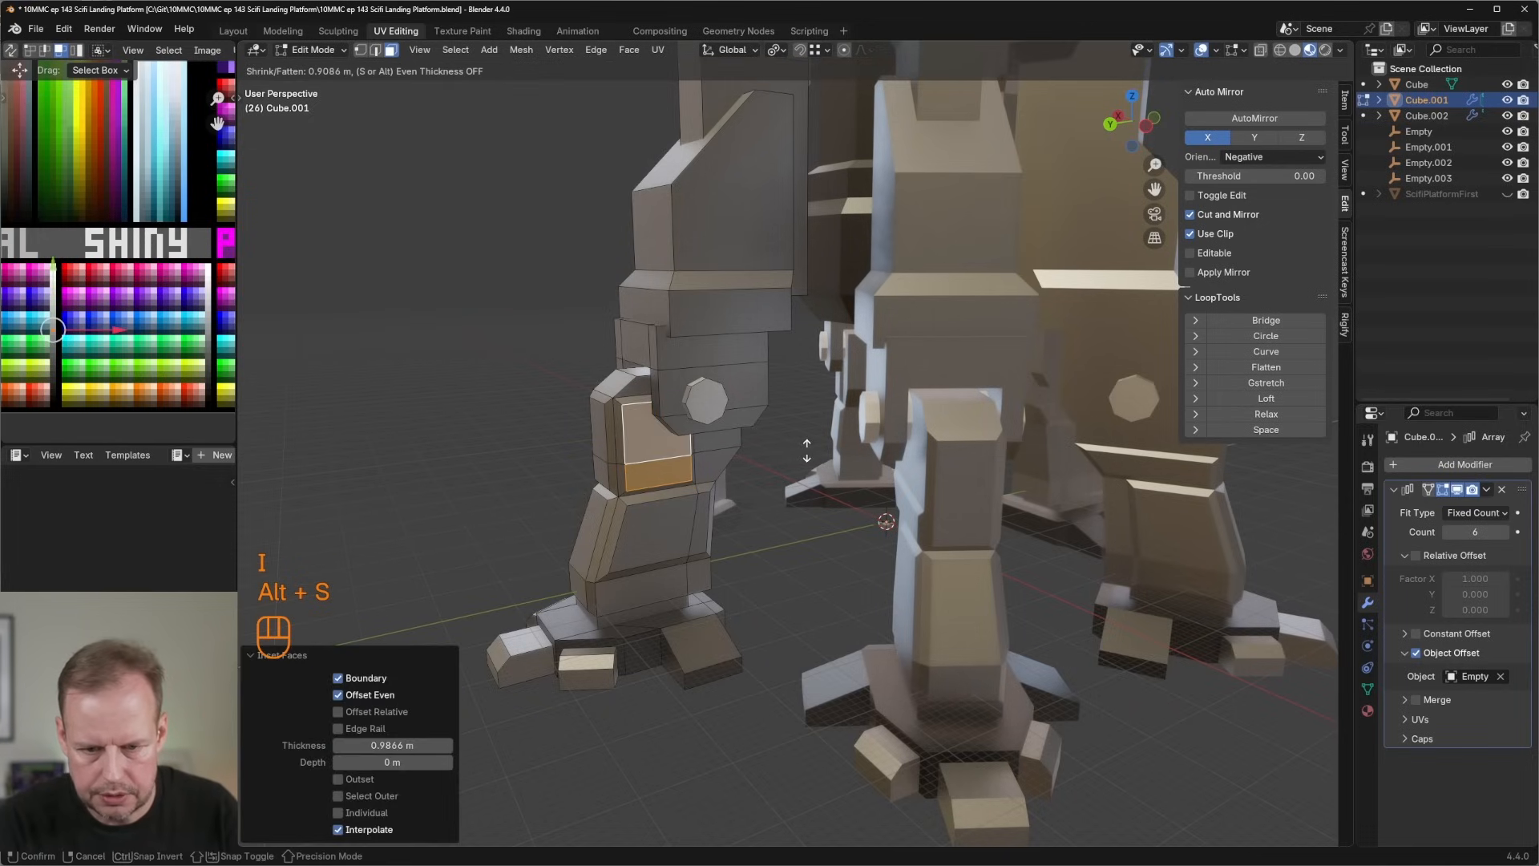
{"action": "left_click", "coordinate": [806, 448]}
Inset the two side faces just above the foot by about 0.96 m, fatten them outward, and leave mesh editing.
{"action": "left_click", "coordinate": [645, 593]}
{"action": "left_click", "coordinate": [696, 575], "text": "shift"}
{"action": "key", "text": "i"}
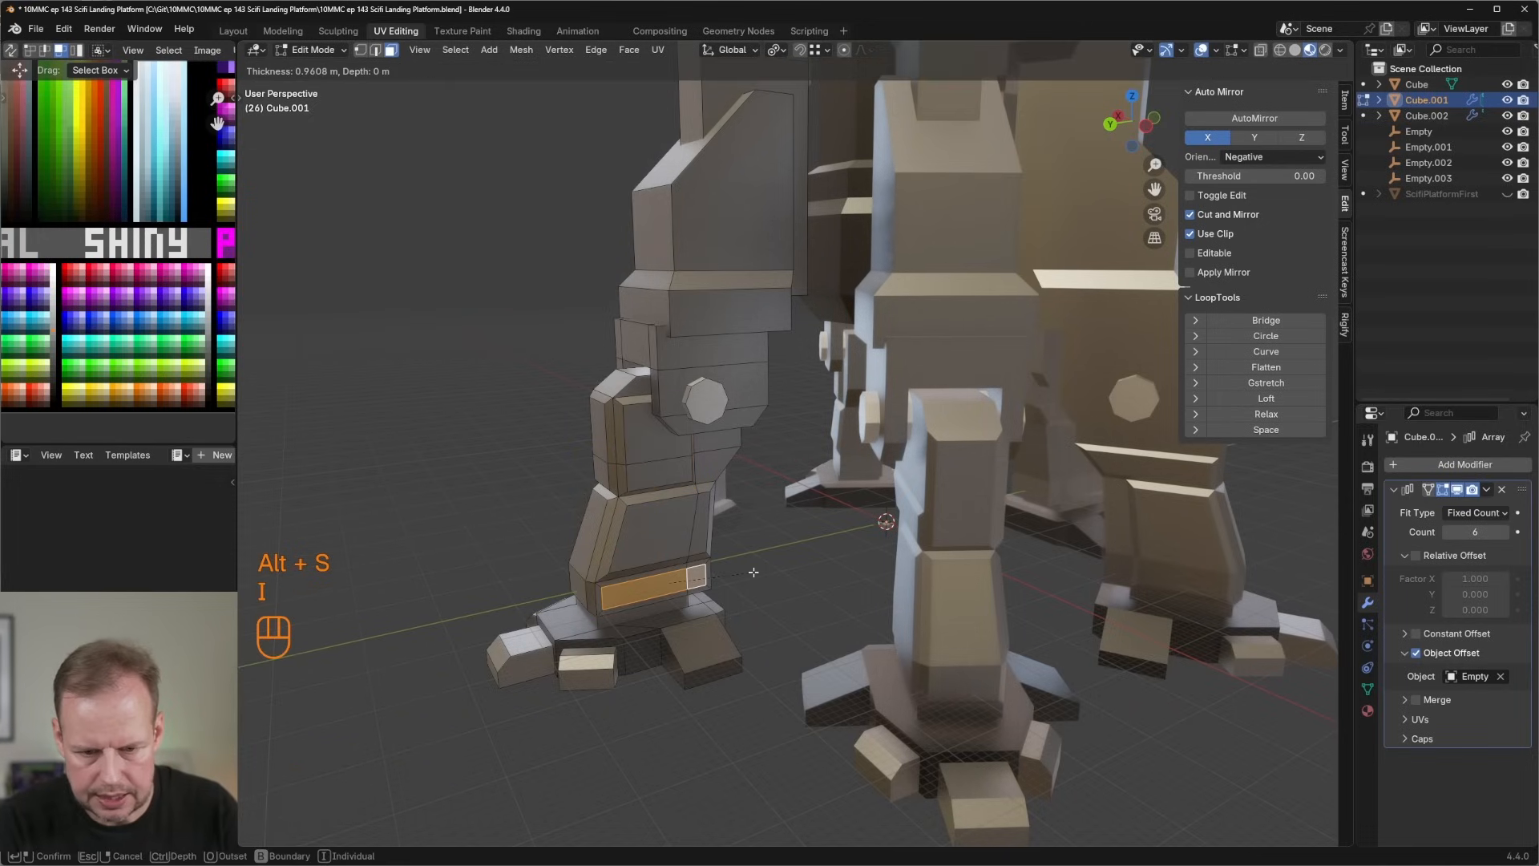
{"action": "left_click", "coordinate": [753, 571]}
{"action": "key", "text": "alt+s"}
{"action": "left_click", "coordinate": [754, 571]}
{"action": "middle_click_drag", "start_coordinate": [754, 571], "coordinate": [690, 431]}
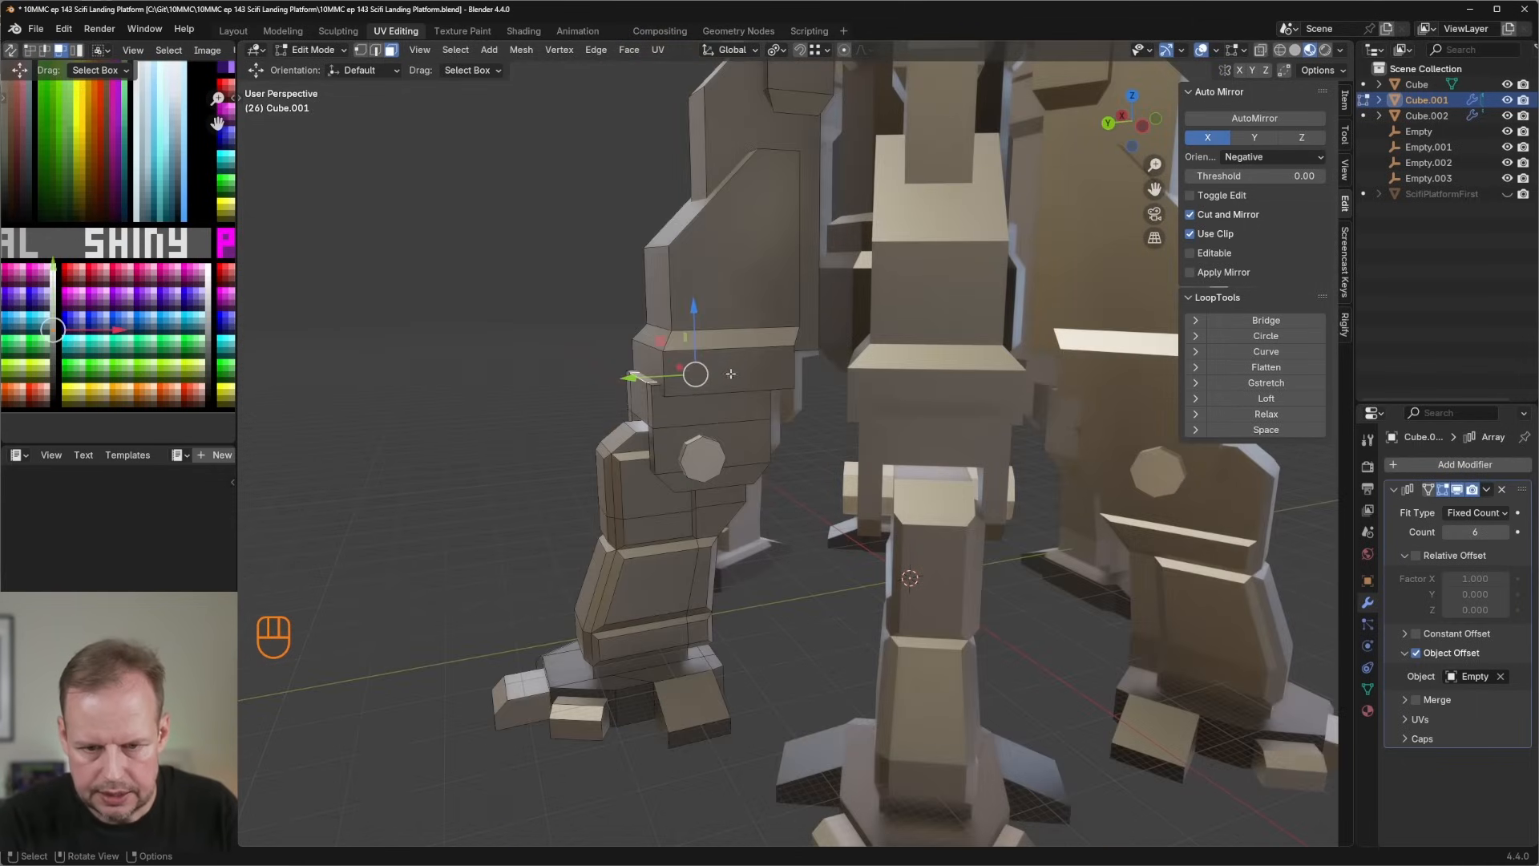
{"action": "middle_click_drag", "start_coordinate": [730, 373], "coordinate": [771, 519]}
{"action": "key", "text": "Tab"}
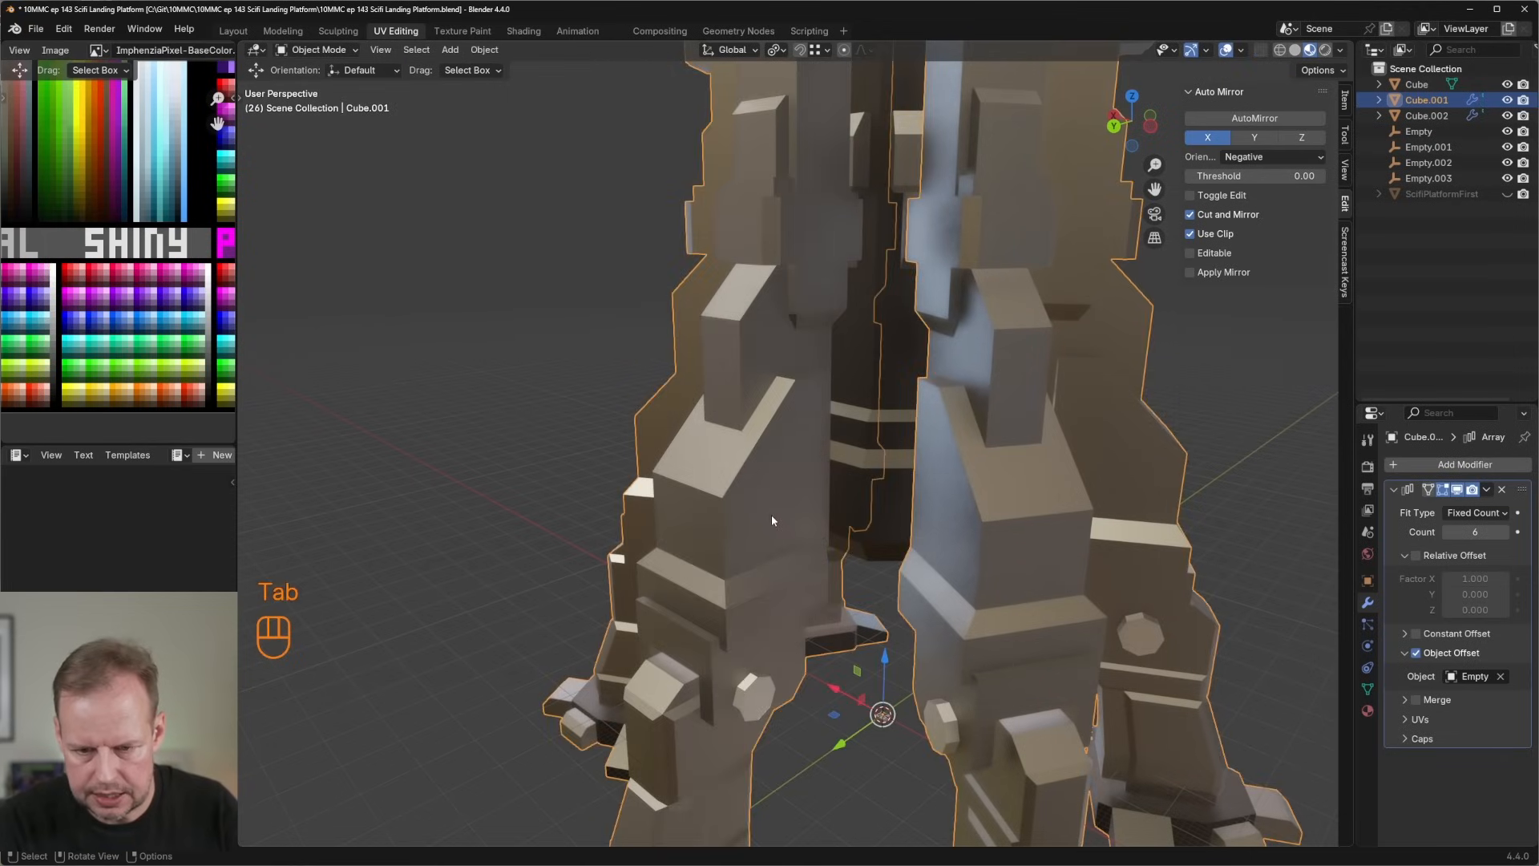
Add one vertical loop cut centred in the side of the collar band below the thigh's slanted block.
{"action": "key", "text": "Tab"}
{"action": "key", "text": "3"}
{"action": "left_click", "coordinate": [771, 501]}
{"action": "key", "text": "ctrl+r"}
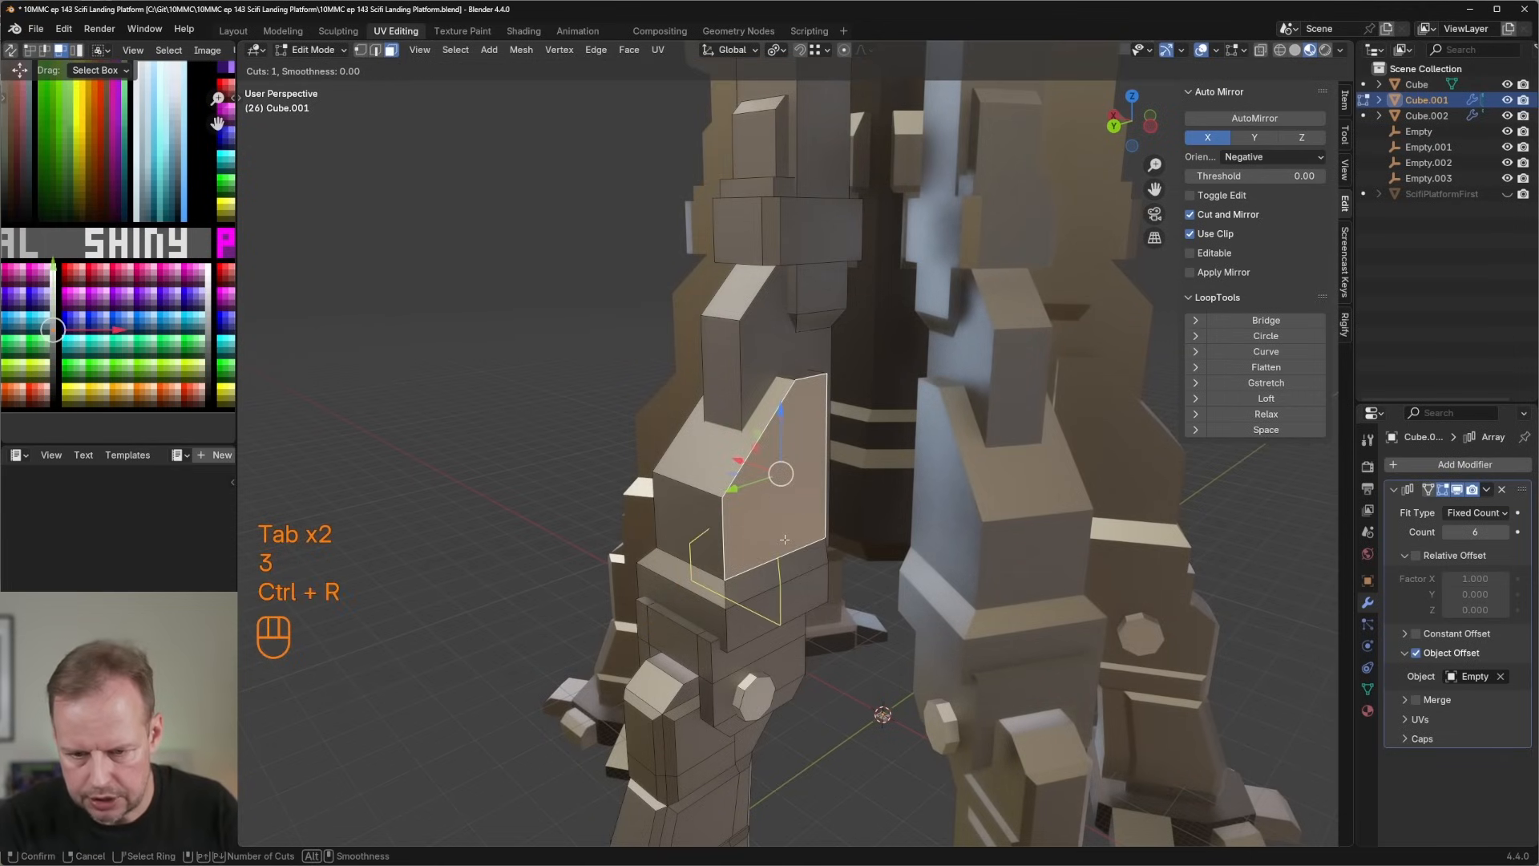
{"action": "left_click", "coordinate": [780, 572]}
{"action": "right_click", "coordinate": [780, 571]}
{"action": "middle_click_drag", "start_coordinate": [781, 570], "coordinate": [758, 525]}
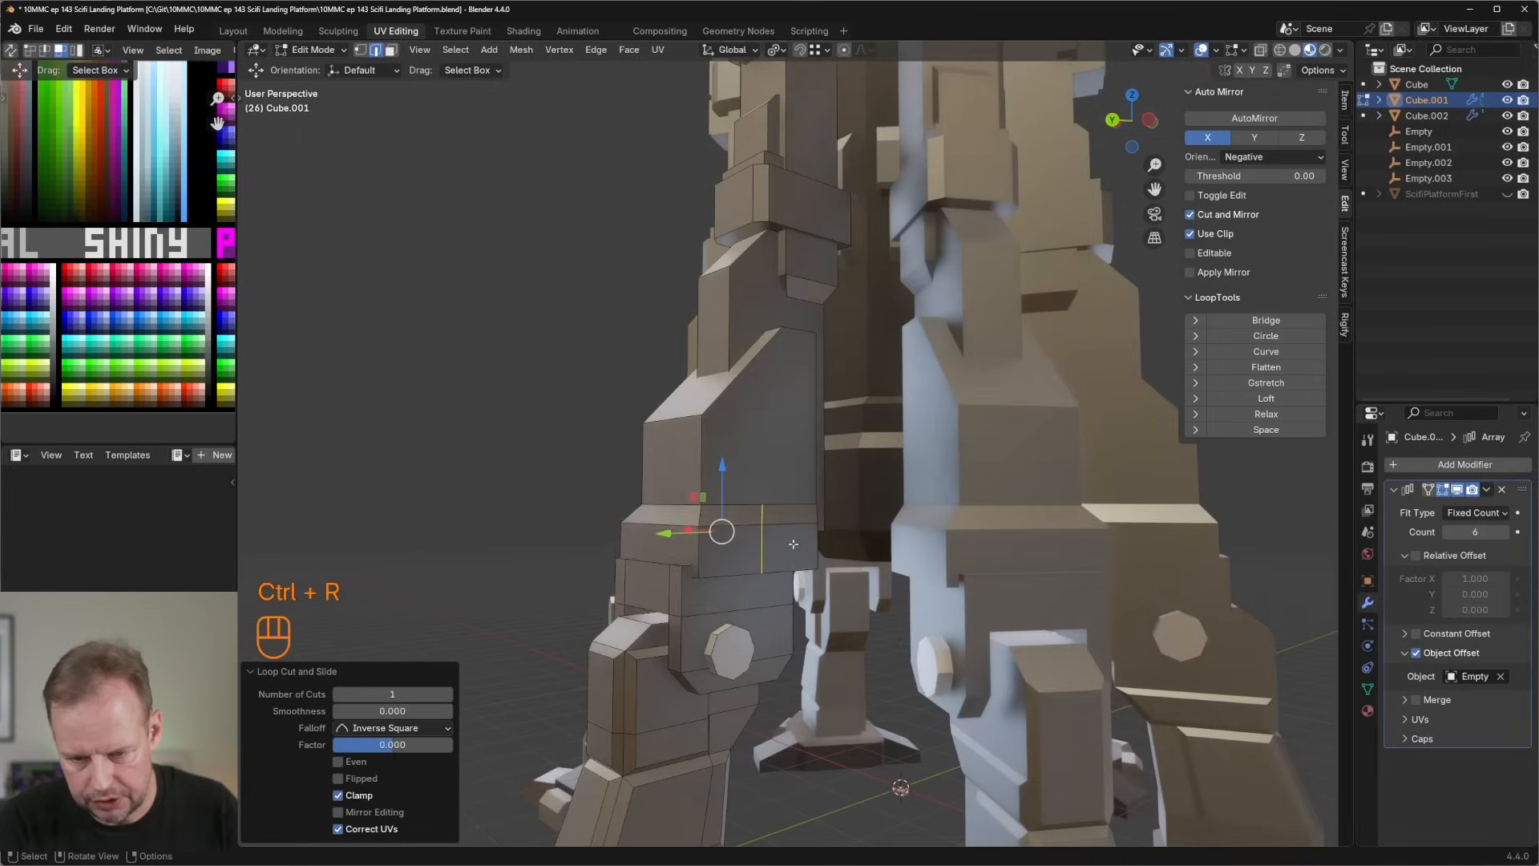
Inset the inner half of the collar band's side face by 0.8157 m and fatten it by 1.31 m.
{"action": "key", "text": "3"}
{"action": "left_click", "coordinate": [779, 553]}
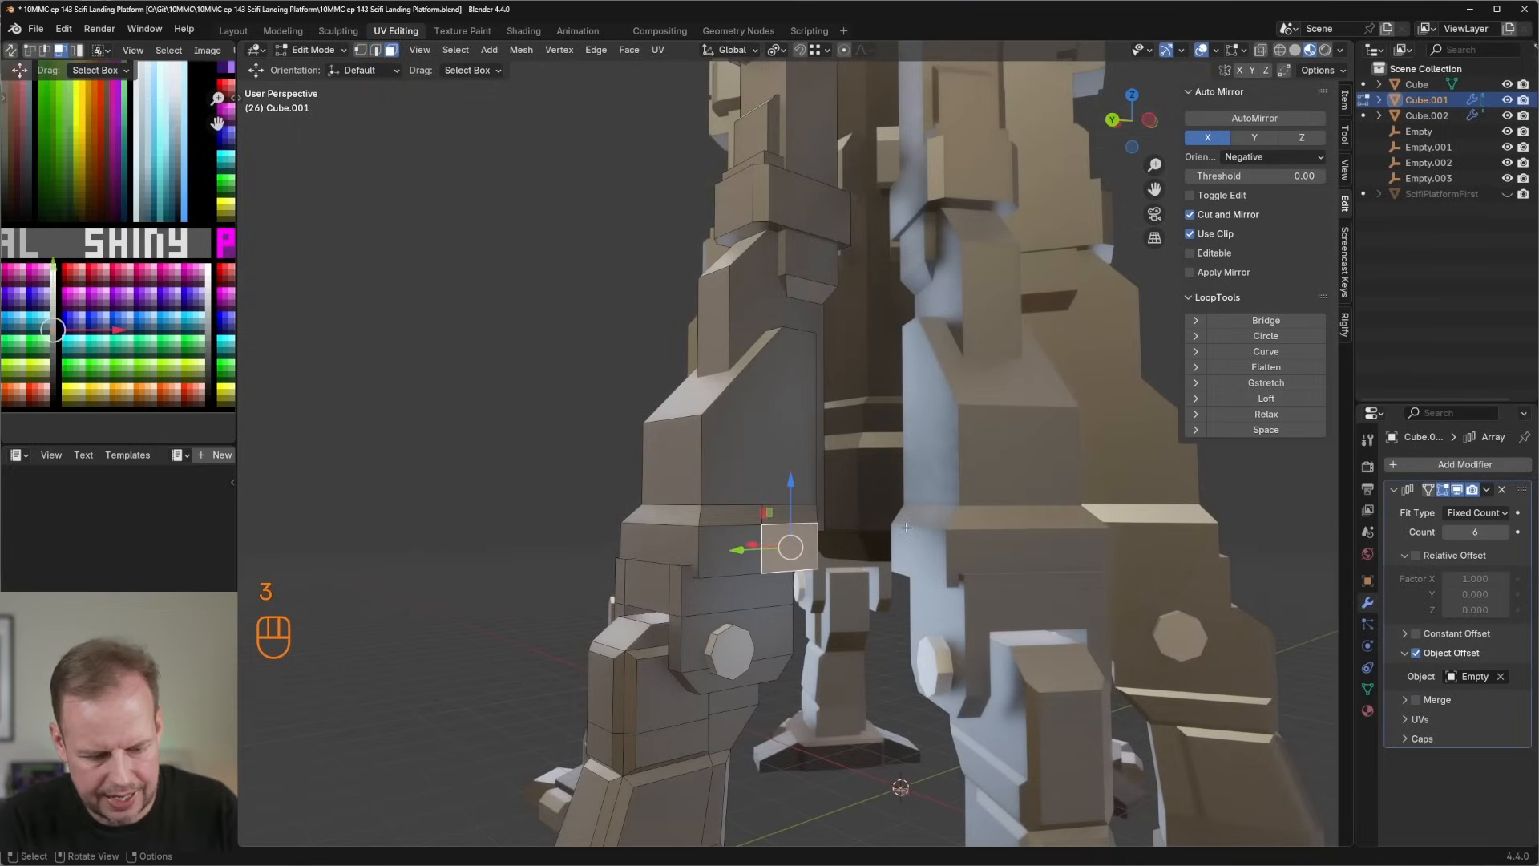
{"action": "key", "text": "i"}
{"action": "left_click", "coordinate": [918, 524]}
{"action": "key", "text": "alt+s"}
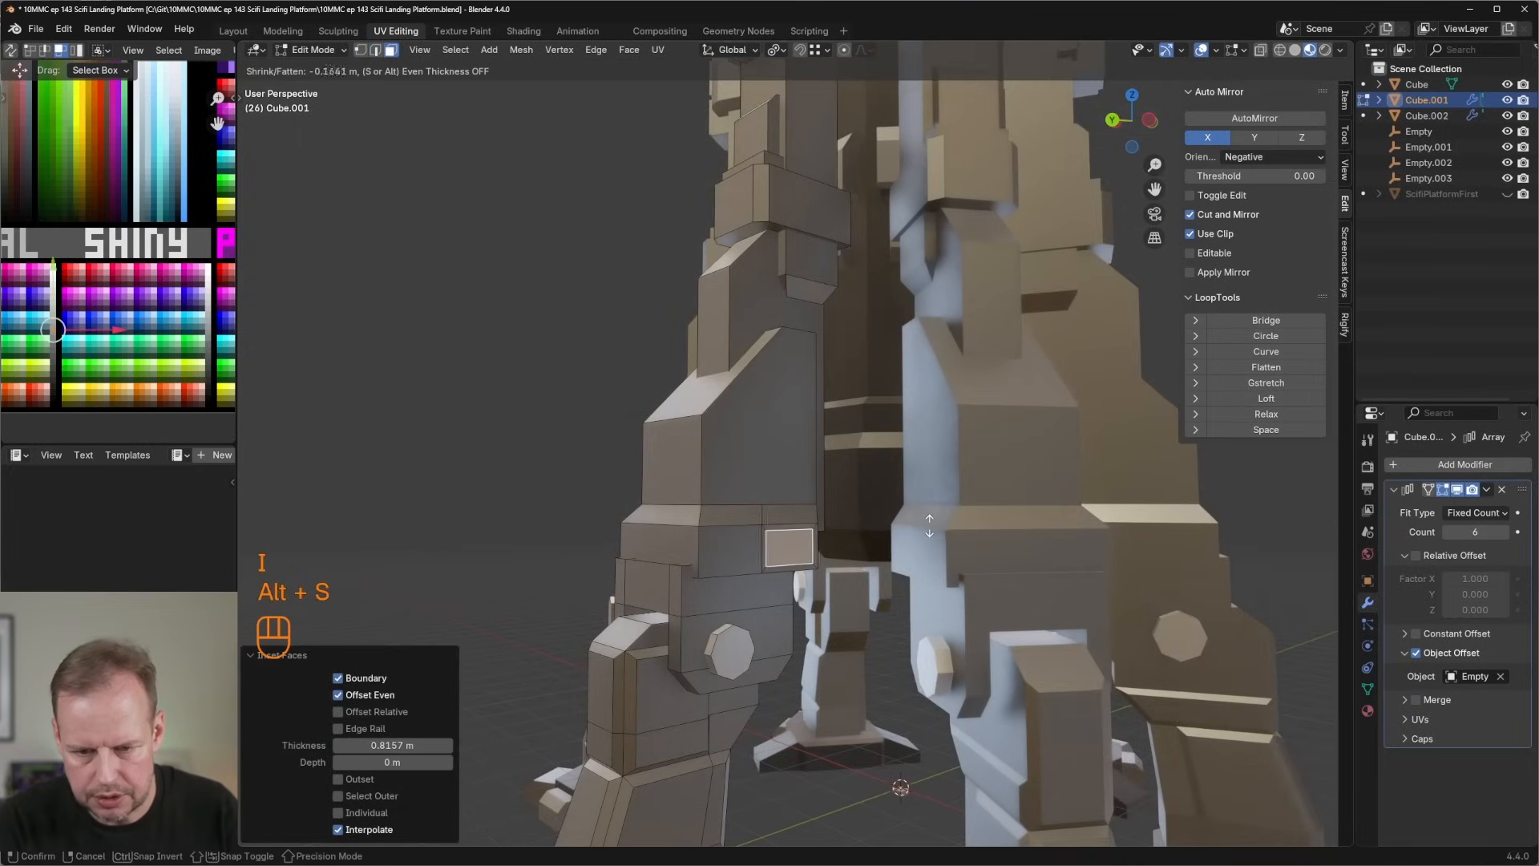
{"action": "left_click", "coordinate": [938, 520]}
On the opposite side of the leg, inset the matching collar band face by about 1.09 m and fatten it by 1.27 m.
{"action": "middle_click_drag", "start_coordinate": [938, 523], "coordinate": [1118, 533]}
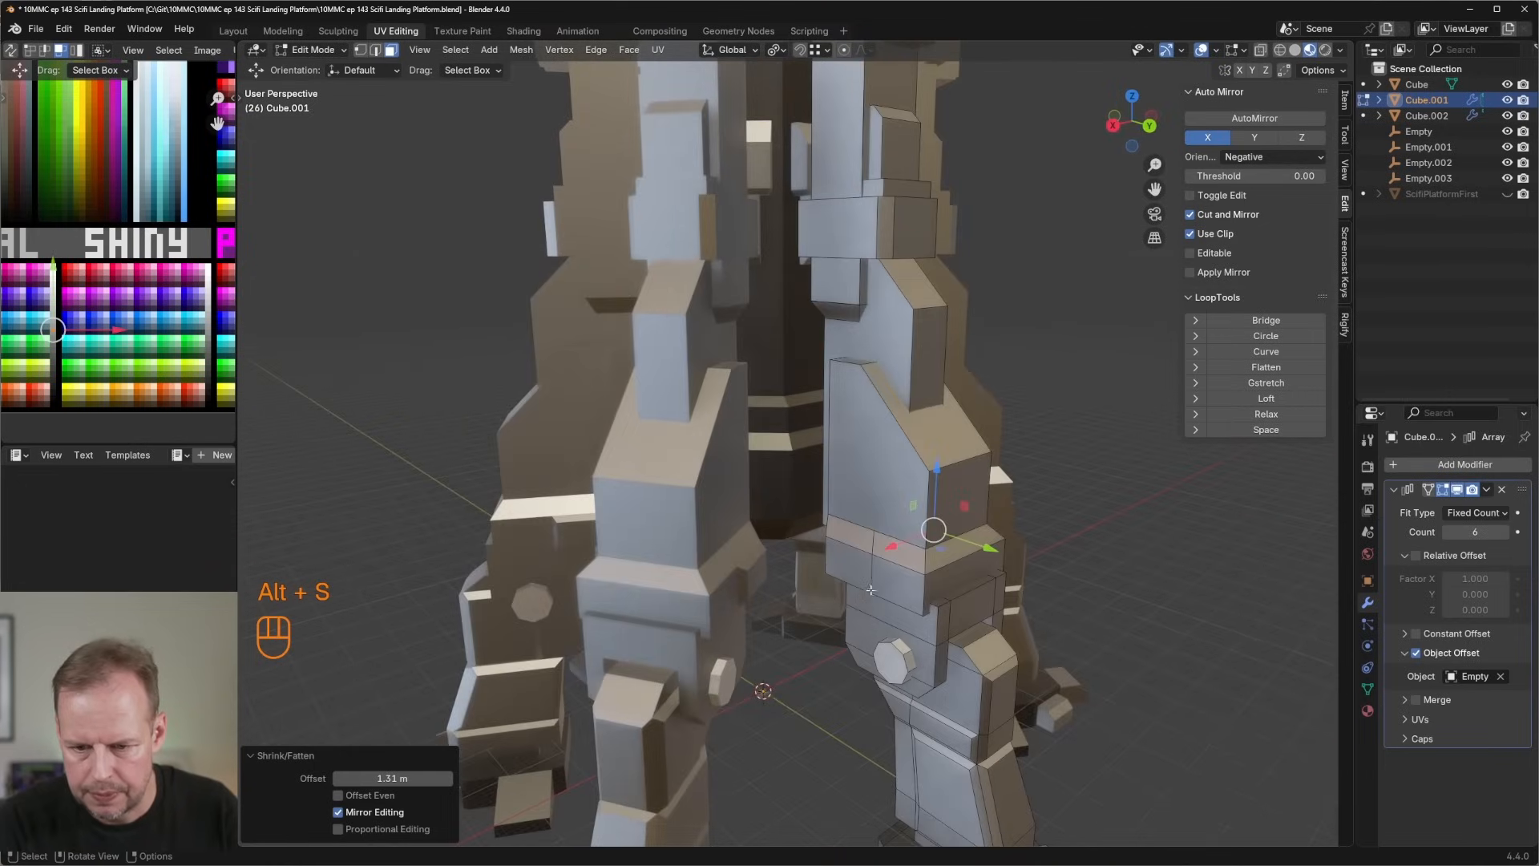
{"action": "left_click", "coordinate": [892, 583]}
{"action": "key", "text": "i"}
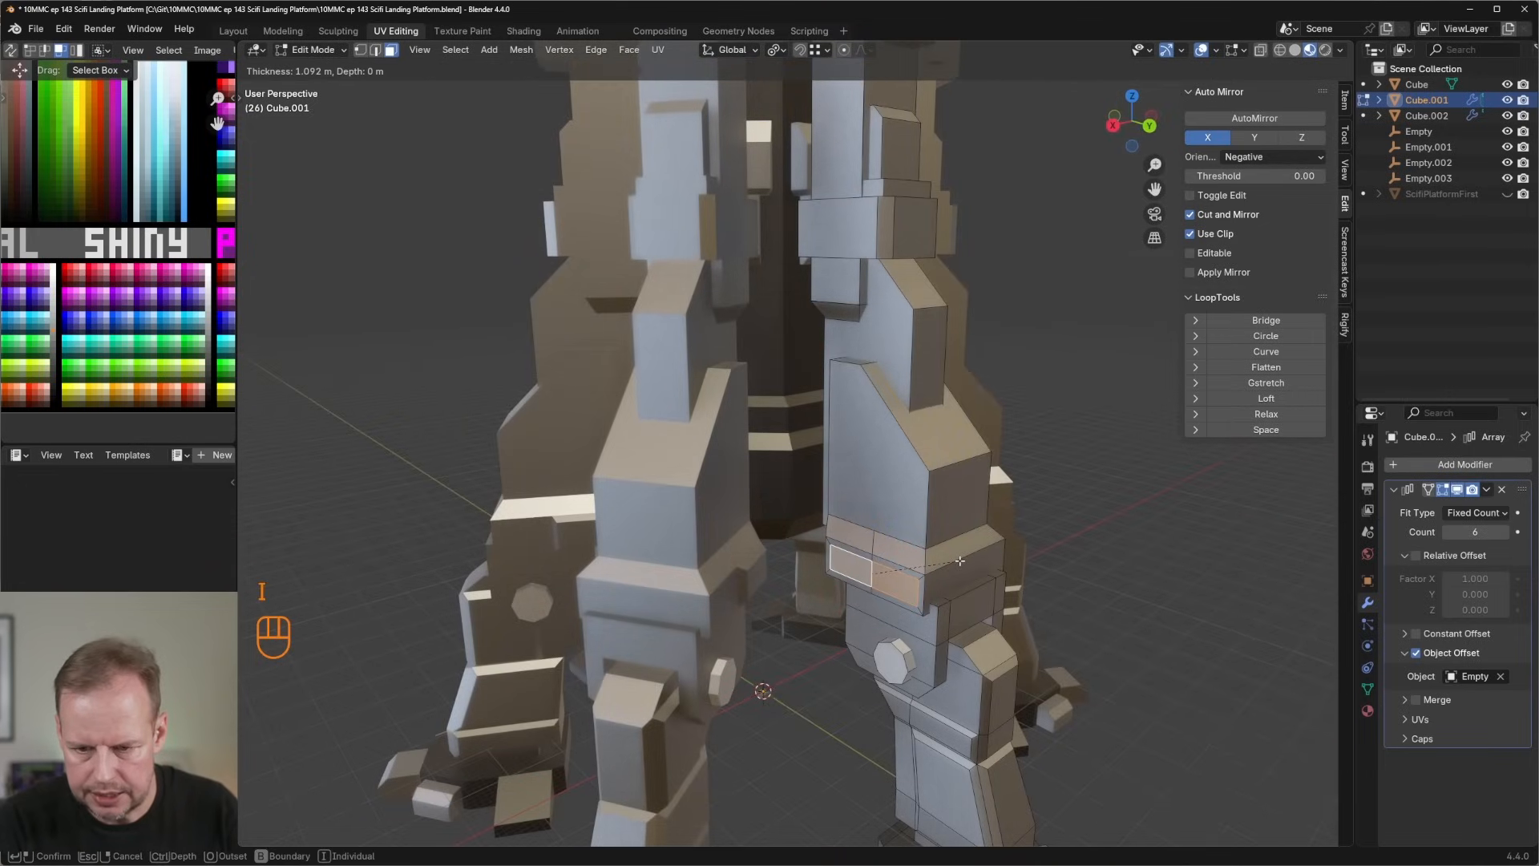
{"action": "left_click", "coordinate": [959, 560]}
{"action": "key", "text": "alt+s"}
{"action": "left_click", "coordinate": [967, 559]}
Duplicate the slanted front face of the thigh block in place, scale the copy to 0.713 and extrude it outward.
{"action": "middle_click_drag", "start_coordinate": [967, 559], "coordinate": [850, 593]}
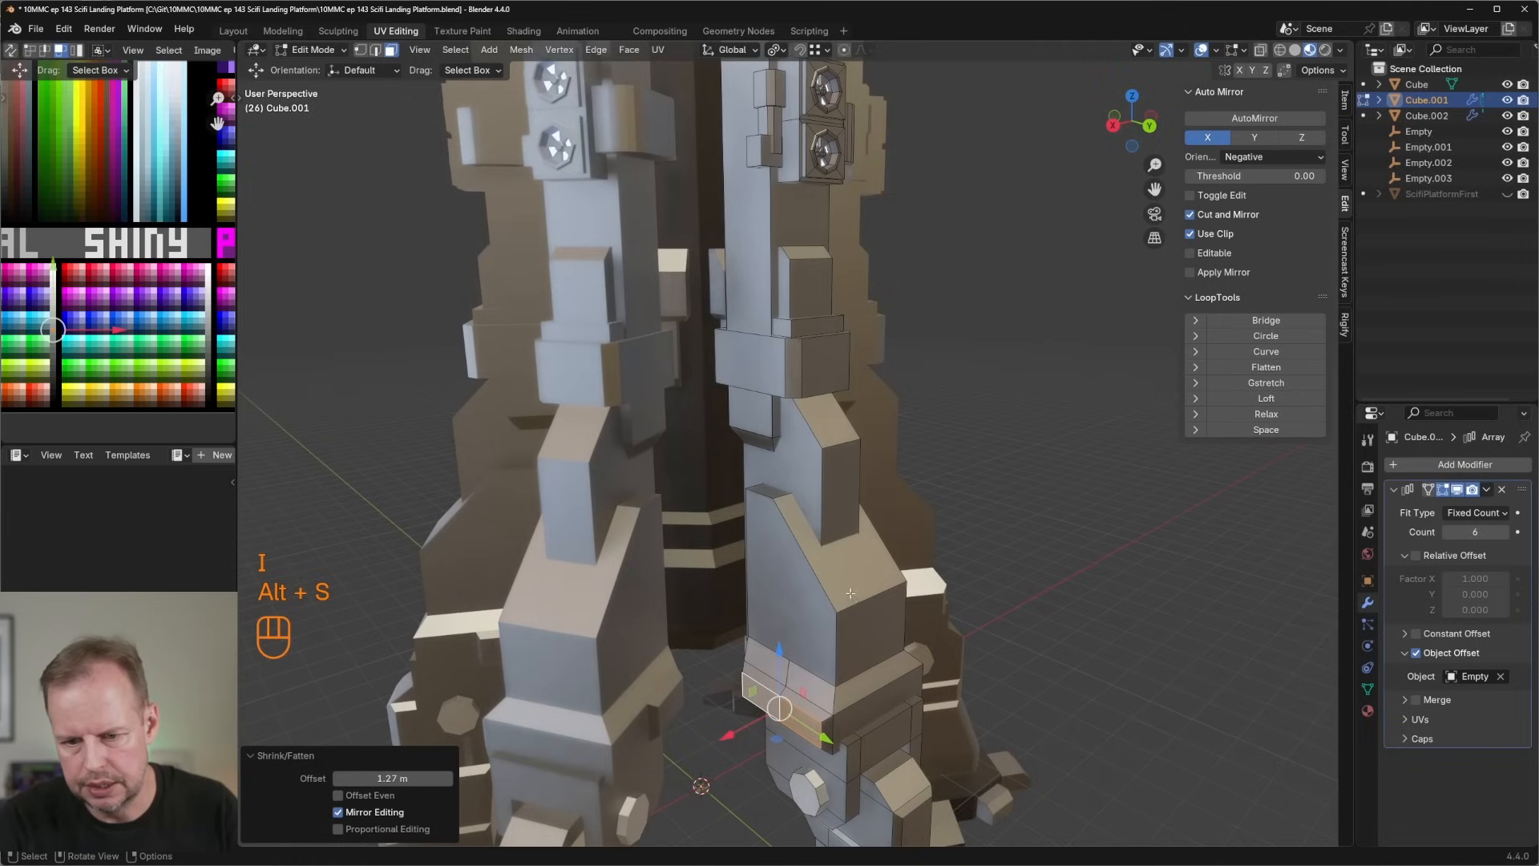
{"action": "left_click", "coordinate": [850, 593]}
{"action": "key", "text": "shift+d"}
{"action": "right_click", "coordinate": [985, 552]}
{"action": "left_click", "coordinate": [930, 571]}
{"action": "key", "text": "e"}
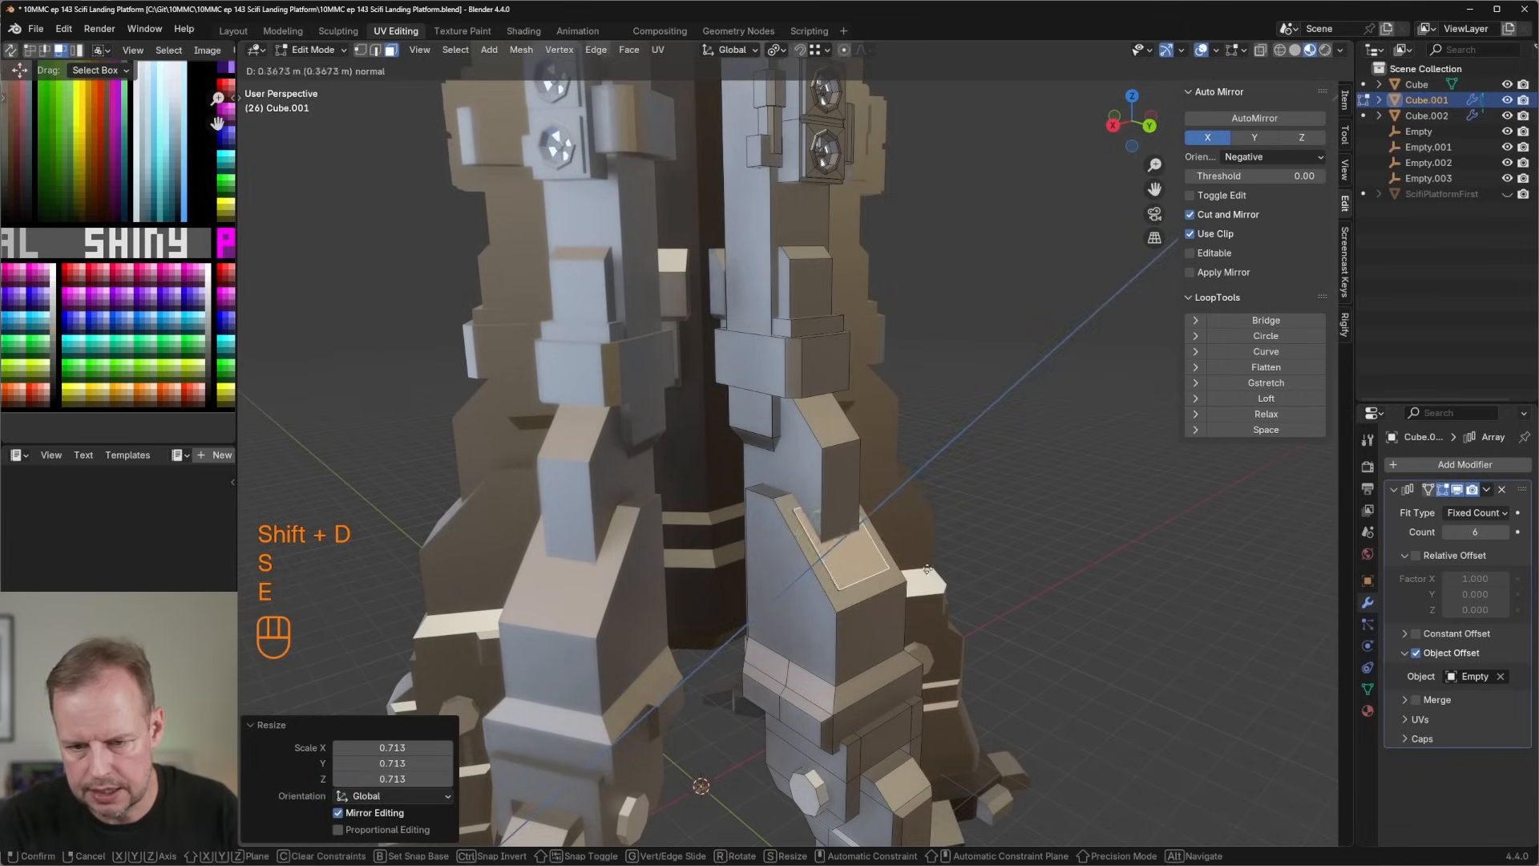
{"action": "left_click", "coordinate": [874, 564]}
Slide the lower outer edge of the raised slanted panel by a factor of -0.412 to reshape it.
{"action": "key", "text": "2"}
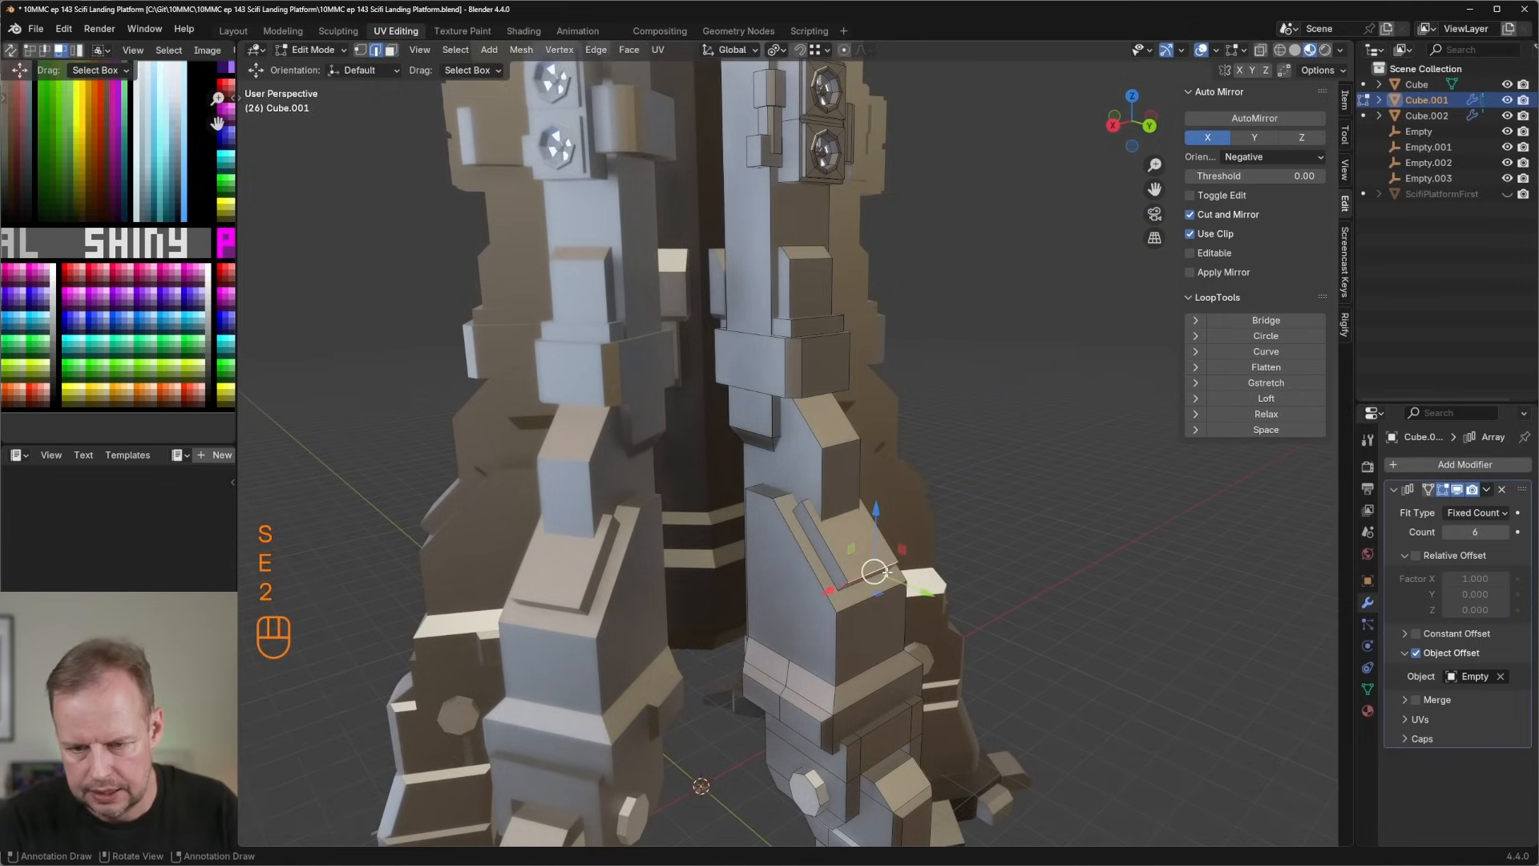
{"action": "key", "text": "g"}
{"action": "key", "text": "g"}
{"action": "left_click", "coordinate": [903, 575]}
{"action": "scroll", "coordinate": [902, 575], "scroll_direction": "down", "scroll_amount": 6}
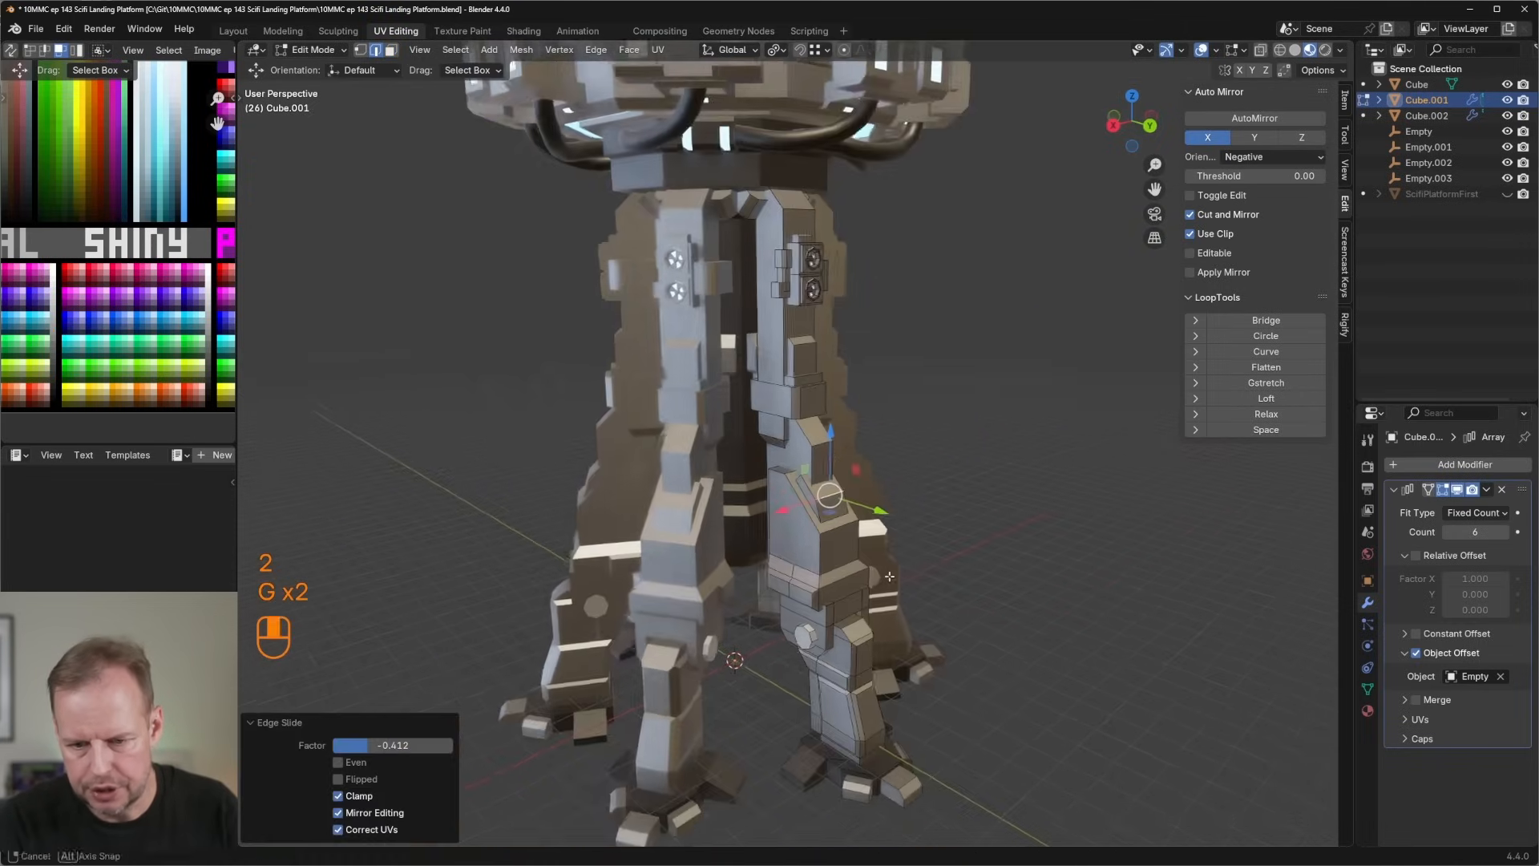
Examine the thigh block, its raised panel and the neighbouring legs from several angles.
{"action": "middle_click_drag", "start_coordinate": [903, 575], "coordinate": [980, 574]}
{"action": "key", "text": "3"}
{"action": "left_click", "coordinate": [829, 520]}
{"action": "middle_click_drag", "start_coordinate": [829, 521], "coordinate": [752, 526]}
{"action": "scroll", "coordinate": [817, 579], "scroll_direction": "up", "scroll_amount": 6}
{"action": "middle_click_drag", "start_coordinate": [817, 579], "coordinate": [955, 530]}
{"action": "scroll", "coordinate": [789, 553], "scroll_direction": "down", "scroll_amount": 3}
{"action": "scroll", "coordinate": [767, 591], "scroll_direction": "down", "scroll_amount": 5}
{"action": "key", "text": "Tab"}
{"action": "scroll", "coordinate": [955, 530], "scroll_direction": "up", "scroll_amount": 8}
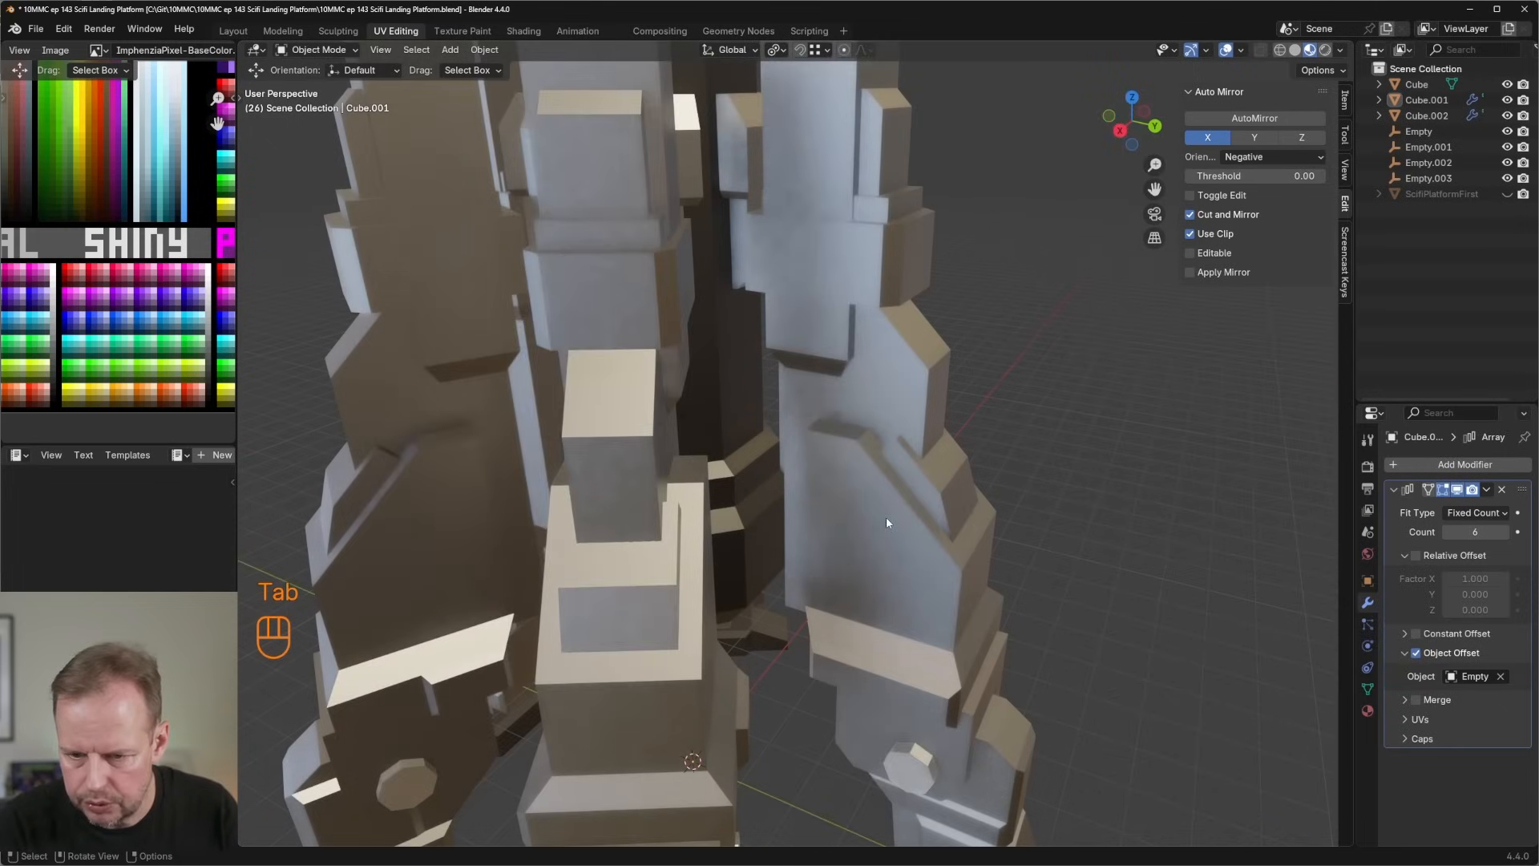
{"action": "left_click", "coordinate": [886, 516]}
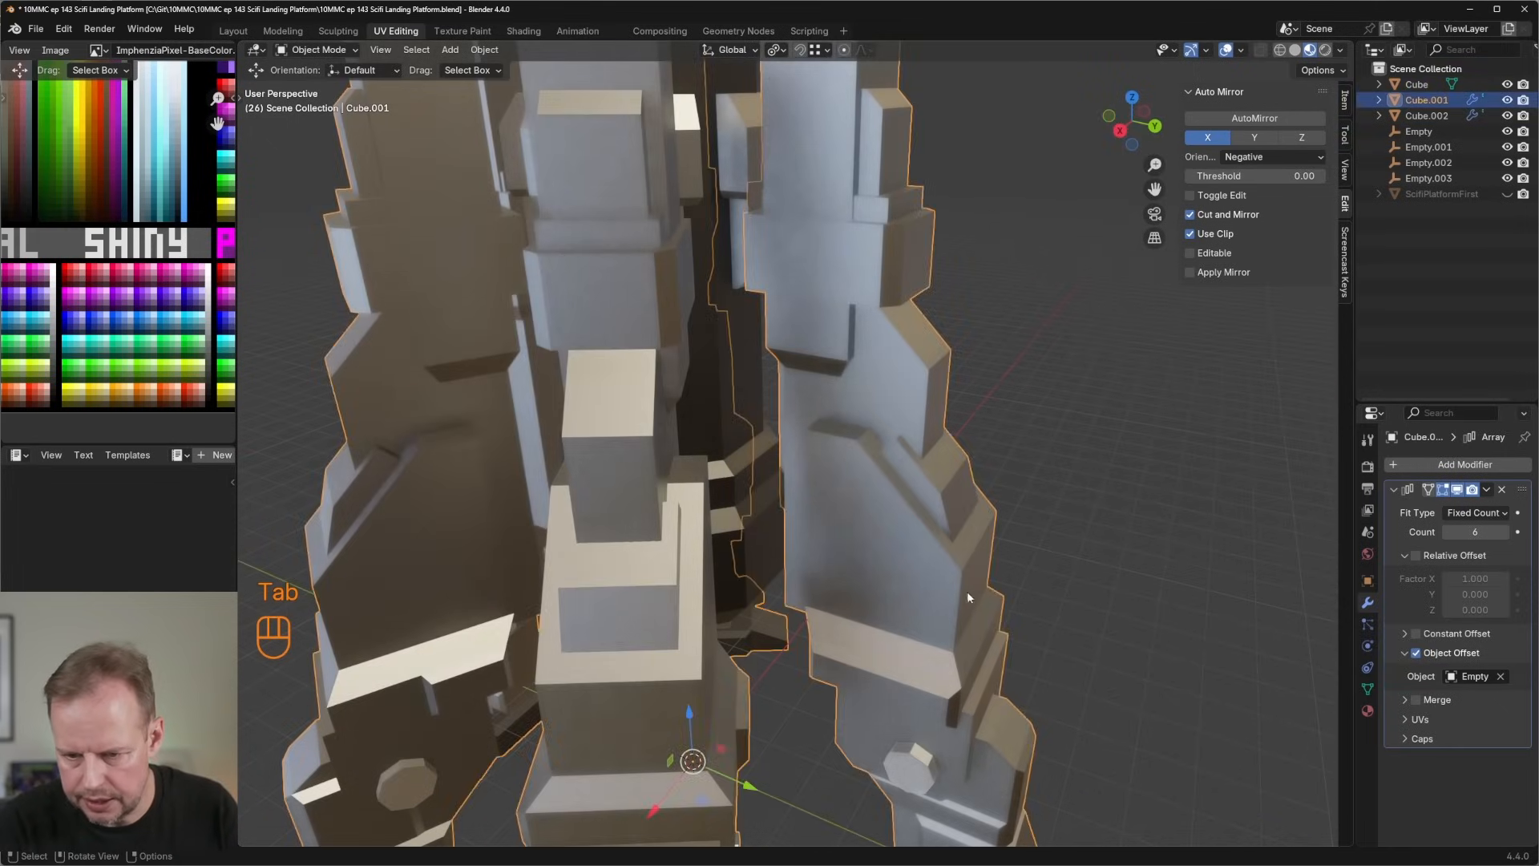
{"action": "middle_click_drag", "start_coordinate": [966, 590], "coordinate": [820, 449]}
{"action": "middle_click_drag", "start_coordinate": [888, 492], "coordinate": [827, 489]}
{"action": "key", "text": "Tab"}
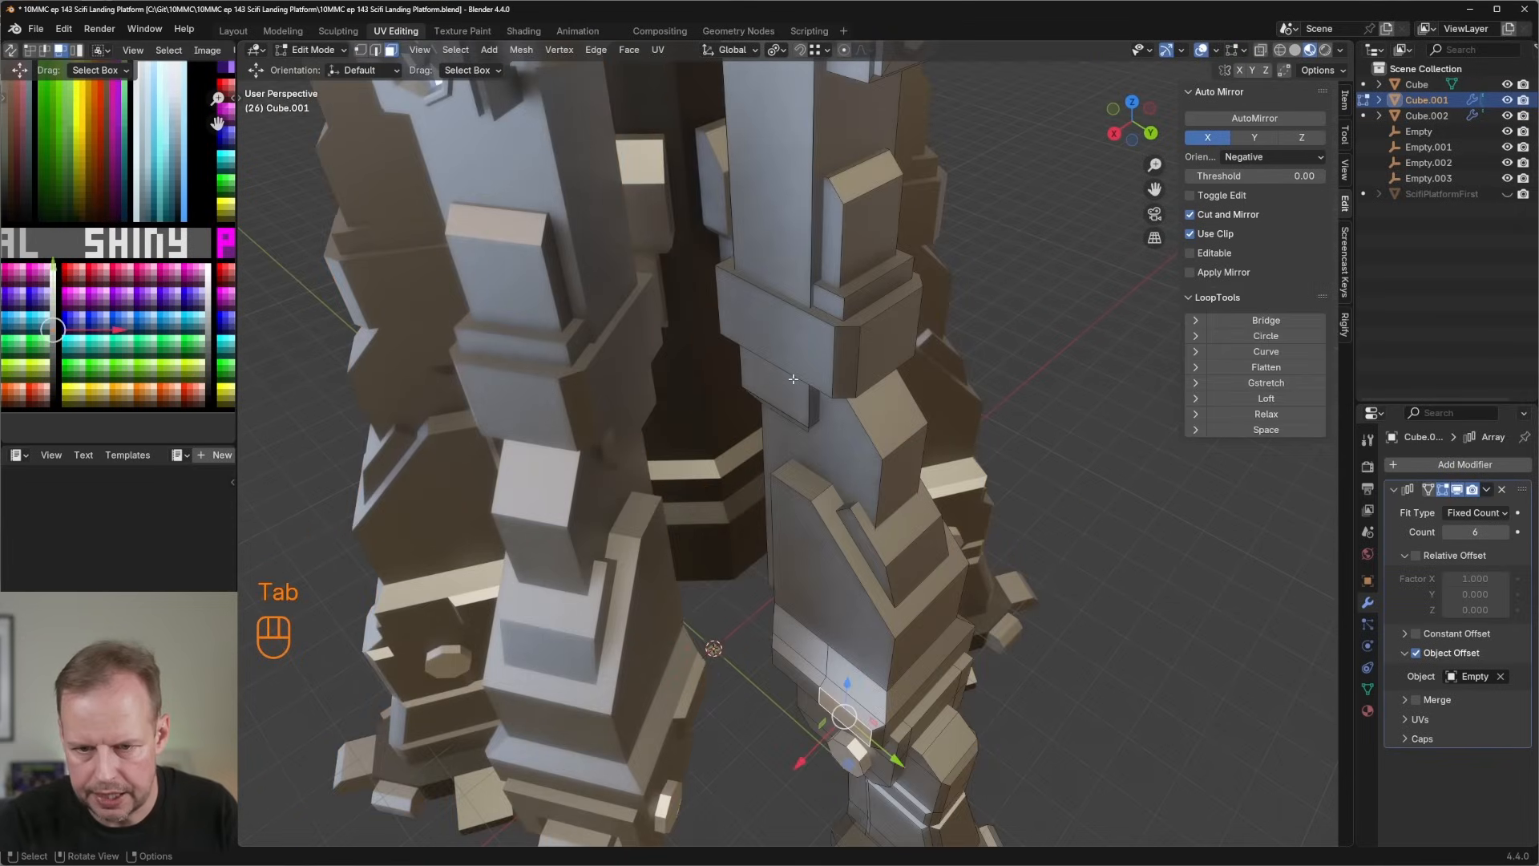
{"action": "scroll", "coordinate": [779, 342], "scroll_direction": "up", "scroll_amount": 3}
{"action": "scroll", "coordinate": [778, 342], "scroll_direction": "down", "scroll_amount": 10}
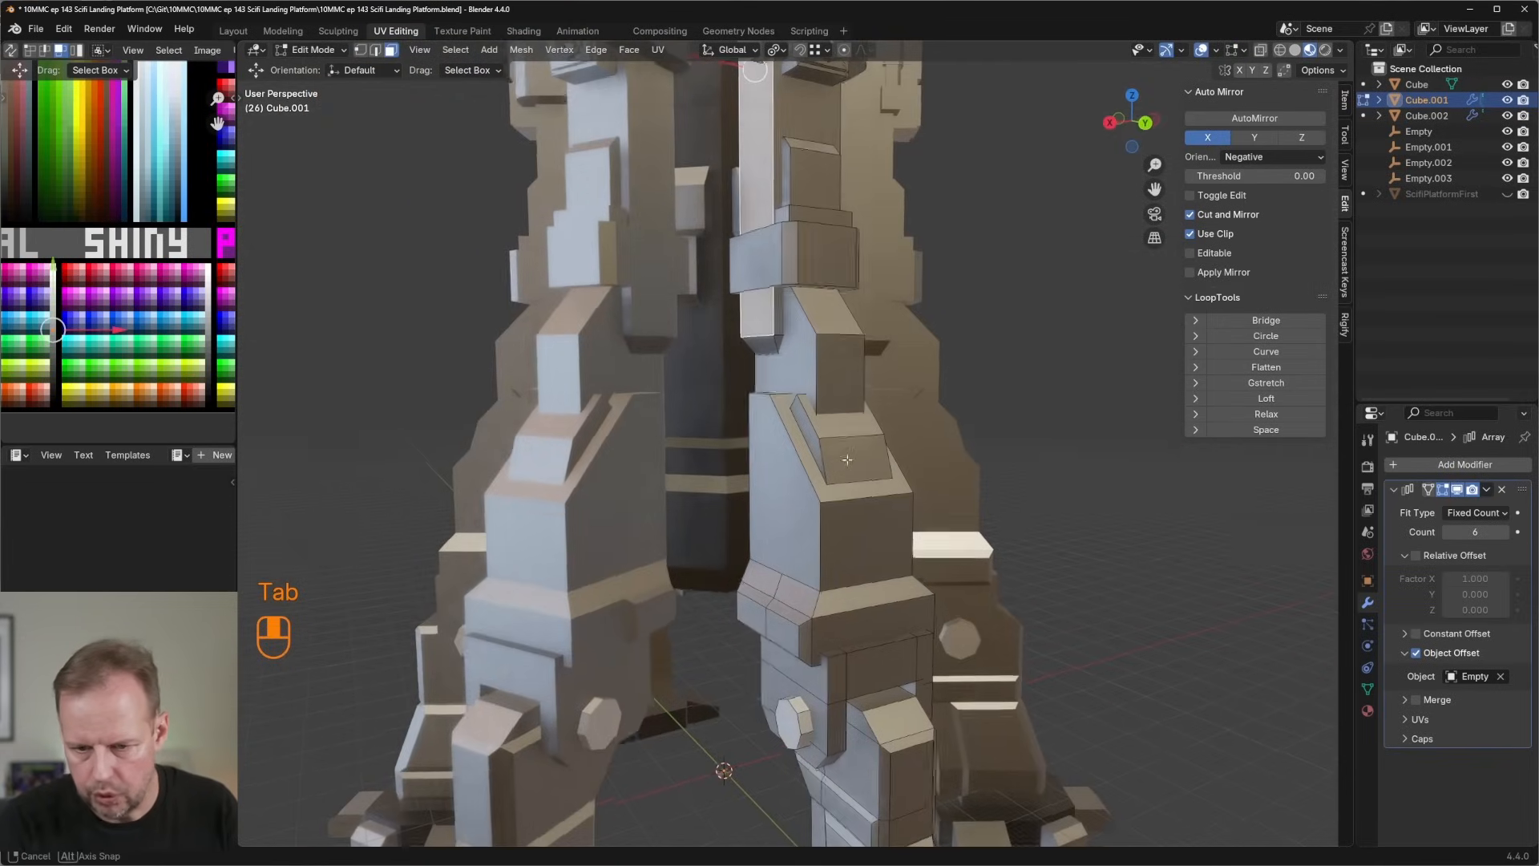
{"action": "middle_click_drag", "start_coordinate": [824, 487], "coordinate": [819, 451]}
Duplicate the small ledge face atop the thigh block, move the copy down 20.131 m along Z and scale it to about 1.49.
{"action": "left_click", "coordinate": [819, 451]}
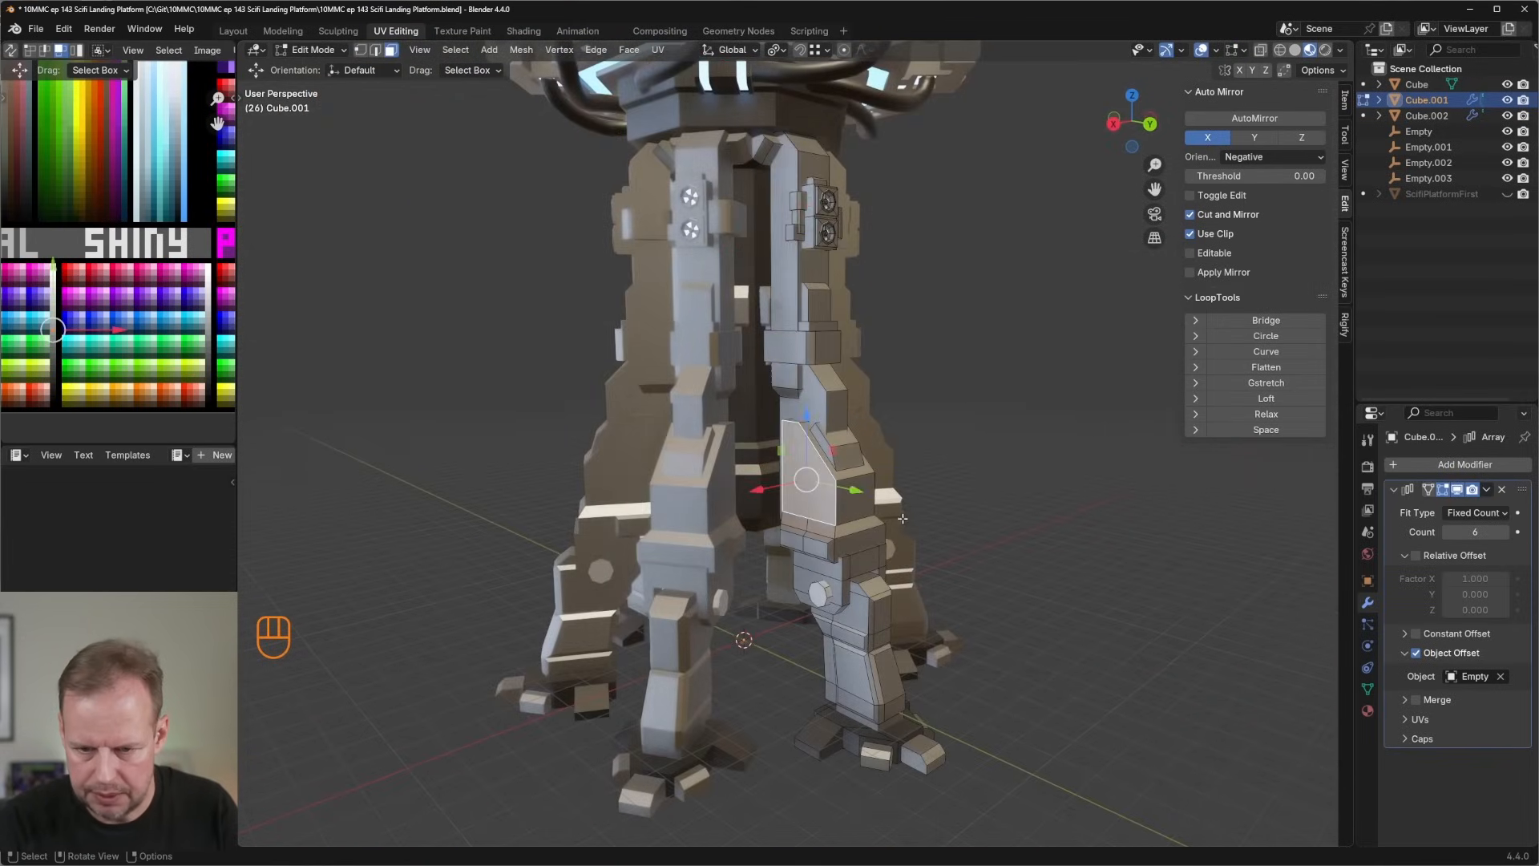
{"action": "scroll", "coordinate": [805, 449], "scroll_direction": "up", "scroll_amount": 4}
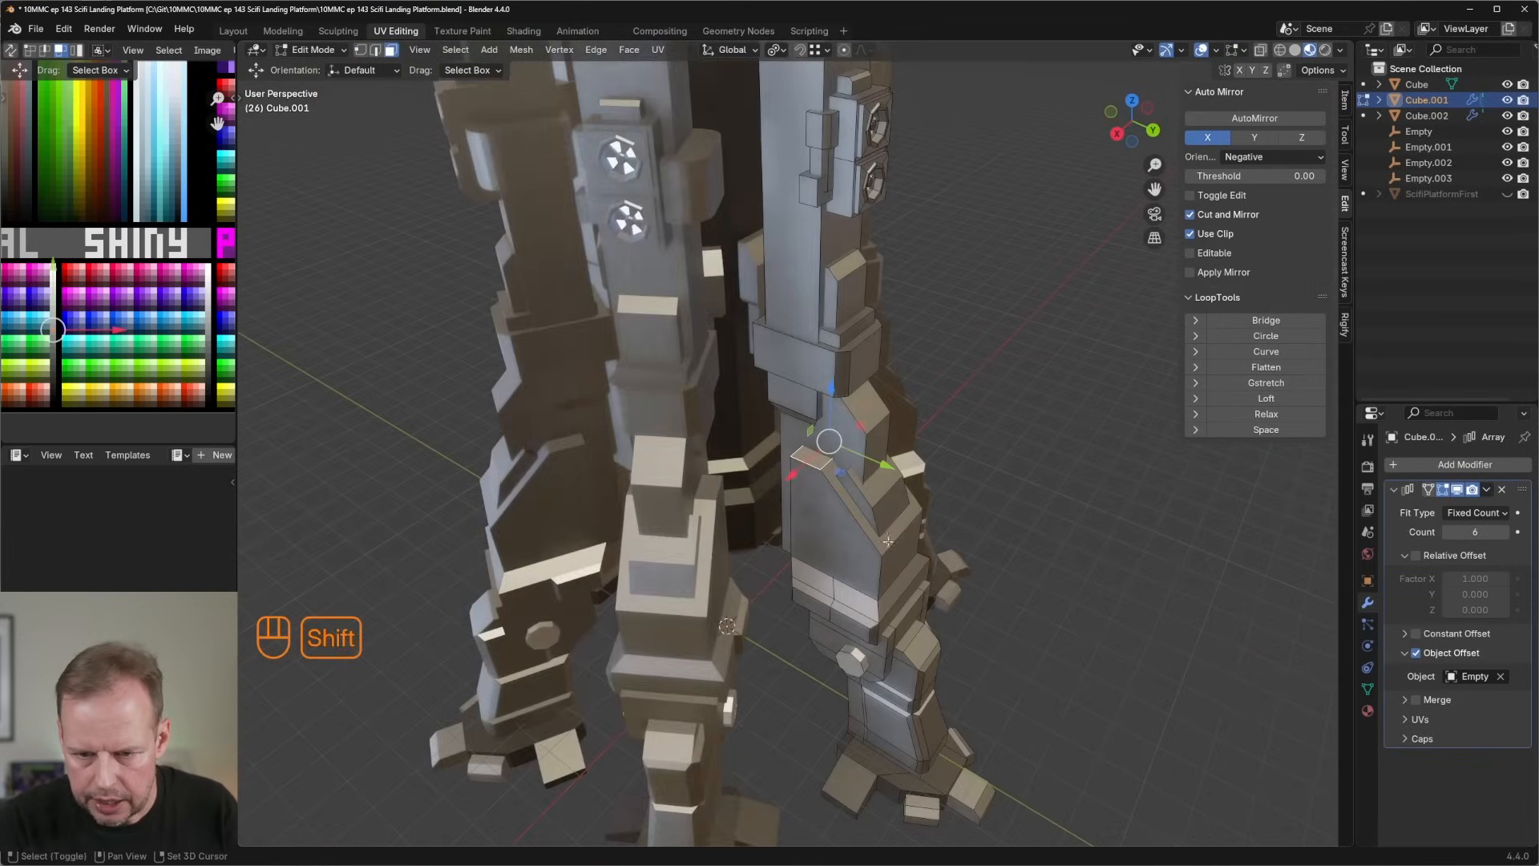
{"action": "key", "text": "shift+d"}
{"action": "left_click", "coordinate": [839, 478]}
{"action": "key", "text": "s"}
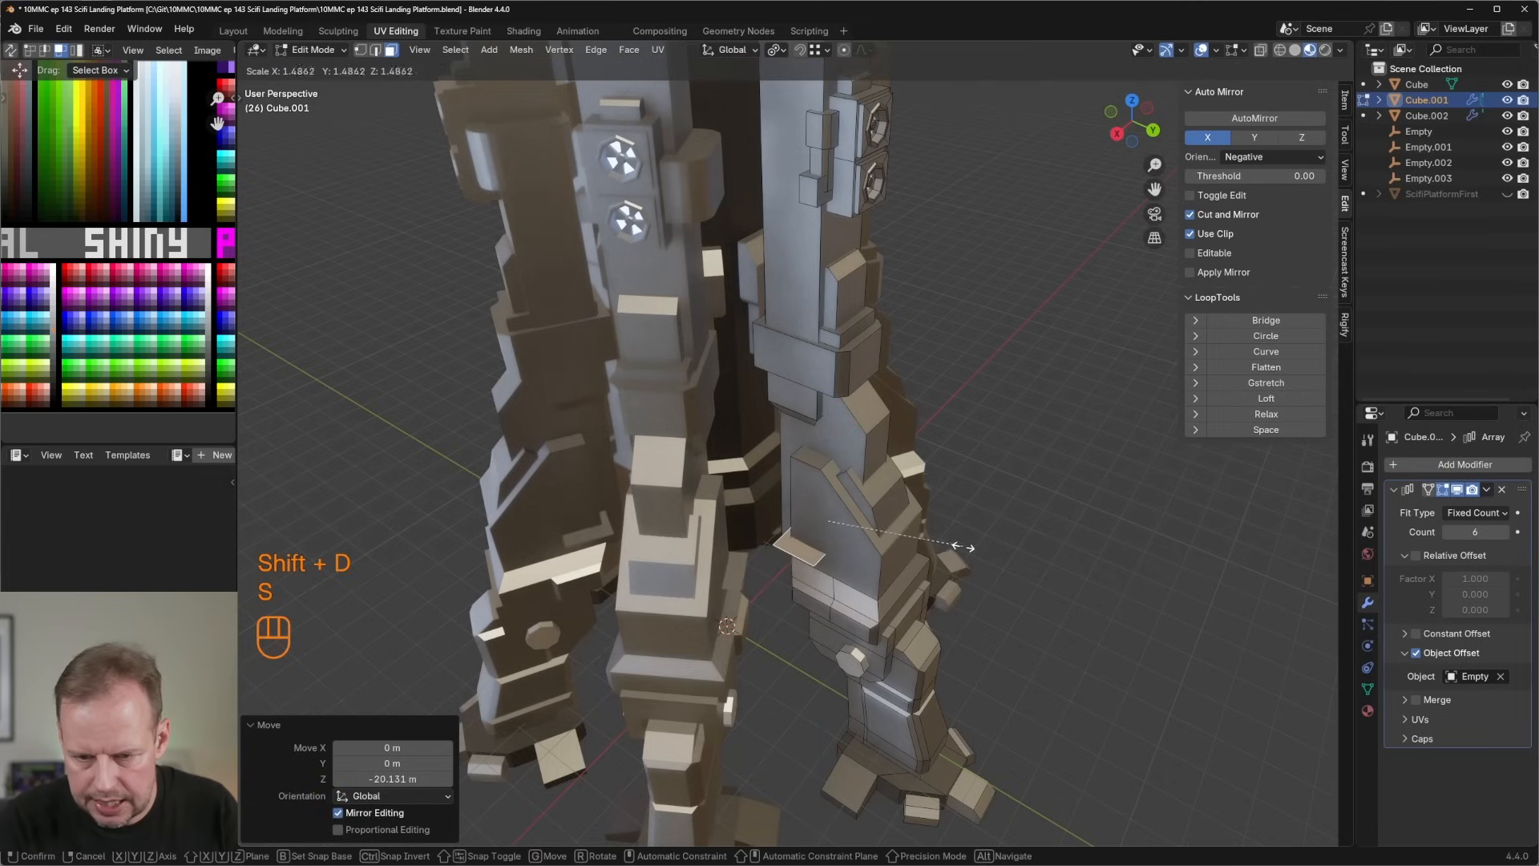
Adjust the duplicated plate's edge along Y and extrude the plate into a flat bar through the thigh block.
{"action": "key", "text": "2"}
{"action": "left_click", "coordinate": [785, 535]}
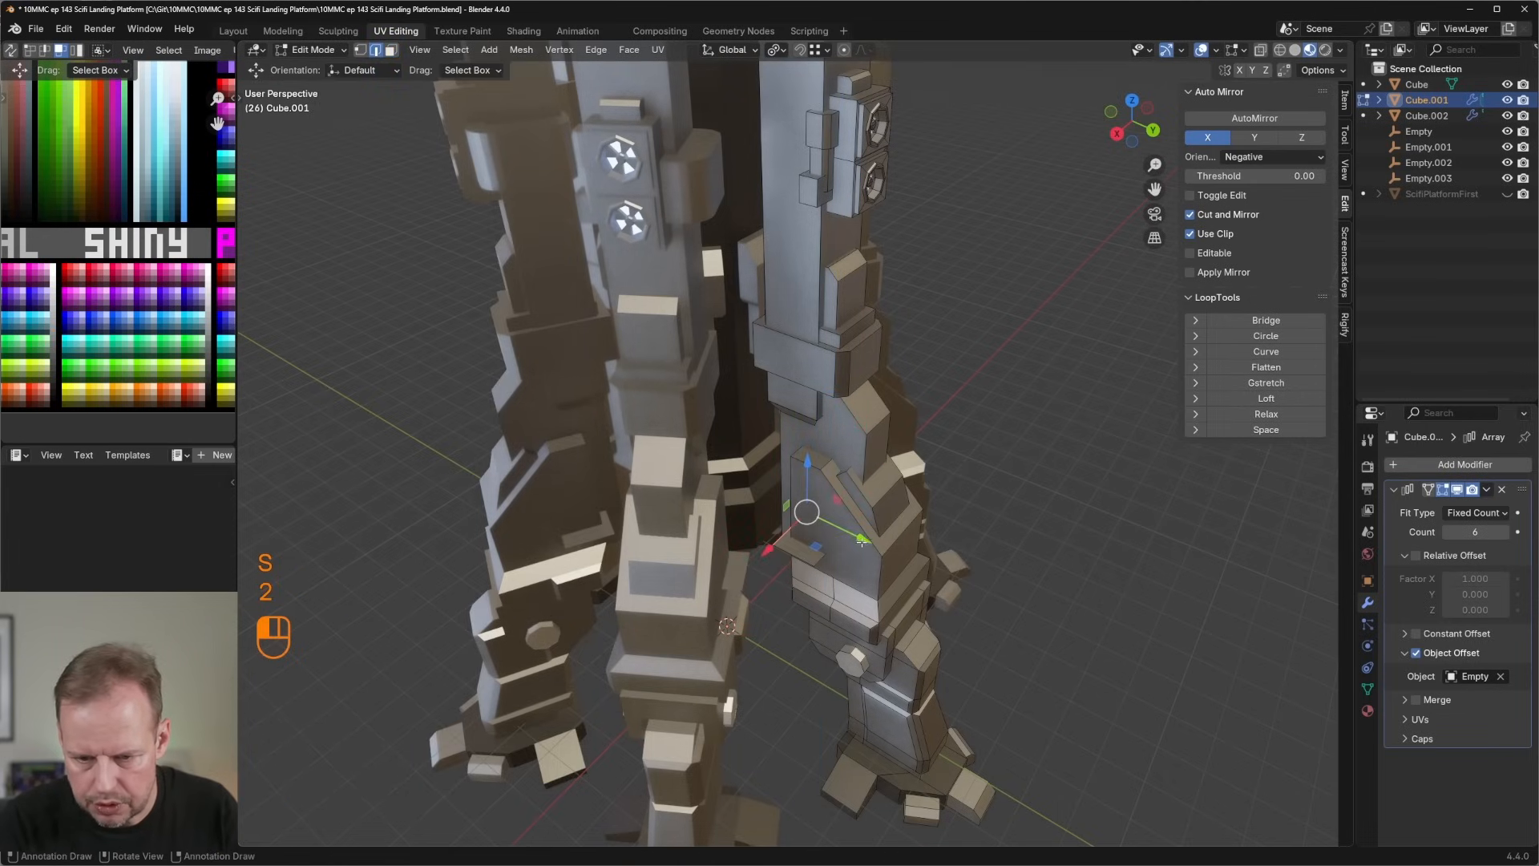
{"action": "left_click_drag", "start_coordinate": [862, 542], "coordinate": [838, 541]}
{"action": "key", "text": "3"}
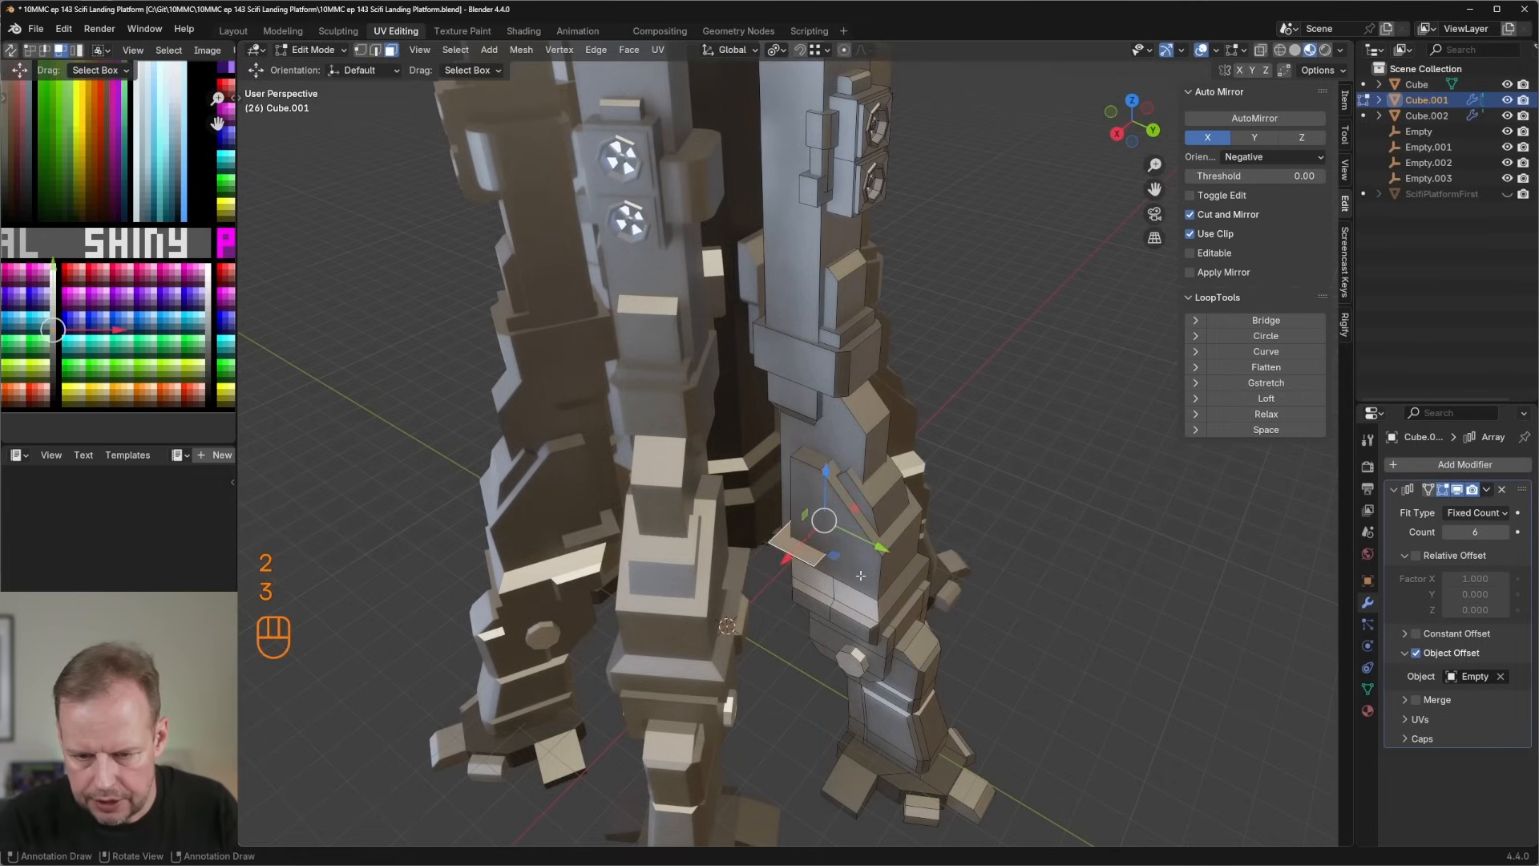
{"action": "mouse_move", "coordinate": [838, 541]}
{"action": "middle_mouse_down"}
{"action": "mouse_move", "coordinate": [854, 521]}
{"action": "mouse_move", "coordinate": [821, 541]}
{"action": "middle_mouse_up"}
{"action": "key", "text": "e"}
{"action": "left_click", "coordinate": [856, 515]}
Move the front end face of the flat bar outward along Y.
{"action": "key", "text": "2"}
{"action": "left_click", "coordinate": [810, 539]}
{"action": "key", "text": "3"}
{"action": "left_click", "coordinate": [820, 541]}
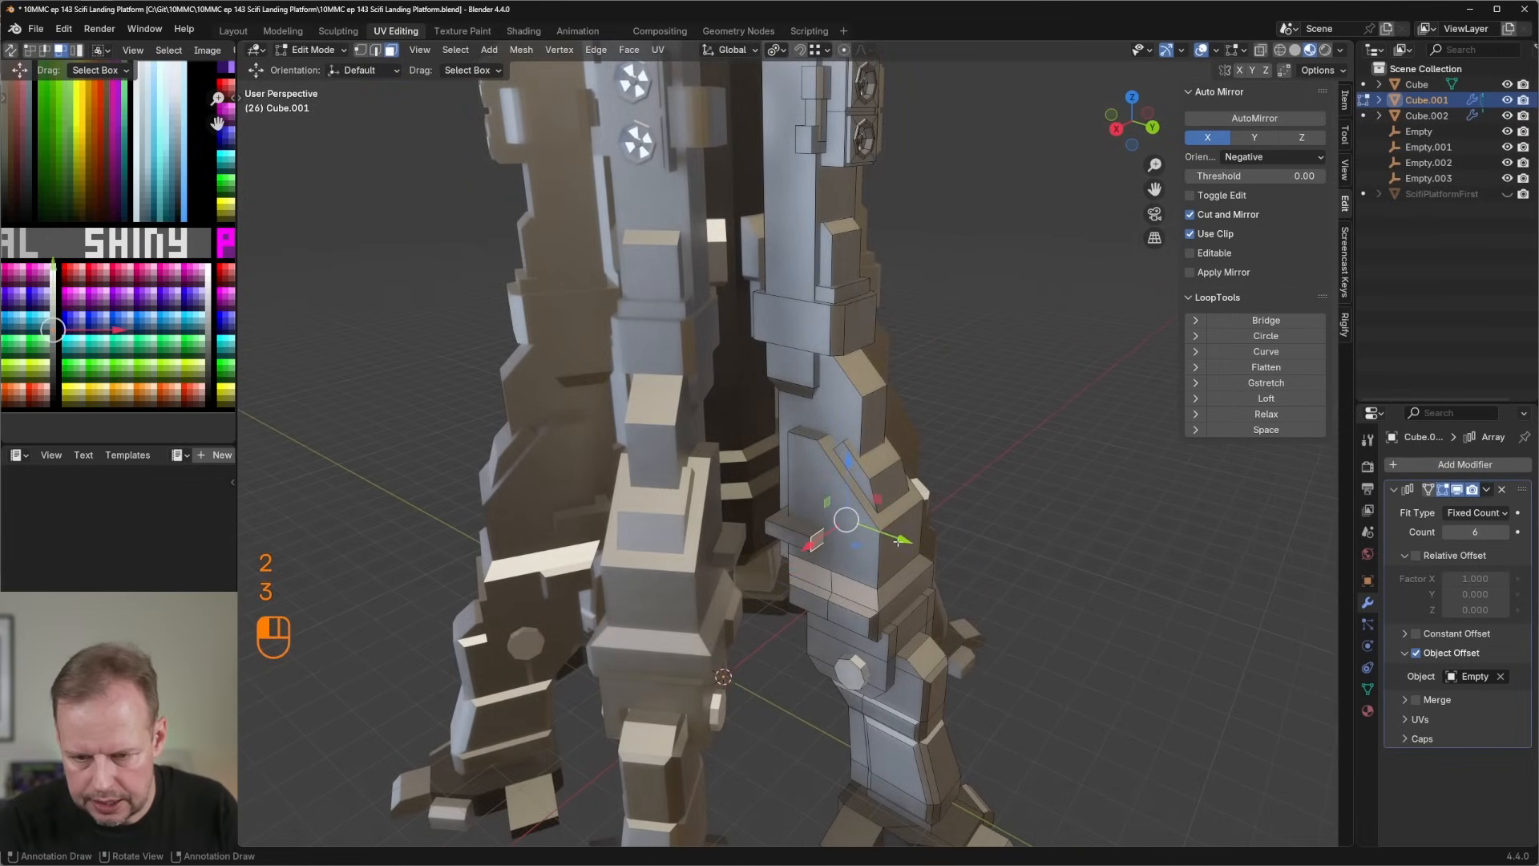
{"action": "left_click_drag", "start_coordinate": [898, 541], "coordinate": [934, 554]}
Bevel the outer front corner edges on both sides of the flat bar by 2.59 m.
{"action": "key", "text": "2"}
{"action": "left_click", "coordinate": [855, 554]}
{"action": "middle_click_drag", "start_coordinate": [855, 554], "coordinate": [776, 549]}
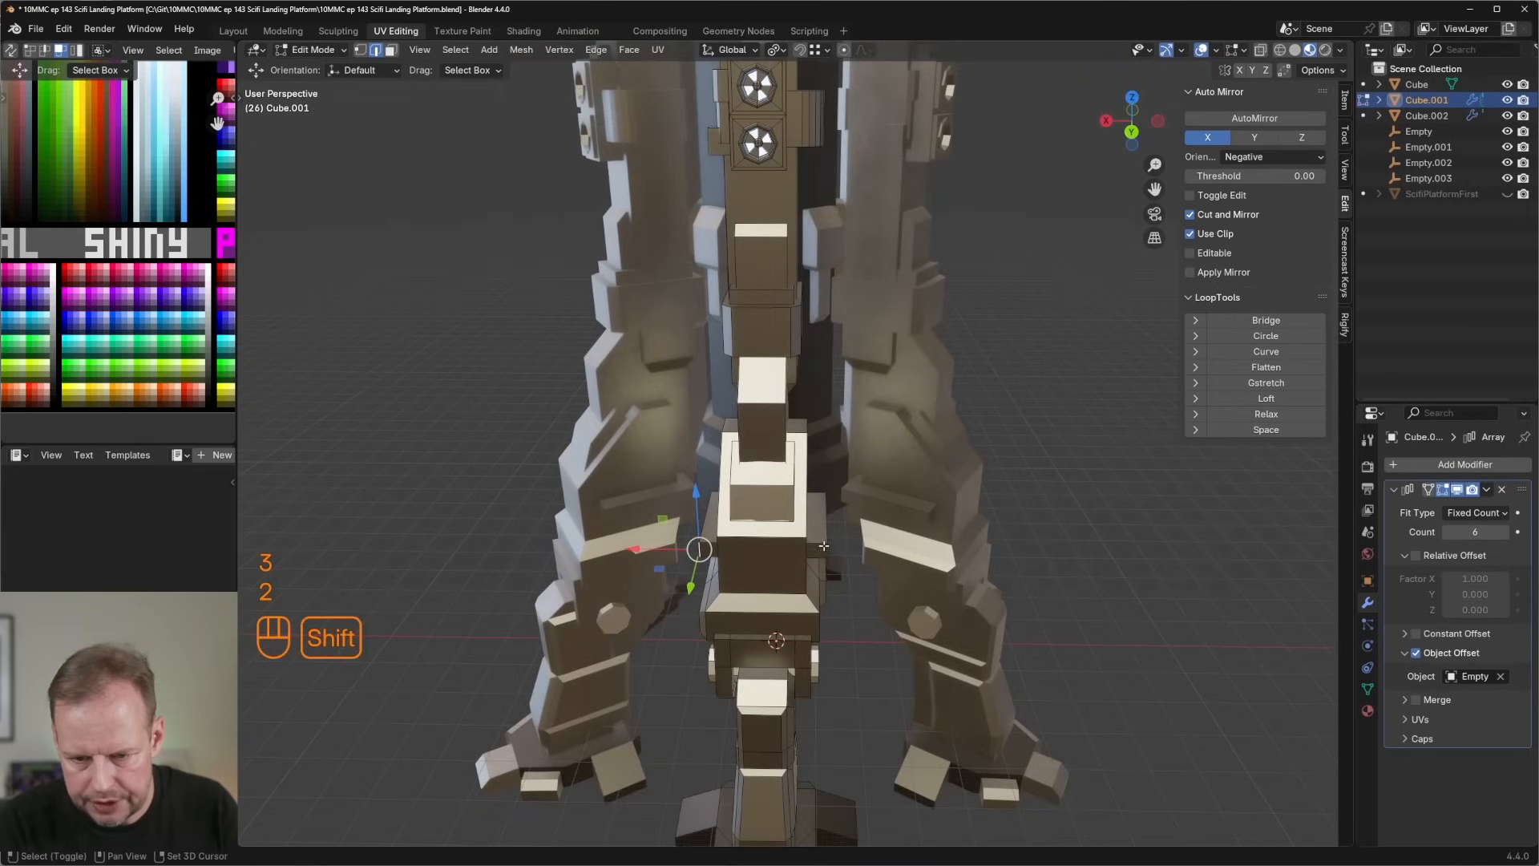
{"action": "key", "text": "ctrl+b"}
{"action": "left_click", "coordinate": [920, 560]}
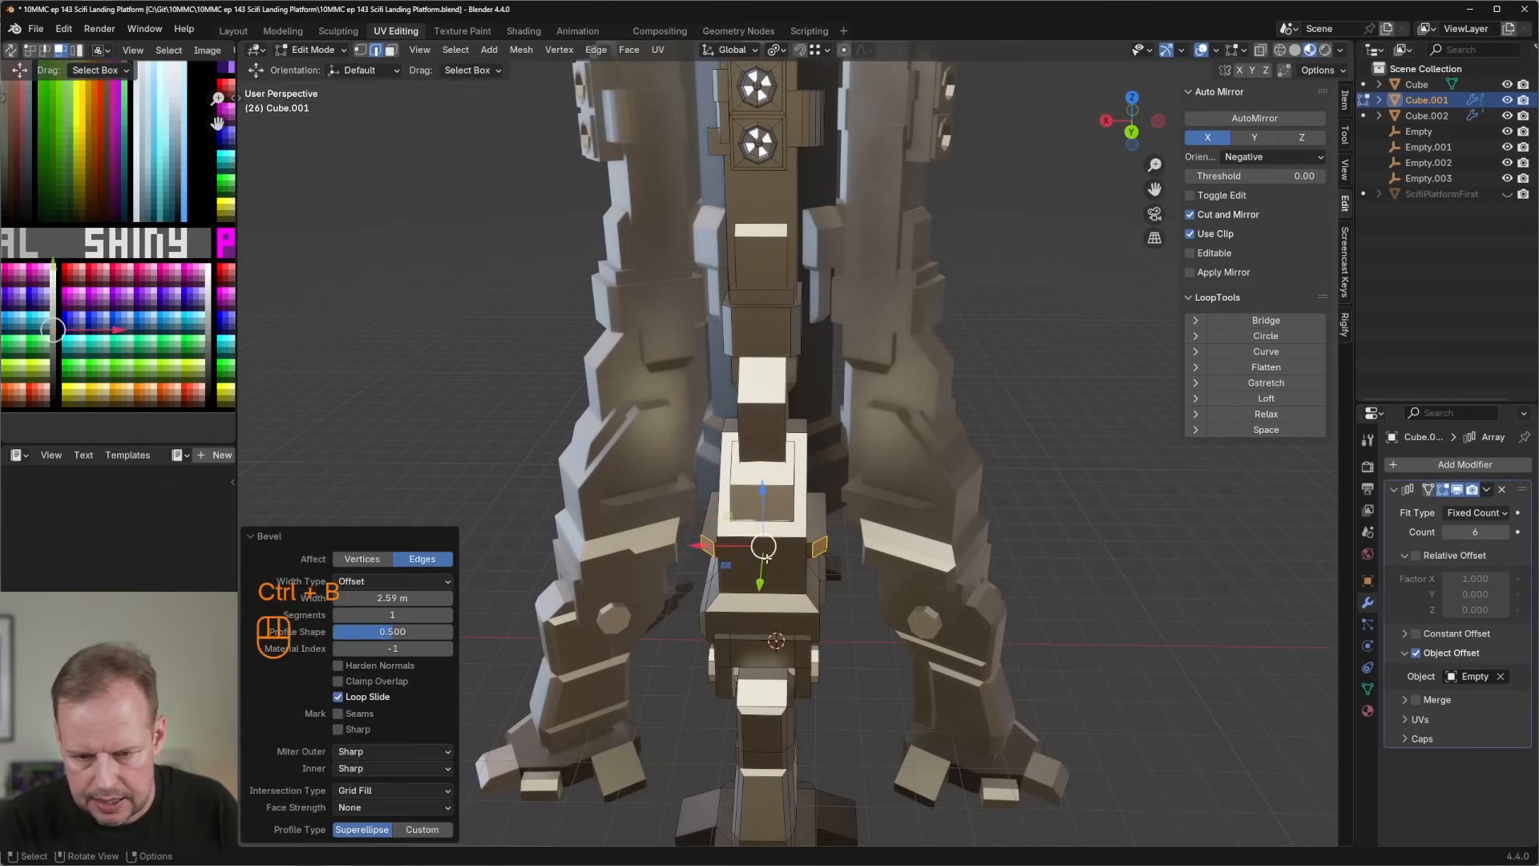
Select the whole bevelled bar and duplicate it 5.5092 m upward along Z.
{"action": "middle_click_drag", "start_coordinate": [920, 560], "coordinate": [993, 559]}
{"action": "left_click", "coordinate": [797, 548]}
{"action": "key", "text": "l"}
{"action": "key", "text": "shift+d"}
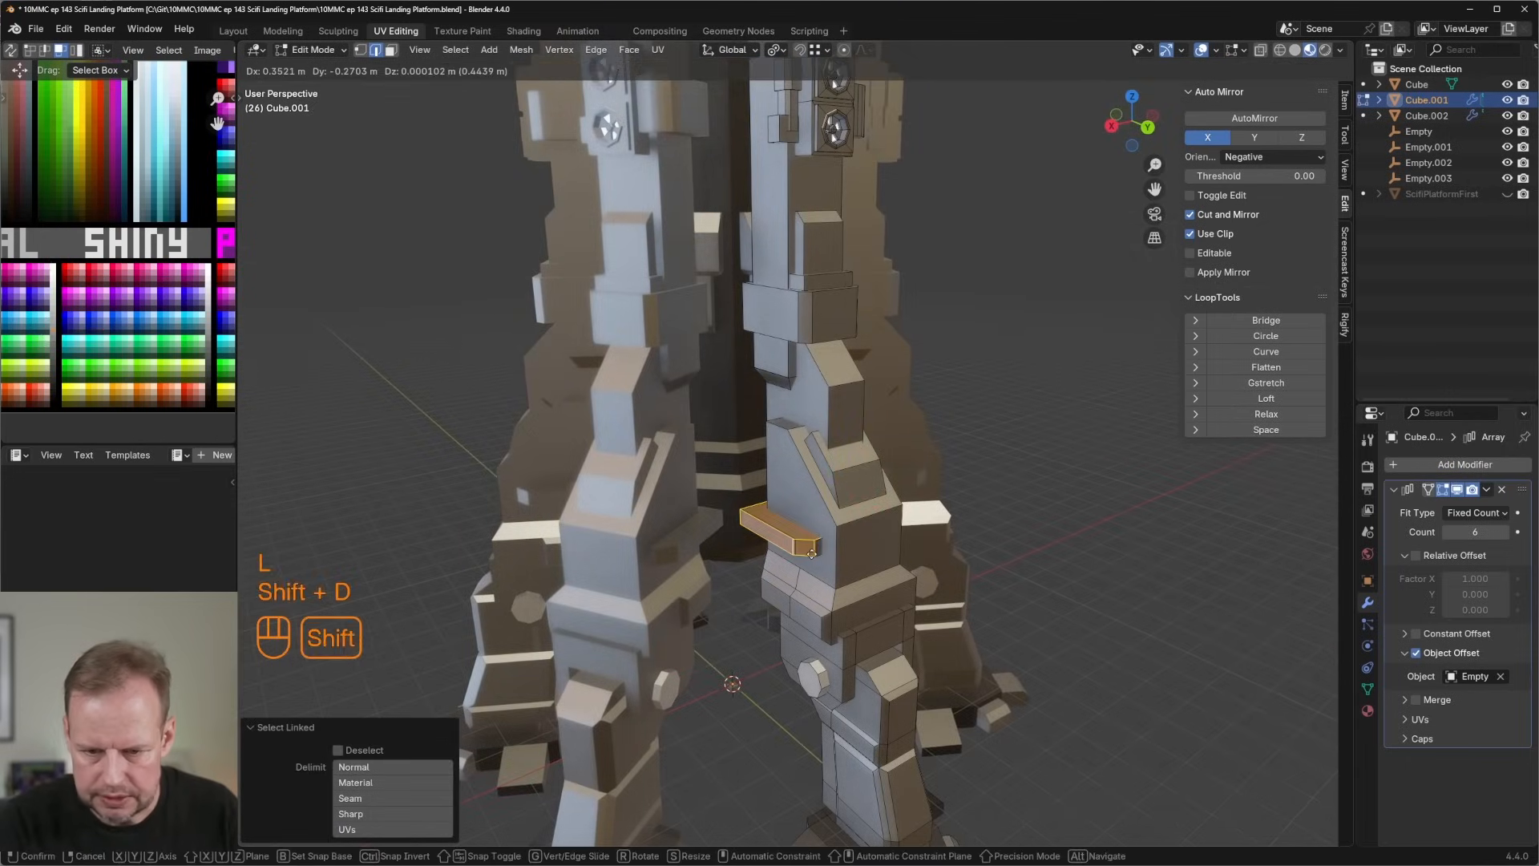
{"action": "key", "text": "z"}
{"action": "left_click", "coordinate": [820, 526]}
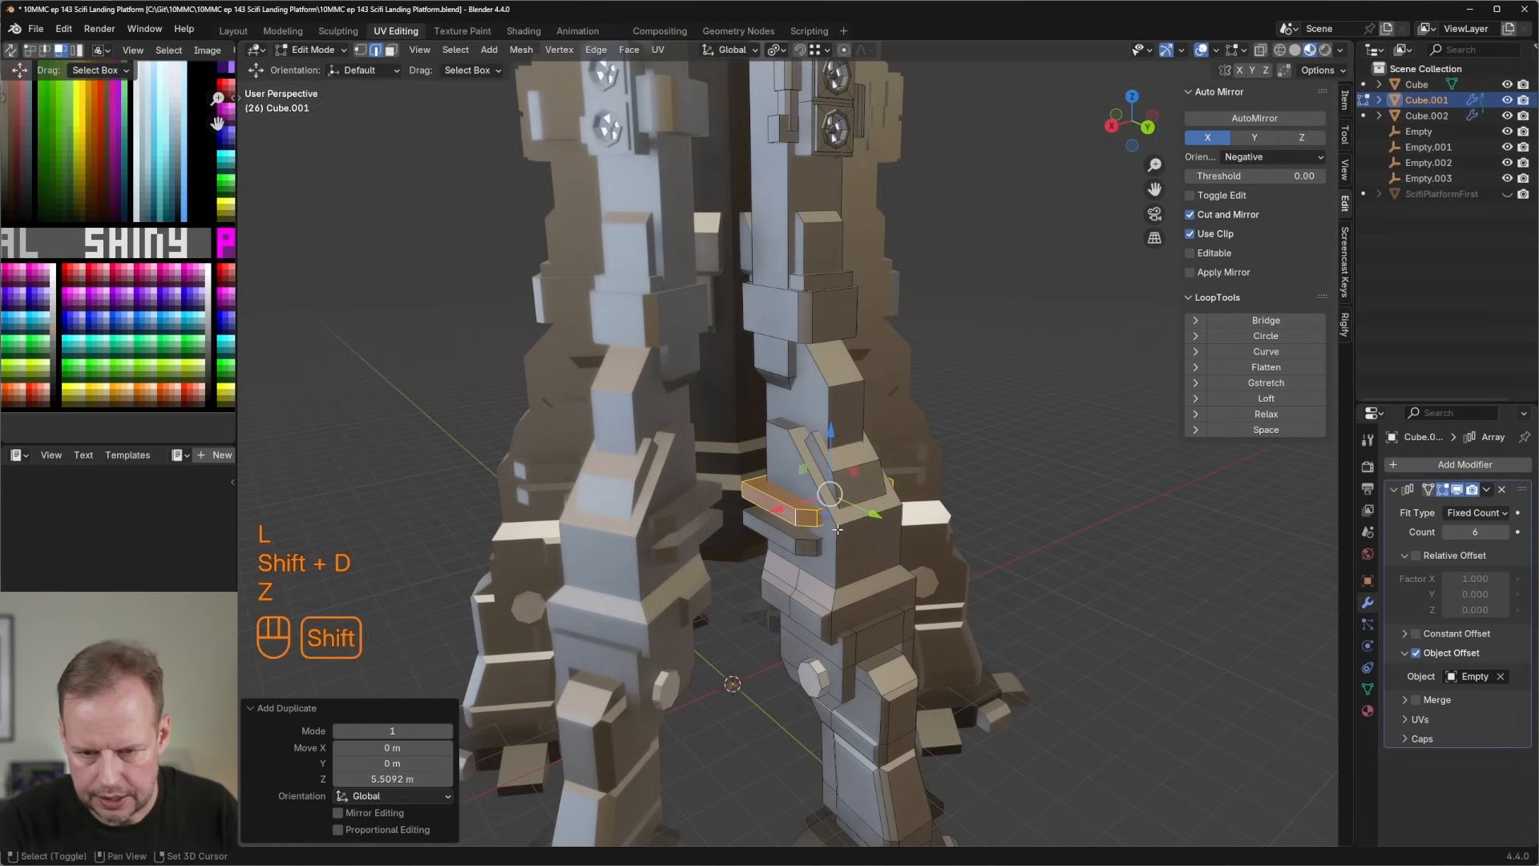
Try stacking another copy of the bar about 5.79 m higher and shifting it along Y, and undo the attempt.
{"action": "key", "text": "shift+d"}
{"action": "key", "text": "z"}
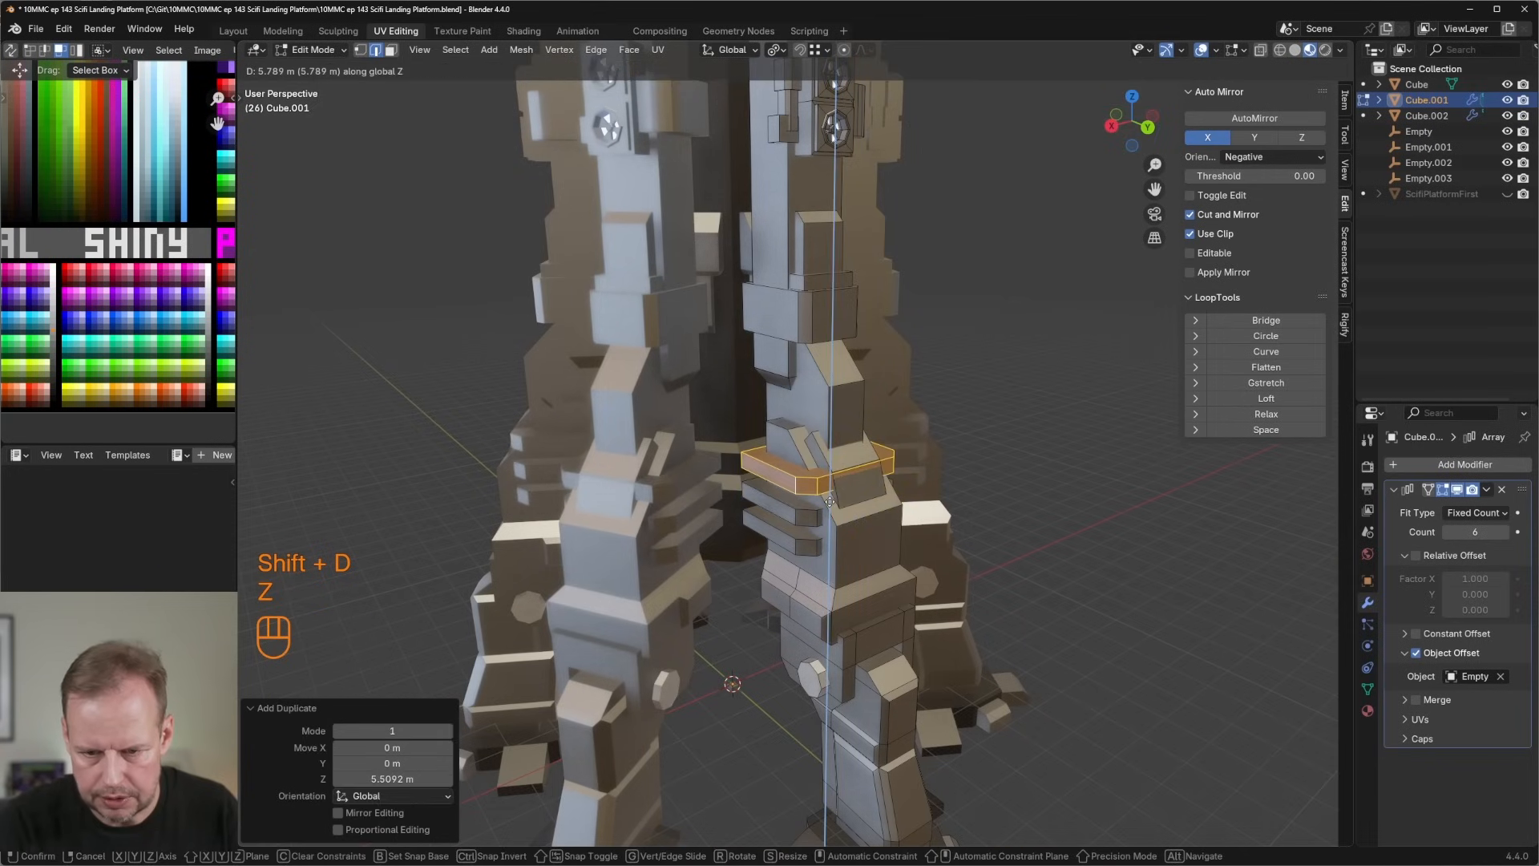
{"action": "middle_click_drag", "start_coordinate": [861, 495], "coordinate": [848, 476]}
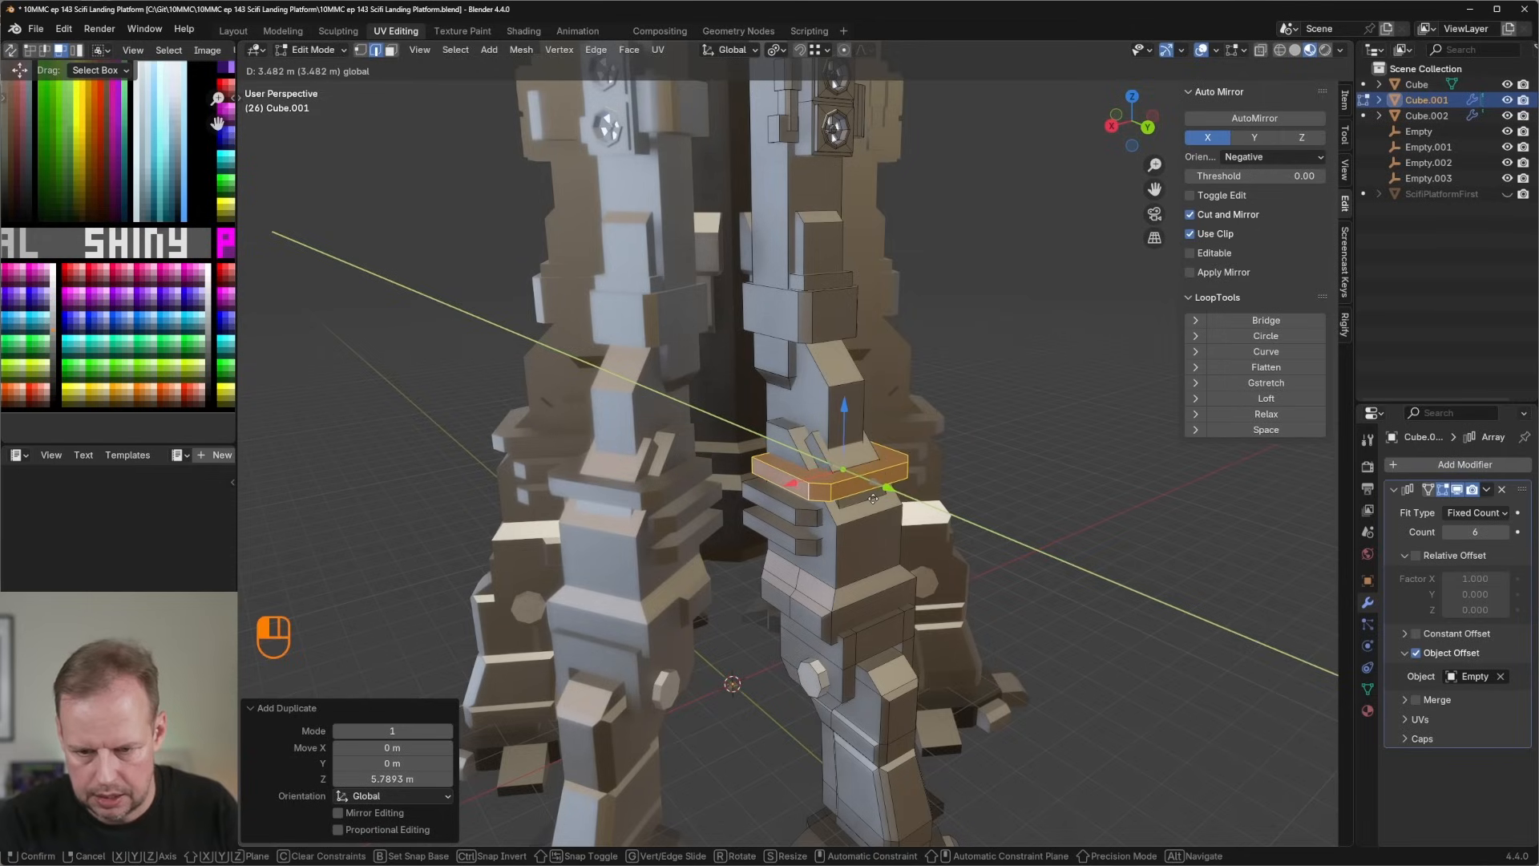
{"action": "right_click", "coordinate": [873, 499]}
{"action": "key", "text": "ctrl+z"}
{"action": "key", "text": "ctrl+z"}
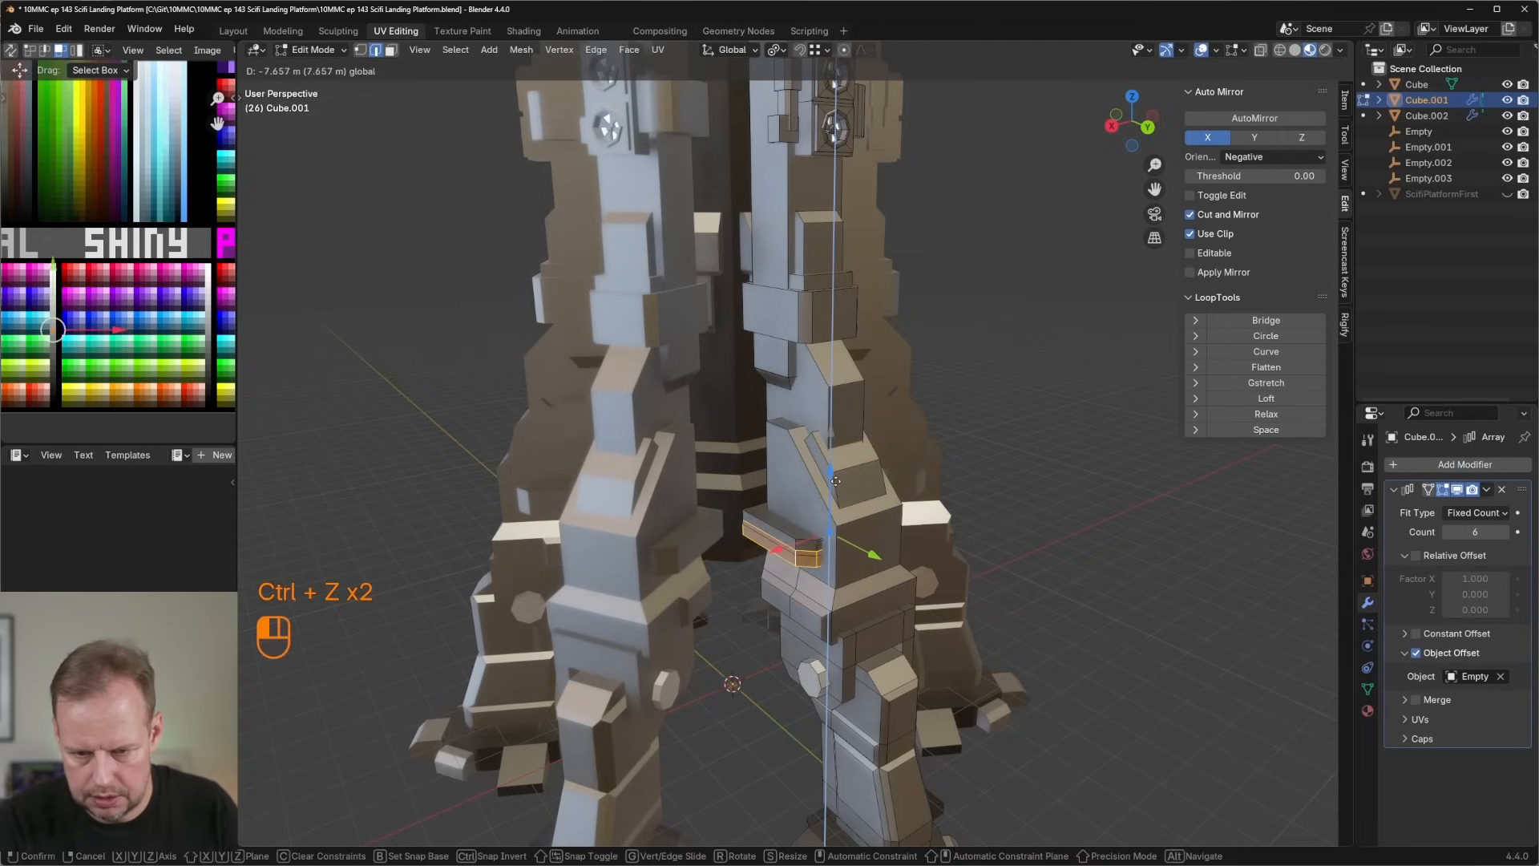
{"action": "key", "text": "ctrl+z"}
Duplicate the upper bar and move the copy straight down beneath the other bar for an evenly spaced stack of three.
{"action": "middle_click_drag", "start_coordinate": [834, 443], "coordinate": [889, 448]}
{"action": "key", "text": "shift+d"}
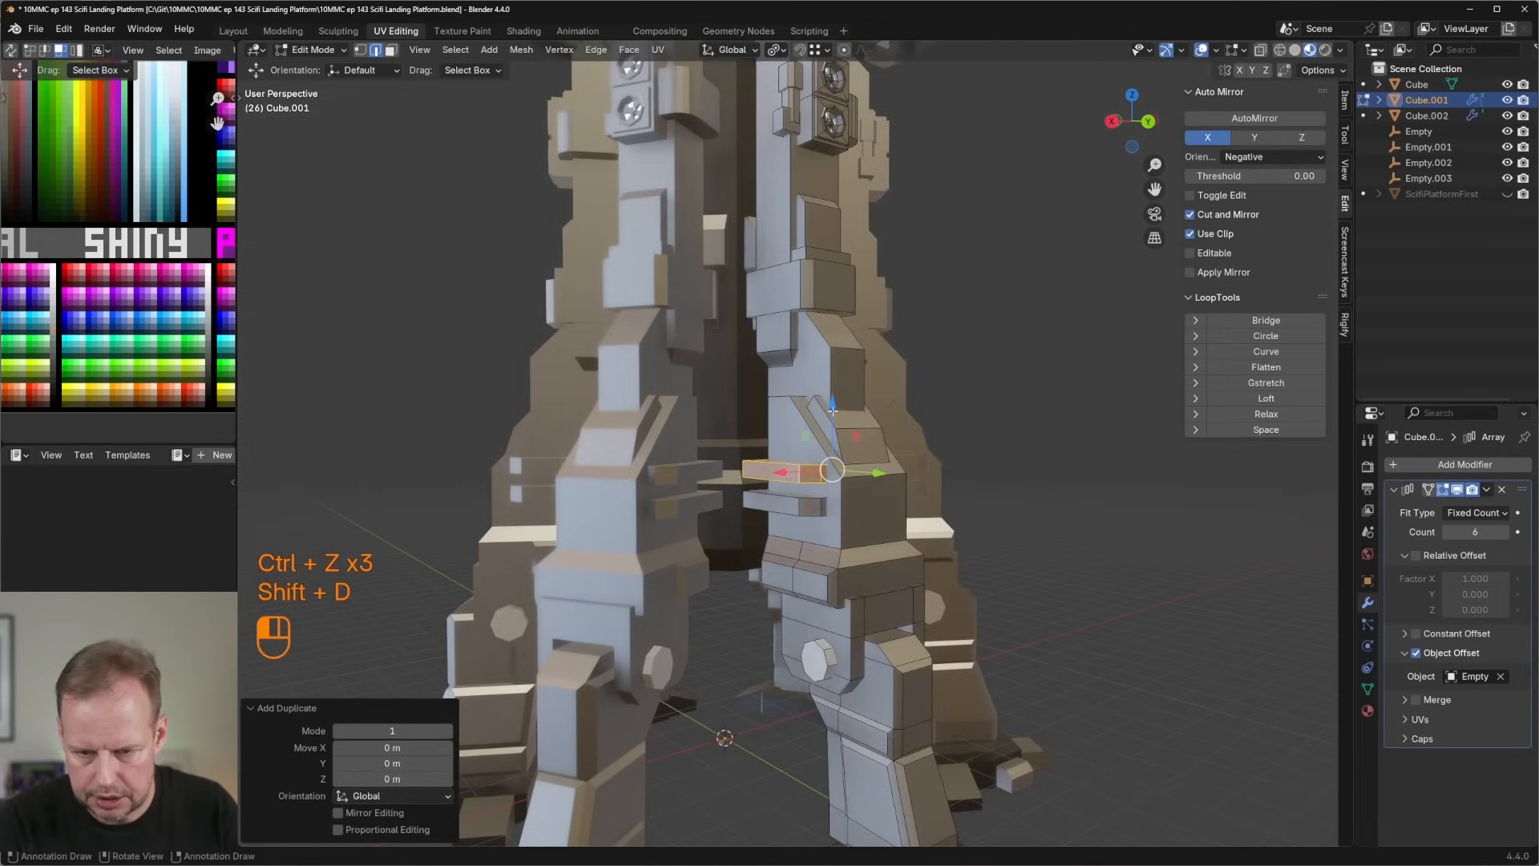
{"action": "left_click_drag", "start_coordinate": [833, 411], "coordinate": [845, 476]}
Select all three stacked bars, recolour them dark grey by moving their UVs on the palette, and leave mesh editing.
{"action": "key", "text": "l"}
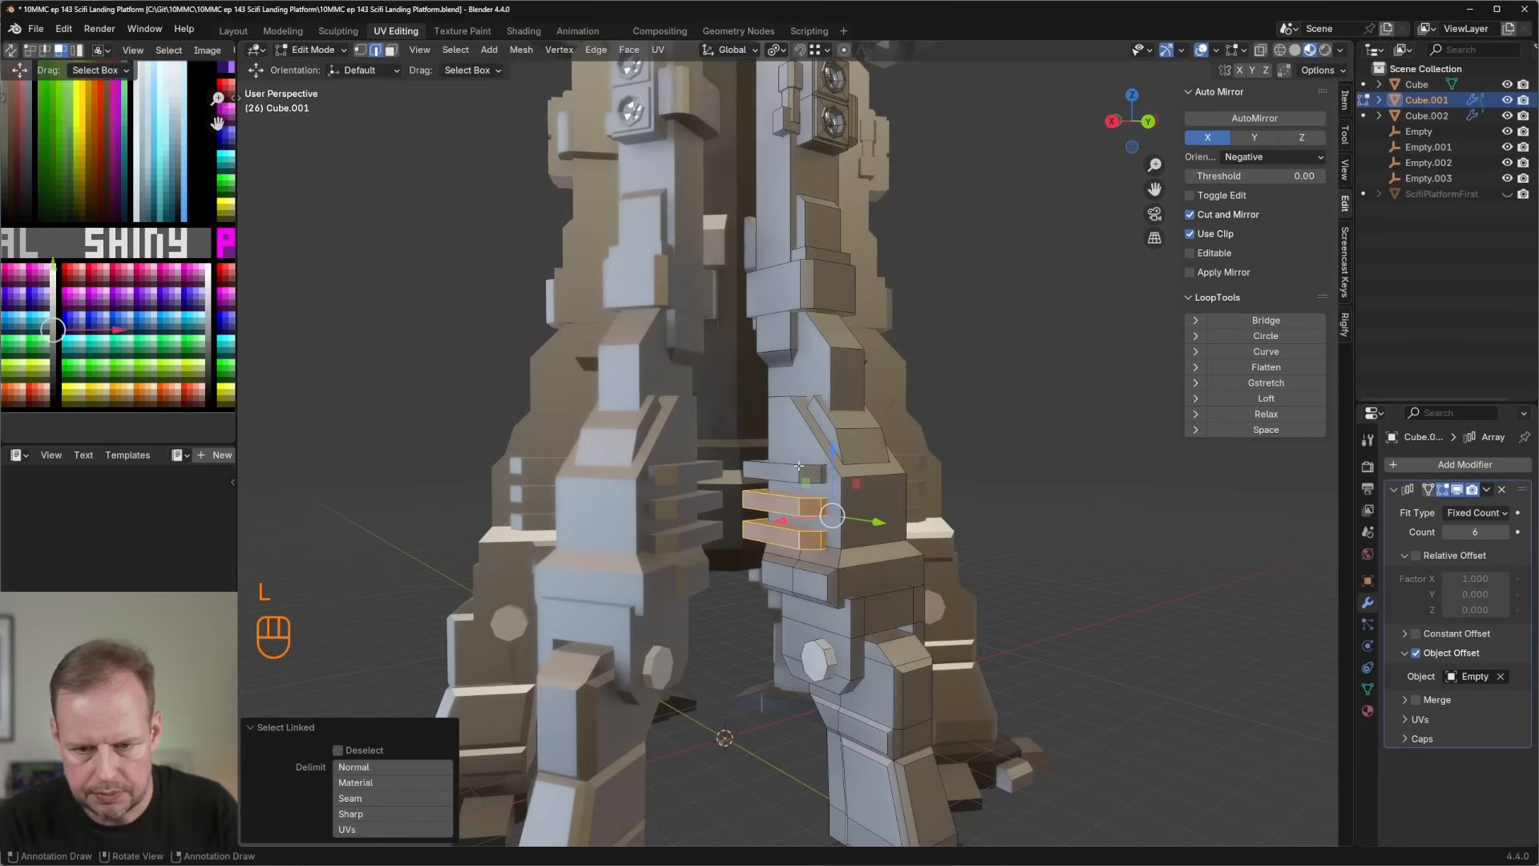
{"action": "key", "text": "g"}
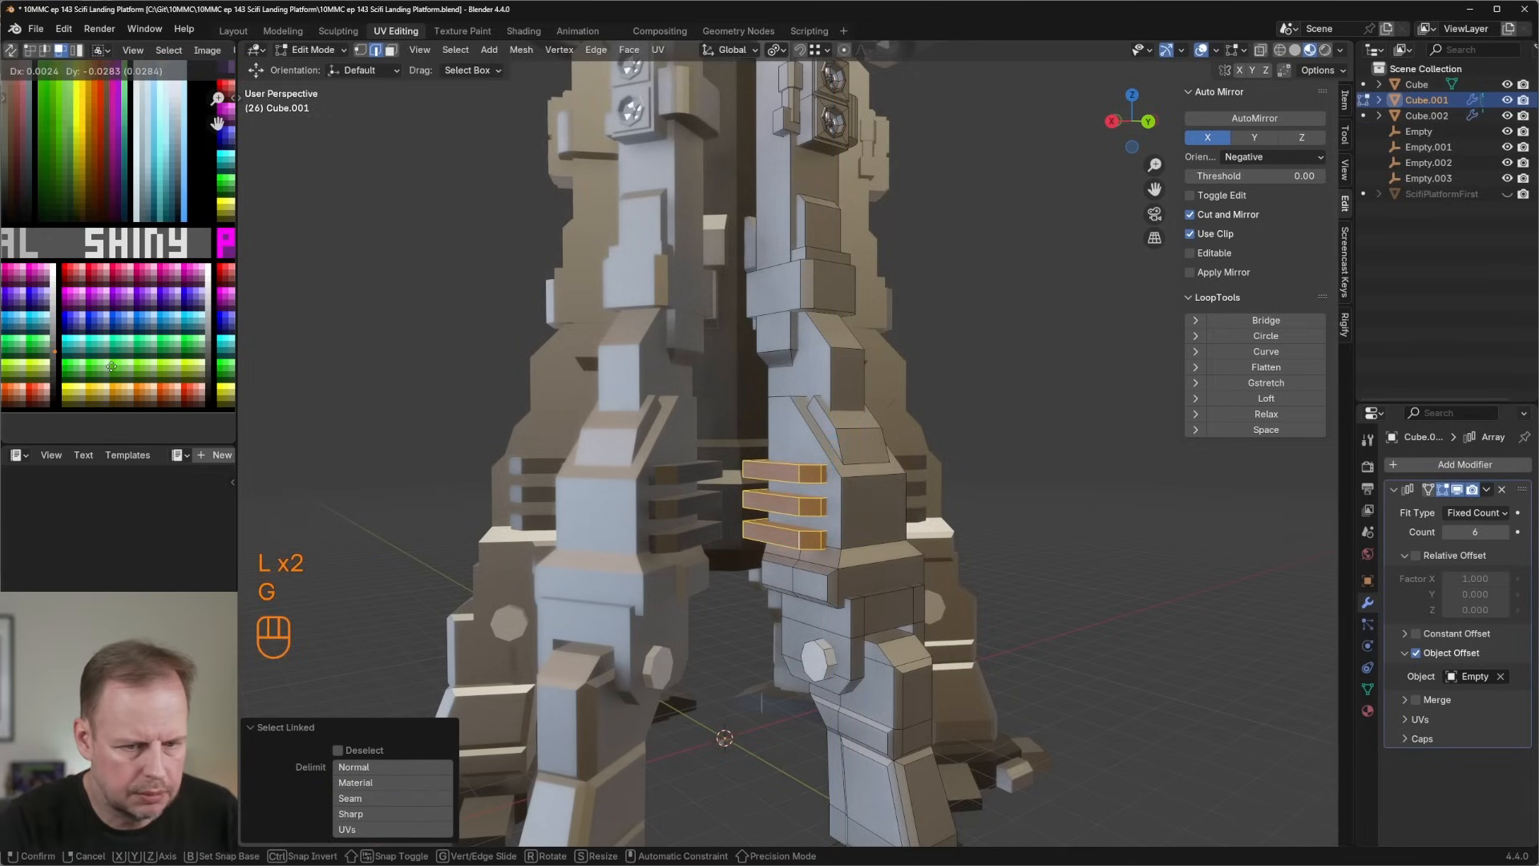
{"action": "left_click", "coordinate": [111, 367]}
{"action": "scroll", "coordinate": [536, 416], "scroll_direction": "down", "scroll_amount": 5}
{"action": "key", "text": "Tab"}
Examine the legs with their new bars and the plain upper column sides from several angles.
{"action": "middle_click_drag", "start_coordinate": [903, 502], "coordinate": [823, 500]}
{"action": "scroll", "coordinate": [960, 542], "scroll_direction": "down", "scroll_amount": 4}
{"action": "scroll", "coordinate": [818, 489], "scroll_direction": "up", "scroll_amount": 5}
{"action": "middle_click_drag", "start_coordinate": [789, 391], "coordinate": [822, 466]}
{"action": "scroll", "coordinate": [805, 346], "scroll_direction": "up", "scroll_amount": 2}
{"action": "scroll", "coordinate": [795, 343], "scroll_direction": "down", "scroll_amount": 4}
{"action": "scroll", "coordinate": [801, 330], "scroll_direction": "up", "scroll_amount": 5}
{"action": "key", "text": "Tab"}
{"action": "left_click", "coordinate": [803, 330]}
{"action": "scroll", "coordinate": [822, 465], "scroll_direction": "up", "scroll_amount": 4}
{"action": "scroll", "coordinate": [859, 532], "scroll_direction": "down", "scroll_amount": 4}
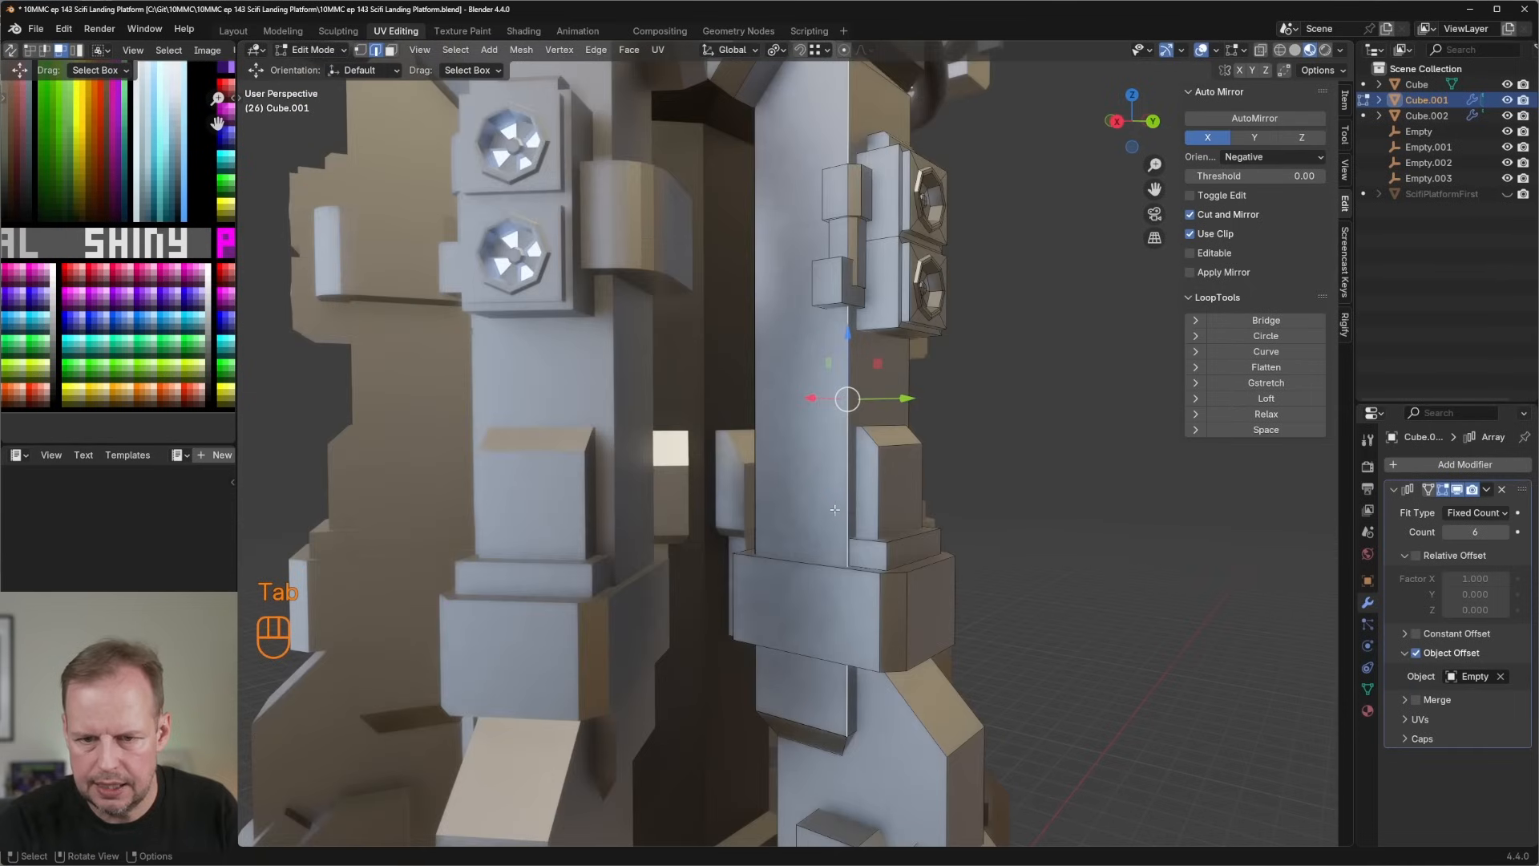
{"action": "key", "text": "Tab"}
{"action": "key", "text": "Tab"}
Inset the long faces on both sides of the upper leg column by 1.99 m.
{"action": "key", "text": "3"}
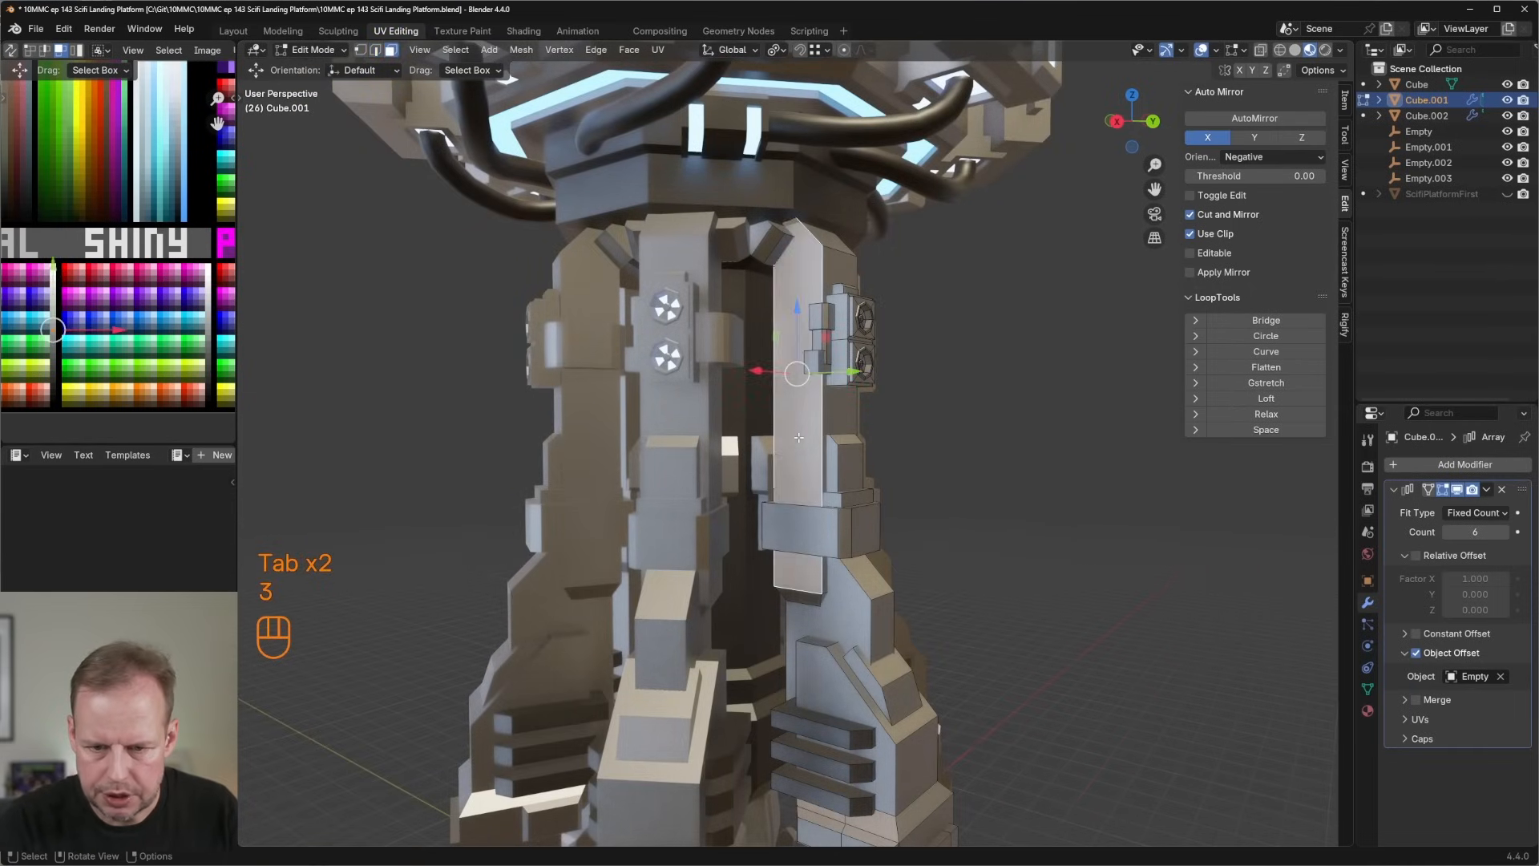
{"action": "middle_click_drag", "start_coordinate": [799, 435], "coordinate": [890, 425]}
{"action": "left_click", "coordinate": [751, 440], "text": "shift"}
{"action": "key", "text": "i"}
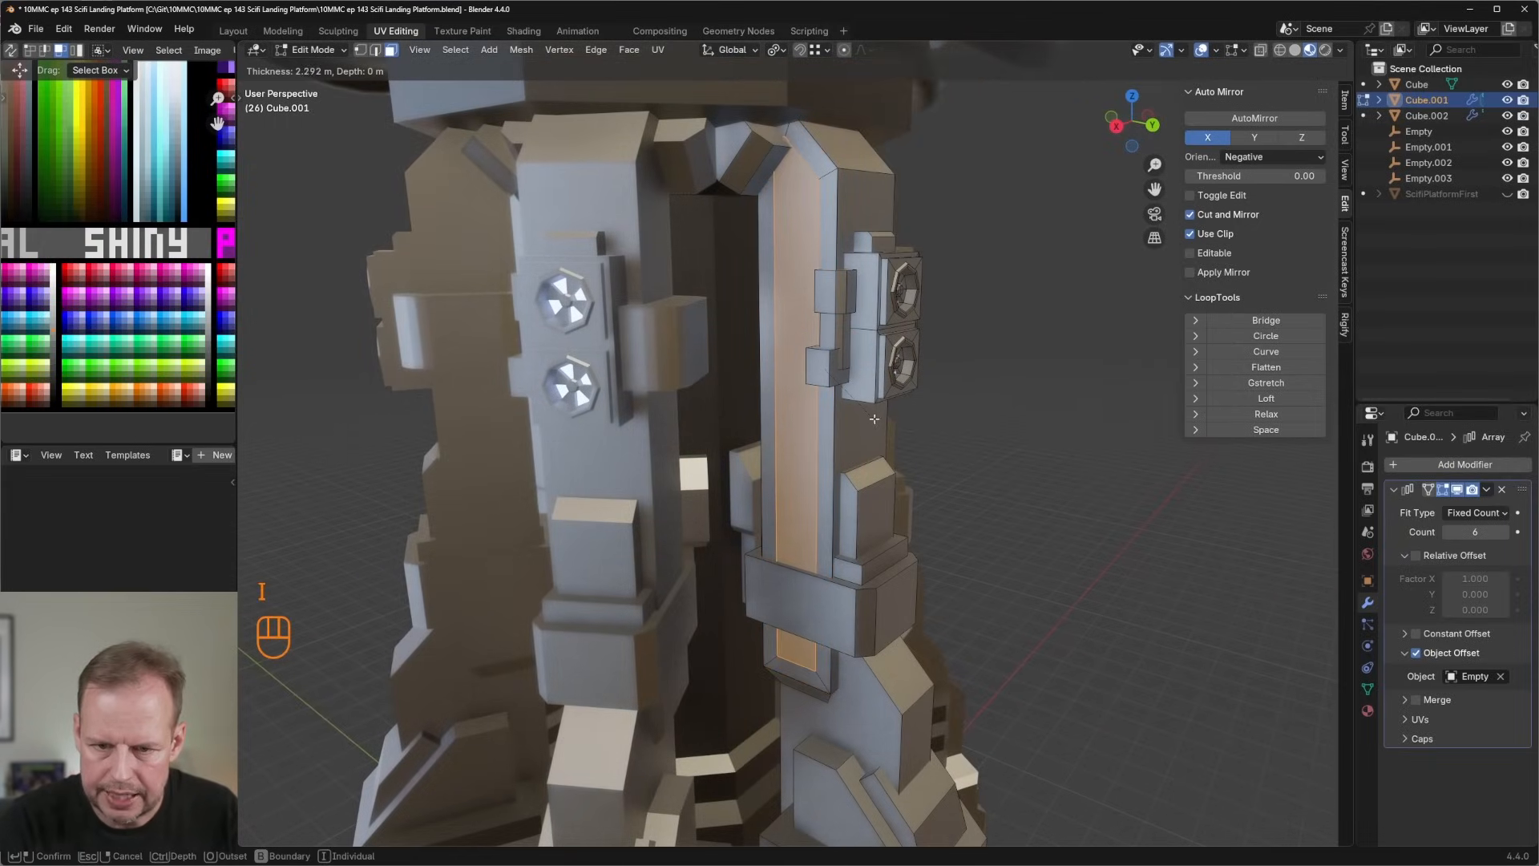
{"action": "left_click", "coordinate": [877, 419]}
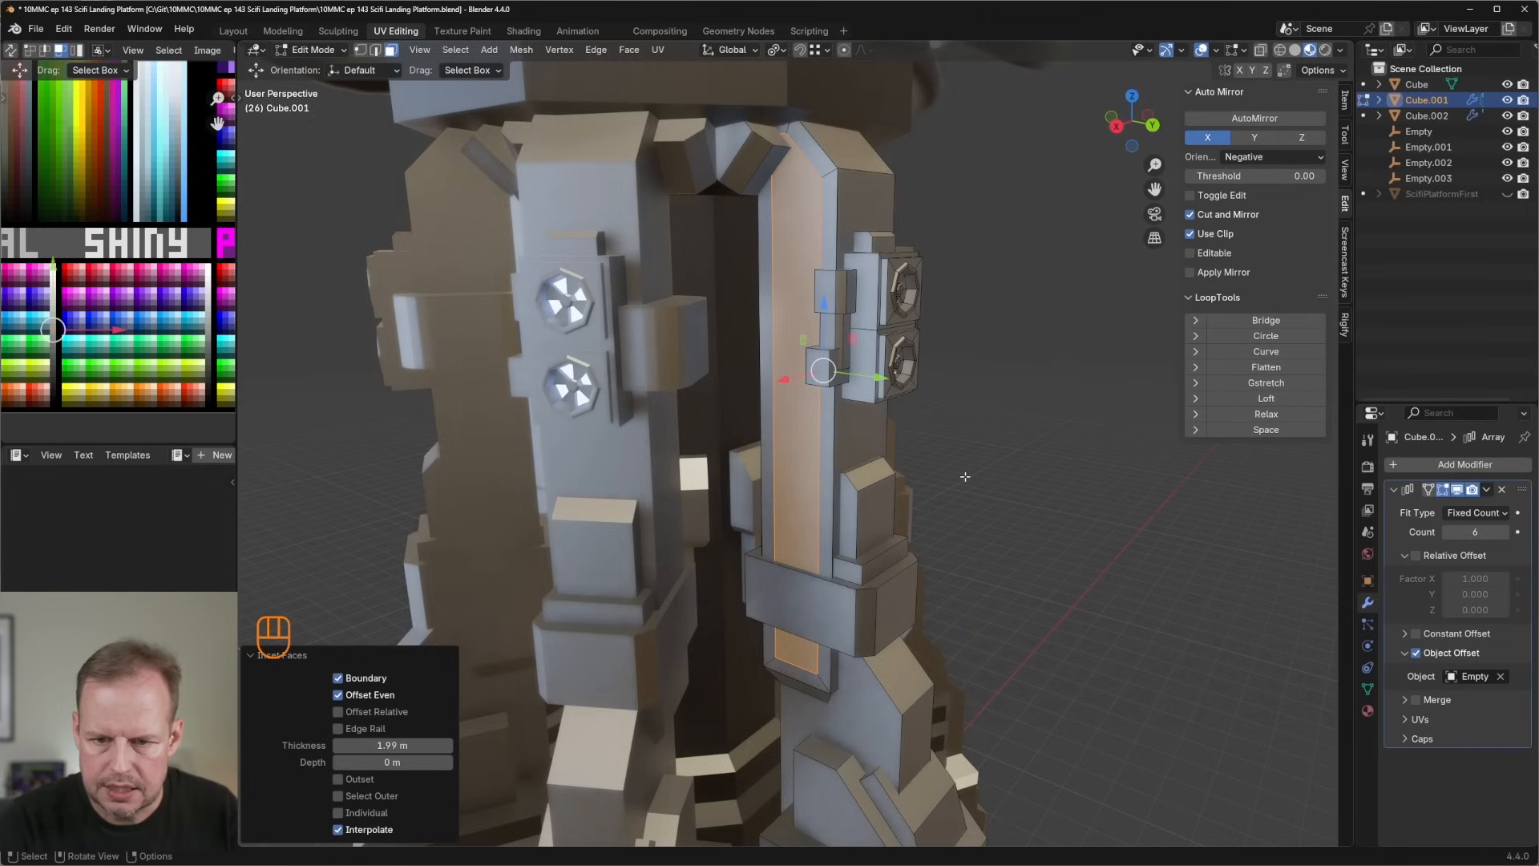
Narrow the inset side faces of the upper leg column to 0.662 along Y and try extruding them along their normals.
{"action": "key", "text": "s"}
{"action": "key", "text": "y"}
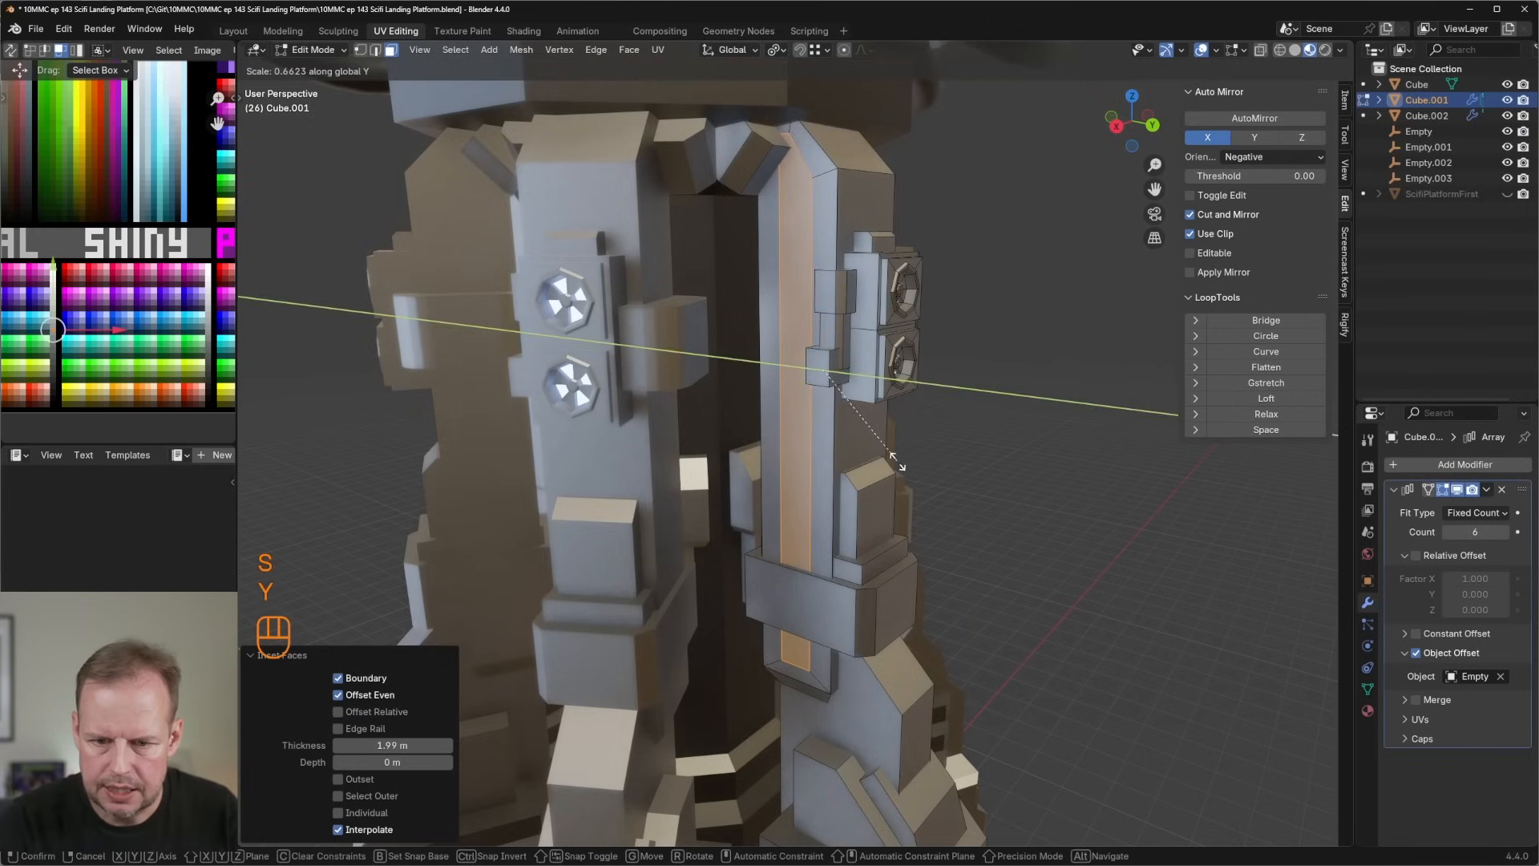
{"action": "left_click", "coordinate": [896, 463]}
{"action": "key", "text": "alt+e"}
{"action": "left_click", "coordinate": [917, 474]}
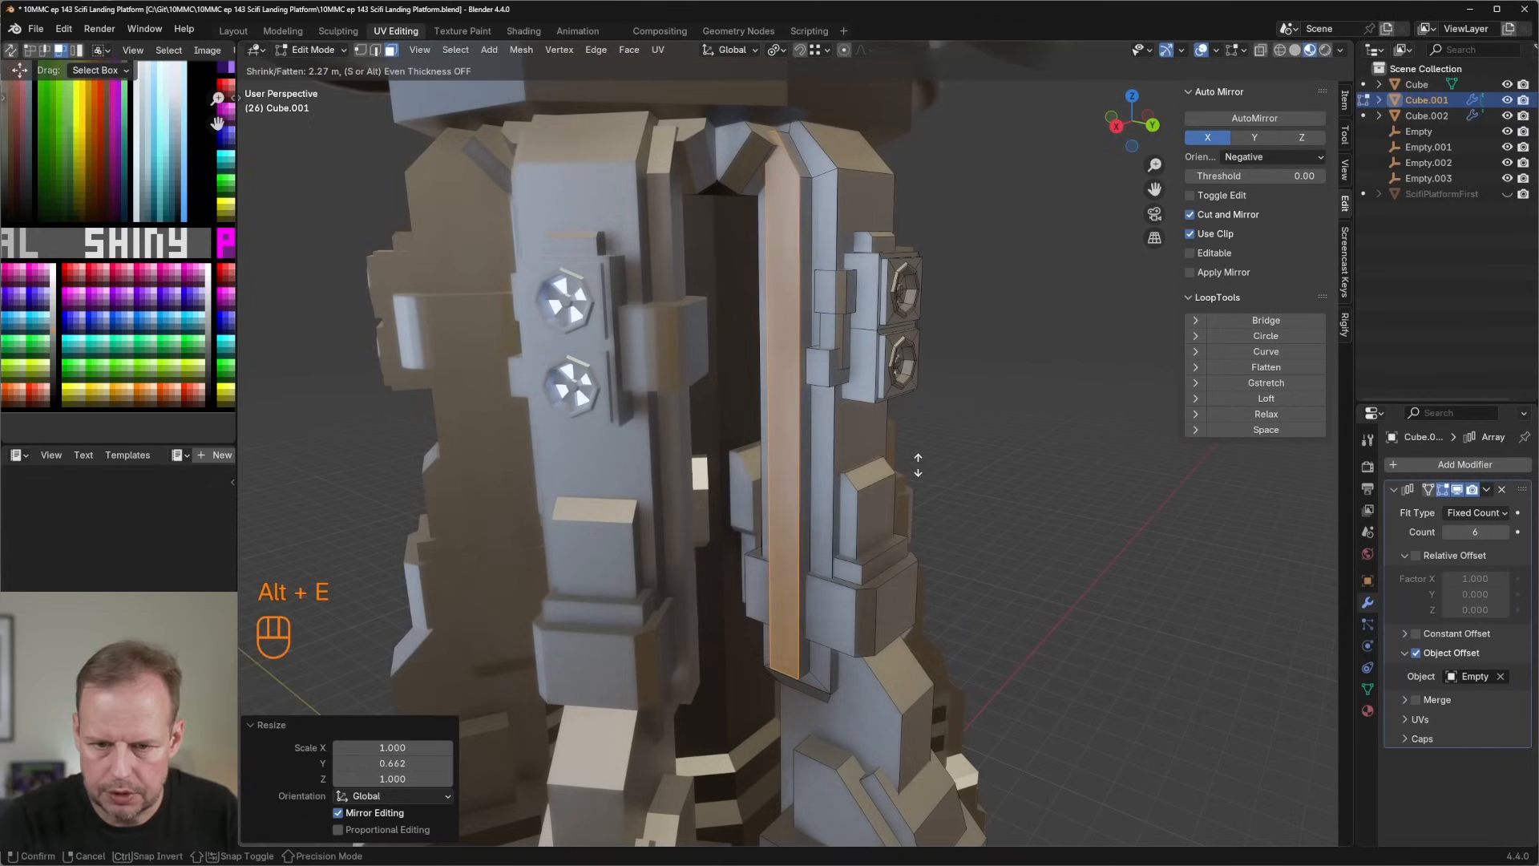
{"action": "left_click", "coordinate": [826, 390]}
{"action": "key", "text": "ctrl+z"}
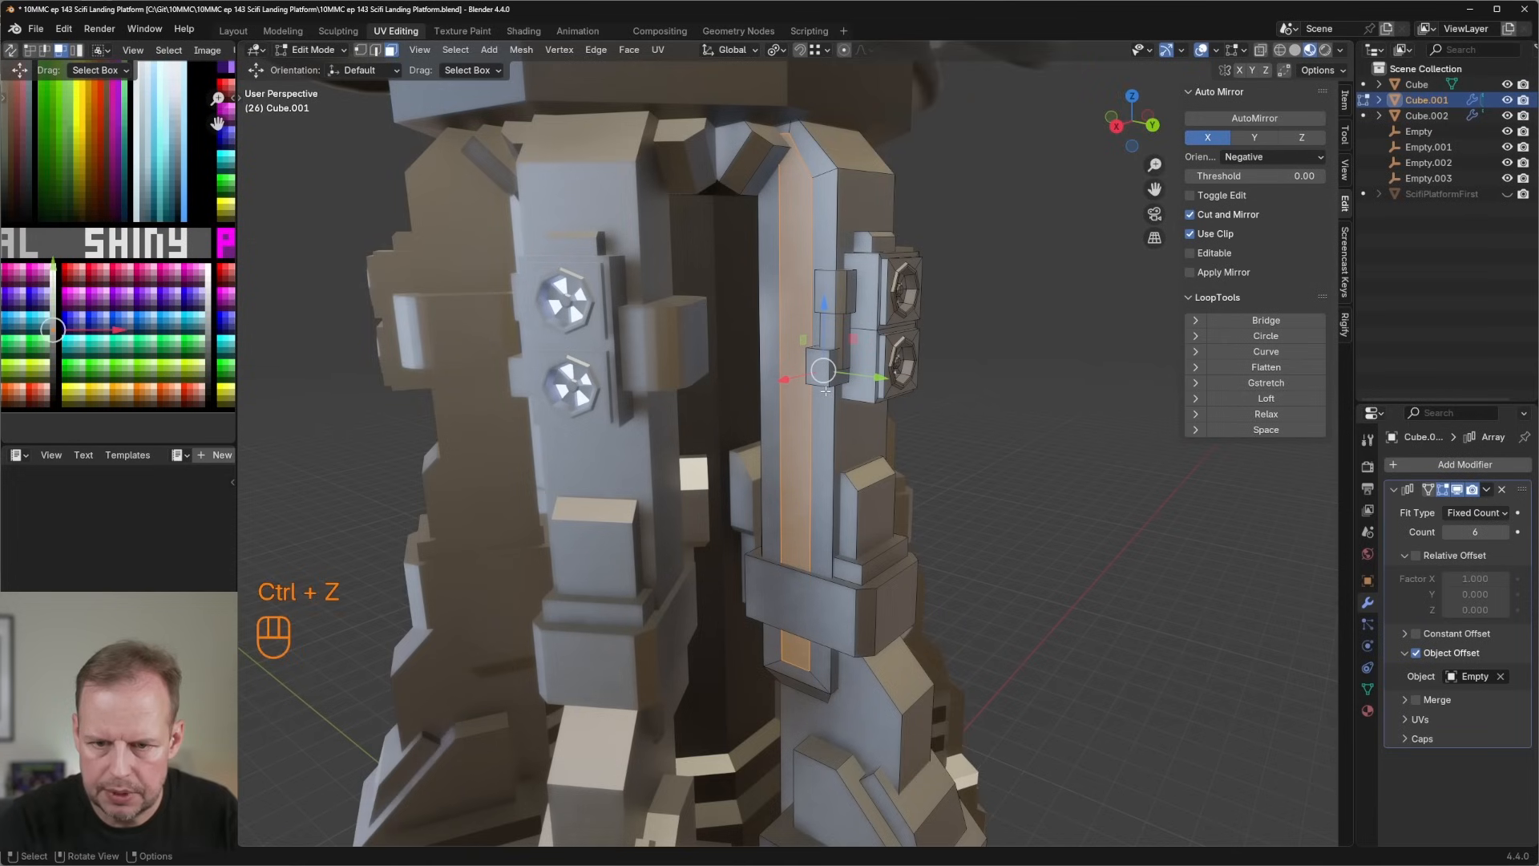
Undo the narrowing and the inset of the upper leg column's side faces.
{"action": "left_click", "coordinate": [797, 397]}
{"action": "key", "text": "g"}
{"action": "right_click", "coordinate": [806, 386]}
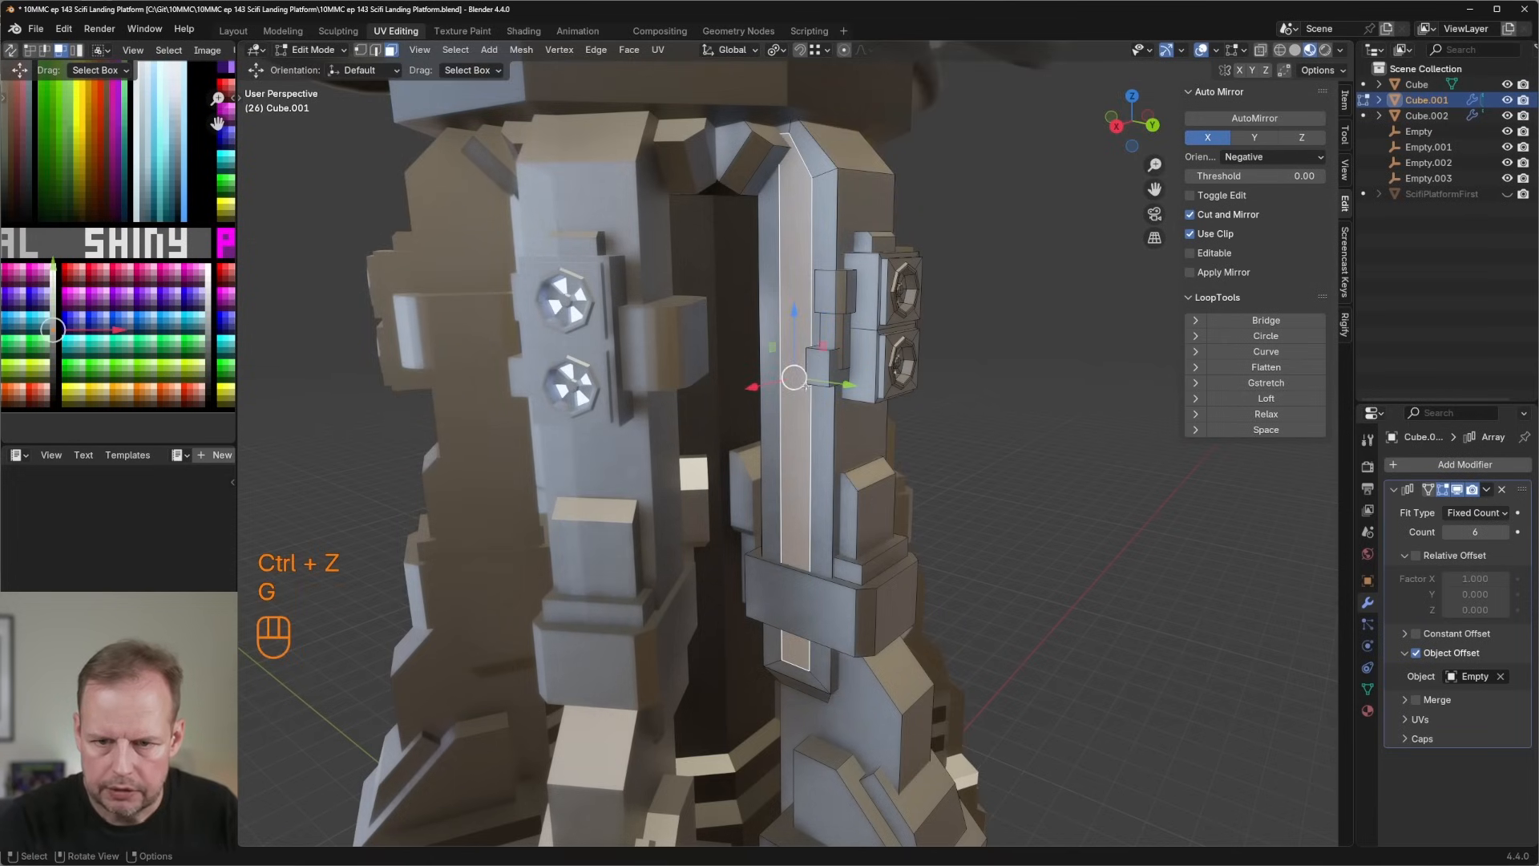
{"action": "key", "text": "ctrl+z"}
{"action": "key", "text": "ctrl+z"}
{"action": "key", "text": "ctrl+z"}
Select the loose duplicate face lying on the column's side, move it clear of the leg and delete it.
{"action": "key", "text": "l"}
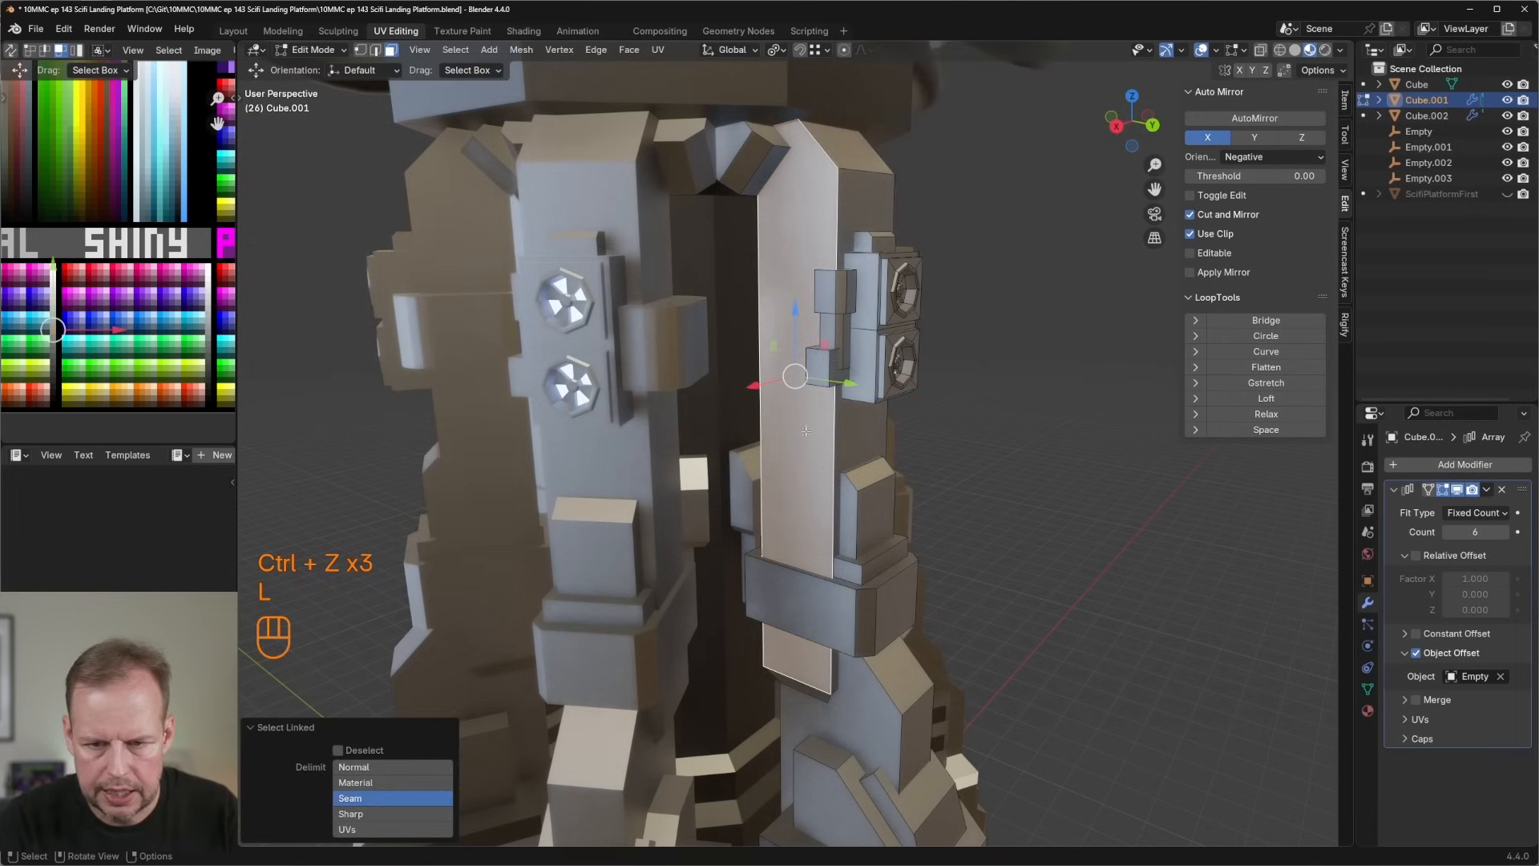
{"action": "key", "text": "g"}
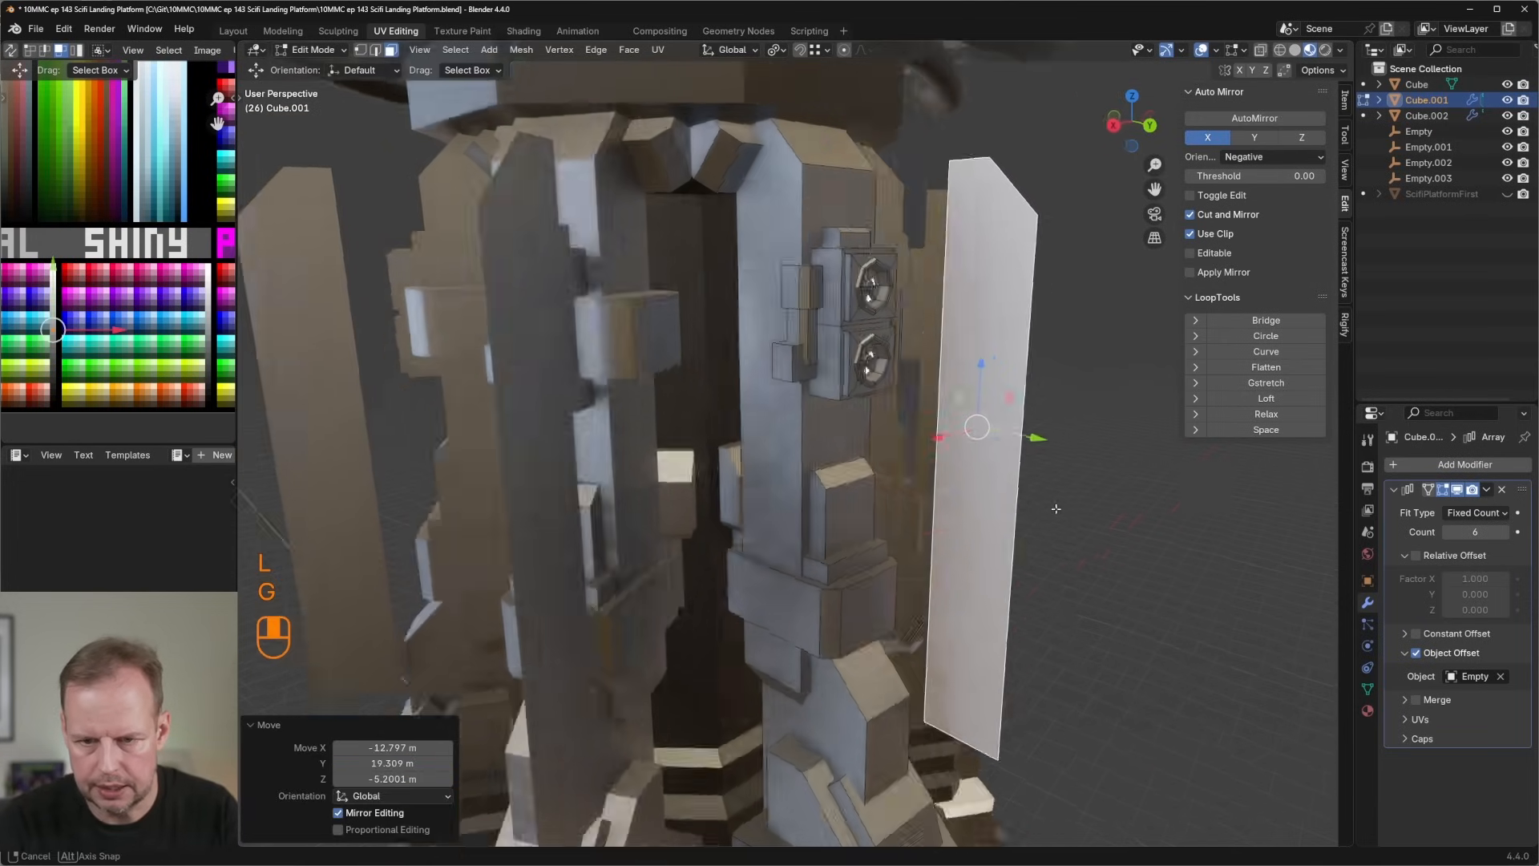
{"action": "middle_click_drag", "start_coordinate": [1055, 509], "coordinate": [938, 458]}
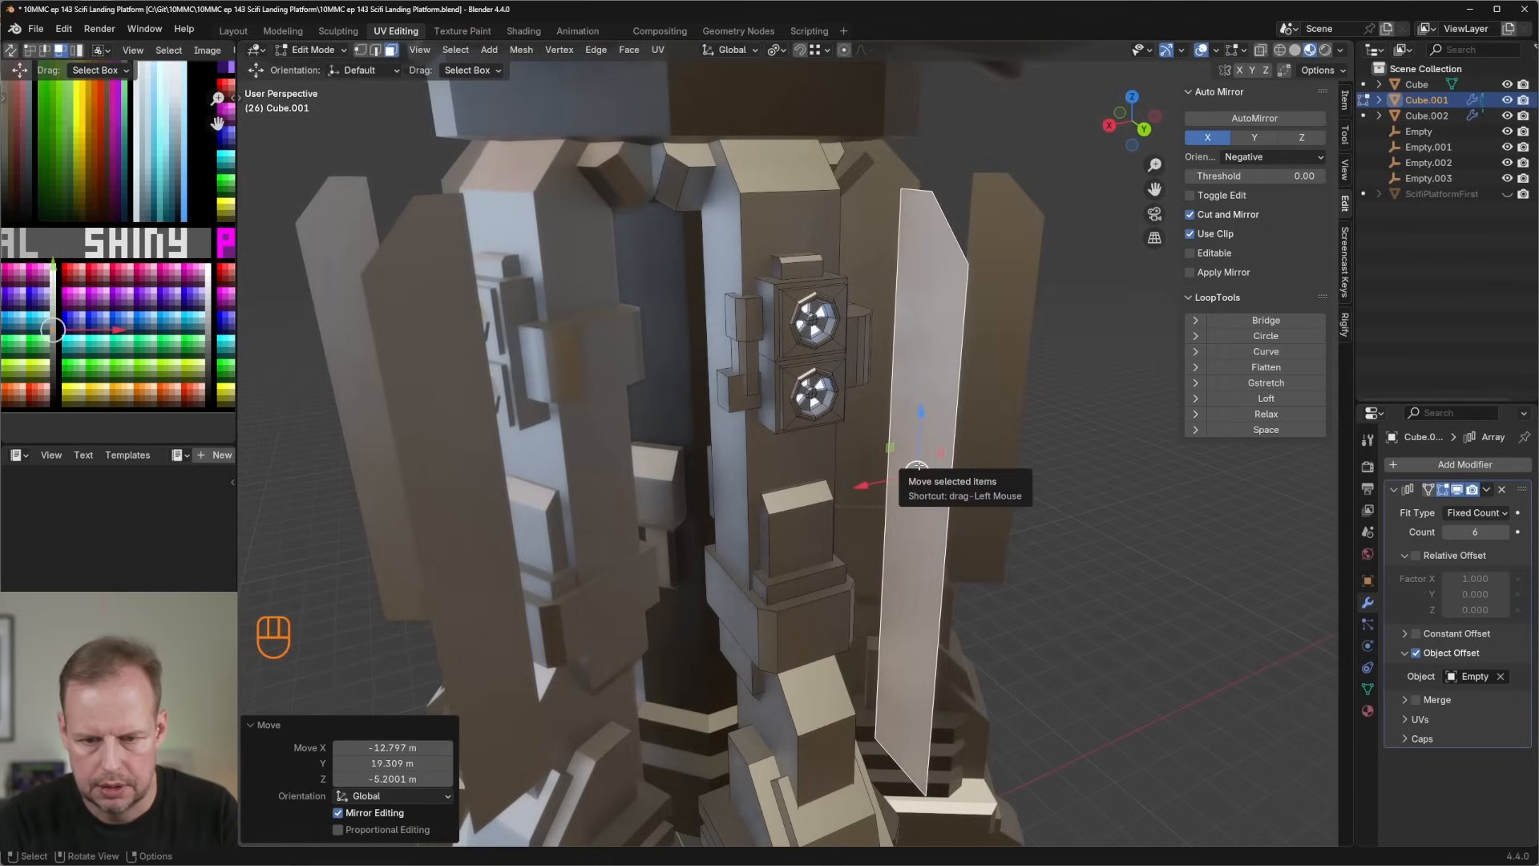
{"action": "key", "text": "Delete"}
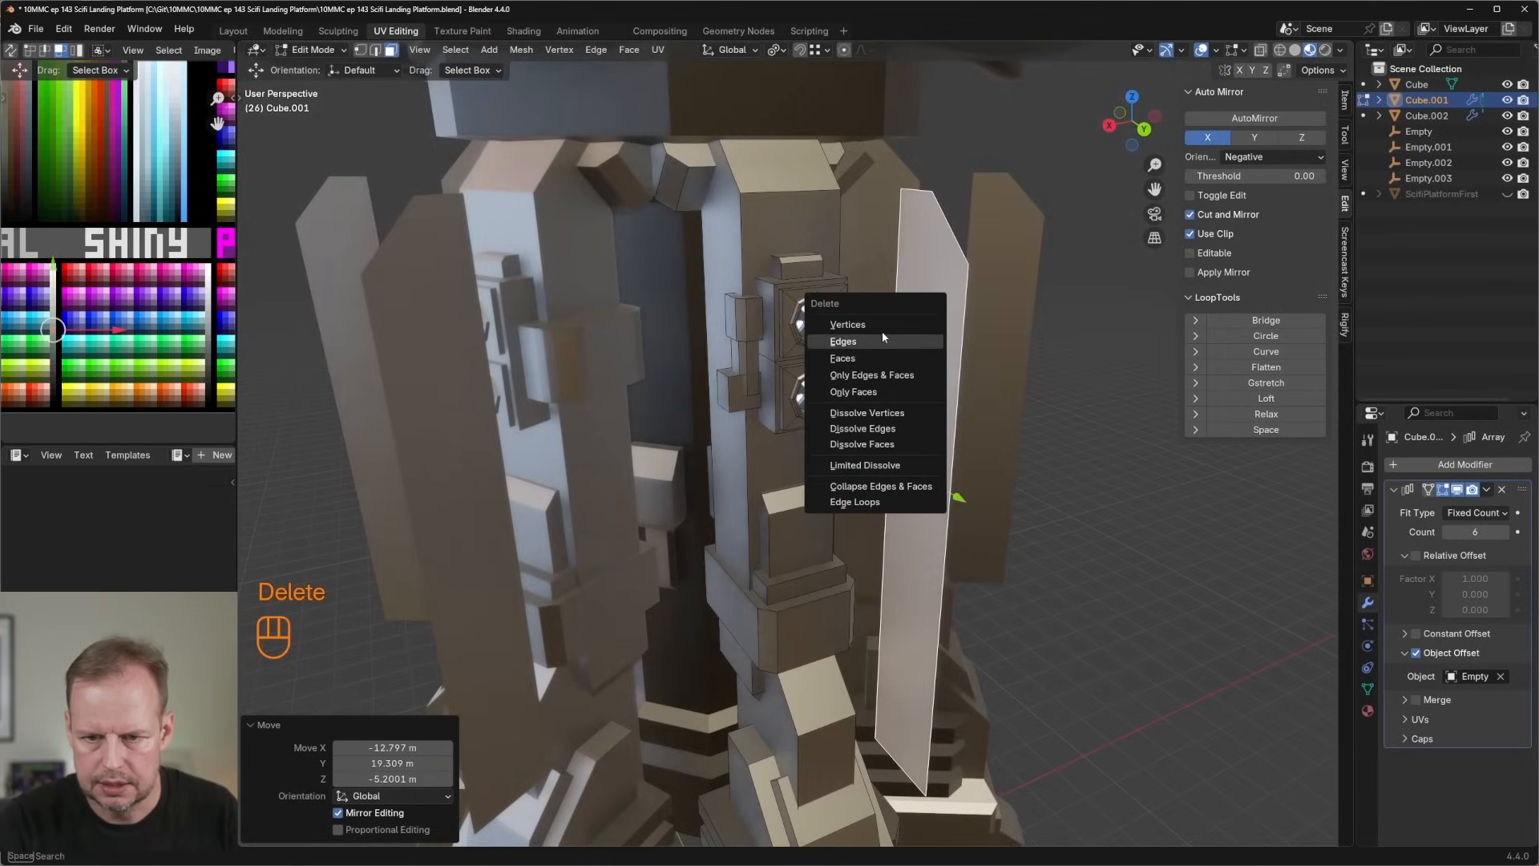
{"action": "left_click", "coordinate": [870, 325]}
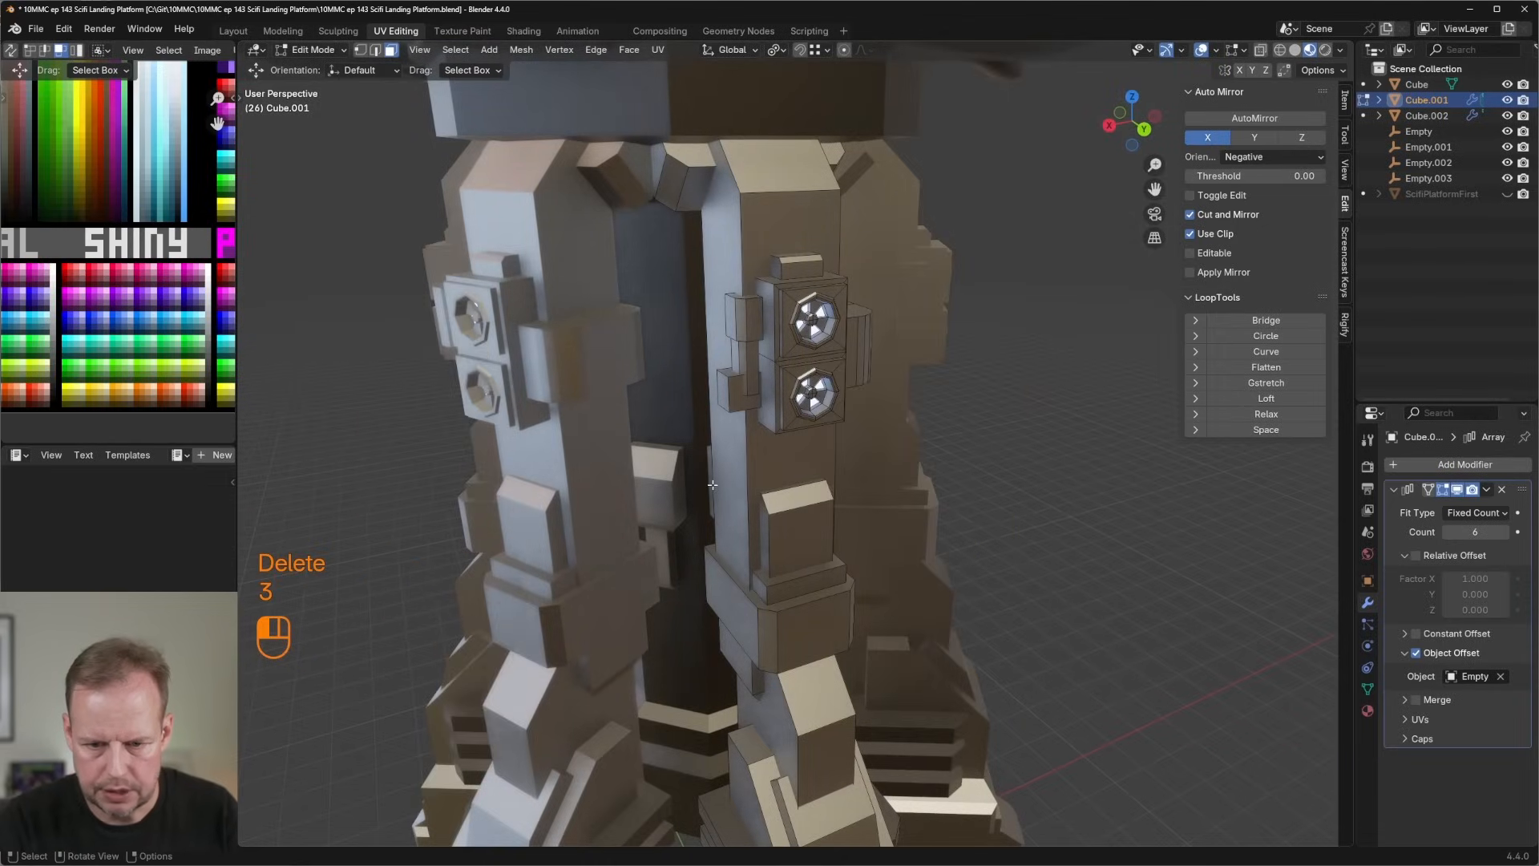
Select the long faces on both sides of the upper leg column and inset them by 2.2 m.
{"action": "left_click", "coordinate": [713, 484]}
{"action": "middle_click_drag", "start_coordinate": [712, 484], "coordinate": [603, 480]}
{"action": "left_click", "coordinate": [723, 473], "text": "shift"}
{"action": "middle_click_drag", "start_coordinate": [723, 473], "coordinate": [872, 487]}
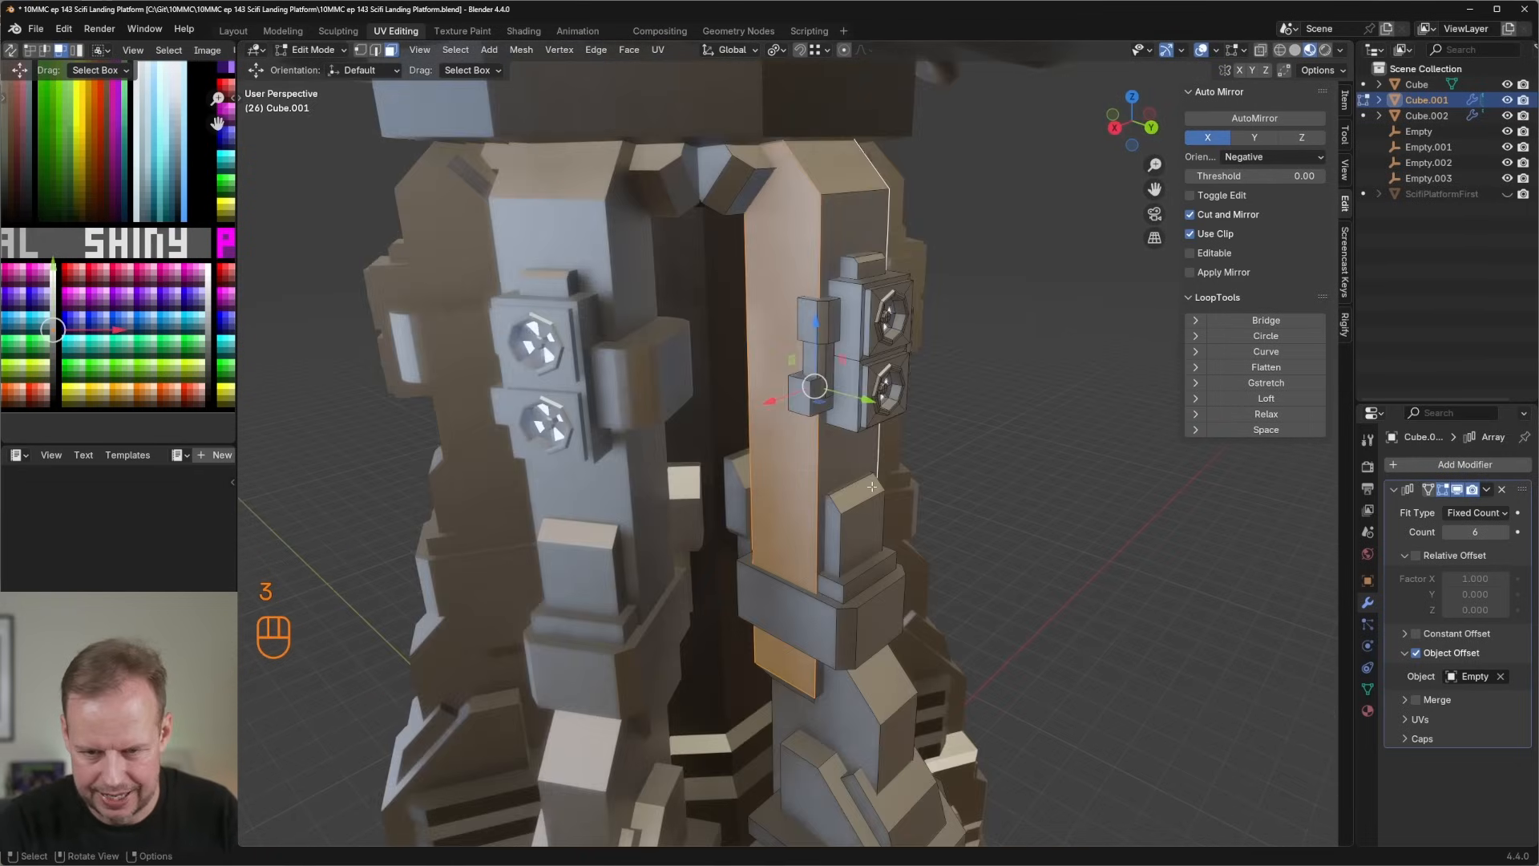
{"action": "key", "text": "i"}
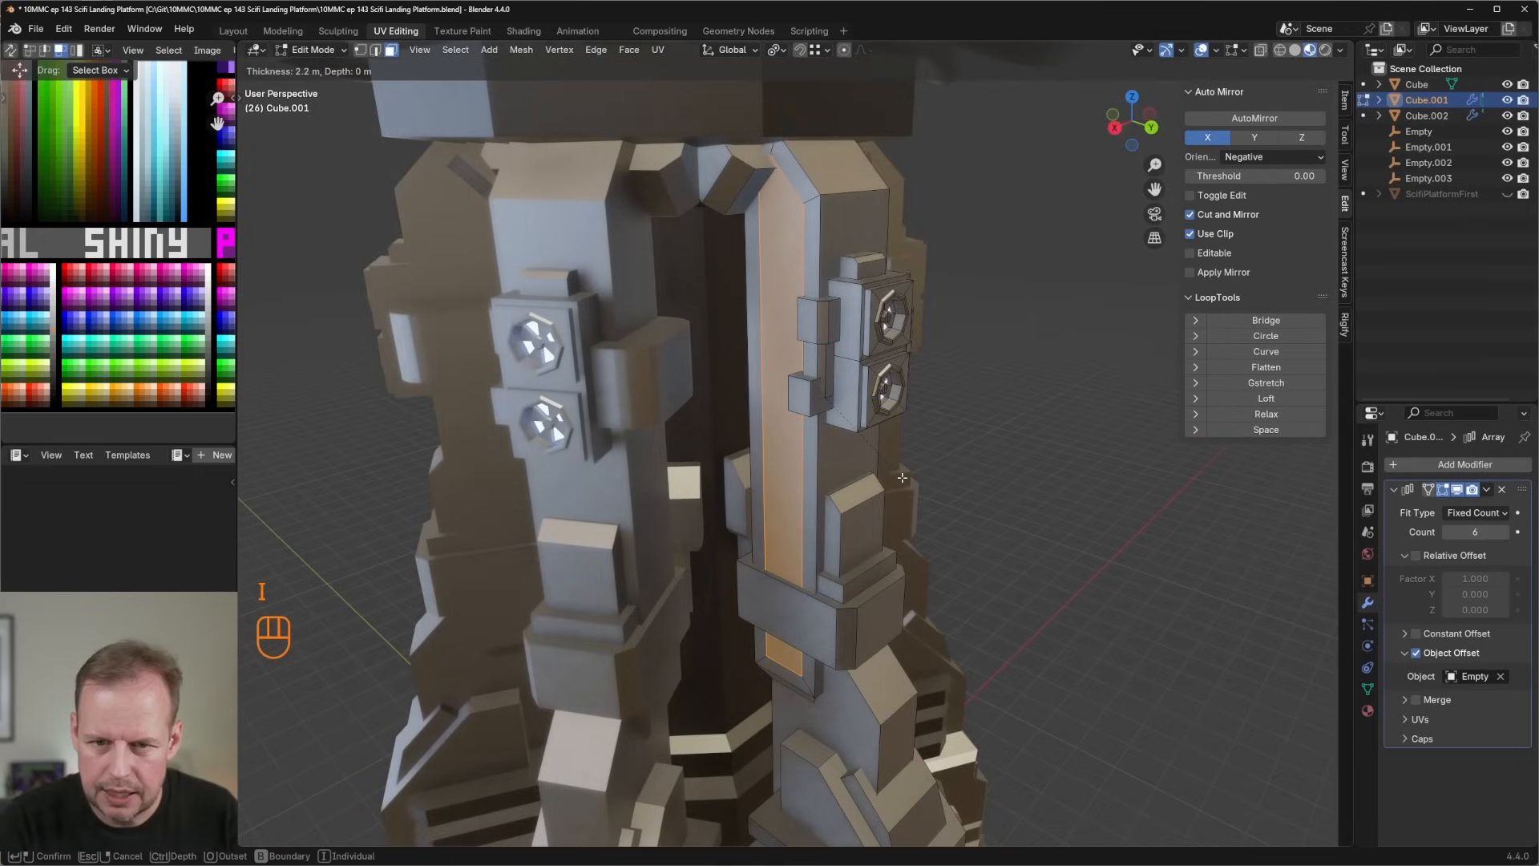
{"action": "left_click", "coordinate": [901, 477]}
Narrow the inset side faces to 0.735 along Y and extrude them inward along their normals to form recessed grooves.
{"action": "key", "text": "s"}
{"action": "key", "text": "y"}
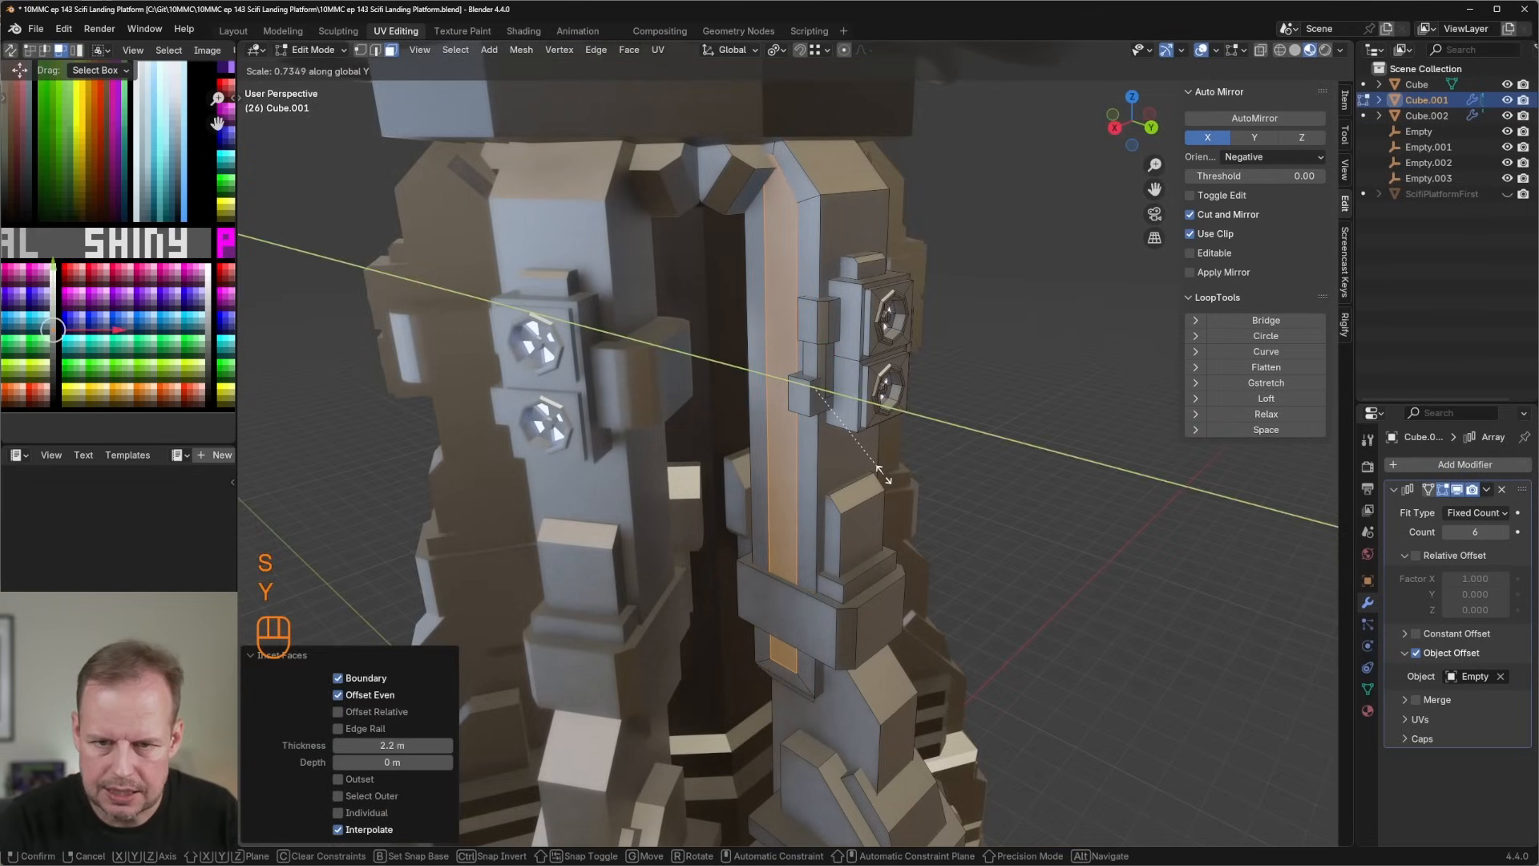
{"action": "left_click", "coordinate": [885, 475]}
{"action": "middle_click_drag", "start_coordinate": [888, 479], "coordinate": [910, 525]}
{"action": "key", "text": "alt+e"}
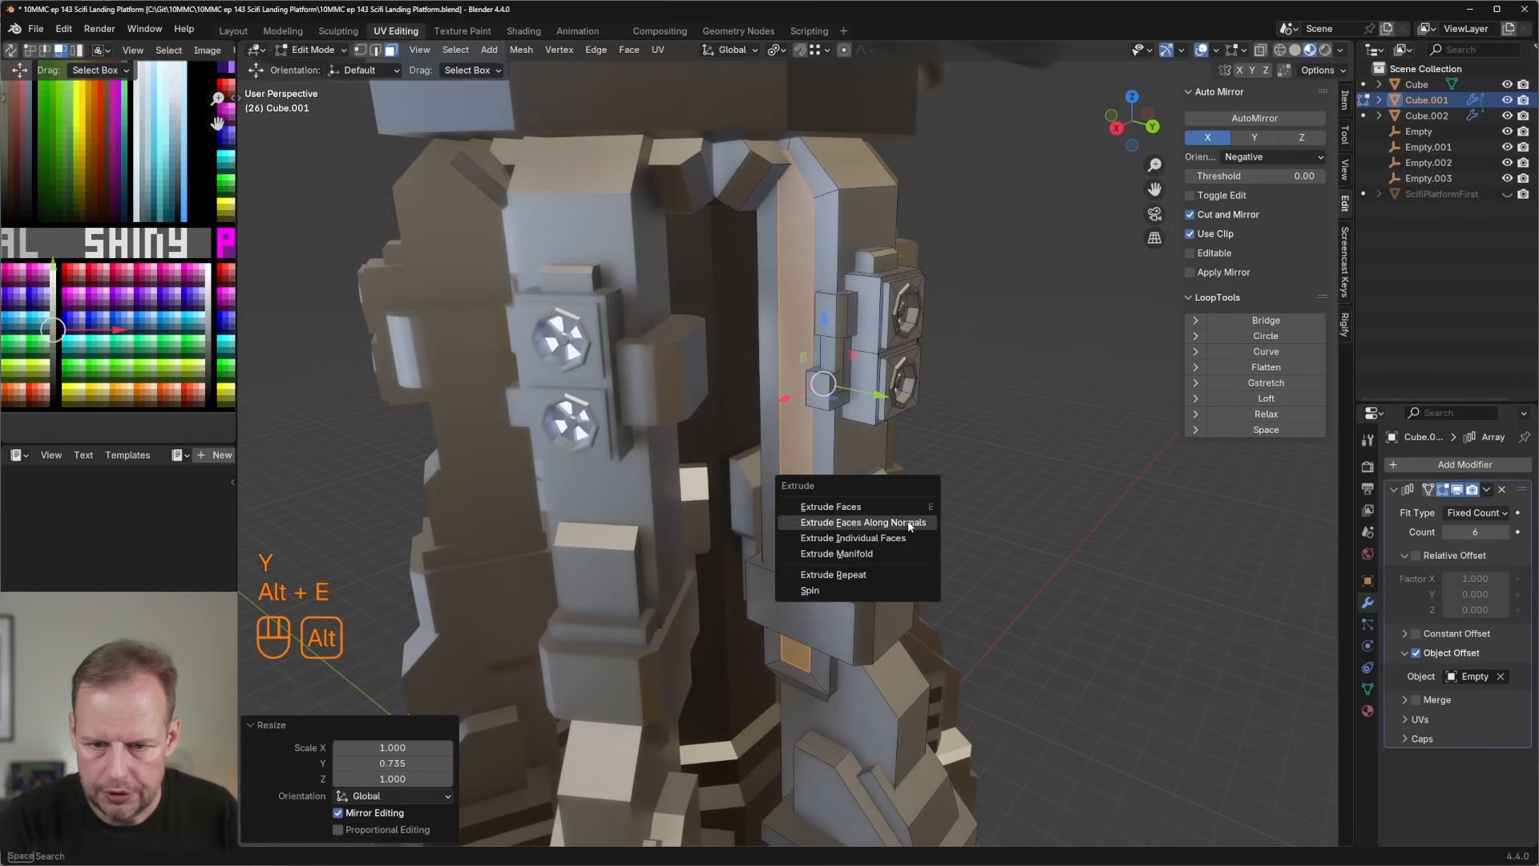
{"action": "left_click", "coordinate": [910, 525]}
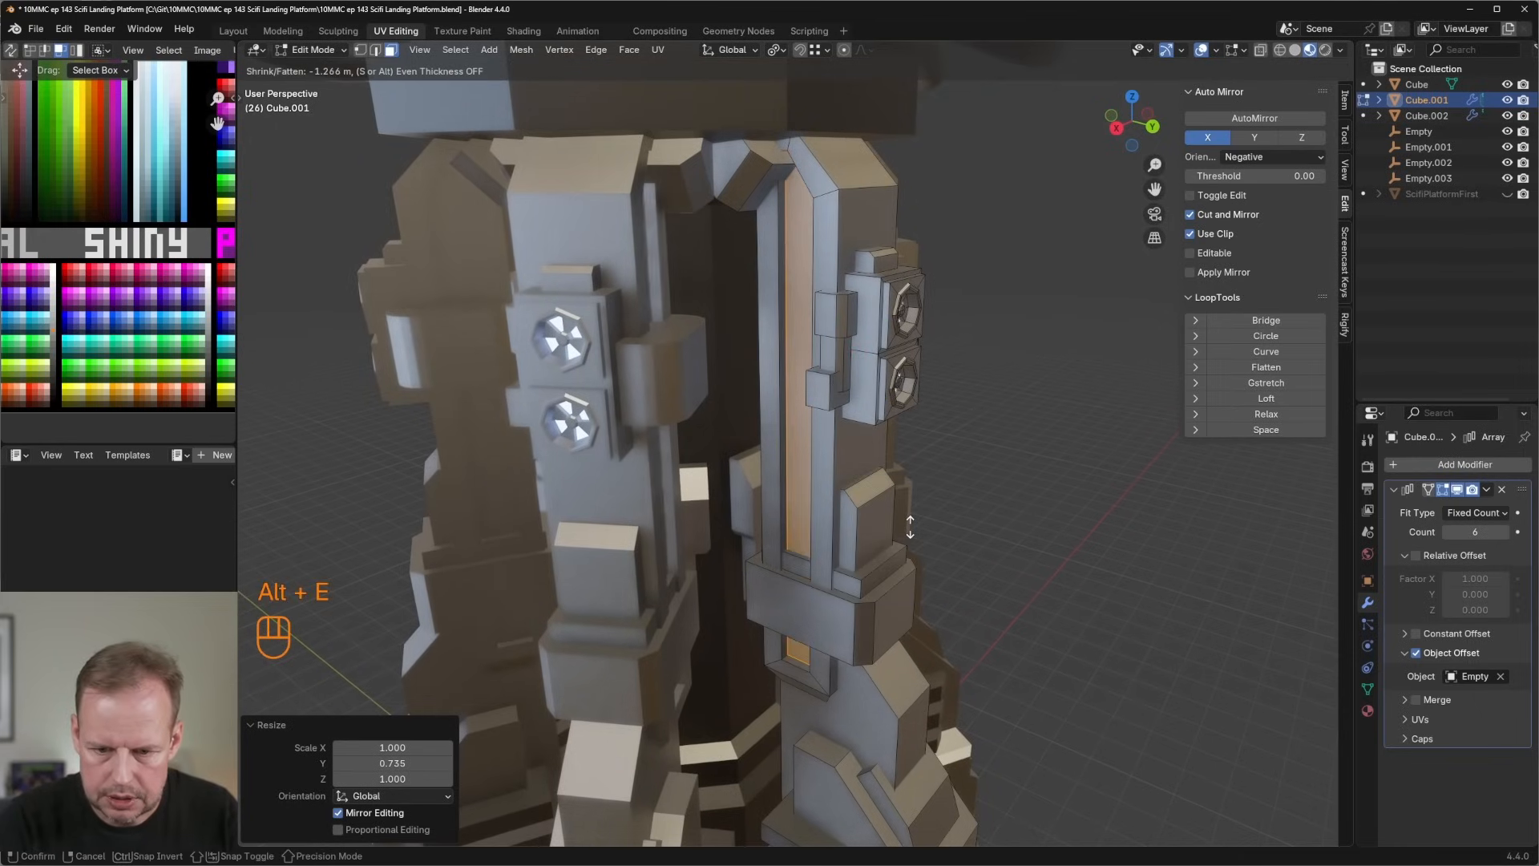
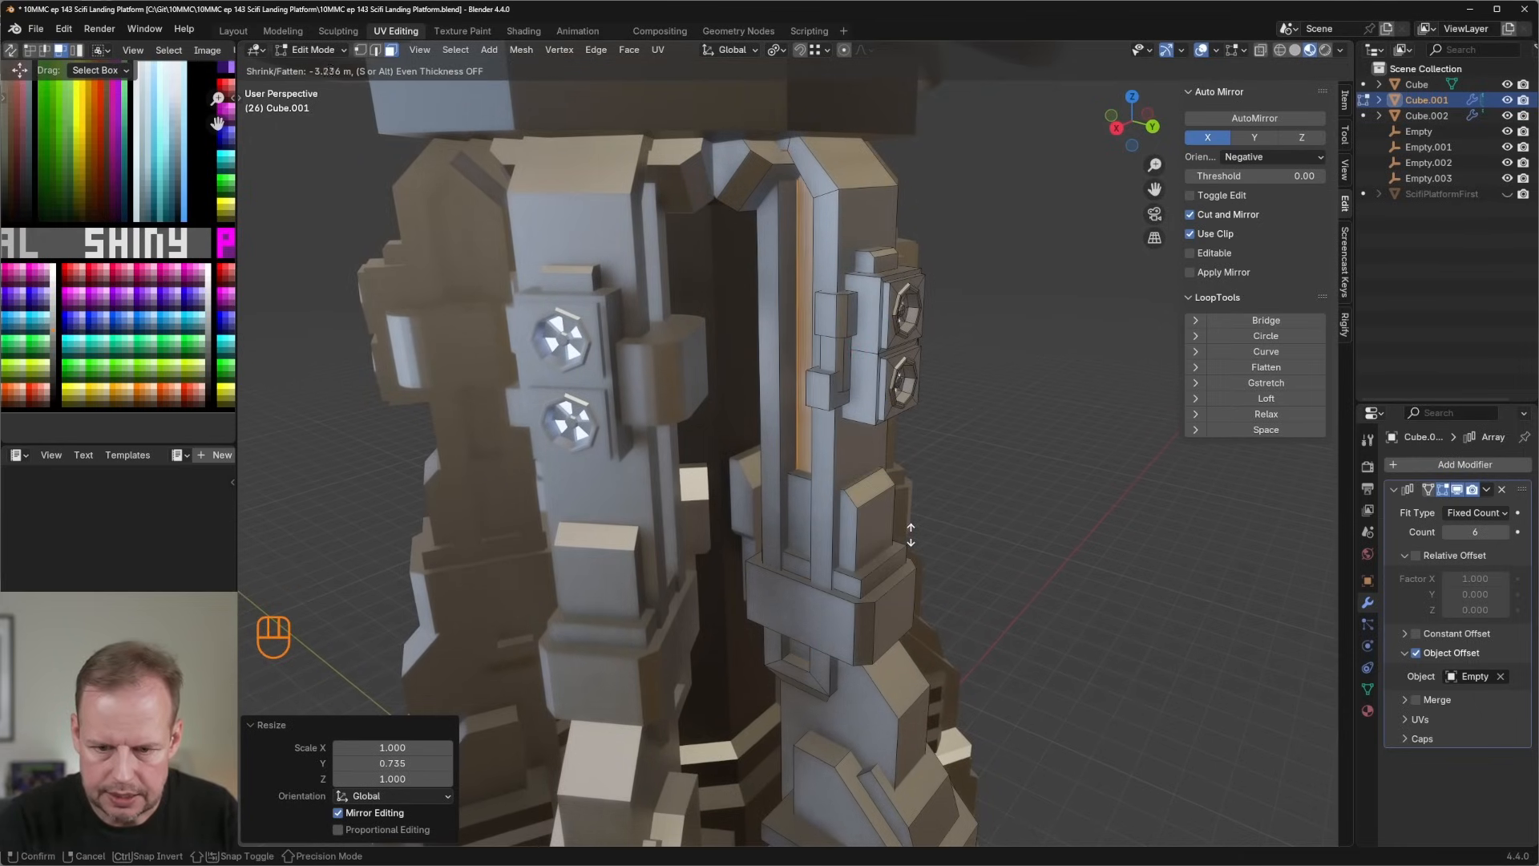
Sink the upper leg column's side grooves 3.1 m inward and move their UVs to a dark palette swatch.
{"action": "left_click", "coordinate": [911, 534]}
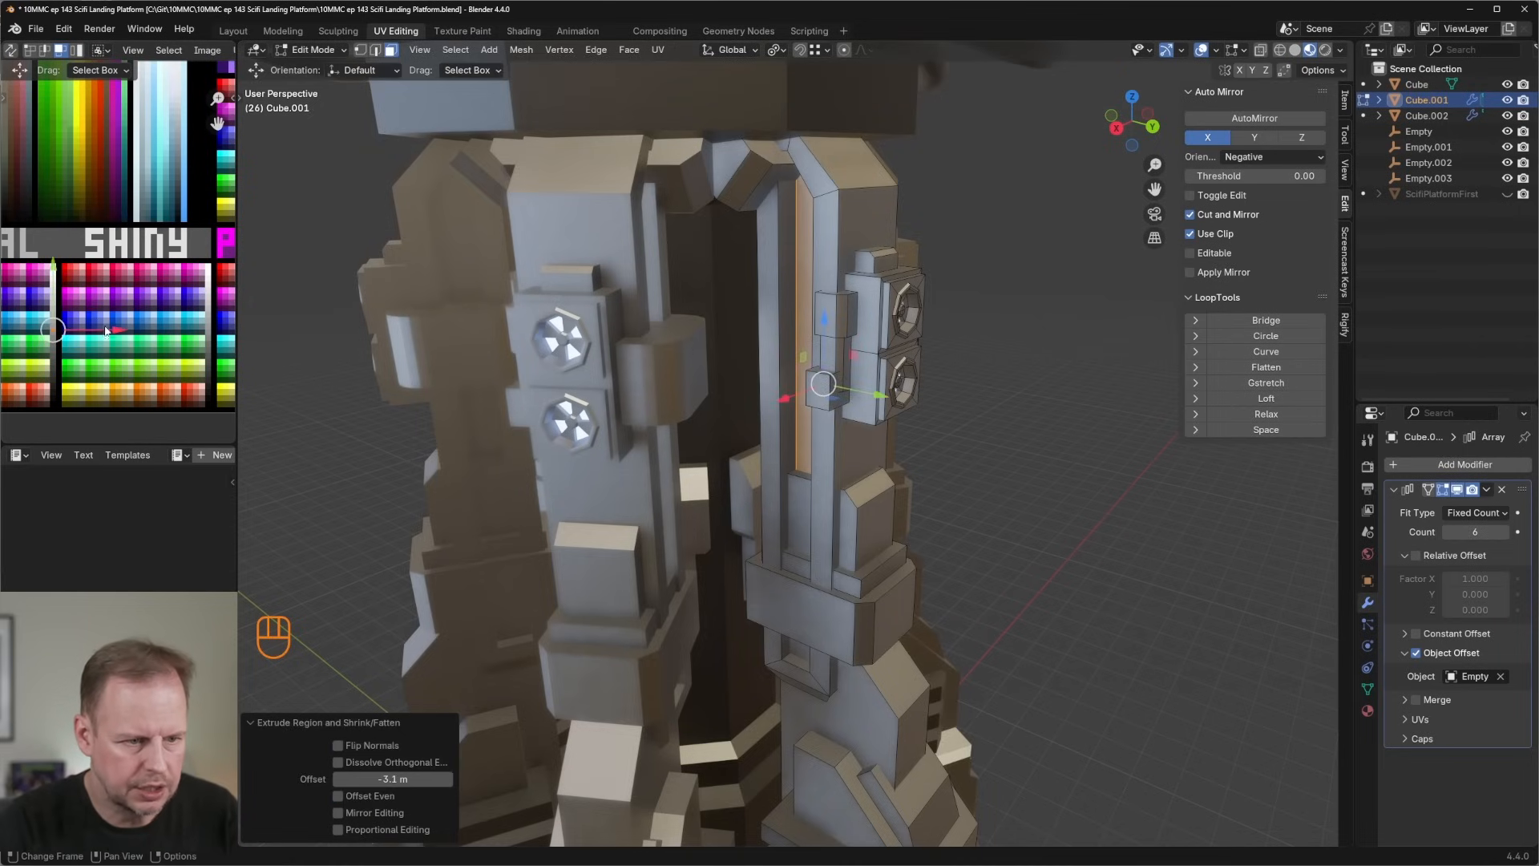
{"action": "scroll", "coordinate": [105, 330], "scroll_direction": "down", "scroll_amount": 2, "text": "shift"}
{"action": "key", "text": "g"}
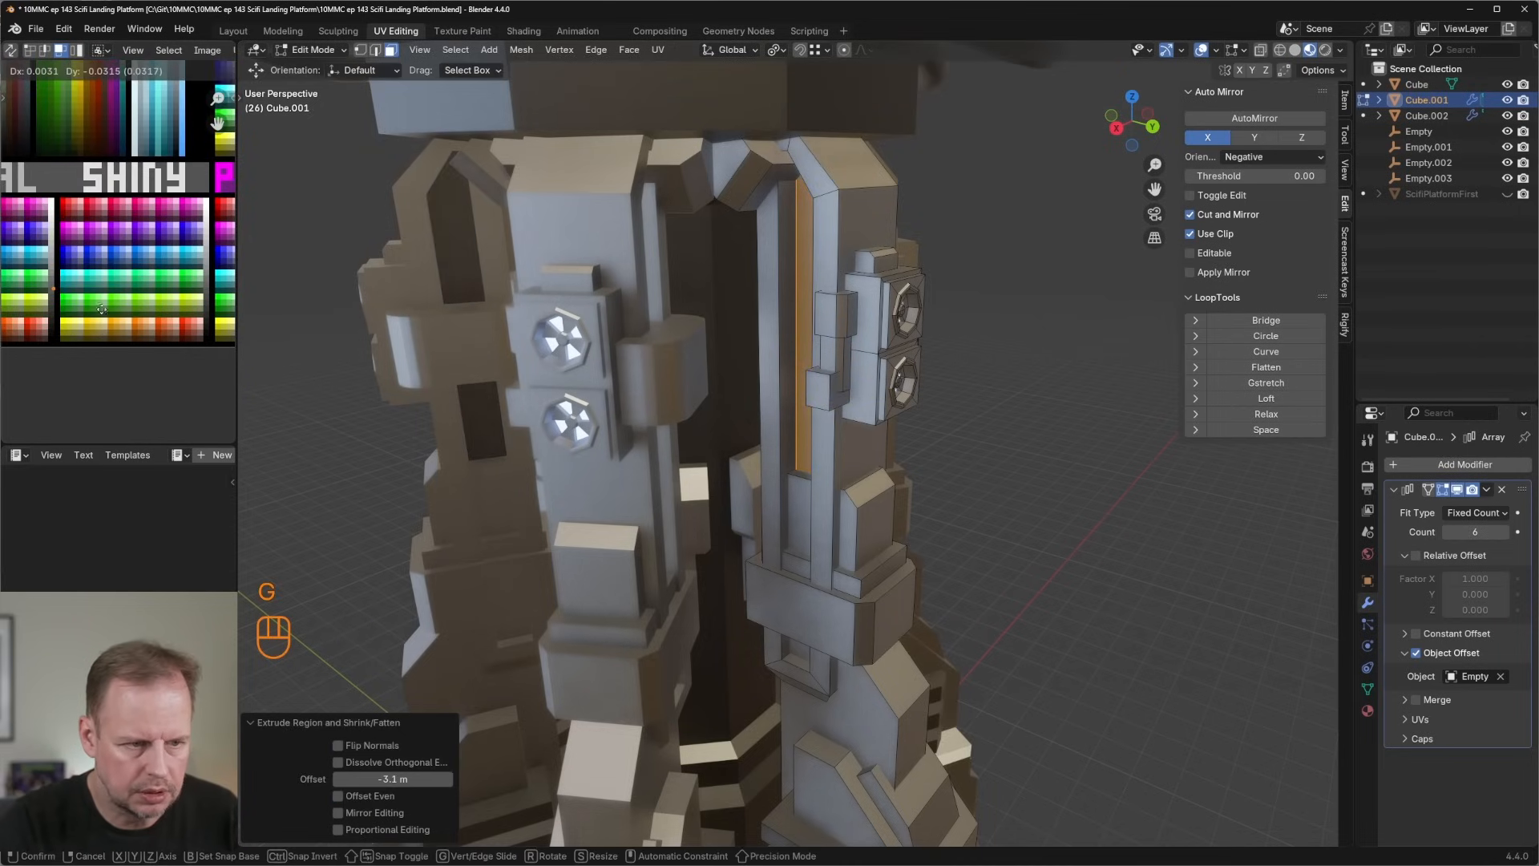
{"action": "left_click", "coordinate": [103, 309]}
{"action": "scroll", "coordinate": [882, 470], "scroll_direction": "down", "scroll_amount": 5}
{"action": "key", "text": "Tab"}
{"action": "middle_click_drag", "start_coordinate": [883, 470], "coordinate": [748, 468]}
{"action": "scroll", "coordinate": [946, 450], "scroll_direction": "down", "scroll_amount": 3}
{"action": "key", "text": "Tab"}
{"action": "scroll", "coordinate": [906, 550], "scroll_direction": "up", "scroll_amount": 6}
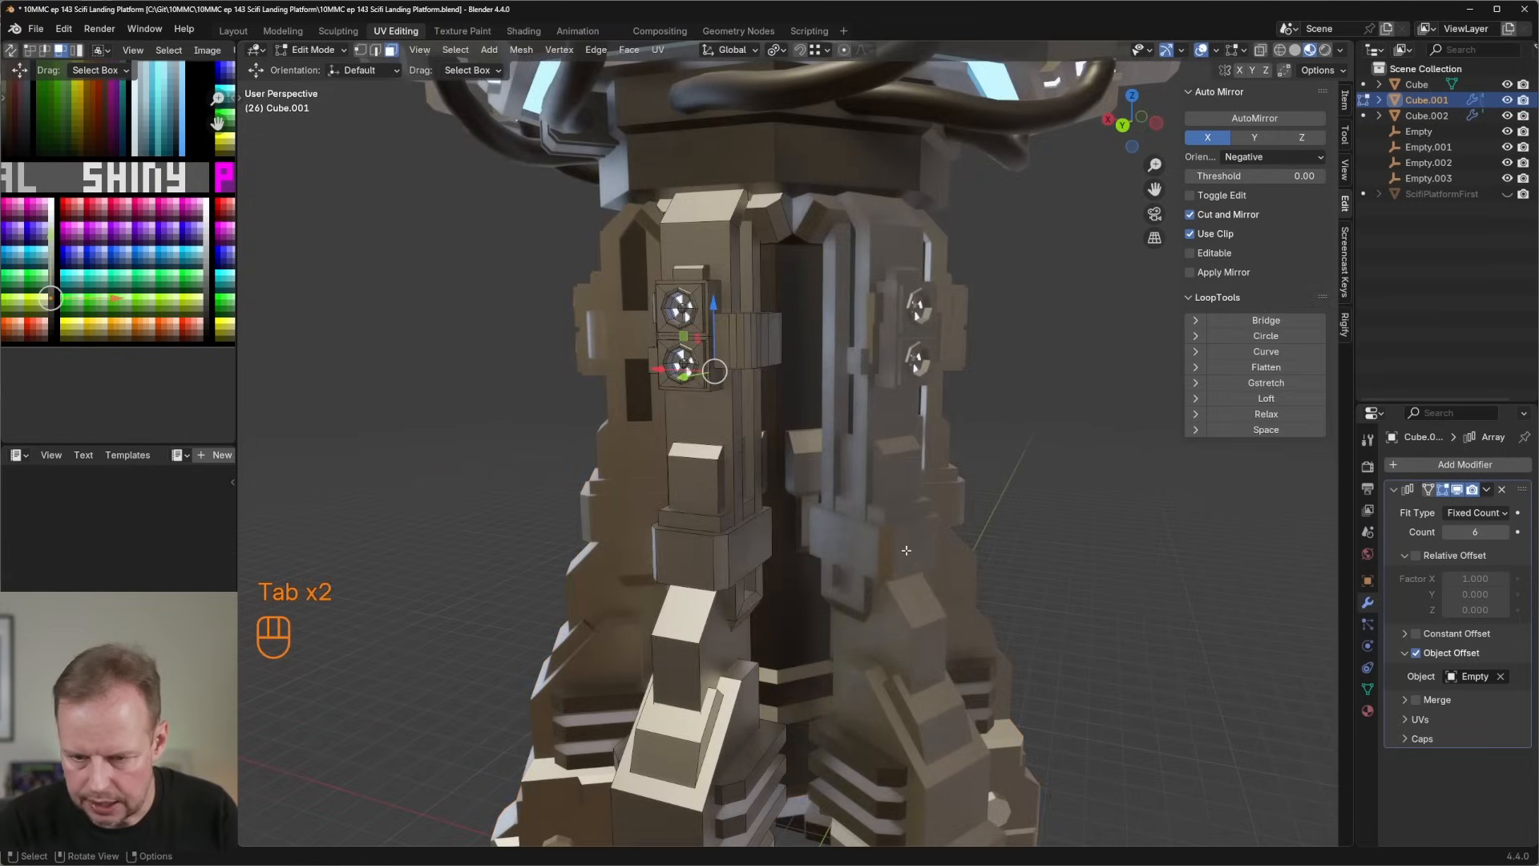
Select the whole linked collar block around the middle of the leg and move its UVs to a light grey swatch.
{"action": "scroll", "coordinate": [906, 550], "scroll_direction": "down", "scroll_amount": 4}
{"action": "key", "text": "Tab"}
{"action": "mouse_move", "coordinate": [906, 550]}
{"action": "middle_mouse_down"}
{"action": "mouse_move", "coordinate": [867, 551]}
{"action": "mouse_move", "coordinate": [882, 537]}
{"action": "middle_mouse_up"}
{"action": "key", "text": "Tab"}
{"action": "key", "text": "Tab"}
{"action": "key", "text": "Tab"}
{"action": "key", "text": "Tab"}
{"action": "key", "text": "Tab"}
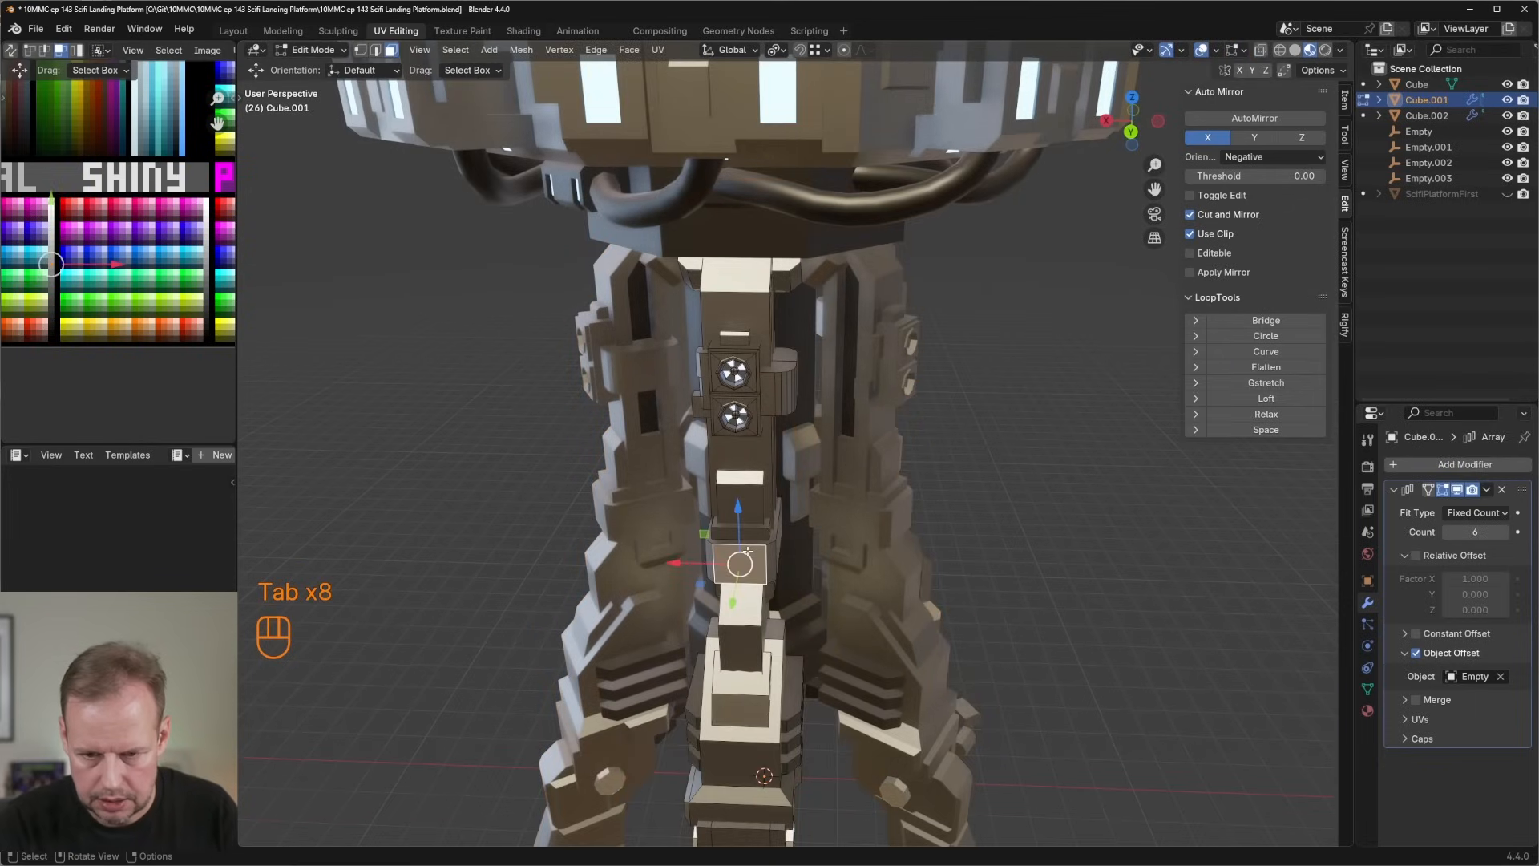
{"action": "key", "text": "l"}
{"action": "middle_click_drag", "start_coordinate": [749, 553], "coordinate": [780, 527]}
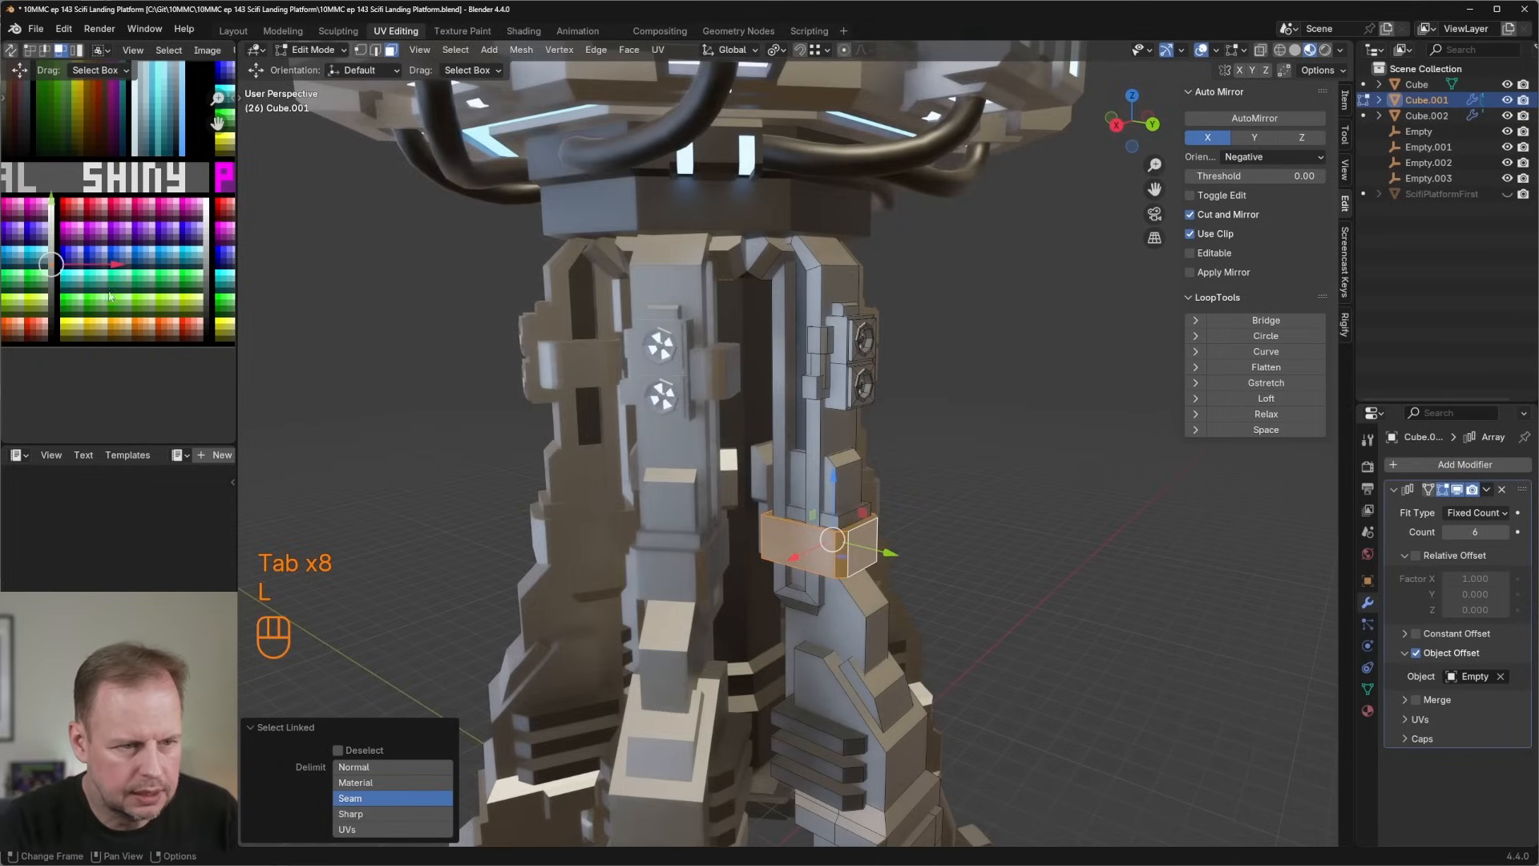
{"action": "scroll", "coordinate": [110, 297], "scroll_direction": "up", "scroll_amount": 3}
{"action": "key", "text": "g"}
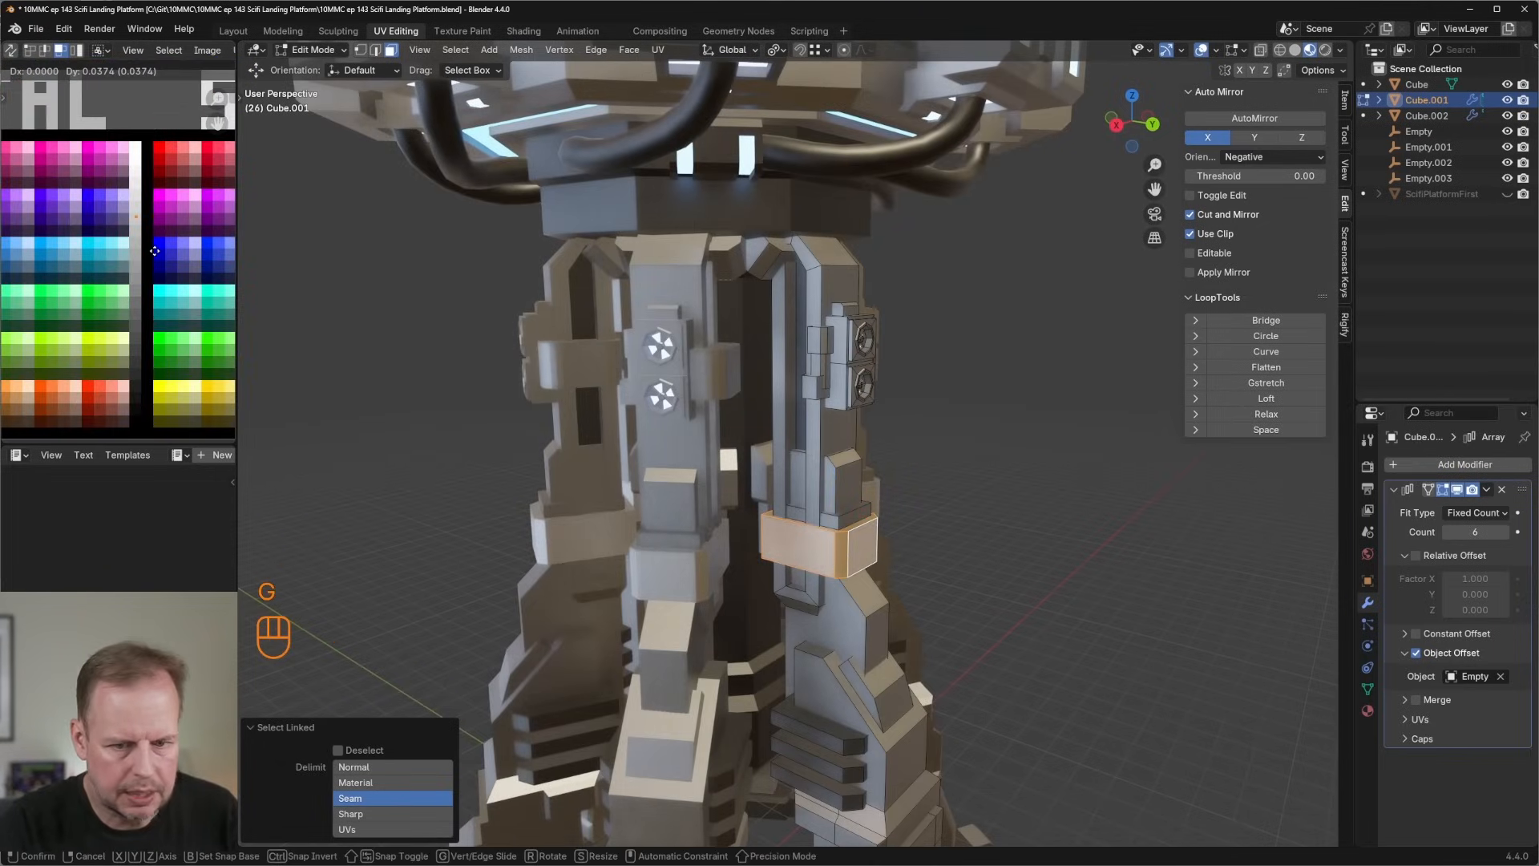
{"action": "left_click", "coordinate": [154, 245]}
Switch mesh editing from the leg object to the platform rim object.
{"action": "scroll", "coordinate": [505, 351], "scroll_direction": "down", "scroll_amount": 5}
{"action": "scroll", "coordinate": [625, 495], "scroll_direction": "up", "scroll_amount": 2}
{"action": "middle_click_drag", "start_coordinate": [712, 370], "coordinate": [664, 469], "text": "shift"}
{"action": "scroll", "coordinate": [690, 457], "scroll_direction": "down", "scroll_amount": 3}
{"action": "key", "text": "Tab"}
{"action": "scroll", "coordinate": [864, 641], "scroll_direction": "down", "scroll_amount": 3}
{"action": "middle_click_drag", "start_coordinate": [864, 641], "coordinate": [908, 574]}
{"action": "scroll", "coordinate": [865, 623], "scroll_direction": "up", "scroll_amount": 6}
{"action": "key", "text": "Tab"}
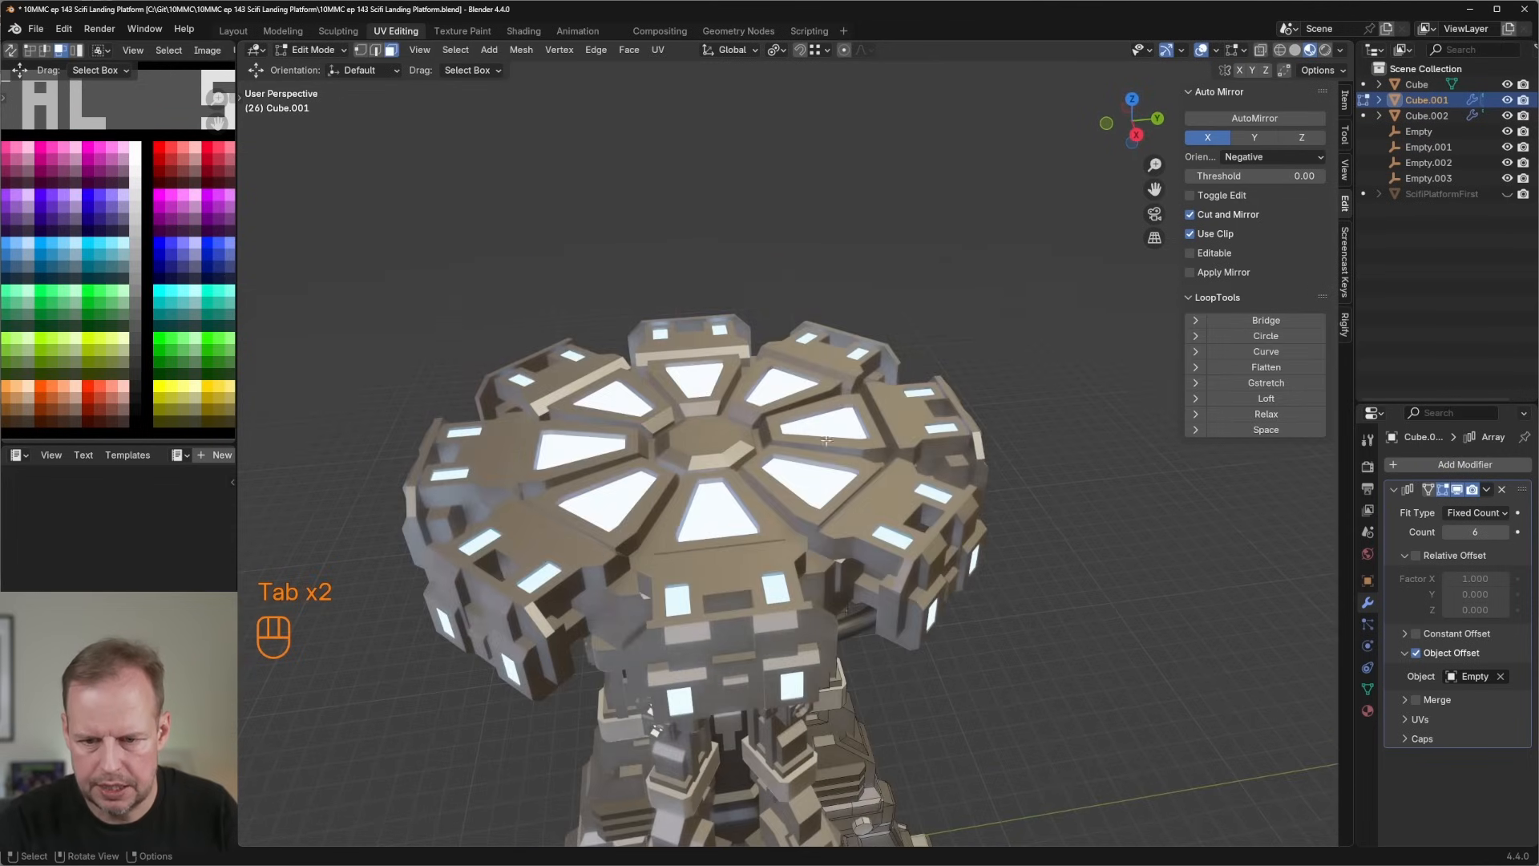
{"action": "key", "text": "Tab"}
{"action": "left_click", "coordinate": [908, 574]}
{"action": "key", "text": "Tab"}
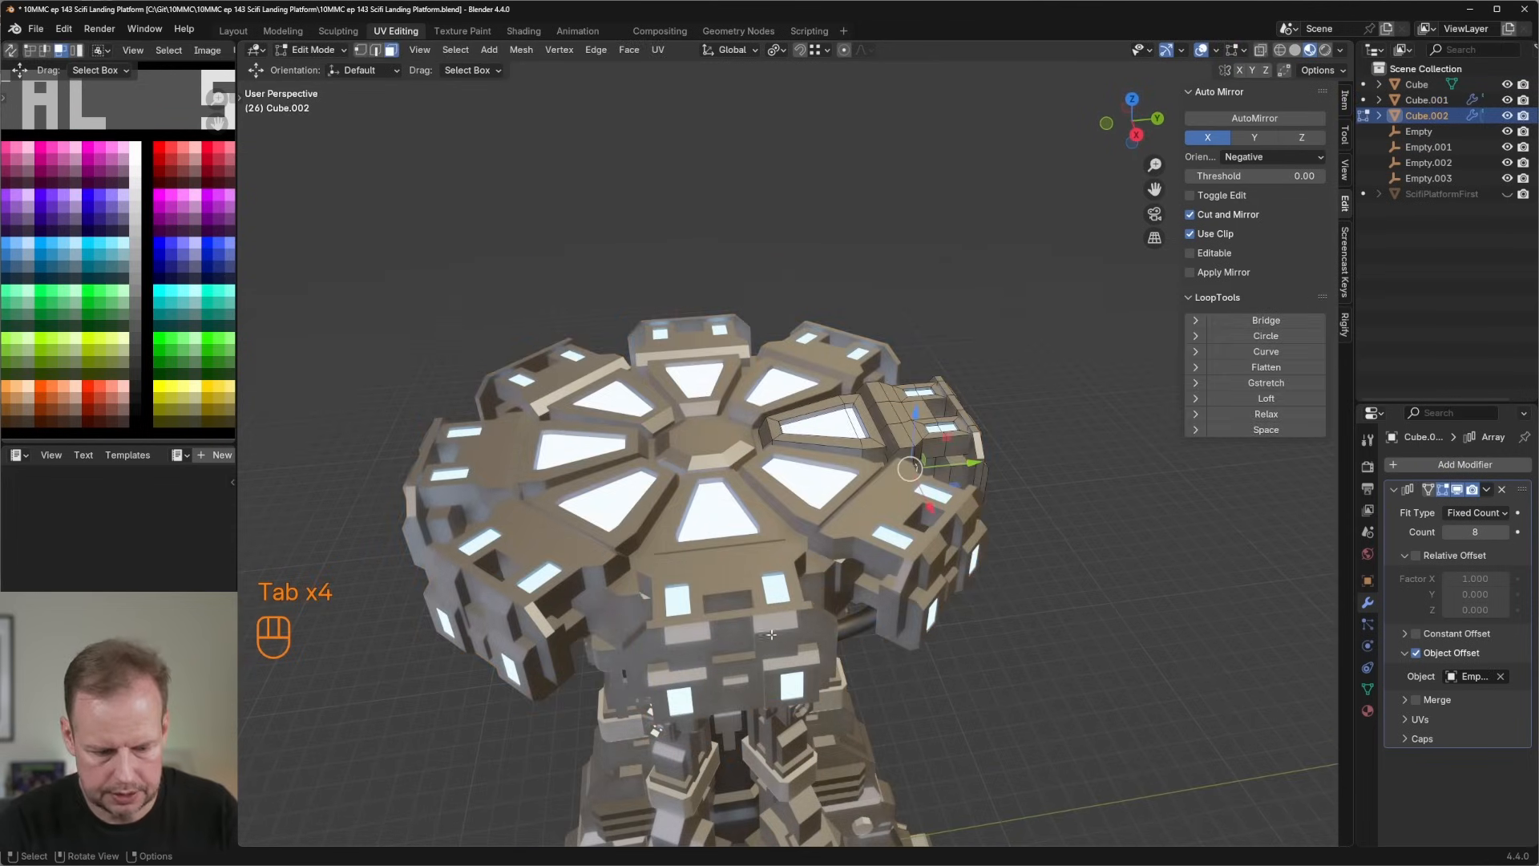
Select the linked armour panel on the outer edge of the rim segment and shift its UVs to a lighter grey swatch.
{"action": "middle_click_drag", "start_coordinate": [988, 523], "coordinate": [890, 481]}
{"action": "key", "text": "l"}
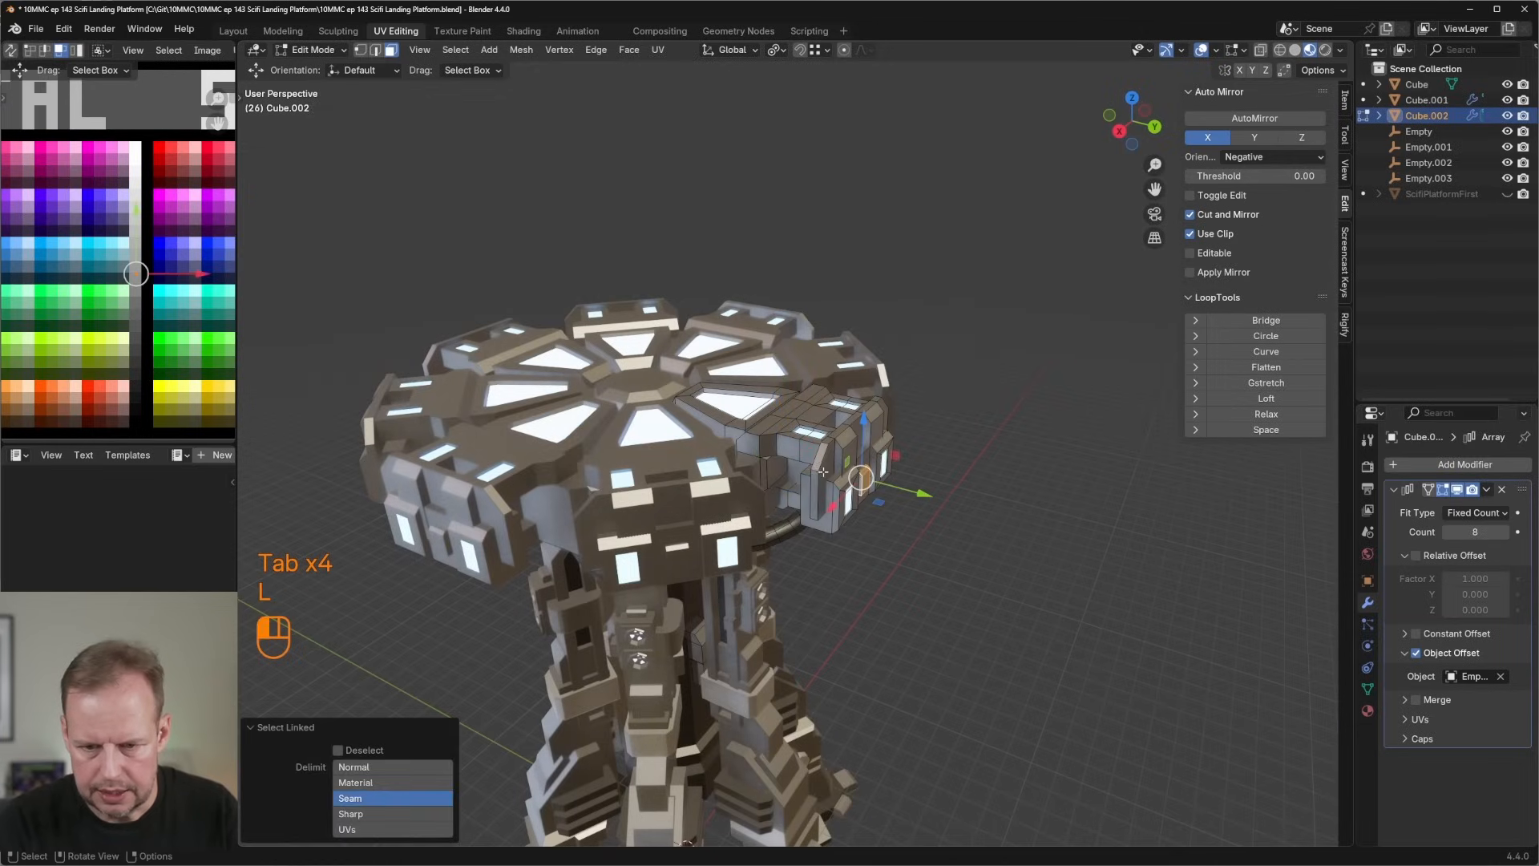
{"action": "key", "text": "a"}
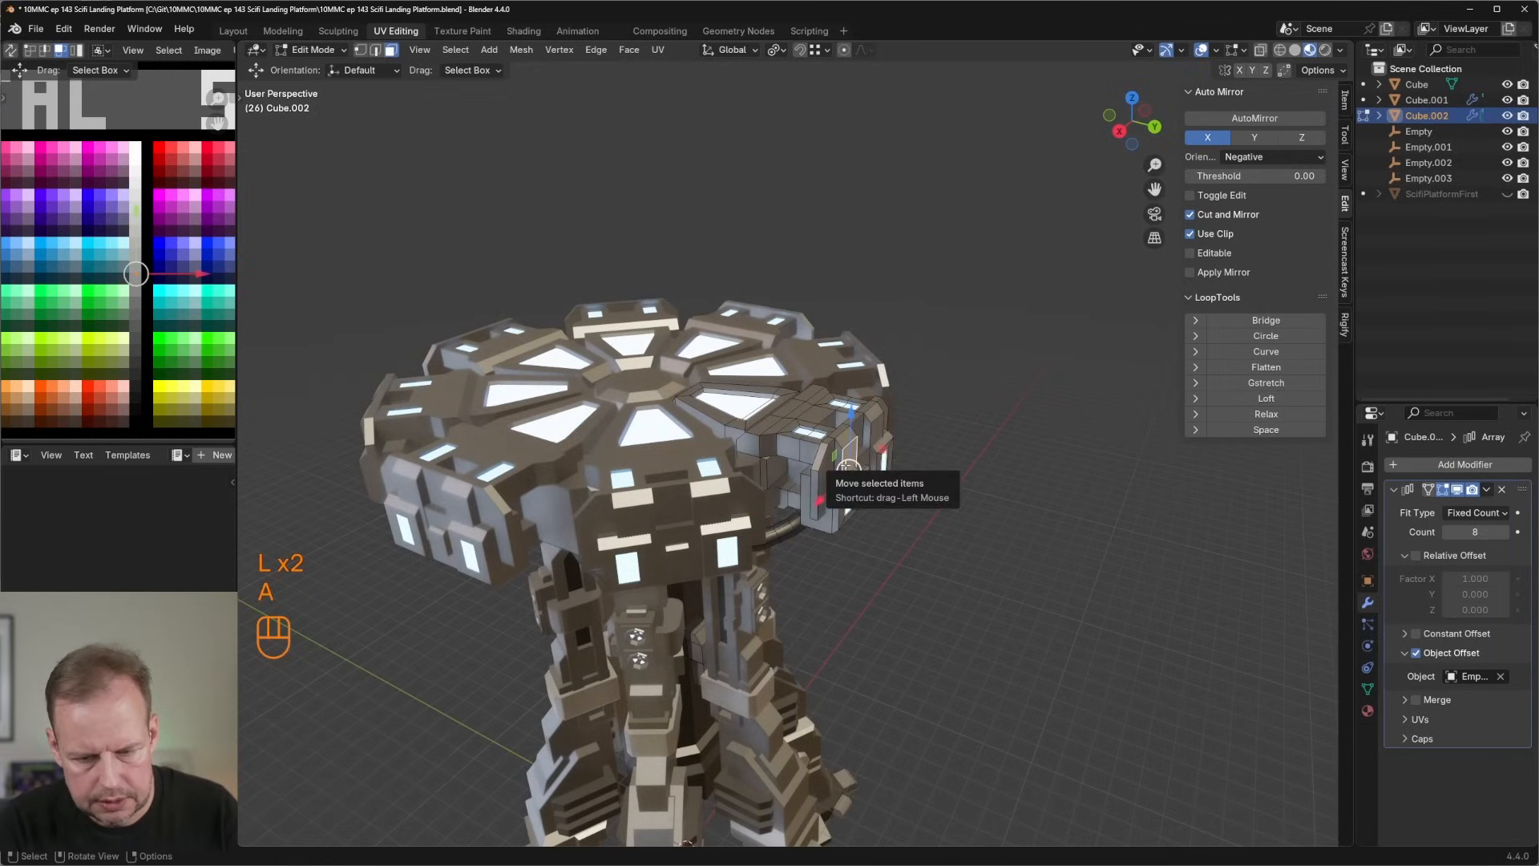
{"action": "key", "text": "l"}
{"action": "scroll", "coordinate": [847, 468], "scroll_direction": "up", "scroll_amount": 2}
{"action": "key", "text": "a"}
{"action": "key", "text": "g"}
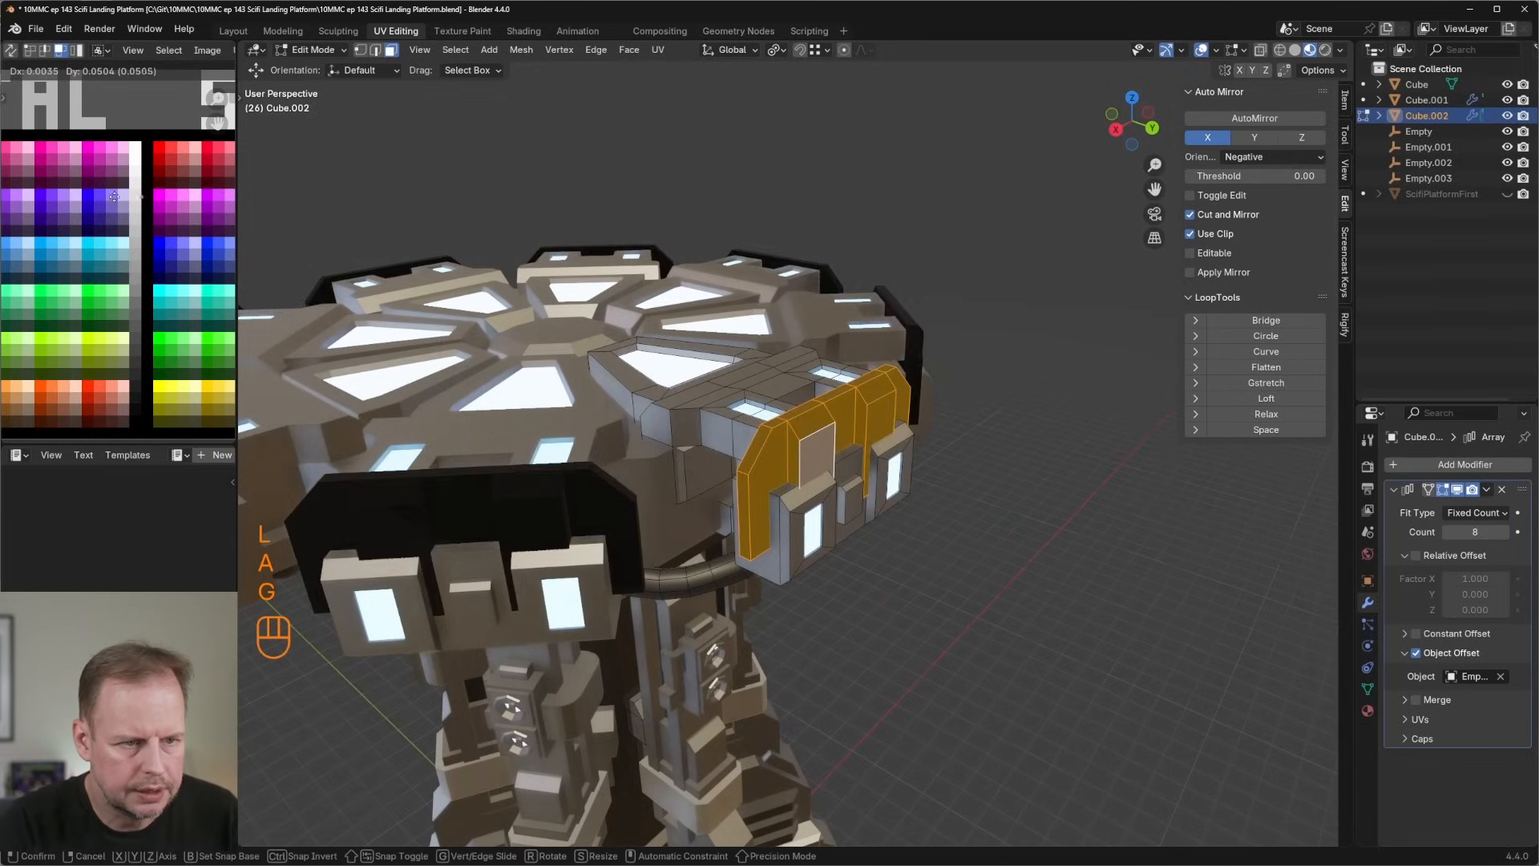
{"action": "left_click", "coordinate": [110, 192]}
{"action": "scroll", "coordinate": [906, 505], "scroll_direction": "down", "scroll_amount": 4}
{"action": "key", "text": "Tab"}
{"action": "middle_click_drag", "start_coordinate": [938, 545], "coordinate": [835, 329]}
{"action": "scroll", "coordinate": [966, 480], "scroll_direction": "down", "scroll_amount": 4}
{"action": "scroll", "coordinate": [956, 501], "scroll_direction": "up", "scroll_amount": 3}
{"action": "scroll", "coordinate": [834, 480], "scroll_direction": "down", "scroll_amount": 2}
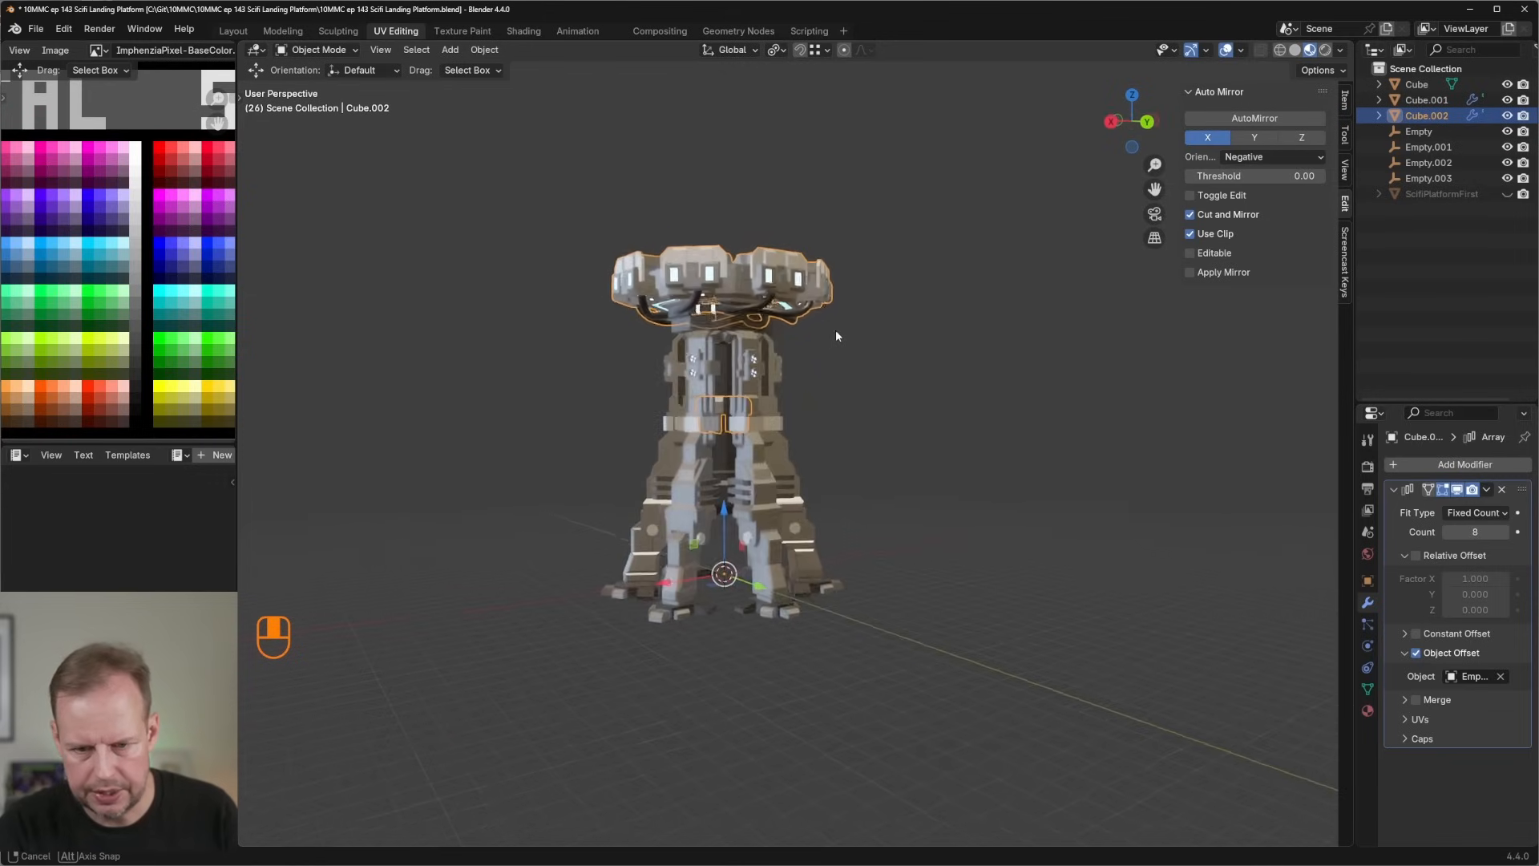
Select the leg object again for editing and save the file.
{"action": "scroll", "coordinate": [835, 329], "scroll_direction": "up", "scroll_amount": 5}
{"action": "key", "text": "Tab"}
{"action": "key", "text": "Tab"}
{"action": "left_click", "coordinate": [755, 430]}
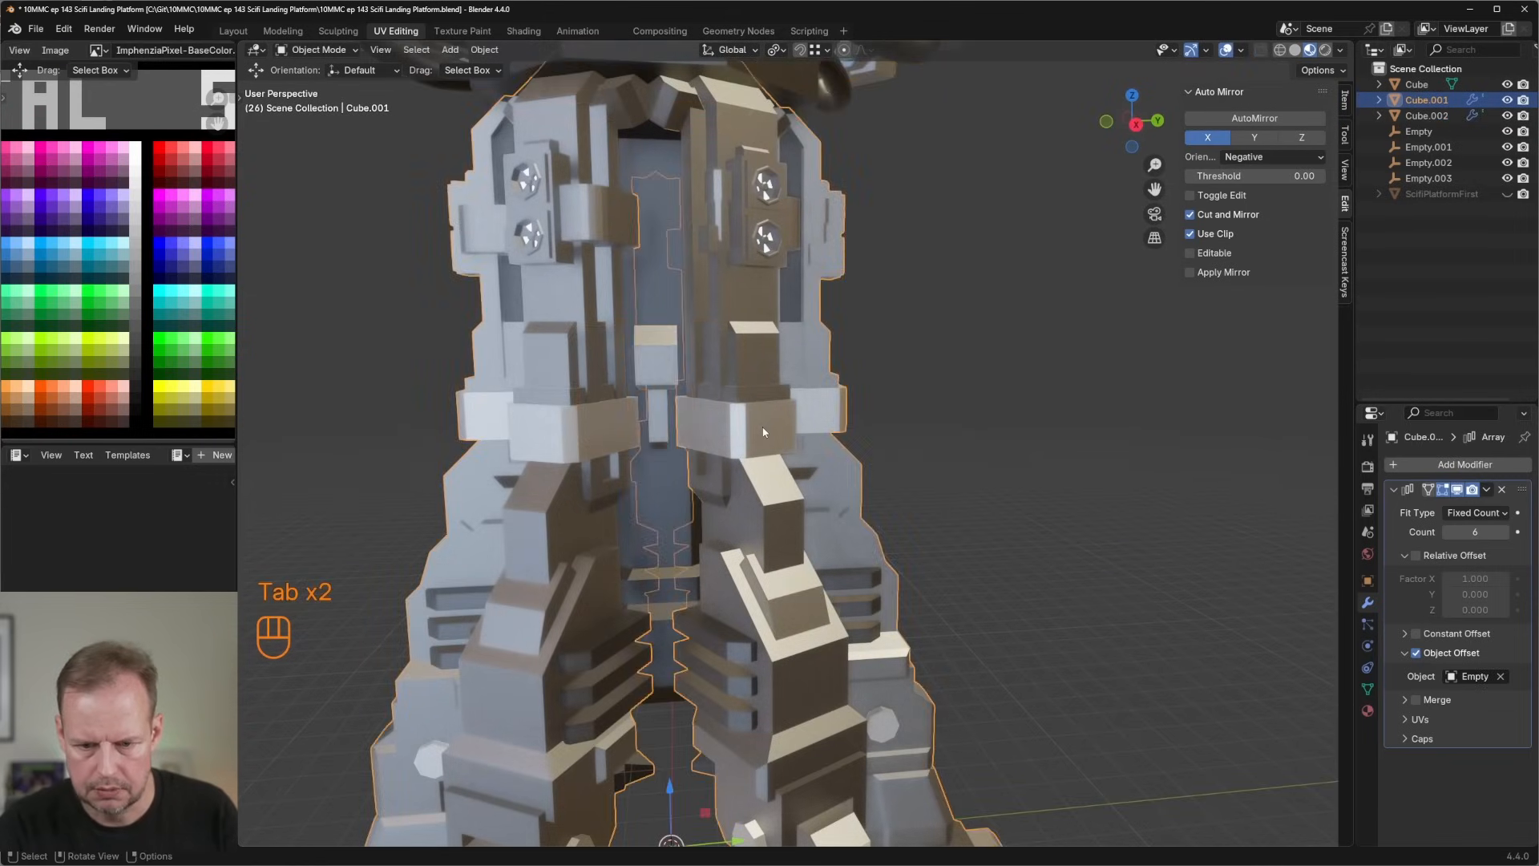
{"action": "scroll", "coordinate": [769, 449], "scroll_direction": "down", "scroll_amount": 6}
{"action": "middle_click_drag", "start_coordinate": [809, 503], "coordinate": [838, 491]}
{"action": "scroll", "coordinate": [854, 481], "scroll_direction": "up", "scroll_amount": 5}
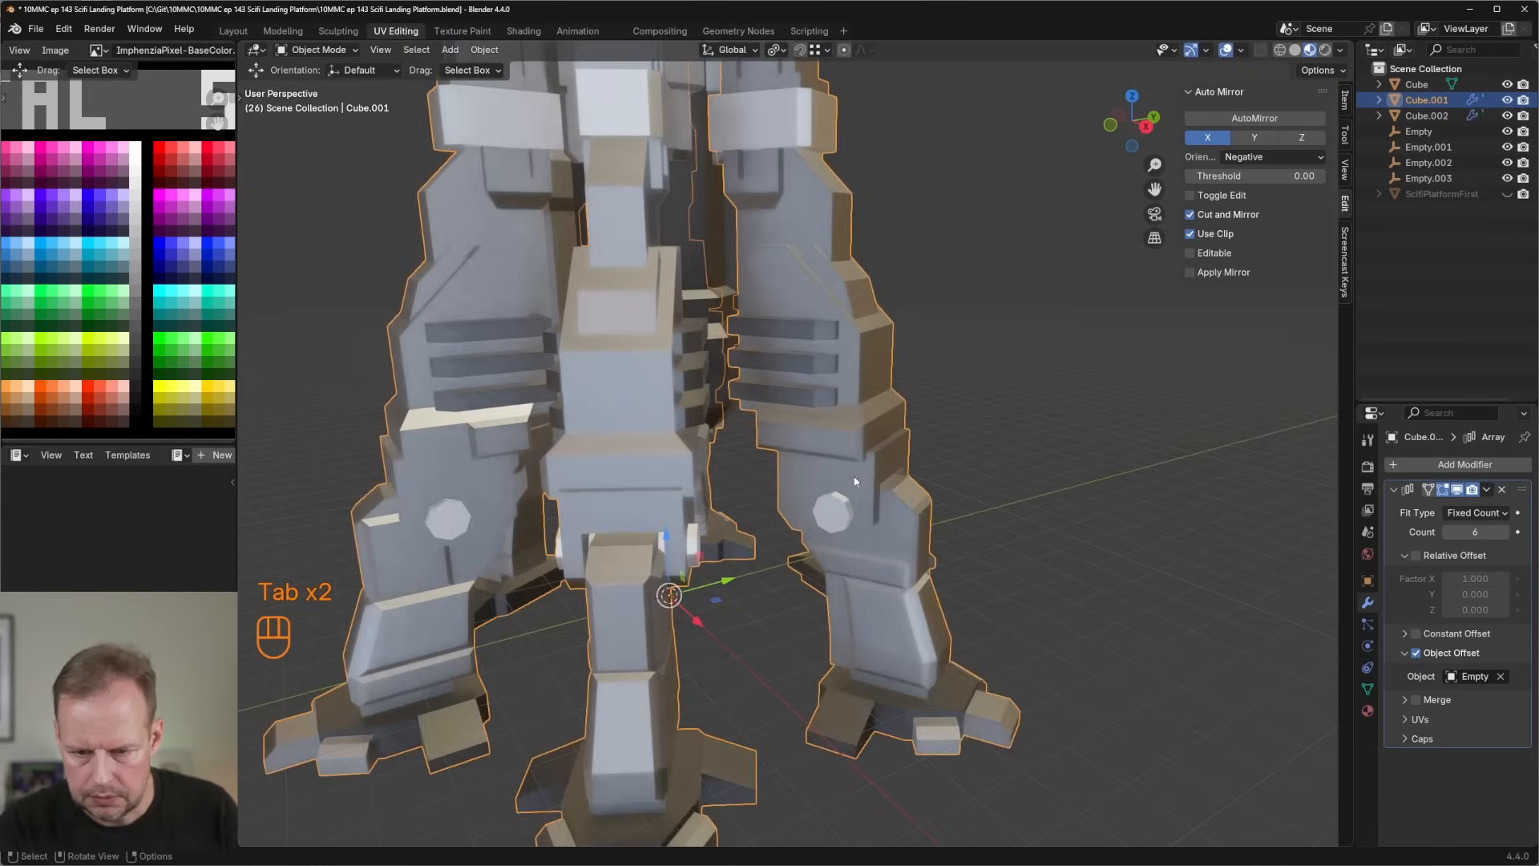
{"action": "key", "text": "Tab"}
{"action": "middle_click_drag", "start_coordinate": [880, 627], "coordinate": [632, 570]}
{"action": "key", "text": "Tab"}
{"action": "key", "text": "2"}
{"action": "key", "text": "Tab"}
{"action": "key", "text": "ctrl+s"}
Try to bevel an edge at the base of the lower leg and undo it.
{"action": "scroll", "coordinate": [850, 513], "scroll_direction": "up", "scroll_amount": 6}
{"action": "left_click", "coordinate": [877, 625]}
{"action": "middle_click_drag", "start_coordinate": [899, 674], "coordinate": [928, 649]}
{"action": "key", "text": "2"}
{"action": "key", "text": "ctrl+b"}
{"action": "left_click", "coordinate": [902, 666]}
{"action": "left_click_drag", "start_coordinate": [929, 649], "coordinate": [938, 648]}
{"action": "key", "text": "ctrl+z"}
{"action": "scroll", "coordinate": [939, 647], "scroll_direction": "up", "scroll_amount": 2}
{"action": "middle_click_drag", "start_coordinate": [940, 646], "coordinate": [888, 642]}
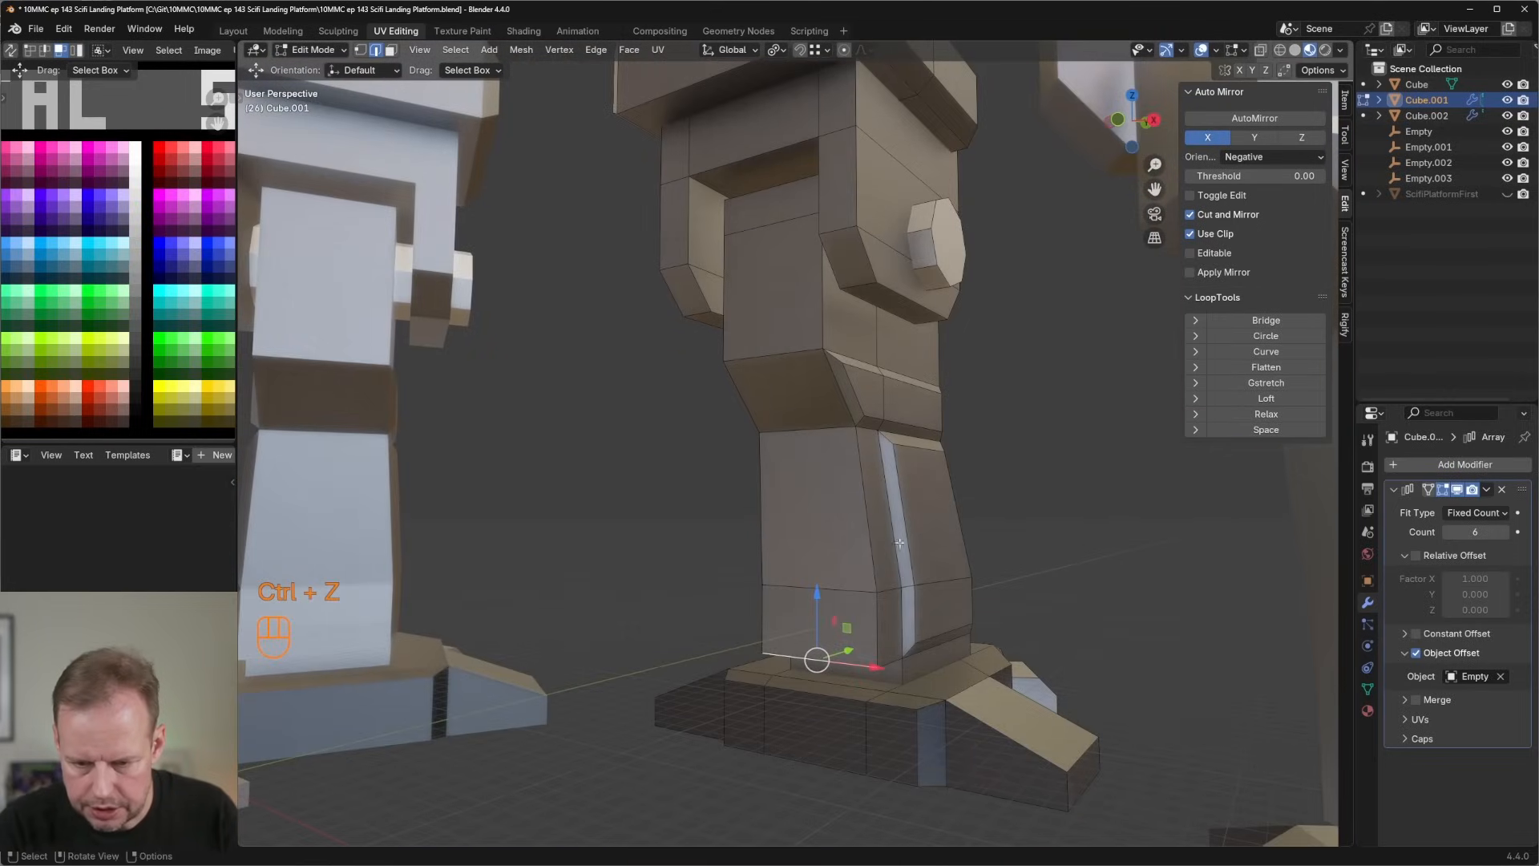
Select the adjoining top and end faces of the foot's rear block and inset them by 1.477 m.
{"action": "key", "text": "3"}
{"action": "left_click", "coordinate": [888, 642]}
{"action": "middle_click_drag", "start_coordinate": [953, 597], "coordinate": [796, 719]}
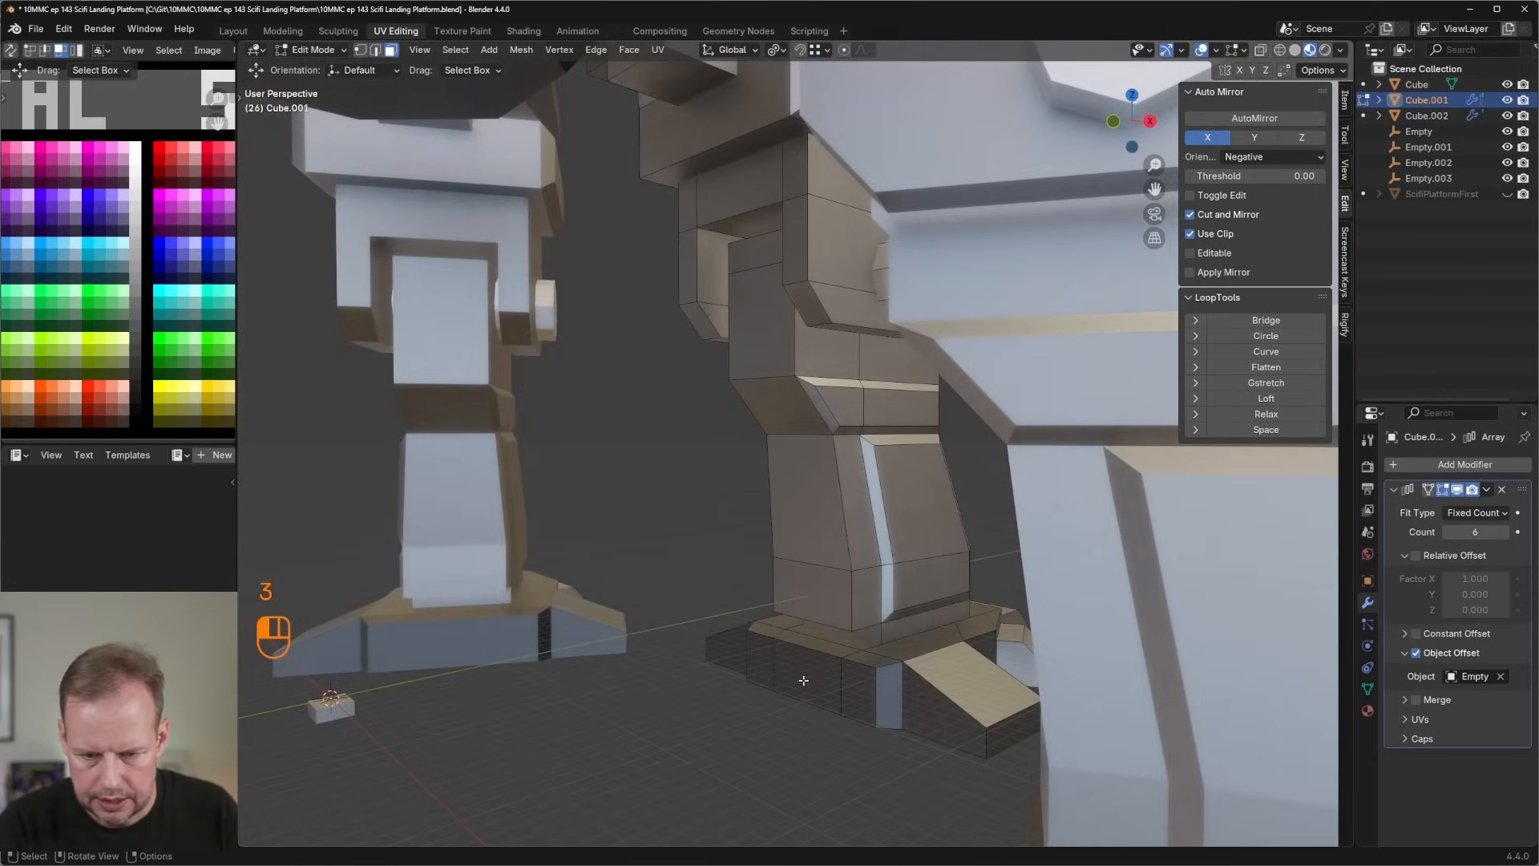
{"action": "left_click_drag", "start_coordinate": [849, 666], "coordinate": [811, 668]}
{"action": "left_click", "coordinate": [800, 655]}
{"action": "key", "text": "i"}
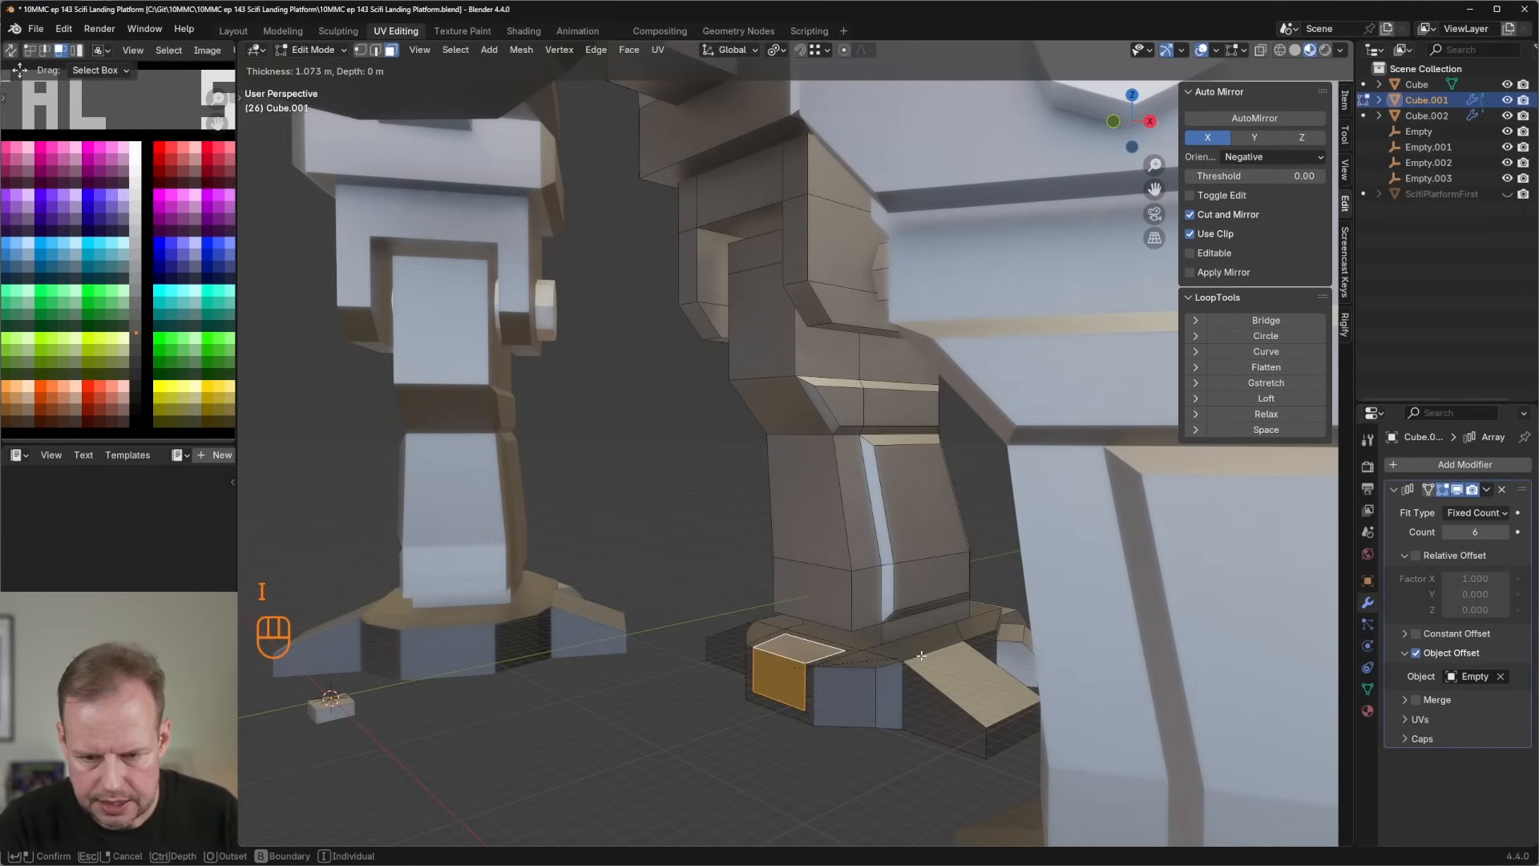
{"action": "left_click", "coordinate": [919, 657]}
Extrude the inset foot faces about 1 m inward along their normals and move their UVs to a dark swatch.
{"action": "key", "text": "alt+e"}
{"action": "left_click", "coordinate": [919, 657]}
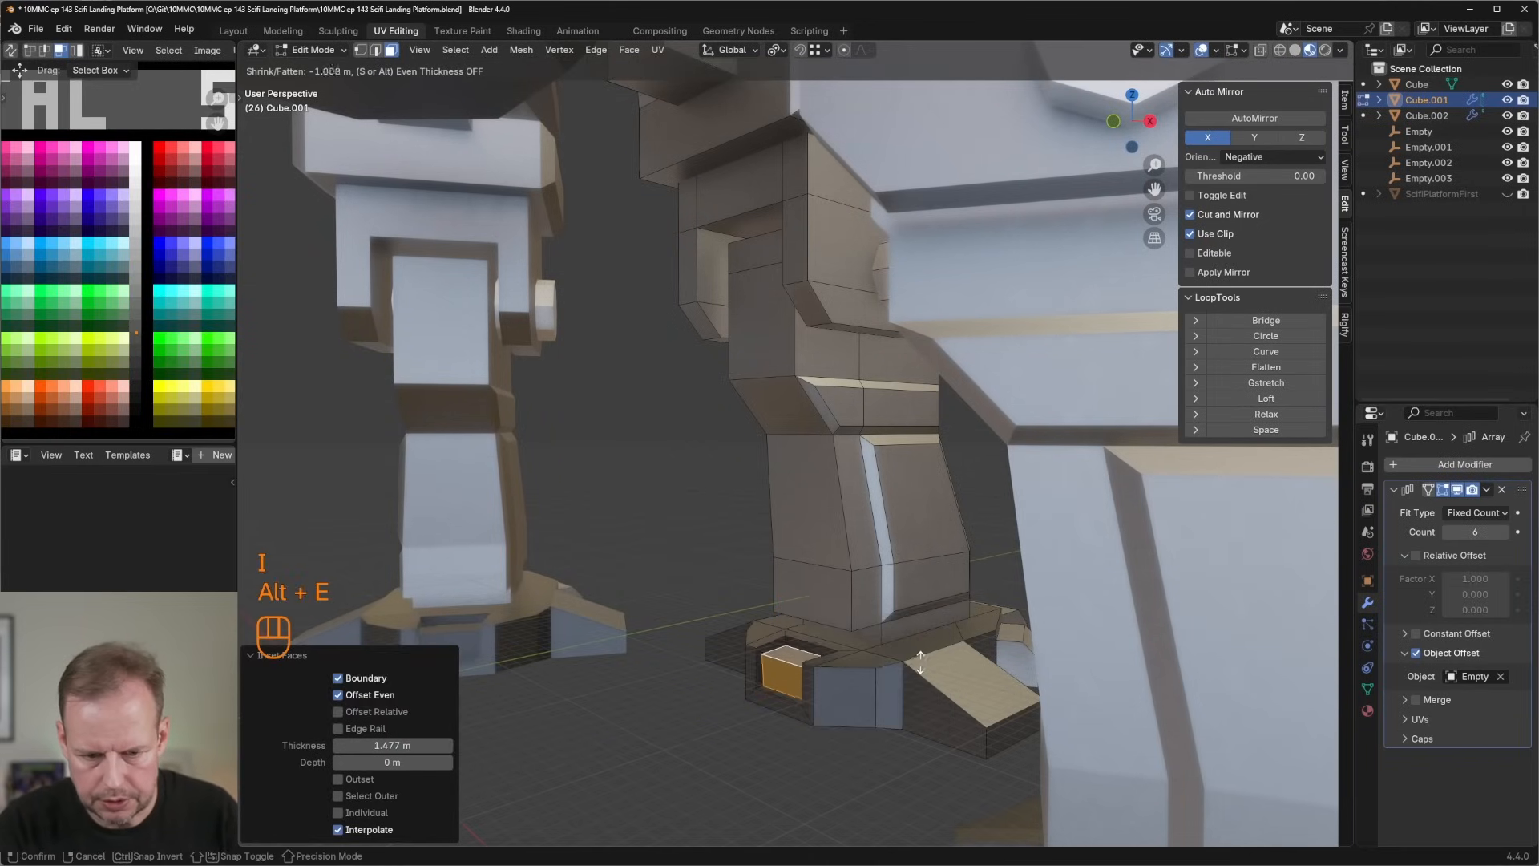
{"action": "left_click", "coordinate": [920, 662]}
{"action": "key", "text": "g"}
{"action": "left_click", "coordinate": [173, 419]}
{"action": "scroll", "coordinate": [979, 416], "scroll_direction": "down", "scroll_amount": 9}
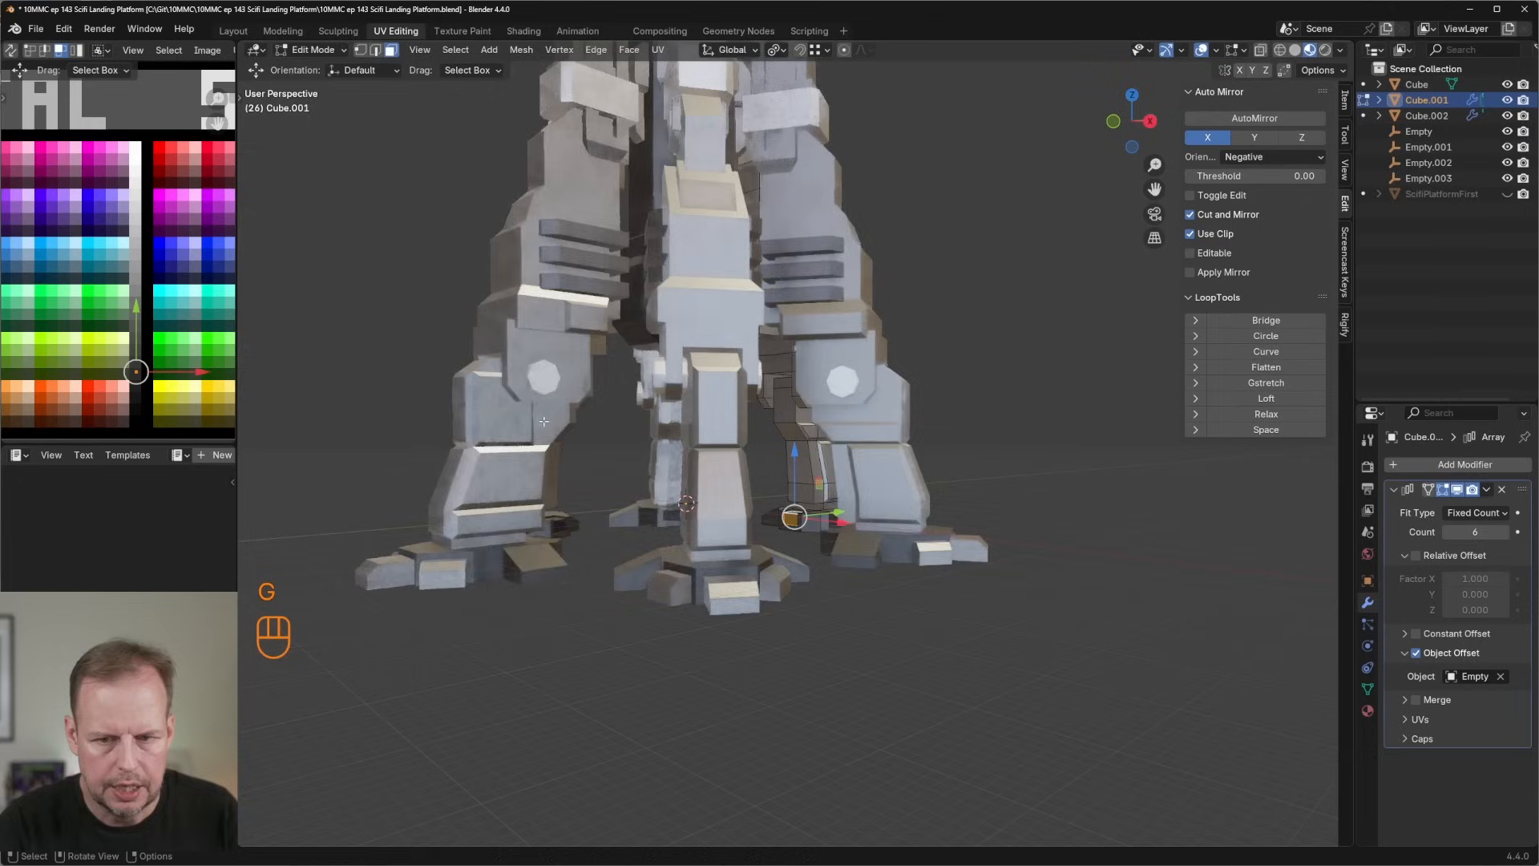
{"action": "middle_click_drag", "start_coordinate": [979, 416], "coordinate": [769, 601]}
{"action": "scroll", "coordinate": [753, 597], "scroll_direction": "up", "scroll_amount": 4}
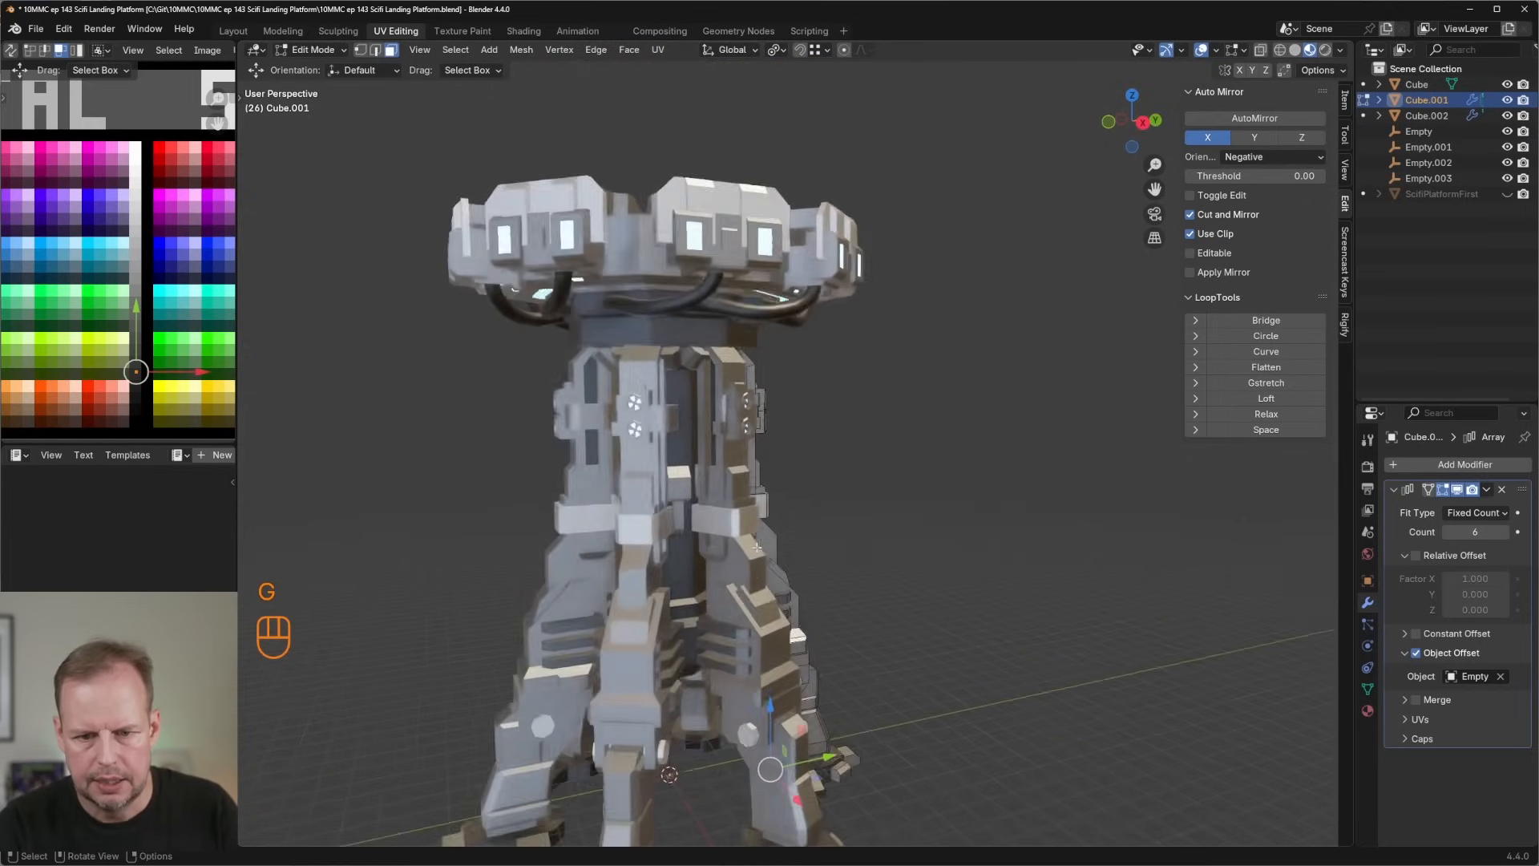
{"action": "middle_click_drag", "start_coordinate": [641, 597], "coordinate": [559, 630]}
{"action": "key", "text": "Tab"}
{"action": "left_click", "coordinate": [689, 544]}
{"action": "key", "text": "Tab"}
{"action": "left_click", "coordinate": [835, 591]}
{"action": "key", "text": "Tab"}
{"action": "left_click", "coordinate": [559, 630]}
{"action": "key", "text": "Tab"}
Inset the sloped and vertical front faces of the leg block below the collar by 1.7 m and extrude them 1.34 m inward along their normals.
{"action": "middle_click_drag", "start_coordinate": [717, 599], "coordinate": [639, 603]}
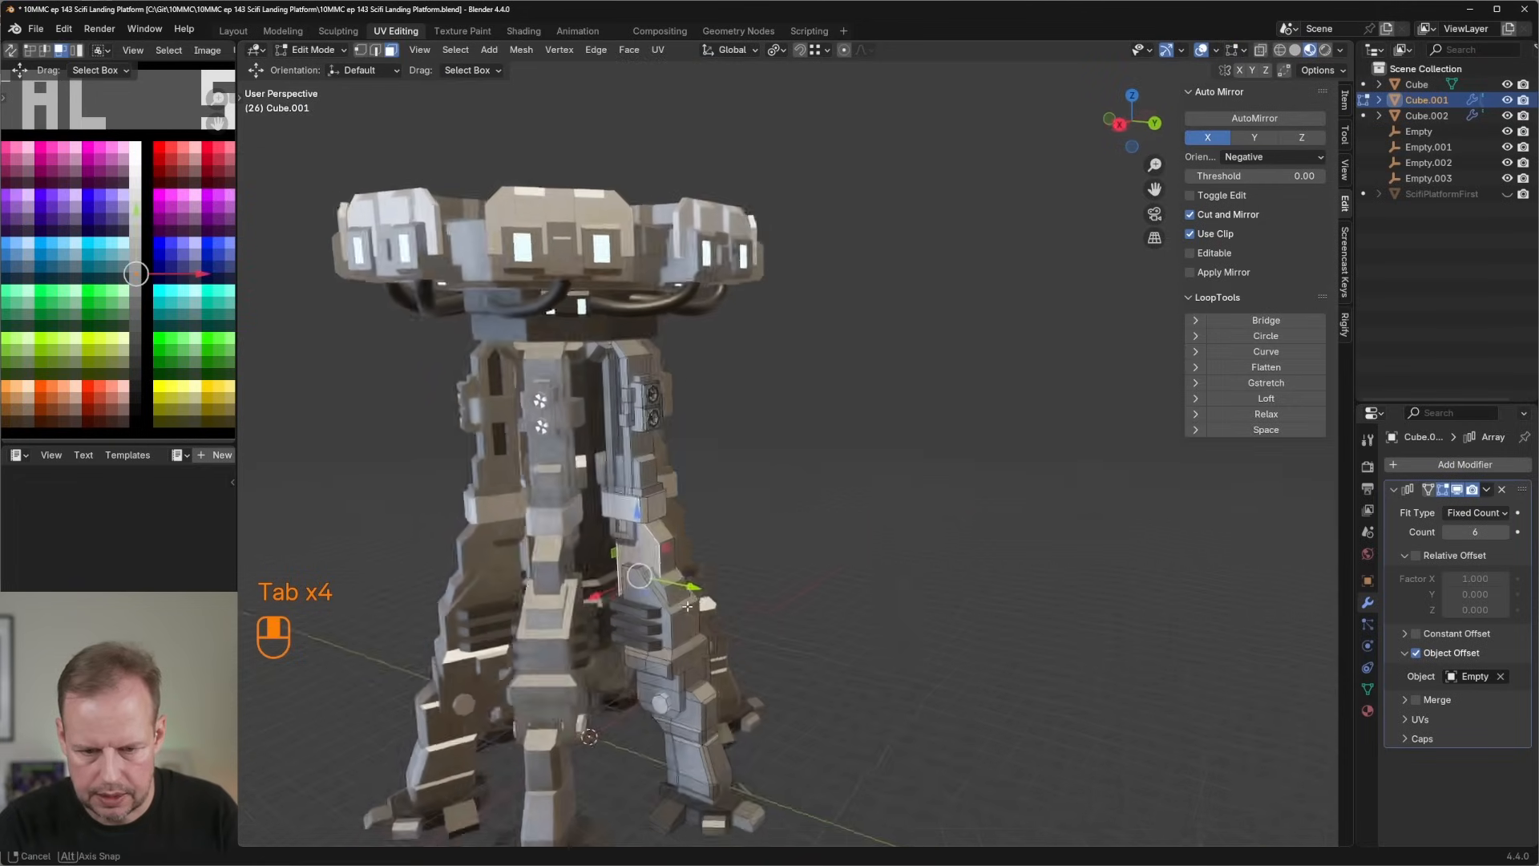
{"action": "scroll", "coordinate": [639, 603], "scroll_direction": "up", "scroll_amount": 4}
{"action": "middle_click_drag", "start_coordinate": [521, 674], "coordinate": [724, 534], "text": "shift"}
{"action": "key", "text": "3"}
{"action": "left_click", "coordinate": [702, 484], "text": "shift"}
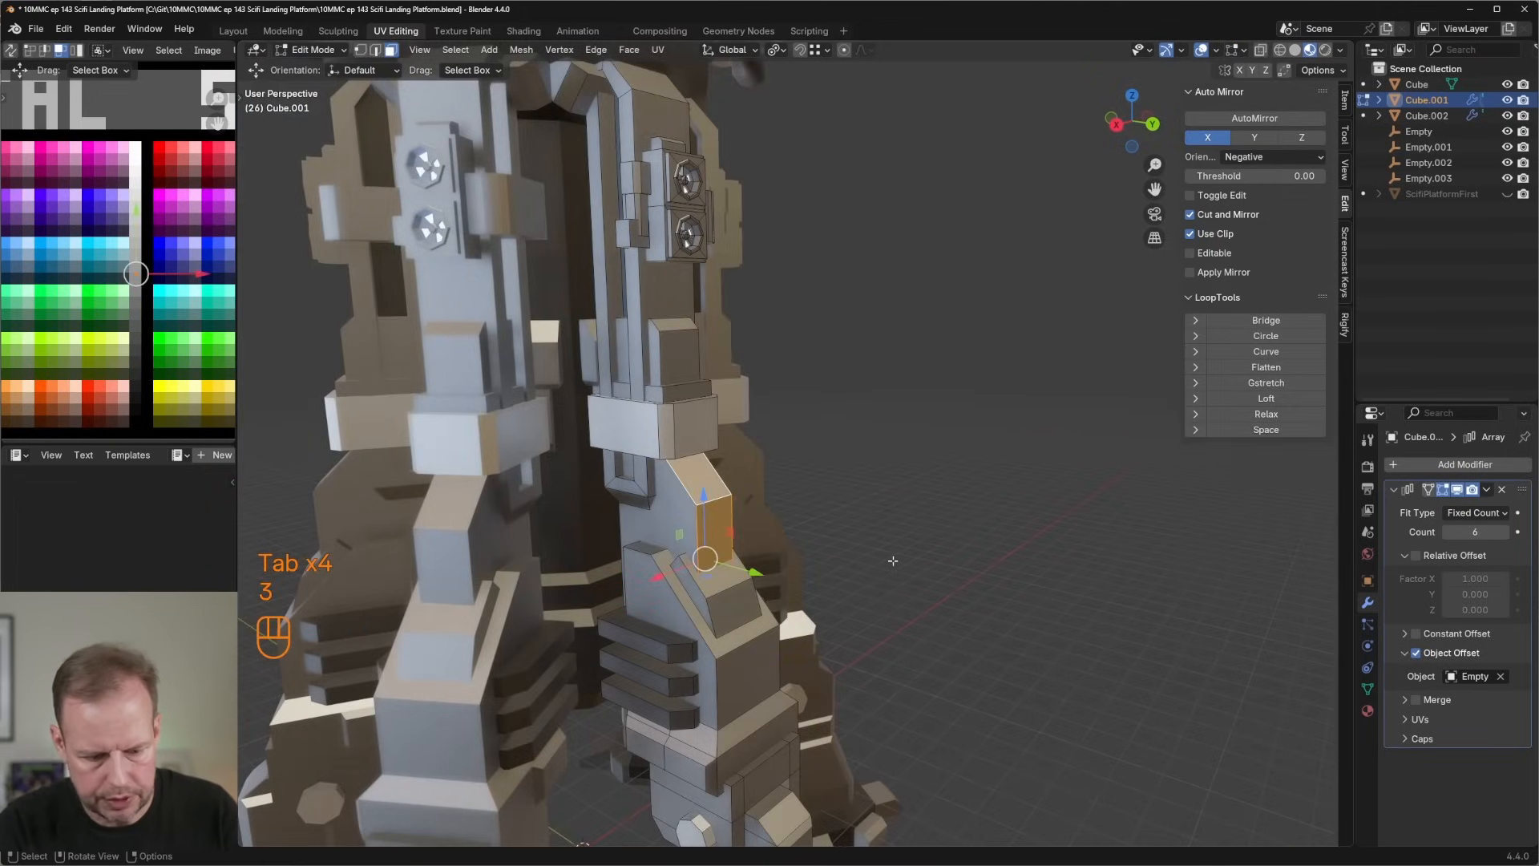
{"action": "key", "text": "i"}
{"action": "left_click", "coordinate": [888, 539]}
{"action": "key", "text": "alt+e"}
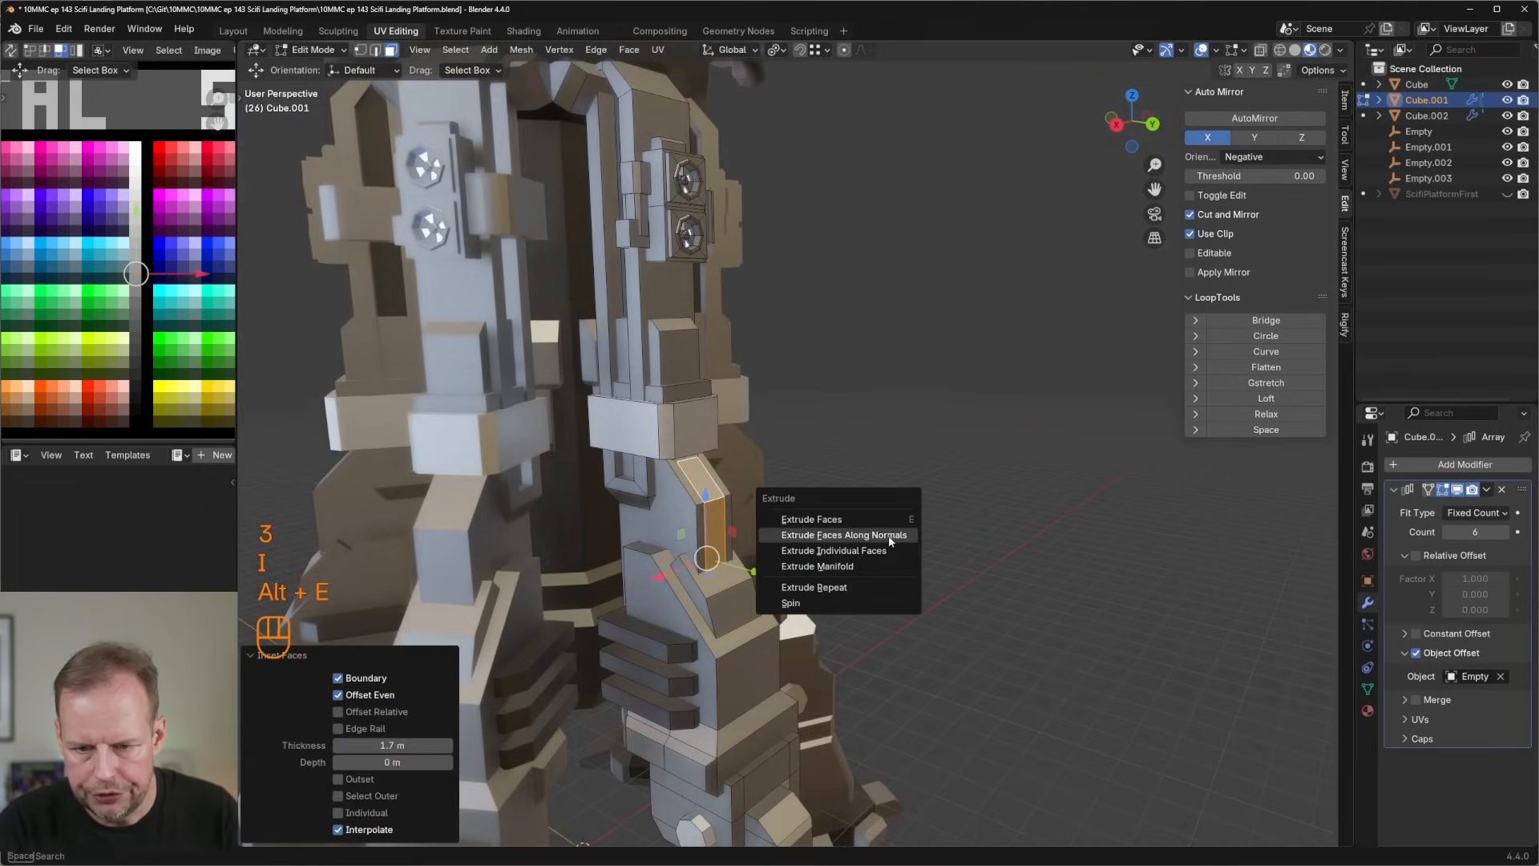
{"action": "left_click", "coordinate": [888, 535]}
{"action": "left_click", "coordinate": [889, 542]}
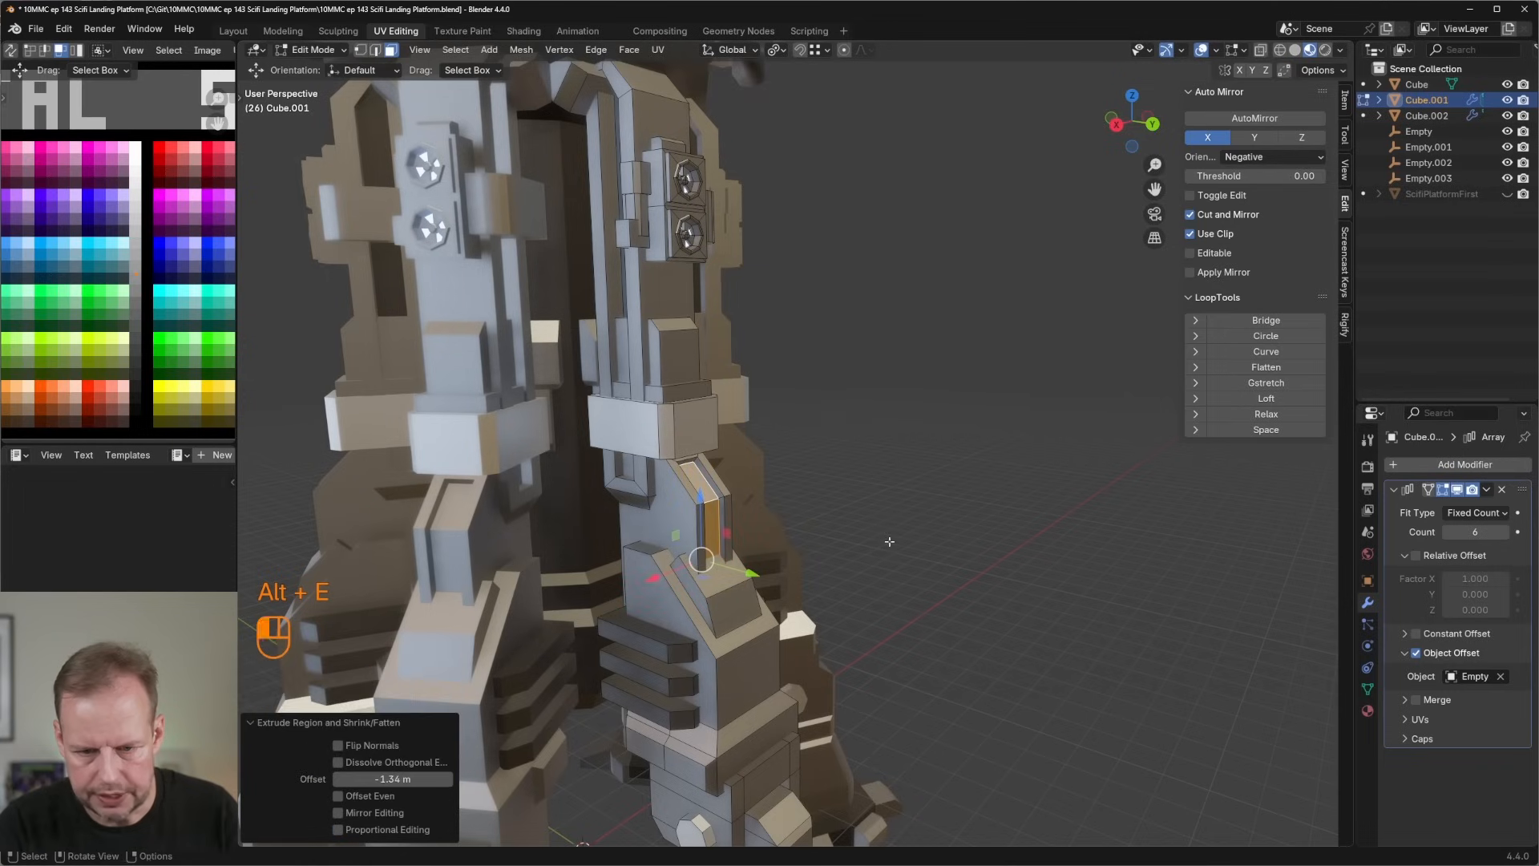
Move the UVs of the recessed leg faces to a pale blue swatch in the palette's Glow section.
{"action": "scroll", "coordinate": [88, 268], "scroll_direction": "down", "scroll_amount": 2}
{"action": "middle_click_drag", "start_coordinate": [121, 144], "coordinate": [72, 401], "text": "shift"}
{"action": "scroll", "coordinate": [104, 281], "scroll_direction": "down", "scroll_amount": 3}
{"action": "middle_click_drag", "start_coordinate": [116, 301], "coordinate": [105, 369], "text": "shift"}
{"action": "key", "text": "g"}
{"action": "left_click", "coordinate": [146, 100]}
{"action": "middle_click_drag", "start_coordinate": [146, 133], "coordinate": [130, 280], "text": "shift"}
{"action": "key", "text": "g"}
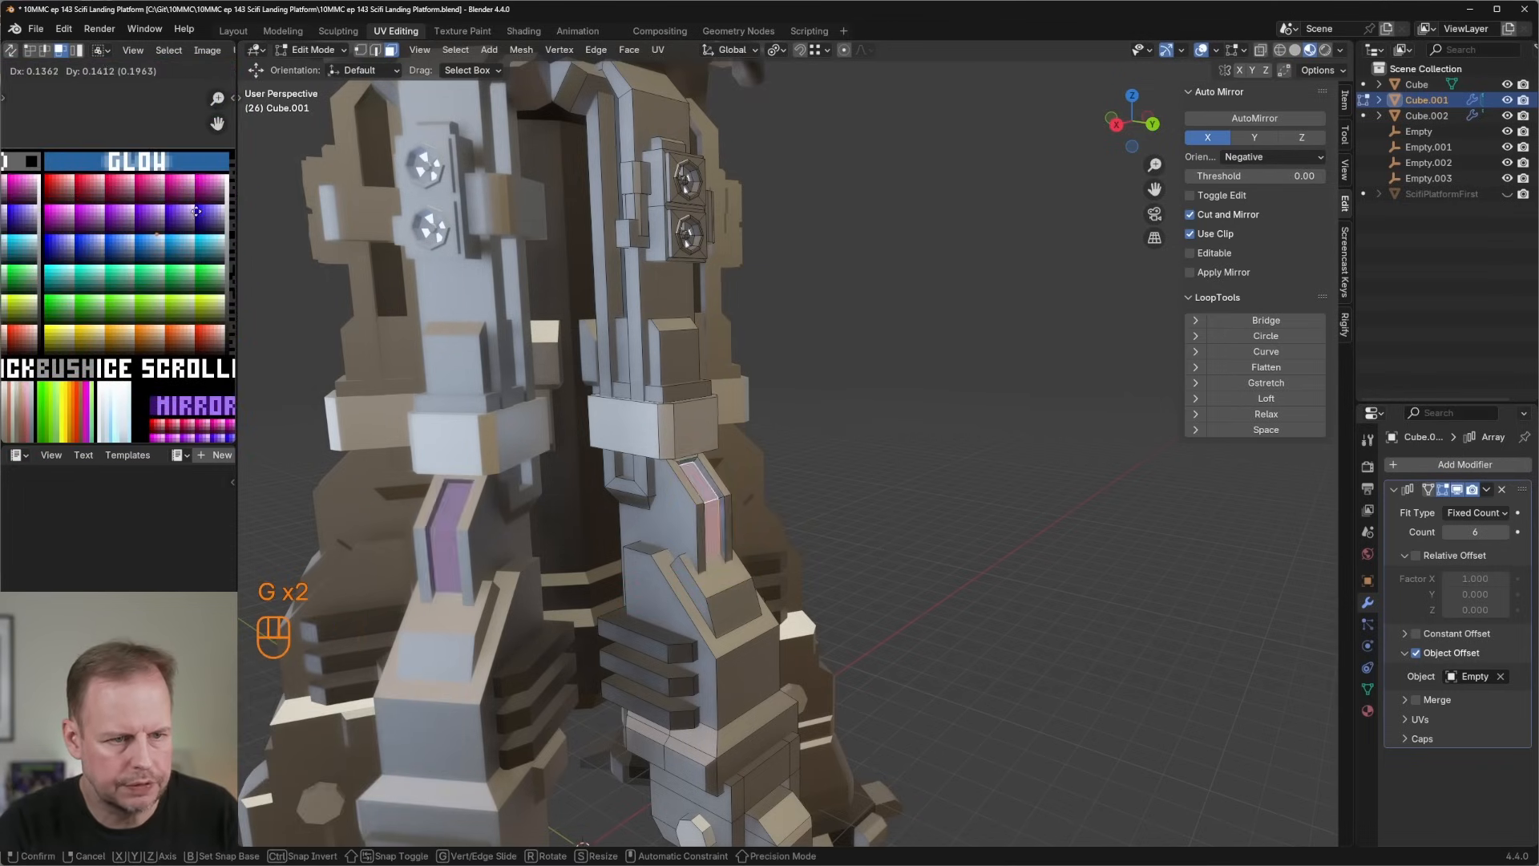
{"action": "left_click", "coordinate": [193, 215]}
{"action": "scroll", "coordinate": [790, 347], "scroll_direction": "down", "scroll_amount": 5}
{"action": "key", "text": "Tab"}
{"action": "left_click", "coordinate": [957, 479]}
{"action": "middle_click_drag", "start_coordinate": [957, 479], "coordinate": [1007, 444]}
{"action": "scroll", "coordinate": [840, 310], "scroll_direction": "up", "scroll_amount": 1}
{"action": "scroll", "coordinate": [706, 299], "scroll_direction": "up", "scroll_amount": 1}
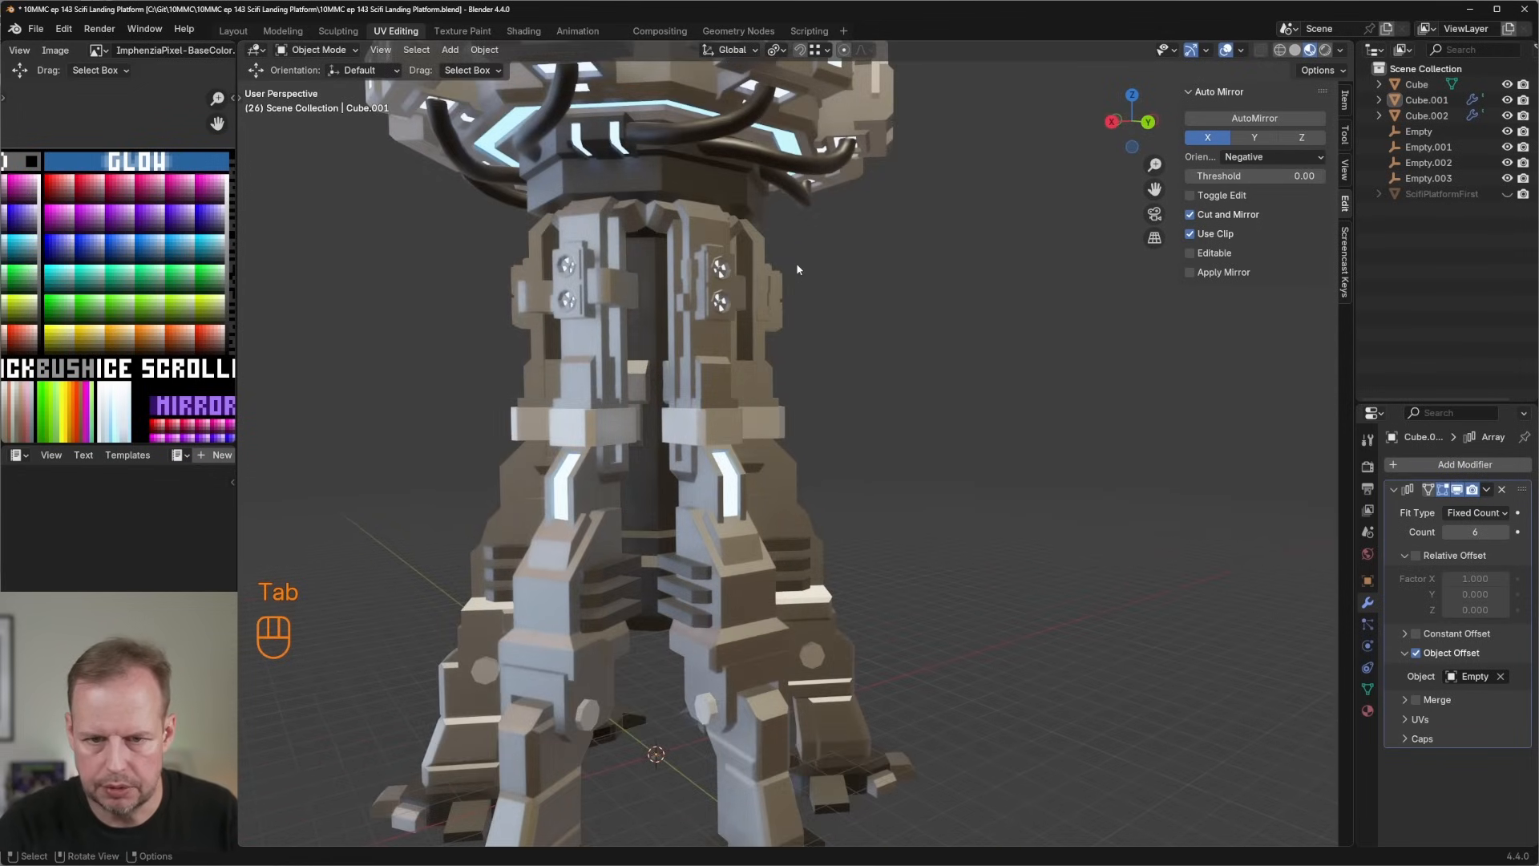
Open the Compositing workspace and show its 3D view in Material Preview shading.
{"action": "left_click", "coordinate": [1340, 51]}
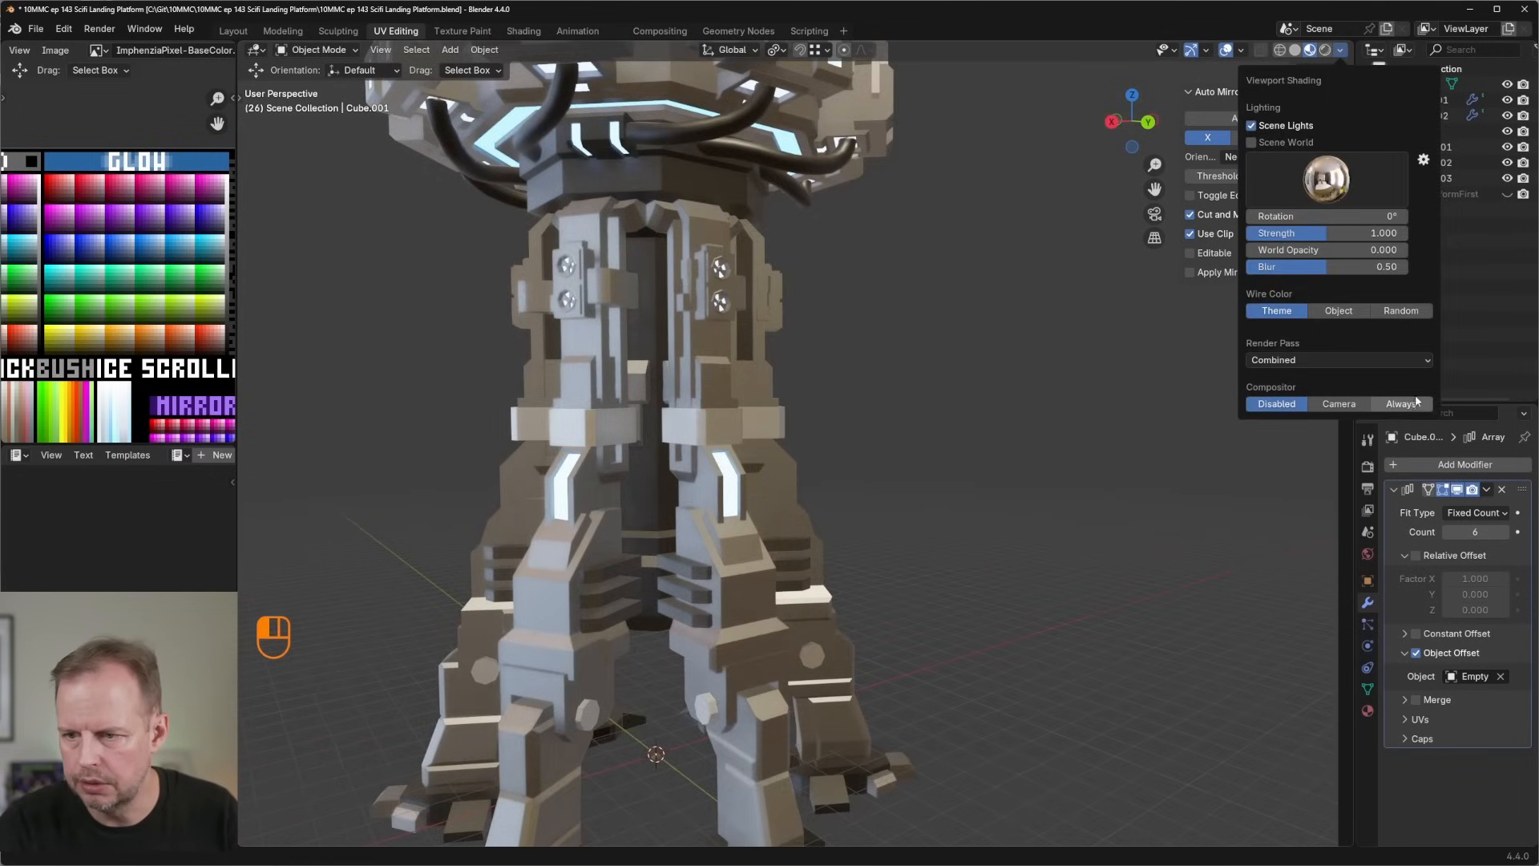
{"action": "left_click", "coordinate": [655, 31]}
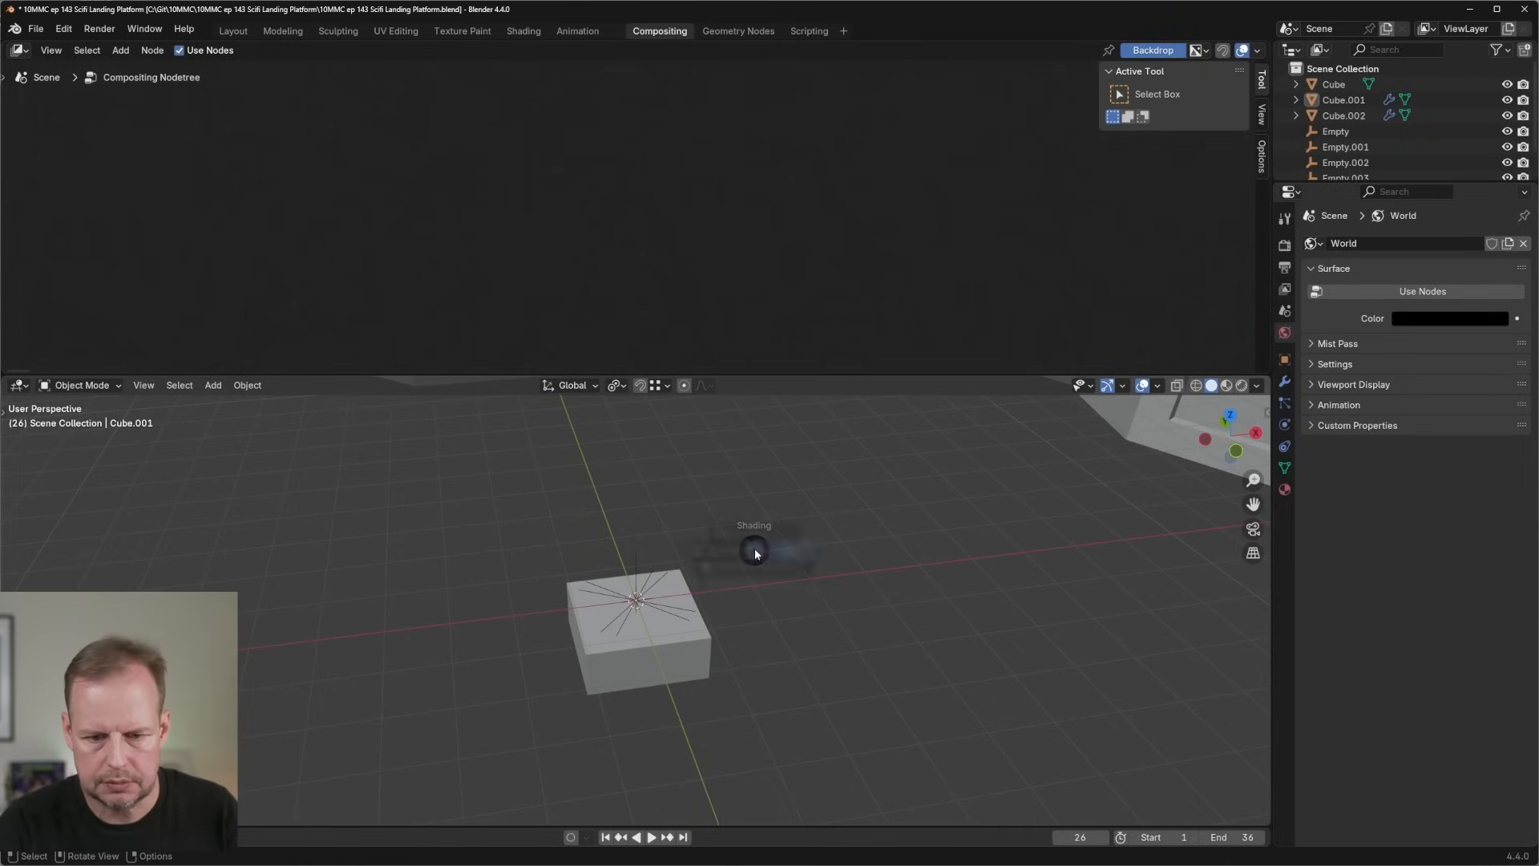
{"action": "left_click", "coordinate": [728, 661]}
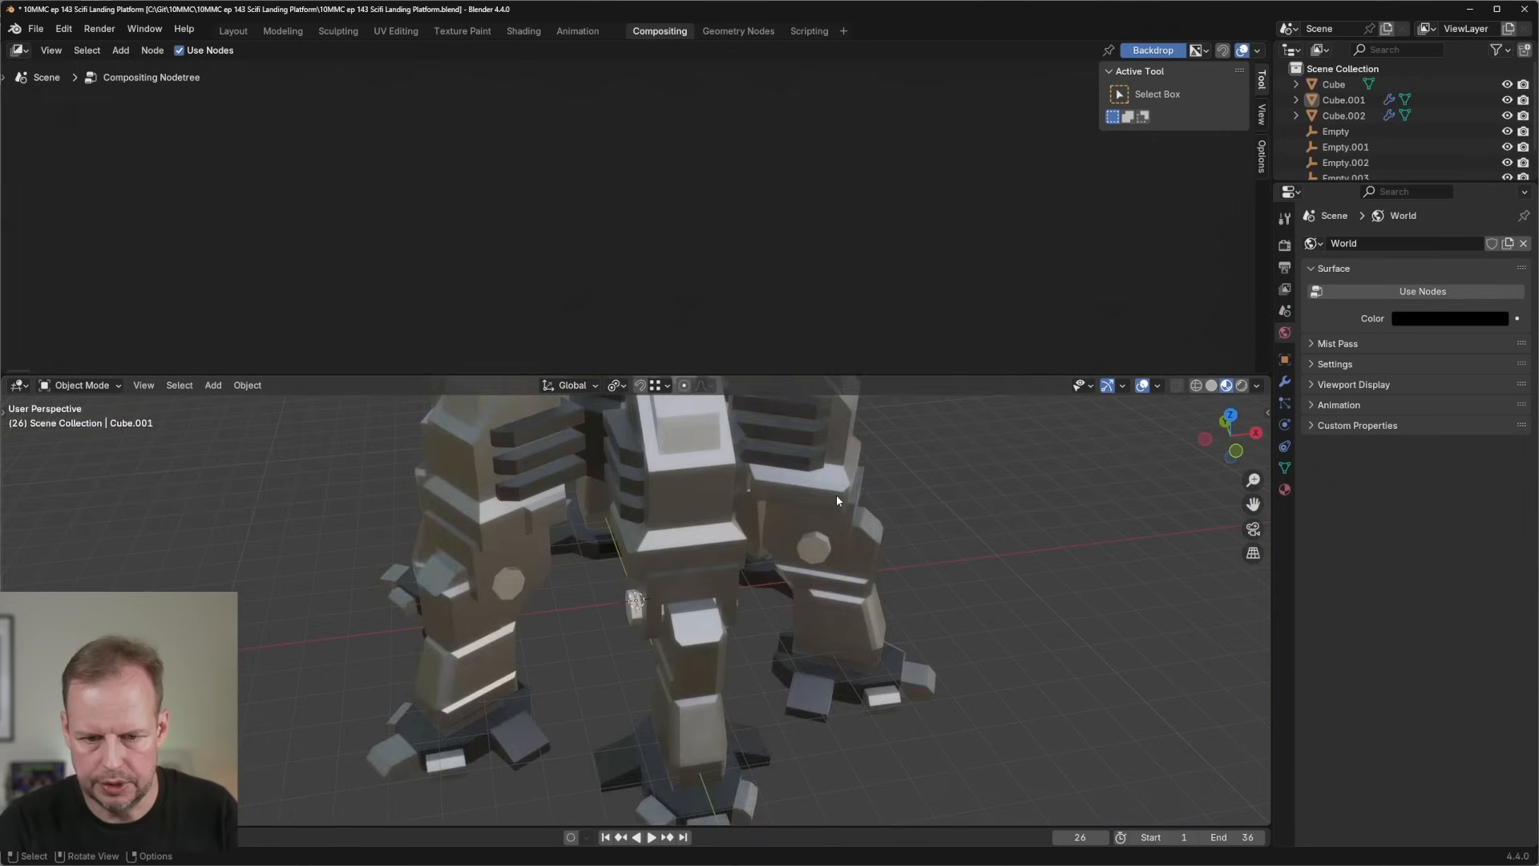
{"action": "scroll", "coordinate": [835, 493], "scroll_direction": "down", "scroll_amount": 3}
{"action": "middle_click_drag", "start_coordinate": [826, 476], "coordinate": [817, 583], "text": "shift"}
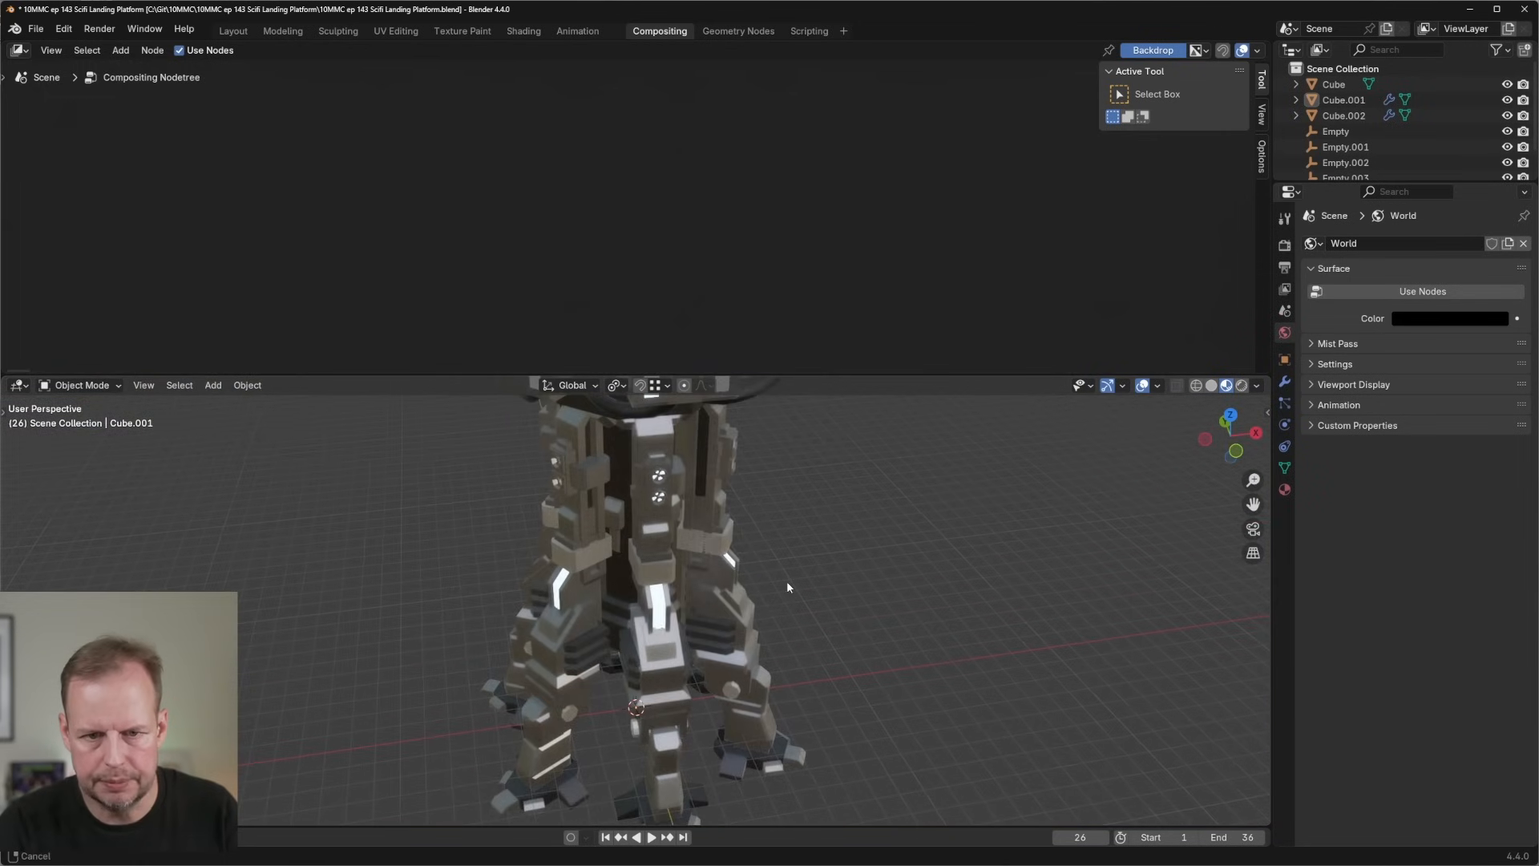
Add a Render Layers input node to the compositing node tree.
{"action": "right_click", "coordinate": [545, 162]}
{"action": "mouse_move", "coordinate": [512, 162]}
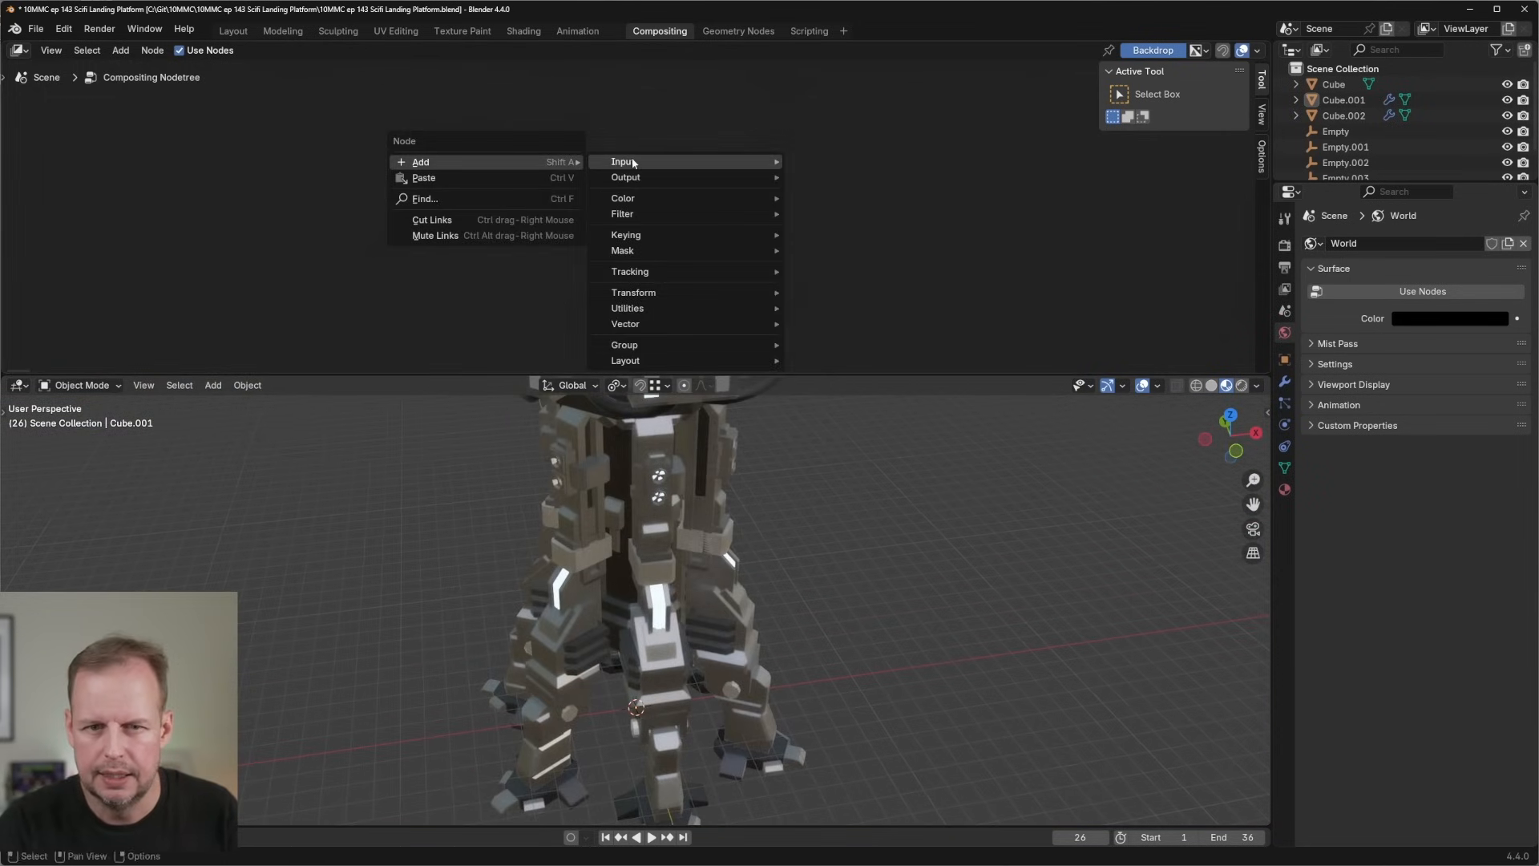
{"action": "mouse_move", "coordinate": [632, 162]}
{"action": "mouse_move", "coordinate": [840, 266]}
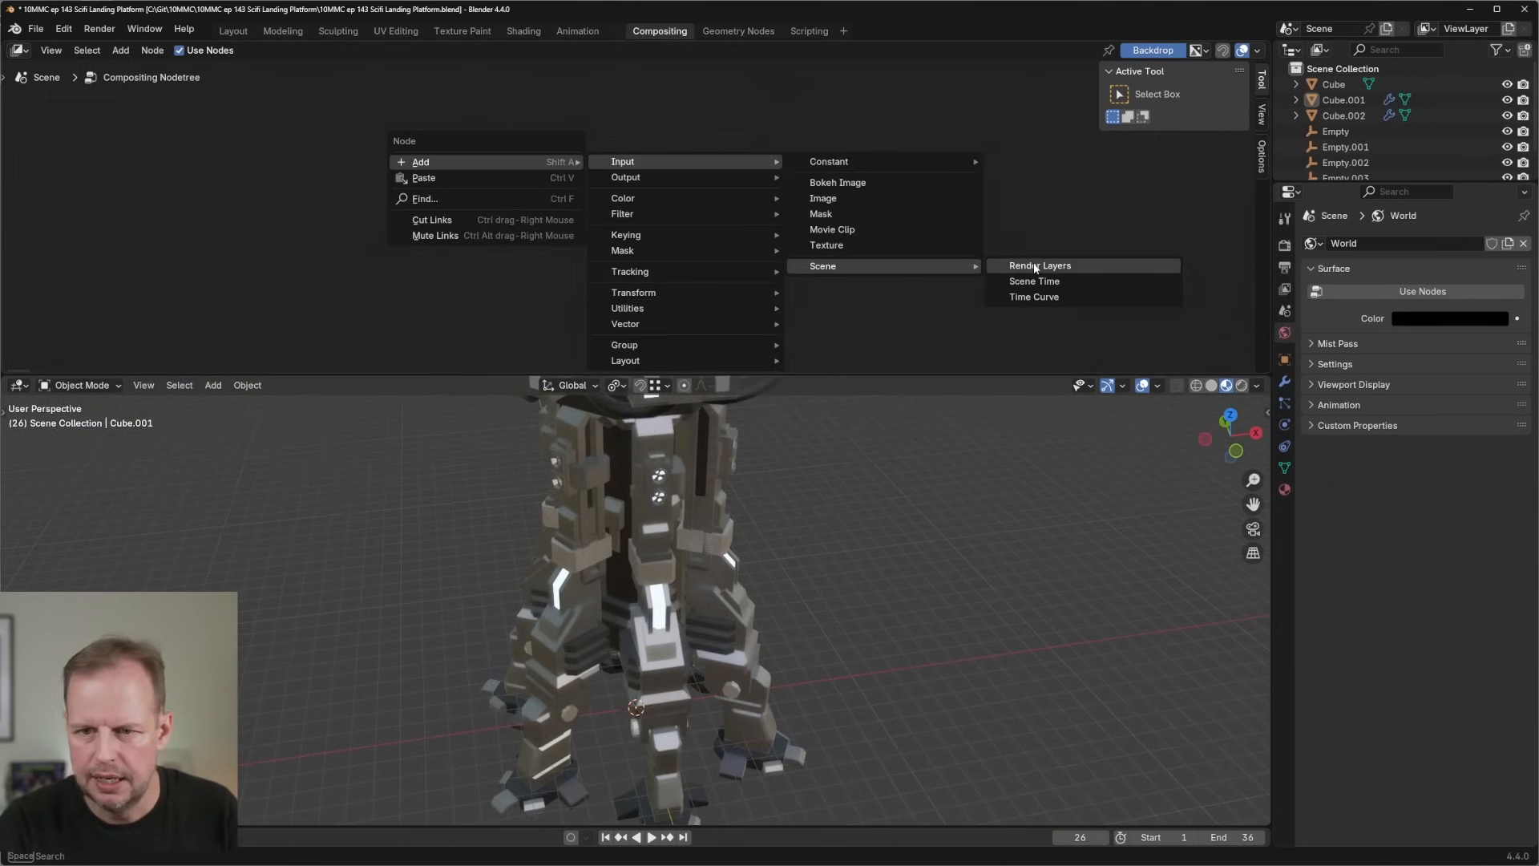
{"action": "left_click", "coordinate": [1035, 266]}
Add a Composite output node and connect the Render Layers Image output to its Image input.
{"action": "right_click", "coordinate": [748, 186]}
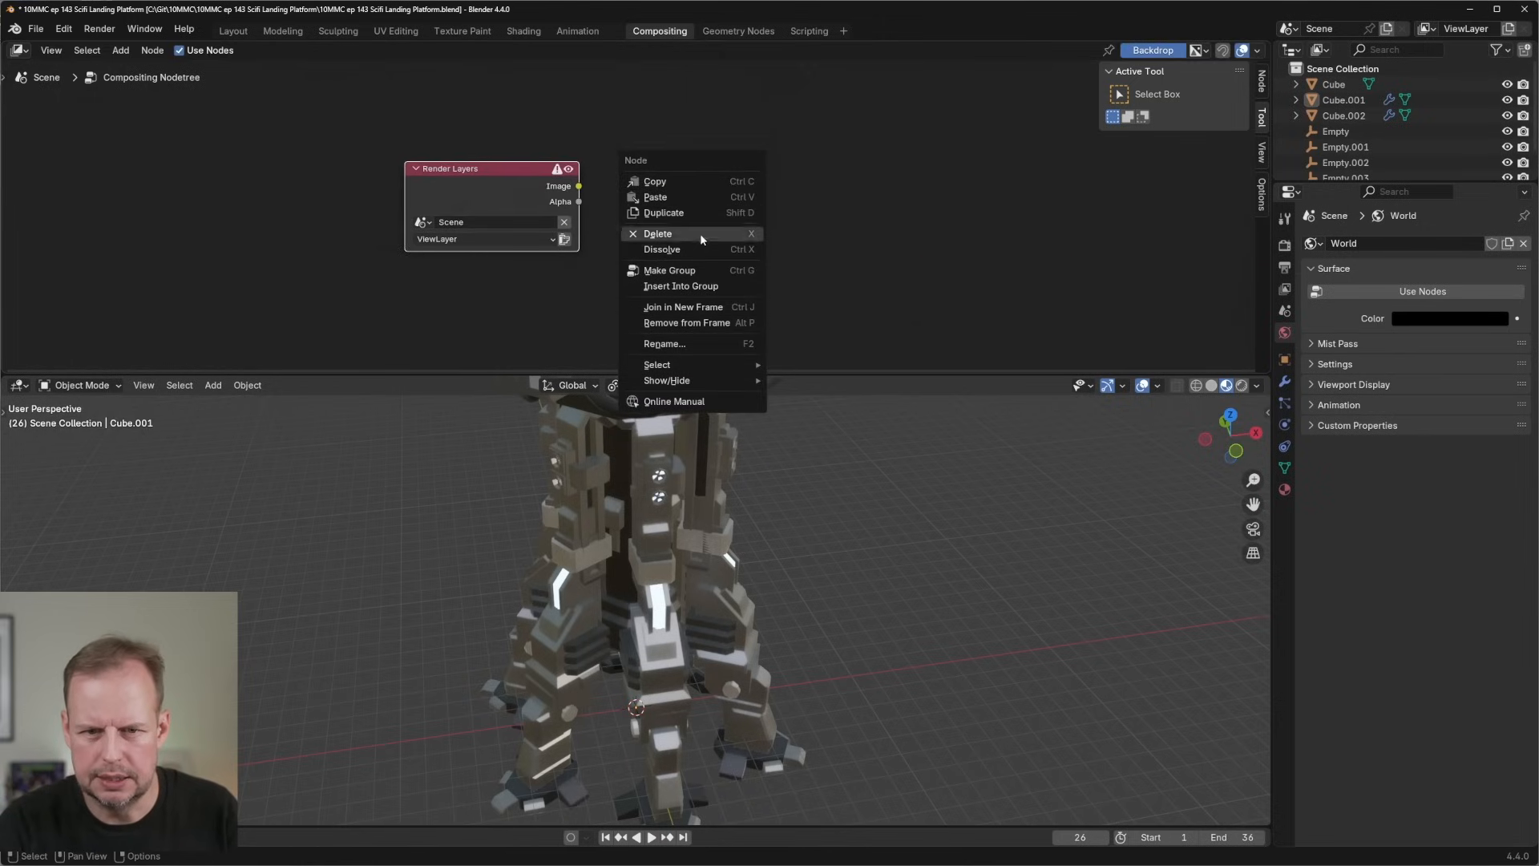
{"action": "key", "text": "shift+a"}
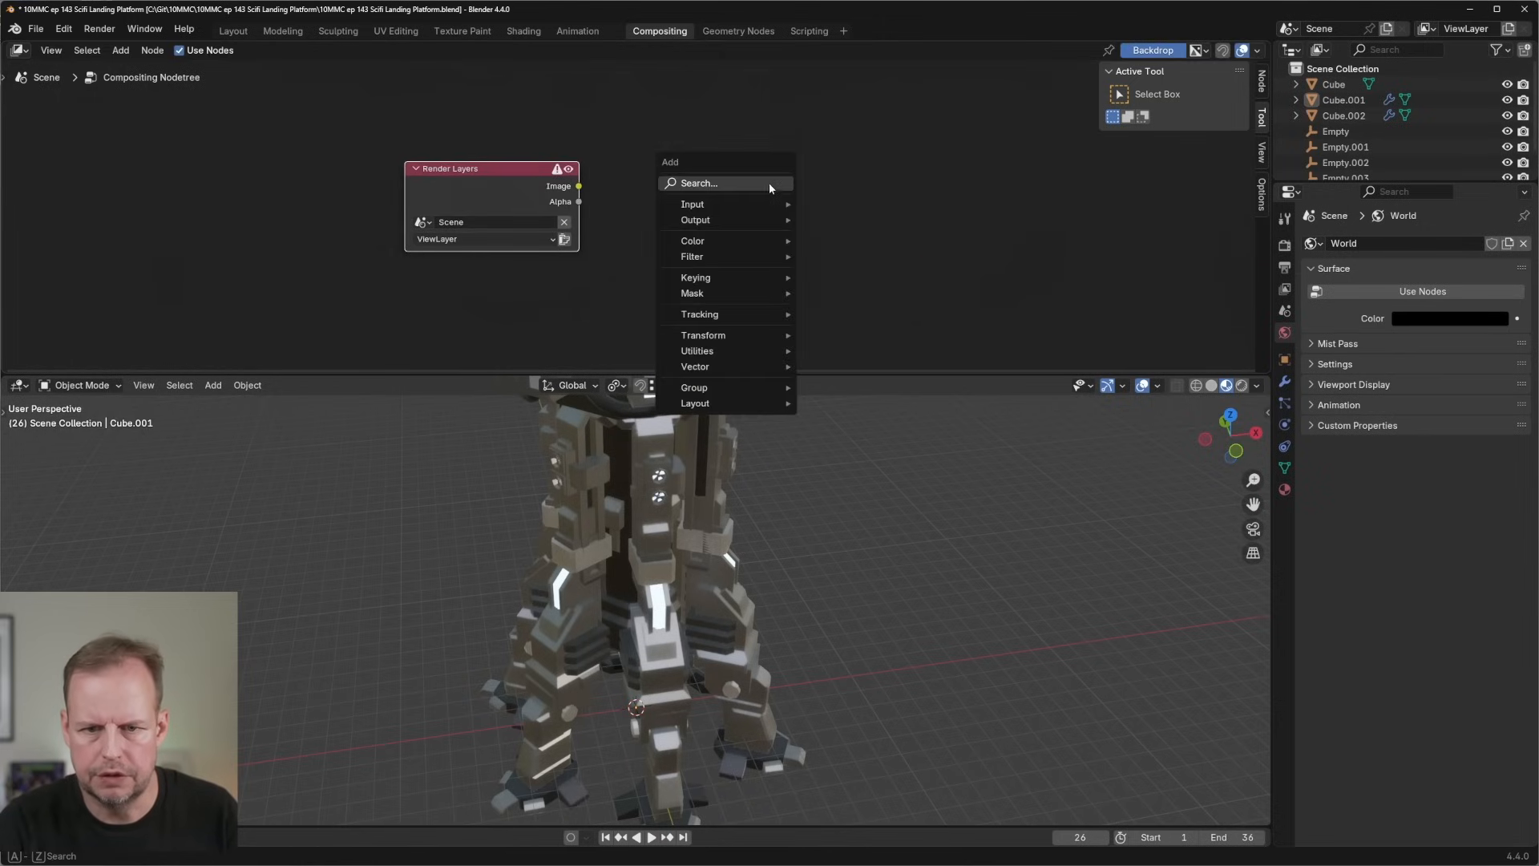
{"action": "mouse_move", "coordinate": [791, 224]}
{"action": "left_click", "coordinate": [859, 223]}
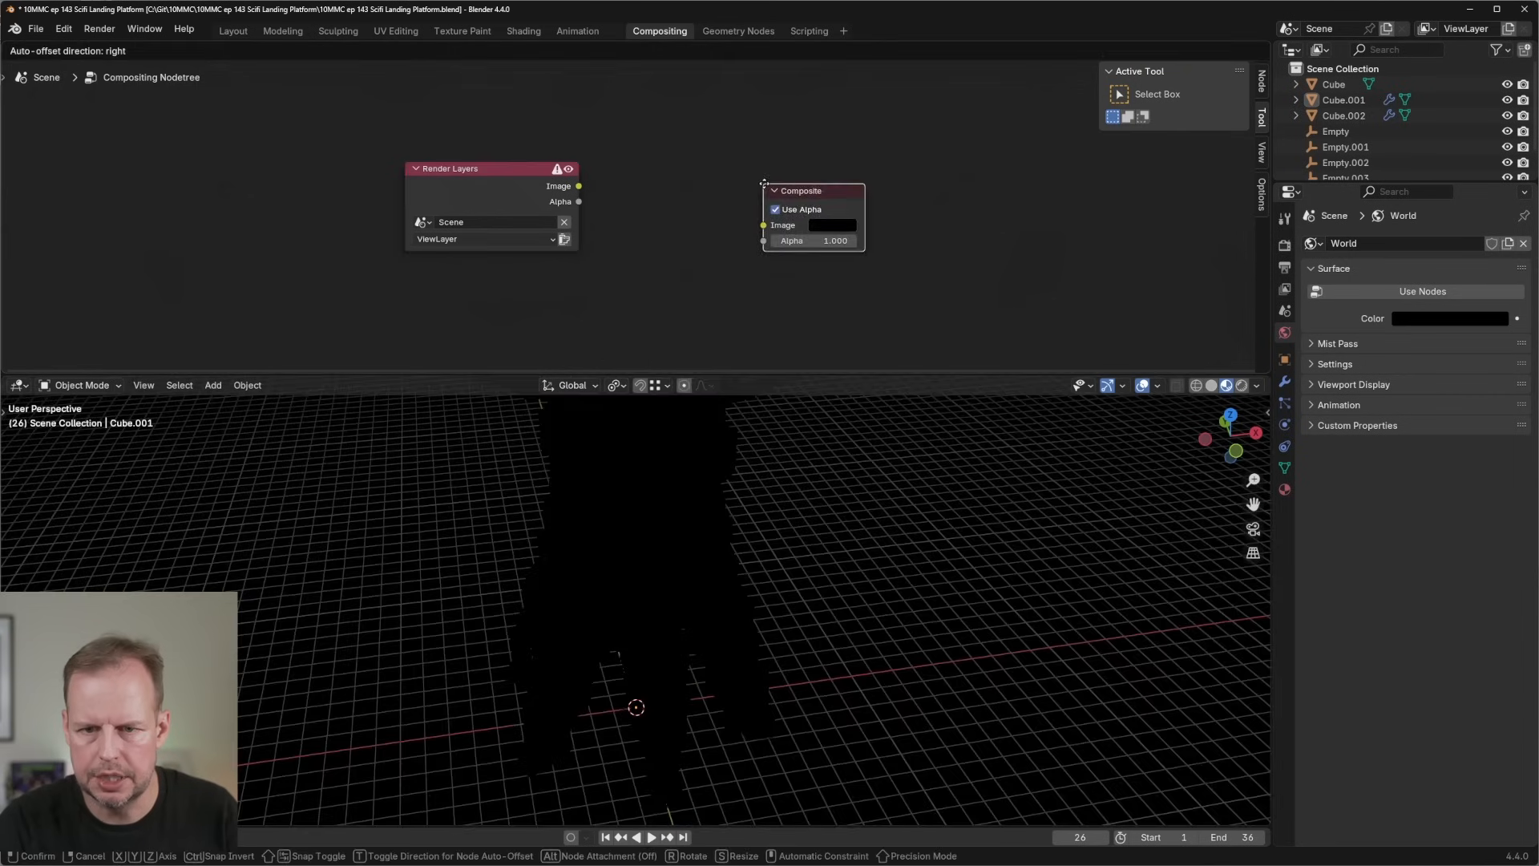
{"action": "left_click", "coordinate": [813, 232]}
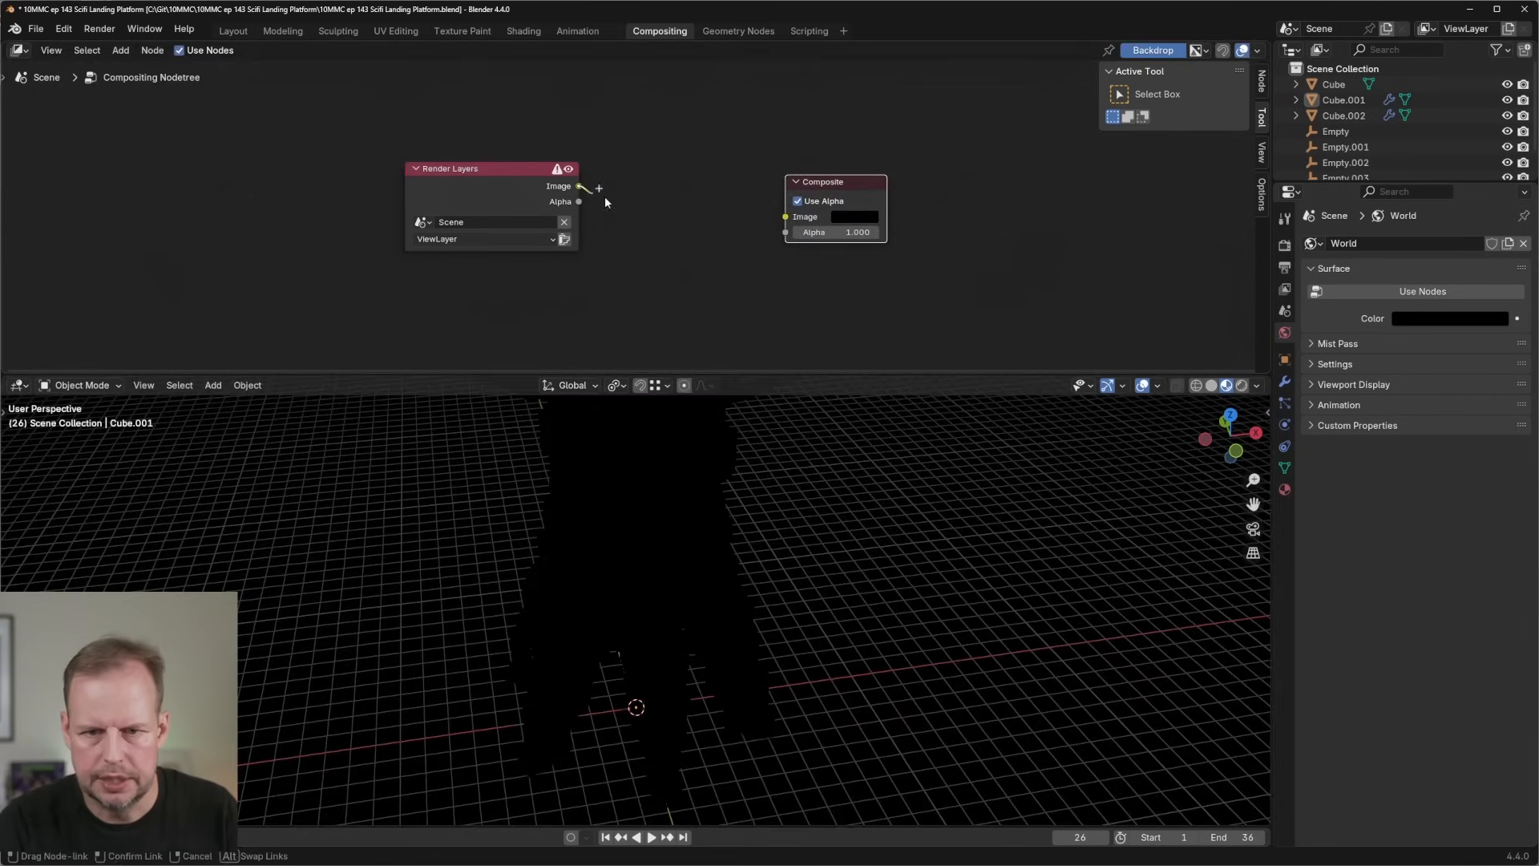
{"action": "left_click_drag", "start_coordinate": [791, 218], "coordinate": [787, 217]}
Insert a Glare node between the Render Layers and Composite nodes and set its glare type to Bloom.
{"action": "left_click_drag", "start_coordinate": [574, 203], "coordinate": [554, 261]}
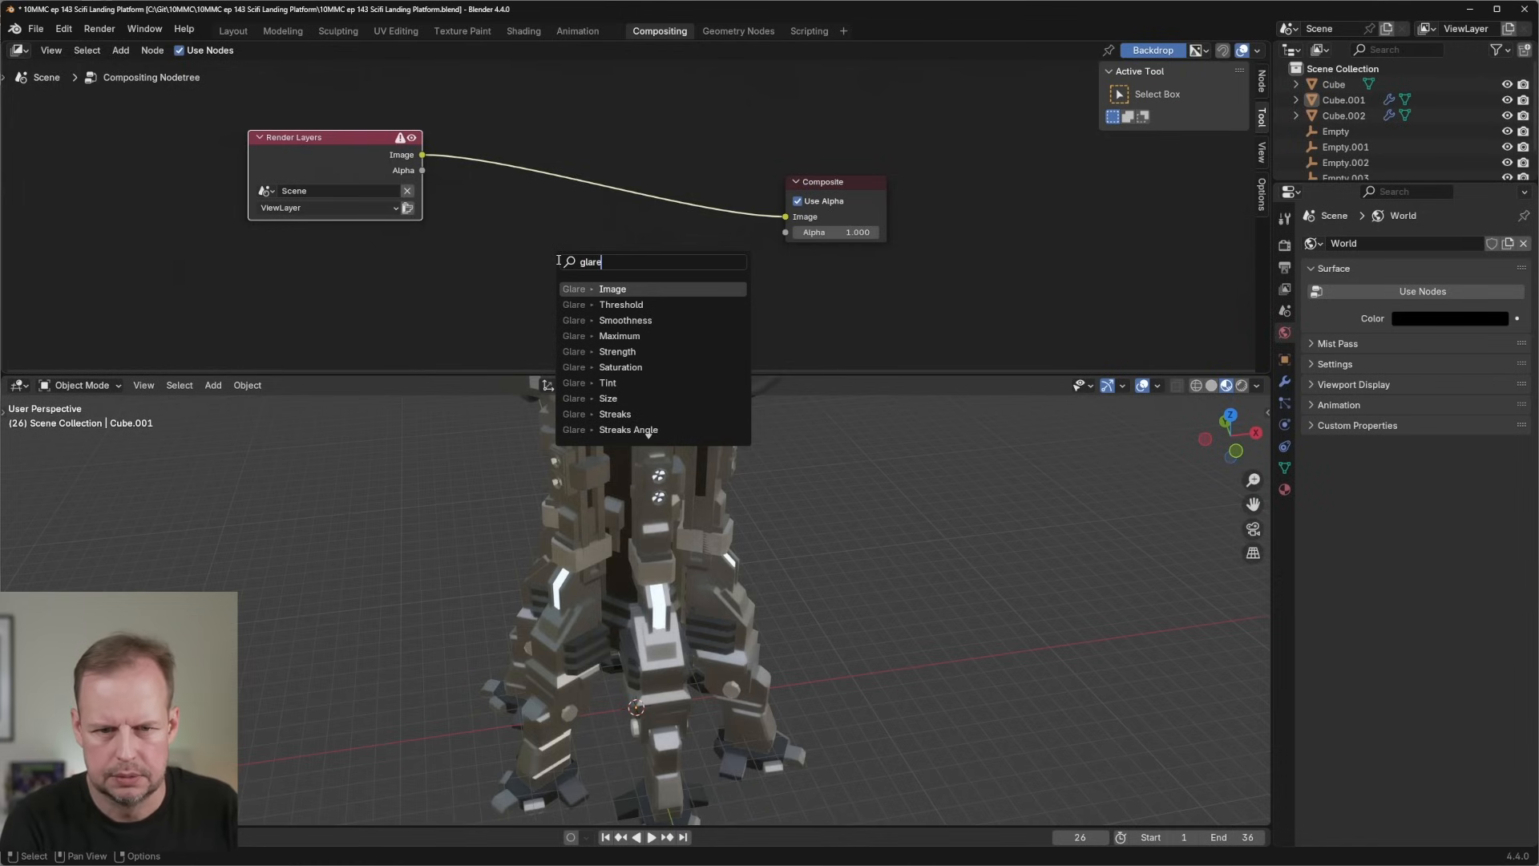
{"action": "key", "text": "Return"}
{"action": "left_click", "coordinate": [616, 234]}
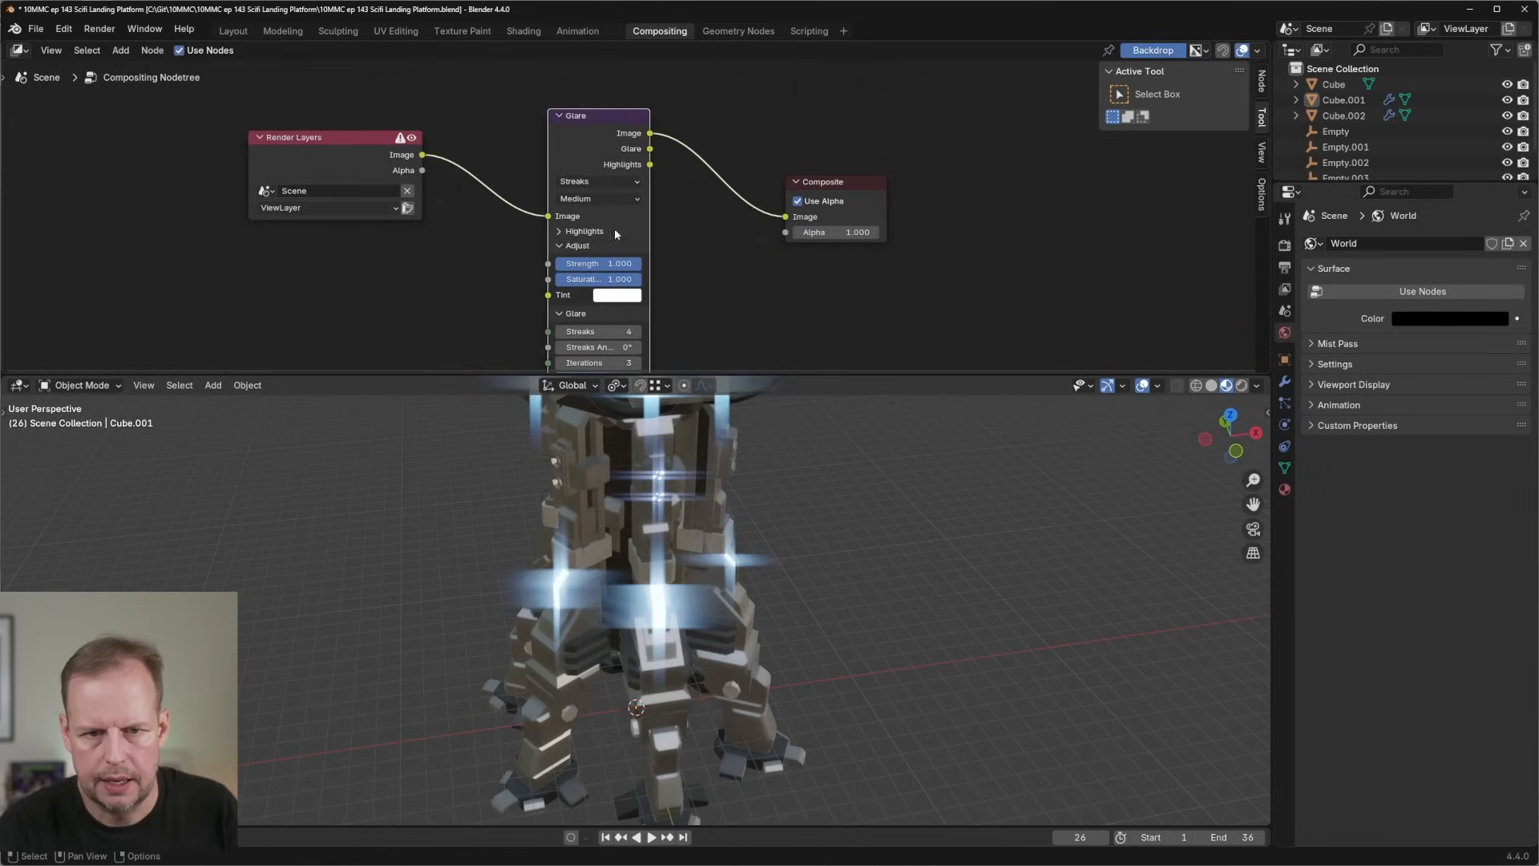
{"action": "middle_click_drag", "start_coordinate": [737, 271], "coordinate": [708, 222]}
{"action": "left_click", "coordinate": [575, 131]}
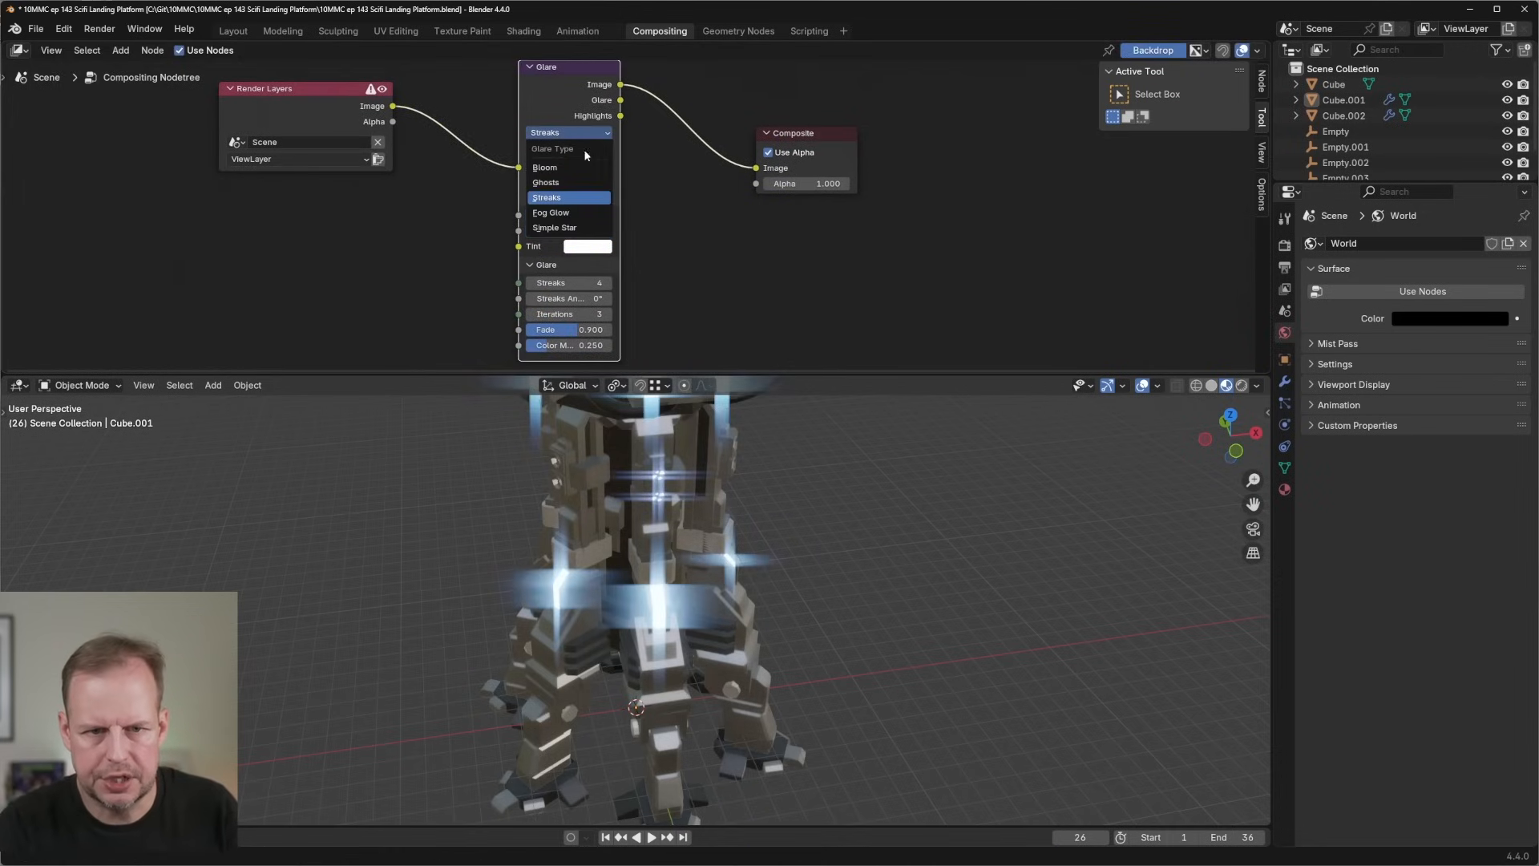
{"action": "left_click", "coordinate": [579, 168]}
Reduce the bloom glare's Size to about 0.06 and its Strength to about 0.67.
{"action": "middle_click_drag", "start_coordinate": [741, 405], "coordinate": [723, 478]}
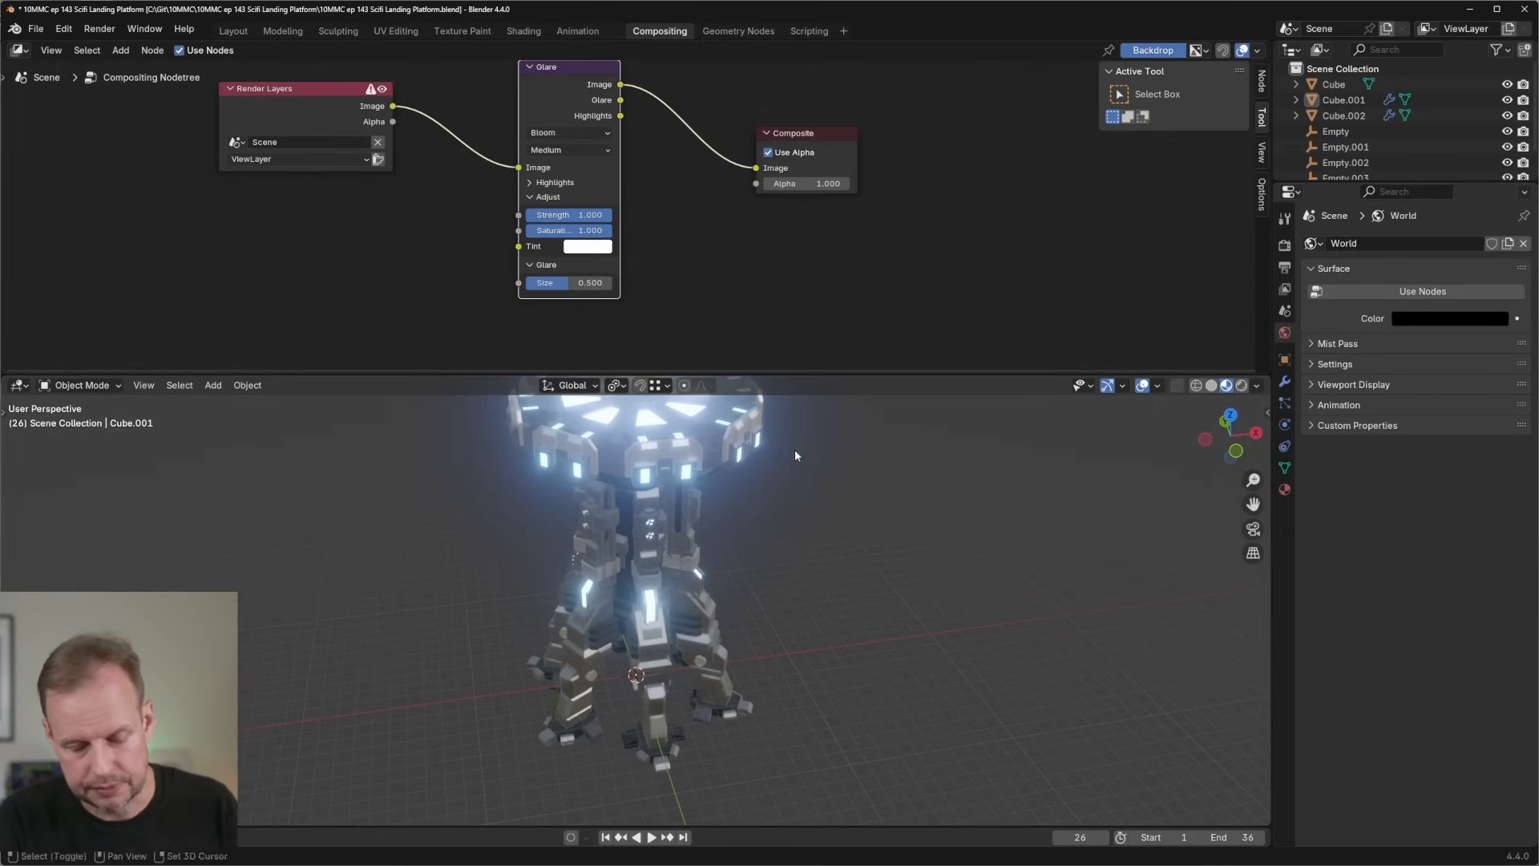
{"action": "middle_click_drag", "start_coordinate": [795, 453], "coordinate": [716, 546]}
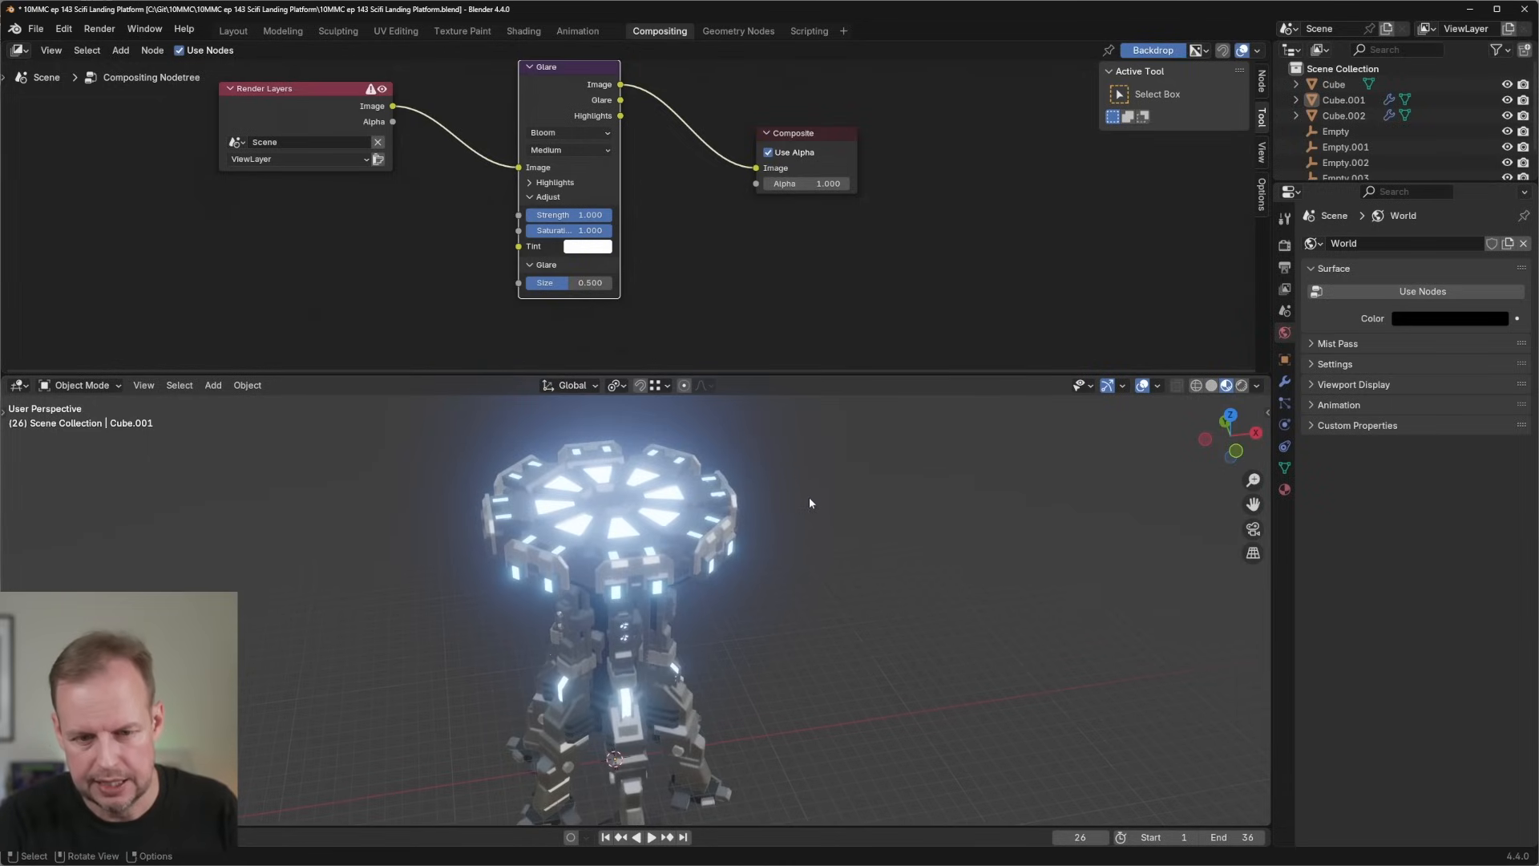
{"action": "middle_click_drag", "start_coordinate": [809, 503], "coordinate": [856, 513]}
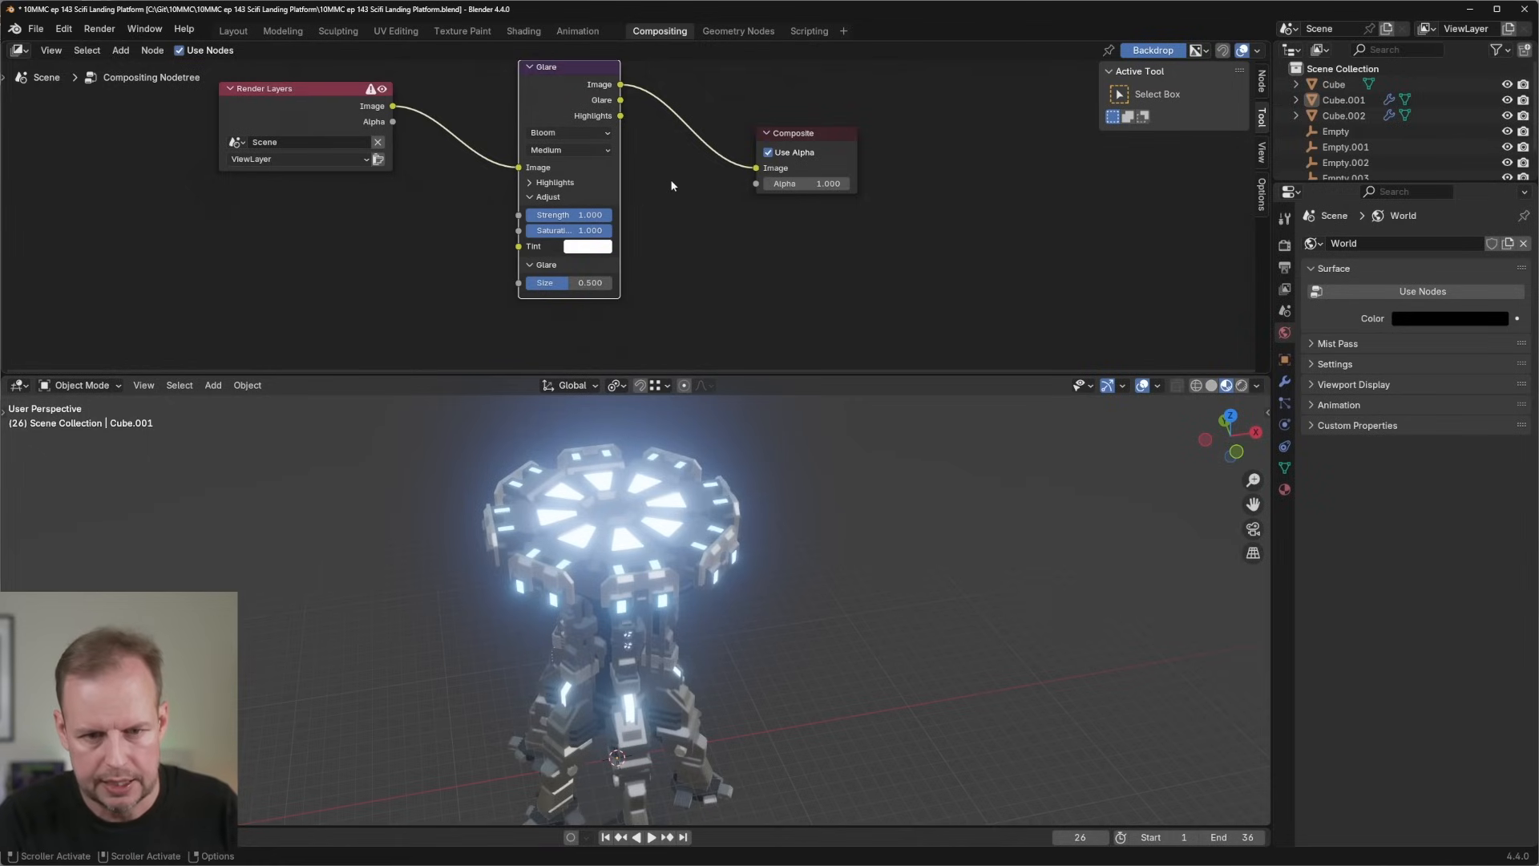
{"action": "middle_click_drag", "start_coordinate": [691, 481], "coordinate": [733, 521]}
{"action": "left_click_drag", "start_coordinate": [562, 283], "coordinate": [530, 283]}
{"action": "left_click_drag", "start_coordinate": [581, 215], "coordinate": [561, 215]}
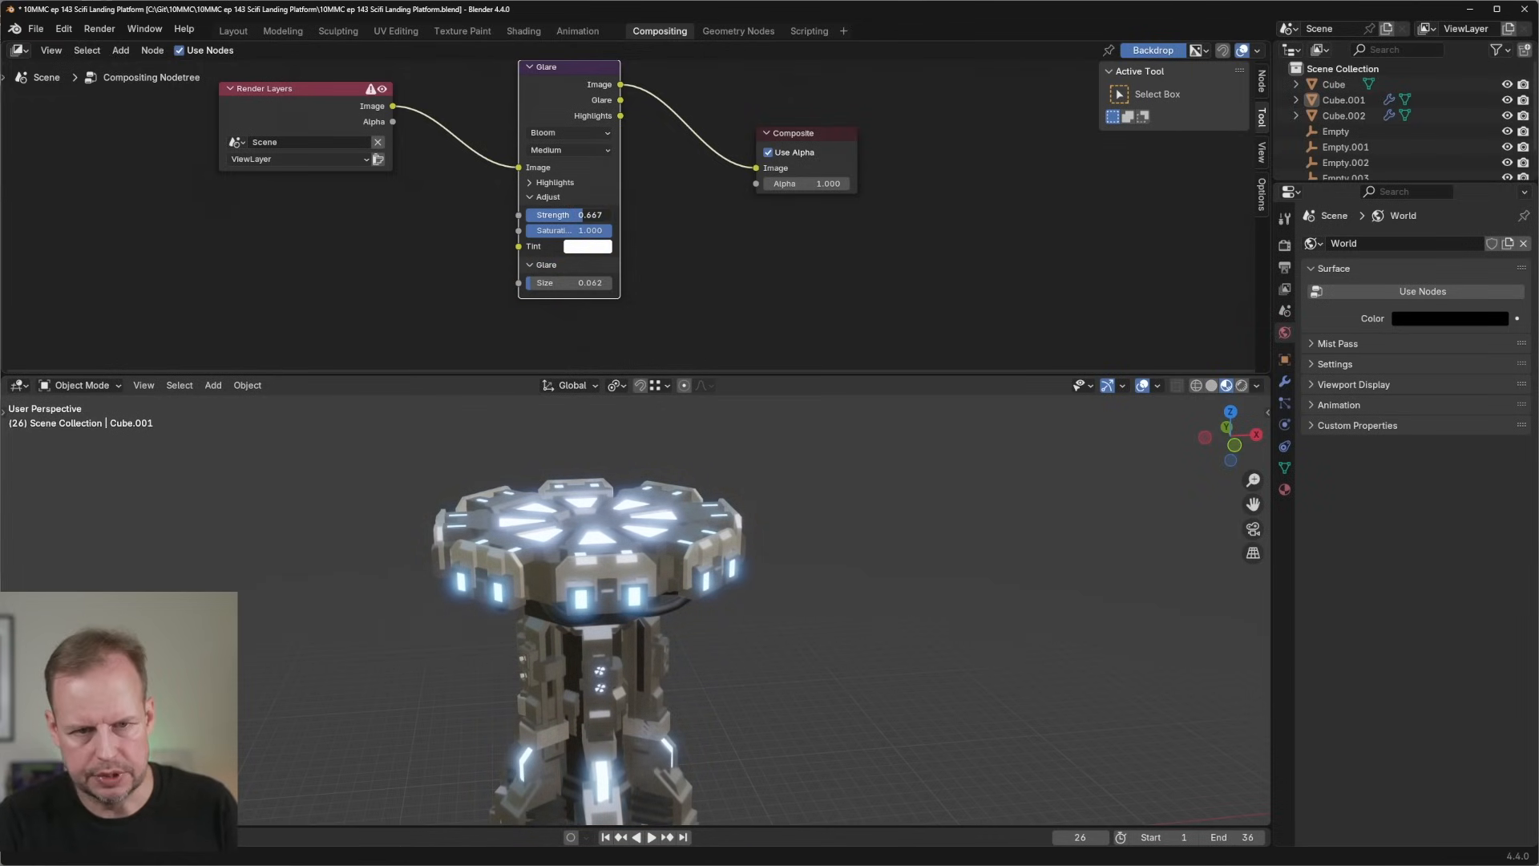
{"action": "scroll", "coordinate": [824, 251], "scroll_direction": "down", "scroll_amount": 1}
Return to the UV Editing workspace and enter Edit Mode on the leg mesh, ready to work on its upper section.
{"action": "left_click", "coordinate": [396, 30]}
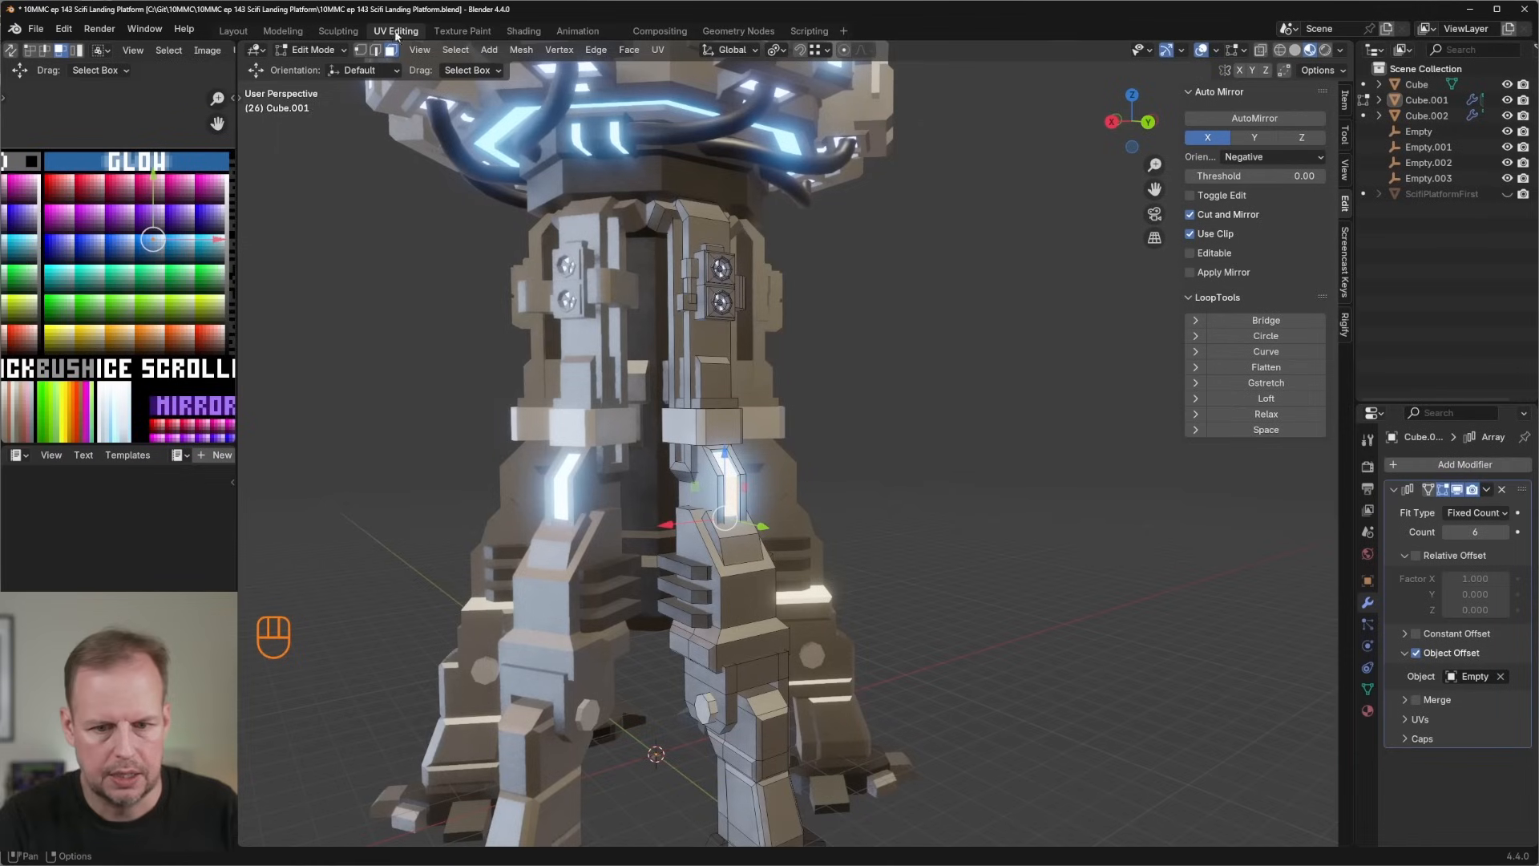
{"action": "scroll", "coordinate": [807, 261], "scroll_direction": "down", "scroll_amount": 8}
{"action": "scroll", "coordinate": [865, 316], "scroll_direction": "up", "scroll_amount": 7}
{"action": "scroll", "coordinate": [922, 348], "scroll_direction": "down", "scroll_amount": 3}
{"action": "key", "text": "Tab"}
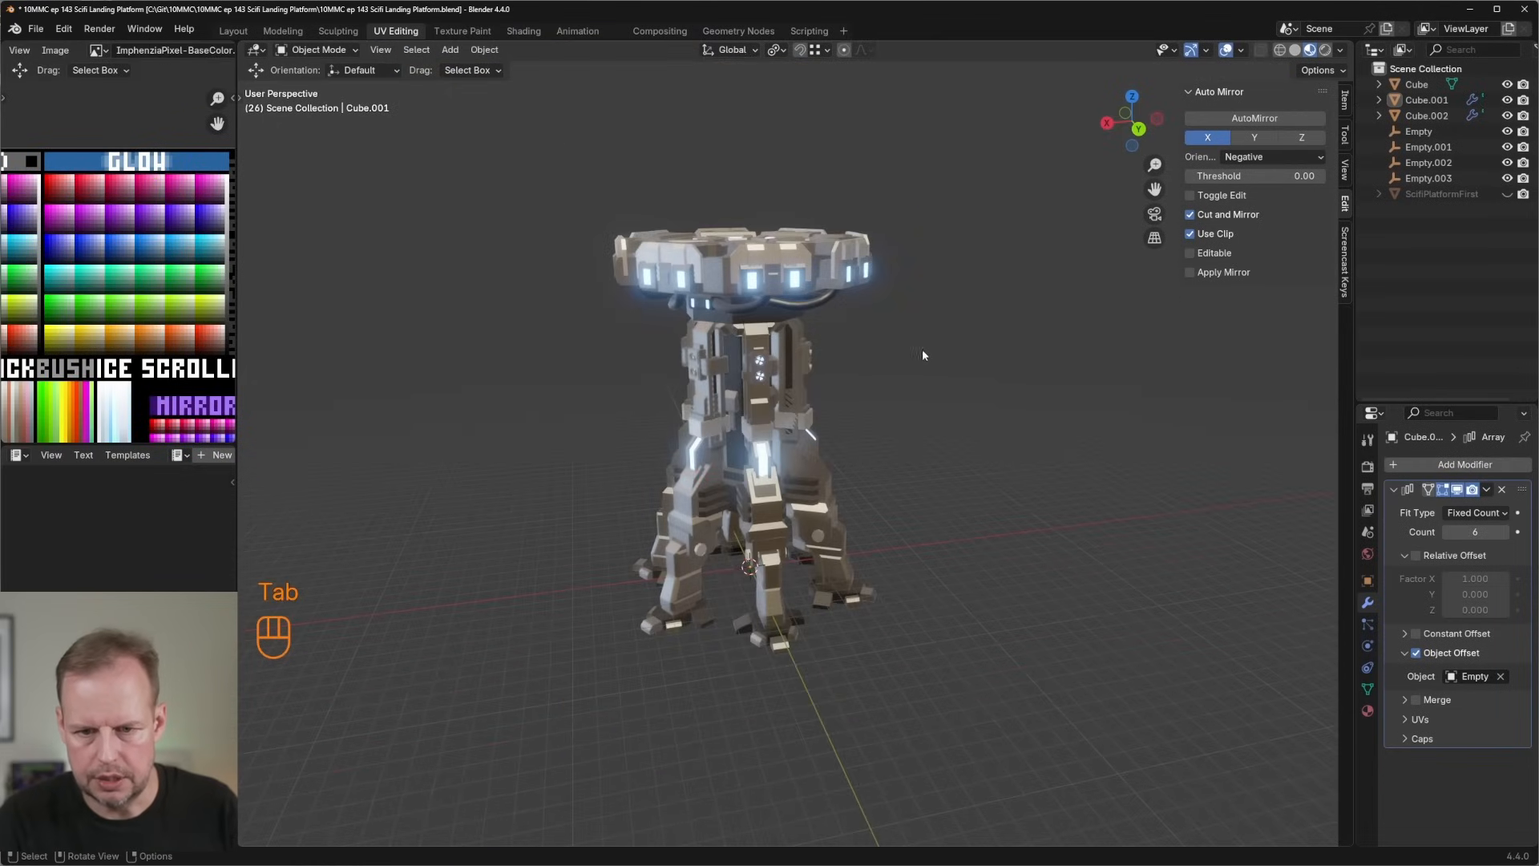
{"action": "scroll", "coordinate": [899, 324], "scroll_direction": "up", "scroll_amount": 6}
{"action": "key", "text": "Tab"}
Select the linked double-fan unit with its side blocks on the upper leg and enlarge it about 1.3 times around the Median Point.
{"action": "left_click", "coordinate": [680, 217]}
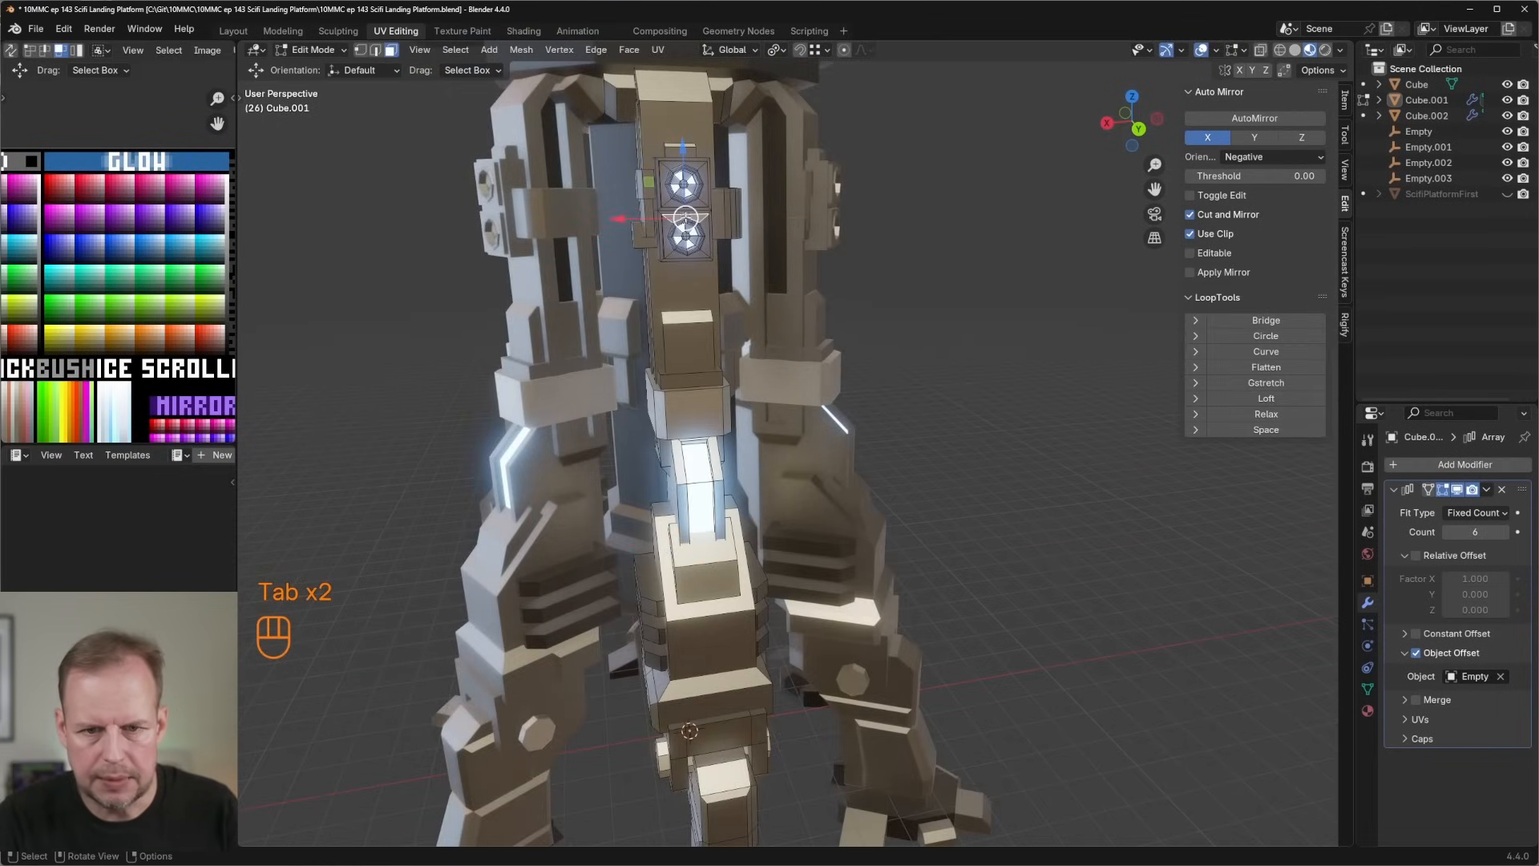
{"action": "key", "text": "l"}
{"action": "middle_click_drag", "start_coordinate": [648, 208], "coordinate": [668, 232]}
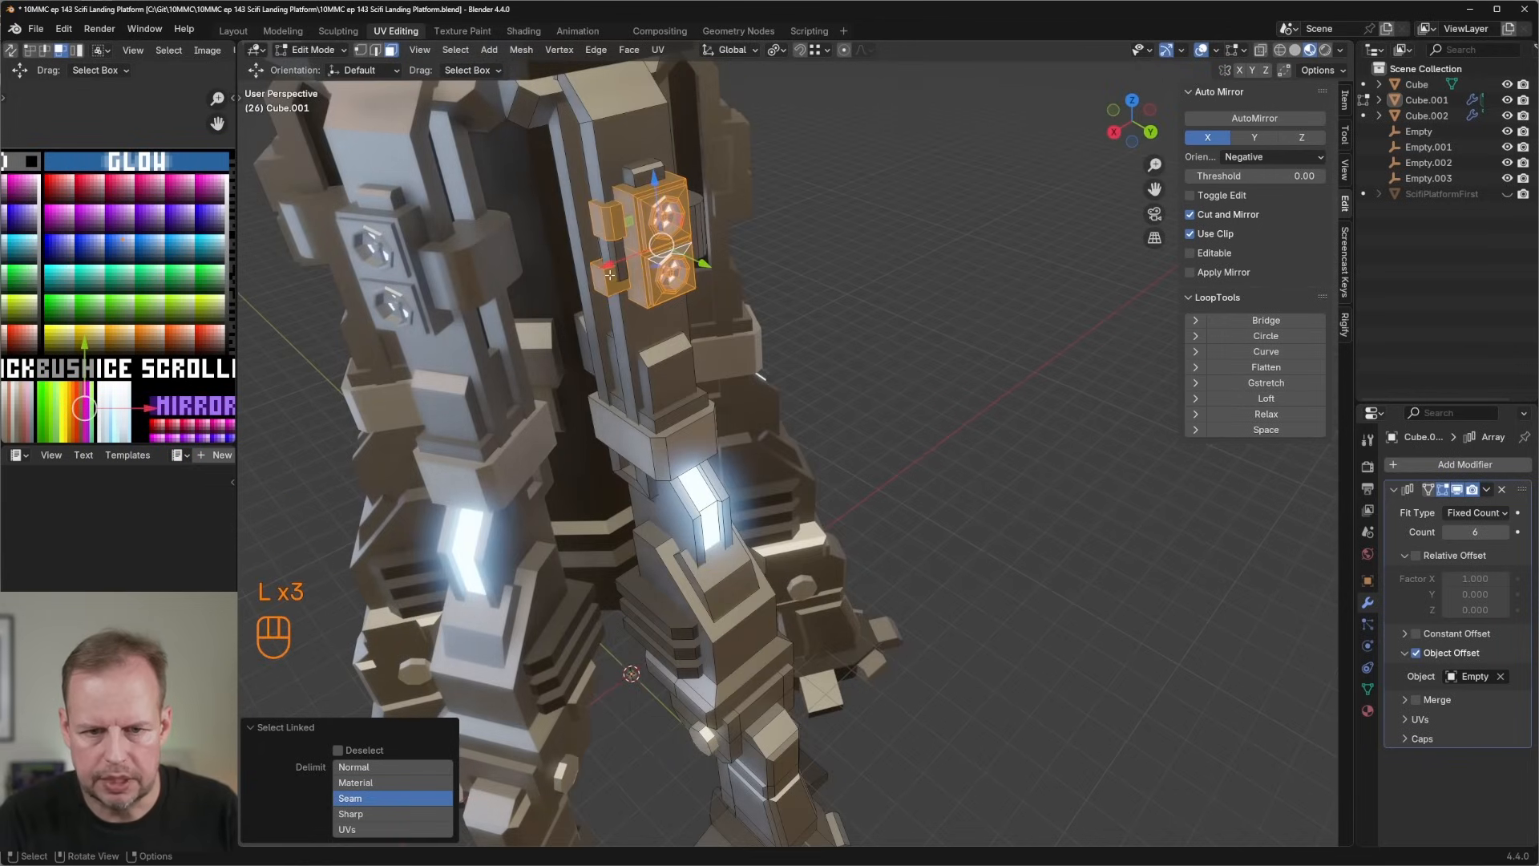
{"action": "key", "text": "l"}
{"action": "middle_click_drag", "start_coordinate": [610, 274], "coordinate": [850, 161]}
{"action": "key", "text": "l"}
{"action": "key", "text": "s"}
{"action": "left_click", "coordinate": [871, 166]}
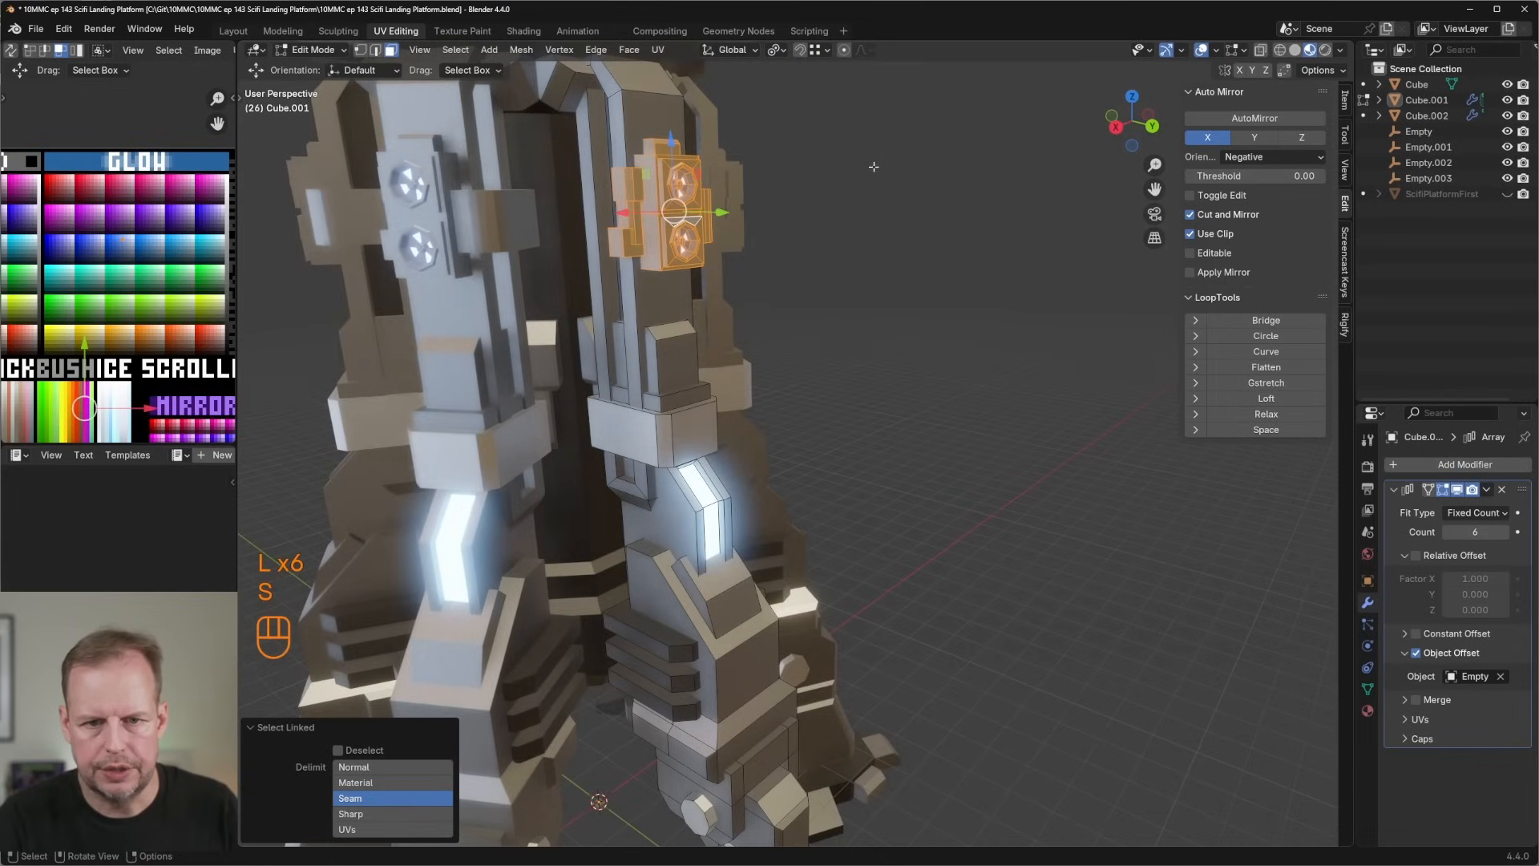
{"action": "key", "text": "comma"}
{"action": "key", "text": "period"}
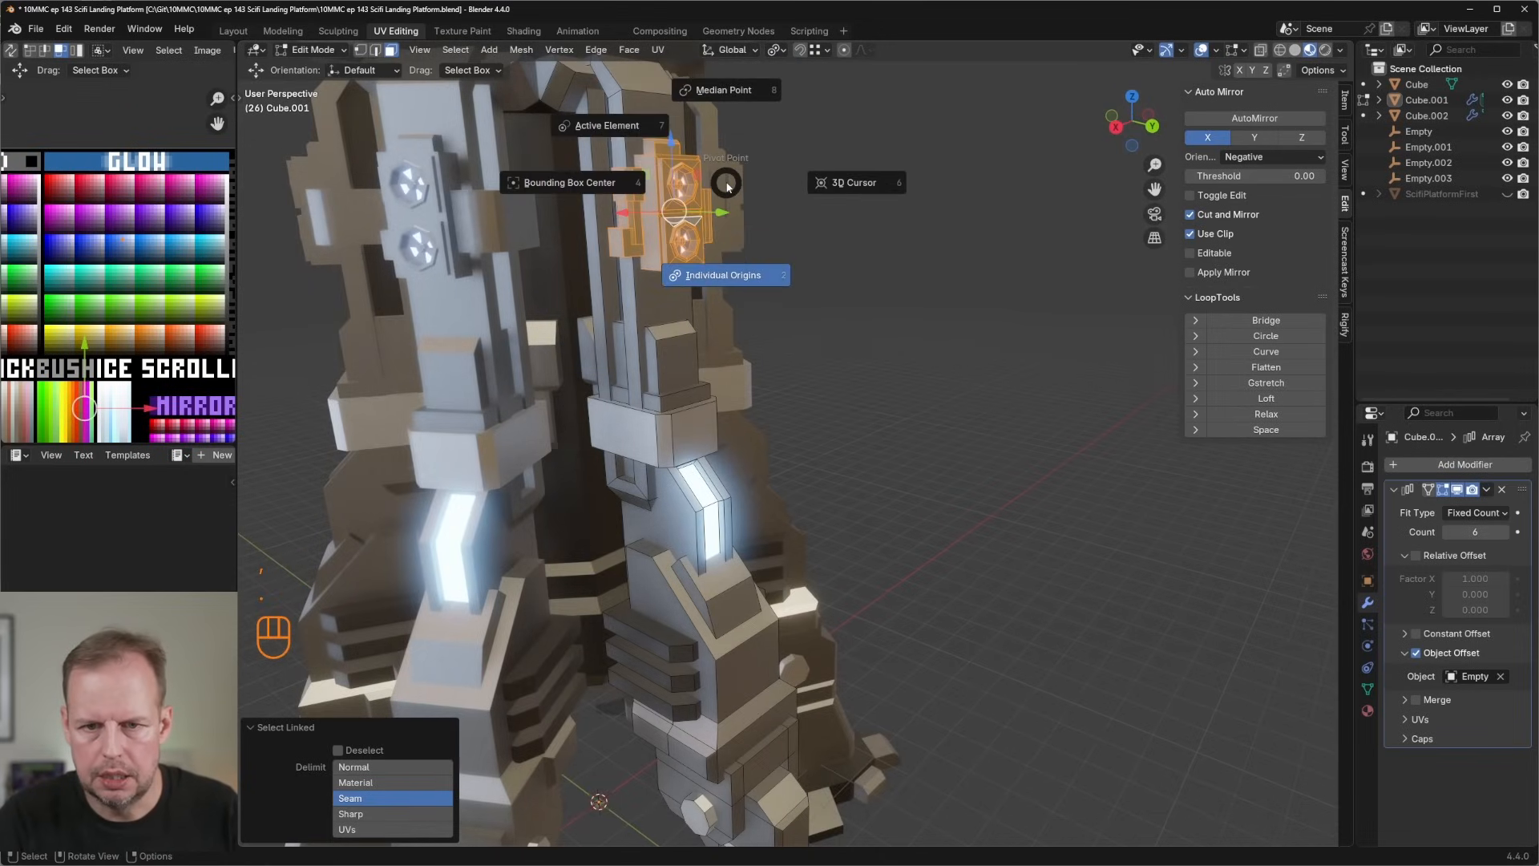
{"action": "left_click", "coordinate": [723, 114]}
{"action": "key", "text": "s"}
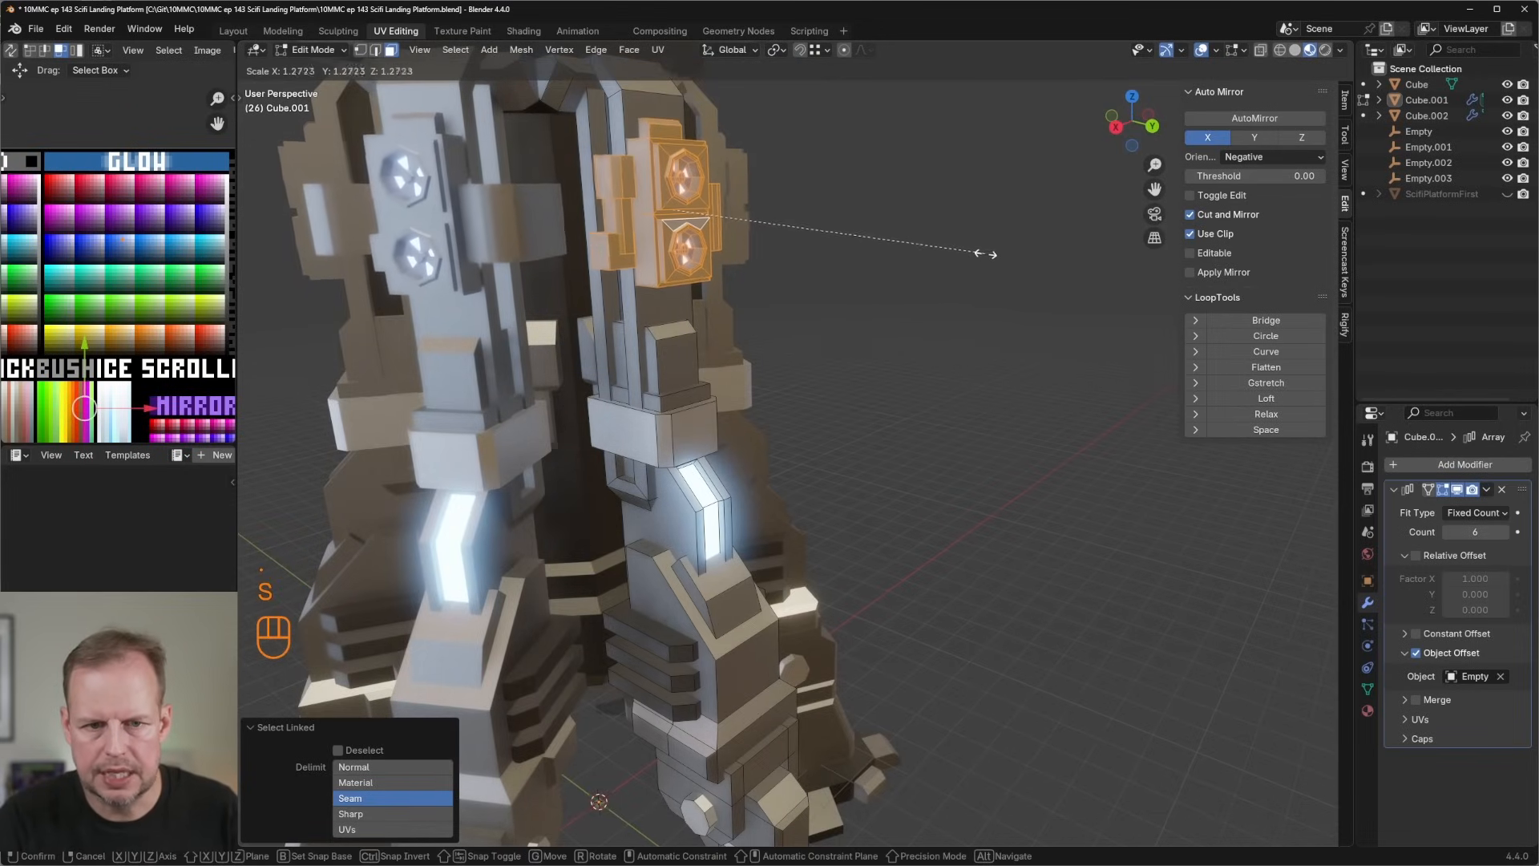
{"action": "left_click", "coordinate": [1005, 246]}
Check the enlarged fan unit and the rounded block beside it, and save the file.
{"action": "scroll", "coordinate": [978, 260], "scroll_direction": "down", "scroll_amount": 3}
{"action": "middle_click_drag", "start_coordinate": [926, 285], "coordinate": [984, 313]}
{"action": "left_click_drag", "start_coordinate": [811, 343], "coordinate": [821, 351]}
{"action": "middle_click_drag", "start_coordinate": [821, 351], "coordinate": [730, 440]}
{"action": "key", "text": "Tab"}
{"action": "key", "text": "Tab"}
{"action": "scroll", "coordinate": [644, 400], "scroll_direction": "up", "scroll_amount": 6}
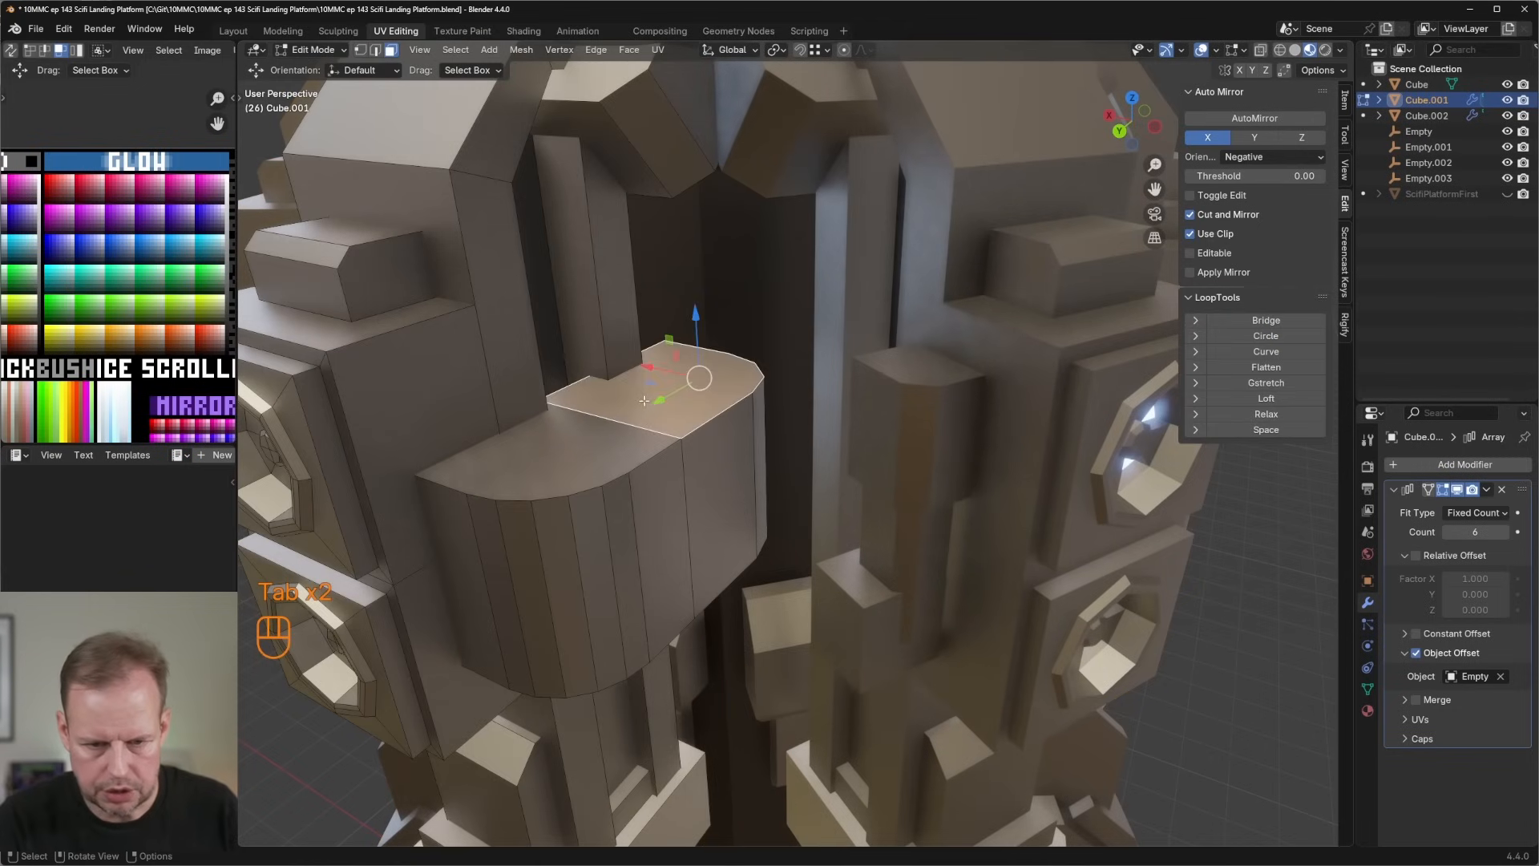
{"action": "key", "text": "ctrl+s"}
Extrude the side faces of both fan housings about 1 m outward and scale the extruded faces down to taper them.
{"action": "scroll", "coordinate": [678, 394], "scroll_direction": "down", "scroll_amount": 4}
{"action": "middle_click_drag", "start_coordinate": [681, 393], "coordinate": [687, 335]}
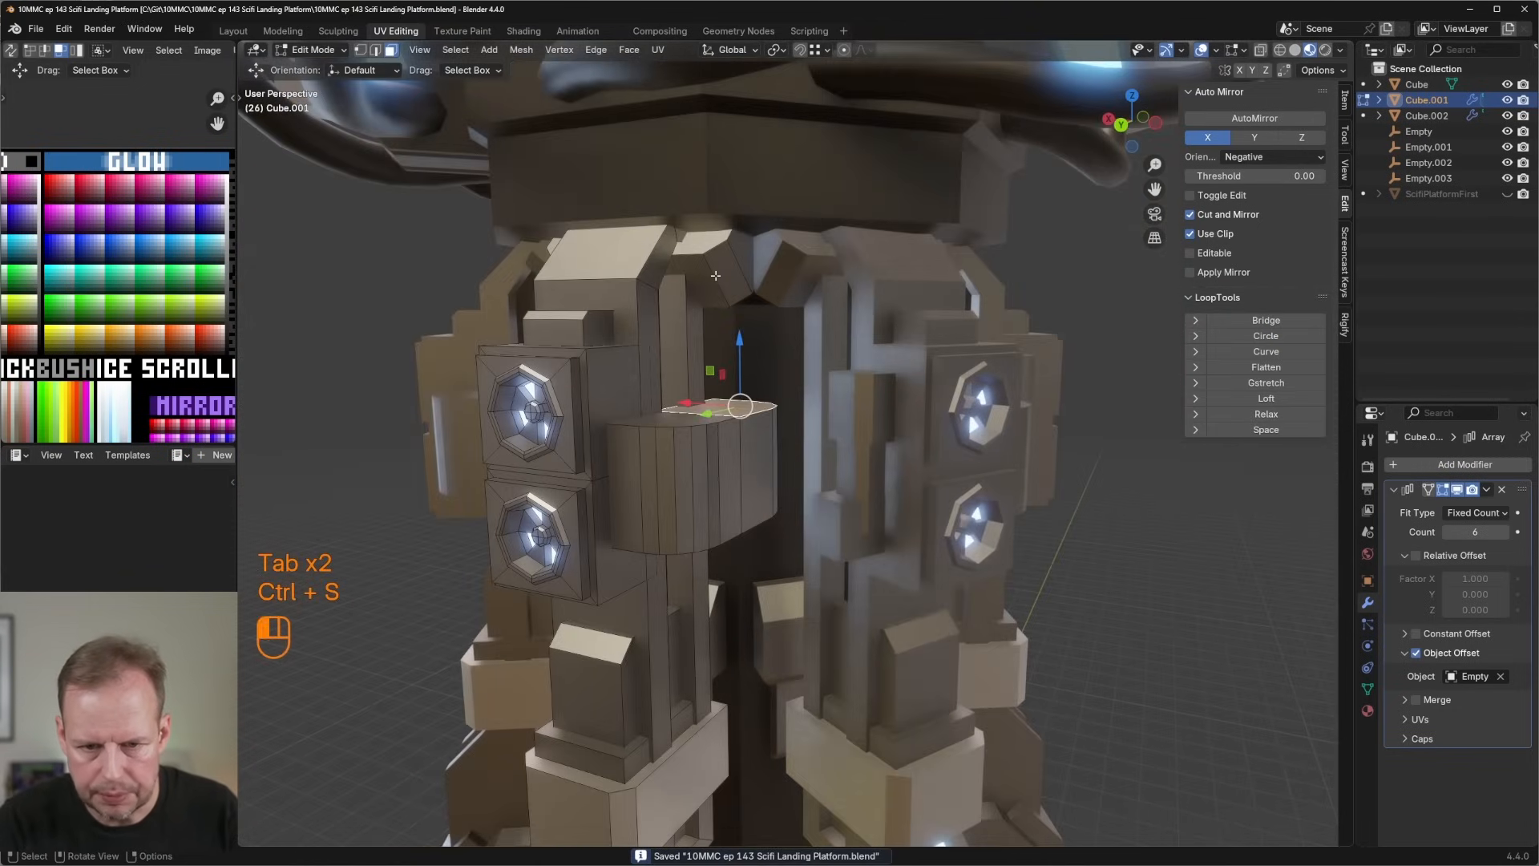
{"action": "left_click", "coordinate": [716, 273]}
{"action": "middle_click_drag", "start_coordinate": [760, 282], "coordinate": [775, 328]}
{"action": "left_click", "coordinate": [647, 362]}
{"action": "middle_click_drag", "start_coordinate": [671, 370], "coordinate": [702, 376]}
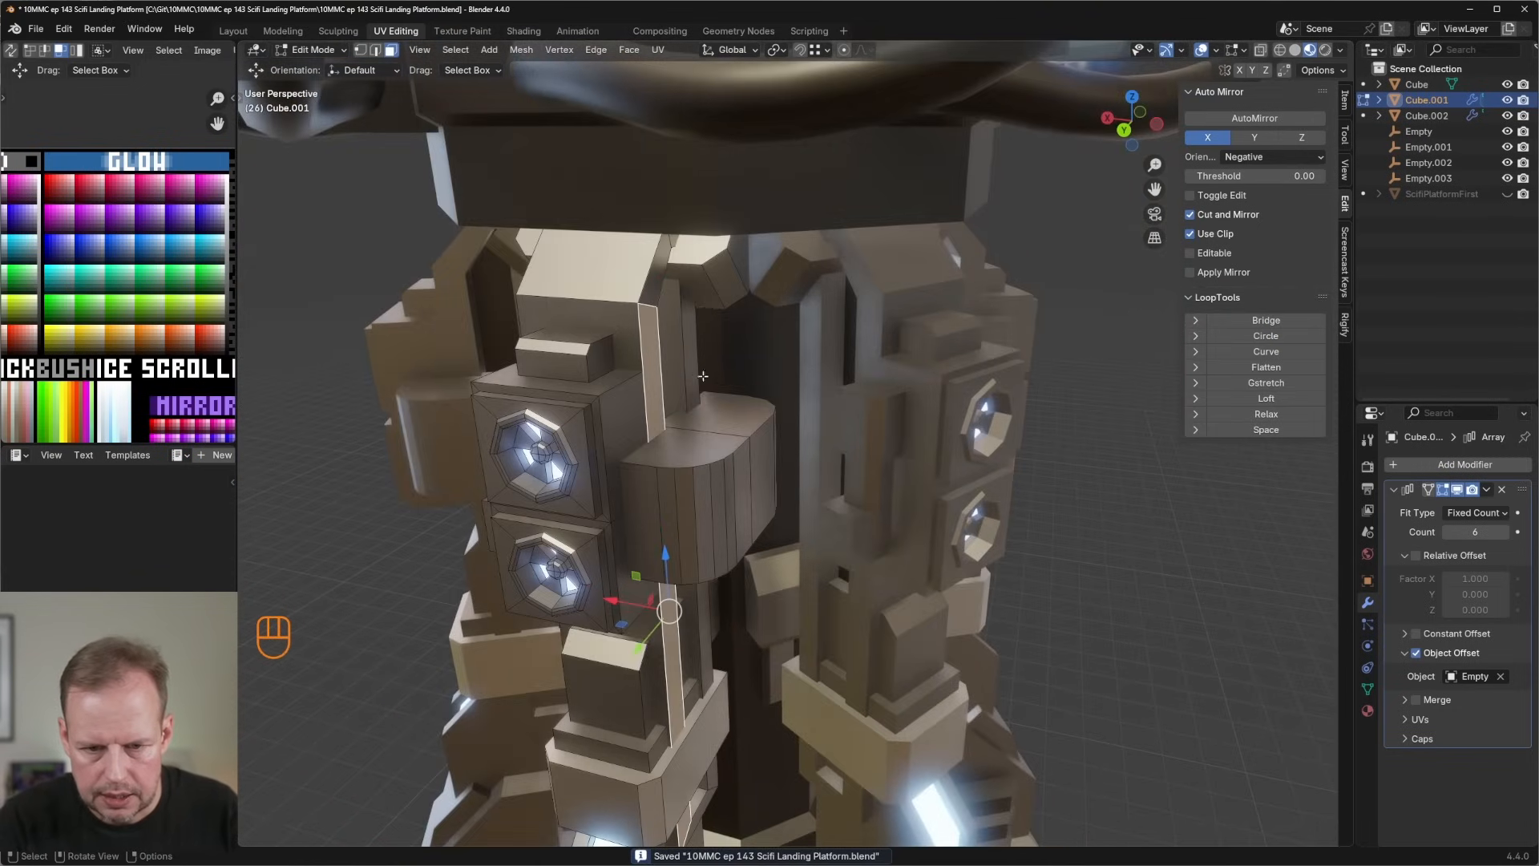
{"action": "left_click", "coordinate": [615, 424]}
{"action": "left_click", "coordinate": [632, 561], "text": "shift"}
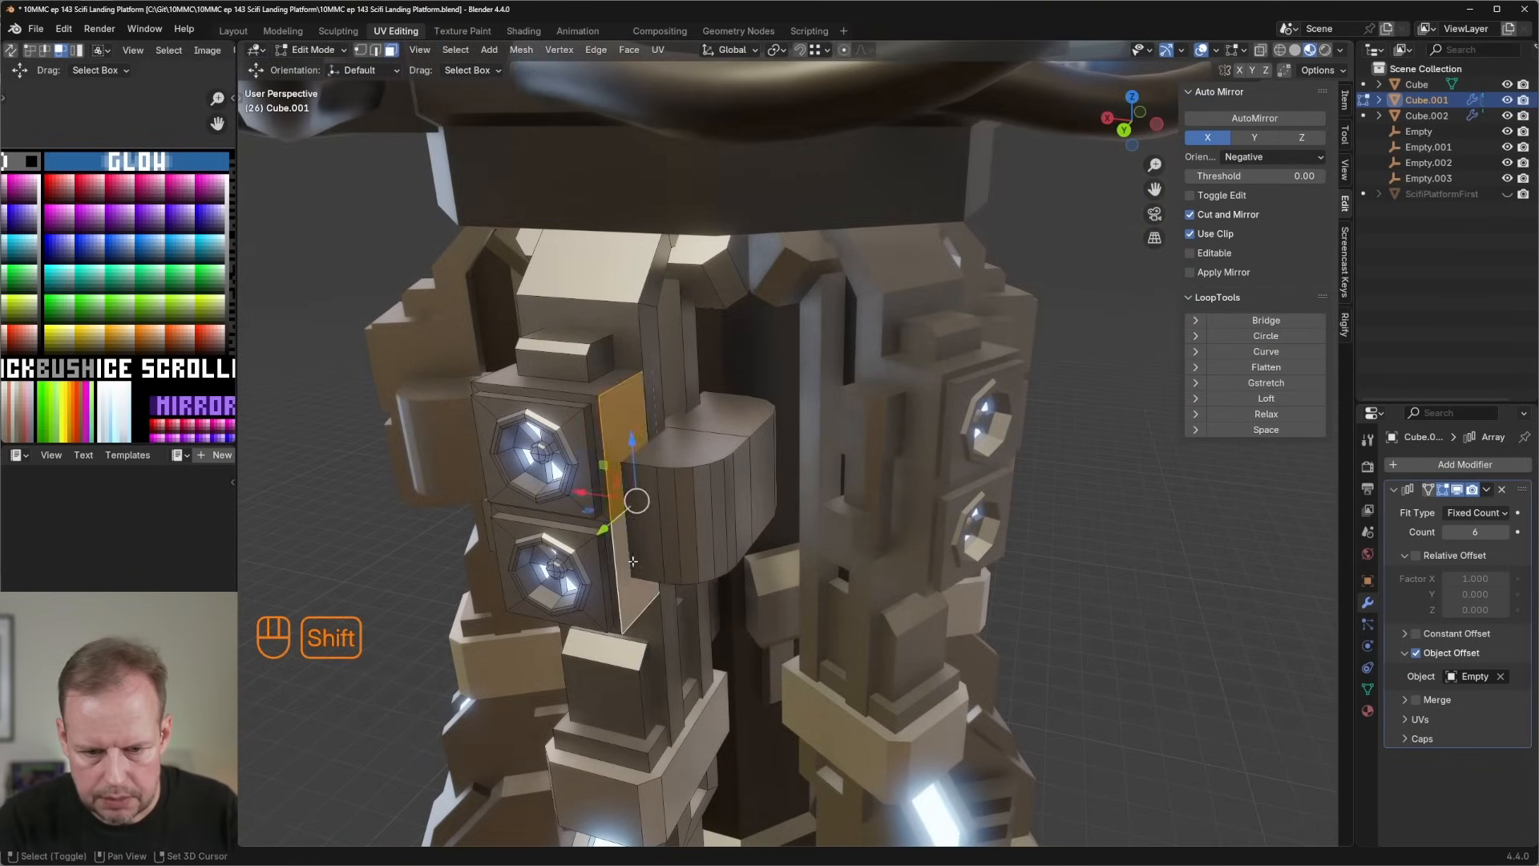
{"action": "key", "text": "e"}
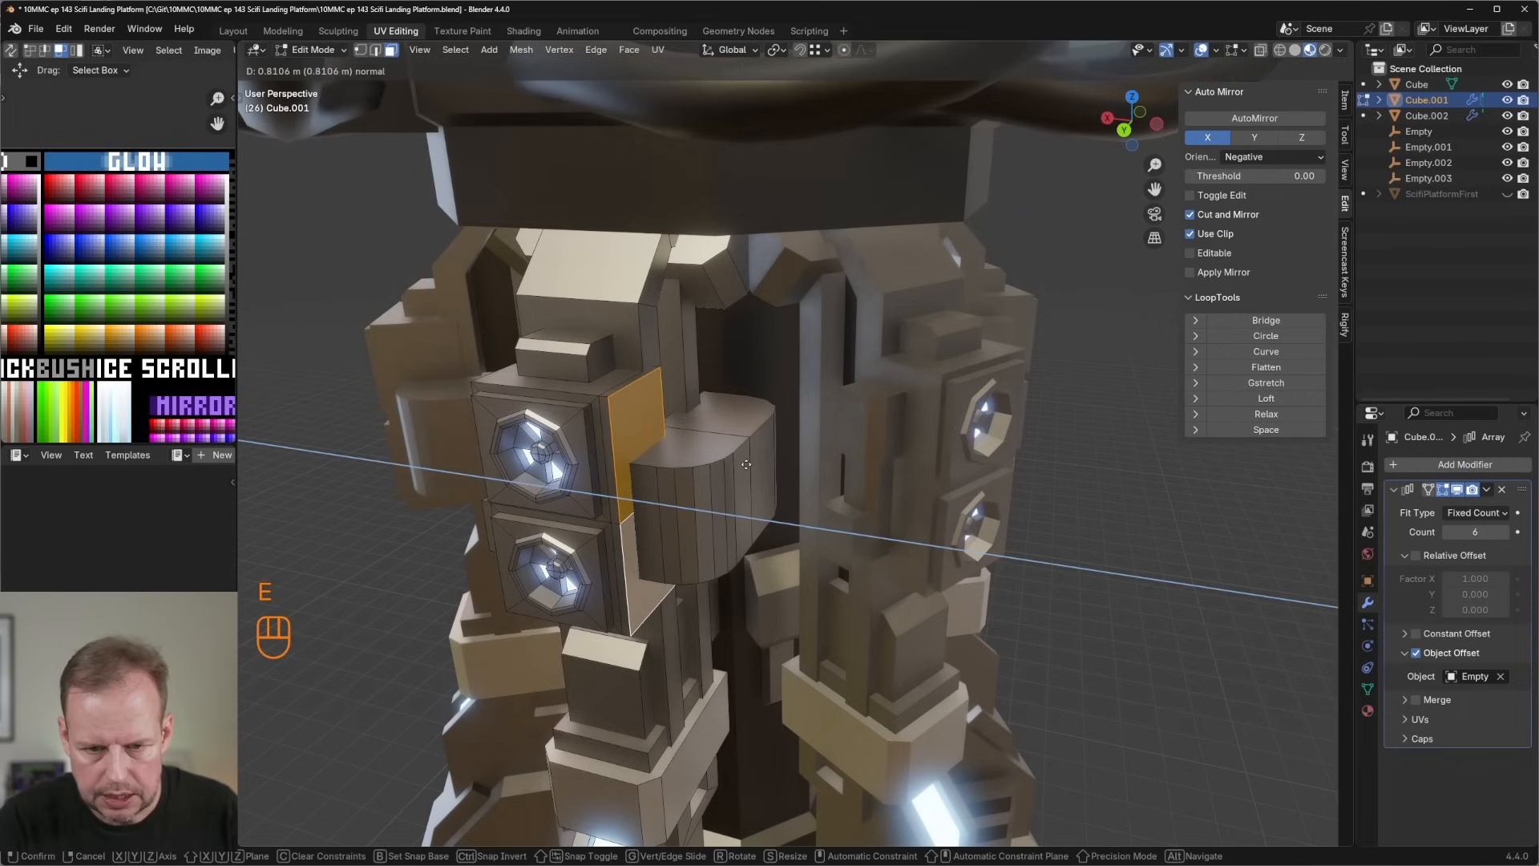
{"action": "left_click", "coordinate": [748, 466]}
{"action": "key", "text": "s"}
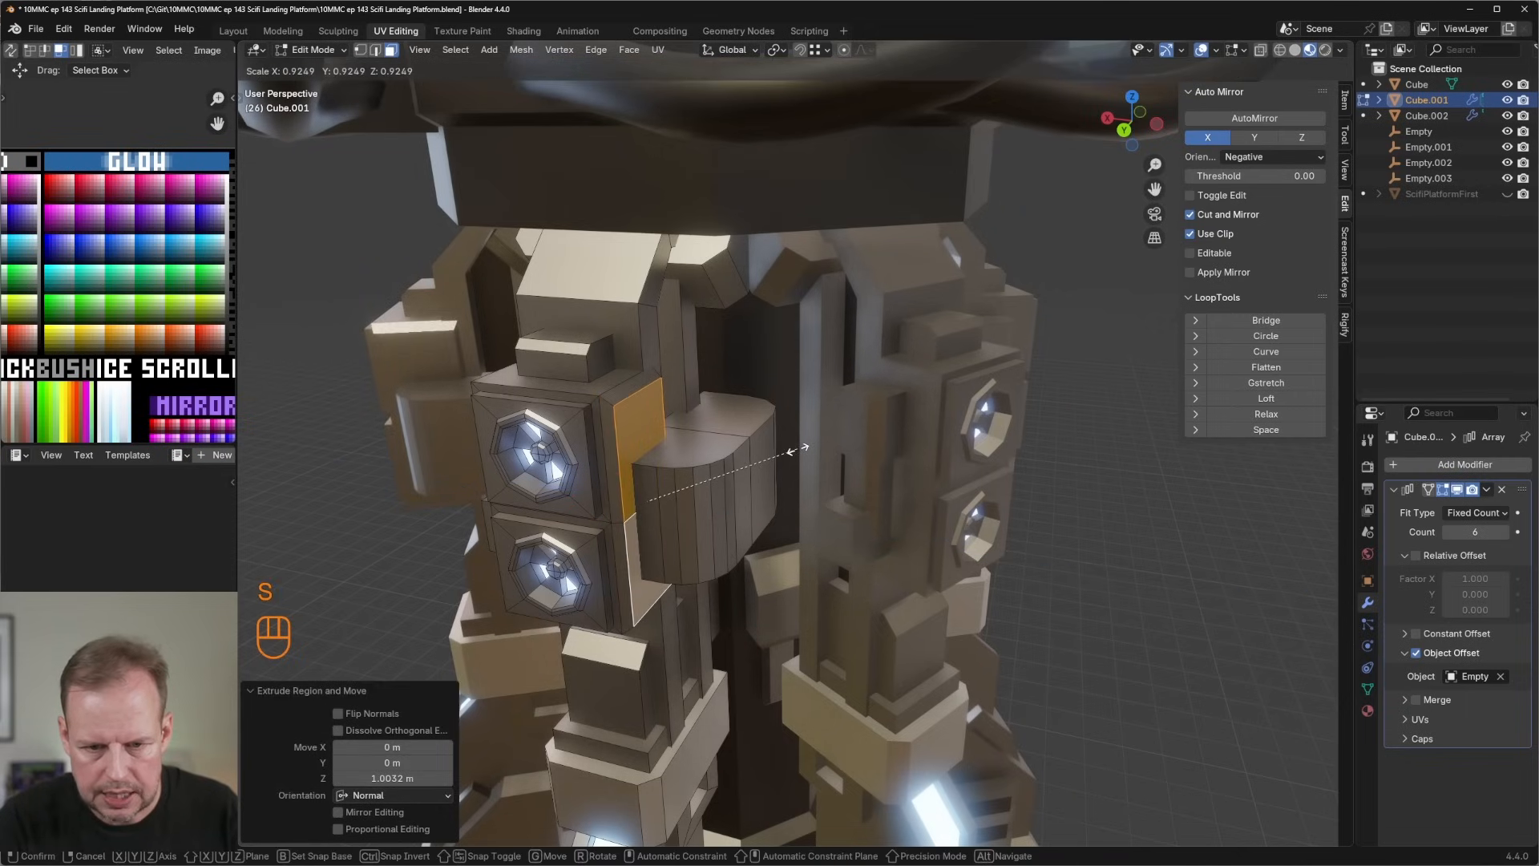
{"action": "left_click", "coordinate": [769, 457]}
Duplicate the upper fan housing's side face in place, shrink the copy to roughly half size and raise it about 1.81 m.
{"action": "middle_click_drag", "start_coordinate": [600, 409], "coordinate": [766, 405]}
{"action": "left_click", "coordinate": [897, 447]}
{"action": "middle_click_drag", "start_coordinate": [897, 446], "coordinate": [715, 434]}
{"action": "key", "text": "shift+d"}
{"action": "right_click", "coordinate": [757, 405]}
{"action": "key", "text": "s"}
{"action": "left_click", "coordinate": [704, 435]}
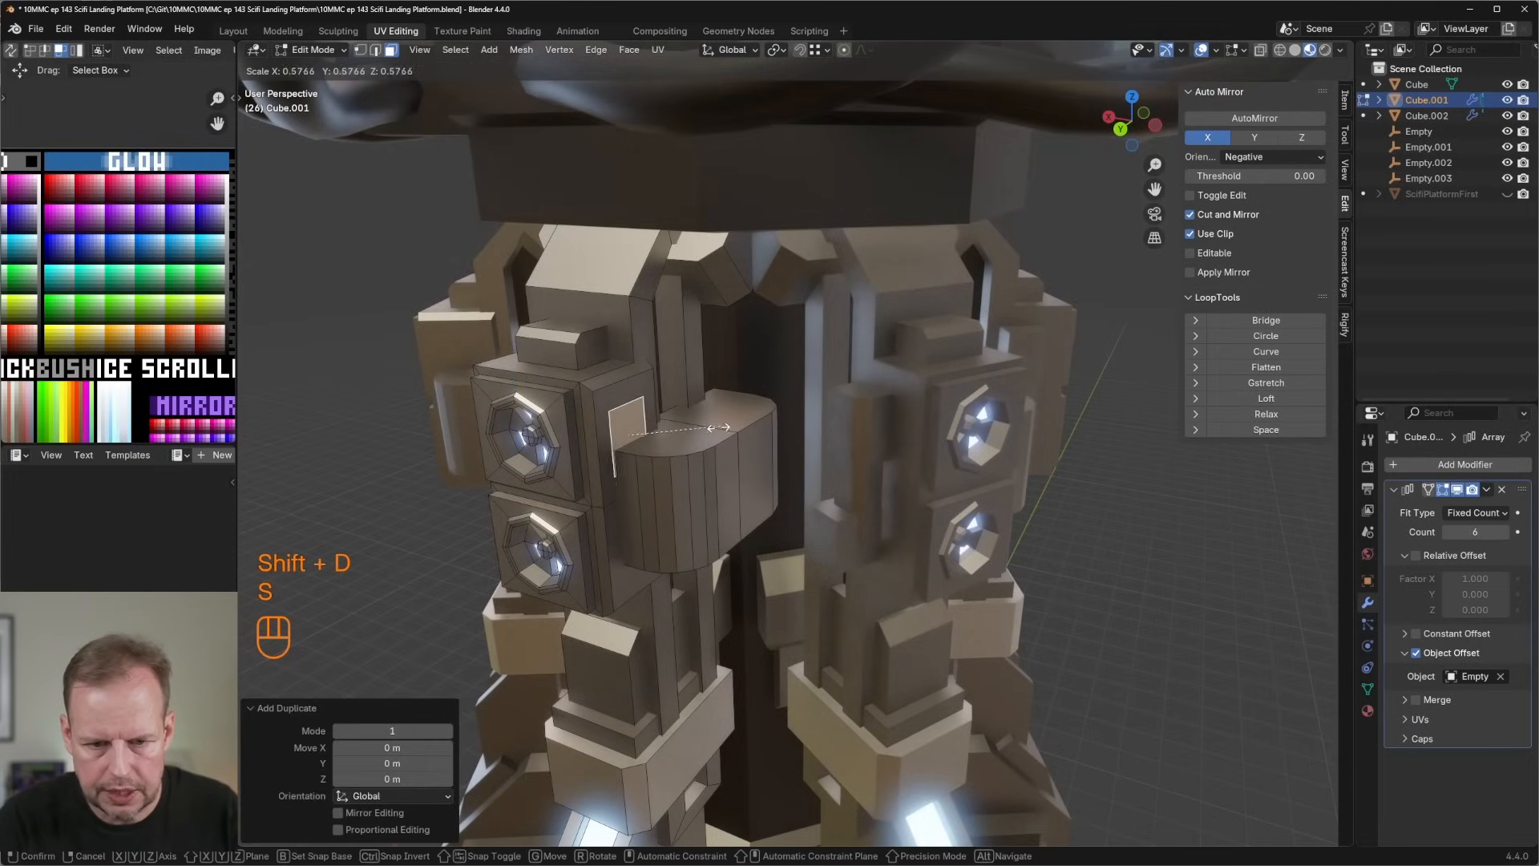
Turn the duplicated side face into a circle with LoopTools and scale it to 0.752.
{"action": "right_click", "coordinate": [598, 420]}
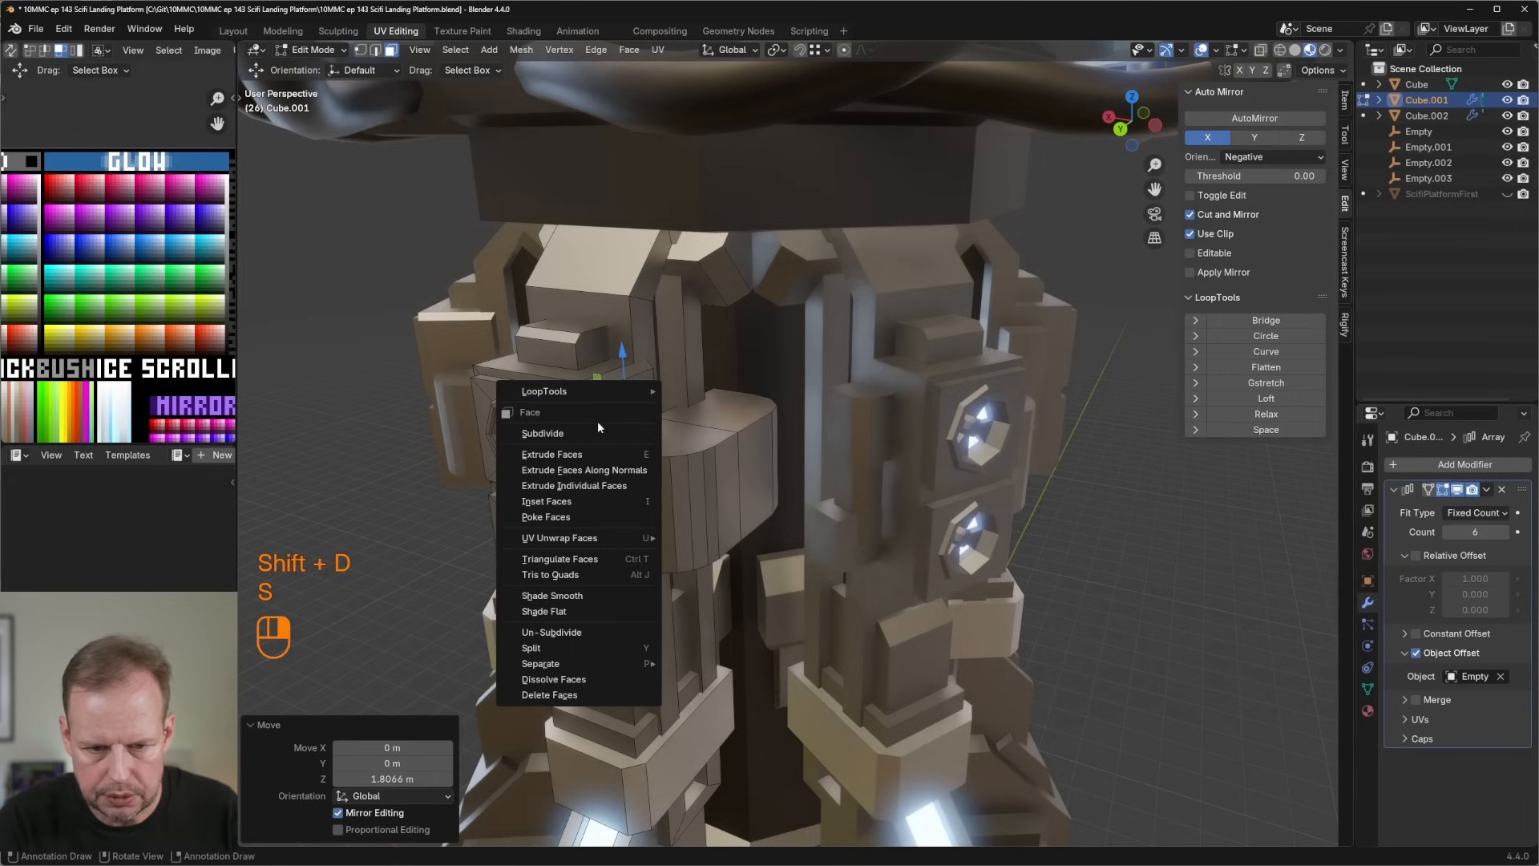
{"action": "left_click", "coordinate": [601, 423]}
{"action": "key", "text": "s"}
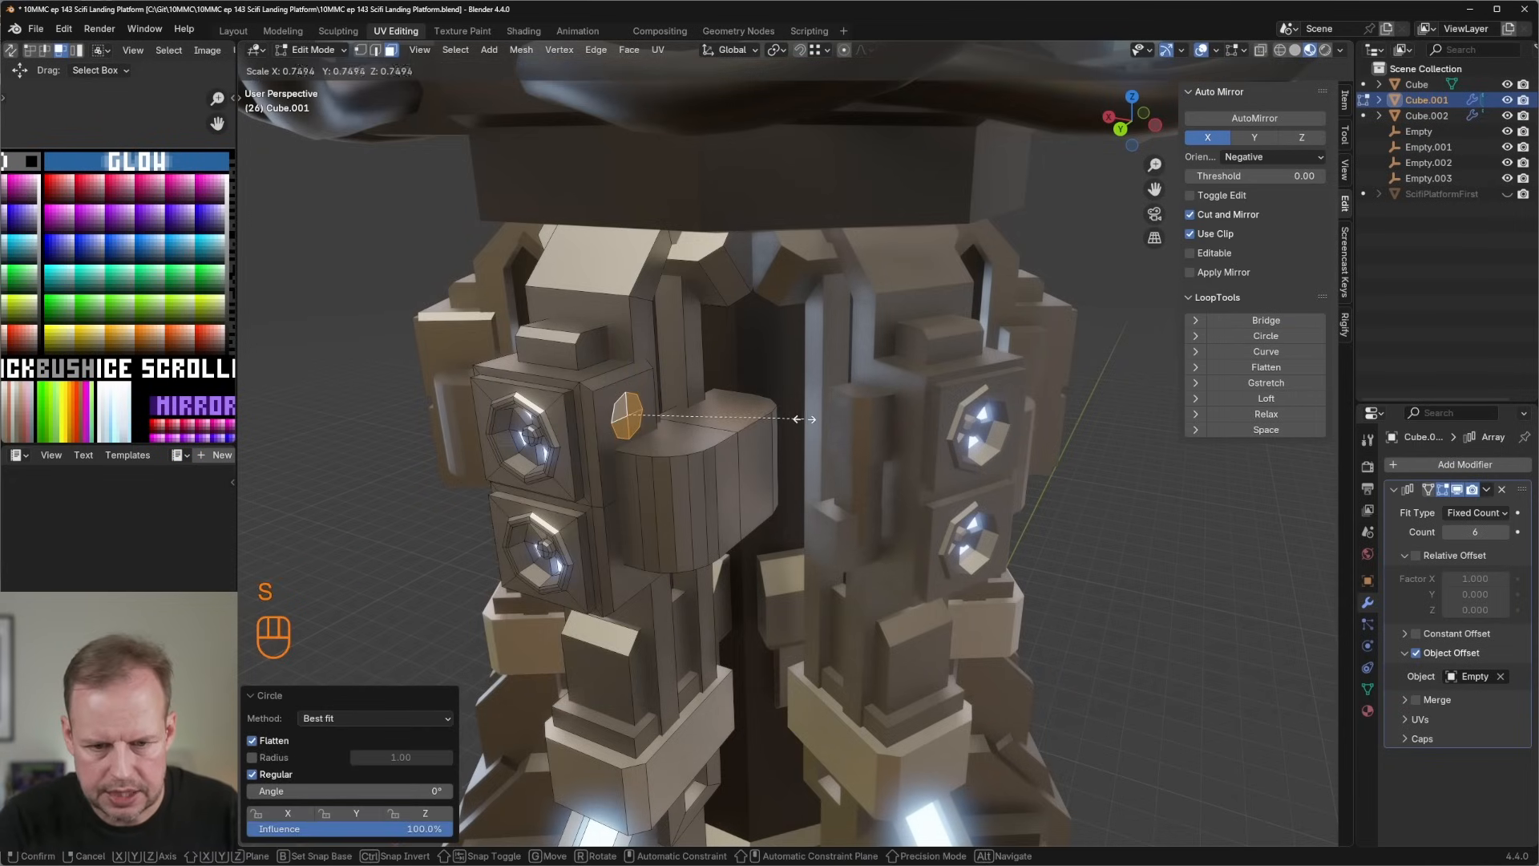
{"action": "left_click", "coordinate": [794, 416]}
Simplify the round face with Limited Dissolve and shrink it twice, by about 0.82 each time.
{"action": "key", "text": "x"}
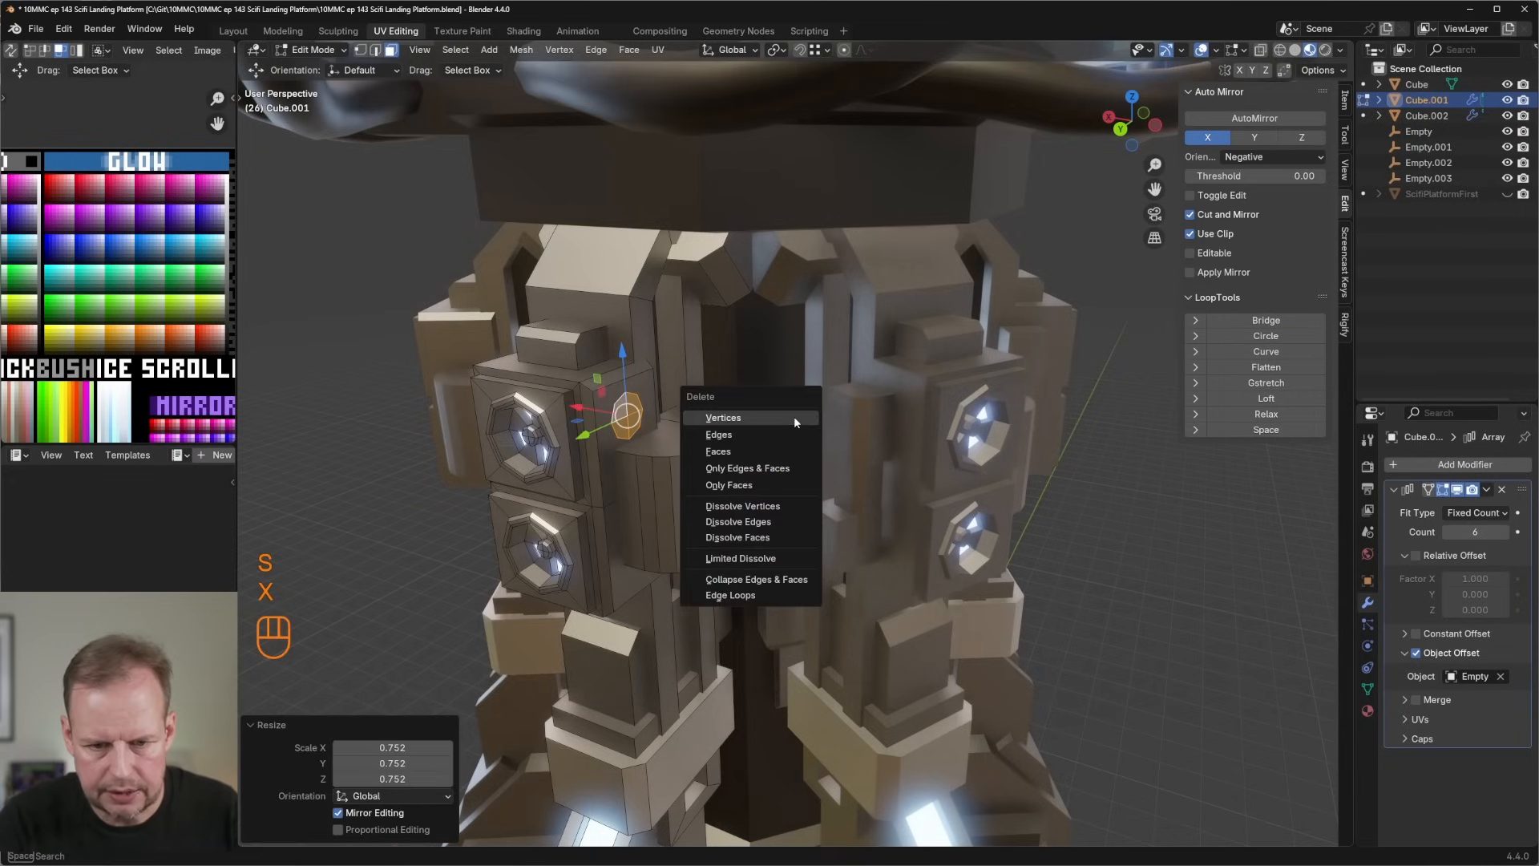
{"action": "left_click", "coordinate": [746, 559]}
{"action": "scroll", "coordinate": [746, 565], "scroll_direction": "up", "scroll_amount": 5}
{"action": "key", "text": "s"}
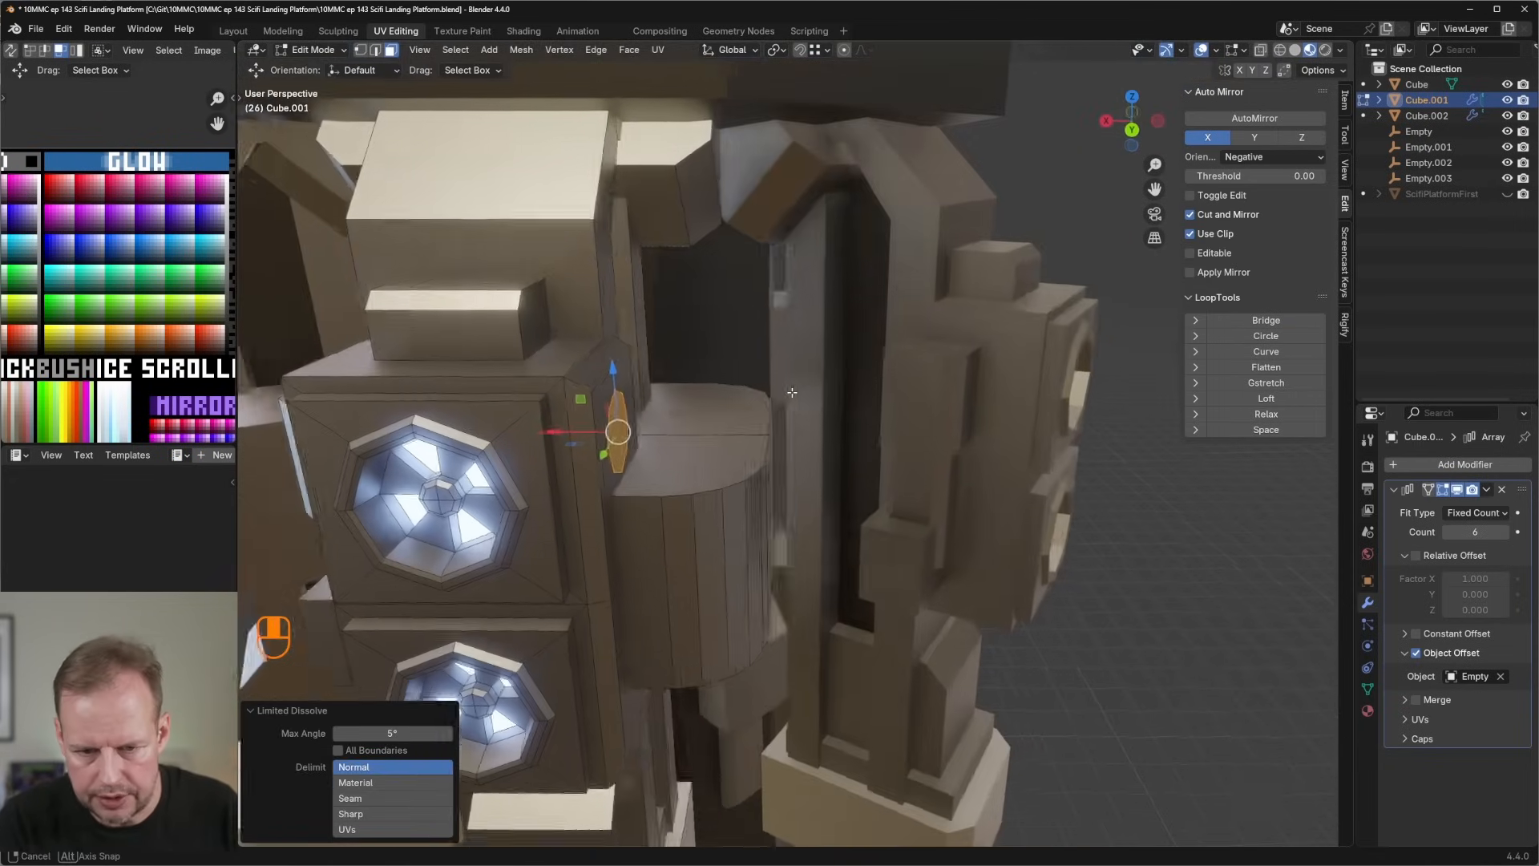
{"action": "left_click", "coordinate": [772, 416]}
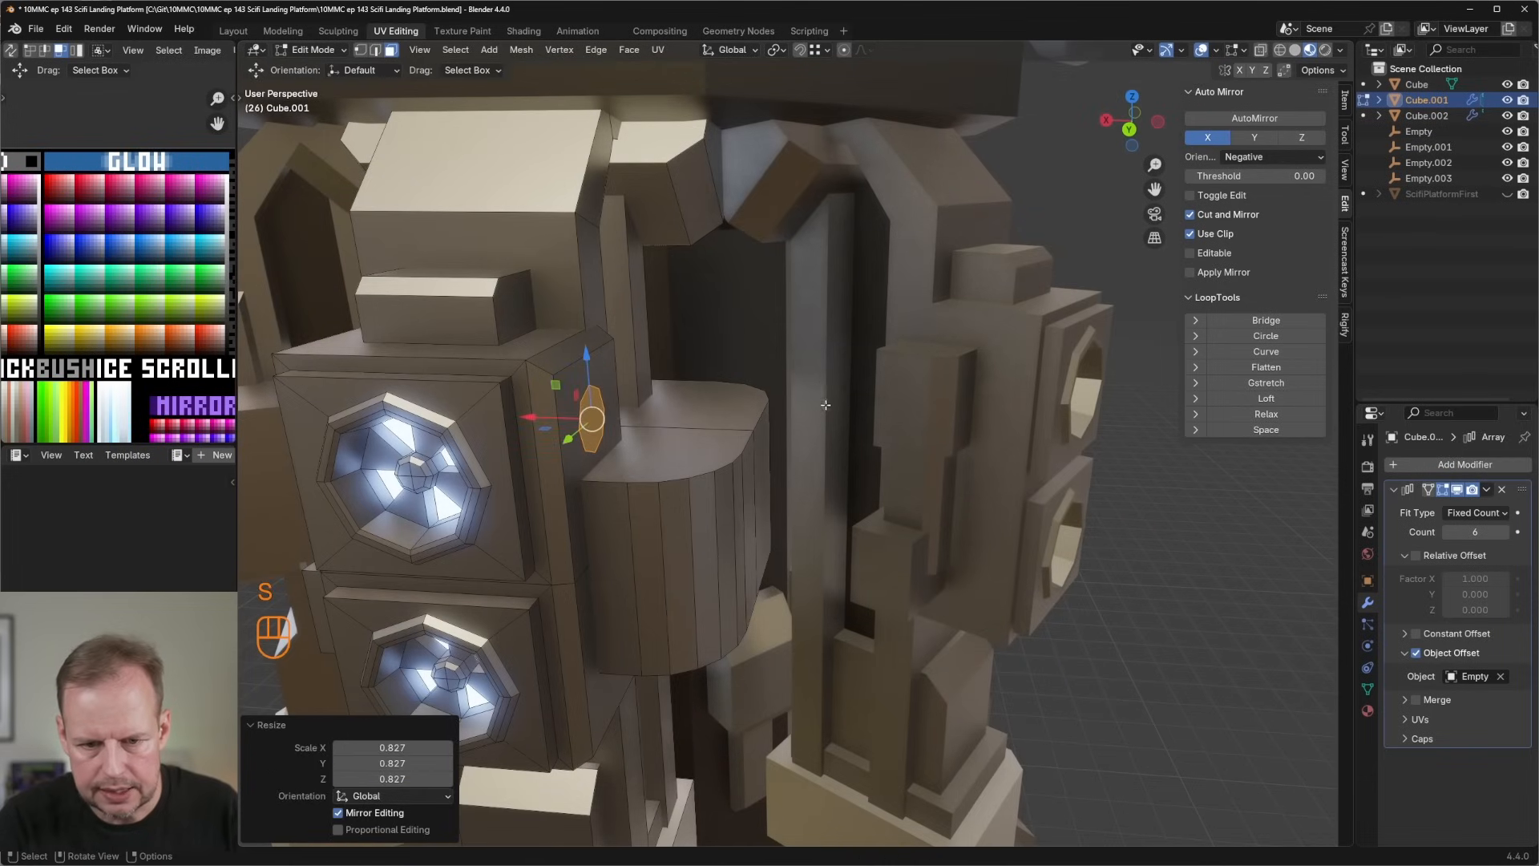
{"action": "key", "text": "s"}
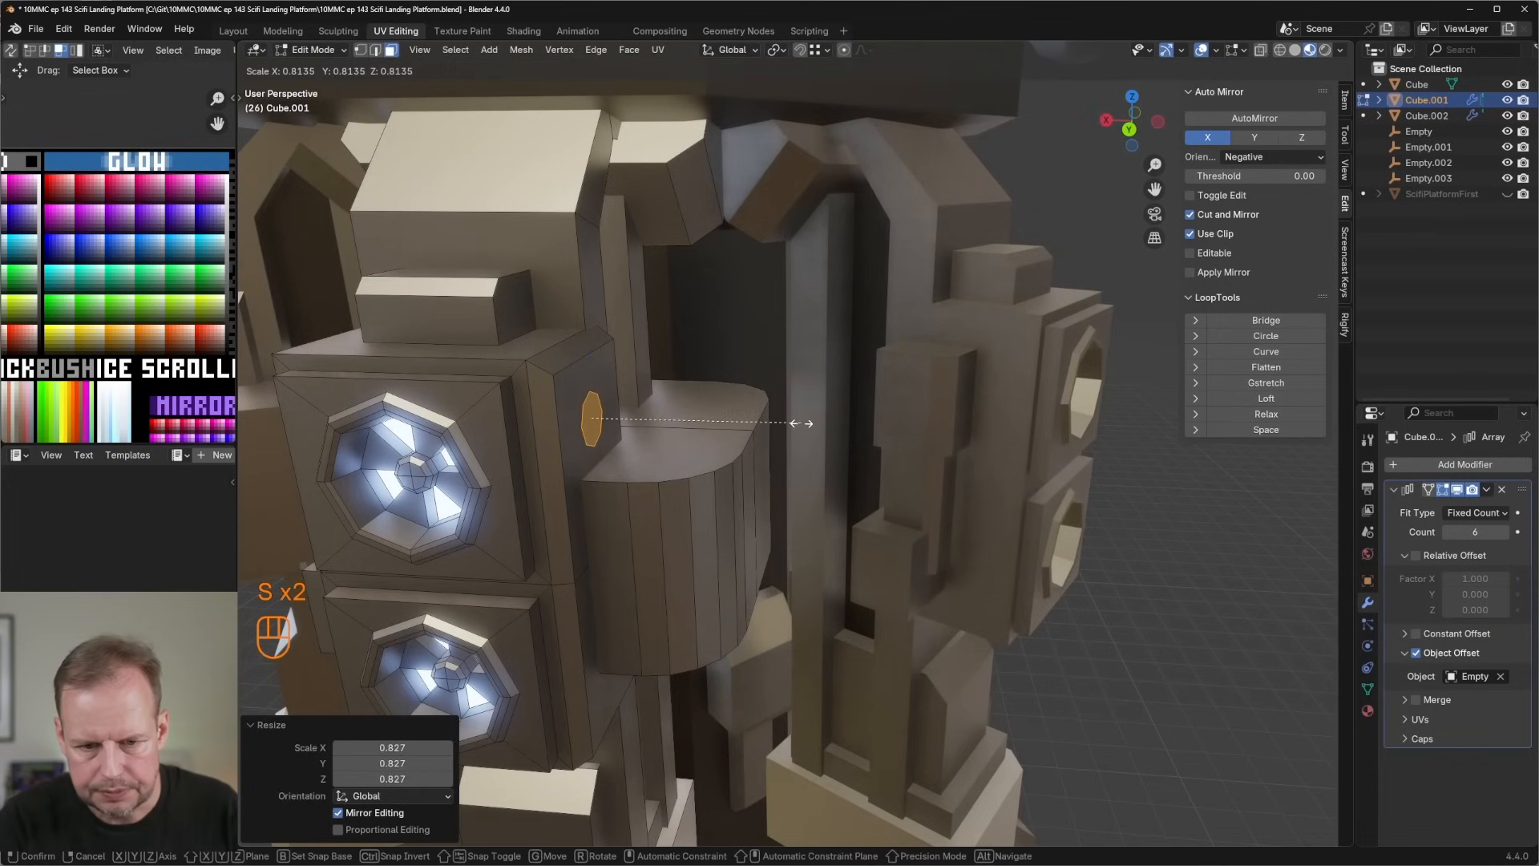
{"action": "left_click", "coordinate": [809, 409]}
Reposition the round face beside the fan housing and extrude it about 1.35 m as the first pipe segment, rotating and shifting its end.
{"action": "key", "text": "g"}
{"action": "left_click", "coordinate": [829, 411]}
{"action": "key", "text": "e"}
{"action": "left_click", "coordinate": [831, 413]}
{"action": "key", "text": "r"}
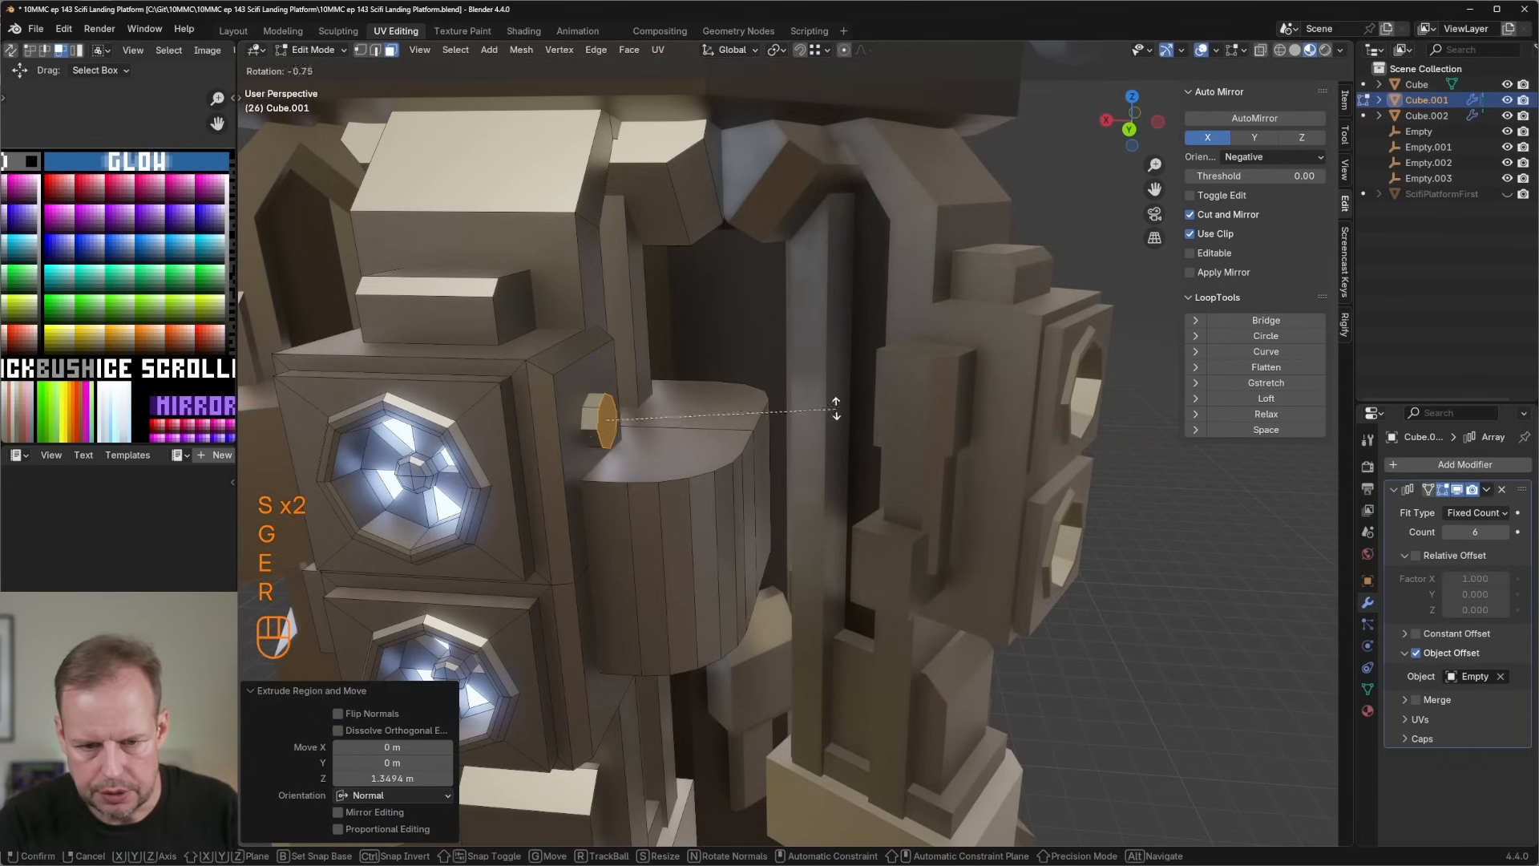
{"action": "left_click", "coordinate": [833, 393]}
{"action": "key", "text": "g"}
{"action": "left_click", "coordinate": [835, 380]}
Extrude a second pipe segment about 1.76 m long, rotating and nudging its end face to begin the bend above the rounded block.
{"action": "key", "text": "e"}
{"action": "left_click", "coordinate": [837, 370]}
{"action": "key", "text": "r"}
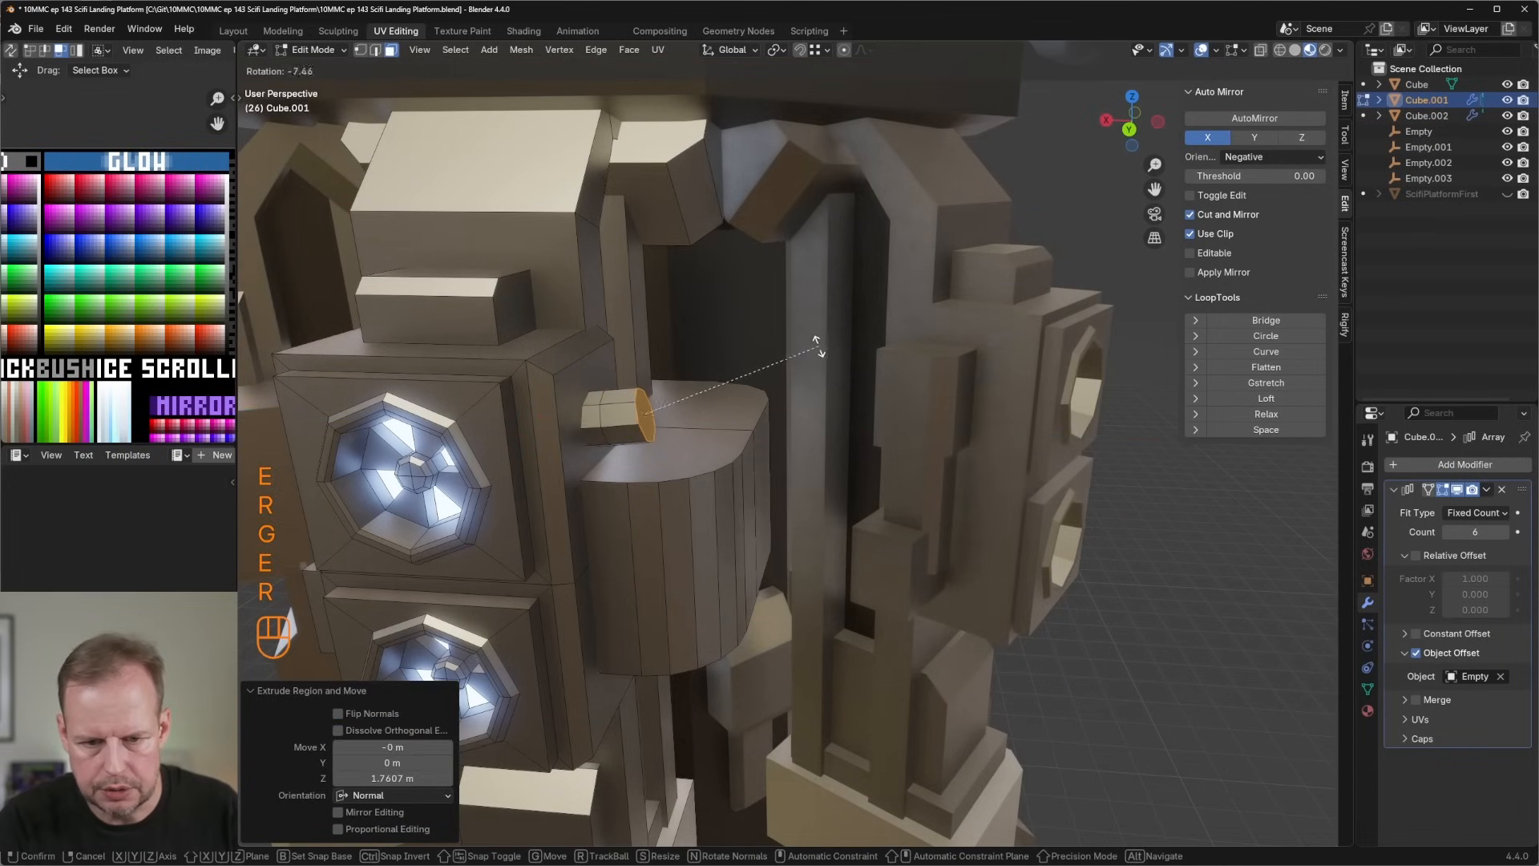
{"action": "left_click", "coordinate": [817, 344]}
{"action": "key", "text": "g"}
{"action": "left_click", "coordinate": [820, 338]}
{"action": "scroll", "coordinate": [820, 339], "scroll_direction": "down", "scroll_amount": 4}
{"action": "middle_click_drag", "start_coordinate": [820, 338], "coordinate": [854, 335]}
{"action": "key", "text": "g"}
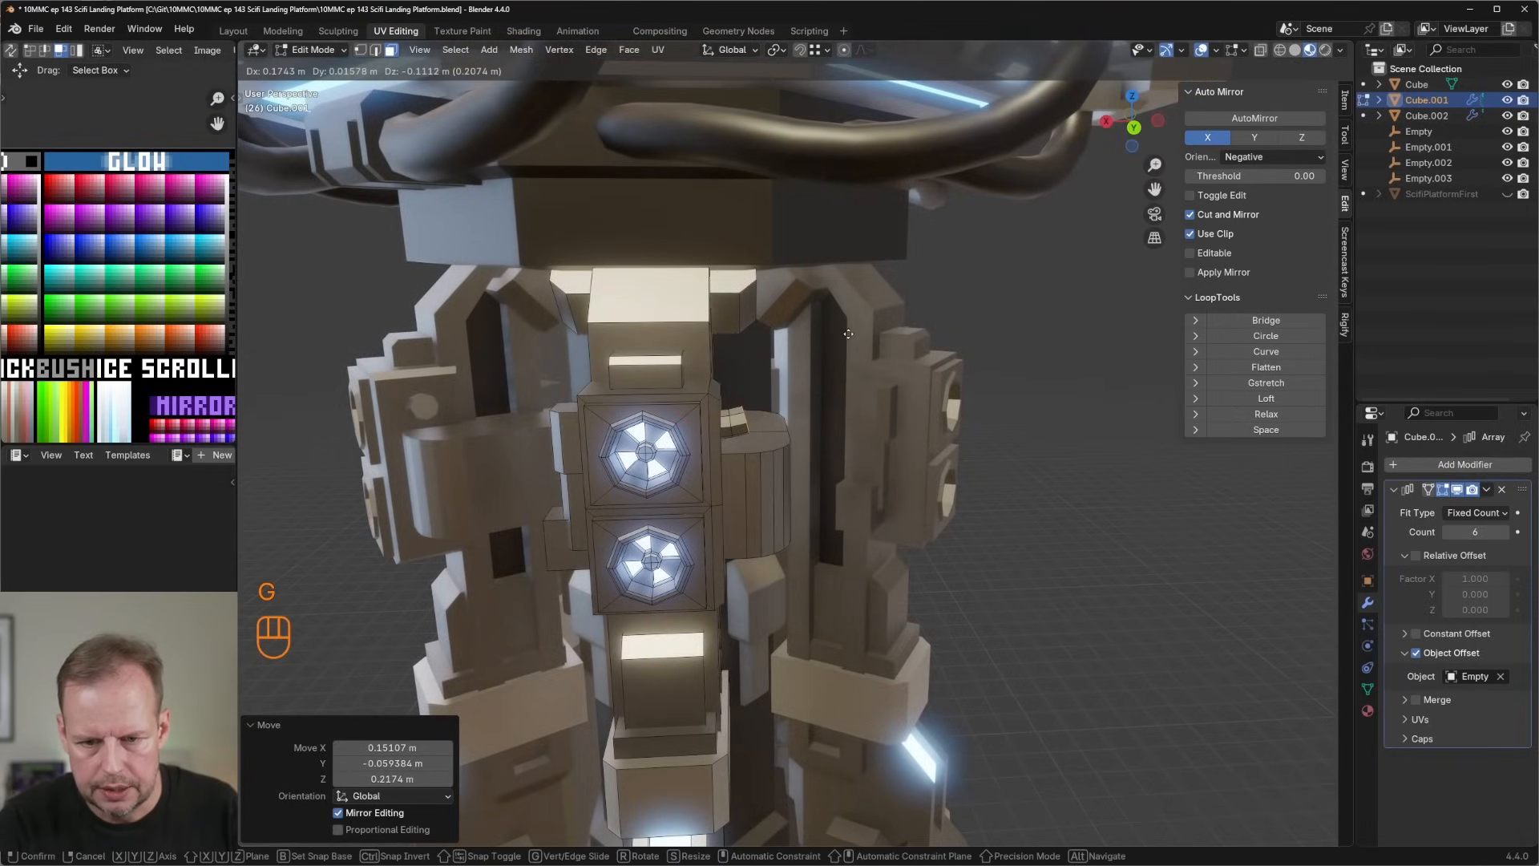
{"action": "left_click", "coordinate": [850, 322]}
Extrude a third pipe segment, rotate its end face and shift it about 0.46 m in X and 0.11 m in Z.
{"action": "key", "text": "e"}
{"action": "left_click", "coordinate": [862, 301]}
{"action": "key", "text": "r"}
{"action": "left_click", "coordinate": [859, 286]}
{"action": "key", "text": "g"}
{"action": "left_click", "coordinate": [840, 273]}
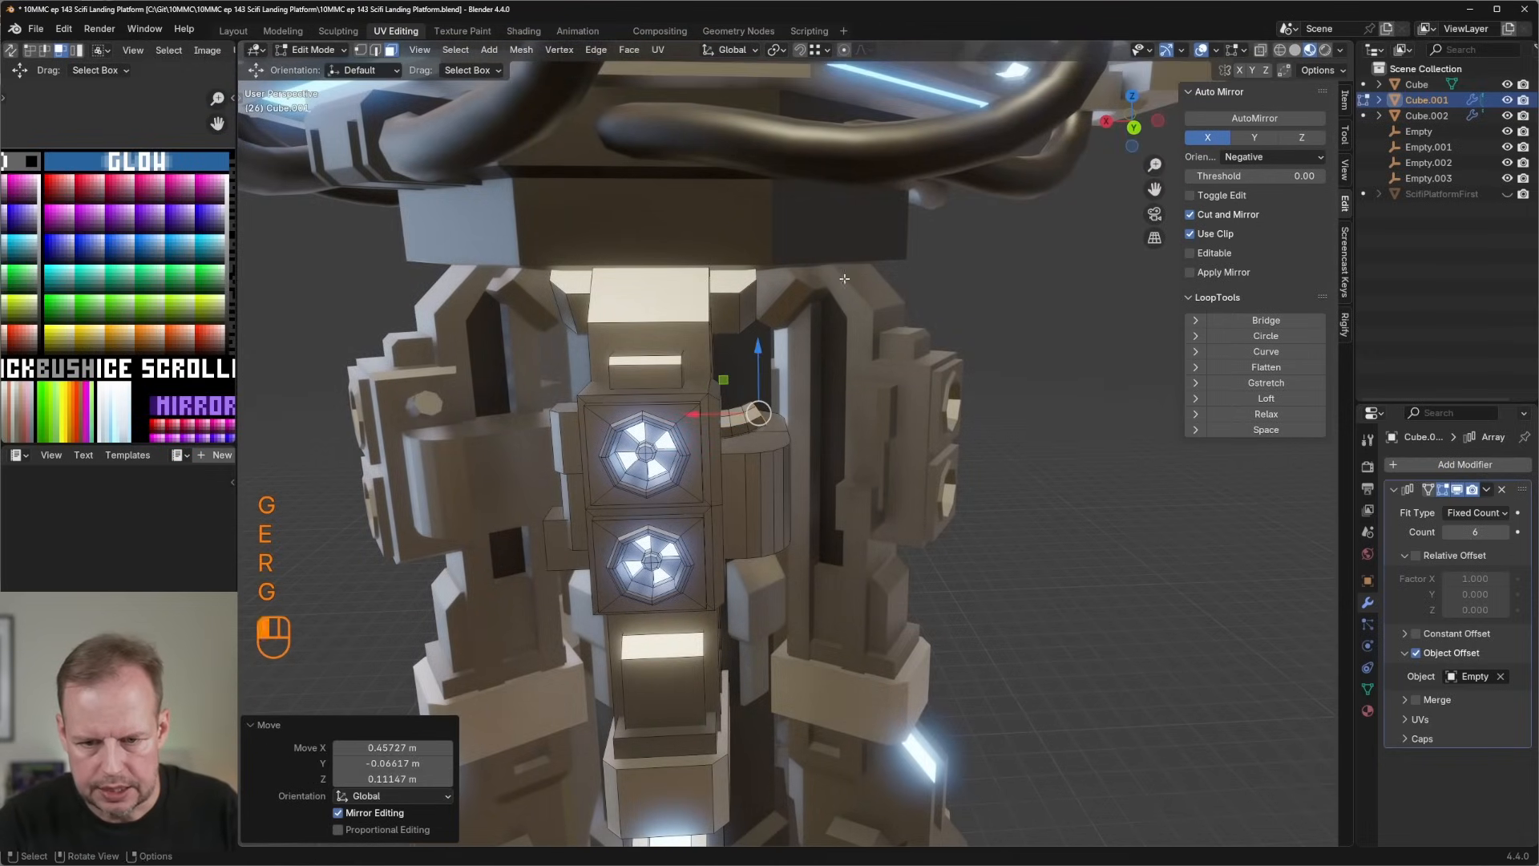
Extrude a fourth pipe segment, rotate its end face and move it about 1.11 m in X and -0.62 m in Z.
{"action": "key", "text": "e"}
{"action": "left_click", "coordinate": [847, 244]}
{"action": "key", "text": "r"}
{"action": "left_click", "coordinate": [836, 239]}
{"action": "key", "text": "g"}
{"action": "left_click", "coordinate": [832, 243]}
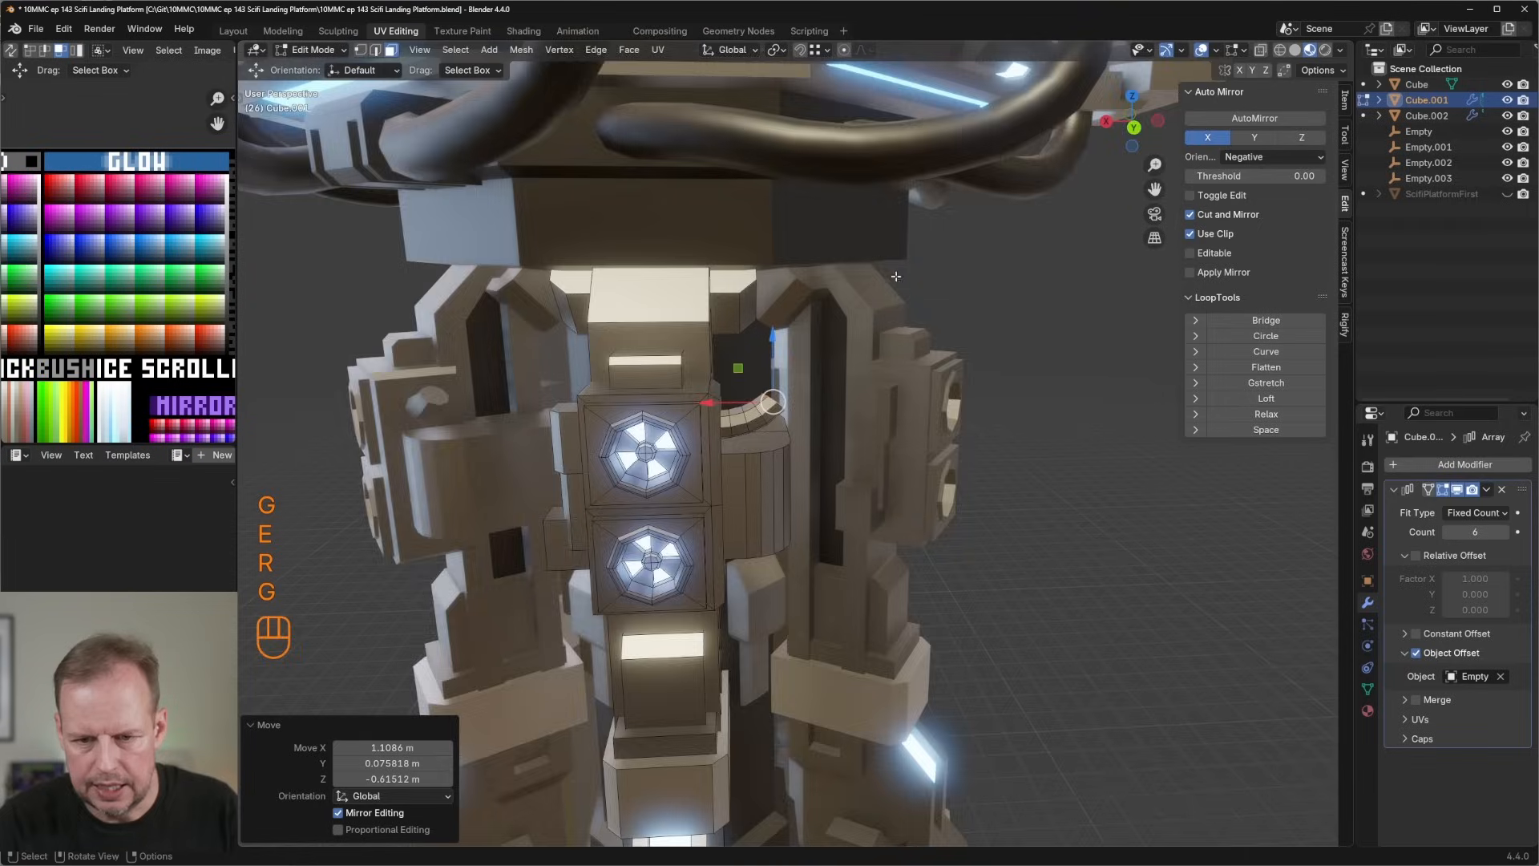
Extrude a fifth pipe segment, rotate its end face and move it about 0.29 m in X, 0.36 m in Y and -0.26 m in Z.
{"action": "middle_click_drag", "start_coordinate": [832, 243], "coordinate": [858, 314]}
{"action": "key", "text": "e"}
{"action": "left_click", "coordinate": [833, 328]}
{"action": "key", "text": "r"}
{"action": "left_click", "coordinate": [838, 320]}
{"action": "key", "text": "g"}
{"action": "left_click", "coordinate": [842, 317]}
Extrude a sixth pipe segment, rotate its end face and move it about 0.73 m in X, 0.34 m in Y and -0.93 m in Z.
{"action": "key", "text": "e"}
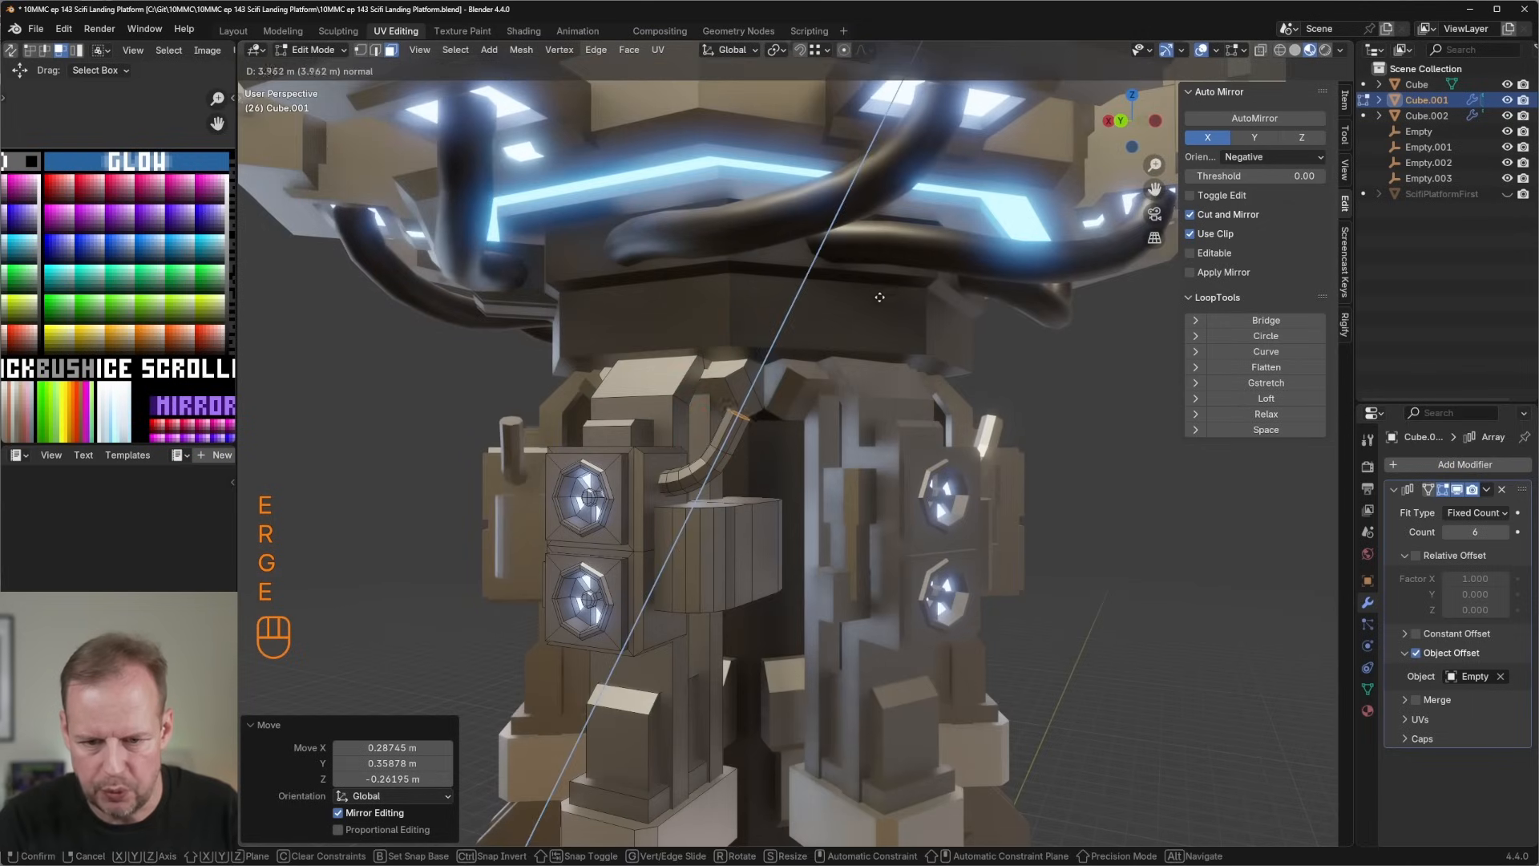
{"action": "left_click", "coordinate": [861, 309]}
{"action": "key", "text": "r"}
{"action": "left_click", "coordinate": [867, 298]}
{"action": "key", "text": "g"}
{"action": "left_click", "coordinate": [873, 288]}
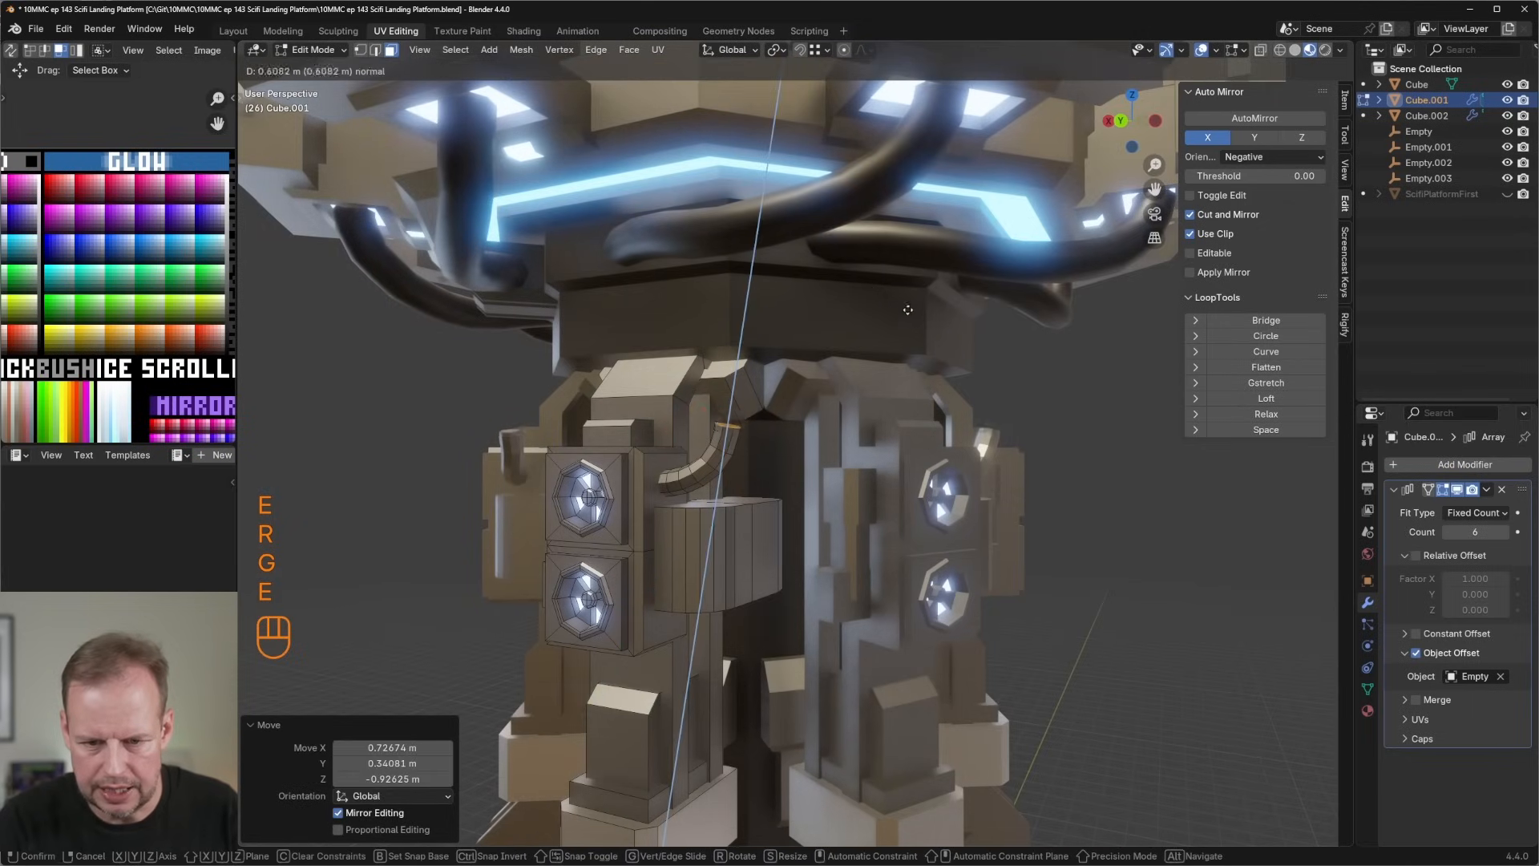
Extrude a seventh pipe segment, rotate its end face upward and nudge it about -0.20 m in Z.
{"action": "key", "text": "e"}
{"action": "left_click", "coordinate": [871, 285]}
{"action": "key", "text": "r"}
{"action": "left_click", "coordinate": [869, 282]}
{"action": "middle_click_drag", "start_coordinate": [870, 282], "coordinate": [952, 318]}
{"action": "key", "text": "g"}
{"action": "left_click", "coordinate": [873, 287]}
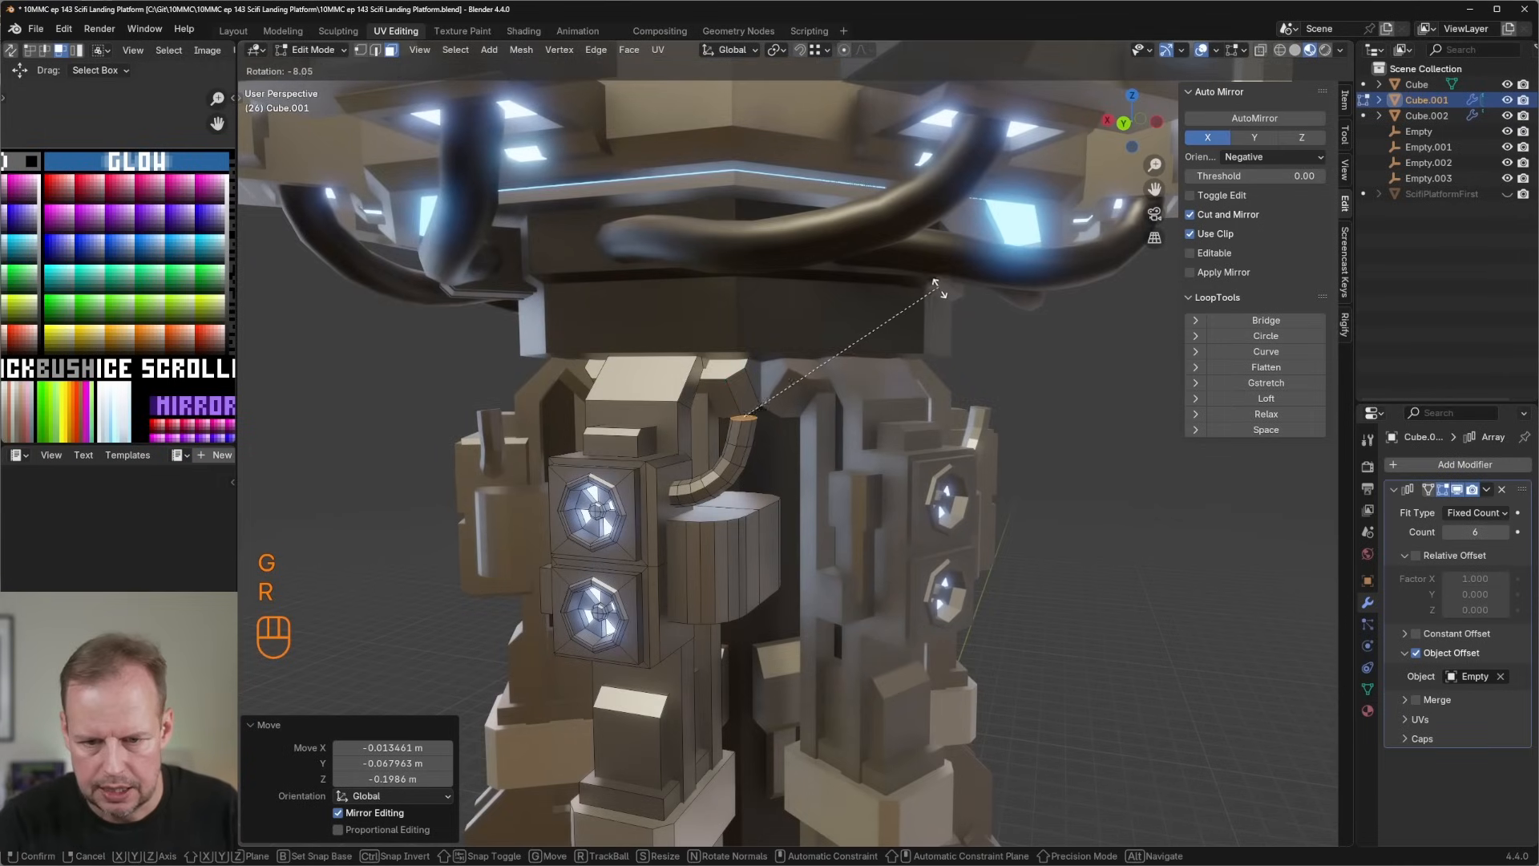
Extrude the pipe end about 3.49 m upward, adjusting the position and rotation of the new end face.
{"action": "key", "text": "e"}
{"action": "left_click", "coordinate": [920, 274]}
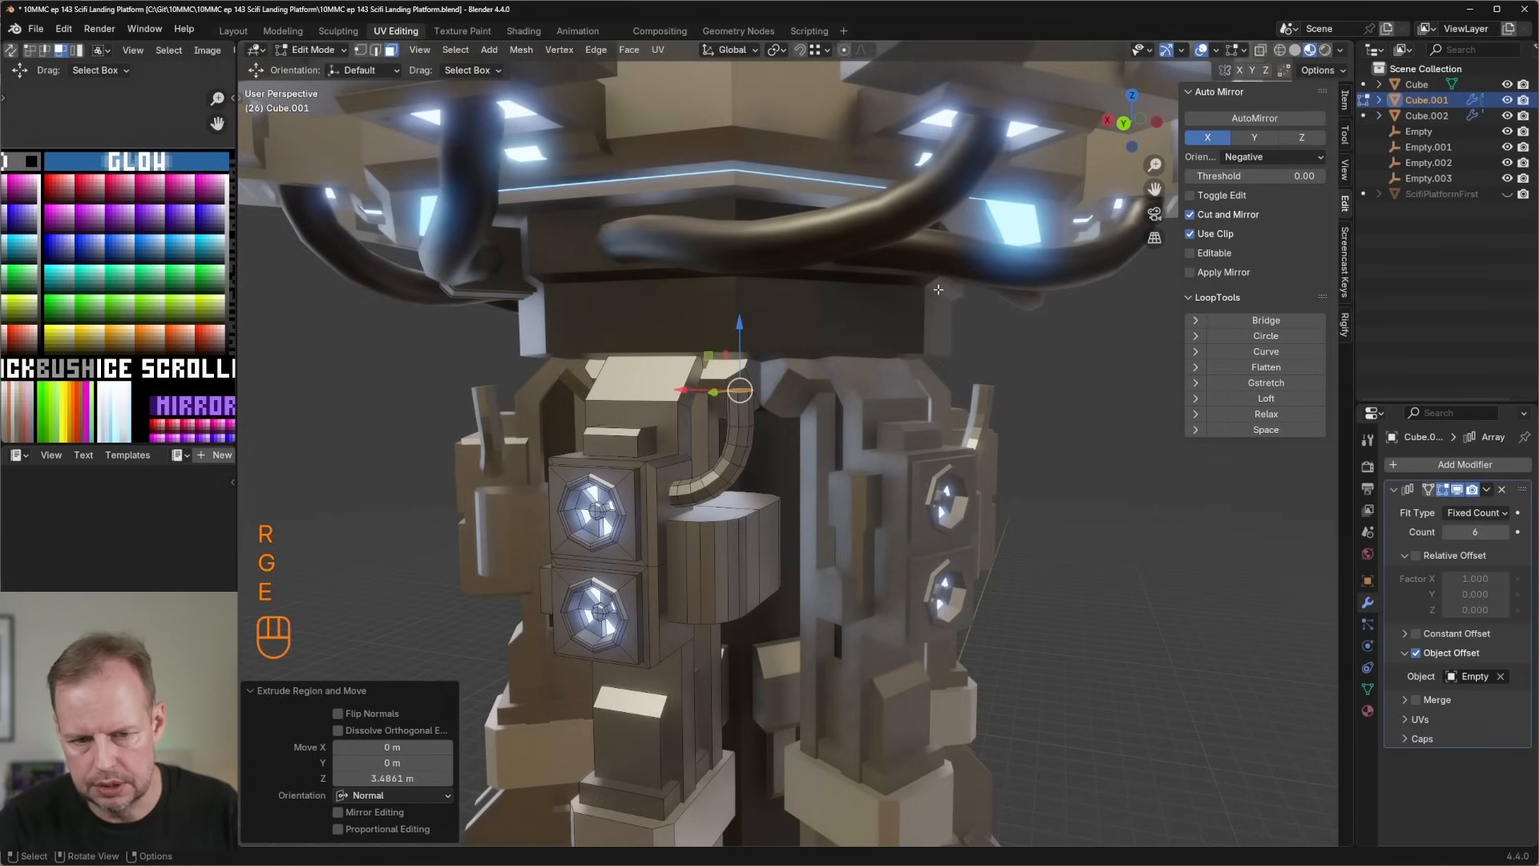
{"action": "key", "text": "g"}
{"action": "left_click", "coordinate": [917, 290]}
{"action": "middle_click_drag", "start_coordinate": [918, 290], "coordinate": [966, 276]}
{"action": "key", "text": "g"}
{"action": "left_click", "coordinate": [882, 290]}
{"action": "key", "text": "r"}
{"action": "left_click", "coordinate": [897, 306]}
Extrude another vertical pipe segment and nudge its end face about 0.07 m in X and 0.16 m in Z.
{"action": "key", "text": "e"}
{"action": "left_click", "coordinate": [900, 284]}
{"action": "scroll", "coordinate": [966, 282], "scroll_direction": "up", "scroll_amount": 2}
{"action": "key", "text": "g"}
{"action": "left_click", "coordinate": [967, 274]}
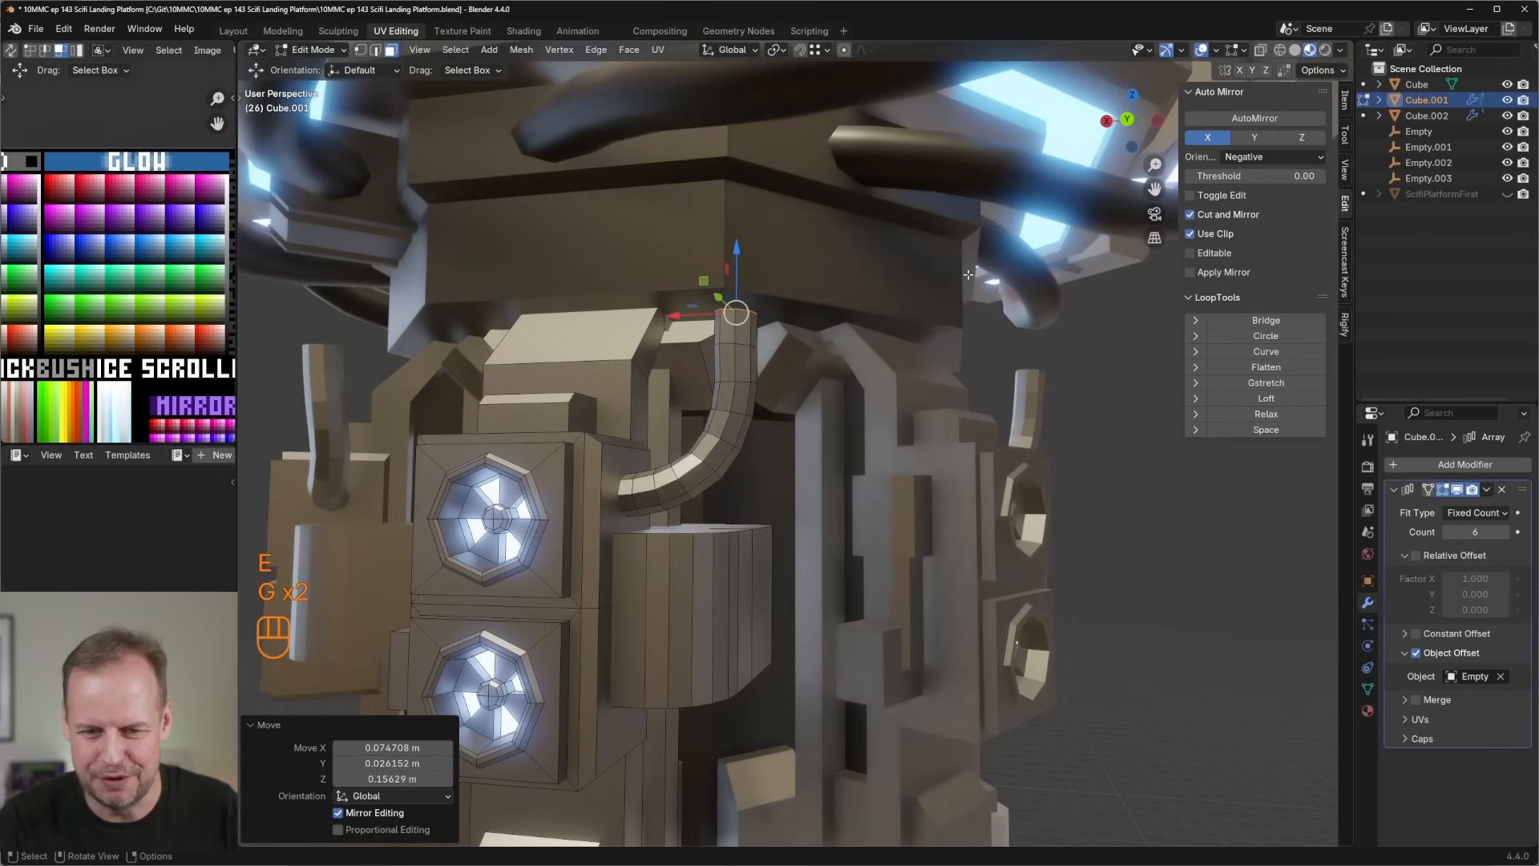
Extrude a further pipe segment against the collar, rotate its end face and shift it about 0.35 m in X and 0.07 m in Y.
{"action": "key", "text": "e"}
{"action": "left_click", "coordinate": [966, 234]}
{"action": "key", "text": "r"}
{"action": "left_click", "coordinate": [957, 240]}
{"action": "key", "text": "g"}
{"action": "left_click", "coordinate": [938, 232]}
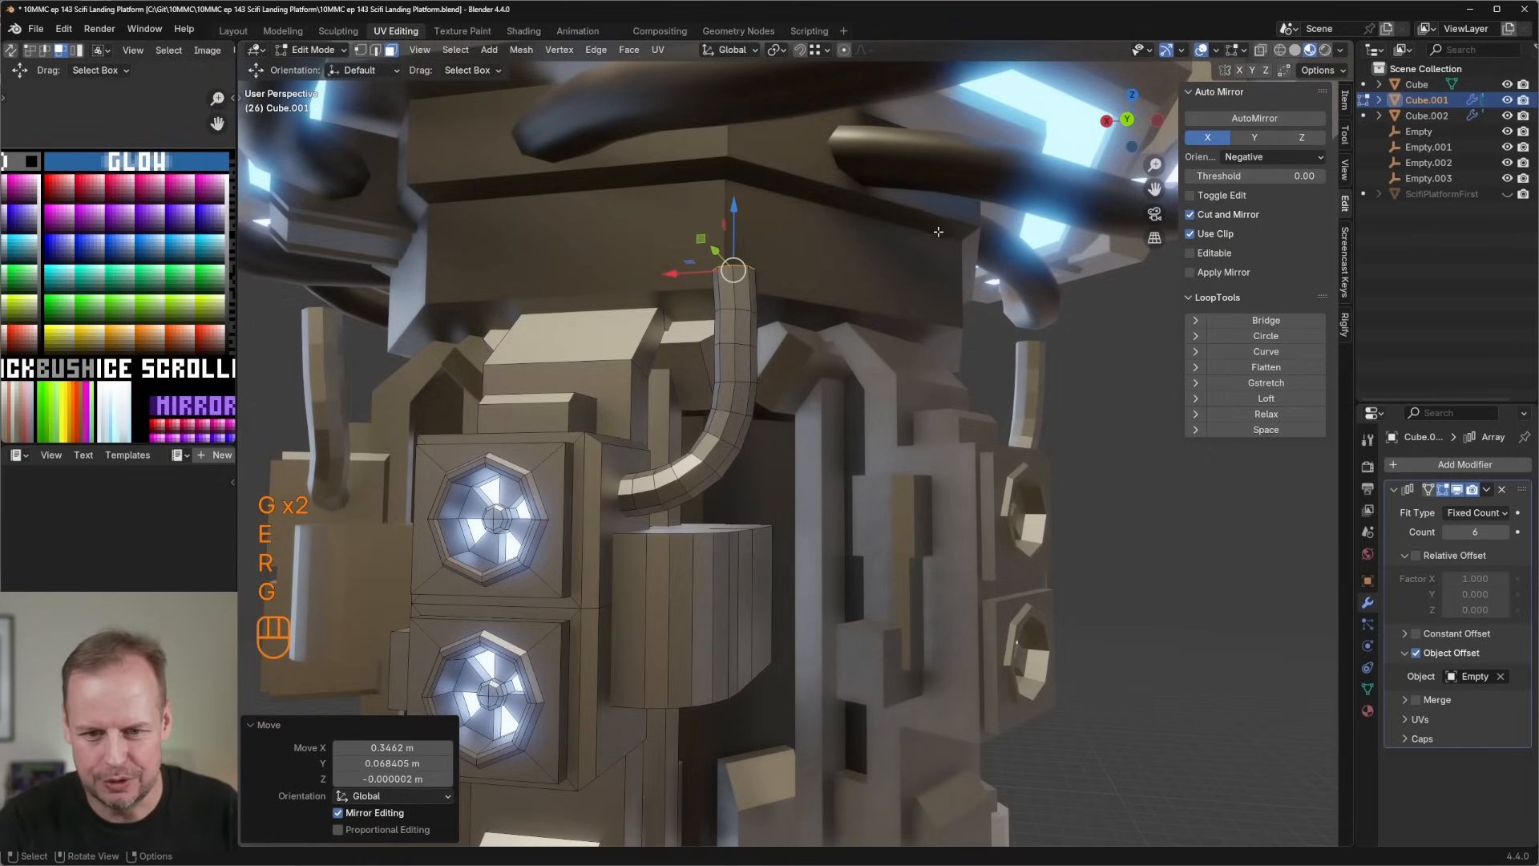
Extrude the final upper pipe segment and move its end face about -0.11 m in X and -0.51 m in Z.
{"action": "key", "text": "e"}
{"action": "left_click", "coordinate": [935, 189]}
{"action": "key", "text": "g"}
{"action": "left_click", "coordinate": [934, 170]}
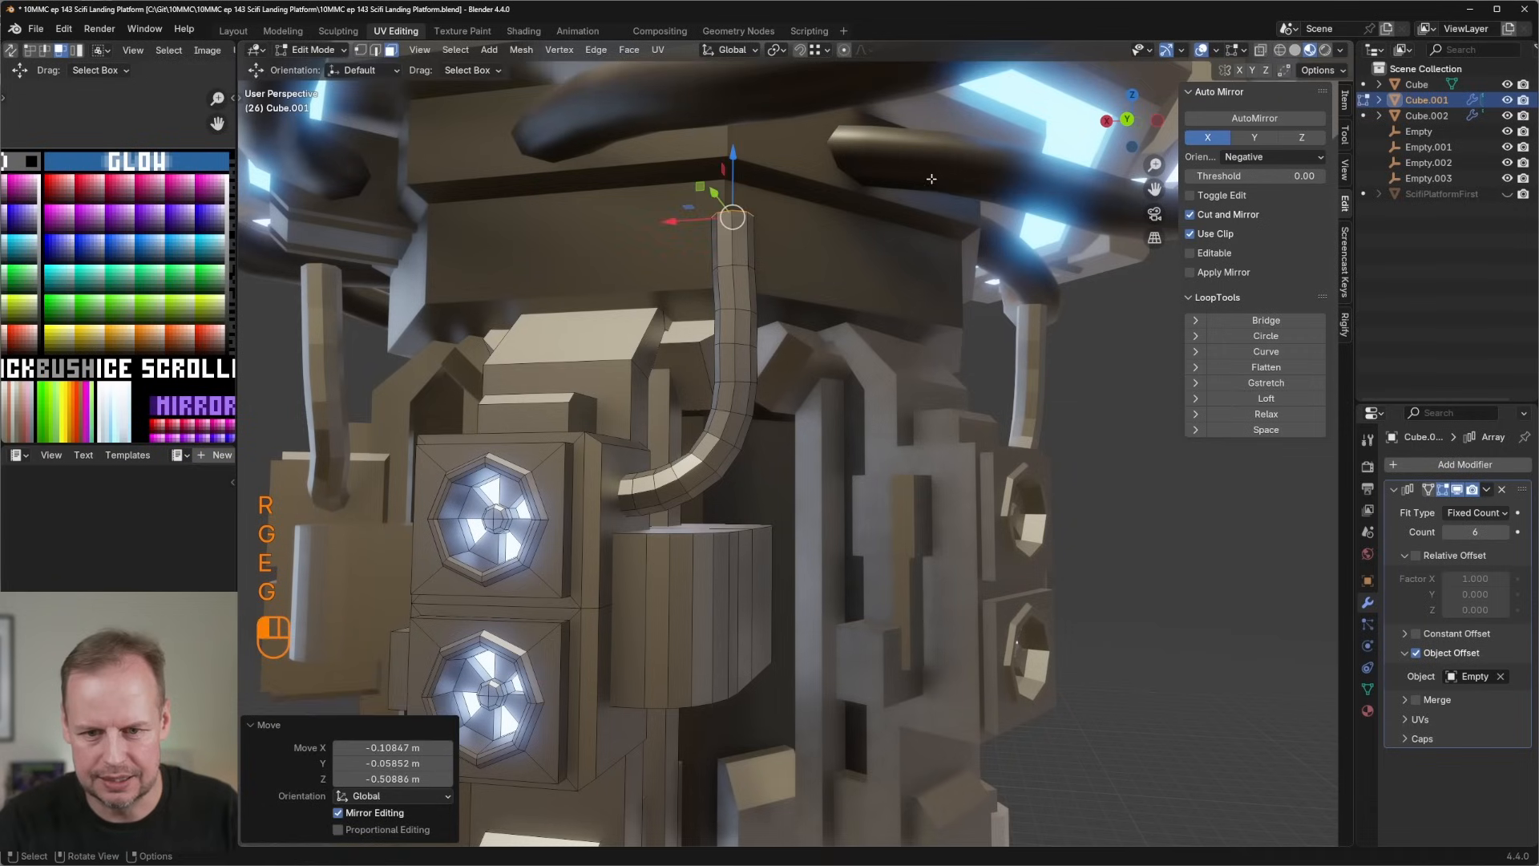
Nudge the edge loop near the pipe's upper end about -0.08 m in X and -0.12 m in Z.
{"action": "key", "text": "2"}
{"action": "left_click", "coordinate": [738, 267], "text": "alt+shift"}
{"action": "key", "text": "g"}
{"action": "left_click", "coordinate": [781, 272]}
{"action": "scroll", "coordinate": [782, 273], "scroll_direction": "down", "scroll_amount": 1}
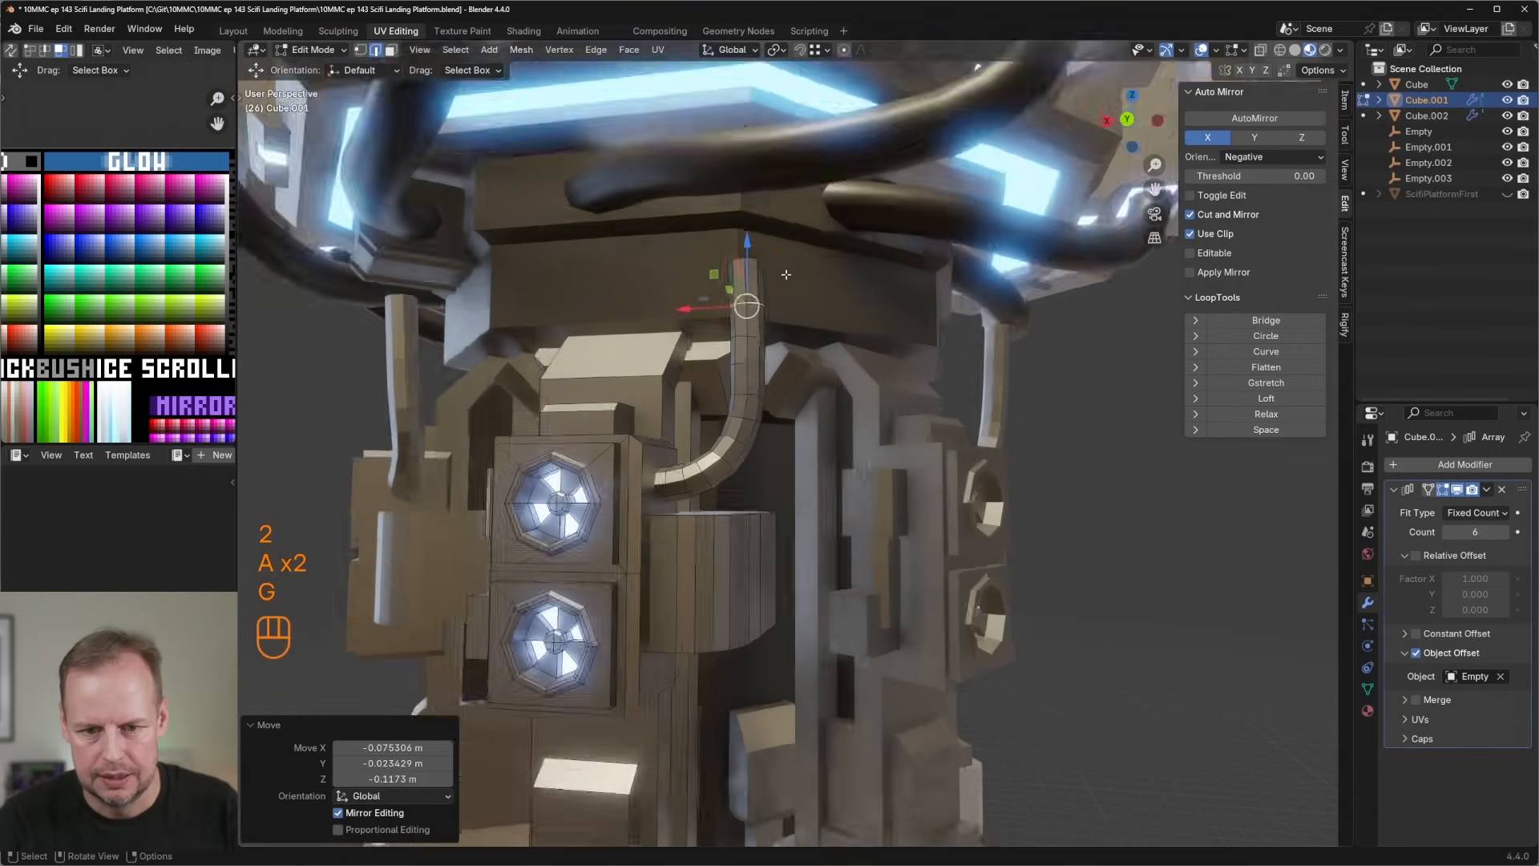
Select the whole linked pipe and thin it with Shrink/Fatten by an offset of about -0.386 m.
{"action": "mouse_move", "coordinate": [901, 401]}
{"action": "middle_mouse_down"}
{"action": "mouse_move", "coordinate": [687, 429]}
{"action": "mouse_move", "coordinate": [747, 433]}
{"action": "mouse_move", "coordinate": [889, 396]}
{"action": "middle_mouse_up"}
{"action": "key", "text": "l"}
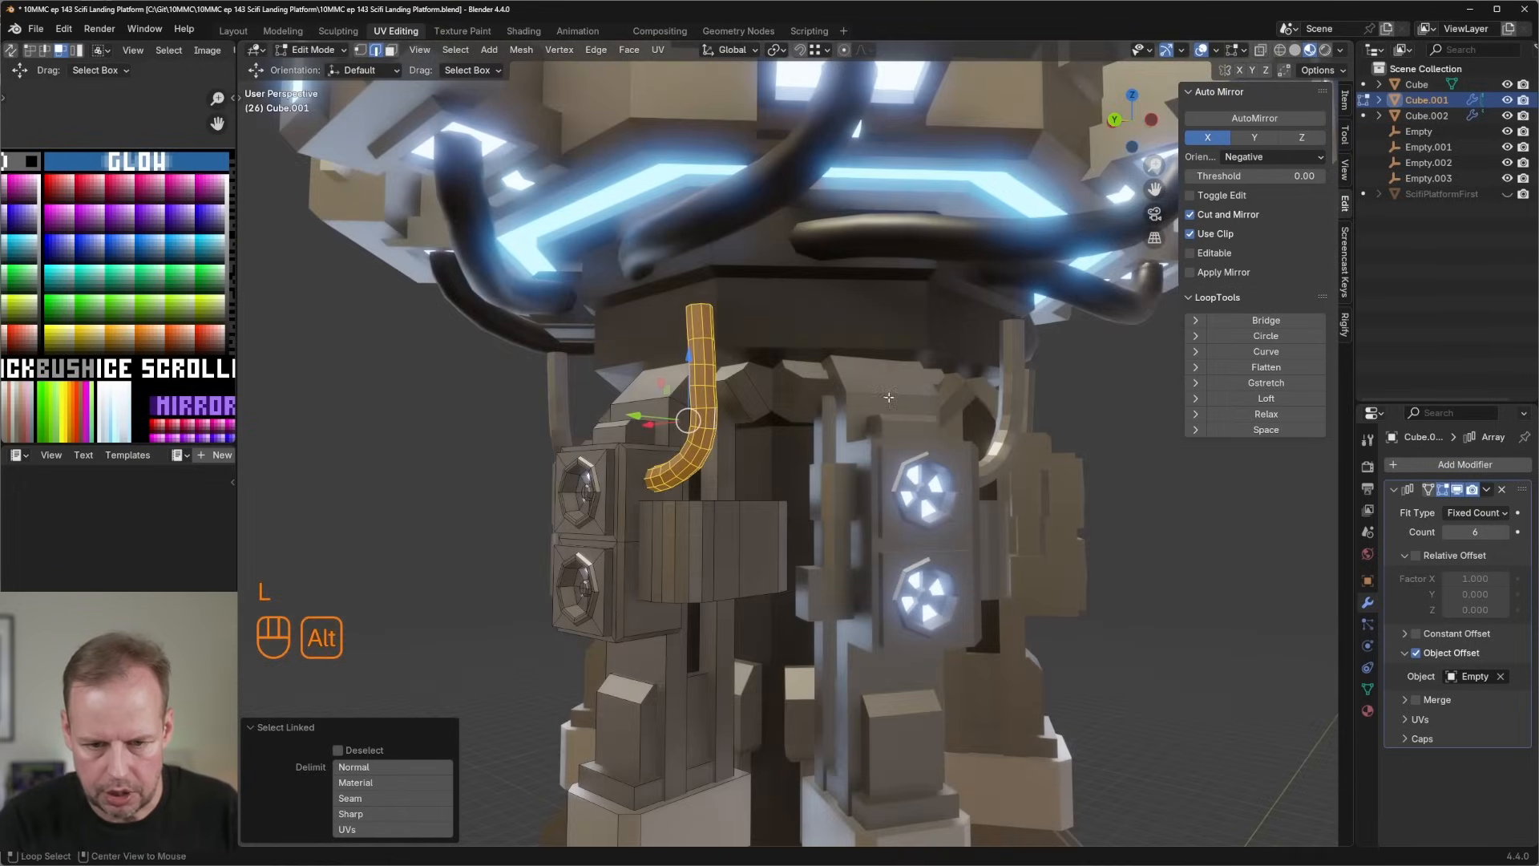
{"action": "key", "text": "alt+s"}
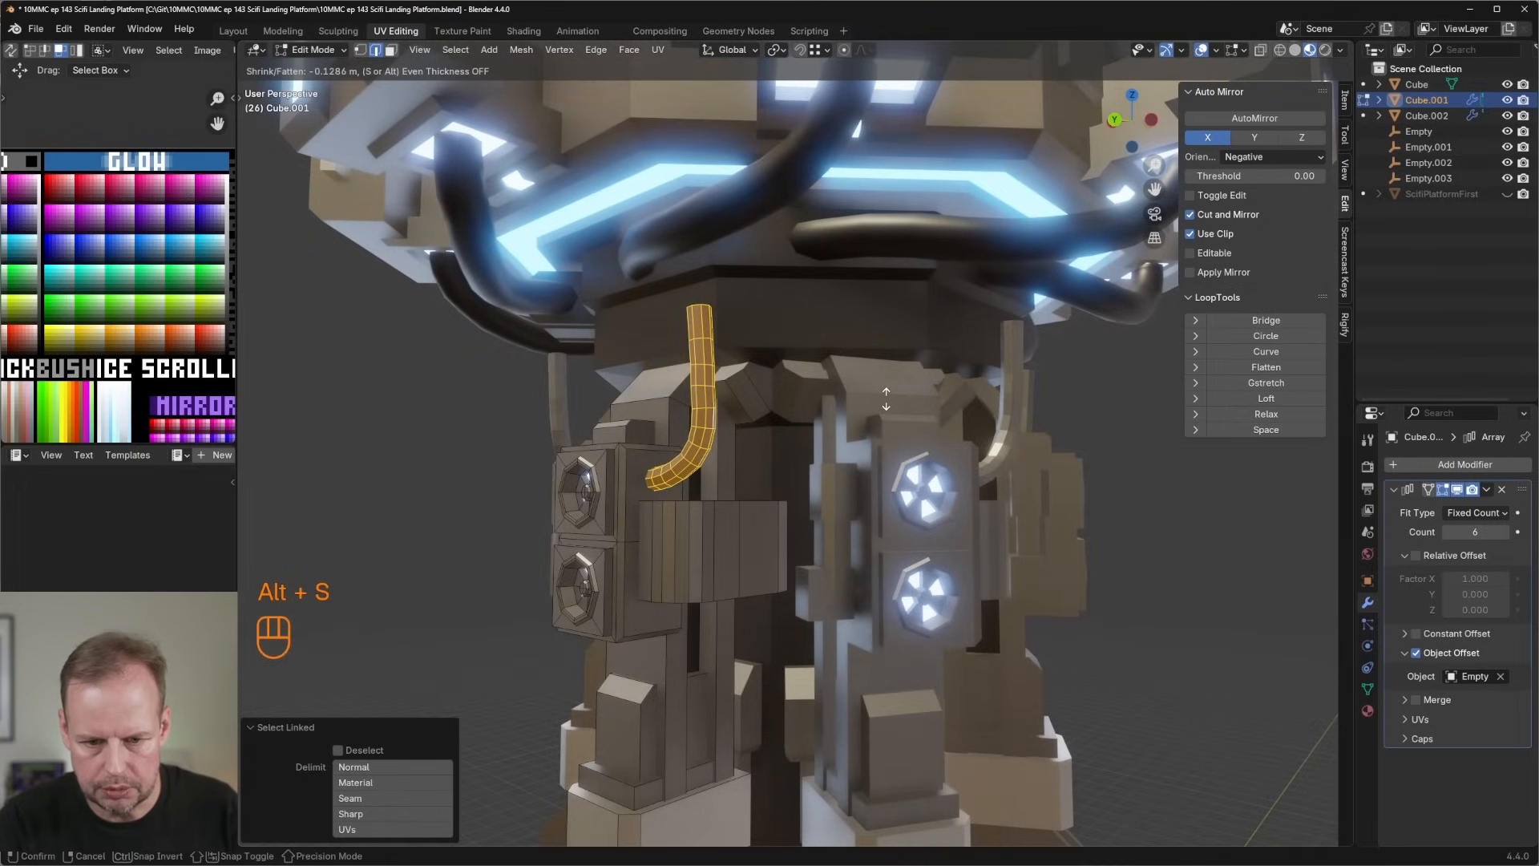
{"action": "key", "text": "alt"}
{"action": "left_click", "coordinate": [888, 399]}
Reposition the thinned pipe, ending with a move of about 0.56 m in X, 1.25 m in Y and 0.21 m in Z.
{"action": "key", "text": "g"}
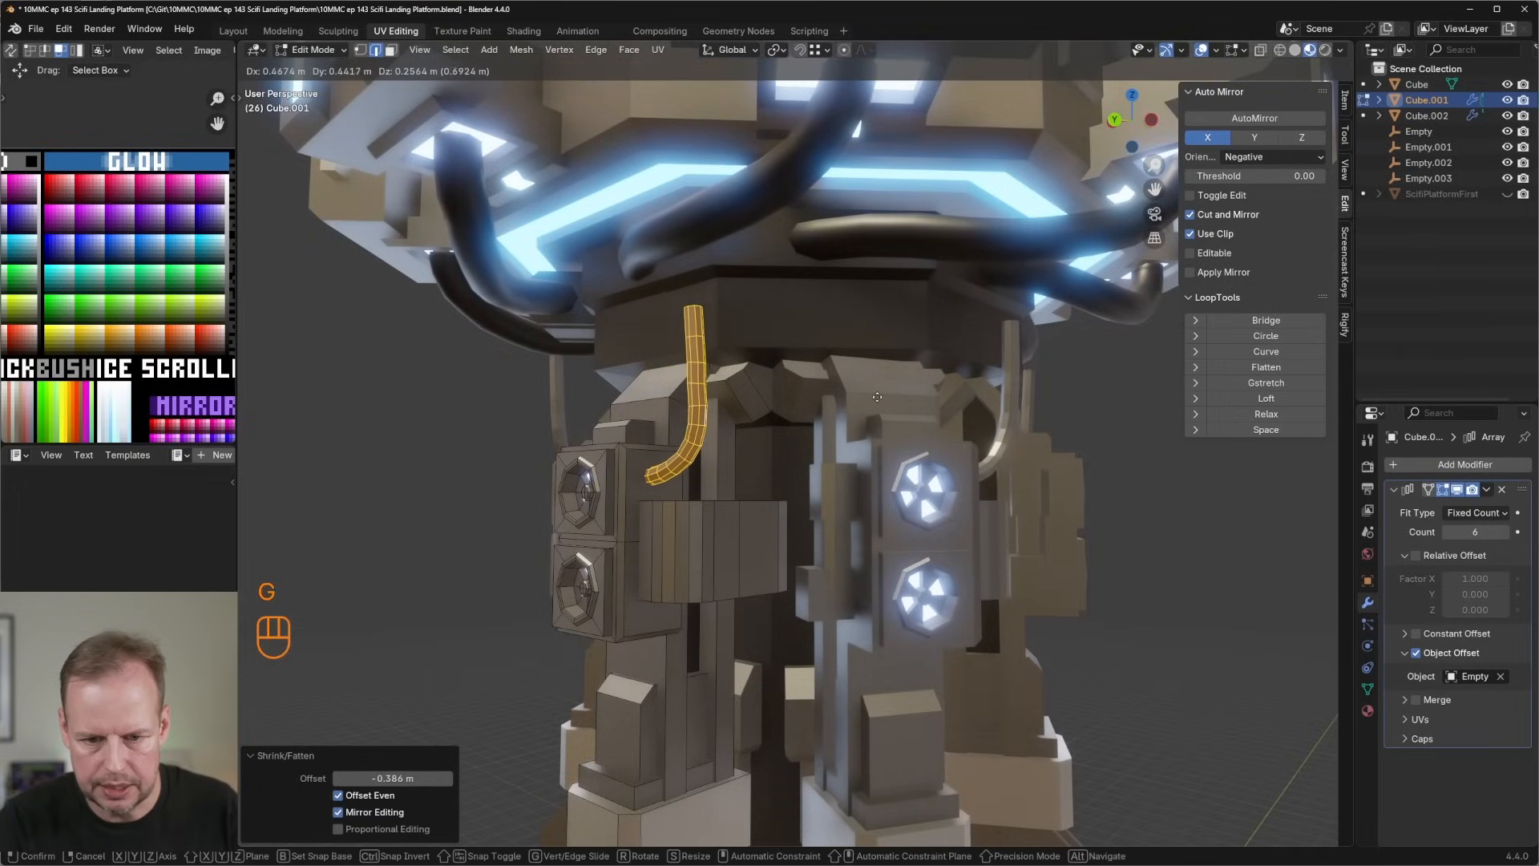
{"action": "left_click", "coordinate": [849, 399]}
{"action": "middle_click_drag", "start_coordinate": [850, 399], "coordinate": [795, 400]}
{"action": "key", "text": "g"}
{"action": "left_click", "coordinate": [830, 399]}
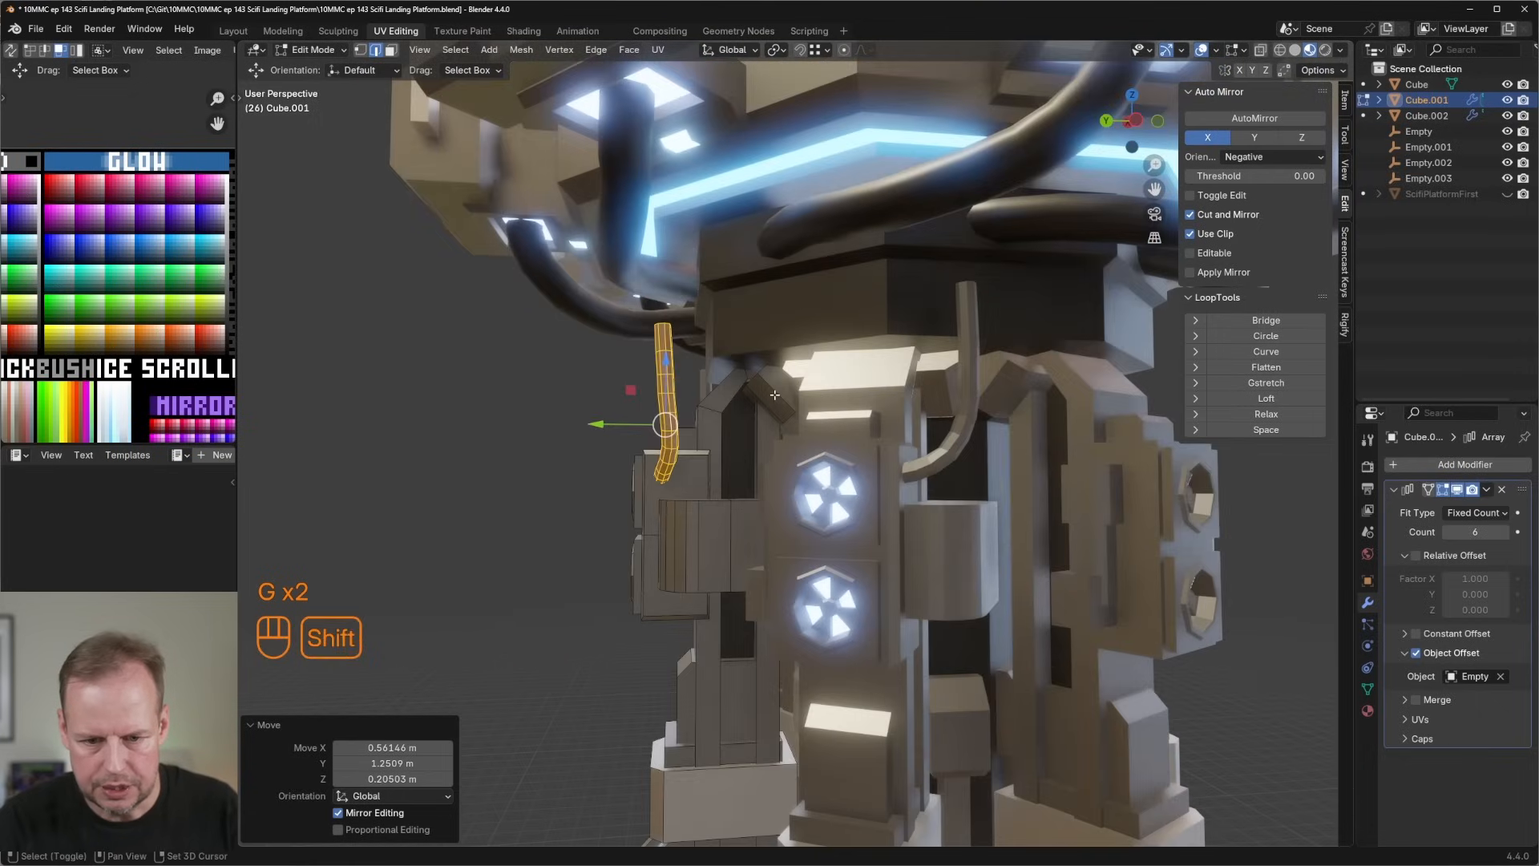
Duplicate the pipe beside the original, rotate the copy about 4.7° and adjust its position.
{"action": "key", "text": "shift+d"}
{"action": "left_click", "coordinate": [824, 399]}
{"action": "key", "text": "r"}
{"action": "left_click", "coordinate": [828, 408]}
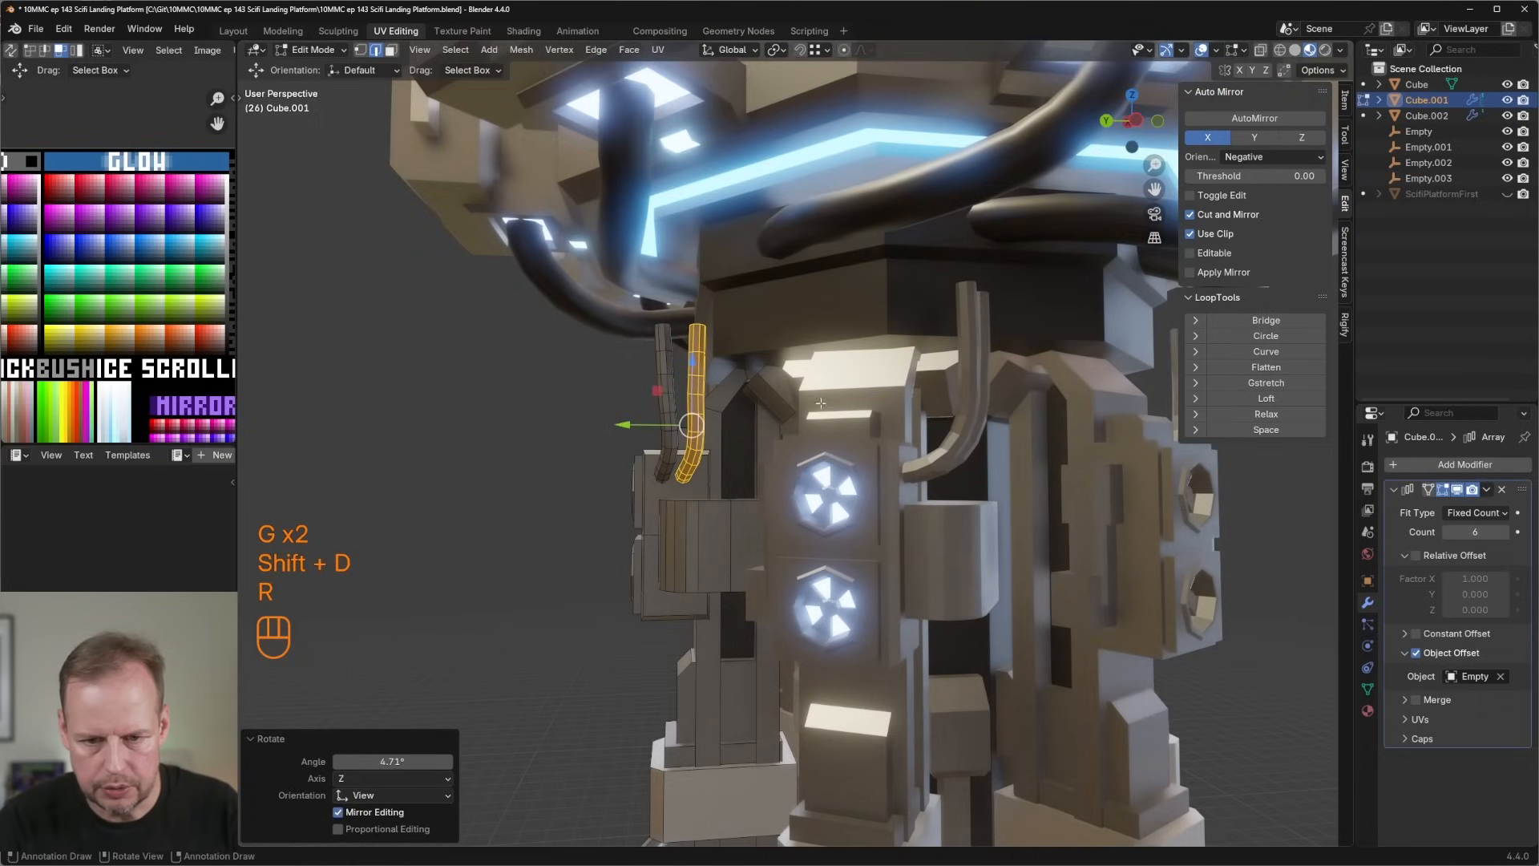
{"action": "key", "text": "g"}
{"action": "left_click", "coordinate": [821, 401]}
Enable proportional editing and move an upper edge loop of the duplicate pipe to vary its bend.
{"action": "scroll", "coordinate": [777, 385], "scroll_direction": "up", "scroll_amount": 4}
{"action": "key", "text": "o"}
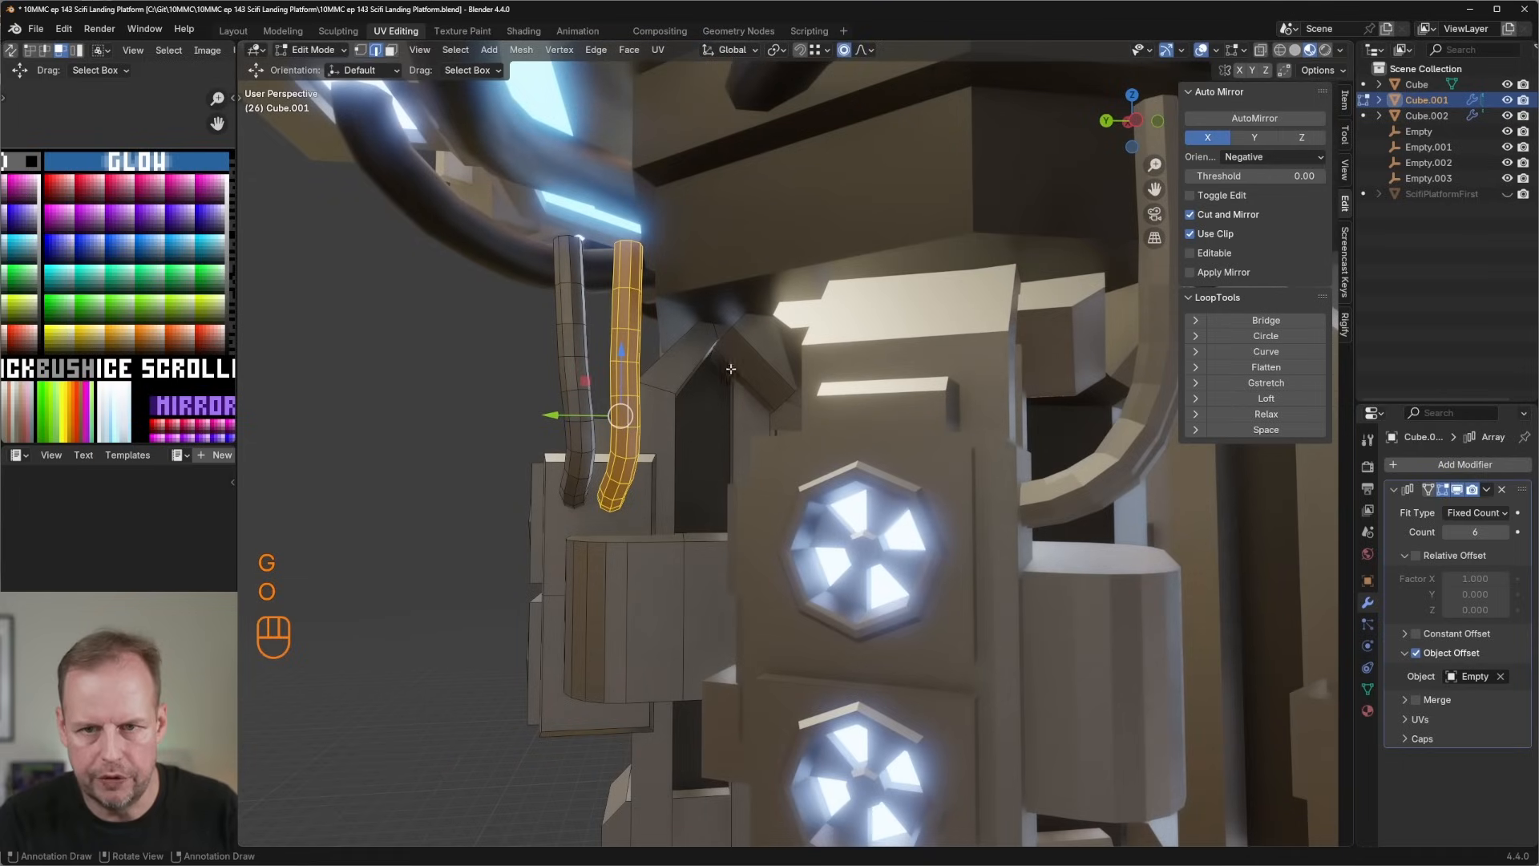
{"action": "key", "text": "2"}
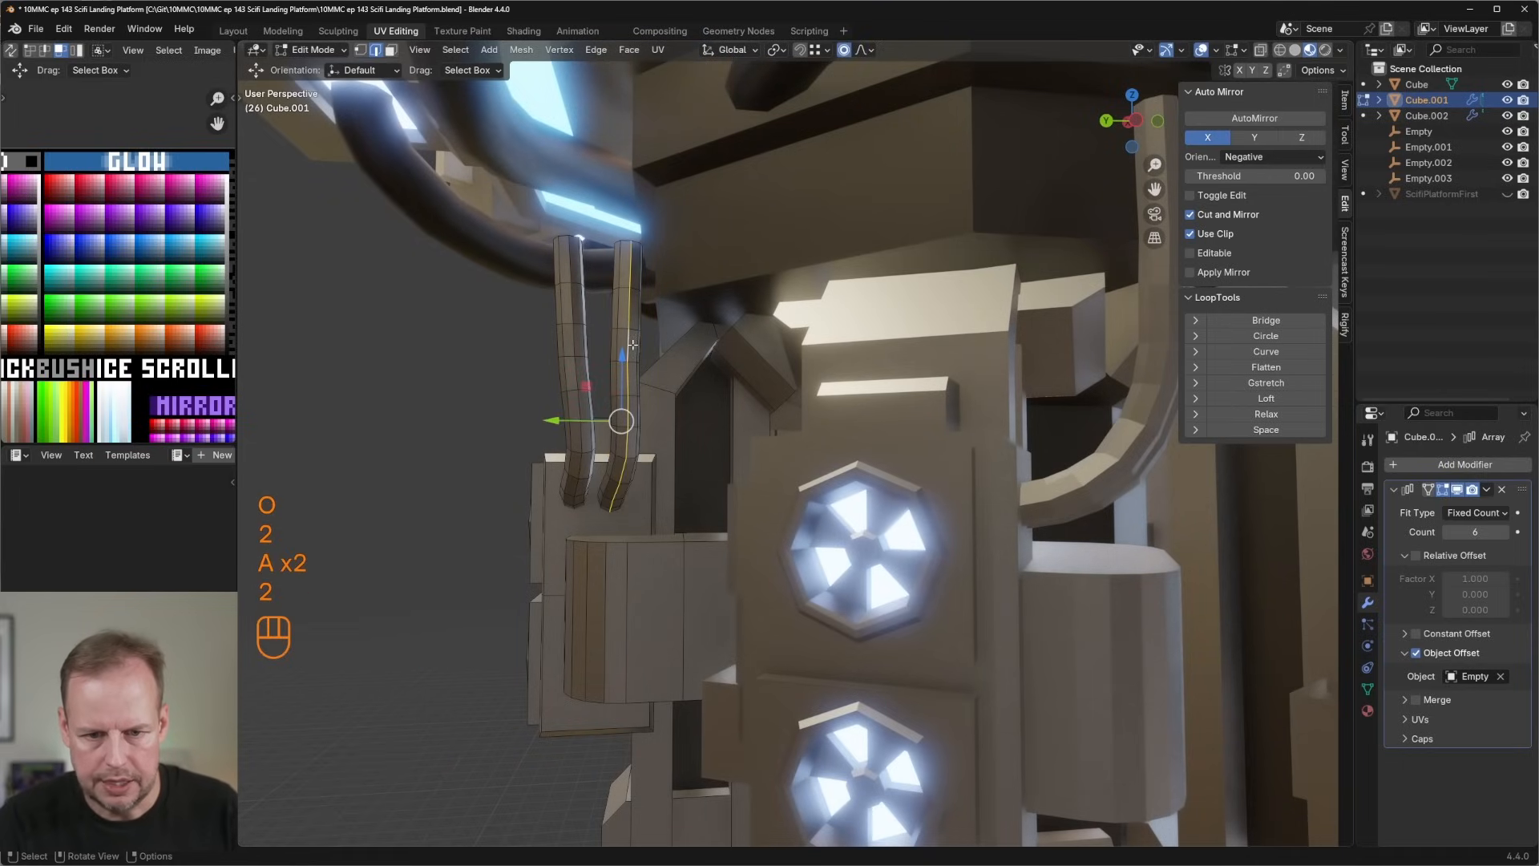
{"action": "key", "text": "a"}
{"action": "key", "text": "a"}
{"action": "left_click", "coordinate": [630, 345], "text": "alt+shift"}
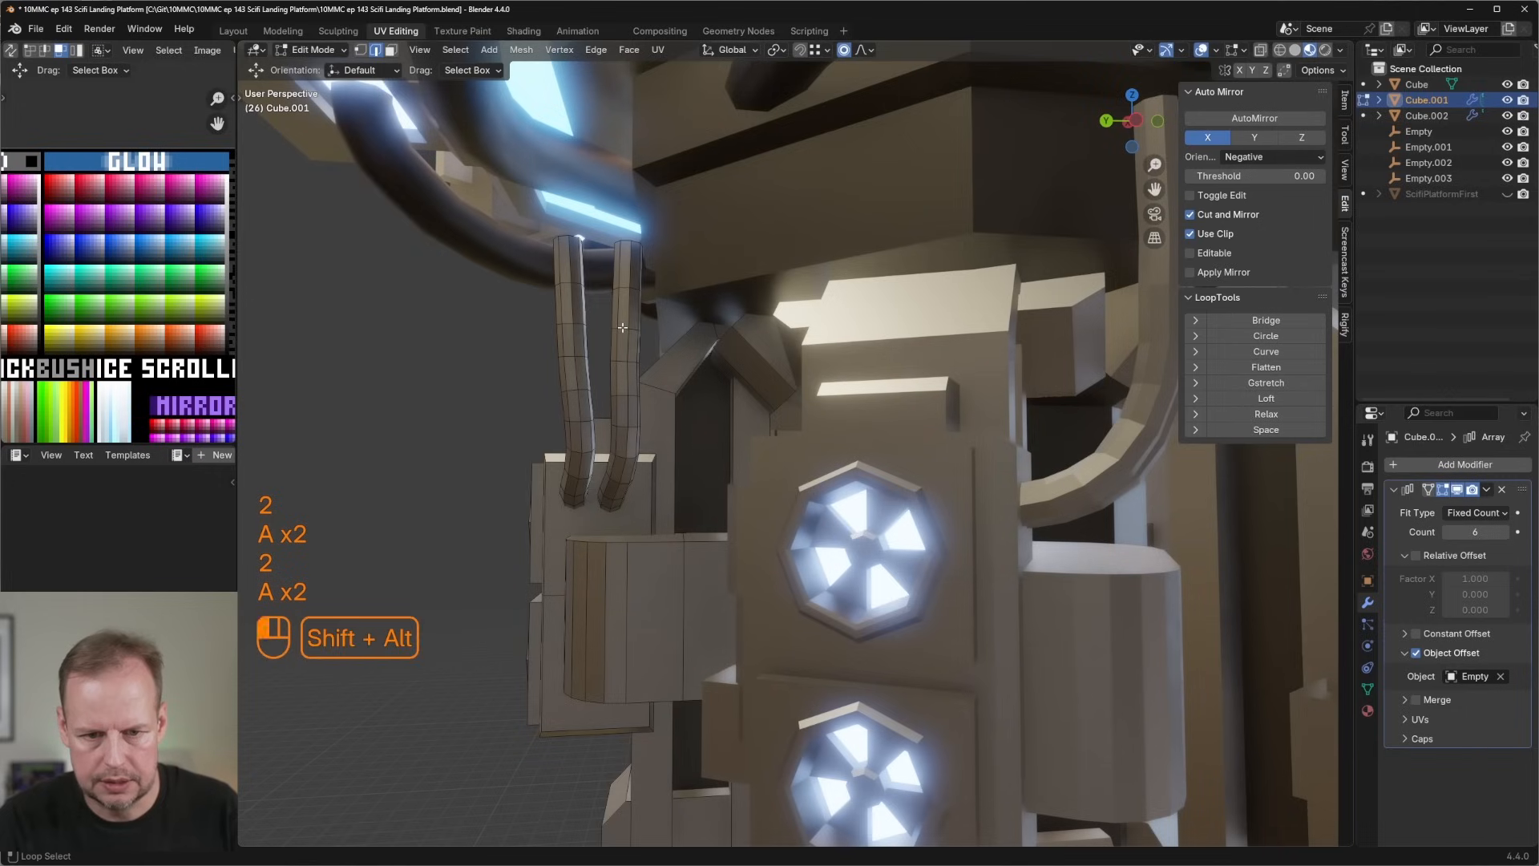
{"action": "key", "text": "g"}
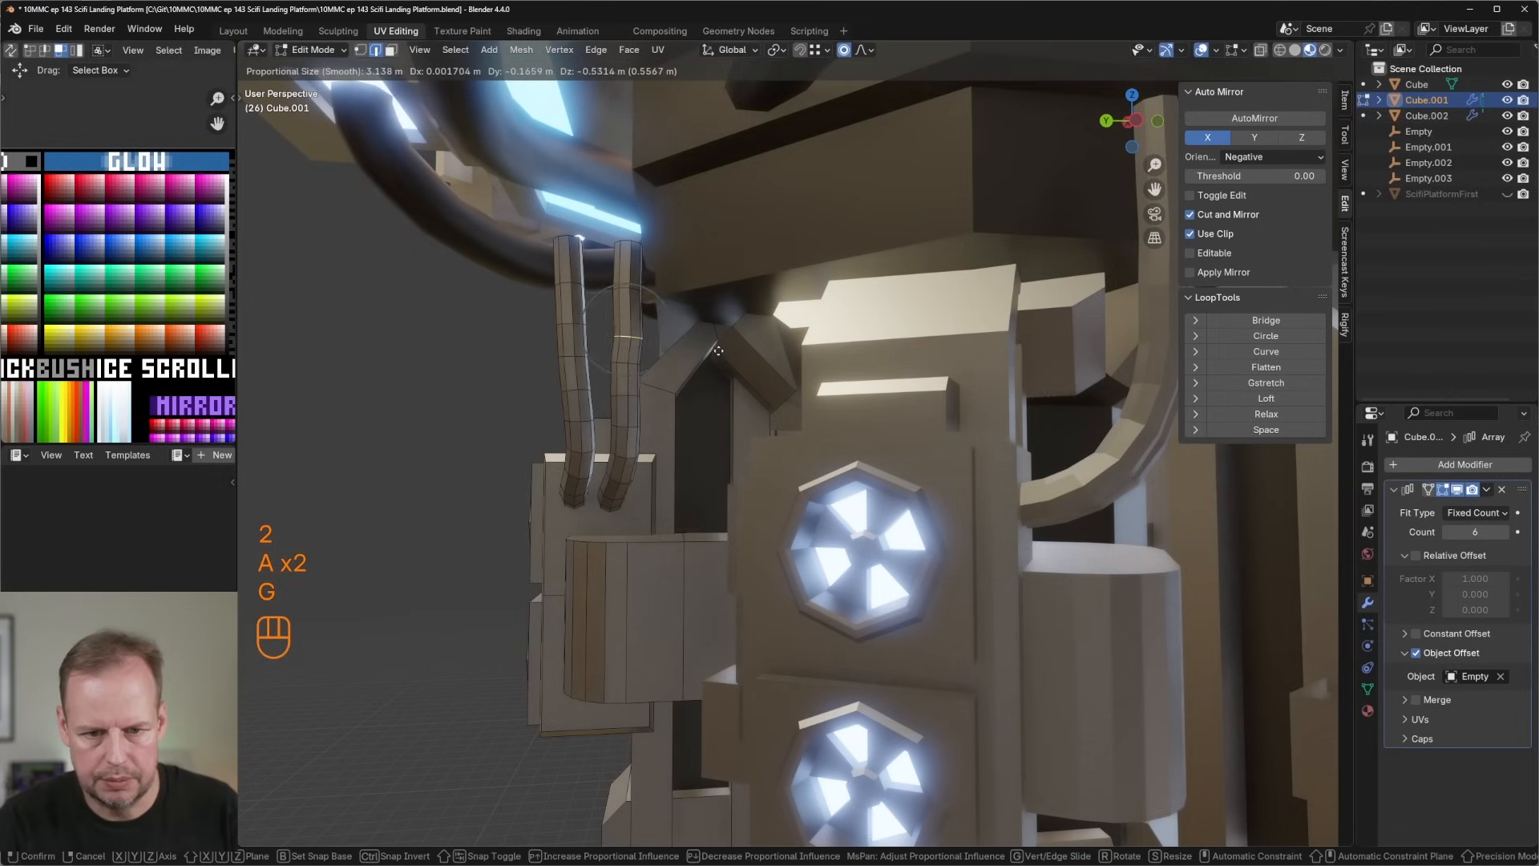
{"action": "left_click", "coordinate": [659, 435]}
Rotate a lower edge loop of the duplicate pipe and raise it about 0.79 m with smooth proportional falloff.
{"action": "key", "text": "a"}
{"action": "key", "text": "a"}
{"action": "left_click", "coordinate": [630, 444], "text": "alt+shift"}
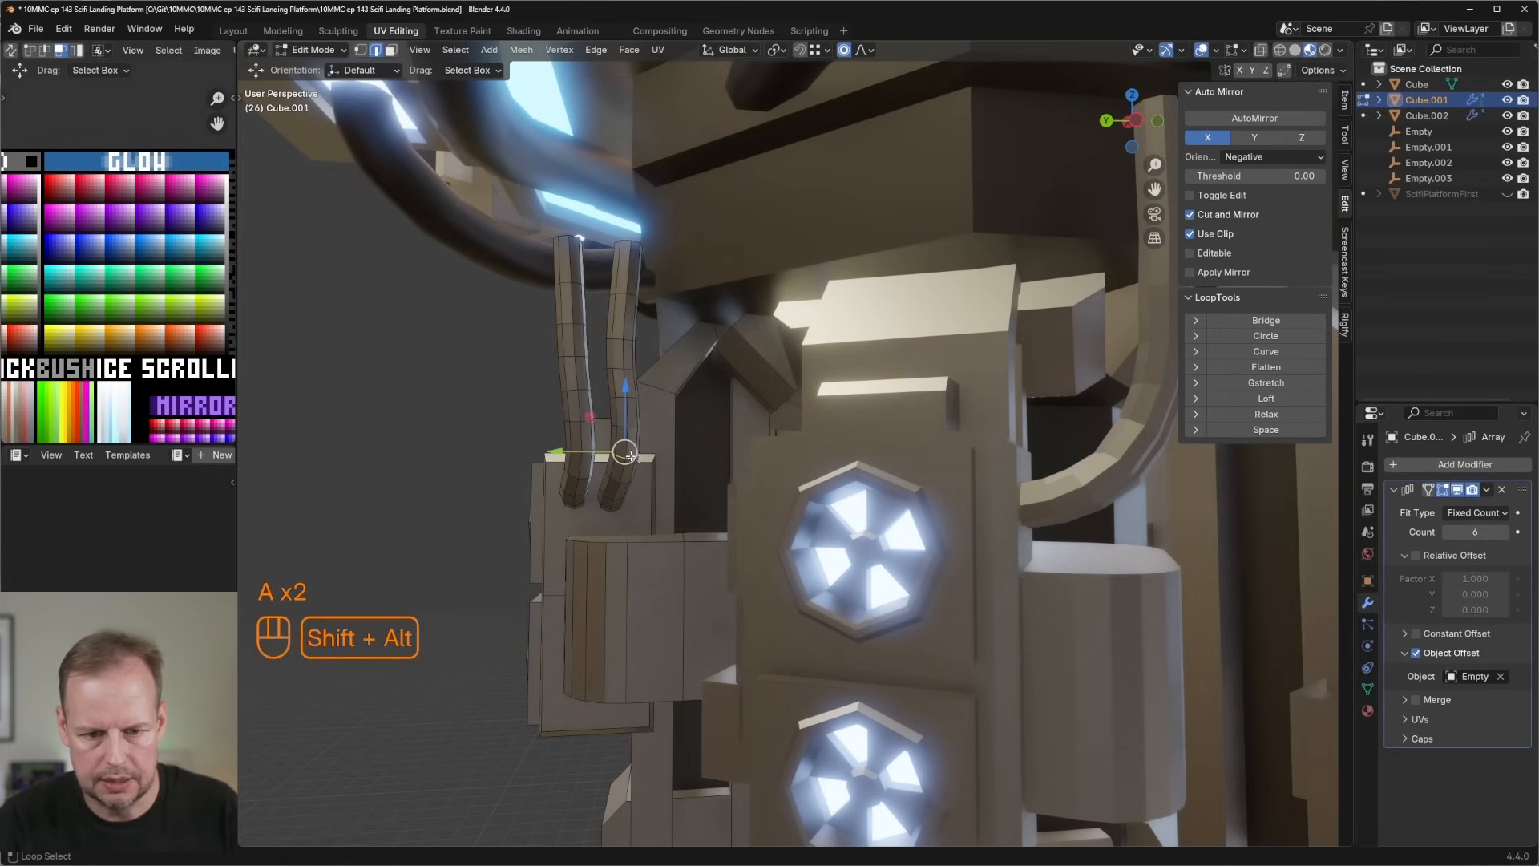
{"action": "key", "text": "r"}
{"action": "left_click", "coordinate": [672, 429]}
{"action": "key", "text": "g"}
{"action": "left_click", "coordinate": [683, 419]}
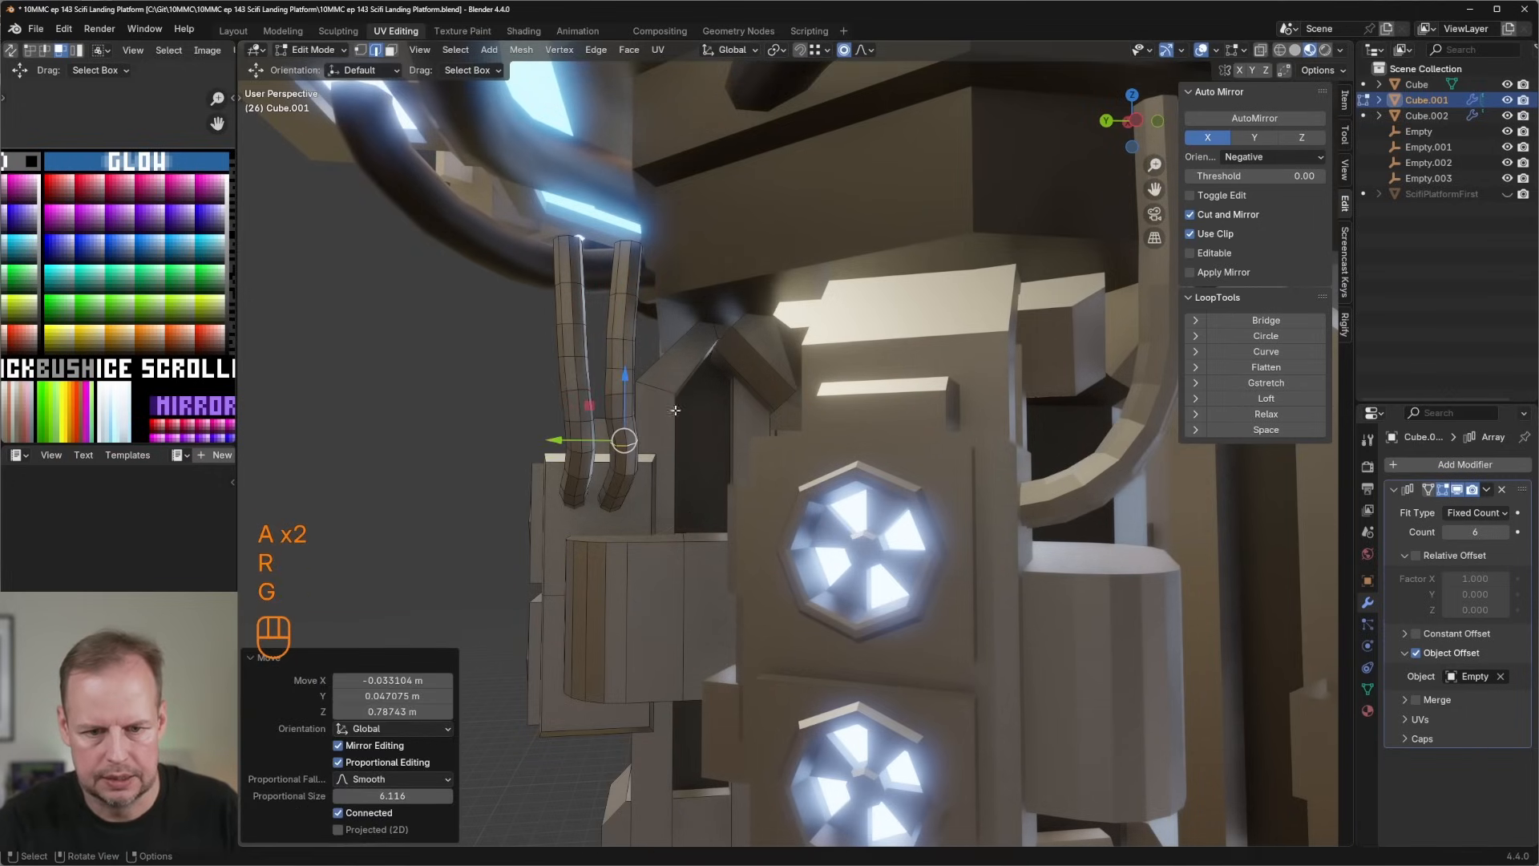
Examine how the paired leg pipes sit against the platform's collar and underside from several distances.
{"action": "middle_click_drag", "start_coordinate": [683, 418], "coordinate": [693, 256]}
{"action": "key", "text": "Tab"}
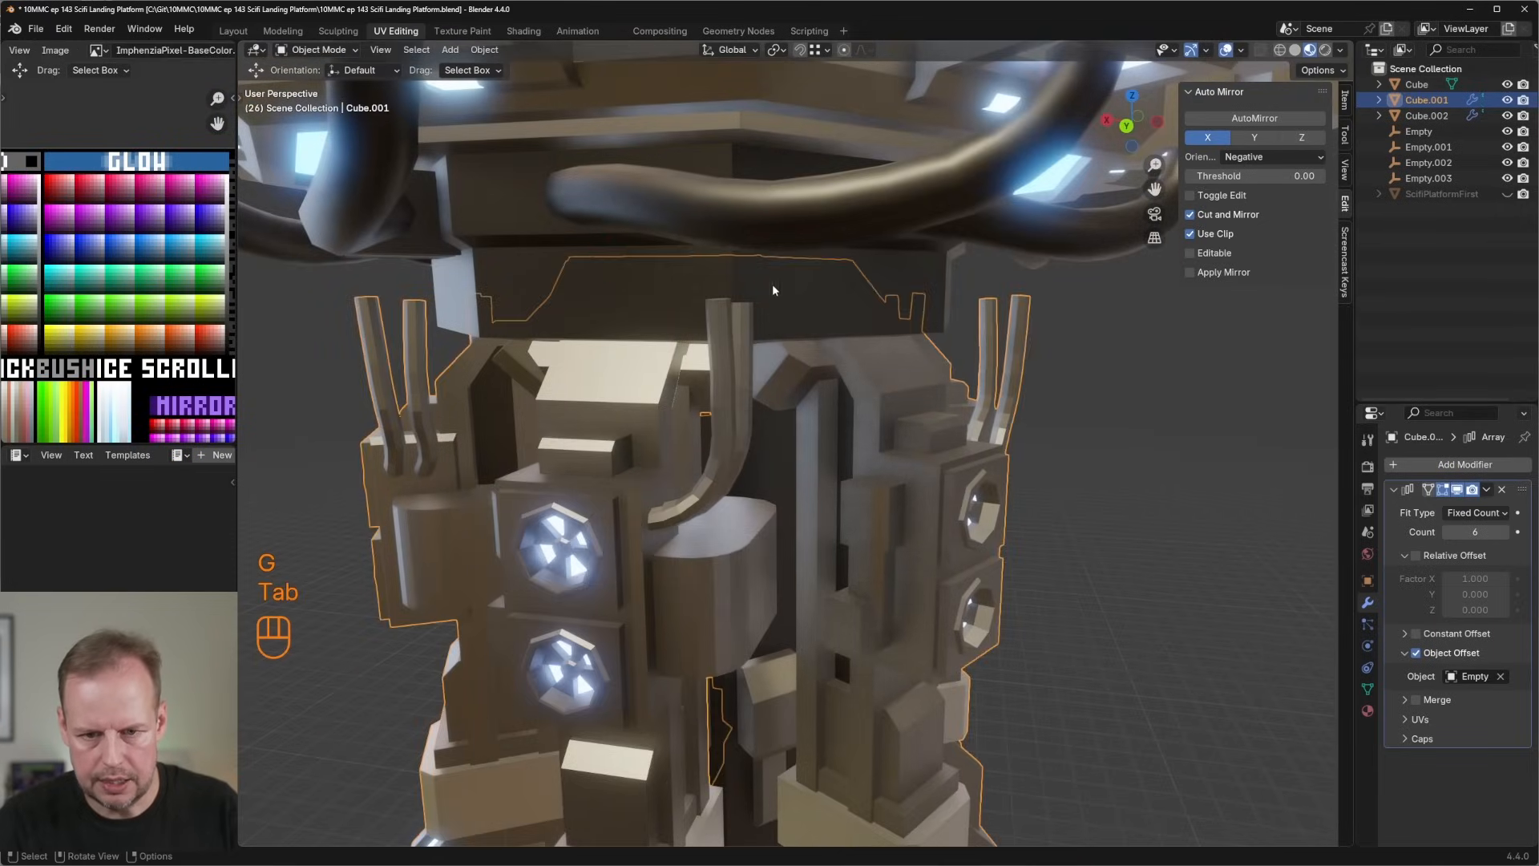
{"action": "left_click", "coordinate": [774, 285]}
{"action": "scroll", "coordinate": [793, 298], "scroll_direction": "down", "scroll_amount": 4}
{"action": "middle_click_drag", "start_coordinate": [795, 300], "coordinate": [769, 337]}
{"action": "key", "text": "Tab"}
{"action": "scroll", "coordinate": [767, 337], "scroll_direction": "down", "scroll_amount": 2}
{"action": "scroll", "coordinate": [767, 338], "scroll_direction": "up", "scroll_amount": 4}
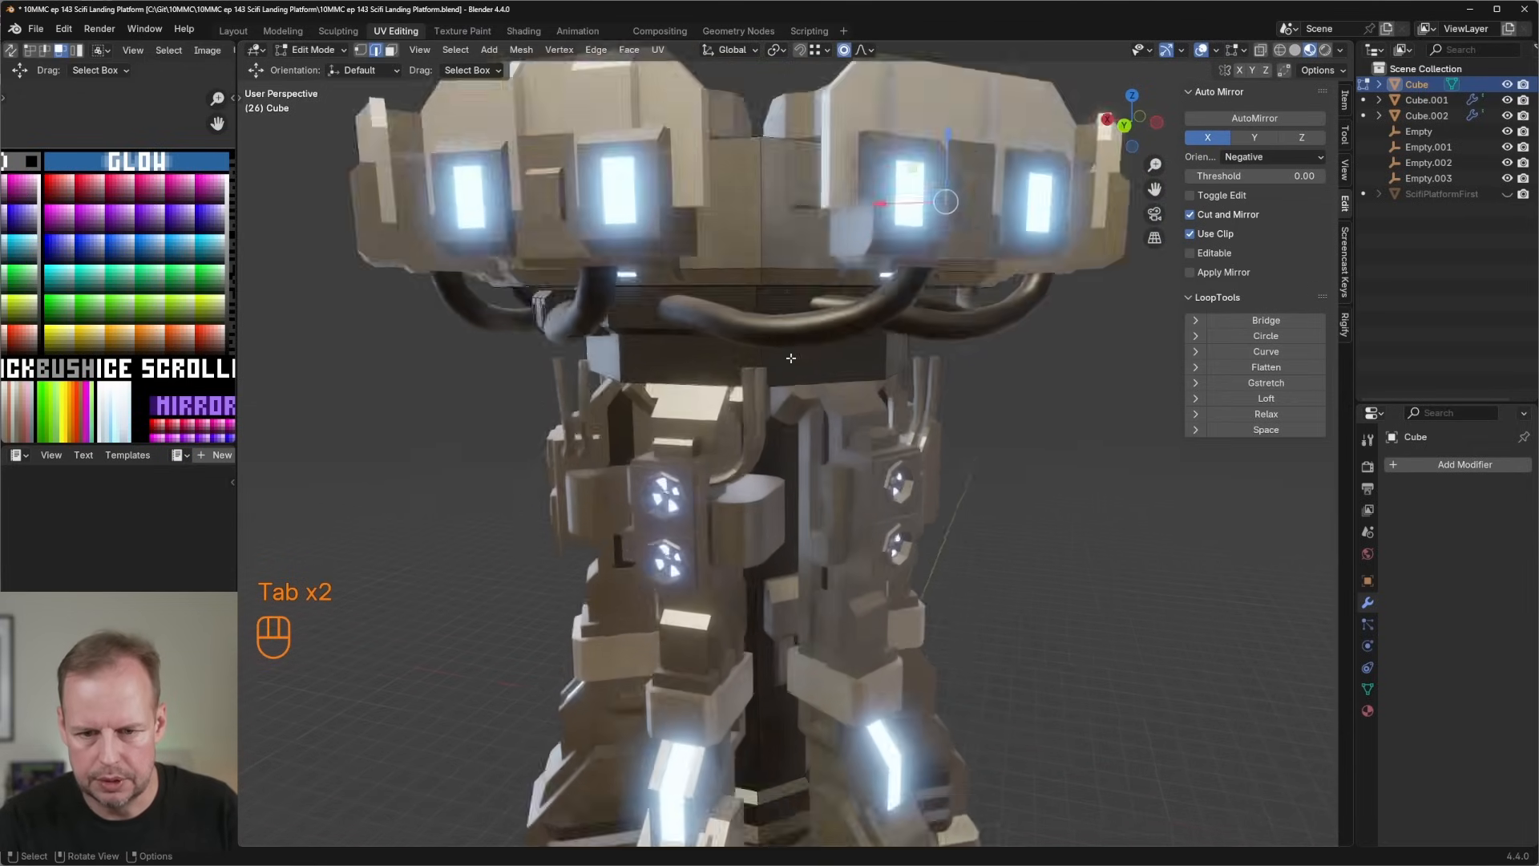
{"action": "key", "text": "Tab"}
{"action": "scroll", "coordinate": [605, 313], "scroll_direction": "up", "scroll_amount": 3}
{"action": "left_click", "coordinate": [607, 312]}
Edit the leg mesh in face mode with the top end faces of both pipes selected.
{"action": "key", "text": "Tab"}
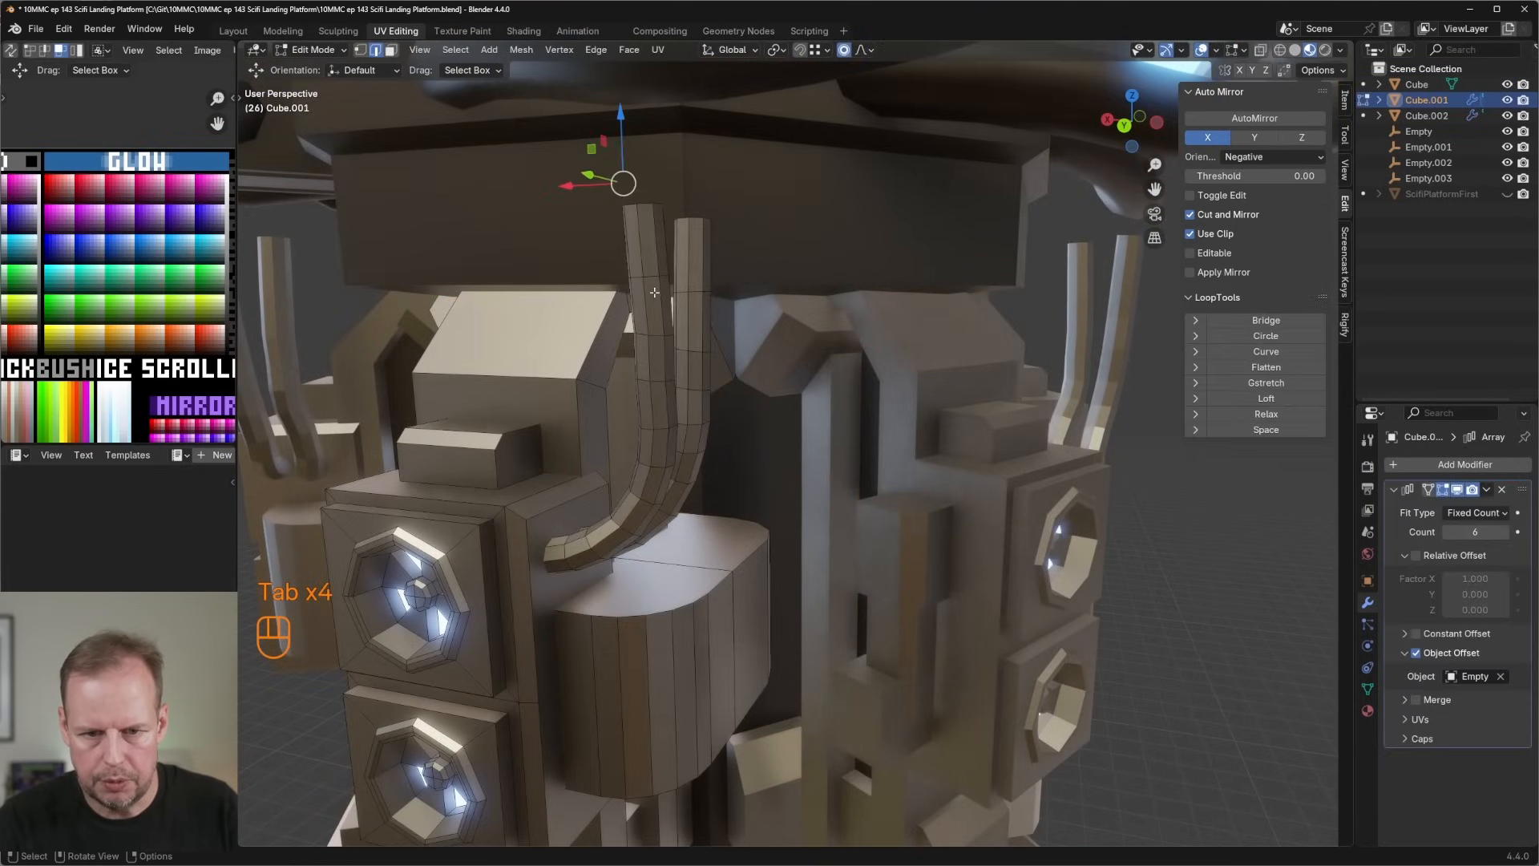
{"action": "middle_click_drag", "start_coordinate": [637, 256], "coordinate": [789, 274]}
{"action": "key", "text": "3"}
{"action": "left_click", "coordinate": [702, 284], "text": "shift"}
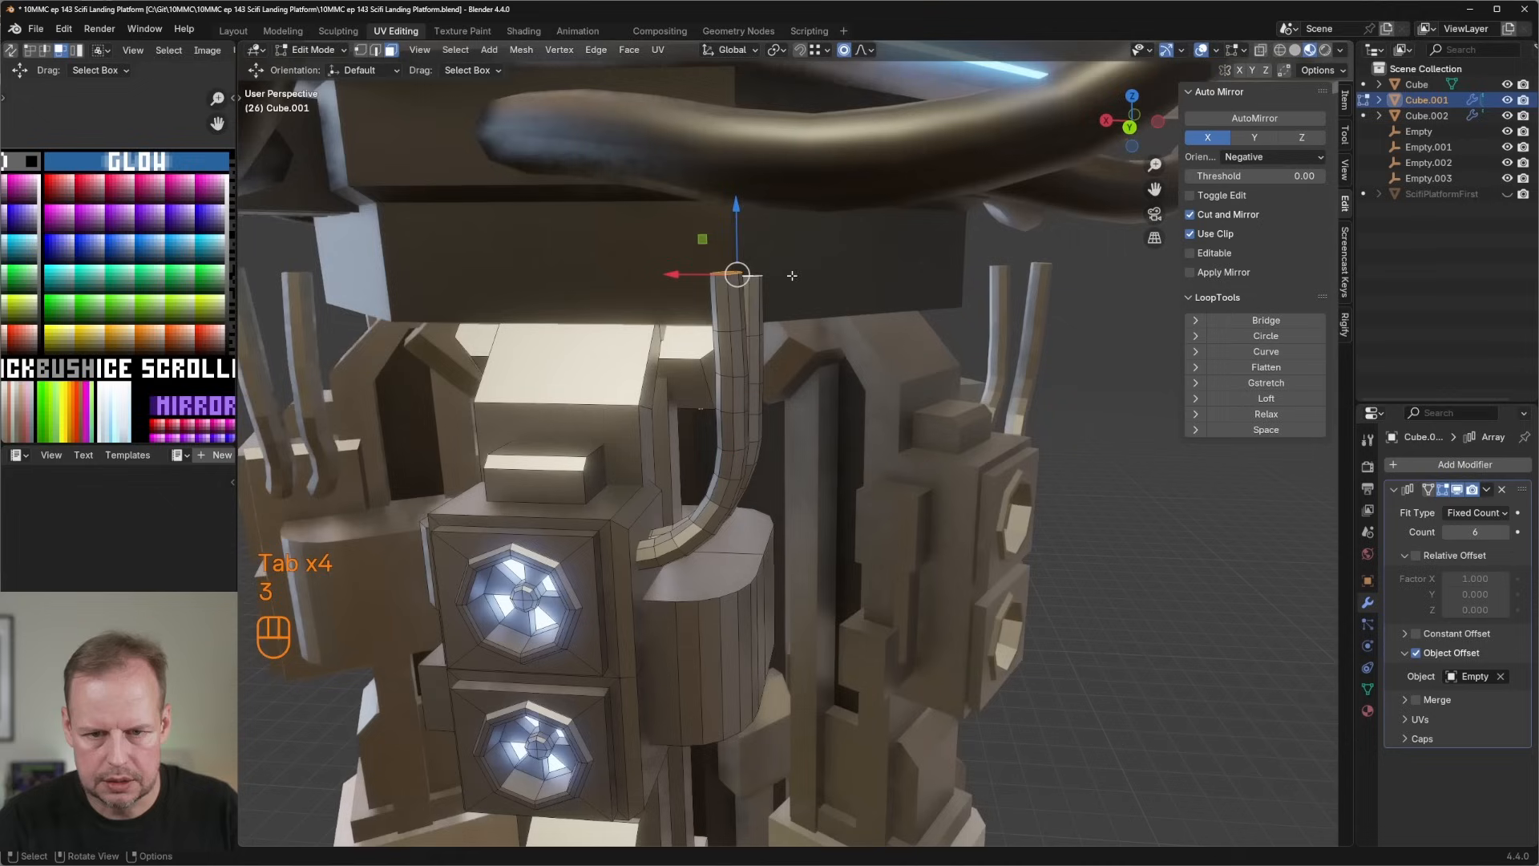
{"action": "key", "text": "g"}
{"action": "scroll", "coordinate": [761, 275], "scroll_direction": "down", "scroll_amount": 8}
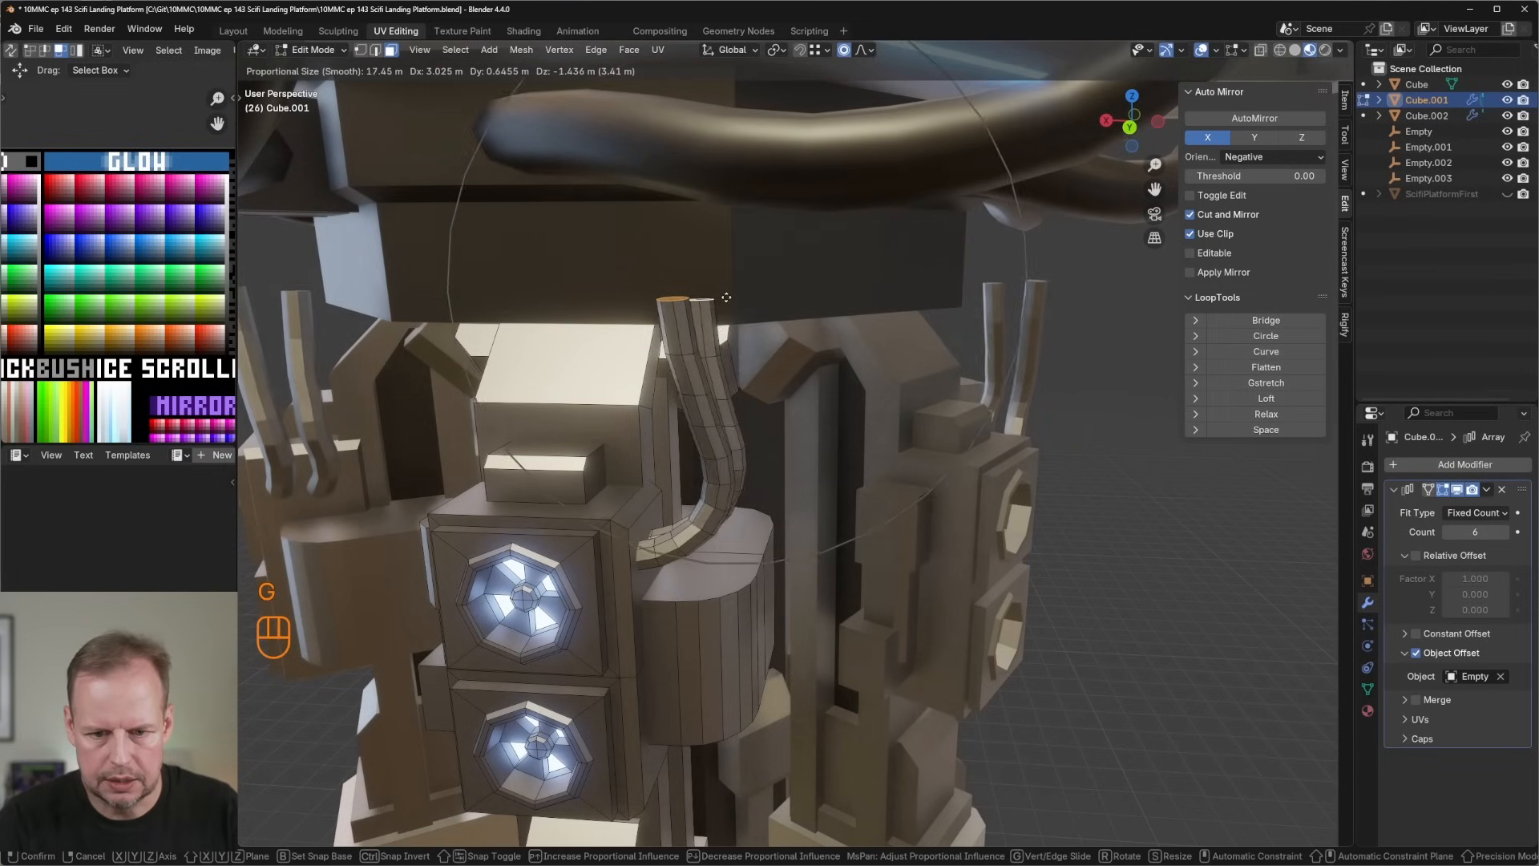
{"action": "left_click", "coordinate": [788, 306]}
{"action": "key", "text": "e"}
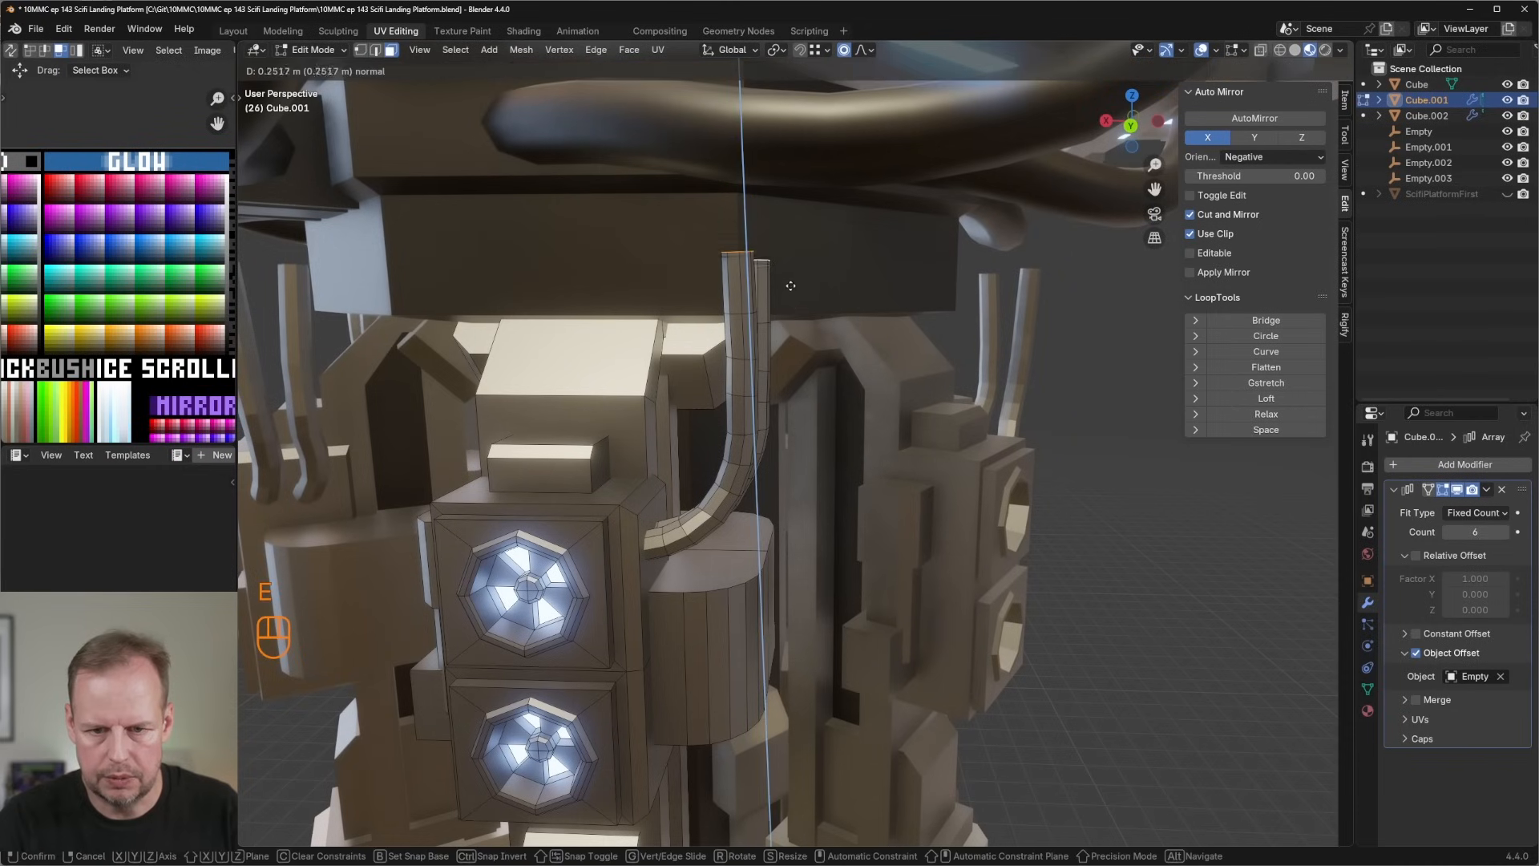
{"action": "left_click", "coordinate": [741, 196]}
{"action": "key", "text": "ctrl+z"}
Rotate the pipe tops about -24° and move them about 2.20 m in X and -2.62 m in Z with smooth proportional falloff.
{"action": "key", "text": "r"}
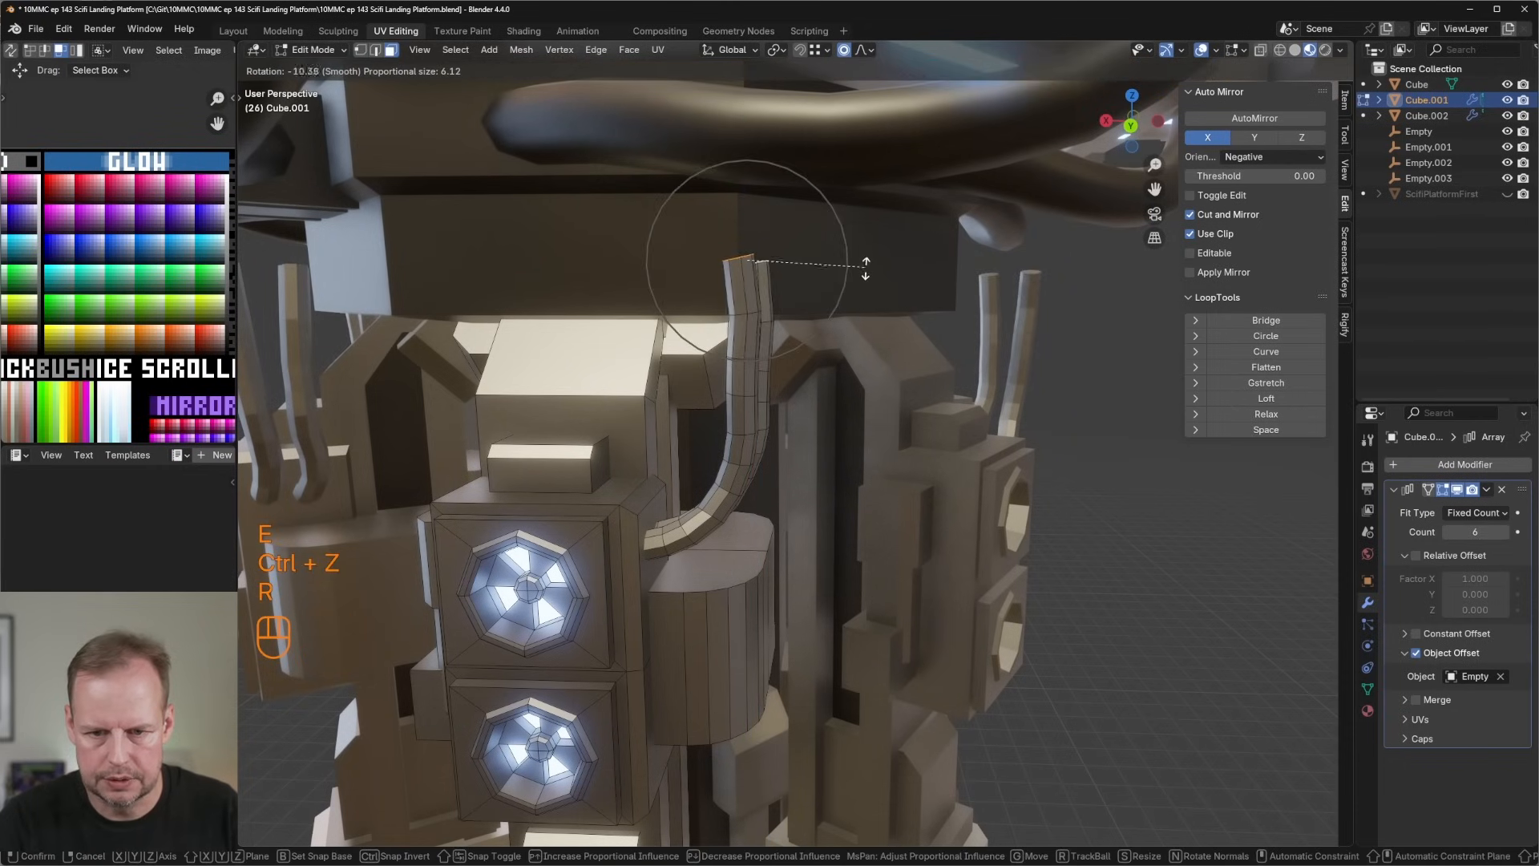
{"action": "left_click", "coordinate": [862, 266]}
{"action": "key", "text": "g"}
{"action": "scroll", "coordinate": [815, 267], "scroll_direction": "down", "scroll_amount": 3}
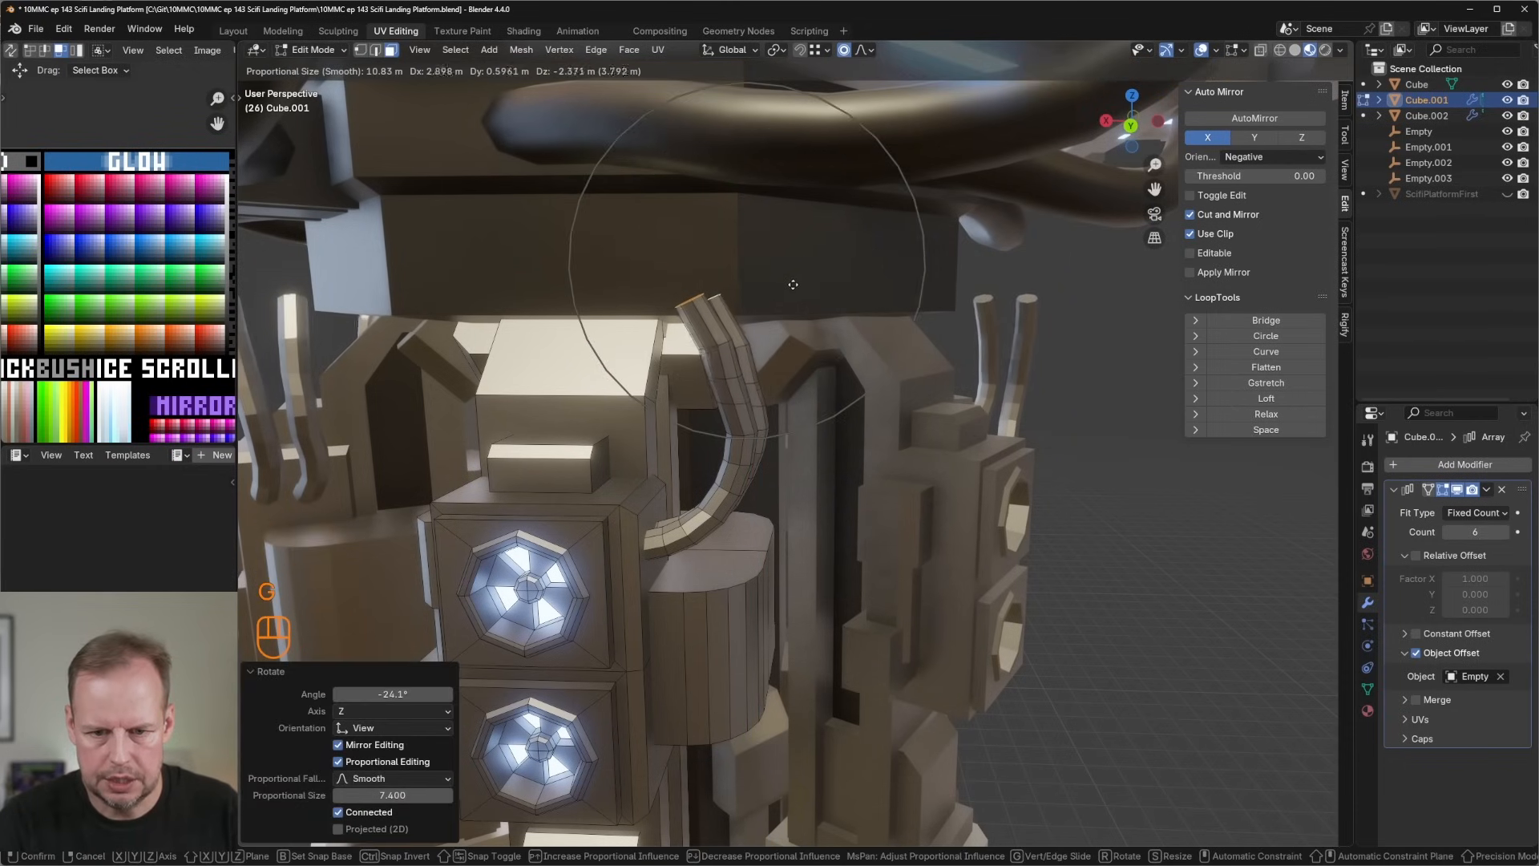
{"action": "left_click", "coordinate": [813, 290]}
{"action": "scroll", "coordinate": [813, 289], "scroll_direction": "up", "scroll_amount": 1}
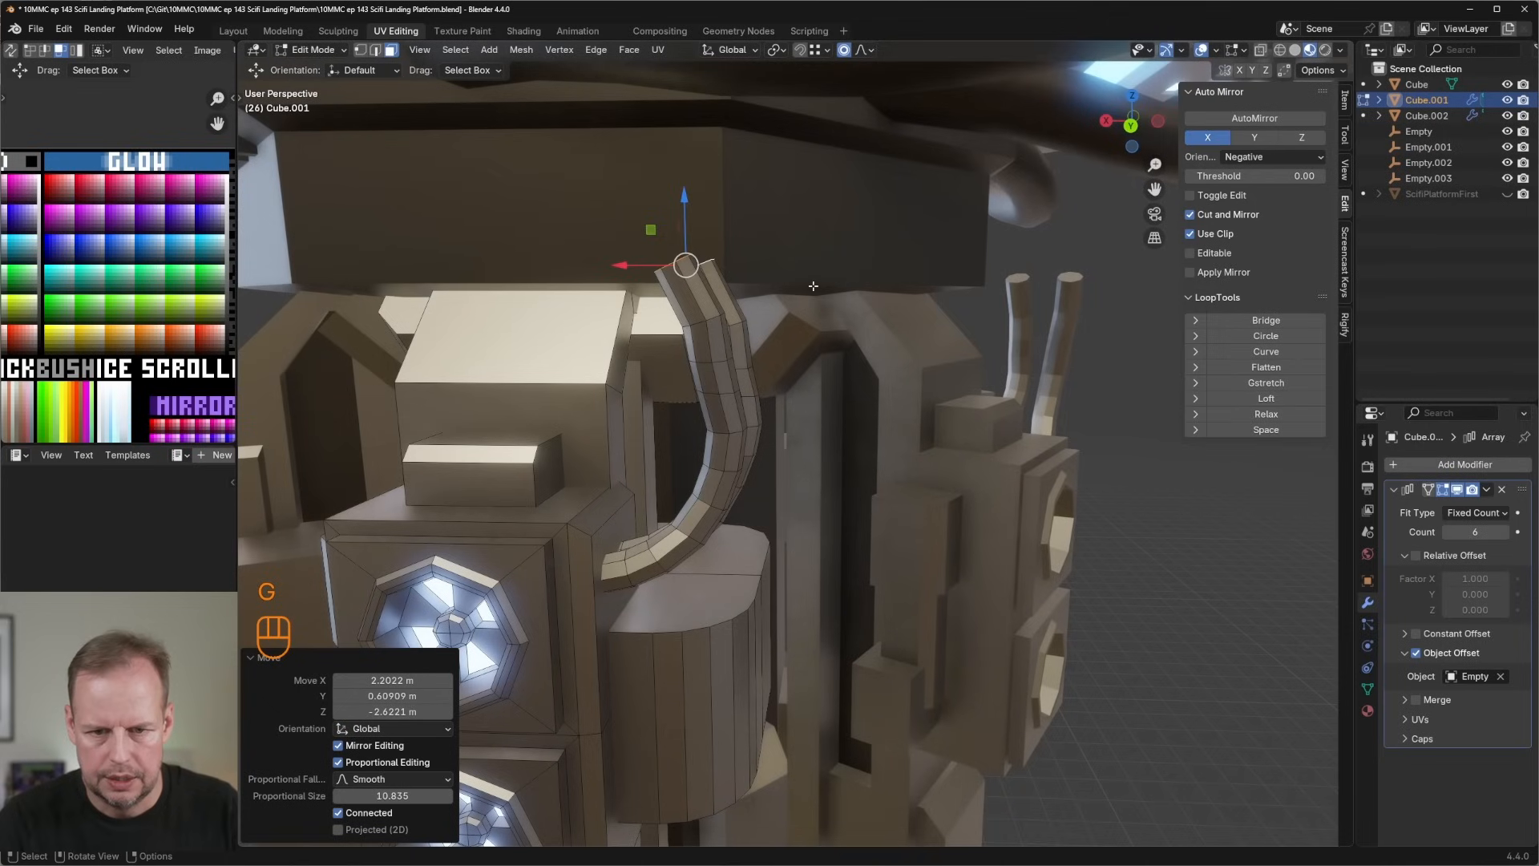
Lower the pipe tops about 0.92 m and shift them about -0.38 m in X with proportional falloff.
{"action": "key", "text": "g"}
{"action": "left_click", "coordinate": [820, 307]}
{"action": "middle_click_drag", "start_coordinate": [824, 304], "coordinate": [824, 314]}
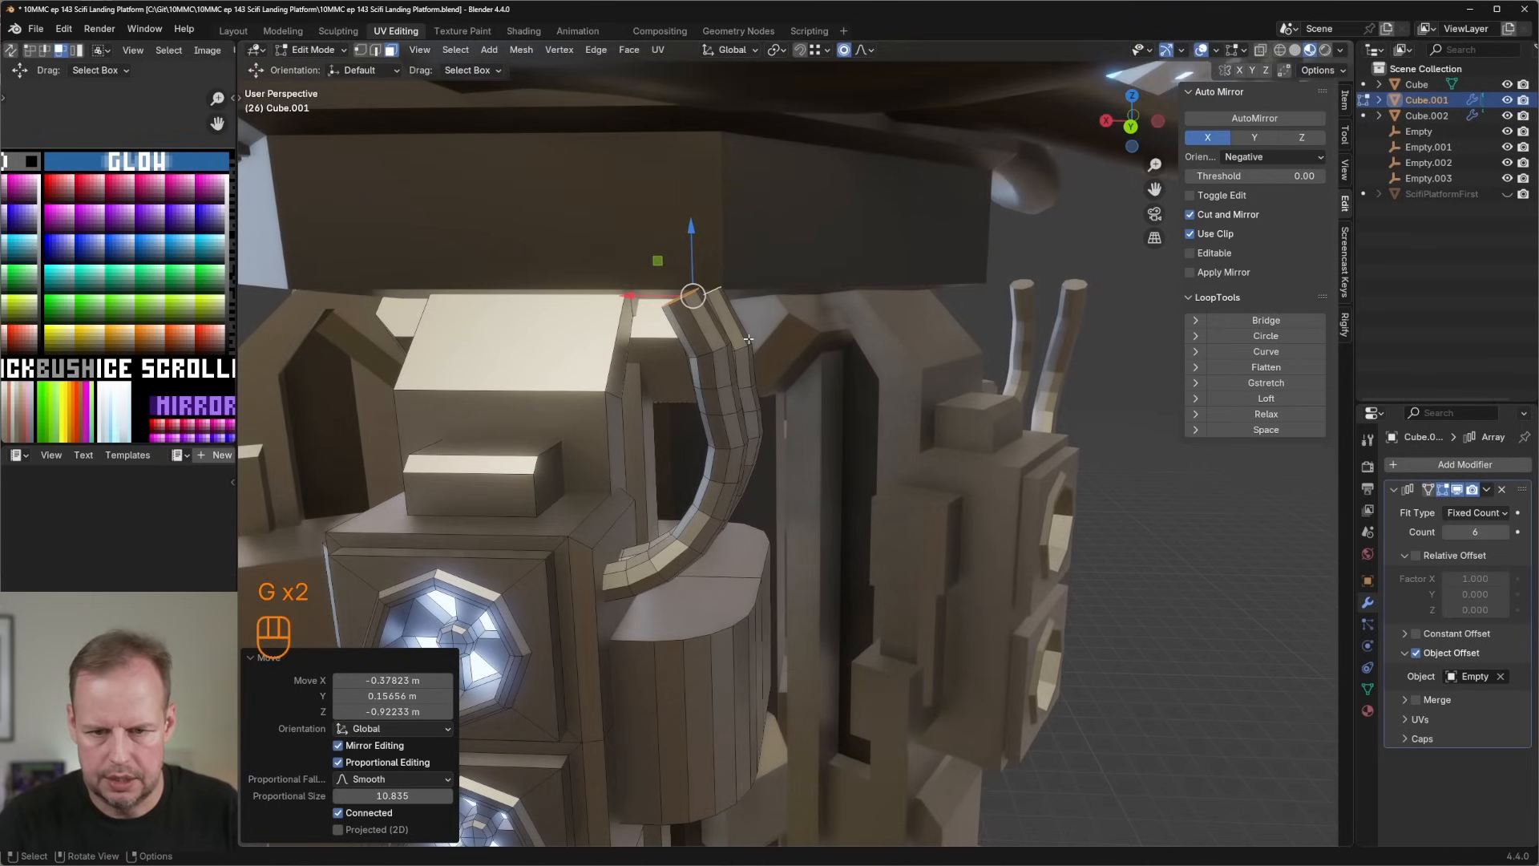
Turn off proportional editing, move one pipe's end face about -0.20 m in X and -0.63 m in Z, and rotate and nudge it.
{"action": "middle_click_drag", "start_coordinate": [703, 341], "coordinate": [858, 319]}
{"action": "key", "text": "g"}
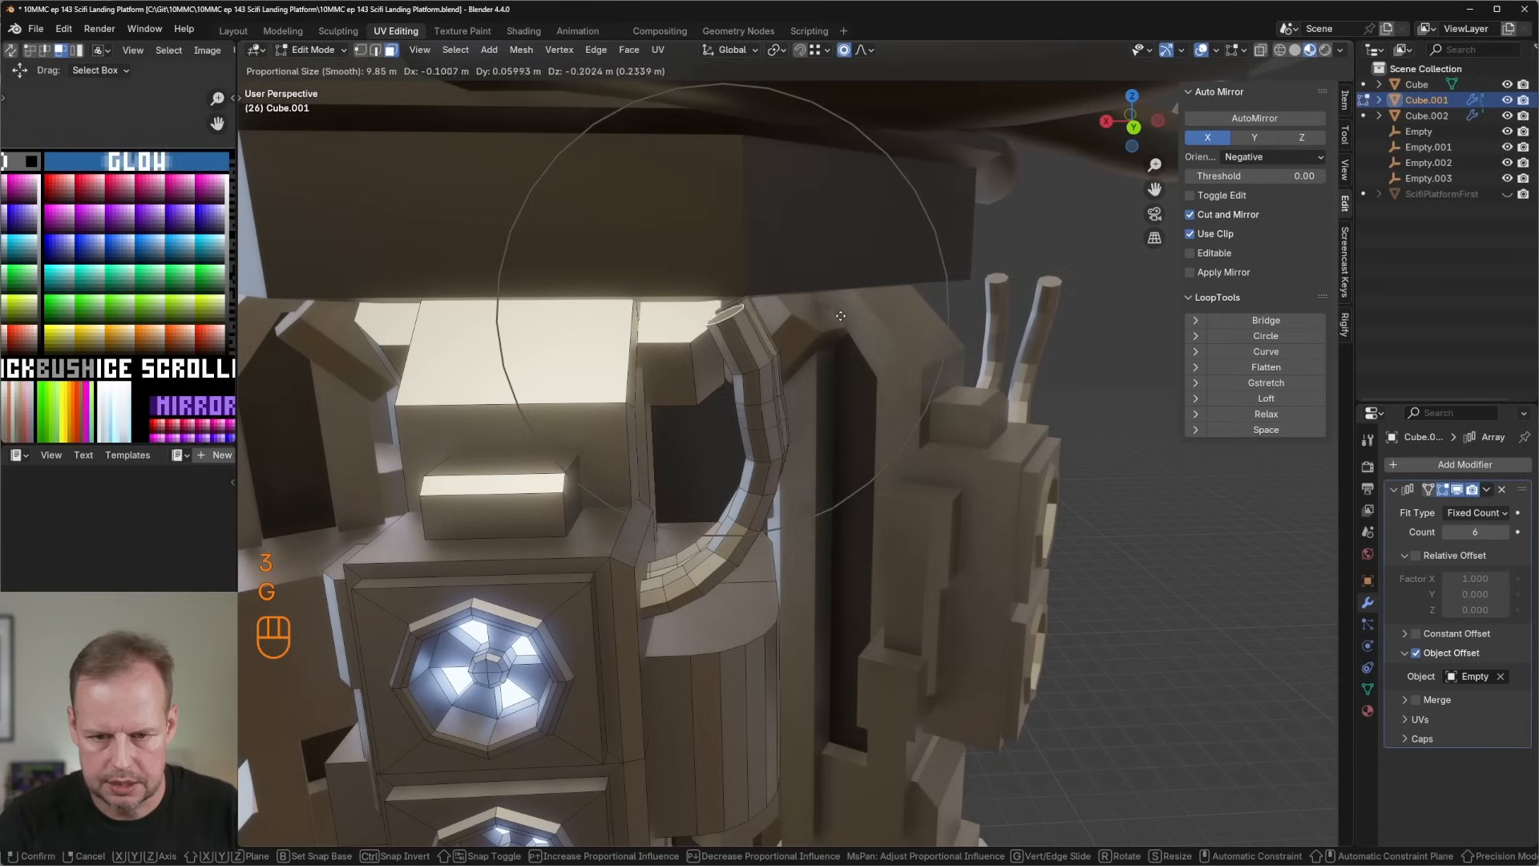
{"action": "key", "text": "Escape"}
{"action": "key", "text": "g"}
{"action": "left_click", "coordinate": [889, 351]}
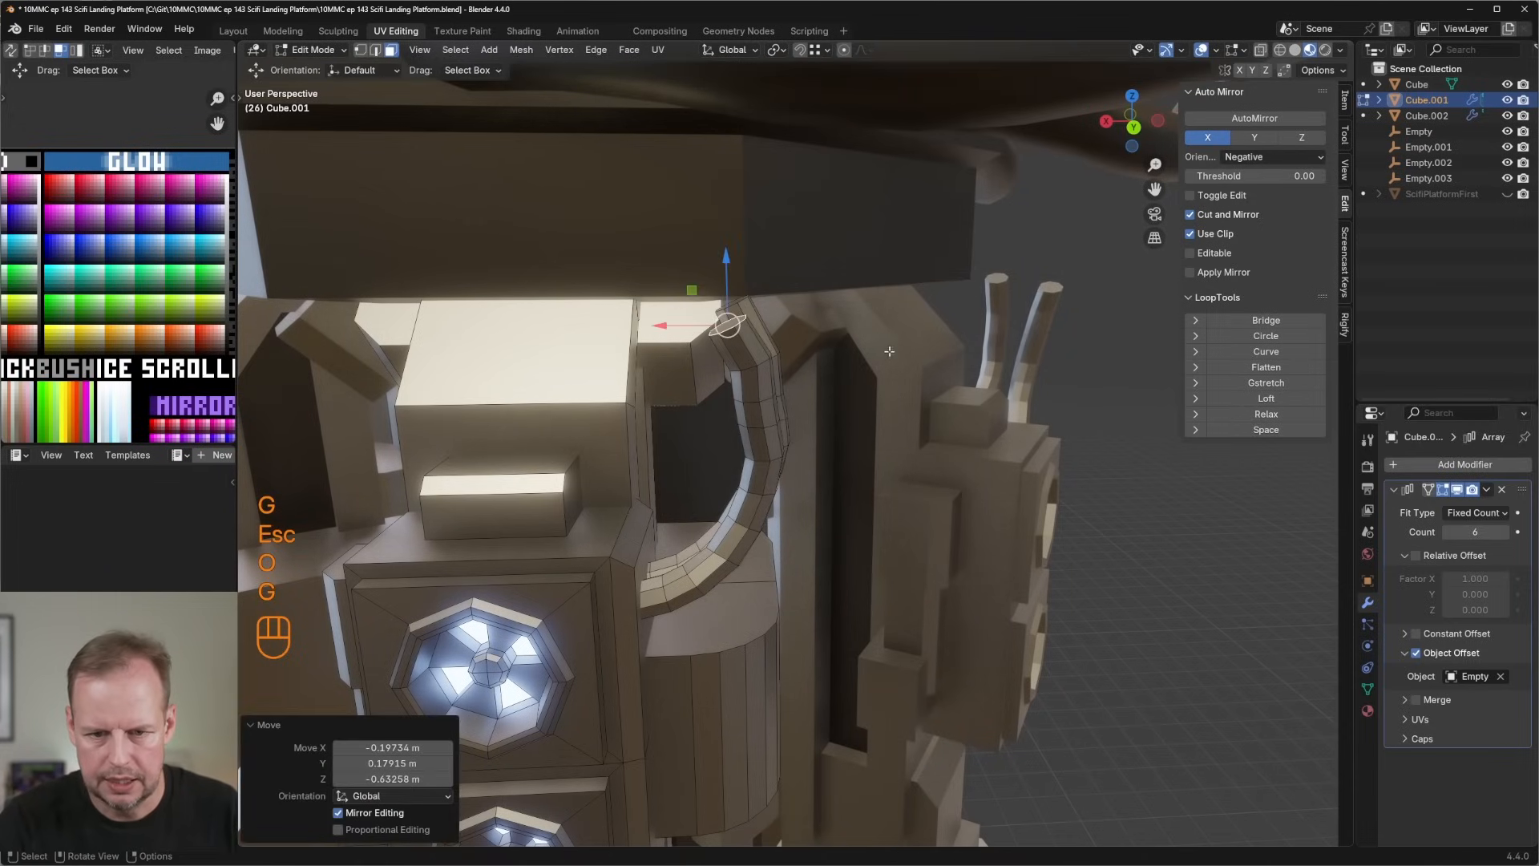
{"action": "key", "text": "r"}
{"action": "left_click", "coordinate": [887, 299]}
{"action": "key", "text": "g"}
{"action": "left_click", "coordinate": [890, 299]}
Extrude that pipe's end face, rotate it inward and shift it about 0.43 m in X.
{"action": "key", "text": "e"}
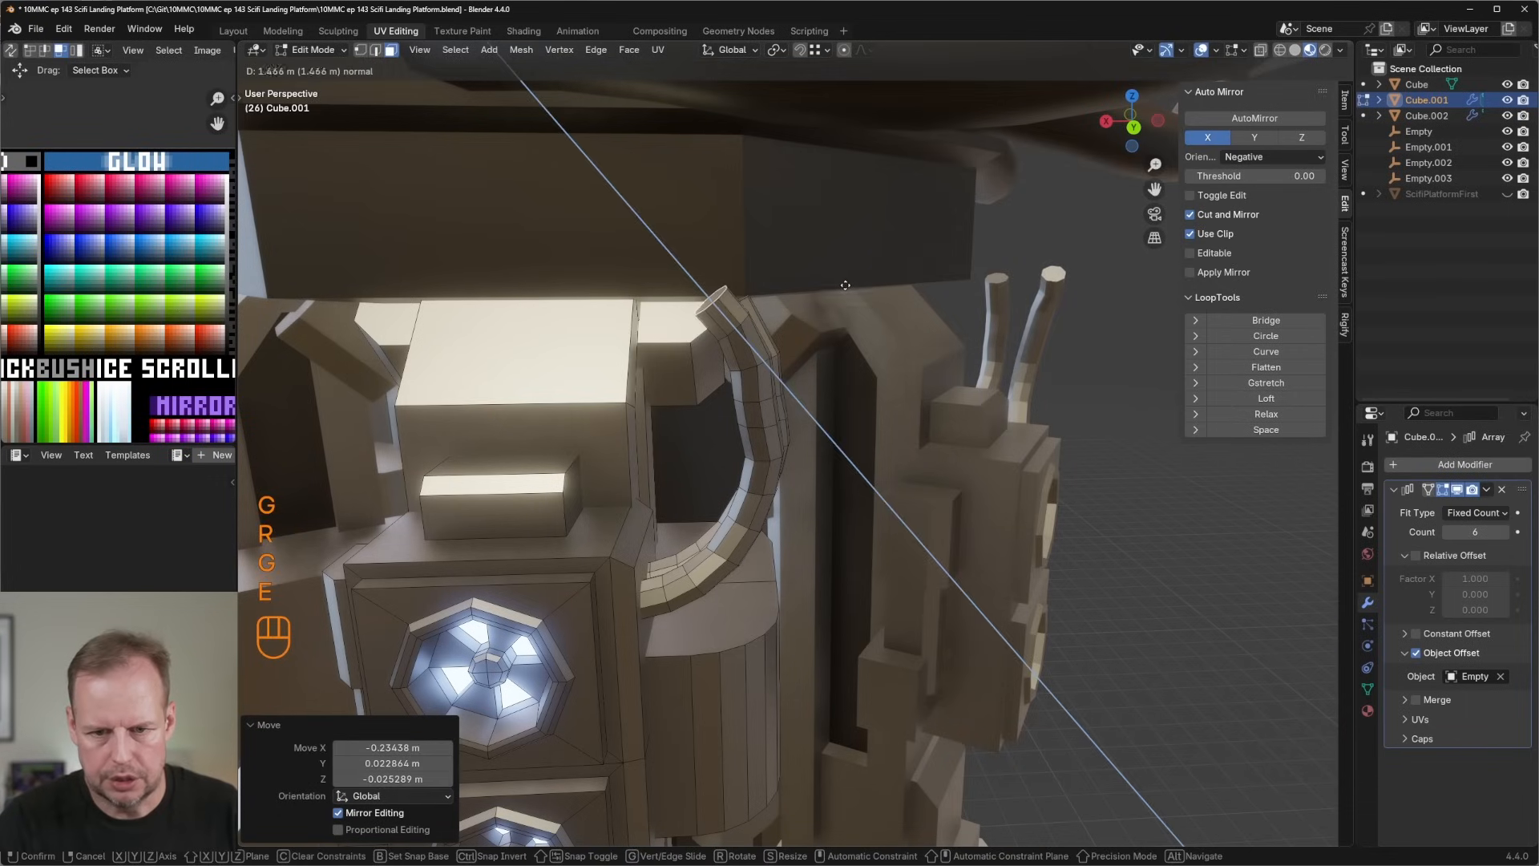
{"action": "left_click", "coordinate": [863, 263]}
{"action": "key", "text": "r"}
{"action": "left_click", "coordinate": [852, 239]}
{"action": "key", "text": "g"}
{"action": "left_click", "coordinate": [843, 239]}
Extrude one more segment on the same pipe toward the collar, rotating and repositioning its end face.
{"action": "key", "text": "e"}
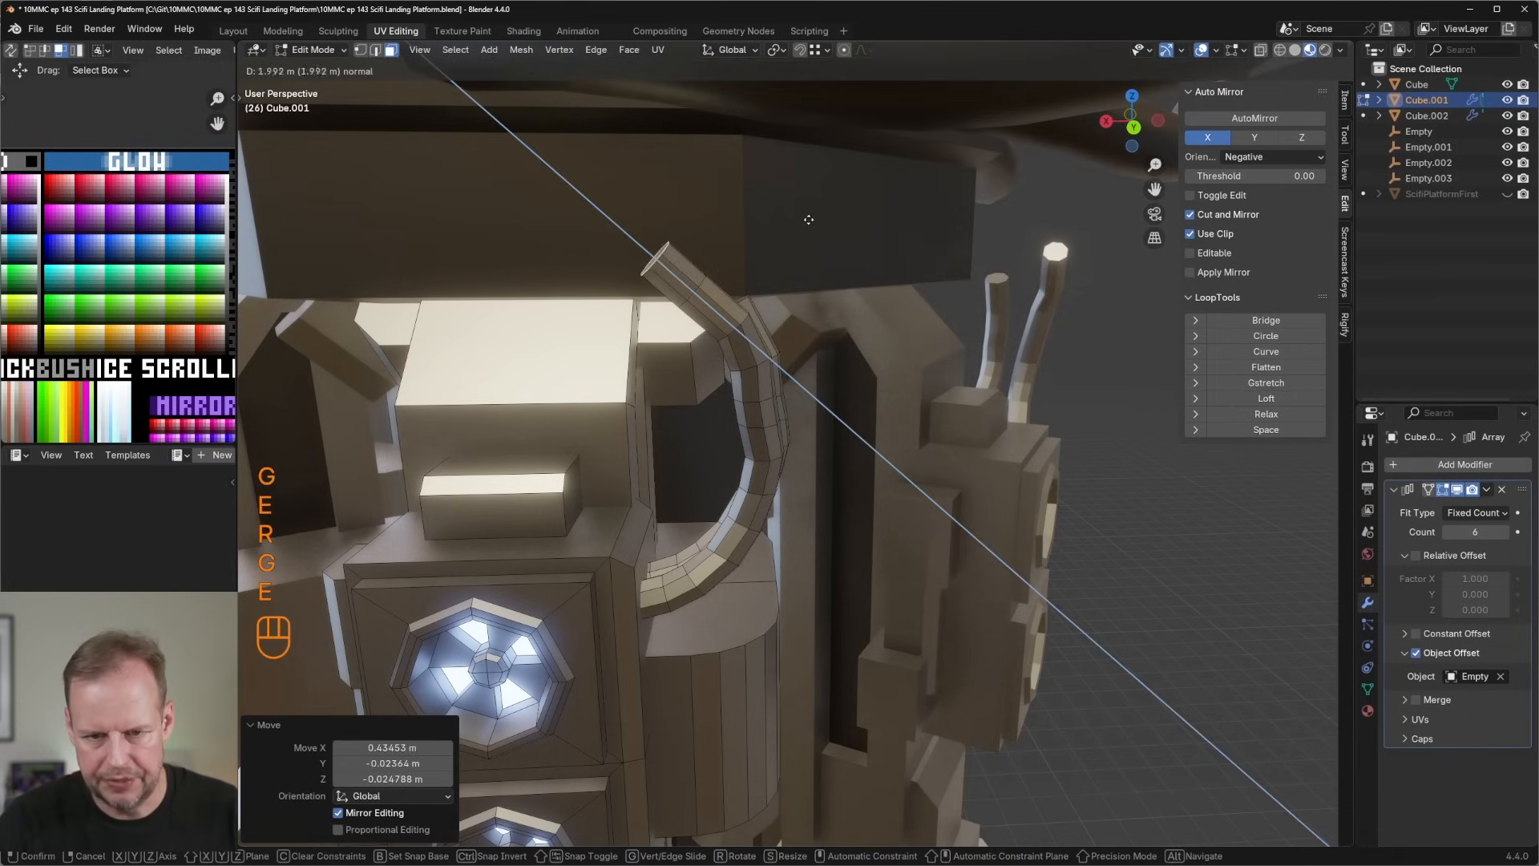
{"action": "left_click", "coordinate": [808, 218]}
{"action": "key", "text": "r"}
{"action": "left_click", "coordinate": [808, 186]}
{"action": "key", "text": "g"}
{"action": "left_click", "coordinate": [777, 207]}
Extrude the other pipe's end face, rotate it -33° and shift it about 1.03 m in X and -0.19 m in Z.
{"action": "middle_click_drag", "start_coordinate": [778, 210], "coordinate": [790, 317]}
{"action": "key", "text": "3"}
{"action": "left_click", "coordinate": [725, 350]}
{"action": "key", "text": "e"}
{"action": "left_click", "coordinate": [774, 285]}
{"action": "key", "text": "r"}
{"action": "left_click", "coordinate": [768, 252]}
{"action": "key", "text": "g"}
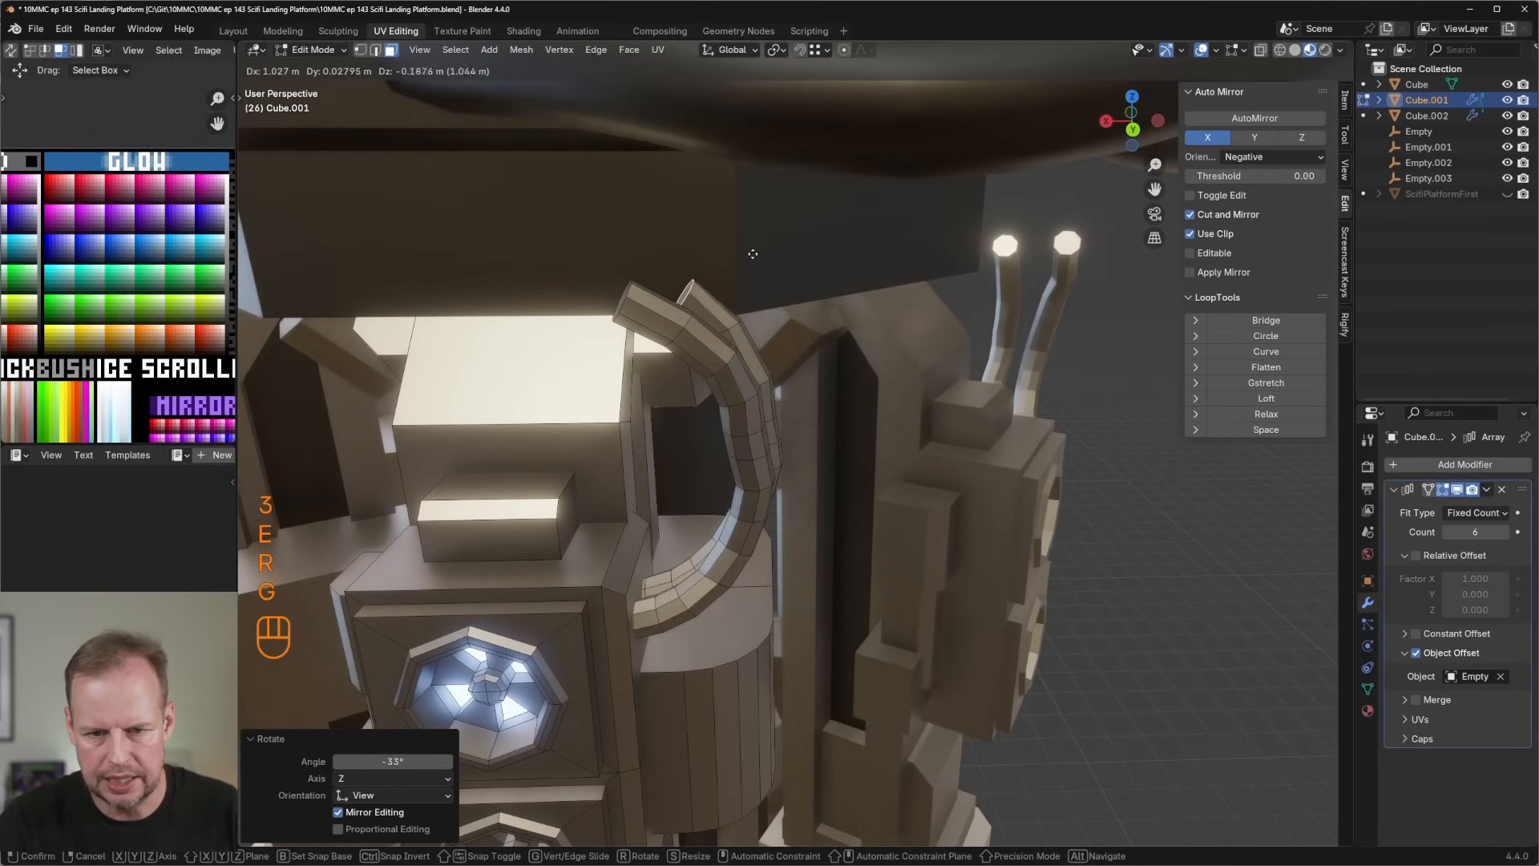
{"action": "left_click", "coordinate": [751, 255]}
Extrude a second segment on this pipe, rotate its end face and move it about 0.67 m in X and 0.11 m in Z.
{"action": "key", "text": "e"}
{"action": "left_click", "coordinate": [728, 238]}
{"action": "key", "text": "r"}
{"action": "left_click", "coordinate": [780, 230]}
{"action": "key", "text": "g"}
{"action": "left_click", "coordinate": [773, 230]}
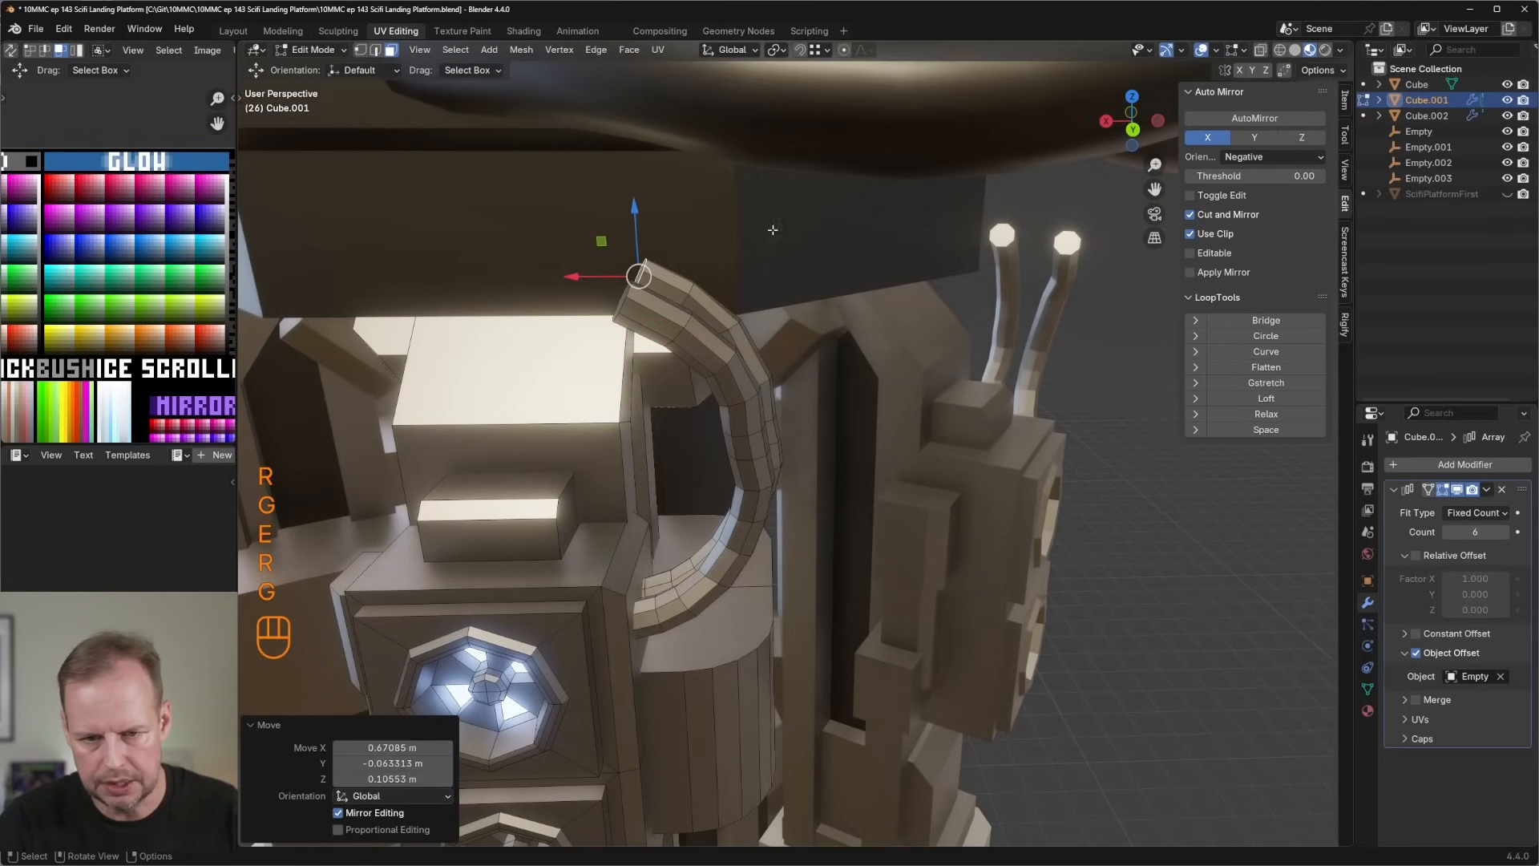
Extrude the same pipe's end face, rotate it and move it about 0.63 m in X, -0.14 m in Y and 0.31 m in Z.
{"action": "key", "text": "e"}
{"action": "left_click", "coordinate": [745, 219]}
{"action": "key", "text": "r"}
{"action": "left_click", "coordinate": [743, 227]}
{"action": "key", "text": "g"}
{"action": "left_click", "coordinate": [721, 212]}
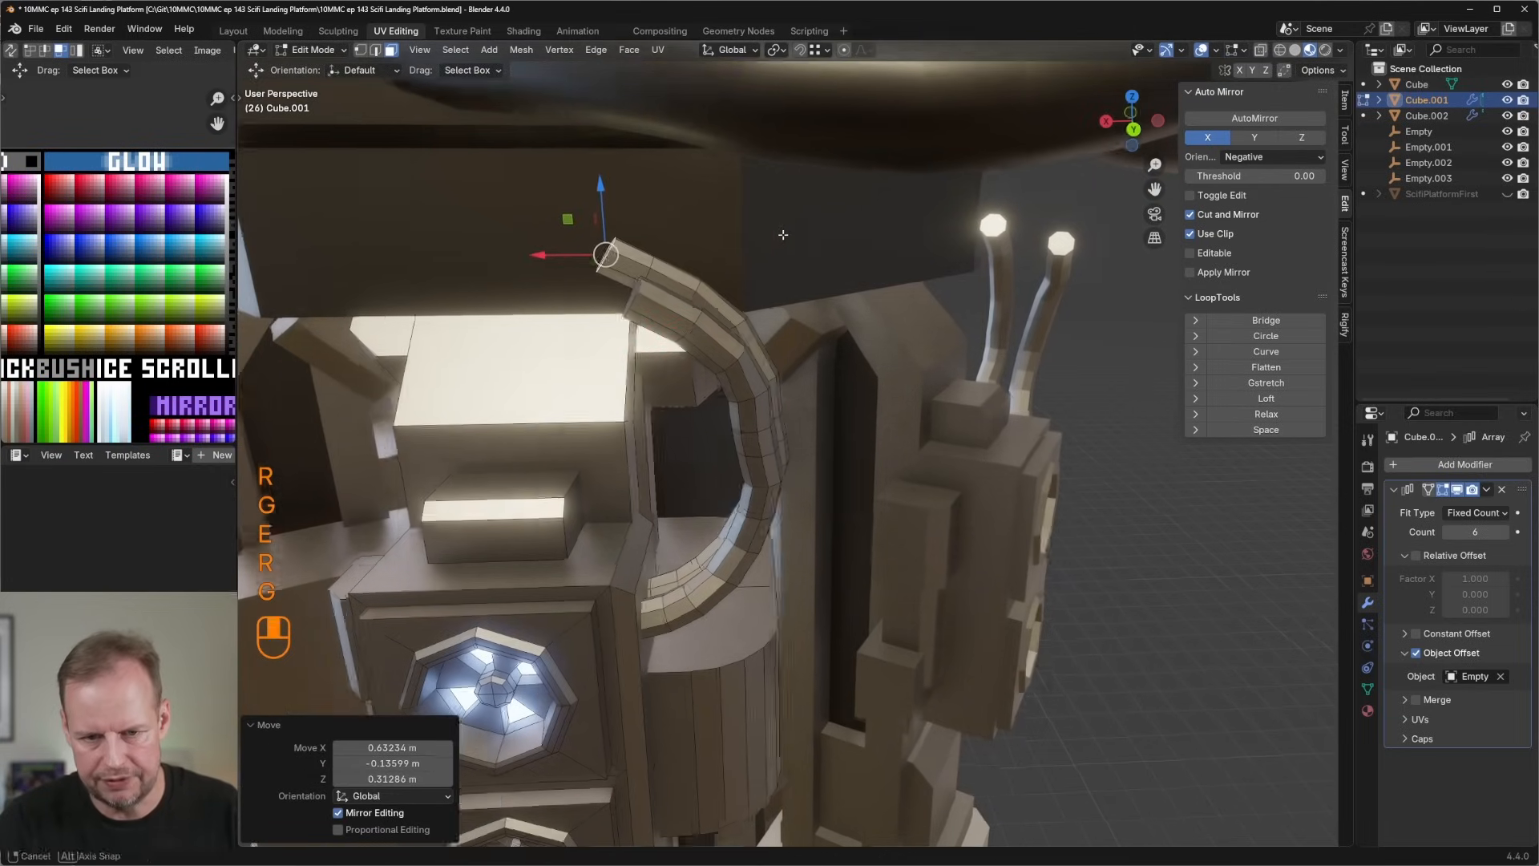
Extrude the neighbouring pipe's end face, rotate it and reposition it, ending with a move of about 0.35 m in X and 1.01 m in Z.
{"action": "middle_click_drag", "start_coordinate": [694, 229], "coordinate": [705, 221]}
{"action": "left_click", "coordinate": [681, 245]}
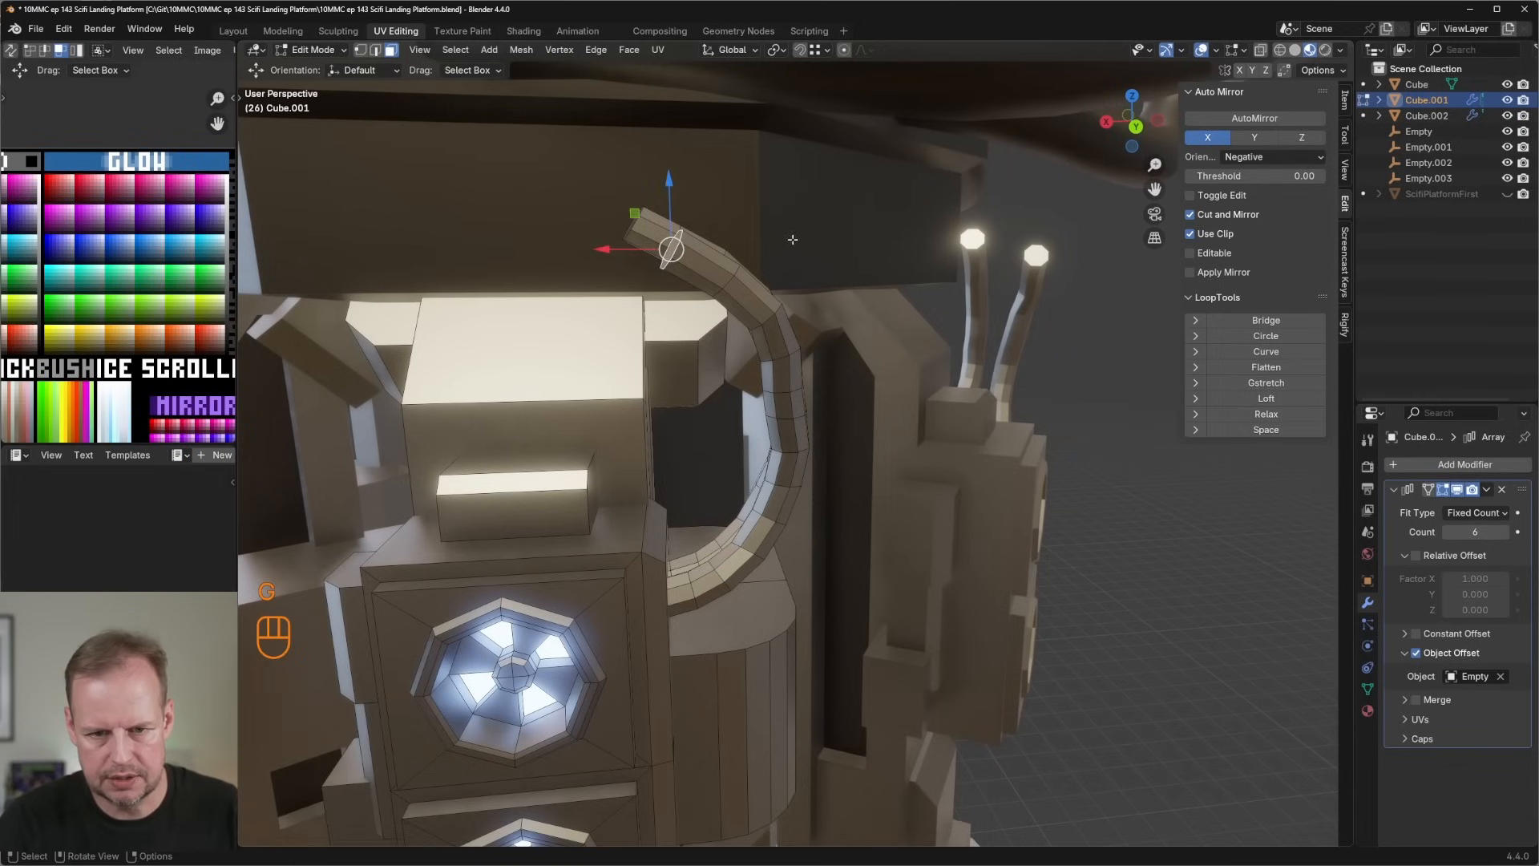
{"action": "key", "text": "e"}
{"action": "left_click", "coordinate": [743, 219]}
{"action": "key", "text": "r"}
{"action": "left_click", "coordinate": [807, 255]}
{"action": "key", "text": "g"}
{"action": "left_click", "coordinate": [787, 251]}
{"action": "key", "text": "g"}
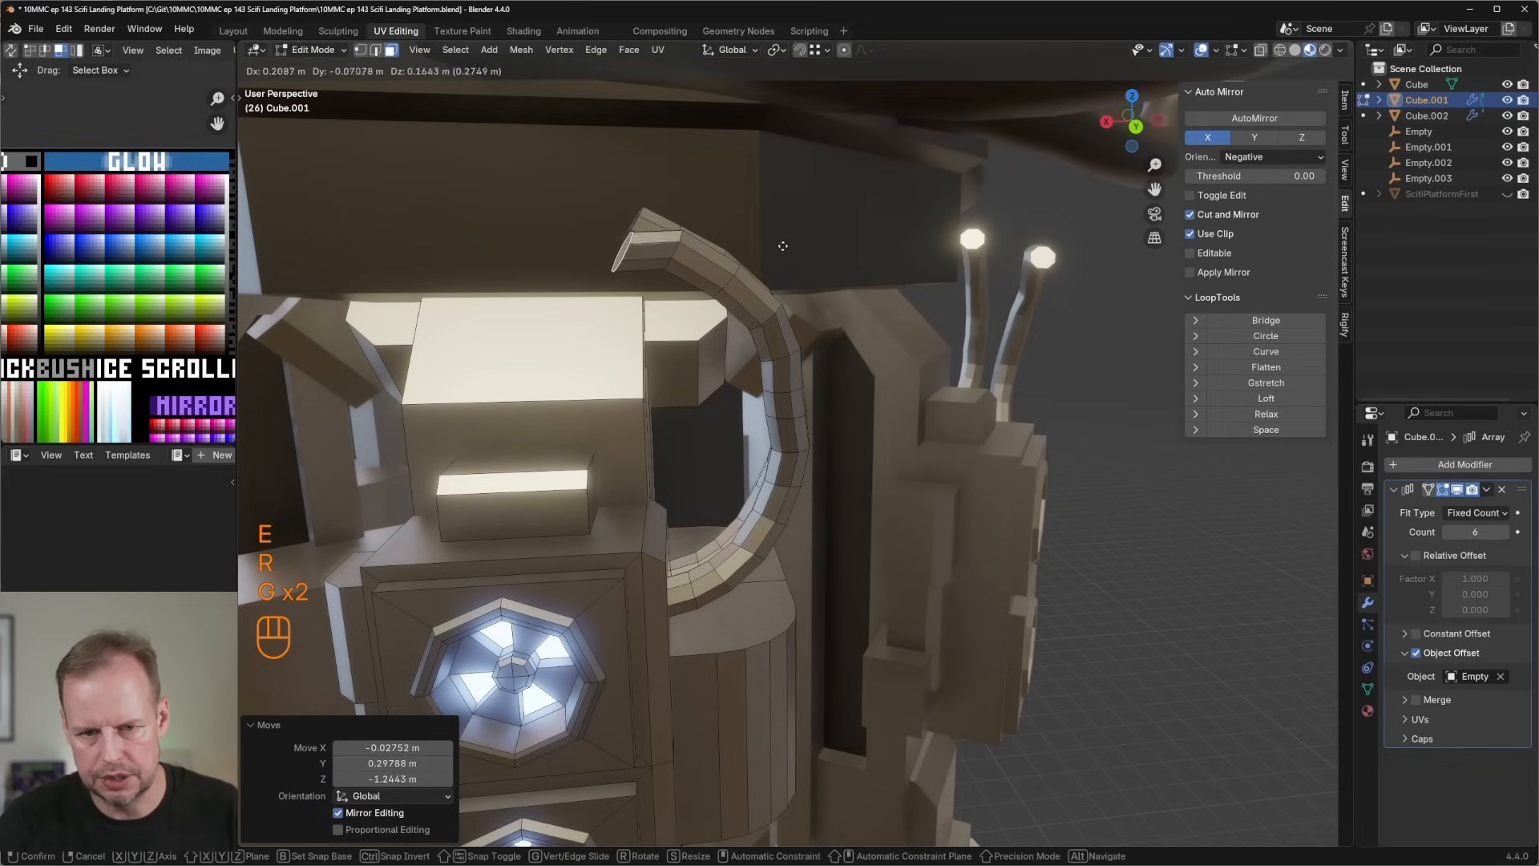
{"action": "left_click", "coordinate": [779, 226]}
Select and reposition the face rings midway along the paired pipes to even out their curve.
{"action": "middle_click_drag", "start_coordinate": [778, 227], "coordinate": [718, 224]}
{"action": "key", "text": "3"}
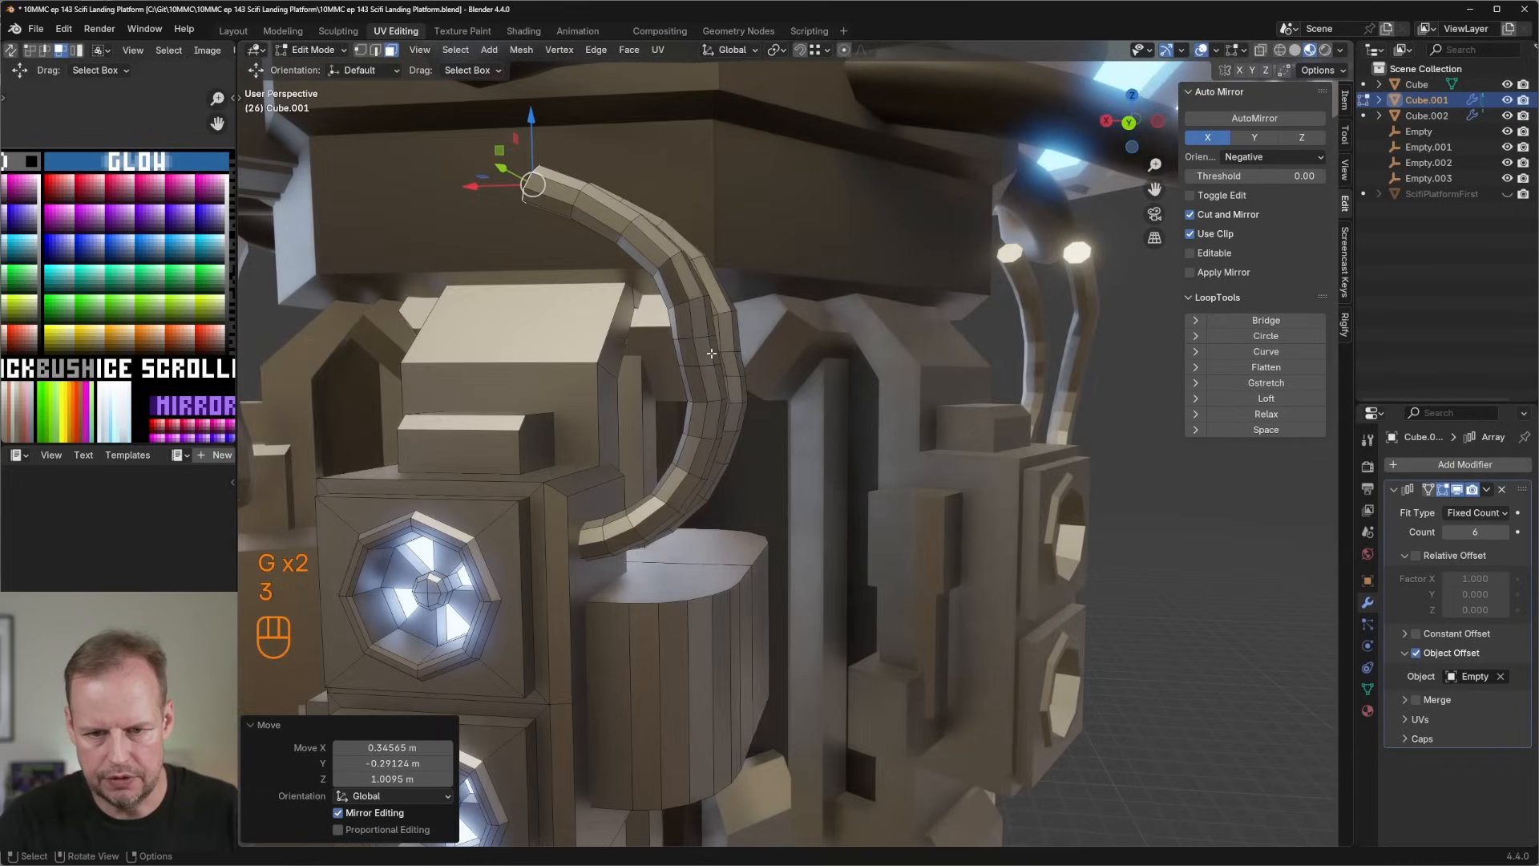
{"action": "key", "text": "a"}
{"action": "key", "text": "a"}
{"action": "left_click", "coordinate": [700, 351], "text": "alt+shift"}
{"action": "key", "text": "g"}
{"action": "mouse_move", "coordinate": [705, 350]}
{"action": "middle_mouse_down"}
{"action": "mouse_move", "coordinate": [761, 343]}
{"action": "mouse_move", "coordinate": [692, 376]}
{"action": "middle_mouse_up"}
{"action": "left_click", "coordinate": [780, 341]}
{"action": "key", "text": "a"}
{"action": "key", "text": "a"}
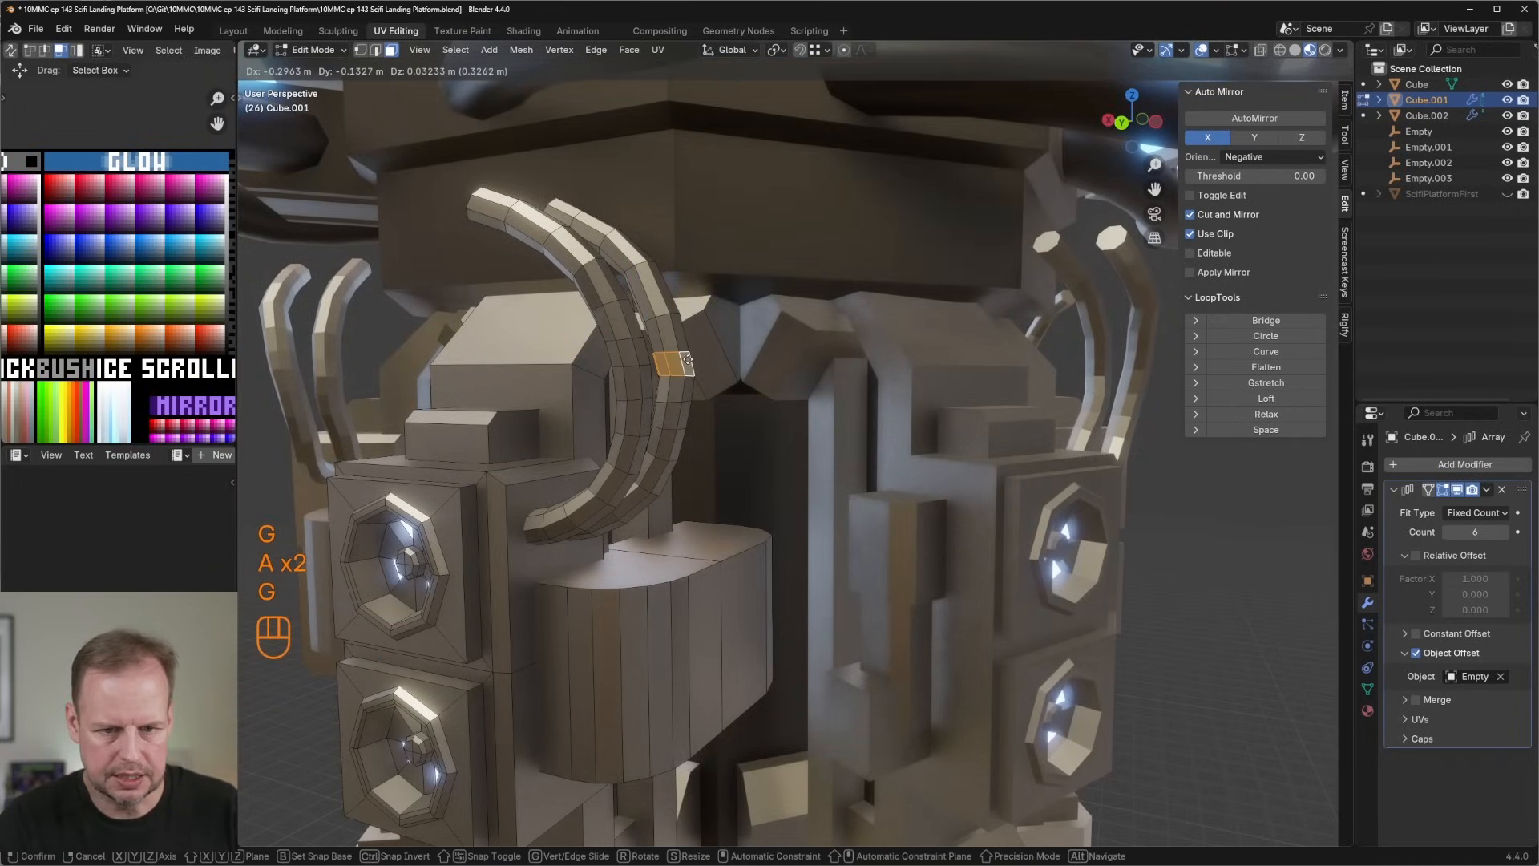
{"action": "left_click", "coordinate": [687, 360]}
{"action": "scroll", "coordinate": [687, 360], "scroll_direction": "down", "scroll_amount": 5}
{"action": "scroll", "coordinate": [738, 397], "scroll_direction": "up", "scroll_amount": 2}
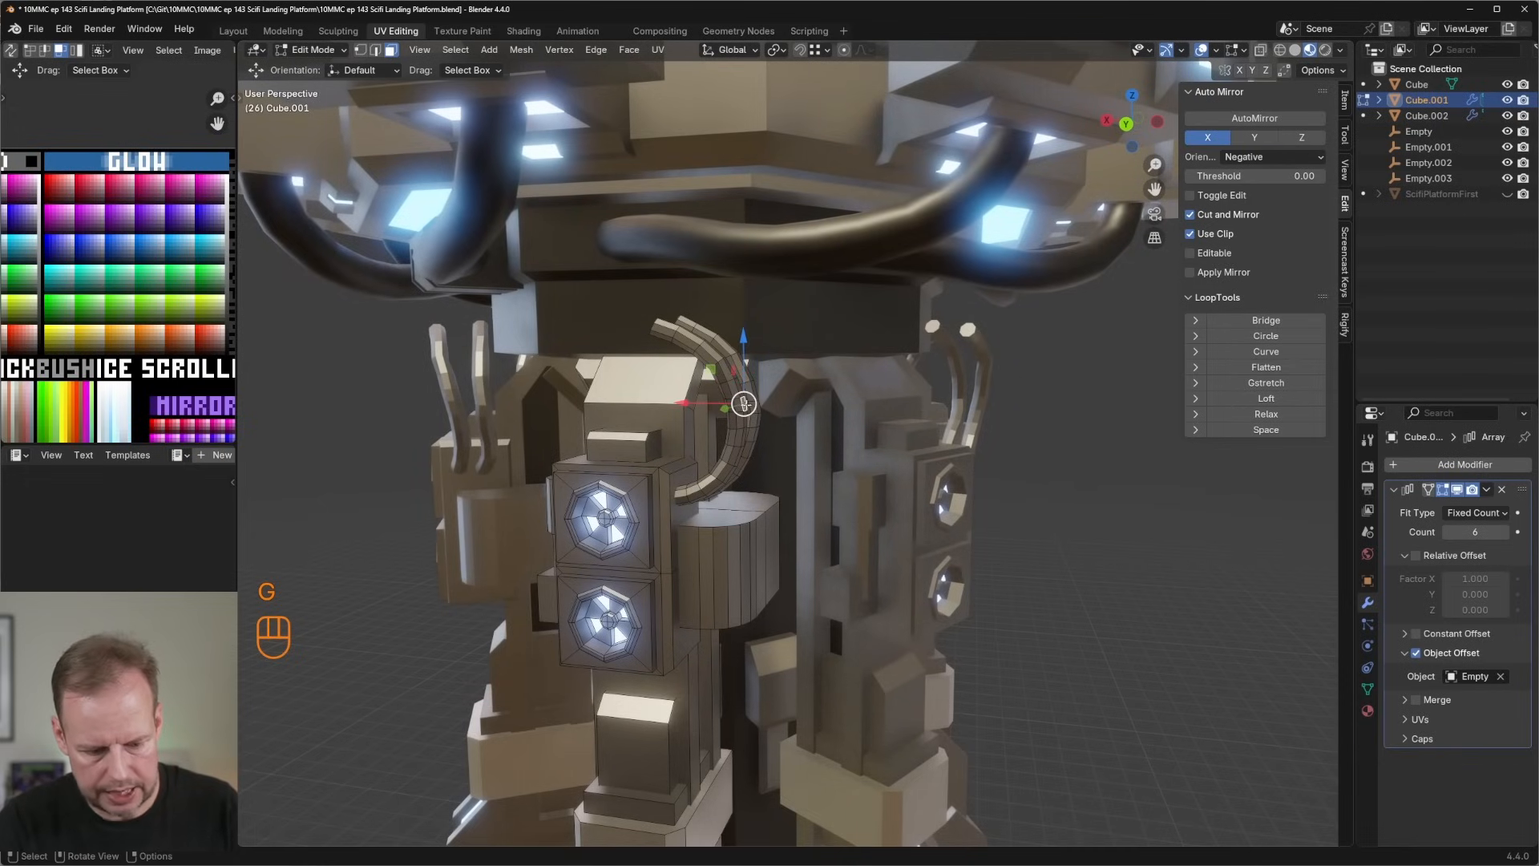
Select both linked pipe meshes and shade them smooth.
{"action": "key", "text": "l"}
{"action": "right_click", "coordinate": [757, 411]}
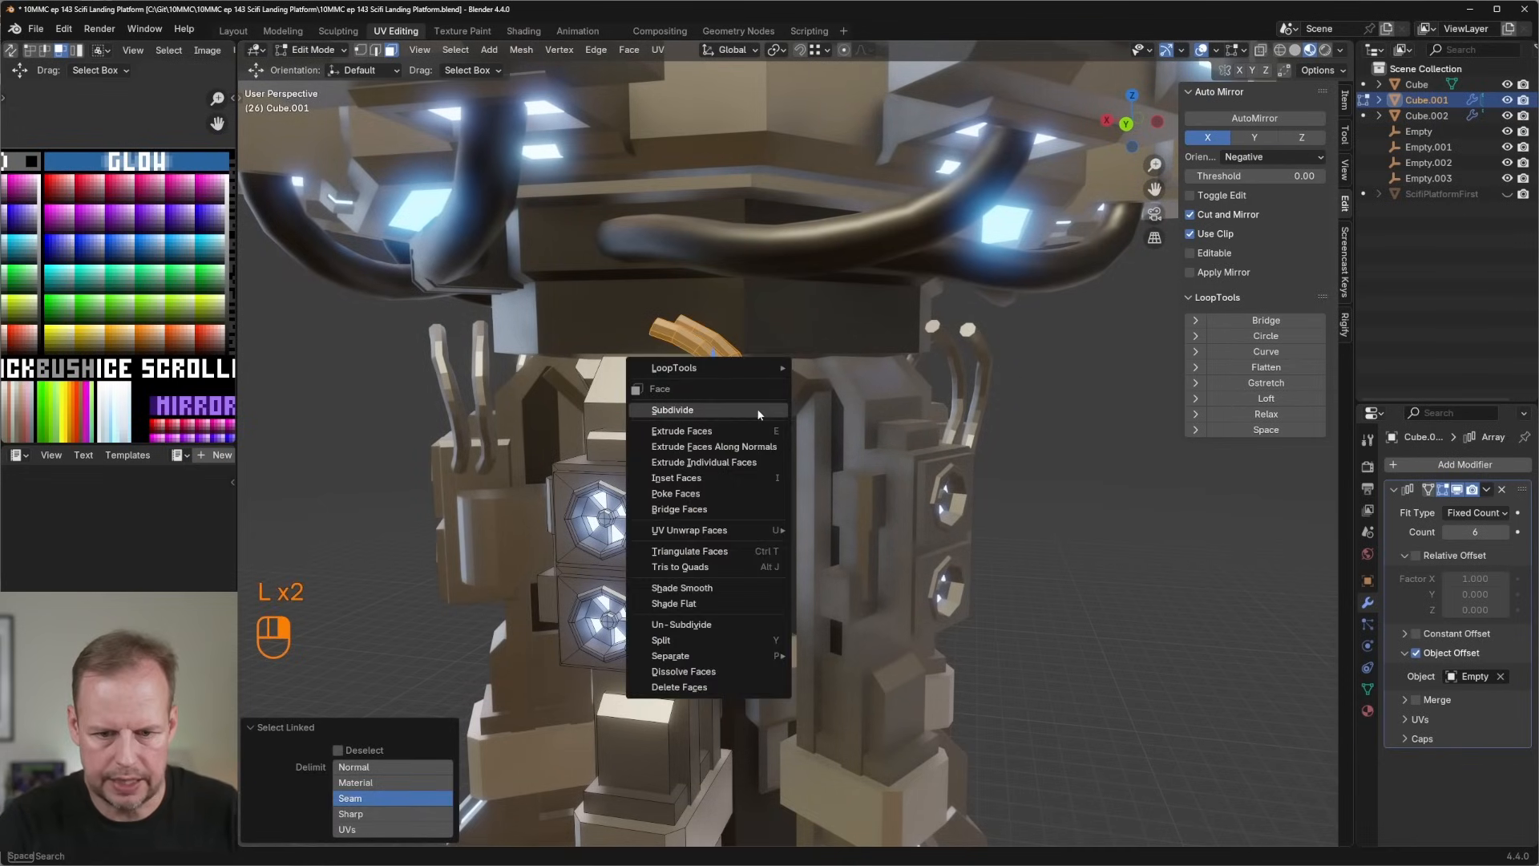
{"action": "left_click", "coordinate": [740, 597]}
{"action": "scroll", "coordinate": [720, 310], "scroll_direction": "up", "scroll_amount": 3}
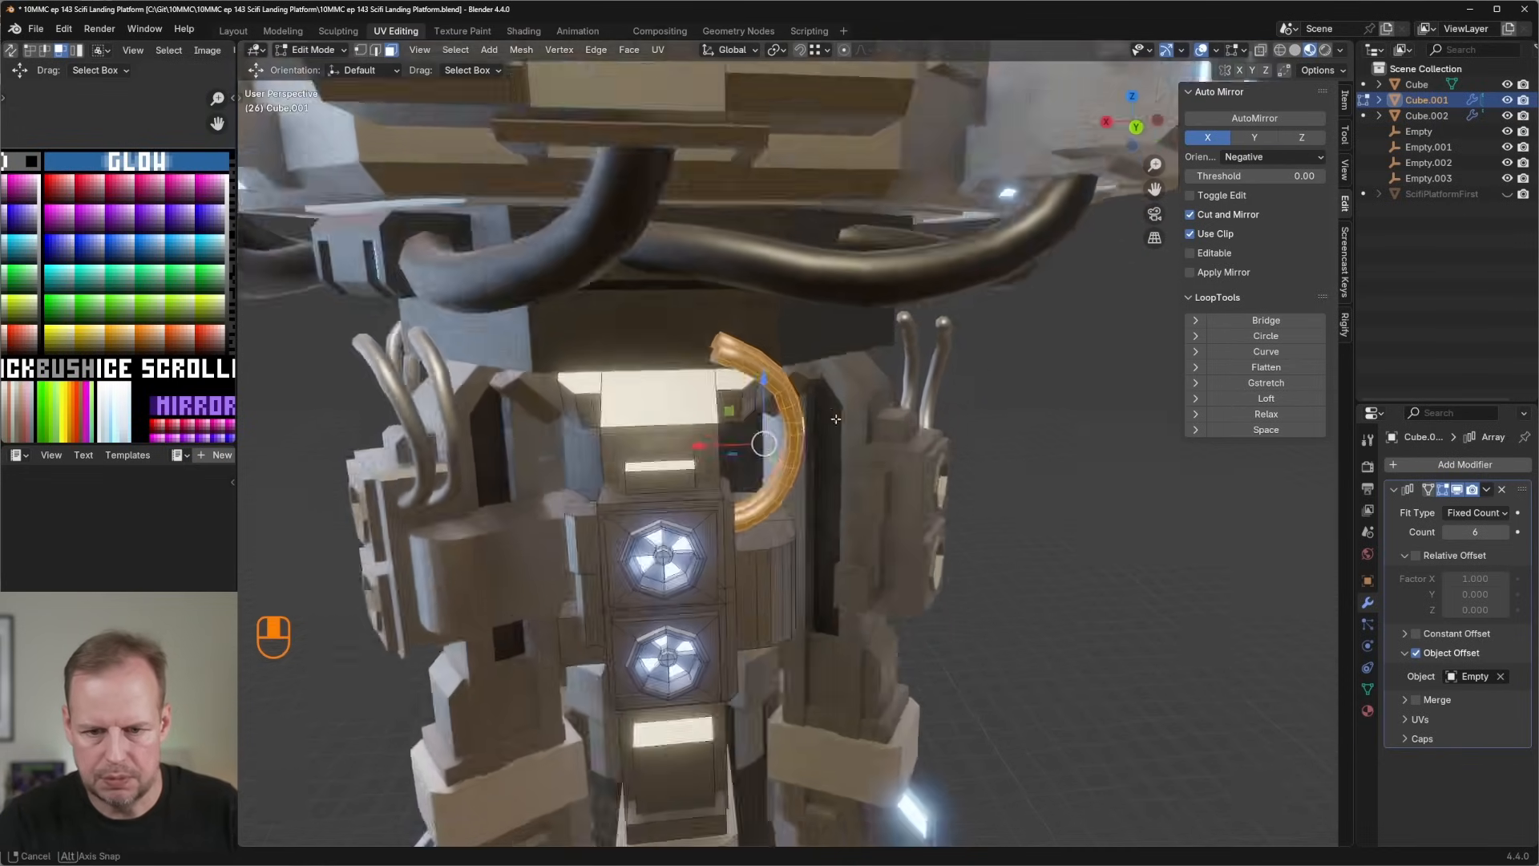
Extrude one pipe's end face, rotate it and move it about 0.33 m in X, -0.25 m in Y and 0.60 m in Z.
{"action": "middle_click_drag", "start_coordinate": [765, 331], "coordinate": [747, 327]}
{"action": "key", "text": "e"}
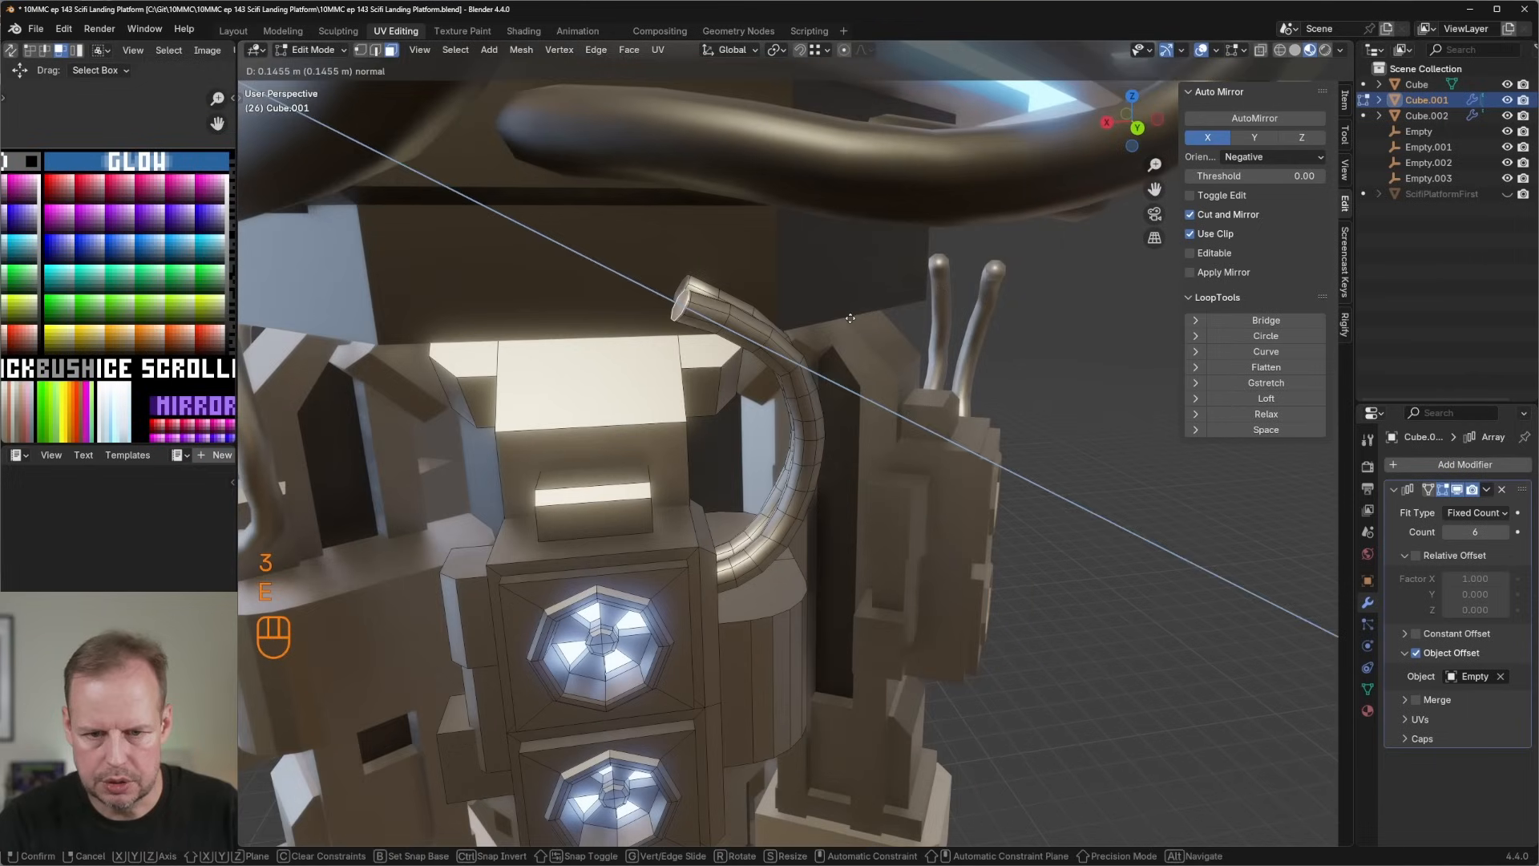
{"action": "left_click", "coordinate": [738, 303]}
{"action": "key", "text": "r"}
{"action": "left_click", "coordinate": [760, 298]}
{"action": "key", "text": "g"}
{"action": "left_click", "coordinate": [753, 283]}
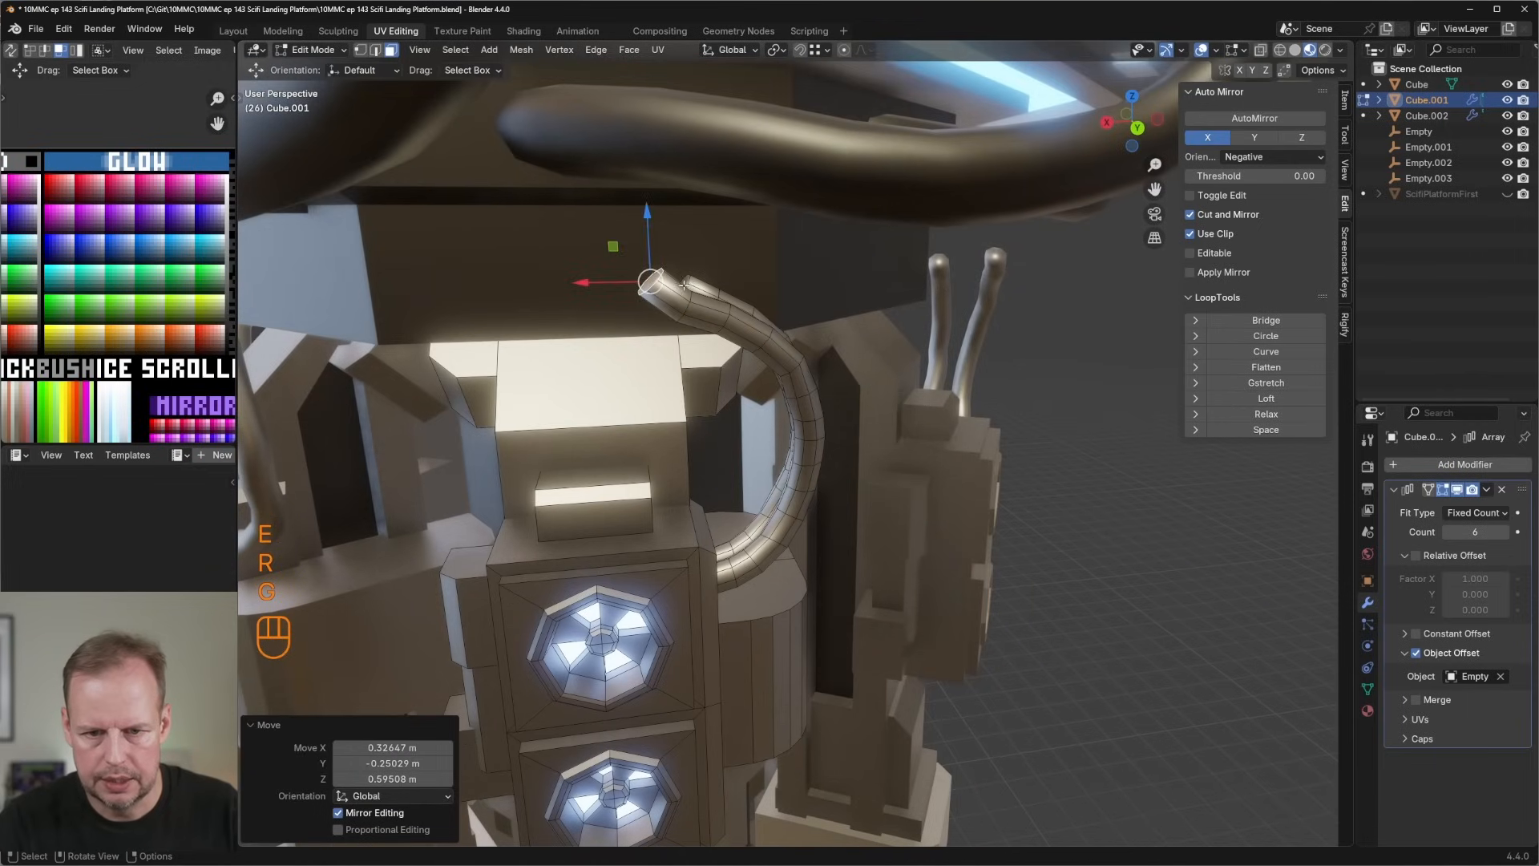
Extend the rear pipe's end with a new segment, rotating its end face 18° and repositioning it.
{"action": "key", "text": "r"}
{"action": "left_click", "coordinate": [775, 324]}
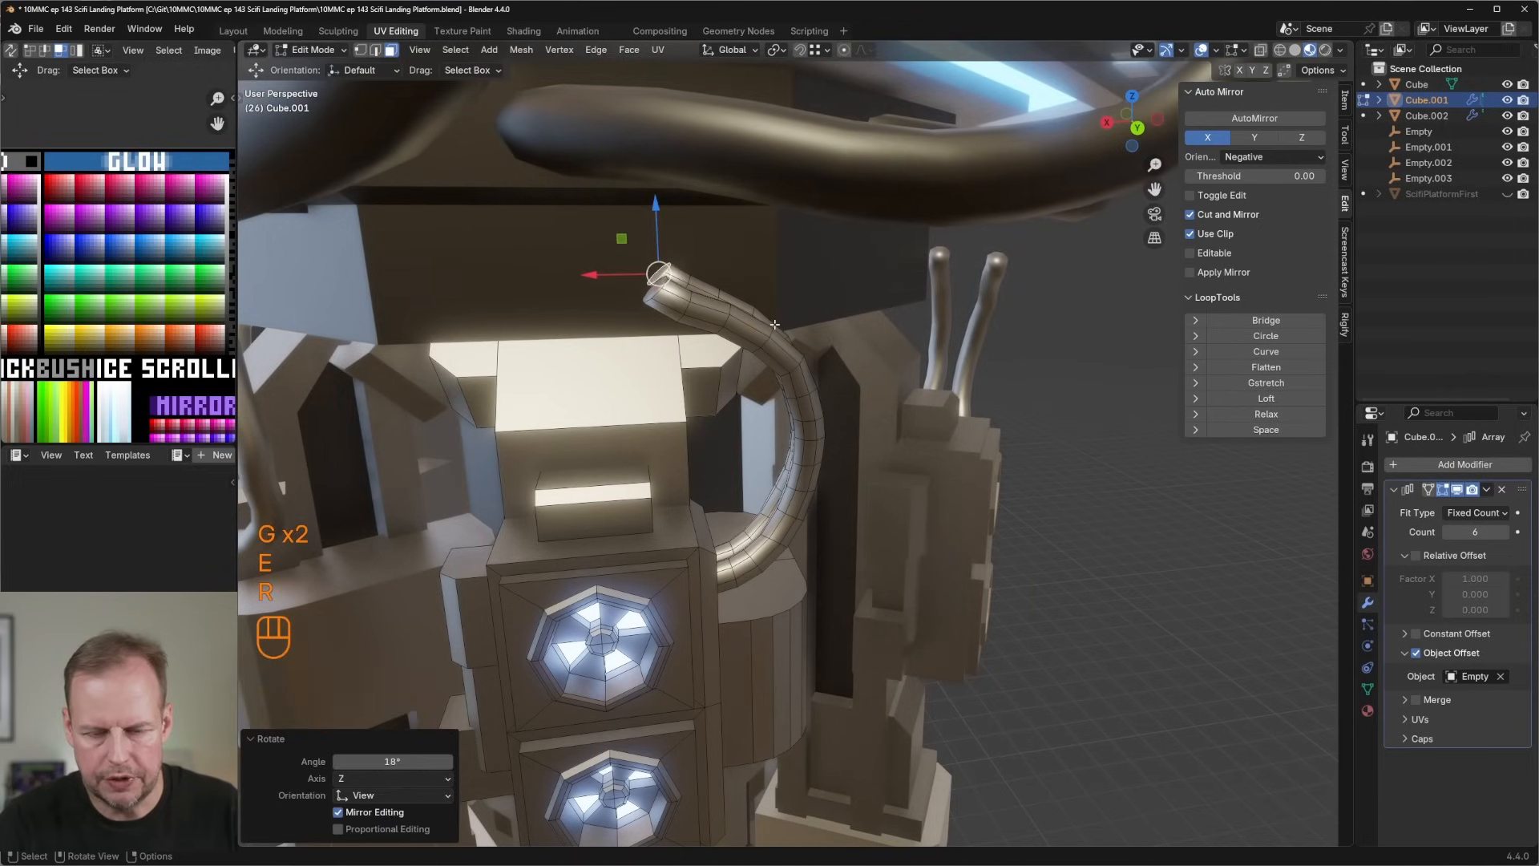
{"action": "key", "text": "g"}
{"action": "left_click", "coordinate": [772, 314]}
Extrude another segment on the rear pipe toward the collar, rotate its end face 9.4° and reposition it.
{"action": "key", "text": "e"}
{"action": "left_click", "coordinate": [756, 298]}
{"action": "key", "text": "r"}
{"action": "left_click", "coordinate": [769, 311]}
{"action": "key", "text": "g"}
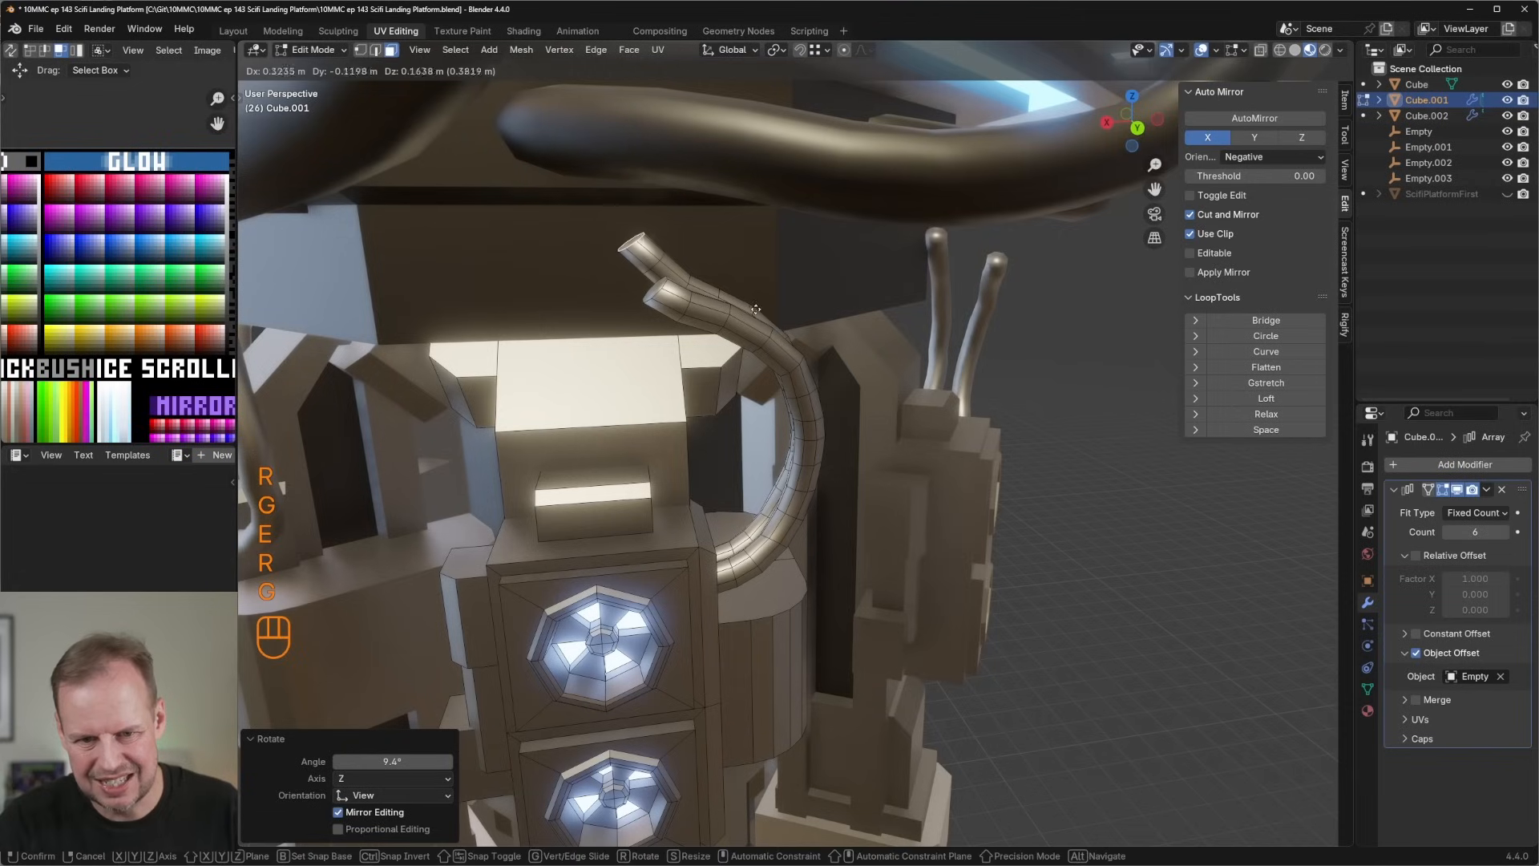
{"action": "left_click", "coordinate": [756, 310]}
Extrude the front pipe's end face about 1.72 m, rotate it about 8° and reposition it beside the other pipe.
{"action": "key", "text": "e"}
{"action": "left_click", "coordinate": [737, 305]}
{"action": "key", "text": "r"}
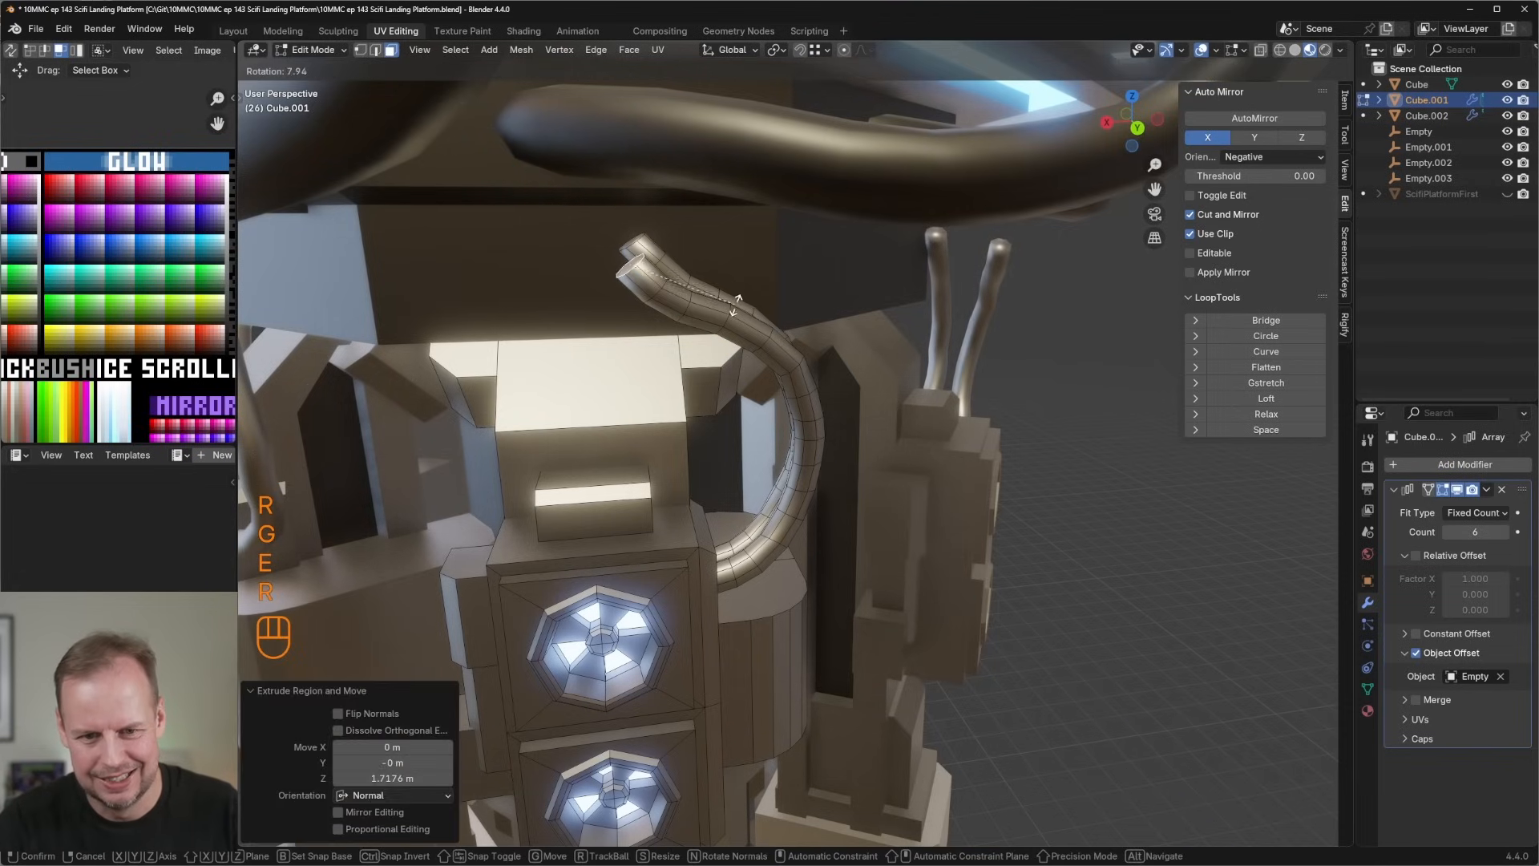
{"action": "left_click", "coordinate": [735, 305]}
{"action": "key", "text": "g"}
{"action": "left_click", "coordinate": [733, 301]}
{"action": "scroll", "coordinate": [802, 345], "scroll_direction": "down", "scroll_amount": 6}
{"action": "key", "text": "Tab"}
Edit the upper platform mesh, duplicate a glowing face and move it about 1.81 m in X, -8.47 m in Y and -11.08 m in Z.
{"action": "middle_click_drag", "start_coordinate": [906, 385], "coordinate": [837, 380]}
{"action": "left_click", "coordinate": [949, 258]}
{"action": "key", "text": "Tab"}
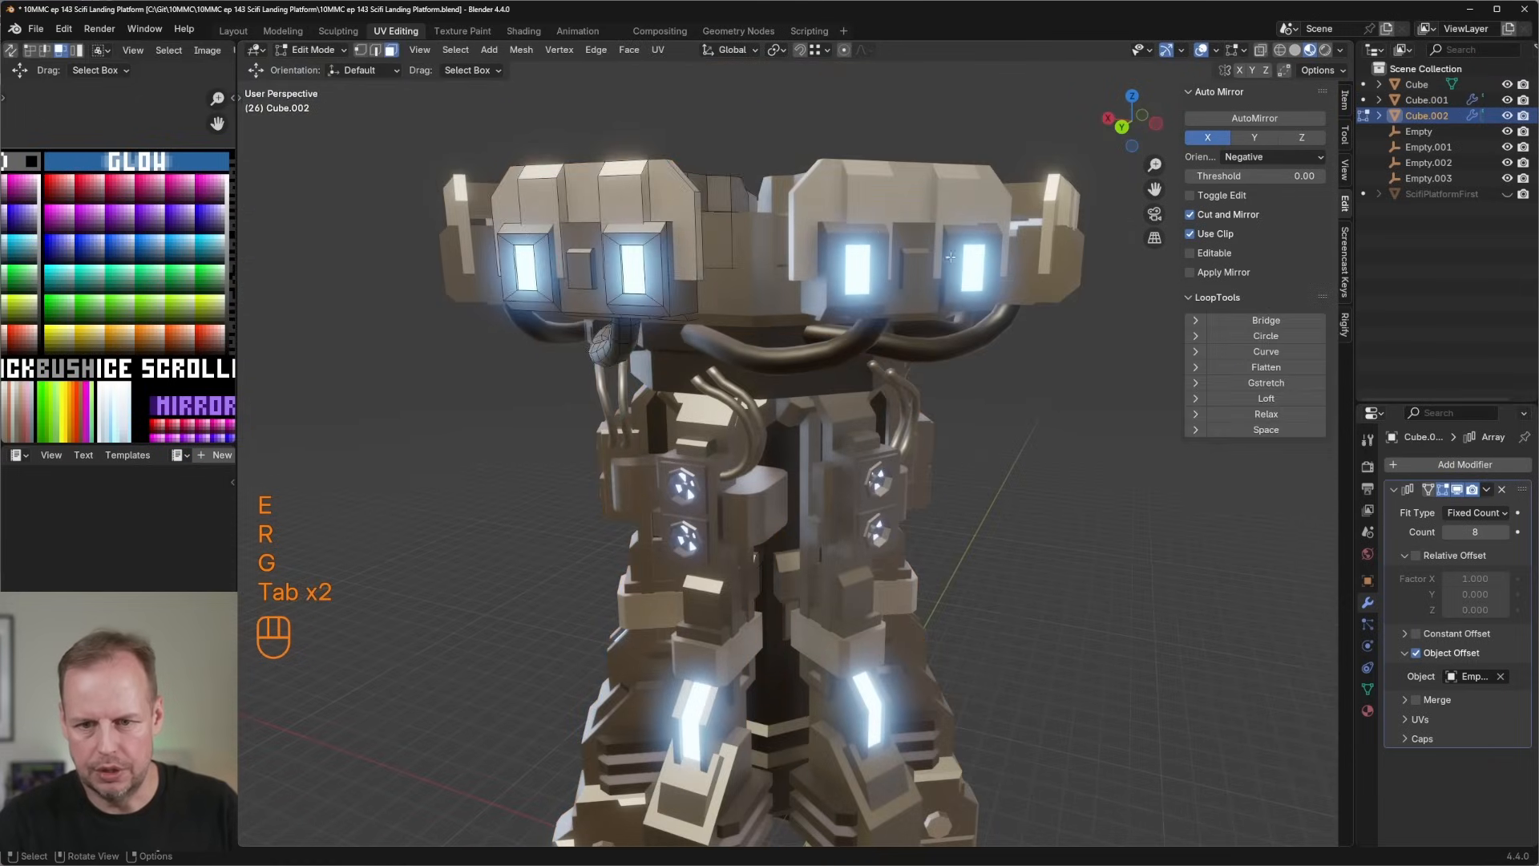
{"action": "scroll", "coordinate": [950, 257], "scroll_direction": "down", "scroll_amount": 5}
{"action": "scroll", "coordinate": [817, 305], "scroll_direction": "up", "scroll_amount": 5}
{"action": "middle_click_drag", "start_coordinate": [729, 300], "coordinate": [954, 321]}
{"action": "scroll", "coordinate": [806, 229], "scroll_direction": "up", "scroll_amount": 2}
{"action": "scroll", "coordinate": [791, 204], "scroll_direction": "down", "scroll_amount": 3}
{"action": "key", "text": "shift+d"}
{"action": "right_click", "coordinate": [902, 367]}
{"action": "key", "text": "g"}
{"action": "left_click", "coordinate": [900, 425]}
{"action": "middle_click_drag", "start_coordinate": [899, 426], "coordinate": [858, 466]}
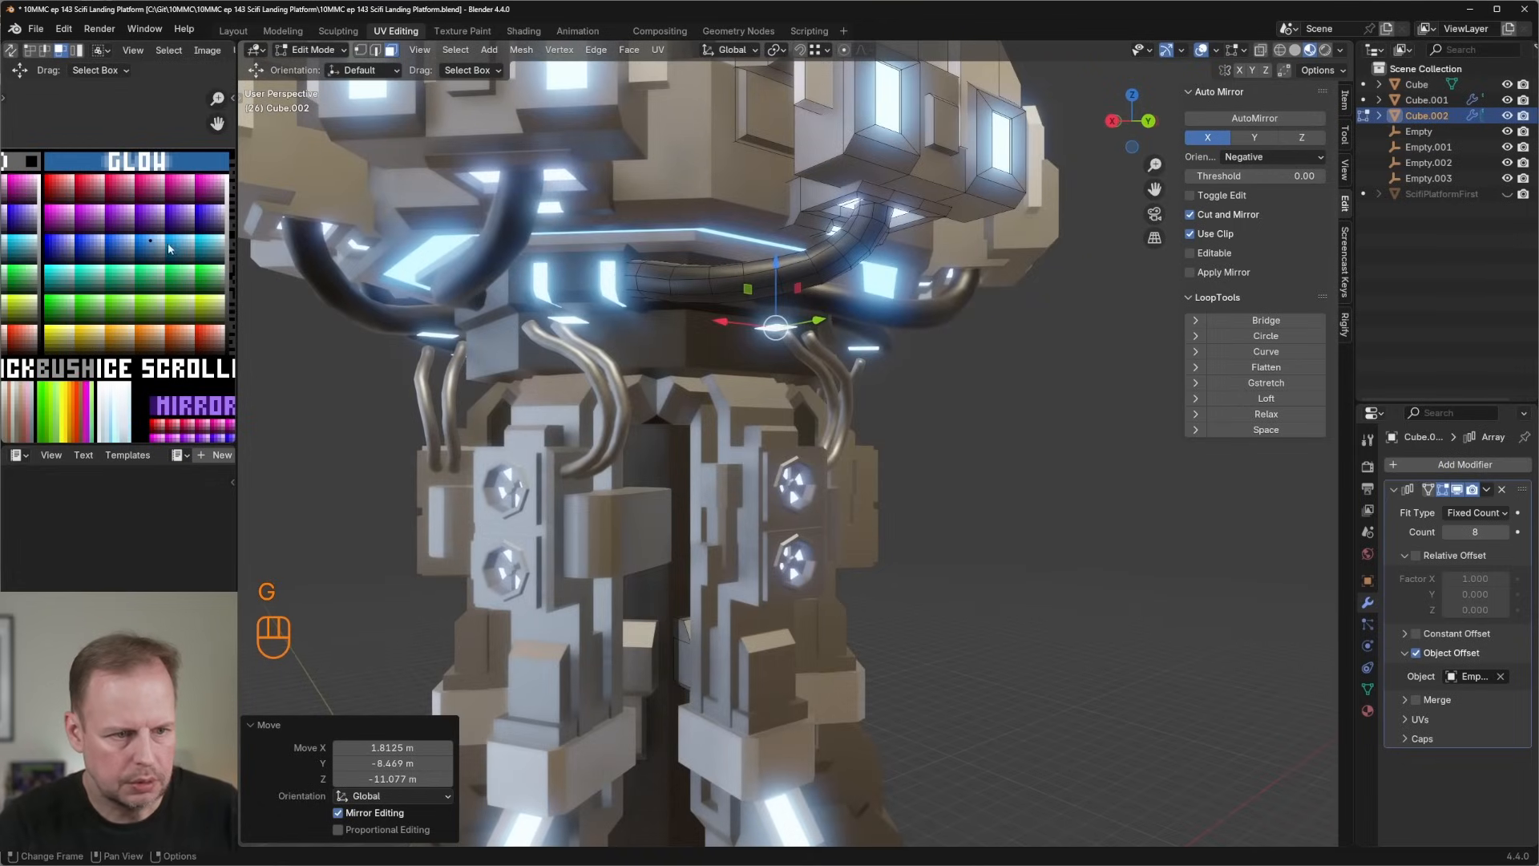
Move the duplicated face's UVs off the glow colours onto the grey strip beside the METAL palette.
{"action": "key", "text": "a"}
{"action": "key", "text": "g"}
{"action": "left_click", "coordinate": [108, 370]}
{"action": "middle_click_drag", "start_coordinate": [108, 369], "coordinate": [179, 184], "text": "shift"}
{"action": "key", "text": "g"}
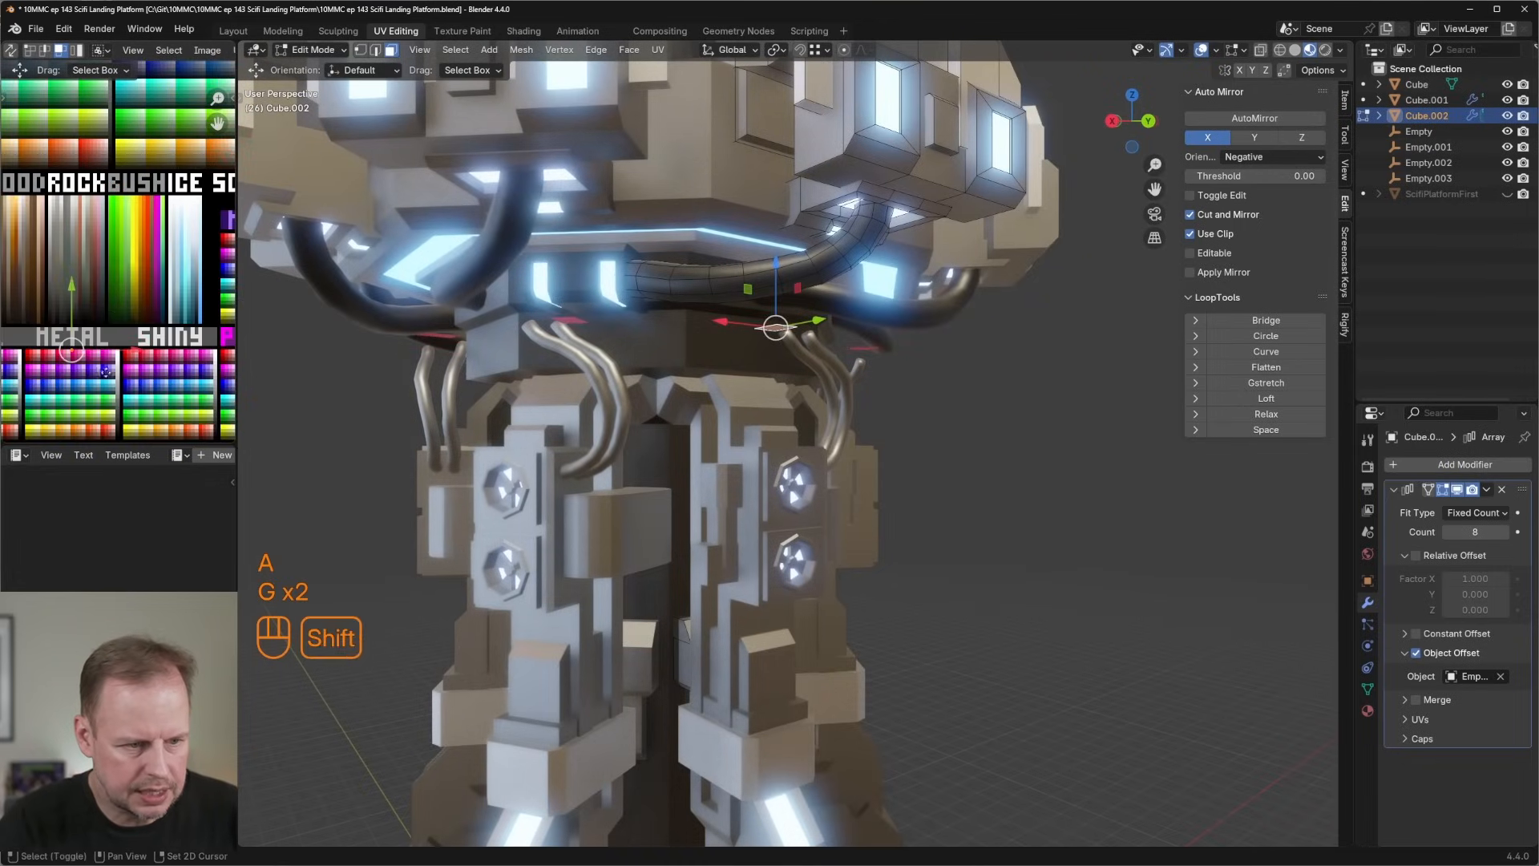
{"action": "middle_click_drag", "start_coordinate": [105, 372], "coordinate": [109, 270], "text": "shift"}
{"action": "scroll", "coordinate": [109, 269], "scroll_direction": "up", "scroll_amount": 2}
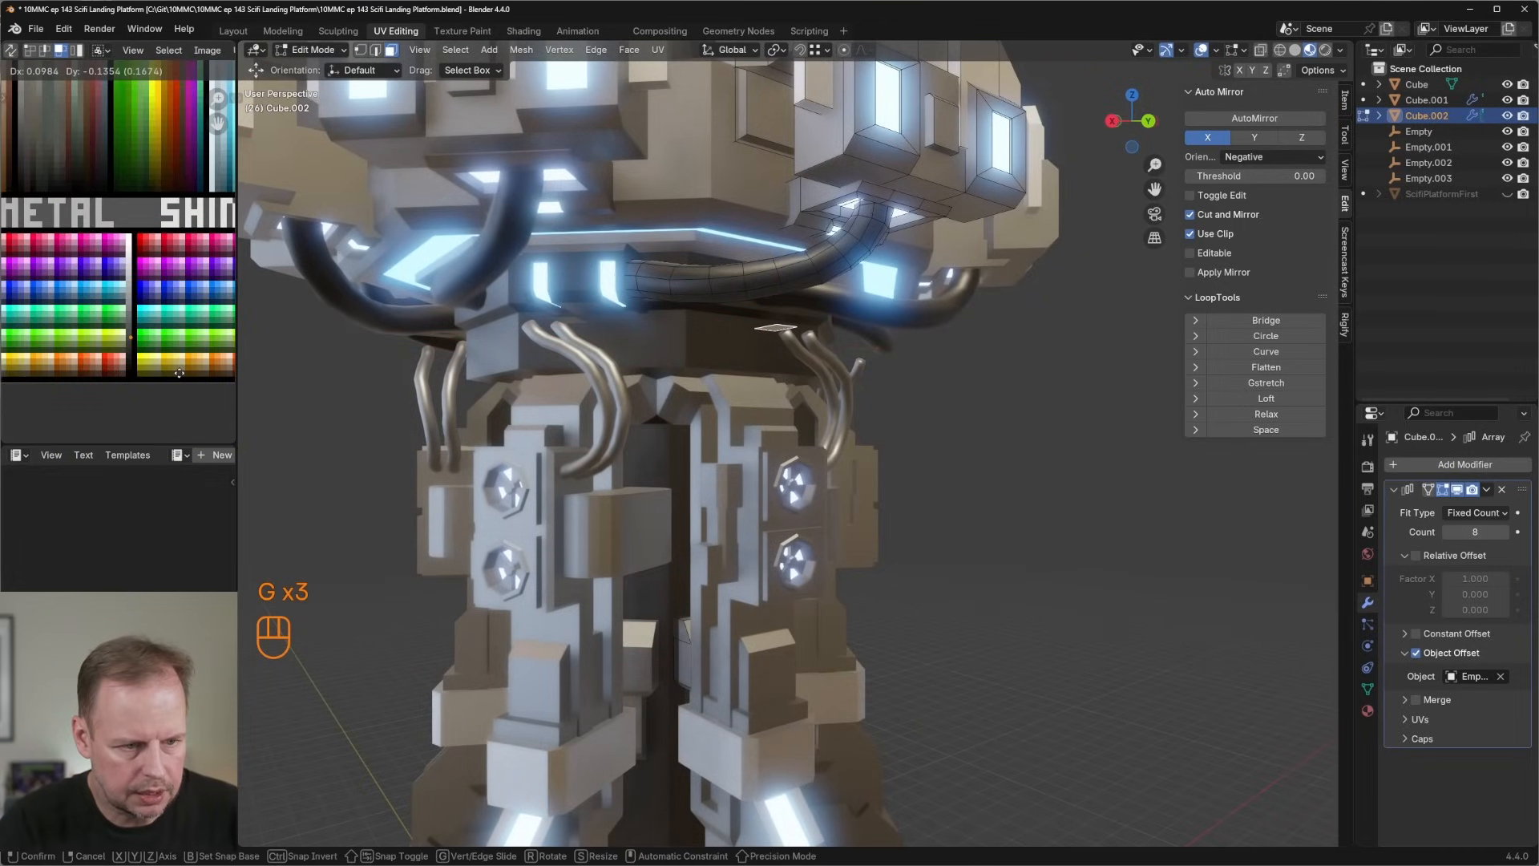
Enlarge the duplicated plate above the leg pipes by scaling it along X and overall.
{"action": "scroll", "coordinate": [790, 321], "scroll_direction": "up", "scroll_amount": 4}
{"action": "middle_click_drag", "start_coordinate": [817, 281], "coordinate": [740, 440]}
{"action": "key", "text": "s"}
{"action": "key", "text": "x"}
{"action": "left_click", "coordinate": [934, 341]}
{"action": "key", "text": "s"}
{"action": "left_click", "coordinate": [824, 388]}
Move the plate about -1.92 m in X and -1.27 m in Y, and extrude it downward about 3.02 m into a block.
{"action": "left_click_drag", "start_coordinate": [671, 432], "coordinate": [694, 428]}
{"action": "middle_click_drag", "start_coordinate": [784, 434], "coordinate": [785, 387]}
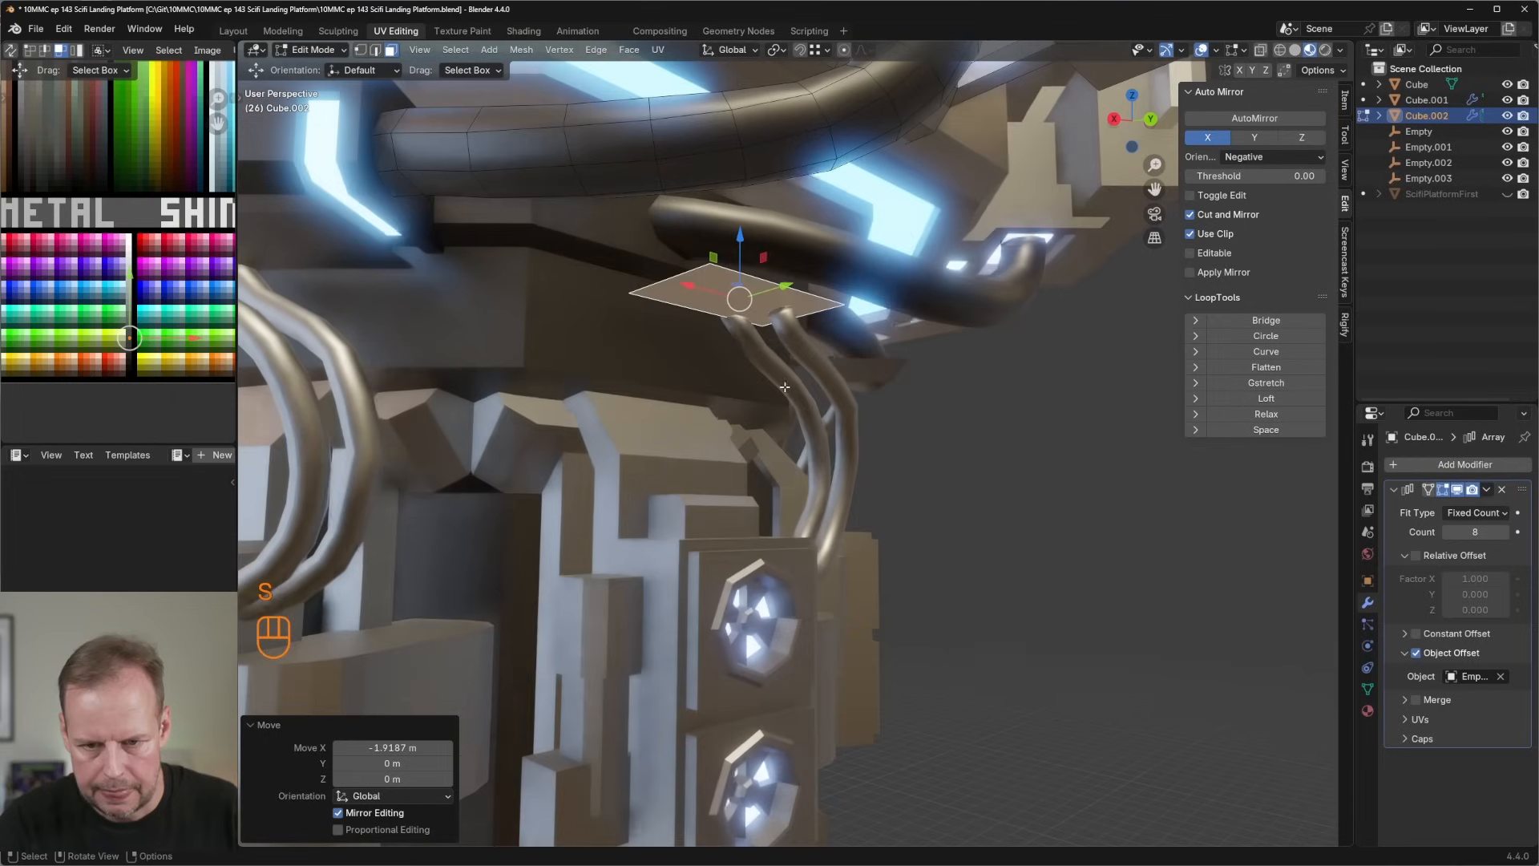
{"action": "mouse_move", "coordinate": [789, 288]}
{"action": "left_mouse_down"}
{"action": "mouse_move", "coordinate": [755, 296]}
{"action": "mouse_move", "coordinate": [775, 293]}
{"action": "left_mouse_up"}
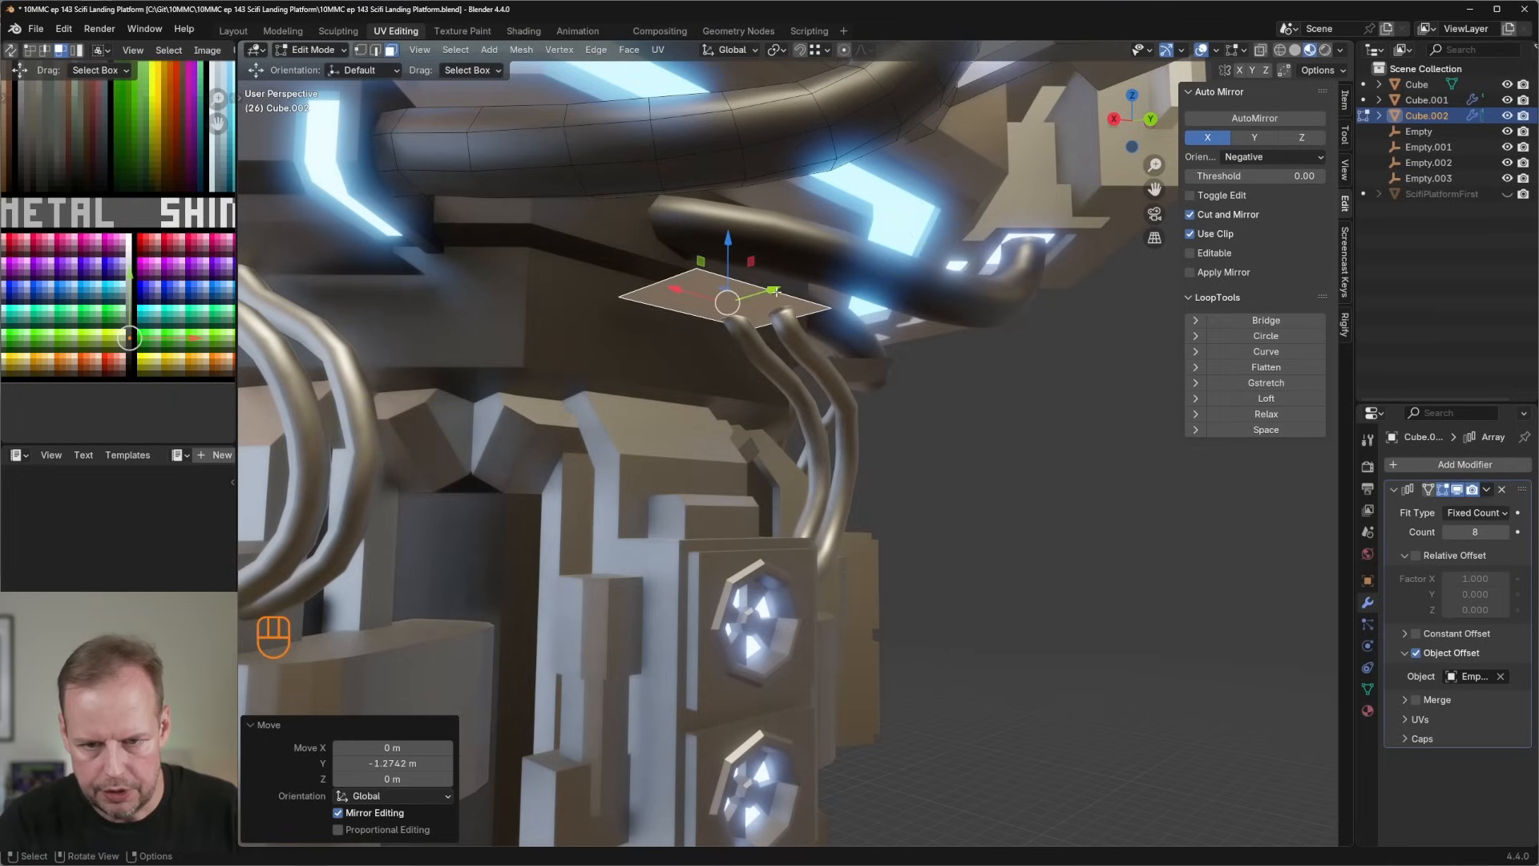
{"action": "key", "text": "e"}
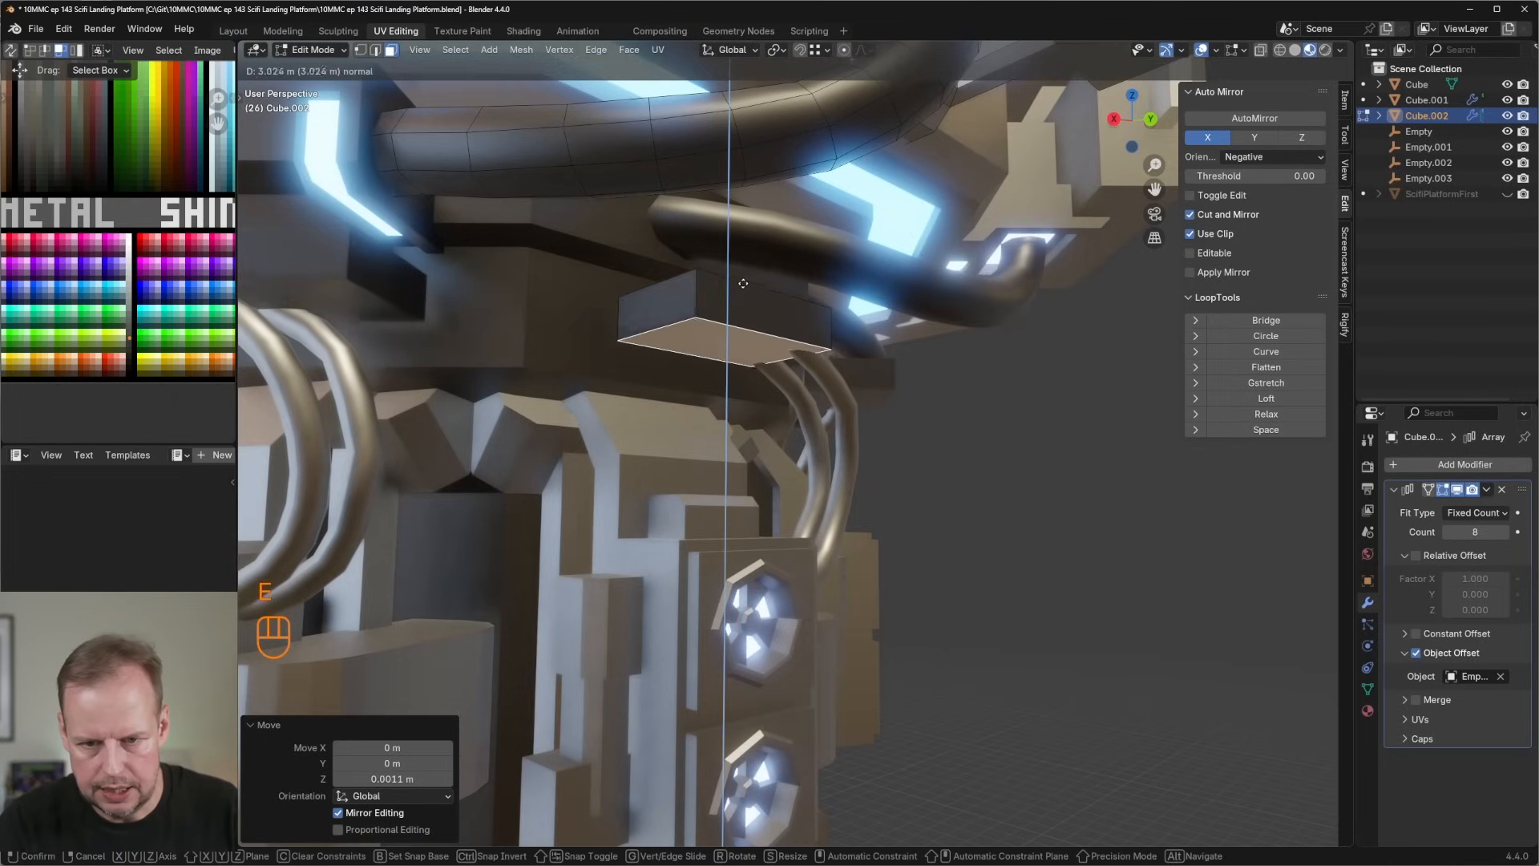
{"action": "left_click", "coordinate": [740, 282]}
Reposition the new block by the pipe ends and slope its top.
{"action": "left_click", "coordinate": [755, 303]}
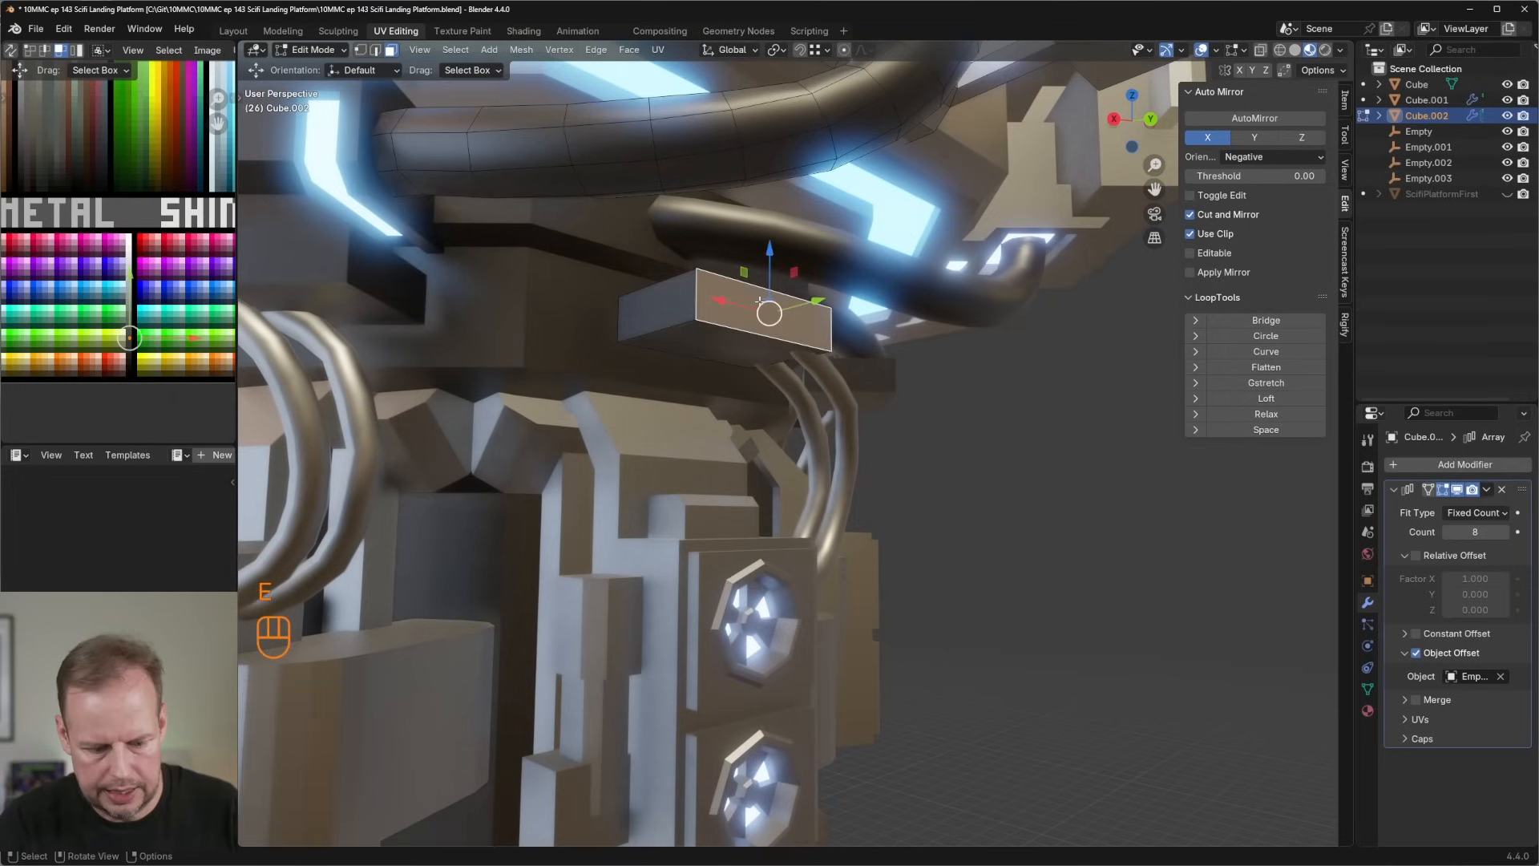
{"action": "key", "text": "l"}
{"action": "middle_click_drag", "start_coordinate": [755, 304], "coordinate": [590, 352]}
{"action": "left_click", "coordinate": [629, 386]}
{"action": "left_click_drag", "start_coordinate": [564, 305], "coordinate": [565, 334]}
{"action": "middle_click_drag", "start_coordinate": [570, 330], "coordinate": [890, 345]}
Extrude one of the block's faces and shift the whole linked block around the pipe ends.
{"action": "left_click", "coordinate": [605, 376]}
{"action": "key", "text": "e"}
{"action": "left_click", "coordinate": [629, 352]}
{"action": "left_click_drag", "start_coordinate": [895, 343], "coordinate": [860, 343]}
{"action": "middle_click_drag", "start_coordinate": [861, 343], "coordinate": [612, 386]}
{"action": "key", "text": "3"}
{"action": "left_click", "coordinate": [621, 371]}
{"action": "key", "text": "l"}
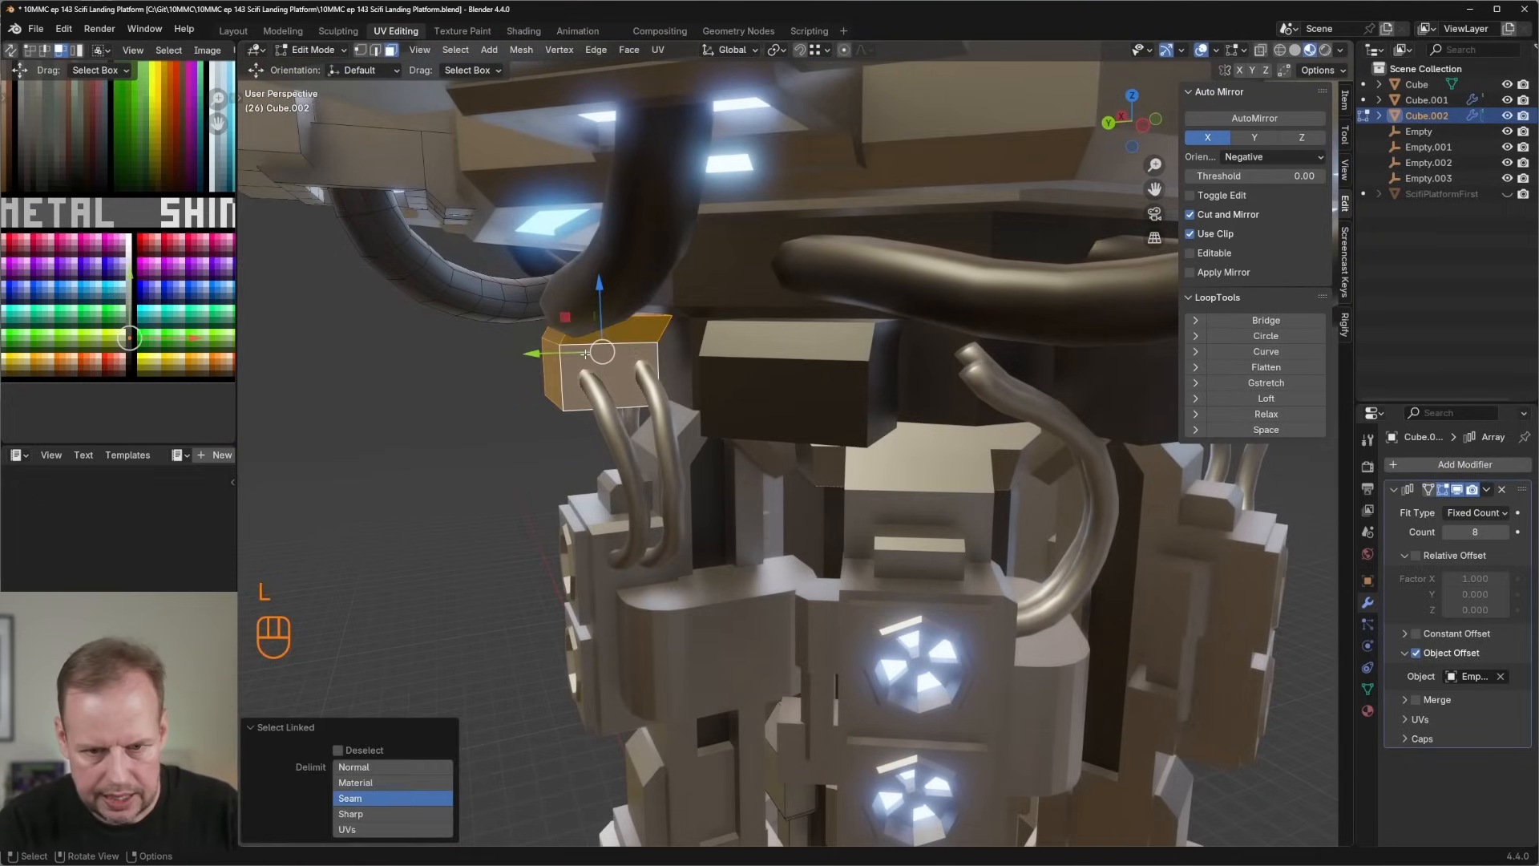
{"action": "left_click_drag", "start_coordinate": [552, 355], "coordinate": [480, 375]}
Inset the block face where the pipes enter by about 0.63 m and extrude it inward about 0.59 m.
{"action": "left_click", "coordinate": [615, 366]}
{"action": "key", "text": "i"}
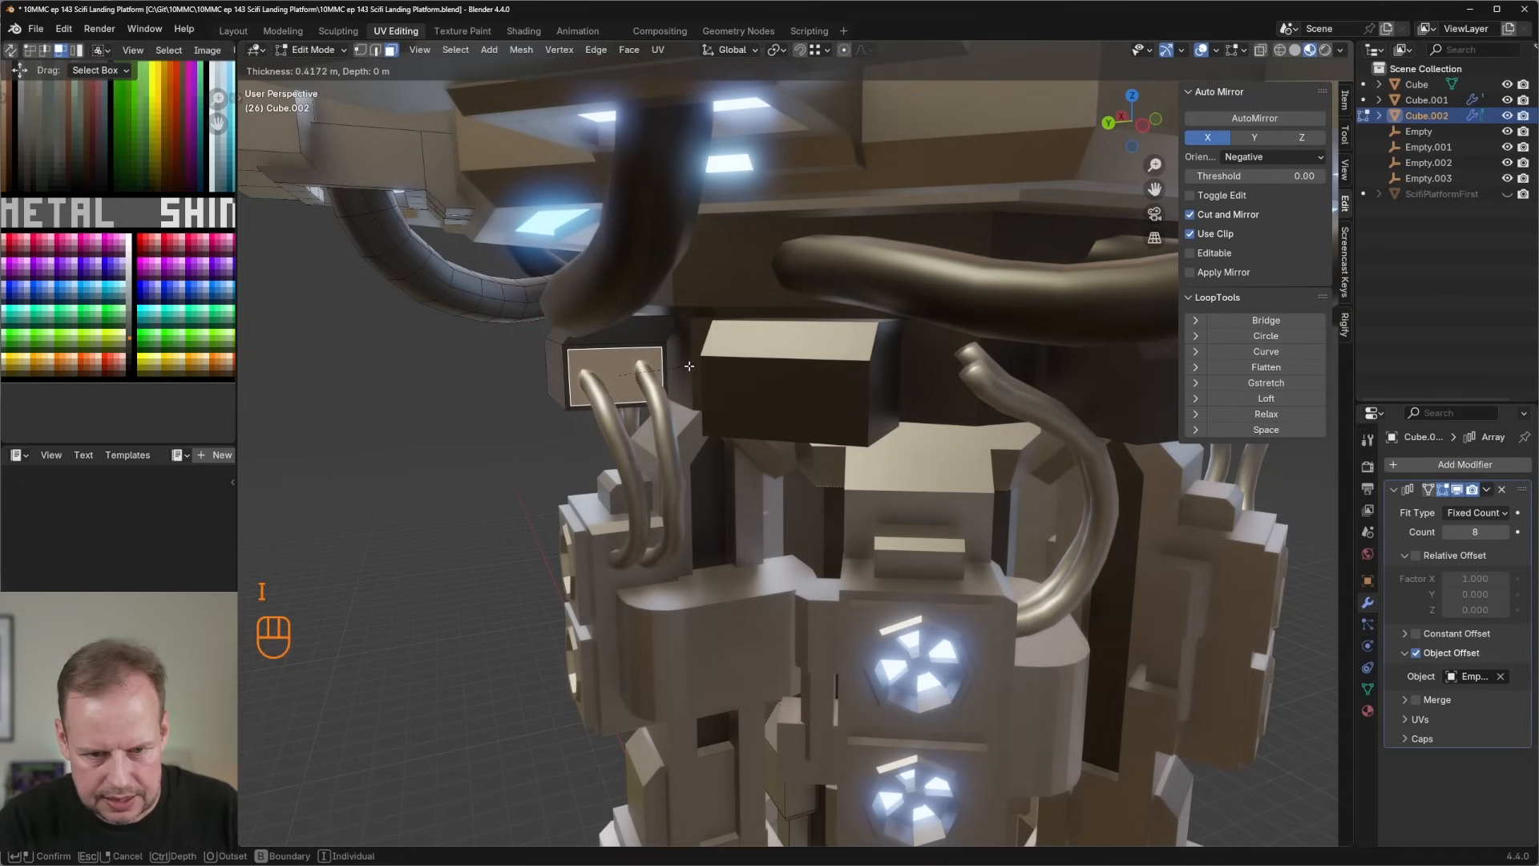
{"action": "left_click", "coordinate": [681, 368]}
{"action": "middle_click_drag", "start_coordinate": [681, 368], "coordinate": [723, 375]}
{"action": "key", "text": "alt+e"}
{"action": "left_click", "coordinate": [723, 375]}
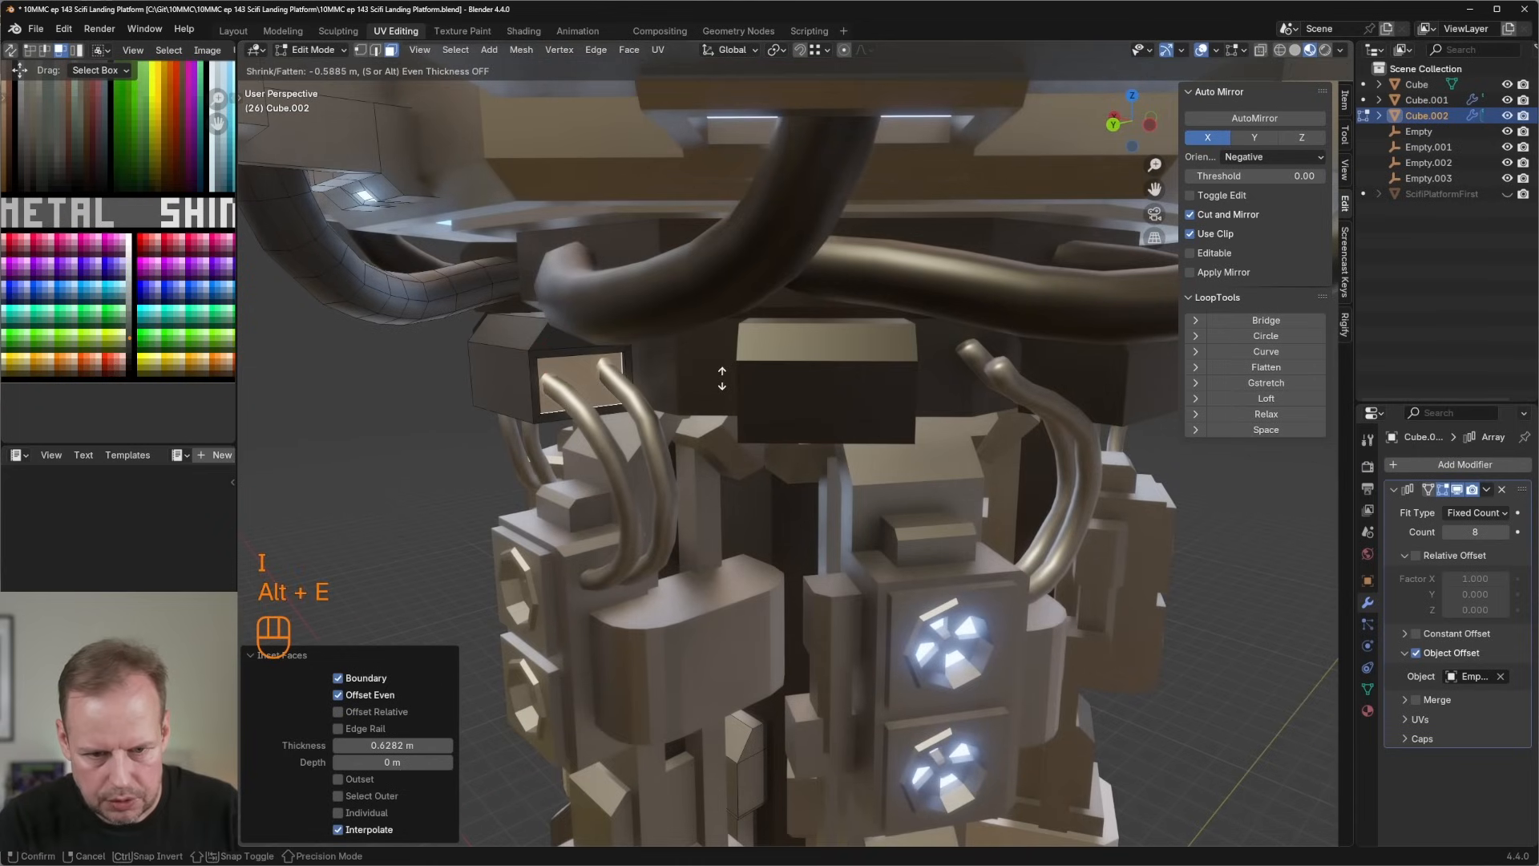
{"action": "left_click", "coordinate": [721, 377]}
Colour the recessed face black by moving its UVs onto the black palette area, and finish editing the platform.
{"action": "key", "text": "a"}
{"action": "key", "text": "g"}
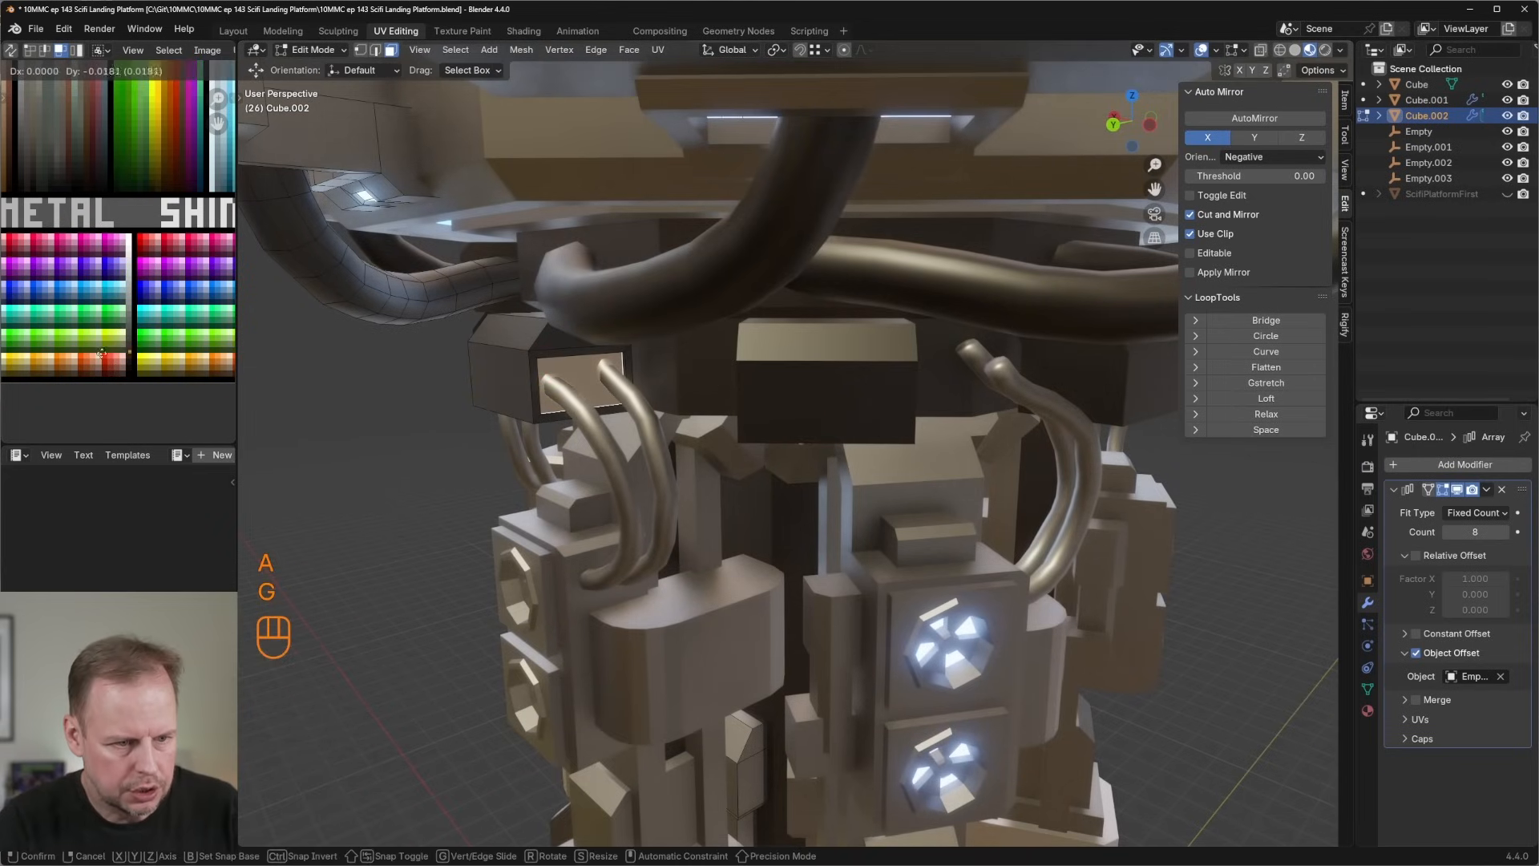
{"action": "scroll", "coordinate": [705, 385], "scroll_direction": "down", "scroll_amount": 6}
{"action": "key", "text": "Tab"}
Edit the leg mesh, select both linked pipes and move their UVs onto a black palette swatch.
{"action": "middle_click_drag", "start_coordinate": [753, 386], "coordinate": [816, 388]}
{"action": "scroll", "coordinate": [713, 453], "scroll_direction": "up", "scroll_amount": 5}
{"action": "key", "text": "Tab"}
{"action": "key", "text": "Tab"}
{"action": "left_click", "coordinate": [700, 471]}
{"action": "key", "text": "Tab"}
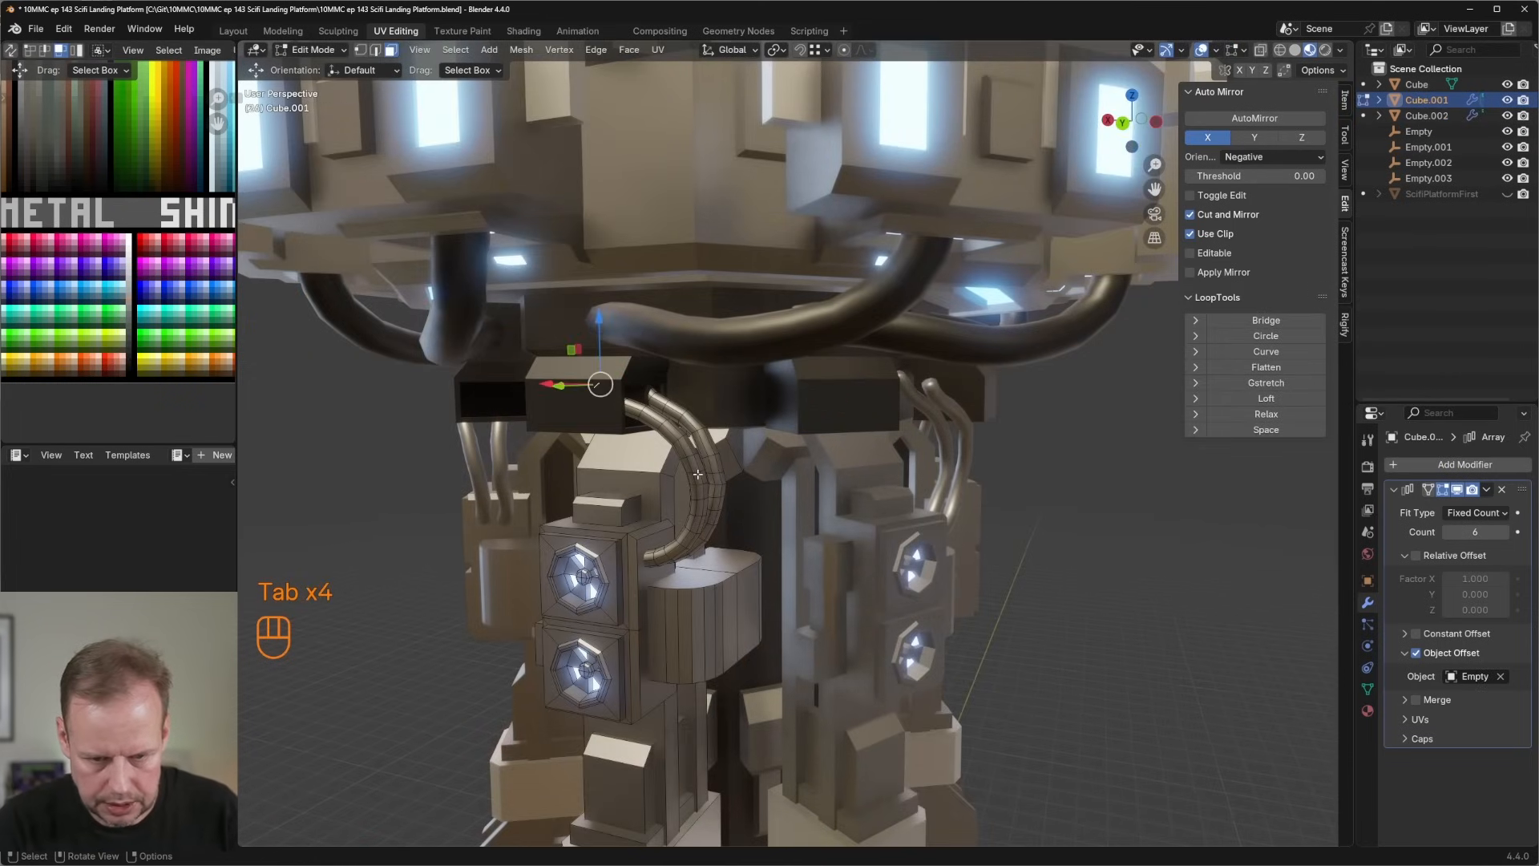
{"action": "key", "text": "l"}
{"action": "key", "text": "a"}
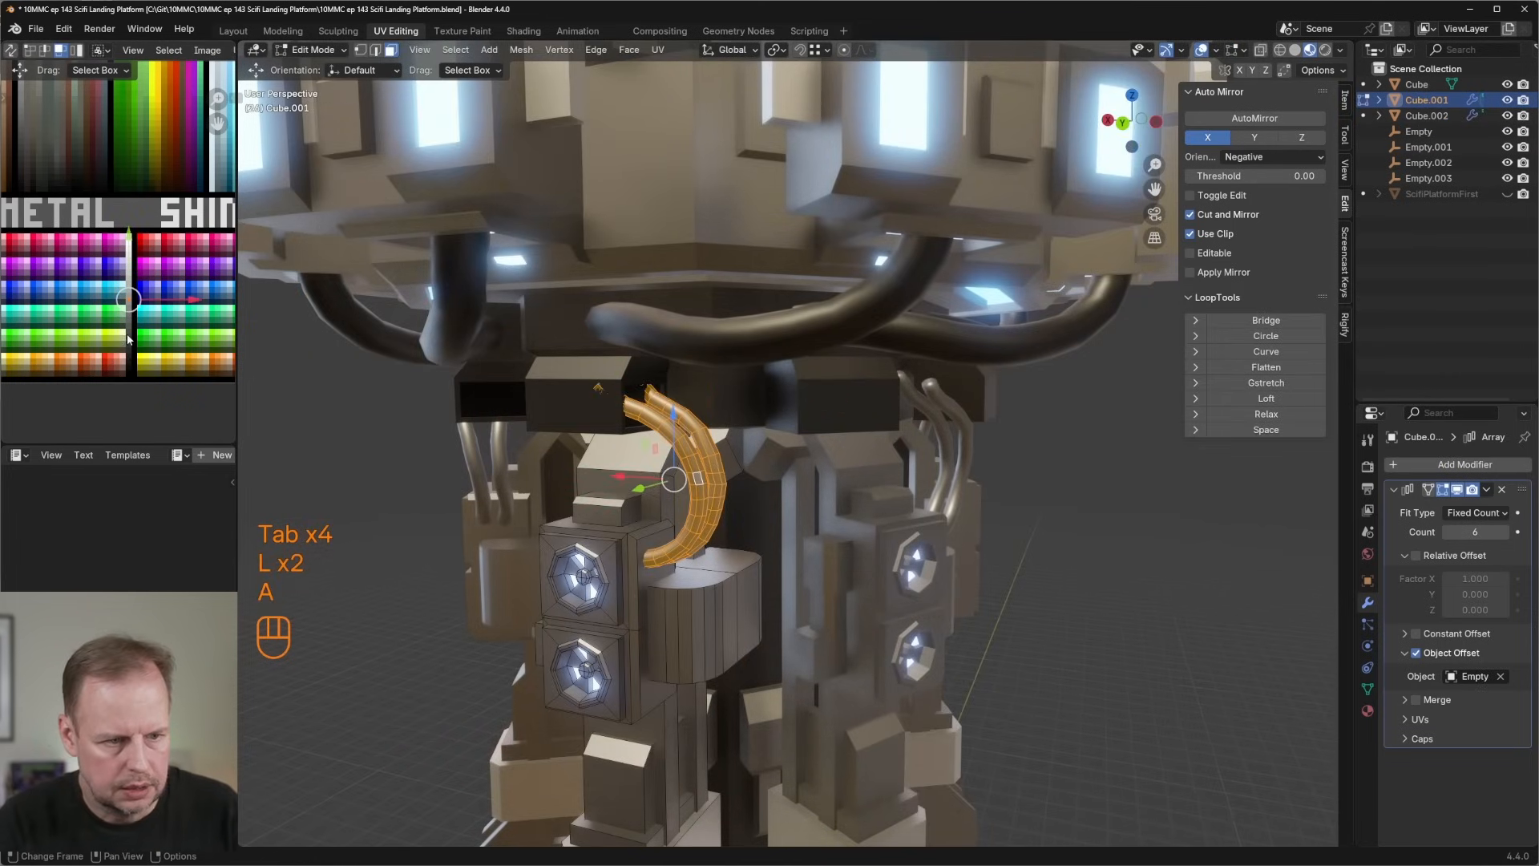
{"action": "key", "text": "g"}
{"action": "middle_click_drag", "start_coordinate": [145, 362], "coordinate": [135, 257]}
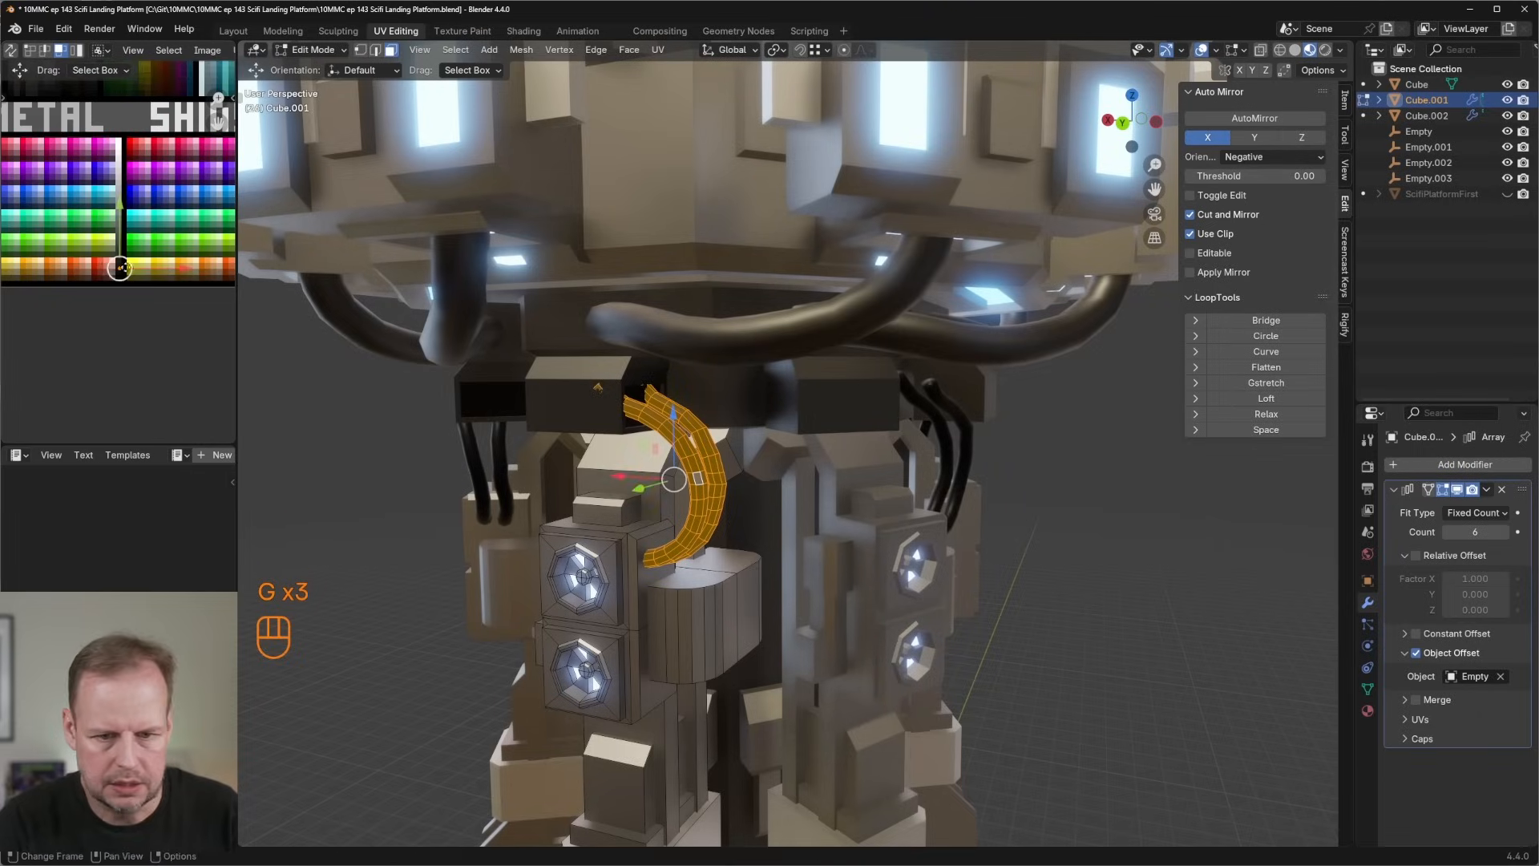
Return to Object Mode and save the blend file.
{"action": "key", "text": "Tab"}
{"action": "scroll", "coordinate": [906, 449], "scroll_direction": "down", "scroll_amount": 10}
{"action": "middle_click_drag", "start_coordinate": [969, 491], "coordinate": [912, 479]}
{"action": "scroll", "coordinate": [912, 478], "scroll_direction": "up", "scroll_amount": 4}
{"action": "middle_click_drag", "start_coordinate": [782, 494], "coordinate": [822, 539]}
{"action": "scroll", "coordinate": [821, 539], "scroll_direction": "up", "scroll_amount": 4}
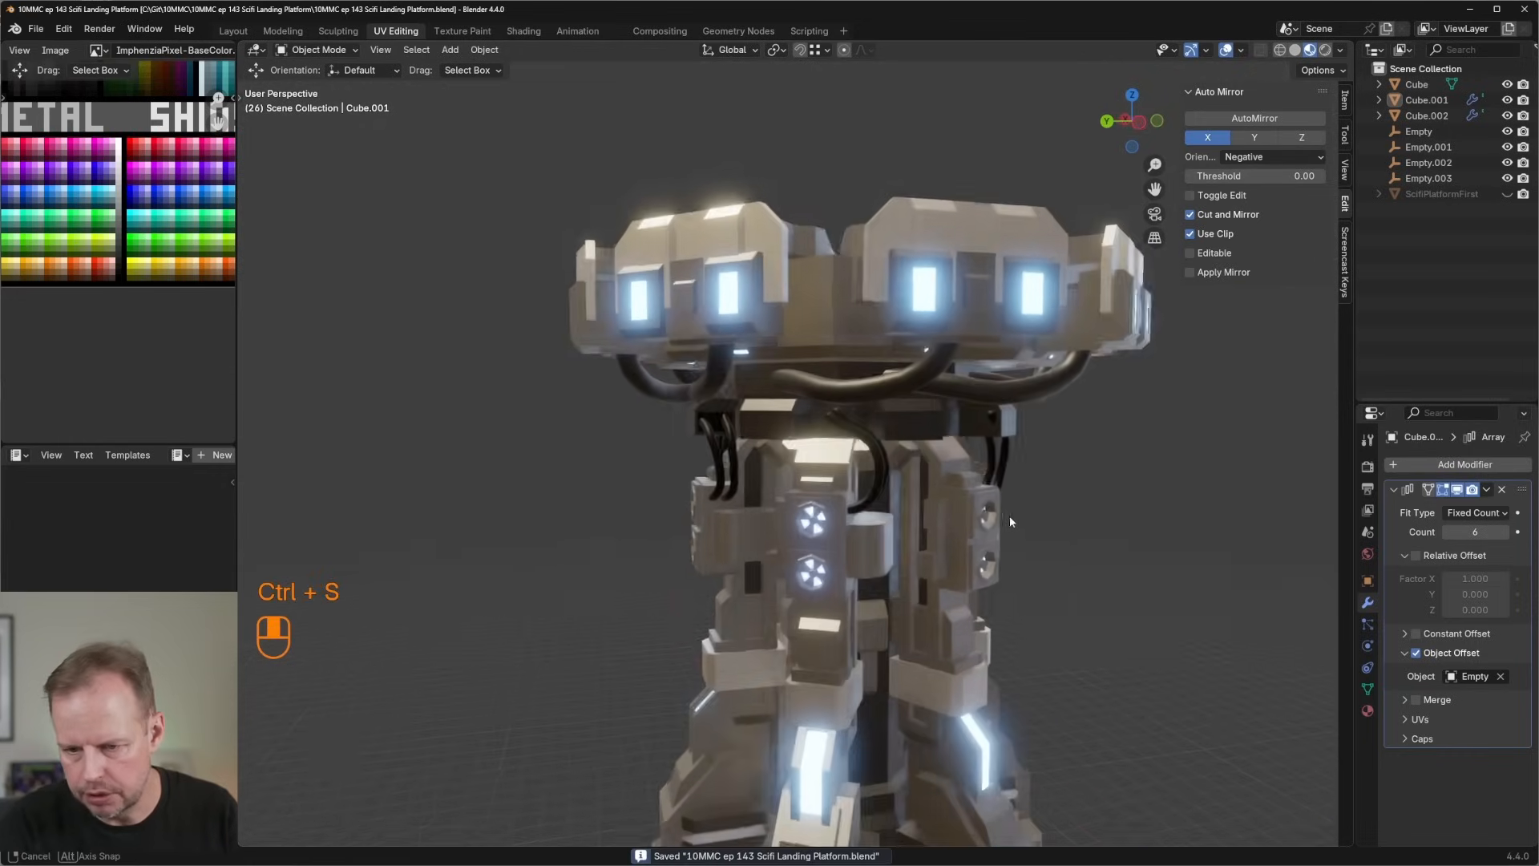
{"action": "scroll", "coordinate": [1009, 516], "scroll_direction": "up", "scroll_amount": 5}
Select the linked fan boxes on the leg and move their UVs down the palette to a dark body colour.
{"action": "key", "text": "Tab"}
{"action": "key", "text": "Tab"}
{"action": "key", "text": "Tab"}
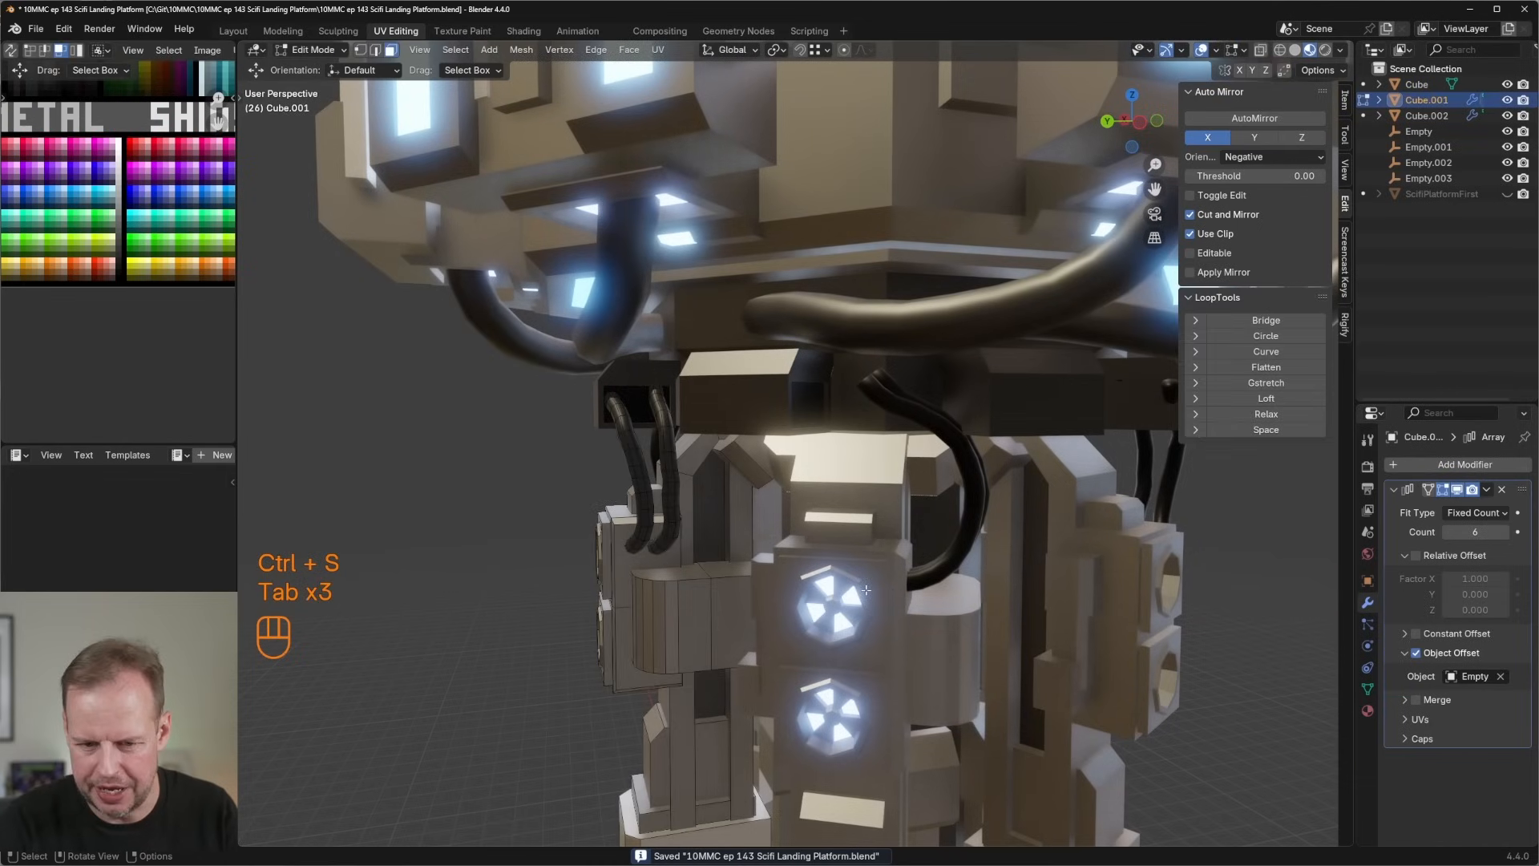
{"action": "middle_click_drag", "start_coordinate": [865, 590], "coordinate": [459, 616]}
{"action": "key", "text": "l"}
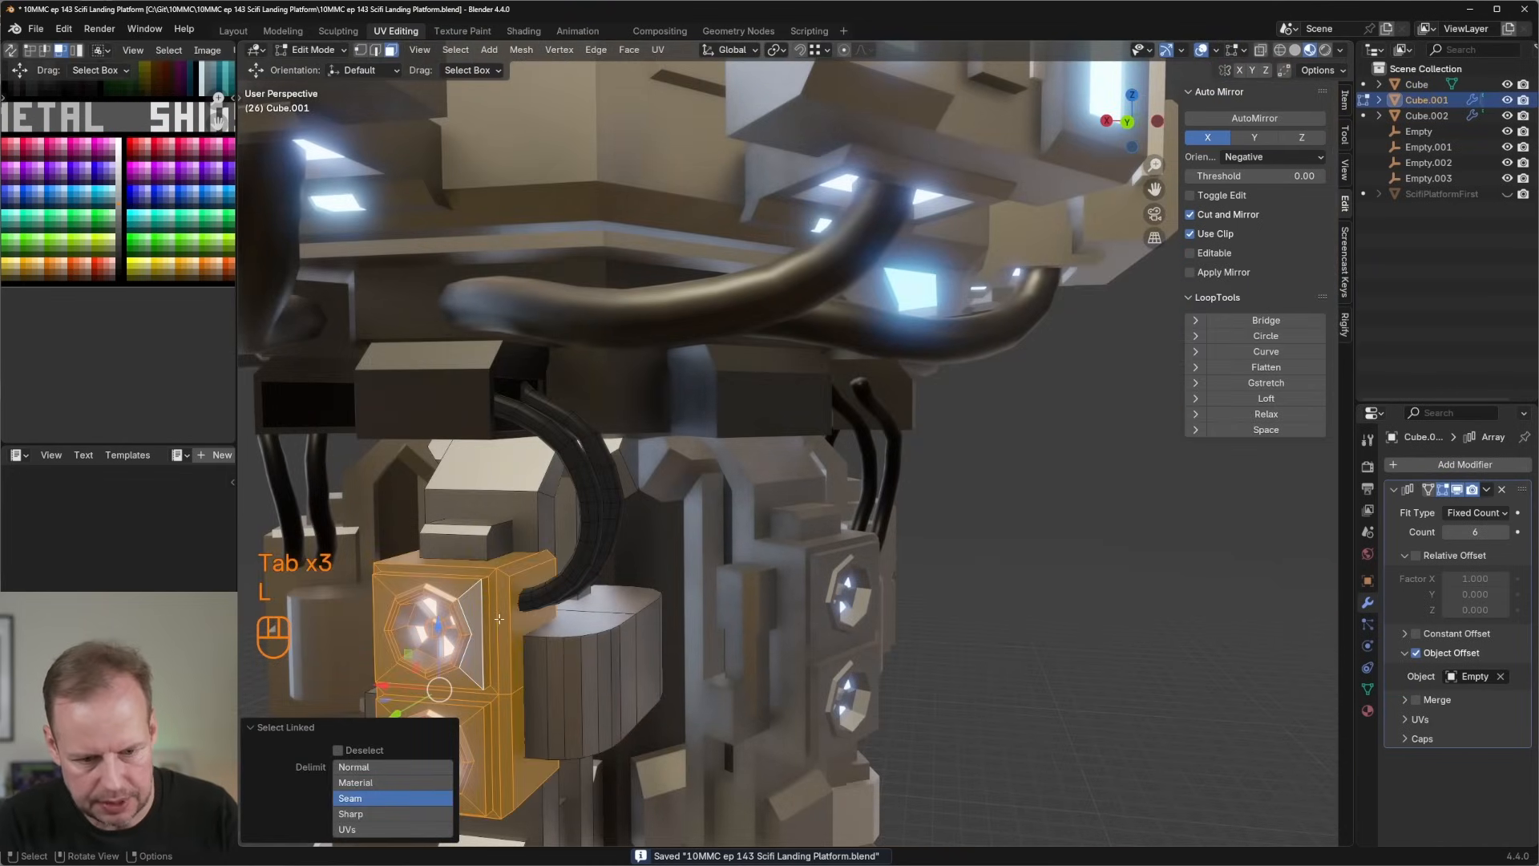
{"action": "key", "text": "g"}
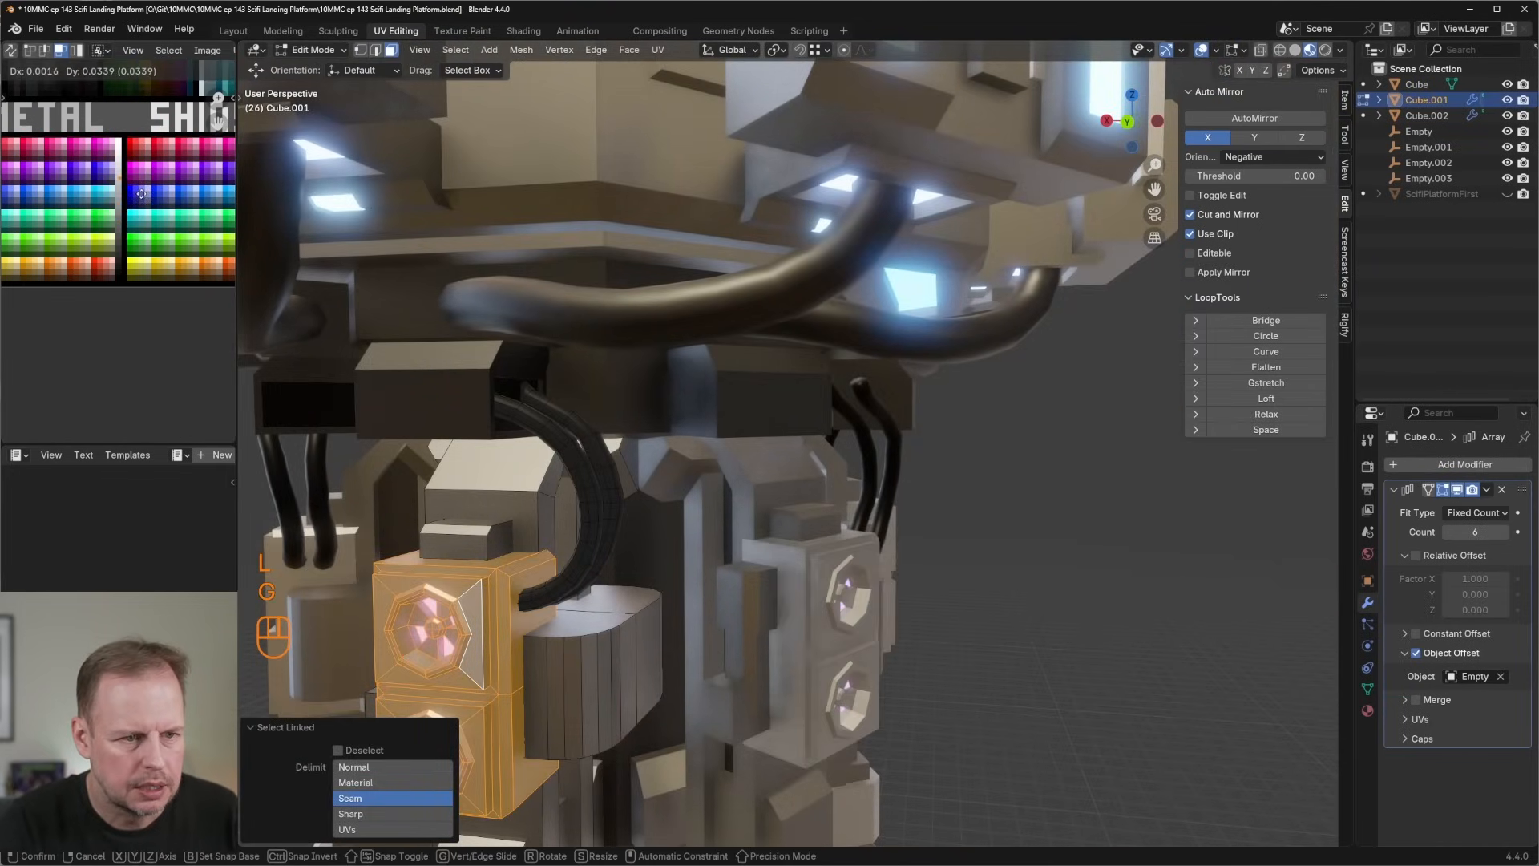
{"action": "key", "text": "g"}
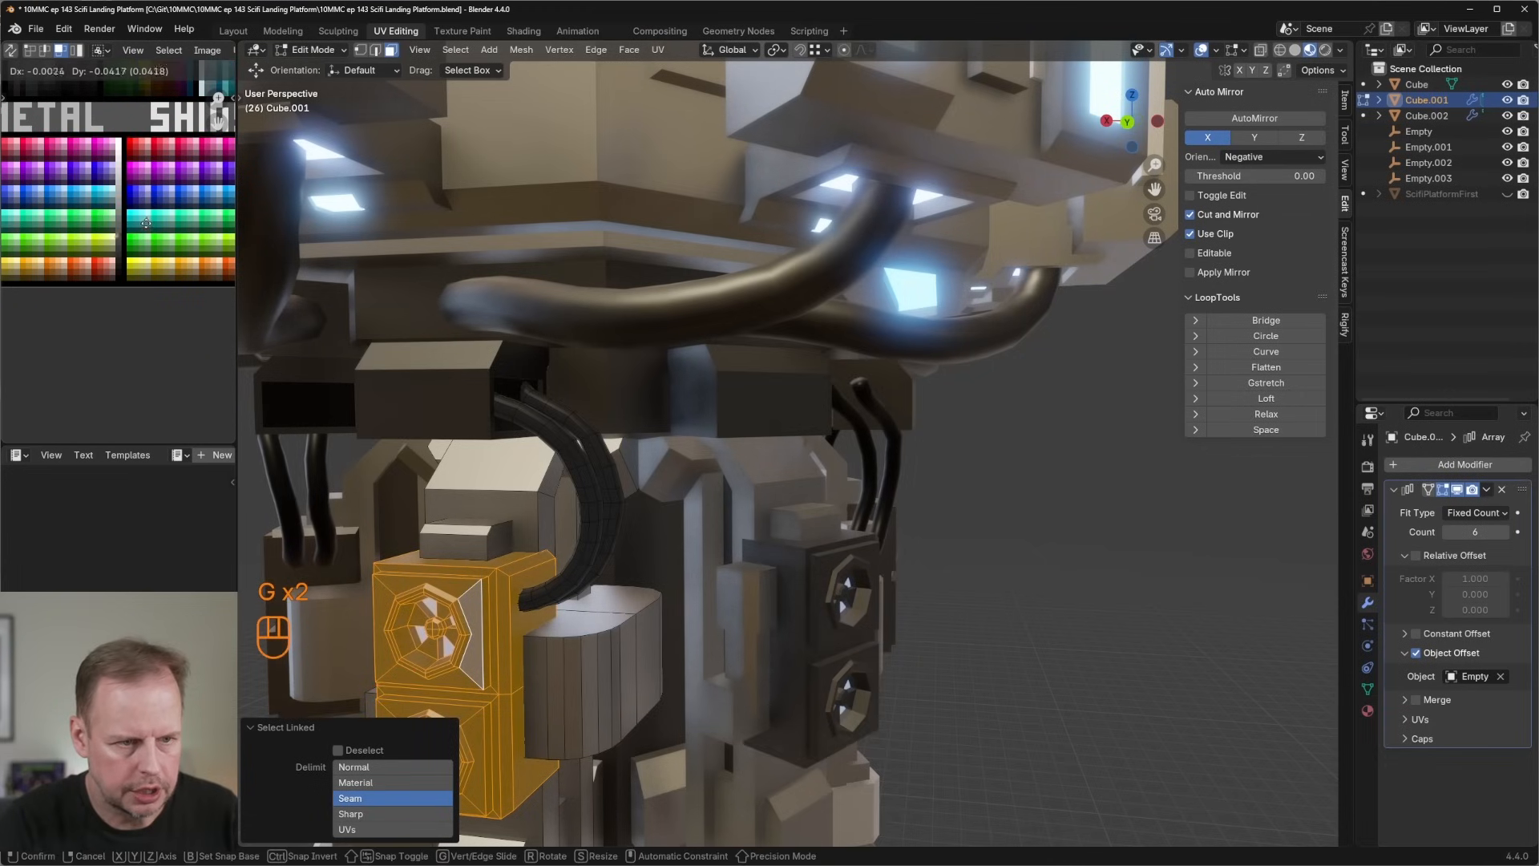
{"action": "left_click", "coordinate": [150, 236]}
{"action": "scroll", "coordinate": [647, 385], "scroll_direction": "down", "scroll_amount": 4}
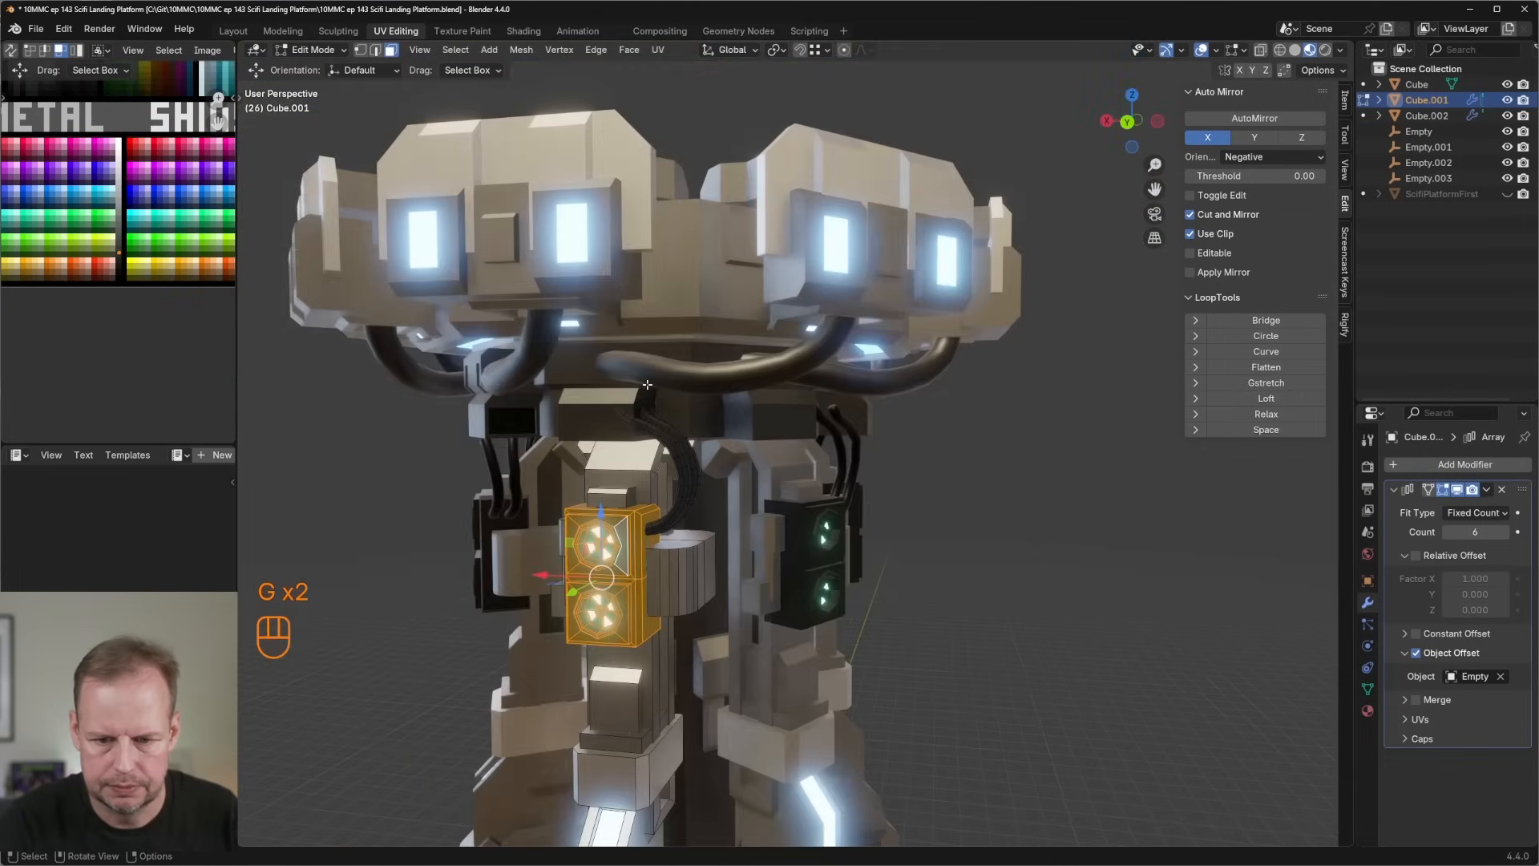
{"action": "key", "text": "g"}
{"action": "right_click", "coordinate": [1248, 238]}
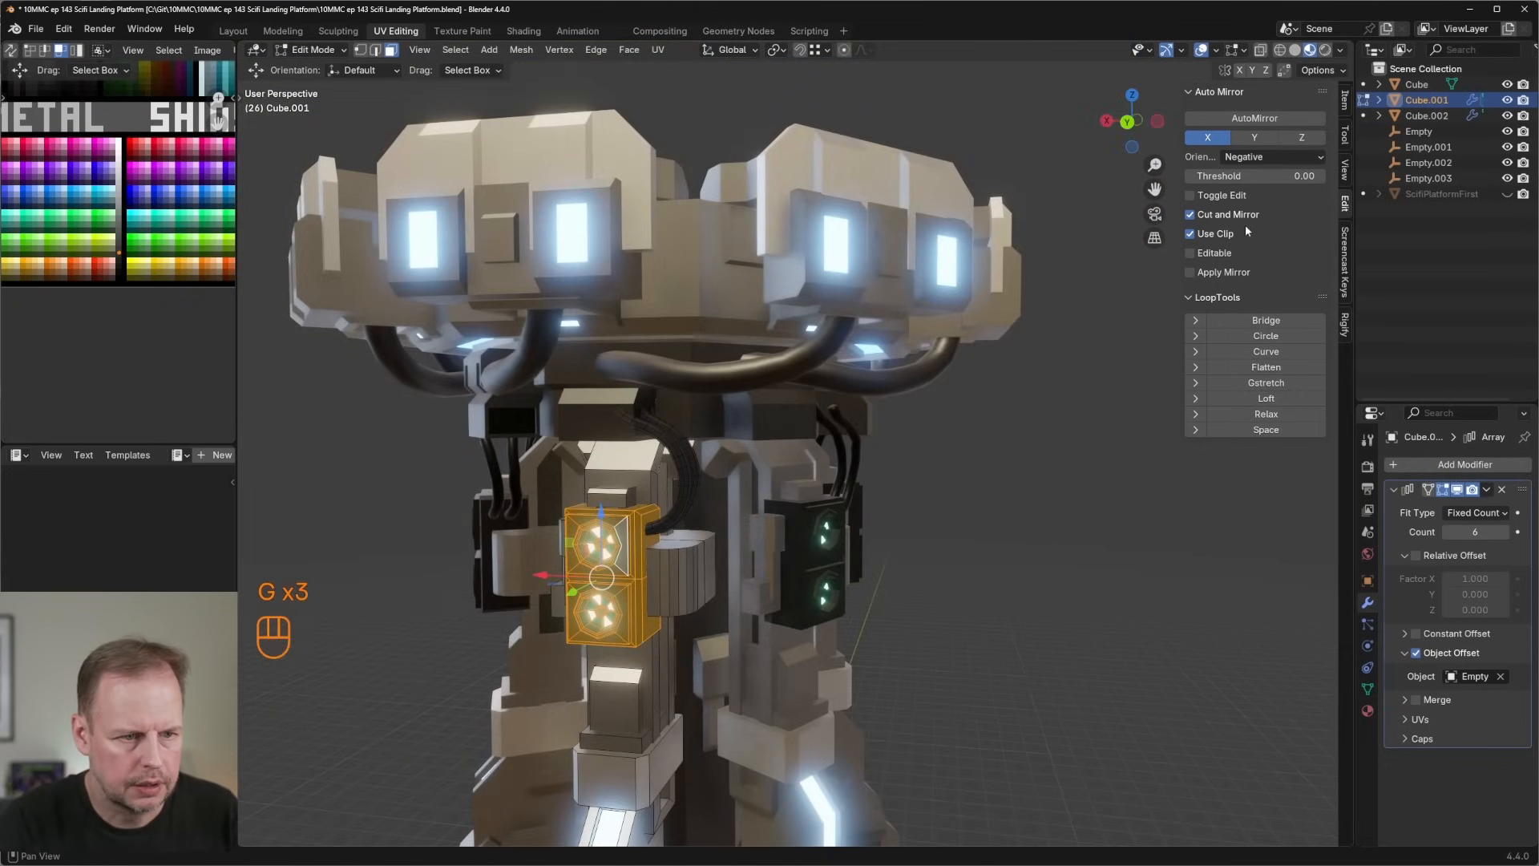
Undo the dark recolouring of the leg's fan boxes, move their UVs to another palette spot and leave Edit Mode.
{"action": "key", "text": "g"}
{"action": "left_click", "coordinate": [167, 215]}
{"action": "scroll", "coordinate": [1122, 361], "scroll_direction": "down", "scroll_amount": 4}
{"action": "key", "text": "Tab"}
{"action": "middle_click_drag", "start_coordinate": [1145, 361], "coordinate": [1195, 362]}
{"action": "scroll", "coordinate": [1195, 362], "scroll_direction": "up", "scroll_amount": 1}
{"action": "scroll", "coordinate": [141, 222], "scroll_direction": "up", "scroll_amount": 2}
{"action": "key", "text": "ctrl+z"}
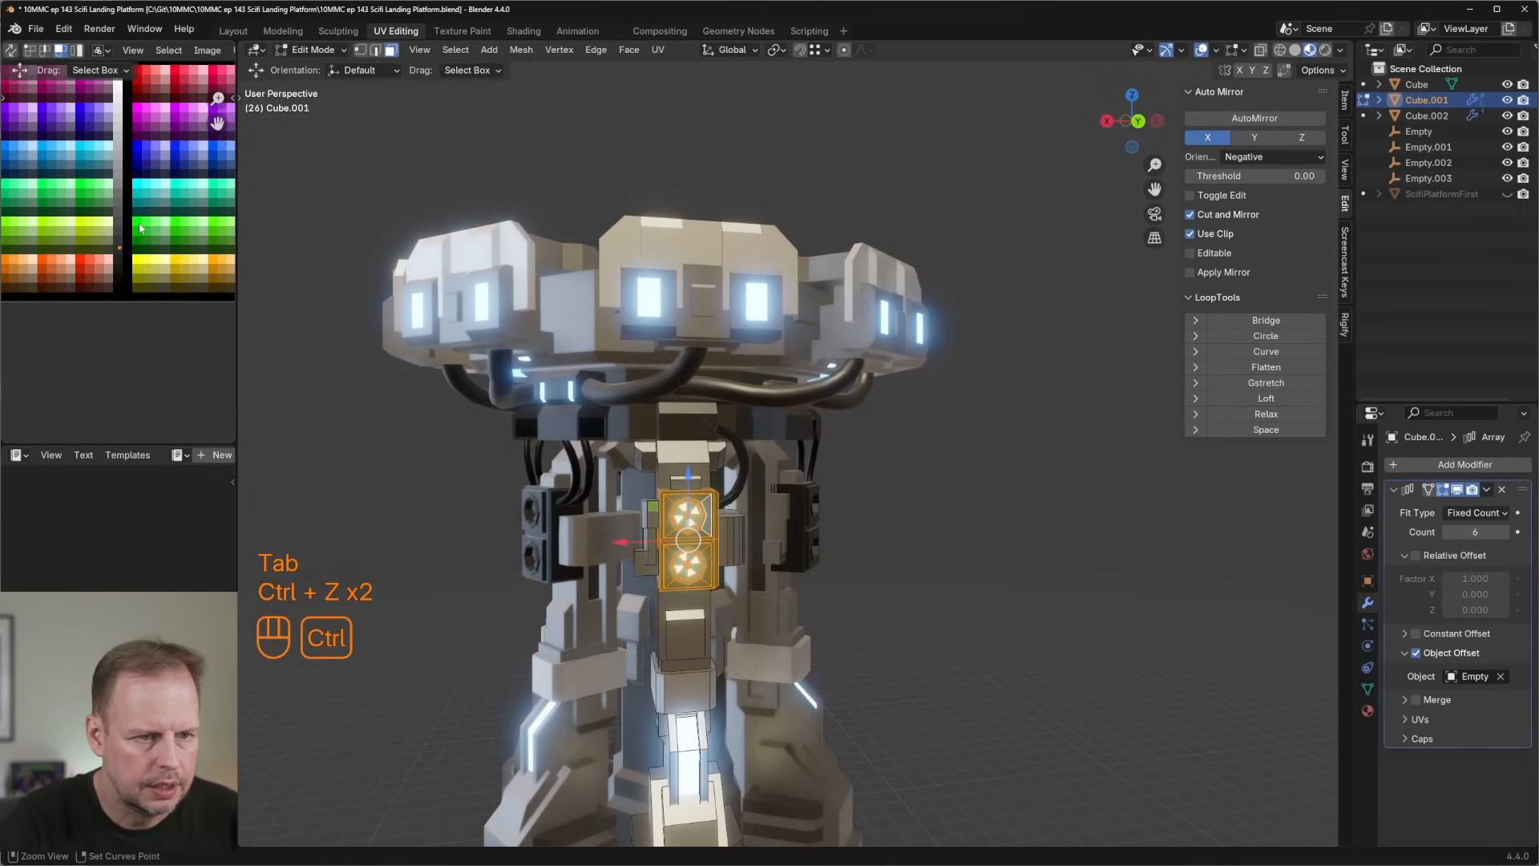
{"action": "key", "text": "Tab"}
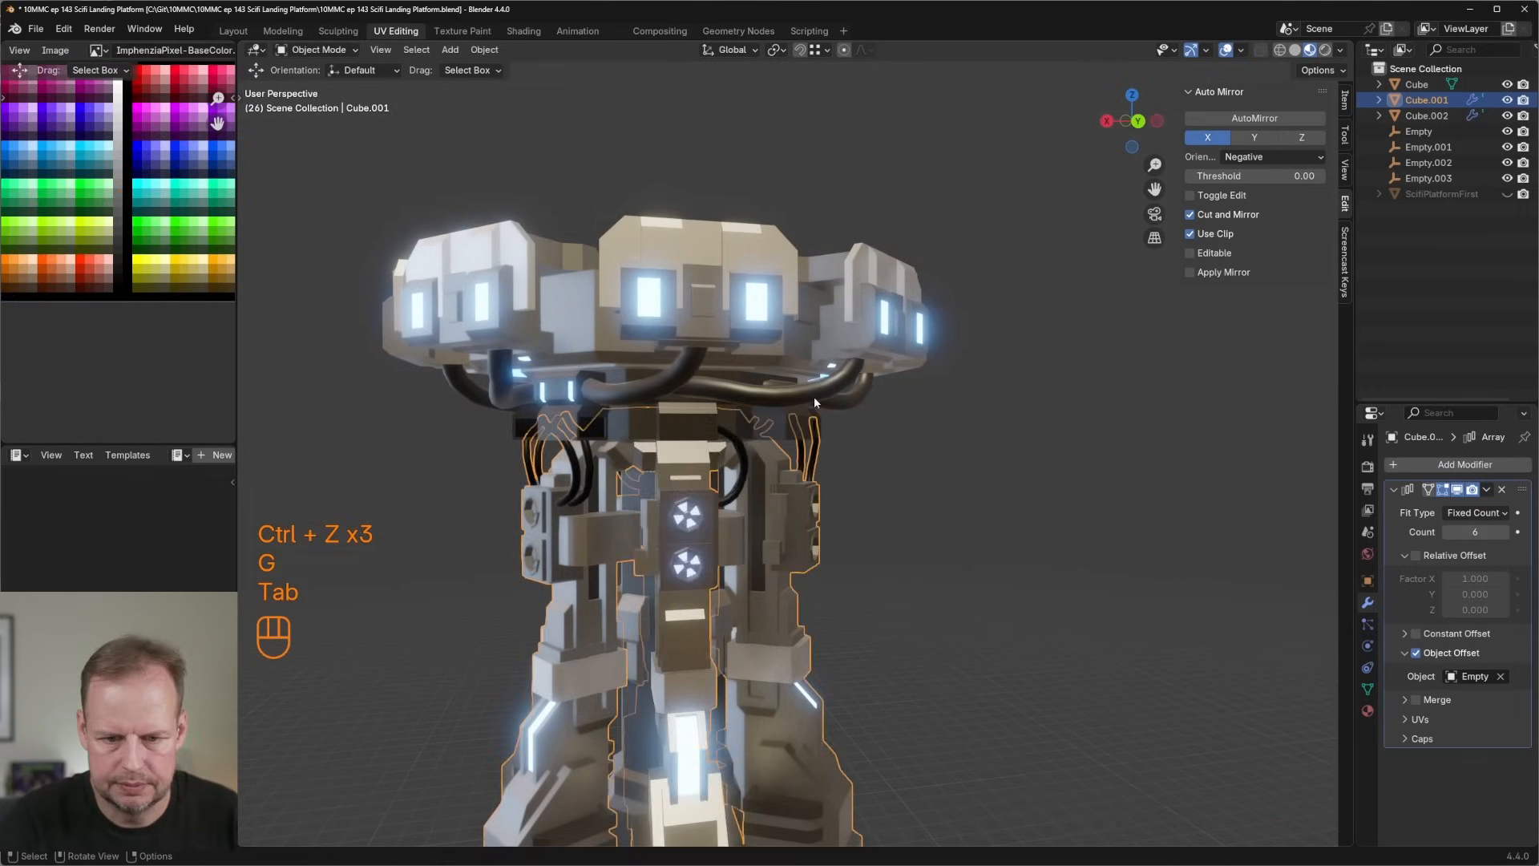
Edit the leg mesh, select the linked round joint disc on the lower leg and move its UVs onto the SHINY palette.
{"action": "scroll", "coordinate": [819, 401], "scroll_direction": "down", "scroll_amount": 3}
{"action": "middle_click_drag", "start_coordinate": [825, 426], "coordinate": [895, 281]}
{"action": "scroll", "coordinate": [930, 479], "scroll_direction": "up", "scroll_amount": 5}
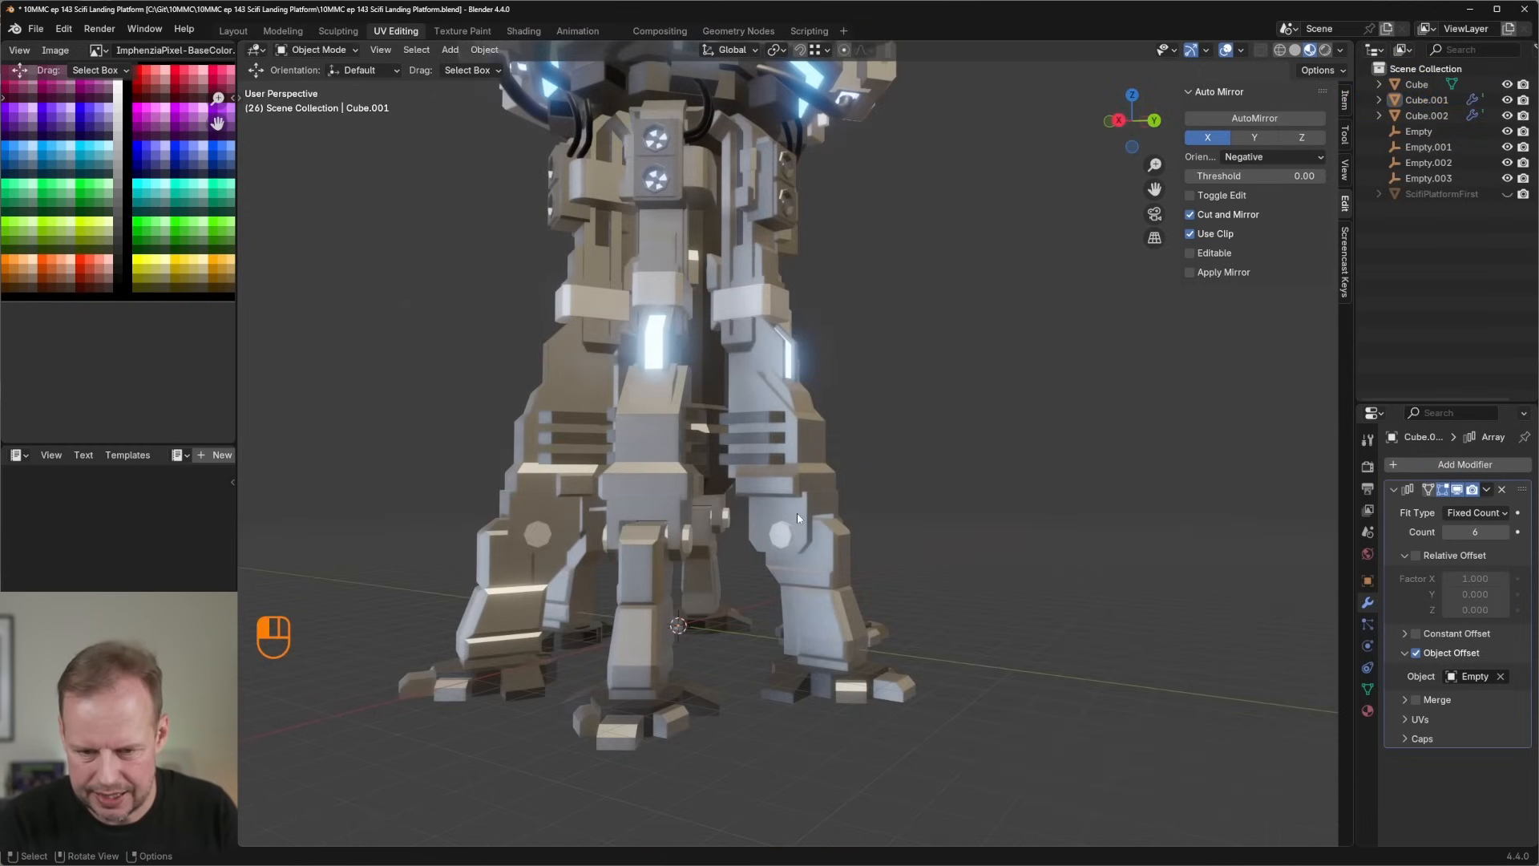
{"action": "key", "text": "Tab"}
{"action": "key", "text": "l"}
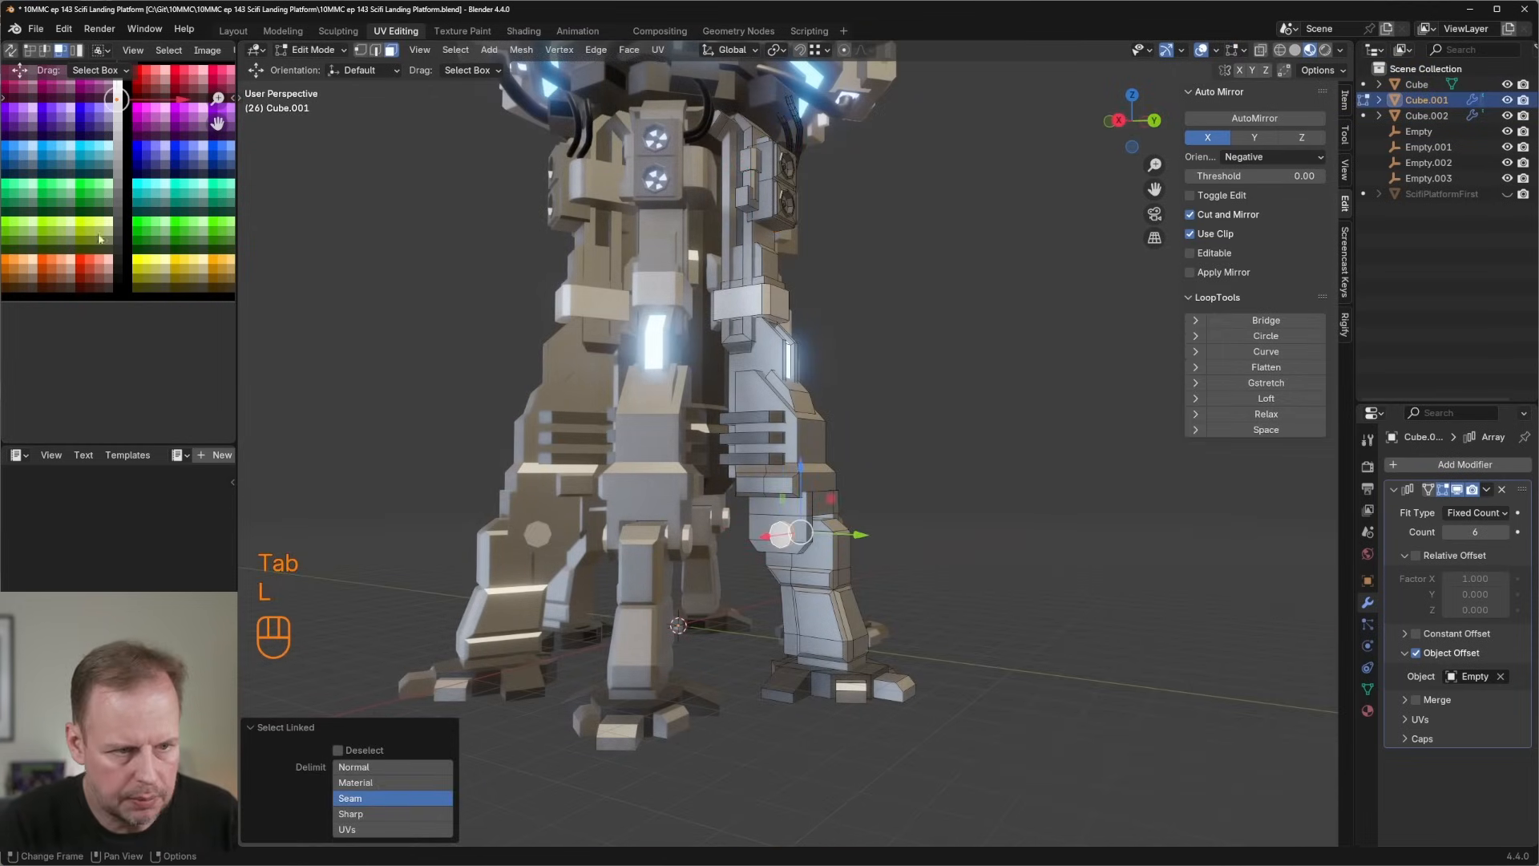
{"action": "key", "text": "a"}
{"action": "scroll", "coordinate": [96, 297], "scroll_direction": "down", "scroll_amount": 2}
{"action": "middle_click_drag", "start_coordinate": [172, 197], "coordinate": [91, 306], "text": "shift"}
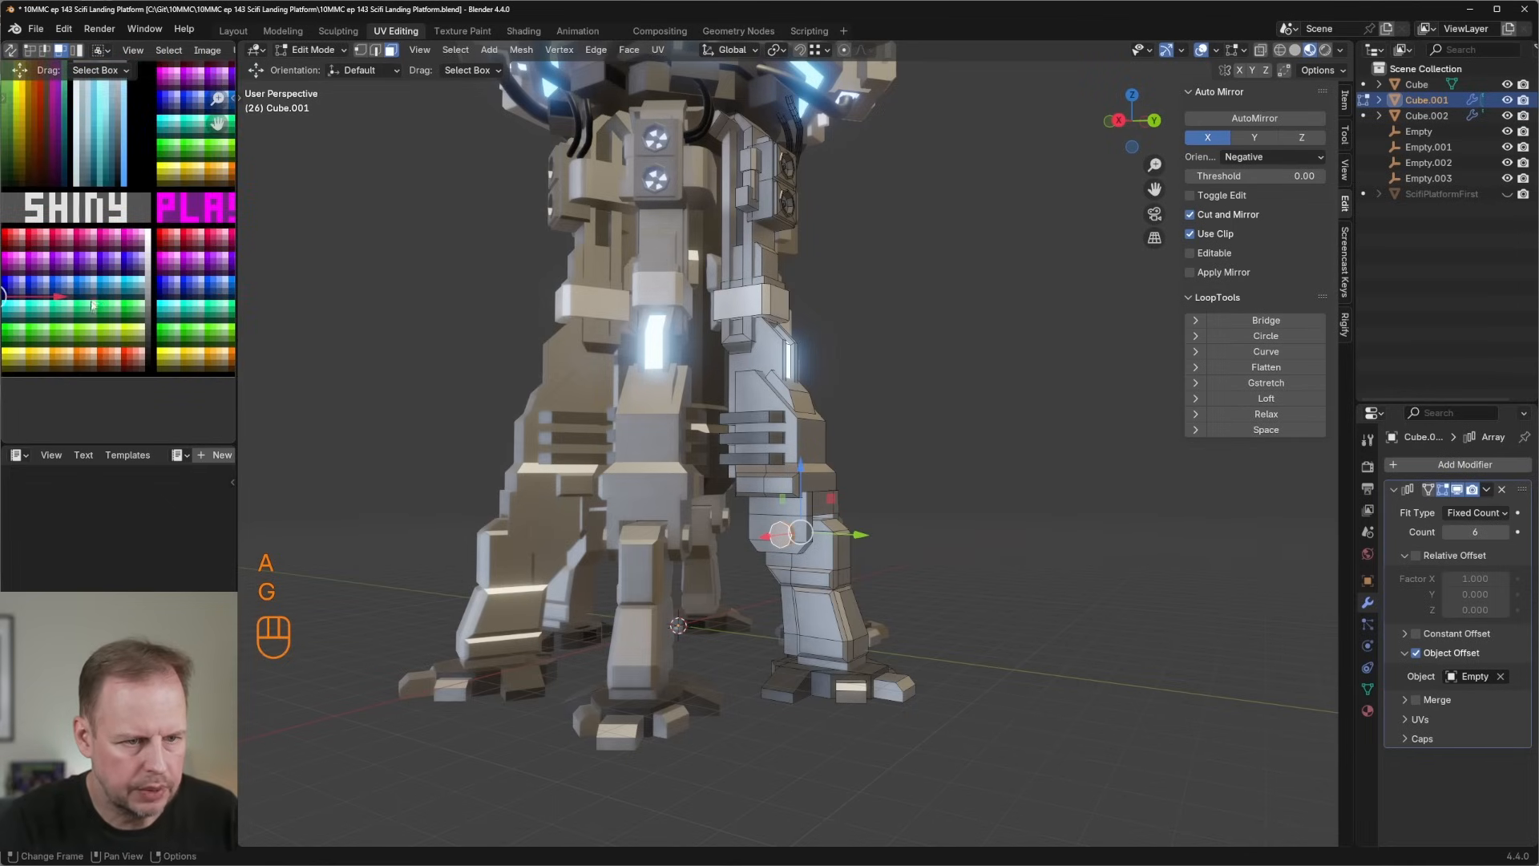
{"action": "left_click", "coordinate": [11, 250]}
Examine the recoloured leg joints and the whole landing platform from several angles and distances.
{"action": "middle_click_drag", "start_coordinate": [945, 525], "coordinate": [868, 481]}
{"action": "scroll", "coordinate": [854, 528], "scroll_direction": "up", "scroll_amount": 1}
{"action": "key", "text": "Tab"}
{"action": "scroll", "coordinate": [855, 528], "scroll_direction": "down", "scroll_amount": 3}
{"action": "scroll", "coordinate": [855, 502], "scroll_direction": "up", "scroll_amount": 1}
{"action": "scroll", "coordinate": [835, 513], "scroll_direction": "up", "scroll_amount": 2}
{"action": "scroll", "coordinate": [1046, 539], "scroll_direction": "down", "scroll_amount": 2}
{"action": "key", "text": "Tab"}
{"action": "scroll", "coordinate": [871, 480], "scroll_direction": "down", "scroll_amount": 4}
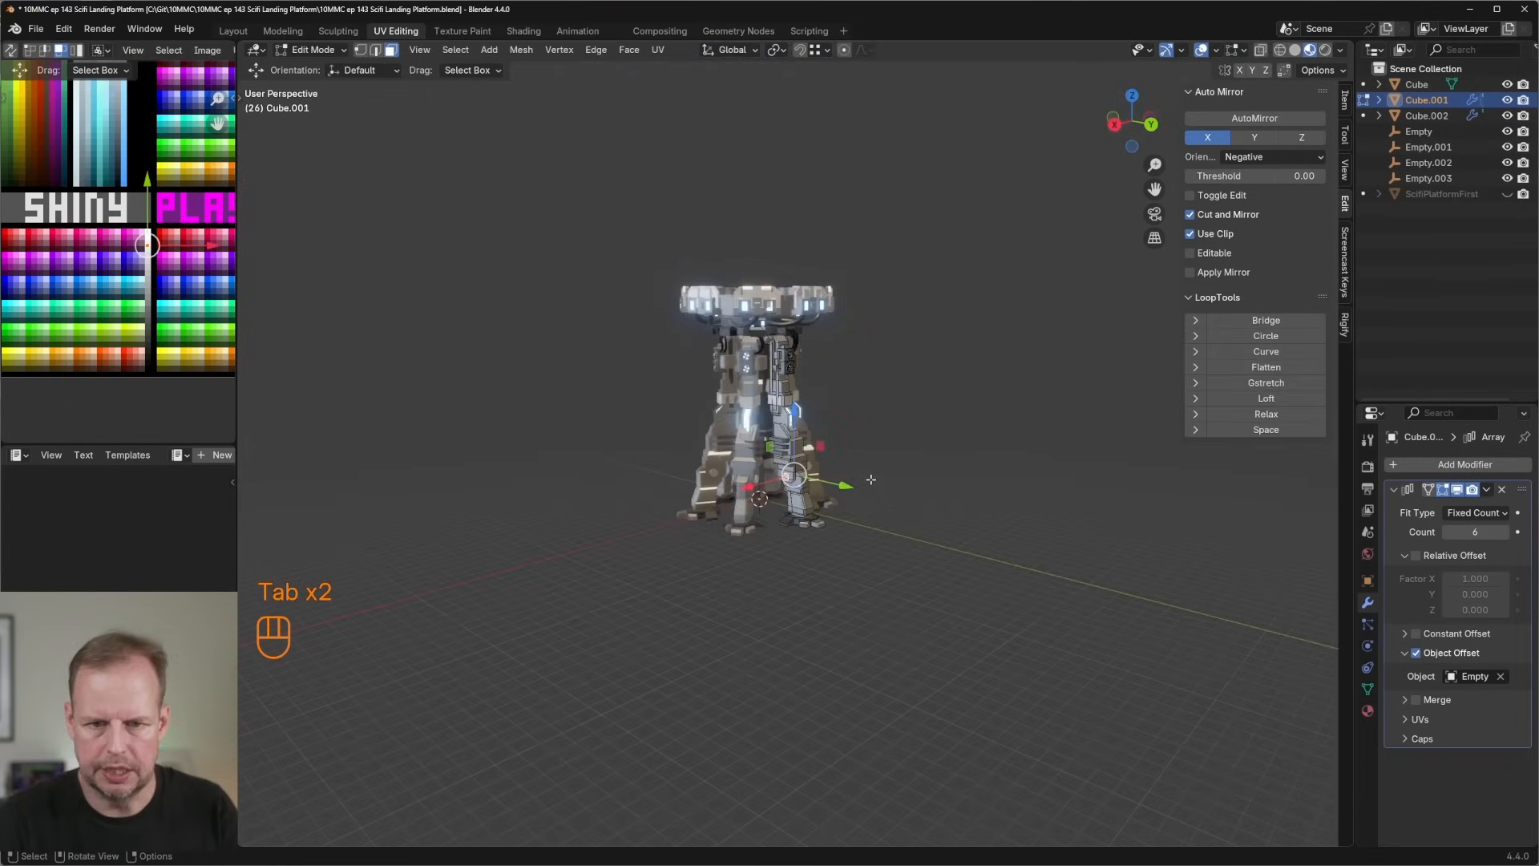
{"action": "key", "text": "Tab"}
{"action": "left_click", "coordinate": [997, 343]}
{"action": "middle_click_drag", "start_coordinate": [997, 343], "coordinate": [767, 531]}
{"action": "scroll", "coordinate": [921, 401], "scroll_direction": "up", "scroll_amount": 4}
{"action": "scroll", "coordinate": [867, 551], "scroll_direction": "up", "scroll_amount": 3}
{"action": "scroll", "coordinate": [868, 552], "scroll_direction": "down", "scroll_amount": 5}
{"action": "scroll", "coordinate": [833, 506], "scroll_direction": "down", "scroll_amount": 2}
{"action": "scroll", "coordinate": [835, 493], "scroll_direction": "up", "scroll_amount": 2}
{"action": "scroll", "coordinate": [835, 480], "scroll_direction": "up", "scroll_amount": 3}
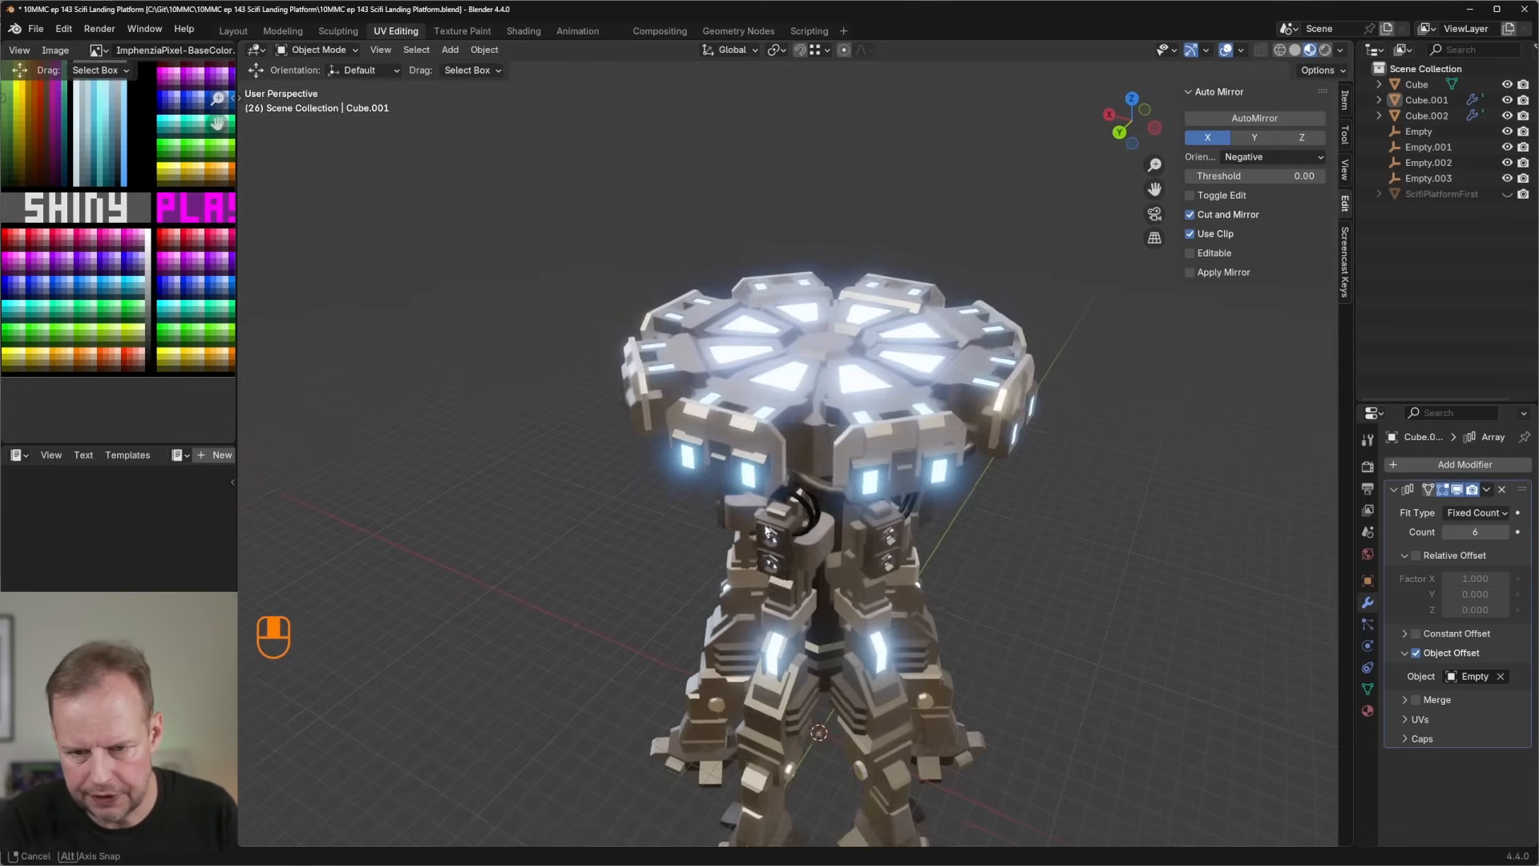
Edit the arrayed platform segment, duplicate the top face between its two small lights and scale the copy by about 1.53.
{"action": "scroll", "coordinate": [767, 531], "scroll_direction": "up", "scroll_amount": 3}
{"action": "key", "text": "Tab"}
{"action": "key", "text": "Tab"}
{"action": "left_click", "coordinate": [741, 450]}
{"action": "key", "text": "Tab"}
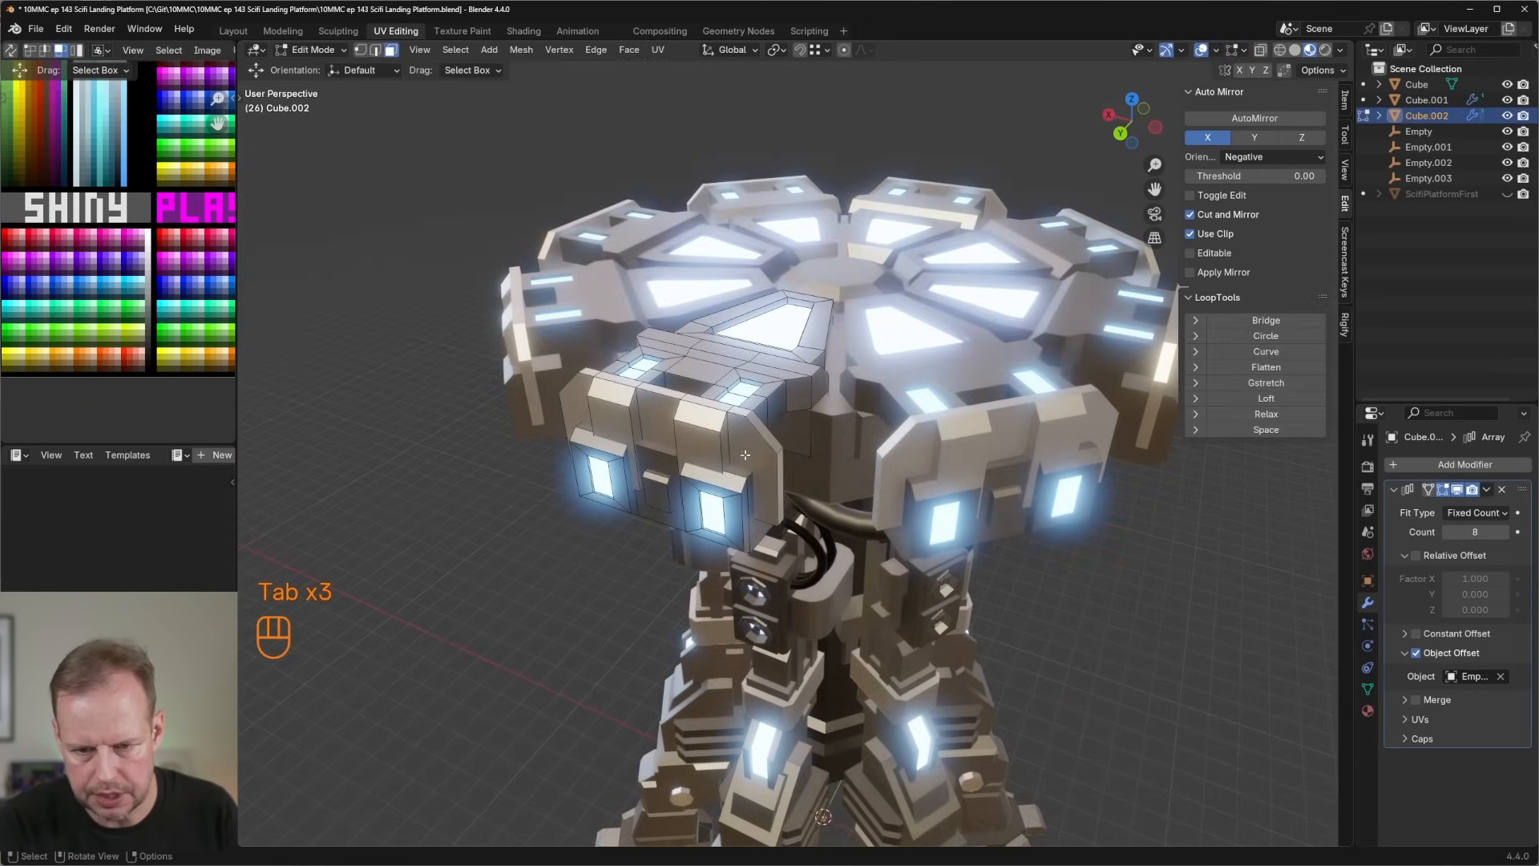
{"action": "middle_click_drag", "start_coordinate": [749, 454], "coordinate": [971, 457]}
{"action": "key", "text": "shift+d"}
{"action": "key", "text": "s"}
{"action": "left_click", "coordinate": [1056, 451]}
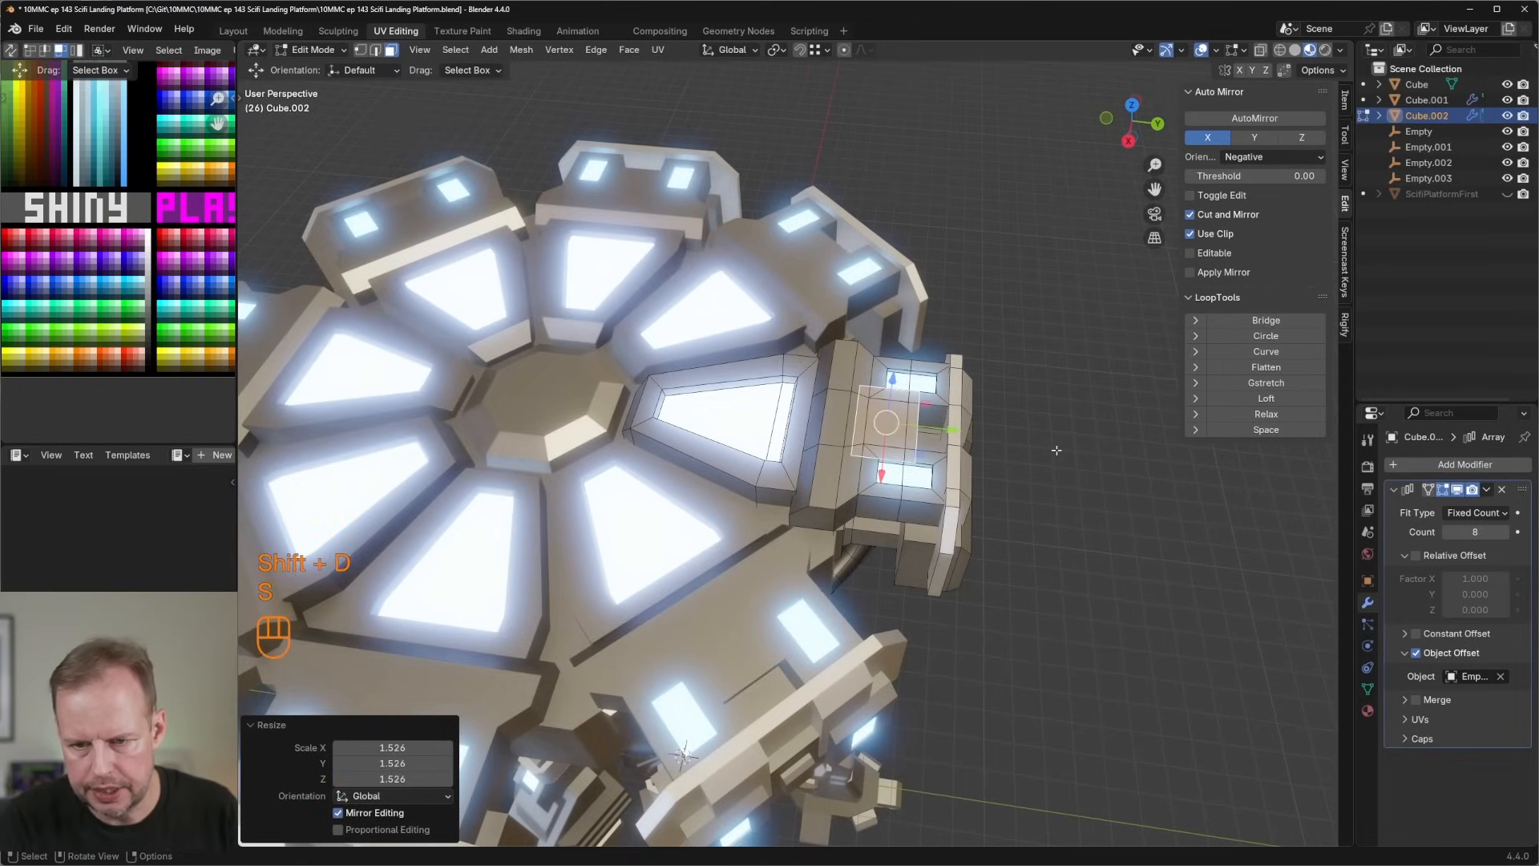
Stretch the duplicated face by about 2.1 along X, adjust its overall scale and shift it about -1.79 m along Y.
{"action": "key", "text": "s"}
{"action": "key", "text": "x"}
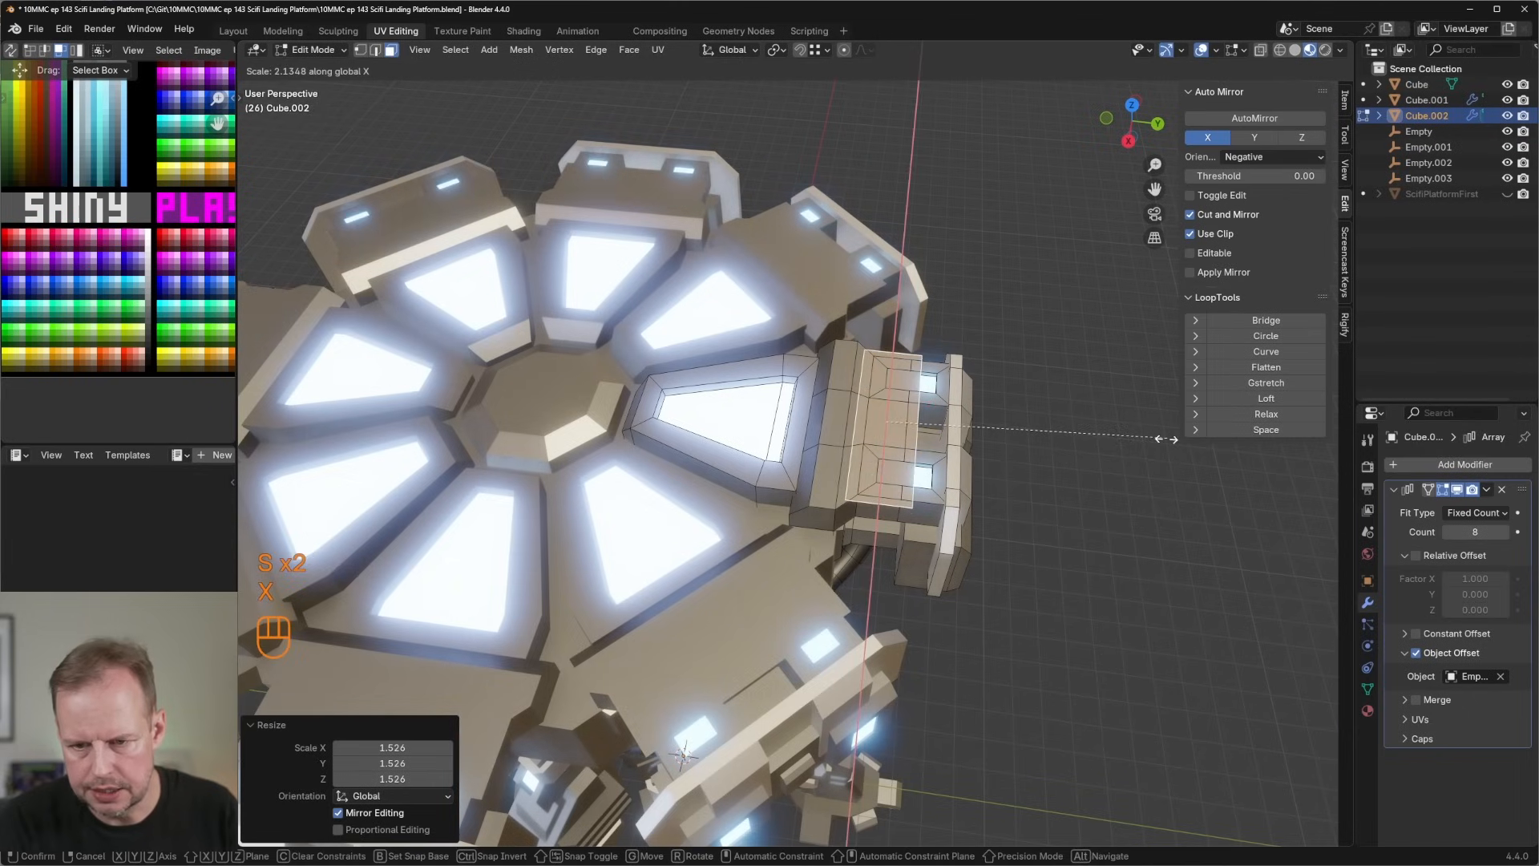
{"action": "left_click", "coordinate": [1154, 443]}
{"action": "key", "text": "s"}
{"action": "right_click", "coordinate": [1111, 465]}
{"action": "key", "text": "s"}
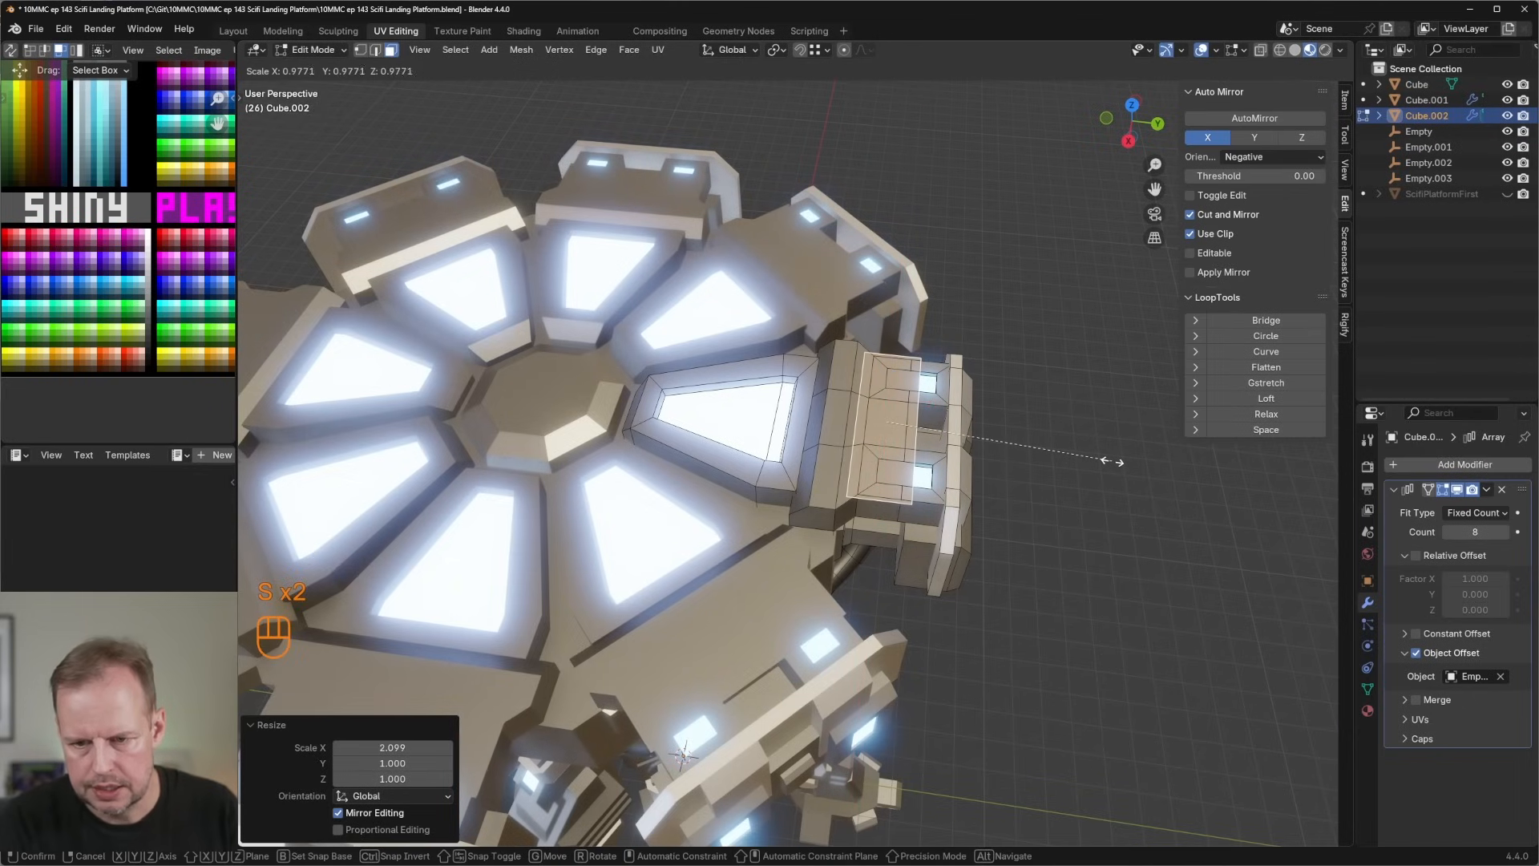
{"action": "left_click", "coordinate": [1162, 469]}
{"action": "left_click_drag", "start_coordinate": [951, 431], "coordinate": [932, 430]}
Extrude the duplicated face upward about 11.6 m into a box and add a centred loop cut across its length.
{"action": "middle_click_drag", "start_coordinate": [1058, 433], "coordinate": [966, 392]}
{"action": "key", "text": "e"}
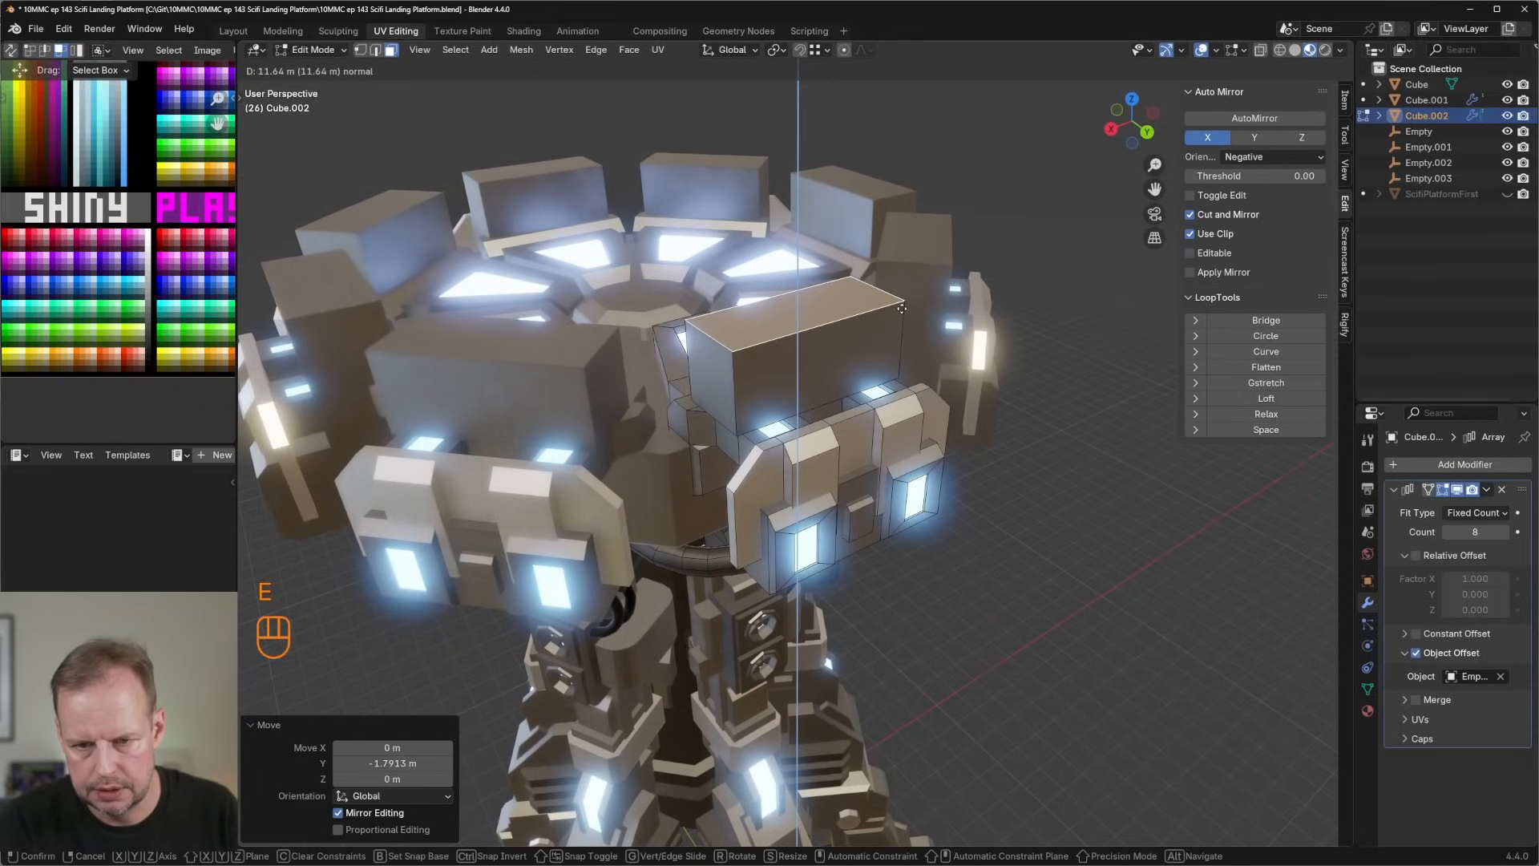
{"action": "left_click", "coordinate": [901, 308]}
{"action": "scroll", "coordinate": [906, 321], "scroll_direction": "down", "scroll_amount": 6}
{"action": "middle_click_drag", "start_coordinate": [910, 328], "coordinate": [798, 348]}
{"action": "scroll", "coordinate": [919, 355], "scroll_direction": "down", "scroll_amount": 1}
{"action": "scroll", "coordinate": [904, 372], "scroll_direction": "up", "scroll_amount": 4}
{"action": "scroll", "coordinate": [888, 397], "scroll_direction": "up", "scroll_amount": 4}
{"action": "key", "text": "ctrl+r"}
{"action": "left_click", "coordinate": [866, 355]}
{"action": "right_click", "coordinate": [865, 355]}
Select the whole linked box, inset its faces individually by about 1.73 m and extrude them inward about 0.59 m along their normals.
{"action": "key", "text": "3"}
{"action": "key", "text": "a"}
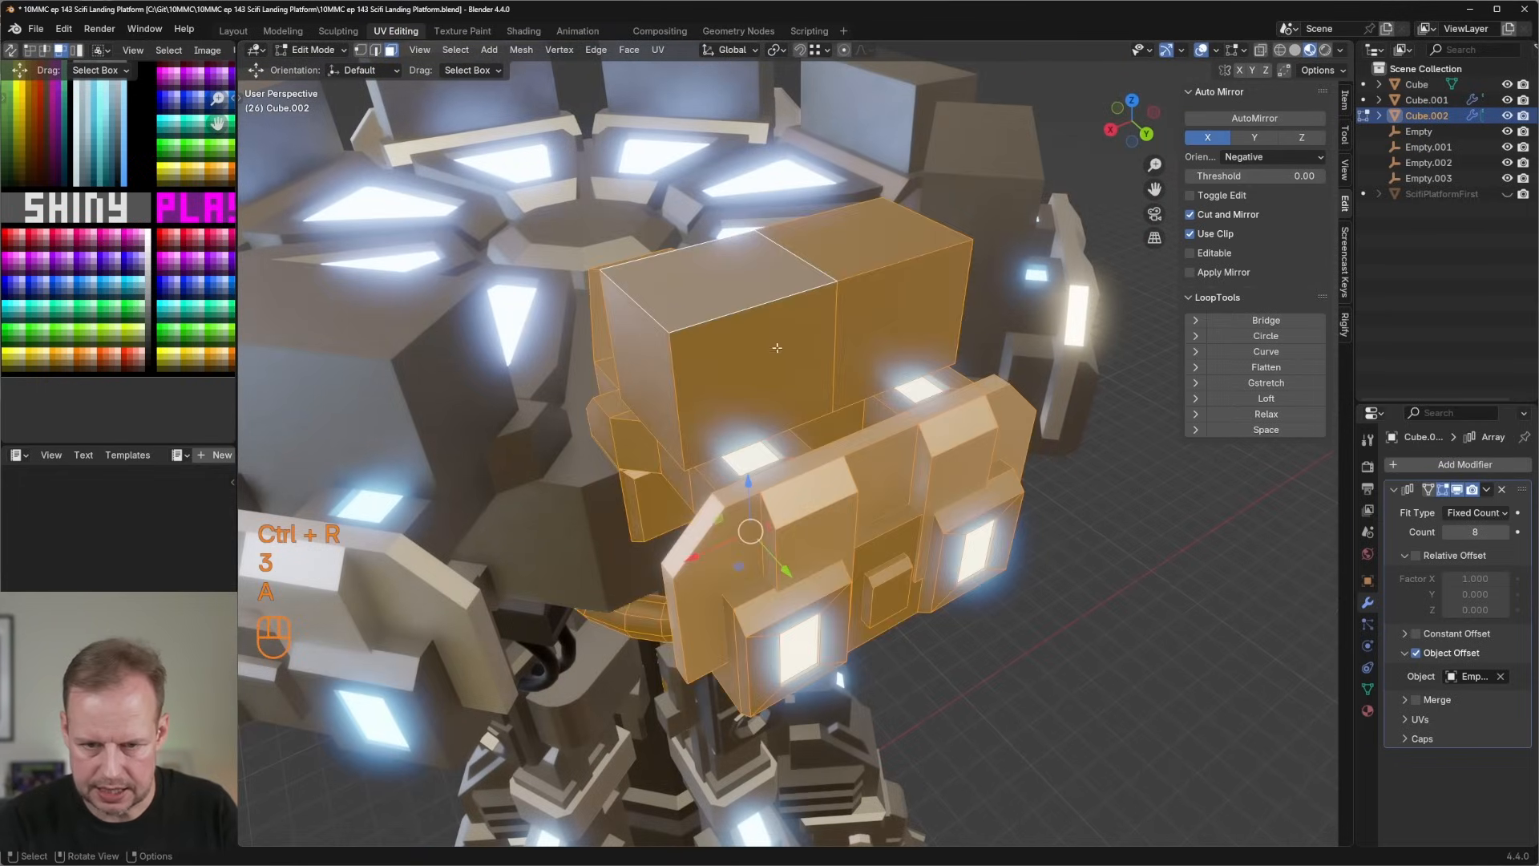
{"action": "key", "text": "a"}
{"action": "key", "text": "l"}
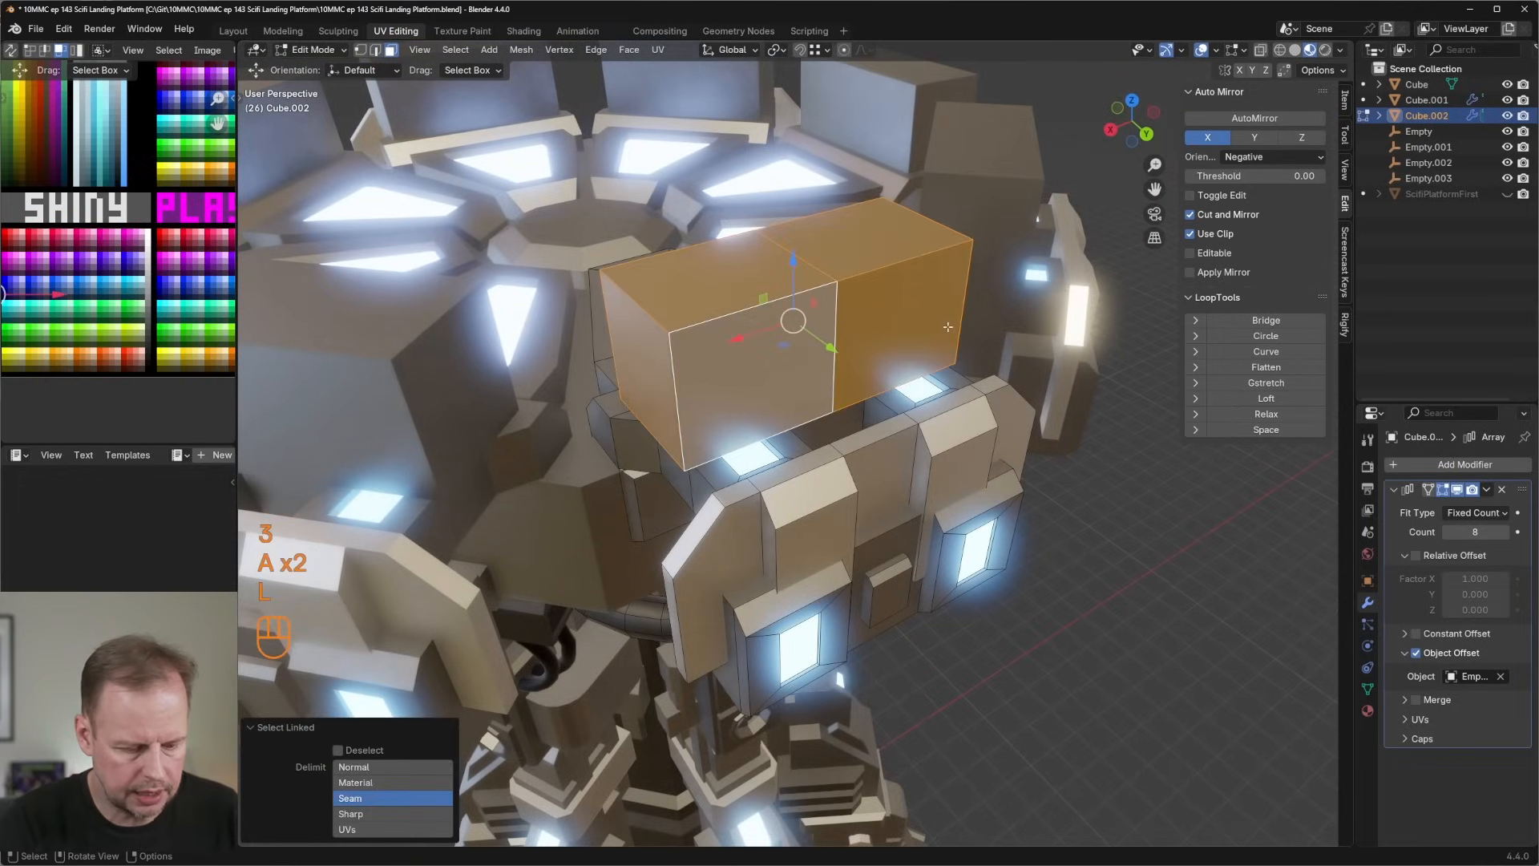
{"action": "key", "text": "i"}
{"action": "key", "text": "i"}
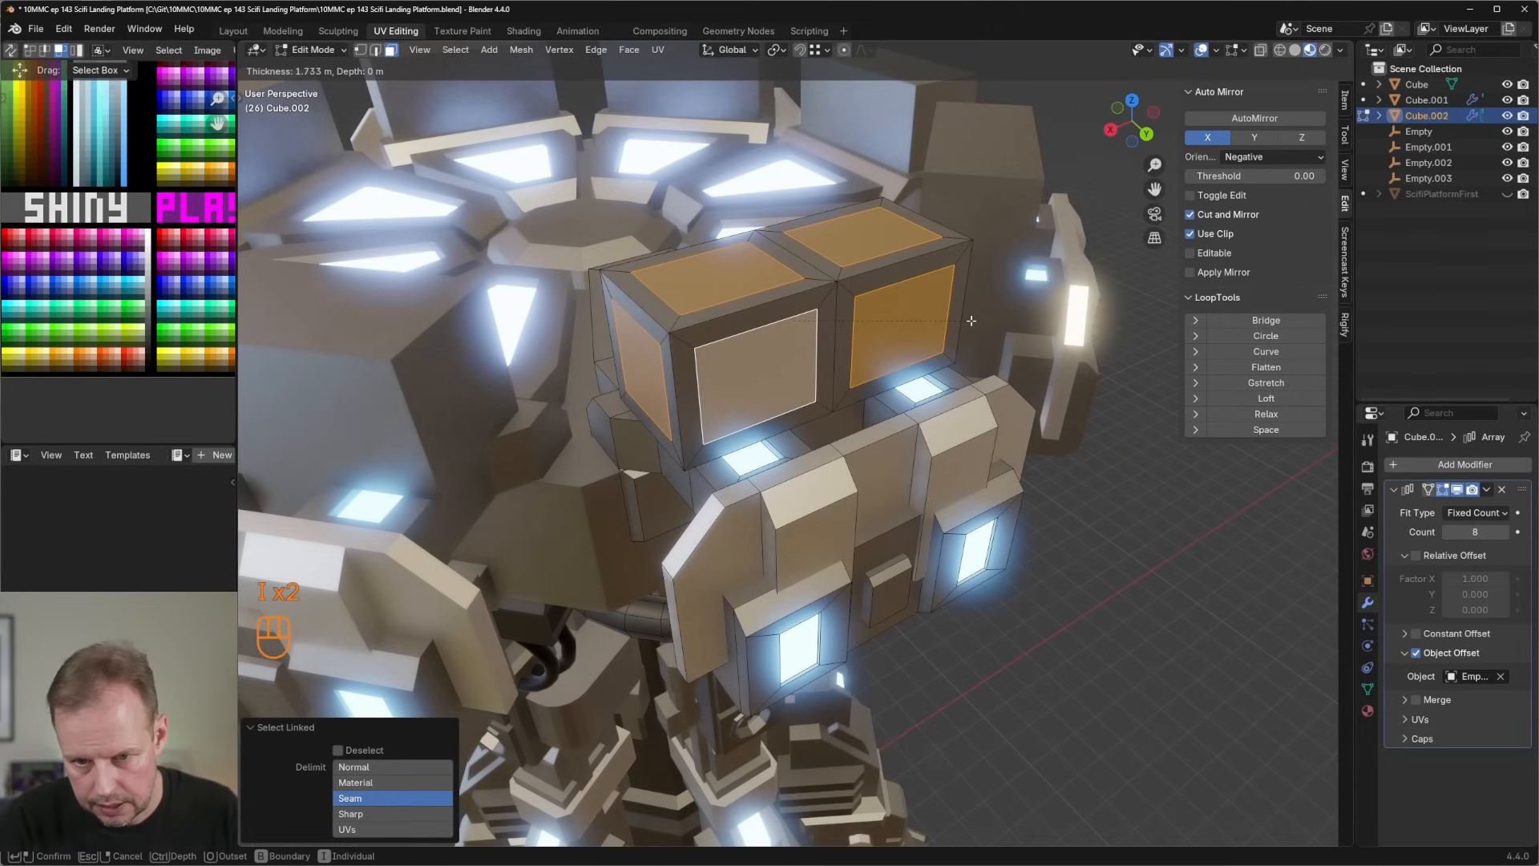
{"action": "left_click", "coordinate": [971, 321]}
{"action": "key", "text": "alt+e"}
{"action": "left_click", "coordinate": [977, 344]}
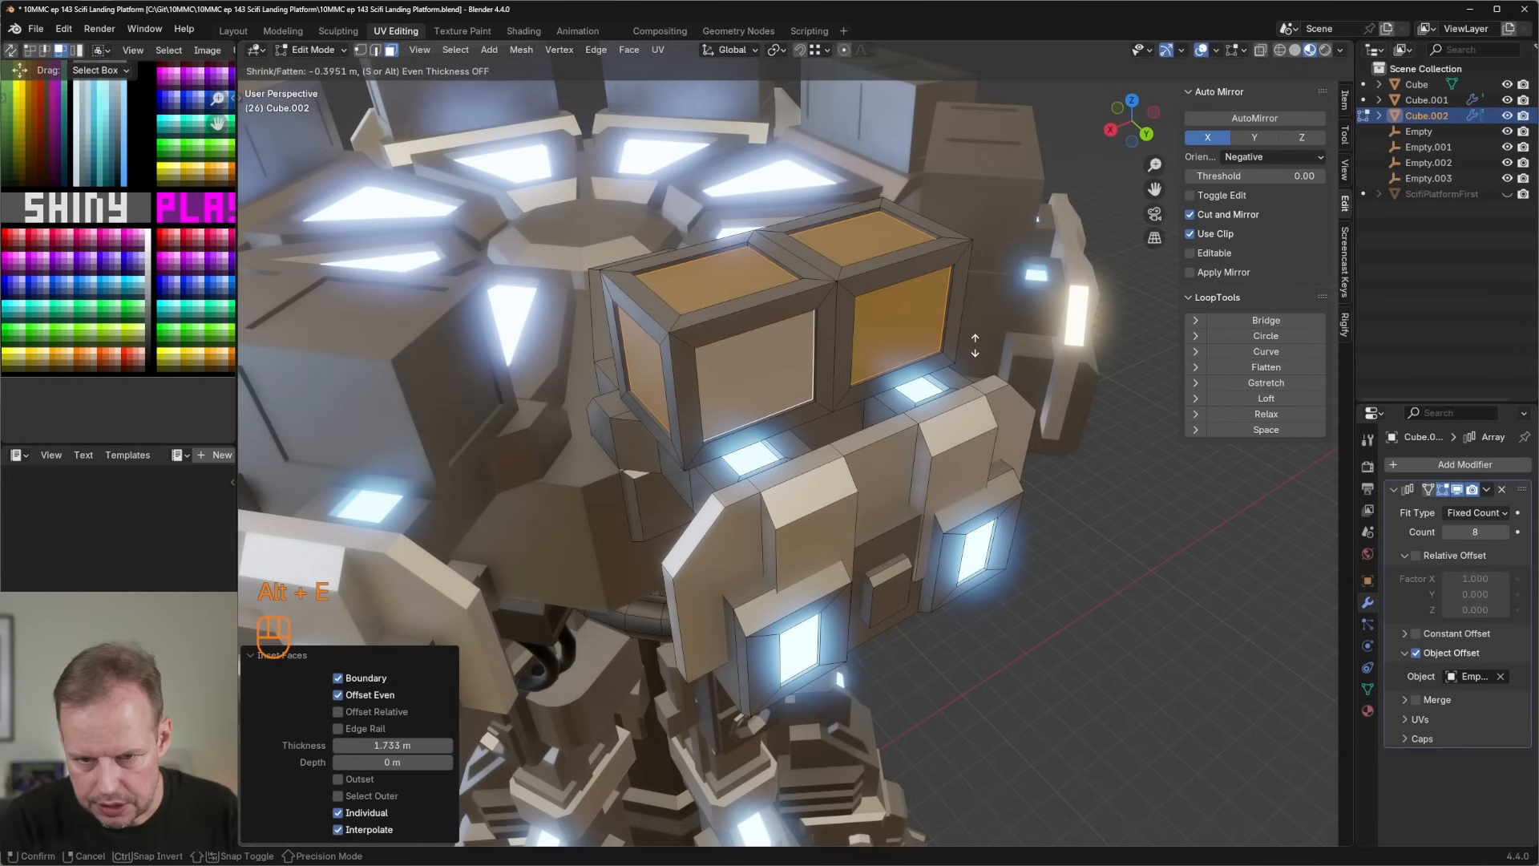
{"action": "left_click", "coordinate": [976, 345]}
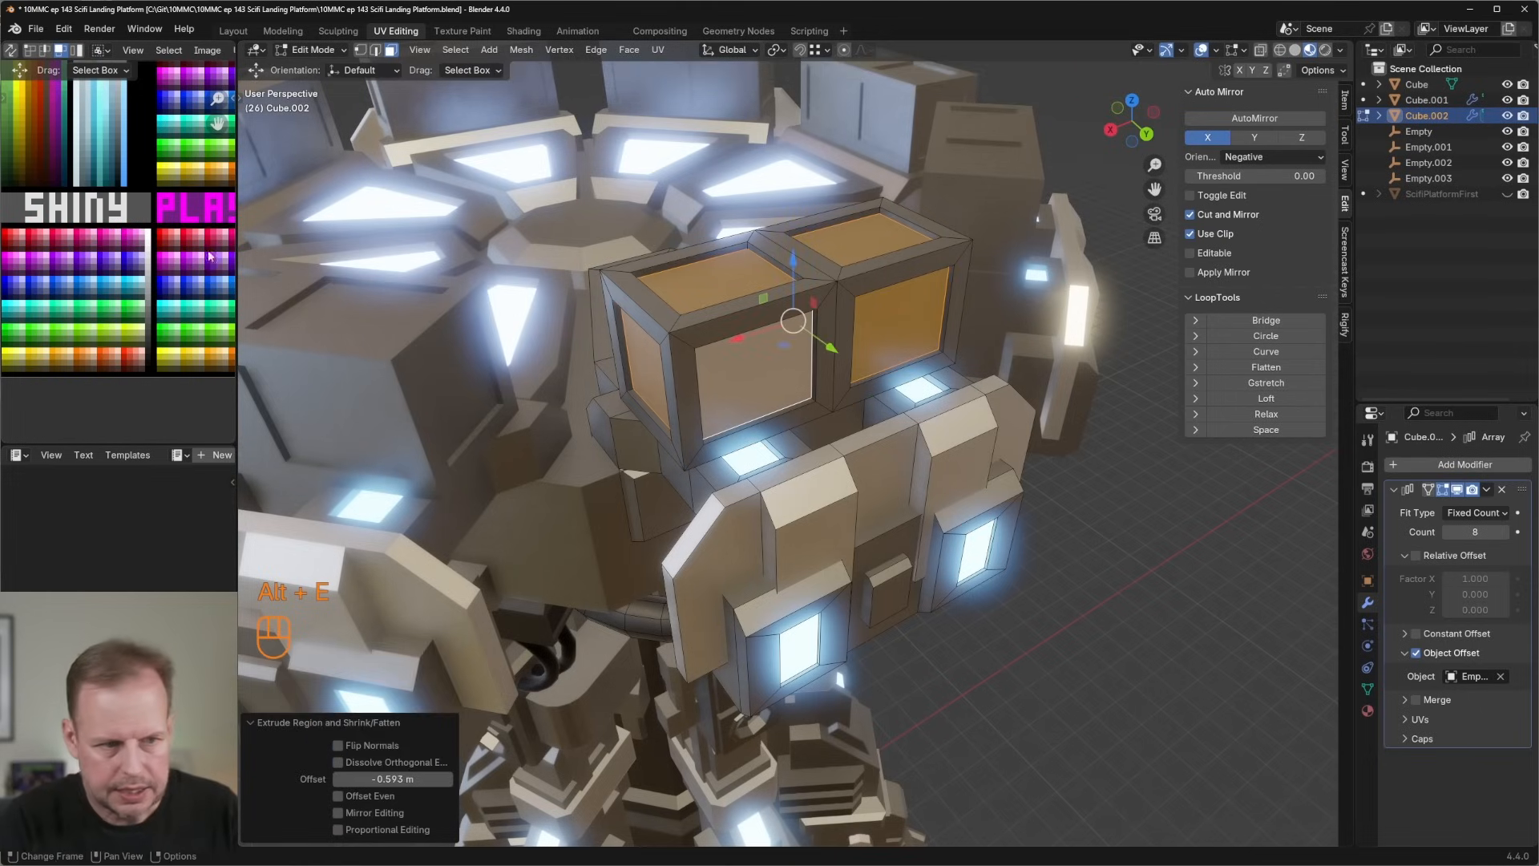
Darken the box's recessed panels by moving their UVs down the grey strip of the palette.
{"action": "key", "text": "a"}
{"action": "middle_click_drag", "start_coordinate": [171, 290], "coordinate": [275, 253]}
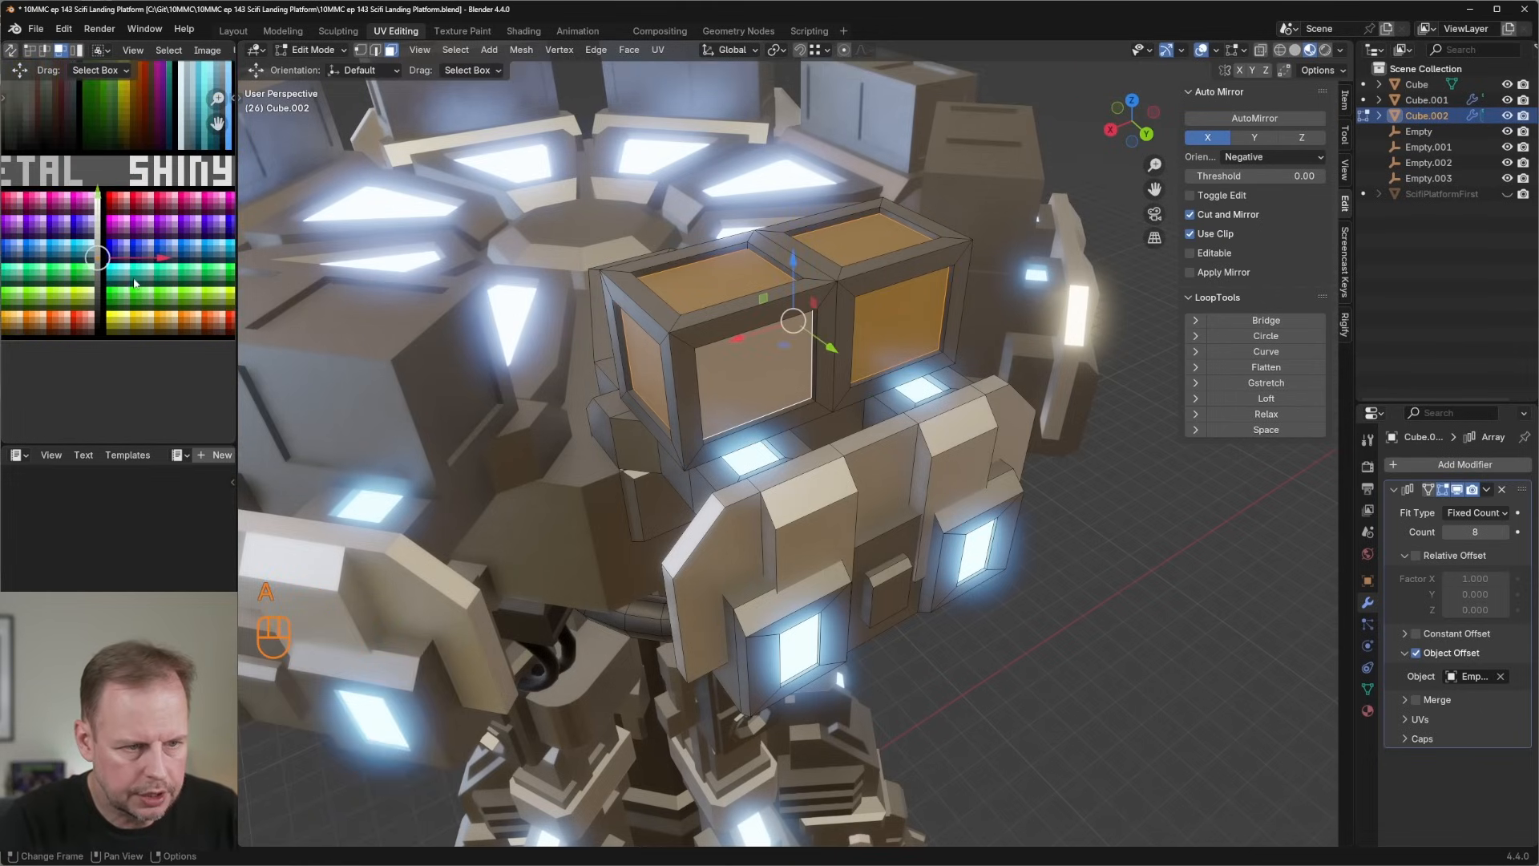
{"action": "key", "text": "g"}
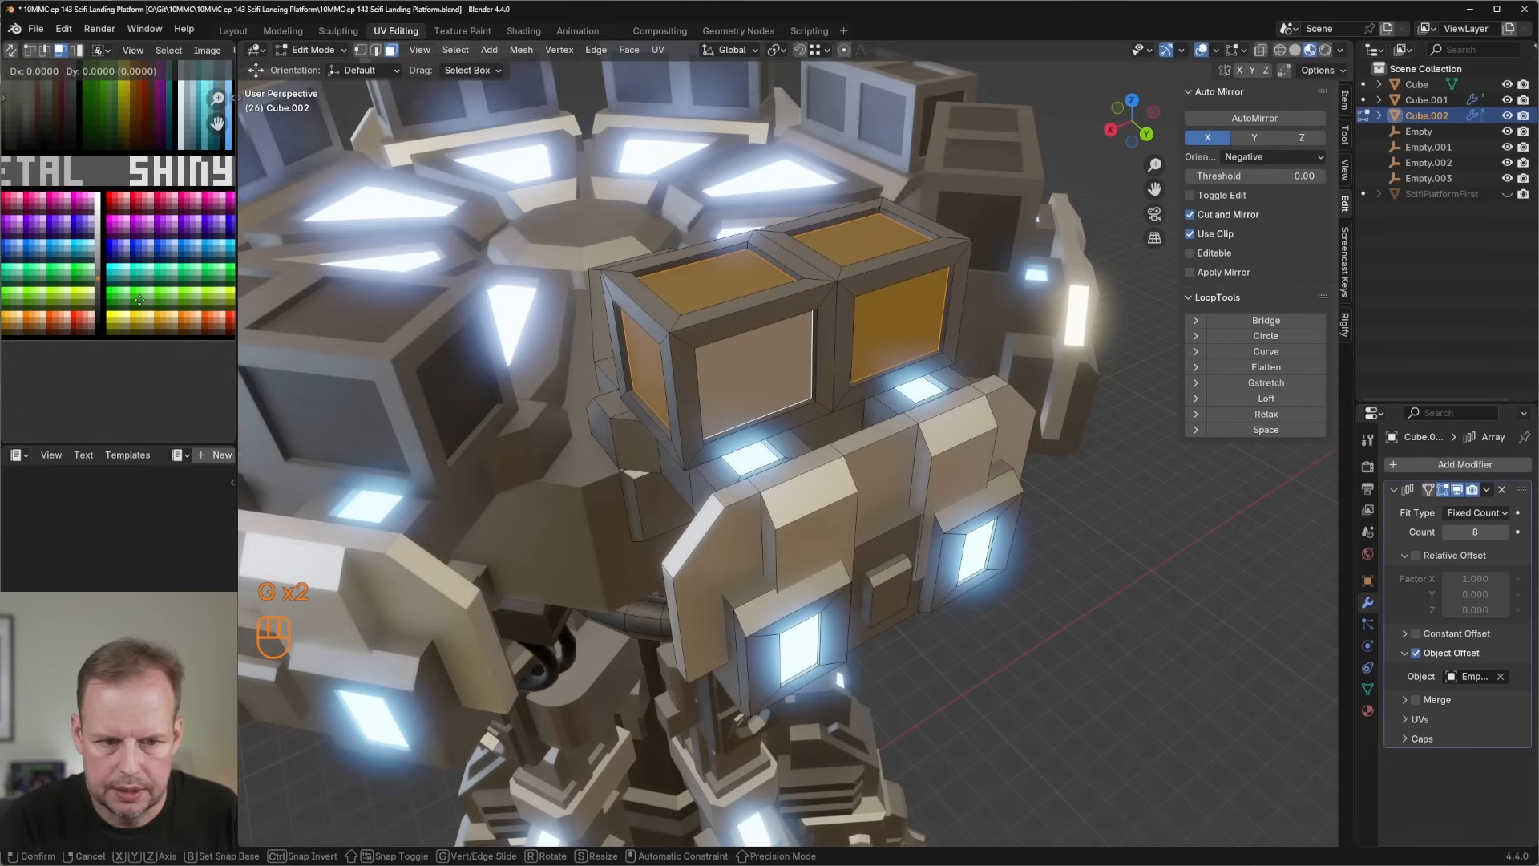
Select the outer edges around the box and bevel them by about 0.64 m with one segment.
{"action": "middle_click_drag", "start_coordinate": [1112, 381], "coordinate": [738, 377]}
{"action": "key", "text": "2"}
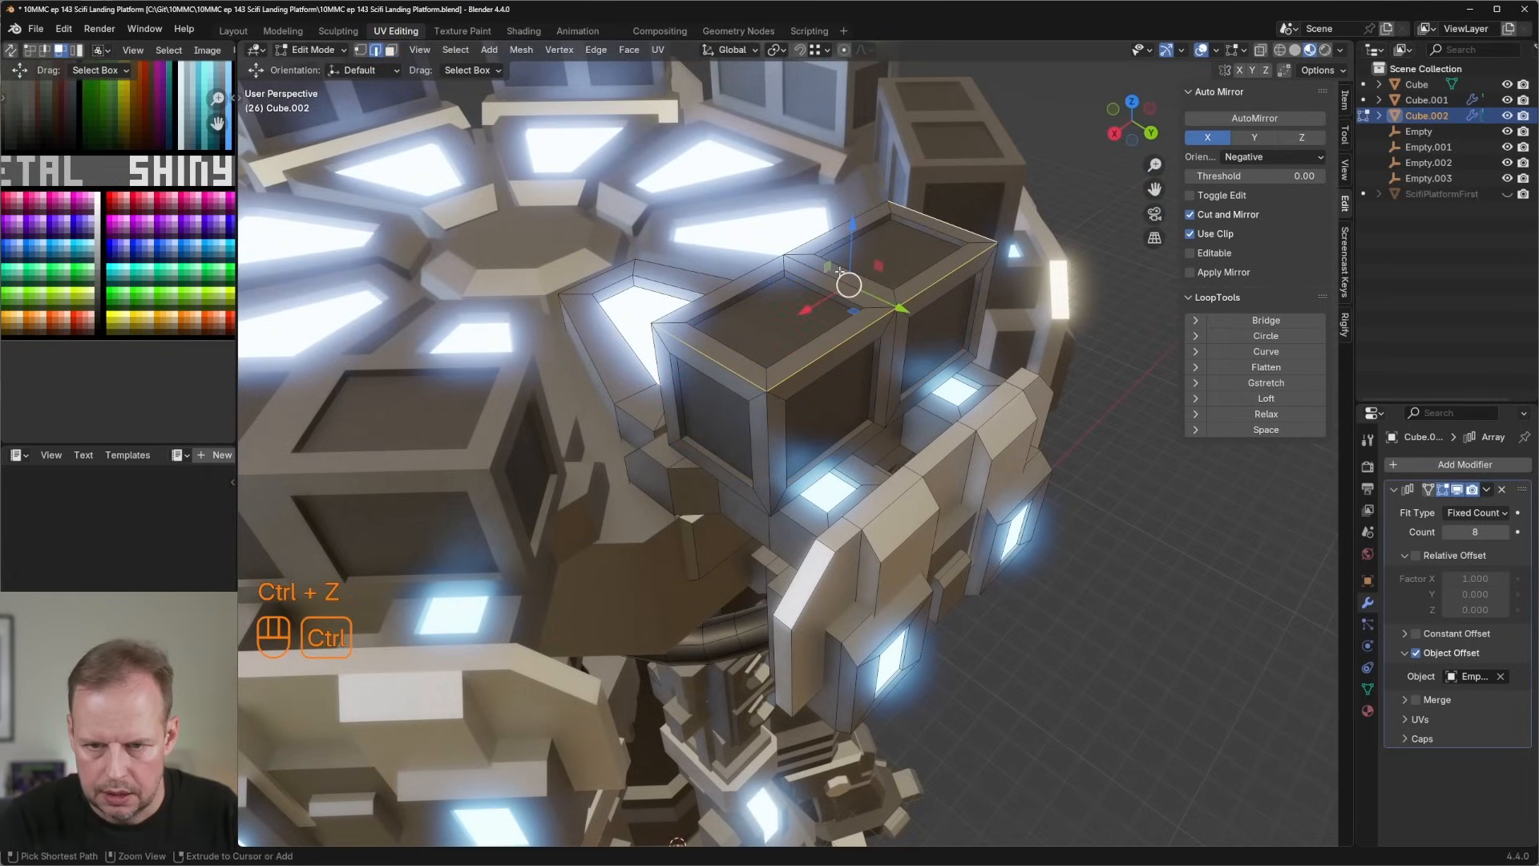
{"action": "middle_click_drag", "start_coordinate": [761, 266], "coordinate": [952, 432]}
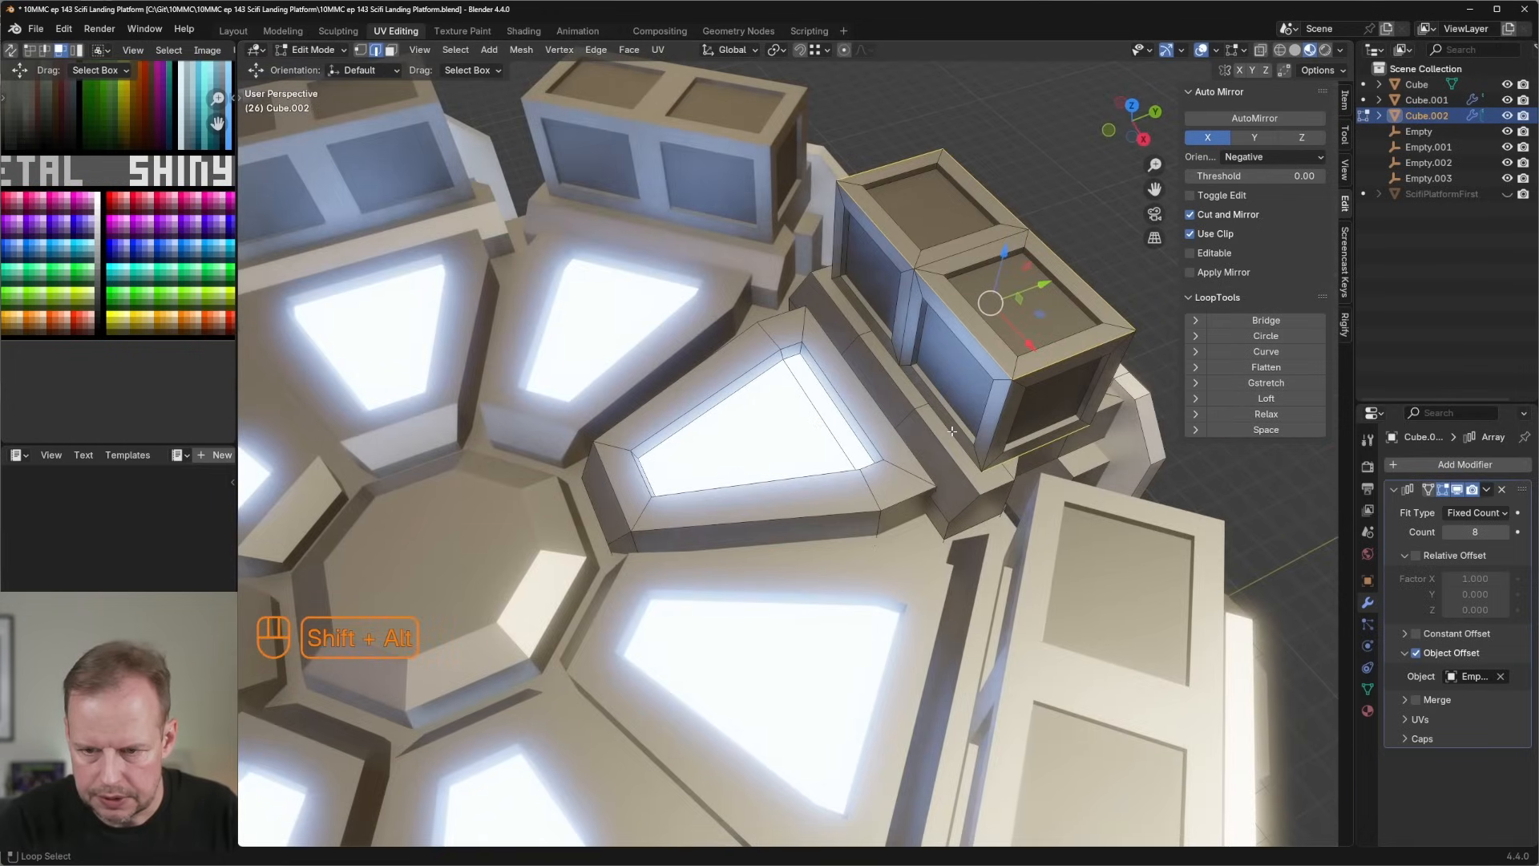
{"action": "left_click", "coordinate": [870, 331], "text": "alt+shift"}
{"action": "middle_click_drag", "start_coordinate": [866, 332], "coordinate": [856, 313]}
{"action": "key", "text": "ctrl+z"}
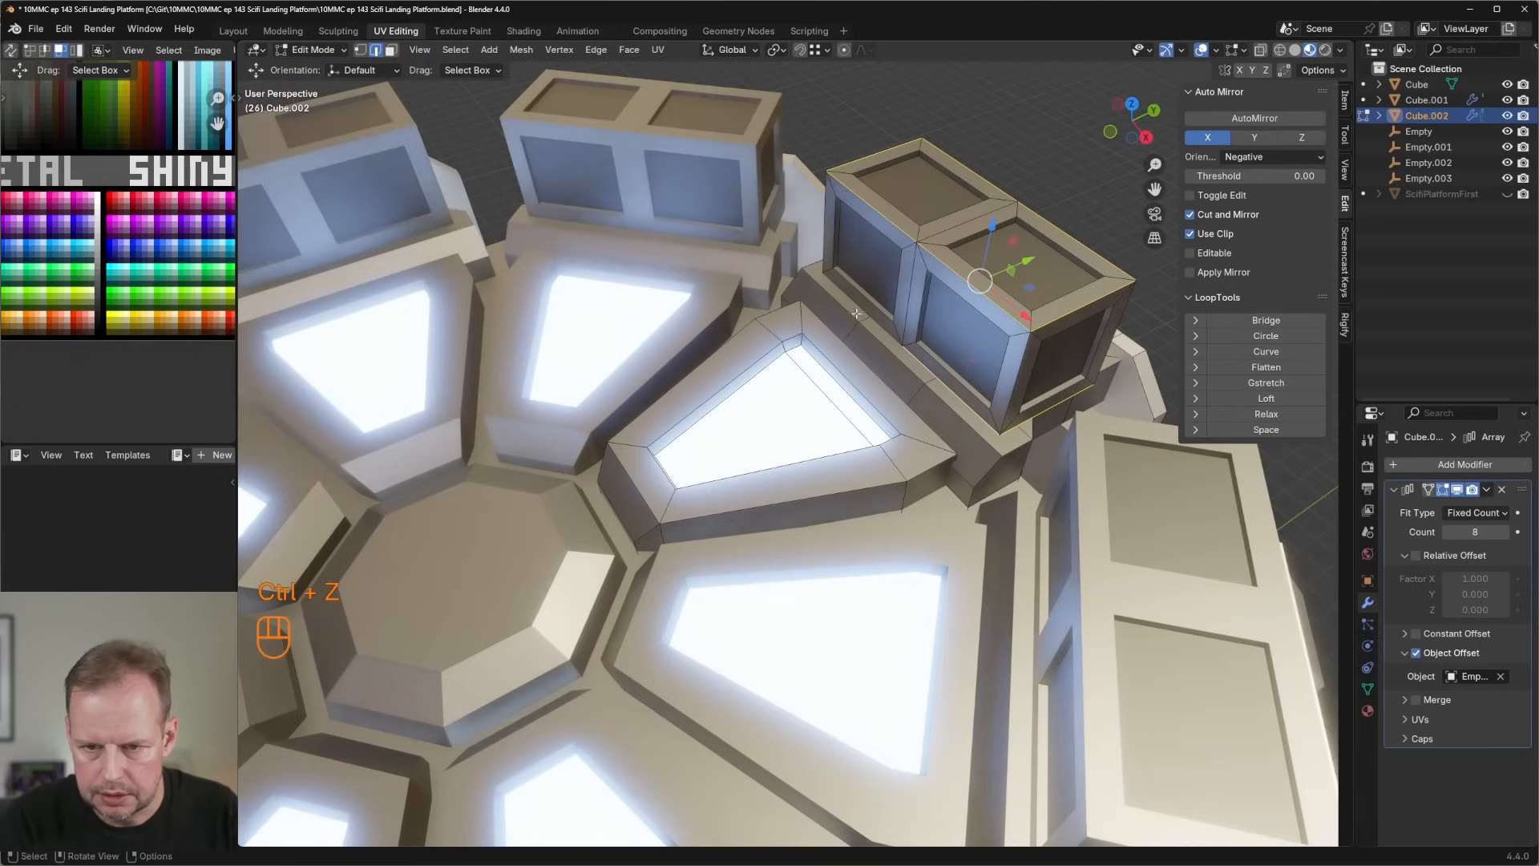
{"action": "middle_click_drag", "start_coordinate": [950, 298], "coordinate": [603, 280]}
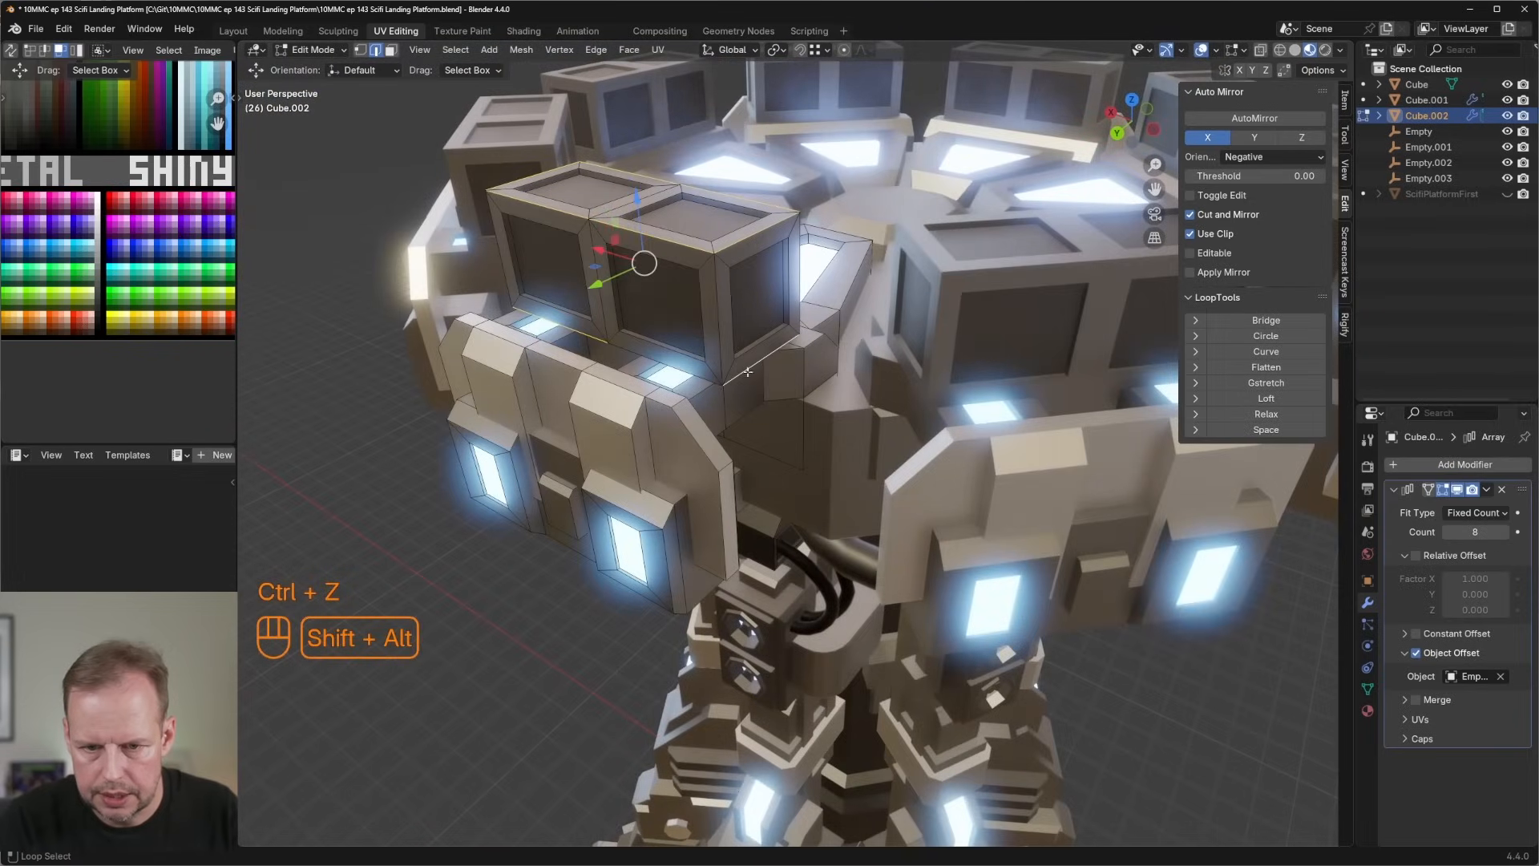
{"action": "middle_click_drag", "start_coordinate": [709, 375], "coordinate": [1066, 255]}
{"action": "scroll", "coordinate": [802, 336], "scroll_direction": "up", "scroll_amount": 3}
{"action": "middle_click_drag", "start_coordinate": [709, 349], "coordinate": [789, 328]}
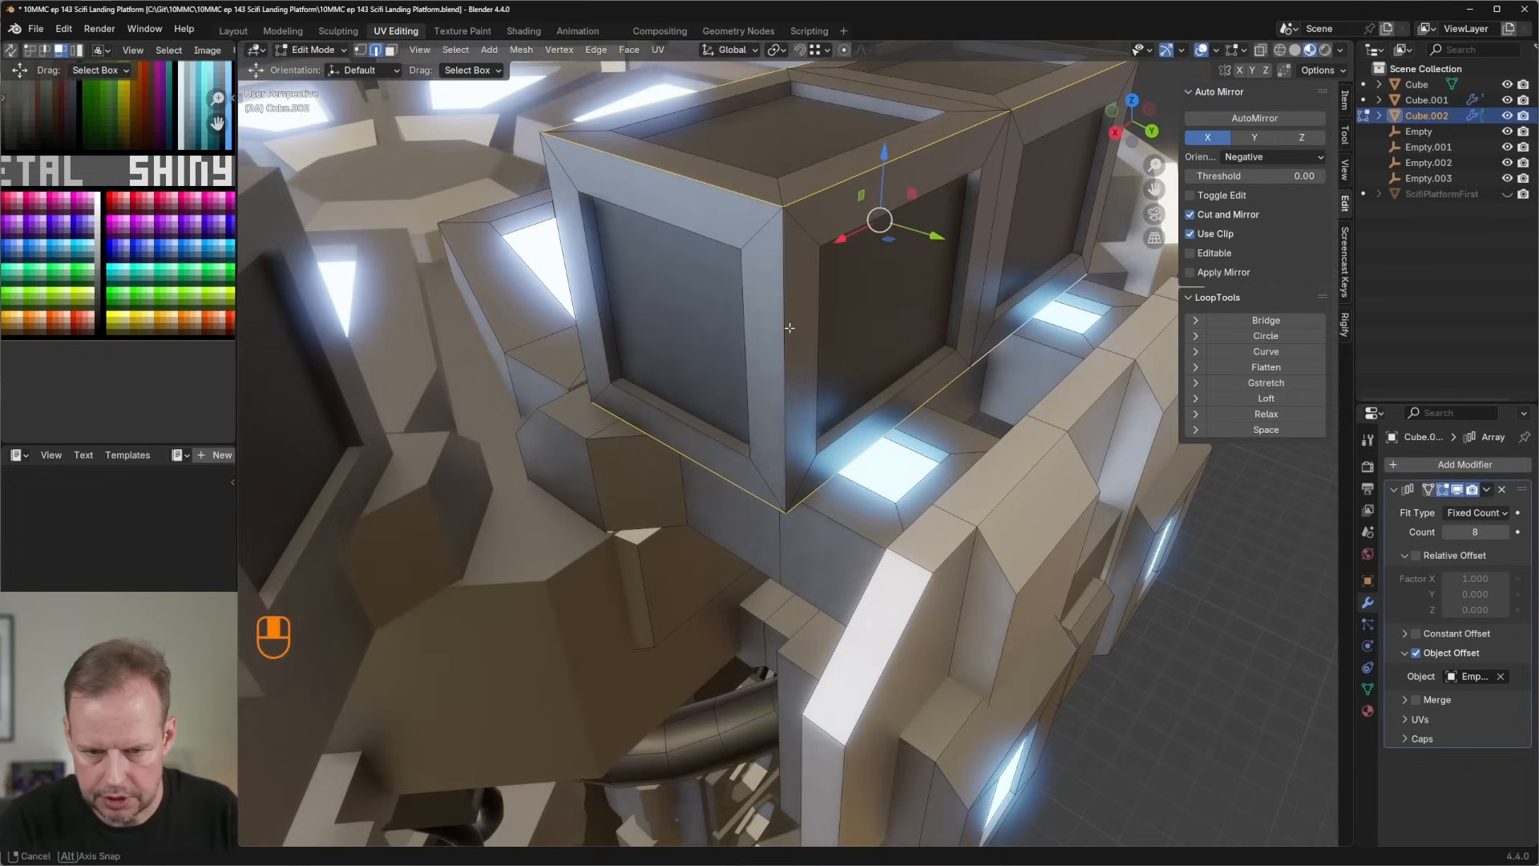
{"action": "middle_click_drag", "start_coordinate": [949, 260], "coordinate": [783, 291]}
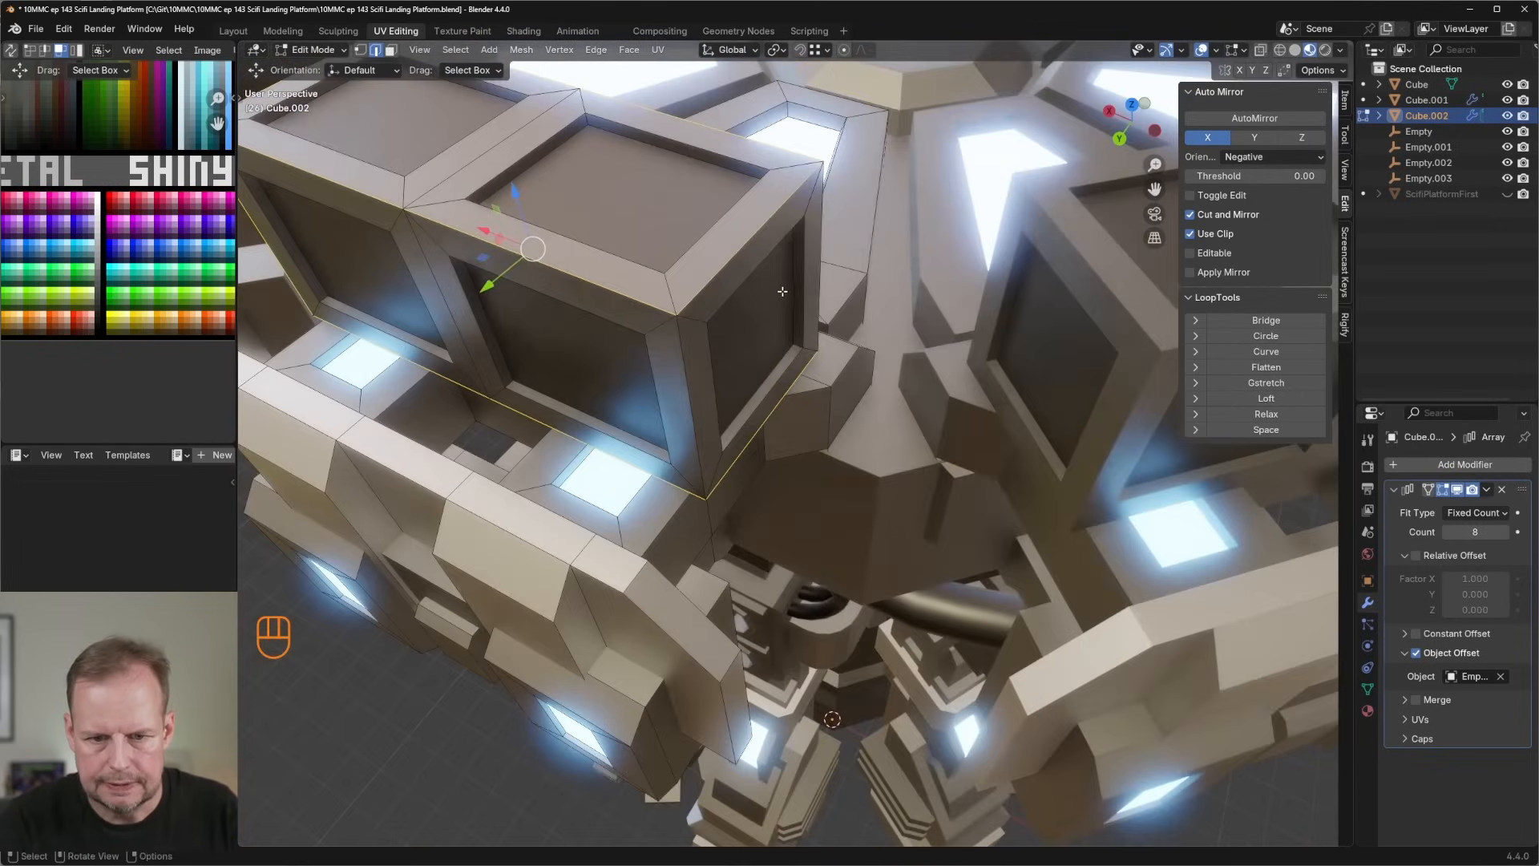
{"action": "middle_click_drag", "start_coordinate": [678, 390], "coordinate": [688, 352]}
{"action": "middle_click_drag", "start_coordinate": [647, 287], "coordinate": [883, 320]}
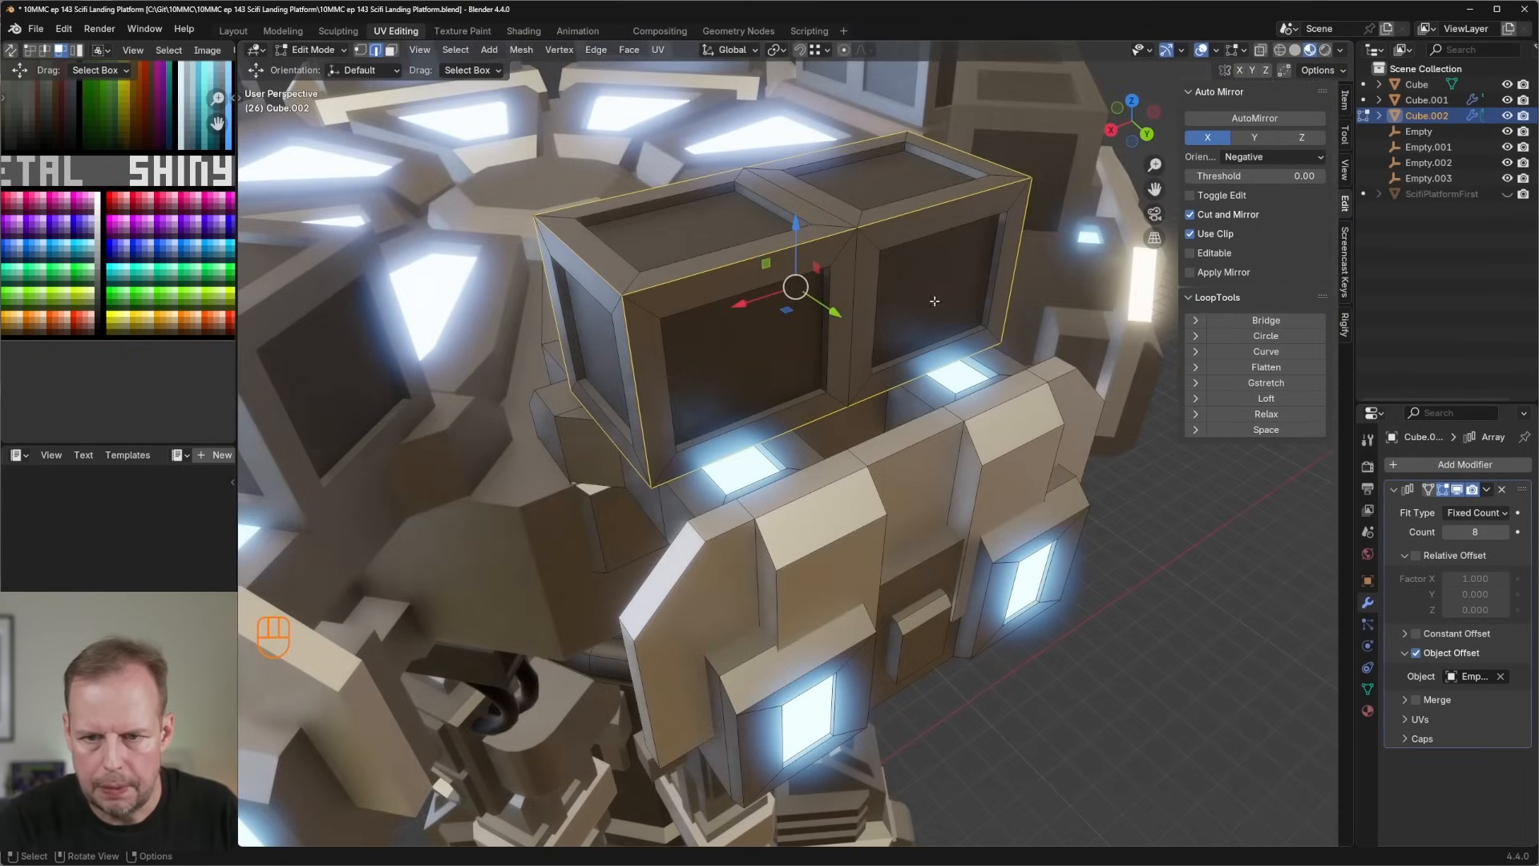
{"action": "key", "text": "ctrl+b"}
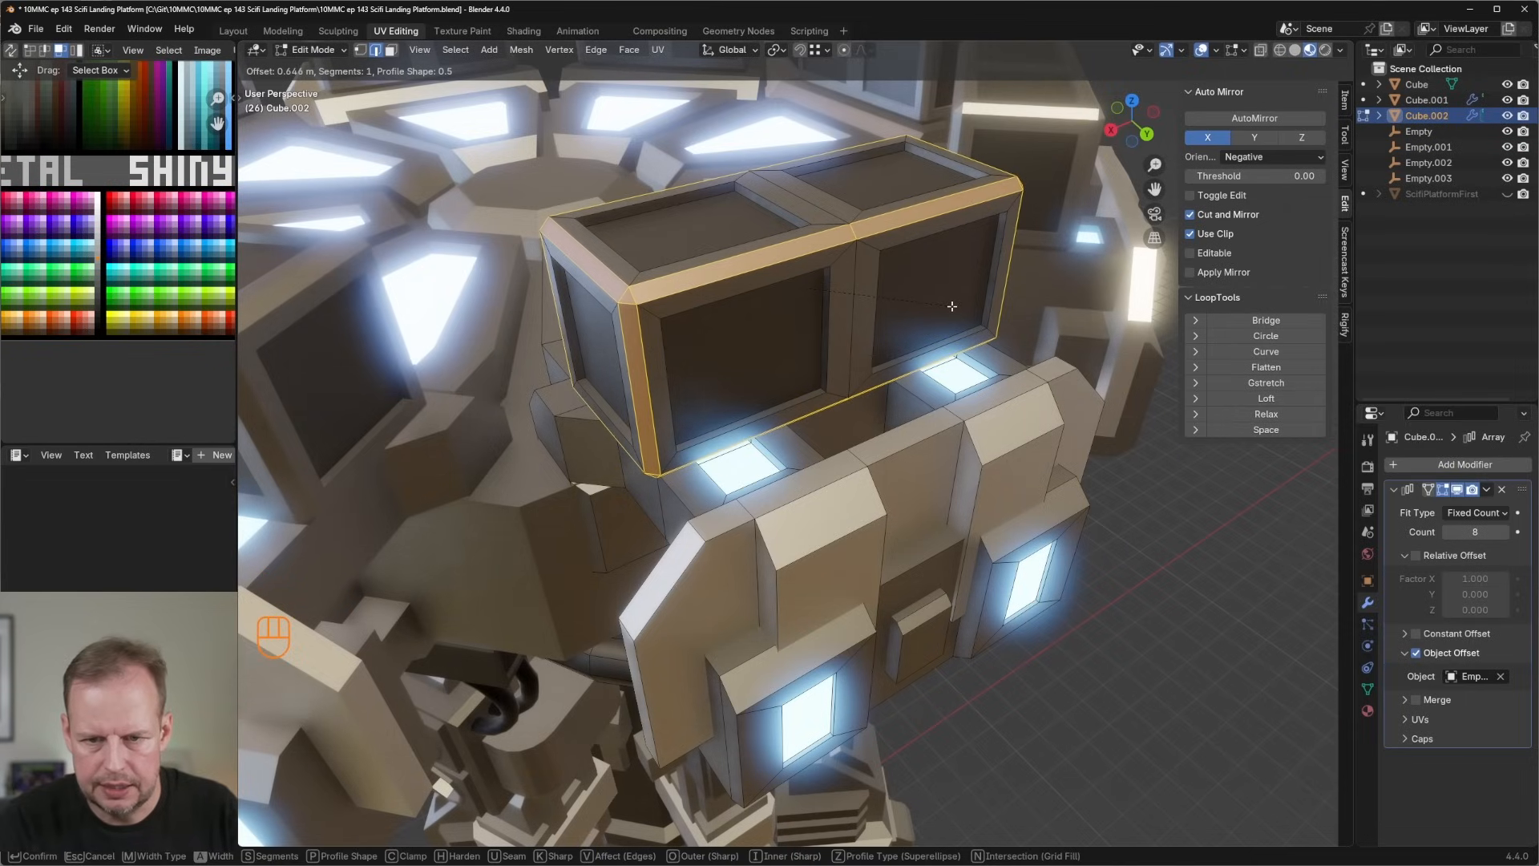
{"action": "left_click", "coordinate": [955, 309]}
Examine the bevelled boxes around the platform in Object Mode and Edit Mode.
{"action": "scroll", "coordinate": [942, 329], "scroll_direction": "down", "scroll_amount": 4}
{"action": "middle_click_drag", "start_coordinate": [926, 357], "coordinate": [1014, 334]}
{"action": "scroll", "coordinate": [928, 344], "scroll_direction": "down", "scroll_amount": 3}
{"action": "key", "text": "Tab"}
{"action": "scroll", "coordinate": [1024, 429], "scroll_direction": "down", "scroll_amount": 3}
{"action": "middle_click_drag", "start_coordinate": [1025, 429], "coordinate": [835, 349]}
{"action": "scroll", "coordinate": [901, 418], "scroll_direction": "up", "scroll_amount": 5}
{"action": "key", "text": "Tab"}
{"action": "scroll", "coordinate": [829, 388], "scroll_direction": "down", "scroll_amount": 4}
{"action": "scroll", "coordinate": [969, 439], "scroll_direction": "down", "scroll_amount": 2}
{"action": "scroll", "coordinate": [946, 389], "scroll_direction": "down", "scroll_amount": 1}
{"action": "scroll", "coordinate": [937, 385], "scroll_direction": "up", "scroll_amount": 4}
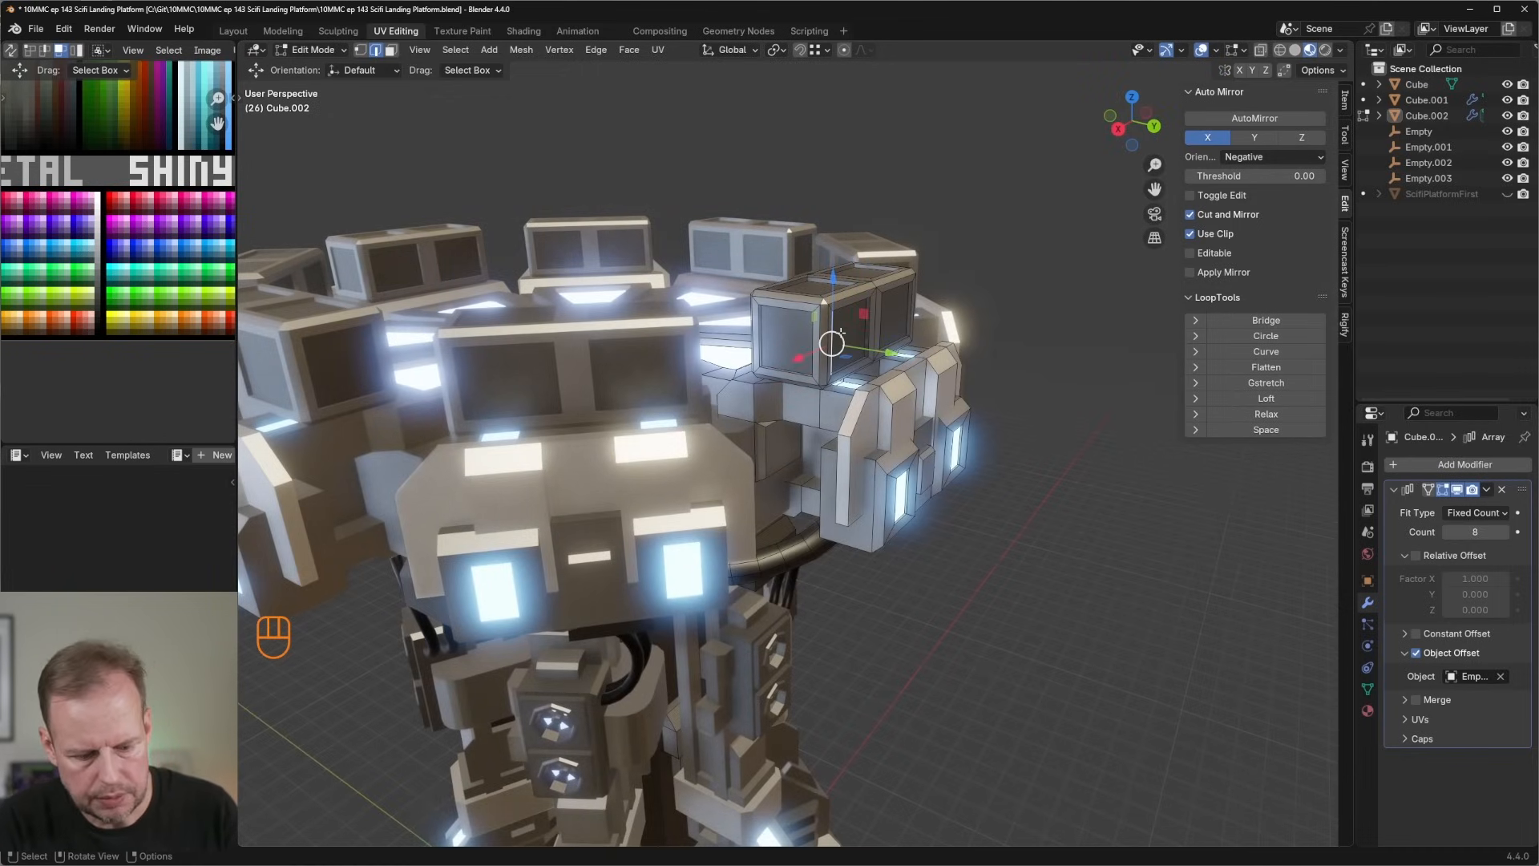
Separate the linked box from the platform segment into its own object and return to Object Mode.
{"action": "key", "text": "l"}
{"action": "left_click", "coordinate": [840, 330]}
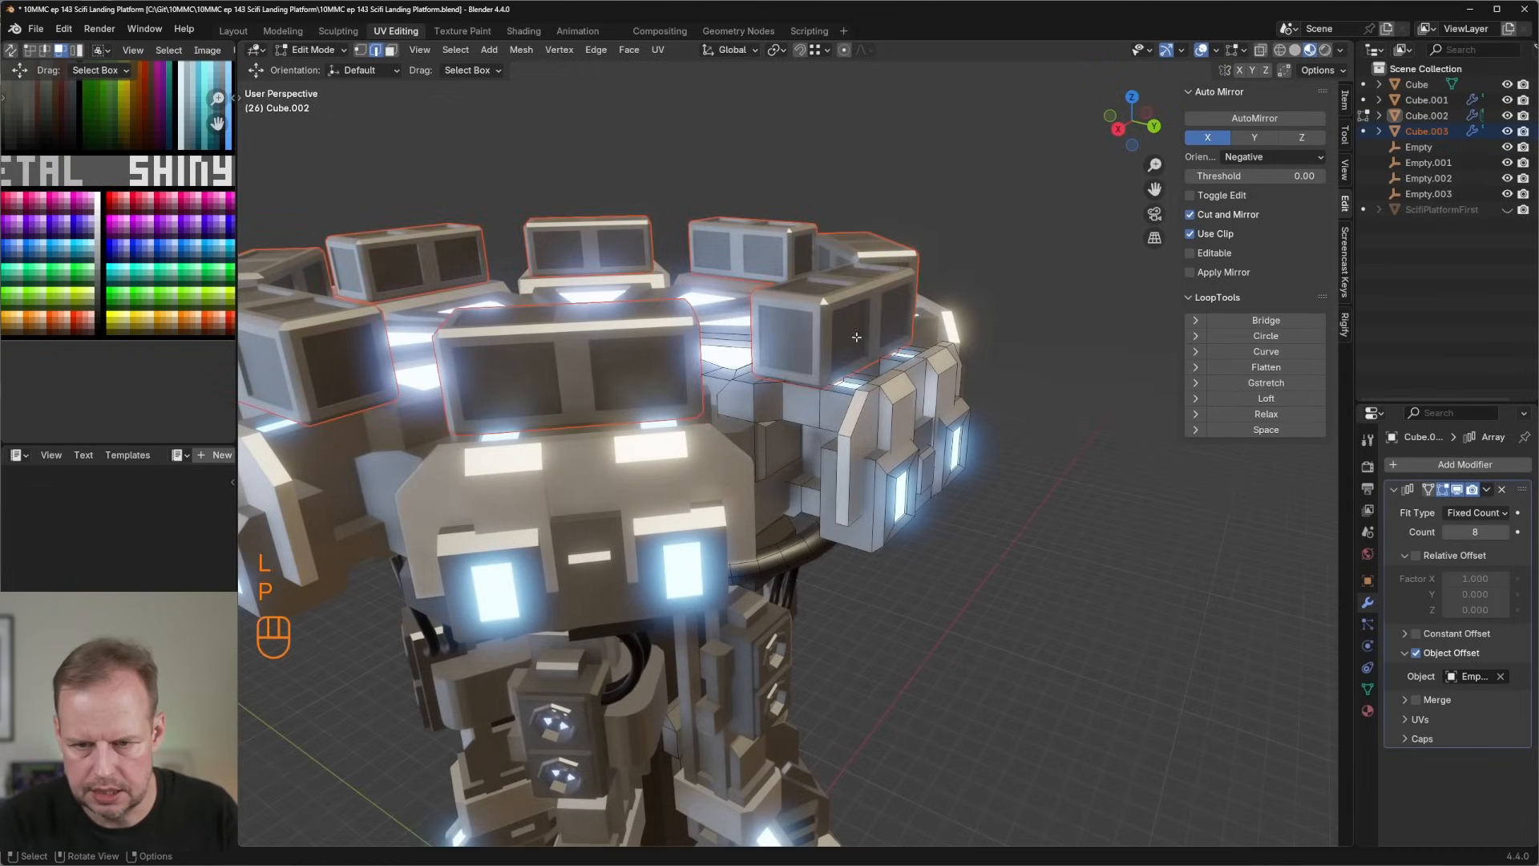
{"action": "key", "text": "Tab"}
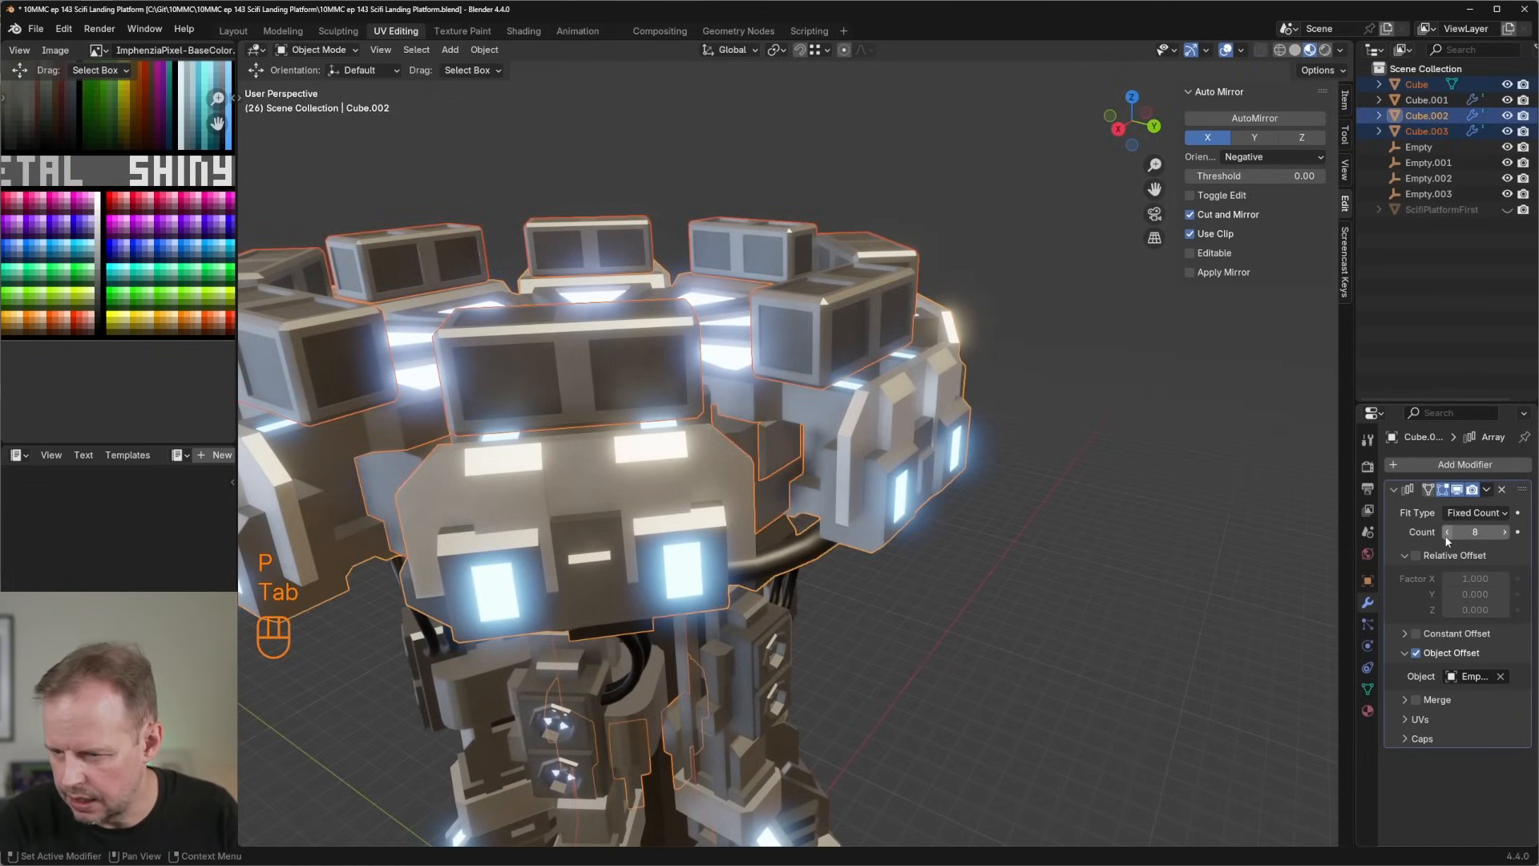
{"action": "left_click", "coordinate": [1501, 489]}
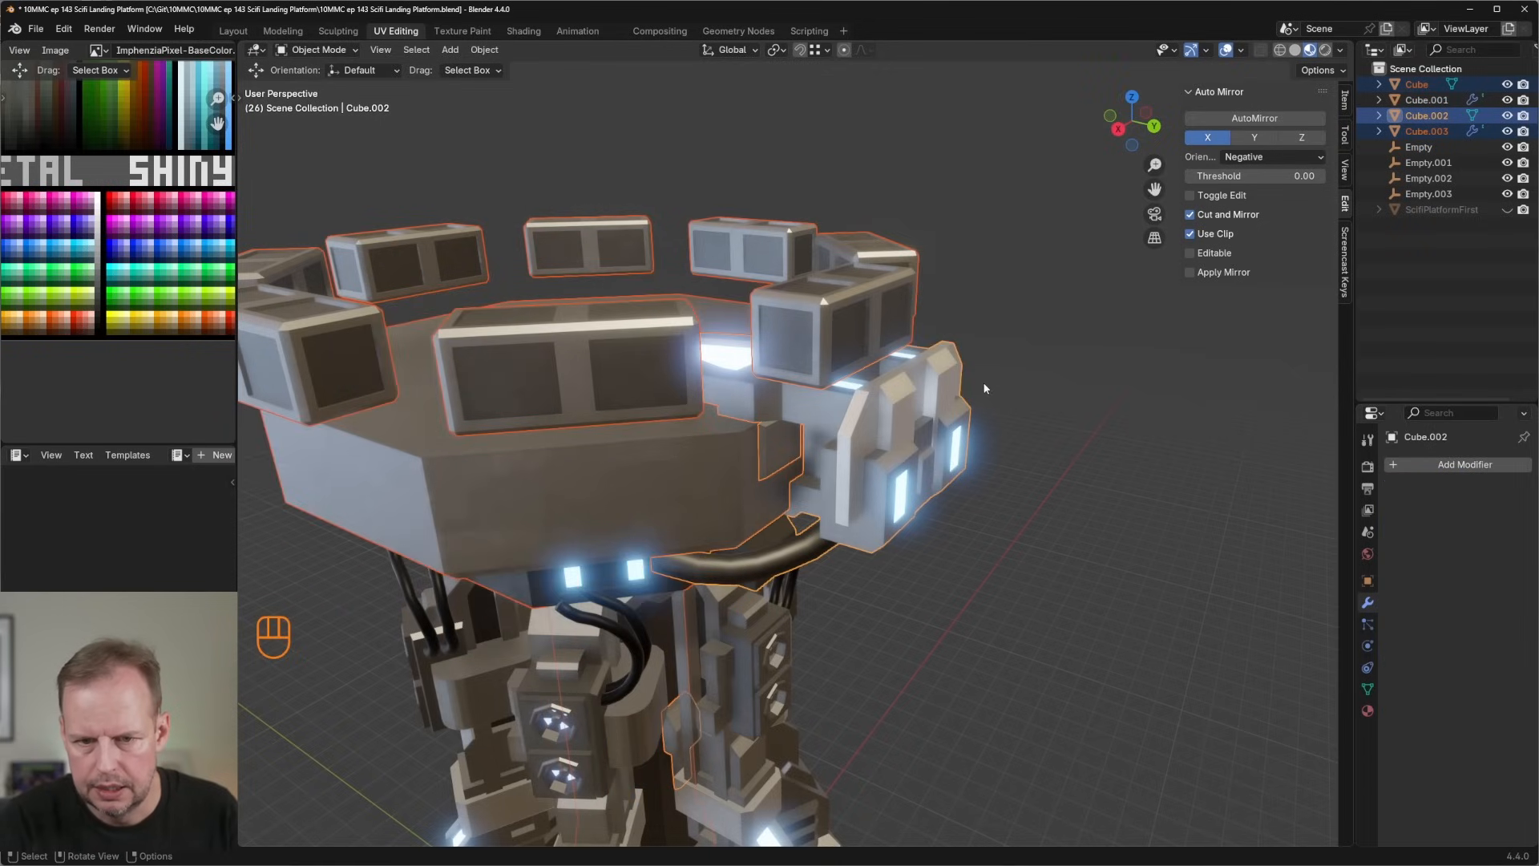
{"action": "key", "text": "ctrl+z"}
{"action": "key", "text": "ctrl+z"}
Duplicate the box, rotate the copy -42.3° in top view and place it on the neighbouring platform segment.
{"action": "left_click", "coordinate": [1501, 489]}
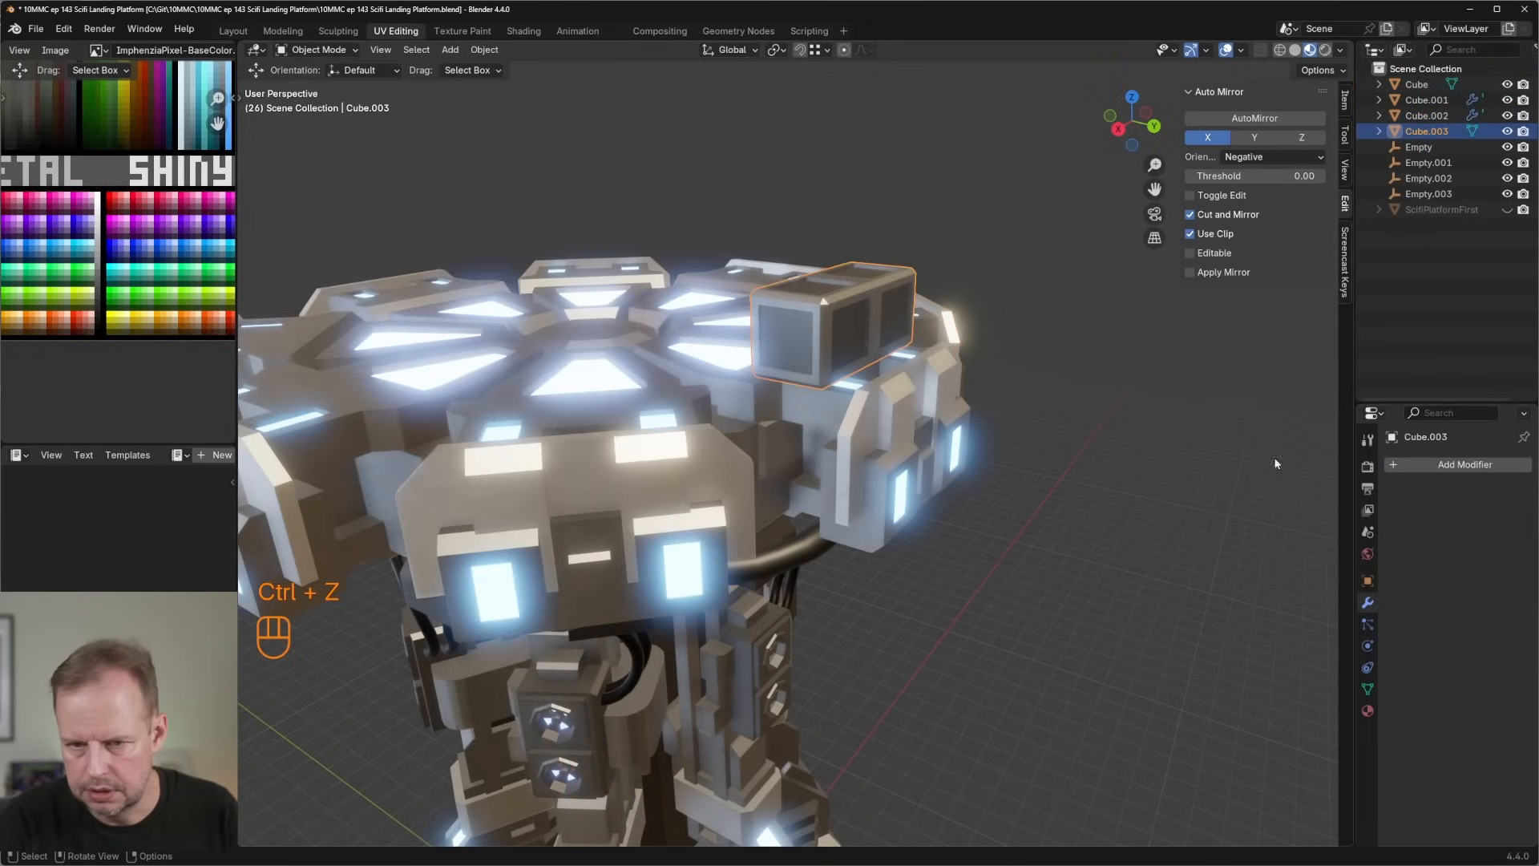
{"action": "key", "text": "Tab"}
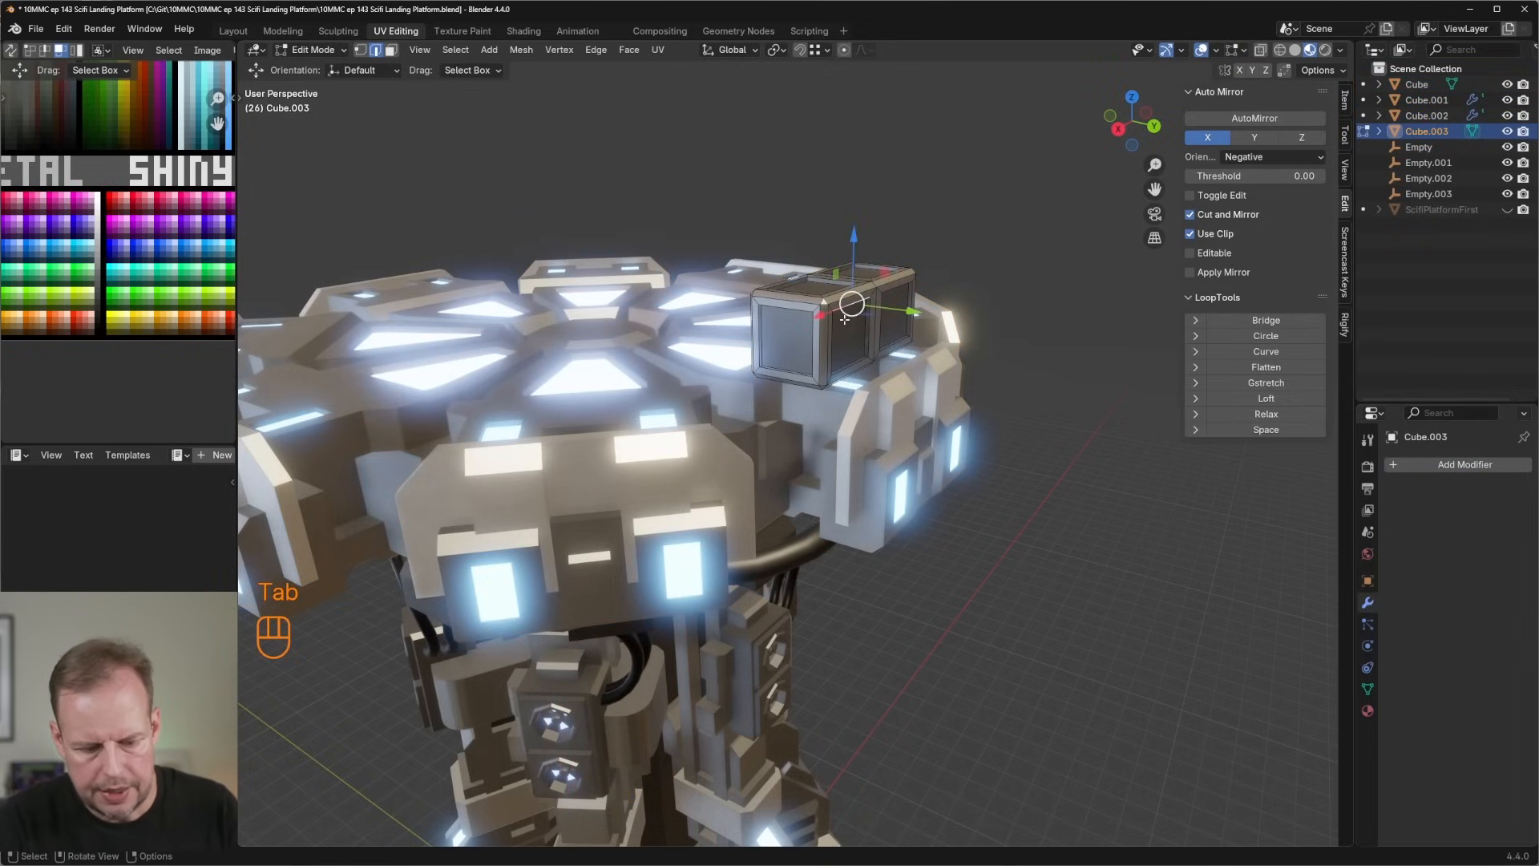
{"action": "key", "text": "l"}
{"action": "middle_click_drag", "start_coordinate": [913, 348], "coordinate": [1154, 429]}
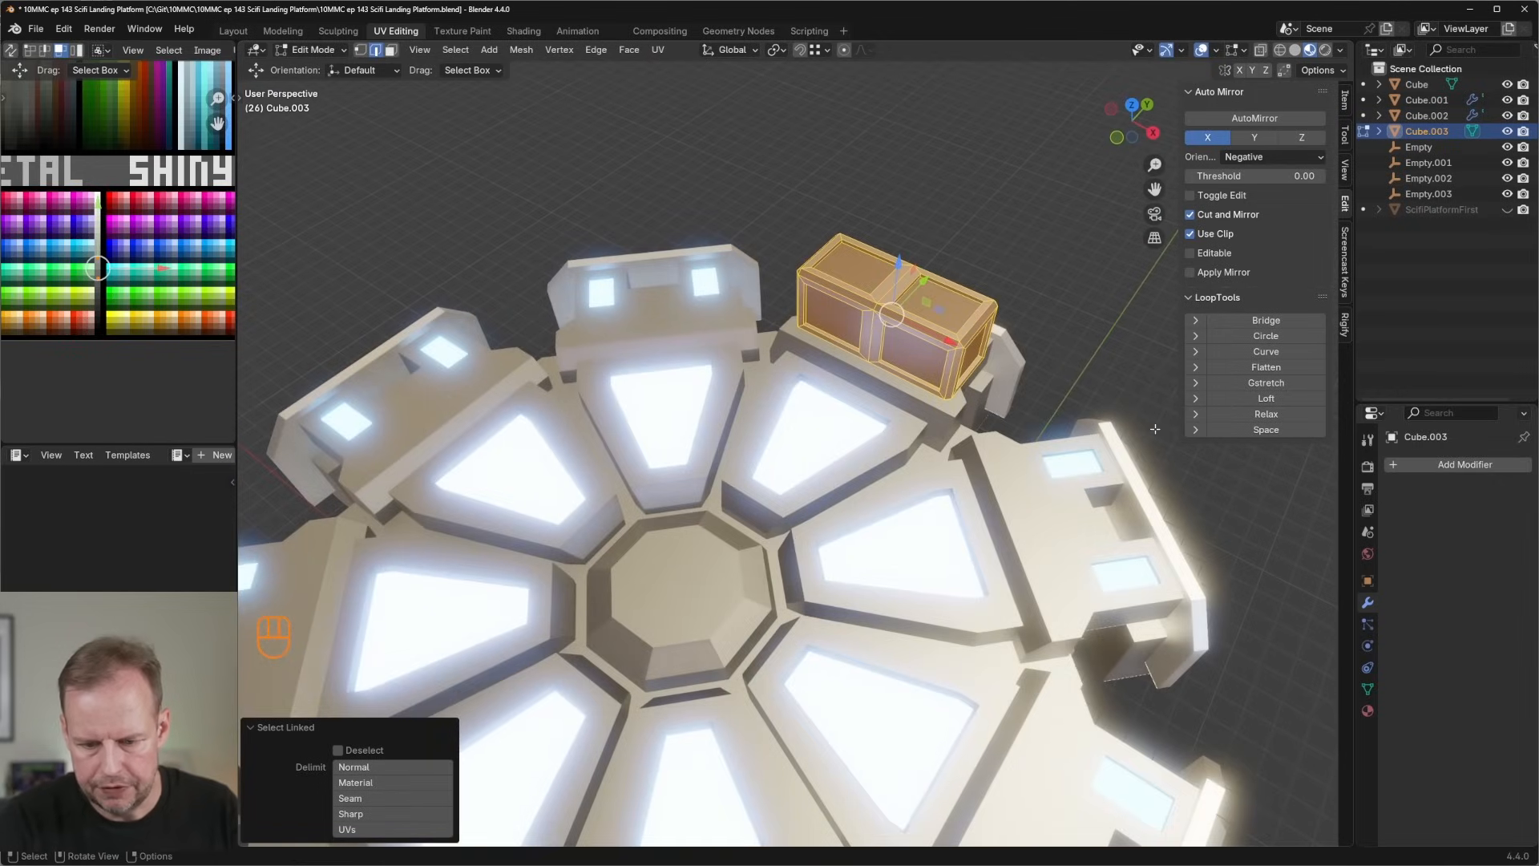
{"action": "key", "text": "KP_7"}
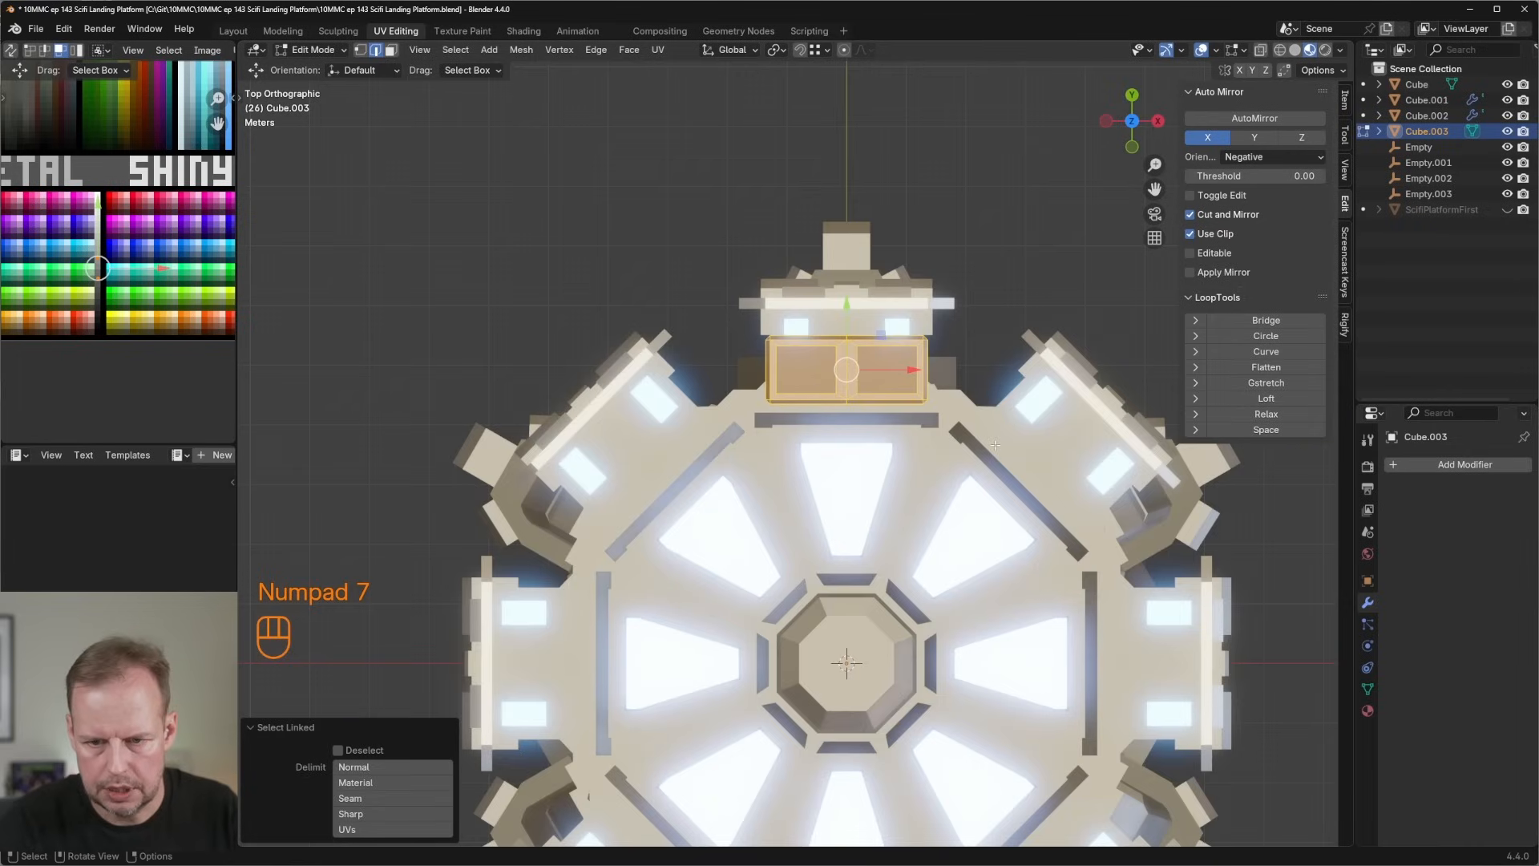
{"action": "key", "text": "shift+d"}
{"action": "left_click", "coordinate": [813, 470]}
{"action": "key", "text": "r"}
{"action": "left_click", "coordinate": [793, 433]}
{"action": "key", "text": "g"}
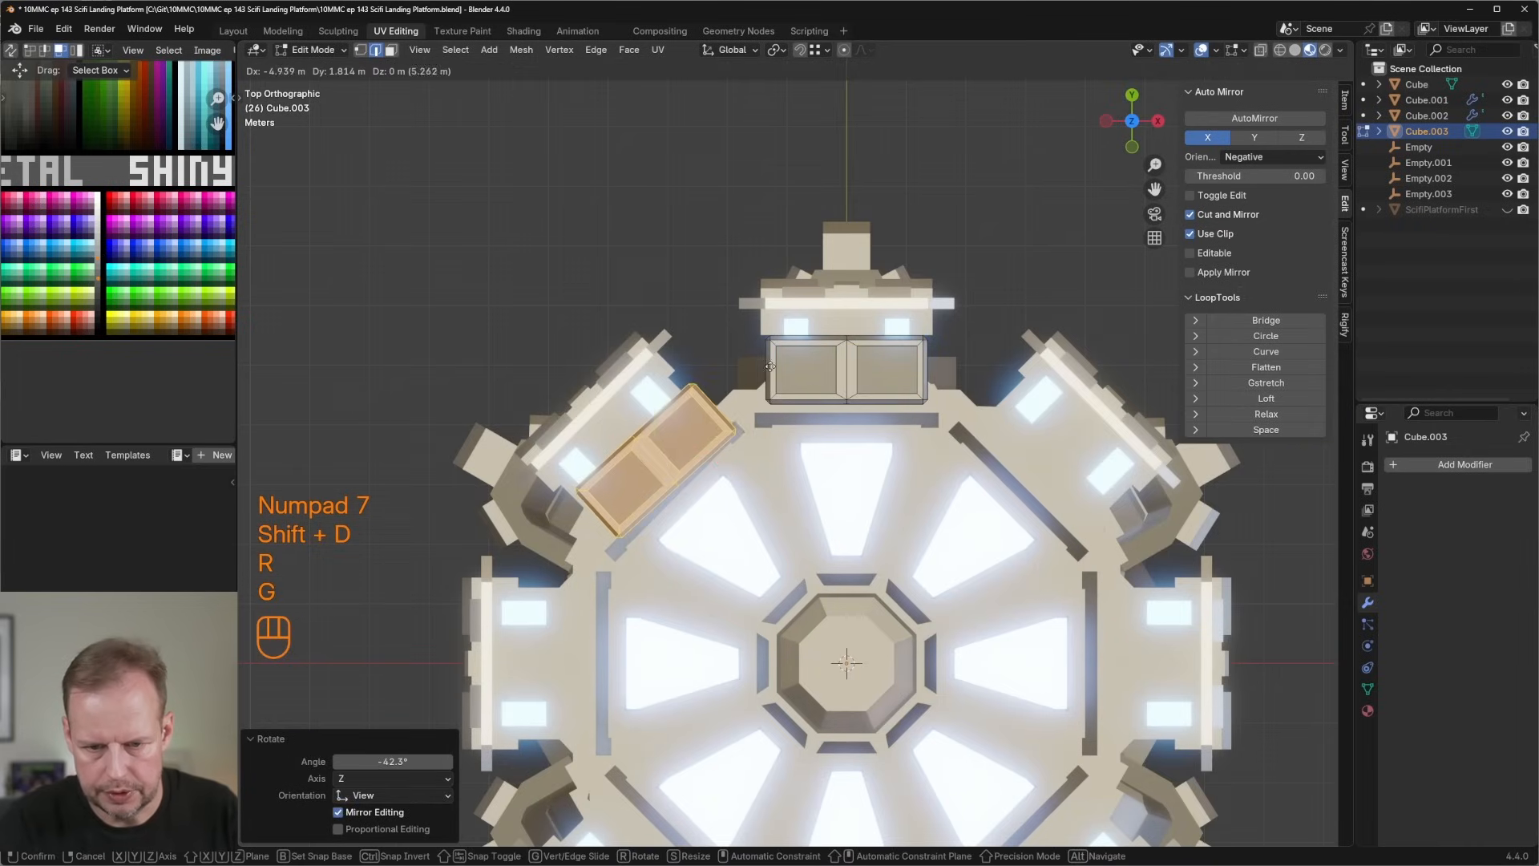
{"action": "left_click", "coordinate": [763, 423]}
Duplicate the rotated box, raise the copy about 12.5 m above the two boxes and rotate it about Z to bridge them.
{"action": "key", "text": "shift+d"}
{"action": "left_click", "coordinate": [858, 337]}
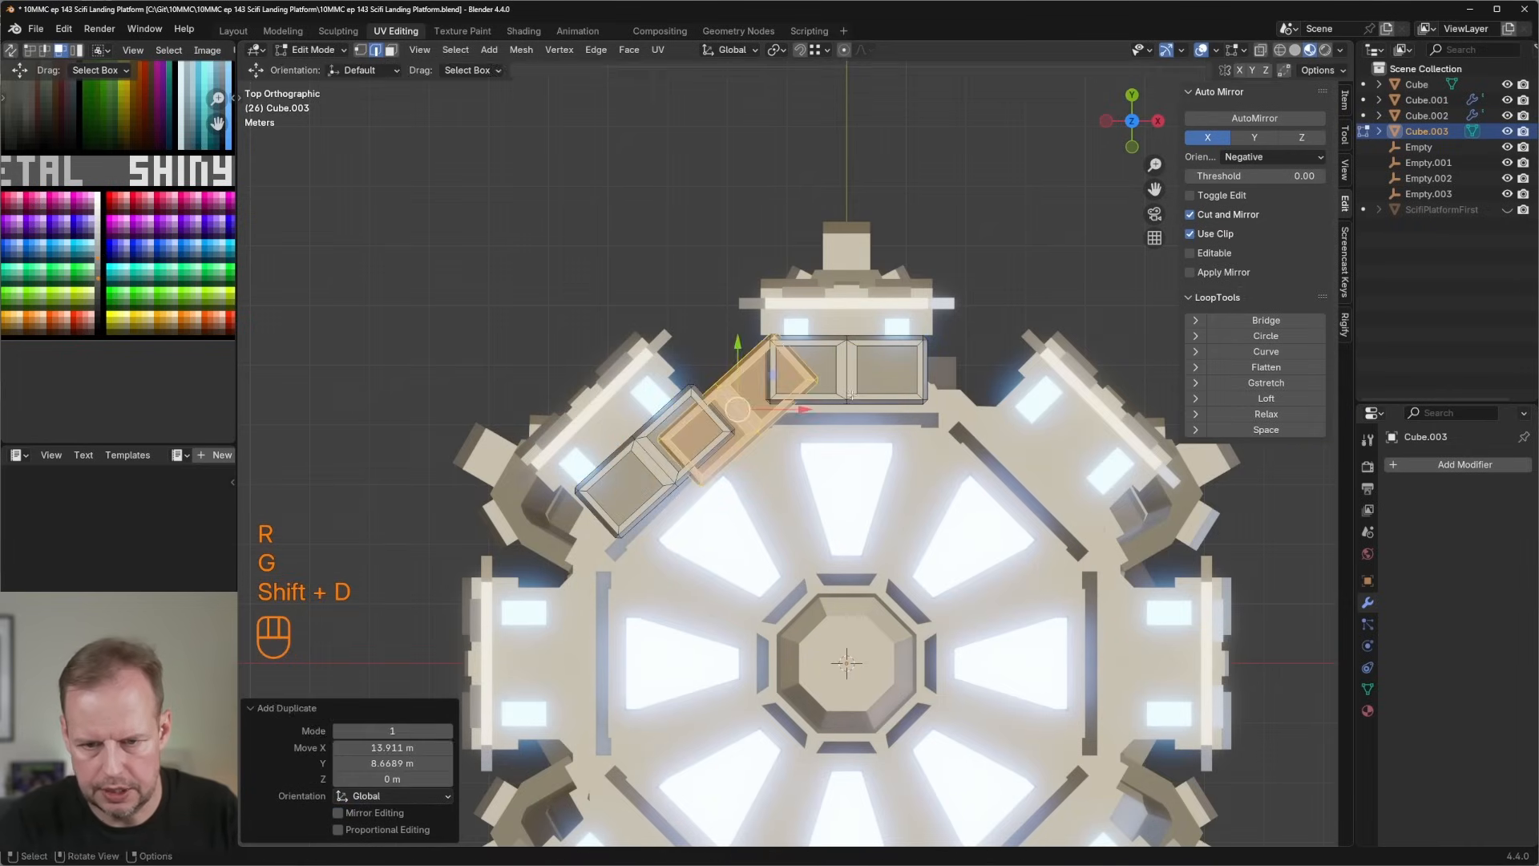
{"action": "middle_click_drag", "start_coordinate": [857, 336], "coordinate": [824, 293]}
{"action": "left_click_drag", "start_coordinate": [755, 223], "coordinate": [751, 144]}
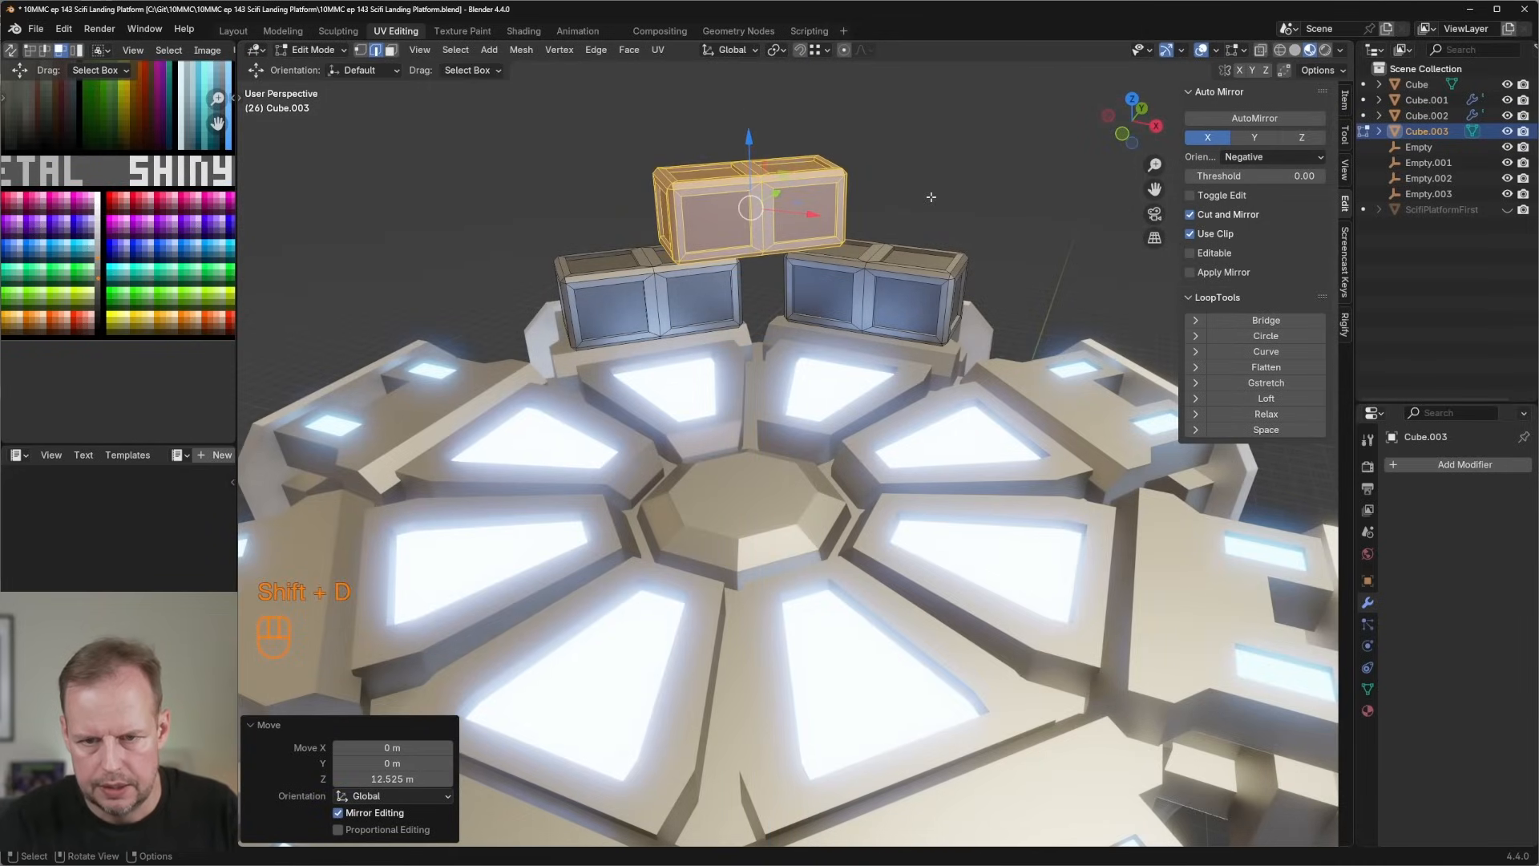
{"action": "key", "text": "r"}
{"action": "key", "text": "z"}
{"action": "left_click", "coordinate": [898, 242]}
{"action": "left_click_drag", "start_coordinate": [817, 218], "coordinate": [831, 220]}
Examine the stacked boxes from several sides and against the whole platform in Object Mode.
{"action": "middle_click_drag", "start_coordinate": [1122, 393], "coordinate": [850, 329]}
{"action": "scroll", "coordinate": [972, 364], "scroll_direction": "down", "scroll_amount": 1}
{"action": "left_click", "coordinate": [972, 364]}
{"action": "scroll", "coordinate": [931, 242], "scroll_direction": "up", "scroll_amount": 4}
{"action": "key", "text": "Tab"}
{"action": "scroll", "coordinate": [932, 242], "scroll_direction": "down", "scroll_amount": 3}
{"action": "middle_click_drag", "start_coordinate": [931, 242], "coordinate": [819, 334]}
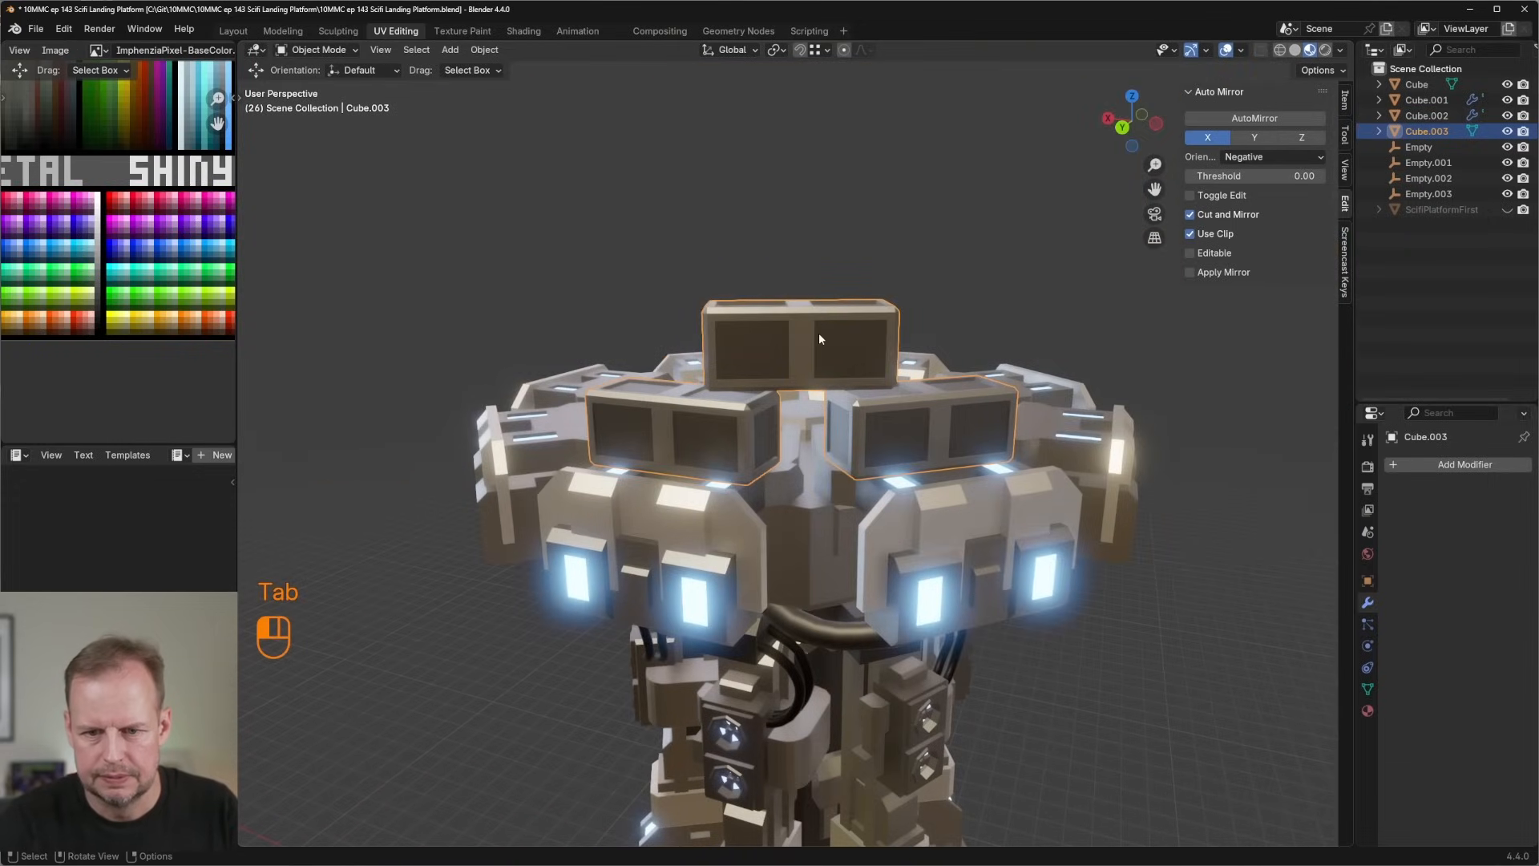
{"action": "key", "text": "Tab"}
{"action": "key", "text": "Tab"}
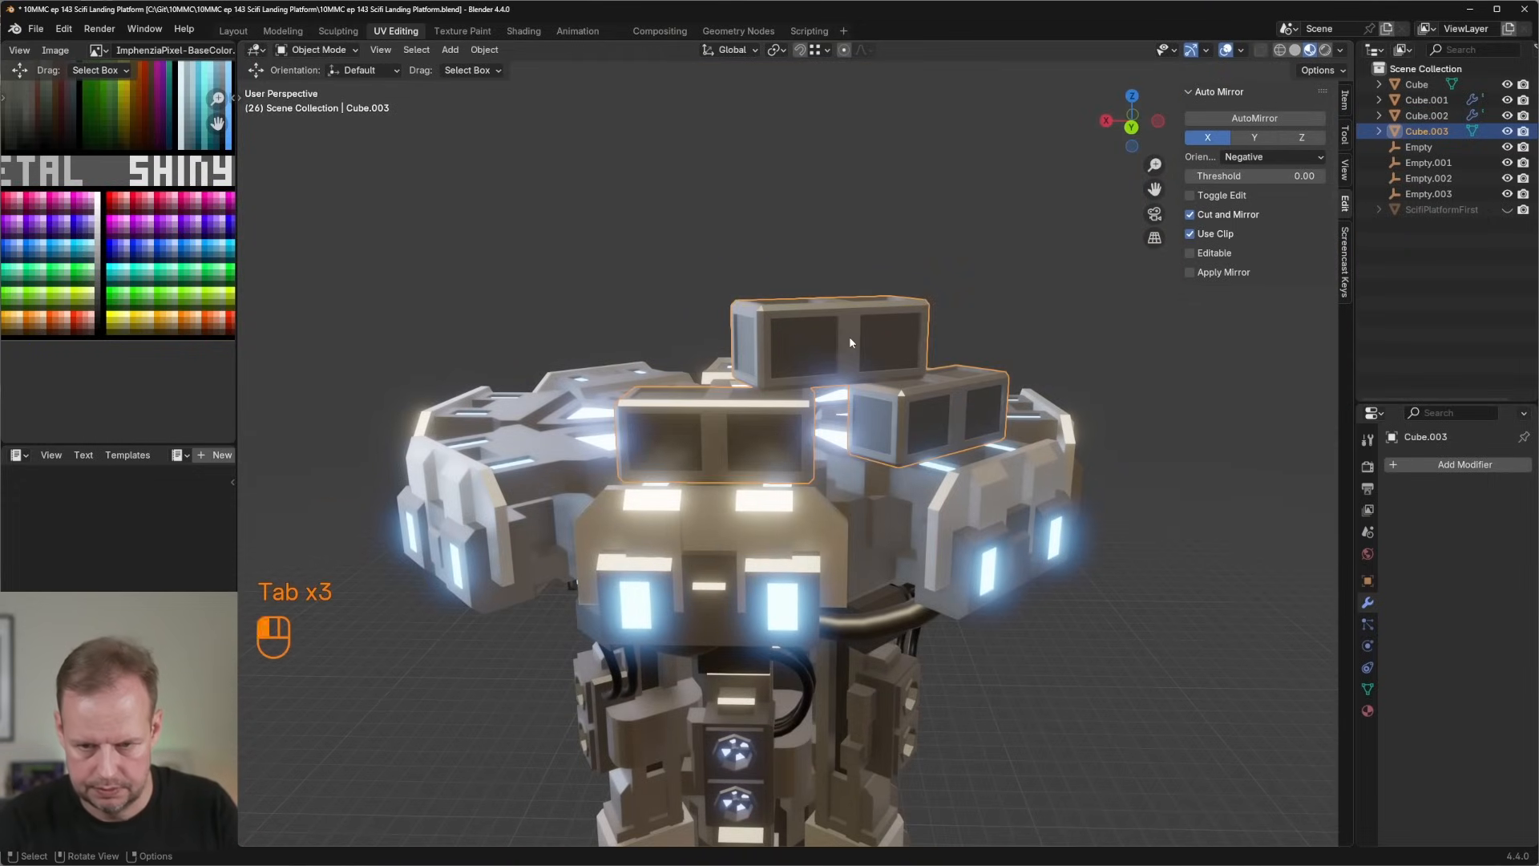
{"action": "scroll", "coordinate": [858, 332], "scroll_direction": "down", "scroll_amount": 3}
{"action": "middle_click_drag", "start_coordinate": [866, 329], "coordinate": [1021, 497]}
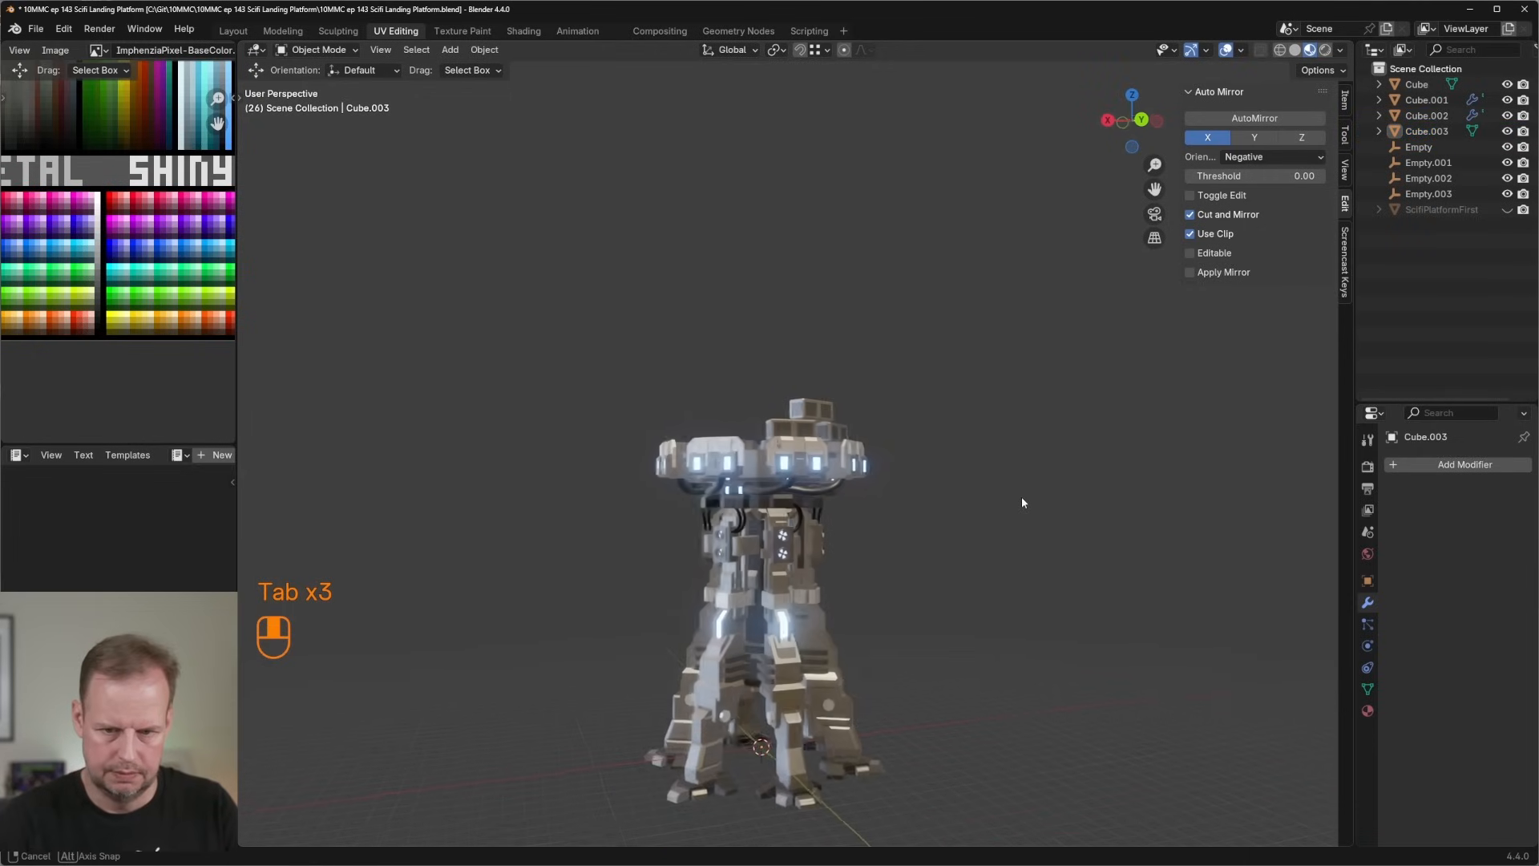
{"action": "scroll", "coordinate": [843, 343], "scroll_direction": "up", "scroll_amount": 2}
Select the upper linked box and lower it about 1.17 m towards the boxes beneath.
{"action": "key", "text": "Tab"}
{"action": "key", "text": "l"}
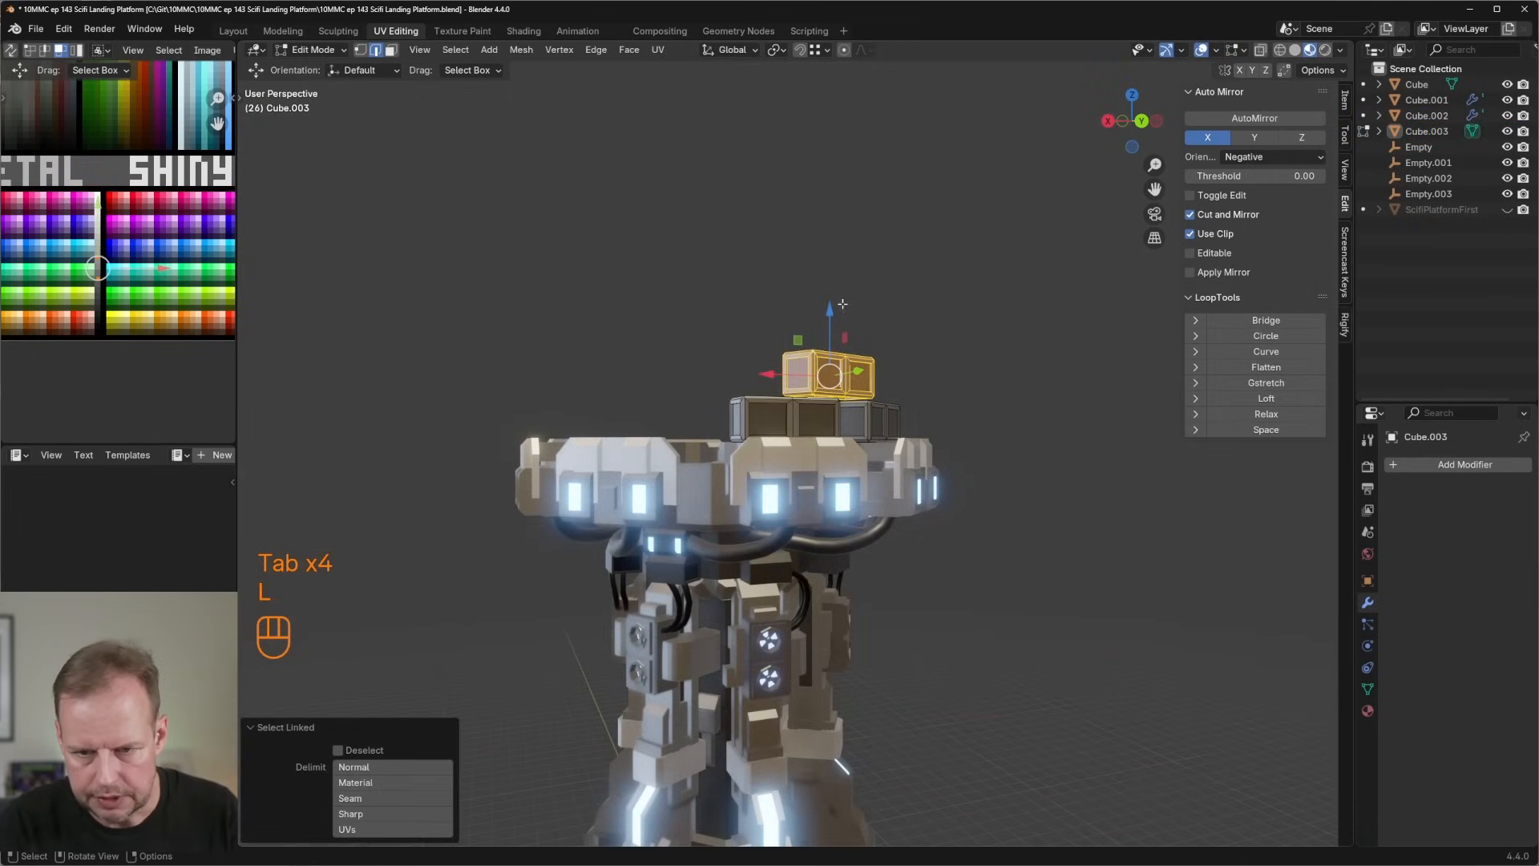
{"action": "key", "text": "ctrl+z"}
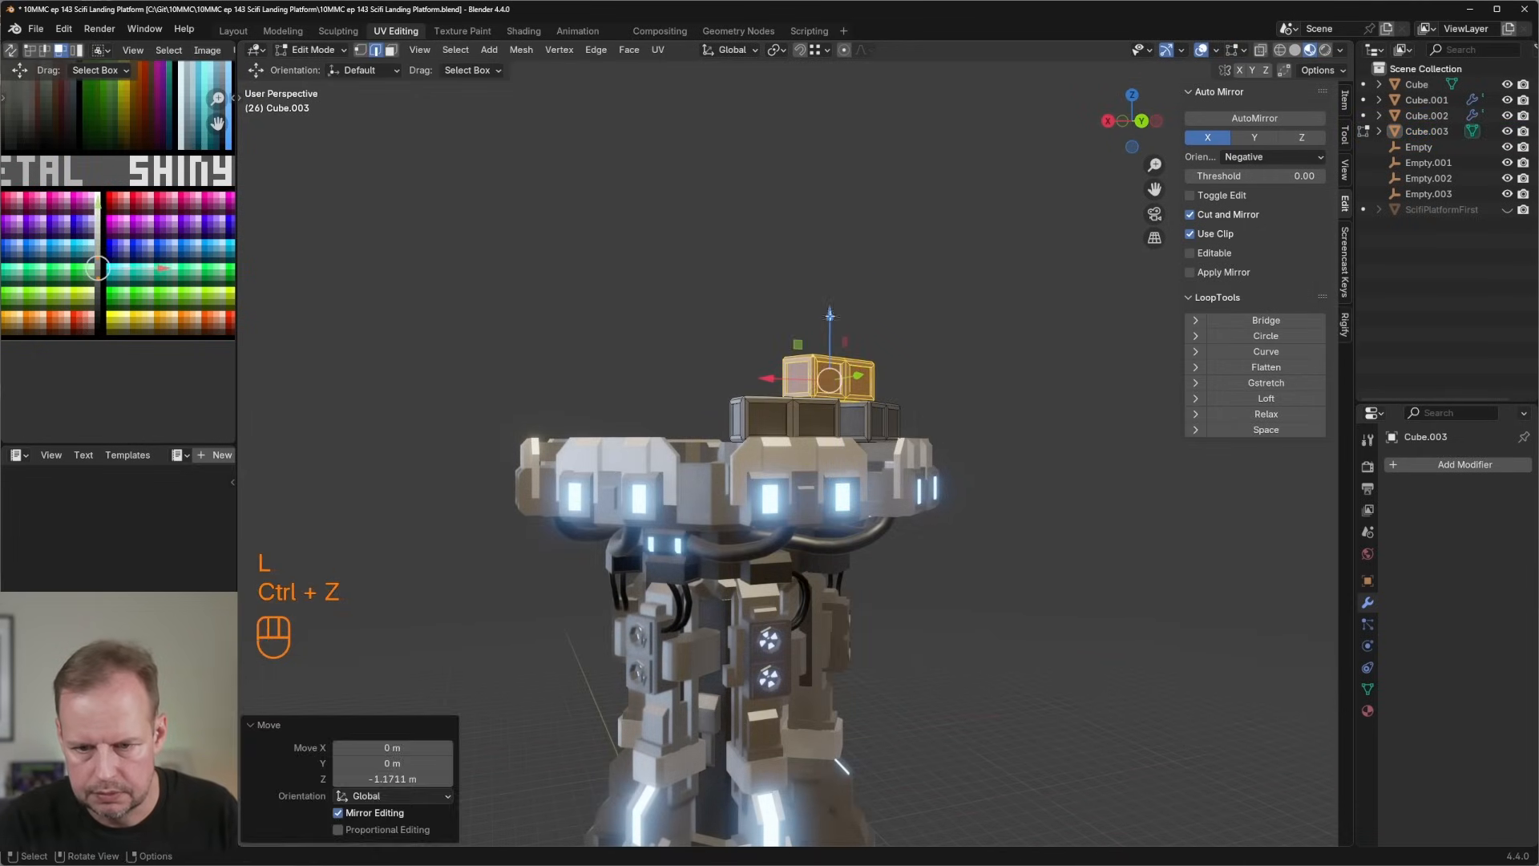
{"action": "key", "text": "Tab"}
{"action": "scroll", "coordinate": [1010, 428], "scroll_direction": "down", "scroll_amount": 2}
{"action": "scroll", "coordinate": [1010, 428], "scroll_direction": "down", "scroll_amount": 2}
{"action": "middle_click_drag", "start_coordinate": [1007, 465], "coordinate": [1027, 548]}
{"action": "scroll", "coordinate": [1027, 548], "scroll_direction": "up", "scroll_amount": 4}
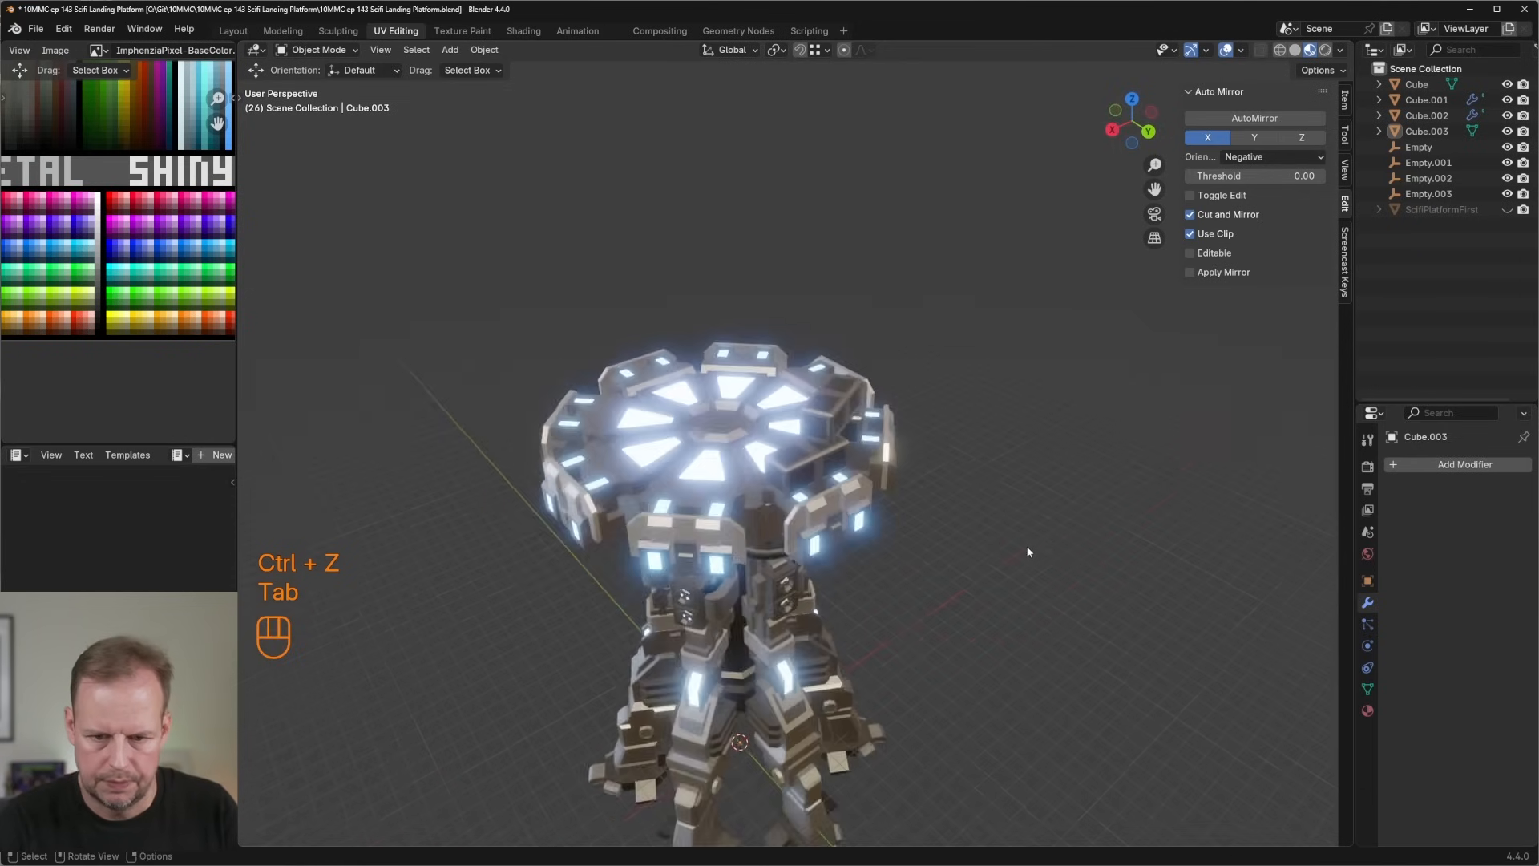
Delete the two copied boxes from the box mesh, keeping only the original, and return to Object Mode.
{"action": "key", "text": "Tab"}
{"action": "key", "text": "l"}
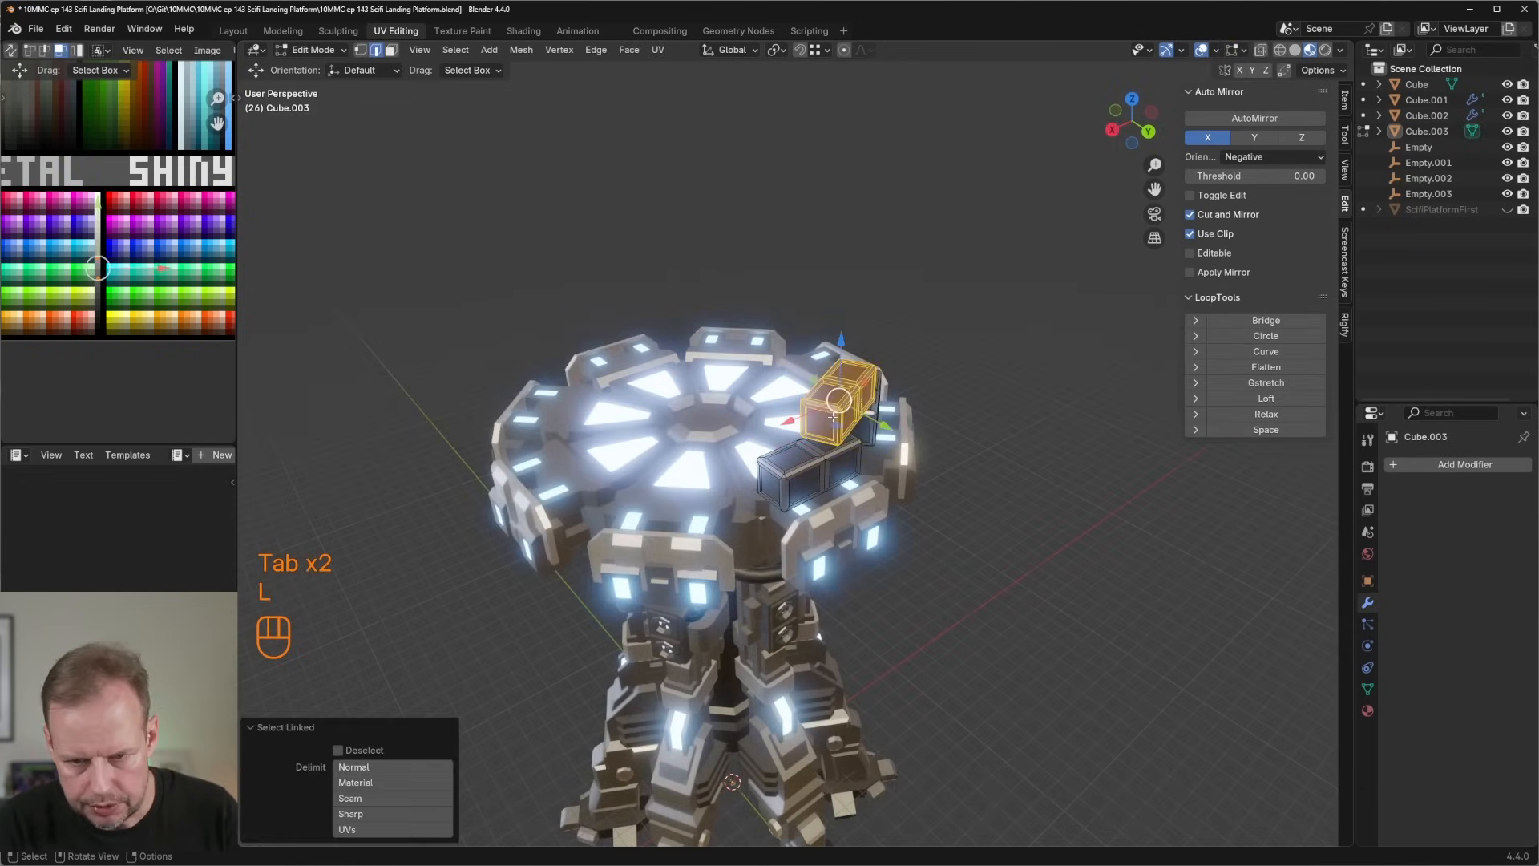
{"action": "middle_click_drag", "start_coordinate": [833, 427], "coordinate": [868, 447]}
{"action": "key", "text": "l"}
{"action": "key", "text": "Delete"}
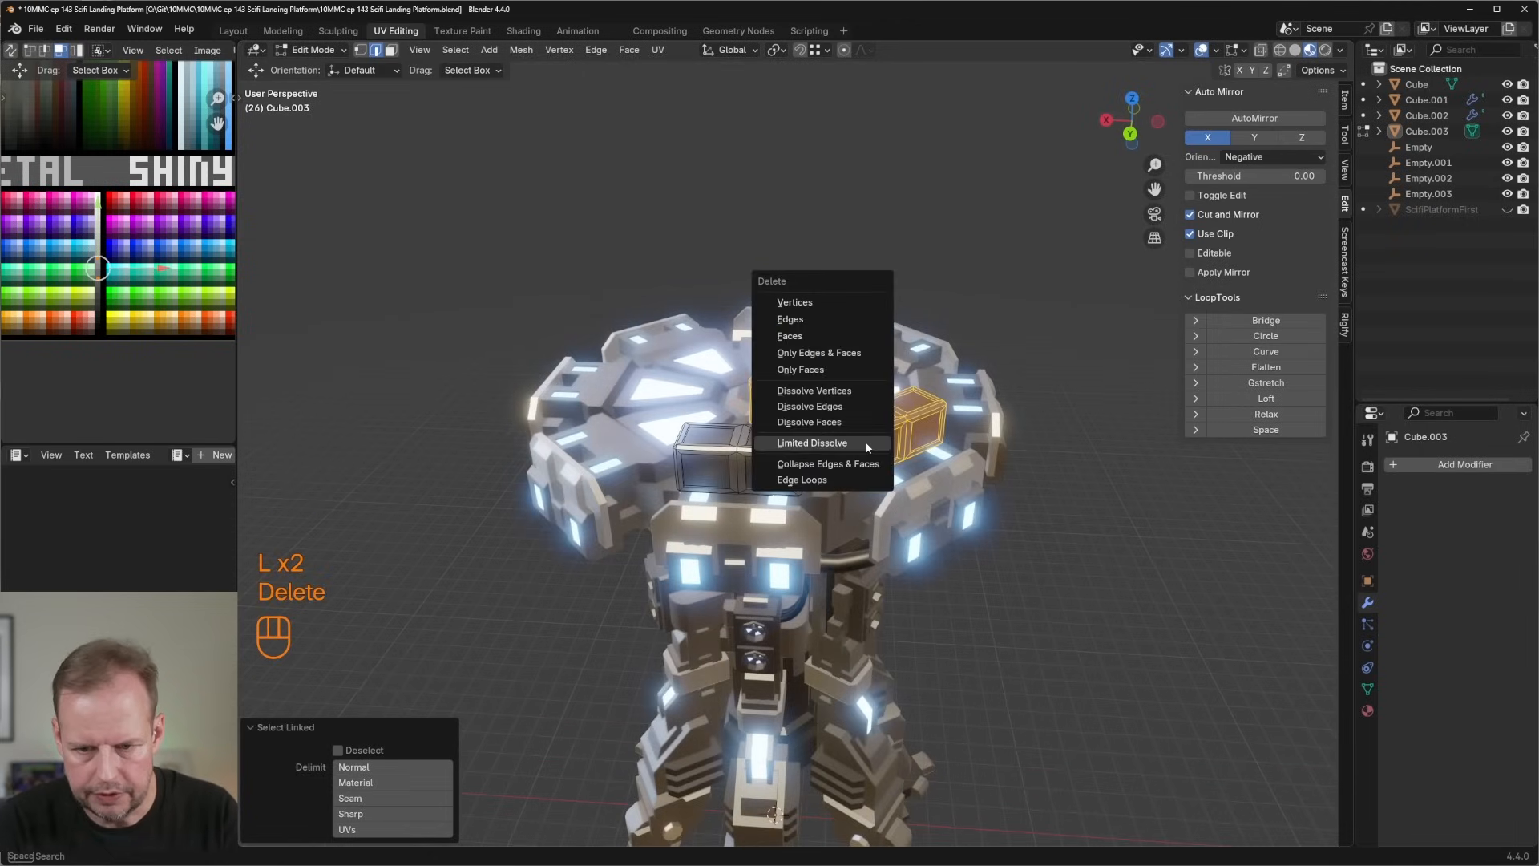
{"action": "left_click", "coordinate": [845, 316]}
{"action": "key", "text": "Tab"}
{"action": "key", "text": "Tab"}
{"action": "key", "text": "Tab"}
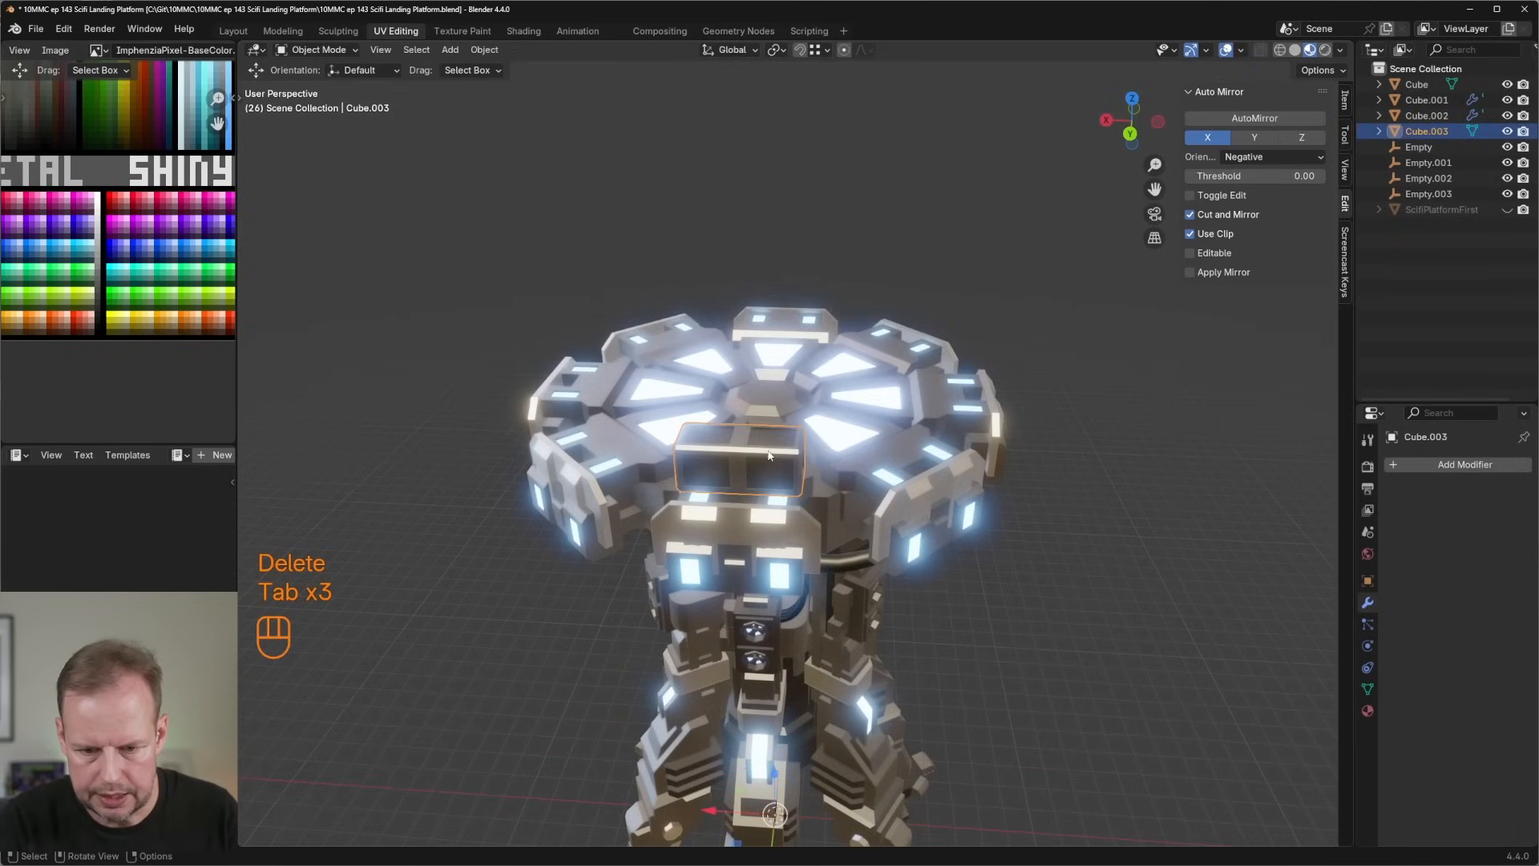
Set the box's origin to its centre of mass (surface).
{"action": "right_click", "coordinate": [768, 456]}
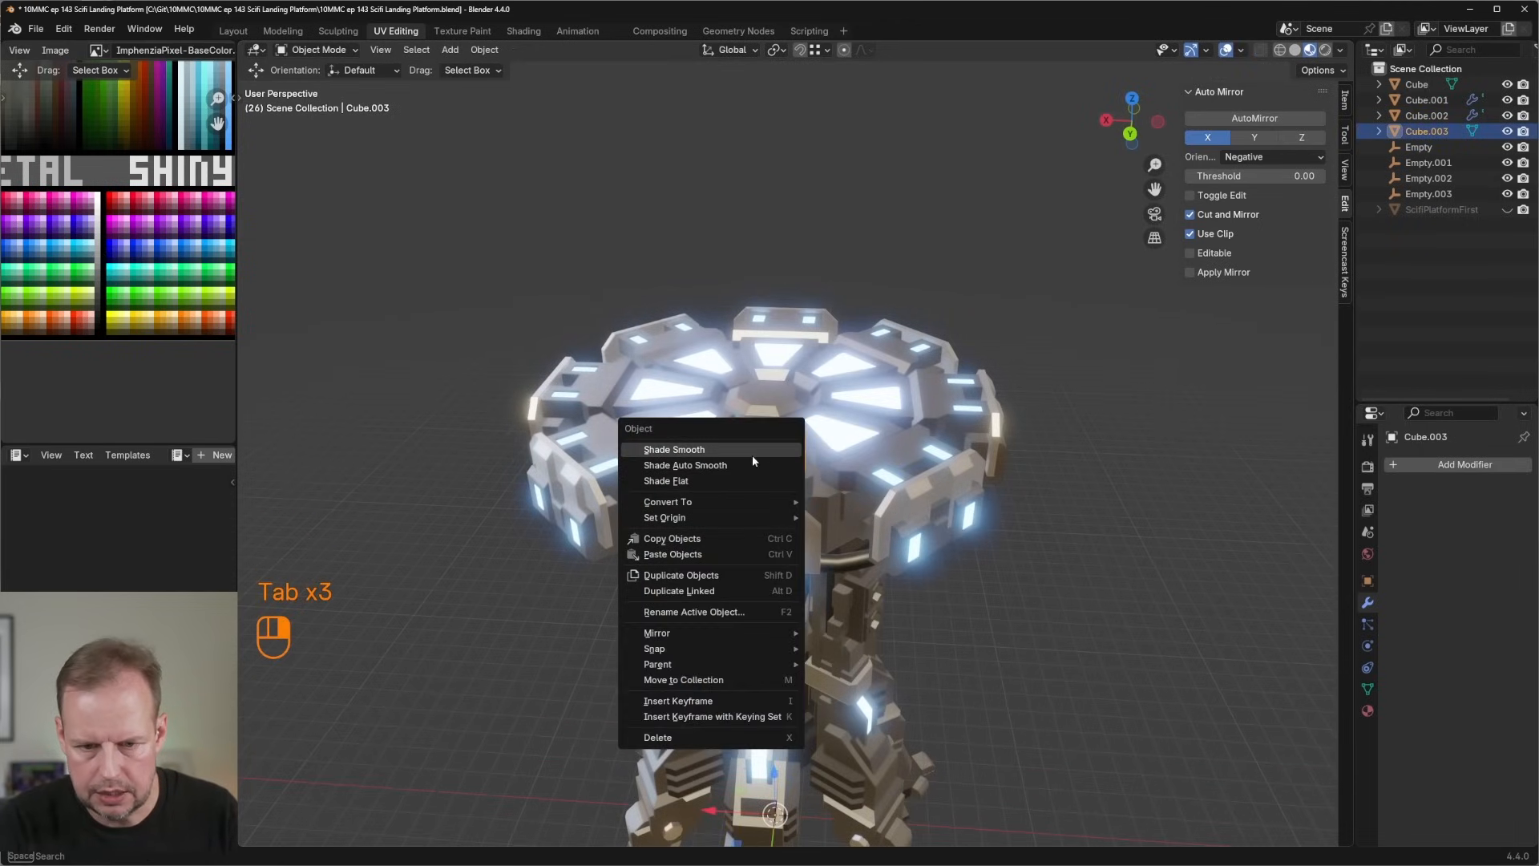
{"action": "mouse_move", "coordinate": [730, 501]}
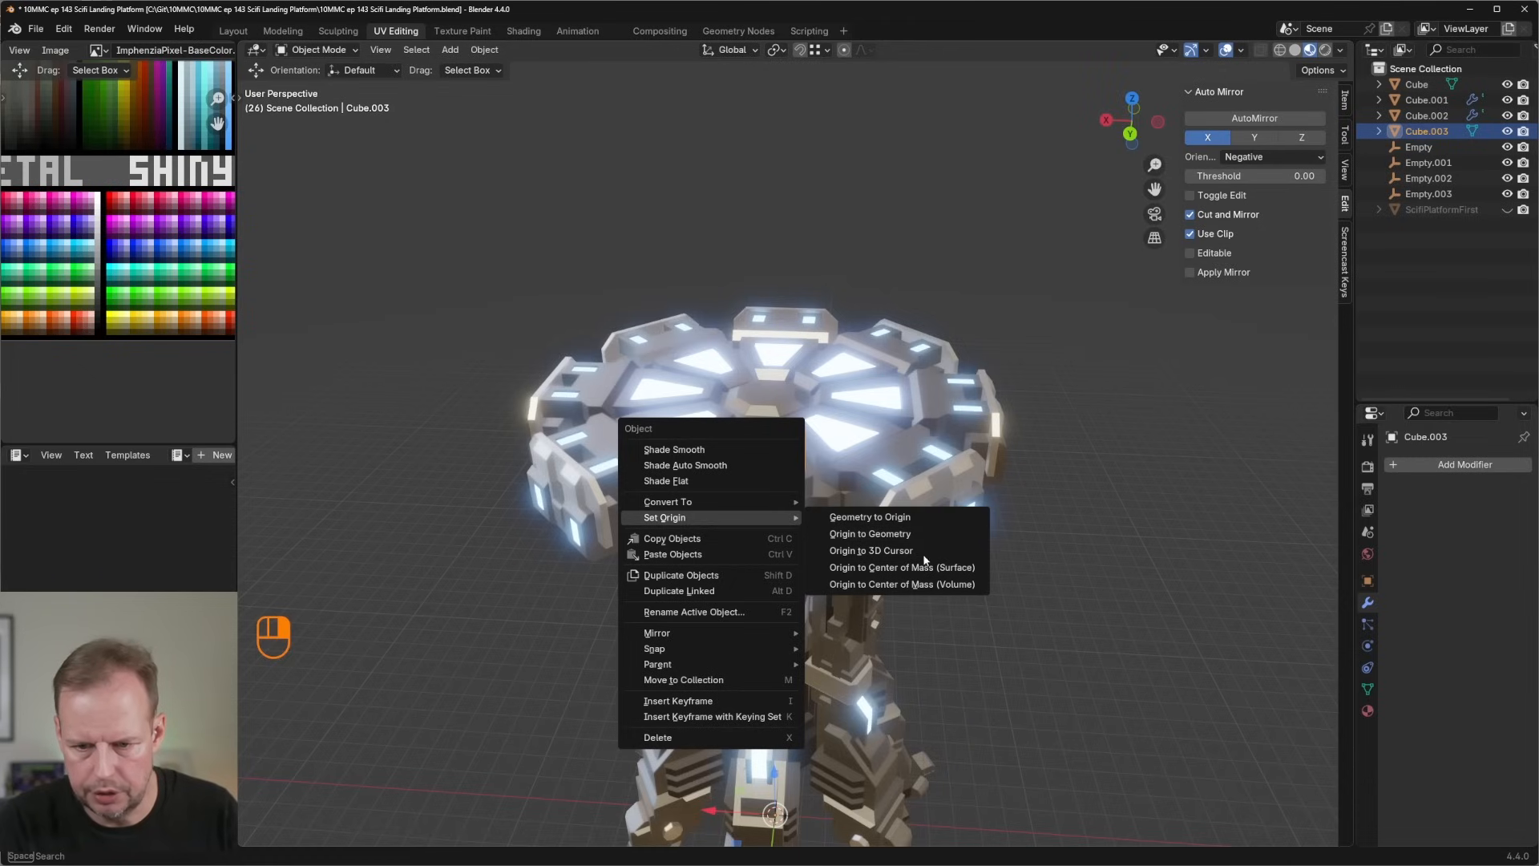
{"action": "left_click", "coordinate": [914, 534]}
{"action": "right_click", "coordinate": [758, 441]}
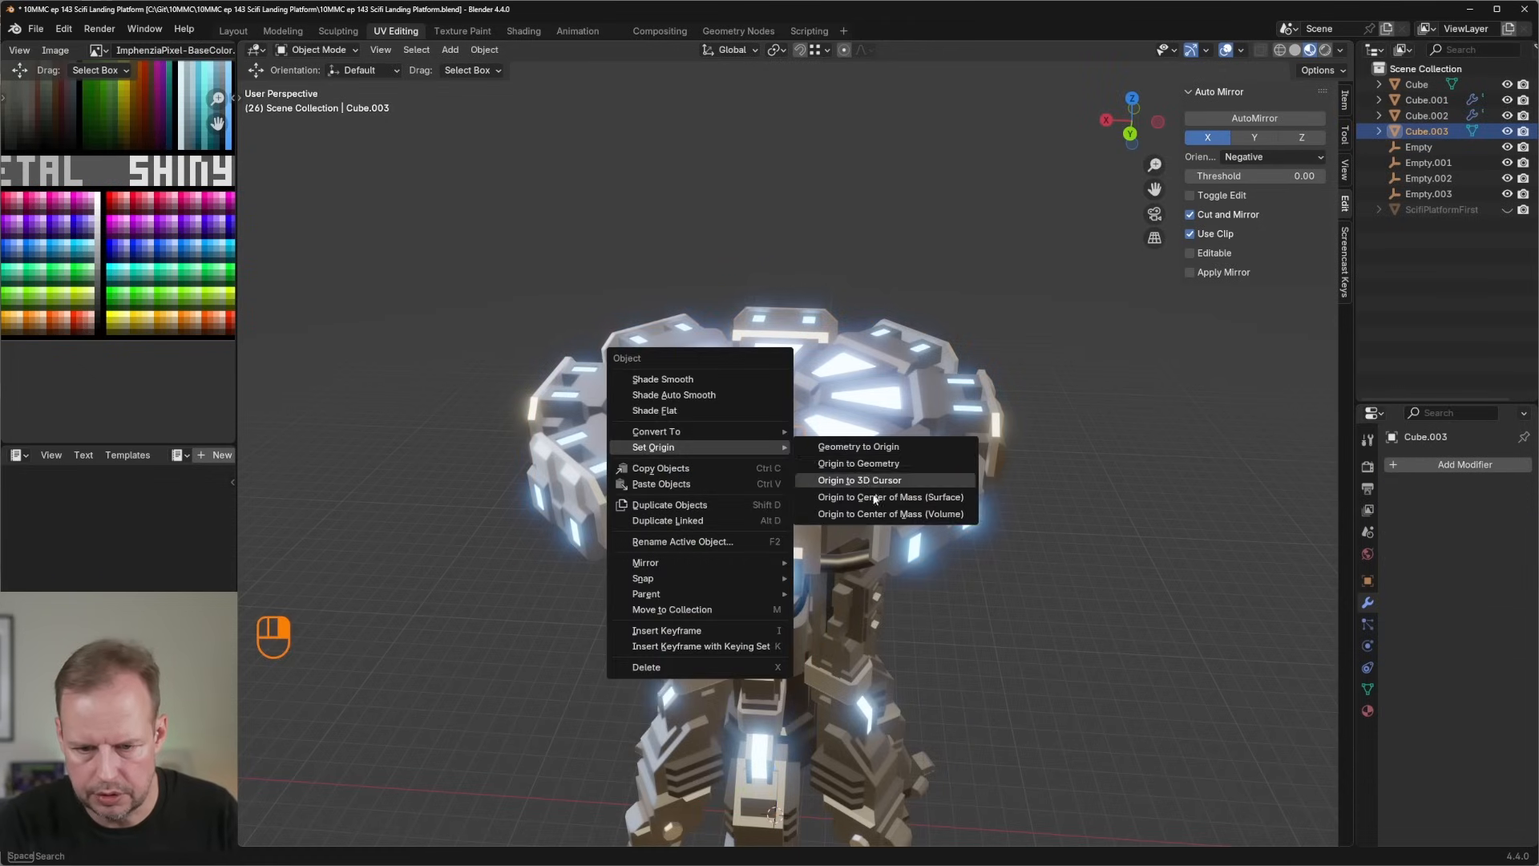
{"action": "mouse_move", "coordinate": [689, 449]}
{"action": "left_click", "coordinate": [929, 498]}
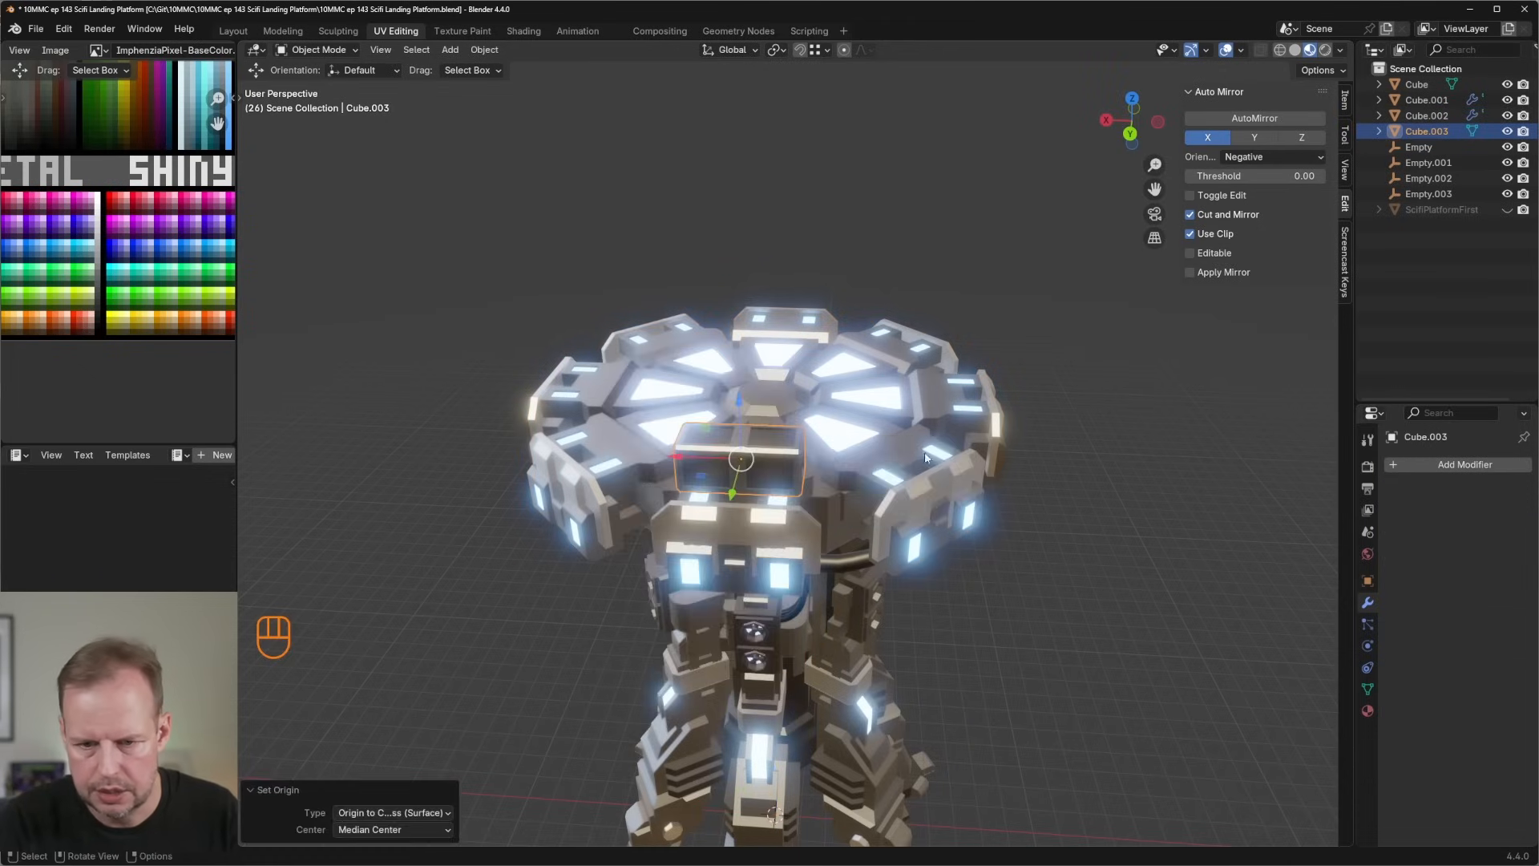
Scale the box to 0.721 and lower it about 3.03 m onto the deck.
{"action": "middle_click_drag", "start_coordinate": [925, 450], "coordinate": [1028, 450]}
{"action": "key", "text": "s"}
{"action": "left_click", "coordinate": [871, 420]}
{"action": "key", "text": "g"}
{"action": "key", "text": "z"}
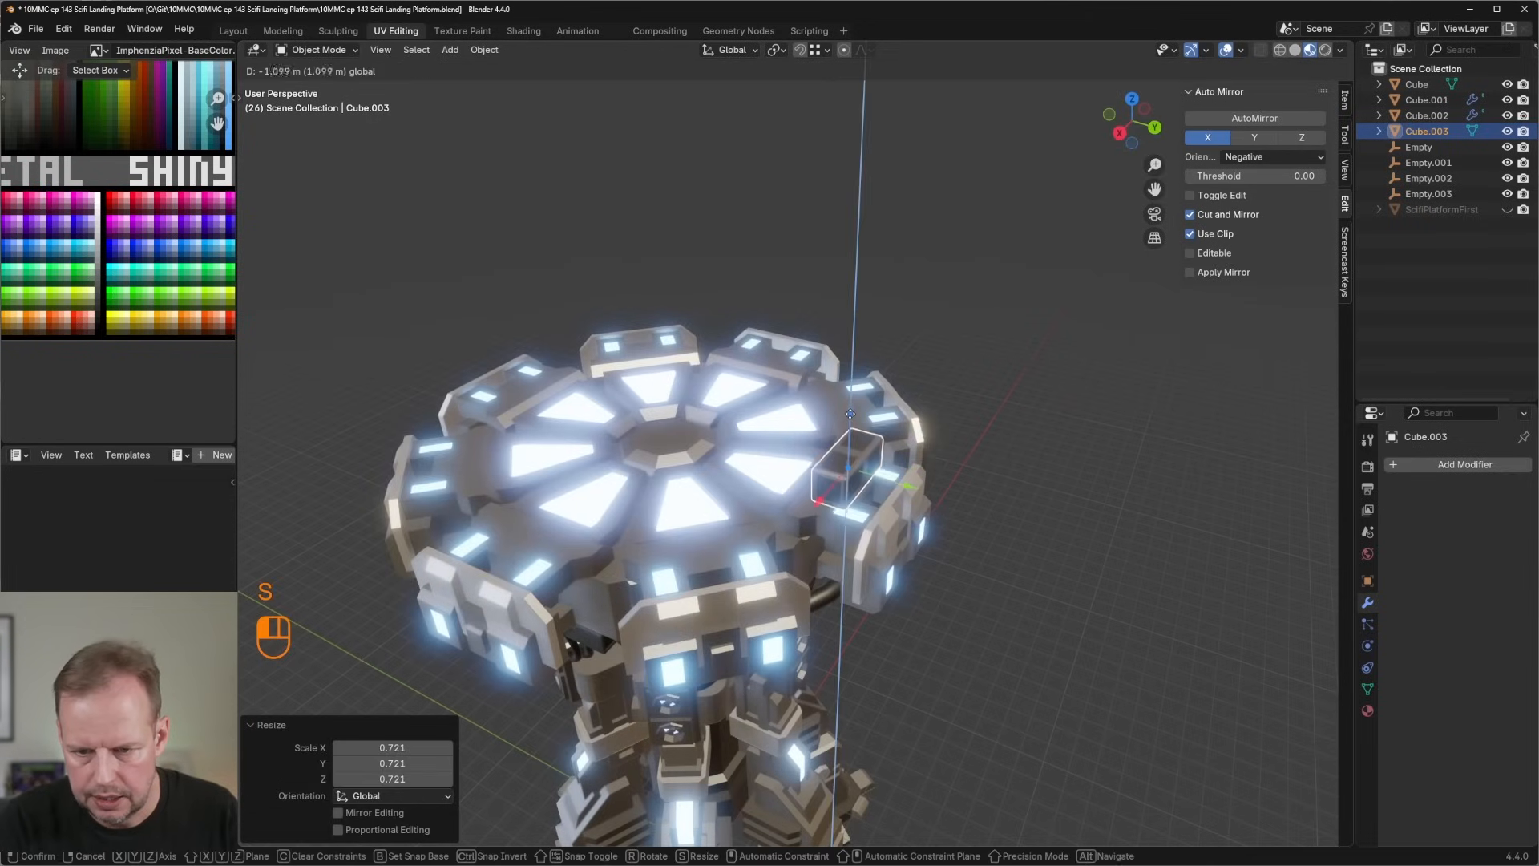
{"action": "left_click_drag", "start_coordinate": [850, 420], "coordinate": [850, 421]}
{"action": "middle_click_drag", "start_coordinate": [850, 422], "coordinate": [892, 498]}
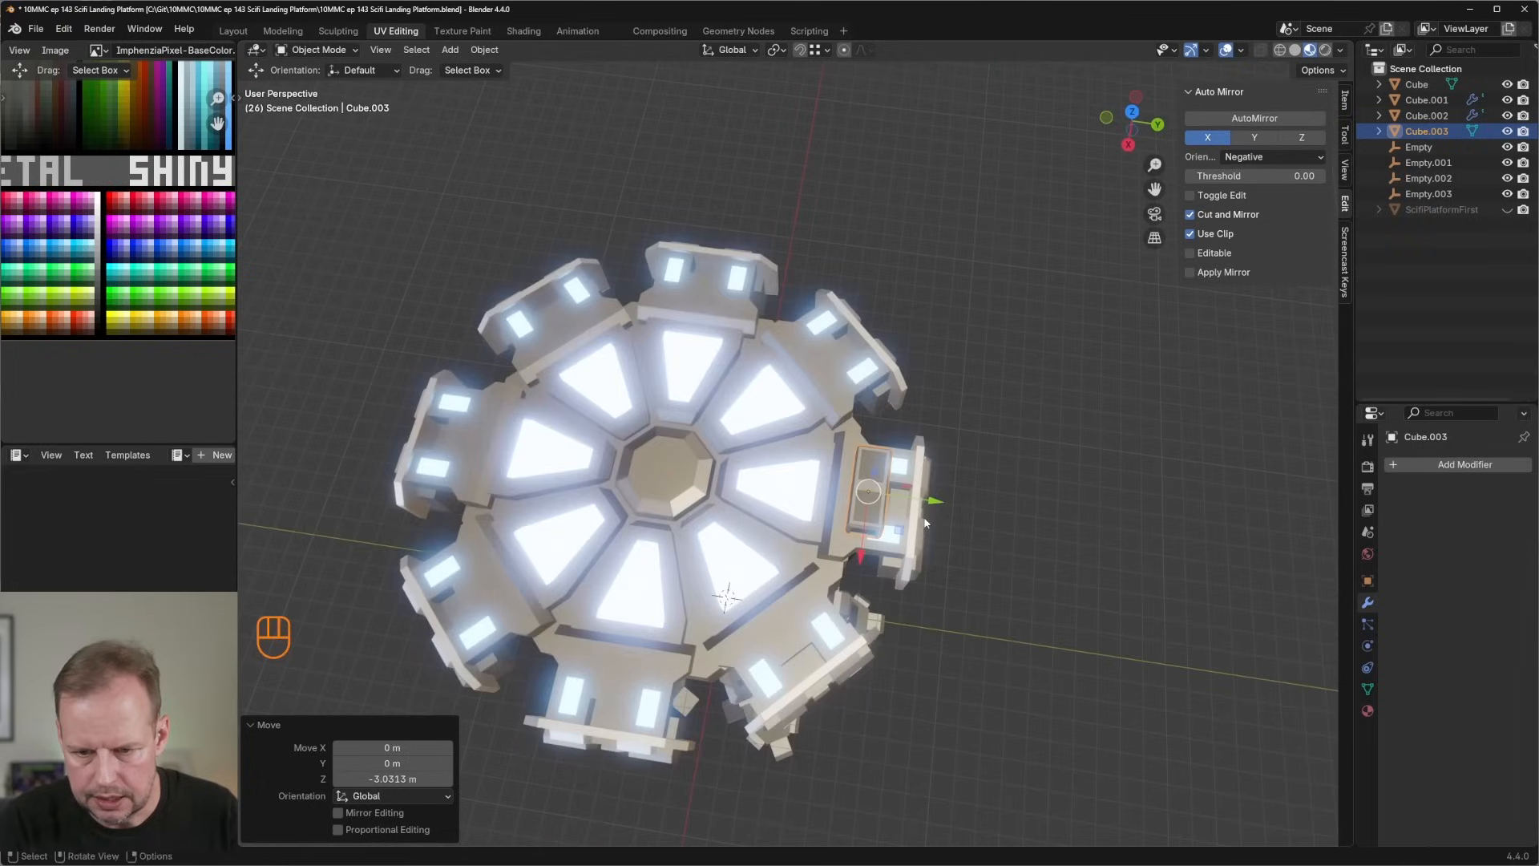
Duplicate the box and move the copy along Y so the two stand side by side on the deck.
{"action": "key", "text": "shift+d"}
{"action": "right_click", "coordinate": [920, 501]}
{"action": "left_click_drag", "start_coordinate": [925, 502], "coordinate": [883, 496]}
{"action": "left_click", "coordinate": [882, 495]}
{"action": "middle_click_drag", "start_coordinate": [883, 495], "coordinate": [936, 440]}
Duplicate the box about 8.24 m upwards, shift it along Y over the pair and rotate it 7.16° about Z.
{"action": "key", "text": "shift+d"}
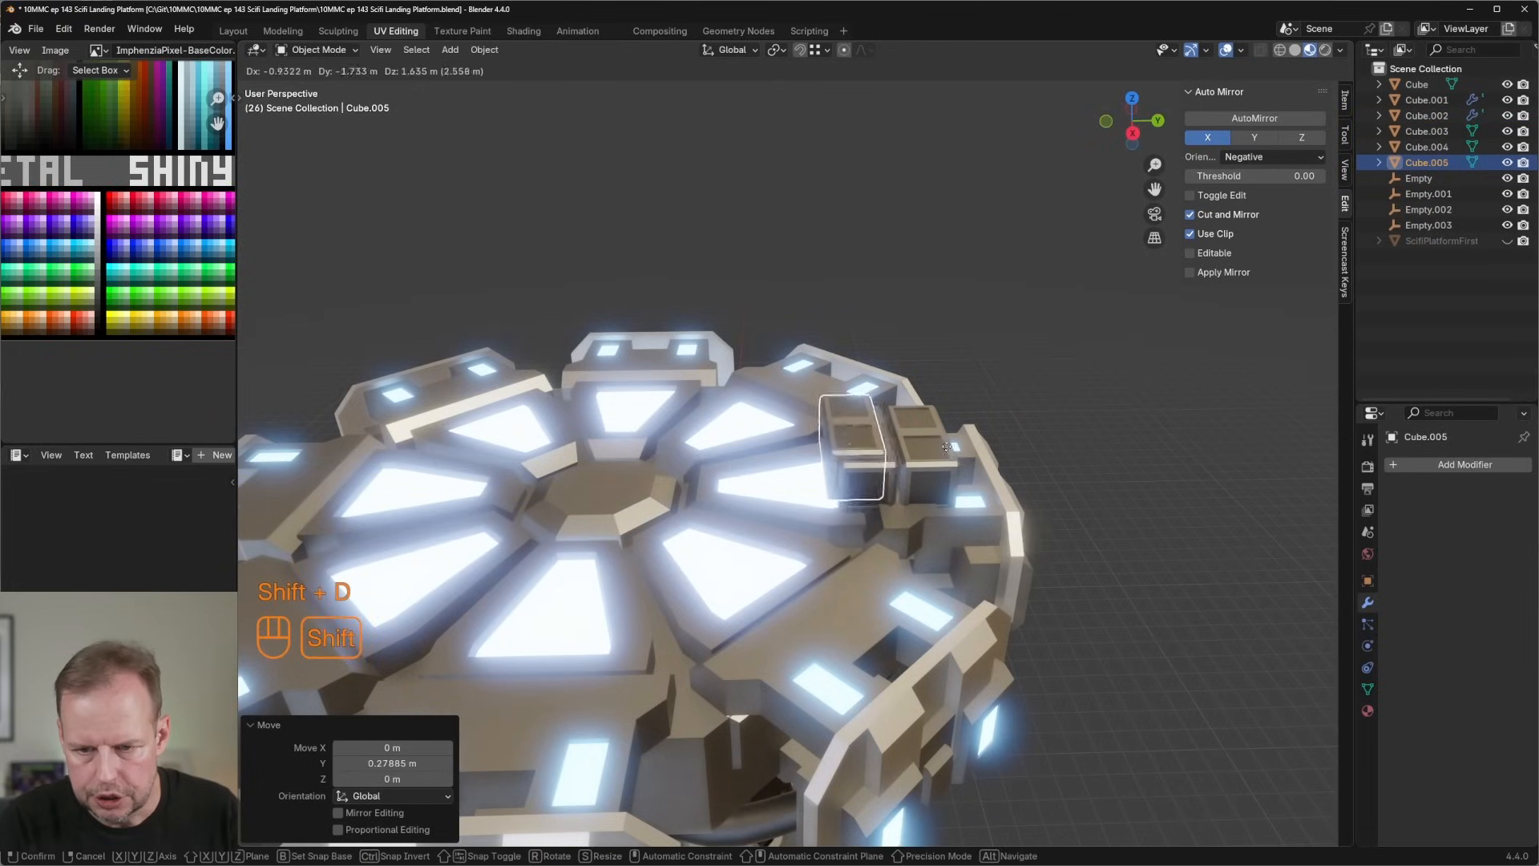
{"action": "key", "text": "z"}
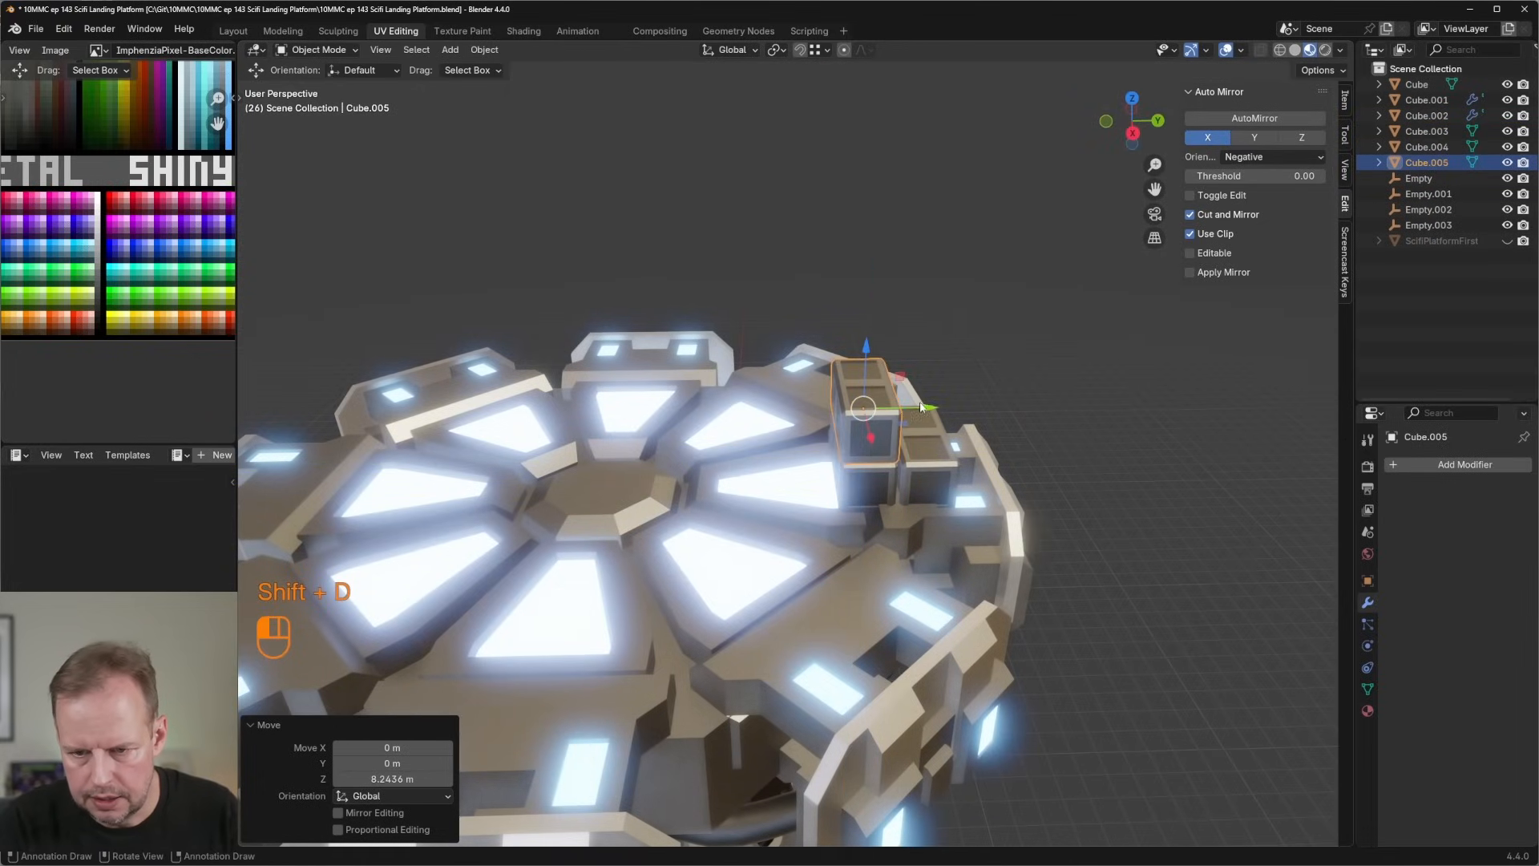
{"action": "key", "text": "y"}
{"action": "left_click", "coordinate": [1002, 421]}
{"action": "key", "text": "r"}
{"action": "key", "text": "z"}
{"action": "left_click", "coordinate": [1006, 414]}
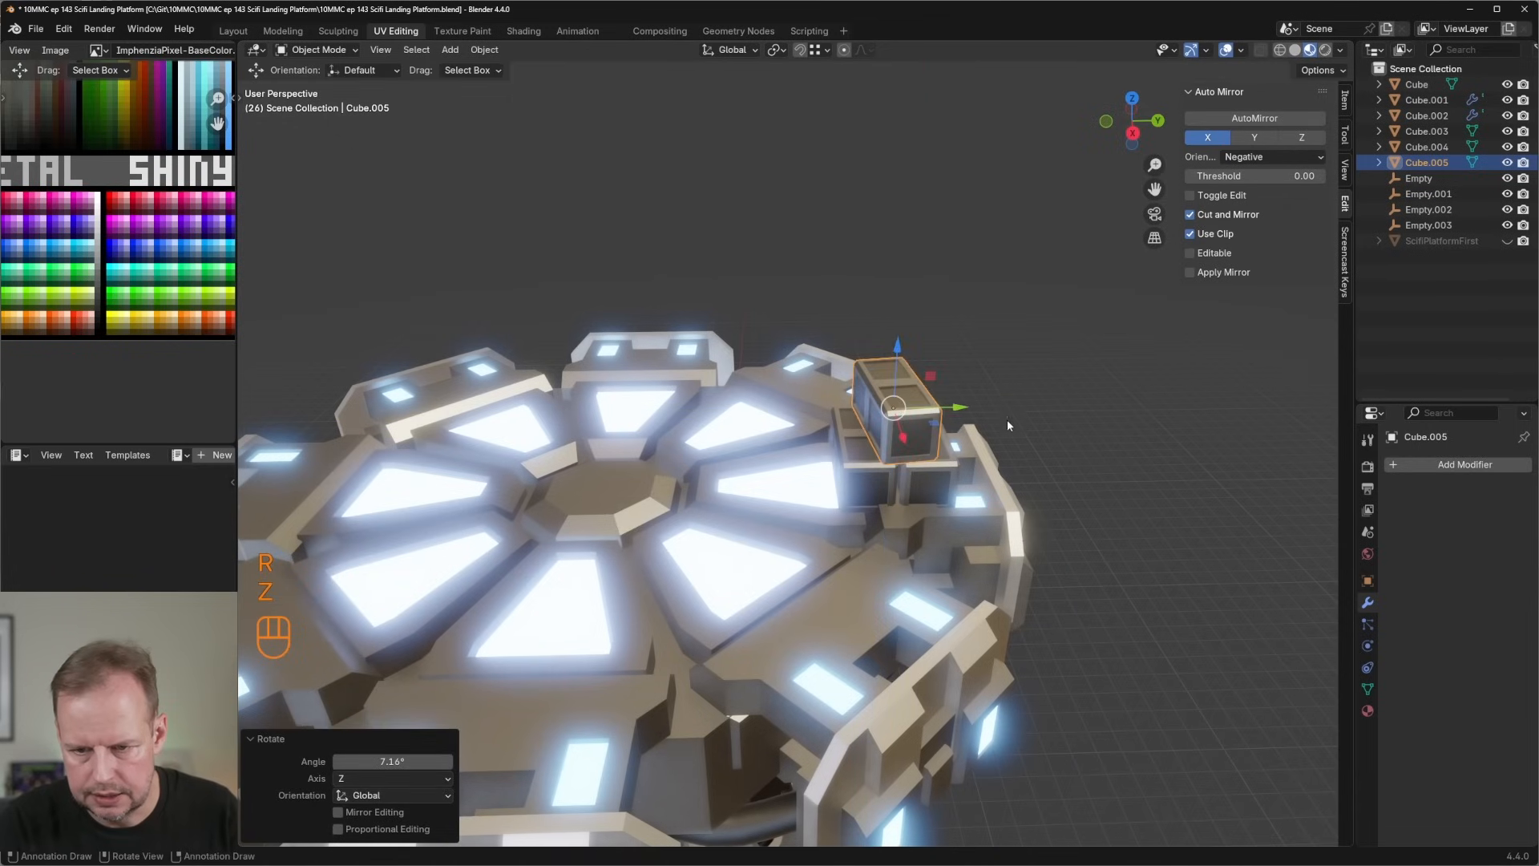
Duplicate a lower box beside the stack, rotate the copy 22.5° about Z and raise it about 0.69 m.
{"action": "middle_click_drag", "start_coordinate": [1000, 422], "coordinate": [784, 444]}
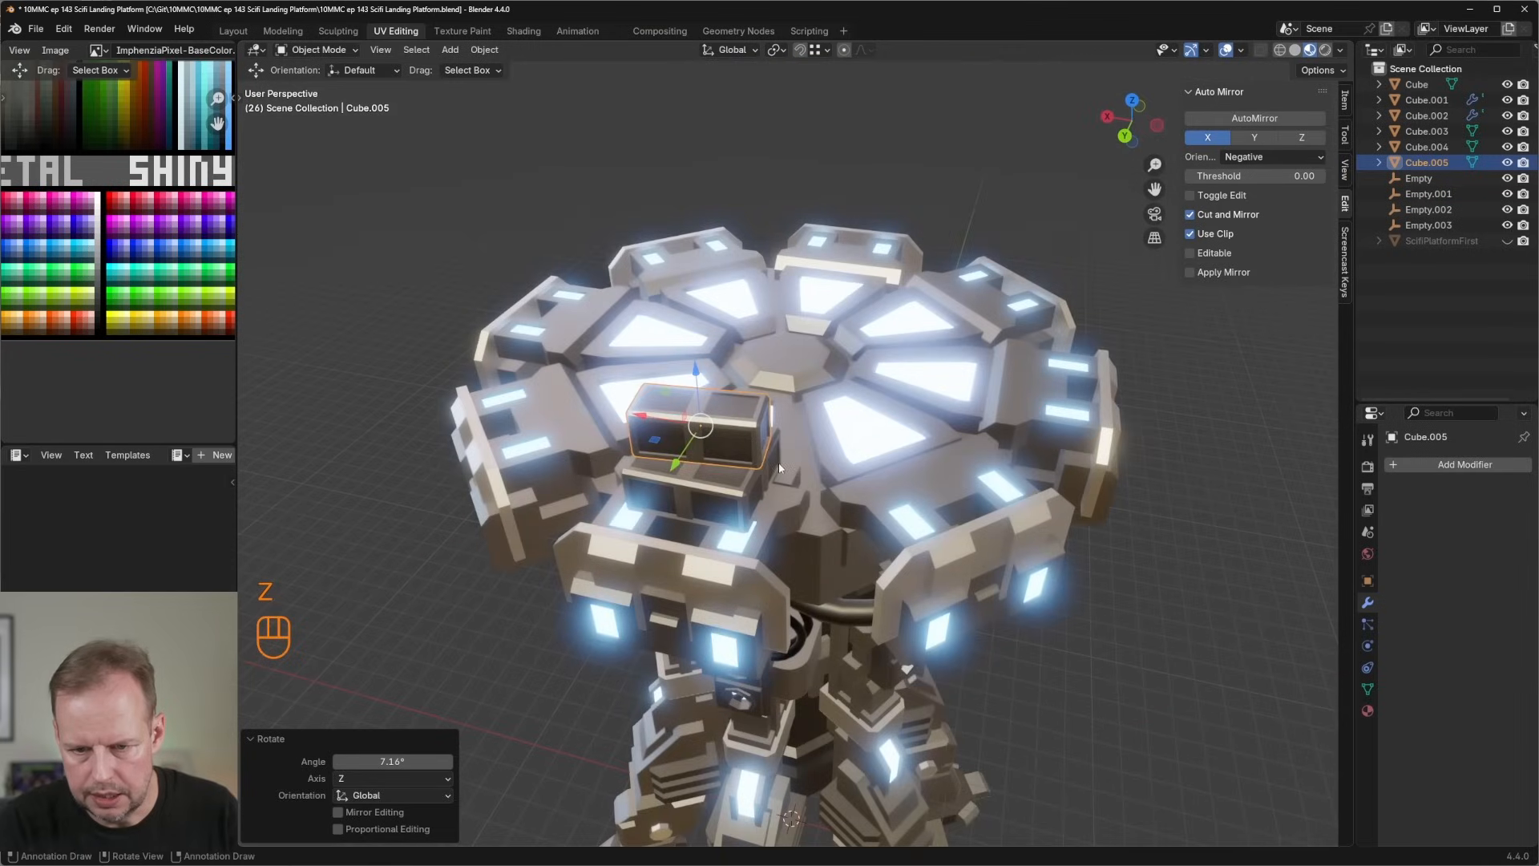
{"action": "left_click", "coordinate": [773, 459]}
{"action": "key", "text": "shift+d"}
{"action": "right_click", "coordinate": [829, 474]}
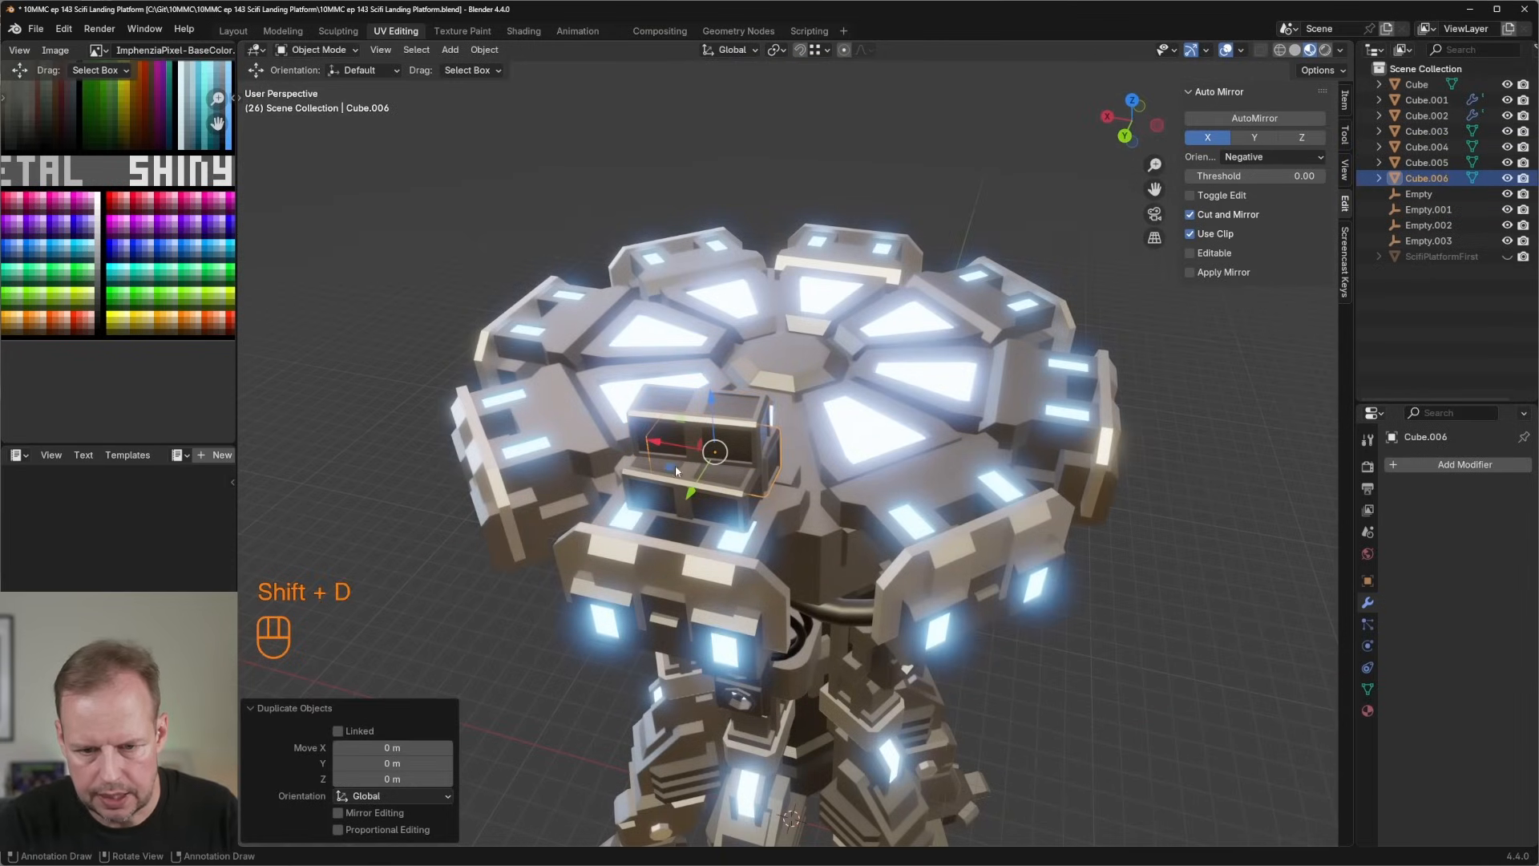
{"action": "left_click_drag", "start_coordinate": [672, 468], "coordinate": [791, 500]}
{"action": "key", "text": "r"}
{"action": "key", "text": "z"}
{"action": "left_click", "coordinate": [947, 469]}
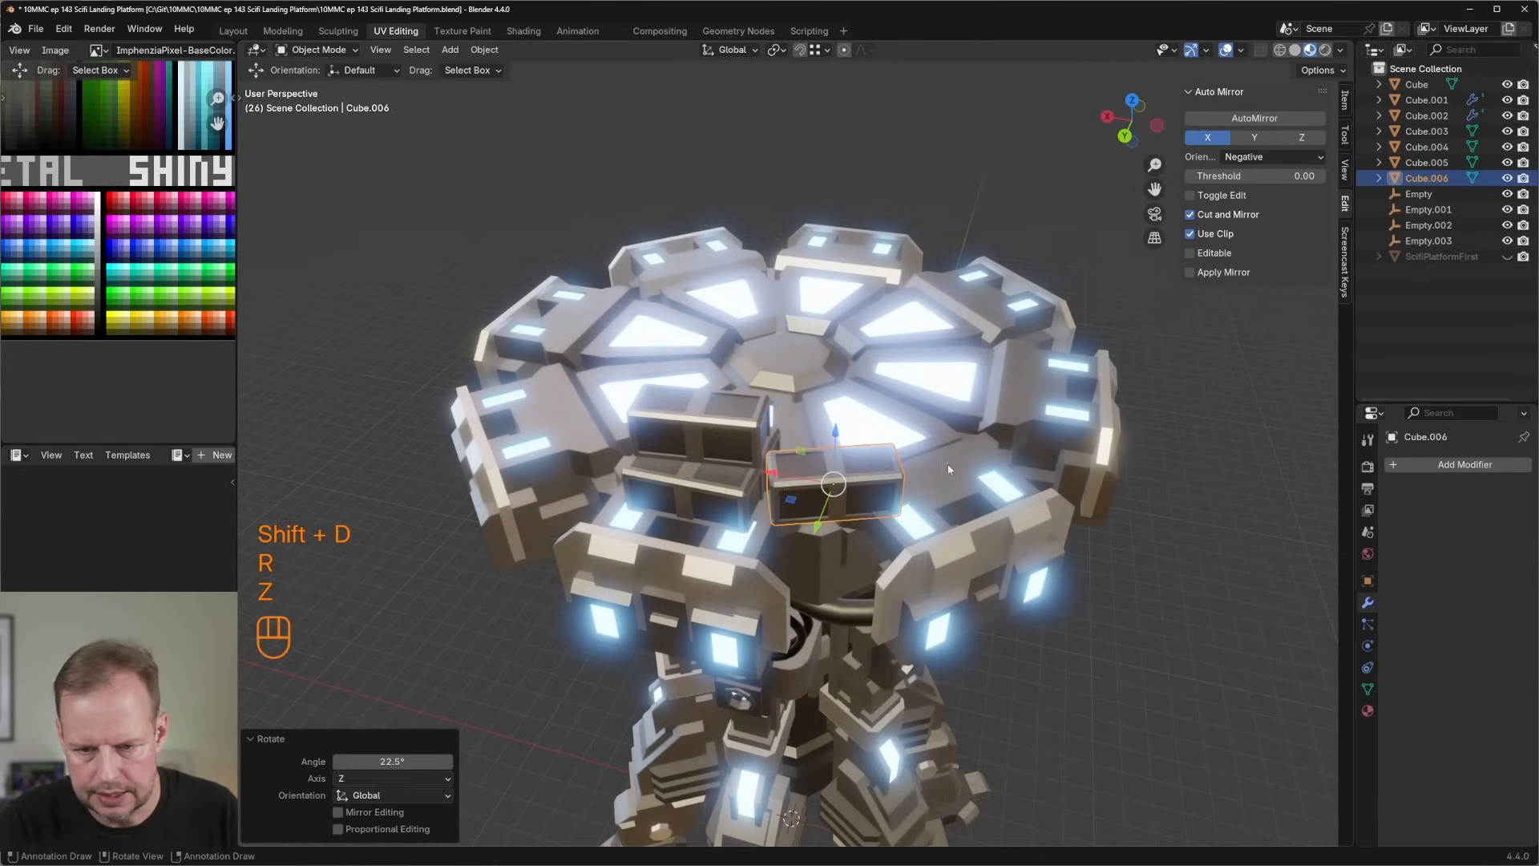
{"action": "left_click_drag", "start_coordinate": [834, 431], "coordinate": [831, 431]}
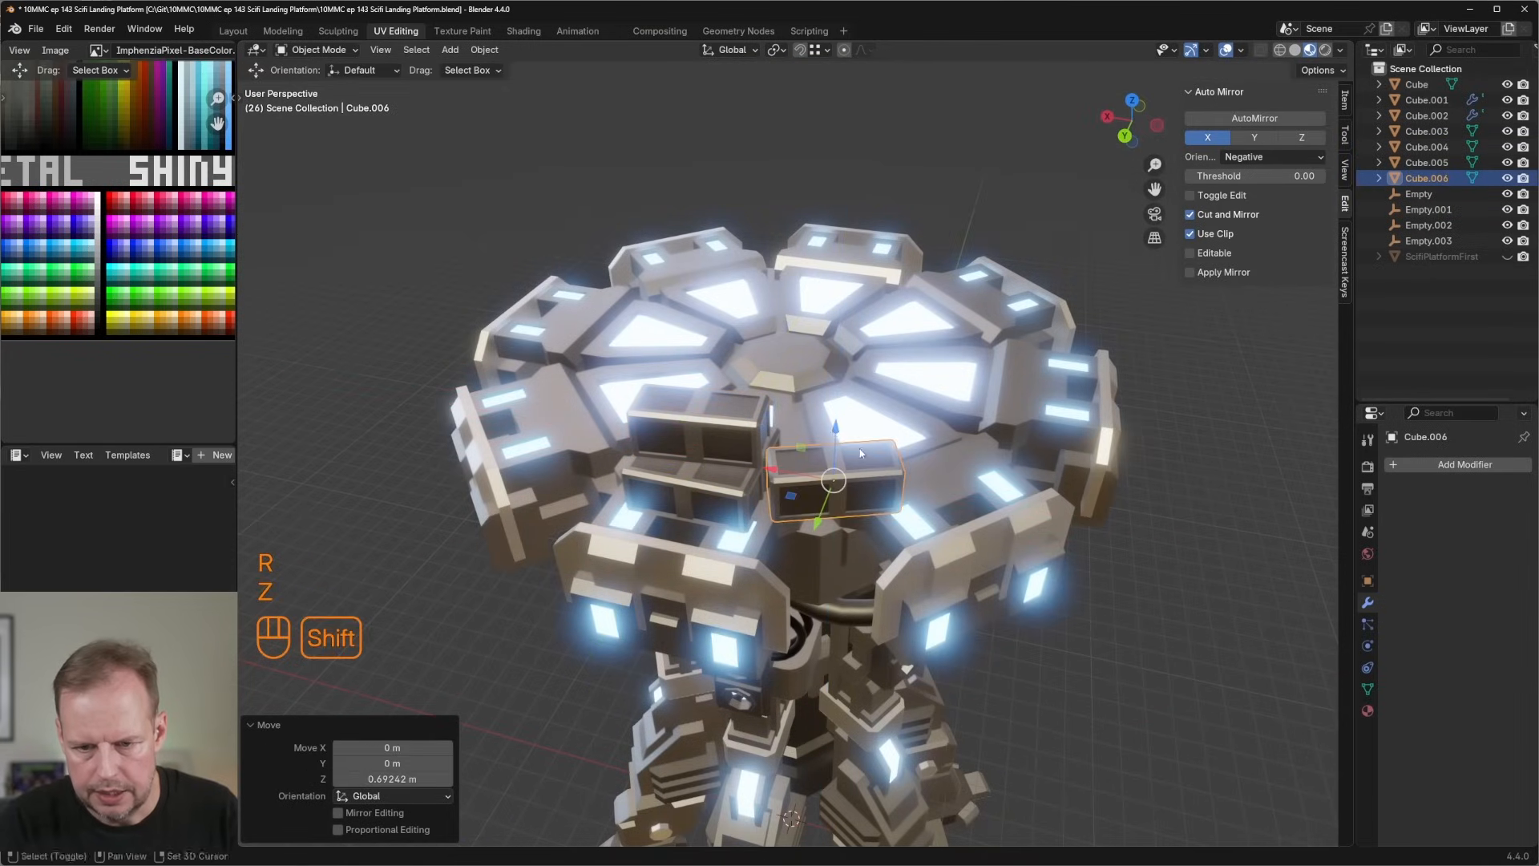
Duplicate the new side box onto its own top, rotate the copy 4.43° about Z and adjust its height.
{"action": "key", "text": "shift+d"}
{"action": "left_click", "coordinate": [829, 375]}
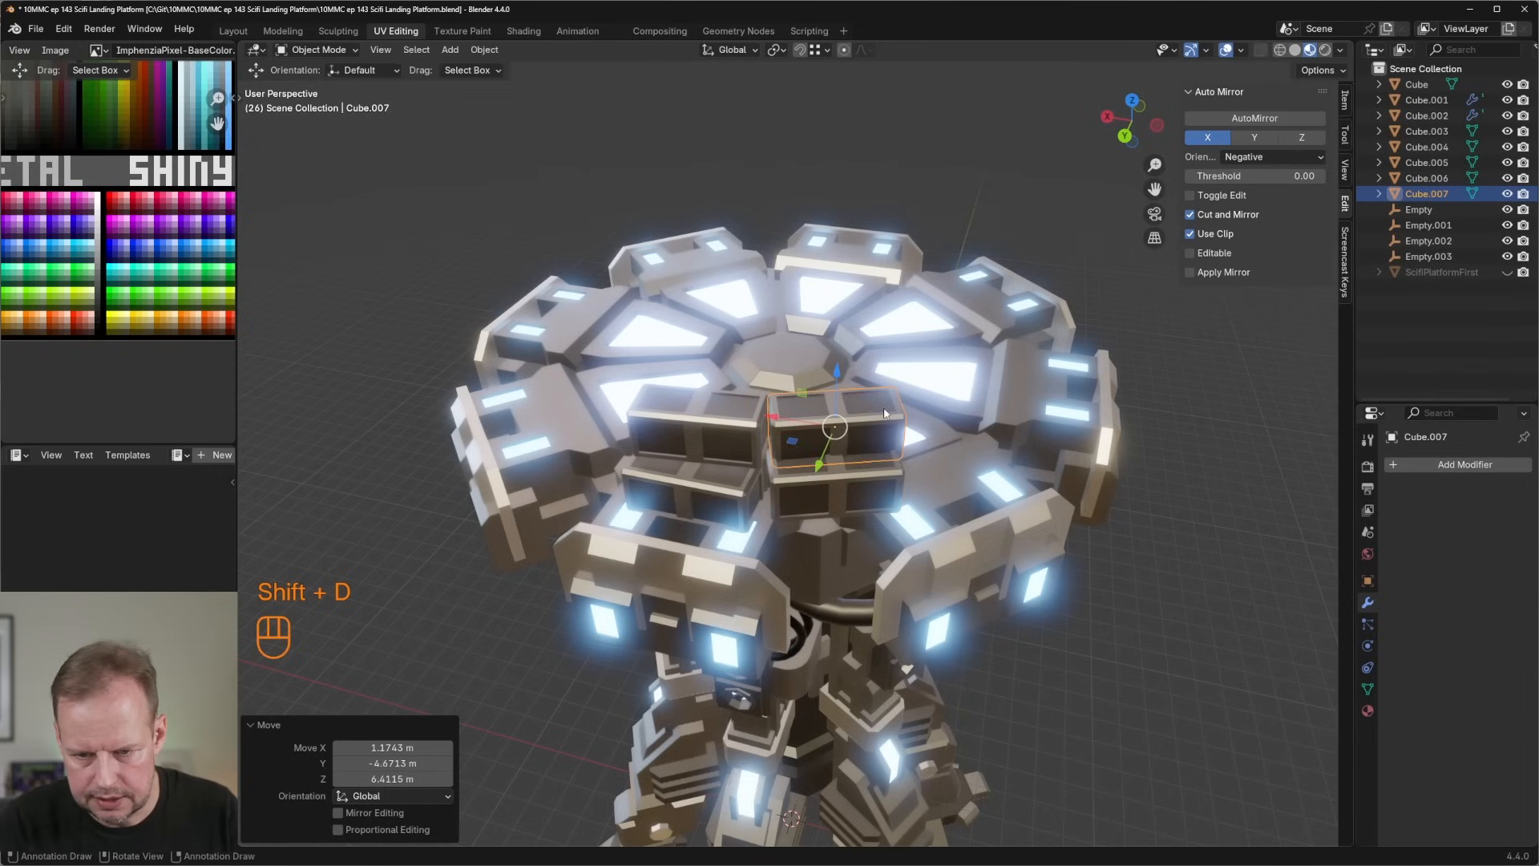
{"action": "key", "text": "r"}
{"action": "key", "text": "z"}
{"action": "left_click", "coordinate": [866, 401]}
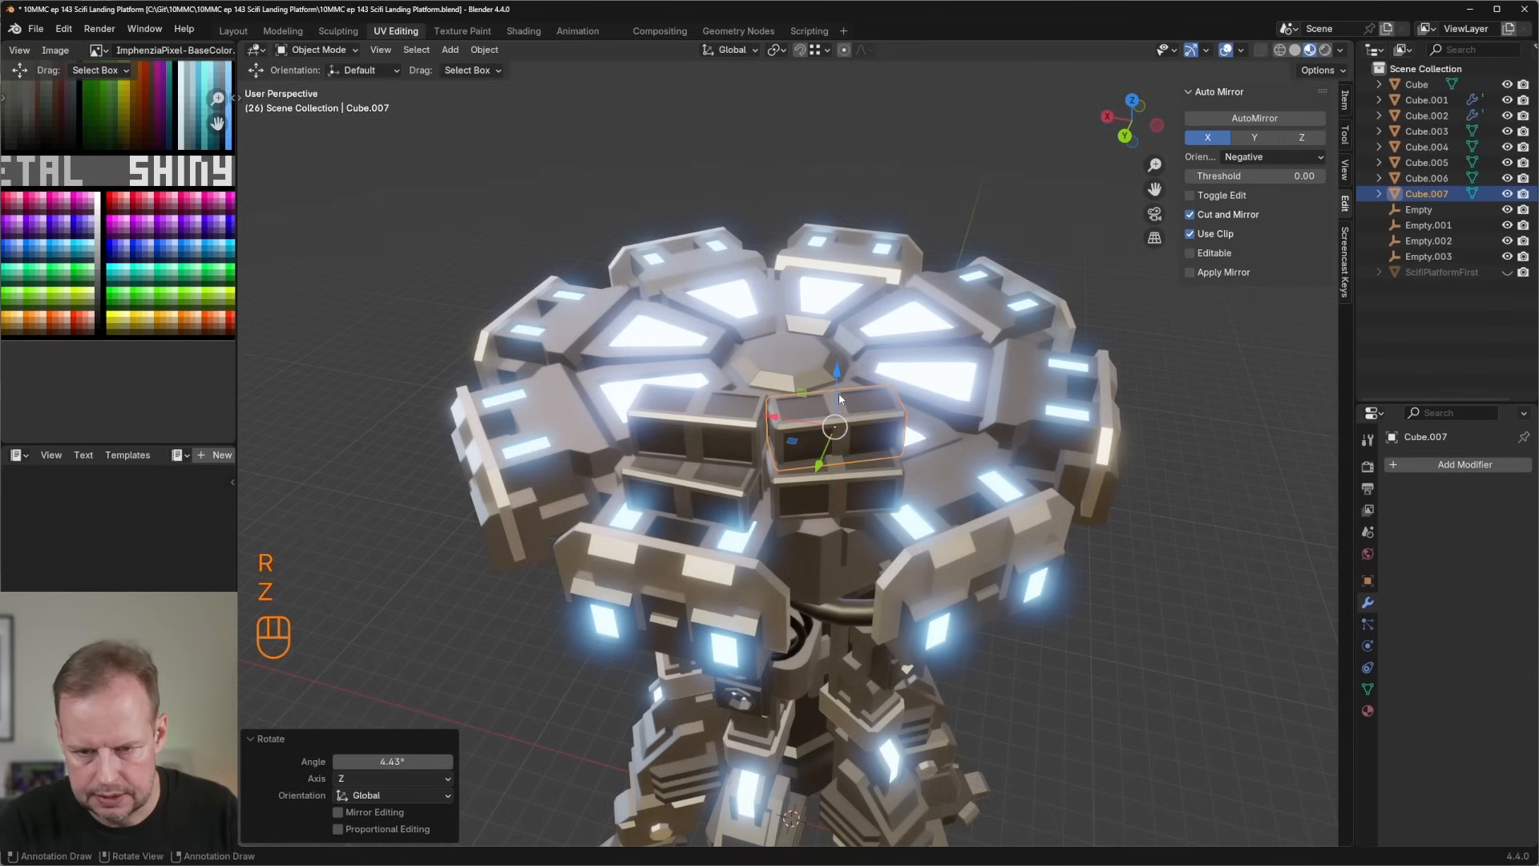
{"action": "left_click_drag", "start_coordinate": [839, 393], "coordinate": [835, 364]}
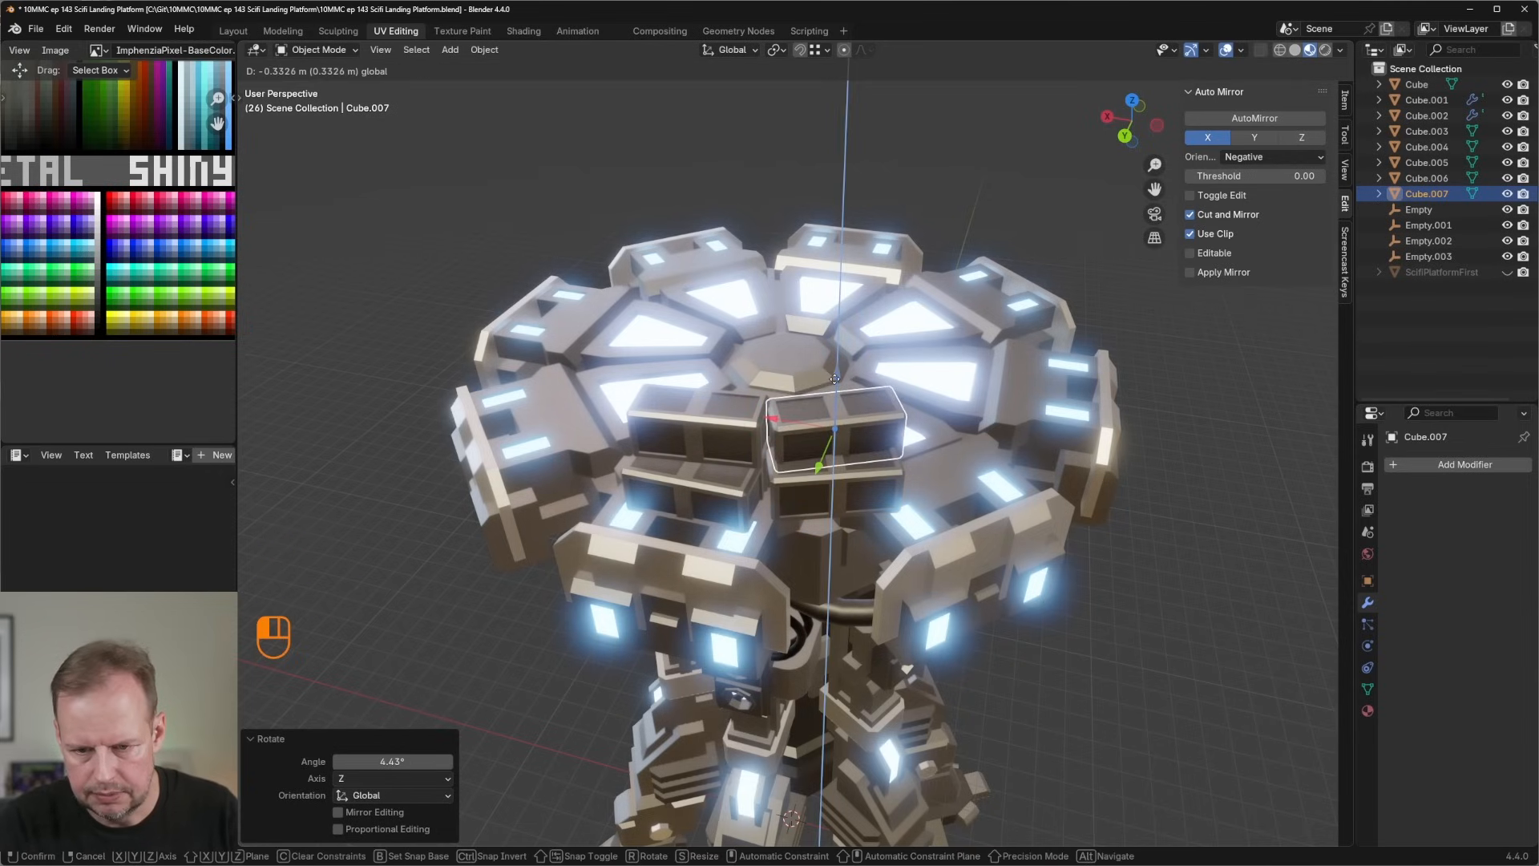
{"action": "left_click_drag", "start_coordinate": [834, 370], "coordinate": [834, 370]}
{"action": "scroll", "coordinate": [1047, 541], "scroll_direction": "down", "scroll_amount": 4}
{"action": "left_click", "coordinate": [1047, 541]}
Duplicate a lower cargo box and move the copy about -7.93 m along X and -6.13 m along Y on the deck.
{"action": "scroll", "coordinate": [1011, 577], "scroll_direction": "down", "scroll_amount": 3}
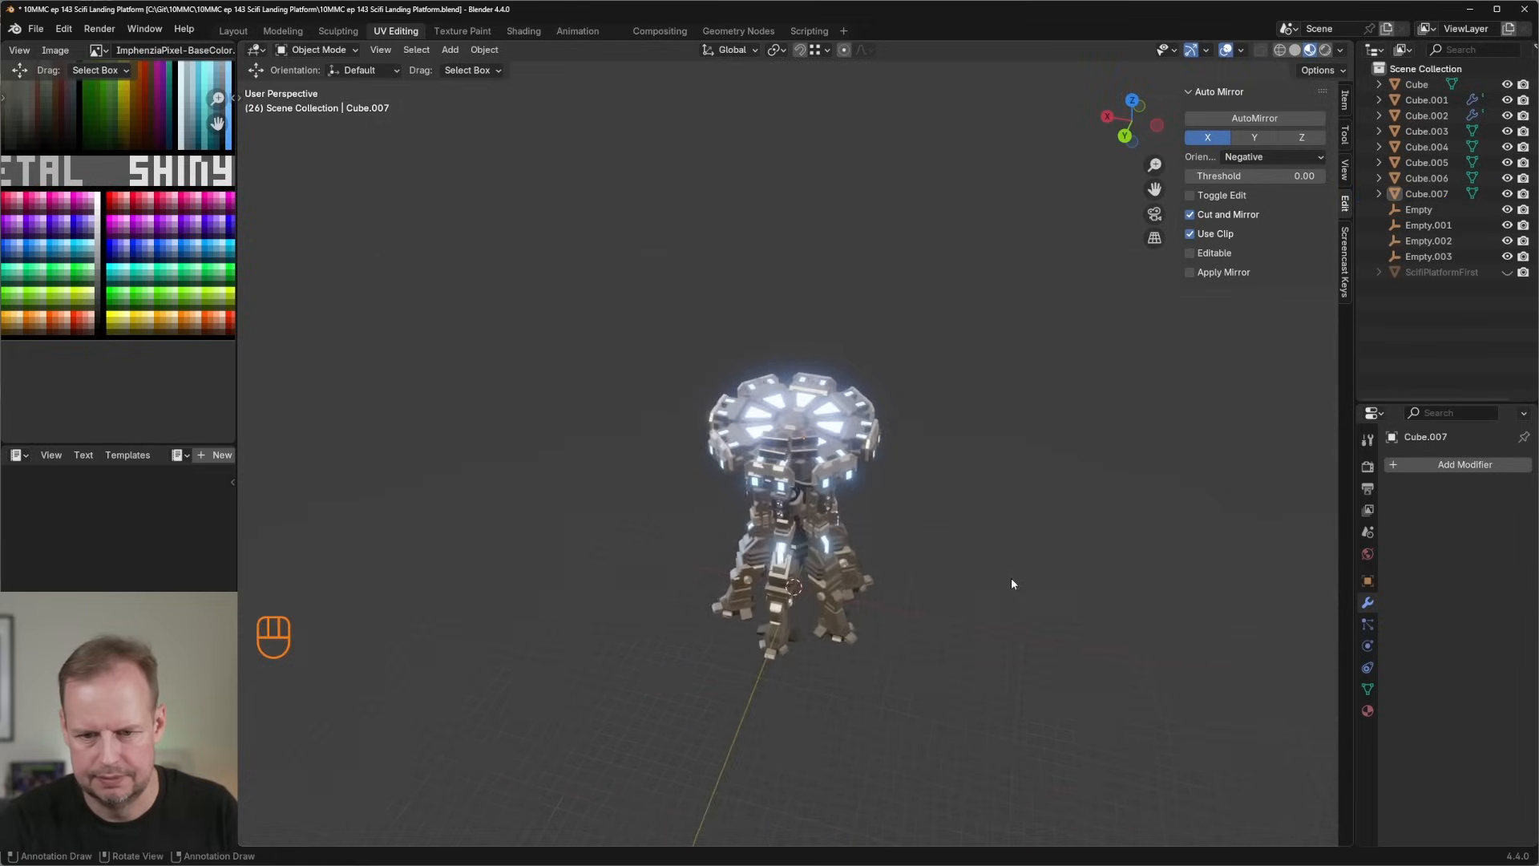
{"action": "middle_click_drag", "start_coordinate": [1012, 577], "coordinate": [1274, 561]}
{"action": "scroll", "coordinate": [1047, 552], "scroll_direction": "up", "scroll_amount": 3}
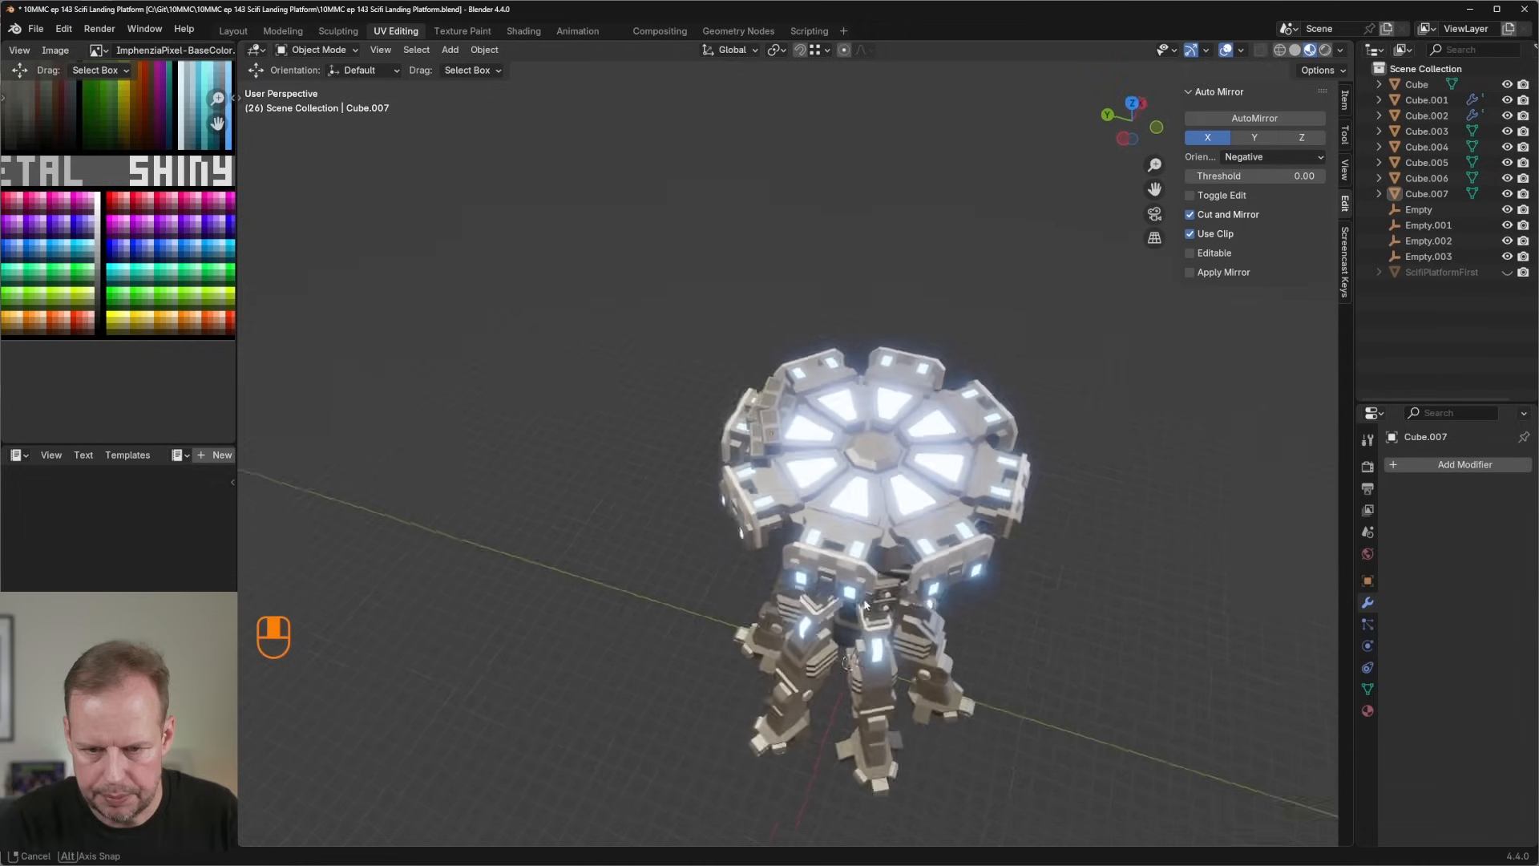
{"action": "scroll", "coordinate": [961, 545], "scroll_direction": "up", "scroll_amount": 4}
{"action": "middle_click_drag", "start_coordinate": [727, 457], "coordinate": [717, 449]}
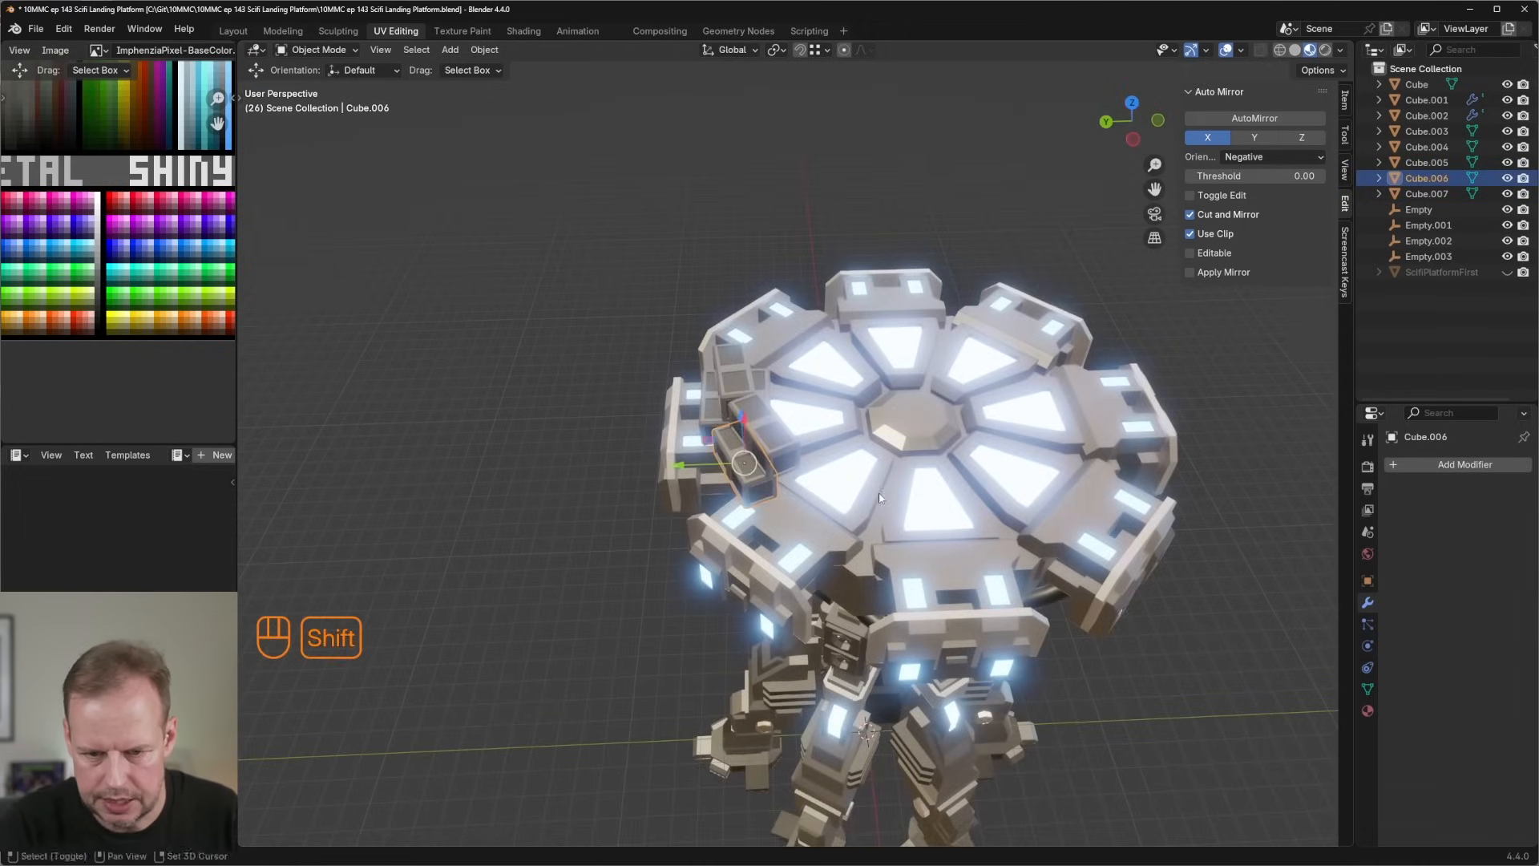
{"action": "key", "text": "shift+d"}
{"action": "left_click_drag", "start_coordinate": [762, 460], "coordinate": [761, 460]}
{"action": "middle_click_drag", "start_coordinate": [761, 460], "coordinate": [753, 425]}
{"action": "key", "text": "ctrl+z"}
{"action": "middle_click_drag", "start_coordinate": [673, 480], "coordinate": [795, 480]}
{"action": "left_click_drag", "start_coordinate": [795, 473], "coordinate": [831, 467]}
{"action": "middle_click_drag", "start_coordinate": [918, 473], "coordinate": [639, 501]}
{"action": "scroll", "coordinate": [862, 493], "scroll_direction": "up", "scroll_amount": 4}
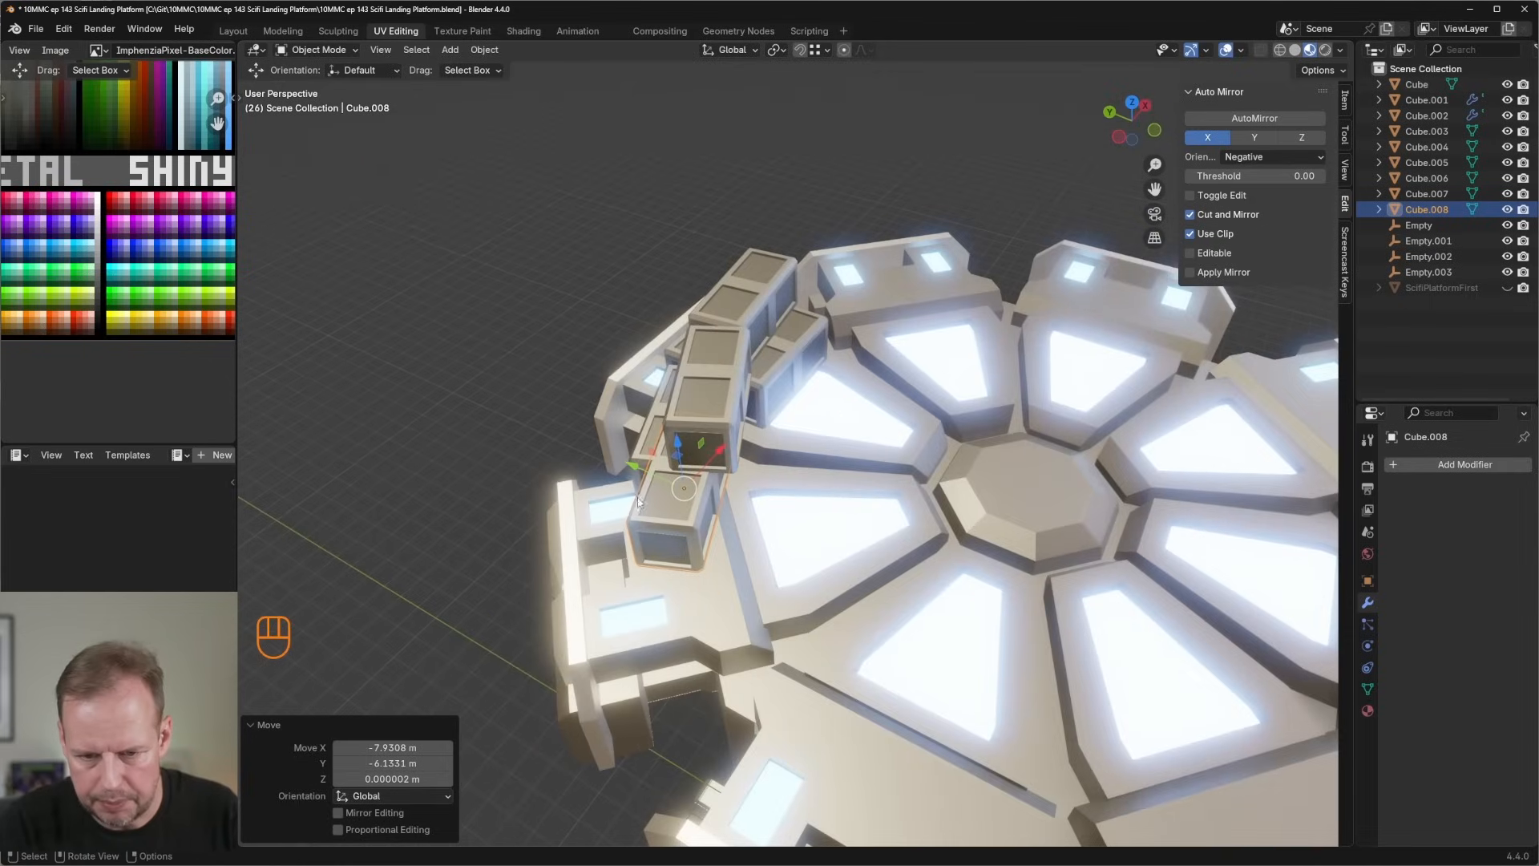
Adjust the copied box's position beside the stack, shifting it about 3.50 m along X.
{"action": "left_click_drag", "start_coordinate": [639, 465], "coordinate": [674, 485]}
{"action": "middle_click_drag", "start_coordinate": [677, 486], "coordinate": [616, 493]}
{"action": "left_click_drag", "start_coordinate": [737, 453], "coordinate": [756, 446]}
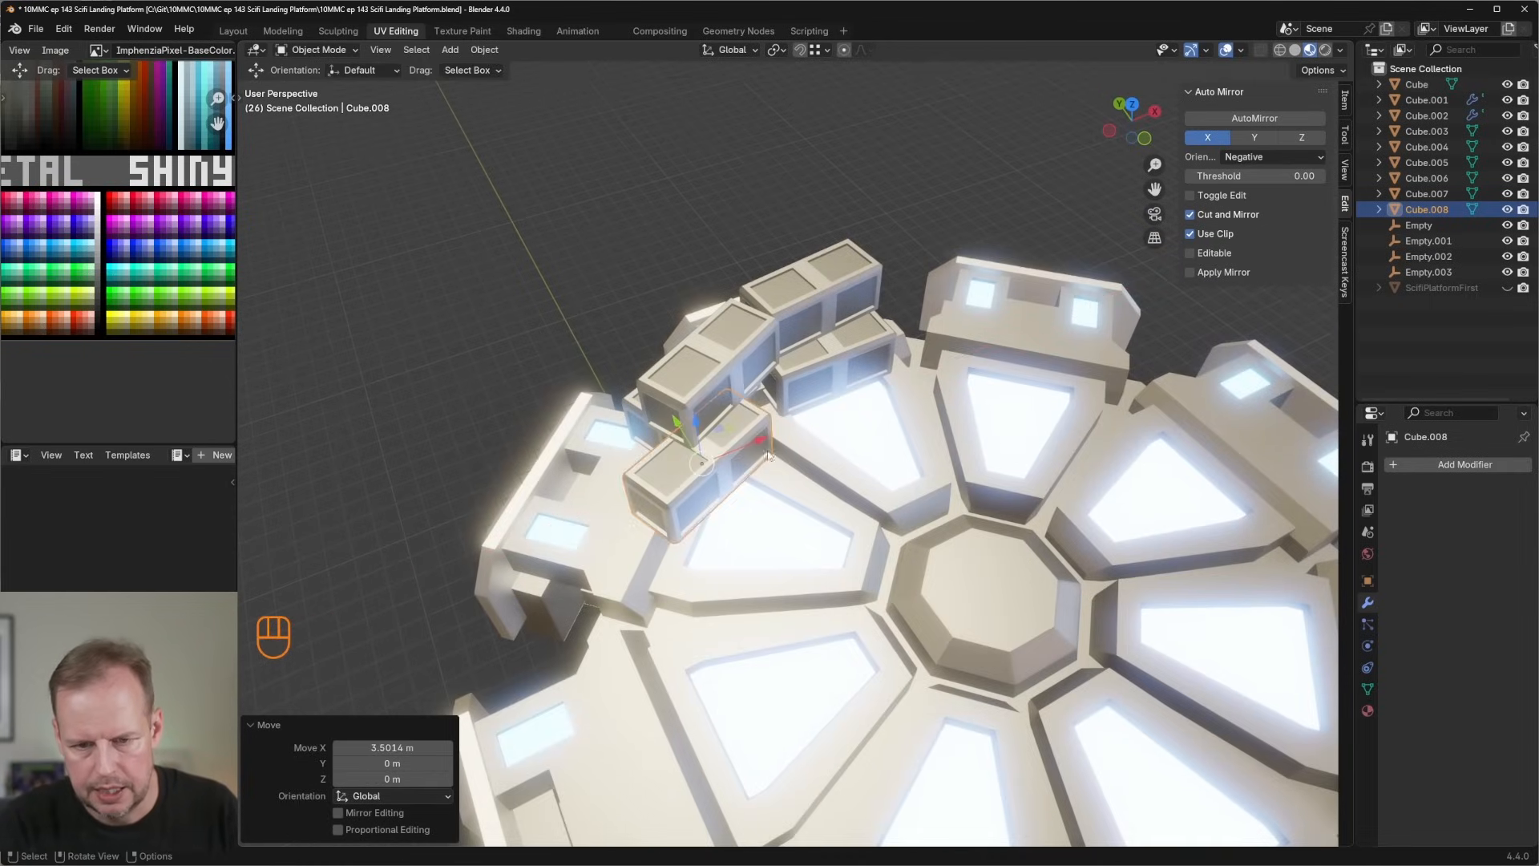
Examine the deck, underside pipes and upper legs from several sides for areas that need more detail.
{"action": "scroll", "coordinate": [594, 502], "scroll_direction": "down", "scroll_amount": 5}
{"action": "key", "text": "Tab"}
{"action": "scroll", "coordinate": [580, 574], "scroll_direction": "down", "scroll_amount": 3}
{"action": "middle_click_drag", "start_coordinate": [581, 574], "coordinate": [970, 492]}
{"action": "scroll", "coordinate": [987, 503], "scroll_direction": "down", "scroll_amount": 4}
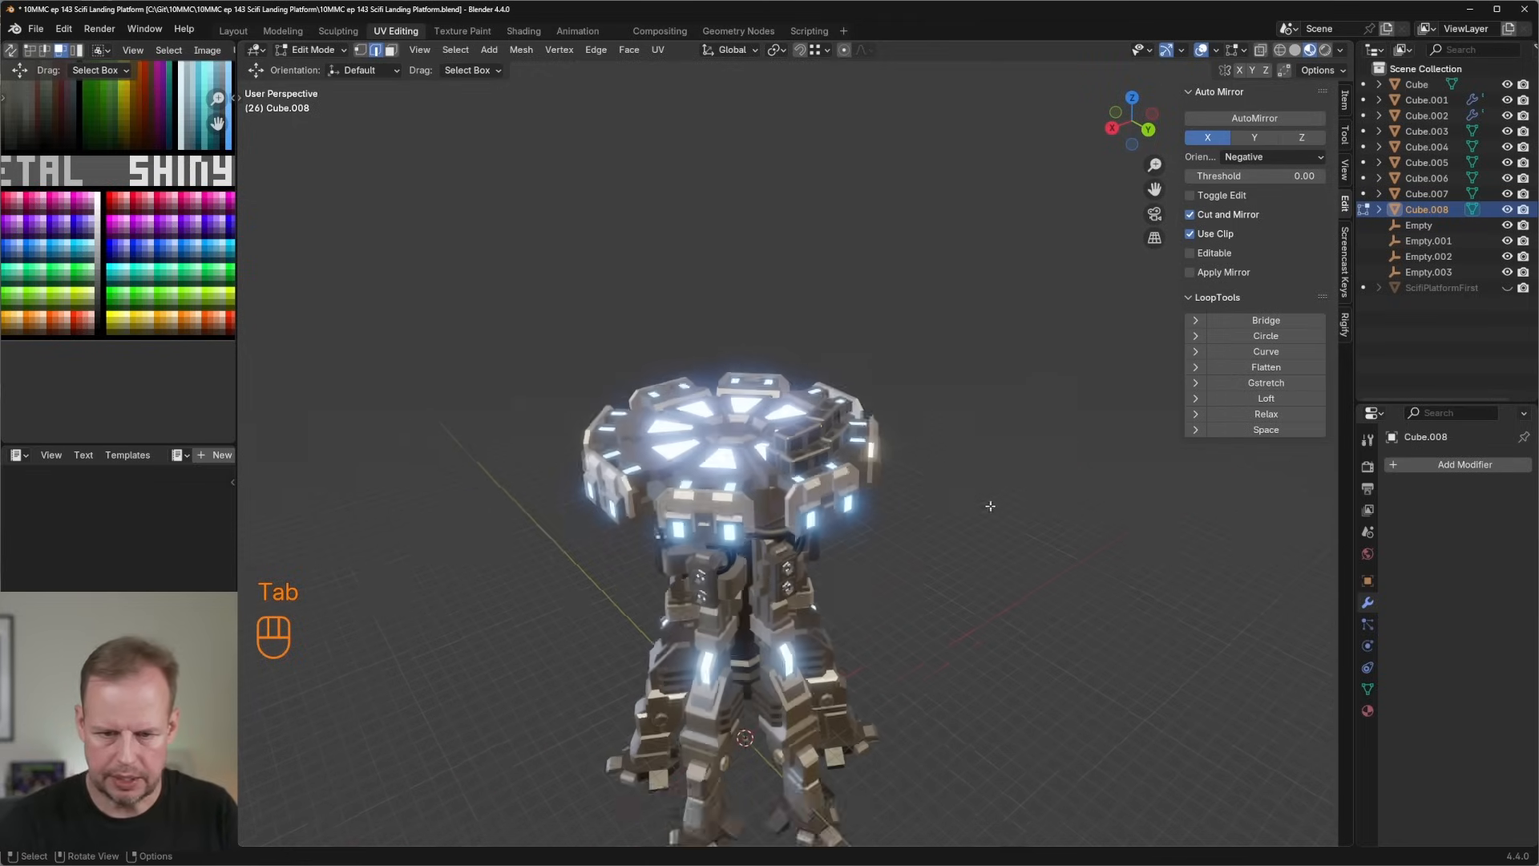
{"action": "middle_click_drag", "start_coordinate": [1001, 575], "coordinate": [982, 429]}
{"action": "scroll", "coordinate": [993, 505], "scroll_direction": "up", "scroll_amount": 6}
{"action": "scroll", "coordinate": [985, 500], "scroll_direction": "down", "scroll_amount": 1}
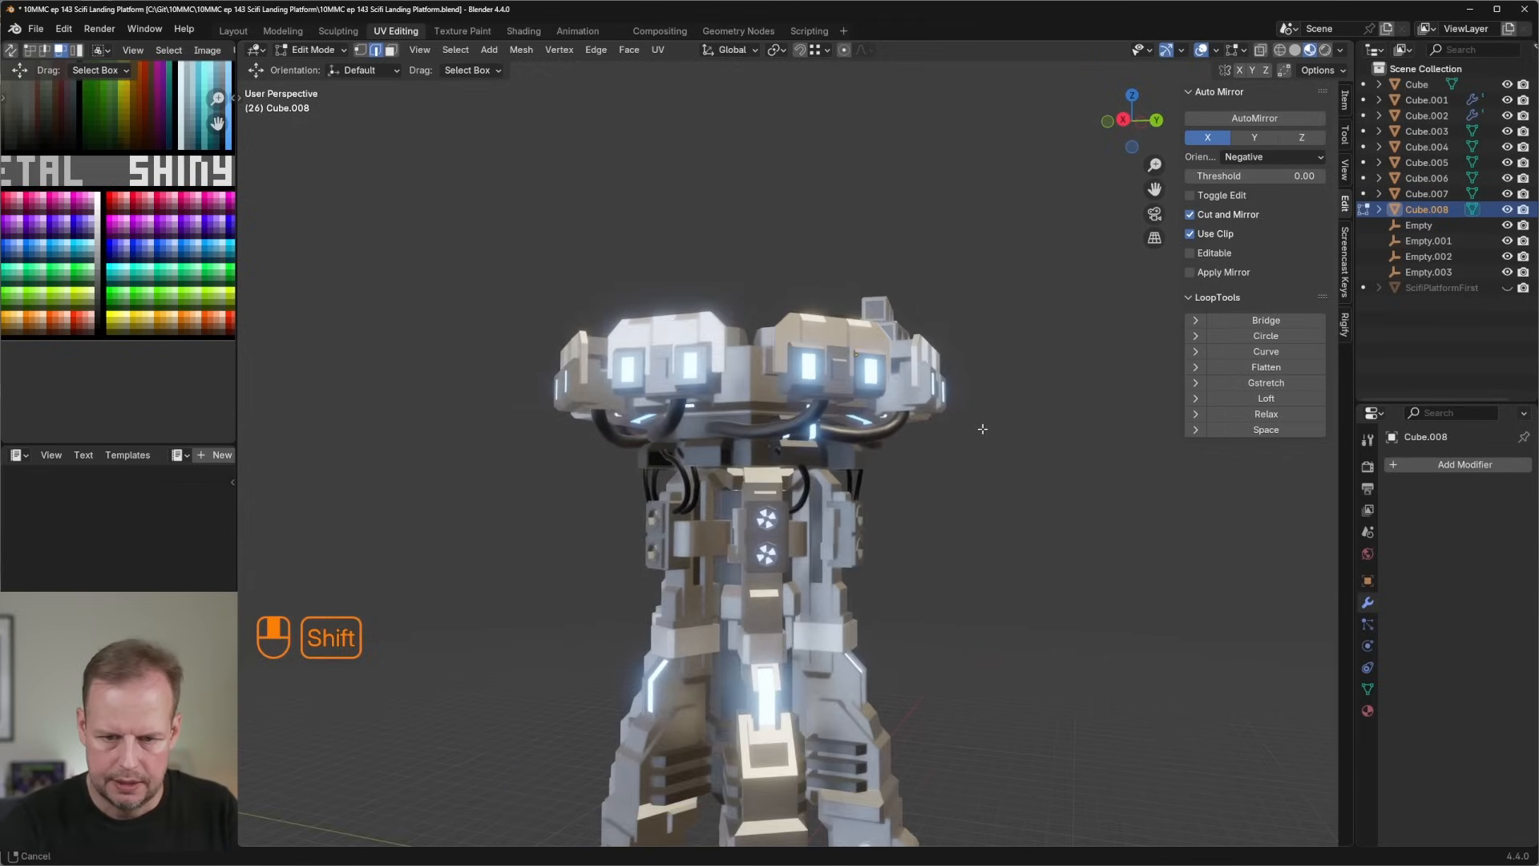
{"action": "scroll", "coordinate": [957, 497], "scroll_direction": "down", "scroll_amount": 2}
{"action": "scroll", "coordinate": [942, 496], "scroll_direction": "up", "scroll_amount": 2}
{"action": "middle_click_drag", "start_coordinate": [907, 518], "coordinate": [816, 596]}
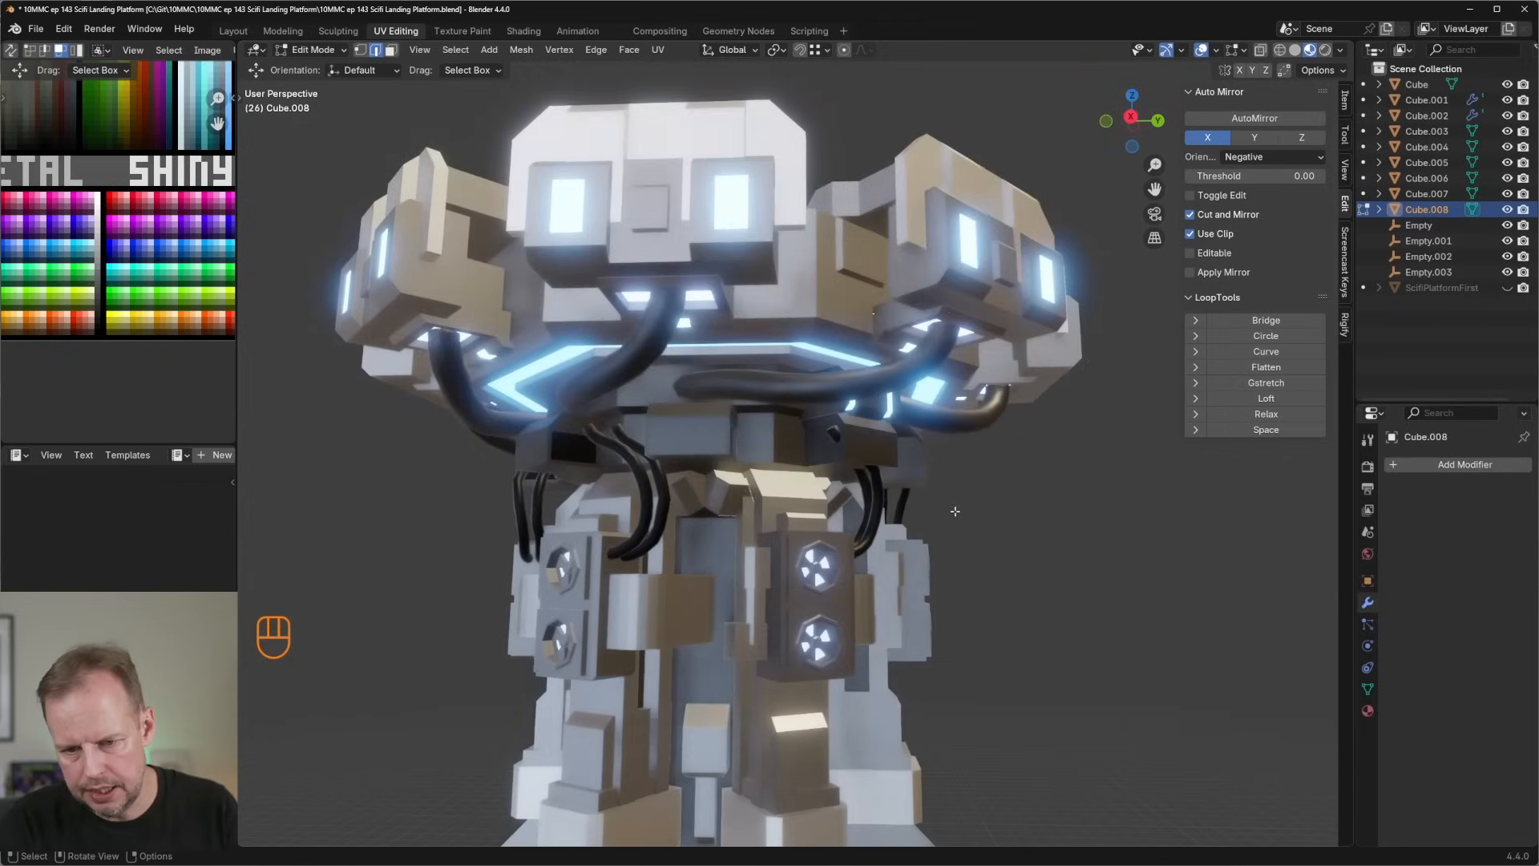
Enter Edit Mode on the leg object and select the two underside faces of the rounded block beside the fan box.
{"action": "key", "text": "Tab"}
{"action": "left_click", "coordinate": [816, 596]}
{"action": "scroll", "coordinate": [834, 618], "scroll_direction": "up", "scroll_amount": 5}
{"action": "scroll", "coordinate": [890, 693], "scroll_direction": "down", "scroll_amount": 3}
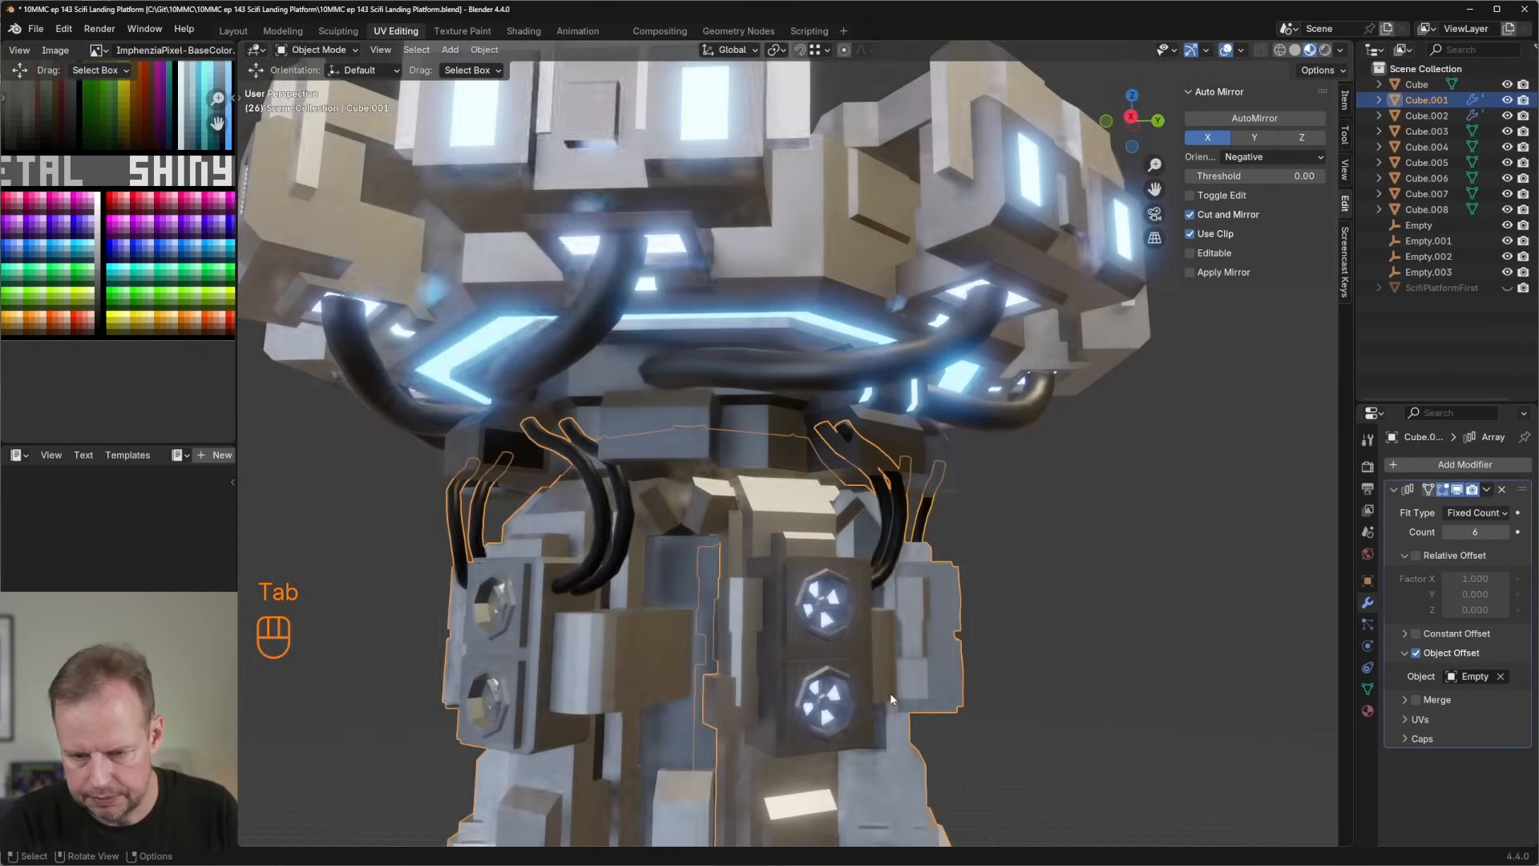
{"action": "left_click", "coordinate": [820, 637]}
{"action": "scroll", "coordinate": [825, 665], "scroll_direction": "down", "scroll_amount": 1}
{"action": "middle_click_drag", "start_coordinate": [840, 747], "coordinate": [911, 493], "text": "shift"}
{"action": "middle_click_drag", "start_coordinate": [911, 495], "coordinate": [760, 346]}
{"action": "key", "text": "Tab"}
{"action": "key", "text": "Tab"}
{"action": "key", "text": "Tab"}
{"action": "key", "text": "Tab"}
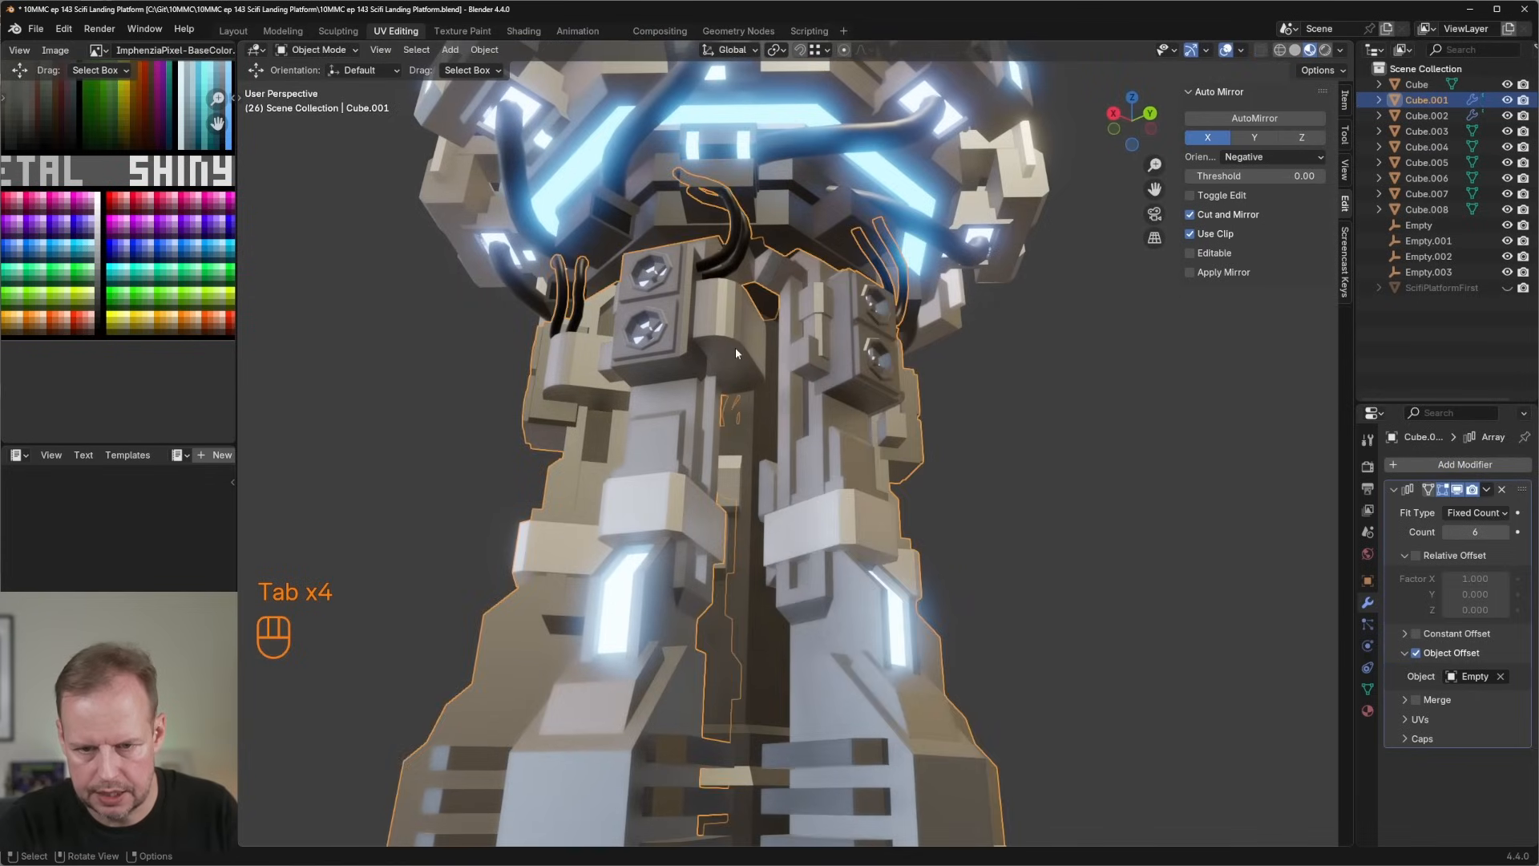
{"action": "key", "text": "Tab"}
{"action": "middle_click_drag", "start_coordinate": [880, 360], "coordinate": [770, 383]}
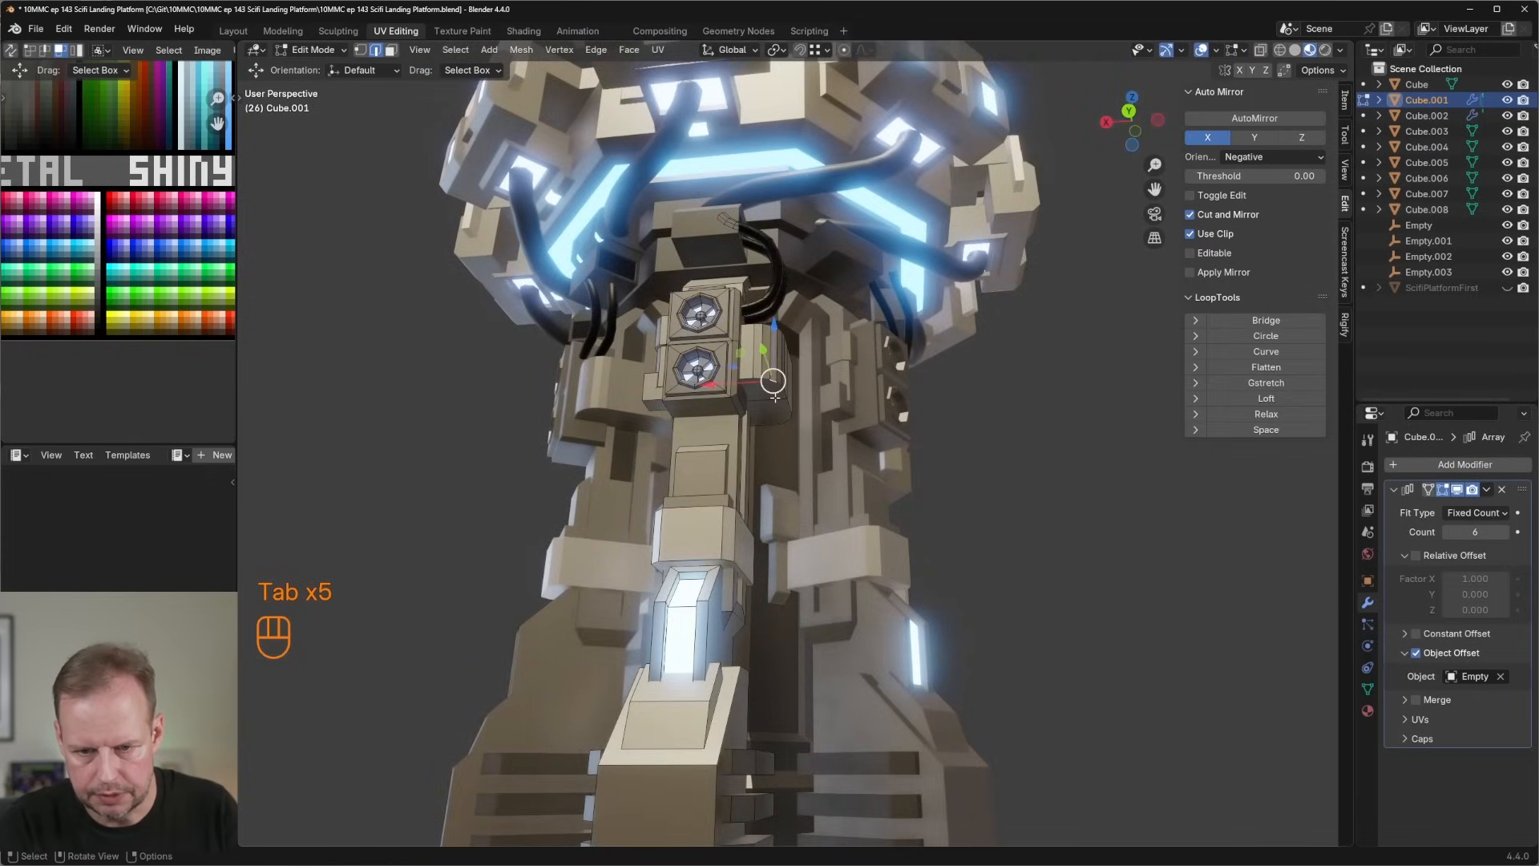
{"action": "scroll", "coordinate": [774, 381], "scroll_direction": "up", "scroll_amount": 3}
{"action": "key", "text": "3"}
Try to recess the rounded block's underside with a 1.212 m inset and a 1.1252 m inward extrusion.
{"action": "key", "text": "i"}
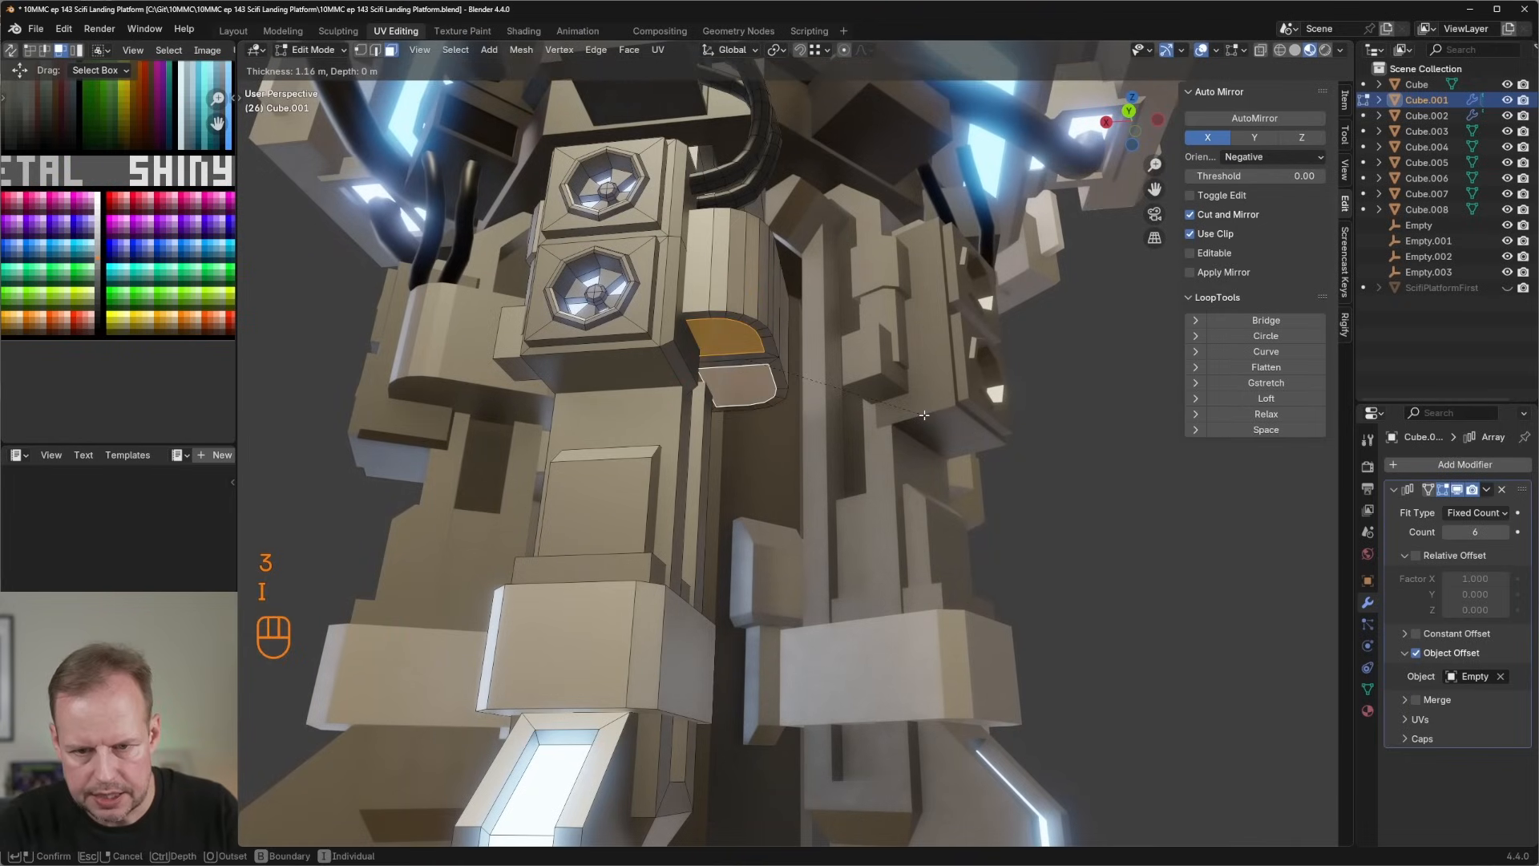
{"action": "left_click", "coordinate": [923, 414]}
{"action": "key", "text": "e"}
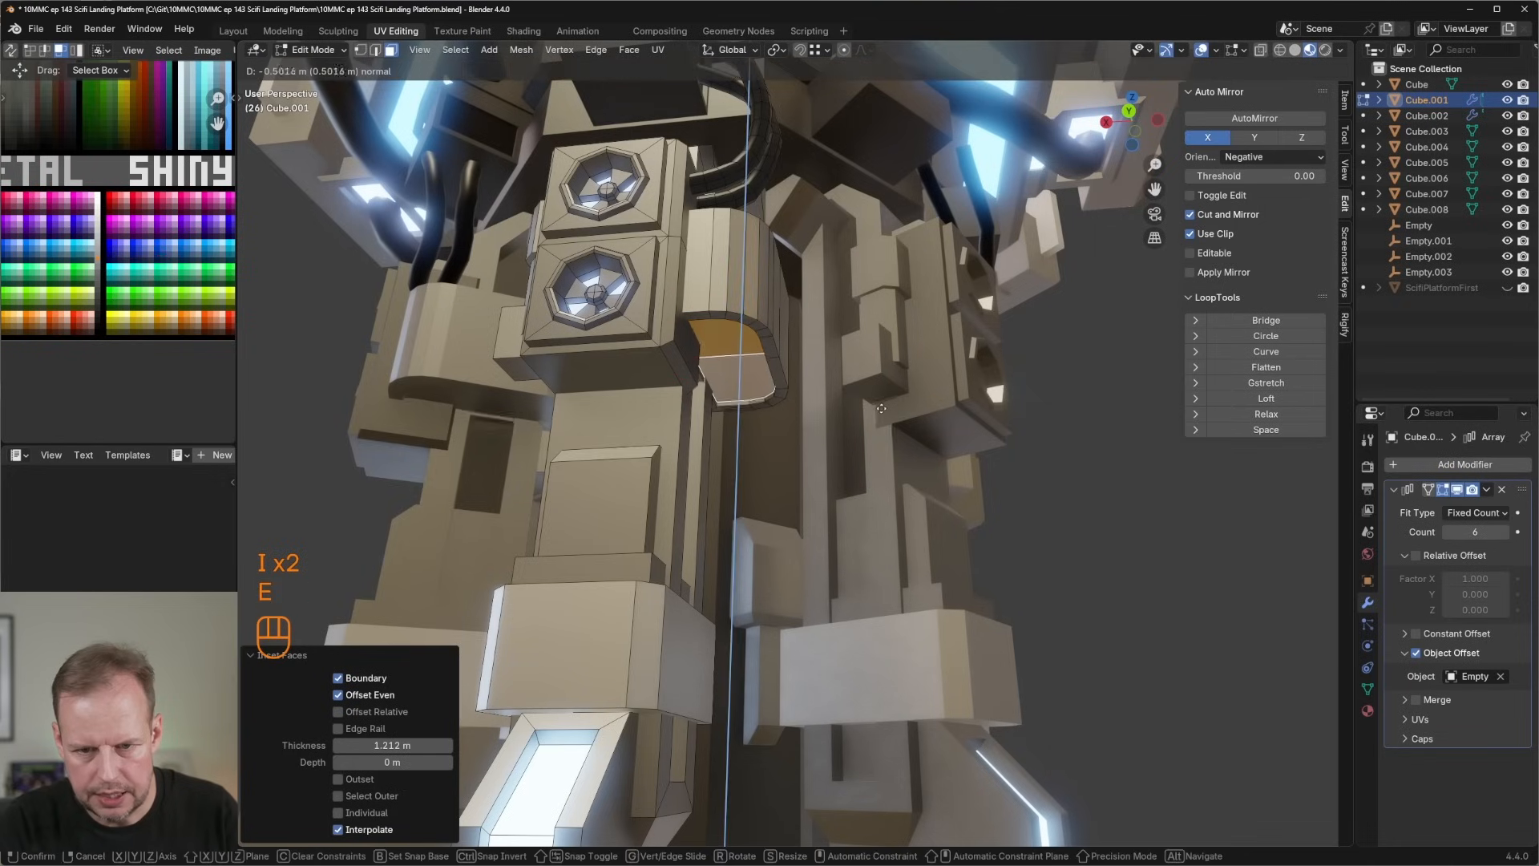
{"action": "left_click", "coordinate": [879, 402]}
{"action": "key", "text": "s"}
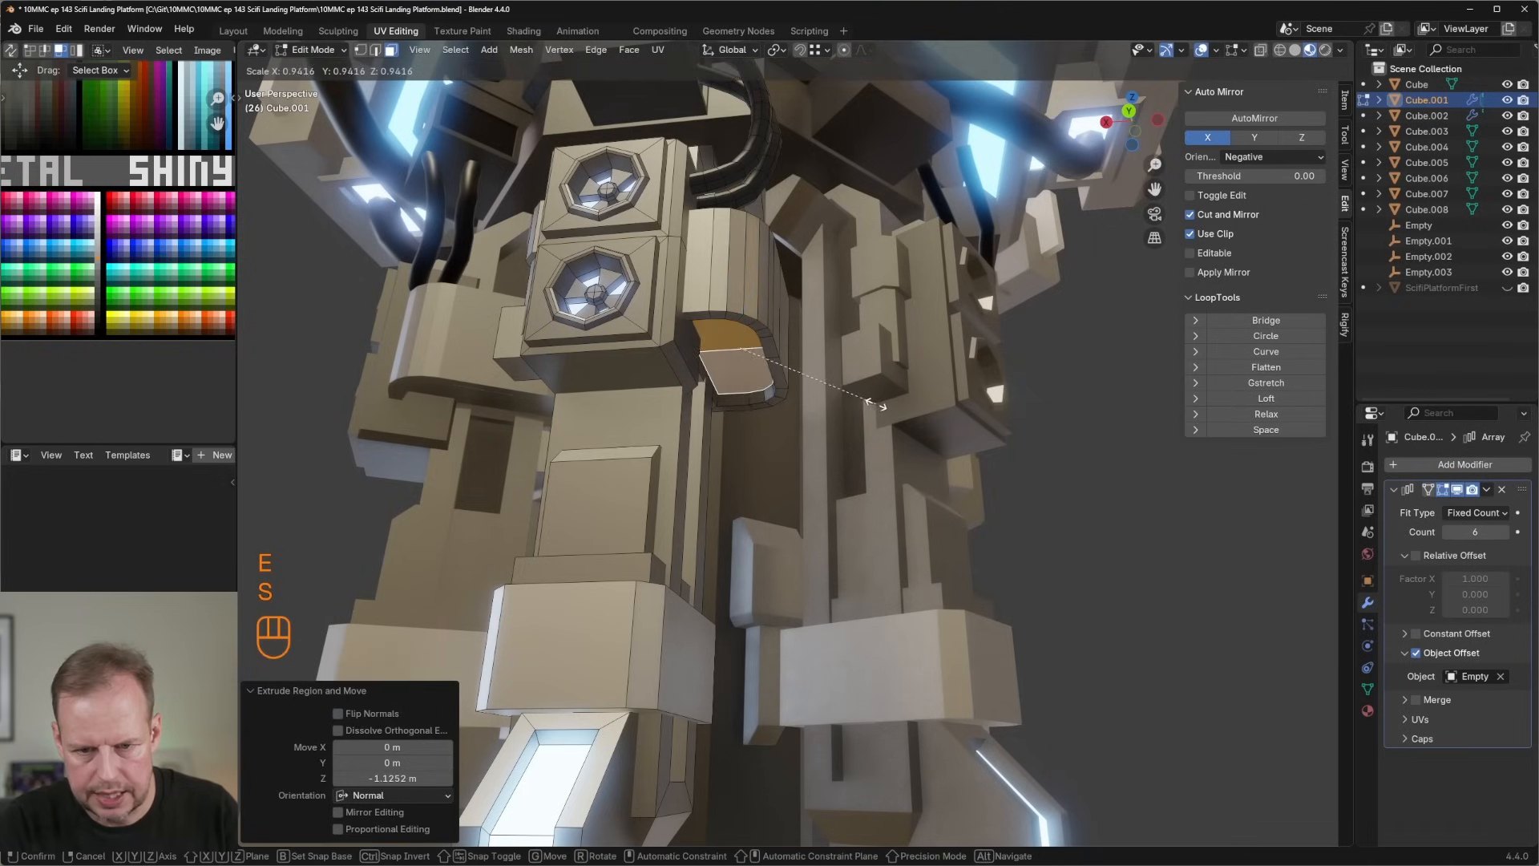
{"action": "right_click", "coordinate": [881, 404]}
{"action": "key", "text": "ctrl+z"}
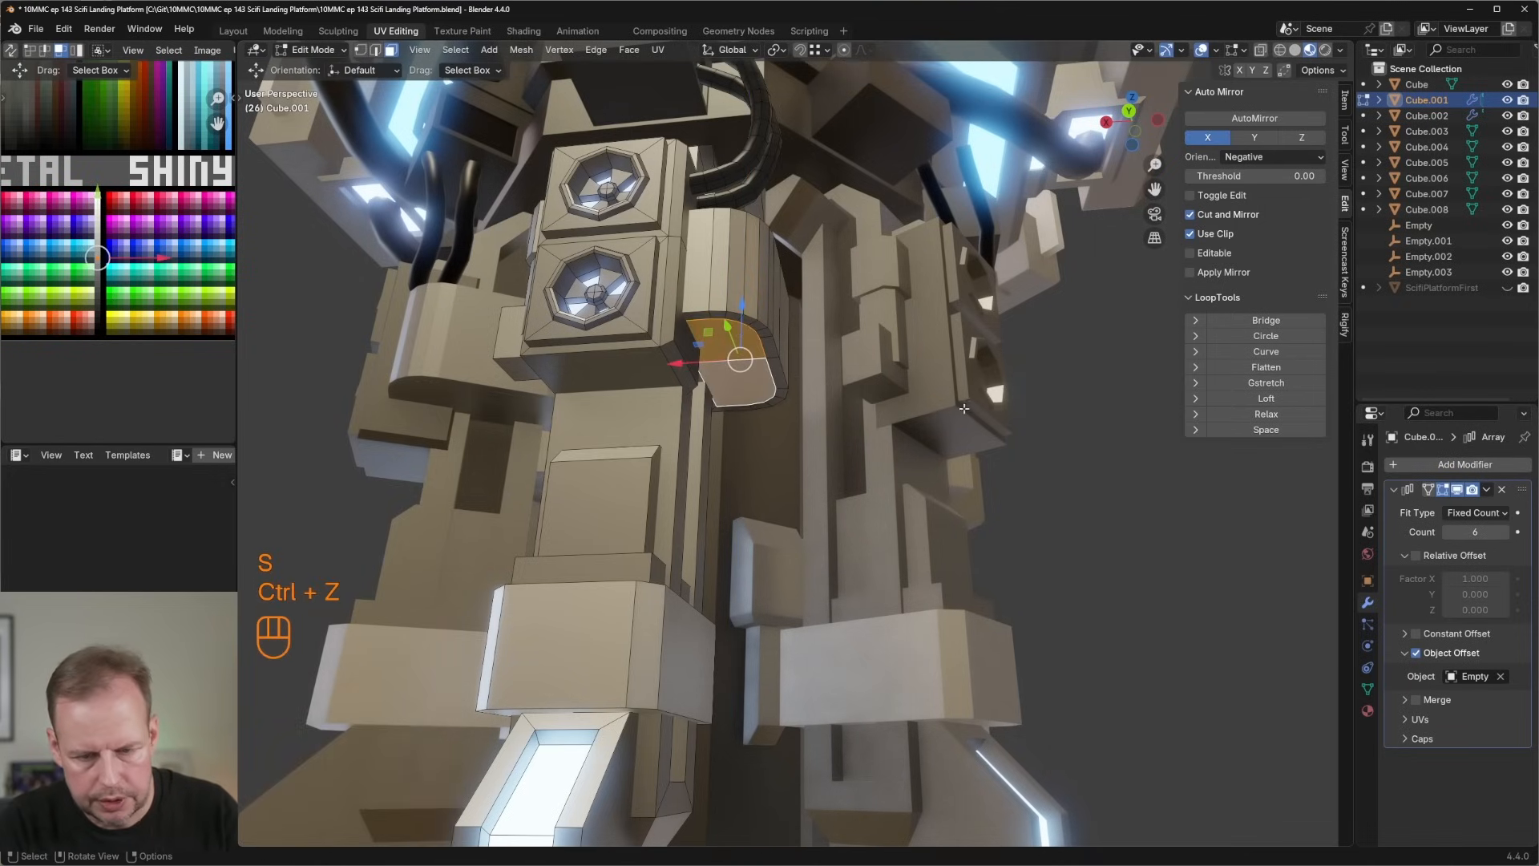
Recess the rounded block's underside faces with a 0.6449 m inset and an inward extrusion, scaling the inner faces down.
{"action": "key", "text": "i"}
{"action": "left_click", "coordinate": [953, 411]}
{"action": "key", "text": "e"}
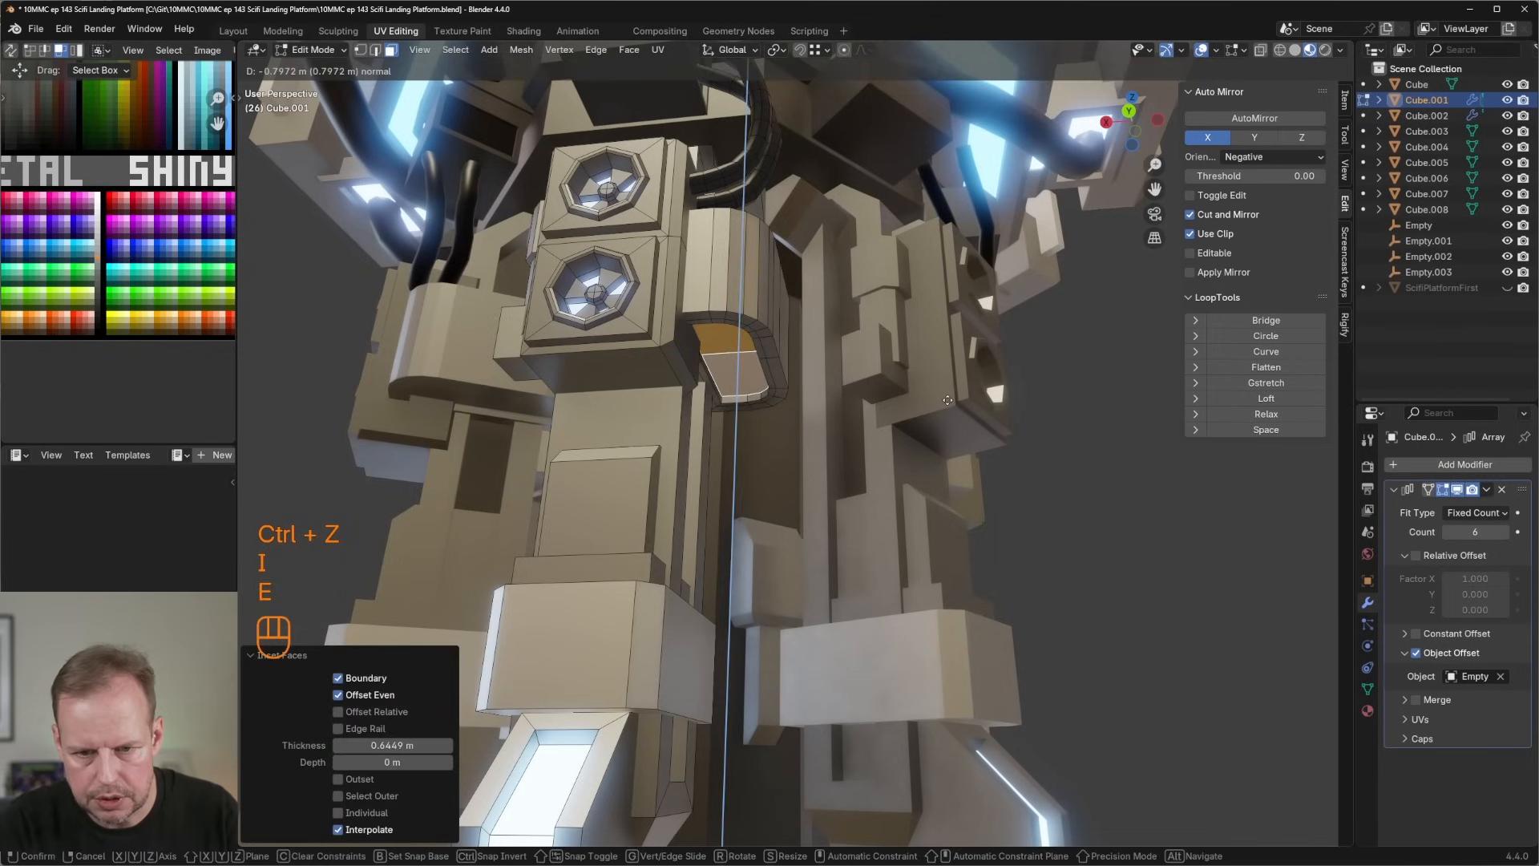
{"action": "left_click", "coordinate": [947, 400]}
{"action": "key", "text": "s"}
{"action": "left_click", "coordinate": [905, 397]}
Move the recessed faces' UVs onto the glow section of the palette texture.
{"action": "key", "text": "a"}
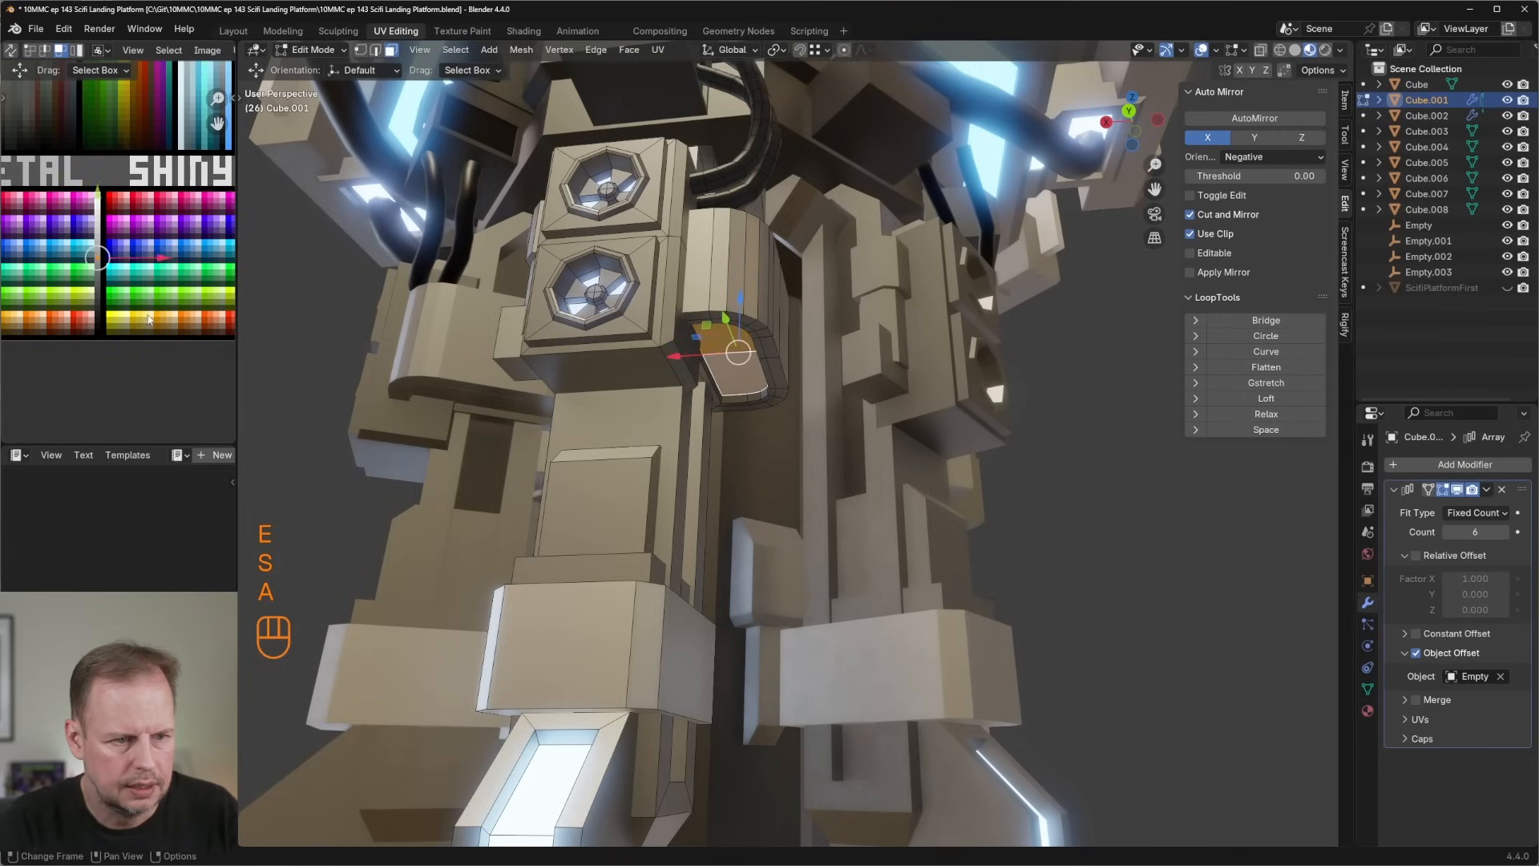
{"action": "key", "text": "g"}
{"action": "key", "text": "g"}
{"action": "left_click", "coordinate": [150, 341]}
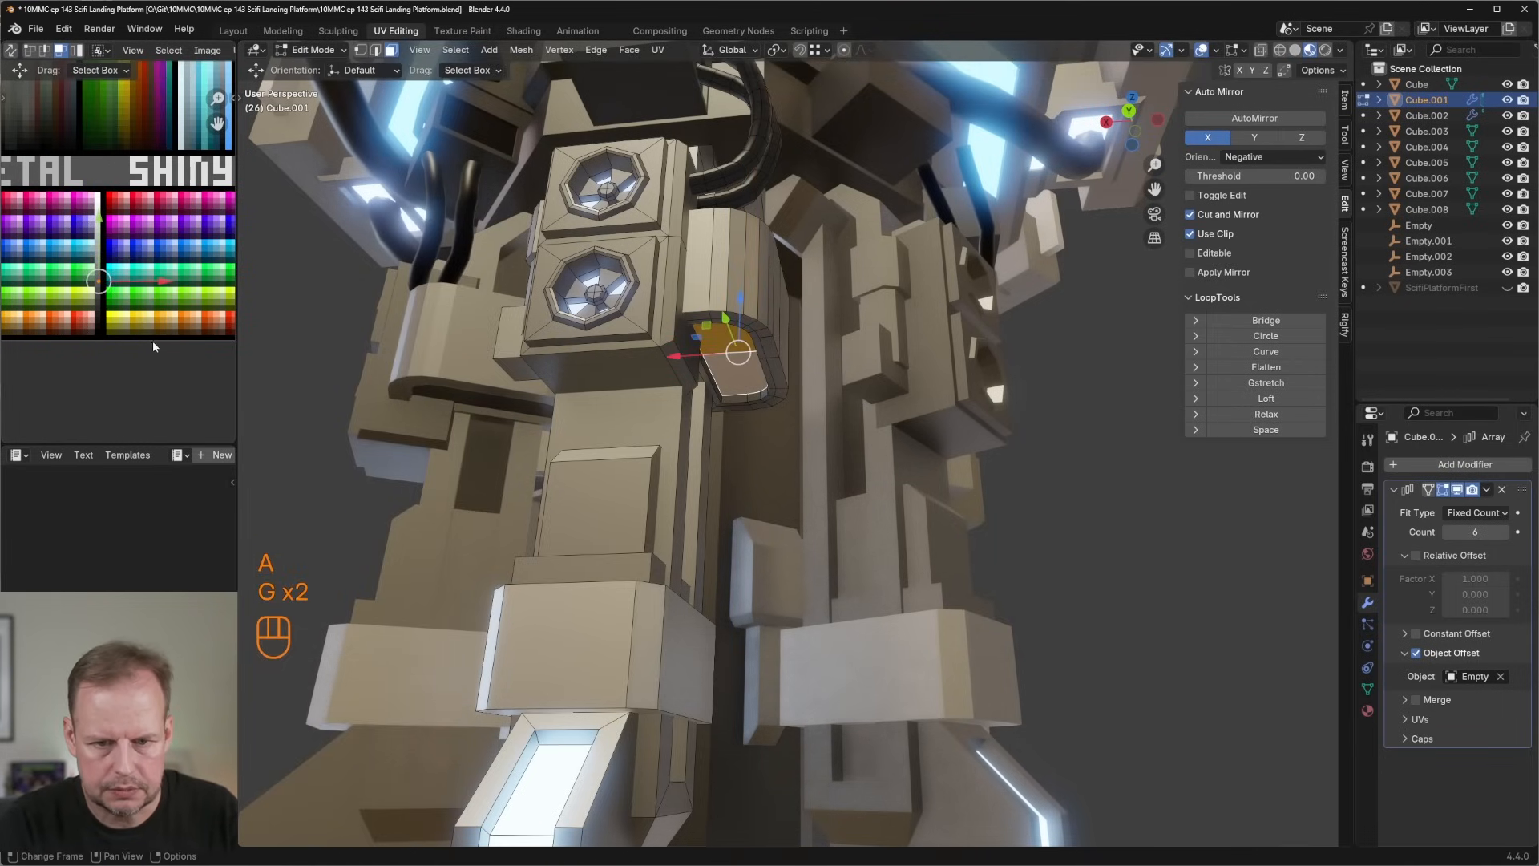
{"action": "scroll", "coordinate": [160, 333], "scroll_direction": "down", "scroll_amount": 4}
{"action": "middle_click_drag", "start_coordinate": [146, 186], "coordinate": [100, 306], "text": "shift"}
{"action": "key", "text": "g"}
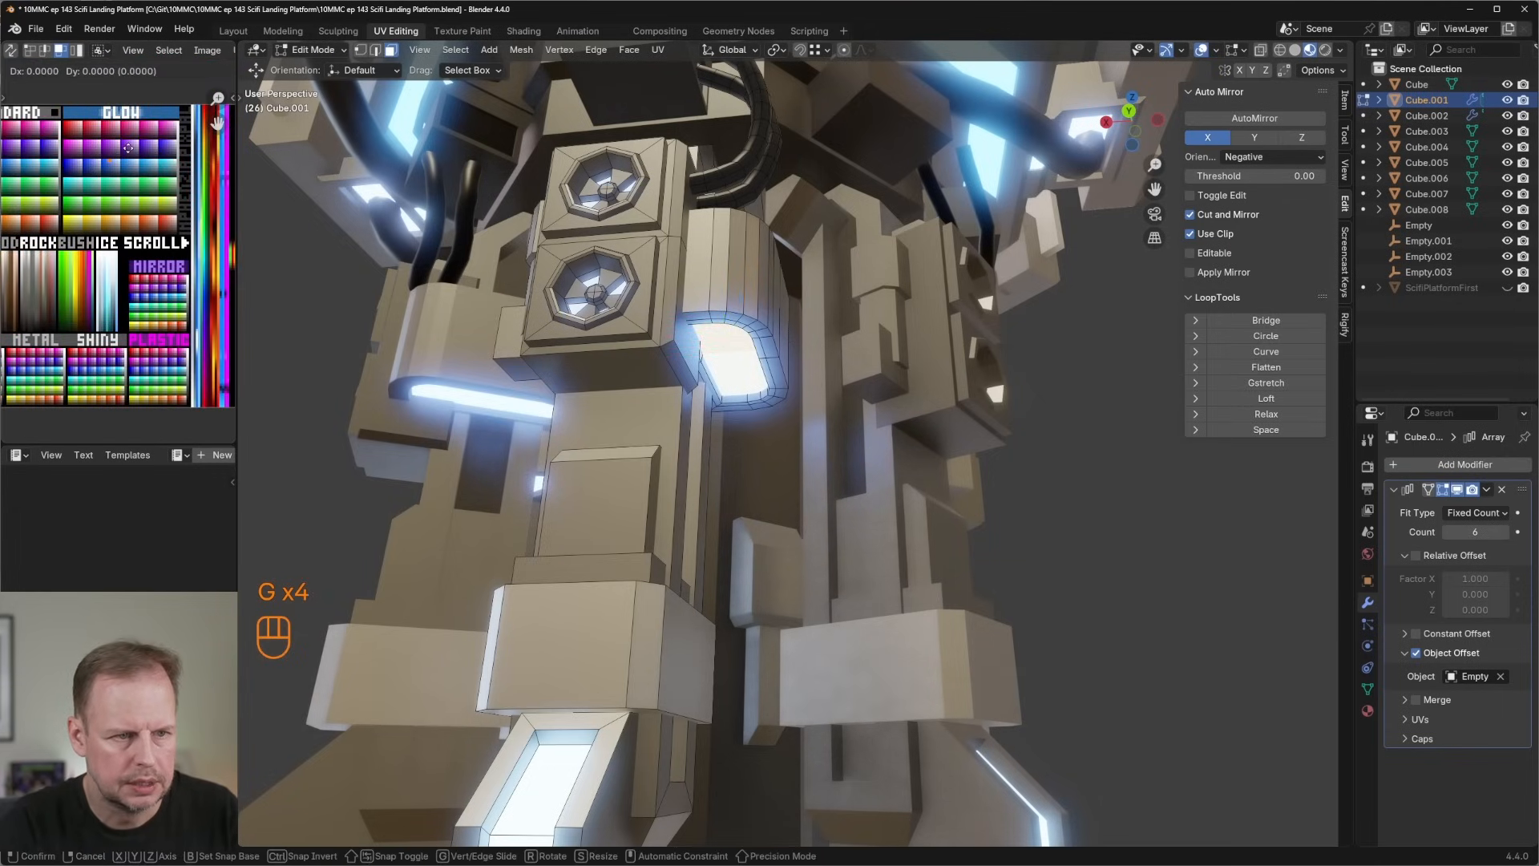
Check the glowing recesses from a distance and undo the glow recolouring.
{"action": "key", "text": "Tab"}
{"action": "scroll", "coordinate": [958, 446], "scroll_direction": "down", "scroll_amount": 8}
{"action": "middle_click_drag", "start_coordinate": [959, 445], "coordinate": [978, 529]}
{"action": "scroll", "coordinate": [1007, 466], "scroll_direction": "down", "scroll_amount": 3}
{"action": "scroll", "coordinate": [962, 497], "scroll_direction": "up", "scroll_amount": 6}
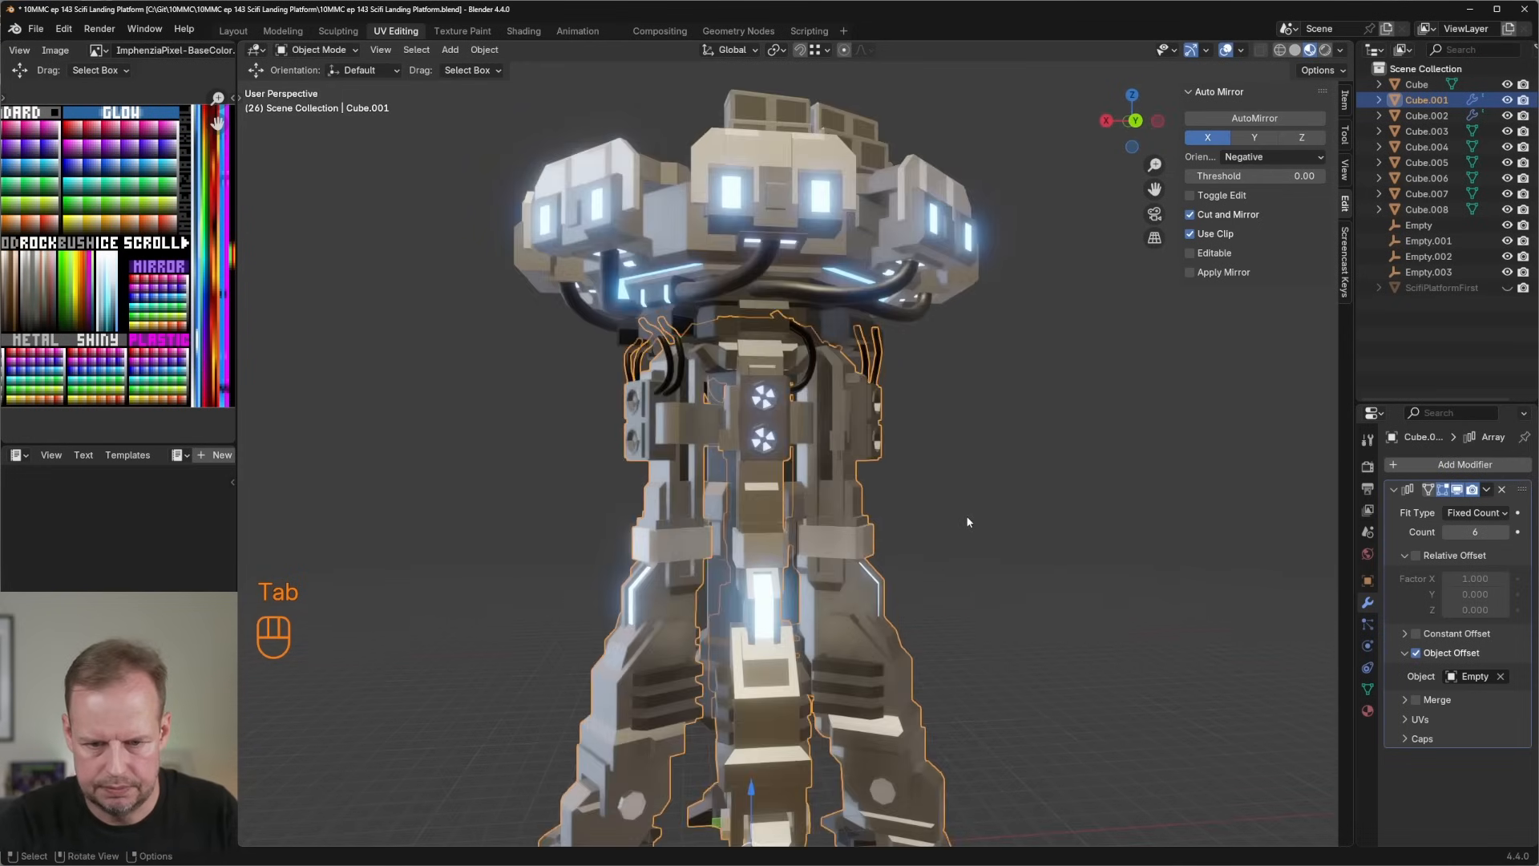
{"action": "key", "text": "ctrl+z"}
{"action": "key", "text": "ctrl+z"}
{"action": "key", "text": "ctrl+z"}
{"action": "key", "text": "ctrl+z"}
{"action": "key", "text": "Tab"}
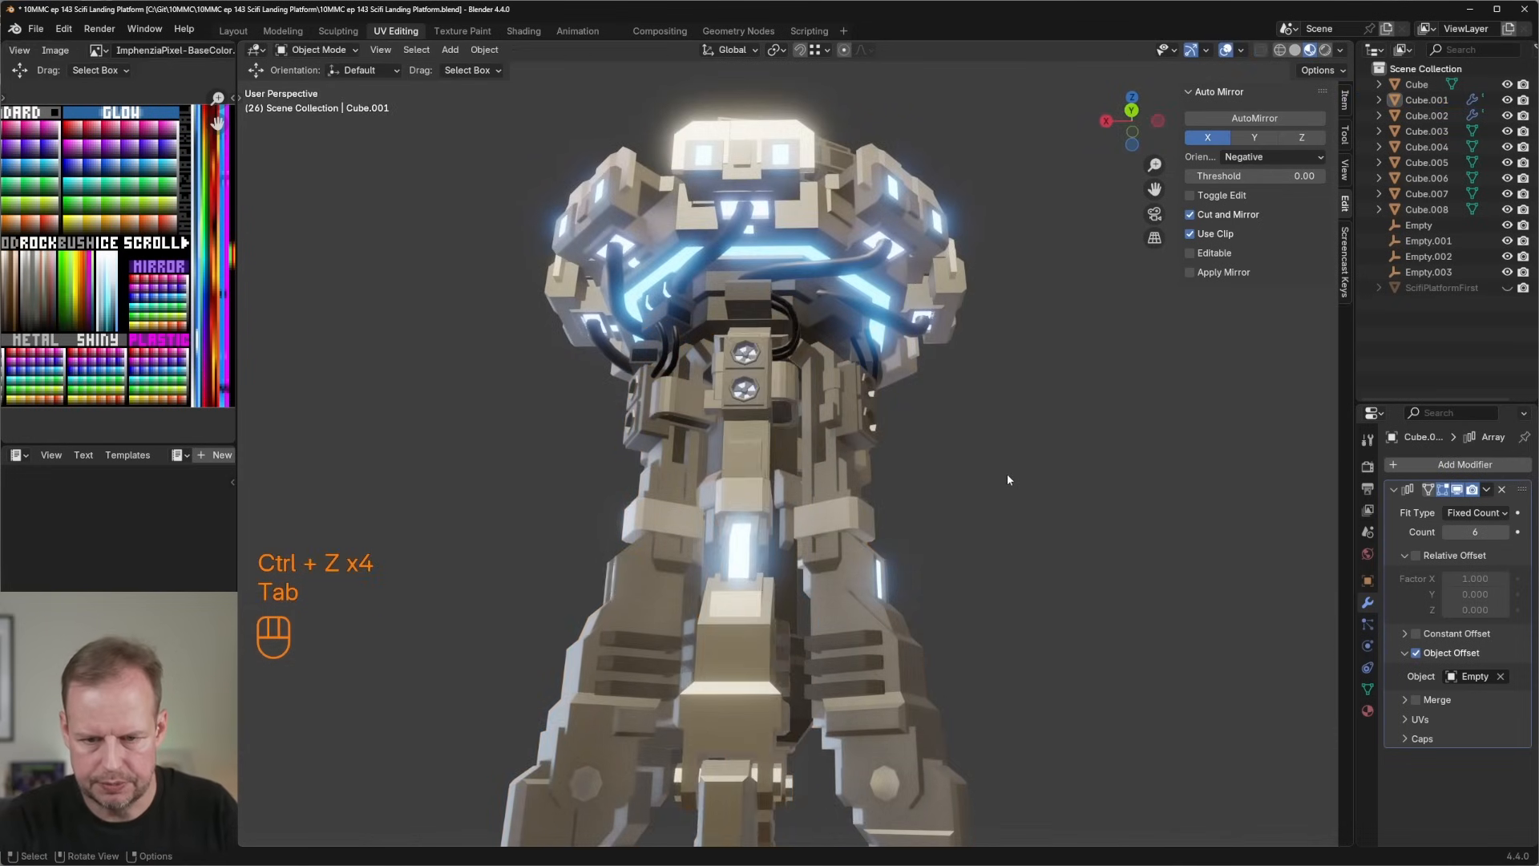
Bevel an edge of the small block on the leg's side below the fan box level.
{"action": "middle_click_drag", "start_coordinate": [1007, 473], "coordinate": [840, 601]}
{"action": "scroll", "coordinate": [865, 501], "scroll_direction": "up", "scroll_amount": 10}
{"action": "left_click", "coordinate": [861, 469]}
{"action": "key", "text": "Tab"}
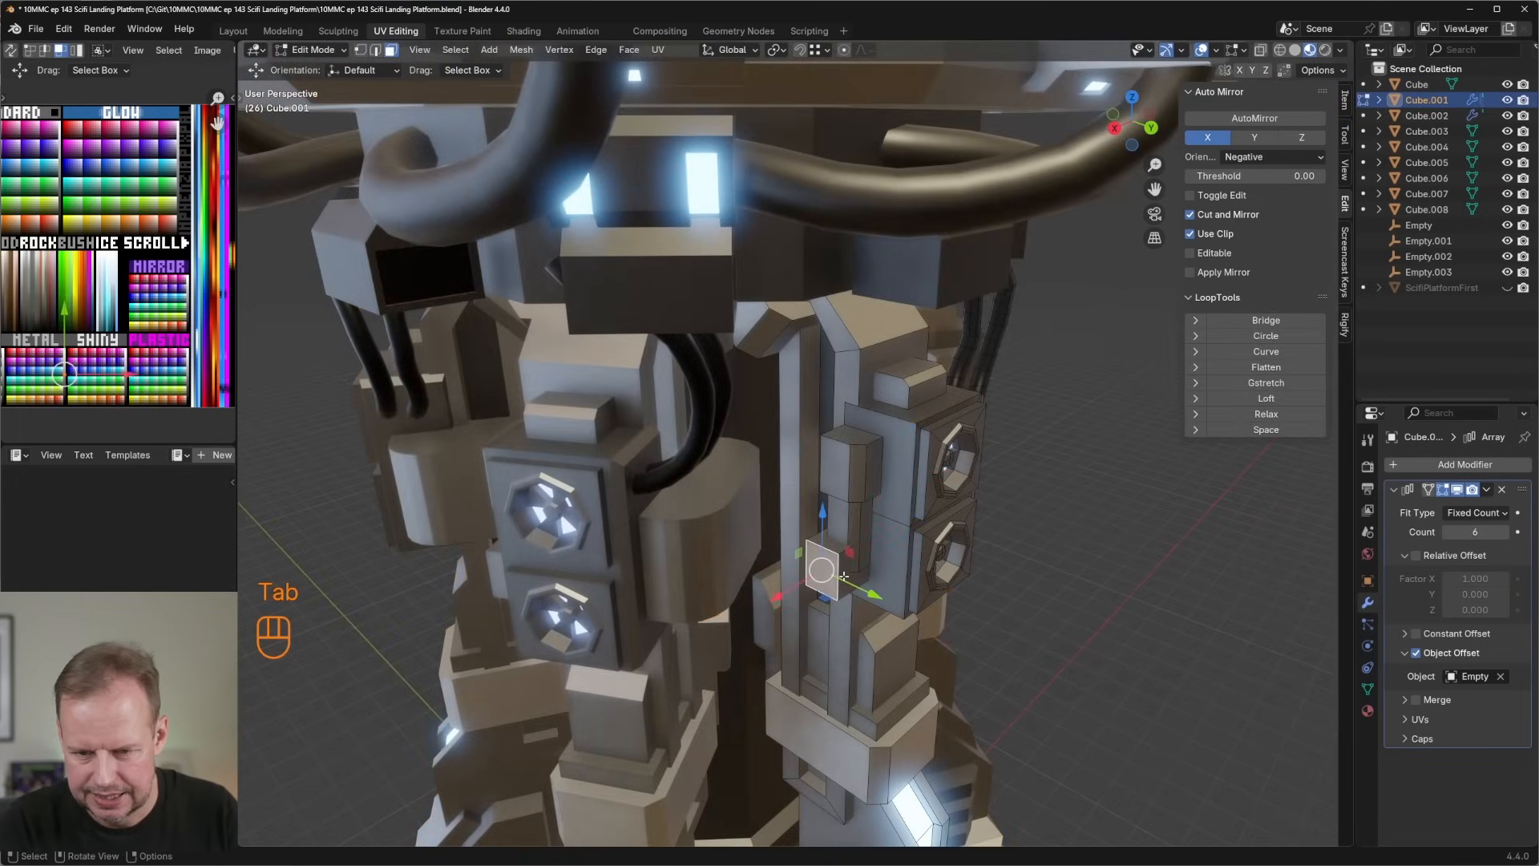
{"action": "key", "text": "ctrl+b"}
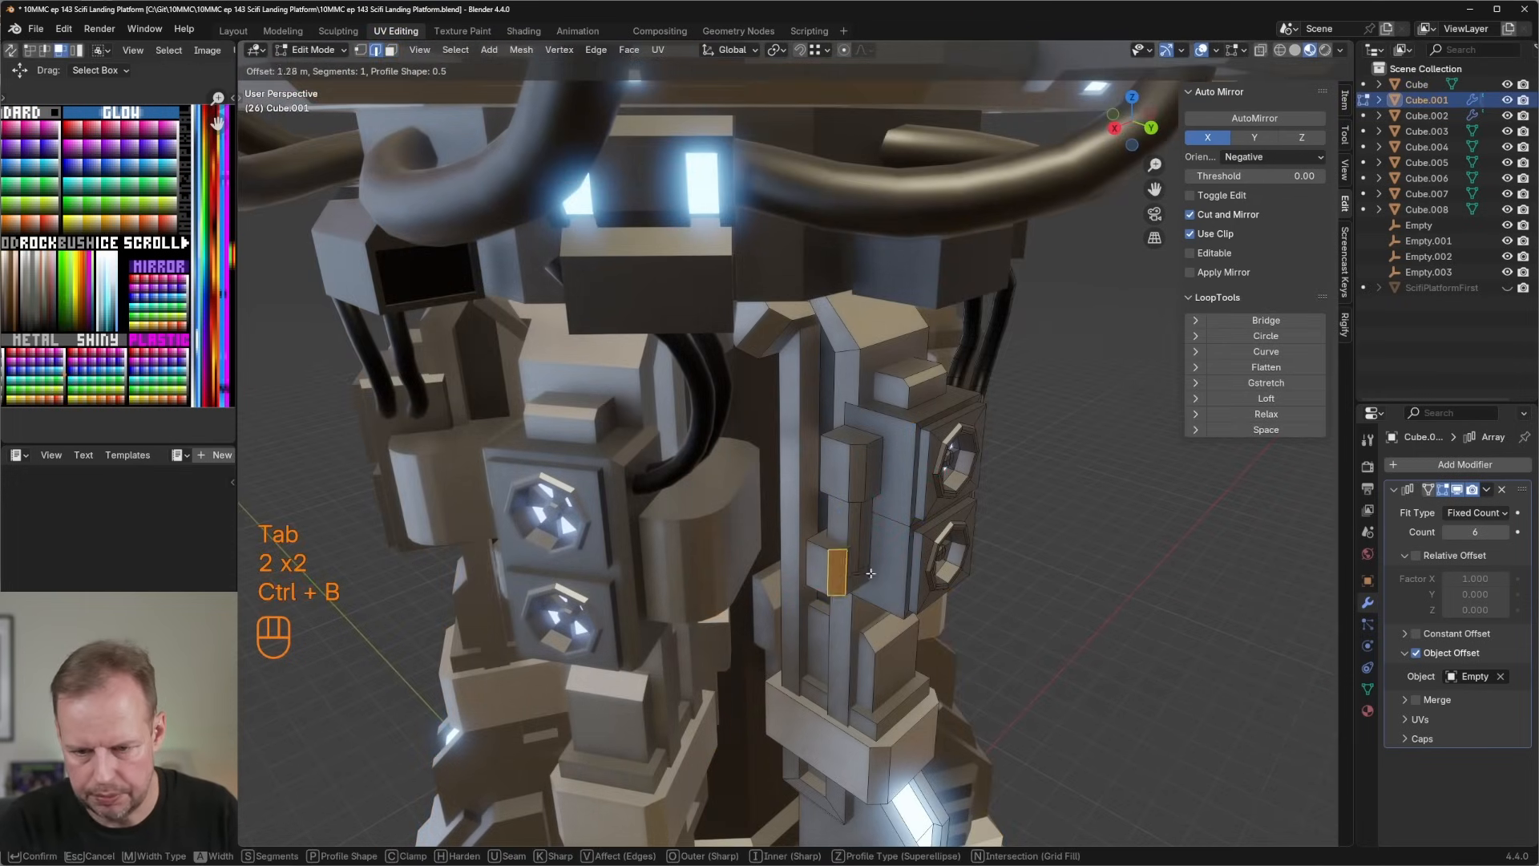
{"action": "left_click", "coordinate": [870, 573]}
Extrude the small block's side face across the leg's side.
{"action": "key", "text": "3"}
{"action": "middle_click_drag", "start_coordinate": [870, 572], "coordinate": [980, 365]}
{"action": "key", "text": "e"}
{"action": "left_click", "coordinate": [1109, 382]}
{"action": "middle_click_drag", "start_coordinate": [1108, 382], "coordinate": [845, 410]}
Bevel the end edge of the extruded block by 1.53 m.
{"action": "key", "text": "2"}
{"action": "key", "text": "ctrl+b"}
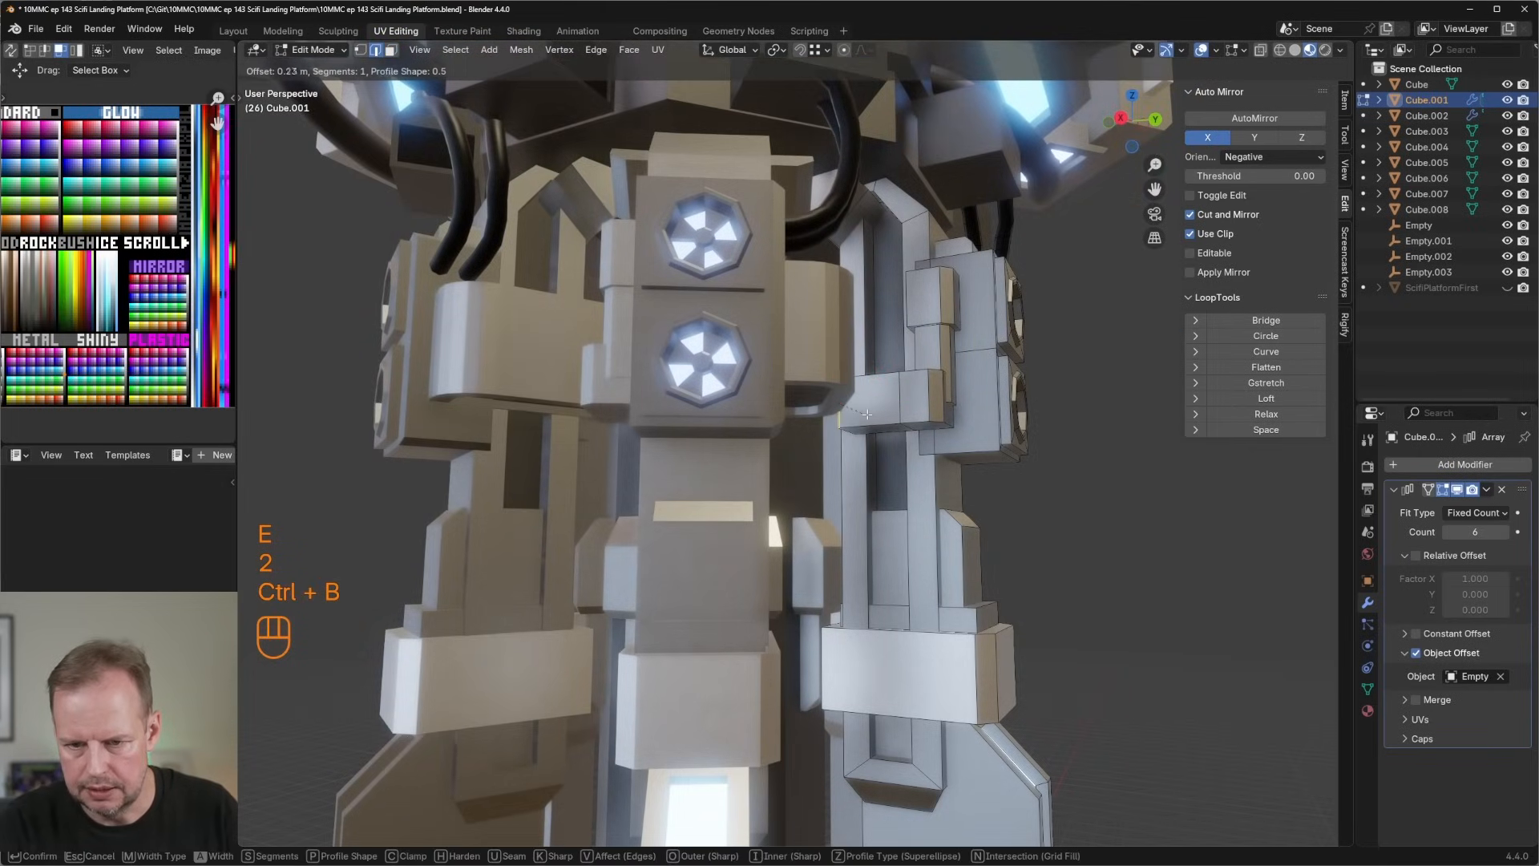
{"action": "left_click", "coordinate": [881, 408]}
{"action": "scroll", "coordinate": [881, 408], "scroll_direction": "down", "scroll_amount": 3}
{"action": "scroll", "coordinate": [841, 401], "scroll_direction": "up", "scroll_amount": 3}
{"action": "middle_click_drag", "start_coordinate": [881, 408], "coordinate": [814, 384]}
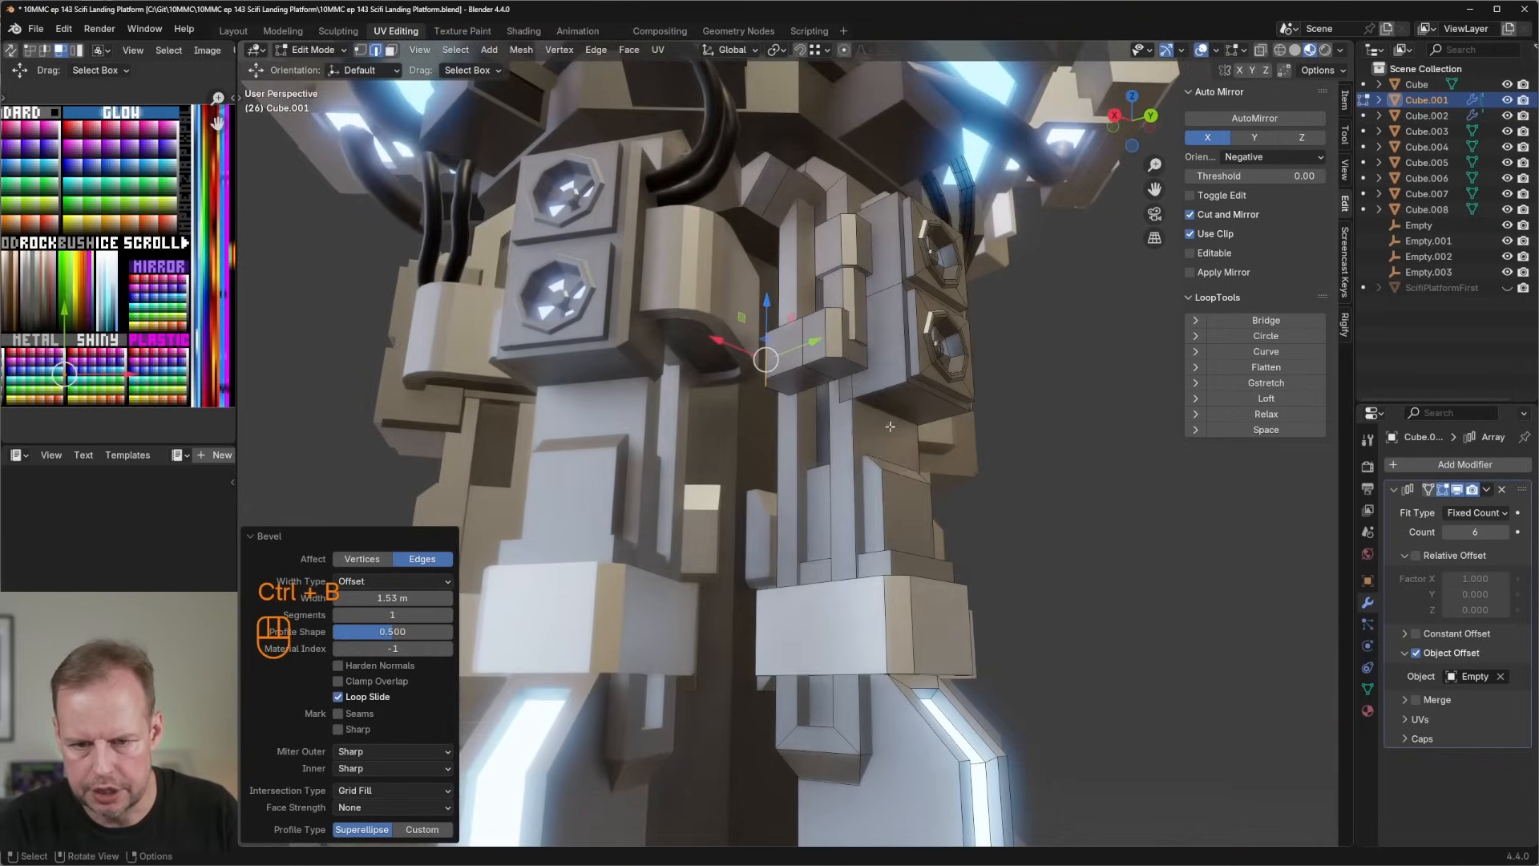
Duplicate the leg's side face below the bracket in place and scale the copy to 0.852.
{"action": "key", "text": "3"}
{"action": "scroll", "coordinate": [834, 467], "scroll_direction": "down", "scroll_amount": 8}
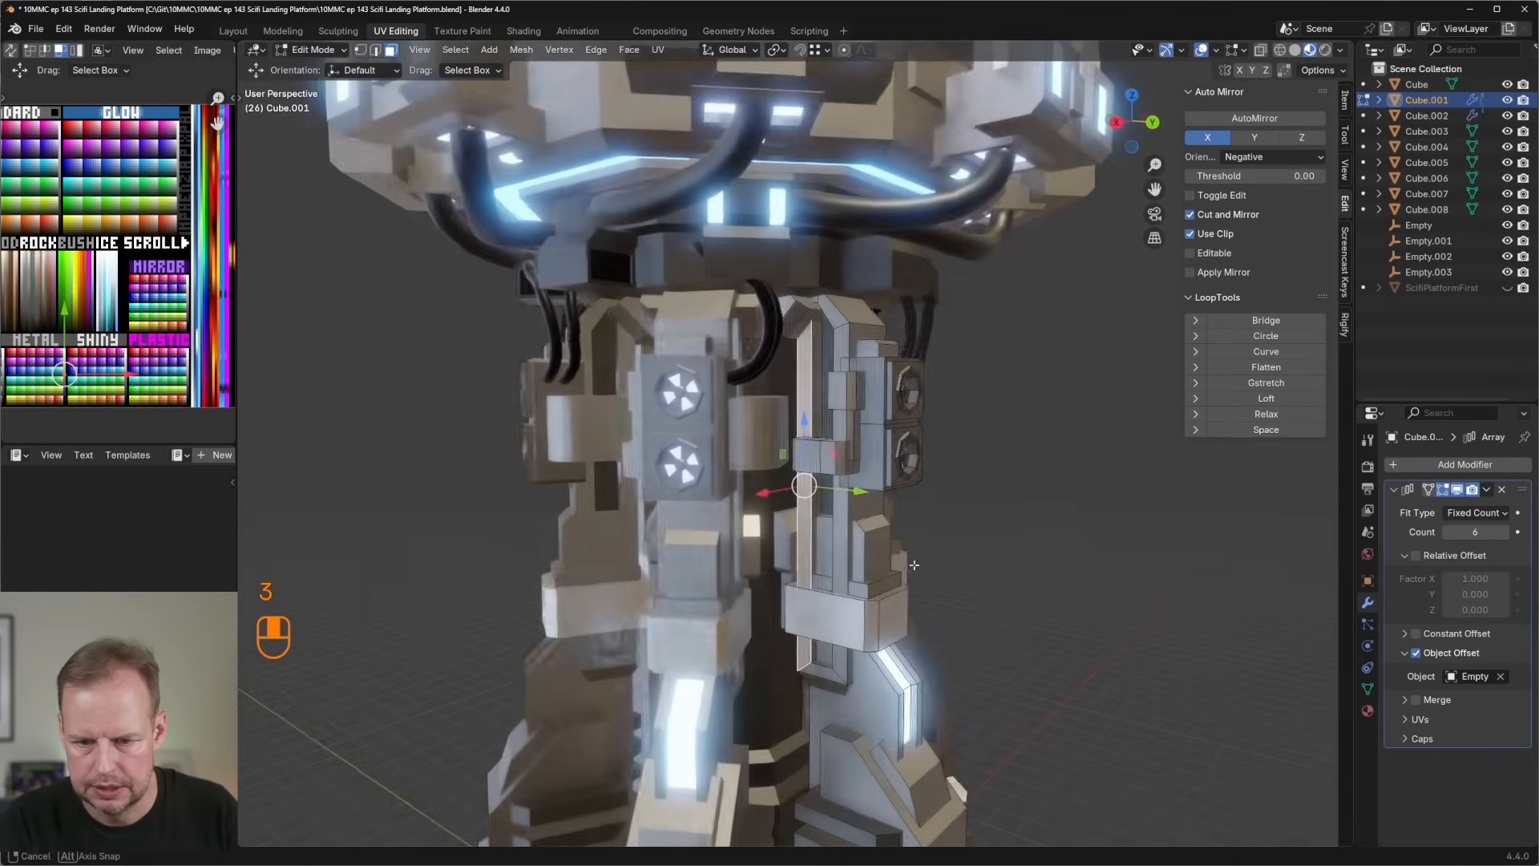
{"action": "middle_click_drag", "start_coordinate": [833, 467], "coordinate": [926, 542]}
{"action": "key", "text": "alt+a"}
{"action": "middle_click_drag", "start_coordinate": [757, 648], "coordinate": [837, 629]}
{"action": "left_click", "coordinate": [800, 632]}
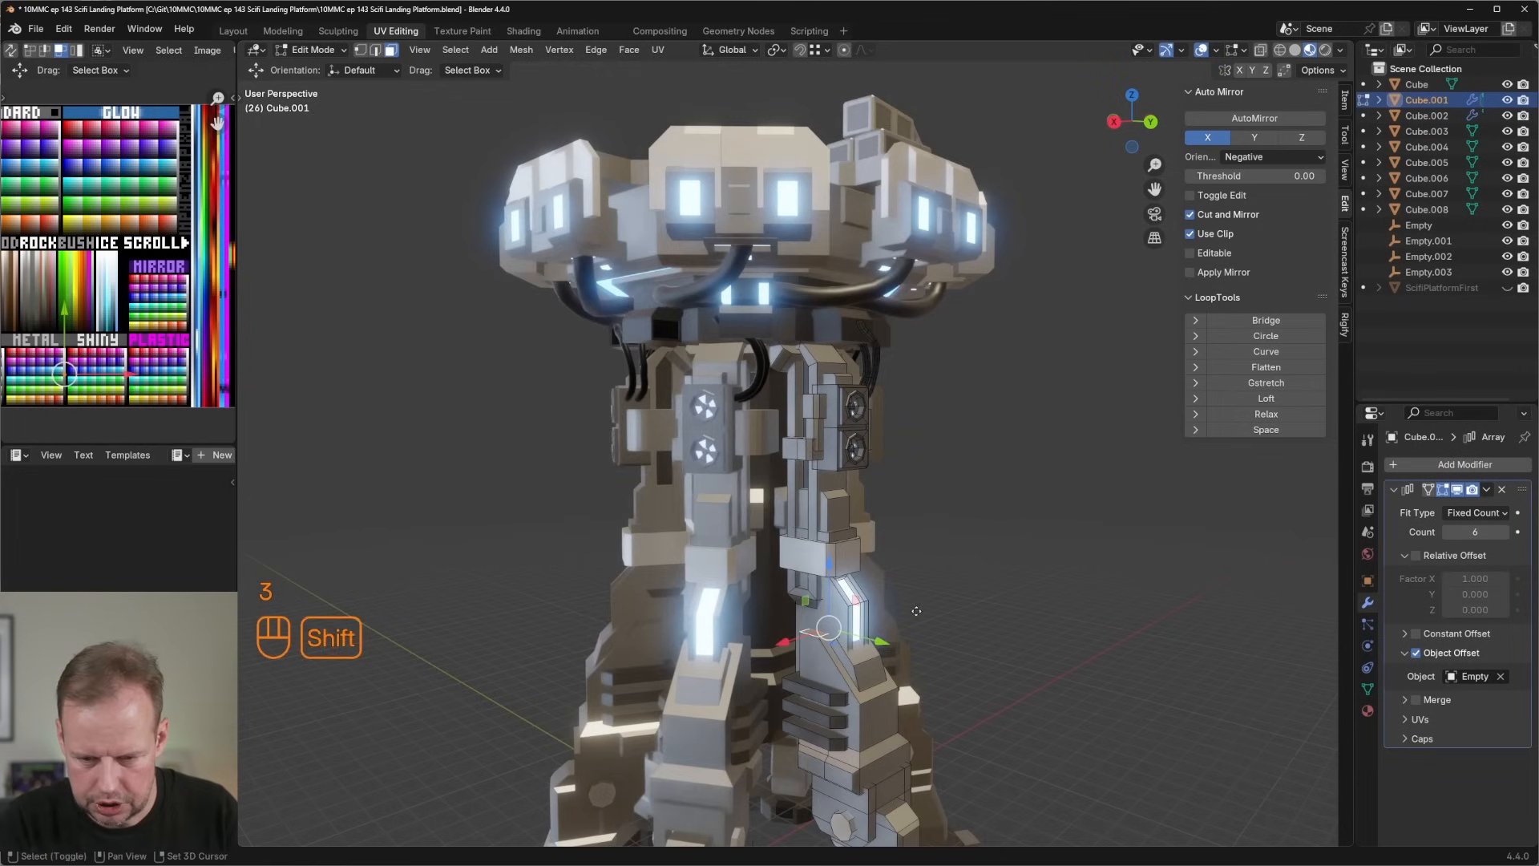
{"action": "key", "text": "shift+d"}
{"action": "right_click", "coordinate": [930, 618]}
{"action": "key", "text": "s"}
{"action": "left_click", "coordinate": [940, 631]}
Extrude the duplicated face outward twice, the second time by 2.2144 m, and narrow its end along X.
{"action": "key", "text": "e"}
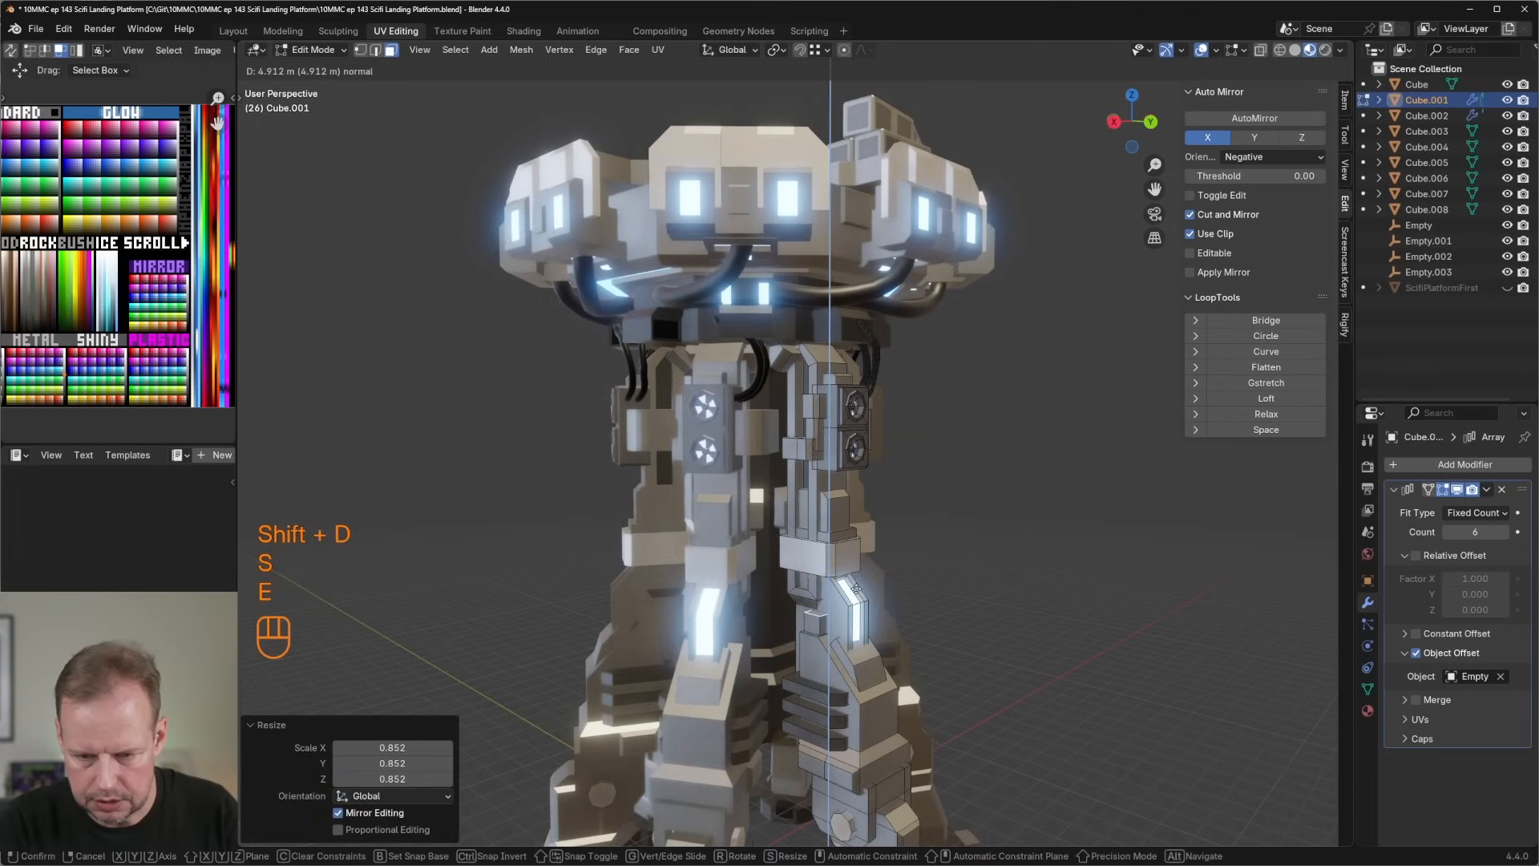
{"action": "left_click", "coordinate": [934, 582]}
{"action": "key", "text": "e"}
{"action": "left_click", "coordinate": [934, 578]}
{"action": "key", "text": "s"}
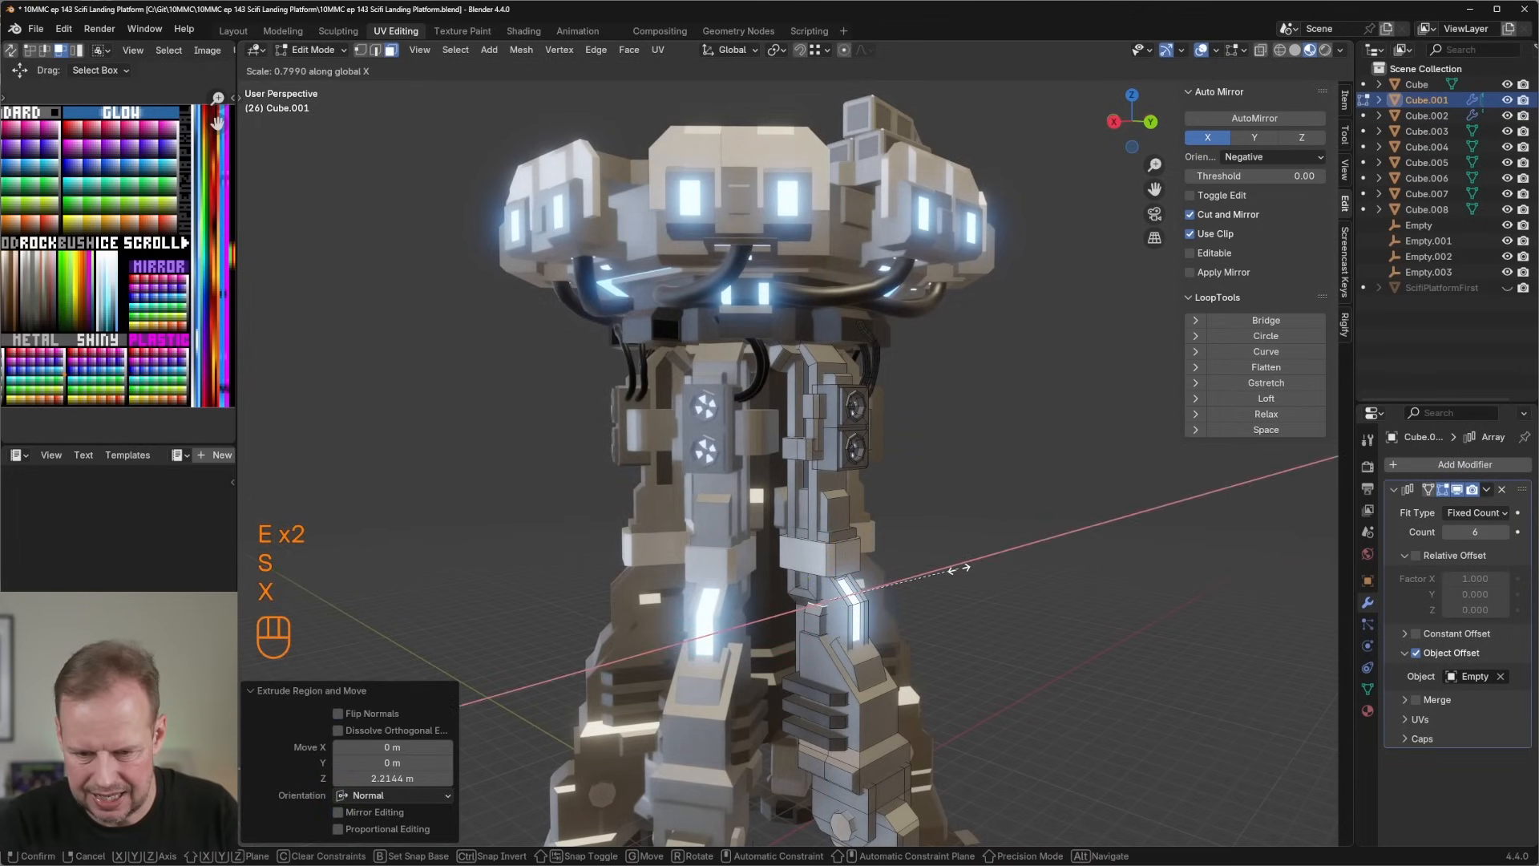
{"action": "left_click", "coordinate": [952, 570]}
Examine the legs and the platform's underside from several angles for further detailing spots.
{"action": "key", "text": "Tab"}
{"action": "scroll", "coordinate": [951, 569], "scroll_direction": "down", "scroll_amount": 3}
{"action": "middle_click_drag", "start_coordinate": [951, 570], "coordinate": [859, 576]}
{"action": "scroll", "coordinate": [859, 575], "scroll_direction": "up", "scroll_amount": 2}
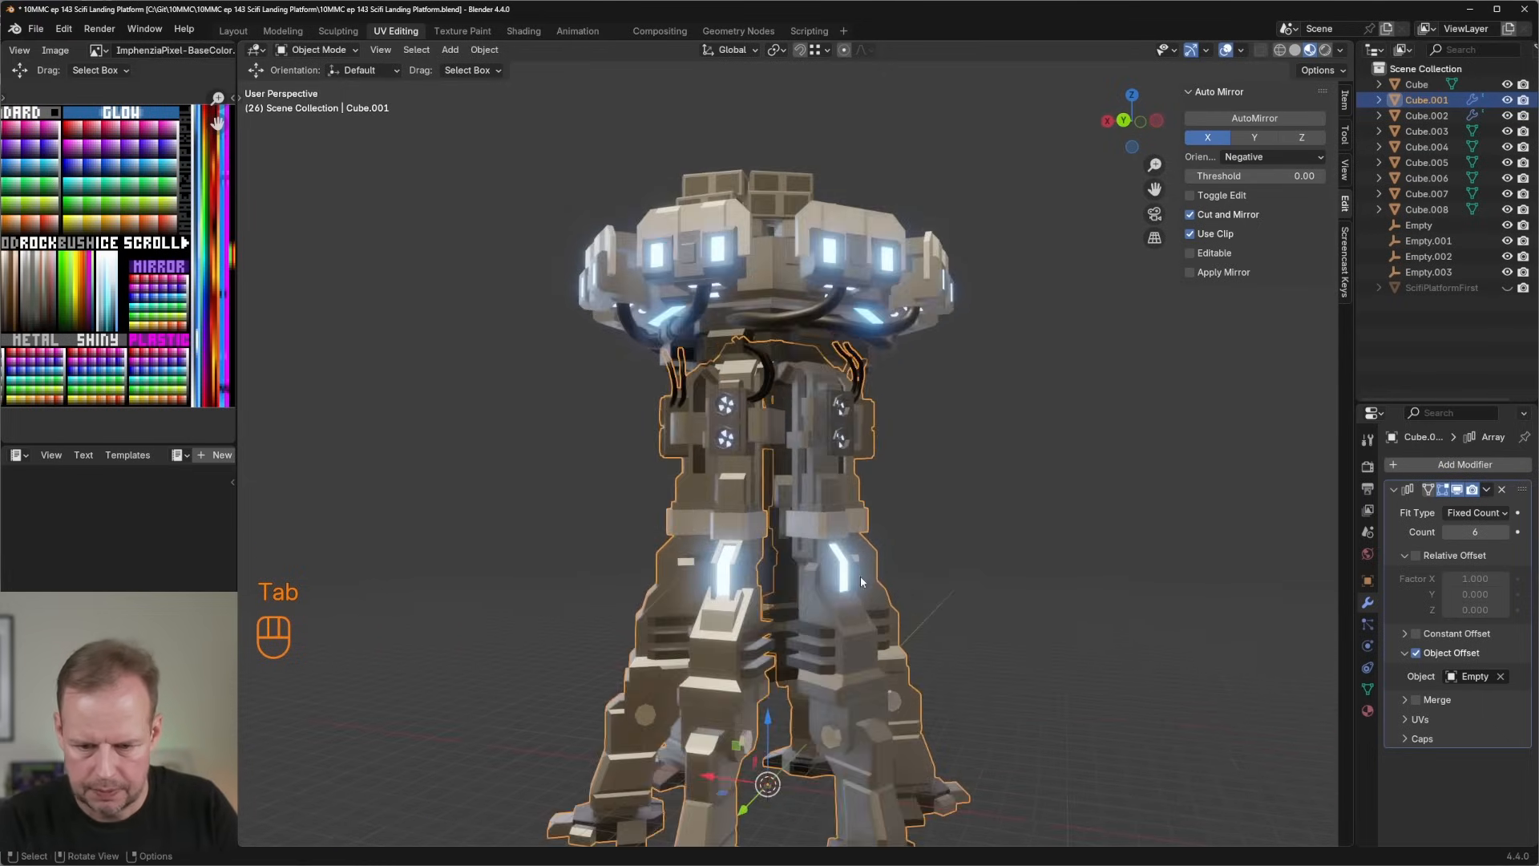
{"action": "middle_click_drag", "start_coordinate": [945, 653], "coordinate": [914, 407], "text": "shift"}
{"action": "scroll", "coordinate": [915, 413], "scroll_direction": "down", "scroll_amount": 3}
{"action": "middle_click_drag", "start_coordinate": [921, 472], "coordinate": [829, 487]}
{"action": "left_click", "coordinate": [1043, 402]}
{"action": "middle_click_drag", "start_coordinate": [946, 288], "coordinate": [792, 401]}
{"action": "scroll", "coordinate": [867, 301], "scroll_direction": "up", "scroll_amount": 3}
{"action": "scroll", "coordinate": [973, 273], "scroll_direction": "down", "scroll_amount": 5}
{"action": "scroll", "coordinate": [934, 460], "scroll_direction": "up", "scroll_amount": 4}
Extrude the bottom face of the box under the deck above the fan box by 1.3255 m.
{"action": "key", "text": "Tab"}
{"action": "key", "text": "Tab"}
{"action": "left_click", "coordinate": [734, 377]}
{"action": "key", "text": "Tab"}
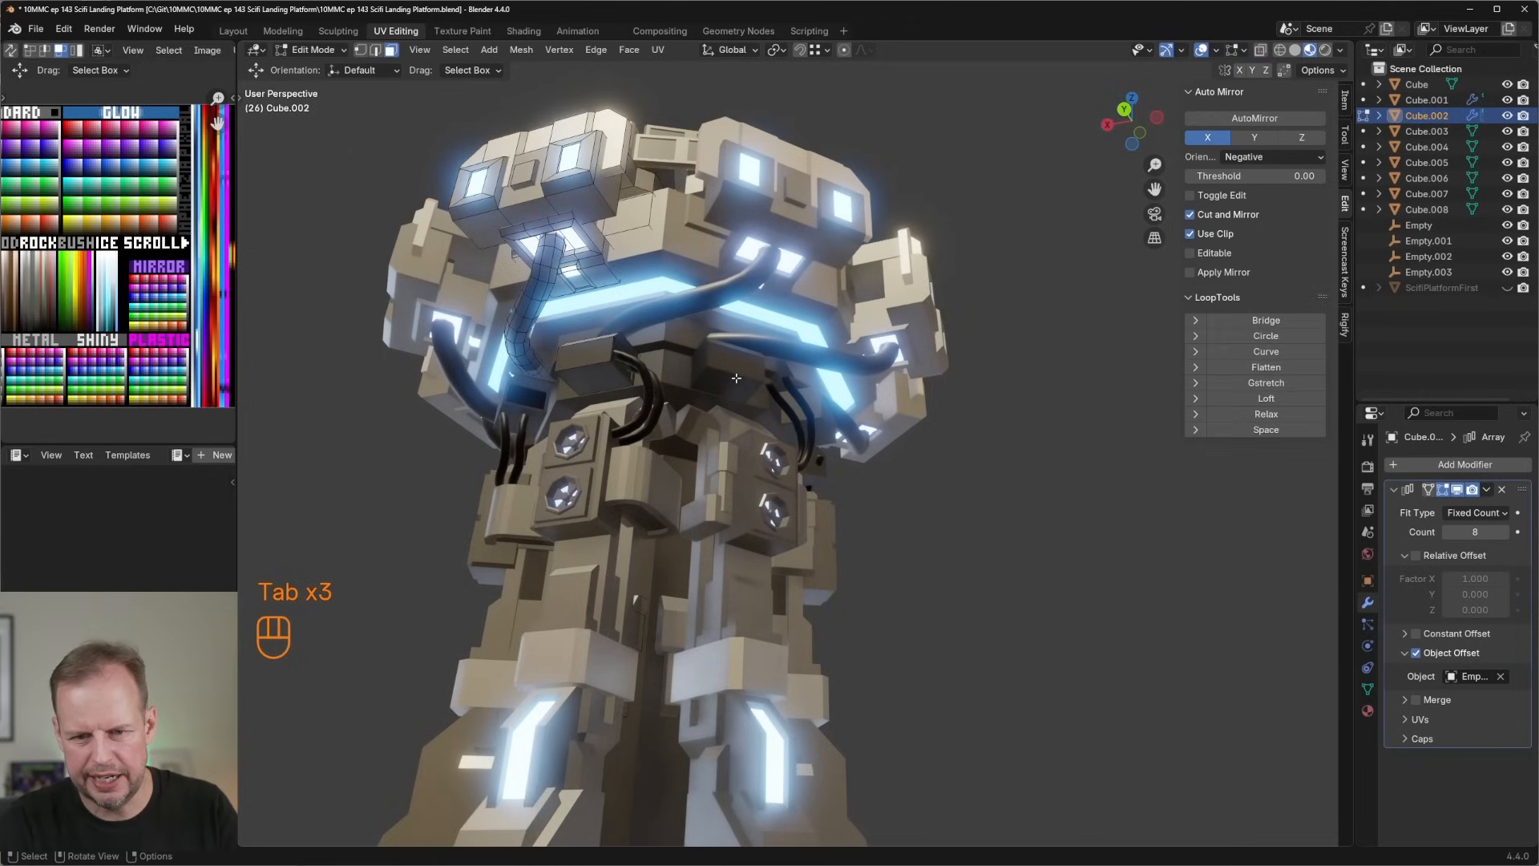
{"action": "key", "text": "Tab"}
{"action": "middle_click_drag", "start_coordinate": [594, 381], "coordinate": [761, 341]}
{"action": "left_click", "coordinate": [769, 401]}
{"action": "scroll", "coordinate": [606, 418], "scroll_direction": "up", "scroll_amount": 4}
{"action": "left_click", "coordinate": [608, 412]}
{"action": "key", "text": "Tab"}
{"action": "key", "text": "e"}
{"action": "left_click", "coordinate": [798, 339]}
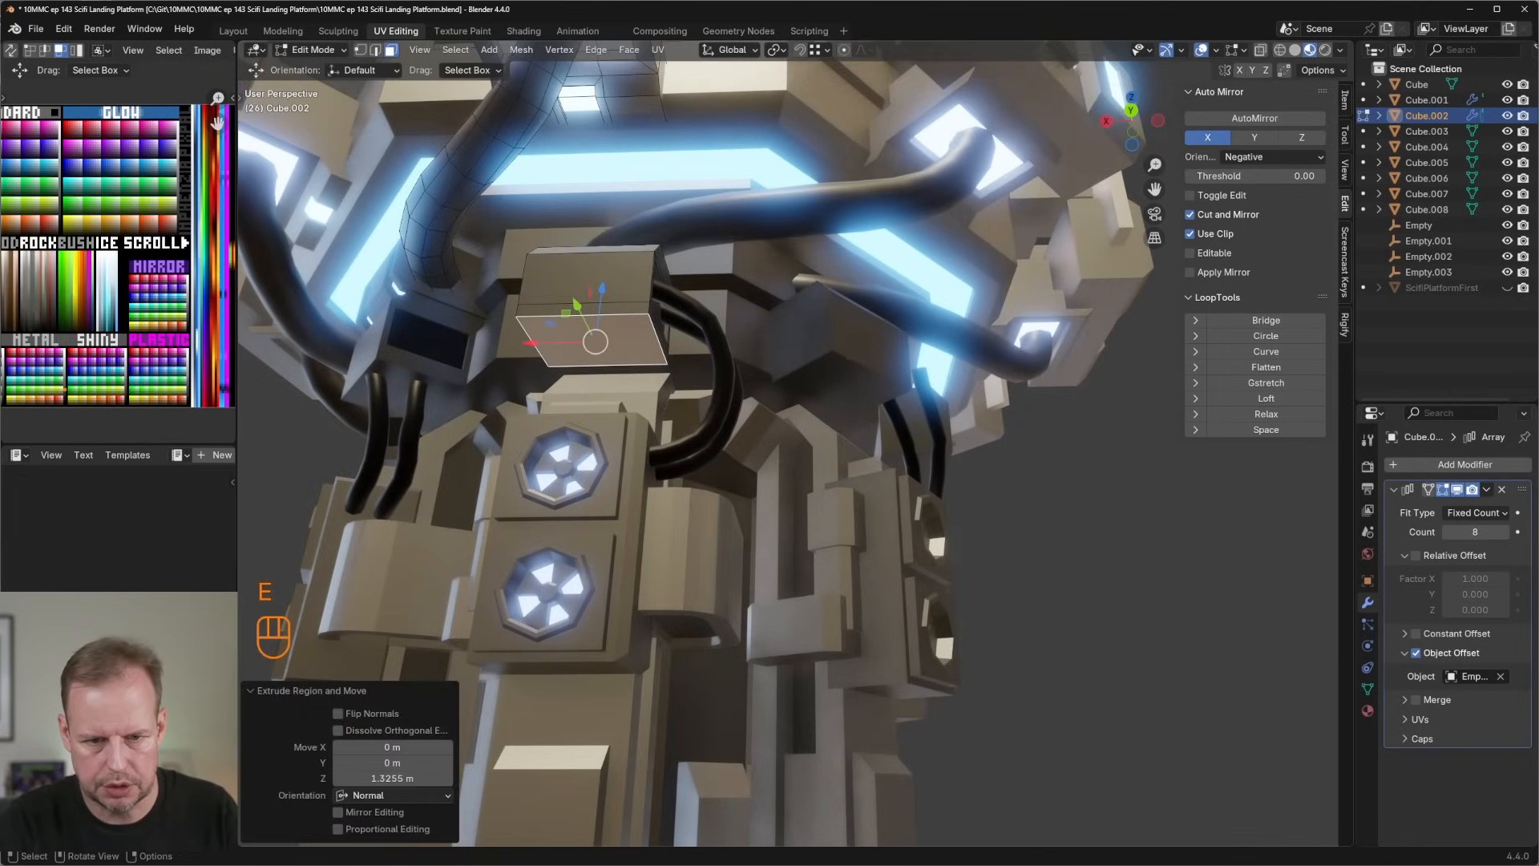
Taper the extruded underside of the box by scaling its face down overall and along X.
{"action": "key", "text": "s"}
{"action": "left_click", "coordinate": [828, 358]}
{"action": "middle_click_drag", "start_coordinate": [828, 358], "coordinate": [954, 418]}
{"action": "key", "text": "s"}
{"action": "key", "text": "x"}
{"action": "left_click", "coordinate": [911, 389]}
{"action": "left_click", "coordinate": [923, 542]}
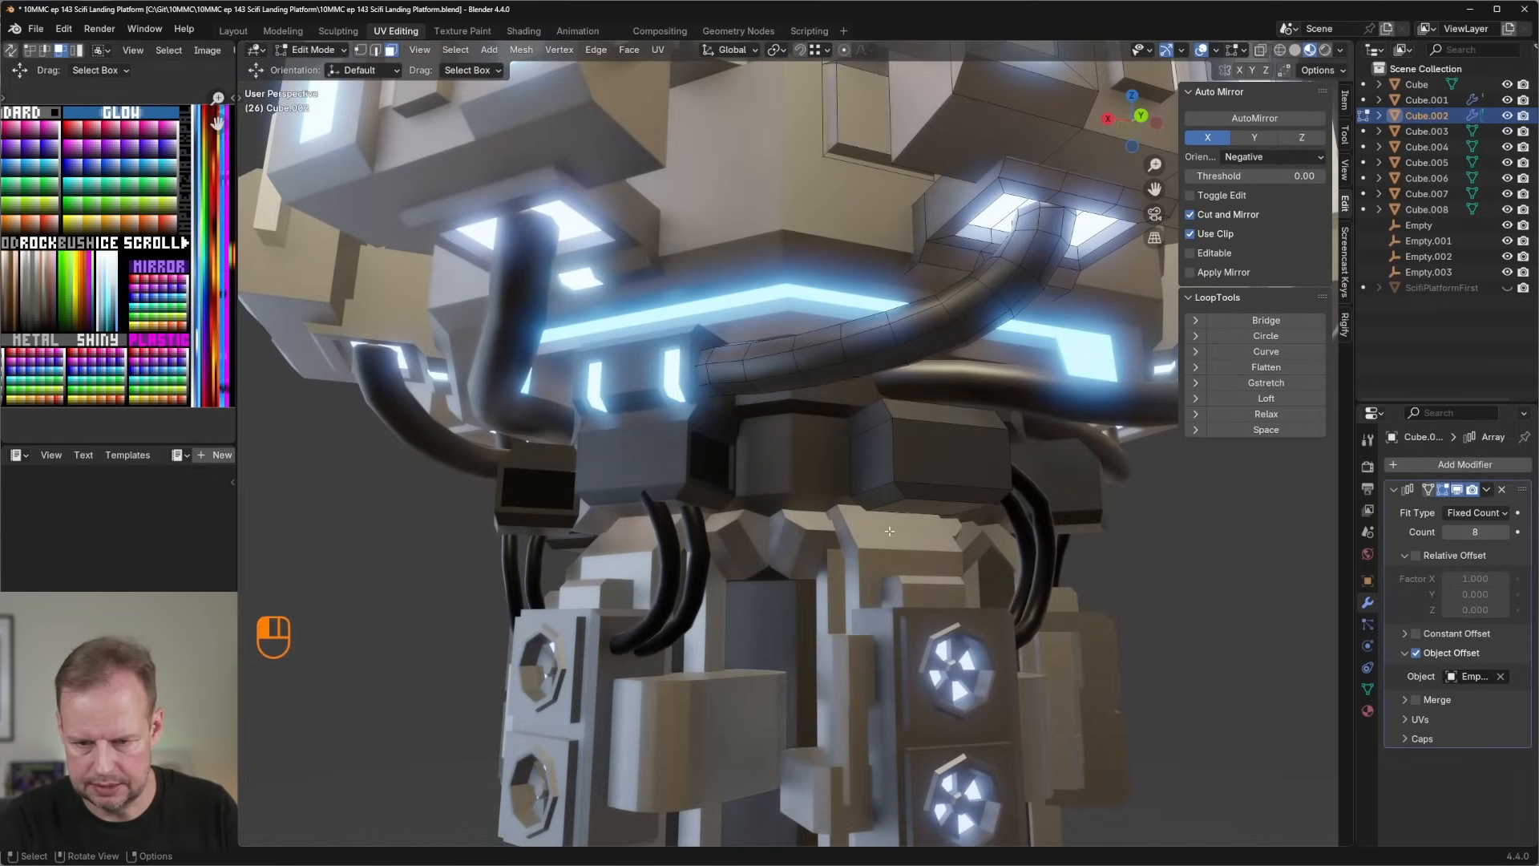
Extrude the sloped top face of the leg above the fan box and scale it to 0.868.
{"action": "key", "text": "Tab"}
{"action": "key", "text": "Tab"}
{"action": "left_click", "coordinate": [906, 534]}
{"action": "key", "text": "e"}
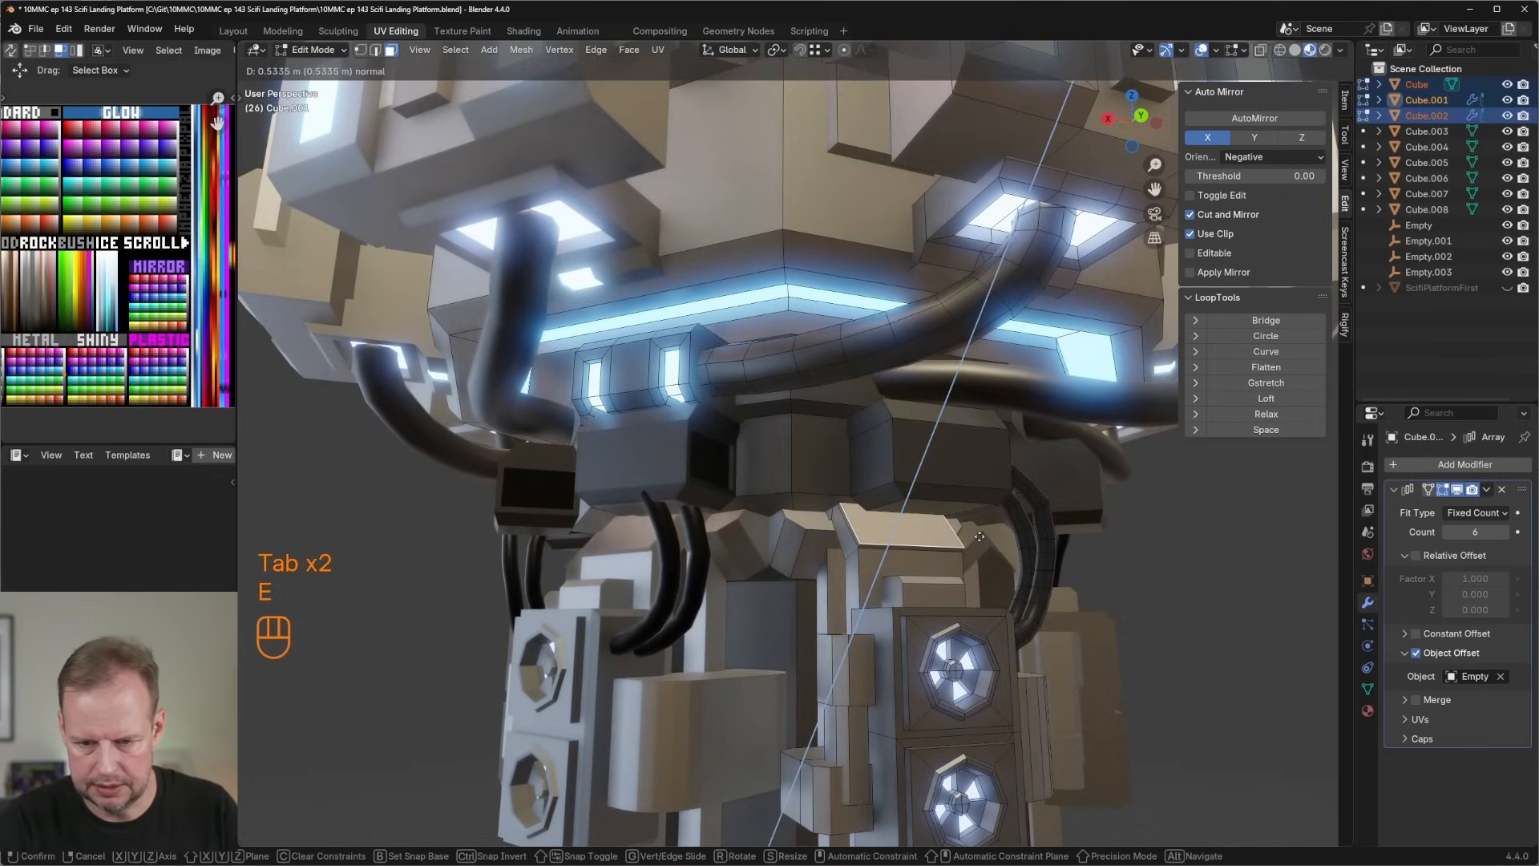
{"action": "left_click", "coordinate": [980, 536]}
{"action": "key", "text": "s"}
{"action": "left_click", "coordinate": [1102, 527]}
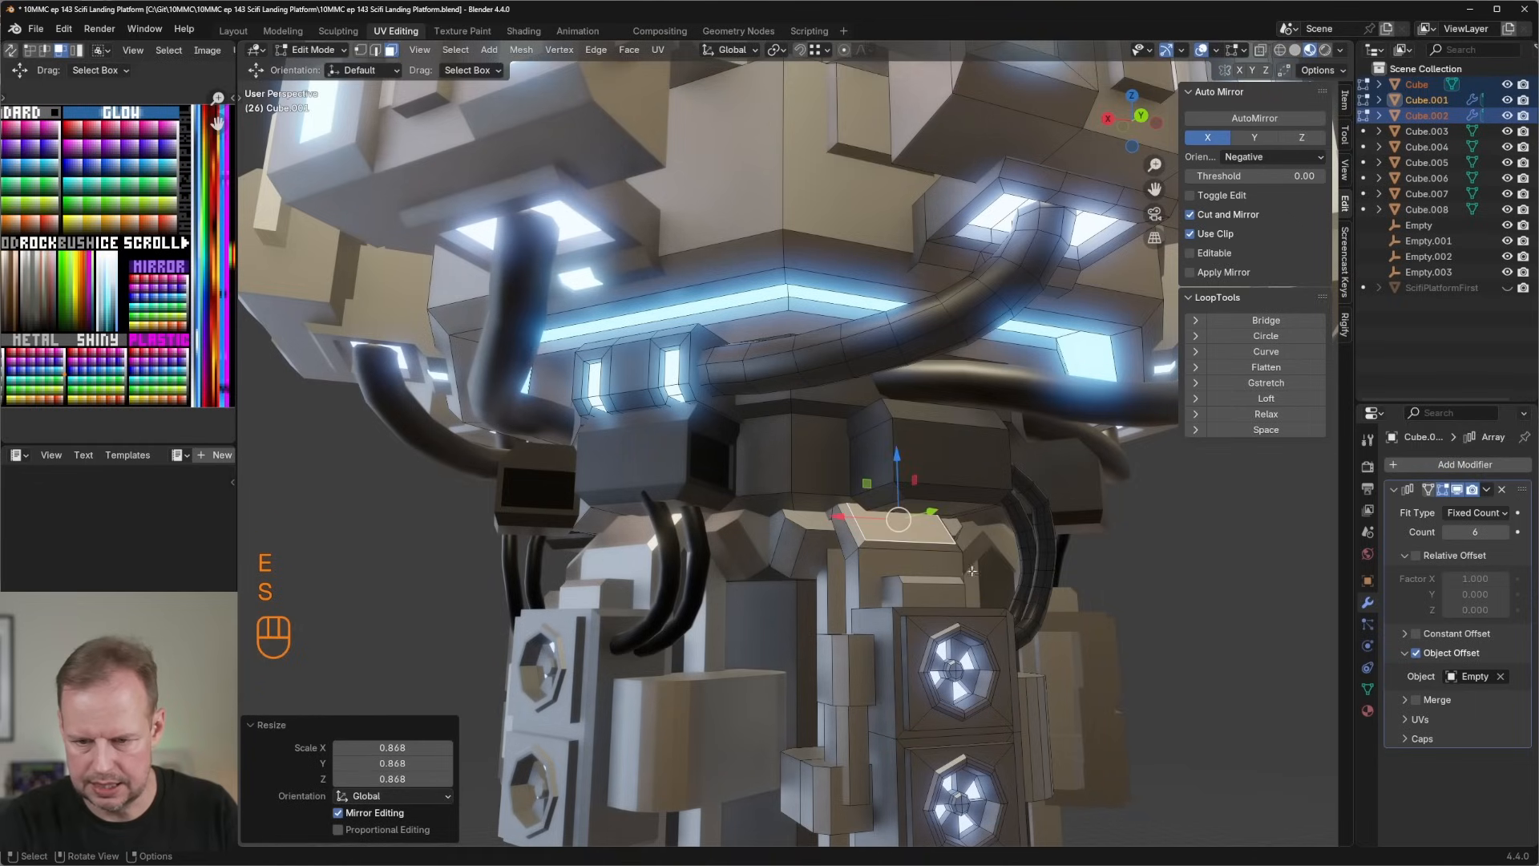
Inset the front face directly above the upper fan by 0.739 m and push it outward about 0.43 m.
{"action": "key", "text": "i"}
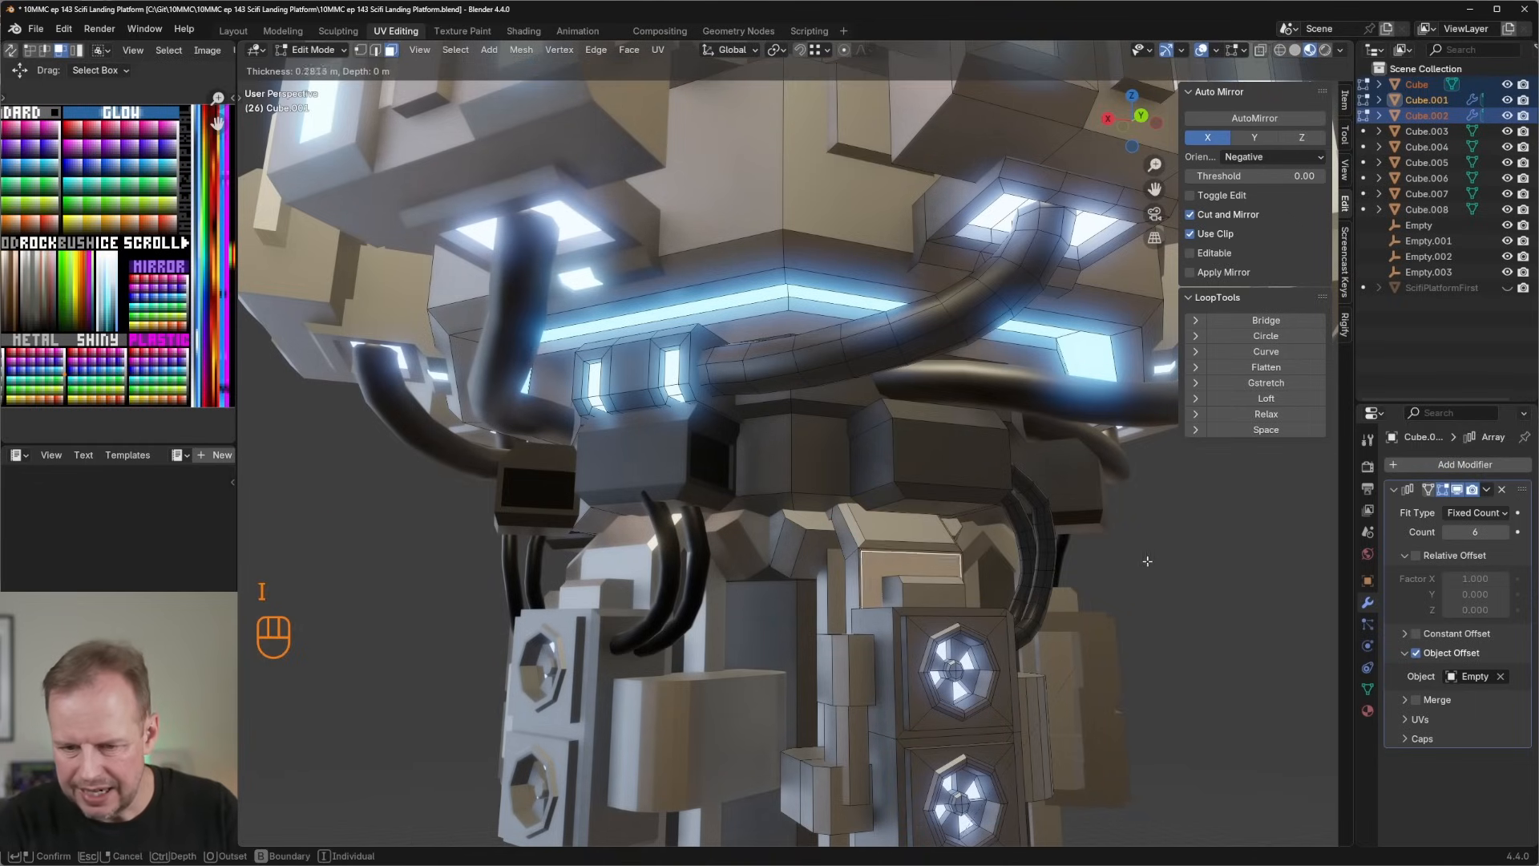
{"action": "left_click", "coordinate": [1145, 565]}
{"action": "key", "text": "alt+s"}
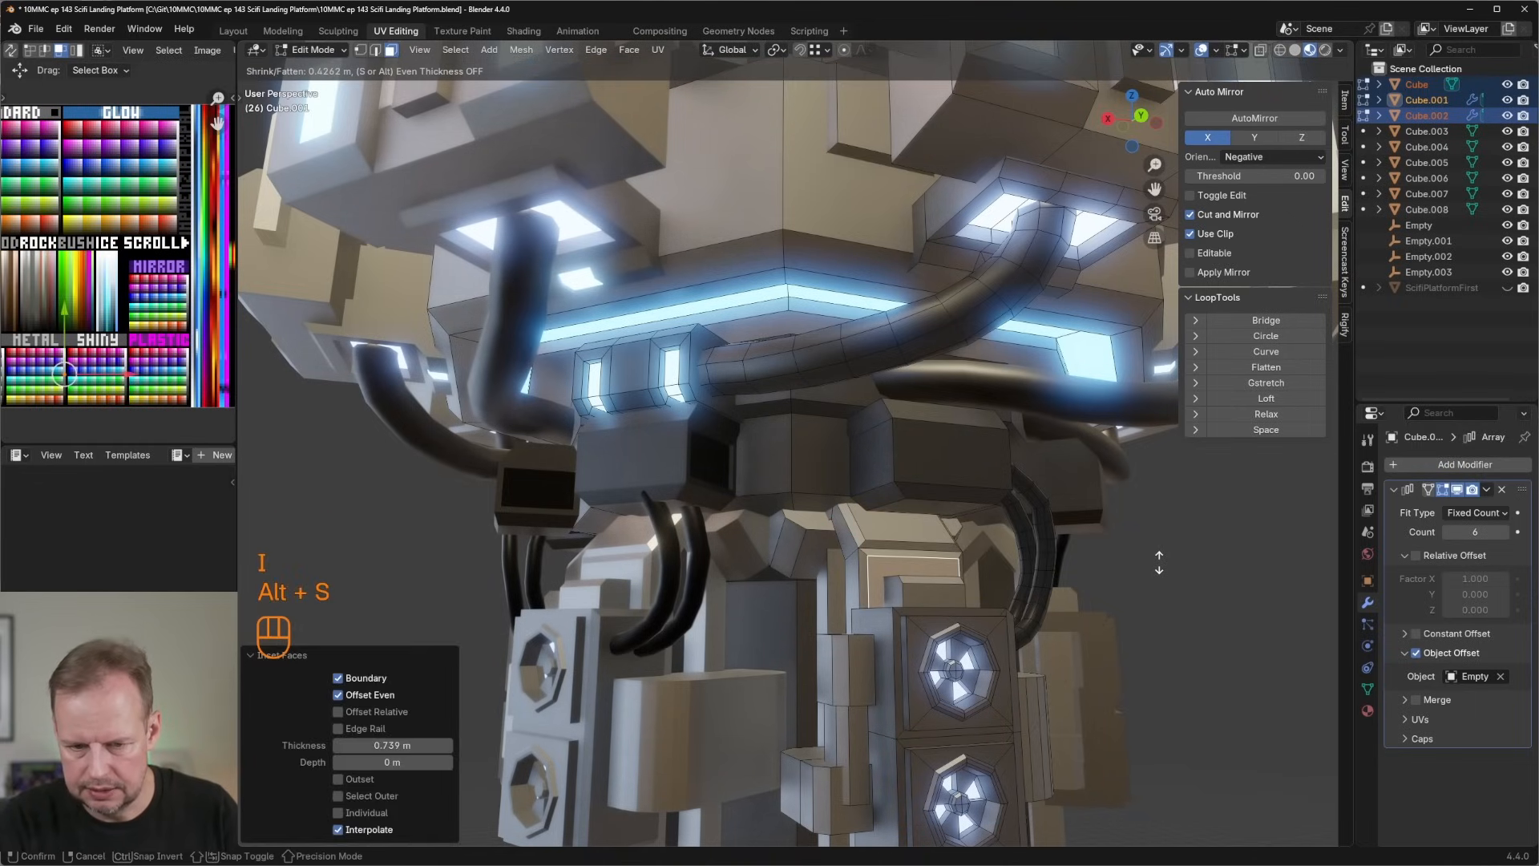
{"action": "left_click", "coordinate": [1159, 561]}
Cut a horizontal edge loop through the middle of the curved block beside the leg's fans.
{"action": "middle_click_drag", "start_coordinate": [1159, 561], "coordinate": [735, 629]}
{"action": "left_click", "coordinate": [461, 614]}
{"action": "key", "text": "ctrl+r"}
{"action": "left_click", "coordinate": [517, 625]}
{"action": "right_click", "coordinate": [513, 626]}
Inset the lower row of the curved block's faces by 0.5594 m and raise the panel about 0.48 m.
{"action": "key", "text": "3"}
{"action": "left_click", "coordinate": [551, 650]}
{"action": "left_click", "coordinate": [456, 657], "text": "ctrl"}
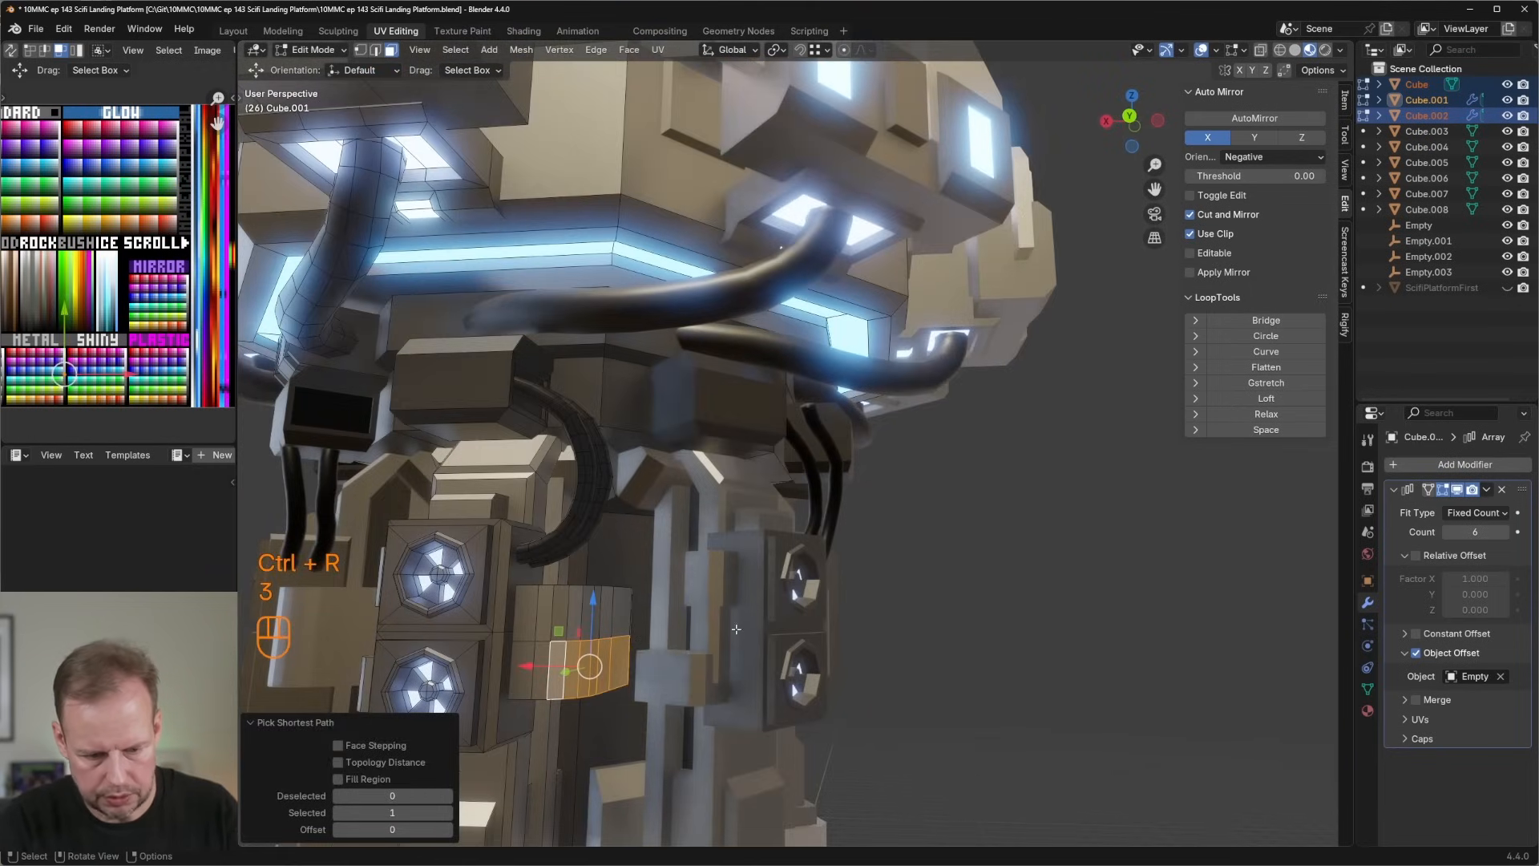
{"action": "key", "text": "i"}
{"action": "left_click", "coordinate": [788, 611]}
{"action": "key", "text": "alt+s"}
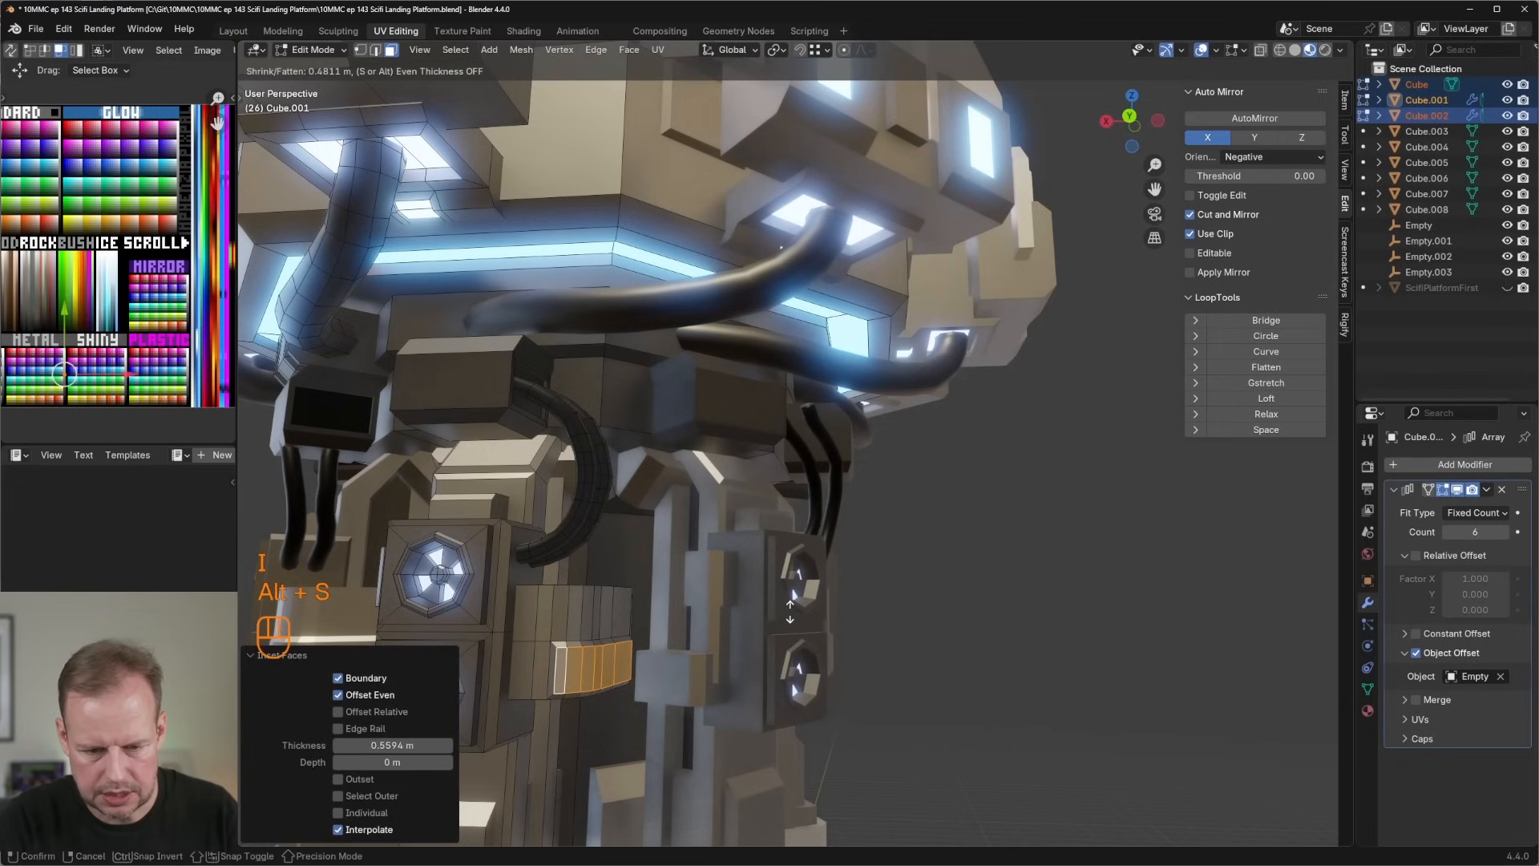
{"action": "left_click", "coordinate": [793, 609]}
Inset the upper row of the curved block's faces by 0.6931 m and raise the panel about 0.35 m.
{"action": "left_click", "coordinate": [528, 620]}
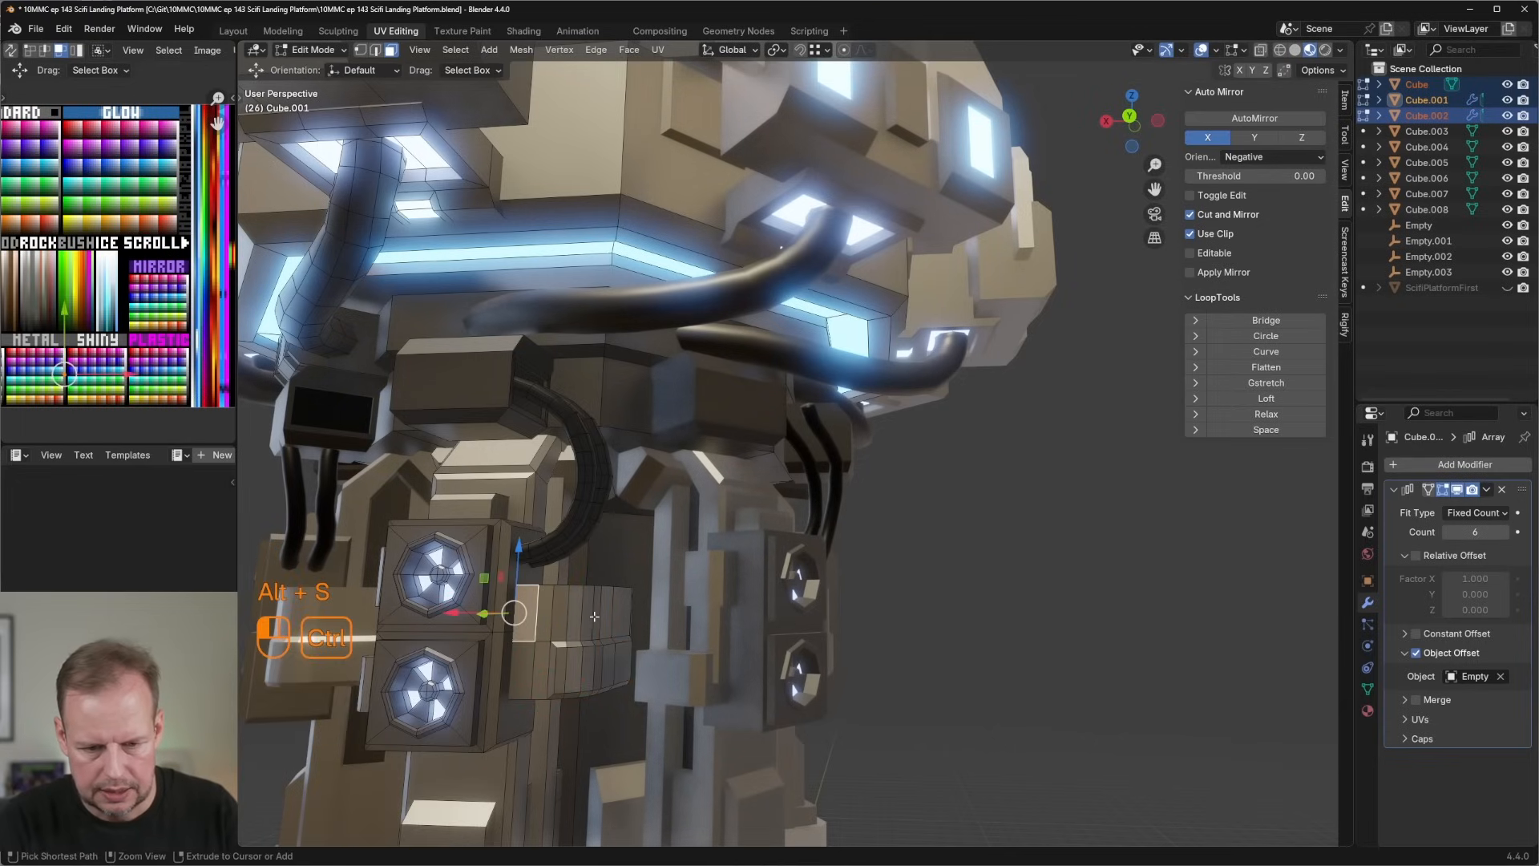
{"action": "left_click", "coordinate": [591, 616], "text": "ctrl"}
{"action": "key", "text": "i"}
{"action": "left_click", "coordinate": [742, 619]}
{"action": "key", "text": "alt+s"}
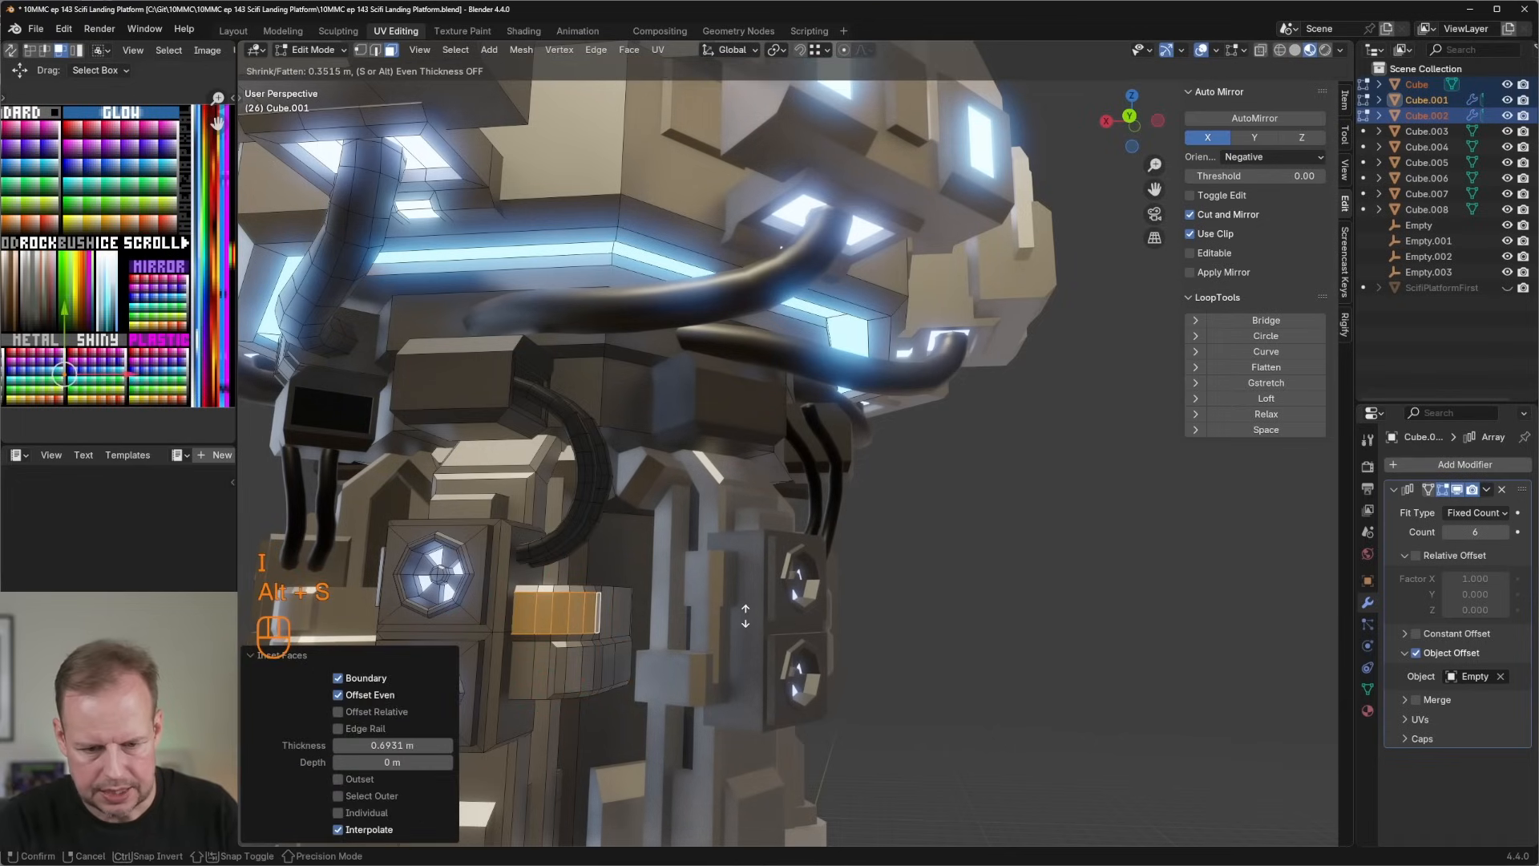
{"action": "left_click", "coordinate": [743, 618]}
Check the block from a distance and undo its raised panels.
{"action": "key", "text": "Tab"}
{"action": "scroll", "coordinate": [744, 618], "scroll_direction": "down", "scroll_amount": 6}
{"action": "middle_click_drag", "start_coordinate": [744, 618], "coordinate": [554, 689]}
{"action": "scroll", "coordinate": [804, 641], "scroll_direction": "up", "scroll_amount": 5}
{"action": "key", "text": "ctrl+z"}
{"action": "key", "text": "ctrl+z"}
{"action": "key", "text": "ctrl+z"}
{"action": "key", "text": "ctrl+z"}
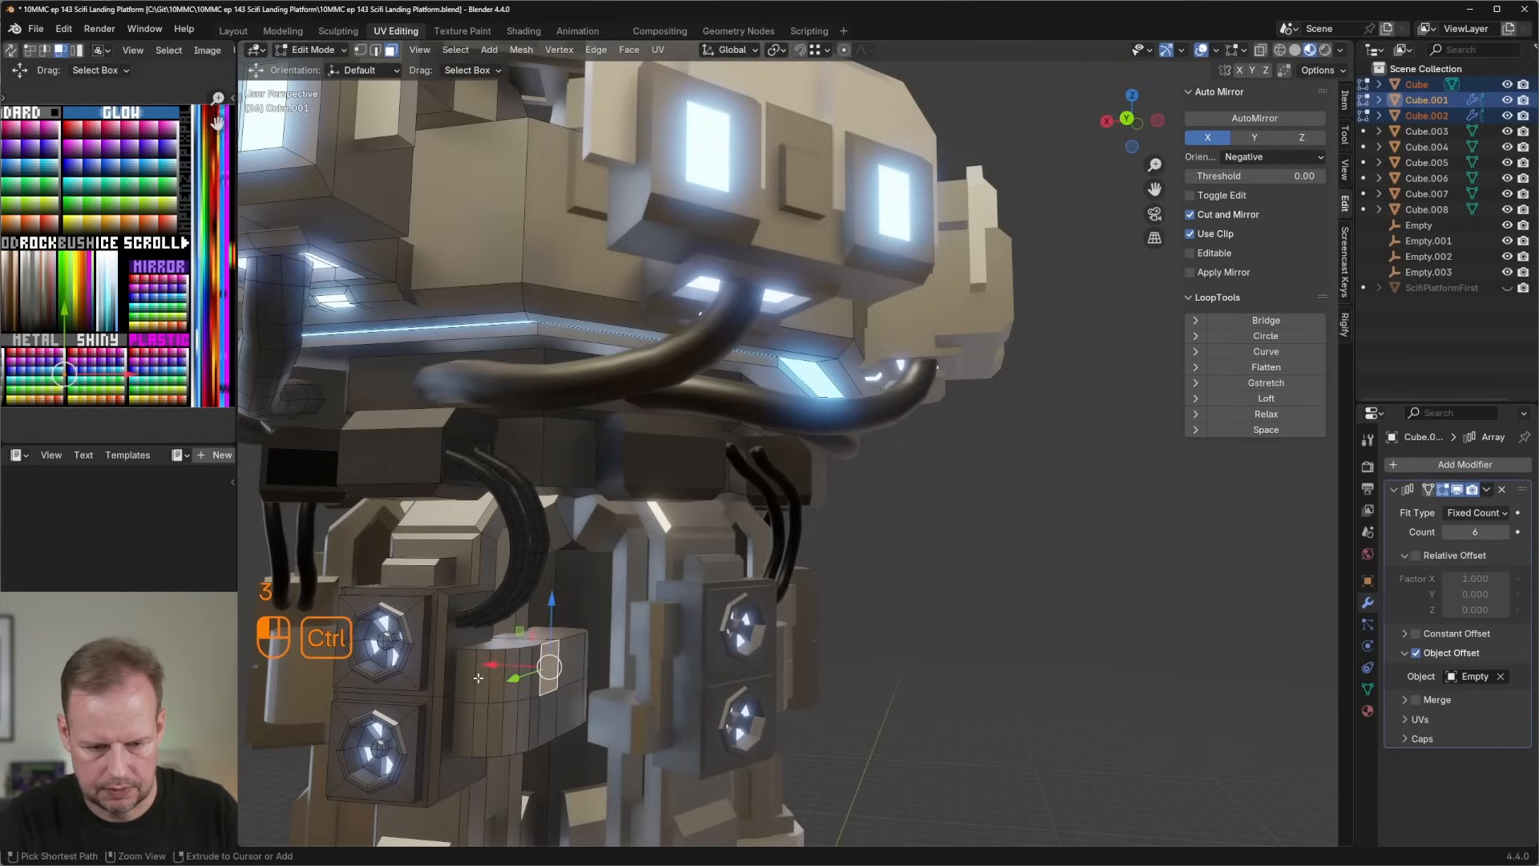
Inset the curved block's upper row of faces by 1.019 m and extrude it 0.754 m inward along the normals.
{"action": "left_click", "coordinate": [479, 678], "text": "ctrl"}
{"action": "key", "text": "i"}
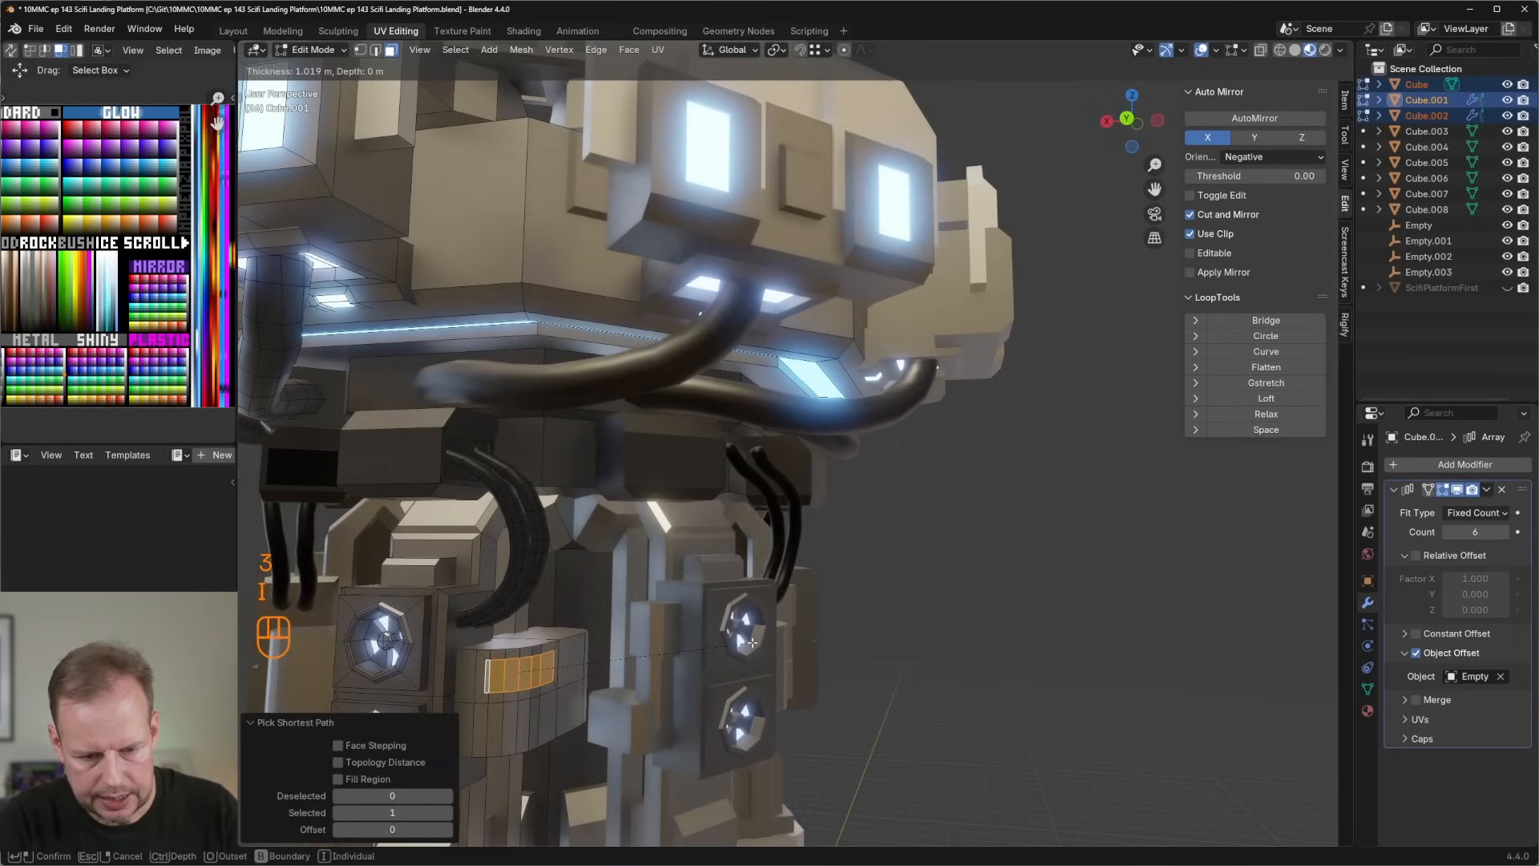
{"action": "left_click", "coordinate": [752, 642]}
{"action": "key", "text": "alt+e"}
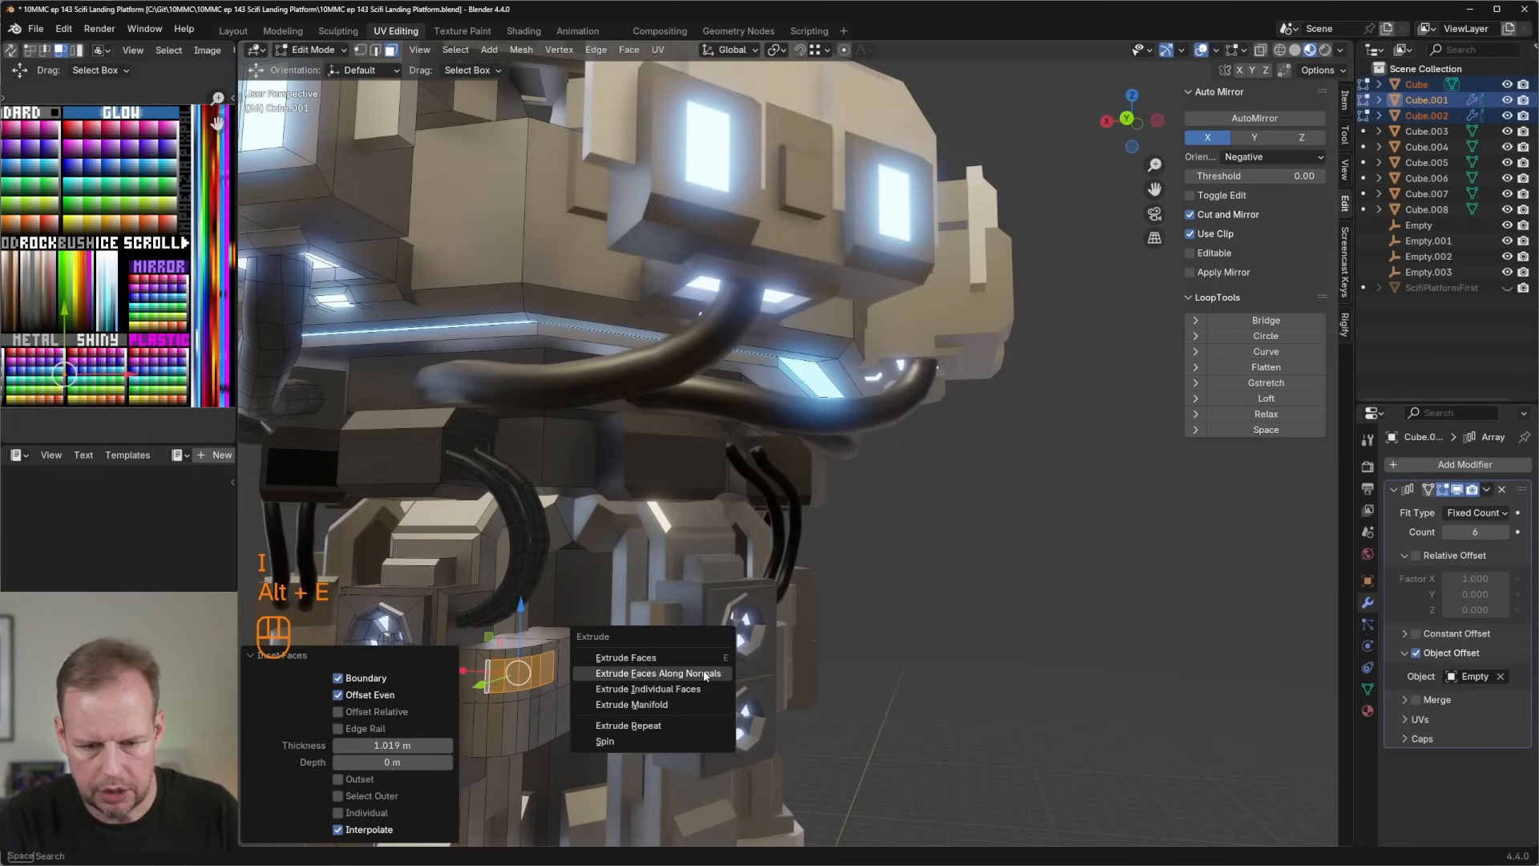
{"action": "left_click", "coordinate": [704, 675]}
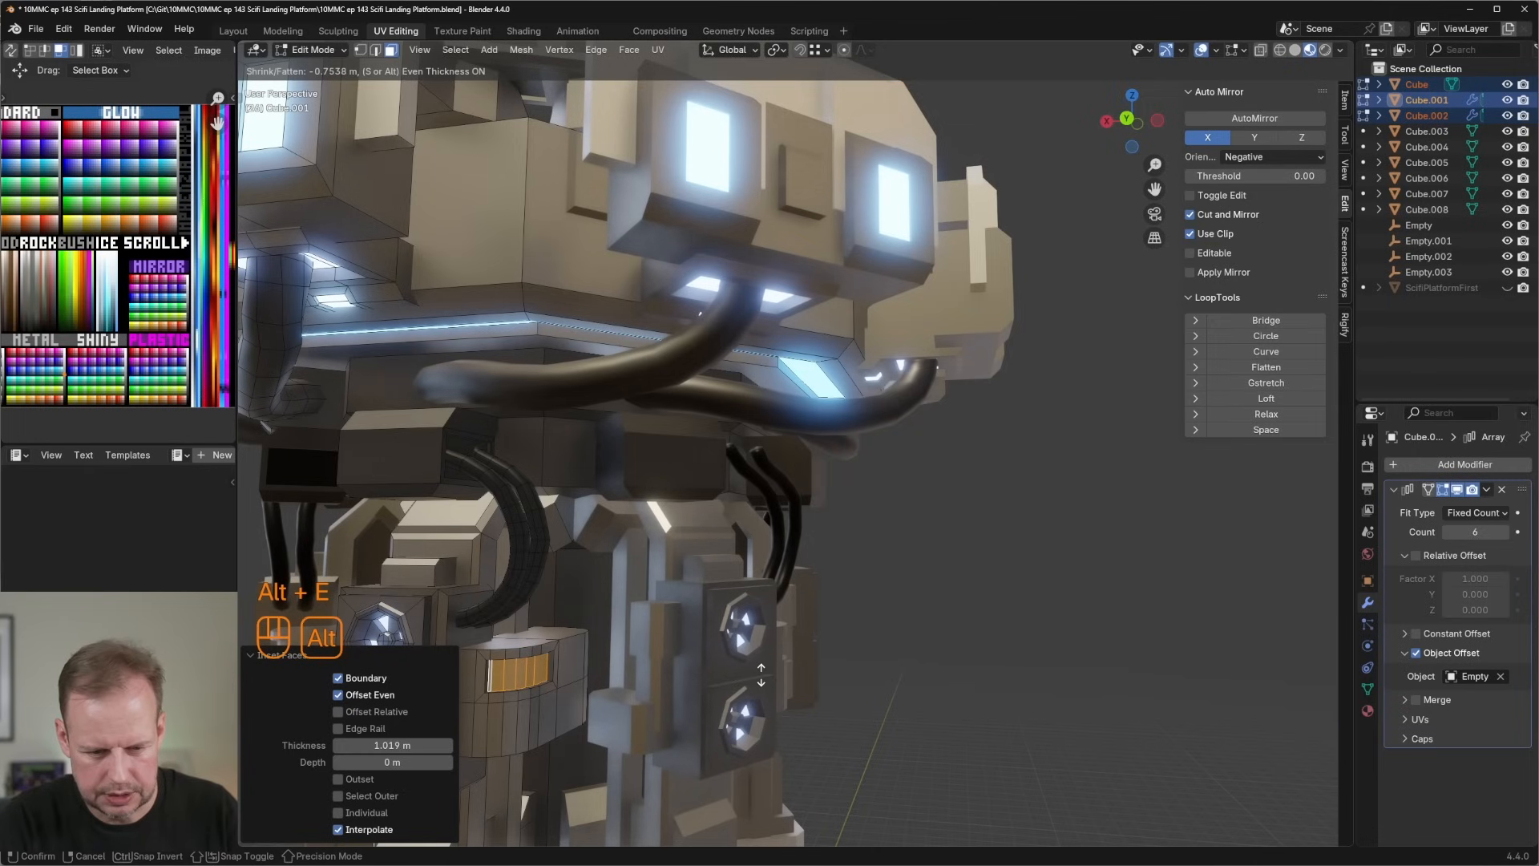
{"action": "left_click", "coordinate": [761, 675]}
{"action": "middle_click_drag", "start_coordinate": [761, 675], "coordinate": [829, 624]}
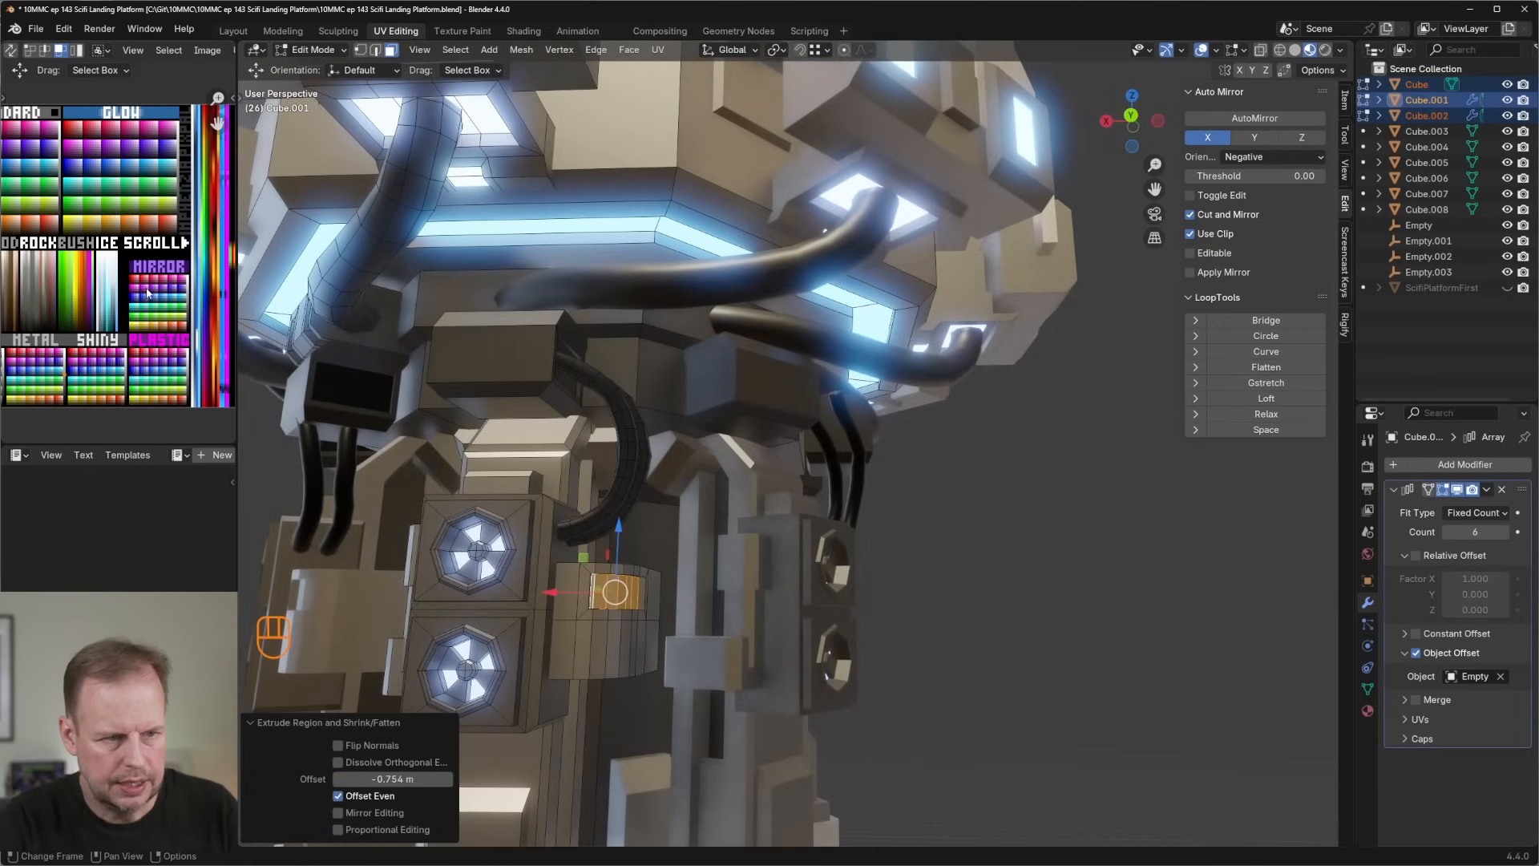
Shift the UVs of the recessed faces on the colour palette.
{"action": "key", "text": "a"}
{"action": "key", "text": "g"}
{"action": "key", "text": "g"}
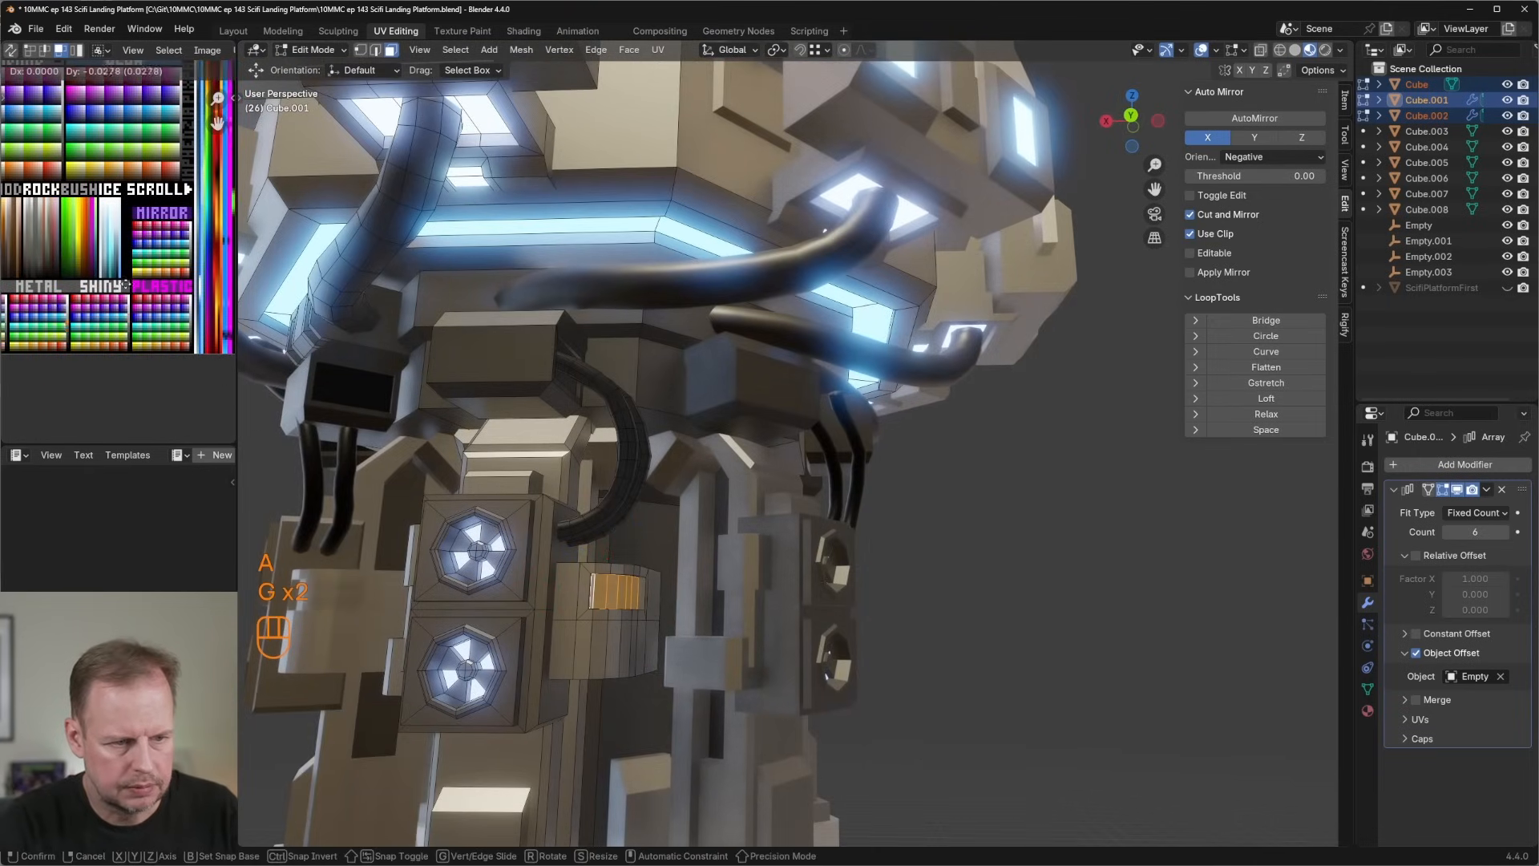
Duplicate the octagonal face at the centre of the deck and scale the copy down.
{"action": "scroll", "coordinate": [749, 465], "scroll_direction": "down", "scroll_amount": 3}
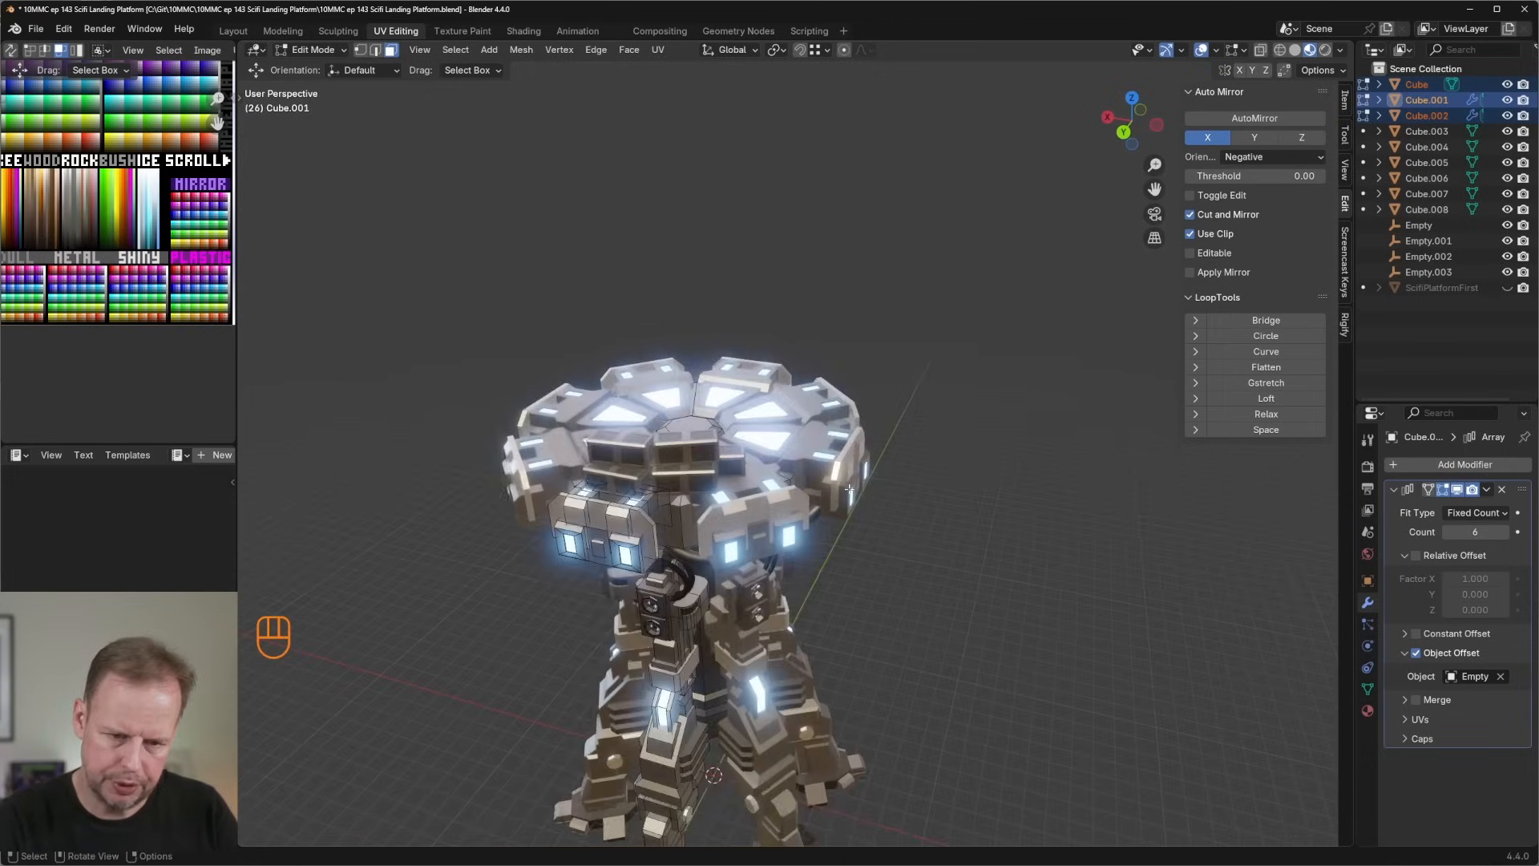
{"action": "middle_click_drag", "start_coordinate": [721, 401], "coordinate": [748, 504]}
{"action": "scroll", "coordinate": [749, 504], "scroll_direction": "up", "scroll_amount": 5}
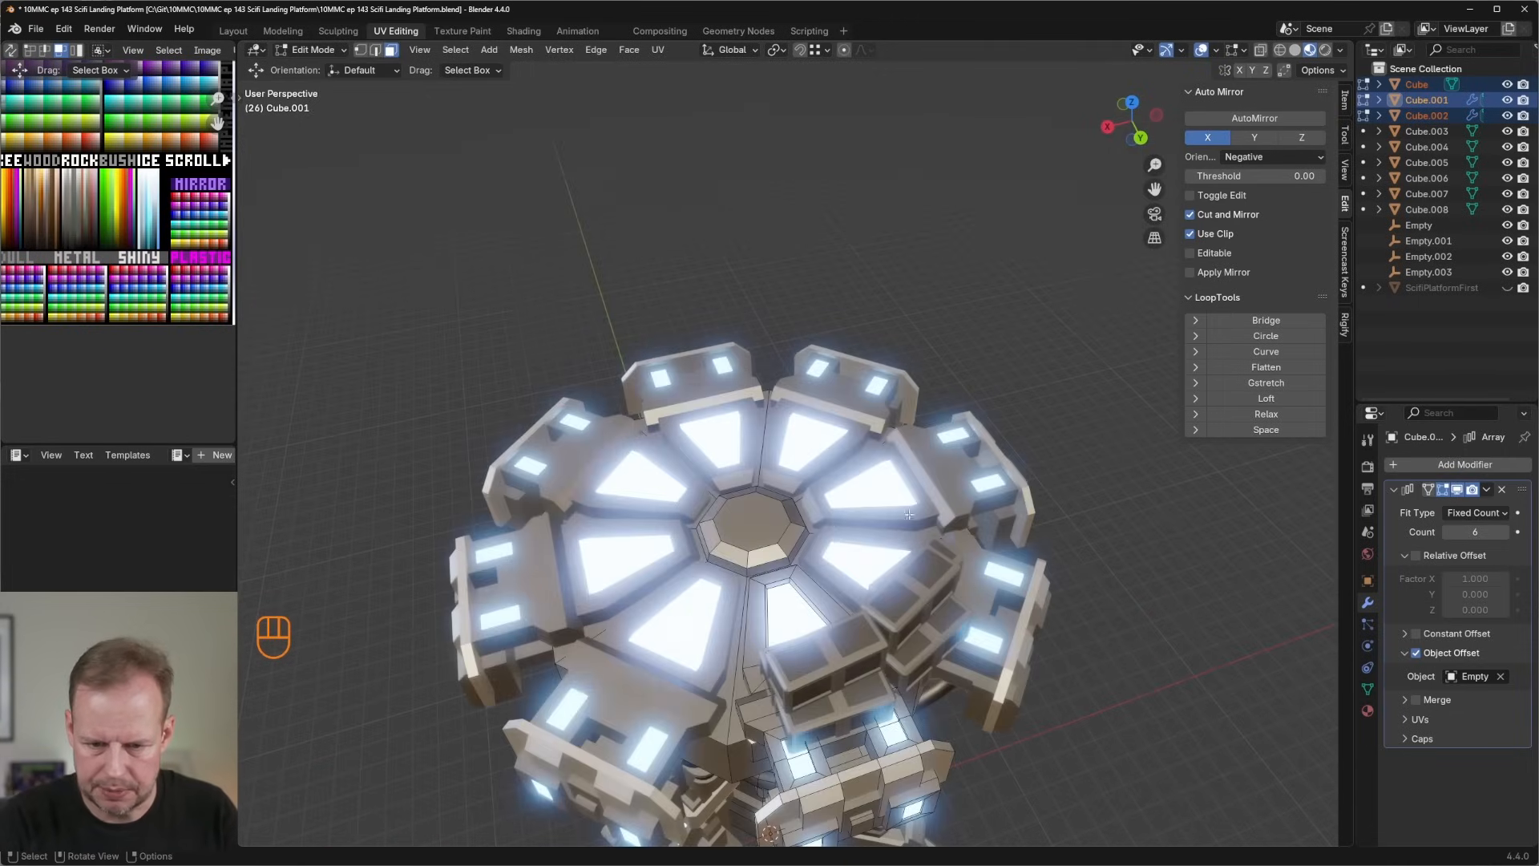
{"action": "left_click", "coordinate": [748, 504]}
{"action": "middle_click_drag", "start_coordinate": [731, 658], "coordinate": [713, 581]}
{"action": "left_click", "coordinate": [699, 581]}
{"action": "scroll", "coordinate": [745, 633], "scroll_direction": "up", "scroll_amount": 2}
{"action": "left_click", "coordinate": [713, 454]}
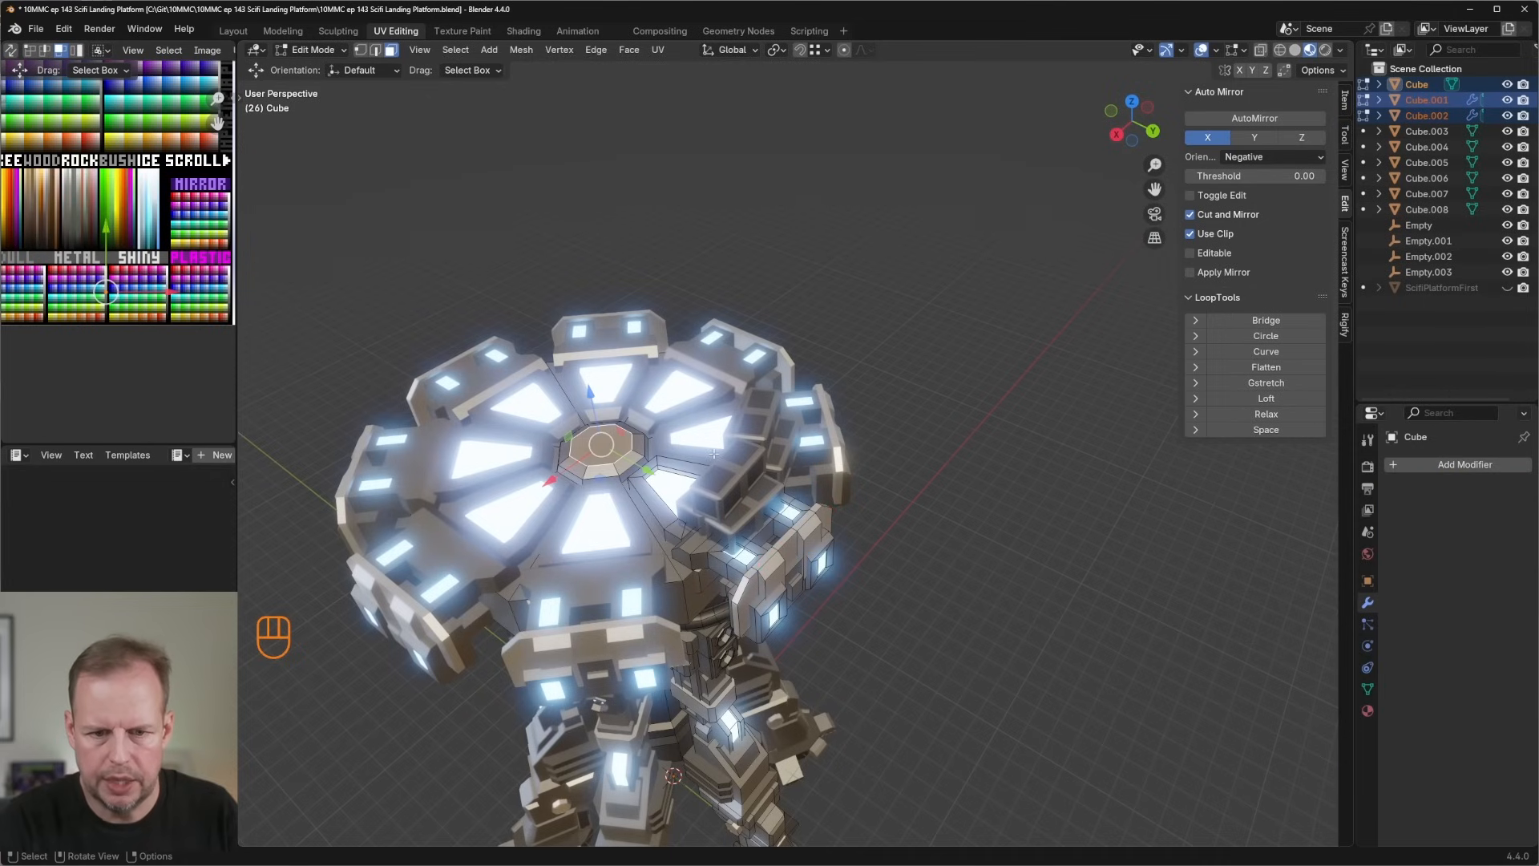
{"action": "key", "text": "shift+d"}
{"action": "key", "text": "s"}
{"action": "left_click", "coordinate": [782, 459]}
Extrude the small octagon upward, add a second extrusion of 3.354 m, and scale its top face to 0.604.
{"action": "key", "text": "e"}
{"action": "left_click", "coordinate": [776, 425]}
{"action": "key", "text": "e"}
{"action": "left_click", "coordinate": [775, 420]}
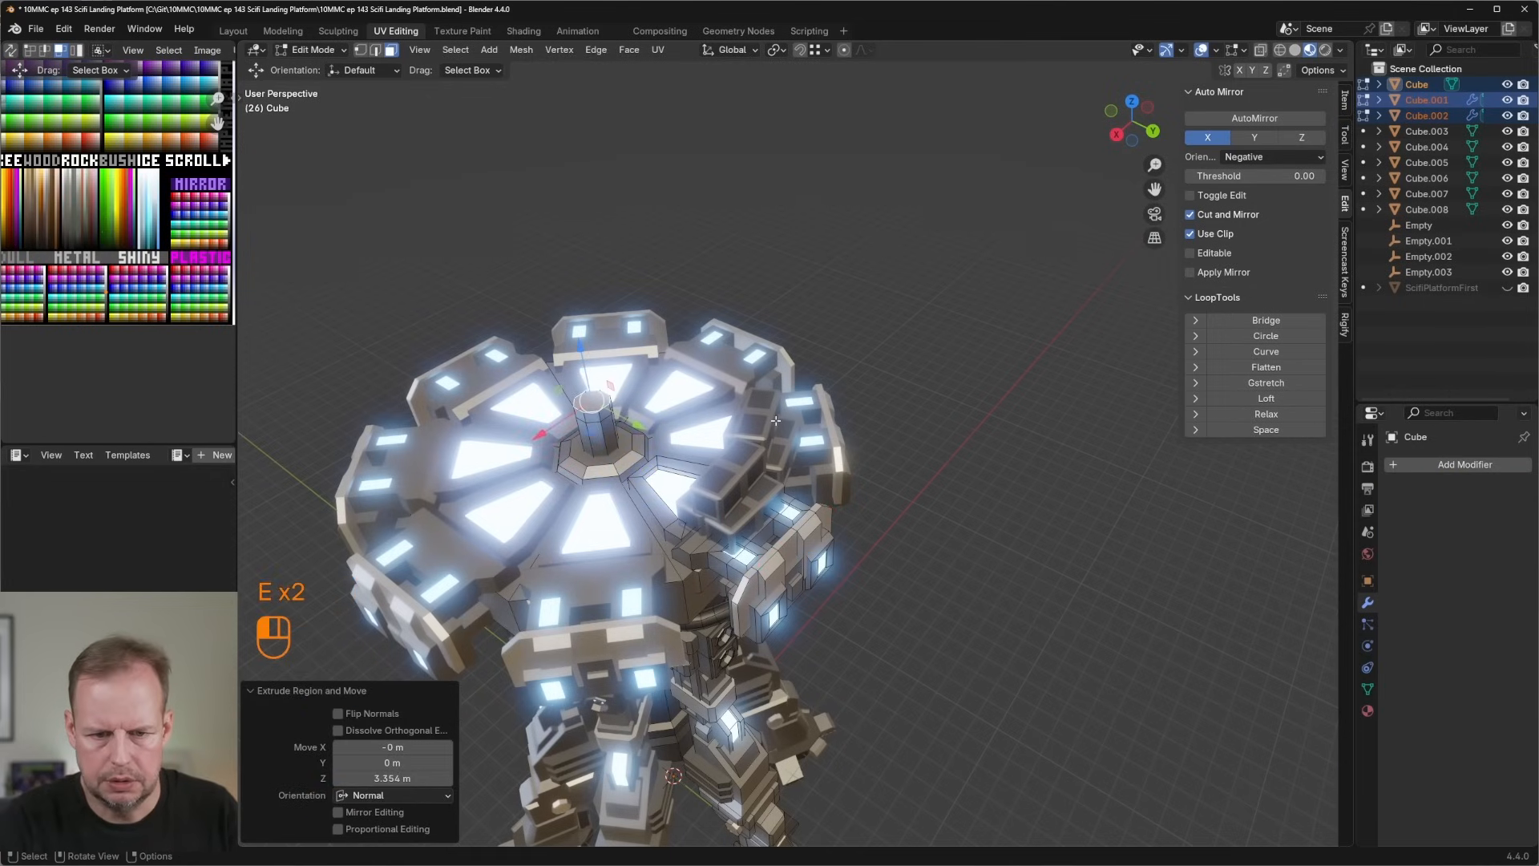
{"action": "key", "text": "s"}
{"action": "left_click", "coordinate": [709, 410]}
Extrude the top face 96.649 m upward into a tall mast and scale its end face.
{"action": "scroll", "coordinate": [709, 410], "scroll_direction": "down", "scroll_amount": 5}
{"action": "key", "text": "e"}
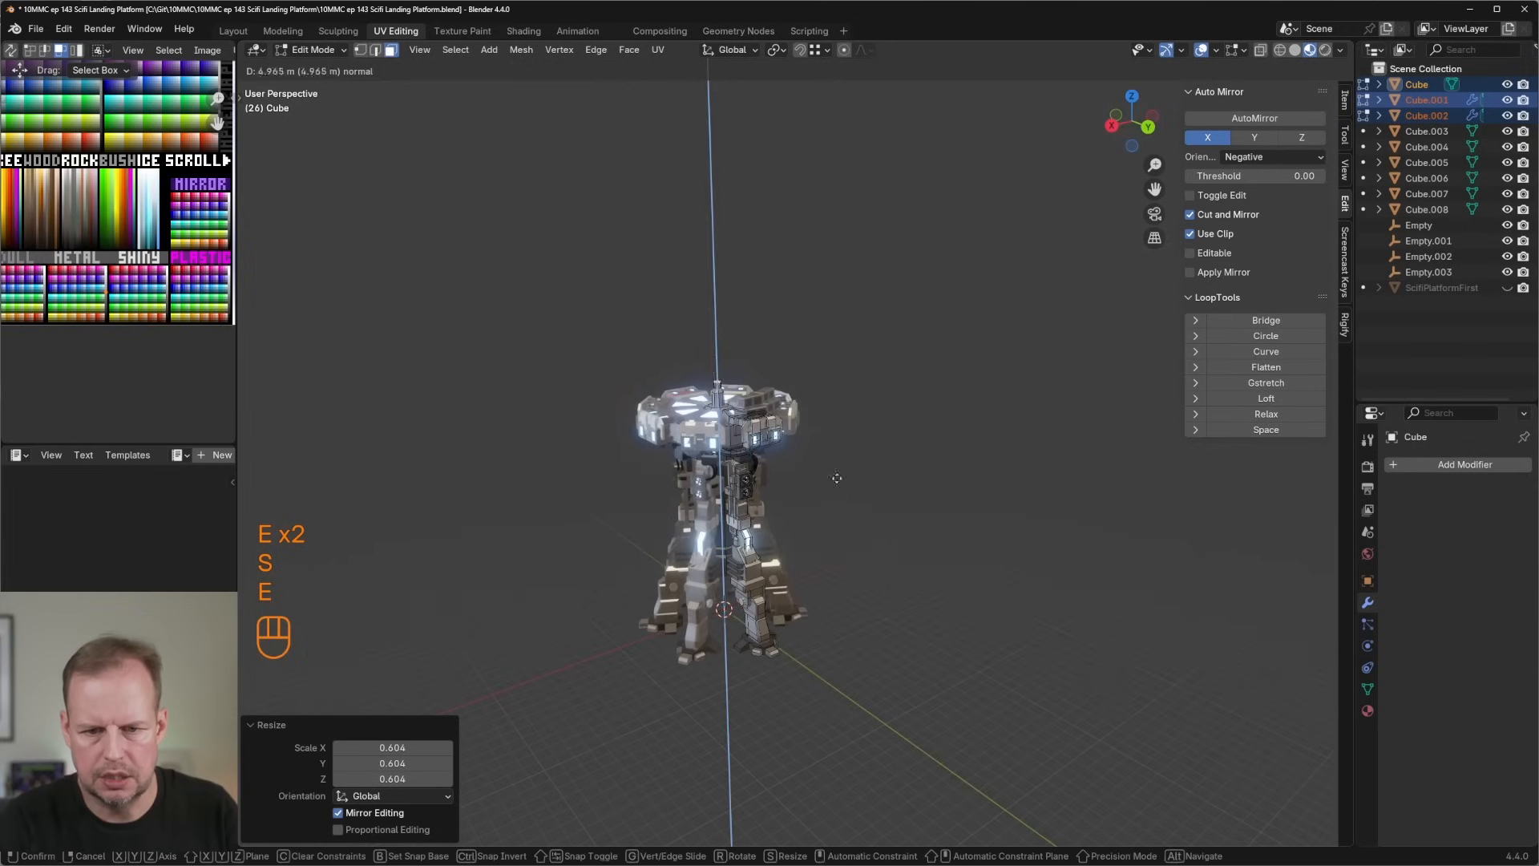
{"action": "left_click", "coordinate": [817, 369]}
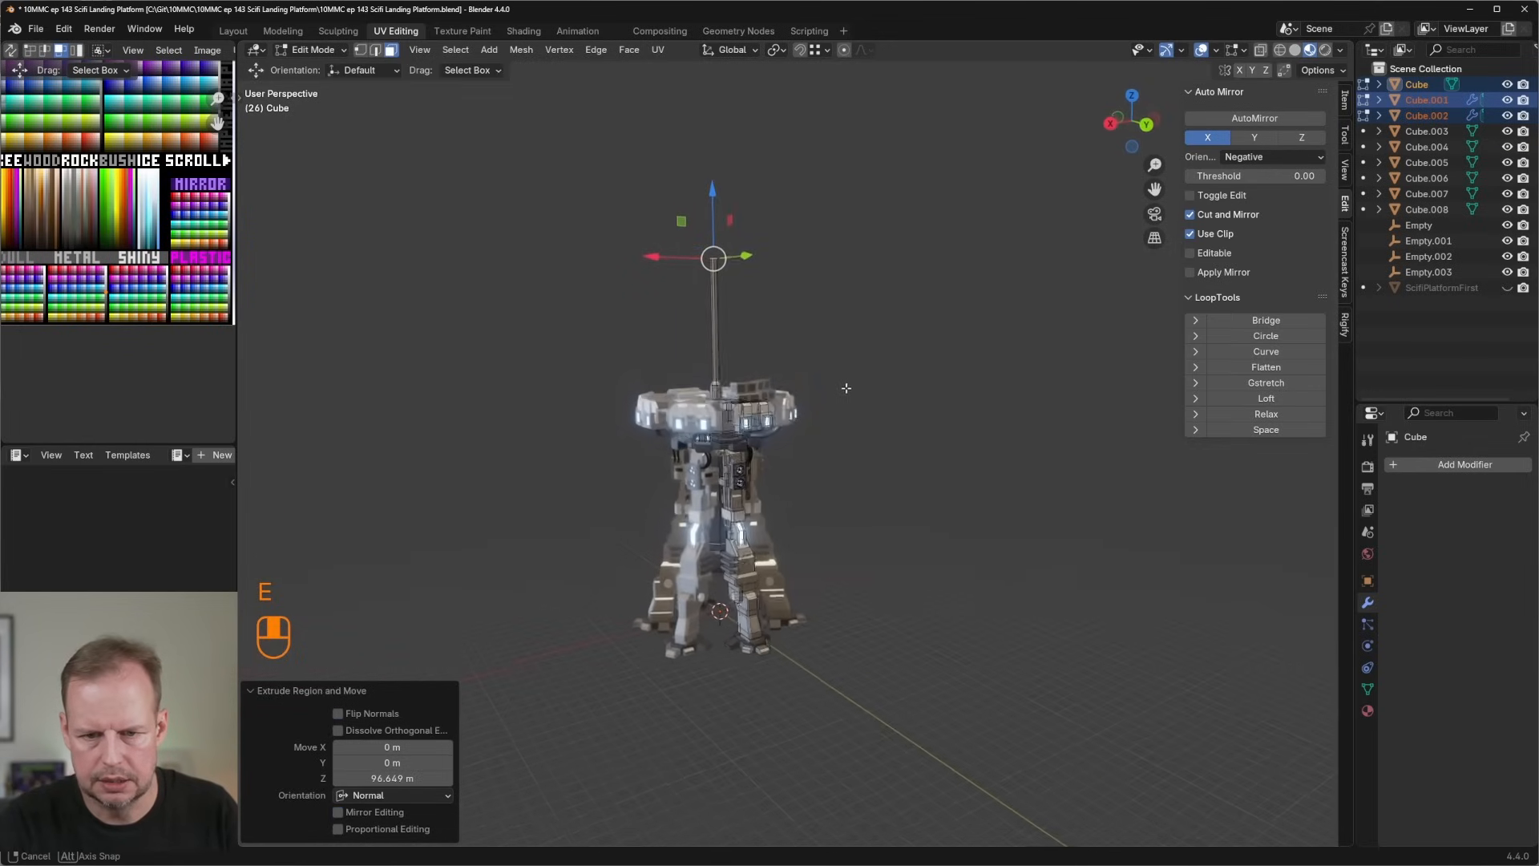
{"action": "key", "text": "s"}
{"action": "left_click", "coordinate": [797, 348]}
Thin the whole mast by shrinking it 1.07 m along its normals.
{"action": "middle_click_drag", "start_coordinate": [798, 349], "coordinate": [798, 409]}
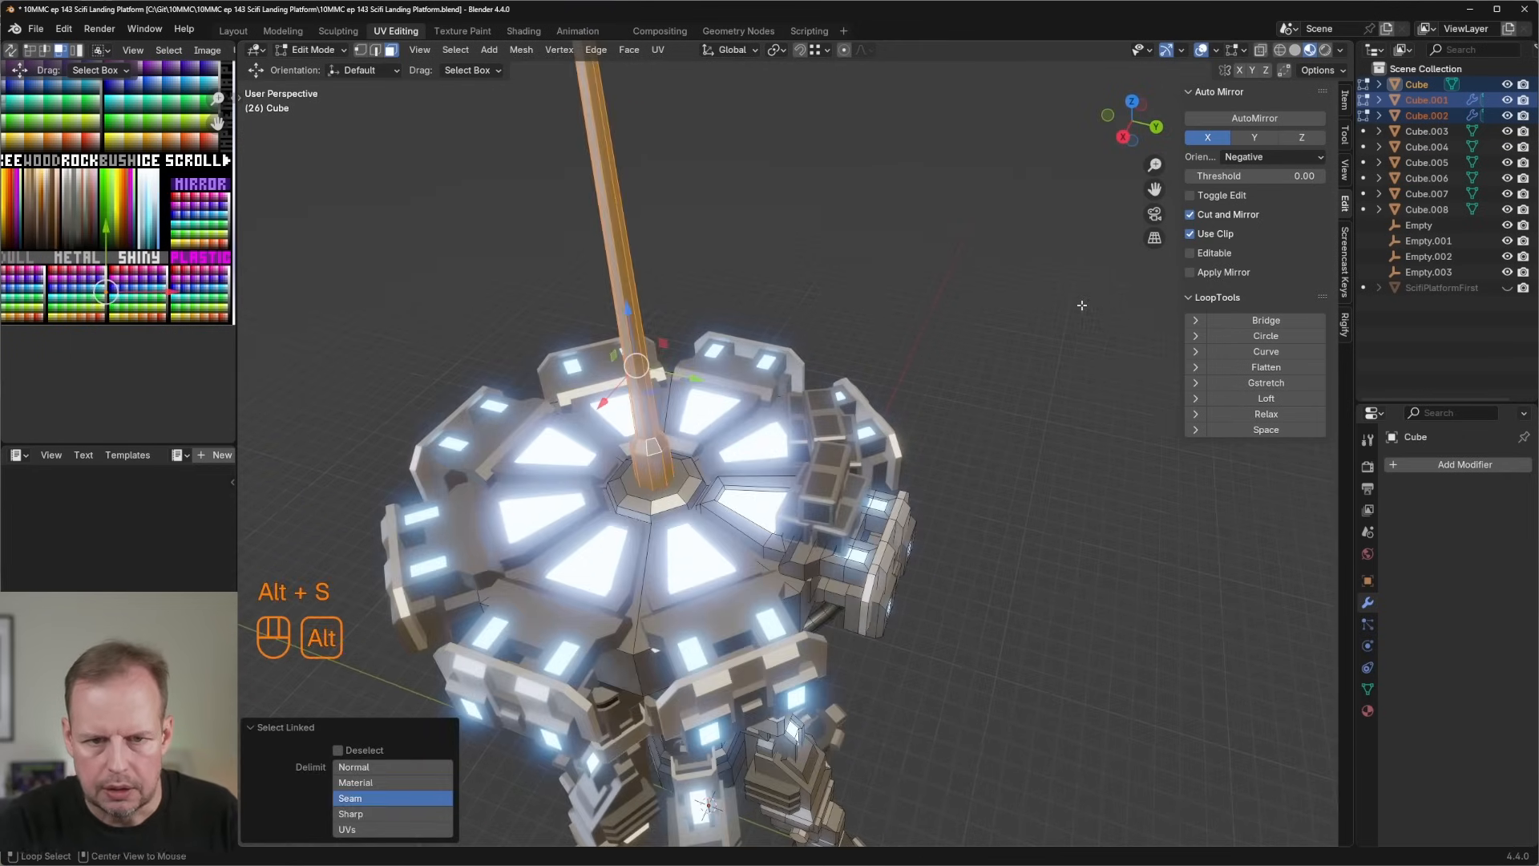
{"action": "key", "text": "alt+s"}
{"action": "left_click", "coordinate": [1072, 309]}
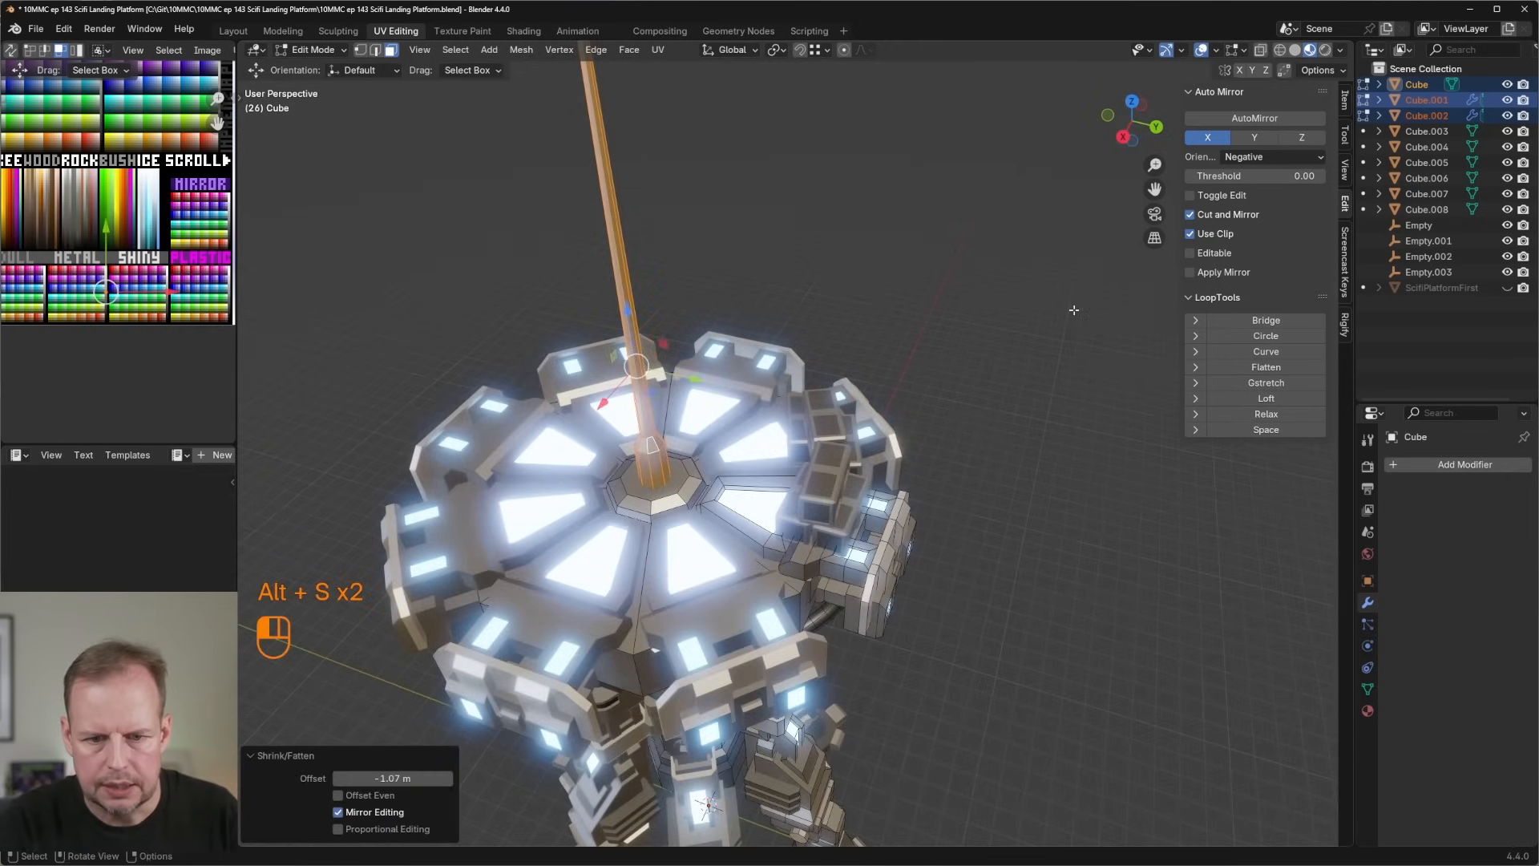
Extrude the mast's top face slightly and scale it to 1.699 to flare out a collar.
{"action": "scroll", "coordinate": [978, 308], "scroll_direction": "down", "scroll_amount": 3}
{"action": "middle_click_drag", "start_coordinate": [877, 308], "coordinate": [921, 476], "text": "shift"}
{"action": "scroll", "coordinate": [789, 428], "scroll_direction": "up", "scroll_amount": 3}
{"action": "left_click", "coordinate": [734, 414]}
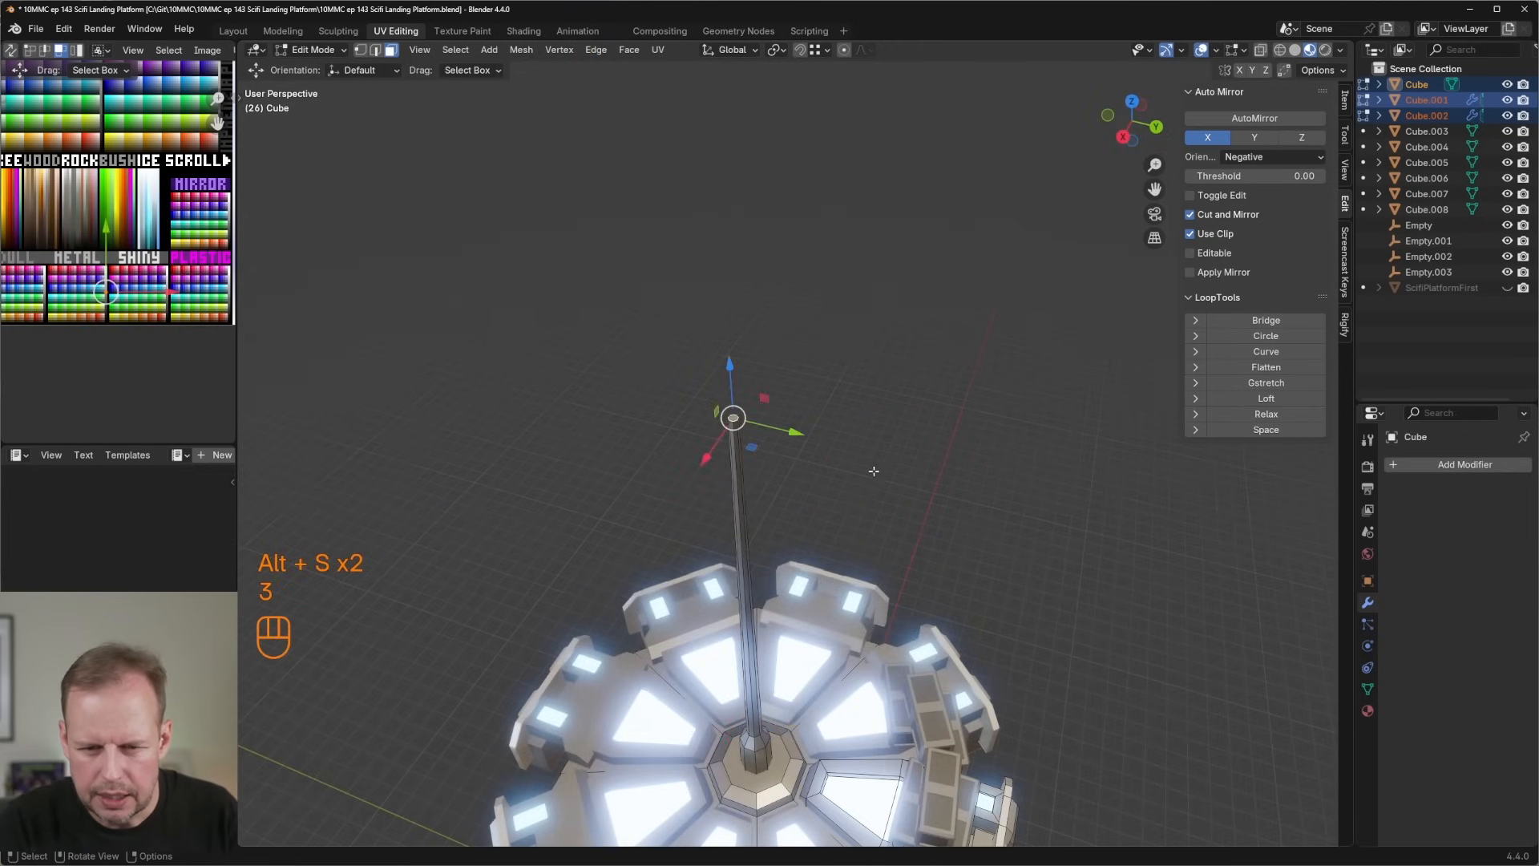
{"action": "key", "text": "e"}
{"action": "left_click", "coordinate": [734, 412]}
{"action": "key", "text": "s"}
{"action": "left_click", "coordinate": [1015, 439]}
Extrude the collar upward about 3 m and narrow it again with a second short, scaled-down extrusion.
{"action": "key", "text": "e"}
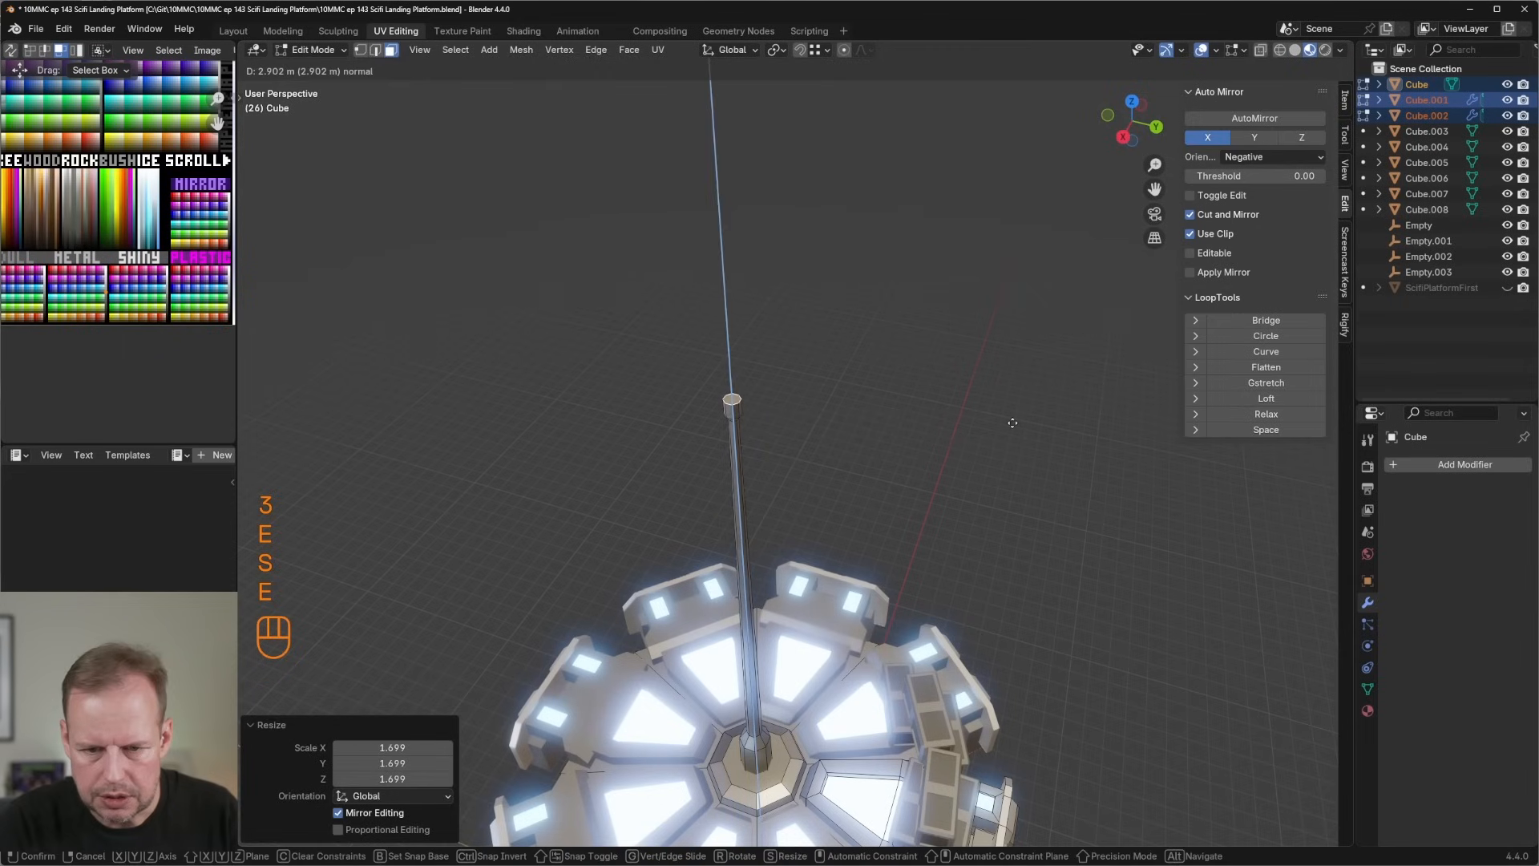
{"action": "left_click", "coordinate": [1011, 419]}
{"action": "key", "text": "e"}
{"action": "left_click", "coordinate": [1010, 415]}
{"action": "key", "text": "s"}
{"action": "left_click", "coordinate": [896, 405]}
Extrude the mast 26.991 m above the collar, scale its end to 0.273, and extrude and scale a final tip.
{"action": "key", "text": "e"}
{"action": "left_click", "coordinate": [862, 230]}
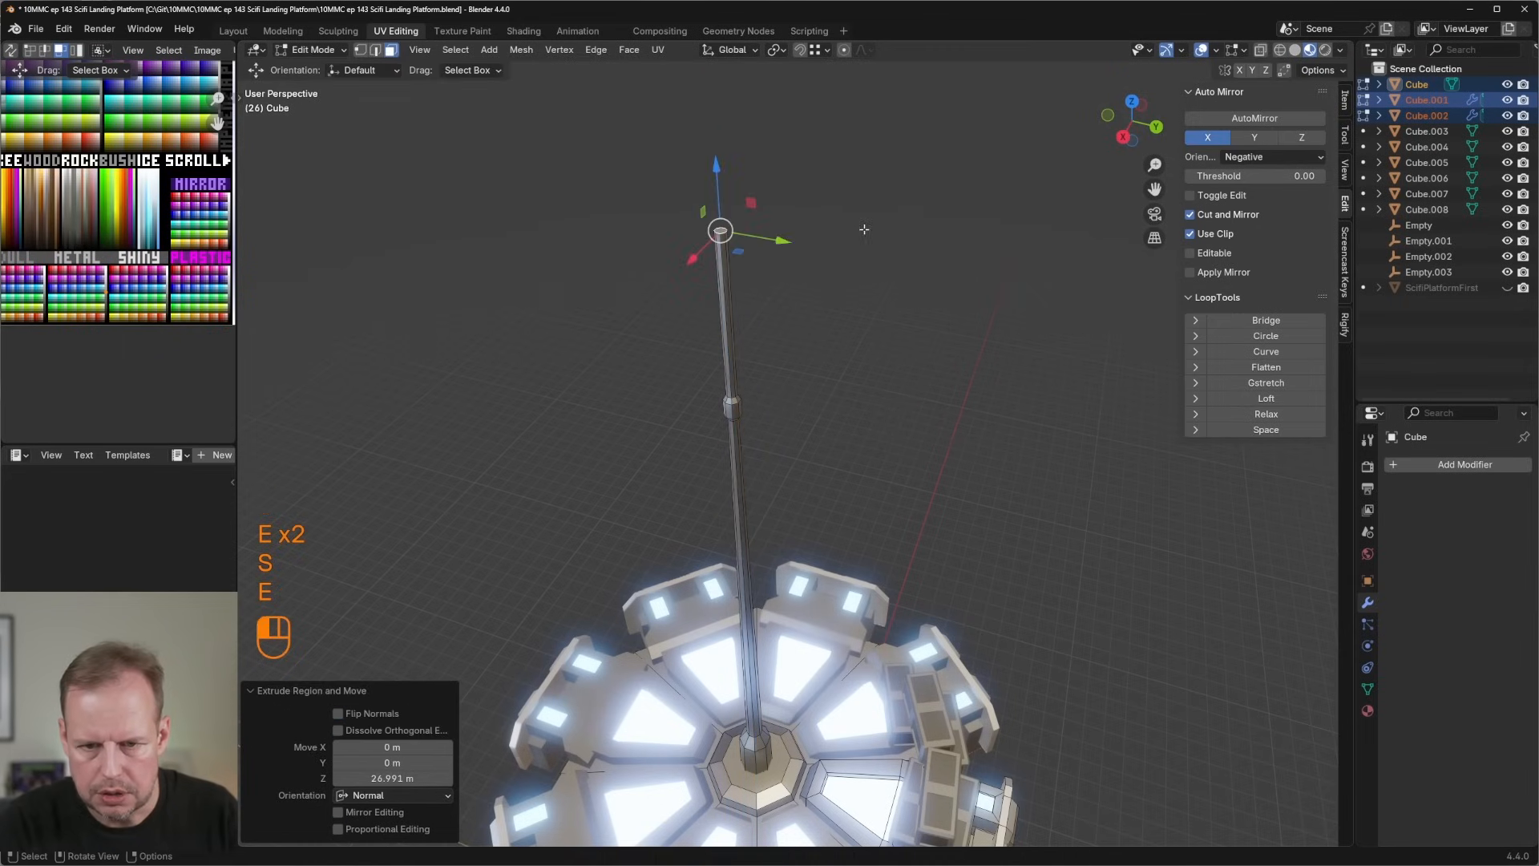
{"action": "key", "text": "s"}
{"action": "left_click", "coordinate": [764, 269]}
{"action": "key", "text": "e"}
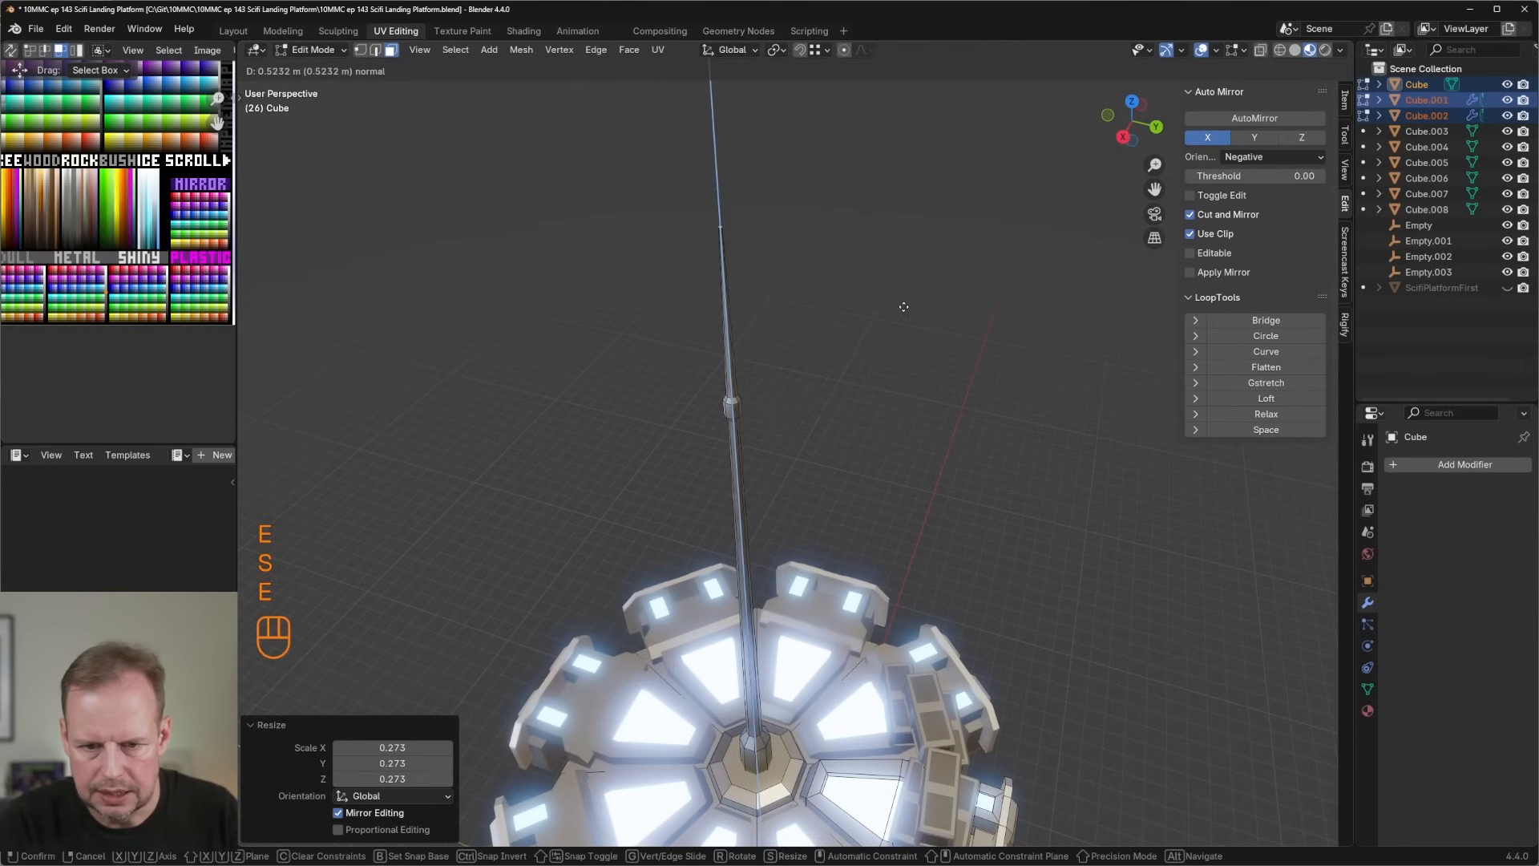
{"action": "left_click", "coordinate": [855, 339]}
{"action": "key", "text": "s"}
{"action": "left_click", "coordinate": [836, 319]}
Inset the ring of faces around the mast's collar by 0.603 m and extrude it 0.18 m inward along the normals.
{"action": "scroll", "coordinate": [836, 319], "scroll_direction": "up", "scroll_amount": 4}
{"action": "key", "text": "3"}
{"action": "key", "text": "a"}
{"action": "key", "text": "a"}
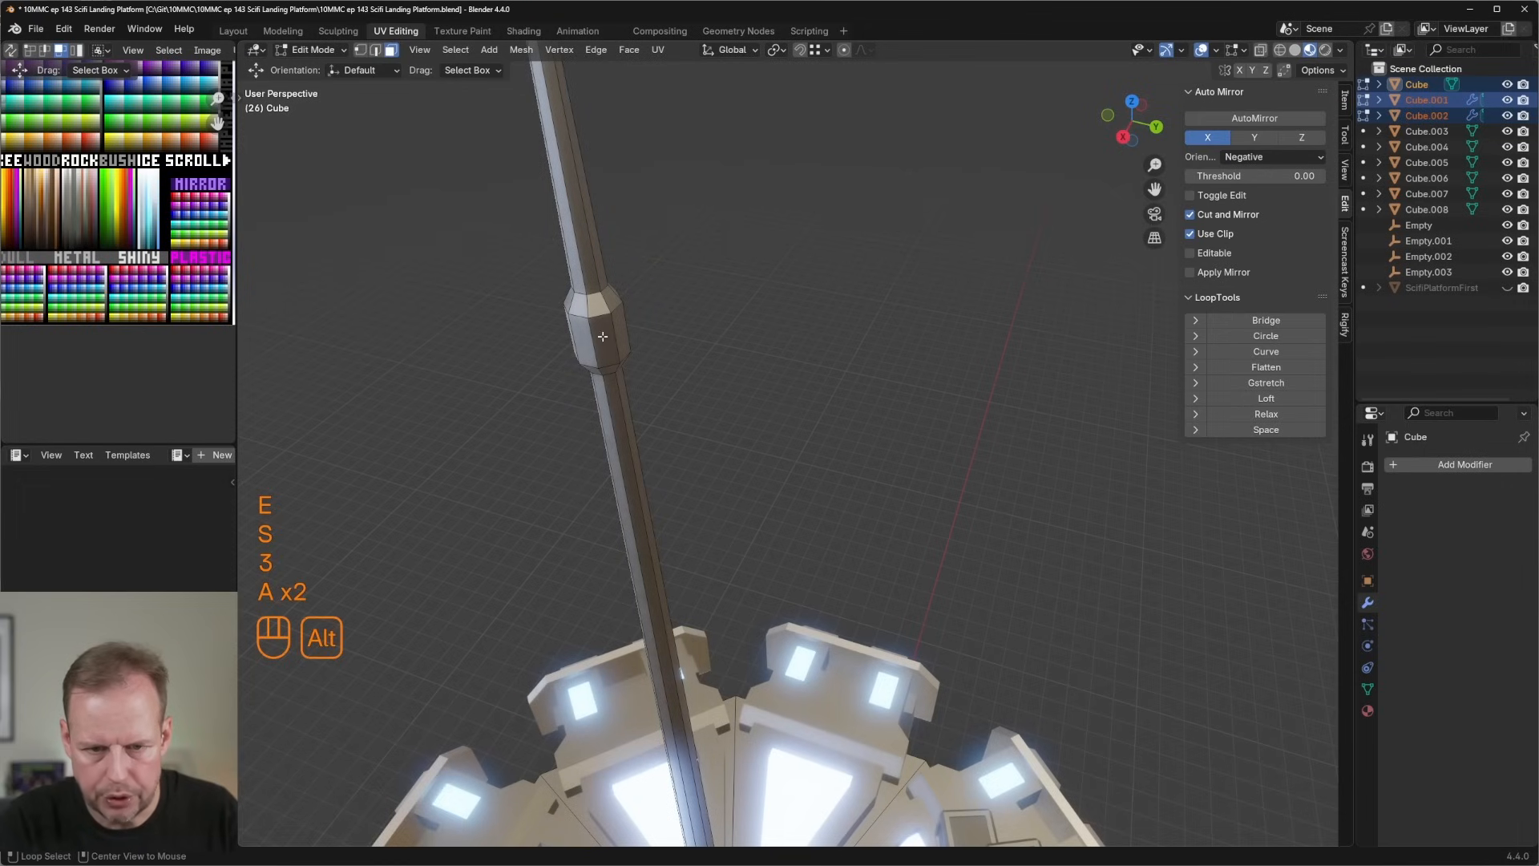
{"action": "key", "text": "i"}
{"action": "left_click", "coordinate": [818, 355]}
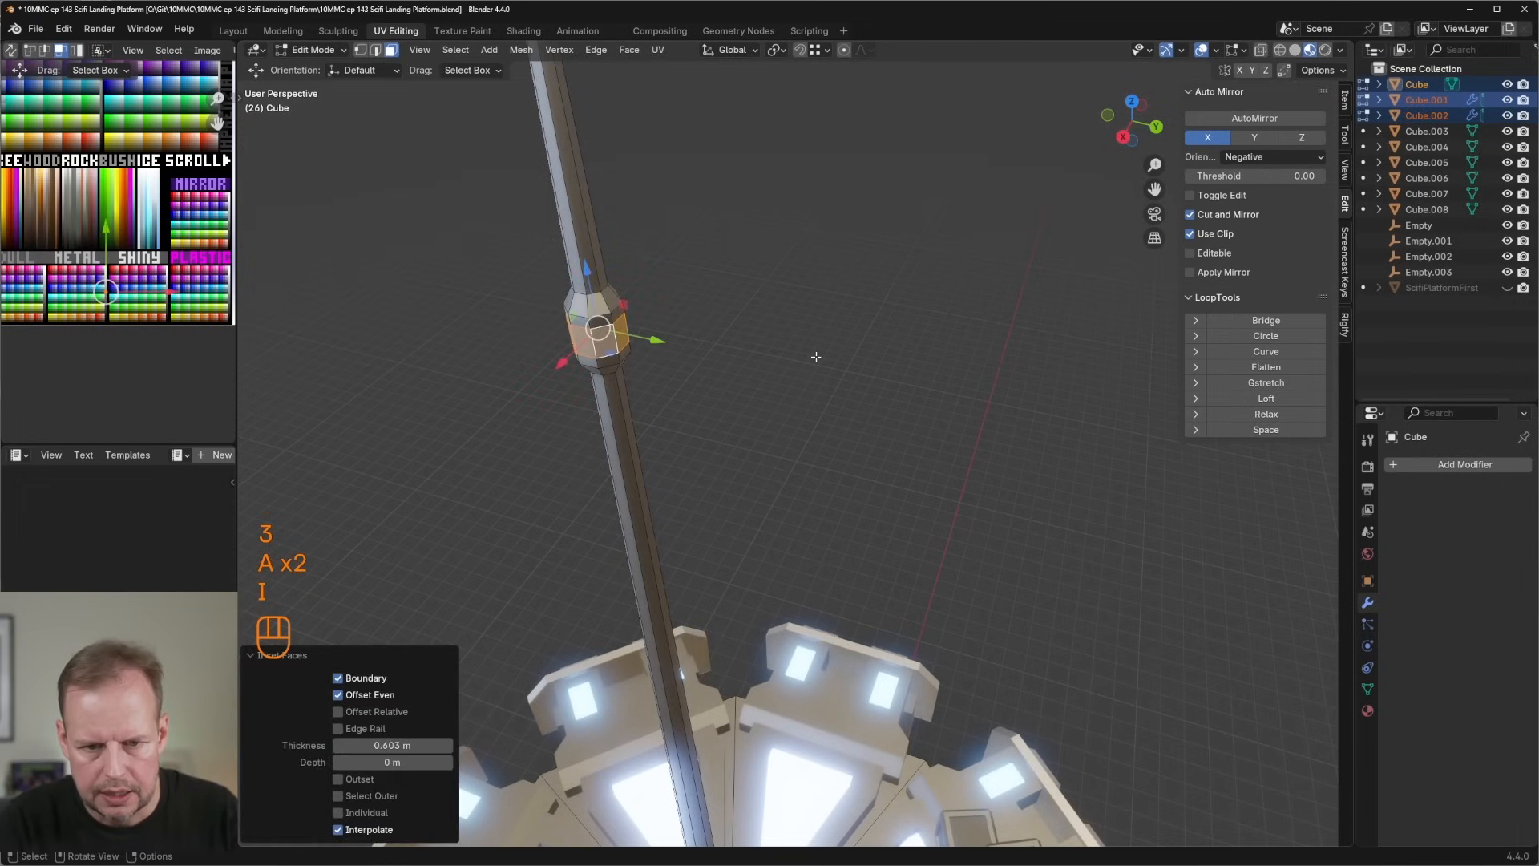
{"action": "key", "text": "alt+e"}
{"action": "left_click", "coordinate": [816, 355]}
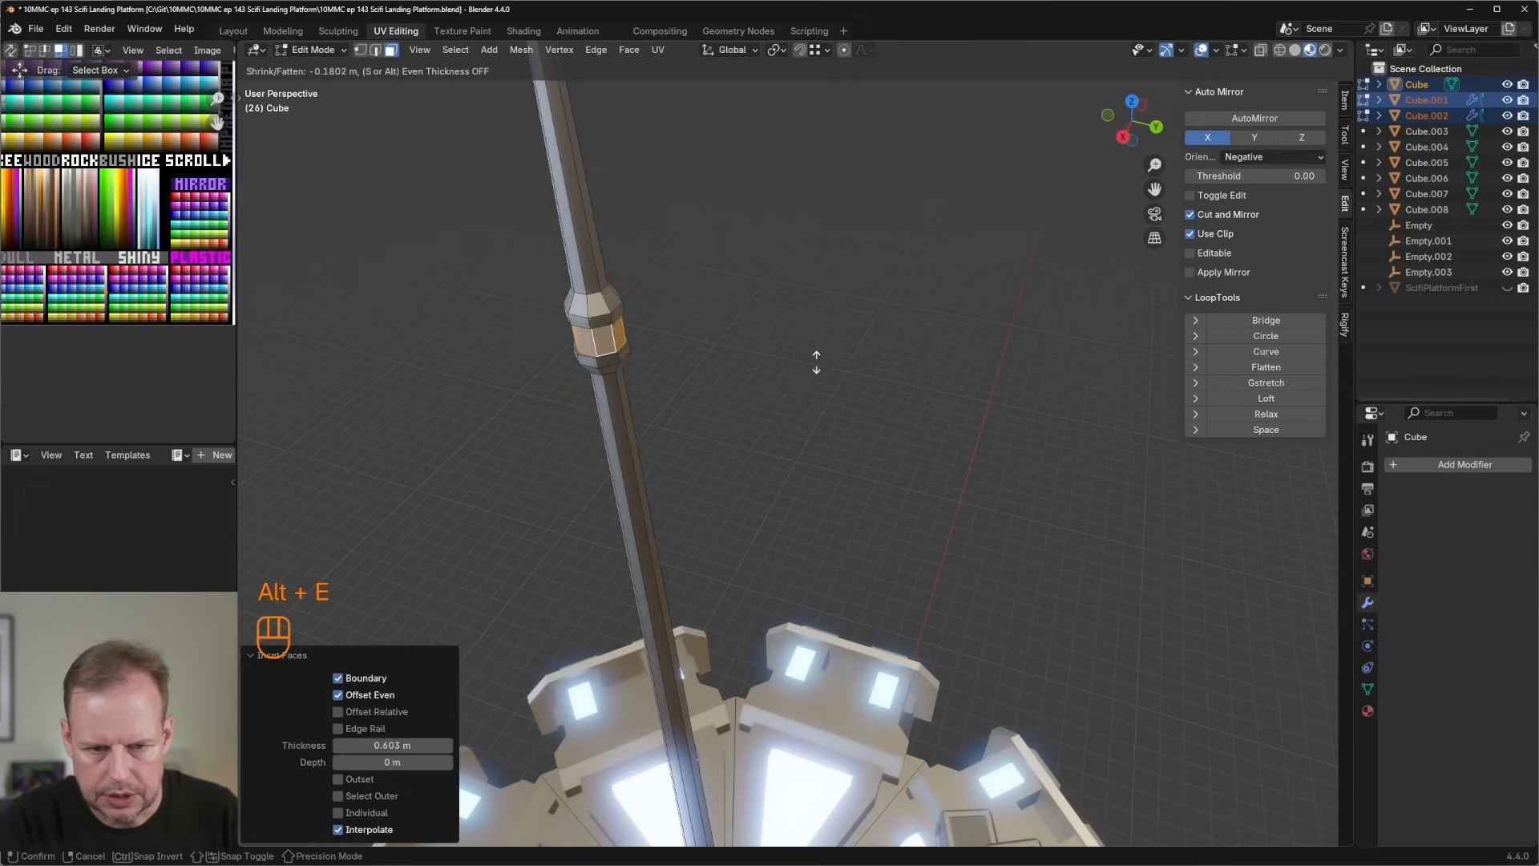
{"action": "left_click", "coordinate": [816, 362]}
Make the collar's recessed band glow red by moving its UVs onto a red swatch of the GLOW palette.
{"action": "middle_click_drag", "start_coordinate": [104, 277], "coordinate": [129, 387], "text": "shift"}
{"action": "key", "text": "g"}
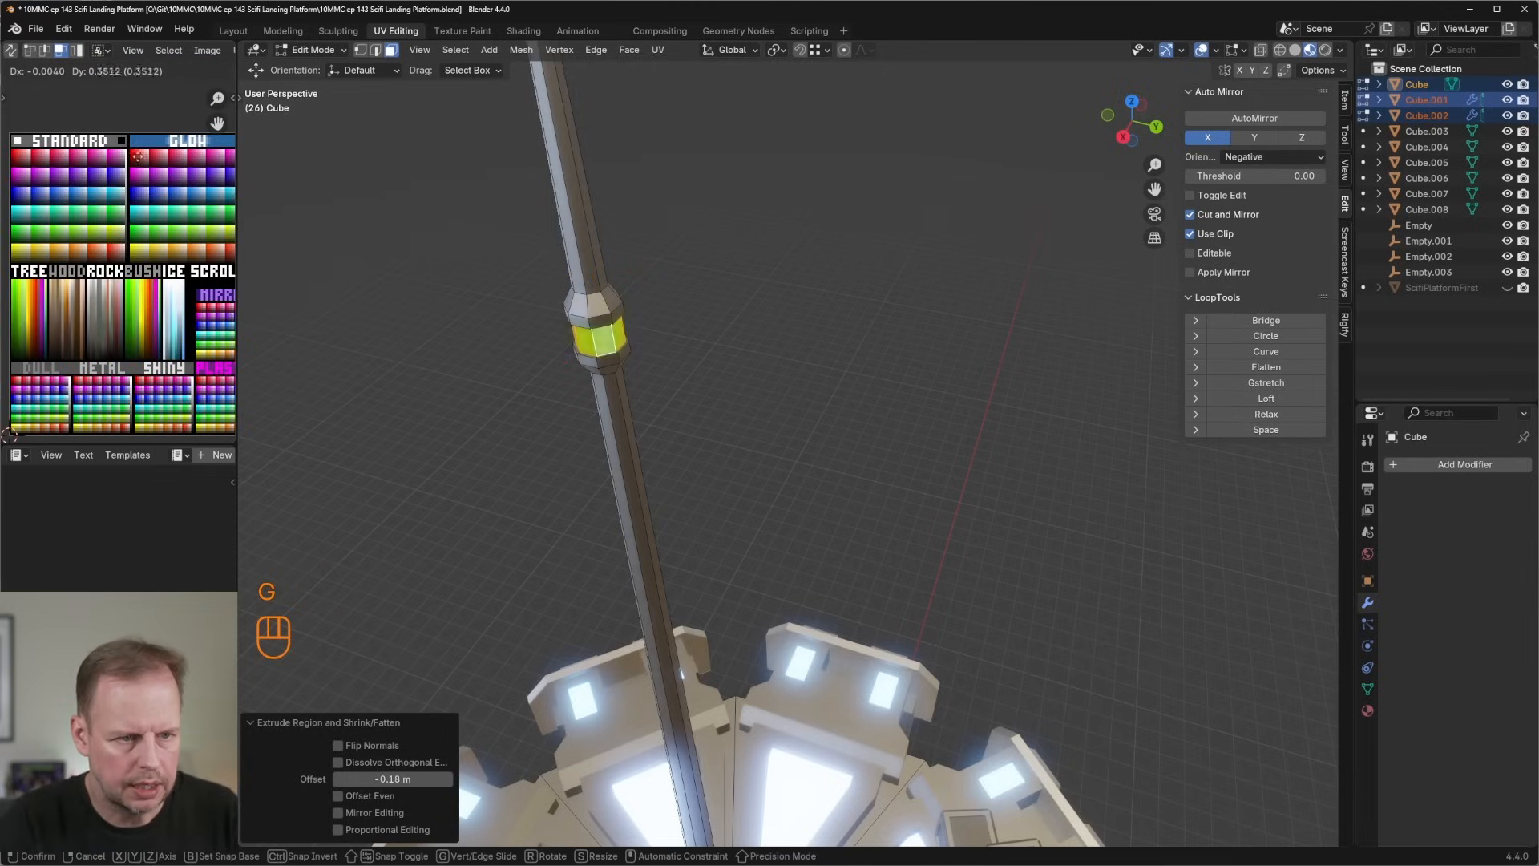
{"action": "left_click", "coordinate": [136, 156]}
{"action": "middle_click_drag", "start_coordinate": [126, 181], "coordinate": [177, 235], "text": "shift"}
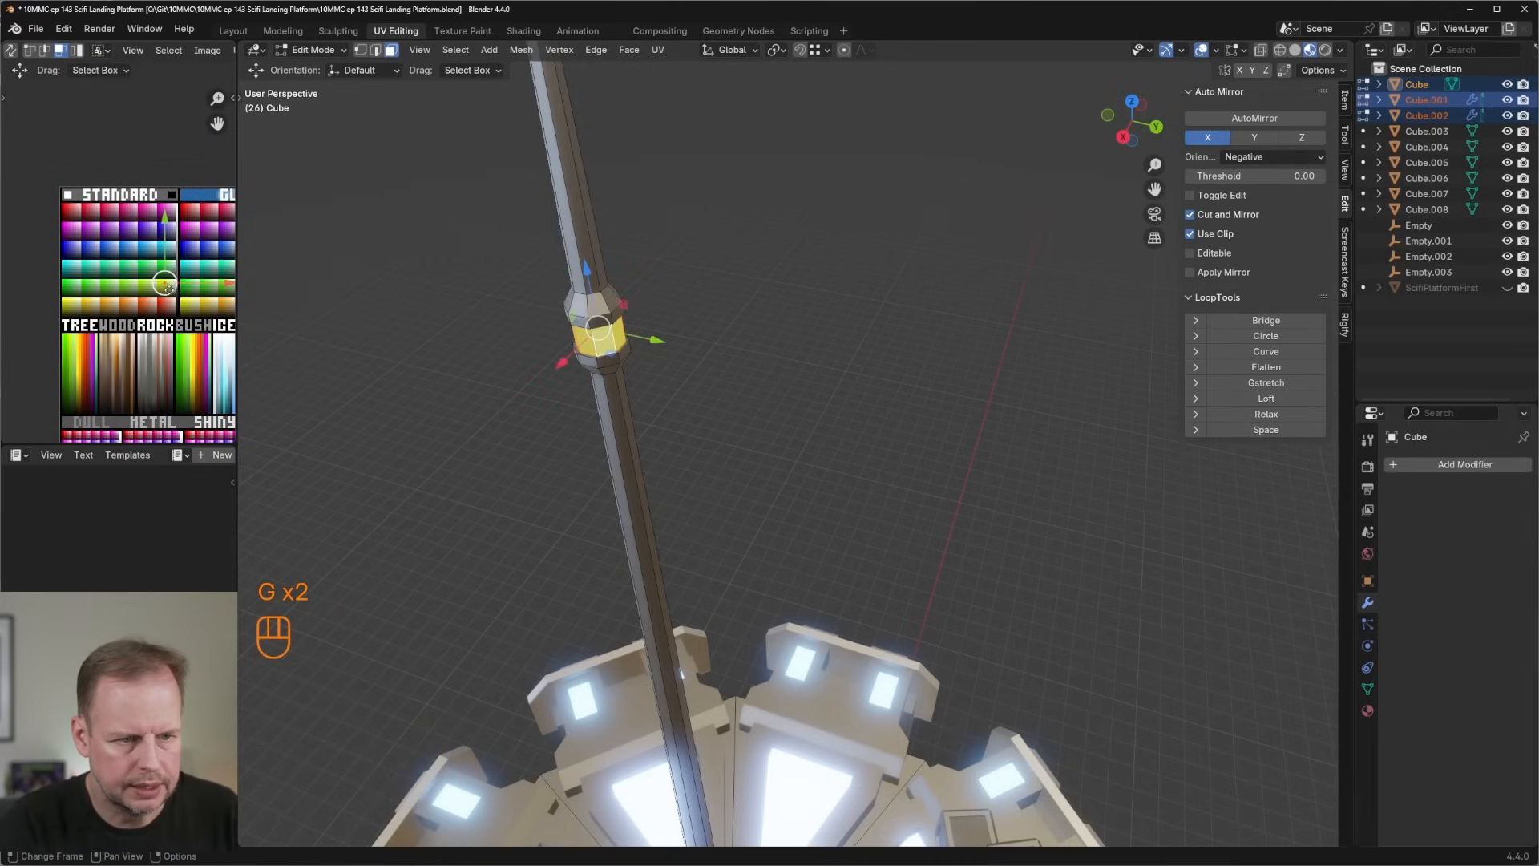
{"action": "key", "text": "g"}
{"action": "left_click", "coordinate": [195, 210]}
{"action": "scroll", "coordinate": [200, 208], "scroll_direction": "up", "scroll_amount": 3}
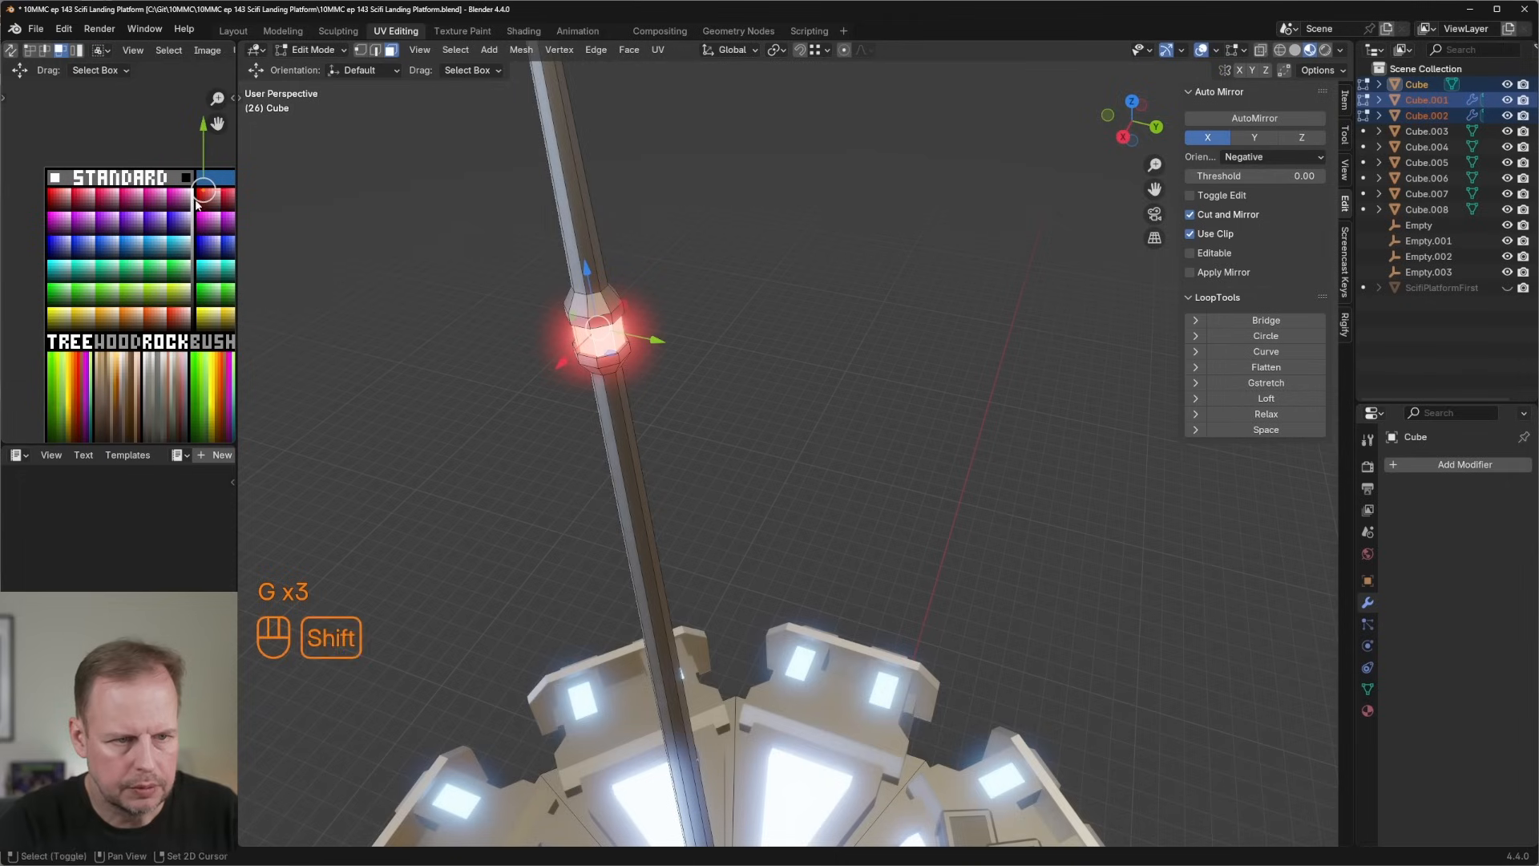
{"action": "key", "text": "g"}
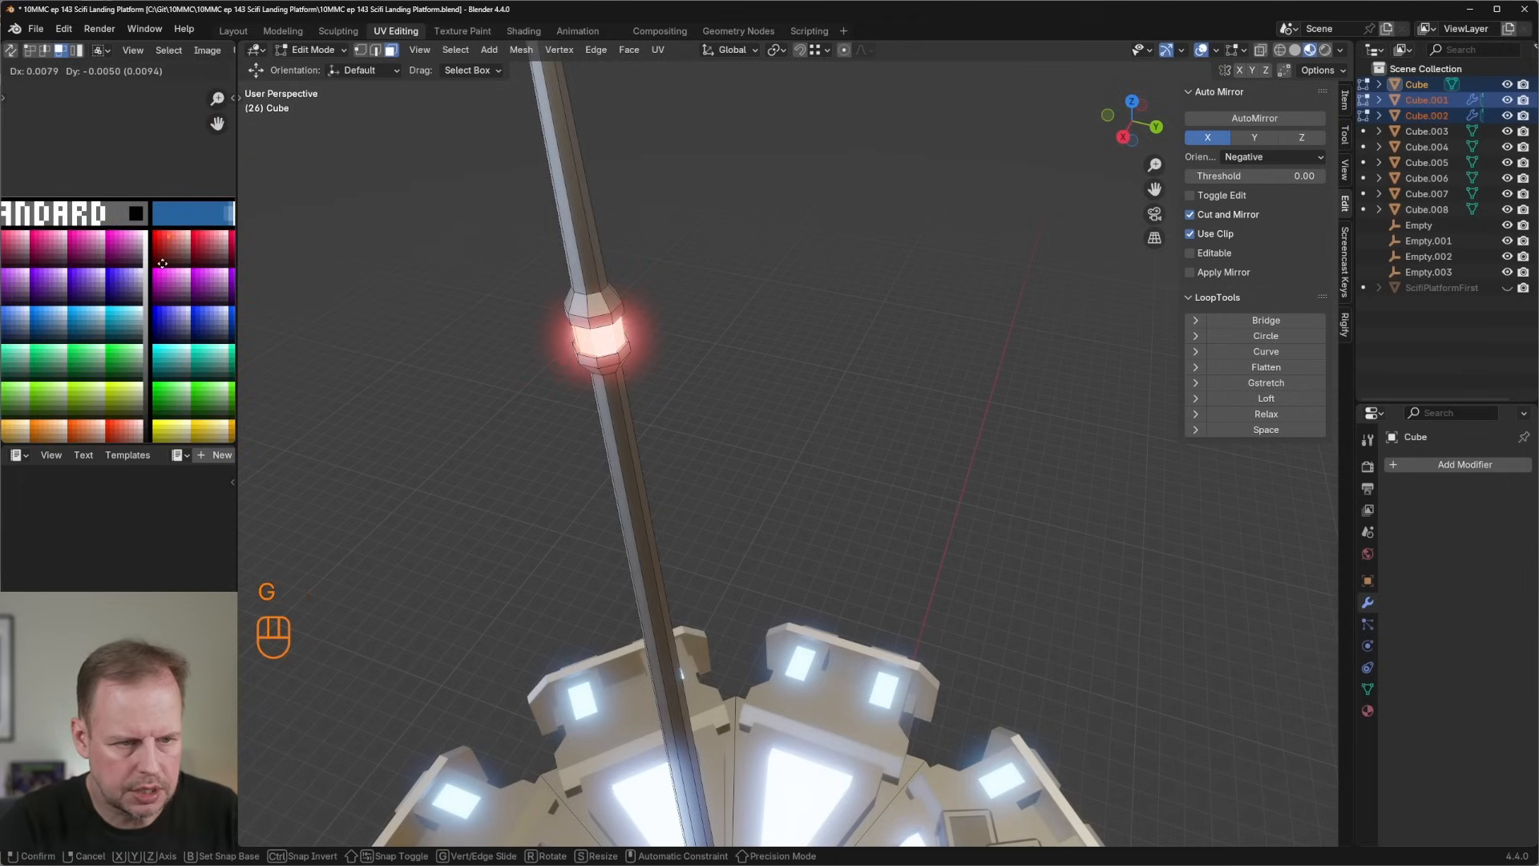
{"action": "left_click", "coordinate": [165, 261]}
Leave multi-object editing and reopen only the central deck object with the mast for editing.
{"action": "scroll", "coordinate": [1031, 521], "scroll_direction": "down", "scroll_amount": 8}
{"action": "middle_click_drag", "start_coordinate": [1031, 521], "coordinate": [965, 467]}
{"action": "key", "text": "Tab"}
{"action": "left_click", "coordinate": [965, 467]}
{"action": "middle_click_drag", "start_coordinate": [754, 436], "coordinate": [780, 405]}
{"action": "scroll", "coordinate": [779, 426], "scroll_direction": "up", "scroll_amount": 4}
{"action": "scroll", "coordinate": [774, 423], "scroll_direction": "down", "scroll_amount": 4}
{"action": "key", "text": "Tab"}
{"action": "scroll", "coordinate": [750, 455], "scroll_direction": "up", "scroll_amount": 3}
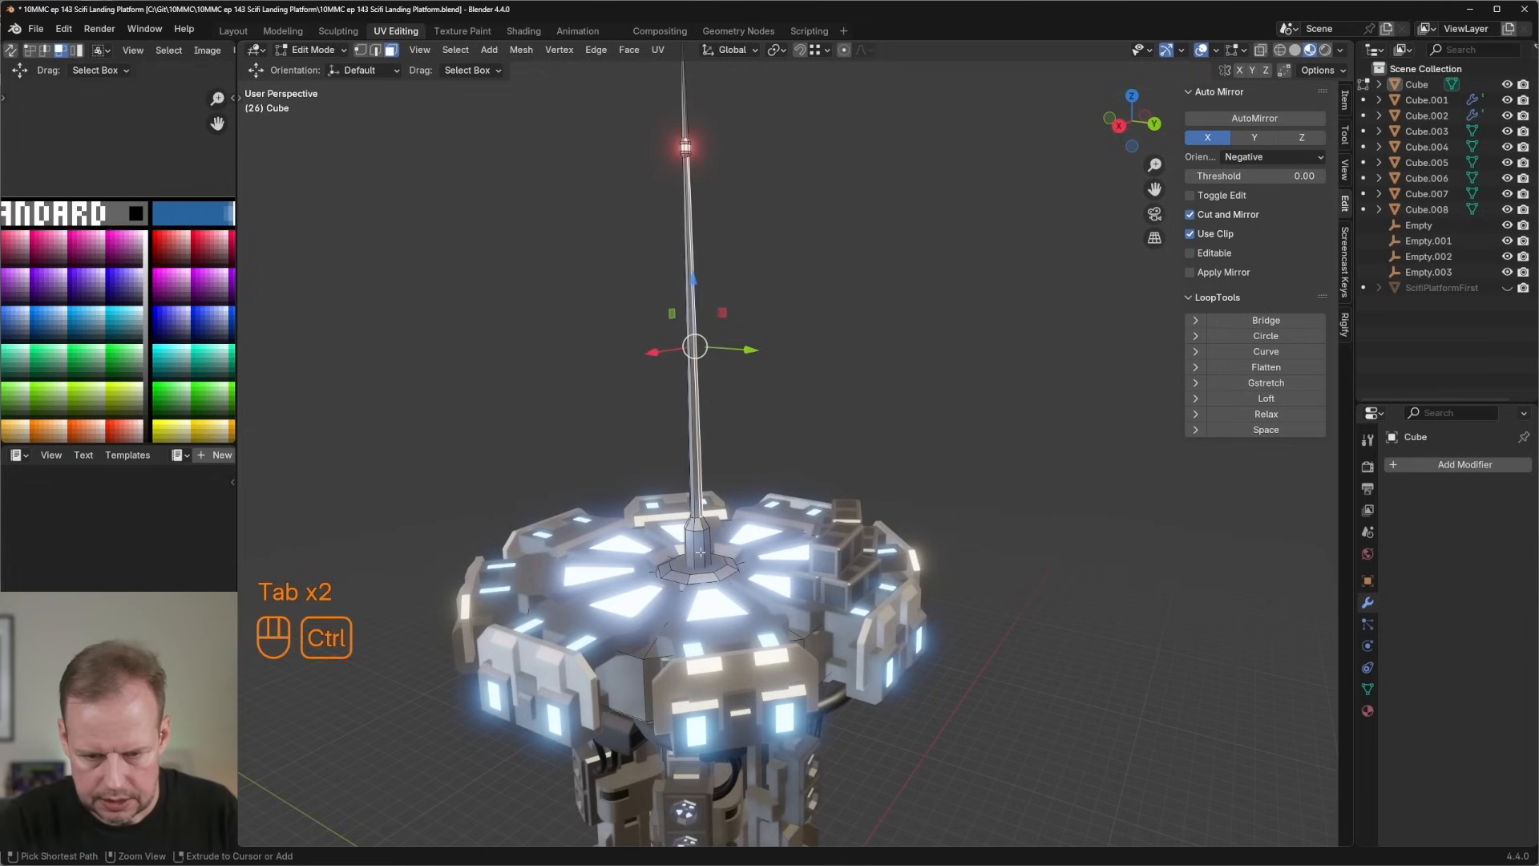
Loop cut the mast's base, inset its lower ring of faces and shrink that ring inward by 1.04 m.
{"action": "key", "text": "ctrl+r"}
{"action": "key", "text": "3"}
{"action": "key", "text": "a"}
{"action": "key", "text": "a"}
{"action": "key", "text": "a"}
{"action": "key", "text": "i"}
{"action": "left_click", "coordinate": [834, 559]}
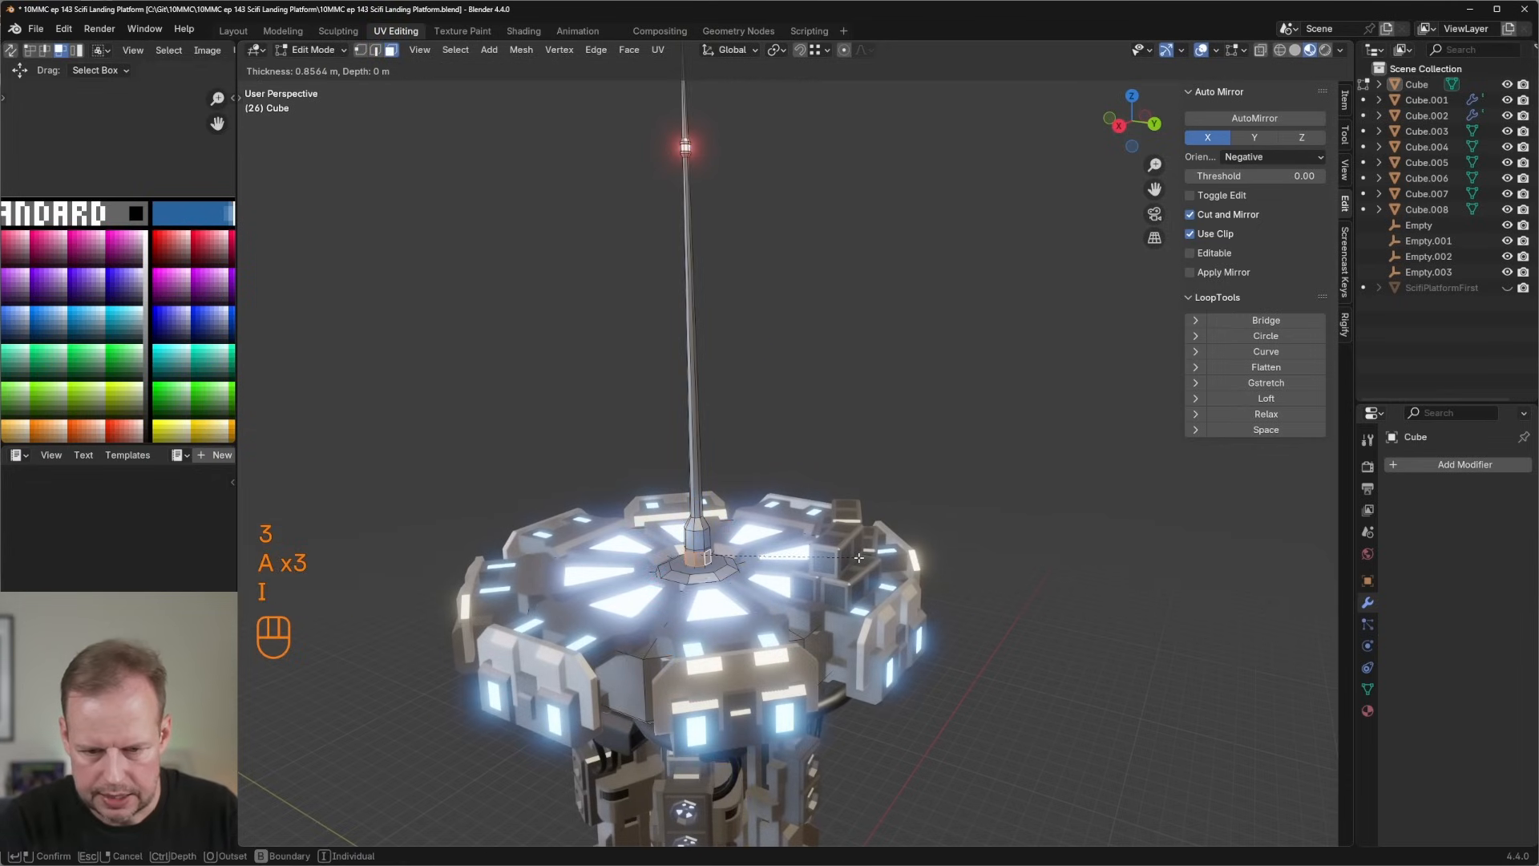
{"action": "key", "text": "alt+s"}
{"action": "left_click", "coordinate": [859, 559]}
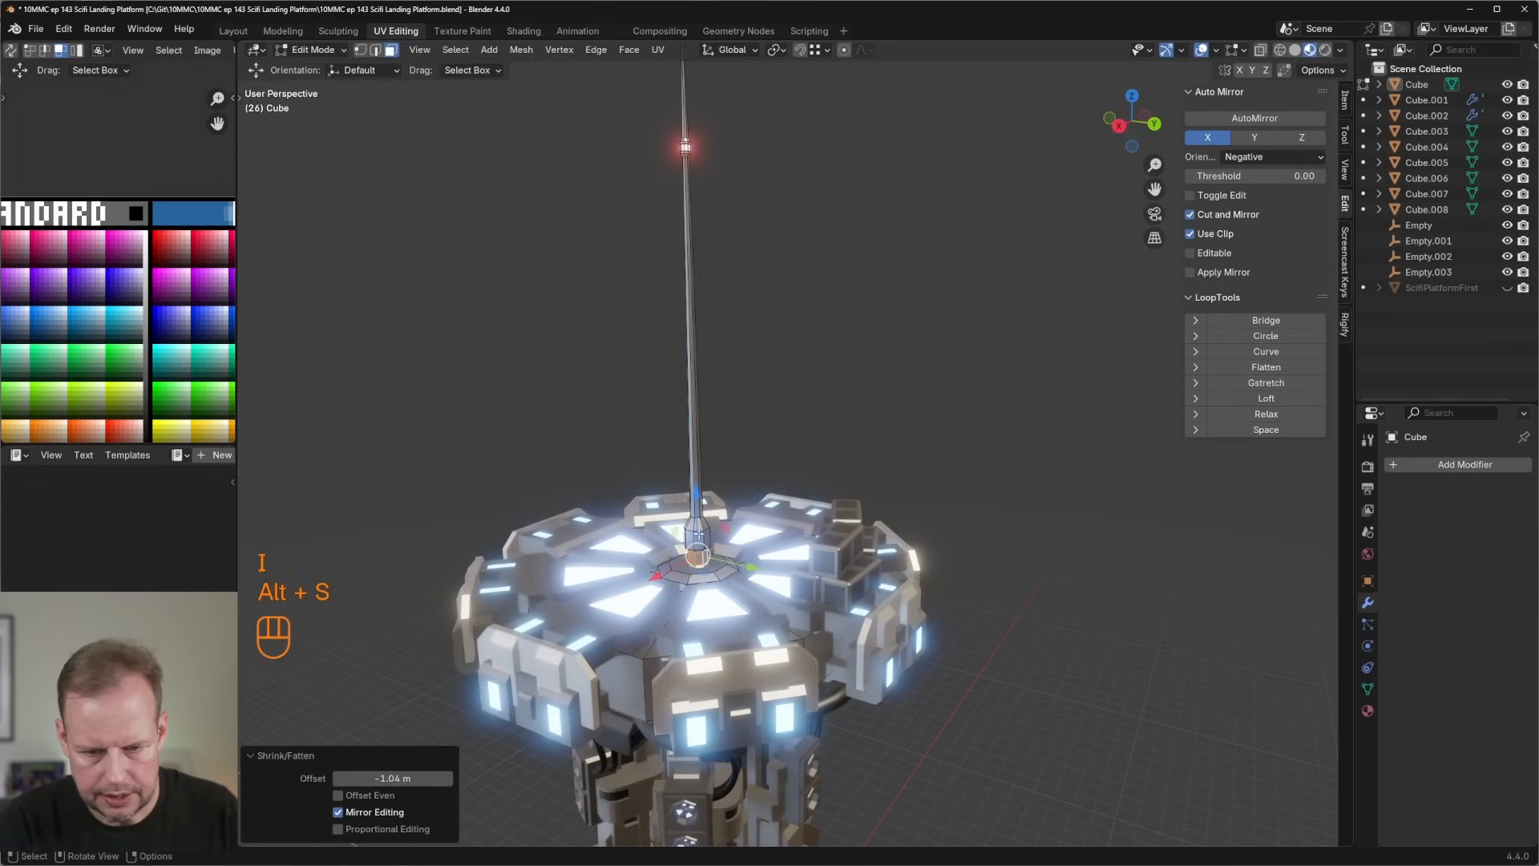
Select the whole linked mast mesh and move it along the X axis from the deck's centre to its outer area.
{"action": "key", "text": "l"}
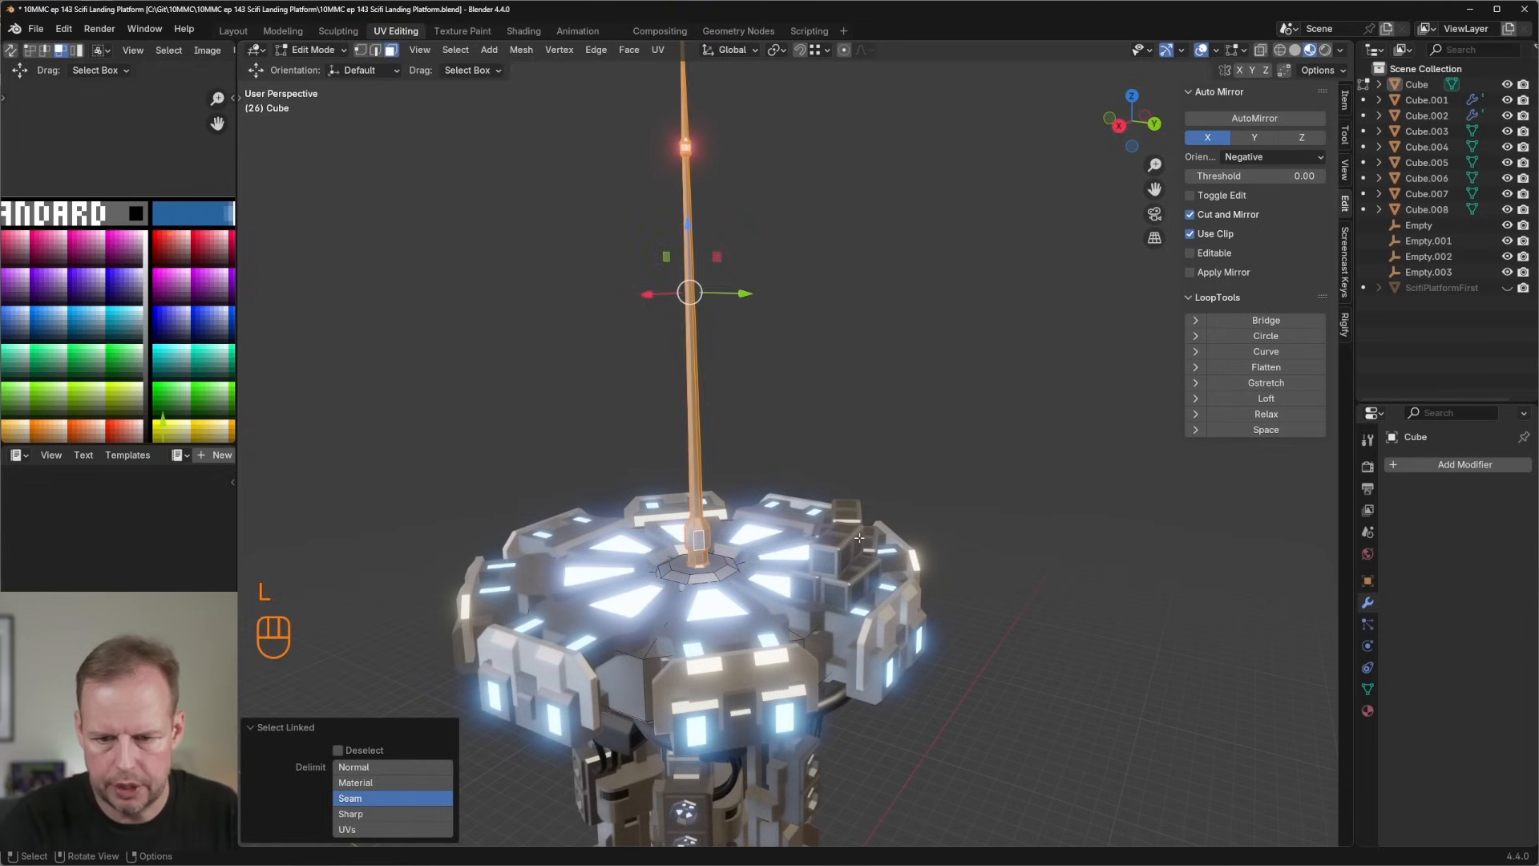
{"action": "key", "text": "KP_7"}
{"action": "key", "text": "g"}
{"action": "key", "text": "x"}
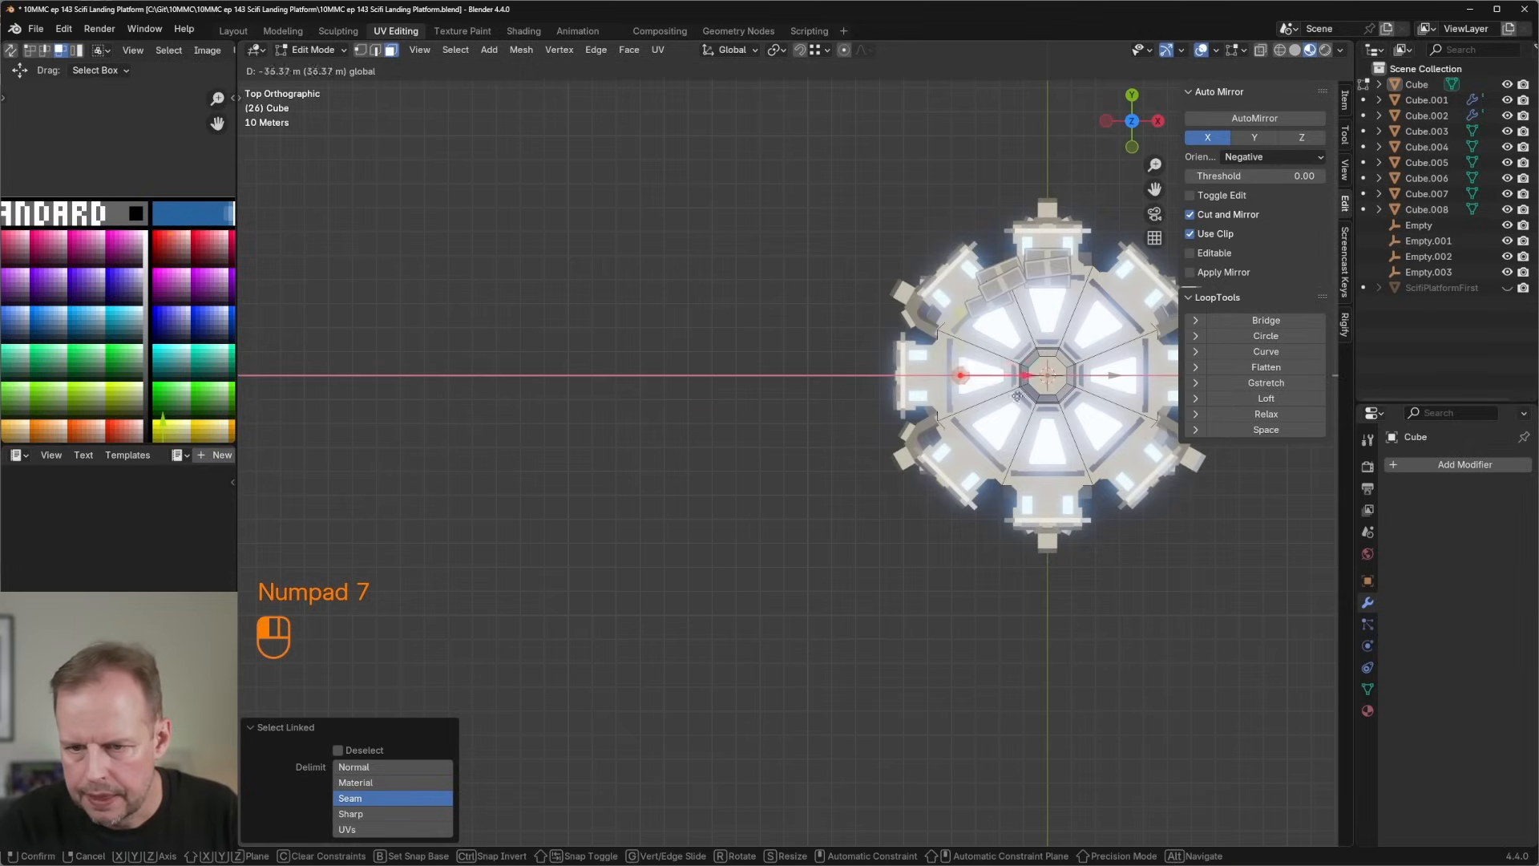
{"action": "left_click", "coordinate": [994, 397]}
{"action": "middle_click_drag", "start_coordinate": [994, 397], "coordinate": [927, 460]}
{"action": "key", "text": "Tab"}
{"action": "key", "text": "Tab"}
Add loop cuts around the central column between the legs, sliding them to mark out a band at knee height.
{"action": "scroll", "coordinate": [802, 458], "scroll_direction": "up", "scroll_amount": 6}
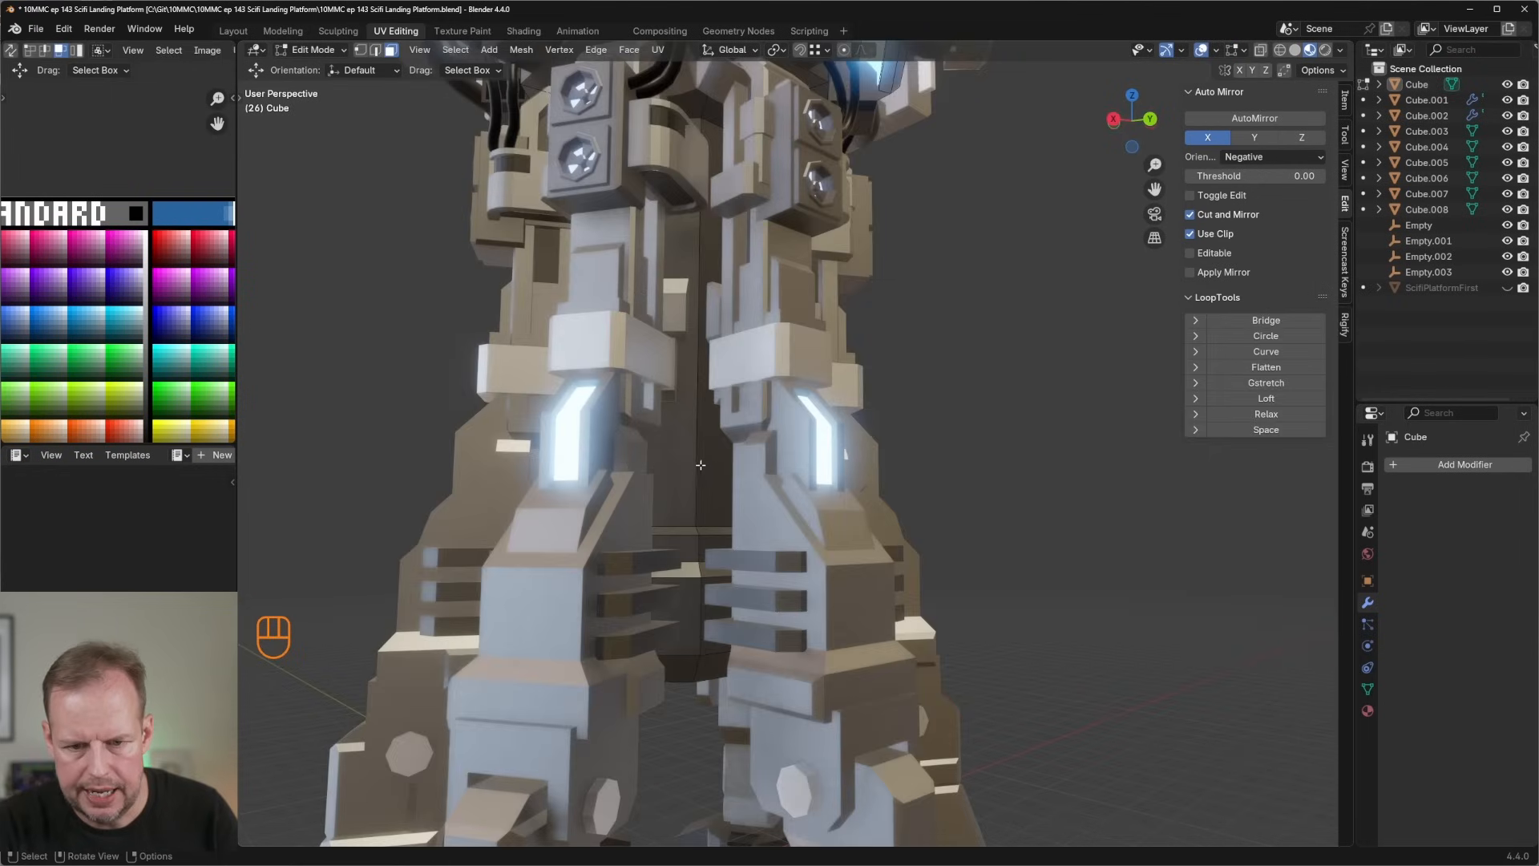
{"action": "key", "text": "ctrl+r"}
{"action": "left_click", "coordinate": [697, 421]}
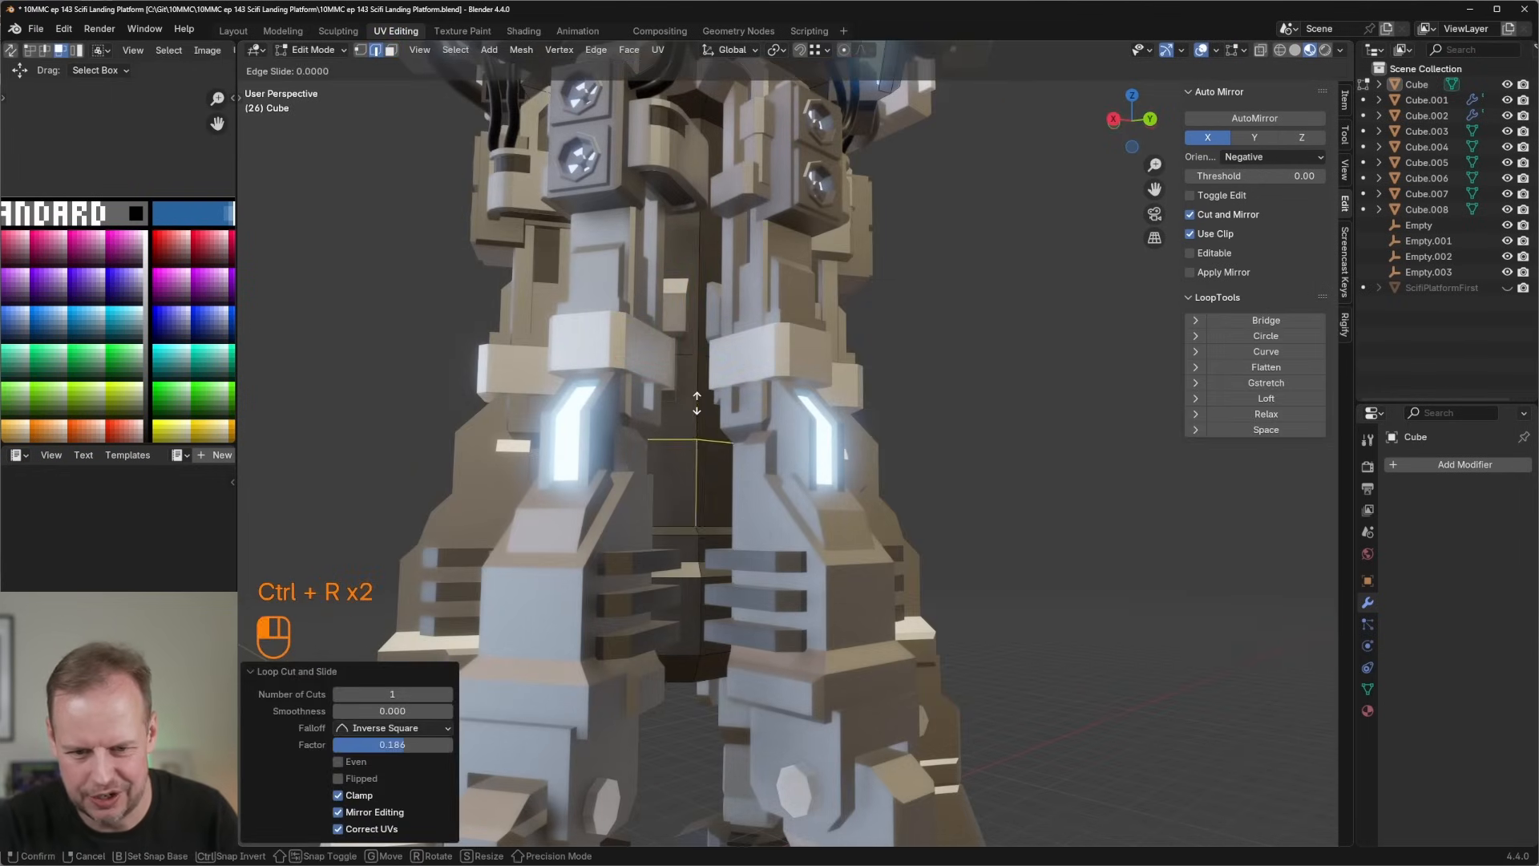
{"action": "left_click", "coordinate": [700, 337]}
{"action": "key", "text": "ctrl+r"}
{"action": "left_click", "coordinate": [698, 487]}
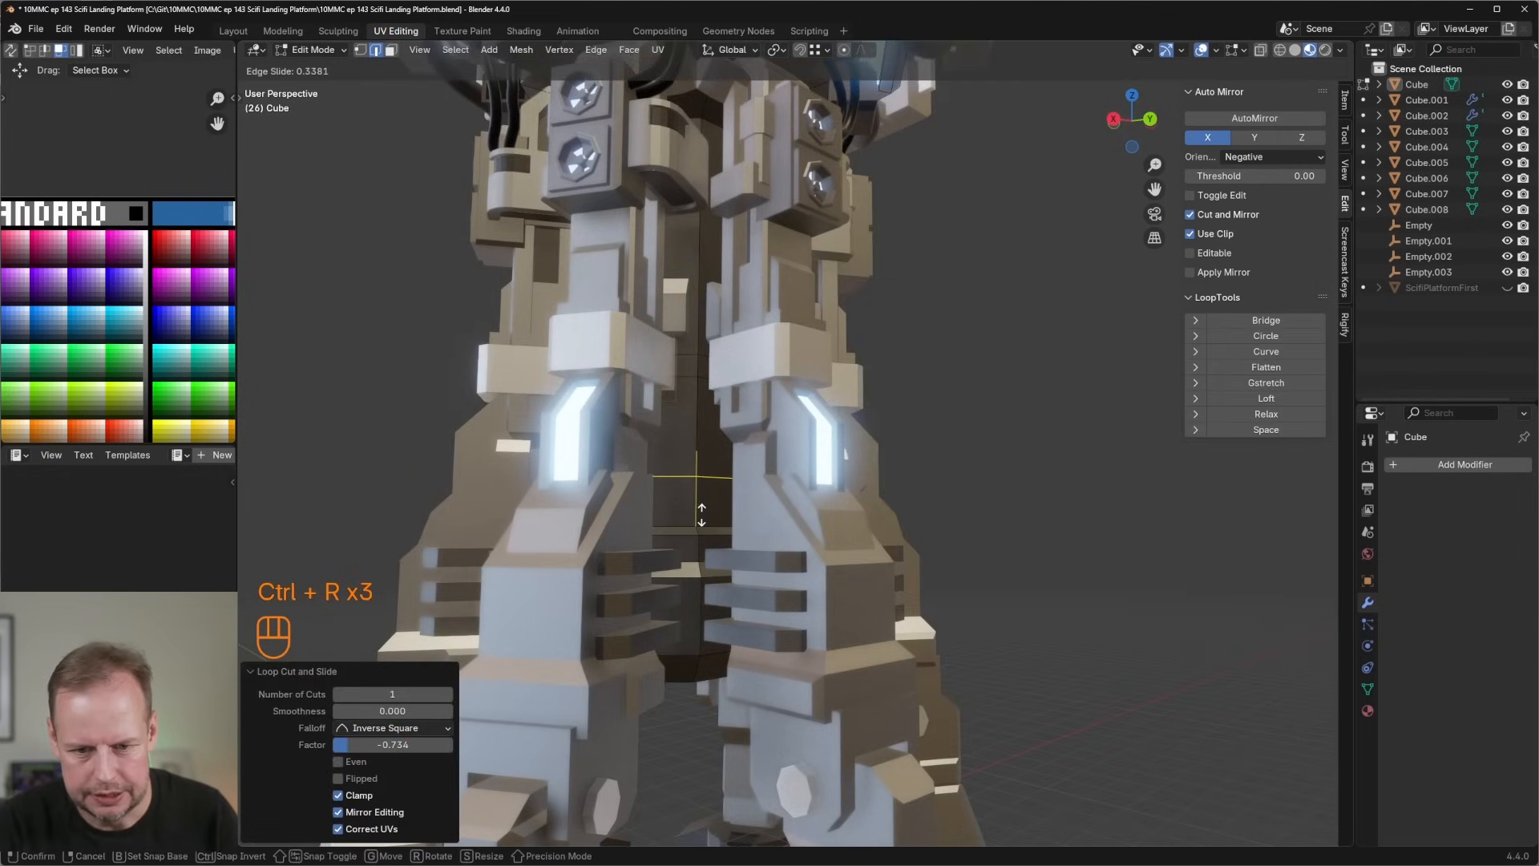
{"action": "left_click", "coordinate": [700, 517]}
Shrink the column's band of faces inward by 1.15 m and recolour it by moving its UVs within the METAL palette.
{"action": "key", "text": "3"}
{"action": "key", "text": "a"}
{"action": "key", "text": "a"}
{"action": "left_click", "coordinate": [706, 432]}
{"action": "key", "text": "alt+s"}
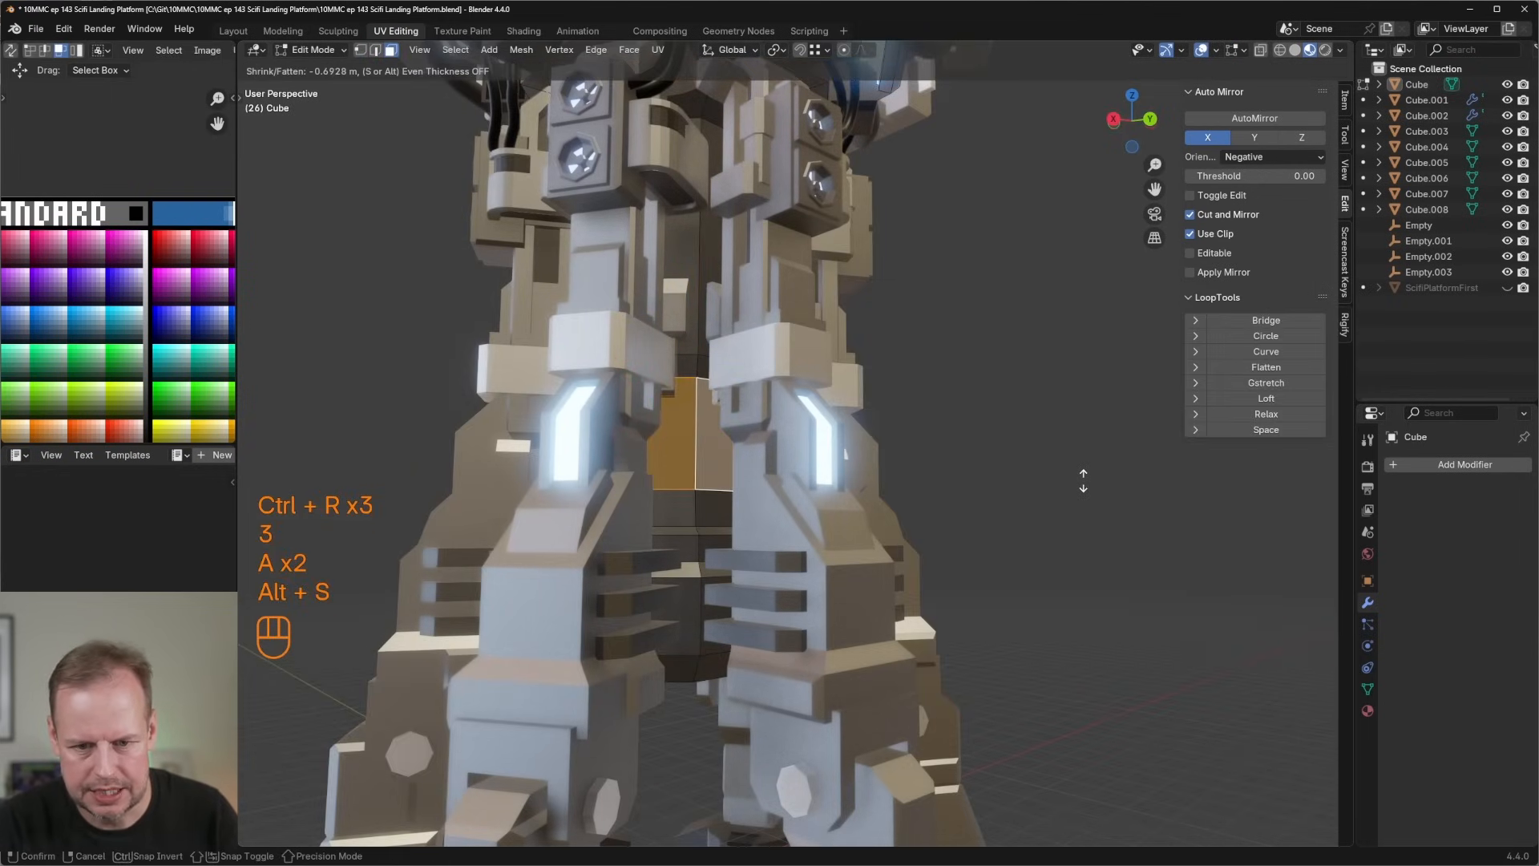
{"action": "left_click", "coordinate": [1083, 481]}
{"action": "scroll", "coordinate": [138, 343], "scroll_direction": "down", "scroll_amount": 6, "text": "shift"}
{"action": "key", "text": "g"}
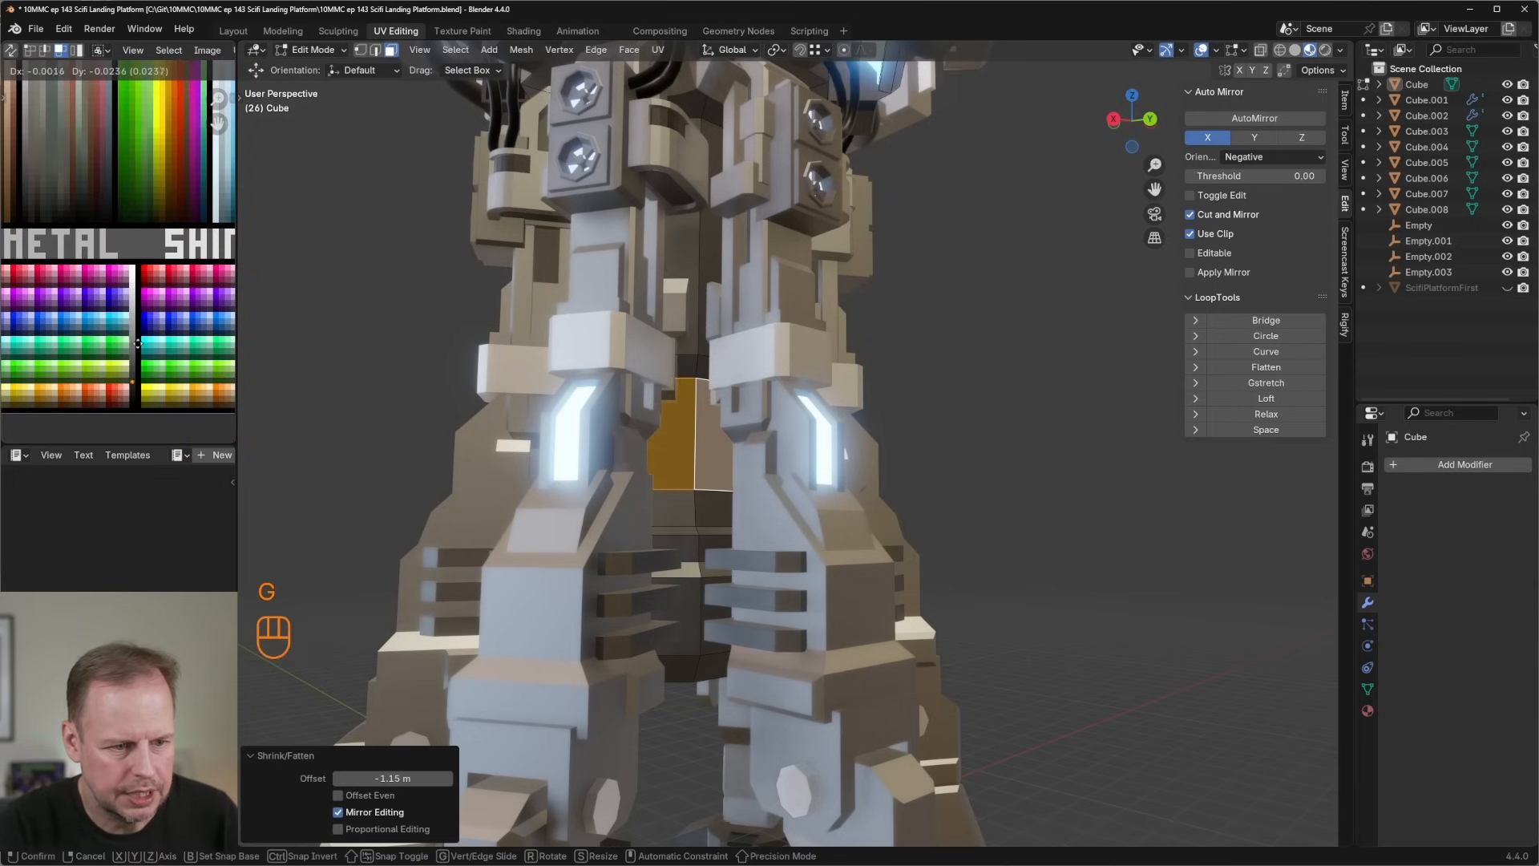
{"action": "left_click", "coordinate": [138, 343]}
Extrude the central column's bottom face about 4.8 m downward and scale it down to taper the end.
{"action": "scroll", "coordinate": [699, 537], "scroll_direction": "down", "scroll_amount": 3}
{"action": "middle_click_drag", "start_coordinate": [699, 545], "coordinate": [706, 460]}
{"action": "left_click", "coordinate": [697, 460]}
{"action": "key", "text": "e"}
{"action": "left_click", "coordinate": [864, 462]}
{"action": "key", "text": "s"}
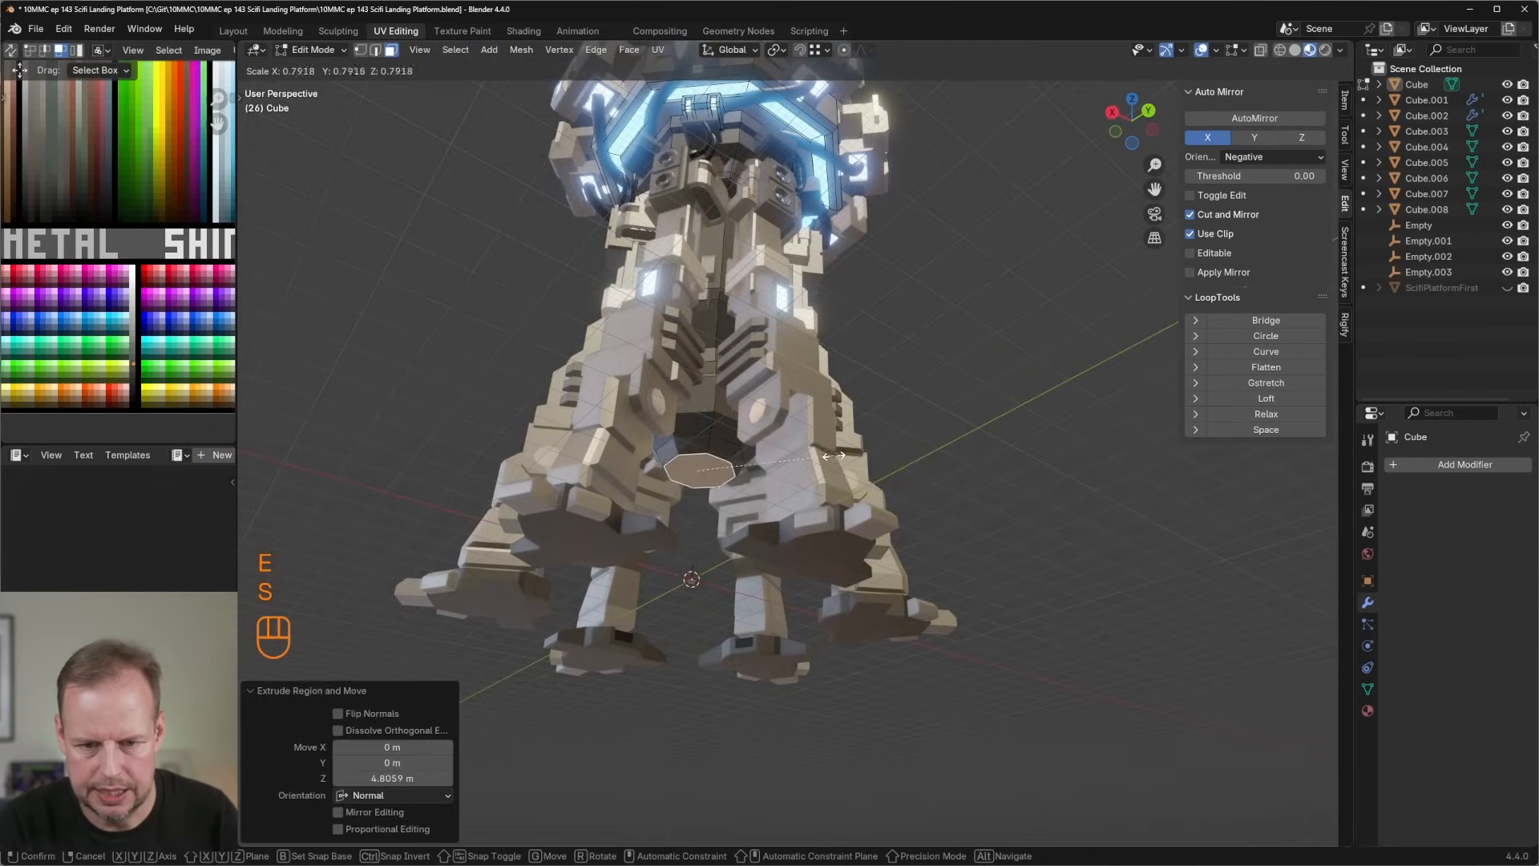
{"action": "left_click", "coordinate": [801, 448]}
Leave mesh editing, look over the whole platform and save the file.
{"action": "key", "text": "Tab"}
{"action": "scroll", "coordinate": [935, 543], "scroll_direction": "down", "scroll_amount": 6}
{"action": "middle_click_drag", "start_coordinate": [936, 544], "coordinate": [988, 483]}
{"action": "scroll", "coordinate": [885, 574], "scroll_direction": "up", "scroll_amount": 5}
{"action": "scroll", "coordinate": [855, 530], "scroll_direction": "down", "scroll_amount": 3}
{"action": "scroll", "coordinate": [886, 460], "scroll_direction": "up", "scroll_amount": 3}
{"action": "scroll", "coordinate": [988, 482], "scroll_direction": "down", "scroll_amount": 3}
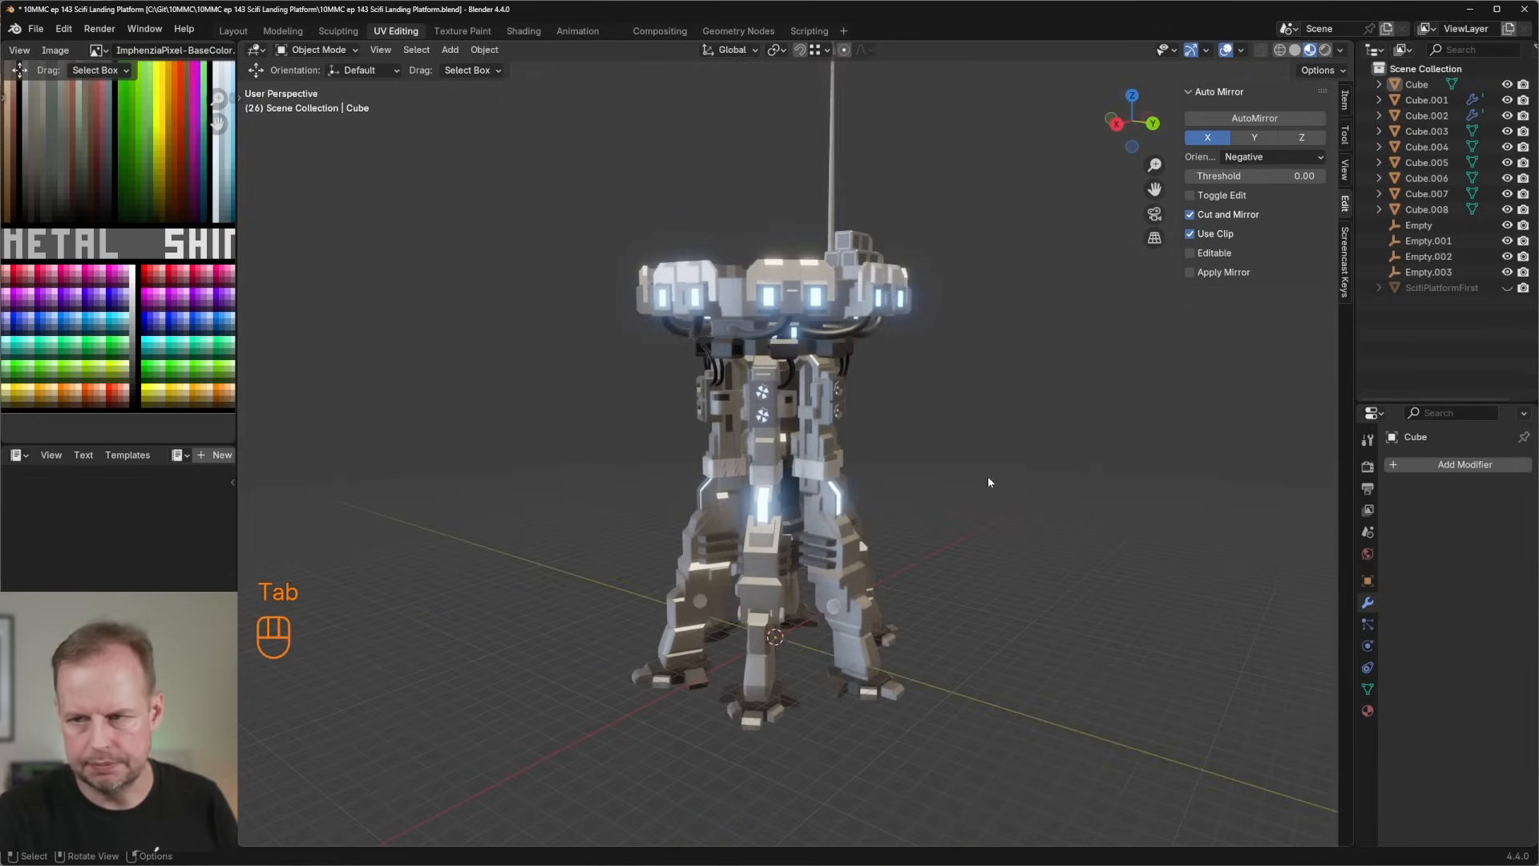
{"action": "scroll", "coordinate": [921, 445], "scroll_direction": "down", "scroll_amount": 3}
{"action": "key", "text": "ctrl+s"}
Duplicate the meshes Cube through Cube.008 in place and hide the originals together with the empties.
{"action": "left_click_drag", "start_coordinate": [560, 161], "coordinate": [954, 556]}
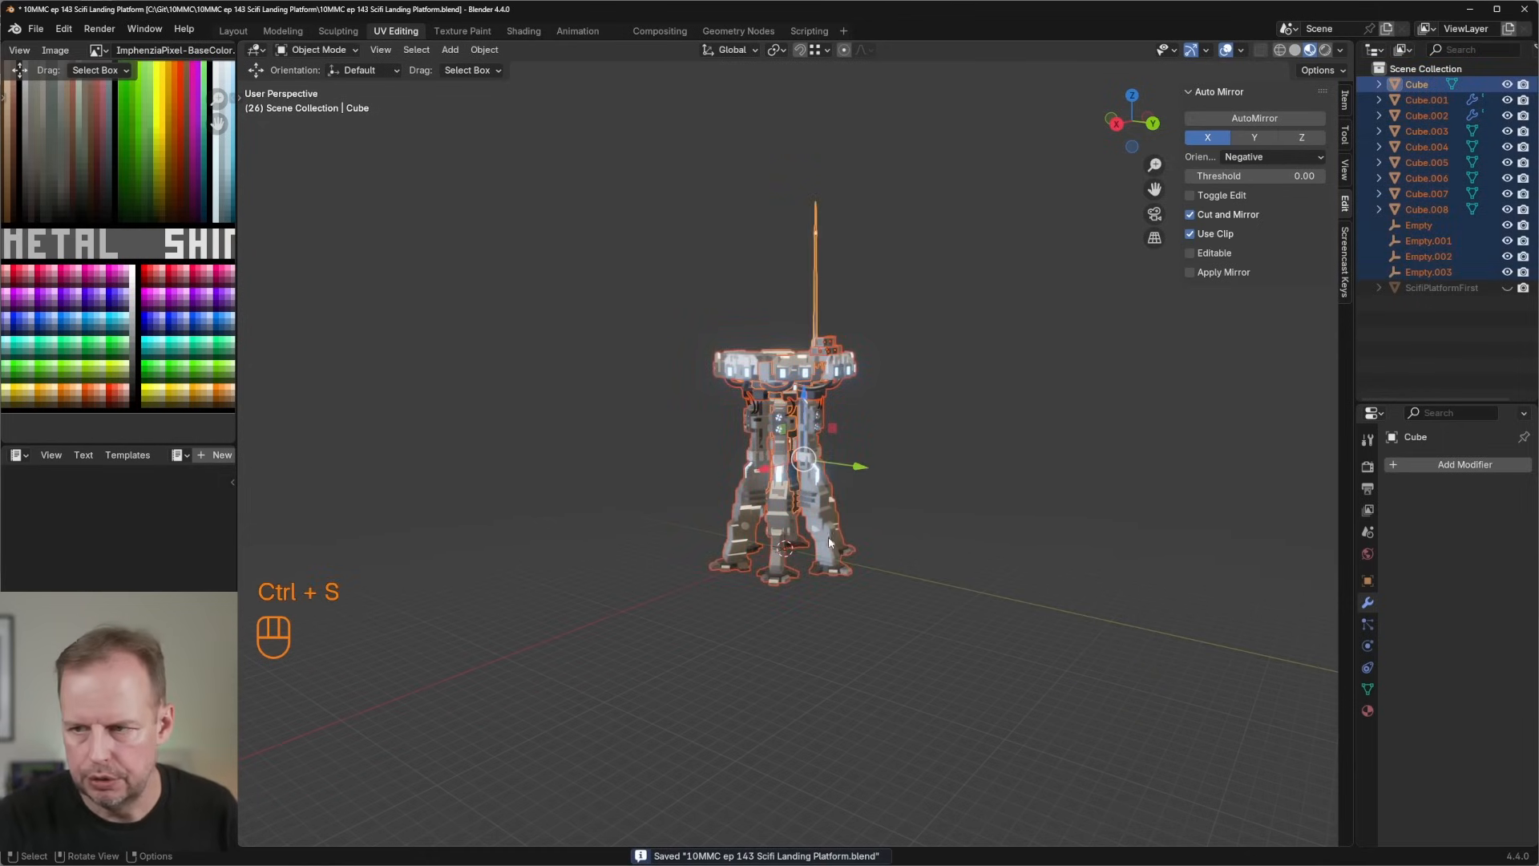
{"action": "left_click", "coordinate": [1448, 211]}
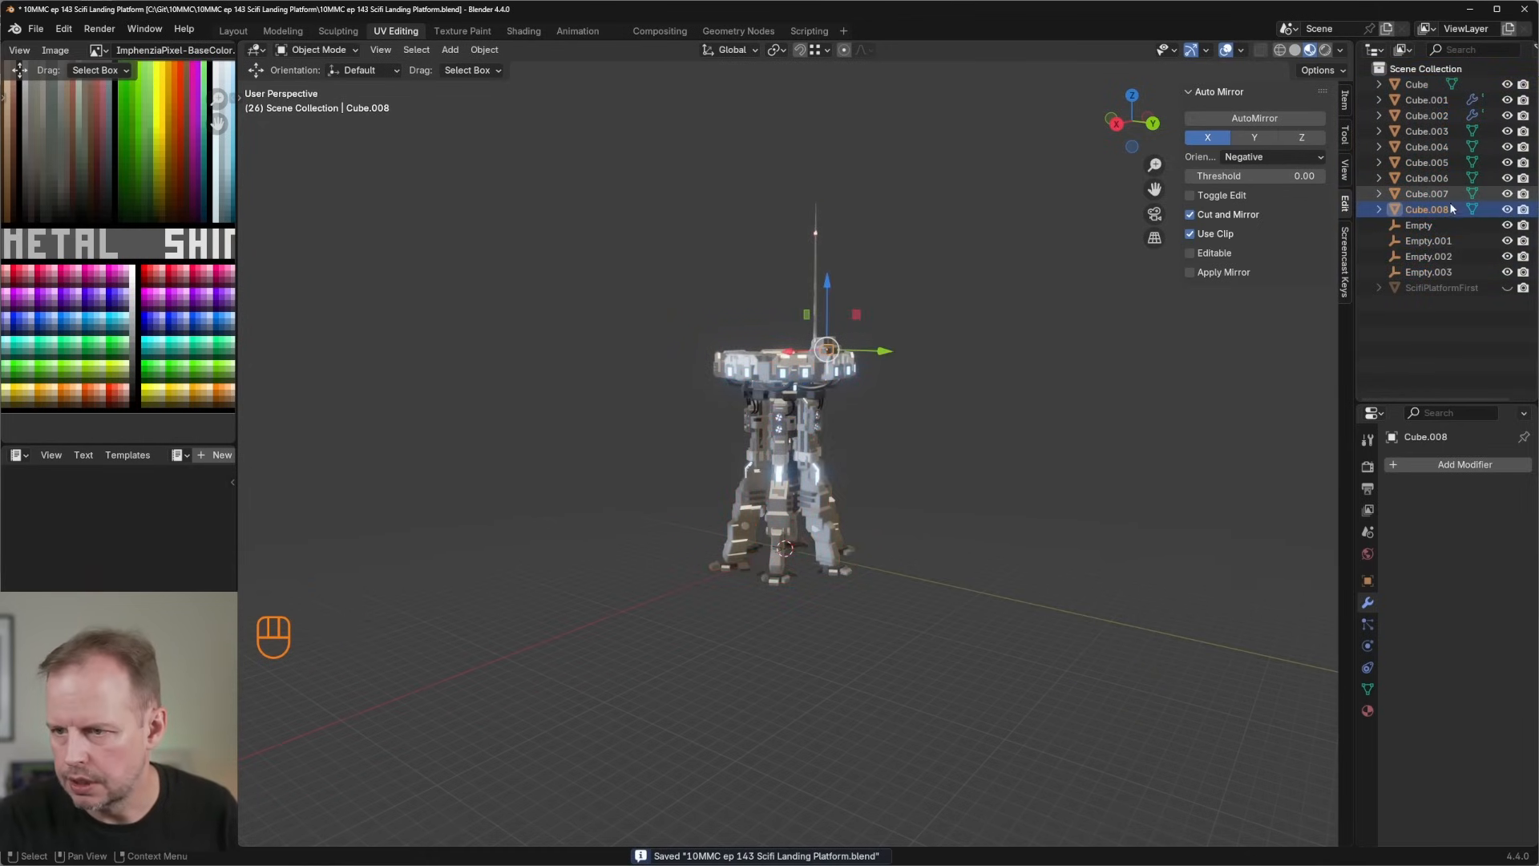
{"action": "left_click", "coordinate": [1417, 84], "text": "shift"}
{"action": "key", "text": "shift+d"}
{"action": "right_click", "coordinate": [930, 333]}
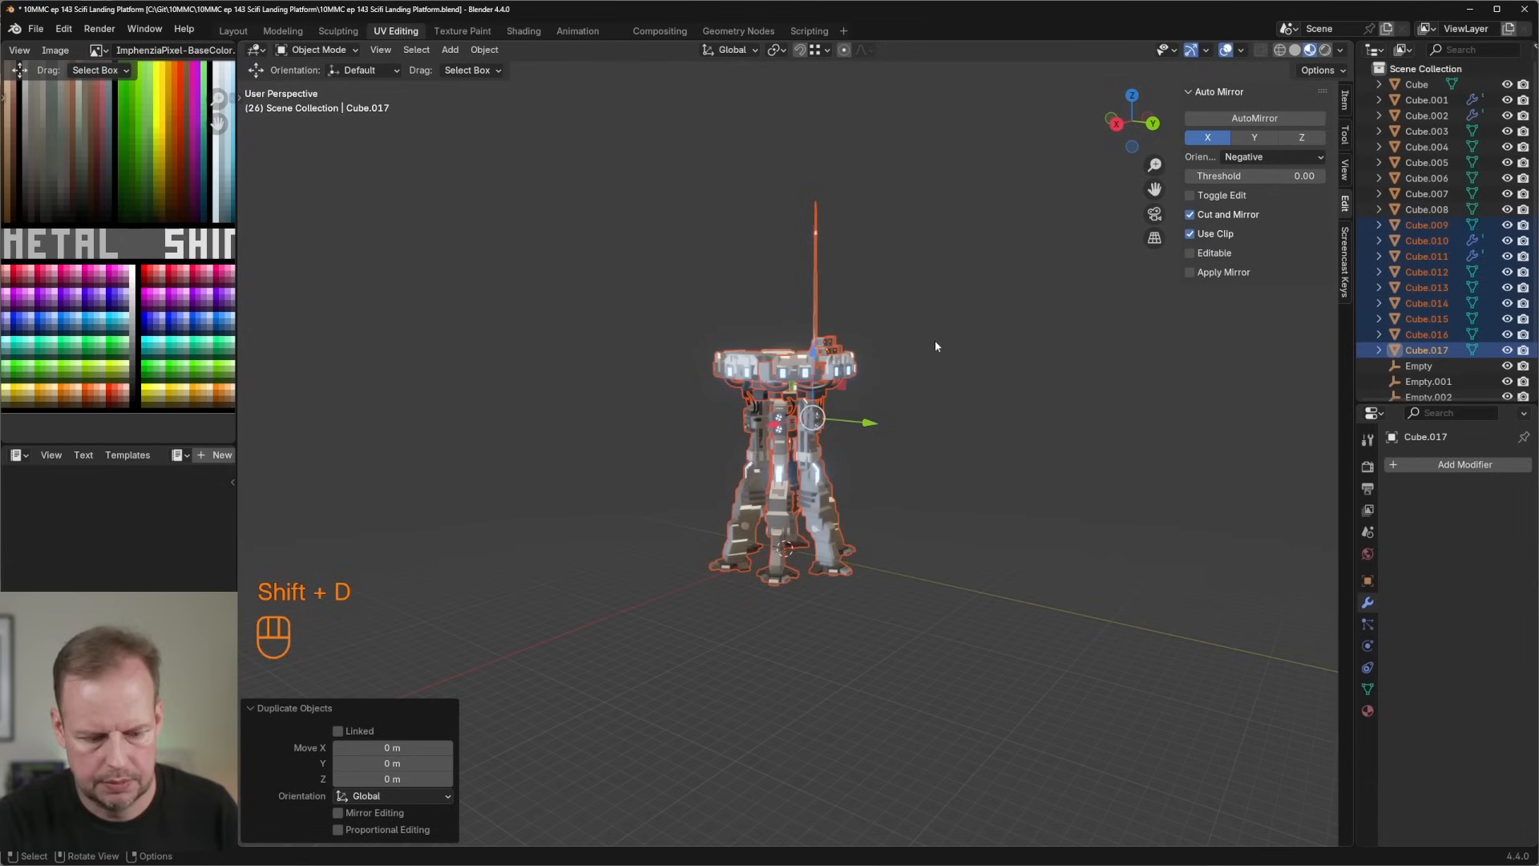
{"action": "key", "text": "ctrl+i"}
{"action": "key", "text": "h"}
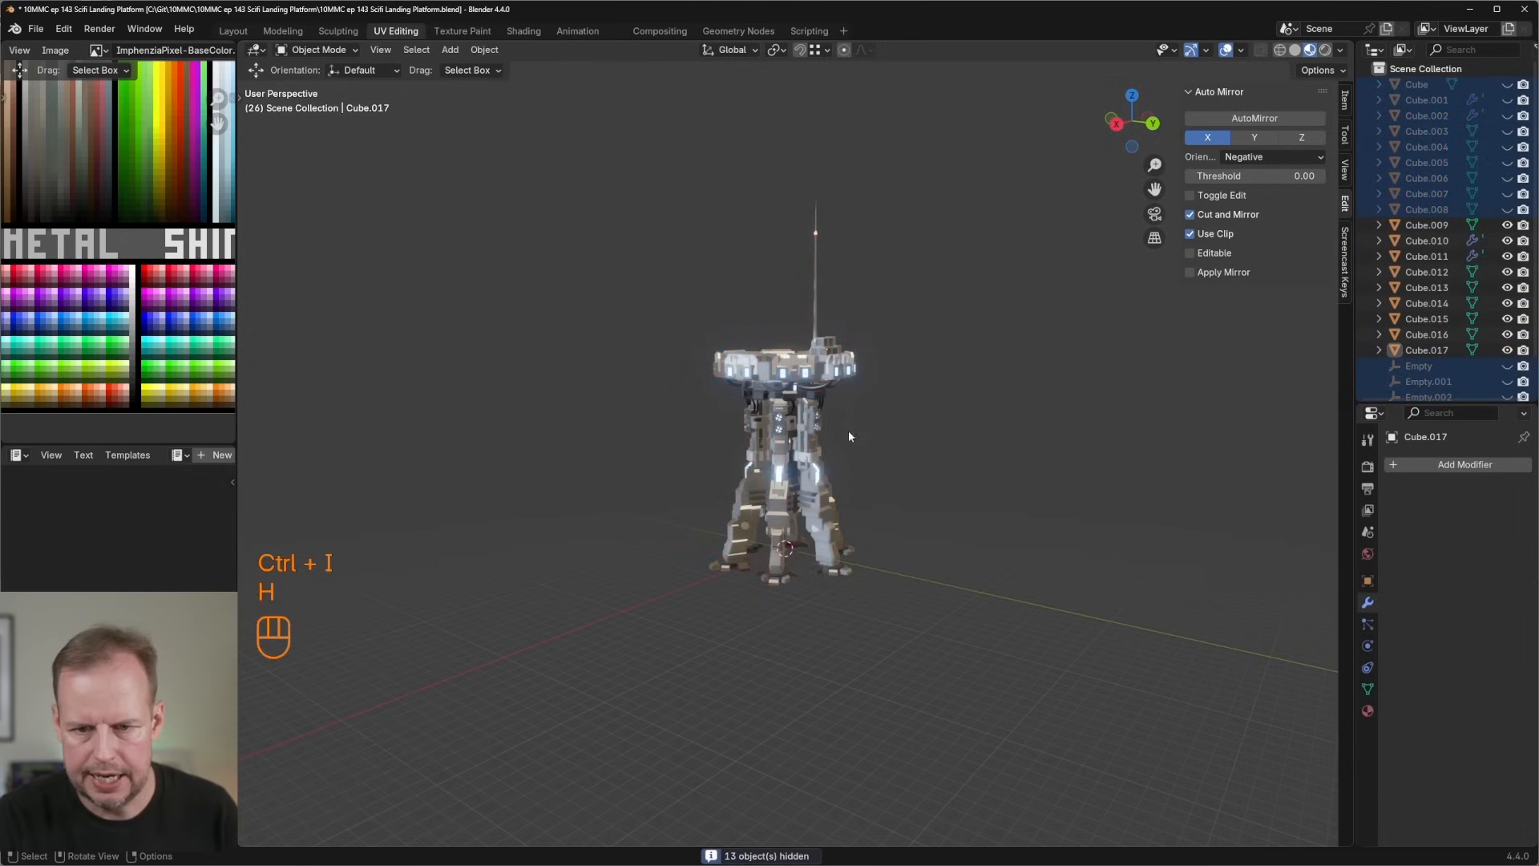
Apply the Array modifiers on the duplicated legs (Cube.010) and on the other arrayed copy, Cube.011.
{"action": "left_click_drag", "start_coordinate": [596, 137], "coordinate": [912, 501]}
{"action": "right_click", "coordinate": [804, 387]}
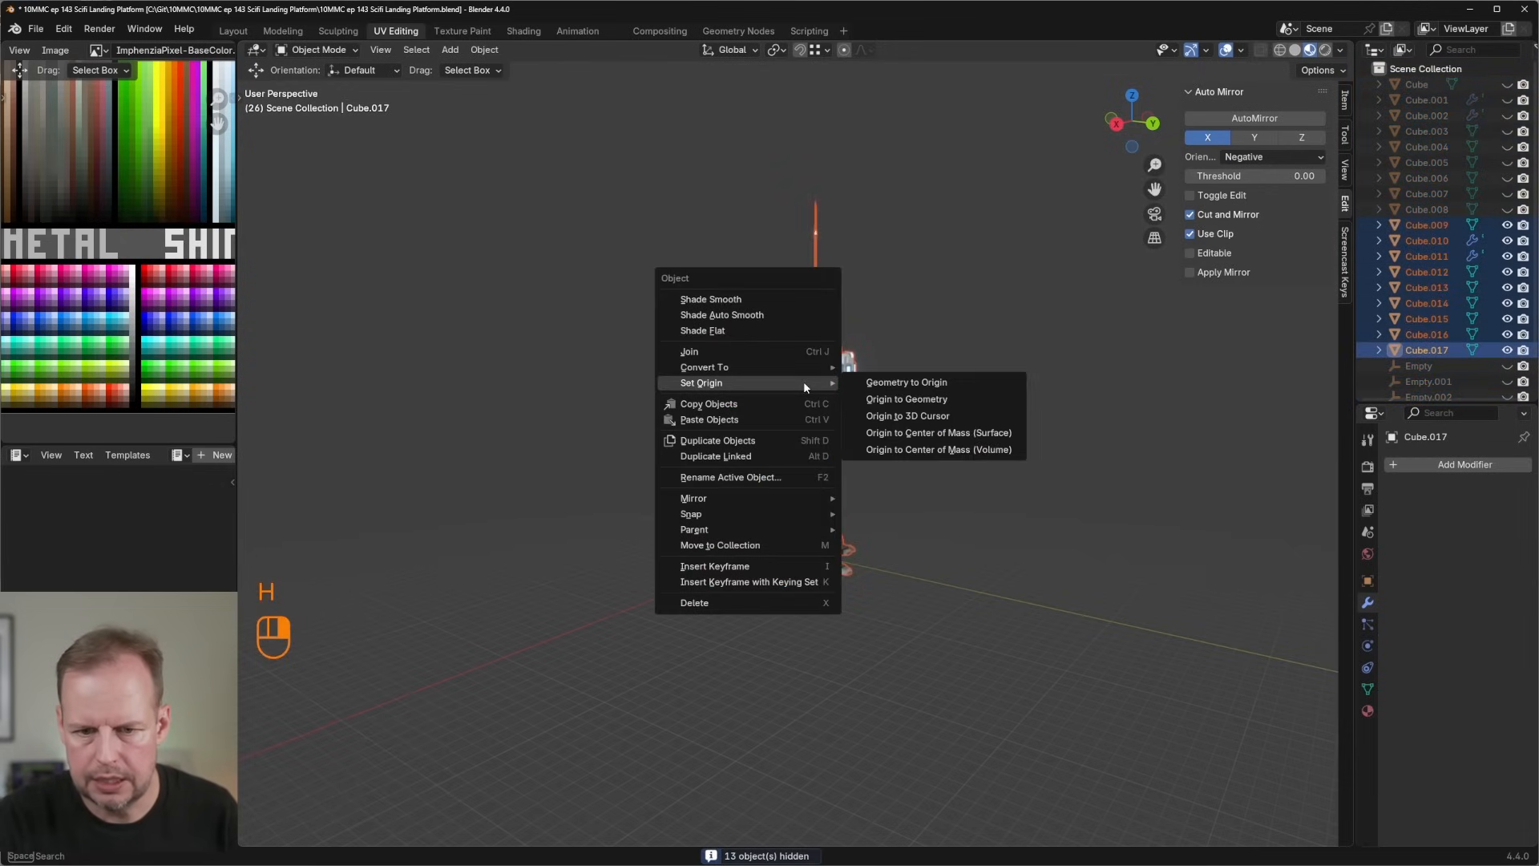
{"action": "left_click", "coordinate": [906, 437]}
{"action": "left_click", "coordinate": [814, 457]}
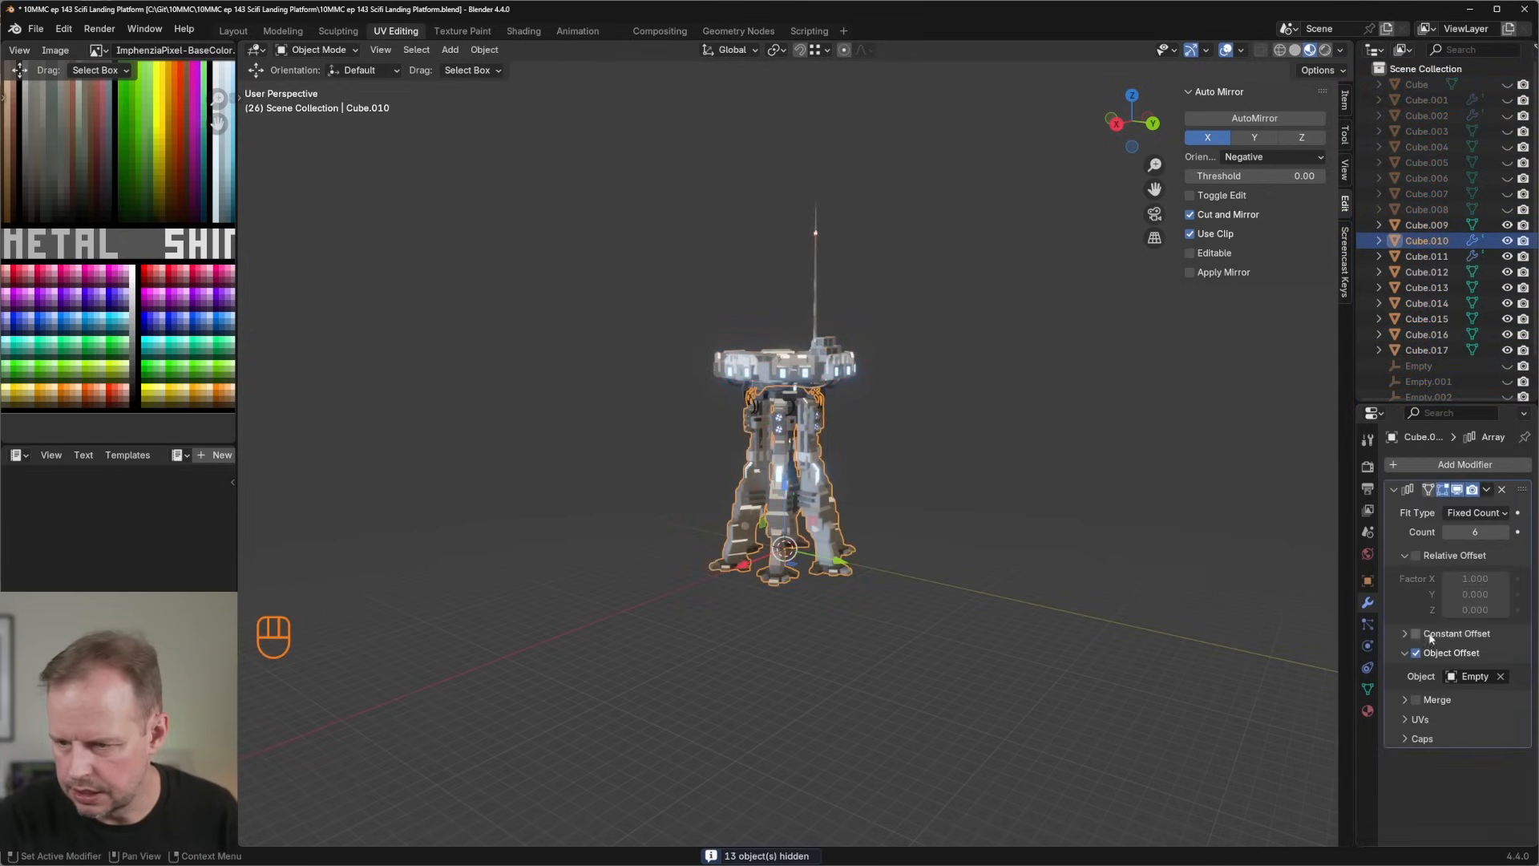
{"action": "key", "text": "ctrl+a"}
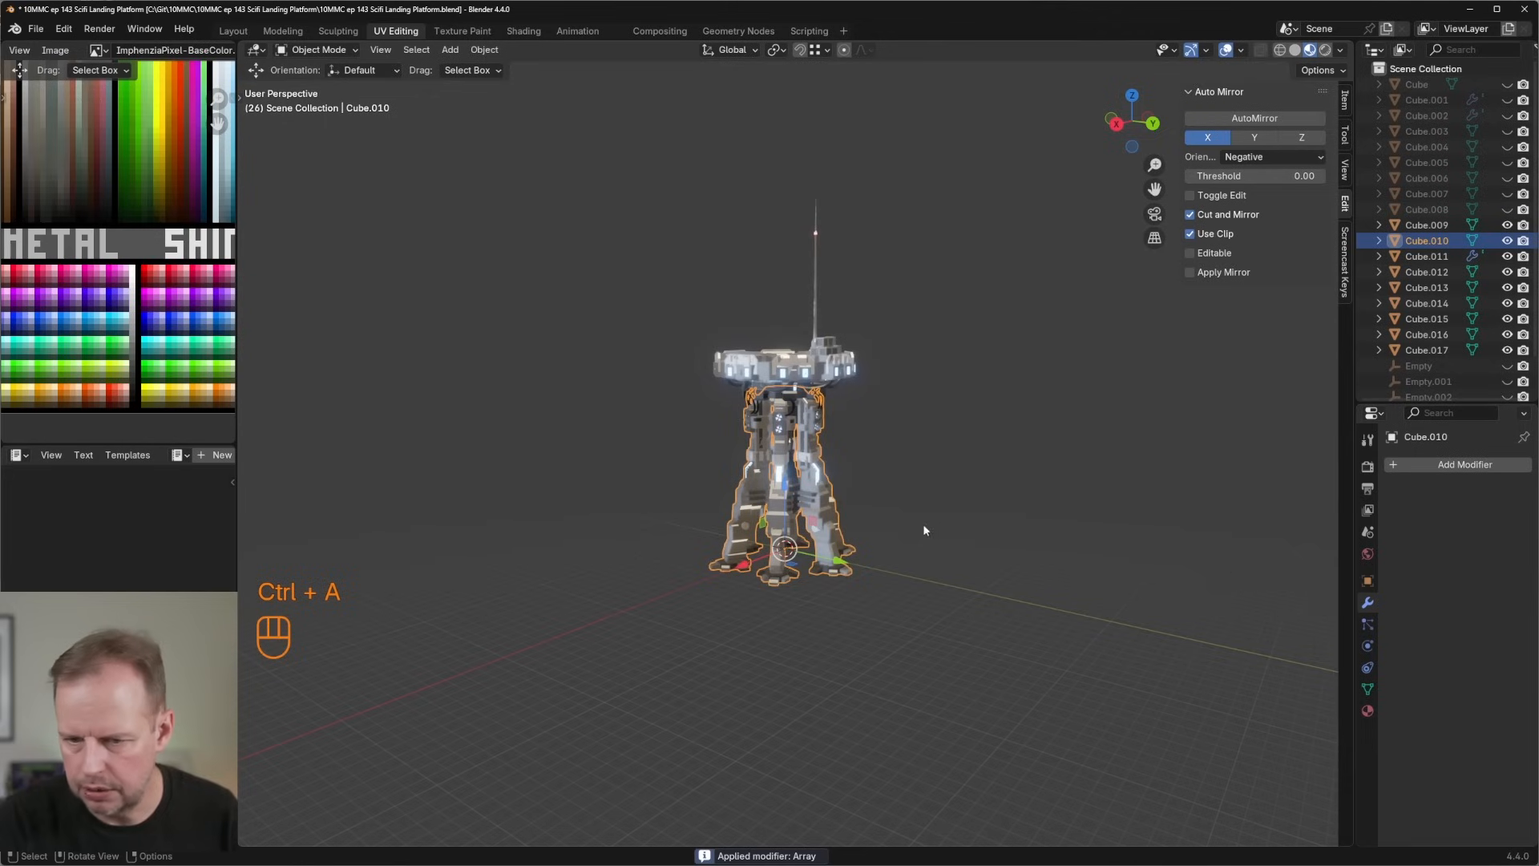
{"action": "left_click", "coordinate": [812, 379]}
{"action": "key", "text": "ctrl+a"}
{"action": "left_click", "coordinate": [887, 426]}
Join all the visible duplicated platform parts into a single object.
{"action": "left_click_drag", "start_coordinate": [449, 191], "coordinate": [916, 620]}
{"action": "key", "text": "ctrl+j"}
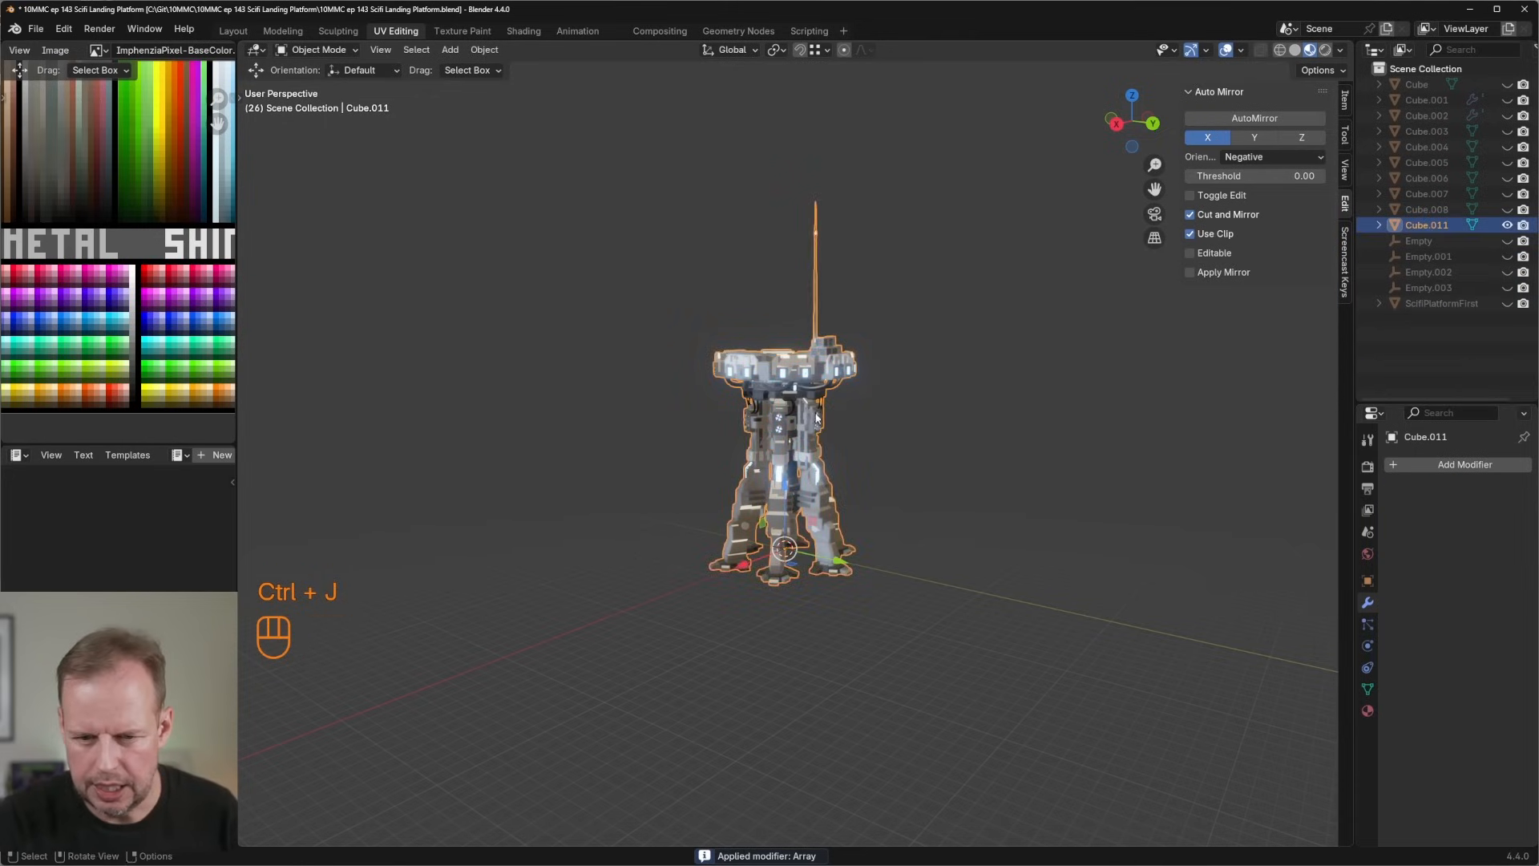
{"action": "key", "text": "g"}
{"action": "right_click", "coordinate": [989, 420]}
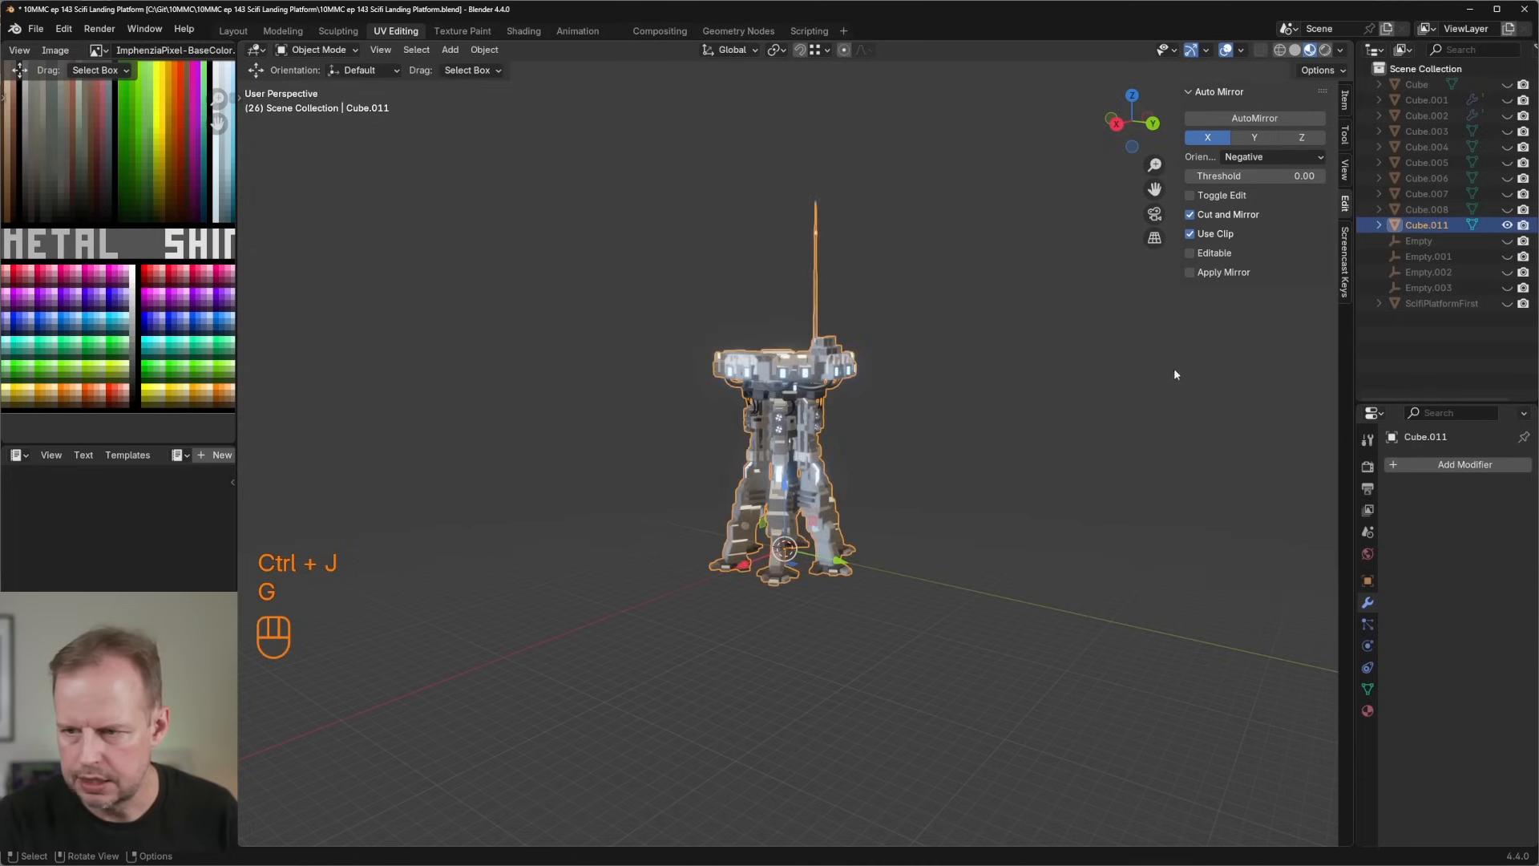
Copy the name of the hidden ScifiPlatformFirst object and open the joined platform's name for editing.
{"action": "left_click", "coordinate": [1441, 303]}
{"action": "key", "text": "F2"}
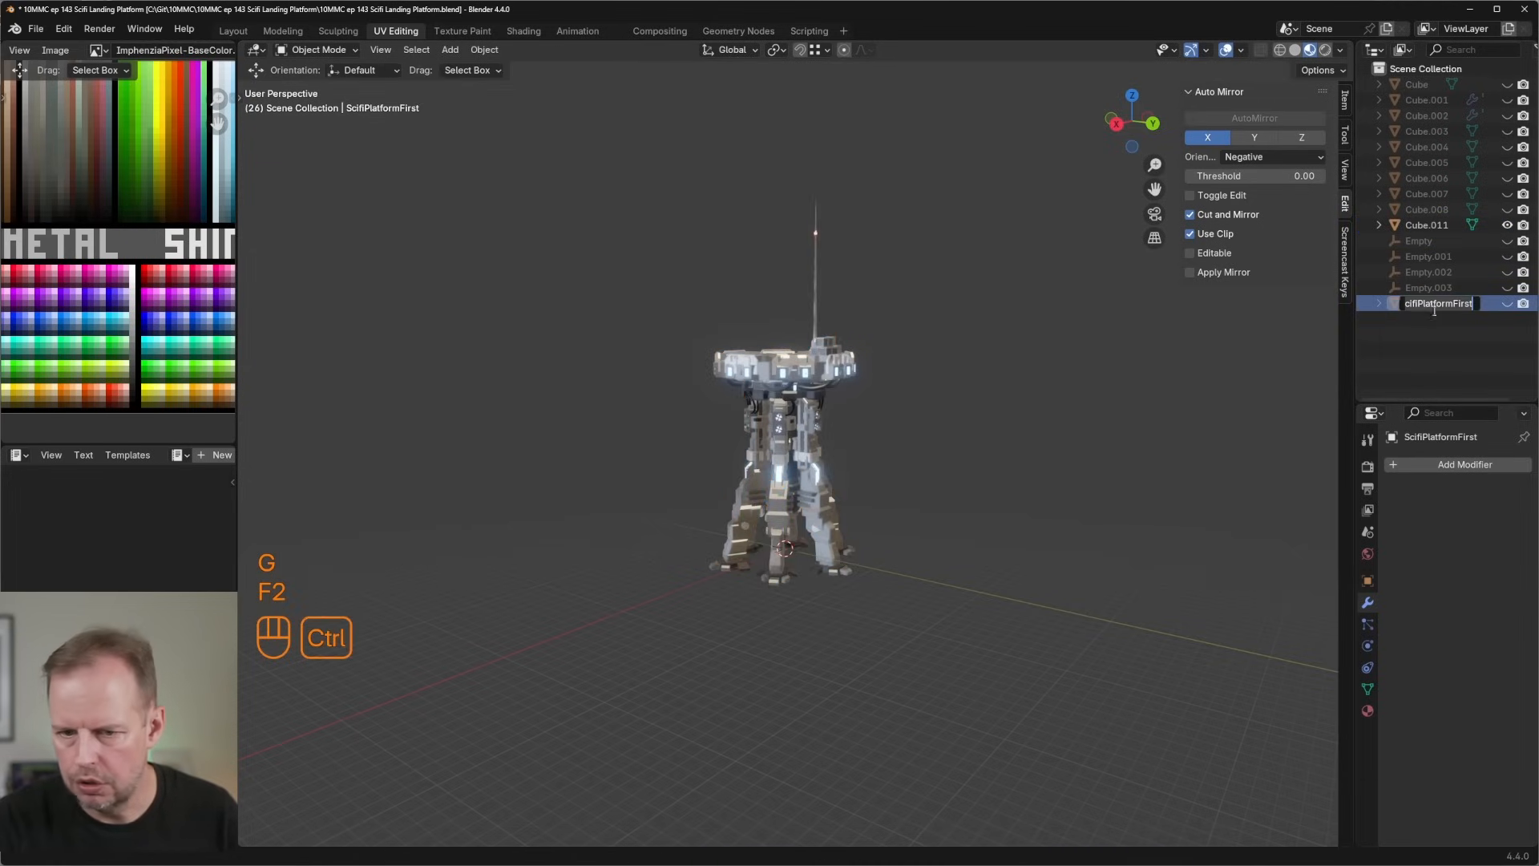
{"action": "left_click", "coordinate": [1427, 226]}
{"action": "key", "text": "F2"}
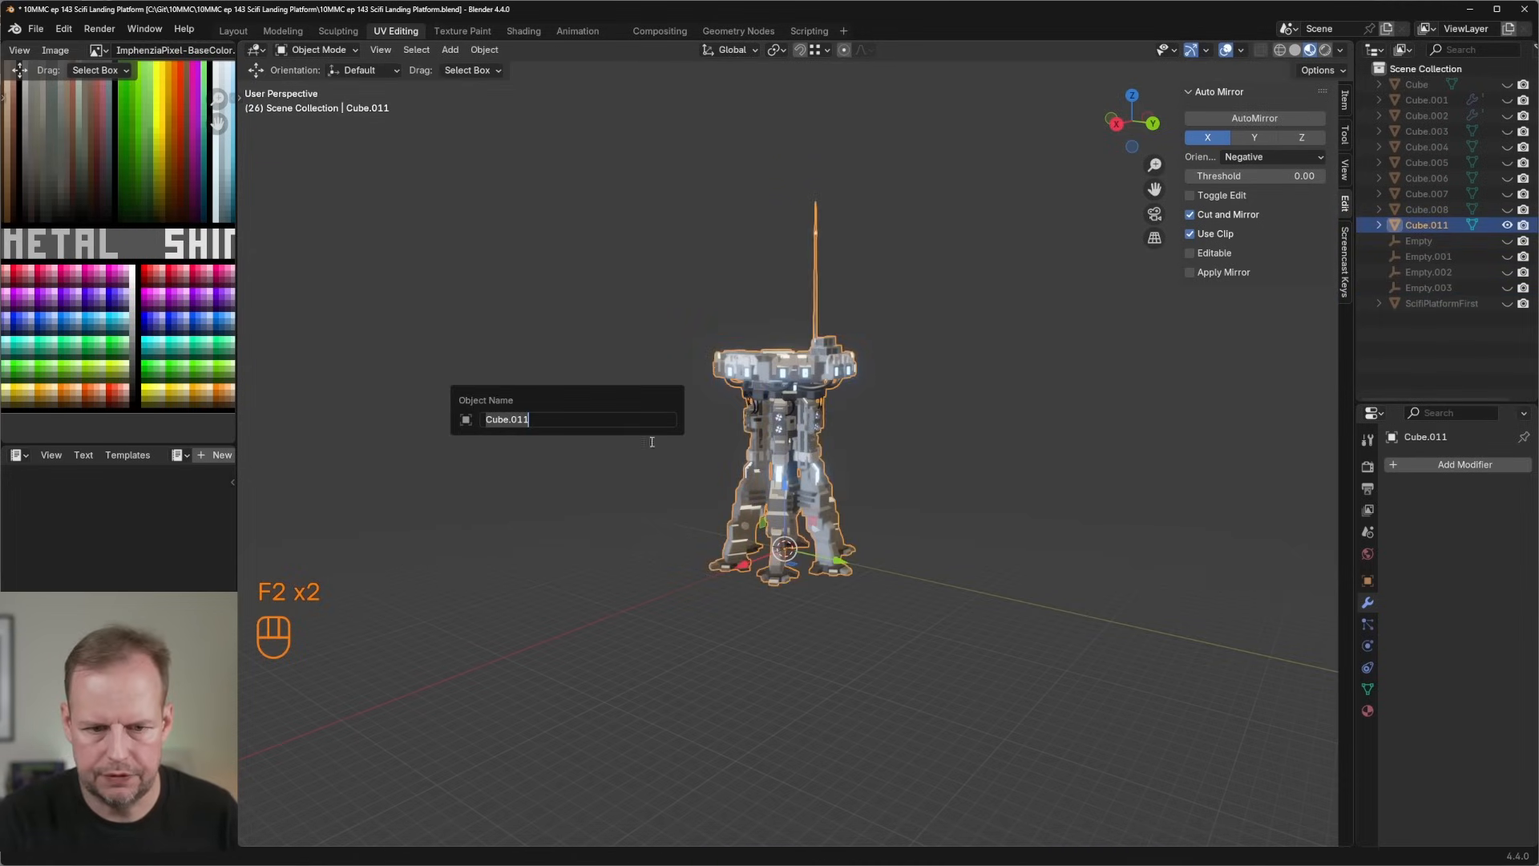
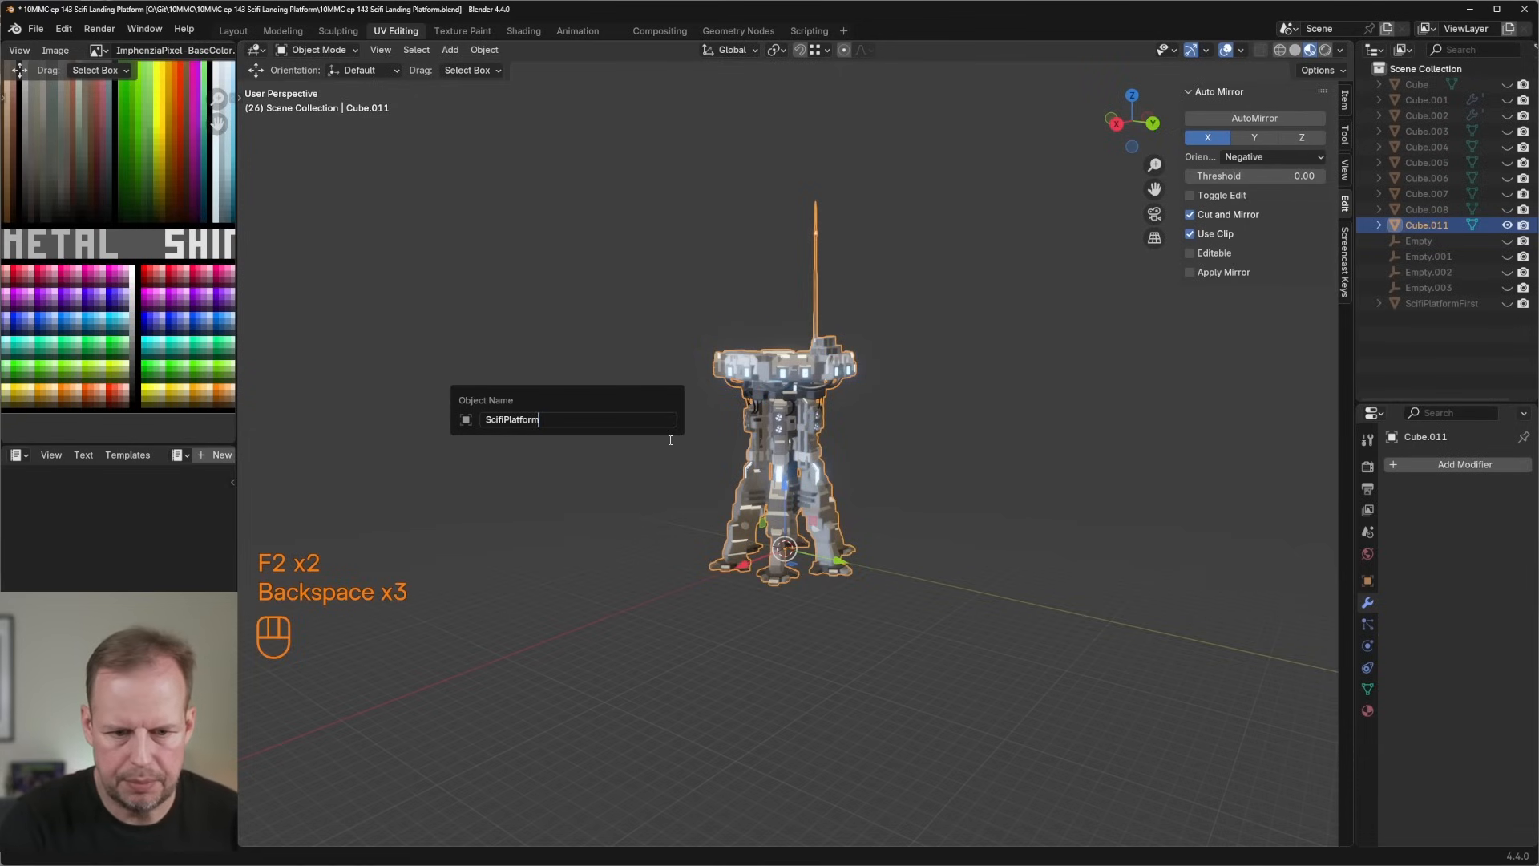
Name the tower object ScifiPlatform and export only the selected object to the Desktop as ScifiPlatform.fbx, overwriting the existing file.
{"action": "key", "text": "Return"}
{"action": "middle_click_drag", "start_coordinate": [931, 316], "coordinate": [848, 392]}
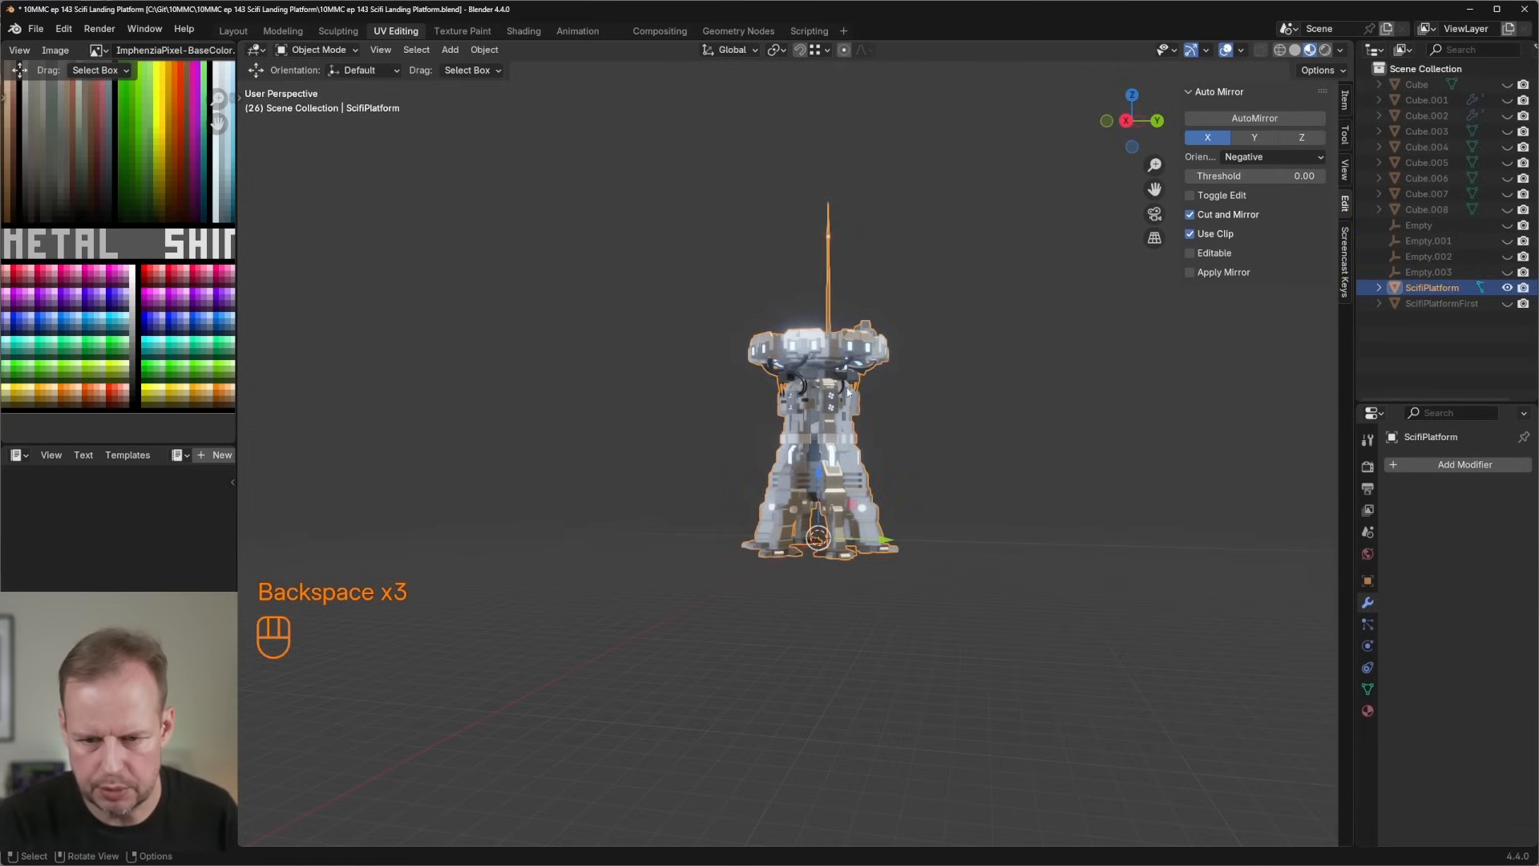
{"action": "left_click", "coordinate": [35, 29]}
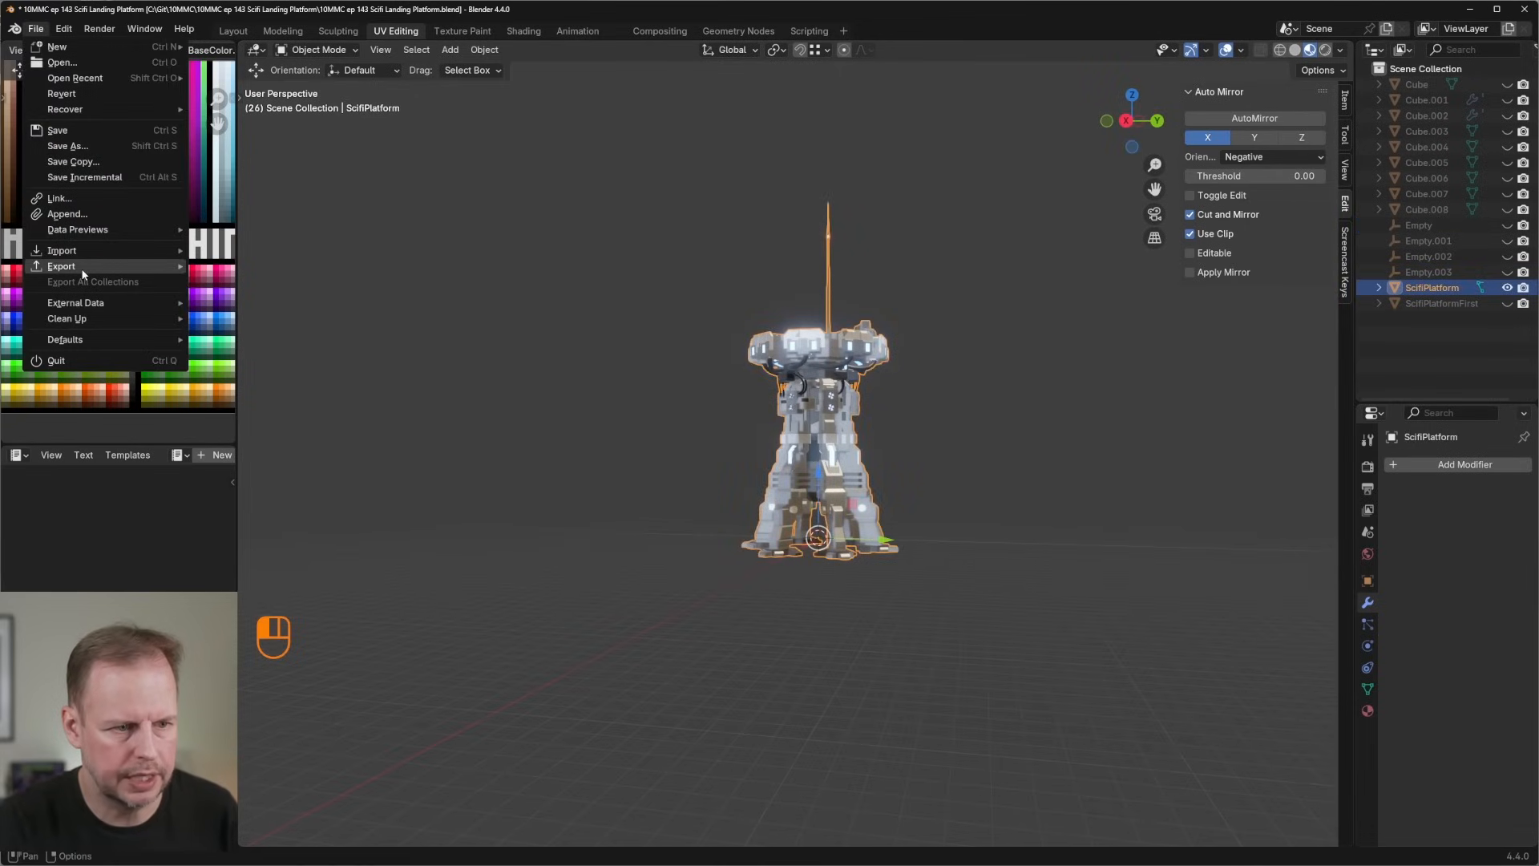
{"action": "mouse_move", "coordinate": [112, 265]}
{"action": "left_click", "coordinate": [321, 375]}
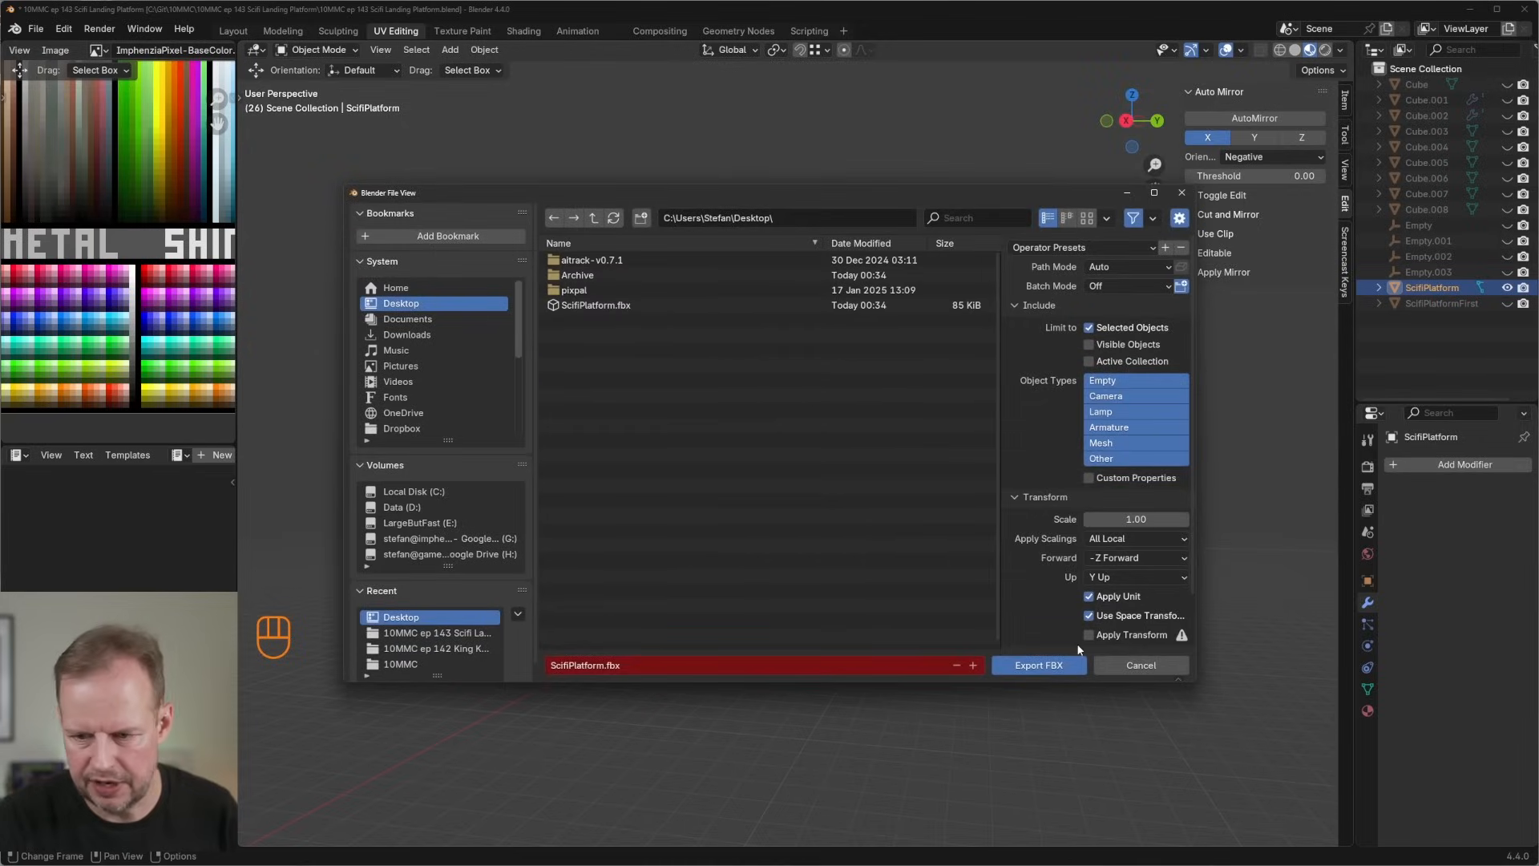
{"action": "left_click", "coordinate": [1063, 668]}
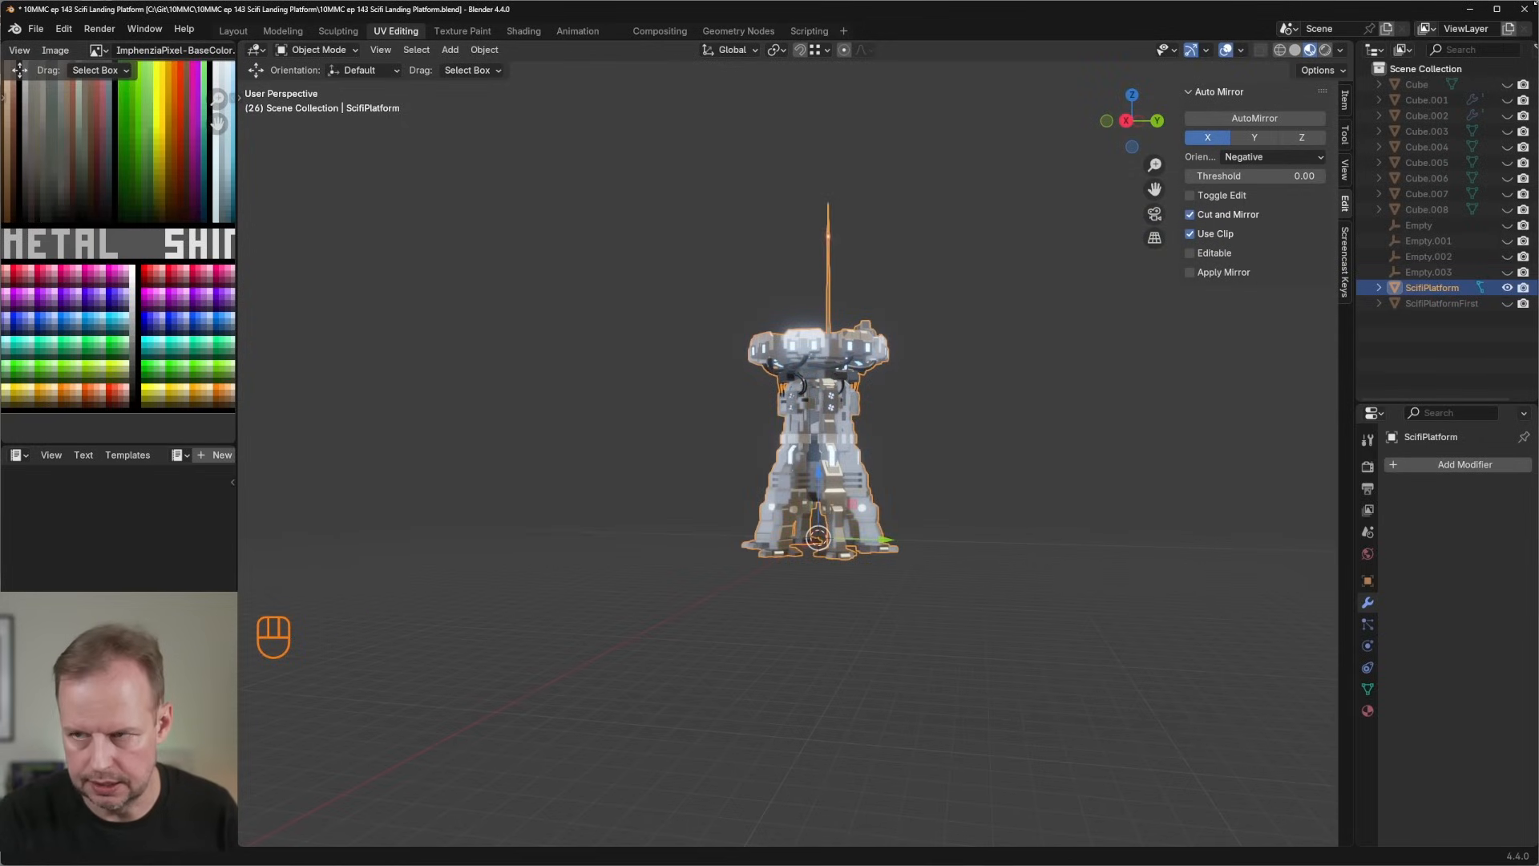
Switch to Unreal Engine and reimport the ScifiPlatform static mesh from its updated FBX.
{"action": "left_click", "coordinate": [1470, 10]}
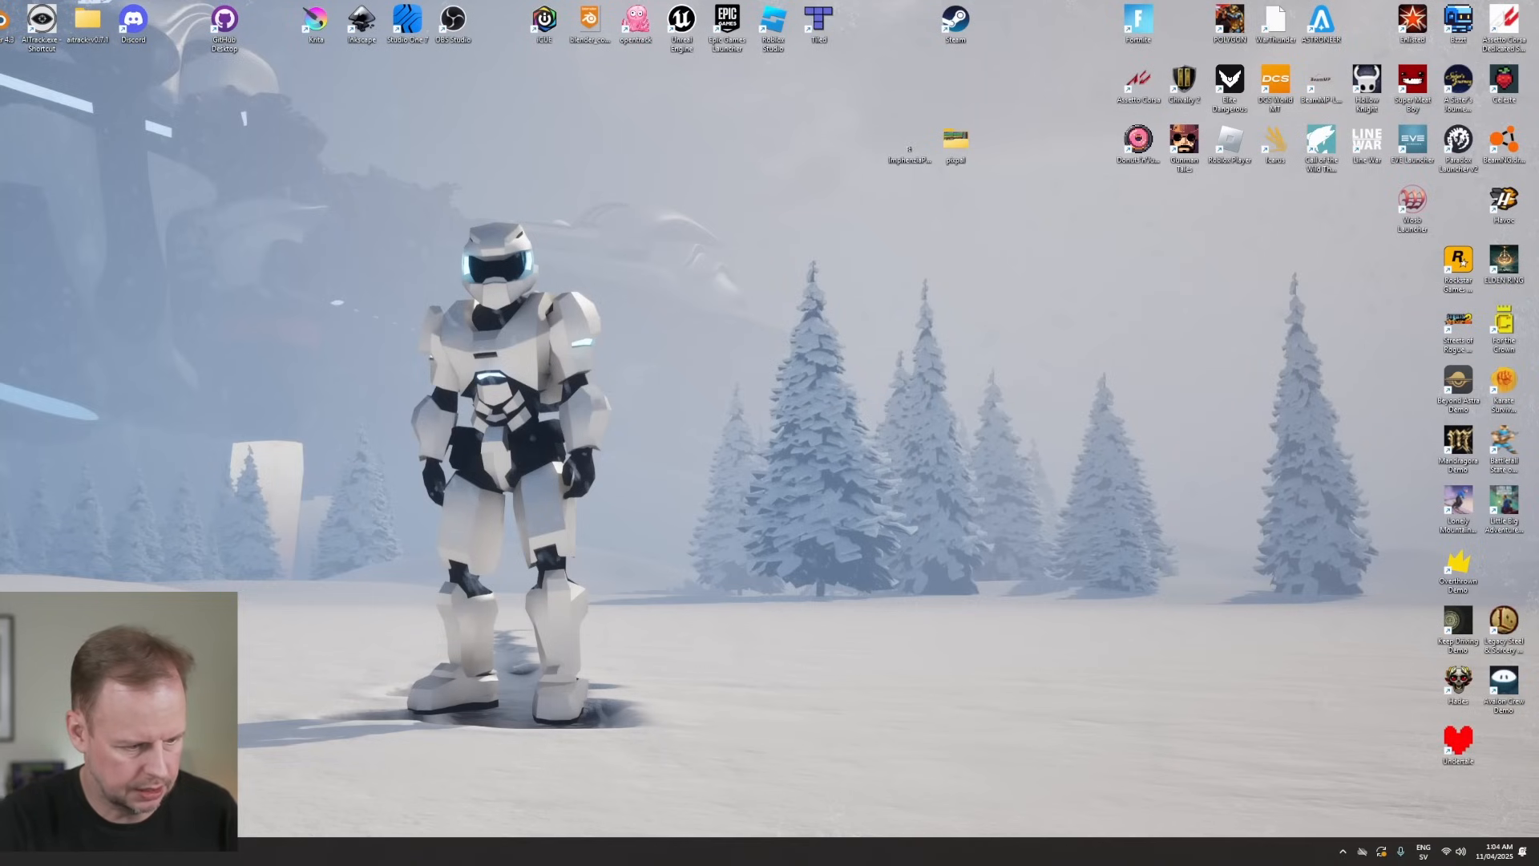
{"action": "key", "text": "alt+Tab"}
{"action": "key", "text": "w"}
{"action": "mouse_move", "coordinate": [601, 409]}
{"action": "right_mouse_down"}
{"action": "mouse_move", "coordinate": [589, 317]}
{"action": "mouse_move", "coordinate": [581, 416]}
{"action": "right_mouse_up"}
{"action": "key", "text": "s"}
{"action": "right_click_drag", "start_coordinate": [593, 201], "coordinate": [611, 234]}
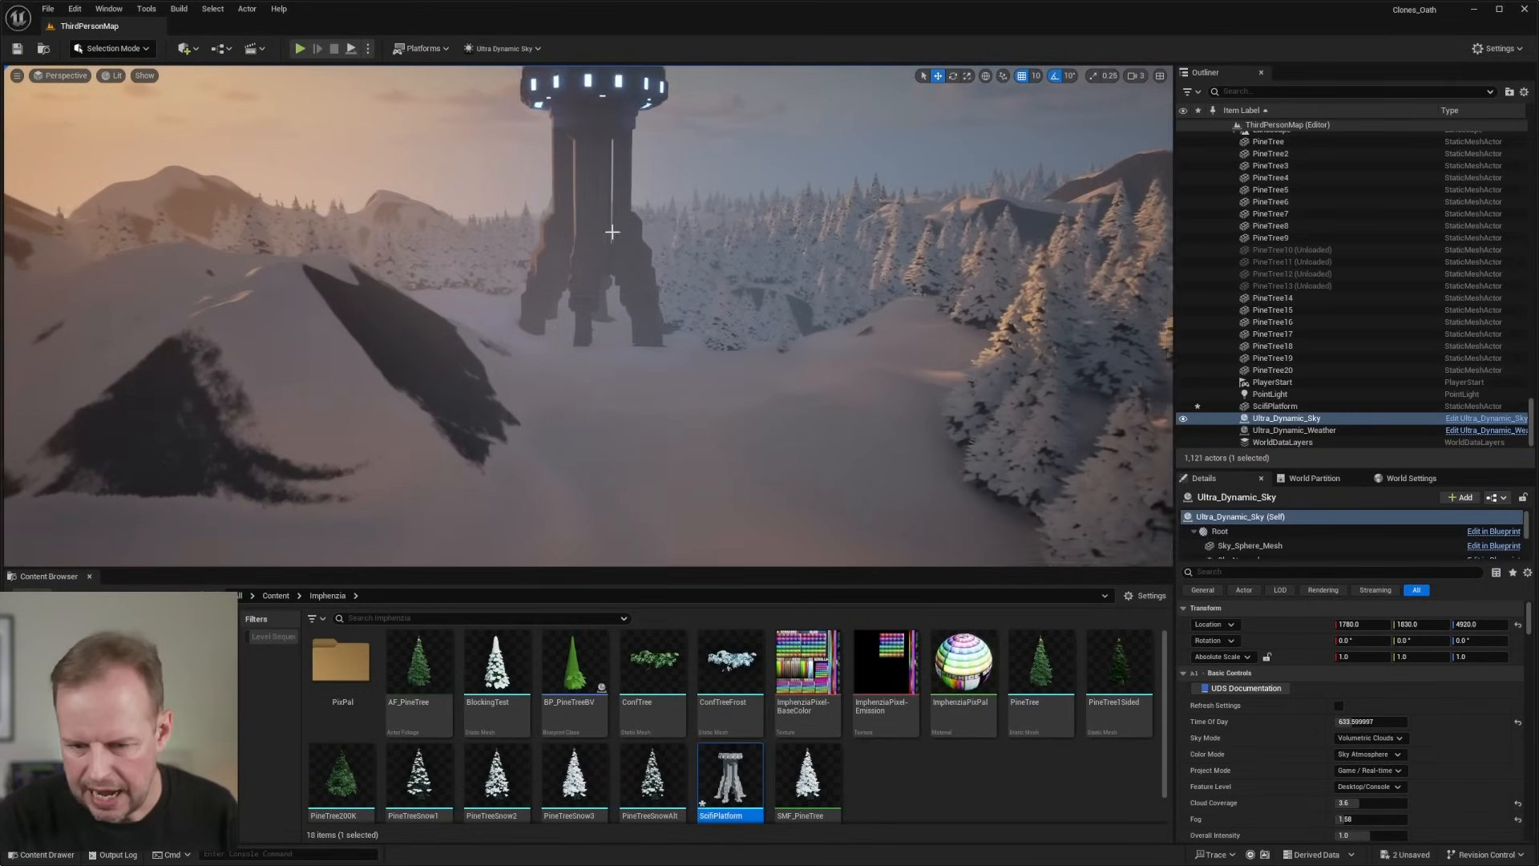
{"action": "right_click", "coordinate": [729, 782]}
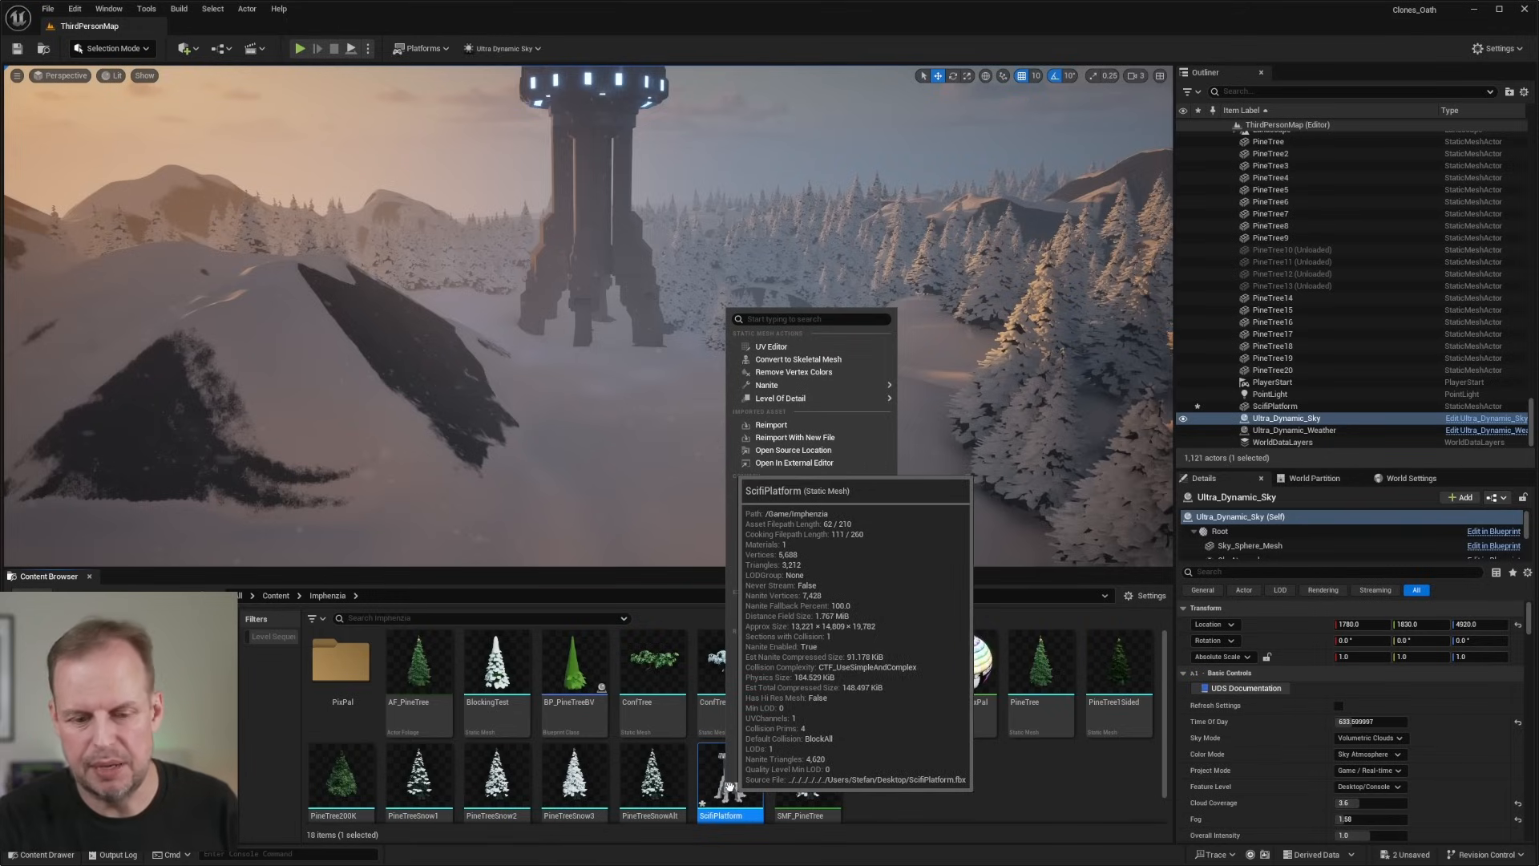
{"action": "left_click", "coordinate": [816, 421]}
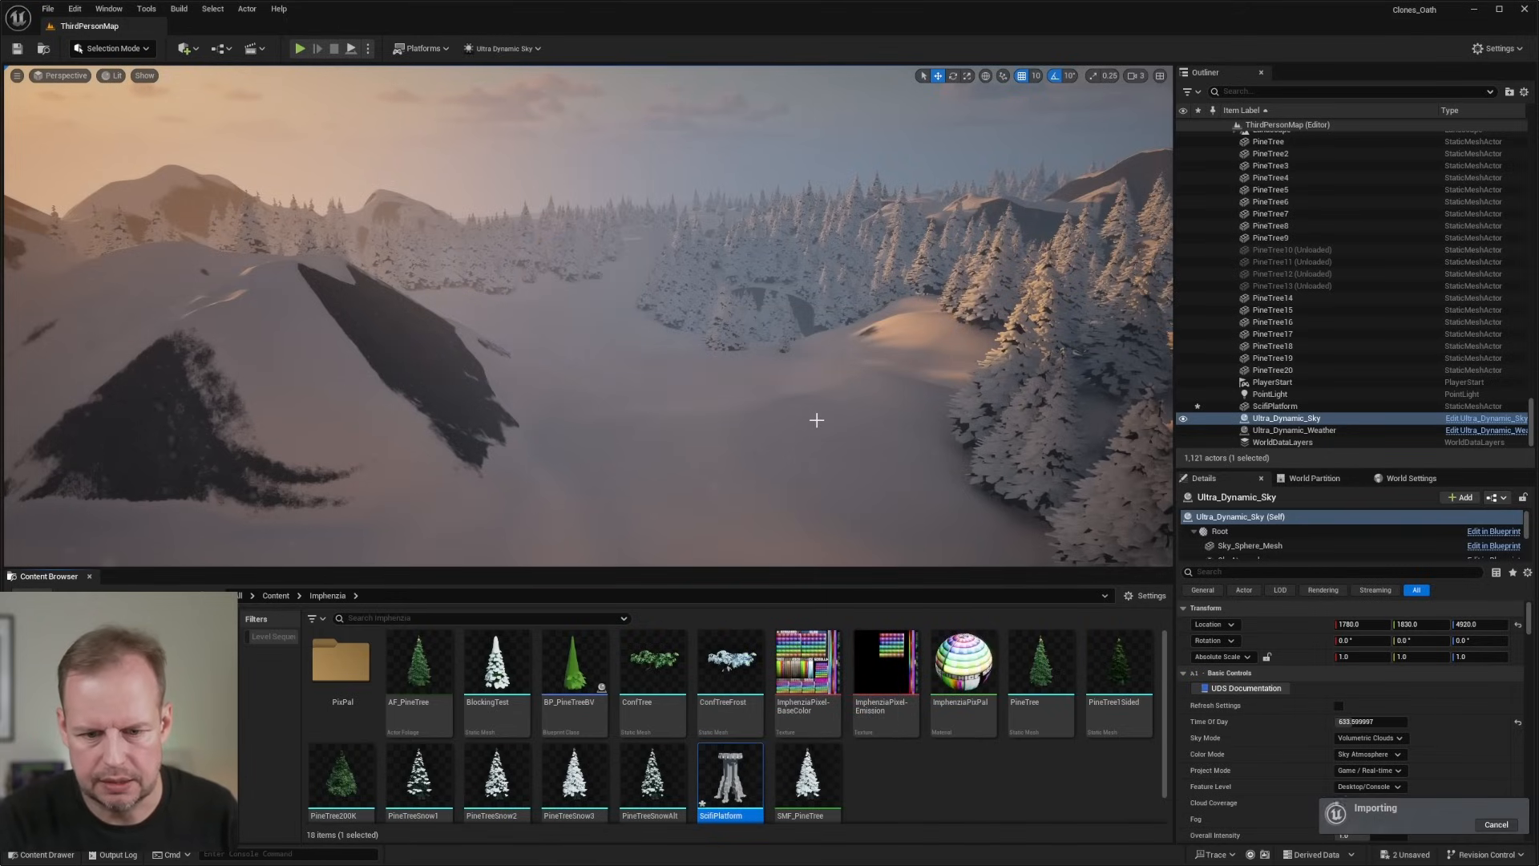
Scale the ScifiPlatform tower in the snowy level up uniformly to about 1.51.
{"action": "right_click_drag", "start_coordinate": [820, 420], "coordinate": [804, 365]}
{"action": "key", "text": "s"}
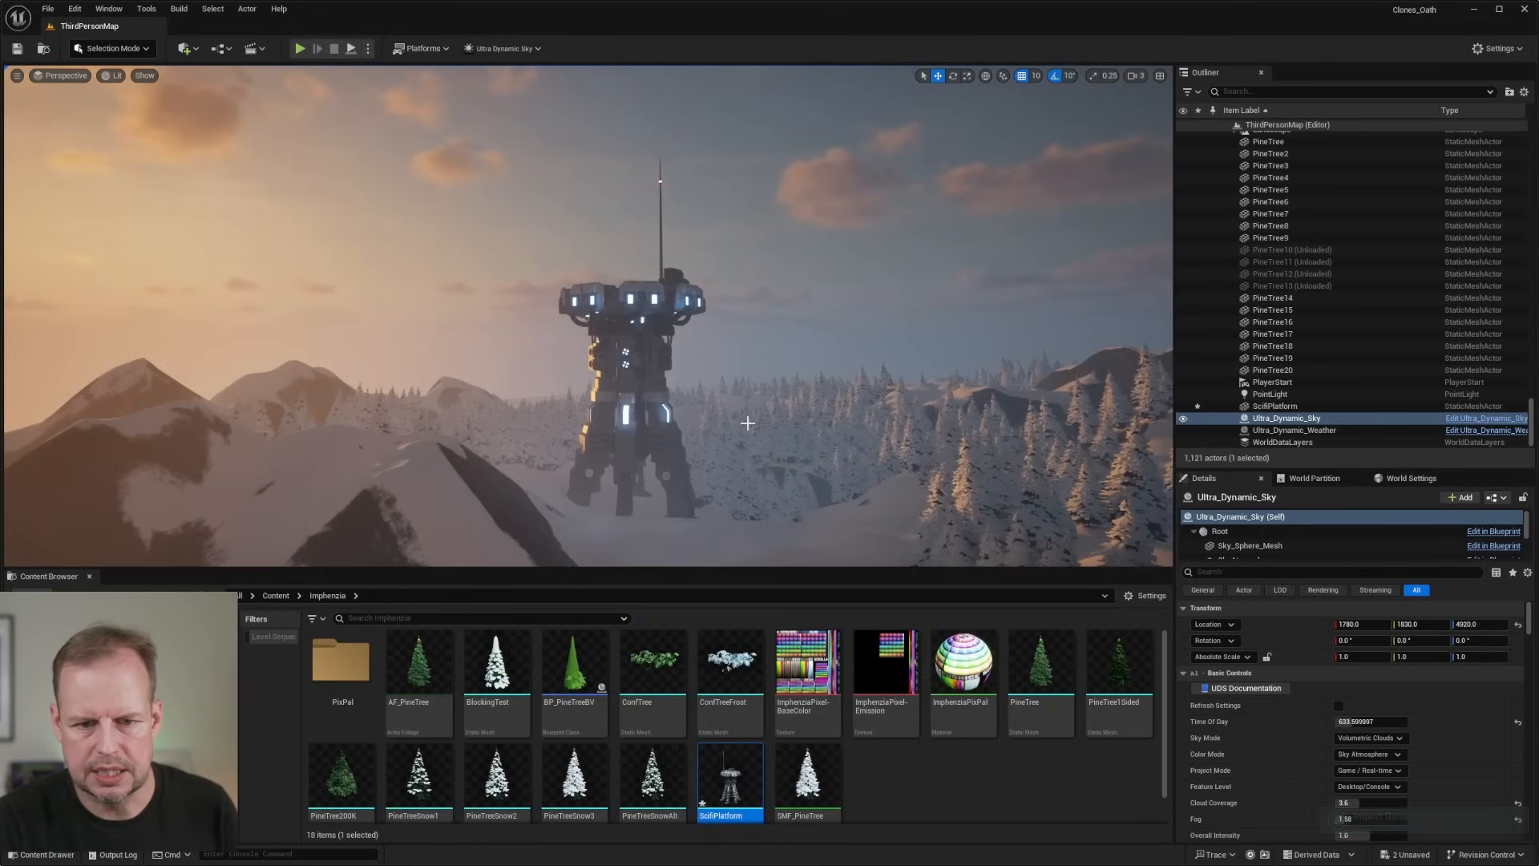
{"action": "left_click", "coordinate": [647, 415]}
{"action": "left_click", "coordinate": [647, 406]}
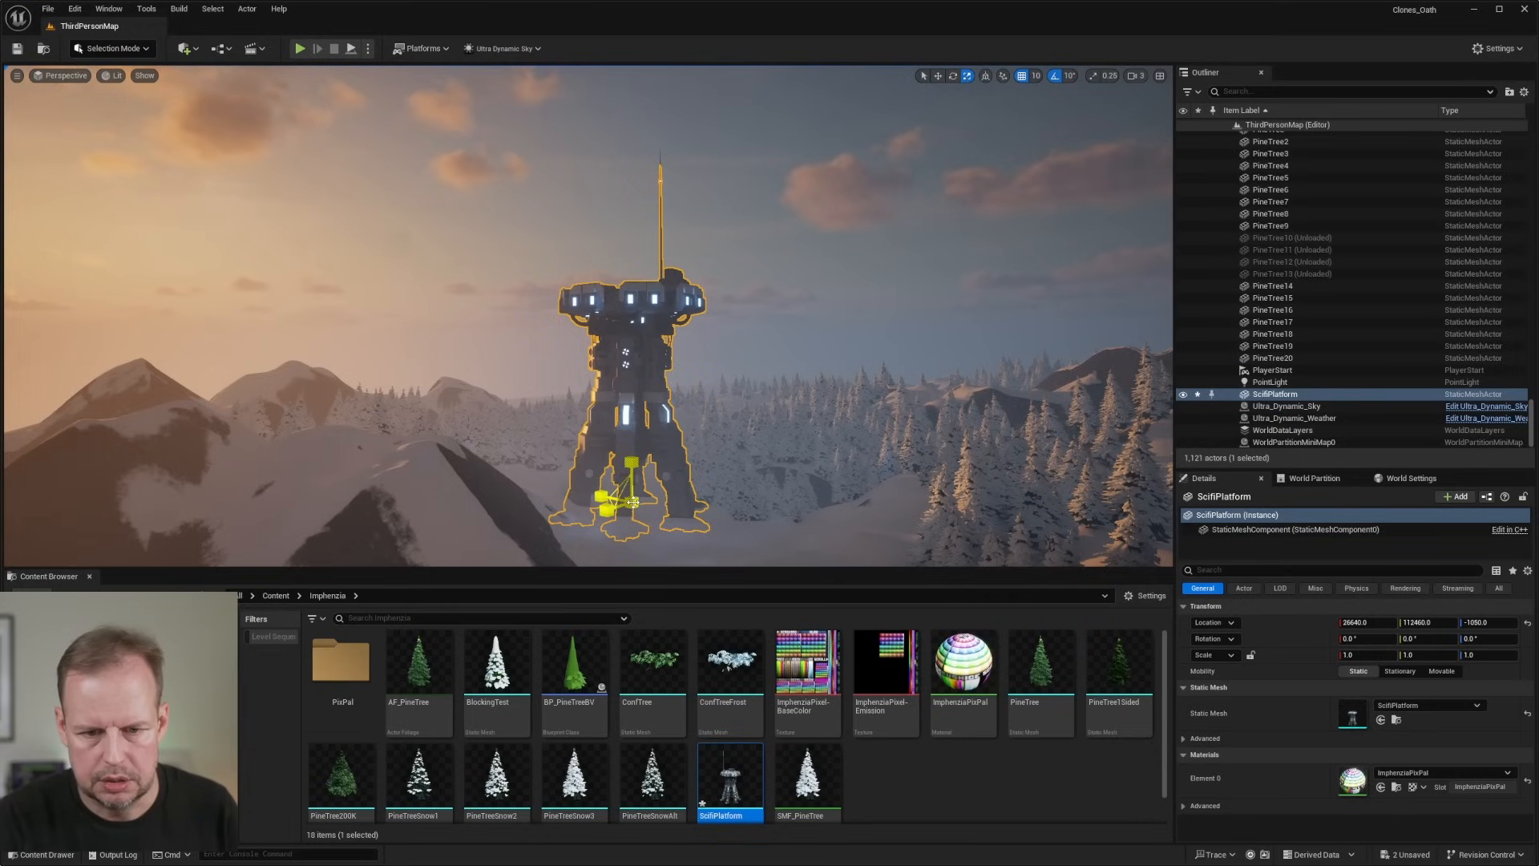
{"action": "left_click_drag", "start_coordinate": [633, 503], "coordinate": [632, 448]}
{"action": "right_click_drag", "start_coordinate": [633, 448], "coordinate": [591, 392]}
Move the ScifiPlatform tower to about X 28870 and Z -470 so that its feet rest in the snow.
{"action": "key", "text": "w"}
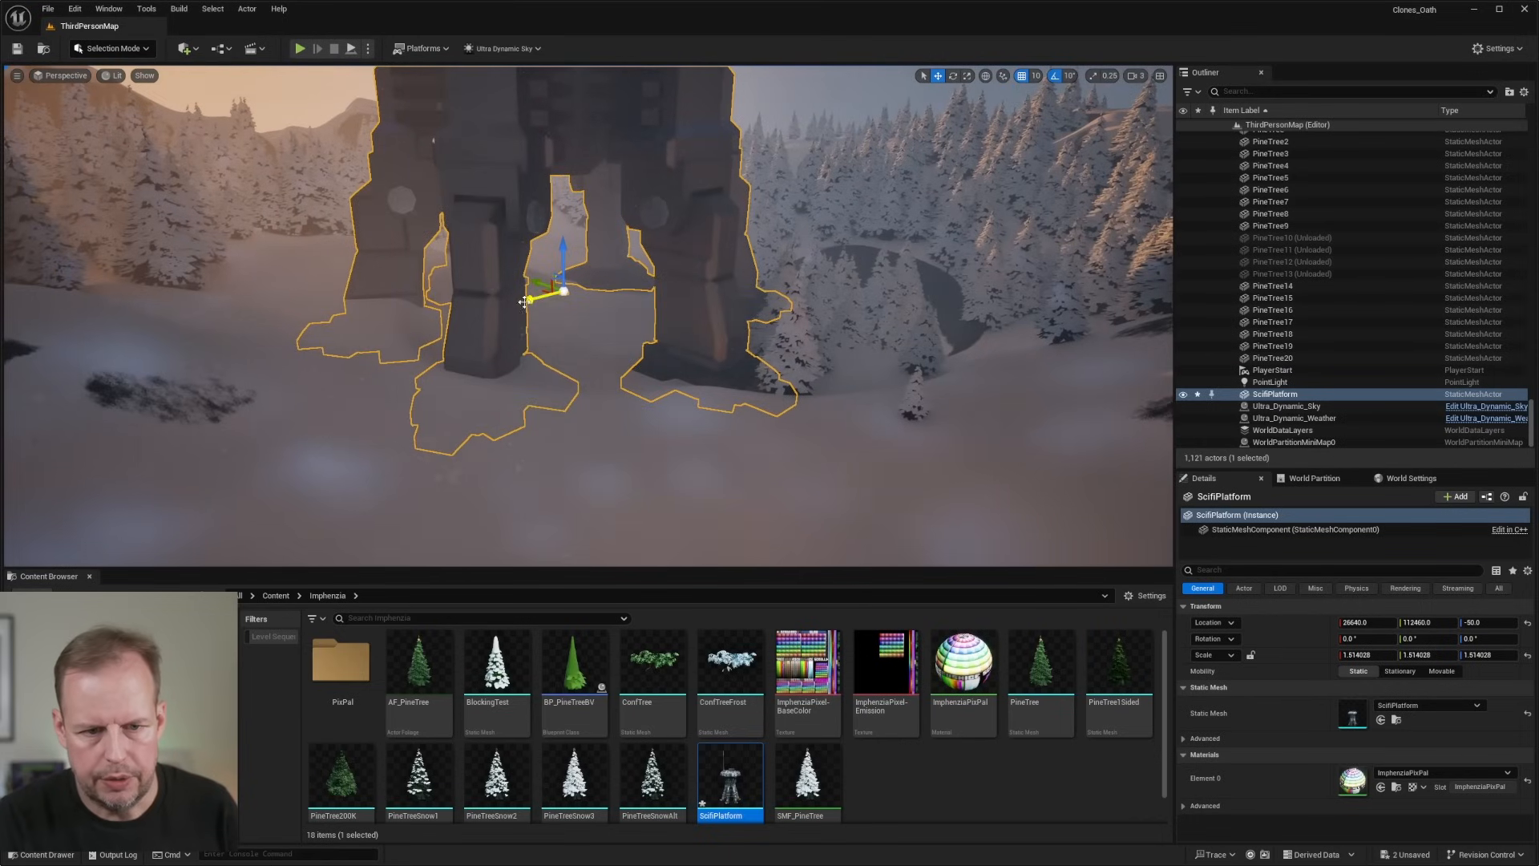
{"action": "left_click_drag", "start_coordinate": [524, 301], "coordinate": [480, 323]}
{"action": "left_click_drag", "start_coordinate": [521, 267], "coordinate": [519, 233]}
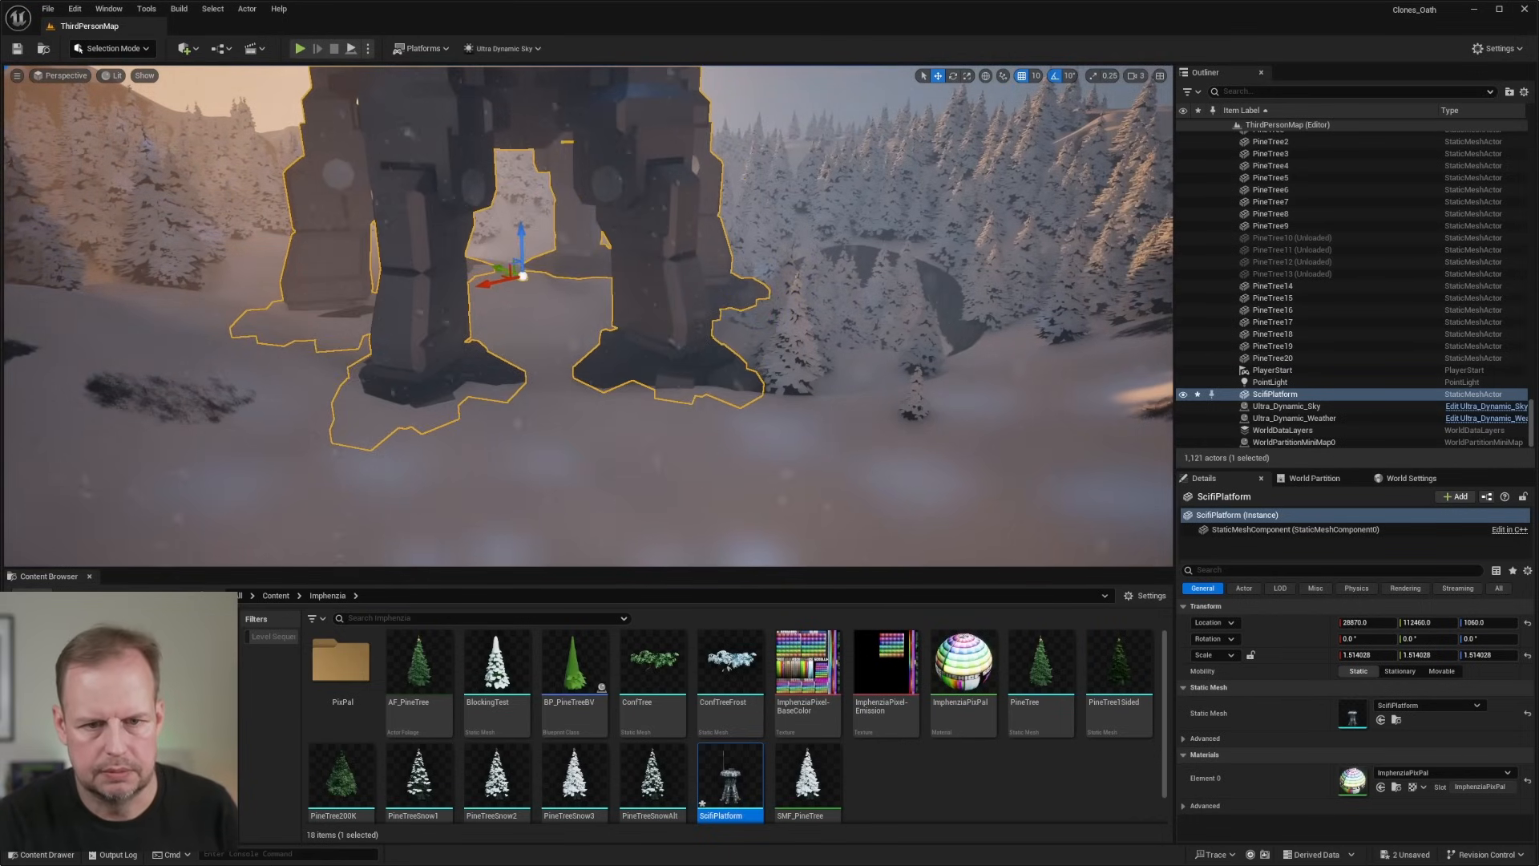
Examine the placed tower from among the trees and from a distance in a fullscreen viewport.
{"action": "right_click_drag", "start_coordinate": [588, 316], "coordinate": [545, 268]}
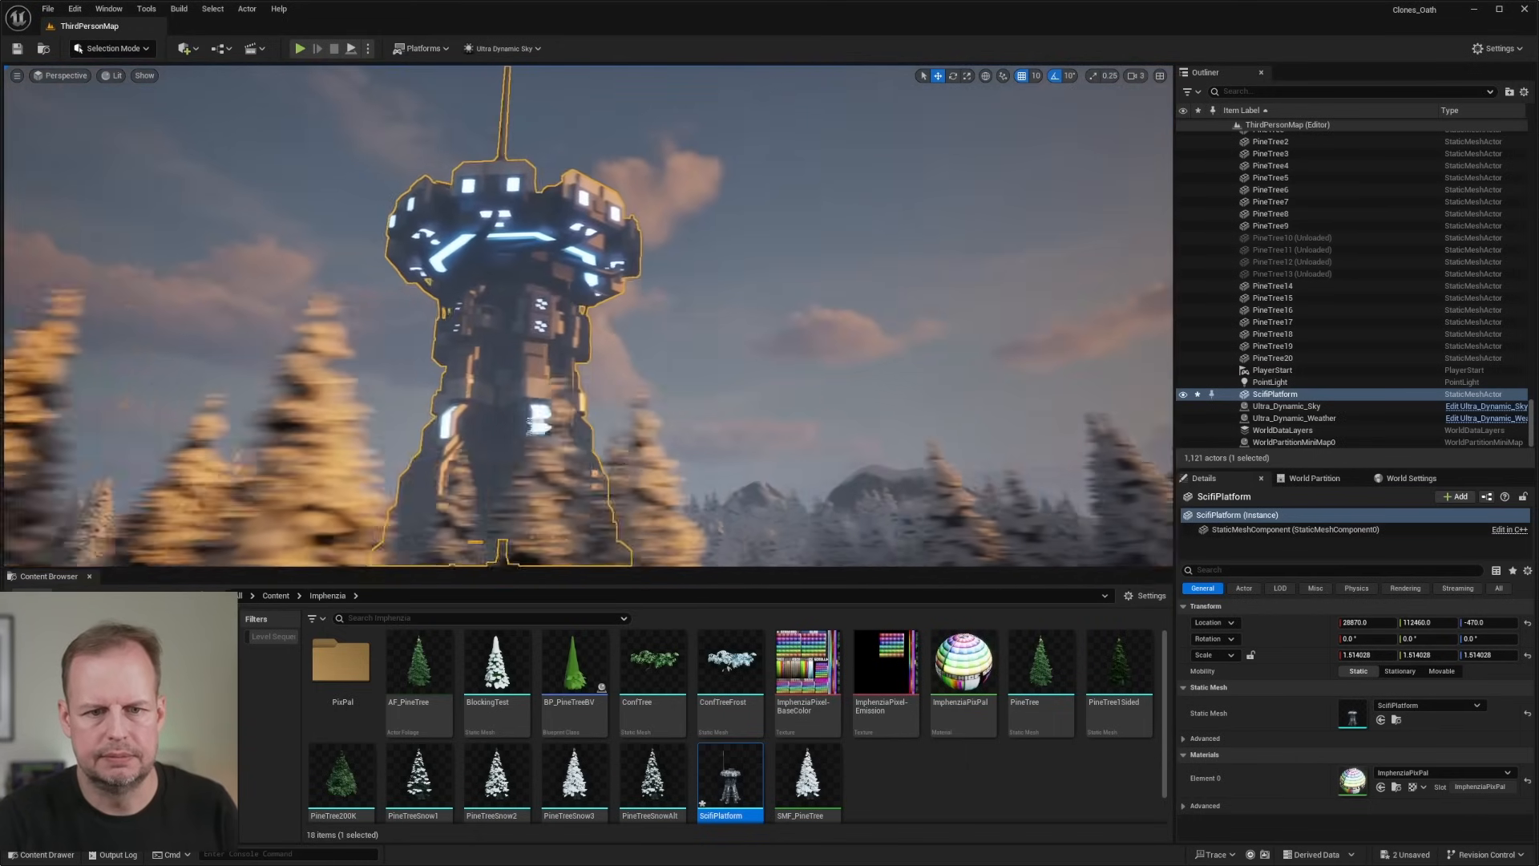
{"action": "right_click_drag", "start_coordinate": [588, 316], "coordinate": [634, 344]}
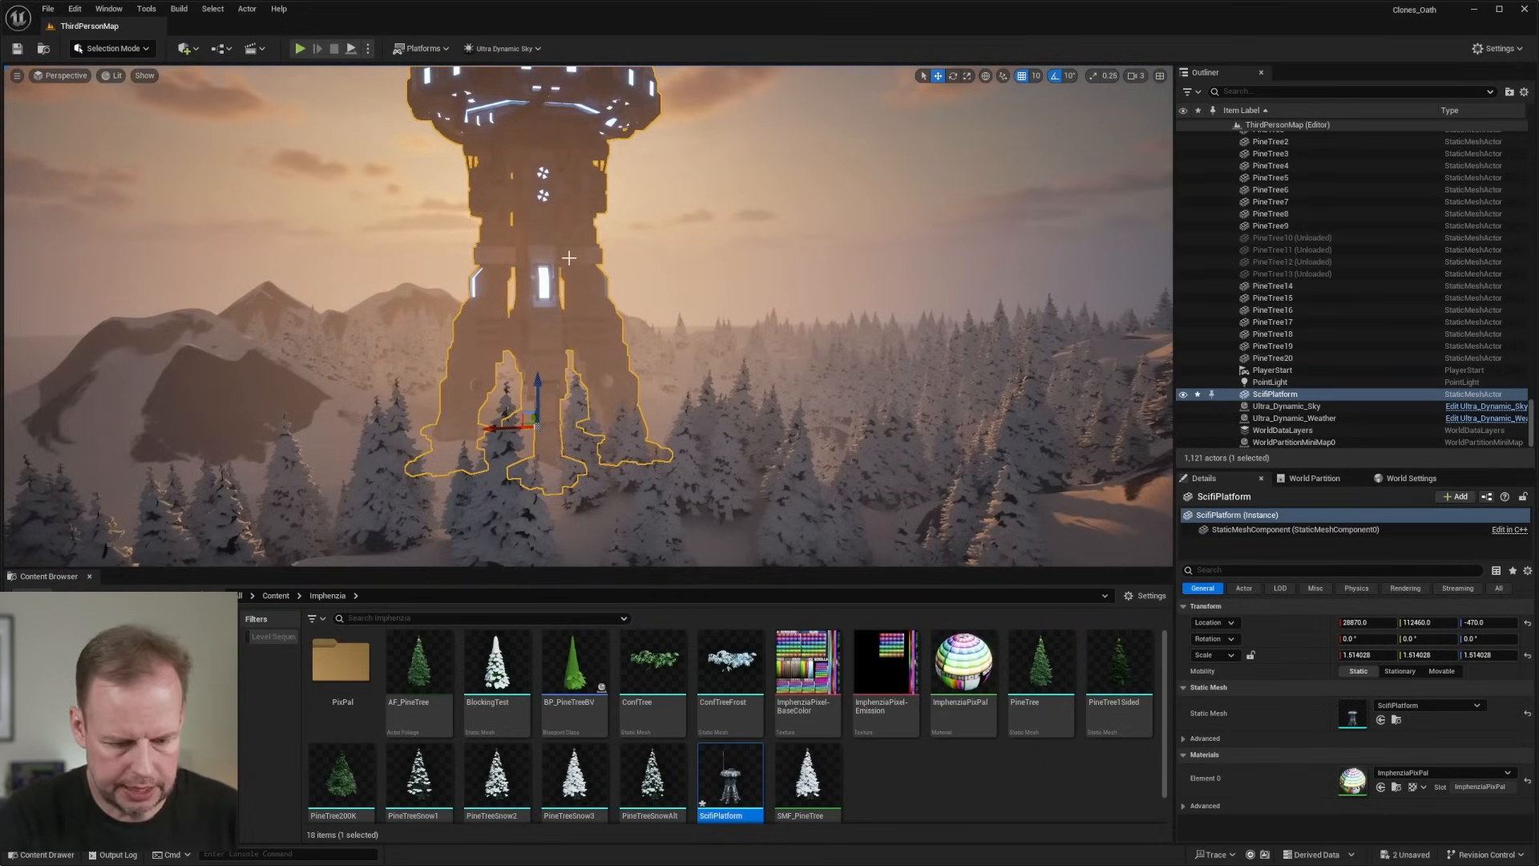
{"action": "key", "text": "F11"}
{"action": "key", "text": "s"}
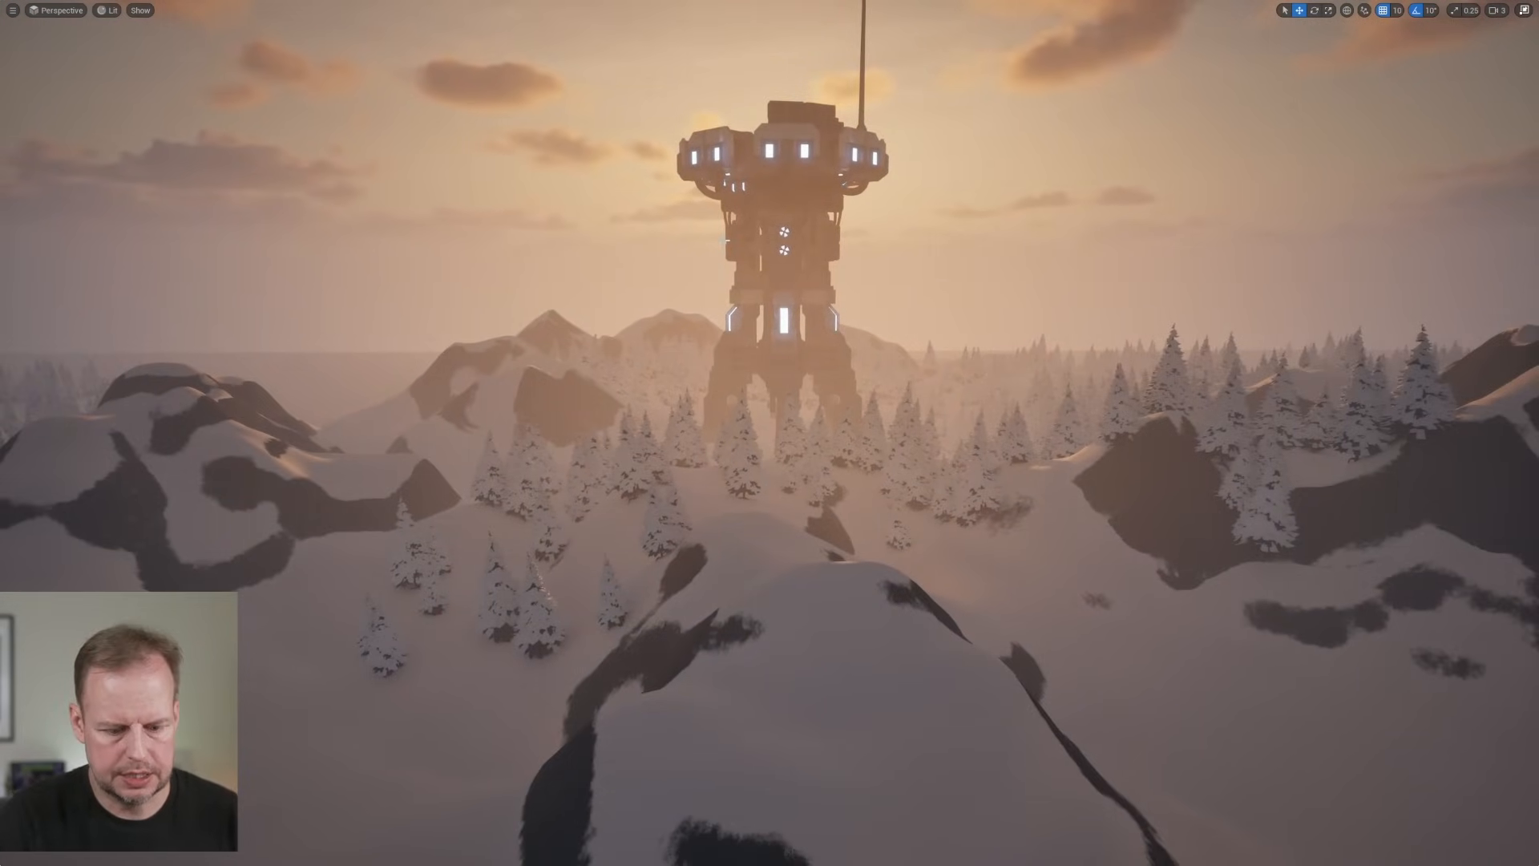
{"action": "key", "text": "F11"}
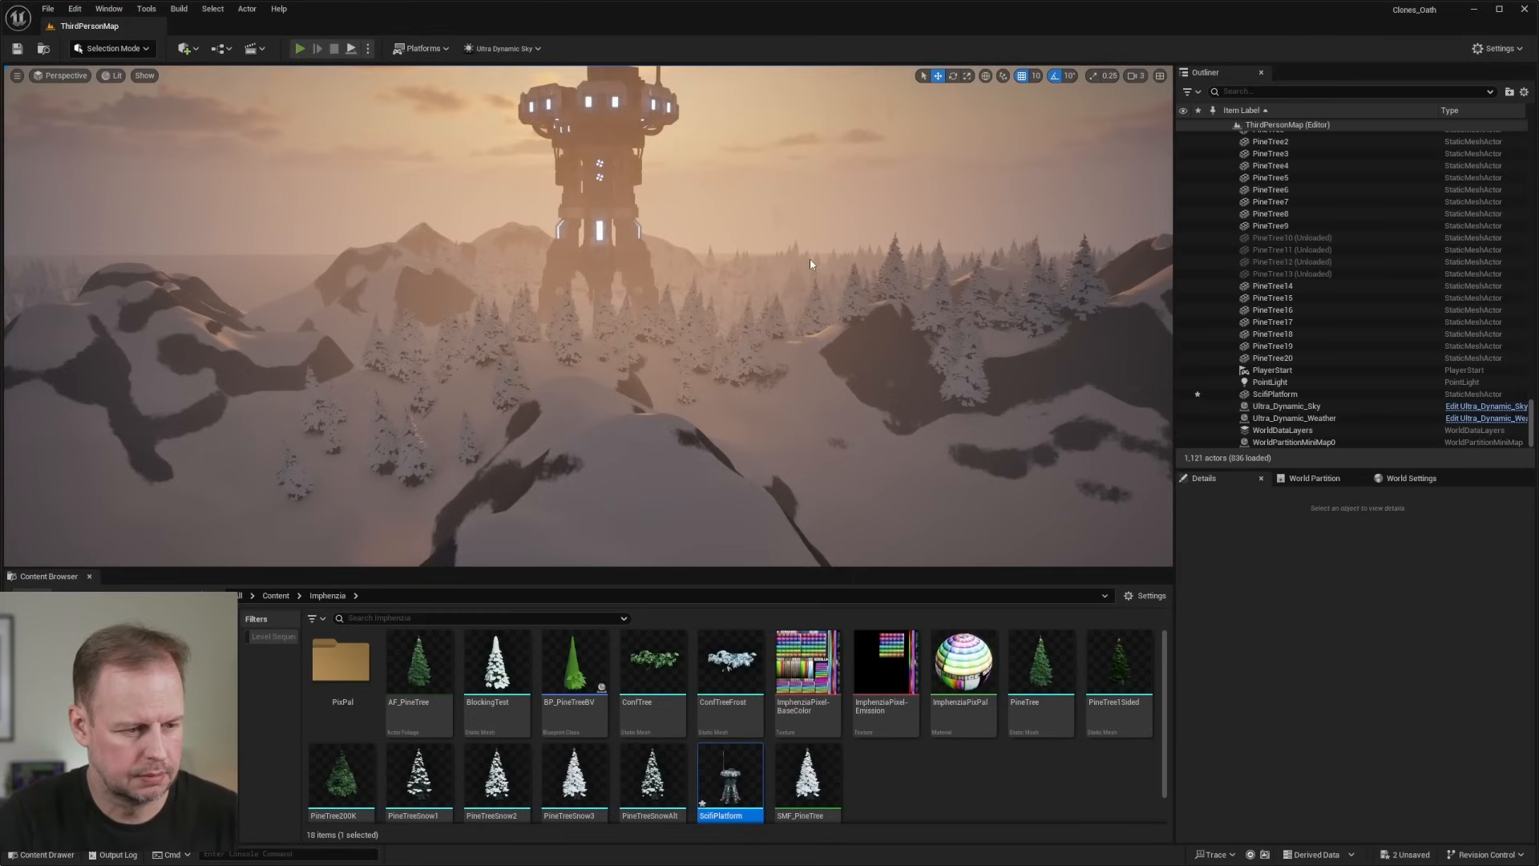
Play the level in fullscreen and run the robot character past the blue boxes and over the wall.
{"action": "key", "text": "alt+p"}
{"action": "key", "text": "F11"}
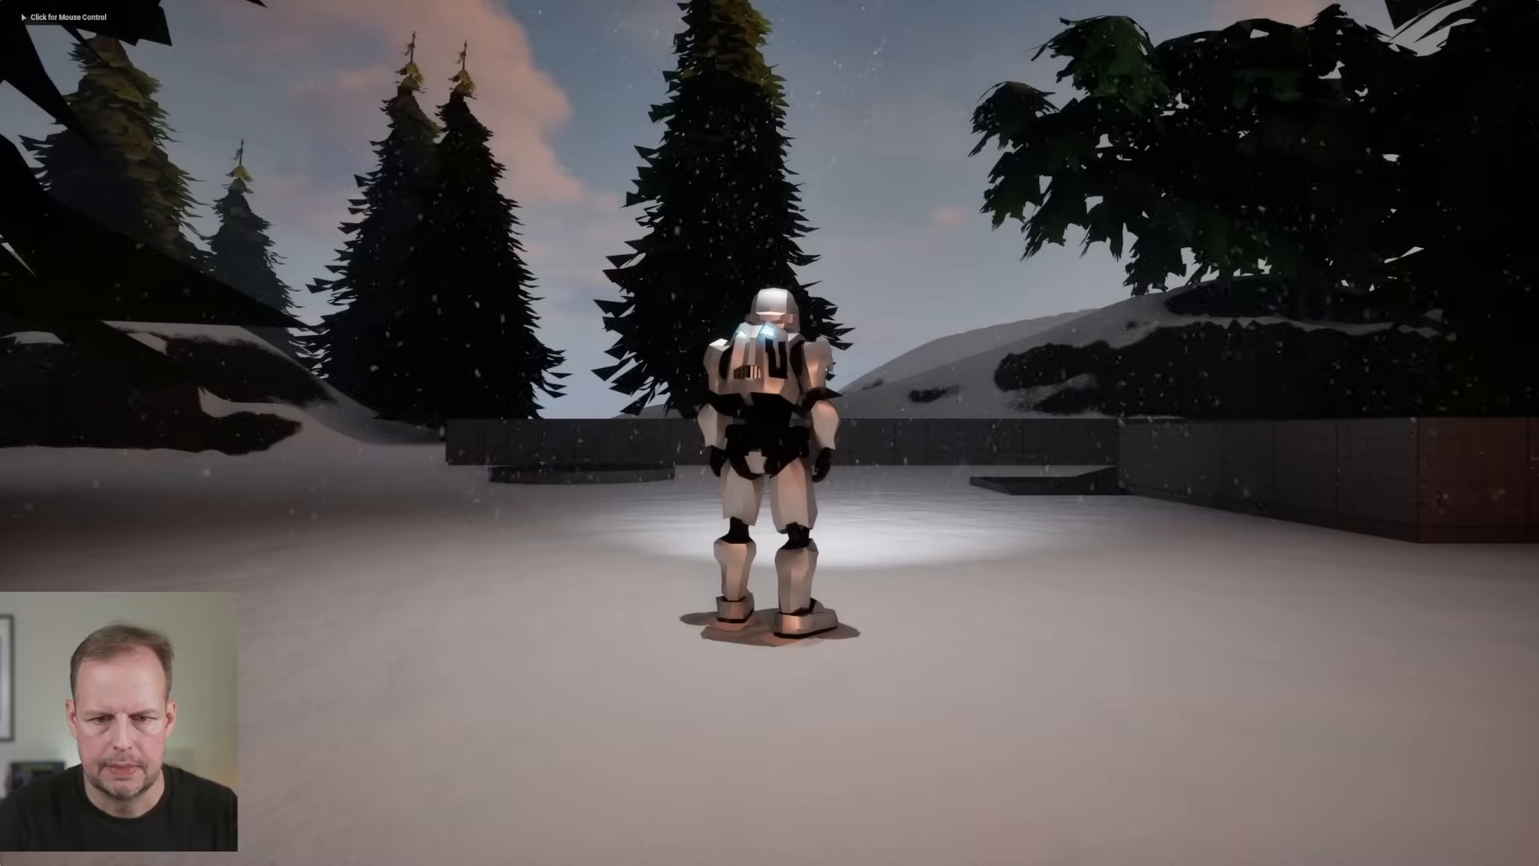
{"action": "left_click", "coordinate": [769, 433]}
{"action": "key", "text": "w"}
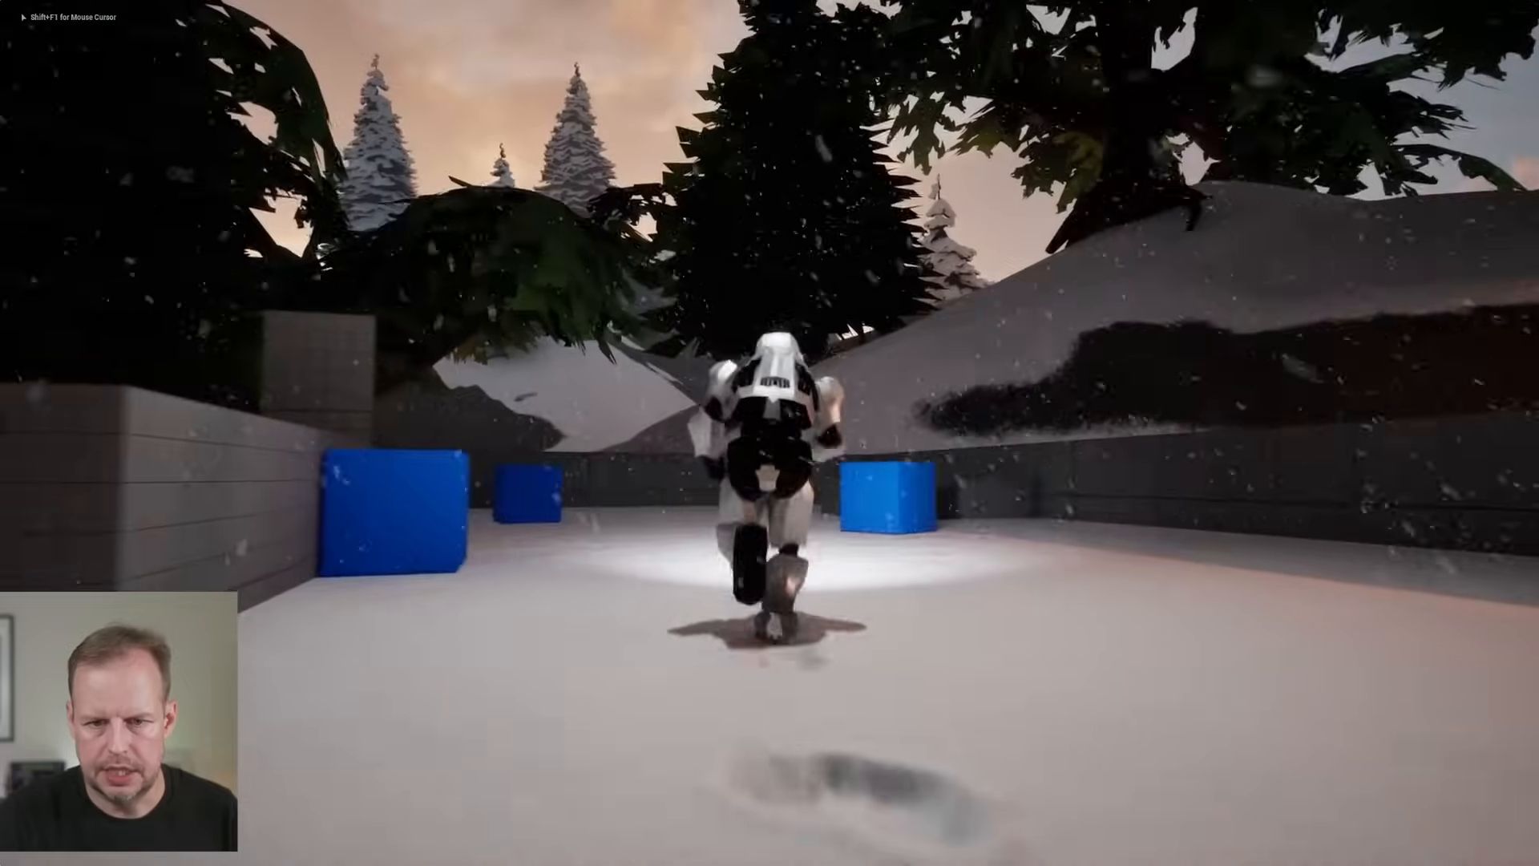
{"action": "key", "text": "w"}
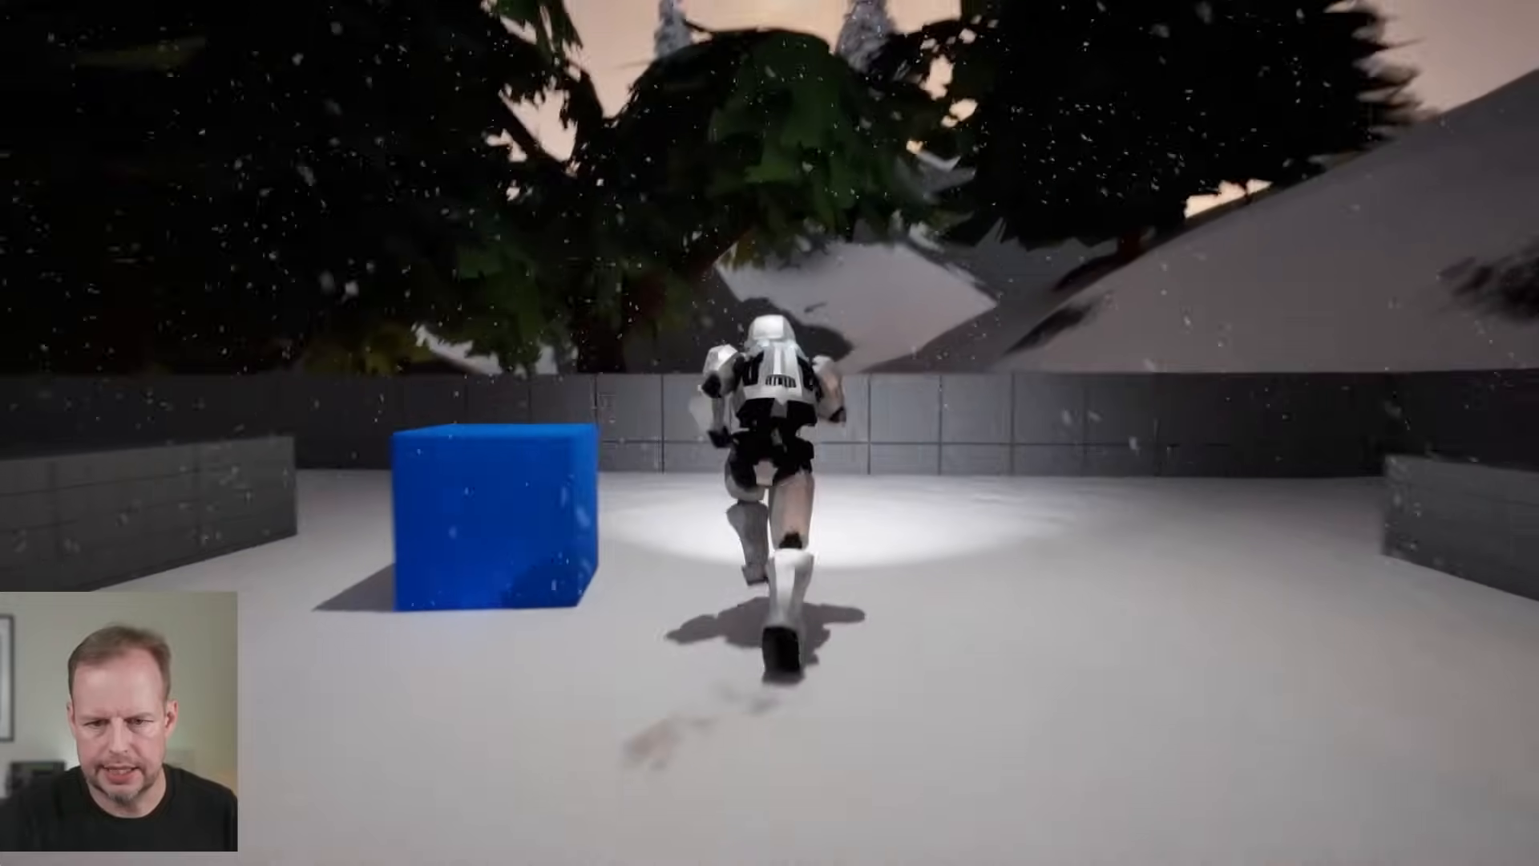
{"action": "key", "text": "w"}
{"action": "key", "text": "space"}
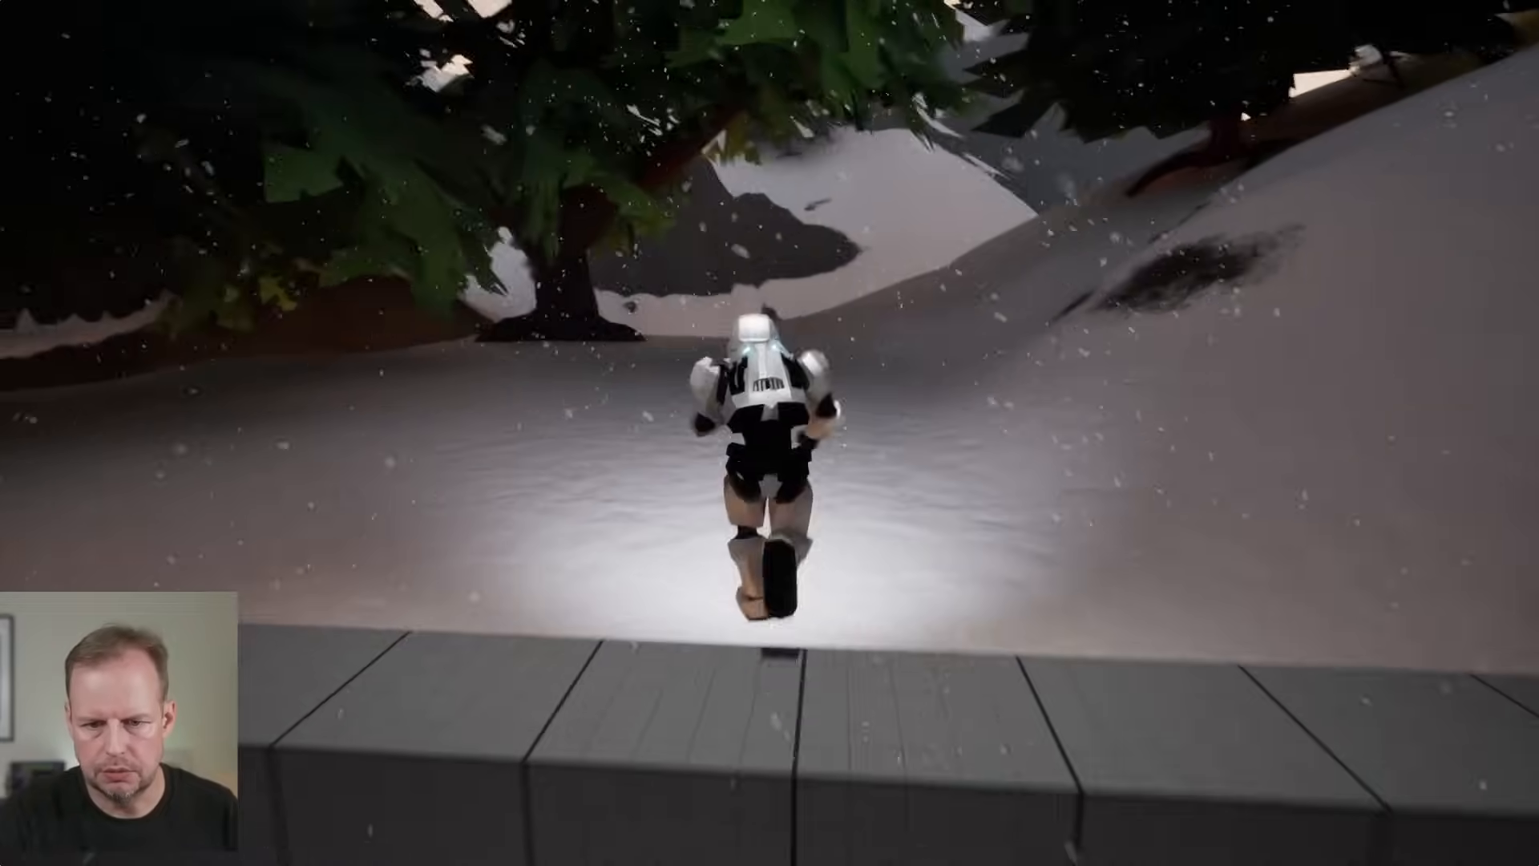
{"action": "key", "text": "d"}
{"action": "key", "text": "w"}
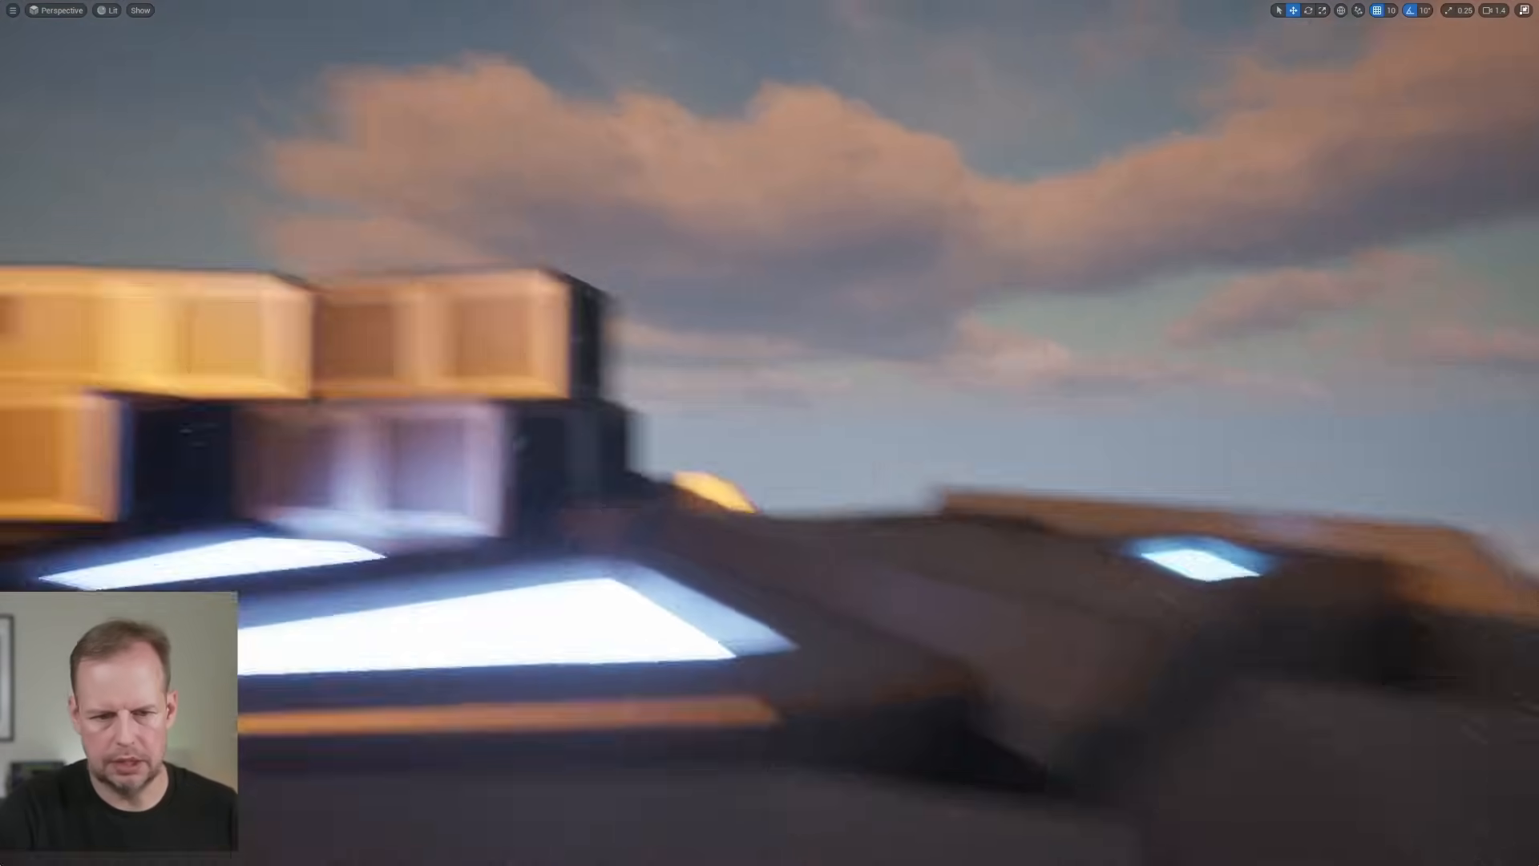
Inspect the tower's upper deck, crates and lit panels up close in the fullscreen viewport.
{"action": "right_click_drag", "start_coordinate": [769, 432], "coordinate": [481, 144]}
{"action": "right_click_drag", "start_coordinate": [681, 429], "coordinate": [657, 445]}
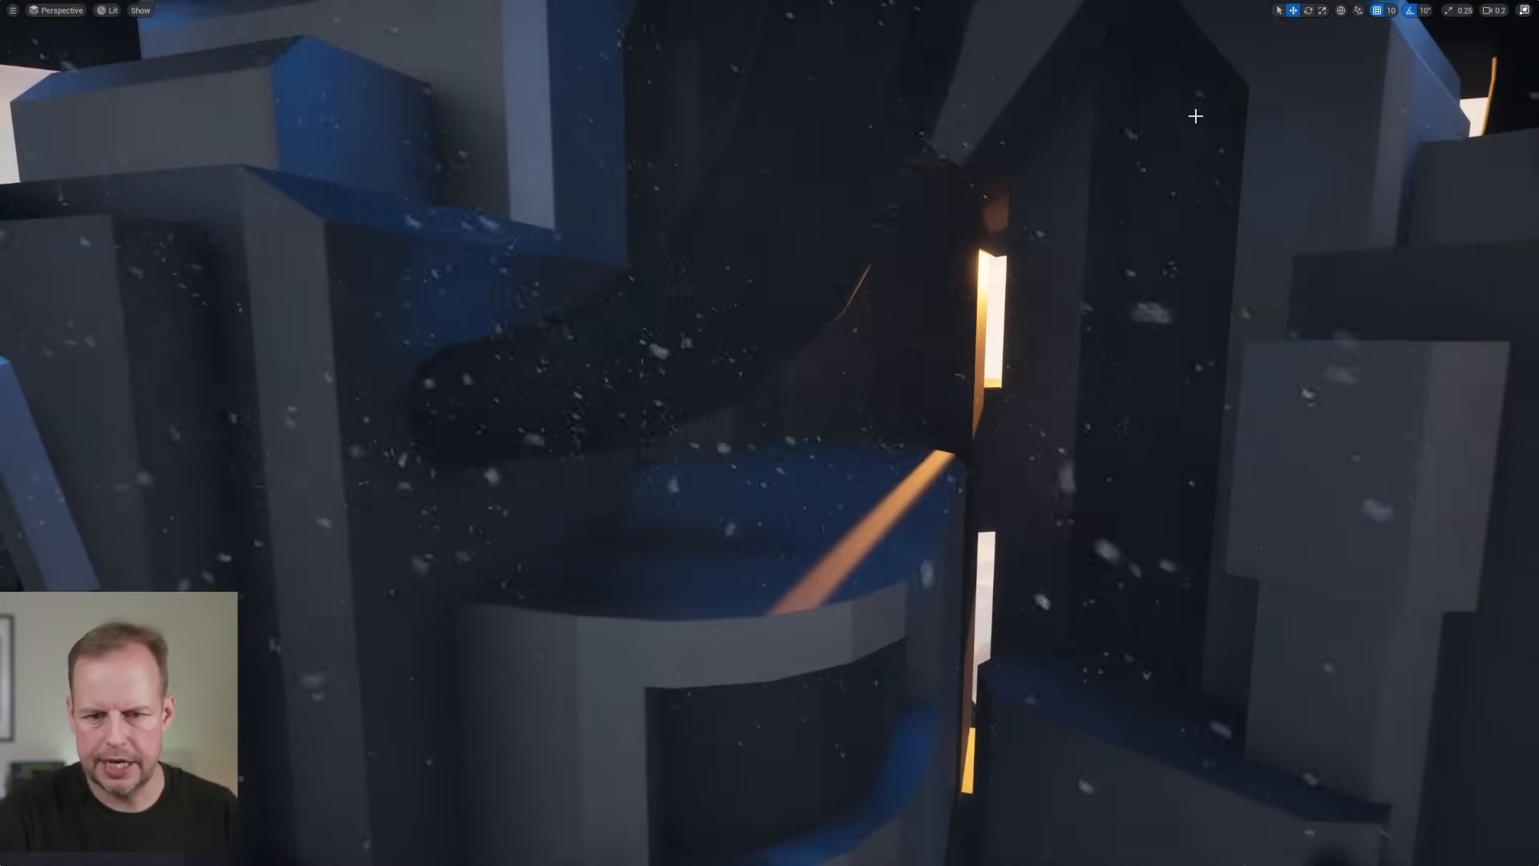
{"action": "right_click_drag", "start_coordinate": [909, 197], "coordinate": [690, 184]}
Leave fullscreen and set the Time of Day of Ultra_Dynamic_Sky to about 38.4.
{"action": "key", "text": "F11"}
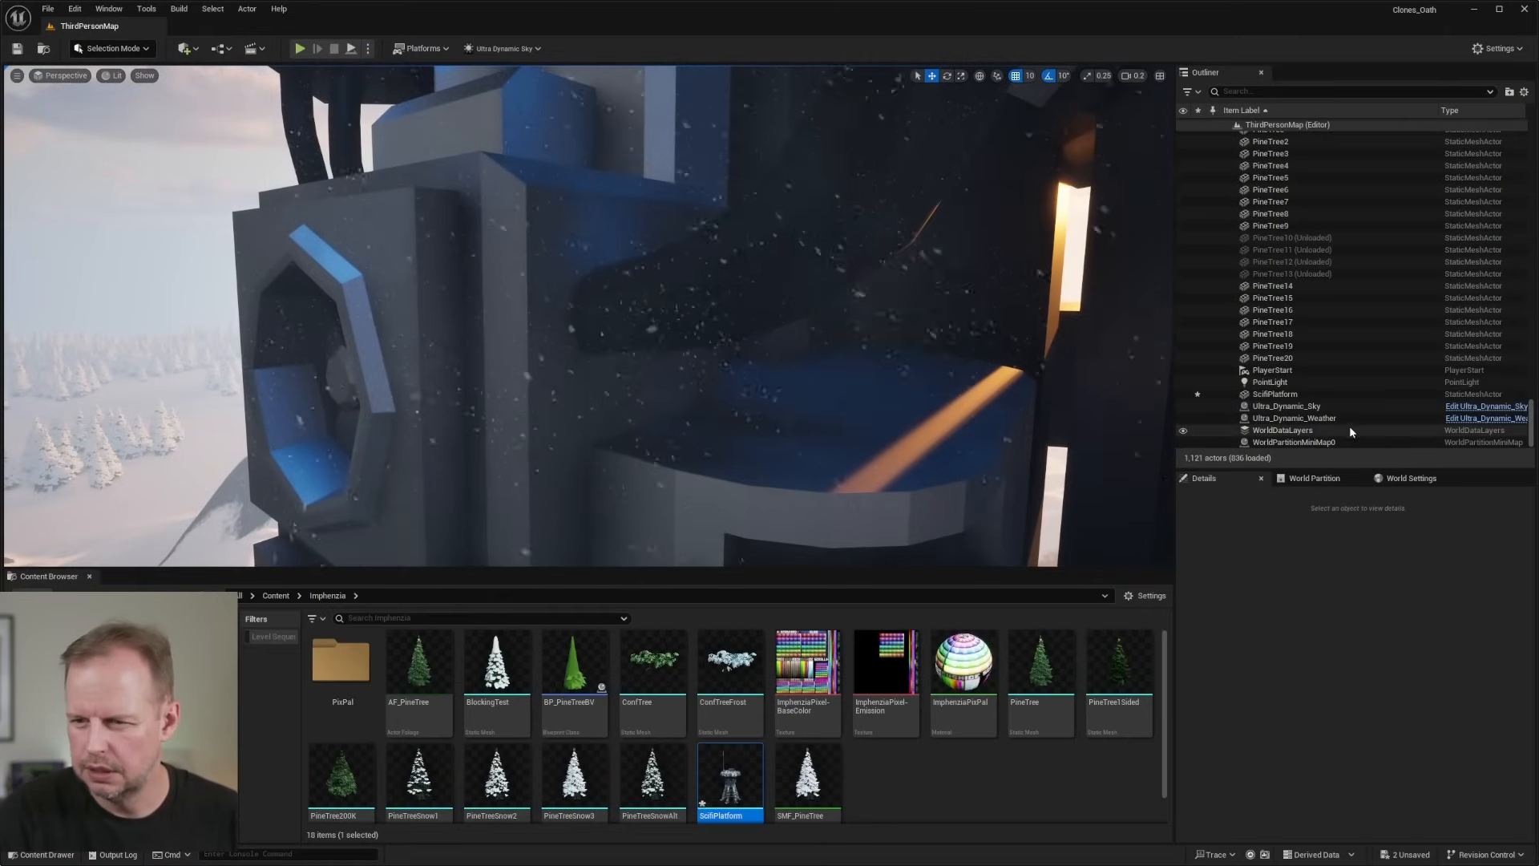
{"action": "left_click", "coordinate": [1323, 409]}
{"action": "left_click_drag", "start_coordinate": [1360, 723], "coordinate": [1345, 721]}
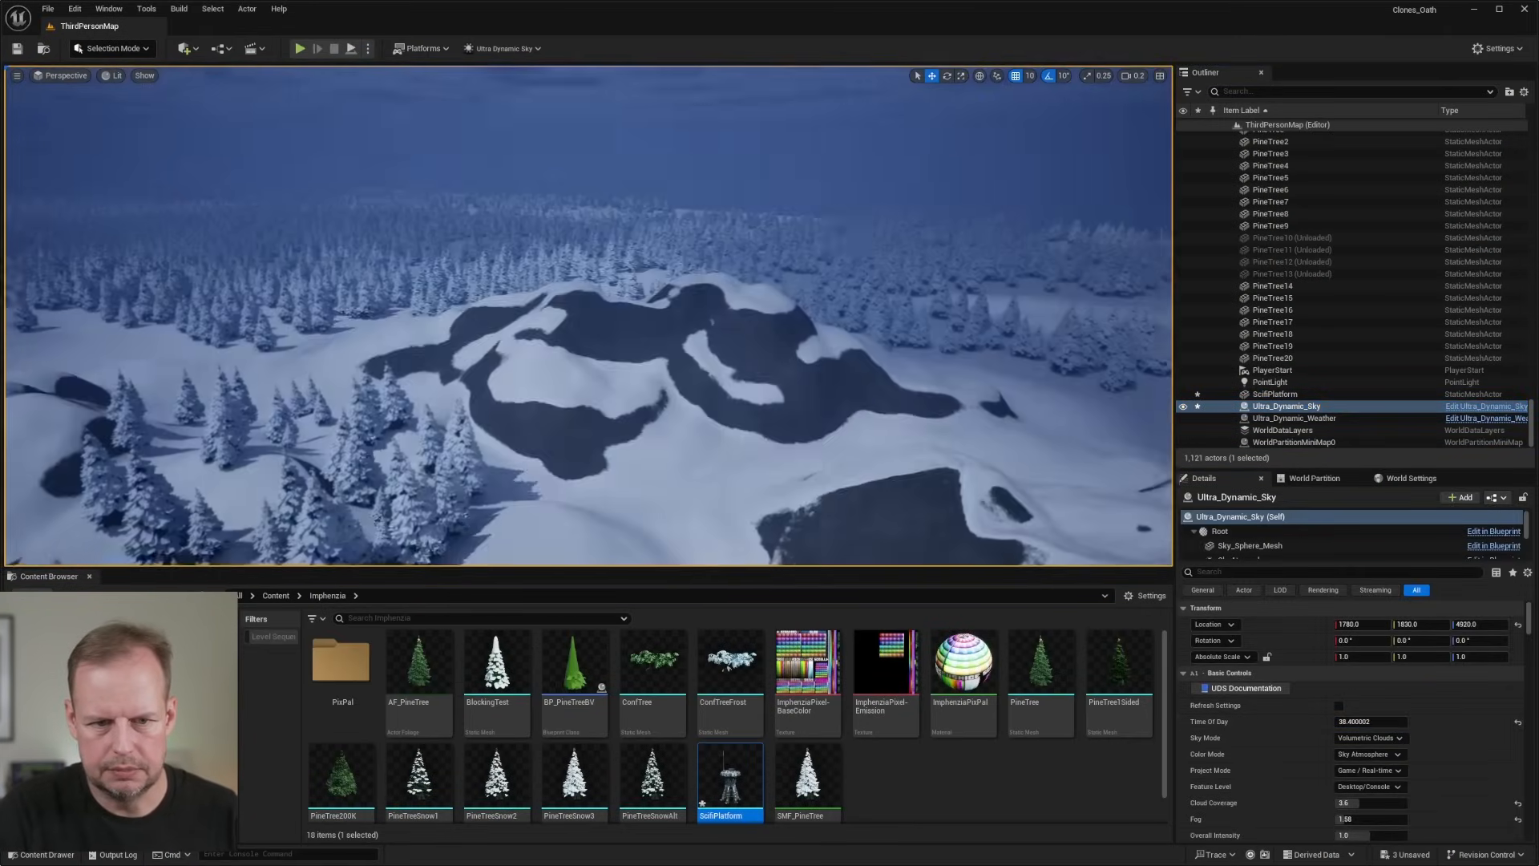
Enlarge the viewport and examine the tower's glowing lights from ground level at night.
{"action": "right_click_drag", "start_coordinate": [587, 315], "coordinate": [583, 248]}
{"action": "scroll", "coordinate": [561, 280], "scroll_direction": "up", "scroll_amount": 2}
{"action": "scroll", "coordinate": [568, 268], "scroll_direction": "down", "scroll_amount": 4}
{"action": "right_click_drag", "start_coordinate": [591, 491], "coordinate": [591, 491]}
{"action": "mouse_move", "coordinate": [674, 535]}
{"action": "right_mouse_down"}
{"action": "mouse_move", "coordinate": [689, 536]}
{"action": "mouse_move", "coordinate": [674, 535]}
{"action": "right_mouse_up"}
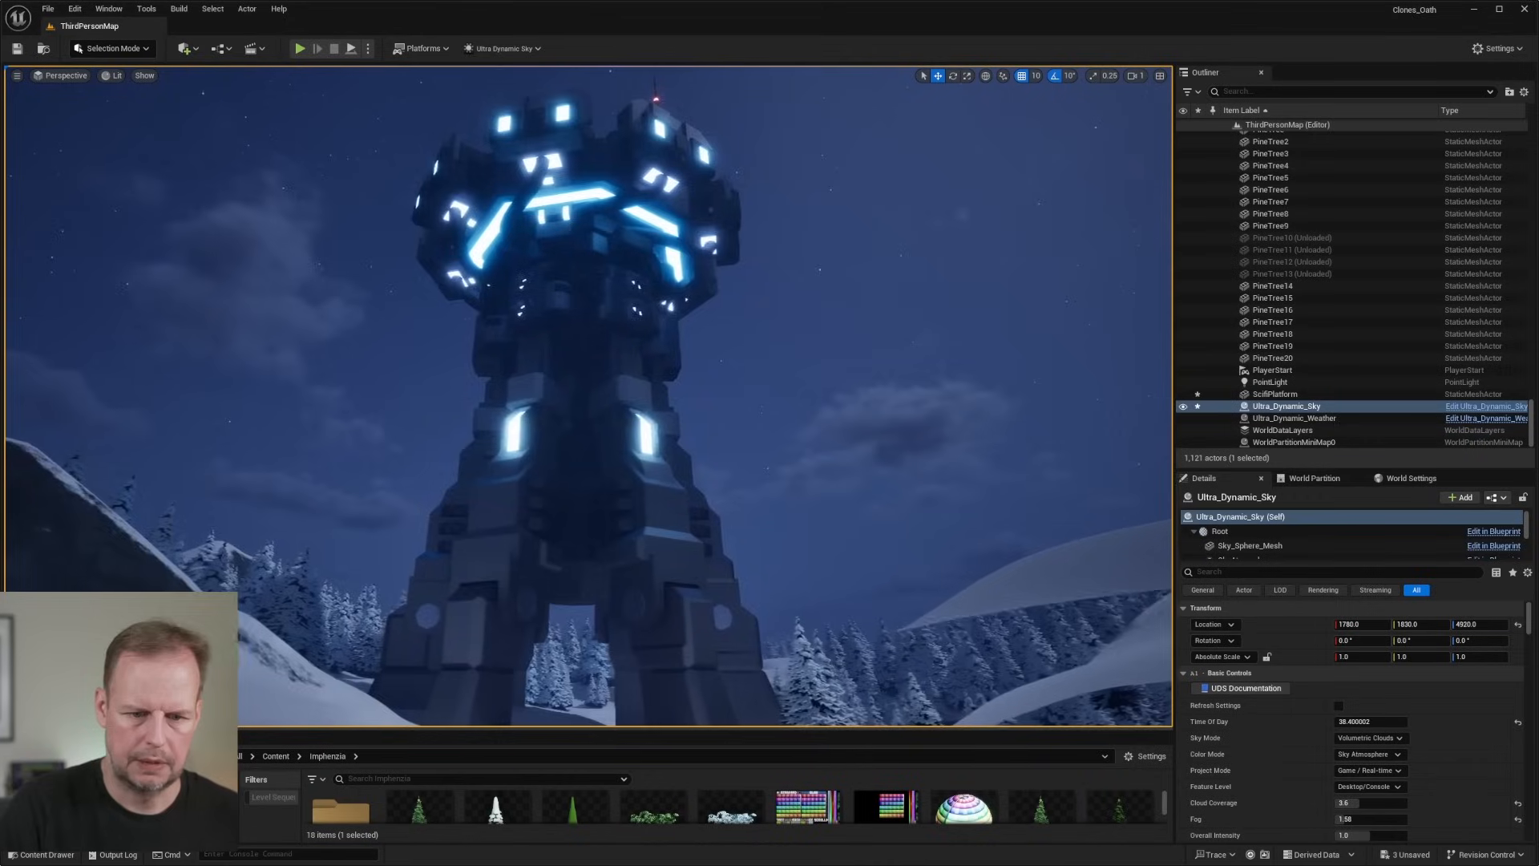
{"action": "mouse_move", "coordinate": [589, 396]}
{"action": "right_mouse_down"}
{"action": "mouse_move", "coordinate": [585, 356]}
{"action": "mouse_move", "coordinate": [589, 400]}
{"action": "right_mouse_up"}
{"action": "mouse_move", "coordinate": [678, 471]}
{"action": "right_mouse_down"}
{"action": "mouse_move", "coordinate": [686, 502]}
{"action": "mouse_move", "coordinate": [676, 478]}
{"action": "right_mouse_up"}
{"action": "right_click_drag", "start_coordinate": [707, 300], "coordinate": [704, 294]}
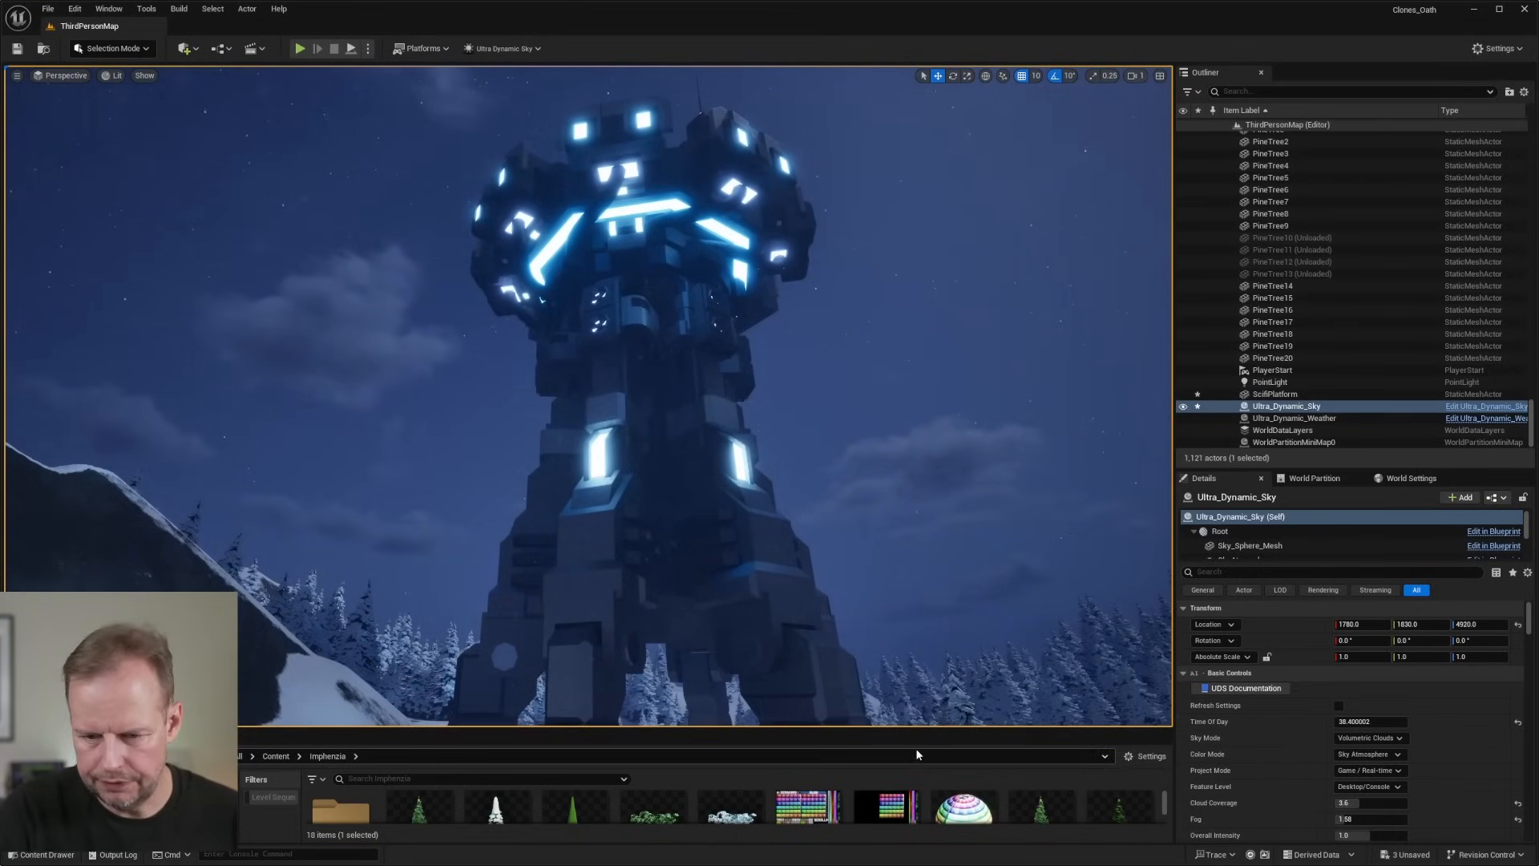
Enlarge the asset browser and change the mesh of the SMF_PineTree foliage type to the snow-free PineTree.
{"action": "left_click_drag", "start_coordinate": [917, 728], "coordinate": [916, 672]}
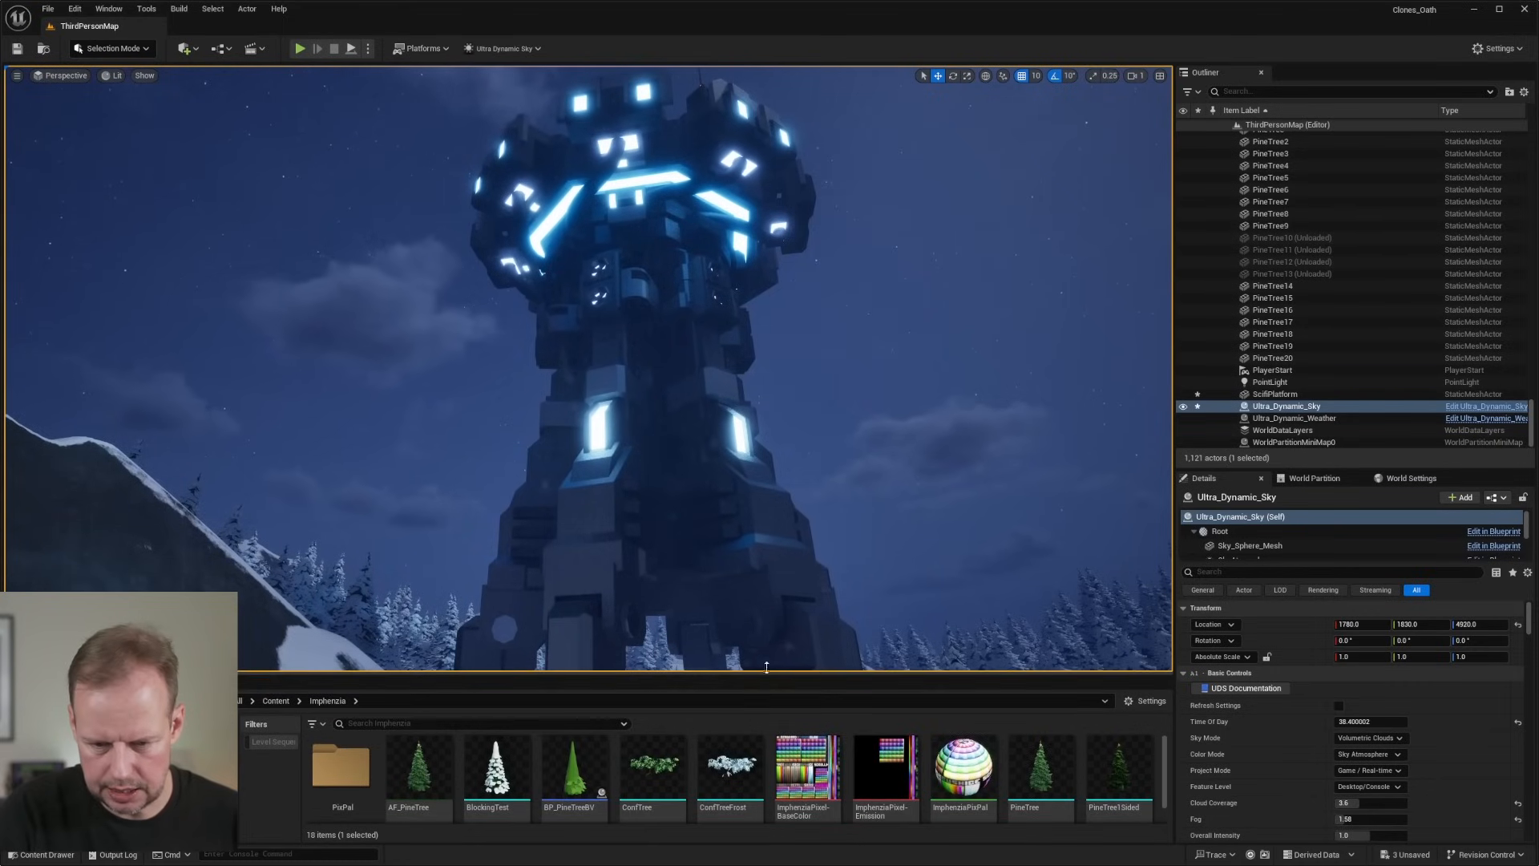
{"action": "left_click_drag", "start_coordinate": [766, 667], "coordinate": [766, 519]}
{"action": "double_click", "coordinate": [628, 729]}
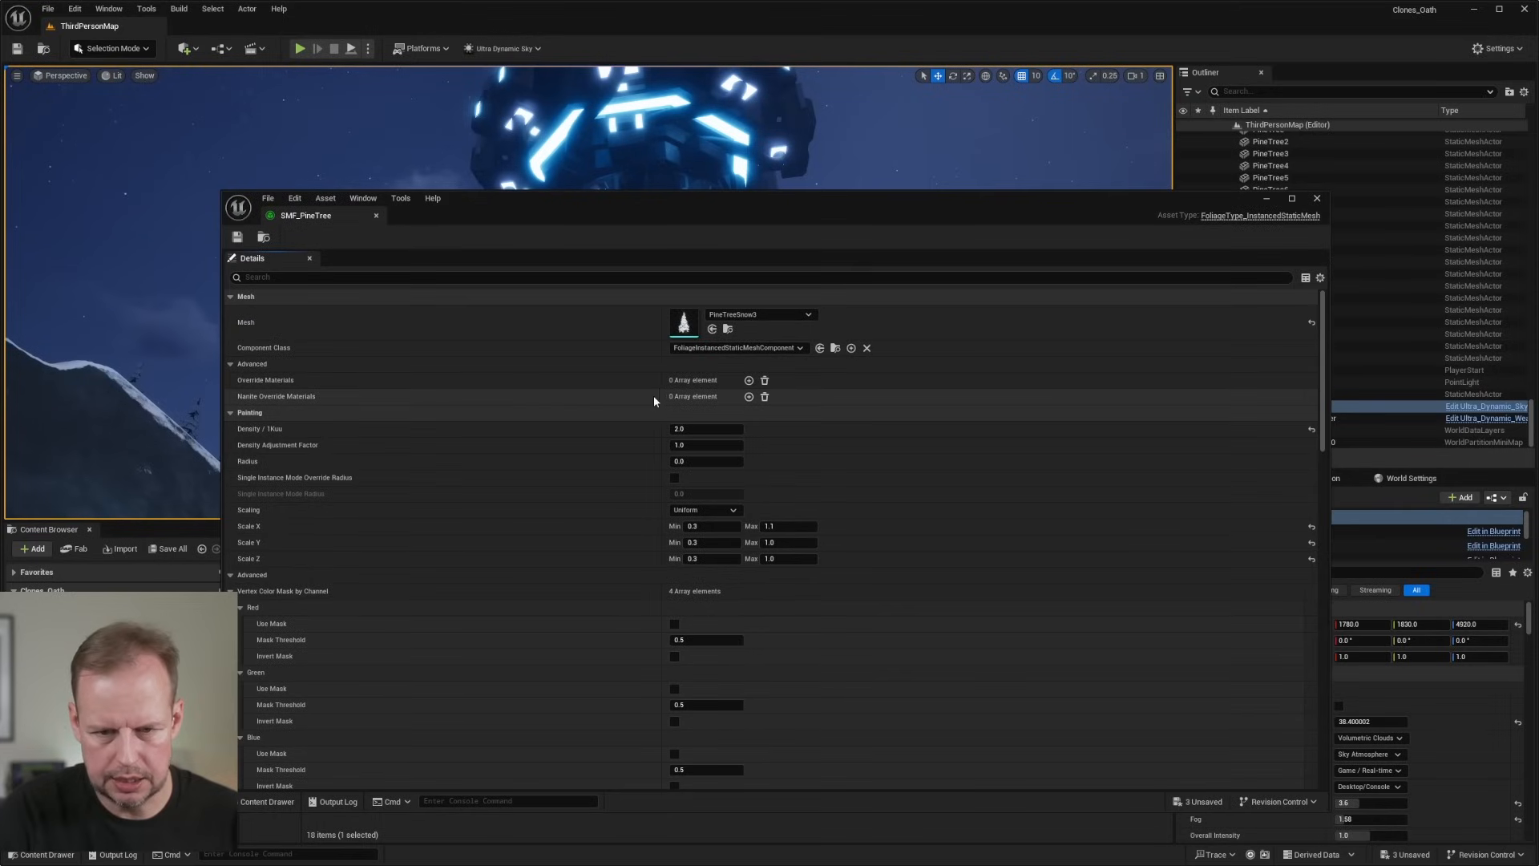
{"action": "left_click", "coordinate": [751, 315]}
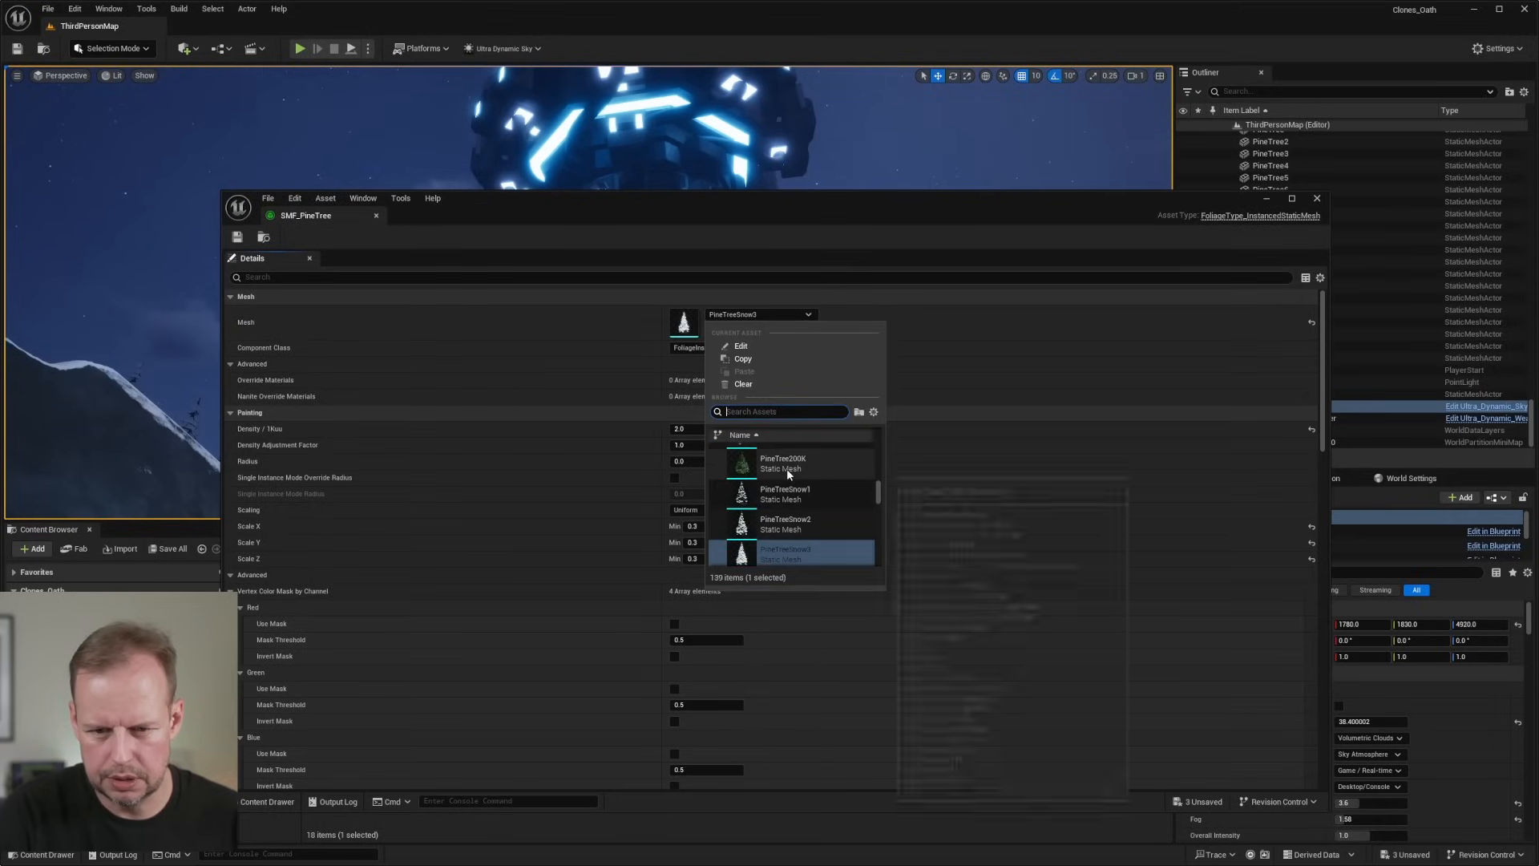
{"action": "left_click", "coordinate": [785, 467]}
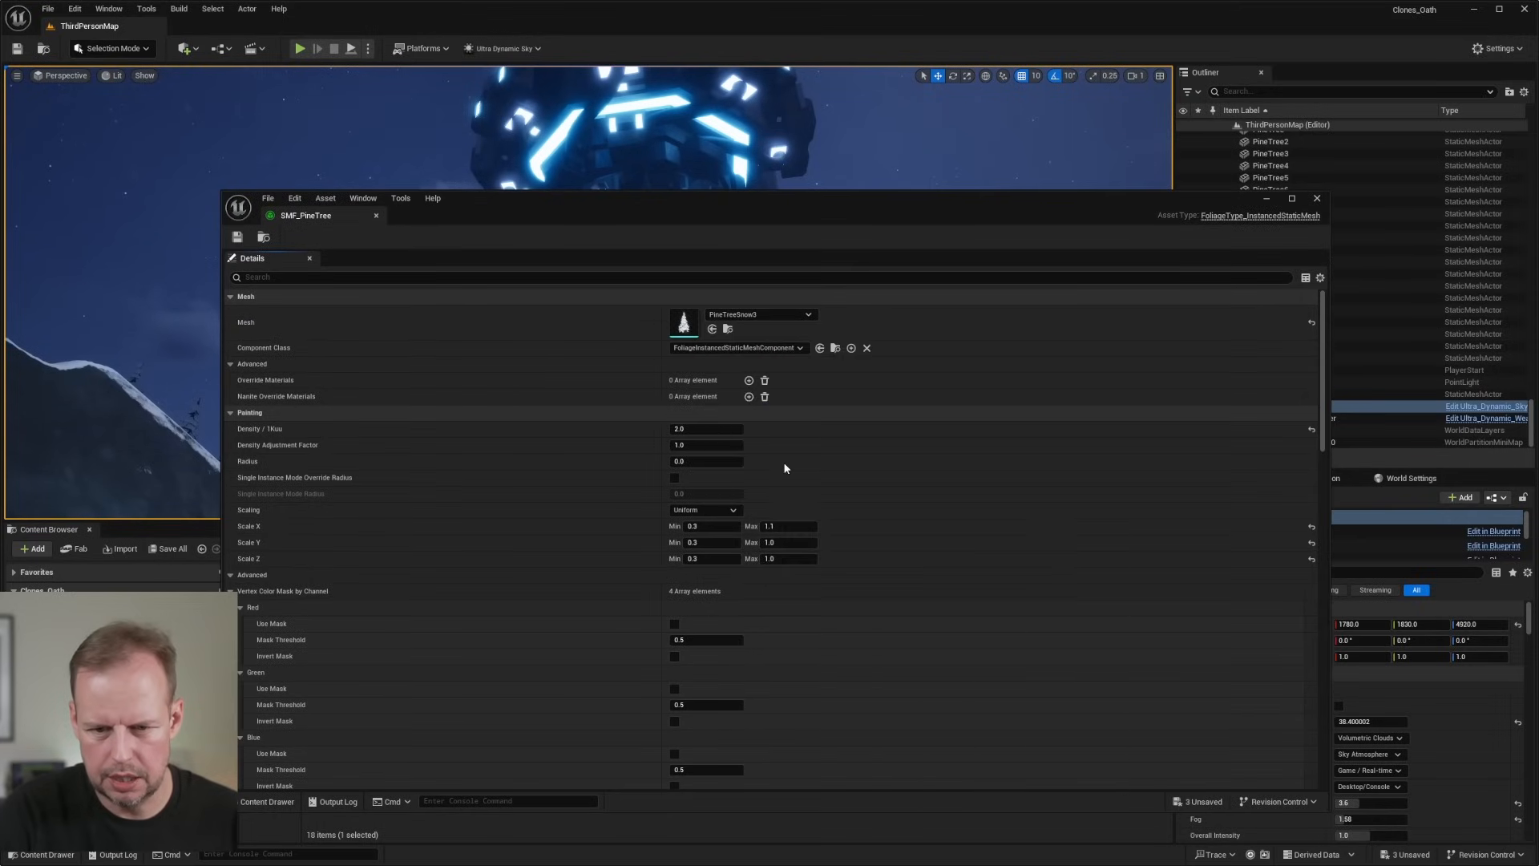
{"action": "left_click", "coordinate": [779, 317]}
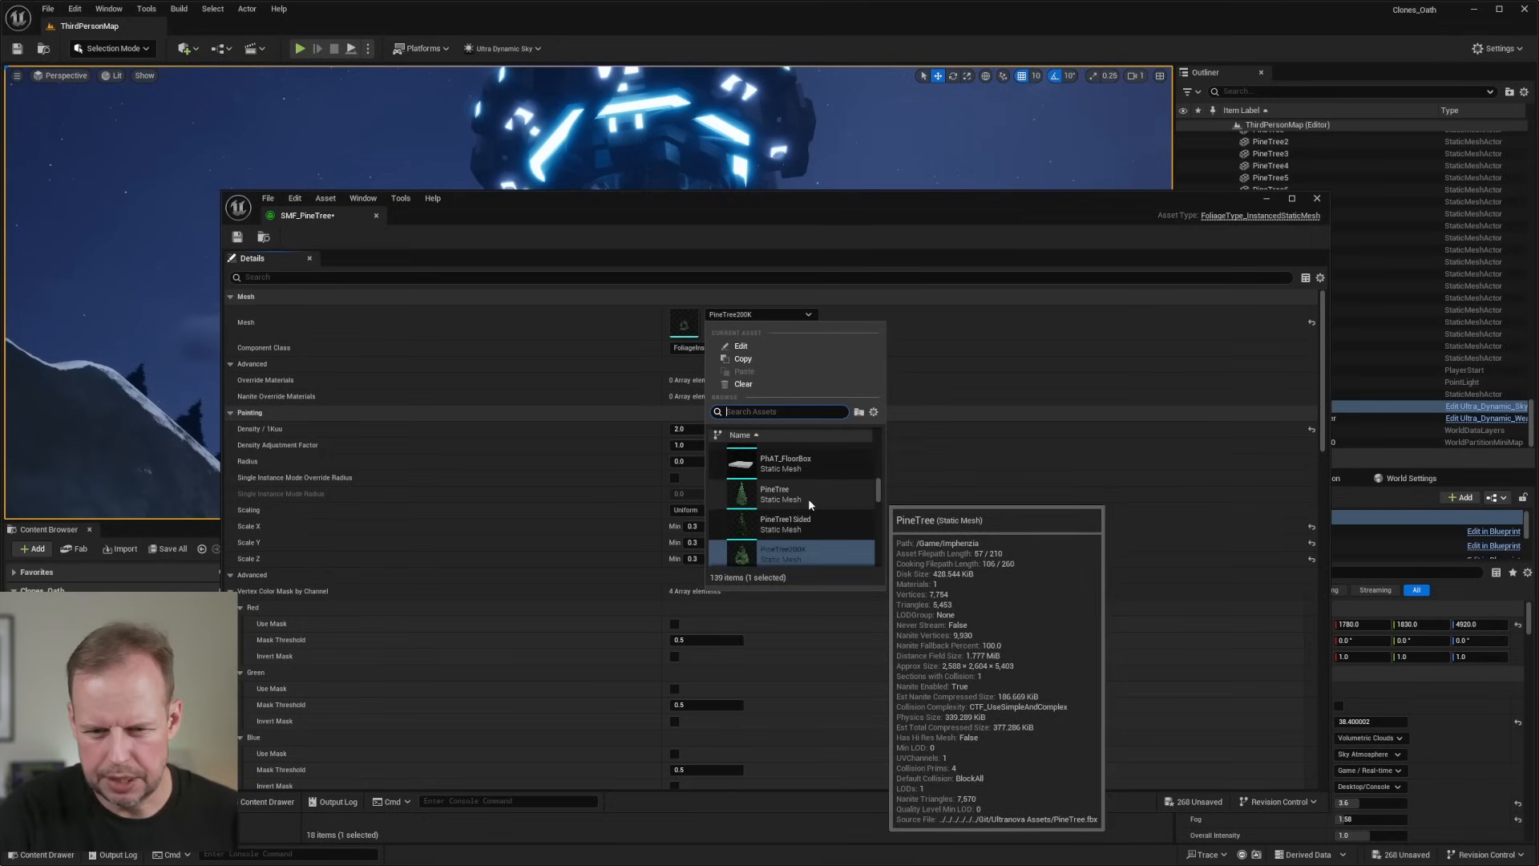
{"action": "left_click", "coordinate": [812, 493]}
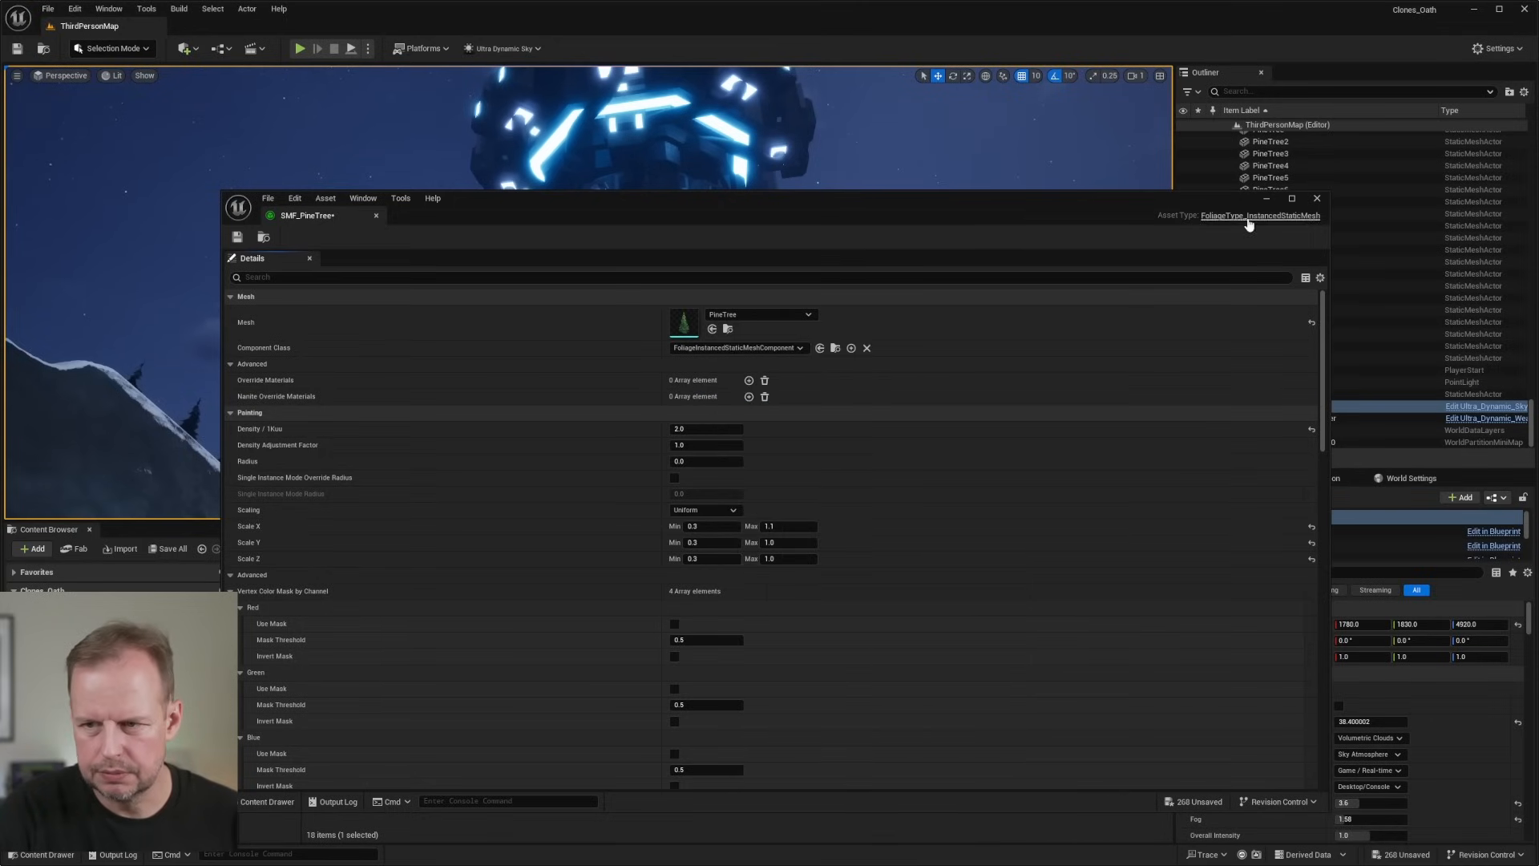
{"action": "scroll", "coordinate": [906, 576], "scroll_direction": "down", "scroll_amount": 3}
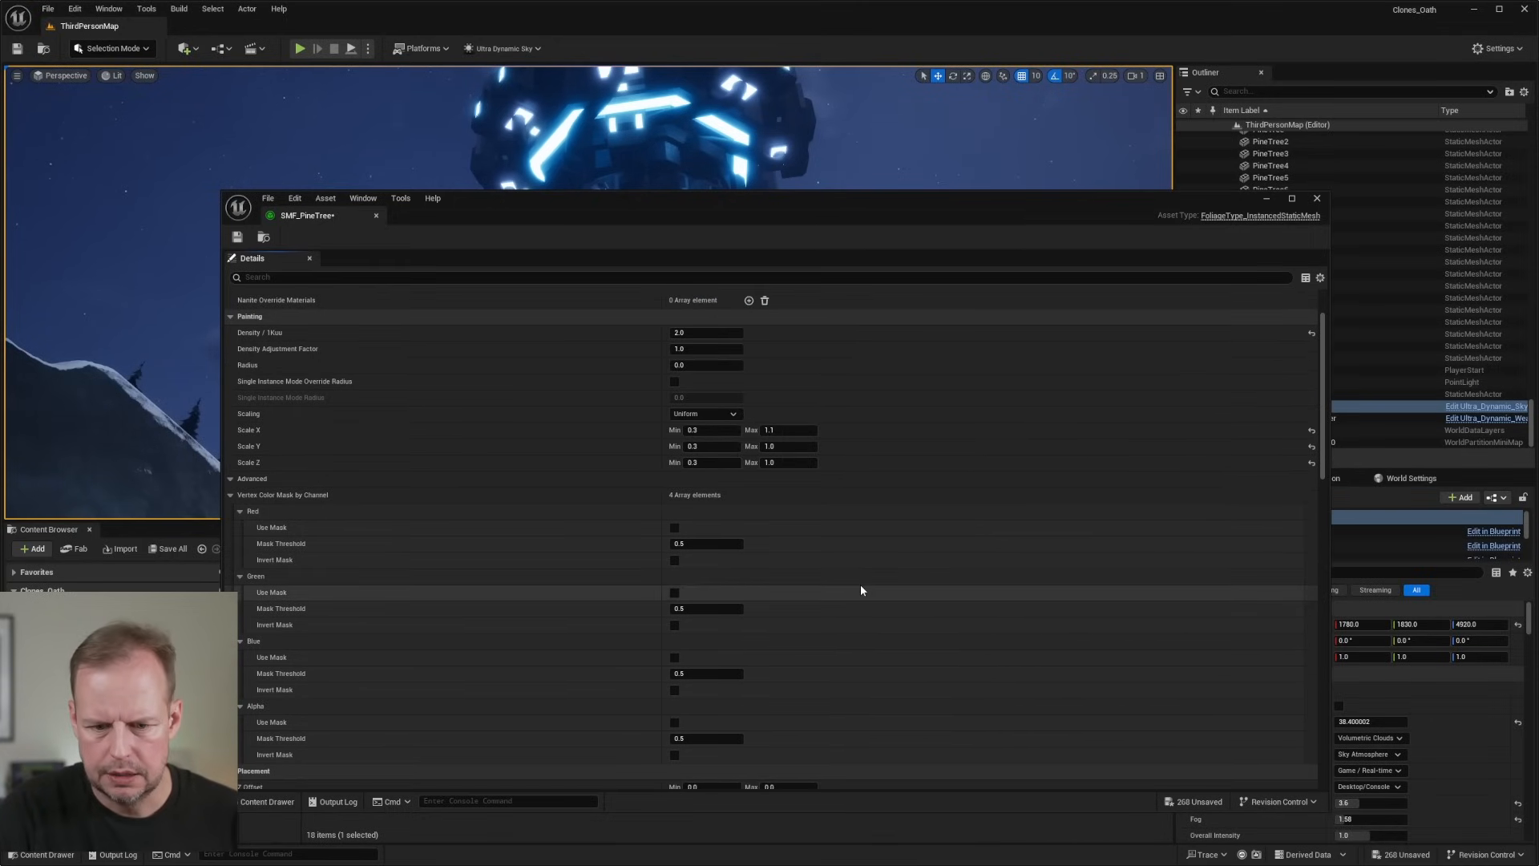
{"action": "scroll", "coordinate": [861, 586], "scroll_direction": "up", "scroll_amount": 3}
{"action": "left_click_drag", "start_coordinate": [879, 206], "coordinate": [808, 293]}
{"action": "left_click", "coordinate": [1249, 285]}
Set the weather preset of Ultra_Dynamic_Weather to Rain.
{"action": "right_click_drag", "start_coordinate": [1020, 340], "coordinate": [1098, 433]}
{"action": "left_click", "coordinate": [1330, 418]}
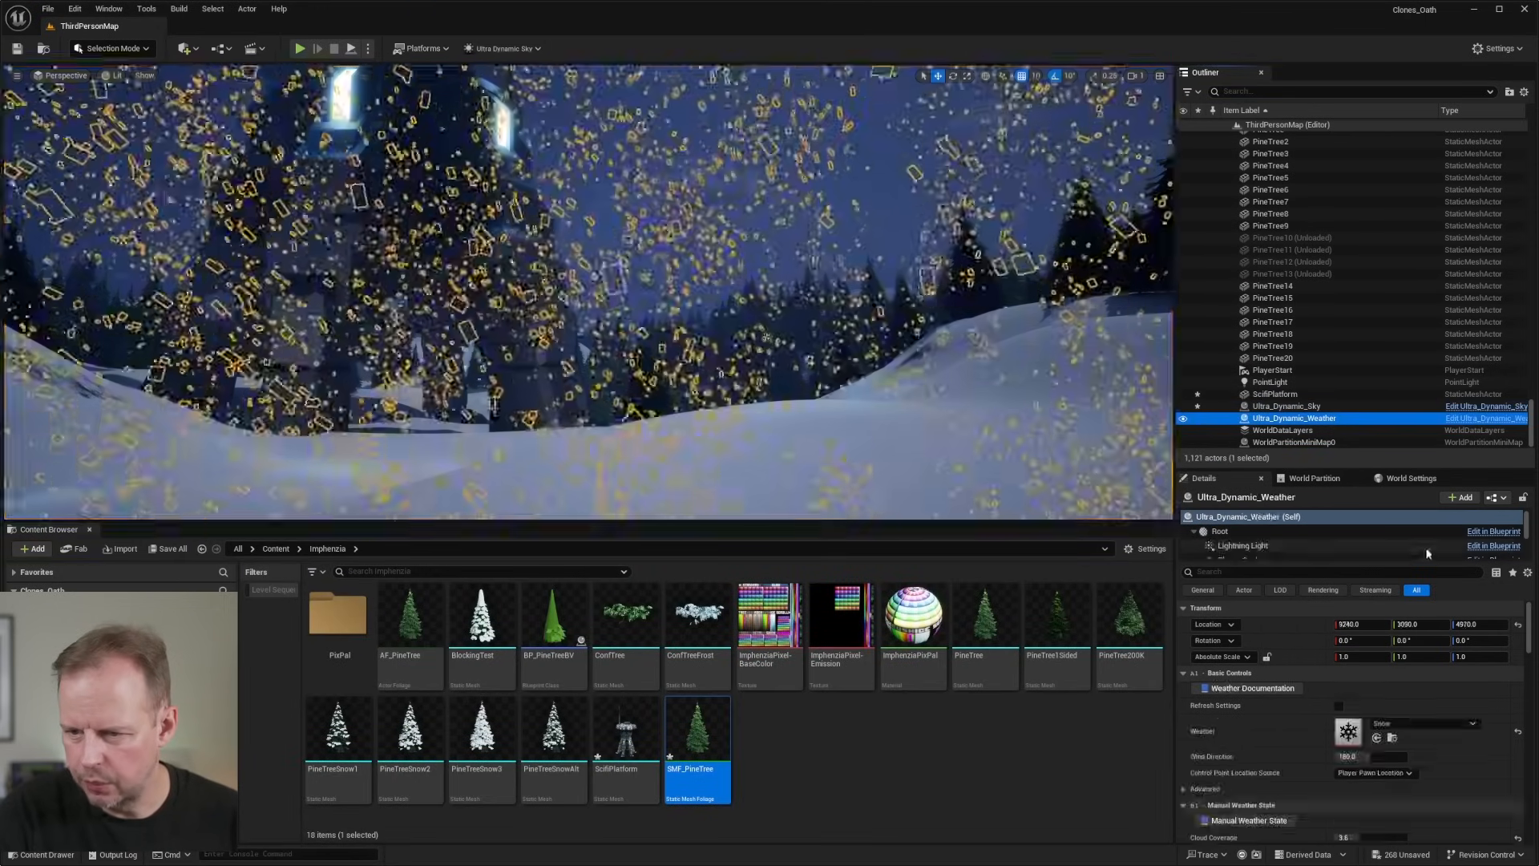
{"action": "left_click", "coordinate": [1433, 724]}
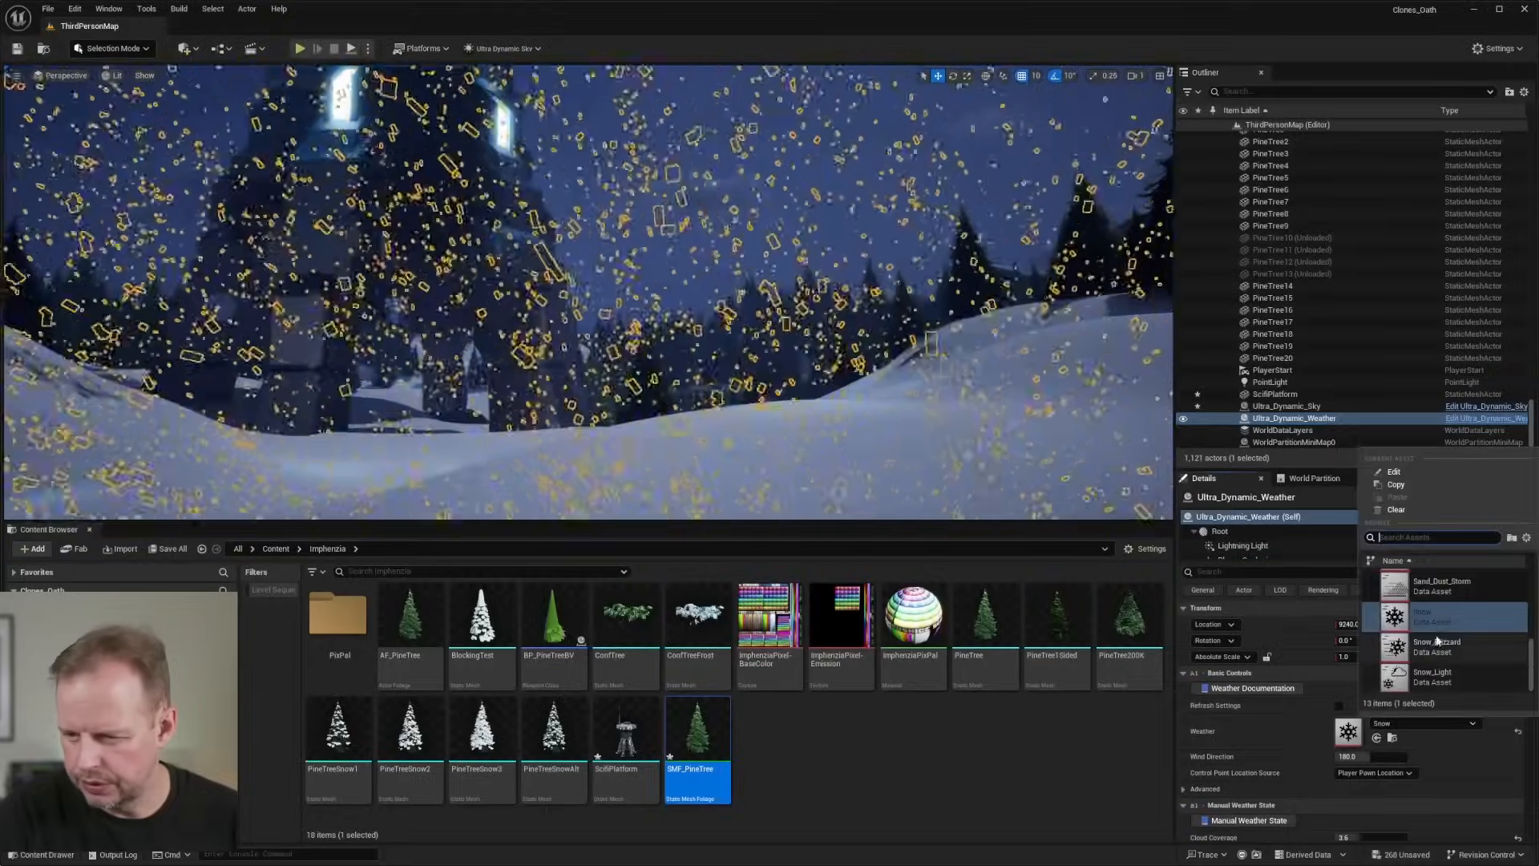
{"action": "scroll", "coordinate": [1447, 607], "scroll_direction": "up", "scroll_amount": 4}
{"action": "left_click", "coordinate": [1446, 608]}
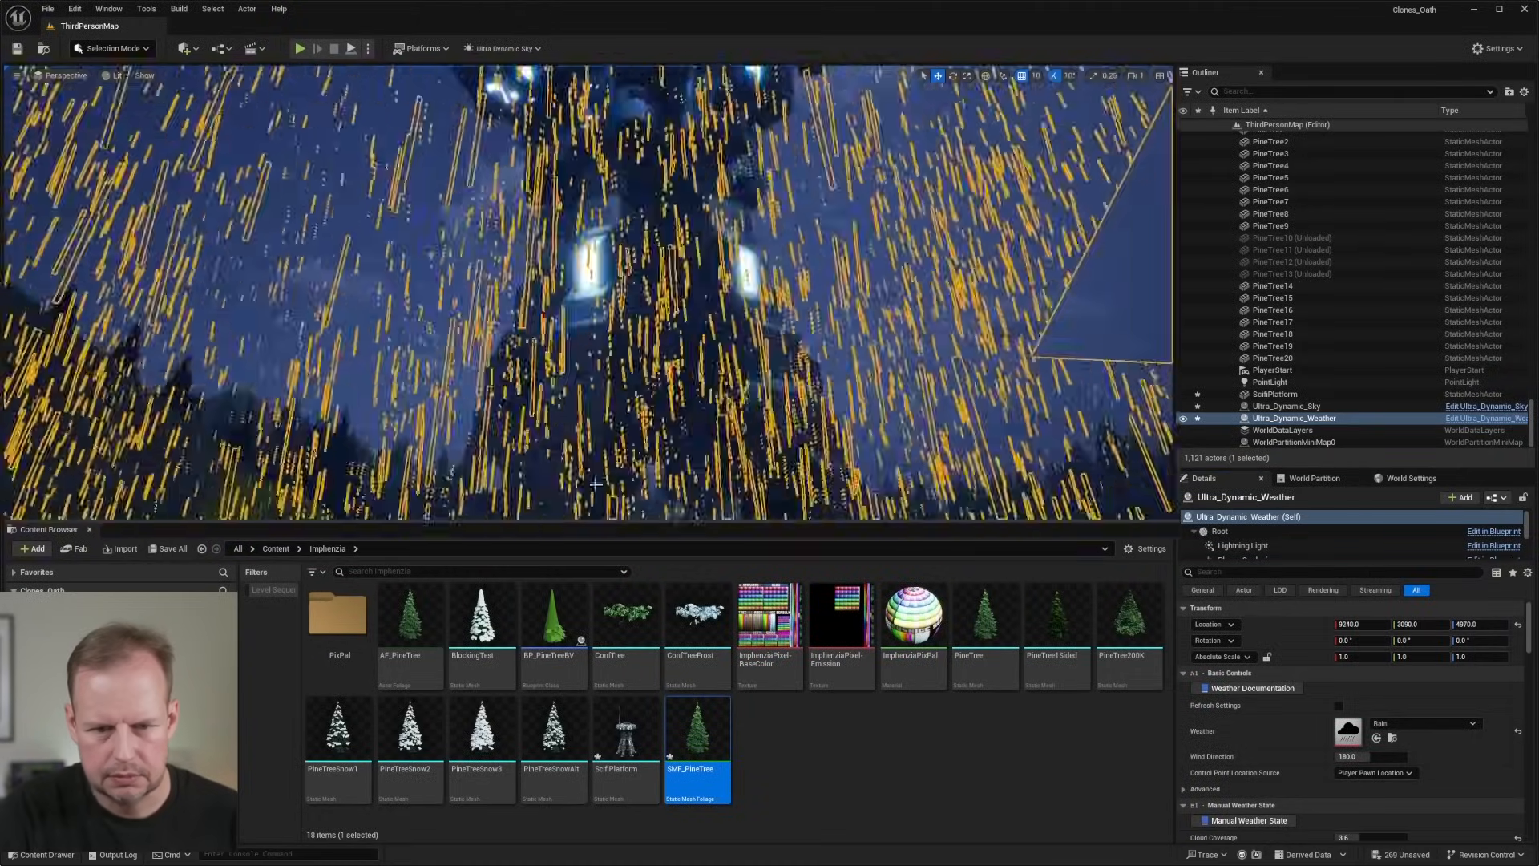
Select Ultra_Dynamic_Sky, enlarge the viewport and examine the glowing tower from near and far in the night rain.
{"action": "left_click", "coordinate": [706, 377]}
{"action": "right_click_drag", "start_coordinate": [958, 339], "coordinate": [950, 429]}
{"action": "left_click", "coordinate": [975, 216]}
{"action": "right_click_drag", "start_coordinate": [994, 274], "coordinate": [1039, 180]}
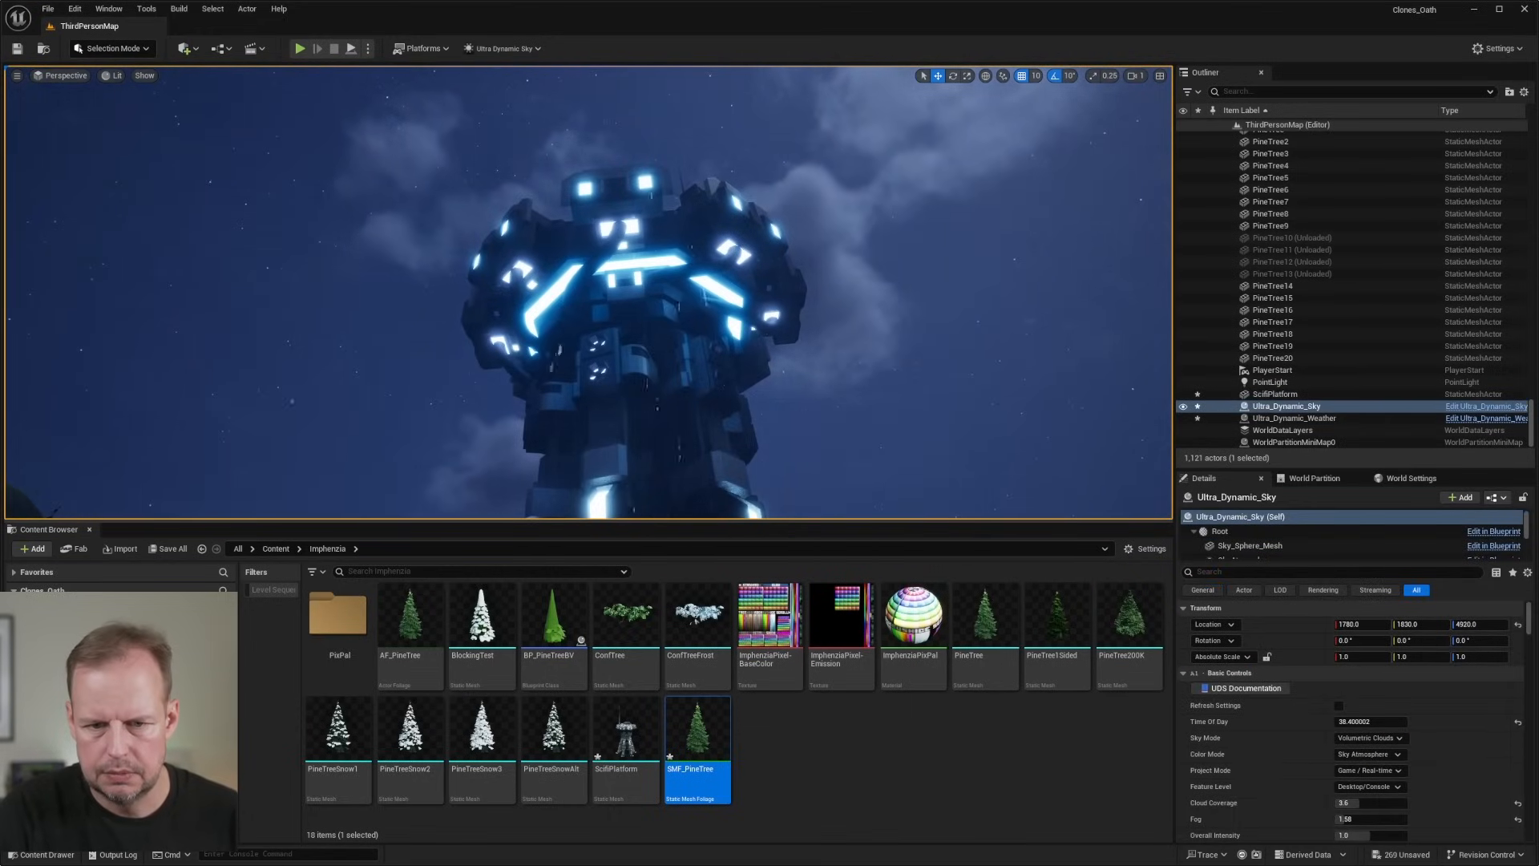
{"action": "left_click_drag", "start_coordinate": [905, 520], "coordinate": [906, 727]}
{"action": "right_click_drag", "start_coordinate": [890, 513], "coordinate": [910, 630]}
{"action": "right_click_drag", "start_coordinate": [588, 396], "coordinate": [24, 385]}
{"action": "scroll", "coordinate": [588, 396], "scroll_direction": "up", "scroll_amount": 1}
{"action": "scroll", "coordinate": [588, 396], "scroll_direction": "up", "scroll_amount": 1}
{"action": "mouse_move", "coordinate": [452, 449]}
{"action": "right_mouse_down"}
{"action": "mouse_move", "coordinate": [481, 441]}
{"action": "mouse_move", "coordinate": [465, 425]}
{"action": "right_mouse_up"}
{"action": "mouse_move", "coordinate": [911, 564]}
{"action": "right_mouse_down"}
{"action": "mouse_move", "coordinate": [962, 609]}
{"action": "mouse_move", "coordinate": [909, 566]}
{"action": "right_mouse_up"}
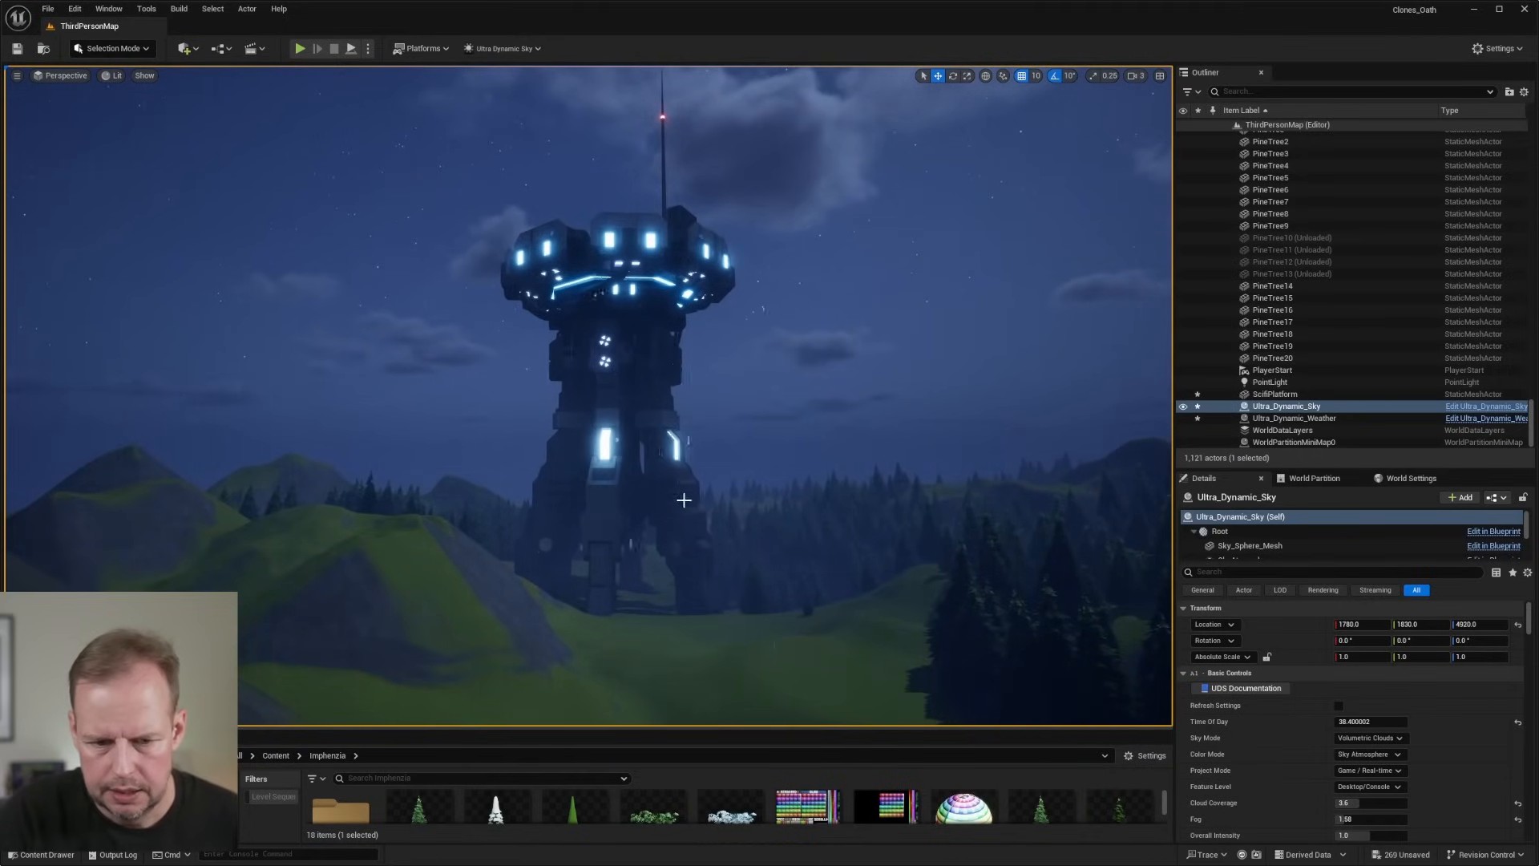
{"action": "right_click_drag", "start_coordinate": [683, 499], "coordinate": [768, 450]}
{"action": "scroll", "coordinate": [683, 500], "scroll_direction": "down", "scroll_amount": 1}
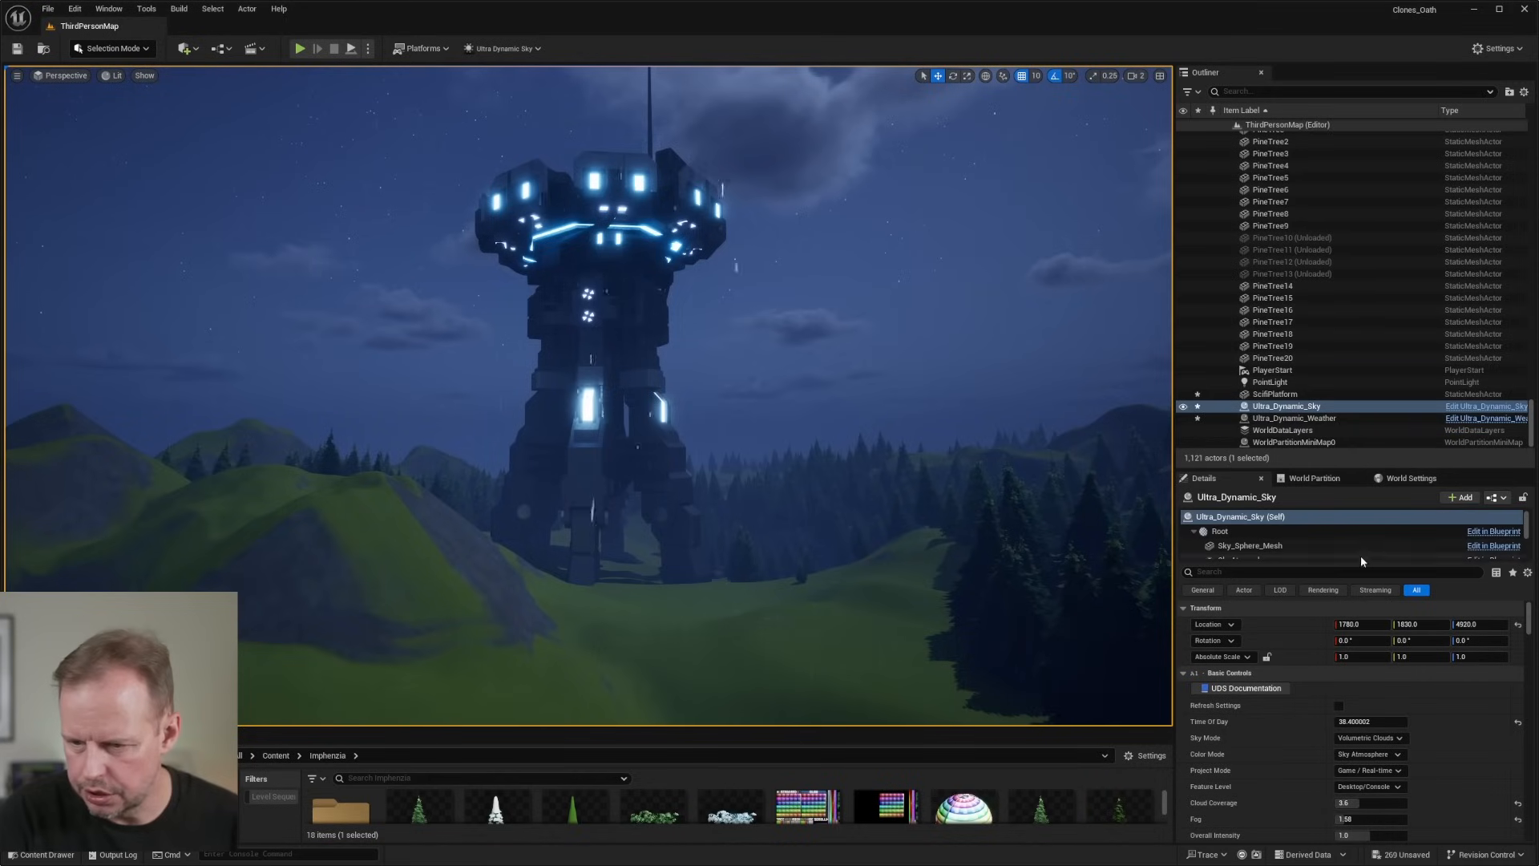
Set the weather preset of Ultra_Dynamic_Weather to Rain_Thunderstorm and raise its Cloud Coverage to about 8.2.
{"action": "scroll", "coordinate": [1298, 535], "scroll_direction": "down", "scroll_amount": 1}
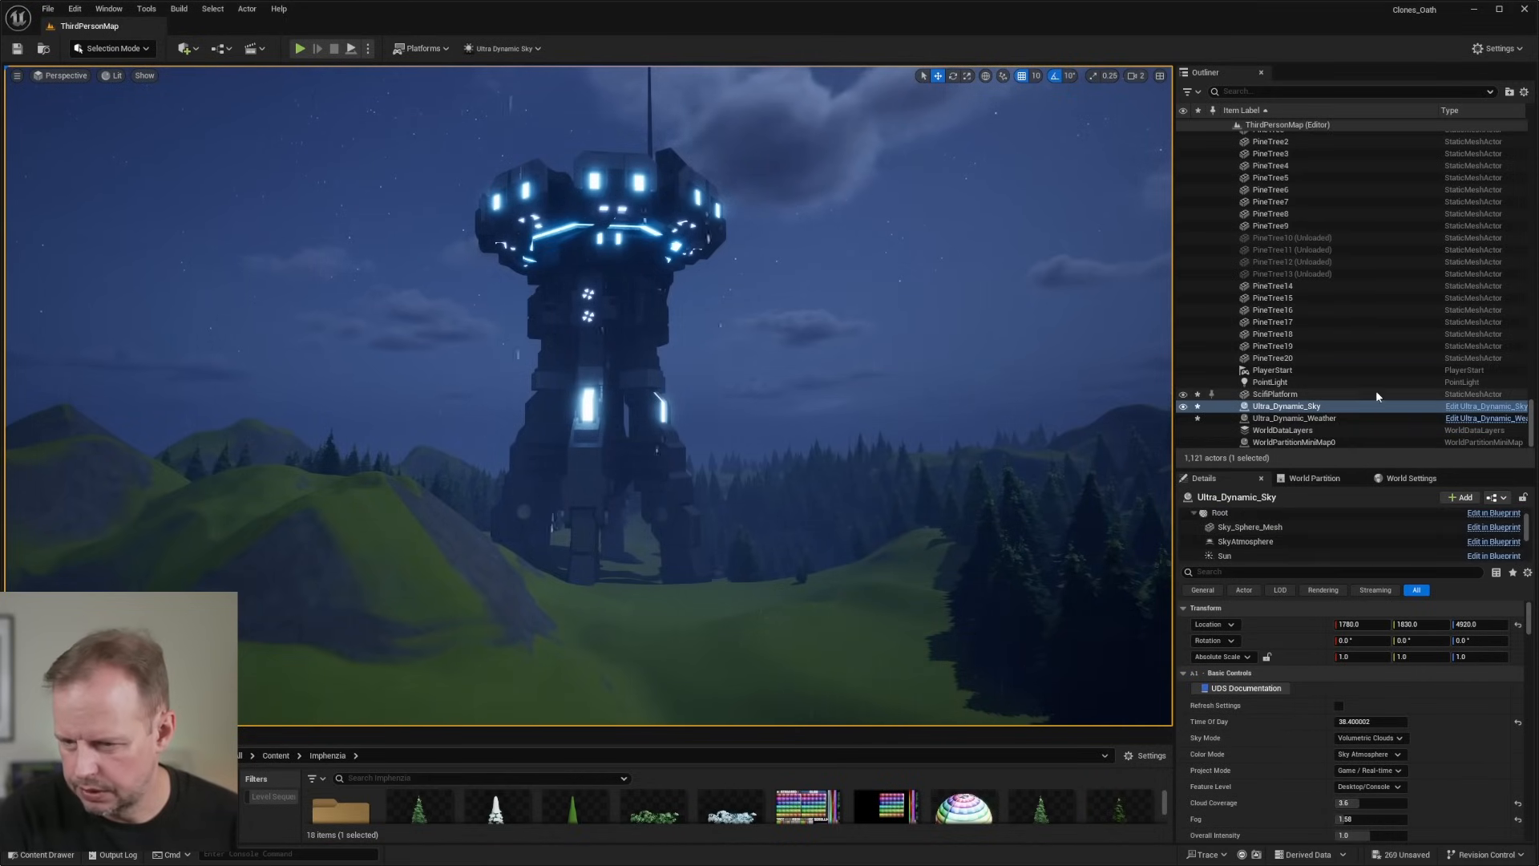
{"action": "left_click", "coordinate": [1321, 418]}
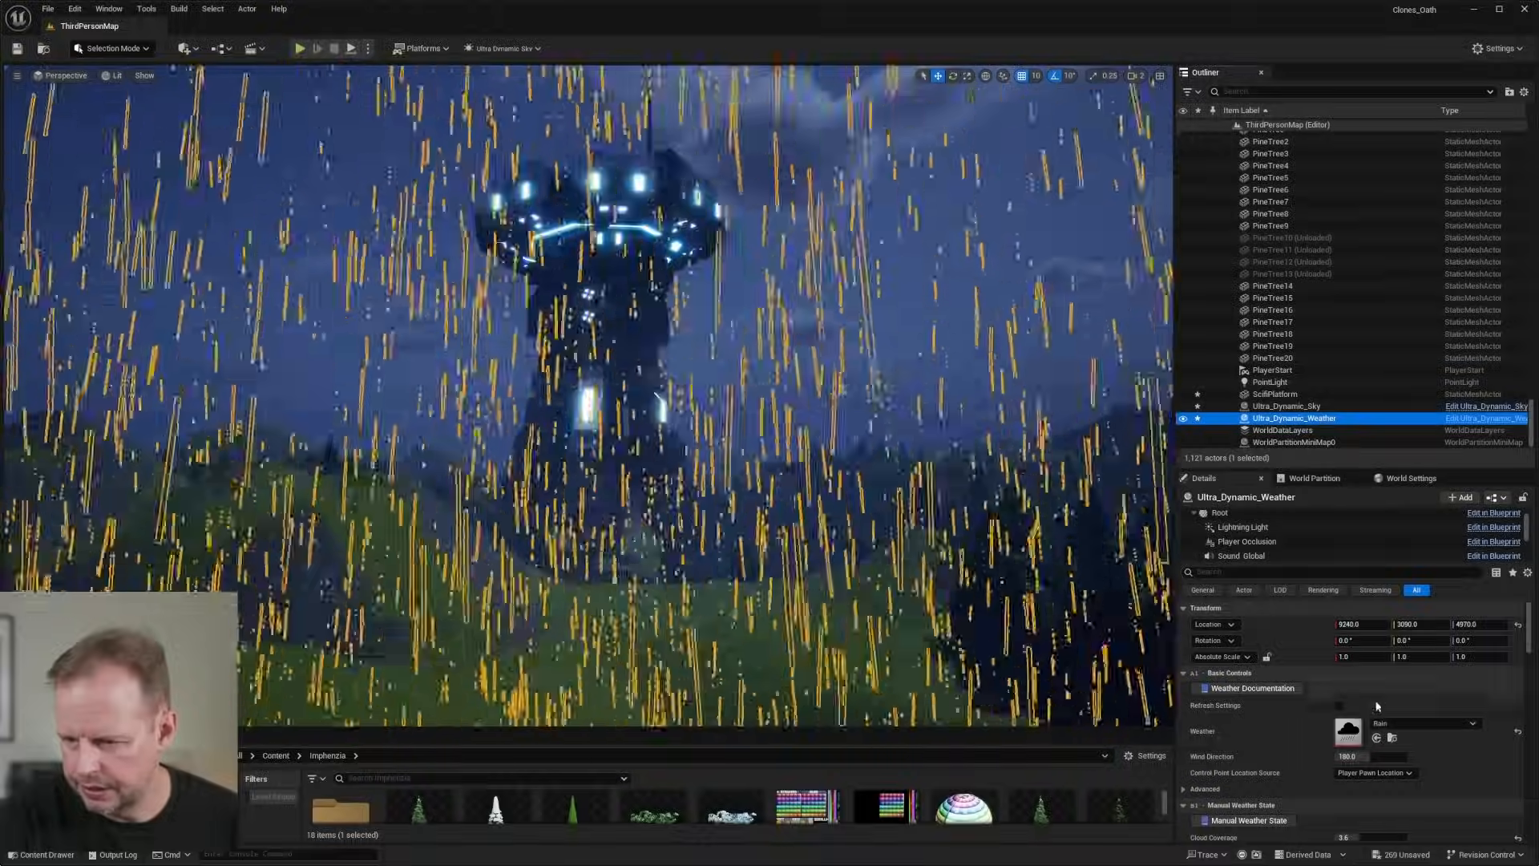
{"action": "left_click", "coordinate": [1395, 722]}
{"action": "left_click", "coordinate": [1464, 646]}
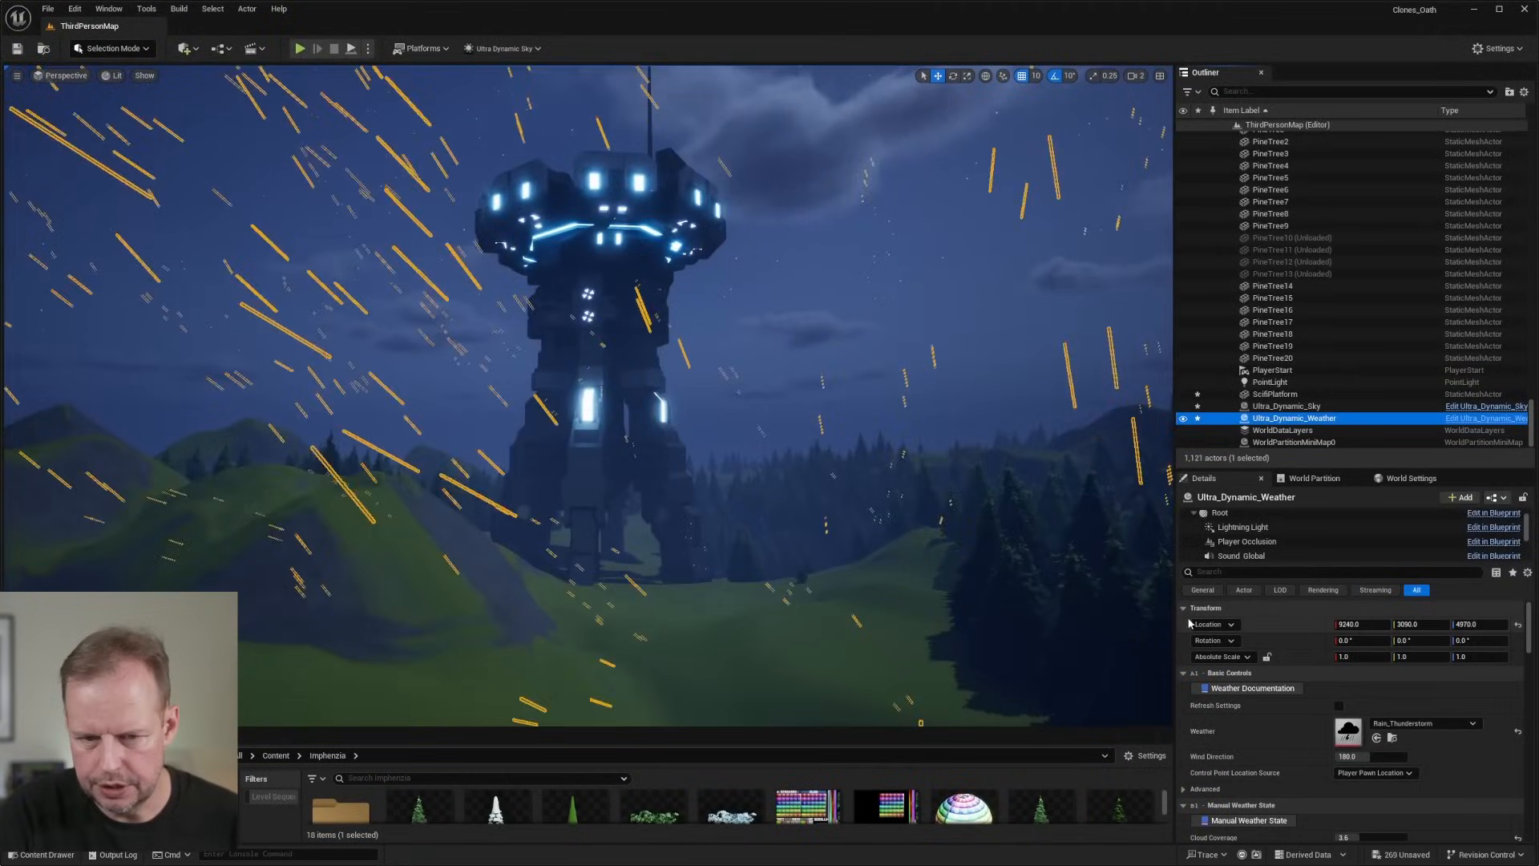
{"action": "scroll", "coordinate": [1412, 732], "scroll_direction": "down", "scroll_amount": 2}
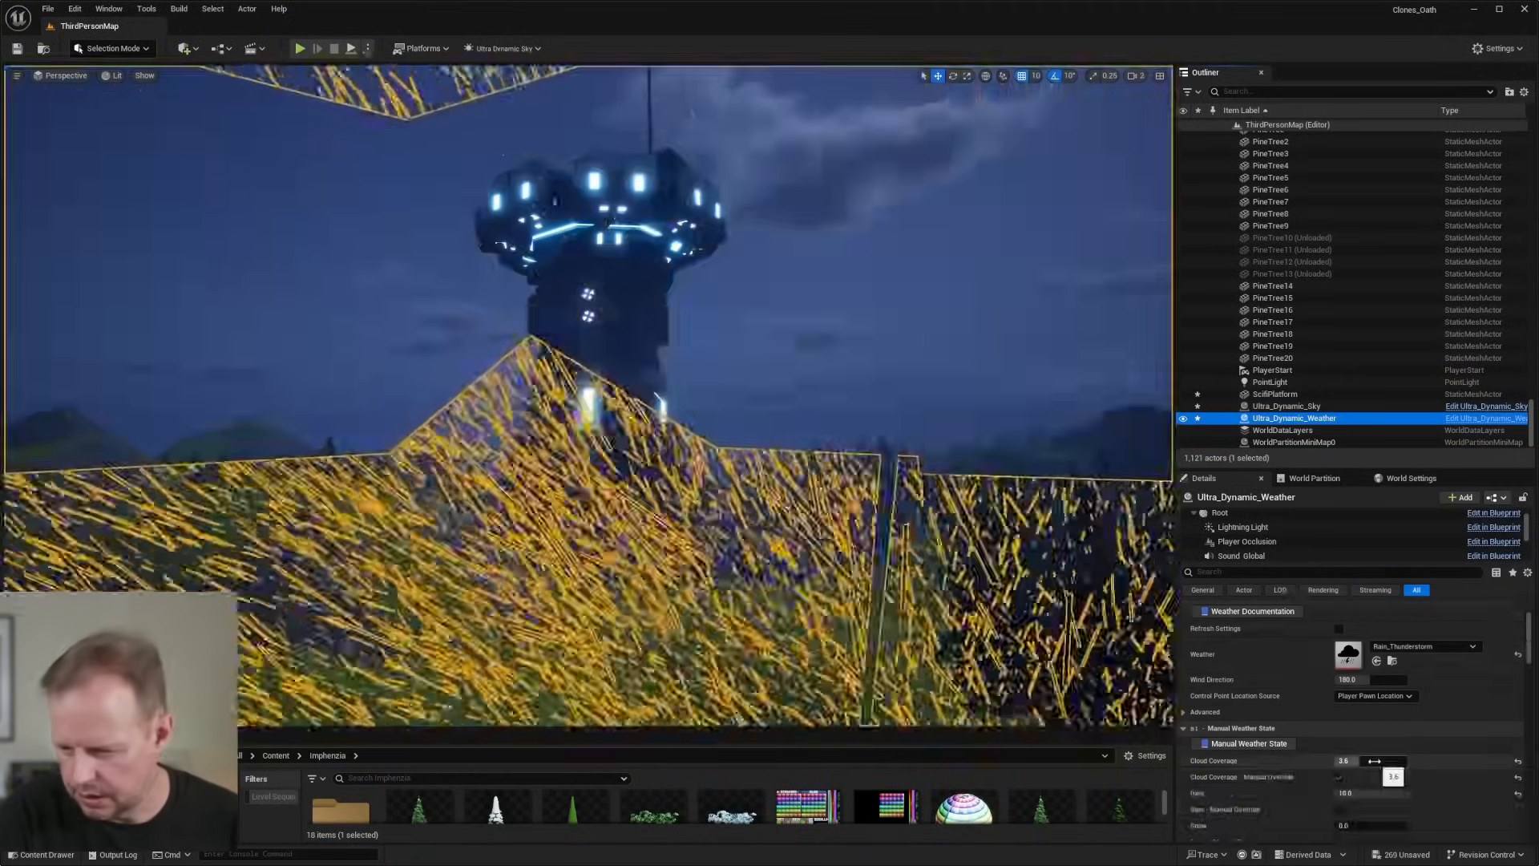
{"action": "left_click_drag", "start_coordinate": [1377, 760], "coordinate": [1404, 761]}
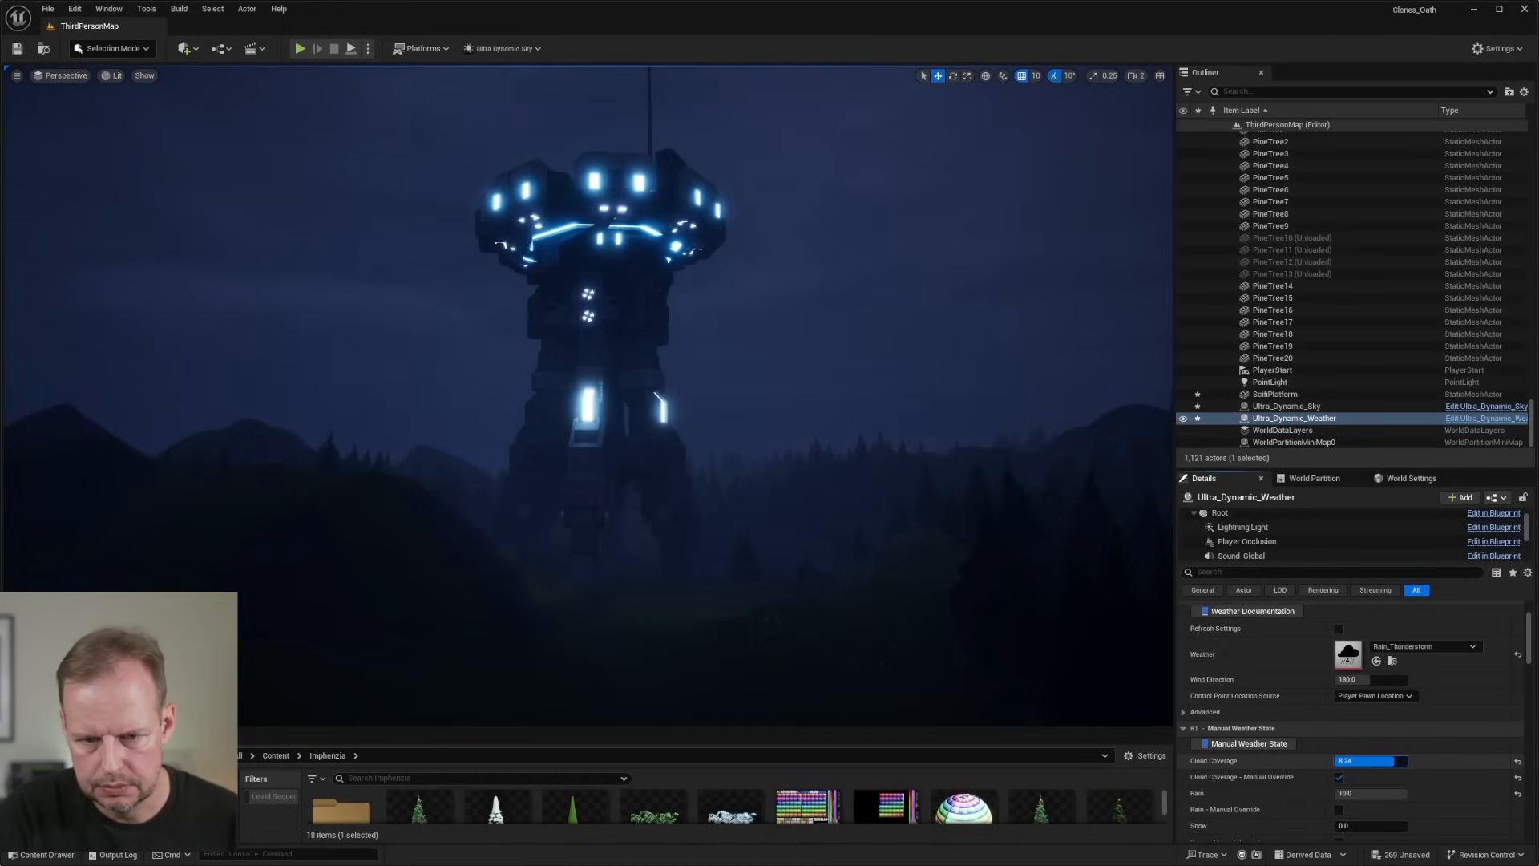
{"action": "left_click", "coordinate": [839, 705]}
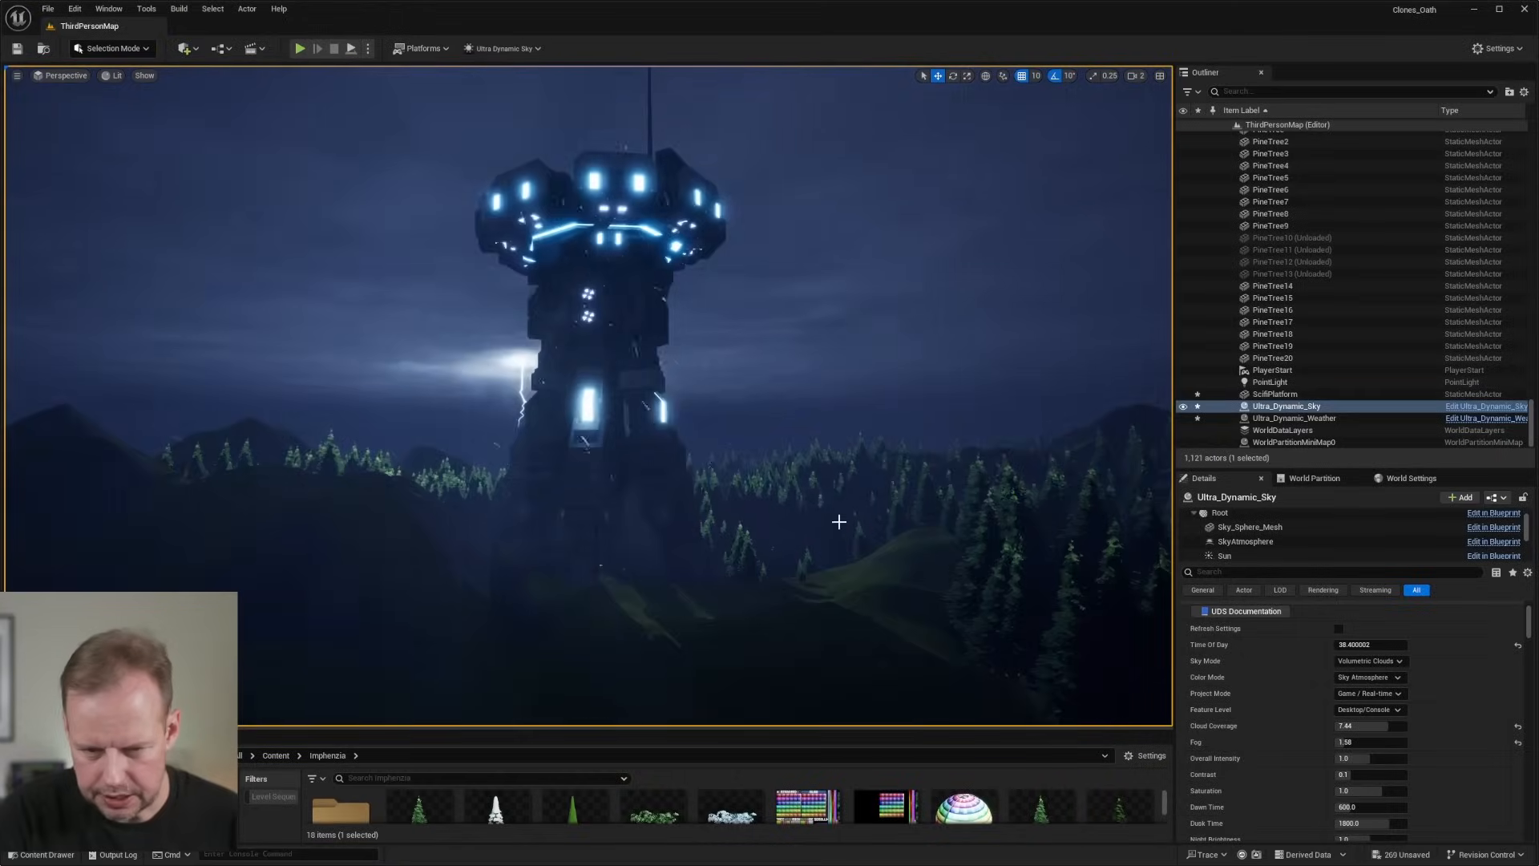
Examine the pine trees and the tower in the thunderstorm from ground level.
{"action": "key", "text": "w"}
{"action": "mouse_move", "coordinate": [838, 522]}
{"action": "right_mouse_down"}
{"action": "mouse_move", "coordinate": [933, 561]}
{"action": "mouse_move", "coordinate": [994, 555]}
{"action": "mouse_move", "coordinate": [826, 522]}
{"action": "right_mouse_up"}
{"action": "scroll", "coordinate": [1447, 689], "scroll_direction": "down", "scroll_amount": 3}
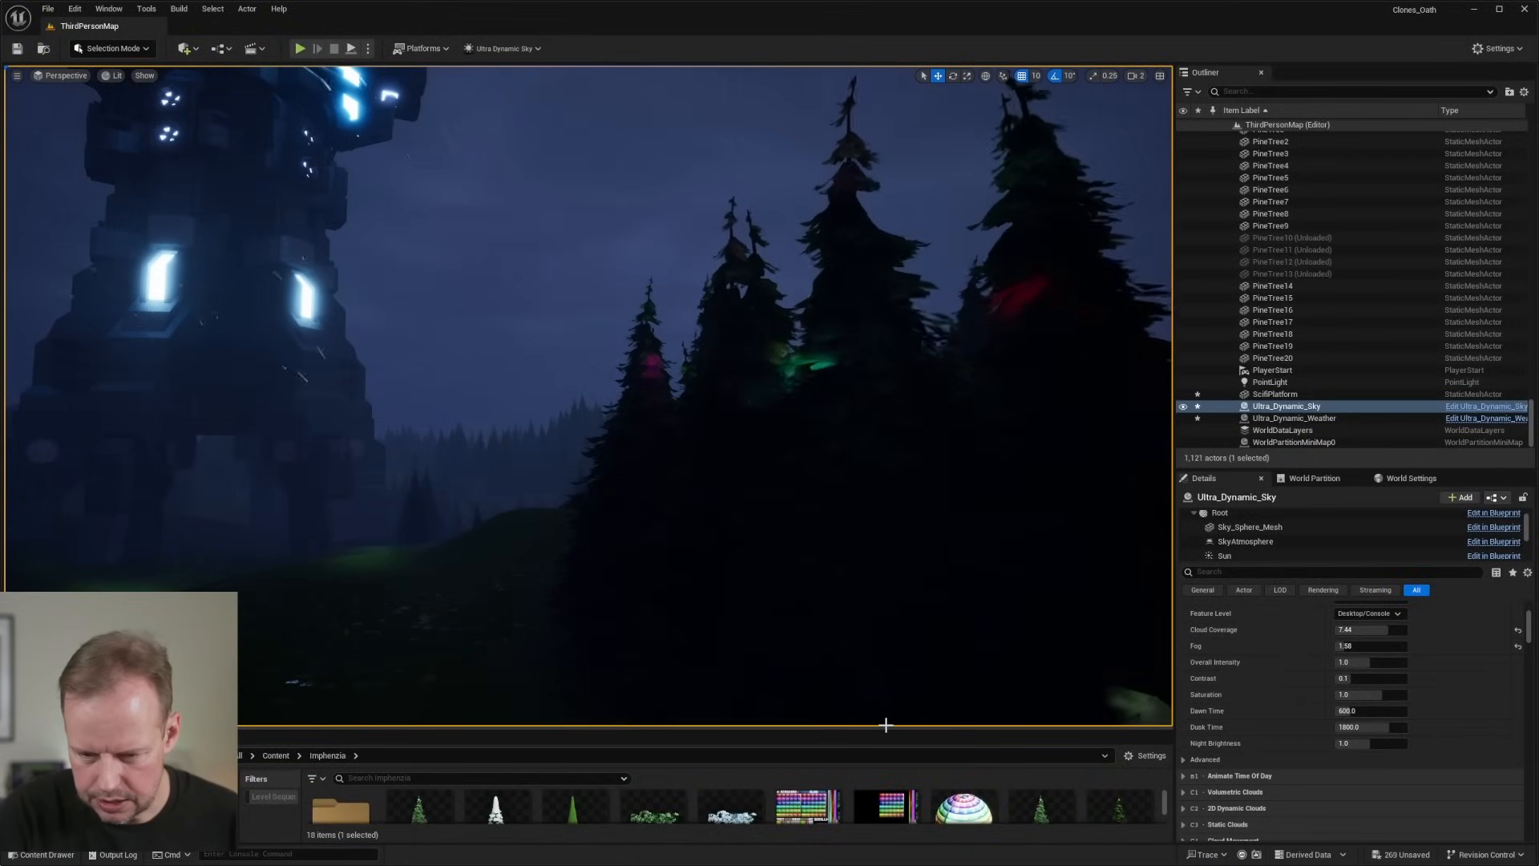
{"action": "left_click_drag", "start_coordinate": [886, 728], "coordinate": [882, 510]}
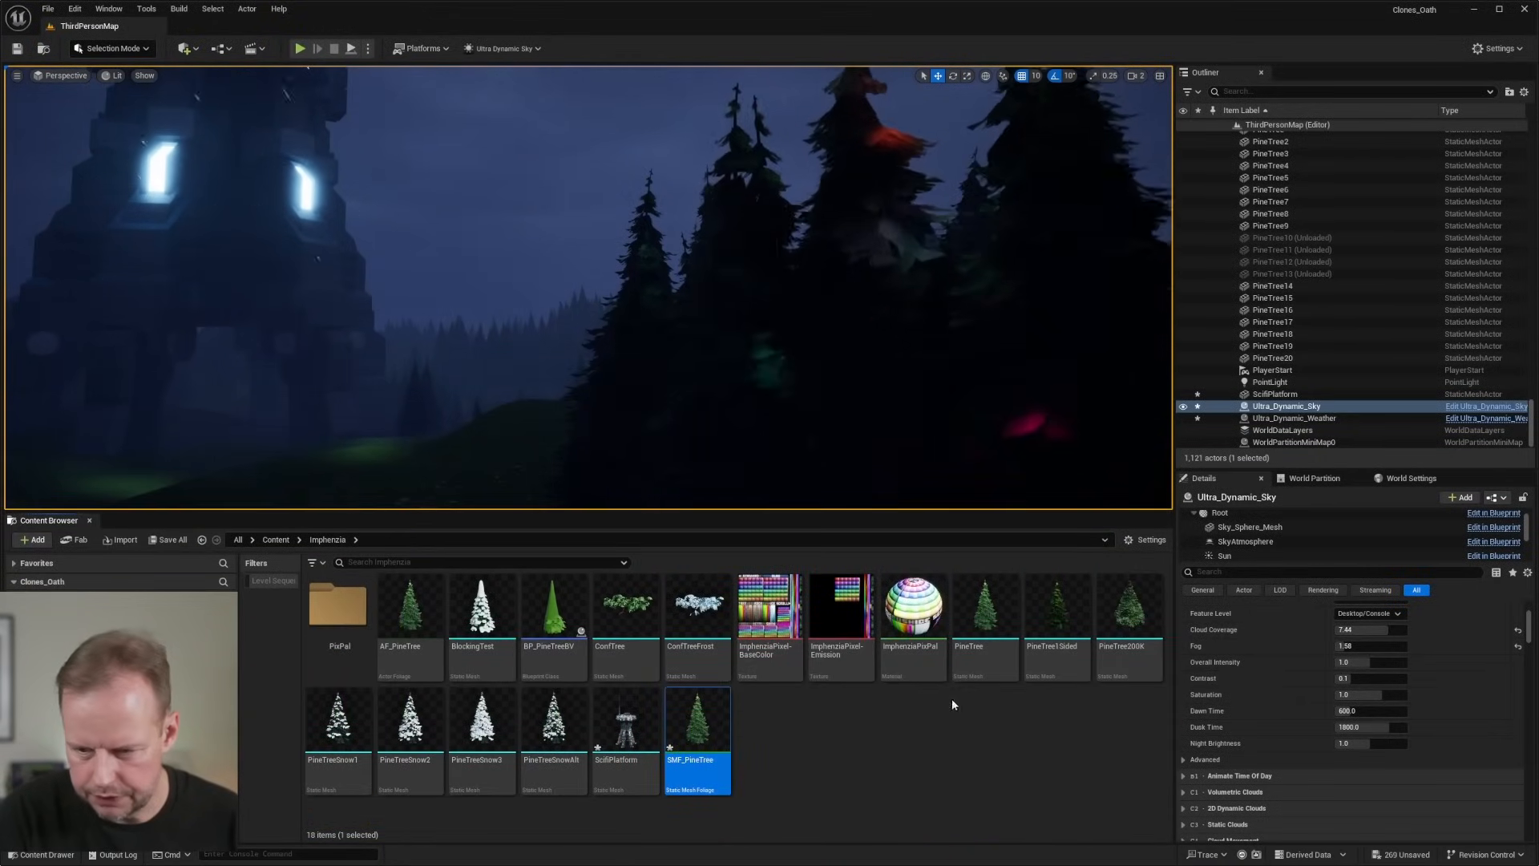
{"action": "left_click", "coordinate": [626, 737]}
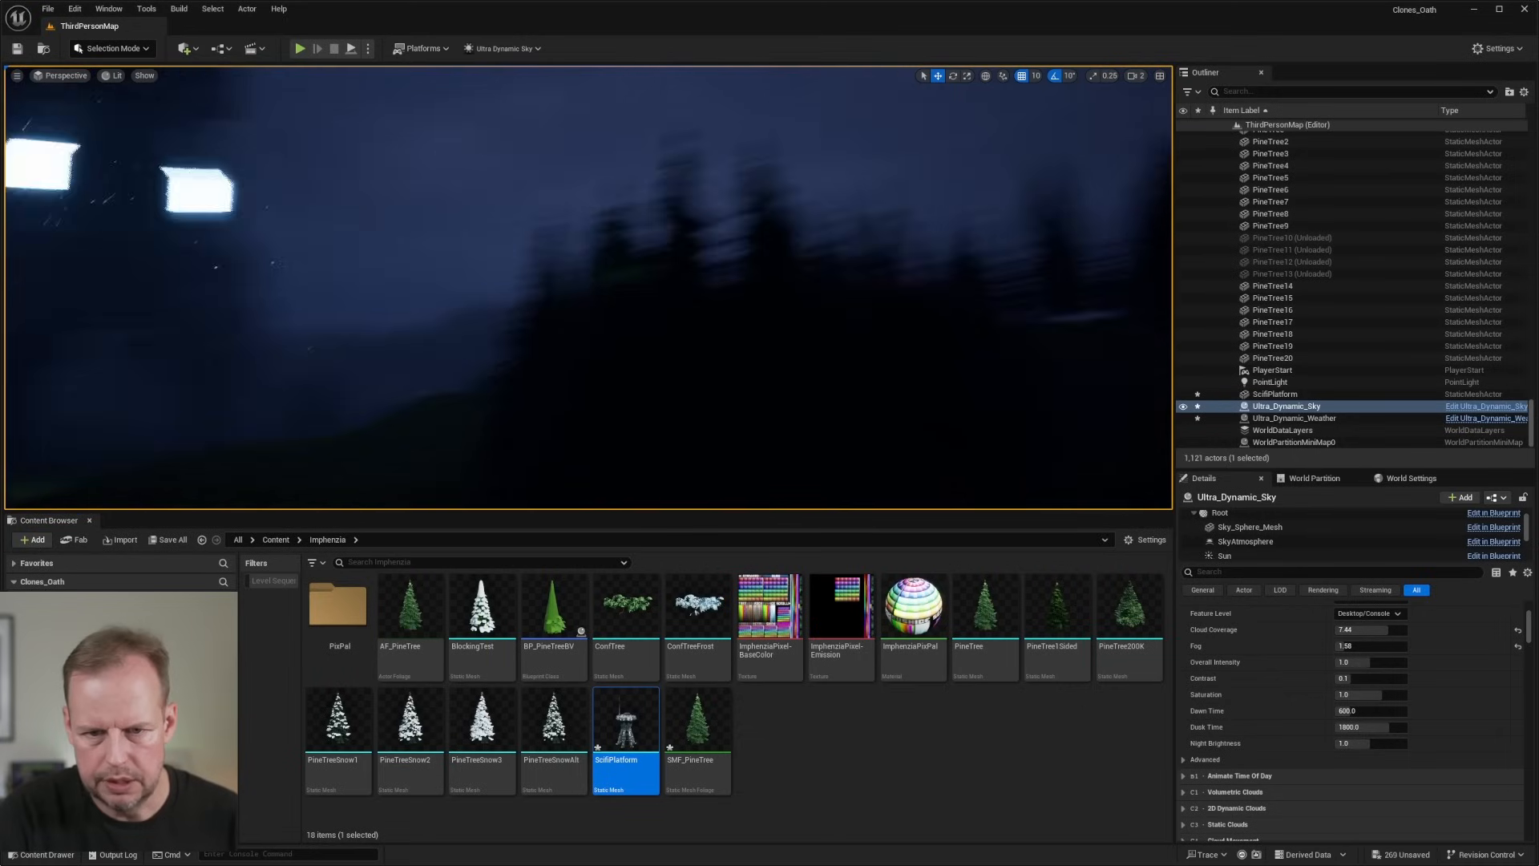
{"action": "right_click_drag", "start_coordinate": [588, 287], "coordinate": [481, 241]}
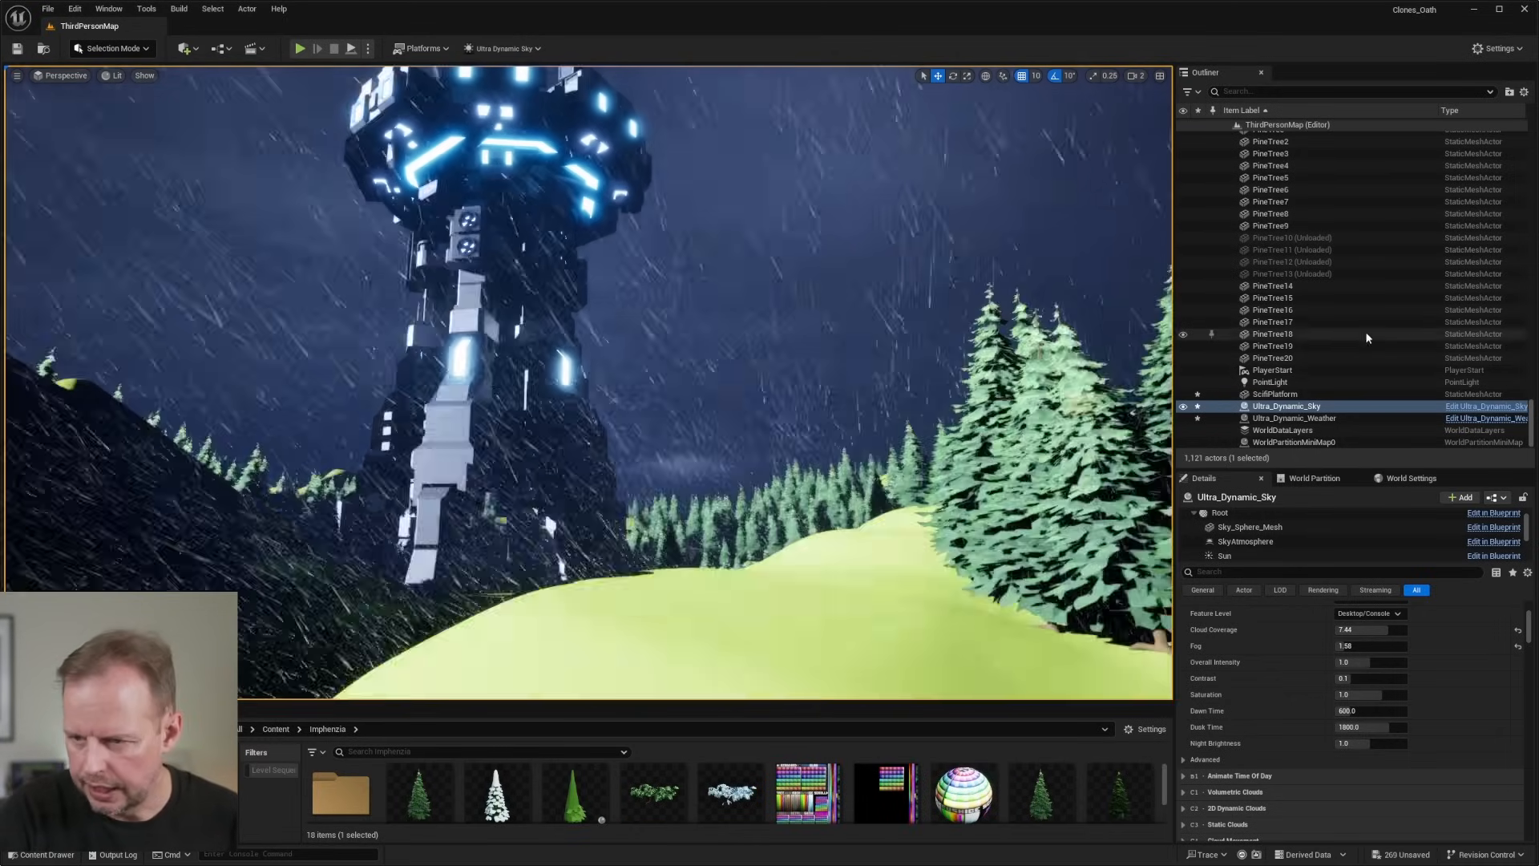
Find the PlayerStart and move it across the level into the valley beside the tower.
{"action": "double_click", "coordinate": [1307, 369]}
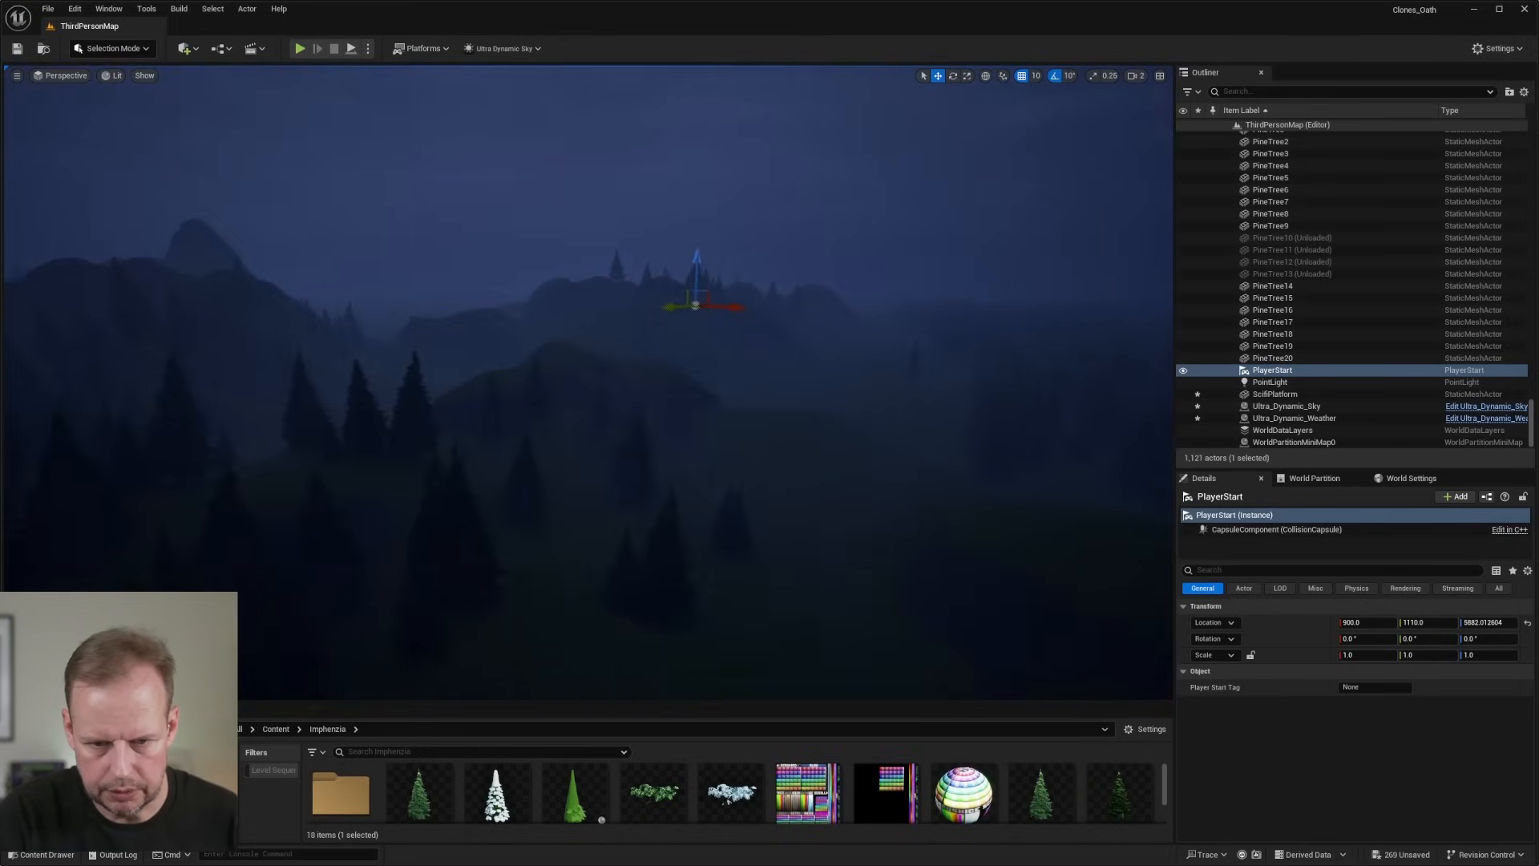
{"action": "right_click_drag", "start_coordinate": [588, 382], "coordinate": [505, 385]}
{"action": "scroll", "coordinate": [469, 383], "scroll_direction": "up", "scroll_amount": 3}
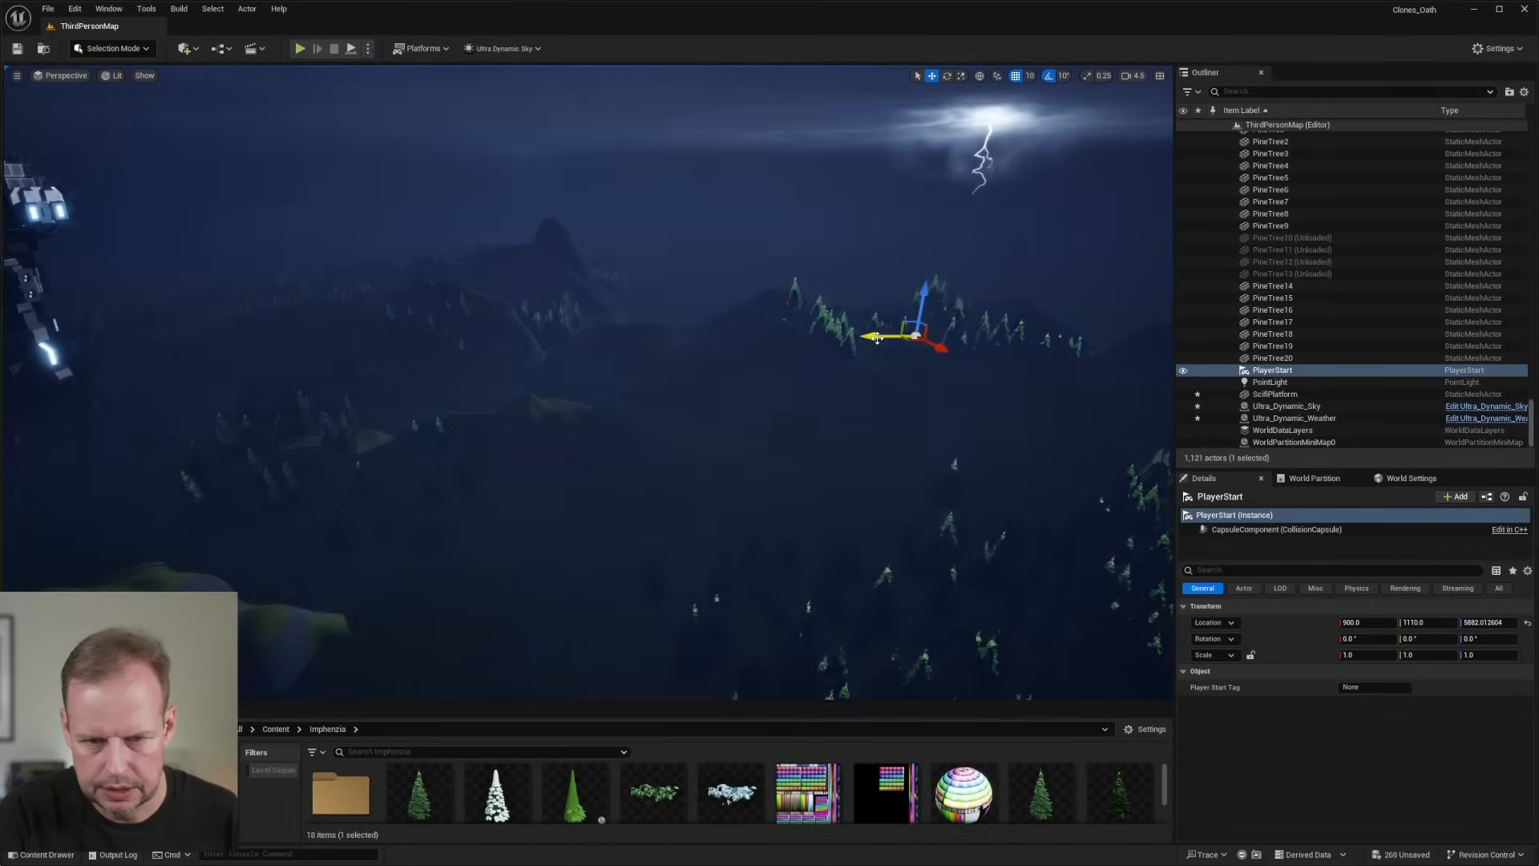
{"action": "left_click_drag", "start_coordinate": [886, 334], "coordinate": [373, 404]}
{"action": "left_click_drag", "start_coordinate": [224, 438], "coordinate": [218, 438]}
{"action": "mouse_move", "coordinate": [218, 438]}
{"action": "right_mouse_down"}
{"action": "mouse_move", "coordinate": [236, 412]}
{"action": "mouse_move", "coordinate": [176, 407]}
{"action": "mouse_move", "coordinate": [207, 421]}
{"action": "right_mouse_up"}
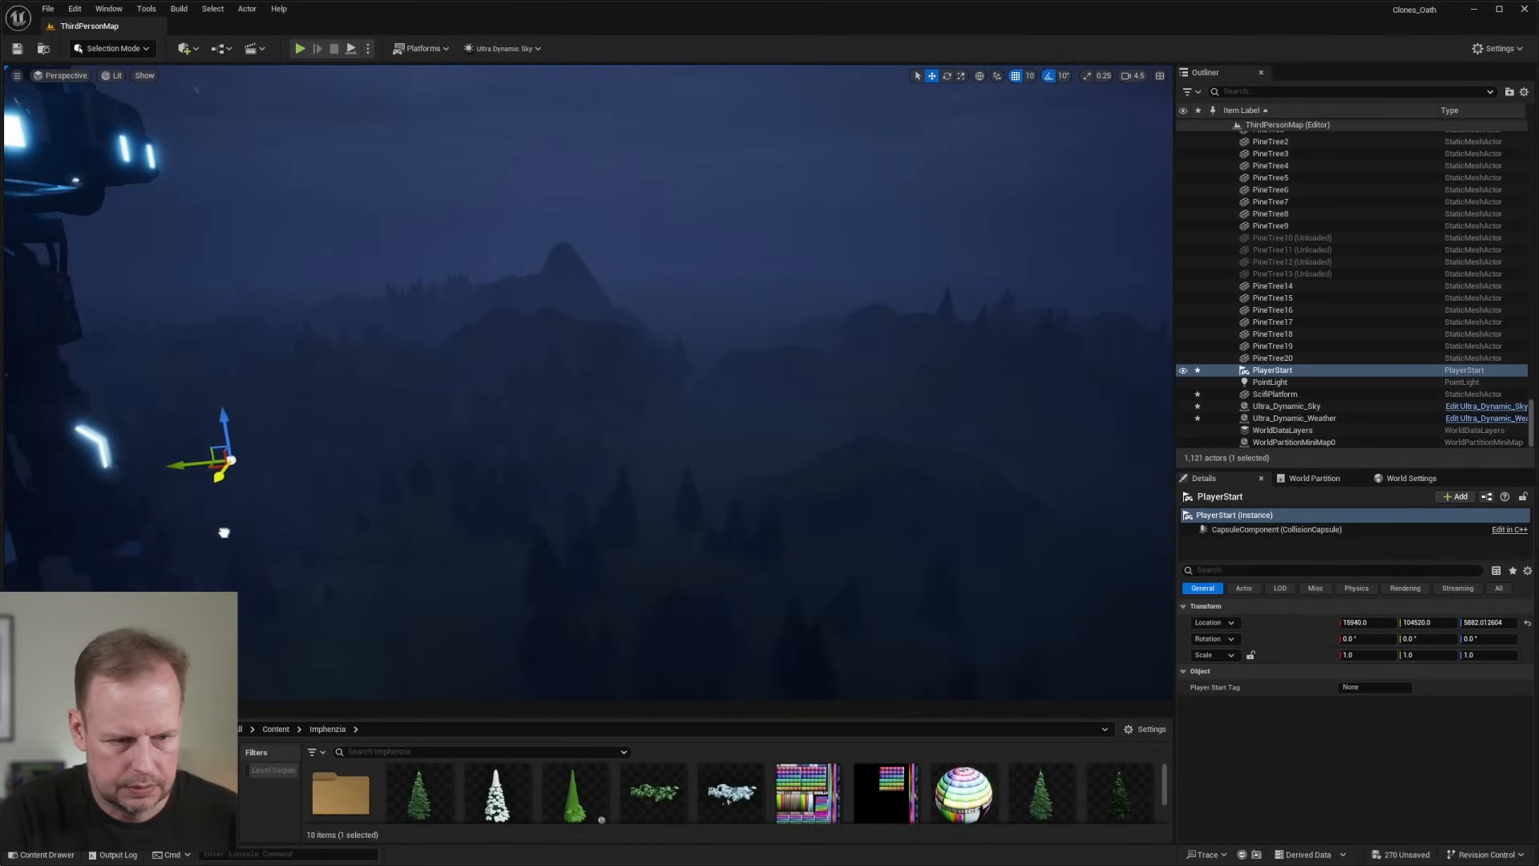
{"action": "left_click_drag", "start_coordinate": [157, 504], "coordinate": [383, 478]}
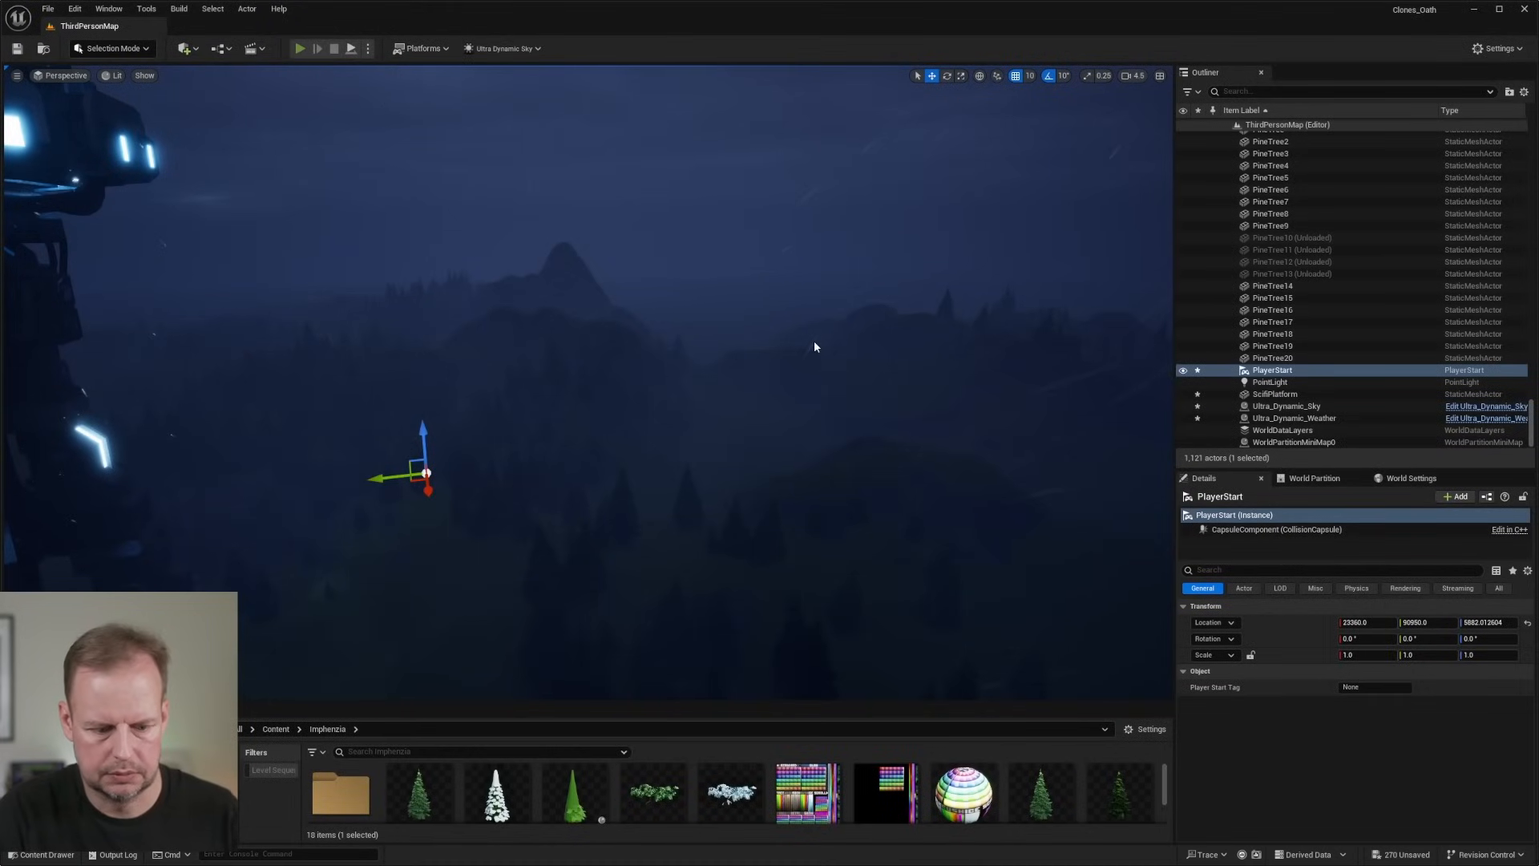
Play the level in fullscreen, view the armored character in the storm, and end the play session.
{"action": "key", "text": "alt+p"}
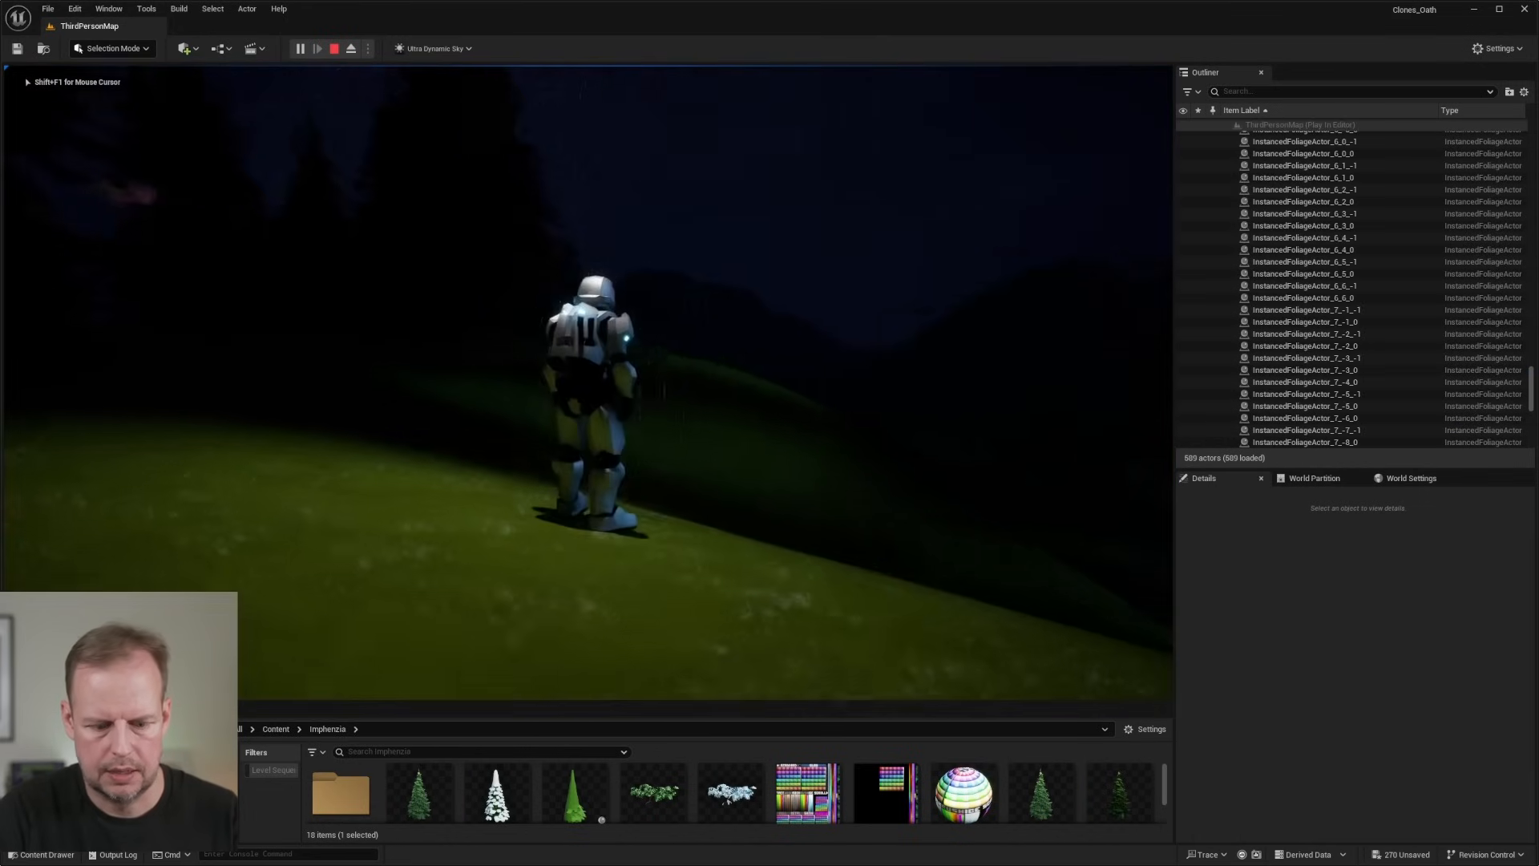
{"action": "key", "text": "F11"}
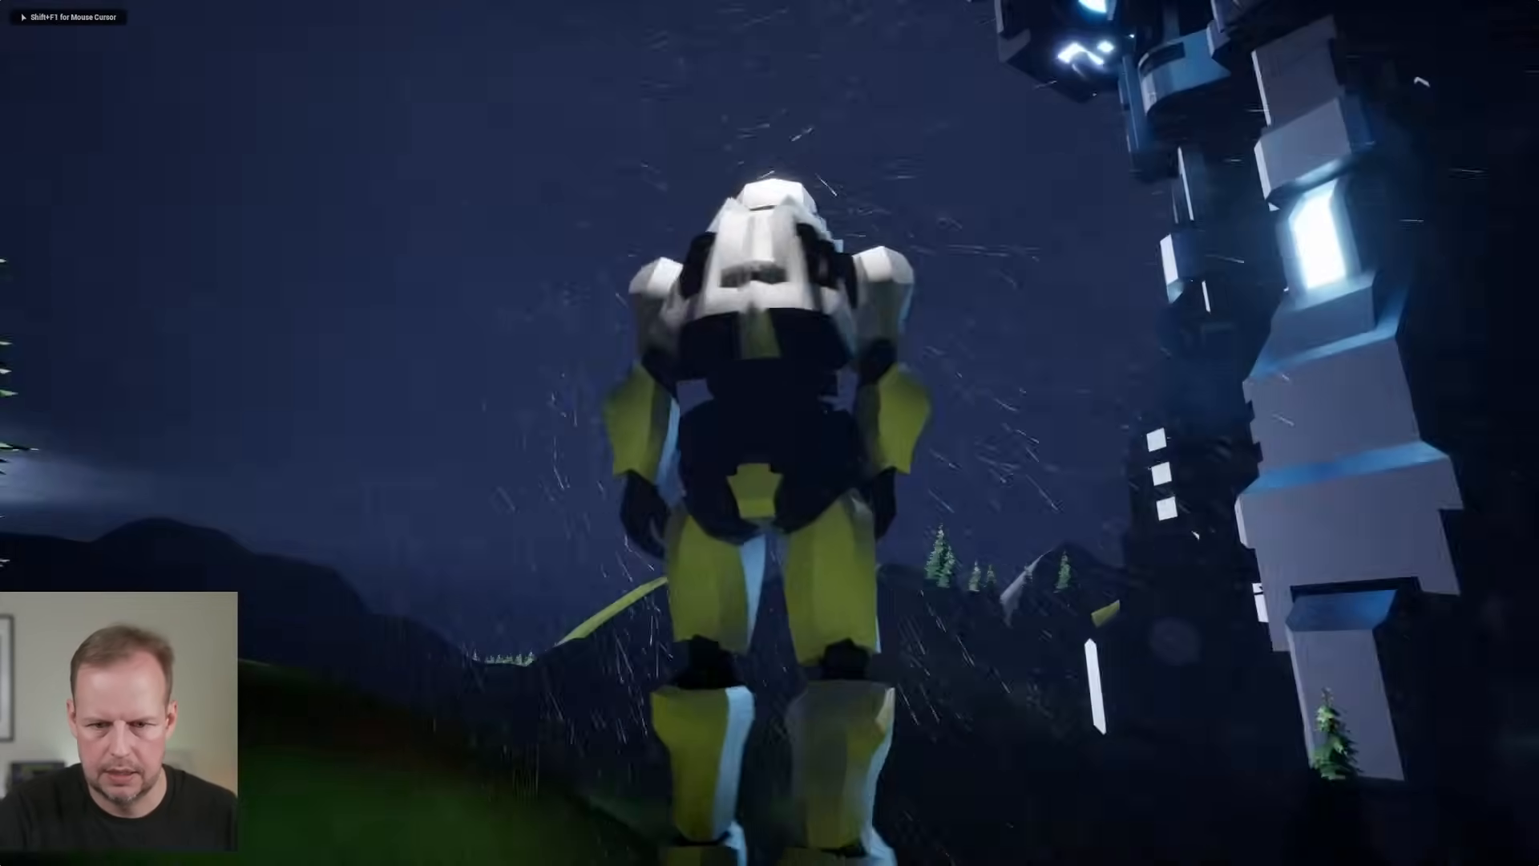
{"action": "key", "text": "a"}
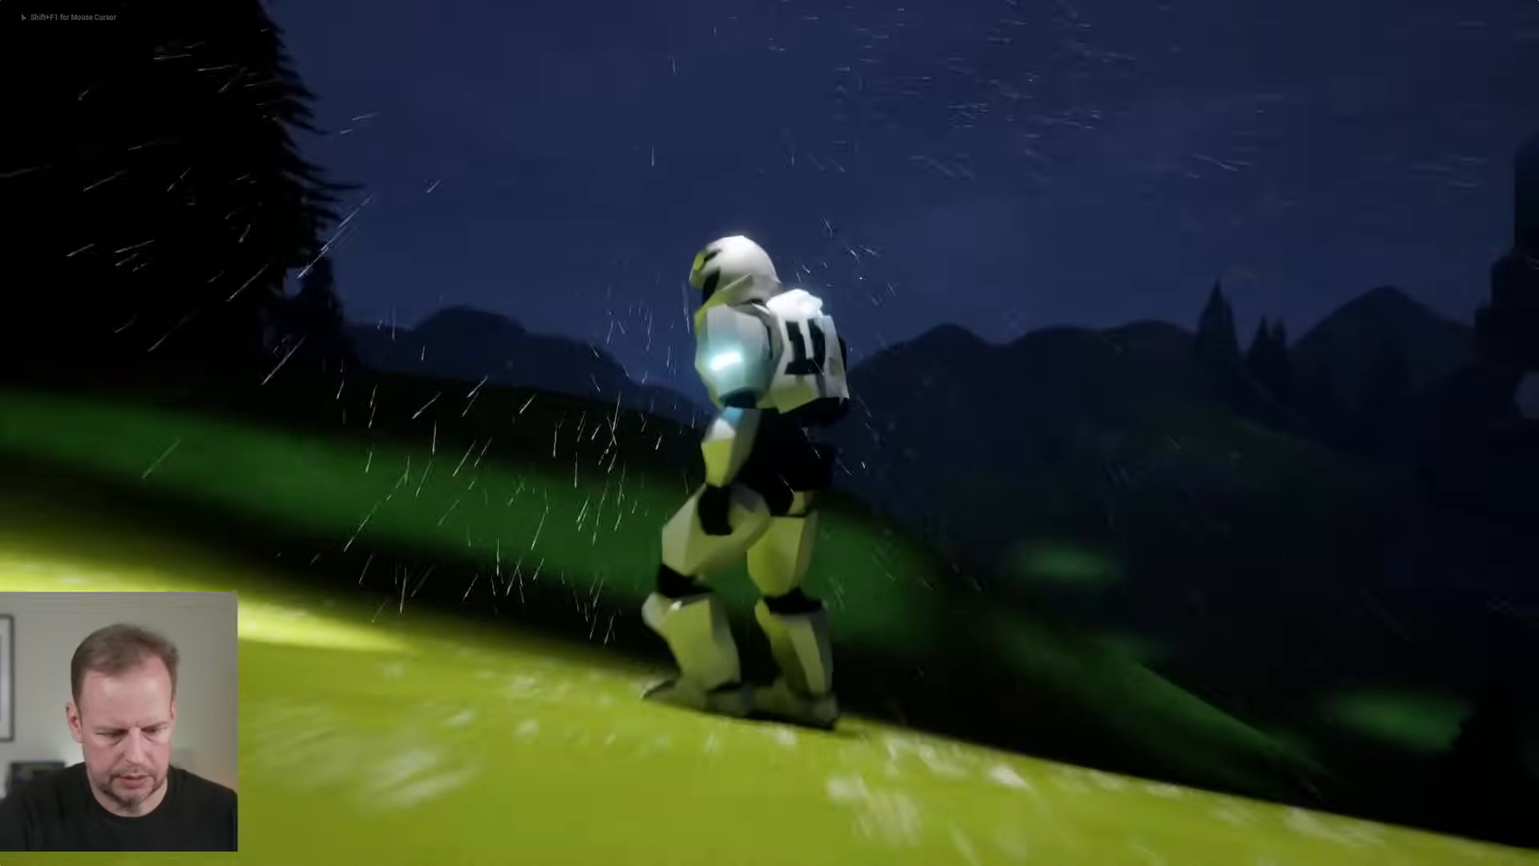
{"action": "key", "text": "F11"}
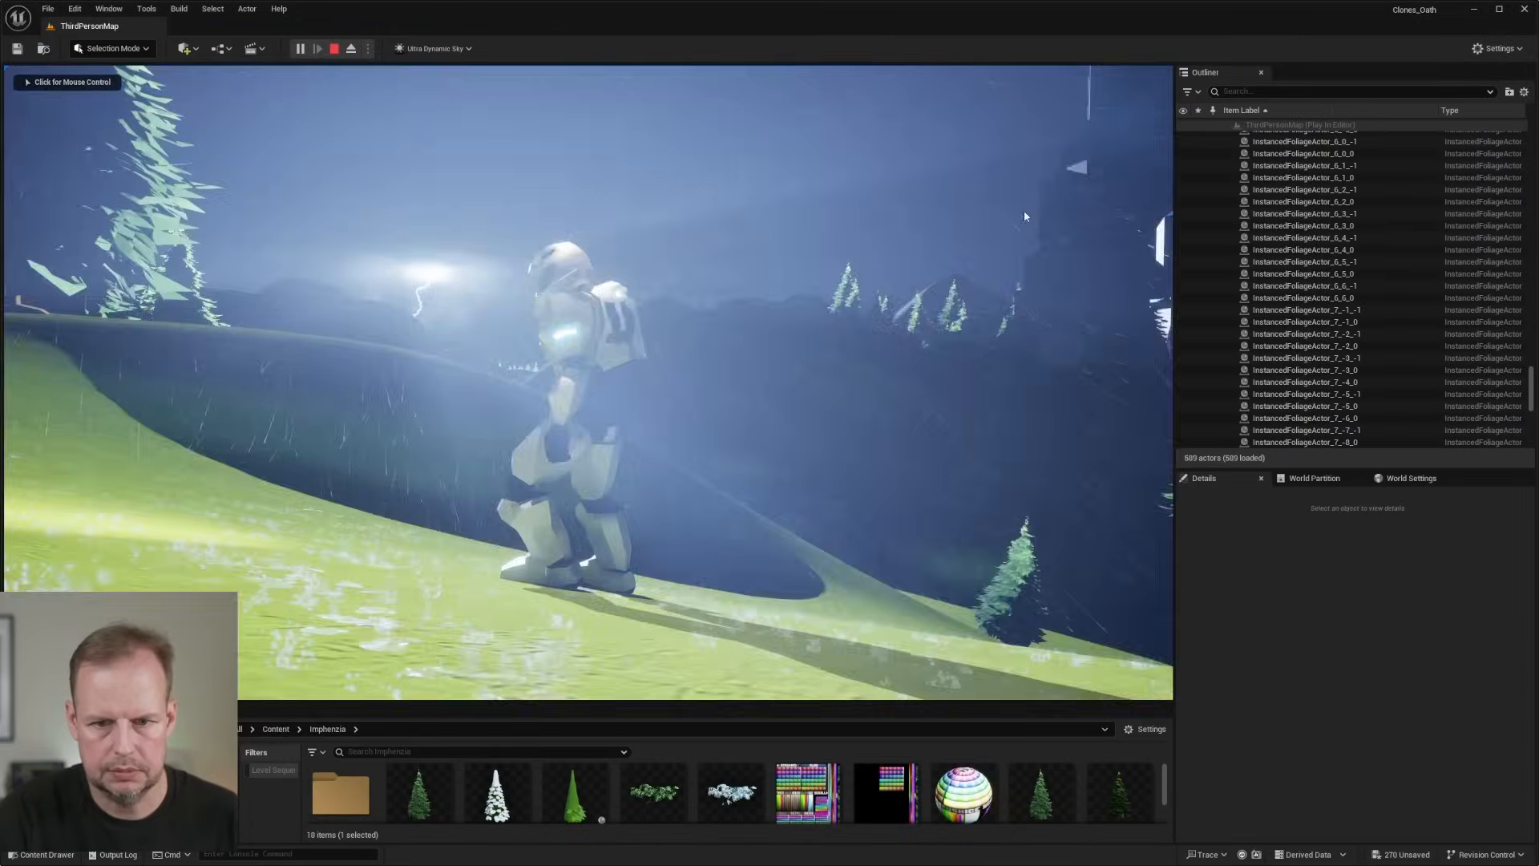
{"action": "key", "text": "Escape"}
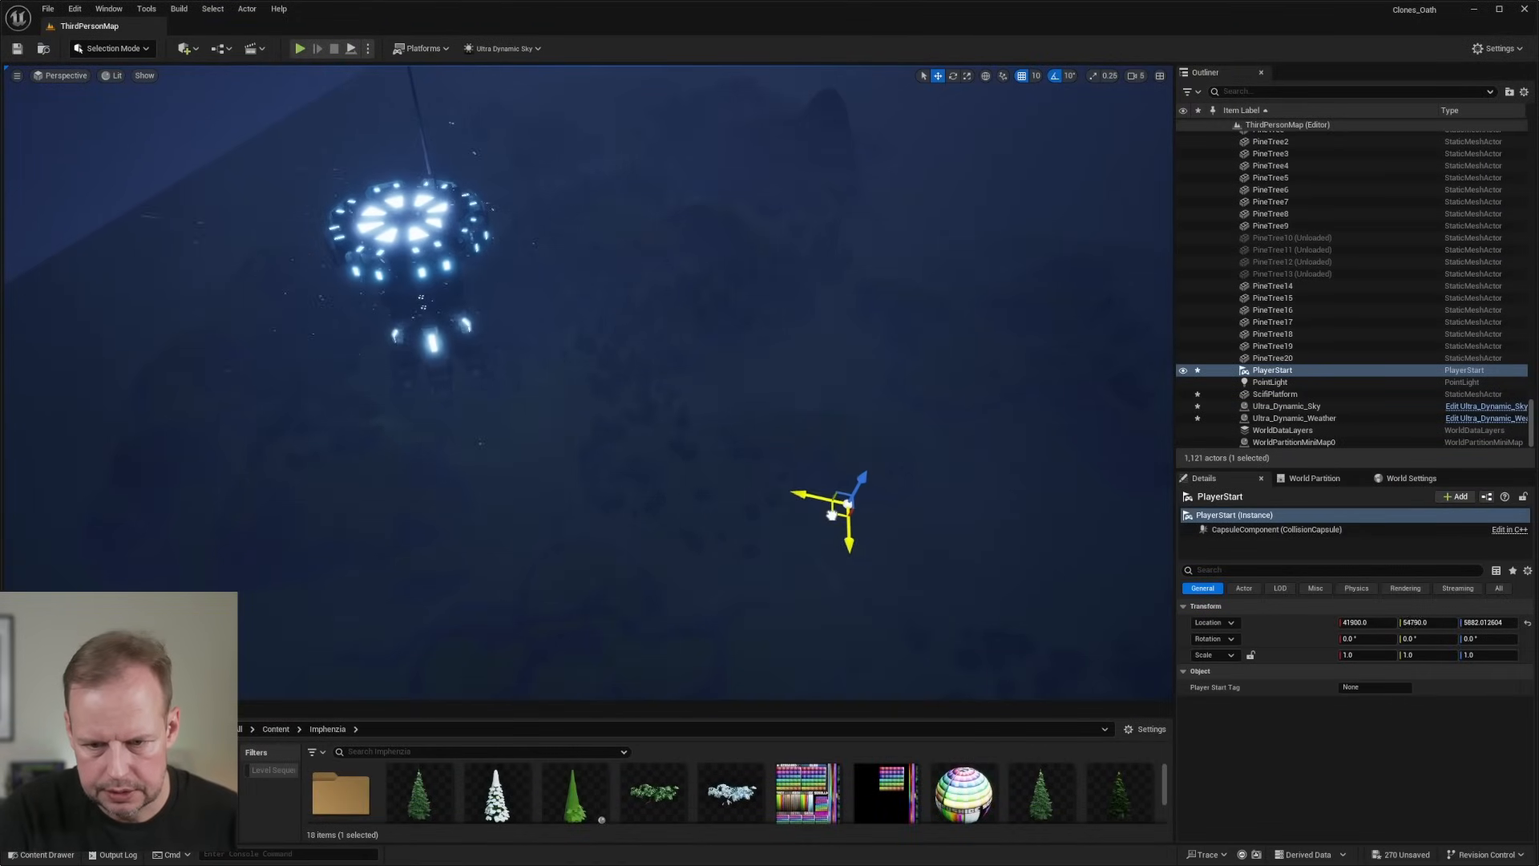
Raise the PlayerStart to a height of about 10472 farther from the tower and play the level again.
{"action": "left_click_drag", "start_coordinate": [831, 514], "coordinate": [849, 454]}
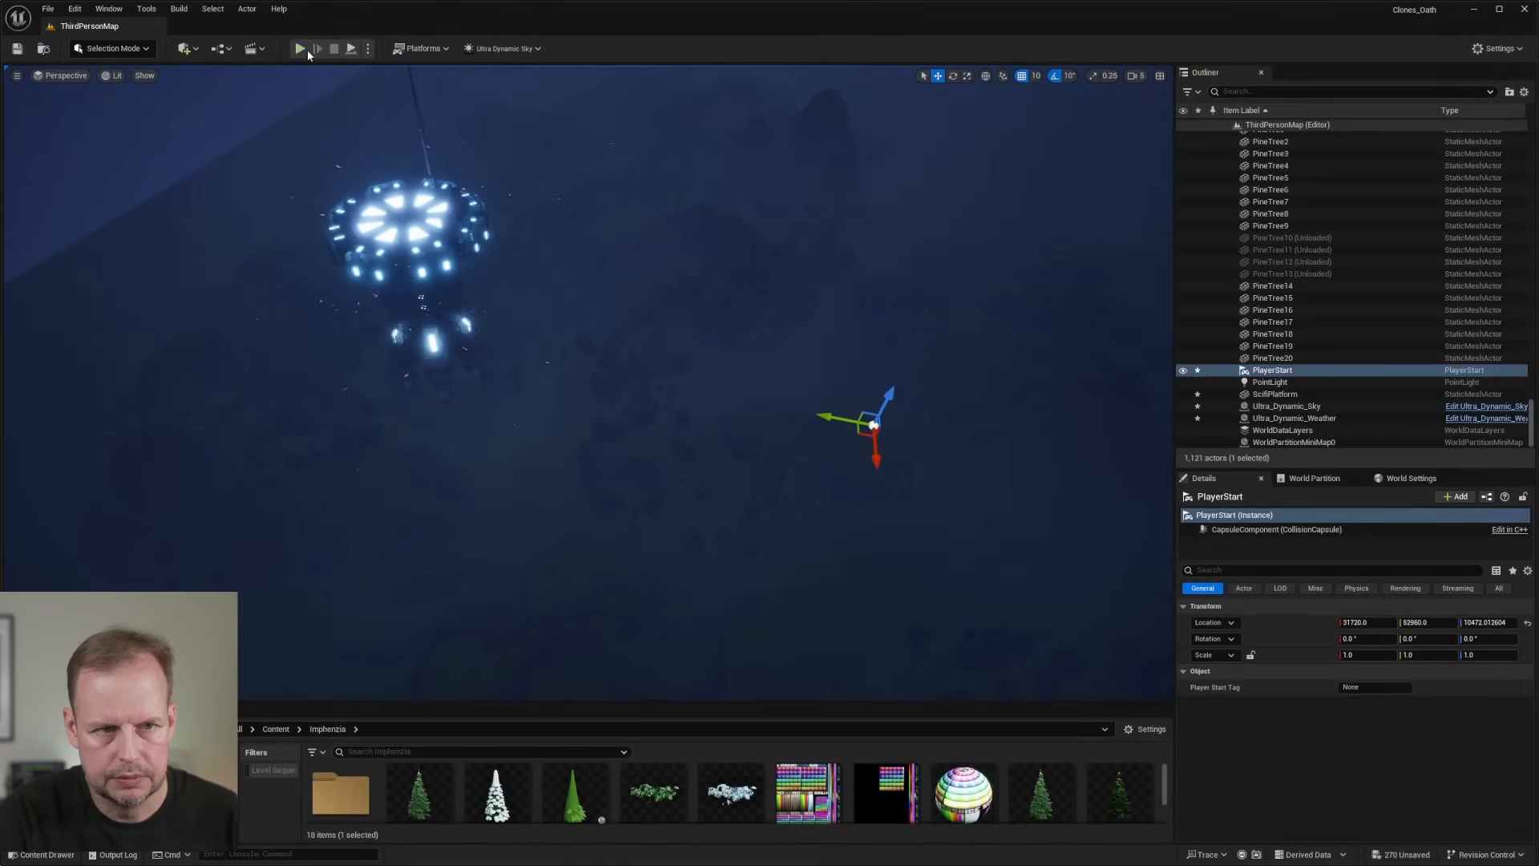
{"action": "key", "text": "alt+p"}
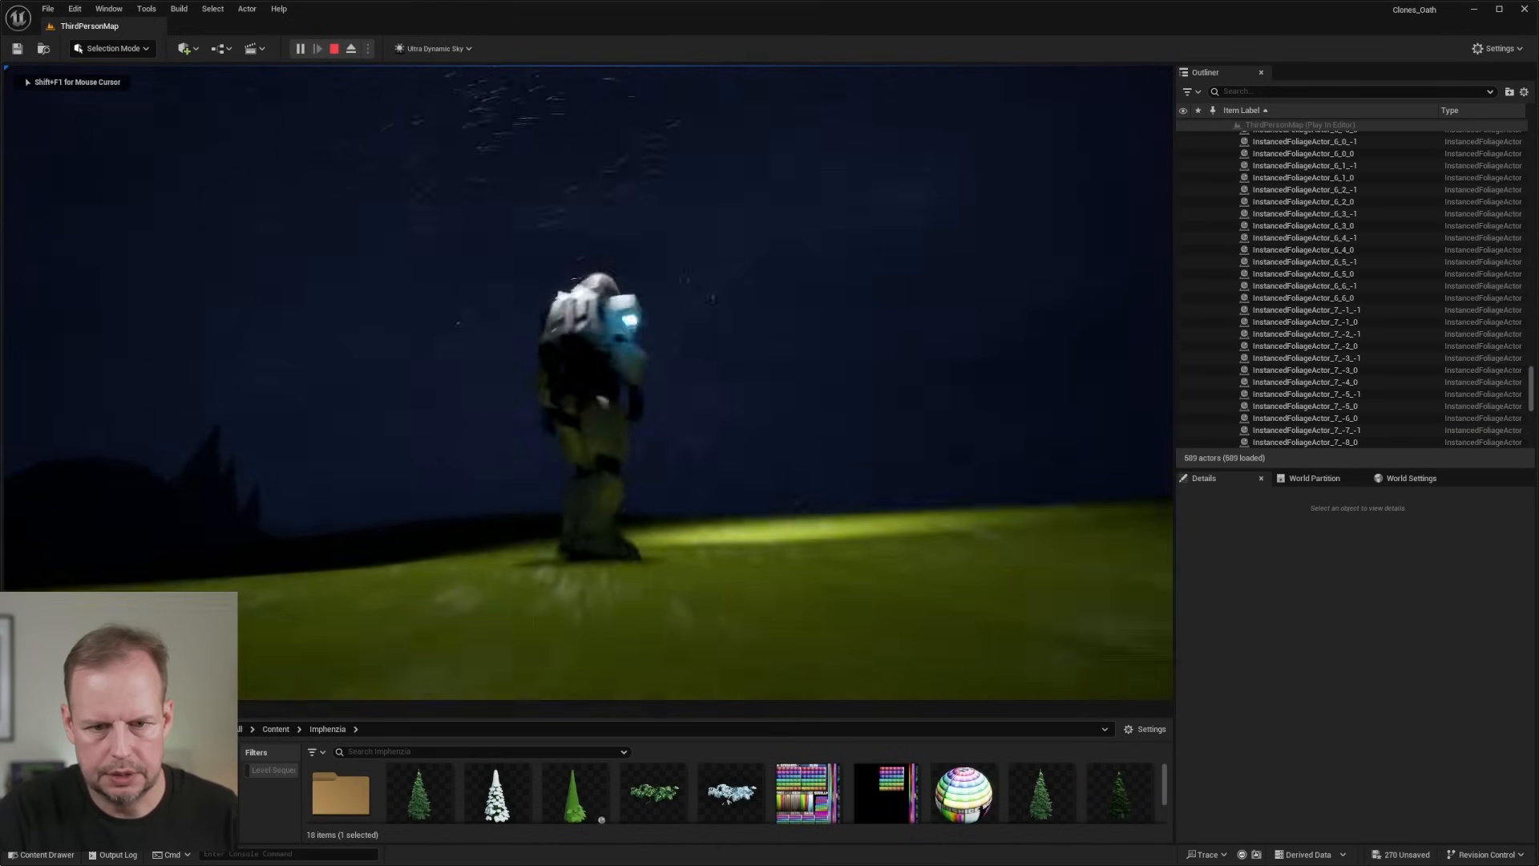
{"action": "key", "text": "w"}
View the play session in fullscreen and run the armored character over the grassy hills until the whole tower is in sight.
{"action": "key", "text": "w"}
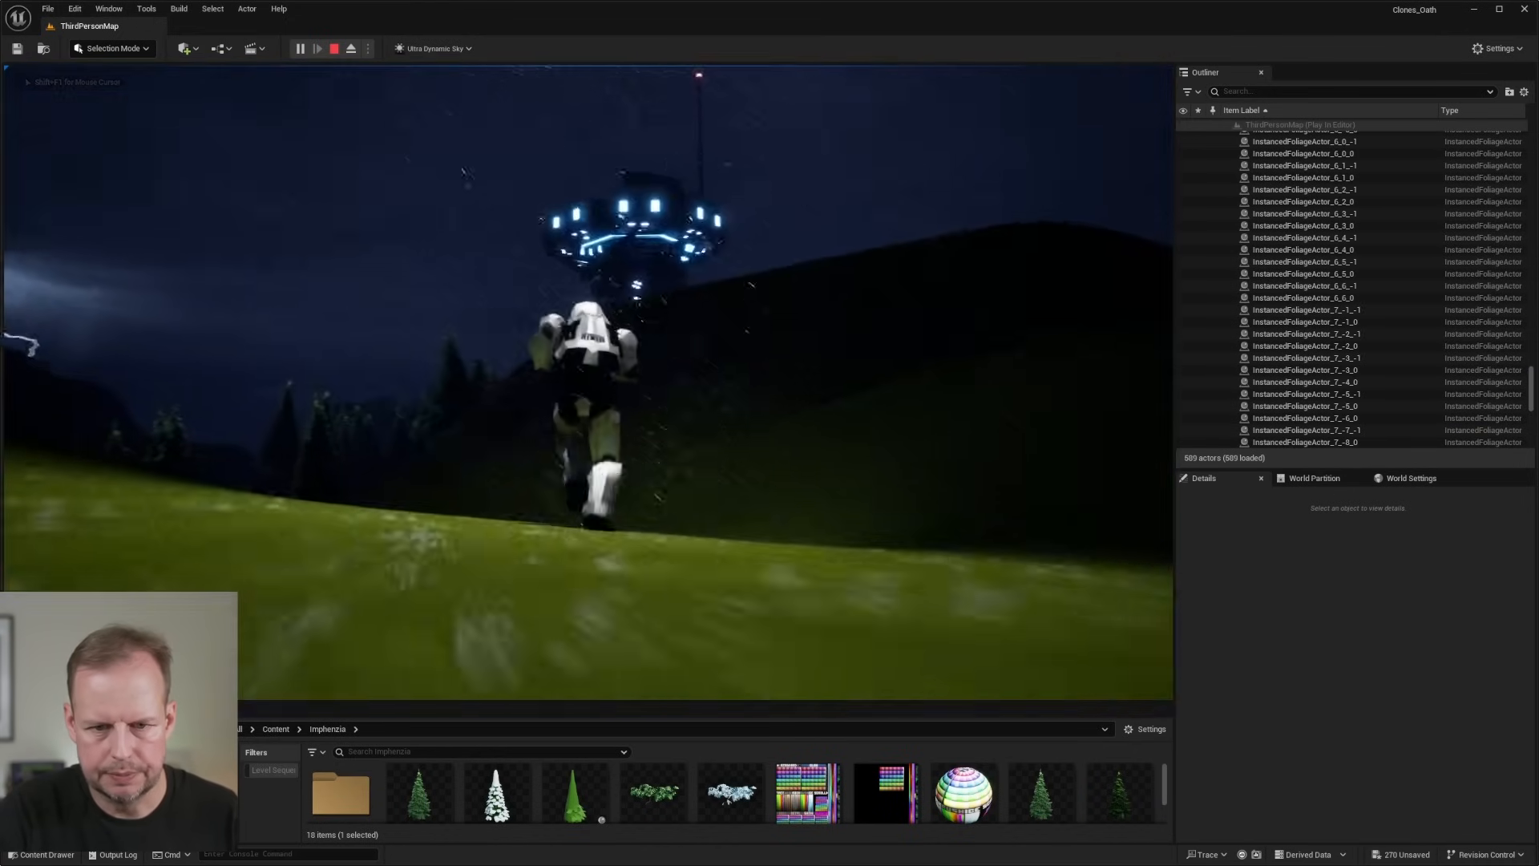
{"action": "key", "text": "F11"}
{"action": "key", "text": "w"}
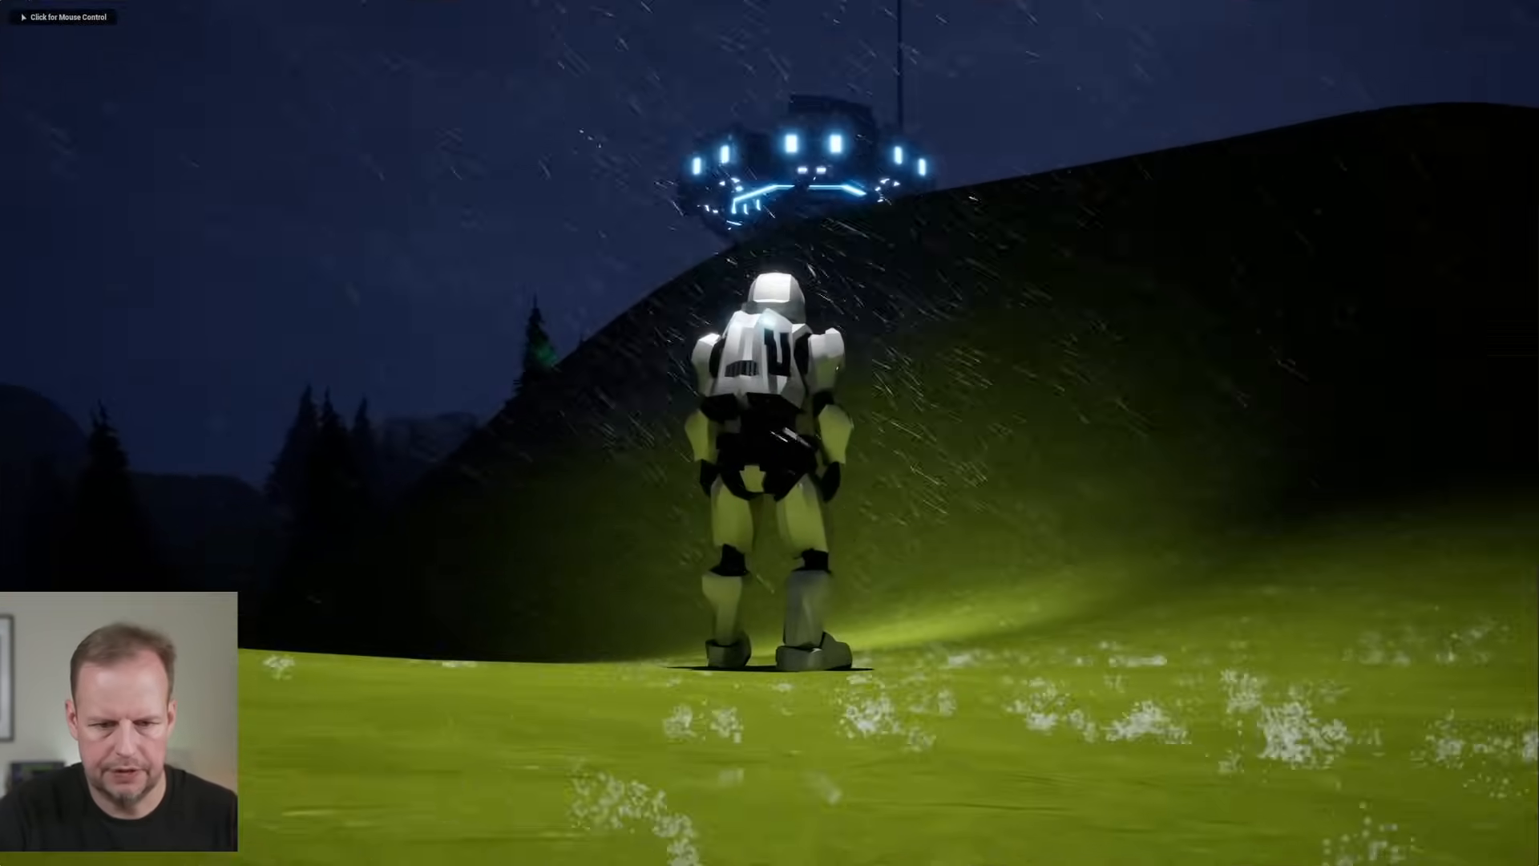
{"action": "key", "text": "w"}
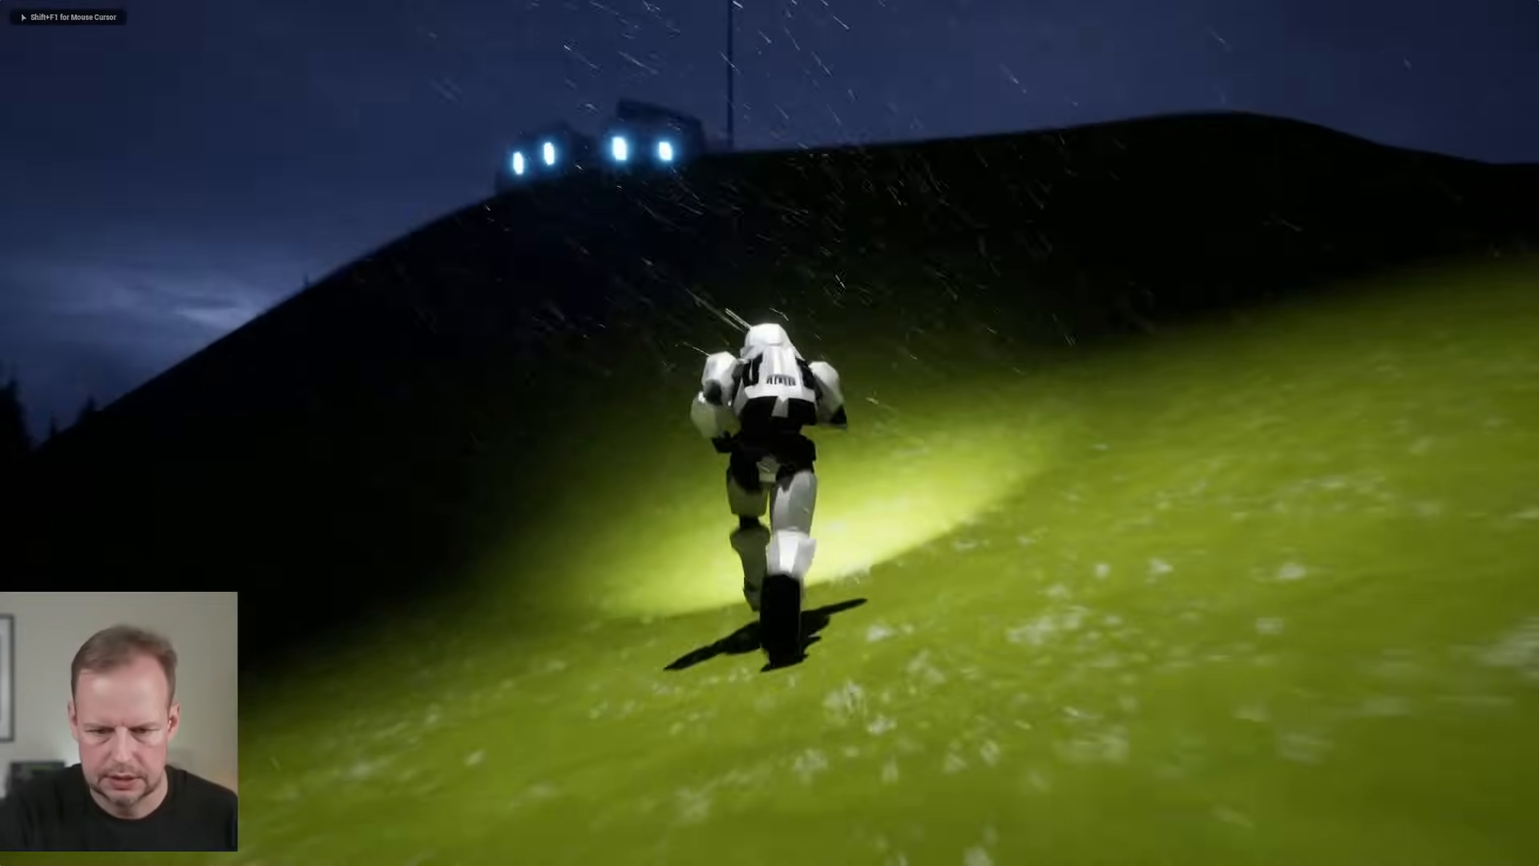
{"action": "key", "text": "w"}
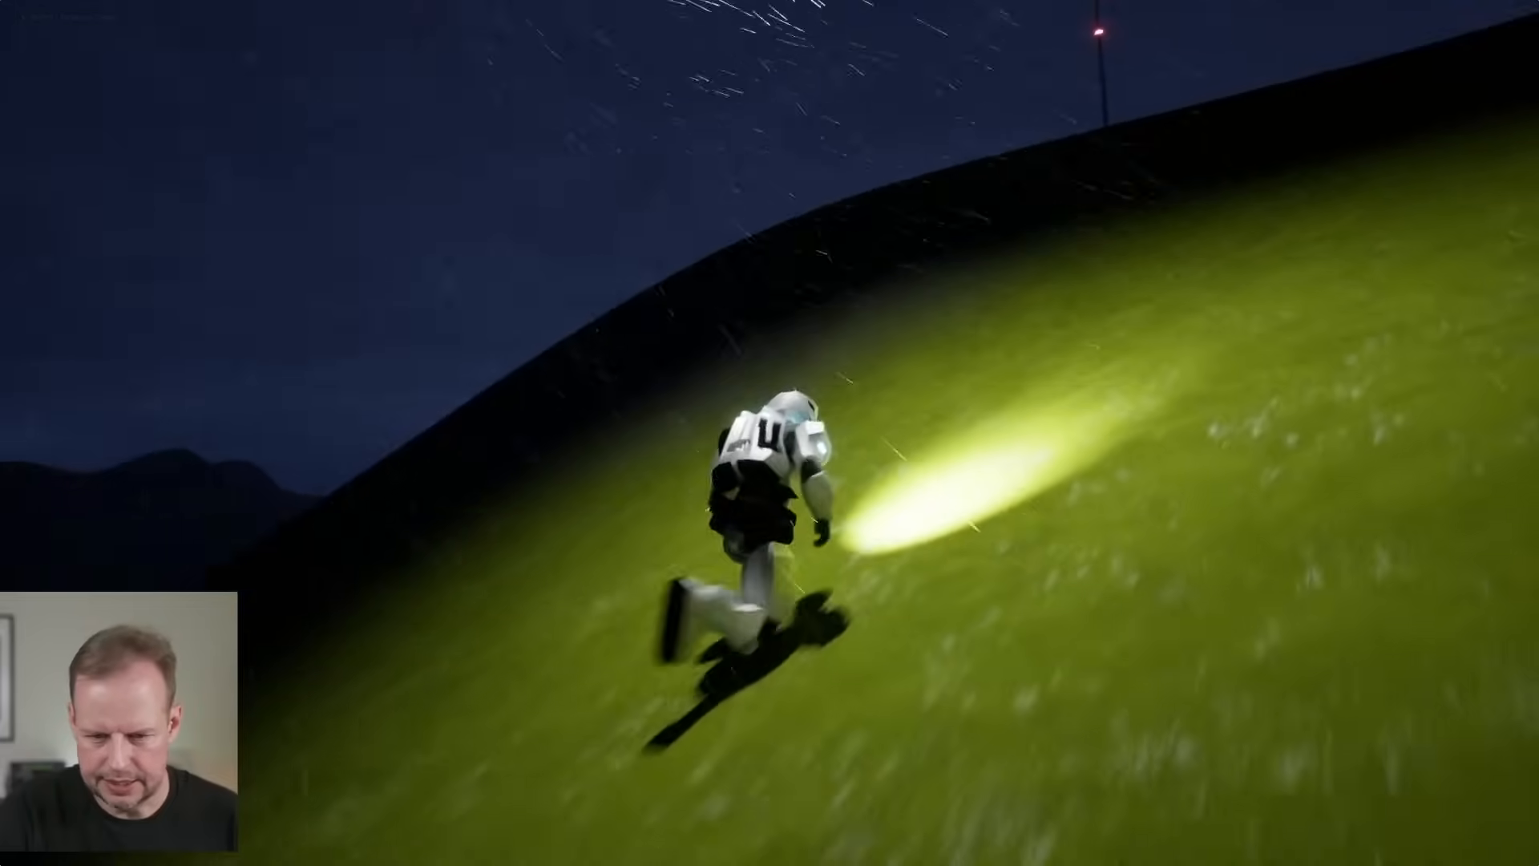
{"action": "key", "text": "w"}
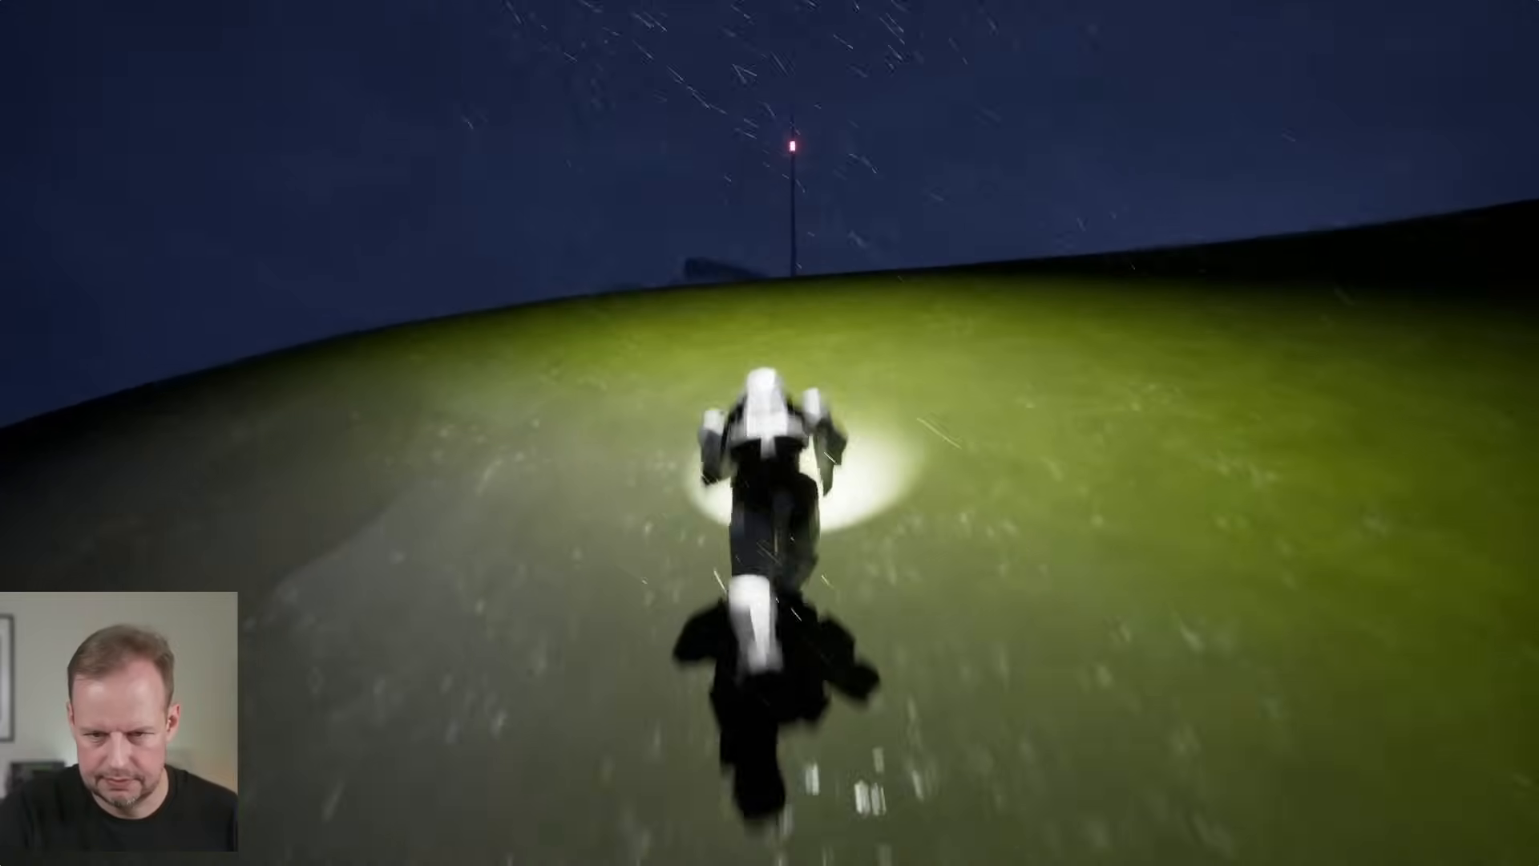
{"action": "key", "text": "w"}
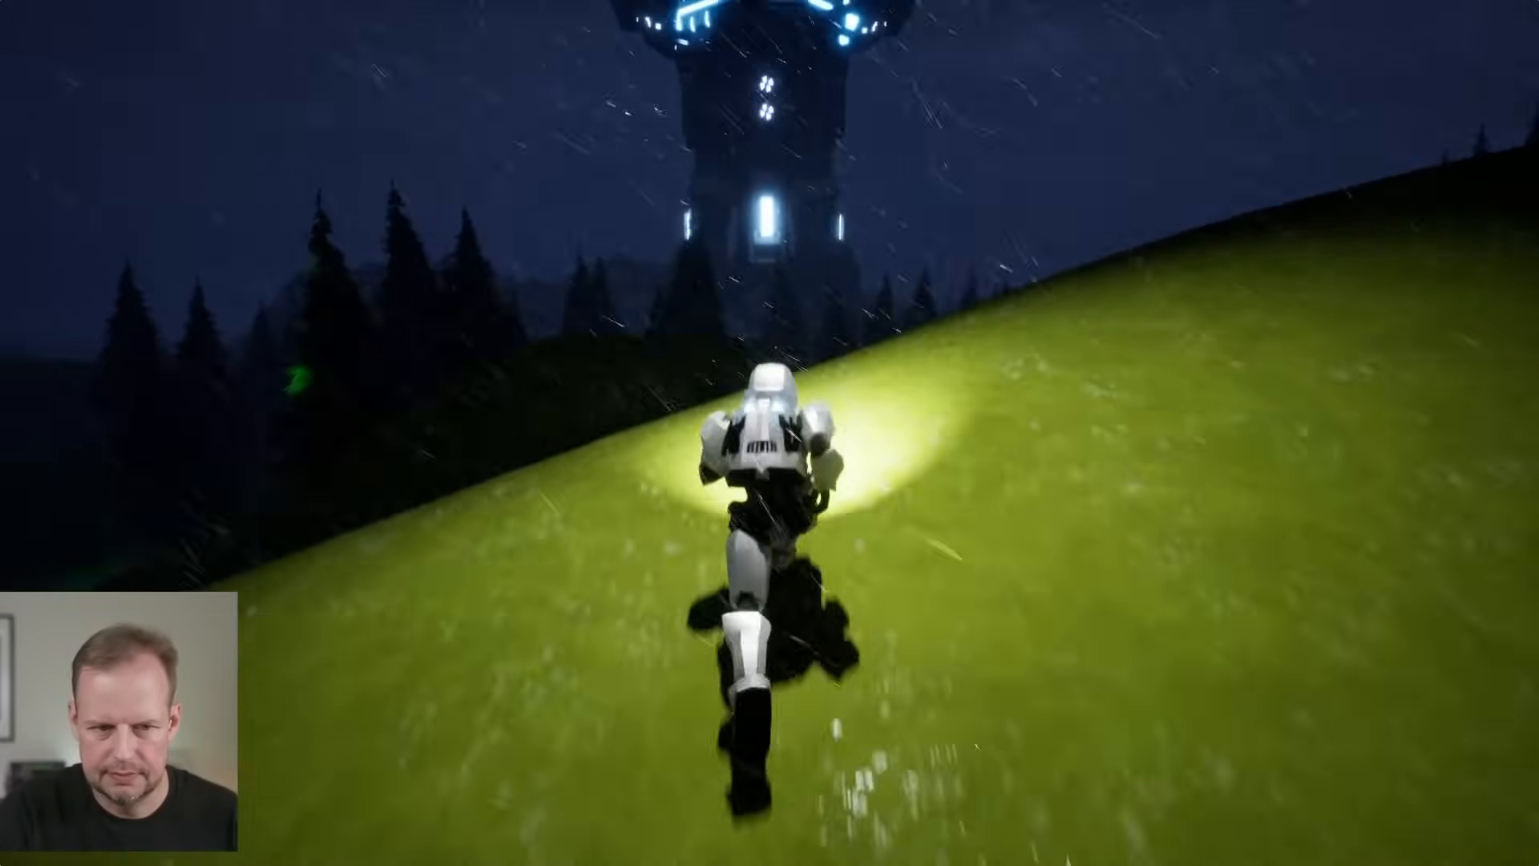
{"action": "key", "text": "w"}
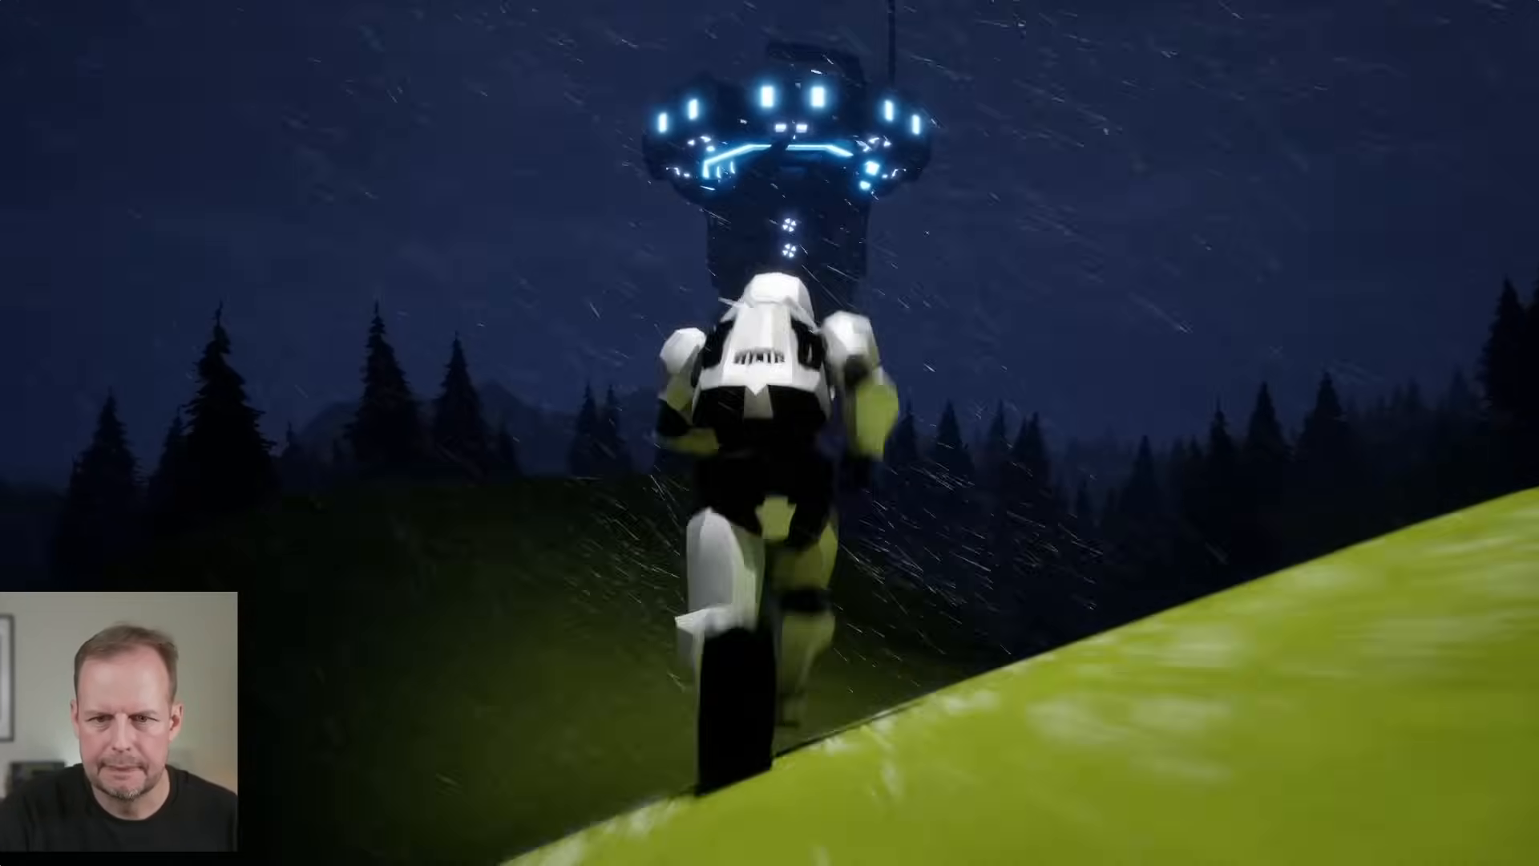
{"action": "key", "text": "w"}
{"action": "key", "text": "w"}
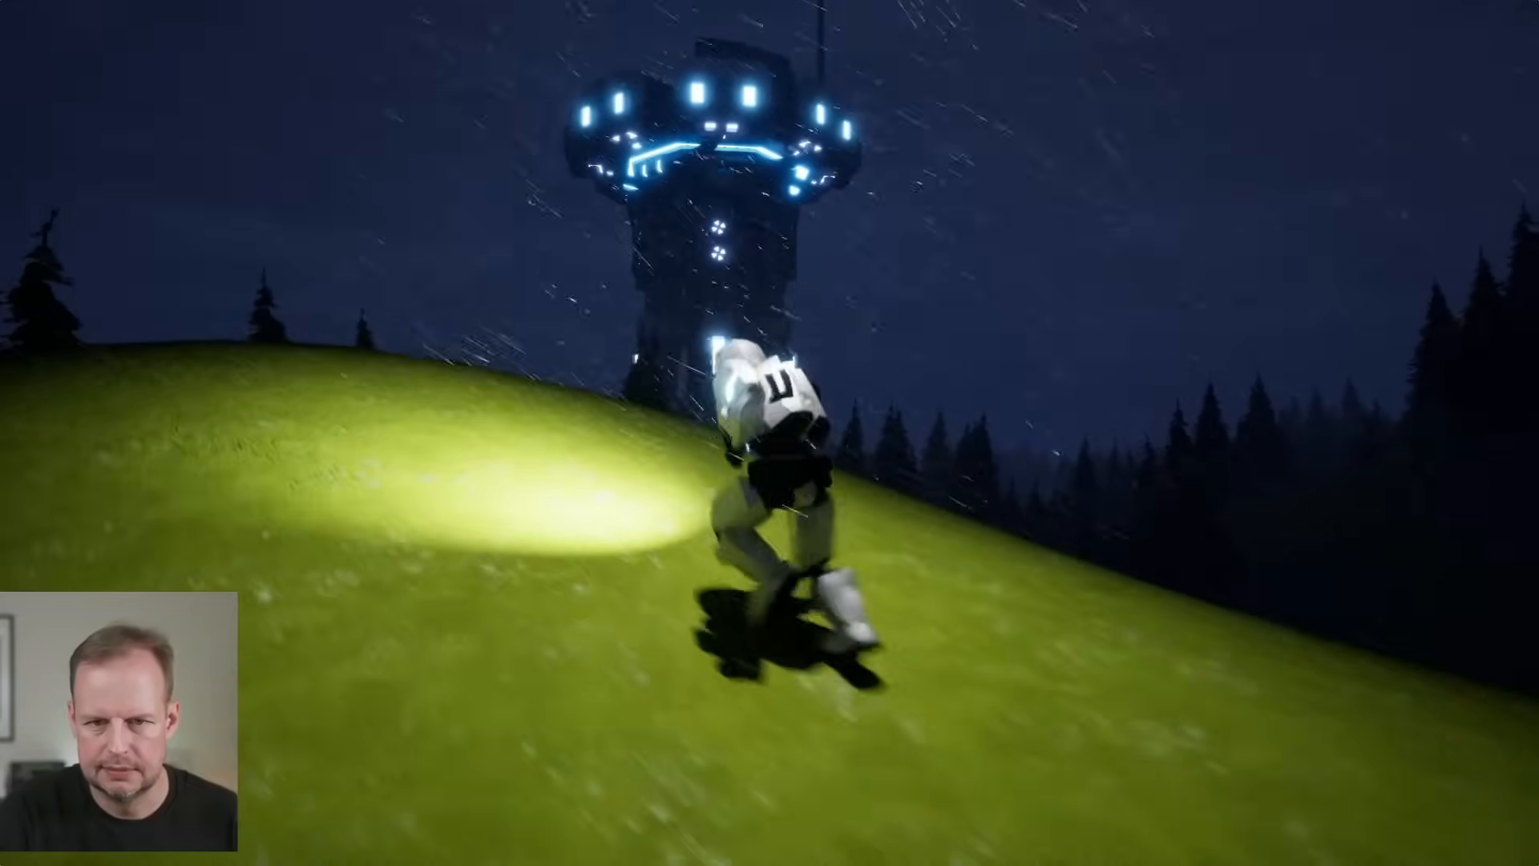
{"action": "key", "text": "w"}
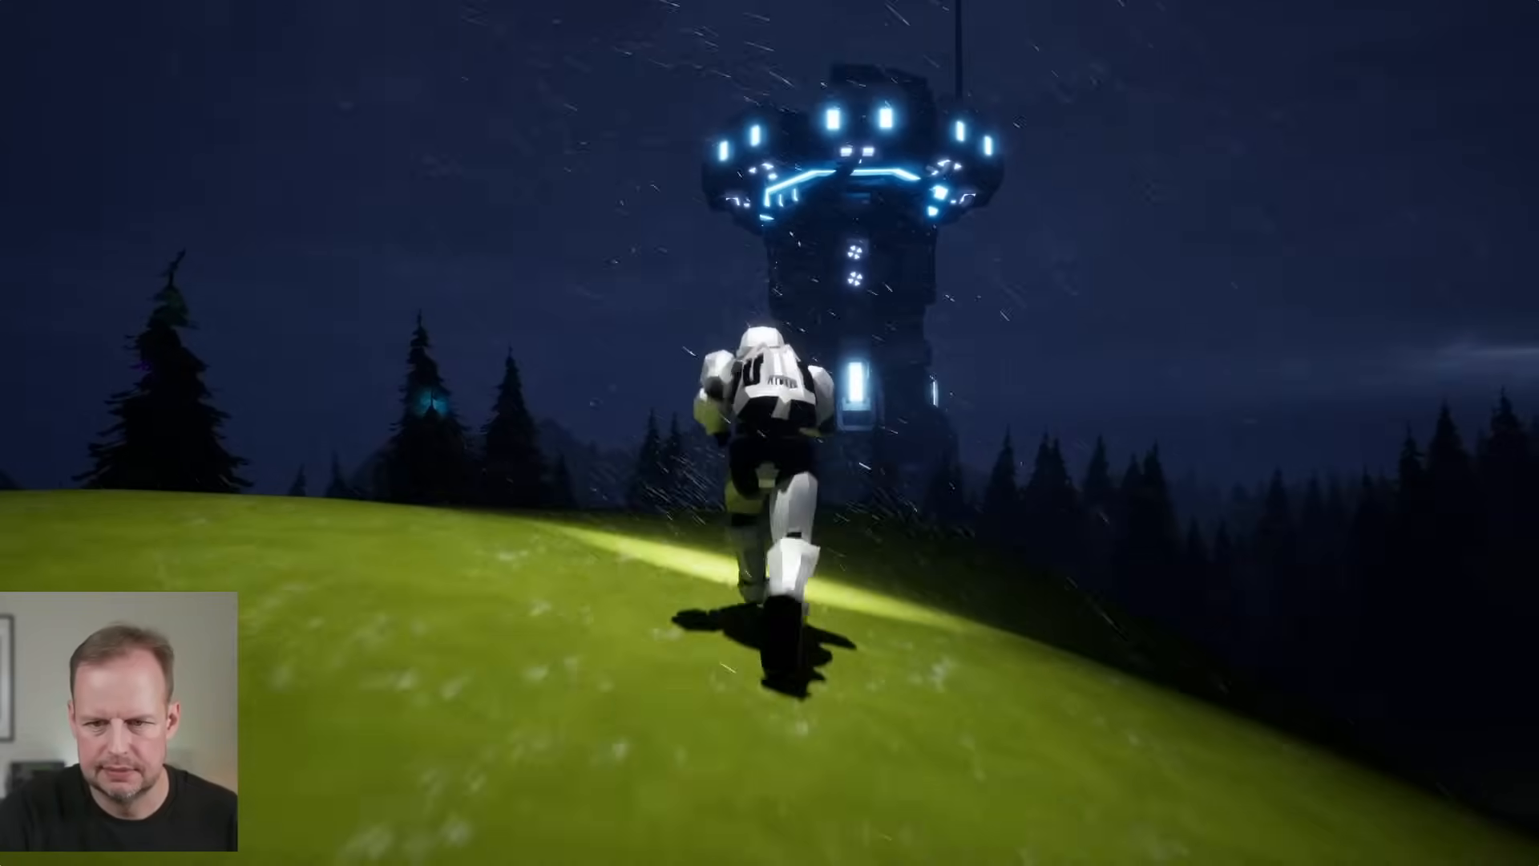
Turn the character around on the hilltop and run it sideways to view its armor in front of the lit tower.
{"action": "key", "text": "a"}
{"action": "key", "text": "s"}
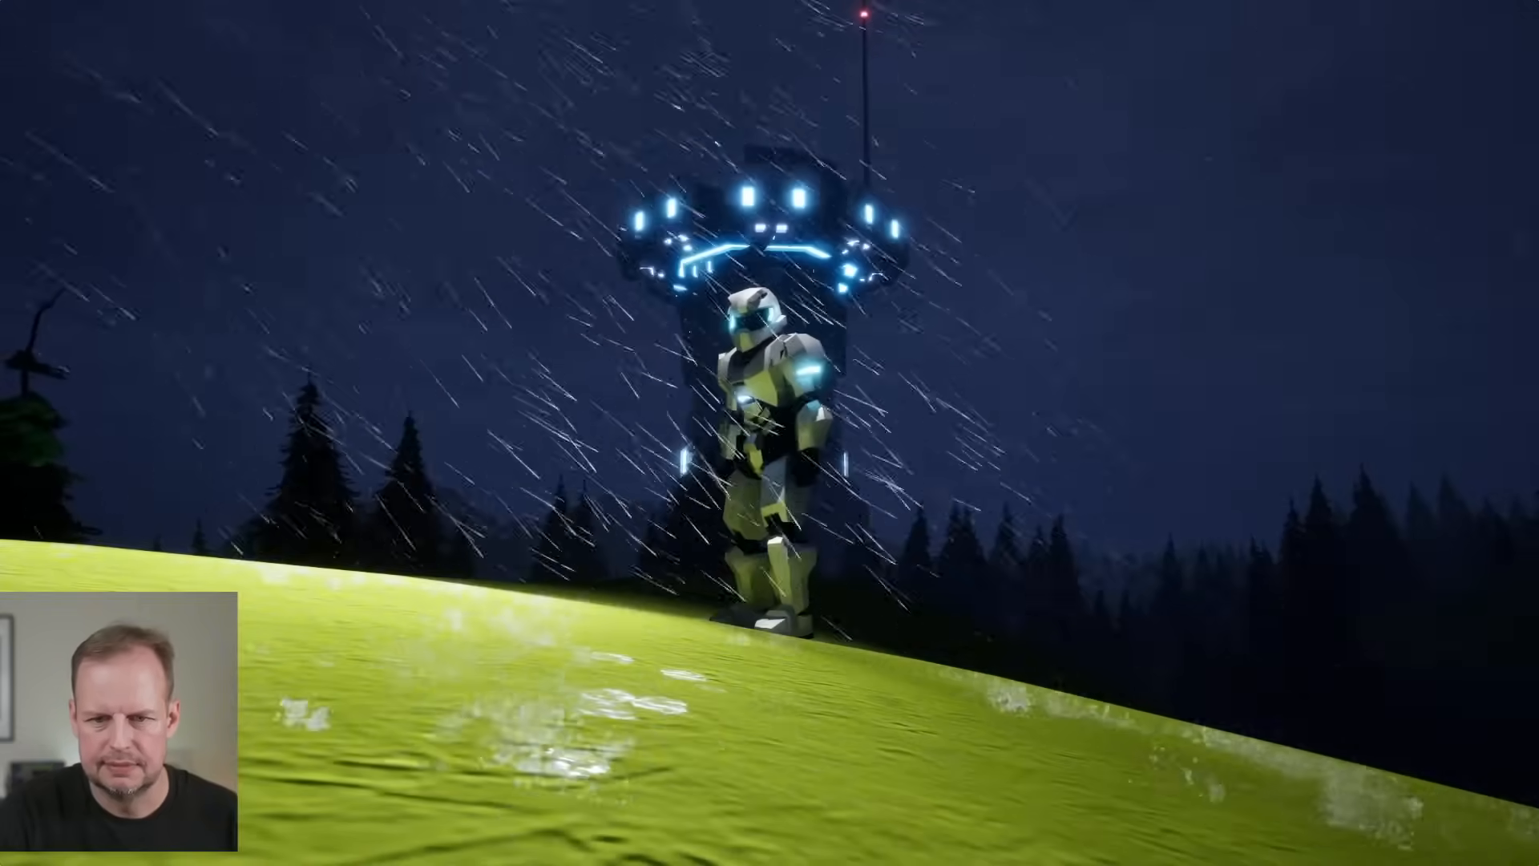
{"action": "key", "text": "a"}
{"action": "key", "text": "w"}
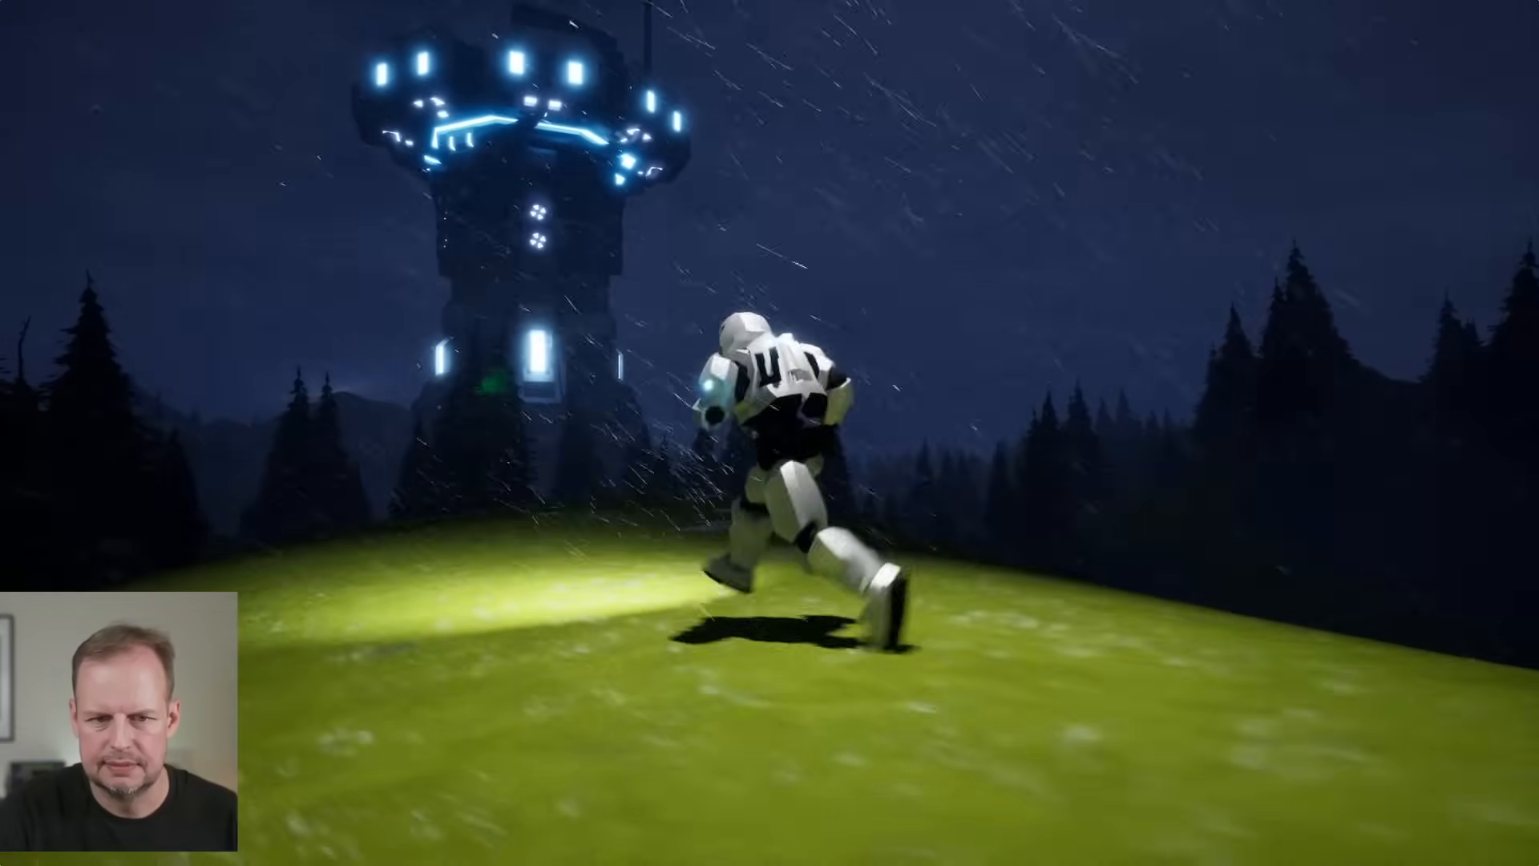
{"action": "key", "text": "s"}
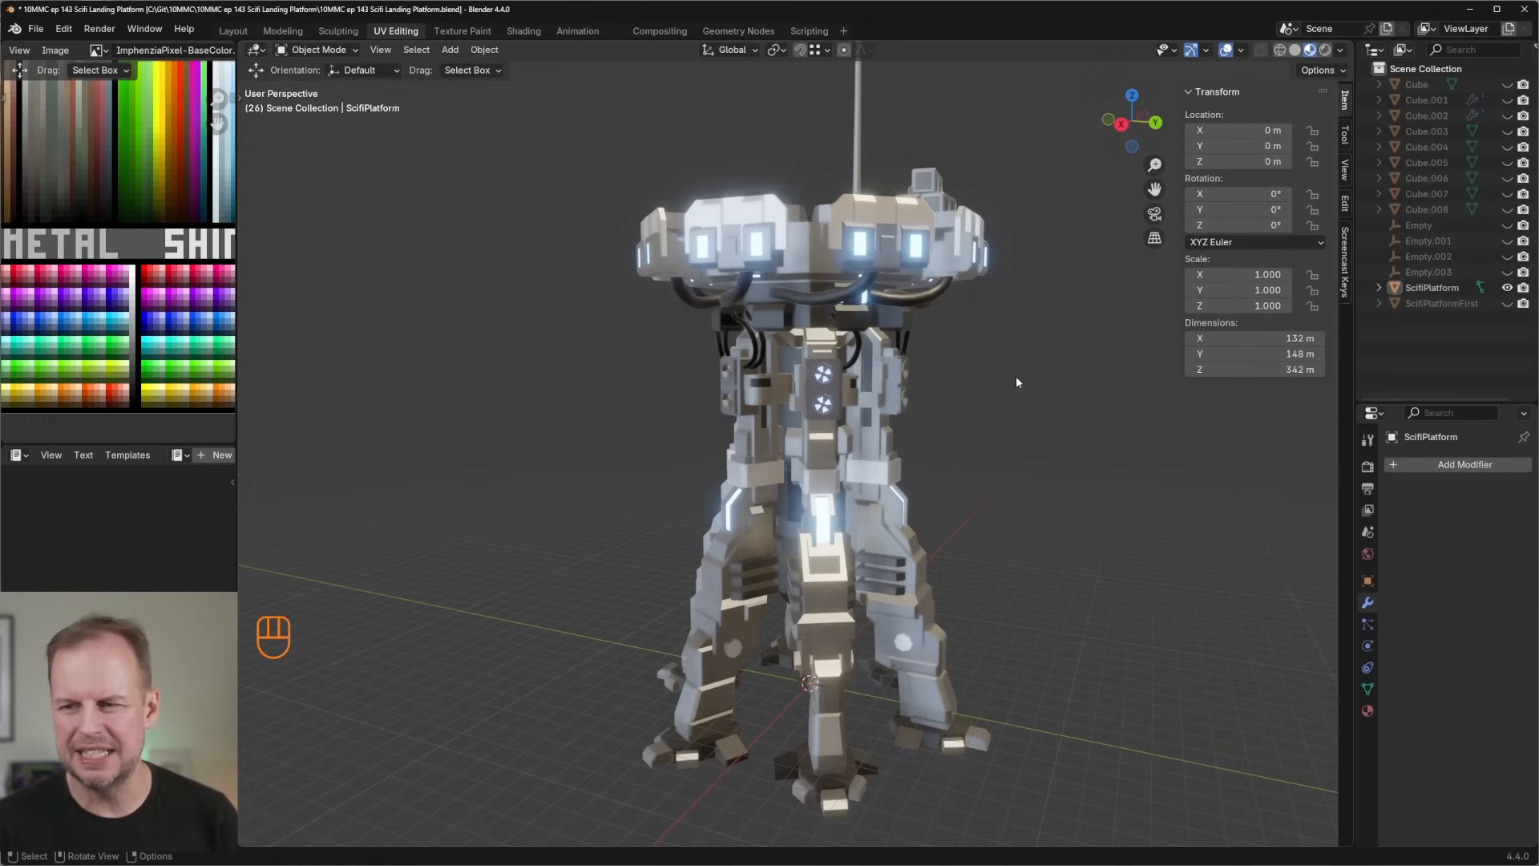
In Blender, temporarily show ScifiPlatformFirst instead of ScifiPlatform to compare the two versions, and restore the visibility of ScifiPlatform.
{"action": "left_click", "coordinate": [1507, 288]}
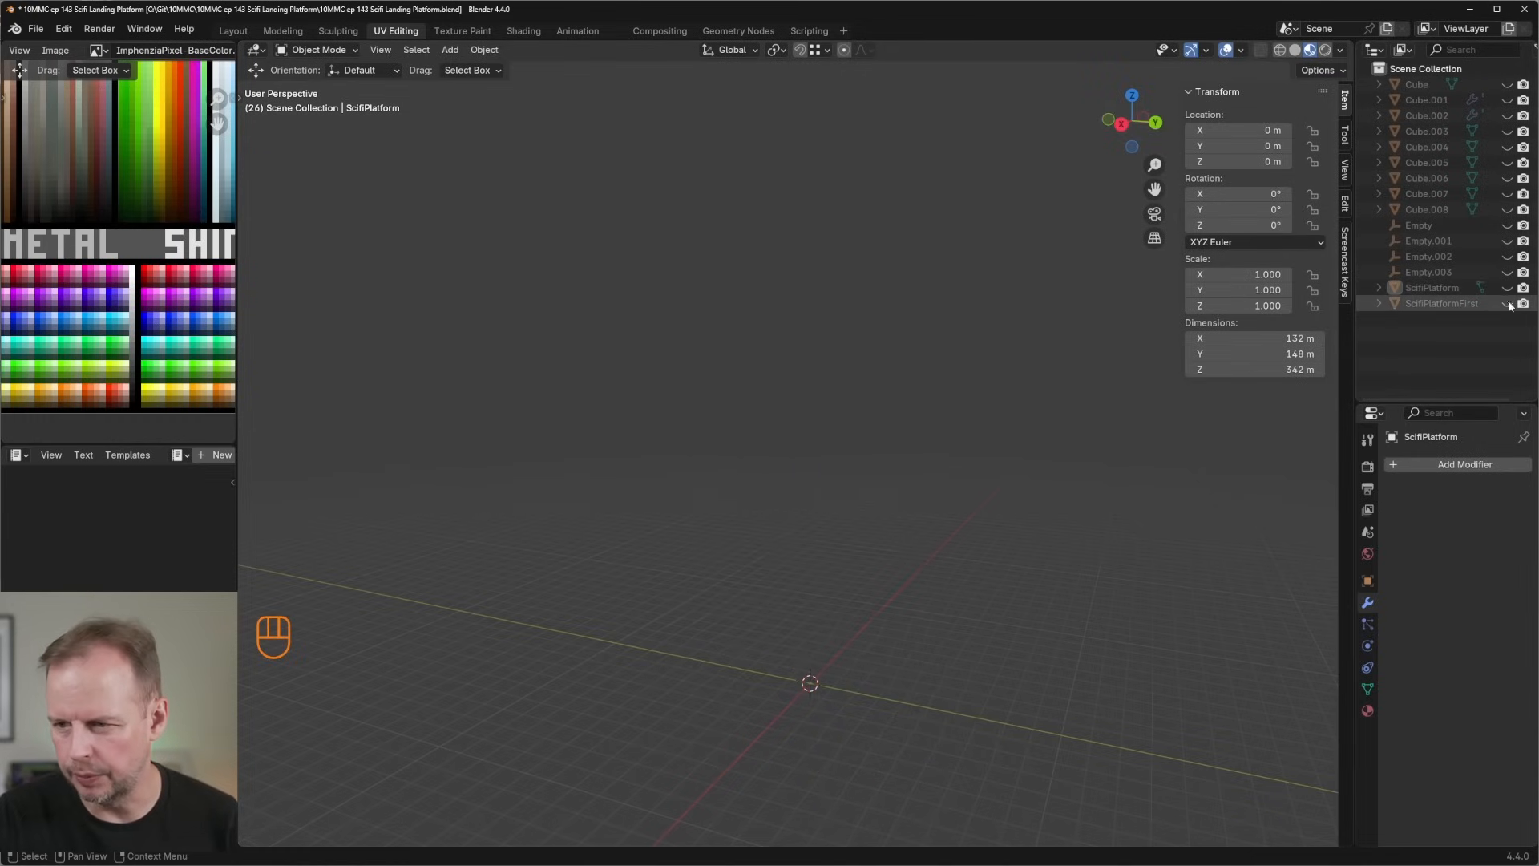
{"action": "left_click", "coordinate": [1507, 303]}
{"action": "middle_click_drag", "start_coordinate": [888, 373], "coordinate": [884, 437]}
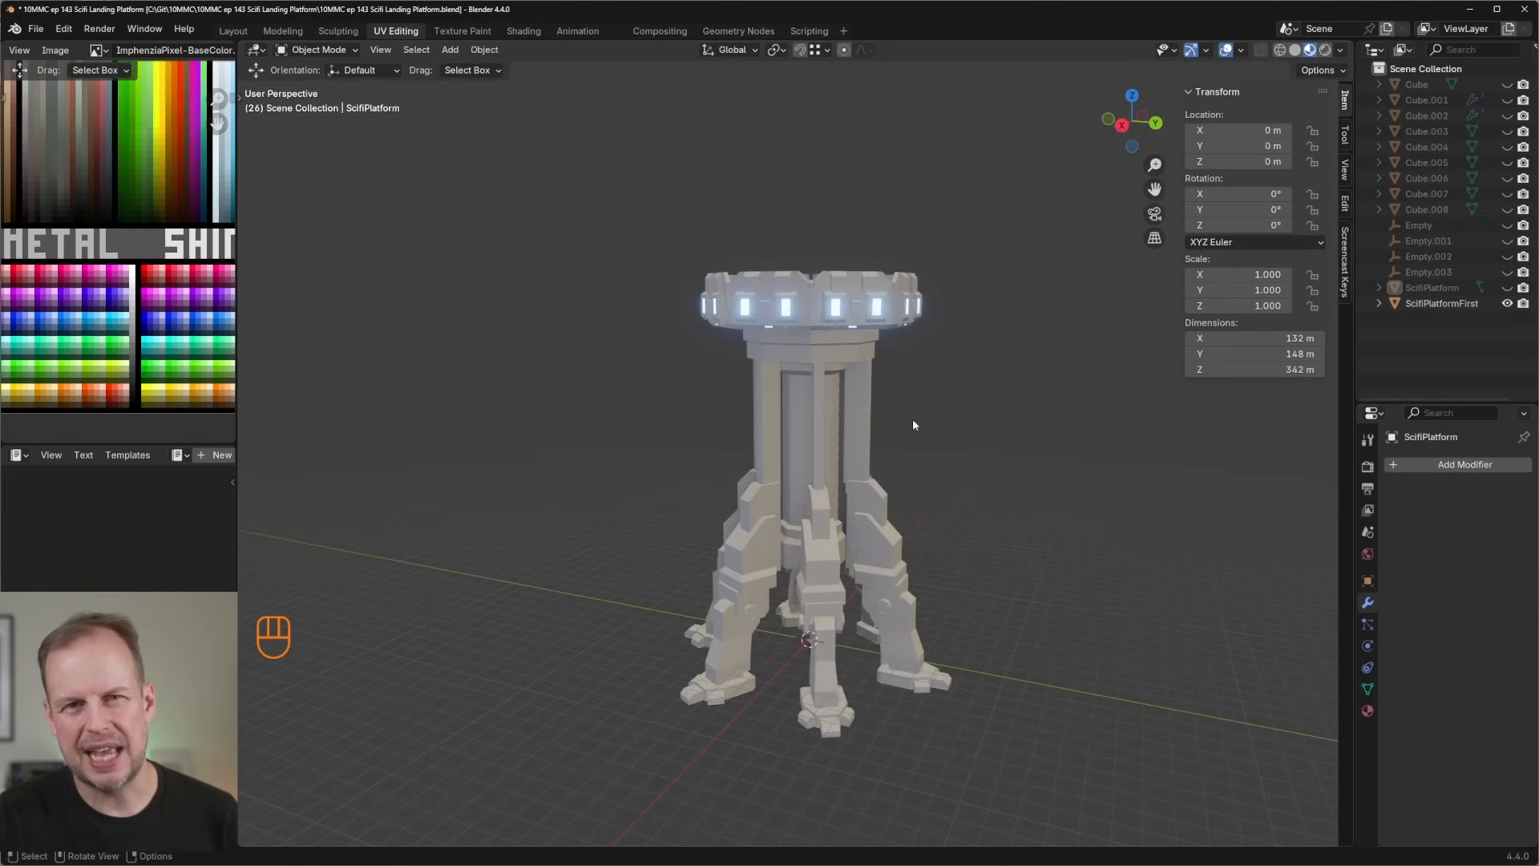
{"action": "left_click", "coordinate": [1508, 304]}
{"action": "left_click", "coordinate": [1506, 288]}
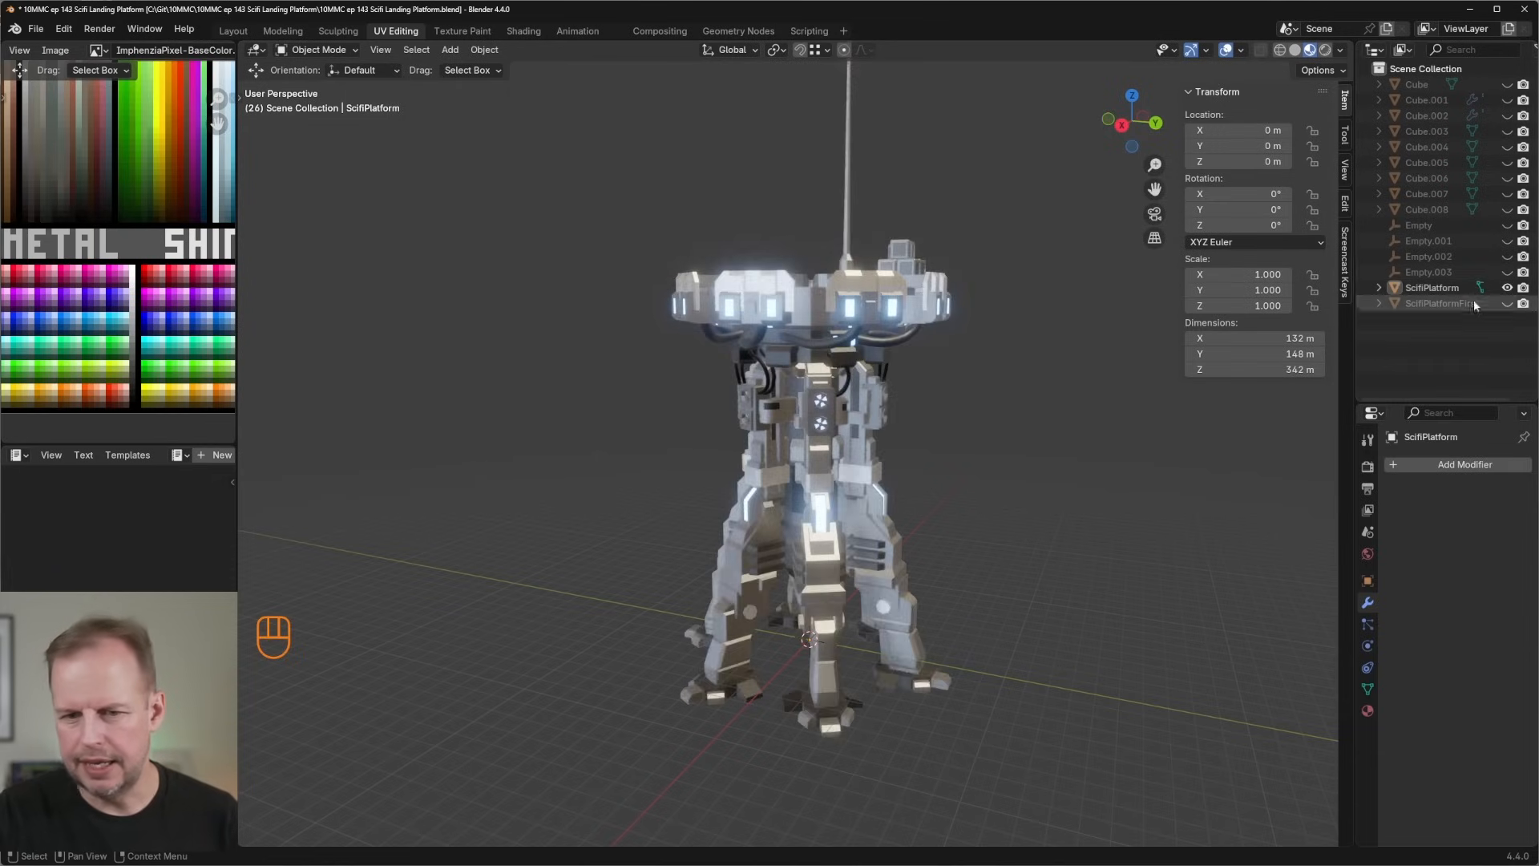
Examine the detailed ScifiPlatform model from several sides, including the legs, cables, glowing underside and antenna.
{"action": "middle_click_drag", "start_coordinate": [1062, 423], "coordinate": [1048, 414]}
{"action": "scroll", "coordinate": [1047, 405], "scroll_direction": "up", "scroll_amount": 4}
{"action": "scroll", "coordinate": [1047, 399], "scroll_direction": "down", "scroll_amount": 5}
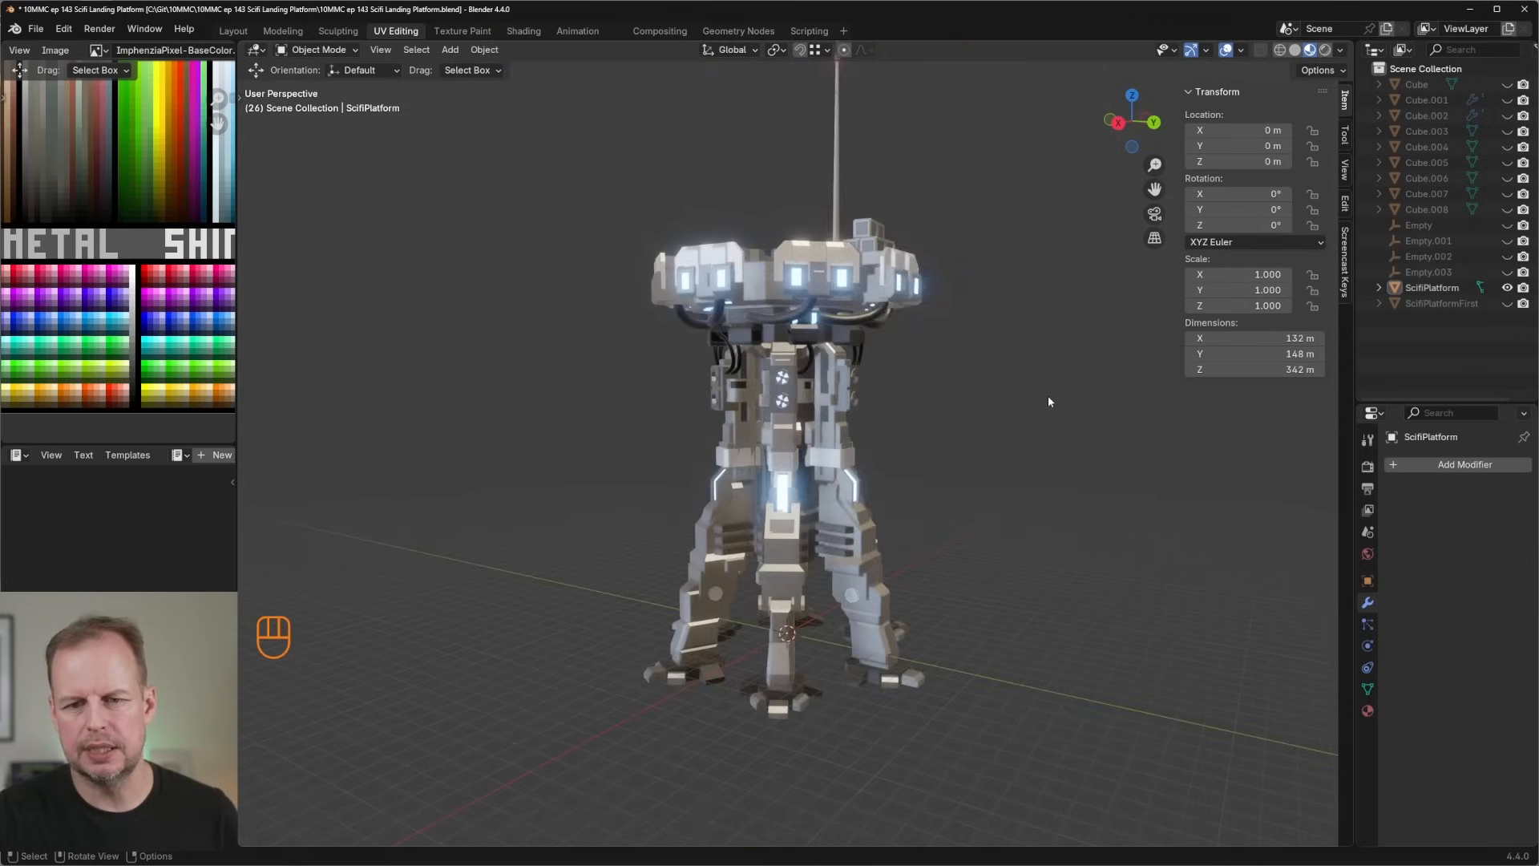
{"action": "middle_click_drag", "start_coordinate": [904, 353], "coordinate": [818, 420]}
{"action": "scroll", "coordinate": [906, 425], "scroll_direction": "up", "scroll_amount": 3}
{"action": "scroll", "coordinate": [910, 419], "scroll_direction": "down", "scroll_amount": 4}
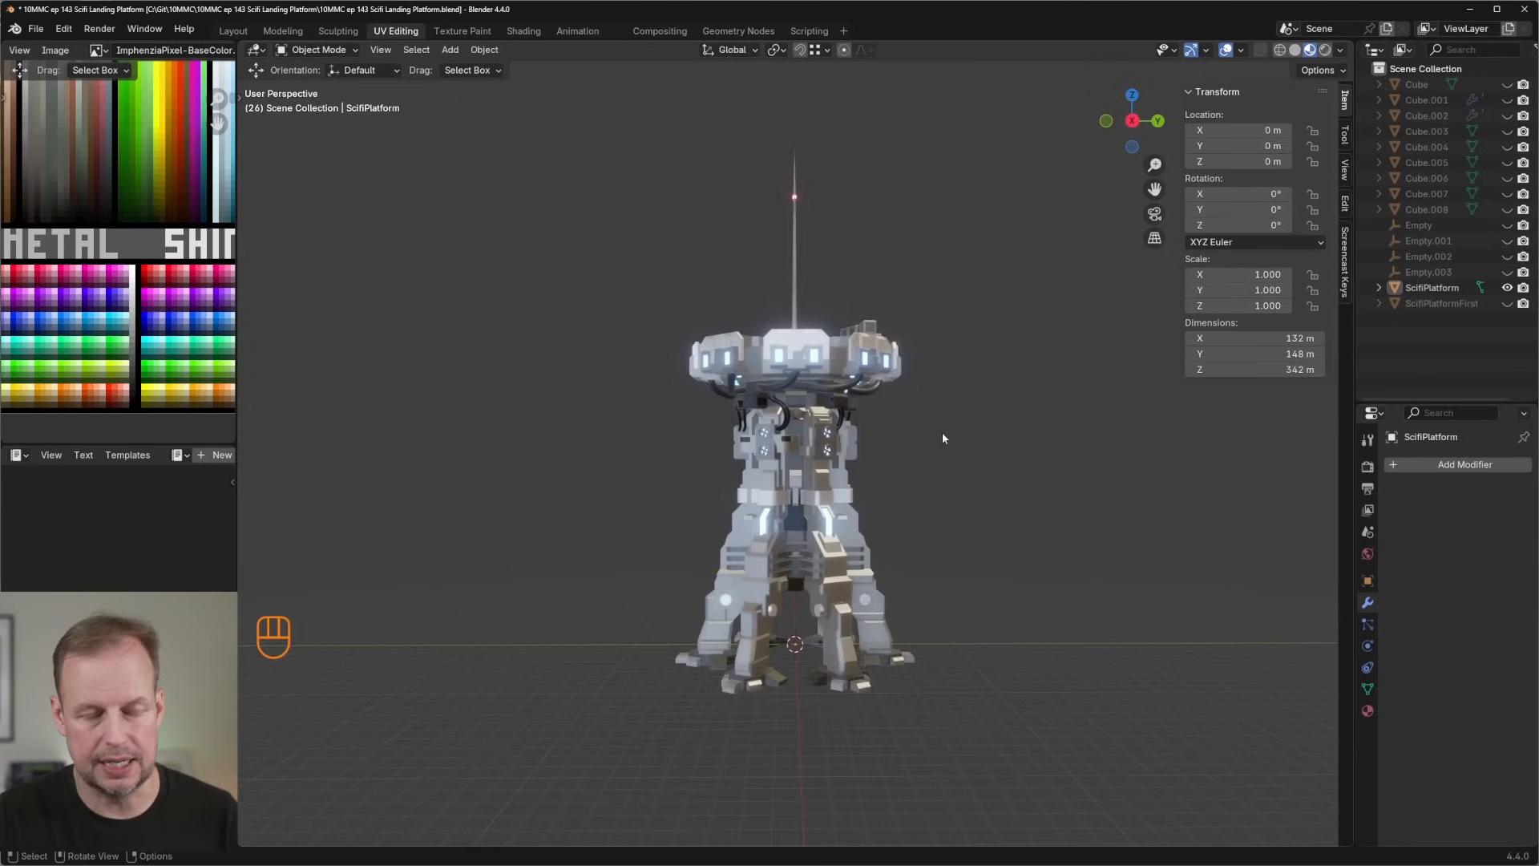
{"action": "scroll", "coordinate": [929, 446], "scroll_direction": "up", "scroll_amount": 2}
{"action": "middle_click_drag", "start_coordinate": [941, 452], "coordinate": [930, 421]}
{"action": "scroll", "coordinate": [930, 418], "scroll_direction": "up", "scroll_amount": 4}
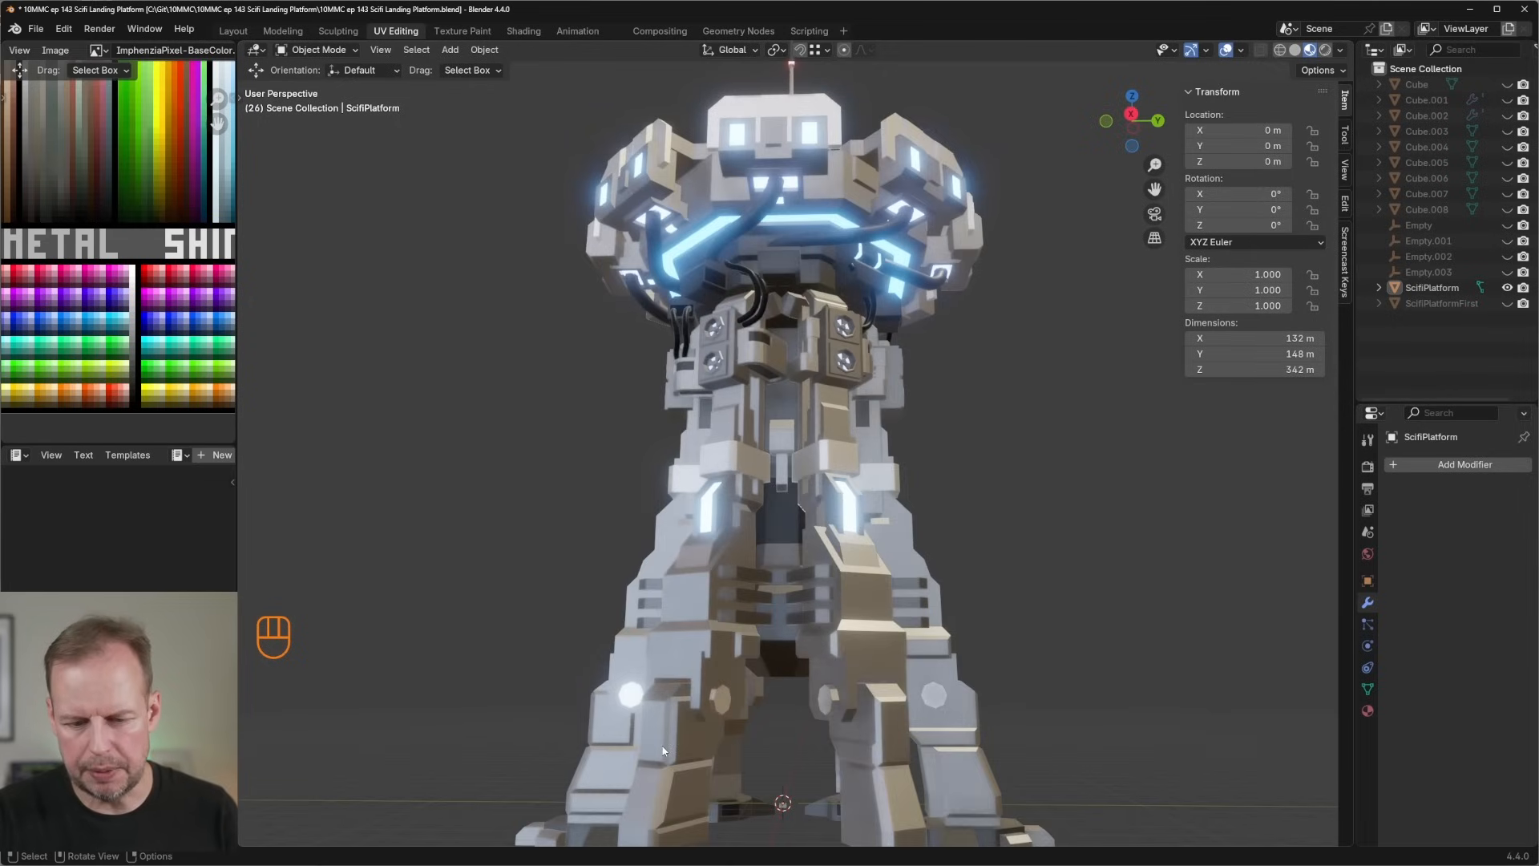
{"action": "scroll", "coordinate": [840, 569], "scroll_direction": "down", "scroll_amount": 7}
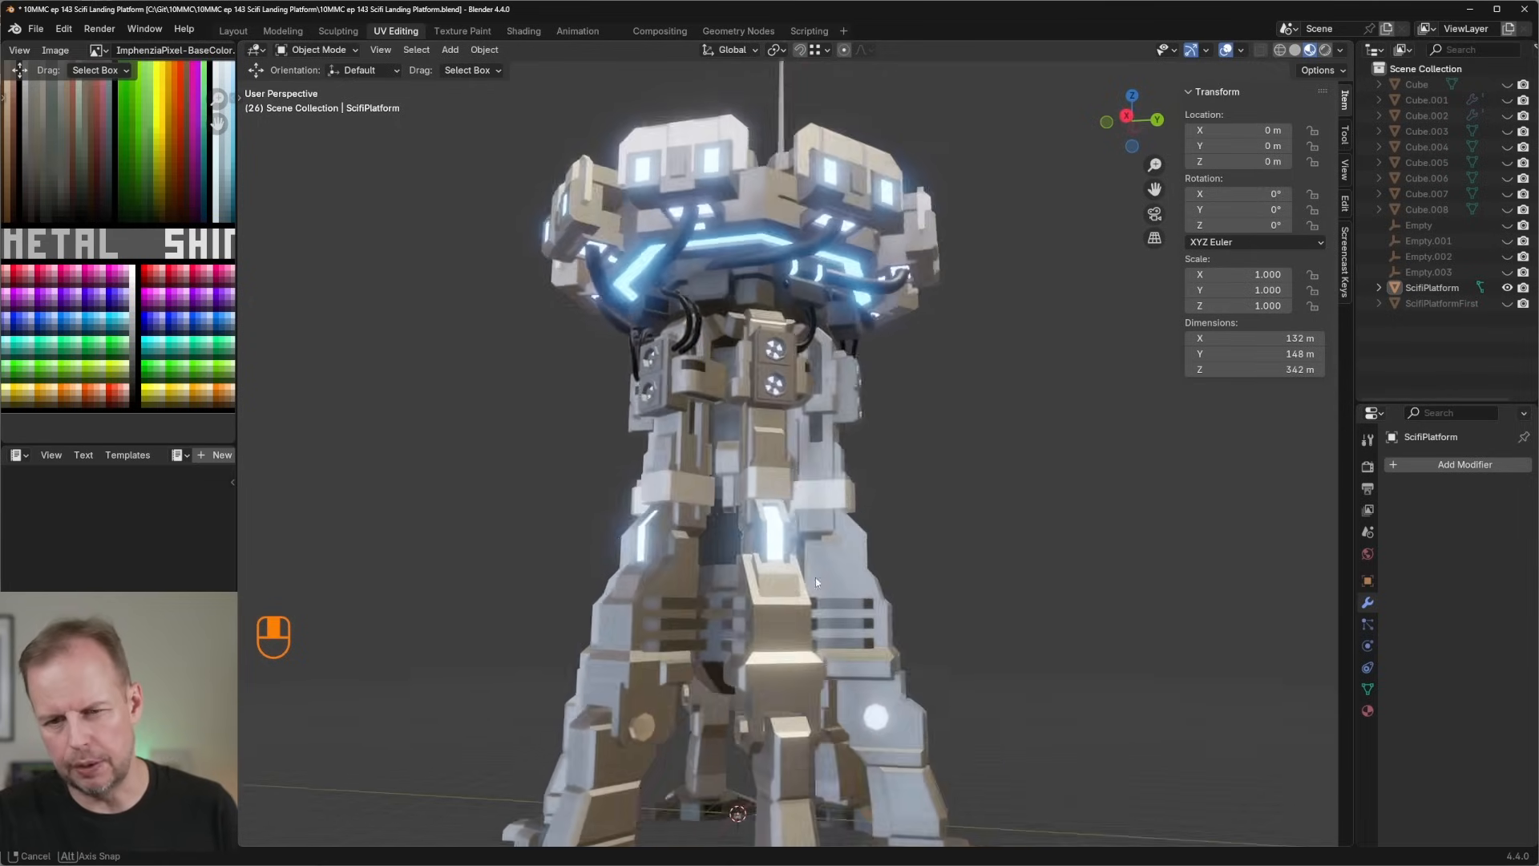
{"action": "middle_click_drag", "start_coordinate": [790, 505], "coordinate": [622, 280]}
{"action": "mouse_move", "coordinate": [733, 361]}
{"action": "middle_mouse_down"}
{"action": "mouse_move", "coordinate": [694, 299]}
{"action": "mouse_move", "coordinate": [709, 351]}
{"action": "middle_mouse_up"}
{"action": "scroll", "coordinate": [709, 351], "scroll_direction": "up", "scroll_amount": 2}
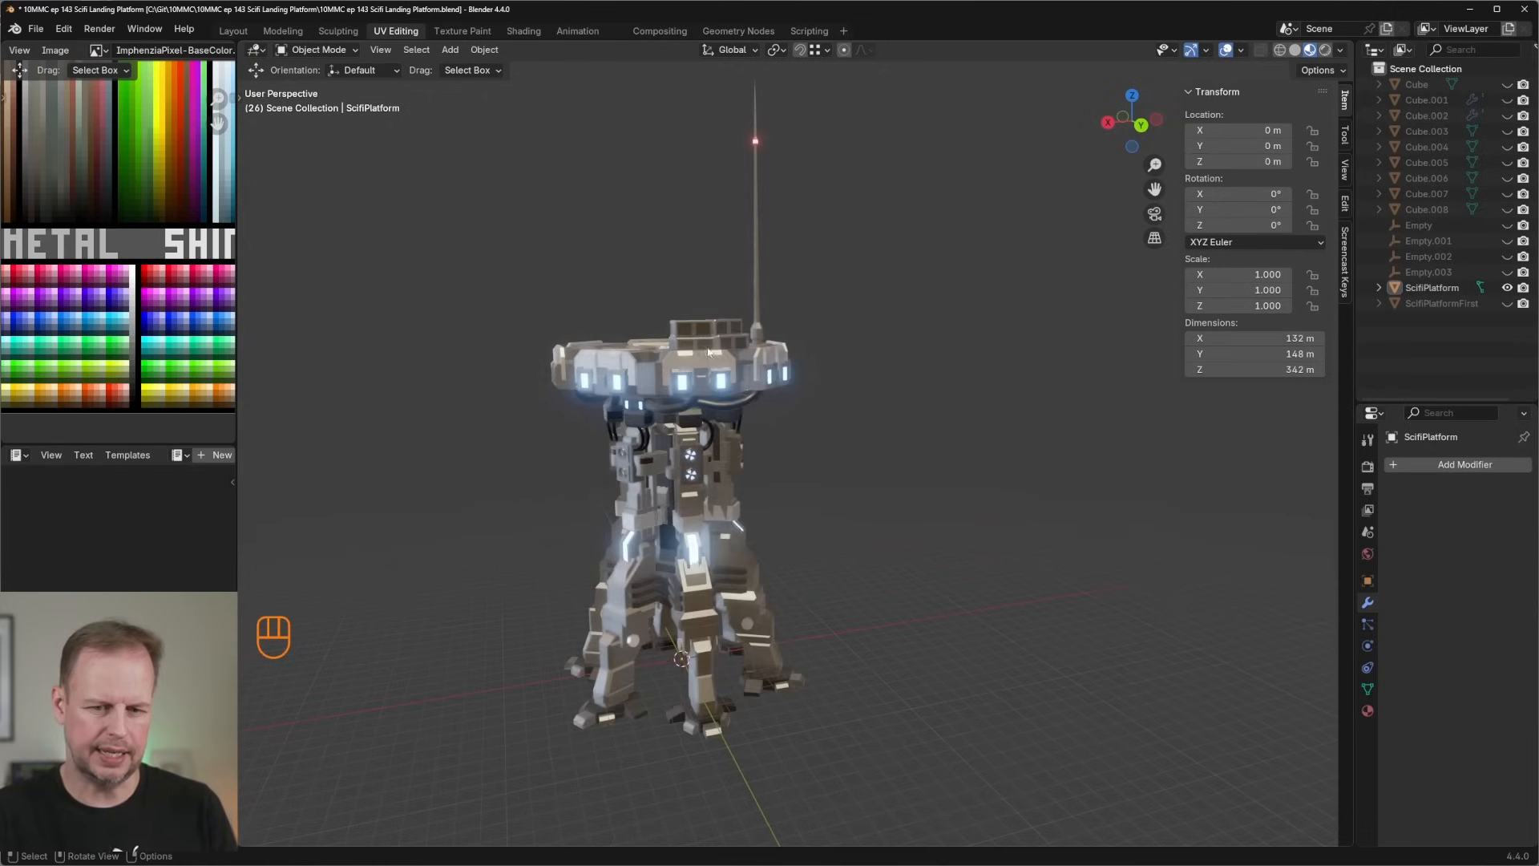